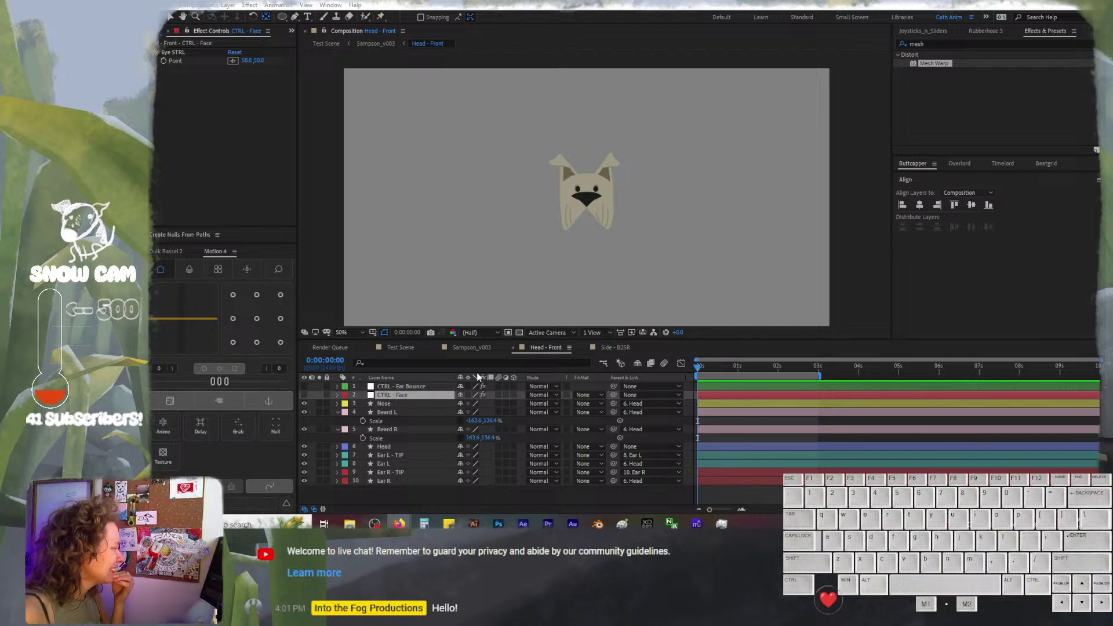
Review the dog's side body, front head and assembled figure across the Side - B2SR, Head - Front and Sampson_v003 compositions
{"action": "left_click", "coordinate": [610, 347]}
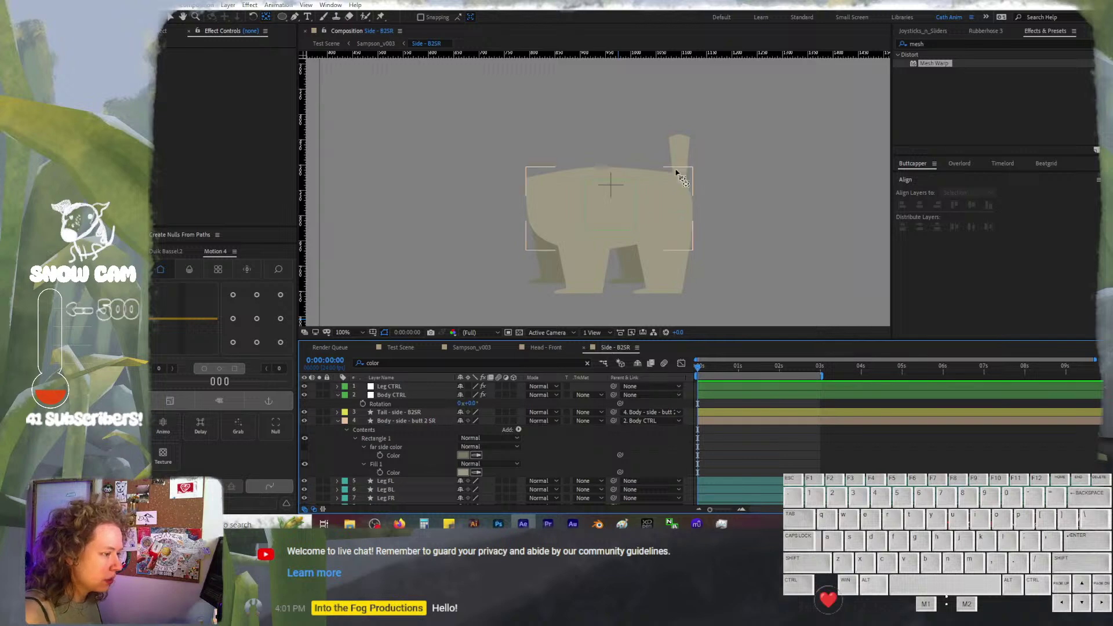
{"action": "left_click", "coordinate": [560, 437]}
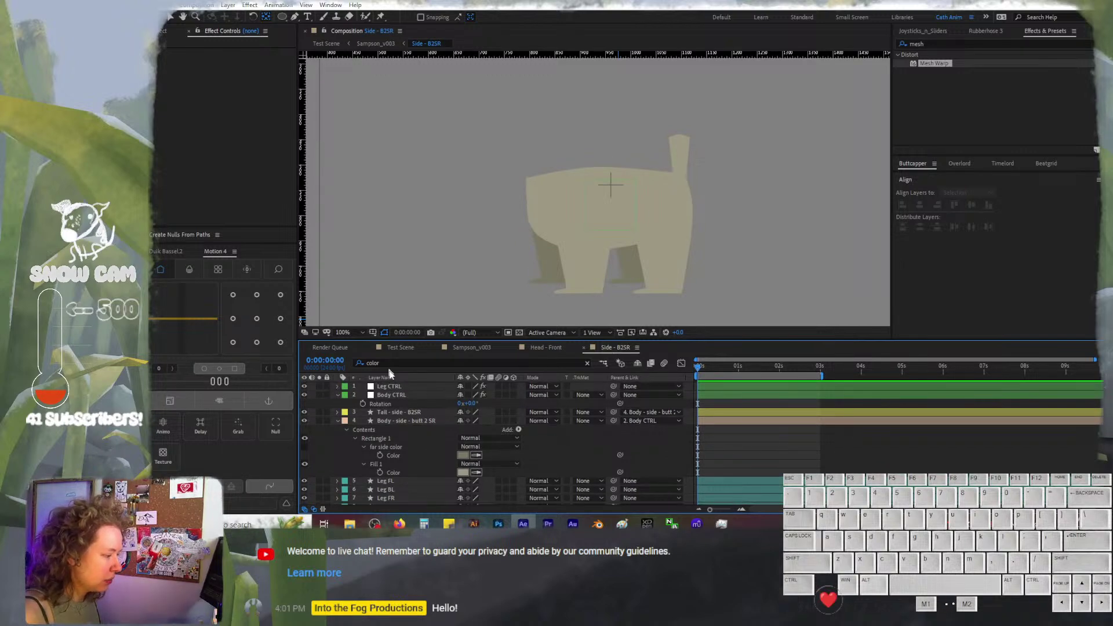
{"action": "left_click", "coordinate": [540, 346]}
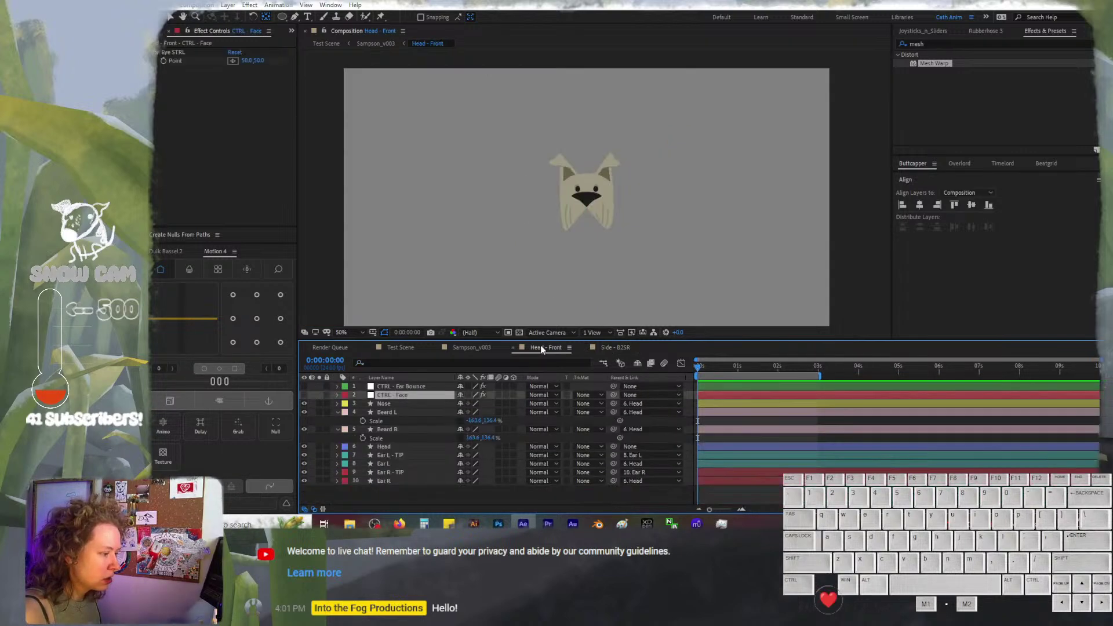
{"action": "scroll", "coordinate": [648, 252], "scroll_direction": "up", "scroll_amount": 4}
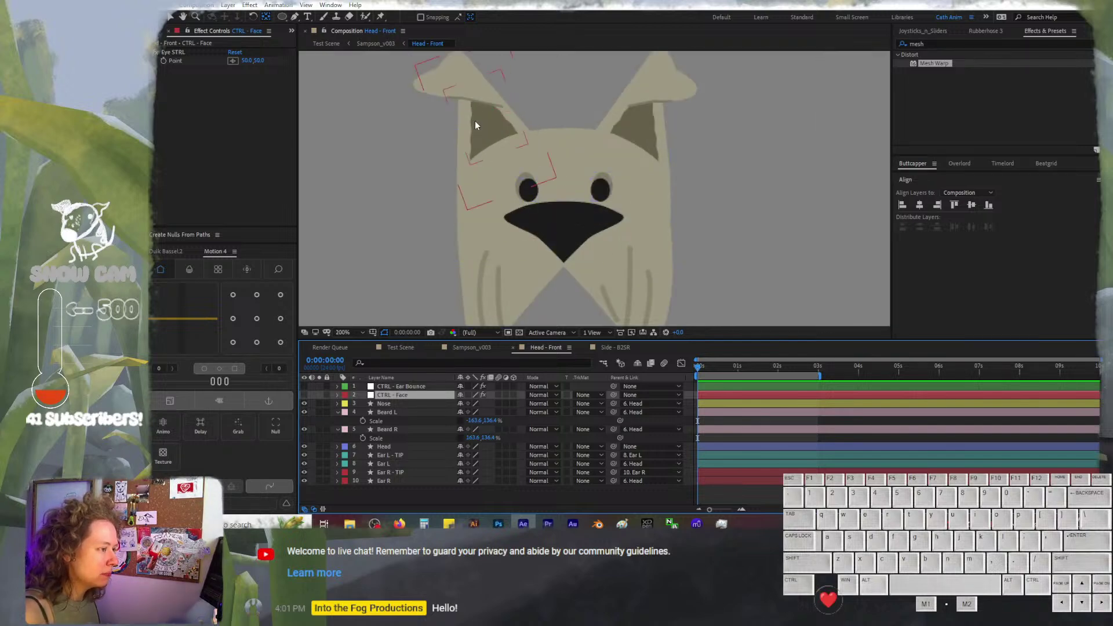
{"action": "scroll", "coordinate": [477, 116], "scroll_direction": "down", "scroll_amount": 2}
{"action": "left_click", "coordinate": [475, 347]}
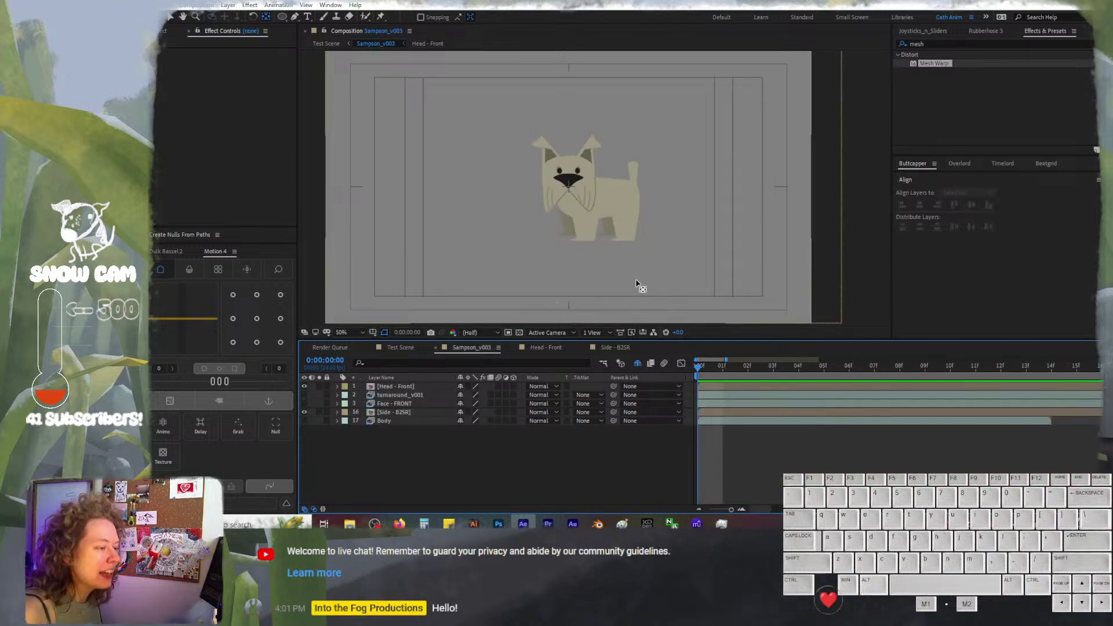
Examine the rabbit and dog characters against the forest background in the Test Scene composition, both up close and in full frame
{"action": "left_click", "coordinate": [402, 347]}
{"action": "left_click_drag", "start_coordinate": [402, 351], "coordinate": [595, 296]}
{"action": "scroll", "coordinate": [595, 293], "scroll_direction": "up", "scroll_amount": 1}
{"action": "scroll", "coordinate": [595, 292], "scroll_direction": "down", "scroll_amount": 1}
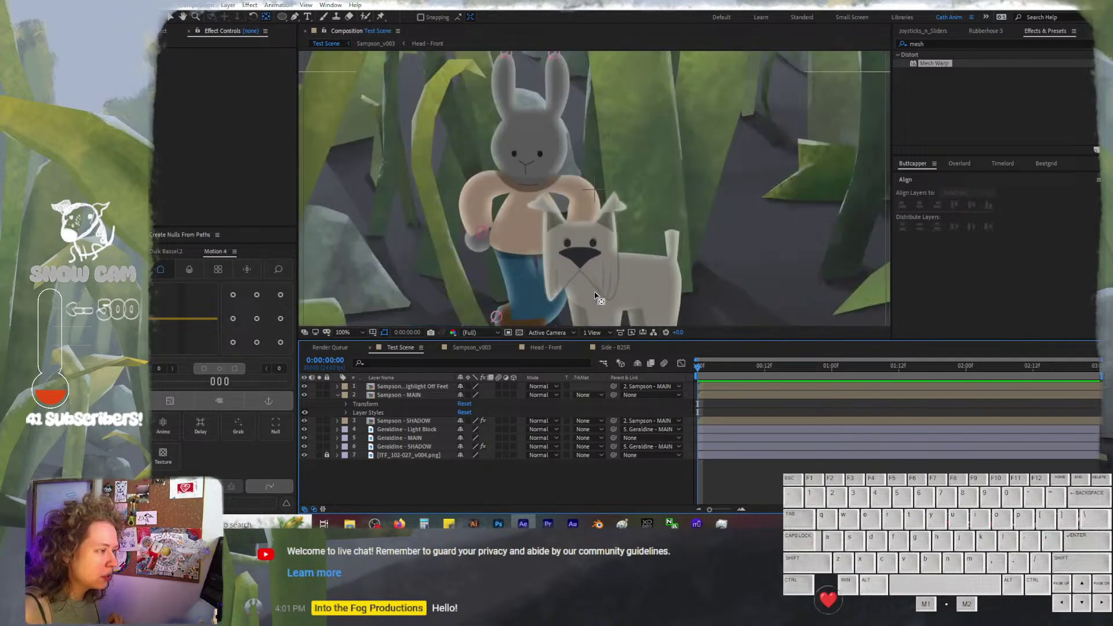
{"action": "scroll", "coordinate": [547, 266], "scroll_direction": "down", "scroll_amount": 1}
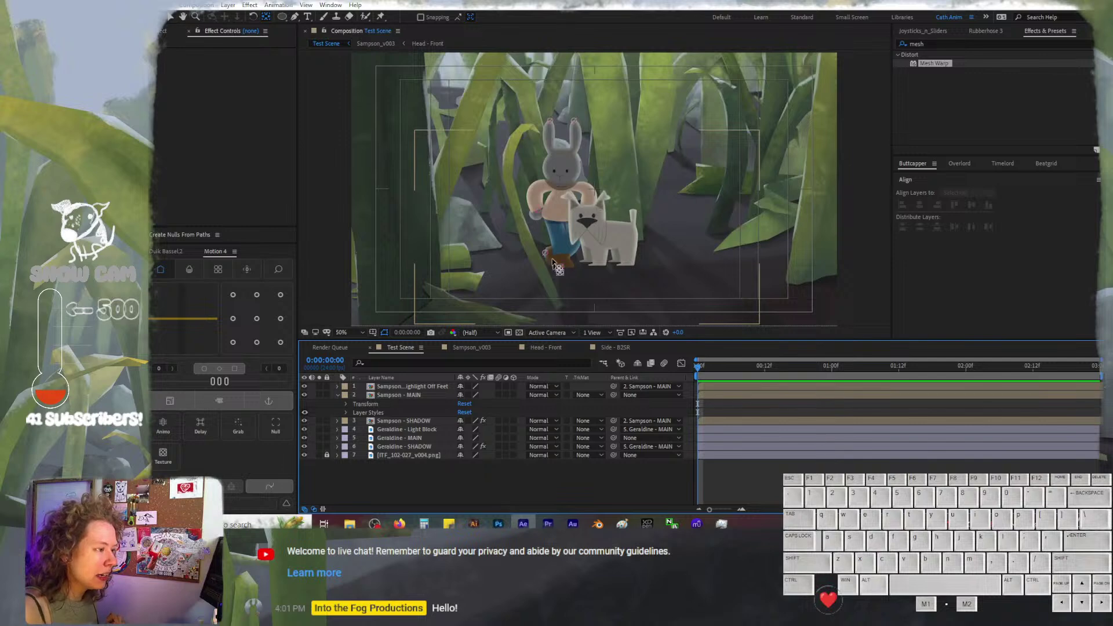
{"action": "scroll", "coordinate": [583, 194], "scroll_direction": "up", "scroll_amount": 1}
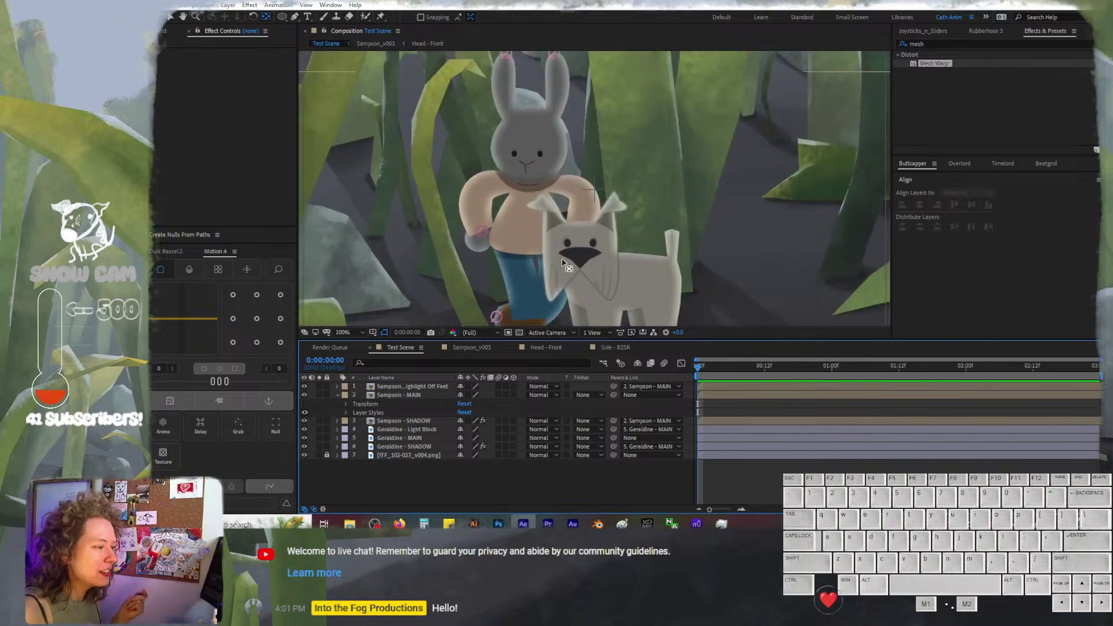
{"action": "scroll", "coordinate": [562, 262], "scroll_direction": "down", "scroll_amount": 1}
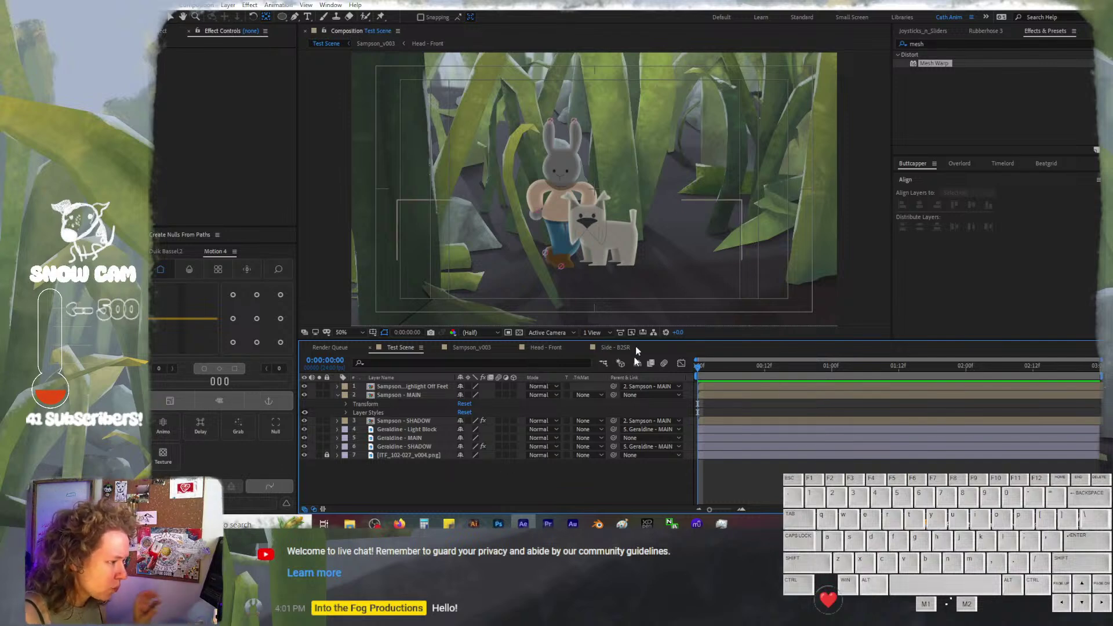
{"action": "key", "text": "period"}
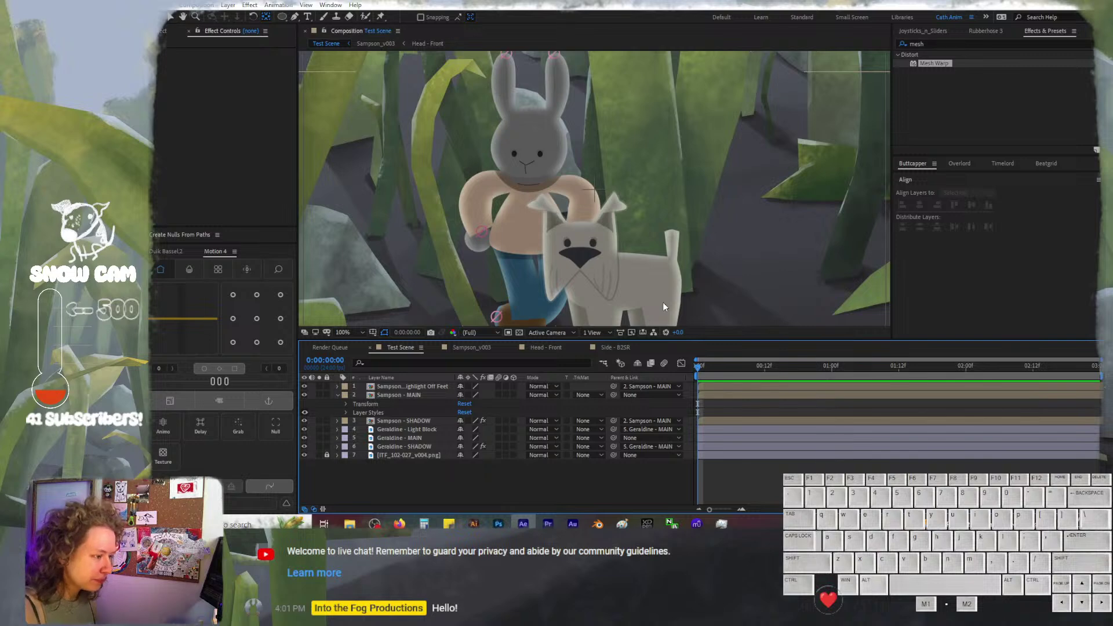
{"action": "key", "text": "comma"}
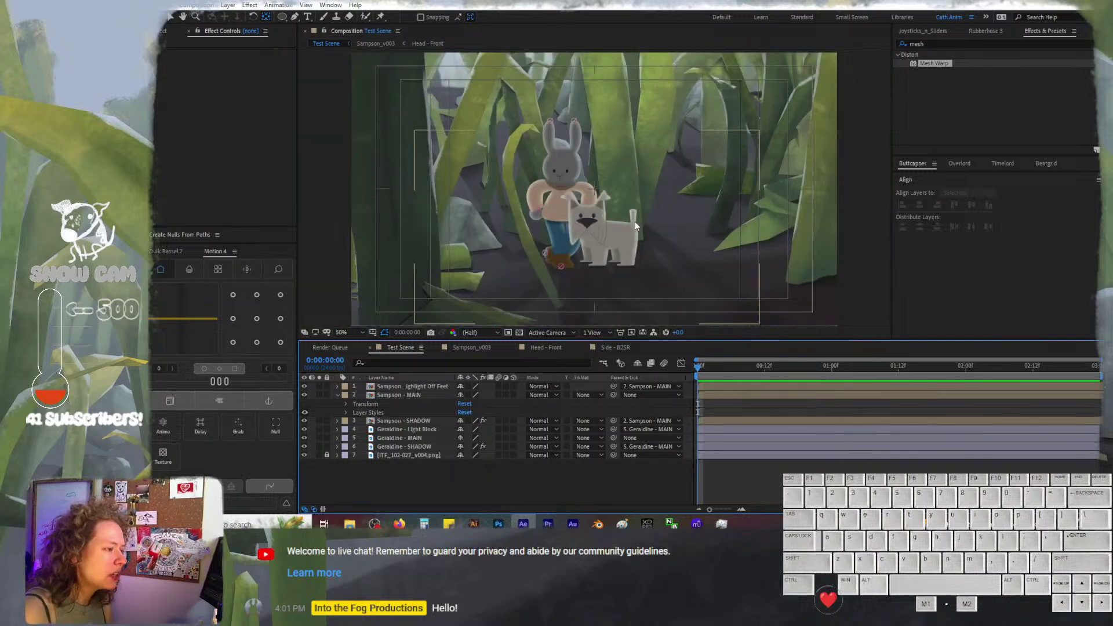
{"action": "key", "text": "period"}
{"action": "key", "text": "comma"}
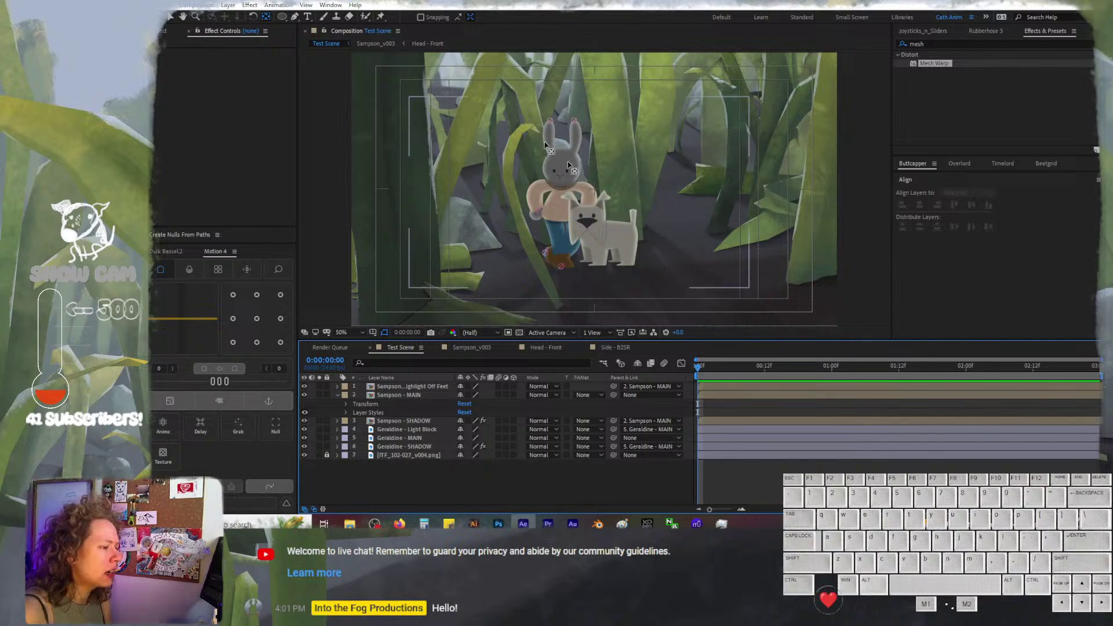
{"action": "key", "text": "slash"}
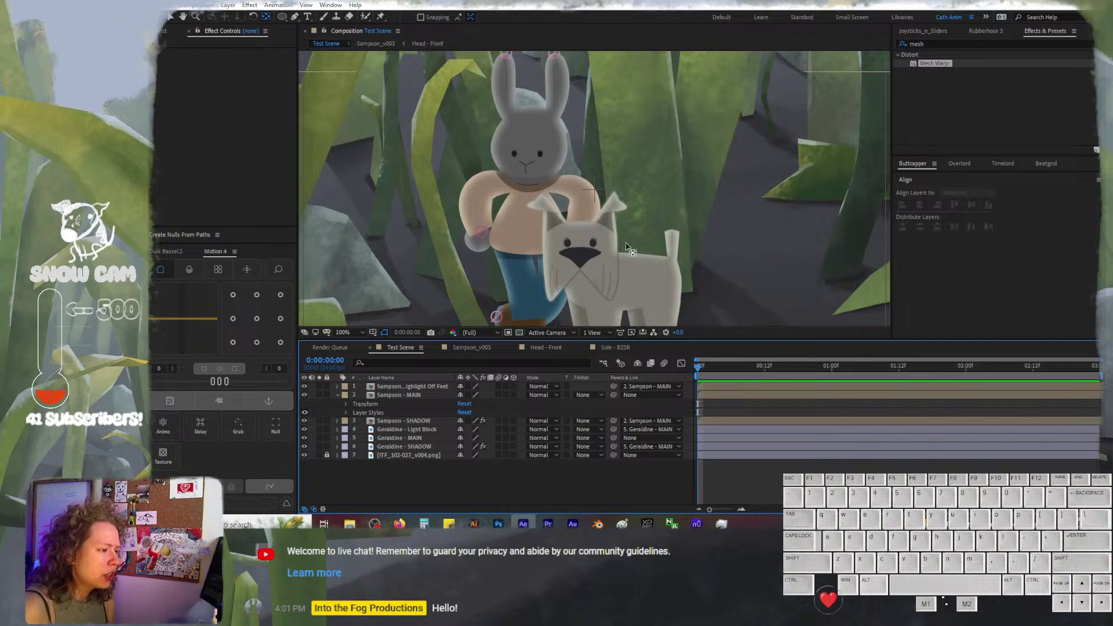
{"action": "key", "text": "period"}
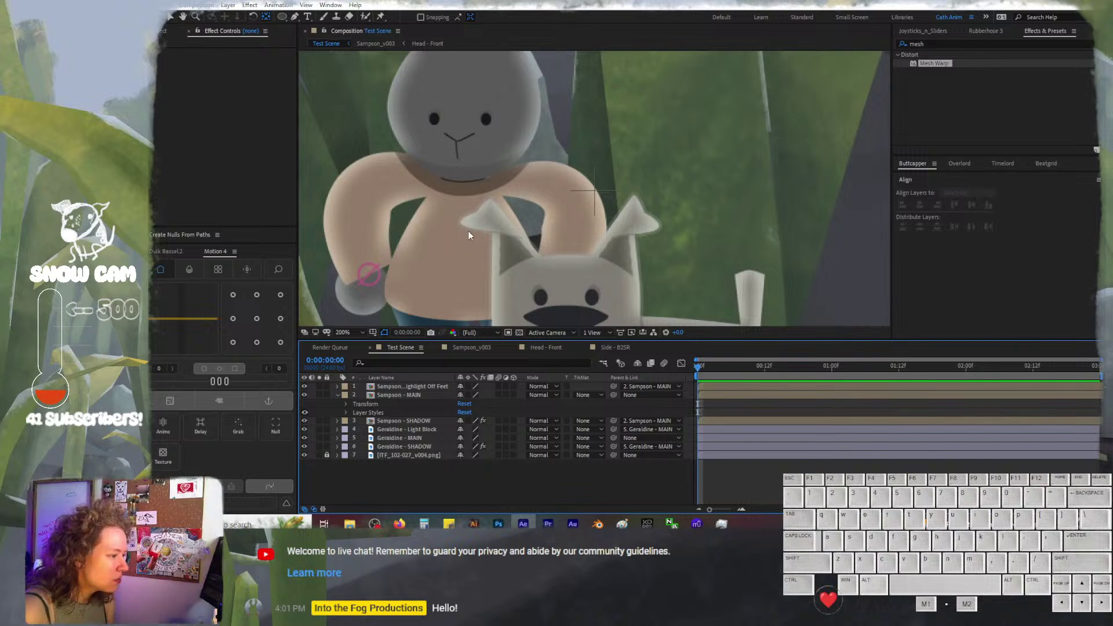
{"action": "key", "text": "slash"}
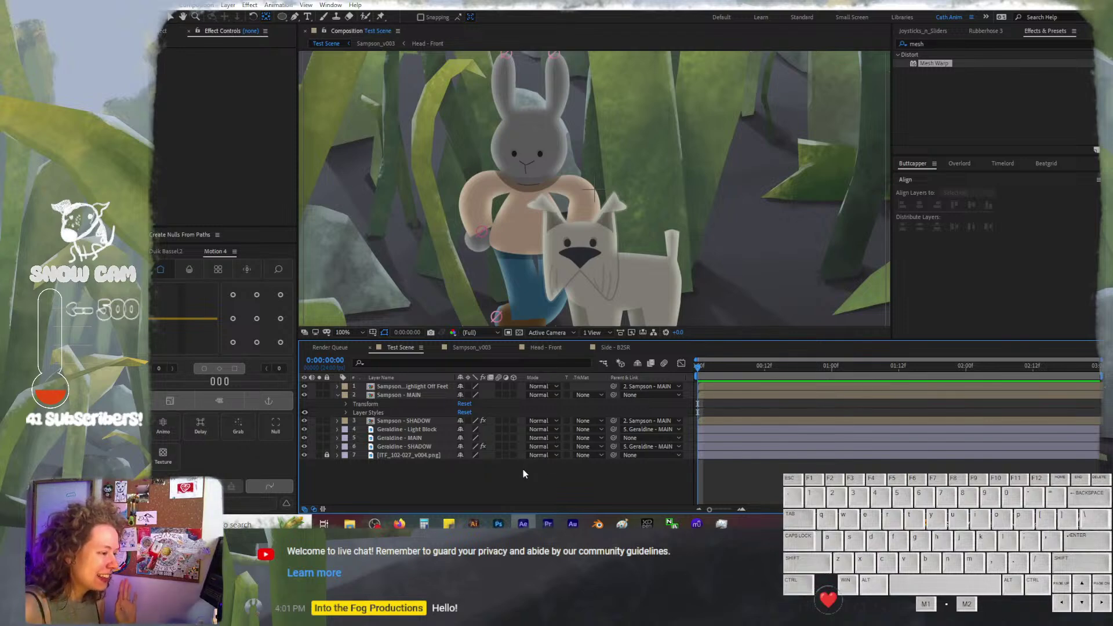
Inspect the dog's front head and where it overlaps the body in the Sampson_v003 composition
{"action": "left_click", "coordinate": [540, 347]}
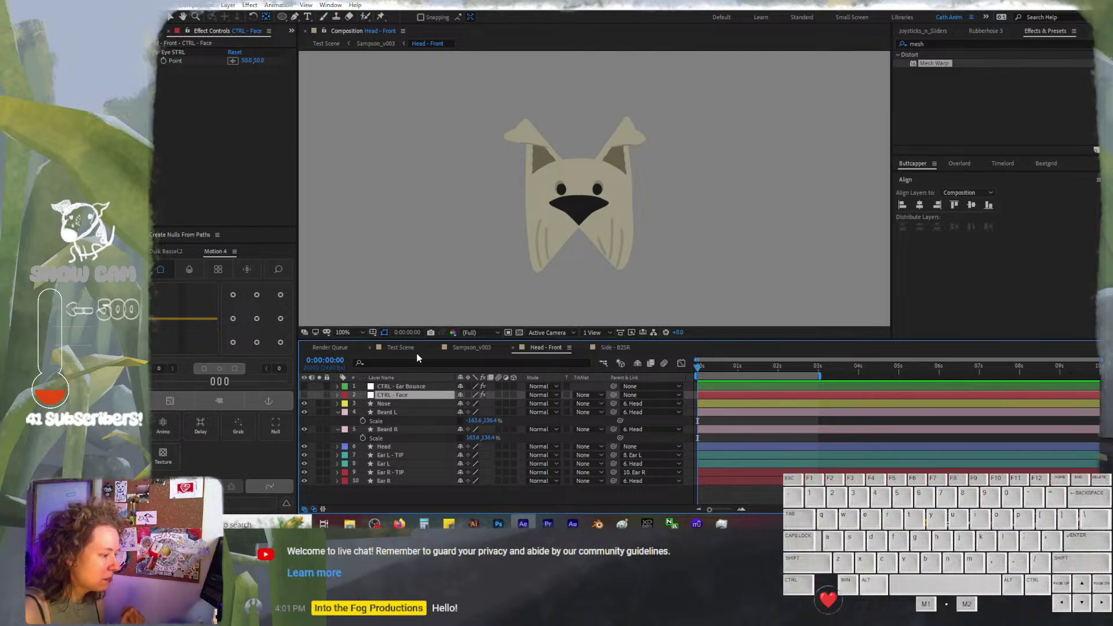
{"action": "left_click", "coordinate": [461, 347]}
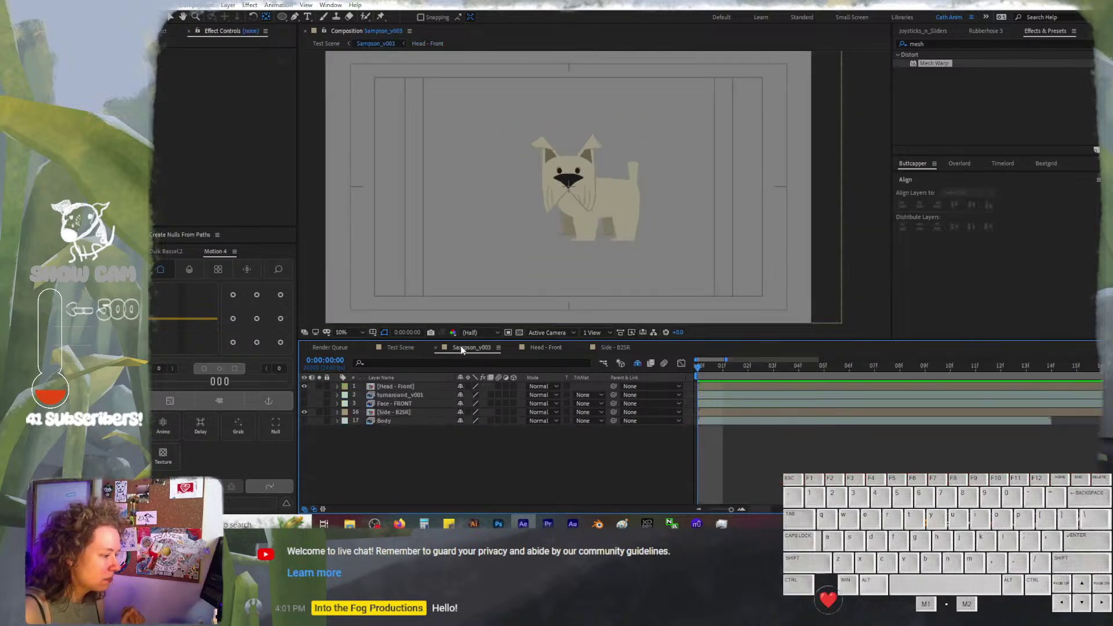
{"action": "left_click", "coordinate": [399, 387]}
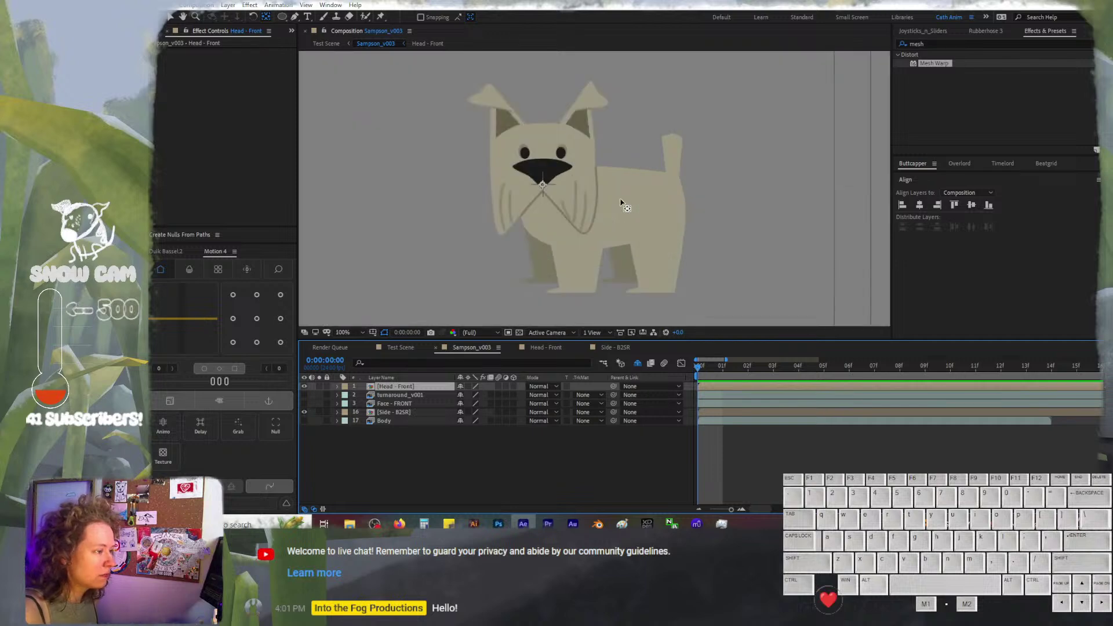
{"action": "key", "text": "period"}
{"action": "key", "text": "period"}
{"action": "key", "text": "period"}
{"action": "key", "text": "period"}
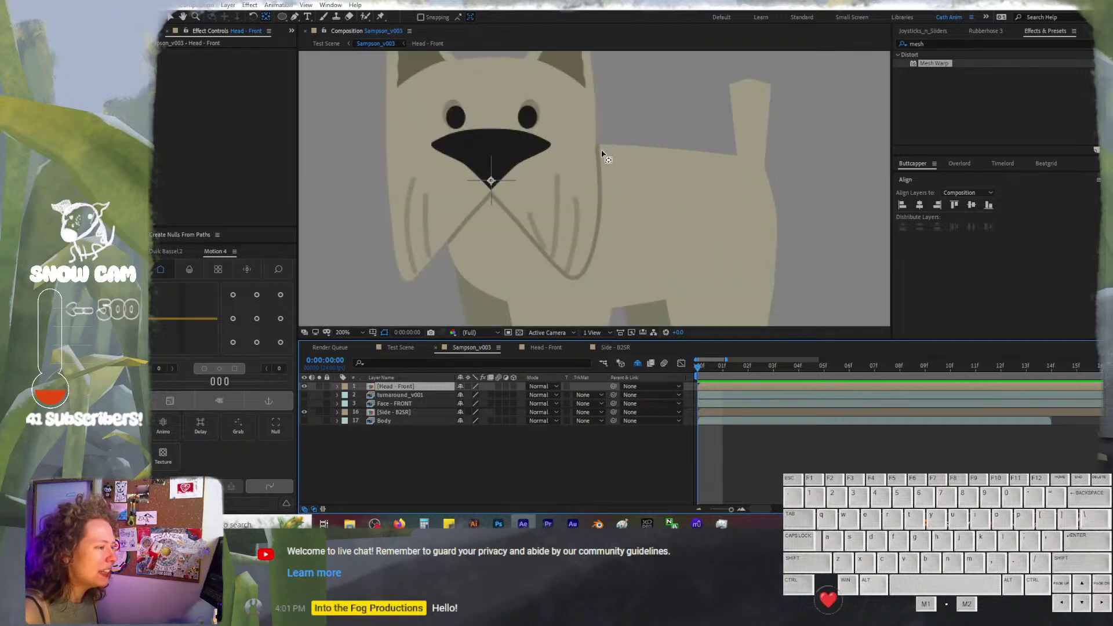
{"action": "key", "text": "comma"}
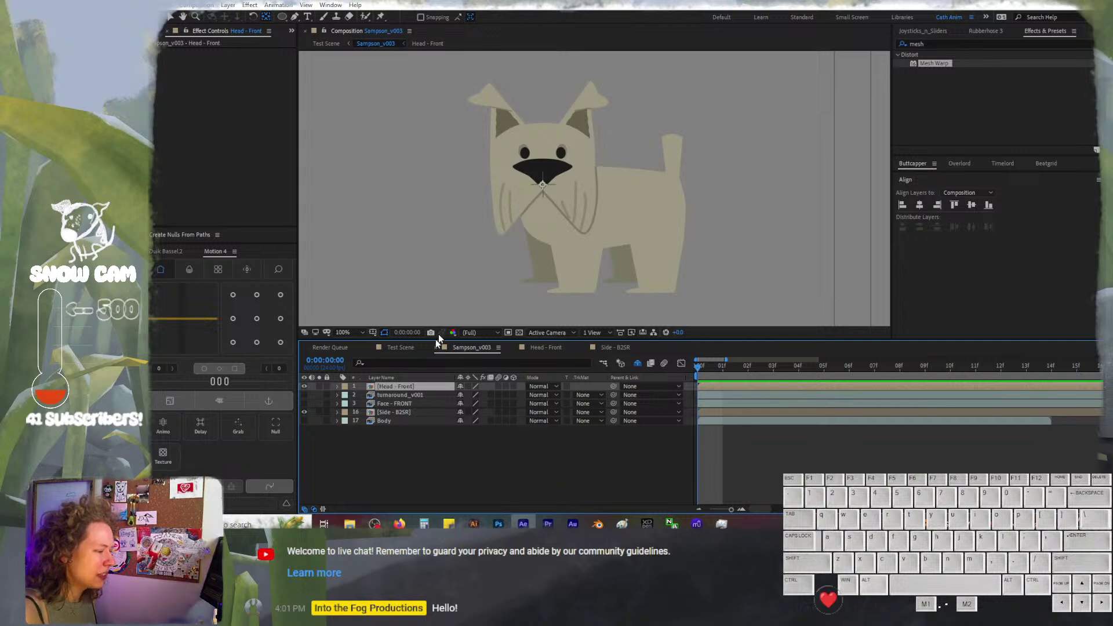
Check the Test Scene composition again, comparing the dog with the rabbit at full-frame and close-up scale
{"action": "left_click", "coordinate": [401, 347]}
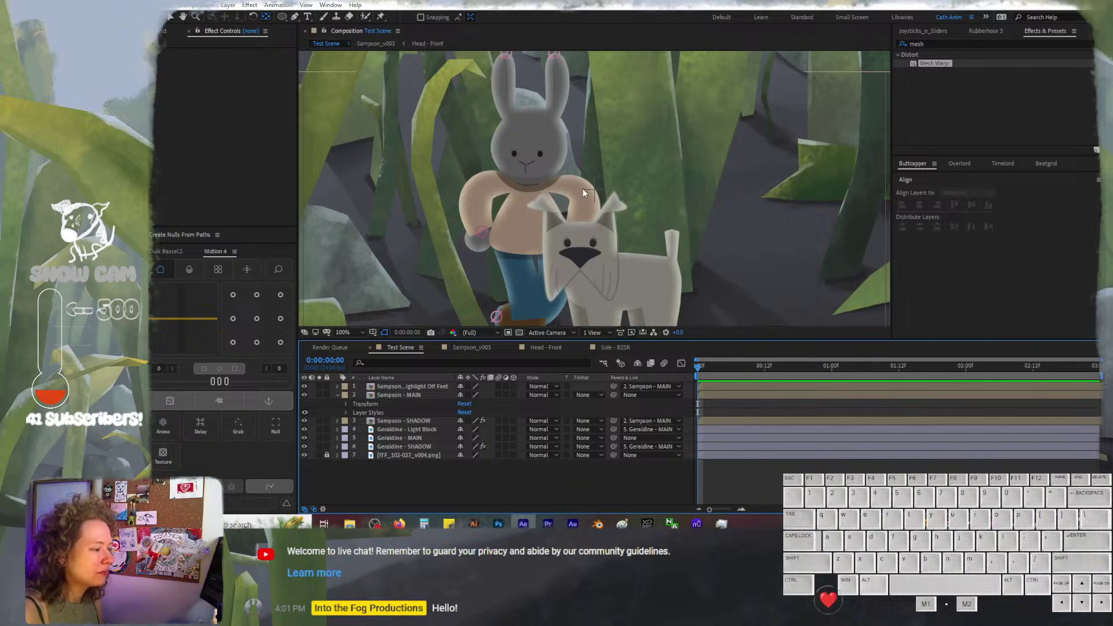
{"action": "scroll", "coordinate": [583, 189], "scroll_direction": "down", "scroll_amount": 2}
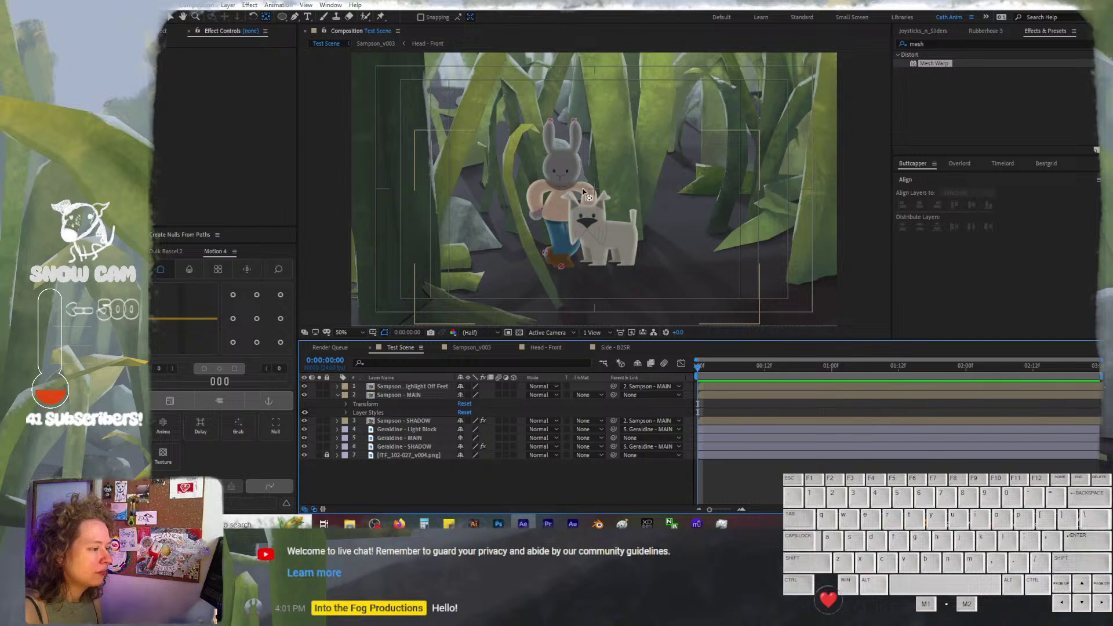
{"action": "scroll", "coordinate": [583, 189], "scroll_direction": "up", "scroll_amount": 2}
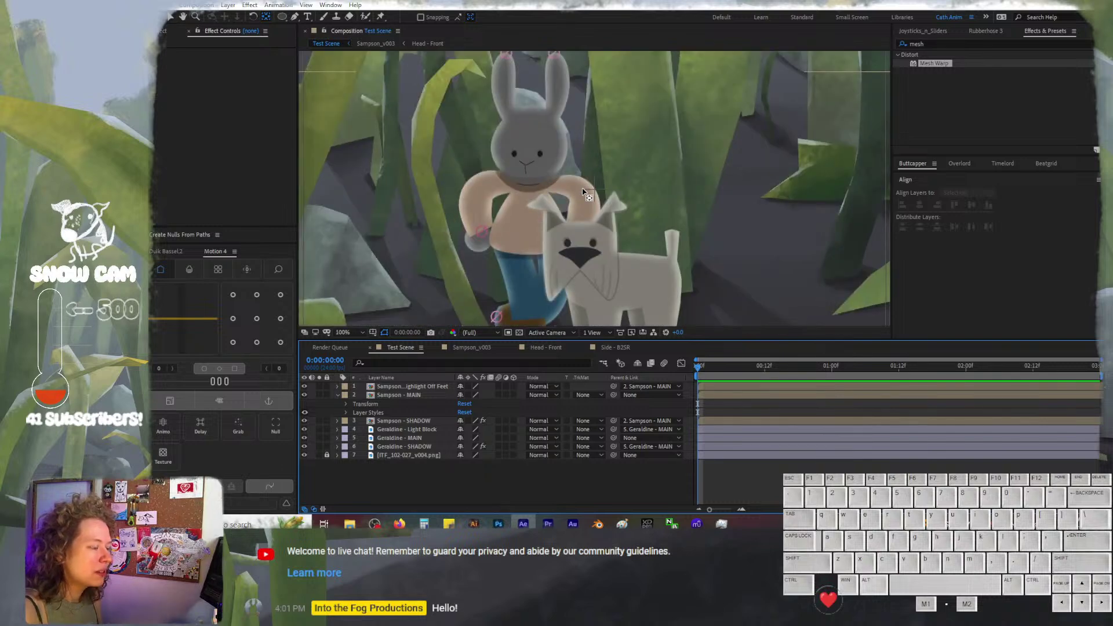
{"action": "key", "text": "comma"}
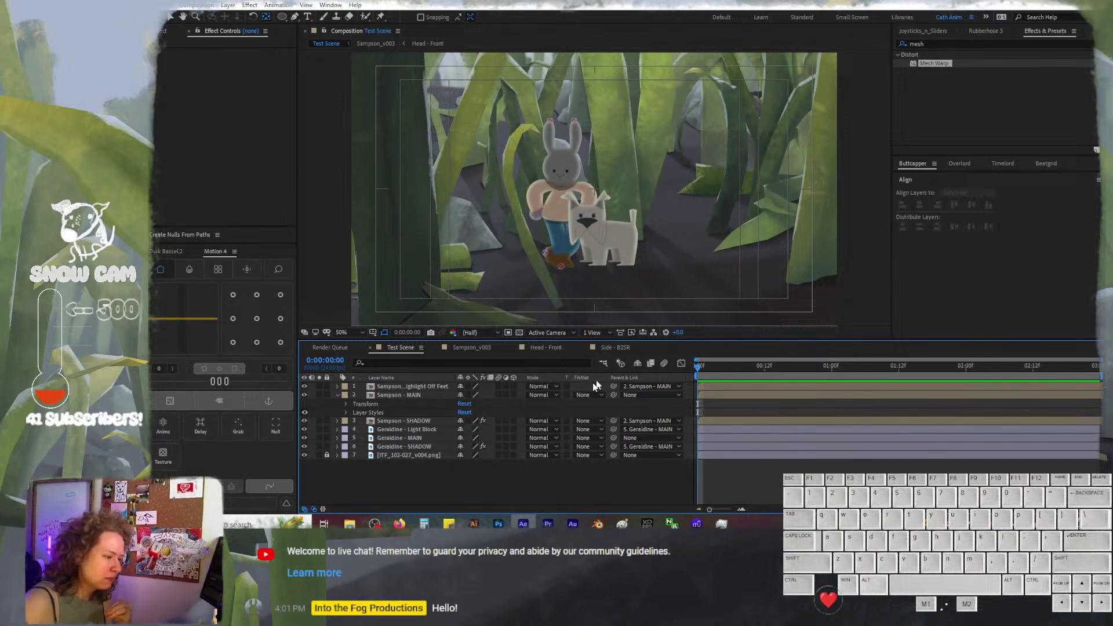
{"action": "left_click", "coordinate": [470, 387]}
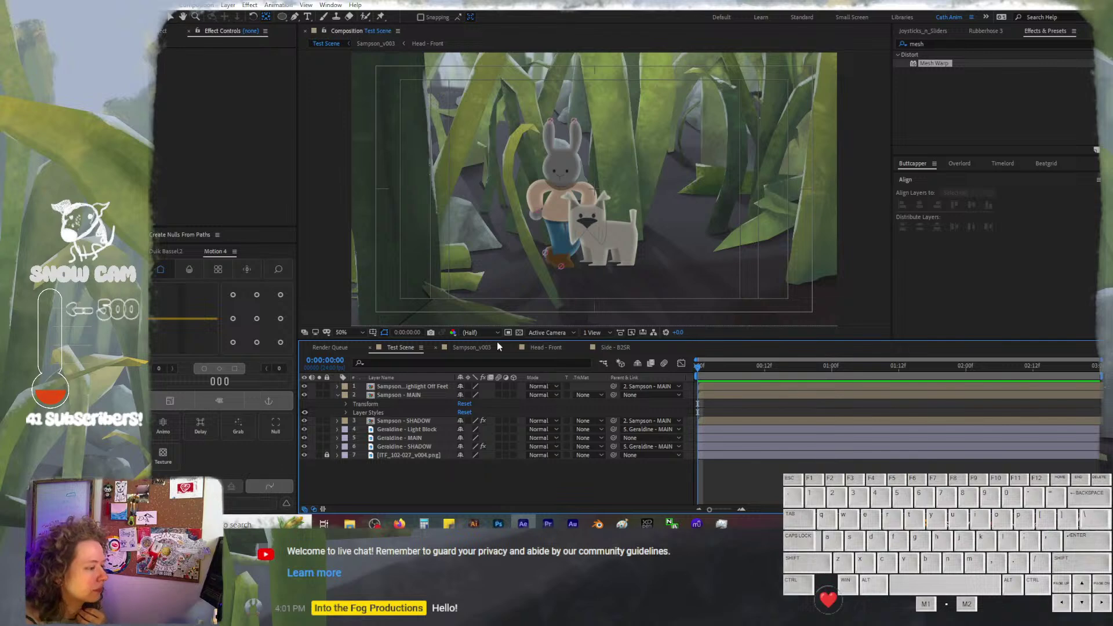
Look over the front head and the side body's color properties in the Head - Front and Side - B2SR compositions
{"action": "left_click", "coordinate": [546, 348]}
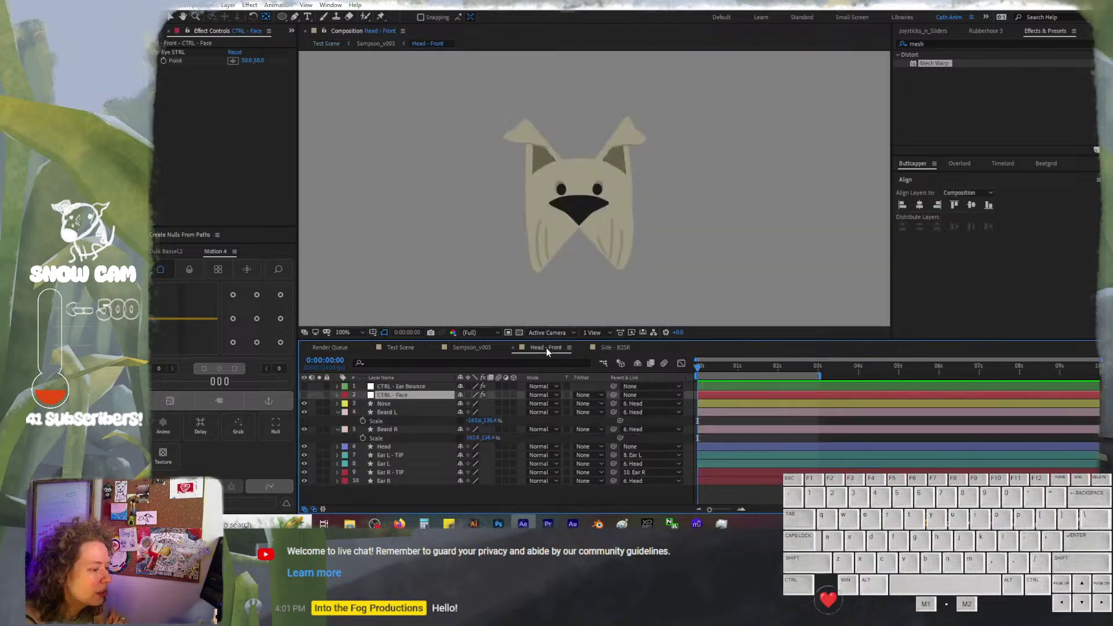
{"action": "left_click", "coordinate": [621, 346]}
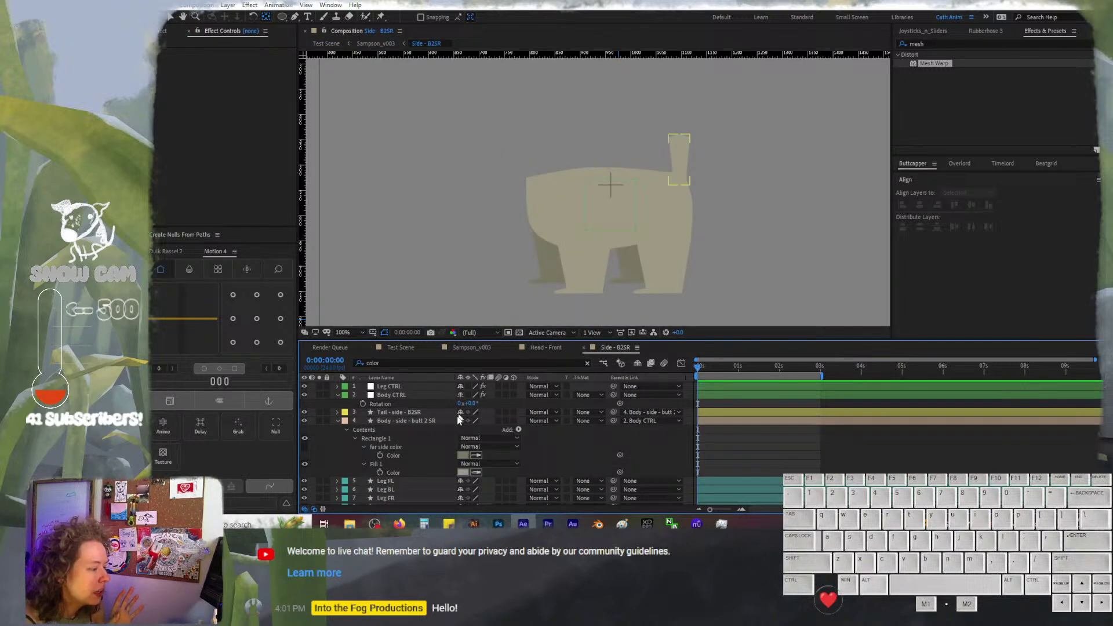
{"action": "left_click", "coordinate": [390, 455]}
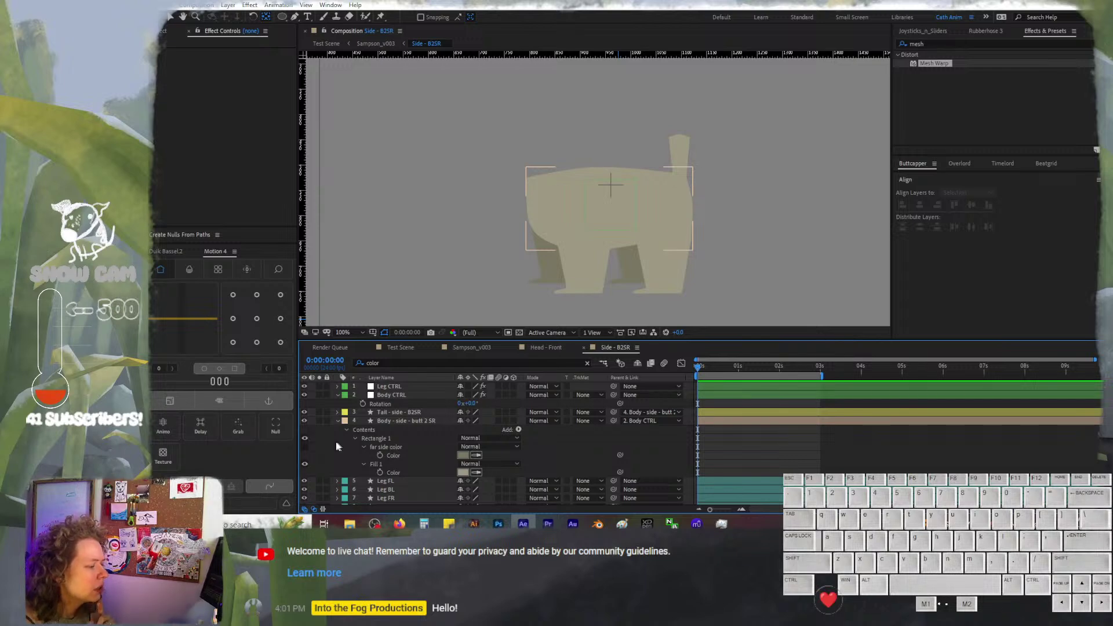
{"action": "left_click", "coordinate": [546, 291]}
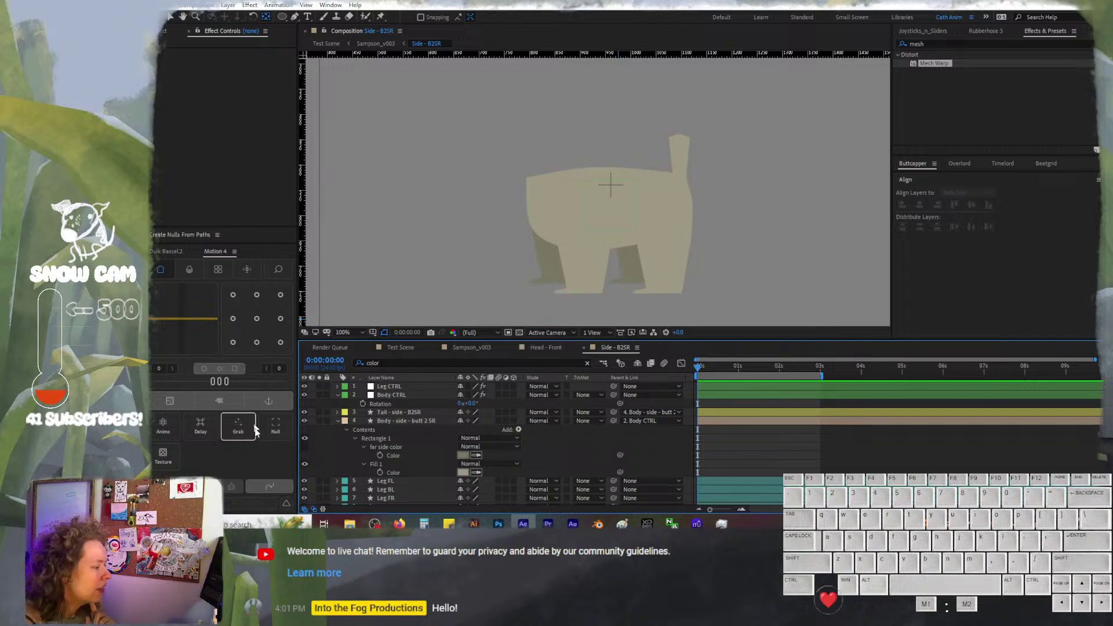
Add a swatch to the Sampson Base Colors palette and sample the dark color of the dog's nose in Head - Front for it
{"action": "left_click", "coordinate": [189, 269]}
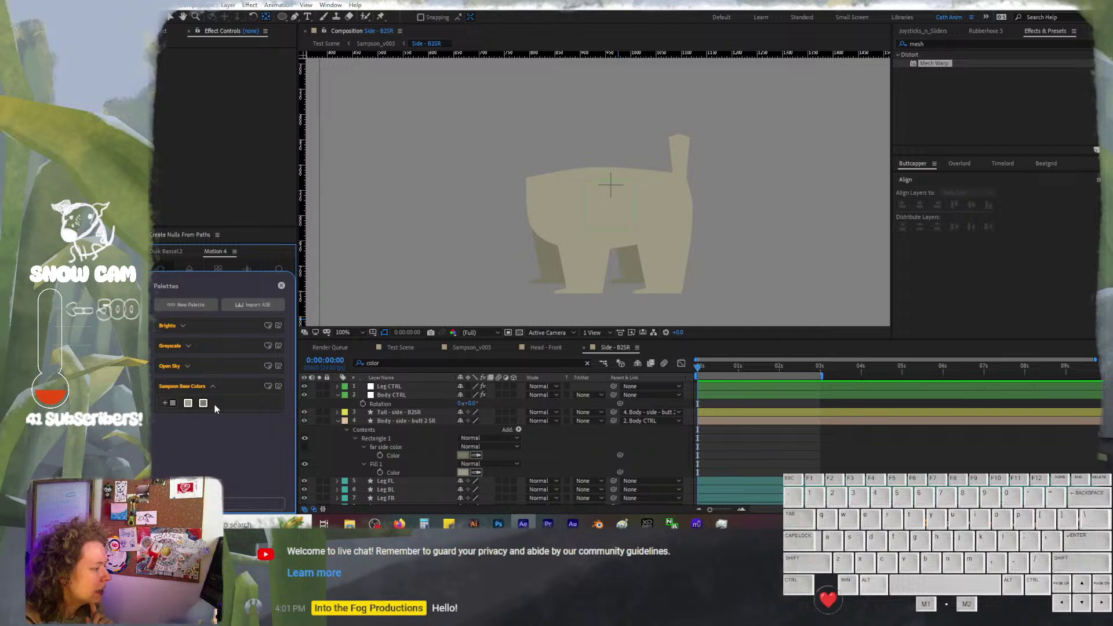
{"action": "left_click", "coordinate": [549, 349]}
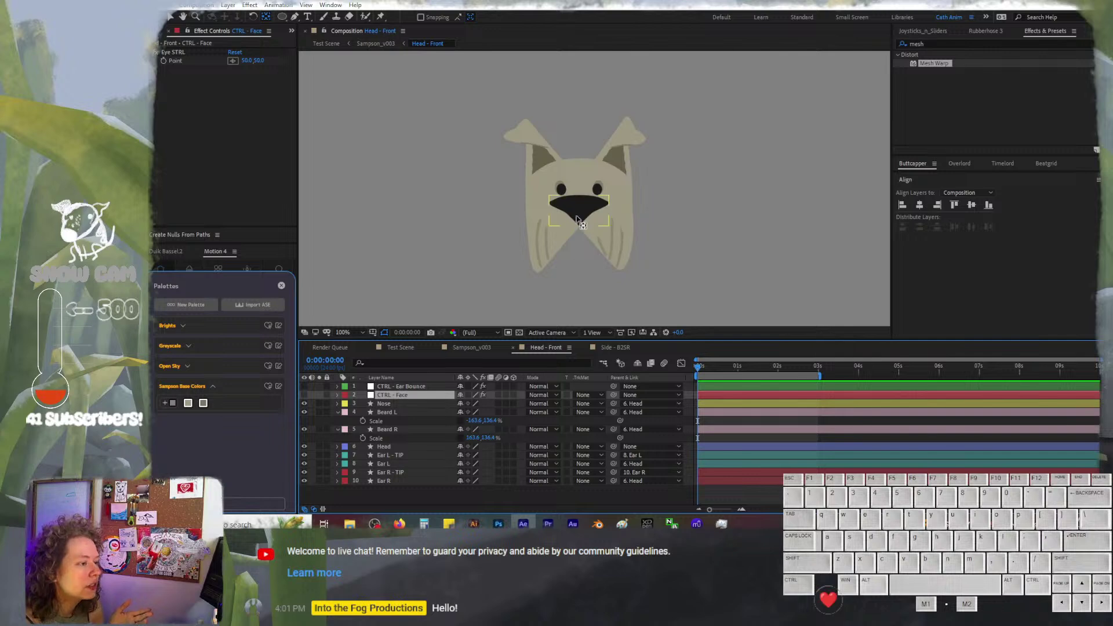
{"action": "left_click", "coordinate": [169, 404]}
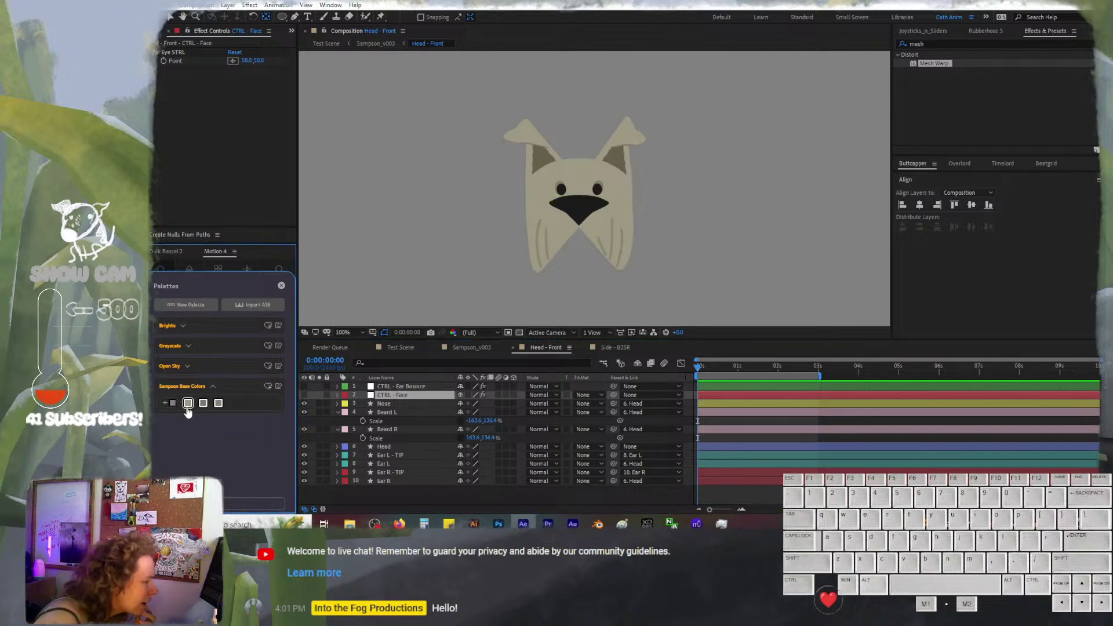
{"action": "left_click", "coordinate": [219, 405]}
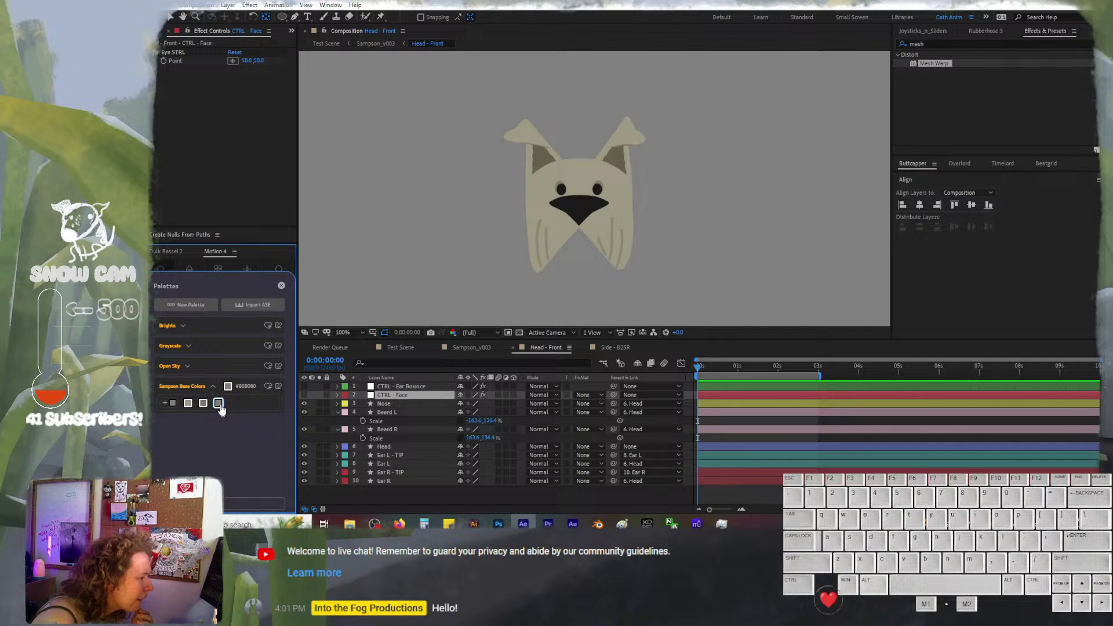
{"action": "left_click", "coordinate": [278, 387]}
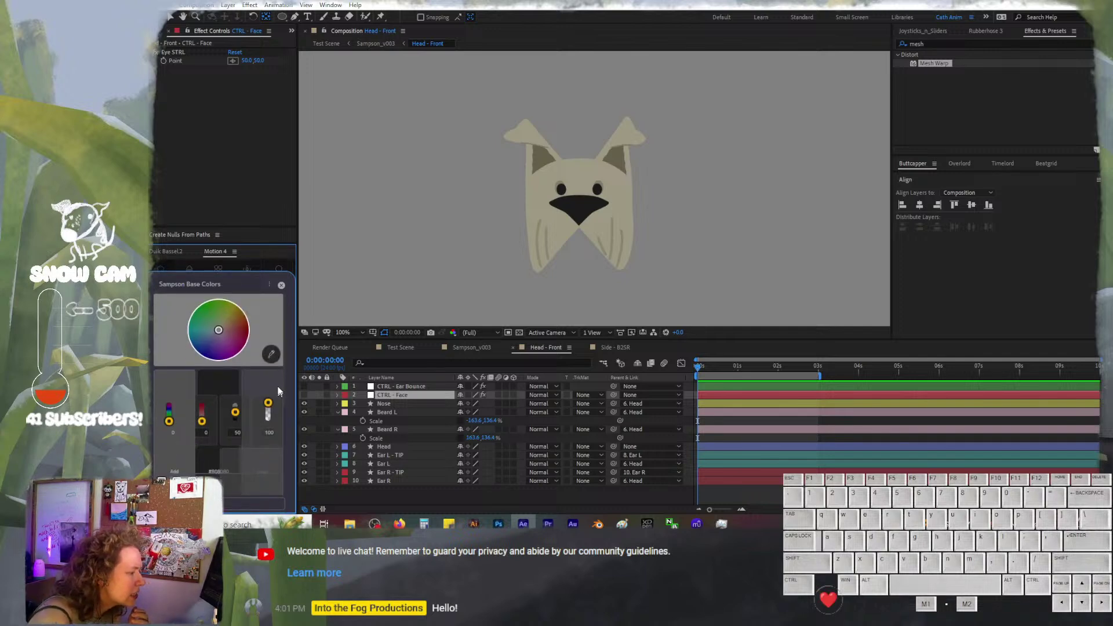
{"action": "left_click", "coordinate": [271, 353]}
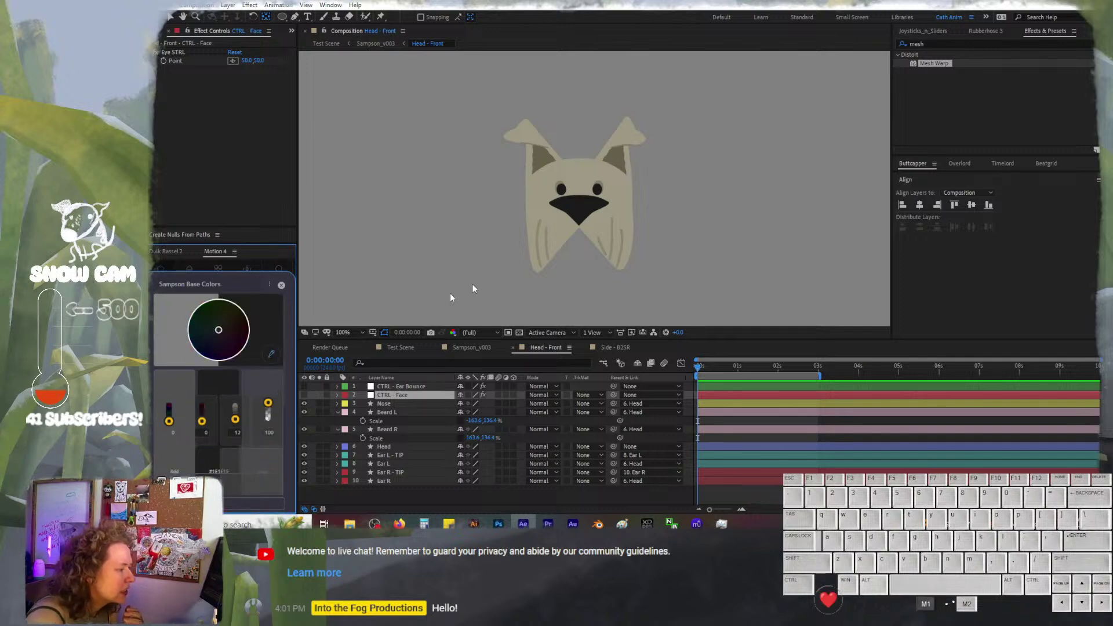
Finish sampling the dog's dark nose color, return to the palette list and add another swatch to Sampson Base Colors
{"action": "left_click", "coordinate": [582, 204]}
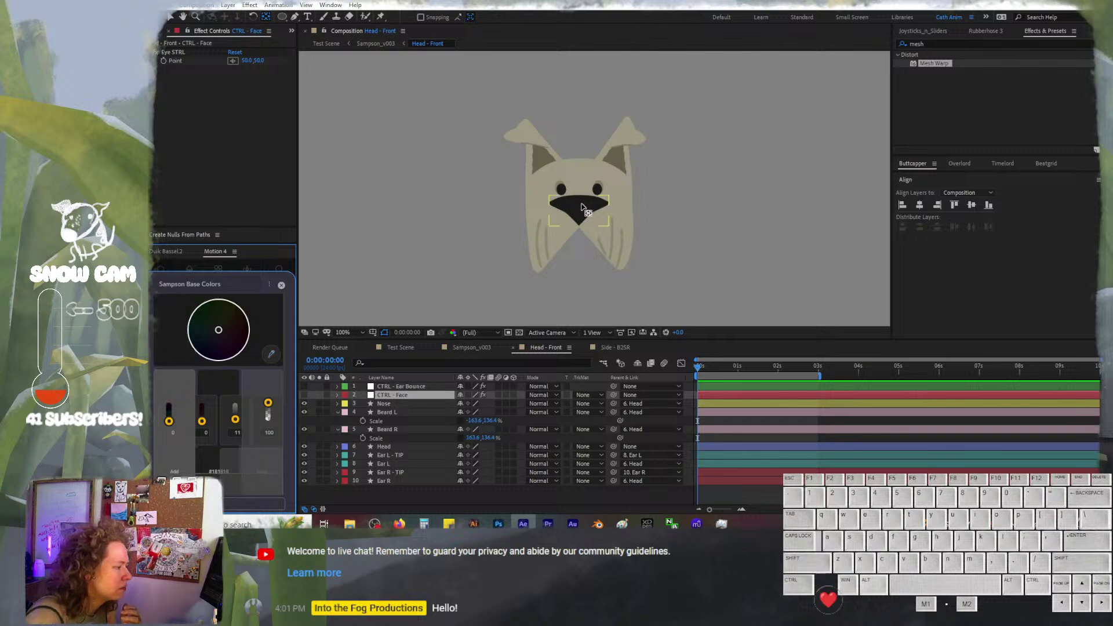
{"action": "left_click", "coordinate": [281, 285]}
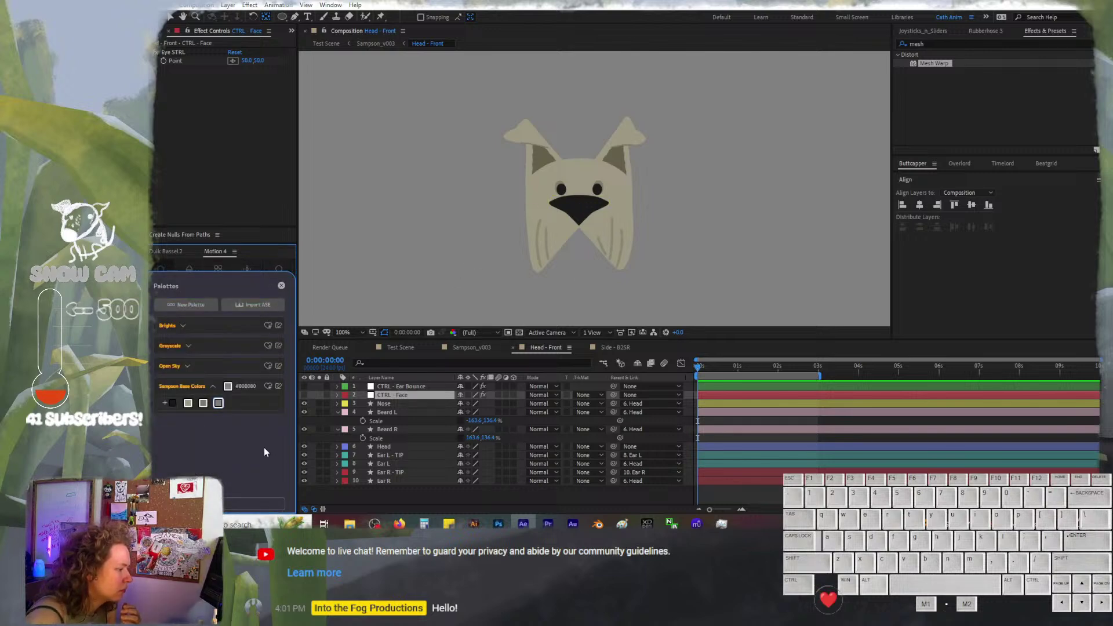
{"action": "left_click", "coordinate": [174, 406]}
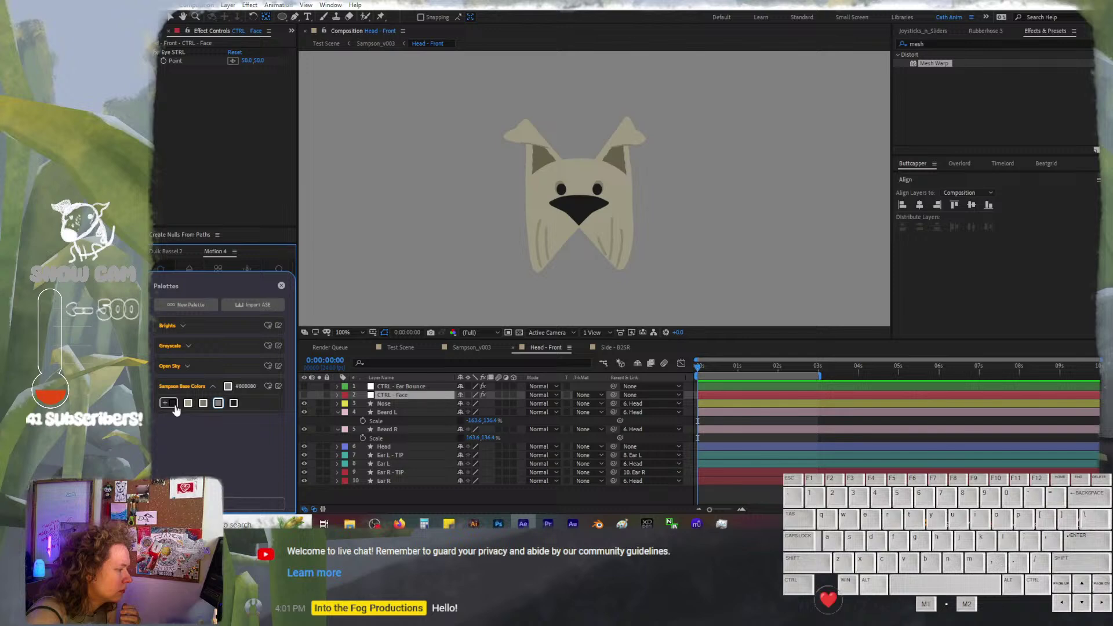
Check the Sampson Base Colors swatches in the list and the palette editor, and close the palettes
{"action": "right_click", "coordinate": [220, 404]}
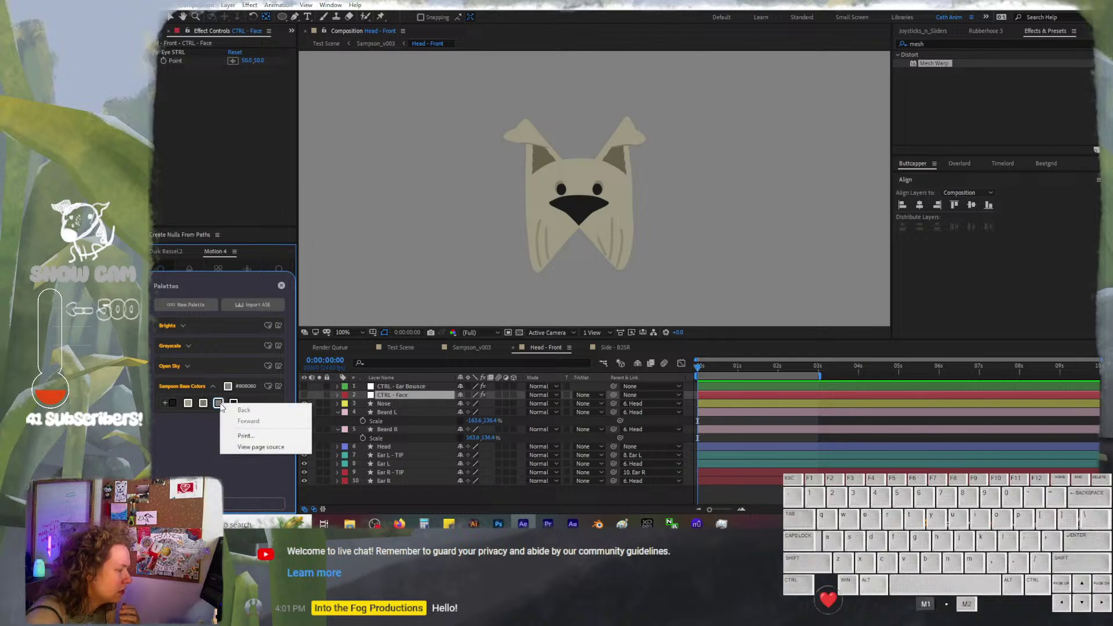
{"action": "left_click", "coordinate": [210, 426]}
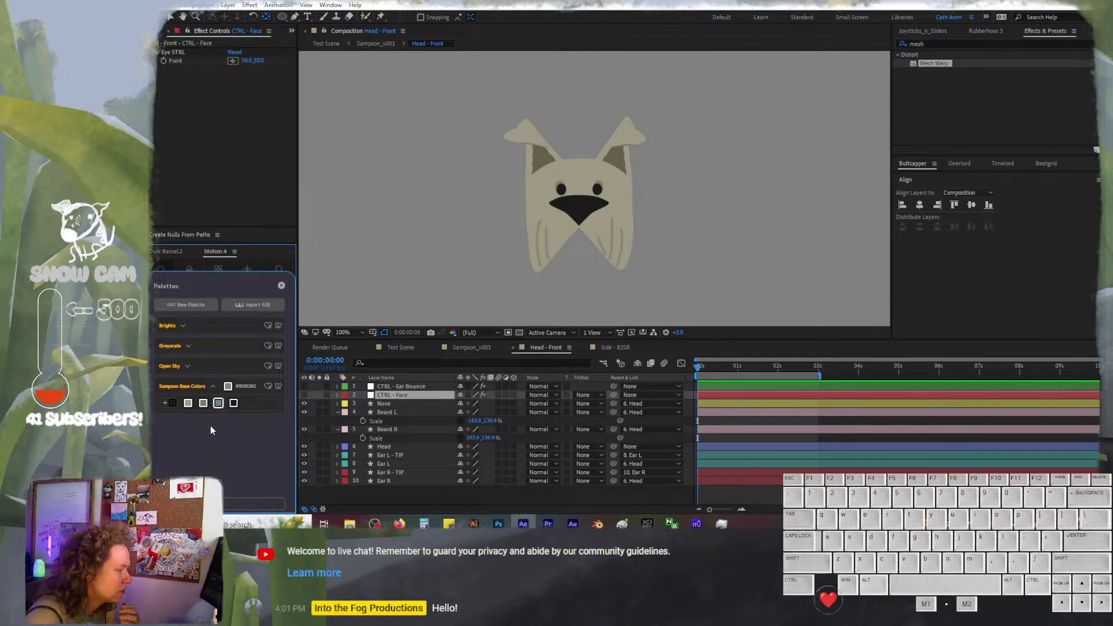
{"action": "left_click", "coordinate": [279, 387]}
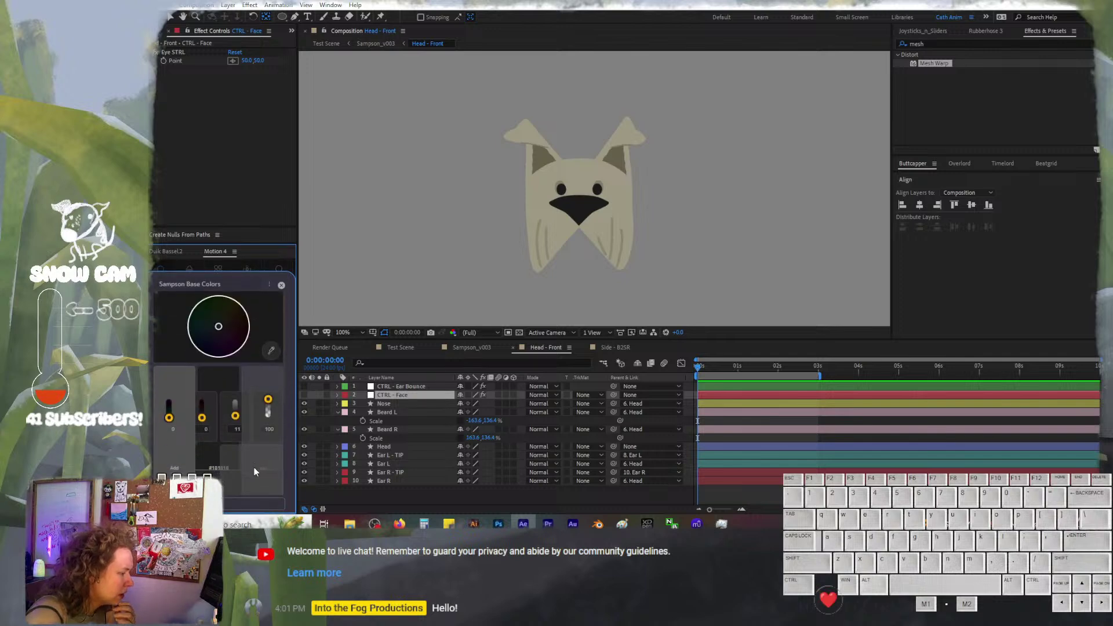
{"action": "scroll", "coordinate": [254, 467], "scroll_direction": "down", "scroll_amount": 3}
{"action": "scroll", "coordinate": [254, 468], "scroll_direction": "up", "scroll_amount": 3}
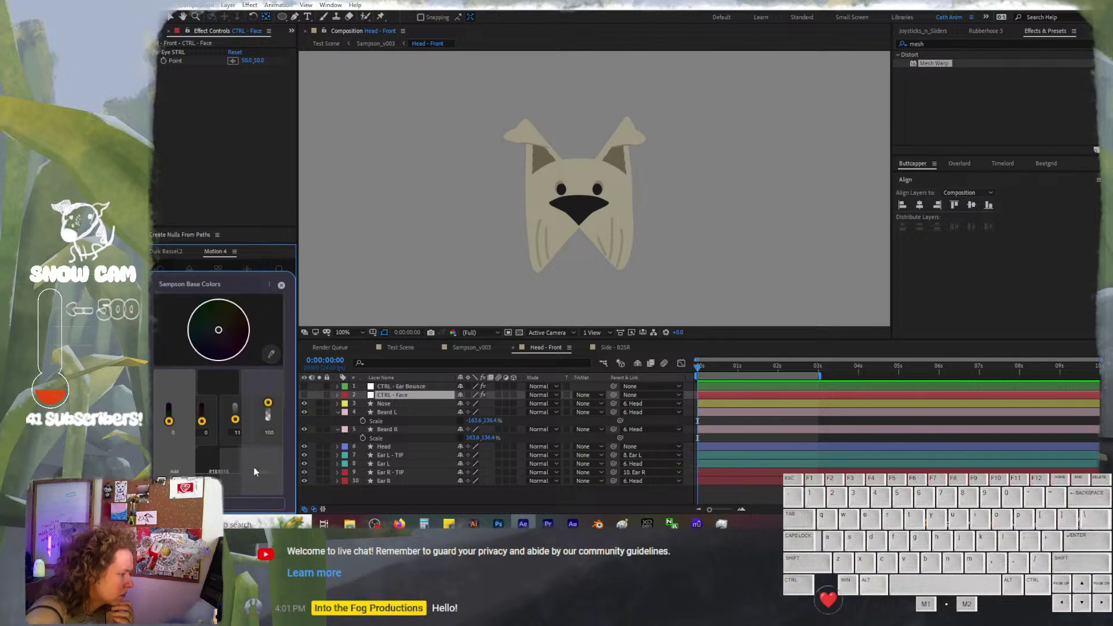
{"action": "left_click", "coordinate": [282, 286]}
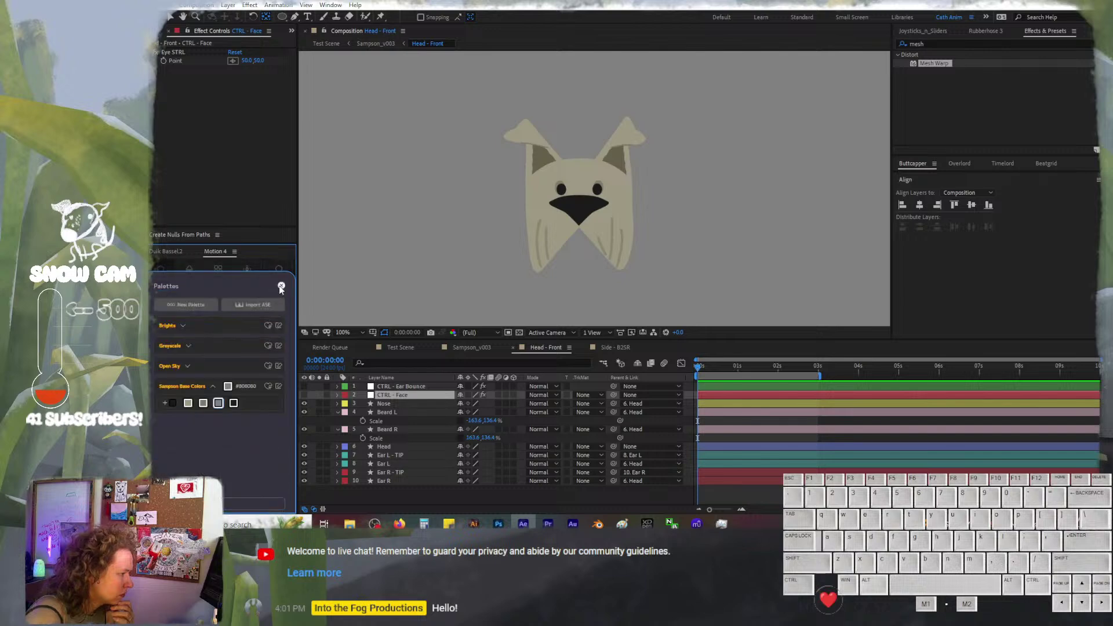
{"action": "left_click", "coordinate": [218, 406]}
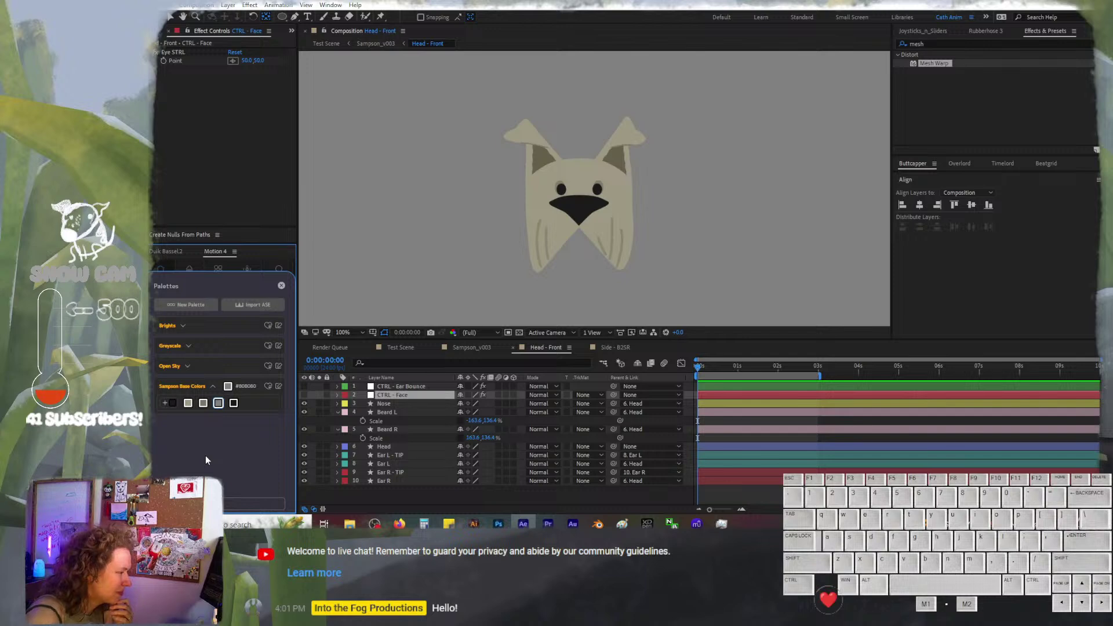
{"action": "left_click", "coordinate": [268, 386]}
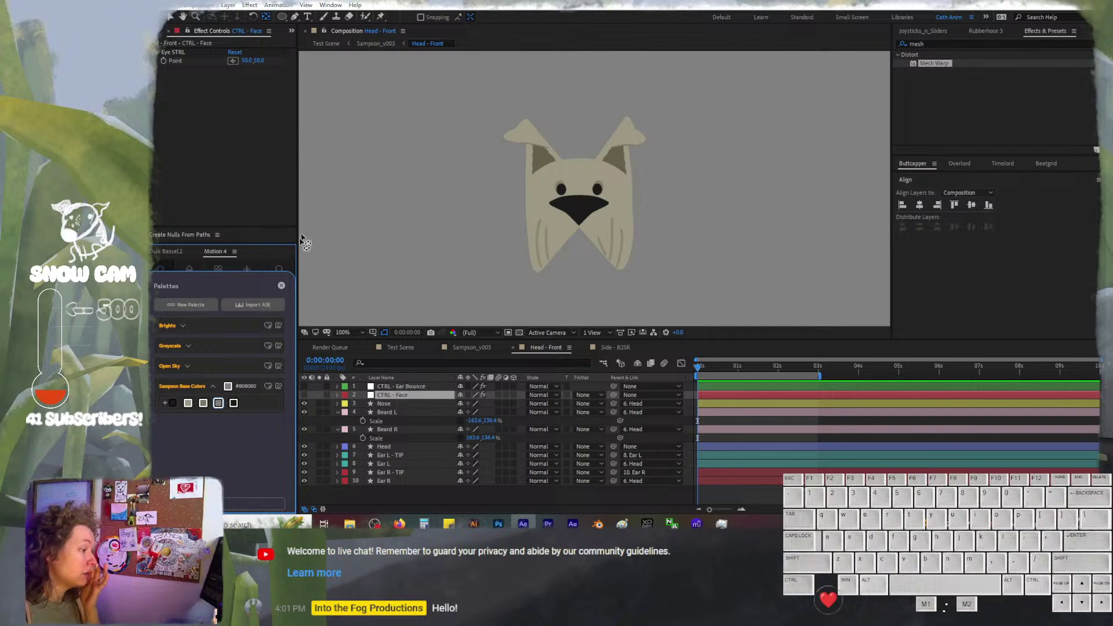
{"action": "left_click", "coordinate": [281, 287]}
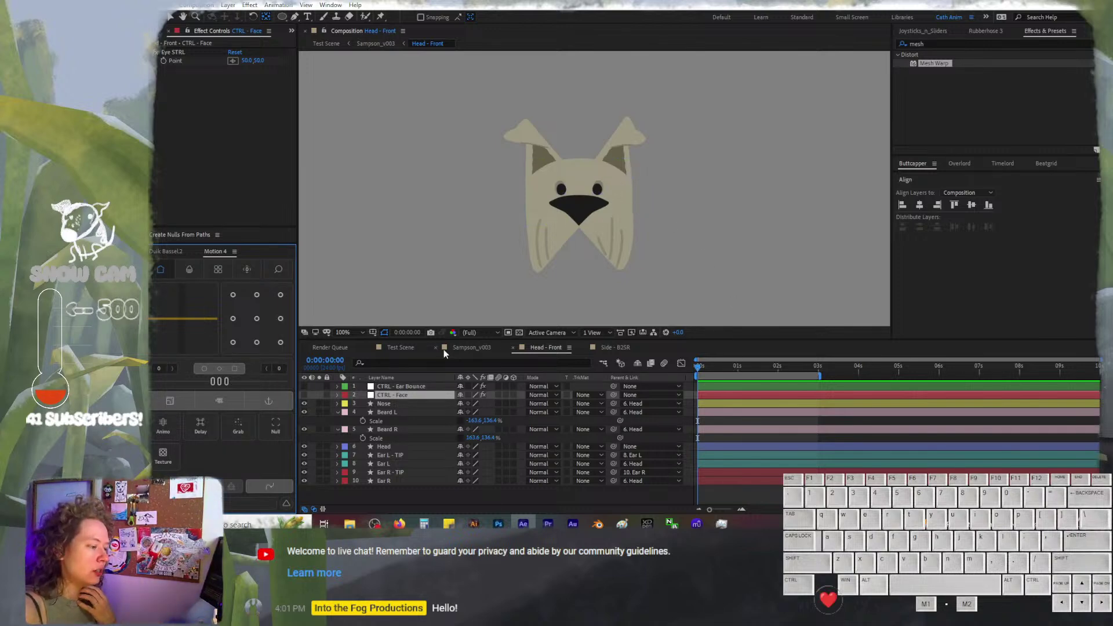
Look at the dog in Sampson_v003 and beside the rabbit in Test Scene, both full-frame and close up
{"action": "left_click", "coordinate": [474, 347]}
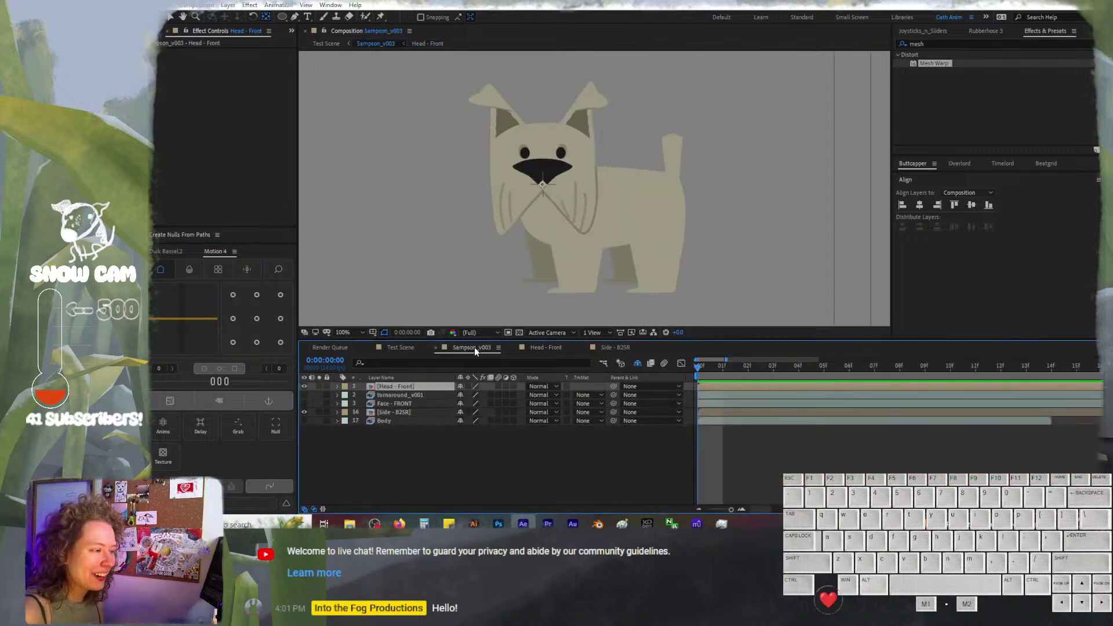
{"action": "left_click", "coordinate": [415, 349]}
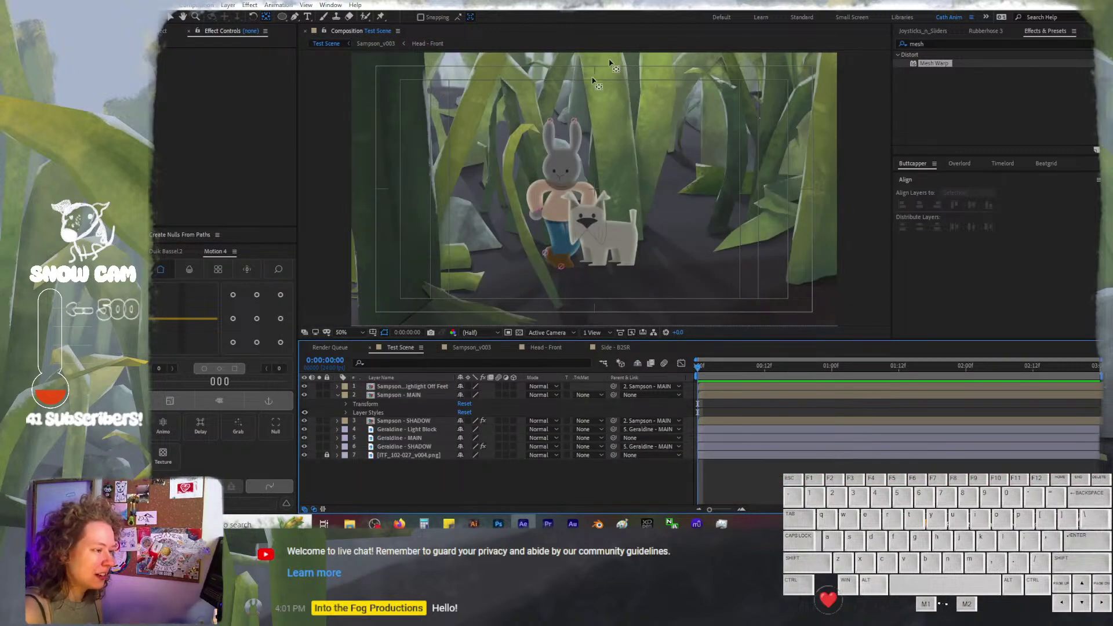
{"action": "key", "text": "period"}
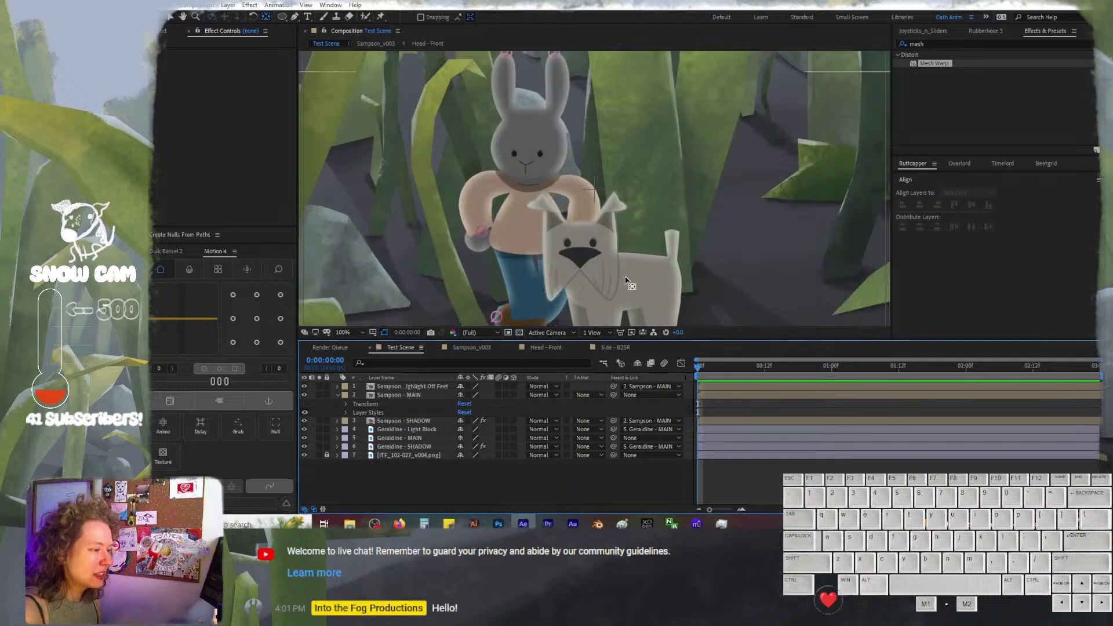
{"action": "key", "text": "comma"}
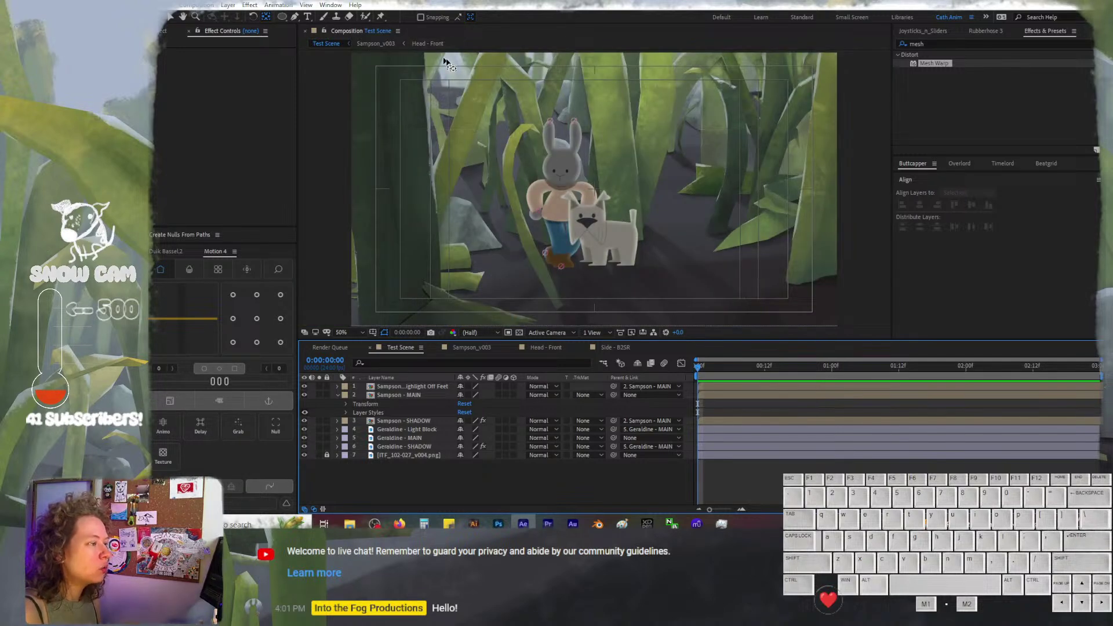
{"action": "key", "text": "period"}
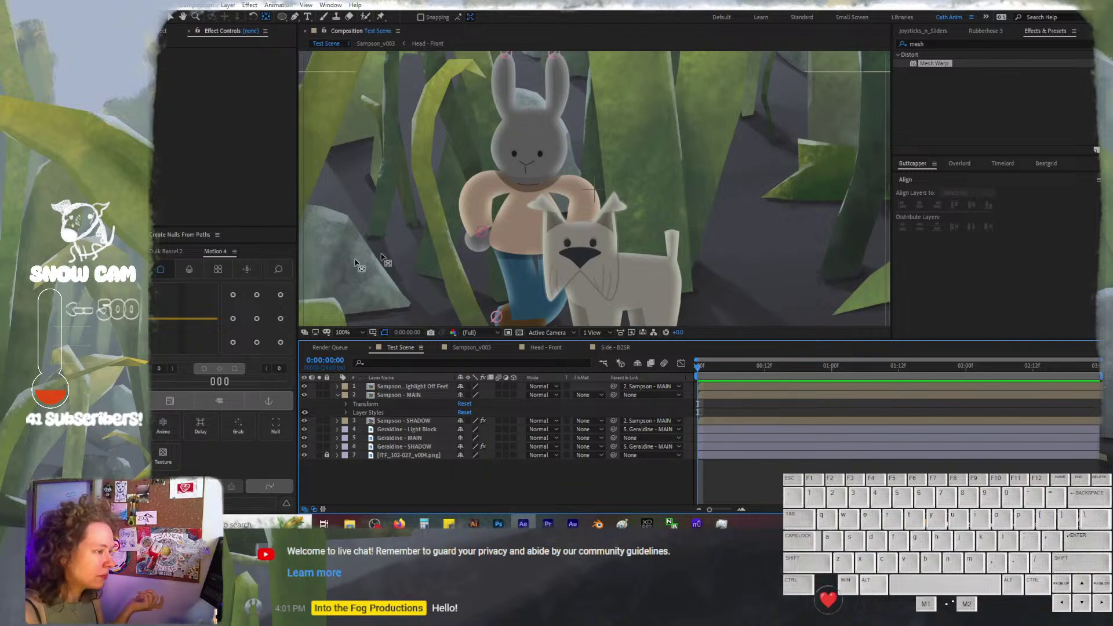
{"action": "scroll", "coordinate": [689, 214], "scroll_direction": "down", "scroll_amount": 2}
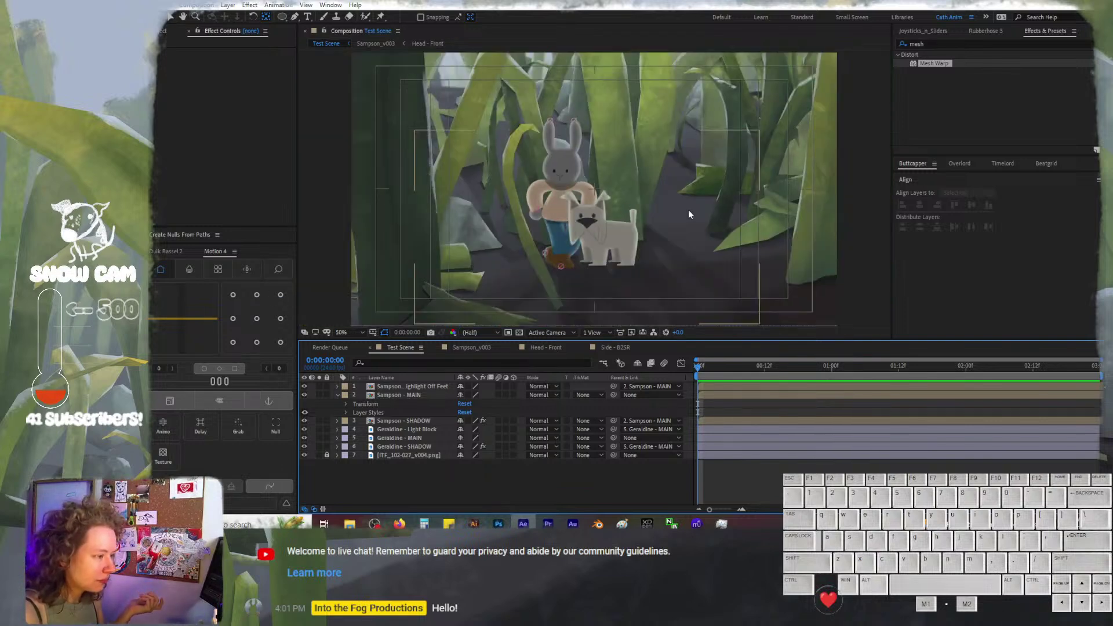
Filter the Head layer in the Head - Front composition for its color properties
{"action": "left_click", "coordinate": [548, 348]}
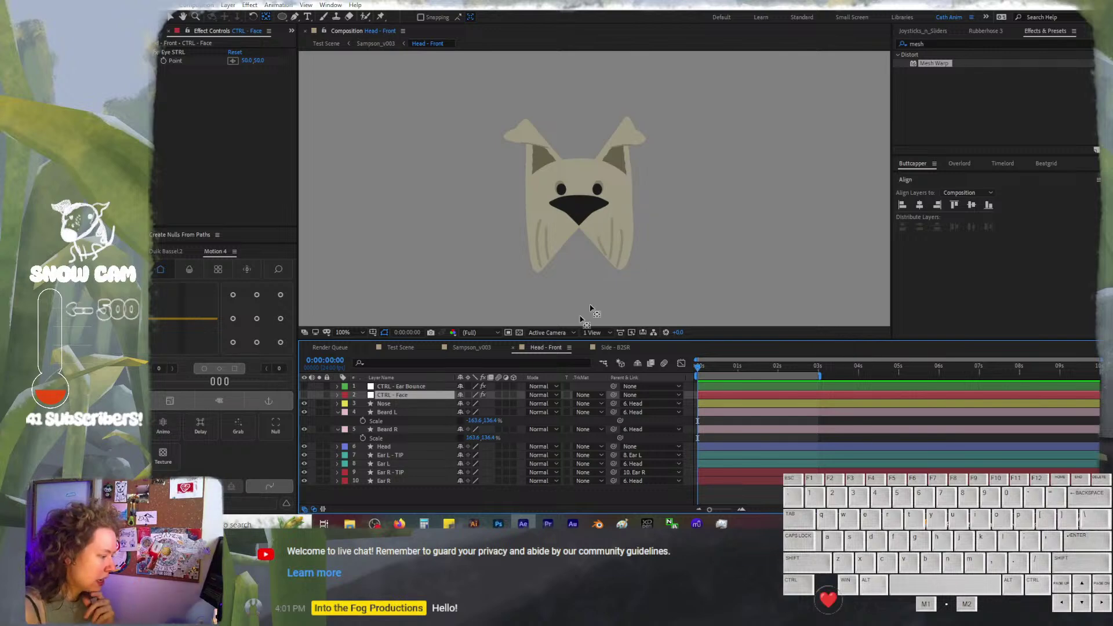
{"action": "left_click", "coordinate": [395, 447]}
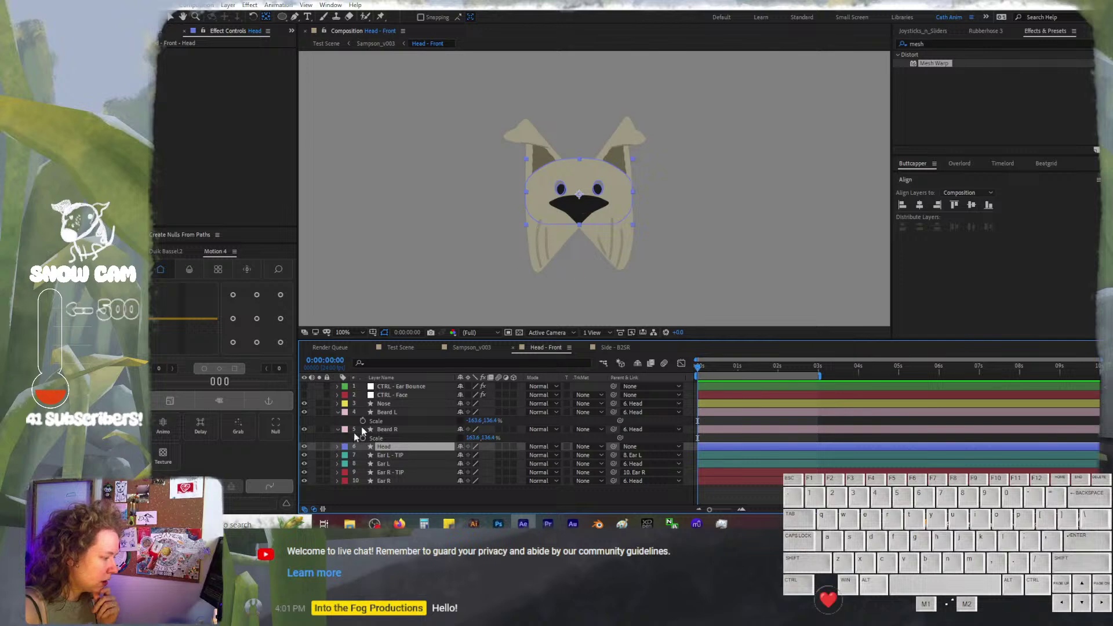
{"action": "left_click", "coordinate": [395, 358]}
{"action": "type", "text": "color"}
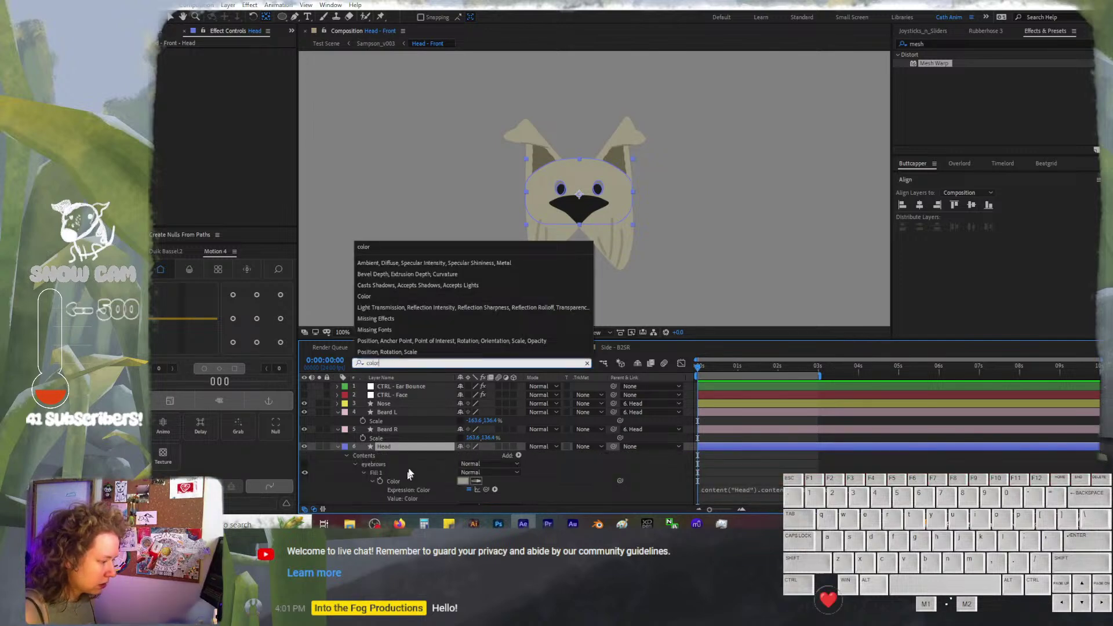
{"action": "key", "text": "Return"}
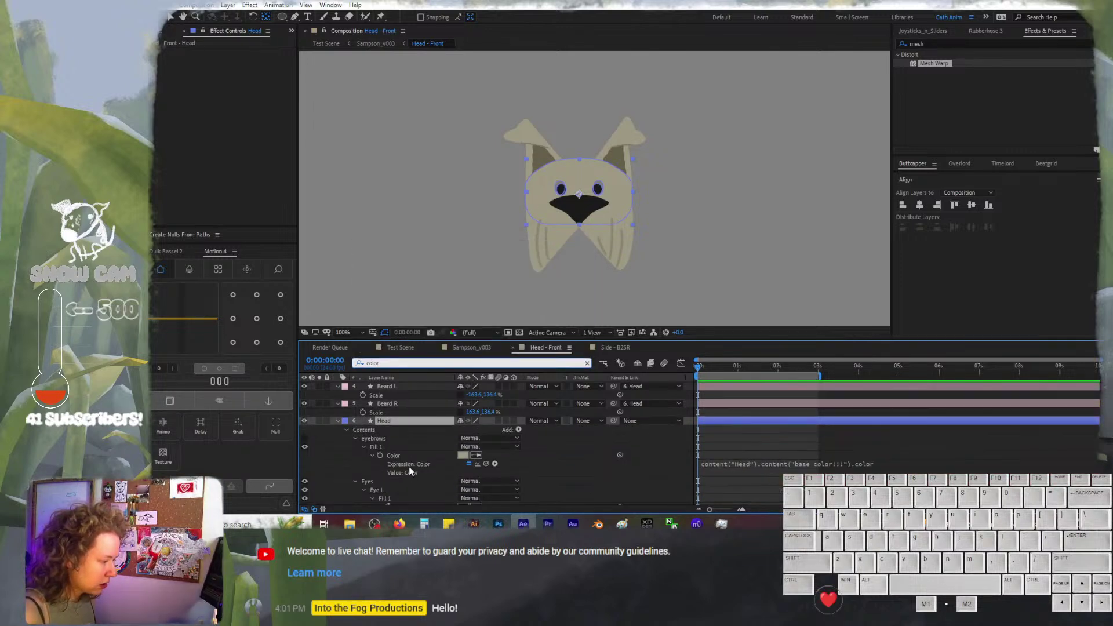
Look through the Head layer's fill colors and collapse the eyebrows, Eyes and Eye Shadows groups
{"action": "scroll", "coordinate": [422, 458], "scroll_direction": "down", "scroll_amount": 4}
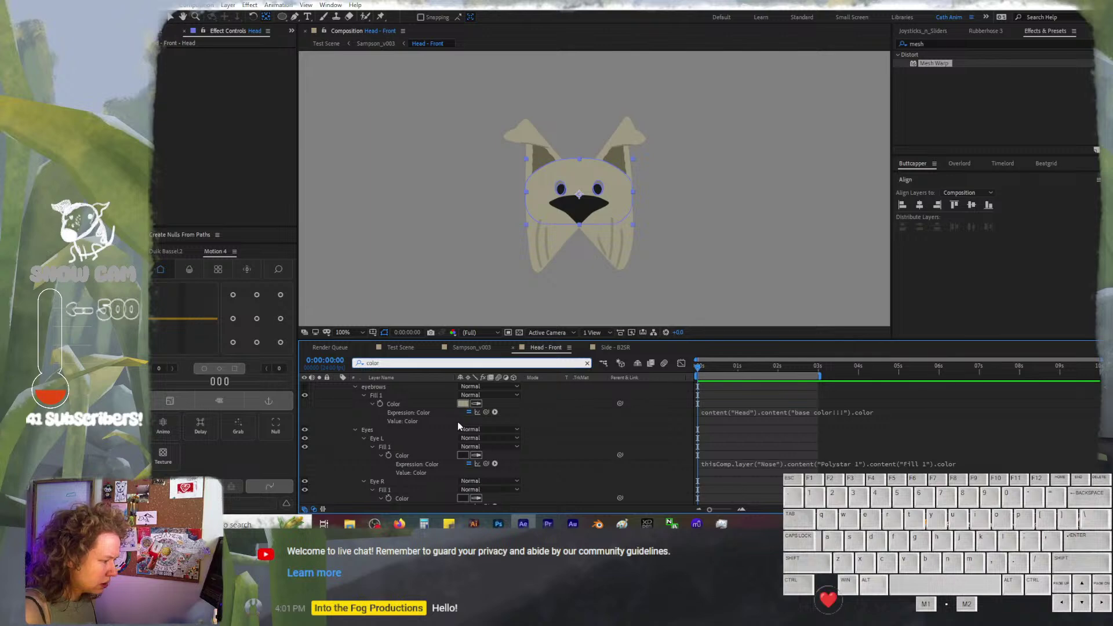
{"action": "scroll", "coordinate": [356, 427], "scroll_direction": "up", "scroll_amount": 3}
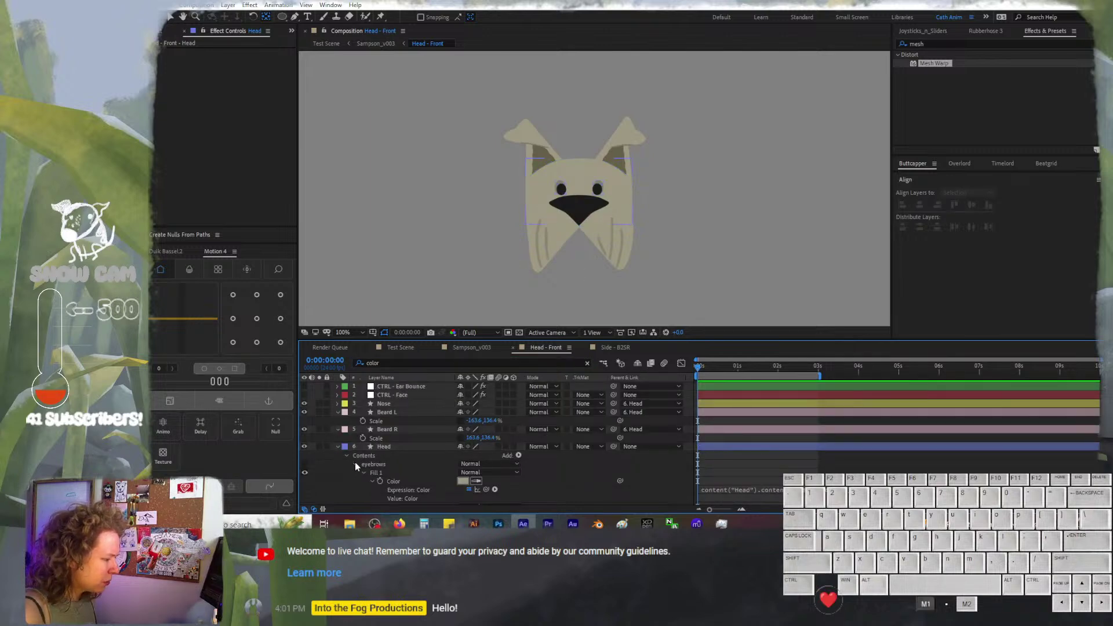
{"action": "scroll", "coordinate": [355, 461], "scroll_direction": "down", "scroll_amount": 3}
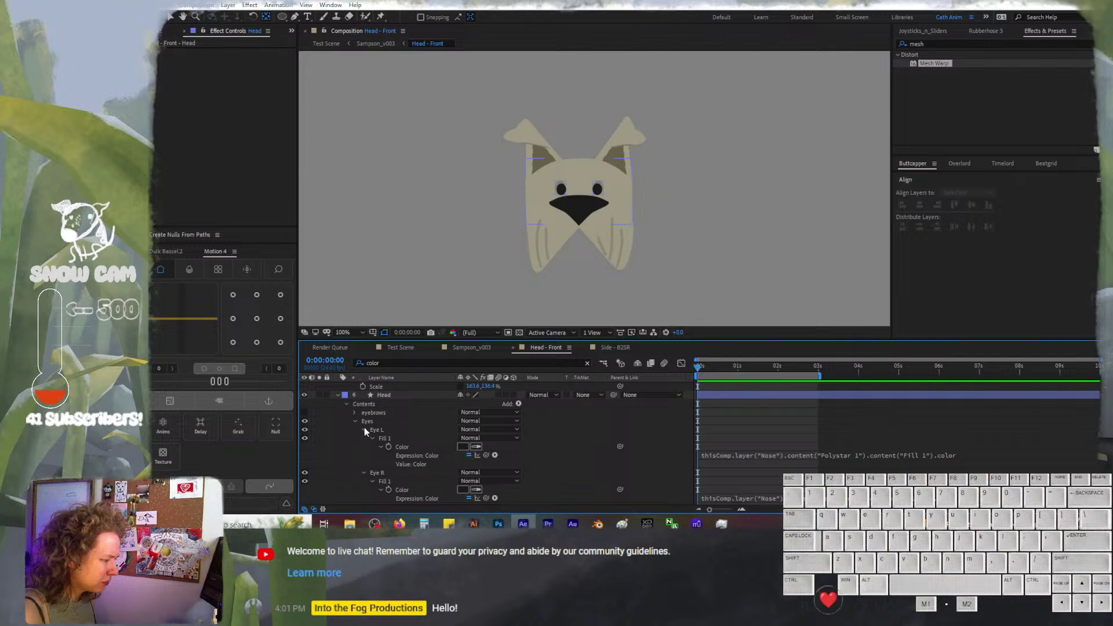
{"action": "left_click", "coordinate": [355, 422]}
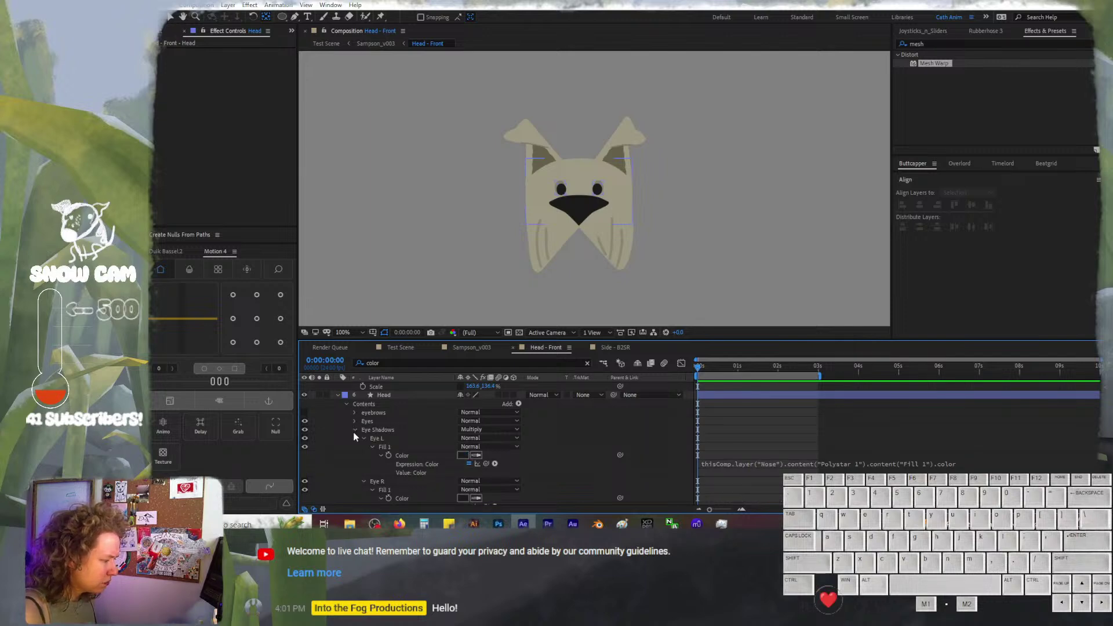
{"action": "left_click", "coordinate": [354, 430]}
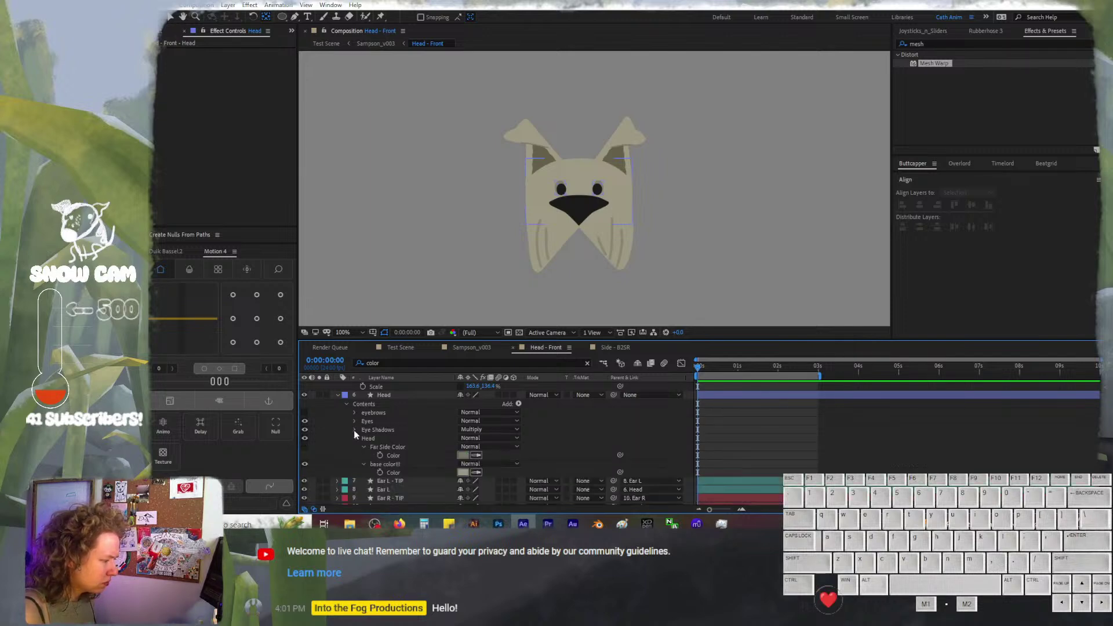
Try moving the Eye Shadows group into the Eyes group of the Head layer and undo the move
{"action": "left_click_drag", "start_coordinate": [376, 429], "coordinate": [378, 420]}
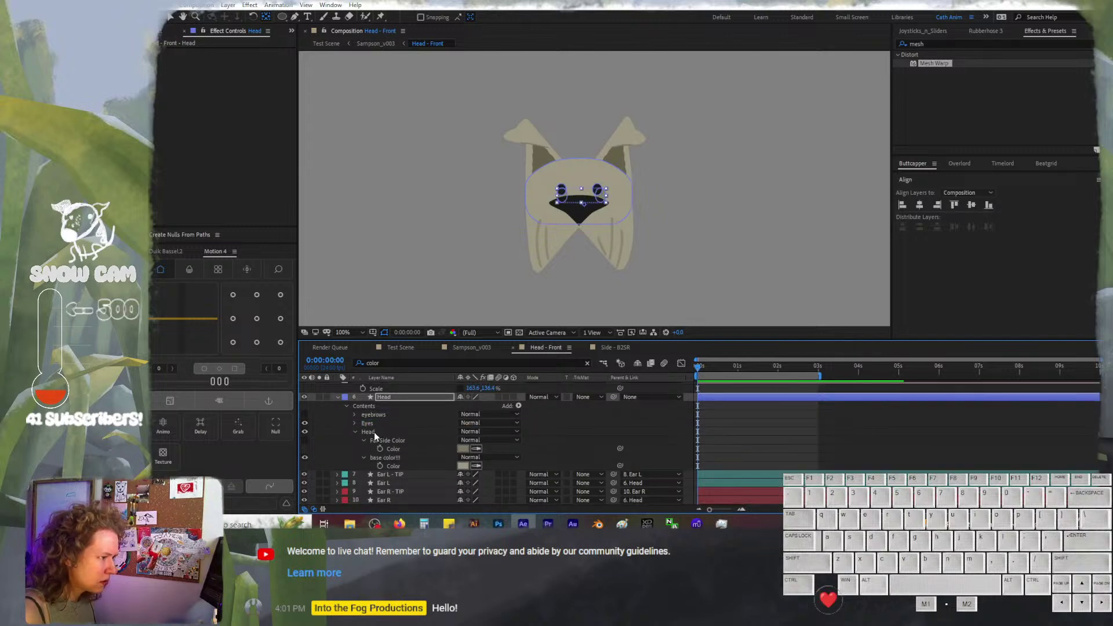
{"action": "key", "text": "ctrl+z"}
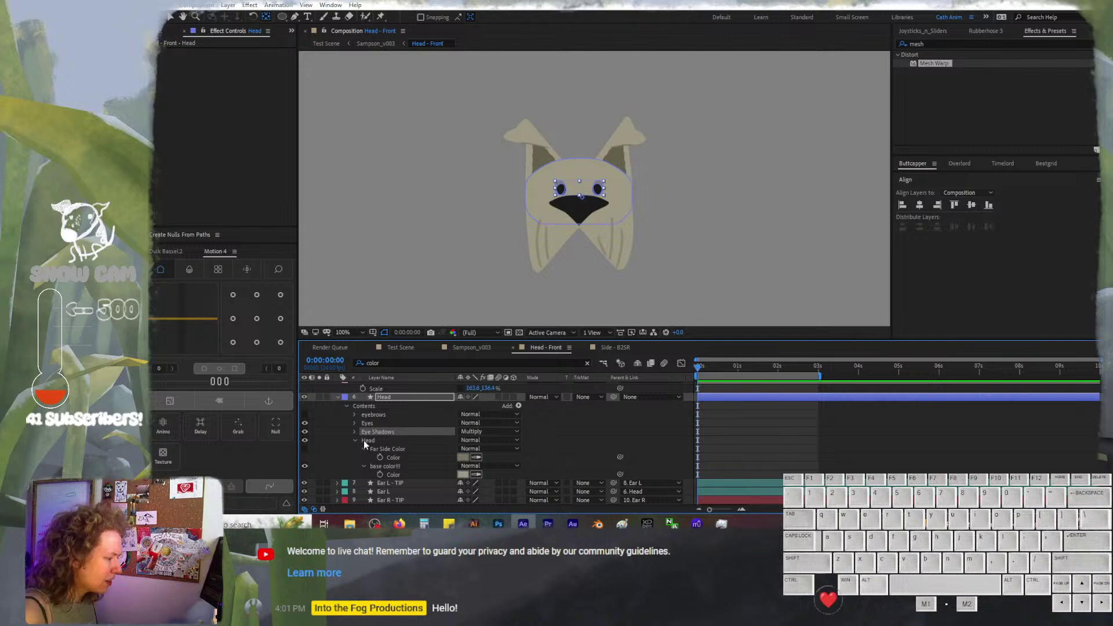
Test bright yellow and tan tones on the Head group's Far Side Color fill and discard the change
{"action": "left_click", "coordinate": [463, 458]}
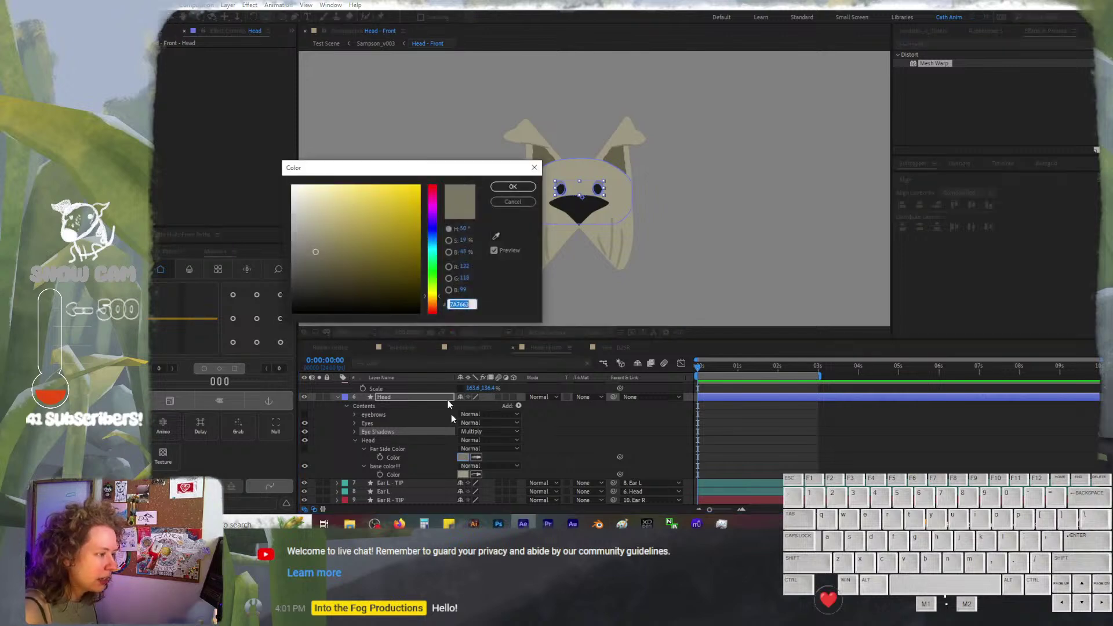
{"action": "left_click_drag", "start_coordinate": [380, 236], "coordinate": [427, 187]}
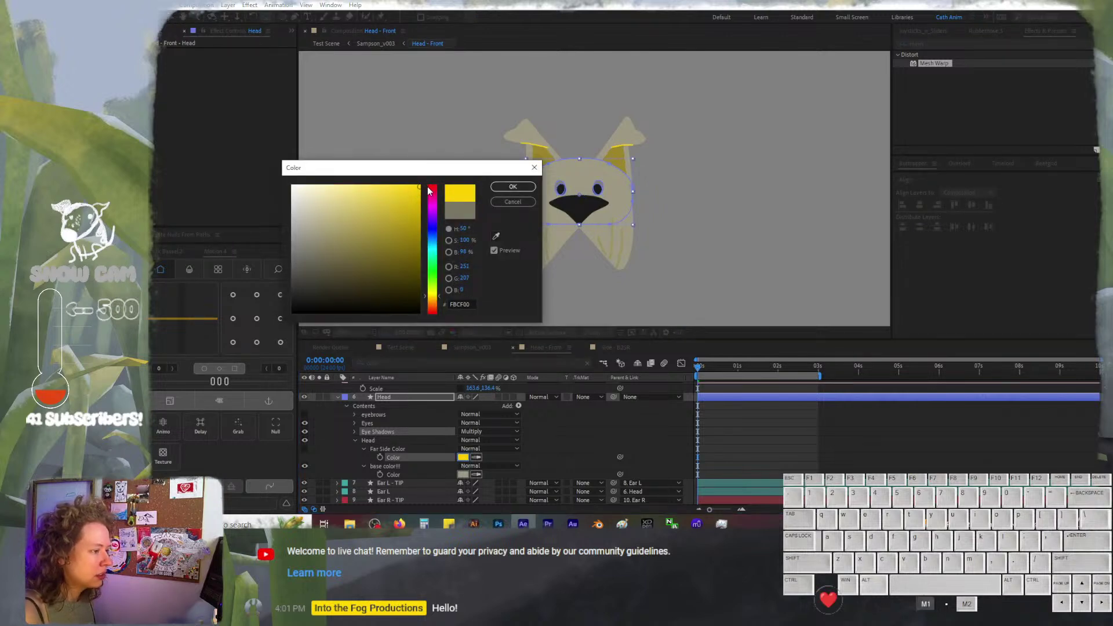
{"action": "mouse_move", "coordinate": [419, 232]}
{"action": "left_mouse_down"}
{"action": "mouse_move", "coordinate": [405, 293]}
{"action": "mouse_move", "coordinate": [342, 261]}
{"action": "mouse_move", "coordinate": [400, 209]}
{"action": "mouse_move", "coordinate": [426, 214]}
{"action": "mouse_move", "coordinate": [433, 229]}
{"action": "mouse_move", "coordinate": [423, 227]}
{"action": "mouse_move", "coordinate": [385, 285]}
{"action": "mouse_move", "coordinate": [328, 217]}
{"action": "left_mouse_up"}
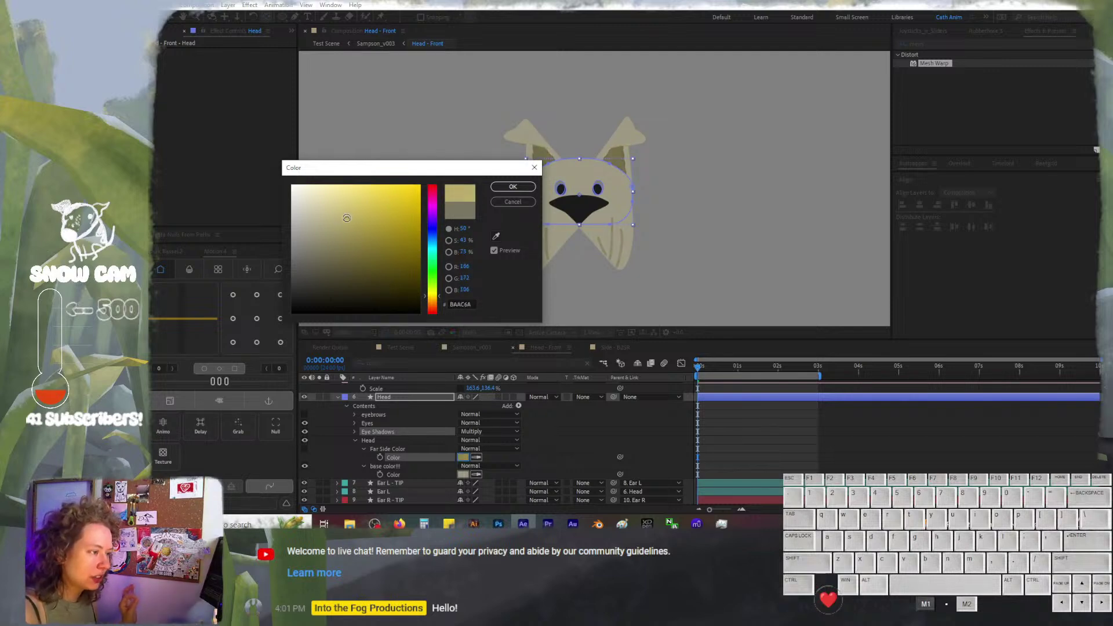
{"action": "left_click", "coordinate": [513, 202]}
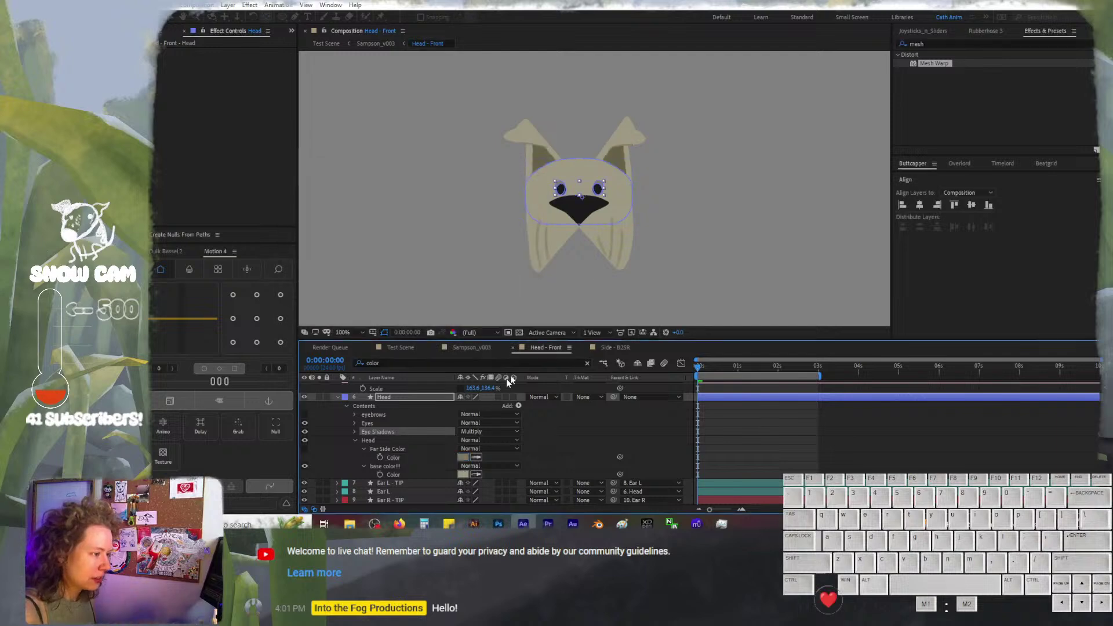
Test the dark yellow 7E6B00 on the Head group's base color fill and discard the change
{"action": "left_click", "coordinate": [462, 474]}
{"action": "mouse_move", "coordinate": [410, 273]}
{"action": "left_mouse_down"}
{"action": "mouse_move", "coordinate": [368, 248]}
{"action": "mouse_move", "coordinate": [393, 264]}
{"action": "mouse_move", "coordinate": [376, 232]}
{"action": "mouse_move", "coordinate": [351, 256]}
{"action": "mouse_move", "coordinate": [343, 166]}
{"action": "mouse_move", "coordinate": [335, 197]}
{"action": "mouse_move", "coordinate": [413, 246]}
{"action": "mouse_move", "coordinate": [444, 250]}
{"action": "left_mouse_up"}
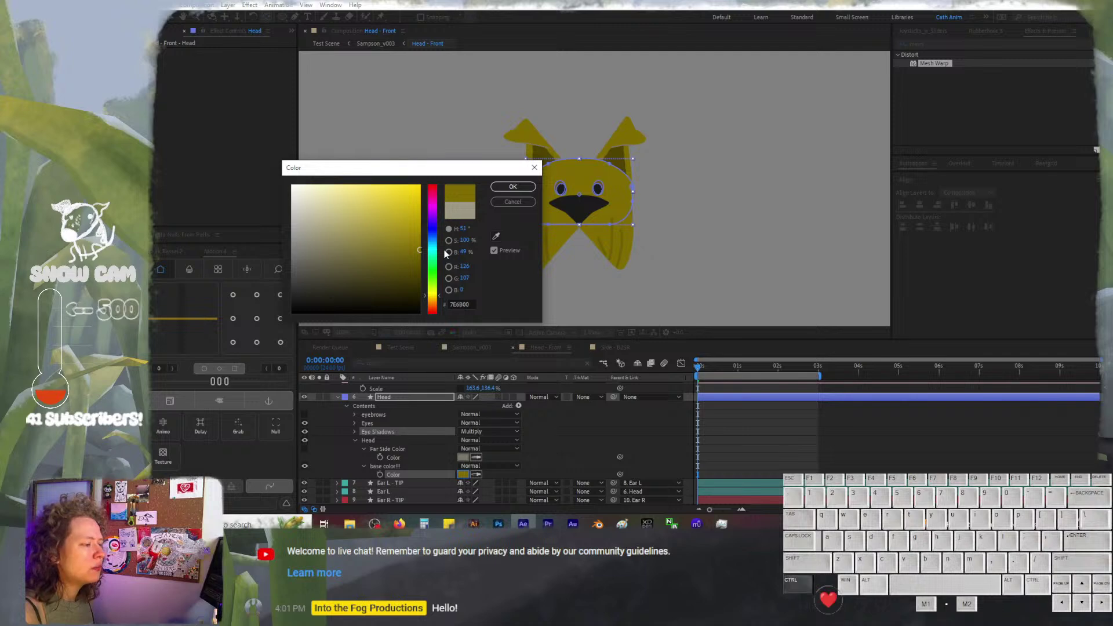
{"action": "left_click", "coordinate": [513, 202]}
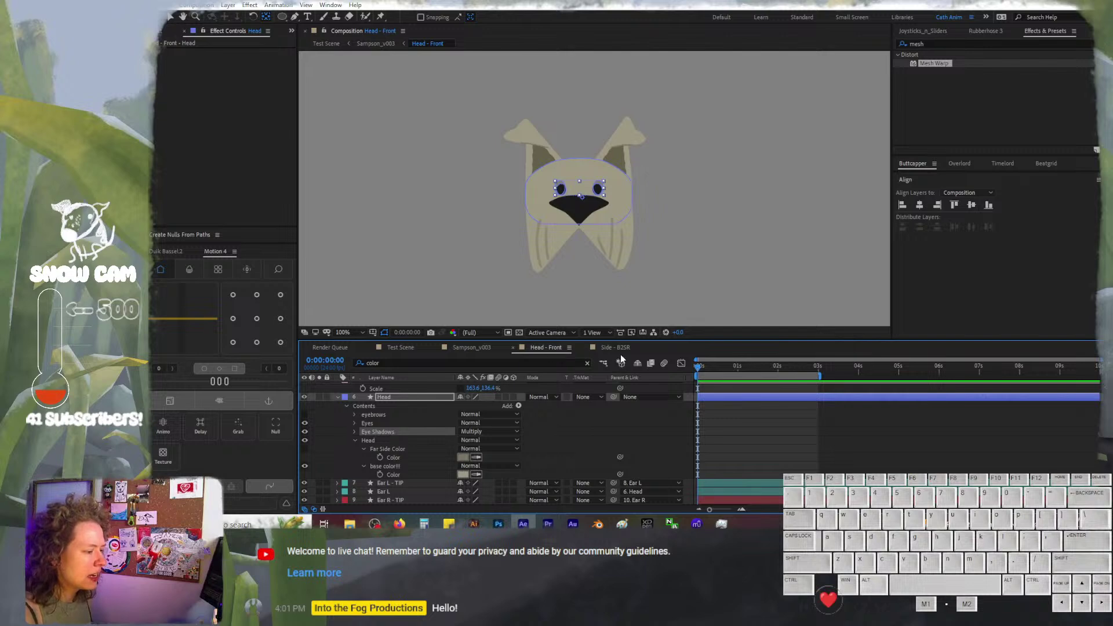
Return to the Sampson_v003 composition to view the whole dog
{"action": "left_click", "coordinate": [461, 342]}
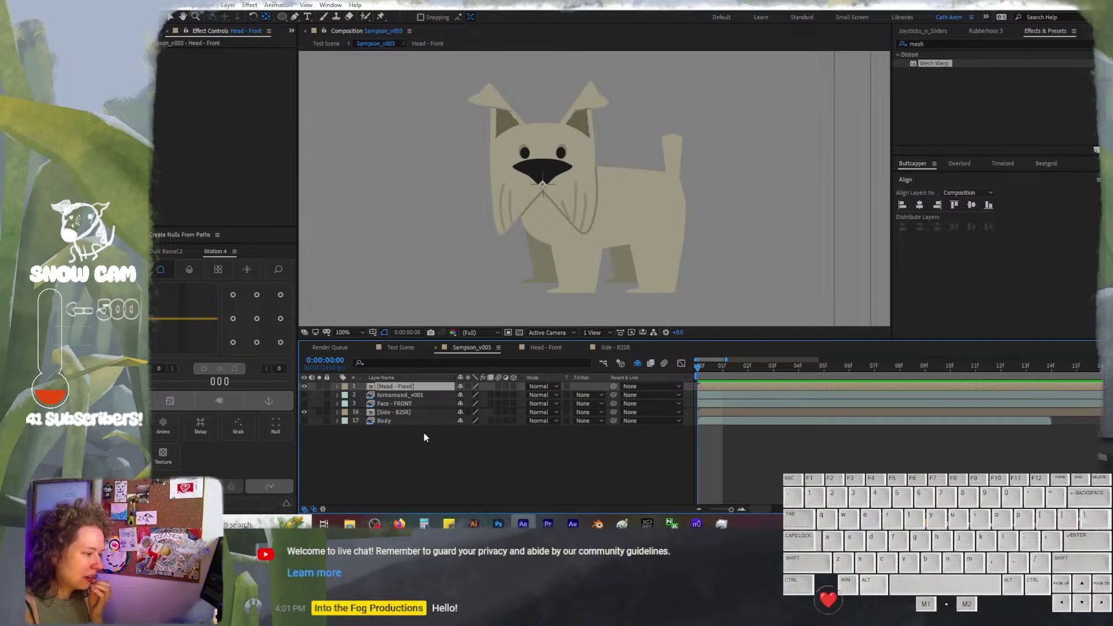
Return to the Head - Front composition and collapse the expanded Beard L, Beard R and Head layers
{"action": "left_click", "coordinate": [542, 347]}
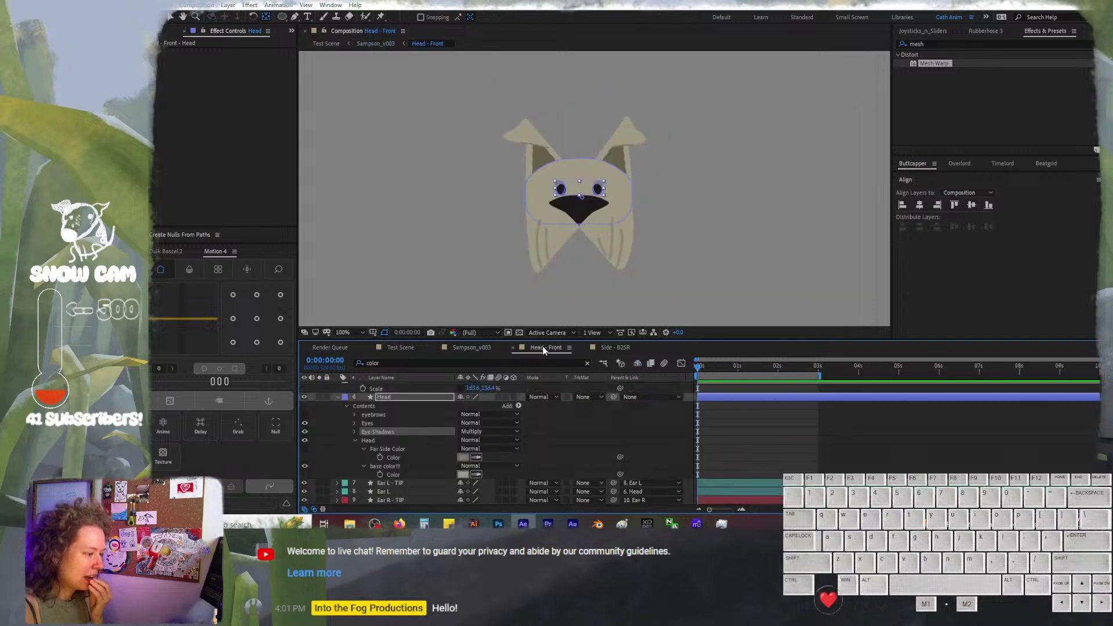
{"action": "scroll", "coordinate": [352, 423], "scroll_direction": "up", "scroll_amount": 3}
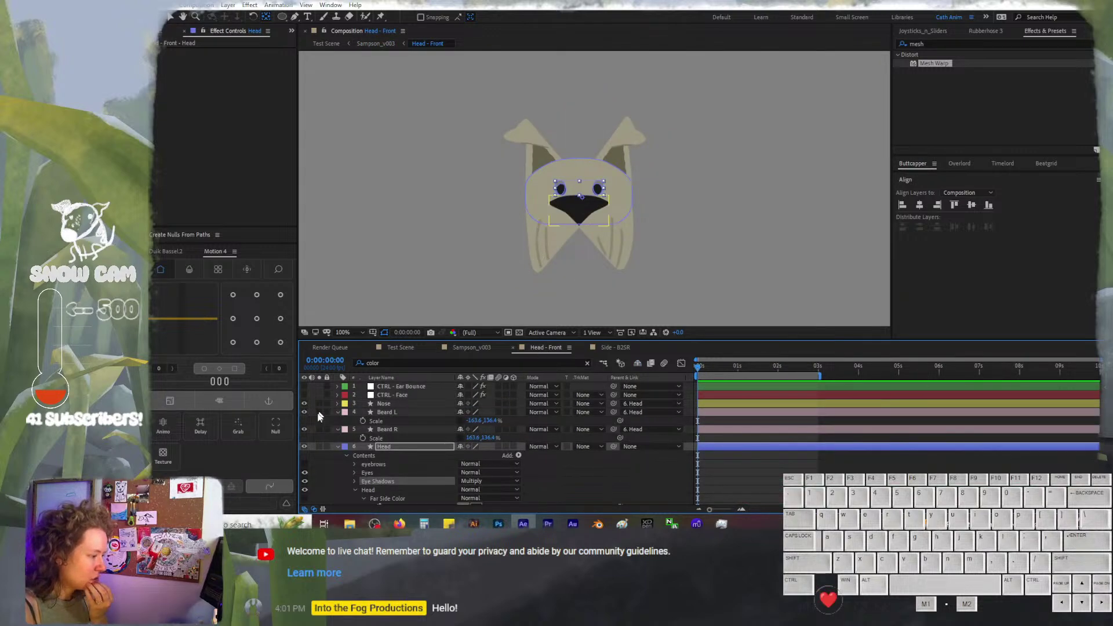
{"action": "left_click", "coordinate": [339, 412]}
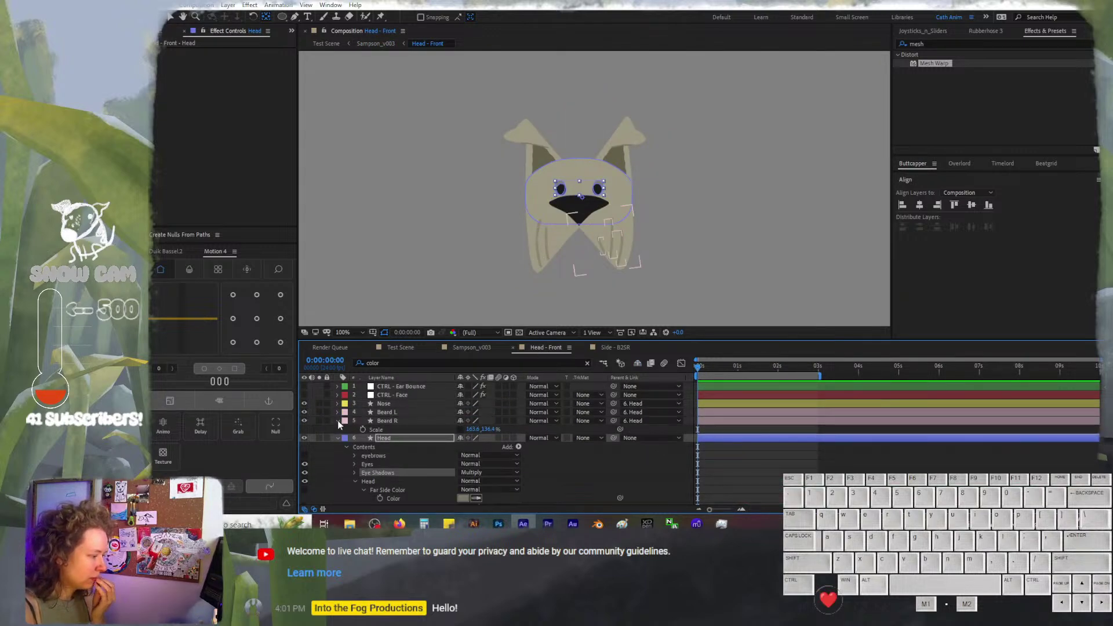
{"action": "left_click", "coordinate": [338, 420]}
{"action": "left_click", "coordinate": [338, 429]}
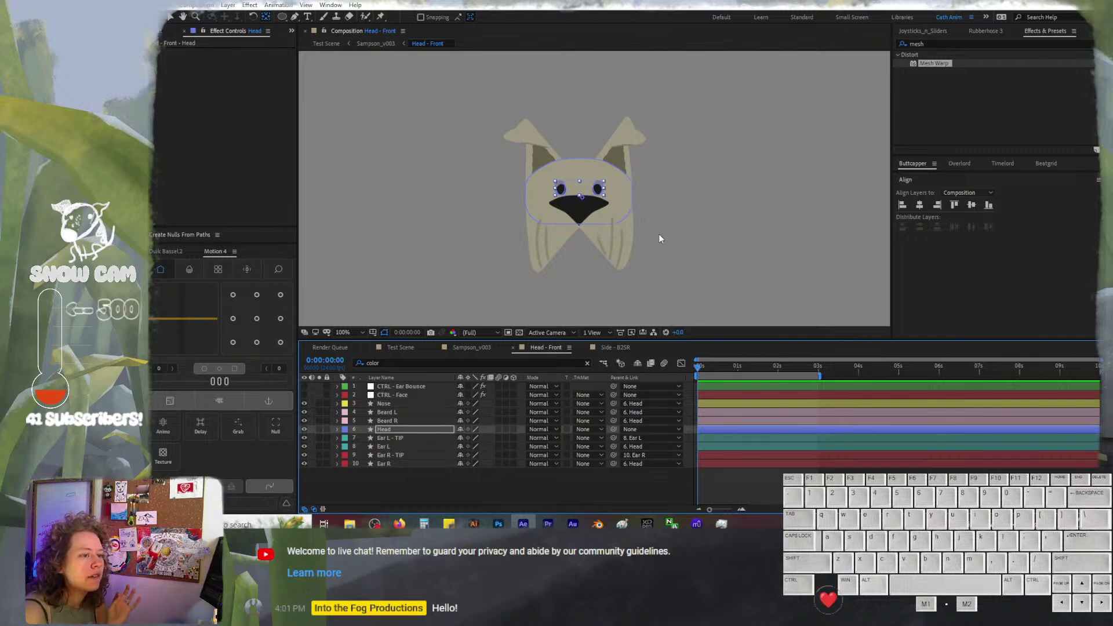
Bring up the Joysticks_n_Sliders tools, then show the rulers and place alignment guides around the dog's muzzle and beard
{"action": "left_click", "coordinate": [927, 26]}
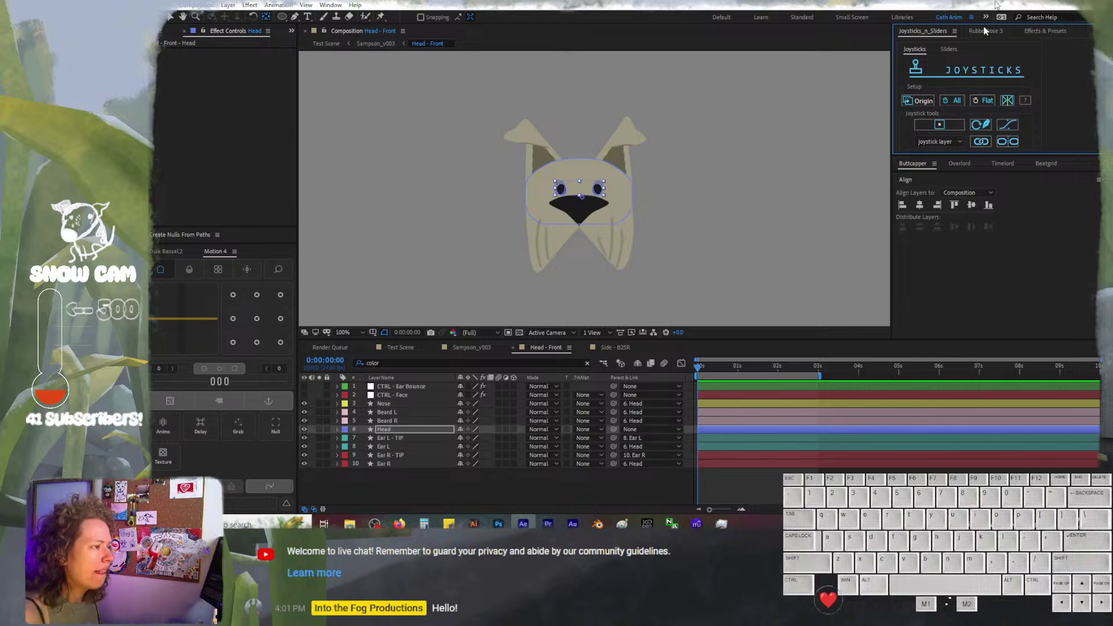
{"action": "key", "text": "ctrl+r"}
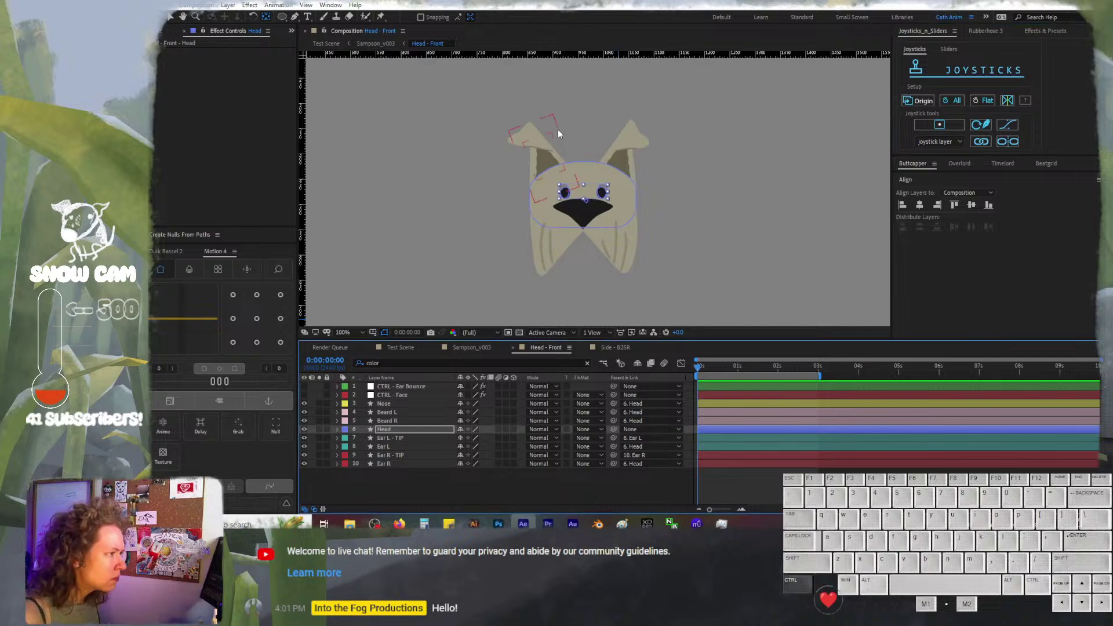
{"action": "left_click_drag", "start_coordinate": [579, 53], "coordinate": [592, 176]}
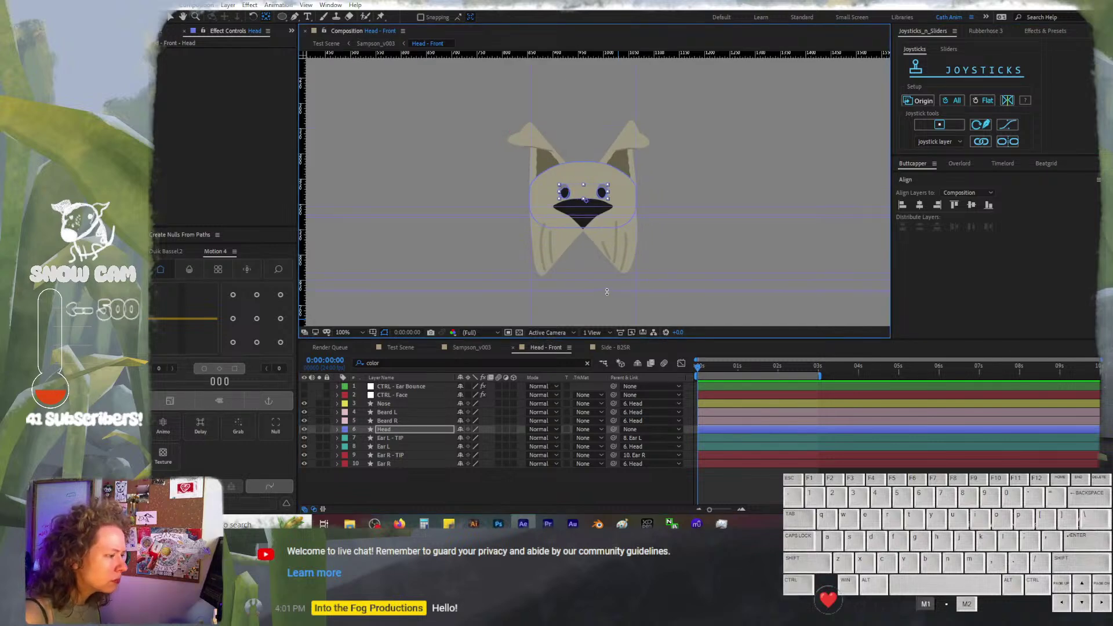
{"action": "left_click_drag", "start_coordinate": [607, 291], "coordinate": [610, 282]}
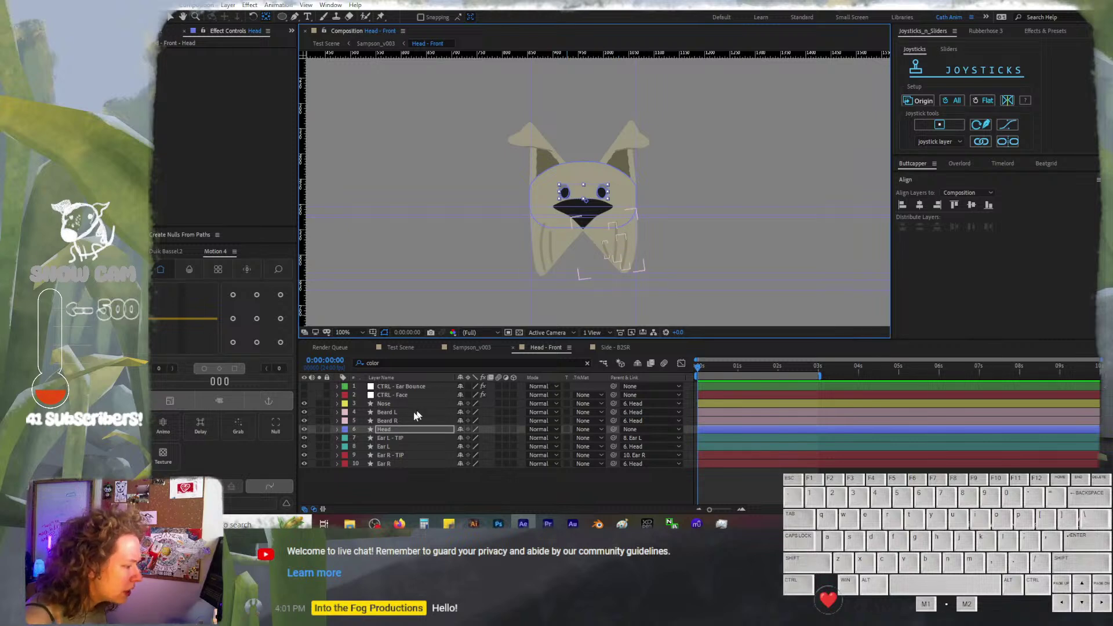
Nudge the Beard R layer slightly upward to align it against the guides and deselect it
{"action": "left_click", "coordinate": [397, 455]}
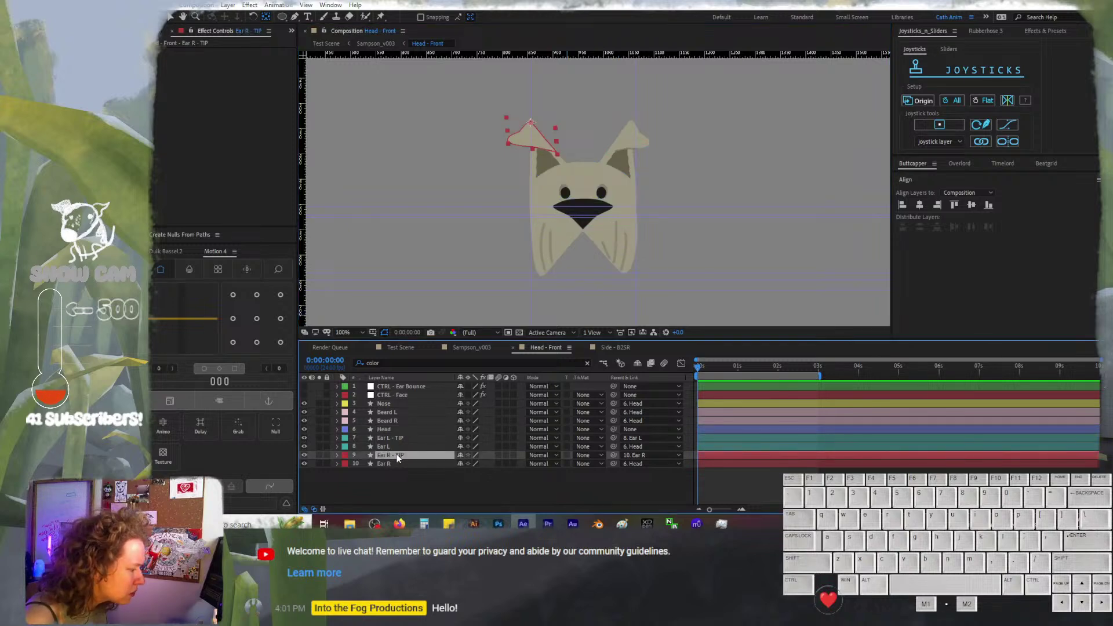
{"action": "left_click", "coordinate": [406, 413]}
{"action": "left_click", "coordinate": [406, 422]}
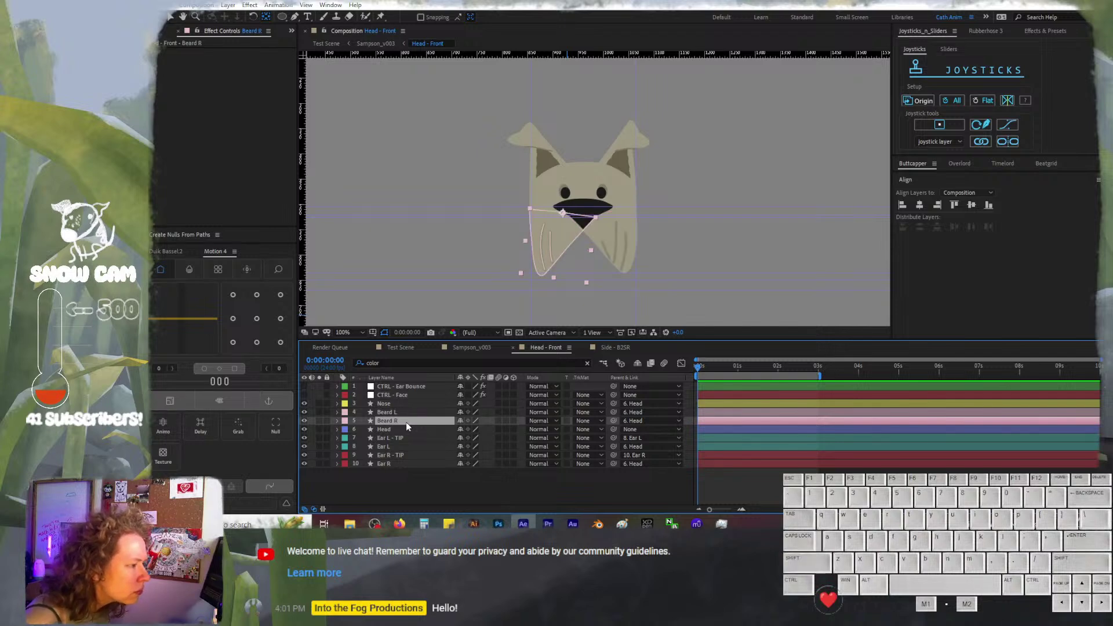
{"action": "key", "text": "shift"}
{"action": "key", "text": "Return"}
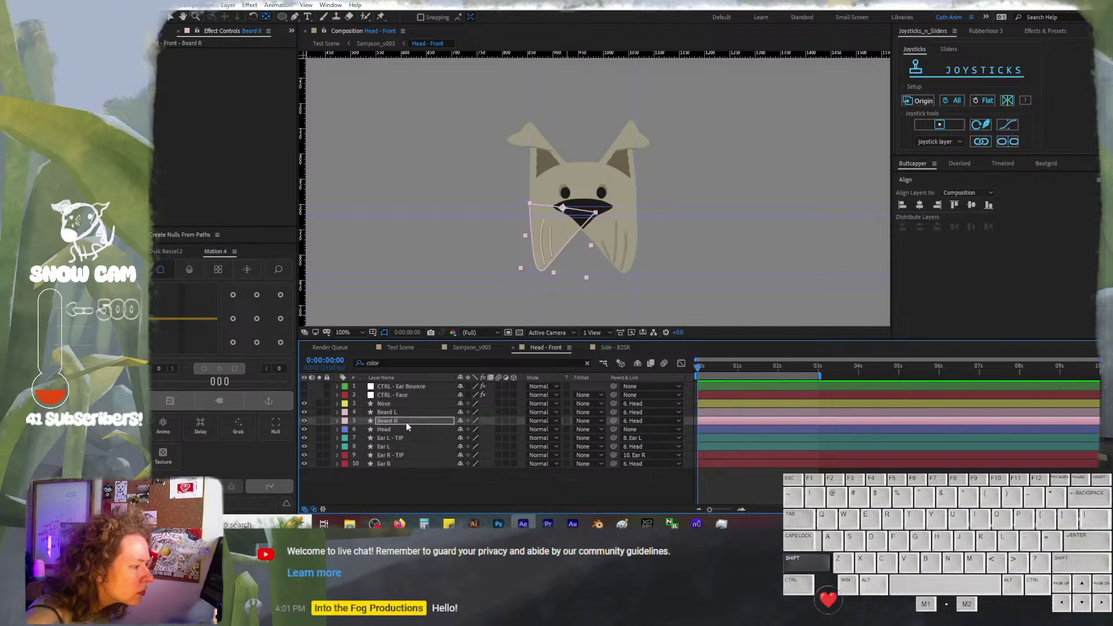
{"action": "key", "text": "shift+Down"}
{"action": "key", "text": "Up"}
{"action": "key", "text": "Up"}
{"action": "key", "text": "Up"}
{"action": "key", "text": "Up"}
{"action": "key", "text": "Up"}
{"action": "key", "text": "Up"}
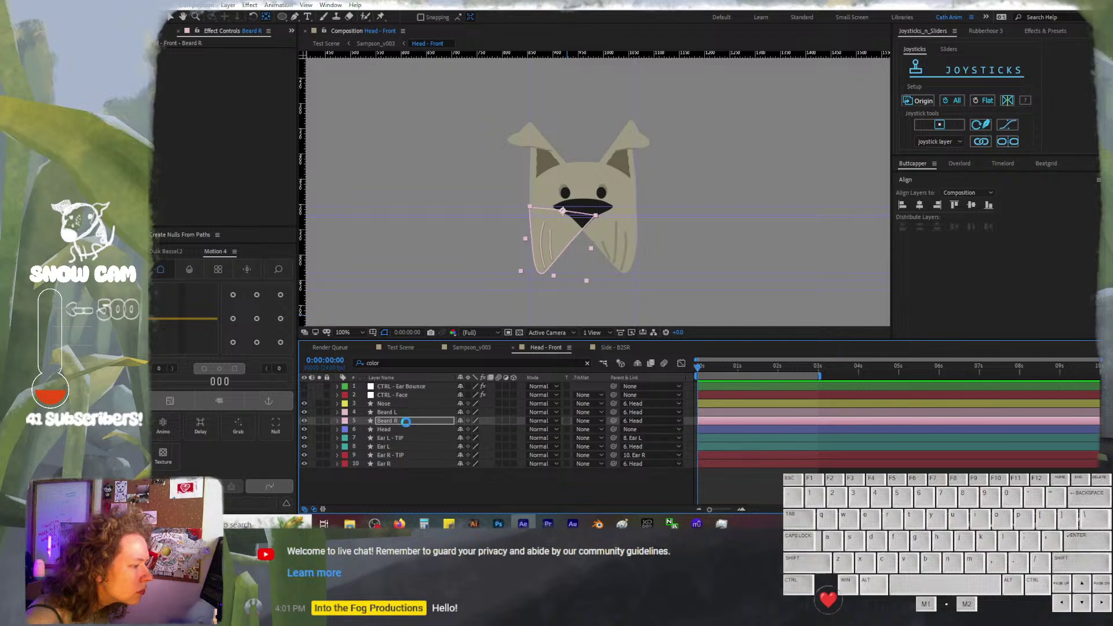
{"action": "key", "text": "Down"}
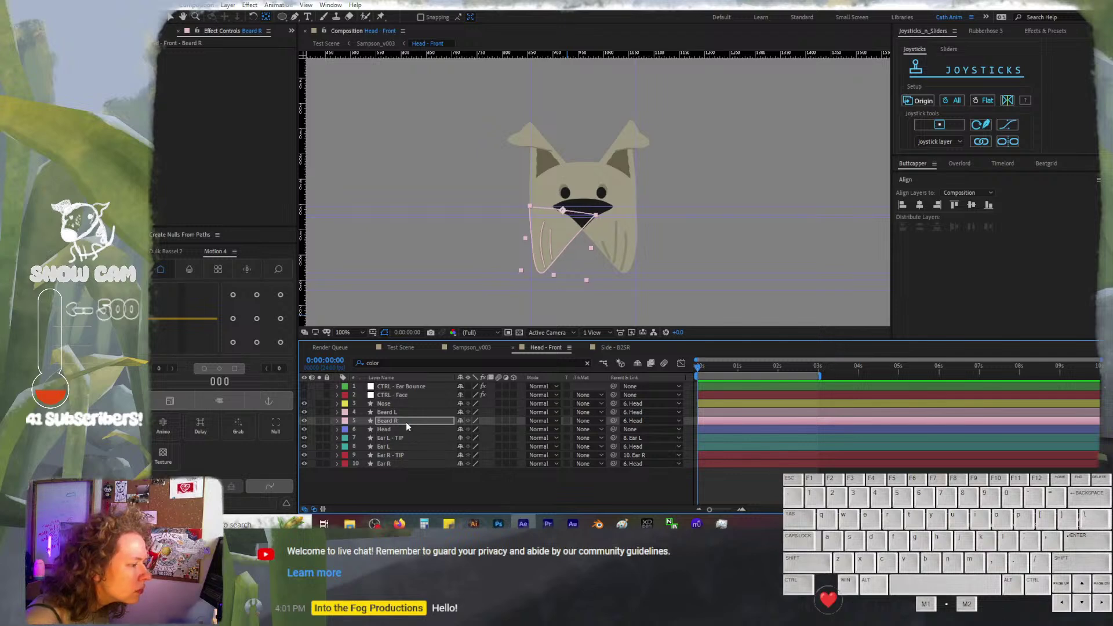
{"action": "left_click", "coordinate": [580, 495]}
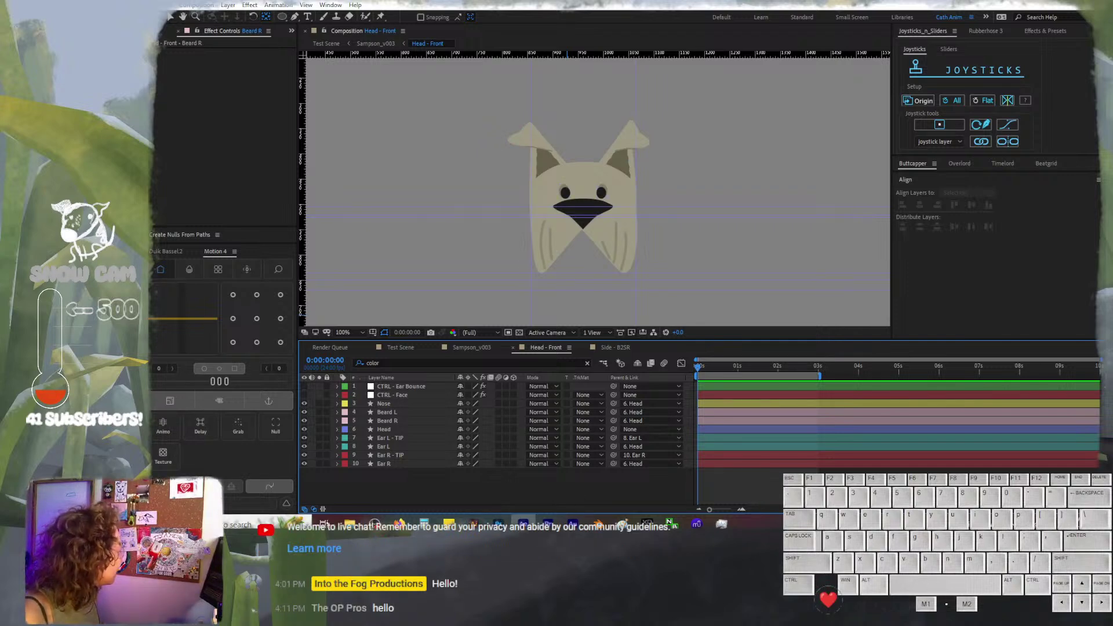
Check the dog in the Test Scene composition and go back to the Head - Front composition
{"action": "left_click", "coordinate": [399, 524]}
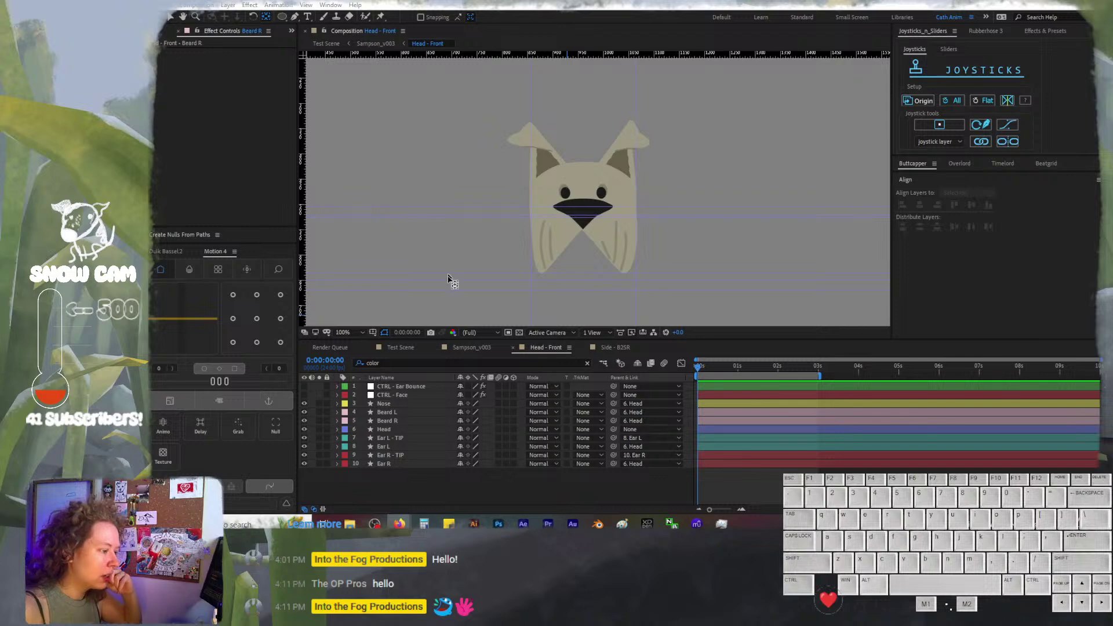
{"action": "left_click", "coordinate": [395, 349]}
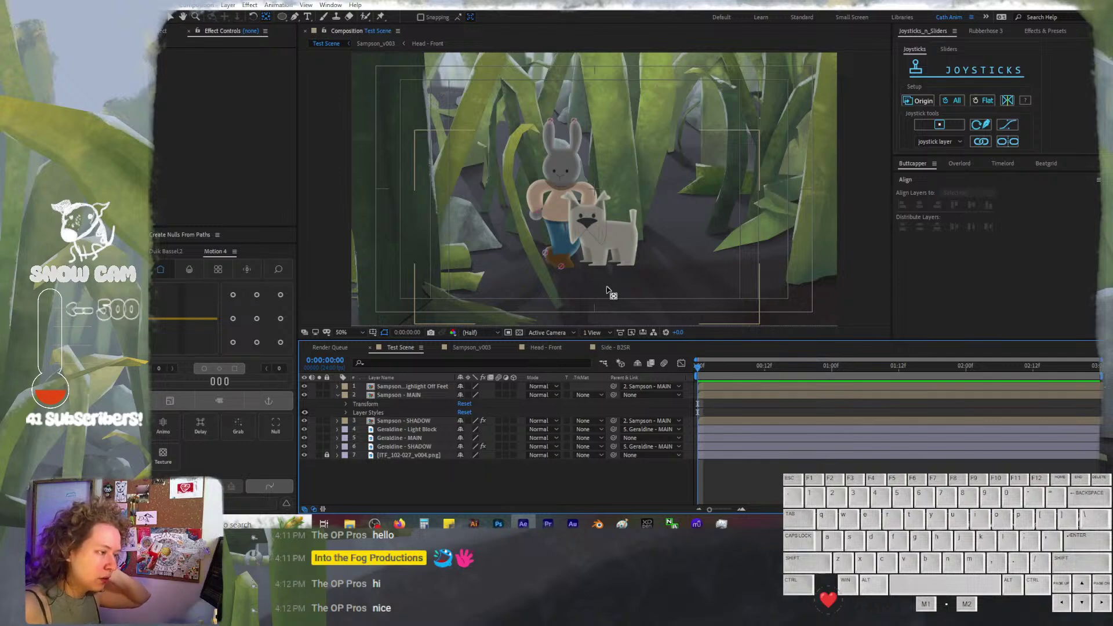
{"action": "left_click", "coordinate": [559, 347]}
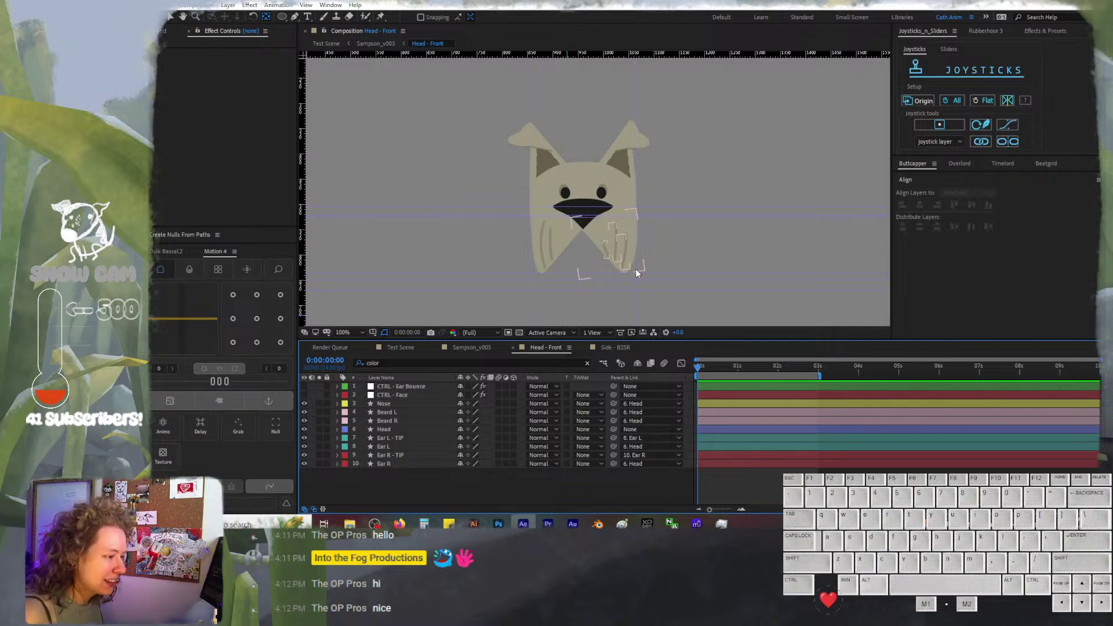
{"action": "key", "text": "period"}
{"action": "key", "text": "comma"}
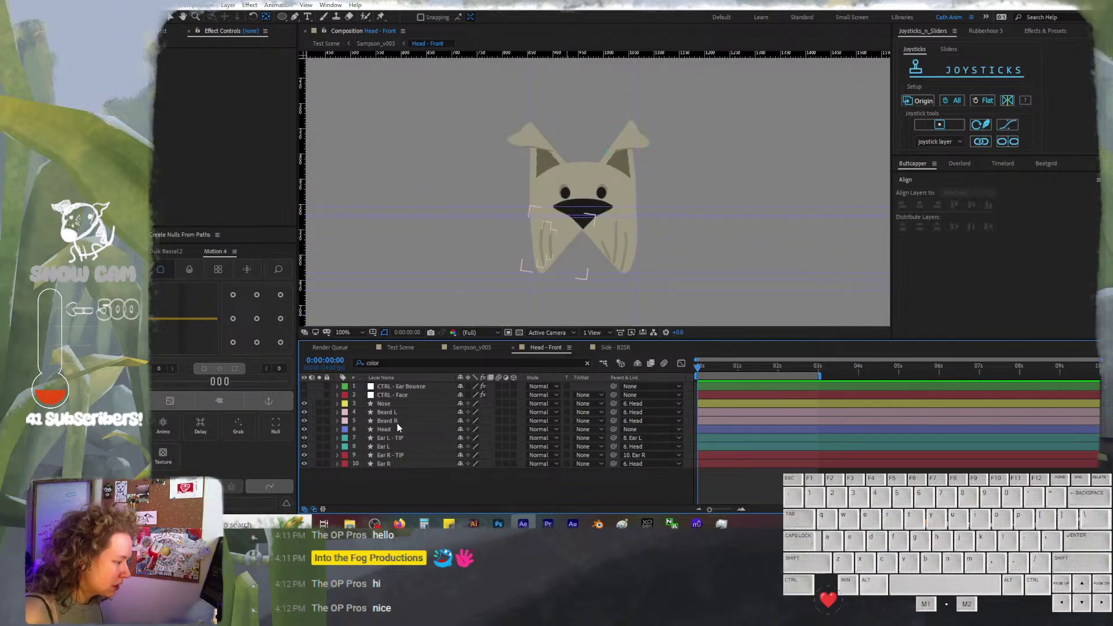
Filter the Beard R layer's properties by "path" and select the Path of its beard base shape
{"action": "left_click", "coordinate": [398, 423]}
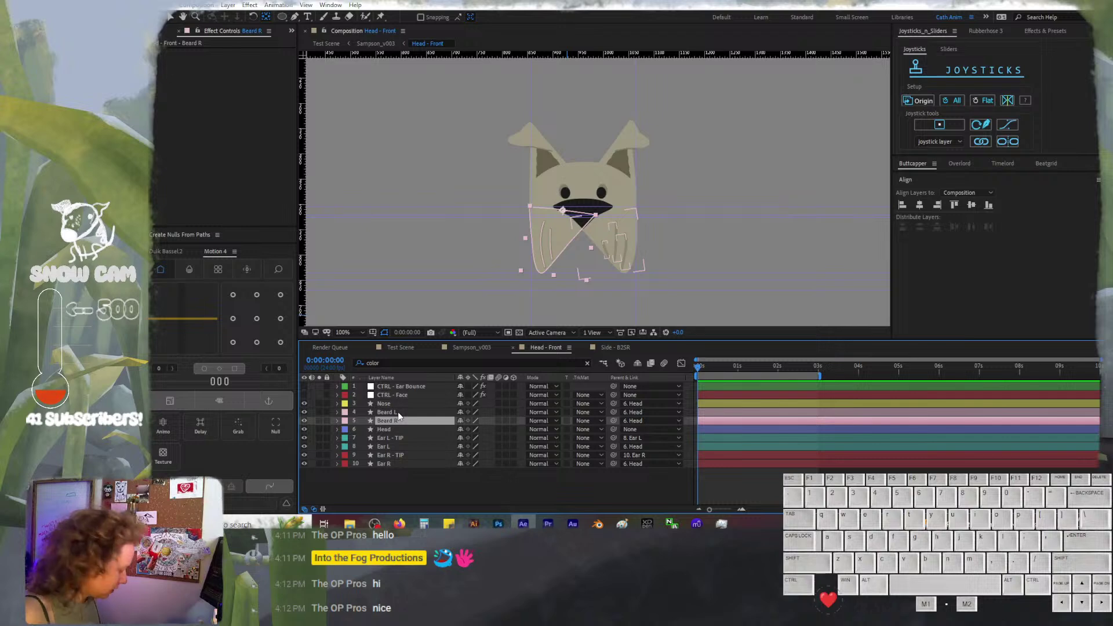
{"action": "left_click", "coordinate": [398, 411], "text": "shift"}
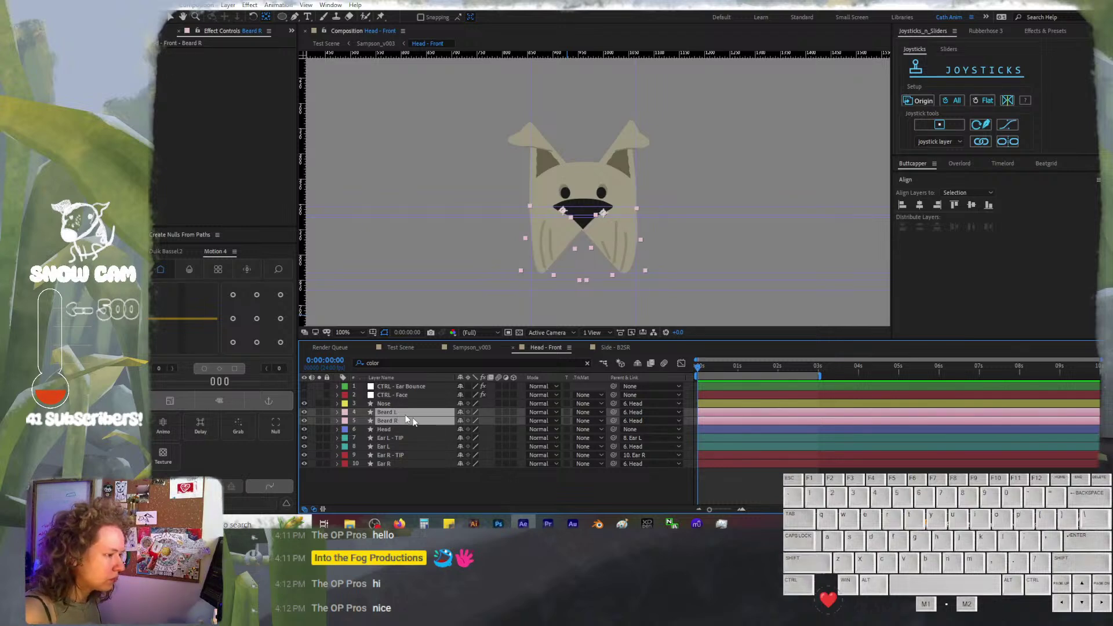
{"action": "left_click", "coordinate": [419, 421]}
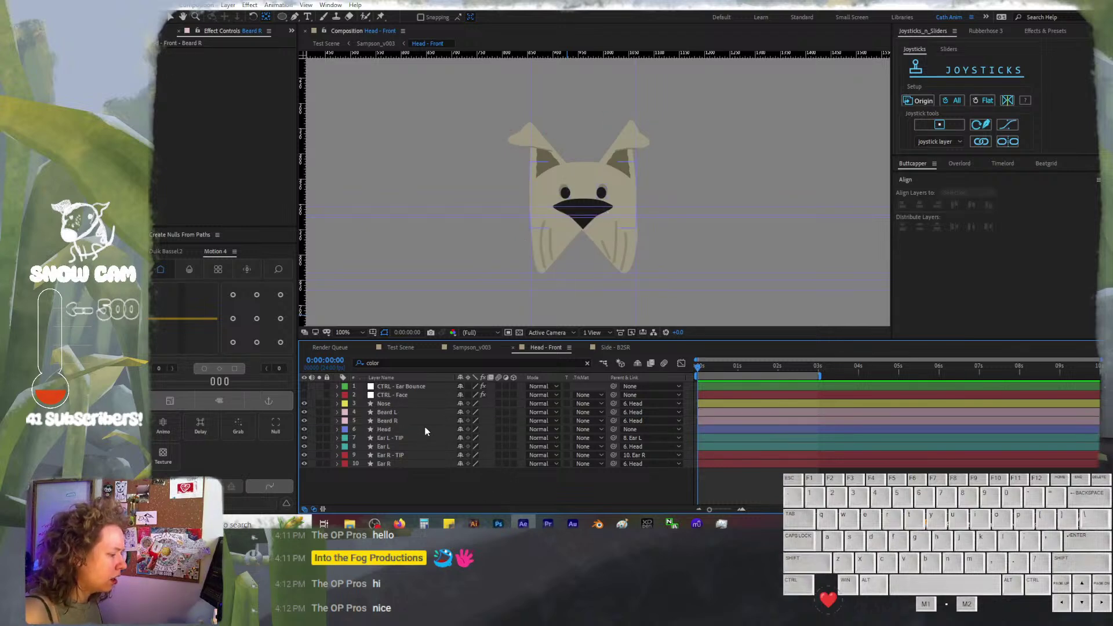
{"action": "left_click", "coordinate": [419, 424]}
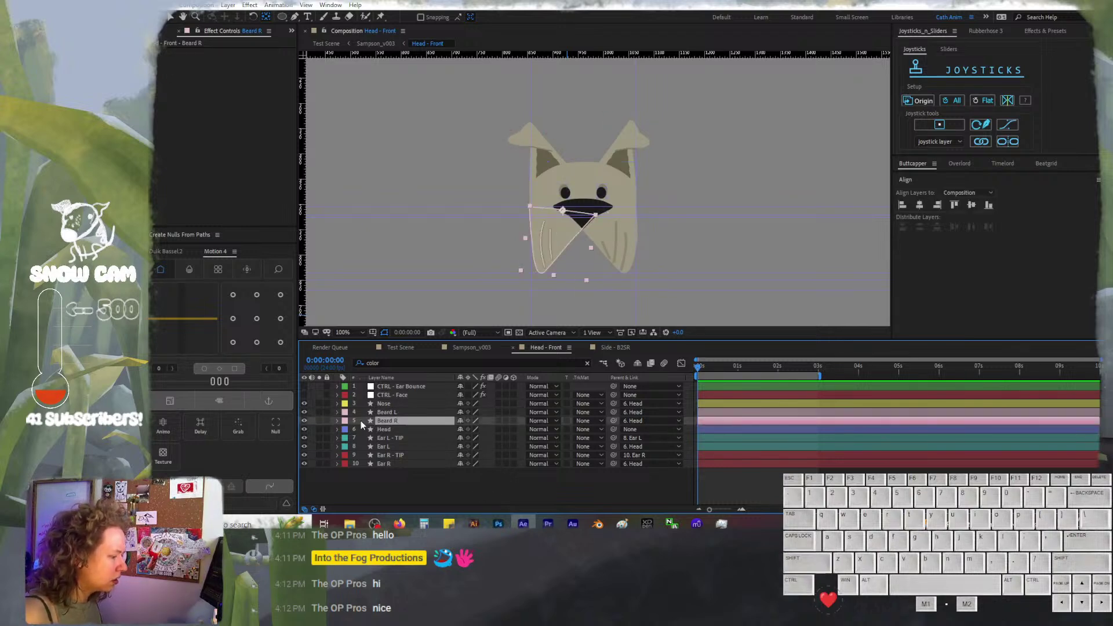
{"action": "left_click", "coordinate": [396, 363]}
{"action": "type", "text": "path"}
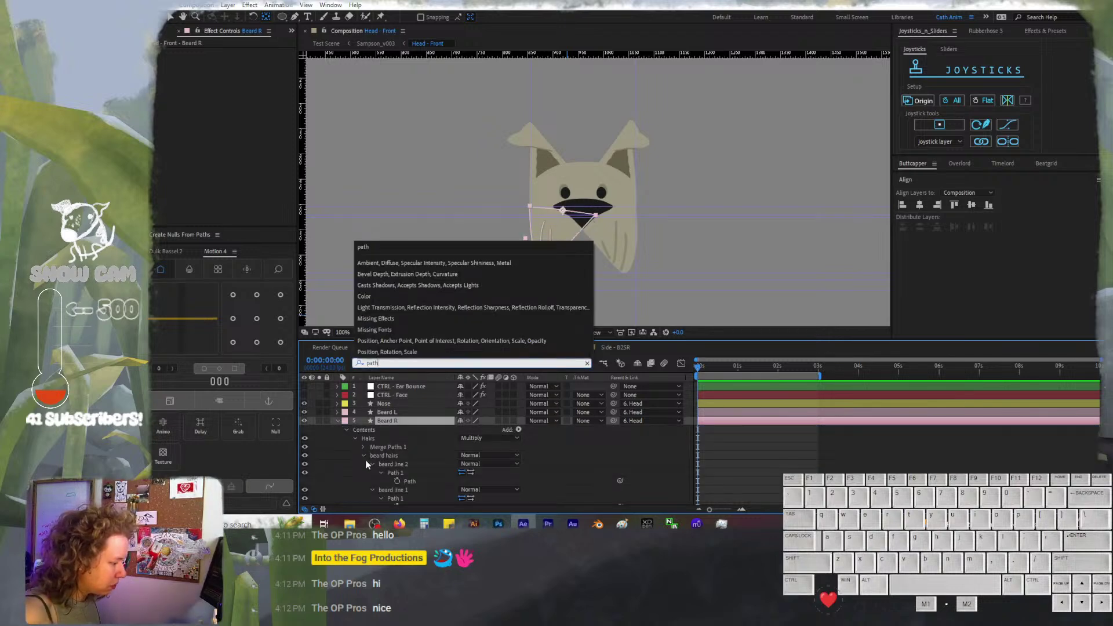
{"action": "key", "text": "Return"}
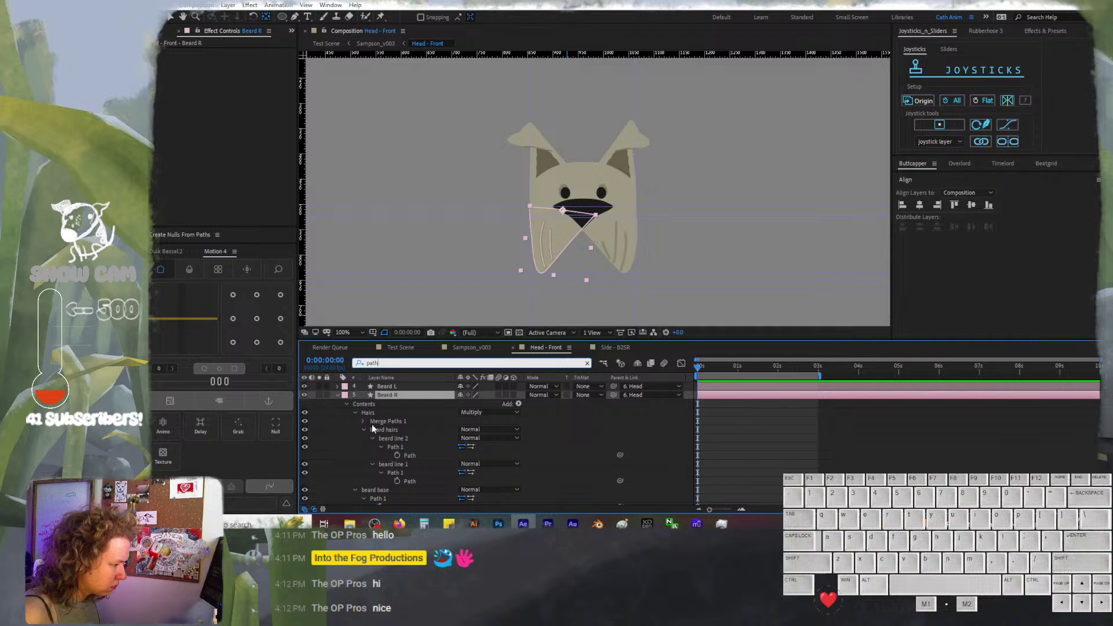
{"action": "left_click", "coordinate": [358, 412]}
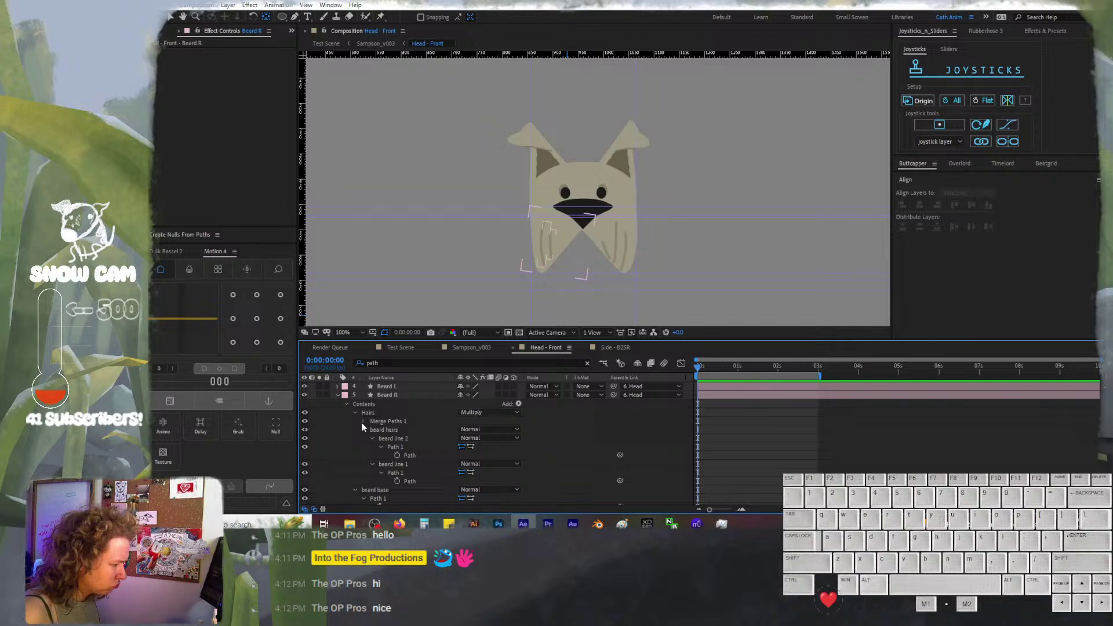
{"action": "scroll", "coordinate": [363, 427], "scroll_direction": "down", "scroll_amount": 1}
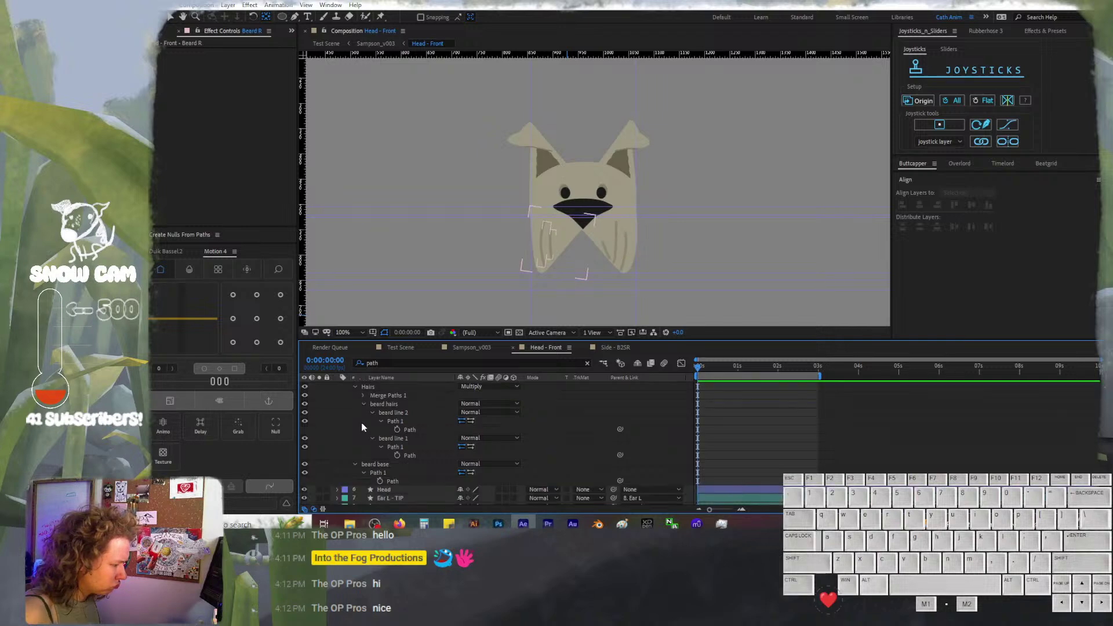
{"action": "left_click", "coordinate": [398, 482]}
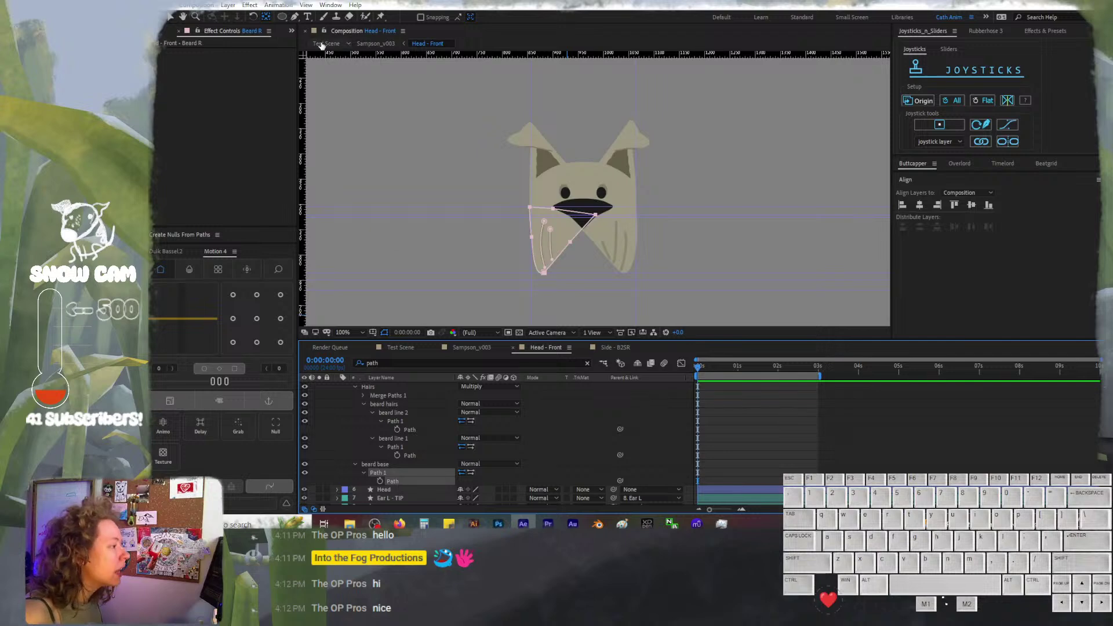
Enlarge the Create Nulls From Paths script area so that its options are accessible
{"action": "left_click", "coordinate": [332, 6]}
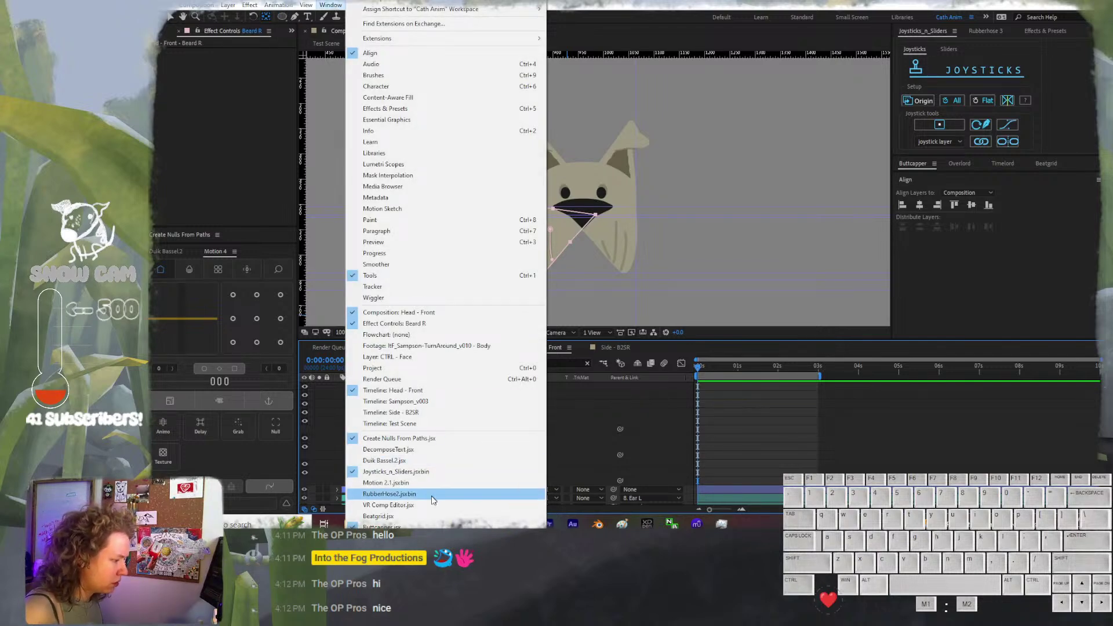
{"action": "left_click", "coordinate": [429, 445]}
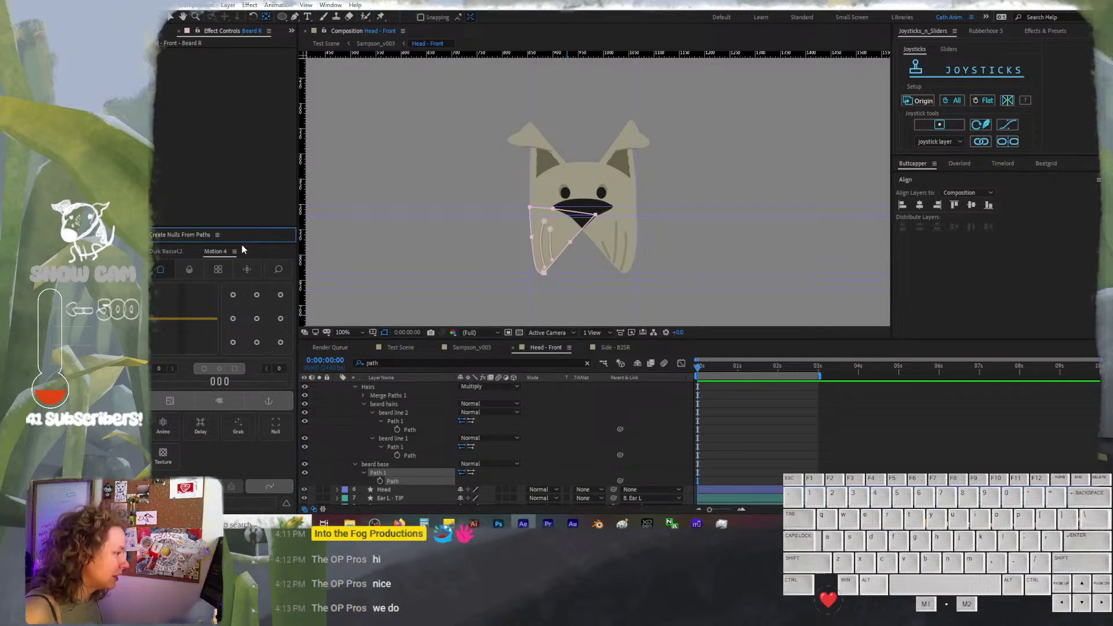
{"action": "left_click_drag", "start_coordinate": [241, 245], "coordinate": [242, 250]}
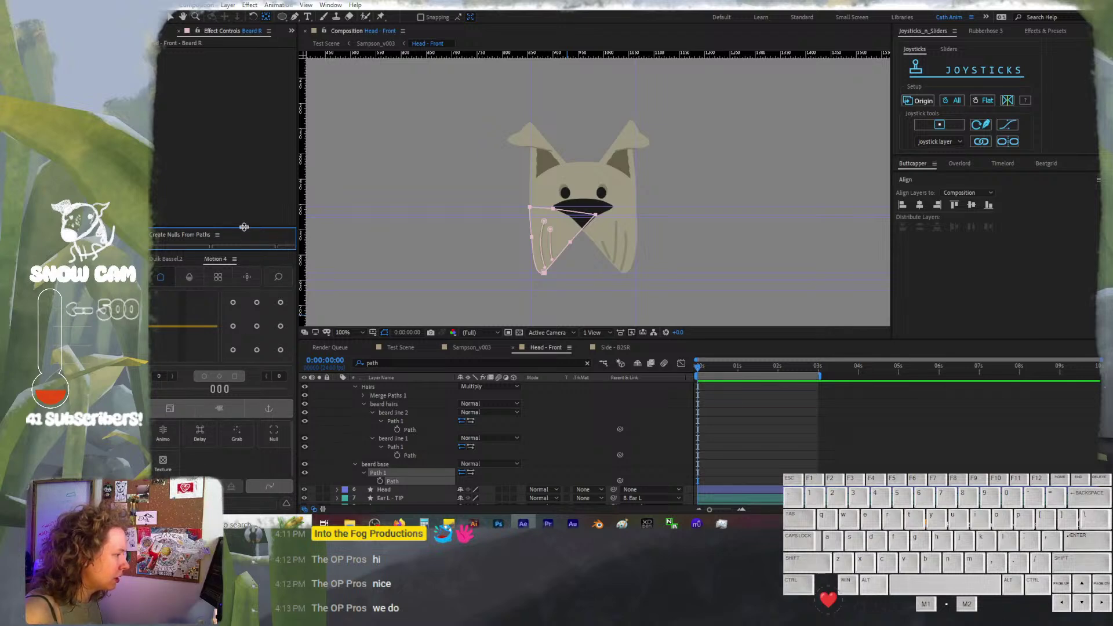
{"action": "left_click_drag", "start_coordinate": [243, 229], "coordinate": [246, 213]}
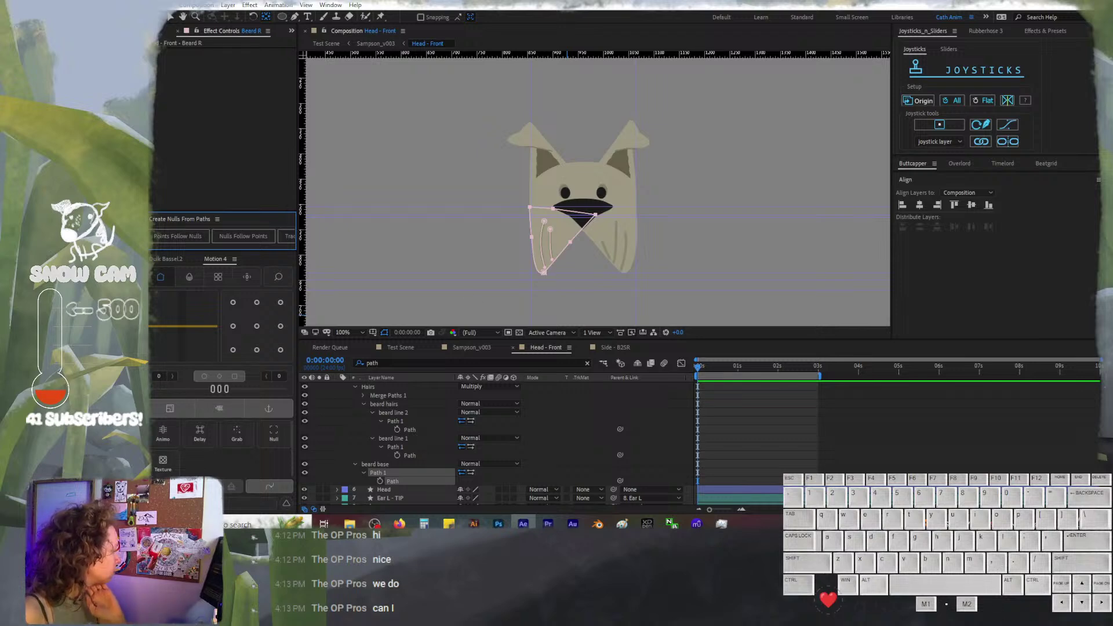
Create nulls for the selected beard base path with Points Follow Nulls and collapse the Beard R layer
{"action": "left_click", "coordinate": [399, 523]}
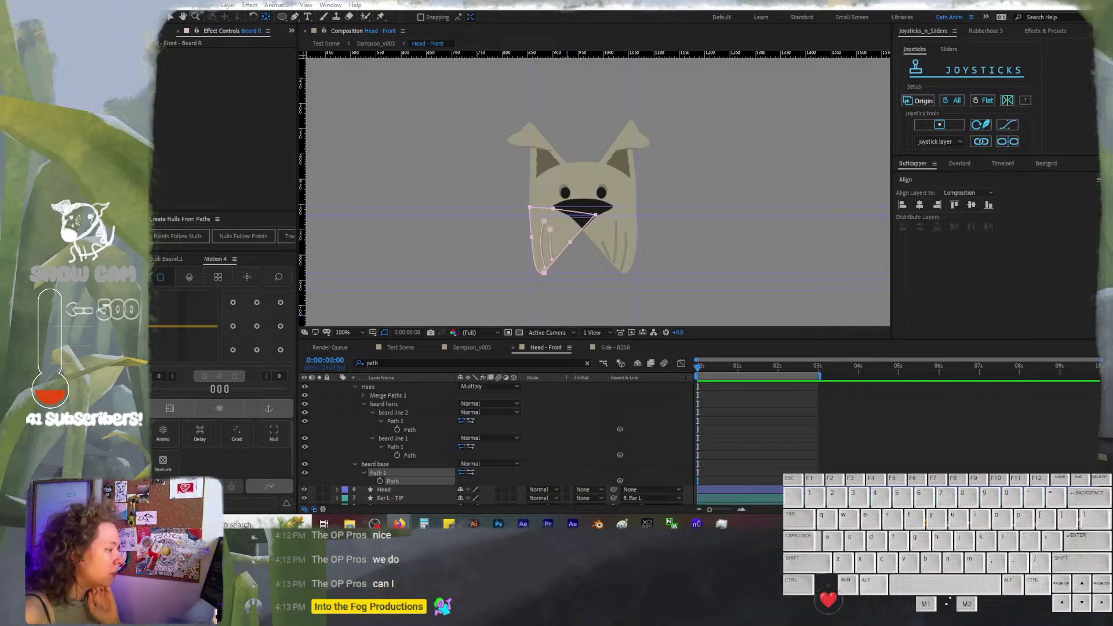
{"action": "left_click", "coordinate": [192, 234]}
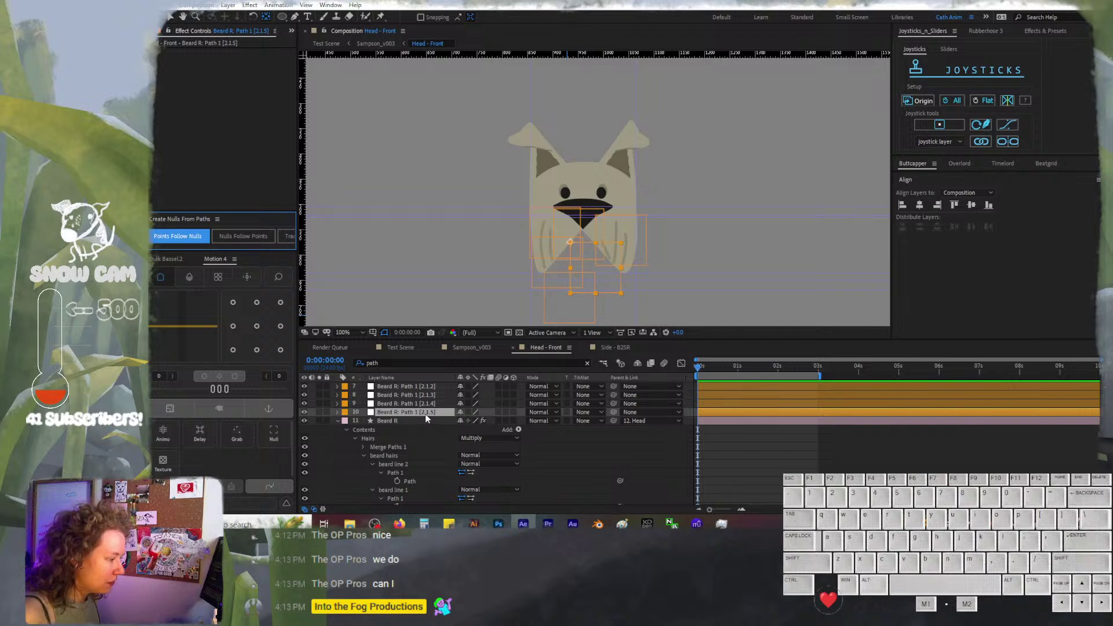
{"action": "left_click", "coordinate": [338, 421]}
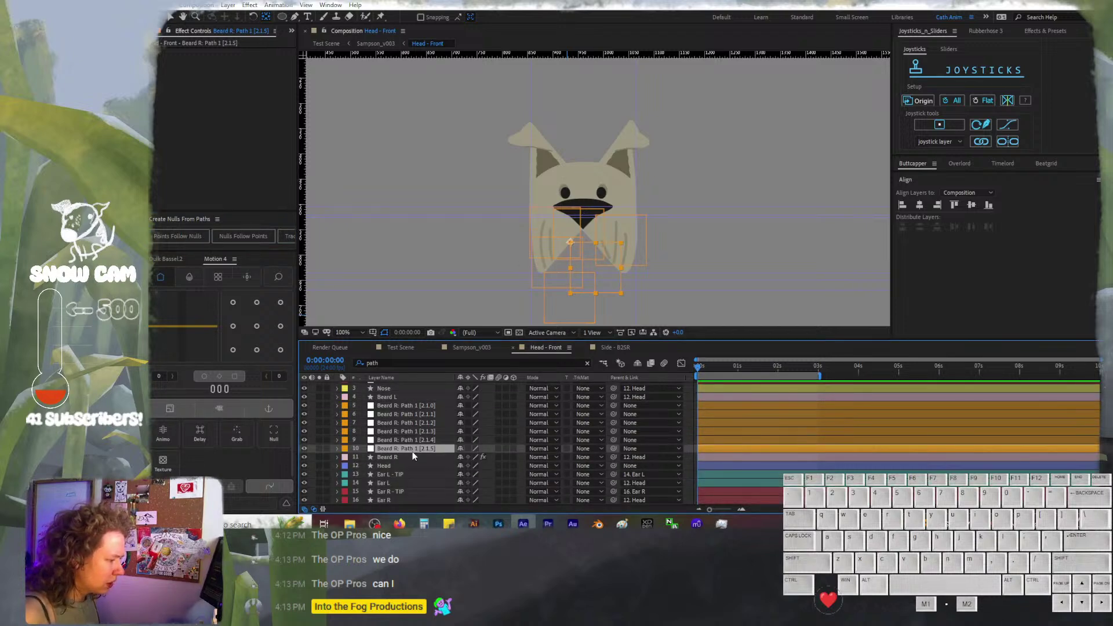
{"action": "left_click", "coordinate": [303, 448]}
{"action": "left_click", "coordinate": [304, 449]}
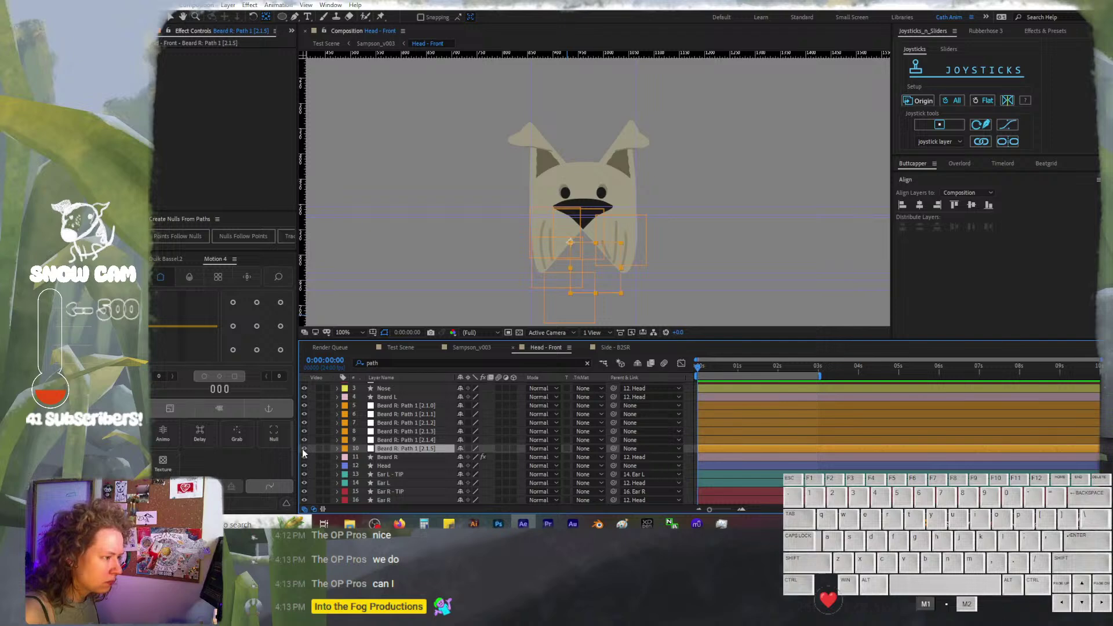
Hide the rulers and the guides in the Head - Front composition view, undoing the accidental move made with the Selection tool
{"action": "key", "text": "v"}
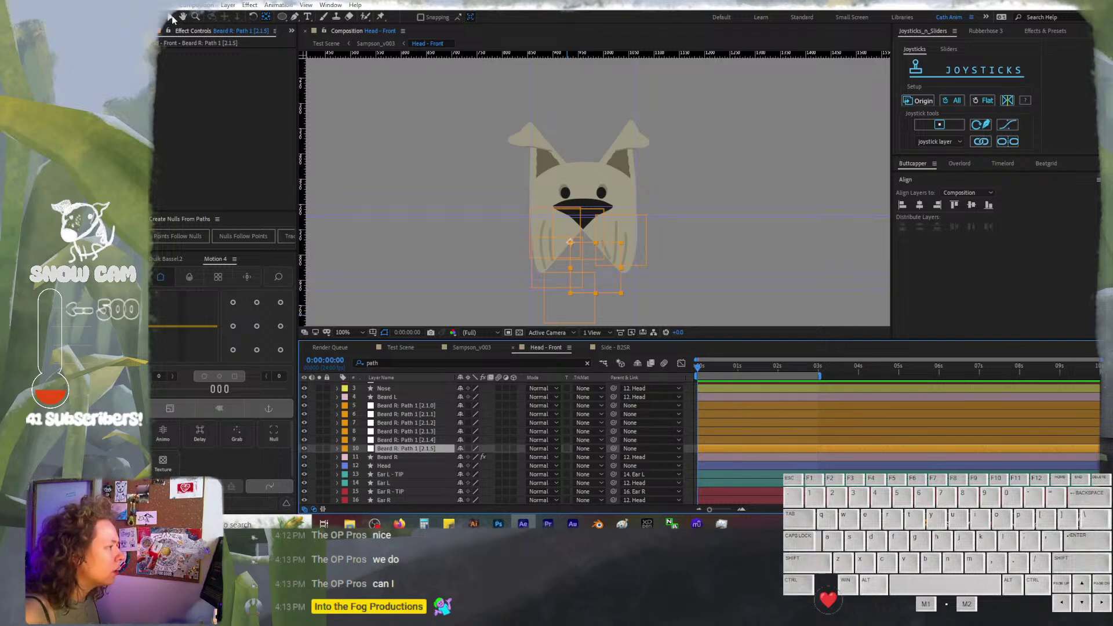
{"action": "left_click", "coordinate": [608, 280]}
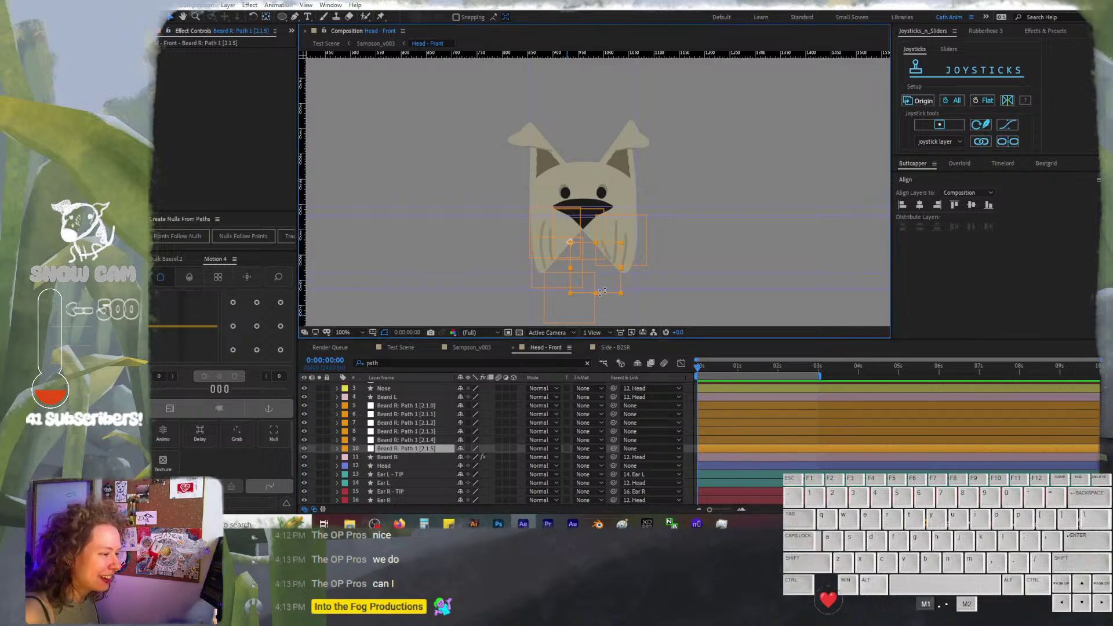
{"action": "key", "text": "ctrl+z"}
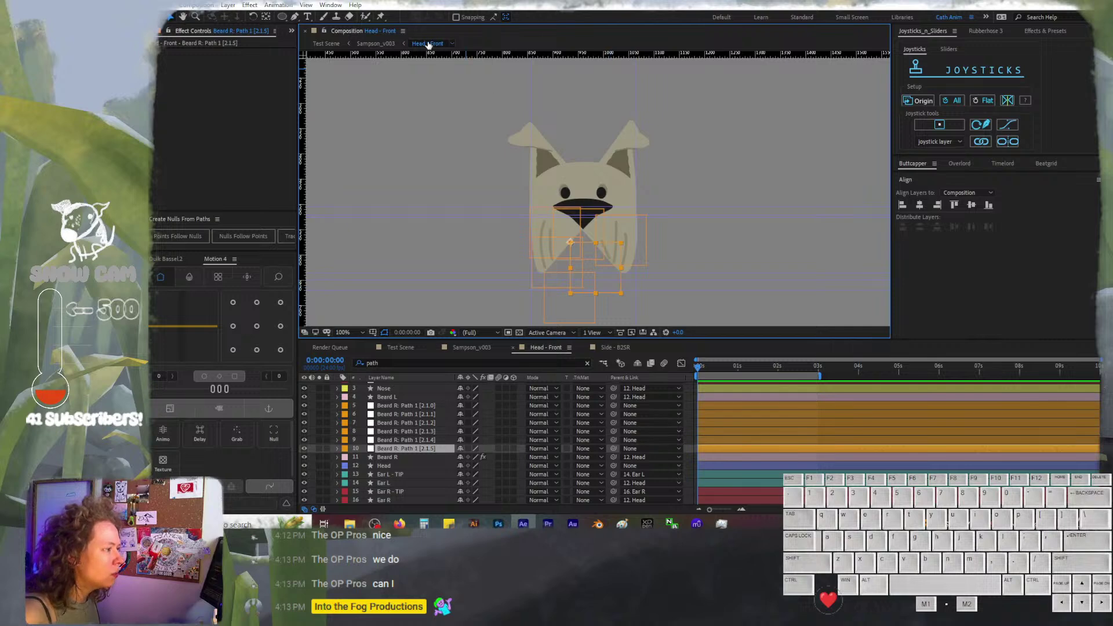
{"action": "key", "text": "ctrl+r"}
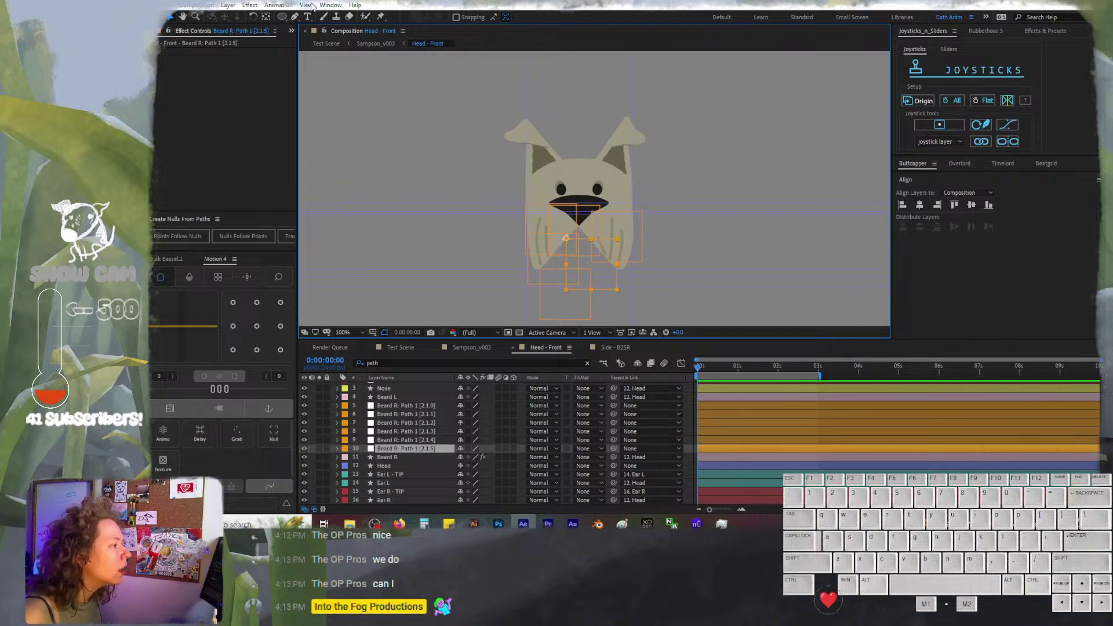
{"action": "left_click", "coordinate": [305, 5]}
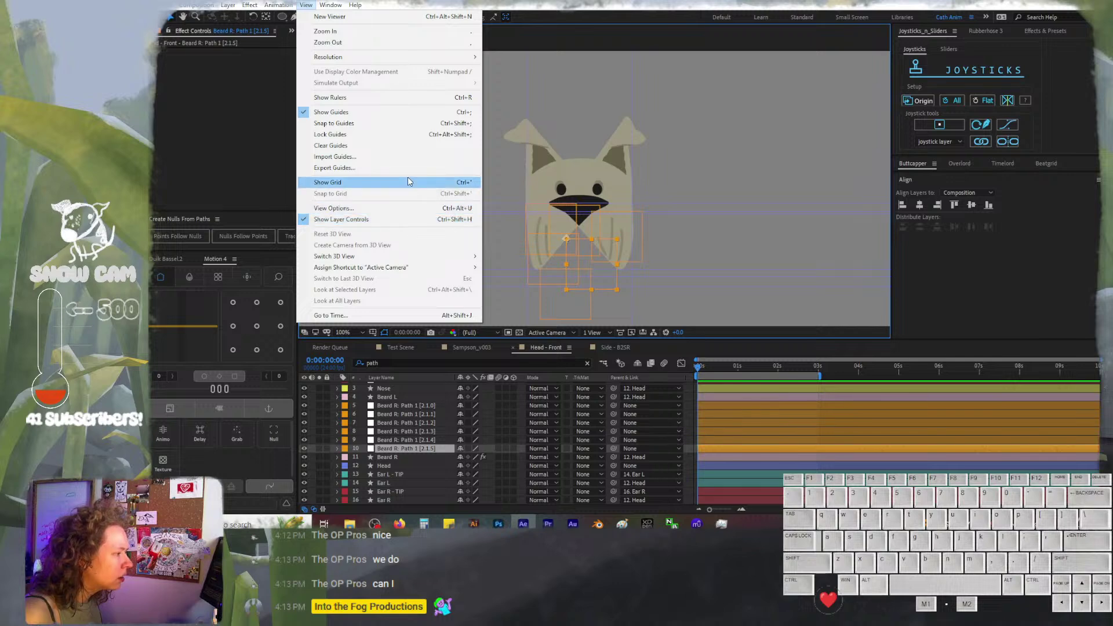
{"action": "left_click", "coordinate": [430, 113]}
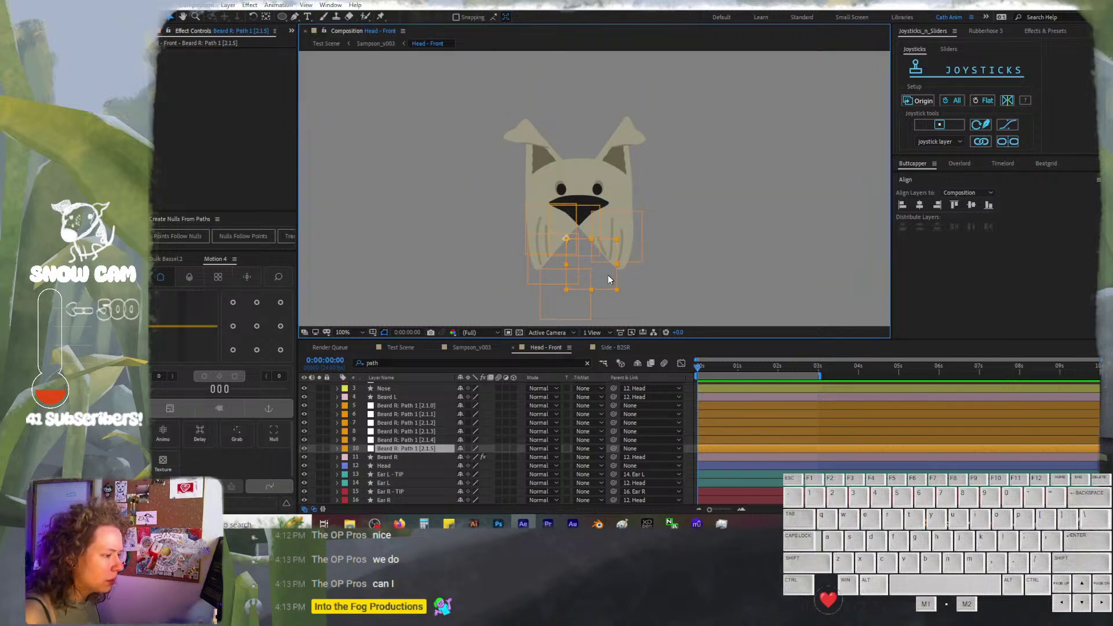
Test which null drives the beard tip by moving nulls 2.1.5 and 2.1.0, undoing each move and hiding null 2.1.5
{"action": "left_click_drag", "start_coordinate": [609, 280], "coordinate": [614, 276]}
{"action": "key", "text": "ctrl+z"}
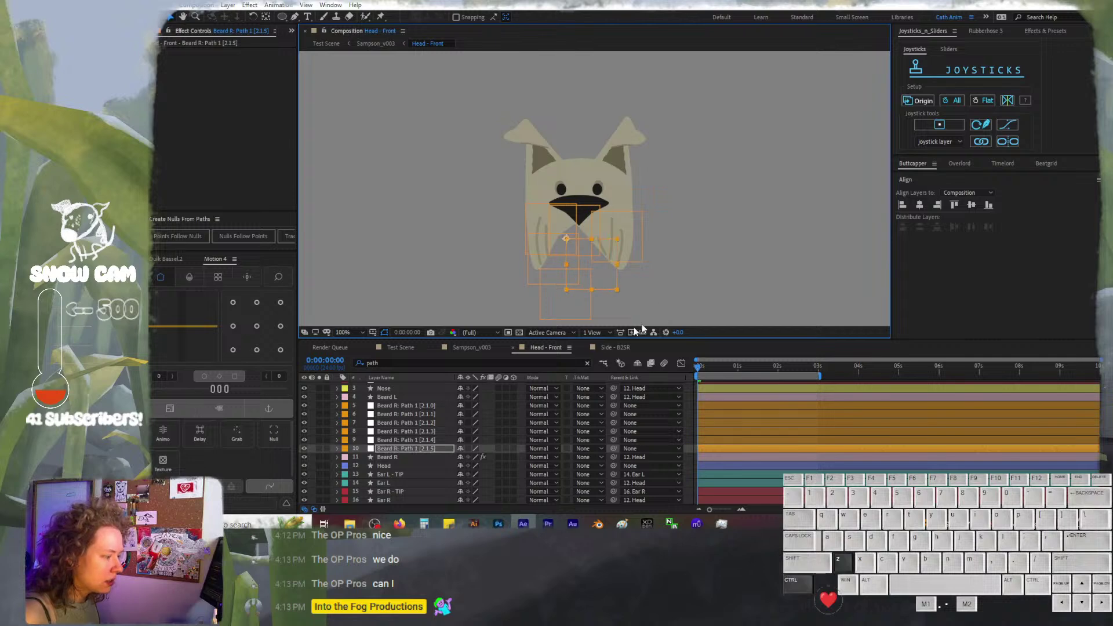
{"action": "left_click", "coordinate": [304, 448]}
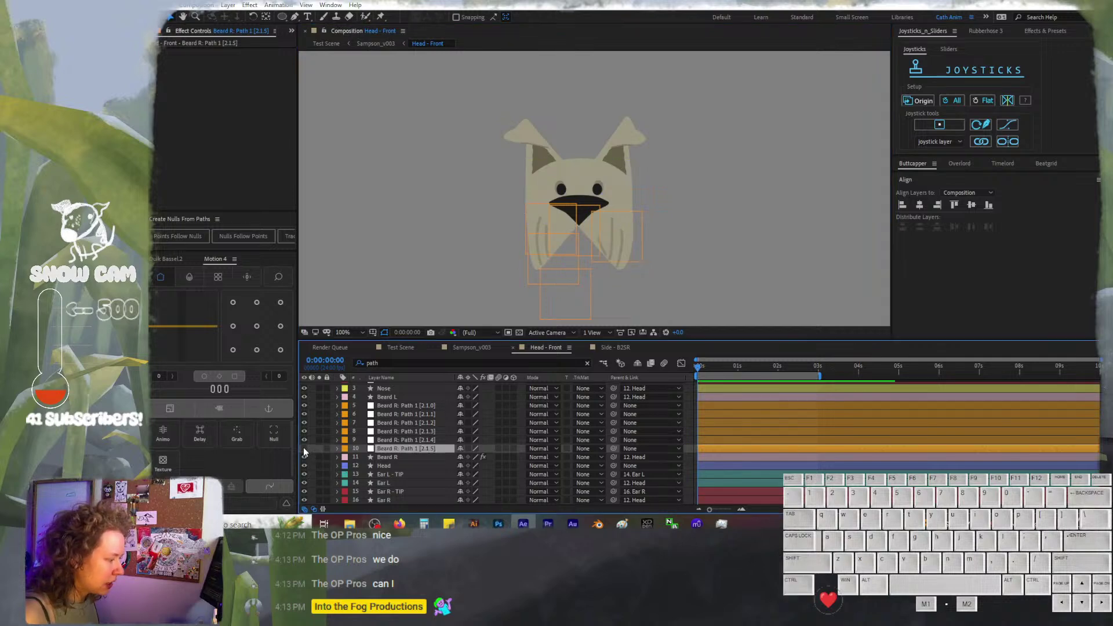
{"action": "left_click", "coordinate": [408, 439]}
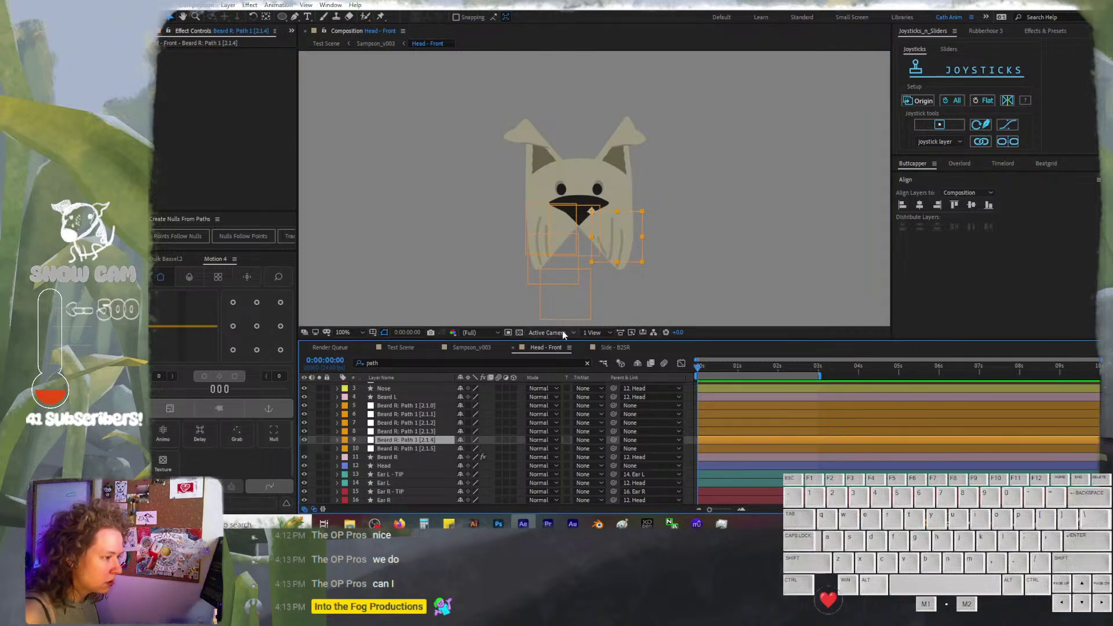
{"action": "left_click", "coordinate": [569, 307]}
{"action": "left_click_drag", "start_coordinate": [569, 308], "coordinate": [571, 316]}
{"action": "key", "text": "ctrl+z"}
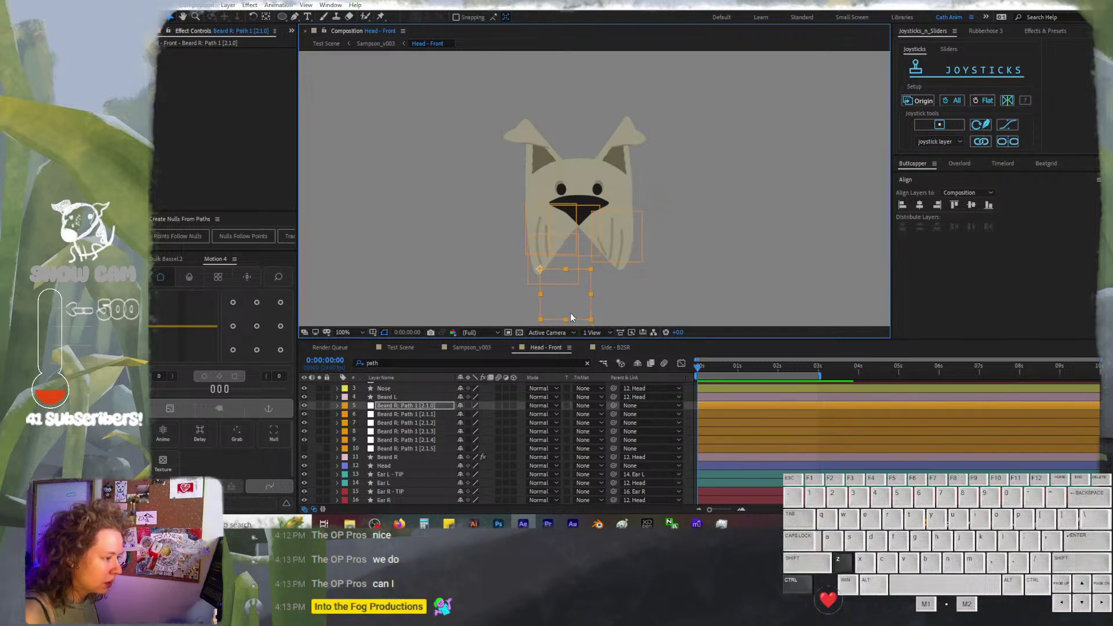
{"action": "left_click", "coordinate": [573, 307]}
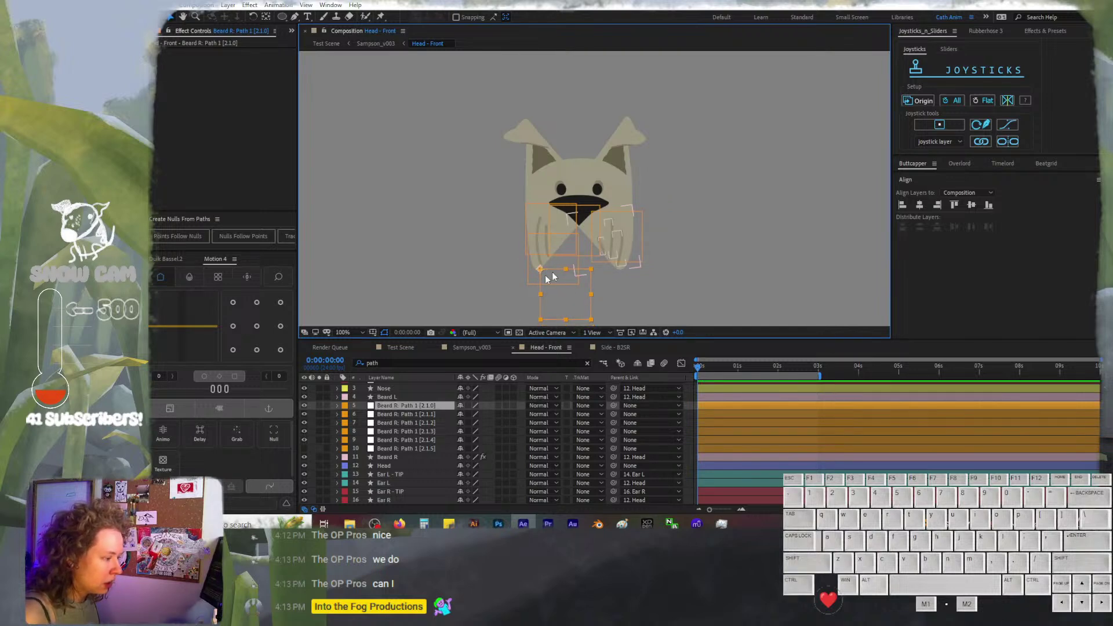
Rename the null for path point 2.1.0 as "Beard R: TIP"
{"action": "left_click", "coordinate": [391, 406]}
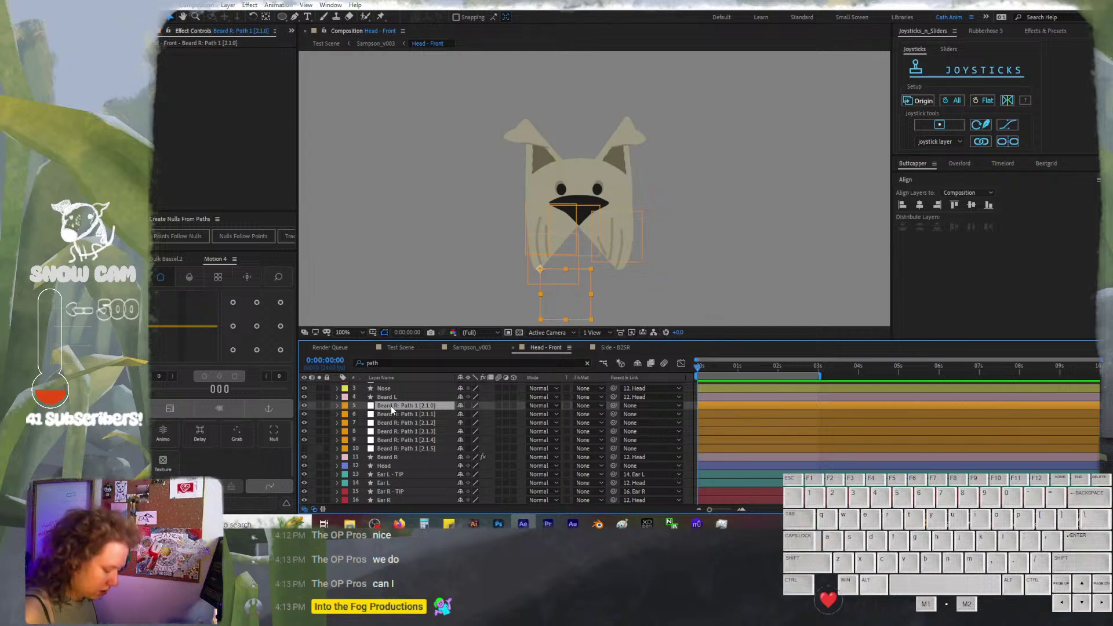
{"action": "key", "text": "Return"}
{"action": "key", "text": "BackSpace"}
{"action": "key", "text": "BackSpace"}
{"action": "key", "text": "BackSpace"}
{"action": "key", "text": "BackSpace"}
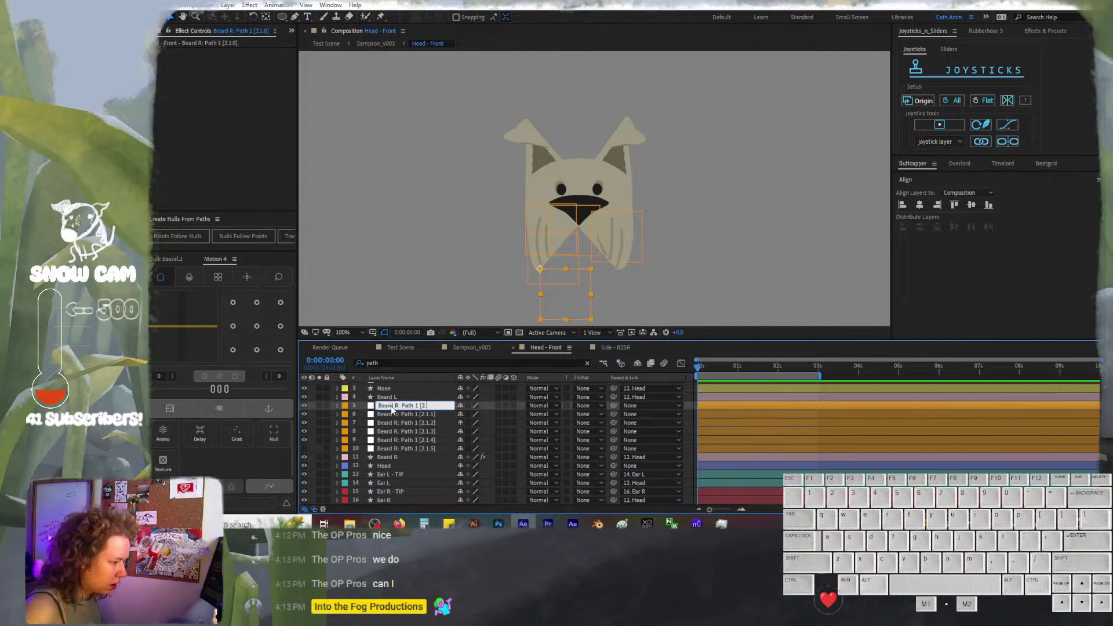
{"action": "key", "text": "BackSpace"}
{"action": "key", "text": "BackSpace"}
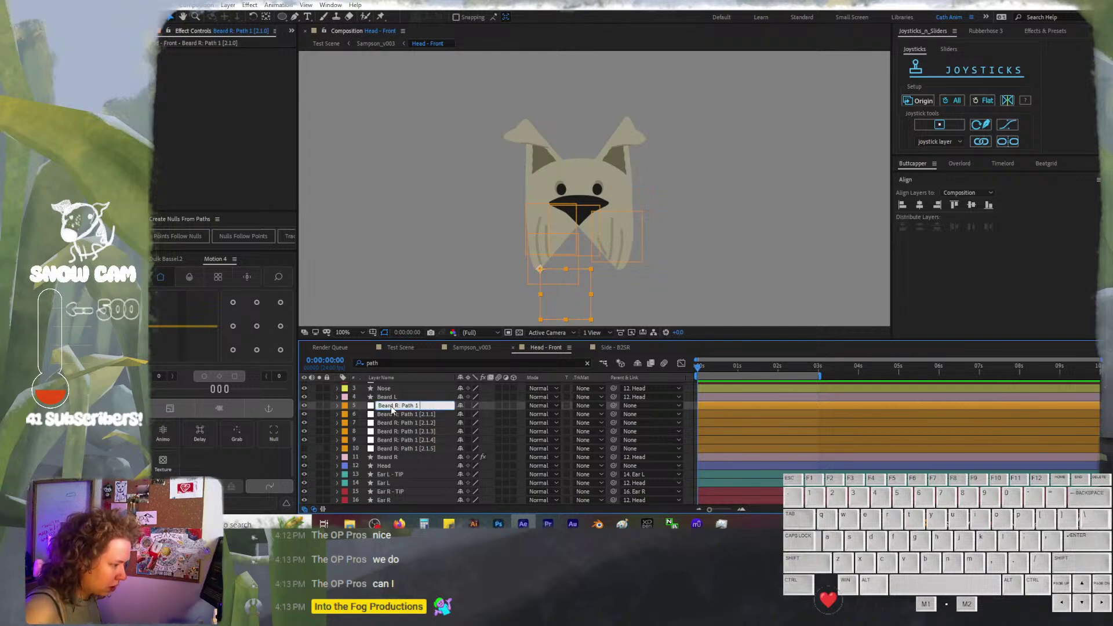
{"action": "key", "text": "BackSpace"}
{"action": "key", "text": "BackSpace"}
{"action": "key", "text": "BackSpace"}
{"action": "key", "text": "BackSpace"}
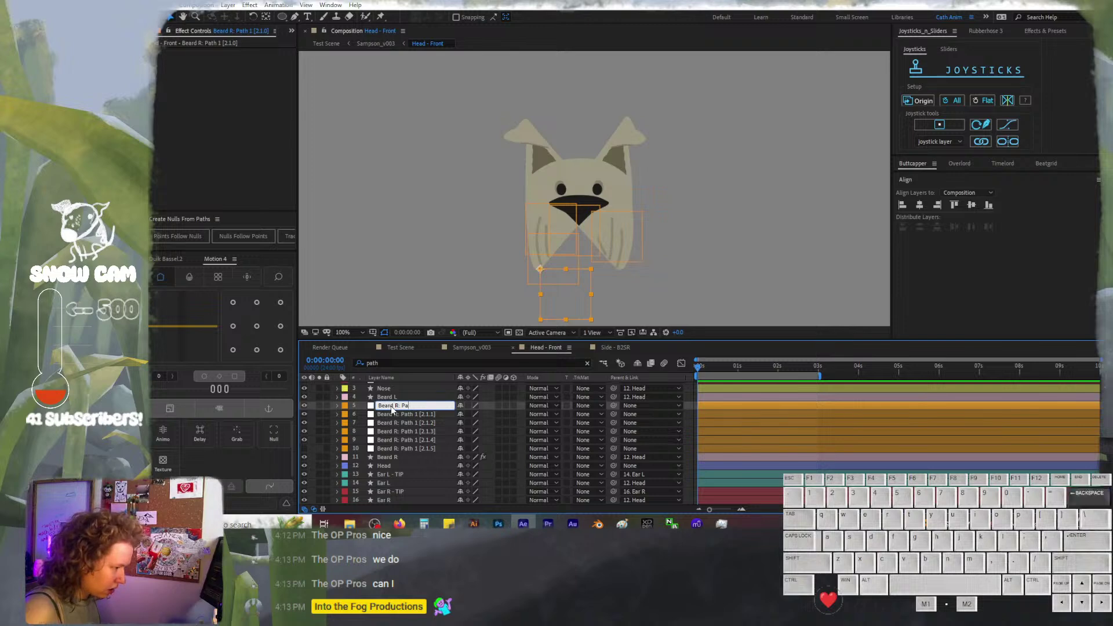
{"action": "type", "text": "TIP"}
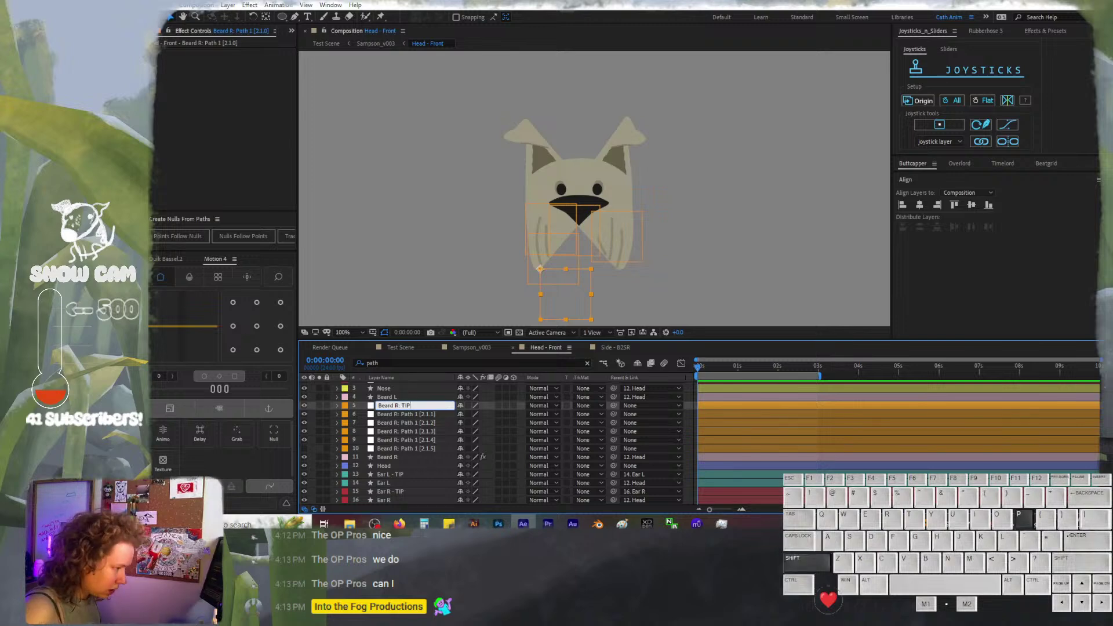
{"action": "key", "text": "Return"}
Delete the five remaining Beard R path nulls, 2.1.1 through 2.1.5
{"action": "left_click", "coordinate": [396, 415]}
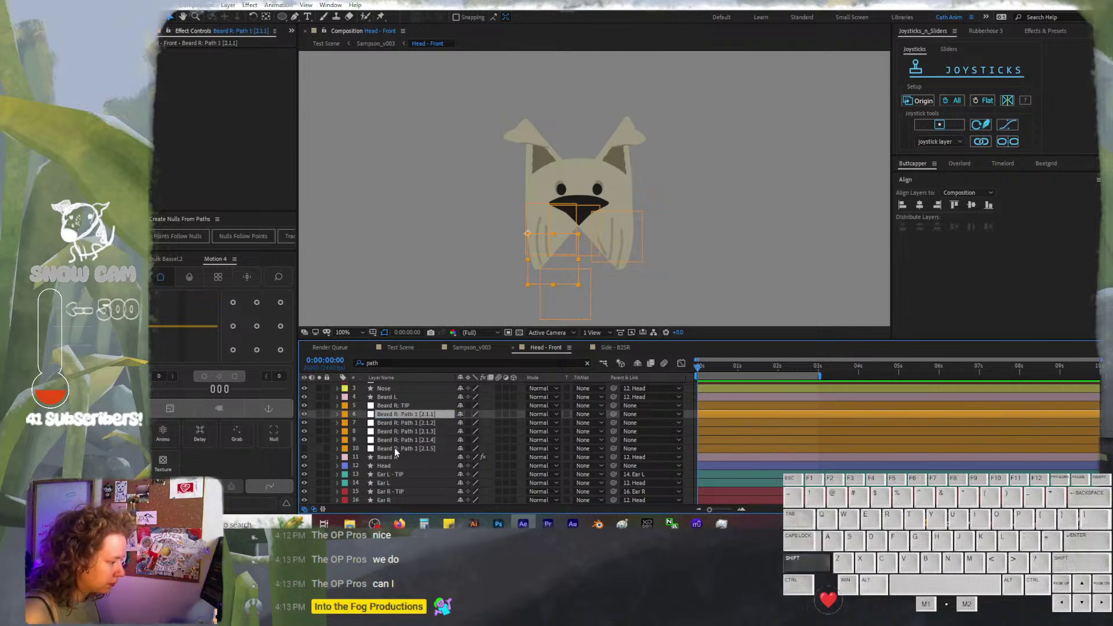
{"action": "left_click", "coordinate": [395, 448], "text": "shift"}
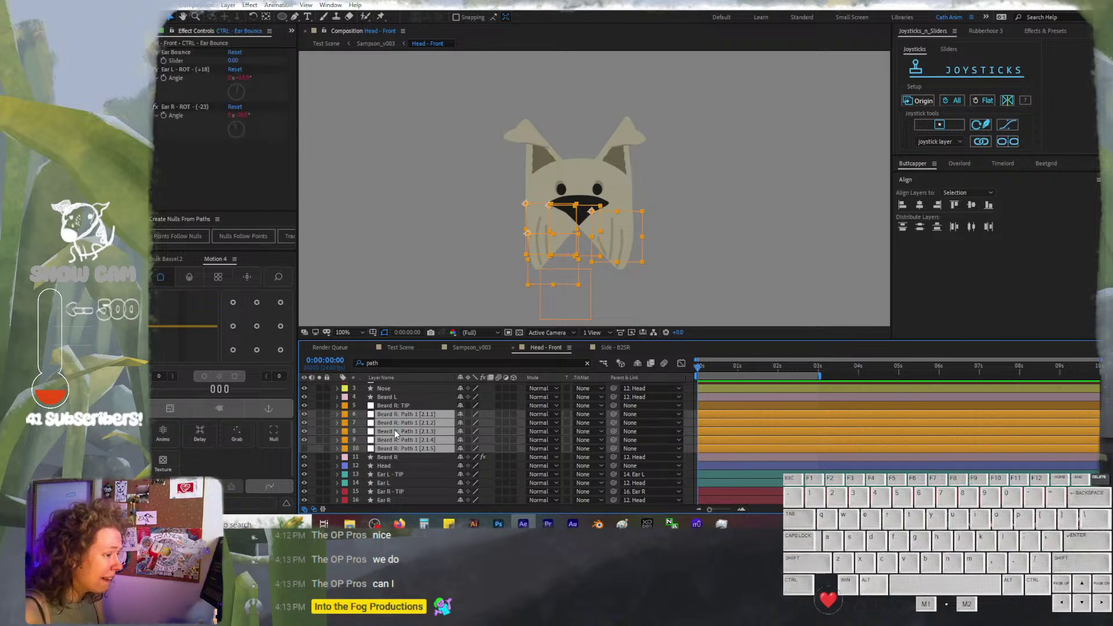
{"action": "key", "text": "Delete"}
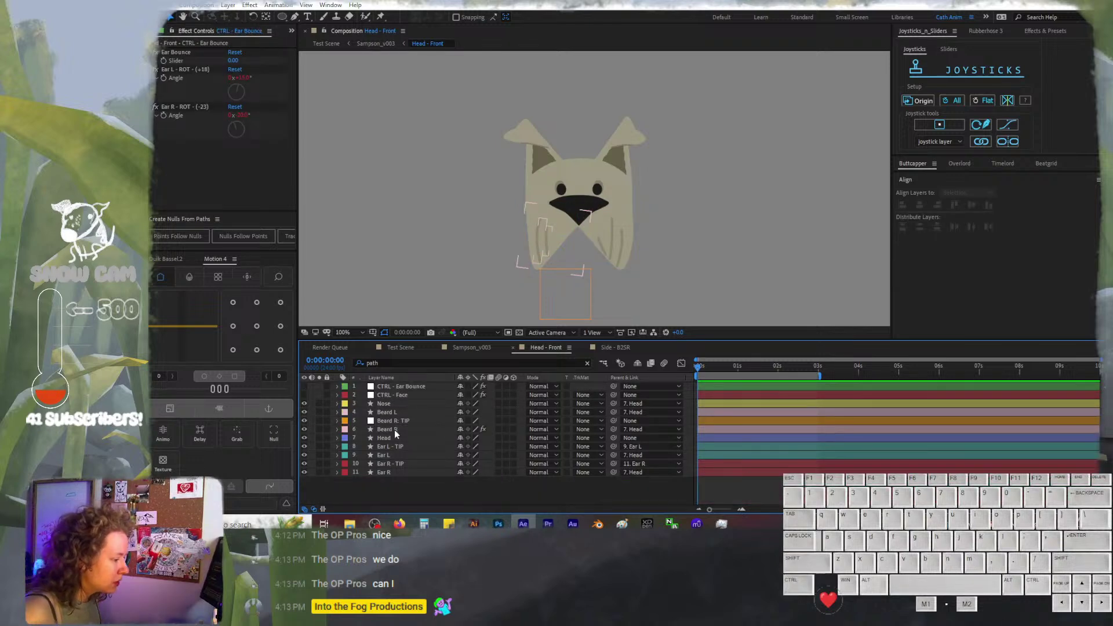
Try moving the Beard R: TIP null to test the beard's deformation, and undo the move
{"action": "left_click", "coordinate": [585, 302]}
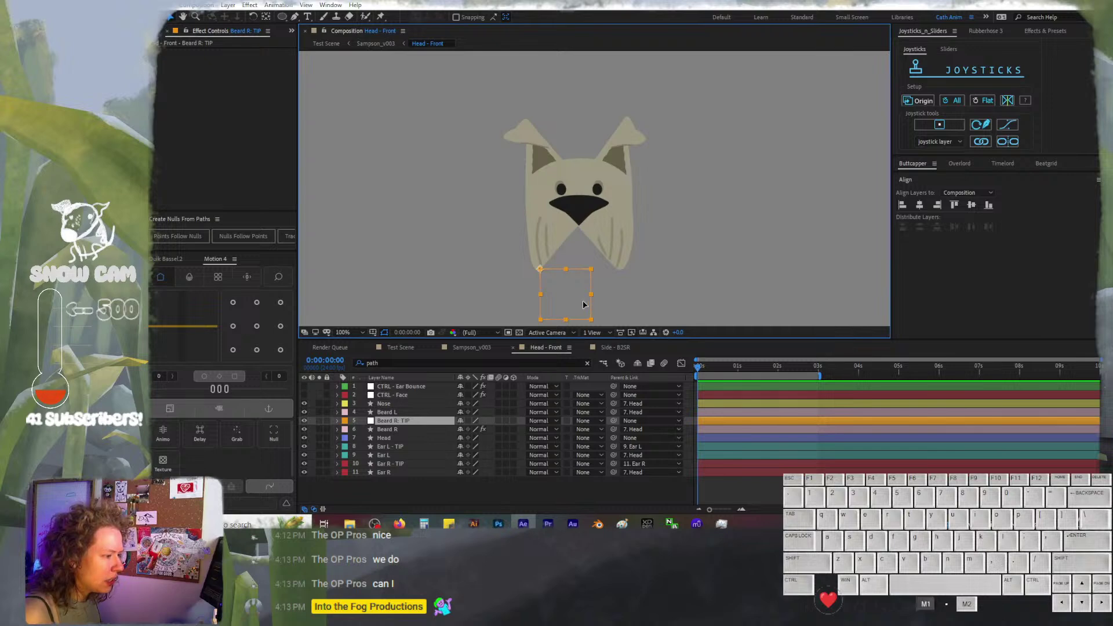
{"action": "left_click_drag", "start_coordinate": [583, 304], "coordinate": [571, 323]}
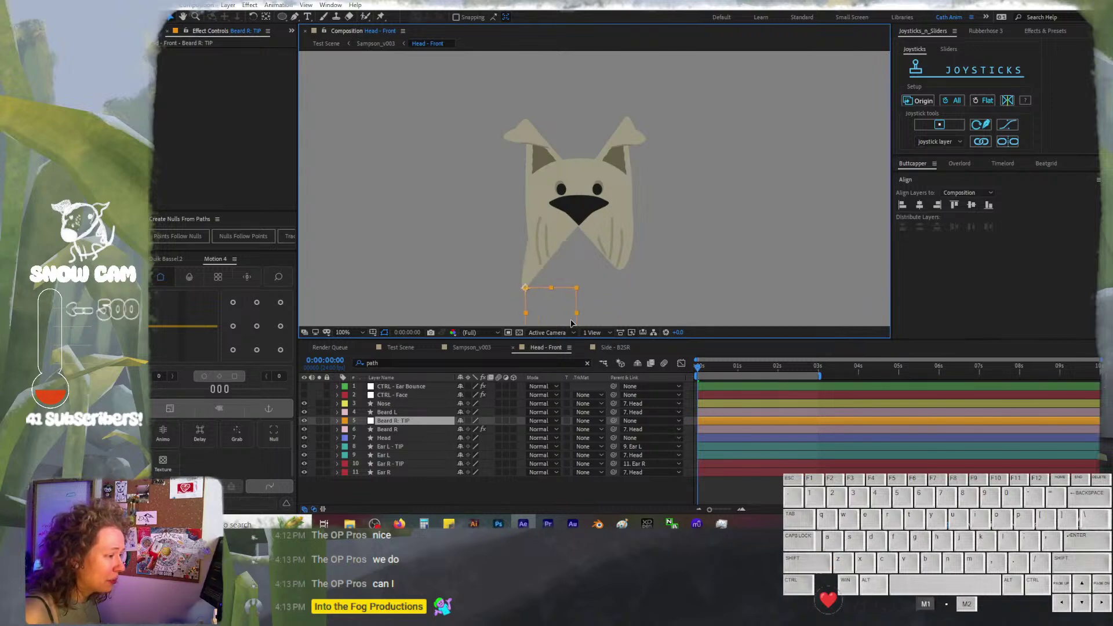
{"action": "key", "text": "ctrl+z"}
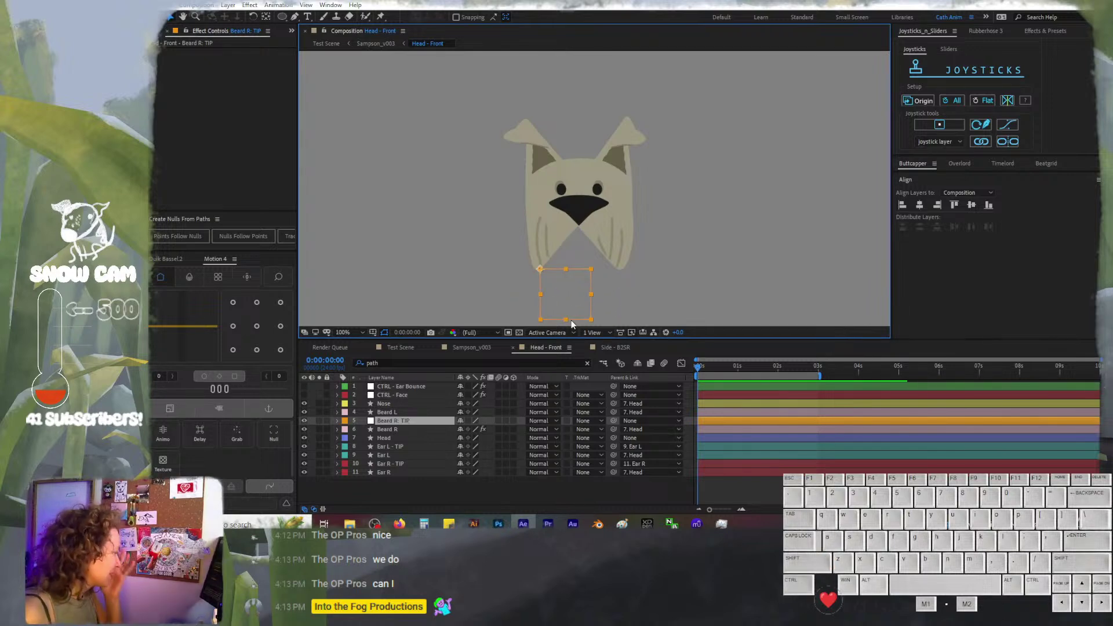
Create nulls with Points Follow Nulls for the Paths of beard line 2 and beard line 1 in the Beard R layer
{"action": "left_click", "coordinate": [388, 428]}
{"action": "left_click", "coordinate": [339, 430]}
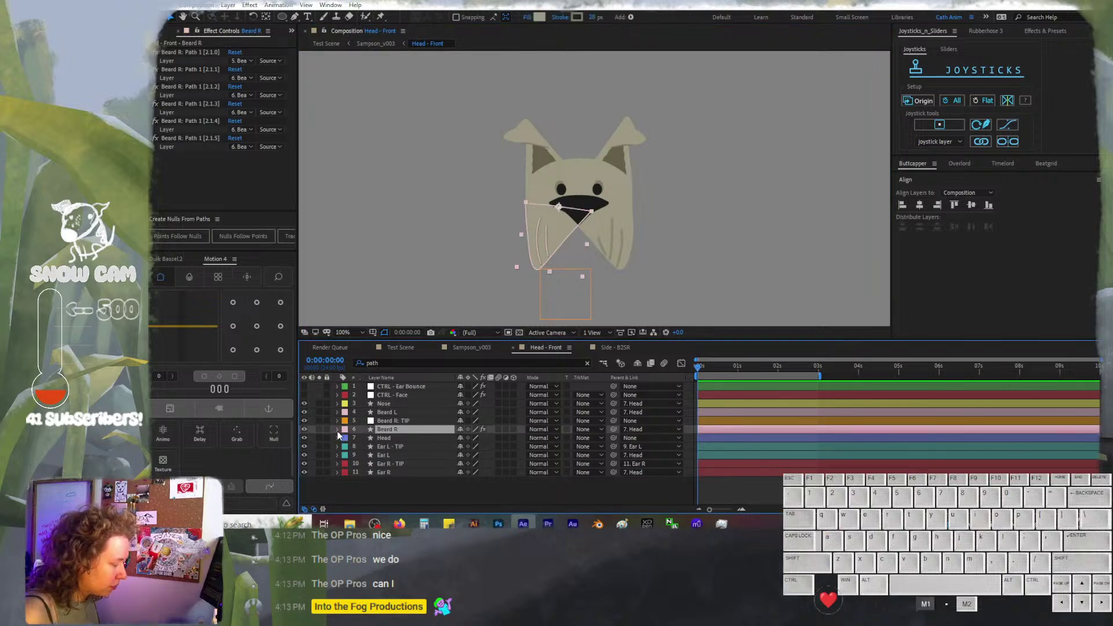
{"action": "left_click", "coordinate": [410, 447]}
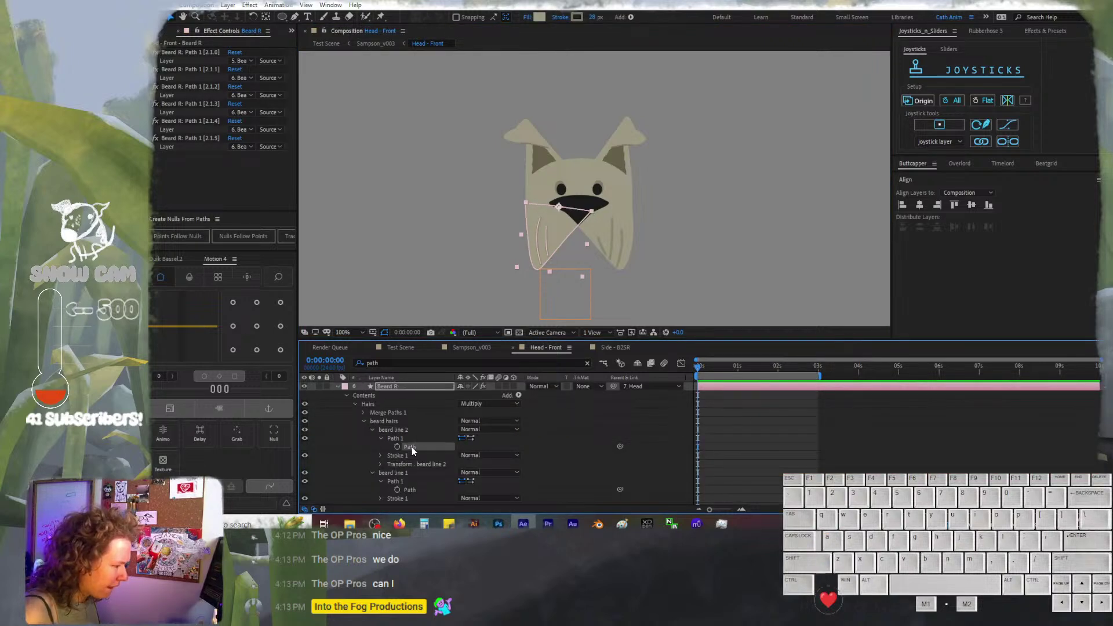
{"action": "scroll", "coordinate": [411, 447], "scroll_direction": "down", "scroll_amount": 1}
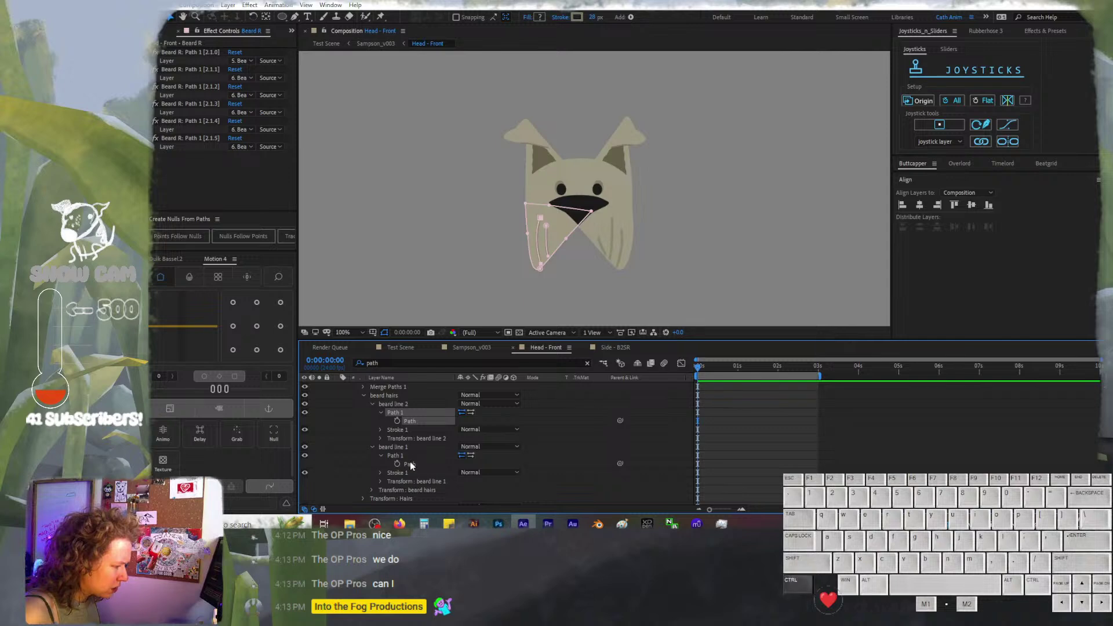
{"action": "left_click", "coordinate": [409, 464], "text": "ctrl"}
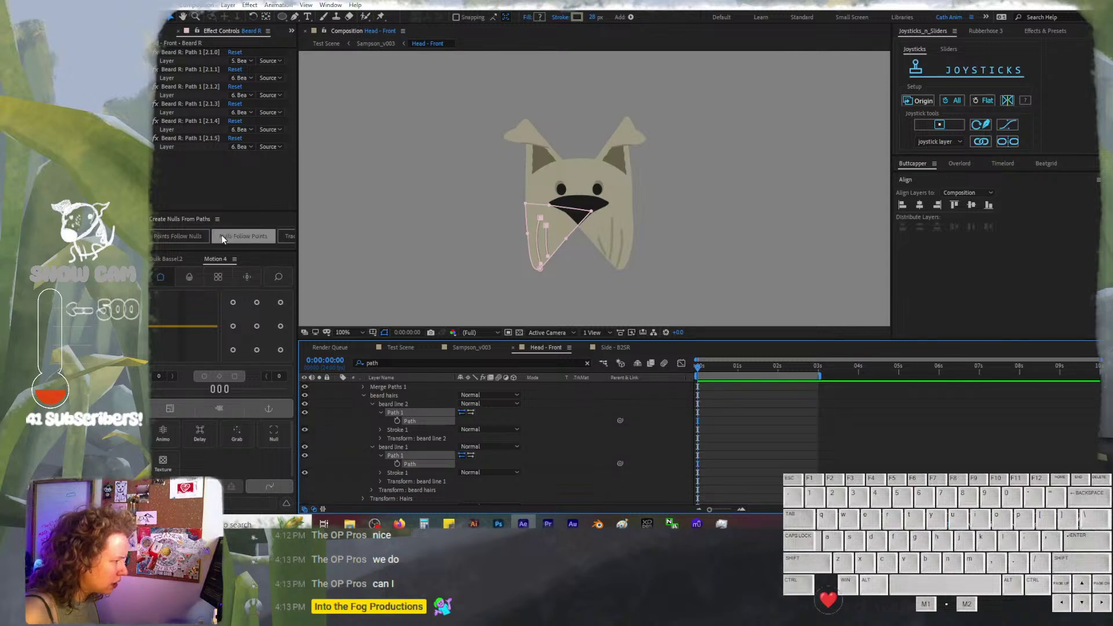
{"action": "left_click", "coordinate": [196, 238]}
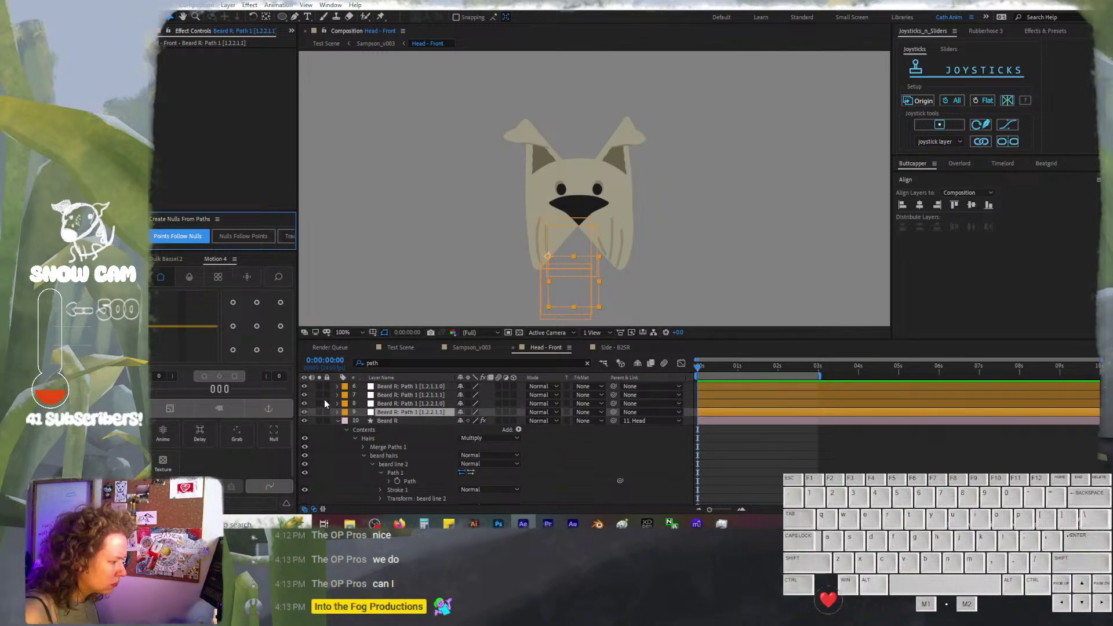
Hide the other three new beard line nulls and test-move the null for point 1.2.2.1.1, undoing the move
{"action": "left_click", "coordinate": [306, 403]}
{"action": "left_click_drag", "start_coordinate": [306, 389], "coordinate": [307, 384]}
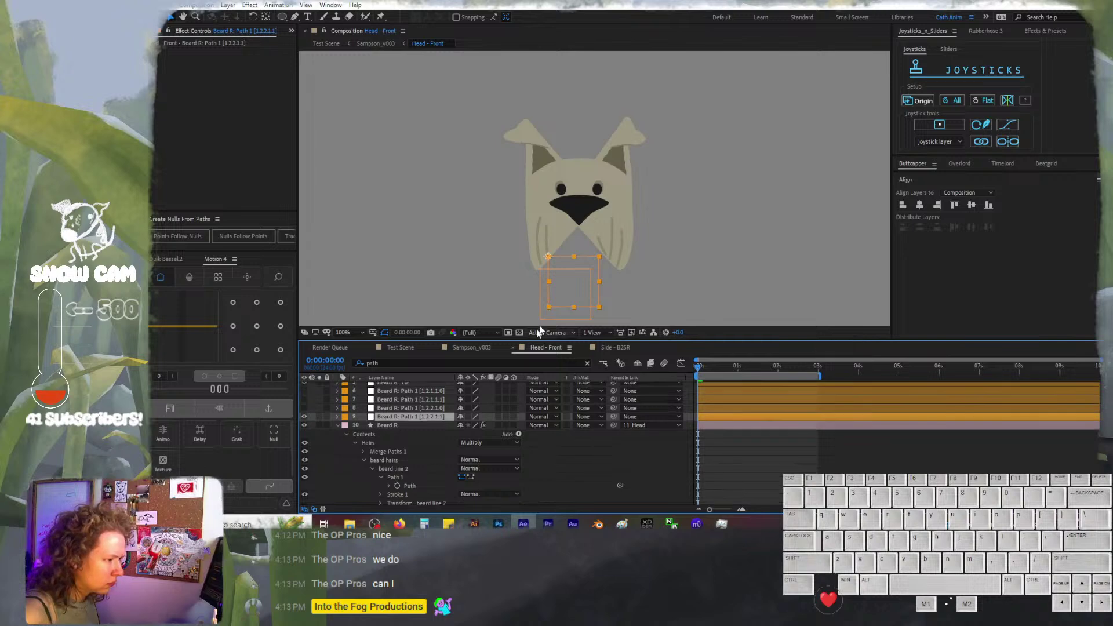
{"action": "left_click_drag", "start_coordinate": [568, 259], "coordinate": [585, 272]}
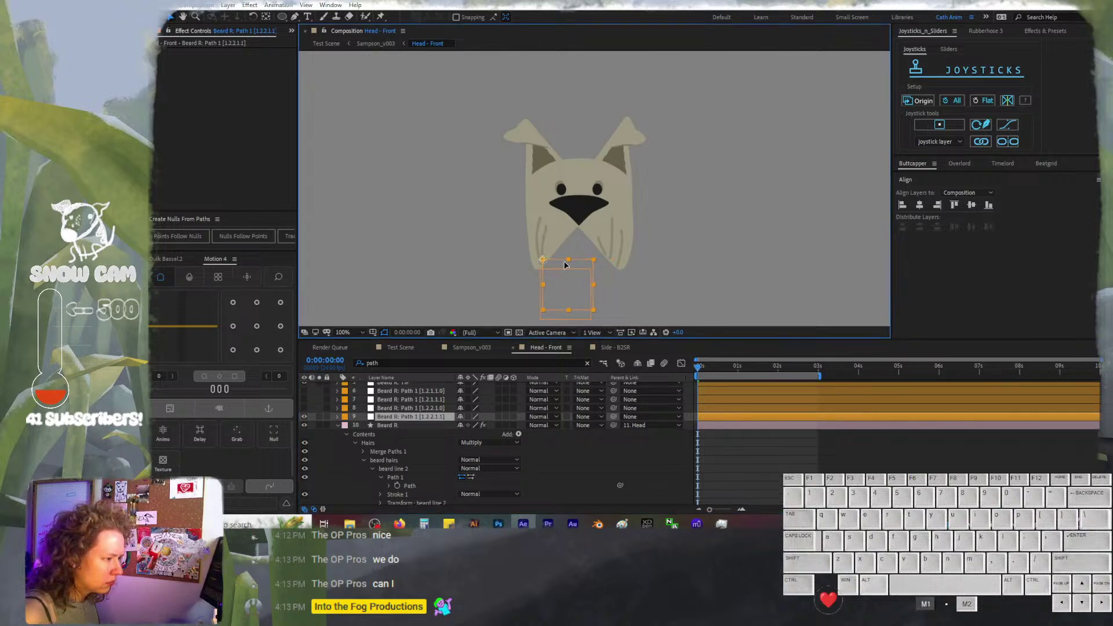
{"action": "key", "text": "ctrl+z"}
Rename the null for point 1.2.2.1.1 to "Beard R: hair 1 tip"
{"action": "left_click", "coordinate": [394, 417]}
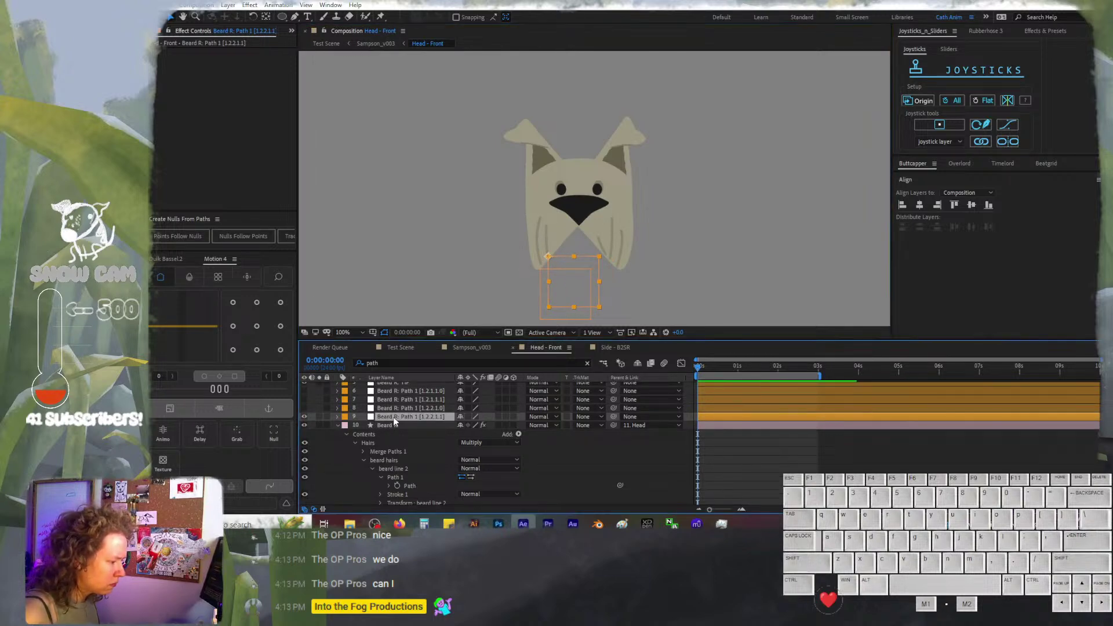
{"action": "key", "text": "Return"}
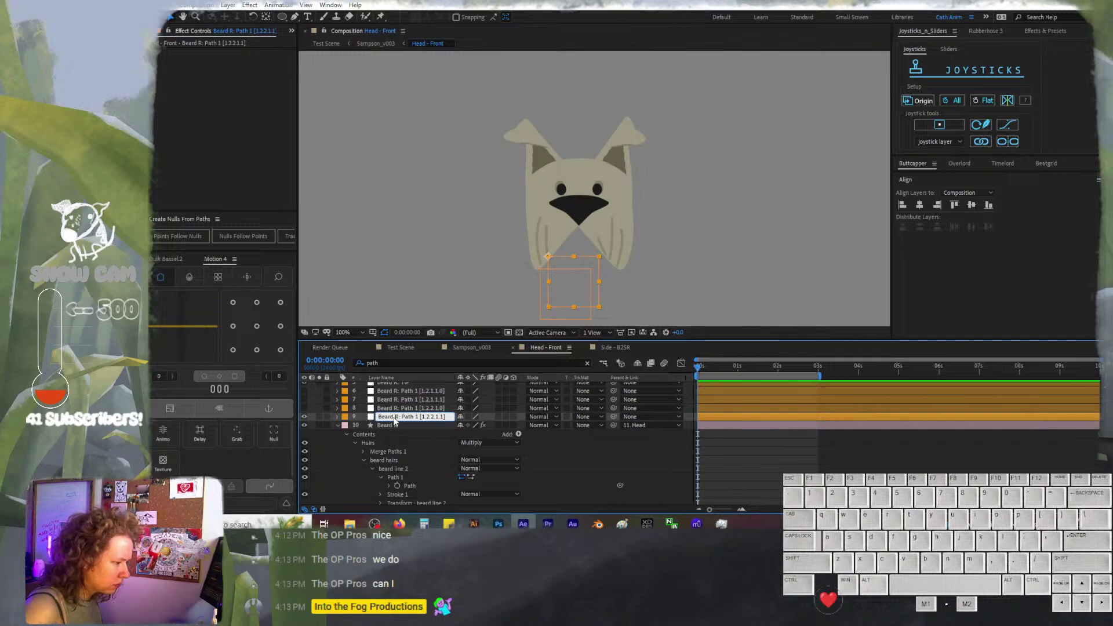
{"action": "key", "text": "BackSpace"}
{"action": "key", "text": "BackSpace"}
{"action": "key", "text": "BackSpace"}
{"action": "key", "text": "BackSpace"}
{"action": "key", "text": "BackSpace"}
{"action": "key", "text": "BackSpace"}
{"action": "key", "text": "BackSpace"}
{"action": "key", "text": "BackSpace"}
{"action": "key", "text": "BackSpace"}
{"action": "key", "text": "BackSpace"}
{"action": "key", "text": "BackSpace"}
{"action": "key", "text": "BackSpace"}
{"action": "key", "text": "BackSpace"}
{"action": "key", "text": "BackSpace"}
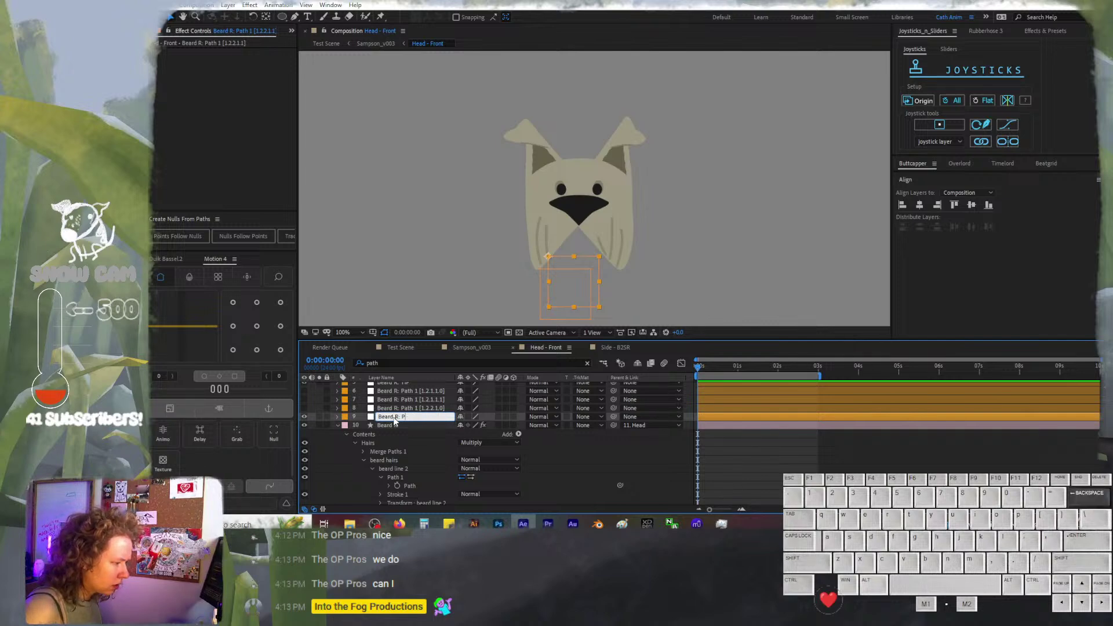
{"action": "type", "text": "h"}
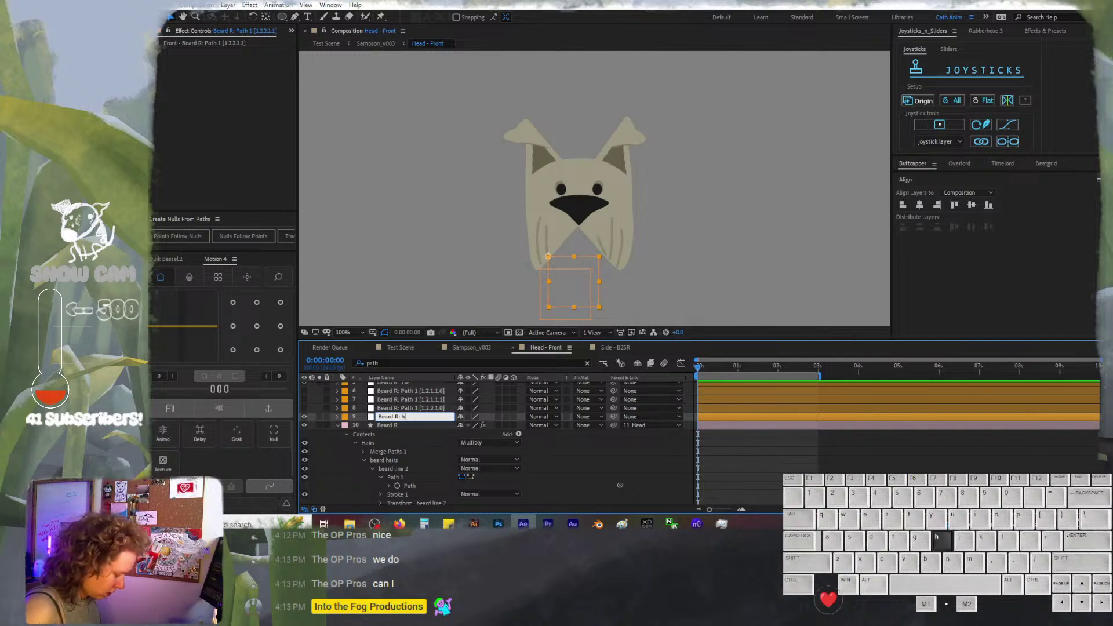
{"action": "type", "text": "air"}
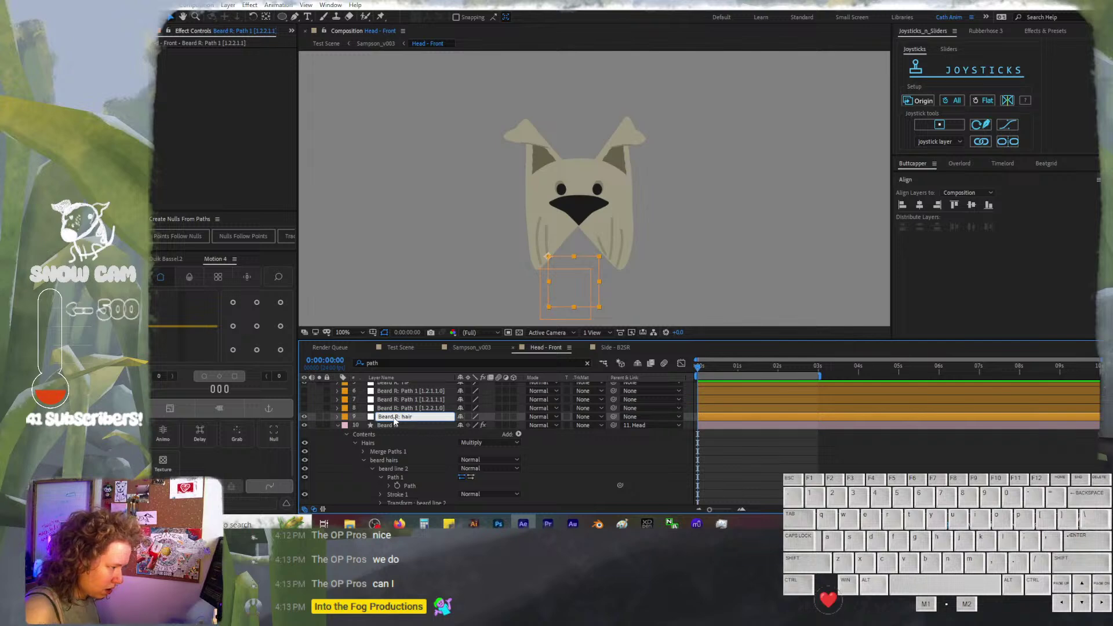
{"action": "type", "text": " 1 tip"}
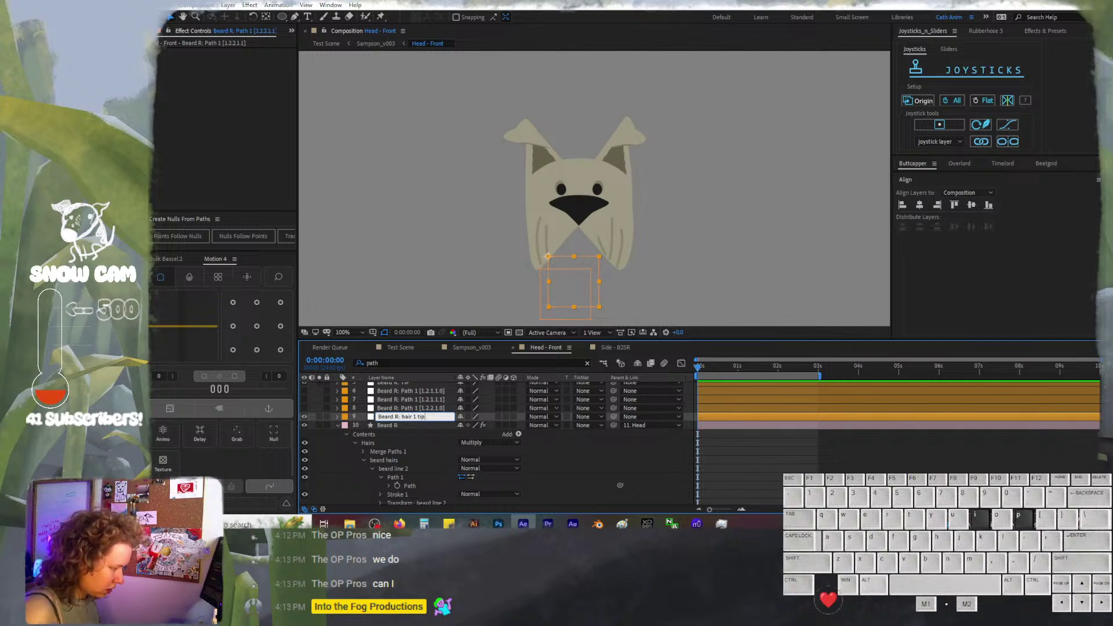
{"action": "key", "text": "Return"}
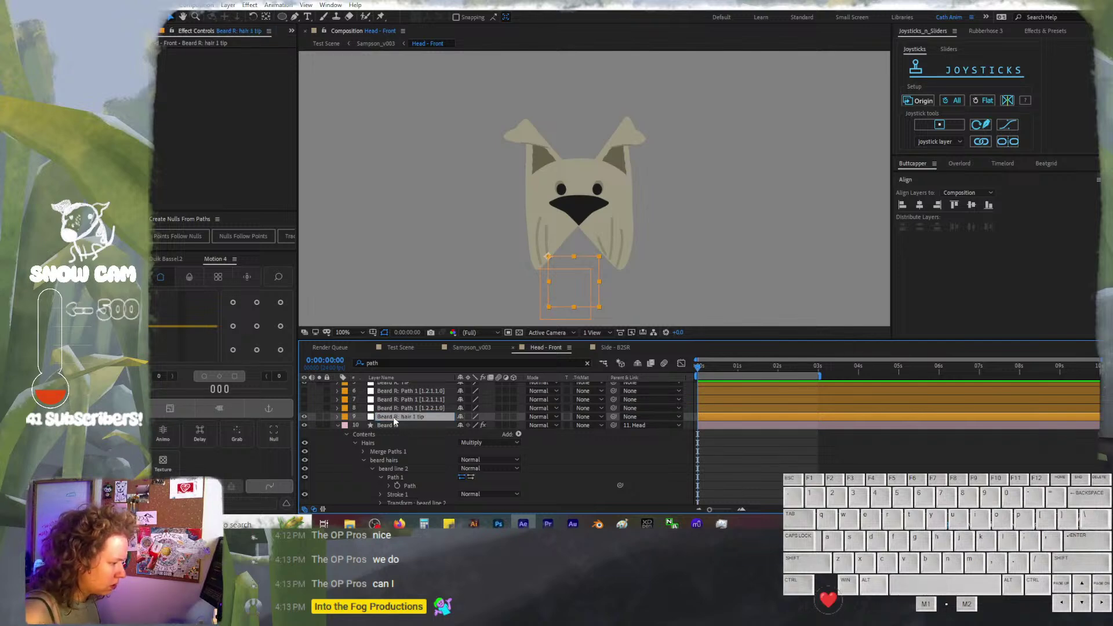
Hide the Beard R: TIP null and make the null for point 1.2.2.1.0 visible
{"action": "left_click", "coordinate": [398, 408]}
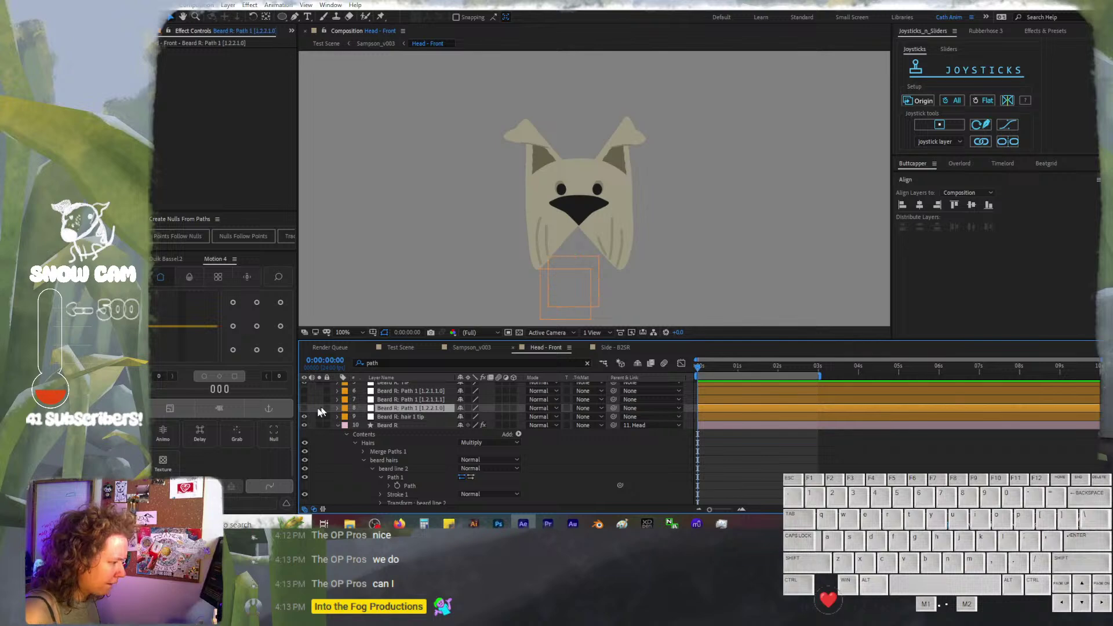
{"action": "key", "text": "F2"}
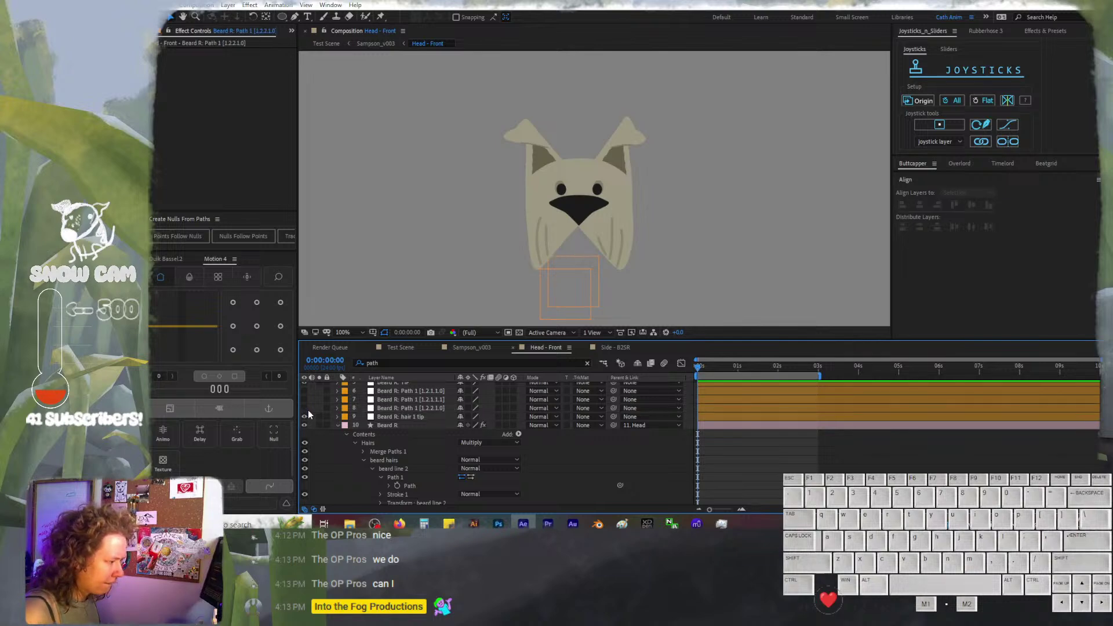
{"action": "scroll", "coordinate": [309, 414], "scroll_direction": "up", "scroll_amount": 3}
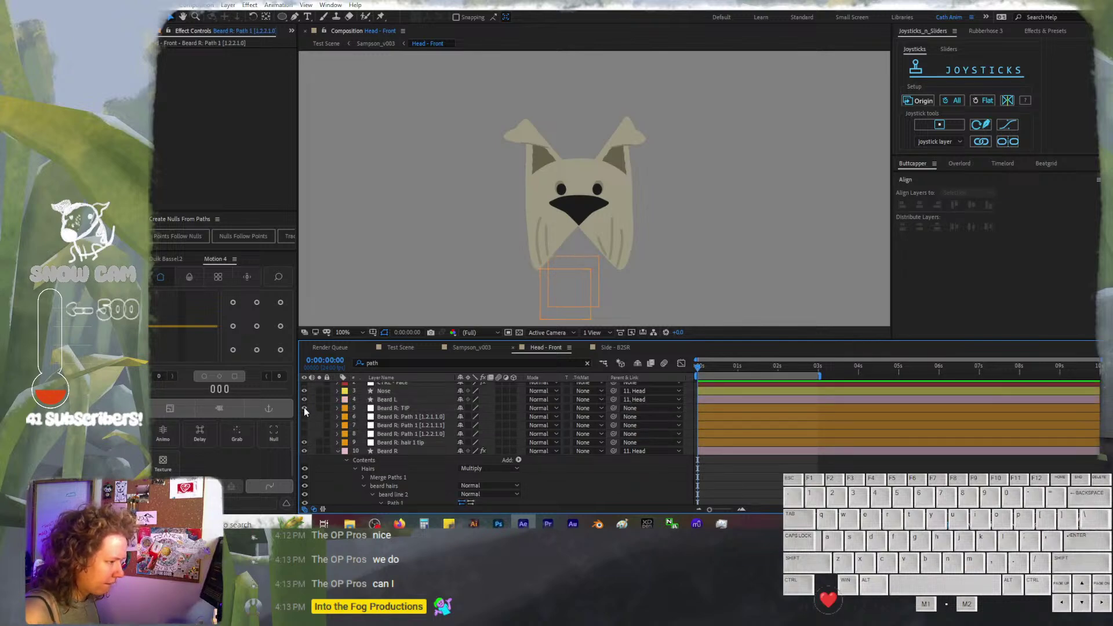
{"action": "left_click", "coordinate": [304, 409]}
{"action": "left_click", "coordinate": [304, 433]}
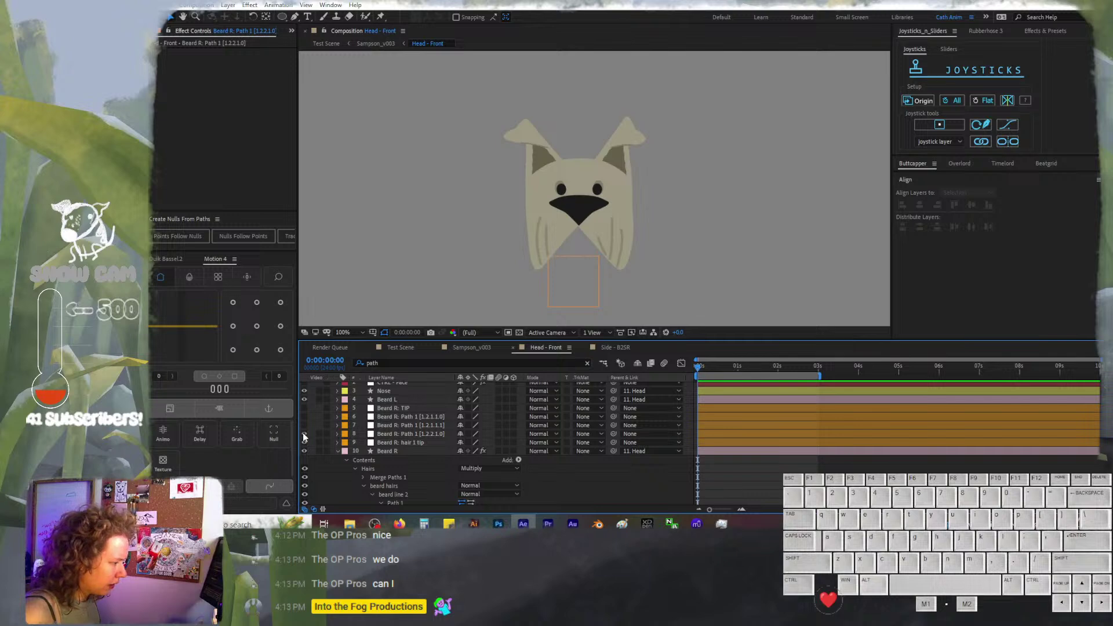
{"action": "left_click", "coordinate": [557, 233]}
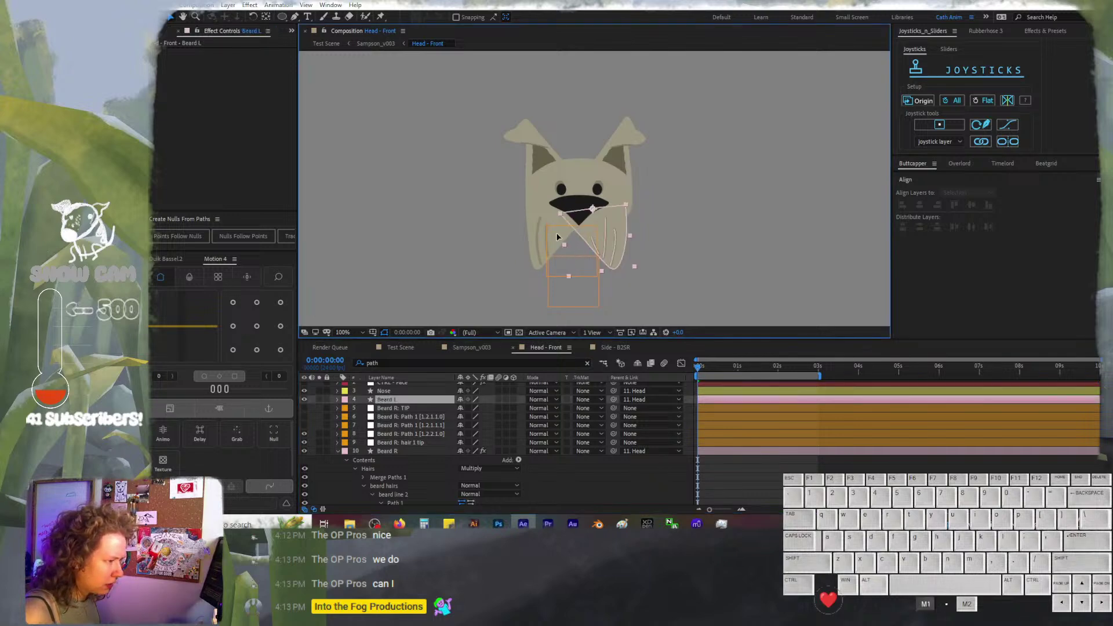
Nudge the null for point 1.2.2.1.0 sideways as a test, undo the nudge, and delete that null
{"action": "left_click", "coordinate": [392, 435]}
{"action": "key", "text": "shift+Right"}
{"action": "key", "text": "shift+Right"}
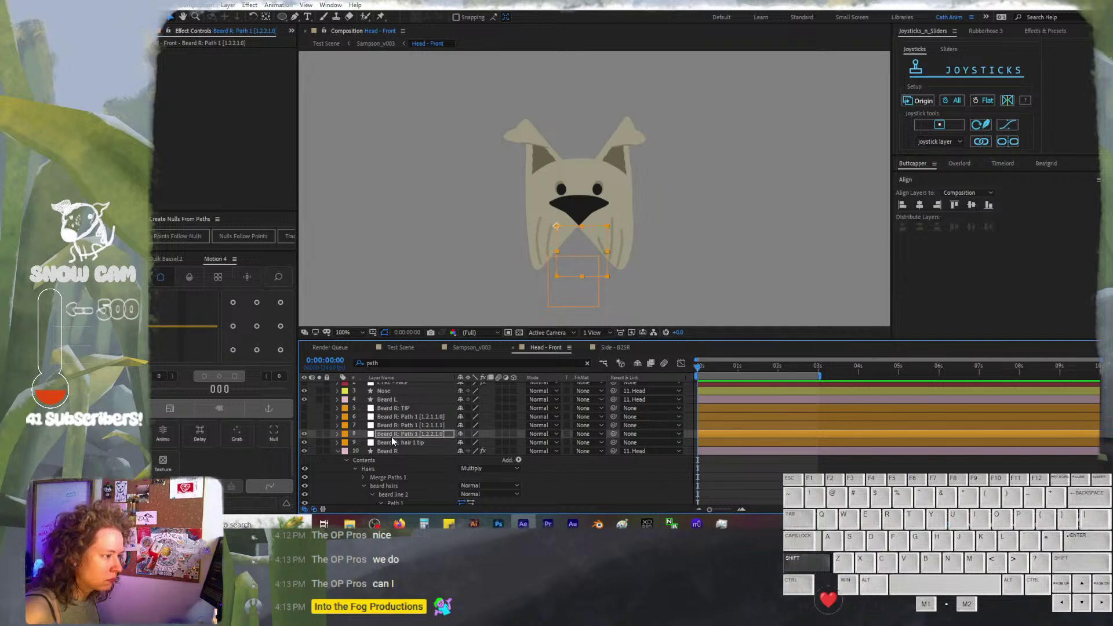
{"action": "key", "text": "shift+Left"}
{"action": "key", "text": "shift+Left"}
{"action": "key", "text": "ctrl+z"}
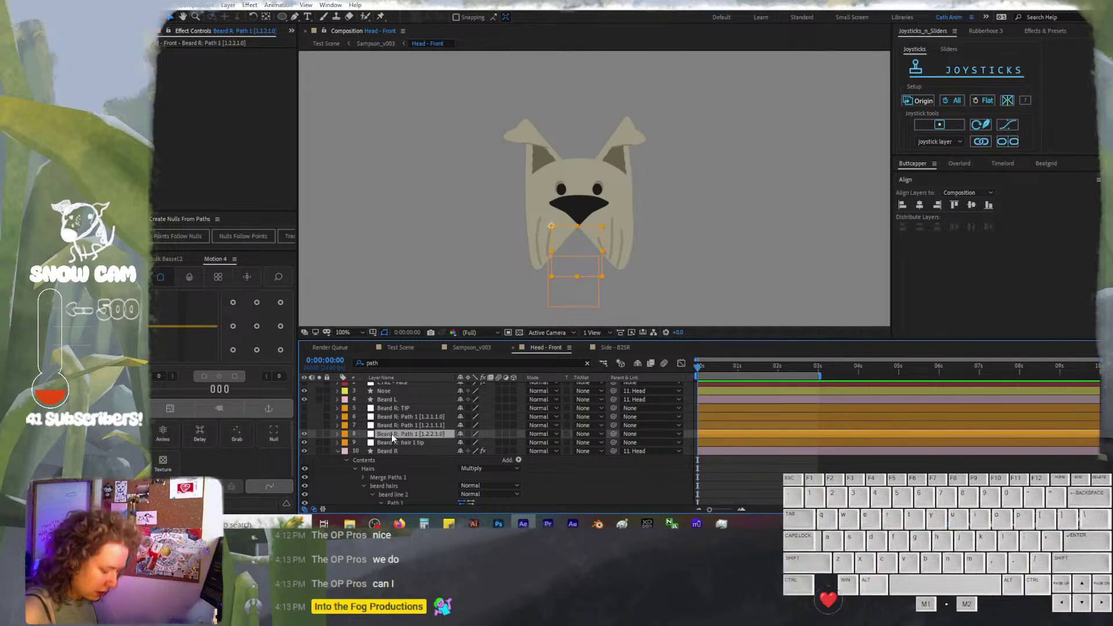
{"action": "key", "text": "Delete"}
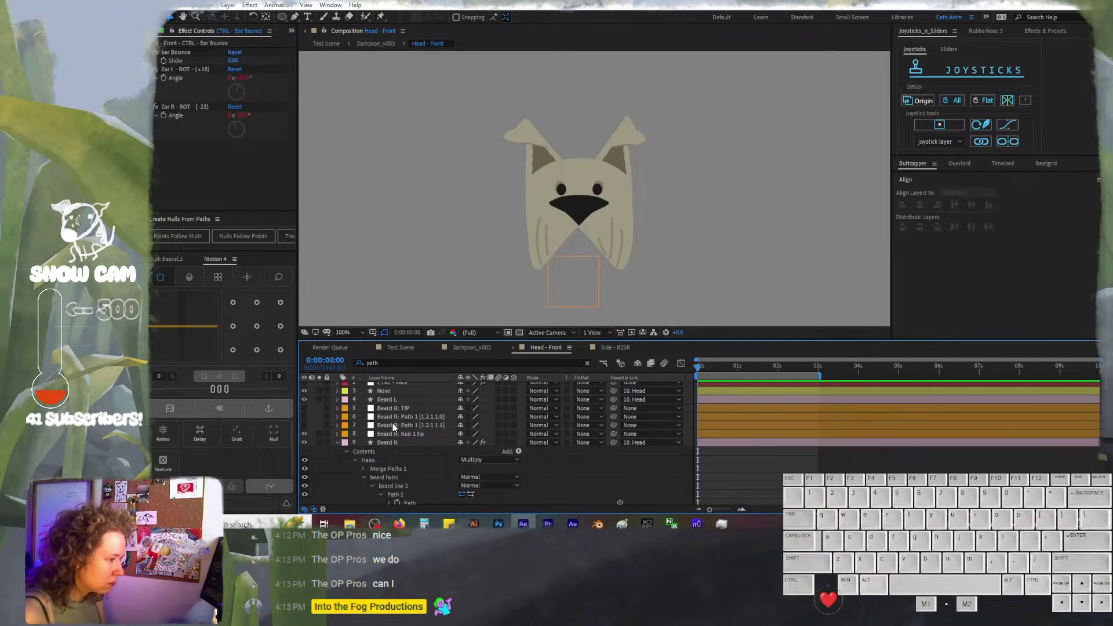
Try nudging the null for point 1.2.1.1.1 sideways to see which beard hair end it controls, and undo it
{"action": "left_click", "coordinate": [392, 425]}
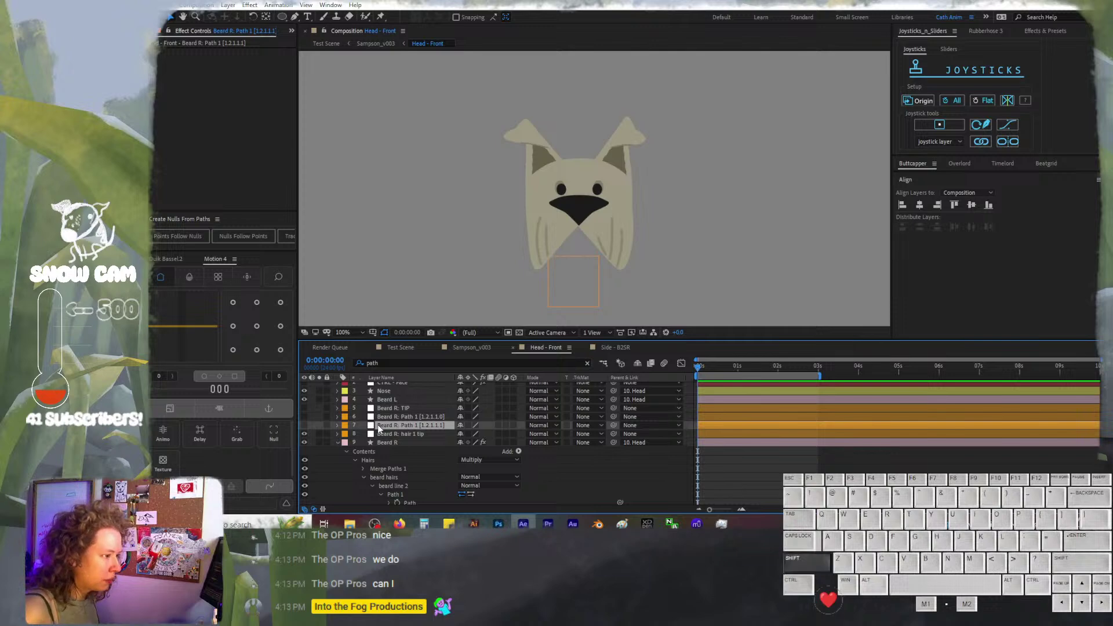
{"action": "key", "text": "shift+Right"}
{"action": "key", "text": "shift+Left"}
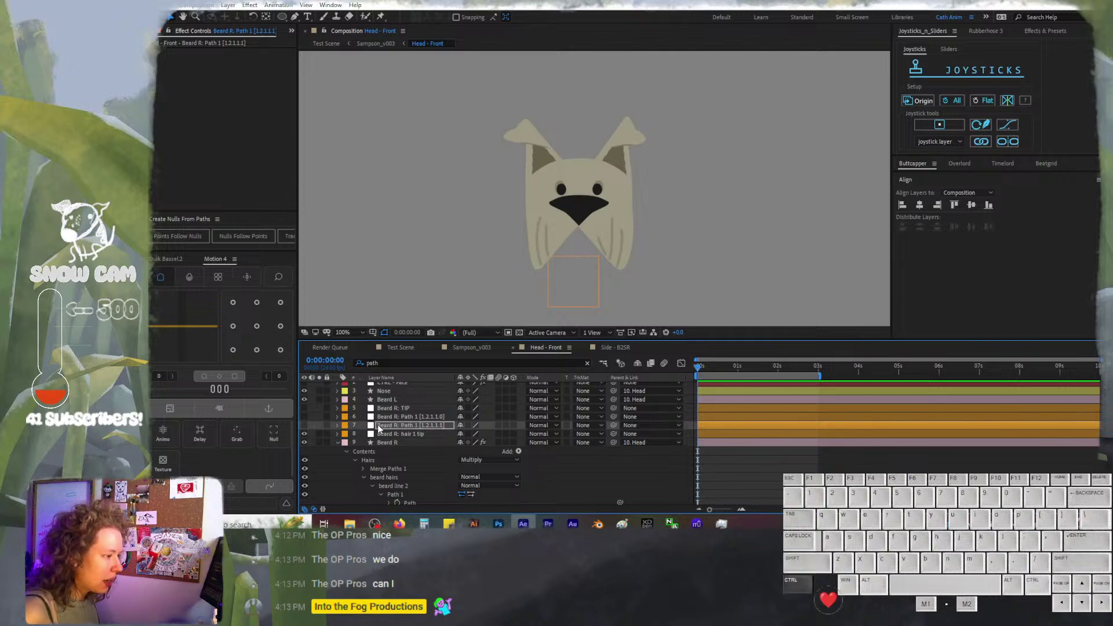
{"action": "key", "text": "ctrl+z"}
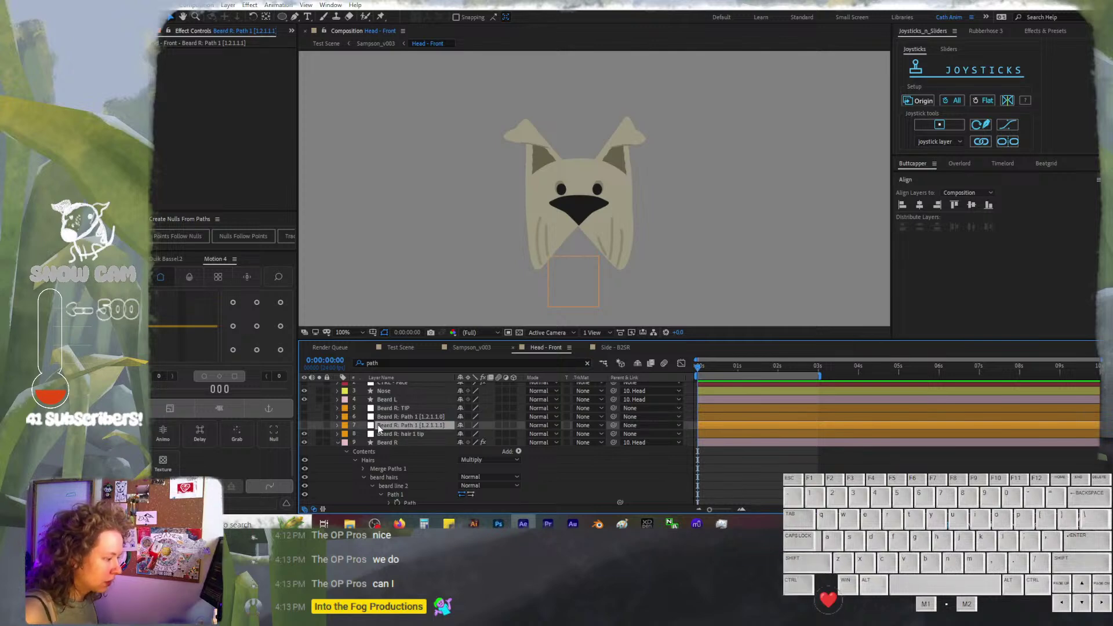
Rename the null for point 1.2.1.1.1 to "Beard R: hair 2 tip"
{"action": "key", "text": "Return"}
{"action": "key", "text": "Right"}
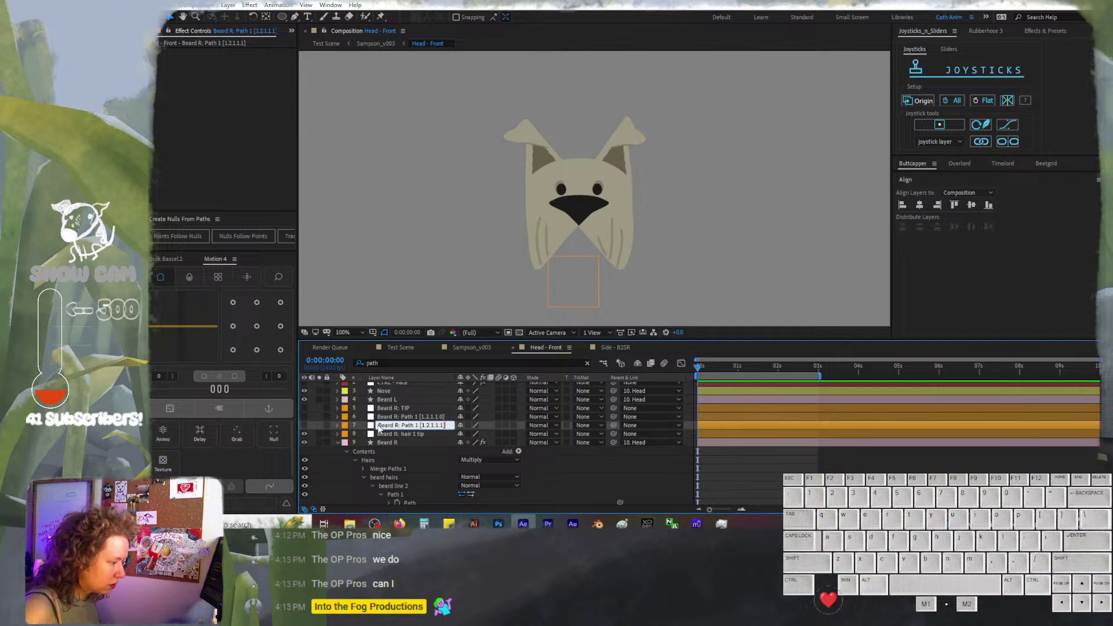
{"action": "key", "text": "BackSpace"}
{"action": "key", "text": "BackSpace"}
{"action": "key", "text": "BackSpace"}
{"action": "key", "text": "BackSpace"}
{"action": "key", "text": "BackSpace"}
{"action": "key", "text": "BackSpace"}
{"action": "key", "text": "BackSpace"}
{"action": "key", "text": "BackSpace"}
{"action": "key", "text": "BackSpace"}
{"action": "key", "text": "BackSpace"}
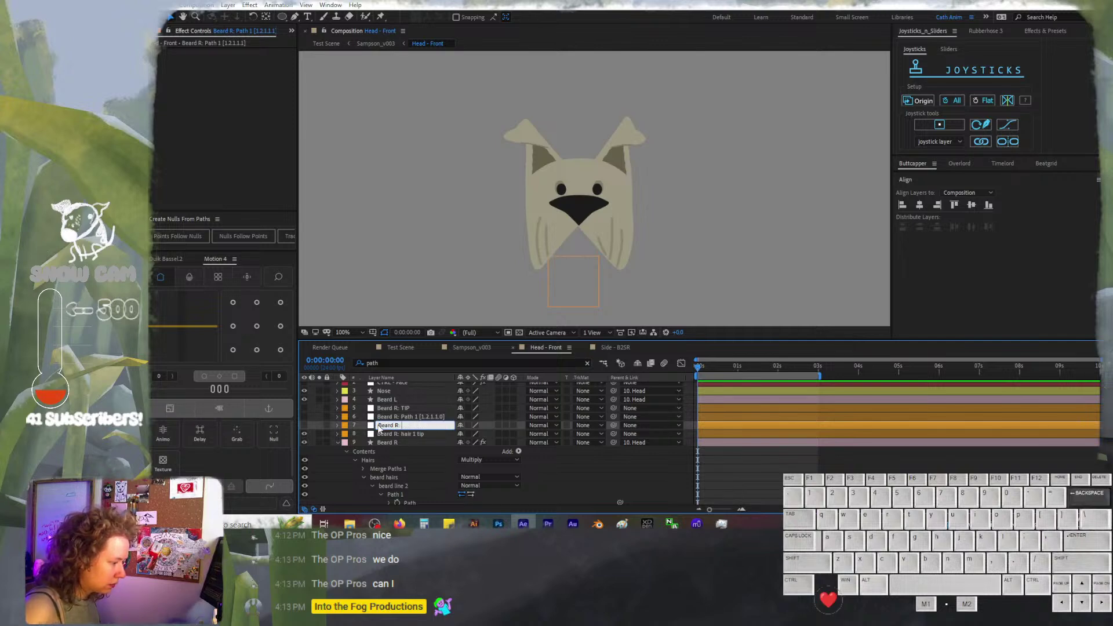
{"action": "type", "text": "hair "}
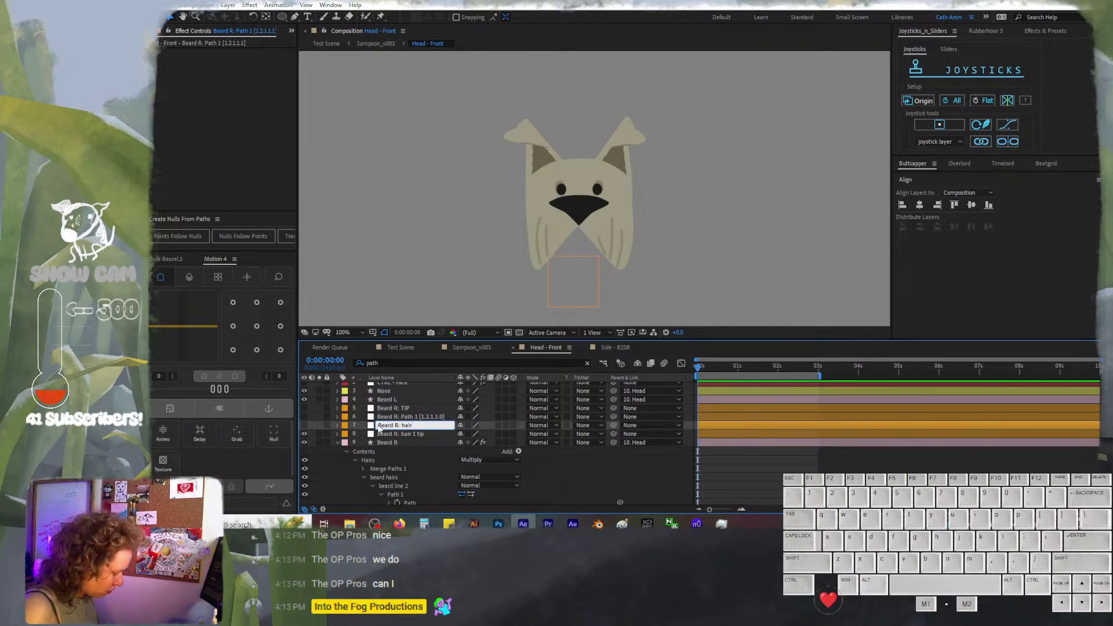
{"action": "type", "text": "2 tip"}
{"action": "key", "text": "Return"}
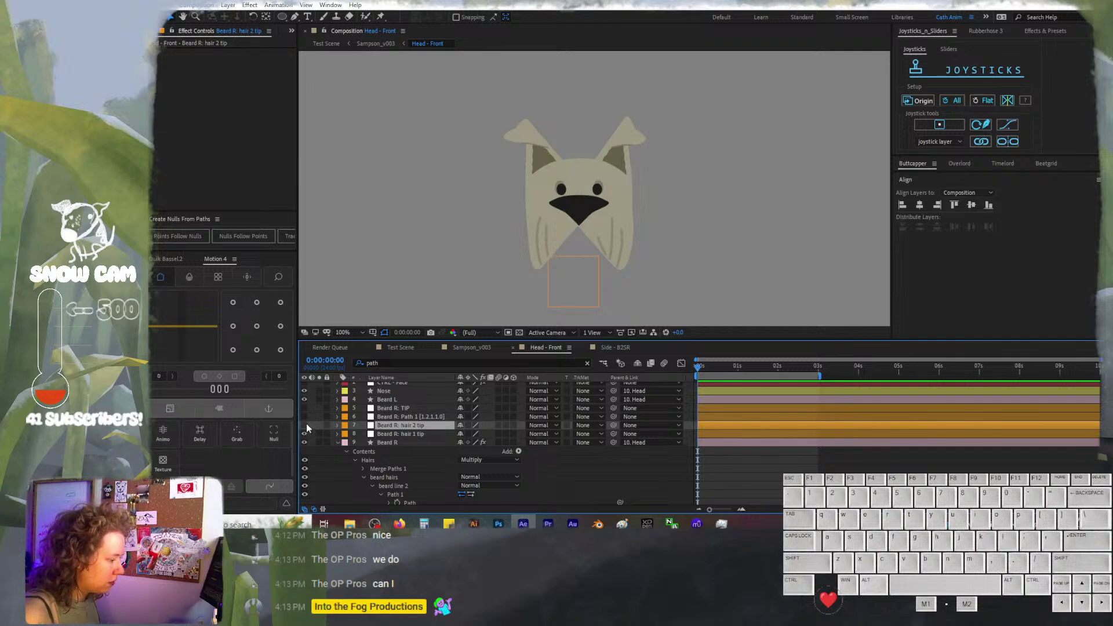
Delete the null for point 1.2.1.1.0
{"action": "left_click", "coordinate": [382, 417]}
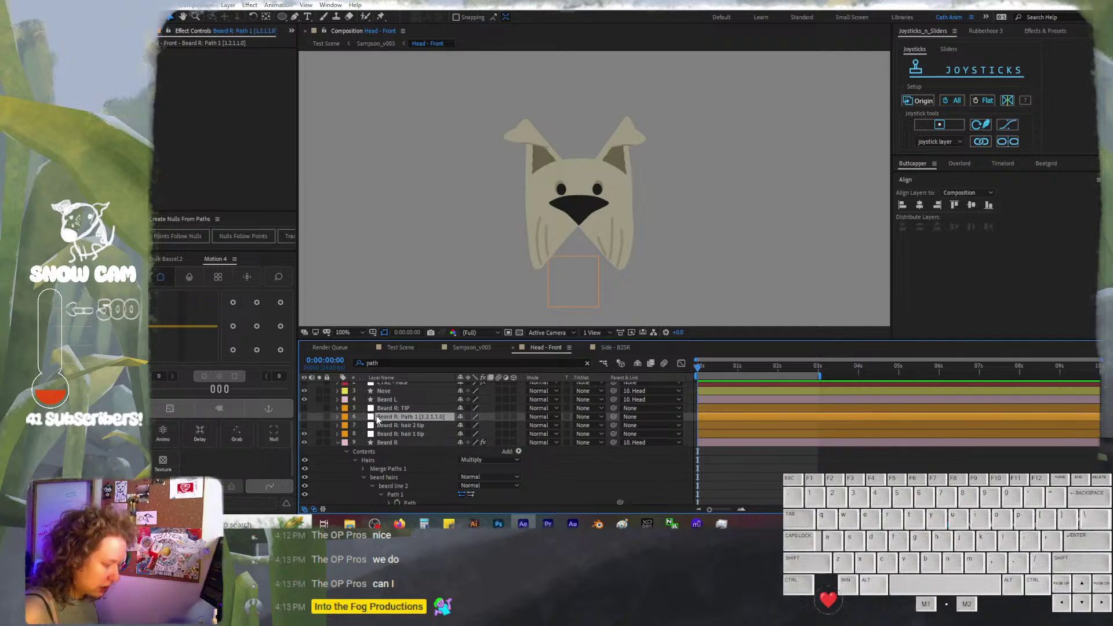
{"action": "key", "text": "Delete"}
{"action": "left_click", "coordinate": [381, 418]}
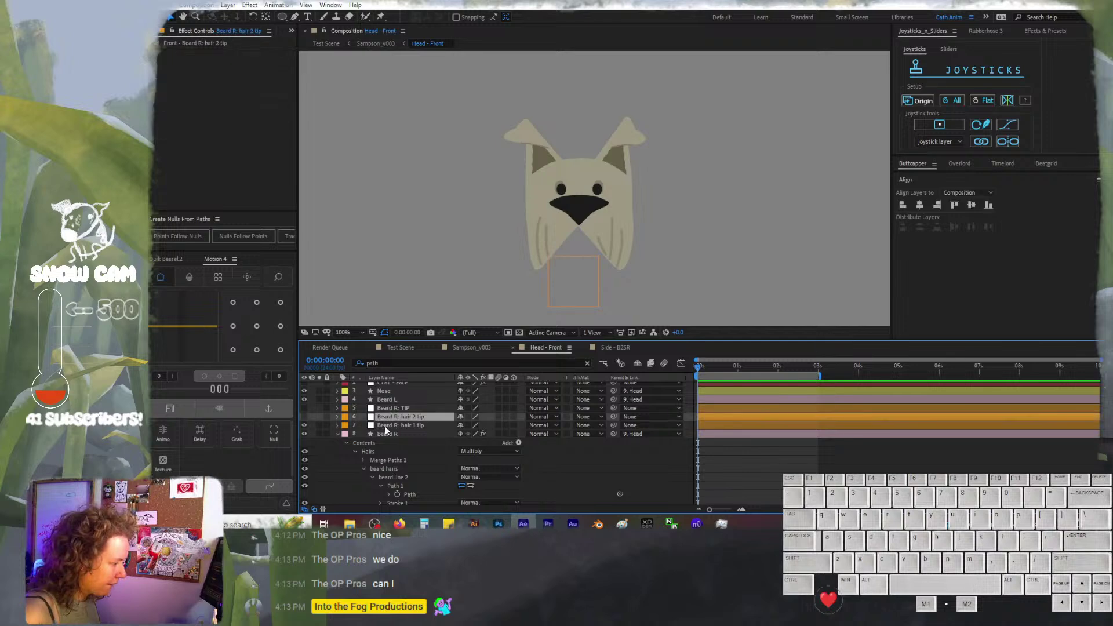
Show the Beard R: TIP null and hide the hair 1 tip and hair 2 tip nulls
{"action": "left_click", "coordinate": [385, 426]}
{"action": "left_click", "coordinate": [304, 417]}
{"action": "left_click", "coordinate": [304, 409]}
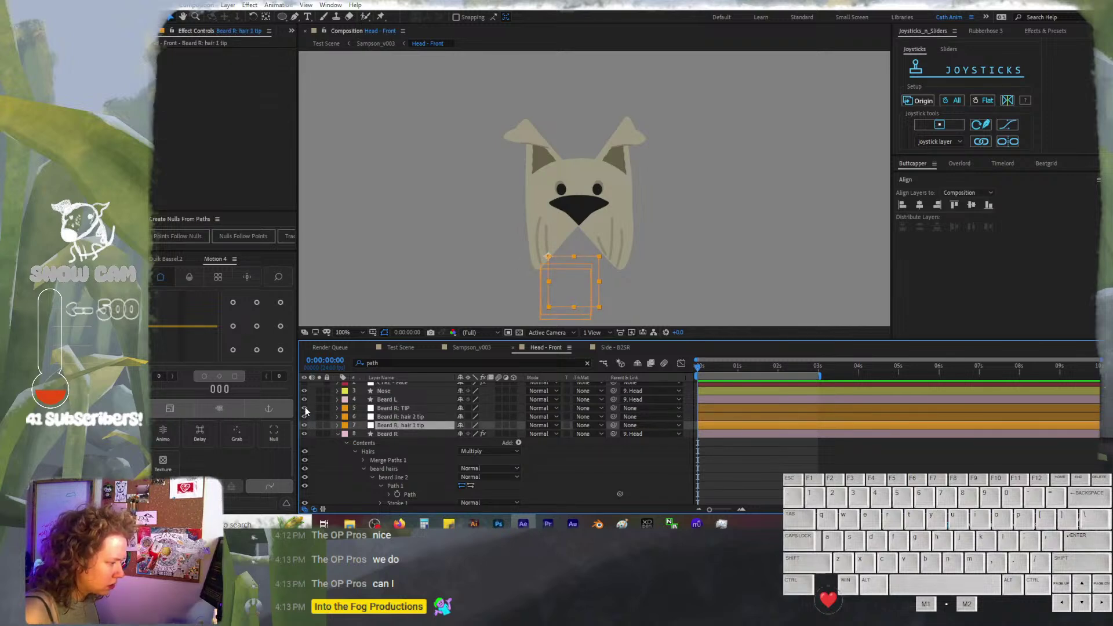
{"action": "left_click", "coordinate": [304, 426]}
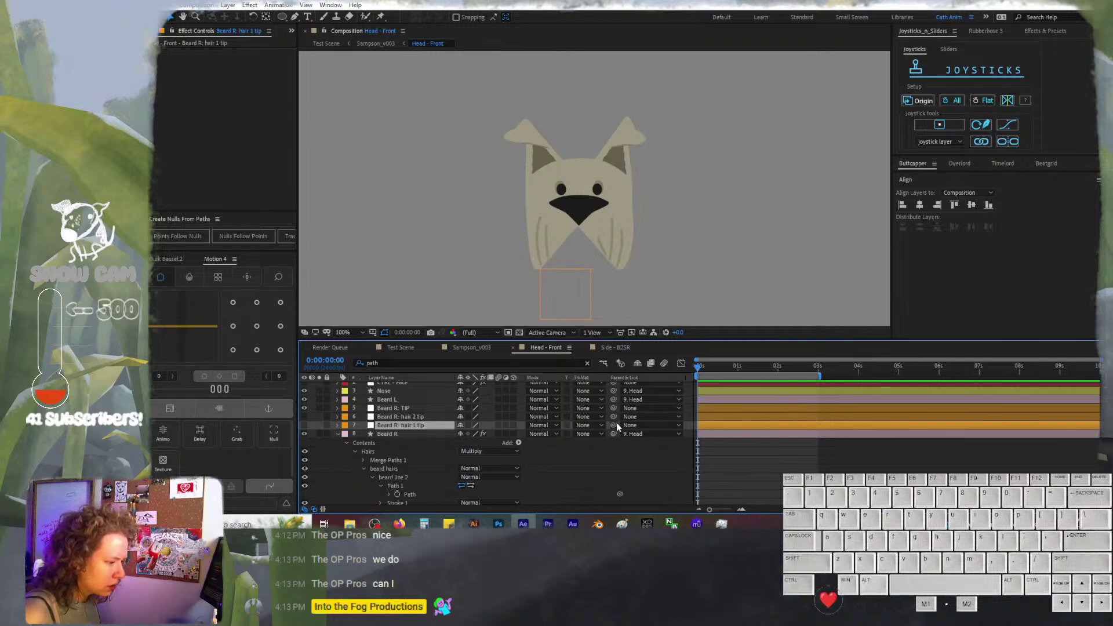
Parent the Beard R: hair 1 tip null to Beard R: TIP, then test-move the TIP null and undo the move
{"action": "left_click_drag", "start_coordinate": [615, 425], "coordinate": [405, 408]}
{"action": "left_click", "coordinate": [405, 409]}
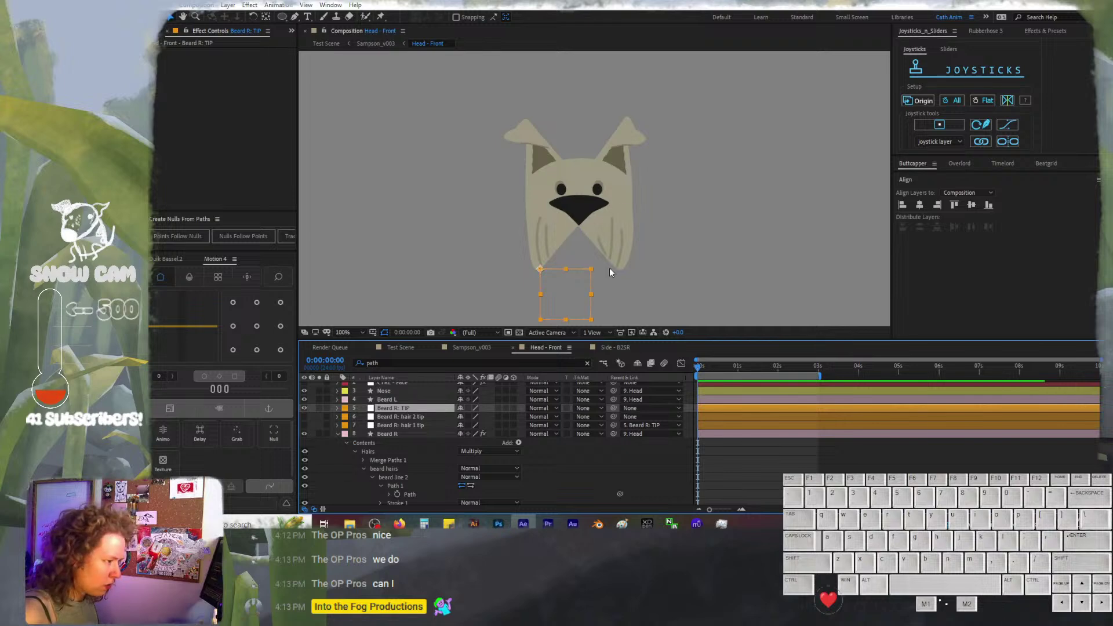
{"action": "left_click_drag", "start_coordinate": [592, 297], "coordinate": [552, 295]}
{"action": "key", "text": "ctrl+z"}
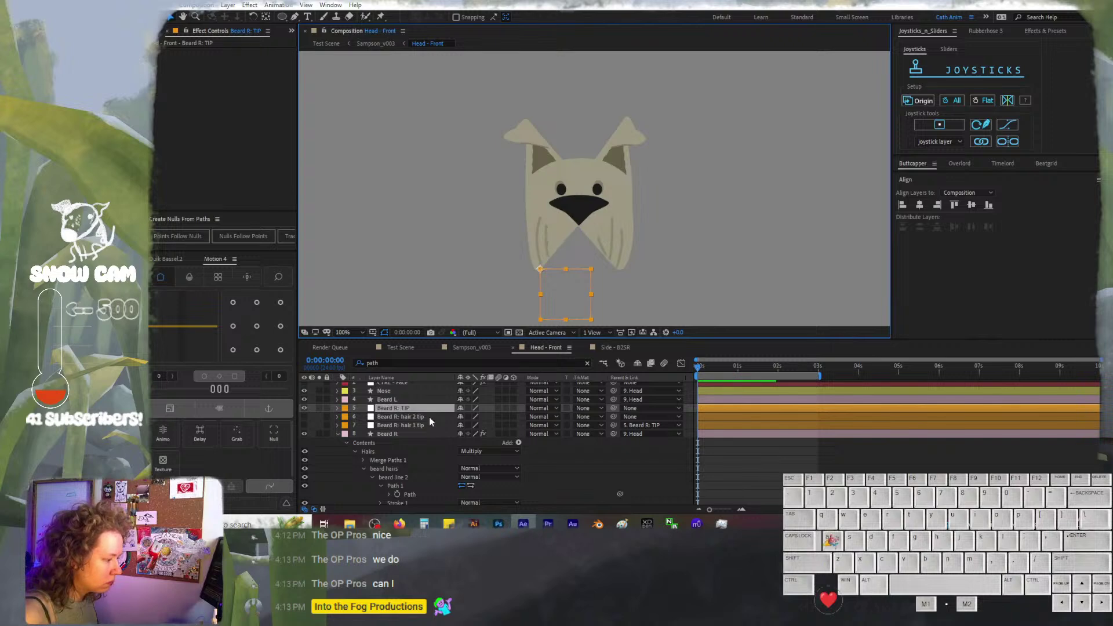
Parent the Beard R: hair 2 tip null to Beard R: TIP and test-move the TIP null, undoing the moves
{"action": "left_click", "coordinate": [429, 416]}
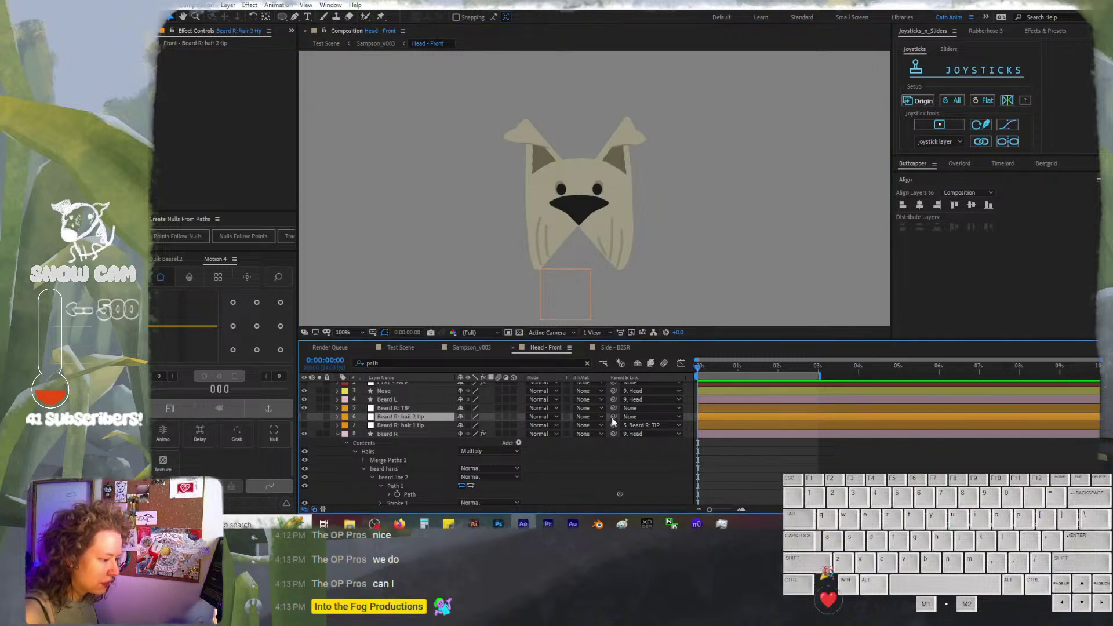
{"action": "left_click_drag", "start_coordinate": [614, 417], "coordinate": [448, 411]}
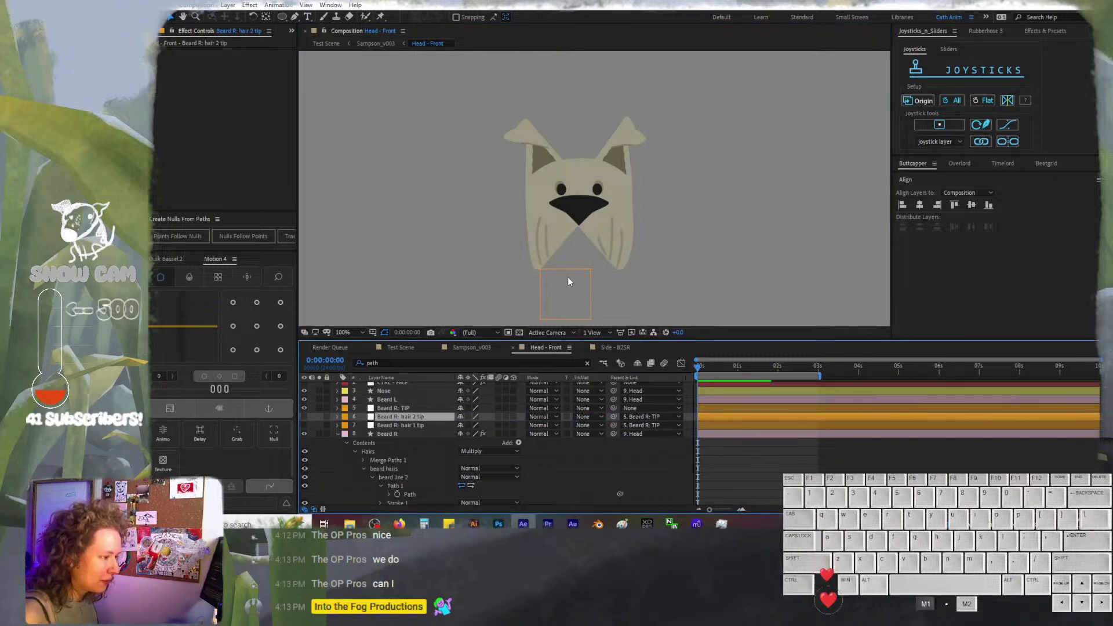
{"action": "left_click_drag", "start_coordinate": [570, 281], "coordinate": [572, 306]}
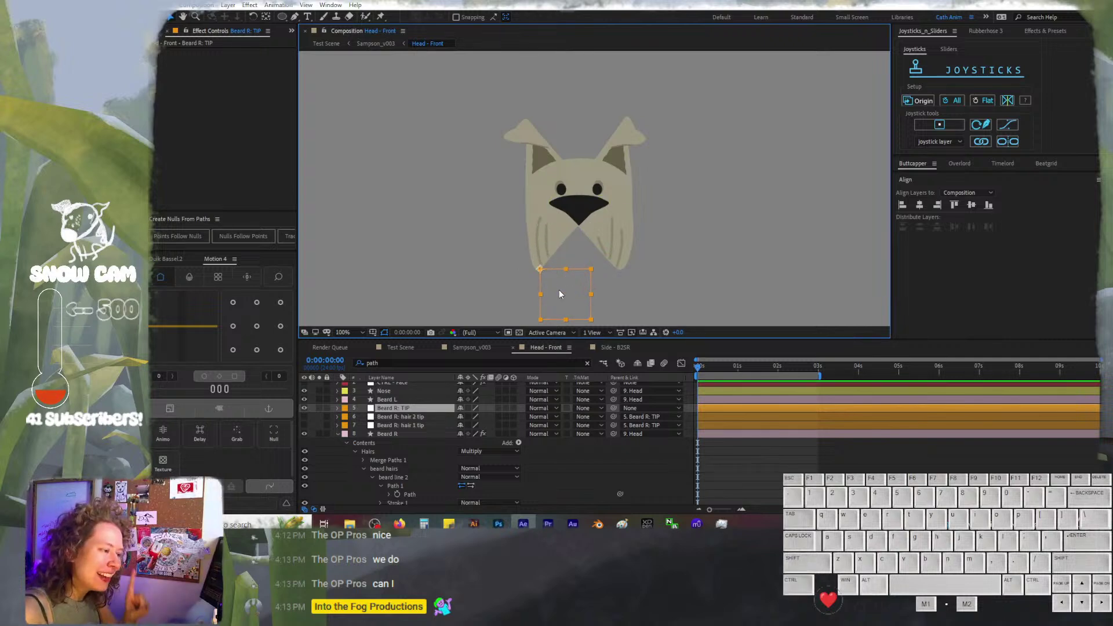
{"action": "left_click_drag", "start_coordinate": [559, 290], "coordinate": [518, 276]}
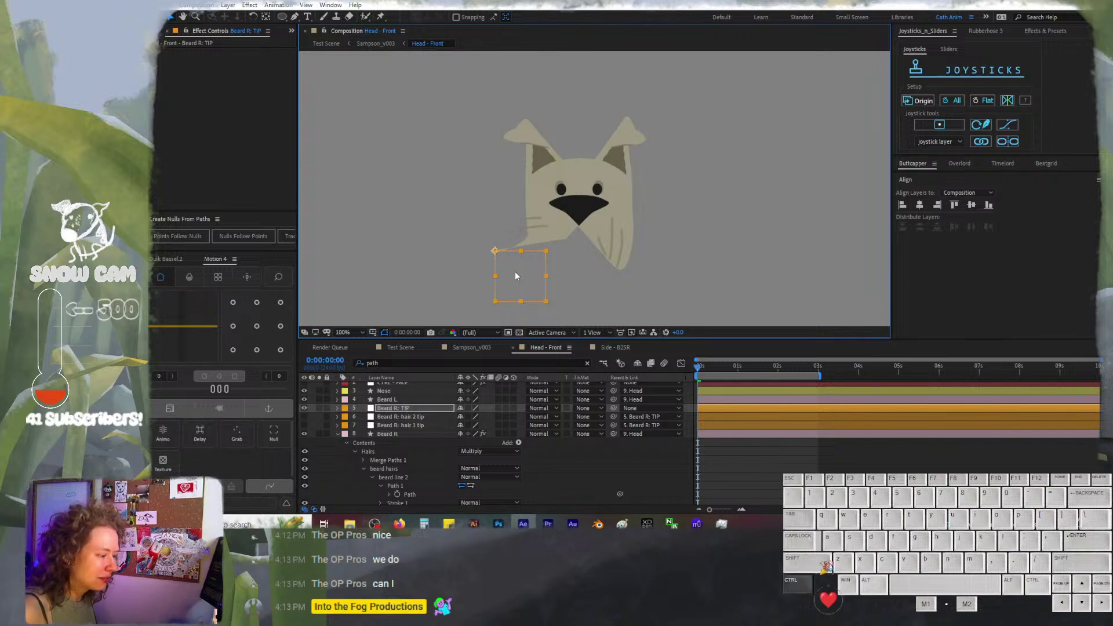
{"action": "key", "text": "ctrl+z"}
Try moving and rotating the Beard R: TIP null to test the beard and hair lines together, and undo both changes
{"action": "left_click_drag", "start_coordinate": [555, 276], "coordinate": [527, 268]}
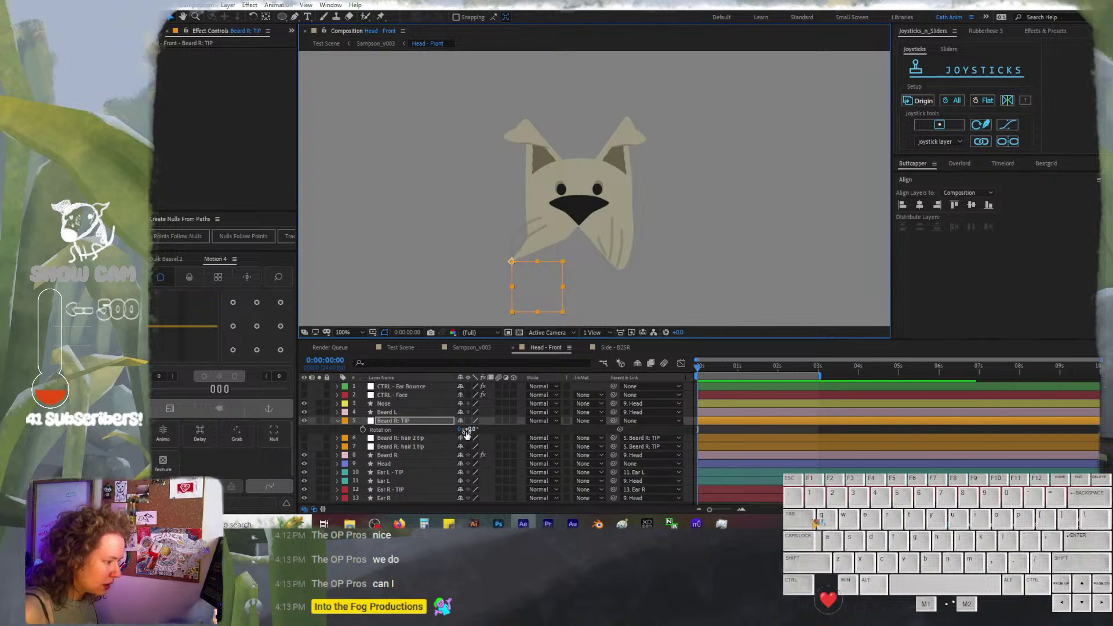
{"action": "left_click_drag", "start_coordinate": [468, 429], "coordinate": [487, 430]}
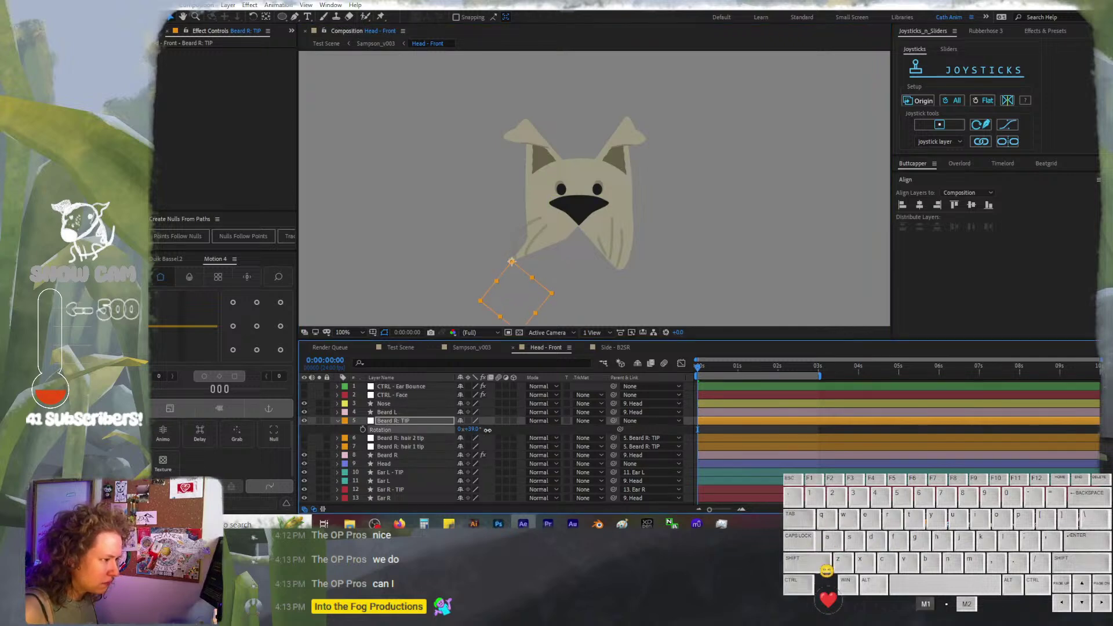
{"action": "key", "text": "ctrl+z"}
{"action": "key", "text": "ctrl+z"}
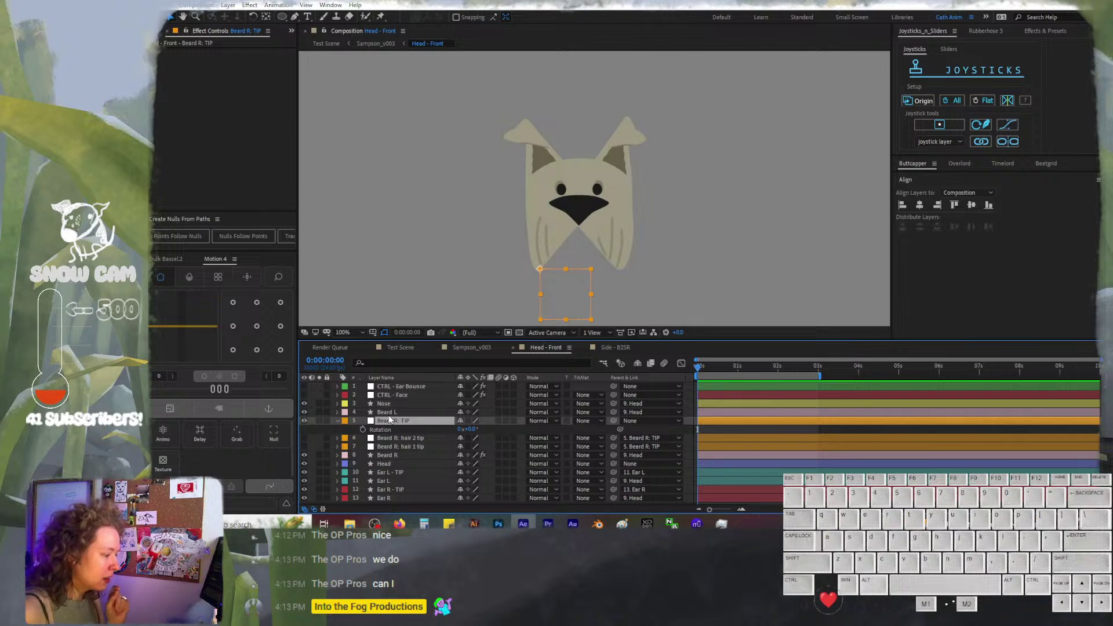
Examine the expression on the Ear L - ROT - (+18) Angle of the CTRL - Ear Bounce null
{"action": "left_click", "coordinate": [402, 388]}
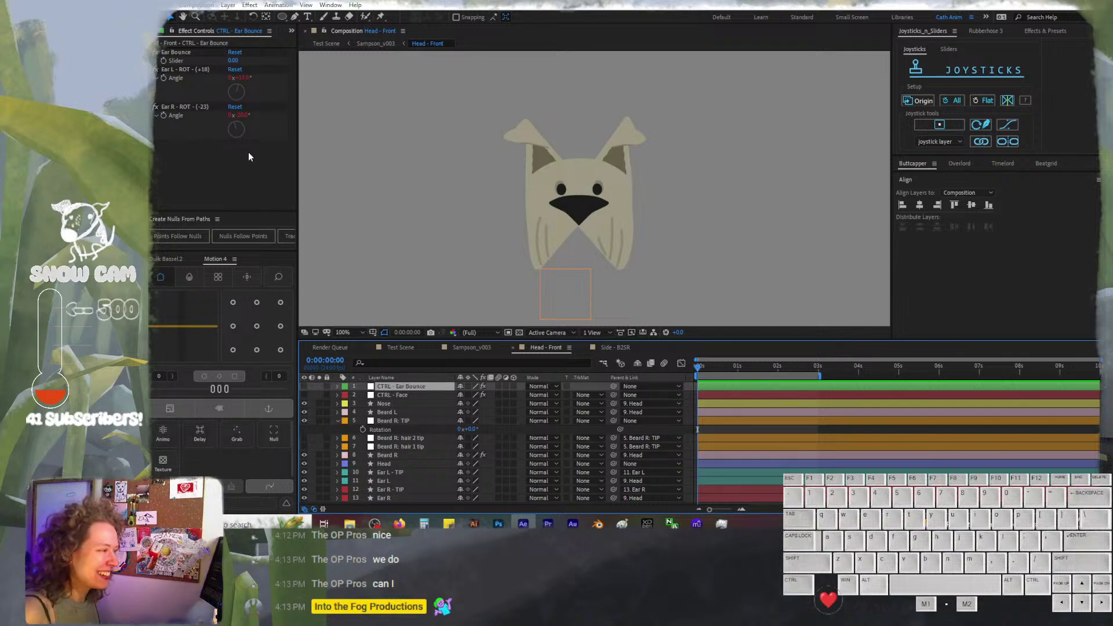
{"action": "left_click_drag", "start_coordinate": [243, 79], "coordinate": [245, 81]}
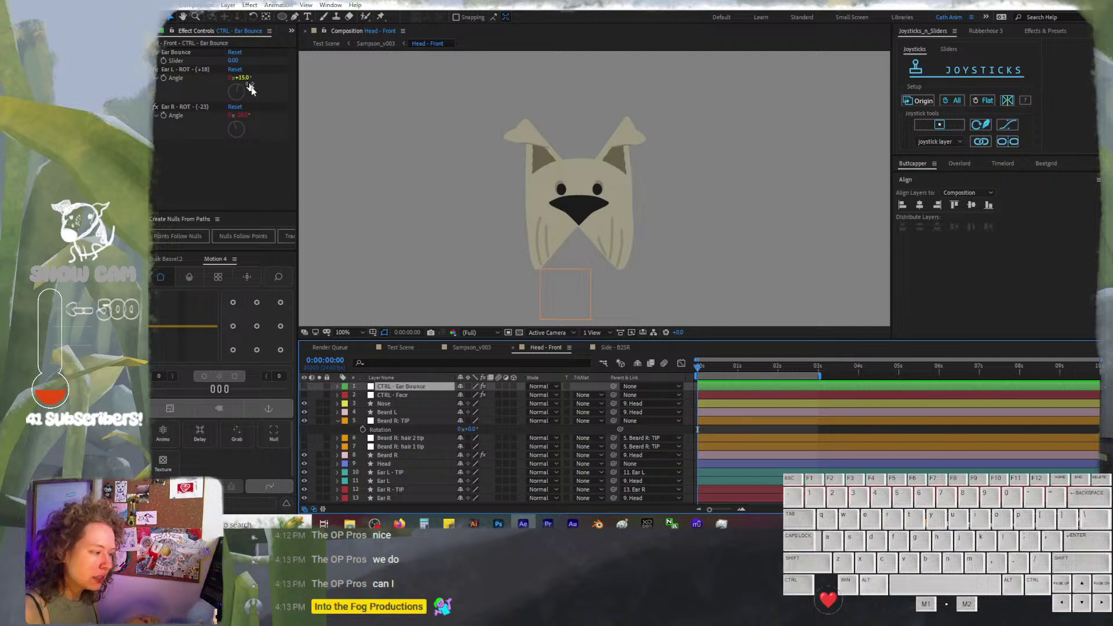
{"action": "left_click", "coordinate": [176, 79]}
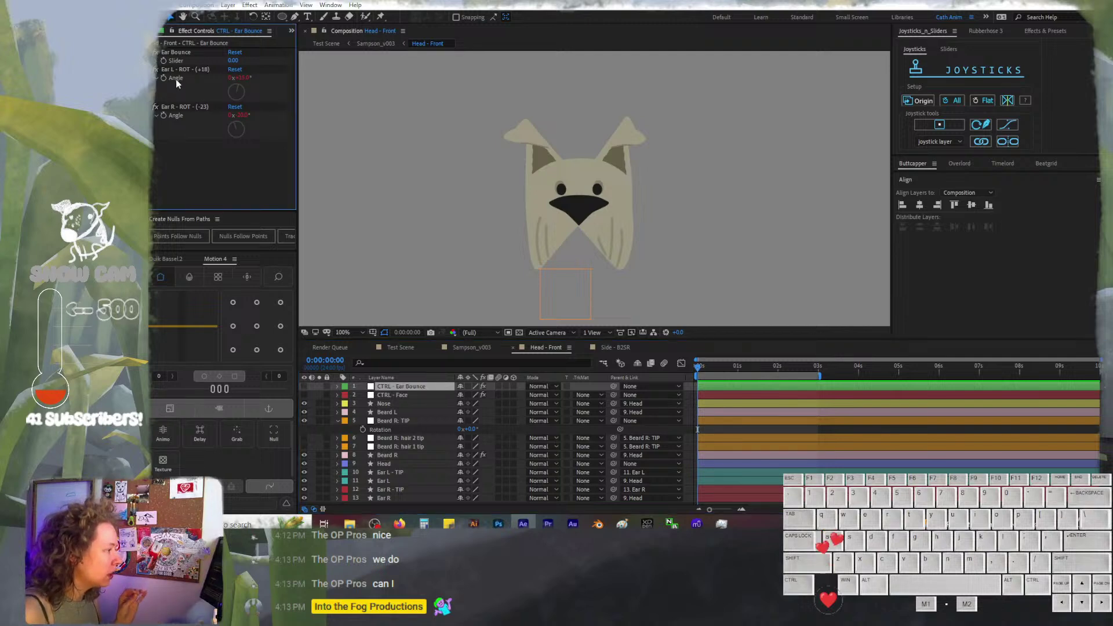
{"action": "left_click", "coordinate": [156, 76], "text": "alt"}
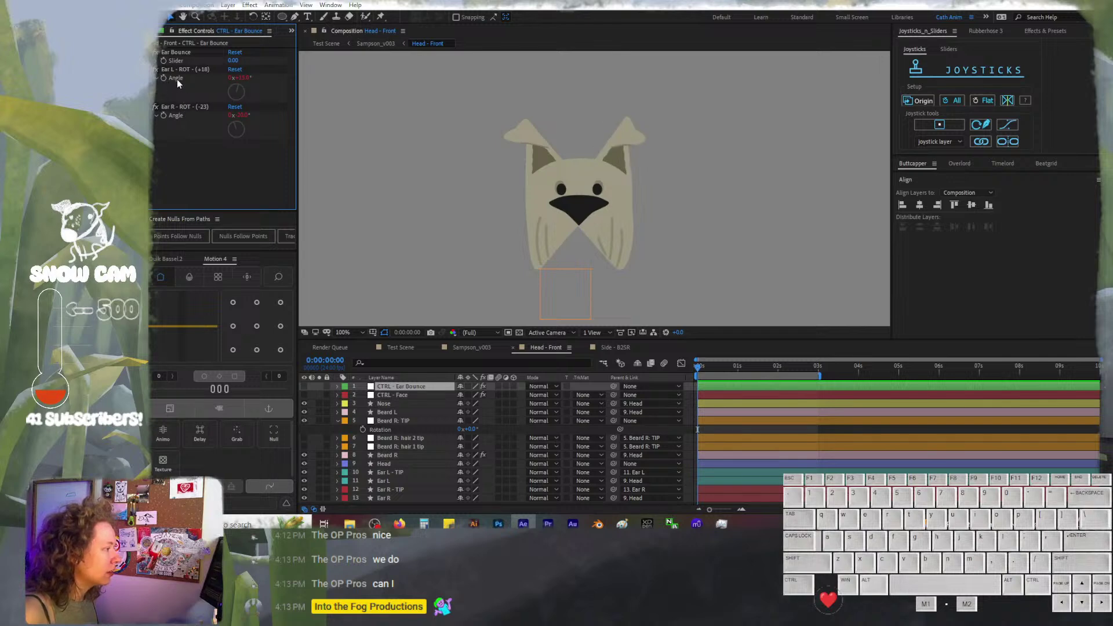
{"action": "left_click", "coordinate": [183, 70]}
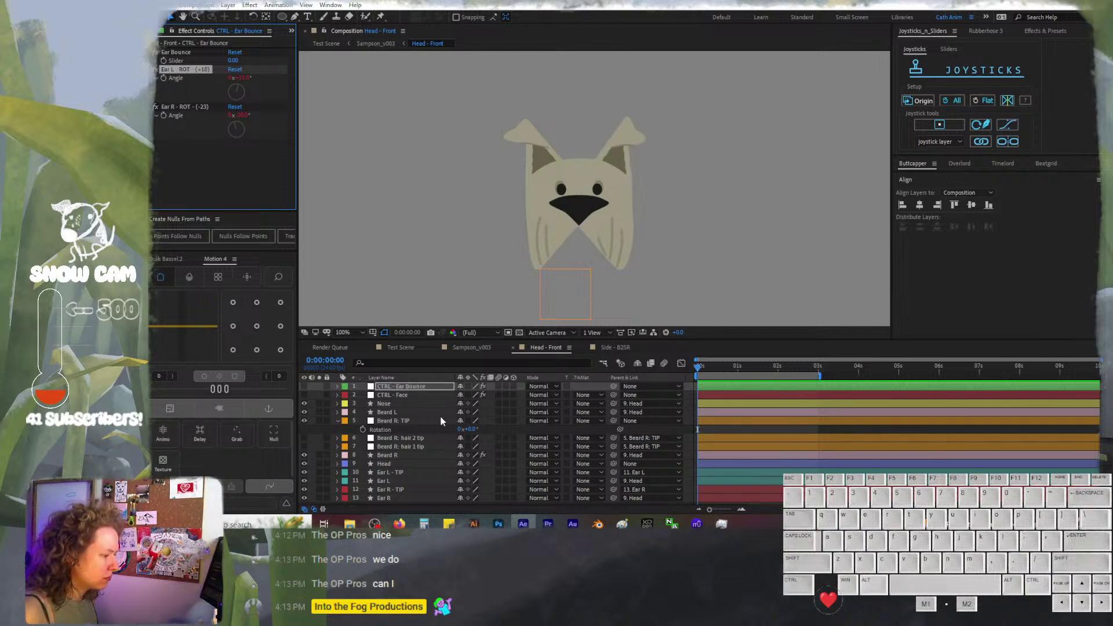
{"action": "key", "text": "e"}
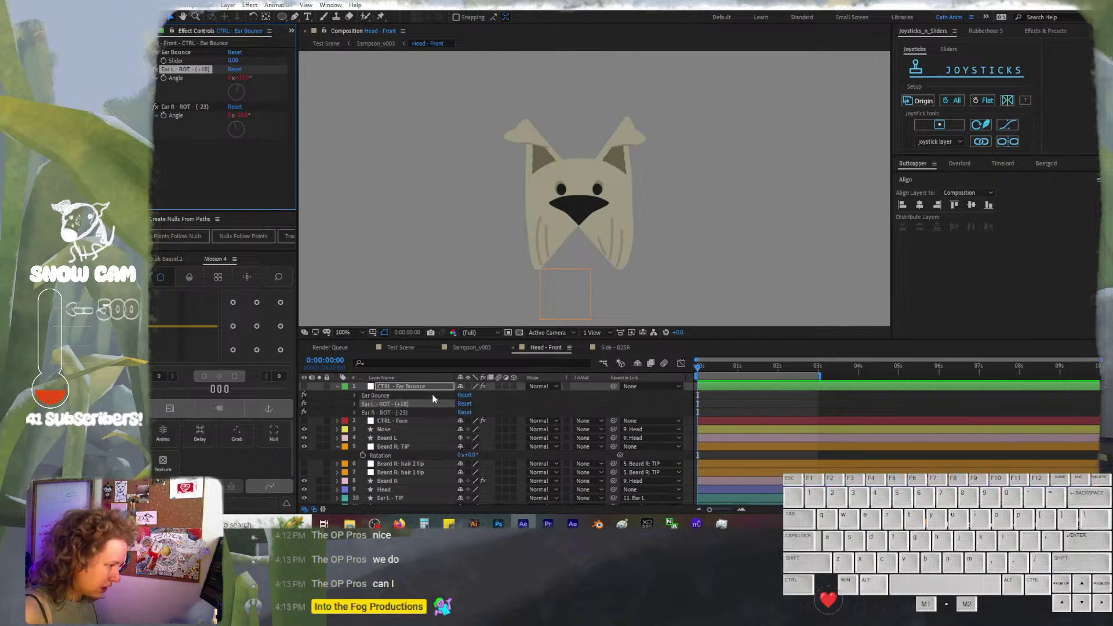
{"action": "left_click", "coordinate": [355, 403]}
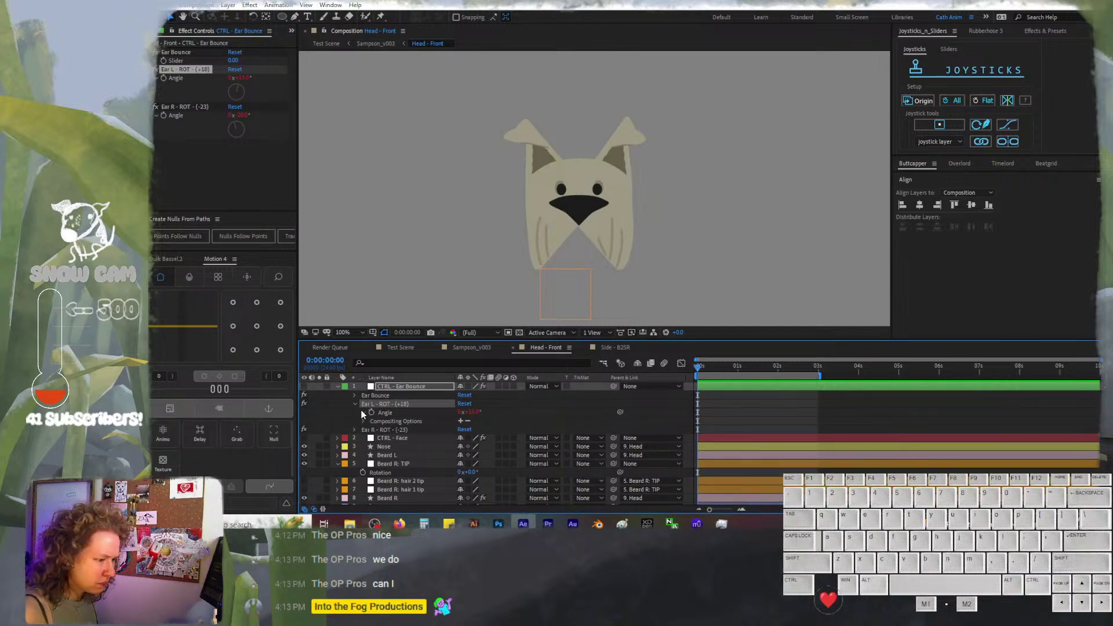
{"action": "left_click", "coordinate": [363, 413]}
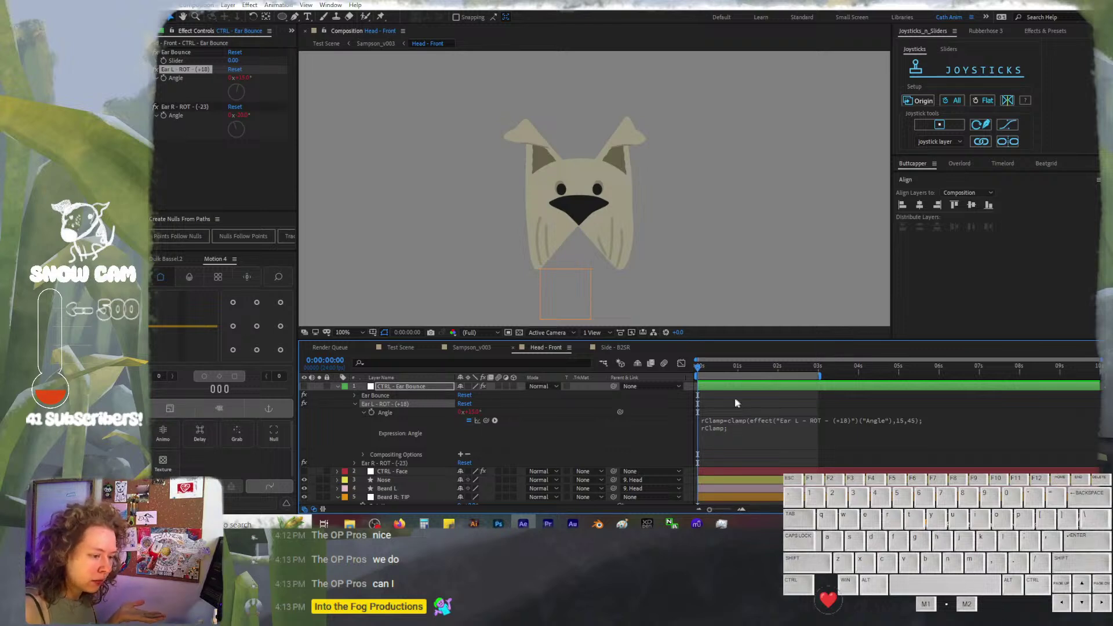
Test-move the Beard R: TIP null slightly in the composition and undo the moves
{"action": "left_click", "coordinate": [585, 309]}
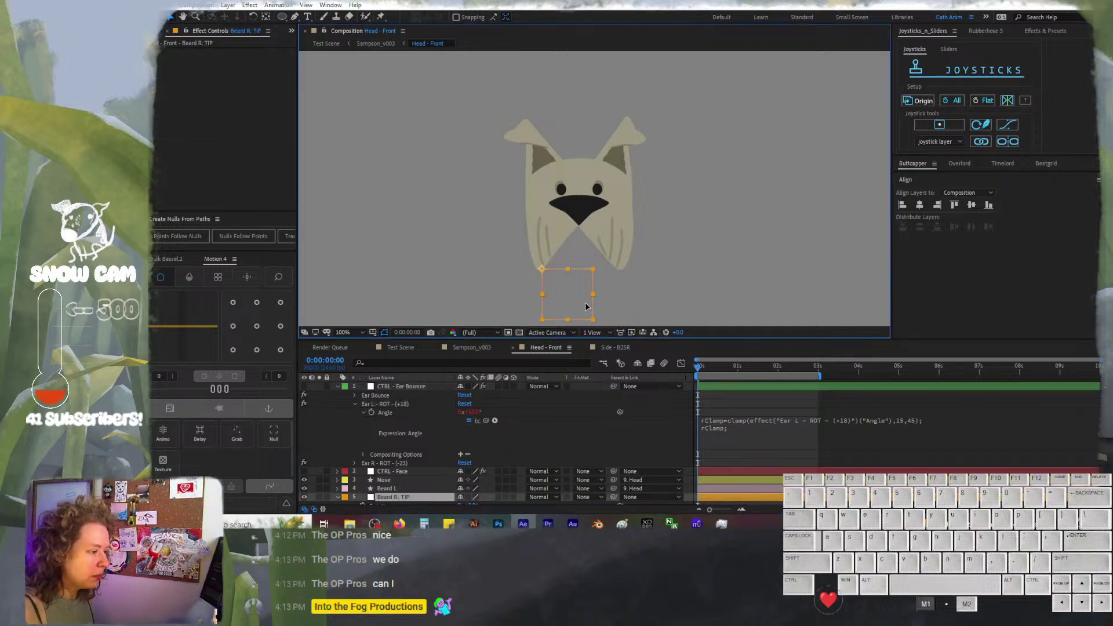
{"action": "left_click_drag", "start_coordinate": [576, 302], "coordinate": [579, 313]}
{"action": "key", "text": "ctrl+z"}
{"action": "key", "text": "ctrl+z"}
{"action": "key", "text": "ctrl+z"}
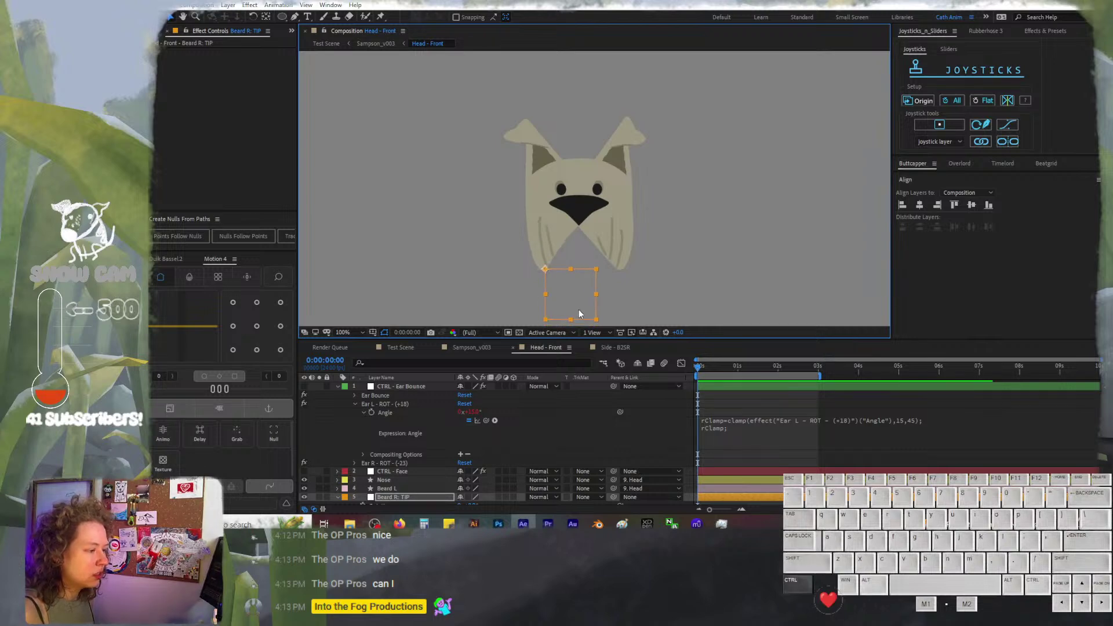
{"action": "key", "text": "ctrl+z"}
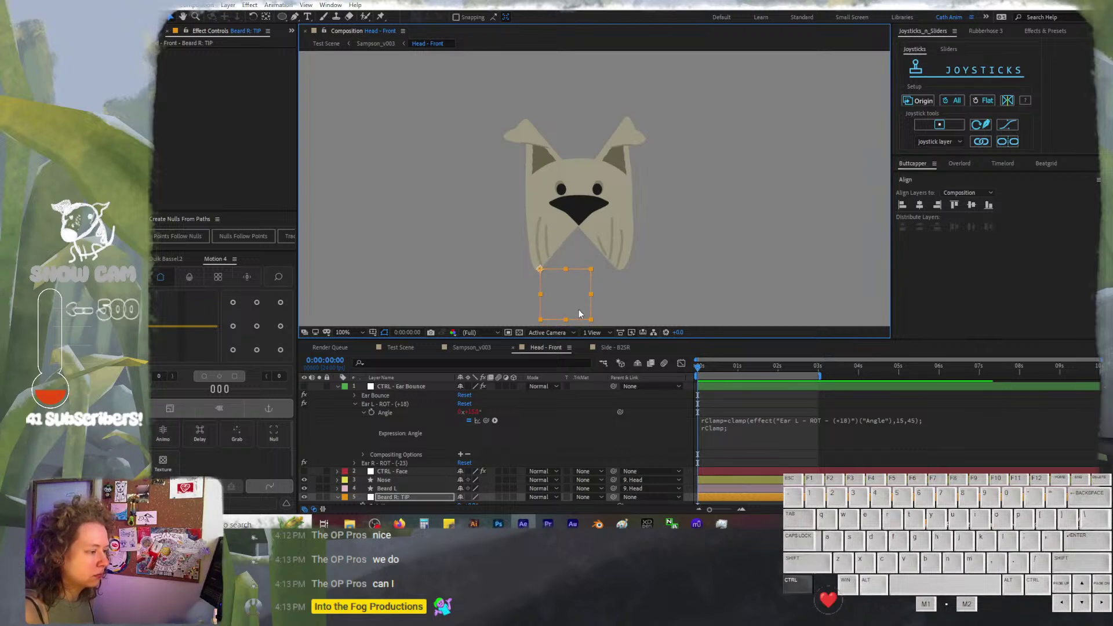
Copy the whole rClamp expression from the Ear L - ROT - (+18) Angle and collapse the CTRL - Ear Bounce layer
{"action": "left_click", "coordinate": [725, 420]}
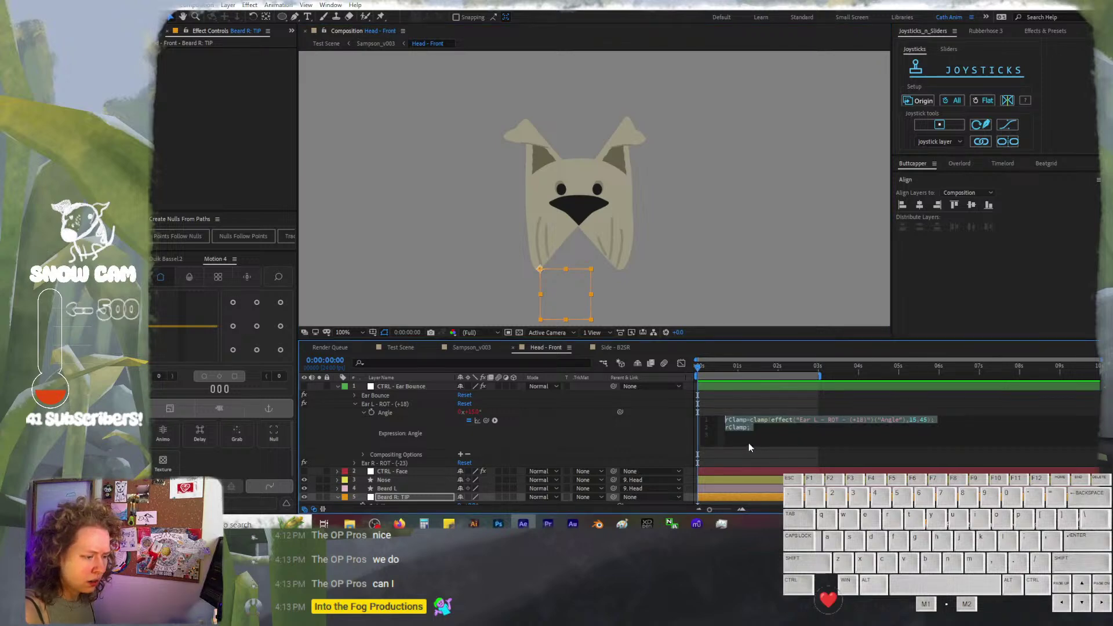
{"action": "key", "text": "ctrl+c"}
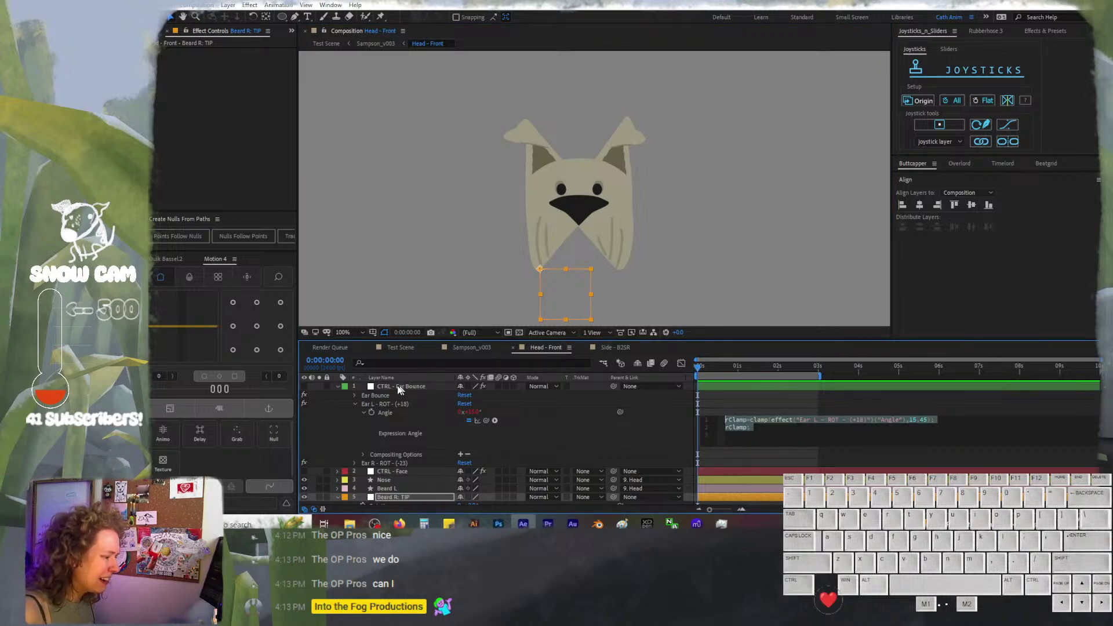
{"action": "left_click", "coordinate": [337, 387]}
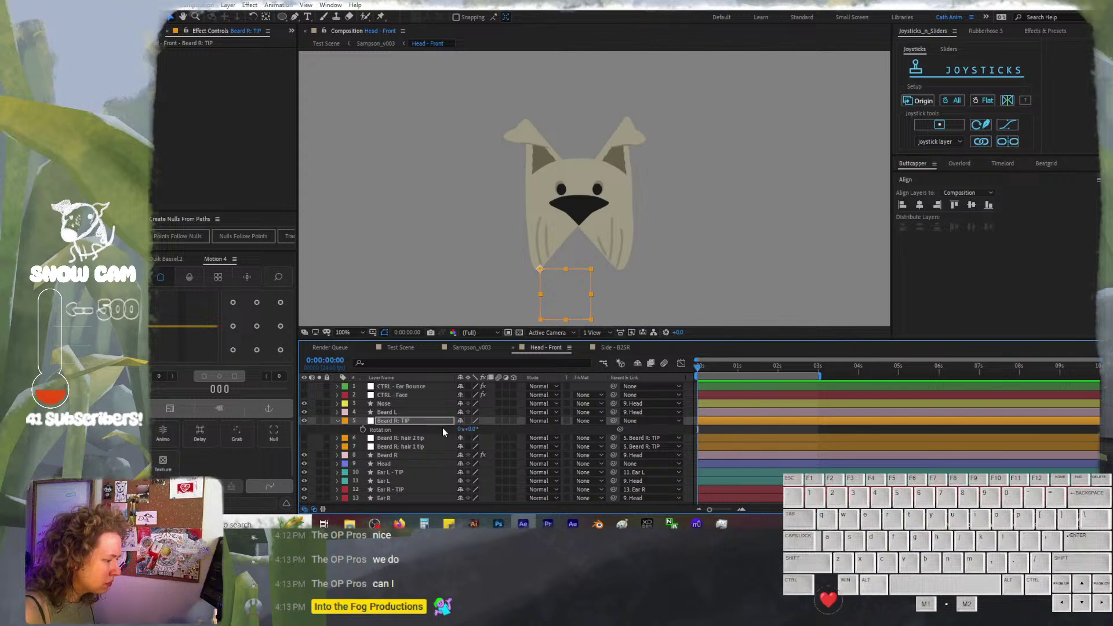
Try adding a Slider Control to the CTRL - Face null and changing its value to -15, and undo both
{"action": "left_click", "coordinate": [440, 420]}
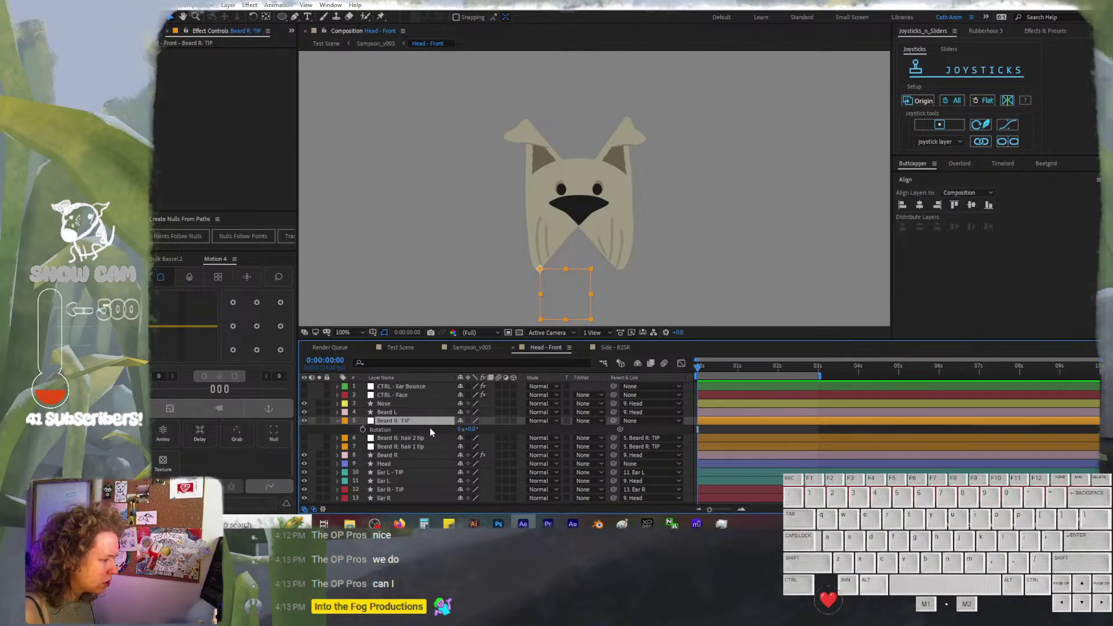
{"action": "left_click", "coordinate": [414, 396]}
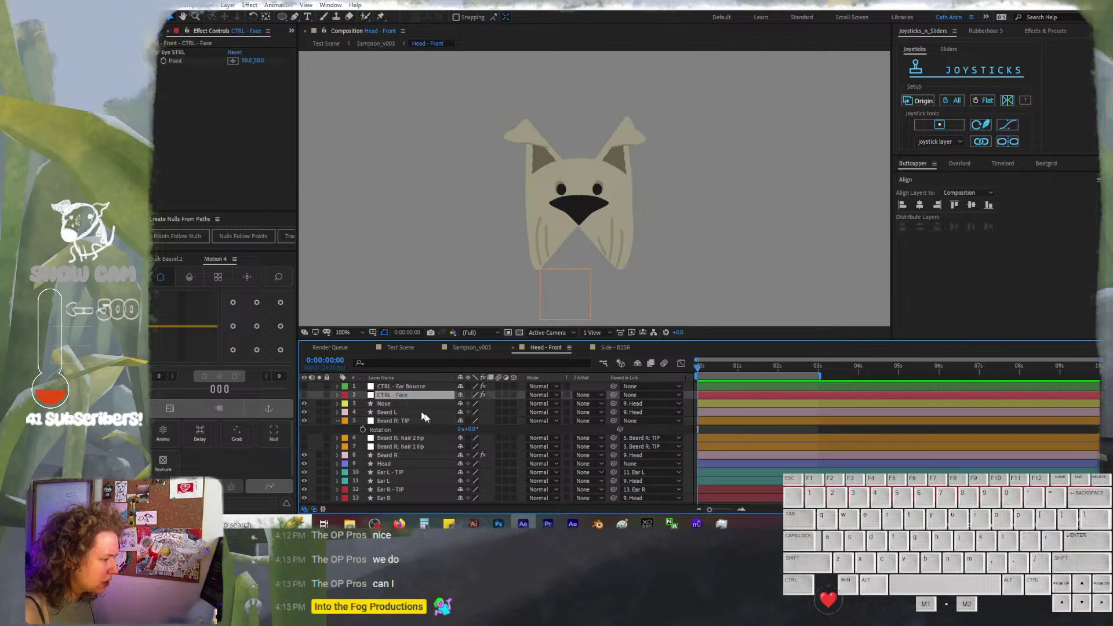
{"action": "left_click", "coordinate": [177, 87]}
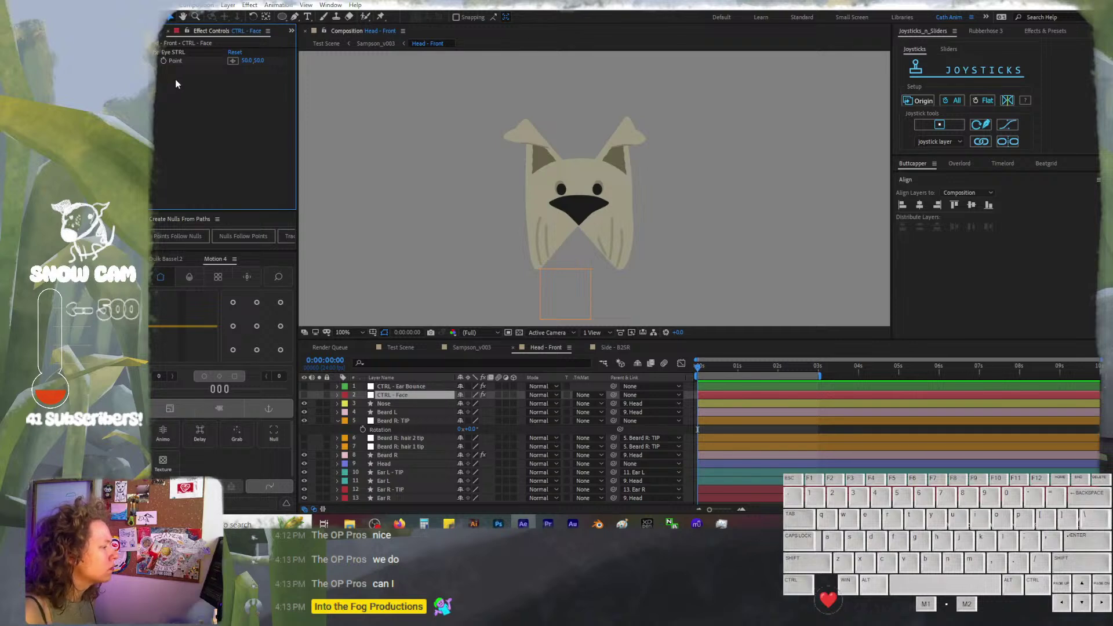
{"action": "right_click", "coordinate": [177, 82]}
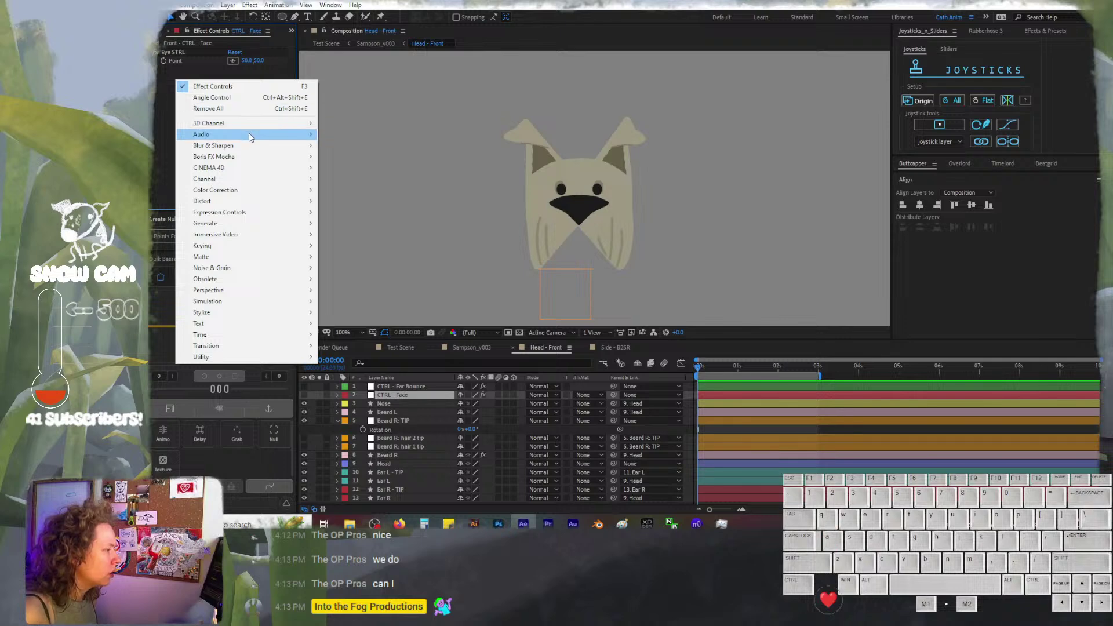
{"action": "mouse_move", "coordinate": [264, 200]}
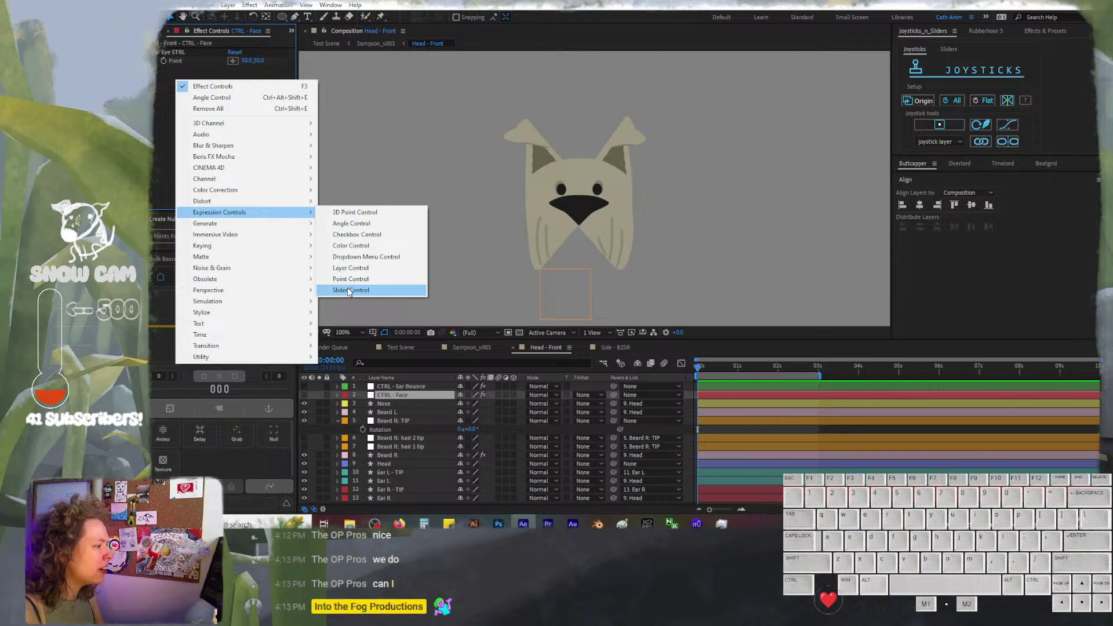
{"action": "left_click", "coordinate": [349, 291]}
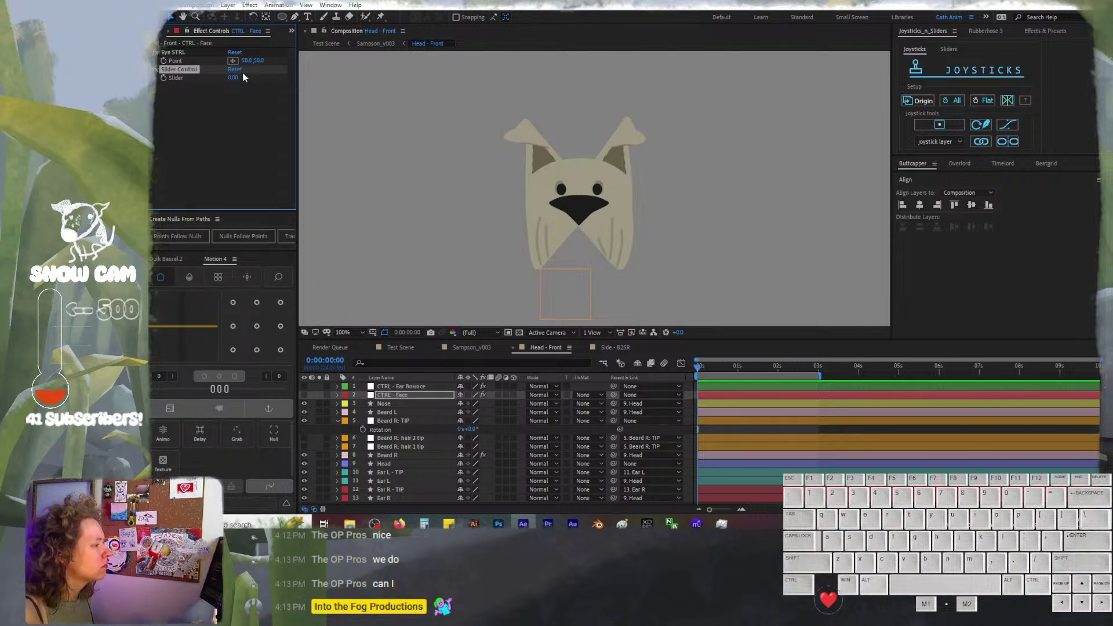
{"action": "left_click_drag", "start_coordinate": [233, 77], "coordinate": [247, 143]}
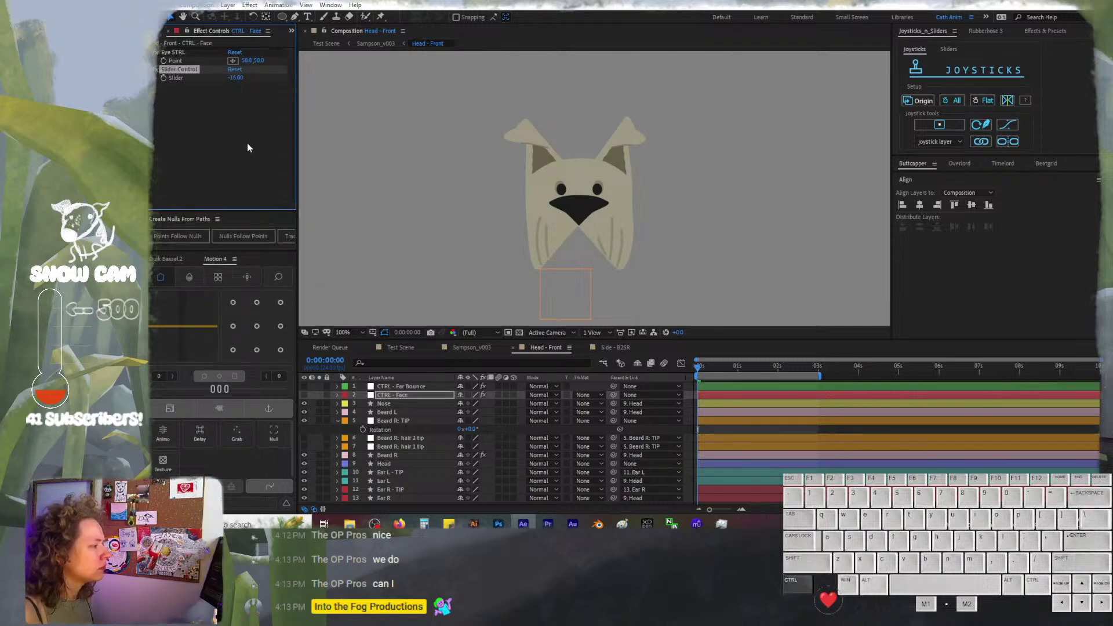
{"action": "key", "text": "ctrl+z"}
{"action": "key", "text": "ctrl+z"}
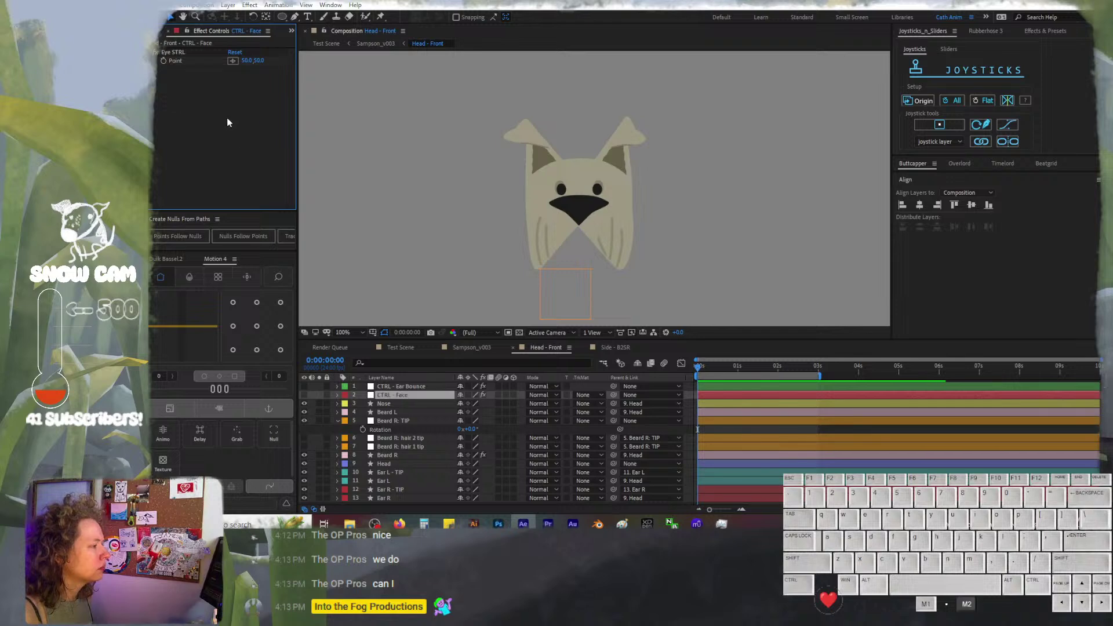
Add a Point Control expression control to the CTRL - Face null
{"action": "right_click", "coordinate": [227, 117]}
{"action": "mouse_move", "coordinate": [346, 255]}
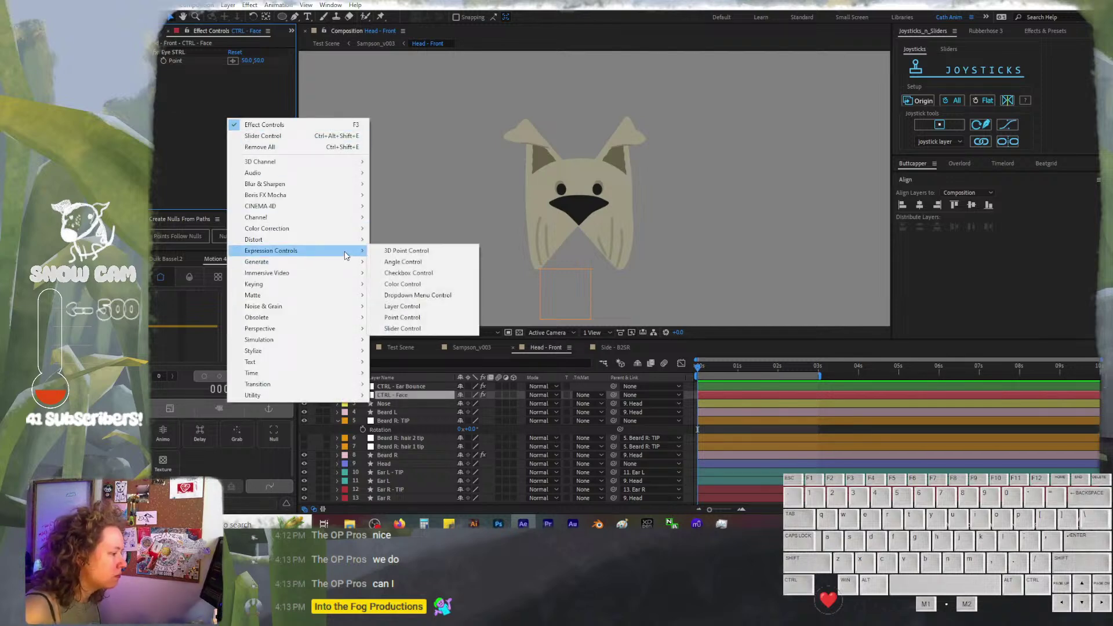
{"action": "left_click", "coordinate": [431, 317]}
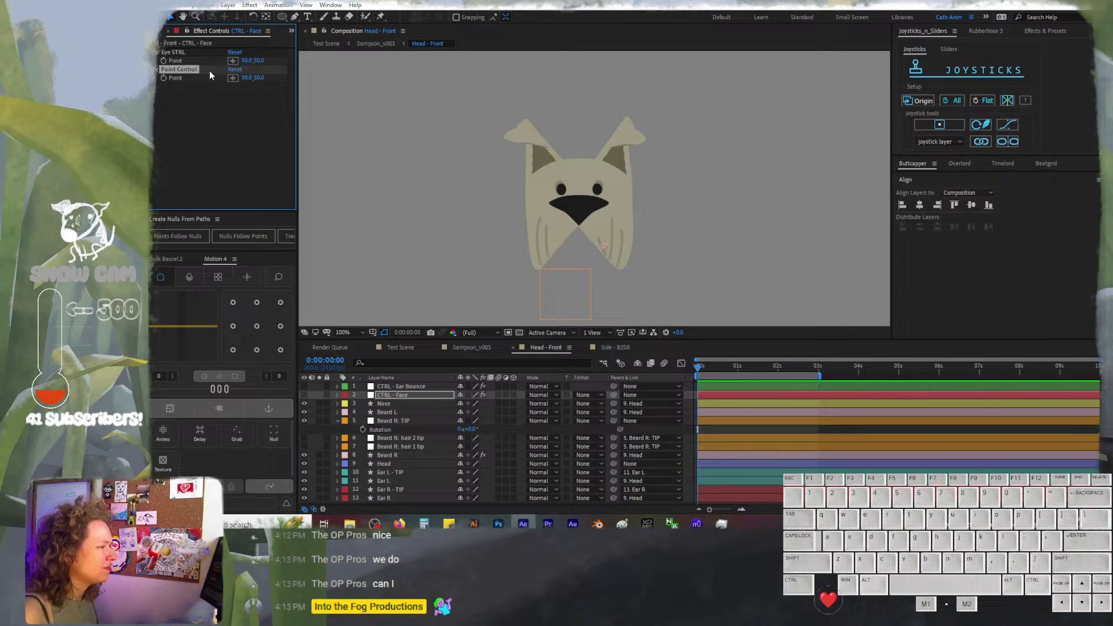
Lock the effect controls on CTRL - Face, try linking Beard R: TIP's Position to the Point Control, and undo the link
{"action": "left_click", "coordinate": [425, 422]}
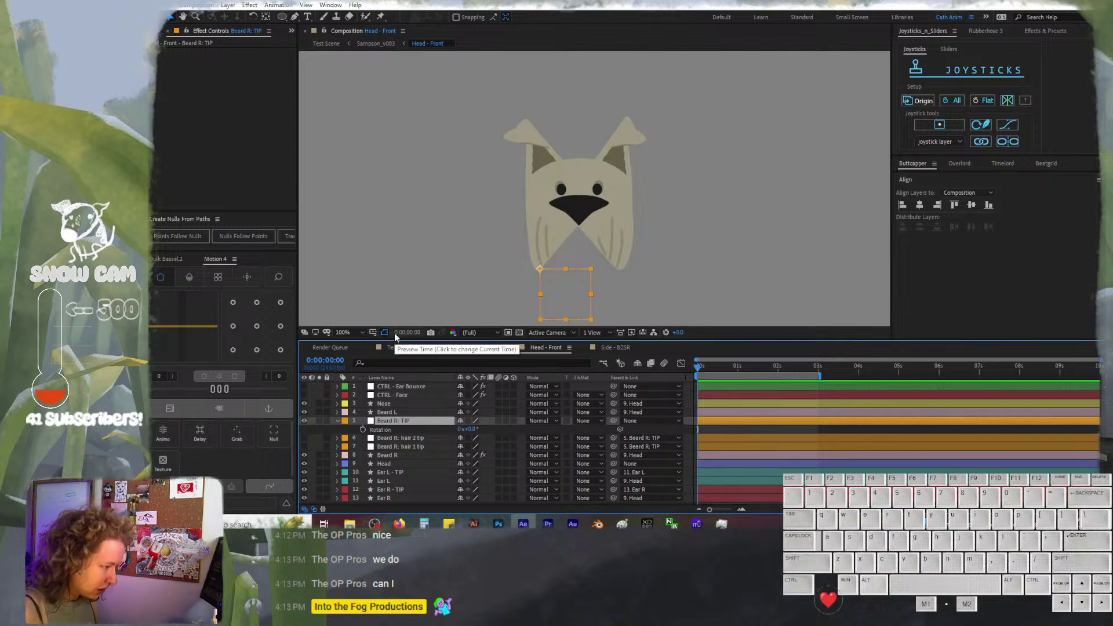
{"action": "key", "text": "p"}
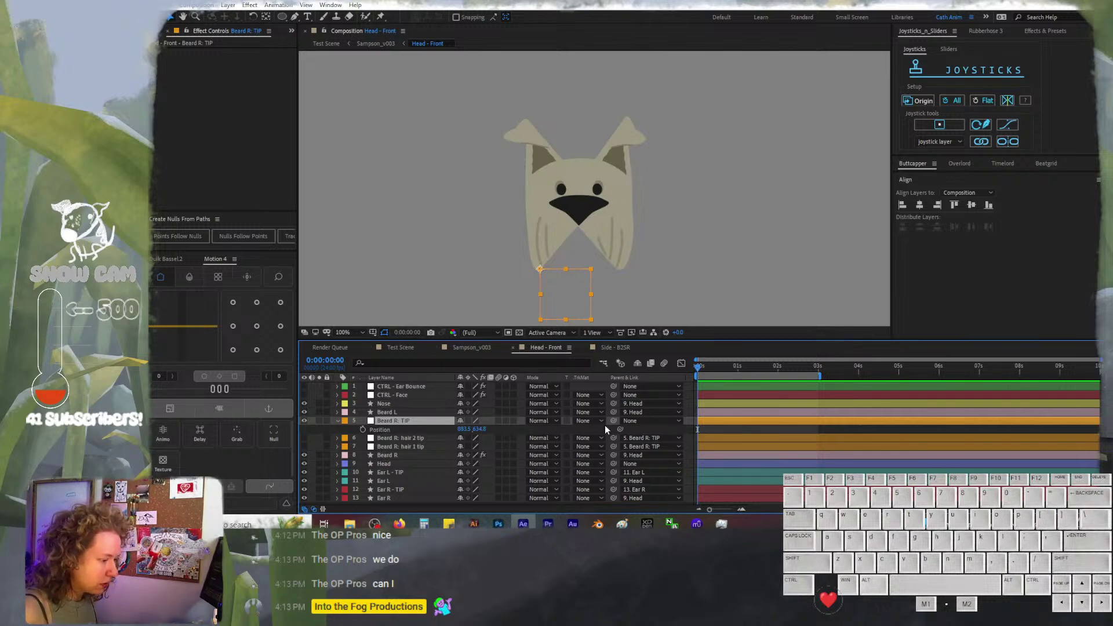
{"action": "left_click", "coordinate": [397, 395]}
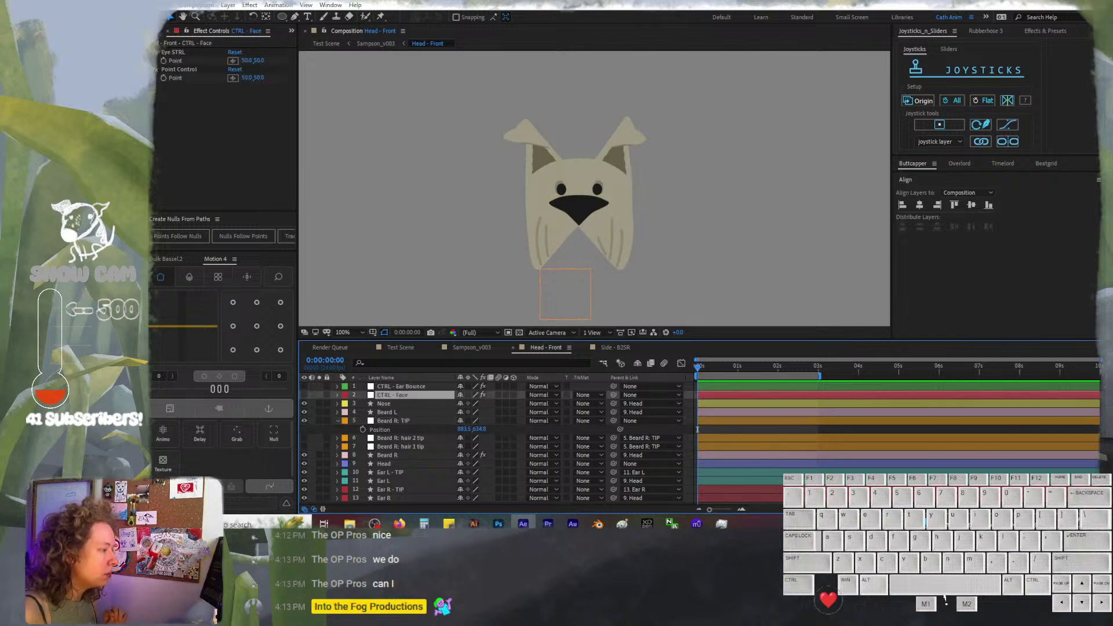
{"action": "left_click", "coordinate": [186, 32]}
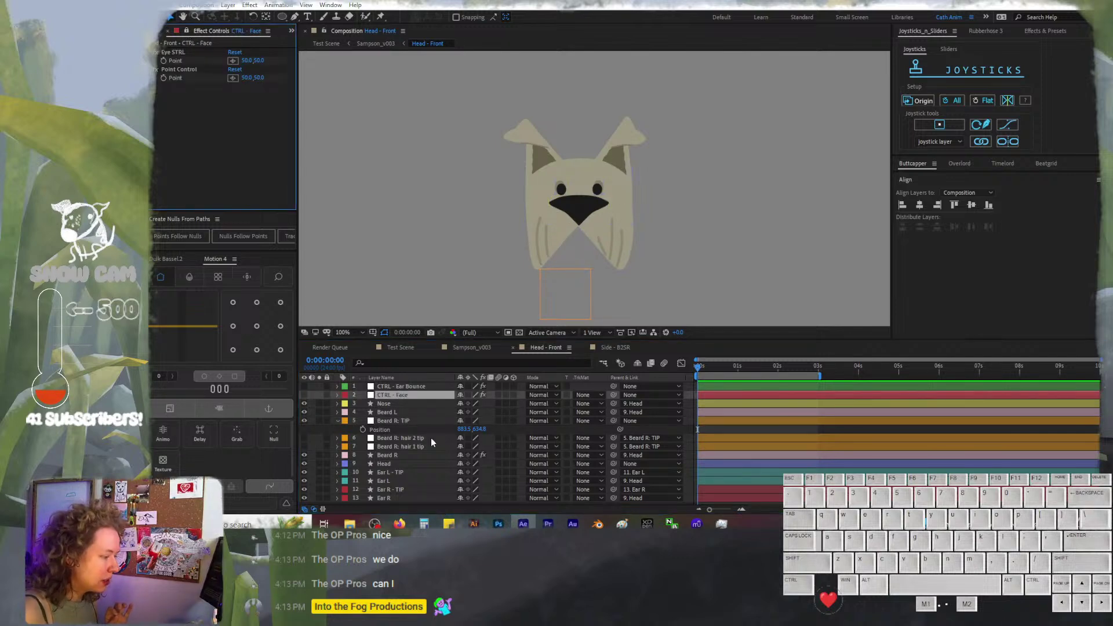
{"action": "left_click", "coordinate": [412, 420]}
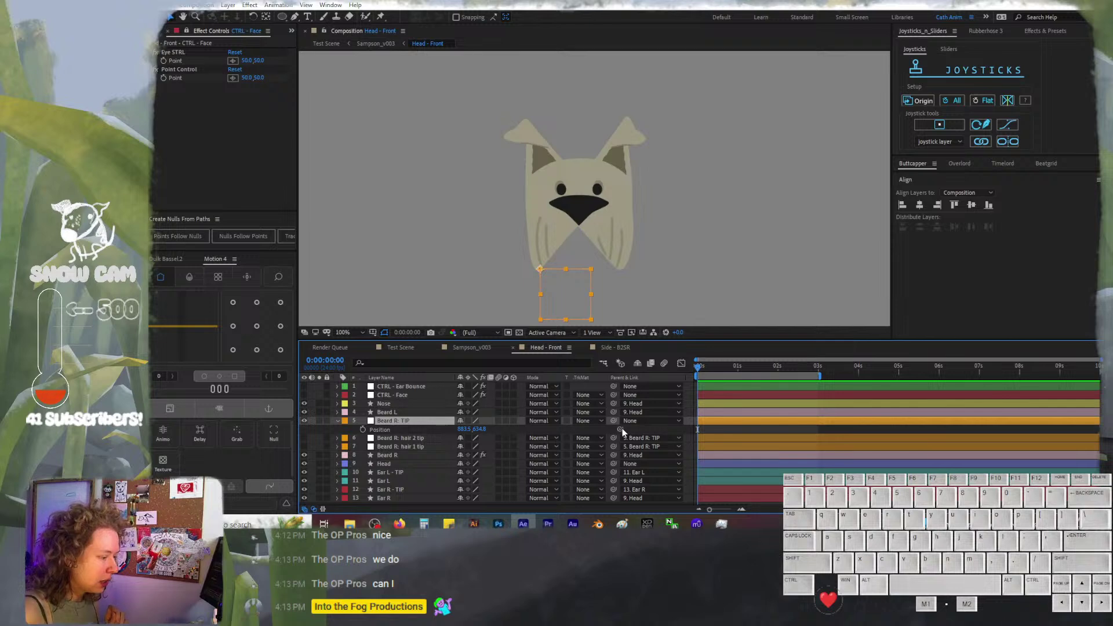
{"action": "left_click_drag", "start_coordinate": [619, 429], "coordinate": [170, 77]}
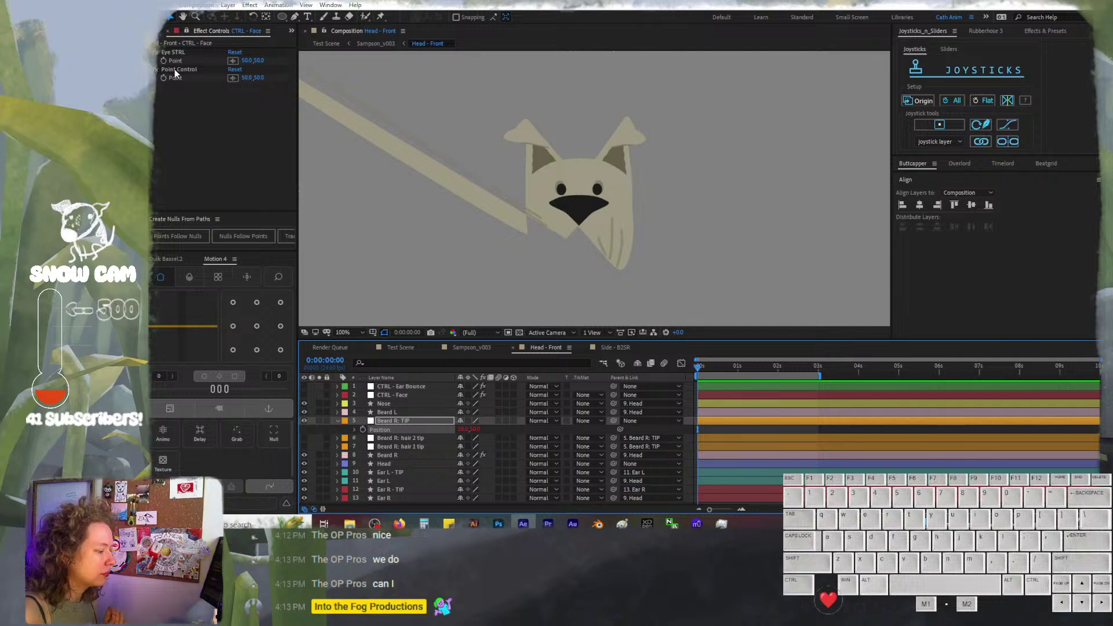
{"action": "key", "text": "ctrl+z"}
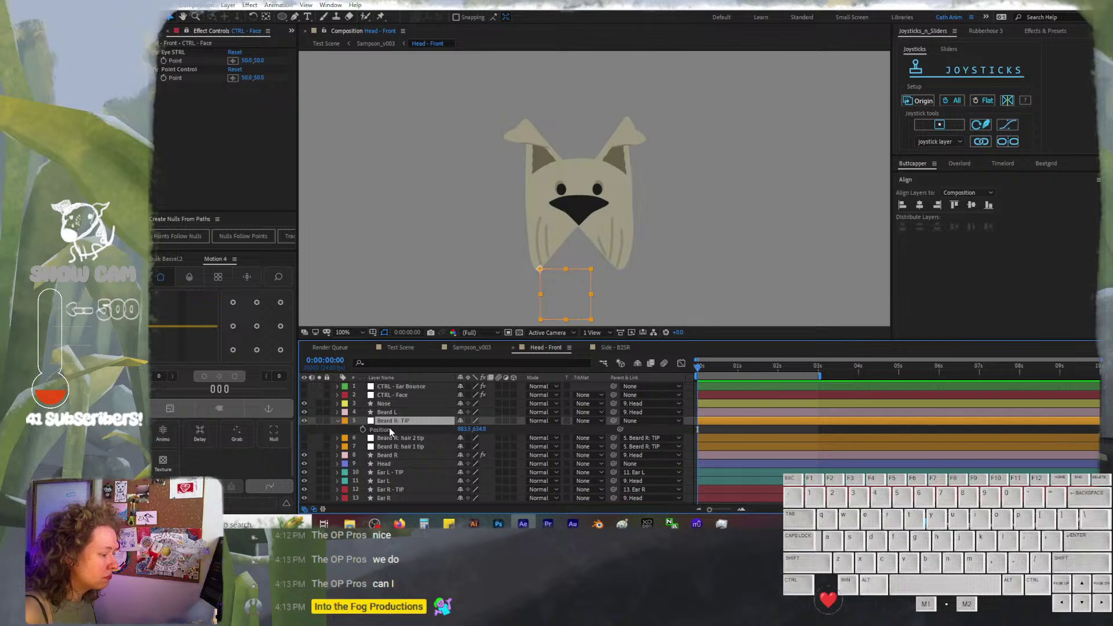
Delete the Point Control from CTRL - Face and try adding a Layer Control instead
{"action": "left_click", "coordinate": [182, 67]}
{"action": "key", "text": "Delete"}
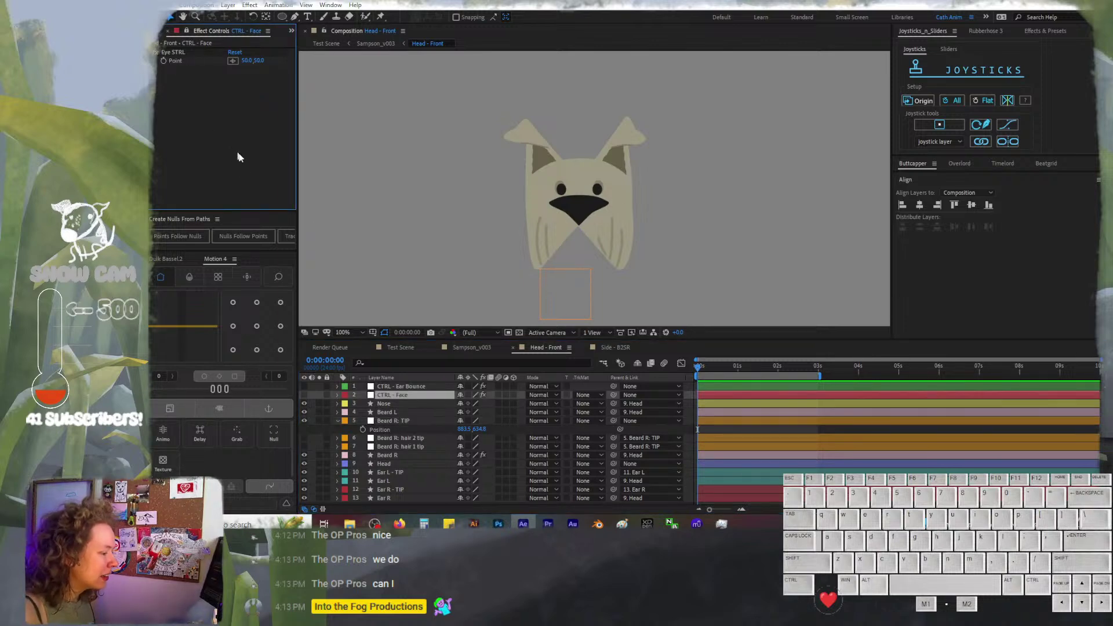
{"action": "right_click", "coordinate": [200, 81]}
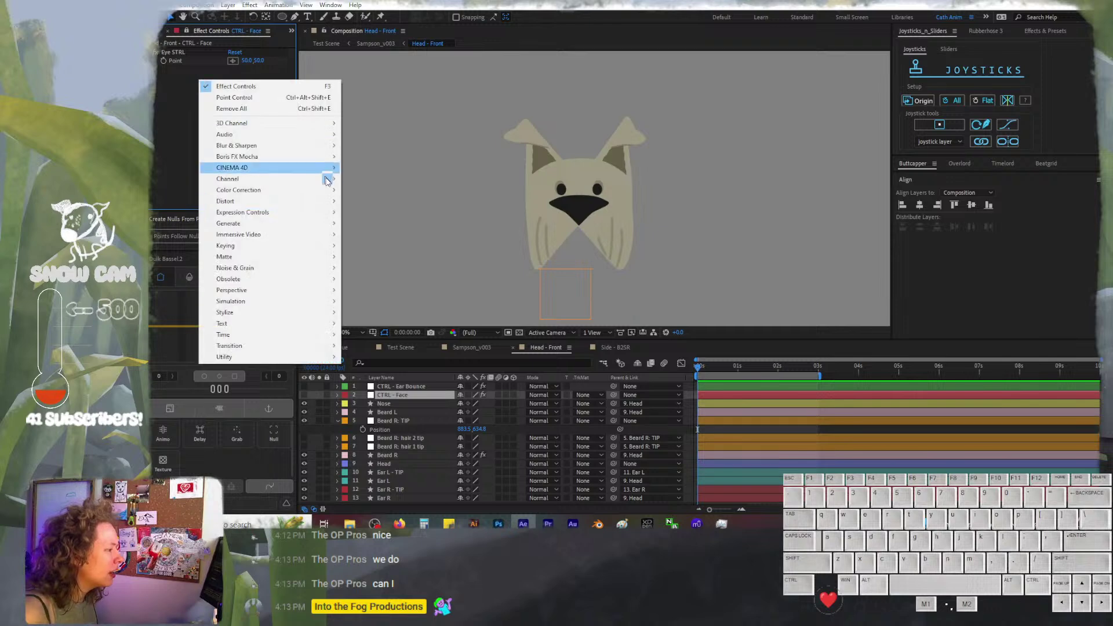
{"action": "mouse_move", "coordinate": [331, 214]}
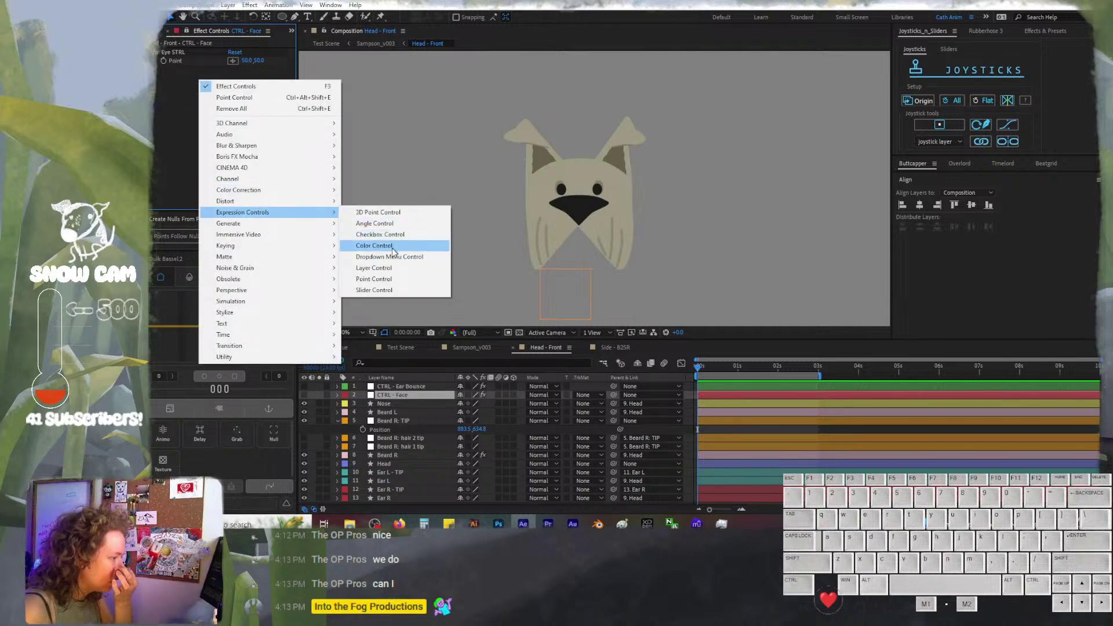
{"action": "left_click", "coordinate": [389, 269]}
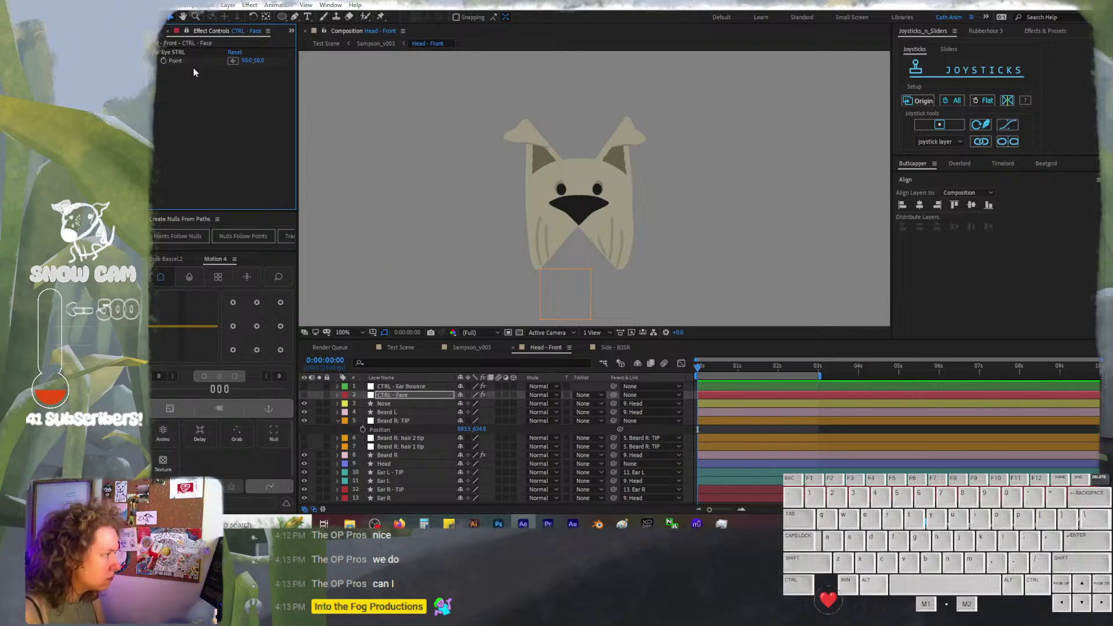
{"action": "right_click", "coordinate": [194, 67]}
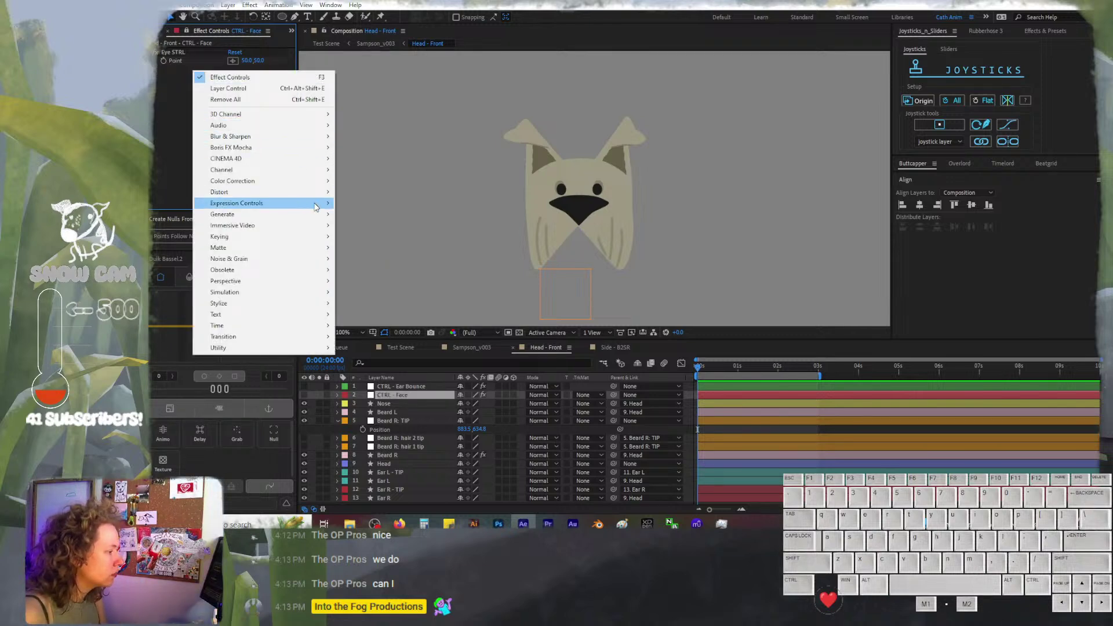
{"action": "mouse_move", "coordinate": [318, 207]}
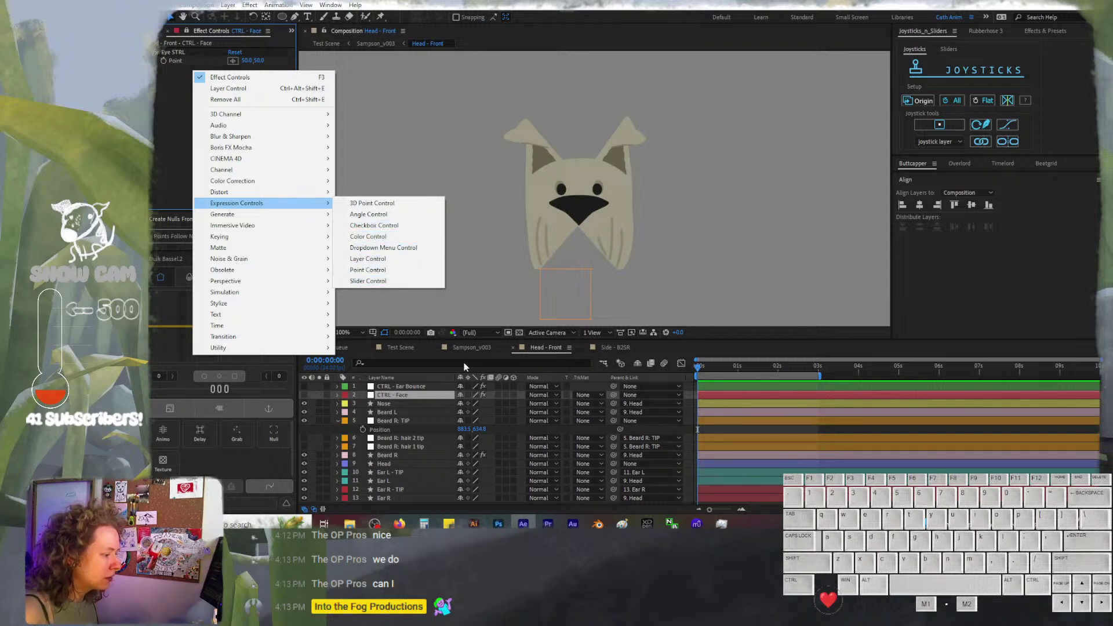
{"action": "left_click", "coordinate": [386, 283]}
Add an expression to Beard R: TIP's Position, paste the rClamp ear-angle clamp code into it, and enlarge the expression field
{"action": "left_click", "coordinate": [423, 420]}
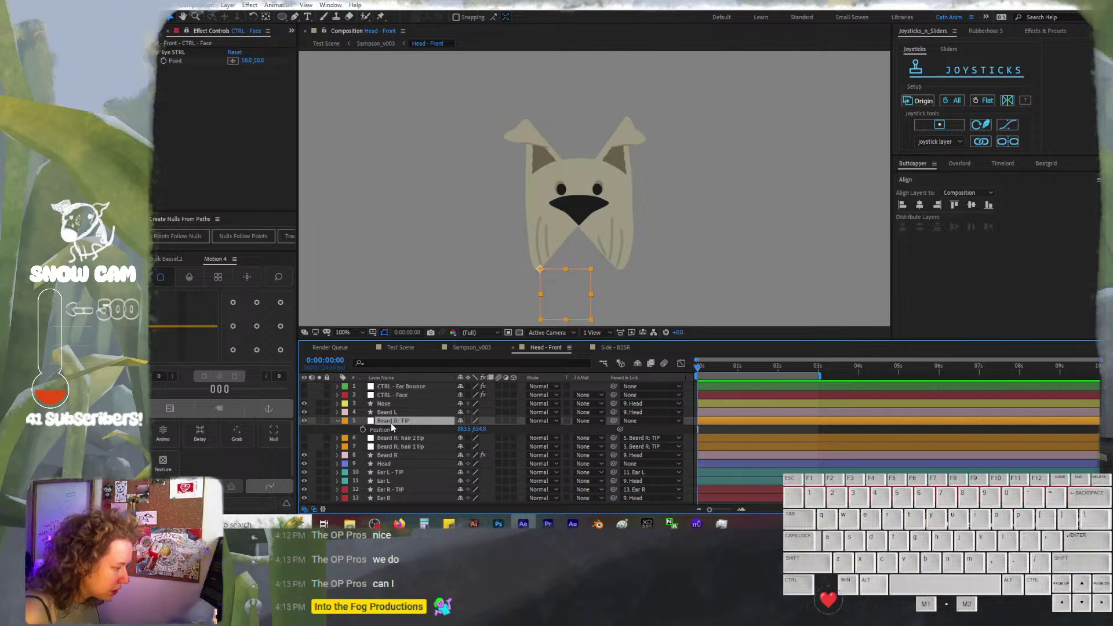
{"action": "left_click", "coordinate": [364, 429], "text": "alt"}
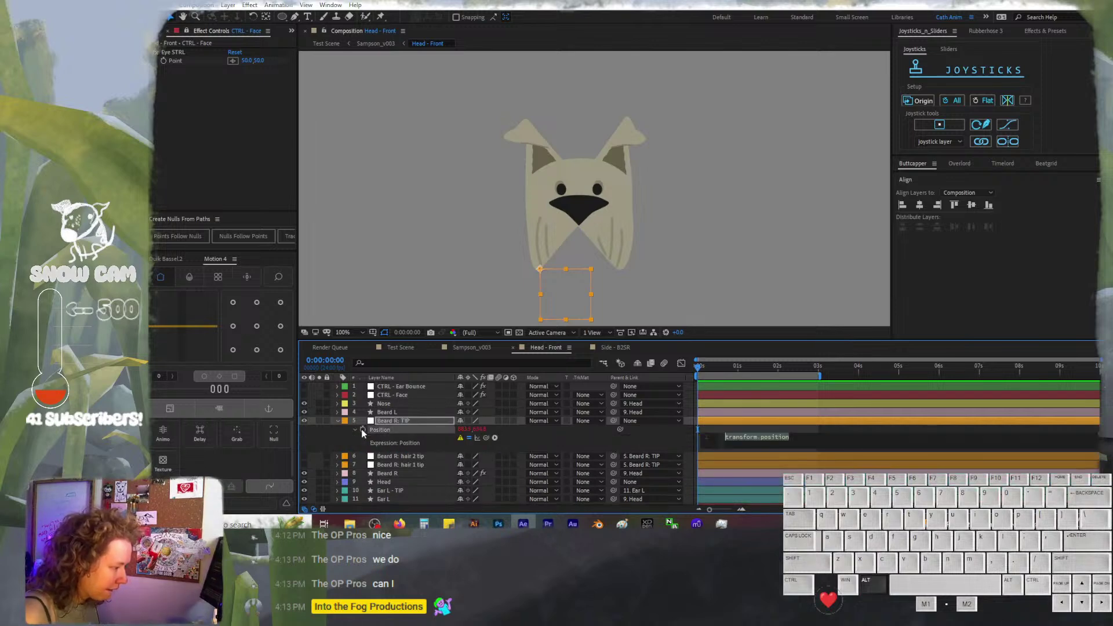
{"action": "key", "text": "ctrl+v"}
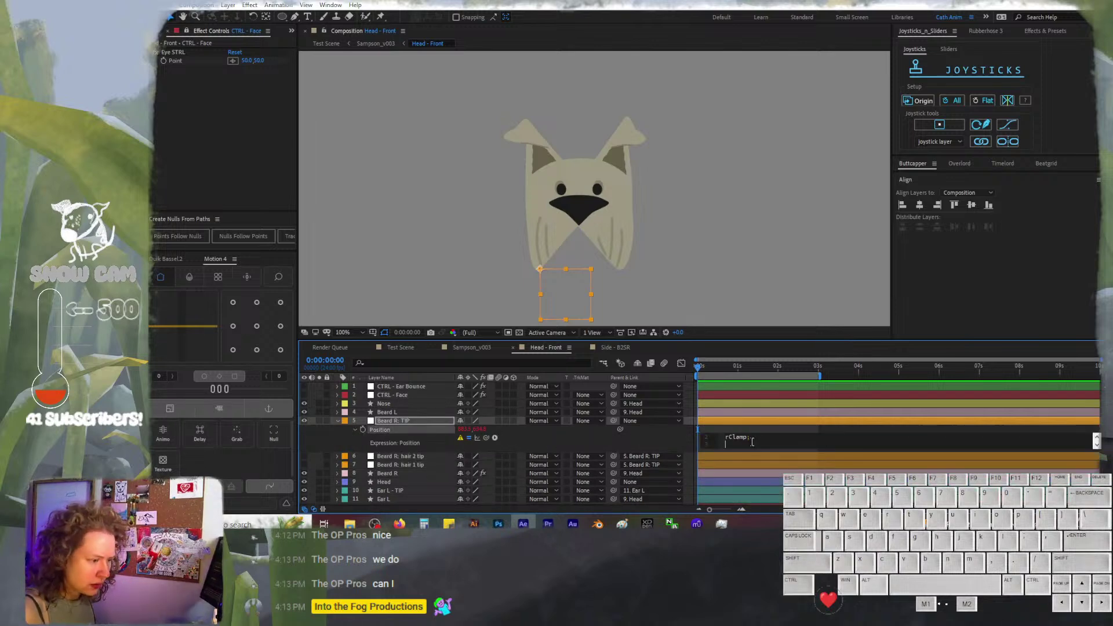
{"action": "key", "text": "BackSpace"}
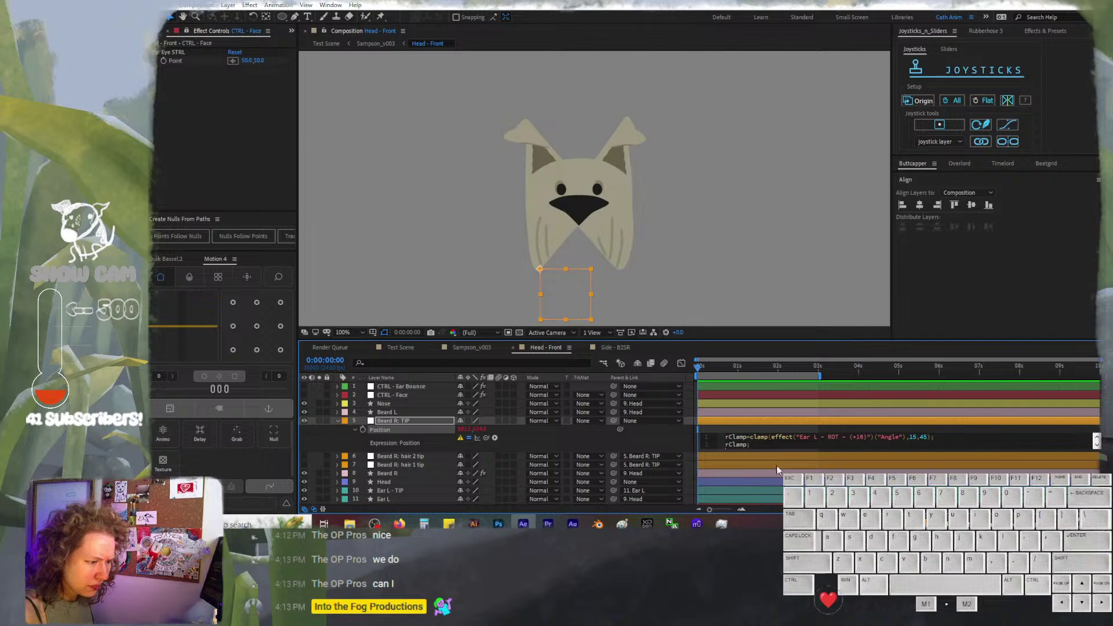
{"action": "left_click_drag", "start_coordinate": [767, 451], "coordinate": [768, 491]}
{"action": "left_click", "coordinate": [726, 455]}
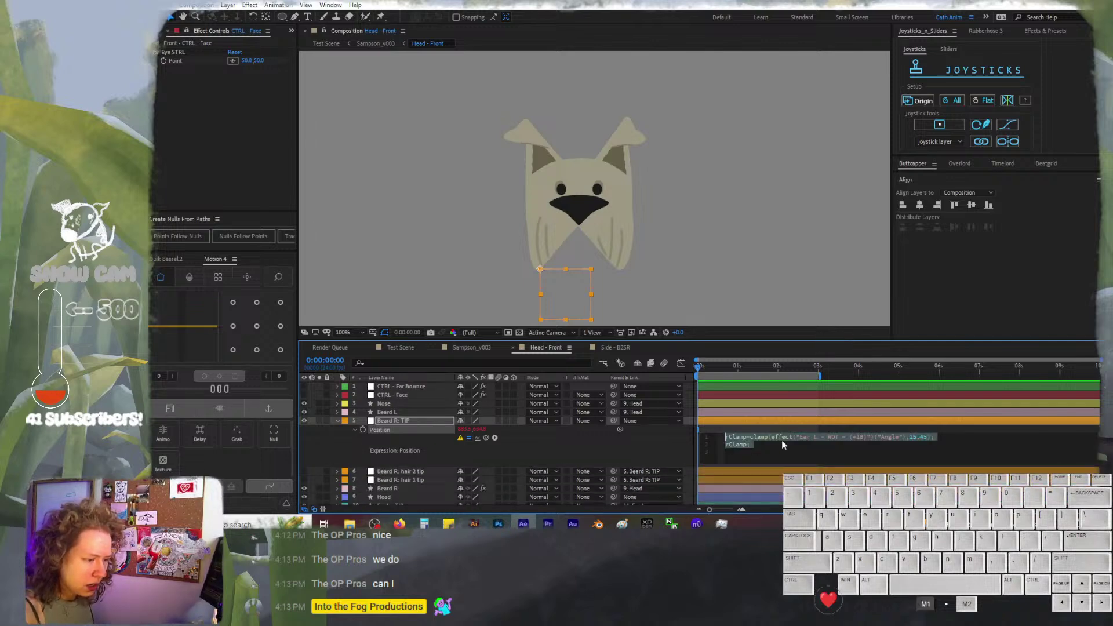
Replace the "Ear L" effect name and "Angle" reference inside the pasted clamp expression with 0
{"action": "left_click", "coordinate": [911, 438]}
{"action": "left_click_drag", "start_coordinate": [903, 436], "coordinate": [800, 437]}
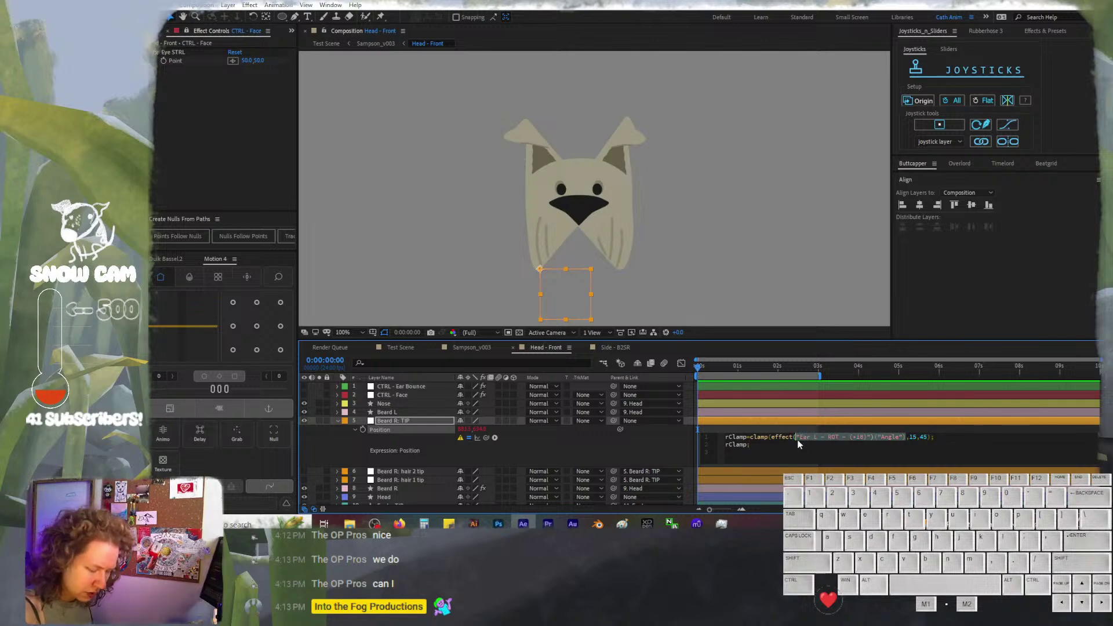
{"action": "key", "text": "BackSpace"}
{"action": "type", "text": "0"}
{"action": "left_click", "coordinate": [726, 452]}
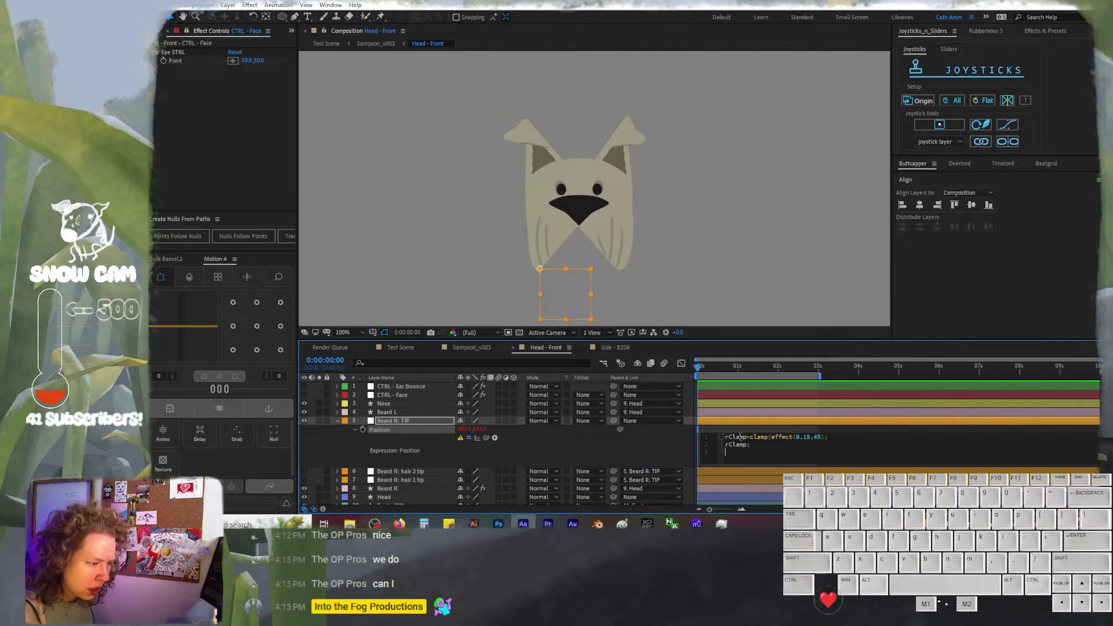
Rename the variable on the expression's first line to yClamp
{"action": "left_click", "coordinate": [776, 458]}
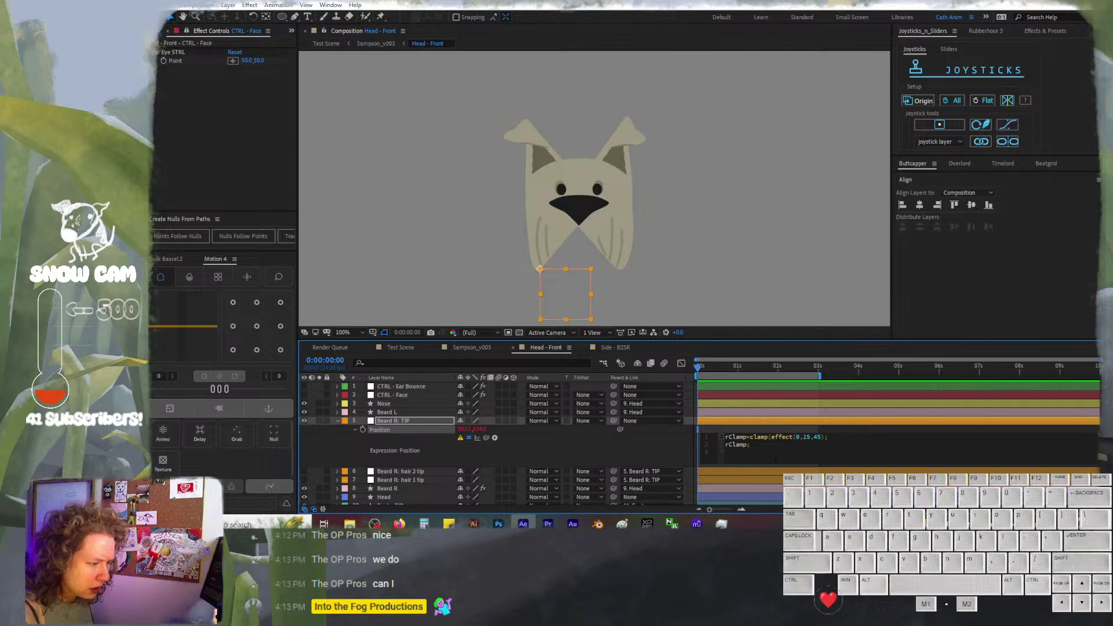
{"action": "key", "text": "BackSpace"}
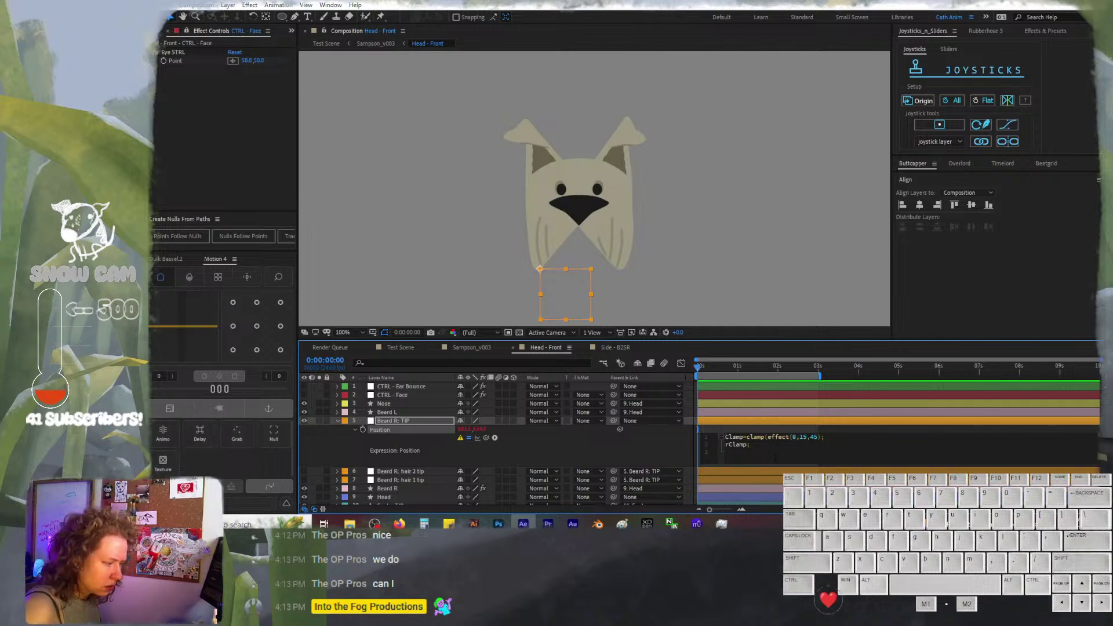
{"action": "type", "text": "y"}
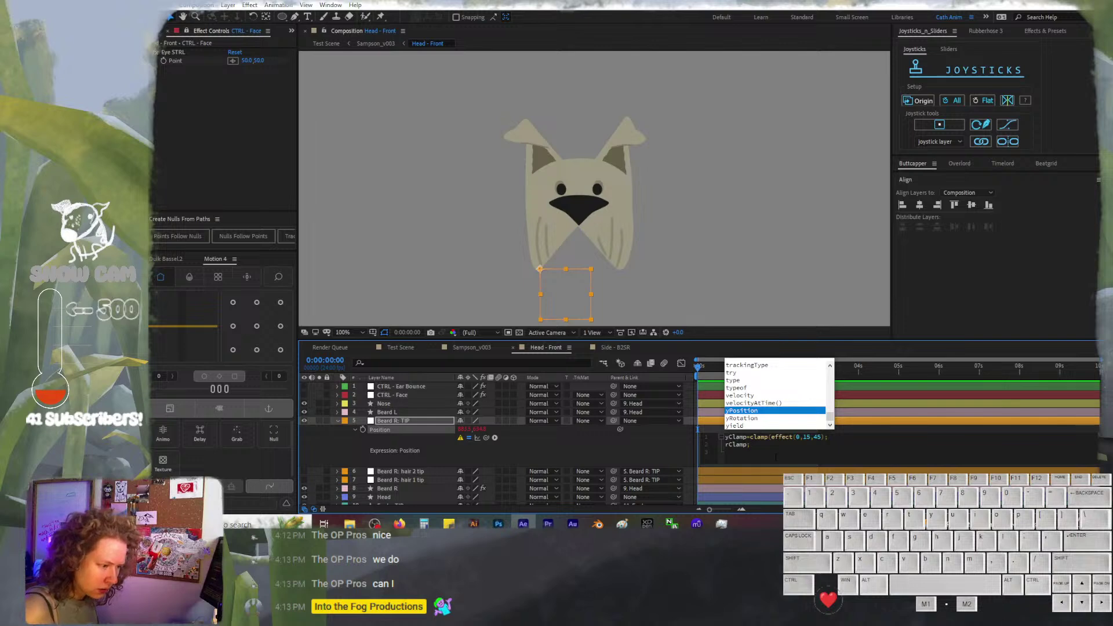
{"action": "key", "text": "Escape"}
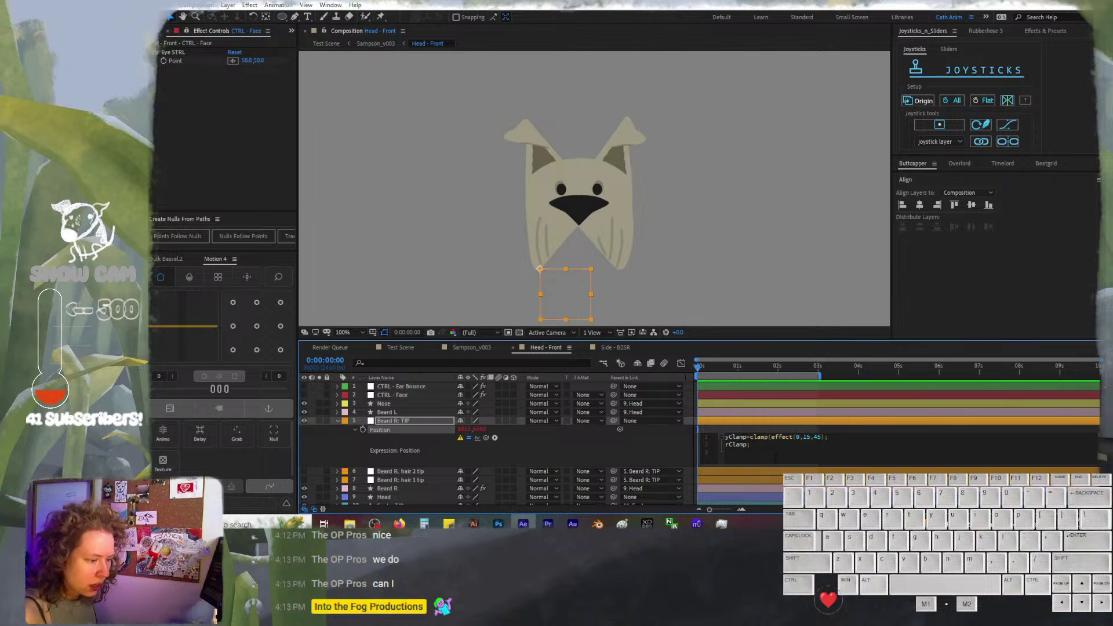
{"action": "left_click", "coordinate": [776, 458]}
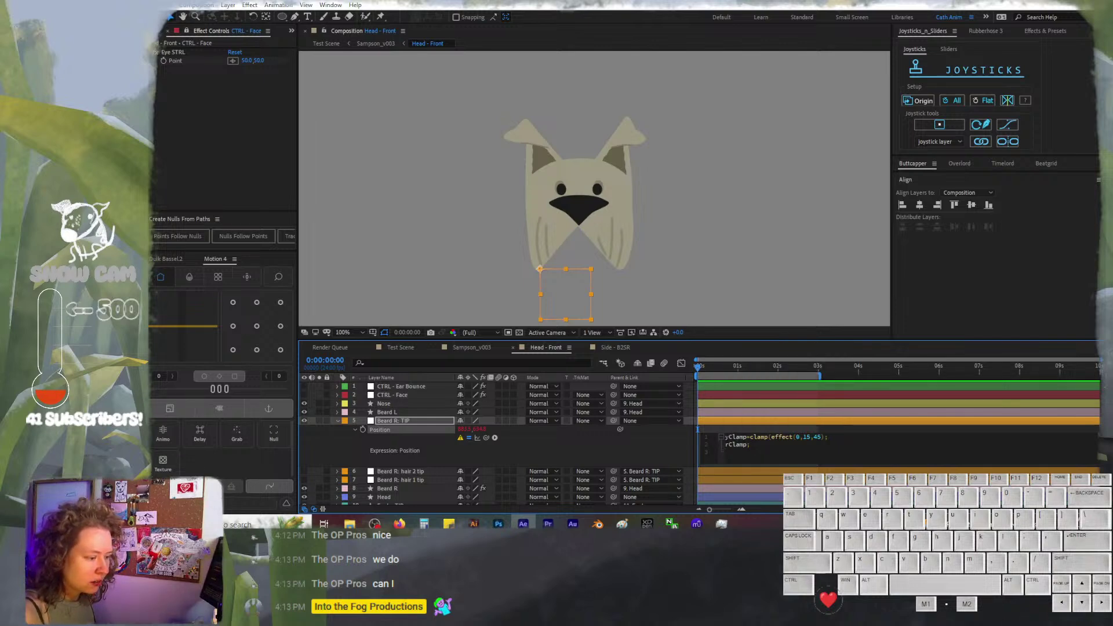
Remove the effect call from the expression so the clamp reads clamp(0,15,45), and select its 0 value
{"action": "left_click_drag", "start_coordinate": [725, 438], "coordinate": [747, 440]}
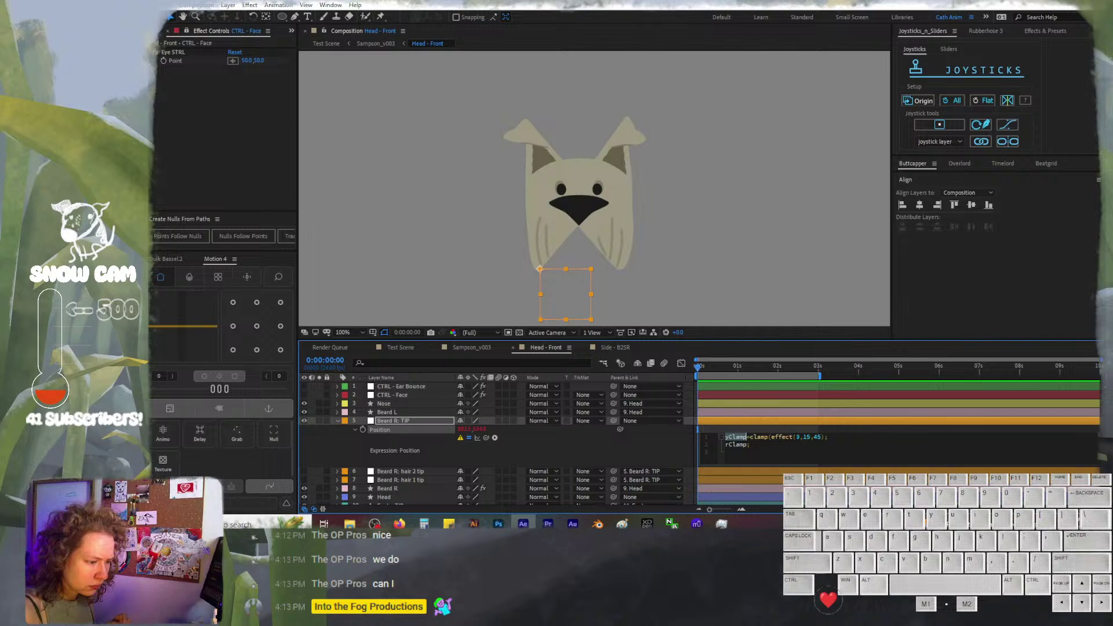
{"action": "left_click_drag", "start_coordinate": [799, 437], "coordinate": [773, 436]}
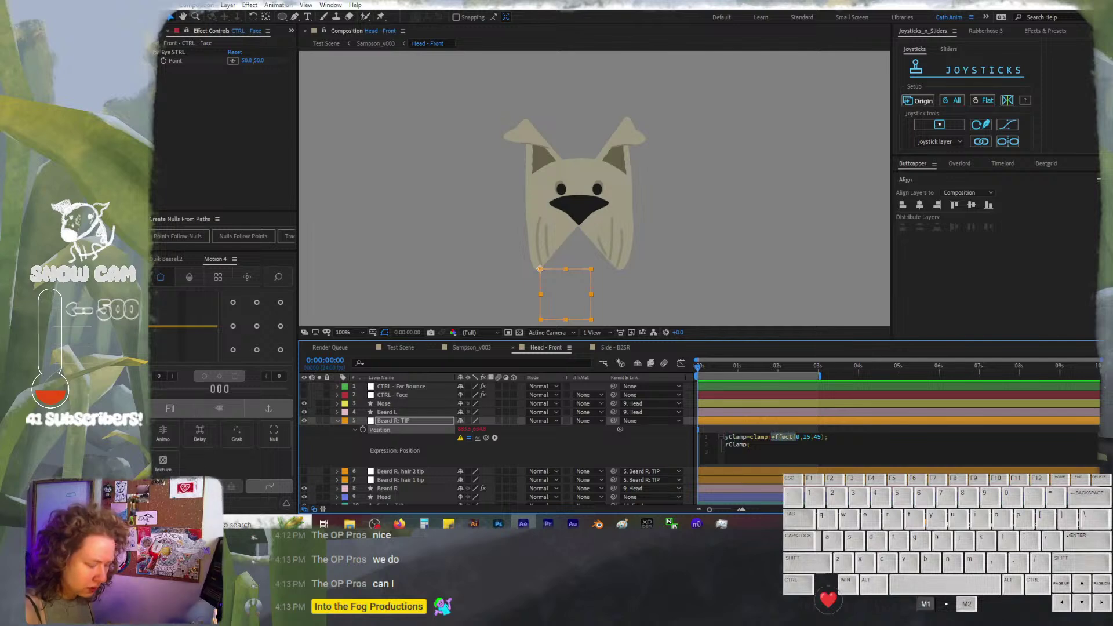
{"action": "type", "text": "("}
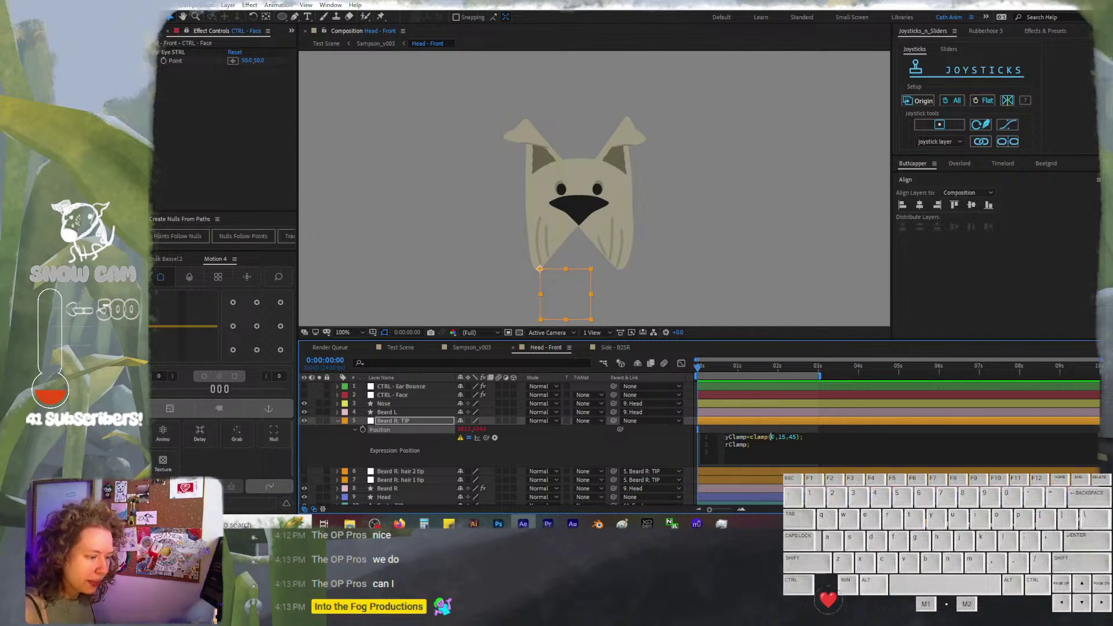
{"action": "left_click_drag", "start_coordinate": [771, 437], "coordinate": [774, 439]}
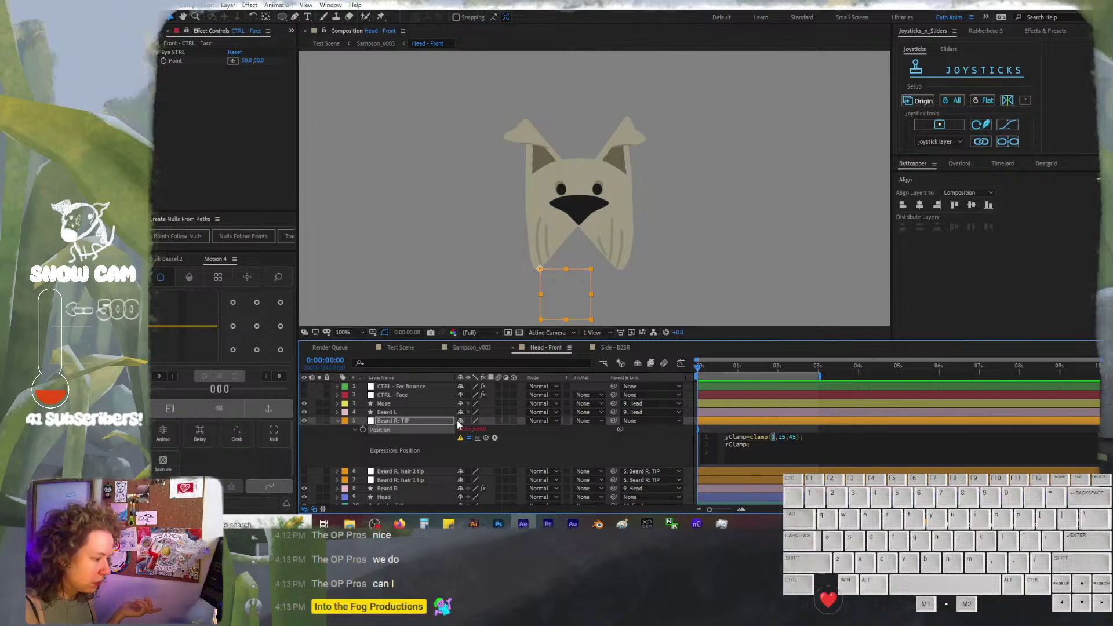
Undo the accidental change to Beard R: TIP's X position and rename the variable on the expression's first line to xClamp
{"action": "left_click_drag", "start_coordinate": [461, 429], "coordinate": [453, 429]}
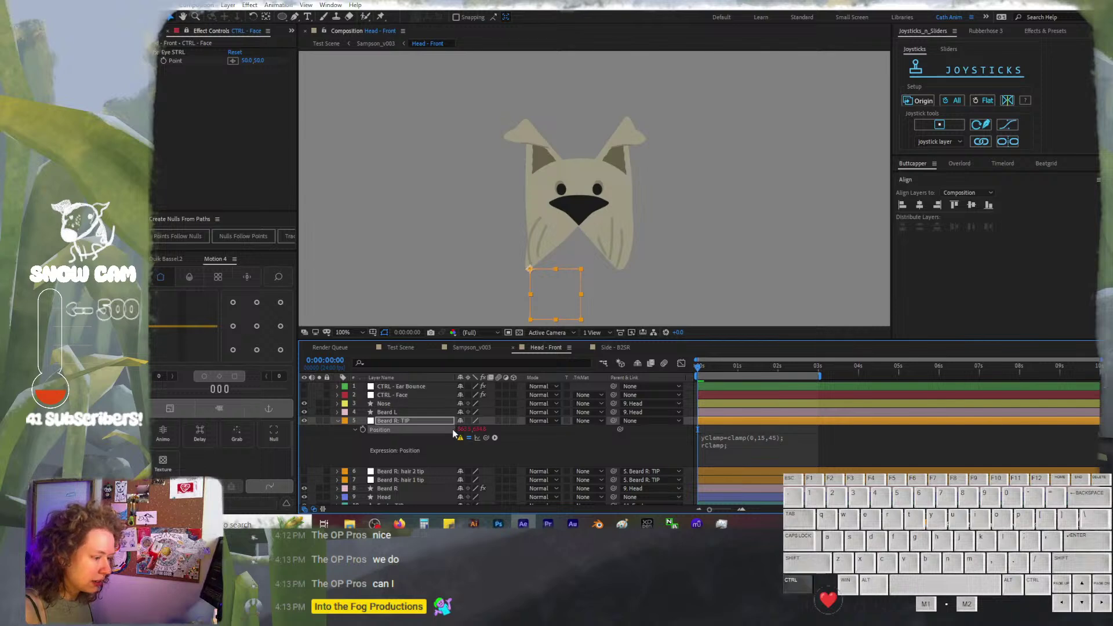
{"action": "left_click", "coordinate": [711, 440]}
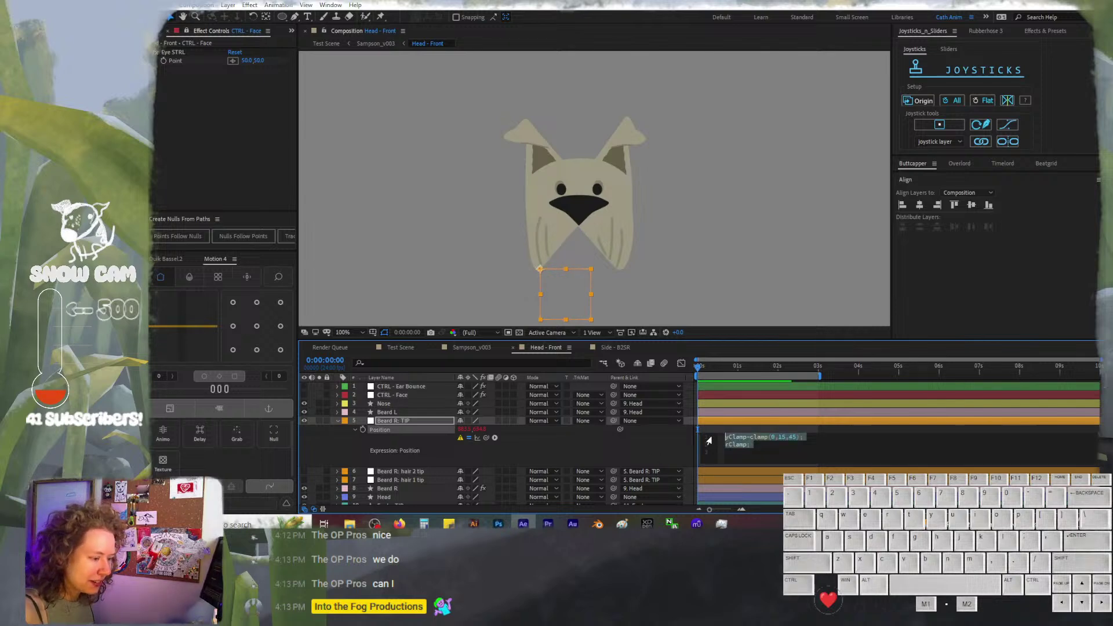
{"action": "left_click", "coordinate": [741, 439]}
{"action": "key", "text": "BackSpace"}
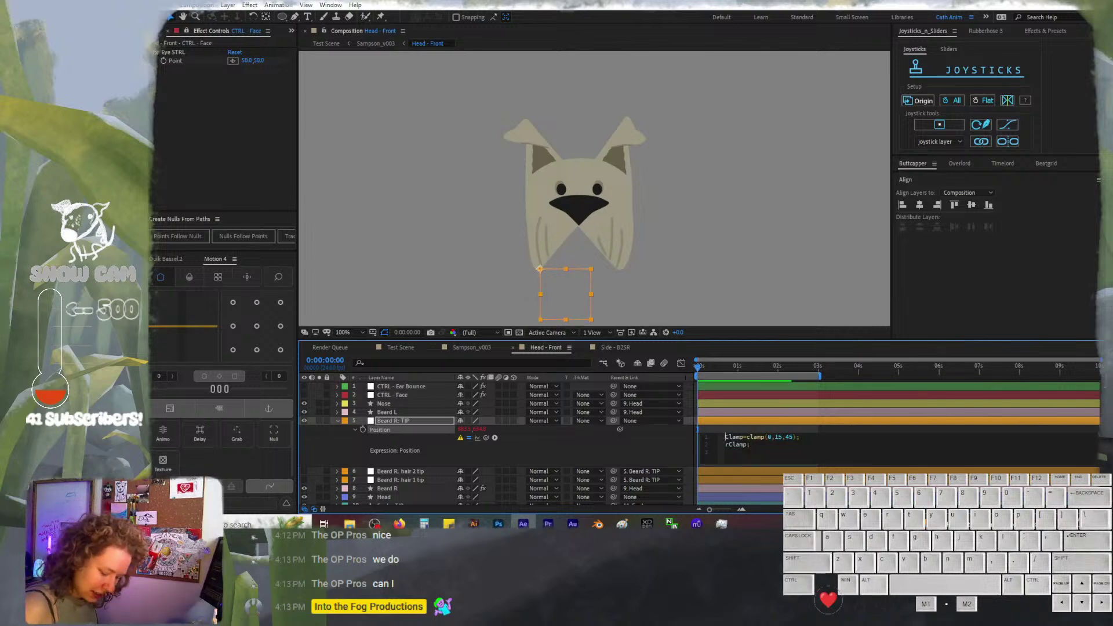
{"action": "type", "text": "x"}
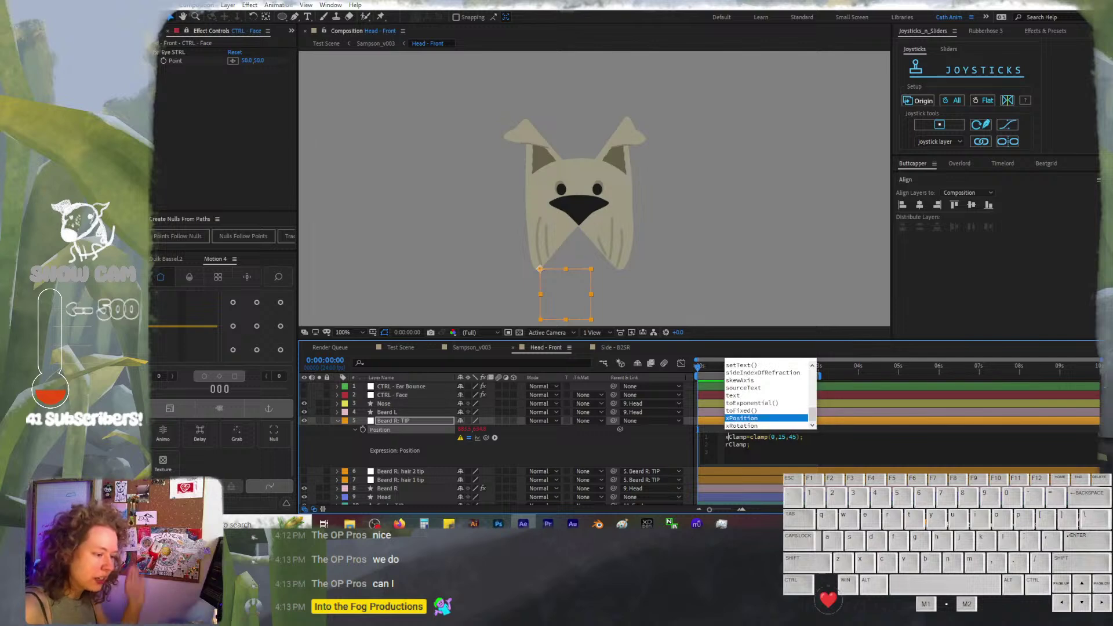
{"action": "key", "text": "Escape"}
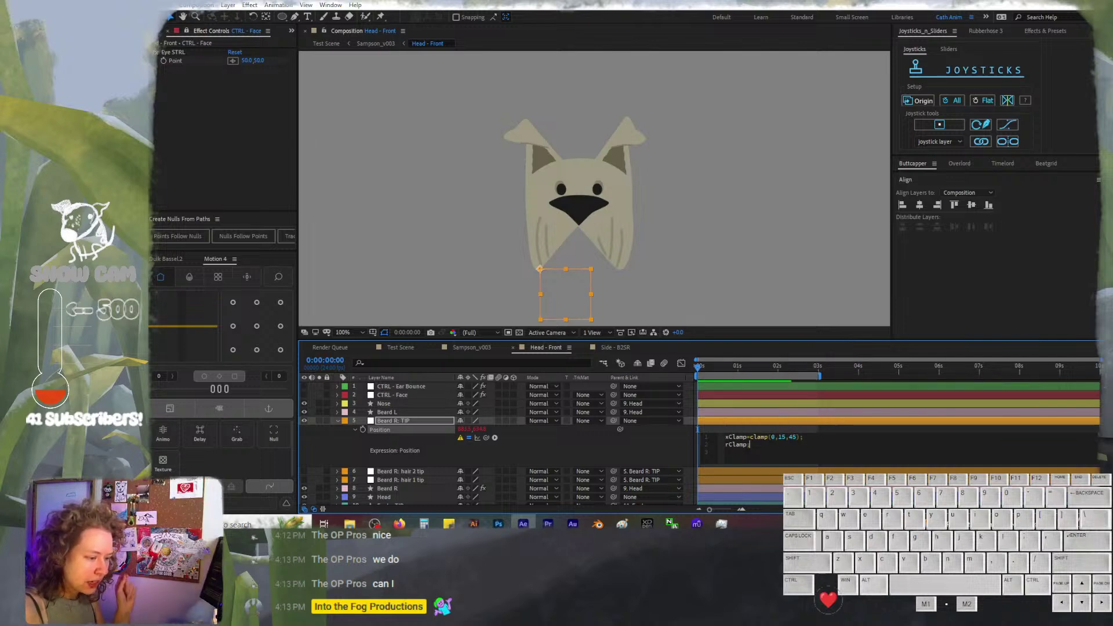
Replace the clamp's 0 with a link to Beard R: TIP's own X position, transform.position[0]
{"action": "left_click_drag", "start_coordinate": [776, 437], "coordinate": [770, 437]}
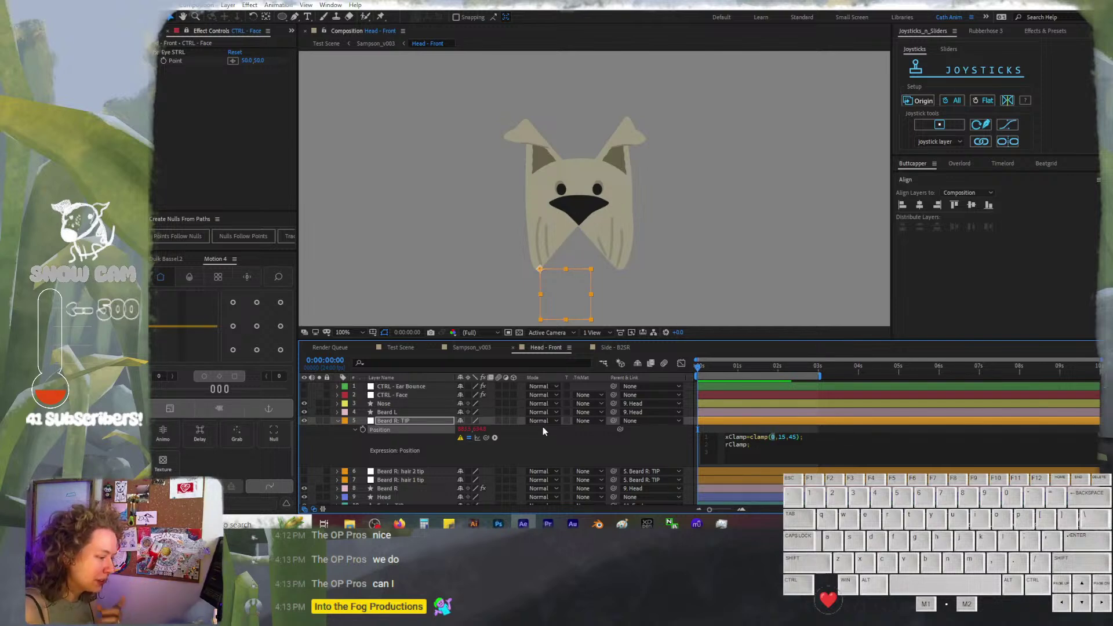
{"action": "left_click_drag", "start_coordinate": [619, 432], "coordinate": [464, 436]}
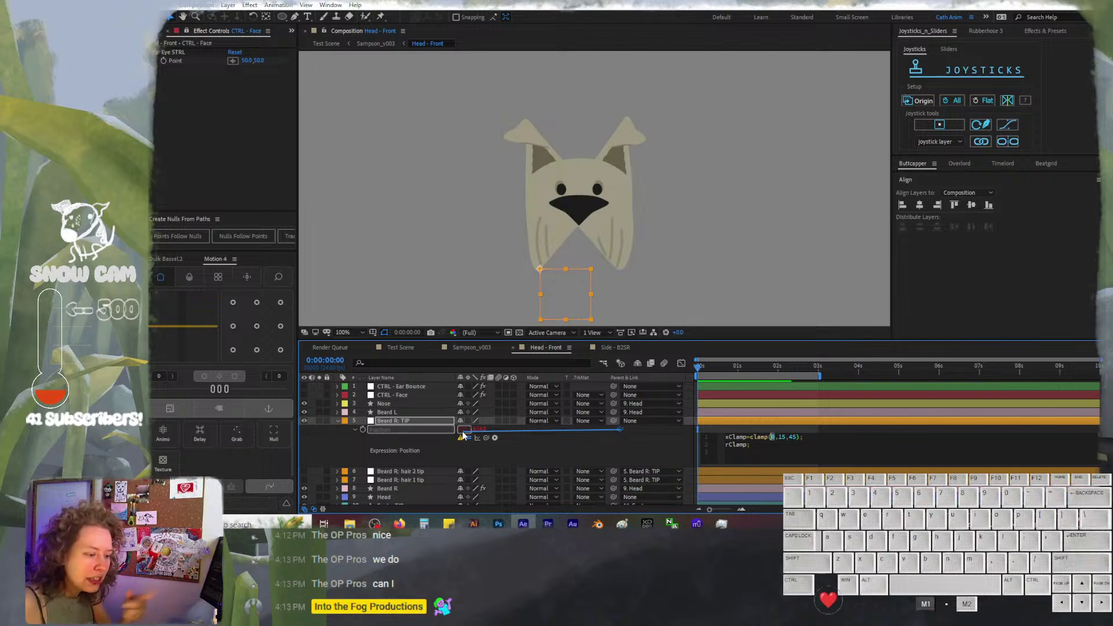
{"action": "left_click_drag", "start_coordinate": [463, 435], "coordinate": [464, 430]}
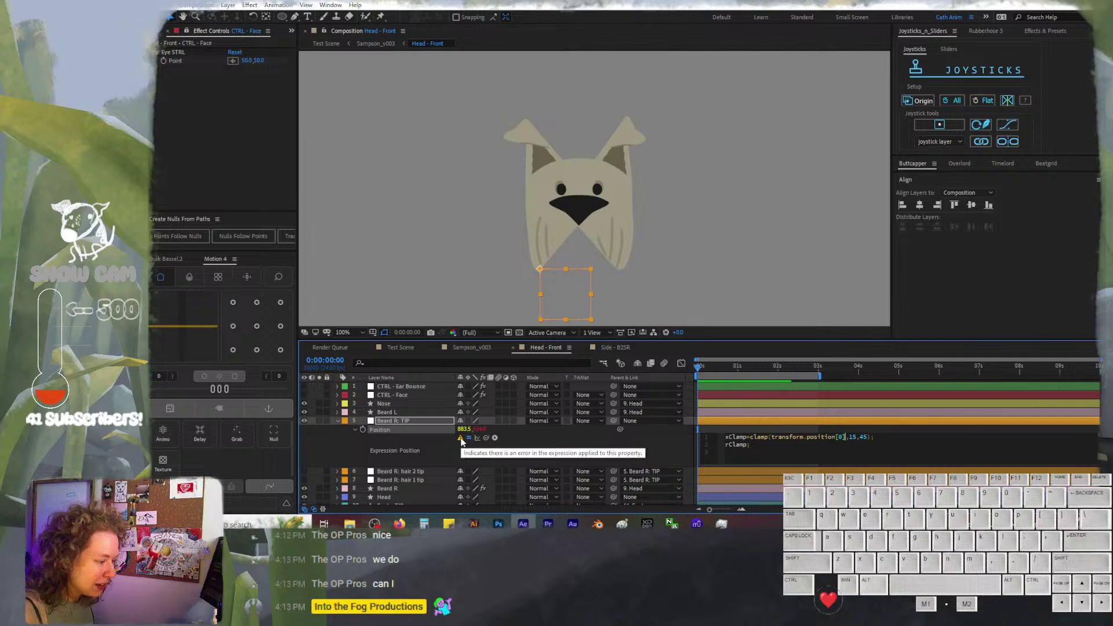
Change the variable on the expression's last line from rClamp to xClamp
{"action": "left_click", "coordinate": [728, 445]}
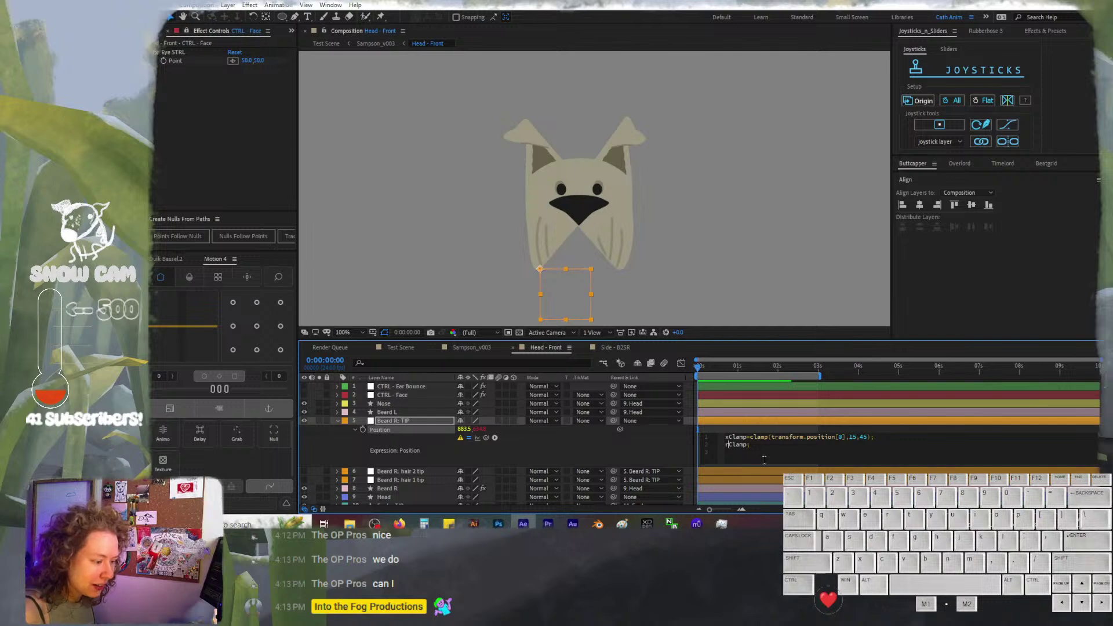
{"action": "key", "text": "BackSpace"}
{"action": "type", "text": "x"}
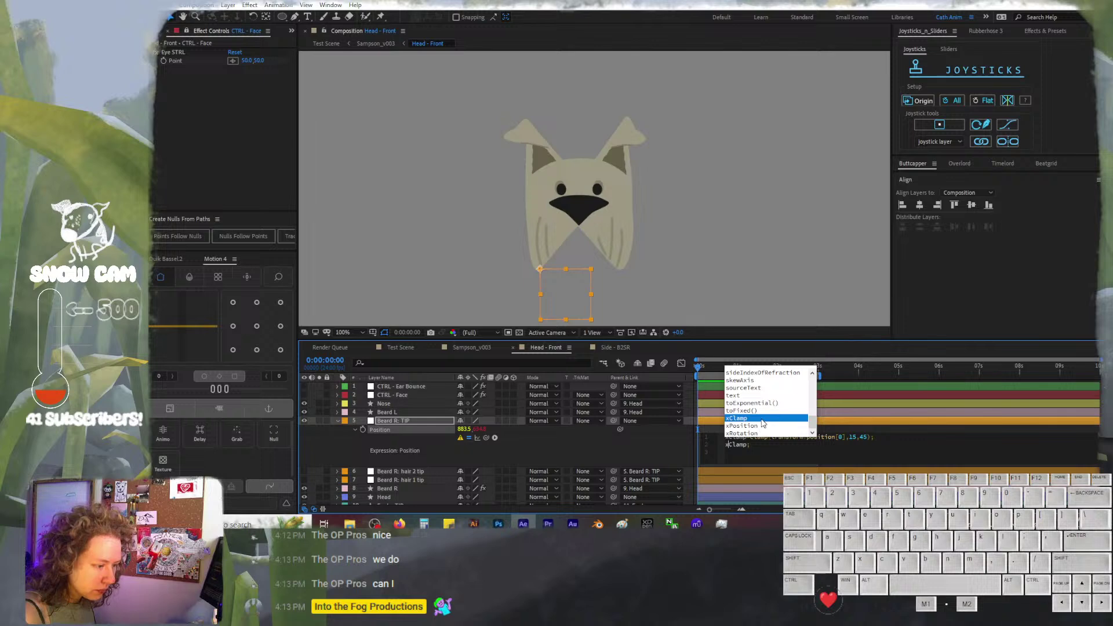
{"action": "key", "text": "Escape"}
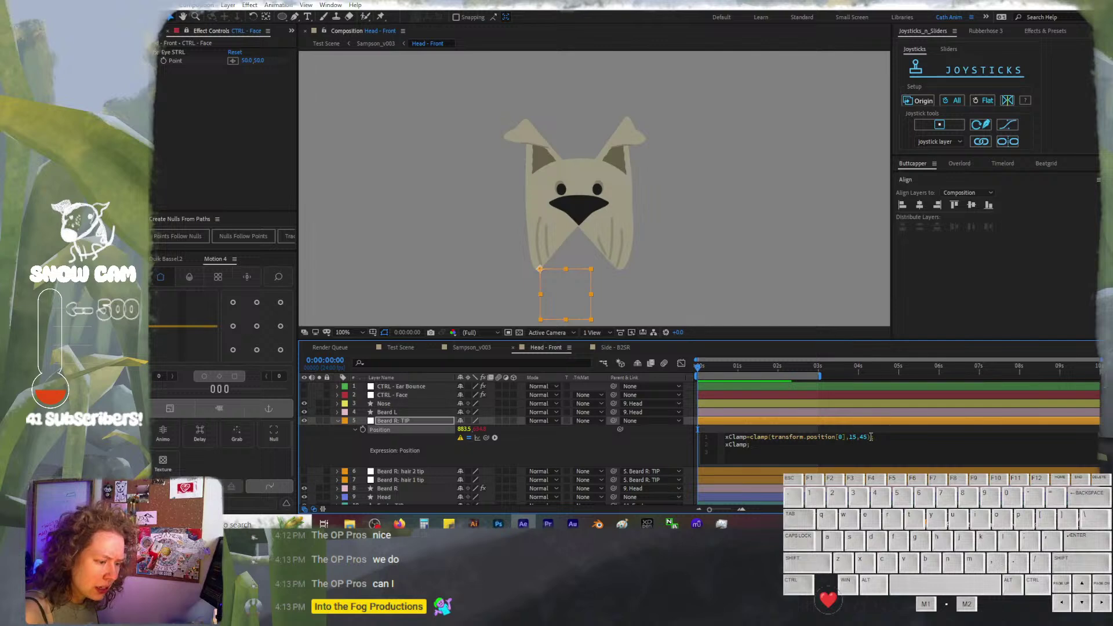
{"action": "left_click", "coordinate": [851, 436]}
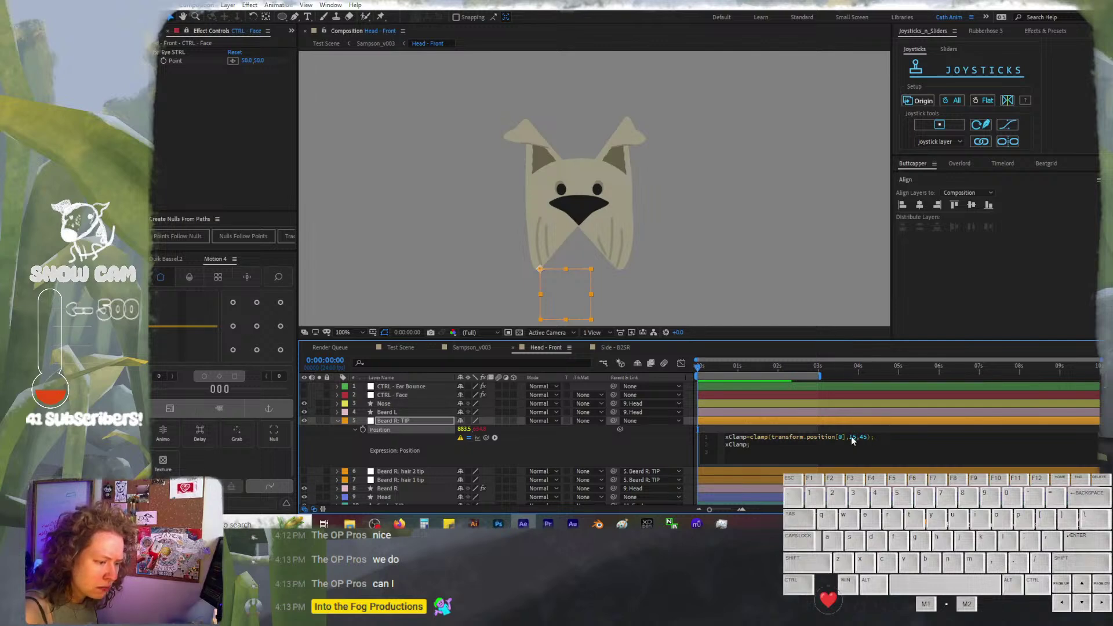
Try moving the Beard R: TIP null freely in the composition view, and undo the move
{"action": "left_click", "coordinate": [569, 291]}
{"action": "left_click_drag", "start_coordinate": [551, 288], "coordinate": [560, 298]}
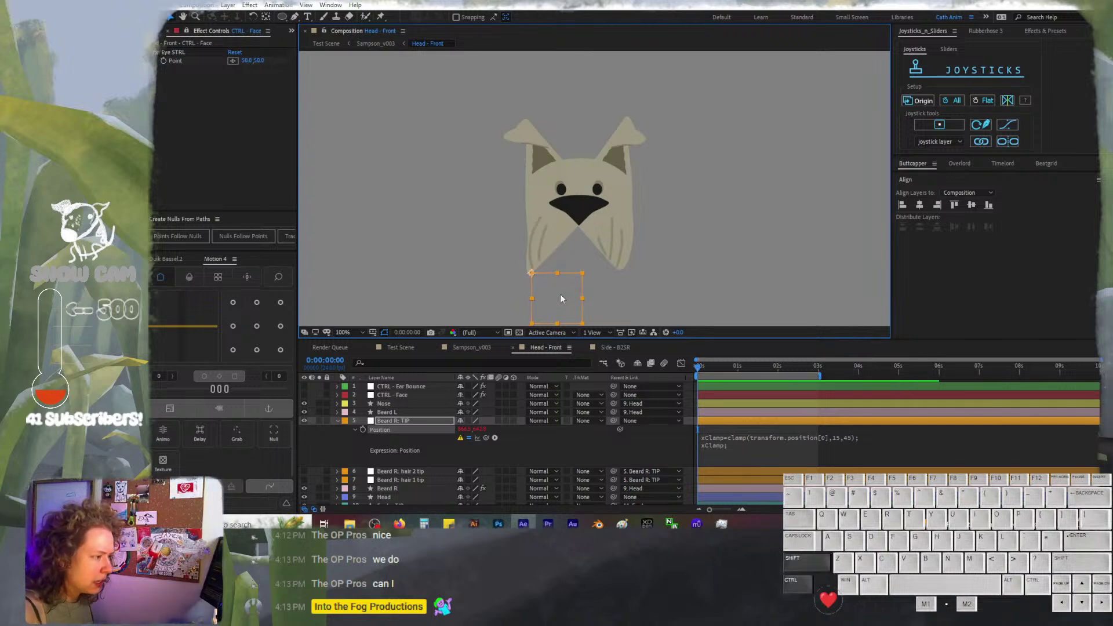
{"action": "key", "text": "ctrl+z"}
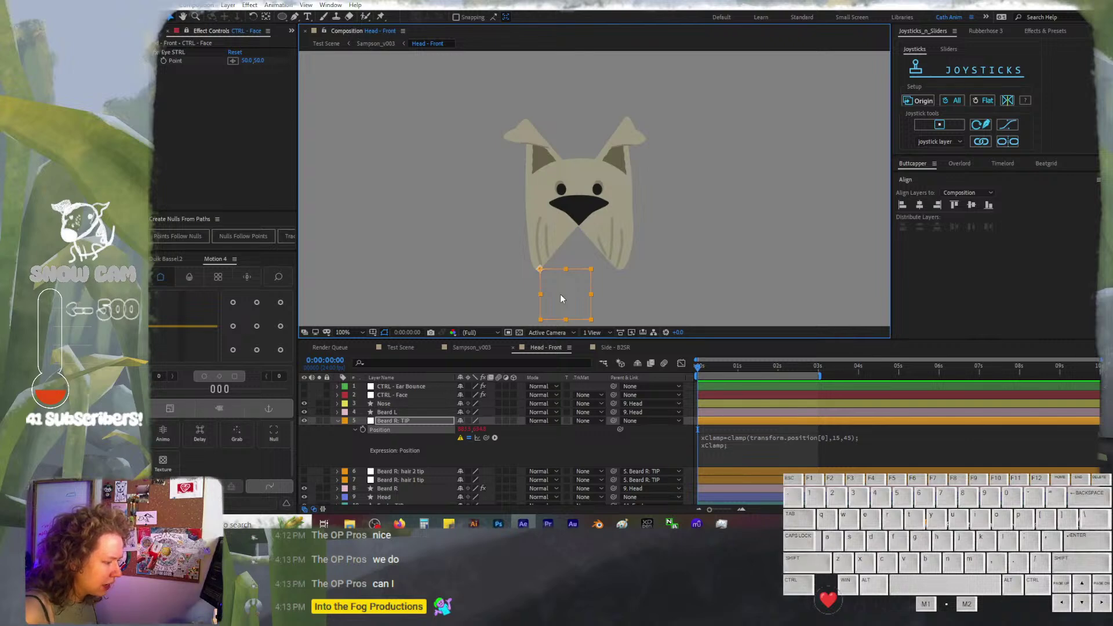
Nudge the Beard R: TIP null horizontally below the beard, outward and inward, to find its inner travel limit
{"action": "key", "text": "shift+Left"}
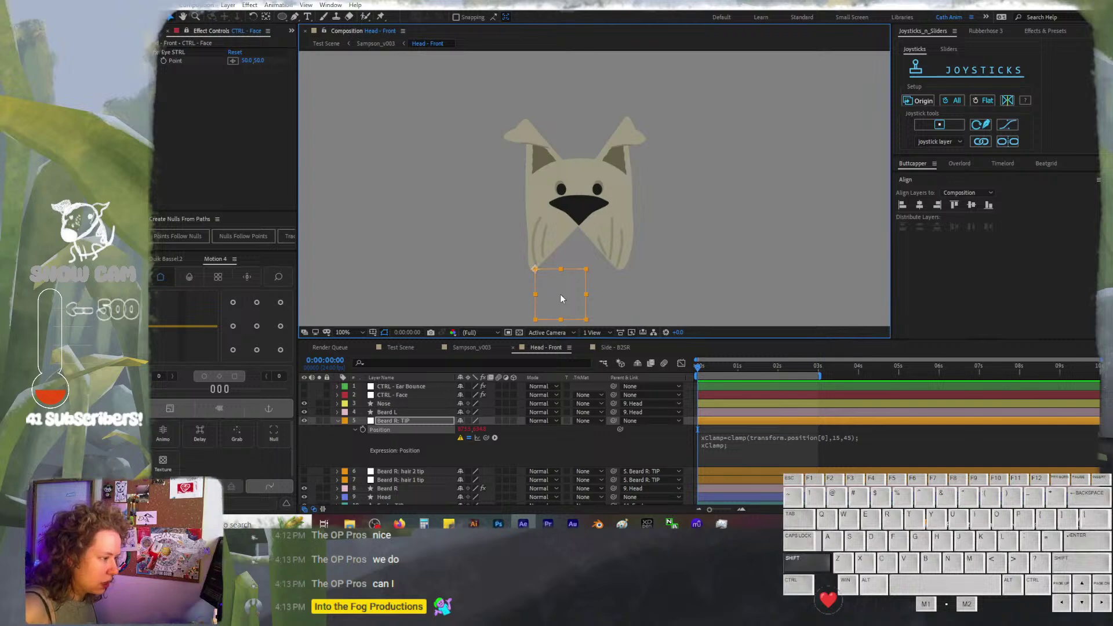
{"action": "key", "text": "shift+Right"}
{"action": "key", "text": "shift+Right"}
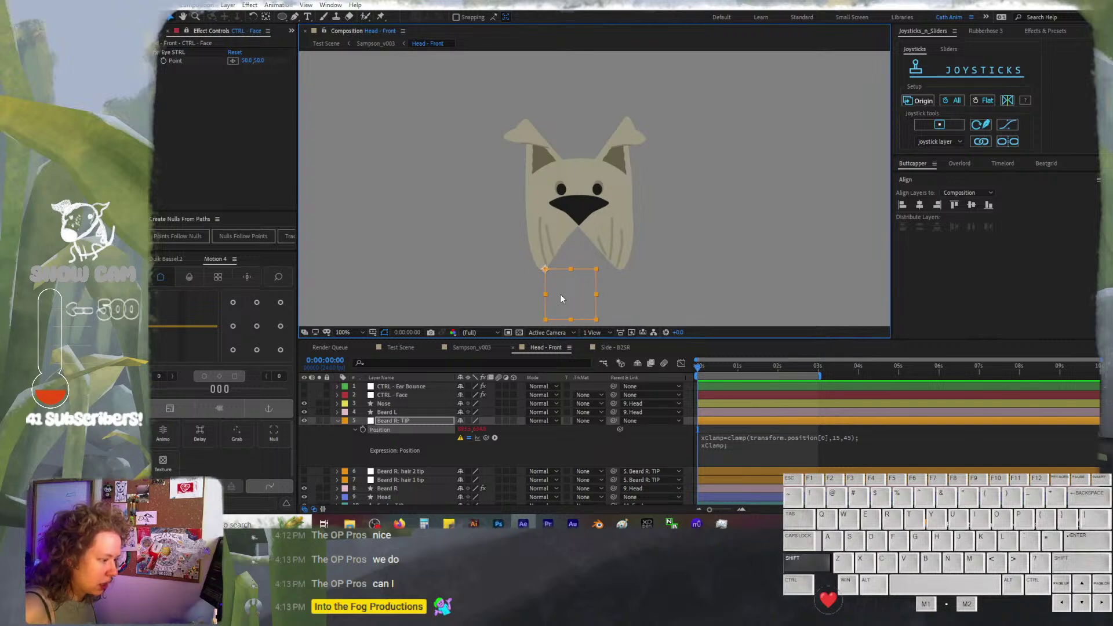
{"action": "key", "text": "Right"}
{"action": "key", "text": "Right"}
{"action": "key", "text": "Right"}
{"action": "key", "text": "Right"}
{"action": "key", "text": "Right"}
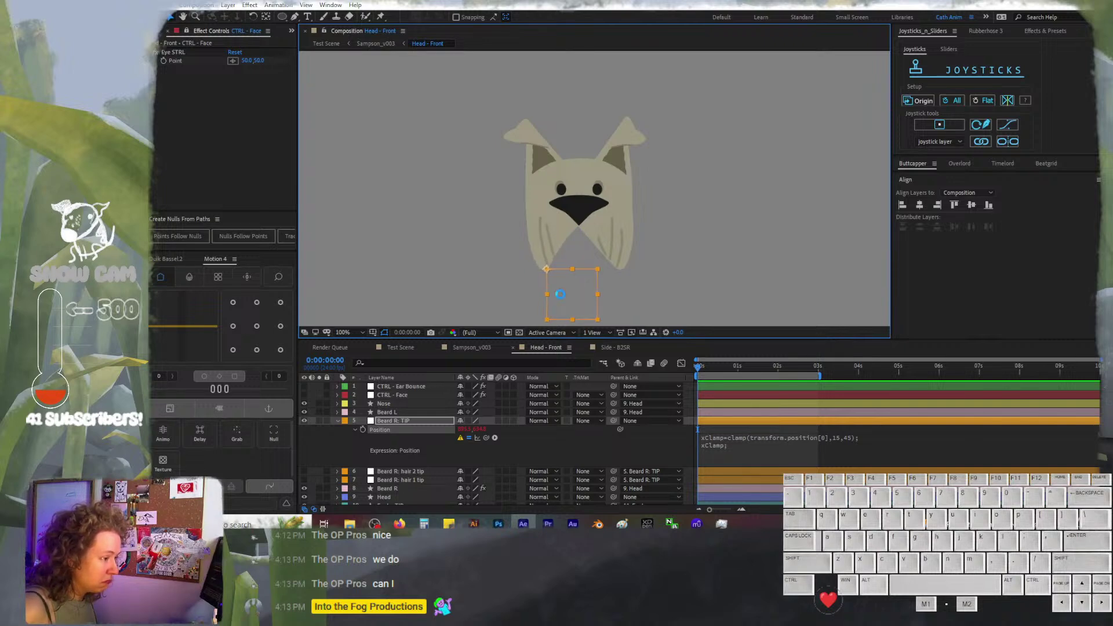
{"action": "key", "text": "Right"}
{"action": "key", "text": "Right"}
{"action": "key", "text": "Right"}
{"action": "key", "text": "Right"}
{"action": "key", "text": "Right"}
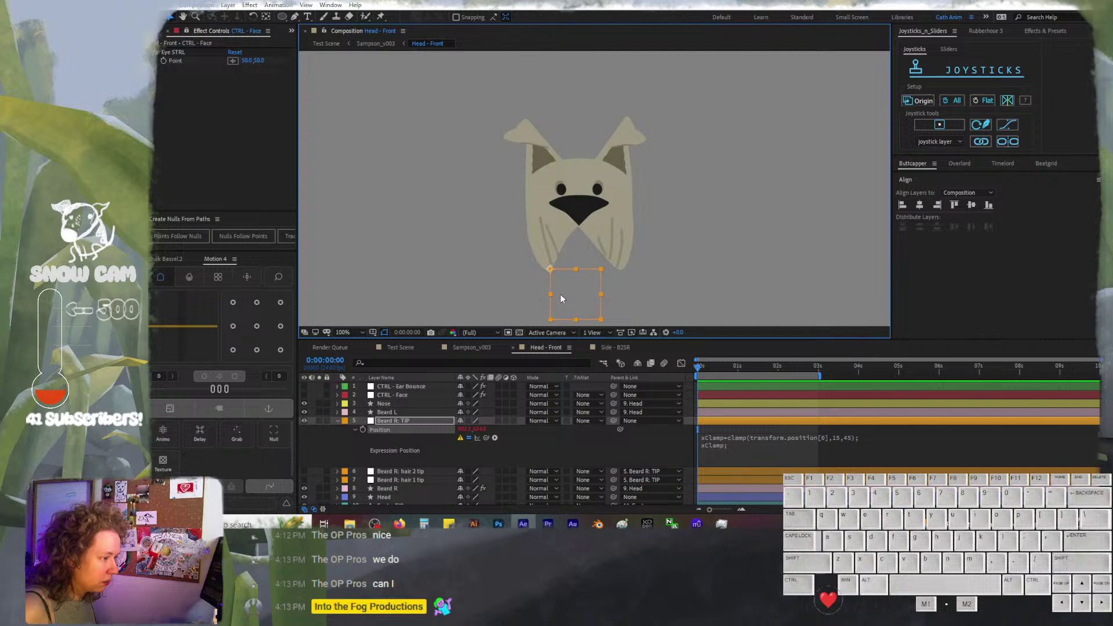
{"action": "key", "text": "Left"}
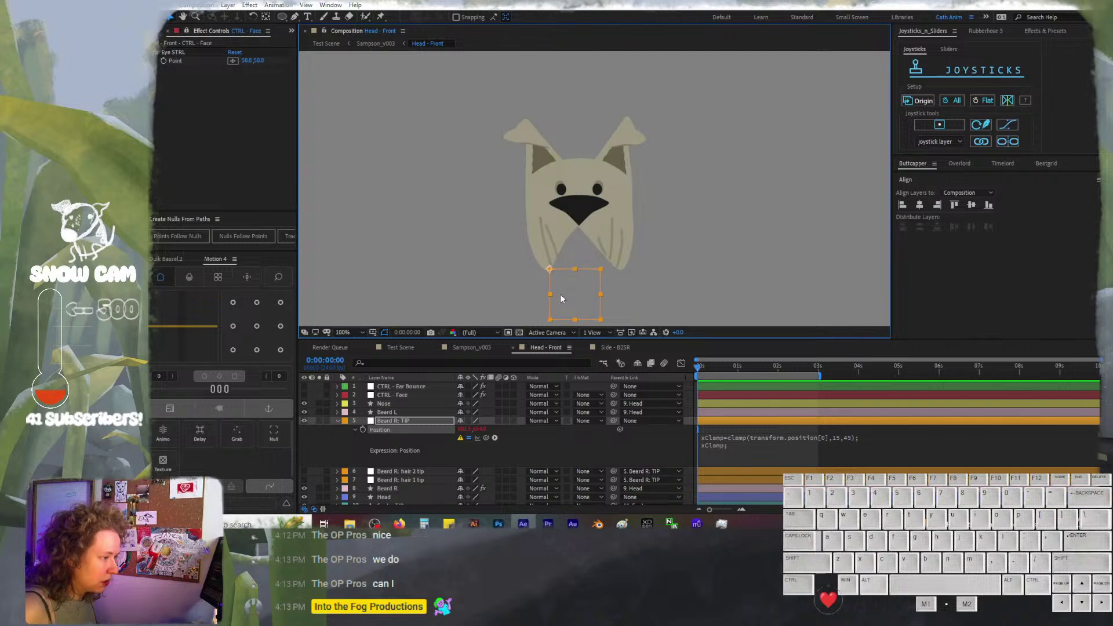
{"action": "key", "text": "Left"}
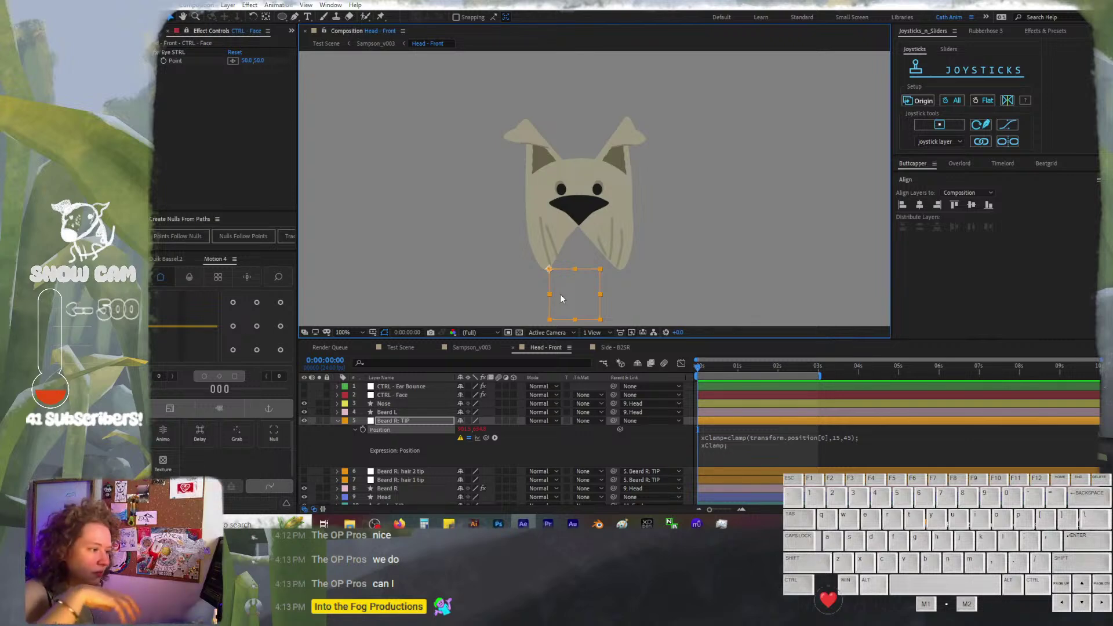
{"action": "key", "text": "shift+Right"}
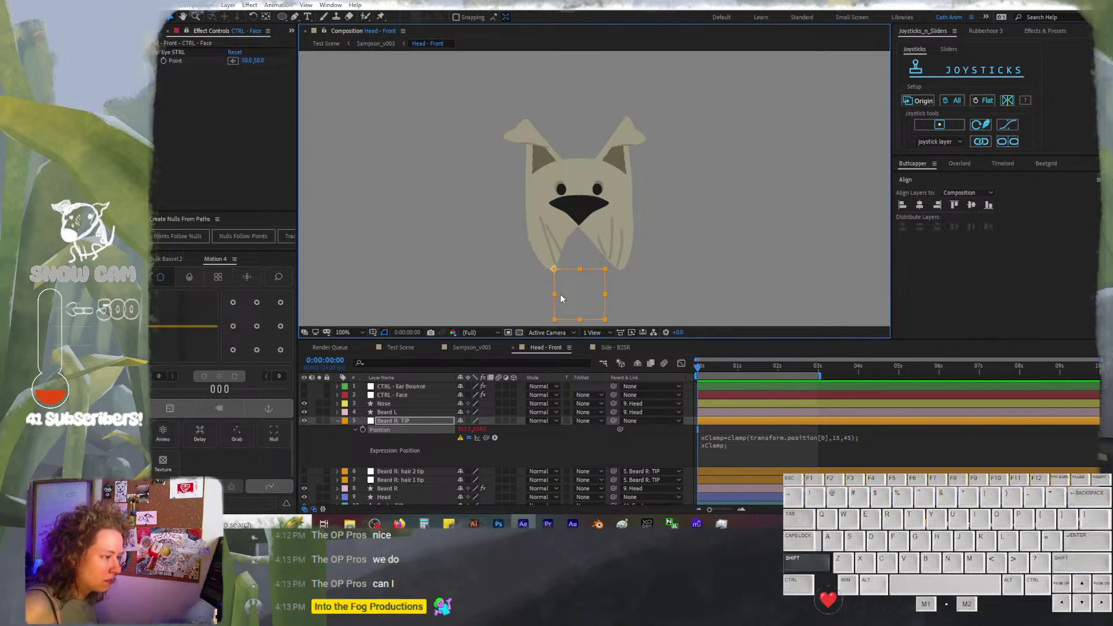
{"action": "key", "text": "Left"}
{"action": "key", "text": "Left"}
{"action": "key", "text": "Left"}
{"action": "key", "text": "Left"}
{"action": "key", "text": "Left"}
{"action": "key", "text": "Left"}
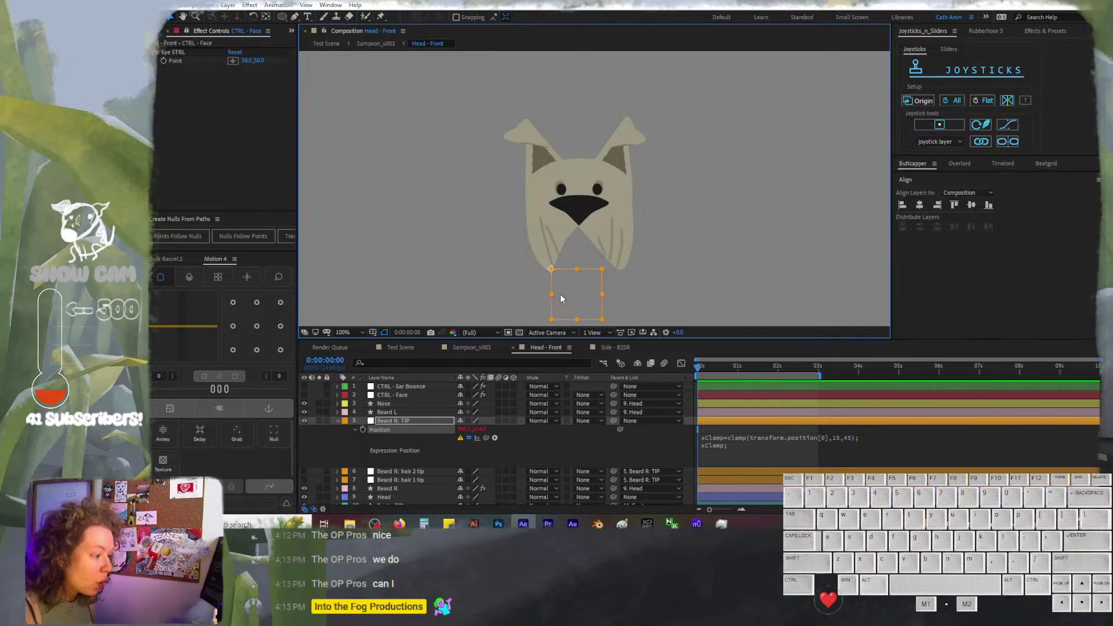
Set the xClamp limits in the Beard R: TIP position expression to a minimum of 833.5 and a maximum of 905.5
{"action": "left_click", "coordinate": [834, 437]}
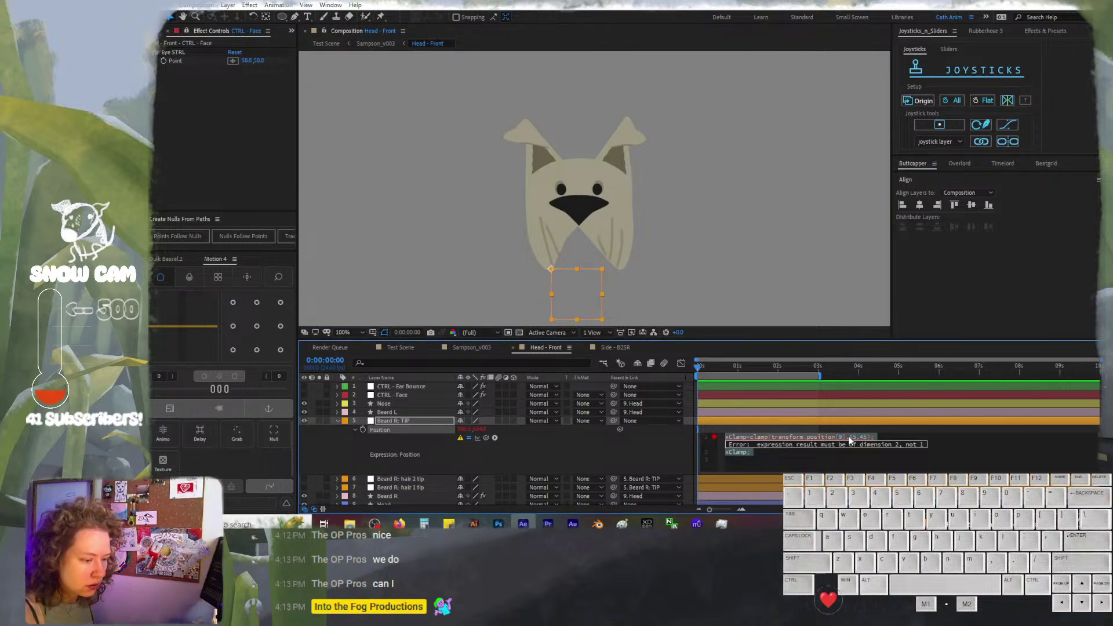
{"action": "left_click", "coordinate": [850, 439]}
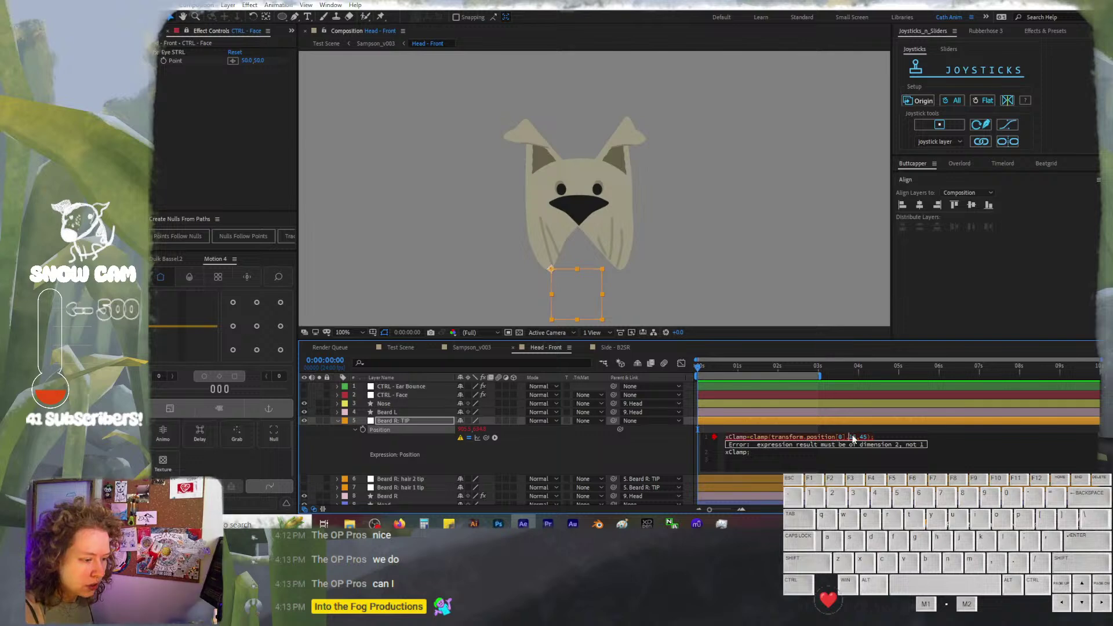
{"action": "left_click", "coordinate": [859, 439]}
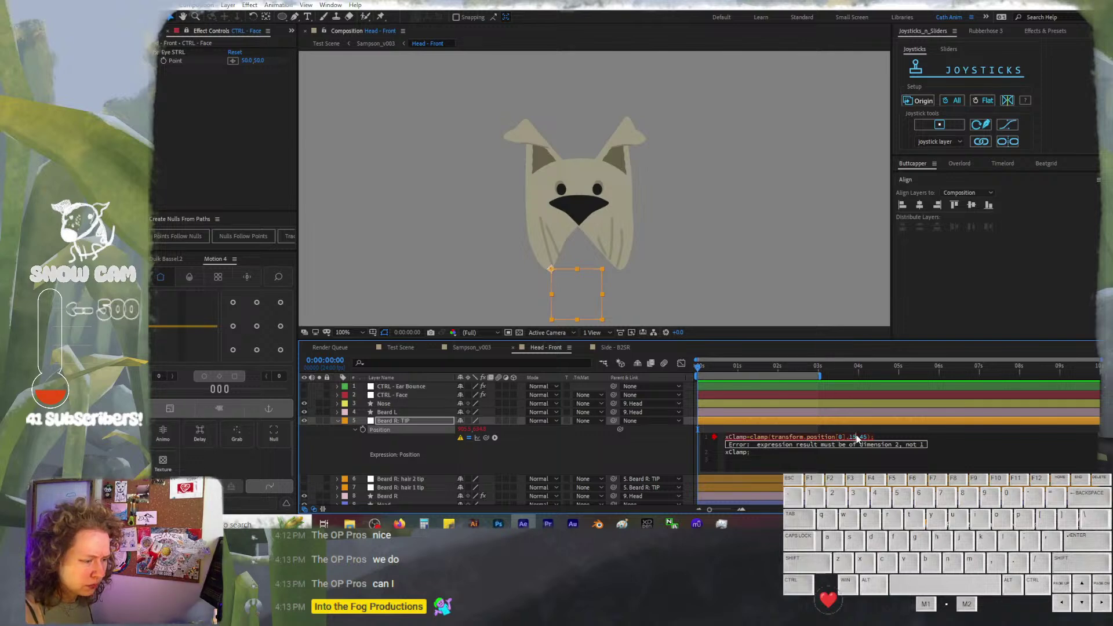
{"action": "key", "text": "BackSpace"}
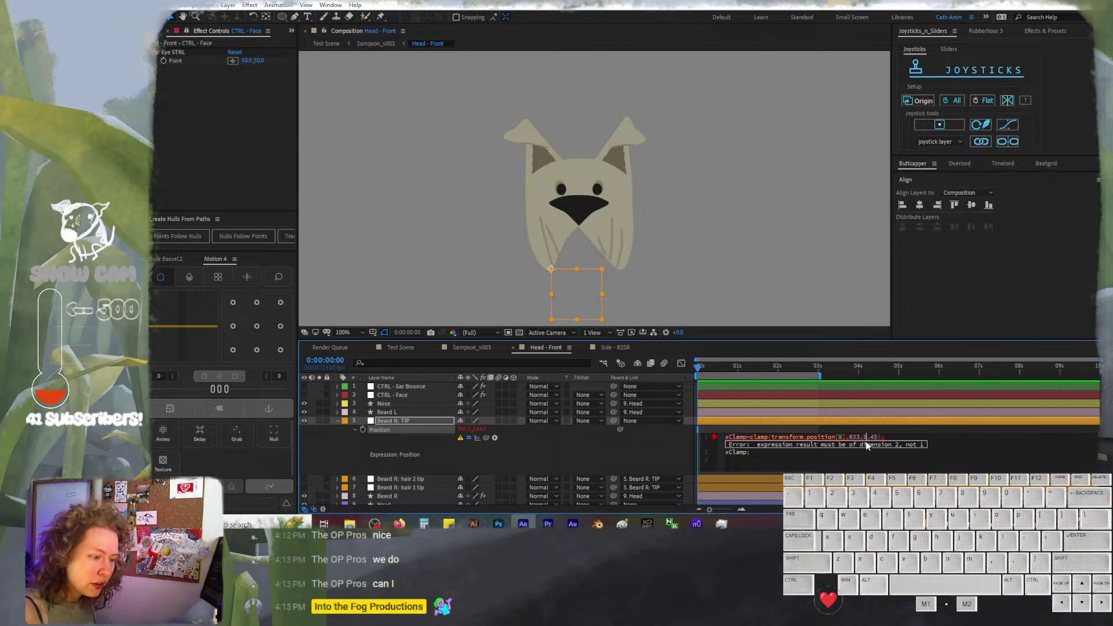
{"action": "key", "text": "Right"}
{"action": "key", "text": "Right"}
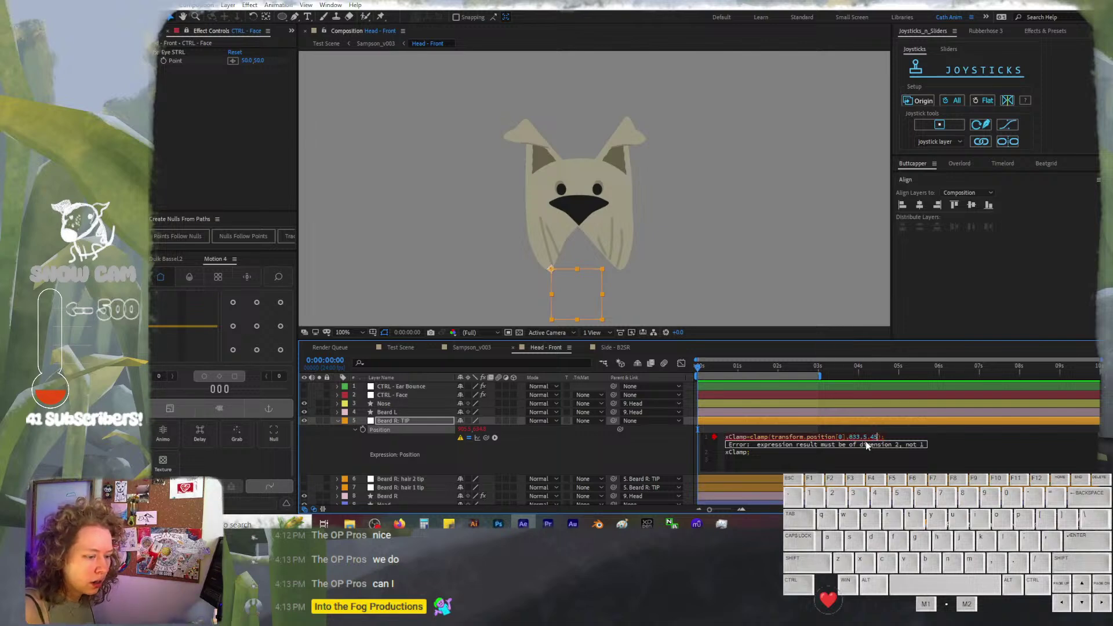
{"action": "key", "text": "Left"}
{"action": "key", "text": "BackSpace"}
{"action": "key", "text": "BackSpace"}
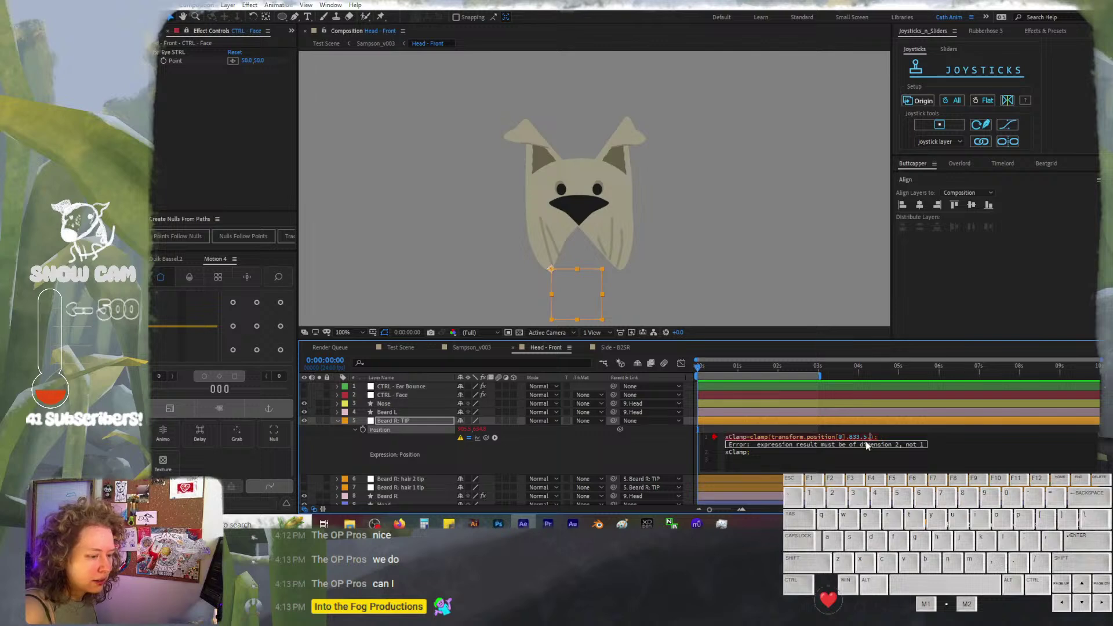
{"action": "type", "text": "10"}
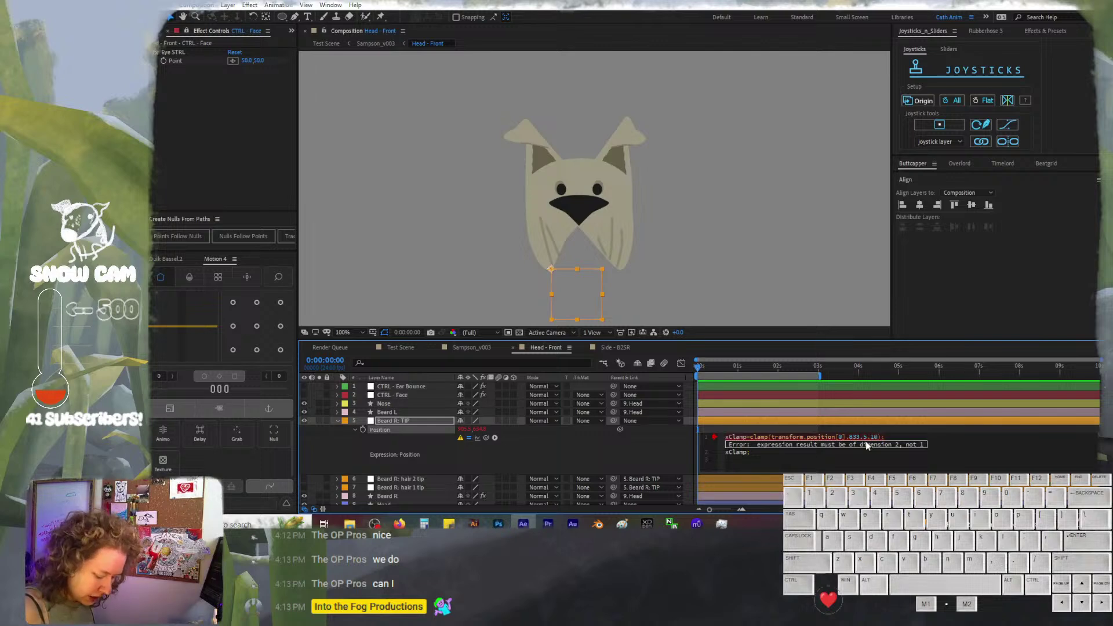
{"action": "key", "text": "BackSpace"}
{"action": "key", "text": "BackSpace"}
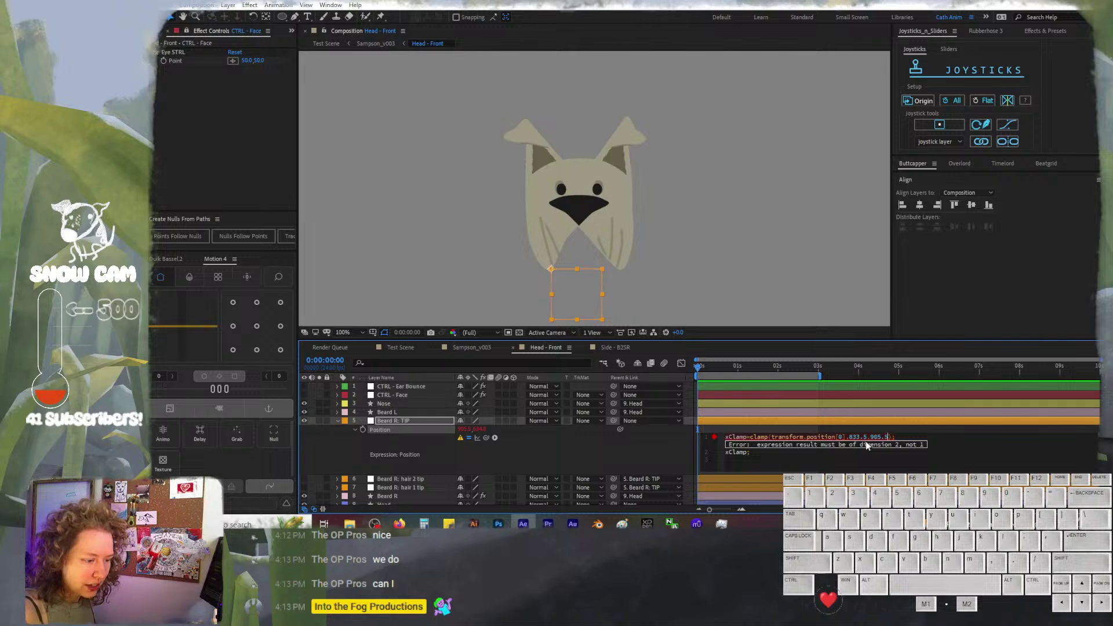
Insert empty lines between the xClamp definition and the final xClamp line of the Beard R: TIP position expression
{"action": "left_click", "coordinate": [933, 460]}
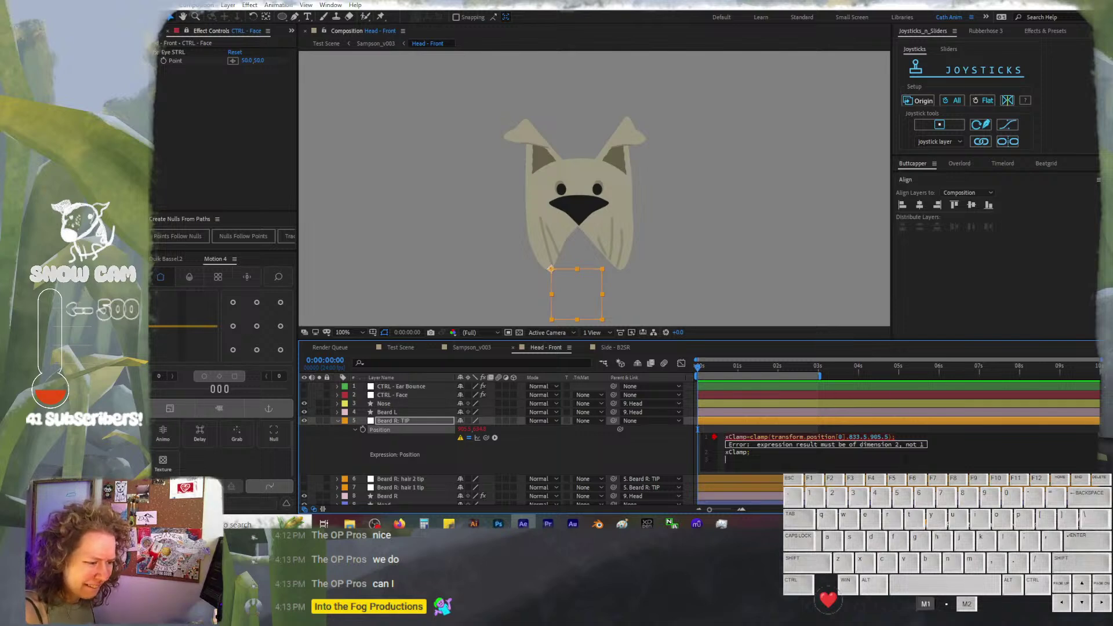
{"action": "left_click", "coordinate": [771, 450]}
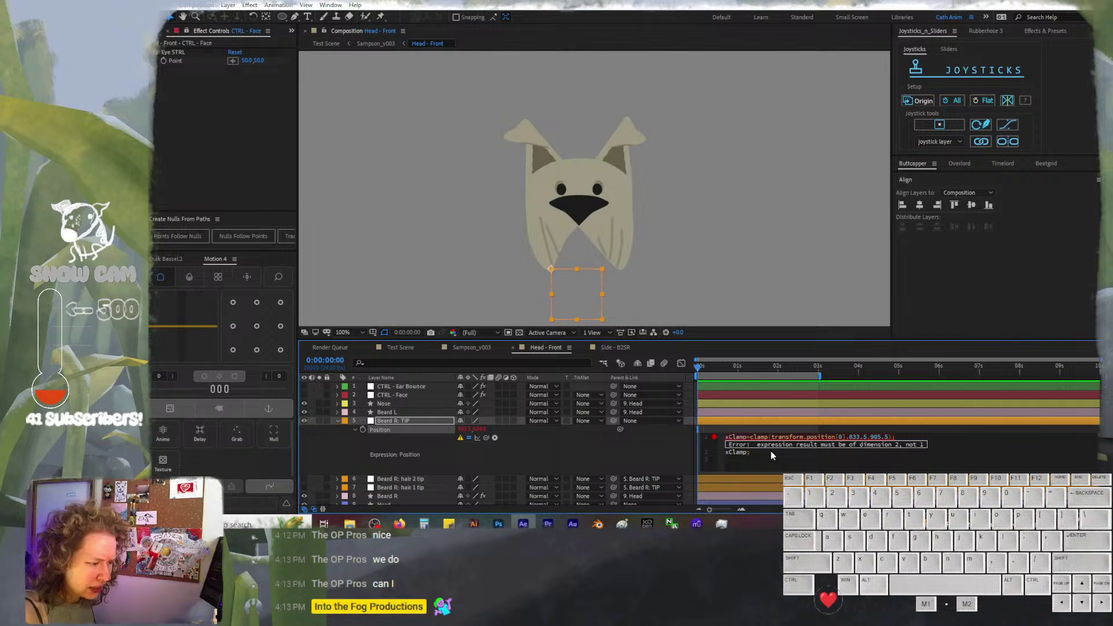
{"action": "left_click", "coordinate": [750, 452]}
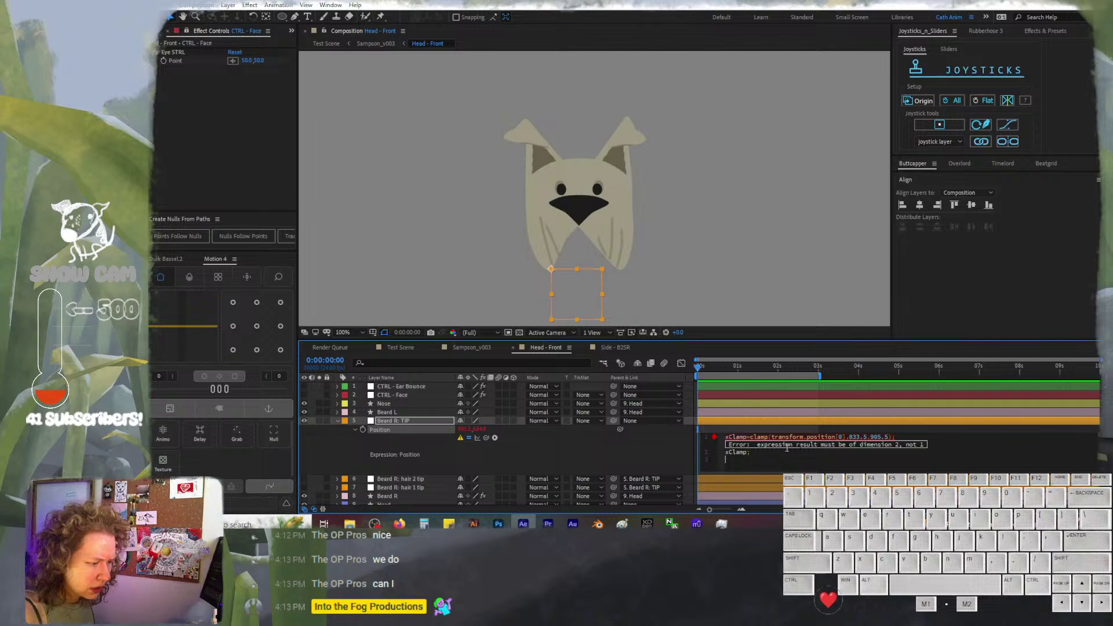
{"action": "left_click", "coordinate": [903, 435]}
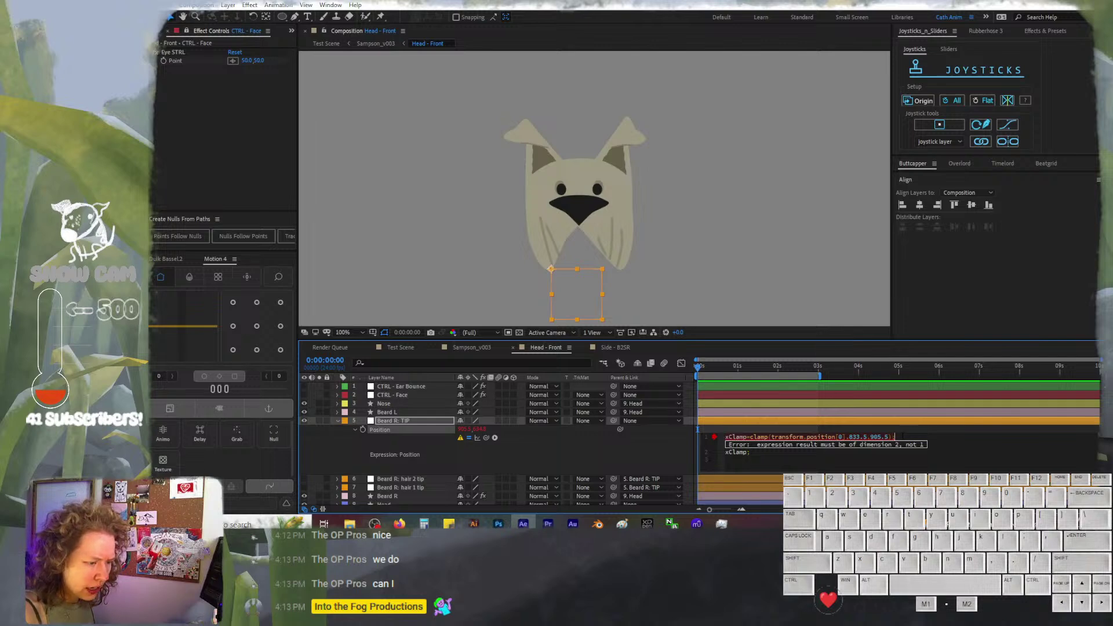
{"action": "key", "text": "shift+Return"}
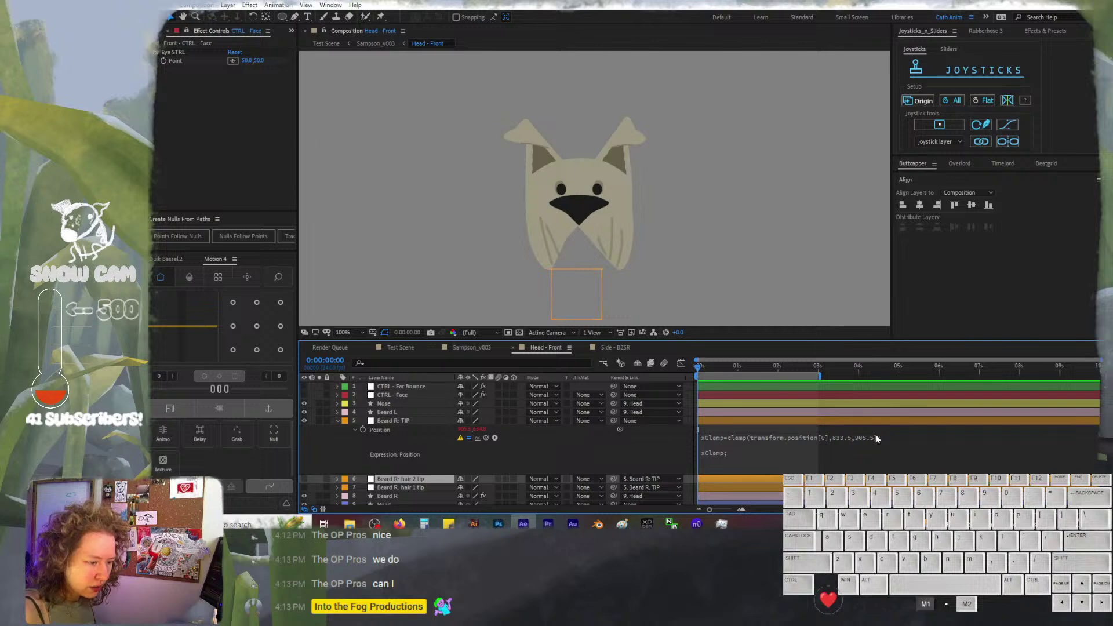
{"action": "left_click", "coordinate": [876, 434]}
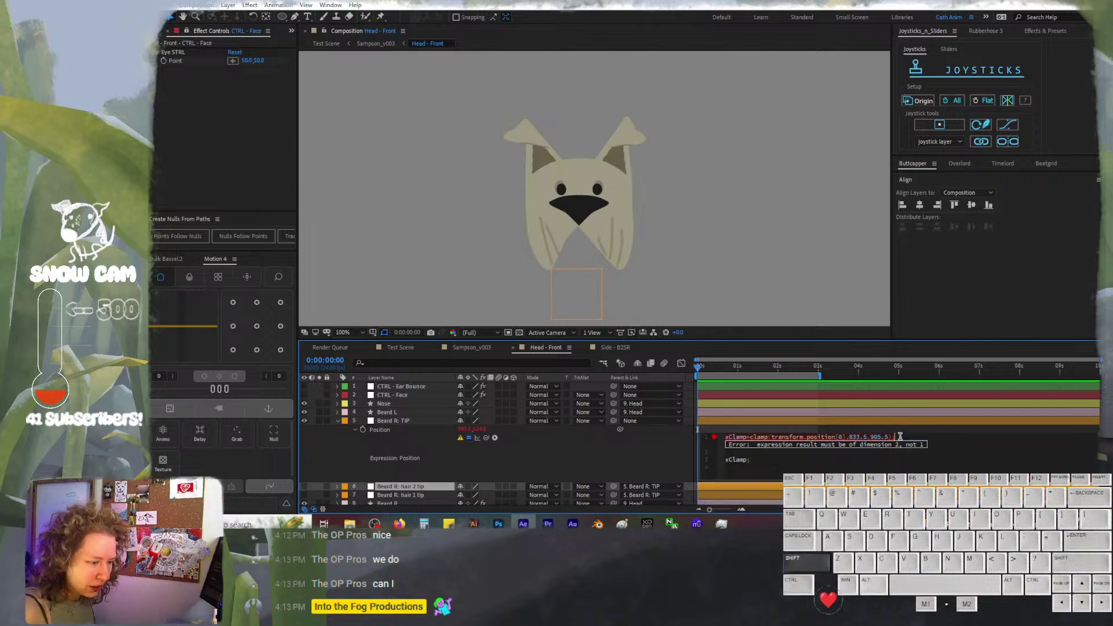
{"action": "key", "text": "shift+Return"}
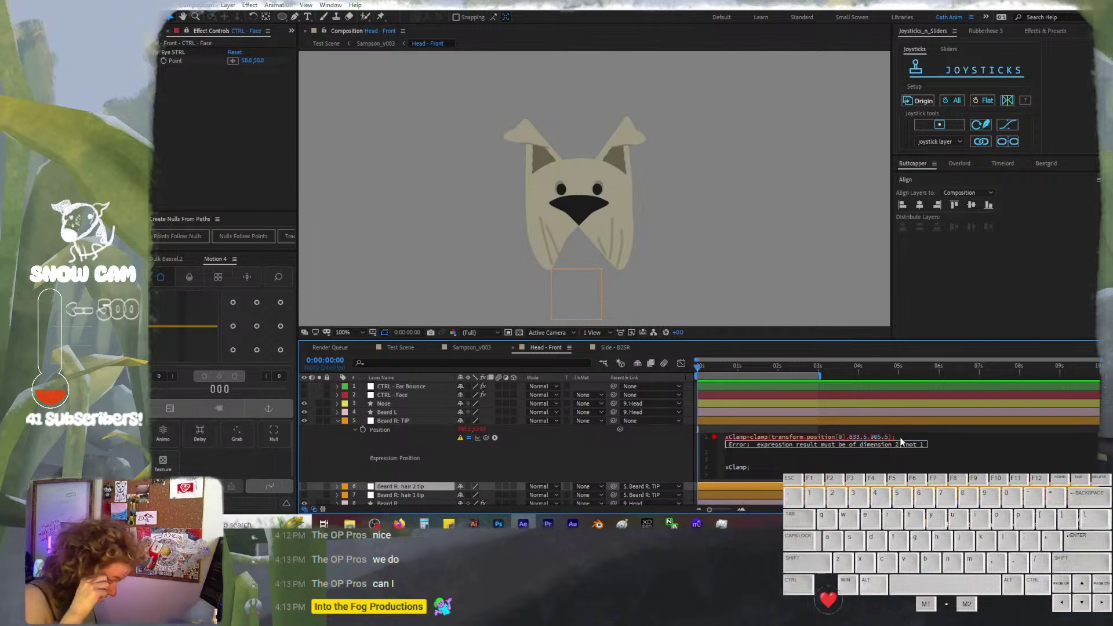
Add the line yClamp=clamp(0,0,0) below the xClamp definition in the expression
{"action": "type", "text": "yClamp"}
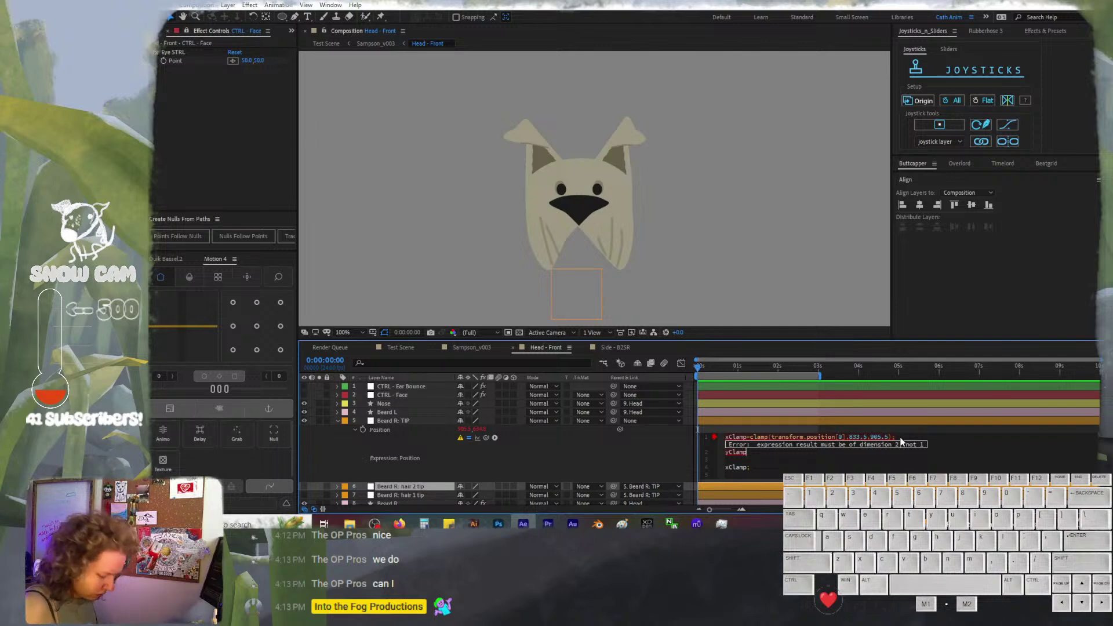
{"action": "type", "text": "="}
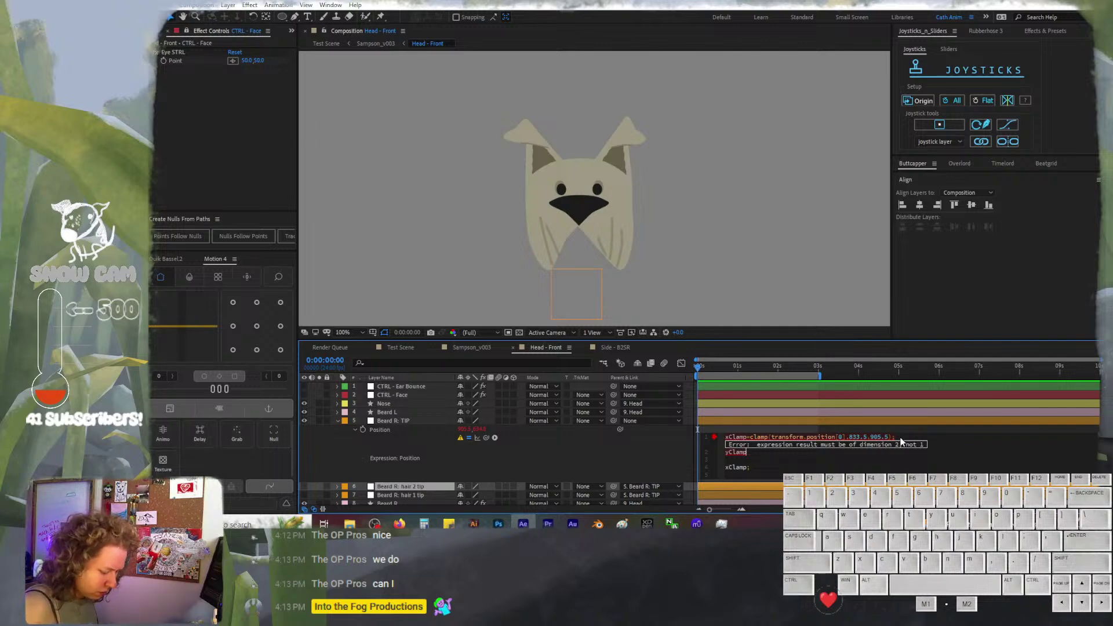
{"action": "type", "text": "cleamp"}
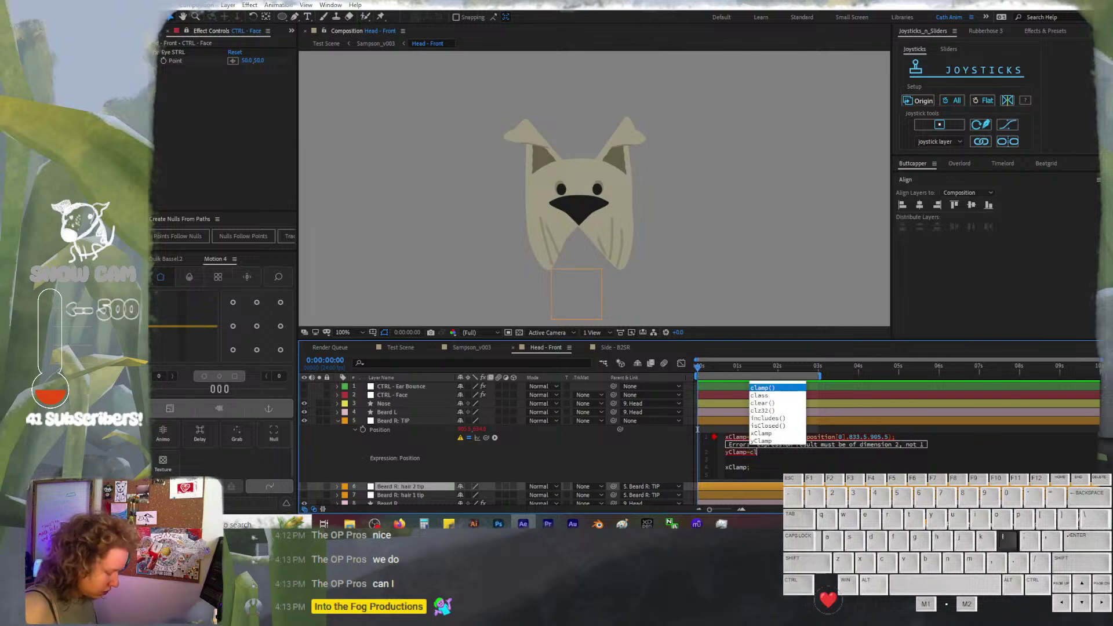
{"action": "key", "text": "BackSpace"}
{"action": "key", "text": "BackSpace"}
{"action": "key", "text": "BackSpace"}
{"action": "key", "text": "BackSpace"}
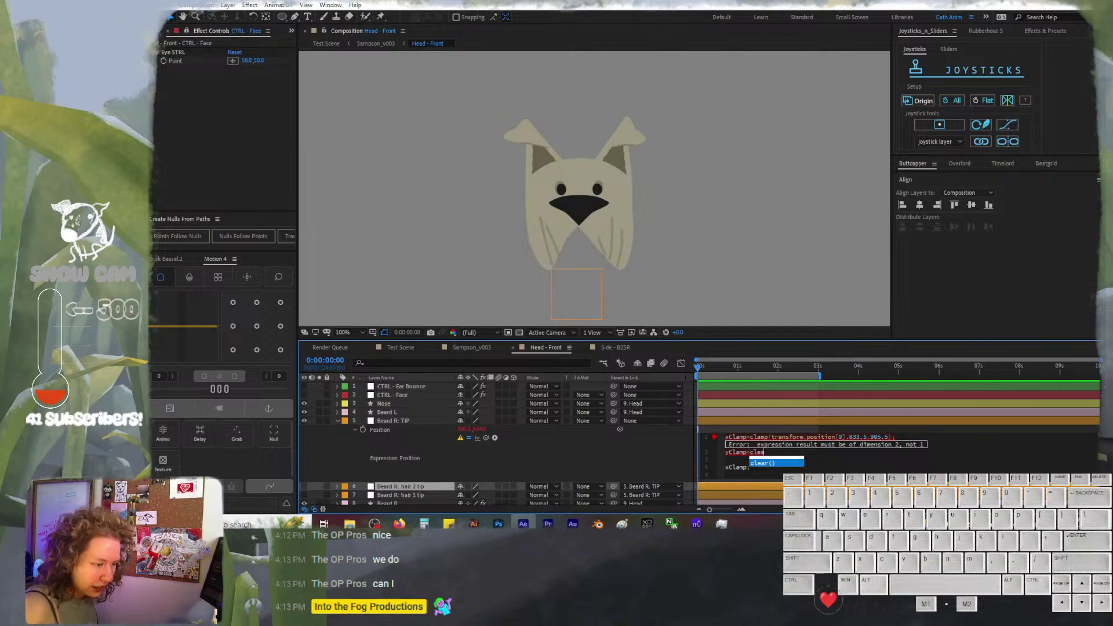
{"action": "type", "text": "a"}
{"action": "key", "text": "Return"}
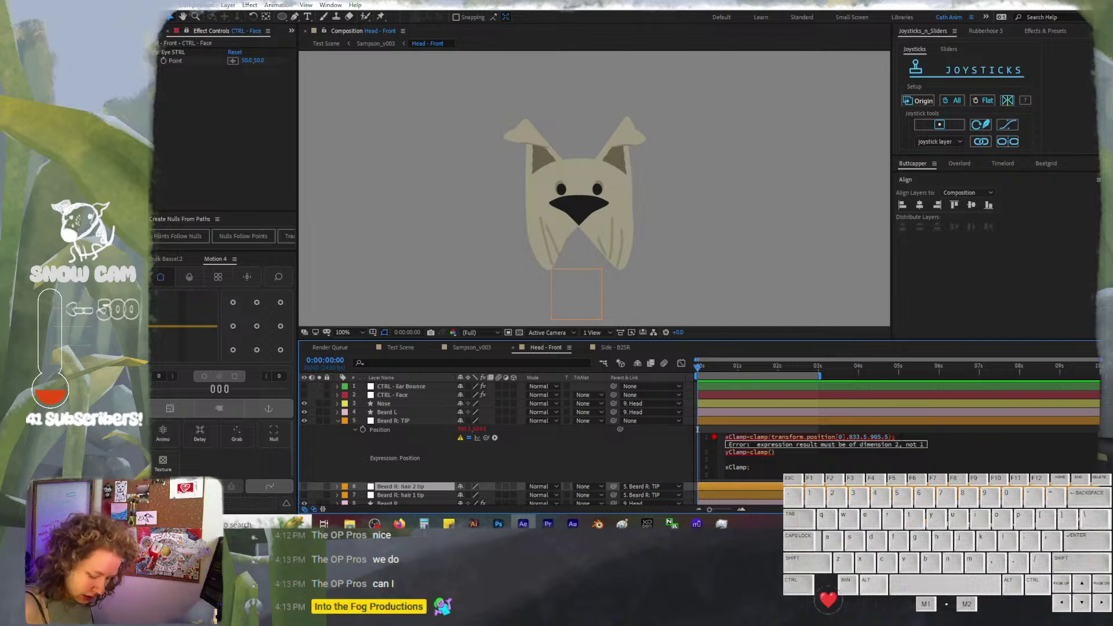
{"action": "type", "text": "0,0,"}
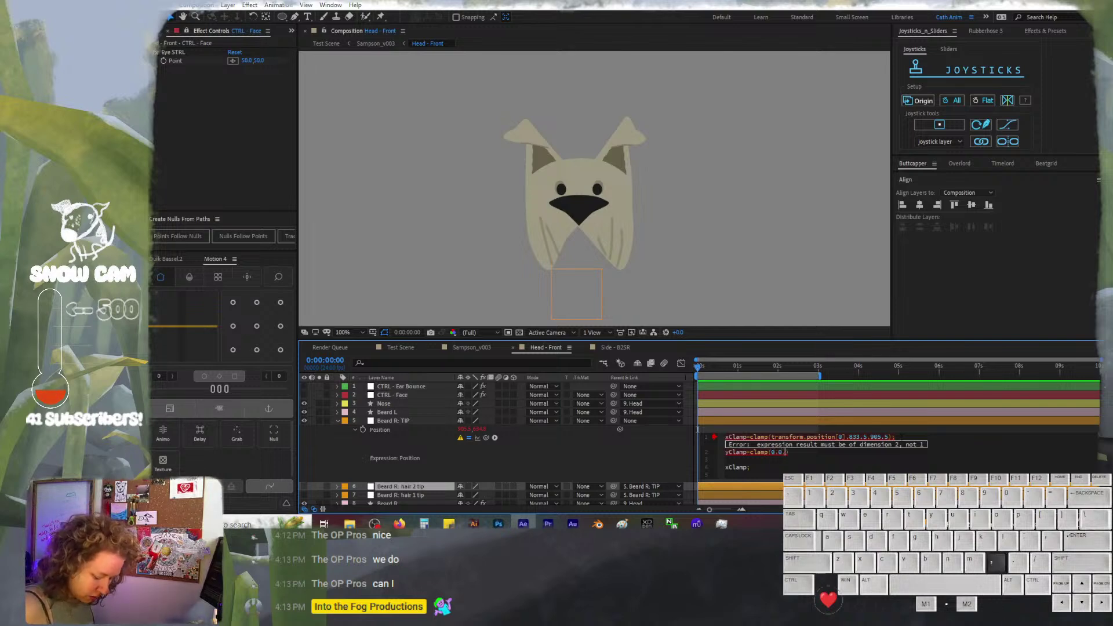
{"action": "type", "text": "0"}
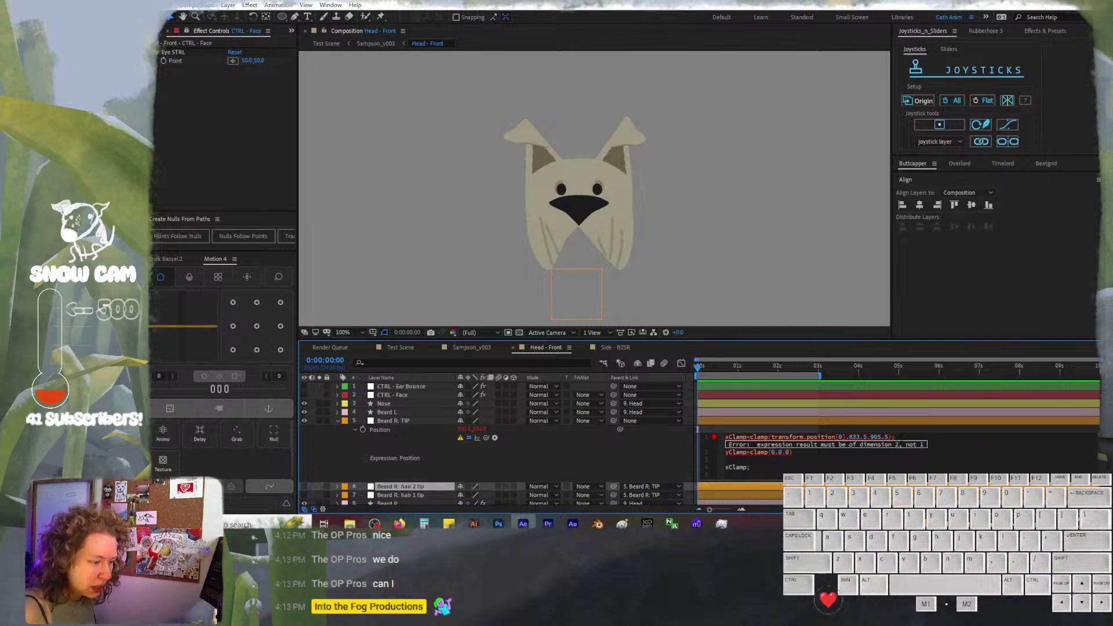
Replace the first 0 in the yClamp line with a link to Beard R: TIP's own Y position, transform.position[1]
{"action": "left_click_drag", "start_coordinate": [775, 455], "coordinate": [772, 454]}
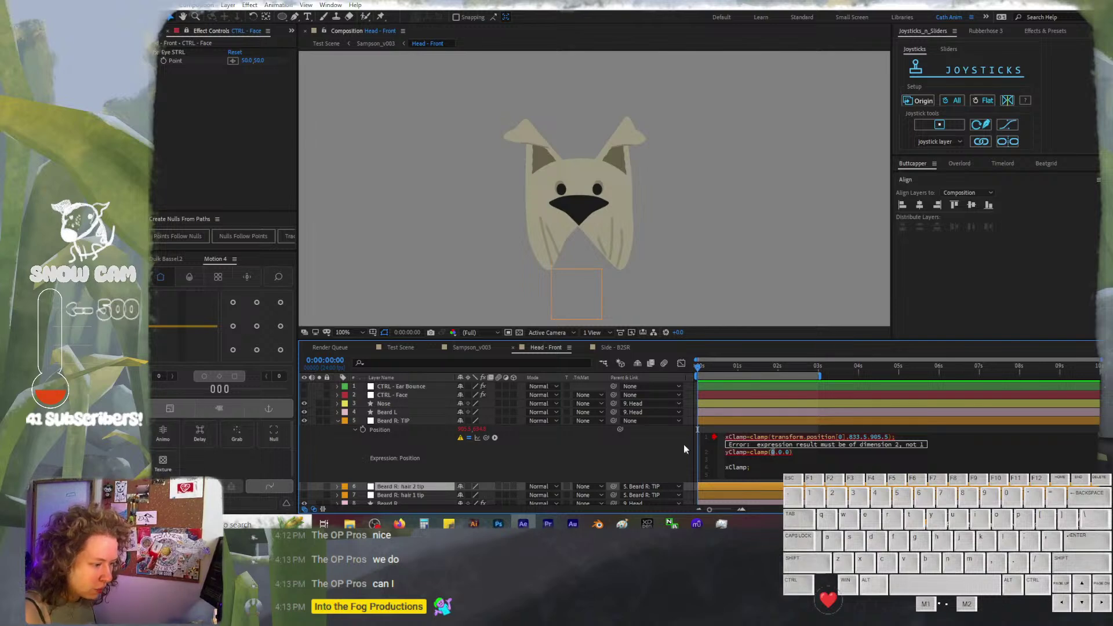
{"action": "left_click_drag", "start_coordinate": [621, 429], "coordinate": [486, 429]}
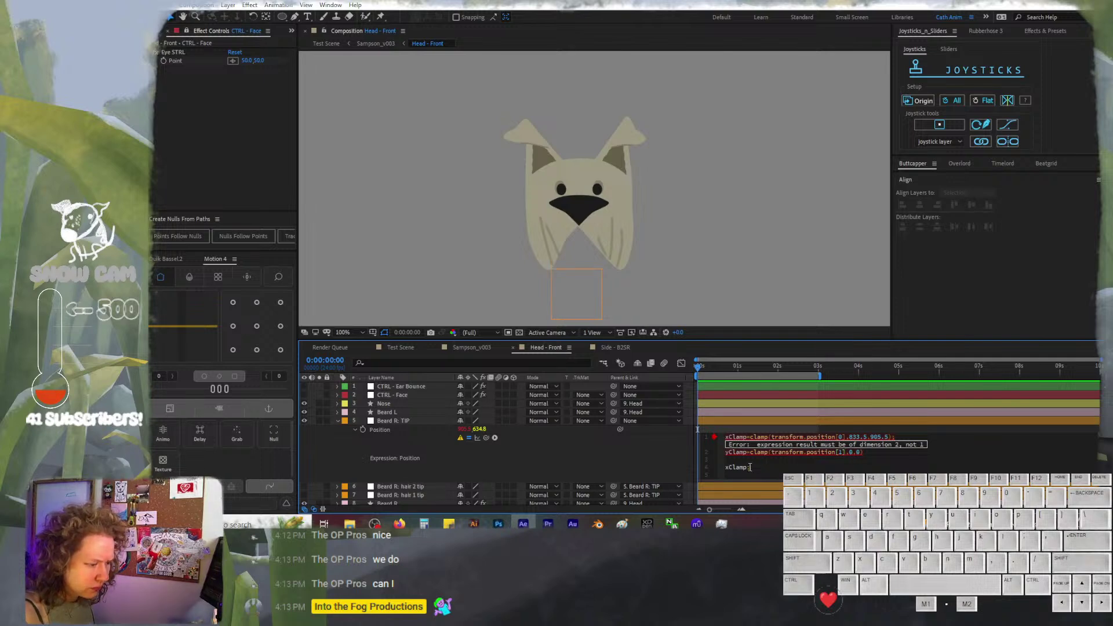
{"action": "type", "text": ";"}
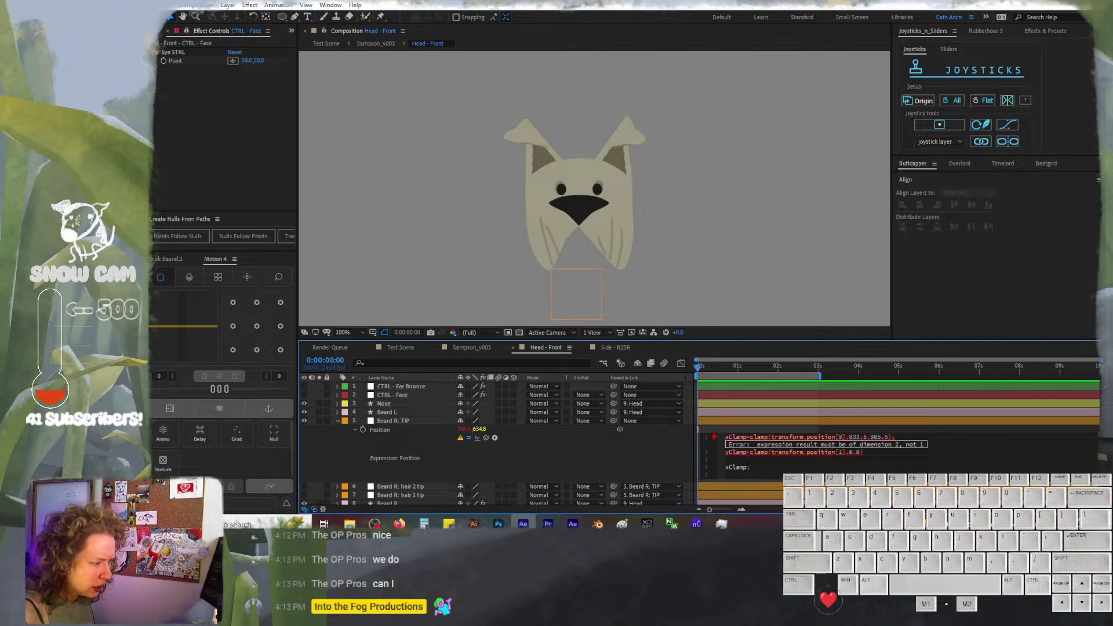
{"action": "left_click", "coordinate": [400, 523]}
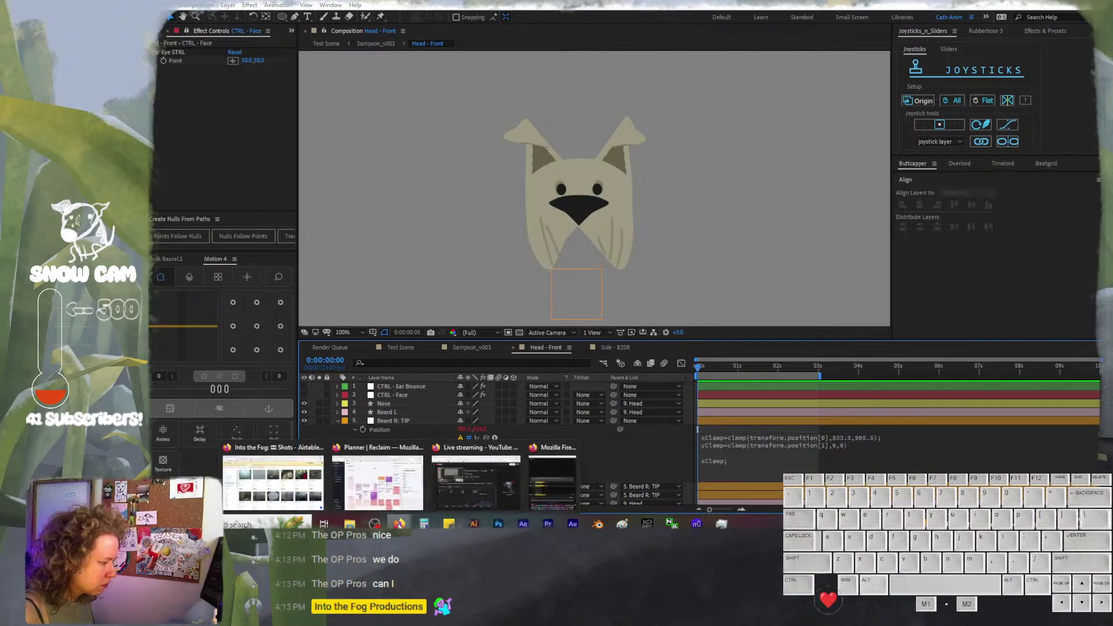
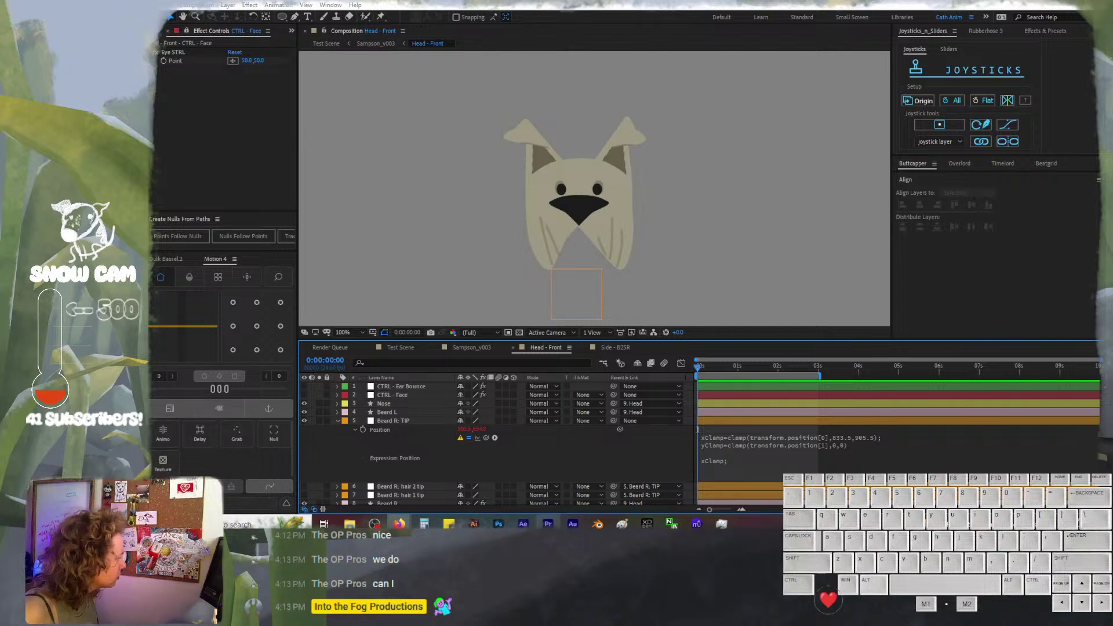
End the yClamp line of the Beard R: TIP position expression with a semicolon
{"action": "type", "text": ";"}
{"action": "left_click", "coordinate": [728, 457]}
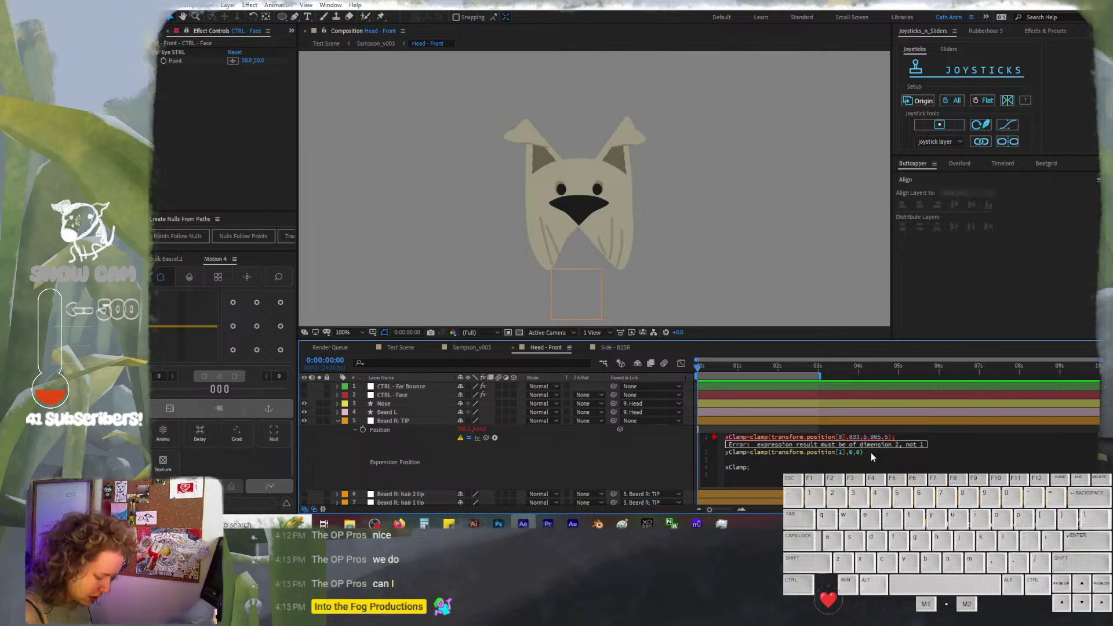
{"action": "type", "text": ";"}
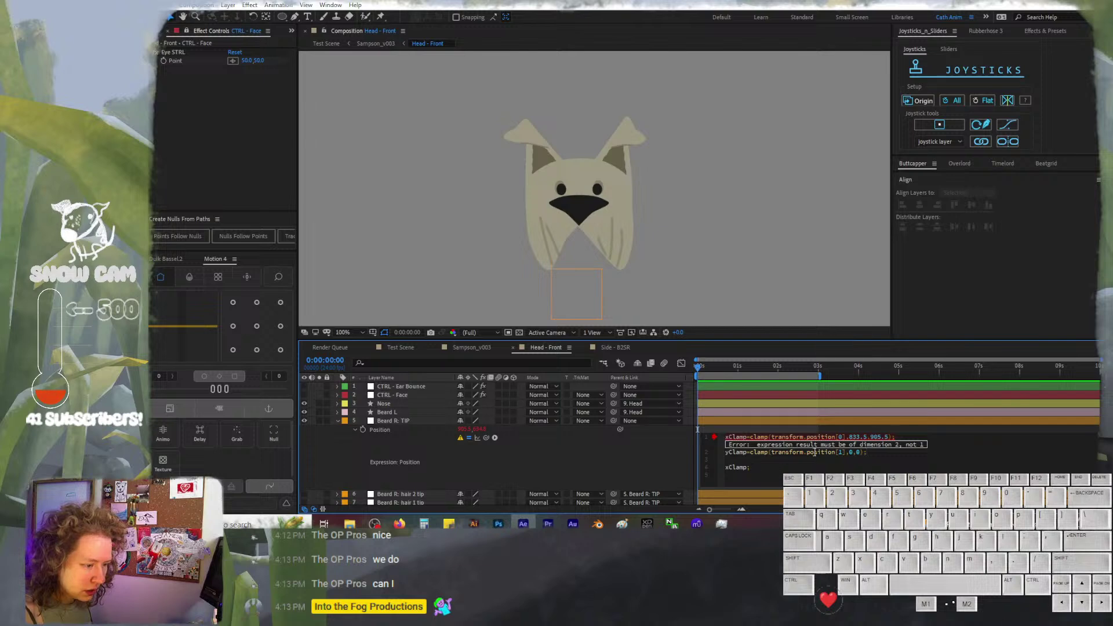
Nudge the Beard R: TIP null left and right in large and small increments, leaving it slightly left of its starting position
{"action": "left_click", "coordinate": [595, 312]}
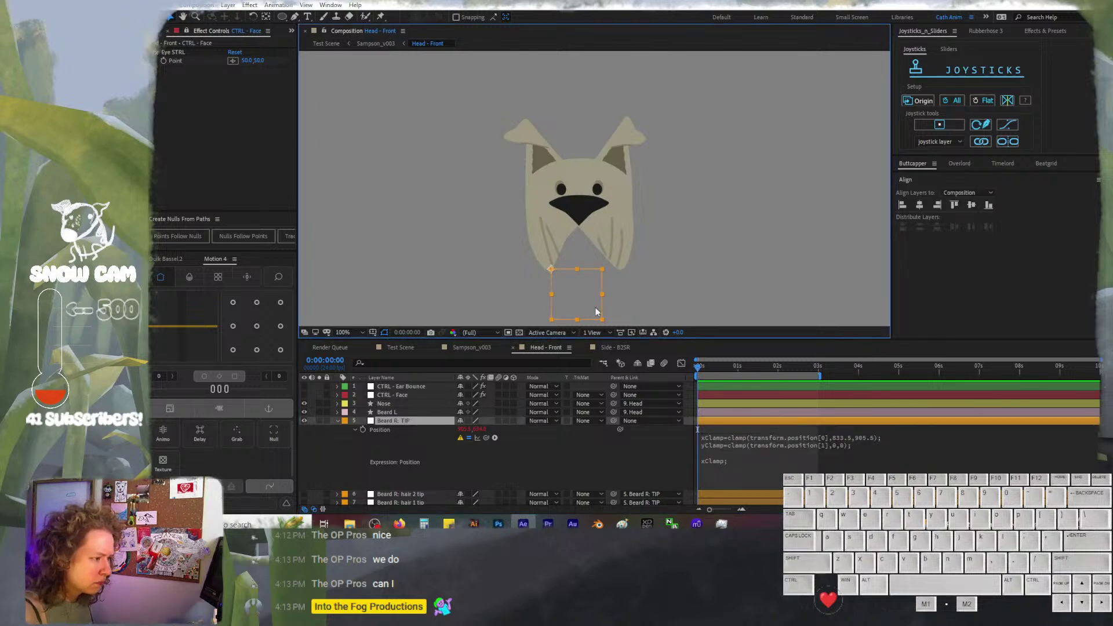
{"action": "key", "text": "shift+Left"}
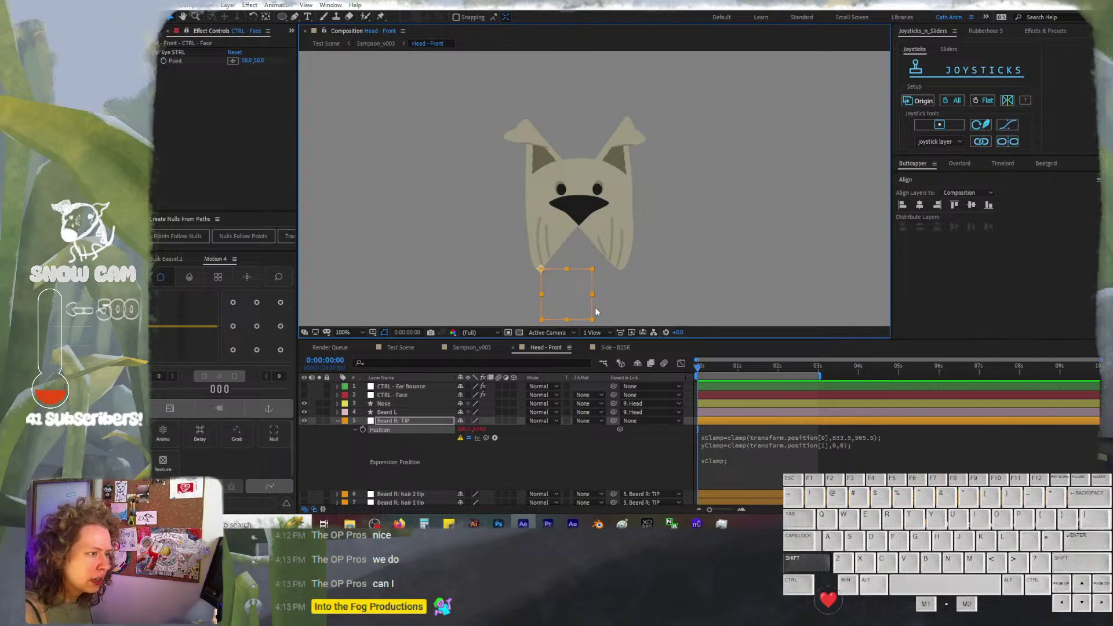
{"action": "key", "text": "shift+Left"}
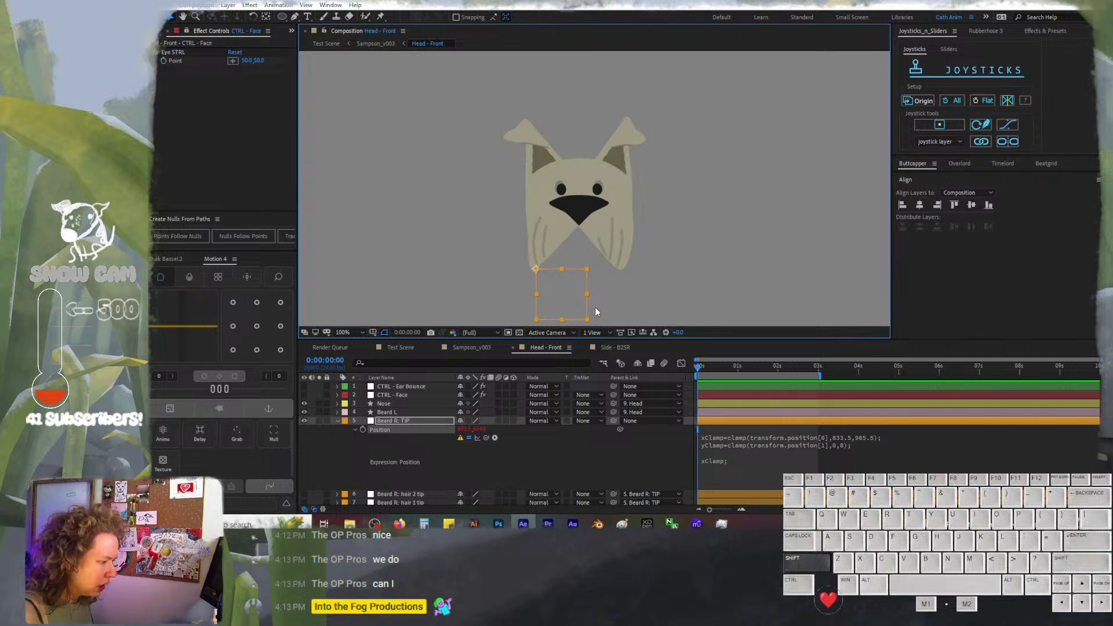
{"action": "key", "text": "shift+Left"}
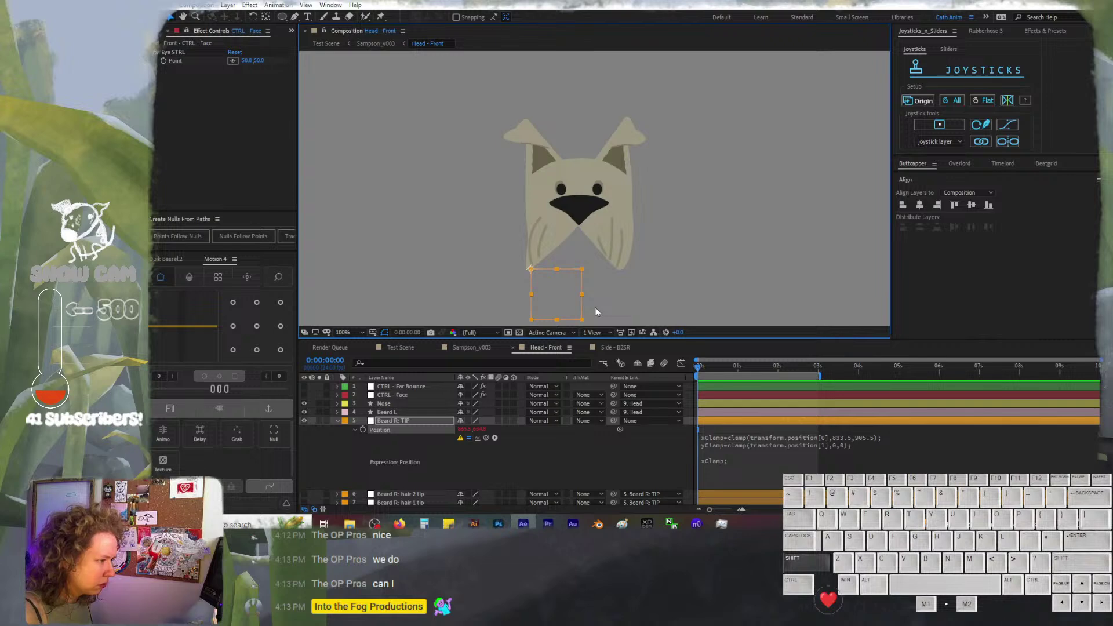
{"action": "key", "text": "shift+Right"}
{"action": "key", "text": "shift+Right"}
{"action": "key", "text": "shift+Right"}
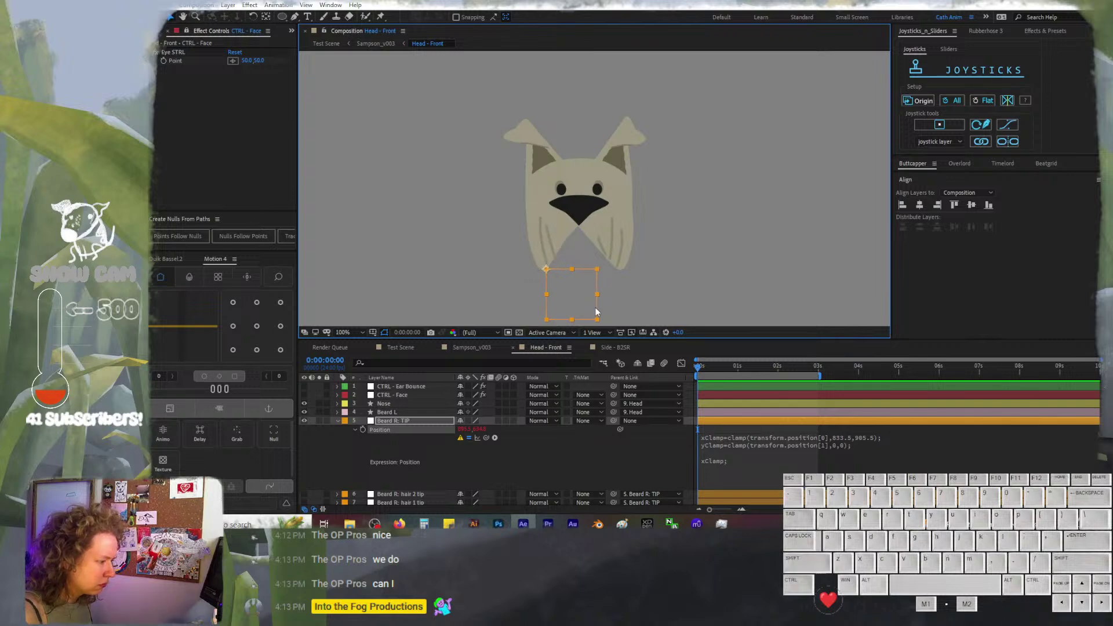
{"action": "key", "text": "shift+Left"}
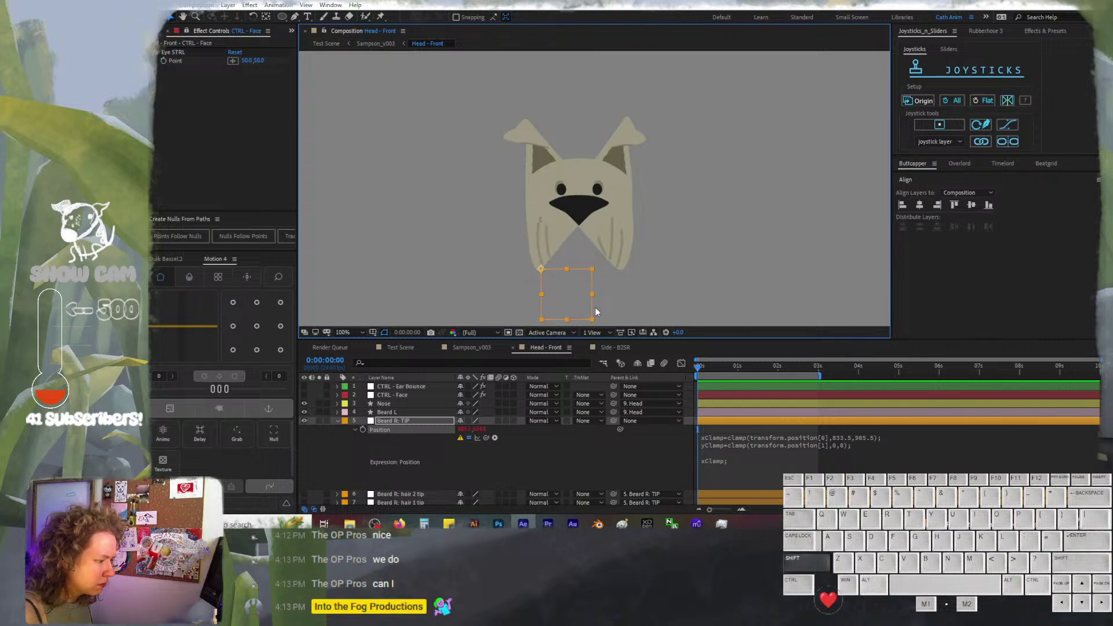
{"action": "key", "text": "Left"}
{"action": "key", "text": "Left"}
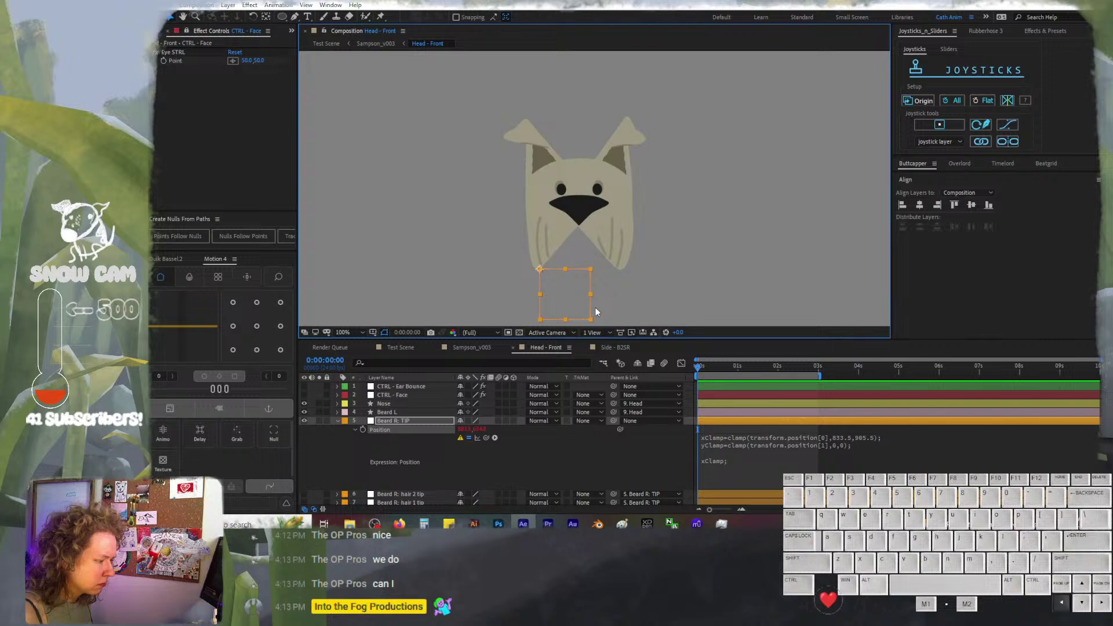
{"action": "key", "text": "Left"}
{"action": "key", "text": "Left"}
{"action": "key", "text": "Left"}
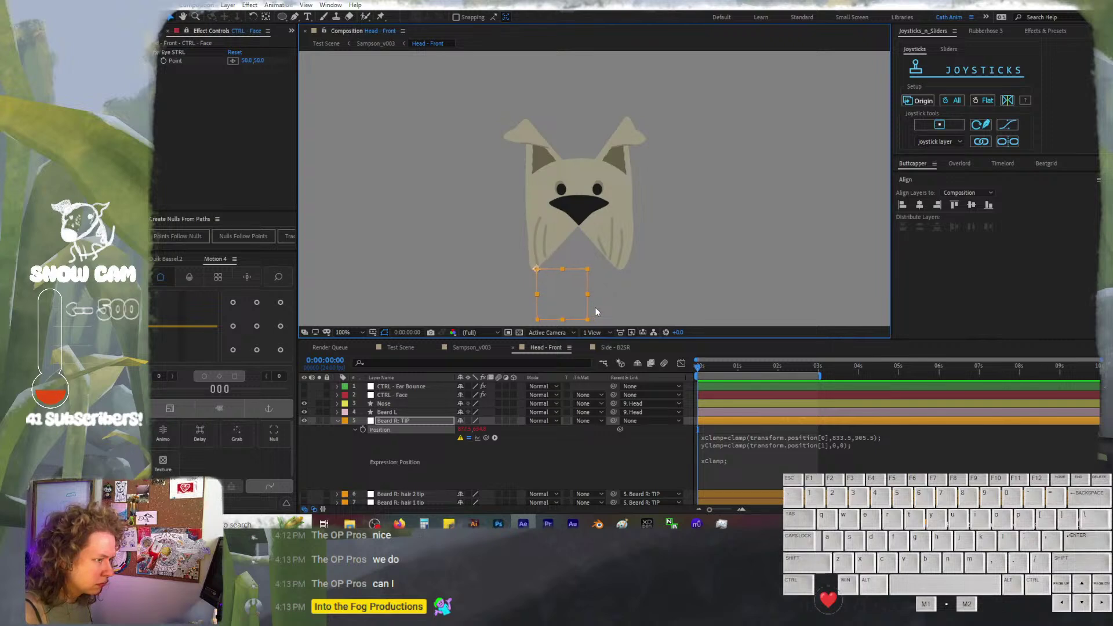
{"action": "key", "text": "Left"}
{"action": "key", "text": "Left"}
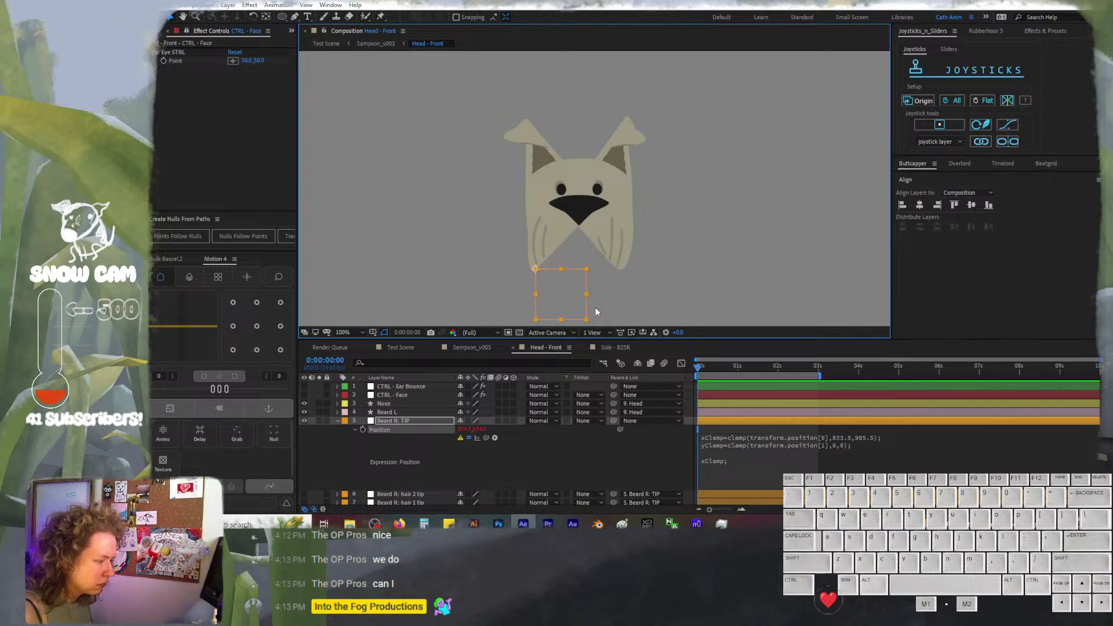
{"action": "key", "text": "Left"}
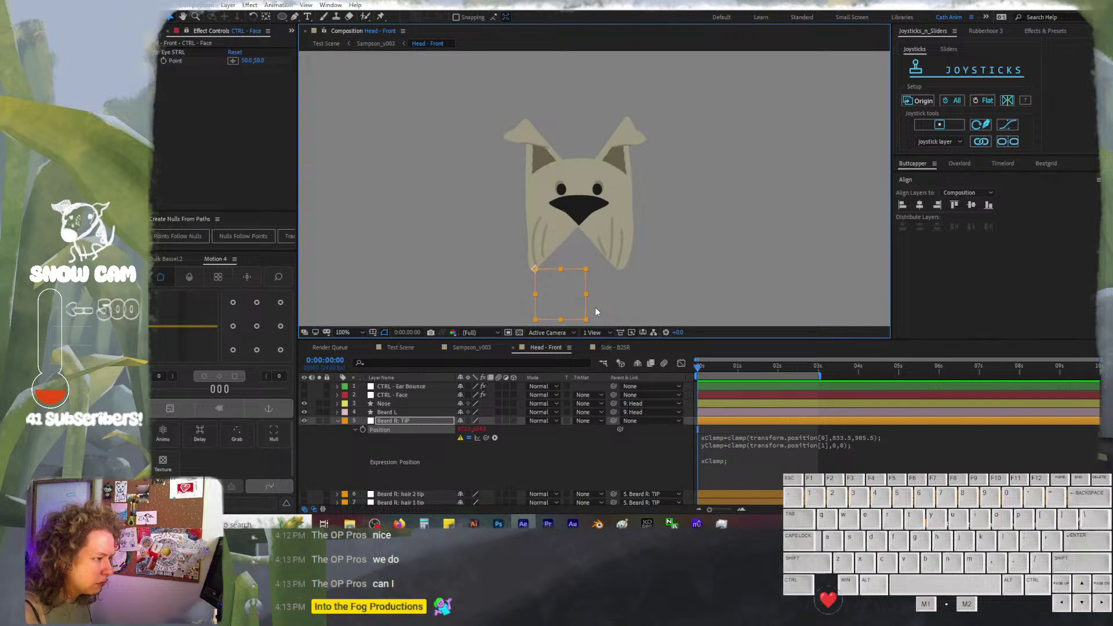
{"action": "key", "text": "Right"}
{"action": "key", "text": "Right"}
{"action": "key", "text": "Right"}
{"action": "key", "text": "Right"}
{"action": "key", "text": "Right"}
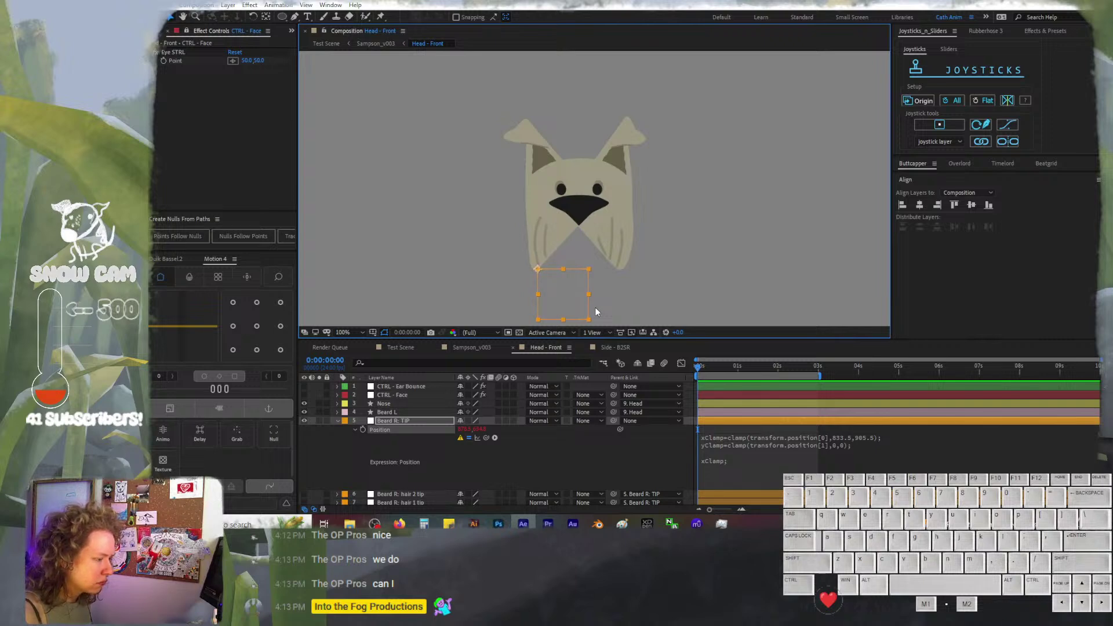
{"action": "key", "text": "Right"}
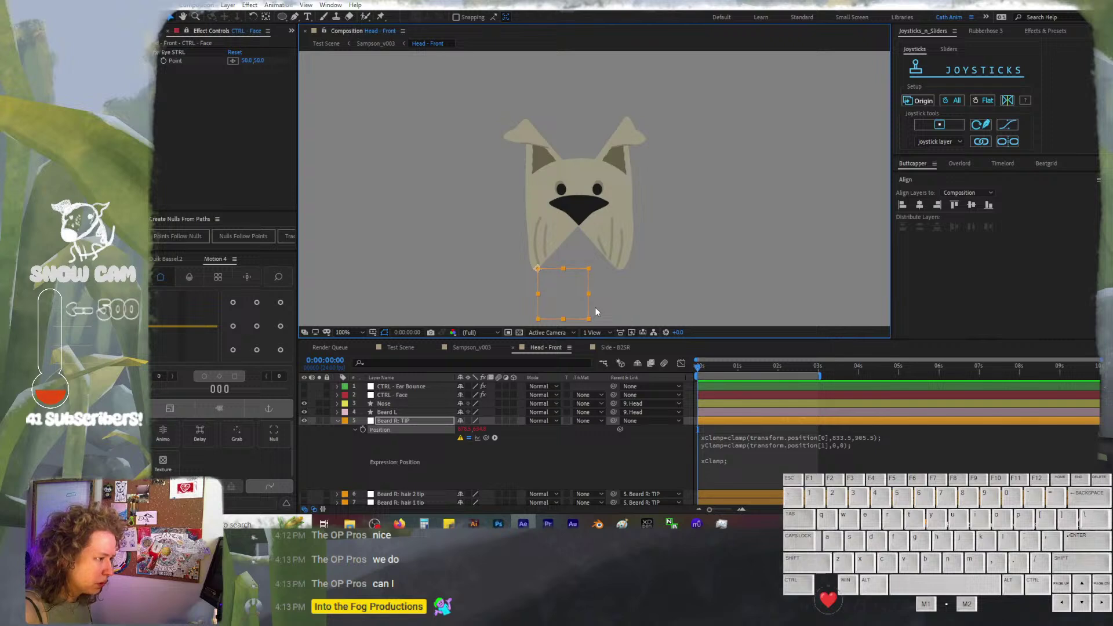
{"action": "key", "text": "Down"}
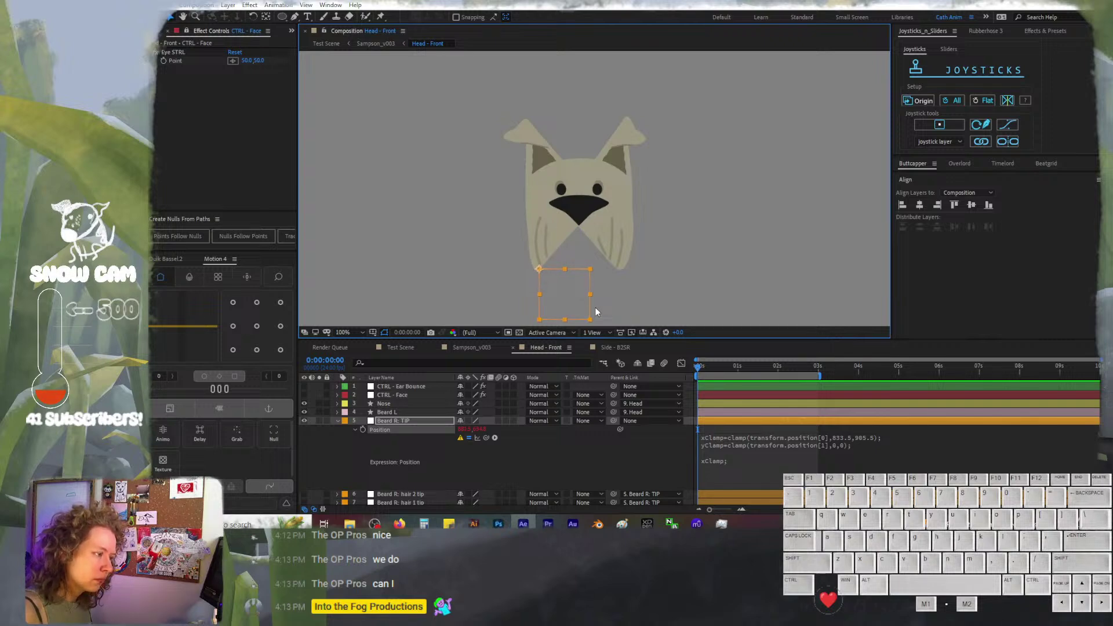
{"action": "key", "text": "Right"}
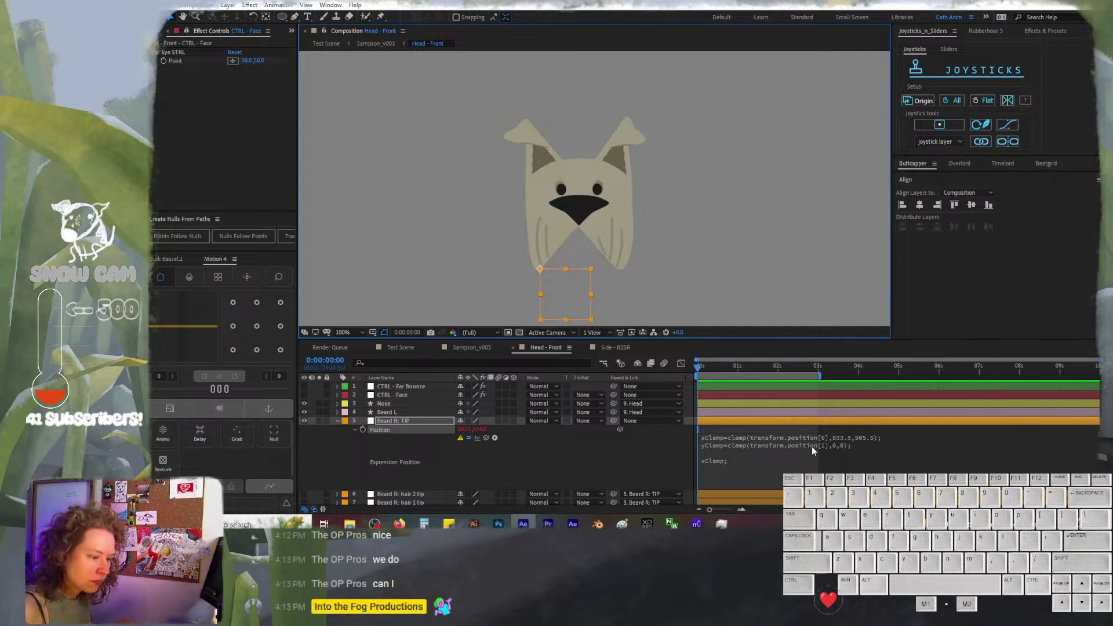
Try to insert the array [transform.position[0],] before xClamp in the last line of the Beard R: TIP position expression
{"action": "left_click", "coordinate": [740, 465]}
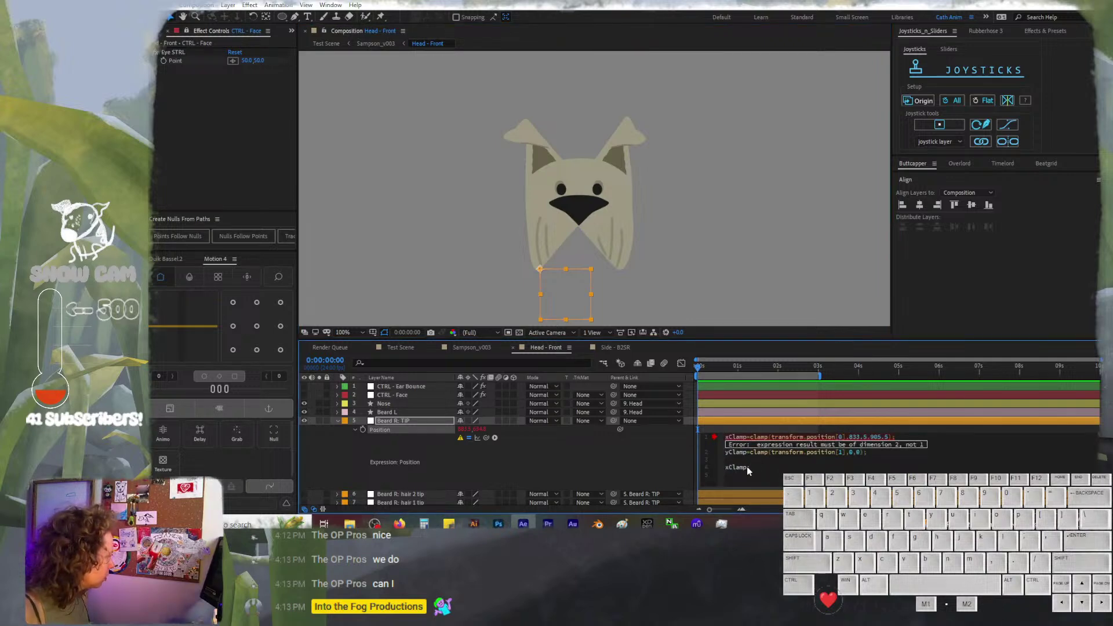
{"action": "left_click", "coordinate": [726, 467]}
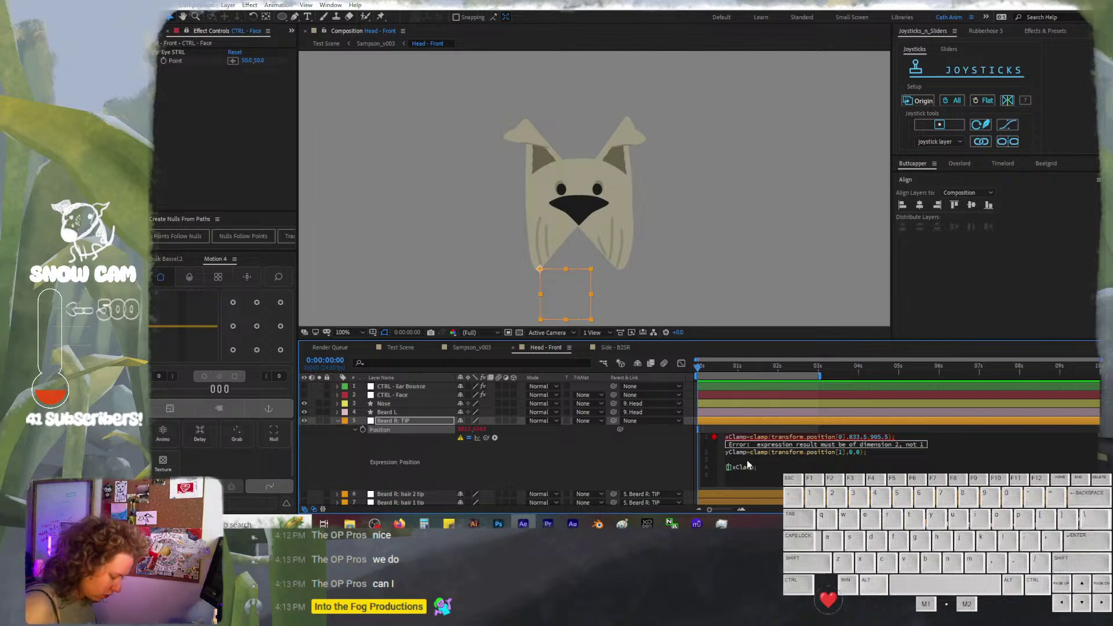
{"action": "type", "text": "trans"}
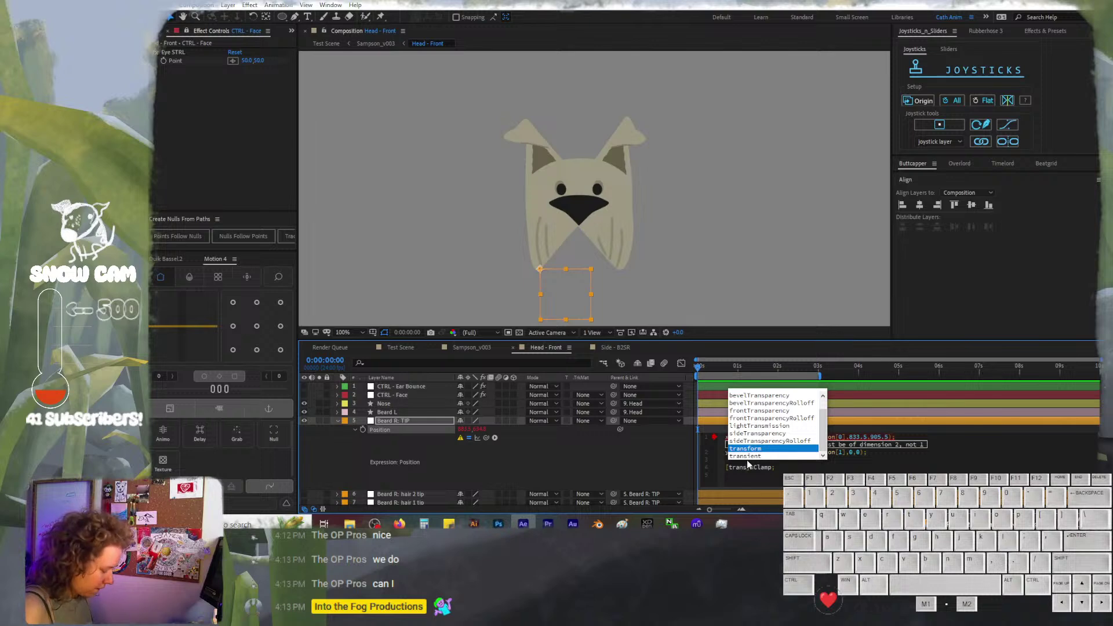
{"action": "type", "text": "form"}
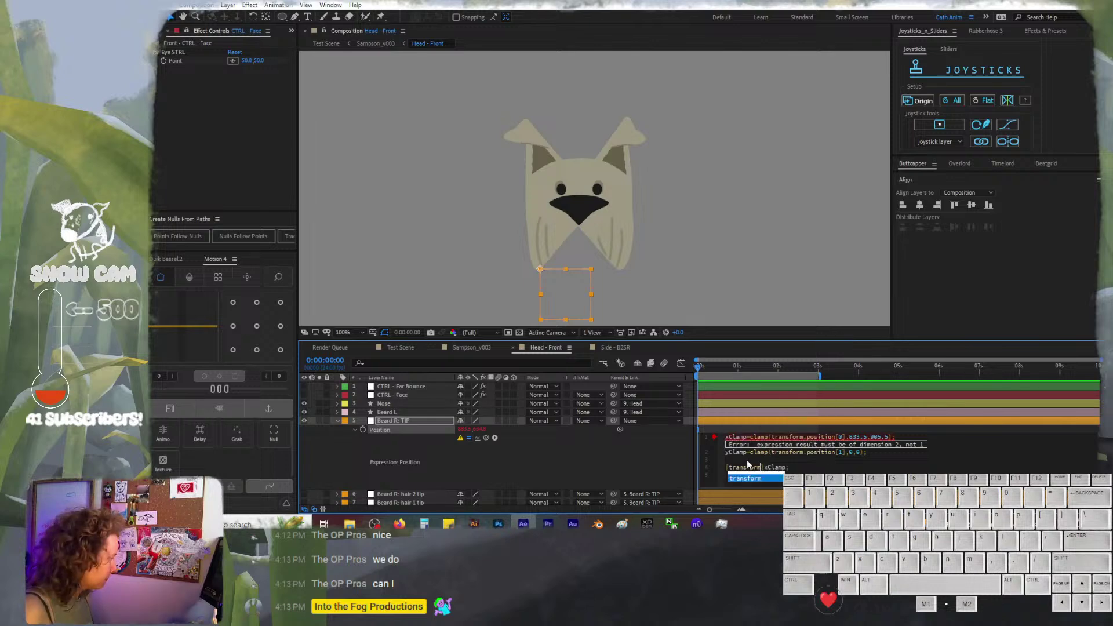
{"action": "type", "text": ".position"}
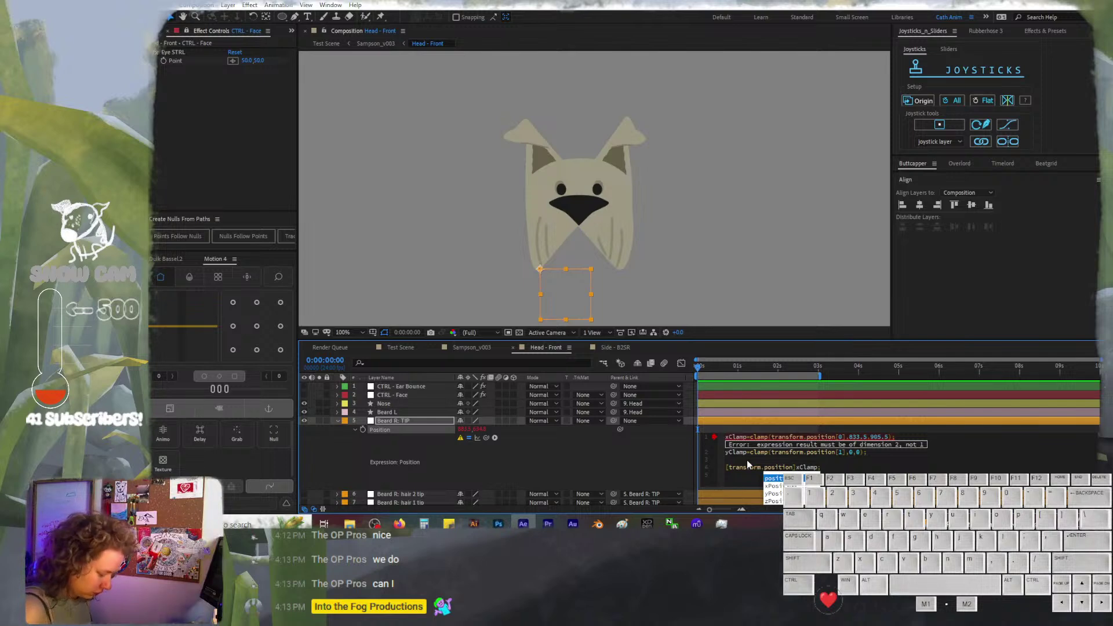
{"action": "type", "text": "["}
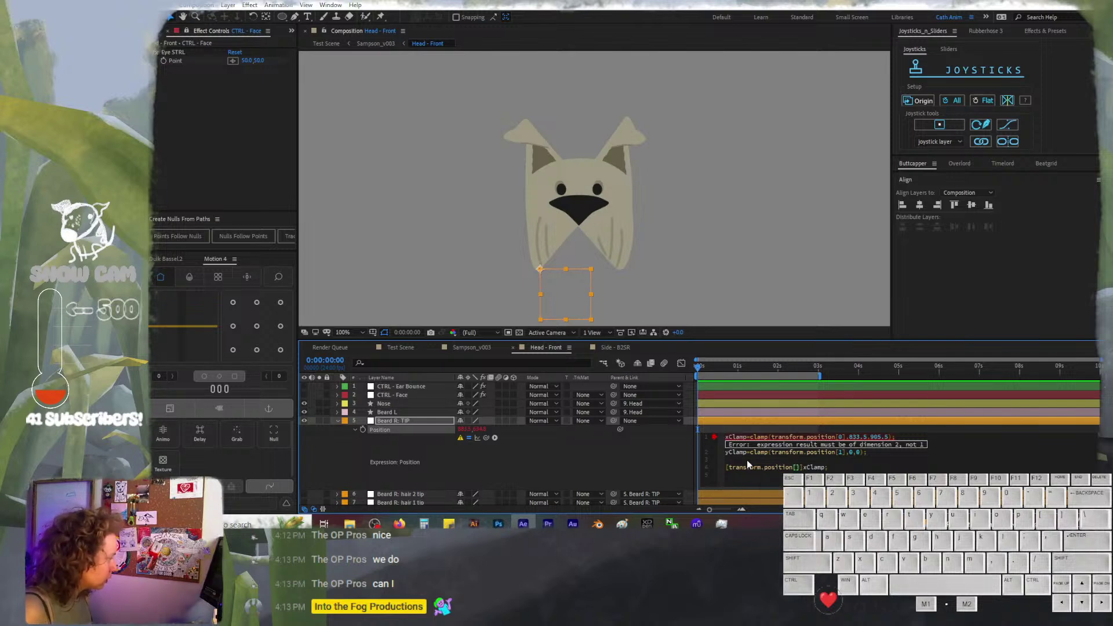
{"action": "type", "text": "0]"}
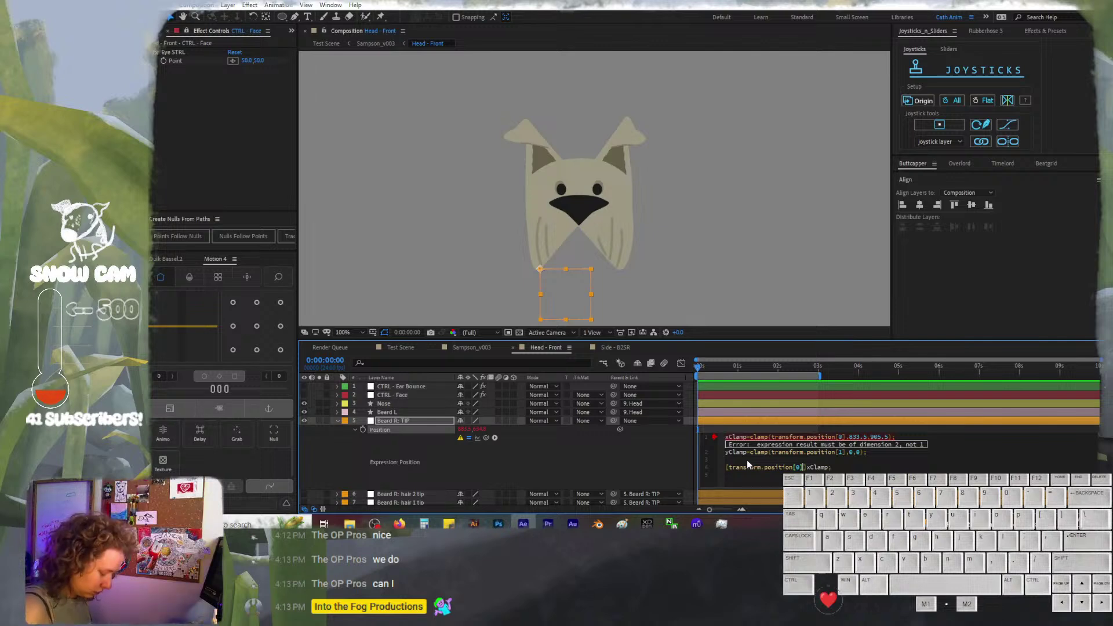
{"action": "type", "text": ","}
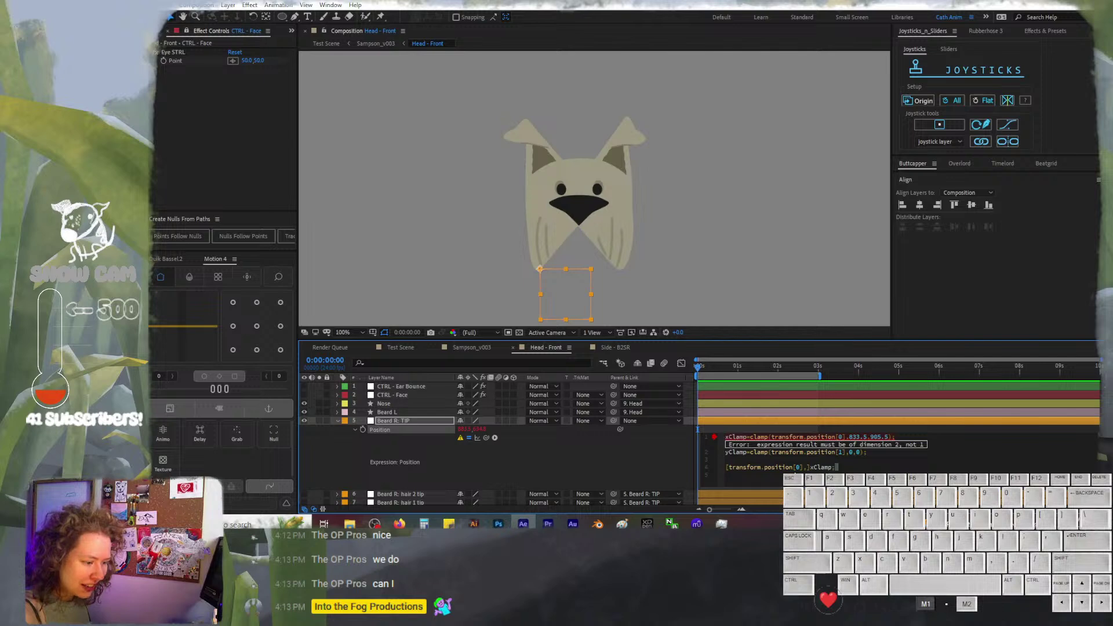
Replace the last line of the Beard R: TIP position expression with [xClamp,yClamp]; and apply it
{"action": "left_click_drag", "start_coordinate": [835, 467], "coordinate": [794, 470]}
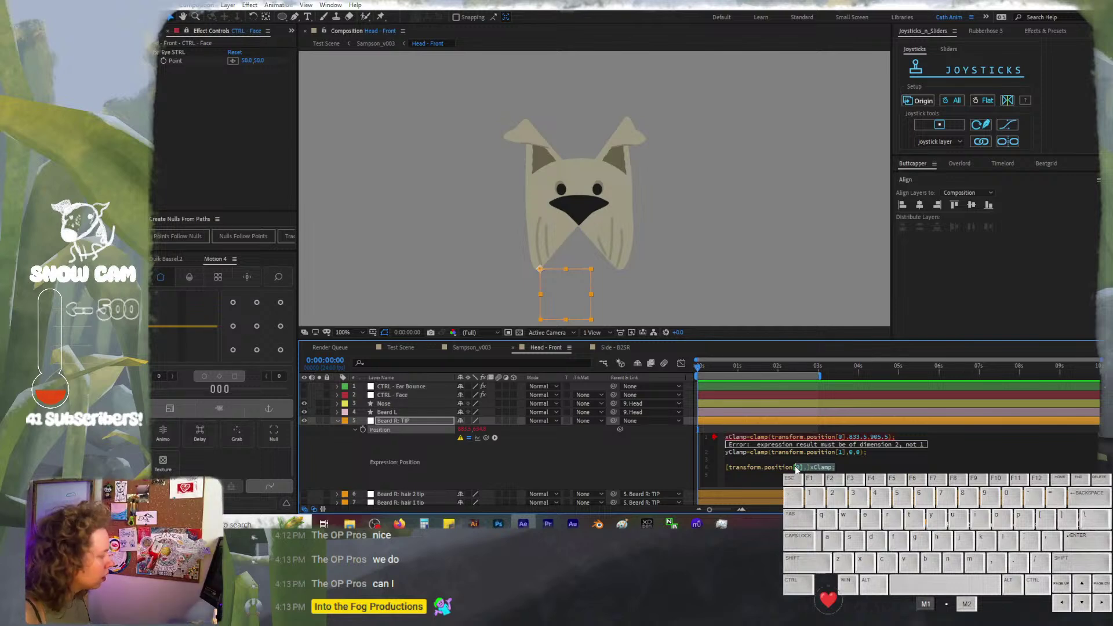
{"action": "left_click", "coordinate": [732, 467], "text": "shift"}
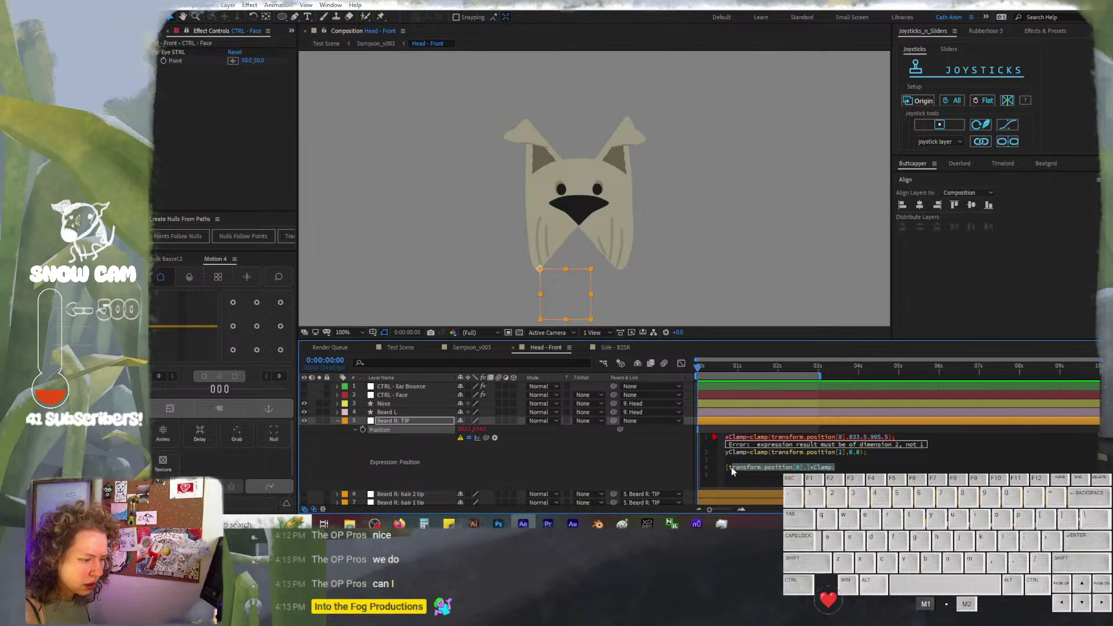
{"action": "left_click", "coordinate": [730, 471], "text": "shift"}
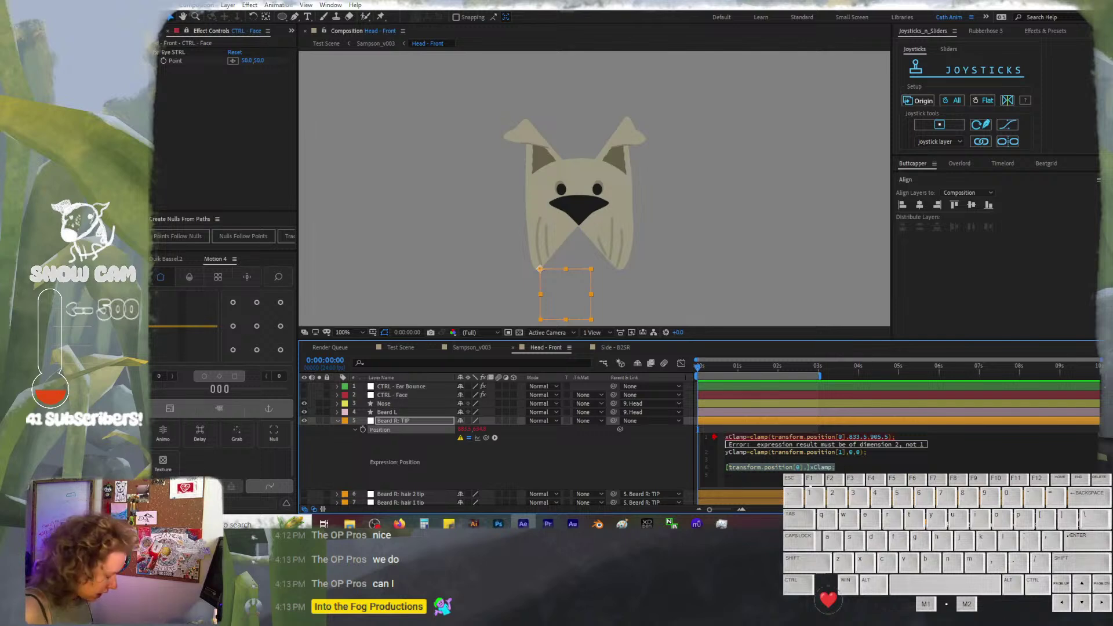
{"action": "type", "text": "xClamp"}
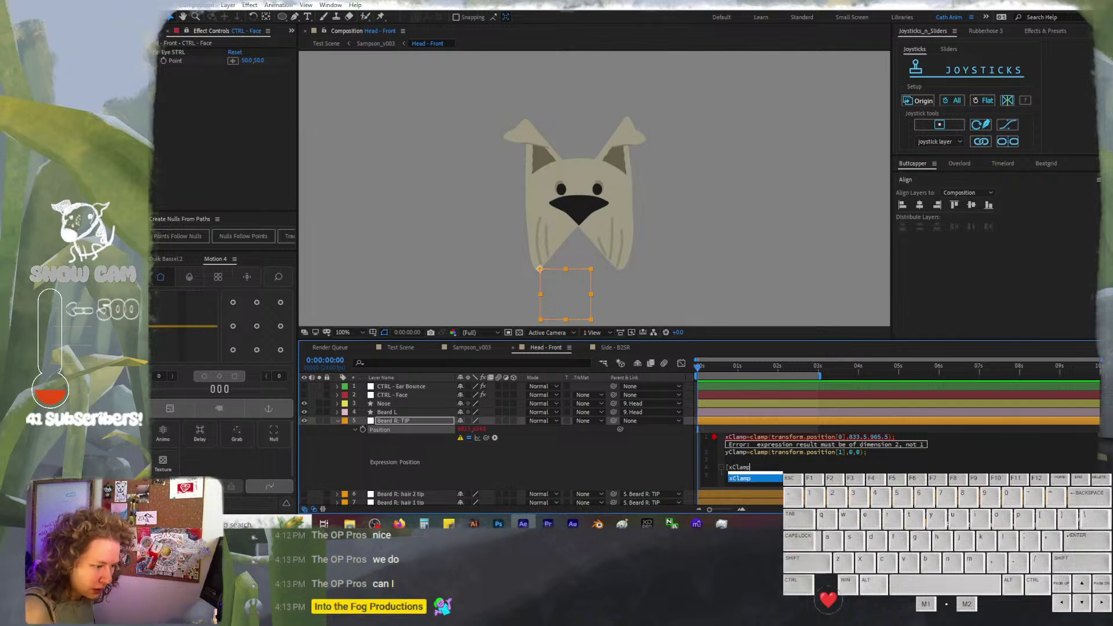
{"action": "key", "text": "Escape"}
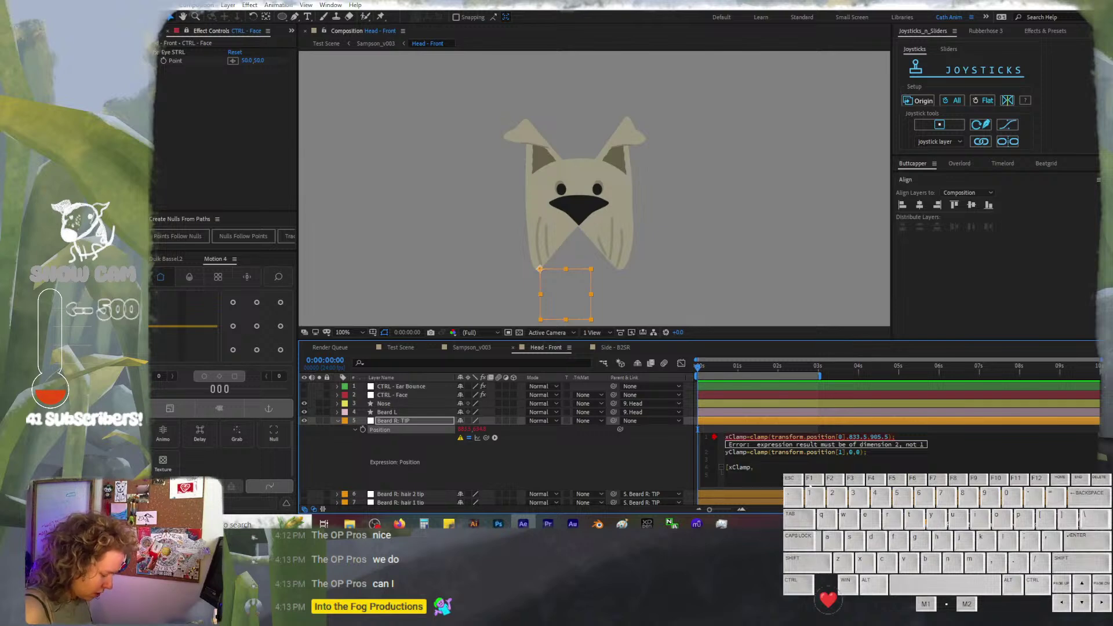
{"action": "type", "text": ",ycl"}
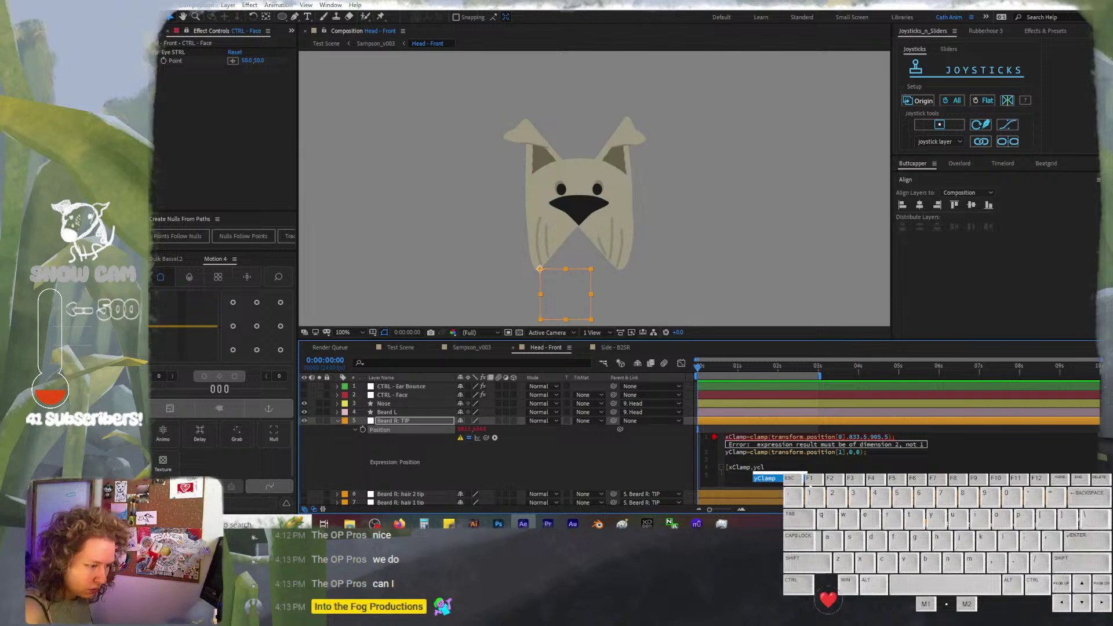
{"action": "key", "text": "Return"}
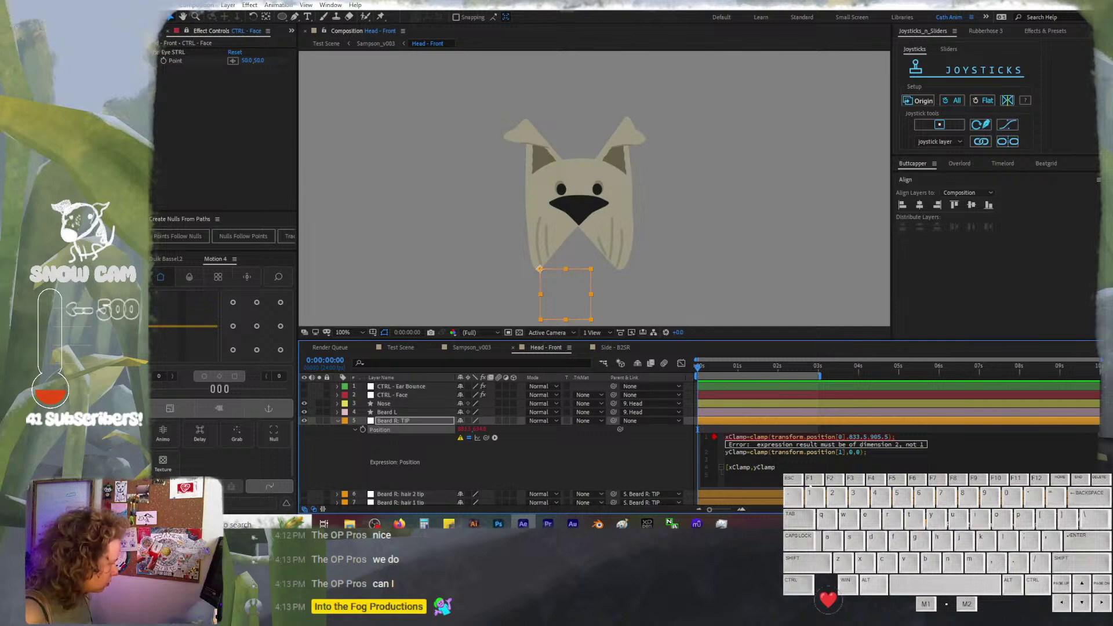
{"action": "type", "text": "];"}
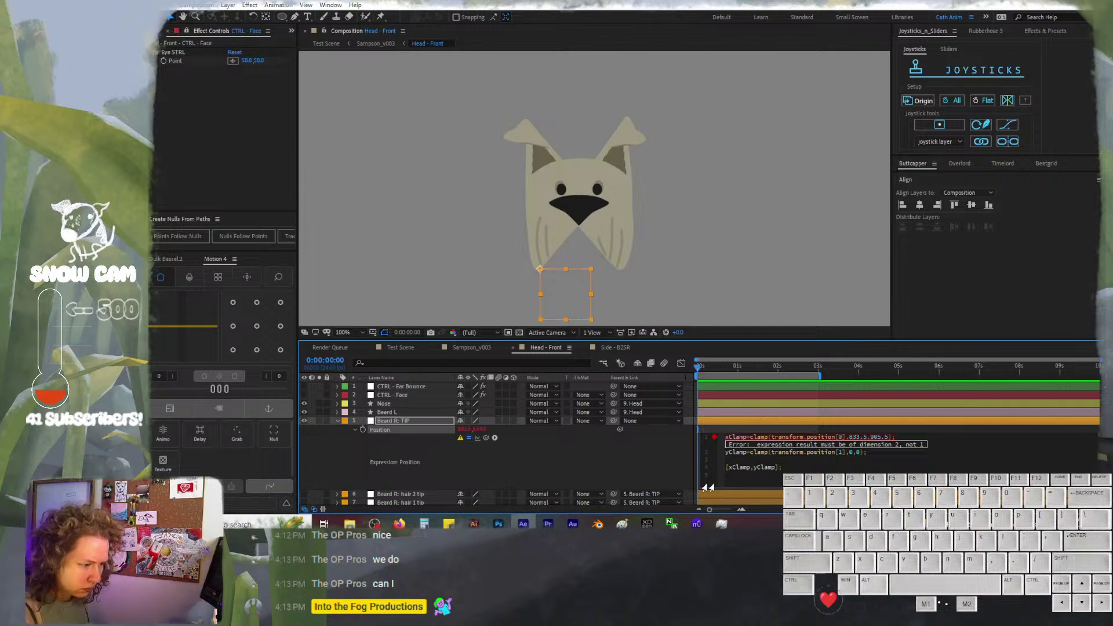
{"action": "left_click", "coordinate": [626, 469]}
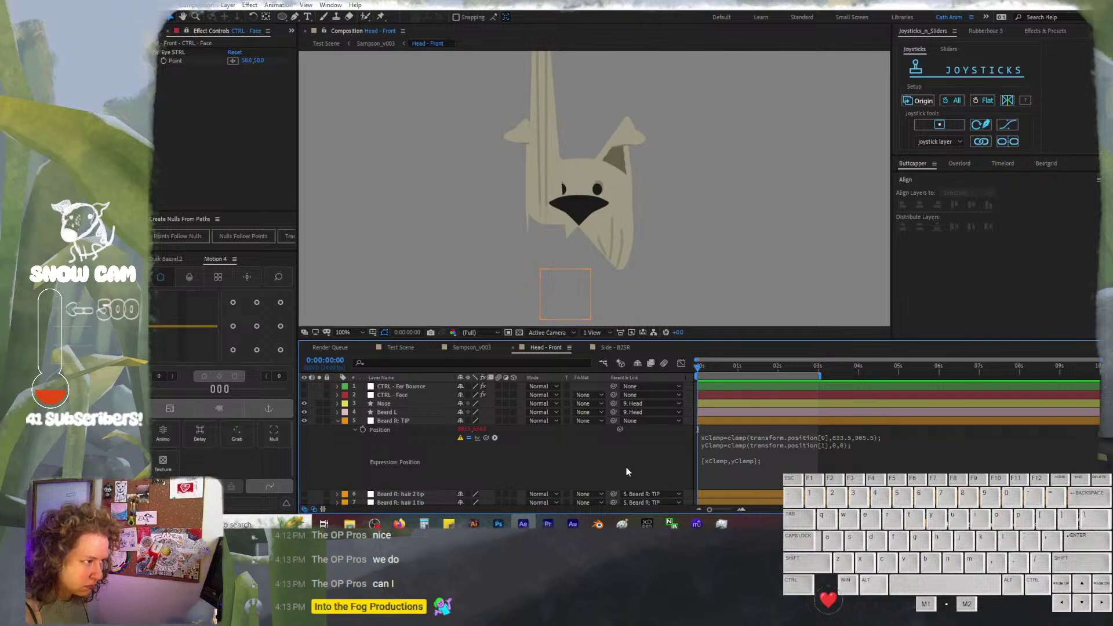
Undo the last edit to the Beard R: TIP position expression, restoring xClamp; as its final line
{"action": "key", "text": "comma"}
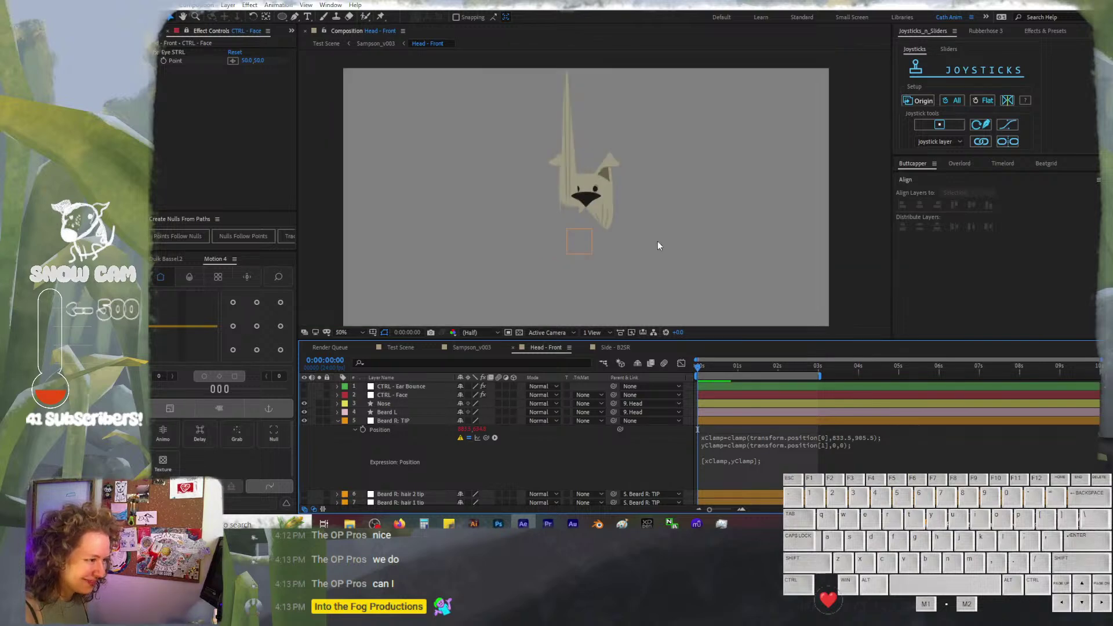
{"action": "key", "text": "ctrl+z"}
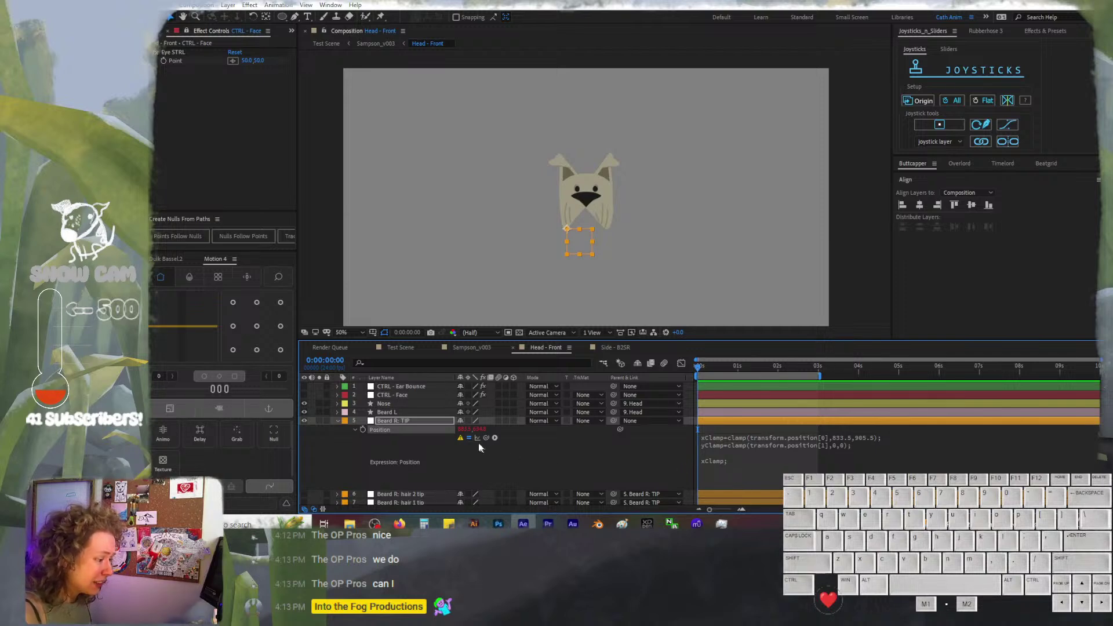
Remove the position expression from the Beard R: TIP null and collapse the layer's properties
{"action": "left_click", "coordinate": [338, 421]}
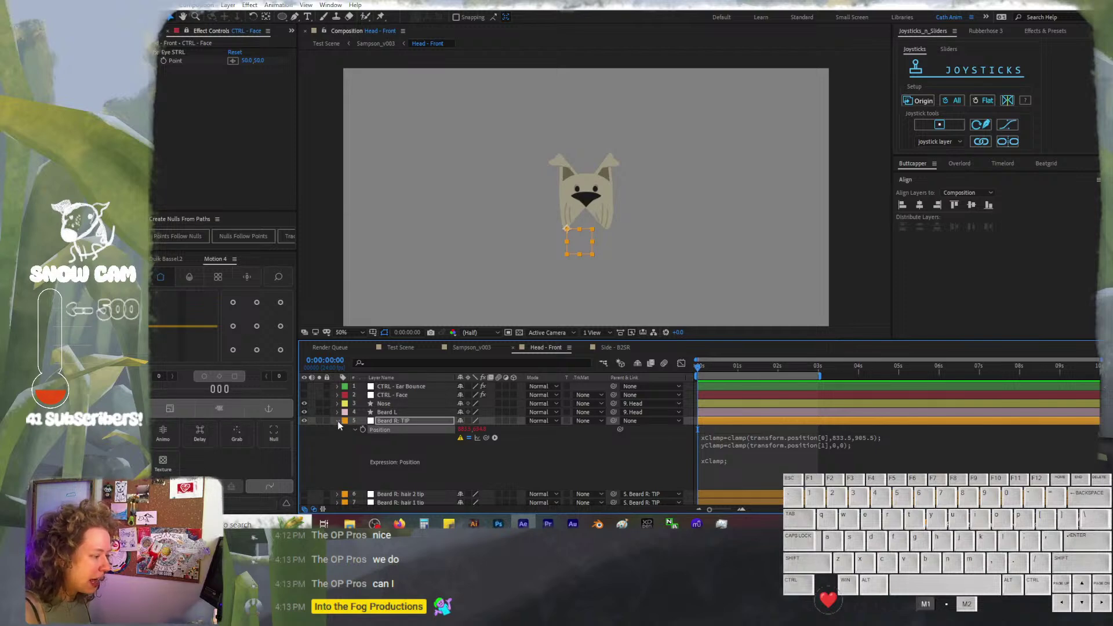
{"action": "left_click", "coordinate": [337, 421]}
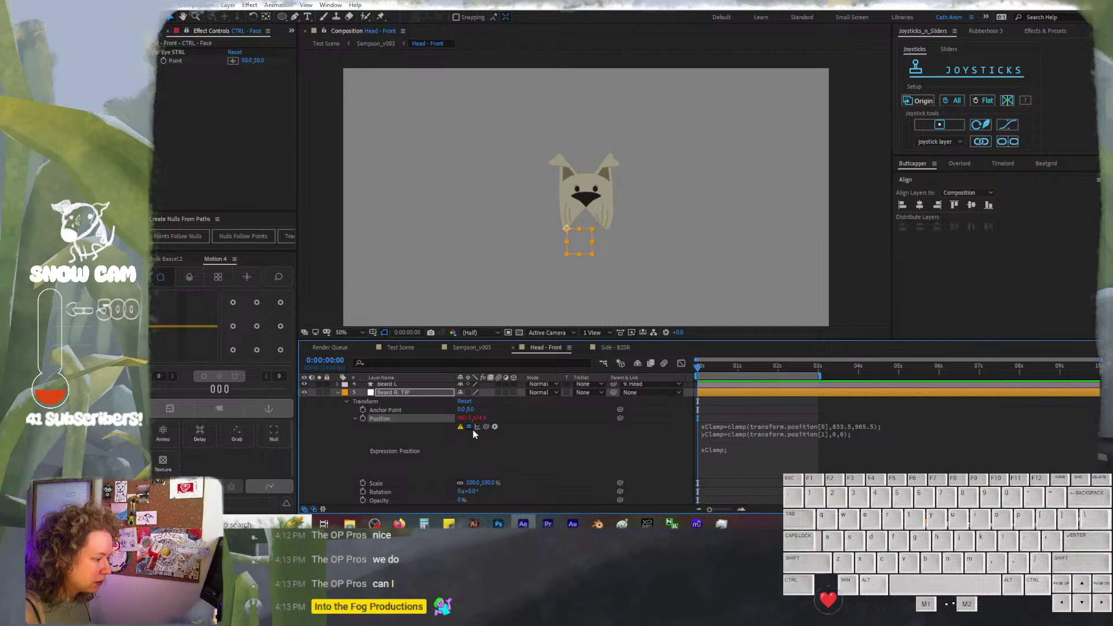
{"action": "left_click", "coordinate": [363, 419], "text": "alt"}
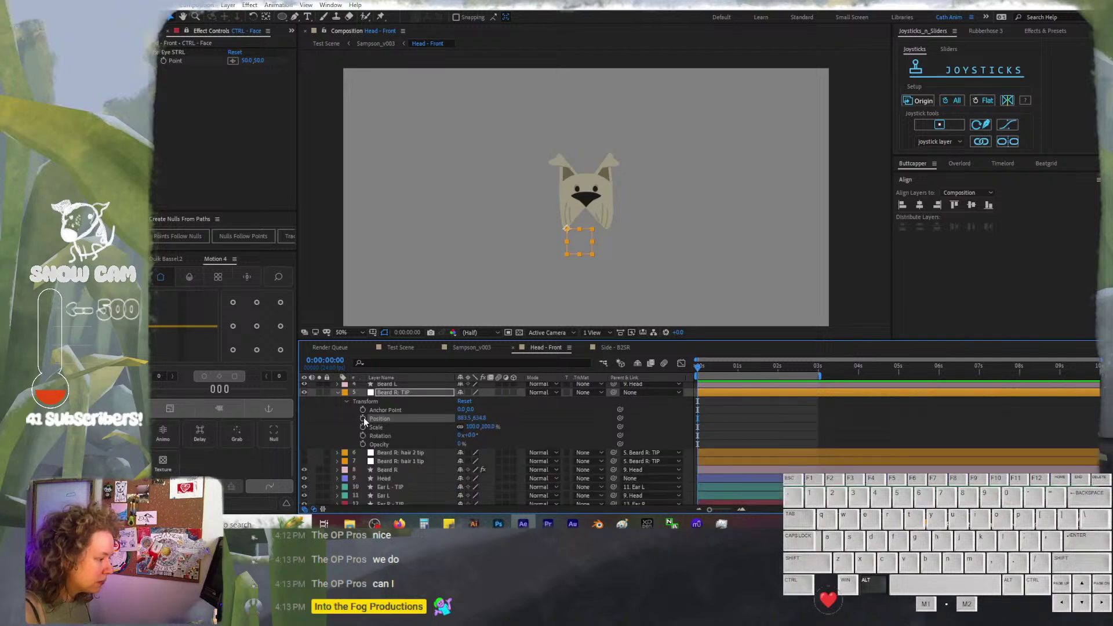
{"action": "key", "text": "F2"}
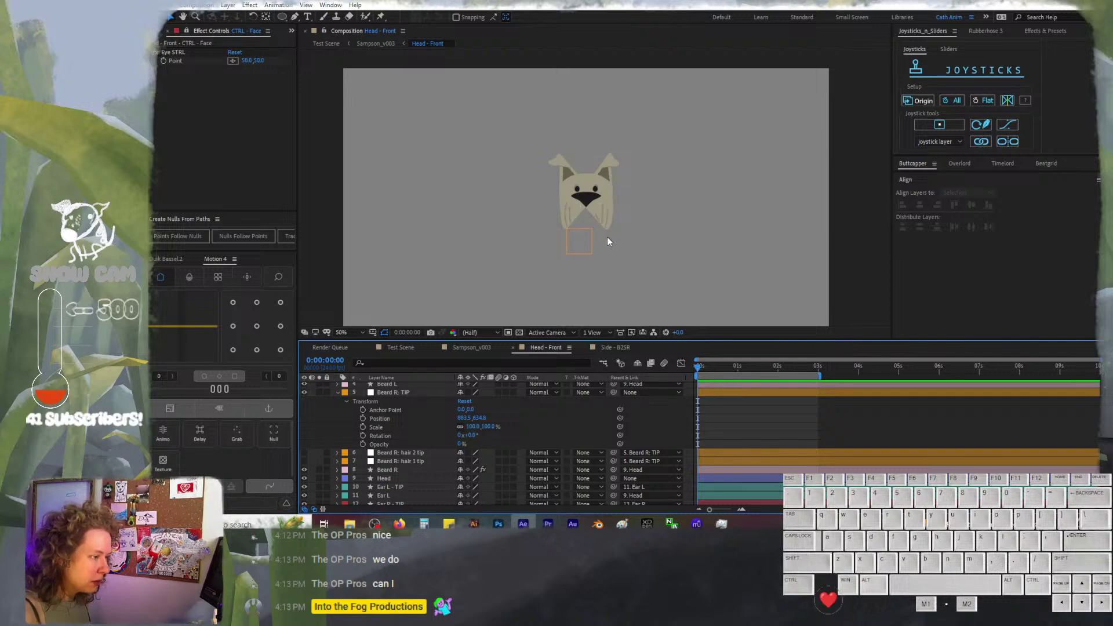
{"action": "key", "text": "slash"}
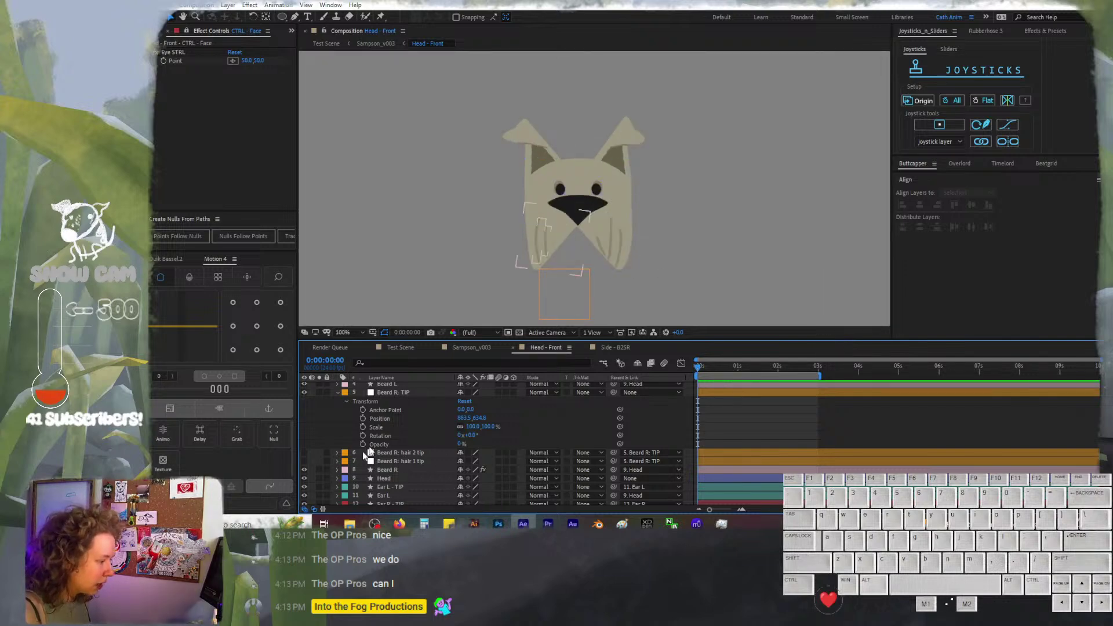
{"action": "left_click", "coordinate": [339, 393]}
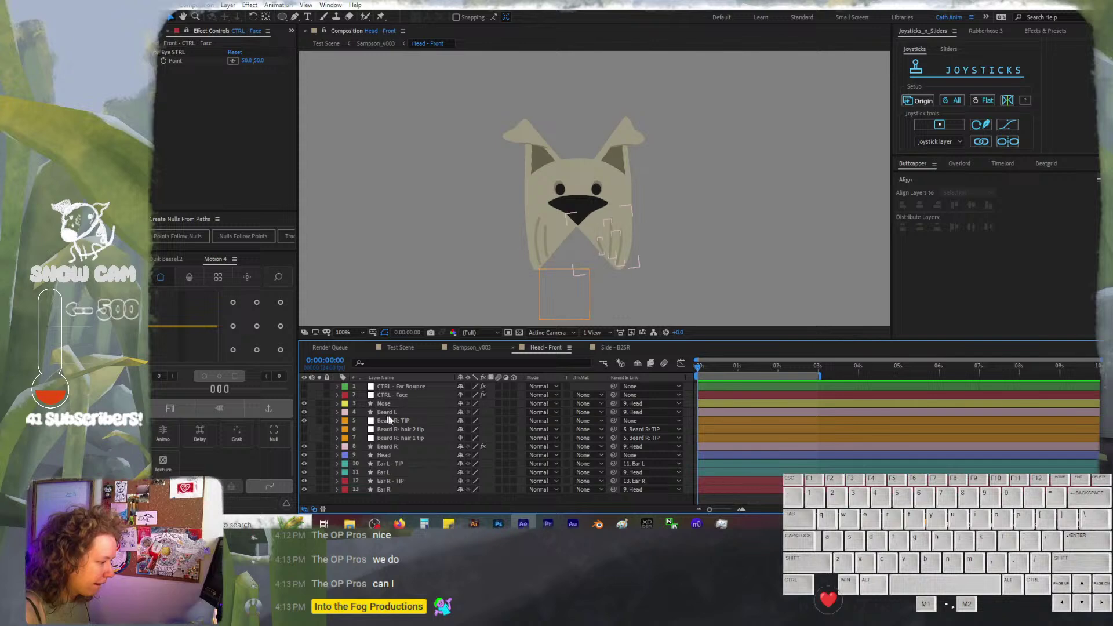
Lock the Beard R: hair 2 tip and Beard R: hair 1 tip layers
{"action": "left_click", "coordinate": [408, 429]}
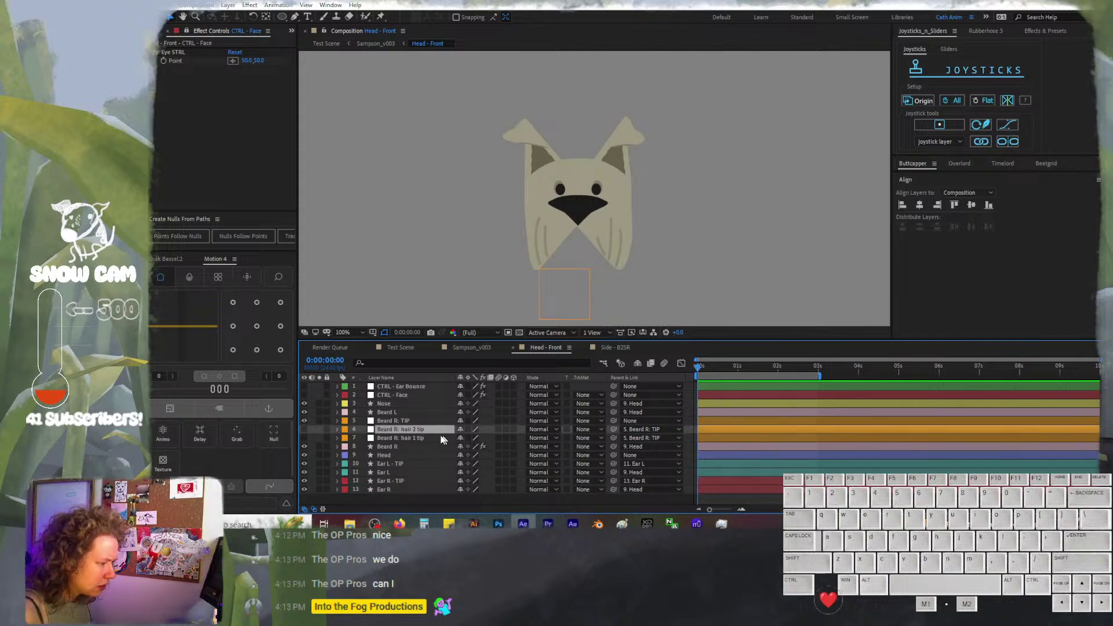
{"action": "left_click", "coordinate": [327, 430]}
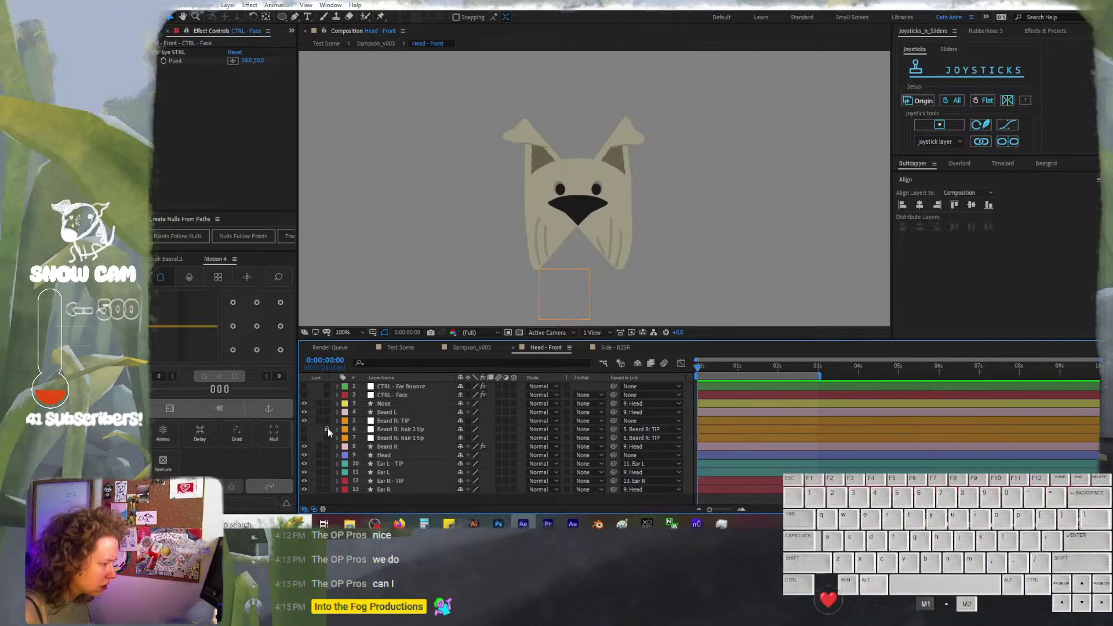
{"action": "left_click", "coordinate": [327, 437]}
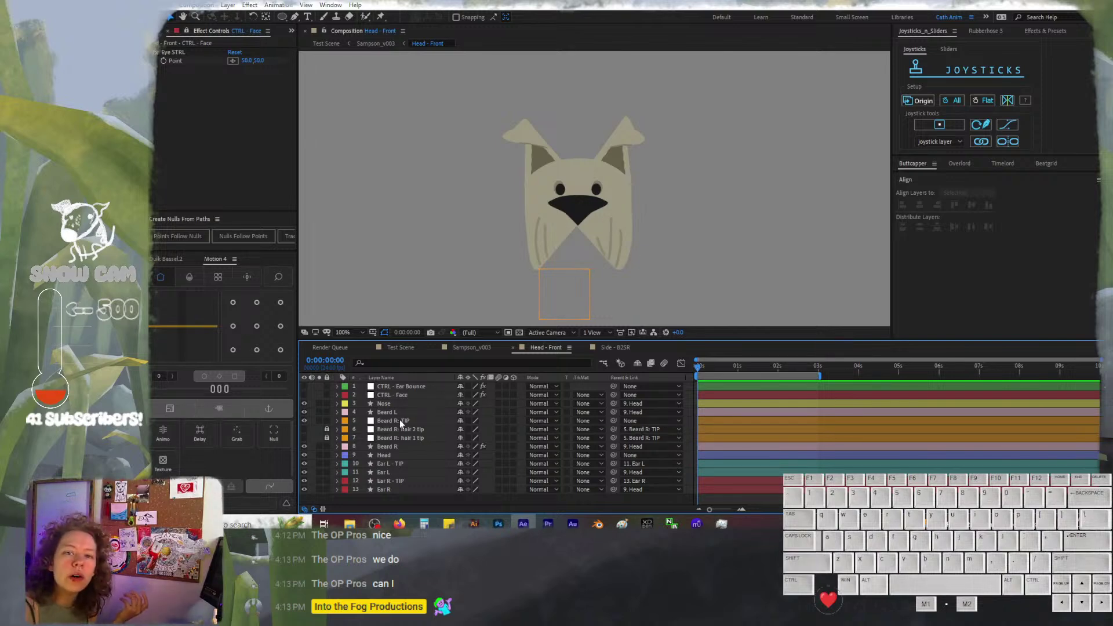
{"action": "left_click", "coordinate": [578, 209]}
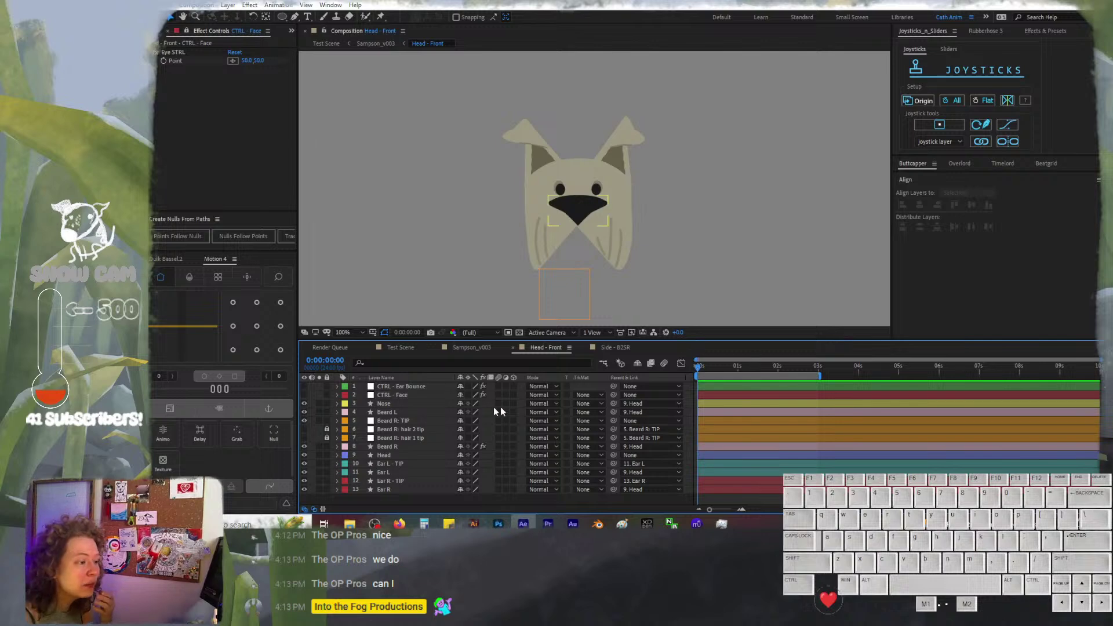
Rename the Beard R: TIP null as CTRL - Beard R: TIP and move it directly below CTRL - Face in the layer stack
{"action": "left_click", "coordinate": [401, 422]}
{"action": "key", "text": "Return"}
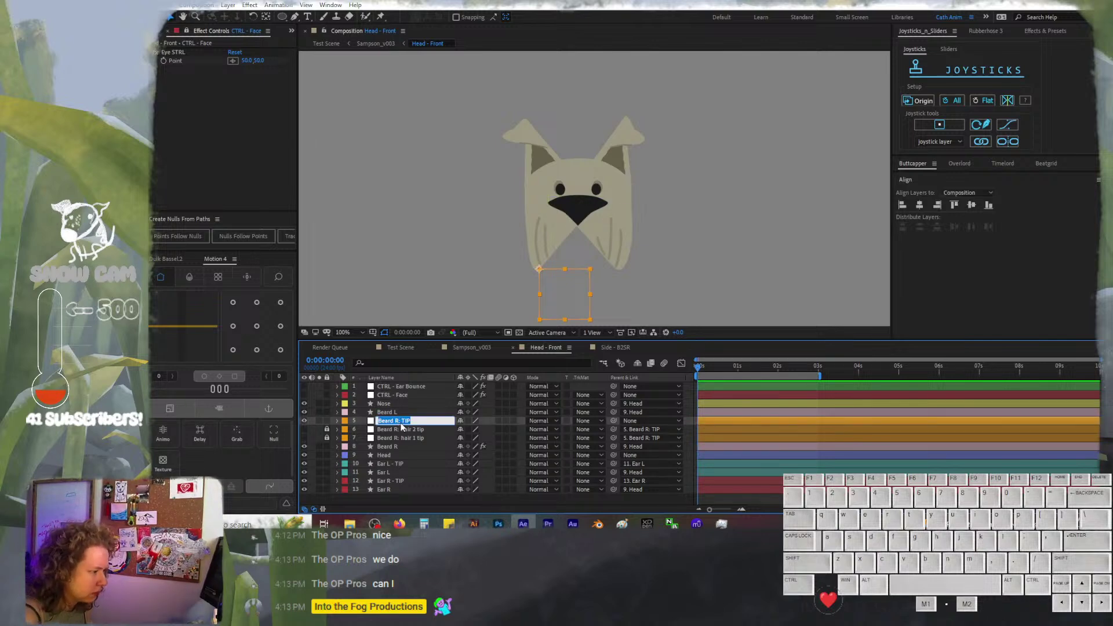
{"action": "key", "text": "Home"}
{"action": "type", "text": "CTRL"}
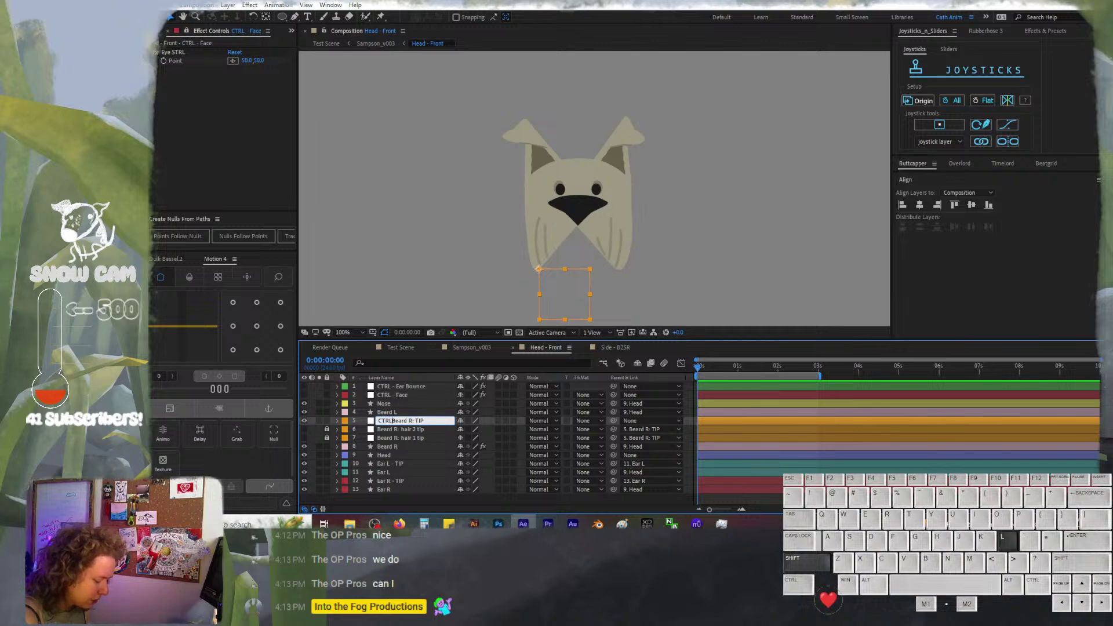
{"action": "type", "text": " -"}
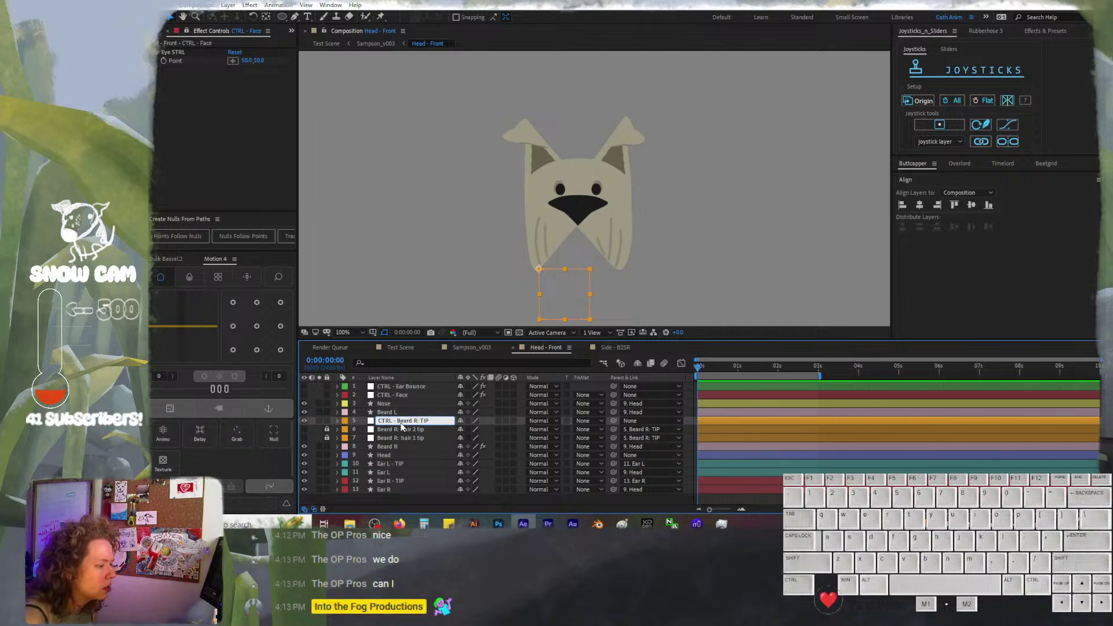
{"action": "key", "text": "Return"}
{"action": "left_click_drag", "start_coordinate": [402, 422], "coordinate": [403, 410]}
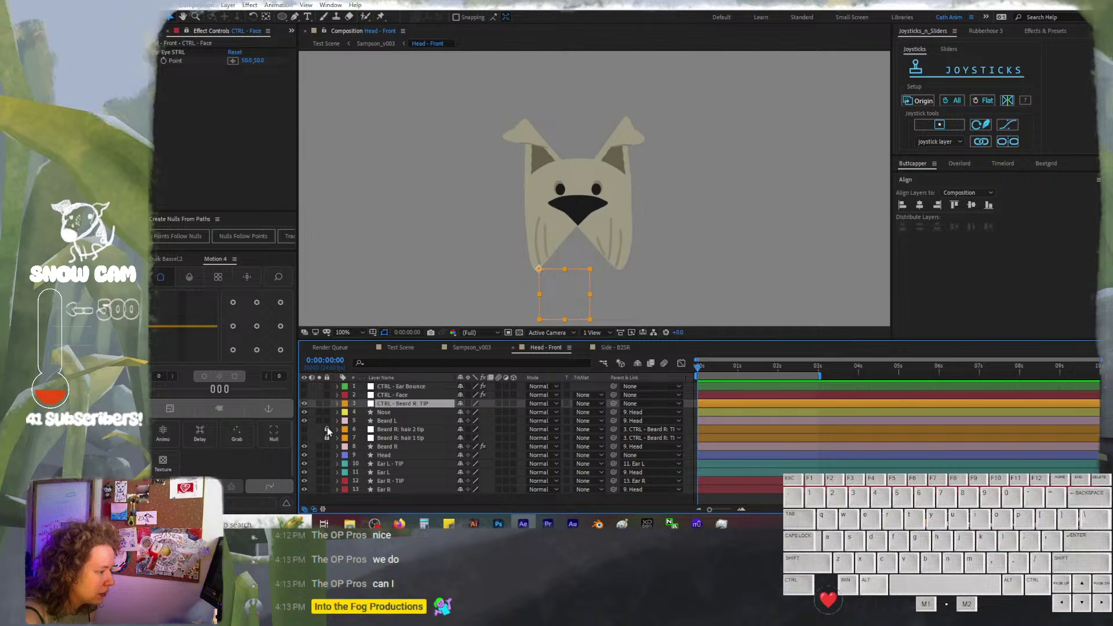
Unlock the Beard R: hair 1 tip and hair 2 tip nulls and restack them directly beneath CTRL - Beard R: TIP
{"action": "left_click_drag", "start_coordinate": [327, 428], "coordinate": [327, 438]}
{"action": "left_click", "coordinate": [406, 429]}
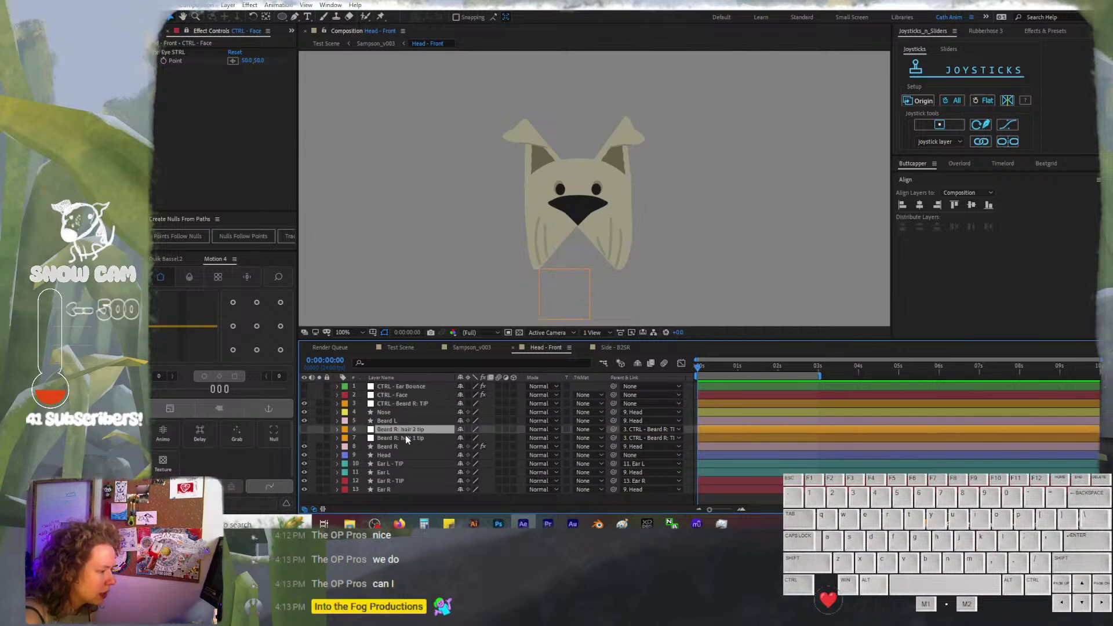
{"action": "left_click", "coordinate": [404, 438], "text": "shift"}
{"action": "left_click_drag", "start_coordinate": [398, 414], "coordinate": [398, 409]}
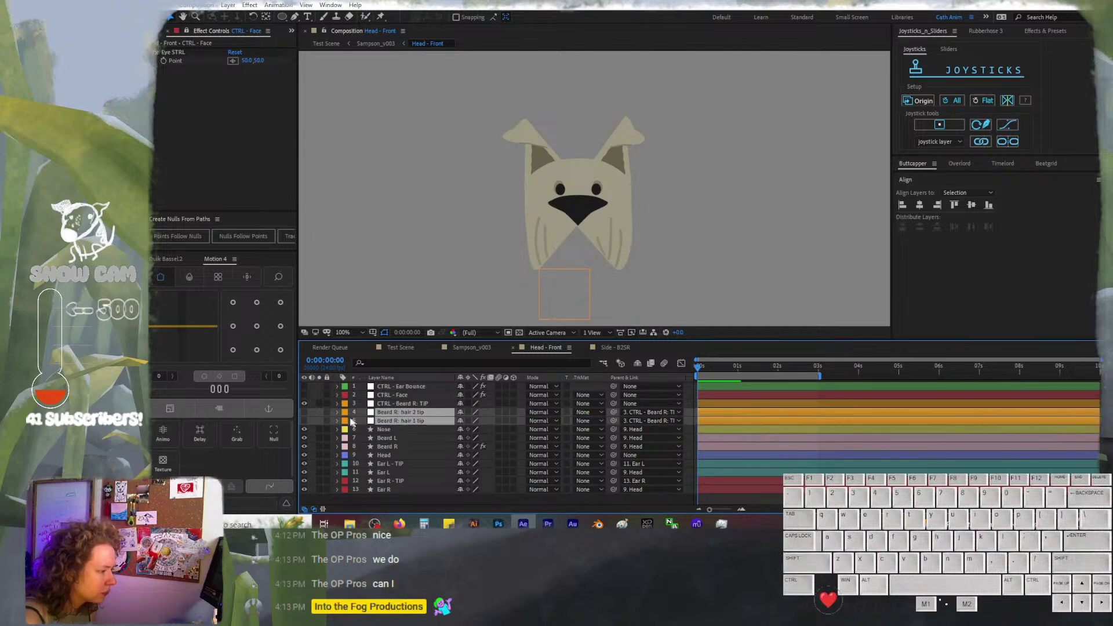
Lock the two Beard R hair tip nulls again and mark them as shy
{"action": "left_click_drag", "start_coordinate": [327, 412], "coordinate": [327, 421]}
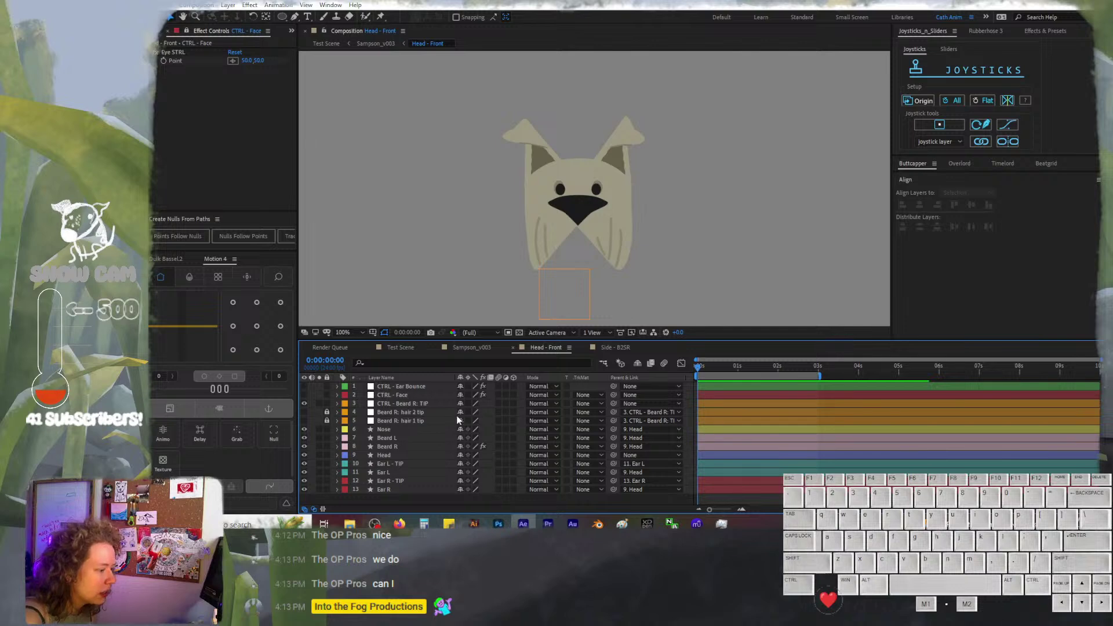
{"action": "left_click_drag", "start_coordinate": [461, 412], "coordinate": [460, 421]}
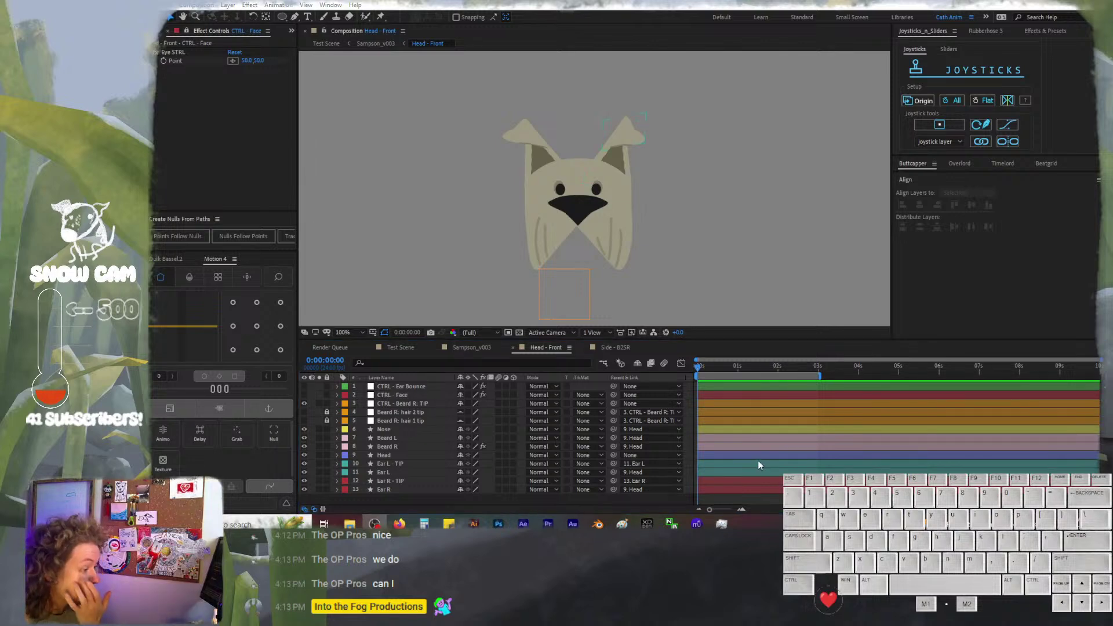
Expand the Beard L layer and filter the timeline properties by "path"
{"action": "left_click", "coordinate": [391, 439]}
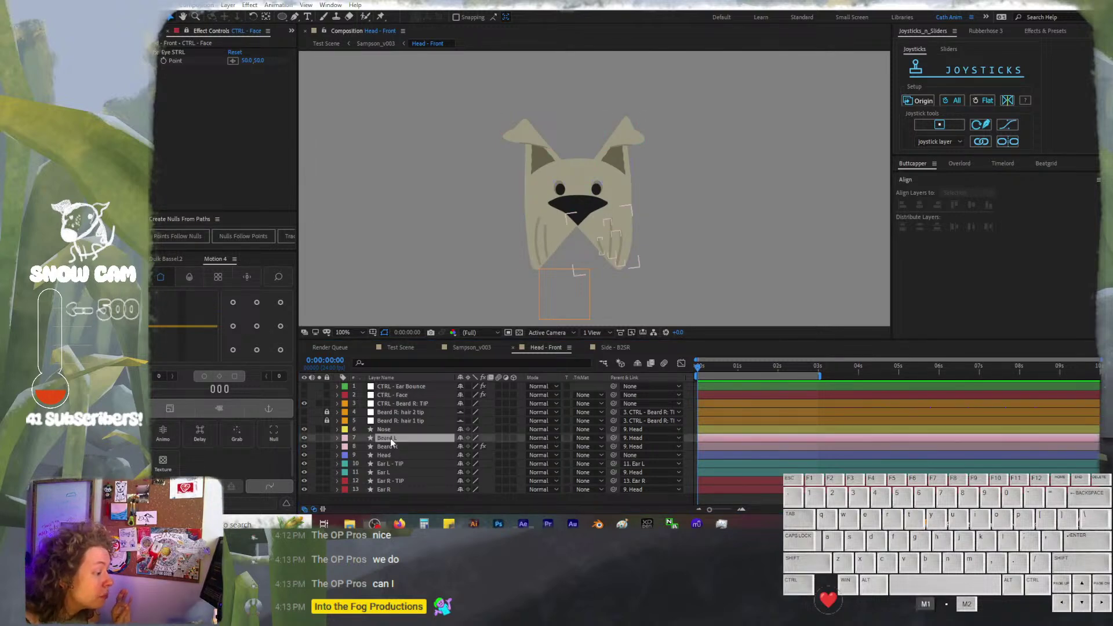
{"action": "left_click", "coordinate": [337, 438]}
{"action": "left_click", "coordinate": [382, 362]}
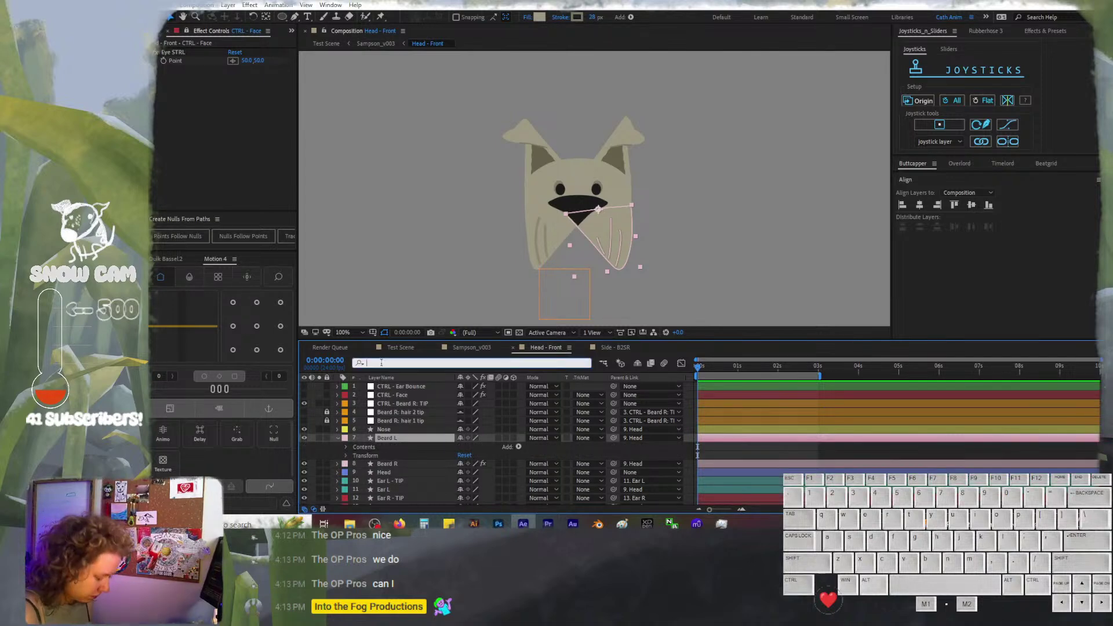
{"action": "type", "text": "paths"}
{"action": "key", "text": "BackSpace"}
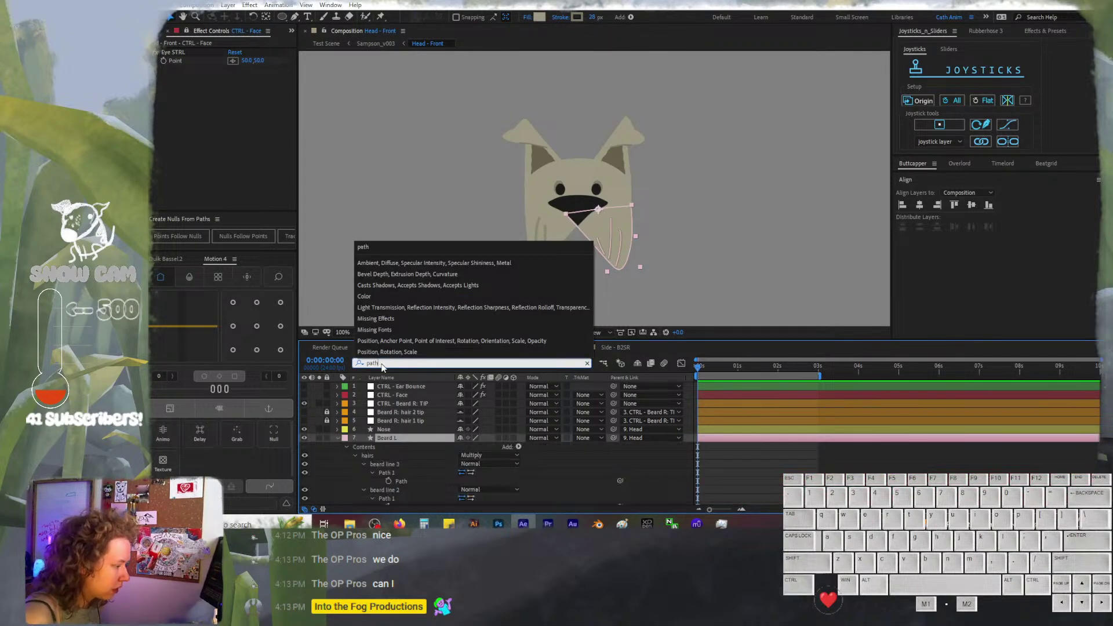
{"action": "key", "text": "Return"}
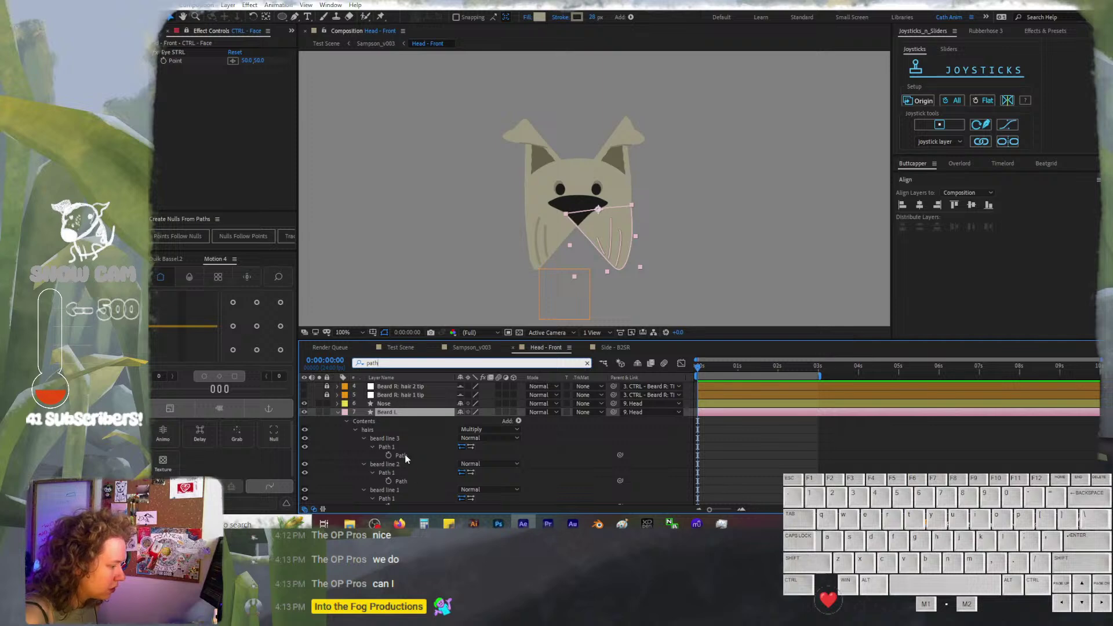
Collapse Beard L's hairs group and create Points Follow Nulls controls for the Polystar 1 outline path
{"action": "left_click", "coordinate": [356, 430]}
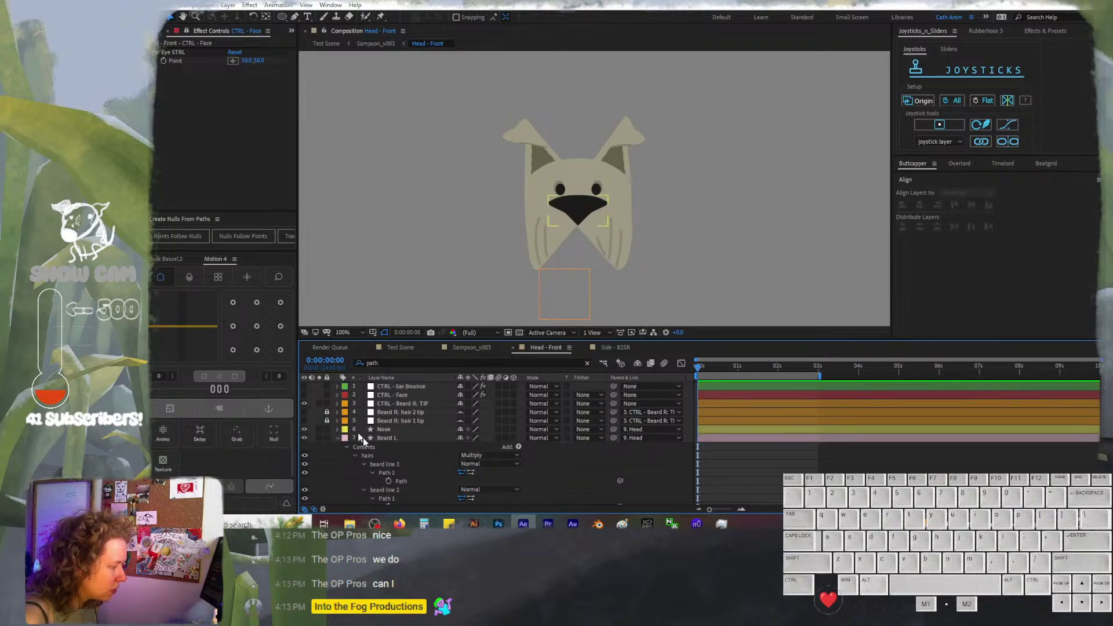
{"action": "scroll", "coordinate": [404, 483], "scroll_direction": "down", "scroll_amount": 1}
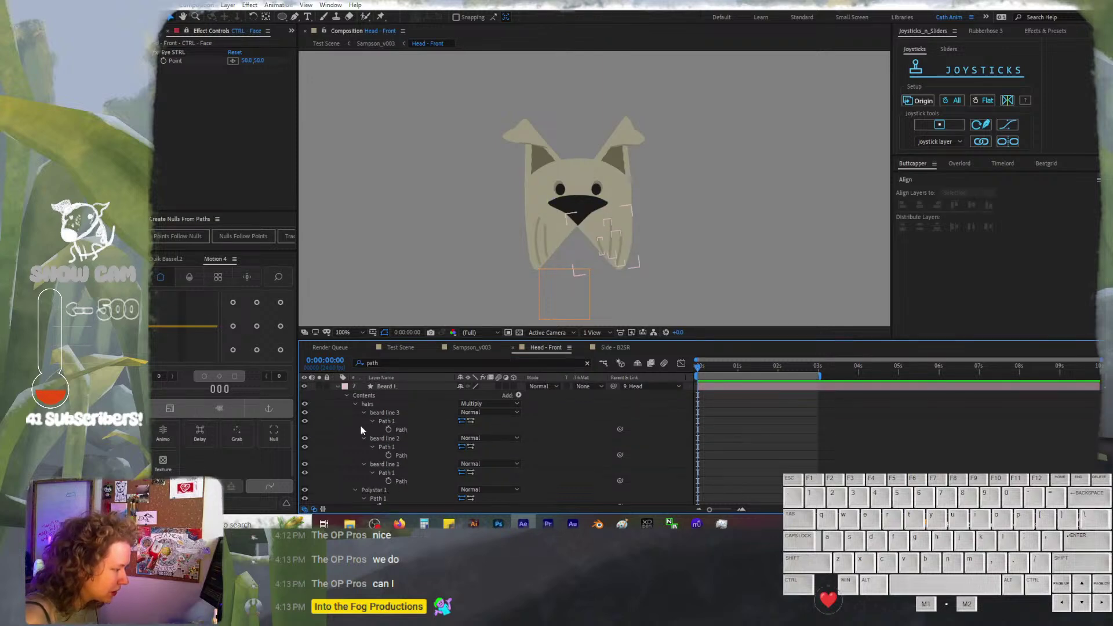
{"action": "left_click", "coordinate": [354, 405]}
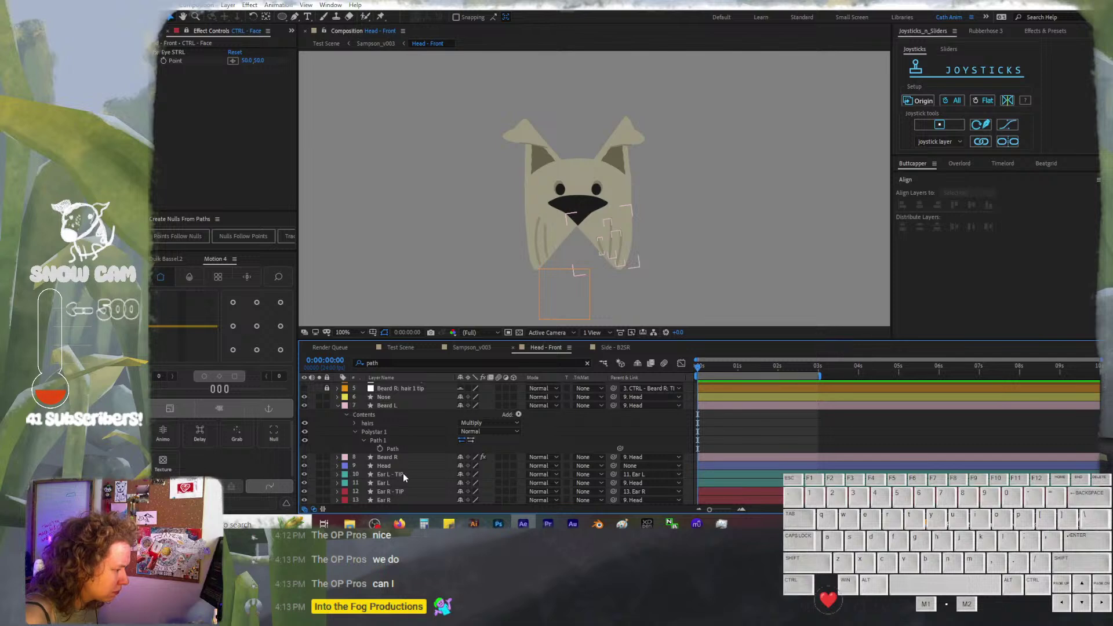
{"action": "left_click", "coordinate": [394, 450]}
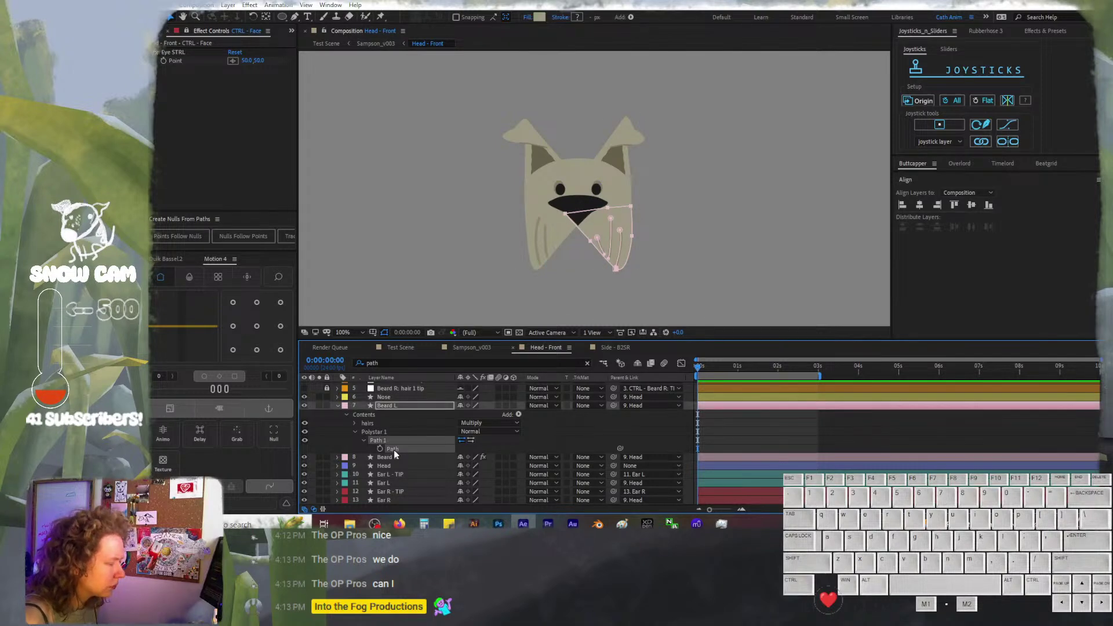
{"action": "left_click", "coordinate": [197, 235]}
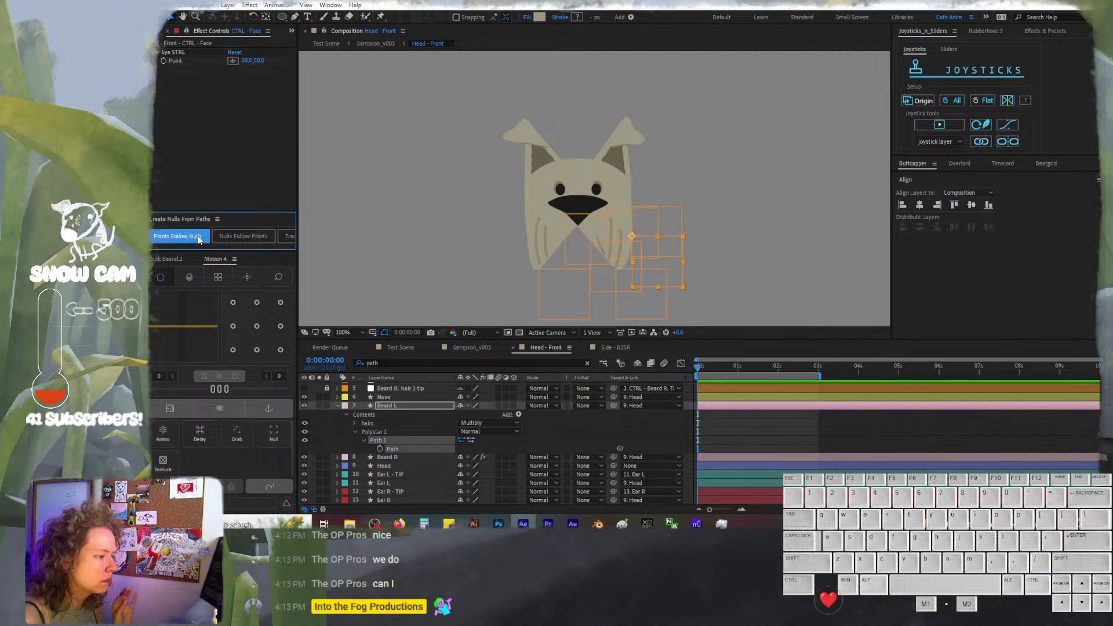
Identify the null at Beard L's lower tip and delete the other five nulls of the outline path
{"action": "left_click", "coordinate": [443, 449]}
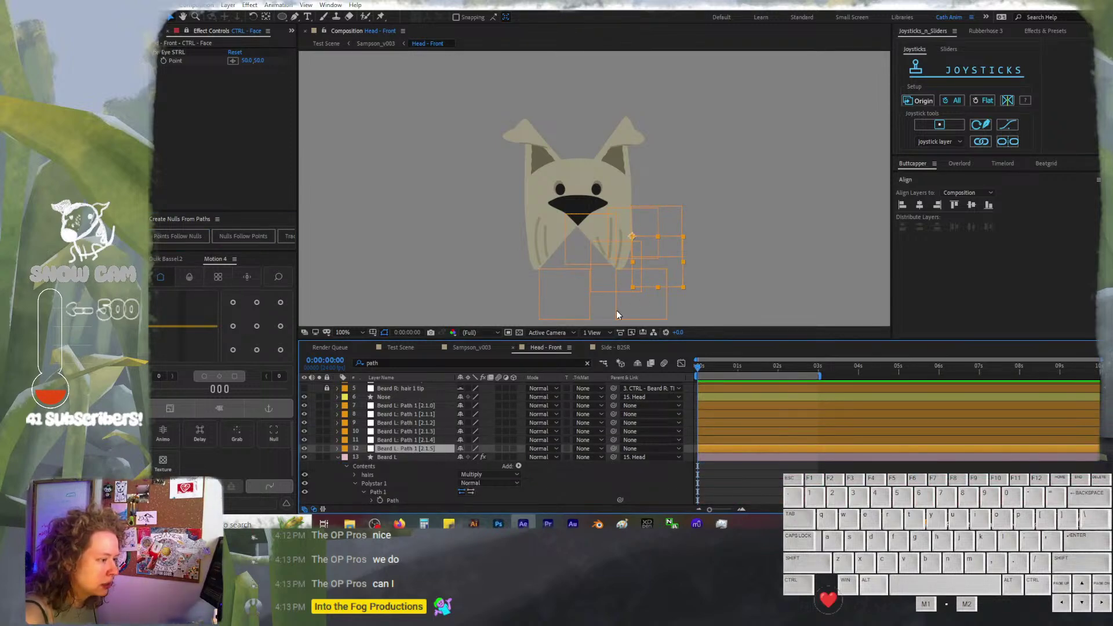
{"action": "left_click", "coordinate": [616, 311]}
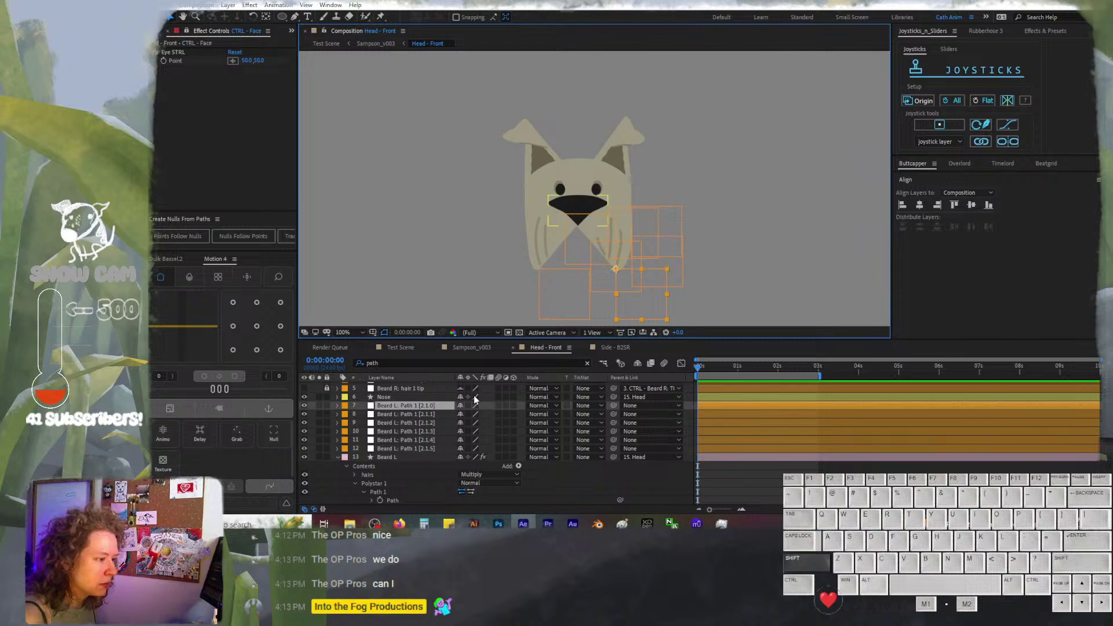
{"action": "key", "text": "Return"}
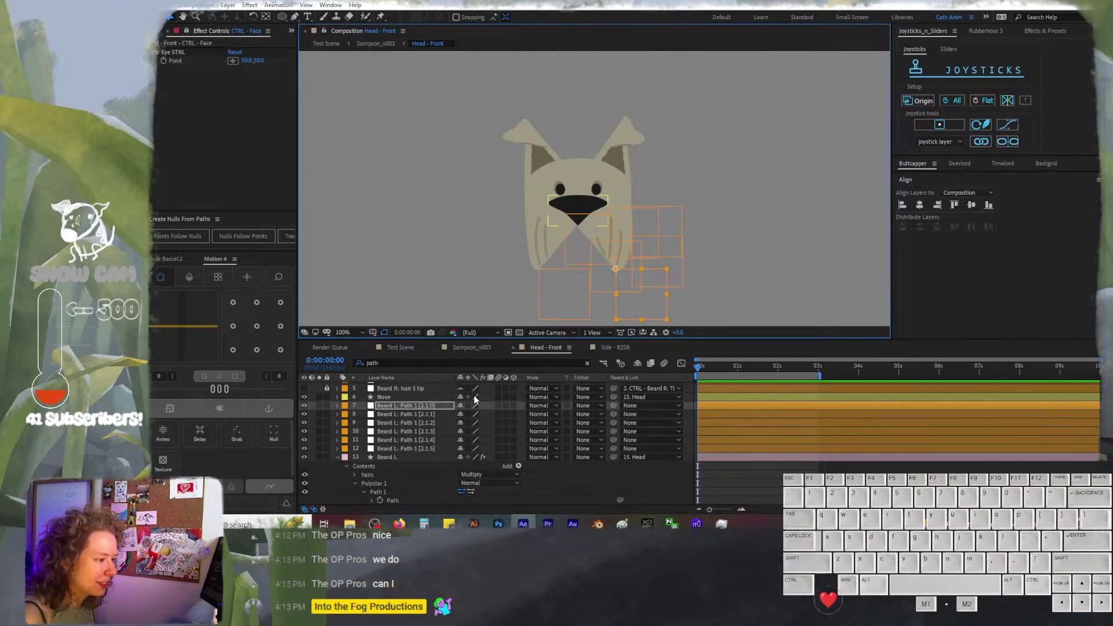
{"action": "left_click", "coordinate": [402, 414]}
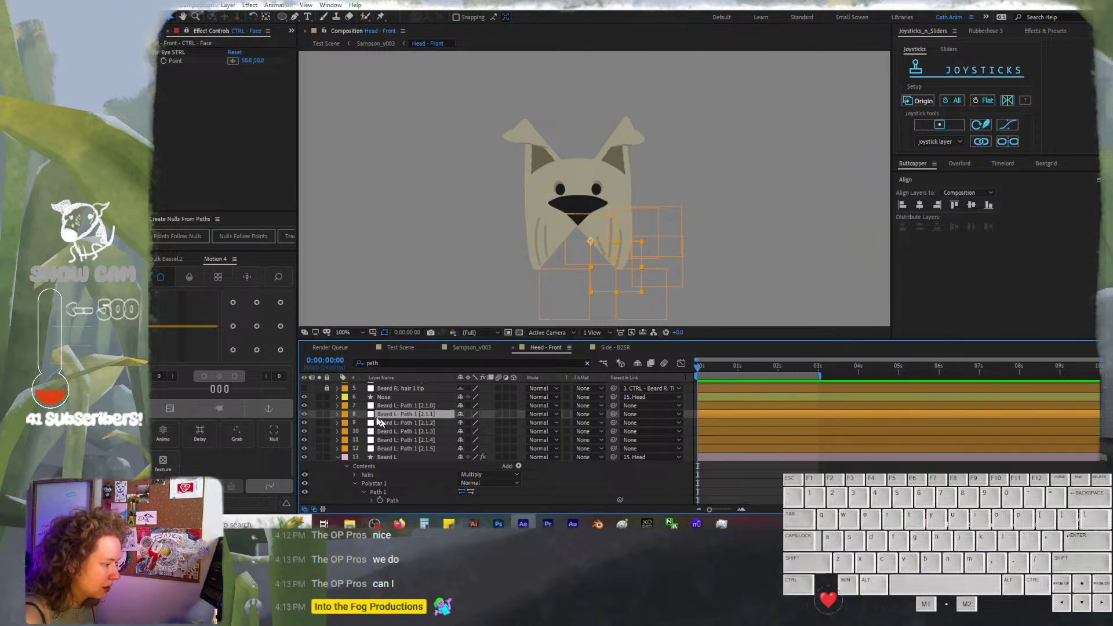
{"action": "left_click", "coordinate": [416, 448], "text": "shift"}
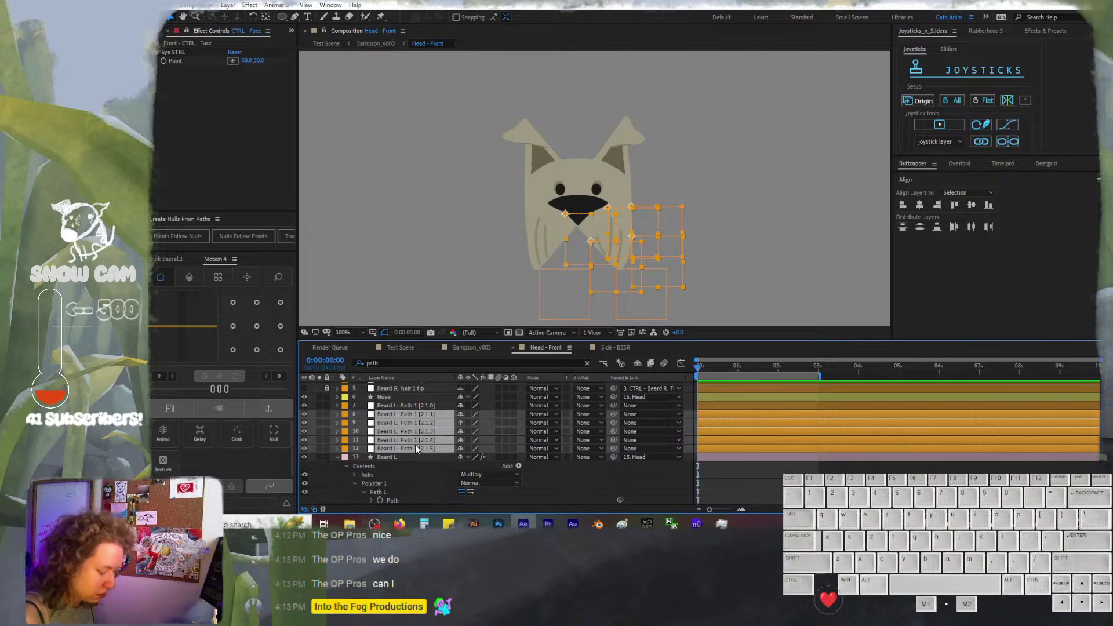
{"action": "key", "text": "Delete"}
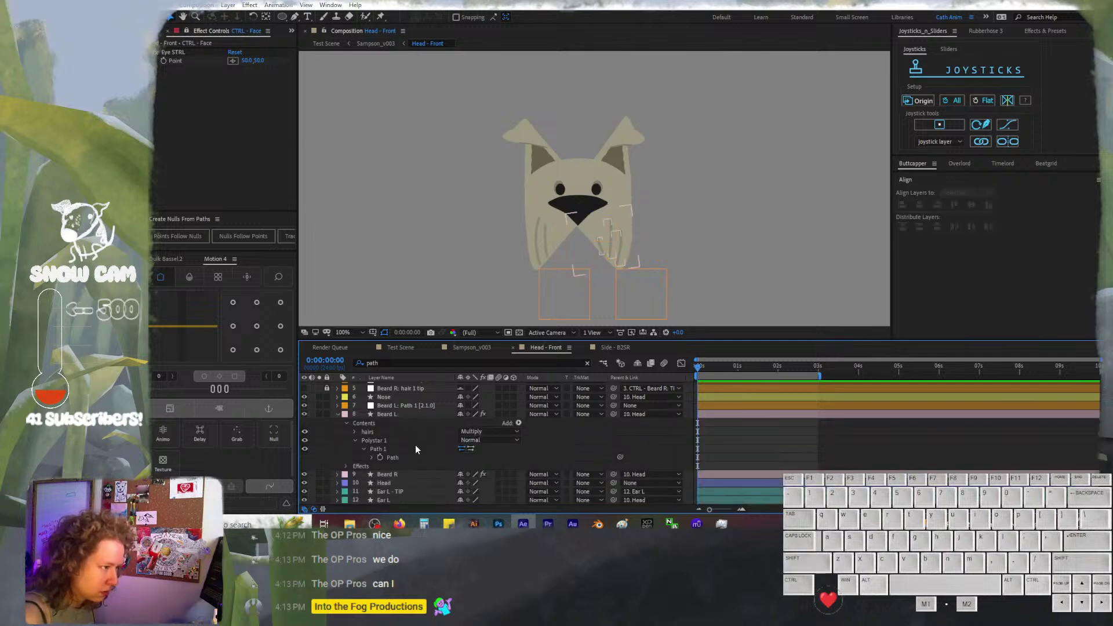
Rename the remaining Beard L outline null as "CTRL - Beard L: TIP"
{"action": "left_click", "coordinate": [409, 417]}
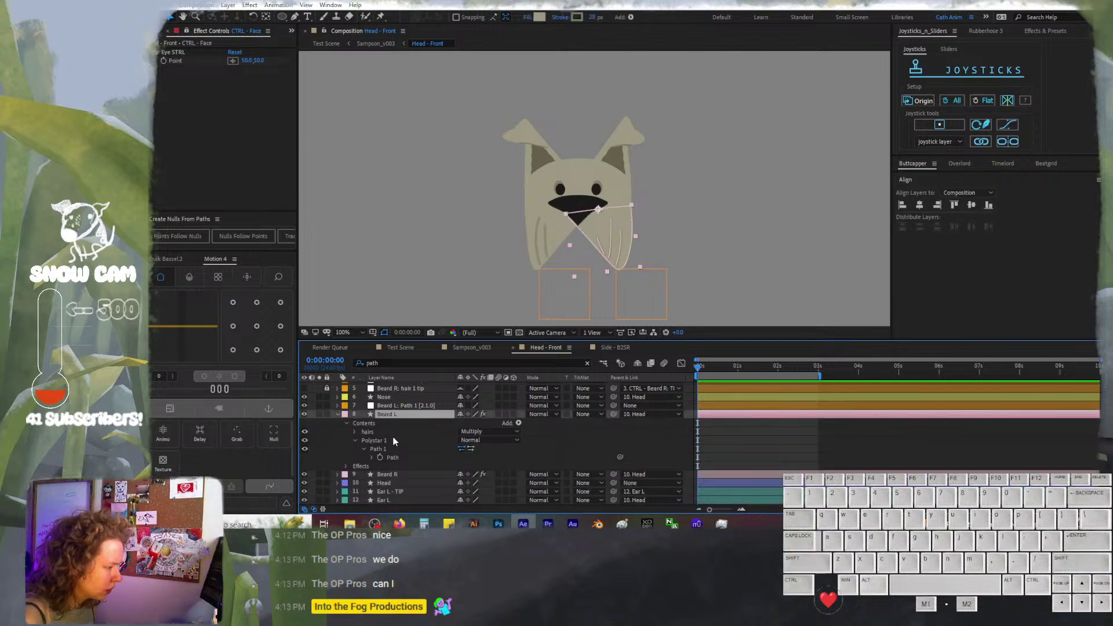
{"action": "scroll", "coordinate": [391, 409], "scroll_direction": "up", "scroll_amount": 1}
{"action": "left_click", "coordinate": [389, 431]}
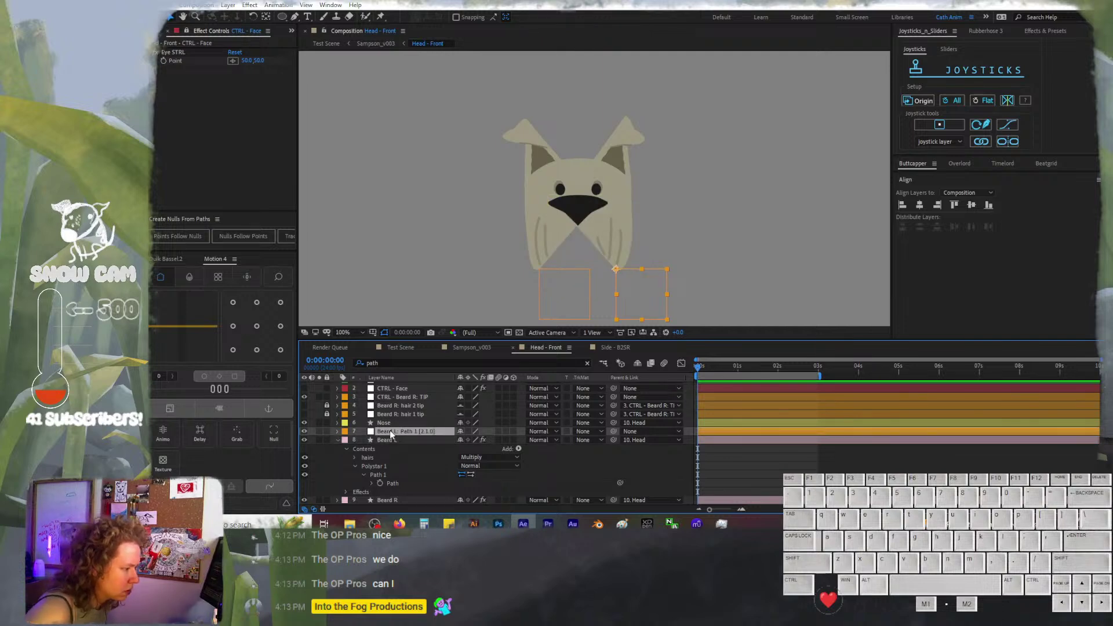
{"action": "key", "text": "Return"}
{"action": "key", "text": "Right"}
{"action": "key", "text": "BackSpace"}
{"action": "key", "text": "BackSpace"}
{"action": "key", "text": "BackSpace"}
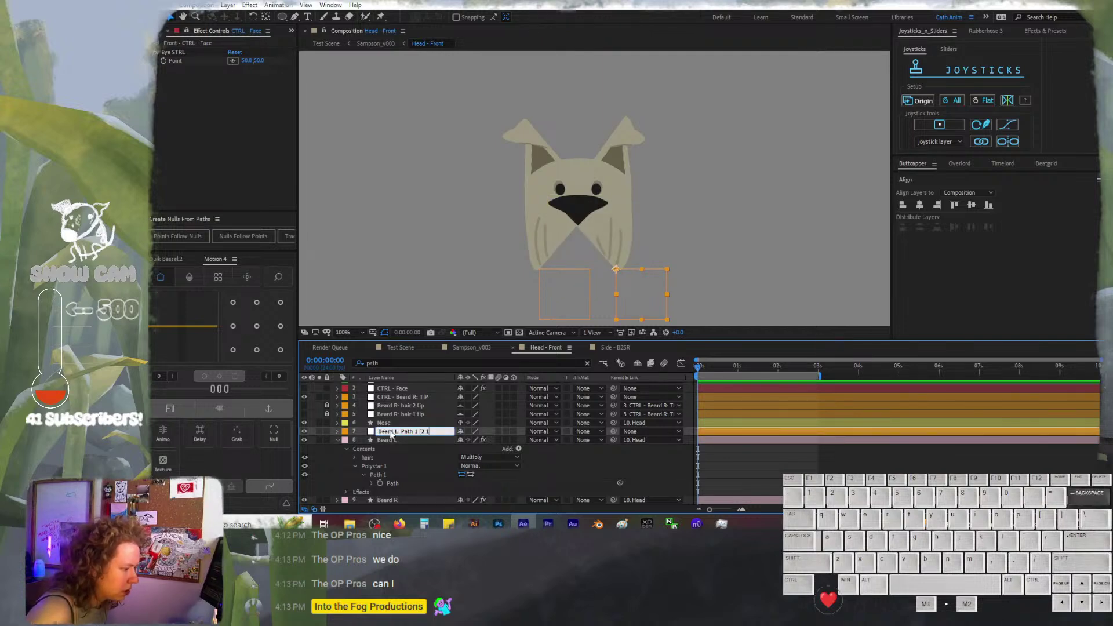
{"action": "key", "text": "BackSpace"}
{"action": "key", "text": "BackSpace"}
{"action": "key", "text": "BackSpace"}
{"action": "key", "text": "BackSpace"}
{"action": "key", "text": "BackSpace"}
{"action": "key", "text": "BackSpace"}
{"action": "key", "text": "BackSpace"}
{"action": "key", "text": "BackSpace"}
{"action": "key", "text": "BackSpace"}
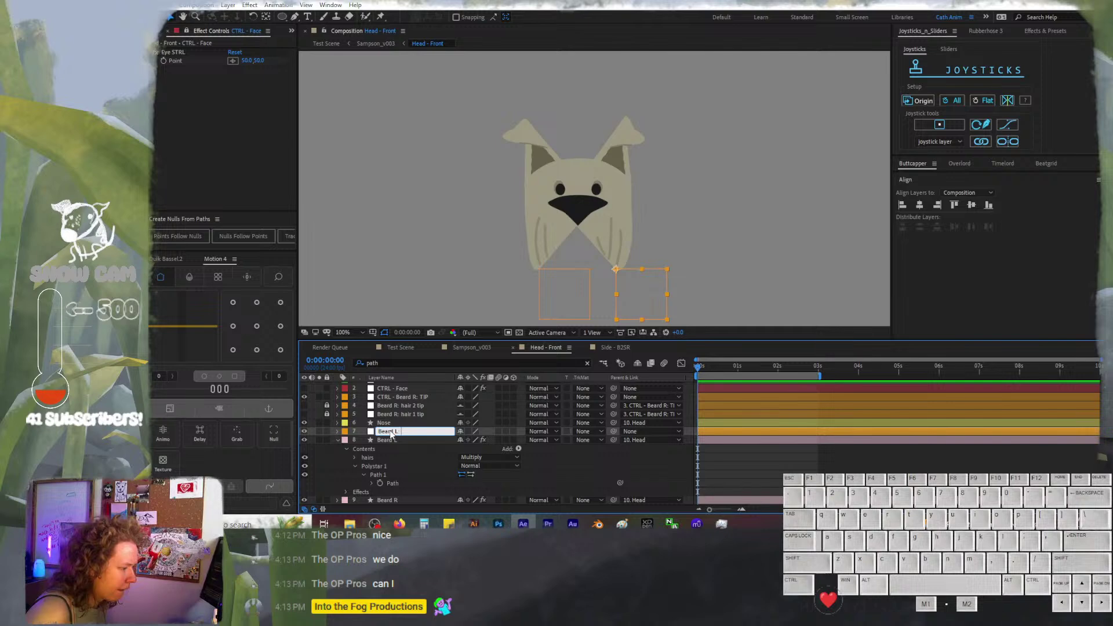
{"action": "type", "text": "TIP"}
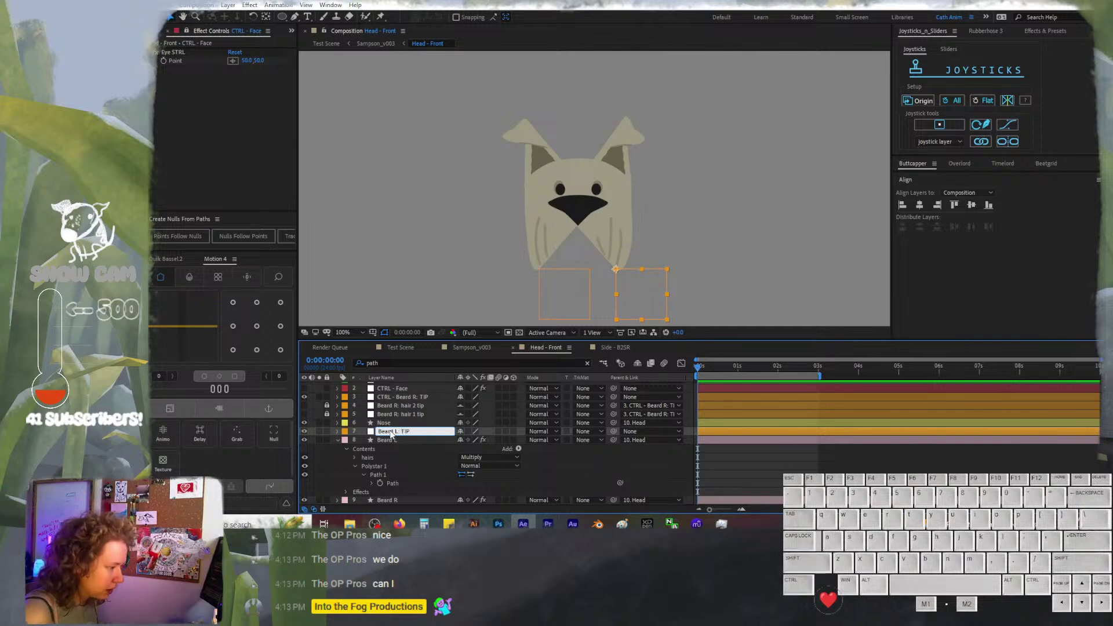
{"action": "key", "text": "Return"}
{"action": "key", "text": "Return"}
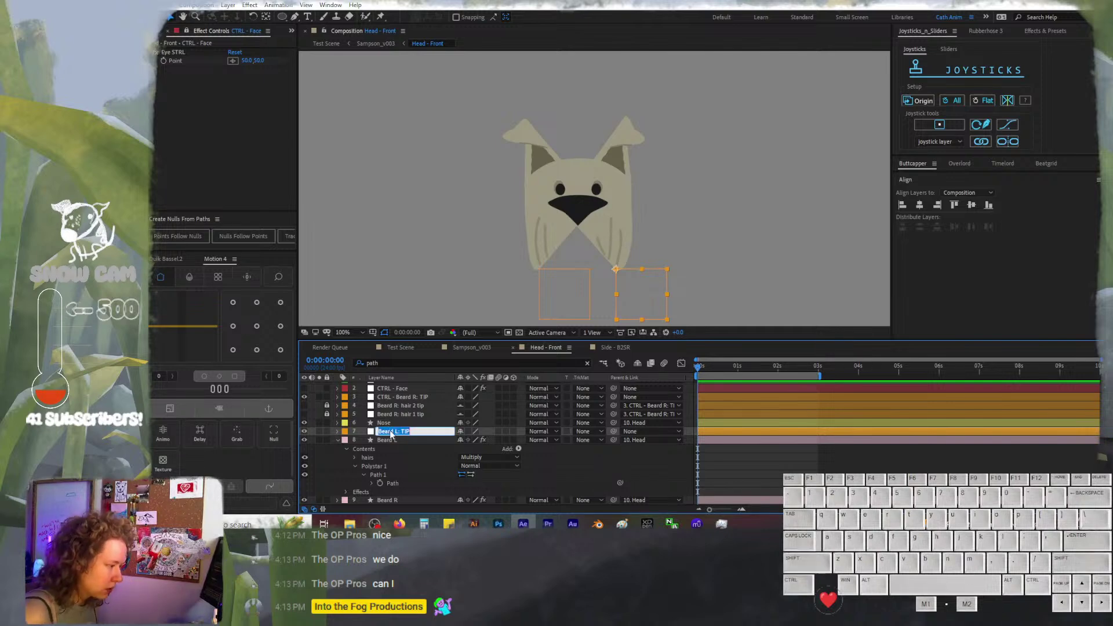
{"action": "key", "text": "Home"}
{"action": "type", "text": "CTRL -"}
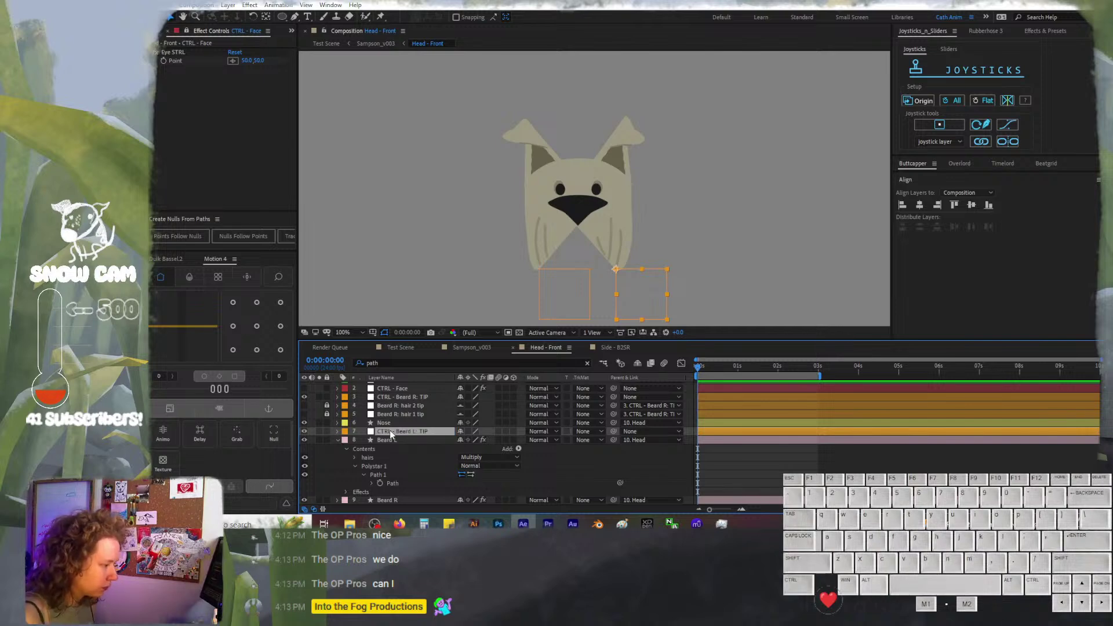
Create Points Follow Nulls controls for the paths of beard lines 1, 2 and 3 in Beard L's hairs group
{"action": "left_click", "coordinate": [354, 458]}
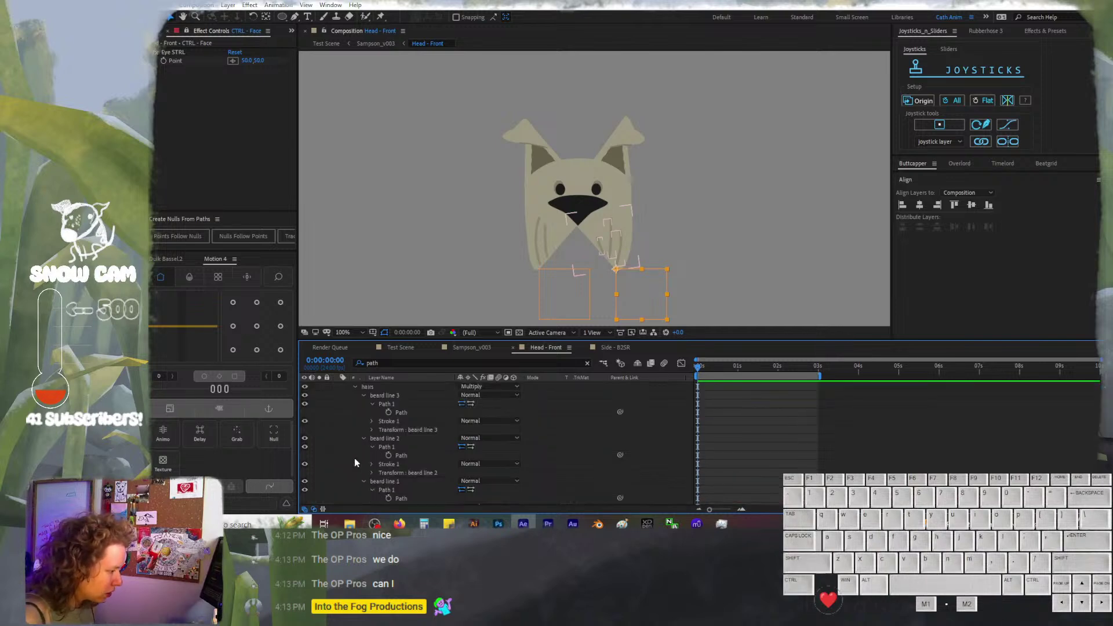
{"action": "left_click", "coordinate": [409, 412]}
{"action": "left_click", "coordinate": [416, 455], "text": "ctrl"}
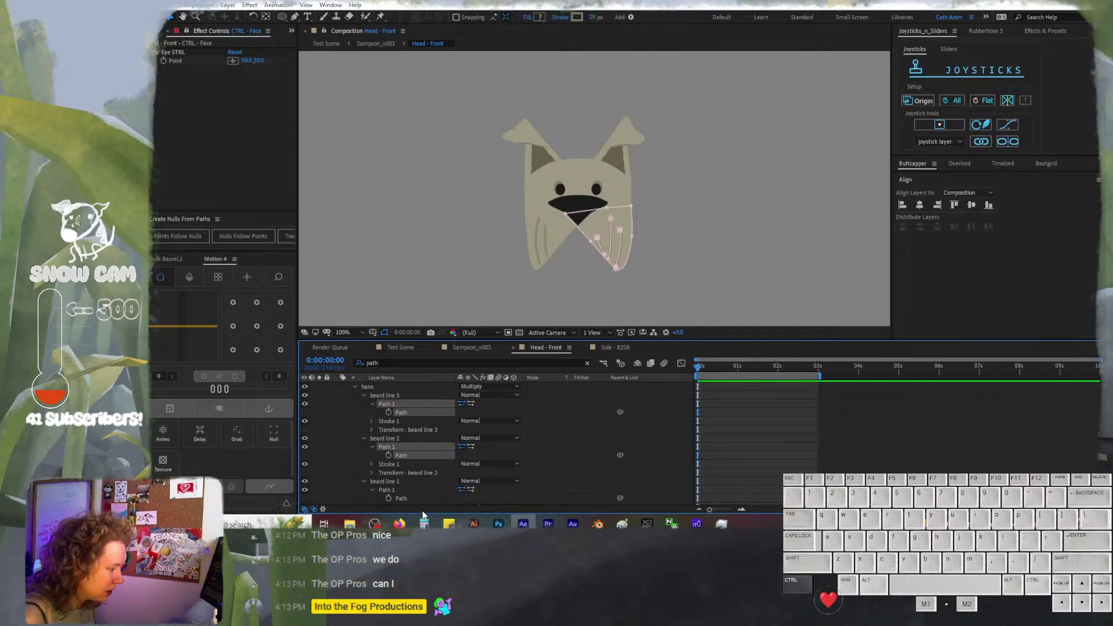
{"action": "left_click", "coordinate": [412, 499], "text": "ctrl"}
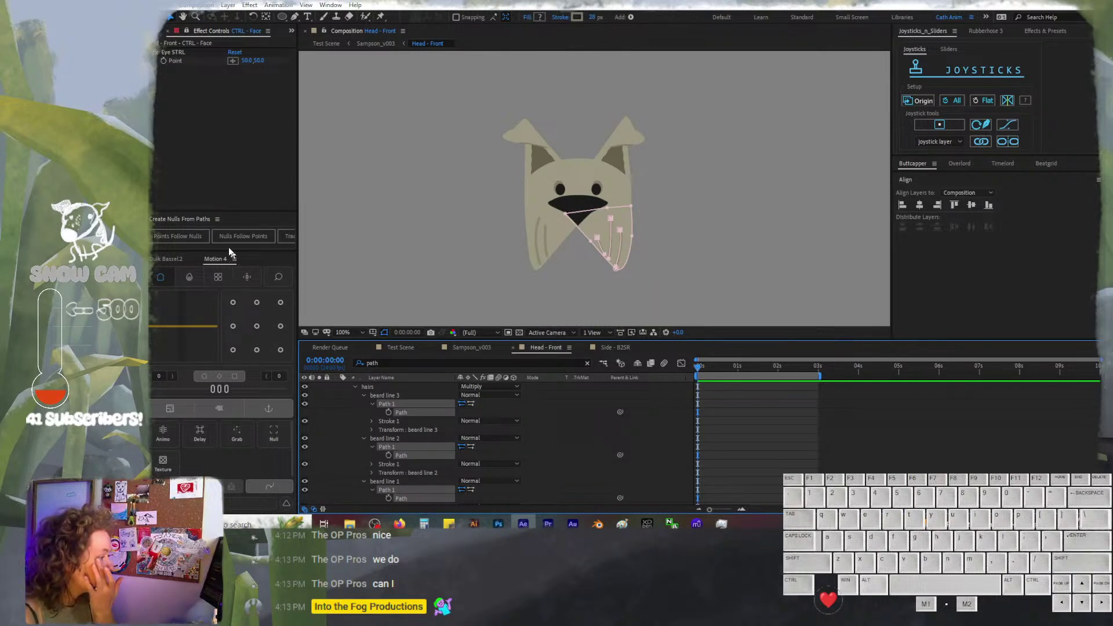
{"action": "left_click", "coordinate": [202, 235]}
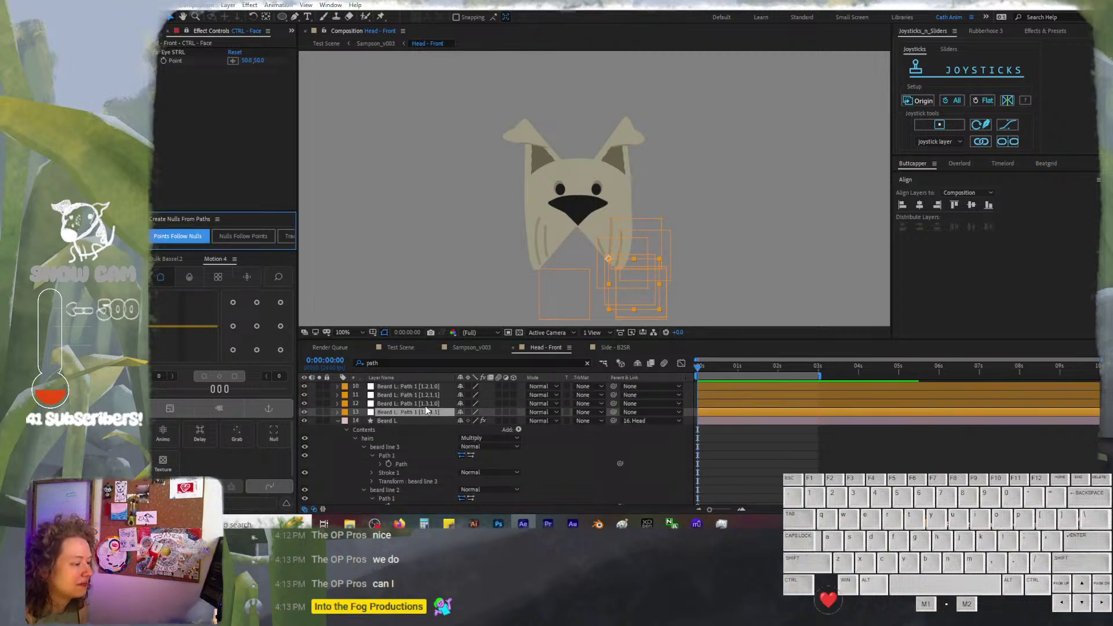
Delete the three upper-end nulls of Beard L's hair lines, keeping only the null at each hair's tip
{"action": "scroll", "coordinate": [414, 413], "scroll_direction": "up", "scroll_amount": 1}
{"action": "left_click", "coordinate": [408, 440]}
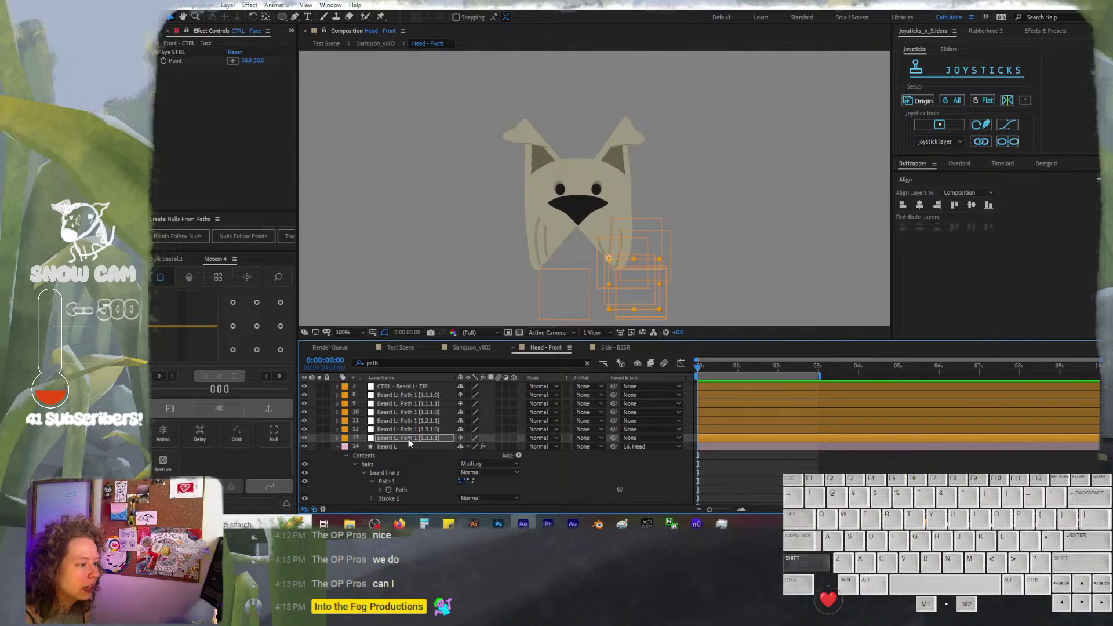
{"action": "key", "text": "ctrl+shift+c"}
{"action": "left_click", "coordinate": [408, 420]}
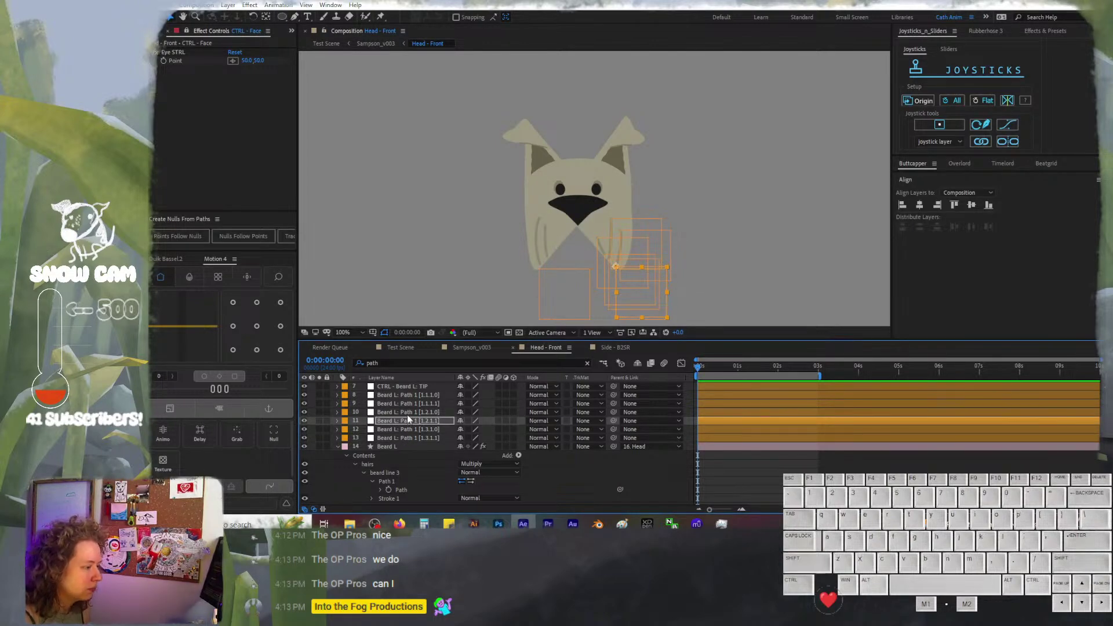
{"action": "left_click", "coordinate": [407, 403]}
{"action": "key", "text": "Return"}
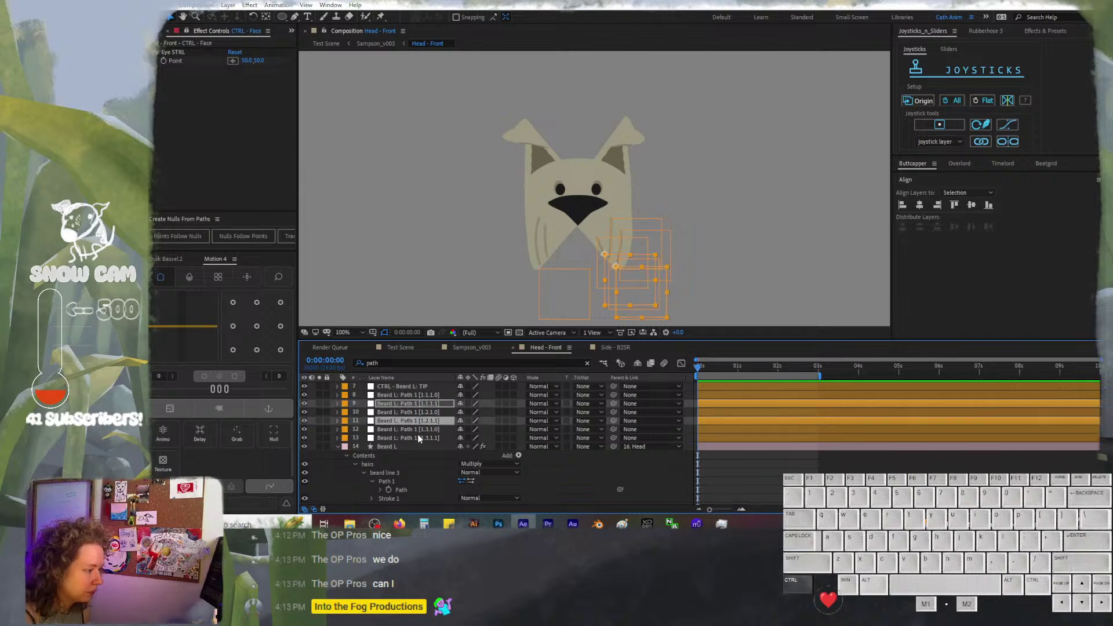
{"action": "left_click", "coordinate": [416, 430]}
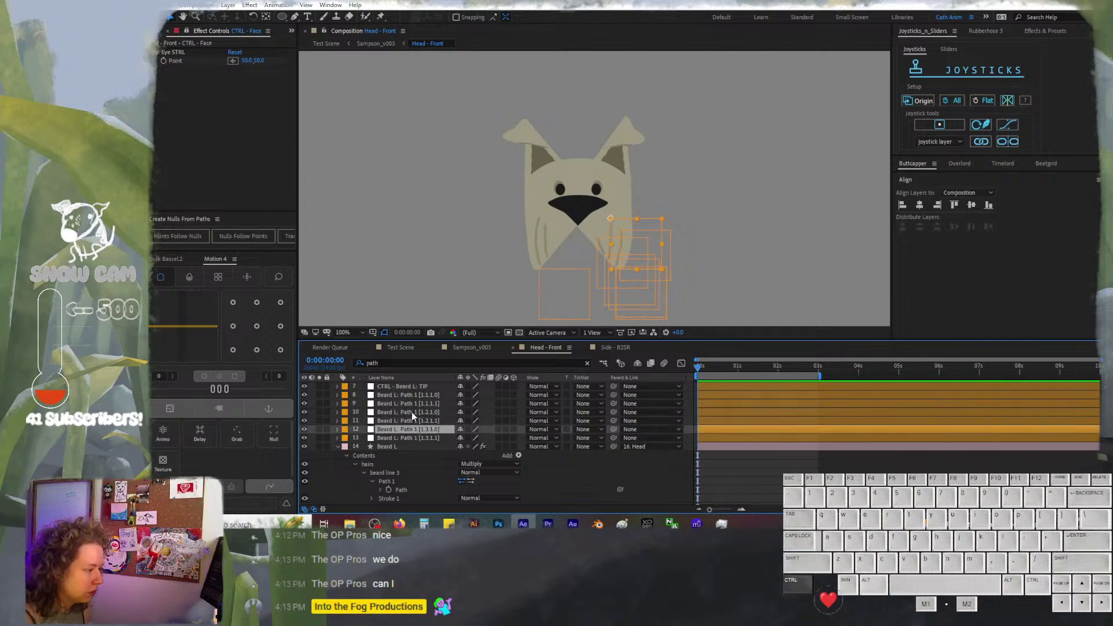
{"action": "left_click", "coordinate": [412, 412], "text": "ctrl"}
{"action": "left_click", "coordinate": [407, 396], "text": "ctrl"}
{"action": "key", "text": "Delete"}
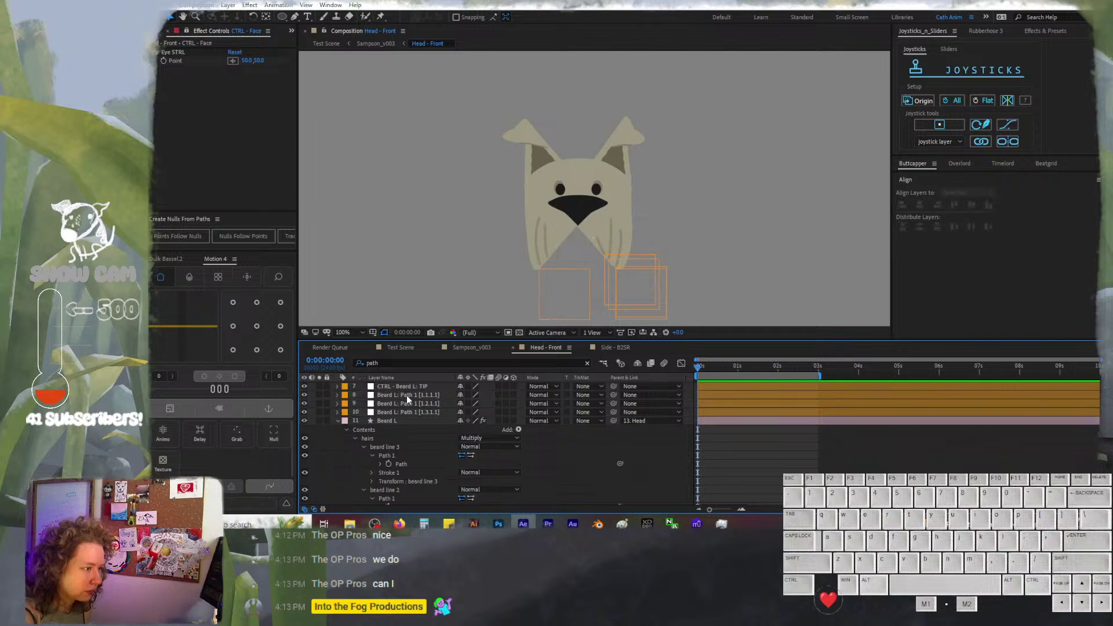
Try parenting the three Beard L hair nulls to the Beard L layer and turning off their visibility
{"action": "left_click", "coordinate": [406, 395]}
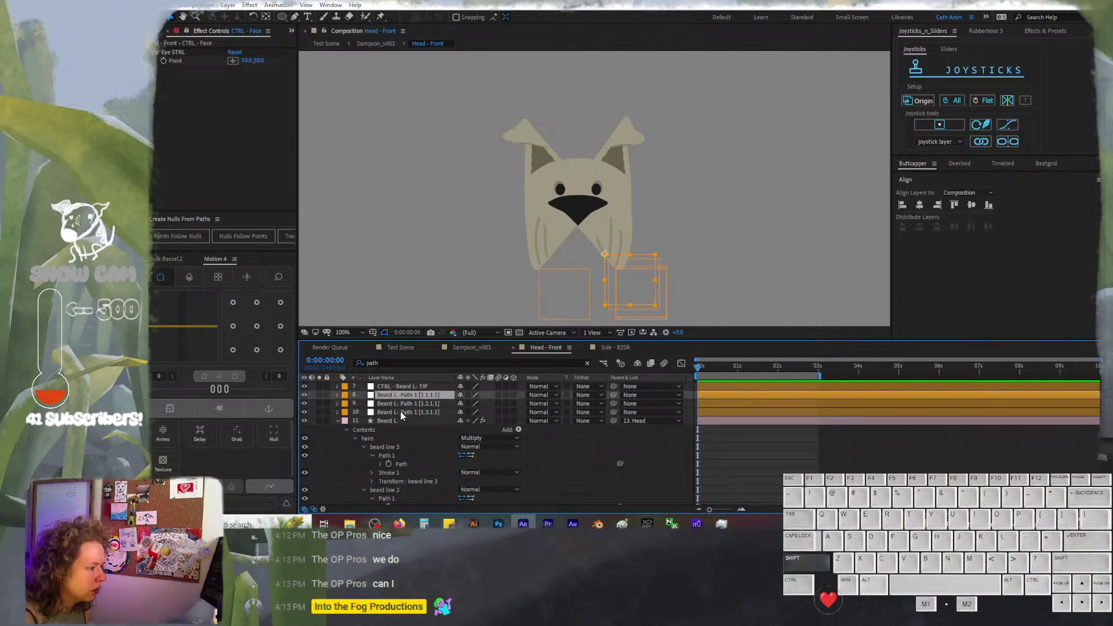
{"action": "left_click", "coordinate": [401, 412], "text": "shift"}
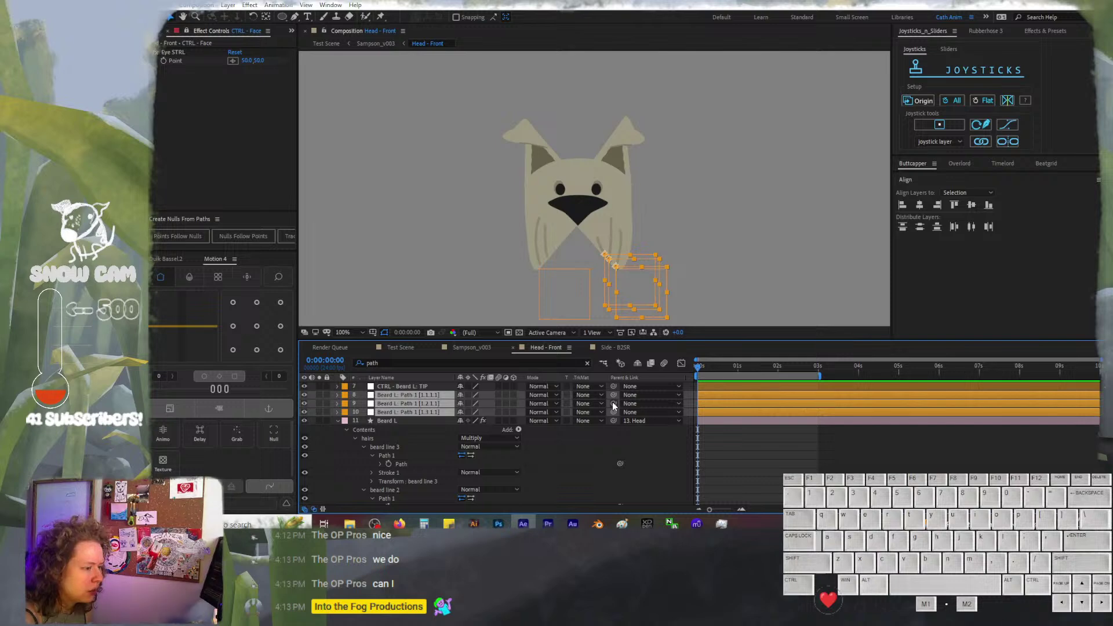
{"action": "left_click_drag", "start_coordinate": [613, 396], "coordinate": [385, 421]}
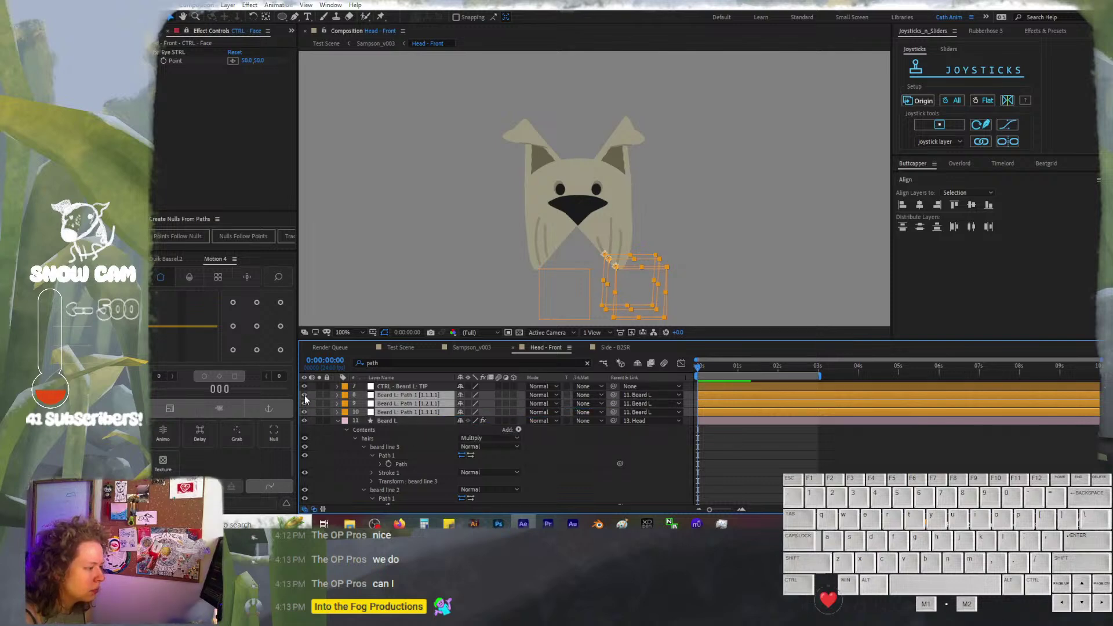
{"action": "left_click_drag", "start_coordinate": [305, 395], "coordinate": [304, 413]}
{"action": "left_click", "coordinate": [414, 421]}
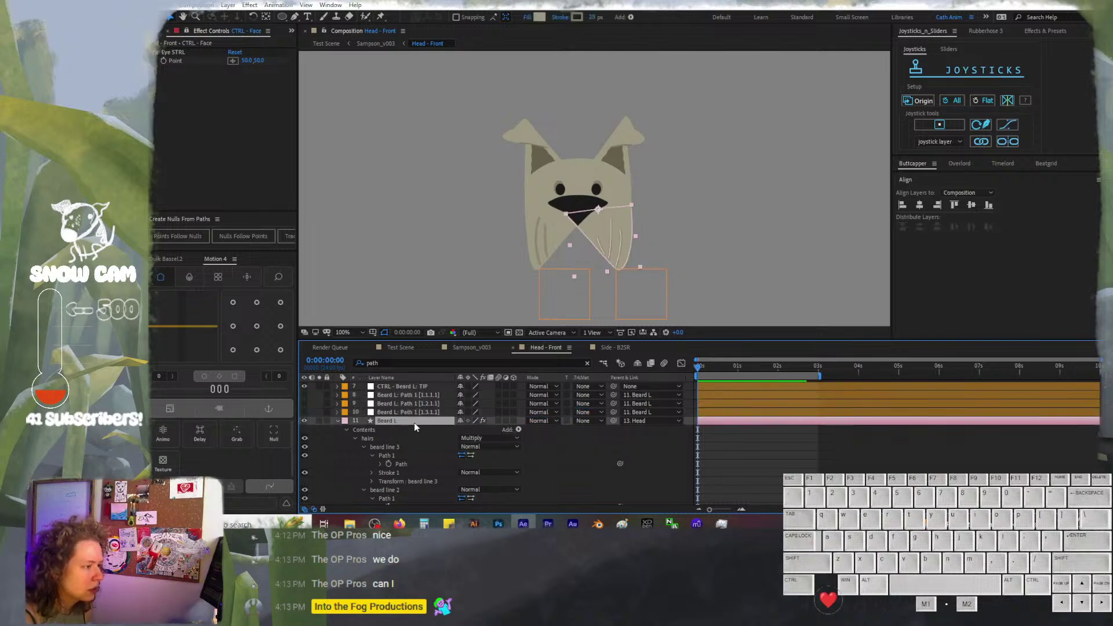
Undo the hiding of the three Beard L hair nulls and their parenting to Beard L
{"action": "key", "text": "ctrl+z"}
{"action": "key", "text": "ctrl+z"}
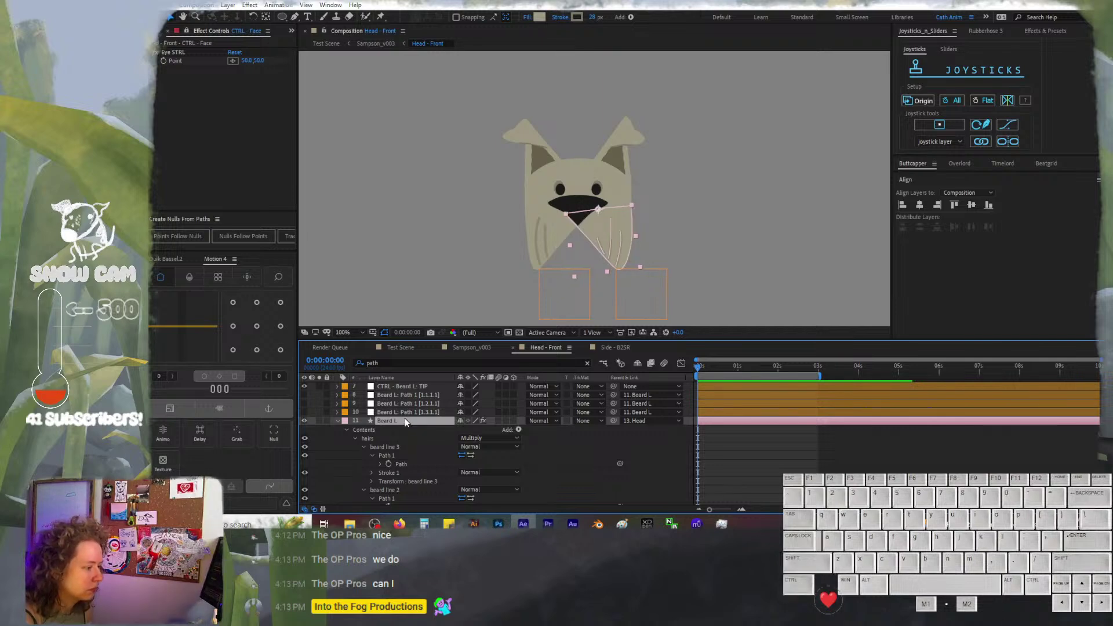
{"action": "key", "text": "ctrl+z"}
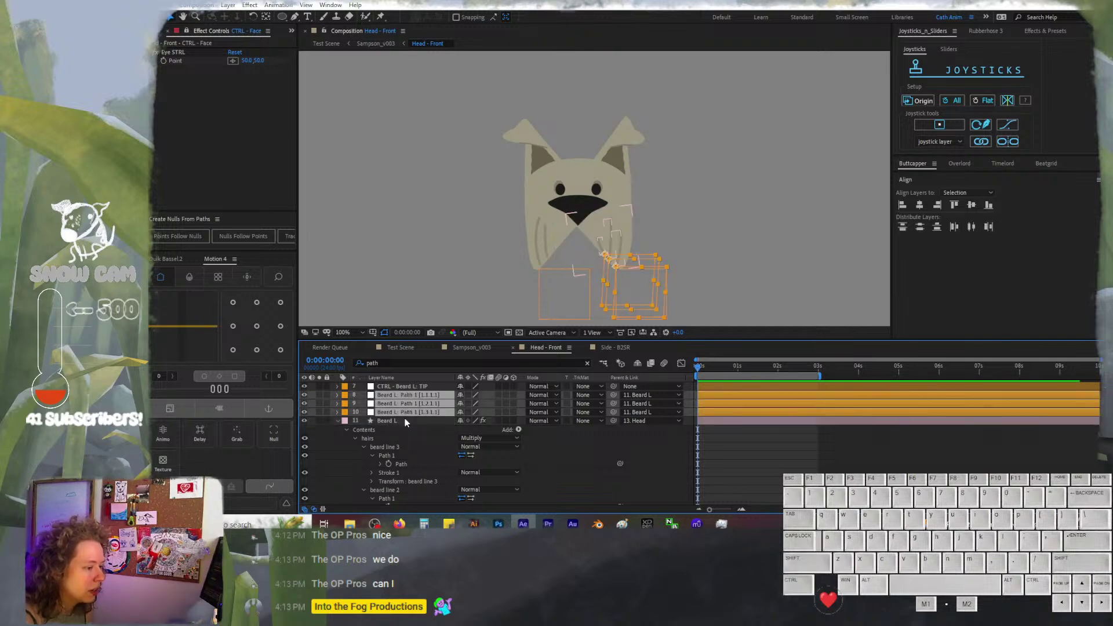
{"action": "key", "text": "ctrl+z"}
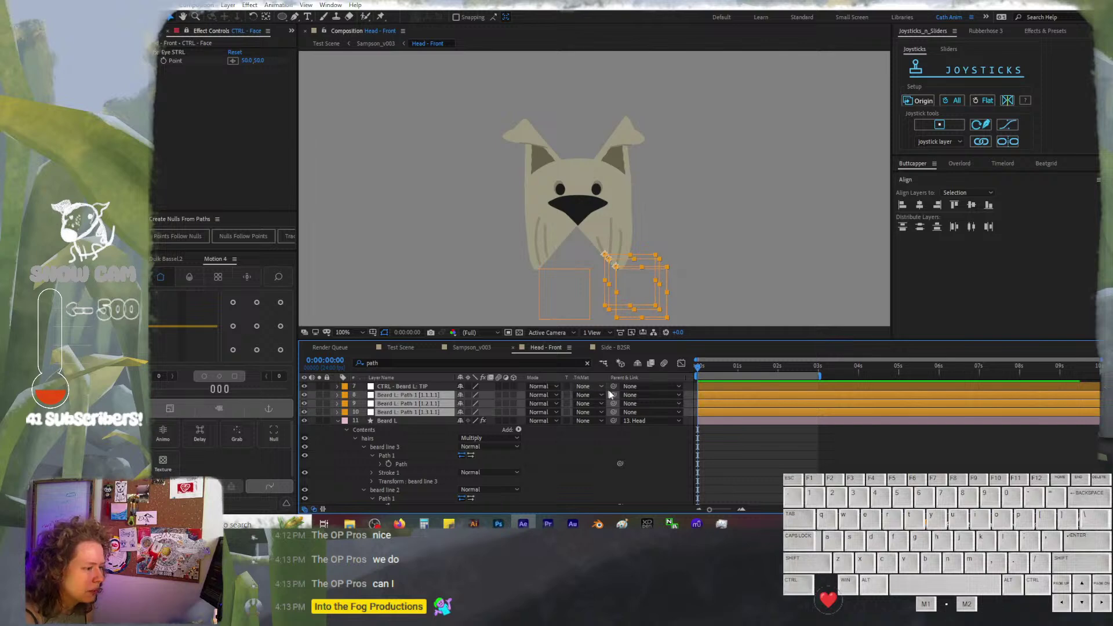
Parent the three Beard L hair nulls to CTRL - Beard L: TIP and test the link by nudging that controller sideways
{"action": "left_click_drag", "start_coordinate": [613, 395], "coordinate": [426, 400]}
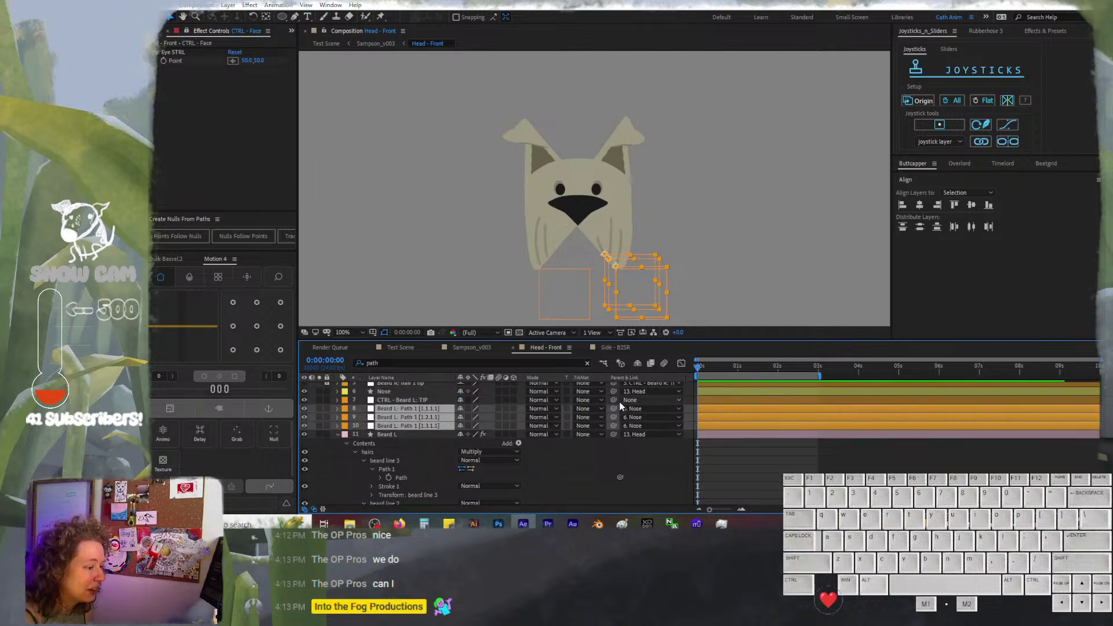
{"action": "left_click_drag", "start_coordinate": [613, 409], "coordinate": [405, 405]}
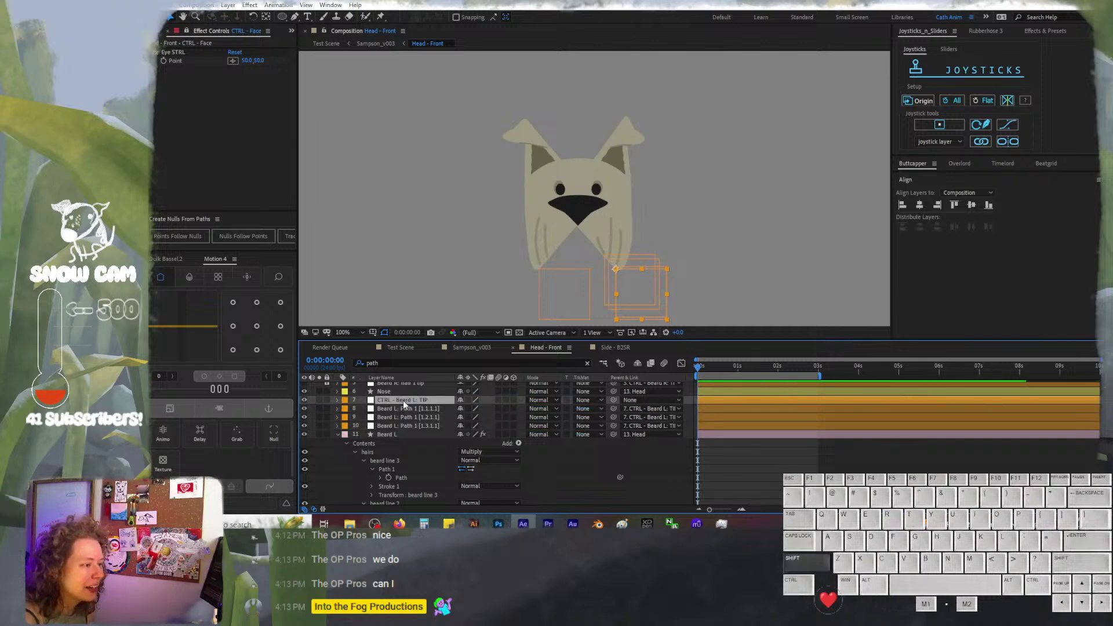
{"action": "key", "text": "shift+Right"}
{"action": "key", "text": "shift+Left"}
{"action": "key", "text": "shift+Right"}
{"action": "key", "text": "shift+Left"}
{"action": "key", "text": "shift+Right"}
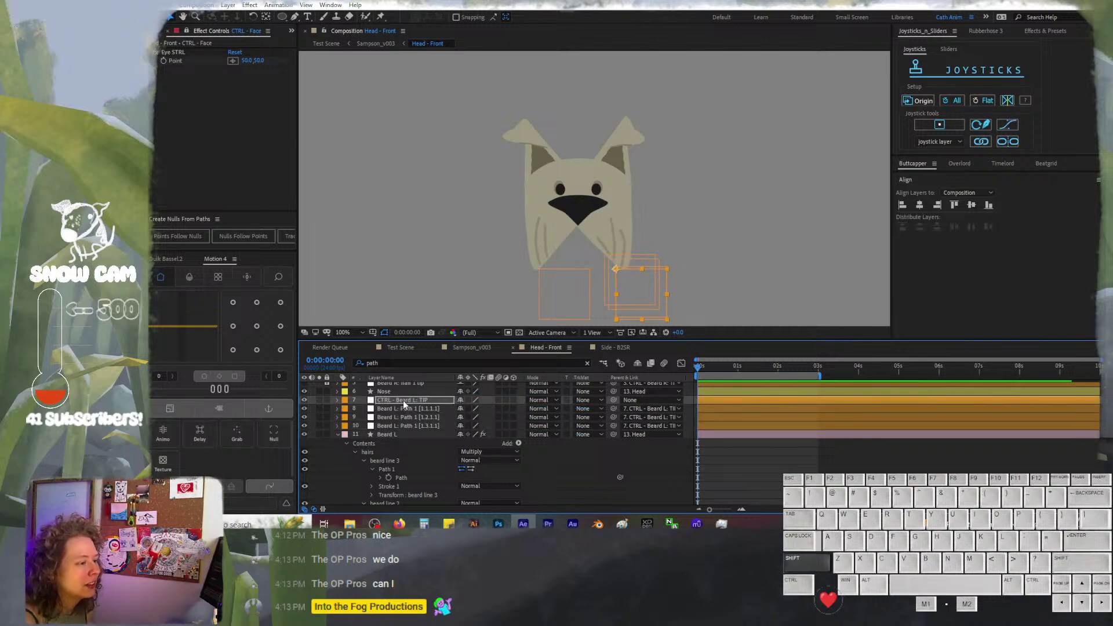
{"action": "key", "text": "shift+Left"}
{"action": "key", "text": "shift+Left"}
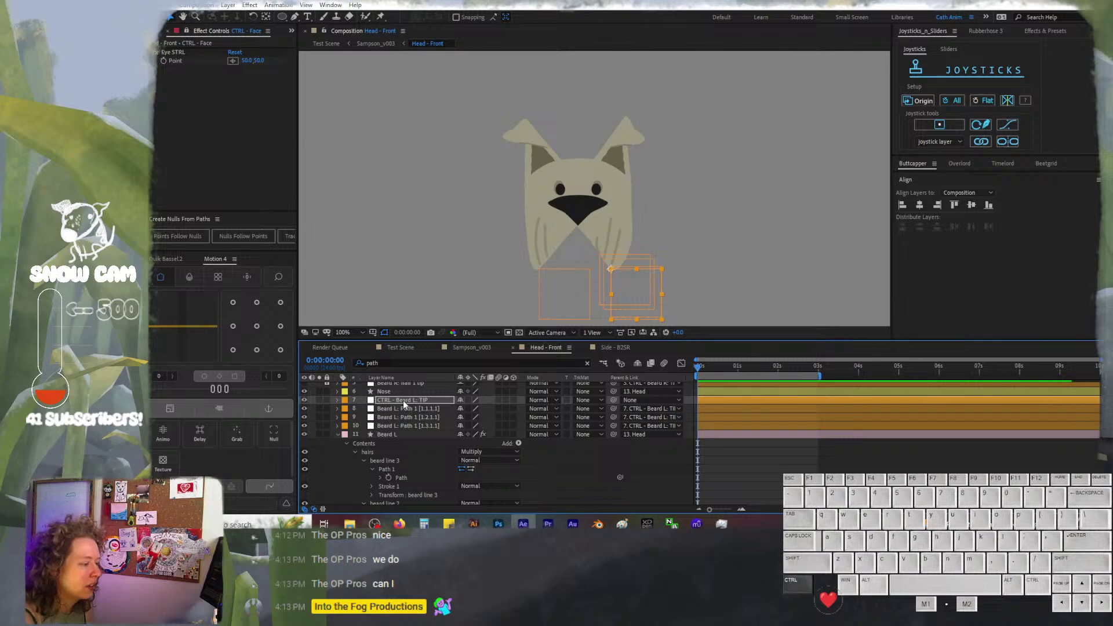
Lock the three Beard L hair nulls and mark them as shy
{"action": "left_click", "coordinate": [405, 409]}
{"action": "left_click", "coordinate": [410, 426], "text": "shift"}
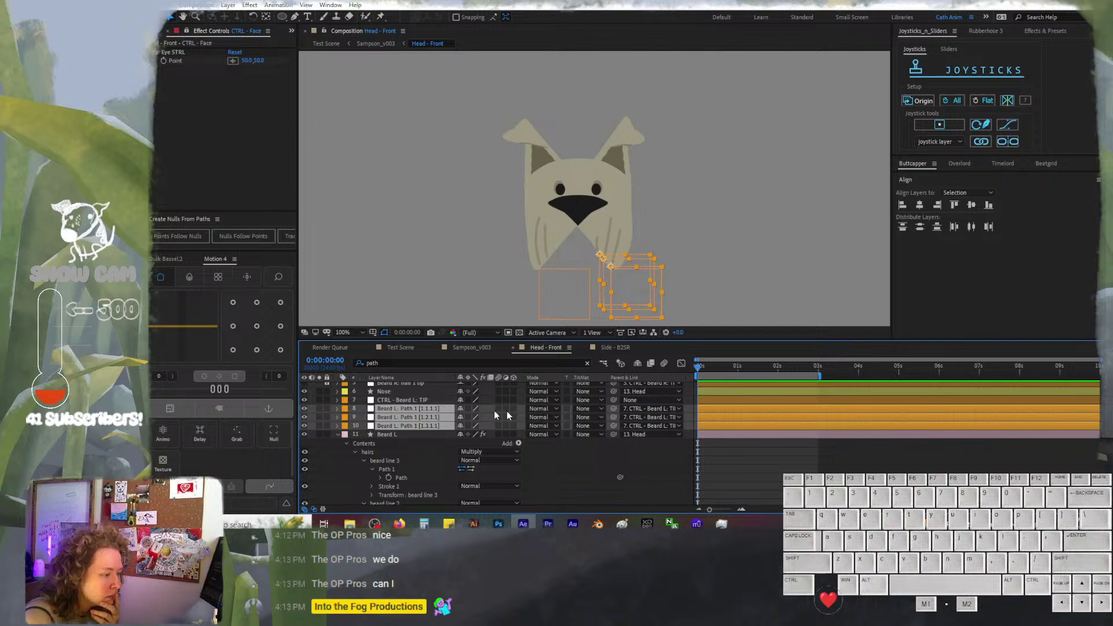
{"action": "left_click_drag", "start_coordinate": [327, 410], "coordinate": [328, 427]}
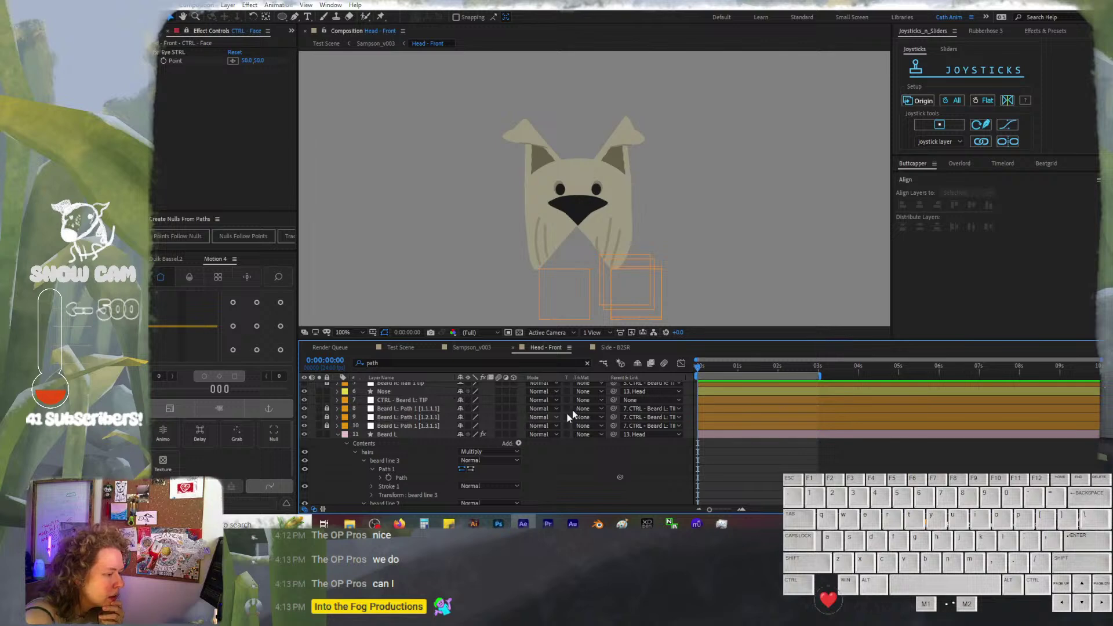
{"action": "left_click_drag", "start_coordinate": [461, 409], "coordinate": [461, 426]}
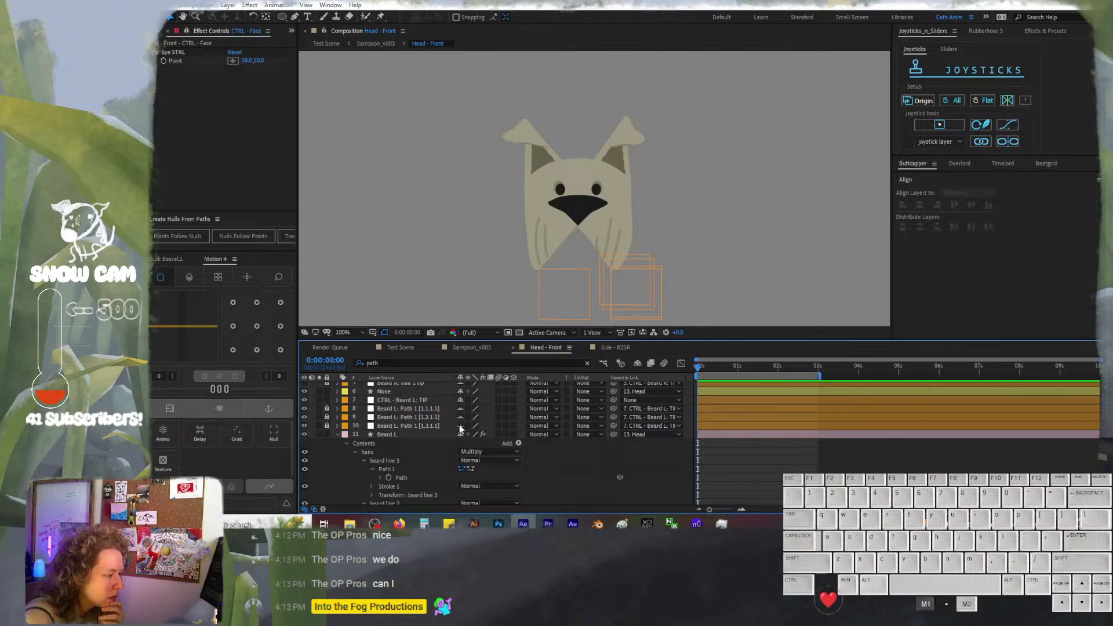
Hide the shy layers and move CTRL - Beard L: TIP directly below CTRL - Beard R: TIP in the layer order
{"action": "left_click", "coordinate": [638, 363]}
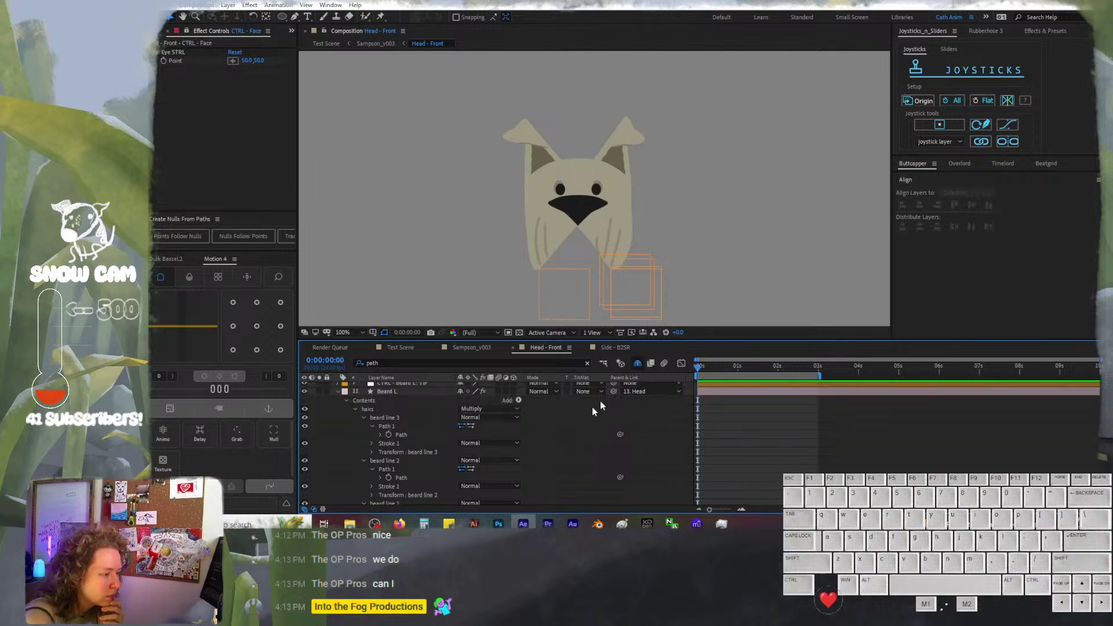
{"action": "scroll", "coordinate": [497, 436], "scroll_direction": "up", "scroll_amount": 3}
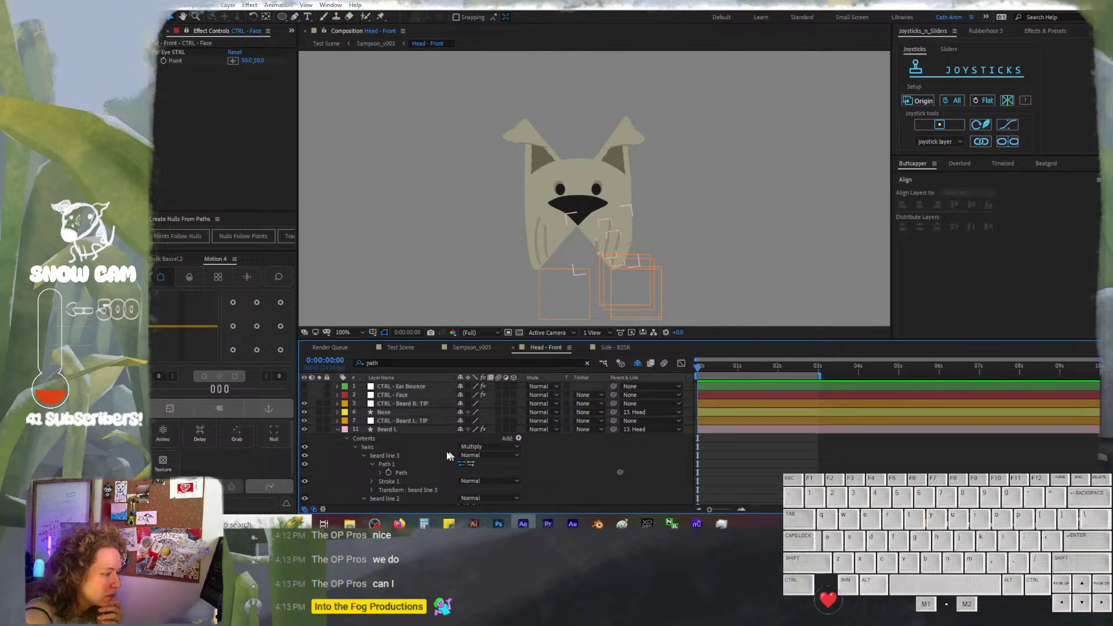
{"action": "double_click", "coordinate": [407, 421]}
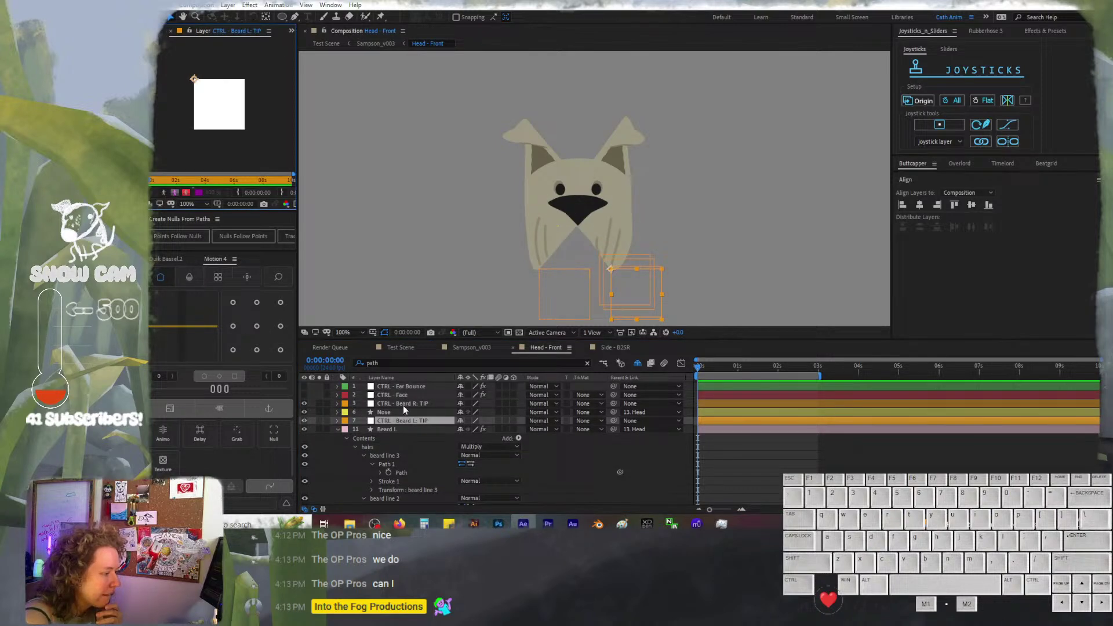
{"action": "left_click", "coordinate": [170, 31]}
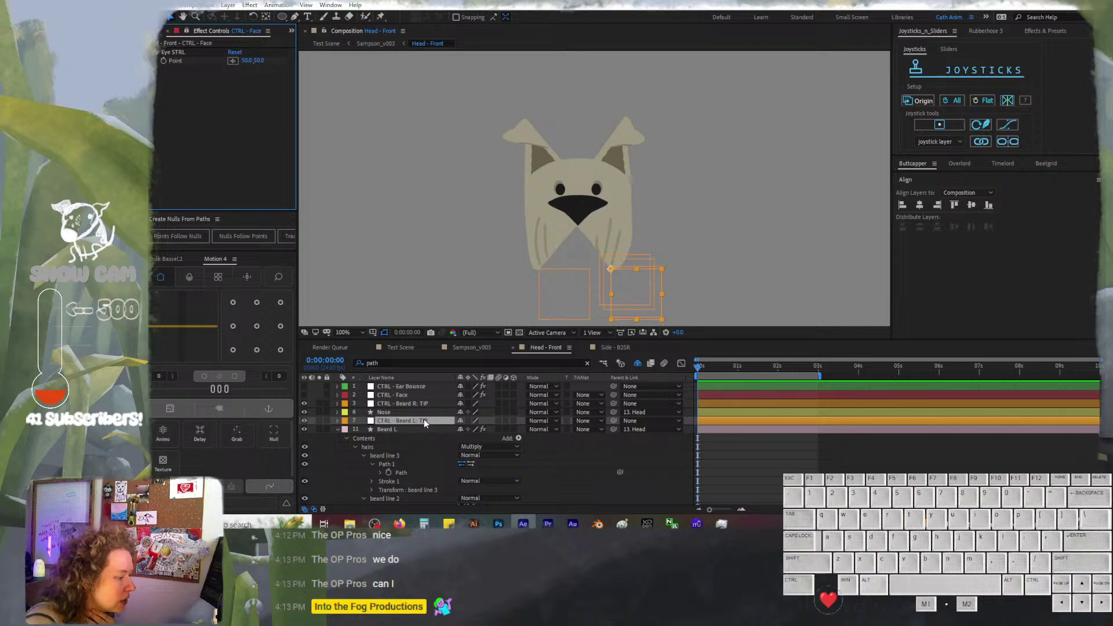
{"action": "left_click_drag", "start_coordinate": [423, 420], "coordinate": [425, 413]}
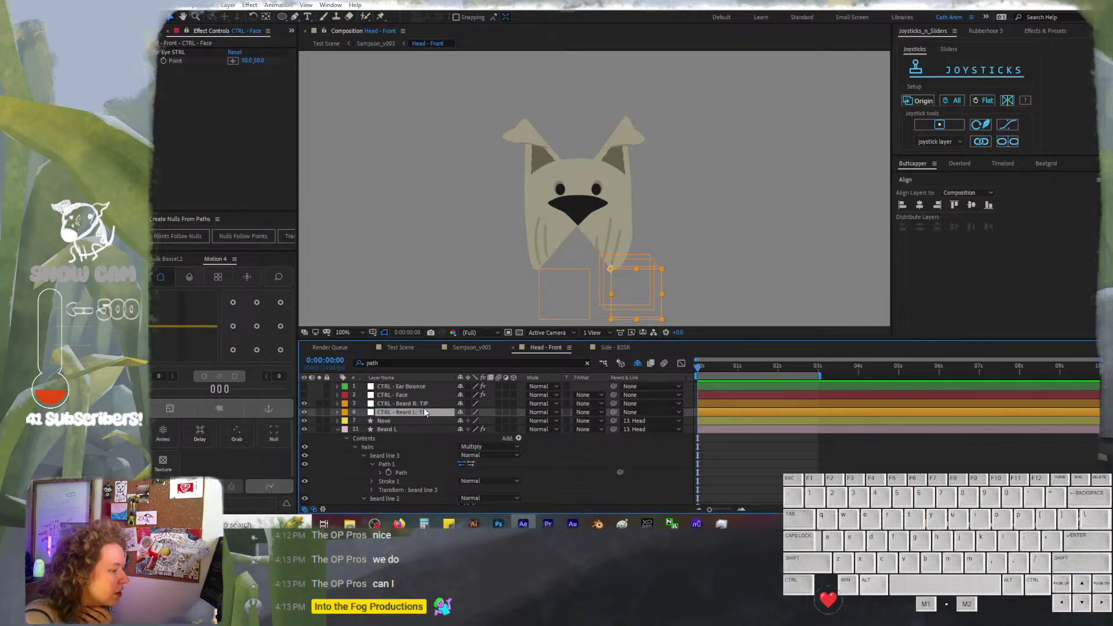
Show the shy layers again and turn off the visibility of the three Beard L hair nulls
{"action": "left_click", "coordinate": [418, 404], "text": "shift"}
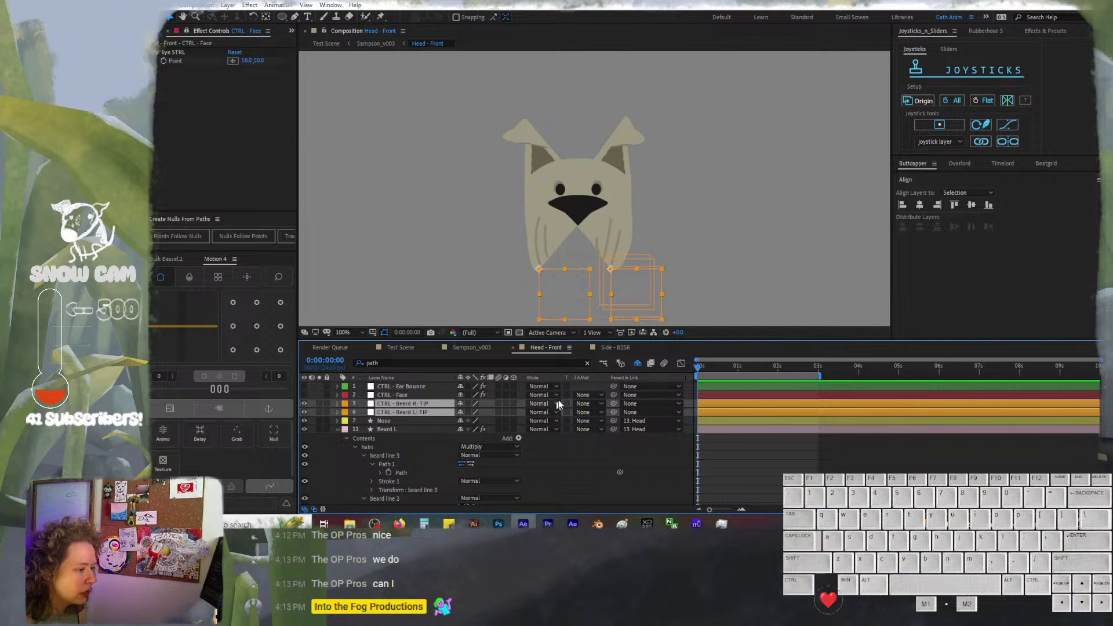
{"action": "left_click", "coordinate": [638, 365]}
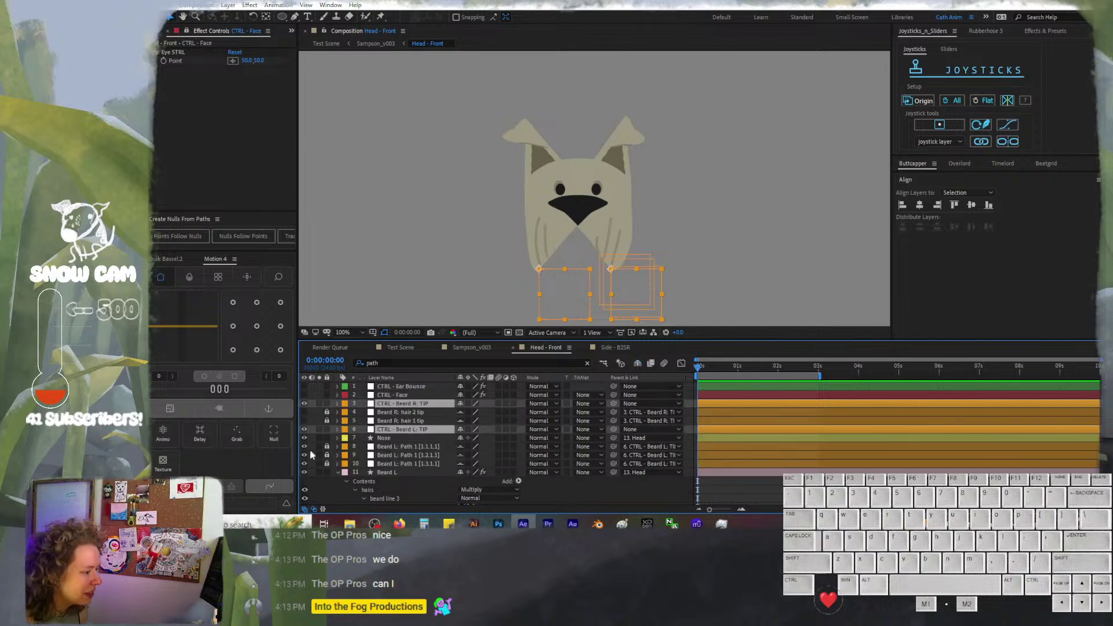
{"action": "left_click_drag", "start_coordinate": [301, 448], "coordinate": [303, 454]}
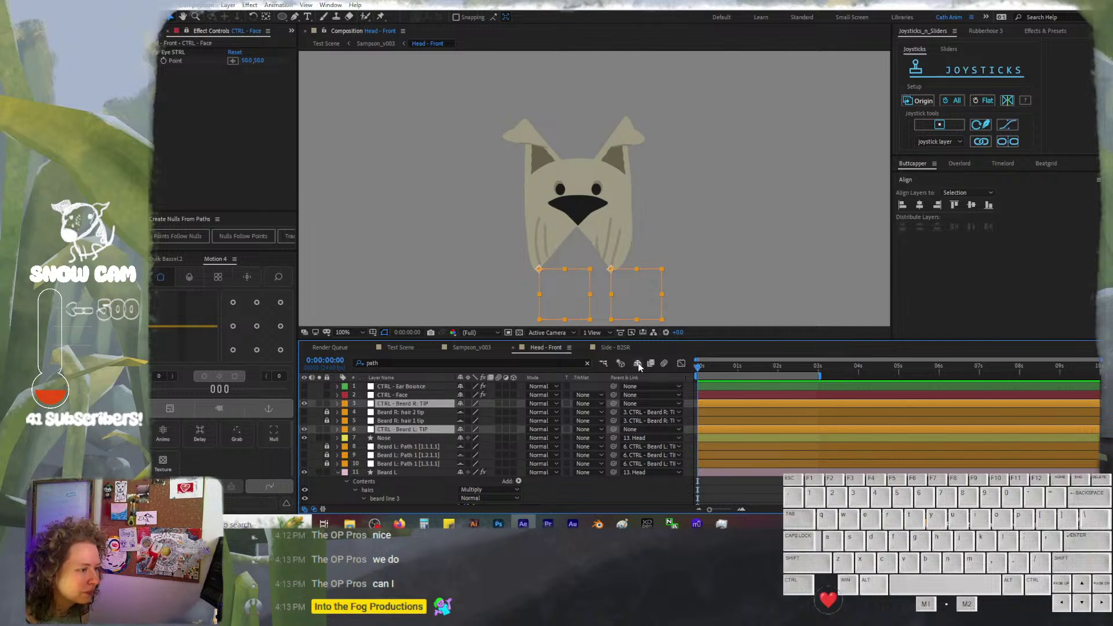
Nudge CTRL - Beard L: TIP back to the right and apply Duik's Zero to both beard TIP controllers
{"action": "left_click", "coordinate": [439, 428]}
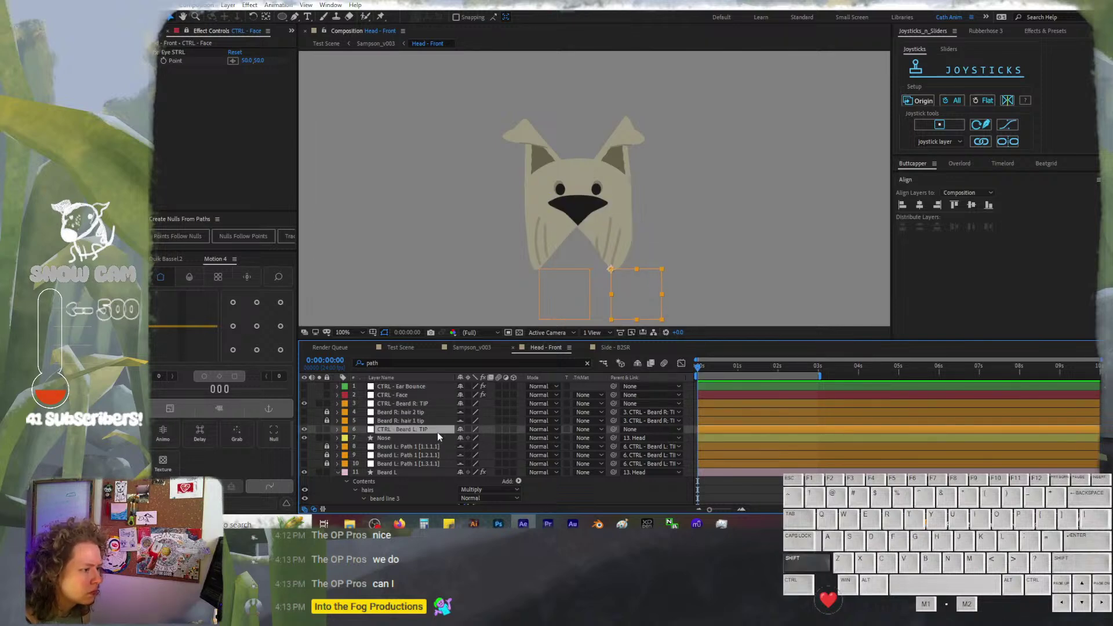
{"action": "key", "text": "shift+Right"}
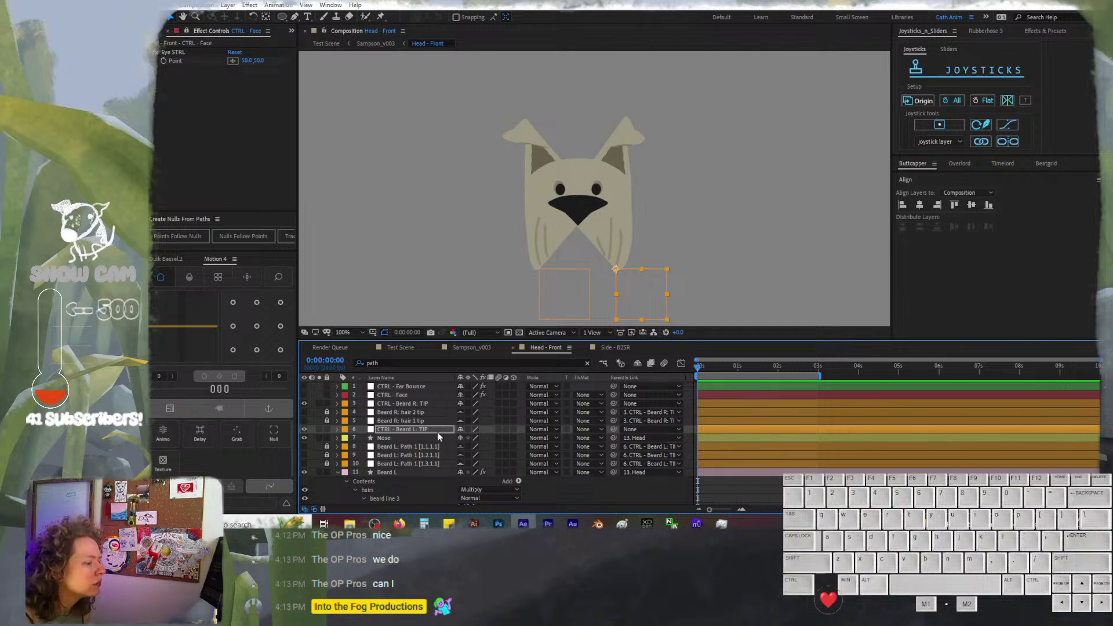
{"action": "left_click", "coordinate": [403, 405], "text": "ctrl"}
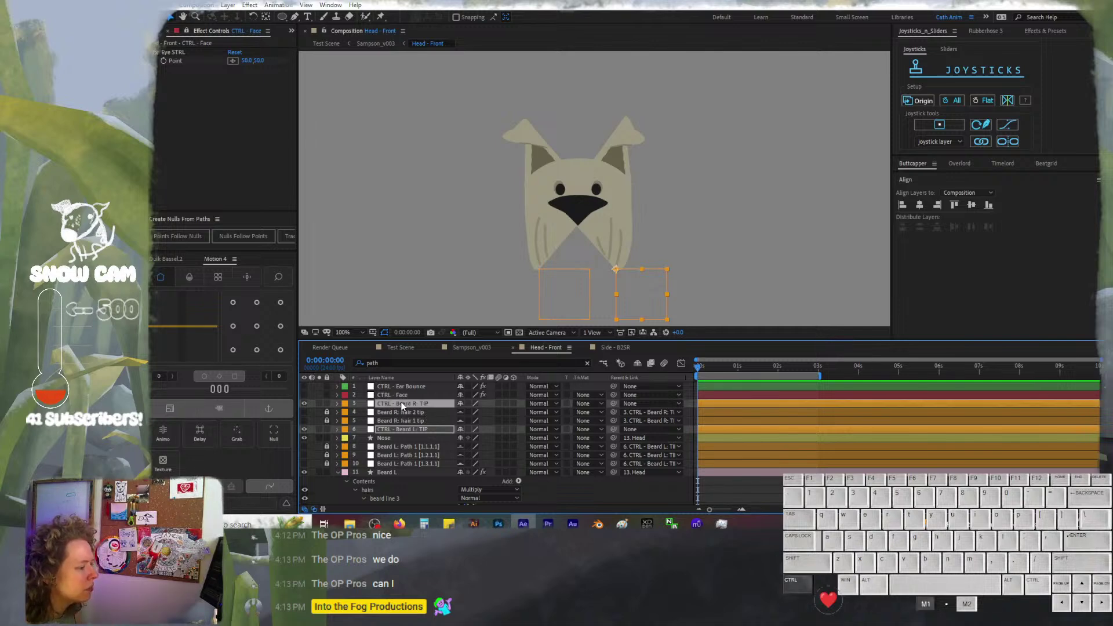
{"action": "left_click", "coordinate": [167, 259]}
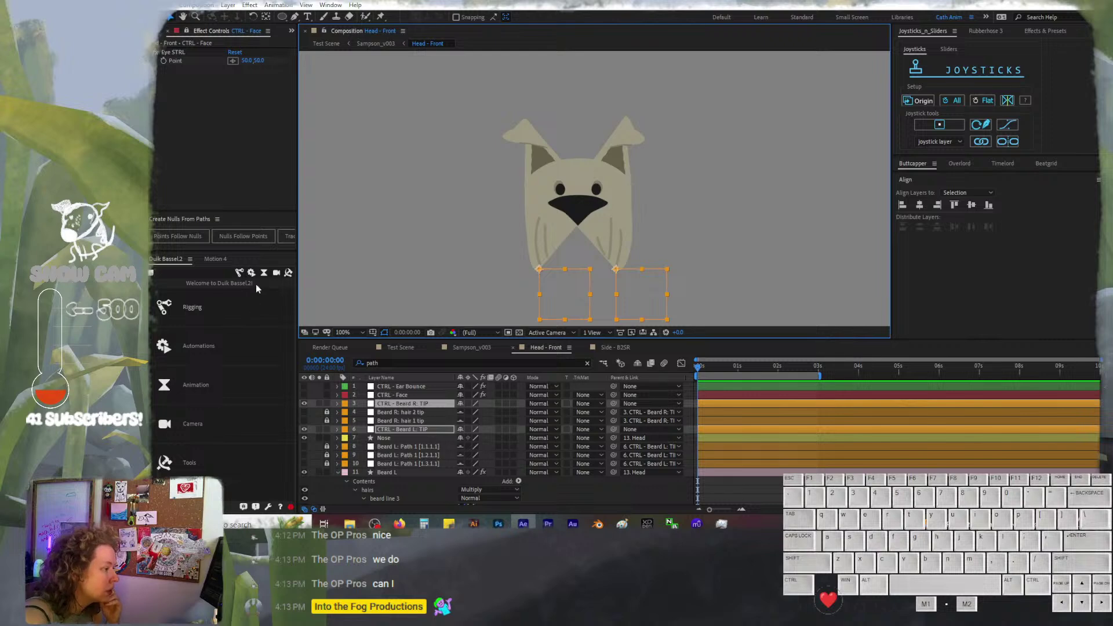
{"action": "left_click", "coordinate": [245, 254]}
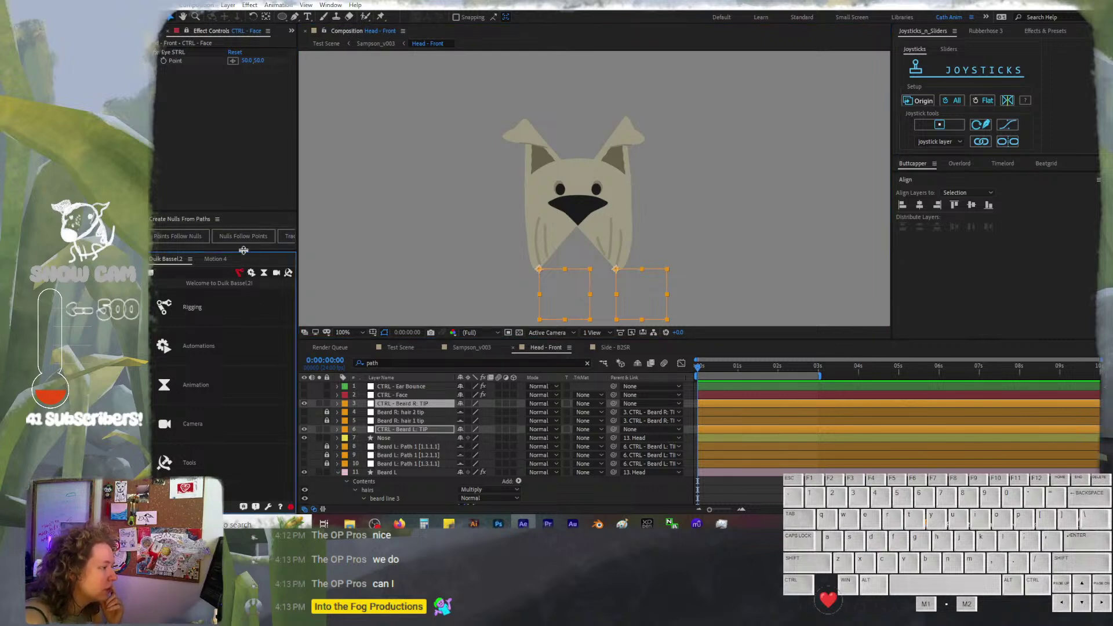
{"action": "left_click", "coordinate": [239, 273]}
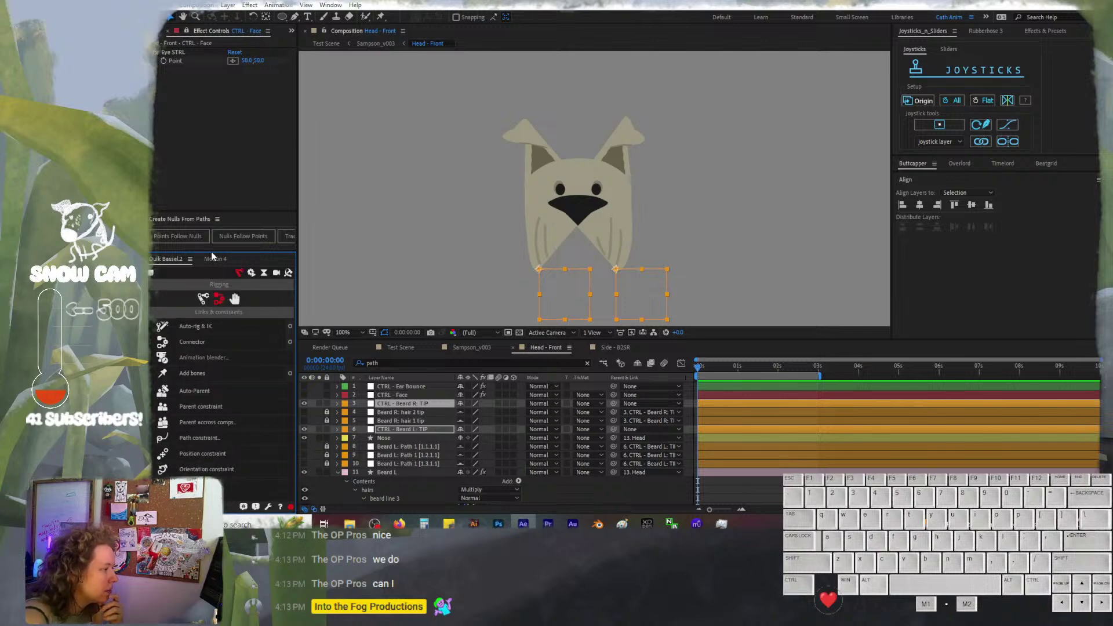
{"action": "left_click_drag", "start_coordinate": [212, 257], "coordinate": [221, 204]}
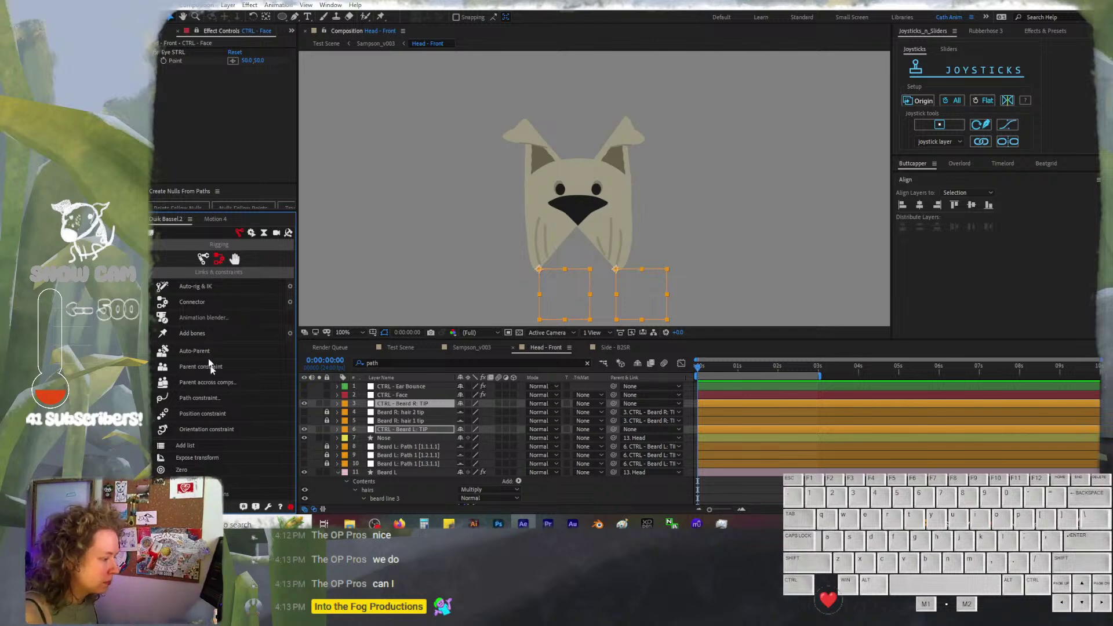
{"action": "left_click", "coordinate": [241, 472]}
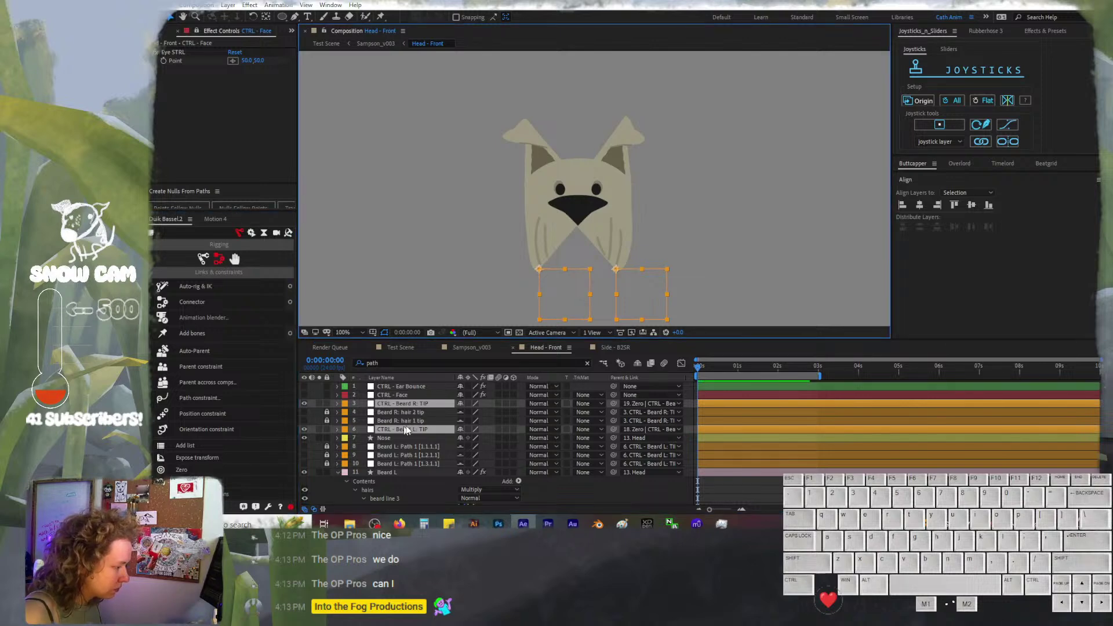
Reveal the Position of both beard TIP controllers, test moving them down together and undo the move
{"action": "key", "text": "p"}
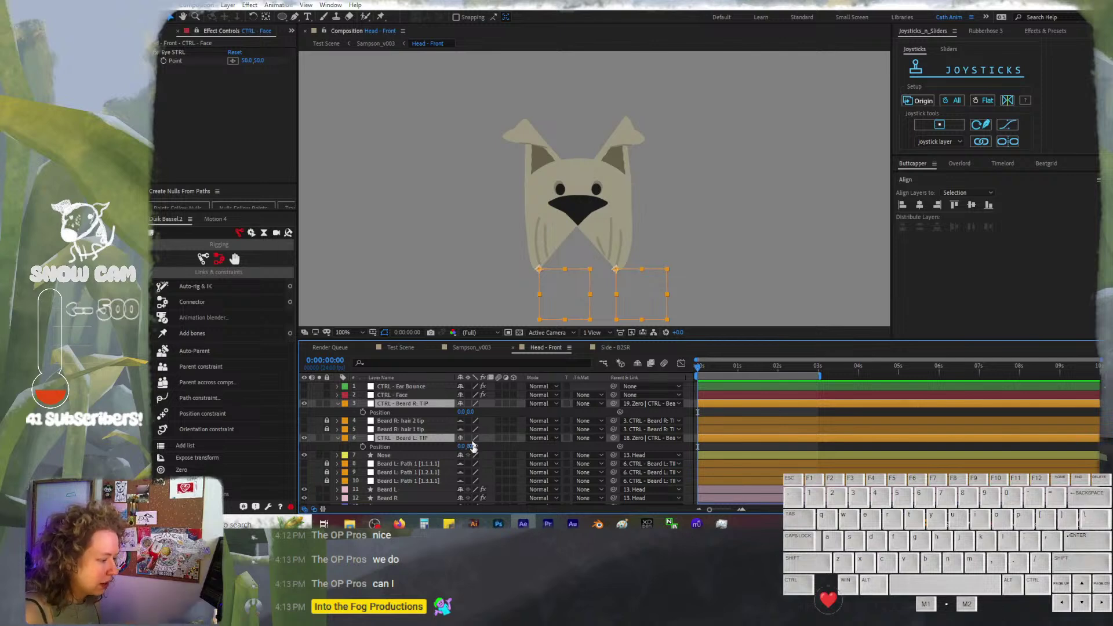
{"action": "left_click_drag", "start_coordinate": [470, 446], "coordinate": [478, 446]}
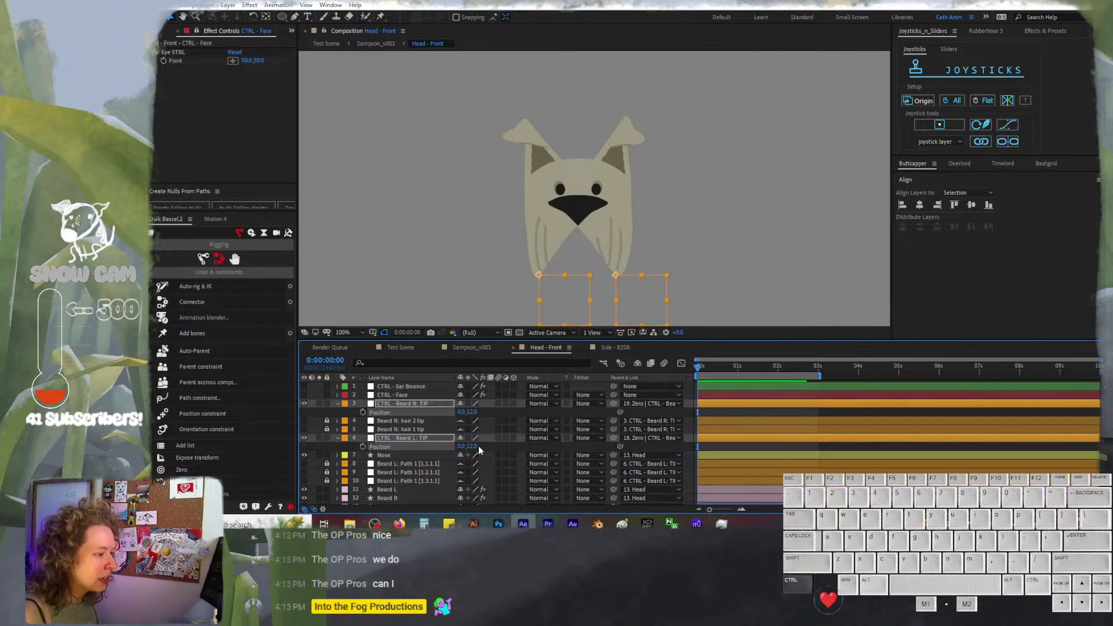
{"action": "key", "text": "ctrl+z"}
{"action": "scroll", "coordinate": [478, 440], "scroll_direction": "down", "scroll_amount": 3}
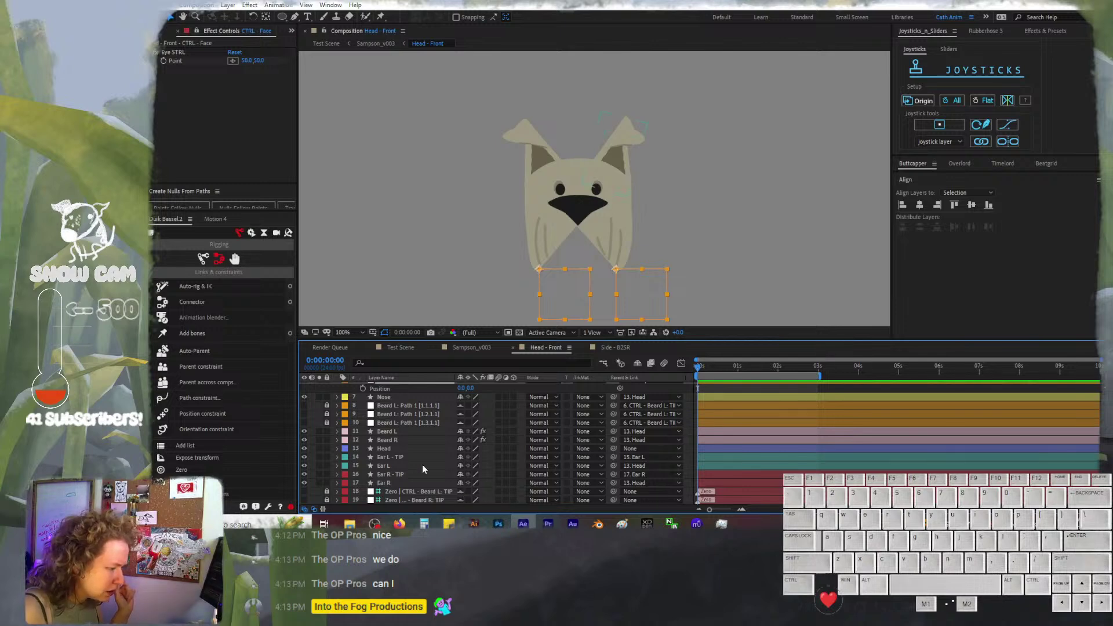
{"action": "scroll", "coordinate": [422, 465], "scroll_direction": "up", "scroll_amount": 2}
{"action": "scroll", "coordinate": [422, 465], "scroll_direction": "up", "scroll_amount": 2}
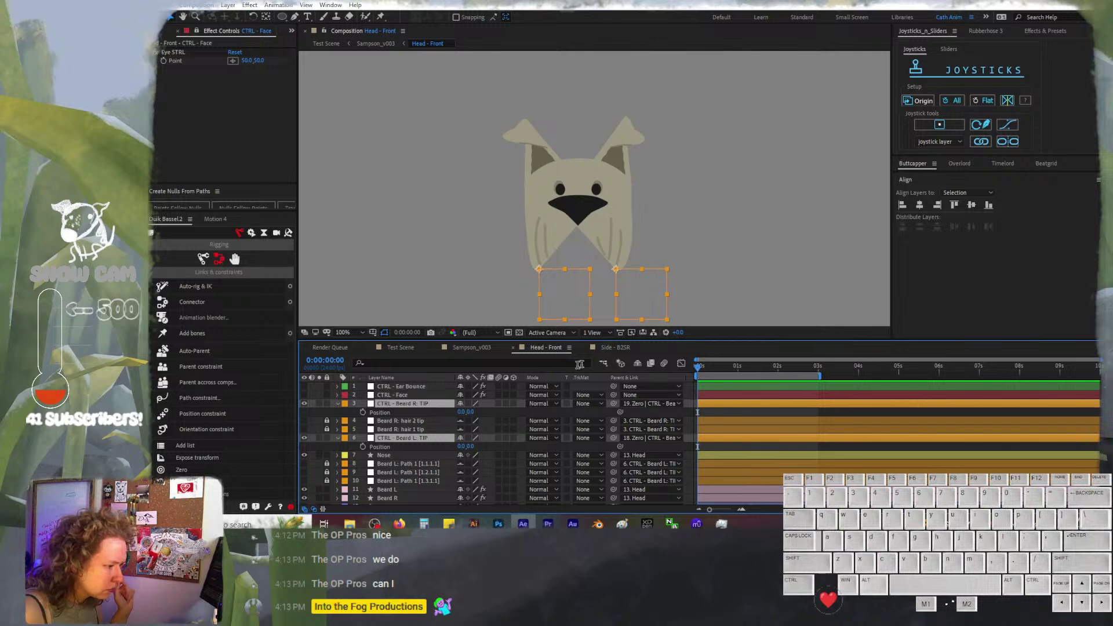
{"action": "left_click", "coordinate": [719, 409]}
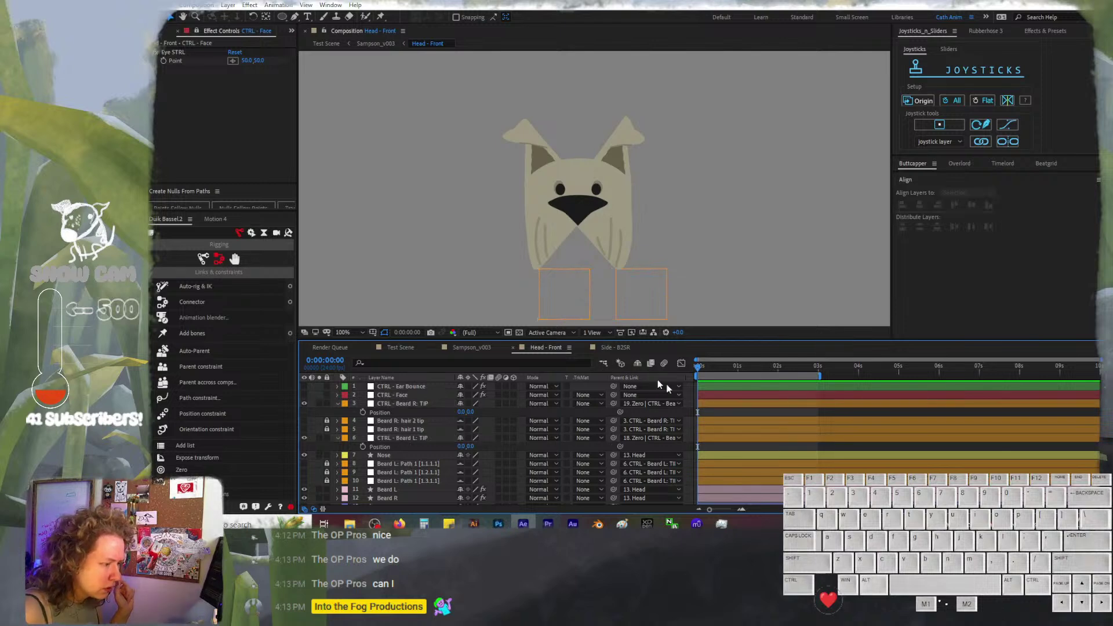
Hide the shy layers, check the Scale of CTRL - Beard R: TIP and reveal the Position of every visible layer
{"action": "left_click", "coordinate": [638, 365]}
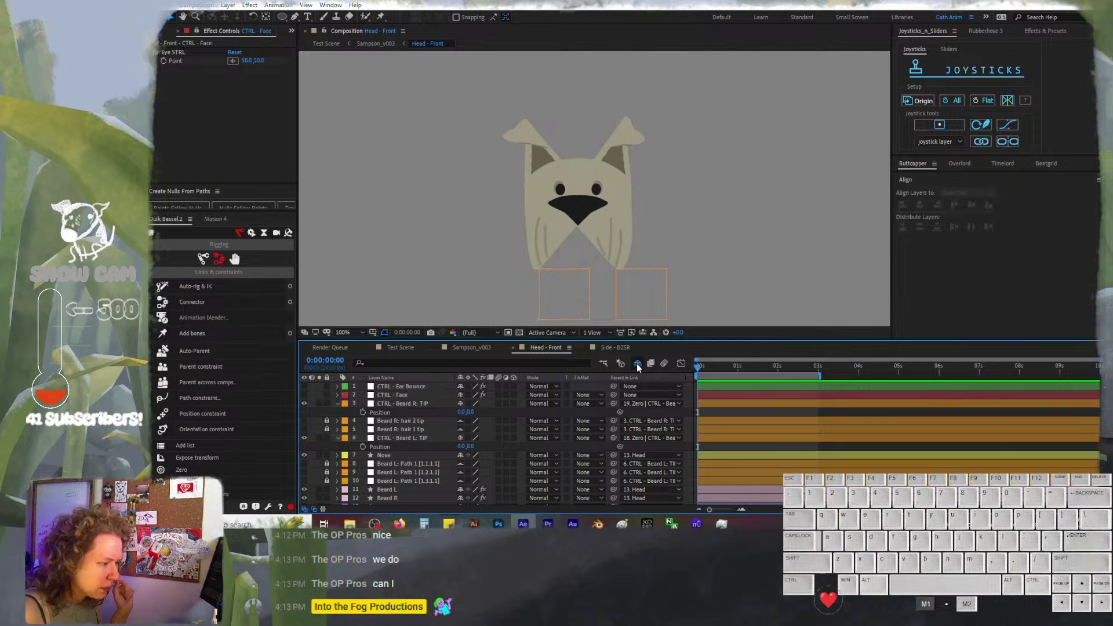
{"action": "left_click", "coordinate": [450, 402]}
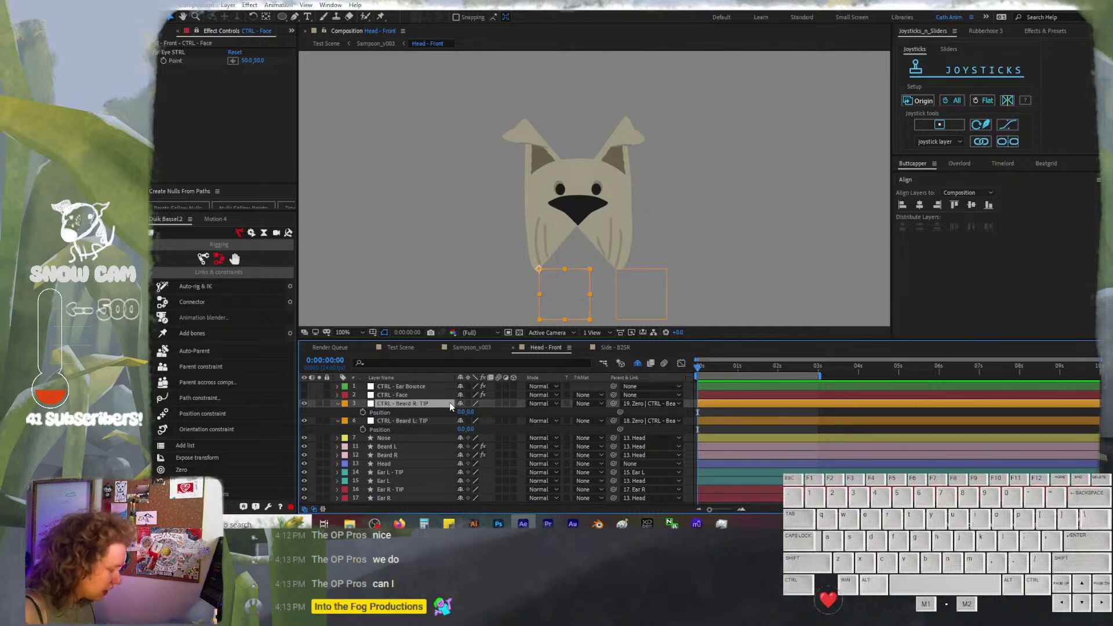
{"action": "key", "text": "s"}
{"action": "left_click_drag", "start_coordinate": [477, 415], "coordinate": [447, 380]}
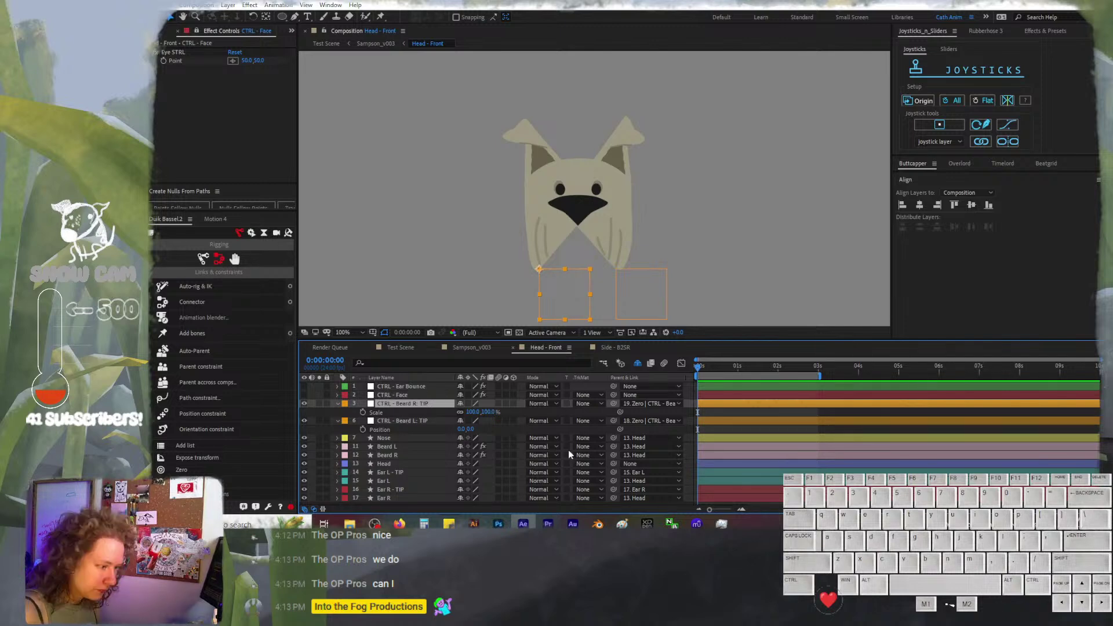
{"action": "left_click", "coordinate": [809, 431]}
{"action": "key", "text": "p"}
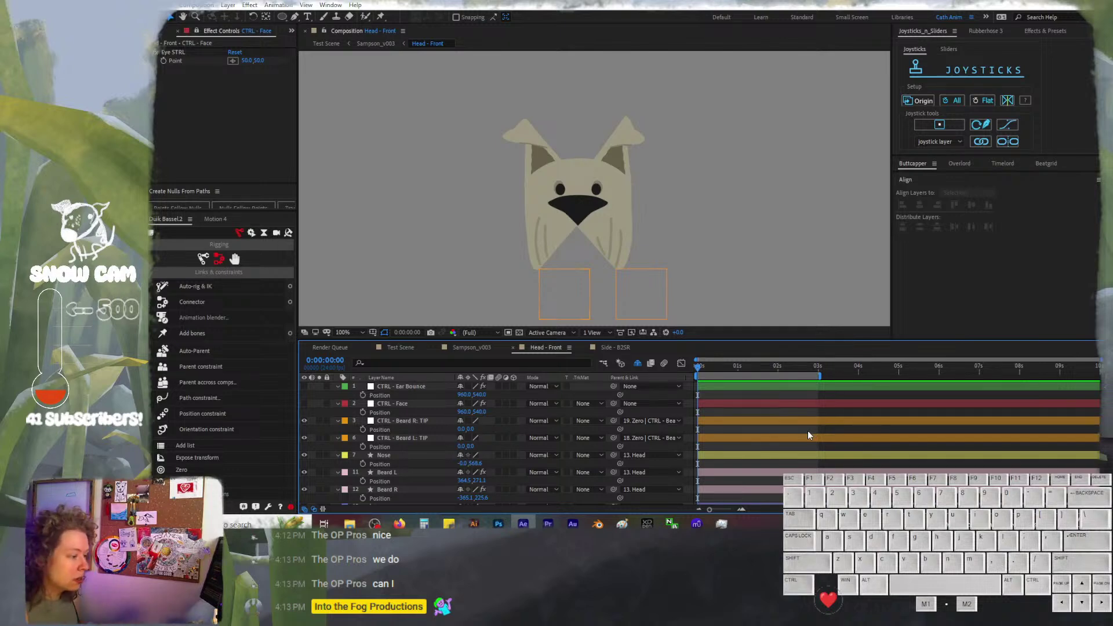
Turn off the visibility of both beard TIP controllers and collapse the revealed Position properties
{"action": "left_click", "coordinate": [304, 421]}
{"action": "left_click", "coordinate": [303, 436]}
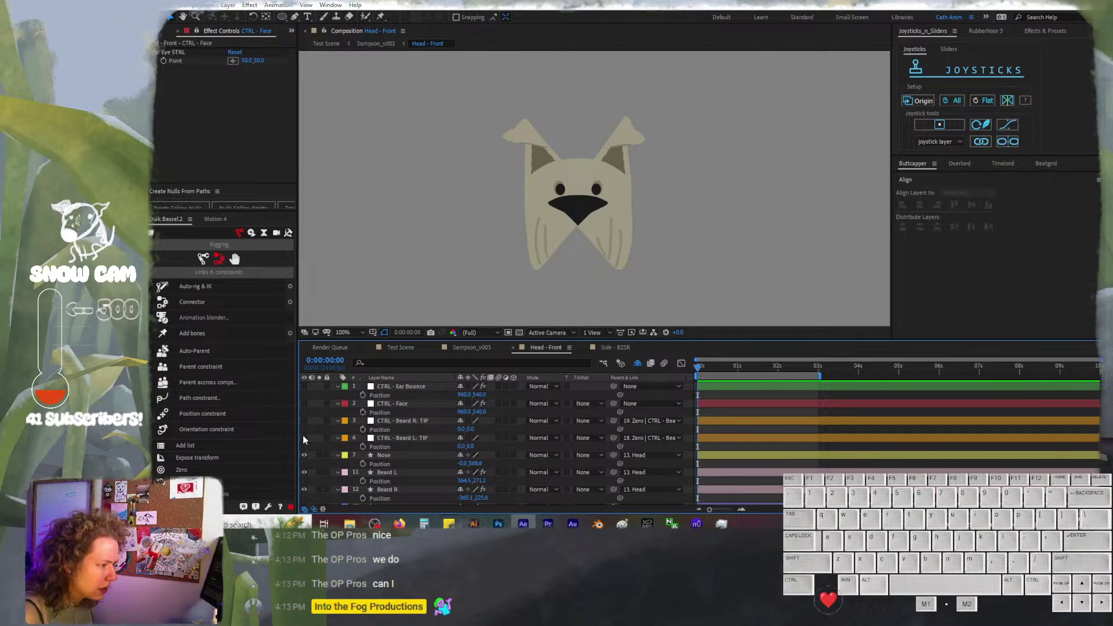
{"action": "key", "text": "p"}
{"action": "left_click", "coordinate": [736, 417]}
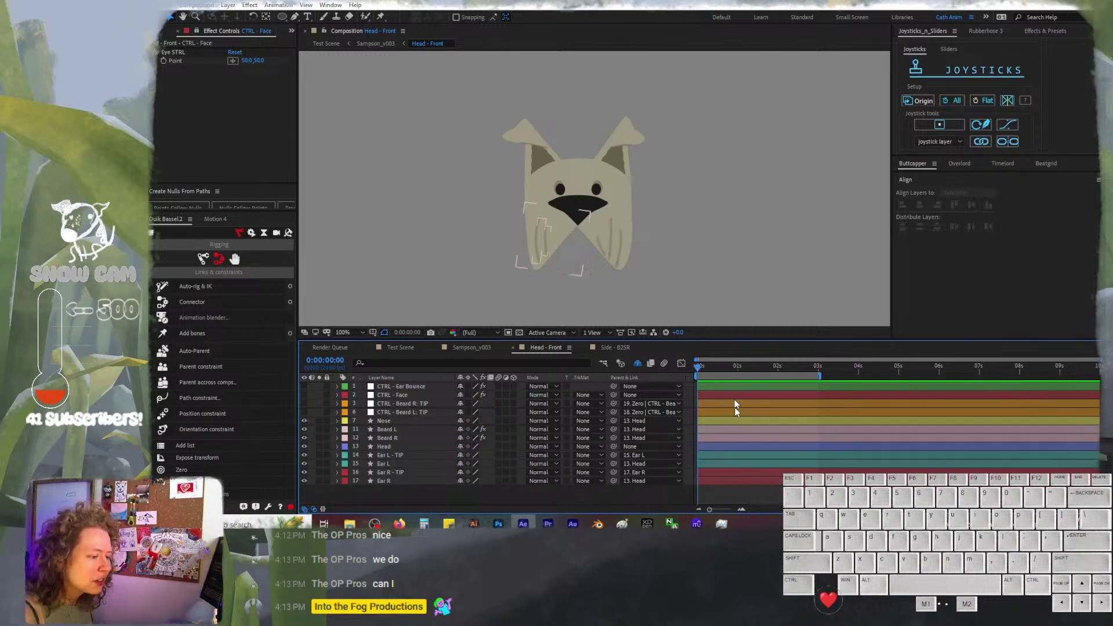
{"action": "left_click", "coordinate": [735, 465]}
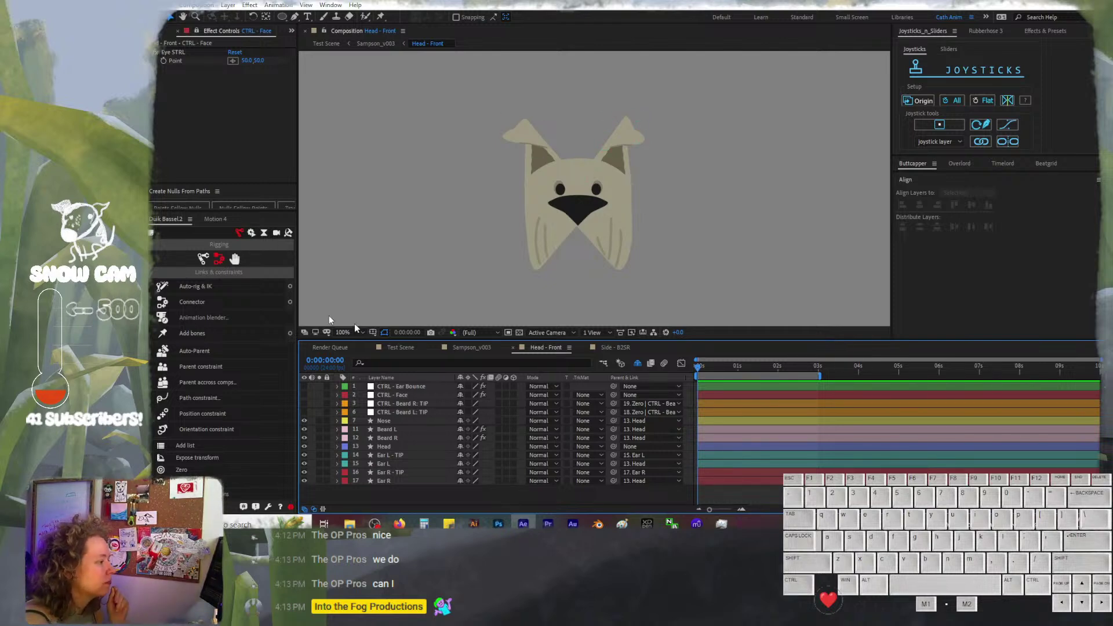
Bring up the Motion 4 tools and enlarge the Effect Controls and Create Nulls From Paths areas above them
{"action": "left_click", "coordinate": [212, 219]}
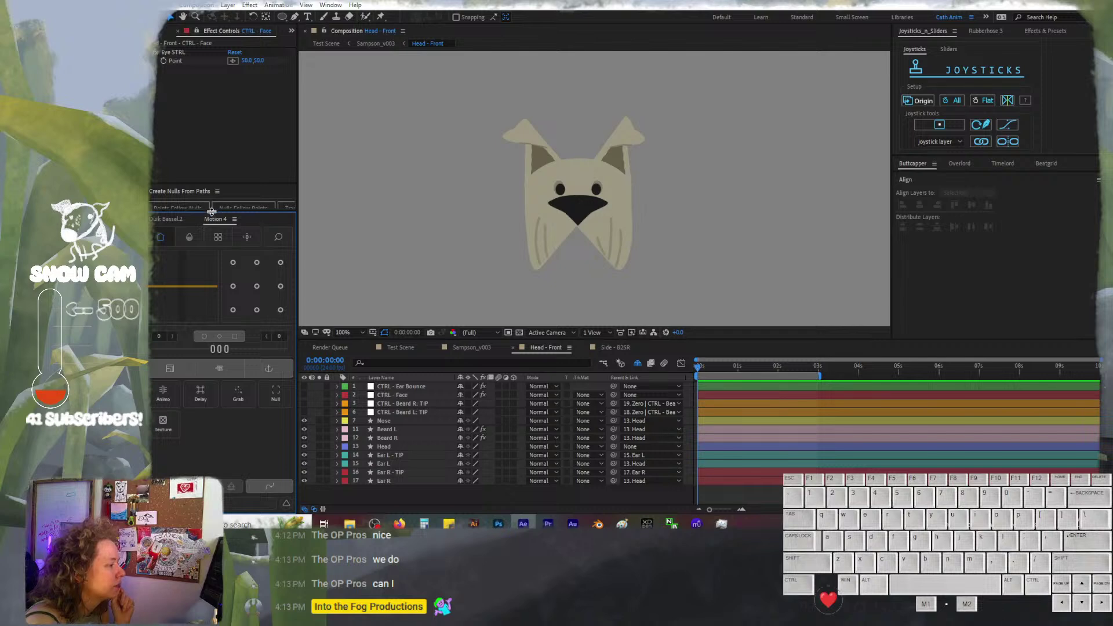
{"action": "left_click_drag", "start_coordinate": [211, 210], "coordinate": [201, 270]}
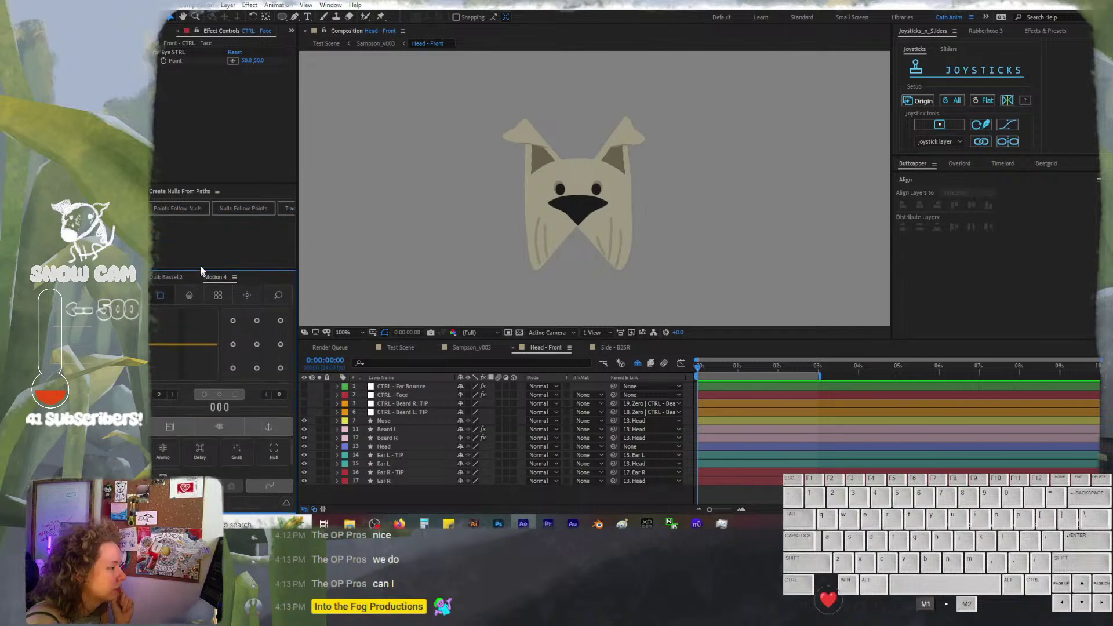
{"action": "left_click_drag", "start_coordinate": [227, 184], "coordinate": [221, 230]}
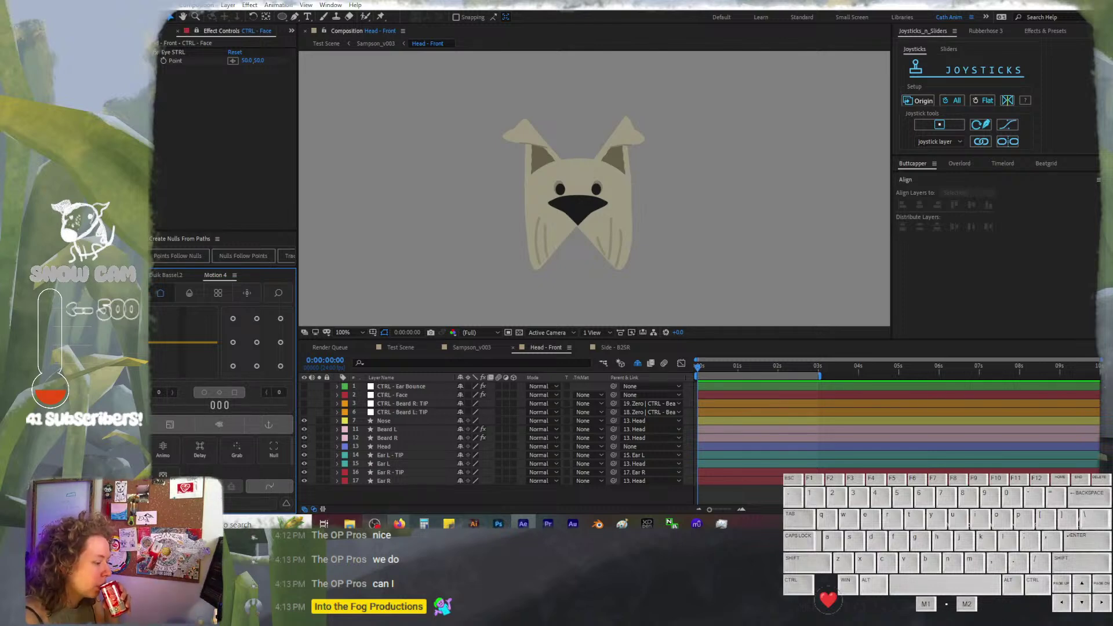
{"action": "mouse_move", "coordinate": [399, 523]}
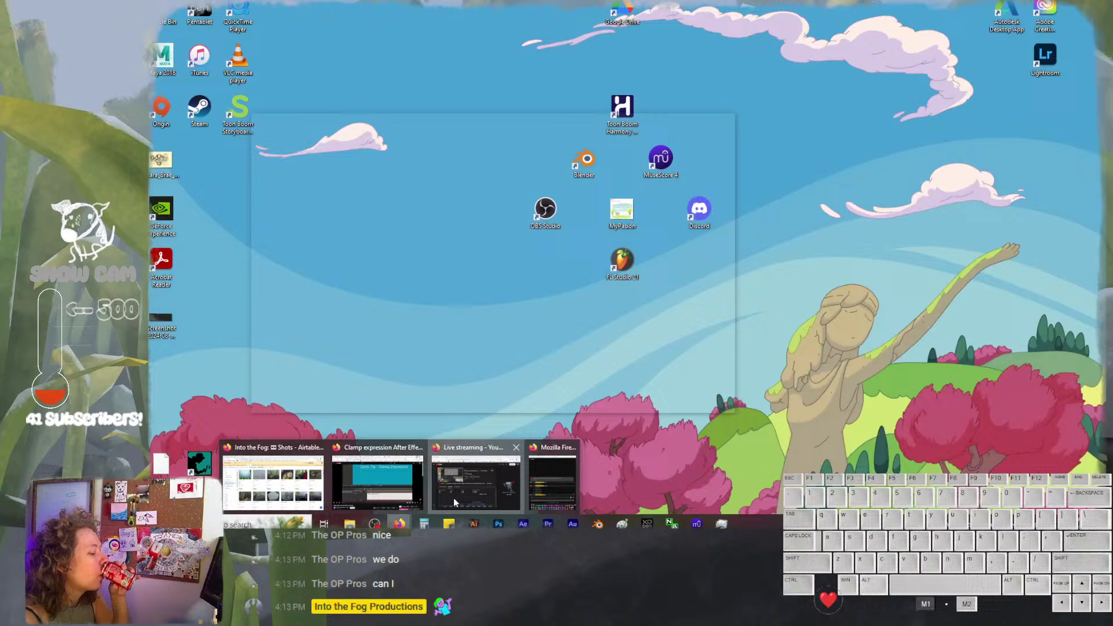
{"action": "left_click", "coordinate": [453, 498]}
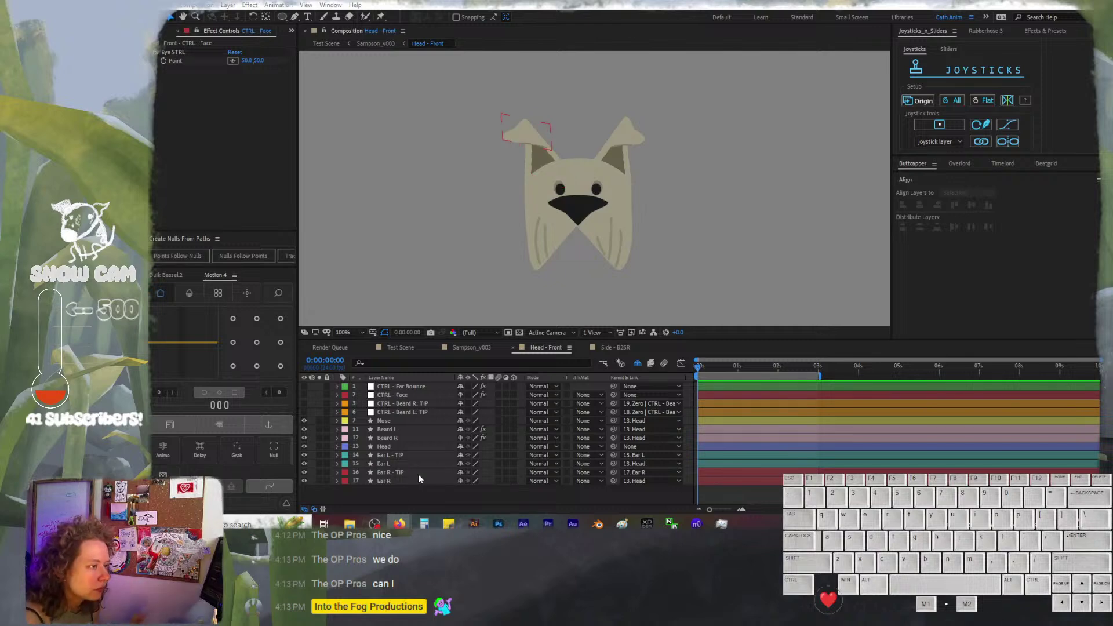
Show the shy layers, move the Nose layer below the three Beard L path nulls and hide the shy layers again
{"action": "left_click", "coordinate": [390, 423]}
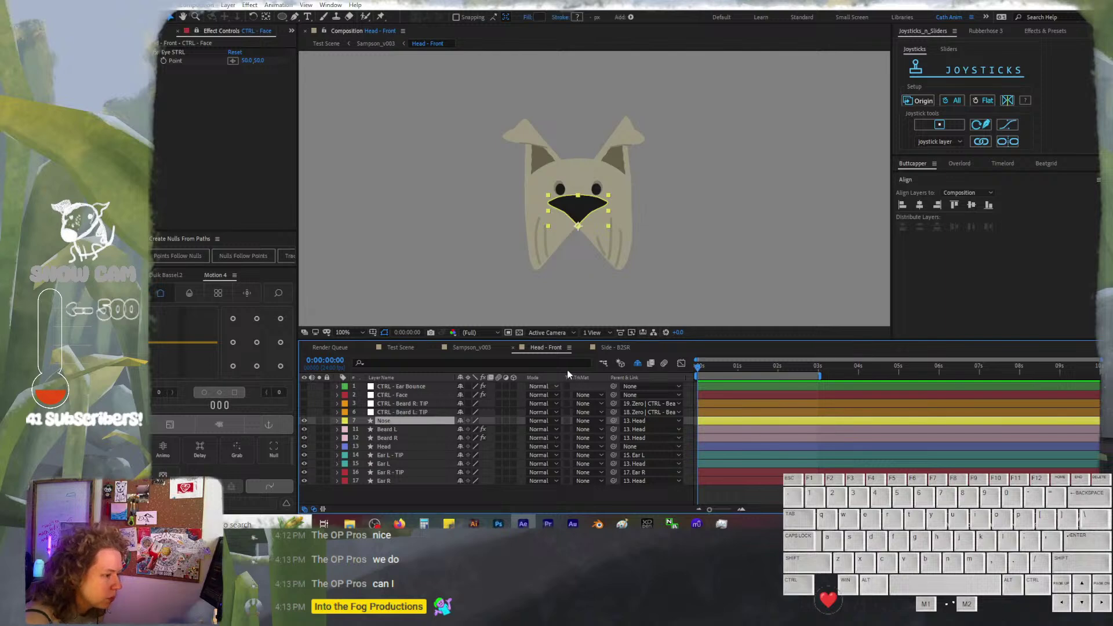
{"action": "left_click", "coordinate": [639, 364]}
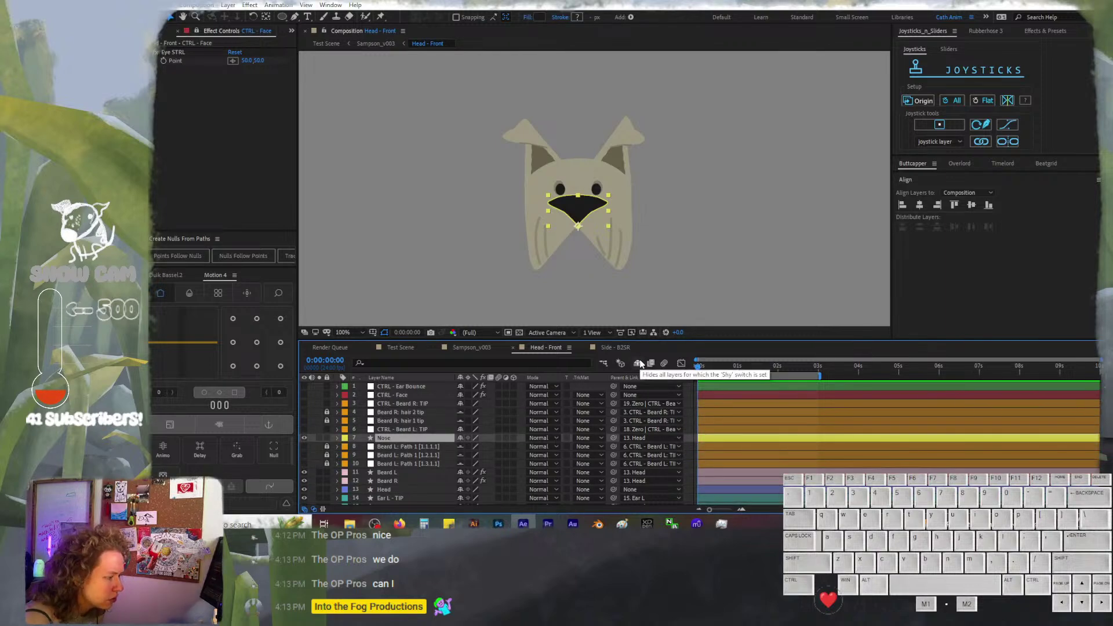
{"action": "left_click_drag", "start_coordinate": [434, 444], "coordinate": [432, 471]}
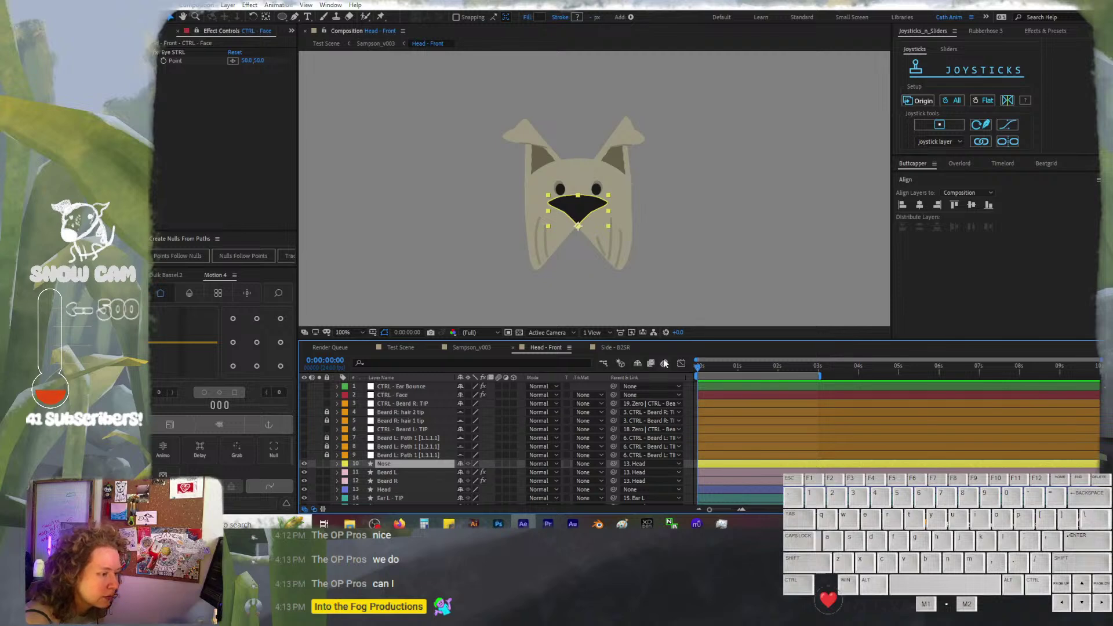
{"action": "left_click", "coordinate": [638, 364]}
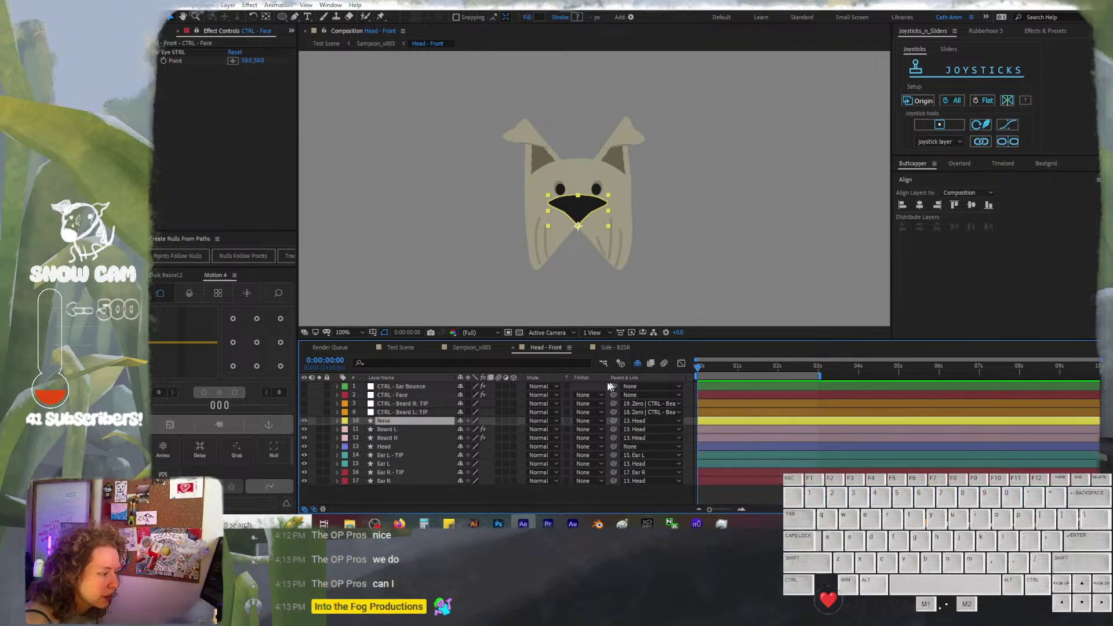
Reveal the Position of the Nose, Beard L, Beard R, Head, Ear L and Ear R layers
{"action": "left_click", "coordinate": [404, 446], "text": "shift"}
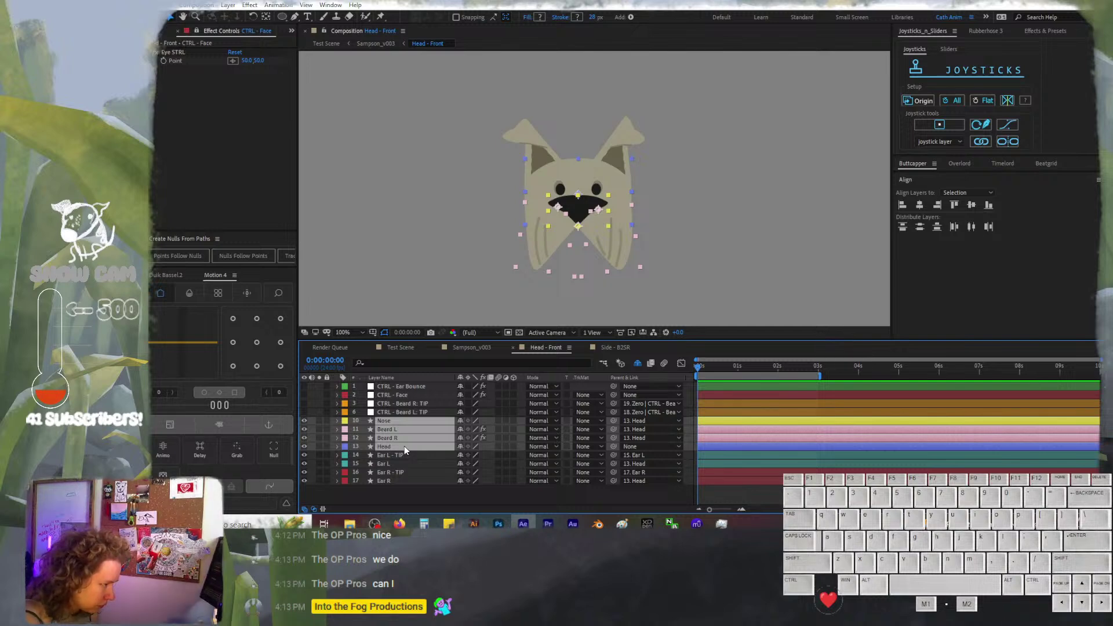
{"action": "key", "text": "p"}
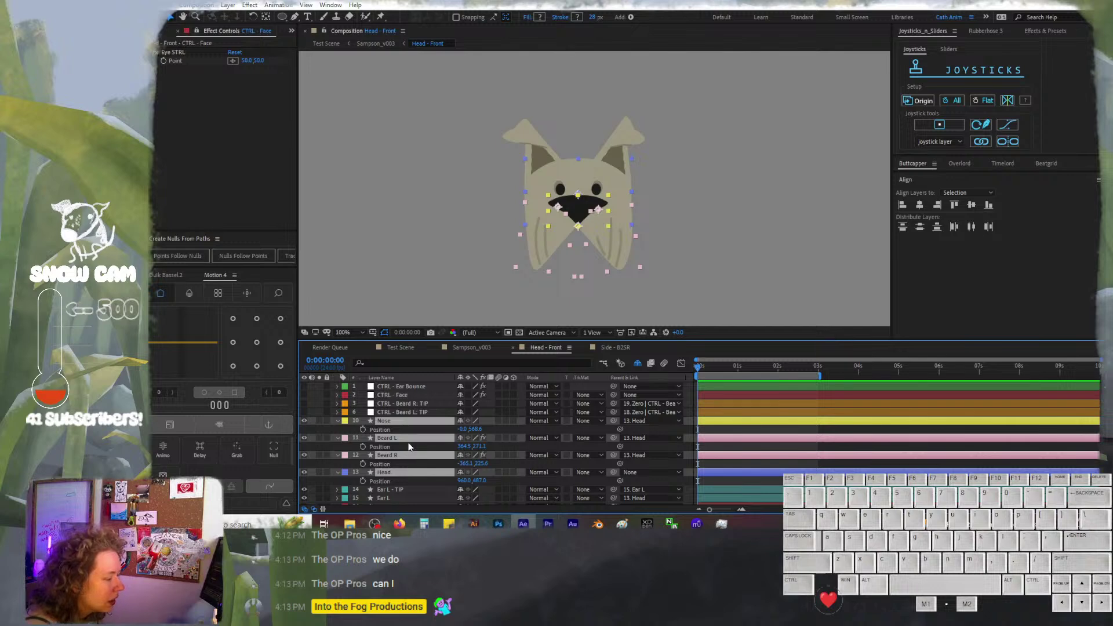
{"action": "scroll", "coordinate": [409, 443], "scroll_direction": "down", "scroll_amount": 1}
{"action": "left_click", "coordinate": [401, 482]}
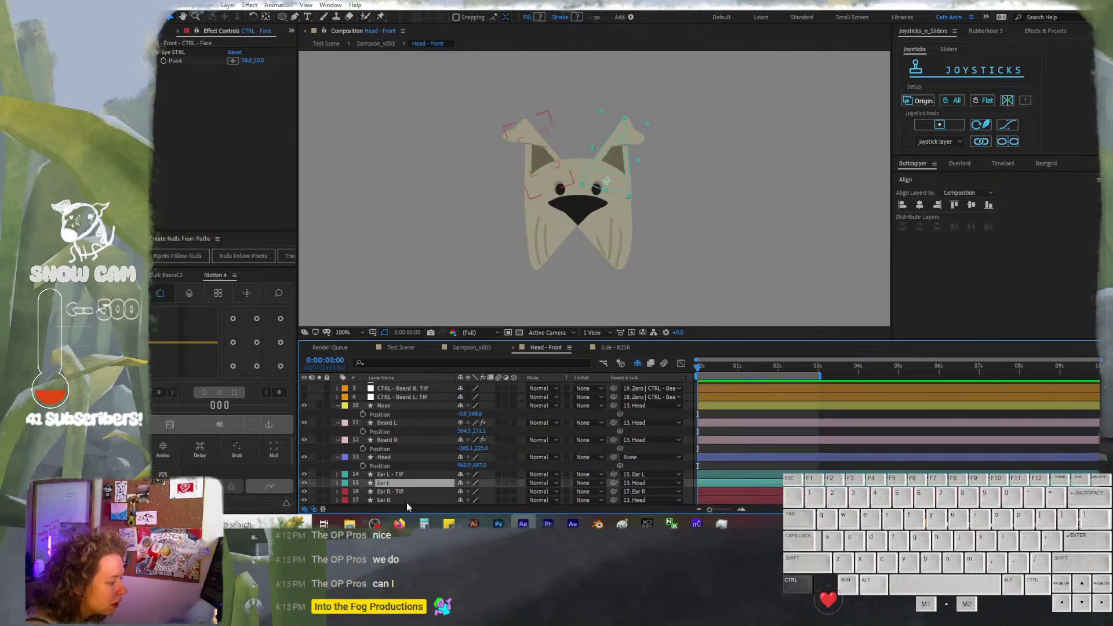
{"action": "left_click", "coordinate": [406, 501], "text": "ctrl"}
{"action": "left_click", "coordinate": [406, 496], "text": "ctrl"}
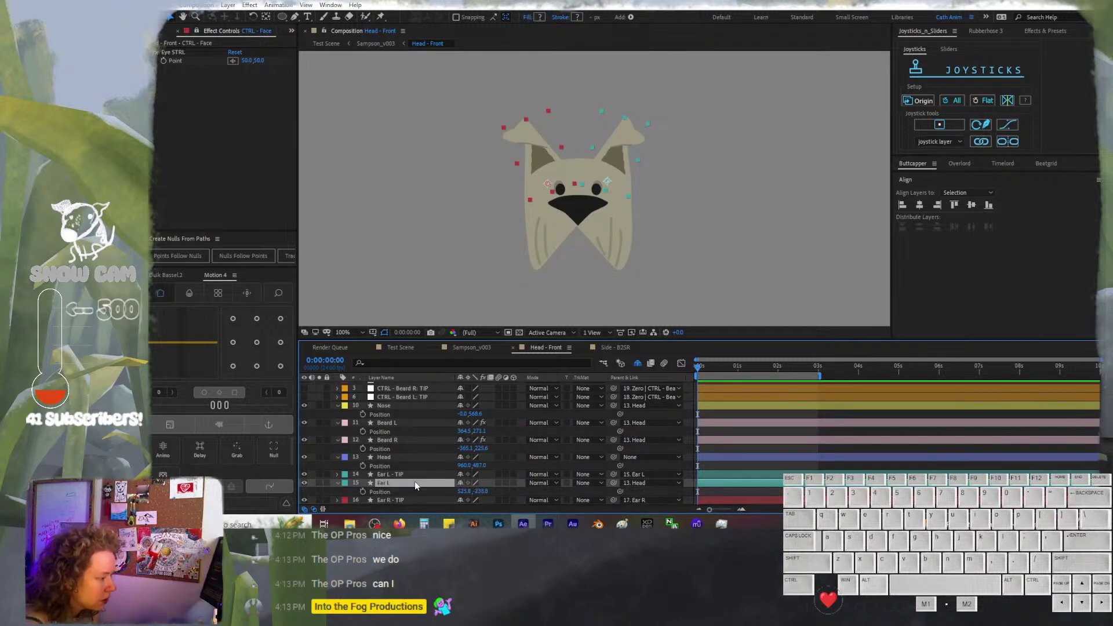
{"action": "scroll", "coordinate": [415, 481], "scroll_direction": "up", "scroll_amount": 2}
Select the Beard L and Beard R layers and reveal their Scale in addition to their Position
{"action": "left_click", "coordinate": [391, 423]}
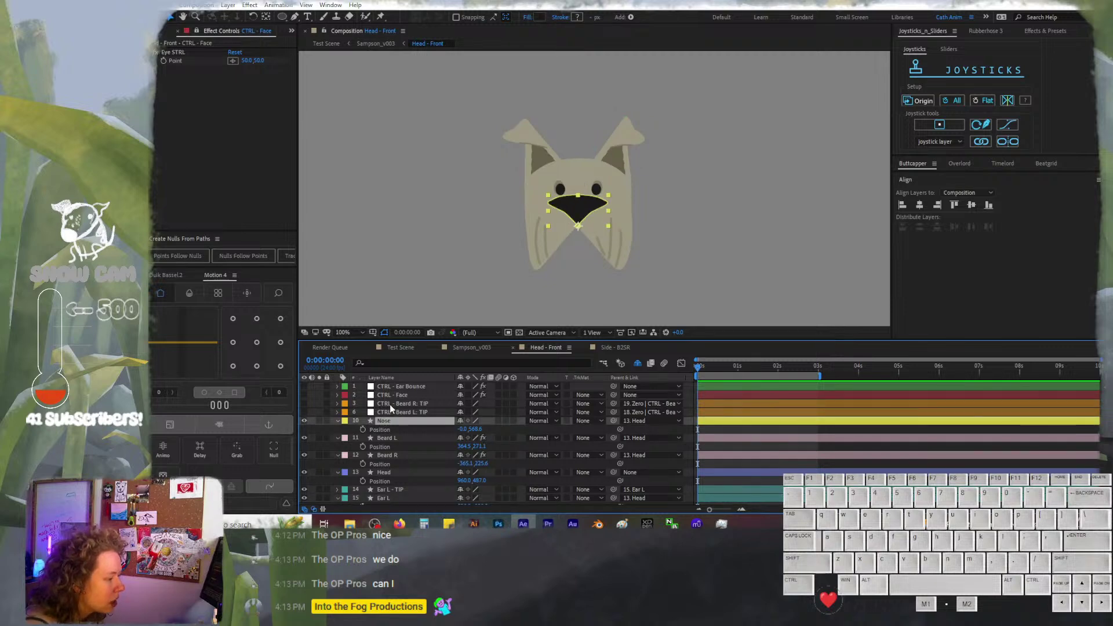
{"action": "left_click", "coordinate": [392, 438]}
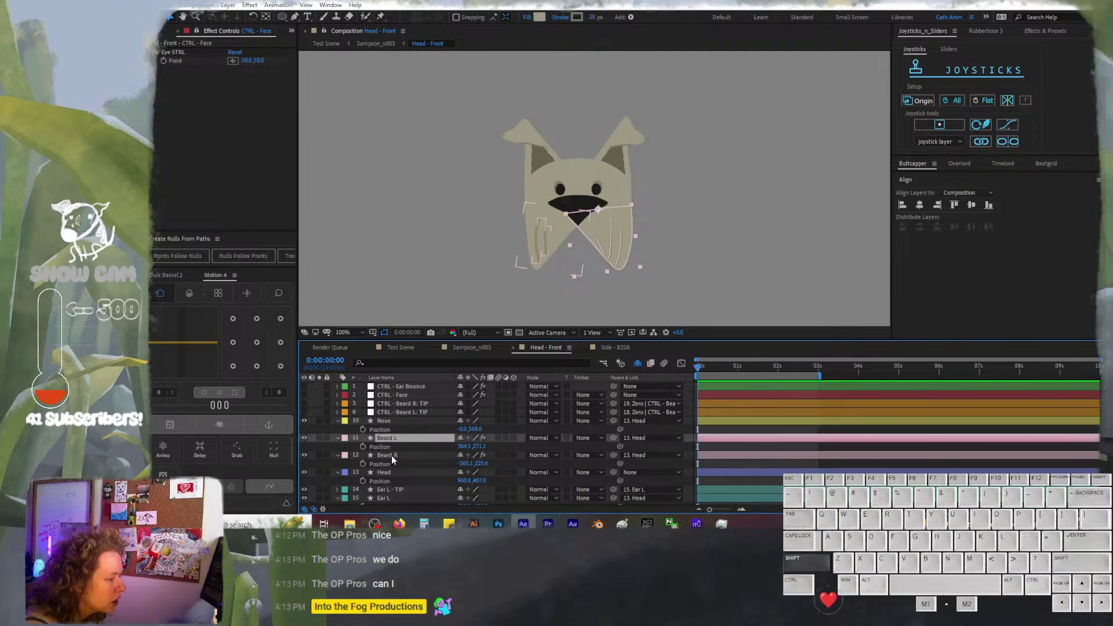
{"action": "left_click", "coordinate": [392, 456], "text": "shift"}
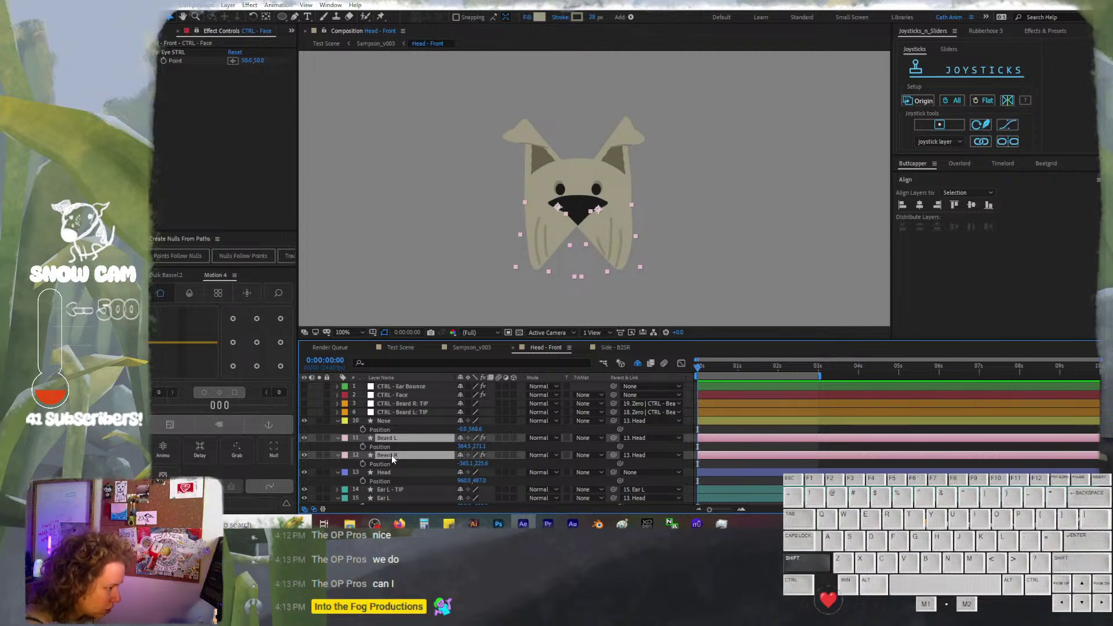
{"action": "key", "text": "shift+s"}
{"action": "scroll", "coordinate": [392, 454], "scroll_direction": "down", "scroll_amount": 3}
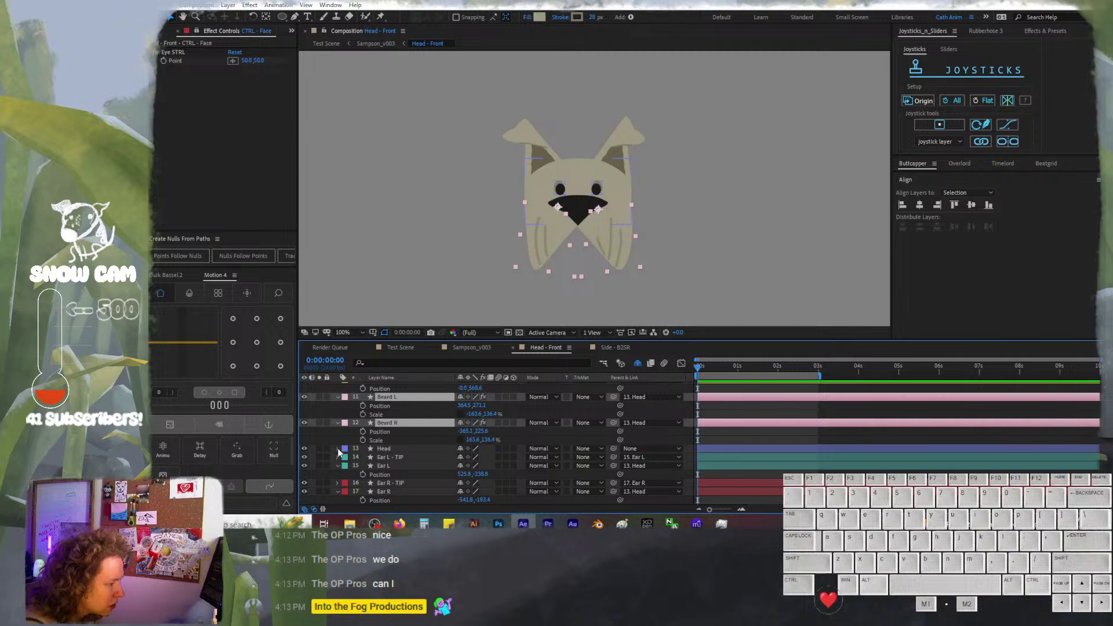
Expand the Head layer, collapse its Transform group and open its Contents down to the Eyes group
{"action": "left_click", "coordinate": [338, 440]}
{"action": "scroll", "coordinate": [353, 450], "scroll_direction": "down", "scroll_amount": 1}
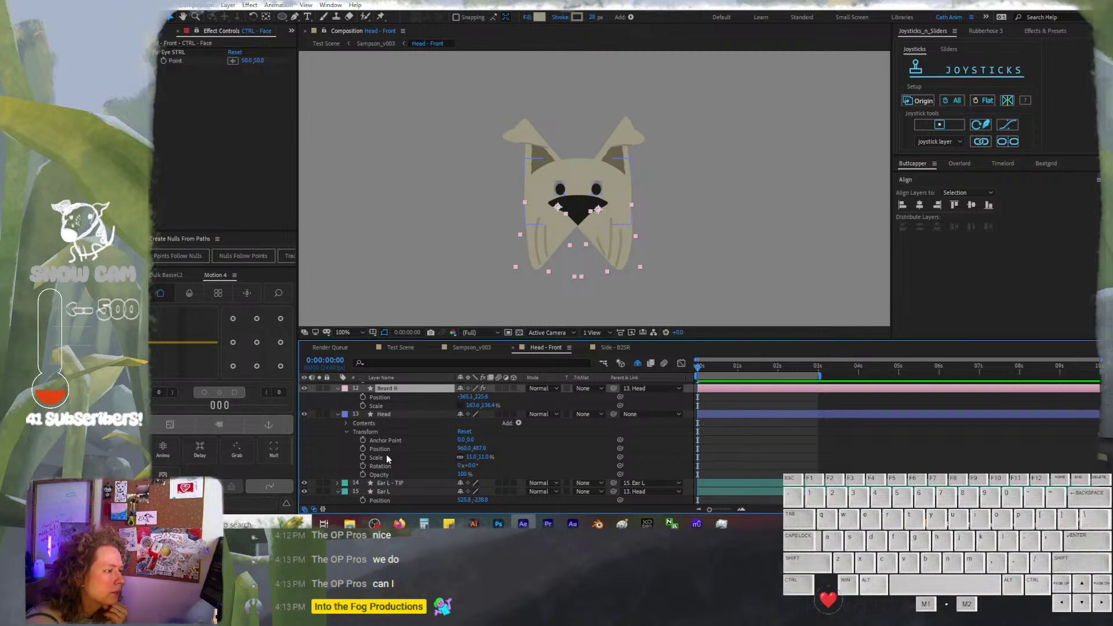
{"action": "left_click", "coordinate": [347, 430]}
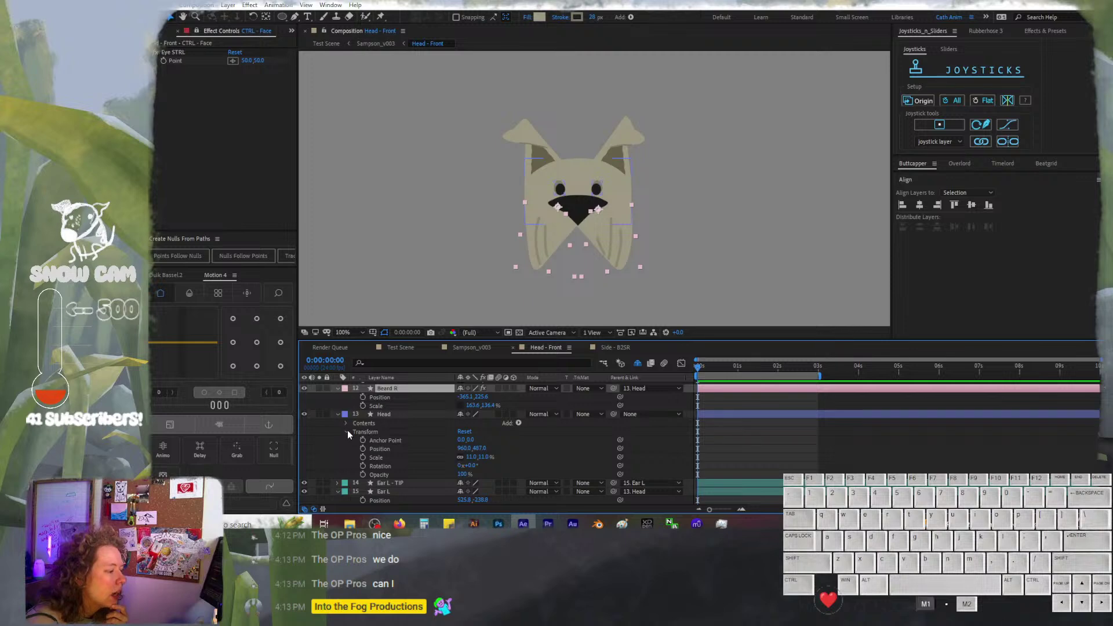
{"action": "left_click", "coordinate": [347, 441]}
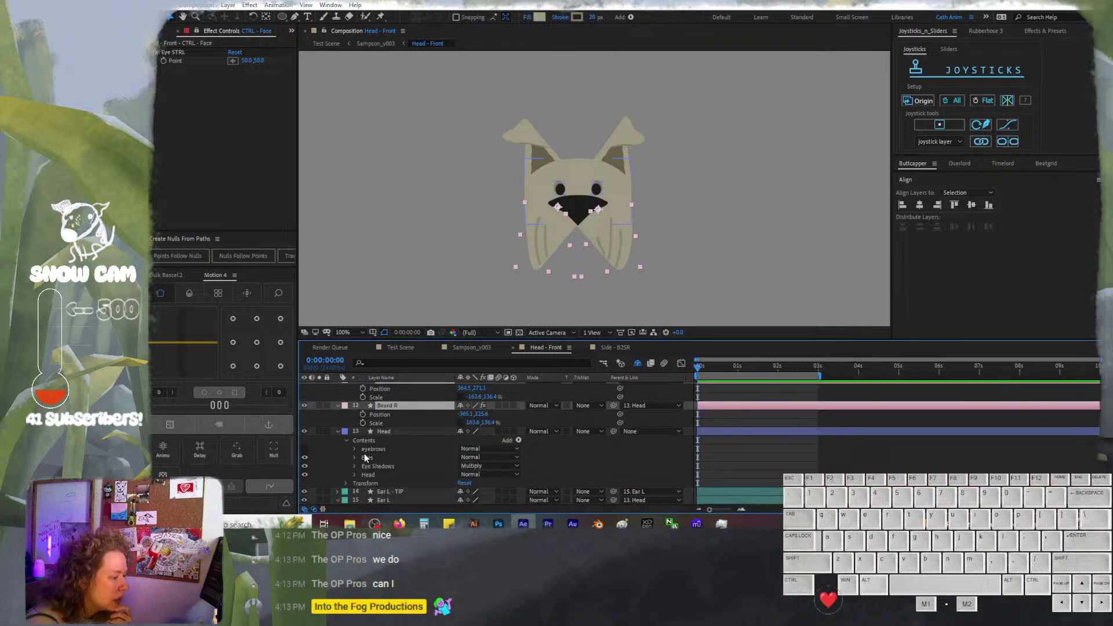
{"action": "left_click", "coordinate": [355, 458]}
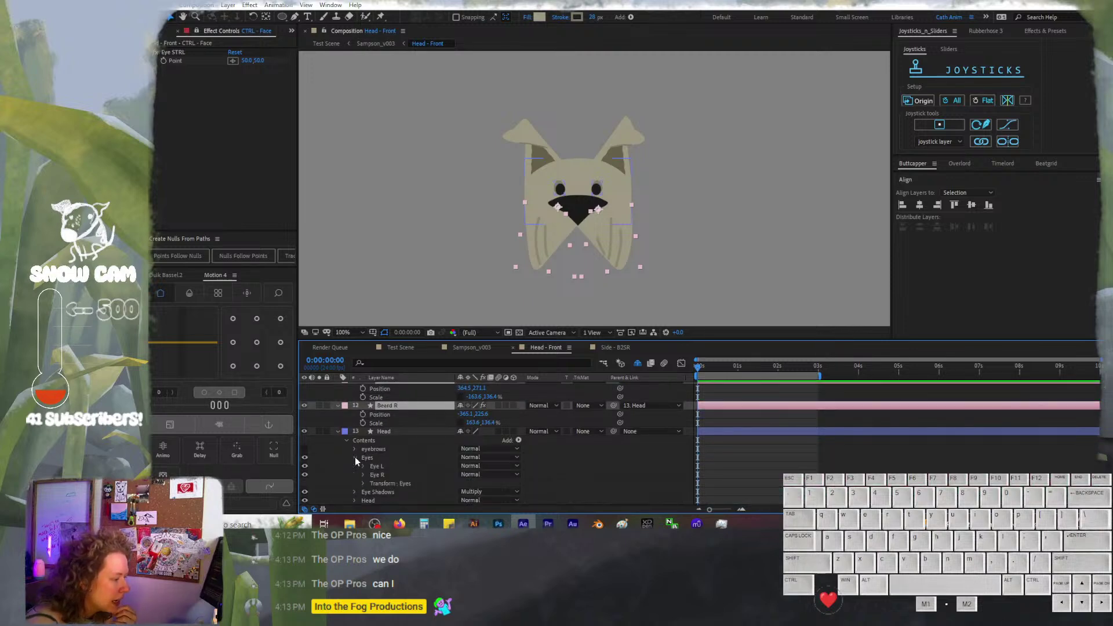
{"action": "scroll", "coordinate": [357, 459], "scroll_direction": "down", "scroll_amount": 1}
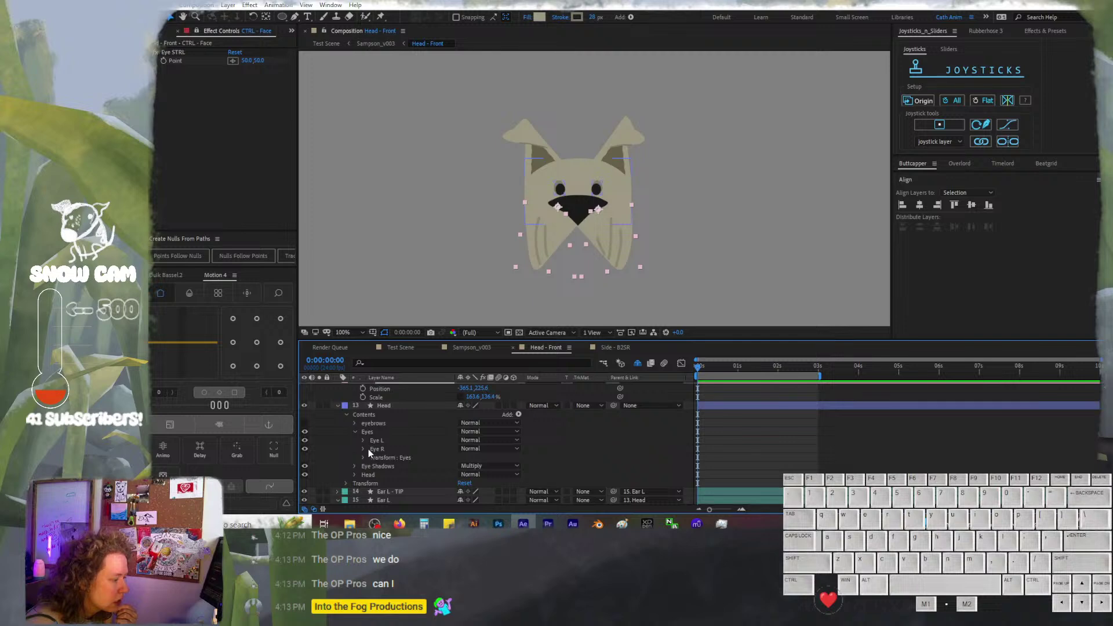
Expand the Eye Shadows group of the Head layer and reveal the transform properties of its Eye L shape
{"action": "left_click", "coordinate": [355, 467]}
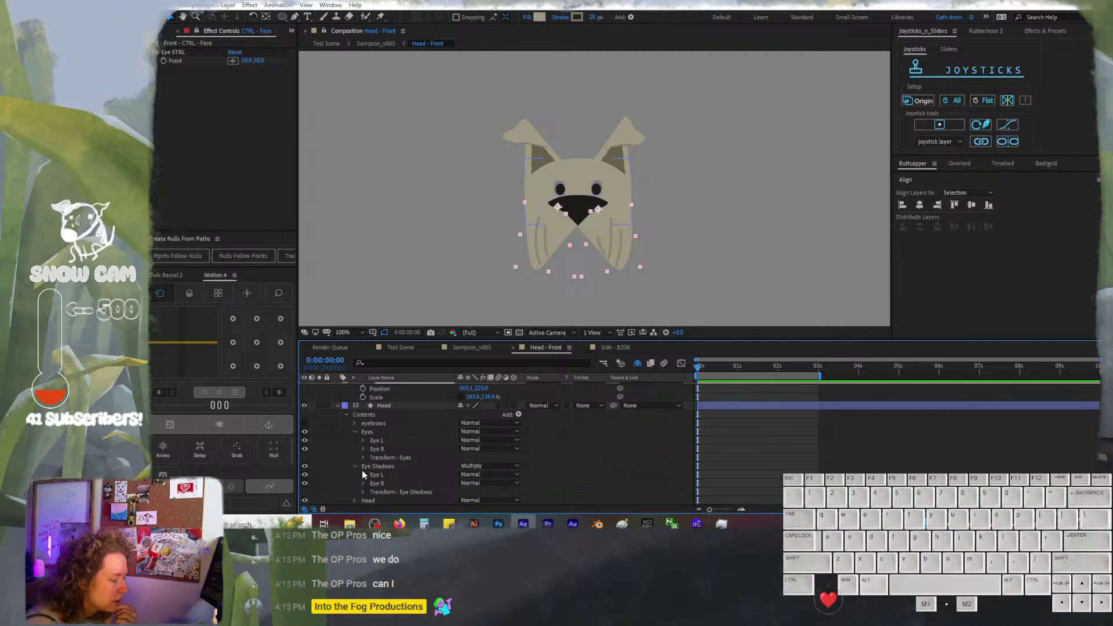
{"action": "left_click", "coordinate": [363, 474]}
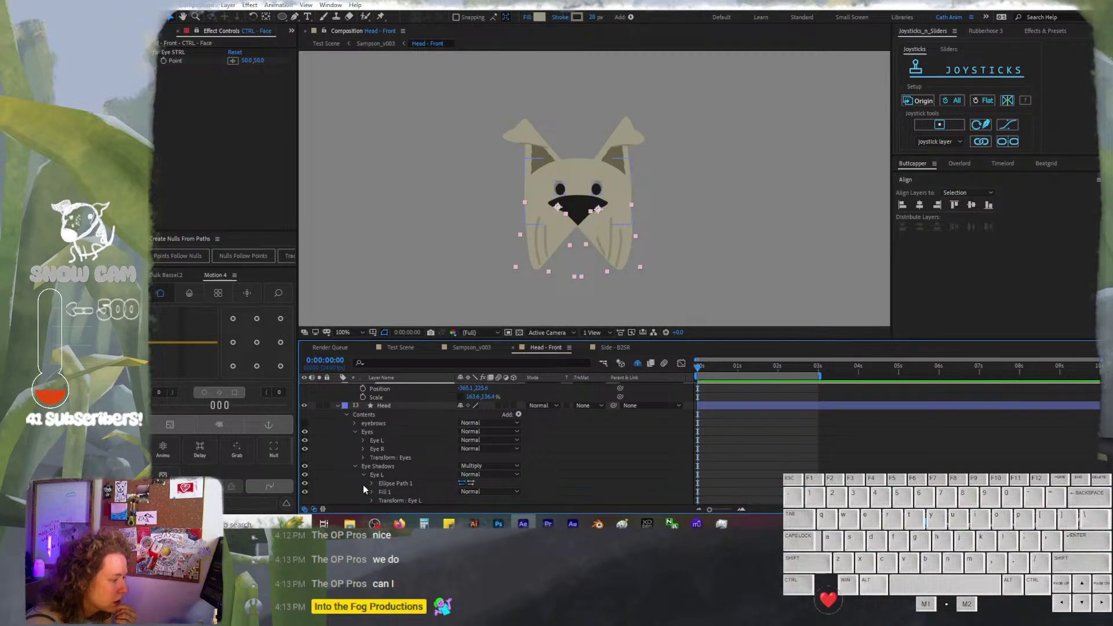
{"action": "left_click", "coordinate": [364, 475]}
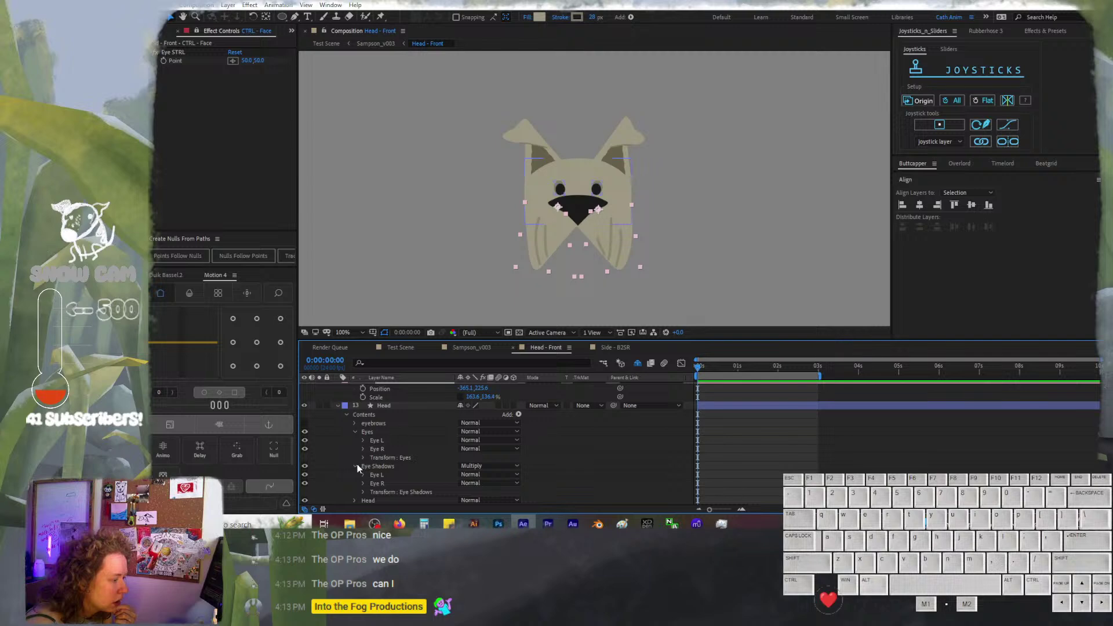
{"action": "left_click", "coordinate": [363, 475]}
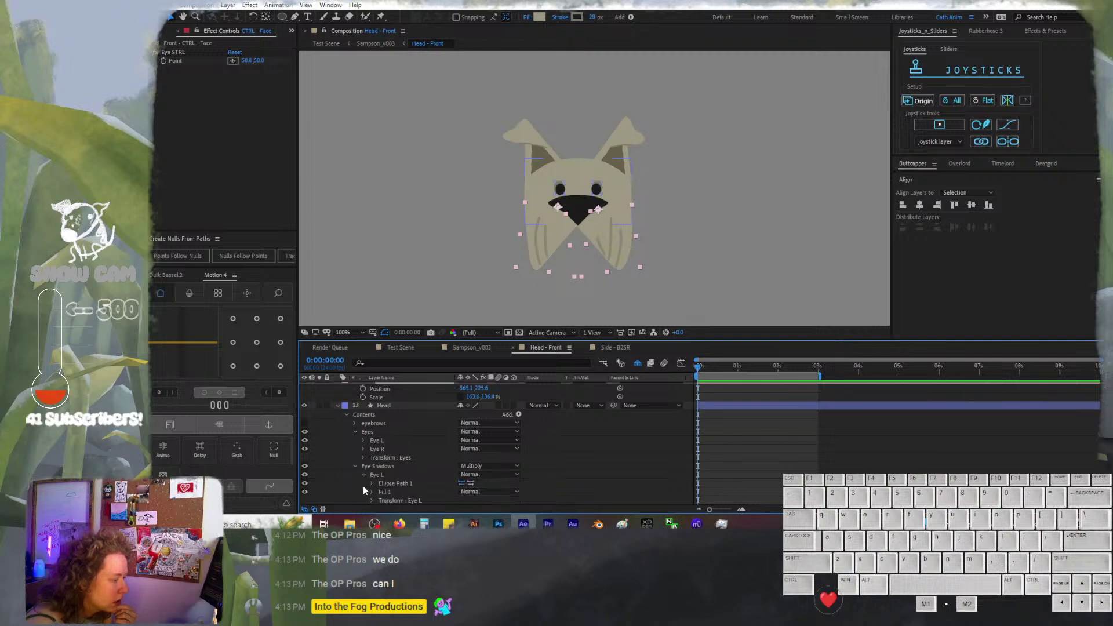
{"action": "scroll", "coordinate": [364, 490], "scroll_direction": "down", "scroll_amount": 1}
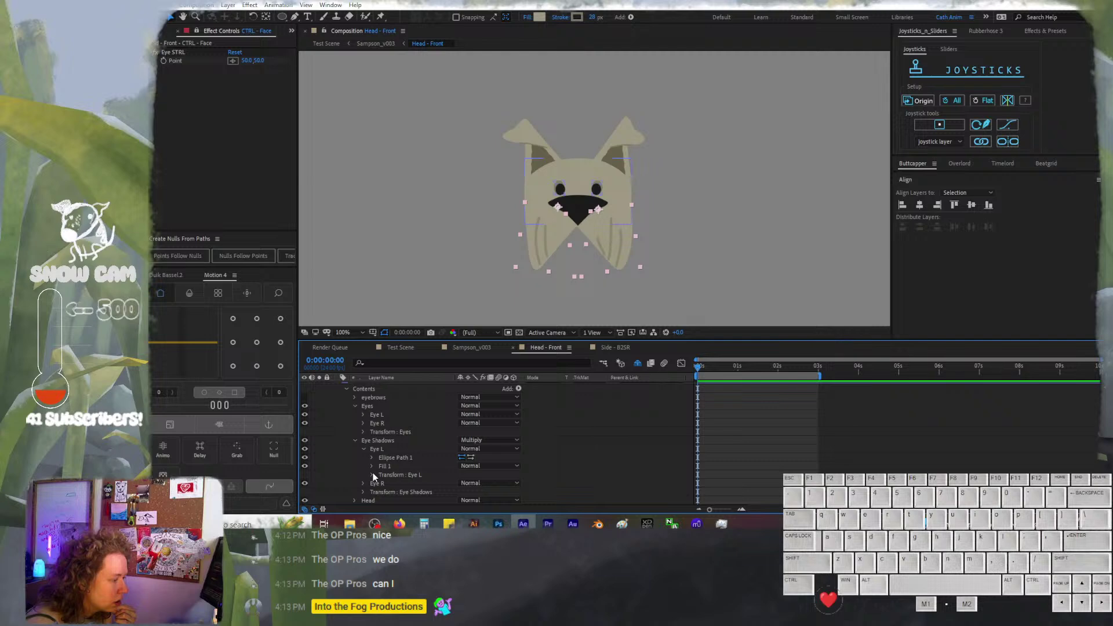
{"action": "left_click", "coordinate": [372, 475]}
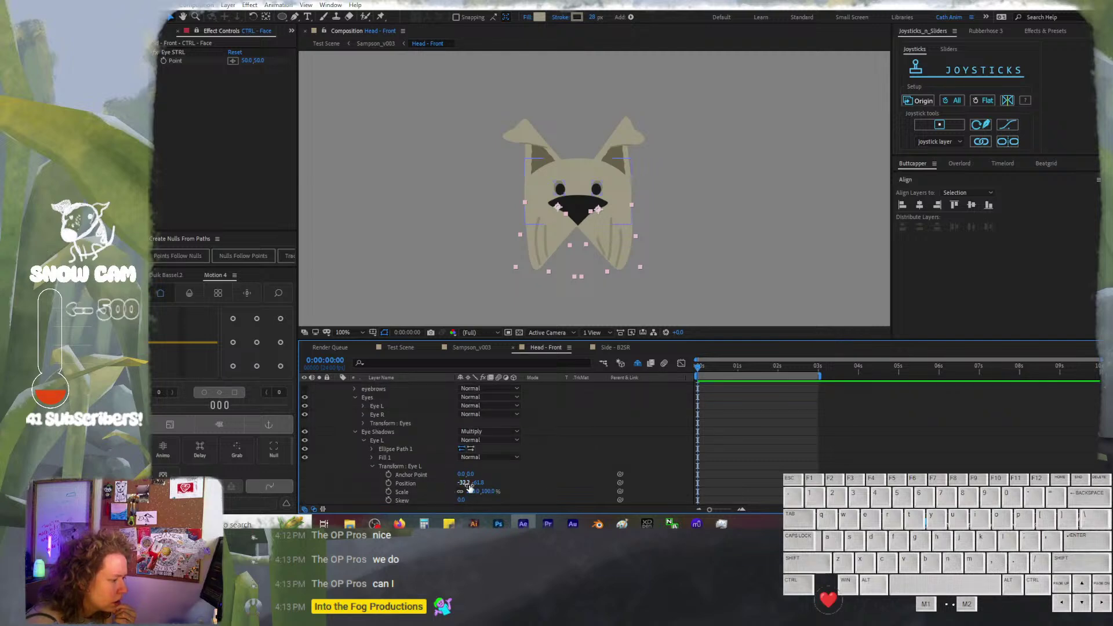
Reveal the transform properties of the Eye L shape in the Eyes group and enlarge the timeline area to show both eye groups
{"action": "left_click", "coordinate": [364, 406]}
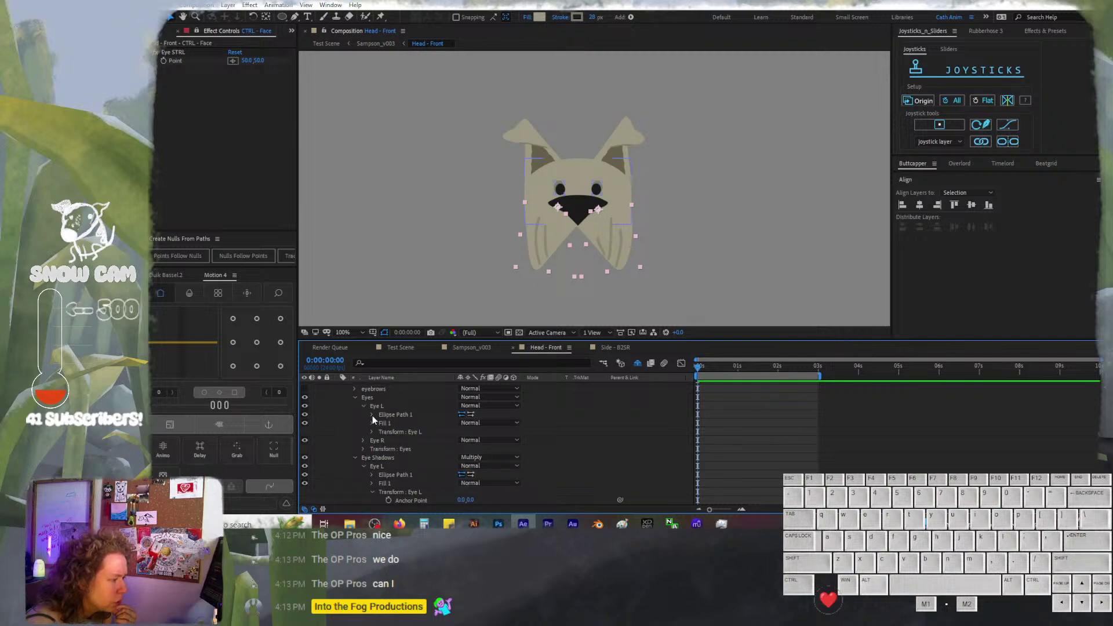
{"action": "left_click", "coordinate": [372, 432]}
{"action": "scroll", "coordinate": [428, 459], "scroll_direction": "down", "scroll_amount": 1}
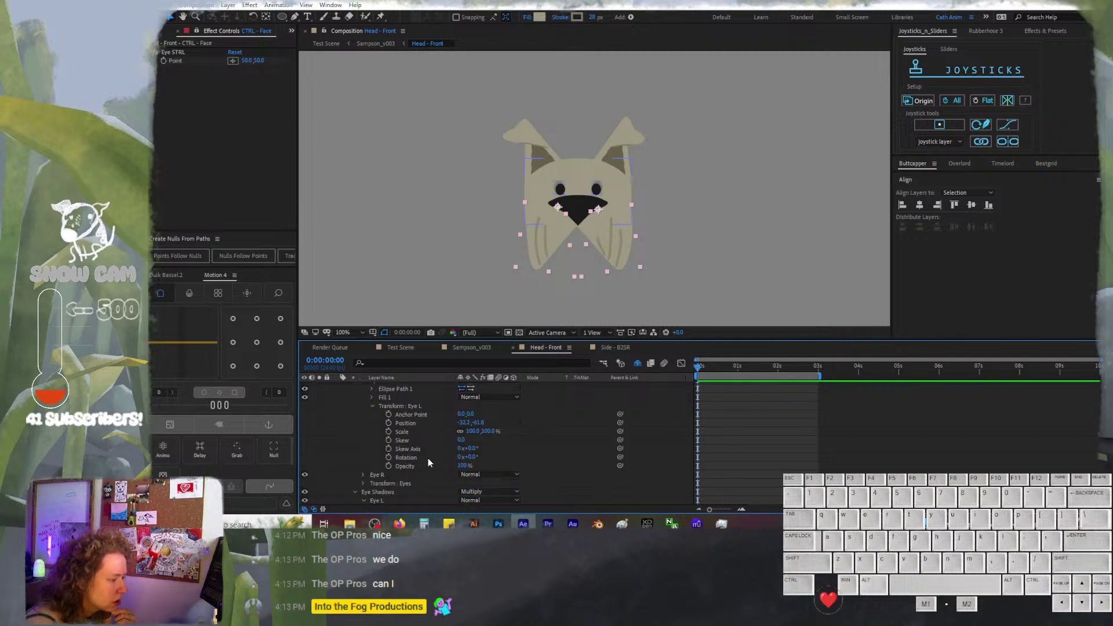
{"action": "scroll", "coordinate": [428, 462], "scroll_direction": "down", "scroll_amount": 1}
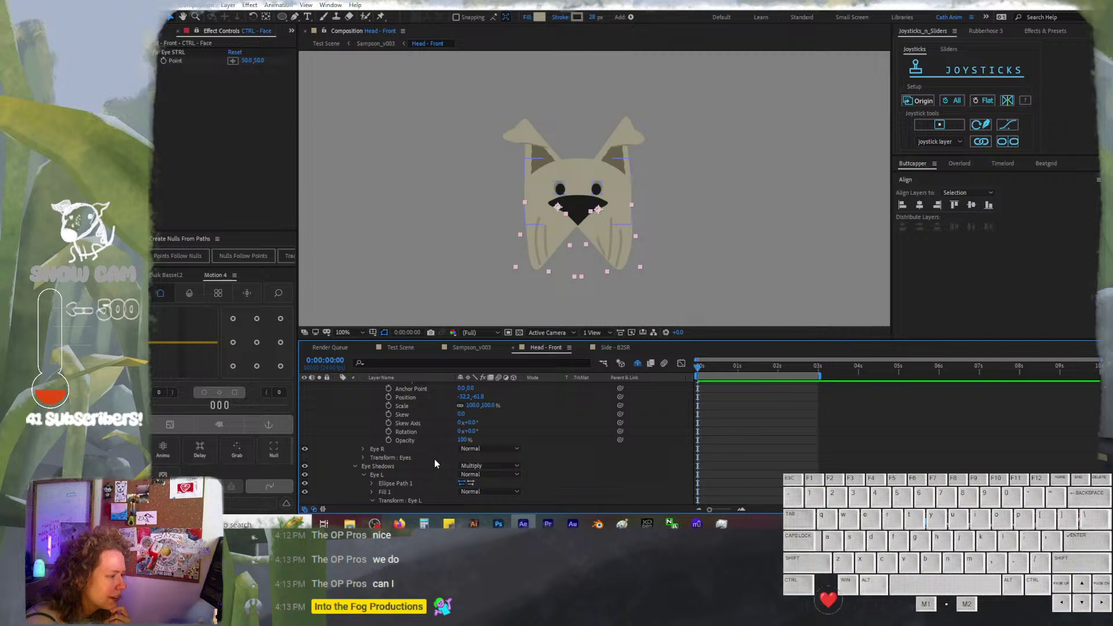
{"action": "scroll", "coordinate": [435, 463], "scroll_direction": "down", "scroll_amount": 2}
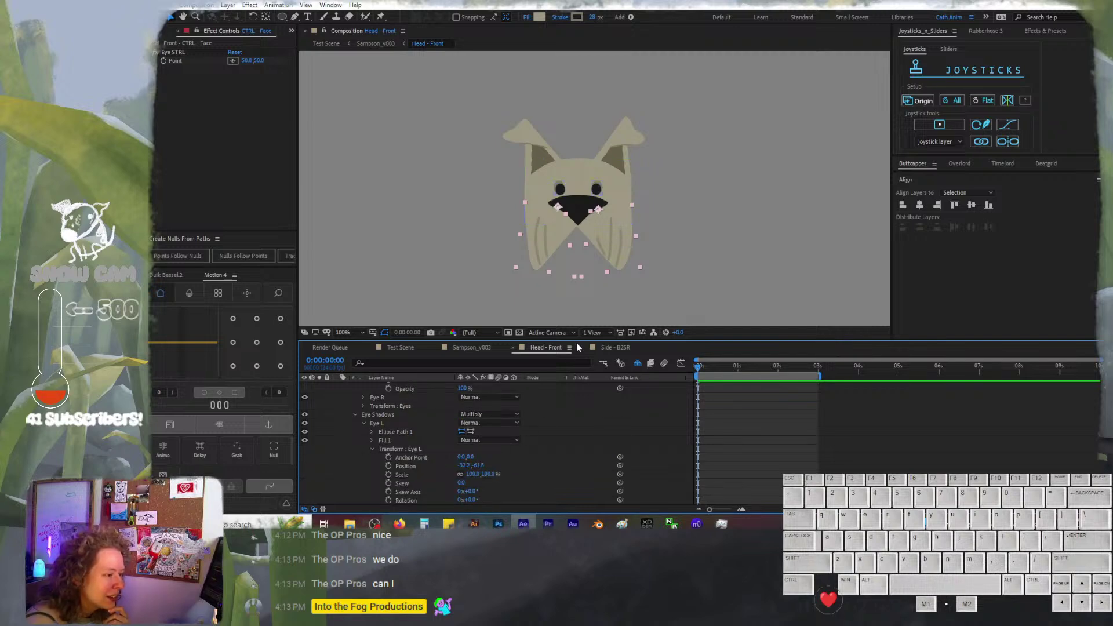
{"action": "left_click_drag", "start_coordinate": [578, 341], "coordinate": [611, 213]}
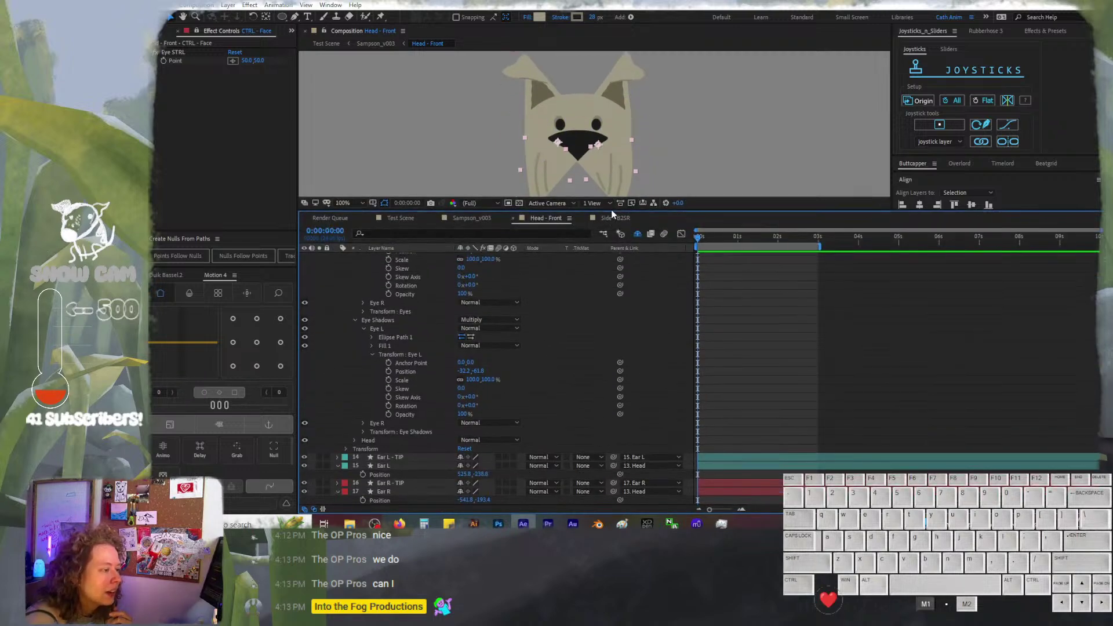
{"action": "scroll", "coordinate": [562, 316], "scroll_direction": "up", "scroll_amount": 1}
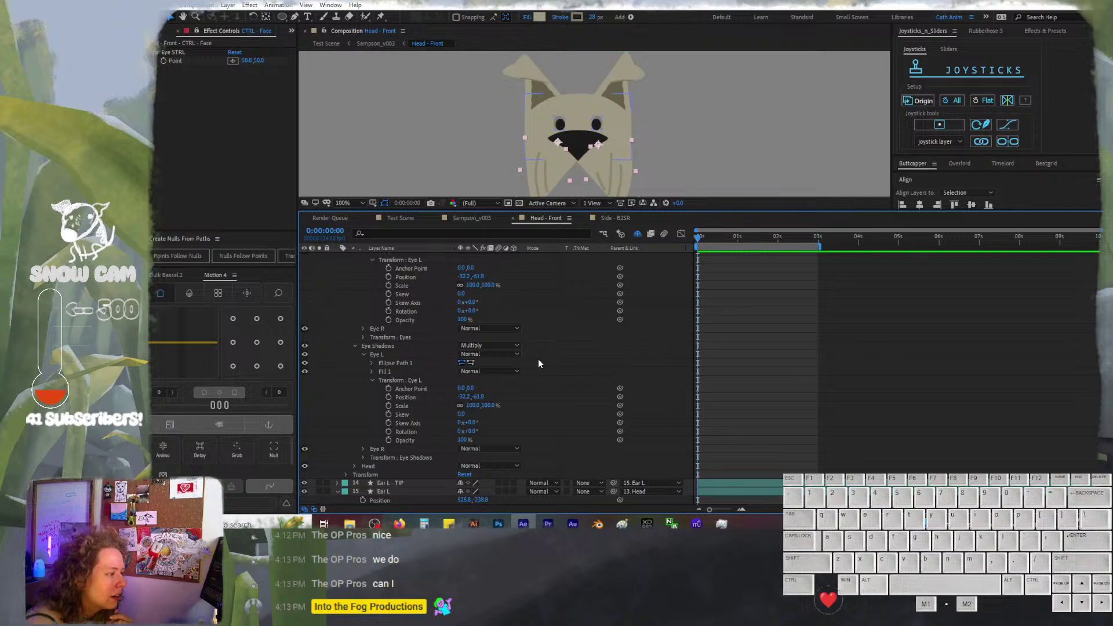
{"action": "scroll", "coordinate": [538, 363], "scroll_direction": "up", "scroll_amount": 1}
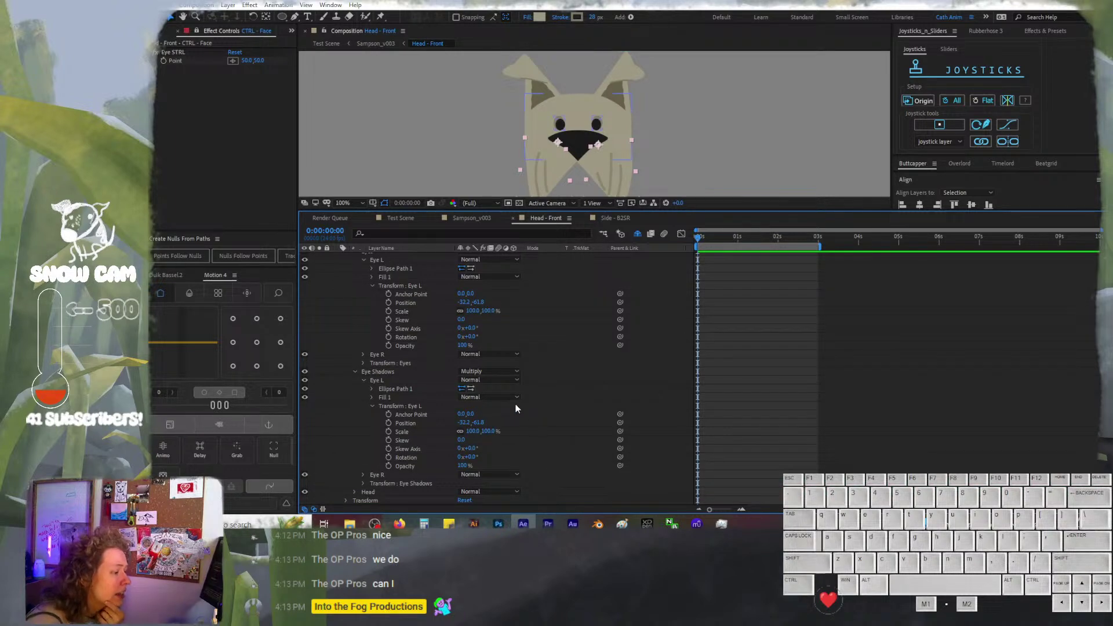
{"action": "scroll", "coordinate": [518, 408], "scroll_direction": "up", "scroll_amount": 1}
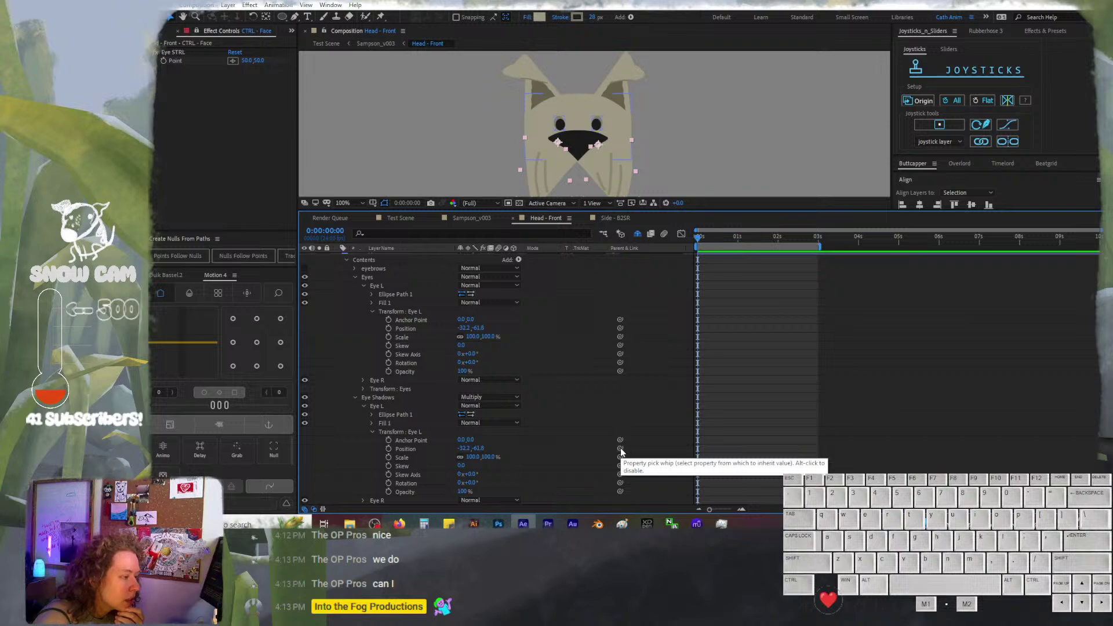
Link the Position and Scale of Eye L in Eye Shadows to the Eye L properties in the Eyes group, and collapse the linked shape
{"action": "left_click_drag", "start_coordinate": [620, 447], "coordinate": [424, 330]}
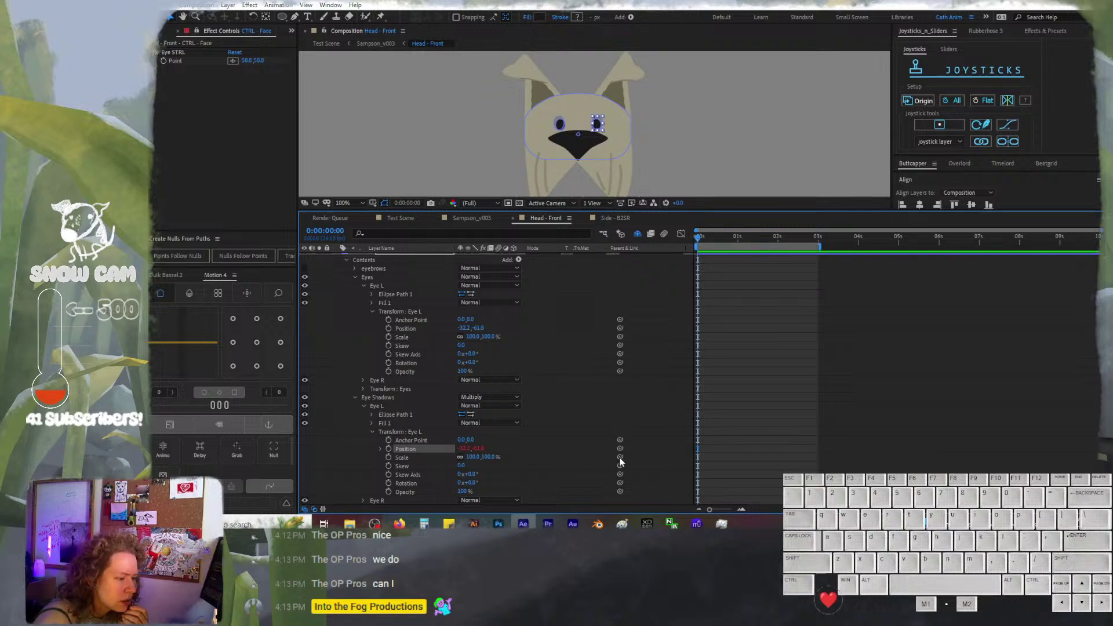
{"action": "left_click_drag", "start_coordinate": [621, 458], "coordinate": [412, 337]}
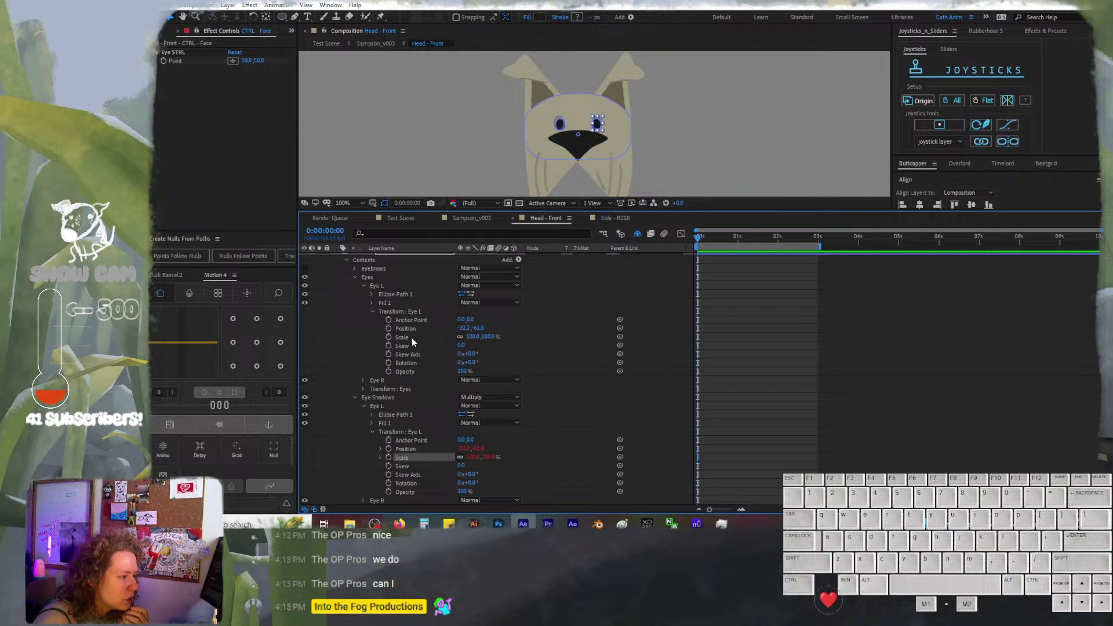
{"action": "left_click", "coordinate": [778, 401]}
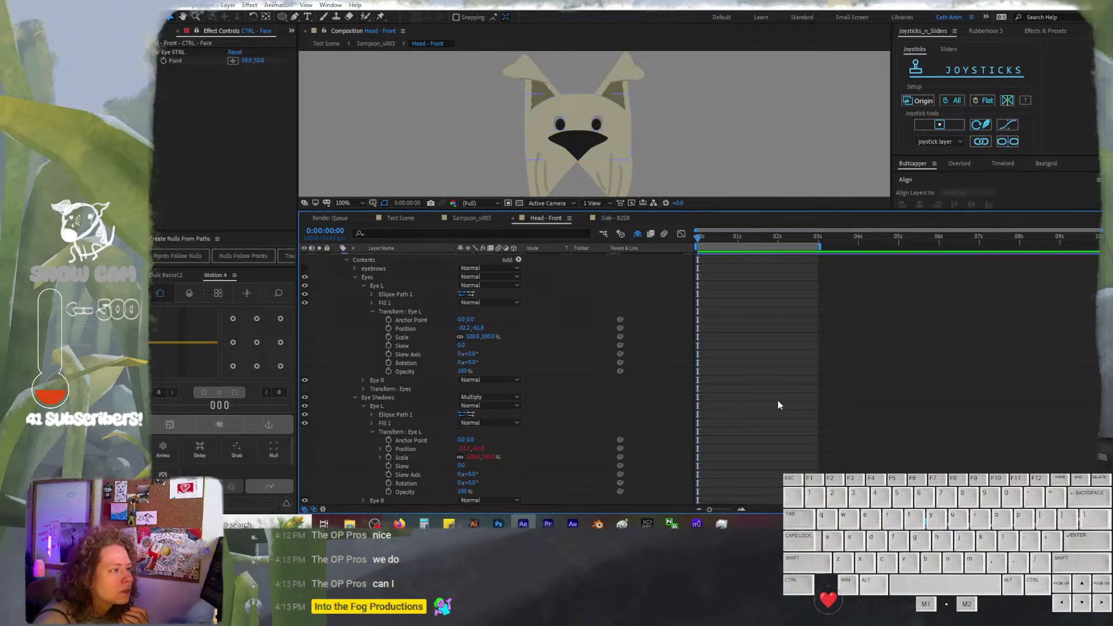
{"action": "left_click", "coordinate": [367, 405]}
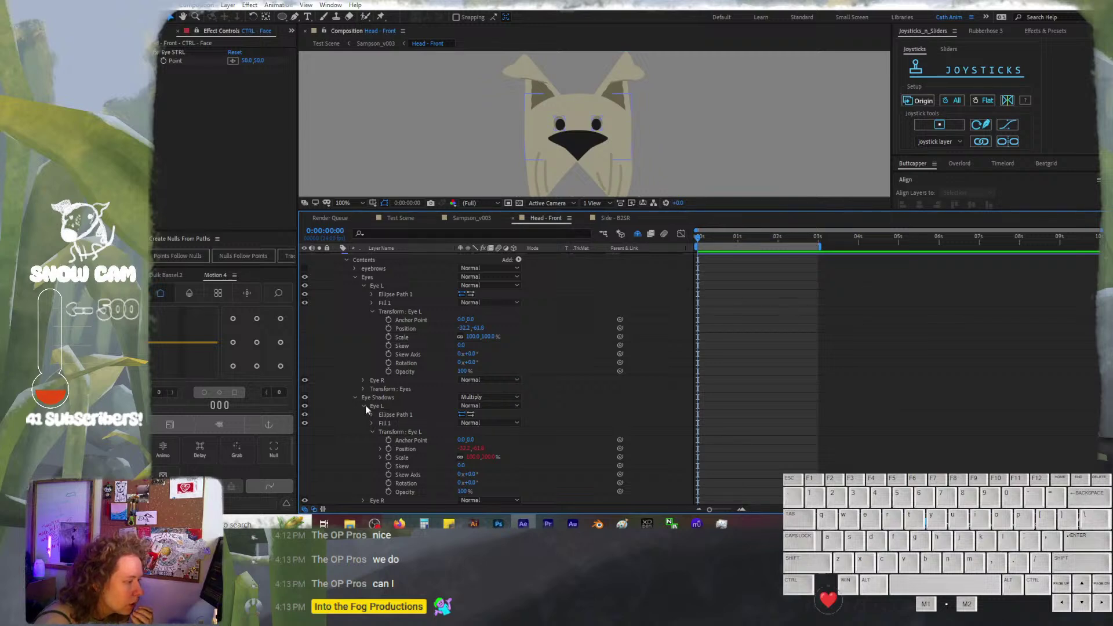
{"action": "left_click", "coordinate": [364, 406]}
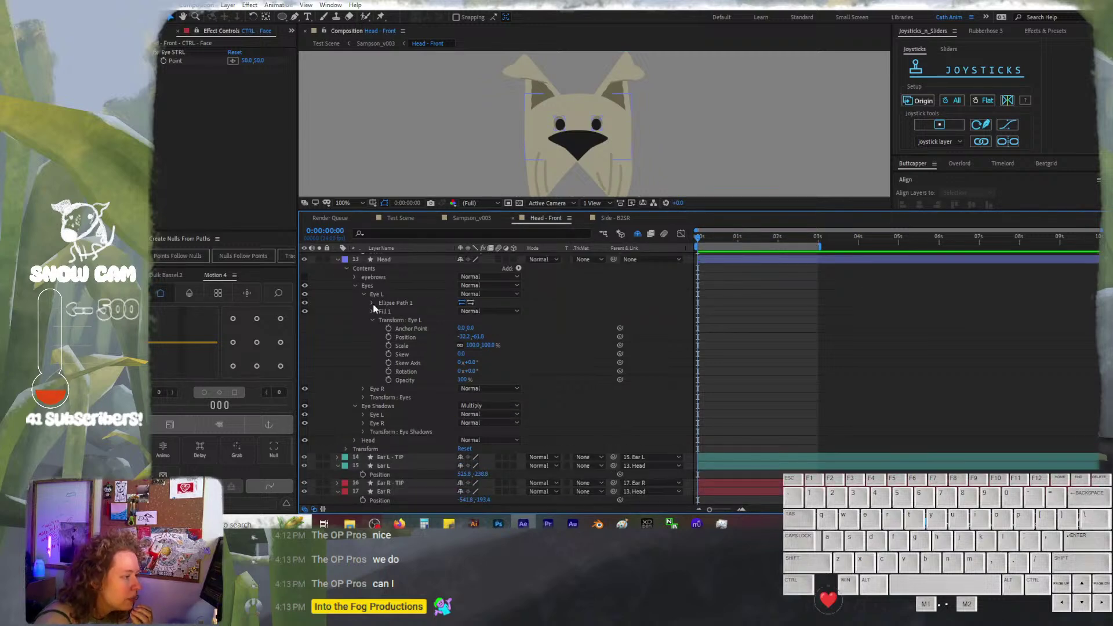
Expand Eye R in Eye Shadows and enable Position and Scale keyframing at 0:00:00:00 for Eye L in the Eyes group, collapsing Eye L
{"action": "left_click", "coordinate": [363, 423]}
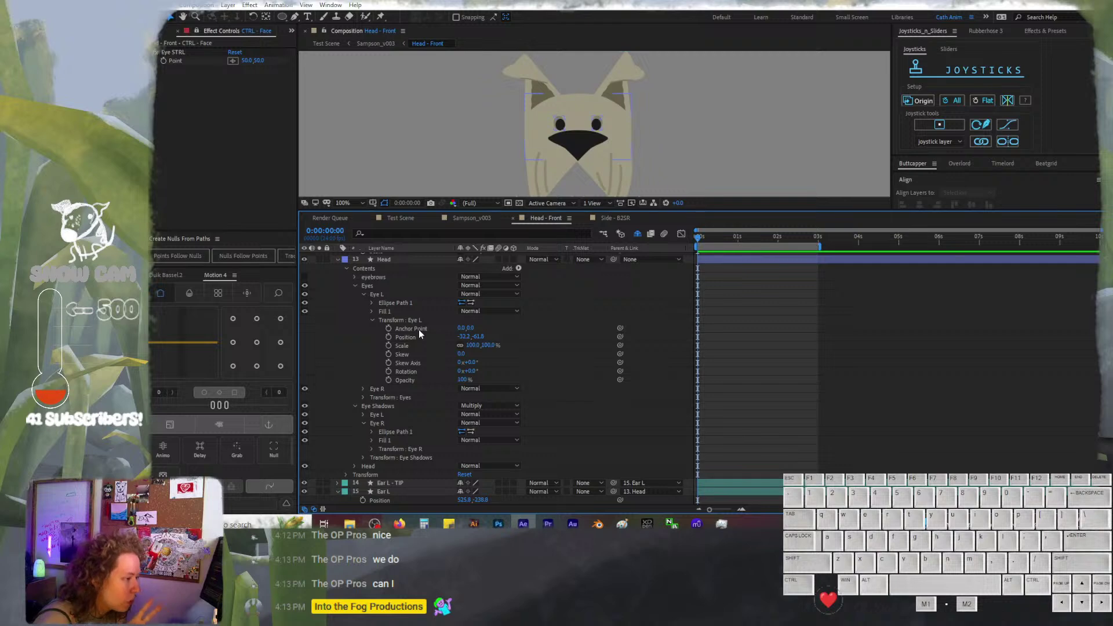
{"action": "left_click", "coordinate": [389, 337]}
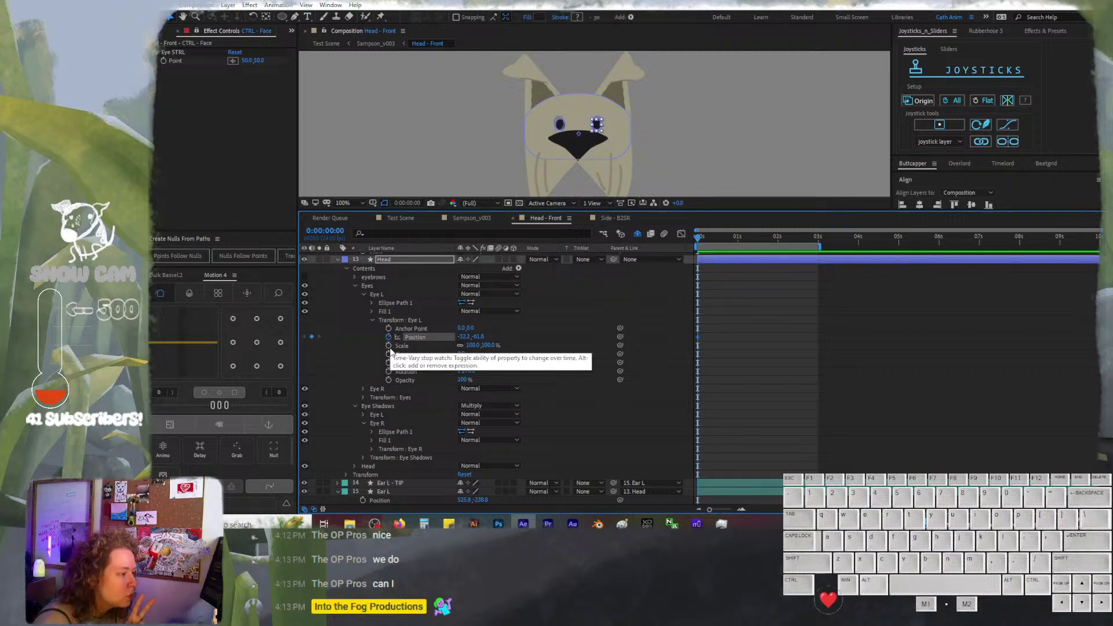
{"action": "left_click", "coordinate": [389, 346]}
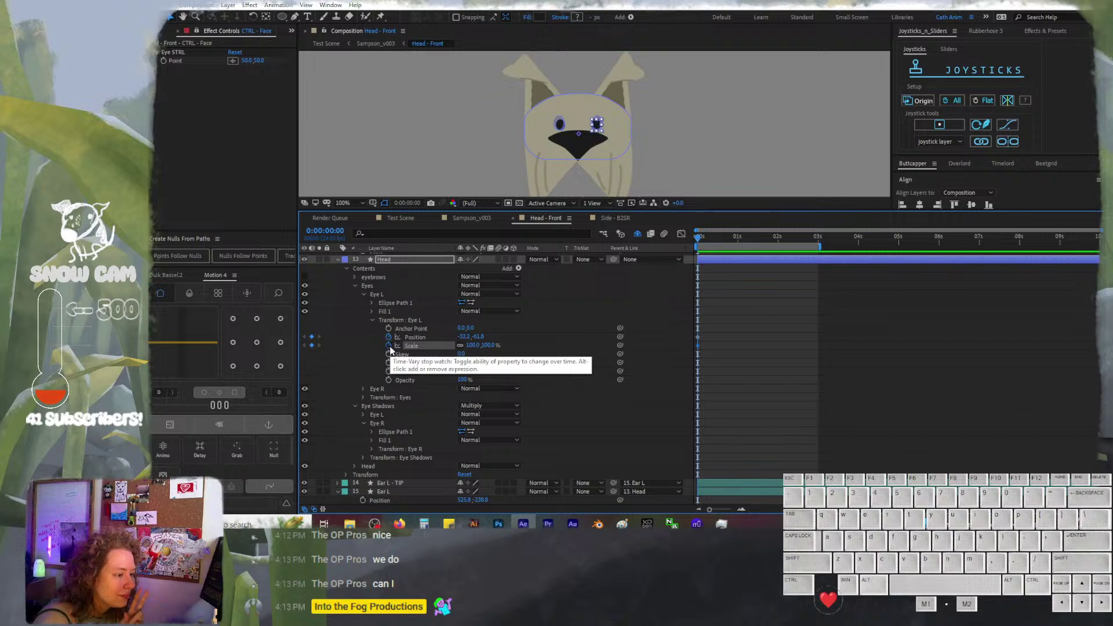
{"action": "left_click", "coordinate": [363, 295]}
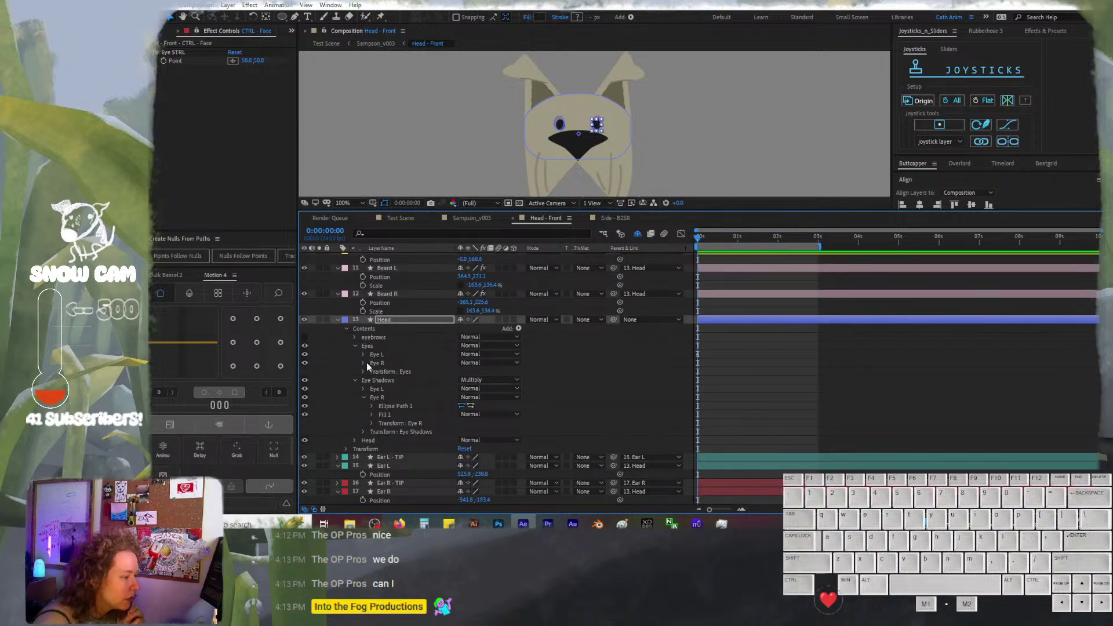
Reveal the transform of Eye R in the Eyes group and set Position and Scale keyframes at 0:00:00:00
{"action": "left_click", "coordinate": [364, 363]}
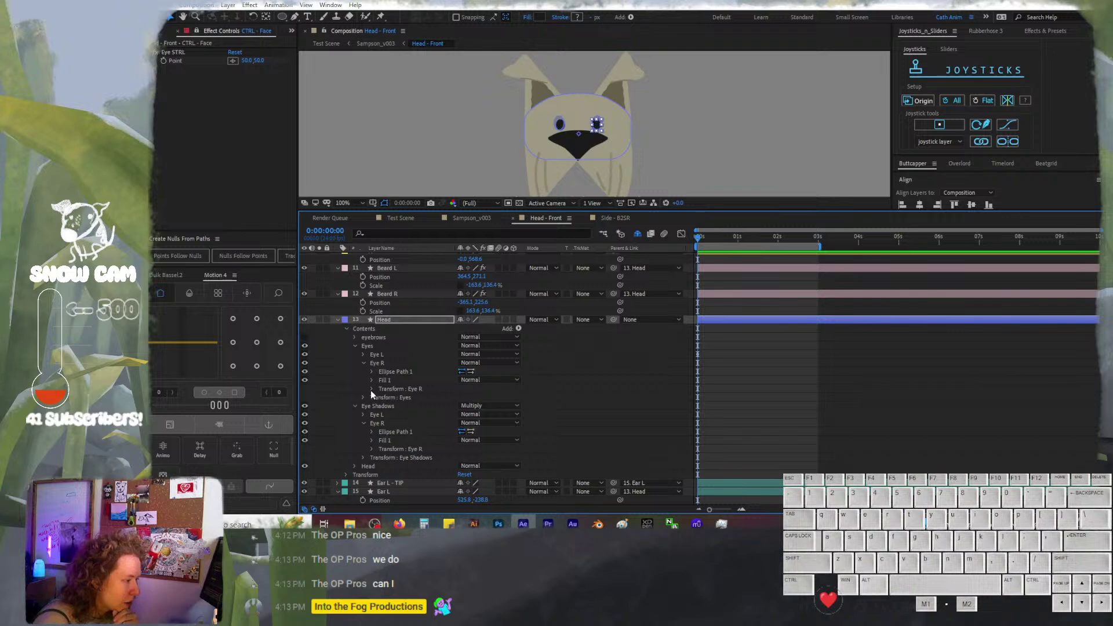
{"action": "left_click", "coordinate": [372, 389]}
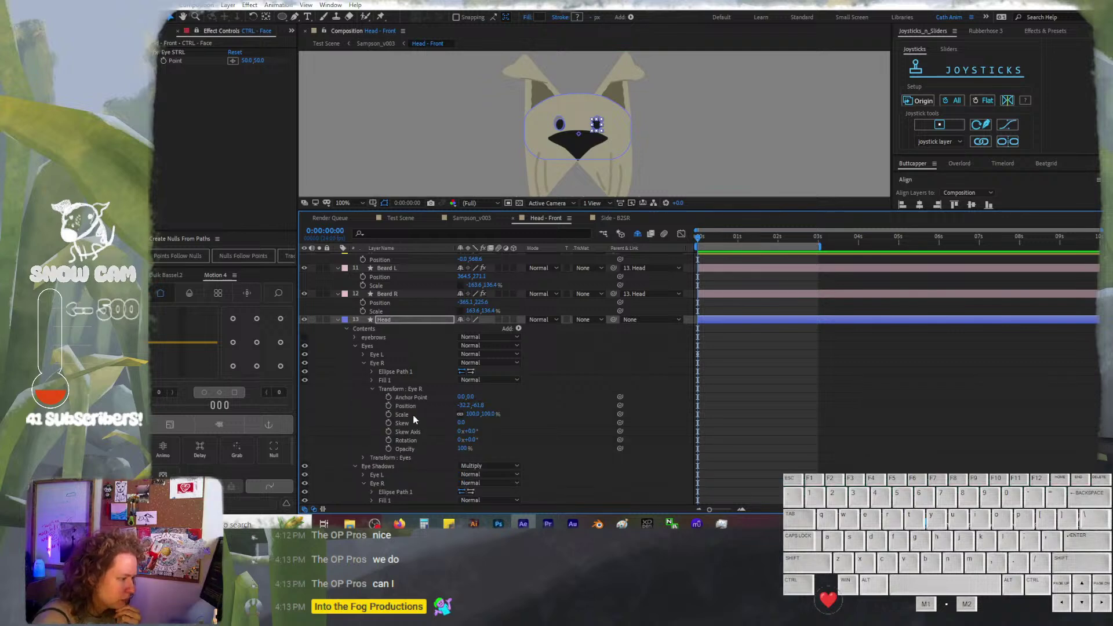
{"action": "left_click", "coordinate": [388, 405]}
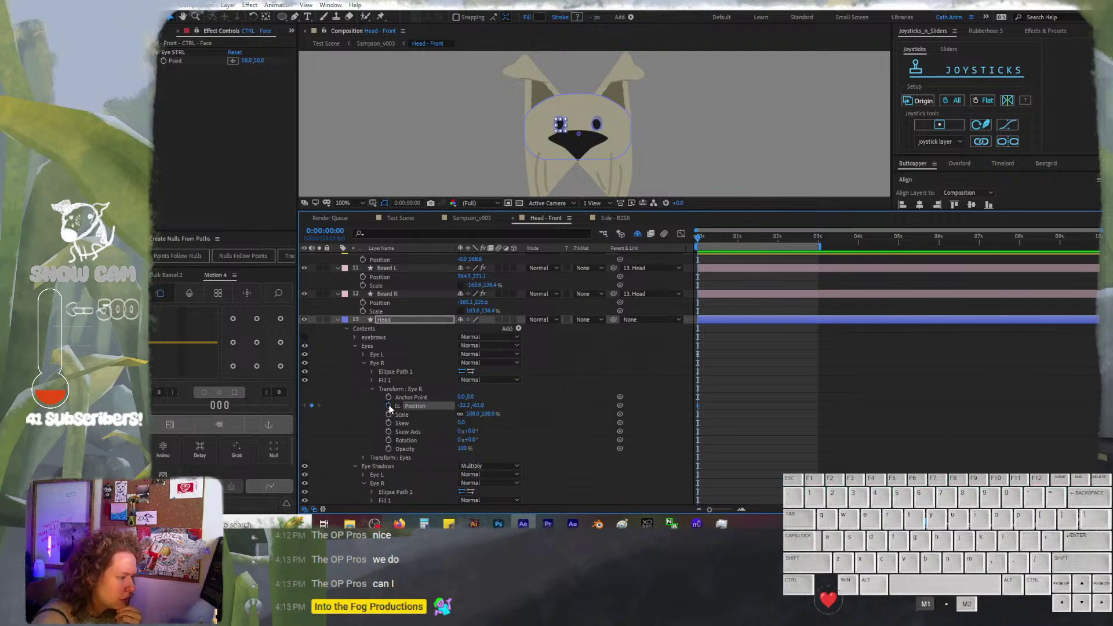
{"action": "left_click", "coordinate": [388, 415]}
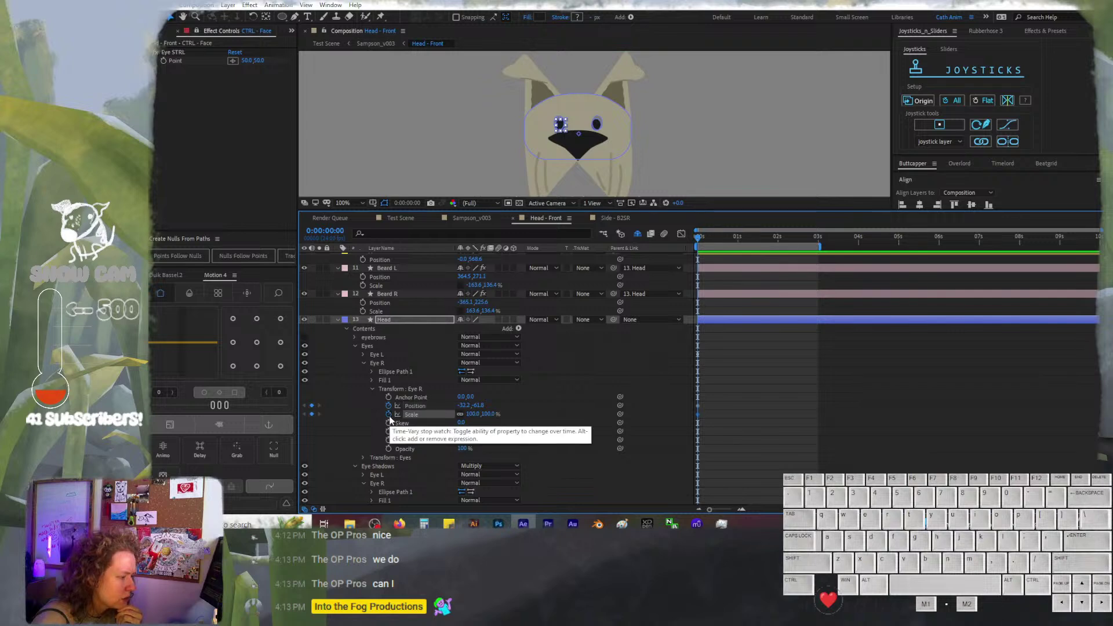
Link the Position and Scale of Eye R in Eye Shadows to Eye R in the Eyes group, and collapse the Eye Shadows group
{"action": "scroll", "coordinate": [390, 422], "scroll_direction": "down", "scroll_amount": 2}
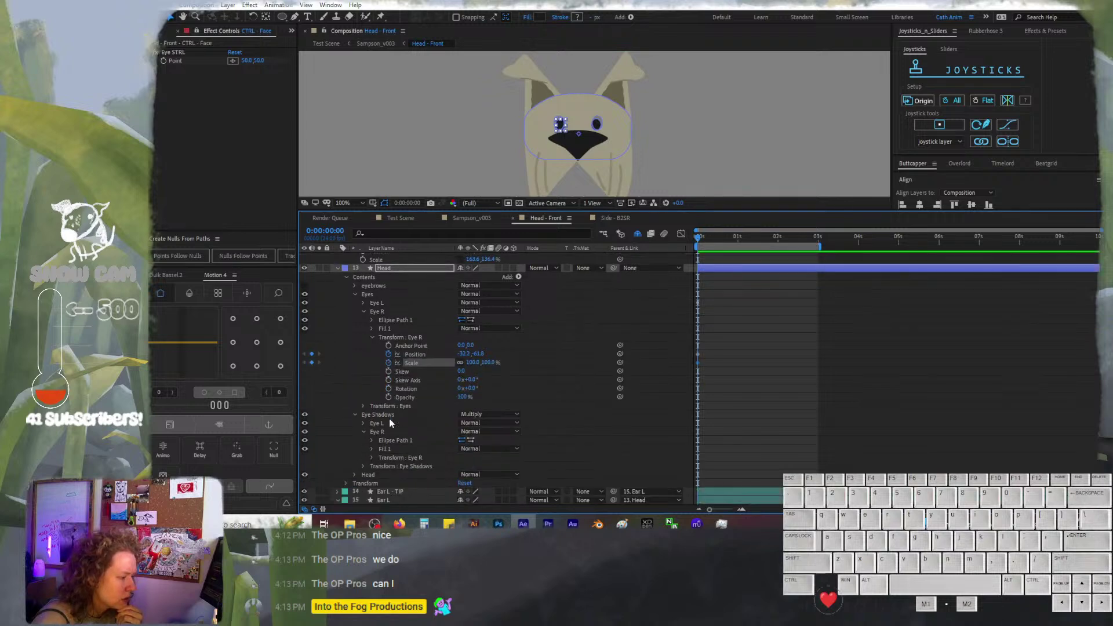
{"action": "left_click", "coordinate": [371, 459]}
{"action": "scroll", "coordinate": [370, 458], "scroll_direction": "down", "scroll_amount": 1}
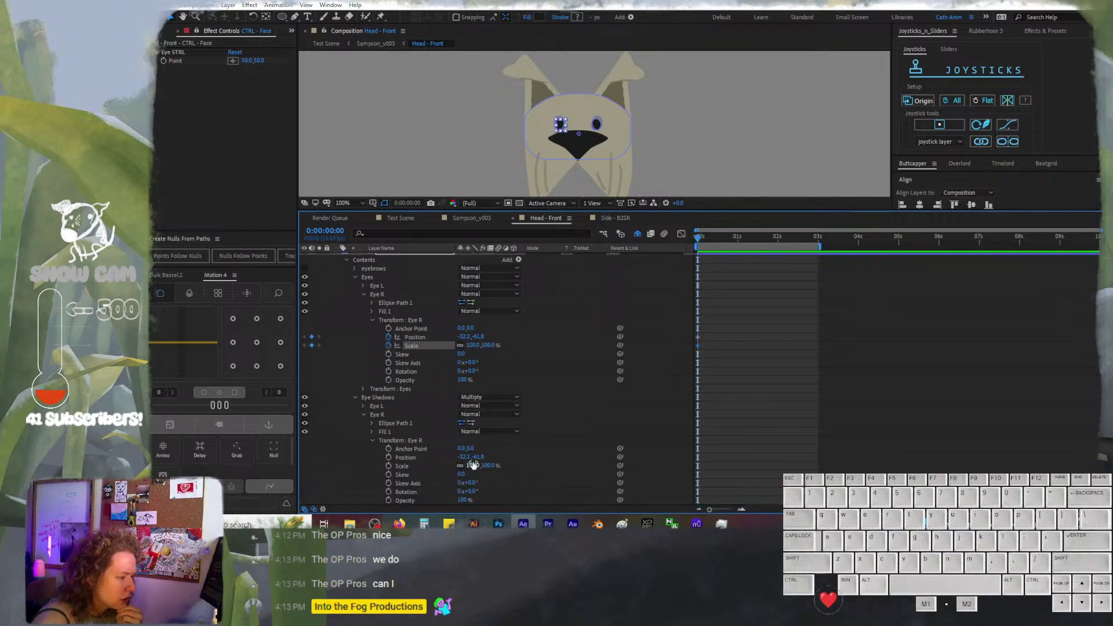
{"action": "left_click_drag", "start_coordinate": [620, 457], "coordinate": [409, 337]}
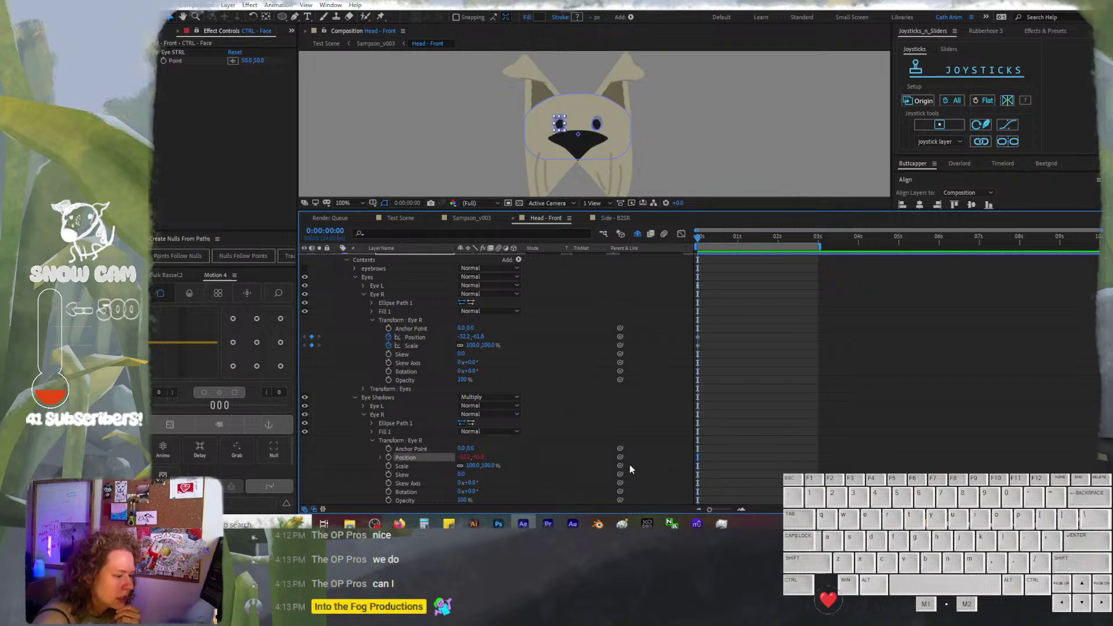
{"action": "left_click_drag", "start_coordinate": [621, 465], "coordinate": [426, 348]}
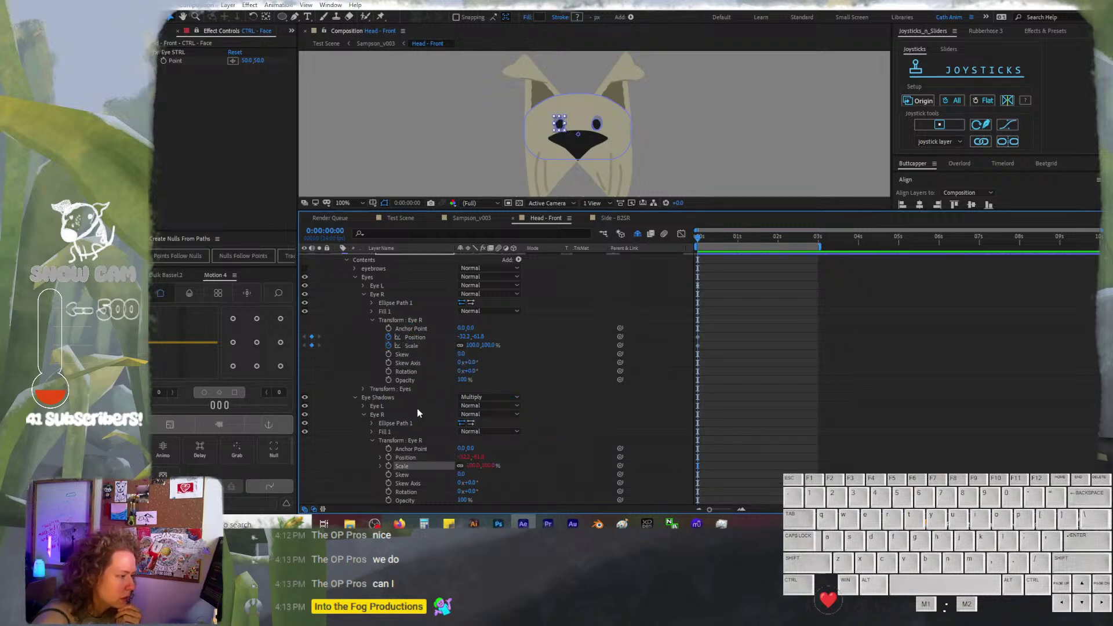
{"action": "left_click", "coordinate": [372, 440]}
{"action": "left_click", "coordinate": [355, 397]}
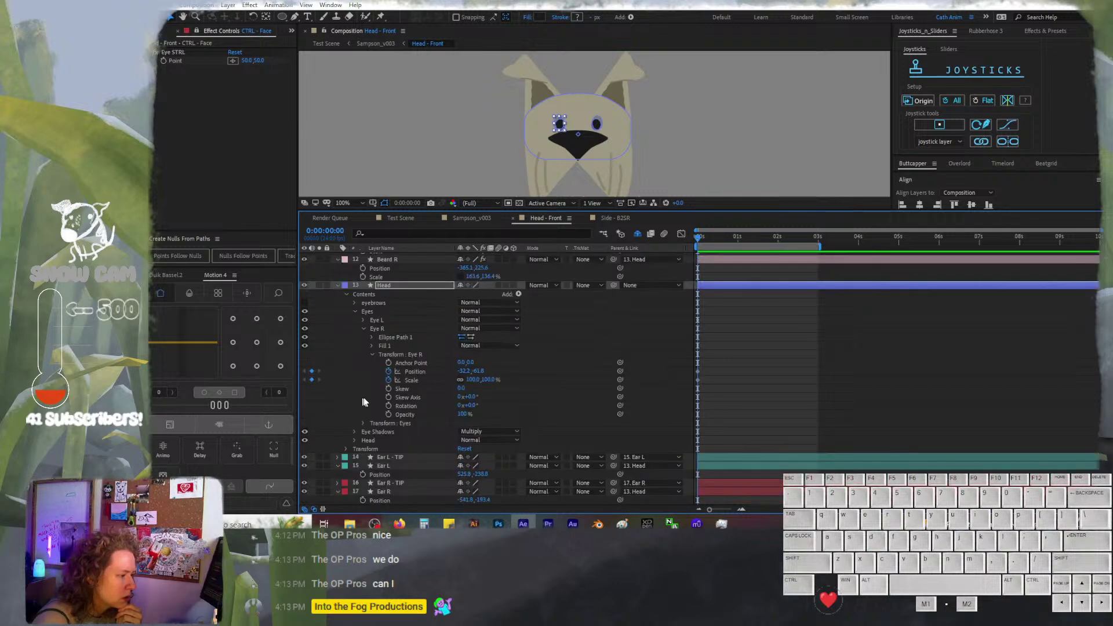
Try to move the anchor point of the Eye R shape by value and with the Pan Behind tool, undoing each change
{"action": "left_click_drag", "start_coordinate": [477, 373], "coordinate": [496, 367]}
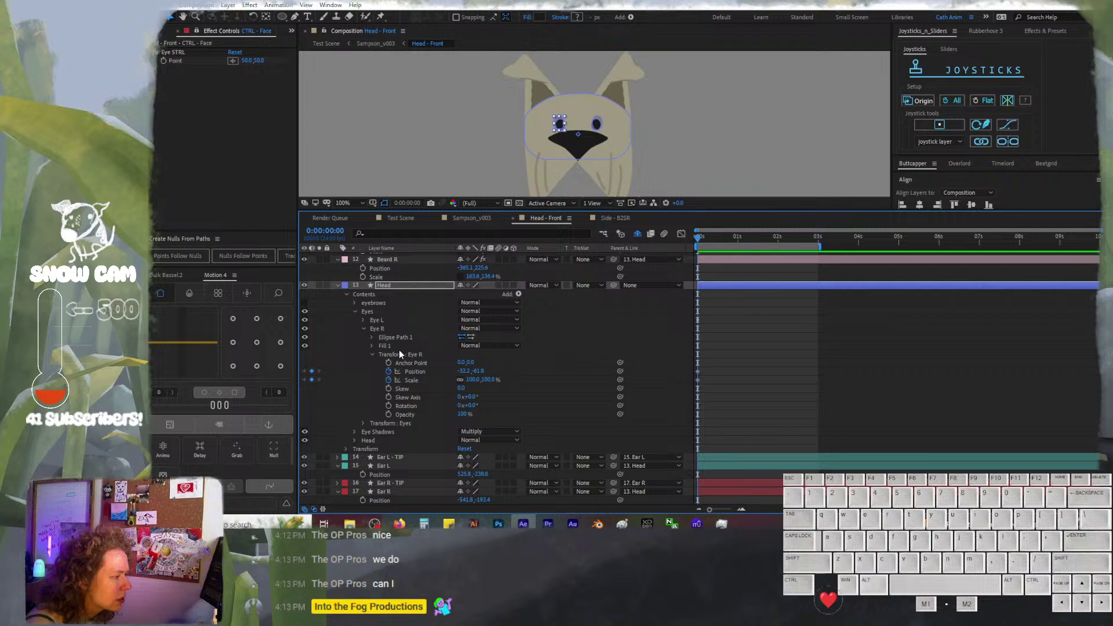
{"action": "left_click", "coordinate": [411, 363]}
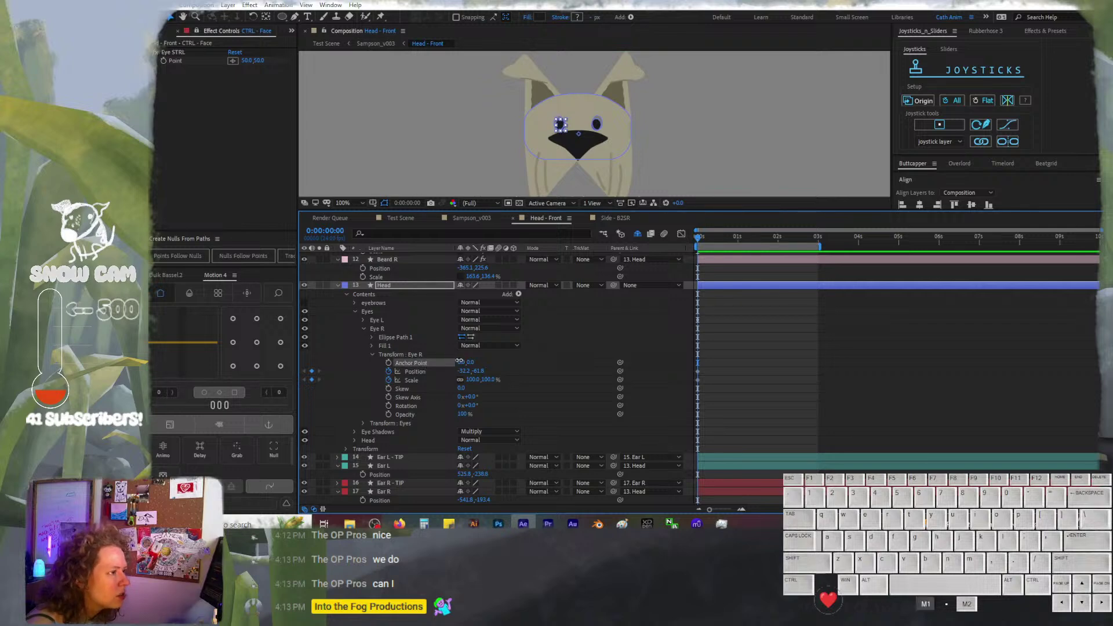
{"action": "left_click_drag", "start_coordinate": [461, 362], "coordinate": [397, 356]}
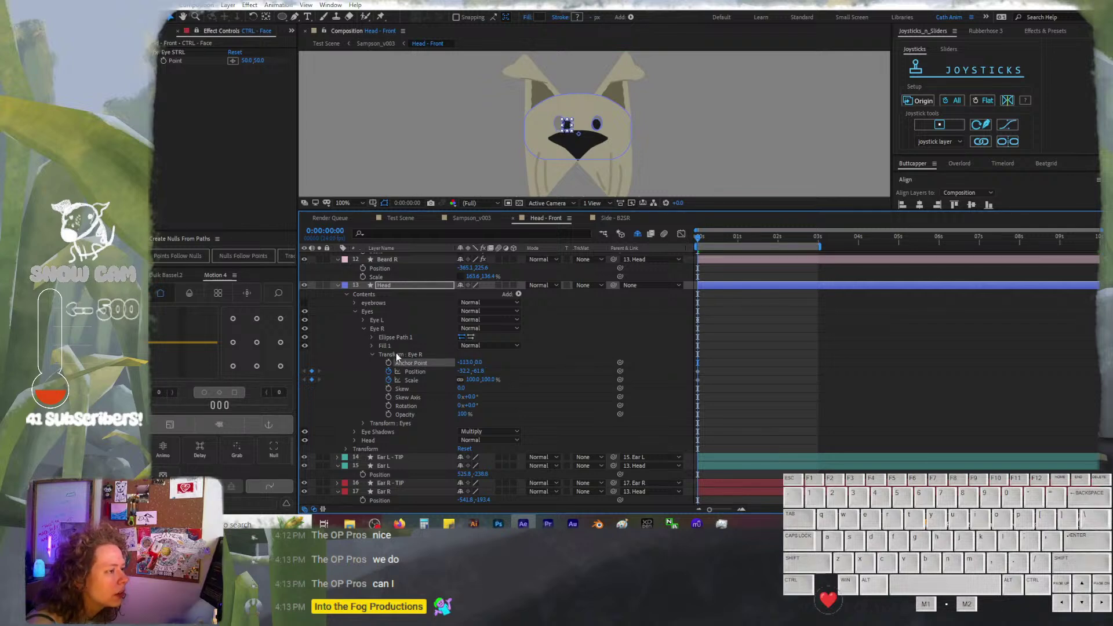
{"action": "key", "text": "ctrl+z"}
{"action": "left_click", "coordinate": [269, 20]}
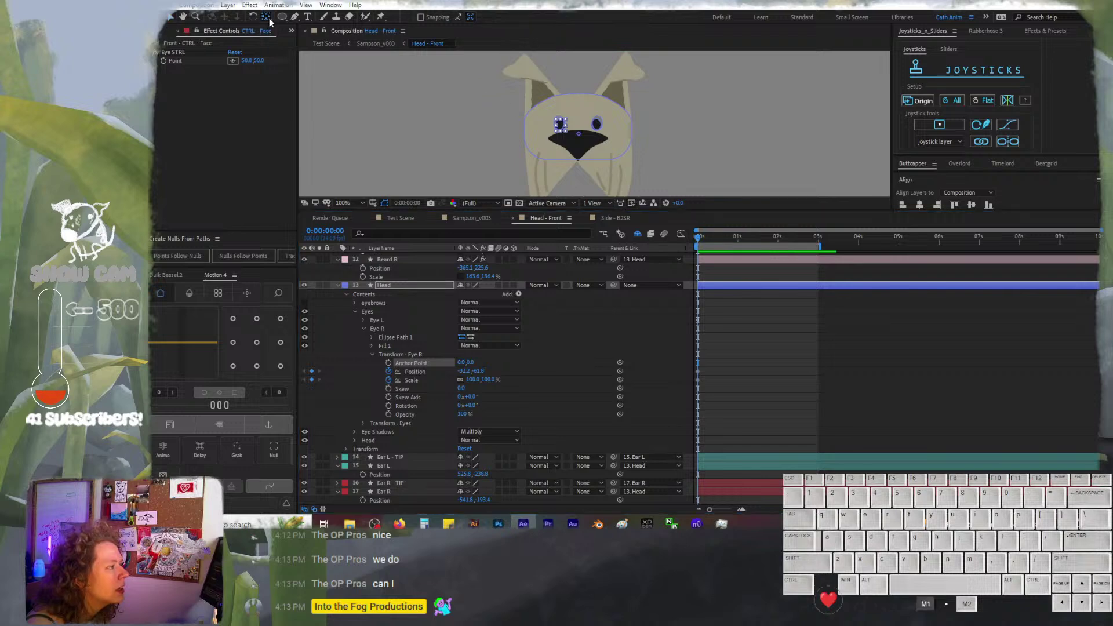
{"action": "left_click_drag", "start_coordinate": [582, 138], "coordinate": [561, 134]}
{"action": "key", "text": "ctrl+z"}
{"action": "key", "text": "ctrl+z"}
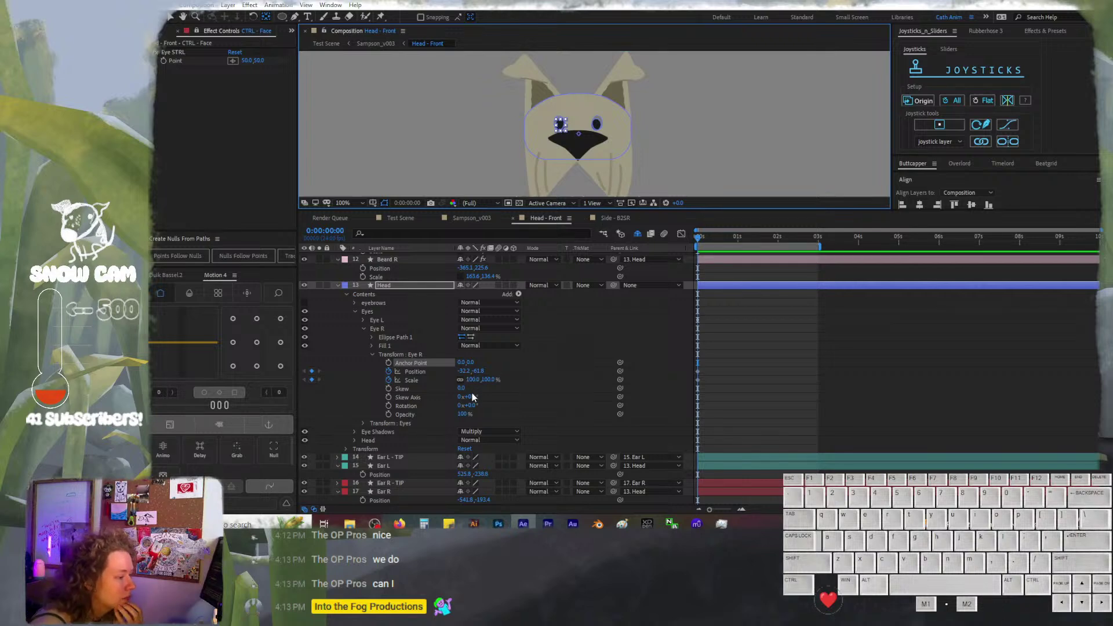
Test scaling the Eye R shape down to 90%, undo the change and deselect the Head layer
{"action": "left_click_drag", "start_coordinate": [475, 379], "coordinate": [469, 379]}
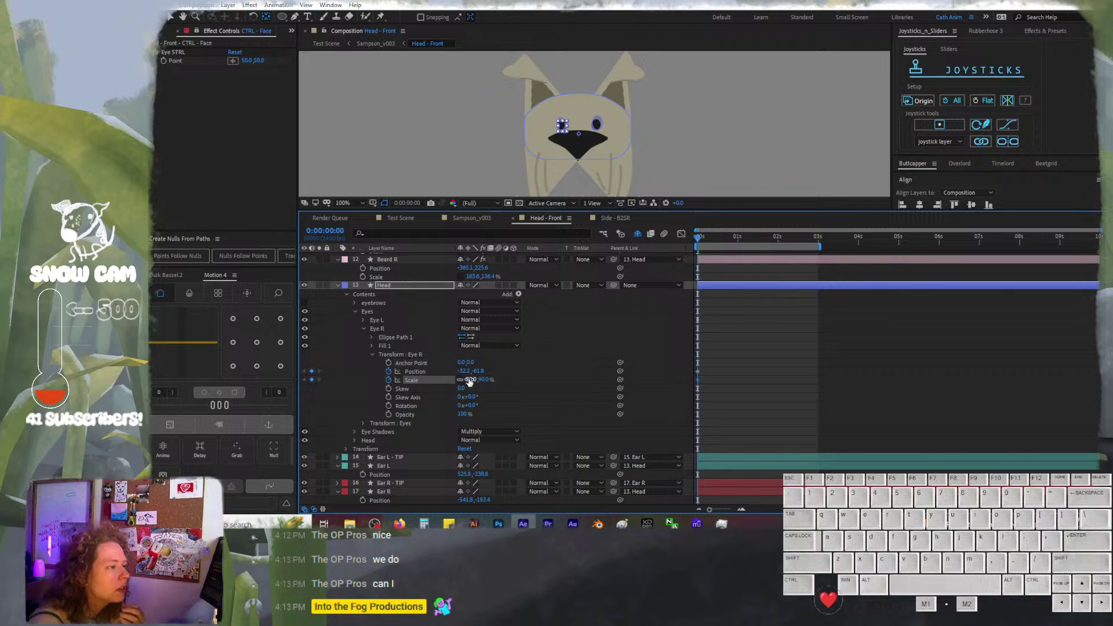
{"action": "key", "text": "ctrl+z"}
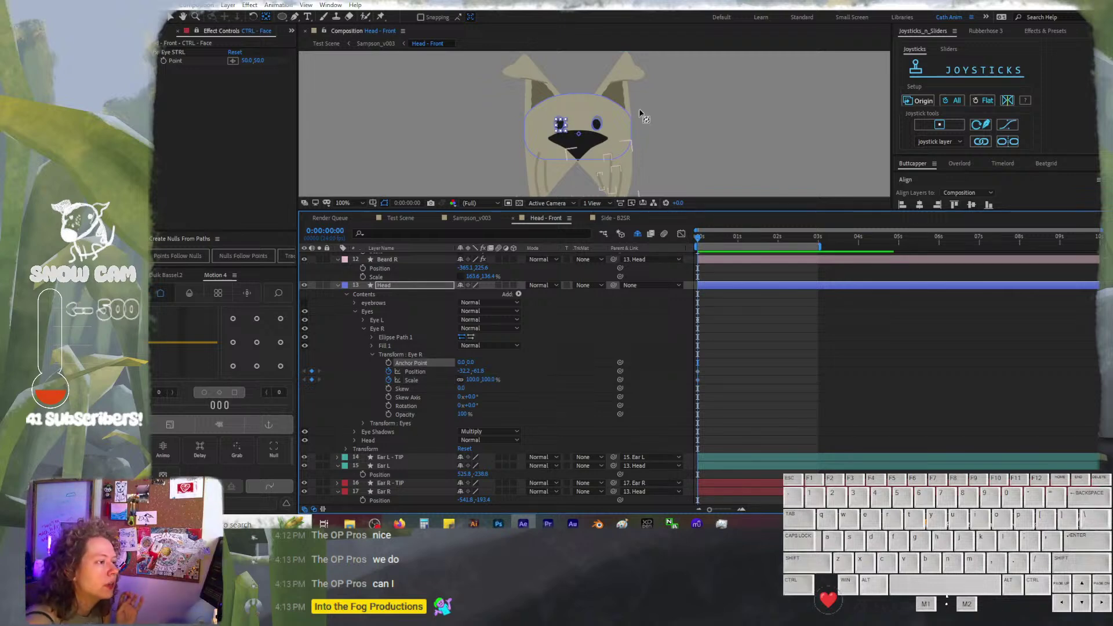
{"action": "left_click", "coordinate": [767, 391]}
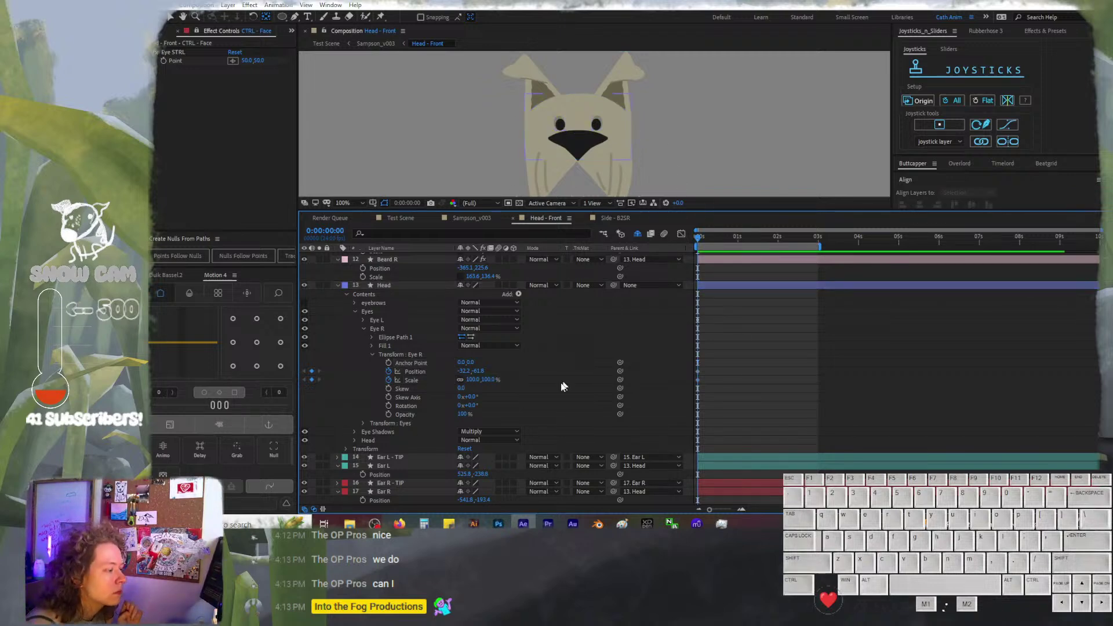
{"action": "left_click", "coordinate": [374, 311]}
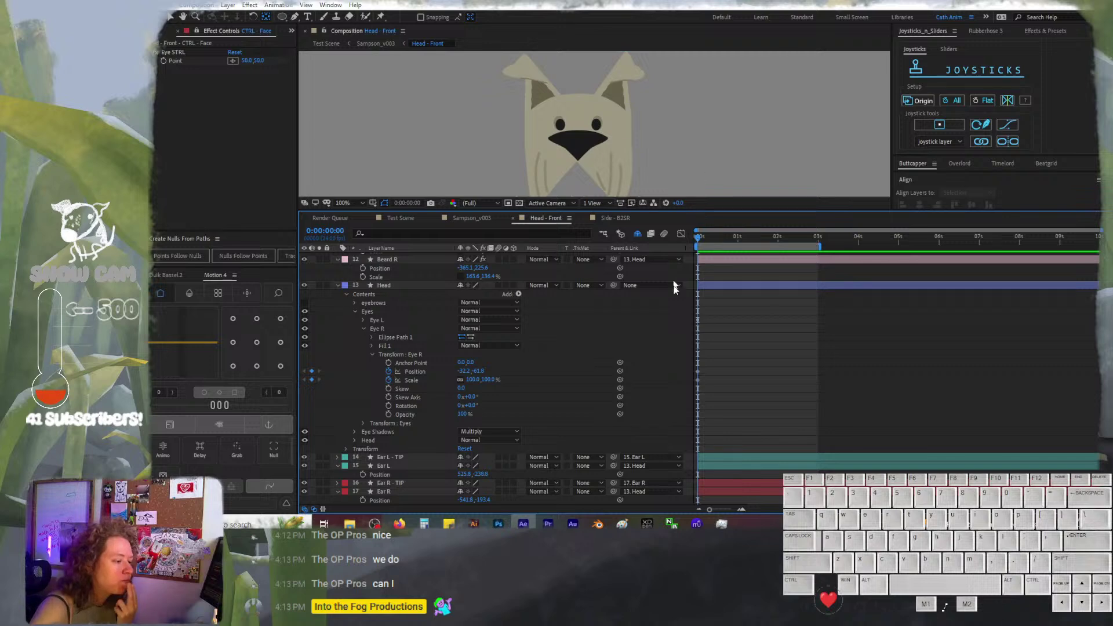
Collapse the Eyes group and show only the keyframed properties of the Head layer
{"action": "left_click", "coordinate": [427, 430]}
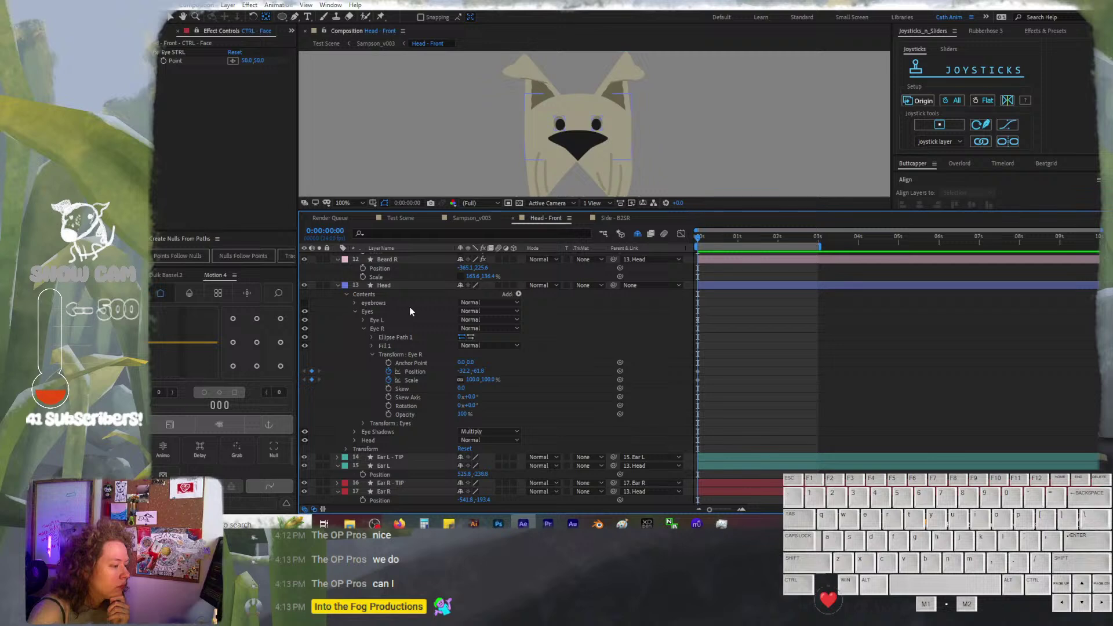
{"action": "left_click", "coordinate": [357, 311]}
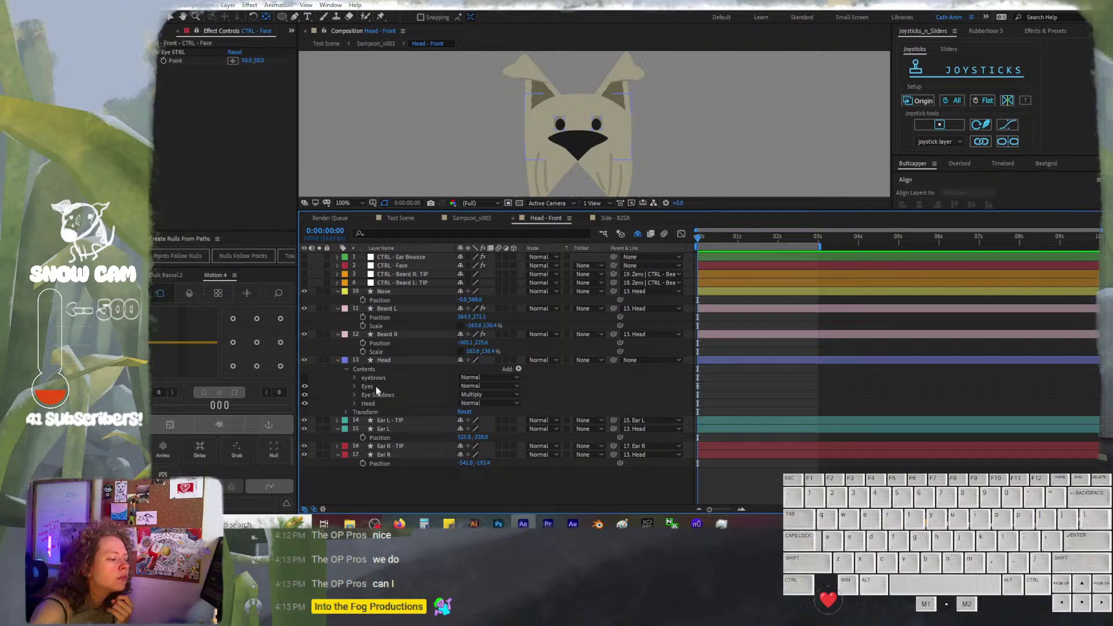
{"action": "left_click", "coordinate": [390, 360]}
{"action": "key", "text": "u"}
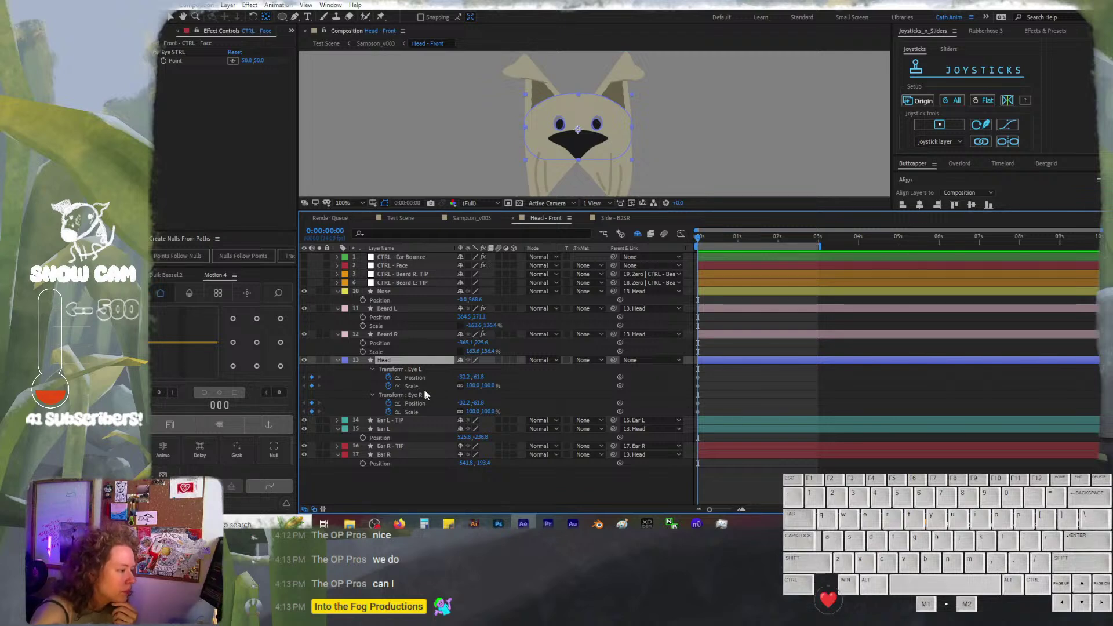
Set Position and Scale keyframes on Beard R and Beard L and a Position keyframe on Nose at 0:00:00:00
{"action": "left_click", "coordinate": [363, 343]}
{"action": "left_click", "coordinate": [362, 351]}
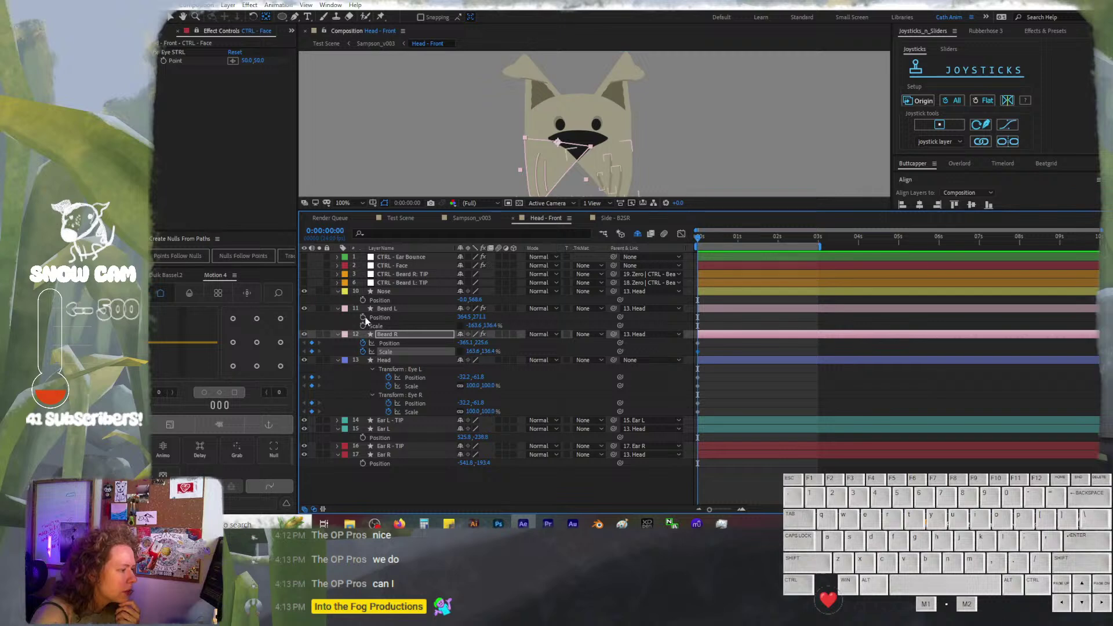
{"action": "left_click", "coordinate": [362, 317]}
{"action": "left_click", "coordinate": [362, 326]}
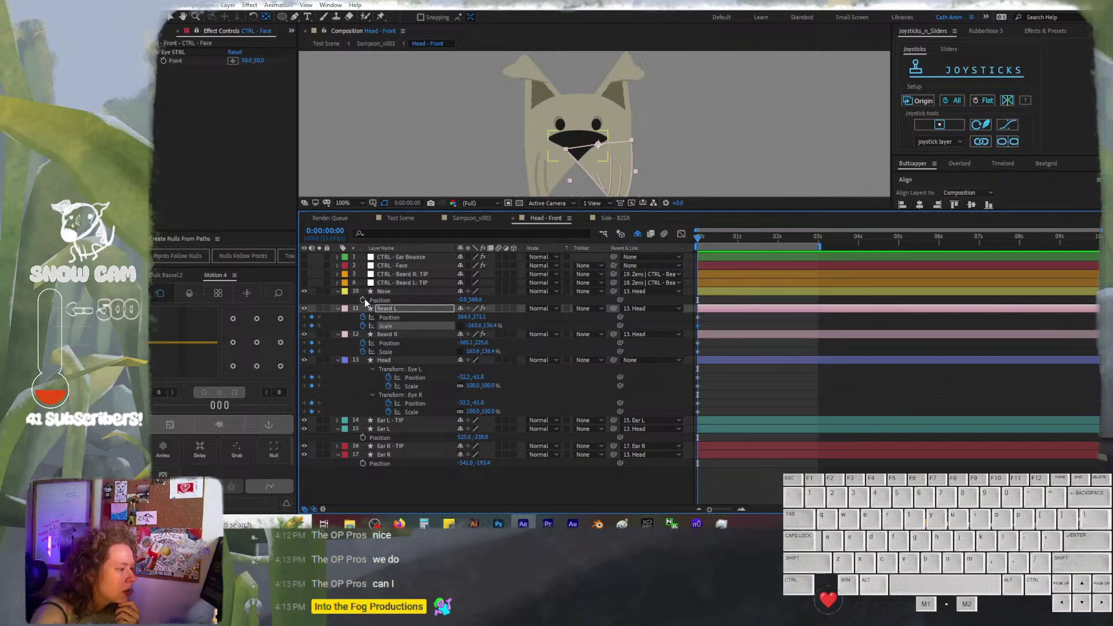
{"action": "left_click", "coordinate": [362, 300]}
Set a Path keyframe on the Nose layer's Polystar 1 shape at 0:00:00:00 and show only the layer's keyframed properties
{"action": "left_click", "coordinate": [384, 292]}
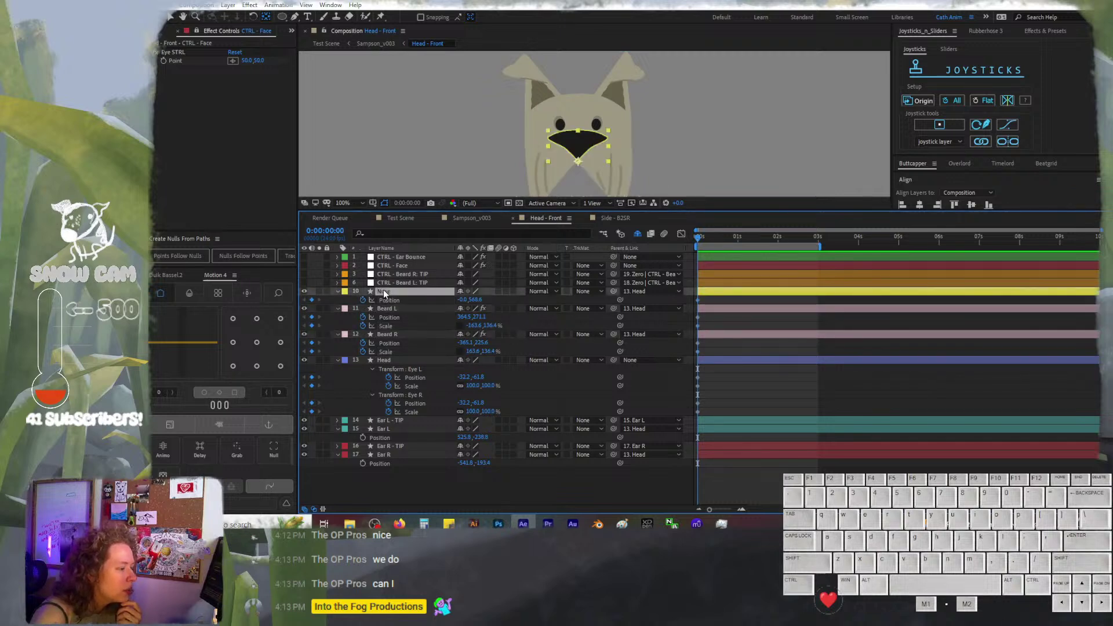
{"action": "left_click", "coordinate": [337, 292]}
{"action": "left_click", "coordinate": [337, 292]}
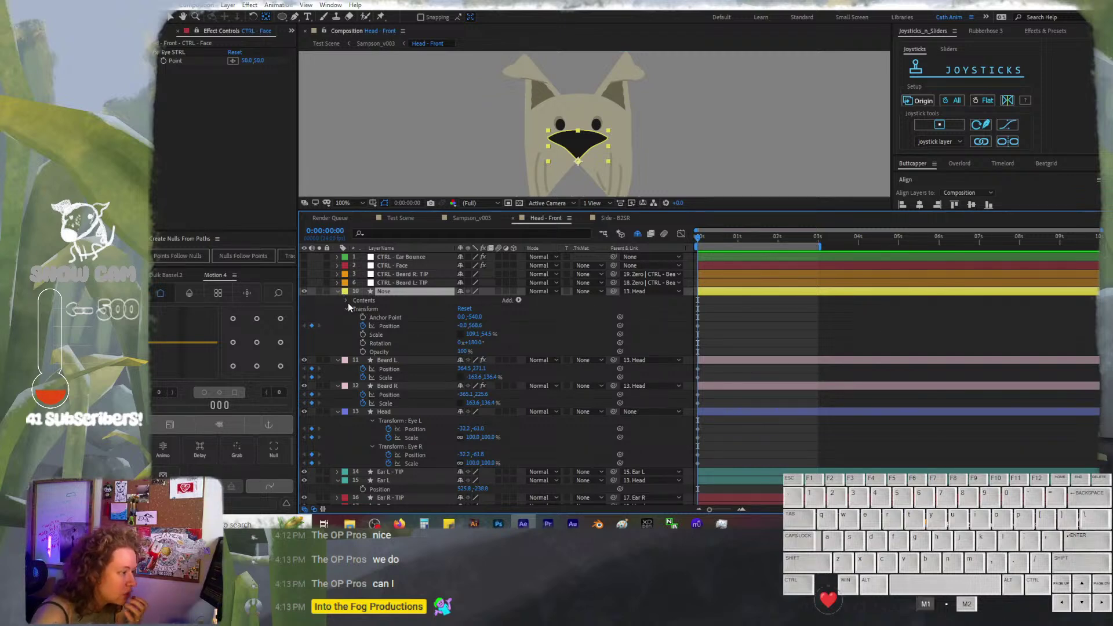
{"action": "left_click", "coordinate": [348, 303]}
{"action": "left_click", "coordinate": [355, 308]}
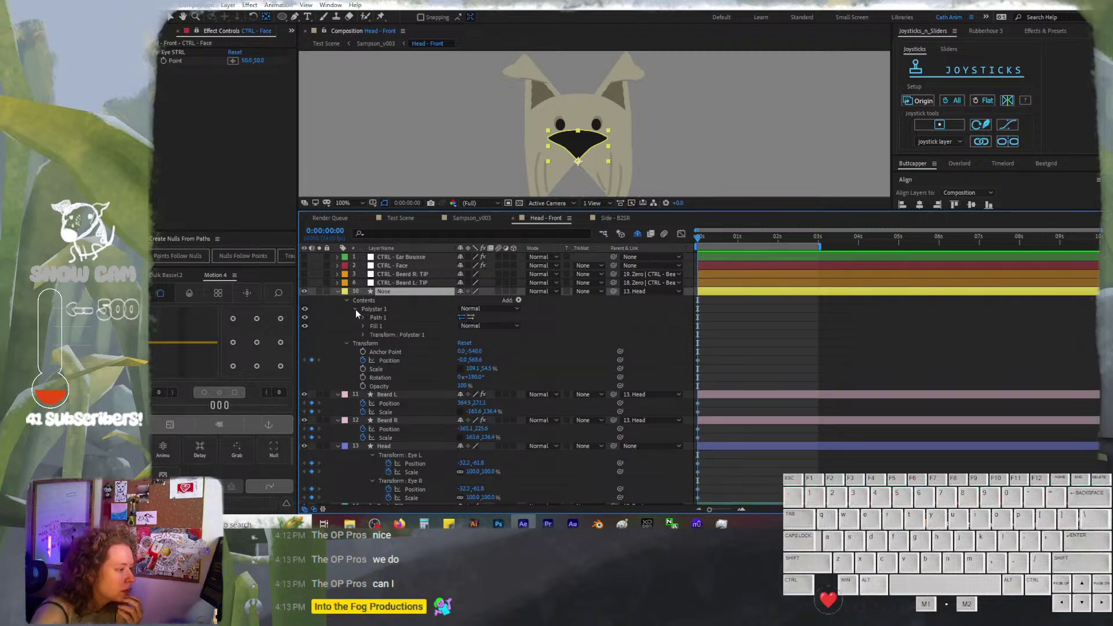
{"action": "left_click", "coordinate": [367, 318]}
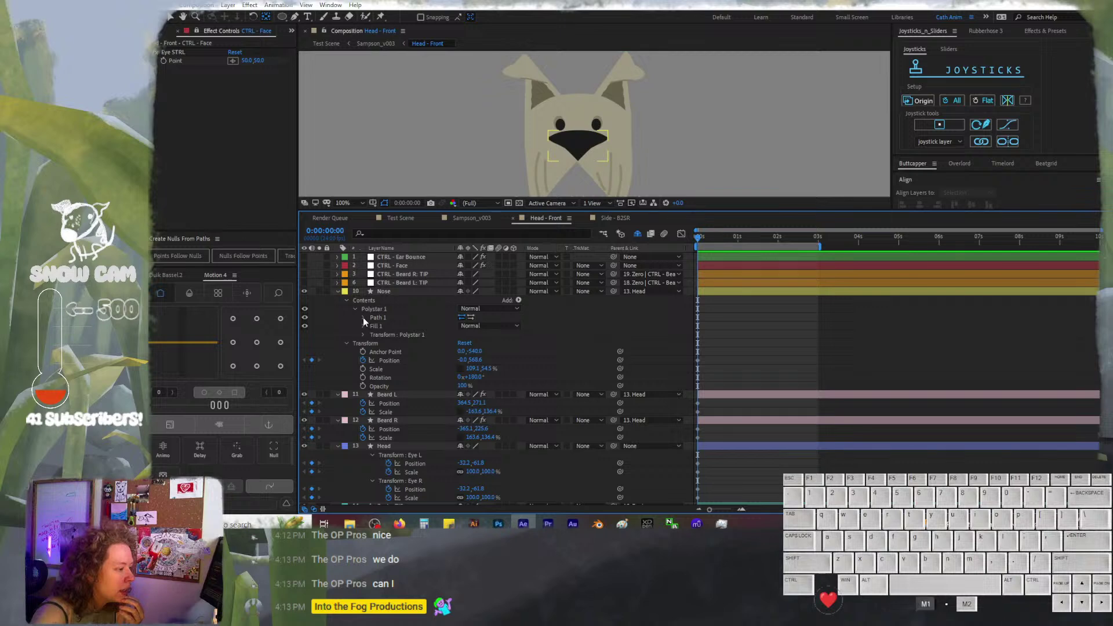
{"action": "left_click", "coordinate": [363, 318]}
{"action": "left_click", "coordinate": [400, 326]}
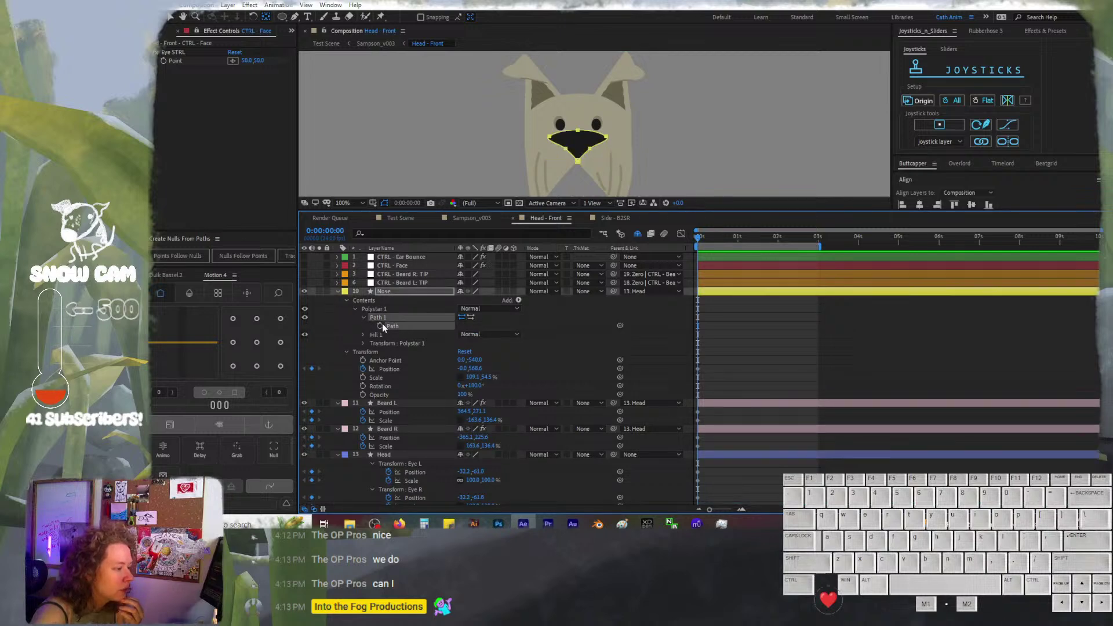
{"action": "left_click", "coordinate": [381, 325]}
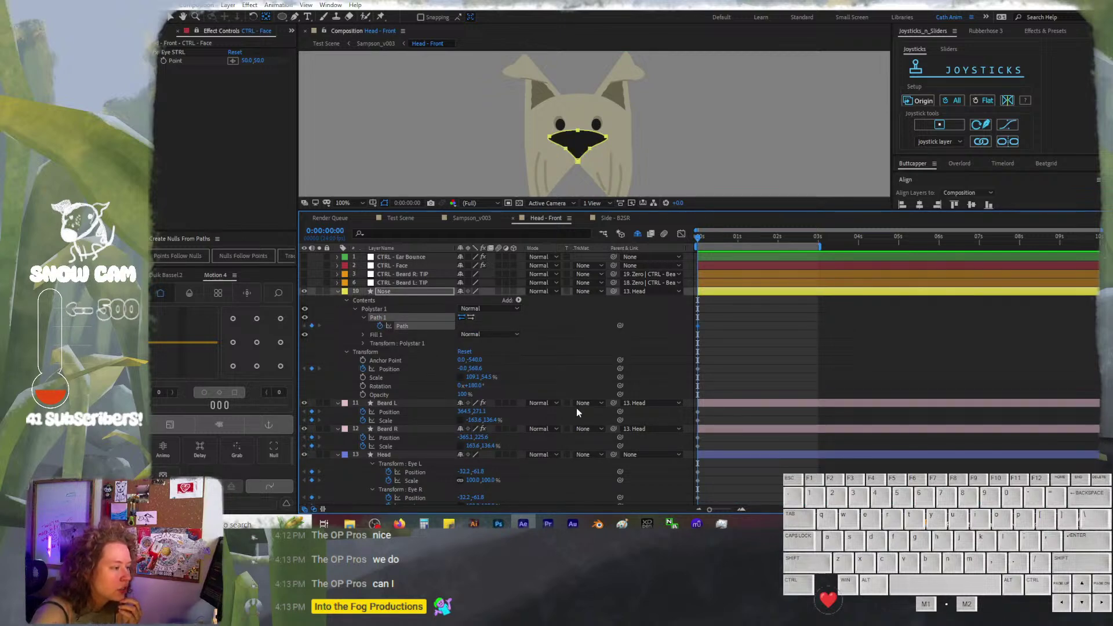
{"action": "left_click", "coordinate": [410, 291]}
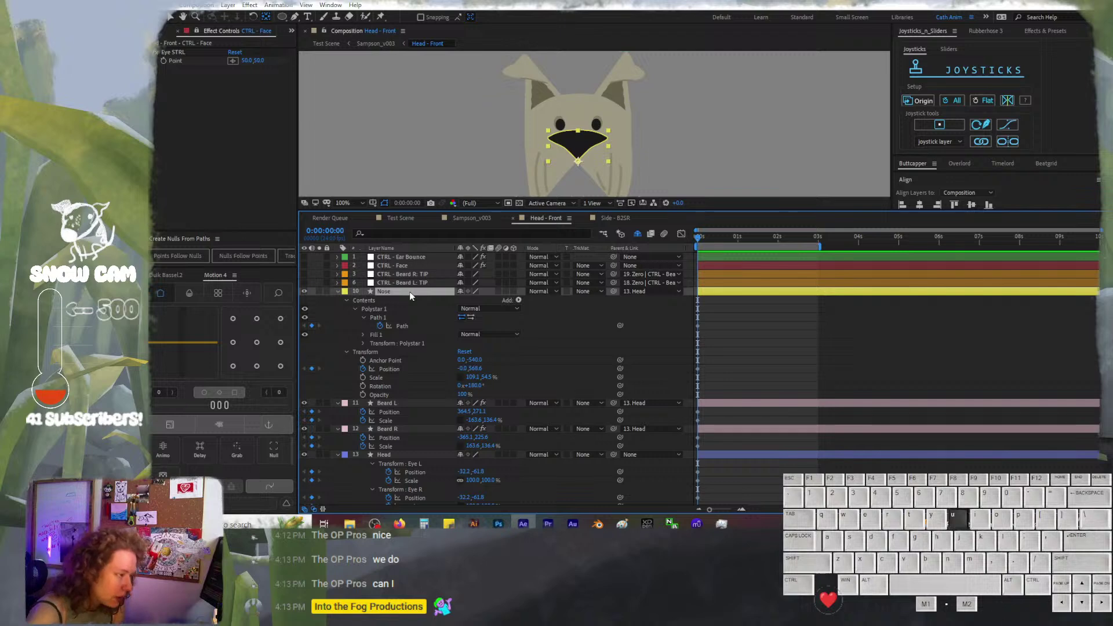
{"action": "key", "text": "u"}
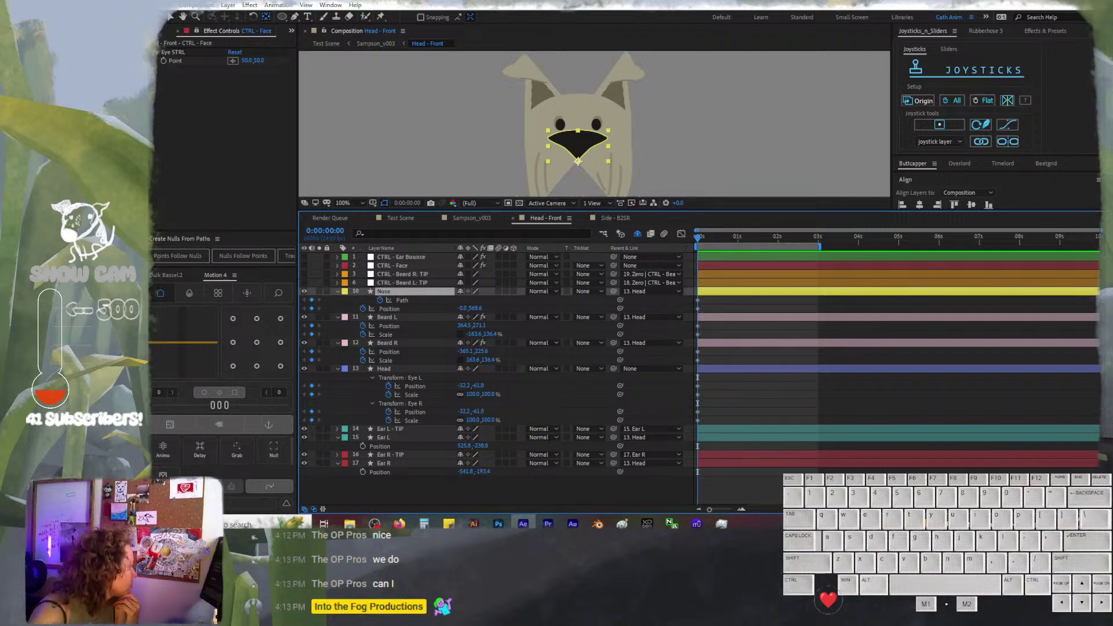
{"action": "key", "text": "super+d"}
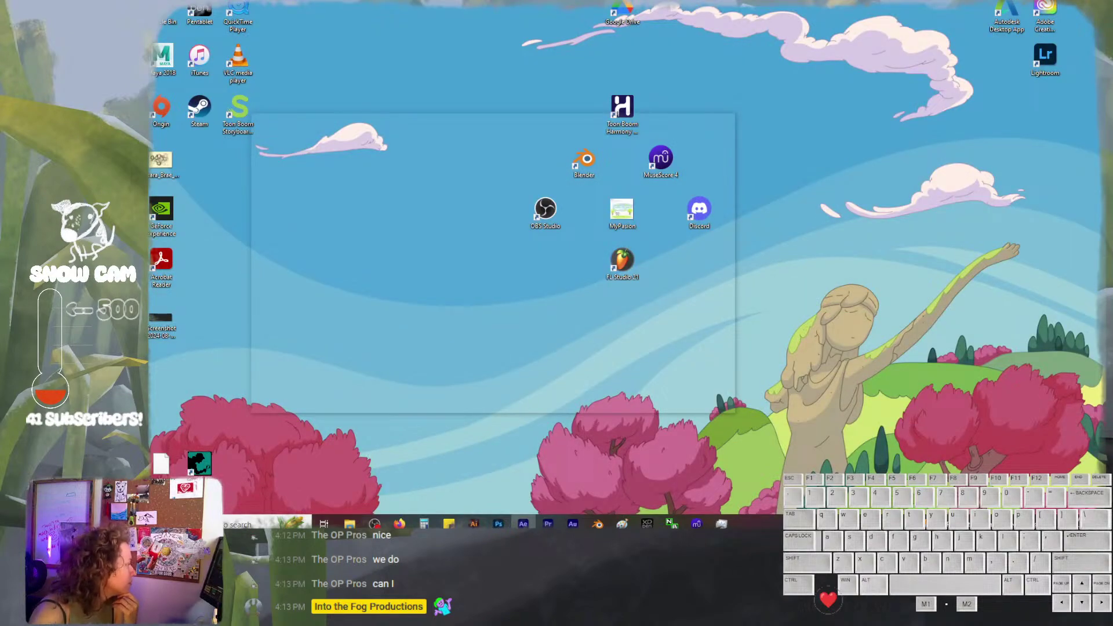
{"action": "key", "text": "super+d"}
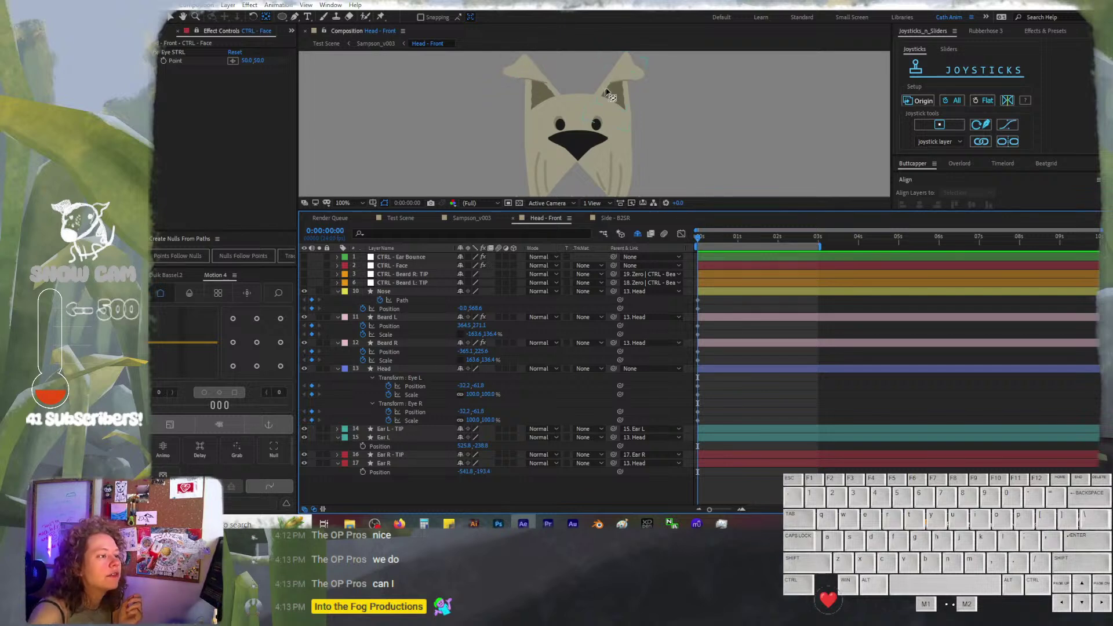
Examine the stroke and fill paths of the Ear L - TIP layer, including the fill path's expression, and collapse the layer
{"action": "left_click_drag", "start_coordinate": [690, 113], "coordinate": [679, 137]}
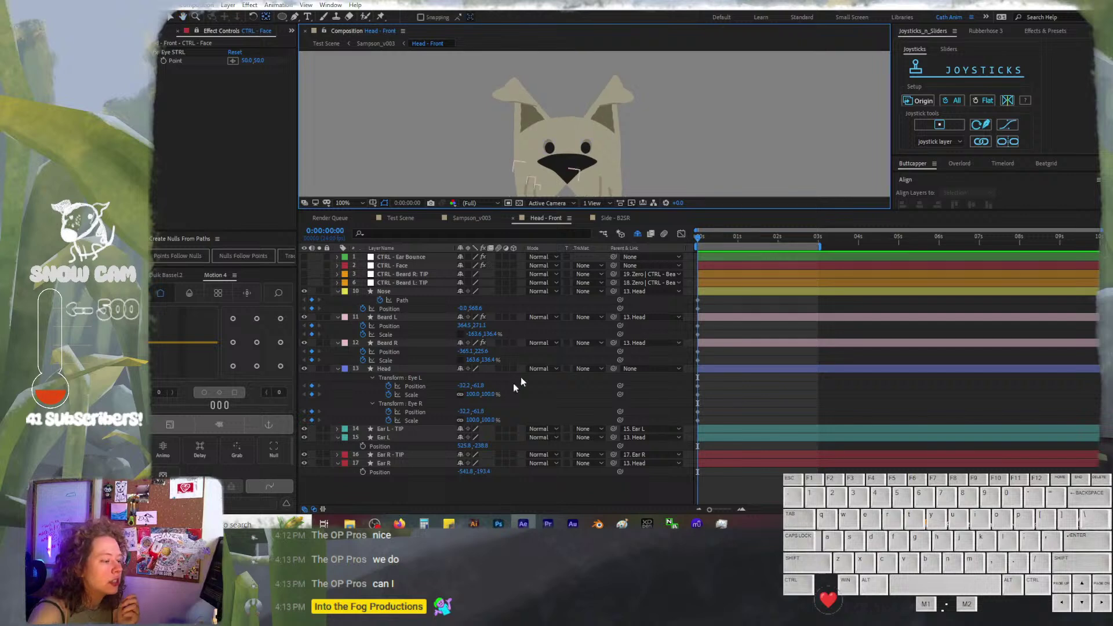
{"action": "left_click", "coordinate": [415, 437]}
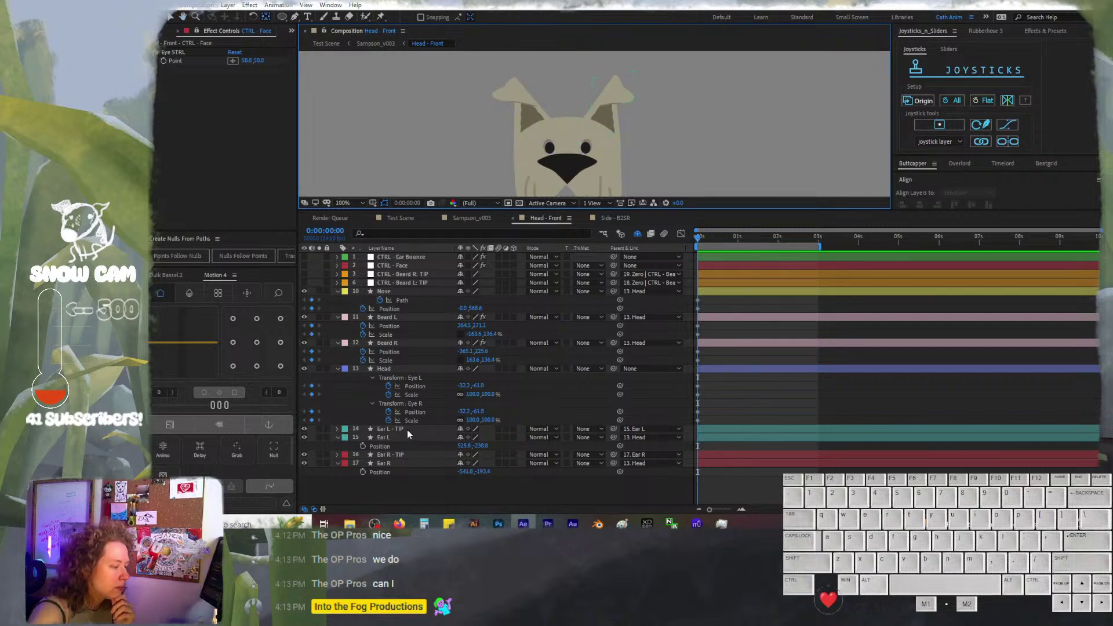
{"action": "left_click", "coordinate": [407, 430]}
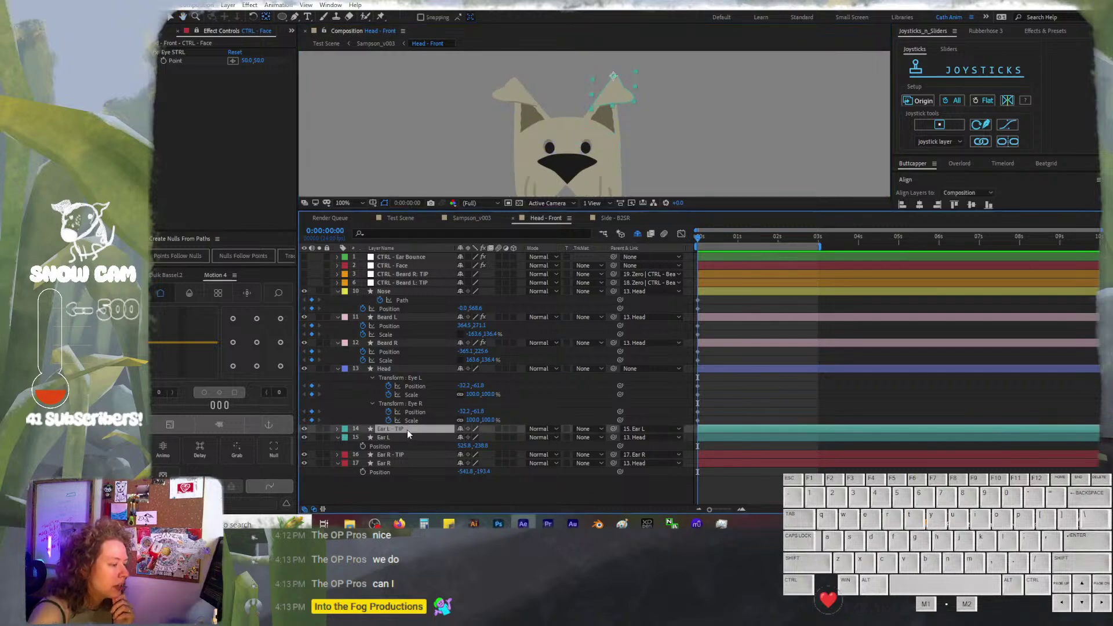
{"action": "left_click", "coordinate": [337, 430]}
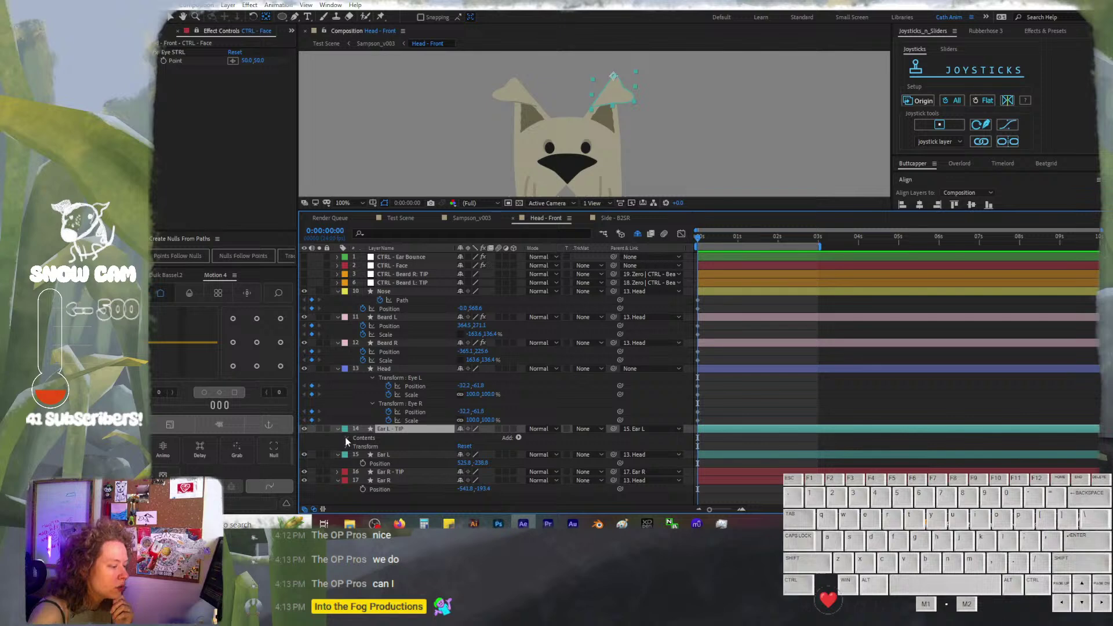
{"action": "left_click", "coordinate": [346, 439]}
{"action": "left_click", "coordinate": [356, 447]}
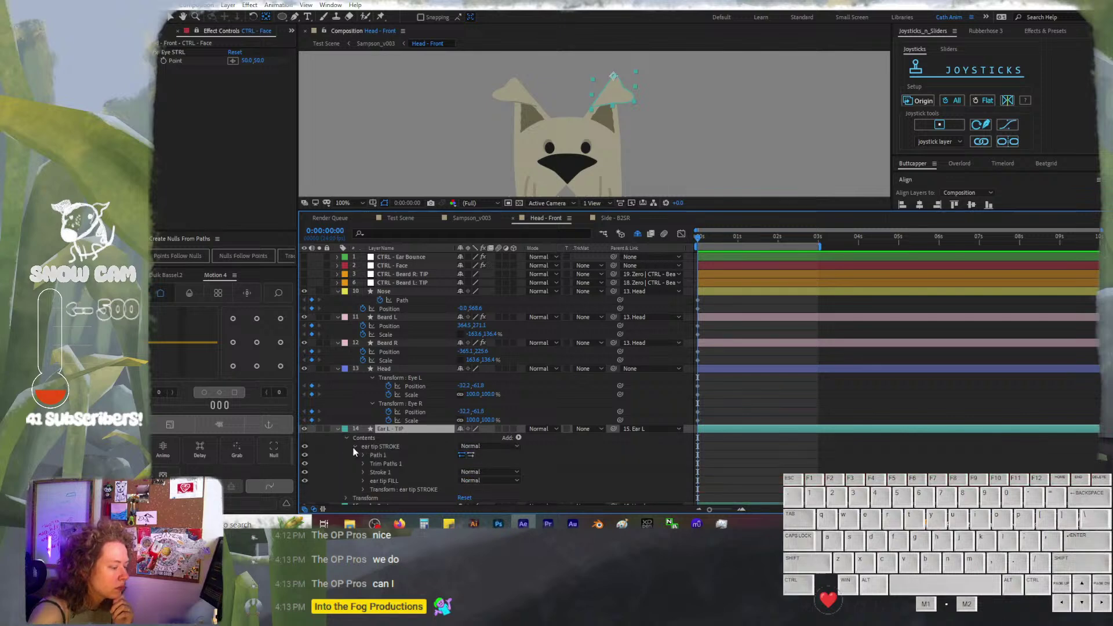
{"action": "left_click", "coordinate": [363, 455]}
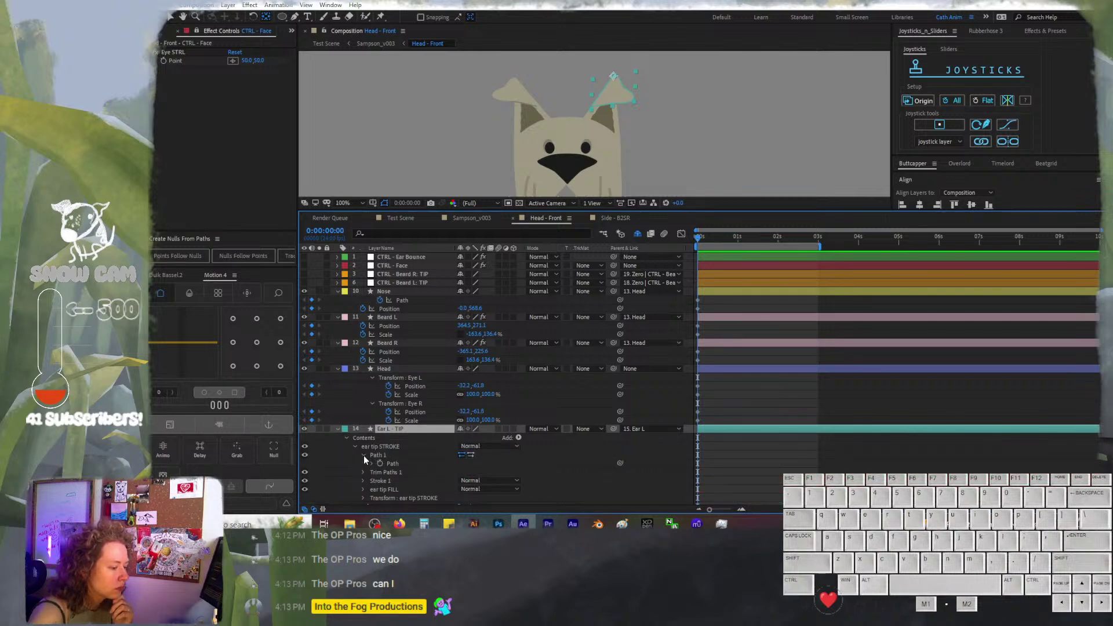
{"action": "left_click", "coordinate": [363, 454]}
{"action": "left_click", "coordinate": [356, 446]}
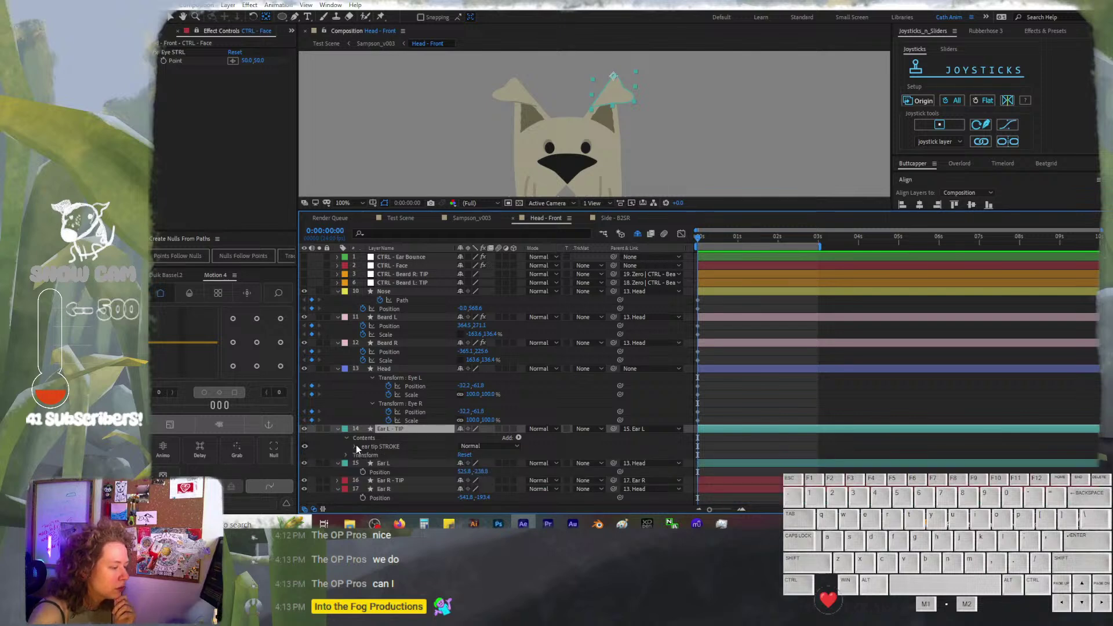
{"action": "left_click", "coordinate": [356, 445]}
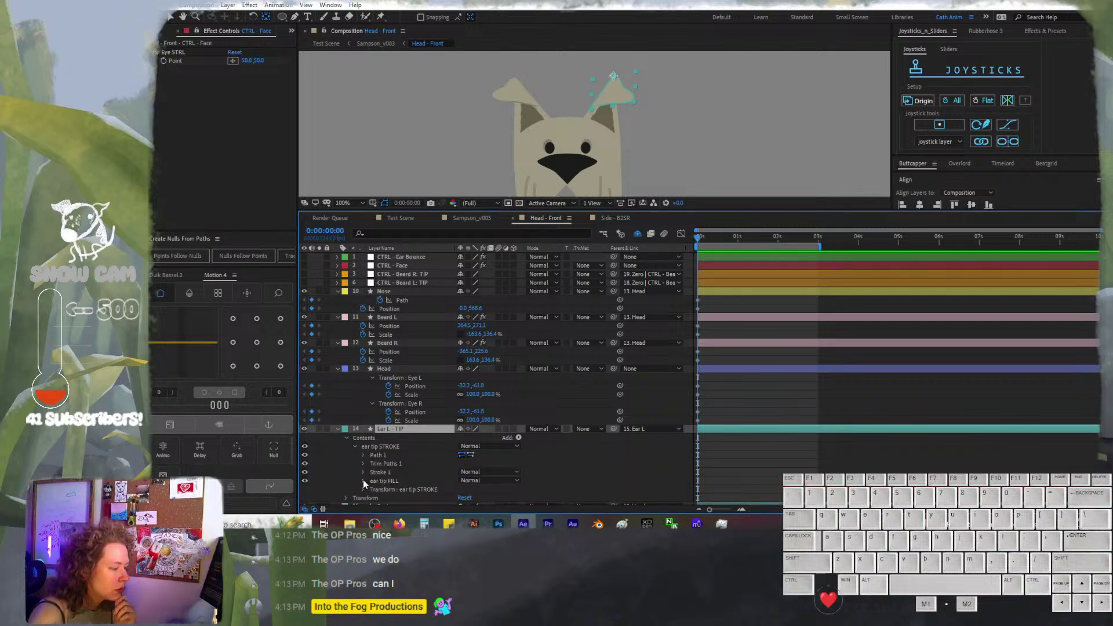
{"action": "left_click", "coordinate": [363, 480]}
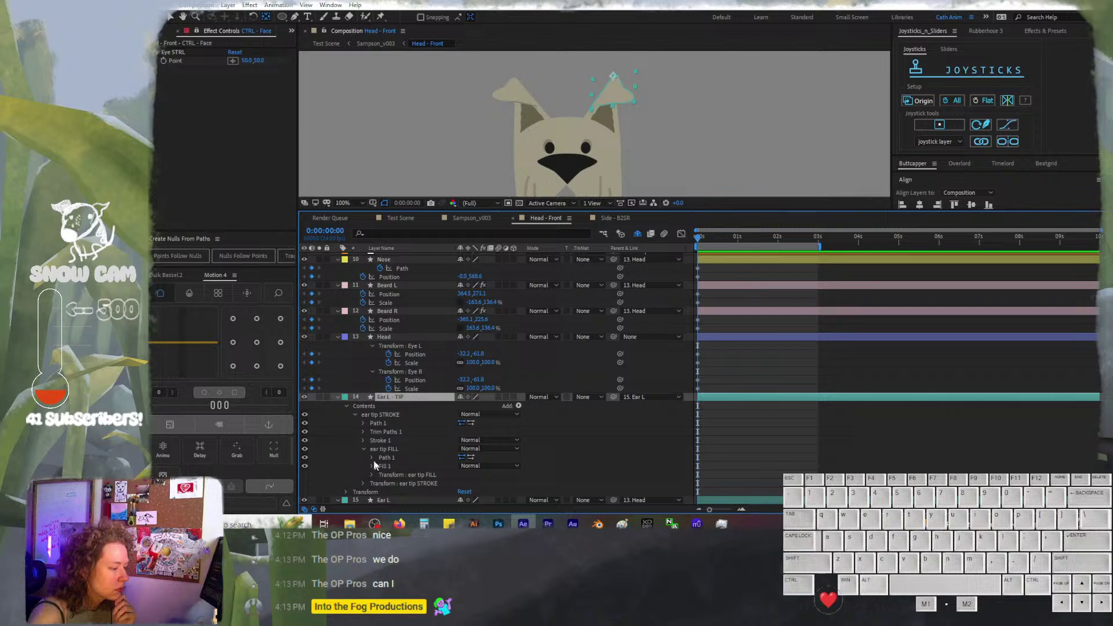
{"action": "left_click", "coordinate": [373, 457]}
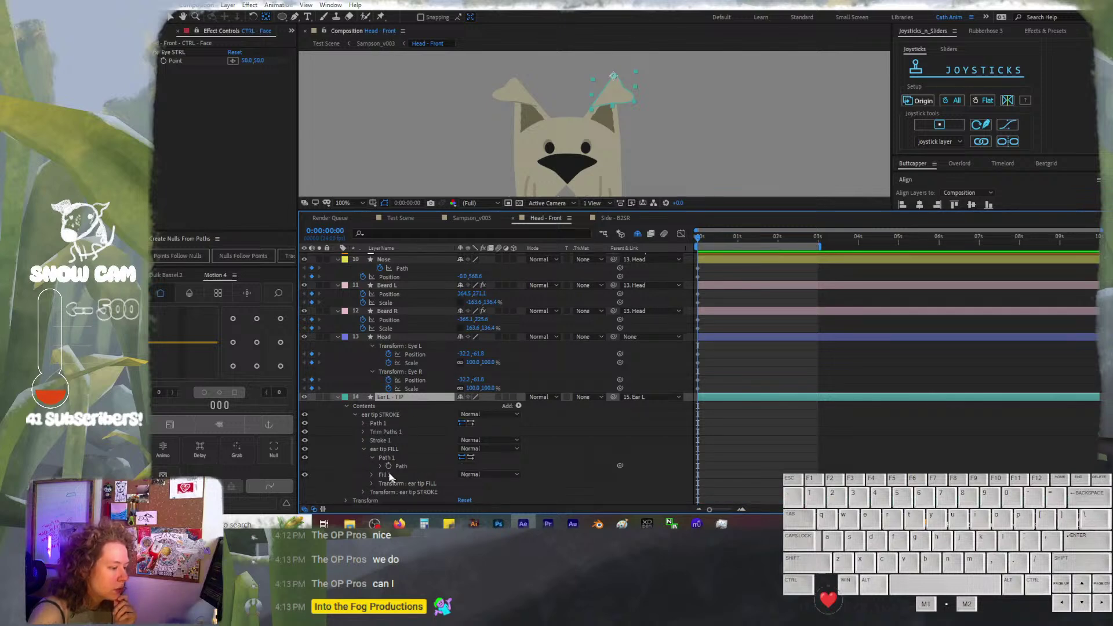
{"action": "left_click", "coordinate": [380, 466]}
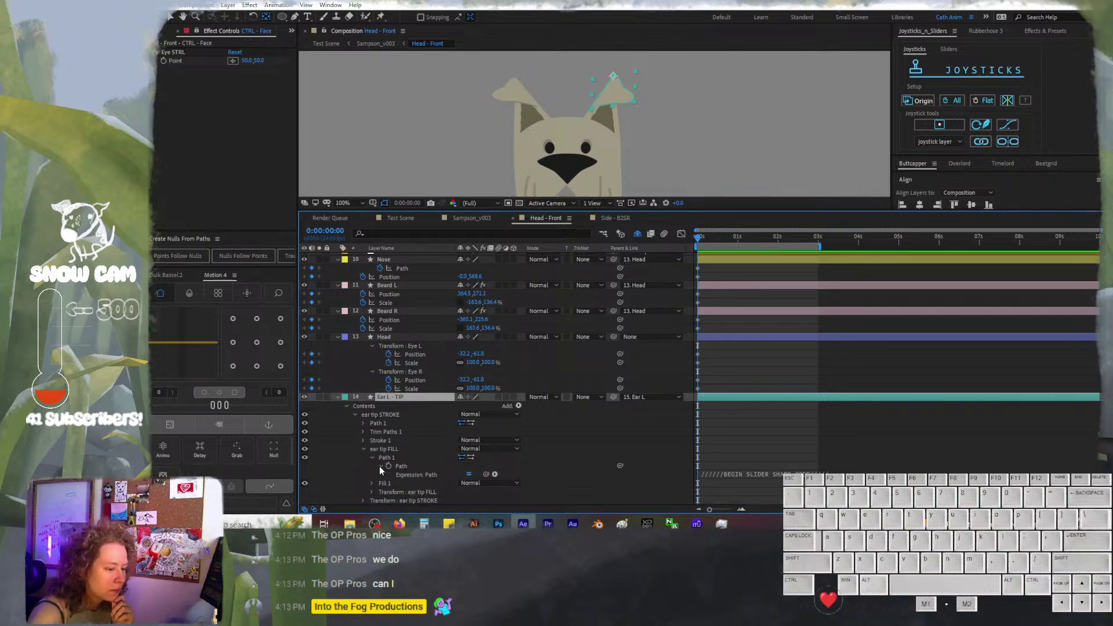
{"action": "left_click", "coordinate": [380, 467]}
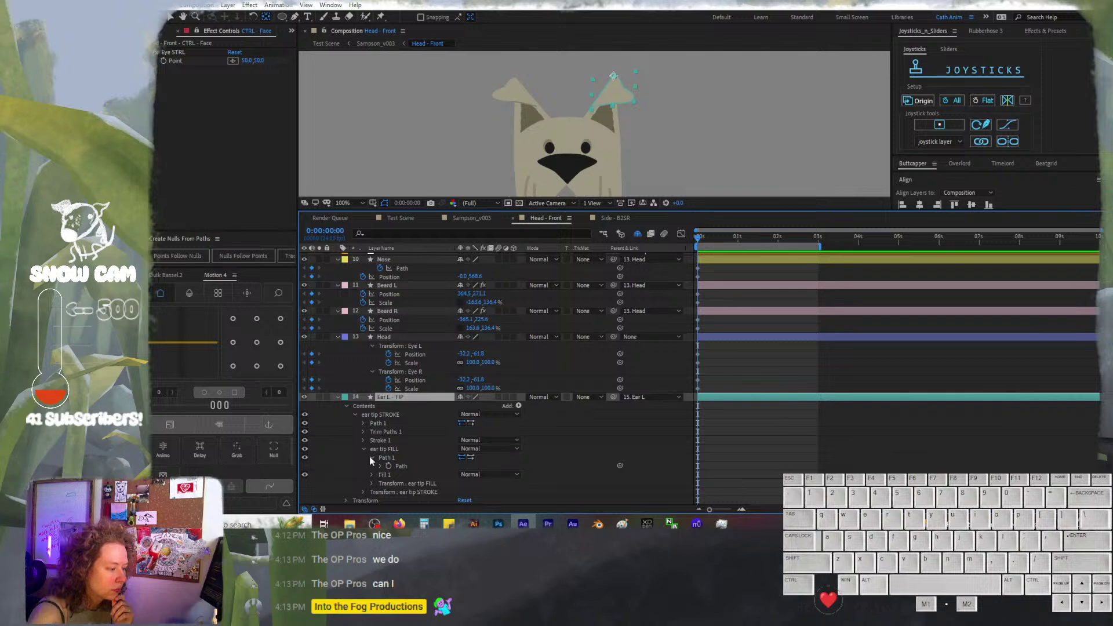
{"action": "left_click", "coordinate": [371, 457]}
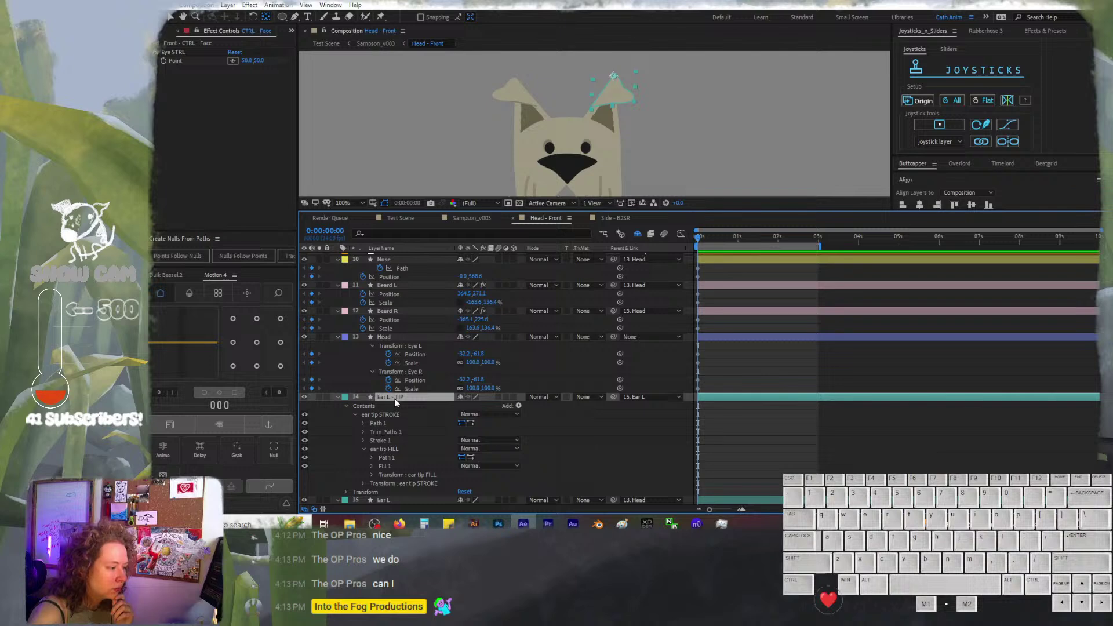
{"action": "left_click", "coordinate": [338, 397]}
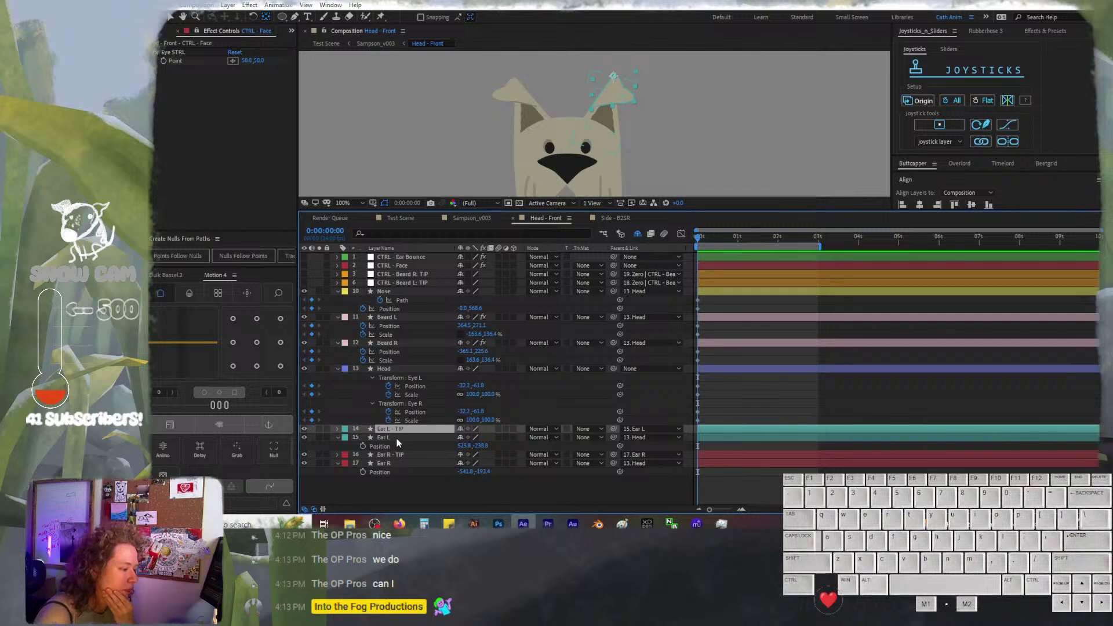
Set Position keyframes on the Ear L and Ear R layers at 0:00:00:00
{"action": "left_click", "coordinate": [397, 438]}
{"action": "left_click", "coordinate": [363, 447]}
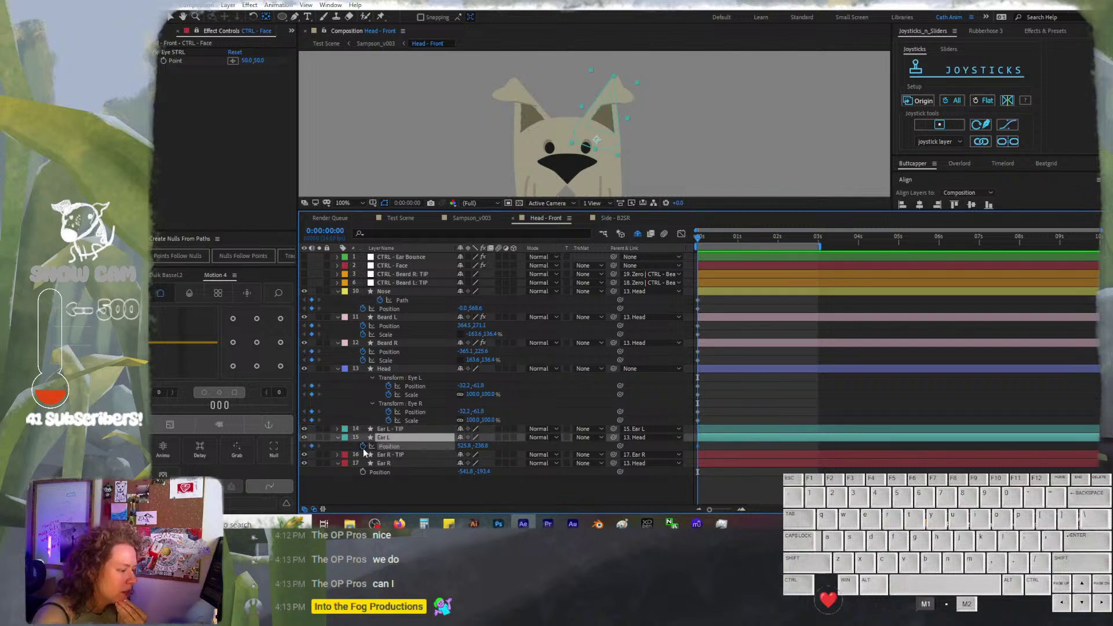
{"action": "left_click", "coordinate": [363, 473]}
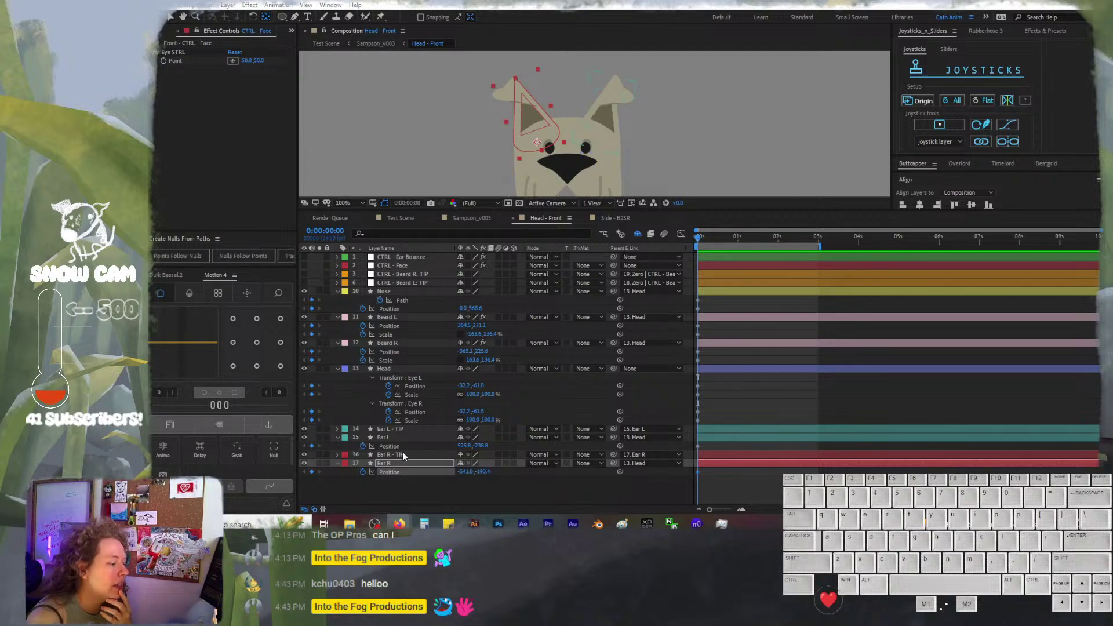
Examine the Polystar Path 1 properties of the ear inside group in the Ear L layer, and collapse the path
{"action": "left_click", "coordinate": [338, 438]}
{"action": "left_click", "coordinate": [338, 438]}
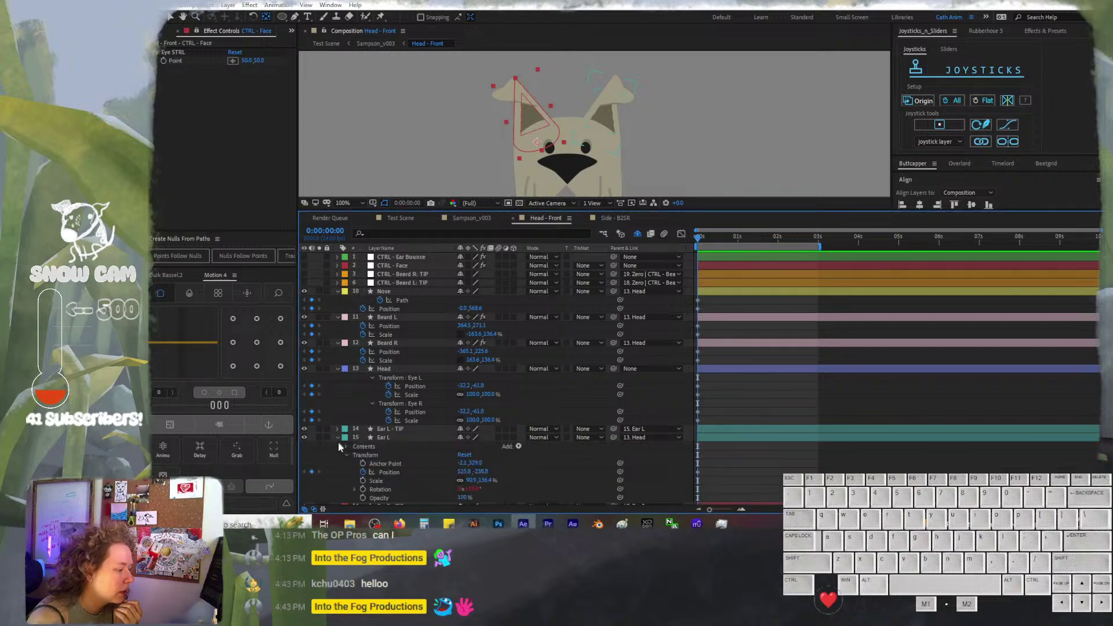
{"action": "left_click", "coordinate": [342, 446]}
{"action": "left_click", "coordinate": [347, 472]}
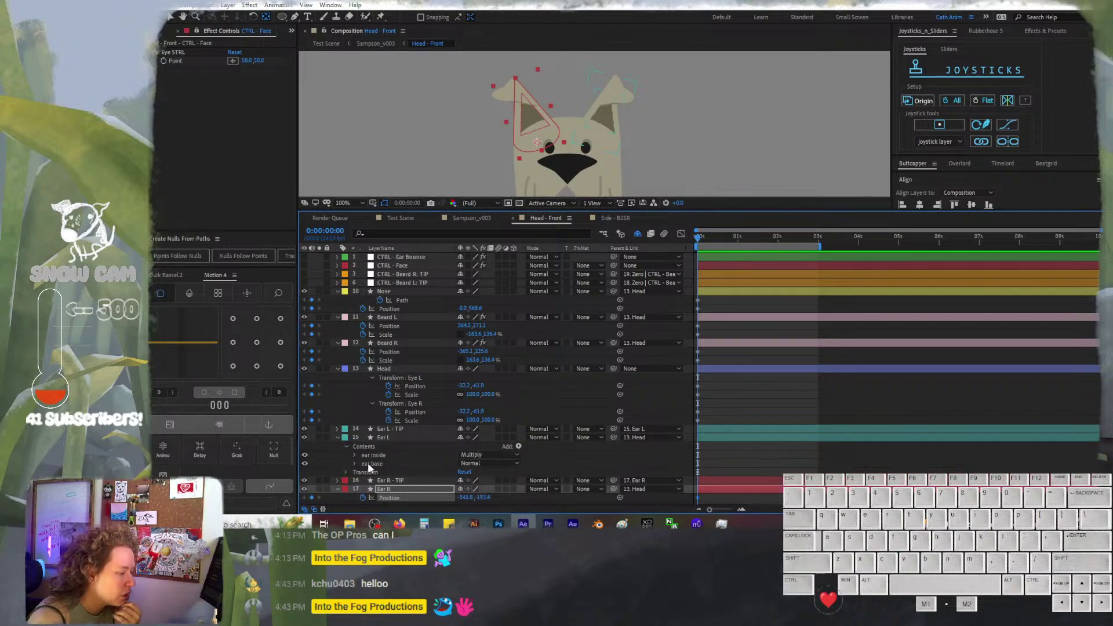
{"action": "left_click", "coordinate": [354, 455]}
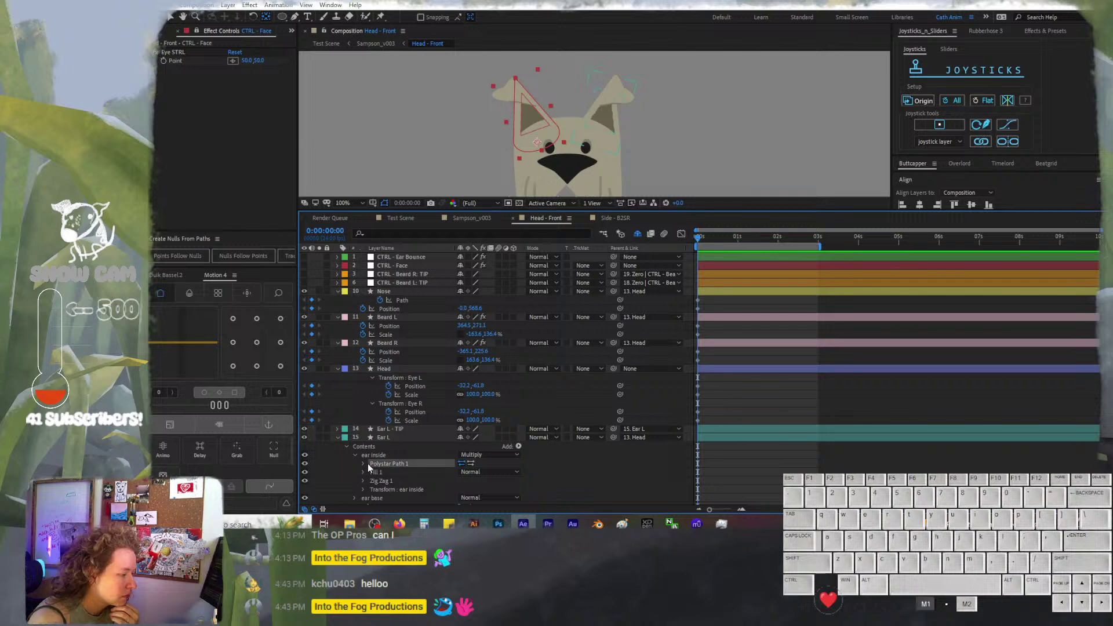
{"action": "left_click", "coordinate": [364, 464]}
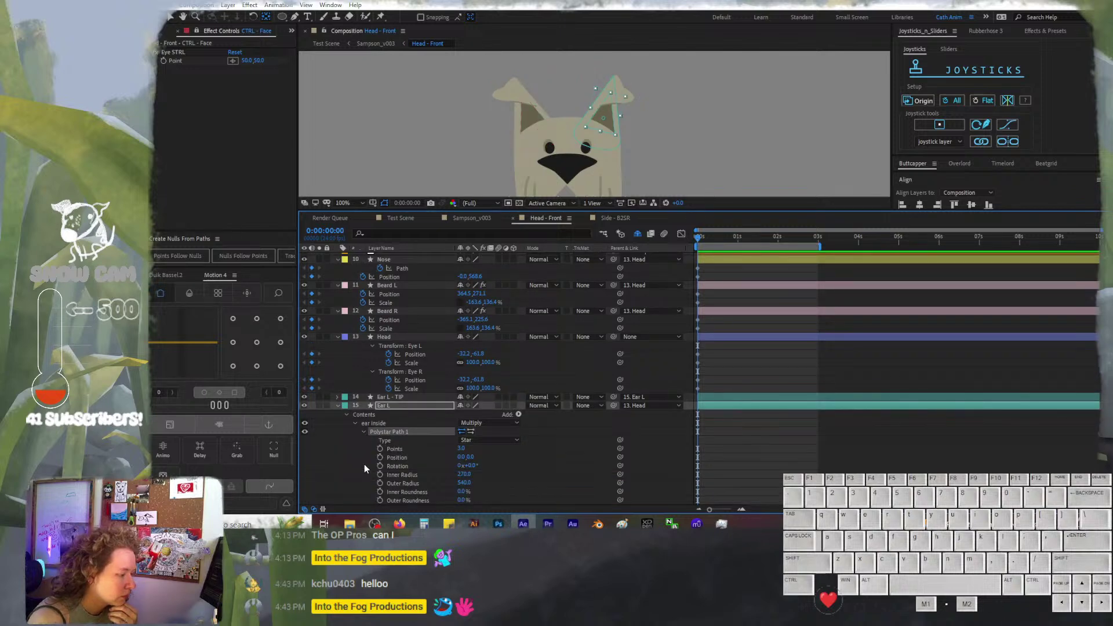
{"action": "scroll", "coordinate": [365, 464], "scroll_direction": "down", "scroll_amount": 1}
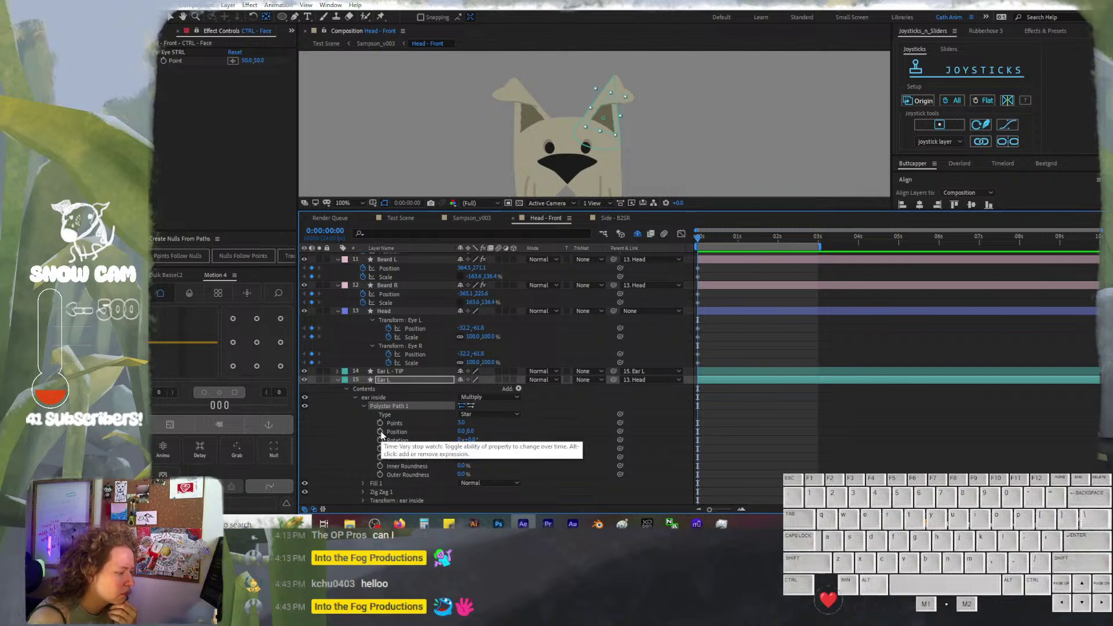
{"action": "left_click", "coordinate": [364, 406]}
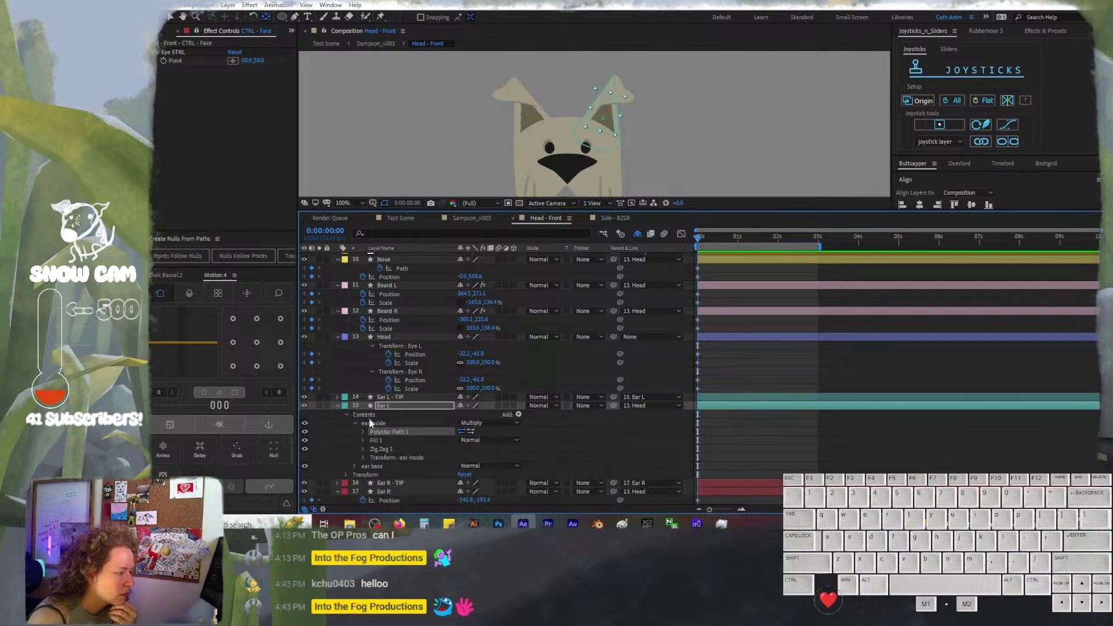
Set a Scale keyframe on the ear inside group's transform in the Ear L layer at 0:00:00:00
{"action": "left_click", "coordinate": [364, 458]}
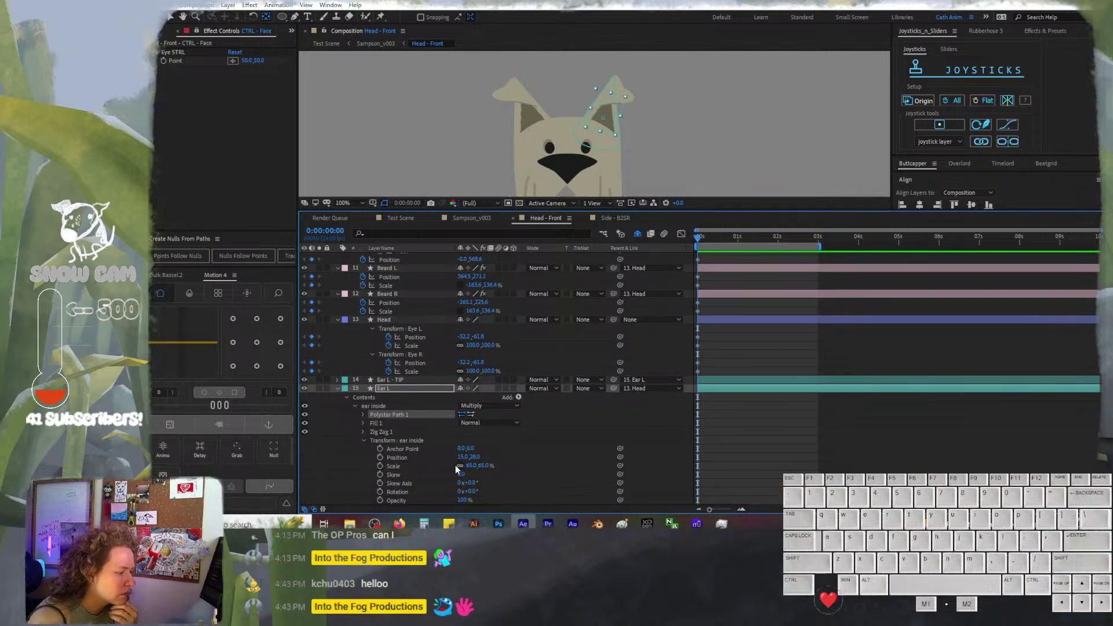
{"action": "left_click_drag", "start_coordinate": [470, 468], "coordinate": [465, 467]}
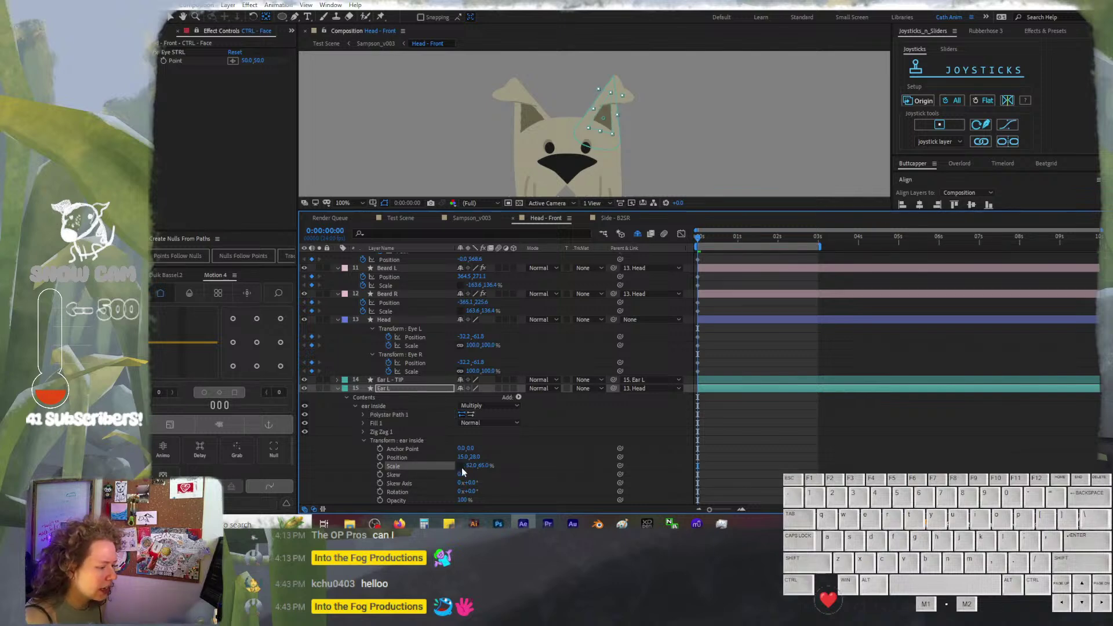
{"action": "key", "text": "ctrl+z"}
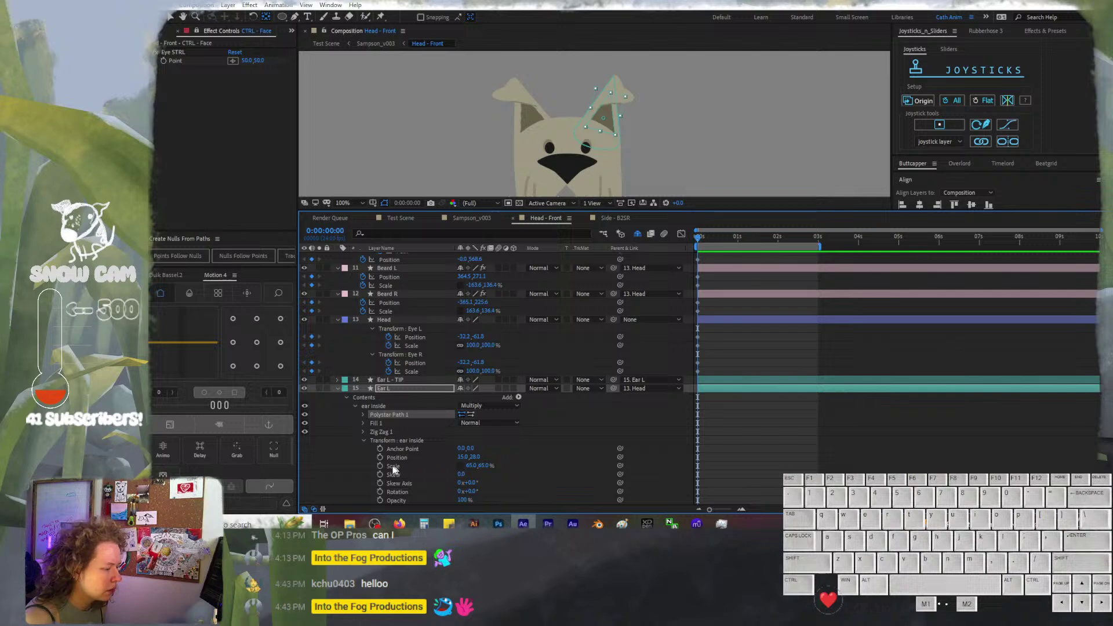
{"action": "left_click", "coordinate": [381, 466]}
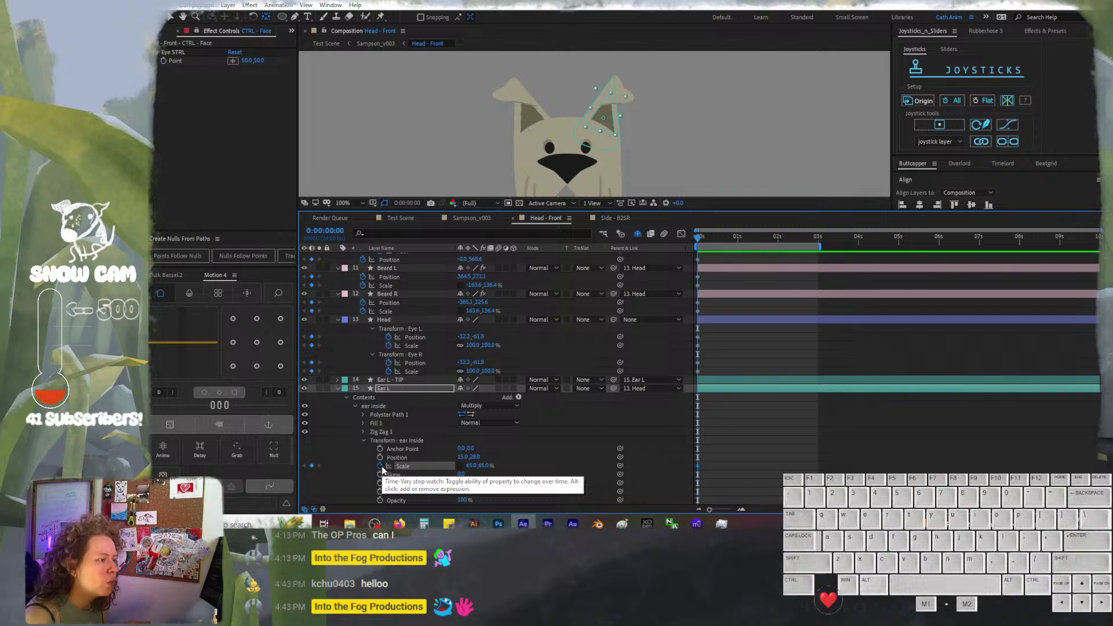
{"action": "left_click", "coordinate": [364, 441]}
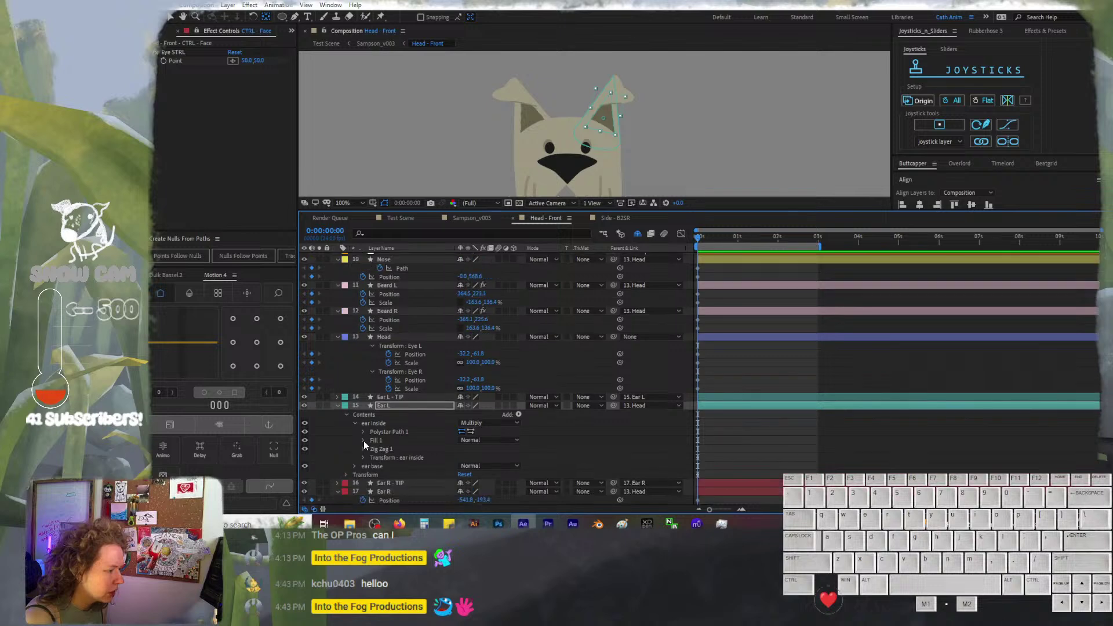
Set a Scale keyframe on the ear inside group's transform in the Ear R layer at 0:00:00:00
{"action": "left_click", "coordinate": [338, 492]}
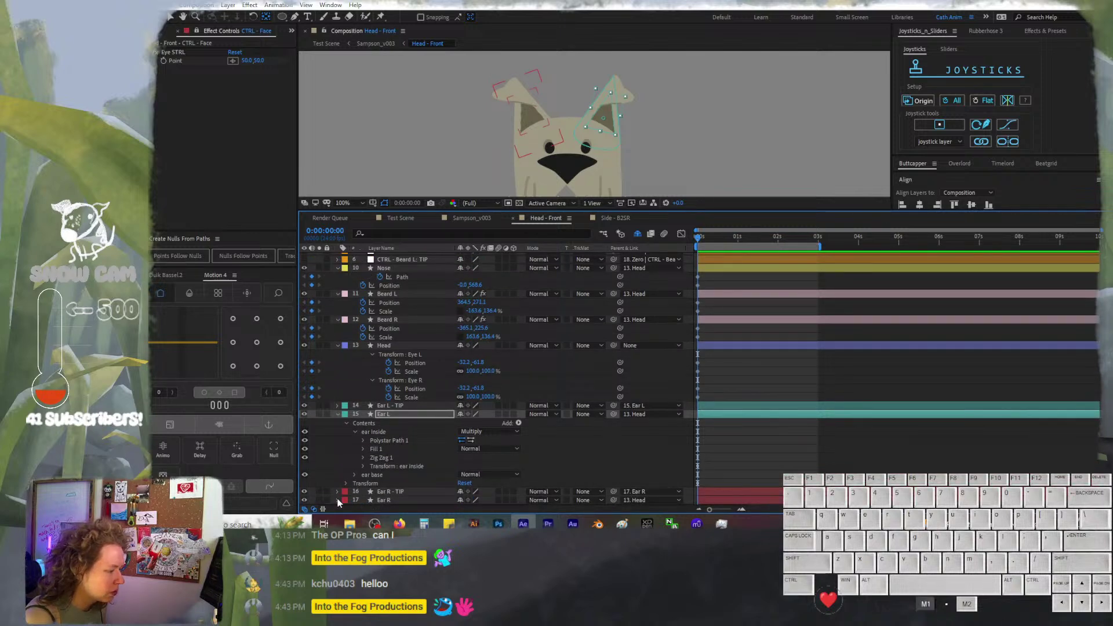
{"action": "left_click", "coordinate": [339, 500]}
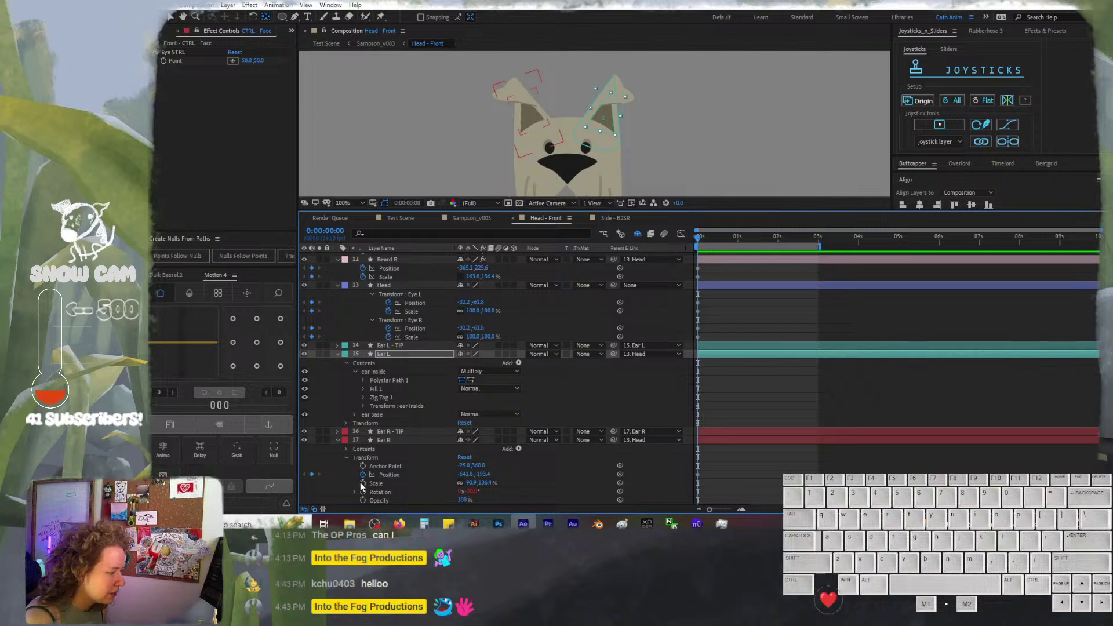
{"action": "left_click", "coordinate": [347, 449]}
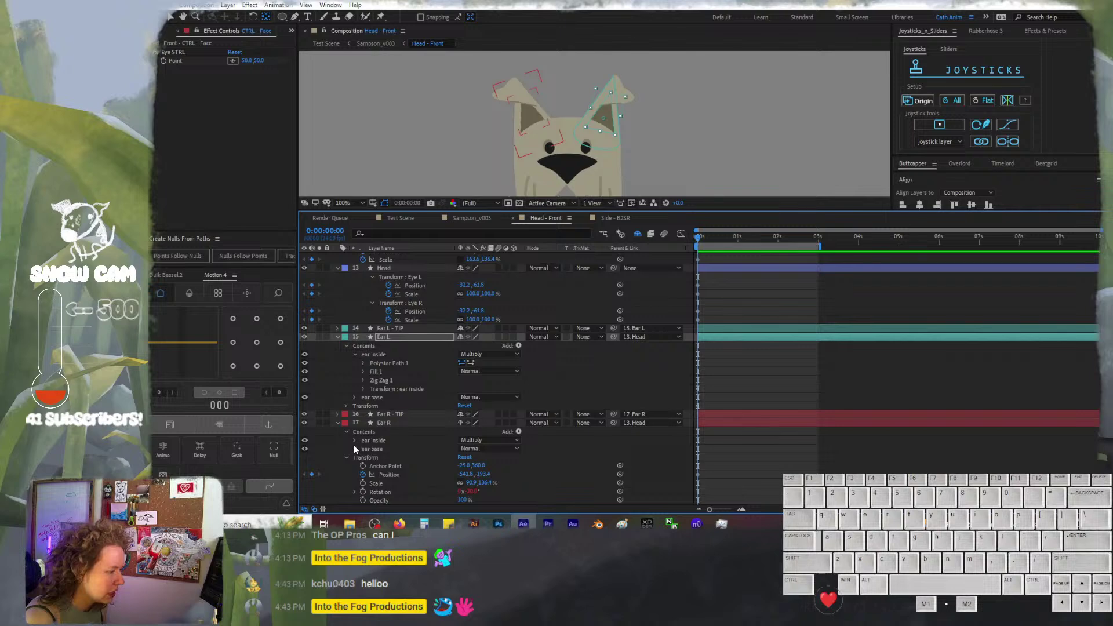
{"action": "left_click", "coordinate": [354, 440]}
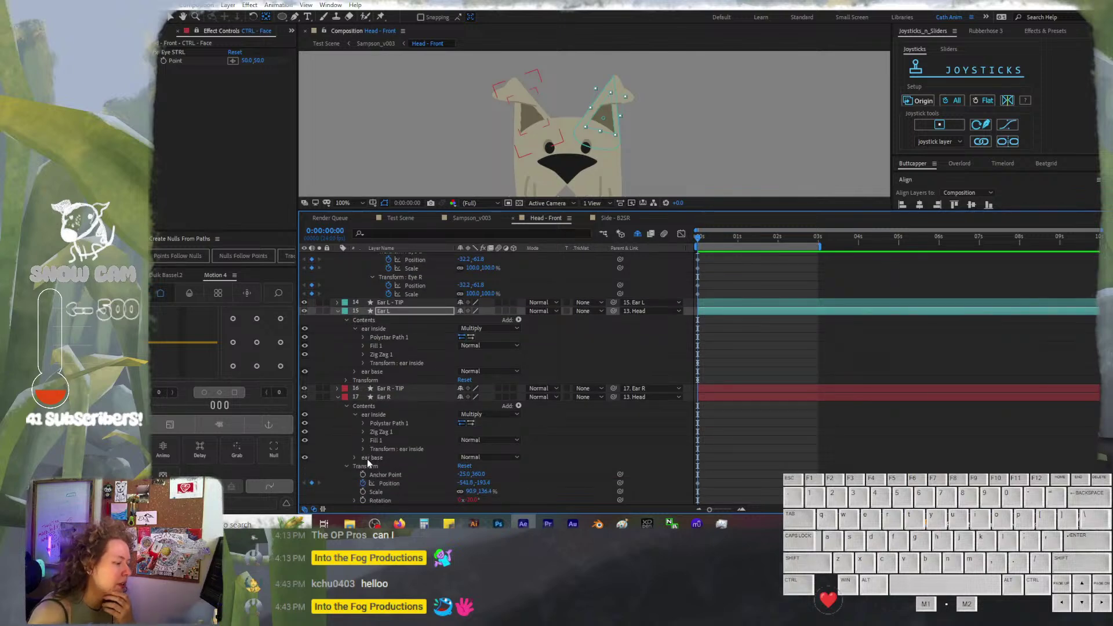
{"action": "left_click", "coordinate": [362, 449]}
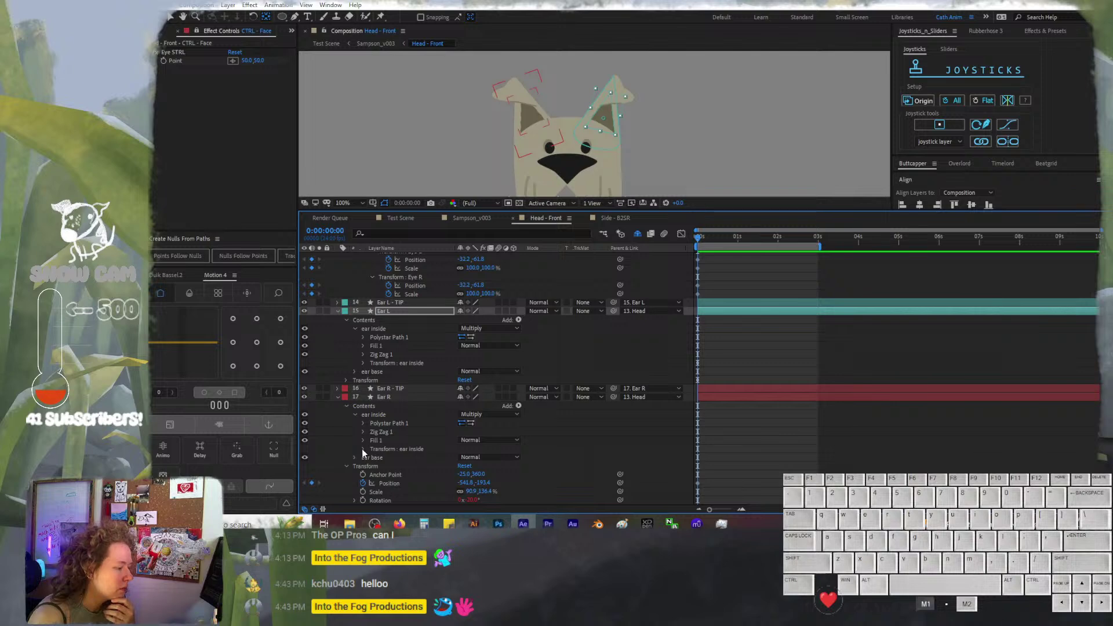
{"action": "scroll", "coordinate": [361, 449], "scroll_direction": "down", "scroll_amount": 2}
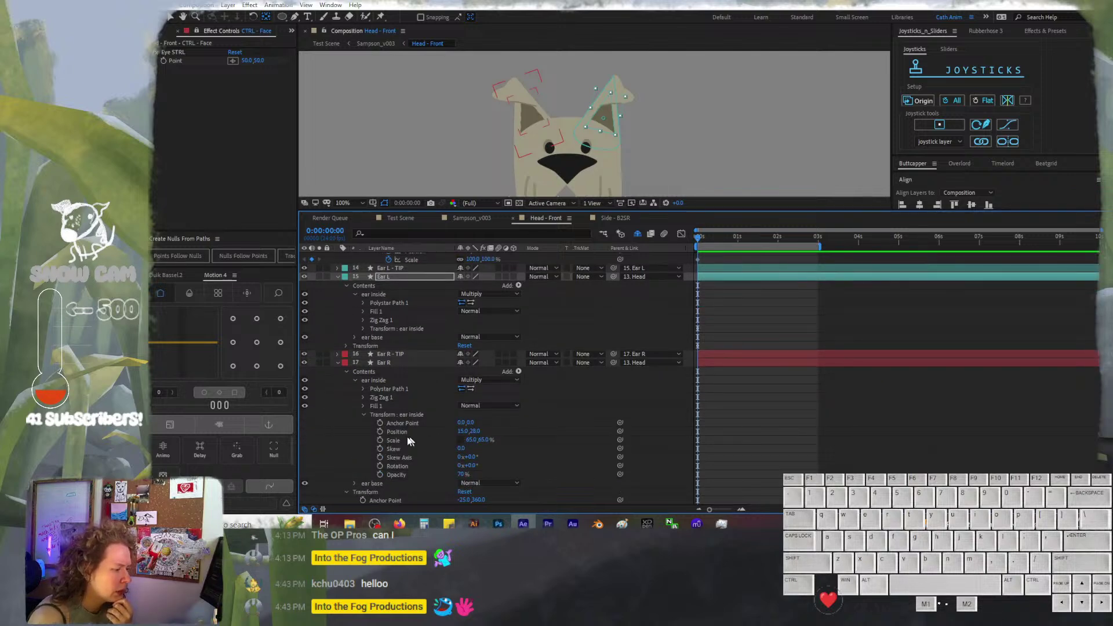
{"action": "left_click", "coordinate": [381, 440]}
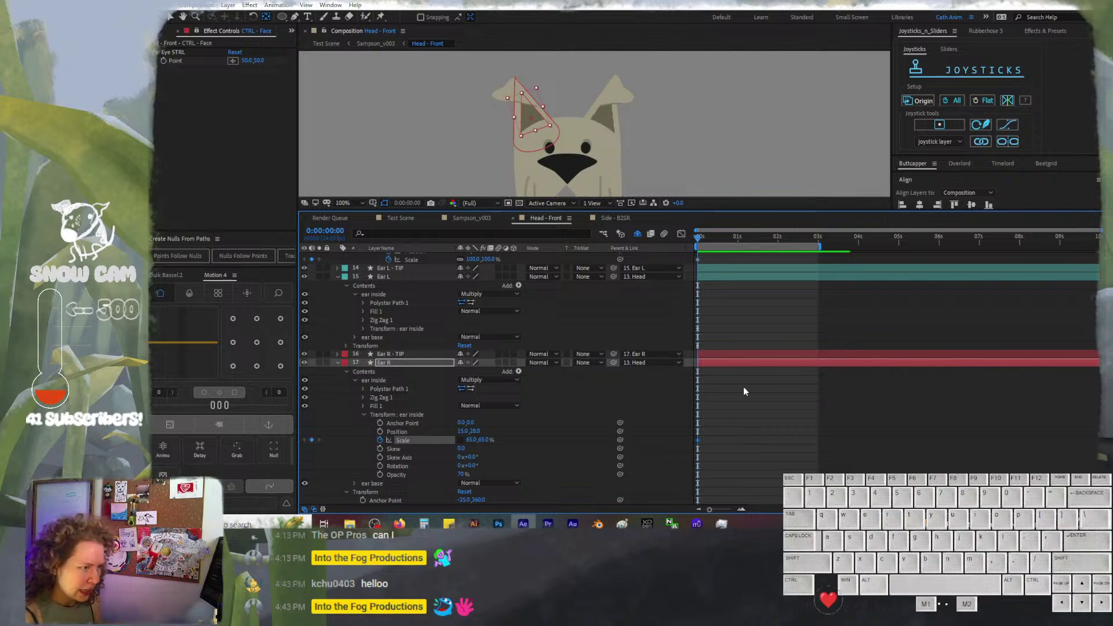
Collapse all layers of the Head - Front composition and reveal only their keyframed properties
{"action": "left_click", "coordinate": [747, 318]}
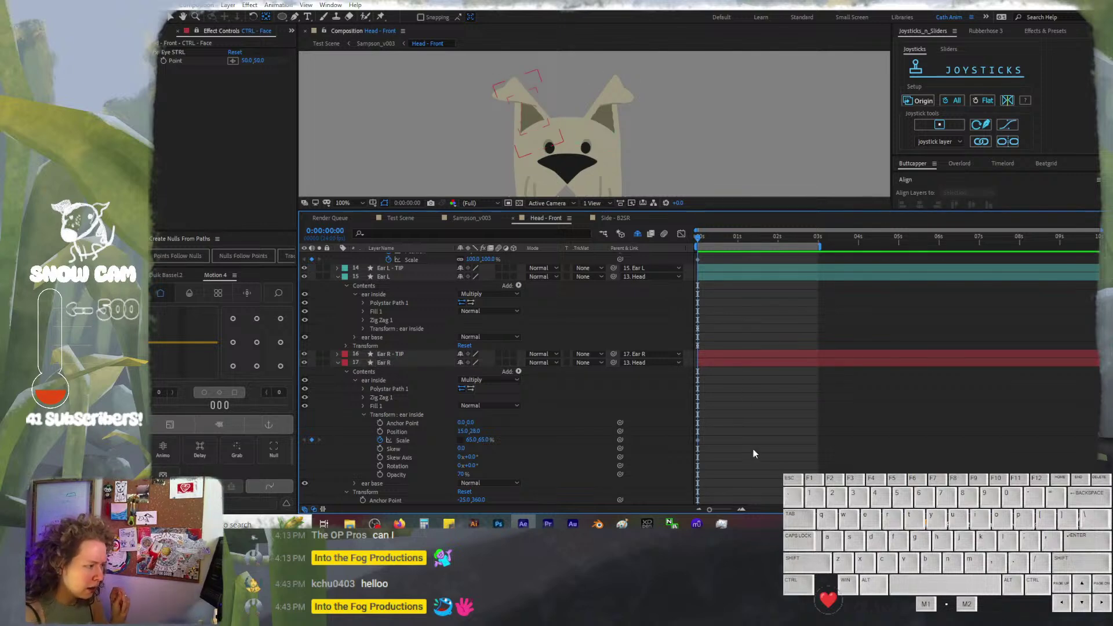
{"action": "key", "text": "u"}
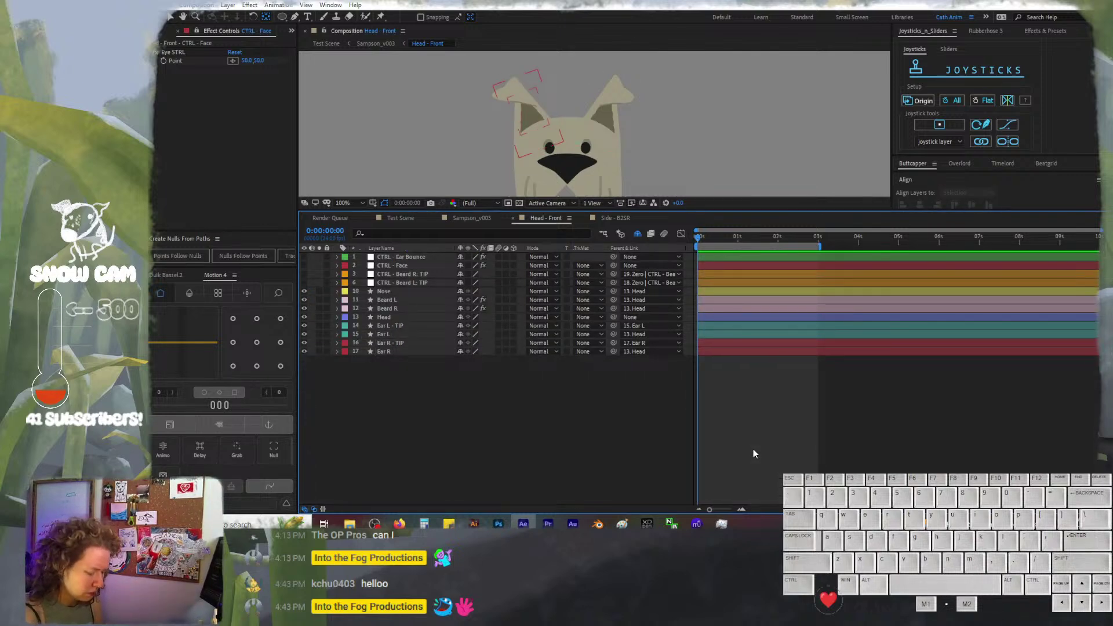
{"action": "key", "text": "u"}
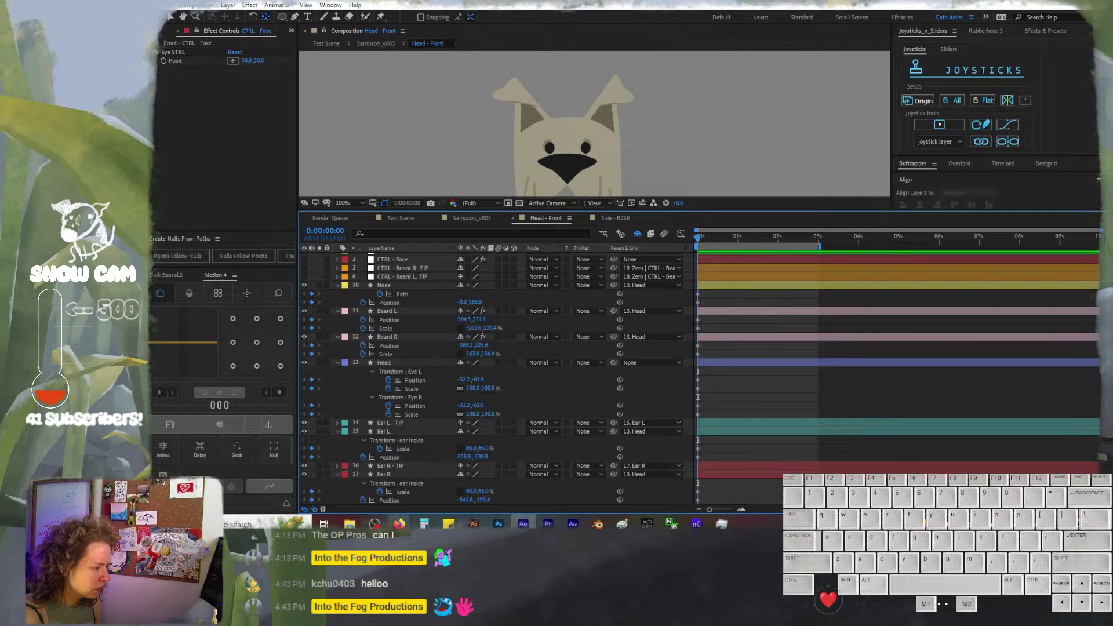
{"action": "scroll", "coordinate": [748, 384], "scroll_direction": "up", "scroll_amount": 1}
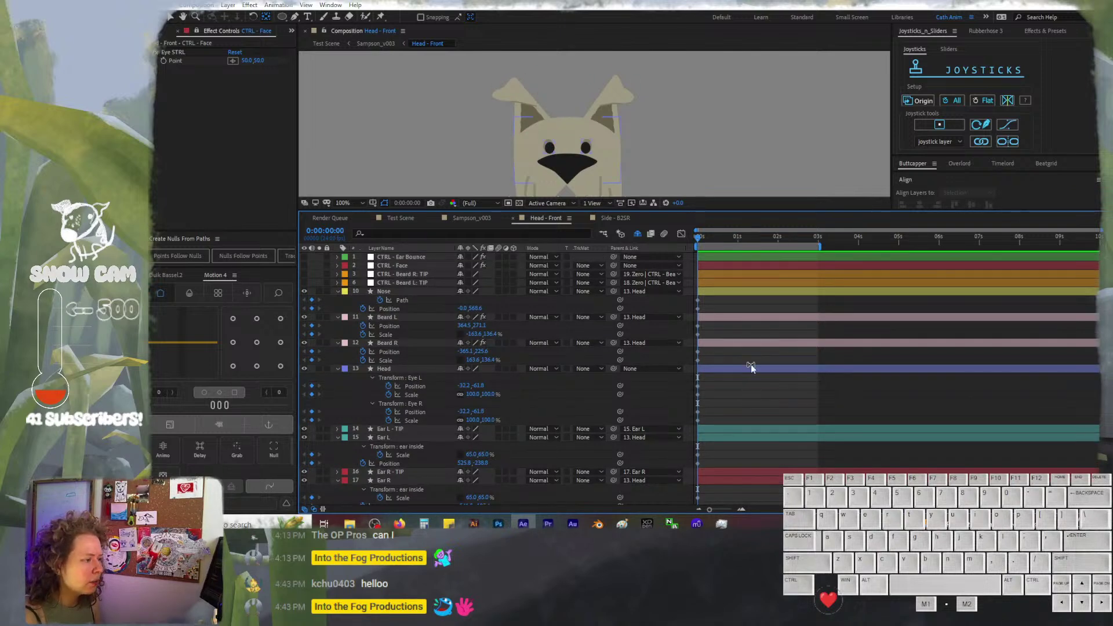
{"action": "scroll", "coordinate": [751, 371], "scroll_direction": "down", "scroll_amount": 1}
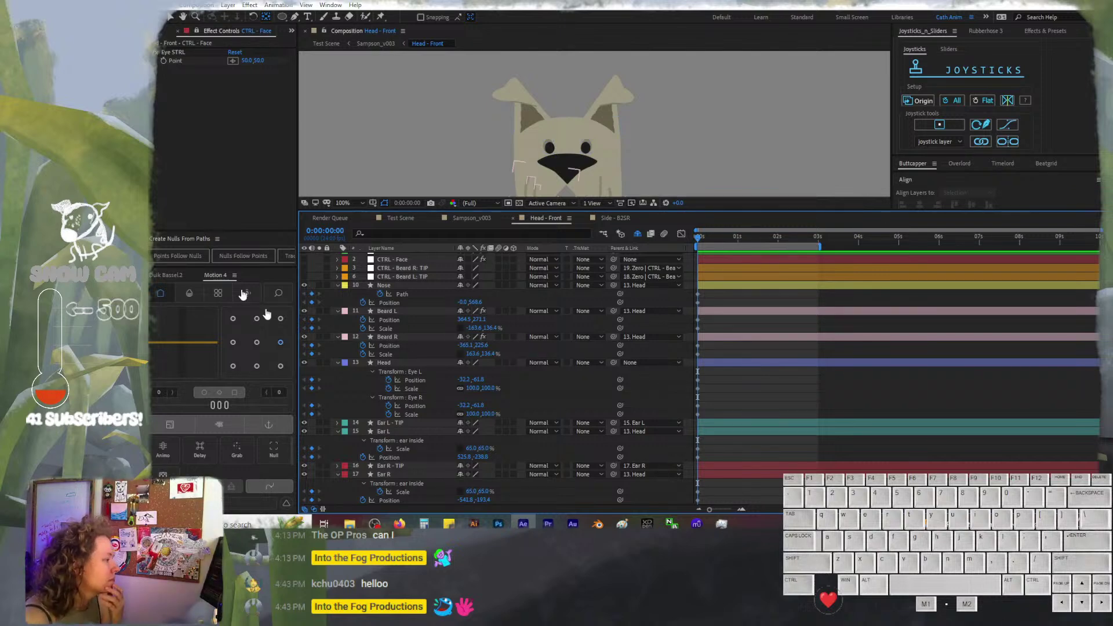
Enlarge the composition viewer and compare the dog in the Test Scene and Sampson_v003 compositions
{"action": "left_click", "coordinate": [419, 220]}
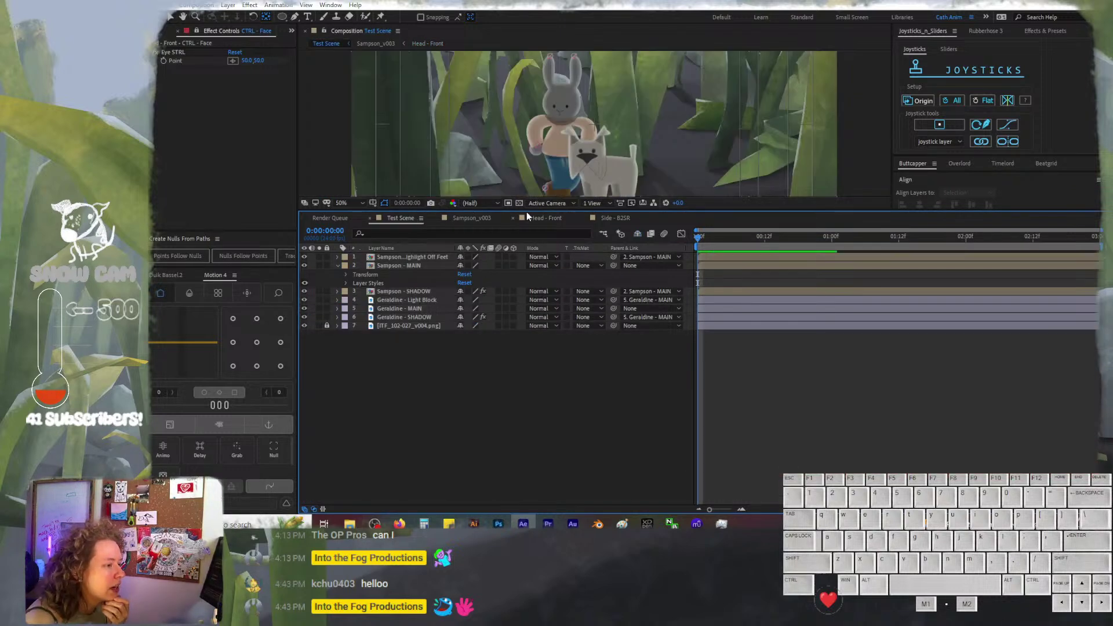
{"action": "left_click_drag", "start_coordinate": [528, 214], "coordinate": [570, 439]}
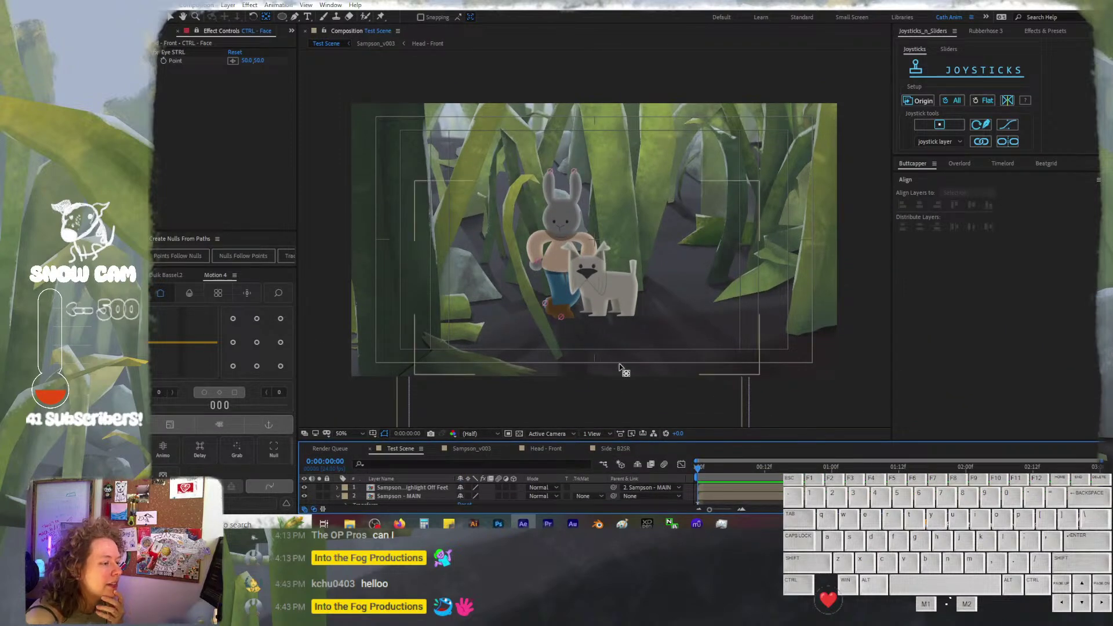
{"action": "scroll", "coordinate": [619, 364], "scroll_direction": "up", "scroll_amount": 1}
{"action": "scroll", "coordinate": [620, 365], "scroll_direction": "down", "scroll_amount": 1}
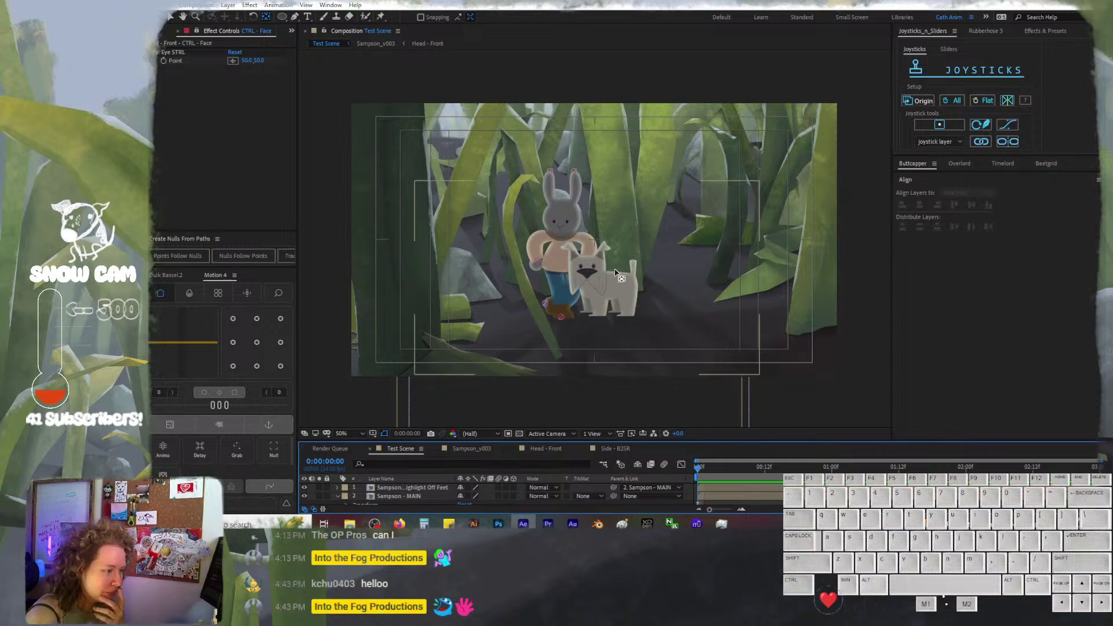
{"action": "left_click", "coordinate": [481, 452]}
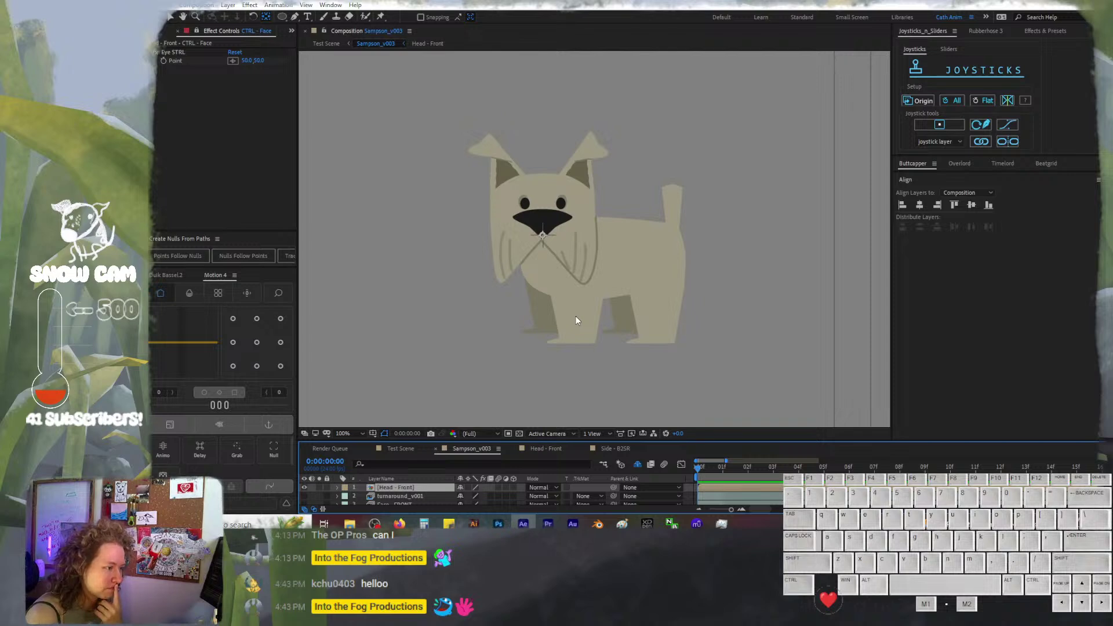
{"action": "left_click", "coordinate": [401, 450]}
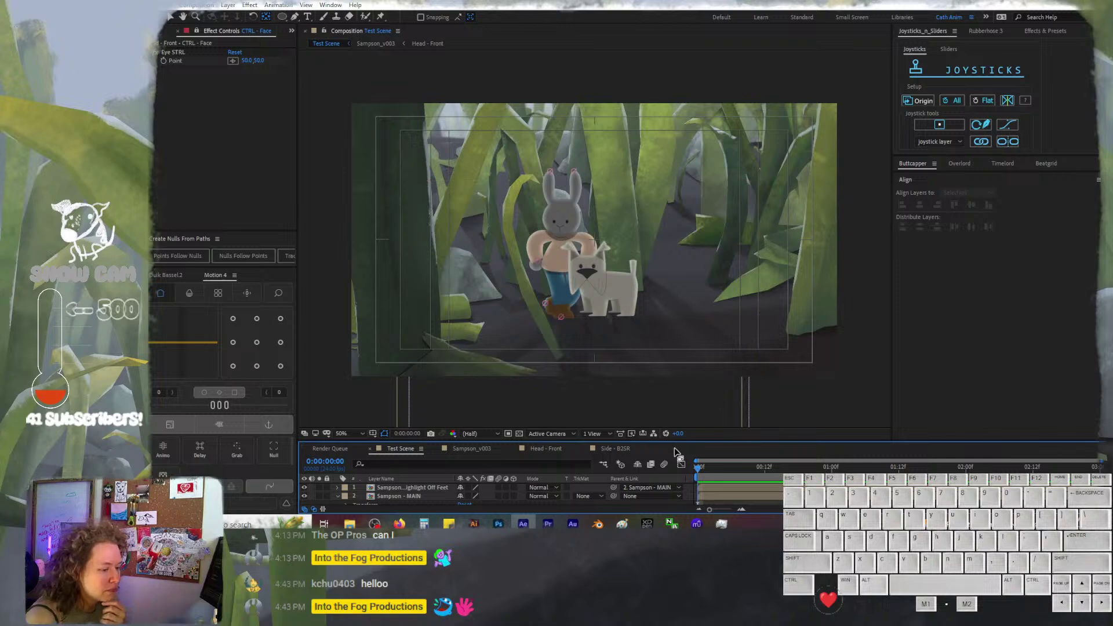
Inspect the dog beside the rabbit in Test Scene at 100%, 200% and 400% magnification
{"action": "key", "text": "slash"}
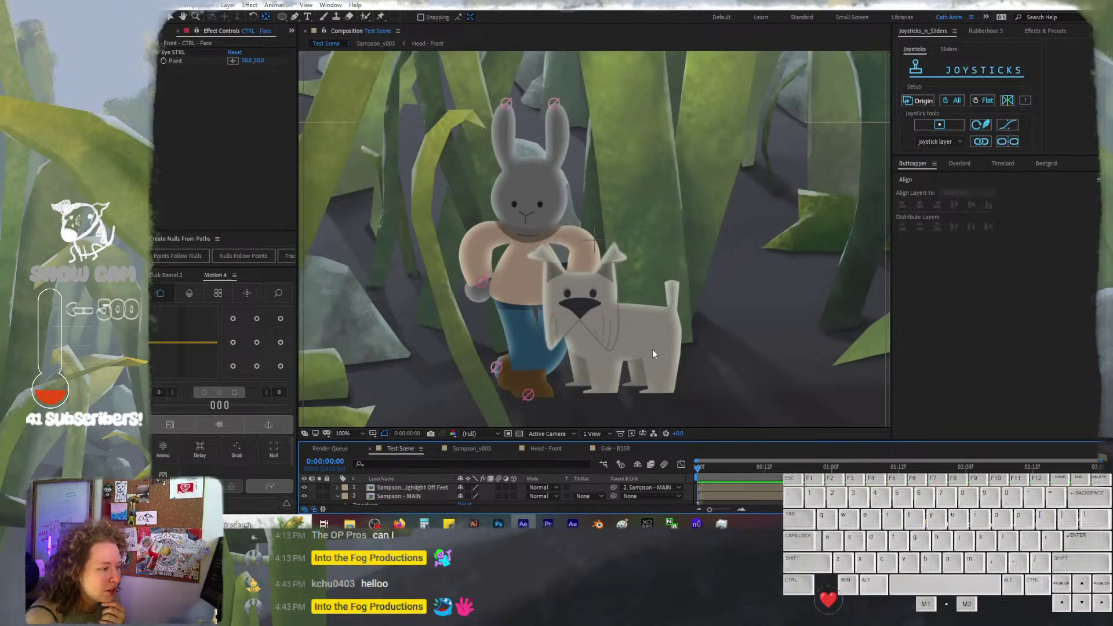
{"action": "scroll", "coordinate": [652, 348], "scroll_direction": "up", "scroll_amount": 4}
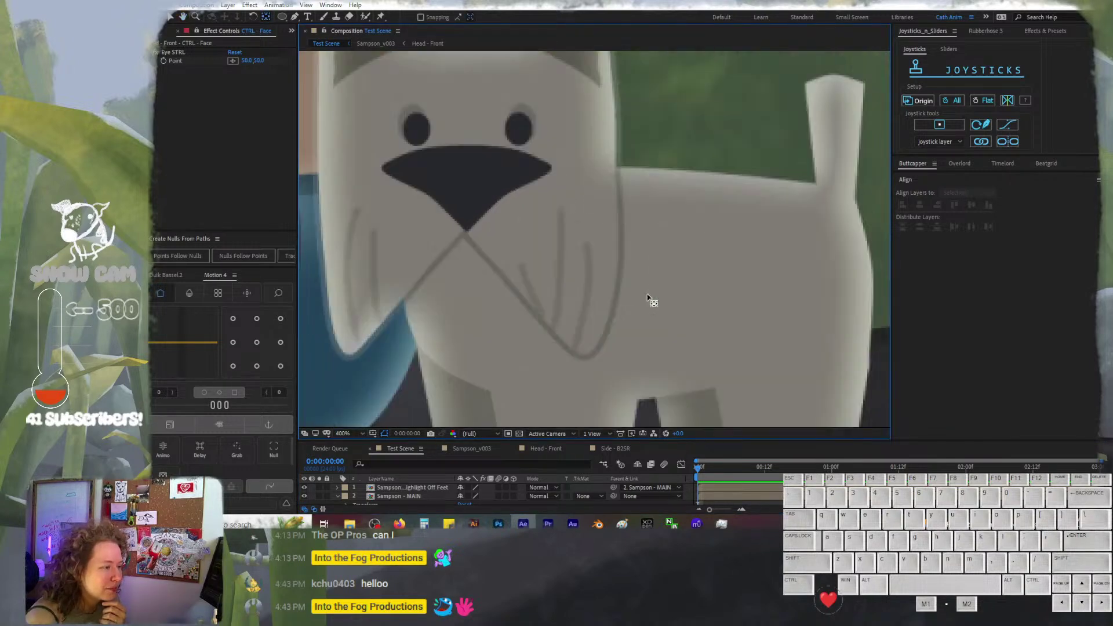
{"action": "scroll", "coordinate": [649, 298], "scroll_direction": "down", "scroll_amount": 2}
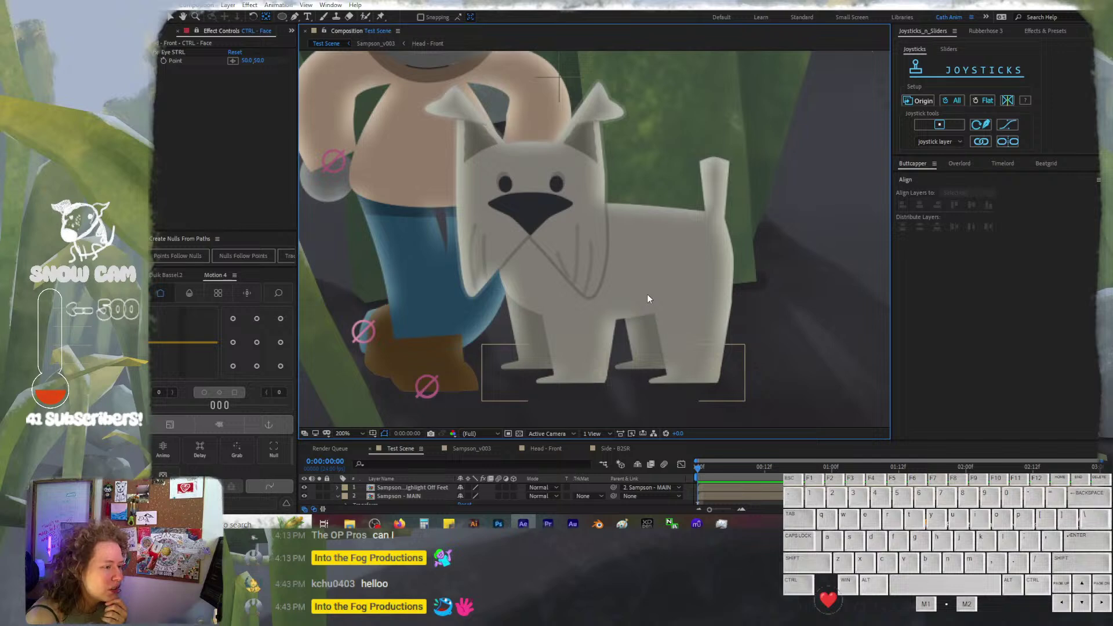
{"action": "scroll", "coordinate": [648, 297], "scroll_direction": "down", "scroll_amount": 2}
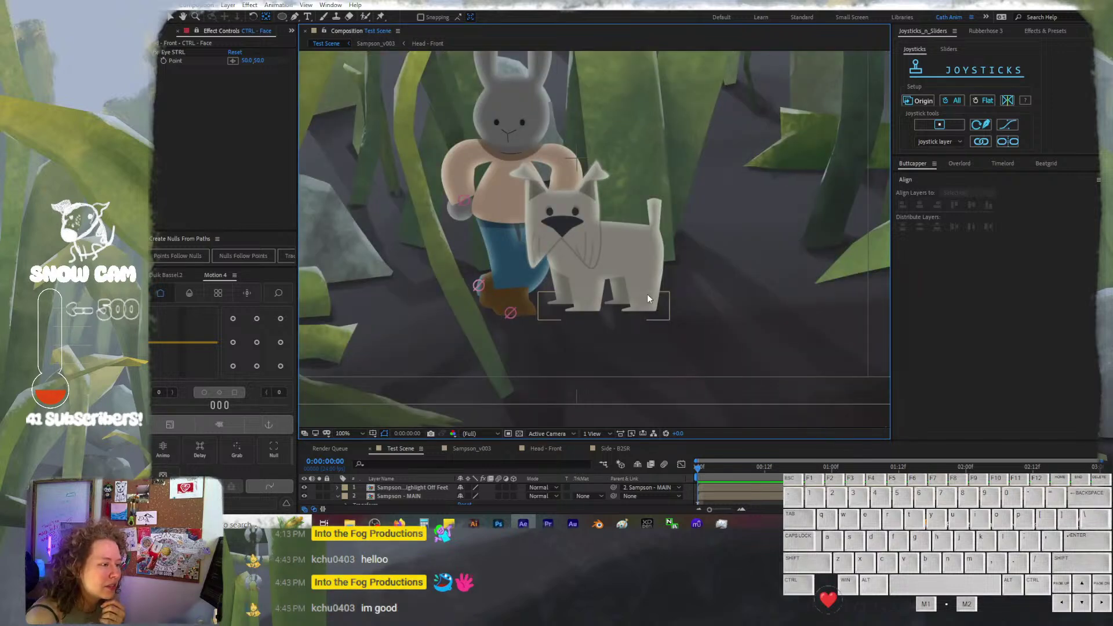
{"action": "scroll", "coordinate": [648, 298], "scroll_direction": "down", "scroll_amount": 2}
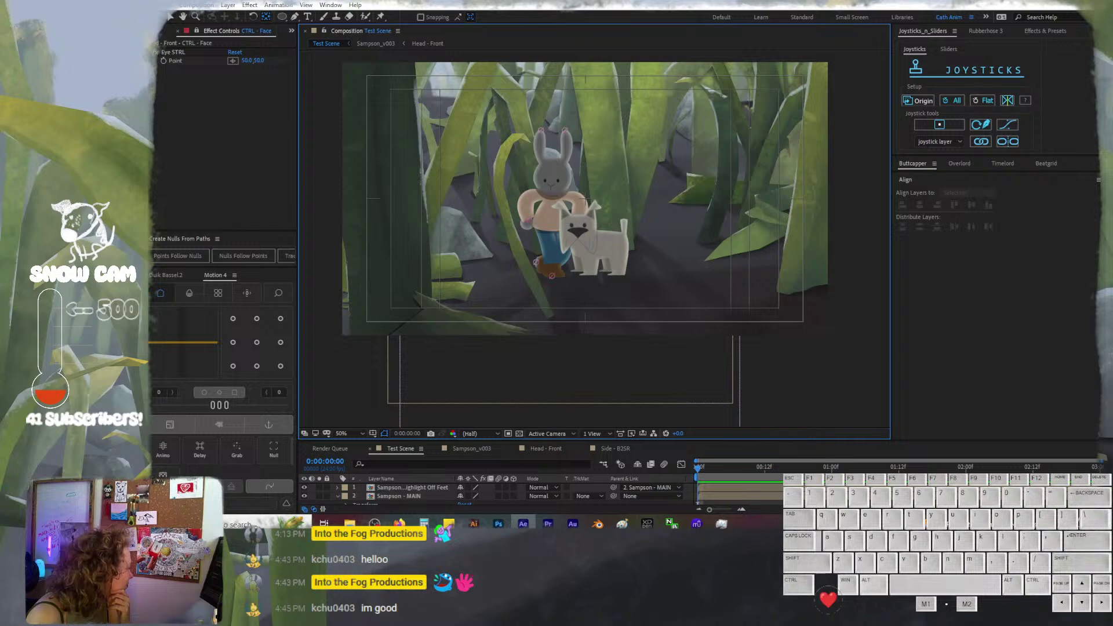
{"action": "left_click", "coordinate": [828, 600]}
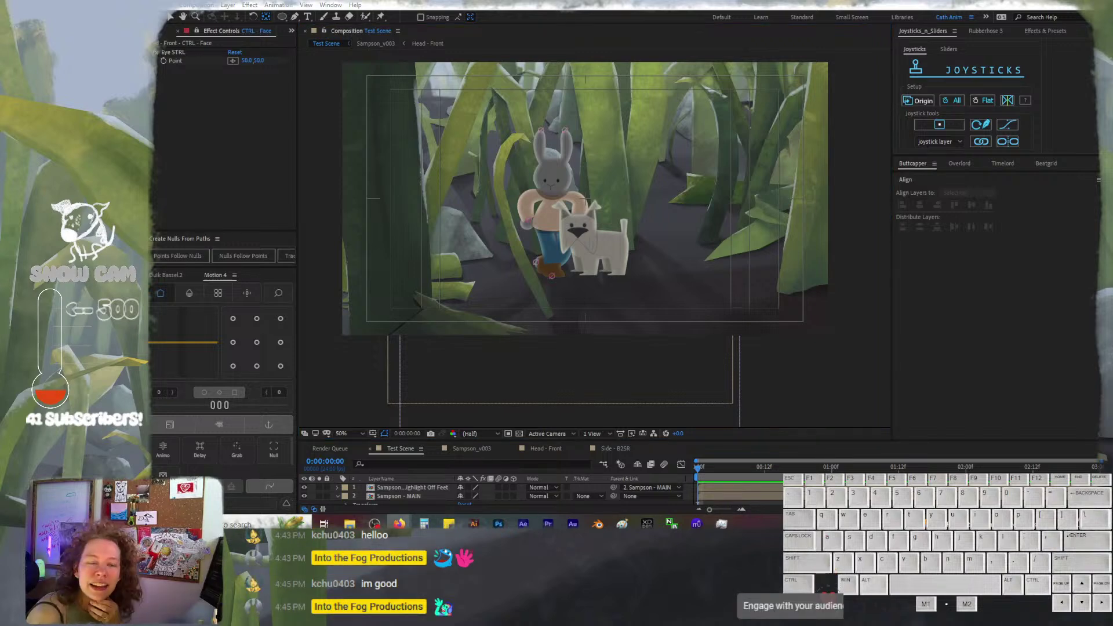
{"action": "left_click", "coordinate": [609, 435]}
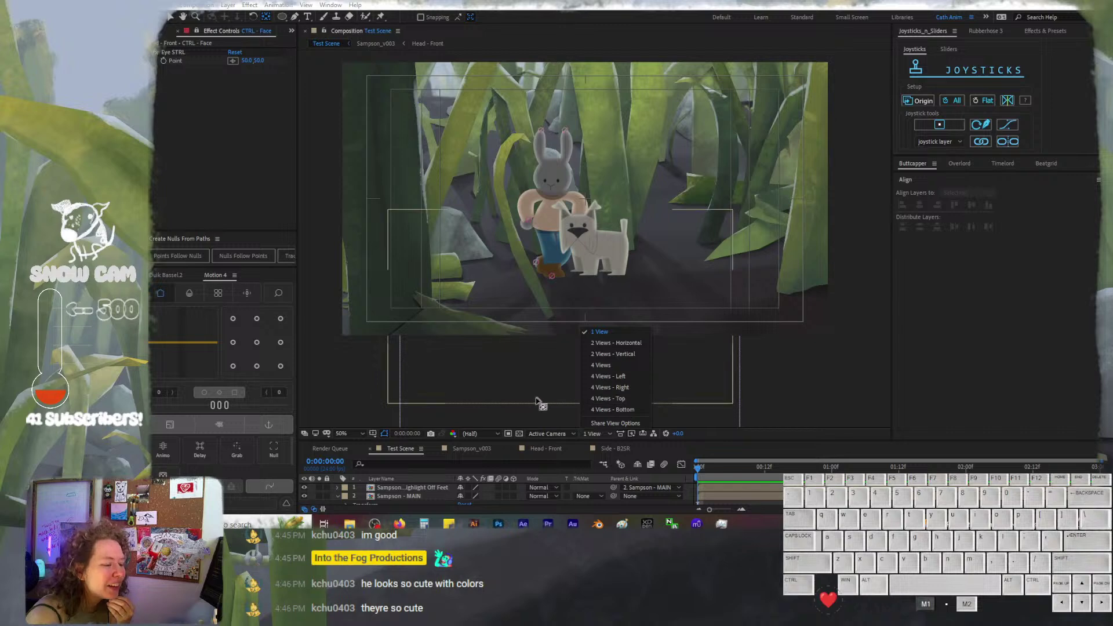
Shrink the composition viewer to reveal more timeline layers and compare the dog's head in Head - Front with the dog in Test Scene
{"action": "left_click", "coordinate": [582, 440]}
{"action": "left_click_drag", "start_coordinate": [583, 441], "coordinate": [574, 317]}
{"action": "left_click_drag", "start_coordinate": [703, 167], "coordinate": [706, 226]}
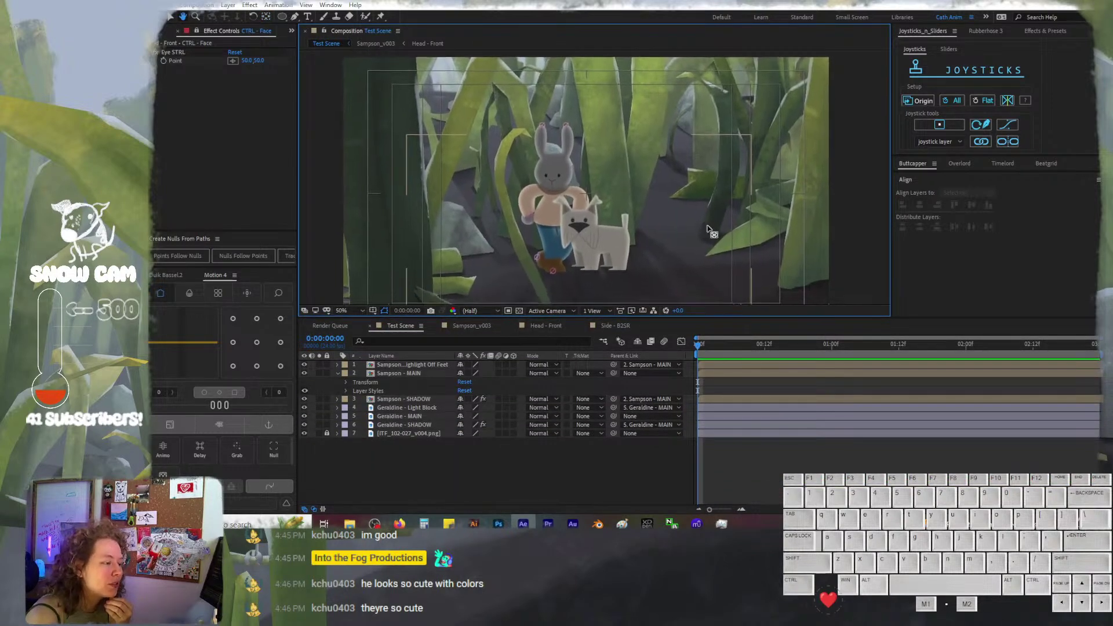
{"action": "left_click", "coordinate": [546, 326]}
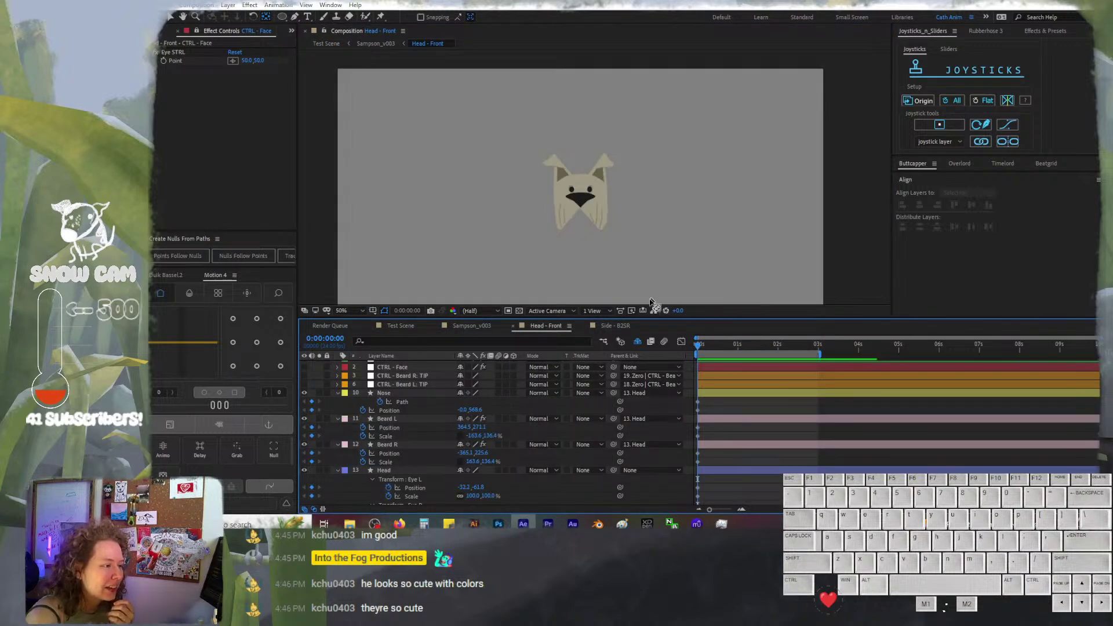
{"action": "key", "text": "slash"}
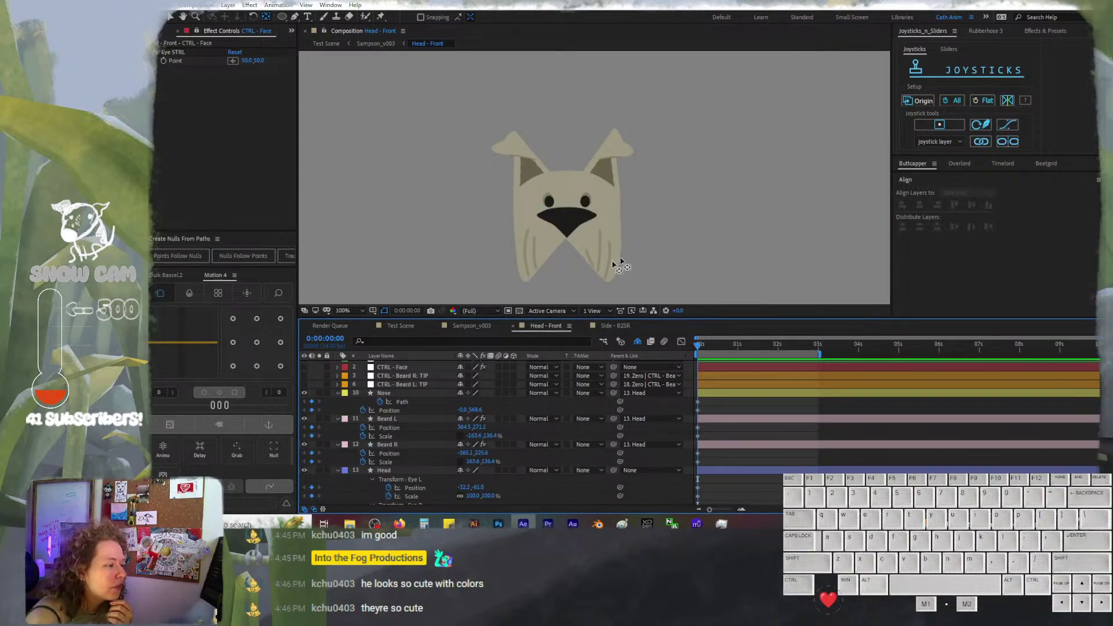
{"action": "left_click", "coordinate": [400, 326]}
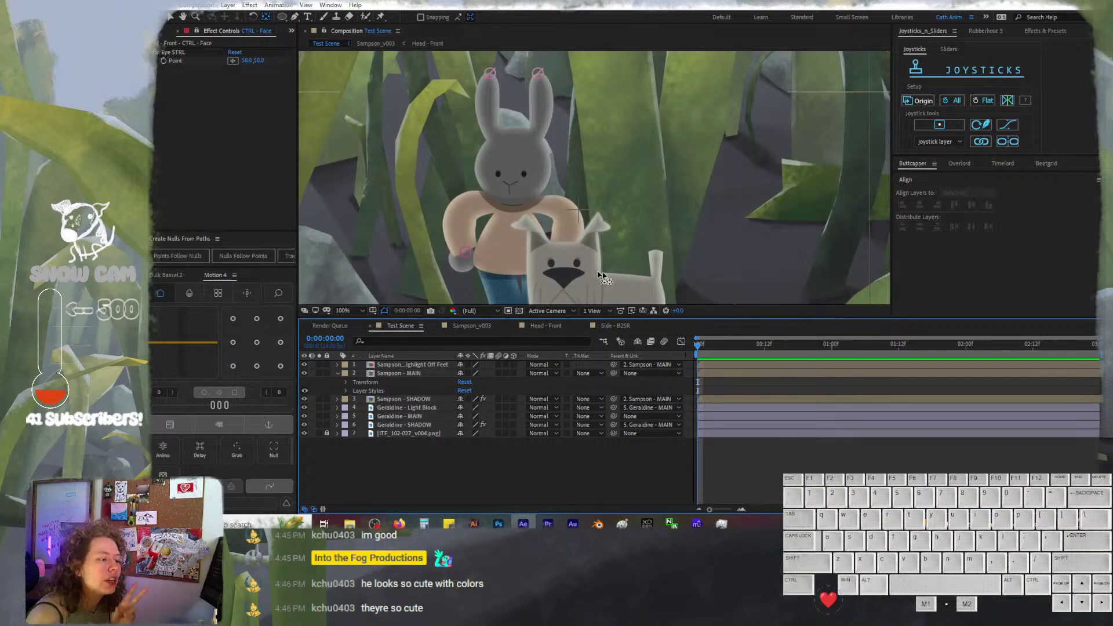
{"action": "left_click", "coordinate": [544, 328]}
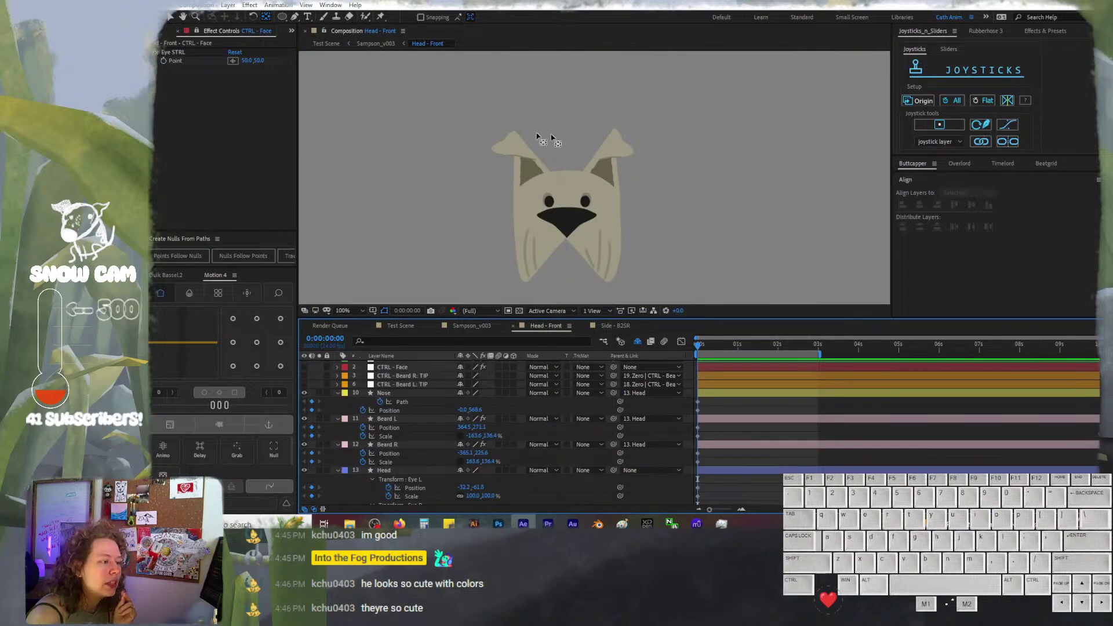
{"action": "left_click", "coordinate": [401, 327]}
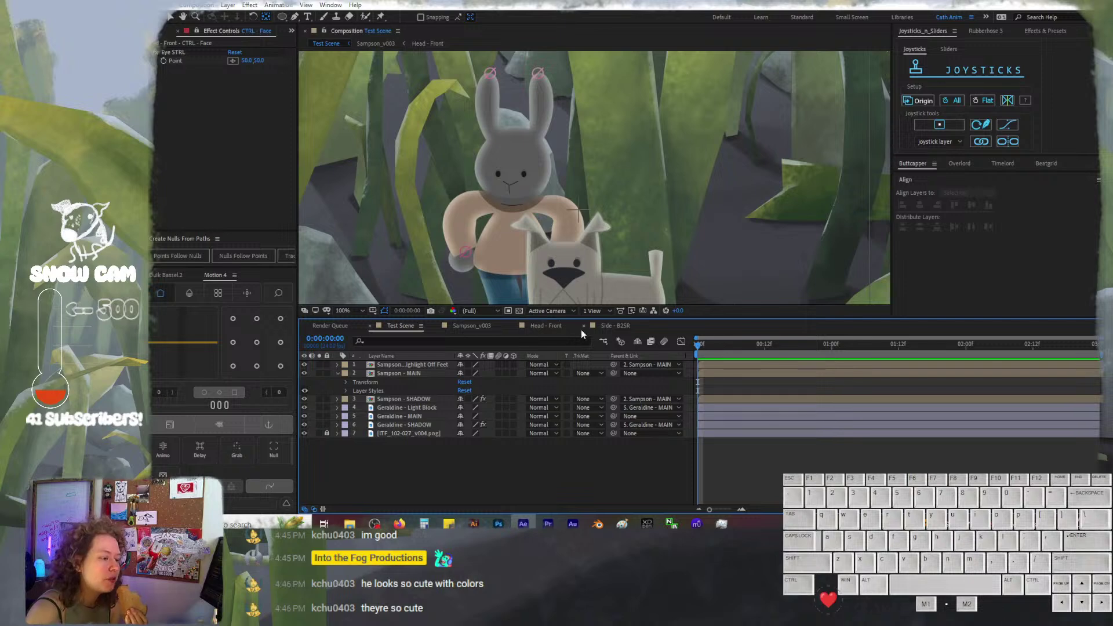
{"action": "left_click", "coordinate": [546, 325]}
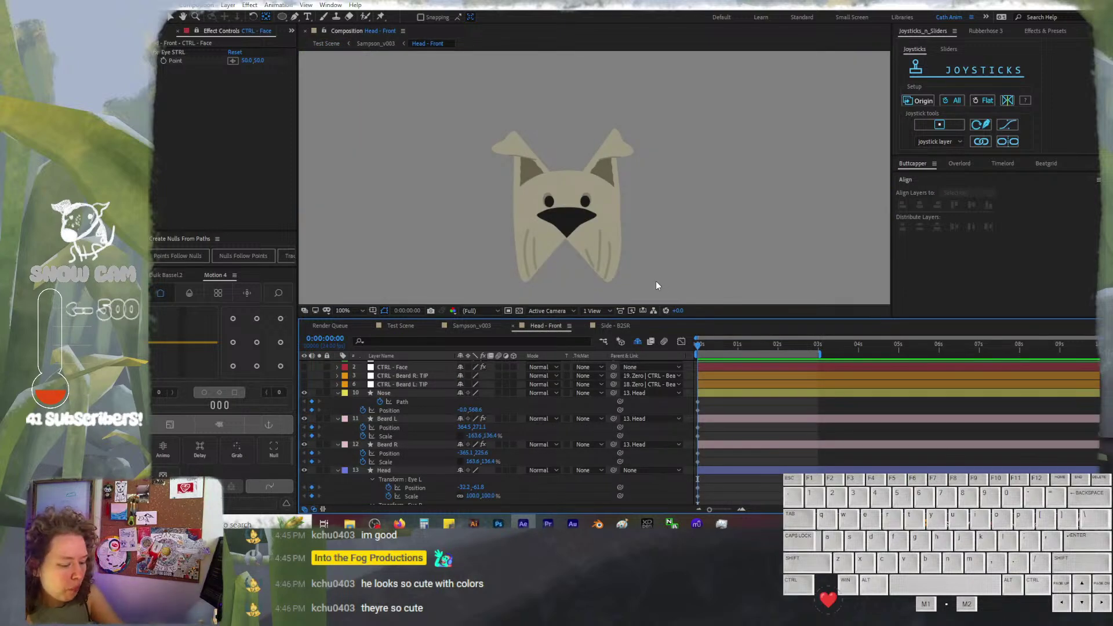
Enlarge the timeline to show the keyframed properties of the Head - Front layers while keeping the dog's face in view at 100%
{"action": "left_click_drag", "start_coordinate": [696, 406], "coordinate": [719, 431]}
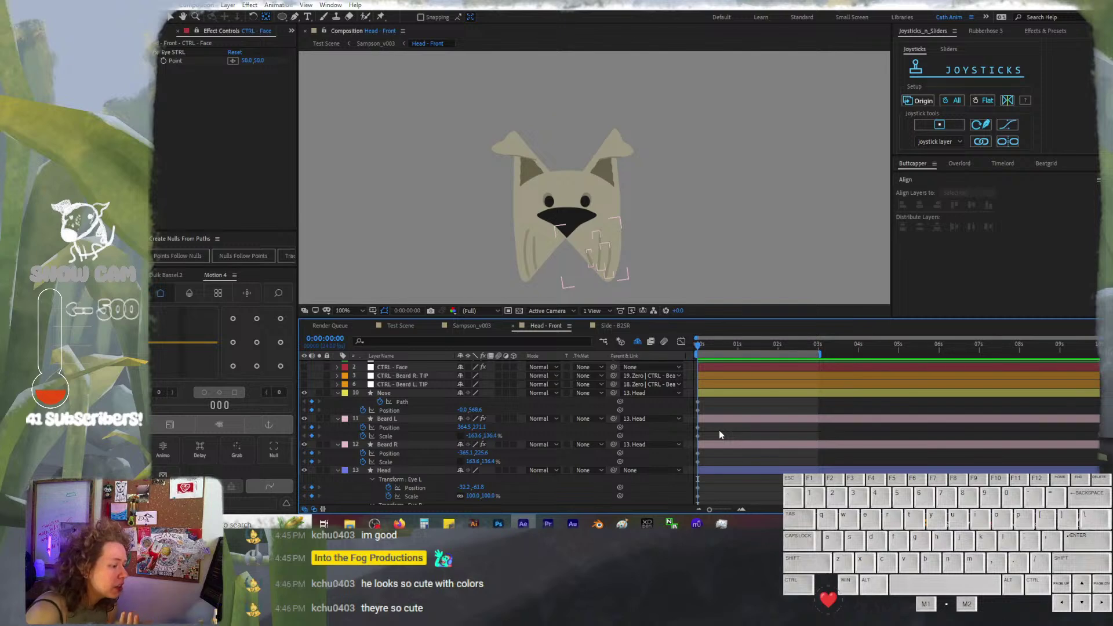
{"action": "scroll", "coordinate": [719, 430], "scroll_direction": "down", "scroll_amount": 4}
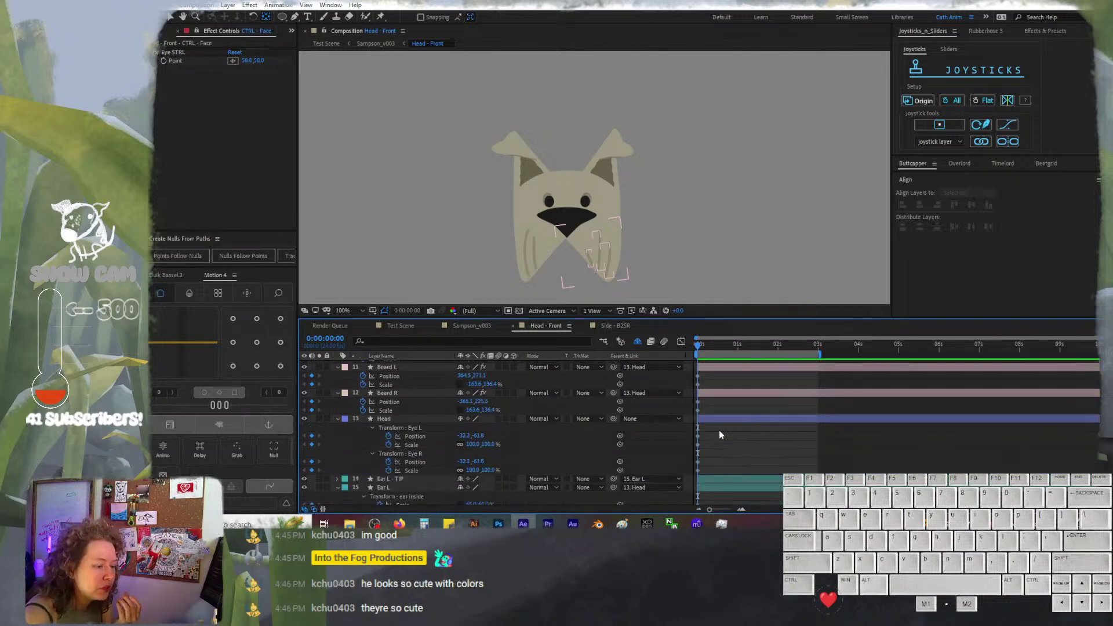
{"action": "left_click", "coordinate": [661, 264]}
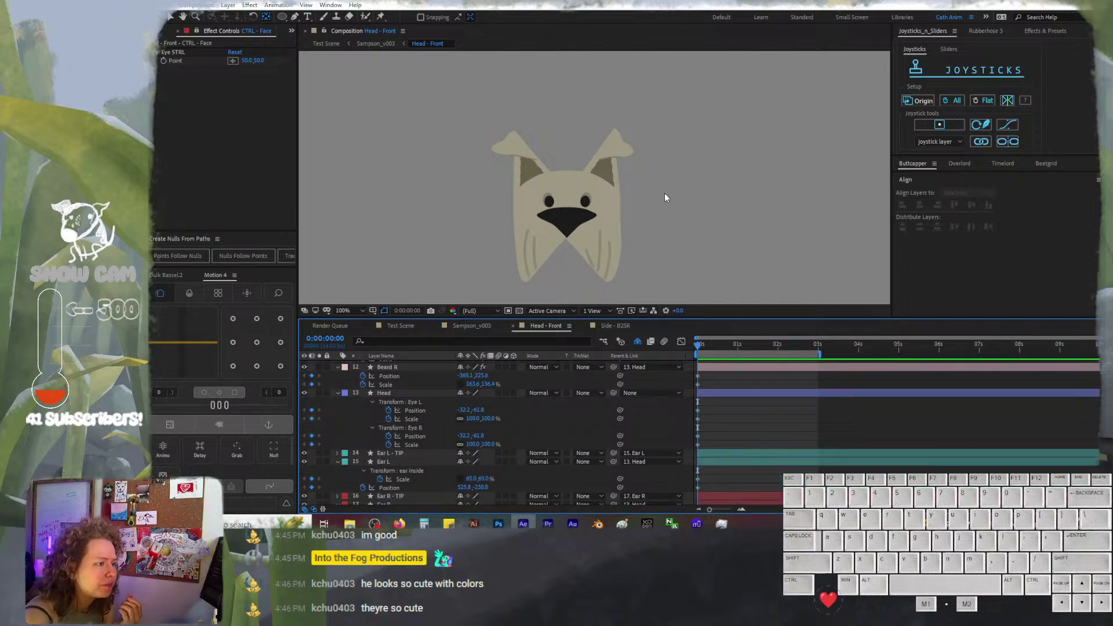
{"action": "left_click_drag", "start_coordinate": [663, 193], "coordinate": [658, 110]}
{"action": "key", "text": "comma"}
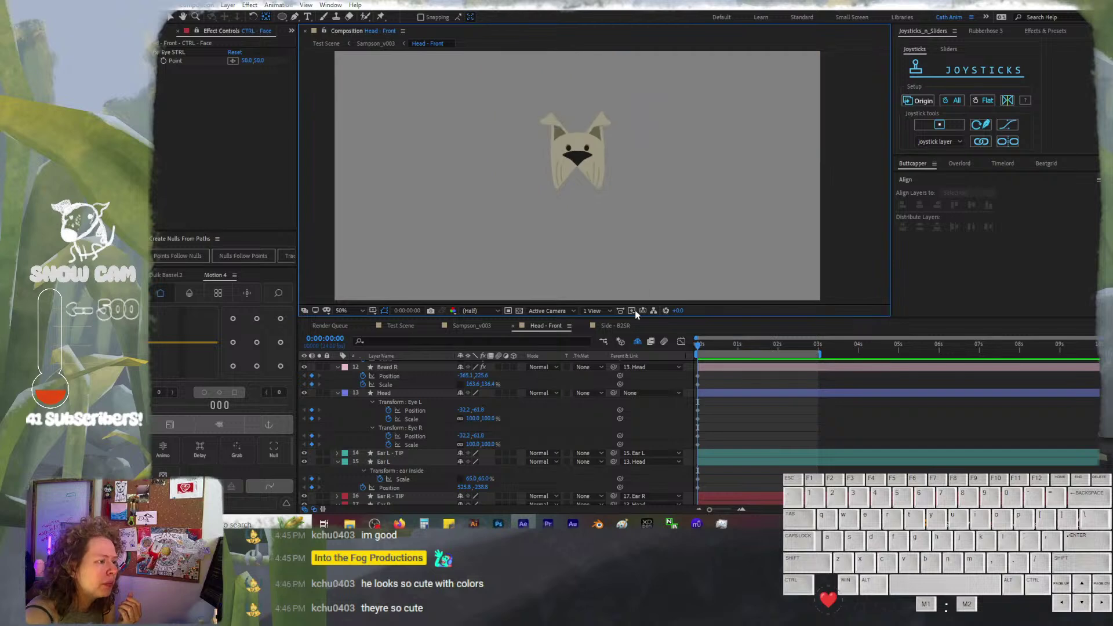
{"action": "left_click_drag", "start_coordinate": [637, 301], "coordinate": [641, 198]}
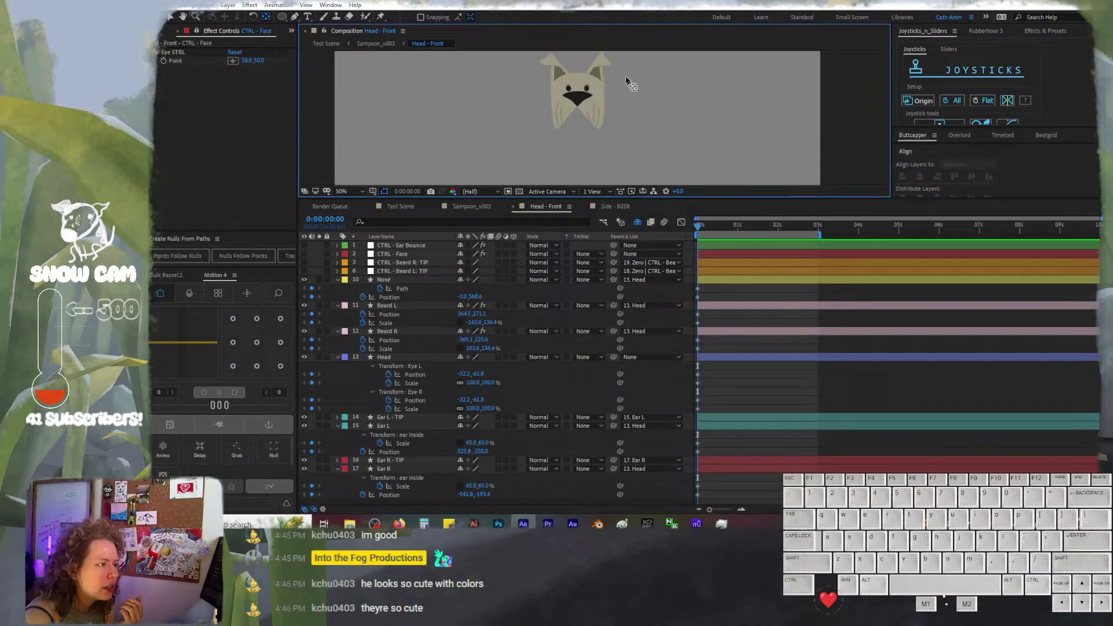
{"action": "left_click_drag", "start_coordinate": [621, 85], "coordinate": [629, 108]}
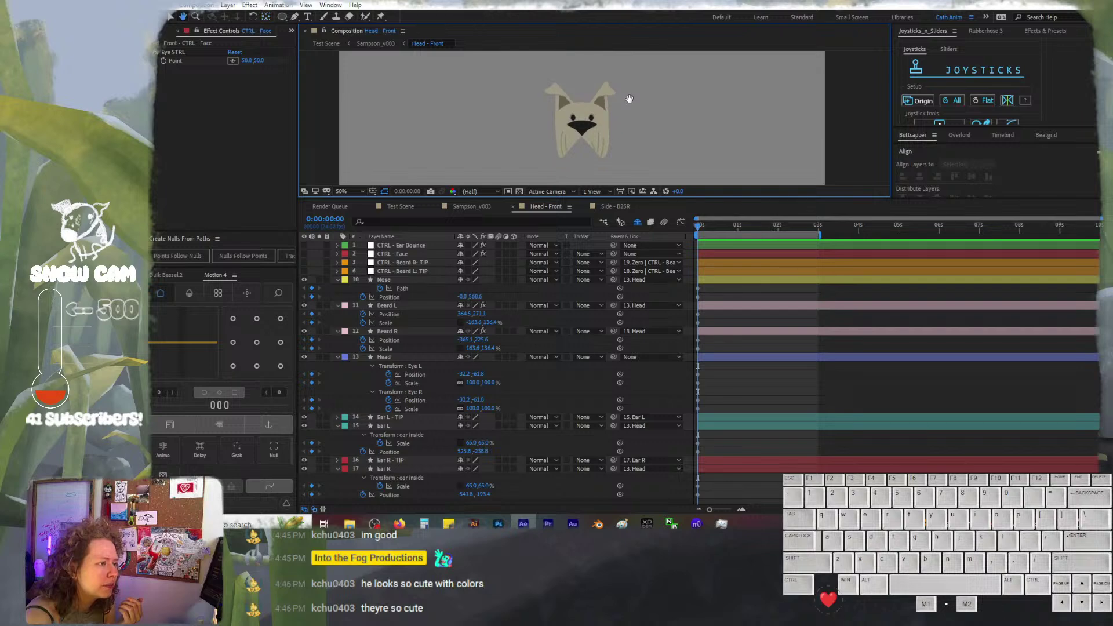
{"action": "scroll", "coordinate": [628, 123], "scroll_direction": "up", "scroll_amount": 2}
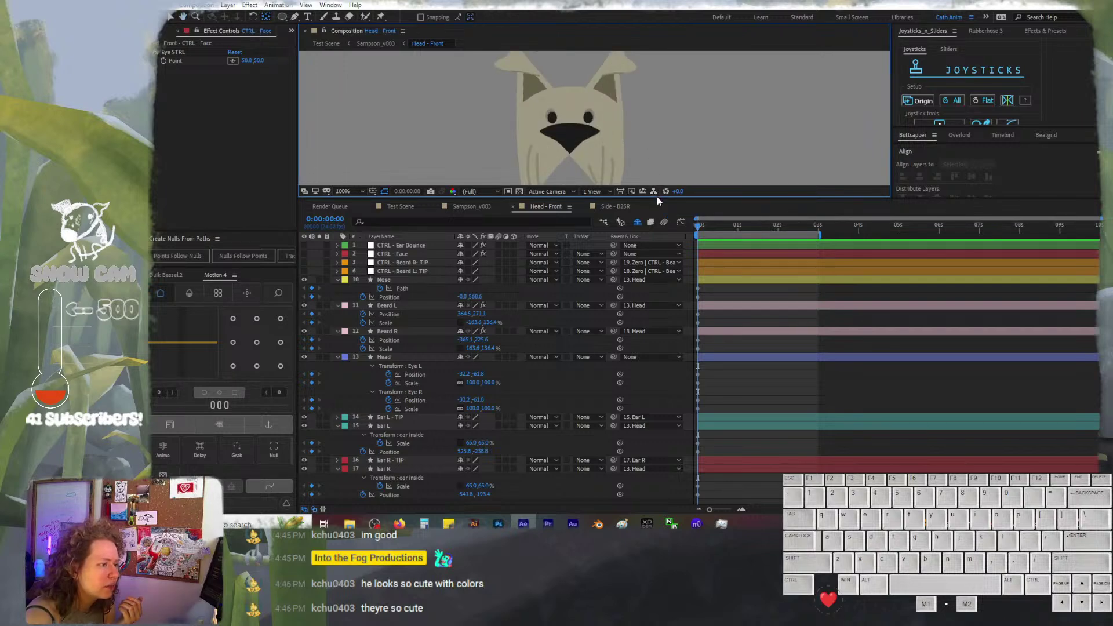
{"action": "left_click_drag", "start_coordinate": [657, 199], "coordinate": [657, 210]}
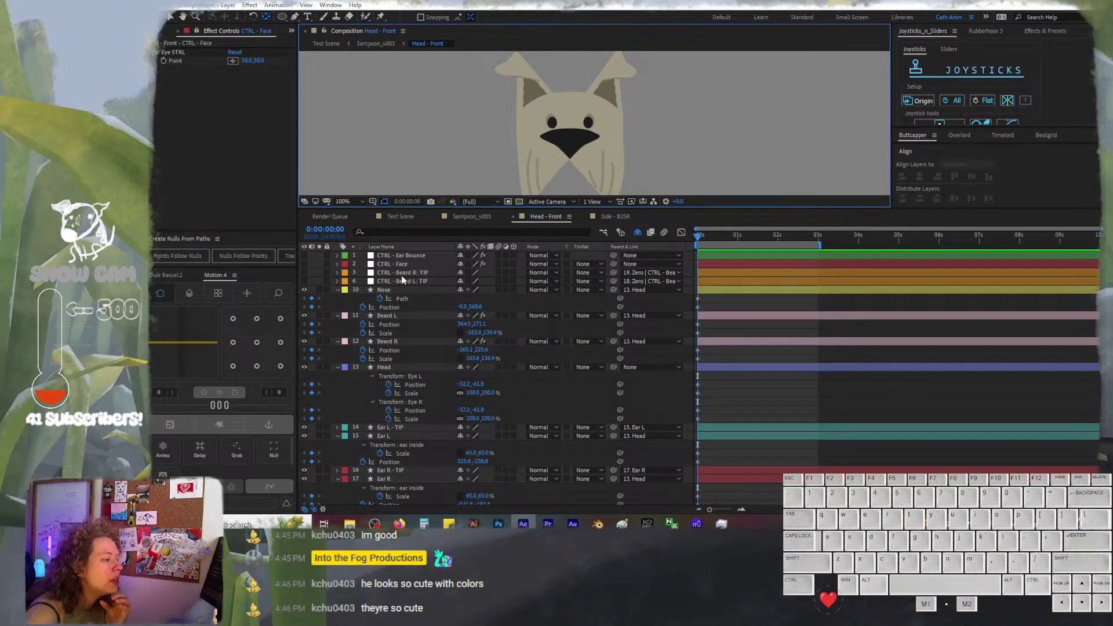
{"action": "left_click_drag", "start_coordinate": [654, 149], "coordinate": [649, 124]}
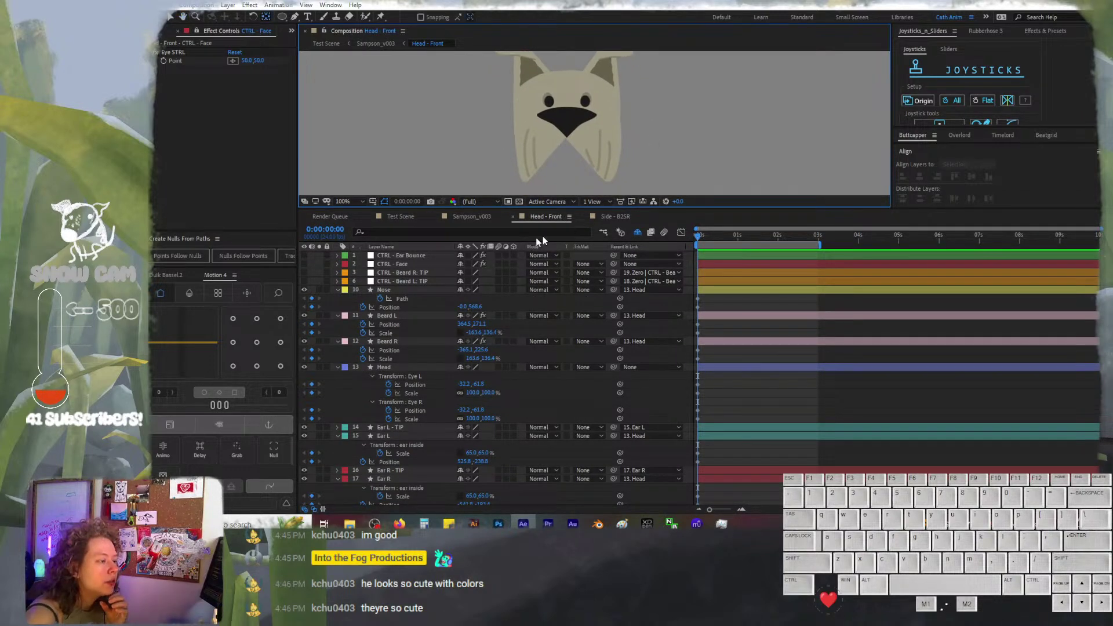
Select the CTRL - Beard R: TIP and CTRL - Beard L: TIP layers and move the current time to 0:00:00:01
{"action": "left_click", "coordinate": [420, 273]}
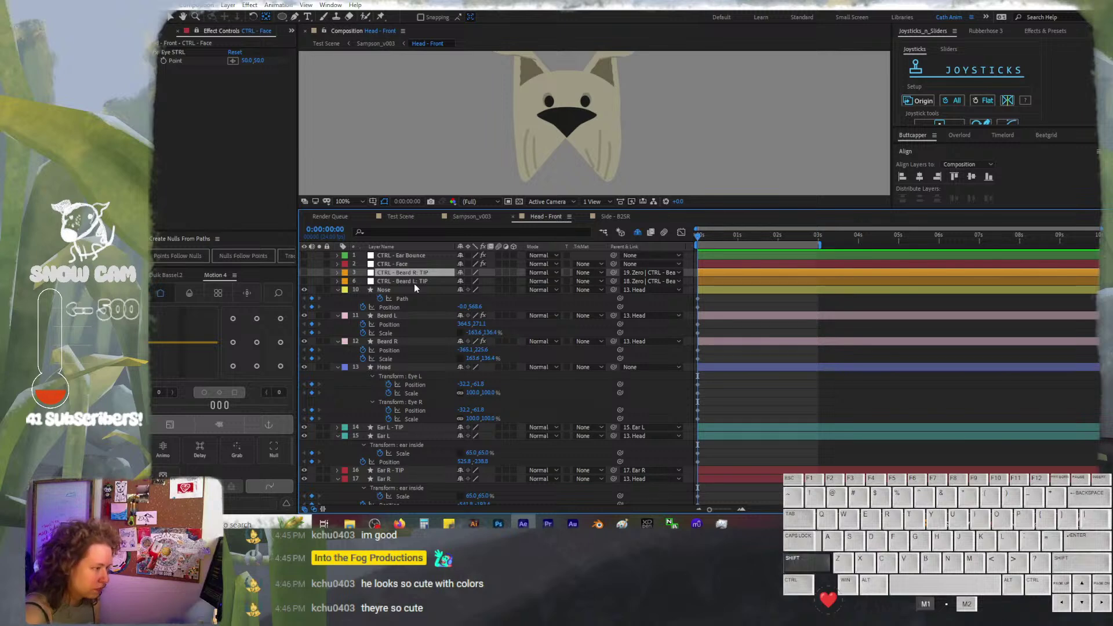
{"action": "left_click", "coordinate": [414, 281], "text": "shift"}
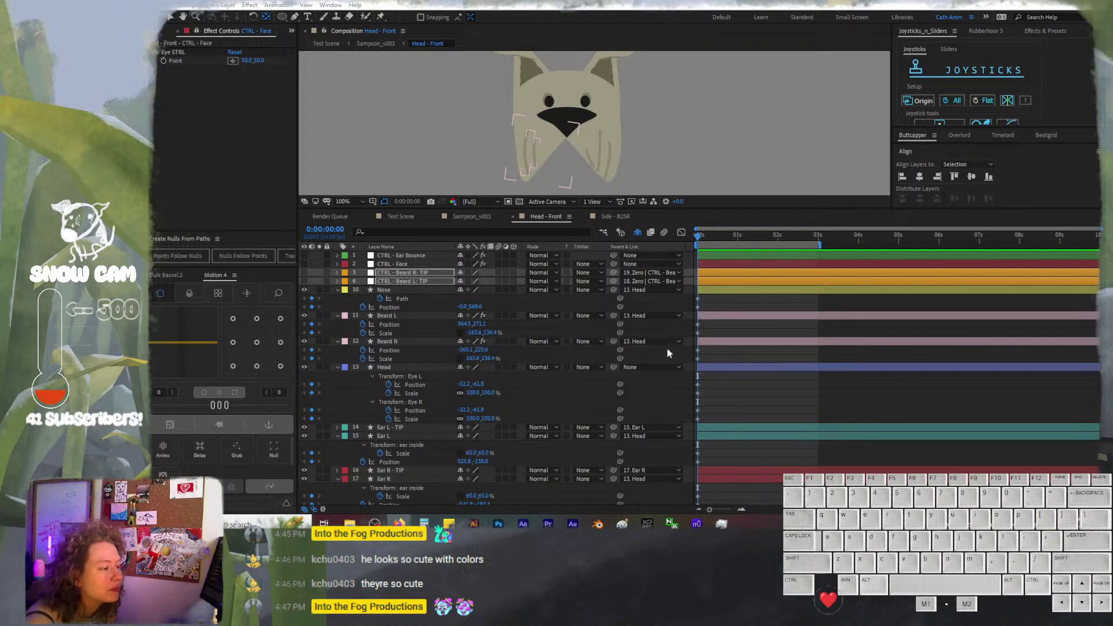
{"action": "scroll", "coordinate": [855, 371], "scroll_direction": "down", "scroll_amount": 1}
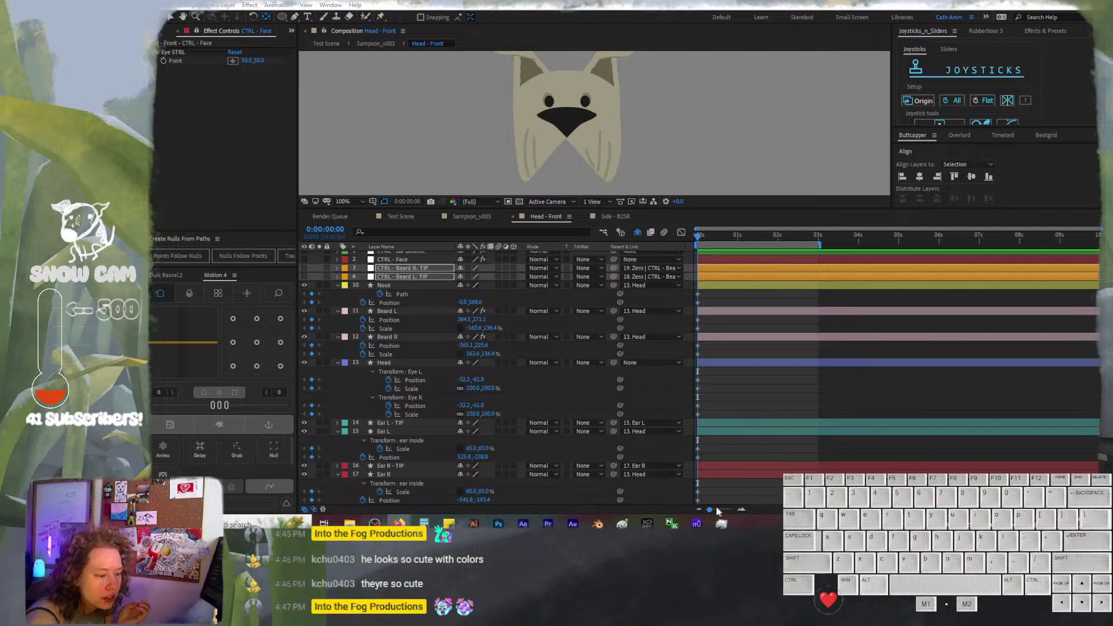
{"action": "left_click_drag", "start_coordinate": [718, 511], "coordinate": [734, 511]}
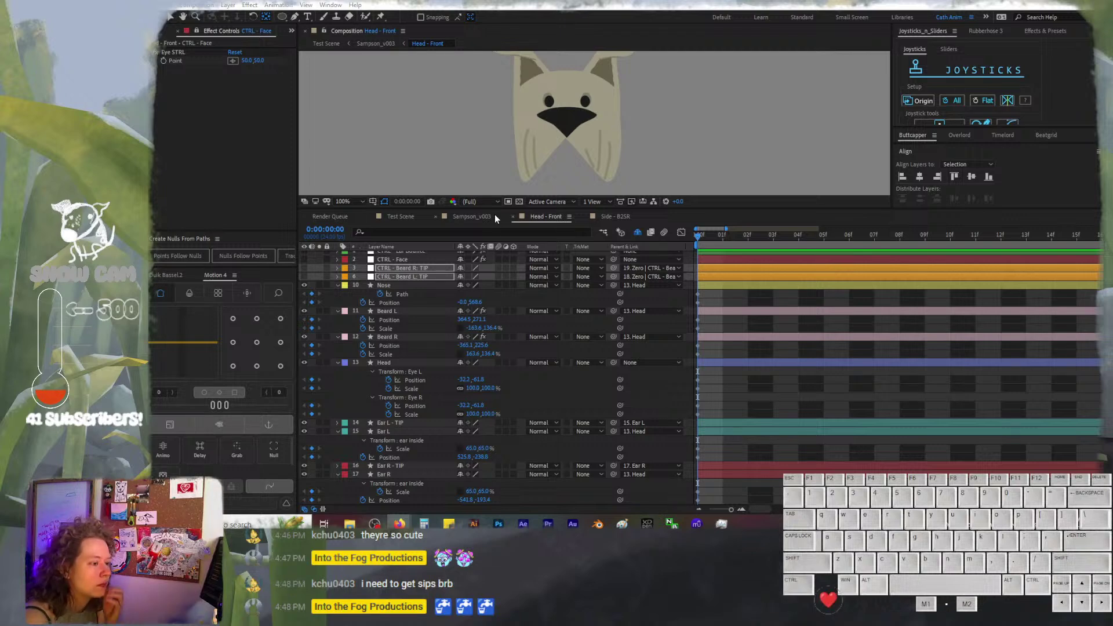
{"action": "left_click", "coordinate": [718, 233]}
{"action": "left_click", "coordinate": [670, 154]}
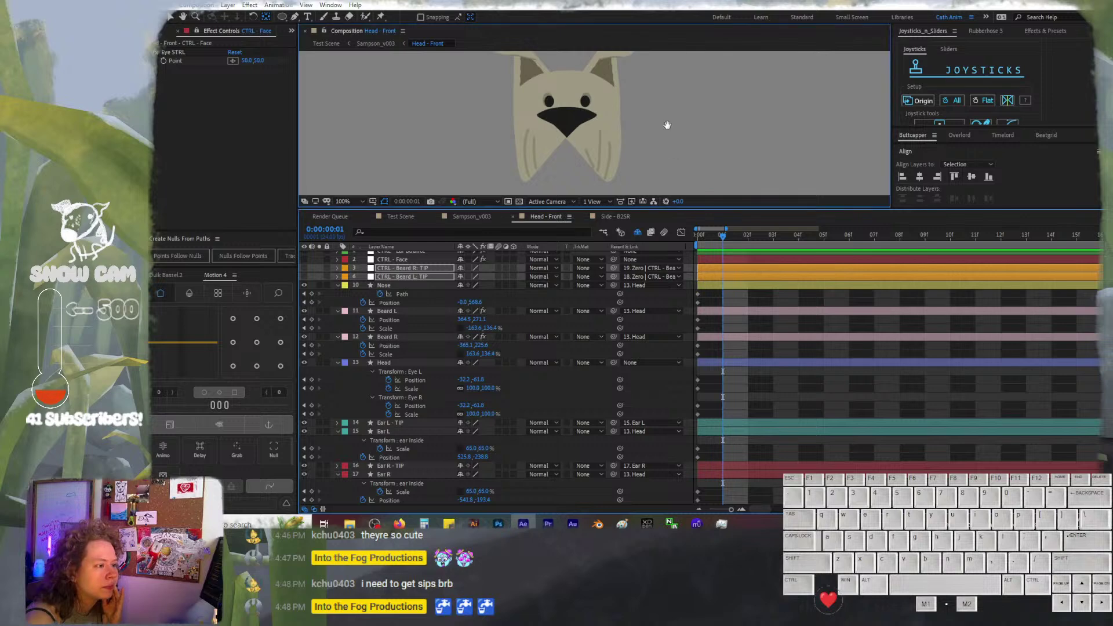
Trim the out points of the two selected beard tip control layers to 0:00:00:01 and deselect them
{"action": "key", "text": "space"}
{"action": "key", "text": "space"}
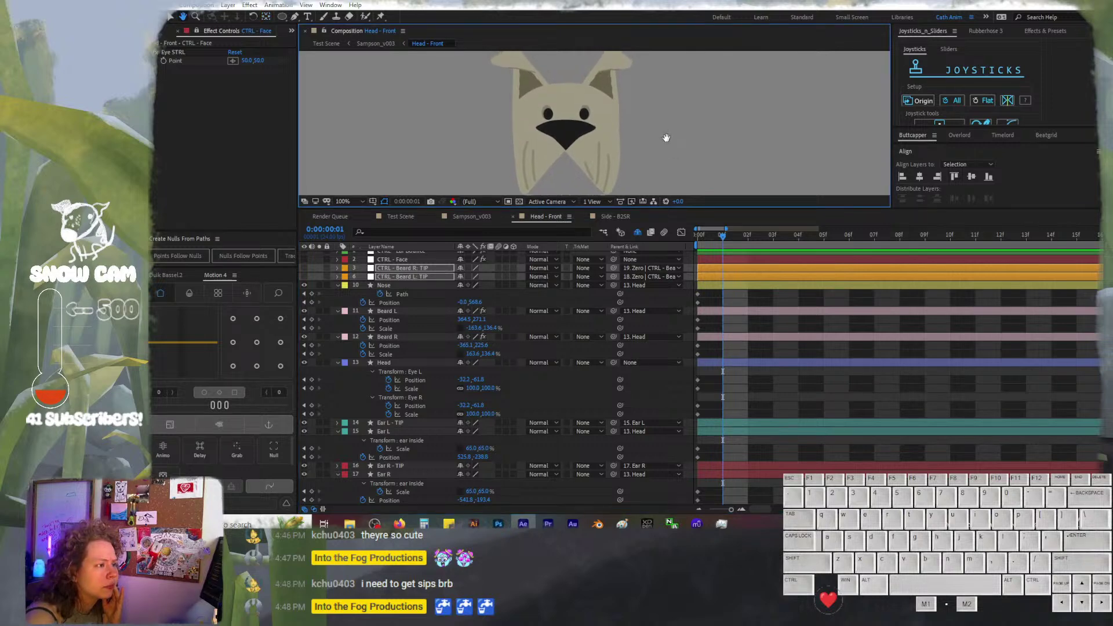
{"action": "key", "text": "comma"}
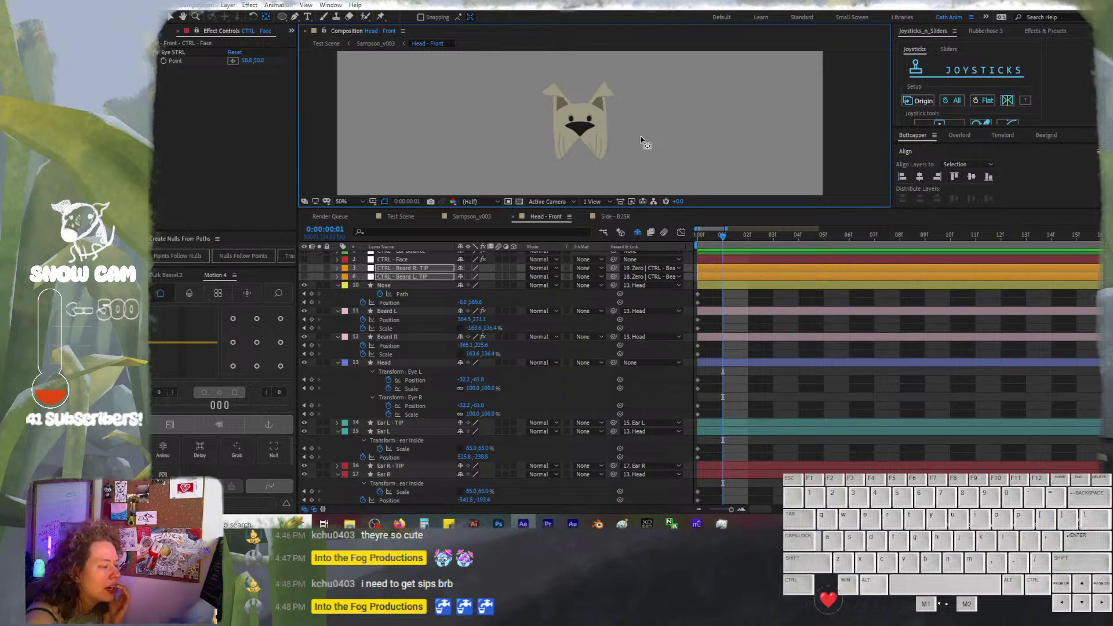
{"action": "key", "text": "period"}
{"action": "key", "text": "comma"}
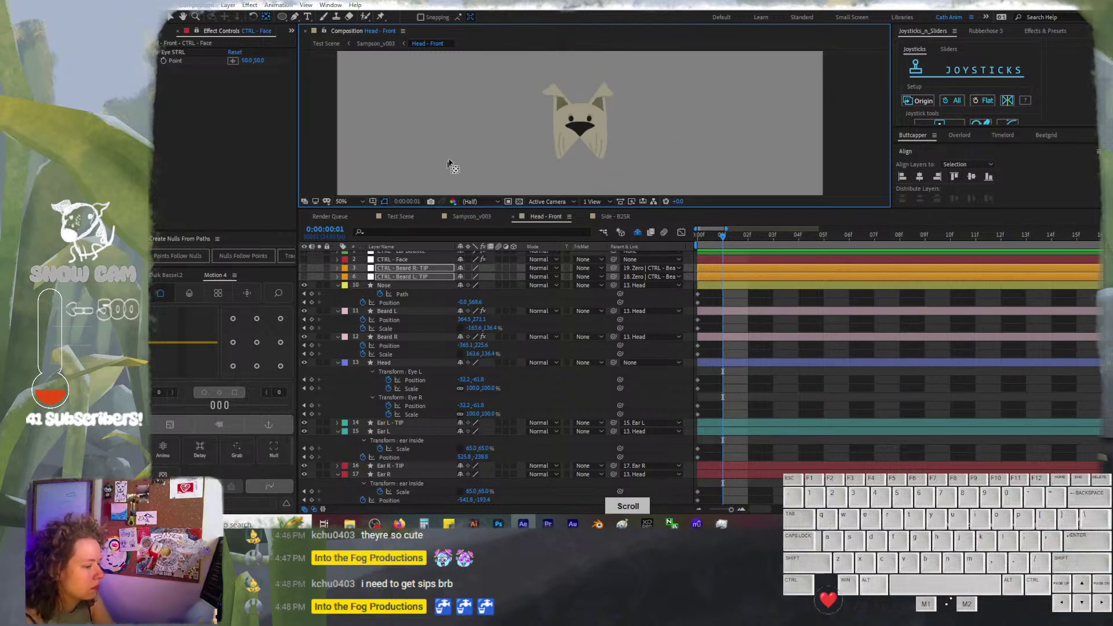
{"action": "key", "text": "alt+bracketright"}
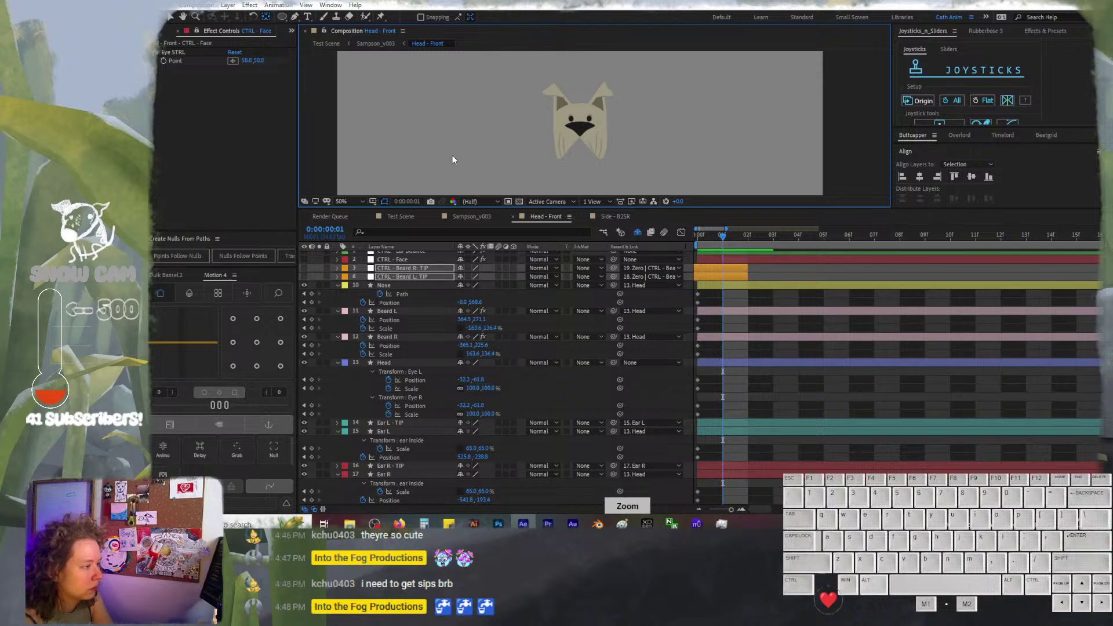
{"action": "left_click", "coordinate": [355, 202]}
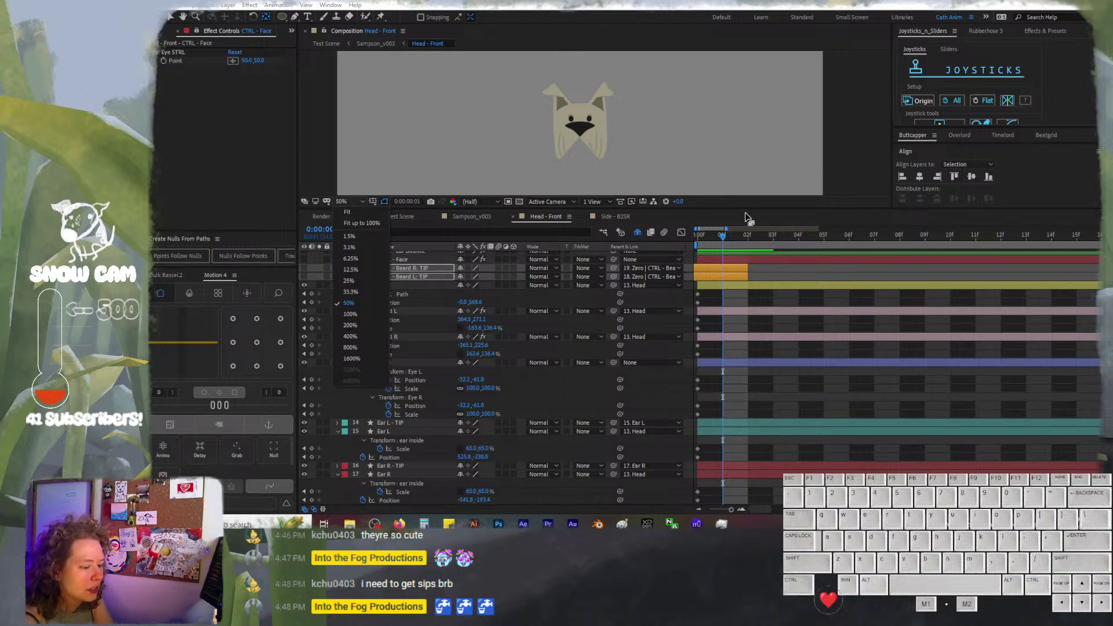
{"action": "left_click", "coordinate": [857, 157]}
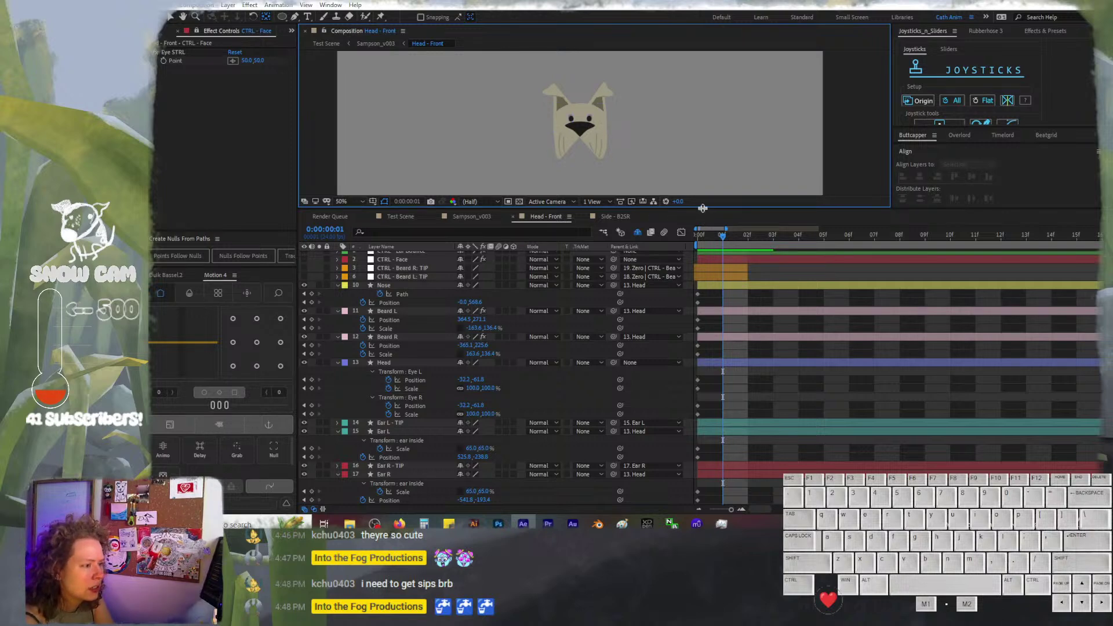
Enlarge the composition viewer and frame the dog's whole head at 100% magnification
{"action": "left_click_drag", "start_coordinate": [702, 210], "coordinate": [712, 244]}
{"action": "scroll", "coordinate": [723, 344], "scroll_direction": "down", "scroll_amount": 2}
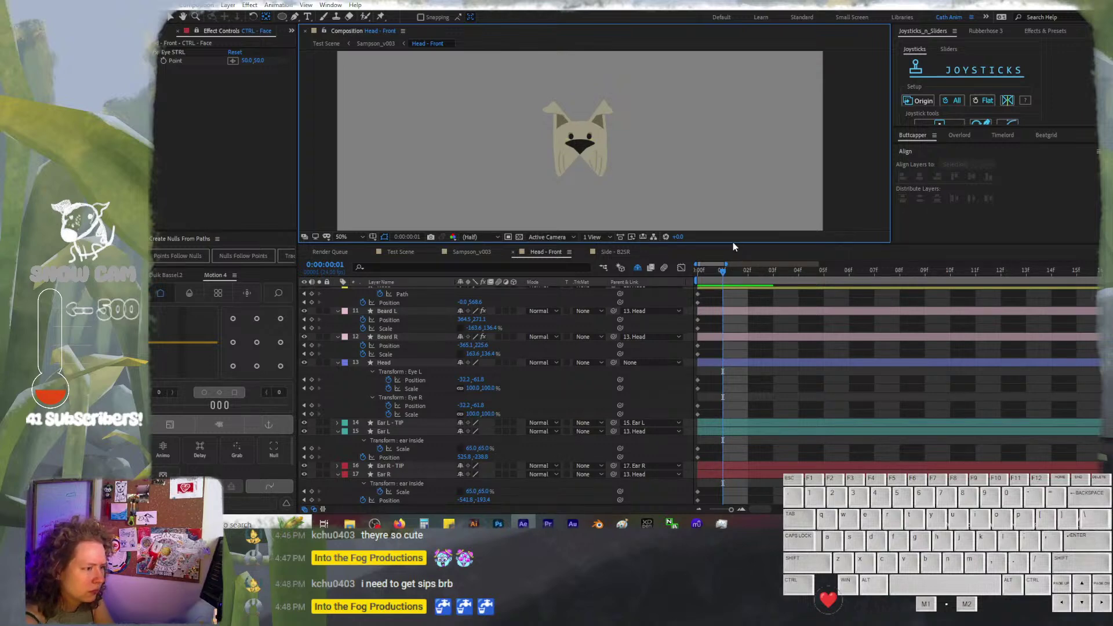
{"action": "key", "text": "slash"}
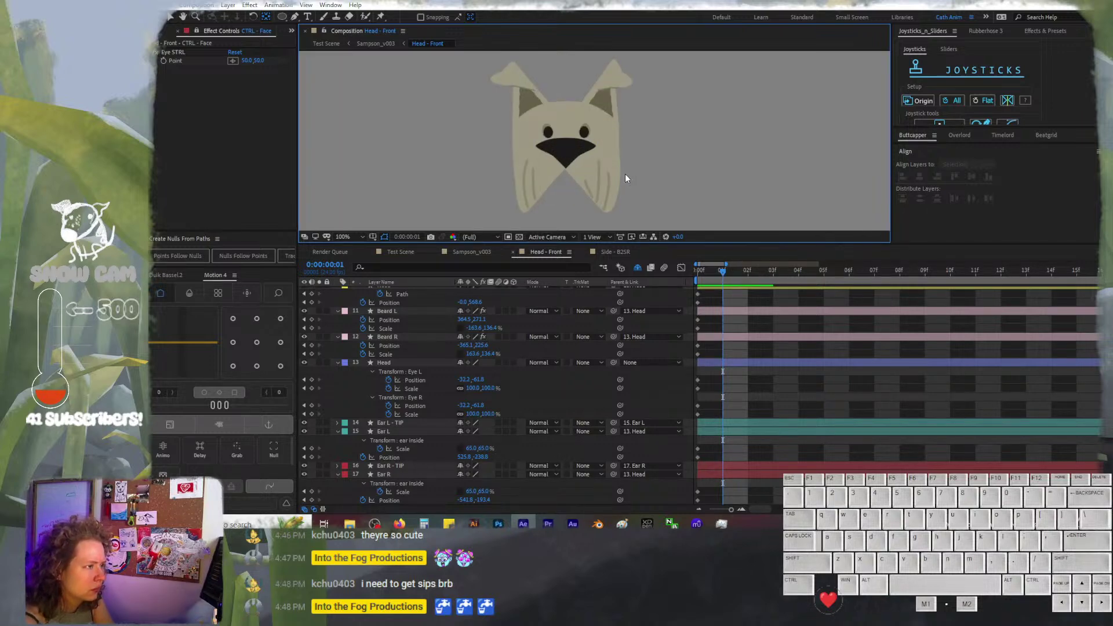
{"action": "left_click_drag", "start_coordinate": [588, 161], "coordinate": [614, 166]}
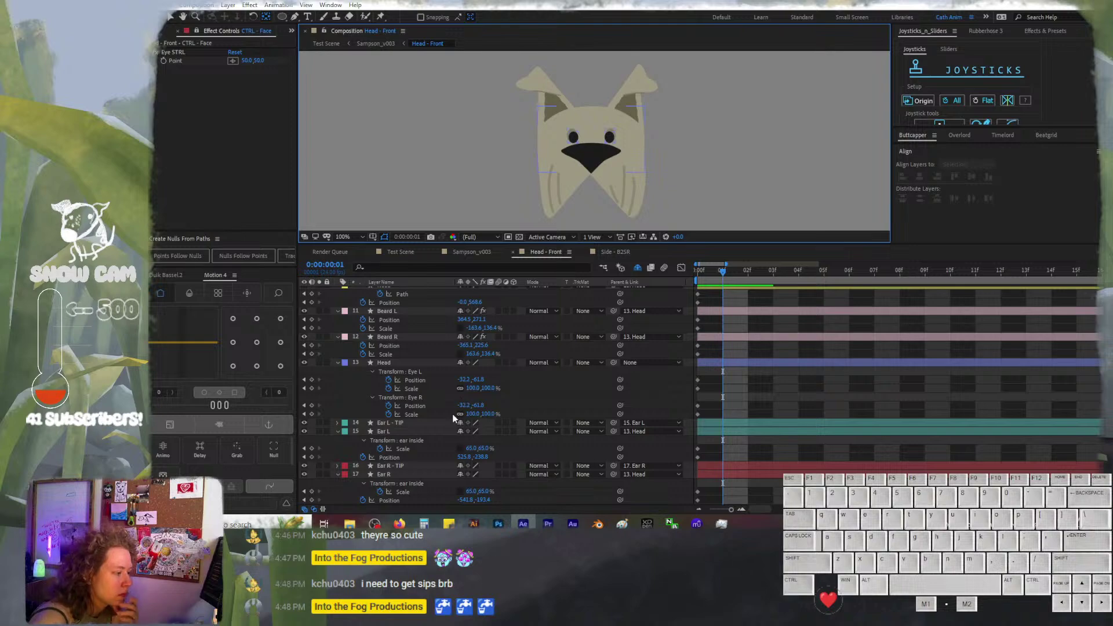
Switch to Firefox and open the Into the Fog Productions channel page on YouTube to check its subscriber count
{"action": "left_click", "coordinate": [399, 524]}
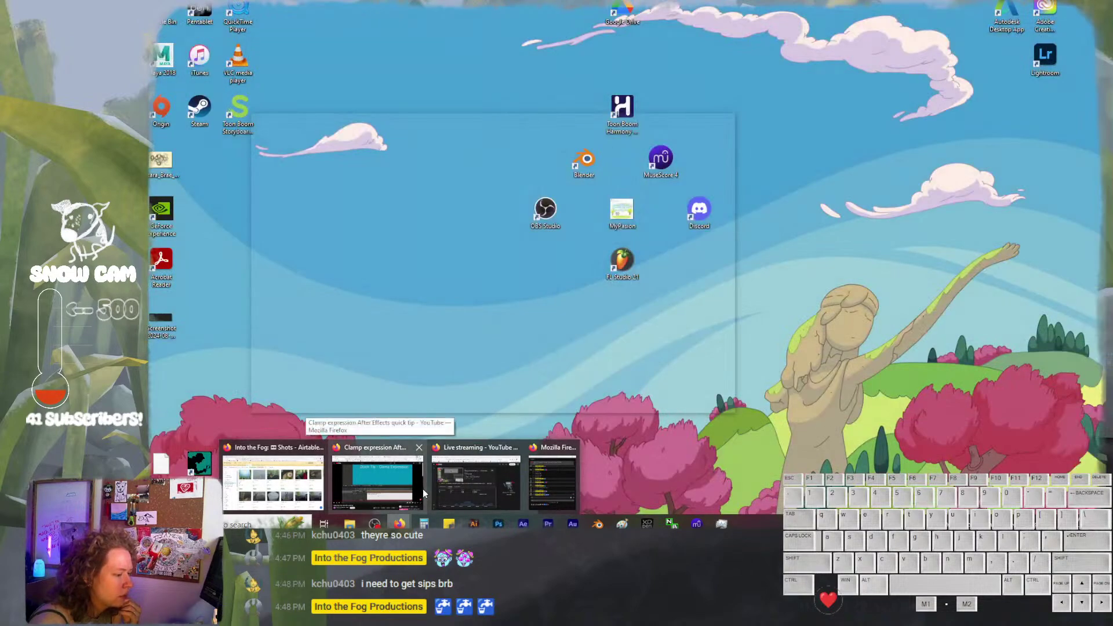
{"action": "mouse_move", "coordinate": [450, 479]}
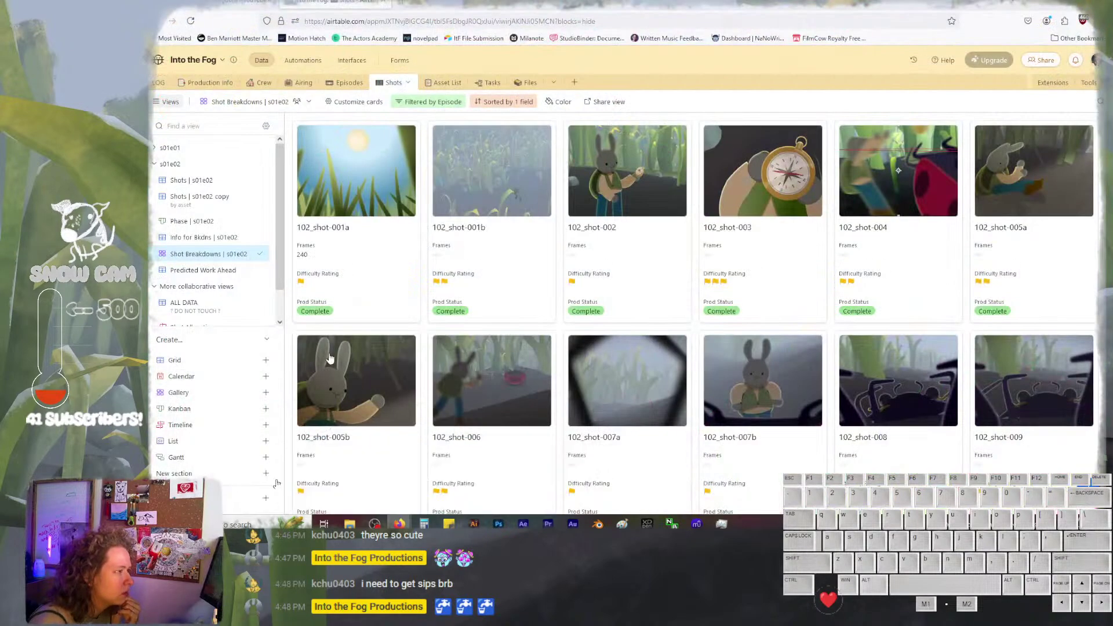
{"action": "left_click", "coordinate": [272, 483]}
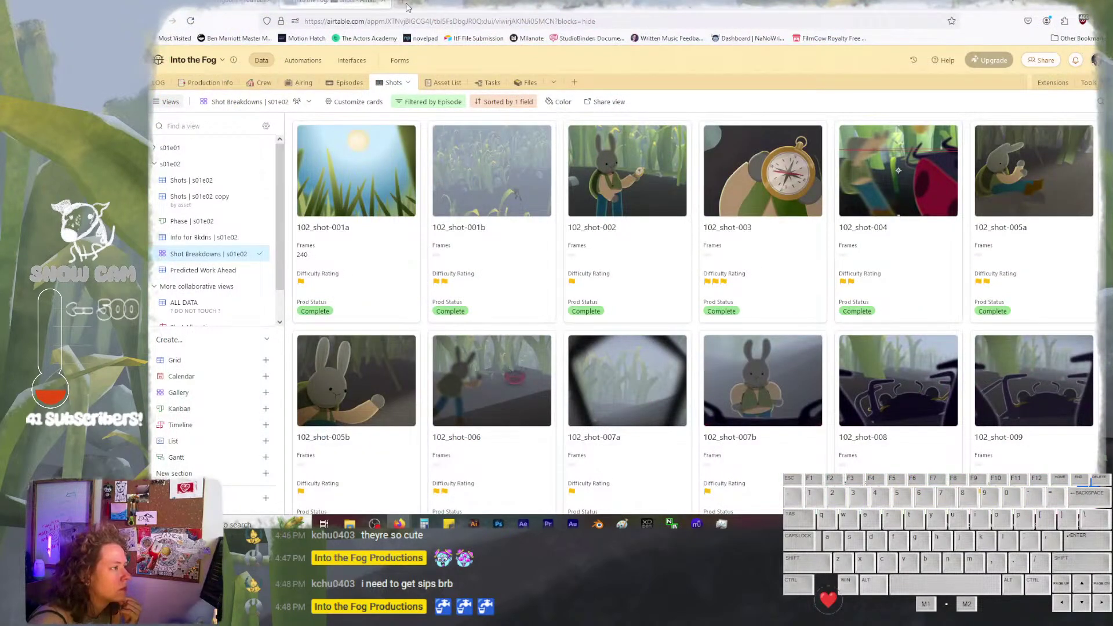
{"action": "left_click", "coordinate": [400, 4]}
{"action": "left_click", "coordinate": [714, 225]}
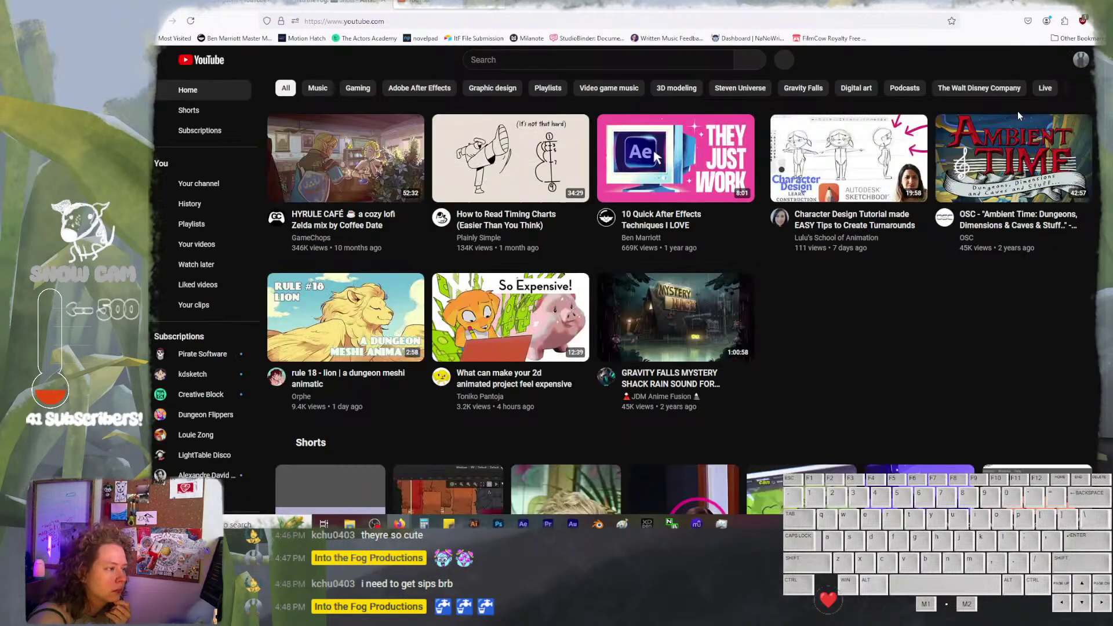
{"action": "left_click", "coordinate": [1081, 60]}
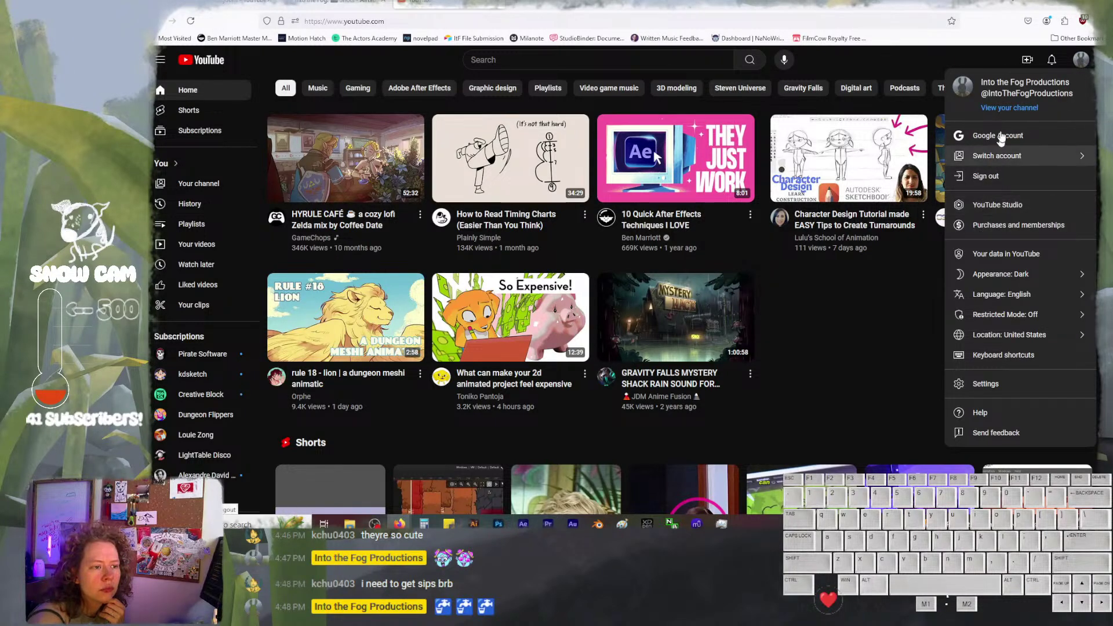
{"action": "left_click", "coordinate": [1005, 109]}
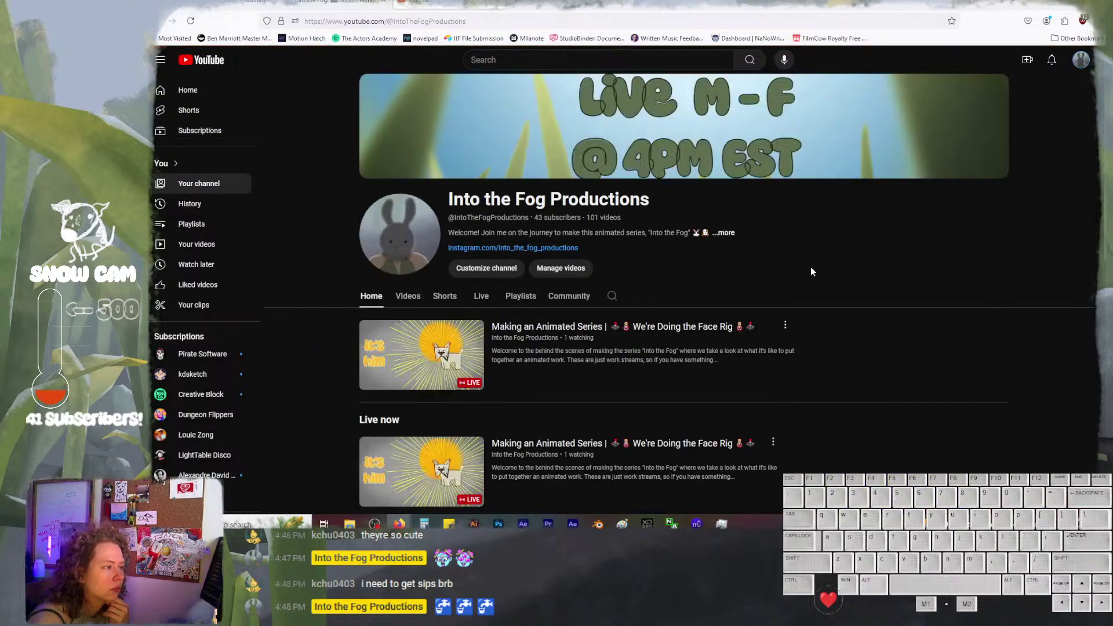
Highlight the subscriber number on the channel page and update the stream overlay's subscriber counter to 43
{"action": "left_click_drag", "start_coordinate": [534, 218], "coordinate": [544, 218]}
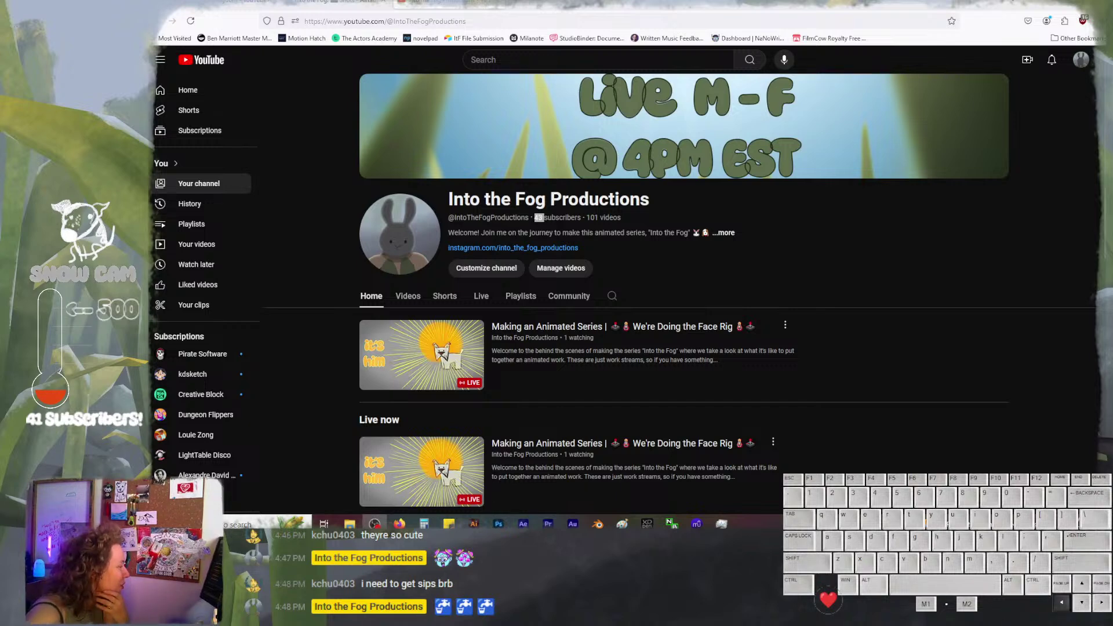
{"action": "key", "text": "BackSpace"}
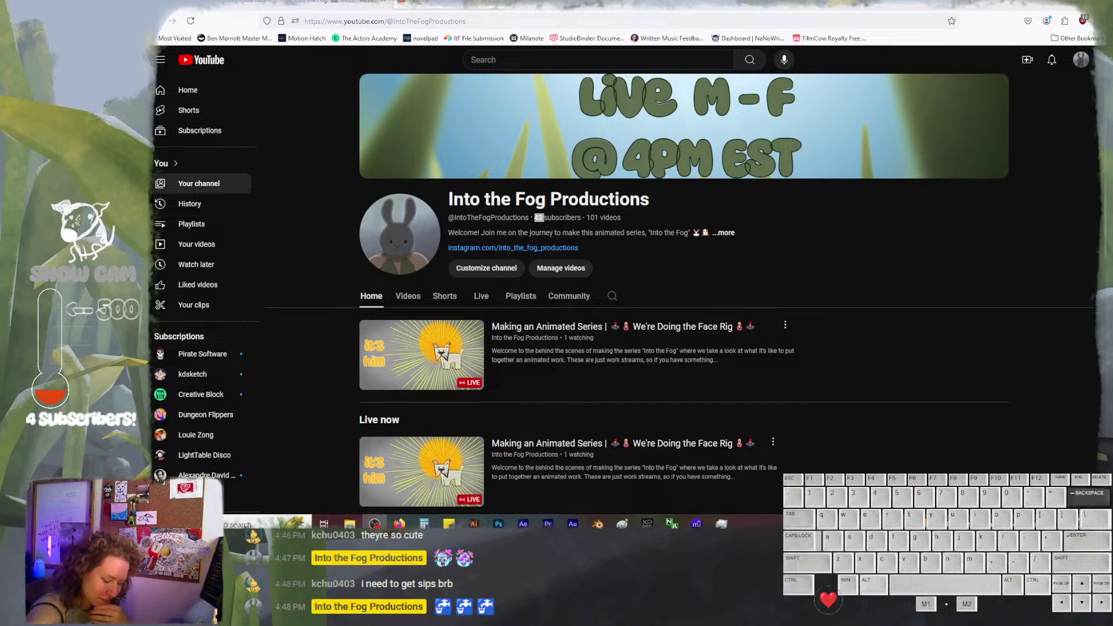
{"action": "type", "text": "3"}
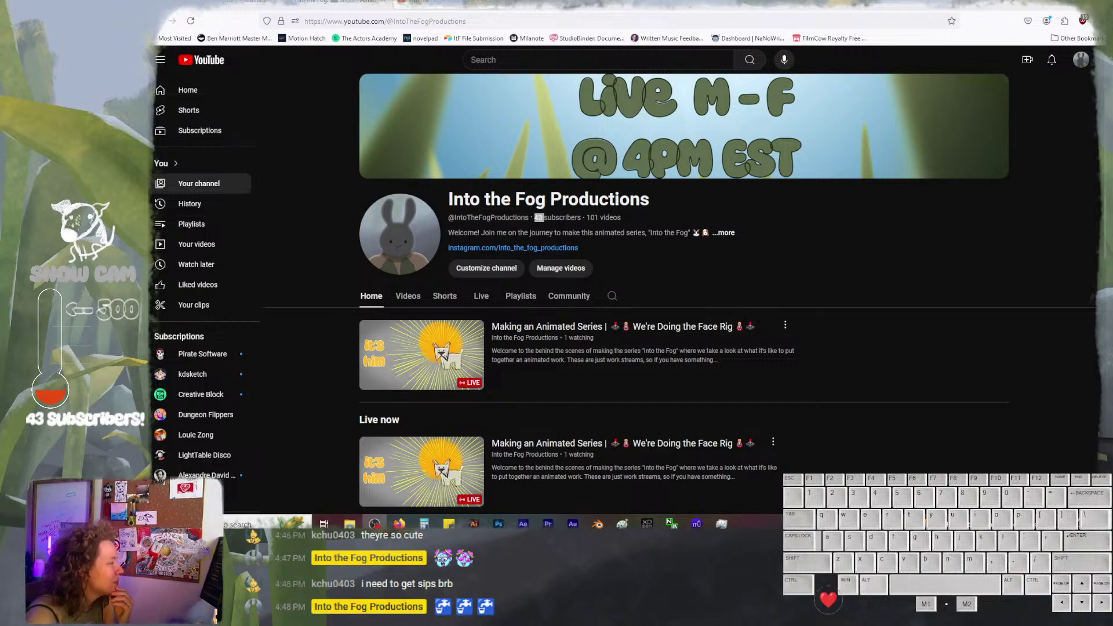
{"action": "left_click", "coordinate": [800, 287]}
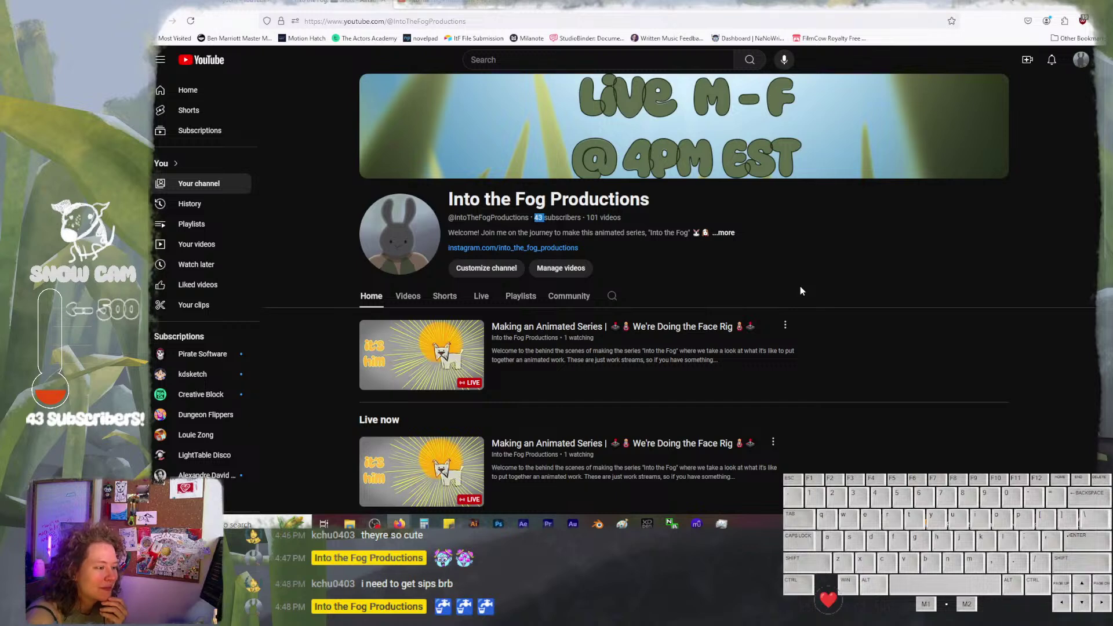
Look through the channel's live streams, videos and Shorts, and return to the Head - Front composition in After Effects
{"action": "scroll", "coordinate": [800, 287], "scroll_direction": "down", "scroll_amount": 5}
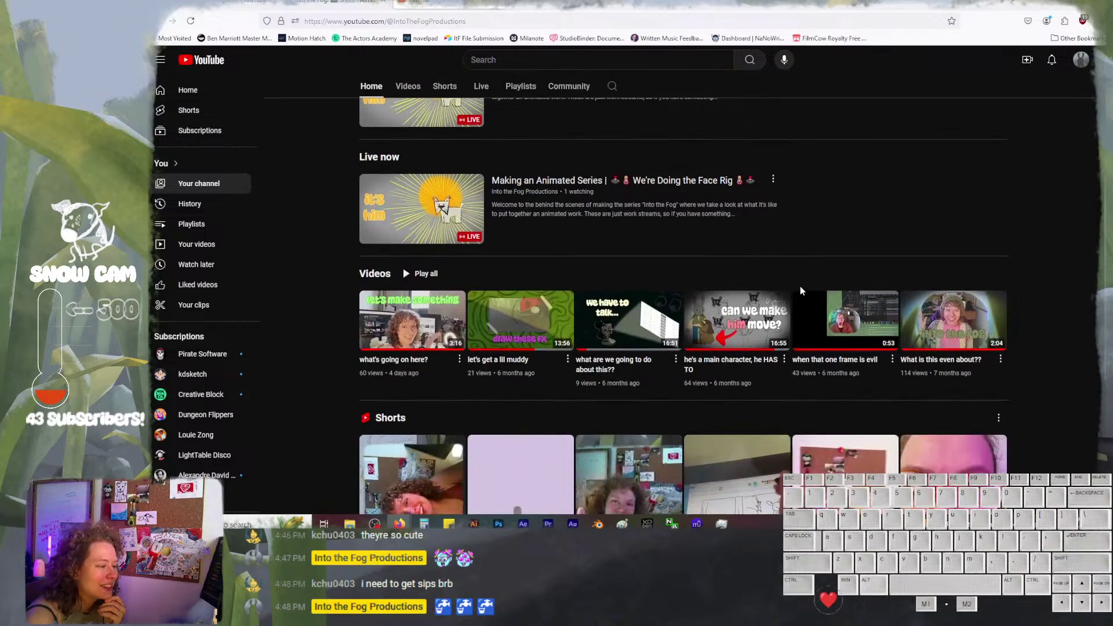
{"action": "scroll", "coordinate": [800, 287], "scroll_direction": "down", "scroll_amount": 1}
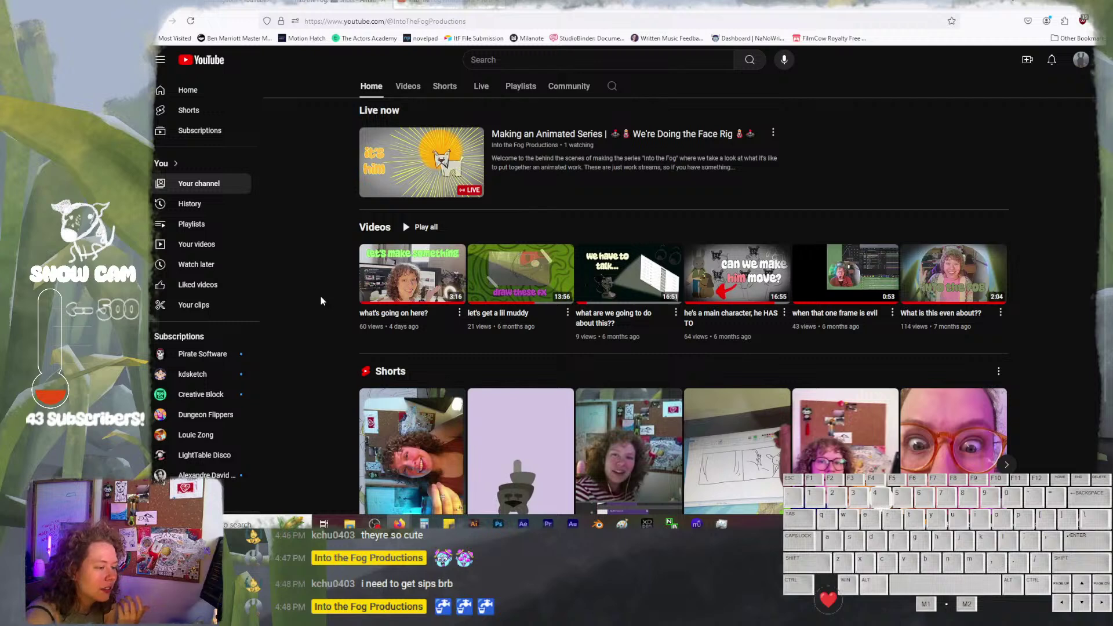
{"action": "scroll", "coordinate": [321, 297], "scroll_direction": "up", "scroll_amount": 3}
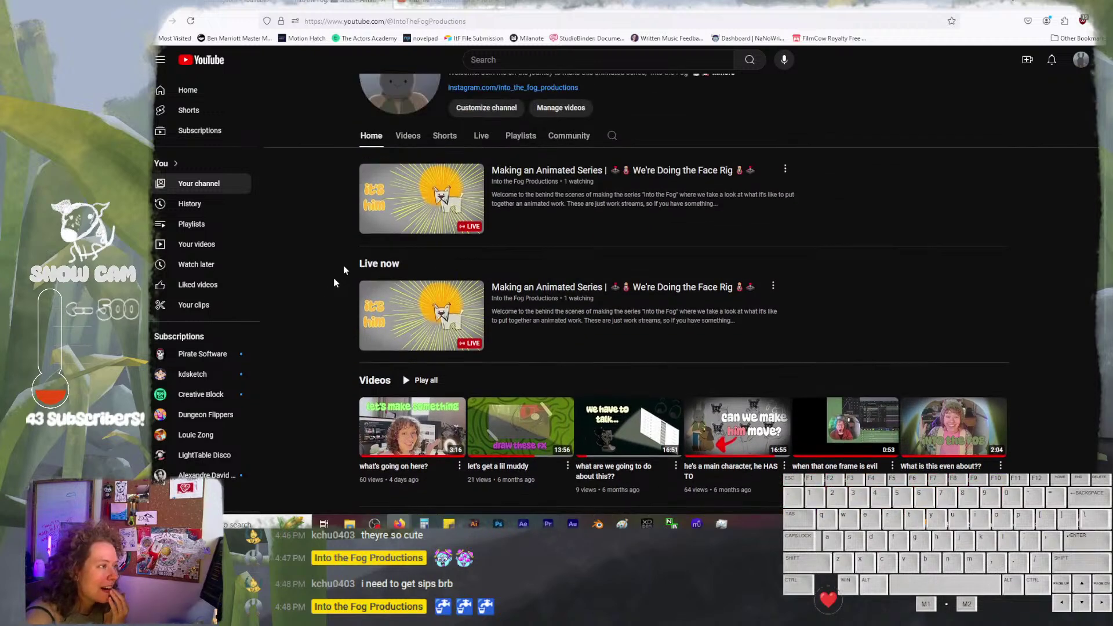
{"action": "left_click", "coordinate": [497, 3]}
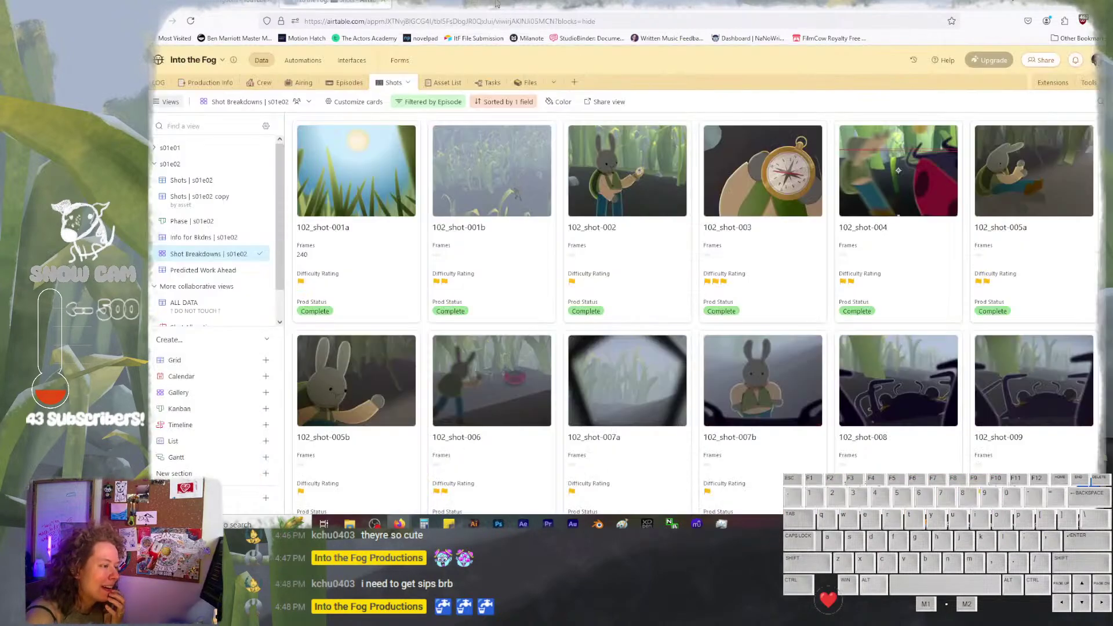
{"action": "left_click", "coordinate": [523, 524]}
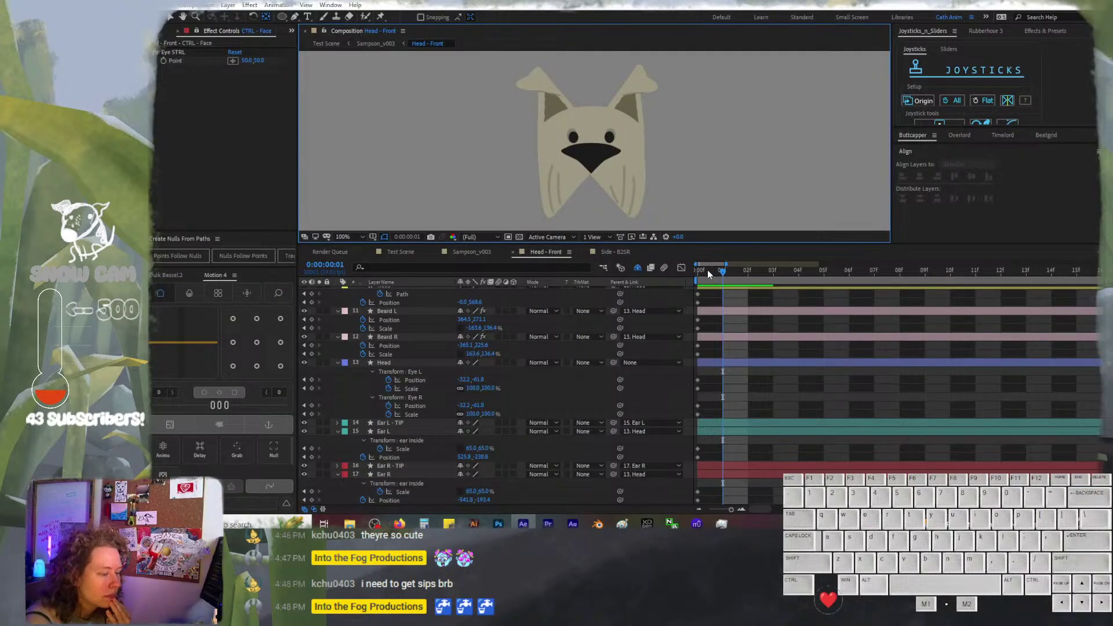
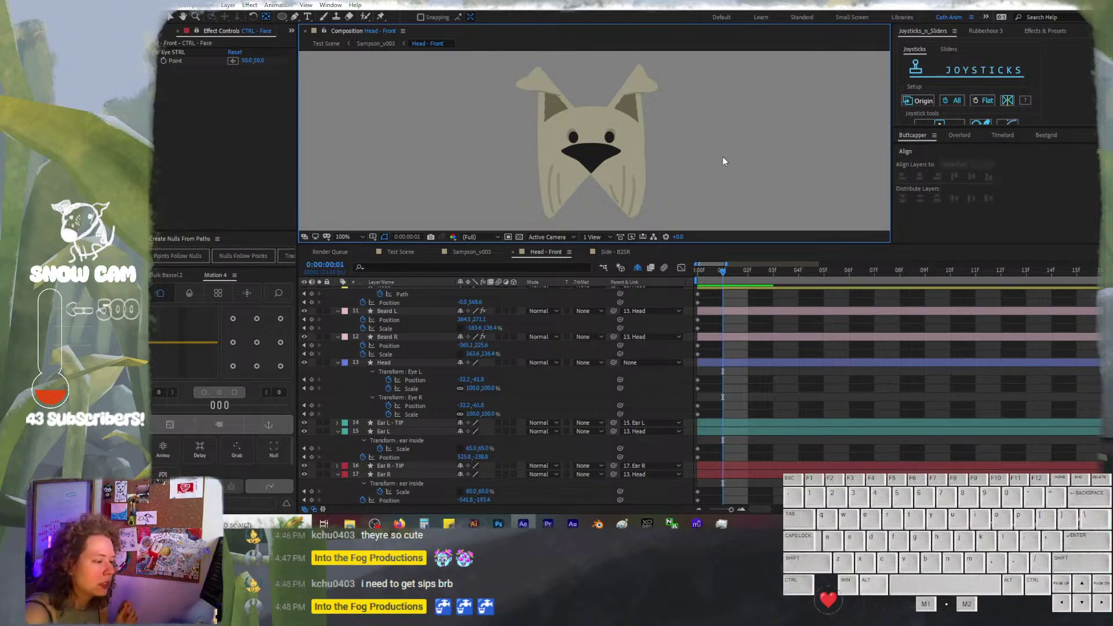
Enlarge the timeline slightly to reveal the Nose layer's row and save the project
{"action": "left_click", "coordinate": [409, 297]}
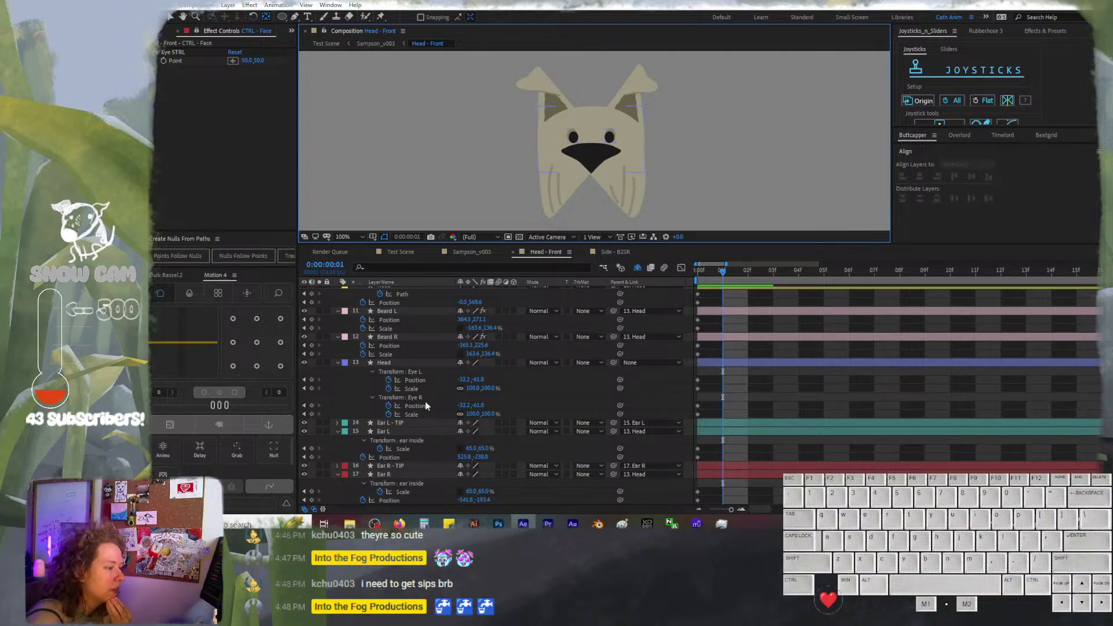
{"action": "scroll", "coordinate": [425, 402], "scroll_direction": "up", "scroll_amount": 1}
{"action": "scroll", "coordinate": [426, 402], "scroll_direction": "down", "scroll_amount": 1}
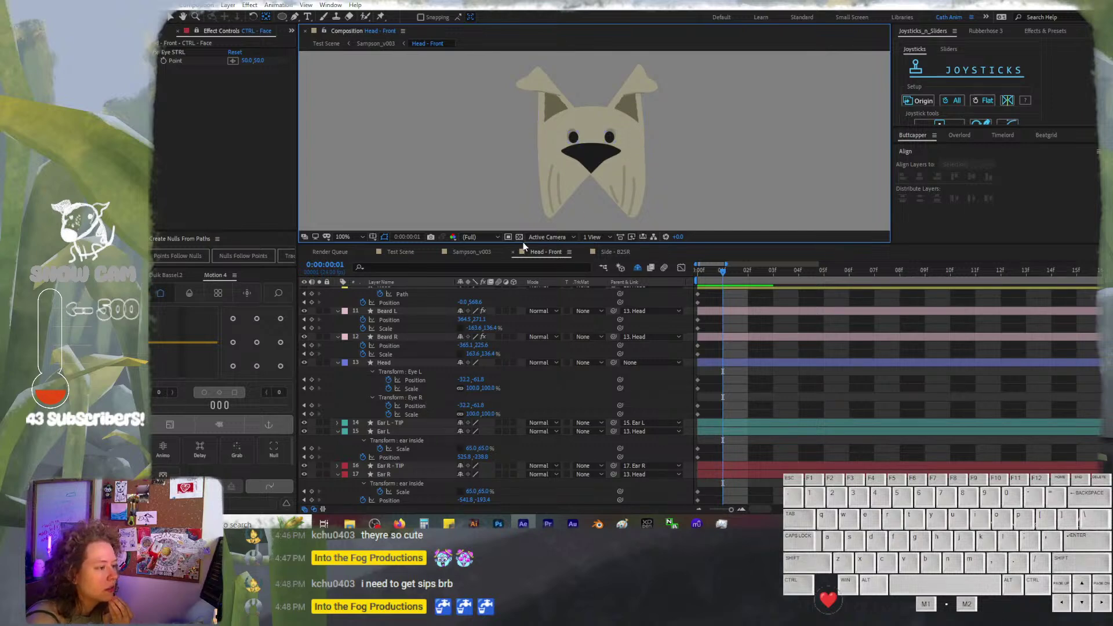
{"action": "left_click_drag", "start_coordinate": [523, 242], "coordinate": [526, 237]}
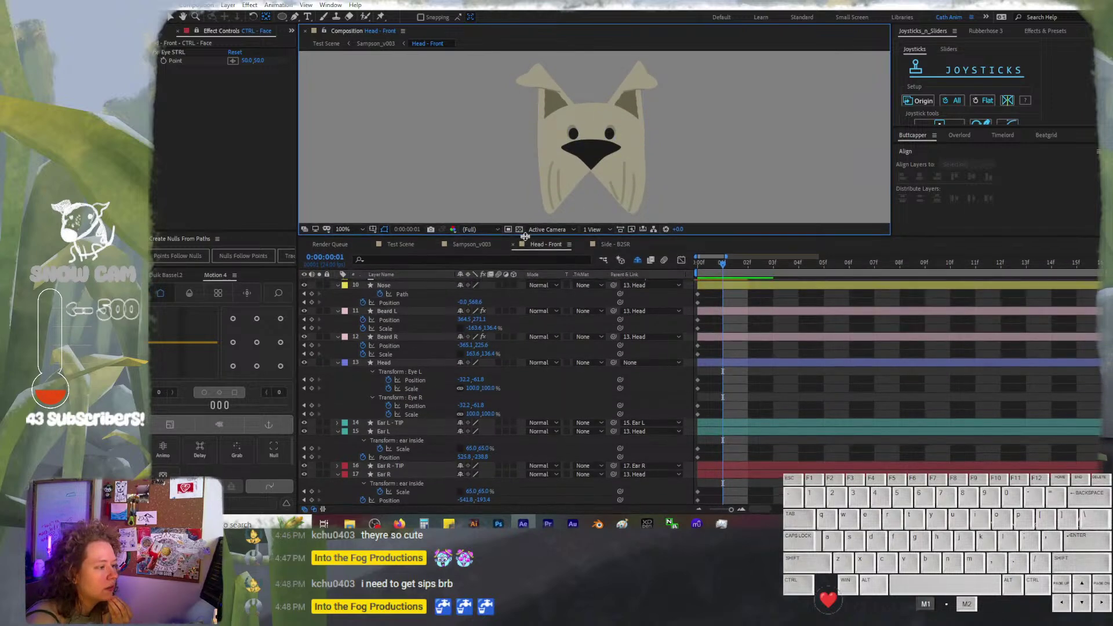
{"action": "left_click", "coordinate": [409, 302]}
{"action": "key", "text": "ctrl+s"}
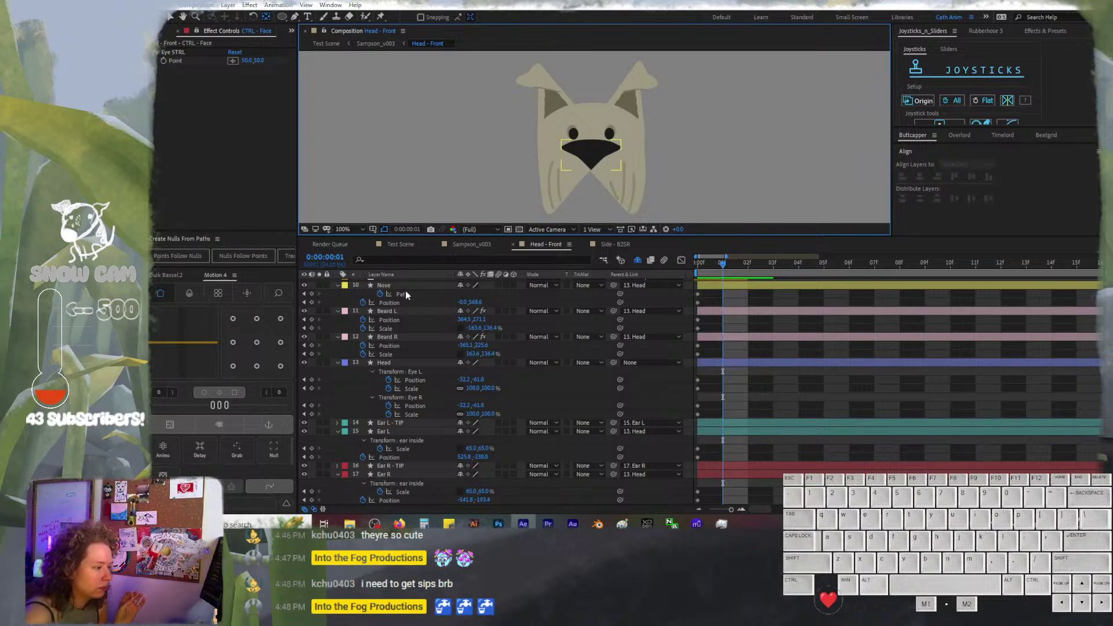
Shift the Nose layer horizontally at 0:00:00:01 to an X position of about 363.6, toward the dog's left beard
{"action": "left_click", "coordinate": [399, 364]}
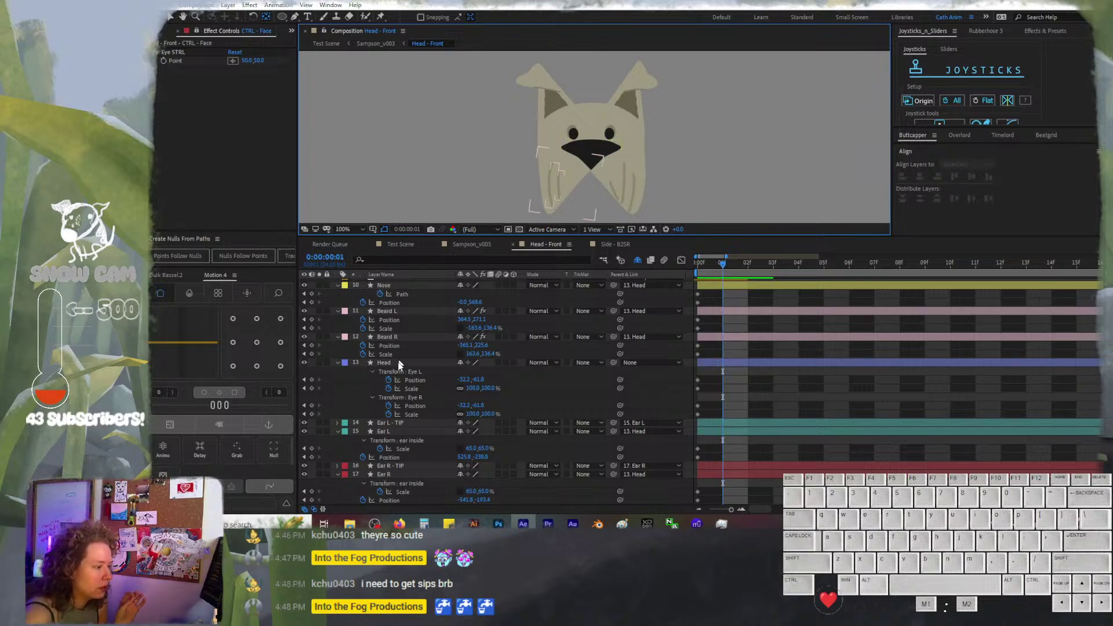
{"action": "left_click", "coordinate": [410, 285]}
{"action": "key", "text": "shift"}
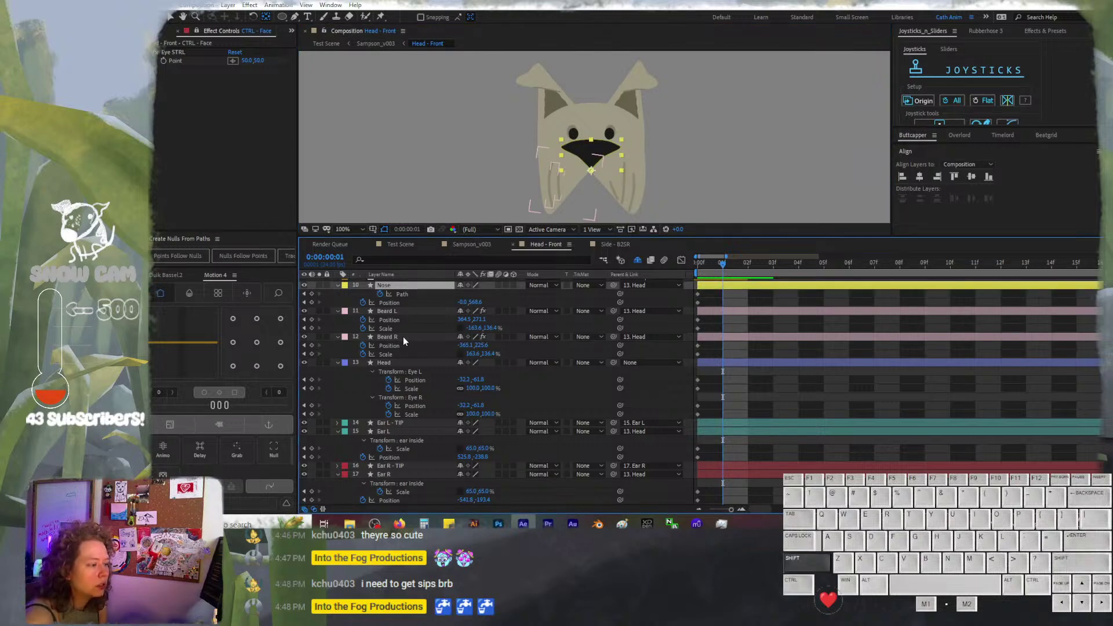
{"action": "key", "text": "shift"}
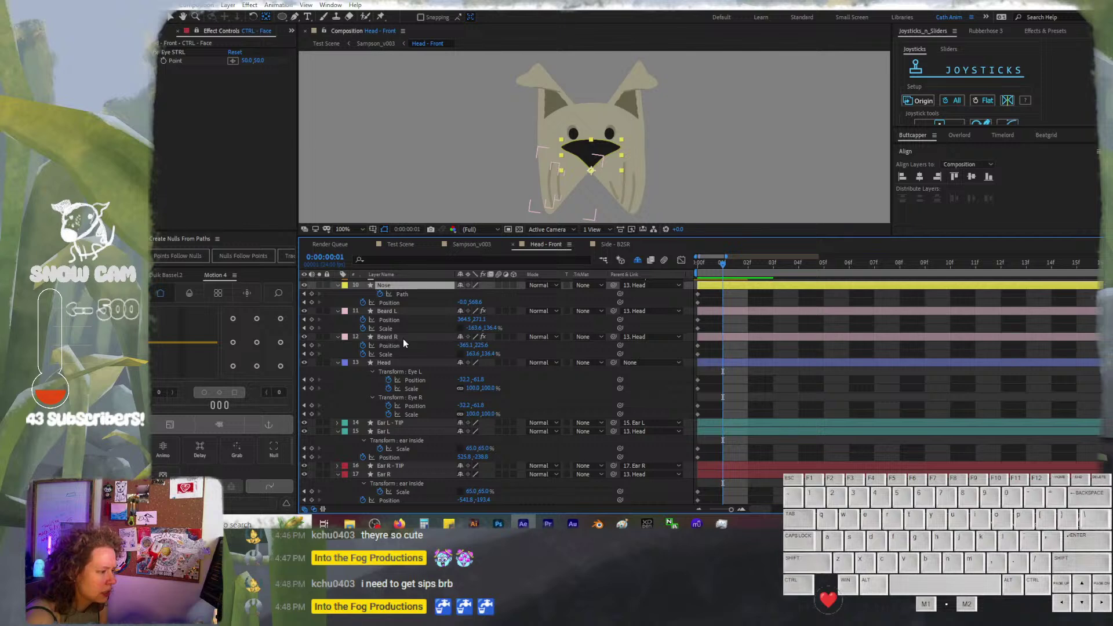
{"action": "key", "text": "shift+Right"}
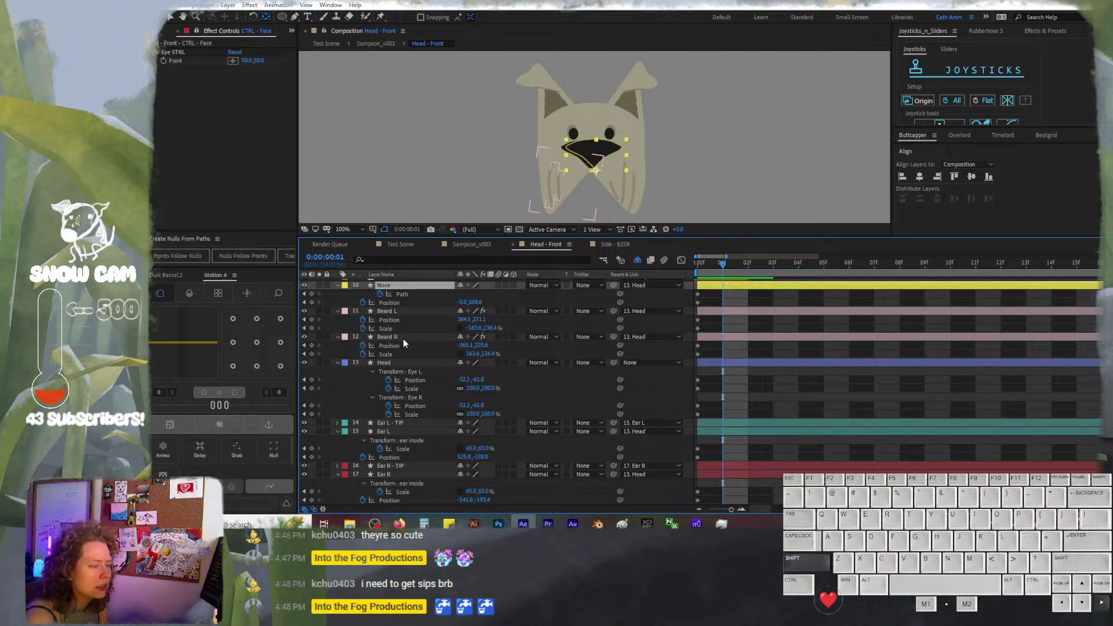
{"action": "key", "text": "shift+Right"}
{"action": "key", "text": "shift+Right"}
{"action": "key", "text": "shift+Right"}
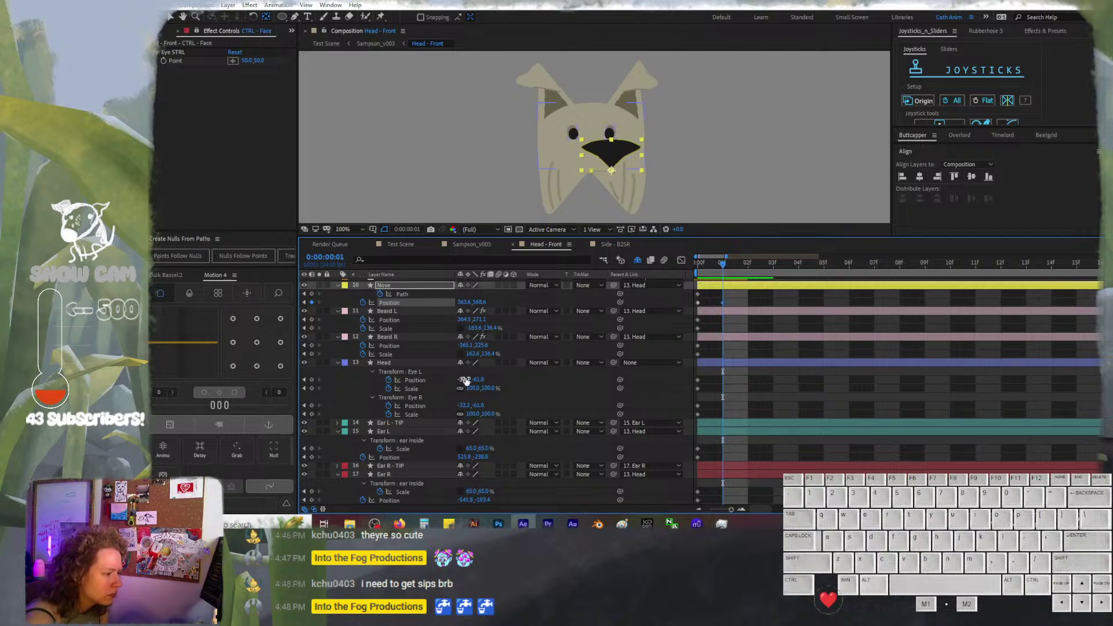
Keyframe the Head layer's eyes toward the shifted nose at 0:00:00:01, with Eye L at X 270.8 and Eye R at about X 437
{"action": "left_click_drag", "start_coordinate": [465, 379], "coordinate": [584, 343]}
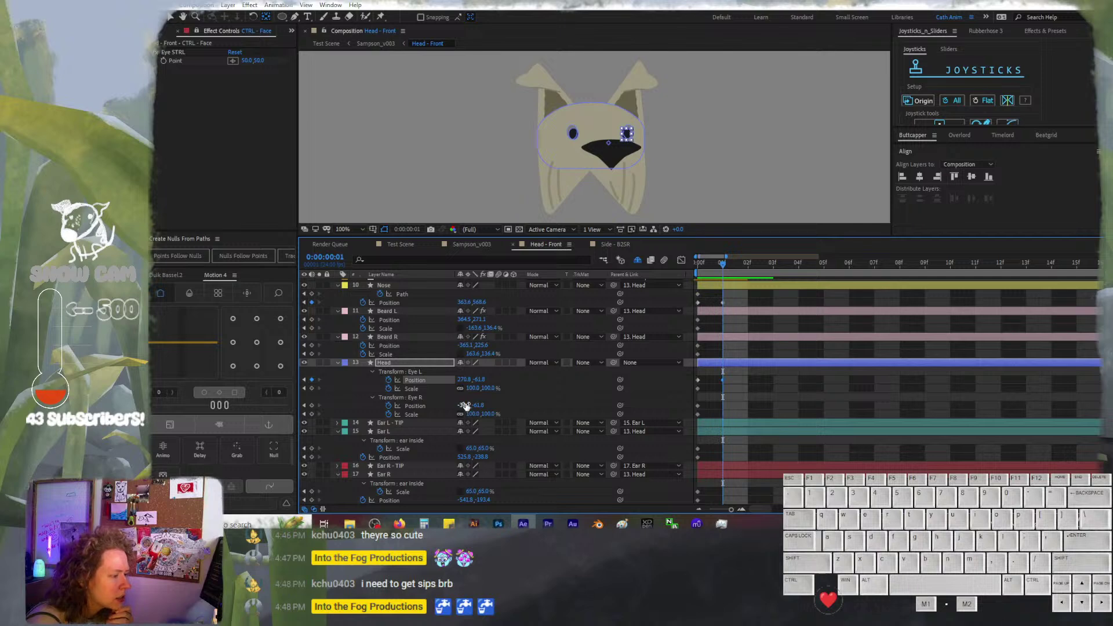
{"action": "left_click_drag", "start_coordinate": [465, 407], "coordinate": [652, 350]}
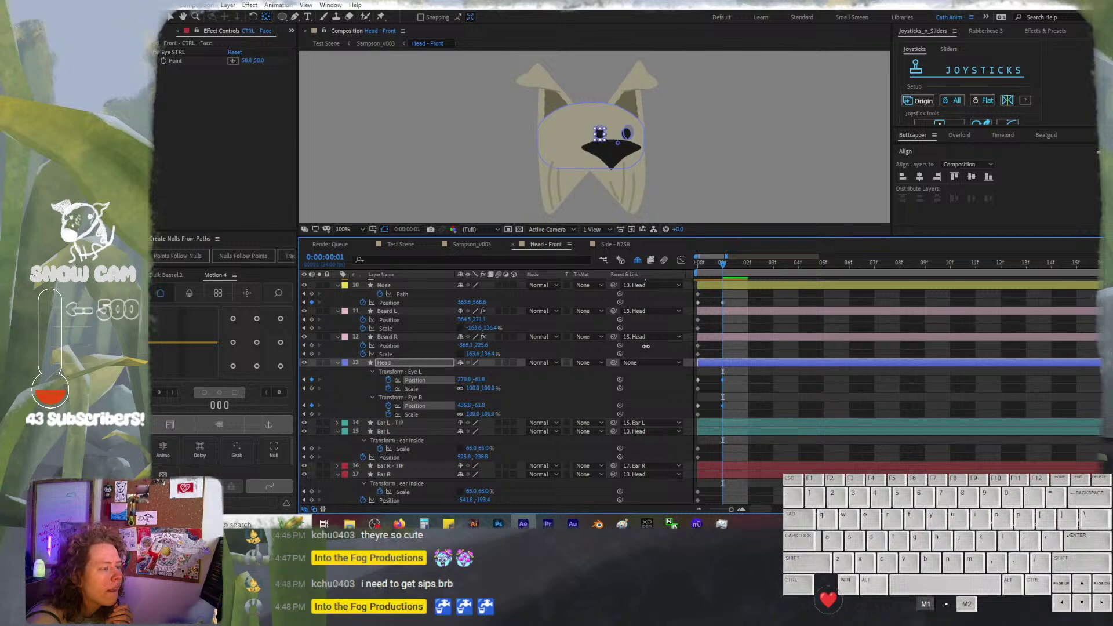
{"action": "left_click", "coordinate": [646, 348]}
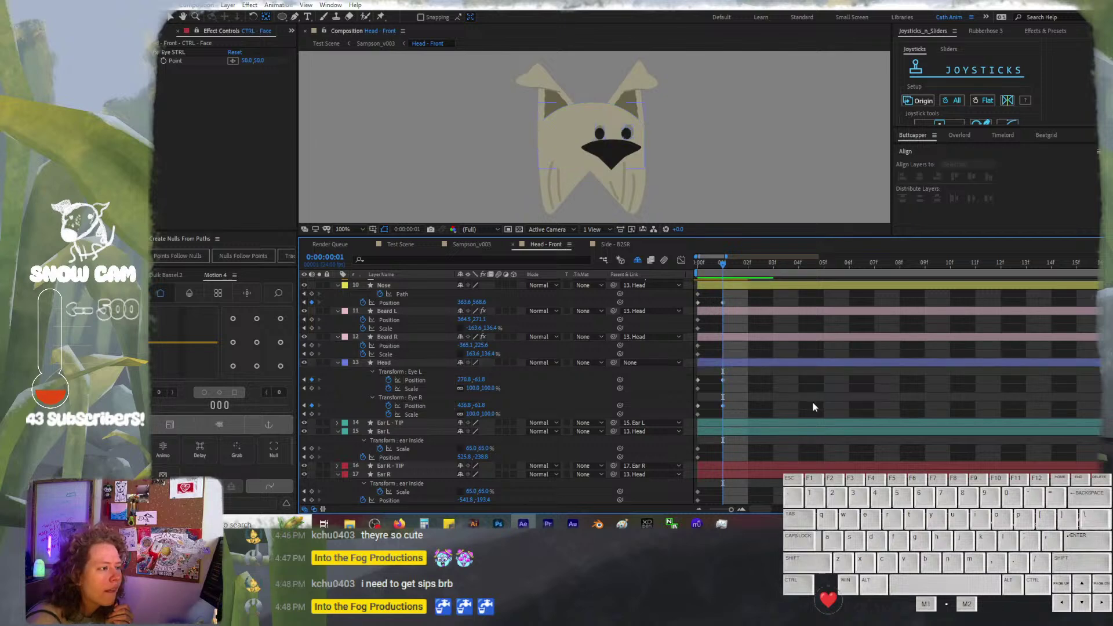
Compare the front-facing pose at 0:00:00:00 with the turned pose at 0:00:00:01 to judge the nose and eye movement
{"action": "left_click", "coordinate": [708, 263]}
{"action": "left_click", "coordinate": [726, 266]}
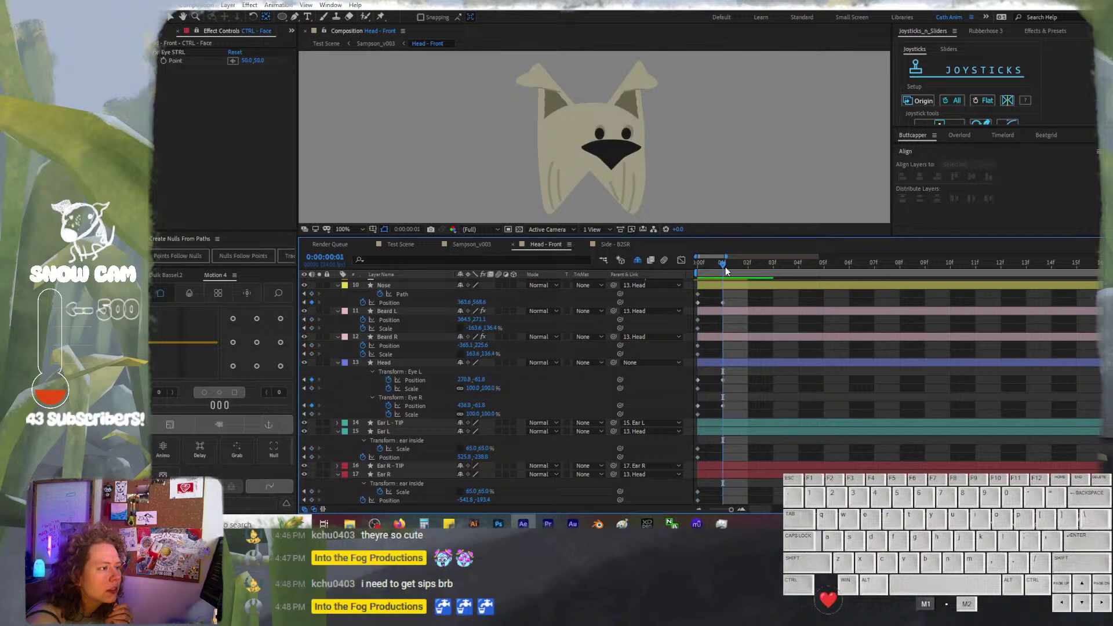
{"action": "left_click", "coordinate": [702, 264]}
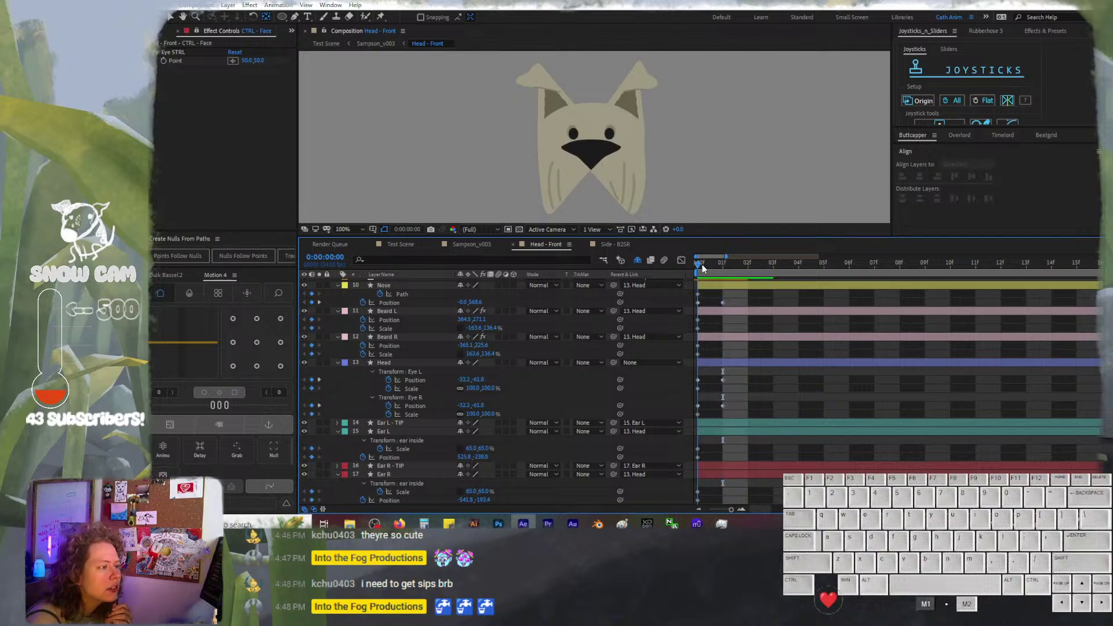
{"action": "left_click", "coordinate": [718, 263]}
{"action": "left_click", "coordinate": [696, 264]}
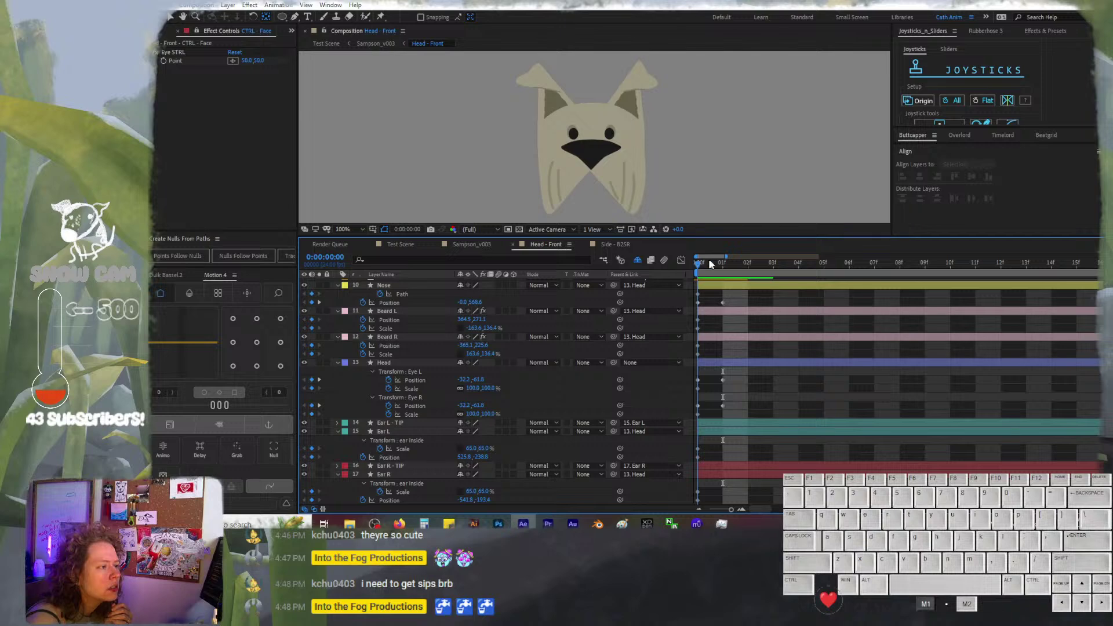
{"action": "left_click", "coordinate": [717, 265]}
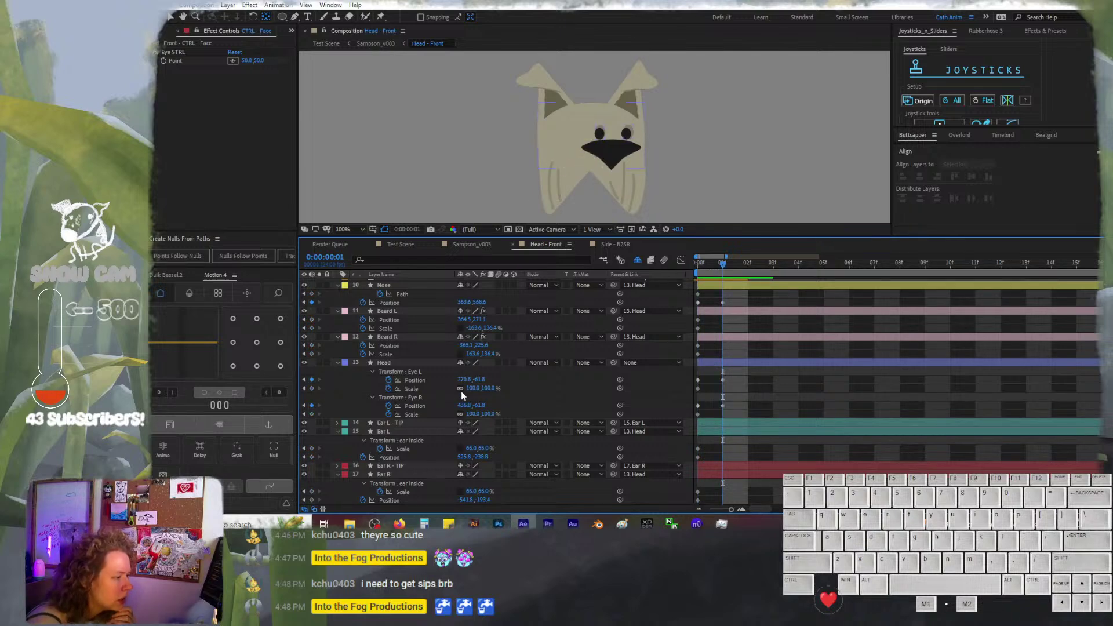
{"action": "left_click", "coordinate": [607, 143]}
{"action": "left_click", "coordinate": [520, 330]}
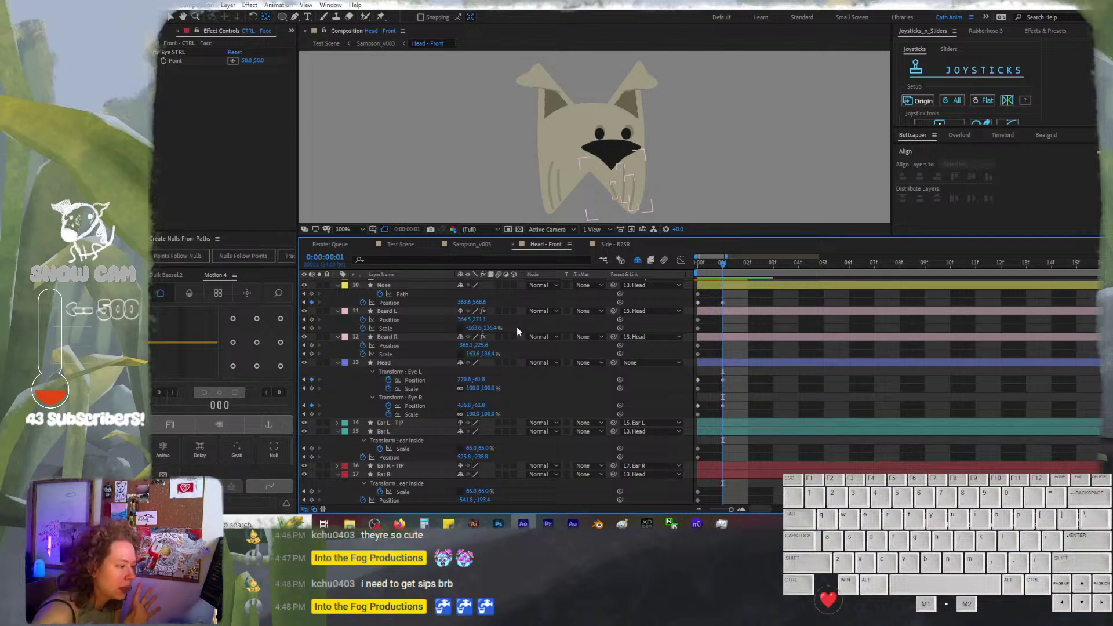
Adjust the eye positions at 0:00:00:01 to X 272.6 for Eye L and X 342.8 for Eye R
{"action": "left_click", "coordinate": [468, 380]}
{"action": "left_click_drag", "start_coordinate": [467, 380], "coordinate": [462, 380]}
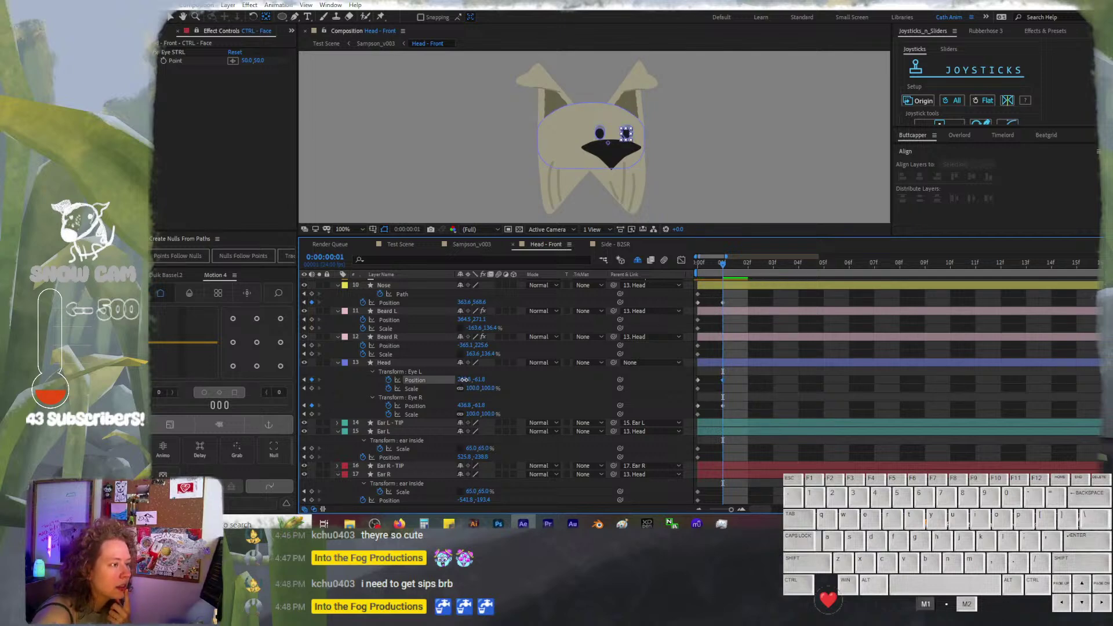
{"action": "left_click_drag", "start_coordinate": [465, 380], "coordinate": [415, 402]}
{"action": "left_click", "coordinate": [782, 386]}
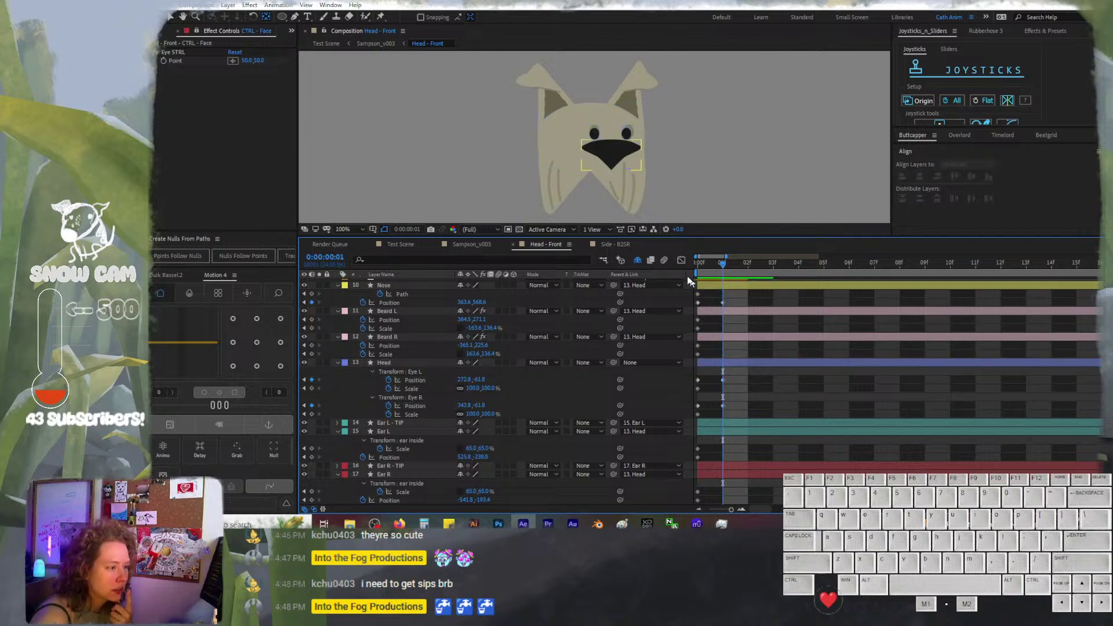
Add a keyframe for the Nose layer's path at 0:00:00:01
{"action": "left_click", "coordinate": [715, 259]}
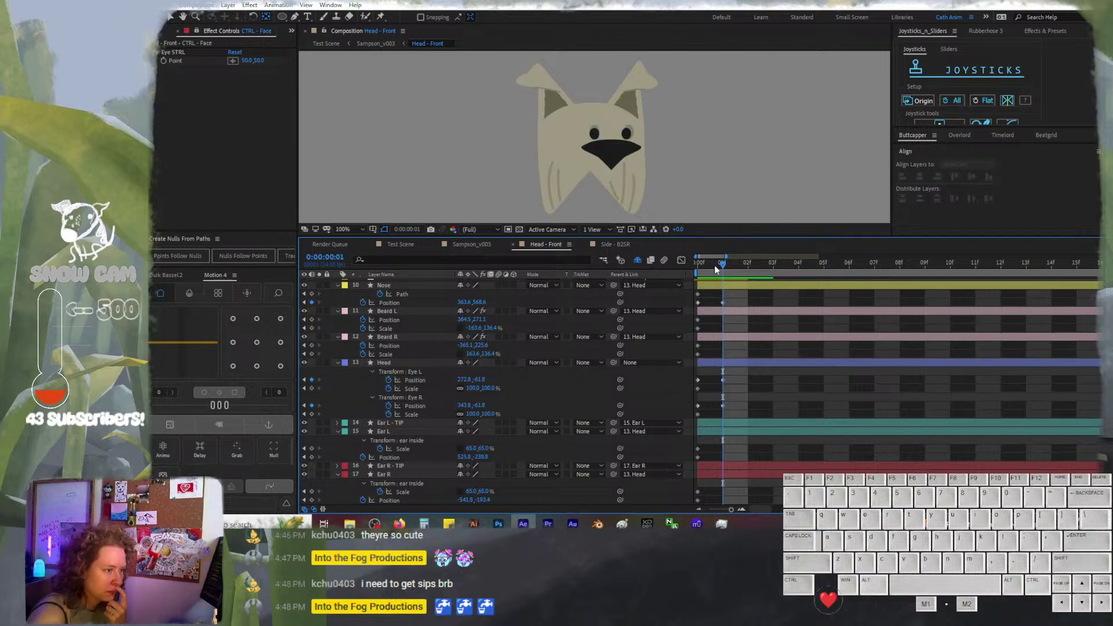
{"action": "mouse_move", "coordinate": [715, 267]}
{"action": "left_mouse_down"}
{"action": "mouse_move", "coordinate": [698, 267]}
{"action": "mouse_move", "coordinate": [723, 267]}
{"action": "mouse_move", "coordinate": [702, 269]}
{"action": "mouse_move", "coordinate": [722, 279]}
{"action": "mouse_move", "coordinate": [705, 281]}
{"action": "mouse_move", "coordinate": [732, 277]}
{"action": "mouse_move", "coordinate": [705, 273]}
{"action": "mouse_move", "coordinate": [730, 280]}
{"action": "left_mouse_up"}
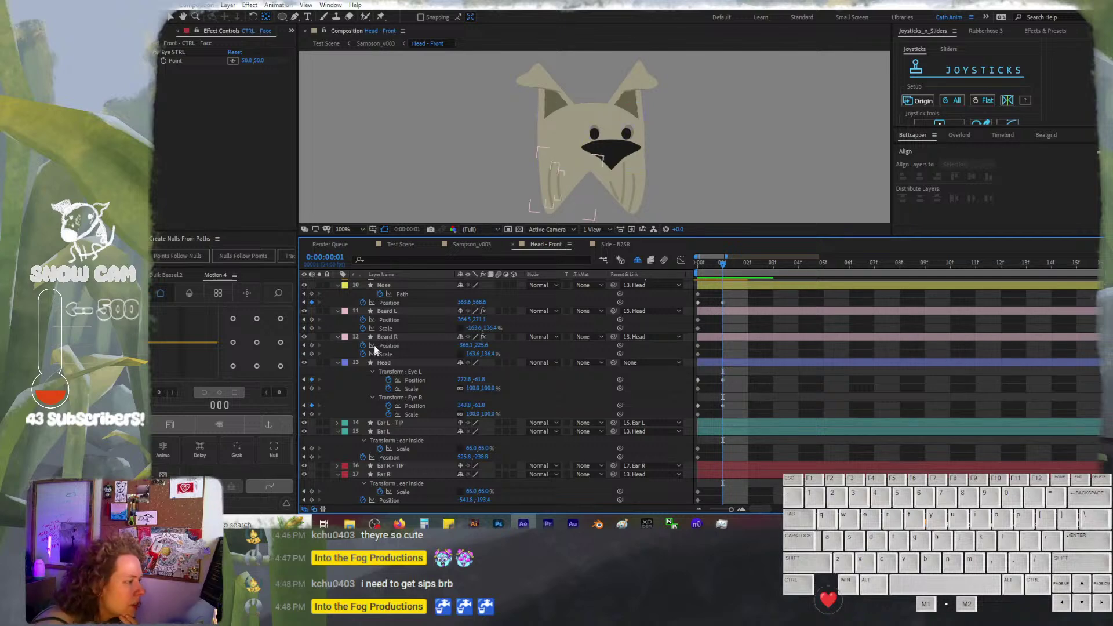
{"action": "left_click", "coordinate": [410, 294]}
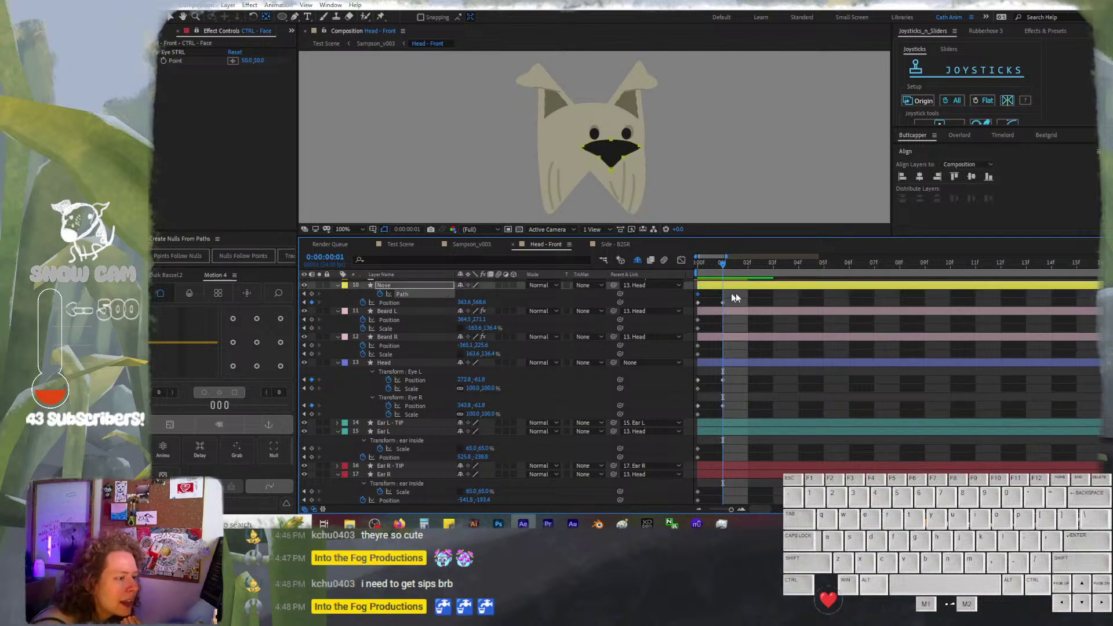
{"action": "left_click", "coordinate": [312, 294]}
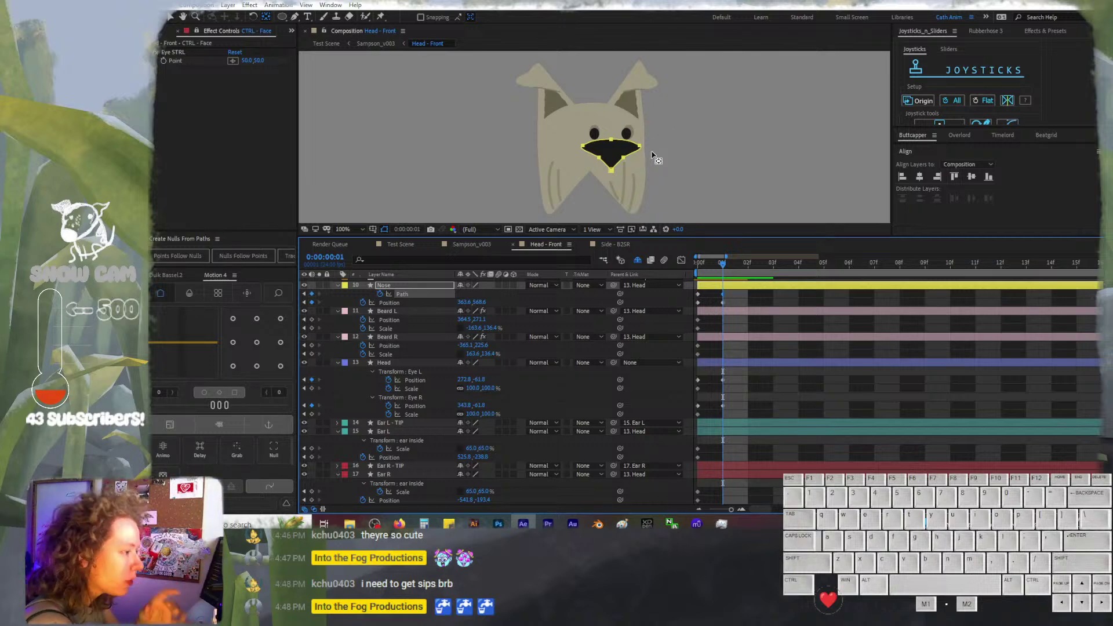
Reshape the nose path at 0:00:00:01 by pulling its right corner inward and pushing the lower-right edge point outward
{"action": "left_click", "coordinate": [294, 17]}
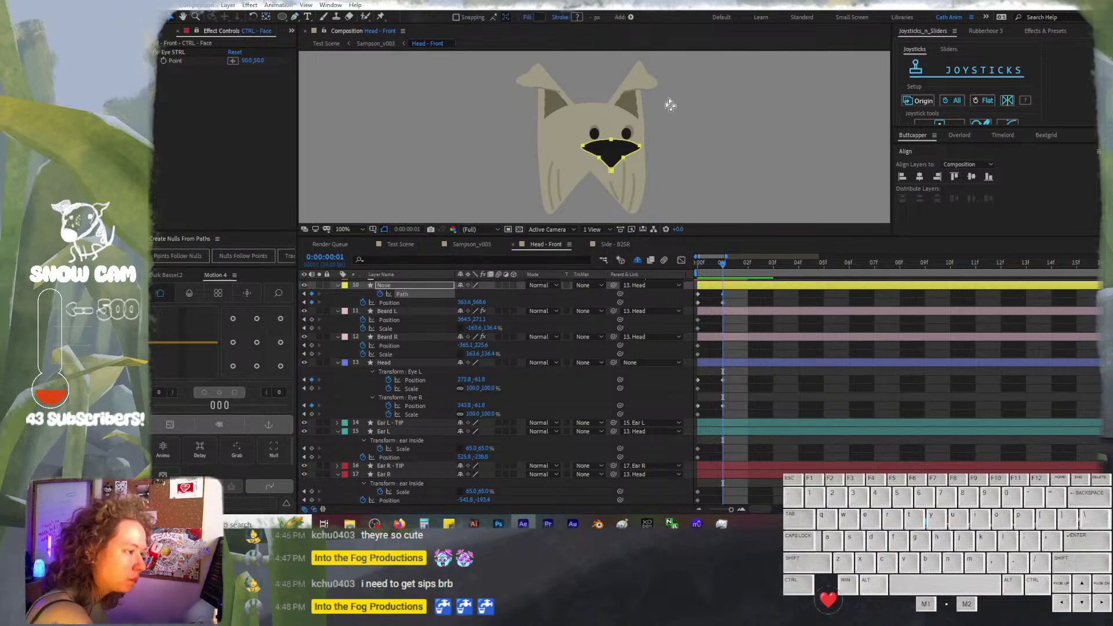
{"action": "left_click", "coordinate": [624, 161]}
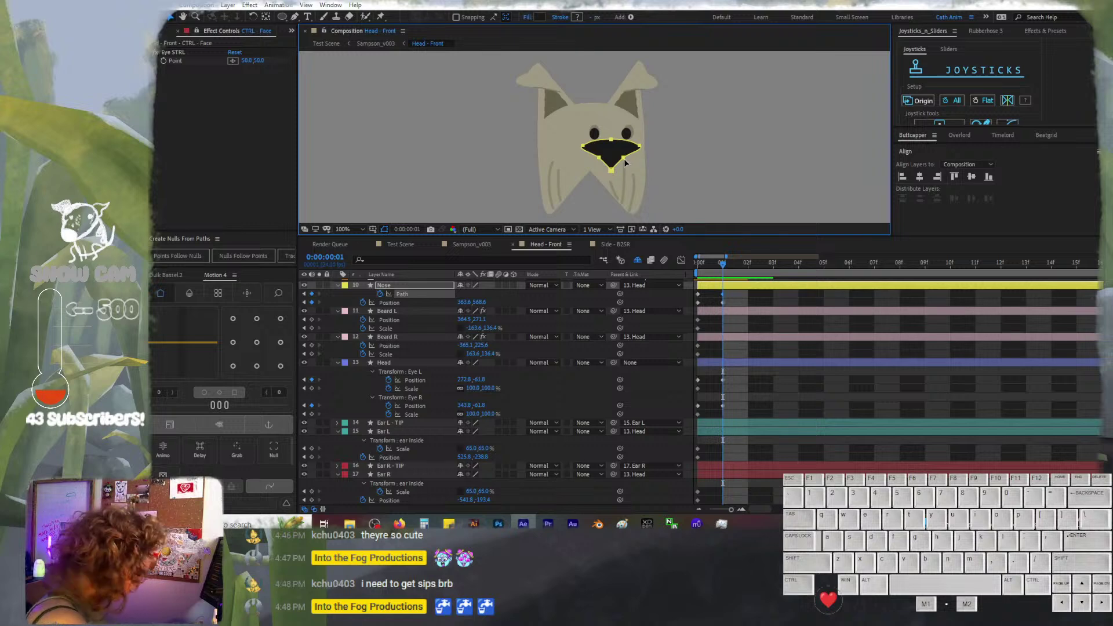
{"action": "left_click", "coordinate": [623, 162], "text": "shift"}
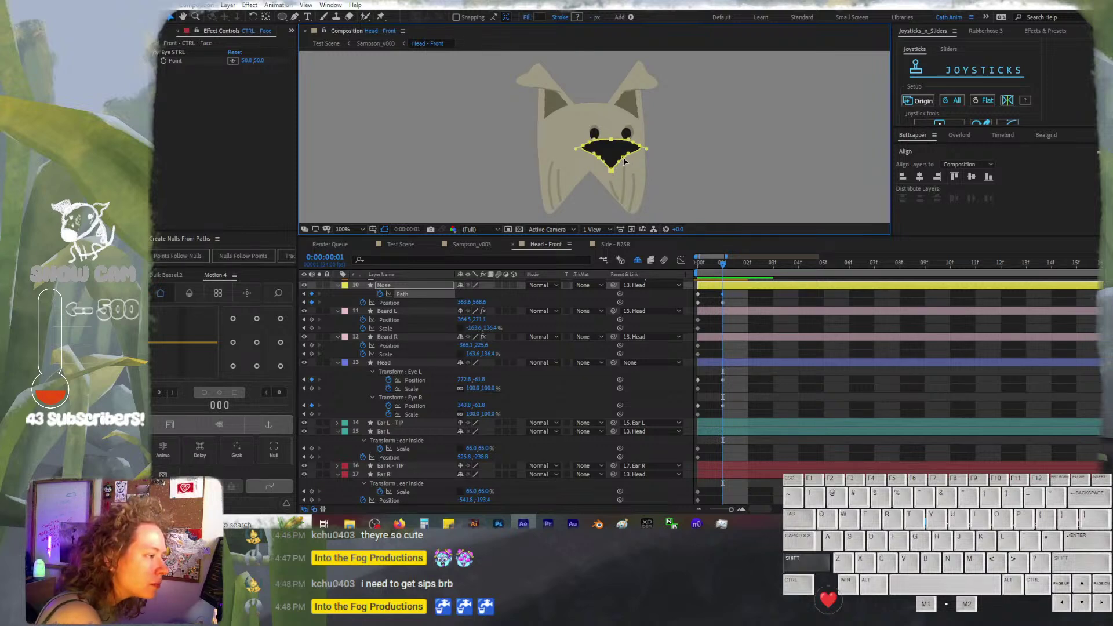
{"action": "left_click_drag", "start_coordinate": [624, 161], "coordinate": [635, 148]}
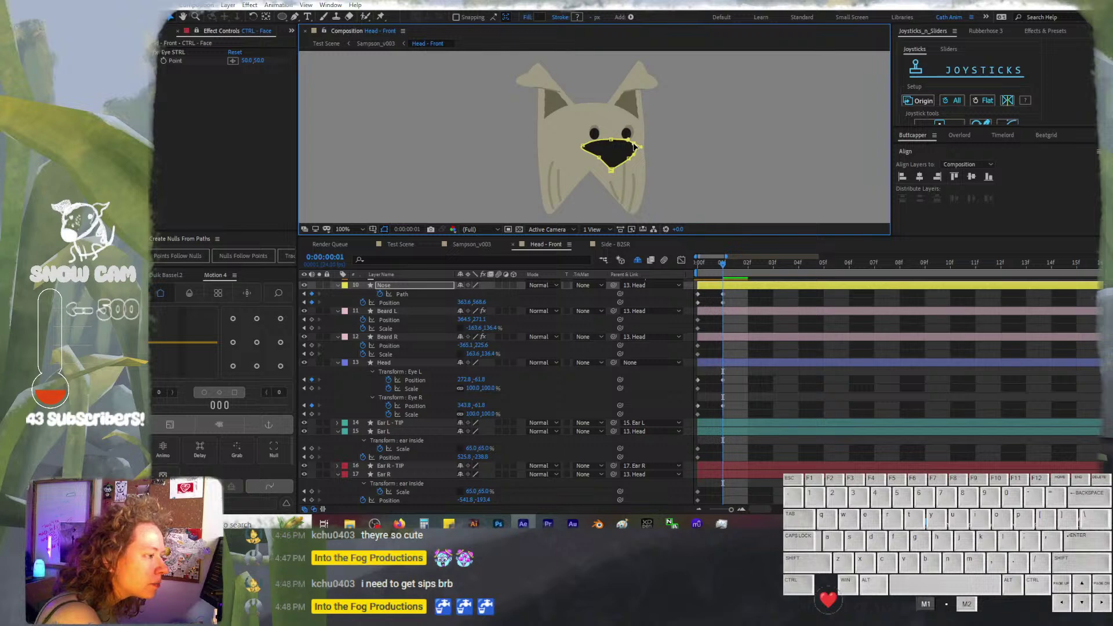
{"action": "left_click", "coordinate": [631, 144]}
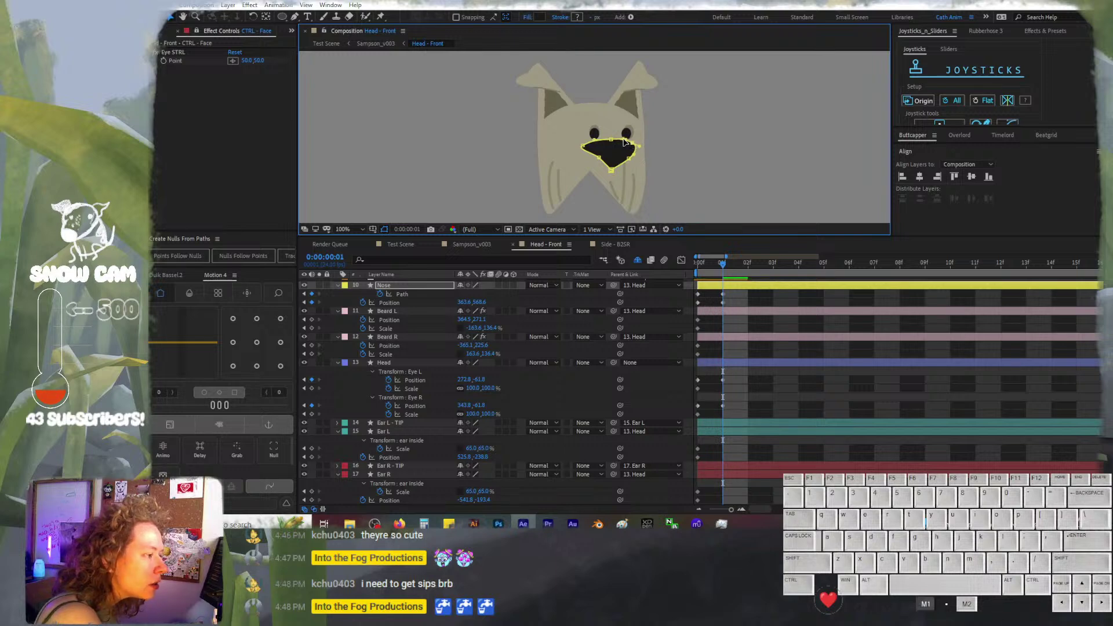
{"action": "left_click", "coordinate": [624, 142]}
{"action": "left_click", "coordinate": [641, 149]}
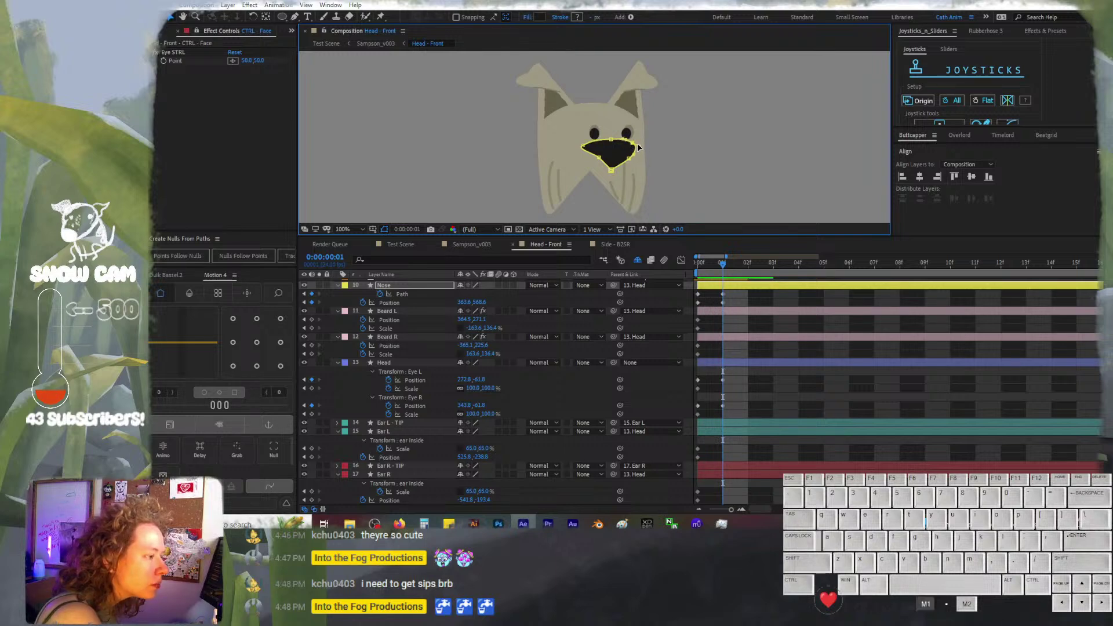
{"action": "left_click_drag", "start_coordinate": [636, 145], "coordinate": [638, 148]}
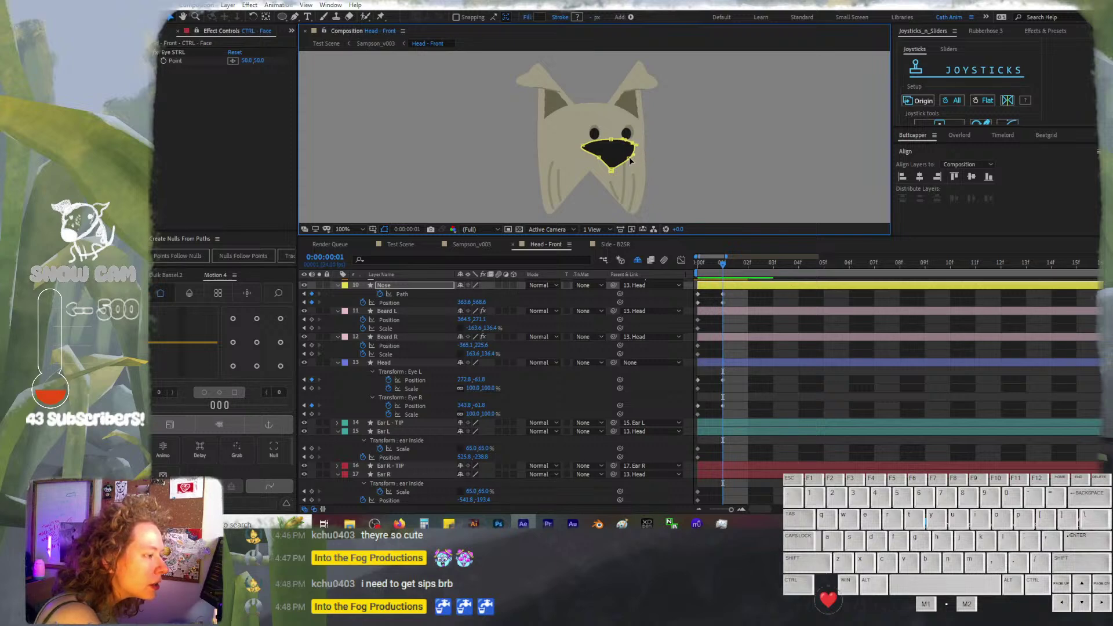
{"action": "left_click", "coordinate": [631, 160]}
{"action": "left_click_drag", "start_coordinate": [630, 160], "coordinate": [632, 158]}
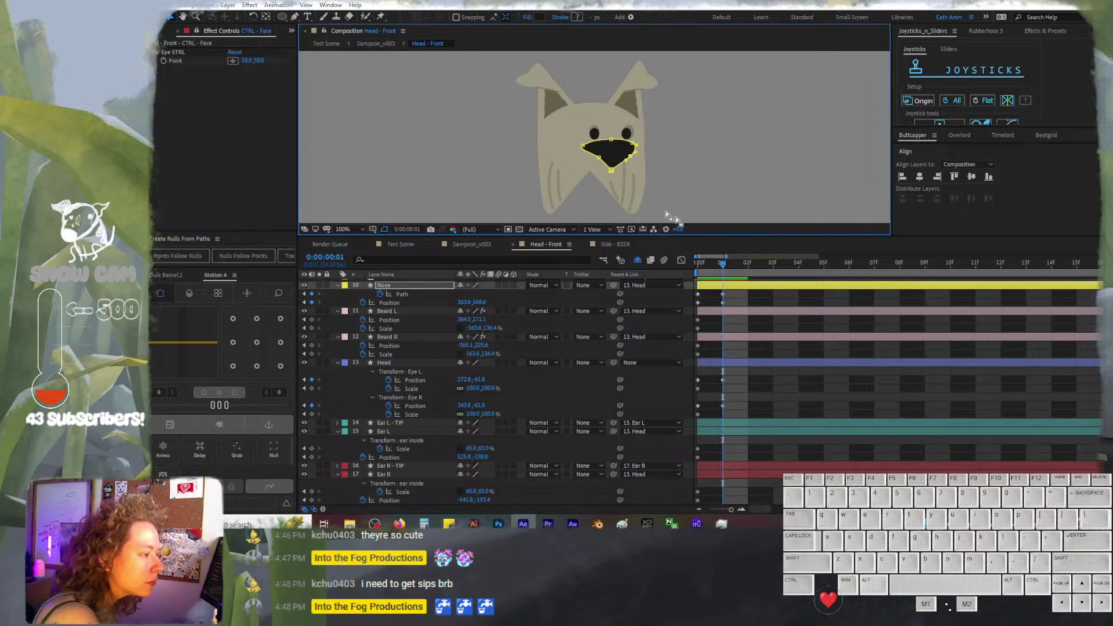
{"action": "left_click", "coordinate": [759, 335]}
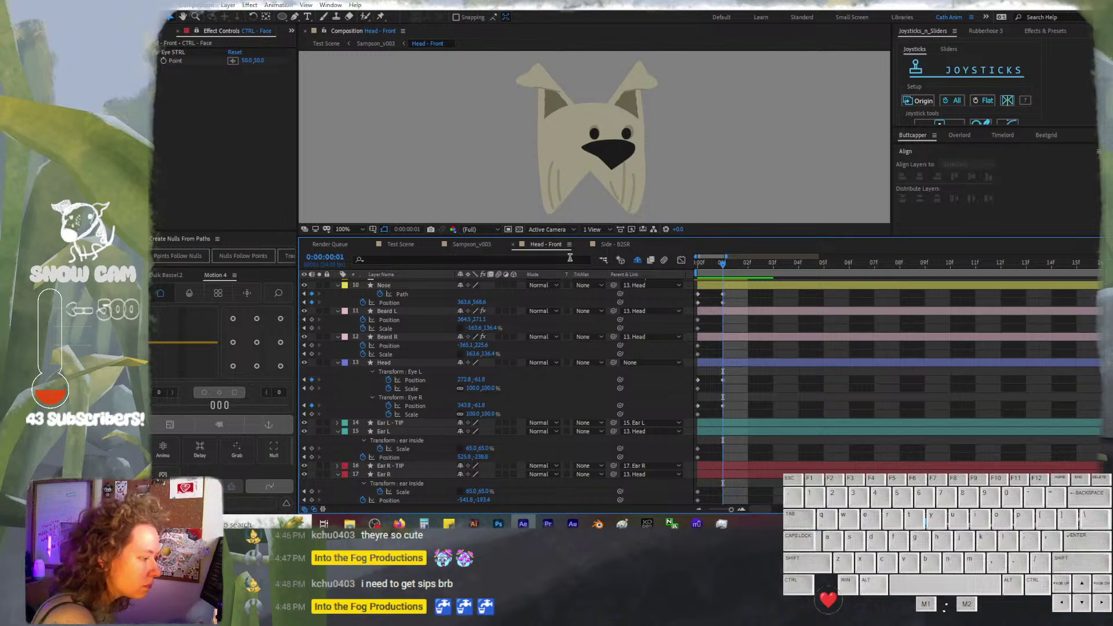
Refine the curve at the right corner of the nose path at 0:00:00:01 and clear the selection
{"action": "left_click", "coordinate": [437, 292]}
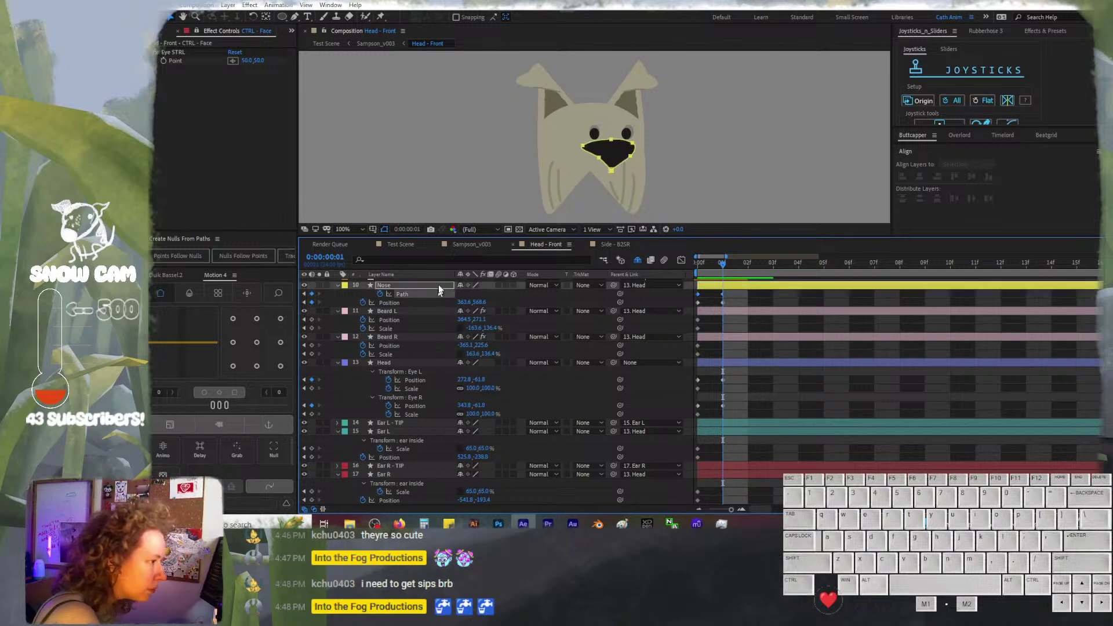
{"action": "left_click", "coordinate": [632, 146]}
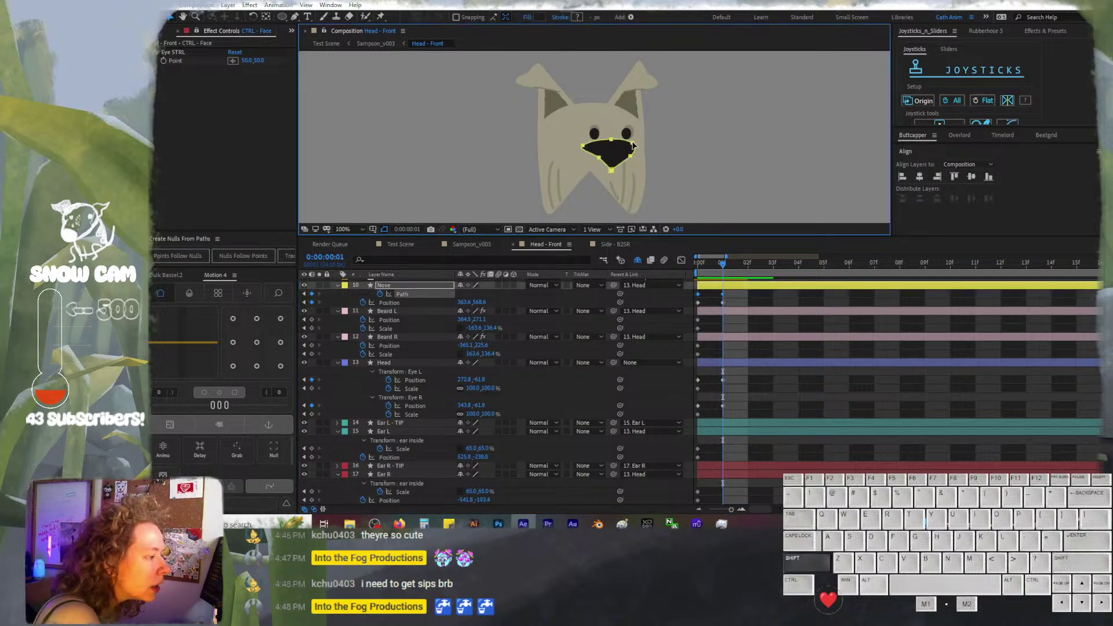
{"action": "left_click", "coordinate": [627, 141]}
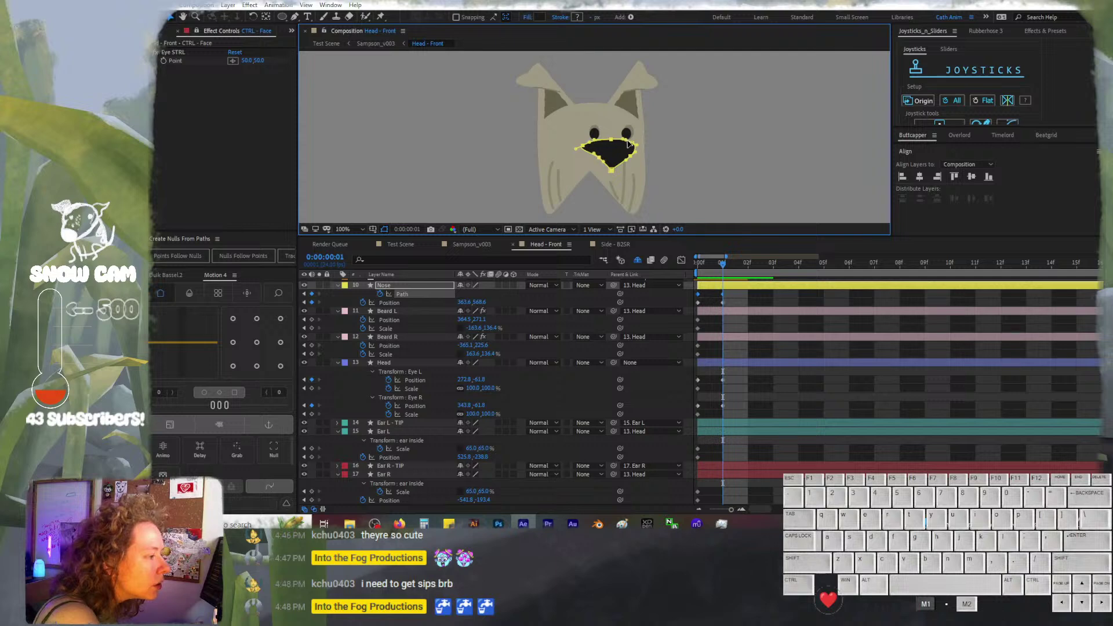
{"action": "left_click_drag", "start_coordinate": [630, 144], "coordinate": [633, 140]}
{"action": "left_click", "coordinate": [756, 319]}
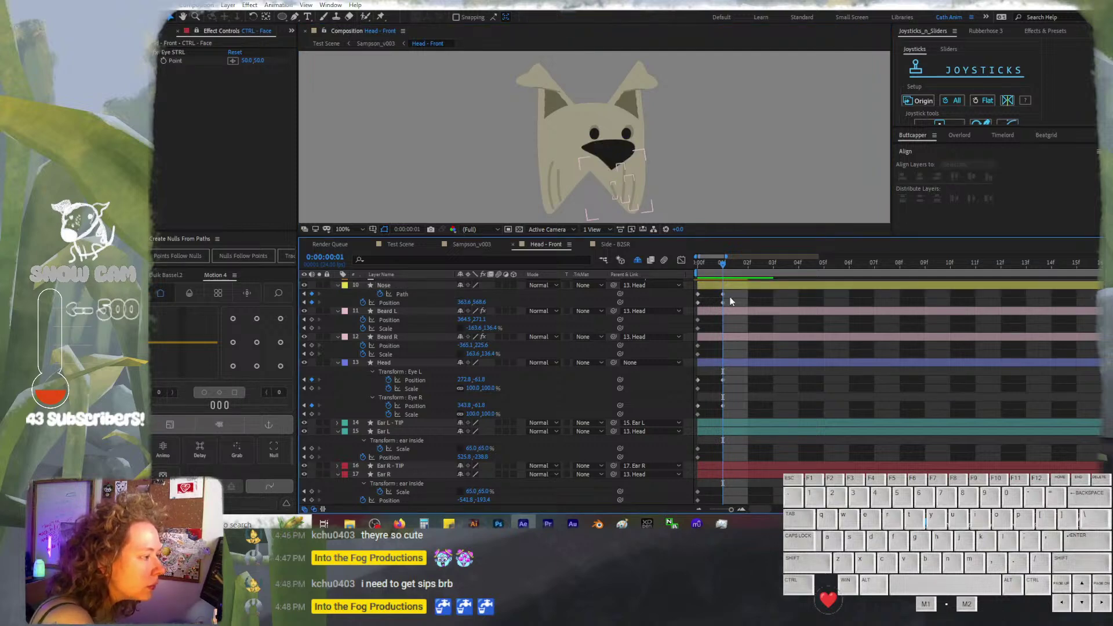
{"action": "left_click", "coordinate": [671, 320]}
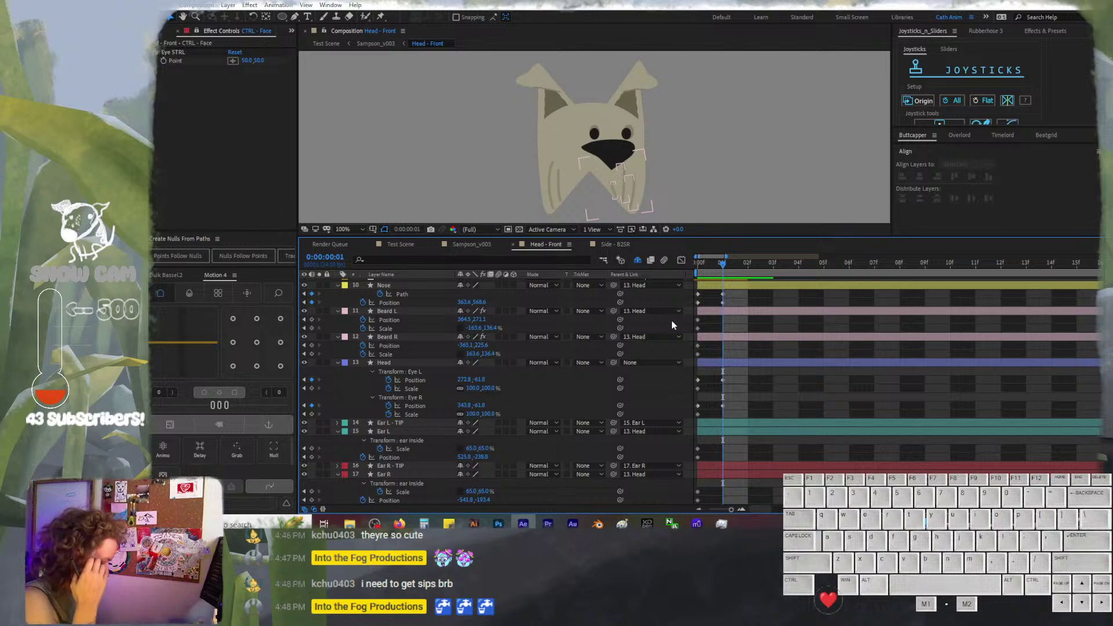
{"action": "key", "text": "ctrl+shift+a"}
Compare the nose shape at 0:00:00:00 with the reshaped nose at 0:00:00:01
{"action": "left_click", "coordinate": [706, 263]}
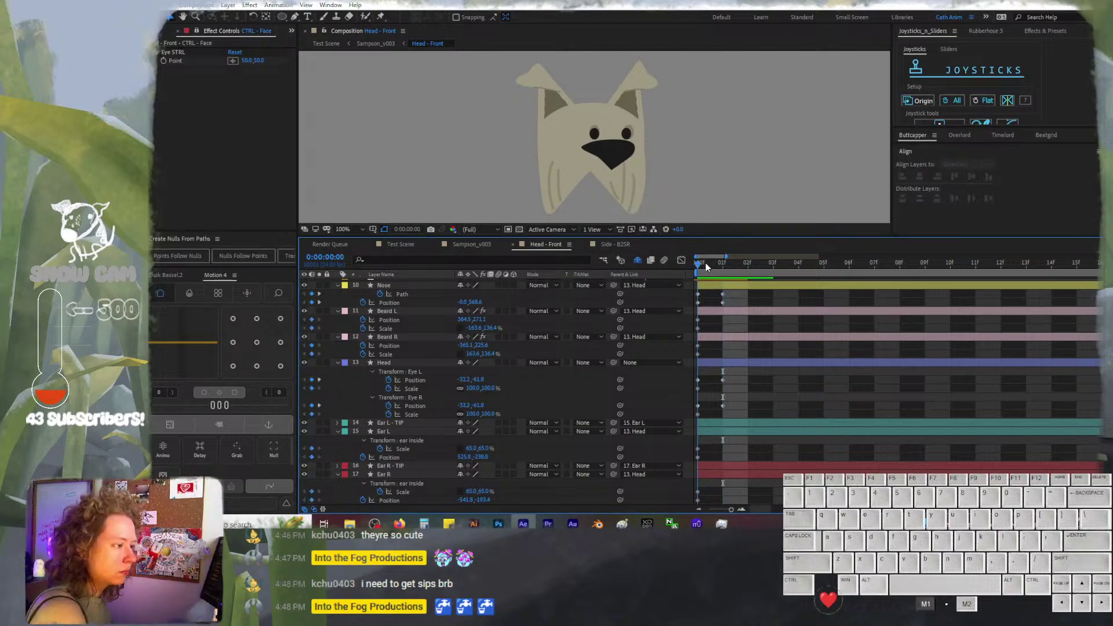
{"action": "left_click_drag", "start_coordinate": [705, 262], "coordinate": [711, 264]}
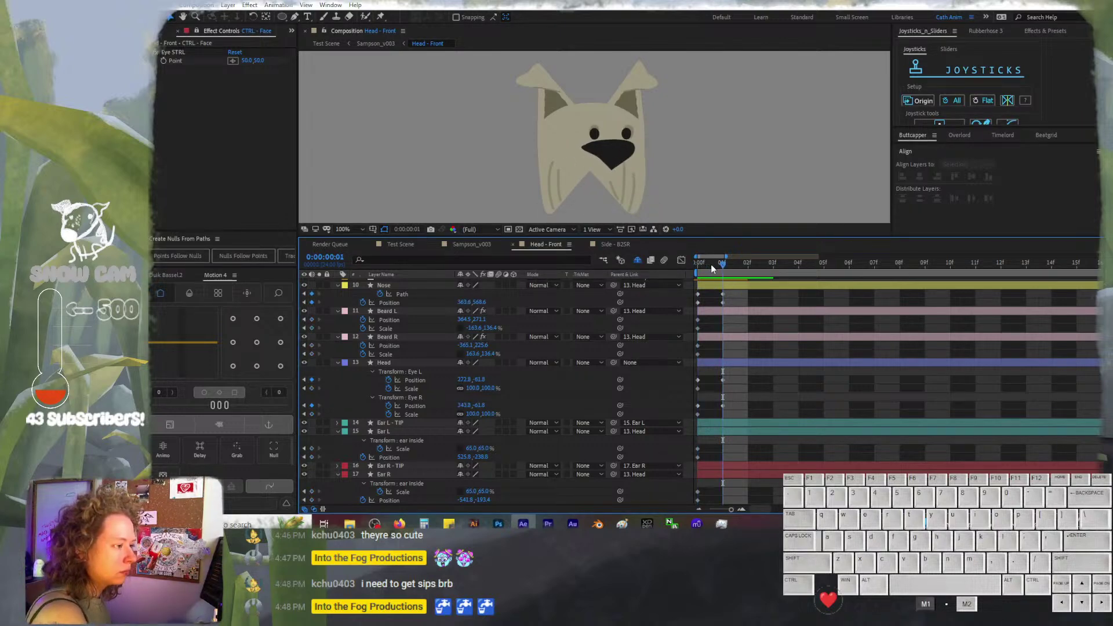
{"action": "left_click", "coordinate": [745, 298]}
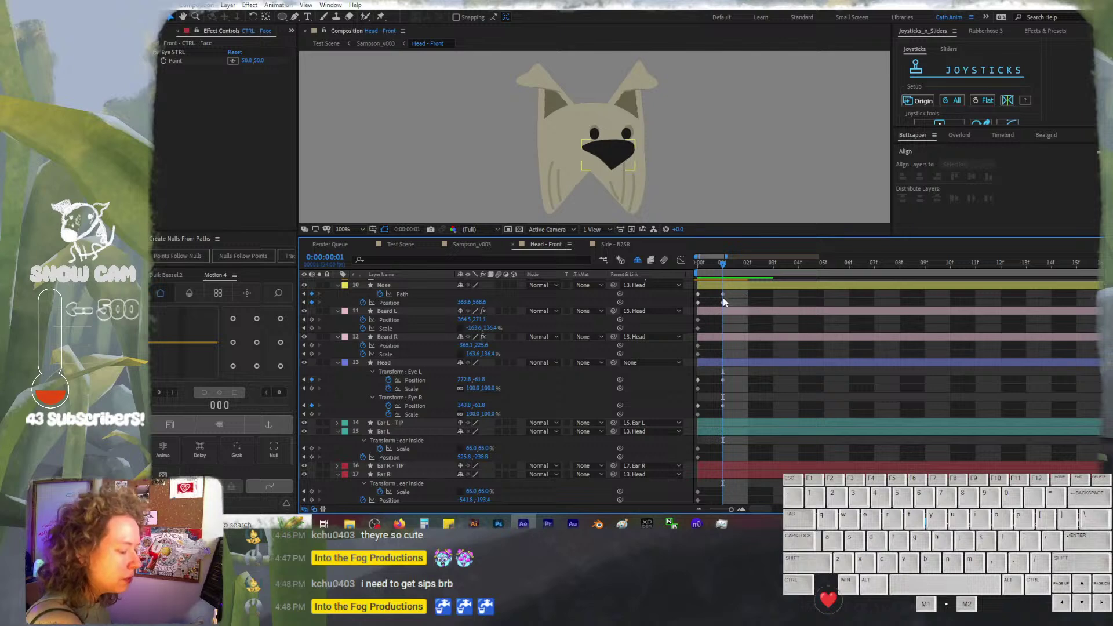
{"action": "left_click", "coordinate": [722, 294]}
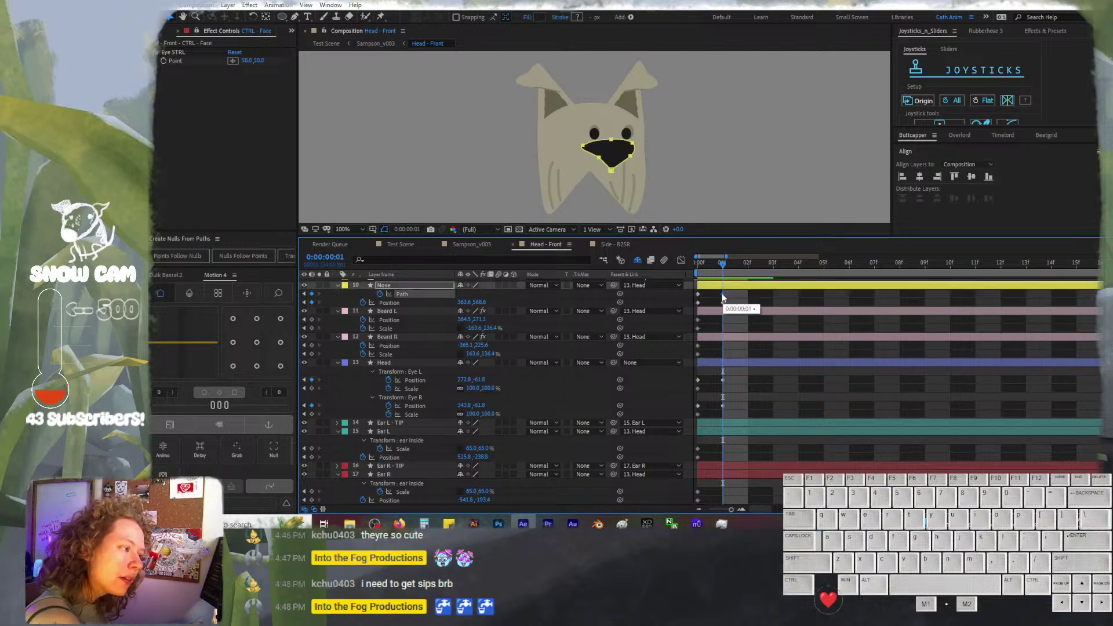
{"action": "left_click_drag", "start_coordinate": [712, 264], "coordinate": [716, 265]}
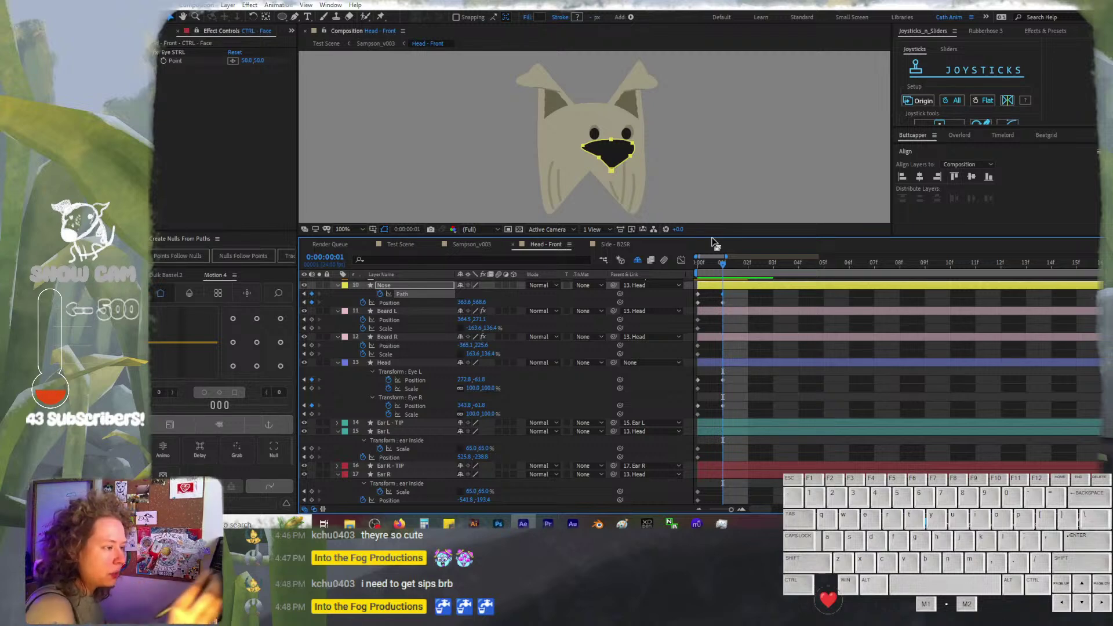
{"action": "left_click", "coordinate": [706, 263]}
{"action": "left_click", "coordinate": [722, 263]}
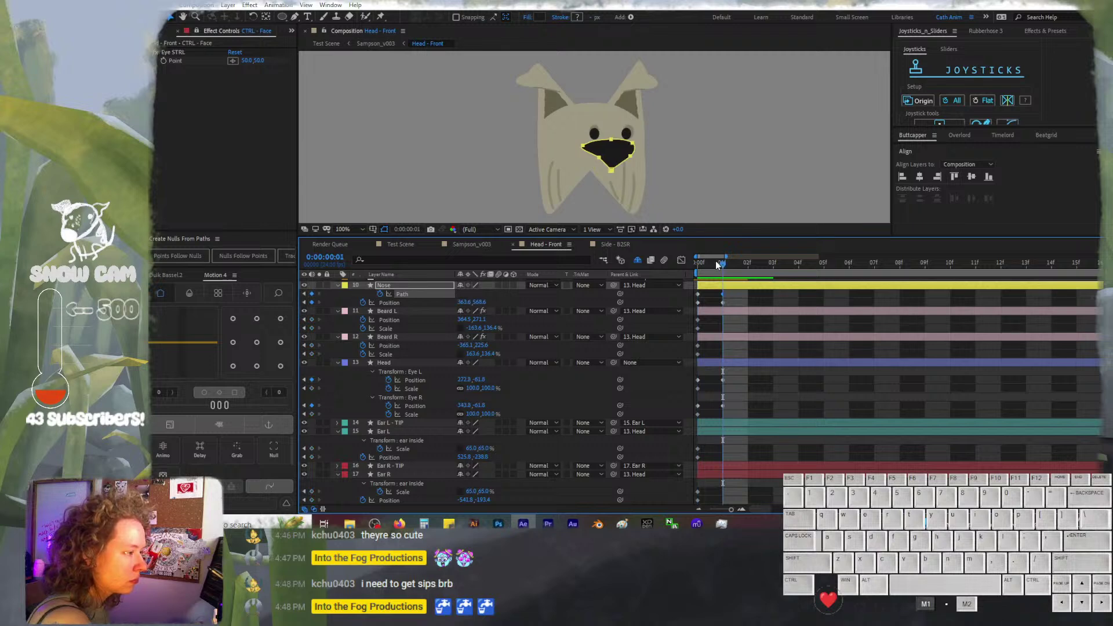
Curve the nose path's lower-left edge inward at 0:00:00:01 and check the turned pose against the front-facing pose at 0:00:00:00
{"action": "left_click", "coordinate": [601, 160]}
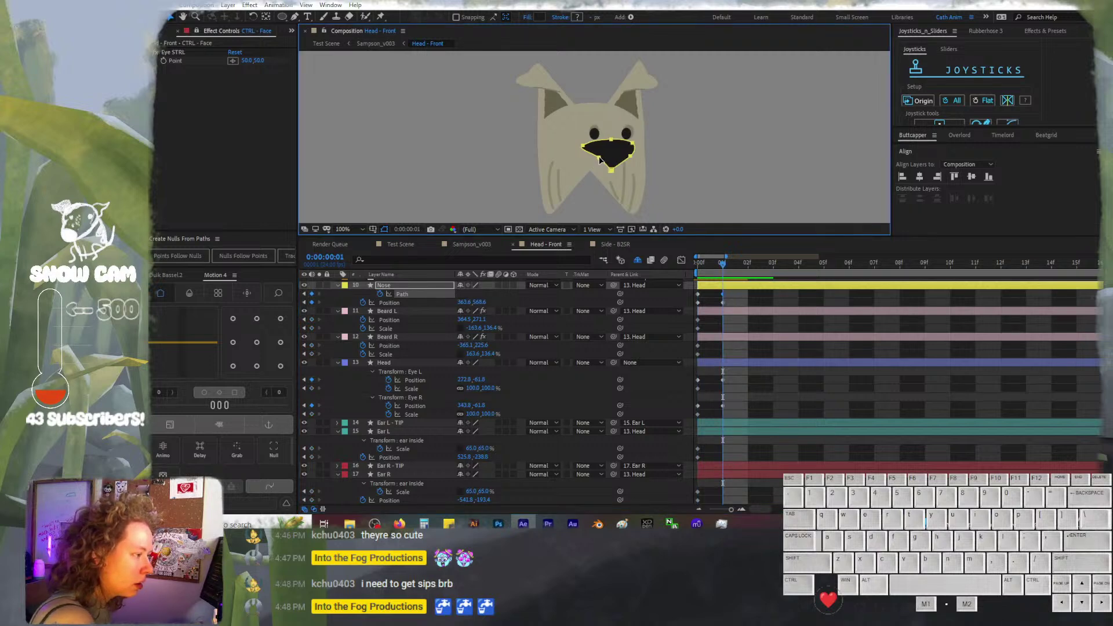
{"action": "left_click_drag", "start_coordinate": [600, 158], "coordinate": [608, 155]}
{"action": "key", "text": "ctrl+z"}
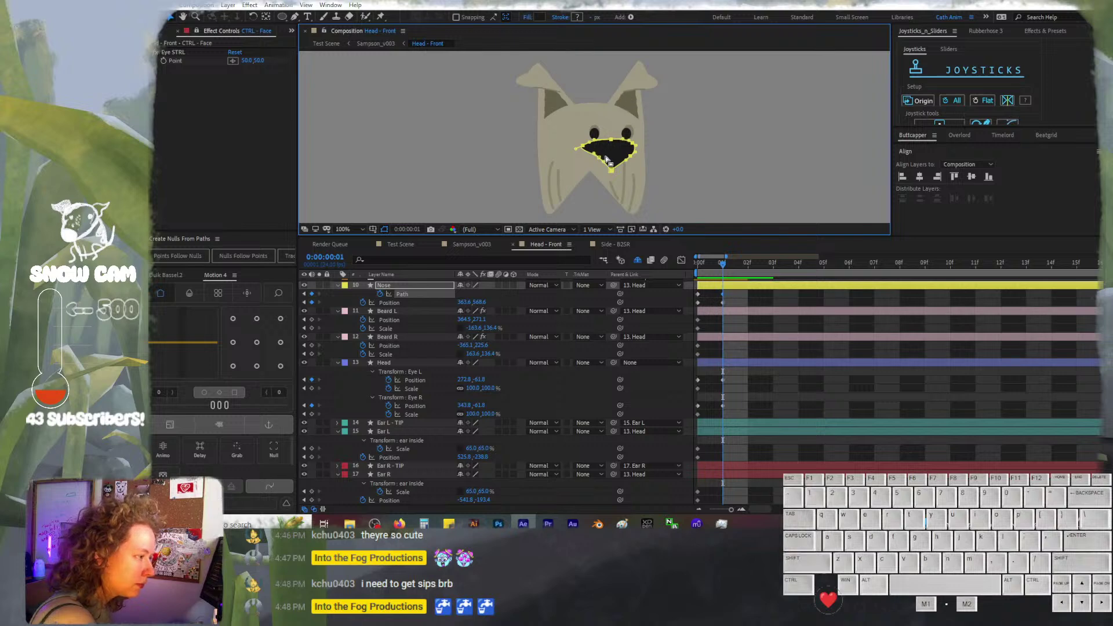
{"action": "left_click_drag", "start_coordinate": [602, 160], "coordinate": [594, 152]}
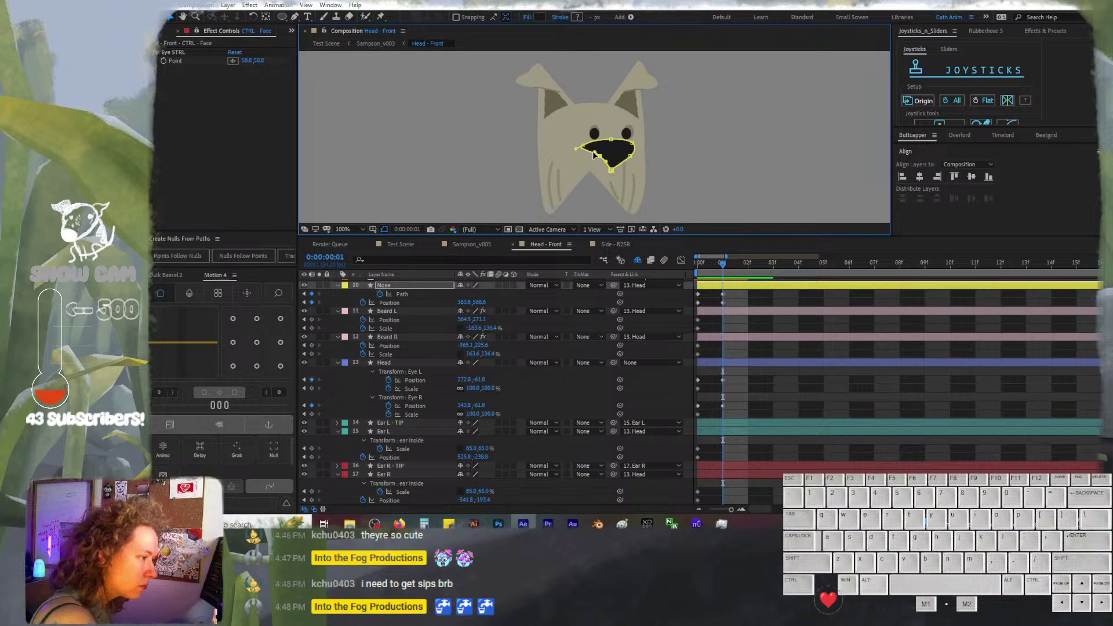
{"action": "left_click", "coordinate": [733, 321]}
{"action": "left_click", "coordinate": [711, 203]}
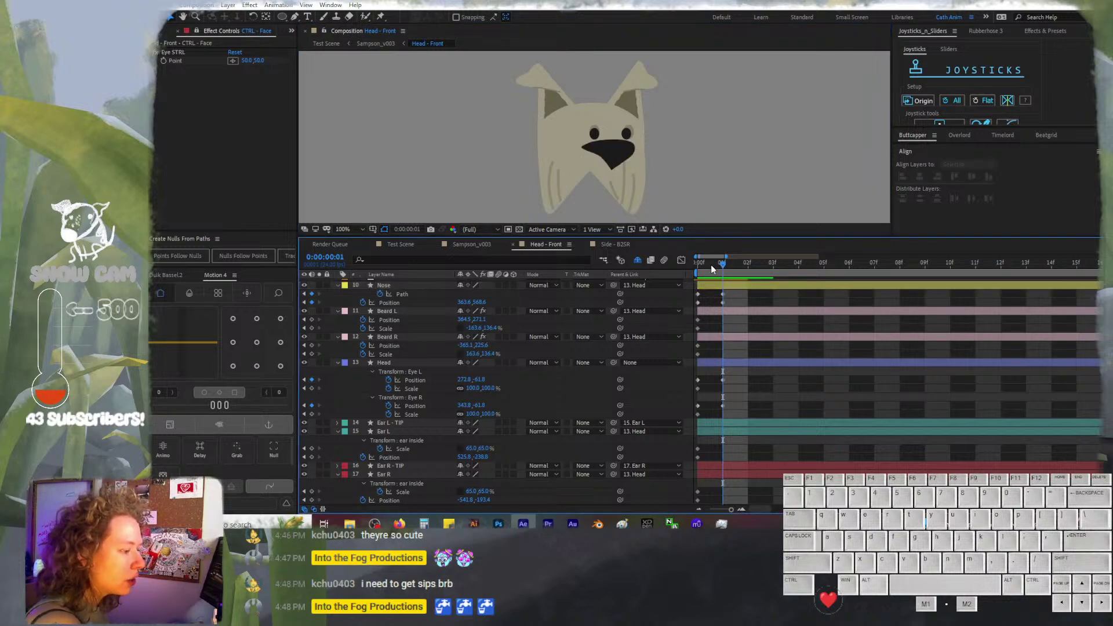
{"action": "left_click_drag", "start_coordinate": [711, 265], "coordinate": [704, 261]}
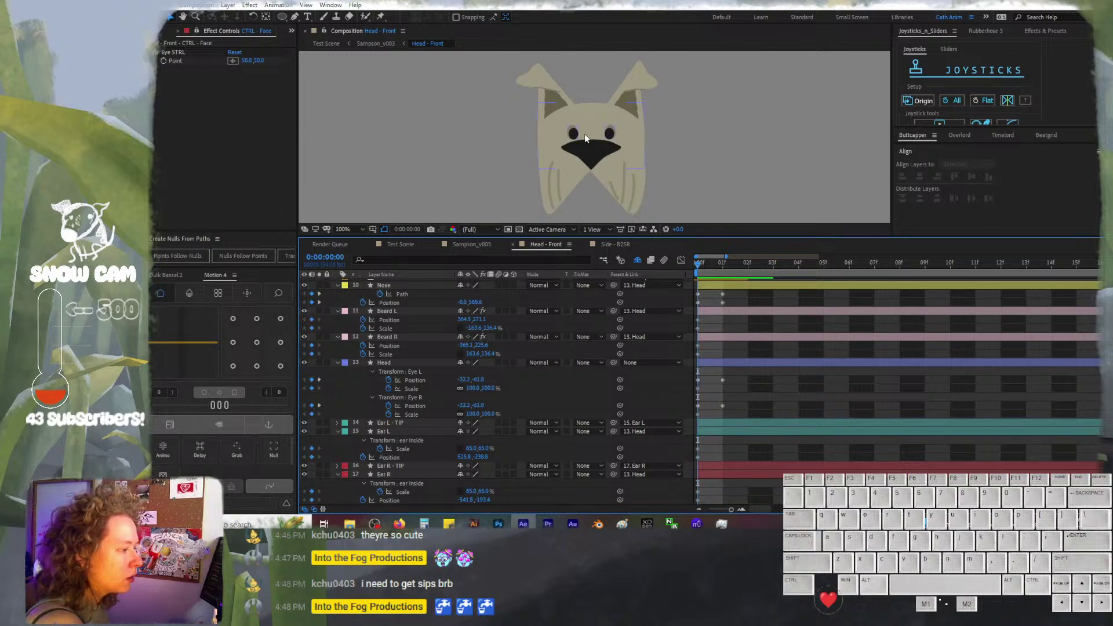
{"action": "left_click", "coordinate": [603, 168]}
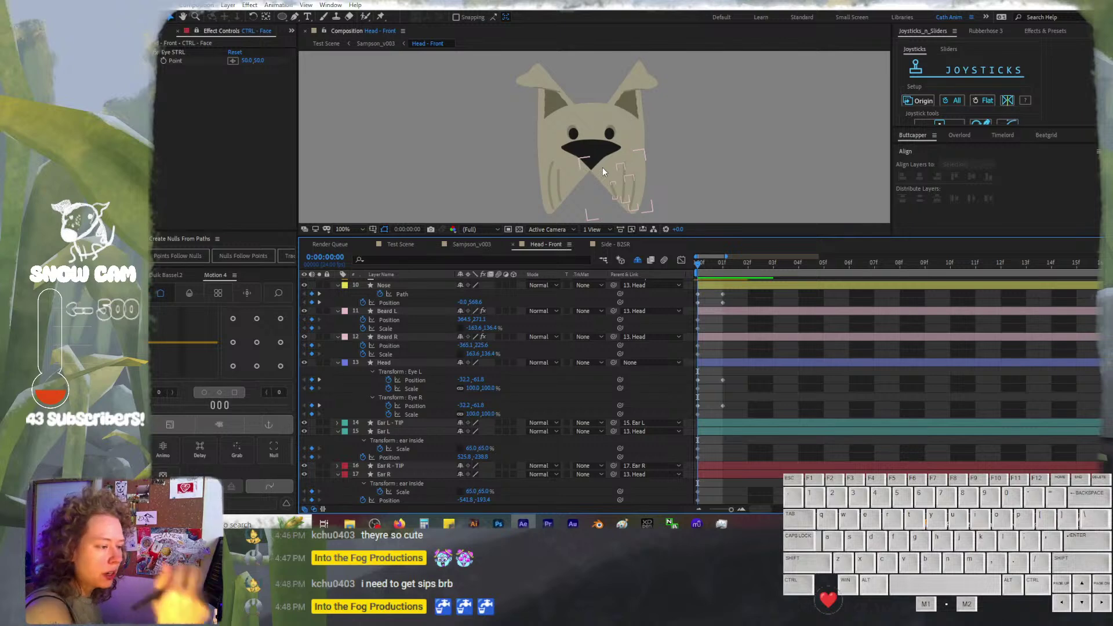
{"action": "left_click", "coordinate": [719, 263]}
{"action": "mouse_move", "coordinate": [719, 265]}
{"action": "left_mouse_down"}
{"action": "mouse_move", "coordinate": [701, 263]}
{"action": "mouse_move", "coordinate": [716, 273]}
{"action": "left_mouse_up"}
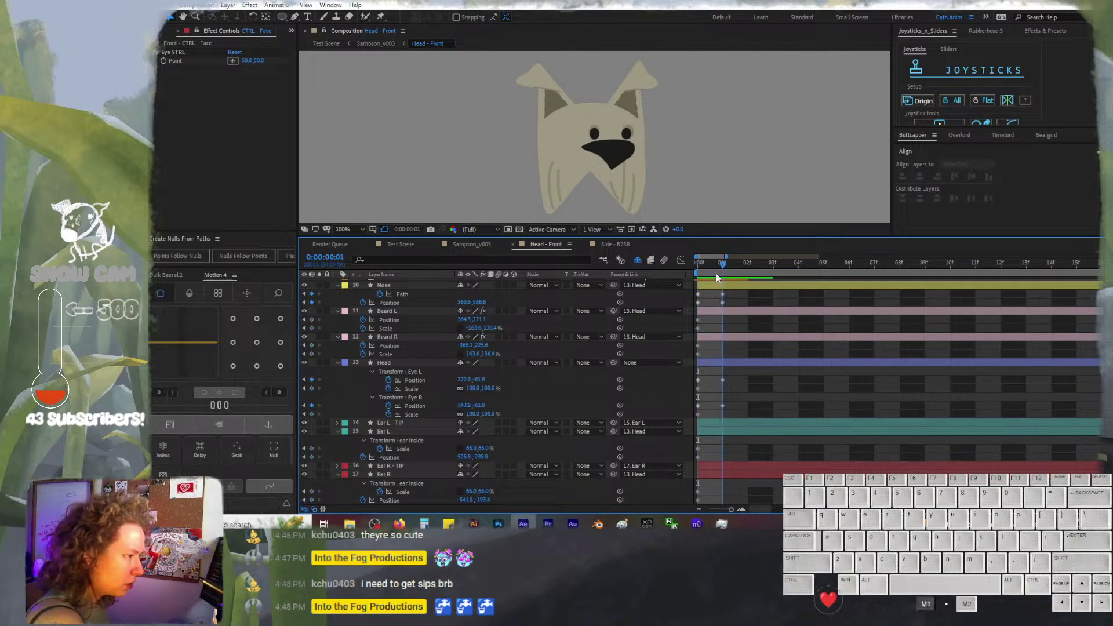
Reveal the Head layer's own Position property and start keyframing it at 0:00:00:01
{"action": "left_click", "coordinate": [445, 313]}
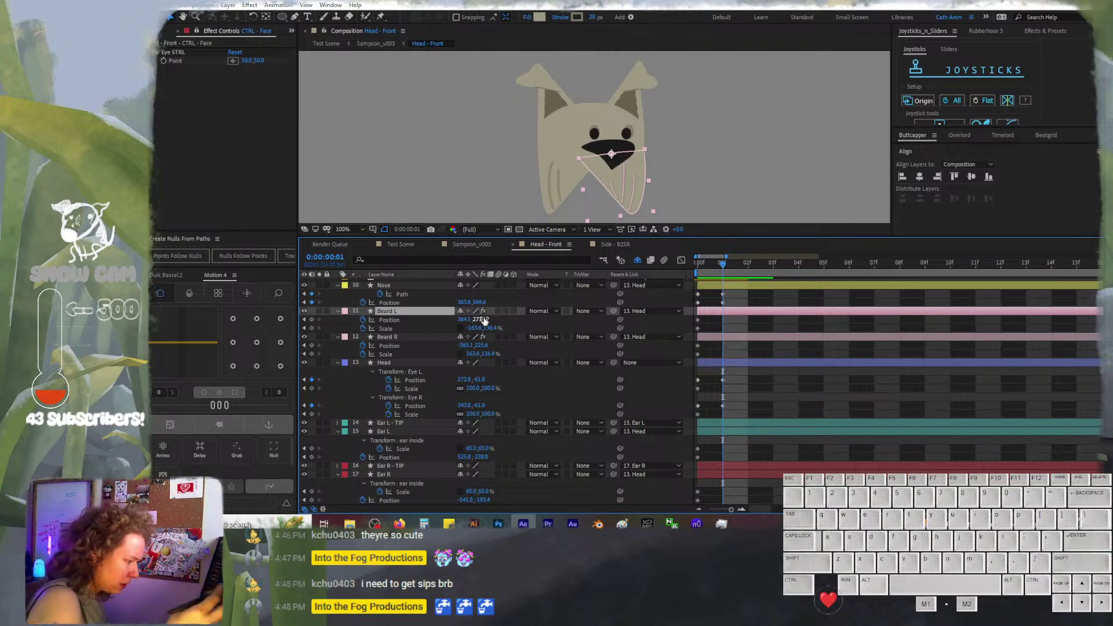
{"action": "left_click", "coordinate": [420, 361]}
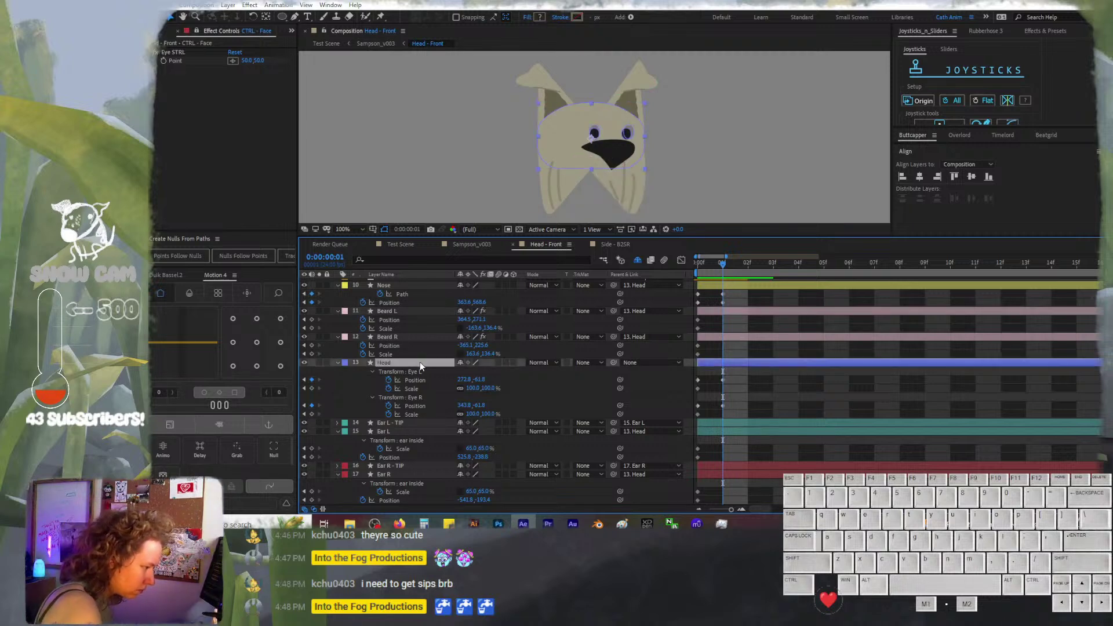
{"action": "key", "text": "shift+p"}
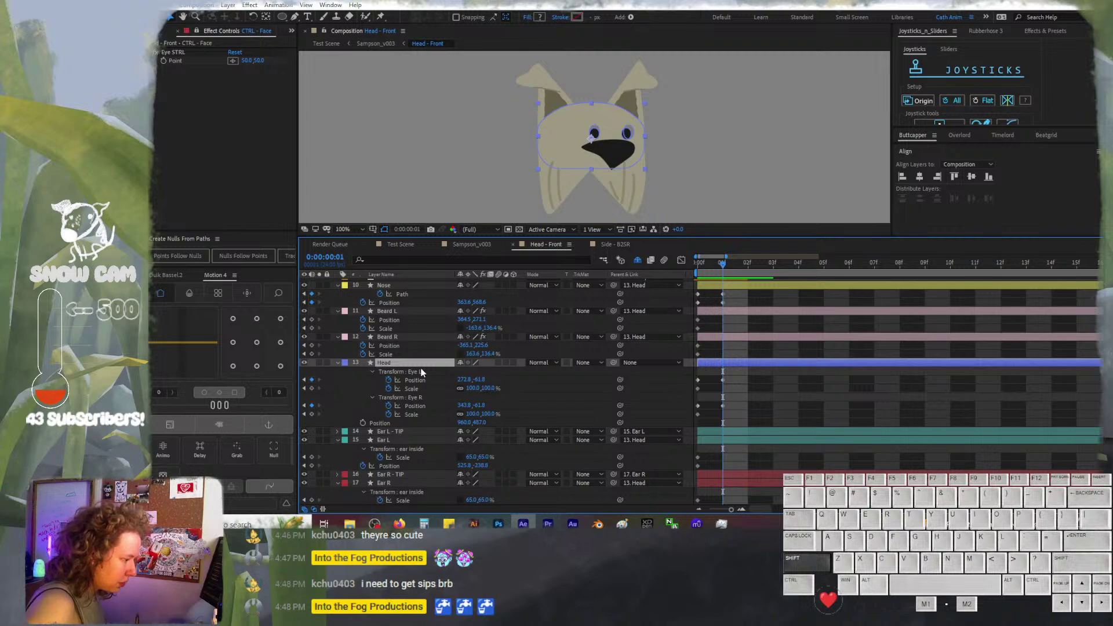
{"action": "left_click", "coordinate": [363, 423]}
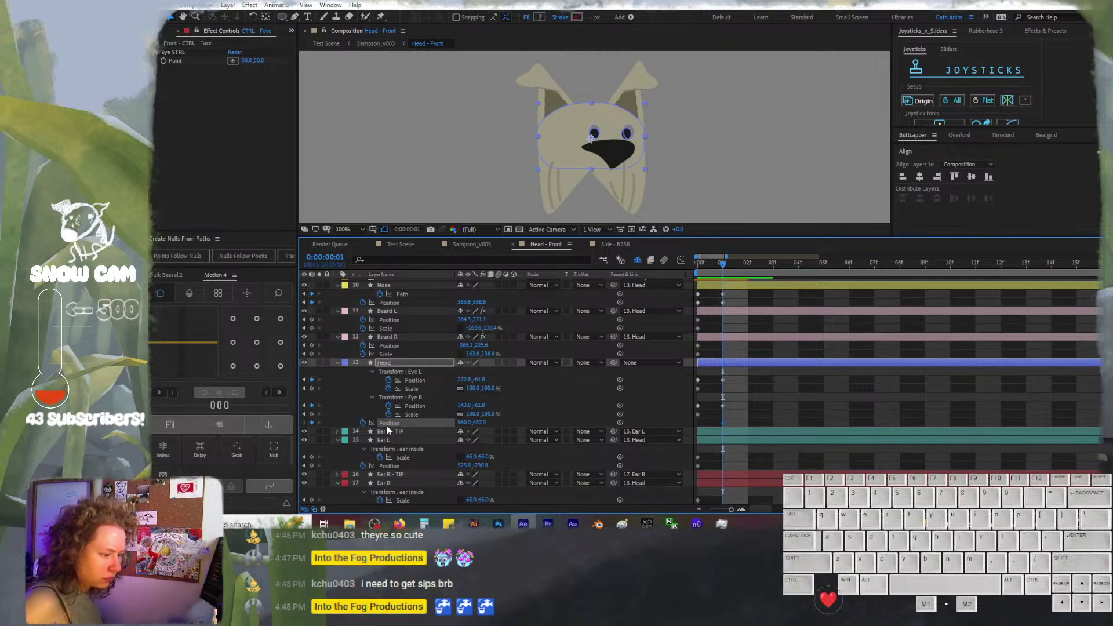
Check the front-facing frame at 0:00:00:00 and try nudging the Head layer horizontally at 0:00:00:01
{"action": "key", "text": "ctrl+Left"}
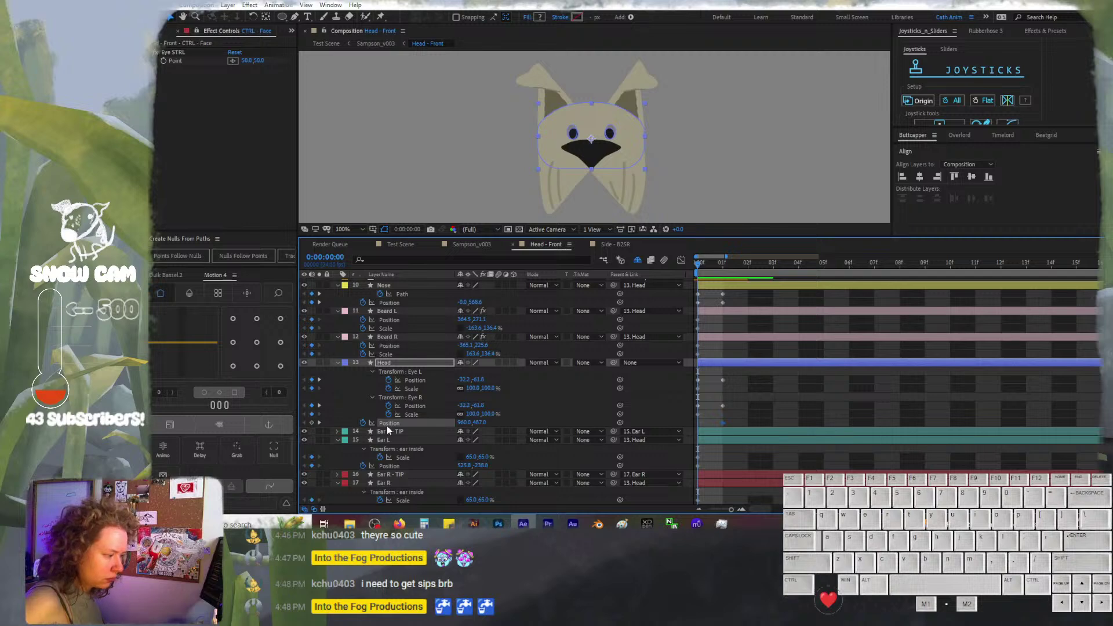
{"action": "left_click", "coordinate": [318, 423]}
{"action": "key", "text": "shift+Left"}
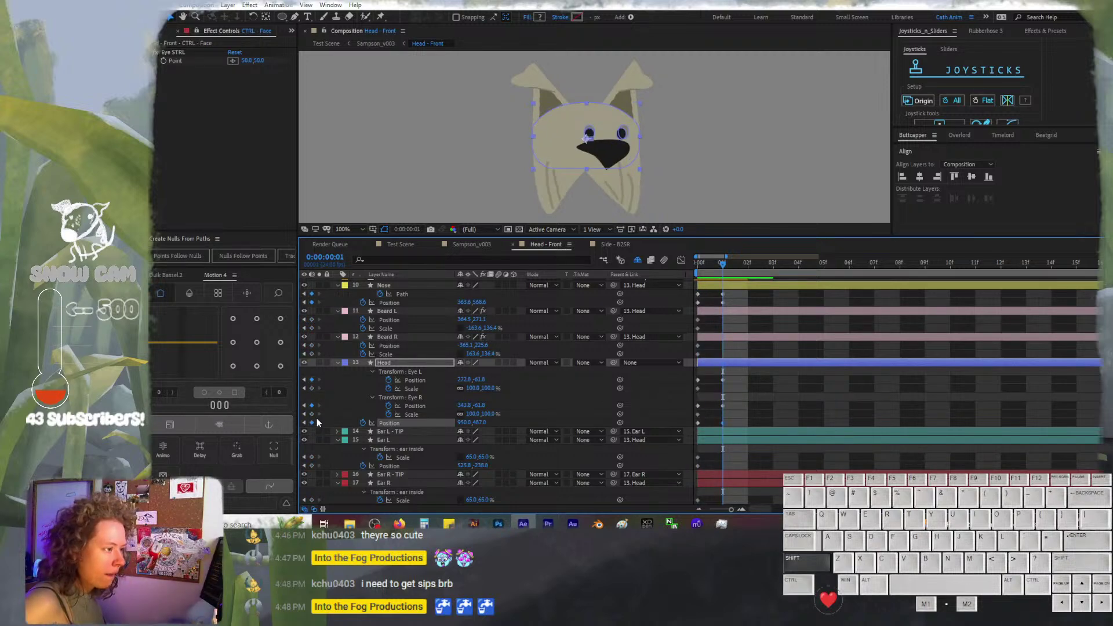
{"action": "key", "text": "shift+Right"}
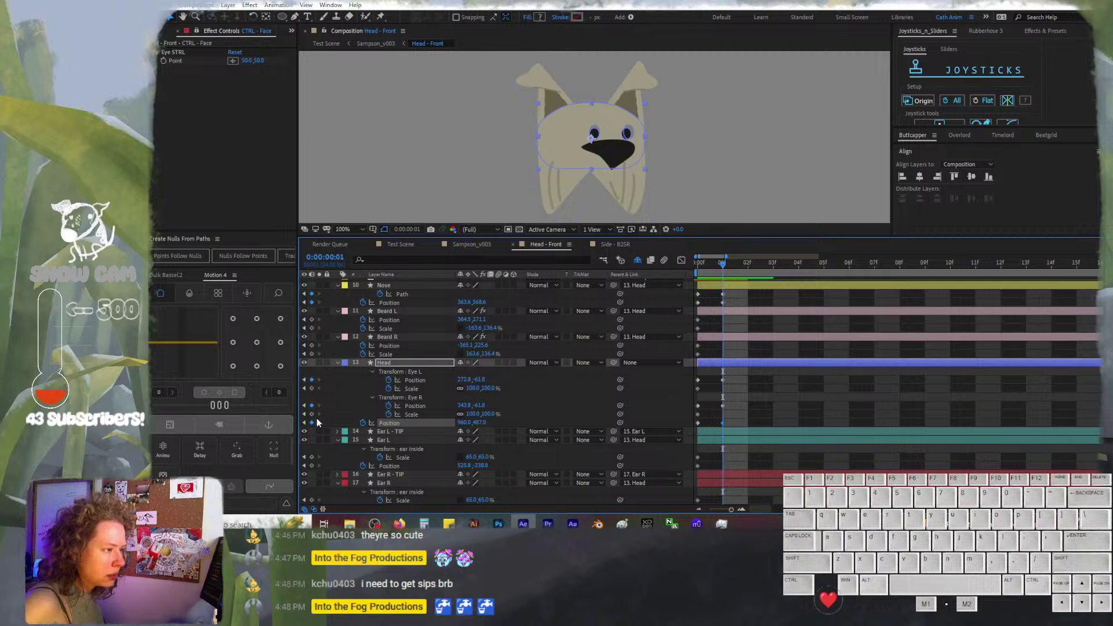
{"action": "key", "text": "Left"}
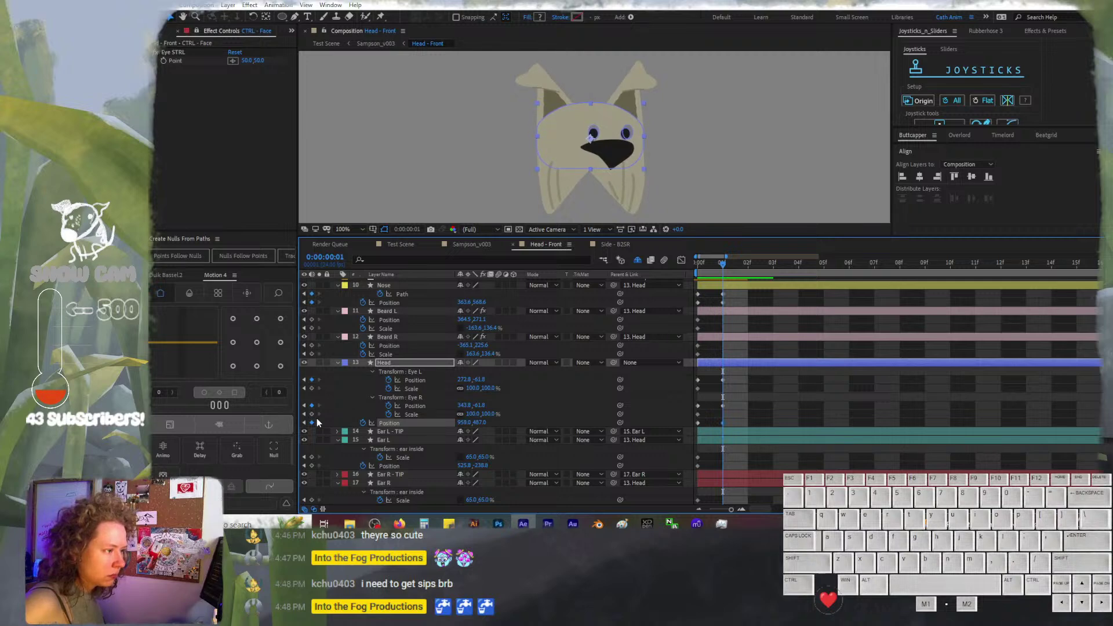
{"action": "key", "text": "ctrl+z"}
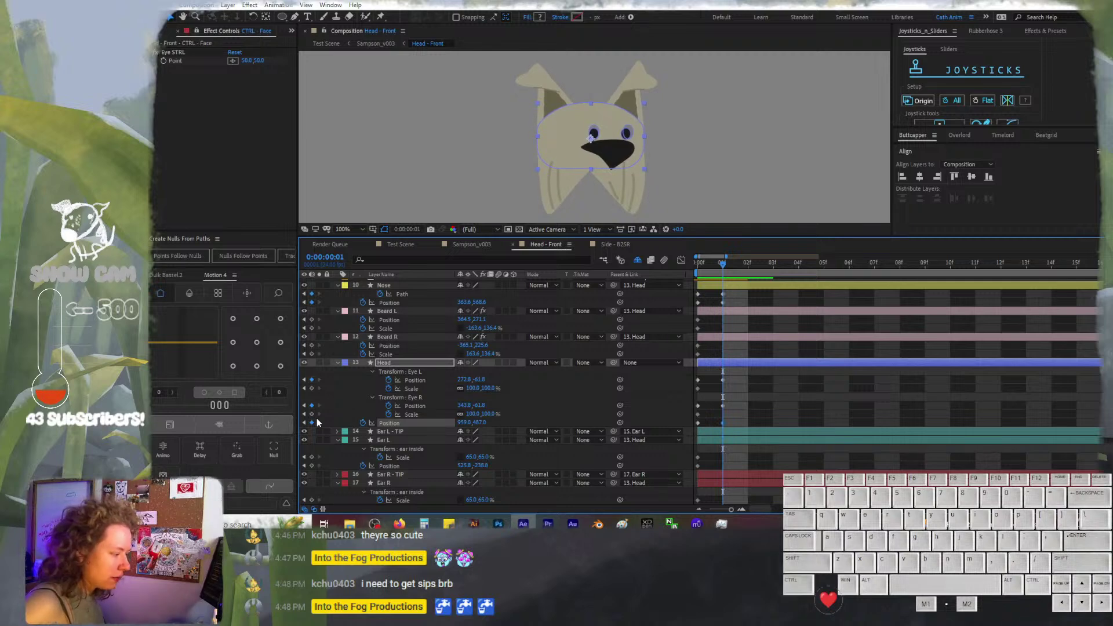
Remove the keyframes from the Head layer's own Position and show only the layer's keyframed properties
{"action": "left_click", "coordinate": [363, 422], "text": "alt"}
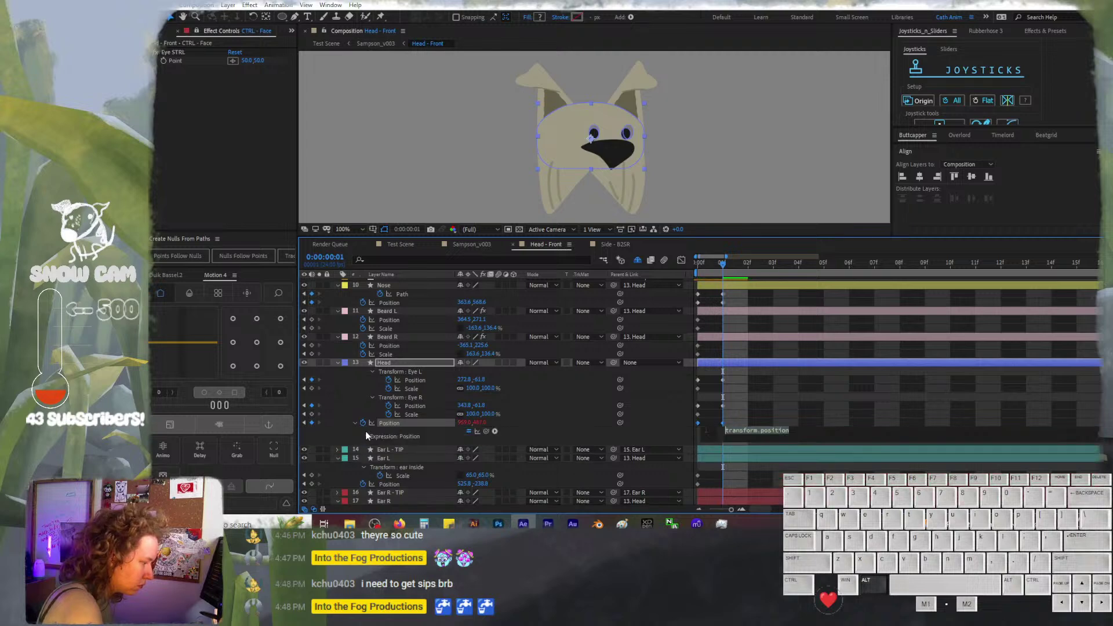
{"action": "left_click", "coordinate": [363, 423]}
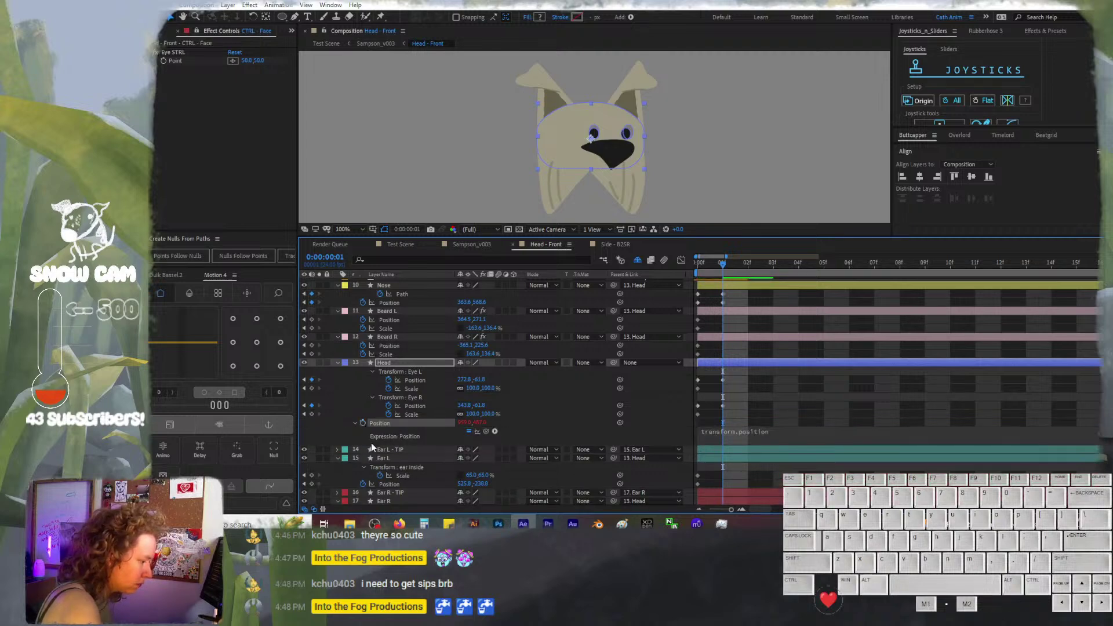
{"action": "left_click", "coordinate": [431, 365]}
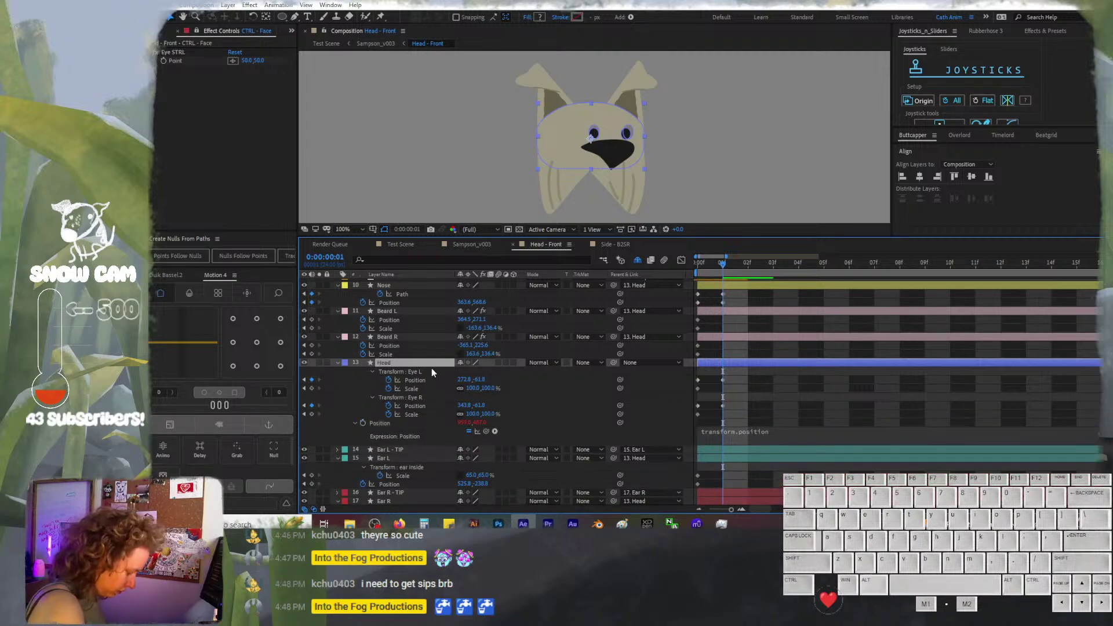
{"action": "key", "text": "u"}
{"action": "key", "text": "u"}
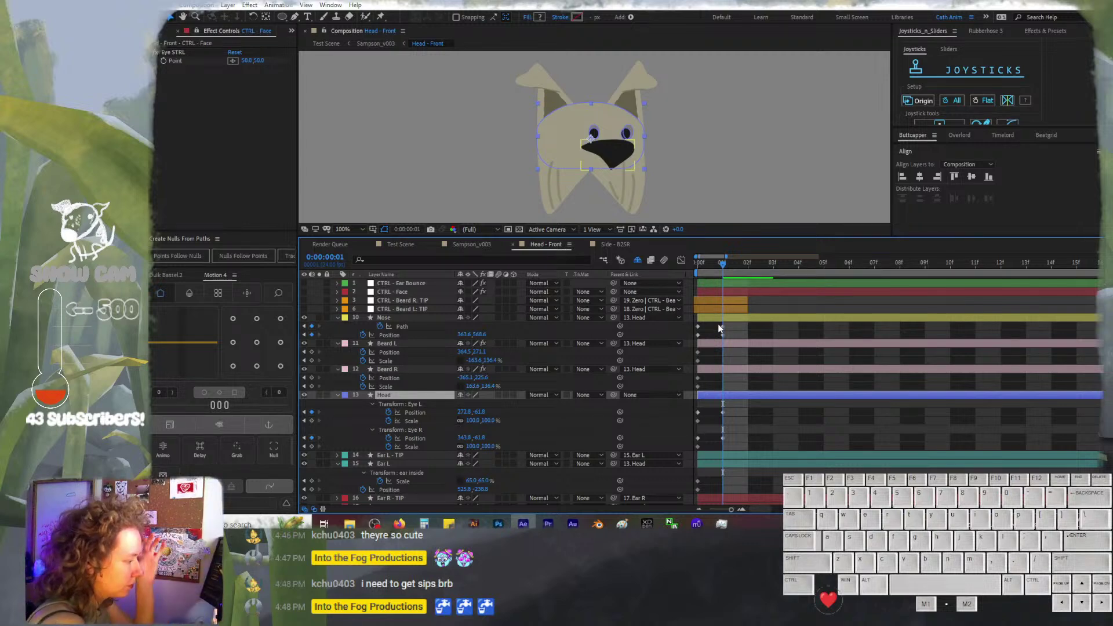
Move the Beard L layer's anchor point to the top-right corner of its shape
{"action": "left_click", "coordinate": [721, 342]}
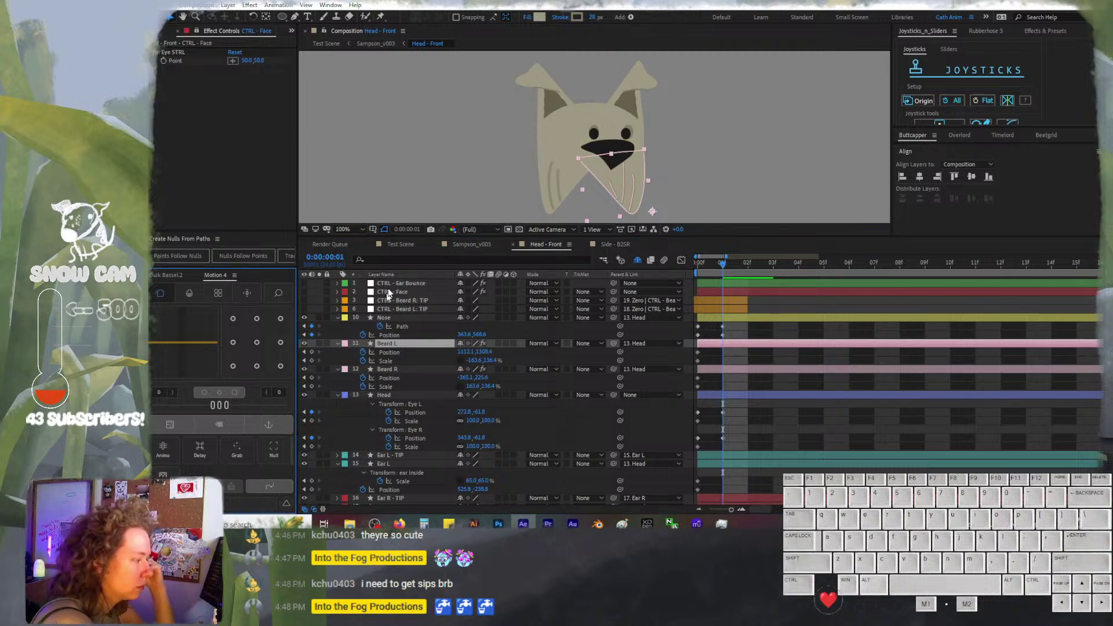
{"action": "left_click", "coordinate": [281, 366]}
{"action": "key", "text": "ctrl+z"}
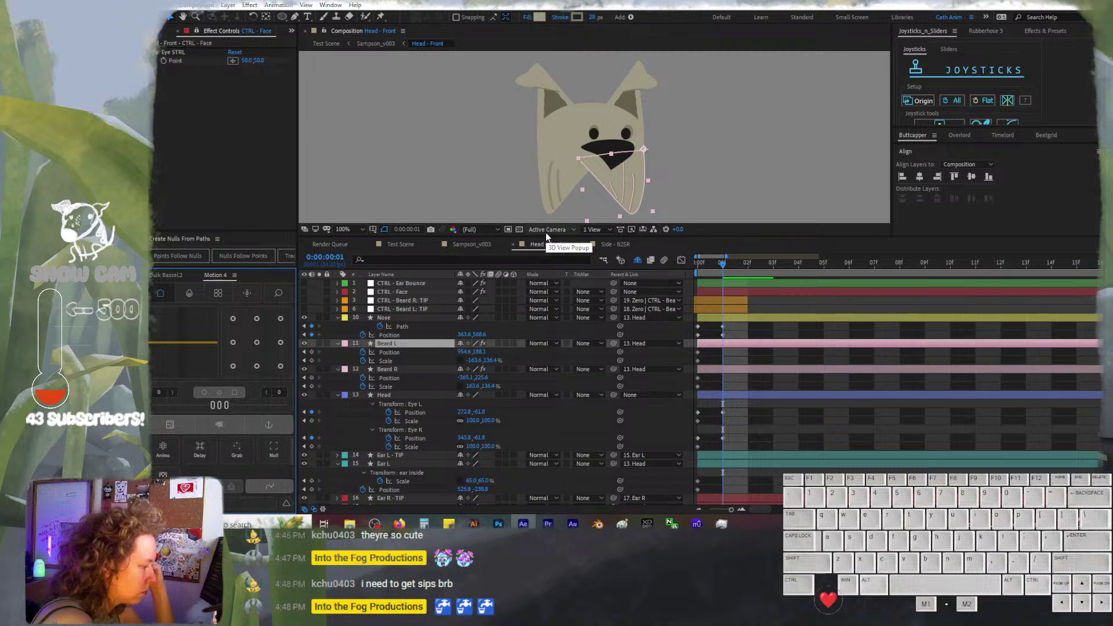
Narrow the Beard L layer at 0:00:00:01 by keyframing its horizontal scale at -105.6%
{"action": "left_click", "coordinate": [475, 361]}
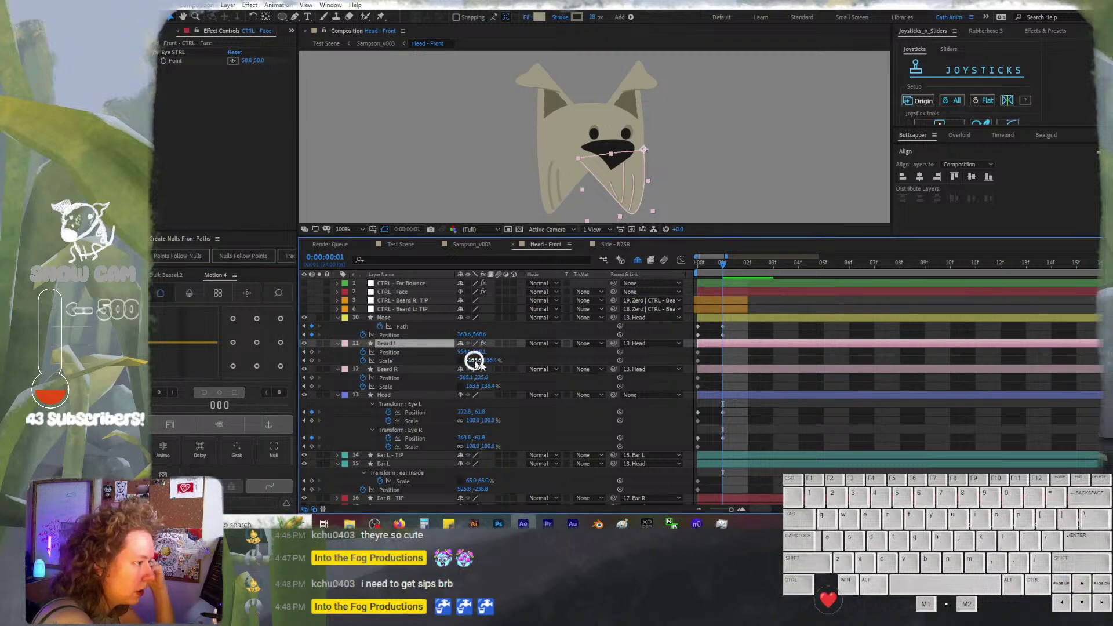
{"action": "right_click", "coordinate": [475, 360]}
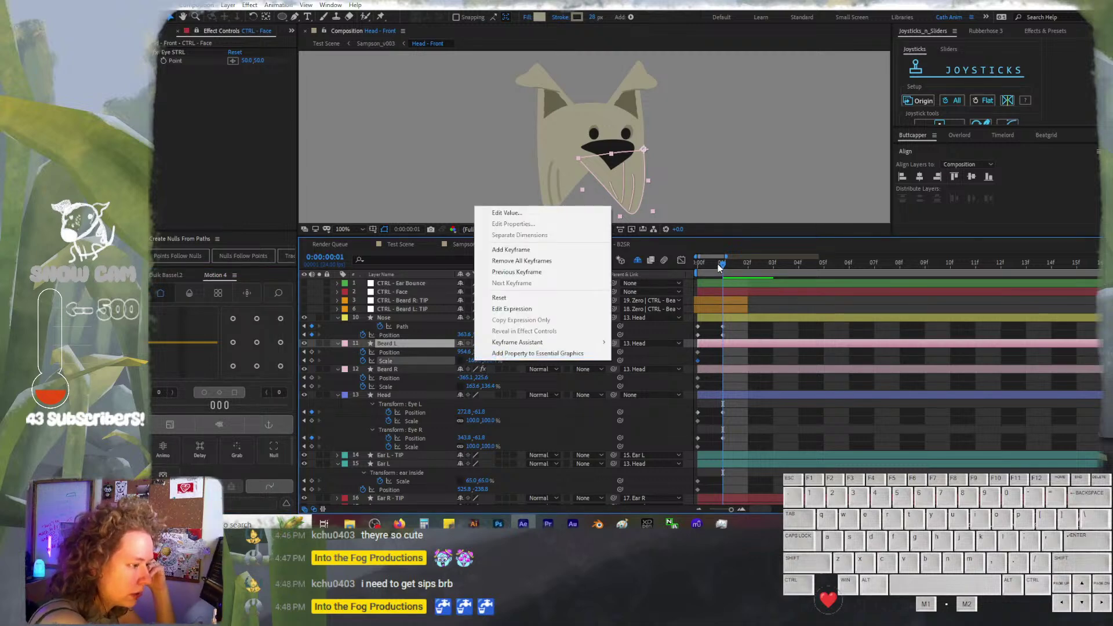
{"action": "left_click", "coordinate": [718, 262]}
{"action": "left_click_drag", "start_coordinate": [471, 360], "coordinate": [502, 364]}
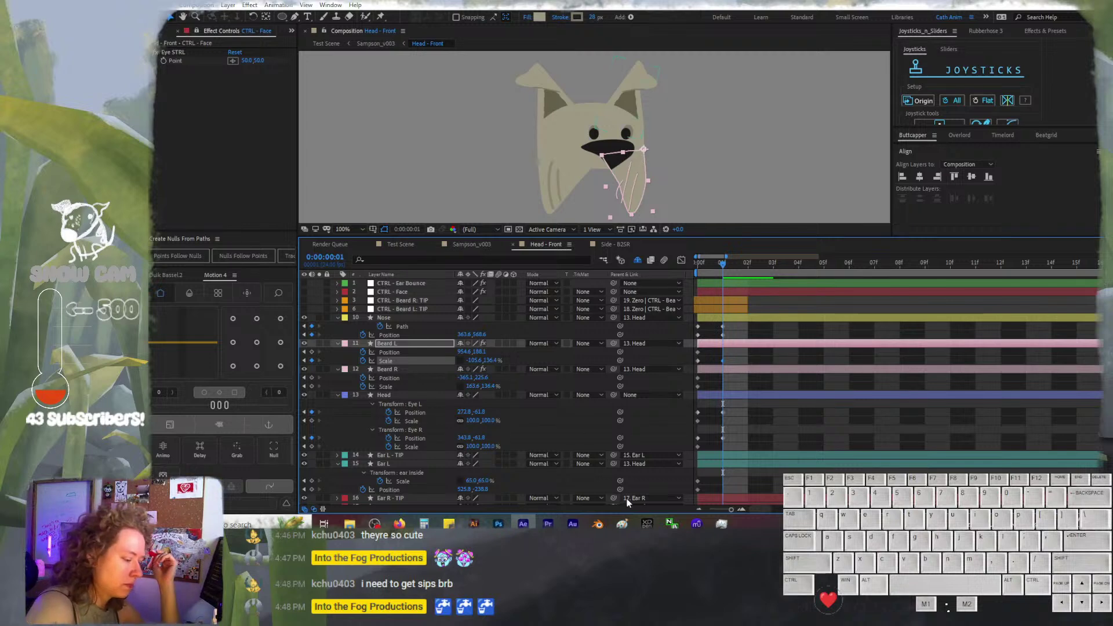
Switch to Paint and sketch two tall, open-topped leg shapes side by side, each with a pointed toe and small toe marks
{"action": "left_click", "coordinate": [622, 523]}
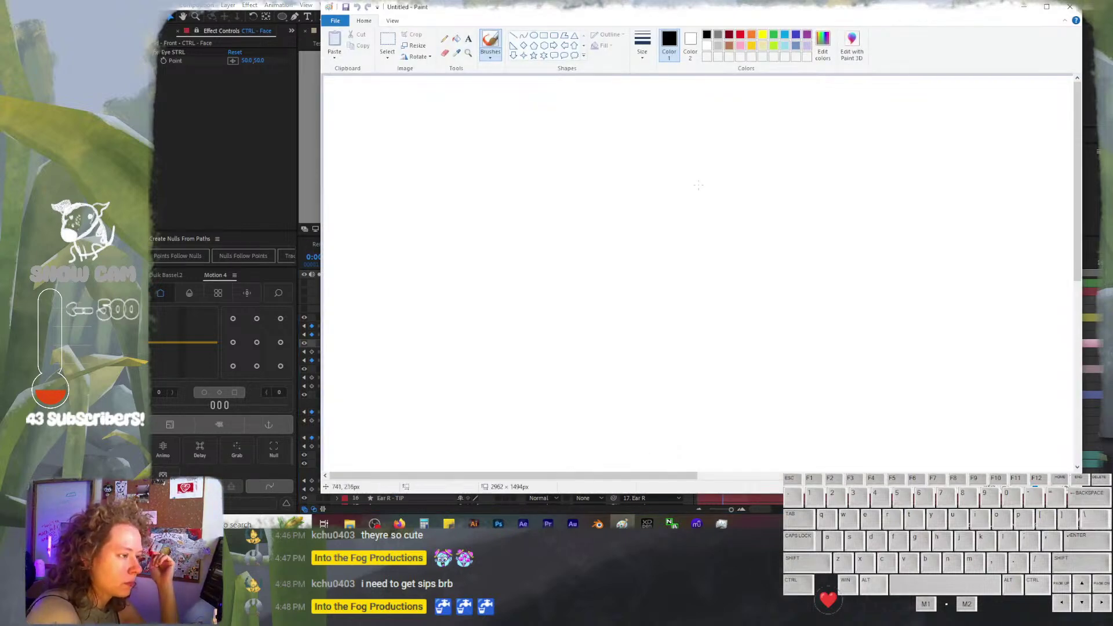
{"action": "mouse_move", "coordinate": [697, 158]}
{"action": "left_mouse_down"}
{"action": "mouse_move", "coordinate": [697, 225]}
{"action": "mouse_move", "coordinate": [660, 239]}
{"action": "mouse_move", "coordinate": [812, 249]}
{"action": "mouse_move", "coordinate": [824, 123]}
{"action": "left_mouse_up"}
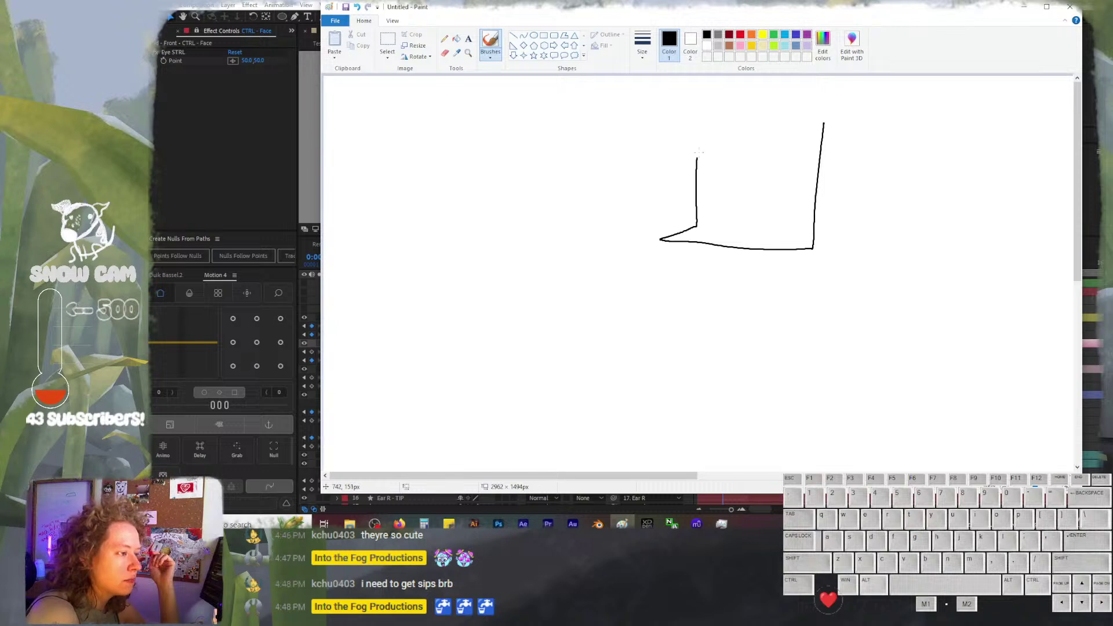
{"action": "left_click_drag", "start_coordinate": [699, 152], "coordinate": [699, 117]}
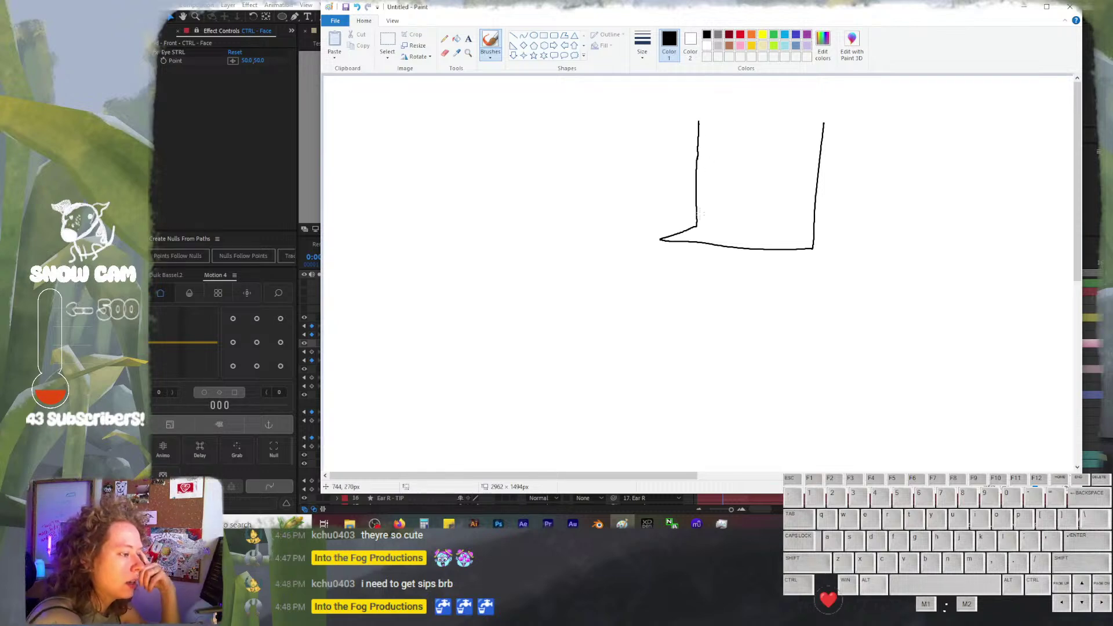
{"action": "left_click_drag", "start_coordinate": [697, 233], "coordinate": [681, 242]}
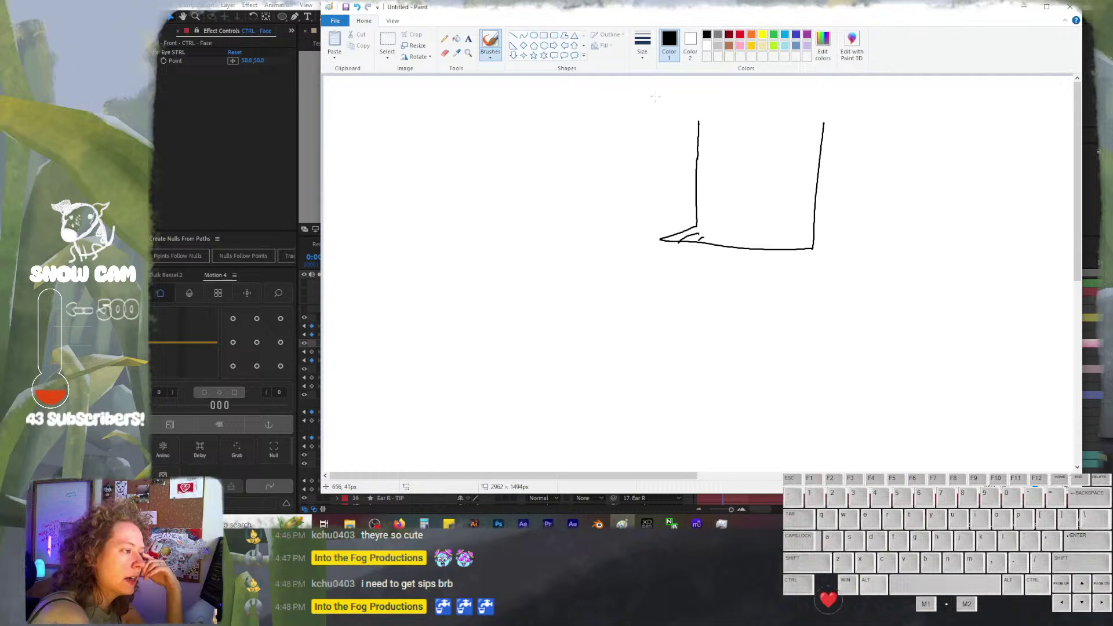
{"action": "mouse_move", "coordinate": [656, 91]}
{"action": "left_mouse_down"}
{"action": "mouse_move", "coordinate": [653, 238]}
{"action": "mouse_move", "coordinate": [537, 241]}
{"action": "left_mouse_up"}
{"action": "mouse_move", "coordinate": [558, 81]}
{"action": "left_mouse_down"}
{"action": "mouse_move", "coordinate": [550, 226]}
{"action": "mouse_move", "coordinate": [534, 242]}
{"action": "mouse_move", "coordinate": [566, 233]}
{"action": "left_mouse_up"}
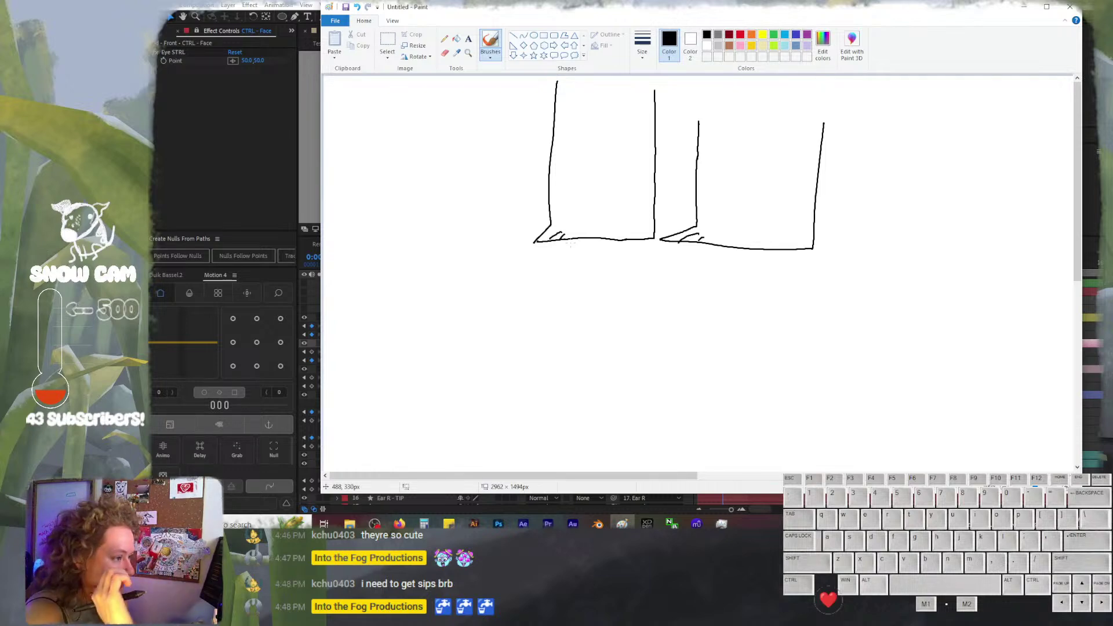
Draw a body arc with rounded ends over the two legs, extend the inner leg line upward and join the legs with a short horizontal line
{"action": "mouse_move", "coordinate": [539, 90]}
{"action": "left_mouse_down"}
{"action": "mouse_move", "coordinate": [603, 75]}
{"action": "mouse_move", "coordinate": [747, 80]}
{"action": "mouse_move", "coordinate": [836, 109]}
{"action": "mouse_move", "coordinate": [824, 137]}
{"action": "left_mouse_up"}
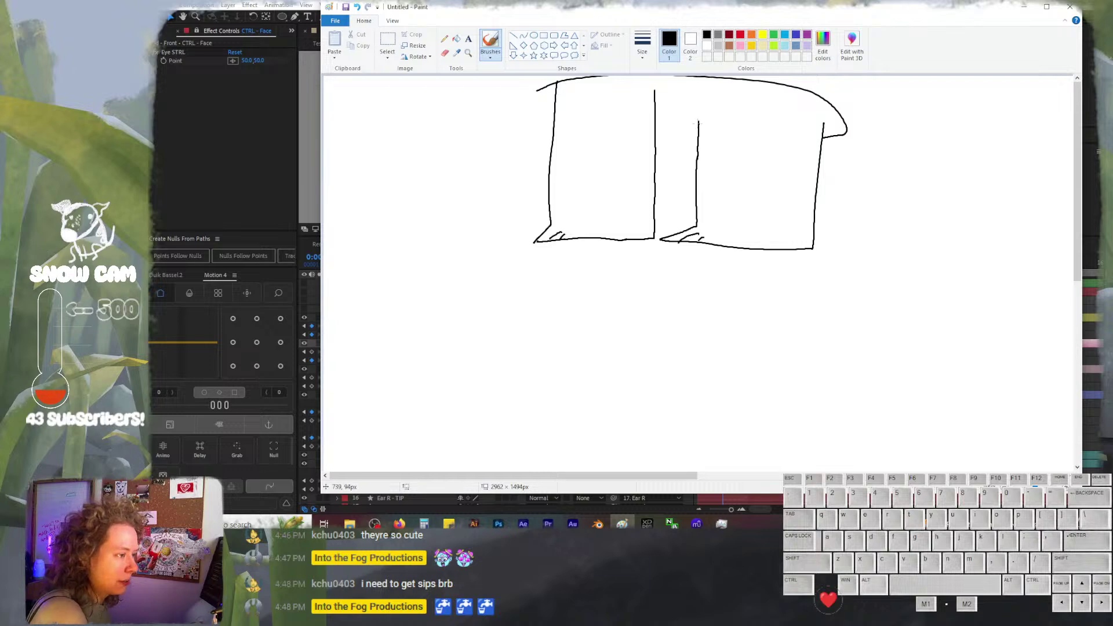
{"action": "left_click_drag", "start_coordinate": [699, 123], "coordinate": [696, 85]}
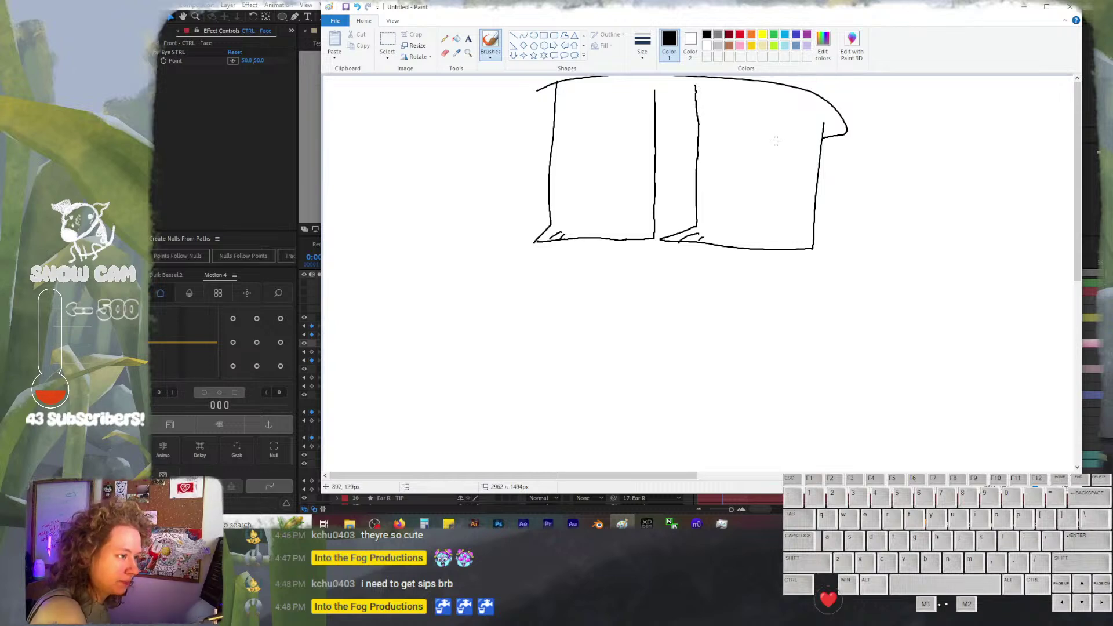
{"action": "left_click_drag", "start_coordinate": [699, 137], "coordinate": [652, 136]}
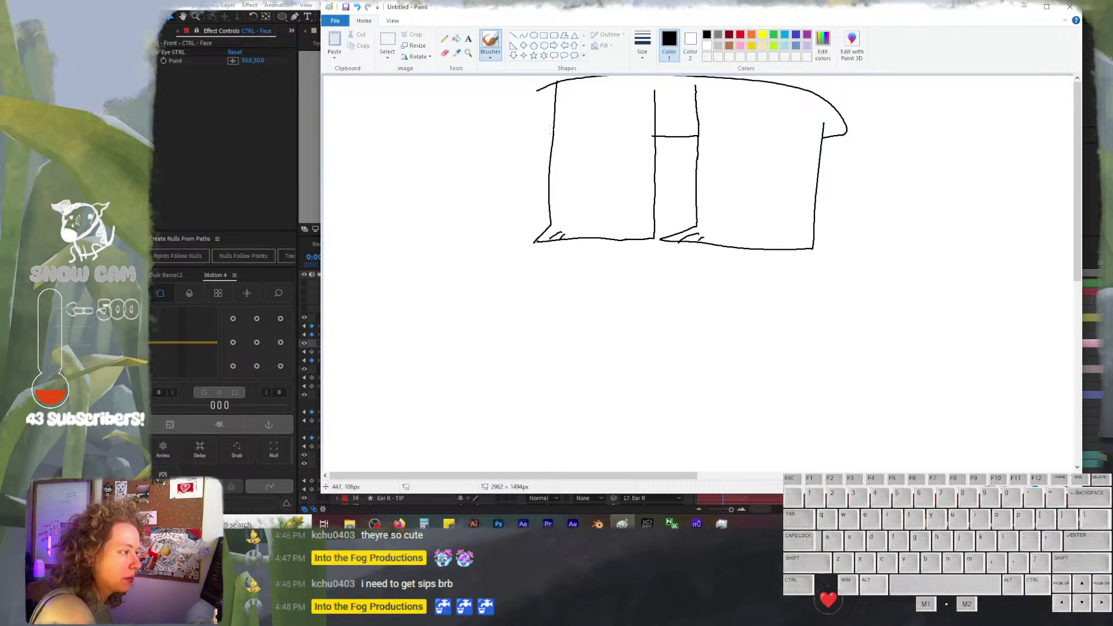
{"action": "mouse_move", "coordinate": [550, 129]}
{"action": "left_mouse_down"}
{"action": "mouse_move", "coordinate": [524, 103]}
{"action": "mouse_move", "coordinate": [550, 88]}
{"action": "left_mouse_up"}
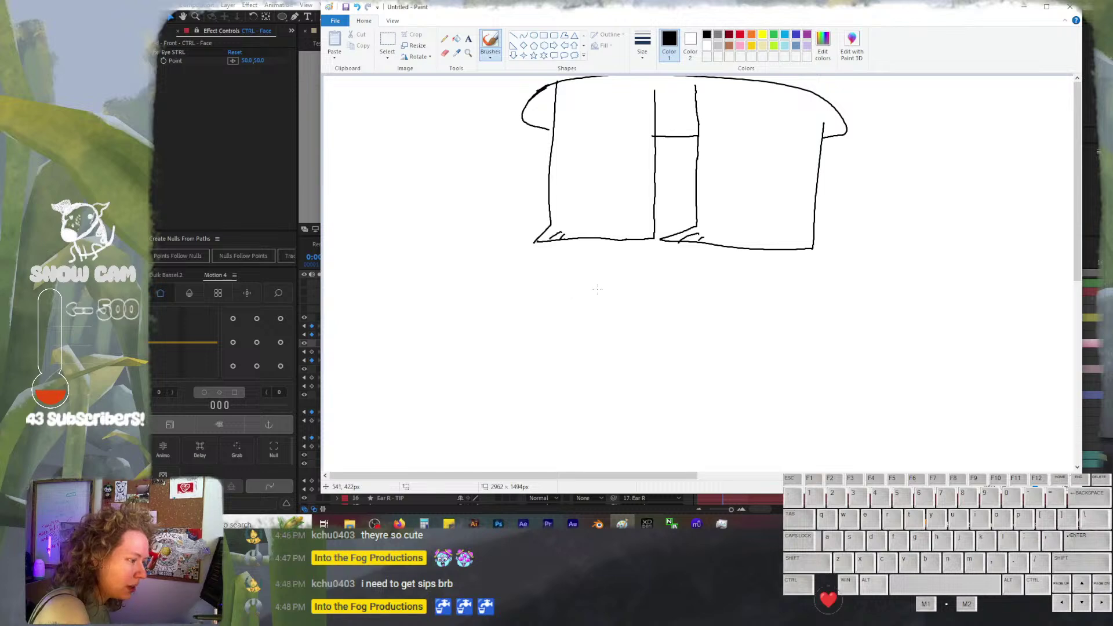
Sketch a second pair of pointed-toe legs below the first drawing, with one leg longer and reaching lower than the other
{"action": "mouse_move", "coordinate": [598, 288]}
{"action": "left_mouse_down"}
{"action": "mouse_move", "coordinate": [596, 377]}
{"action": "mouse_move", "coordinate": [549, 398]}
{"action": "mouse_move", "coordinate": [584, 399]}
{"action": "left_mouse_up"}
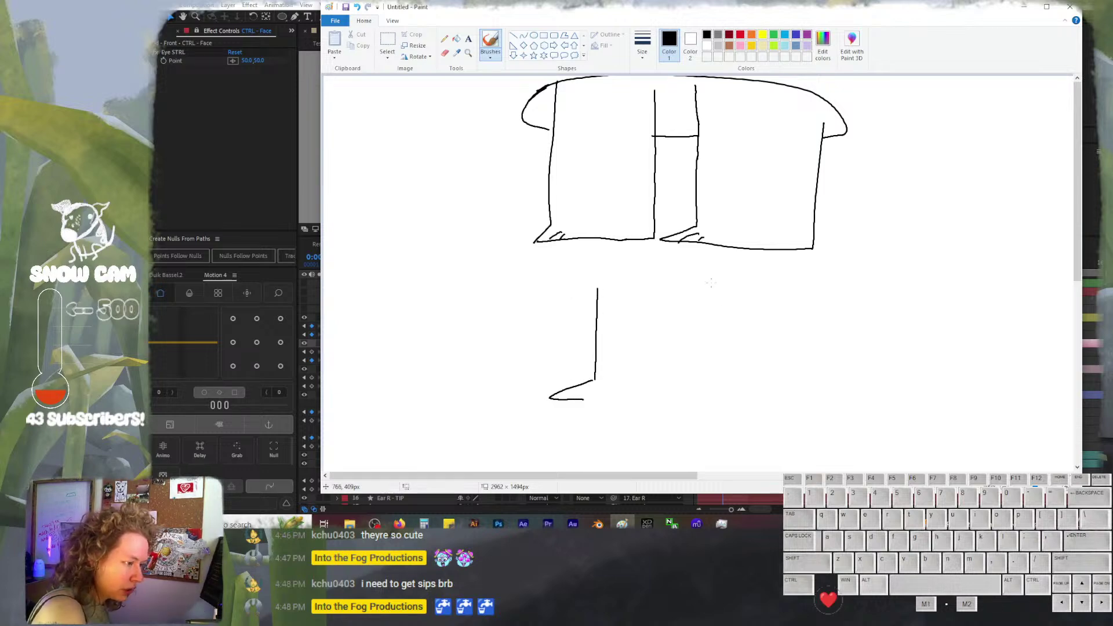
{"action": "mouse_move", "coordinate": [703, 271]}
{"action": "left_mouse_down"}
{"action": "mouse_move", "coordinate": [705, 420]}
{"action": "mouse_move", "coordinate": [654, 437]}
{"action": "mouse_move", "coordinate": [822, 439]}
{"action": "left_mouse_up"}
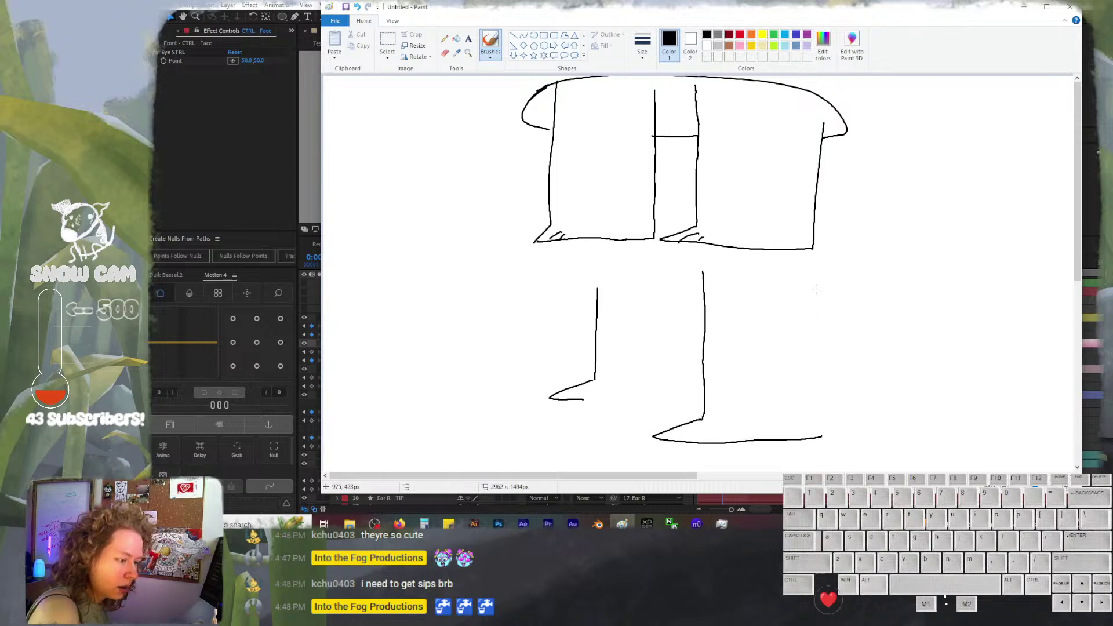
{"action": "left_click_drag", "start_coordinate": [817, 288], "coordinate": [821, 439]}
{"action": "mouse_move", "coordinate": [584, 399]}
{"action": "left_mouse_down"}
{"action": "mouse_move", "coordinate": [694, 393]}
{"action": "mouse_move", "coordinate": [692, 346]}
{"action": "left_mouse_up"}
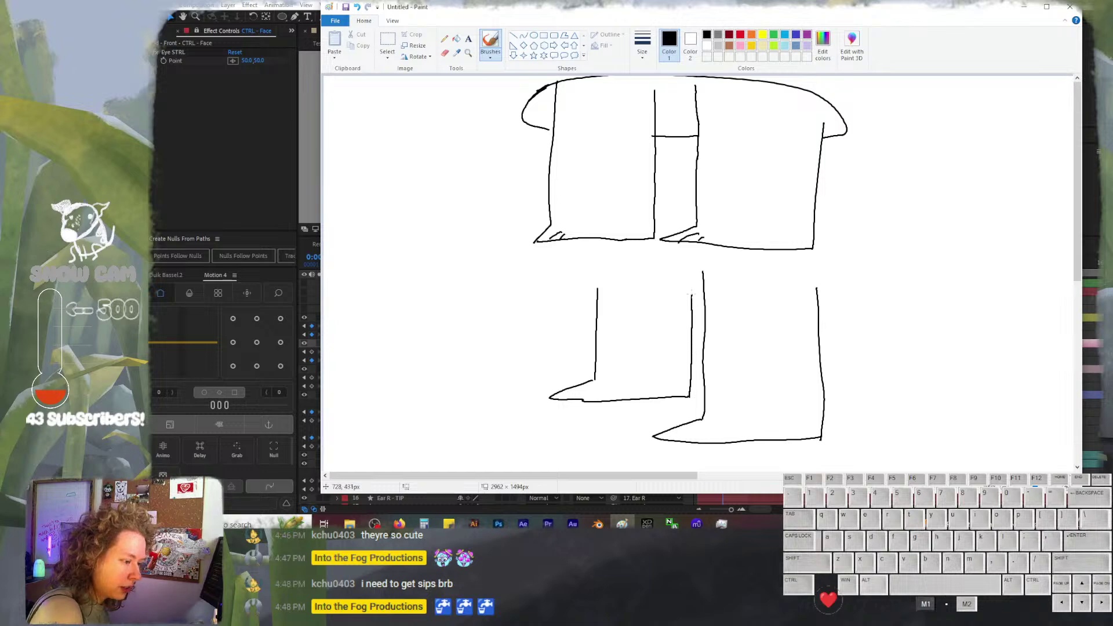
{"action": "left_click_drag", "start_coordinate": [690, 294], "coordinate": [692, 290]}
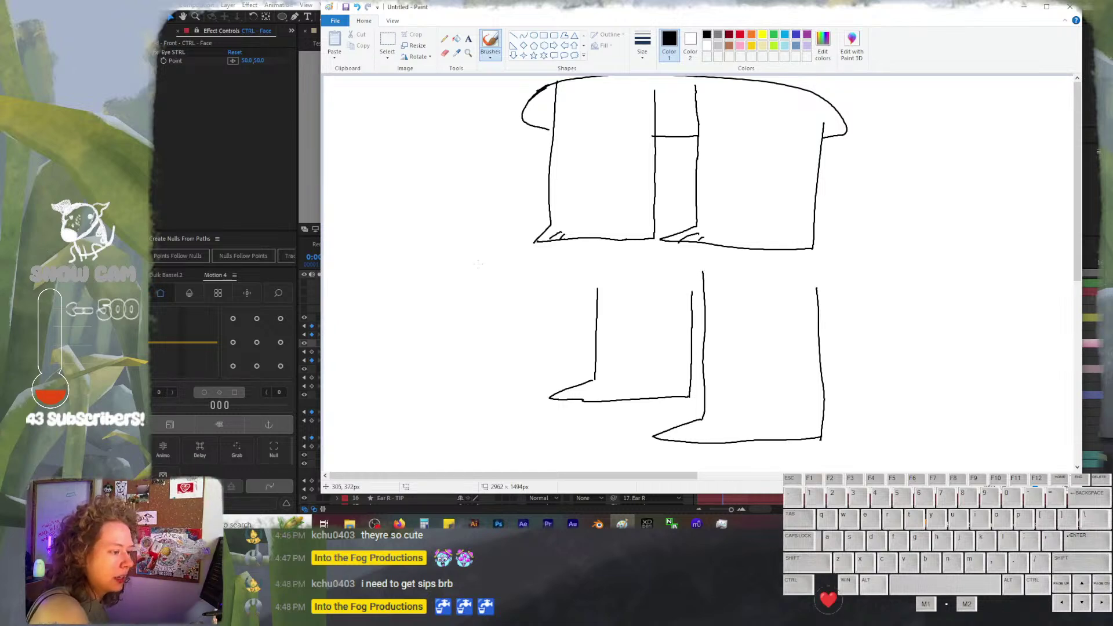
Draw a shallow downward-curving body line across the tops of the lower legs, with a short upright stroke near each end
{"action": "mouse_move", "coordinate": [479, 266]}
{"action": "left_mouse_down"}
{"action": "mouse_move", "coordinate": [577, 290]}
{"action": "mouse_move", "coordinate": [711, 298]}
{"action": "mouse_move", "coordinate": [875, 261]}
{"action": "left_mouse_up"}
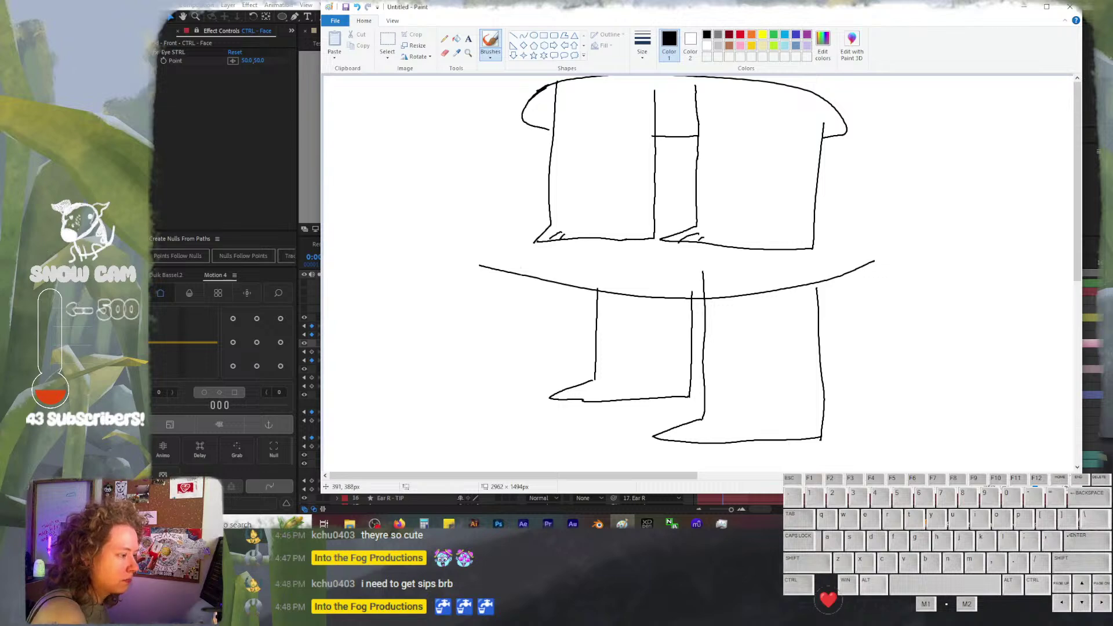
{"action": "left_click_drag", "start_coordinate": [508, 246], "coordinate": [506, 270]}
{"action": "left_click_drag", "start_coordinate": [863, 232], "coordinate": [875, 263]}
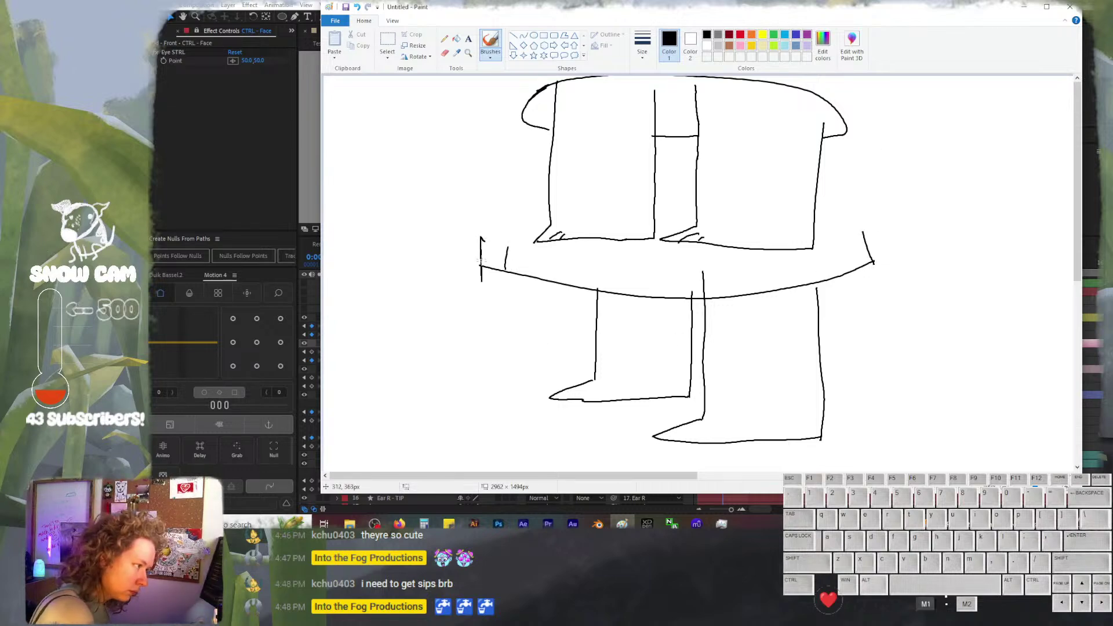
Erase the body line's overhang beyond its upright end stroke and the leg lines protruding above the curve
{"action": "left_click", "coordinate": [445, 53]}
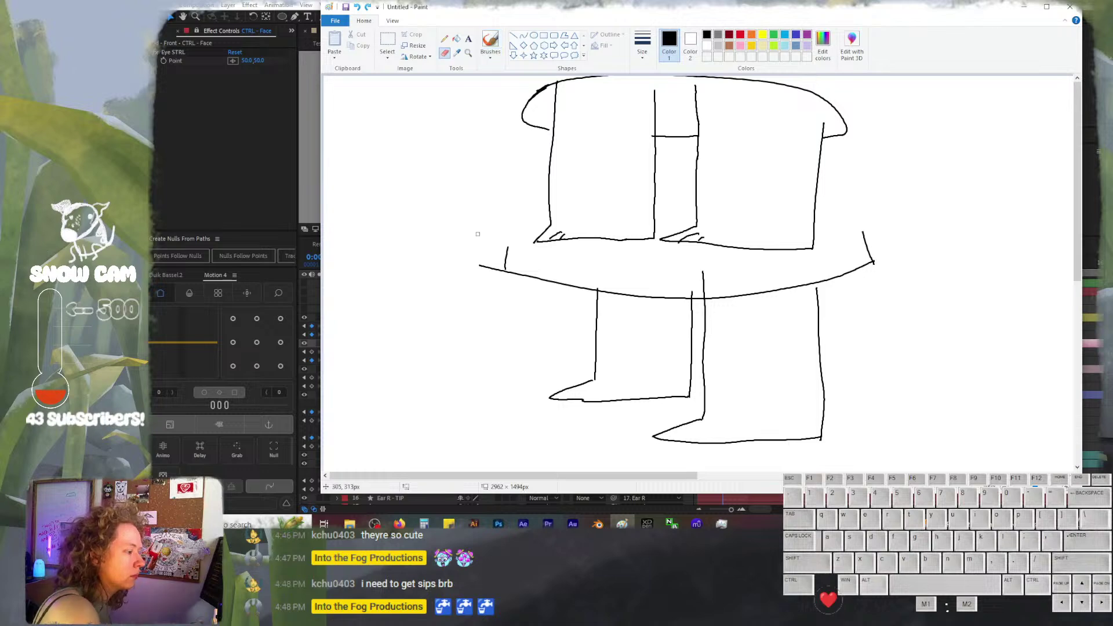
{"action": "left_click_drag", "start_coordinate": [480, 265], "coordinate": [504, 272]}
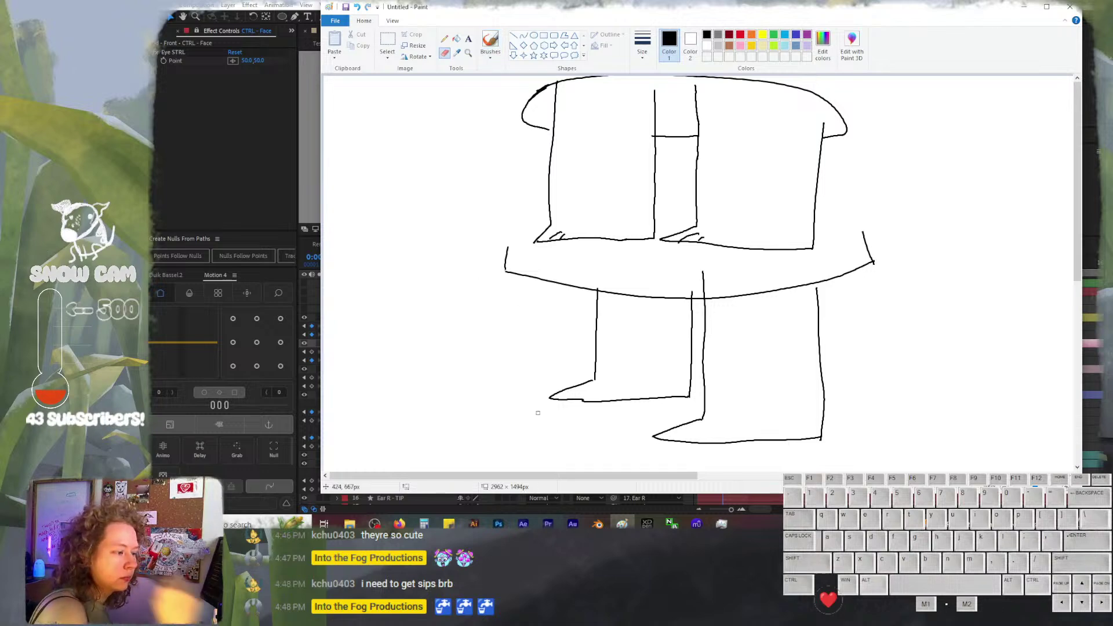
{"action": "left_click_drag", "start_coordinate": [702, 267], "coordinate": [698, 285]}
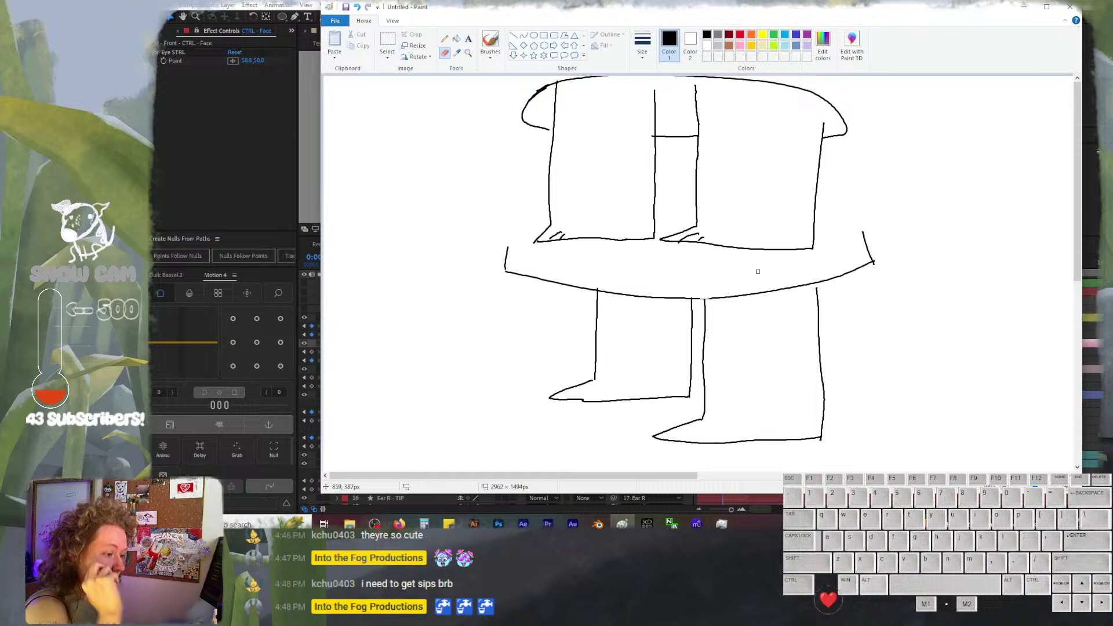
{"action": "key", "text": "ctrl+z"}
{"action": "mouse_move", "coordinate": [685, 295]}
{"action": "left_mouse_down"}
{"action": "mouse_move", "coordinate": [708, 293]}
{"action": "mouse_move", "coordinate": [694, 283]}
{"action": "left_mouse_up"}
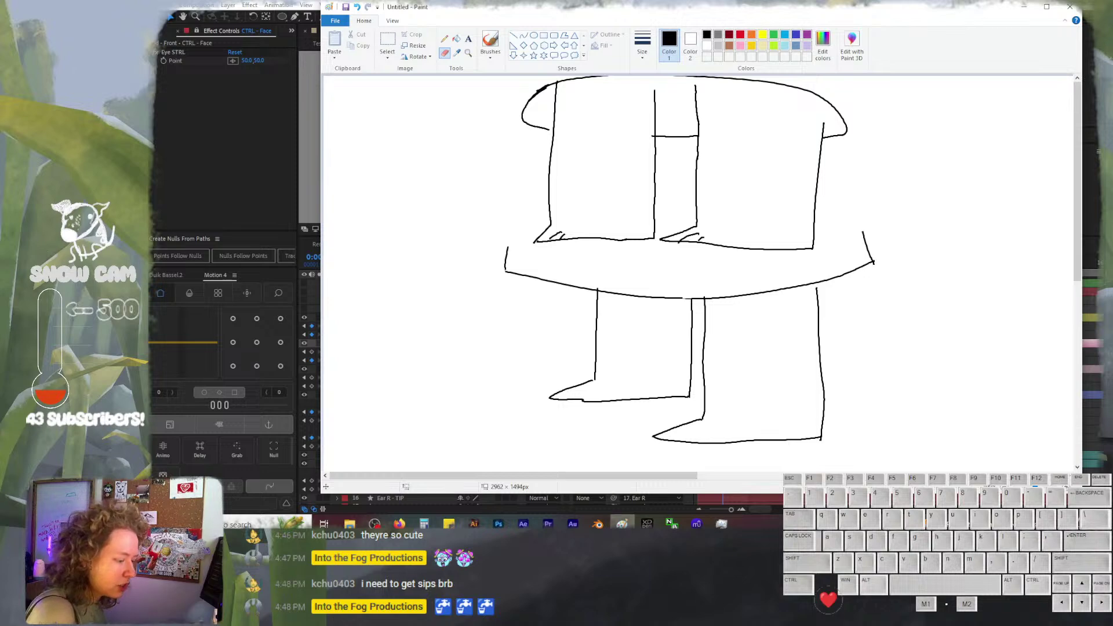
Switch back to After Effects and move the Beard L layer's anchor point to its top centre
{"action": "left_click", "coordinate": [623, 523]}
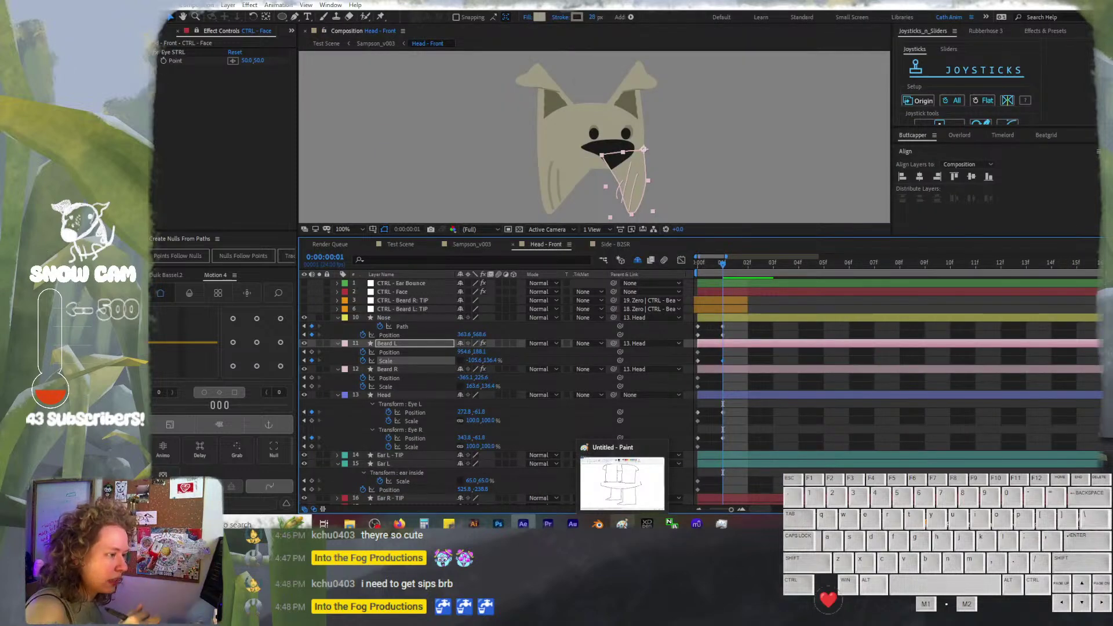
{"action": "mouse_move", "coordinate": [491, 360]}
{"action": "left_mouse_down"}
{"action": "mouse_move", "coordinate": [444, 350]}
{"action": "mouse_move", "coordinate": [459, 347]}
{"action": "left_mouse_up"}
{"action": "key", "text": "ctrl+z"}
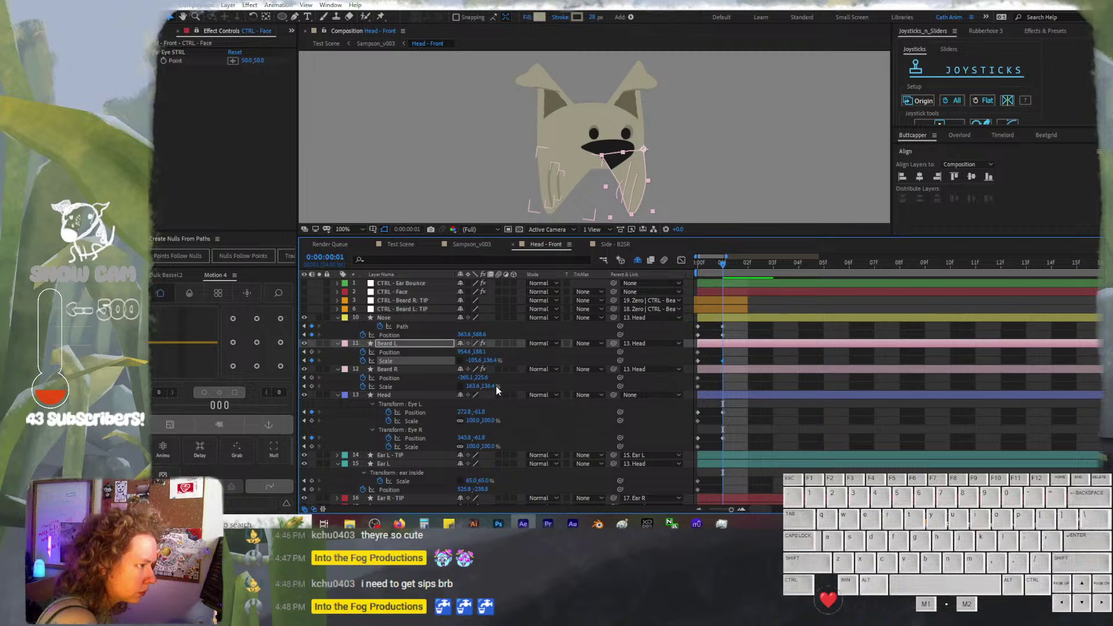
{"action": "left_click", "coordinate": [258, 320]}
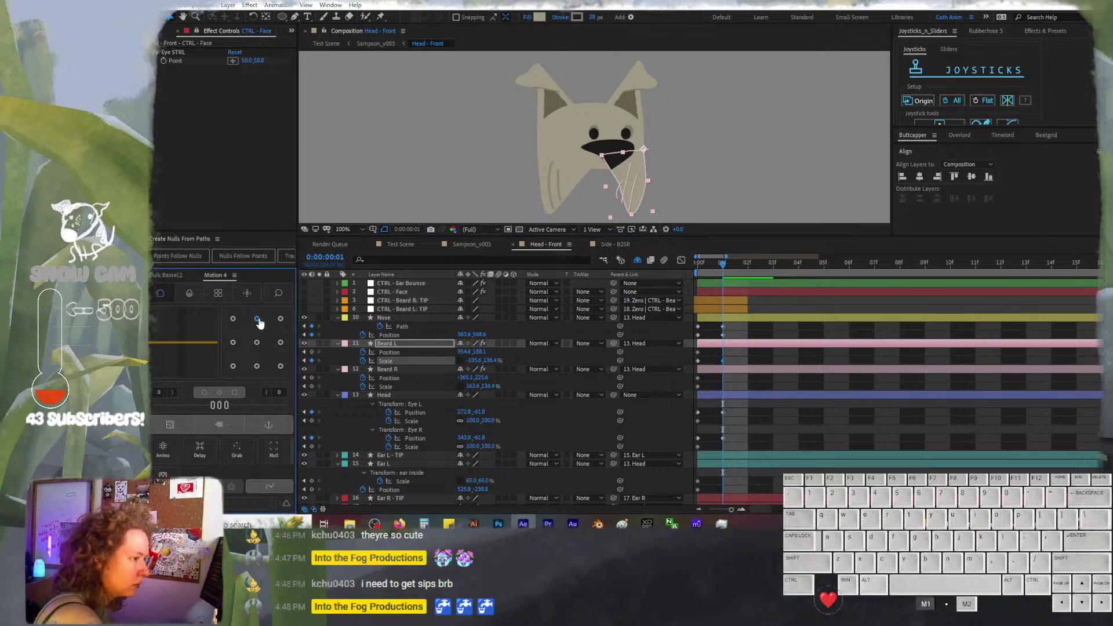
{"action": "left_click", "coordinate": [258, 320]}
{"action": "left_click", "coordinate": [258, 368]}
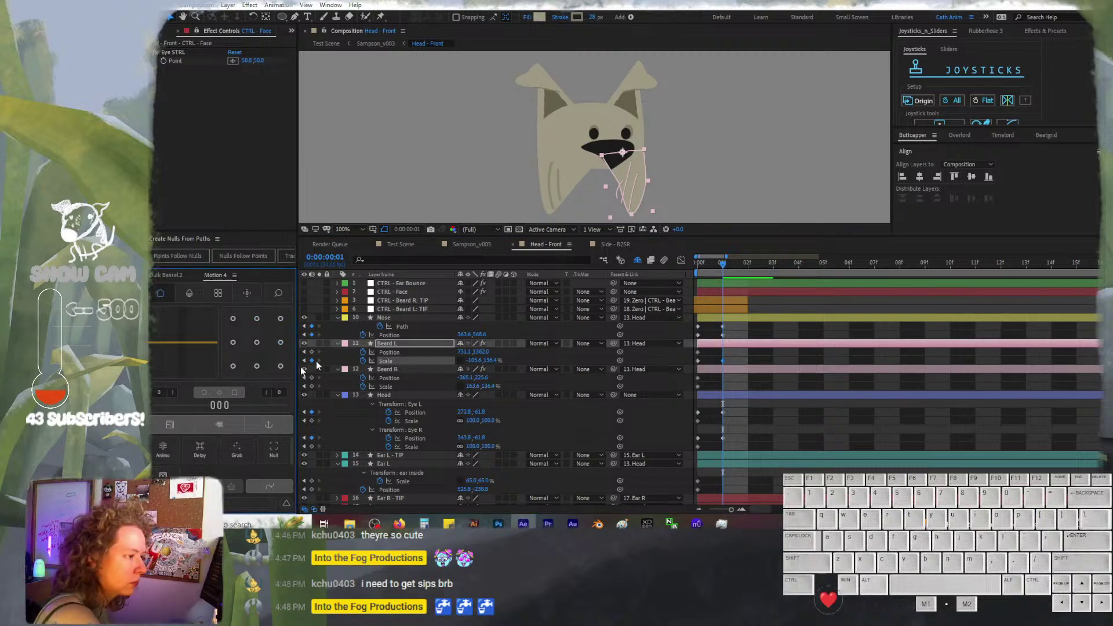
Try to shorten the Beard L layer by lowering its vertical scale and shifting its vertical position
{"action": "left_click", "coordinate": [490, 387]}
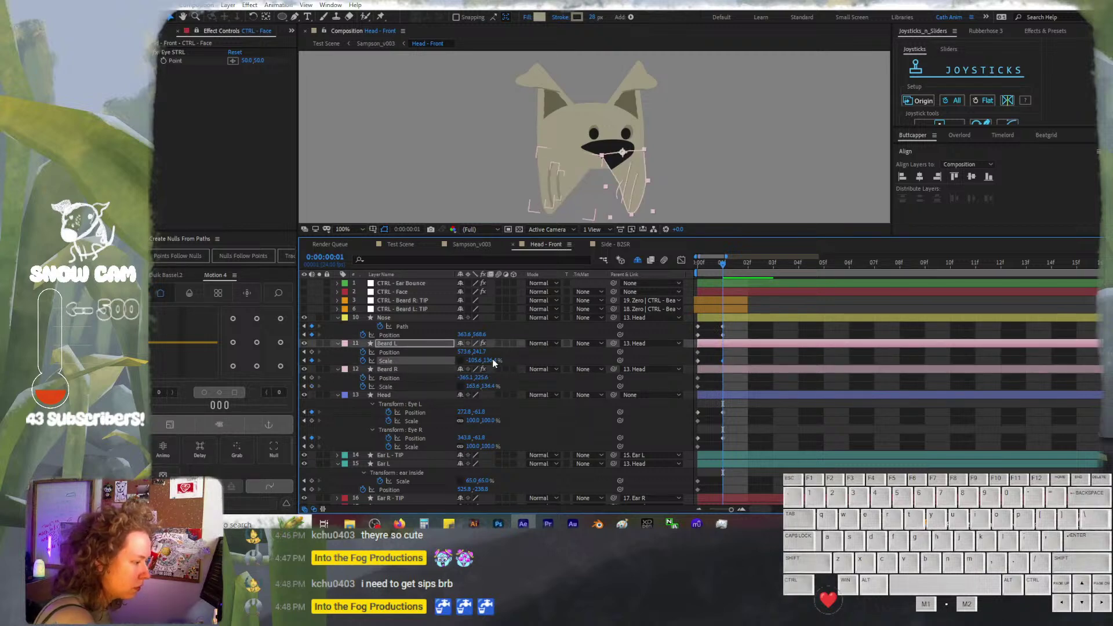
{"action": "mouse_move", "coordinate": [493, 363]}
{"action": "left_mouse_down"}
{"action": "mouse_move", "coordinate": [467, 356]}
{"action": "mouse_move", "coordinate": [508, 362]}
{"action": "mouse_move", "coordinate": [433, 366]}
{"action": "mouse_move", "coordinate": [486, 369]}
{"action": "mouse_move", "coordinate": [476, 369]}
{"action": "left_mouse_up"}
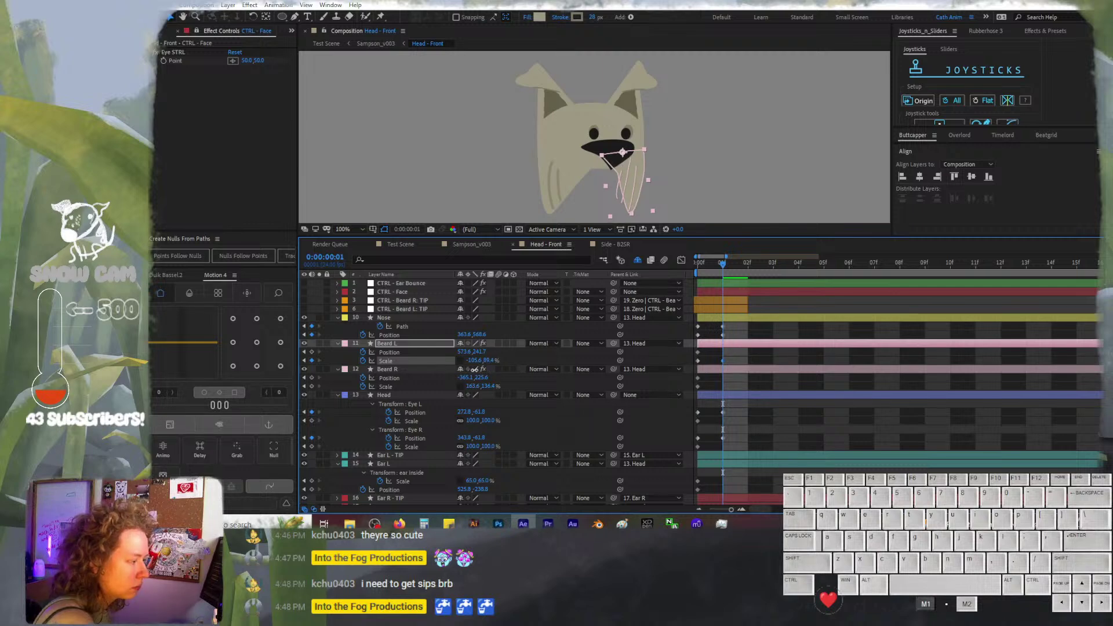
{"action": "left_click_drag", "start_coordinate": [474, 370], "coordinate": [474, 370]}
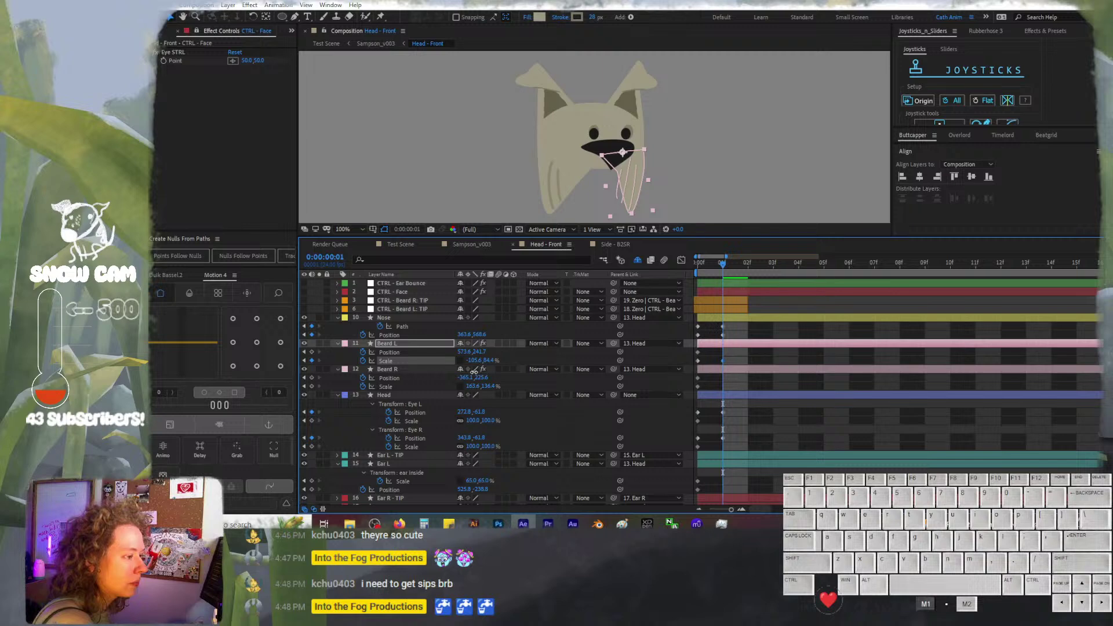
{"action": "left_click_drag", "start_coordinate": [474, 372], "coordinate": [474, 372]}
{"action": "key", "text": "ctrl+z"}
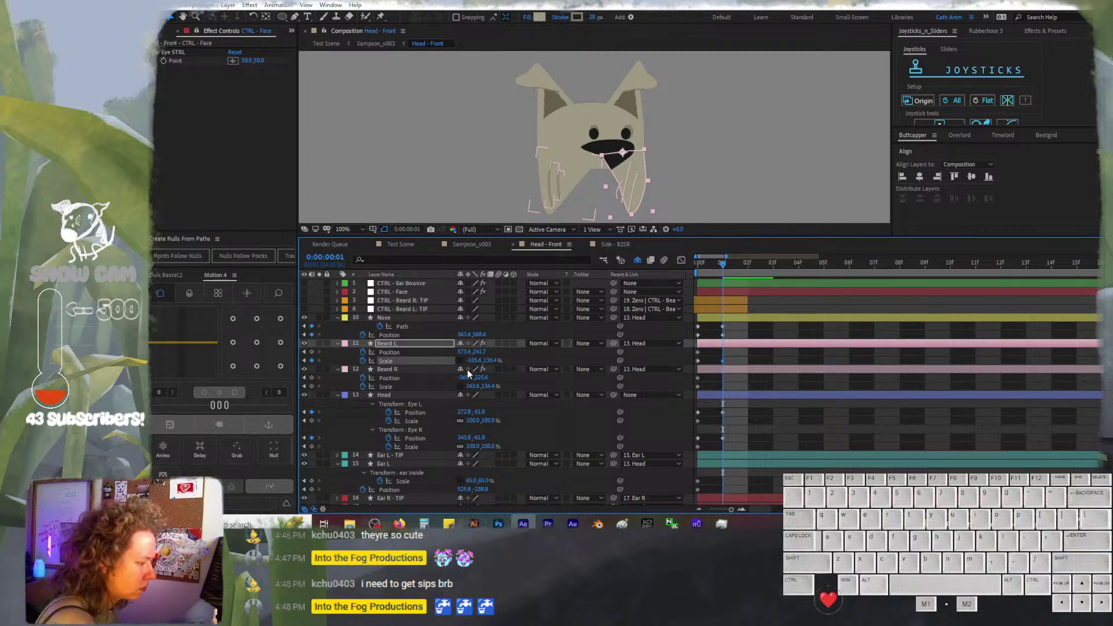
{"action": "left_click_drag", "start_coordinate": [482, 352], "coordinate": [445, 346]}
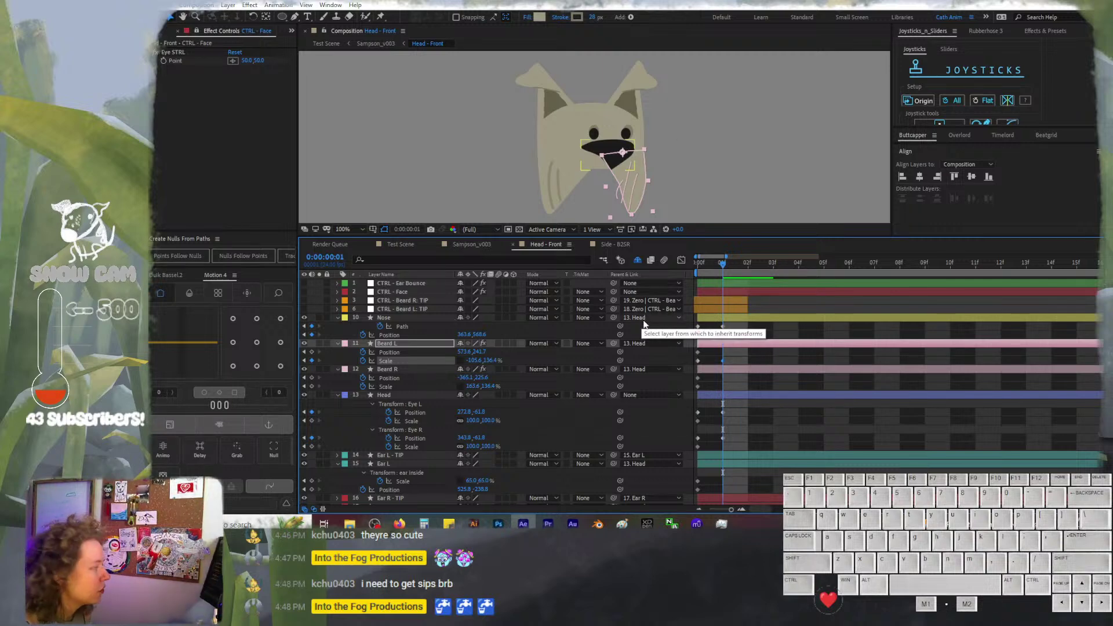
Reveal the shy layers and parent the Zero | CTRL - Beard L: TIP layer to Beard L
{"action": "scroll", "coordinate": [656, 351], "scroll_direction": "down", "scroll_amount": 2}
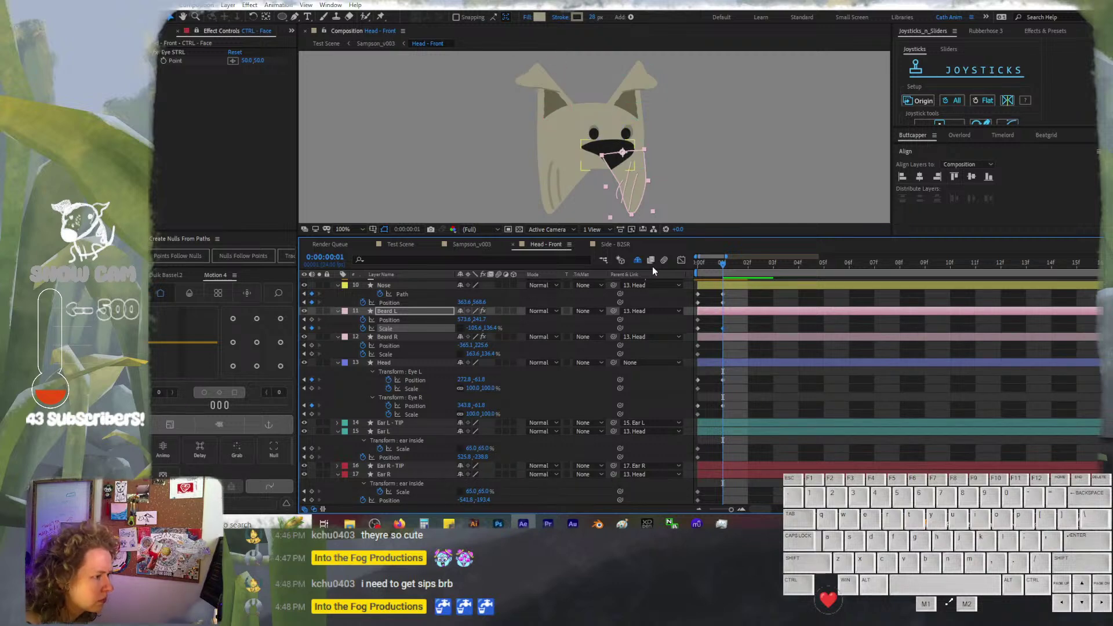
{"action": "left_click", "coordinate": [639, 260]}
{"action": "scroll", "coordinate": [562, 412], "scroll_direction": "down", "scroll_amount": 3}
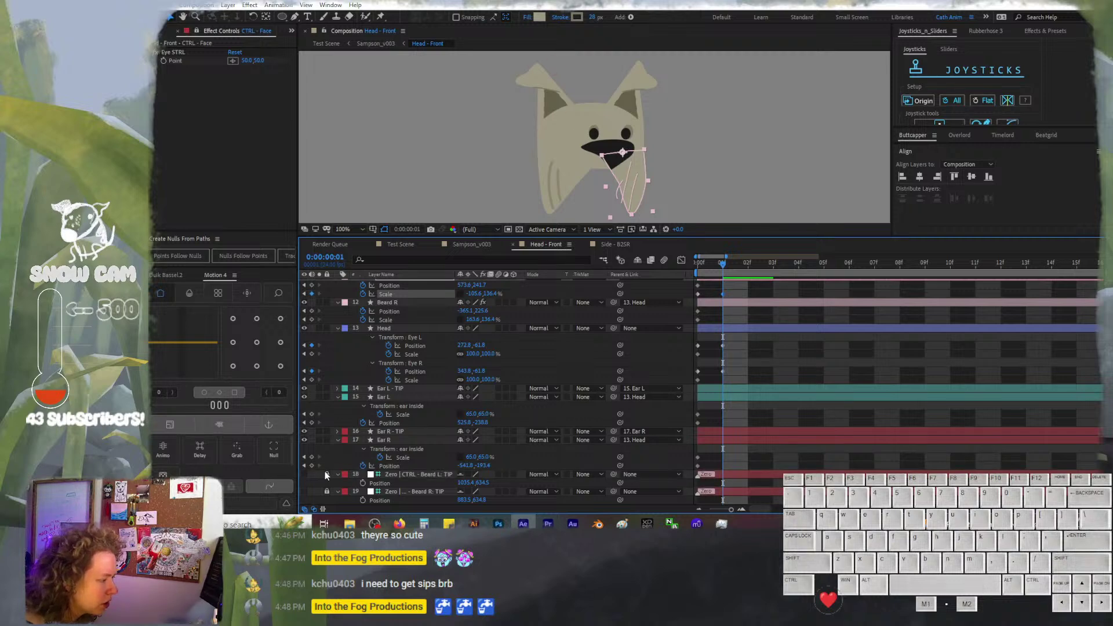
{"action": "left_click", "coordinate": [655, 476]}
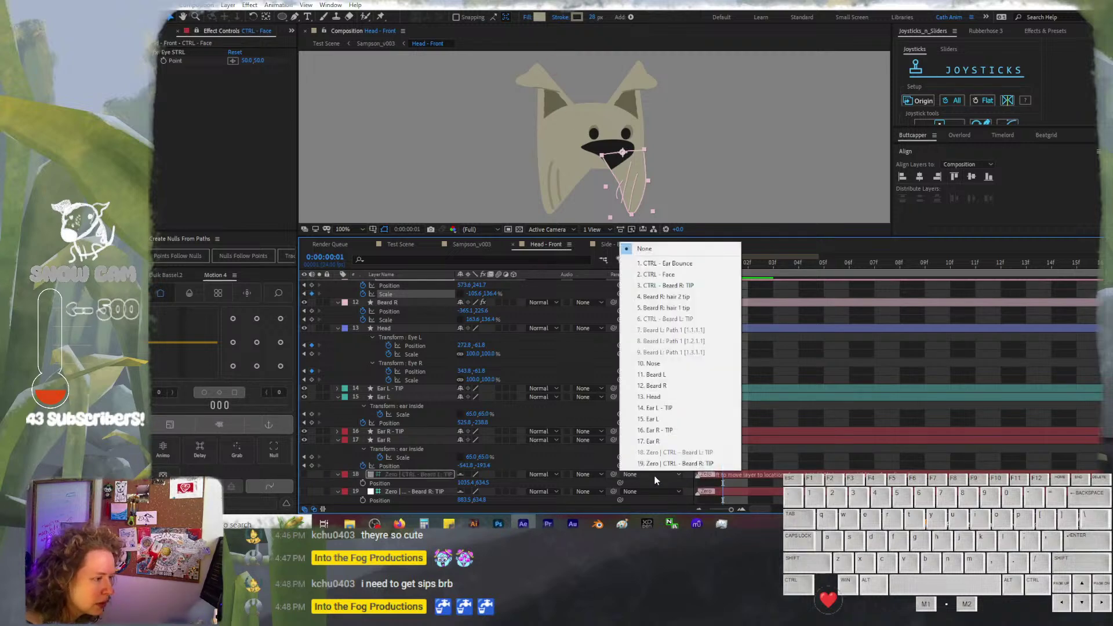
{"action": "left_click", "coordinate": [659, 373]}
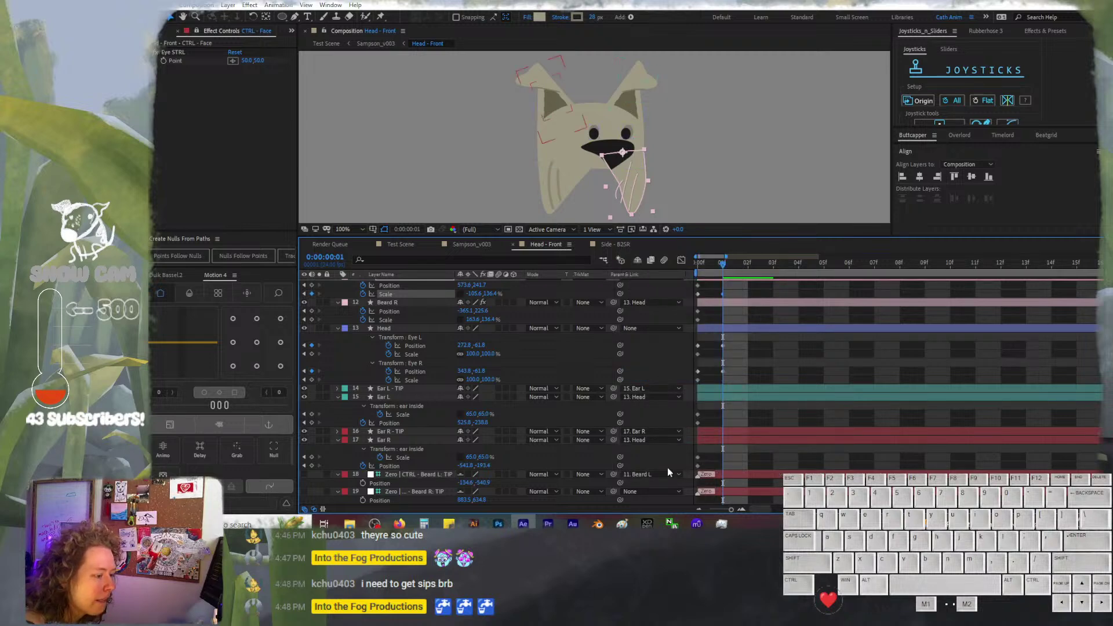
Parent the Zero | CTRL - Beard R: TIP layer to Beard R, and lock the Zero | CTRL - Beard L: TIP layer
{"action": "left_click", "coordinate": [656, 491]}
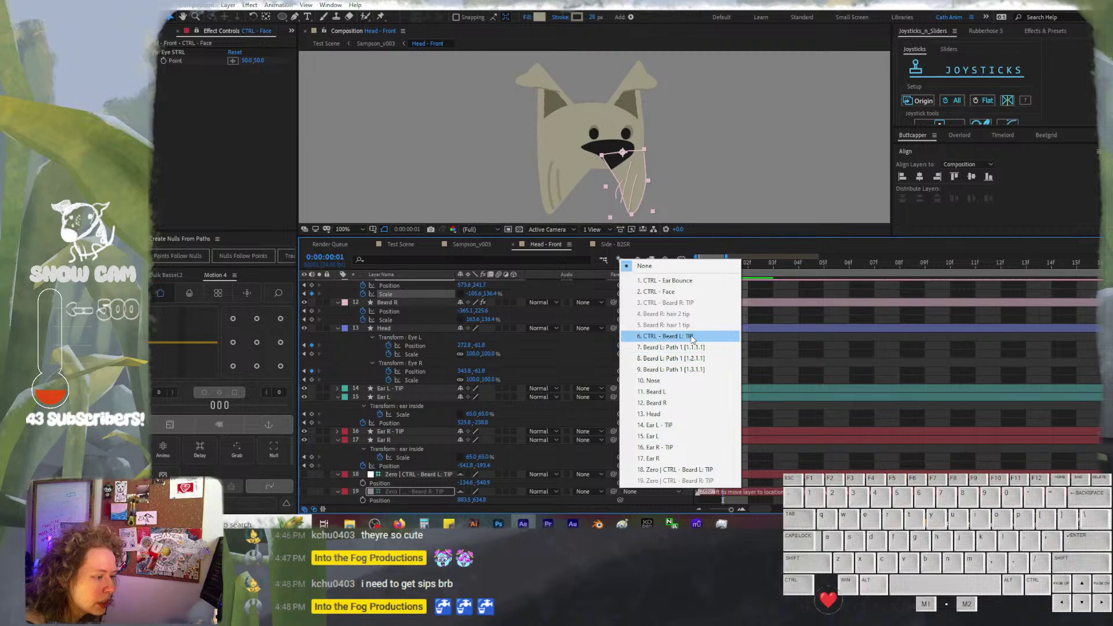
{"action": "left_click", "coordinate": [671, 406]}
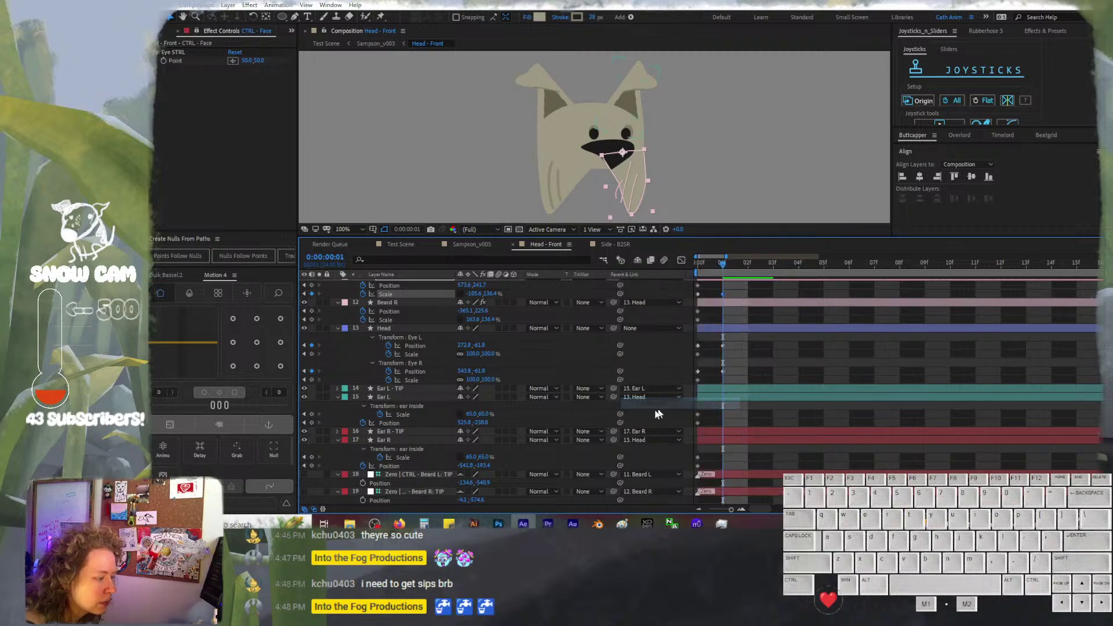
{"action": "left_click", "coordinate": [326, 474]}
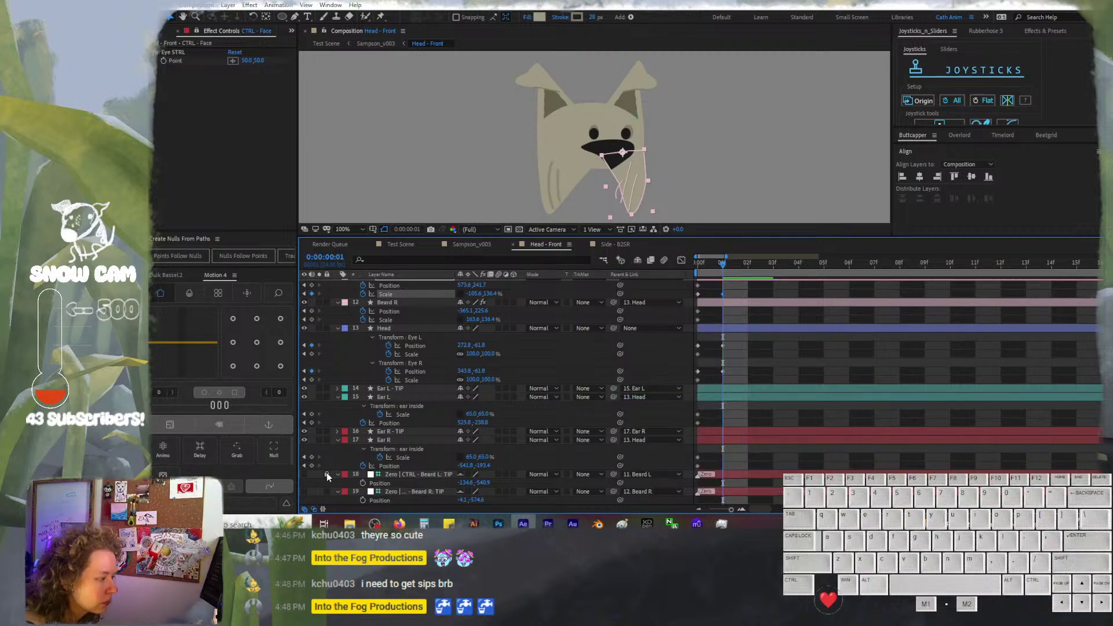
Lock the Zero | CTRL - Beard R: TIP layer and set Beard L's vertical position to 168.7
{"action": "left_click", "coordinate": [326, 492]}
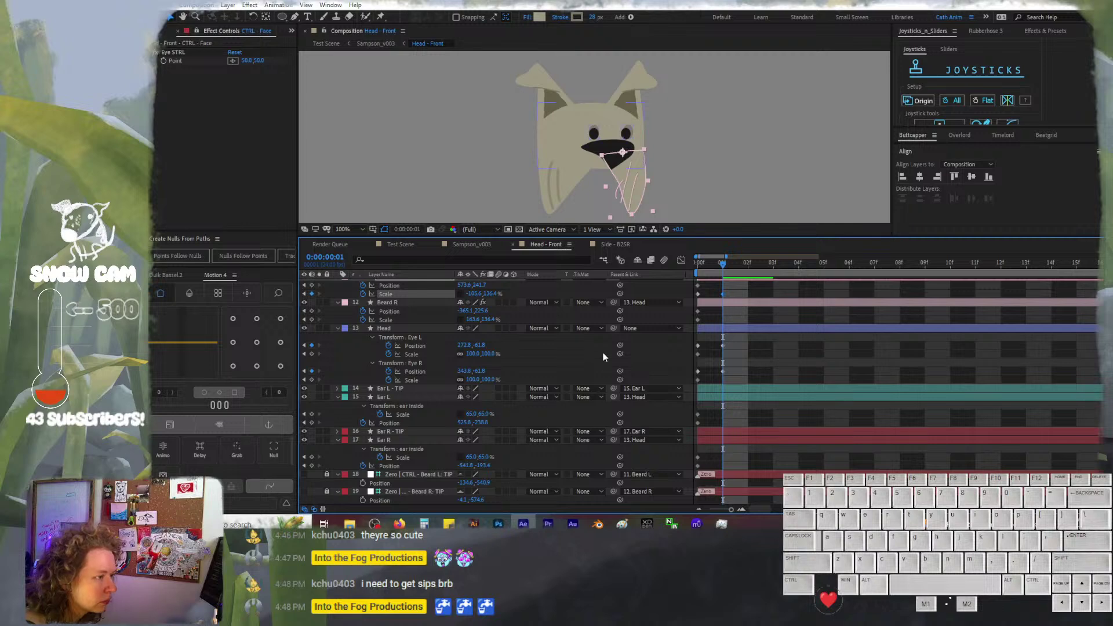
{"action": "scroll", "coordinate": [603, 356], "scroll_direction": "up", "scroll_amount": 3}
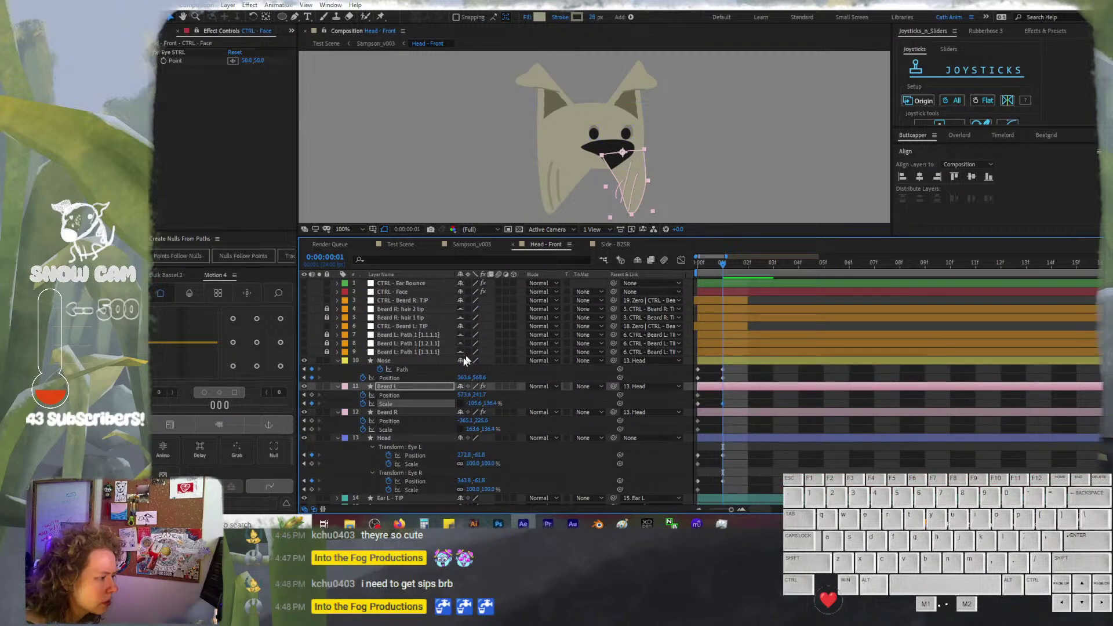
{"action": "left_click_drag", "start_coordinate": [479, 399], "coordinate": [402, 409]}
{"action": "key", "text": "ctrl+z"}
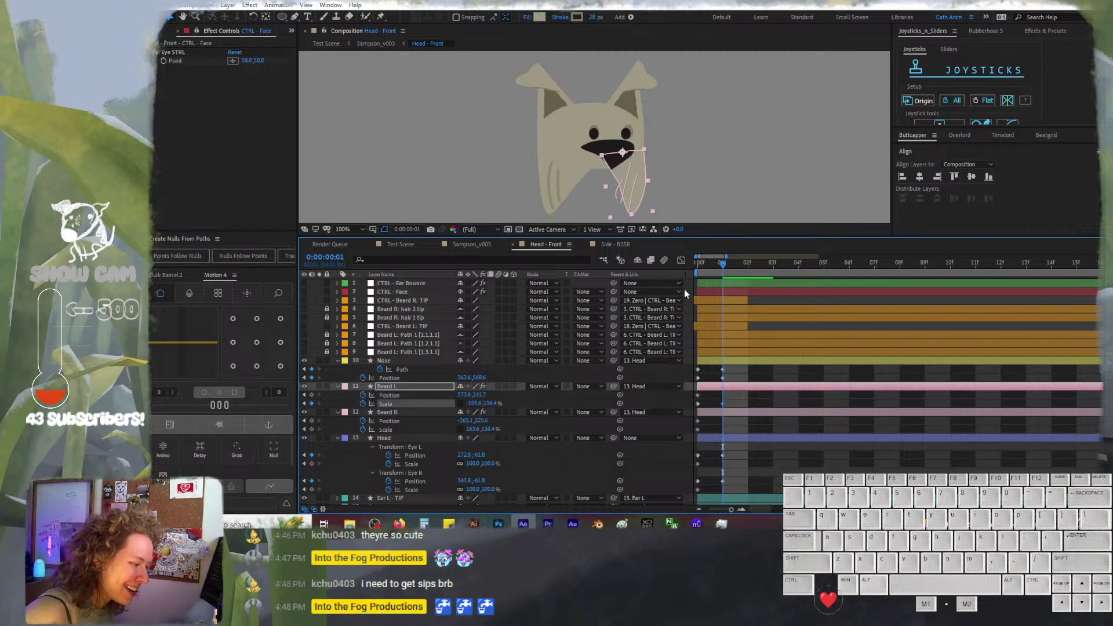
{"action": "left_click", "coordinate": [722, 378]}
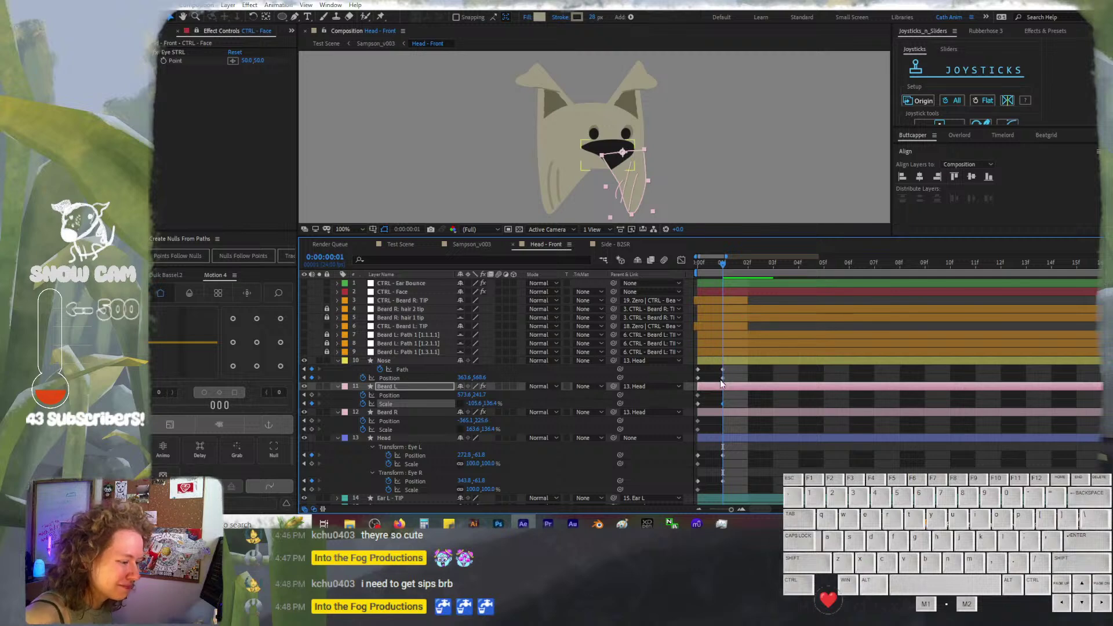
{"action": "left_click", "coordinate": [721, 386]}
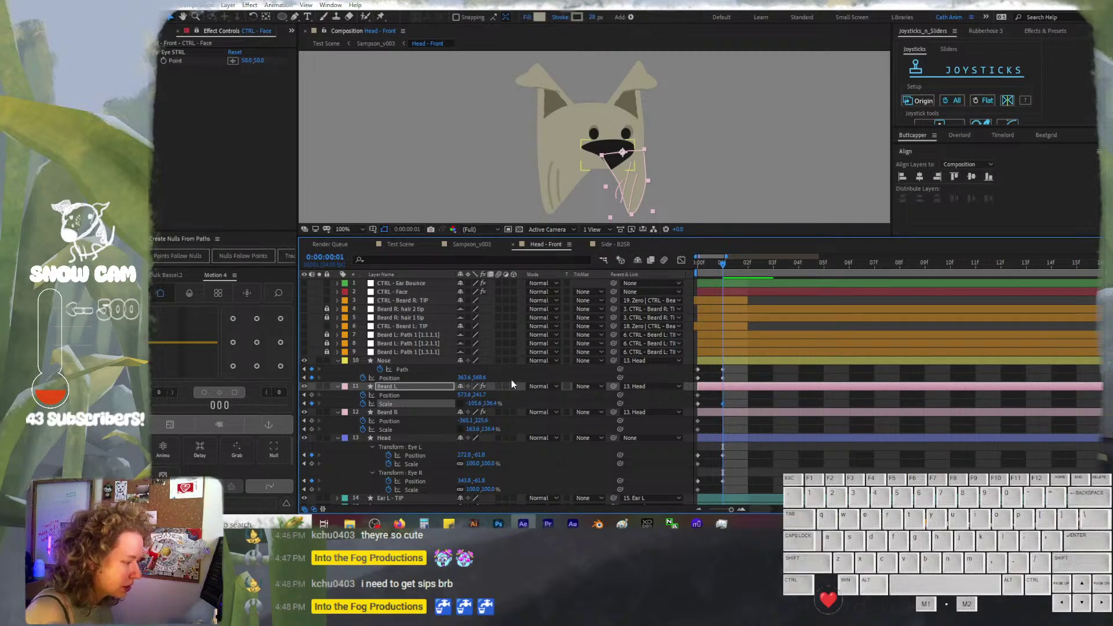
{"action": "left_click_drag", "start_coordinate": [480, 395], "coordinate": [445, 392]}
{"action": "left_click", "coordinate": [755, 394]}
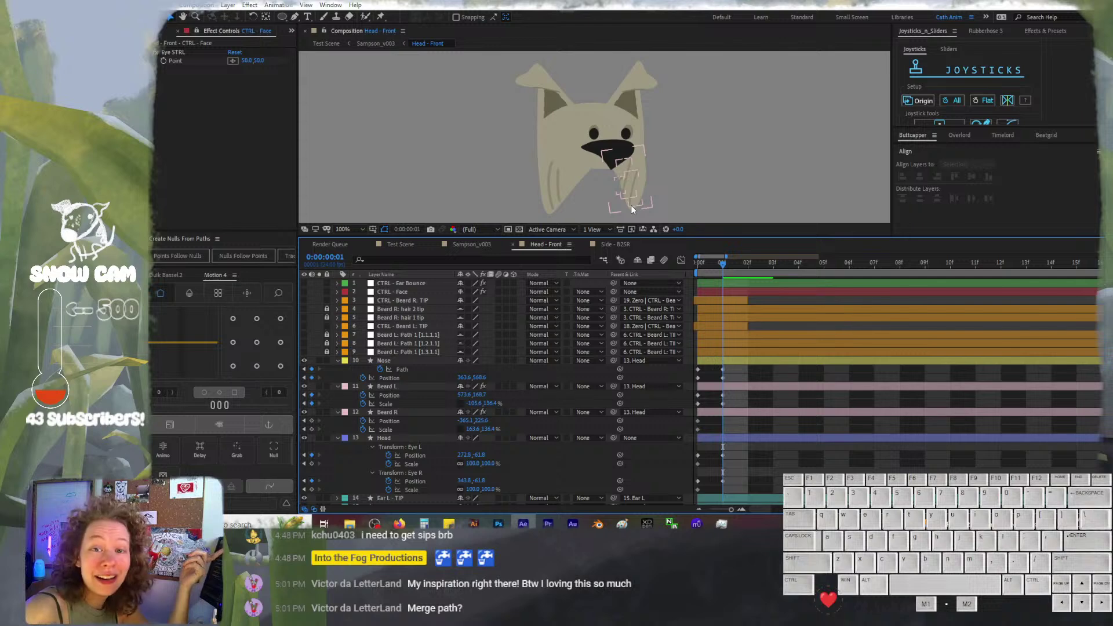
{"action": "key", "text": "F2"}
{"action": "left_click", "coordinate": [434, 371]}
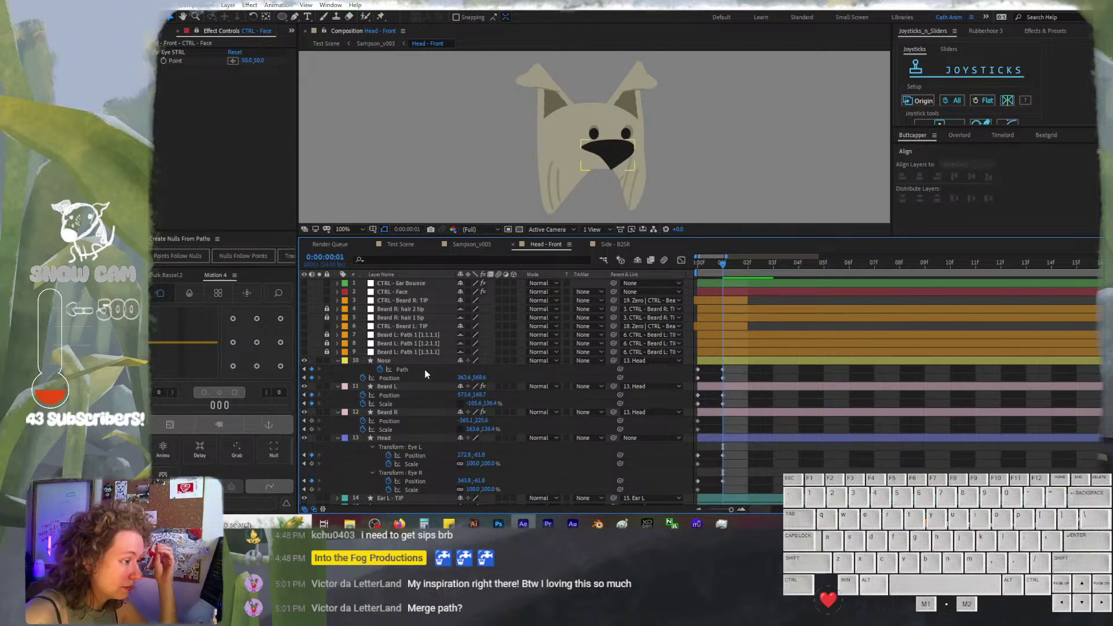
Set Beard R's scale to 176.6, 145.4% and its horizontal position to -1.5 at frame 1
{"action": "left_click", "coordinate": [417, 413]}
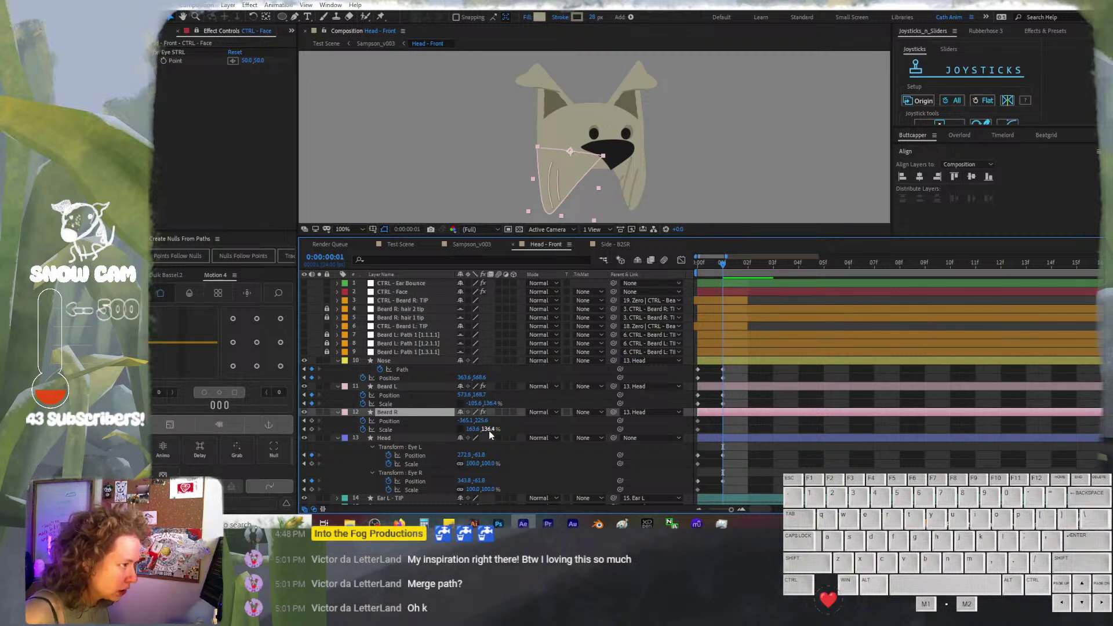
{"action": "left_click_drag", "start_coordinate": [489, 431], "coordinate": [479, 432]}
{"action": "key", "text": "Right"}
{"action": "key", "text": "Right"}
{"action": "key", "text": "Right"}
{"action": "key", "text": "Right"}
{"action": "key", "text": "Right"}
{"action": "key", "text": "Right"}
{"action": "key", "text": "Right"}
{"action": "key", "text": "Right"}
{"action": "key", "text": "Right"}
{"action": "key", "text": "Right"}
{"action": "key", "text": "Right"}
{"action": "key", "text": "Right"}
{"action": "key", "text": "Right"}
{"action": "key", "text": "Right"}
{"action": "key", "text": "Right"}
{"action": "key", "text": "Right"}
{"action": "key", "text": "Right"}
{"action": "key", "text": "Right"}
{"action": "key", "text": "Right"}
{"action": "key", "text": "Right"}
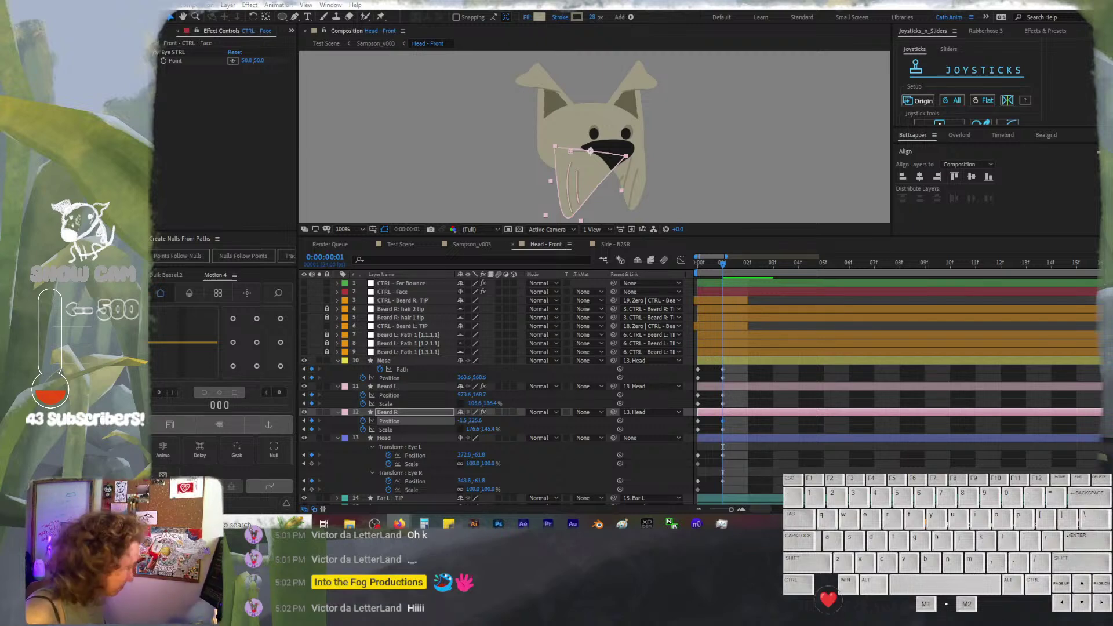
{"action": "type", "text": "s wet"}
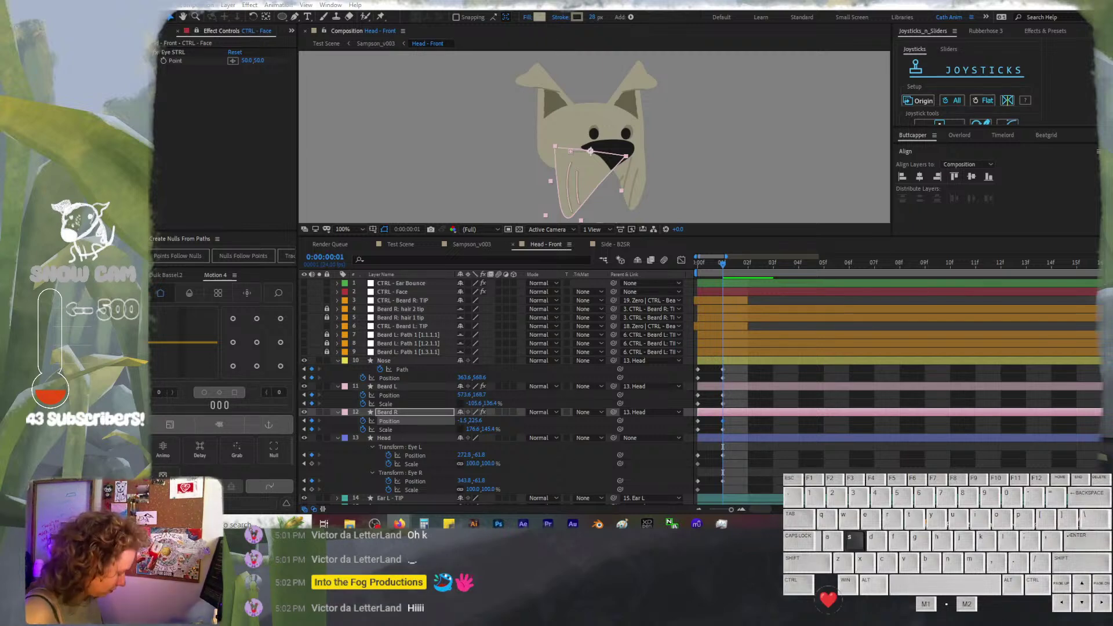
{"action": "key", "text": "Return"}
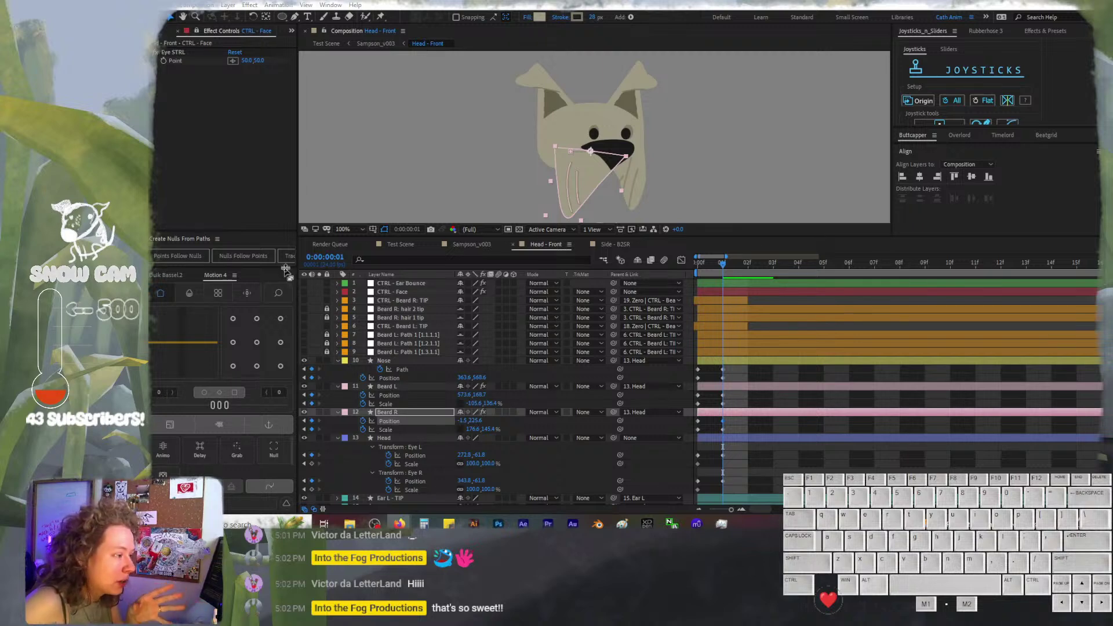
Examine the dog's turned head and beard in the Test Scene and Sampson_v003 compositions
{"action": "left_click", "coordinate": [415, 245]}
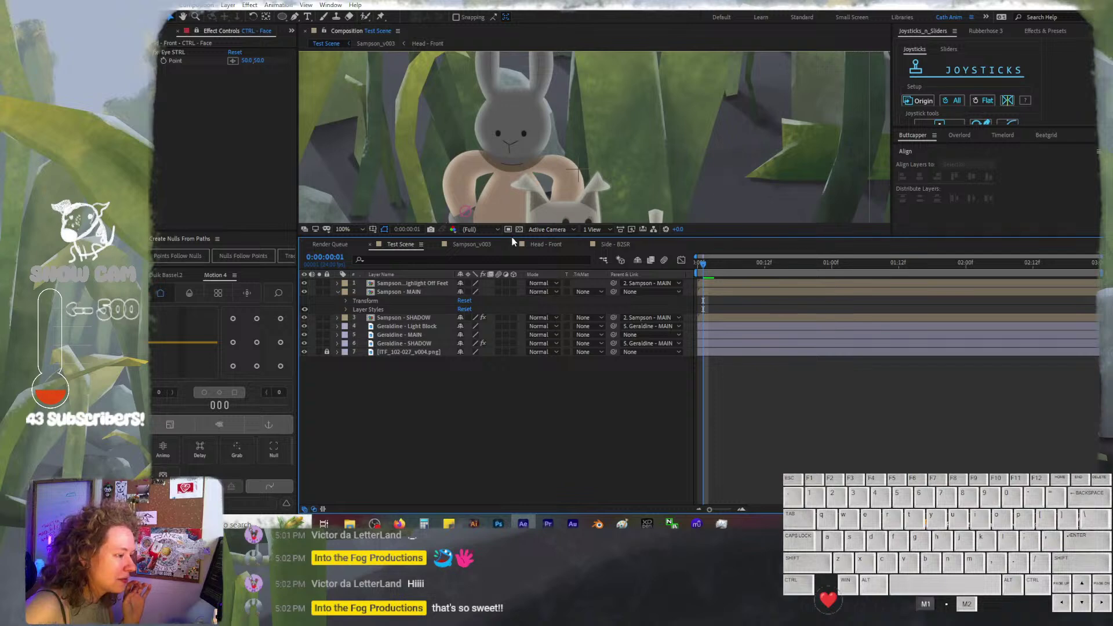
{"action": "left_click_drag", "start_coordinate": [513, 242], "coordinate": [522, 426]}
{"action": "scroll", "coordinate": [547, 342], "scroll_direction": "down", "scroll_amount": 1}
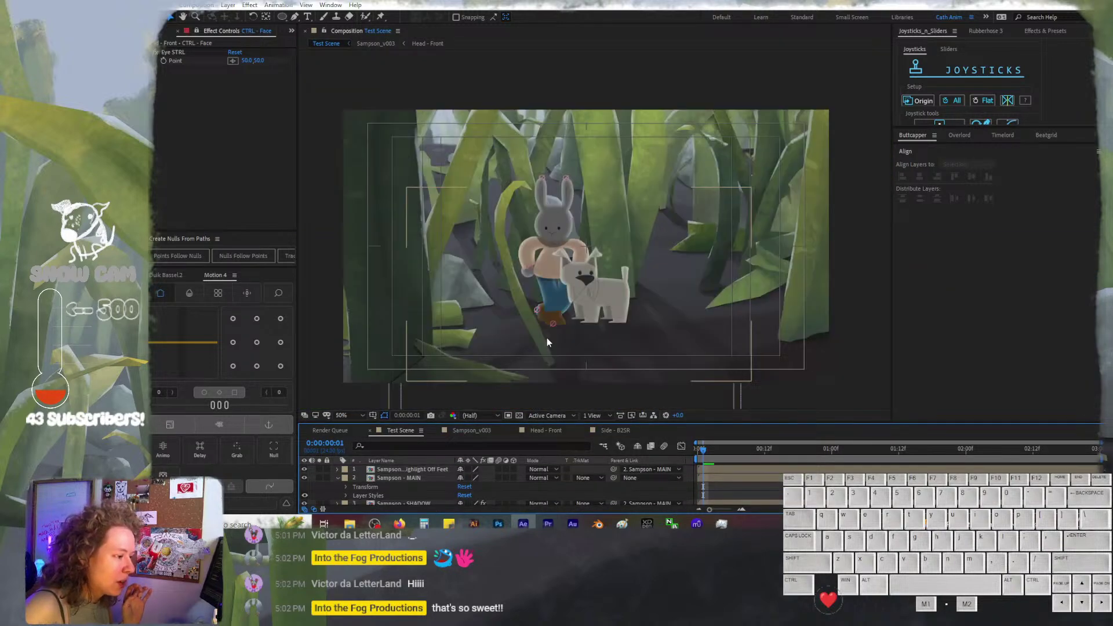
{"action": "scroll", "coordinate": [548, 338], "scroll_direction": "up", "scroll_amount": 1}
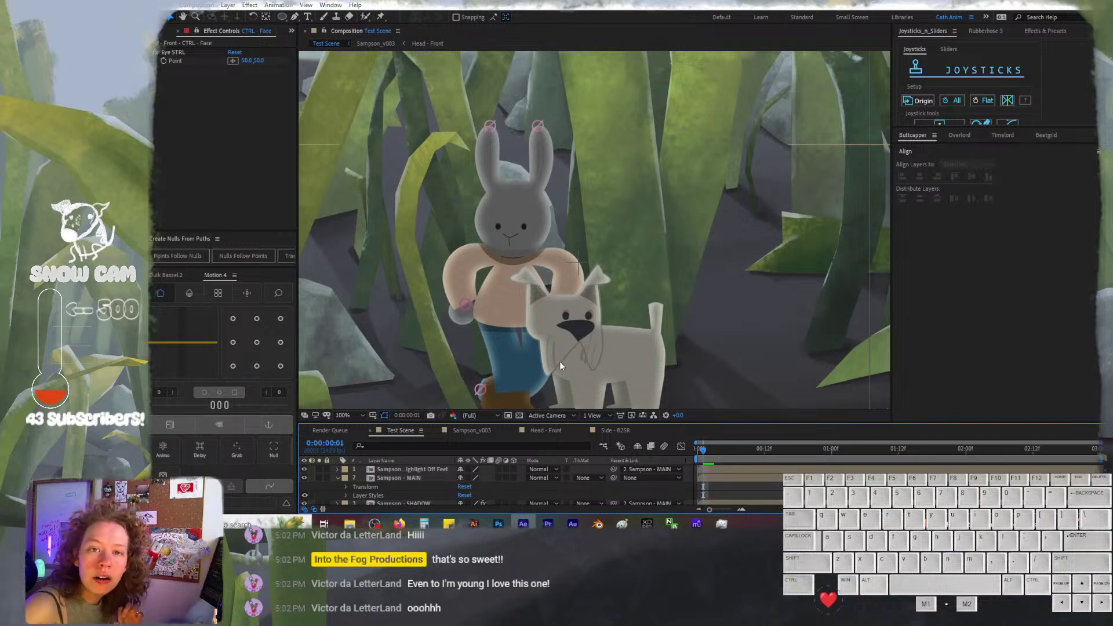
{"action": "left_click_drag", "start_coordinate": [561, 364], "coordinate": [614, 279]}
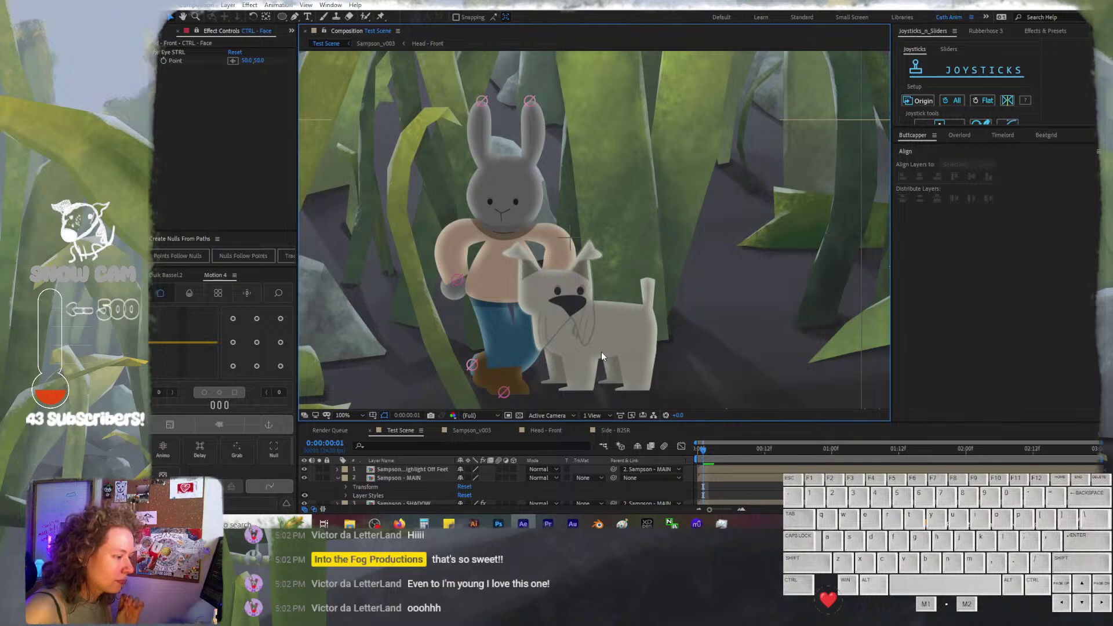
{"action": "scroll", "coordinate": [601, 353], "scroll_direction": "down", "scroll_amount": 2}
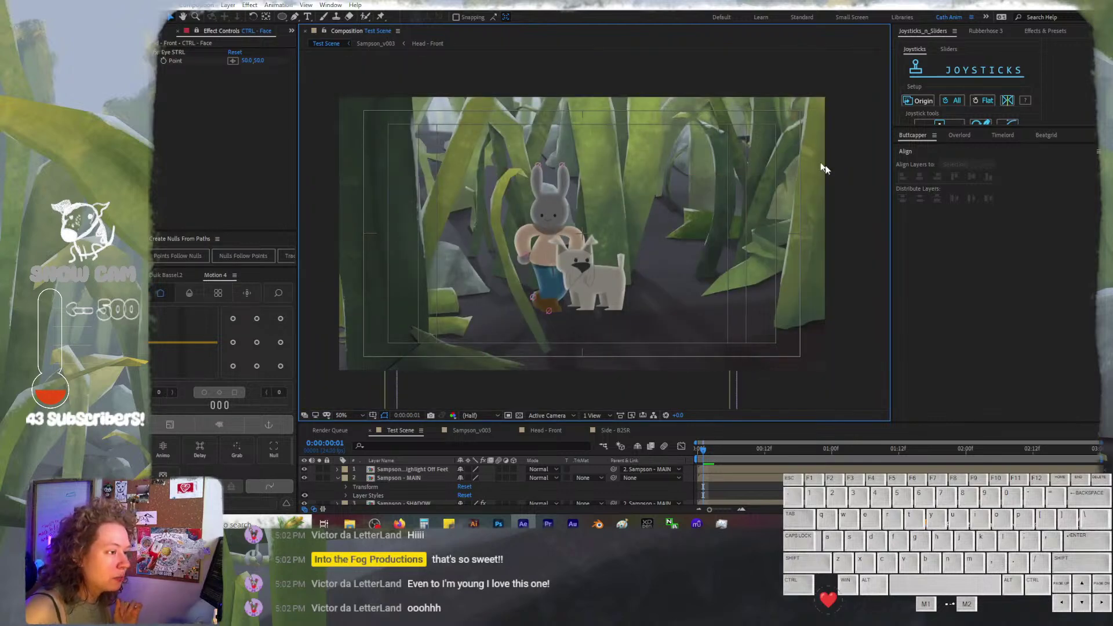
{"action": "key", "text": "period"}
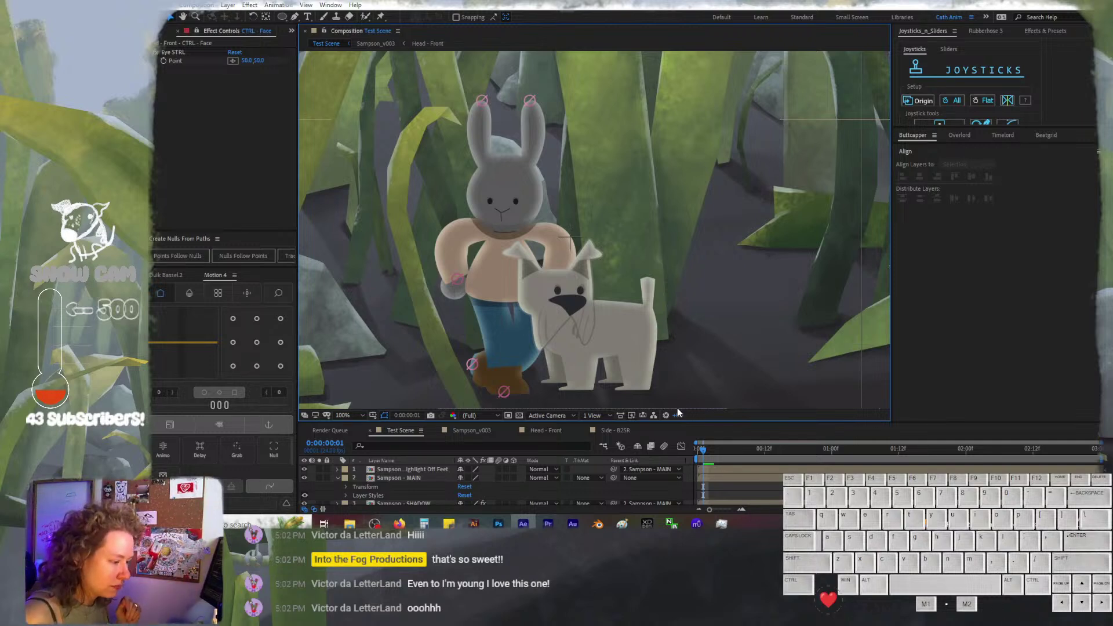
{"action": "left_click_drag", "start_coordinate": [680, 424], "coordinate": [666, 254]}
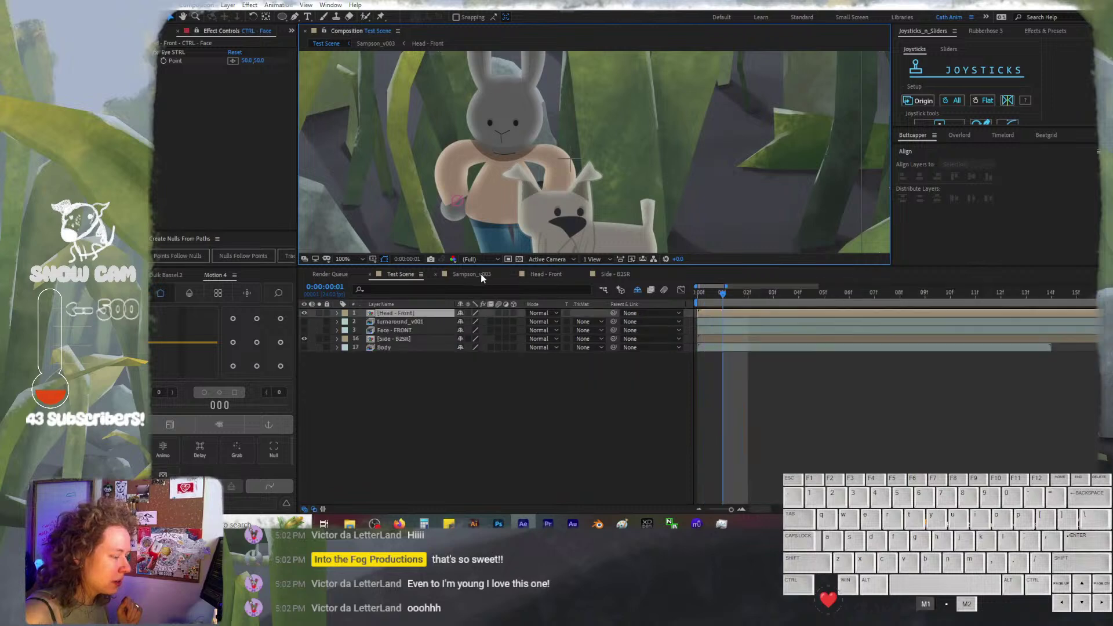
{"action": "left_click", "coordinate": [482, 274]}
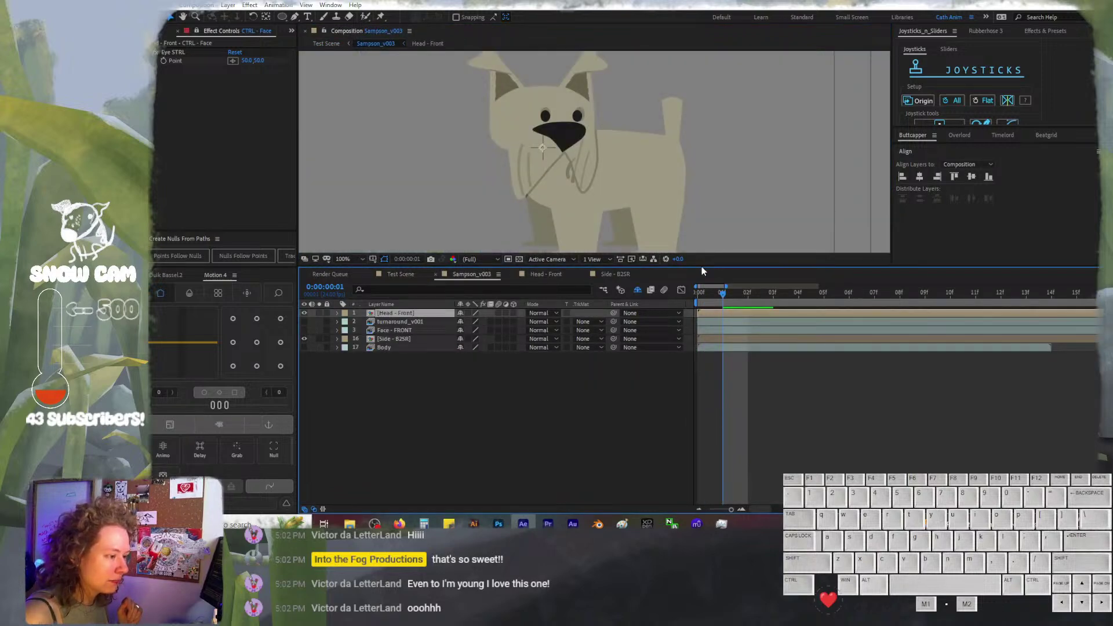
{"action": "left_click_drag", "start_coordinate": [702, 267], "coordinate": [703, 305]}
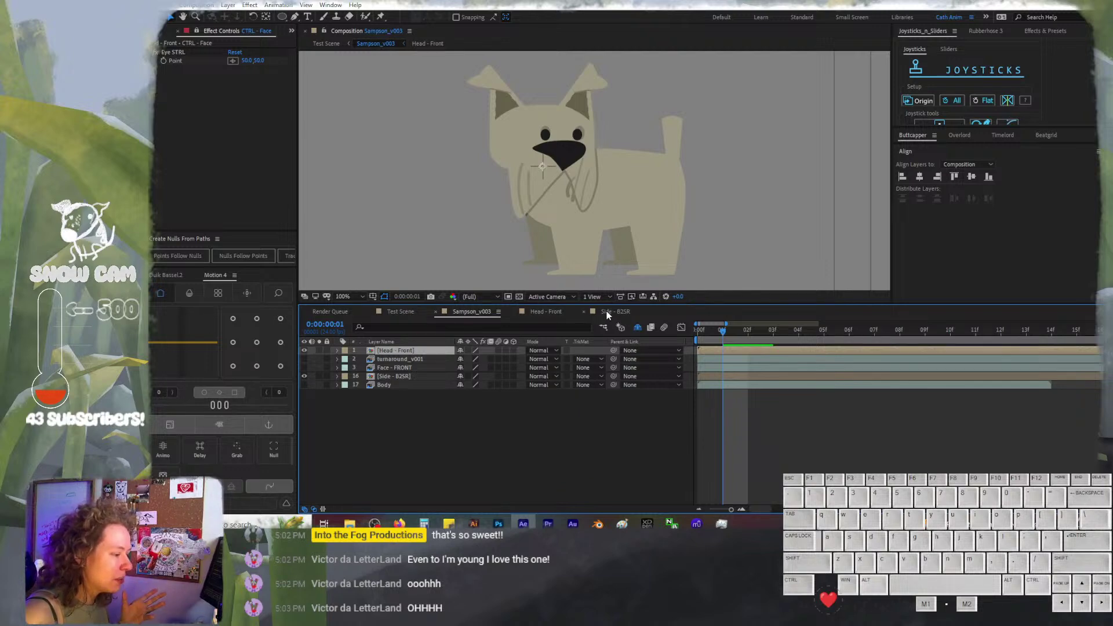
Return to the Head - Front composition, hide the shy layers and enlarge the timeline area
{"action": "left_click", "coordinate": [545, 313]}
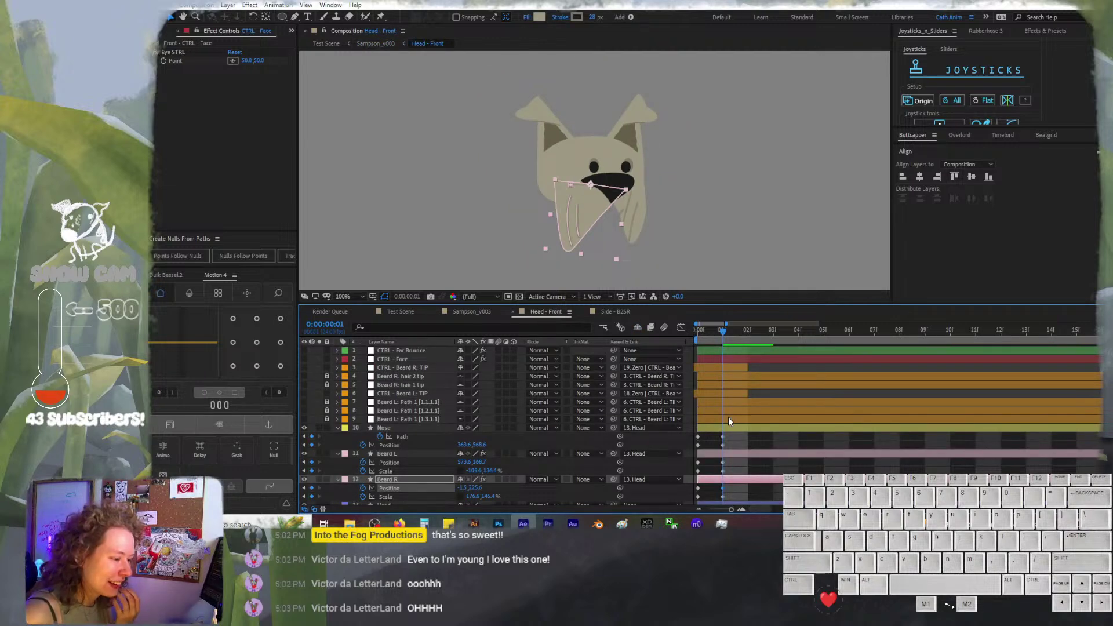
{"action": "left_click", "coordinate": [737, 439]}
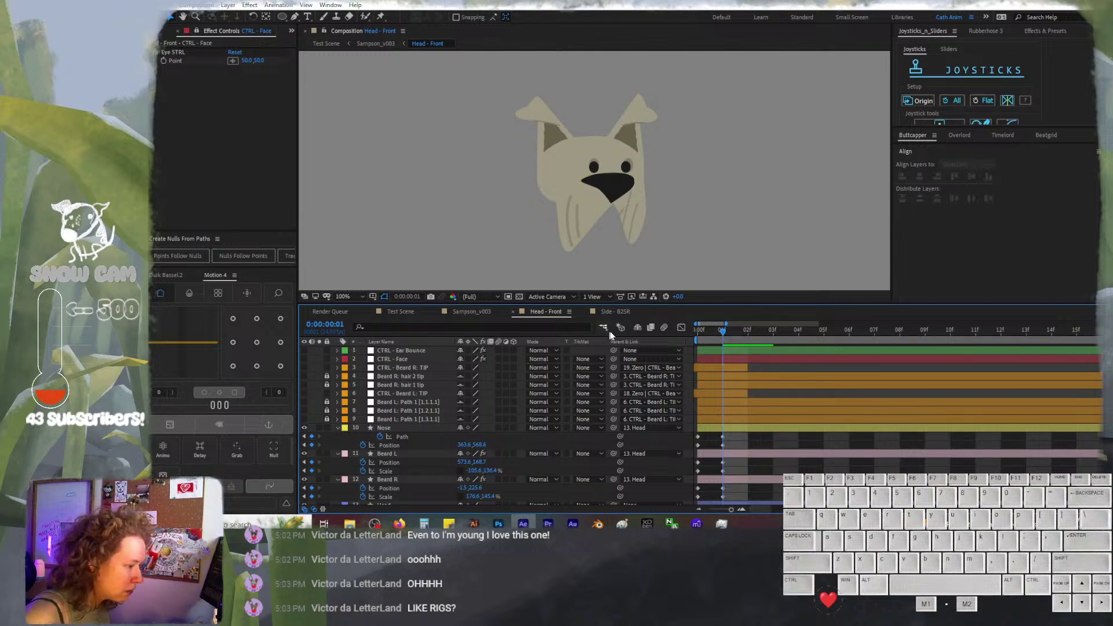
{"action": "left_click", "coordinate": [636, 332]}
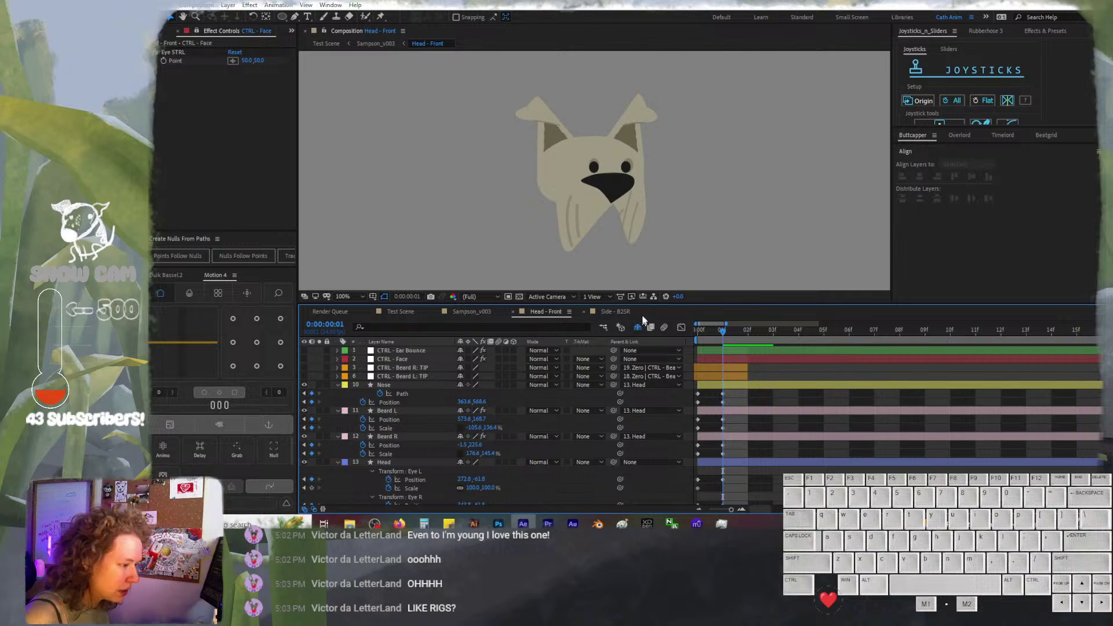
{"action": "left_click_drag", "start_coordinate": [646, 303], "coordinate": [654, 246]}
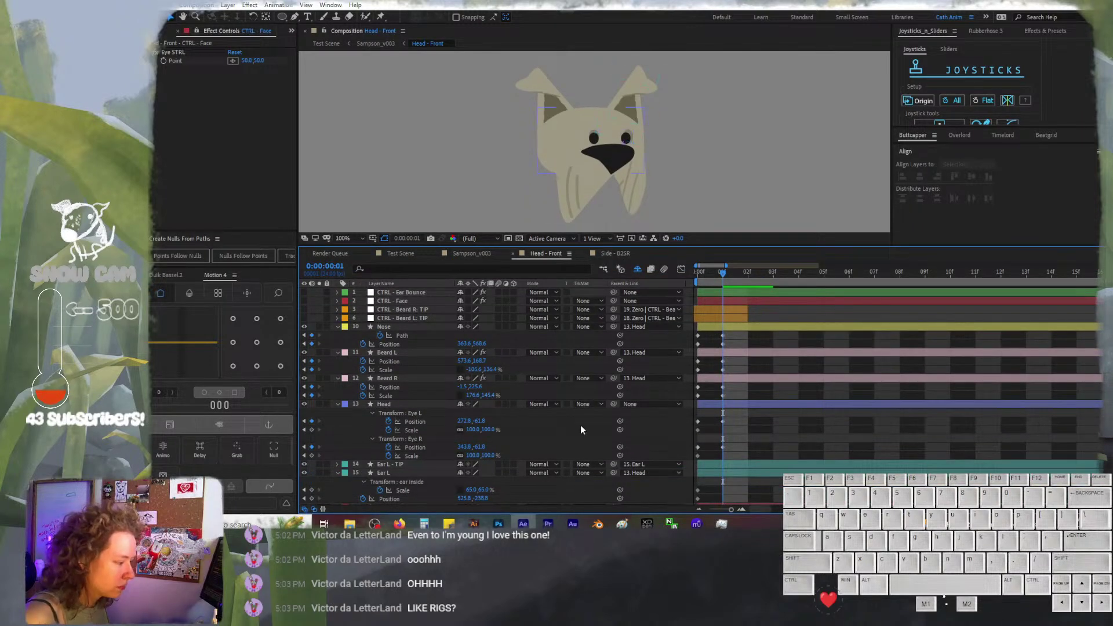
{"action": "left_click", "coordinate": [414, 344]}
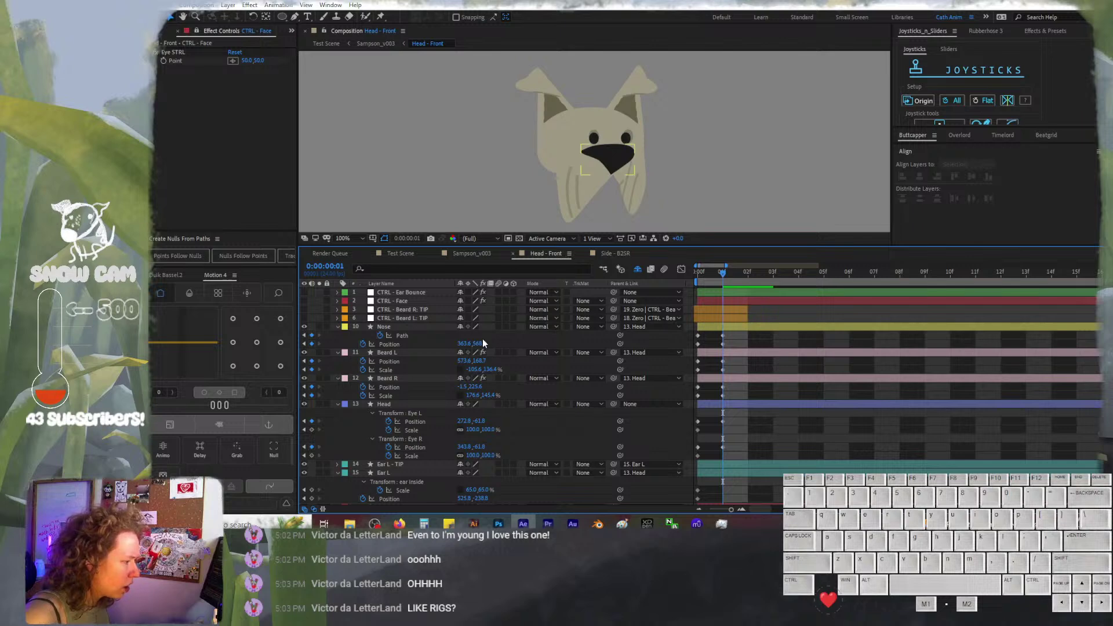
{"action": "scroll", "coordinate": [464, 331], "scroll_direction": "down", "scroll_amount": 1}
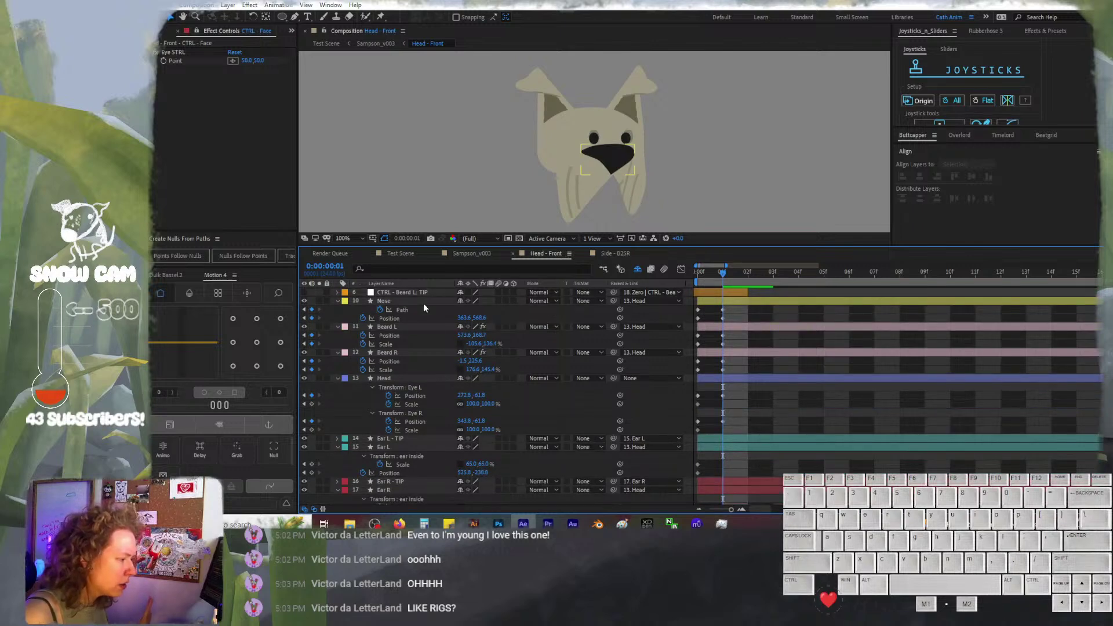
{"action": "left_click", "coordinate": [426, 361]}
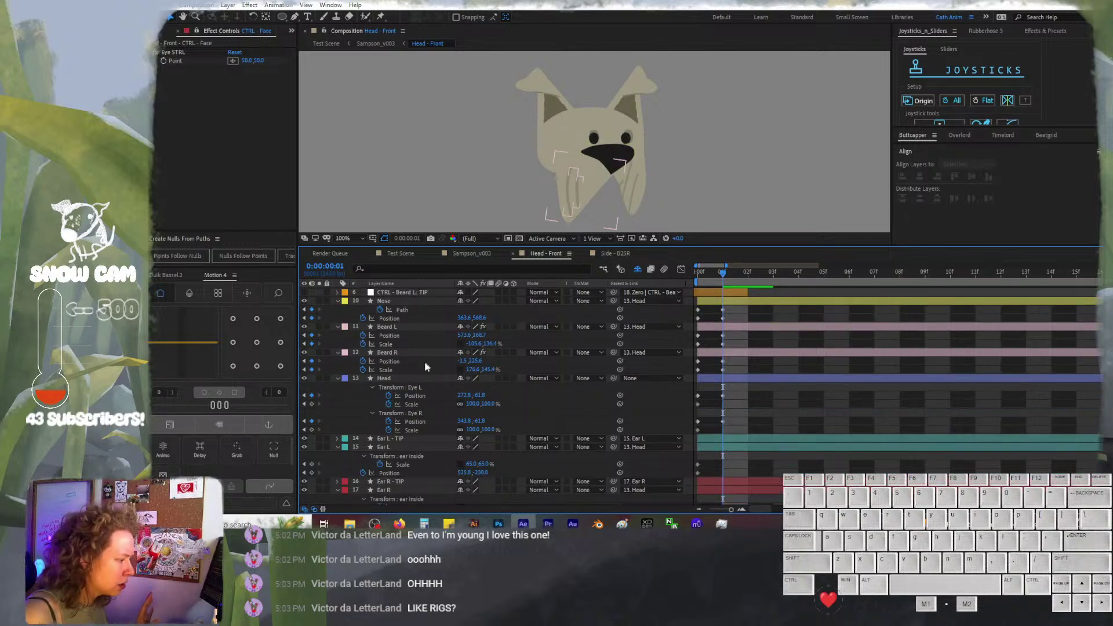
{"action": "left_click", "coordinate": [421, 396]}
{"action": "scroll", "coordinate": [422, 399], "scroll_direction": "down", "scroll_amount": 1}
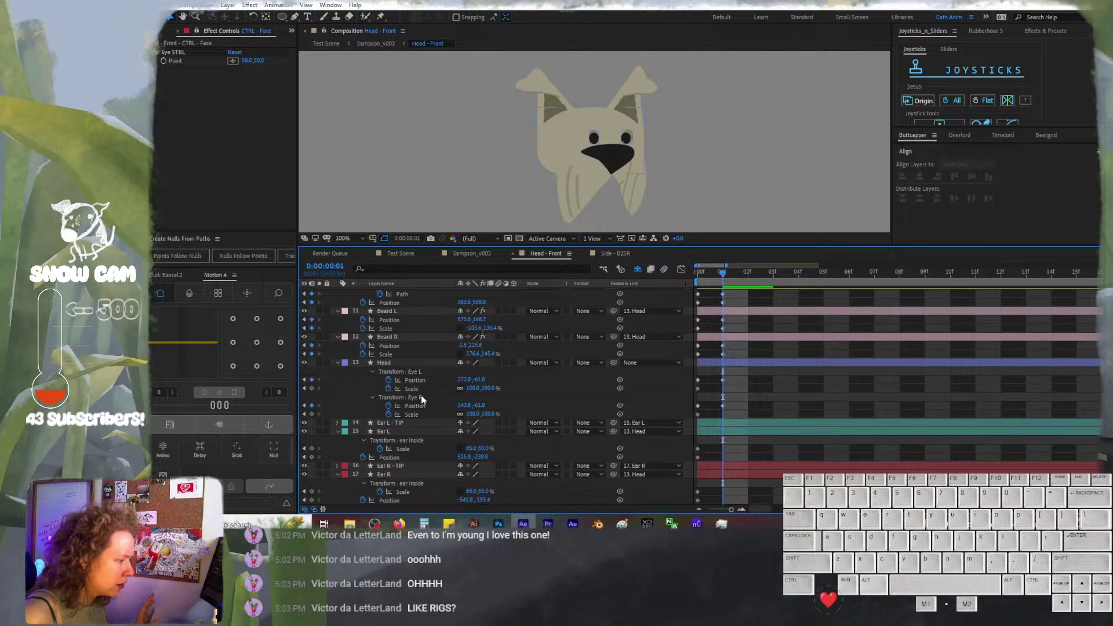
Reveal the layer Scale property of Ear R and Ear L alongside their other shown properties
{"action": "left_click", "coordinate": [420, 431]}
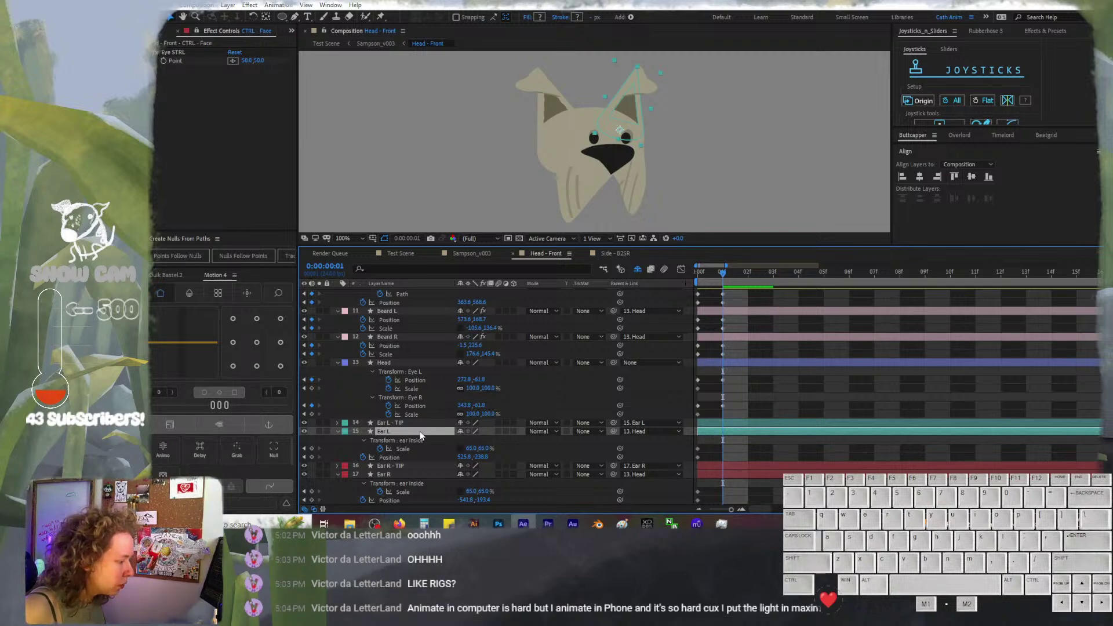
{"action": "left_click", "coordinate": [412, 475], "text": "shift"}
{"action": "left_click", "coordinate": [413, 475], "text": "shift"}
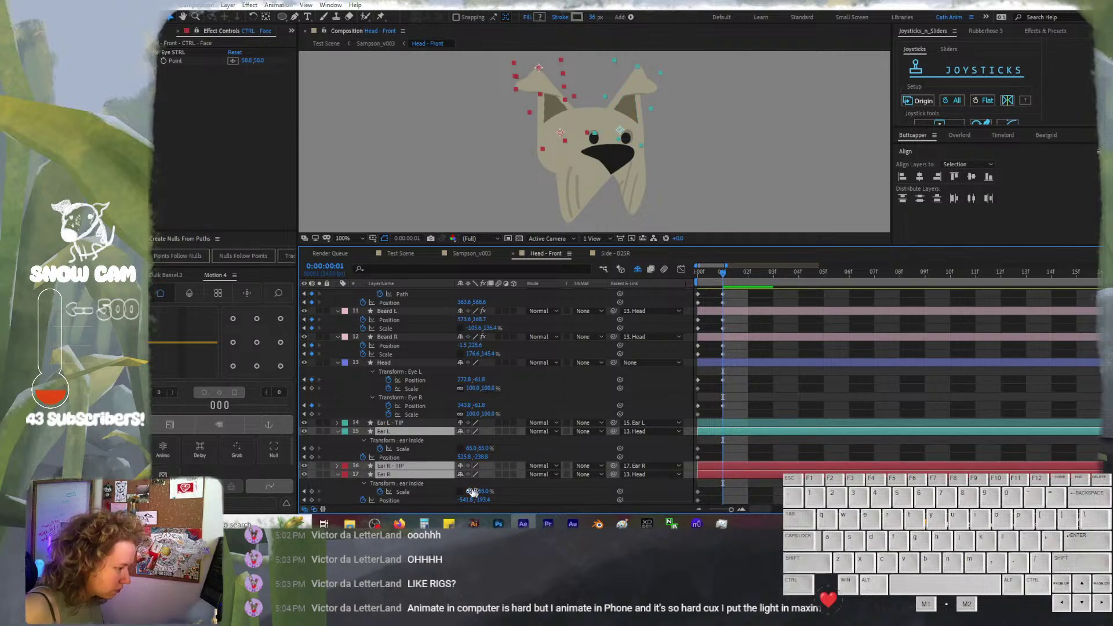
{"action": "left_click", "coordinate": [423, 474]}
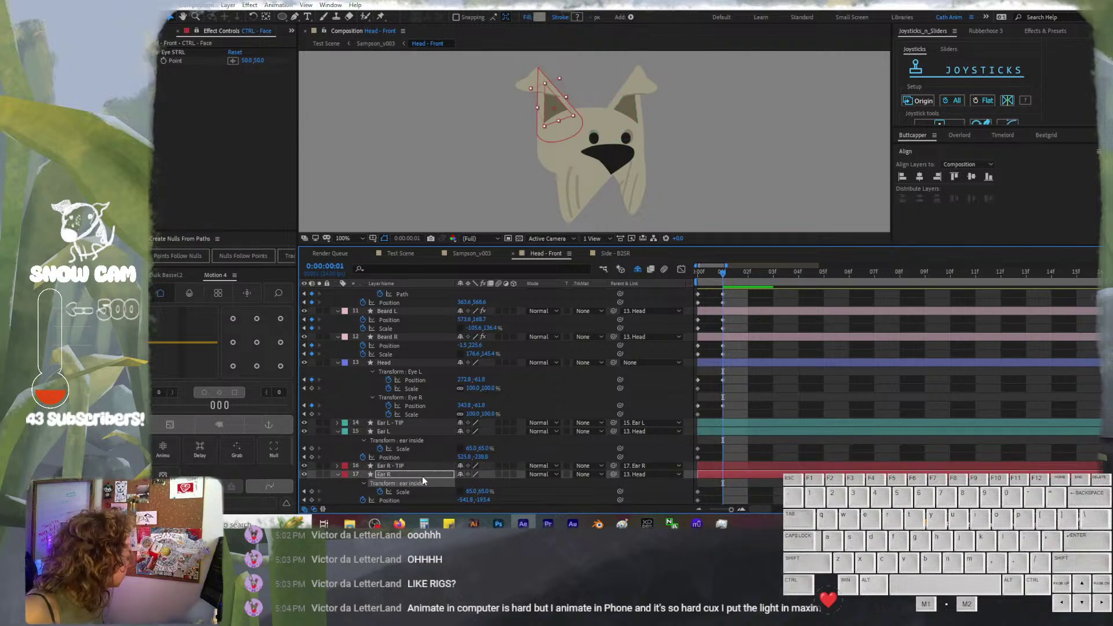
{"action": "left_click", "coordinate": [422, 474]}
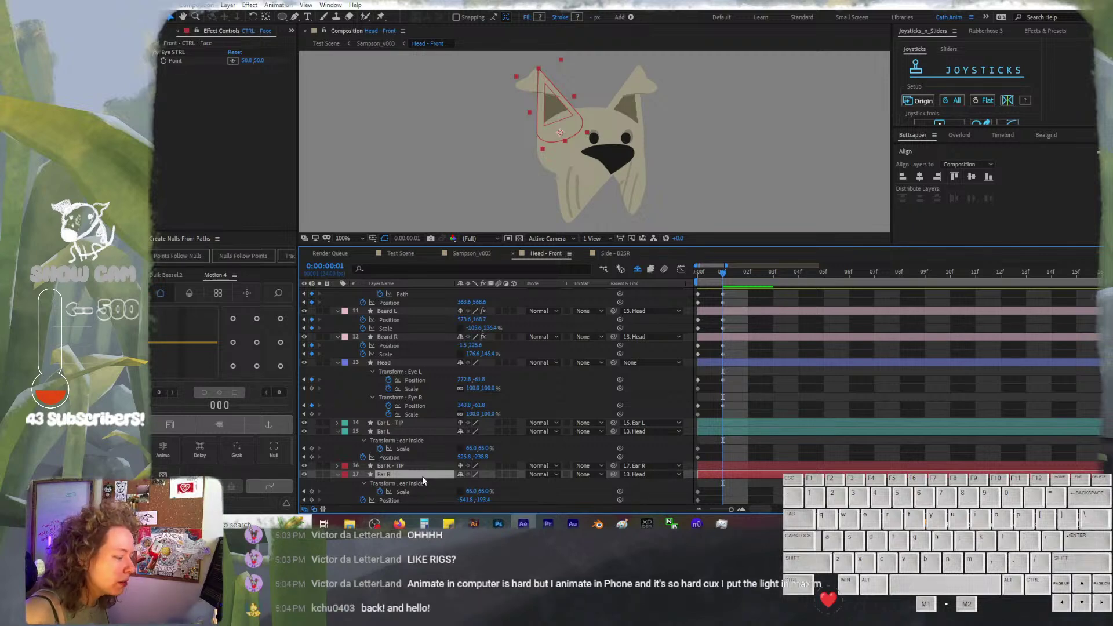
{"action": "key", "text": "shift"}
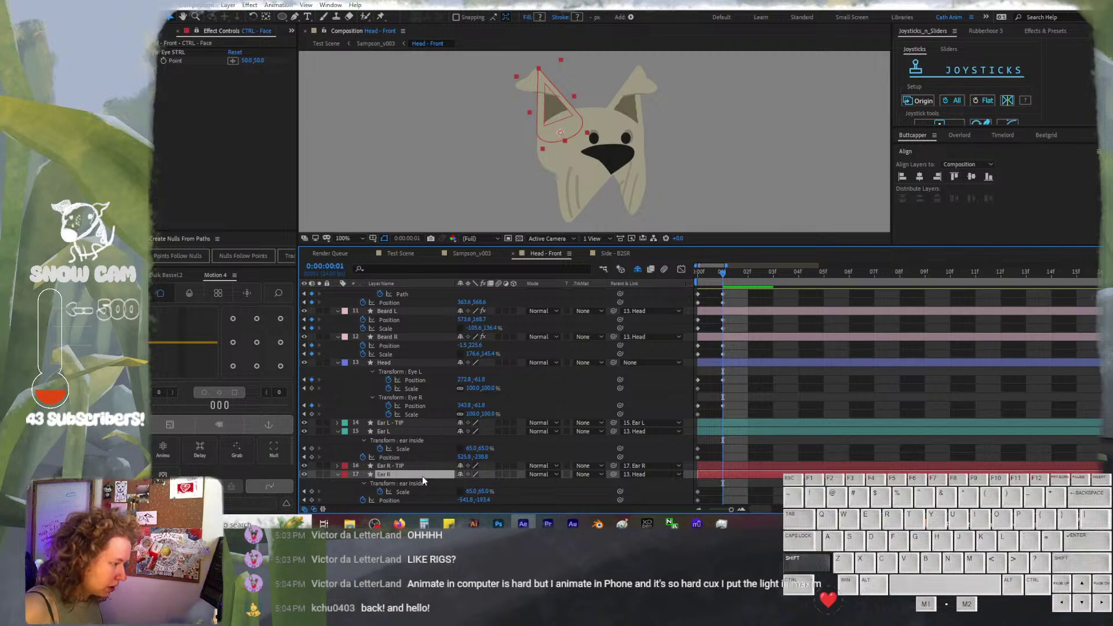
{"action": "key", "text": "shift+s"}
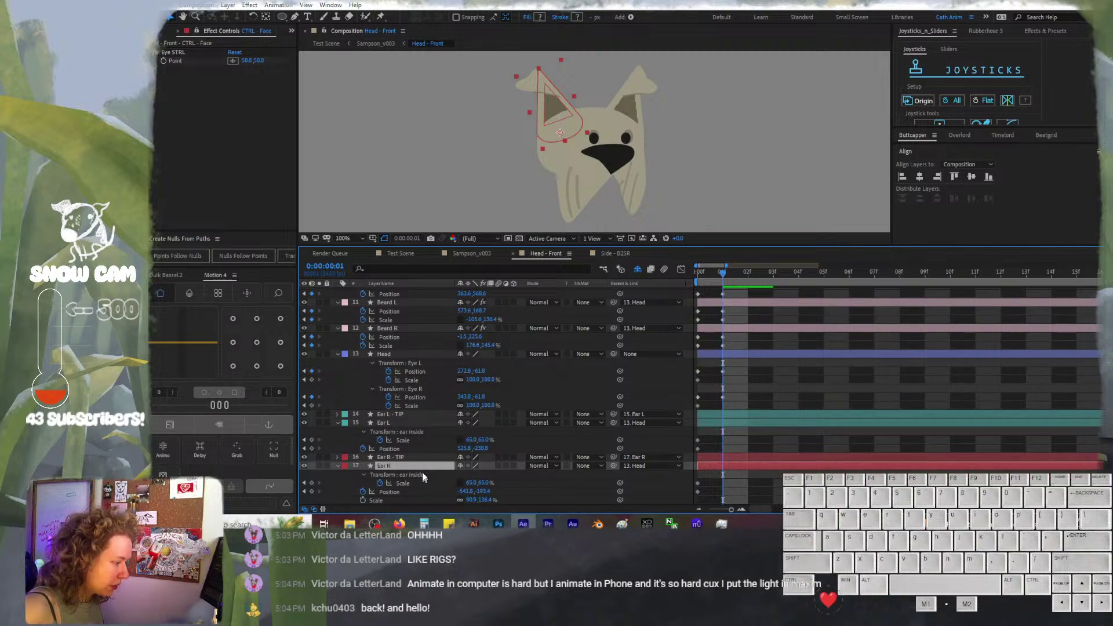
{"action": "left_click", "coordinate": [412, 423]}
{"action": "key", "text": "shift+s"}
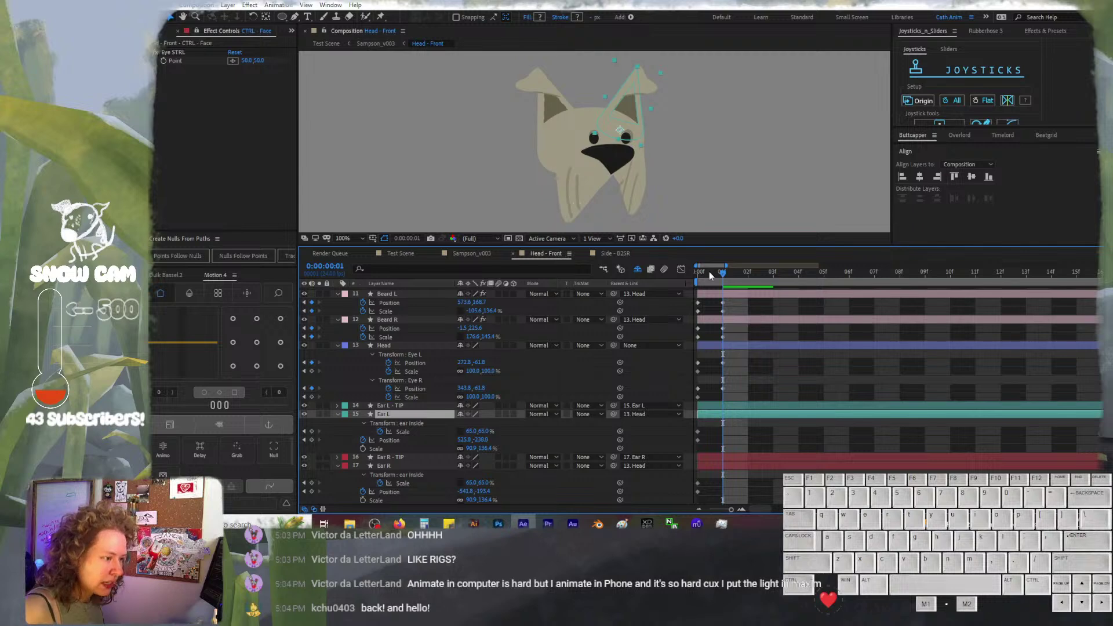
Add keyframes to the layer Scale of Ear L and Ear R at frame 0
{"action": "left_click_drag", "start_coordinate": [720, 271], "coordinate": [692, 273]}
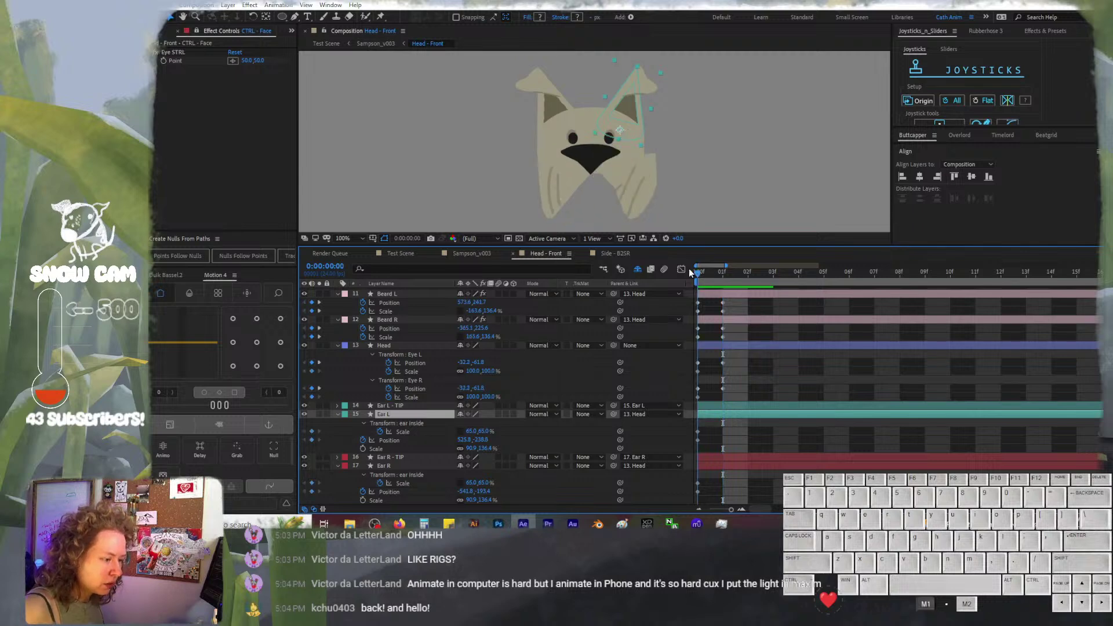
{"action": "left_click", "coordinate": [362, 448]}
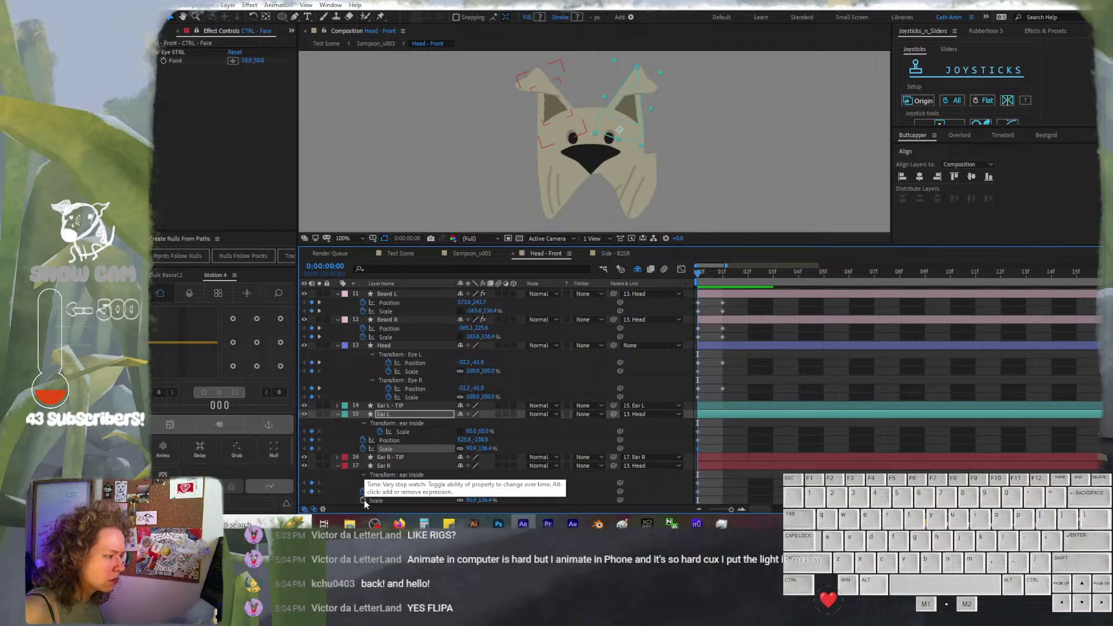
{"action": "left_click", "coordinate": [363, 500]}
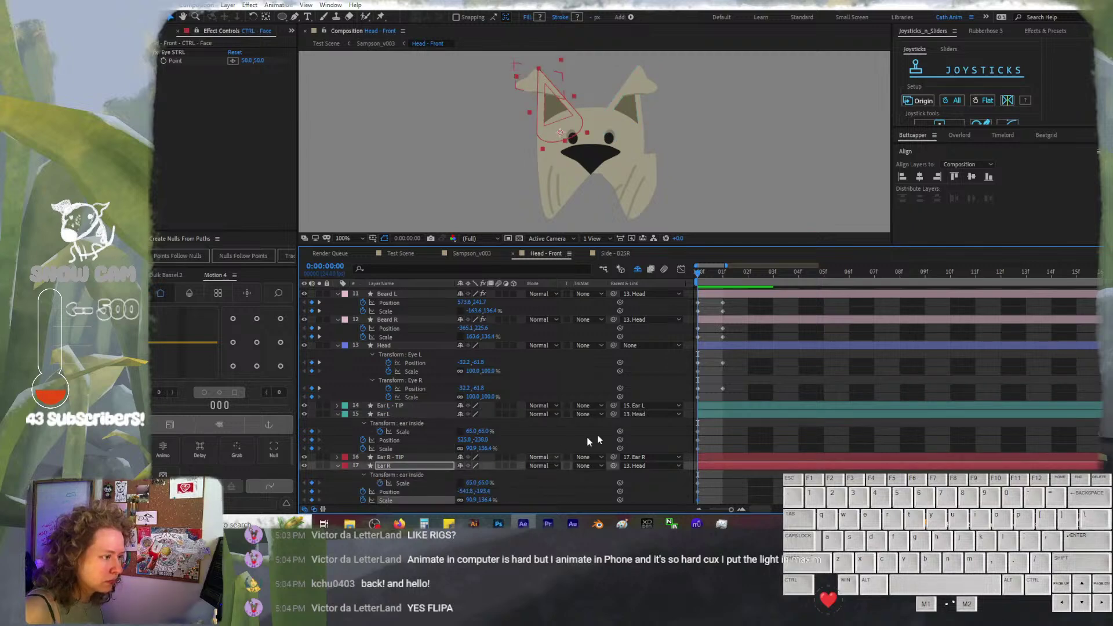
Set Beard L's horizontal scale to -120.6% at frame 0 and compare the beard between frames 0 and 1
{"action": "scroll", "coordinate": [743, 425], "scroll_direction": "up", "scroll_amount": 5}
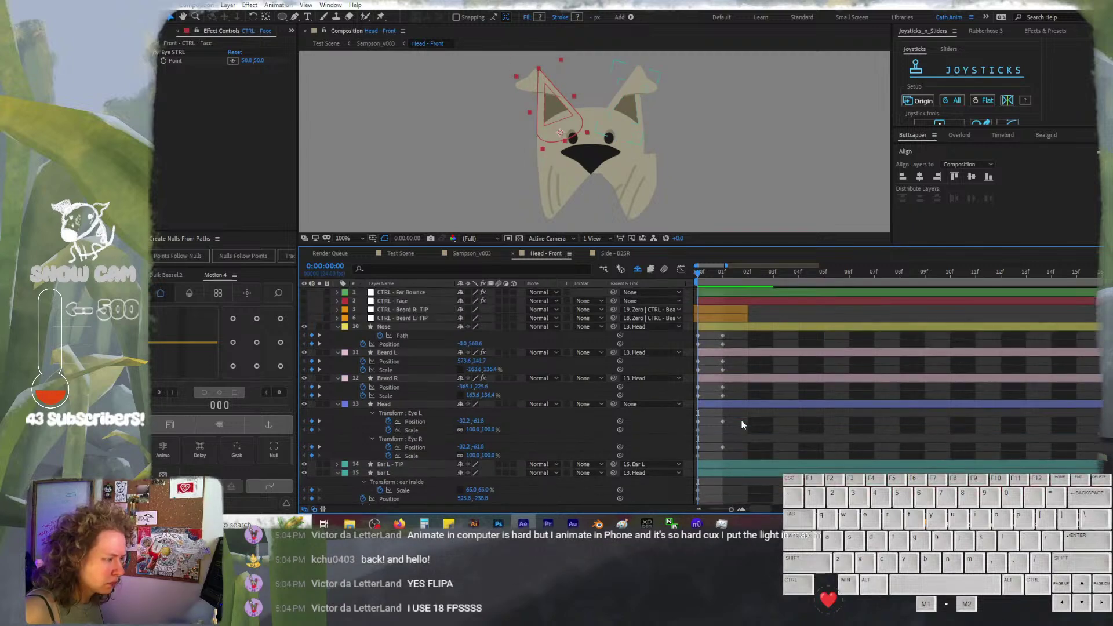
{"action": "left_click", "coordinate": [430, 354]}
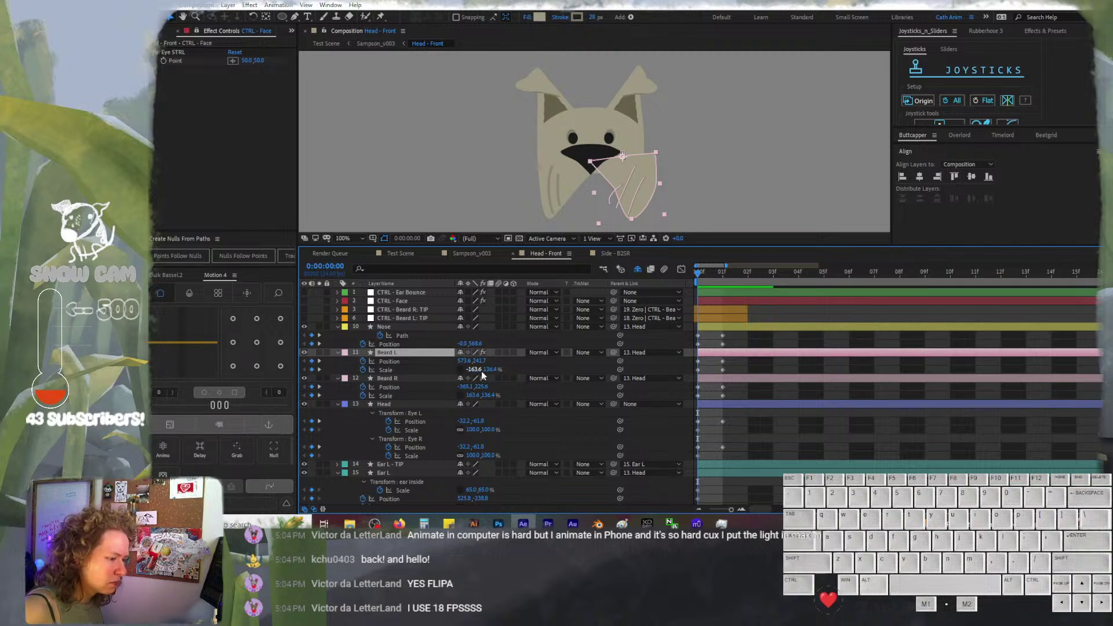
{"action": "left_click", "coordinate": [699, 370]}
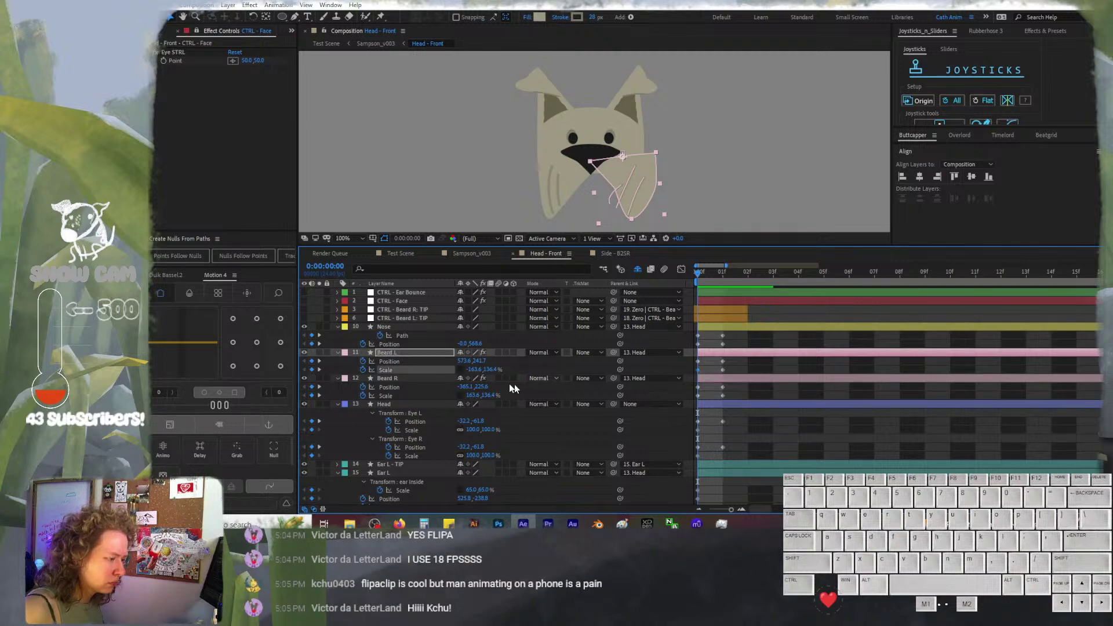
{"action": "mouse_move", "coordinate": [475, 369]}
{"action": "left_mouse_down"}
{"action": "mouse_move", "coordinate": [494, 369]}
{"action": "mouse_move", "coordinate": [464, 360]}
{"action": "left_mouse_up"}
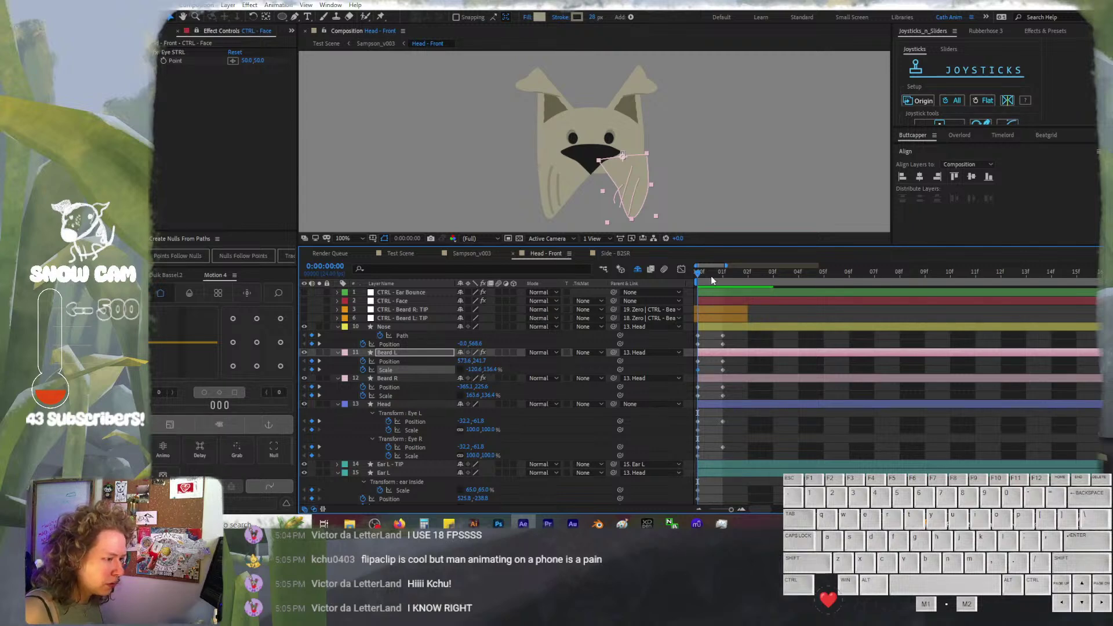
{"action": "left_click", "coordinate": [721, 276]}
{"action": "left_click", "coordinate": [701, 273]}
{"action": "left_click", "coordinate": [721, 279]}
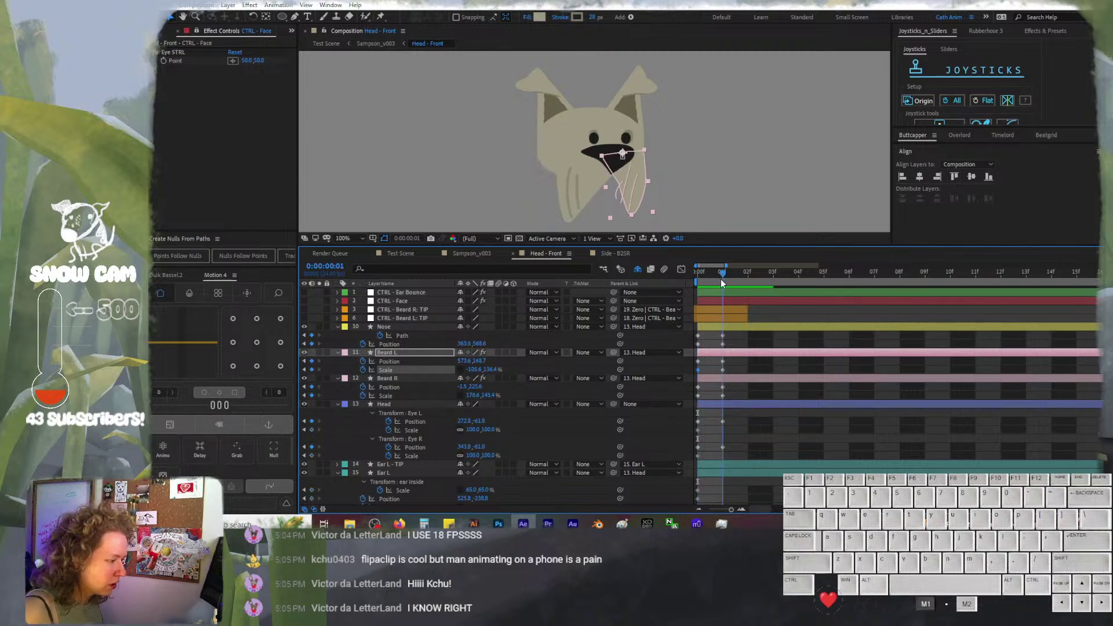
{"action": "left_click", "coordinate": [695, 273]}
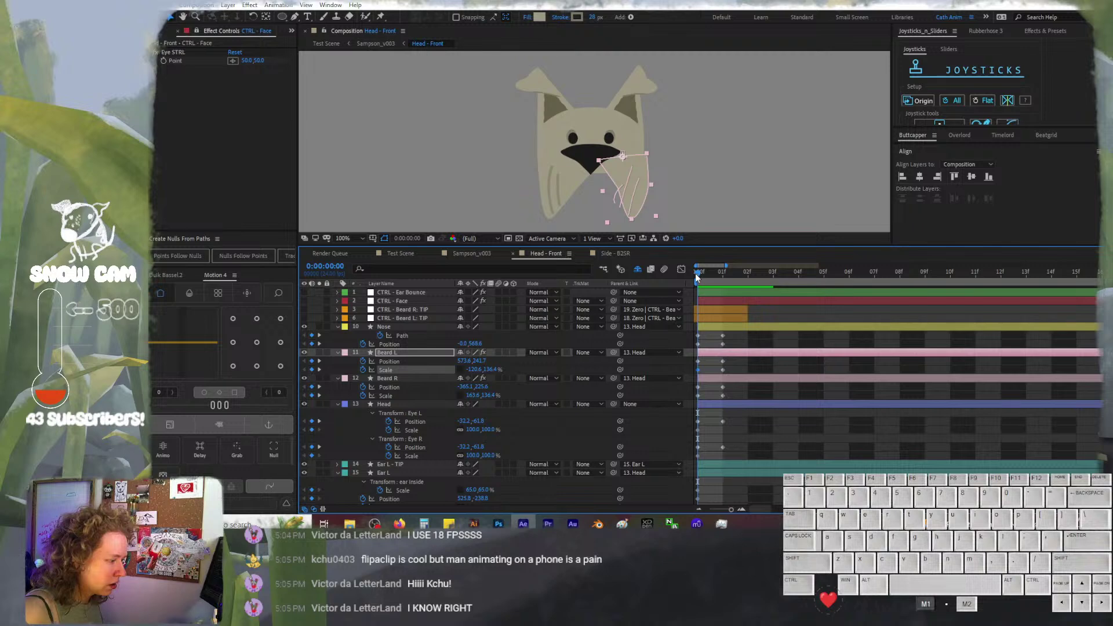
Set Beard L's horizontal position to 282.6 at frame 0
{"action": "left_click", "coordinate": [706, 364]}
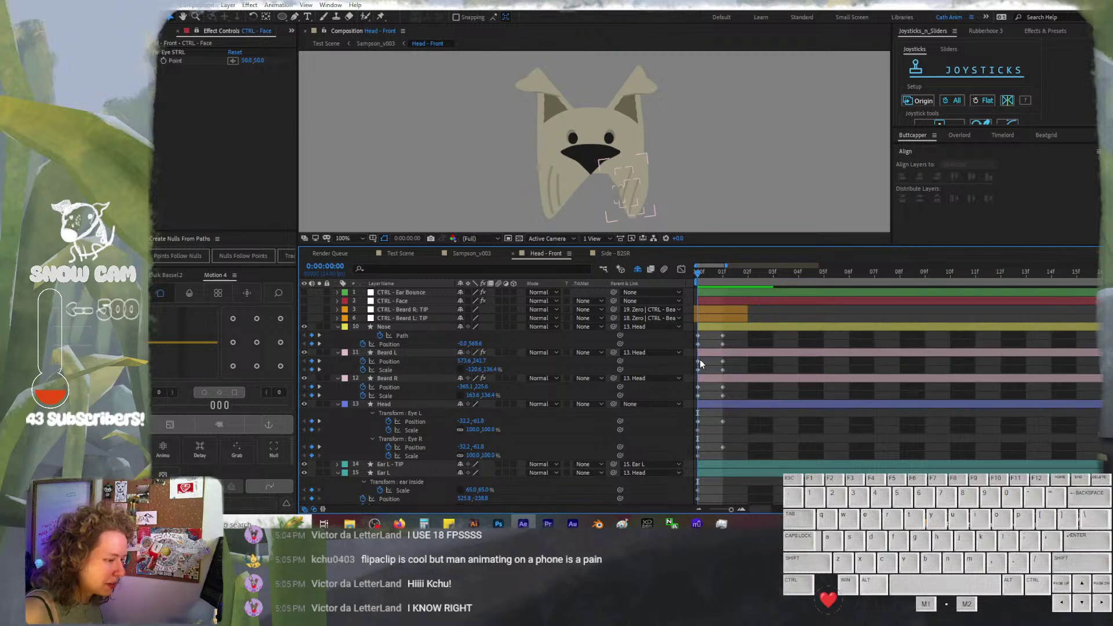
{"action": "left_click", "coordinate": [698, 361]}
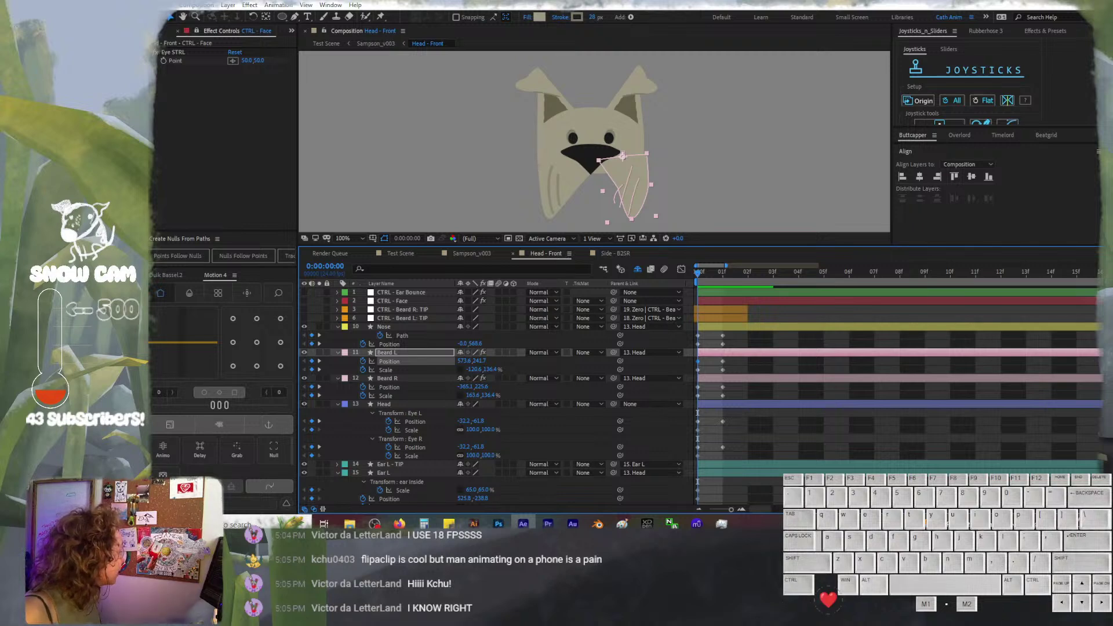
{"action": "left_click", "coordinate": [399, 524]}
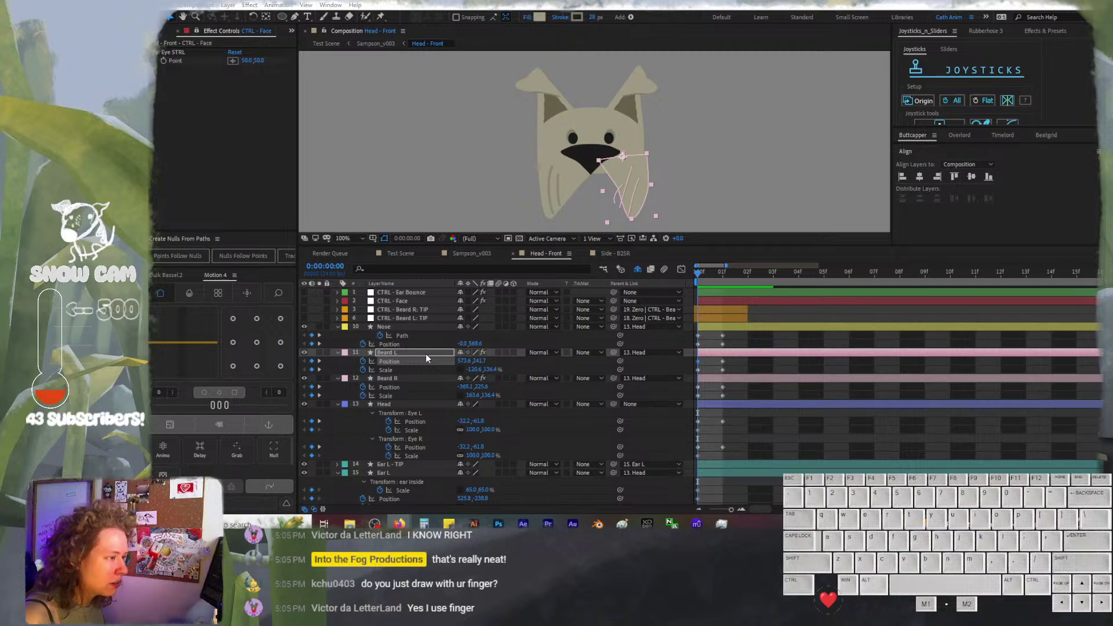
{"action": "key", "text": "shift"}
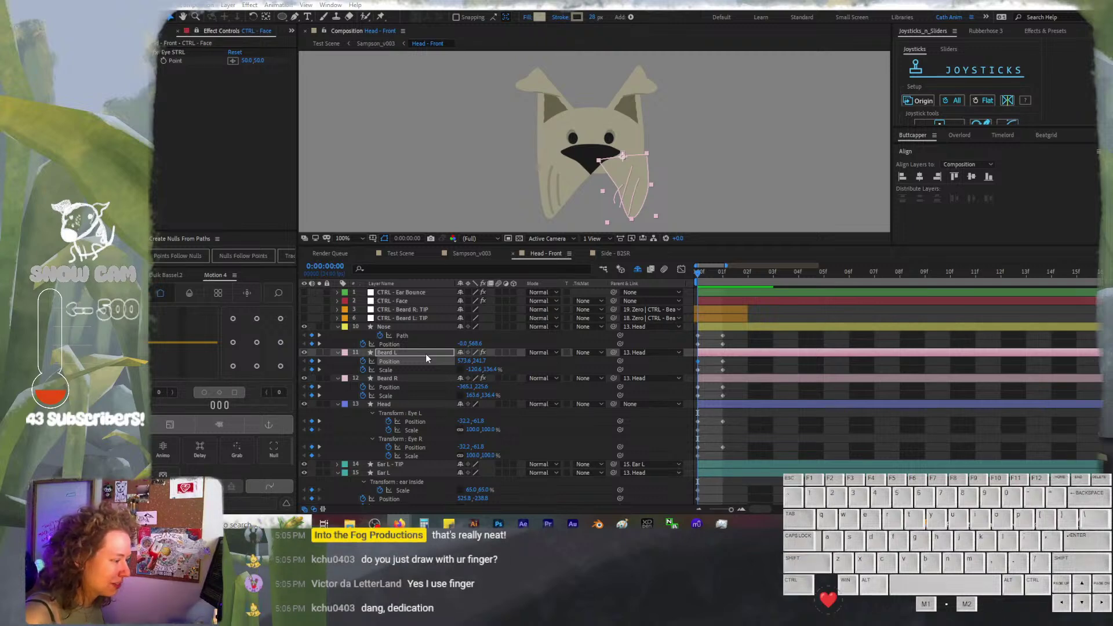
{"action": "left_click", "coordinate": [426, 356]}
{"action": "left_click_drag", "start_coordinate": [462, 363], "coordinate": [287, 334]}
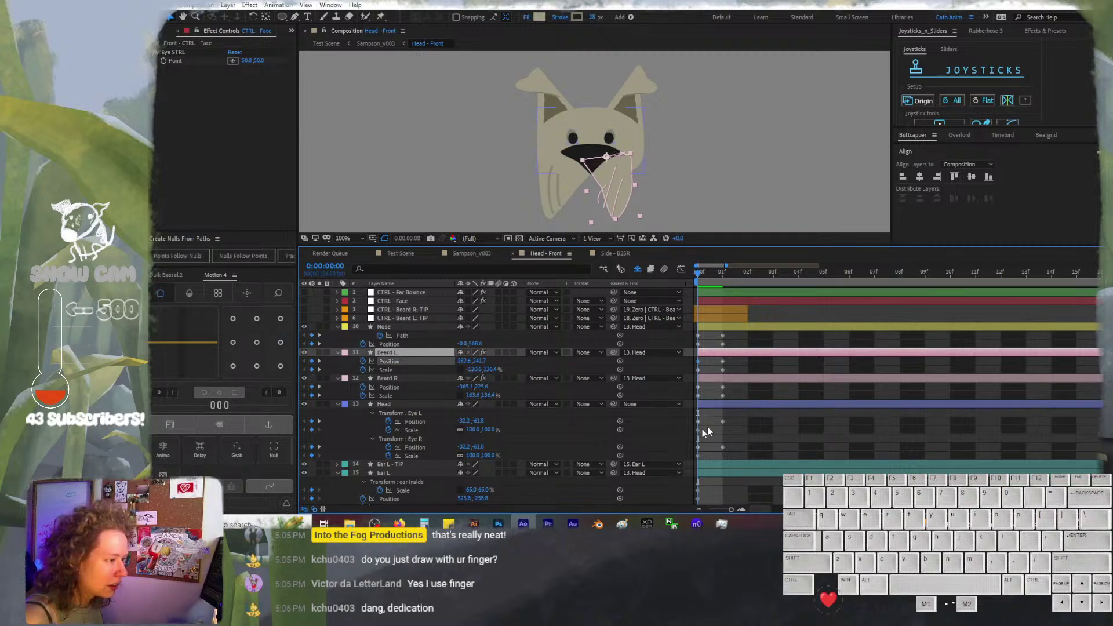
Show the shy layers and check the parents of the Zero layers for the beard tip controls
{"action": "scroll", "coordinate": [722, 421], "scroll_direction": "down", "scroll_amount": 5}
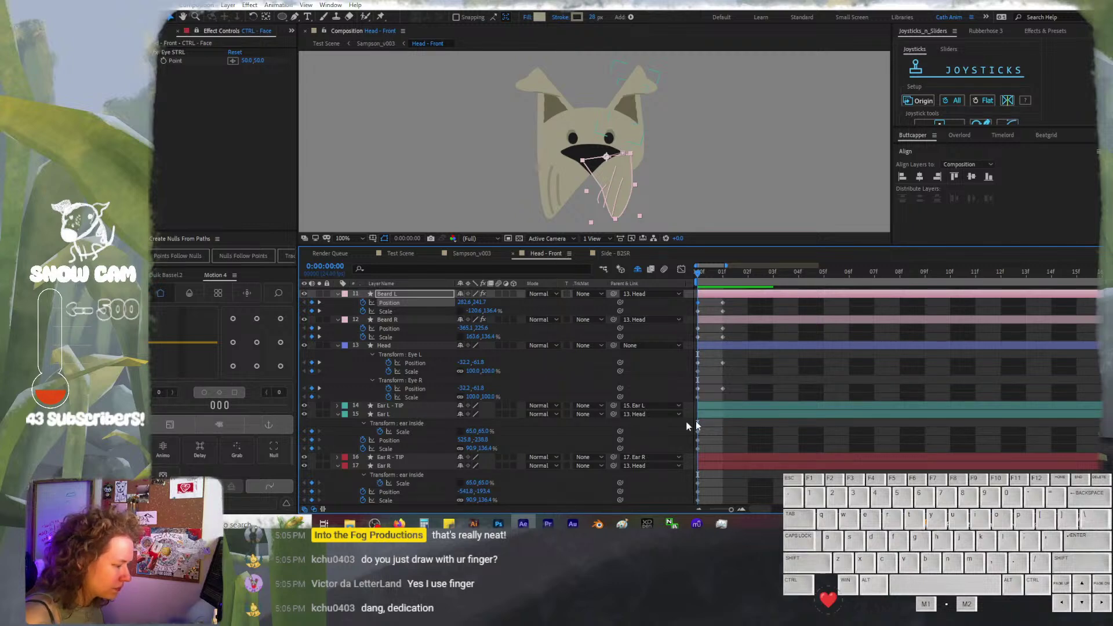
{"action": "left_click", "coordinate": [370, 474]}
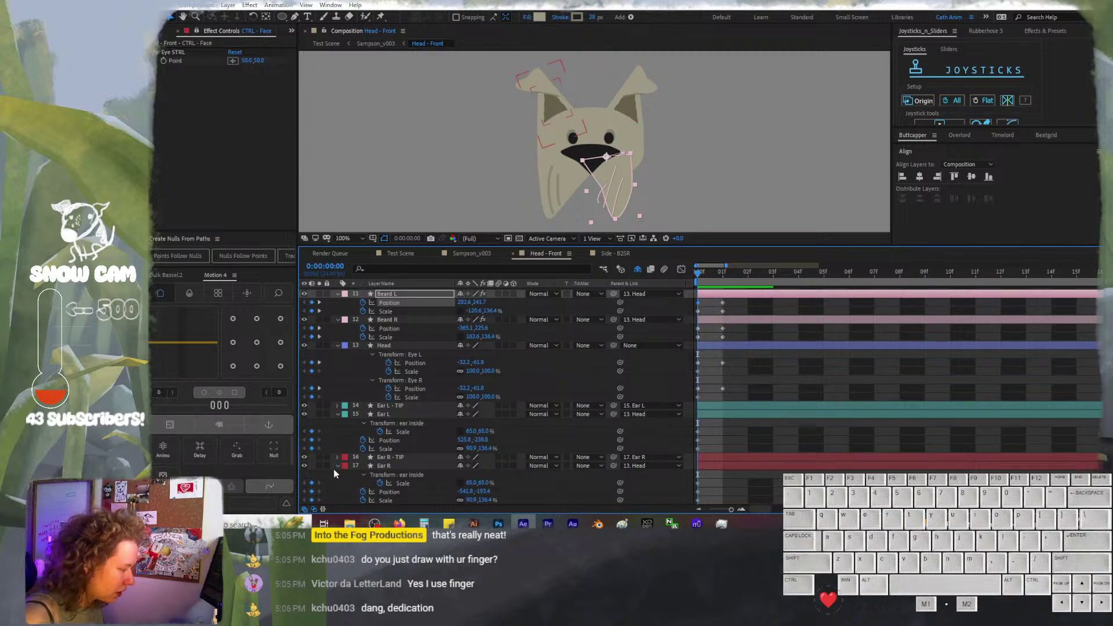
{"action": "left_click", "coordinate": [637, 269]}
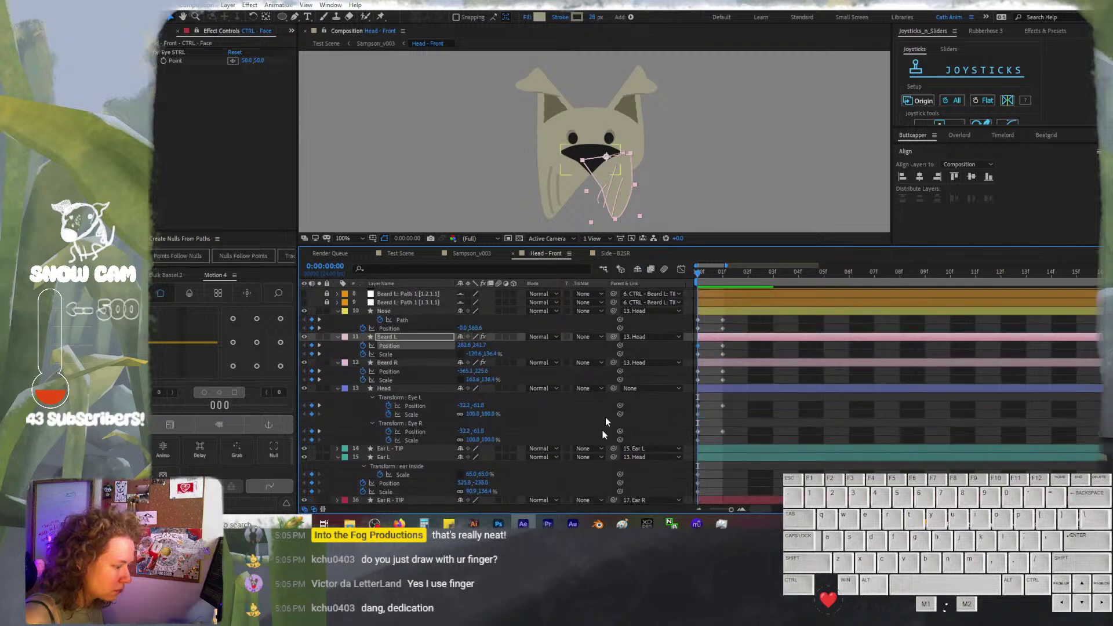
{"action": "scroll", "coordinate": [589, 475], "scroll_direction": "down", "scroll_amount": 3}
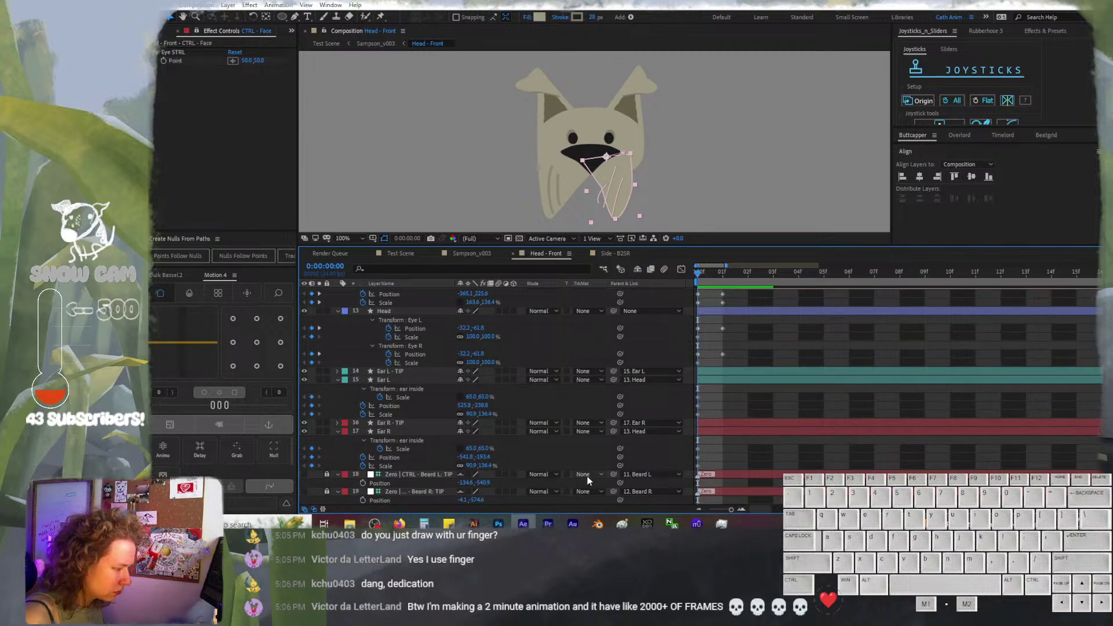
Undo the ear Scale keyframes, the frame 1 beard keyframes and Beard L's anchor point move
{"action": "key", "text": "ctrl+z"}
{"action": "key", "text": "ctrl+z"}
{"action": "key", "text": "ctrl+z"}
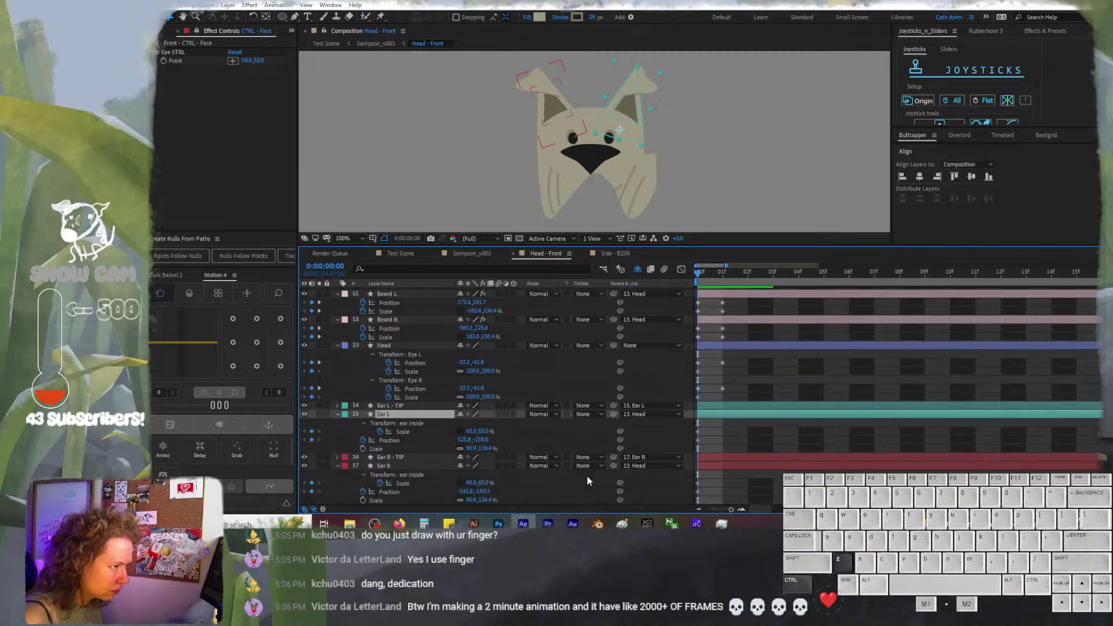
{"action": "key", "text": "ctrl+z"}
{"action": "key", "text": "ctrl+z"}
{"action": "key", "text": "ctrl+z"}
{"action": "key", "text": "ctrl+z"}
{"action": "key", "text": "ctrl+z"}
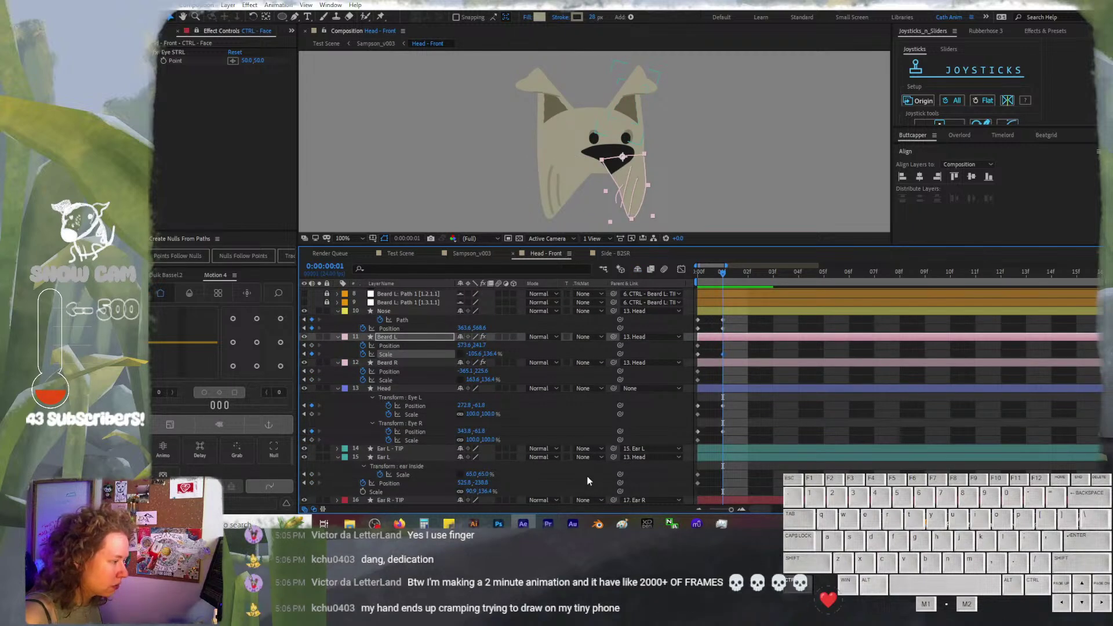
{"action": "key", "text": "ctrl+z"}
{"action": "key", "text": "ctrl+z"}
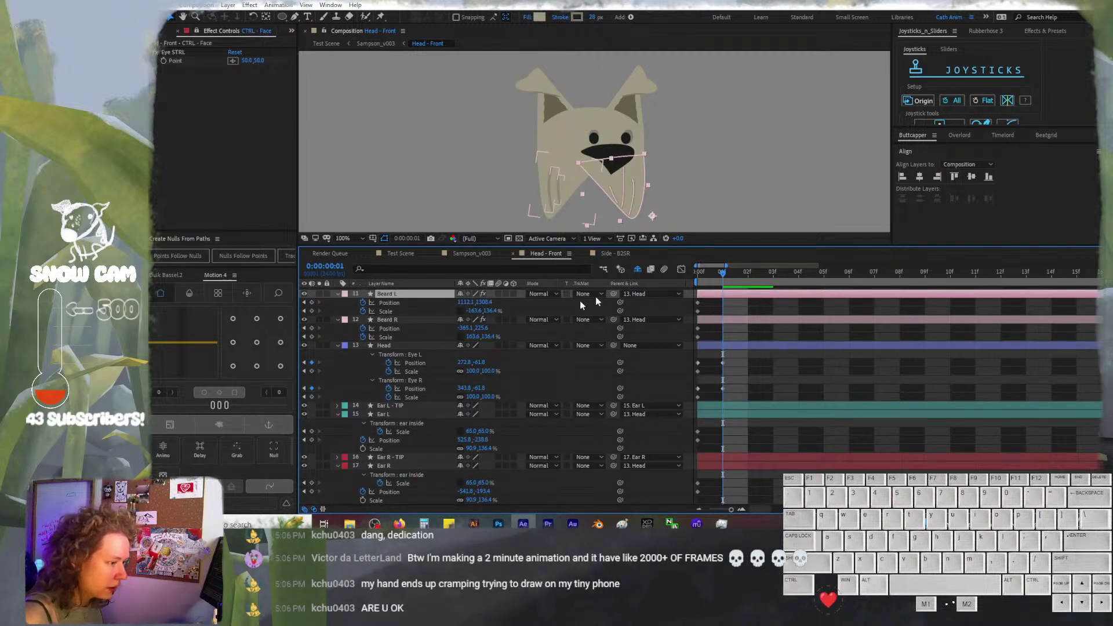
Return to frame 0, show the shy layers and examine the parent links of the beard tip nulls and Zero layers
{"action": "left_click_drag", "start_coordinate": [707, 270], "coordinate": [687, 275]}
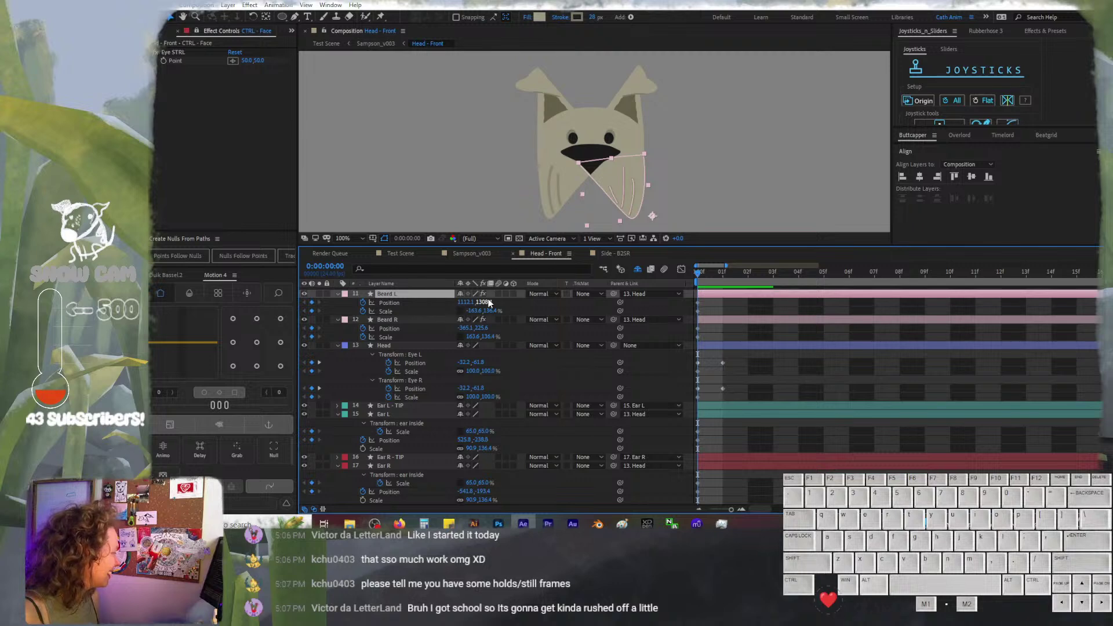
{"action": "key", "text": "Return"}
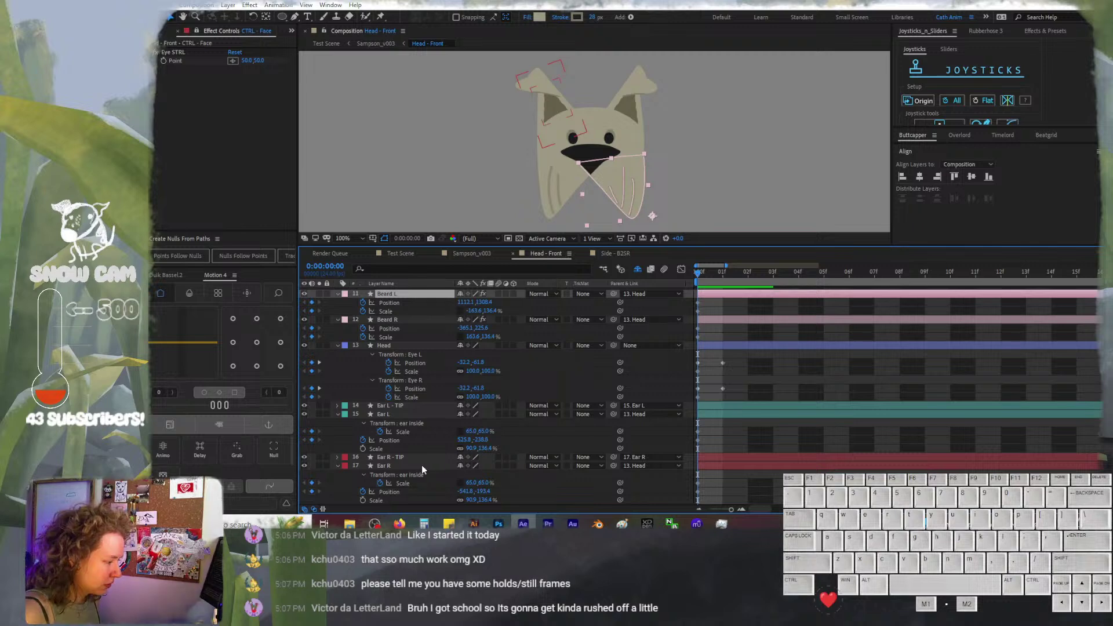
{"action": "left_click", "coordinate": [638, 269]}
{"action": "scroll", "coordinate": [507, 402], "scroll_direction": "down", "scroll_amount": 3}
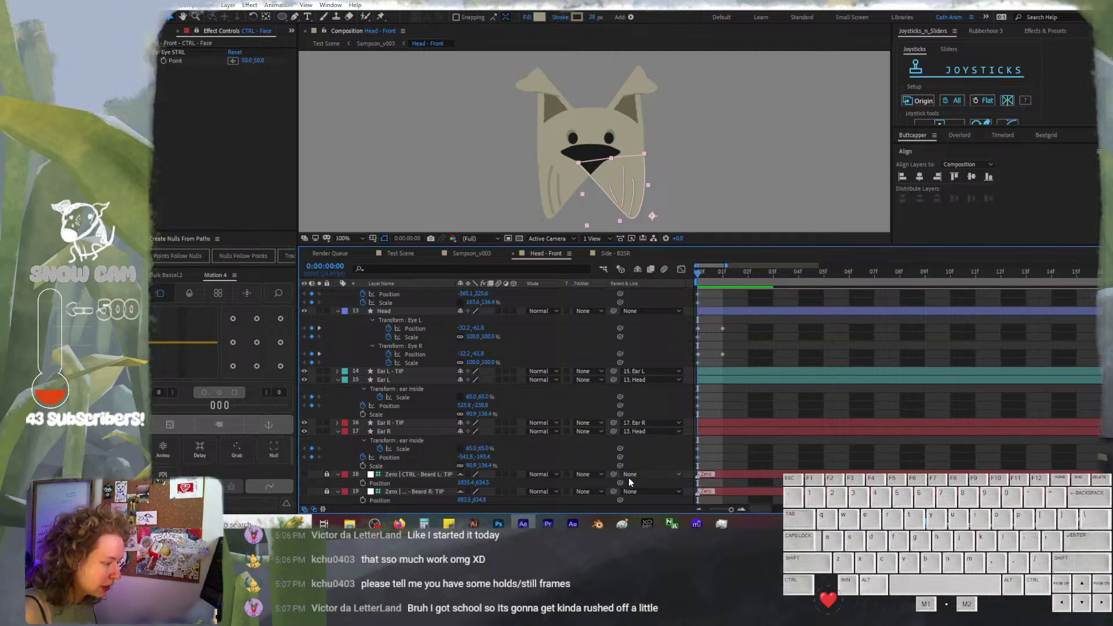
{"action": "scroll", "coordinate": [620, 472], "scroll_direction": "up", "scroll_amount": 5}
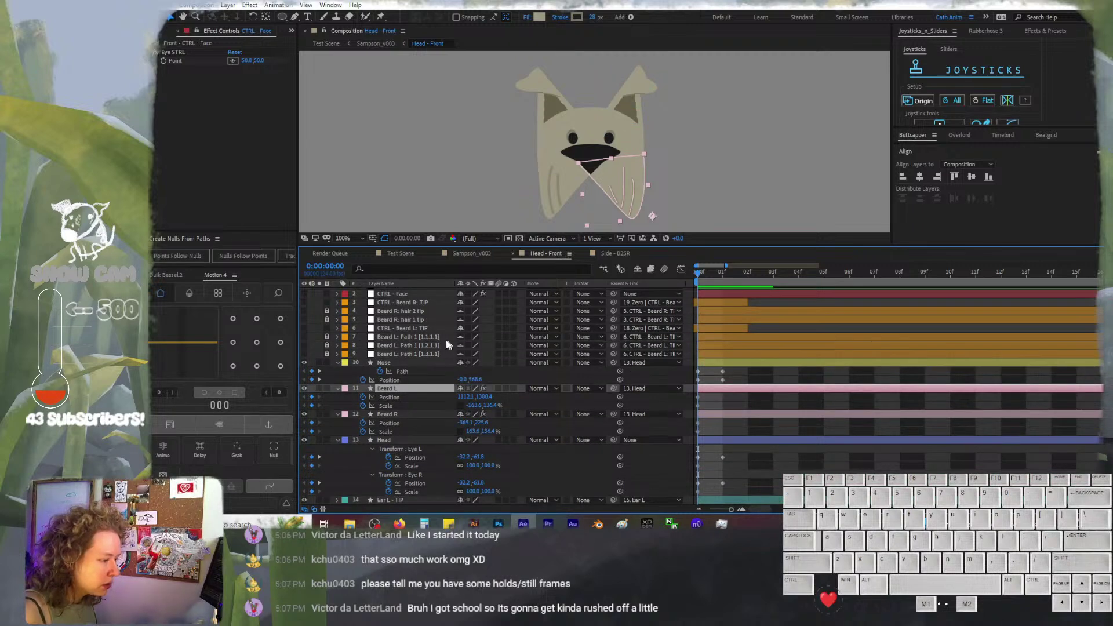
{"action": "left_click", "coordinate": [387, 336]}
{"action": "left_click", "coordinate": [392, 311]}
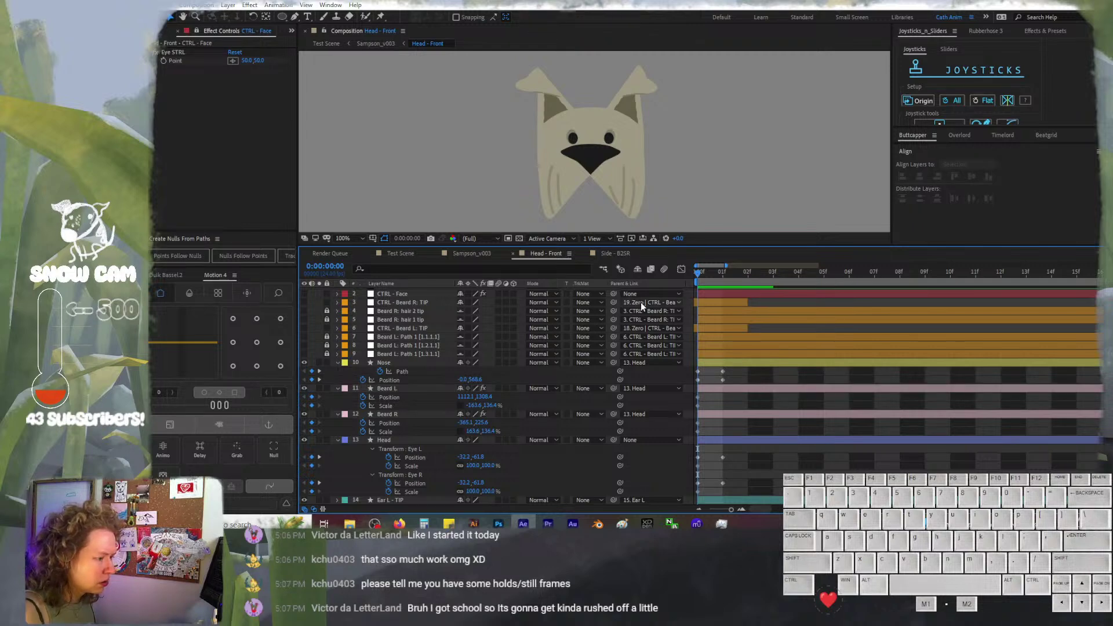
Reveal the Position of CTRL - Beard L: TIP and compare it with the Zero layers' positions
{"action": "left_click", "coordinate": [409, 328]}
{"action": "key", "text": "p"}
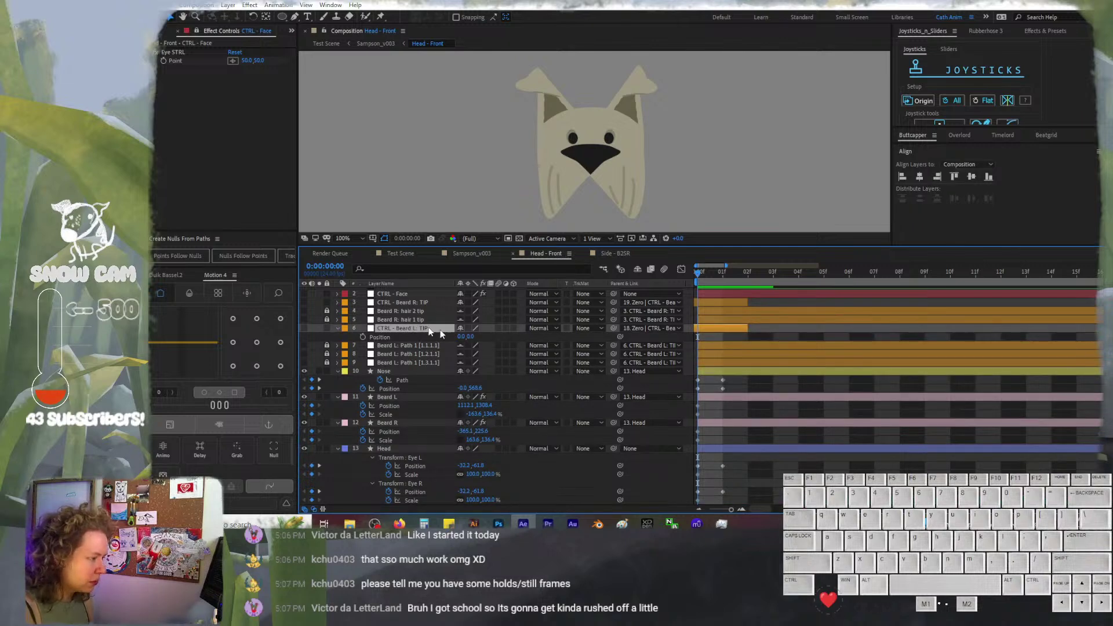
{"action": "key", "text": "ctrl+z"}
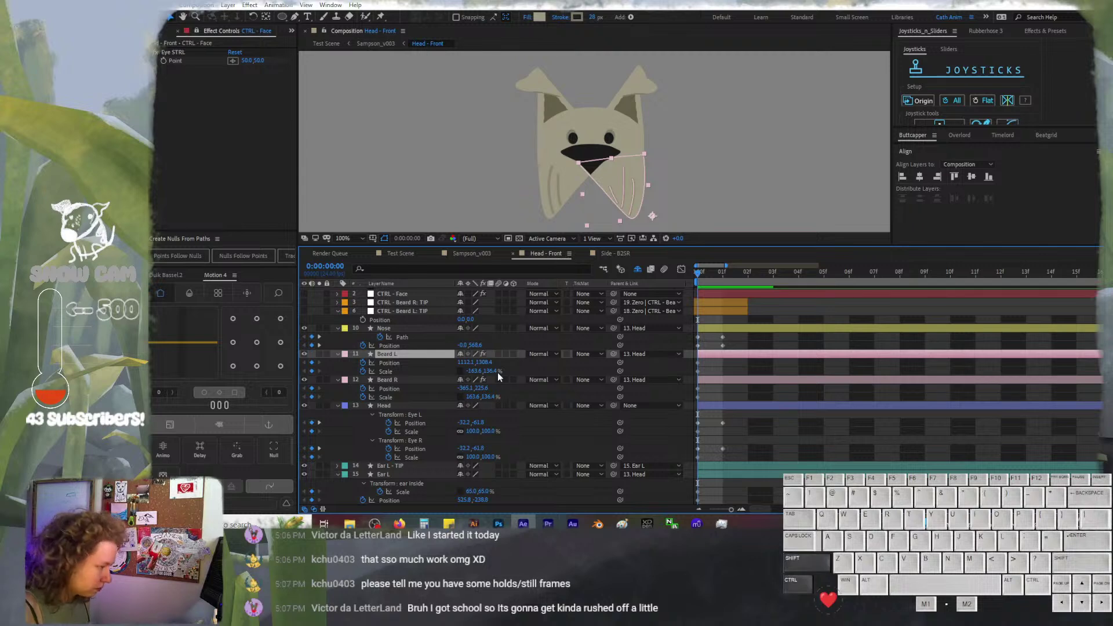
{"action": "key", "text": "ctrl+shift+z"}
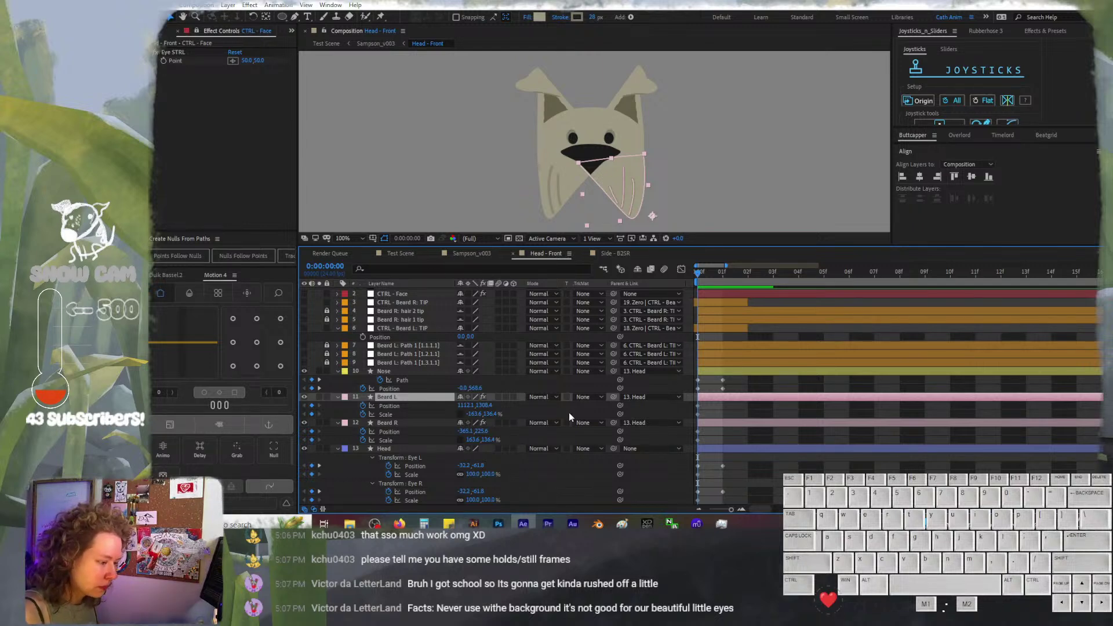
{"action": "scroll", "coordinate": [570, 413], "scroll_direction": "down", "scroll_amount": 6}
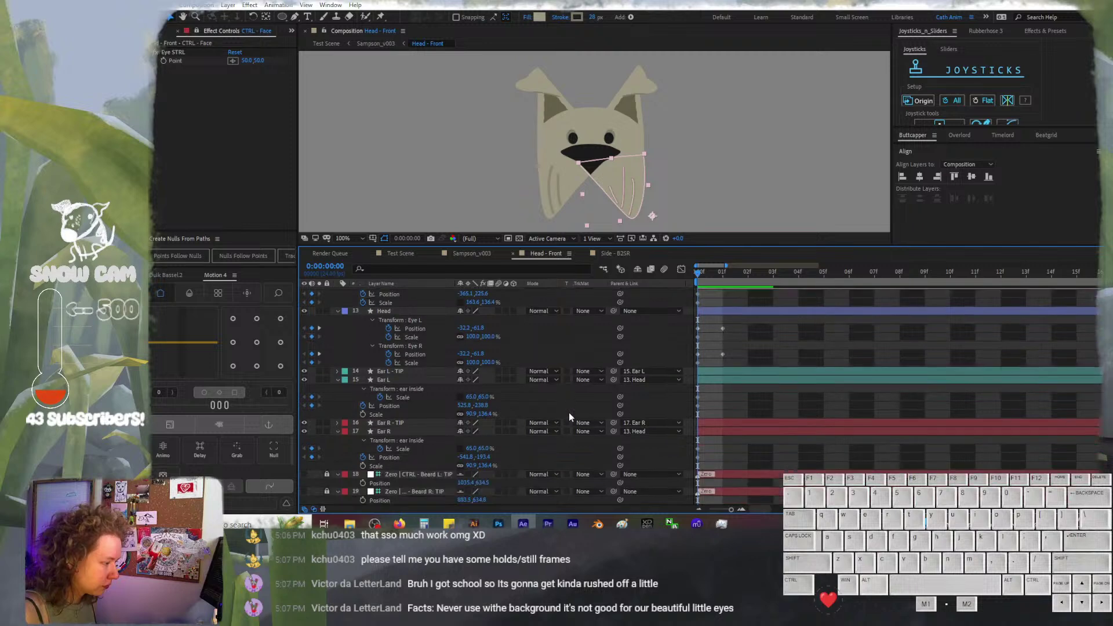
{"action": "left_click", "coordinate": [517, 434]}
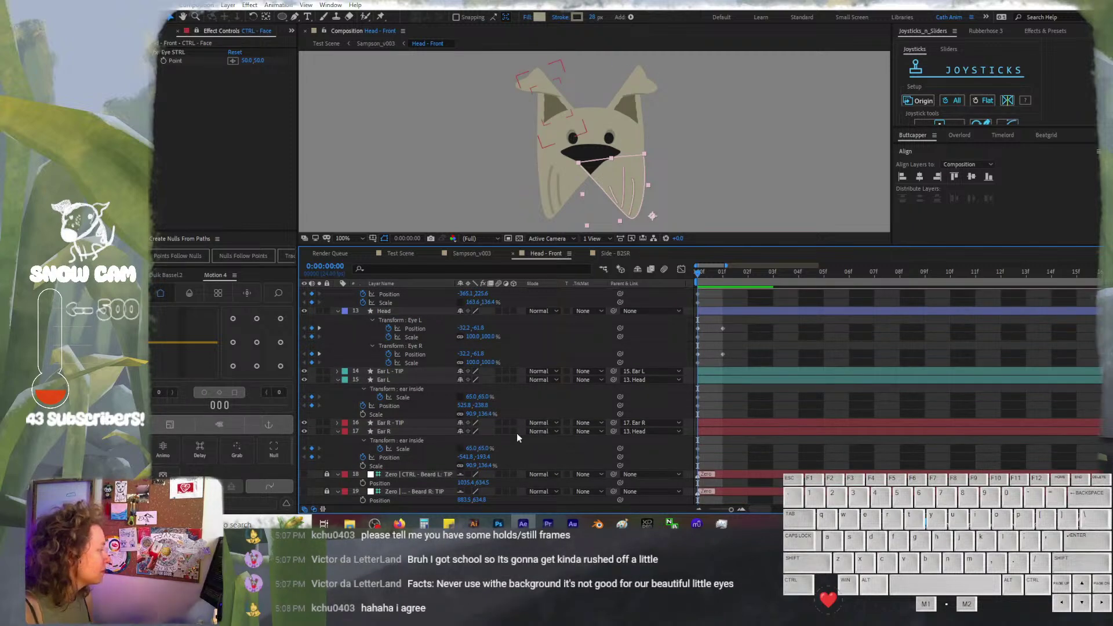
{"action": "key", "text": "F2"}
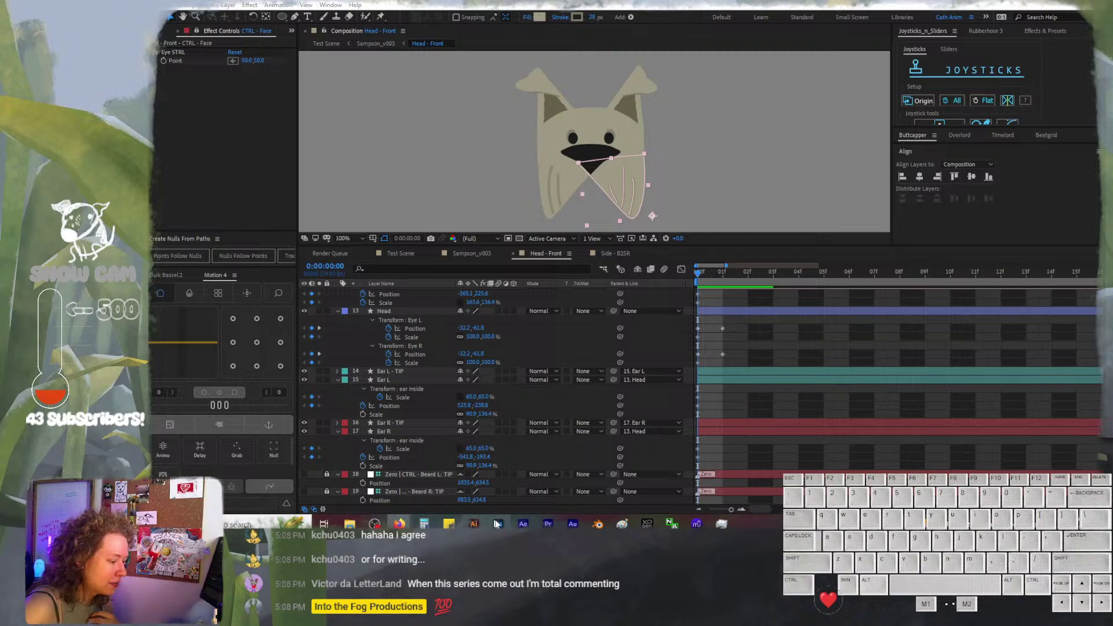
Switch to Airtable in Firefox and look through the s01e02 shot breakdown cards and their production statuses
{"action": "mouse_move", "coordinate": [399, 523]}
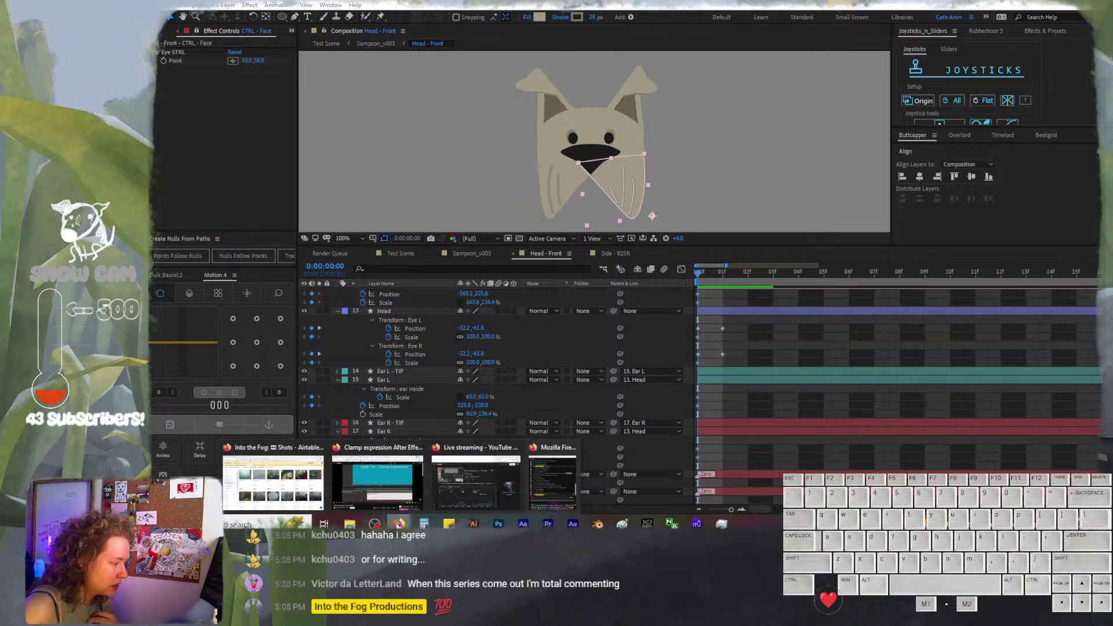
{"action": "left_click", "coordinate": [308, 493]}
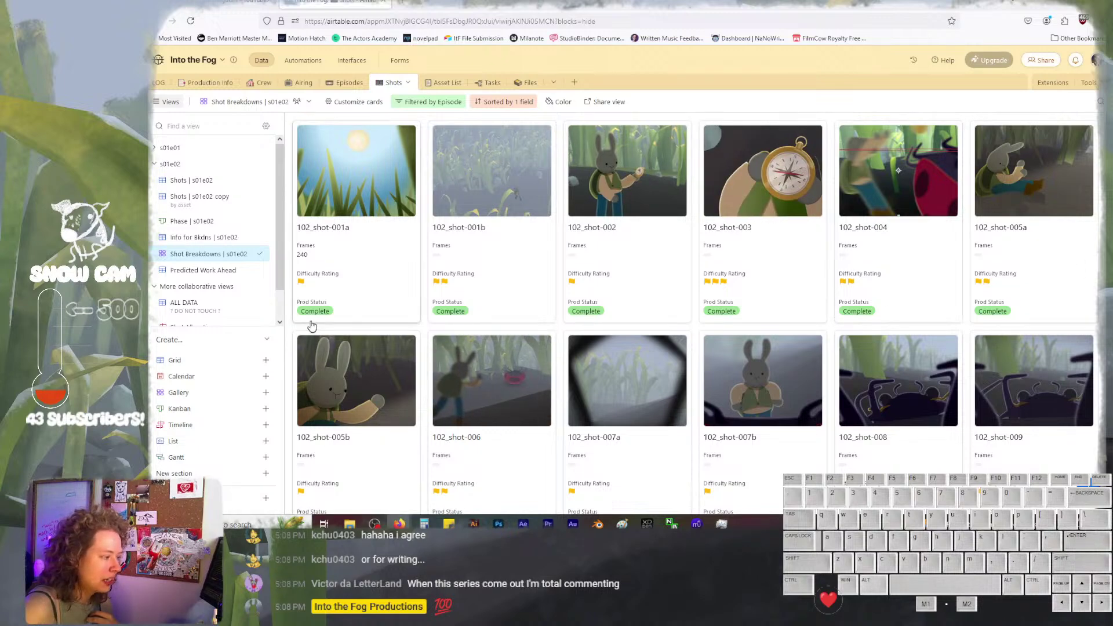
{"action": "scroll", "coordinate": [313, 315], "scroll_direction": "down", "scroll_amount": 3}
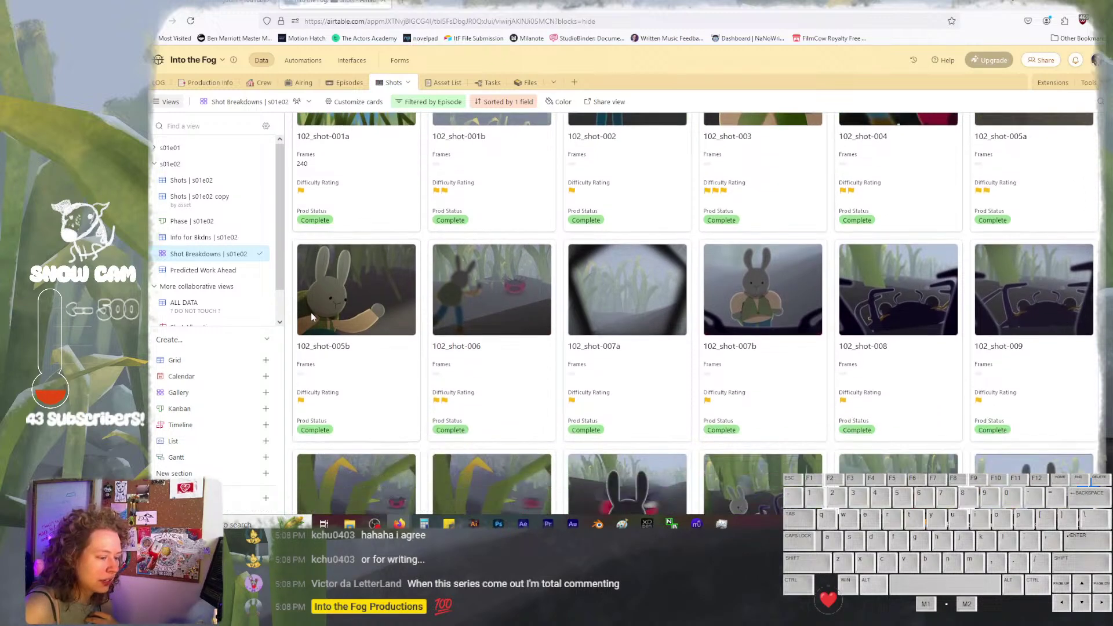
{"action": "scroll", "coordinate": [312, 316], "scroll_direction": "down", "scroll_amount": 5}
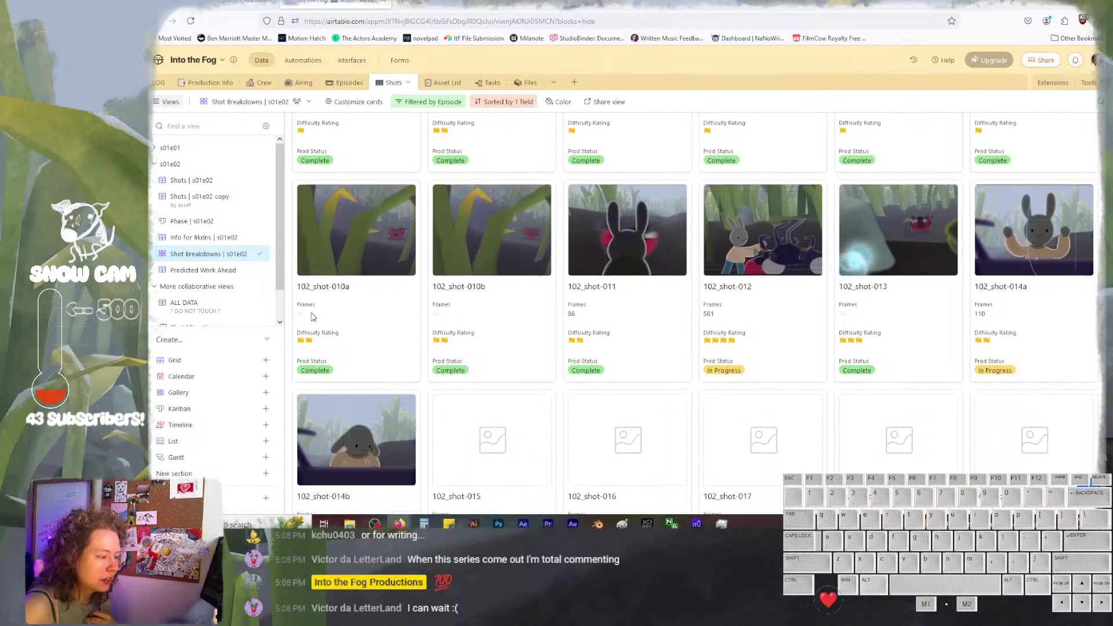
{"action": "scroll", "coordinate": [351, 325], "scroll_direction": "down", "scroll_amount": 3}
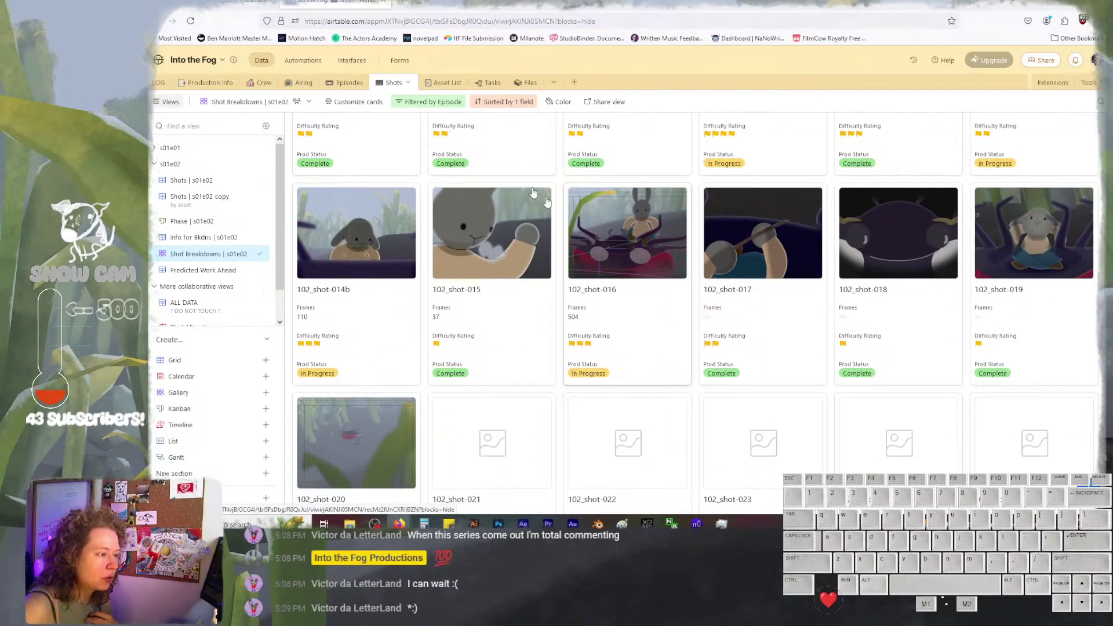
{"action": "scroll", "coordinate": [340, 336], "scroll_direction": "down", "scroll_amount": 4}
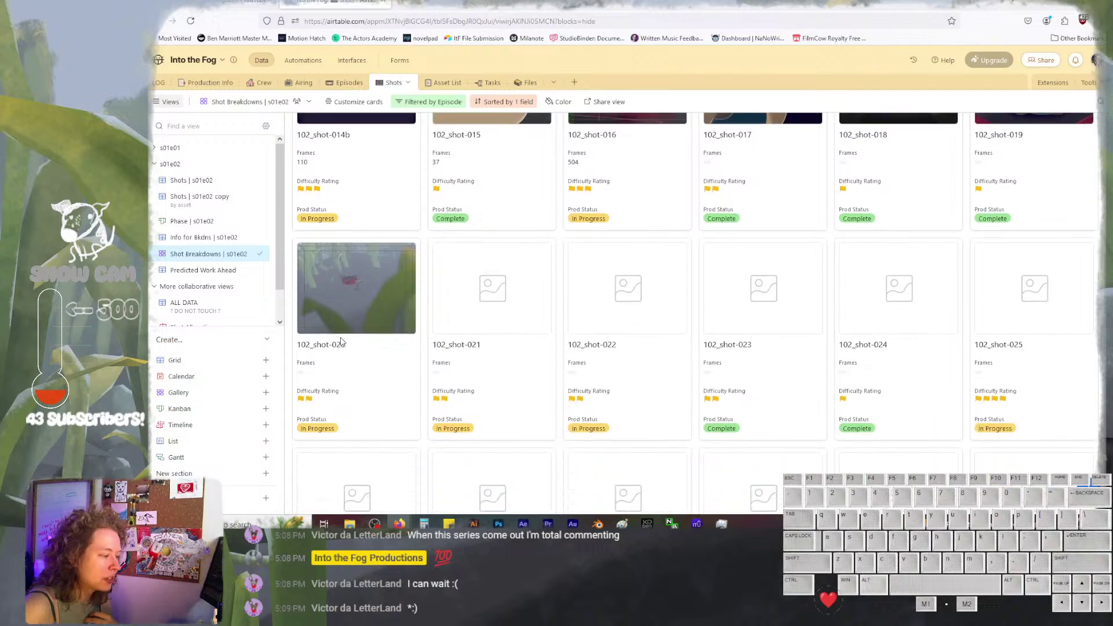
{"action": "scroll", "coordinate": [341, 342], "scroll_direction": "down", "scroll_amount": 3}
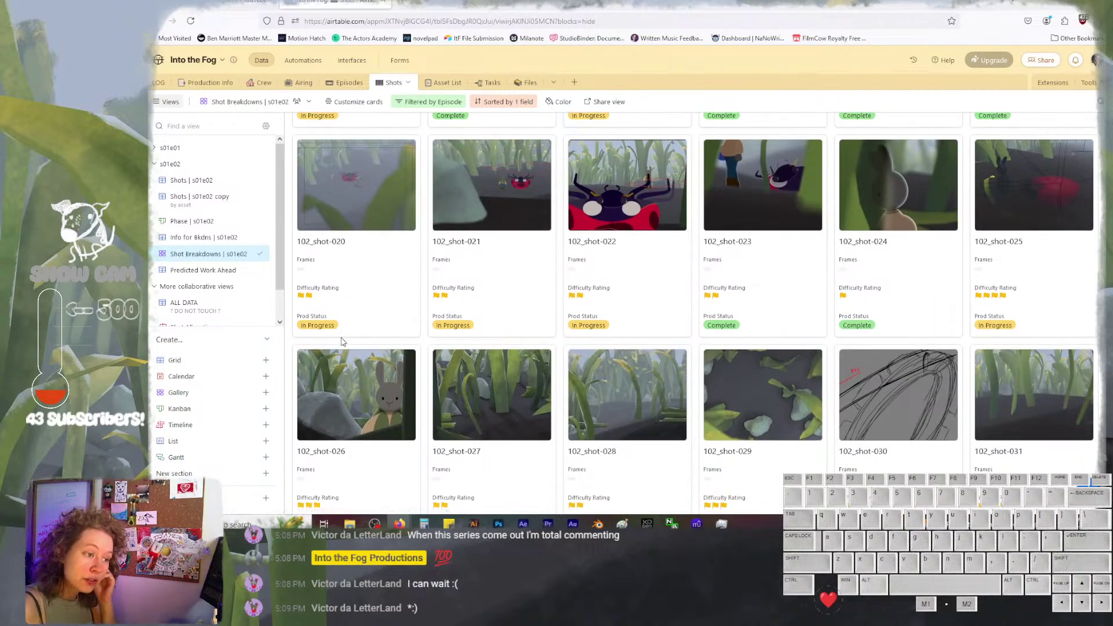
{"action": "scroll", "coordinate": [341, 342], "scroll_direction": "down", "scroll_amount": 6}
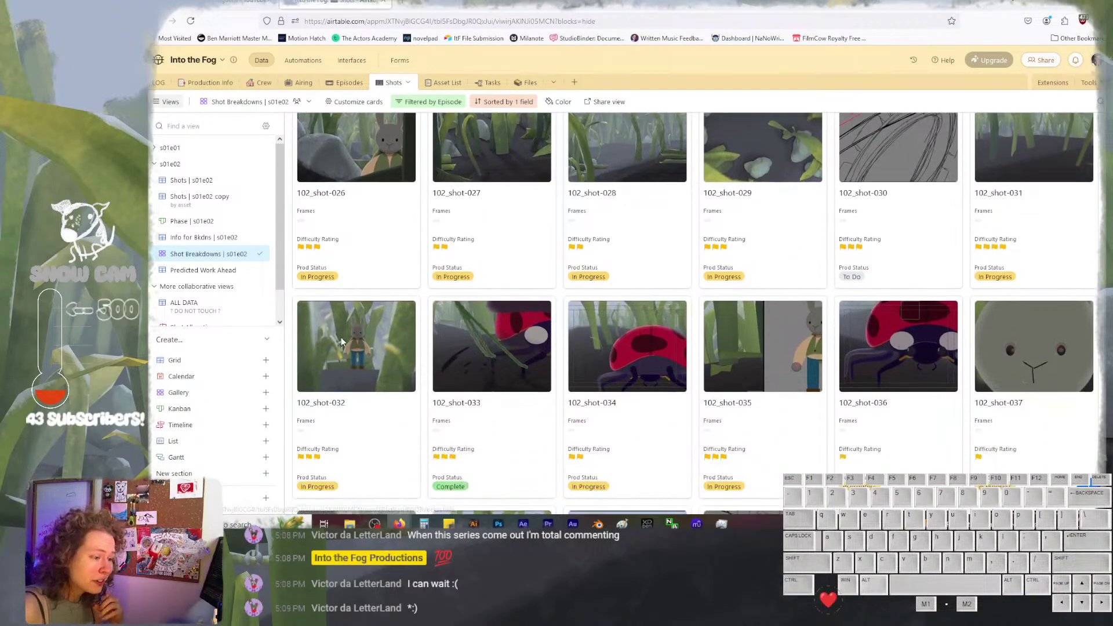
{"action": "scroll", "coordinate": [342, 343], "scroll_direction": "down", "scroll_amount": 3}
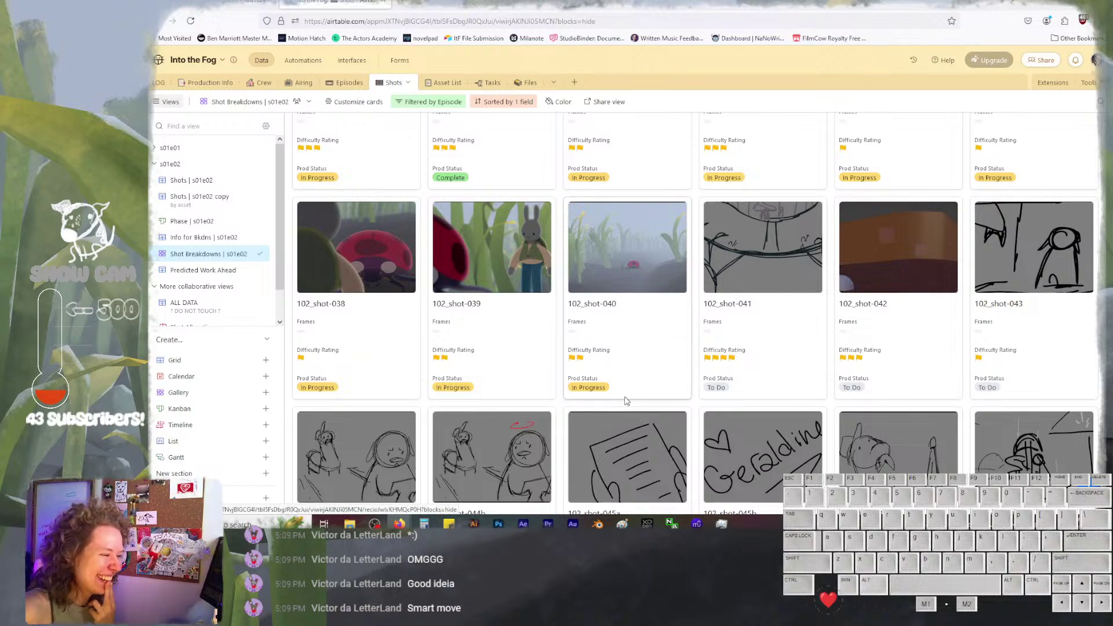
{"action": "scroll", "coordinate": [626, 401], "scroll_direction": "up", "scroll_amount": 10}
{"action": "scroll", "coordinate": [626, 401], "scroll_direction": "up", "scroll_amount": 3}
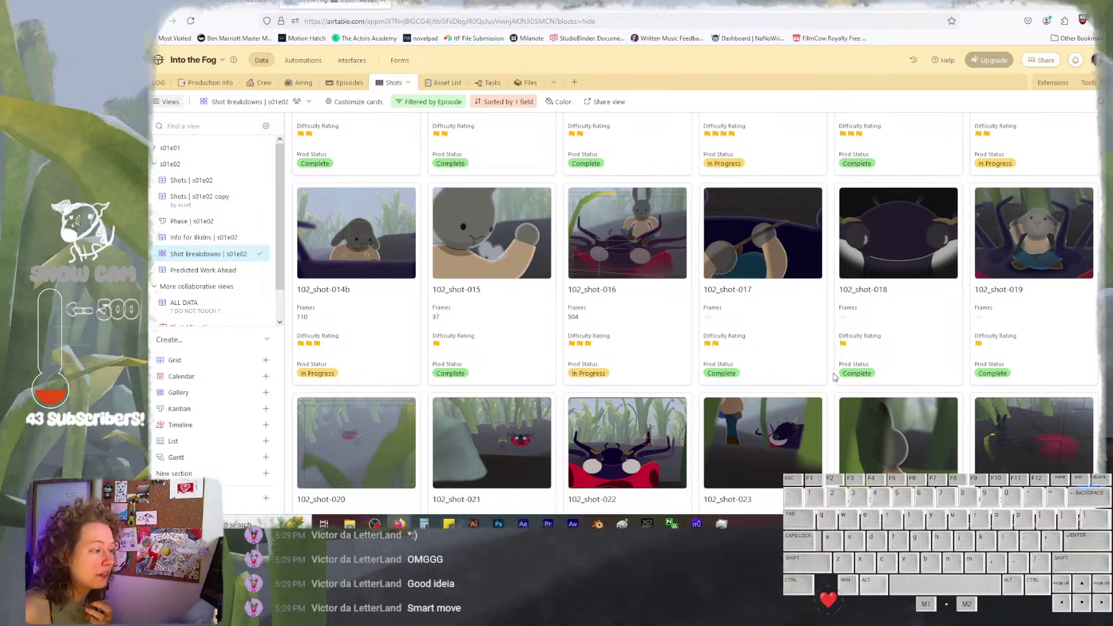
{"action": "scroll", "coordinate": [834, 377], "scroll_direction": "up", "scroll_amount": 10}
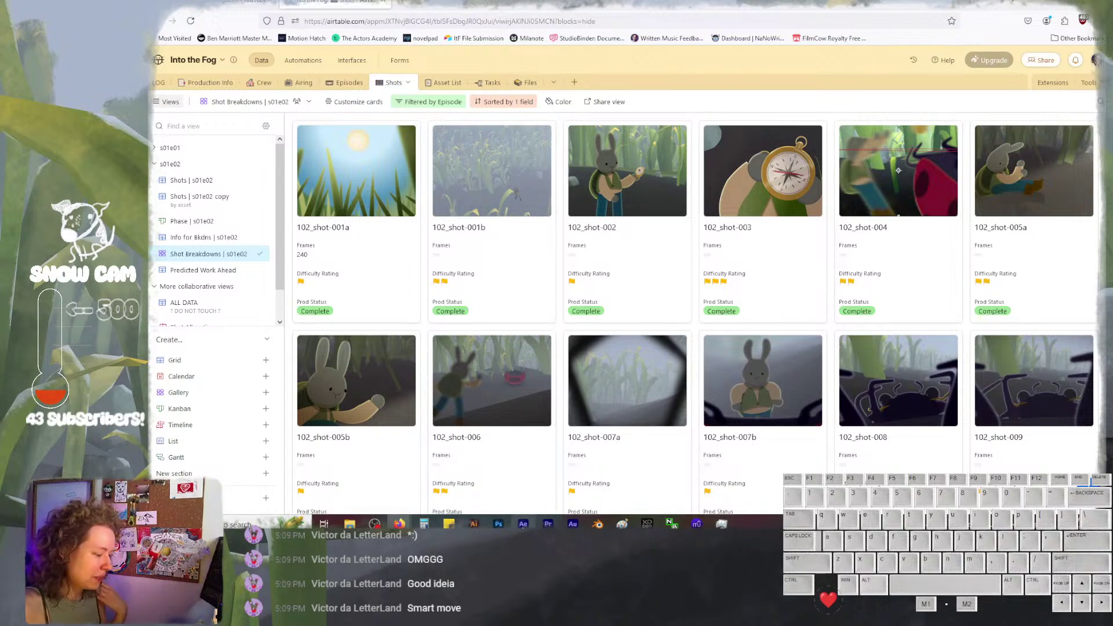
Switch back to After Effects and compare the dog head's pose at frames 0 and 1
{"action": "mouse_move", "coordinate": [524, 523]}
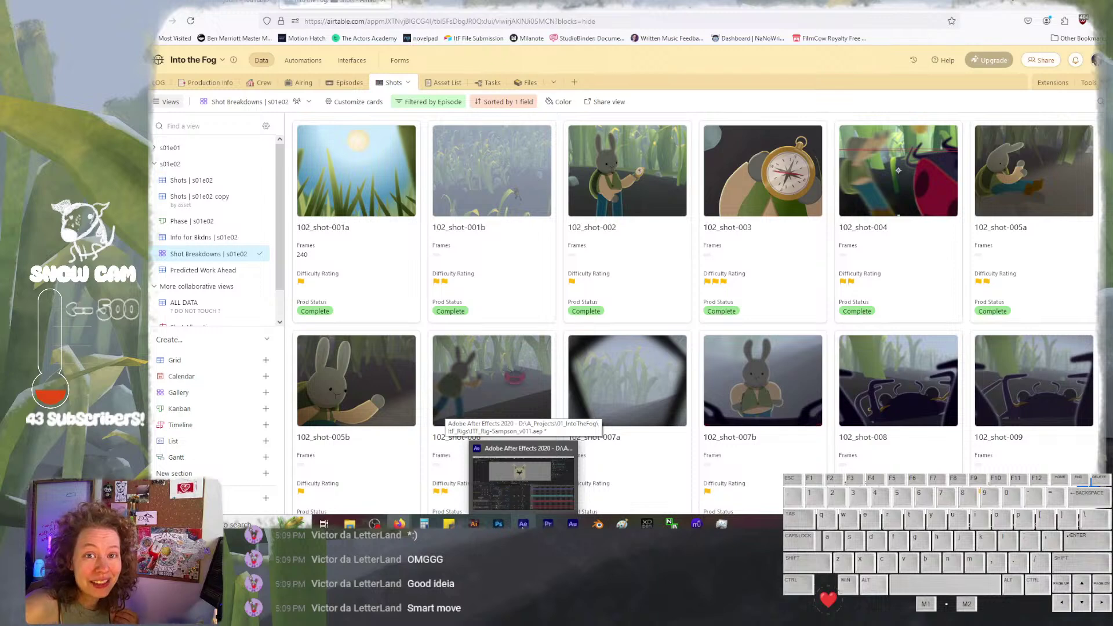
{"action": "left_click", "coordinate": [523, 476]}
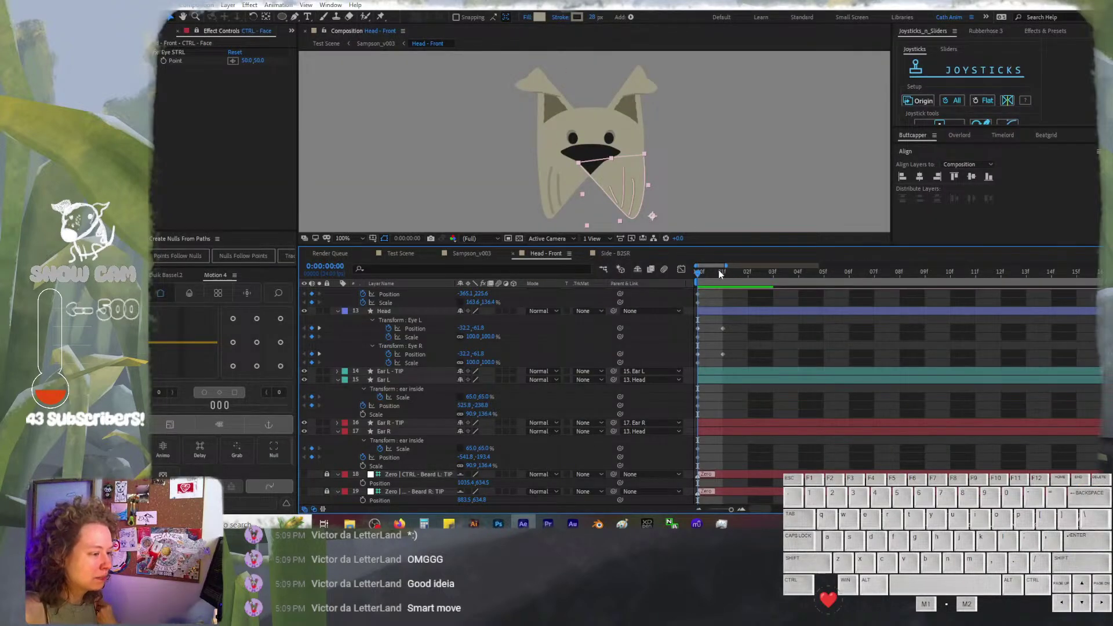
{"action": "left_click", "coordinate": [719, 270]}
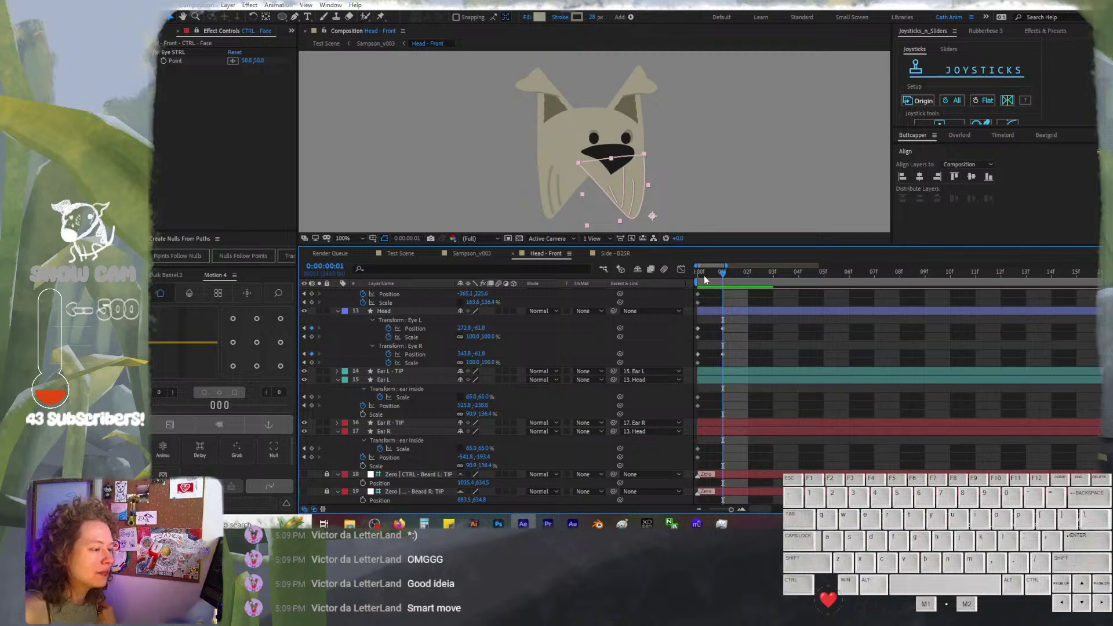
{"action": "left_click", "coordinate": [700, 277]}
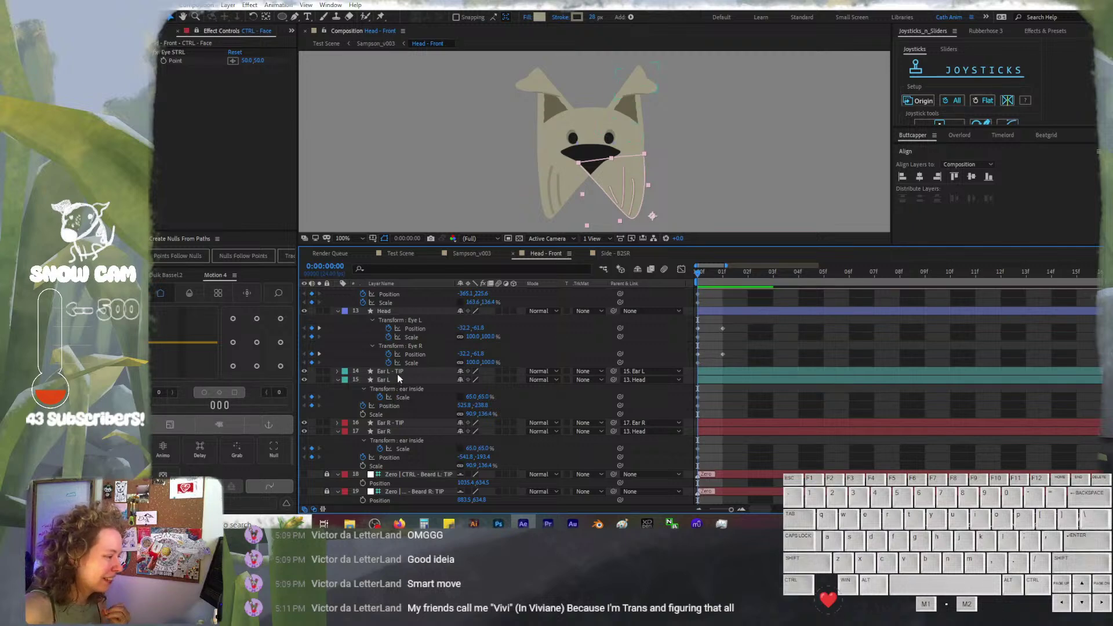
{"action": "scroll", "coordinate": [398, 374], "scroll_direction": "up", "scroll_amount": 5}
{"action": "scroll", "coordinate": [398, 374], "scroll_direction": "down", "scroll_amount": 4}
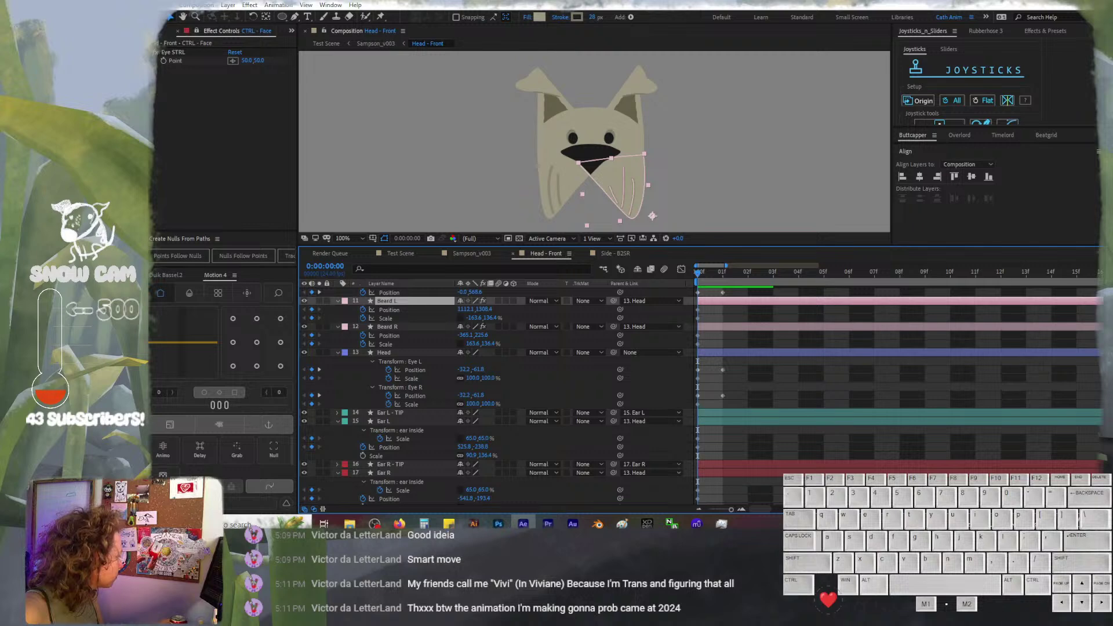
{"action": "left_click", "coordinate": [399, 524]}
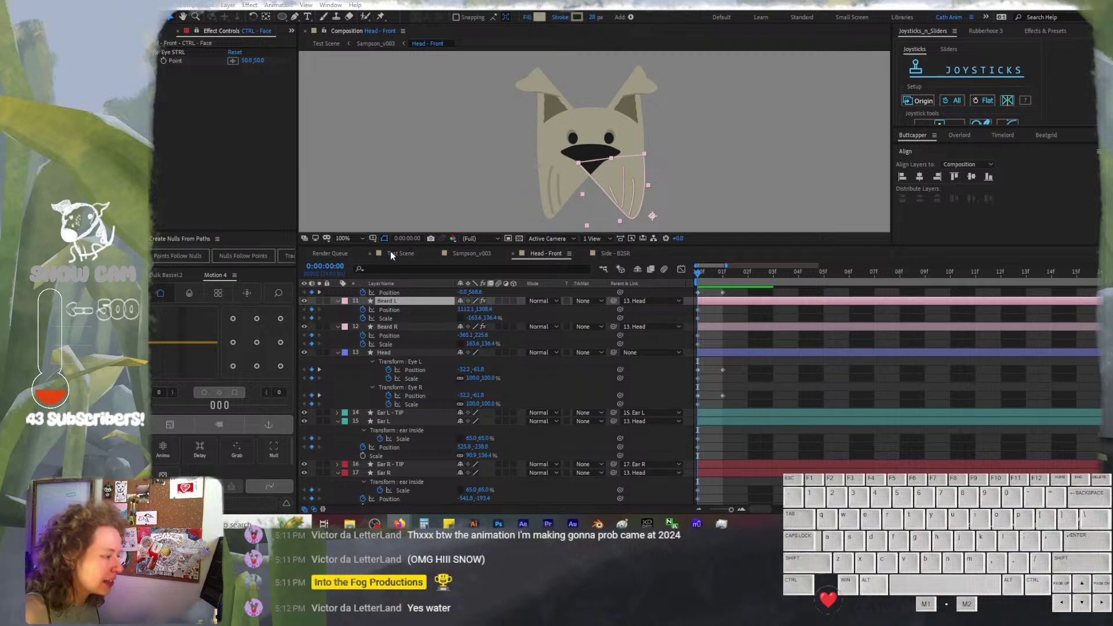
{"action": "left_click", "coordinate": [704, 269]}
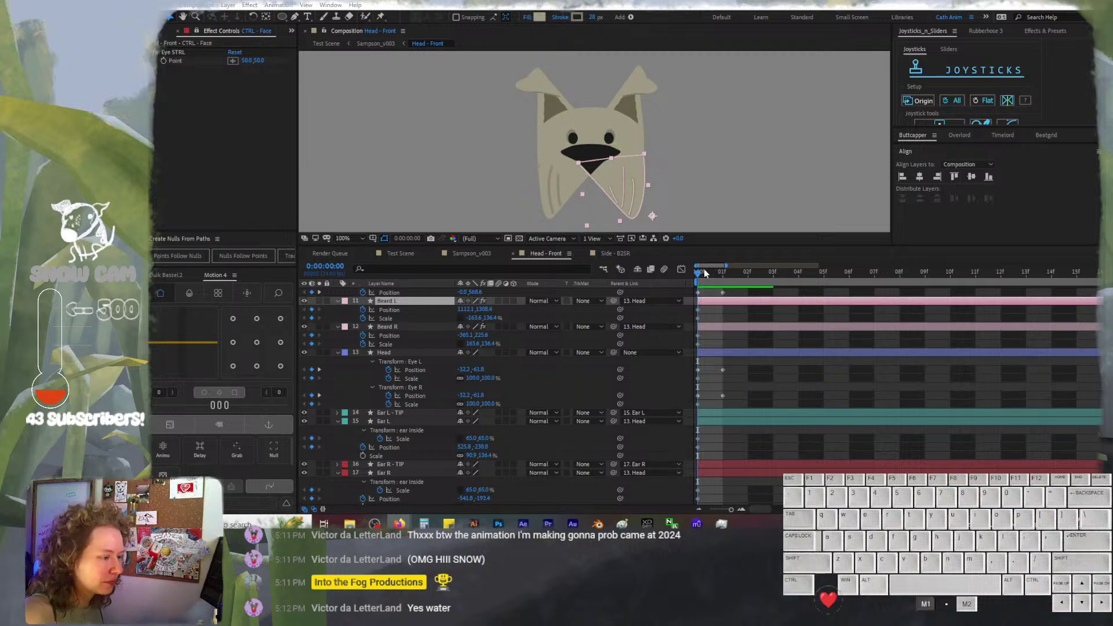
{"action": "mouse_move", "coordinate": [711, 272]}
{"action": "left_mouse_down"}
{"action": "mouse_move", "coordinate": [730, 277]}
{"action": "mouse_move", "coordinate": [697, 278]}
{"action": "left_mouse_up"}
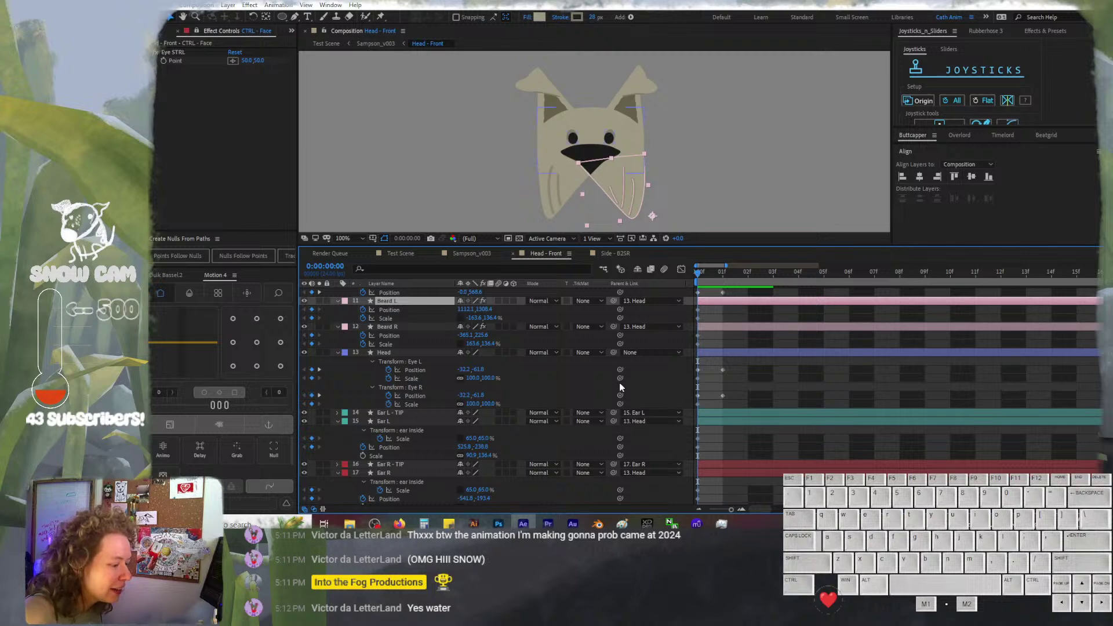
Unlock the Zero layers of both beard tip controls and parent Zero | CTRL - Beard L: TIP to Beard L
{"action": "scroll", "coordinate": [619, 383], "scroll_direction": "down", "scroll_amount": 3}
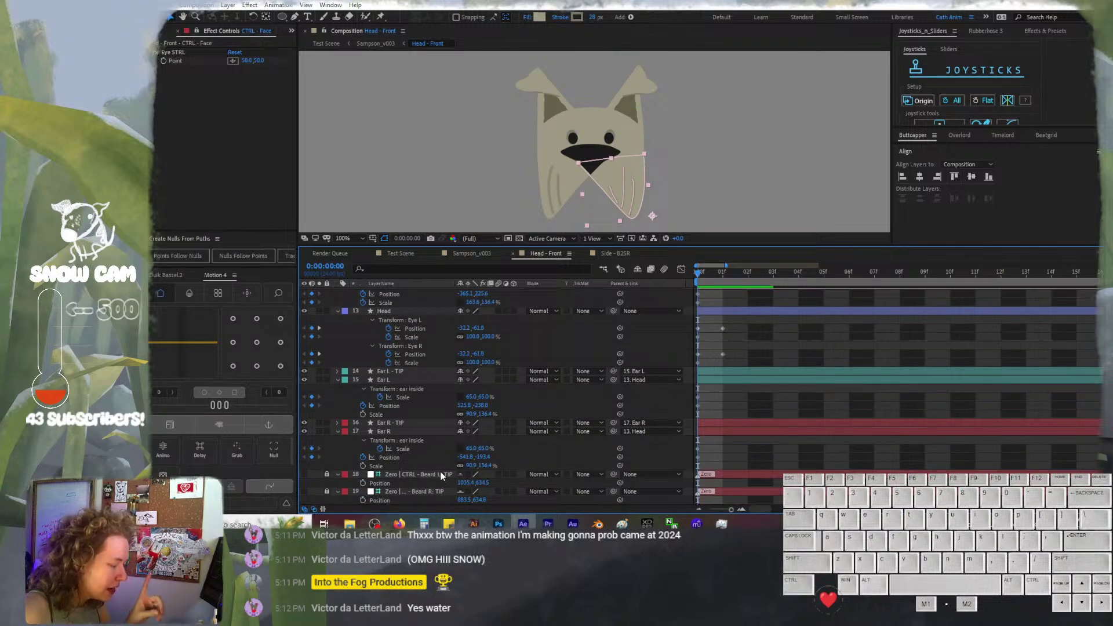
{"action": "left_click", "coordinate": [327, 474]}
{"action": "left_click", "coordinate": [326, 491]}
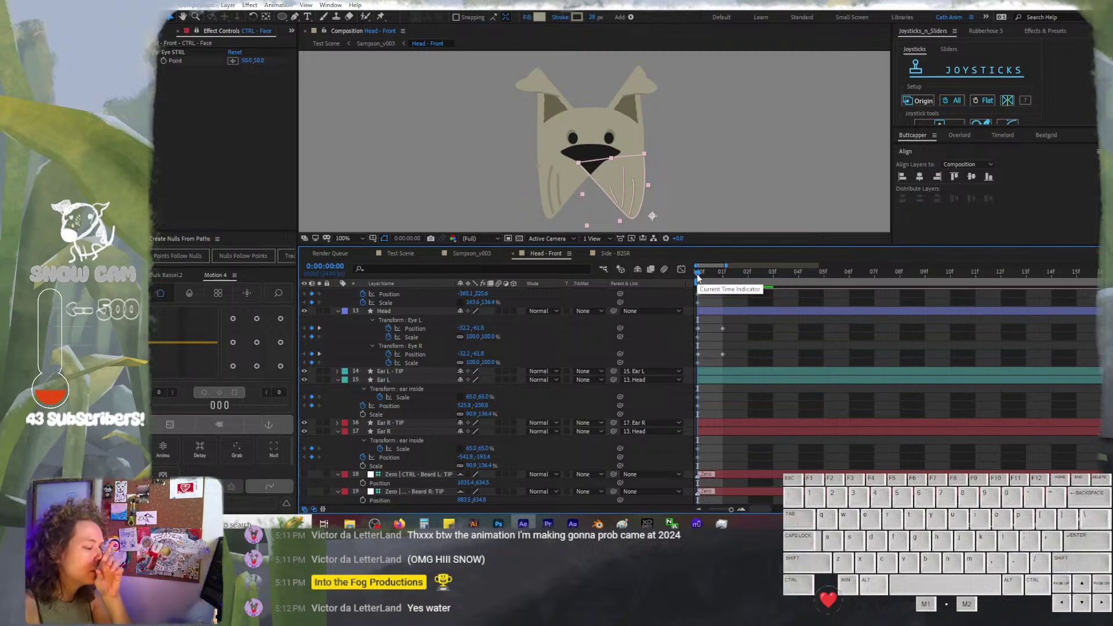
{"action": "left_click", "coordinate": [644, 474]}
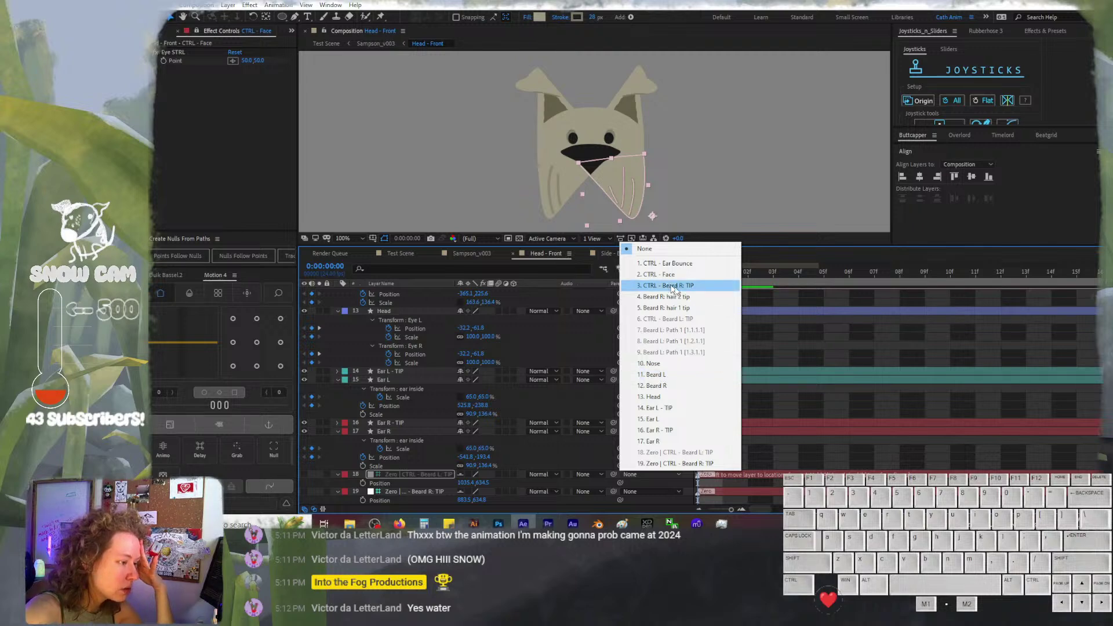
{"action": "left_click", "coordinate": [799, 339]}
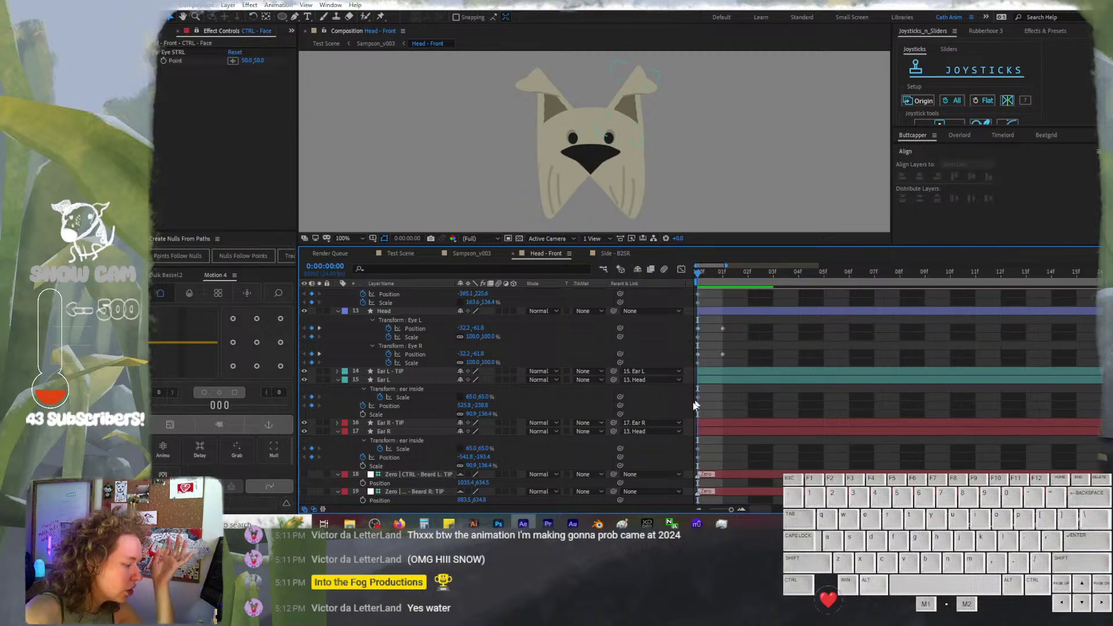
{"action": "left_click", "coordinate": [660, 475]}
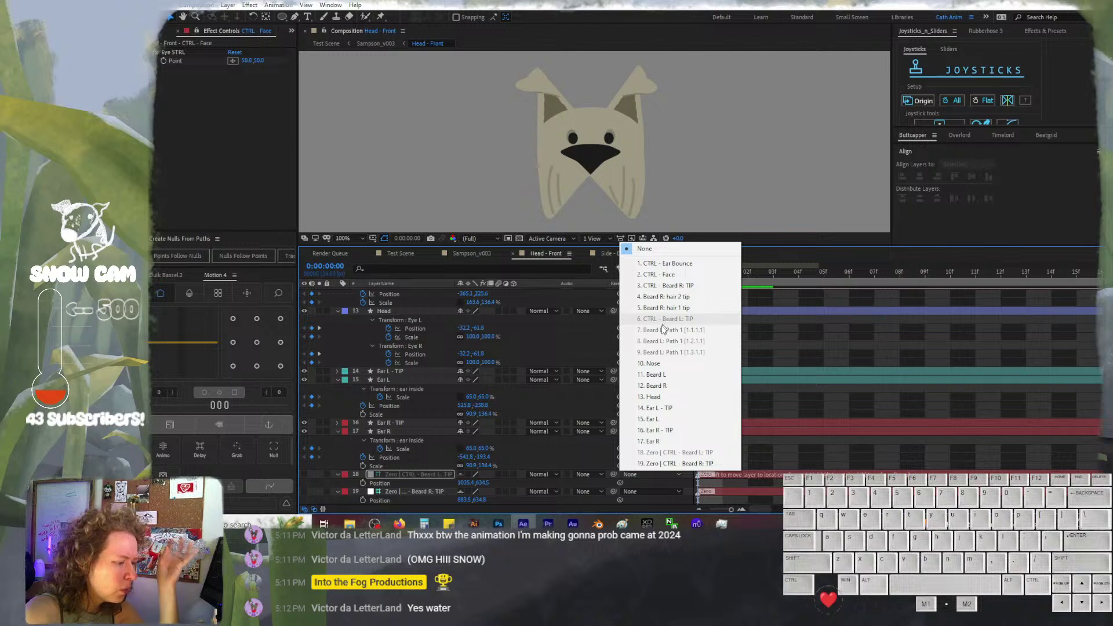
{"action": "left_click", "coordinate": [656, 377]}
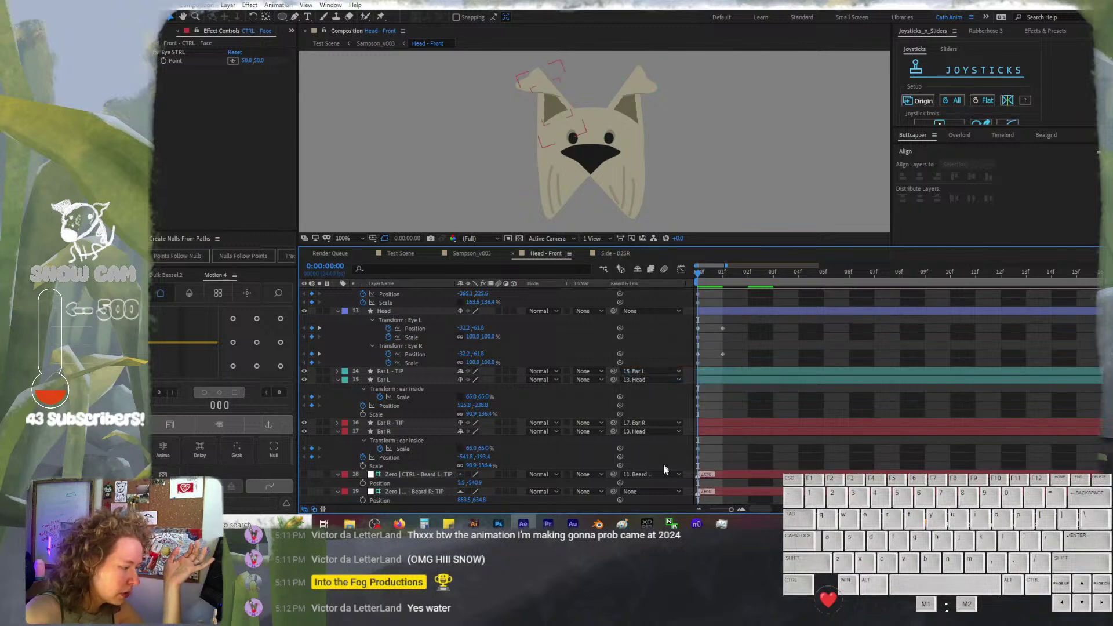
Parent Zero | CTRL - Beard R: TIP to Beard R and lock both Zero layers again
{"action": "left_click", "coordinate": [656, 492]}
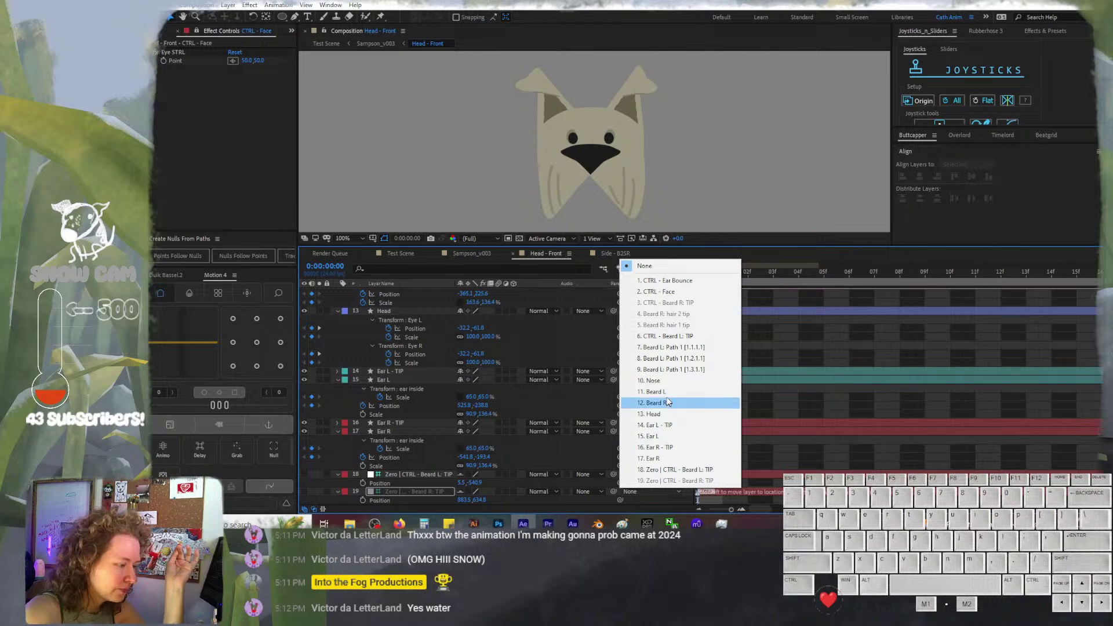
{"action": "left_click", "coordinate": [665, 404]}
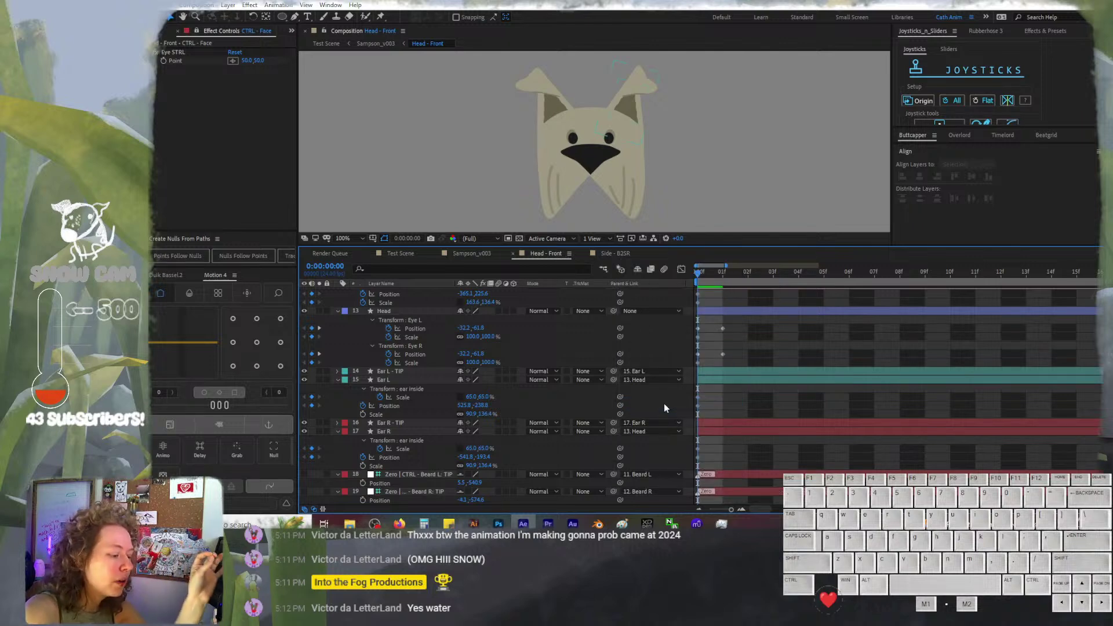
{"action": "left_click", "coordinate": [327, 474]}
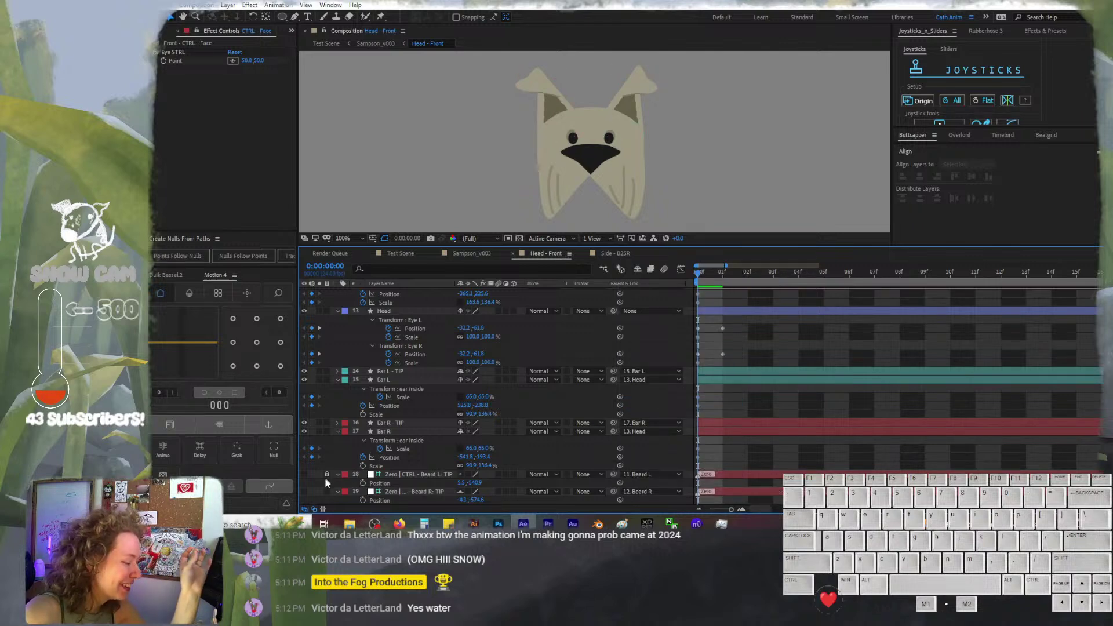
{"action": "left_click", "coordinate": [327, 492]}
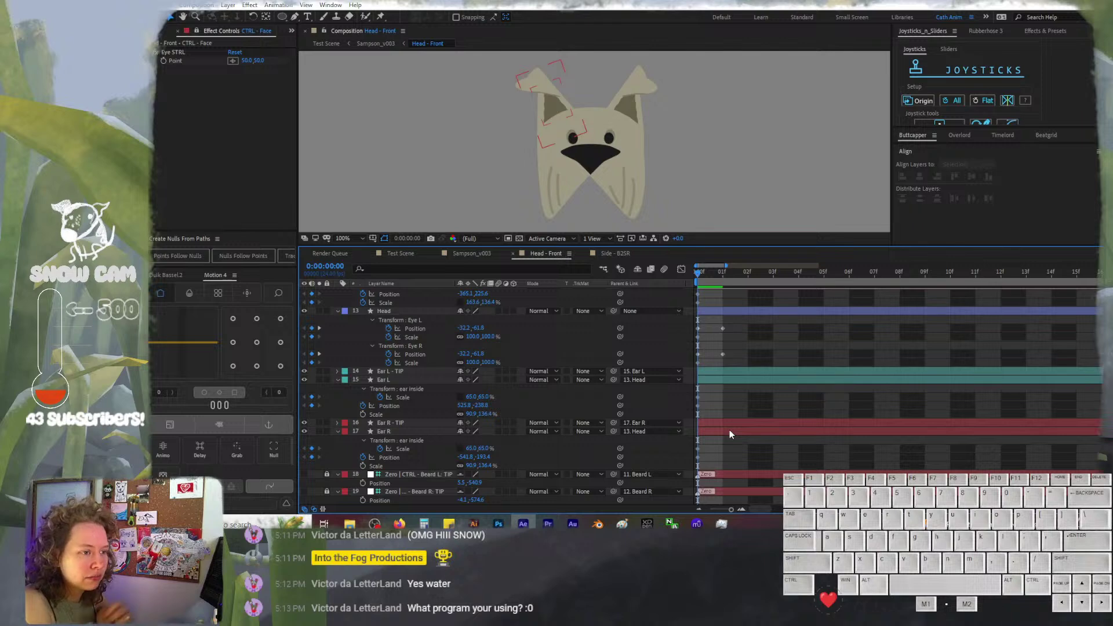
{"action": "left_click", "coordinate": [771, 417]}
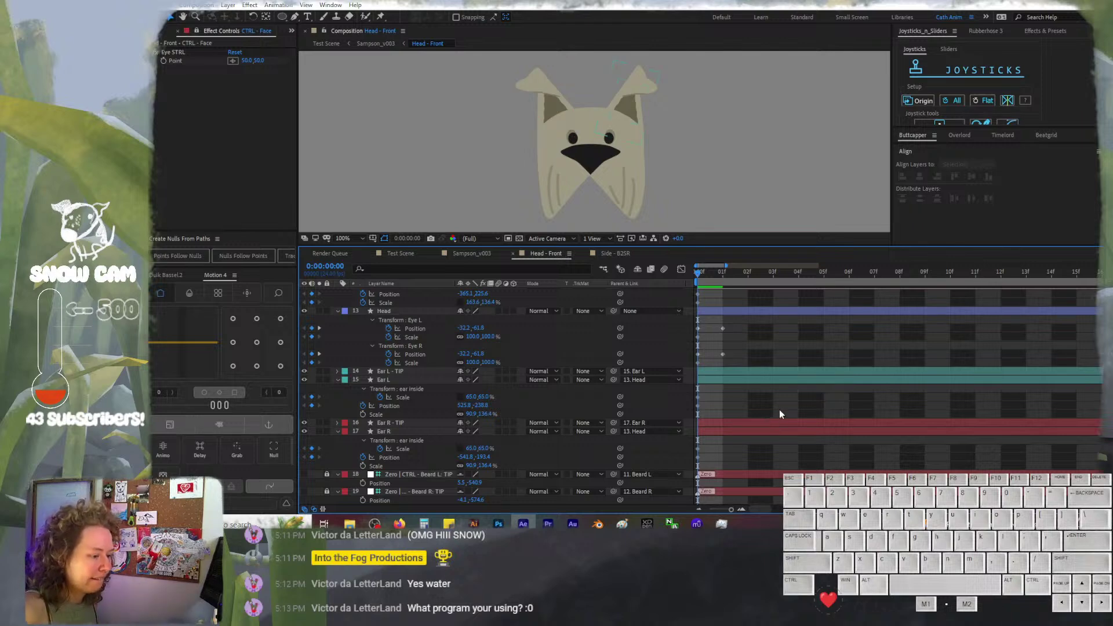
Deselect all layers and scrub between frames 0 and 1 to check the reparented beard controls against the head turn
{"action": "scroll", "coordinate": [778, 408], "scroll_direction": "up", "scroll_amount": 6}
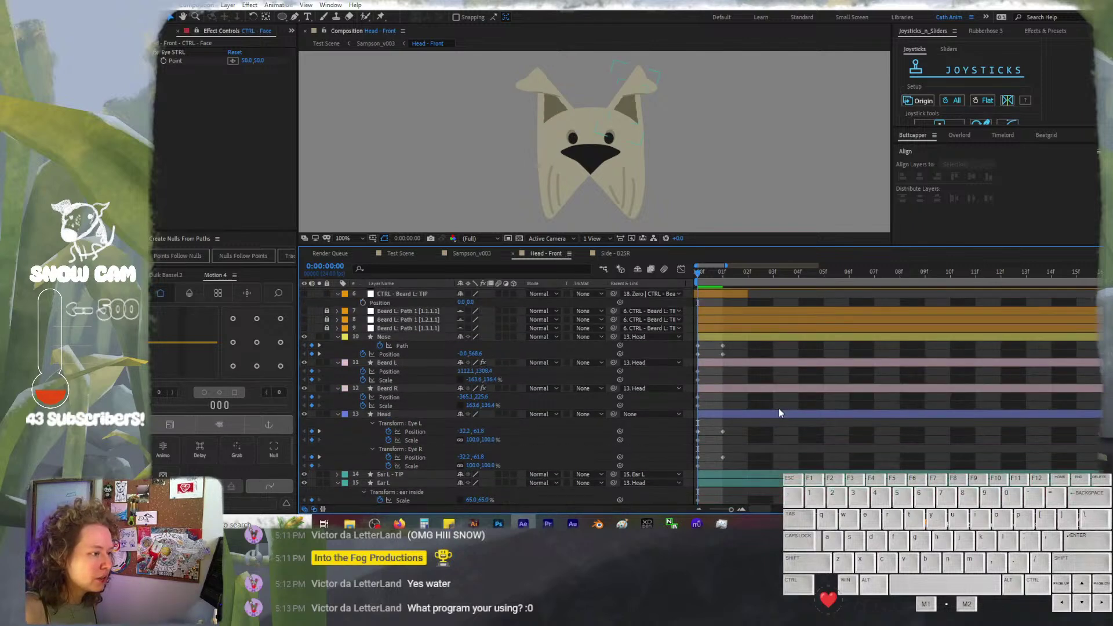
{"action": "scroll", "coordinate": [778, 408], "scroll_direction": "up", "scroll_amount": 3}
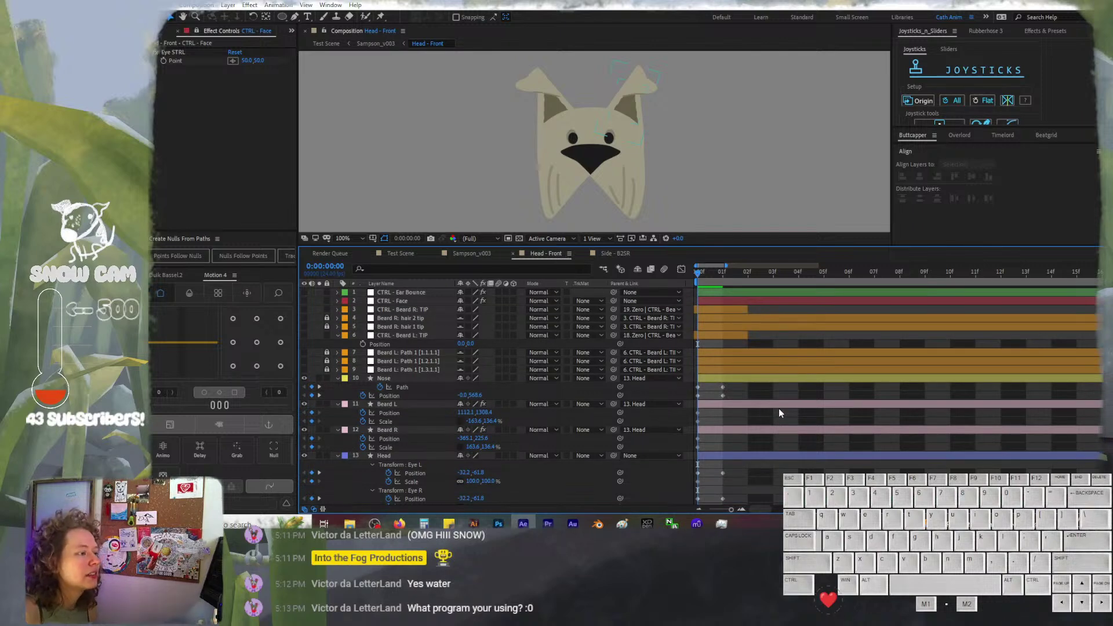
{"action": "left_click", "coordinate": [671, 397]}
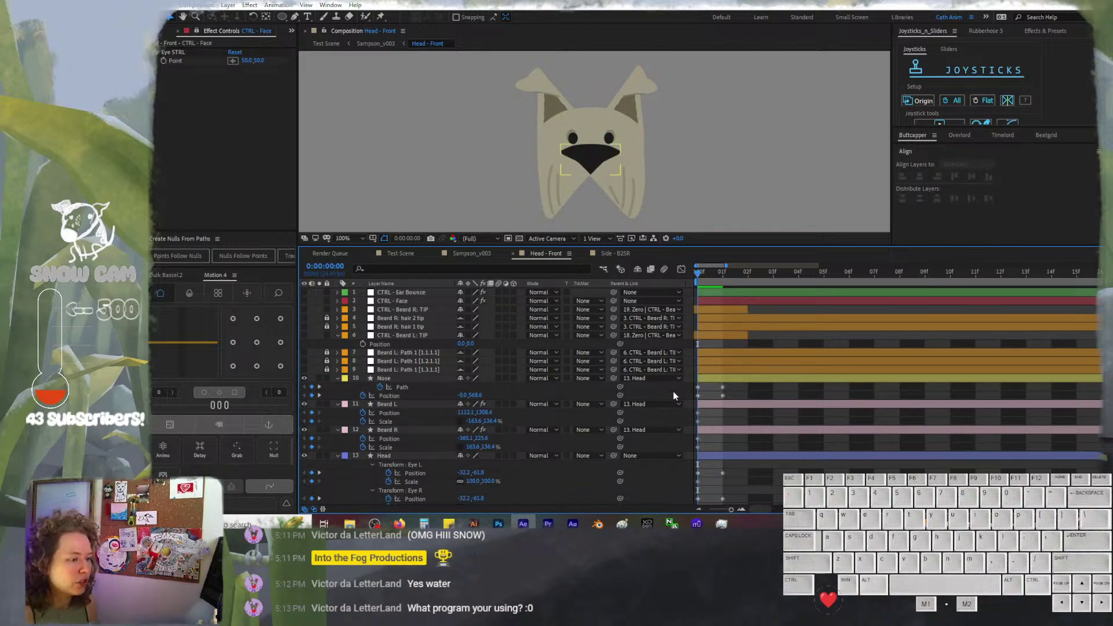
{"action": "key", "text": "F2"}
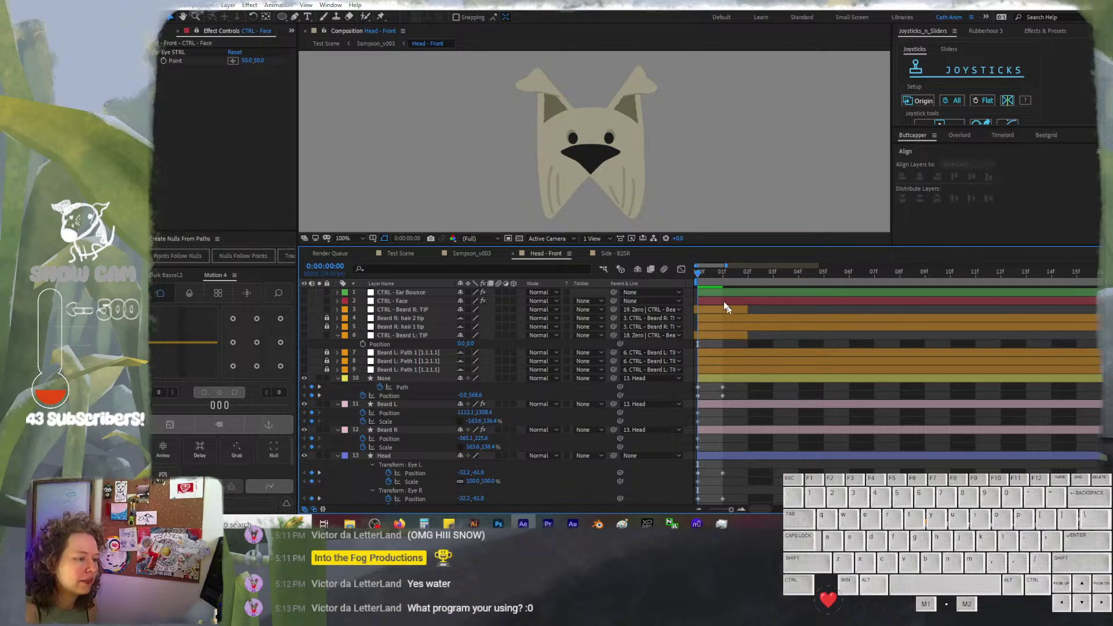
{"action": "left_click", "coordinate": [705, 273]}
{"action": "left_click_drag", "start_coordinate": [722, 270], "coordinate": [695, 268]}
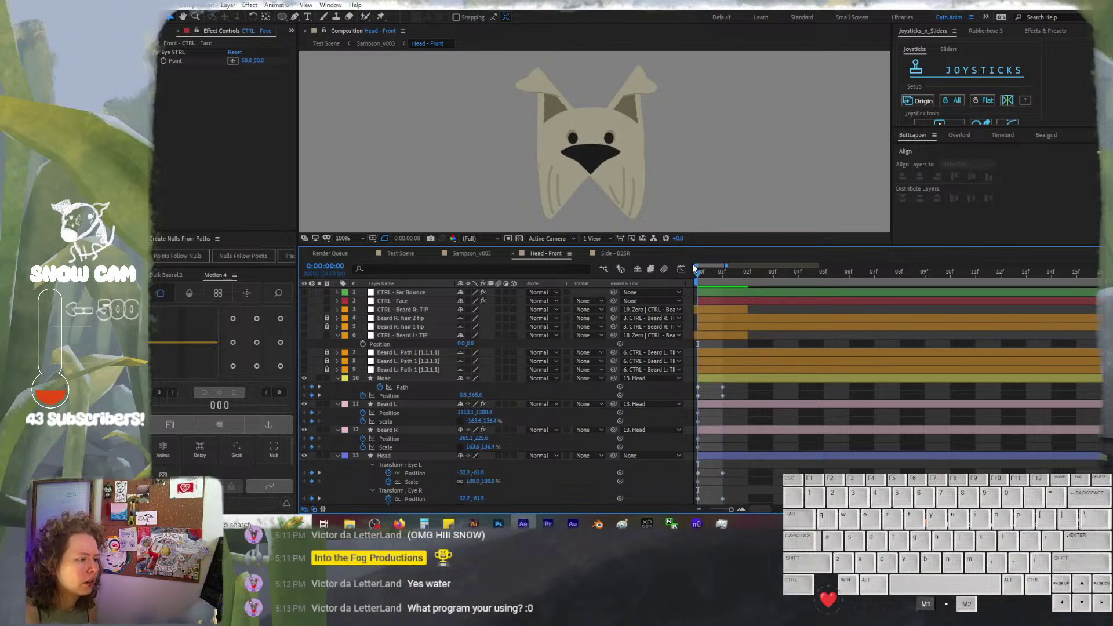
Compare the dog head's pose at frames 0 and 1, and hide the shy layers in the timeline
{"action": "left_click", "coordinate": [720, 271]}
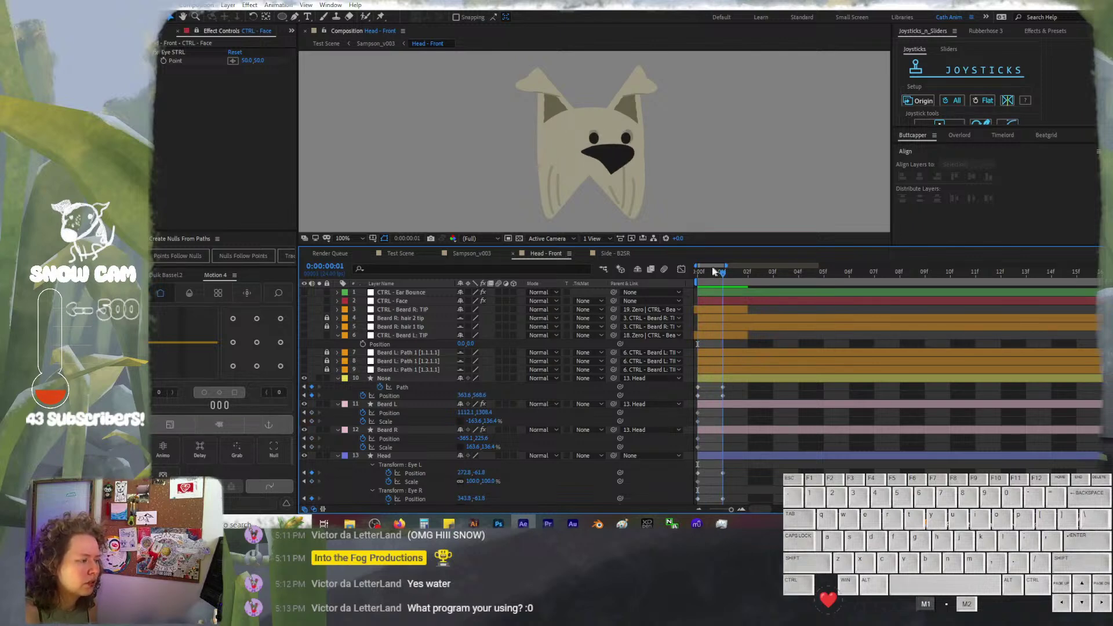
{"action": "left_click", "coordinate": [698, 270]}
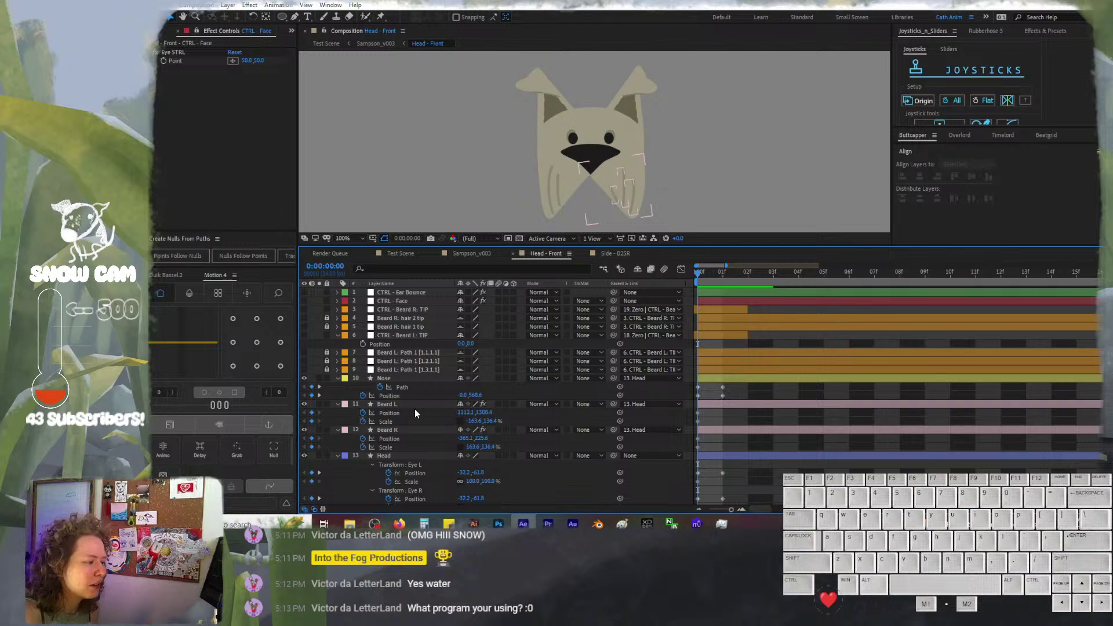
{"action": "left_click", "coordinate": [639, 268]}
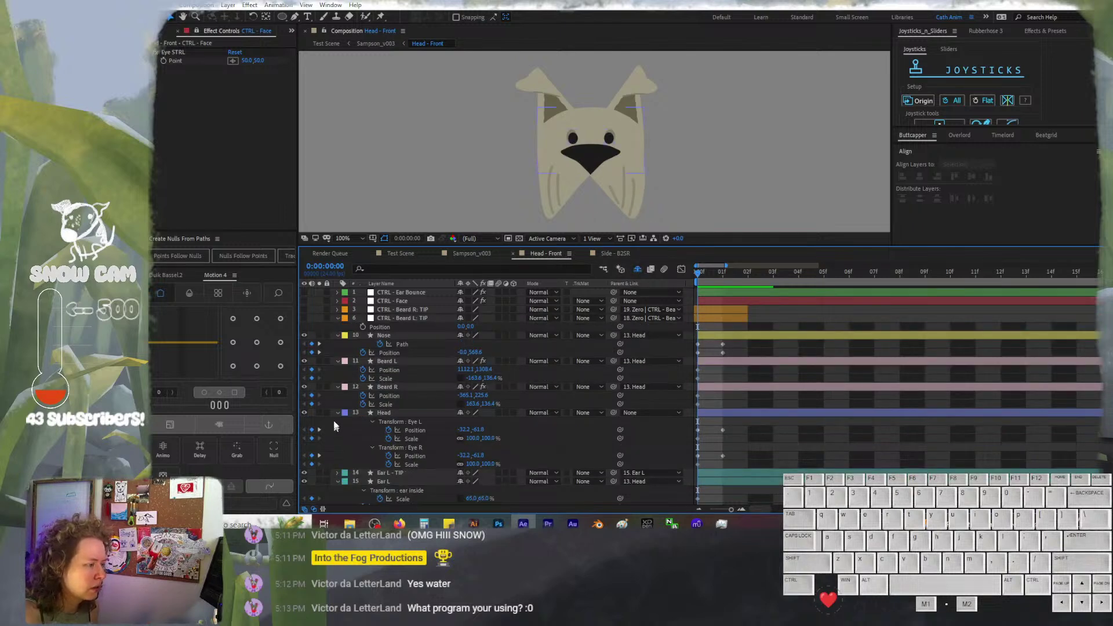
{"action": "left_click", "coordinate": [393, 344]}
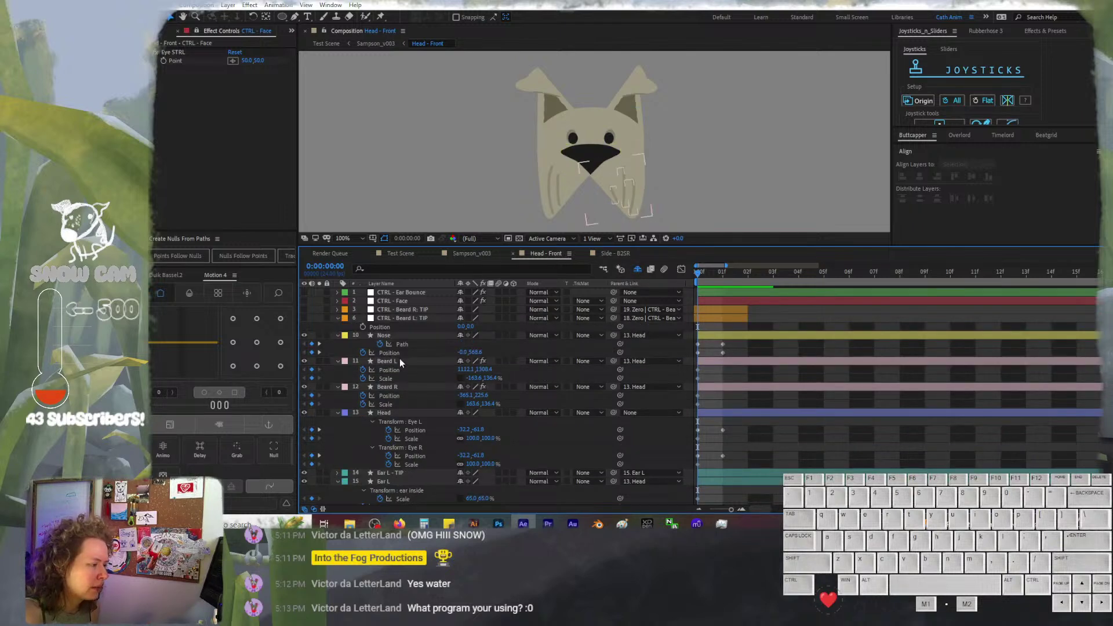
Narrow Beard L at frame 1 to a horizontal scale of about -103.6% and compare it with frame 0
{"action": "left_click", "coordinate": [406, 361]}
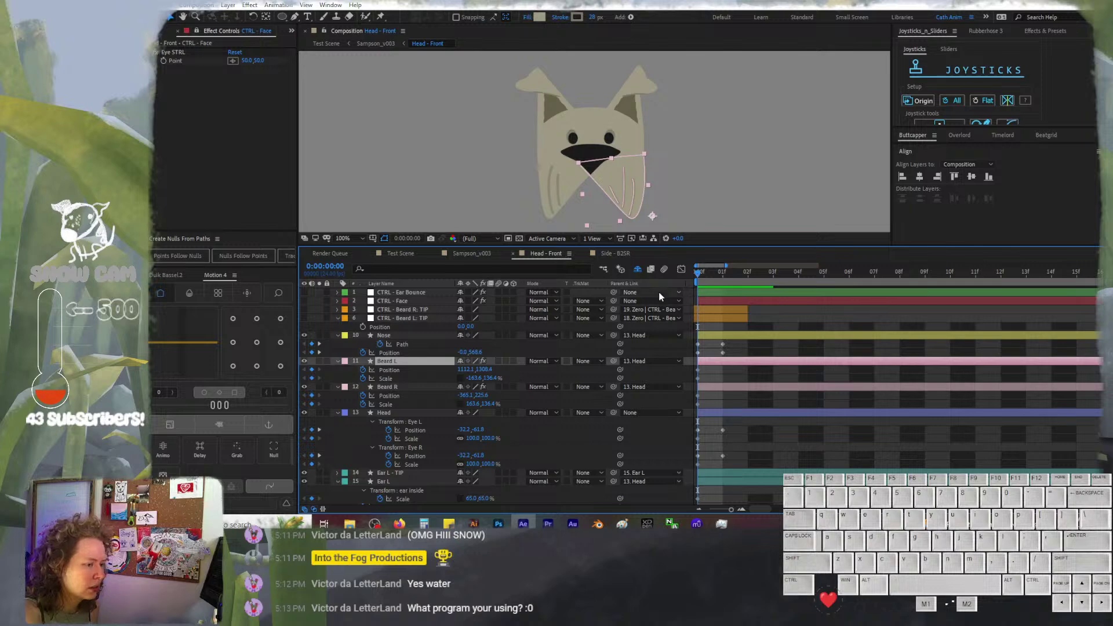
{"action": "left_click", "coordinate": [720, 276]}
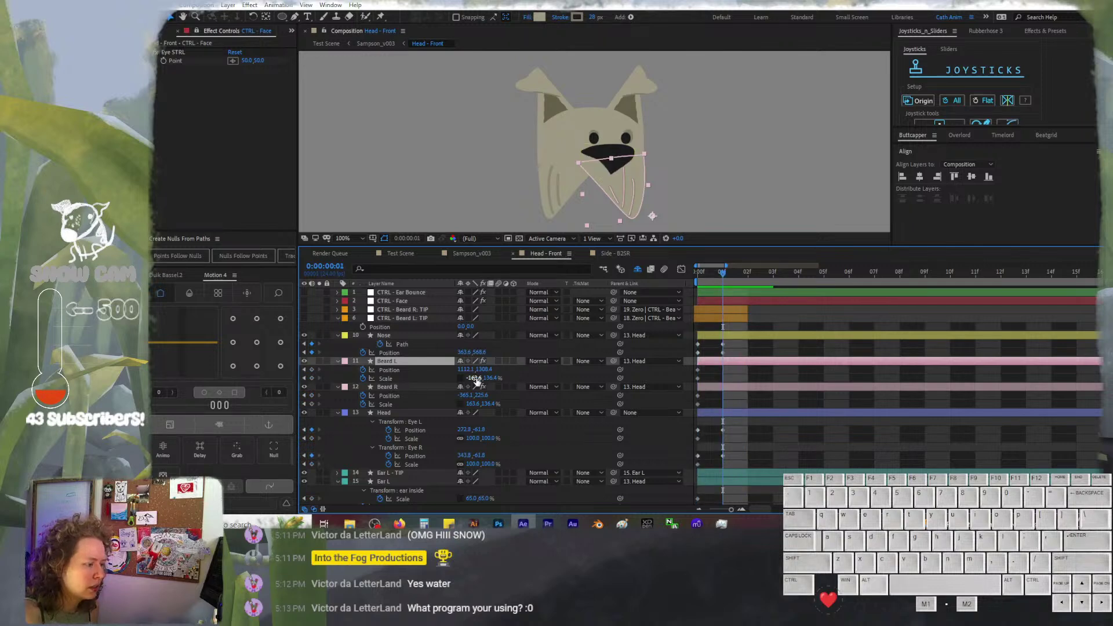
{"action": "left_click_drag", "start_coordinate": [474, 378], "coordinate": [497, 369]}
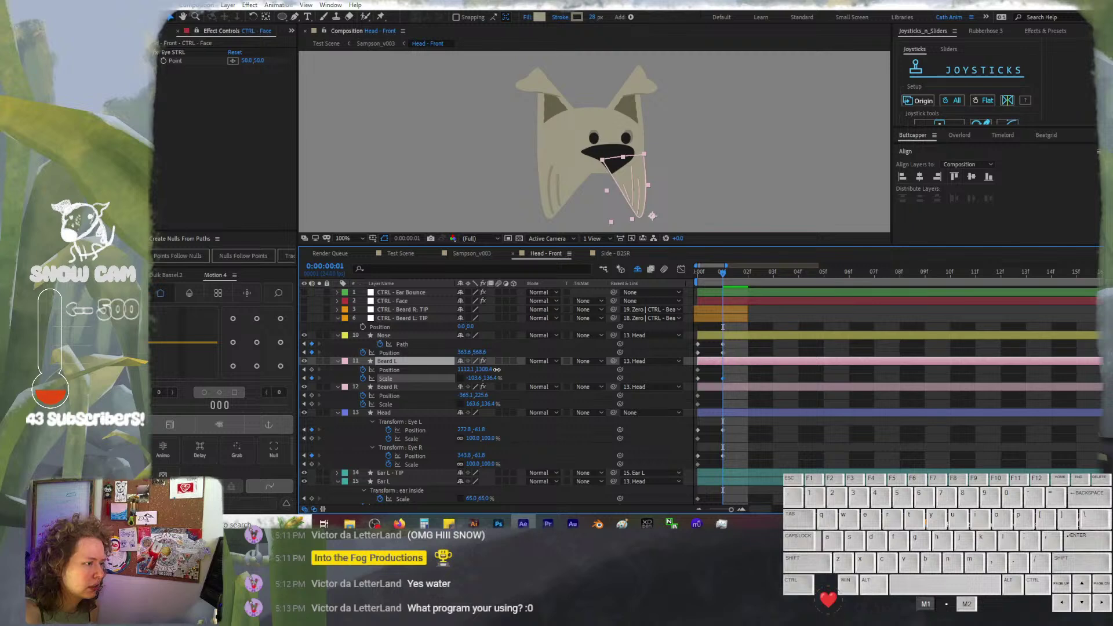
{"action": "left_click", "coordinate": [699, 272]}
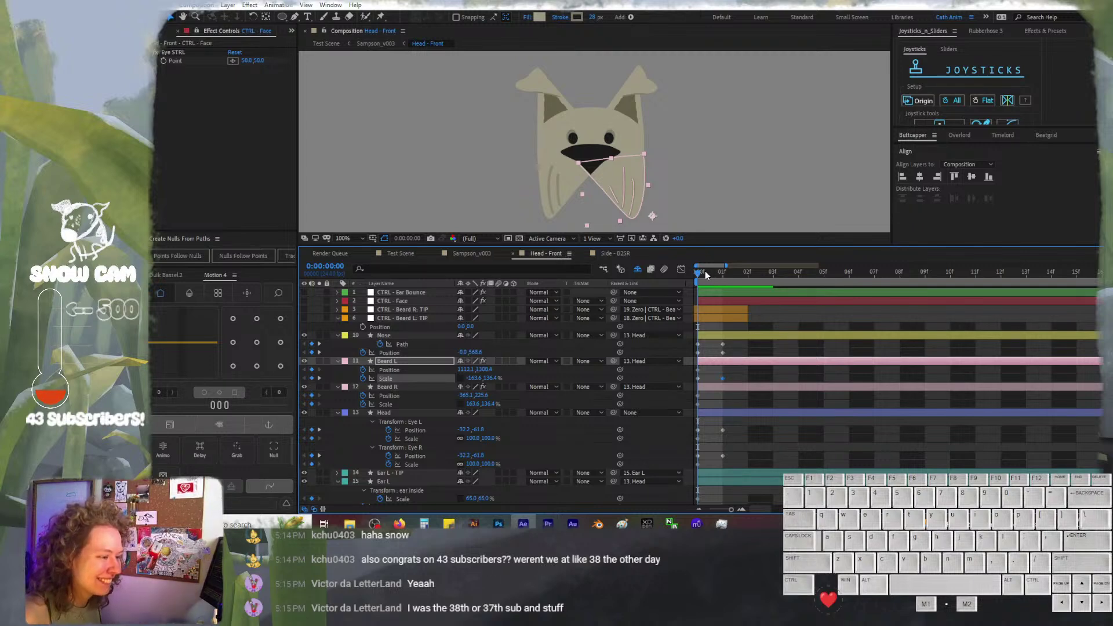
{"action": "left_click", "coordinate": [705, 273]}
{"action": "left_click_drag", "start_coordinate": [705, 274], "coordinate": [724, 275]}
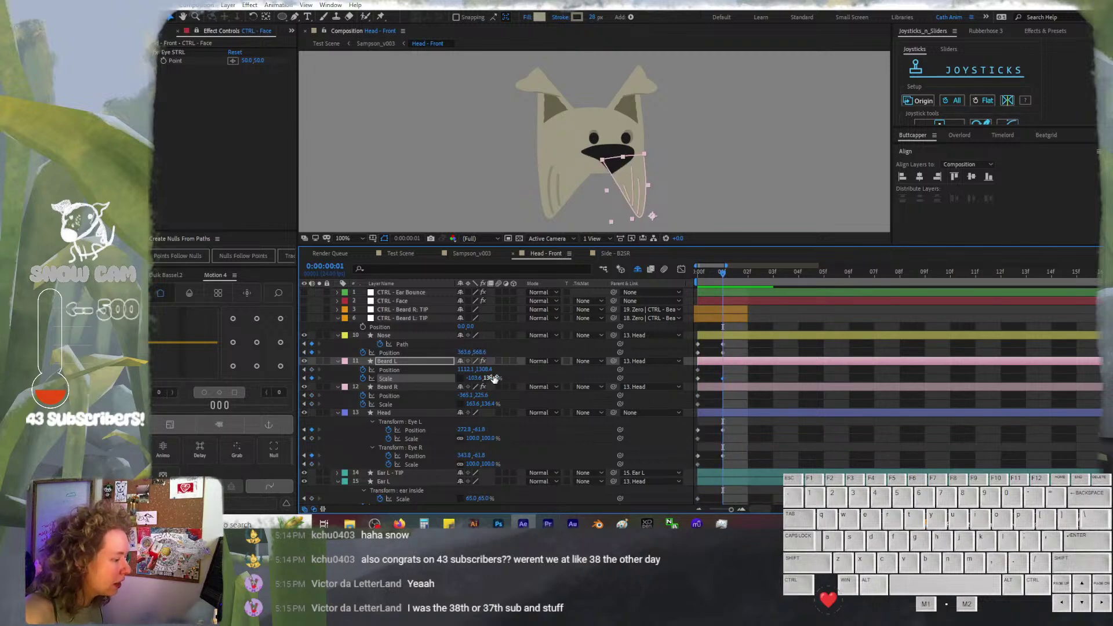
{"action": "mouse_move", "coordinate": [493, 378]}
{"action": "left_mouse_down"}
{"action": "mouse_move", "coordinate": [481, 375]}
{"action": "mouse_move", "coordinate": [499, 376]}
{"action": "left_mouse_up"}
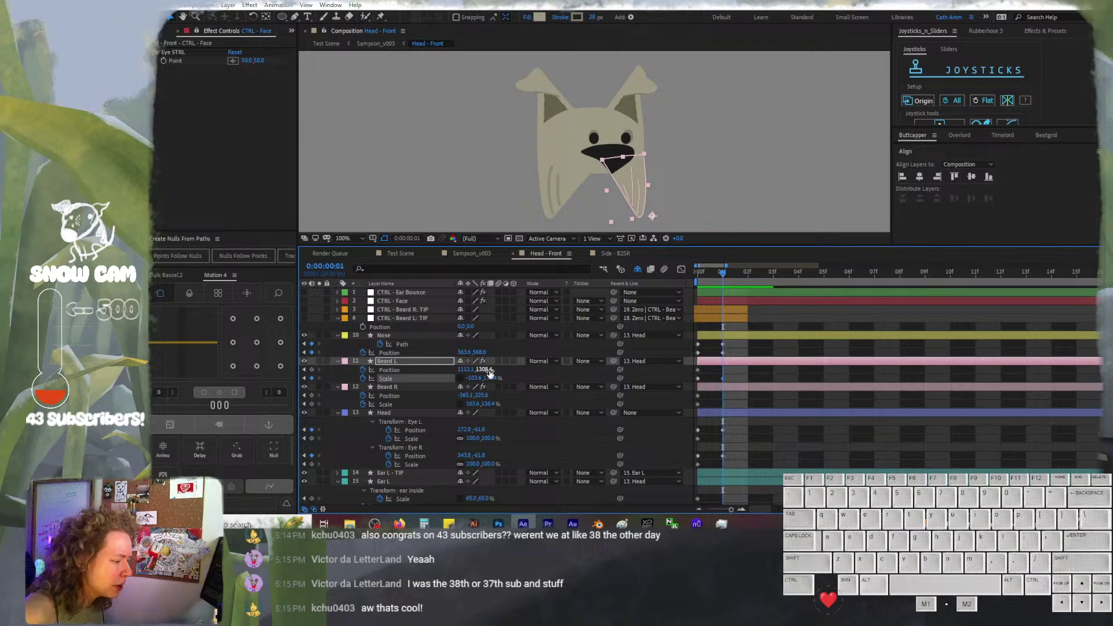
{"action": "left_click_drag", "start_coordinate": [490, 373], "coordinate": [412, 353]}
{"action": "key", "text": "ctrl+z"}
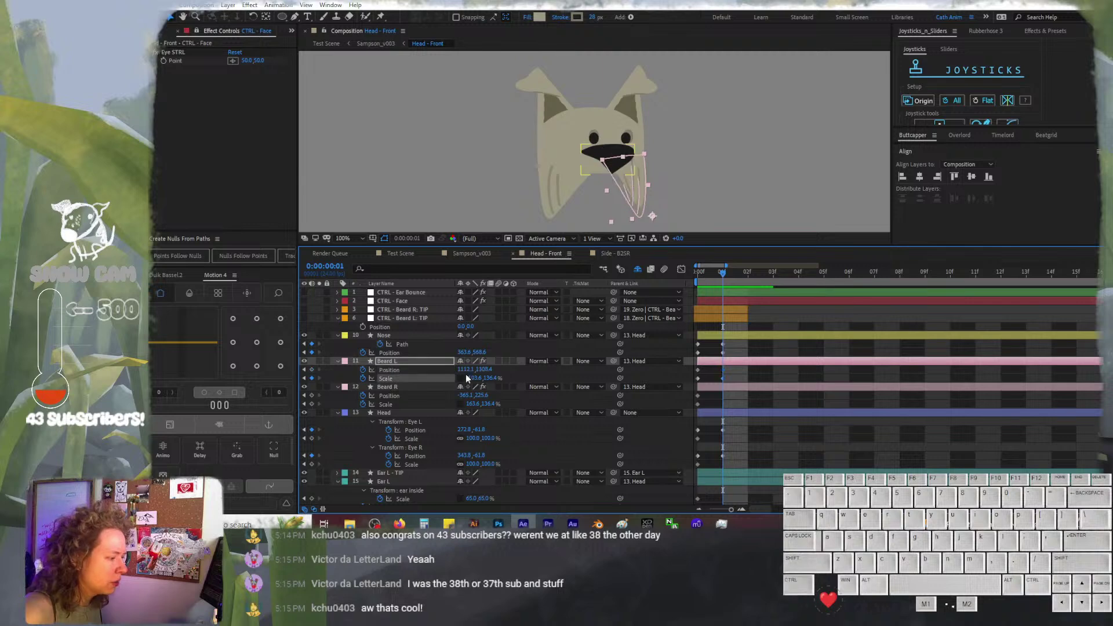
Raise Beard L at frame 1 to position 1112.1, 1217.5 and compare the result with frame 0
{"action": "left_click", "coordinate": [441, 361]}
{"action": "key", "text": "shift+Up"}
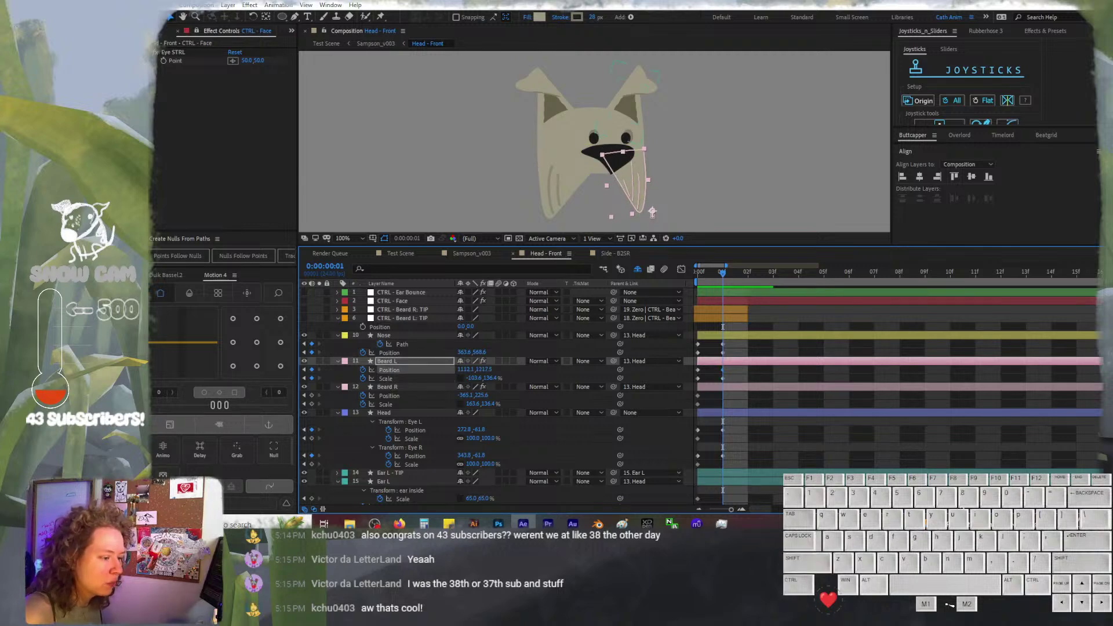
{"action": "left_click", "coordinate": [775, 395]}
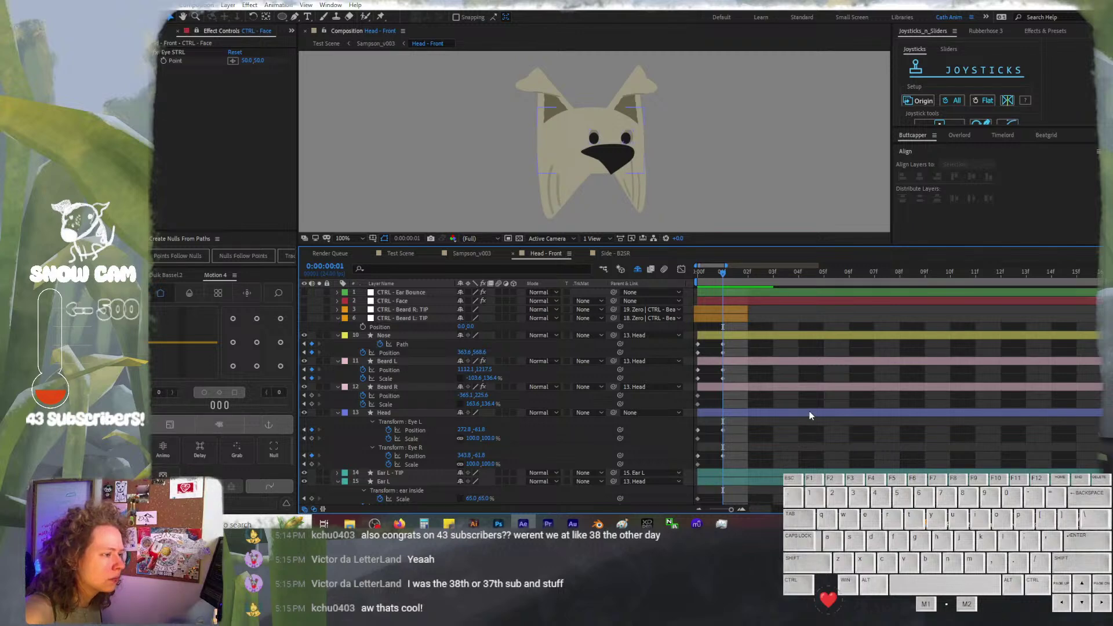
{"action": "left_click", "coordinate": [707, 274]}
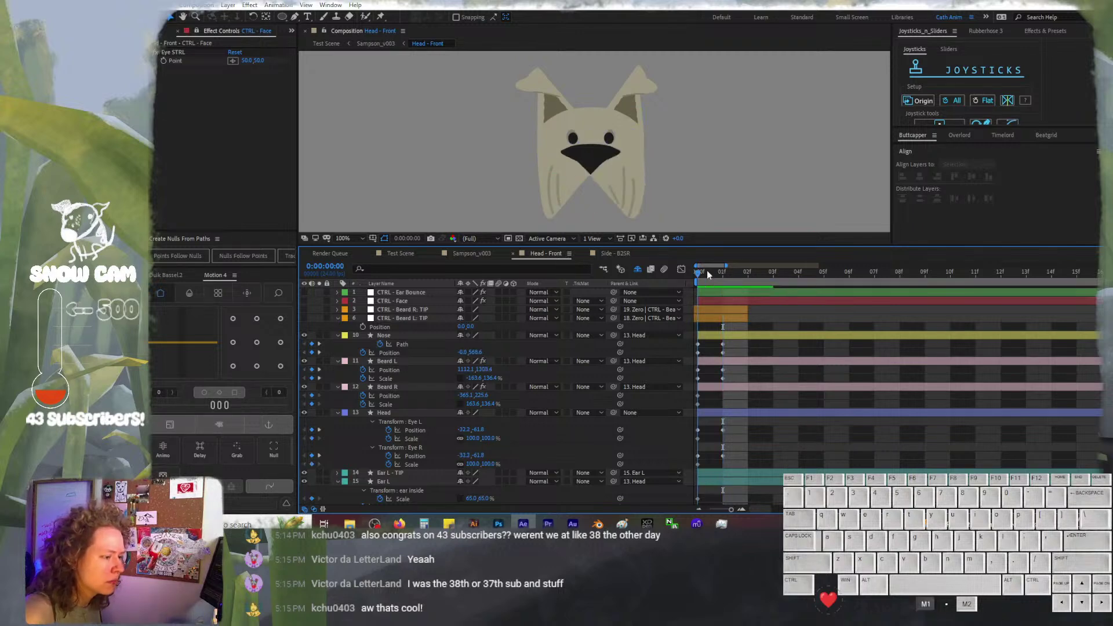
{"action": "left_click", "coordinate": [719, 272]}
Move Beard R toward the turned nose at frame 1, to position 34.9, 225.6
{"action": "left_click", "coordinate": [422, 395]}
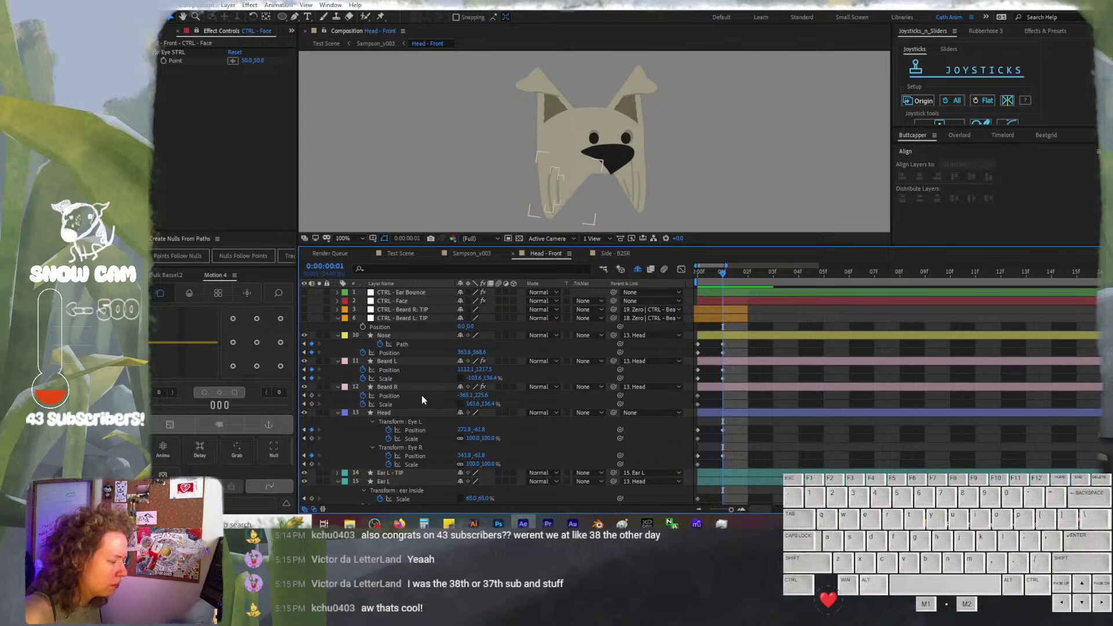
{"action": "key", "text": "shift+Right"}
{"action": "key", "text": "shift+Right"}
{"action": "key", "text": "shift+Right"}
{"action": "key", "text": "shift+Right"}
{"action": "key", "text": "shift+Right"}
{"action": "key", "text": "shift+Right"}
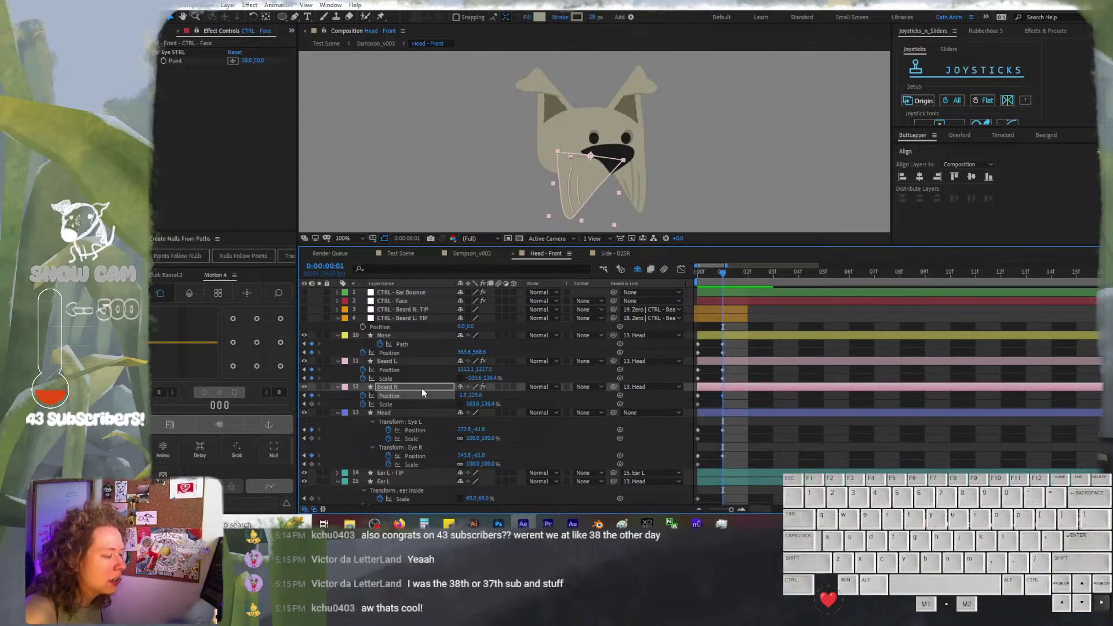
{"action": "key", "text": "shift+Right"}
{"action": "key", "text": "shift+Right"}
{"action": "key", "text": "shift+Right"}
{"action": "key", "text": "shift+Right"}
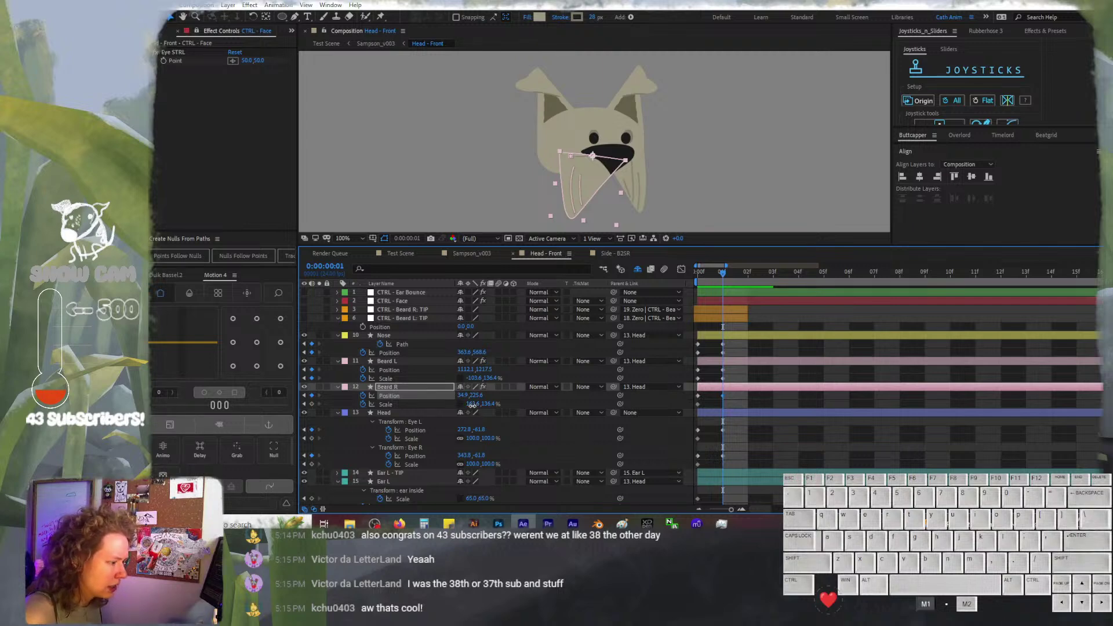
Widen Beard R at frame 1 to a horizontal scale of about 182.6% and reposition it to -28.7, 225.6
{"action": "mouse_move", "coordinate": [473, 404]}
{"action": "left_mouse_down"}
{"action": "mouse_move", "coordinate": [494, 404]}
{"action": "mouse_move", "coordinate": [477, 404]}
{"action": "left_mouse_up"}
{"action": "key", "text": "ctrl+z"}
{"action": "left_click_drag", "start_coordinate": [464, 396], "coordinate": [447, 396]}
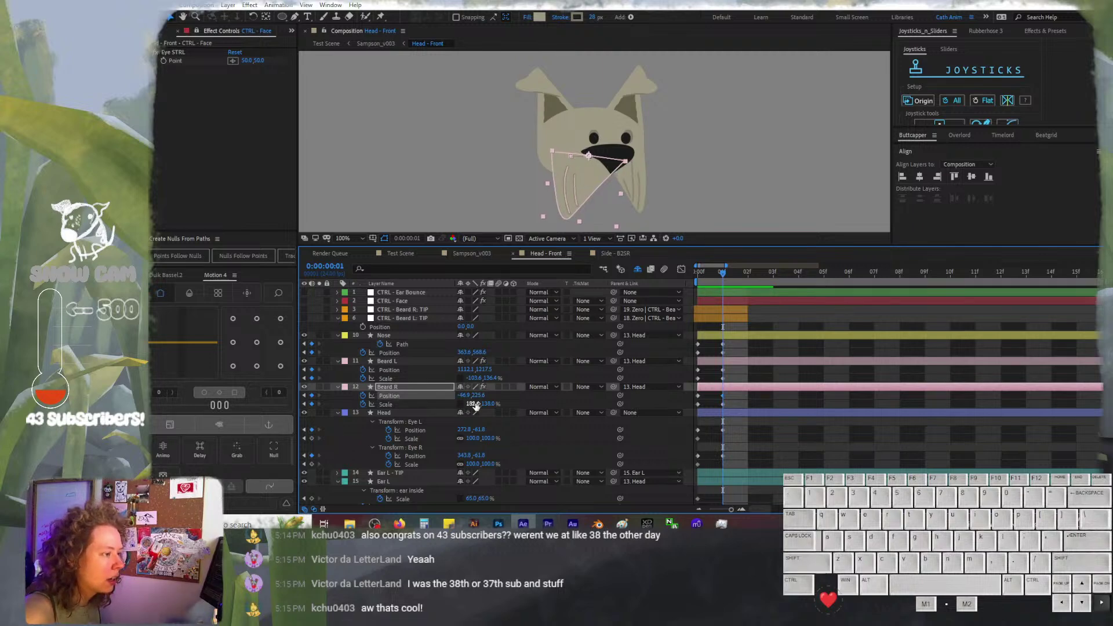
{"action": "left_click", "coordinate": [790, 433]}
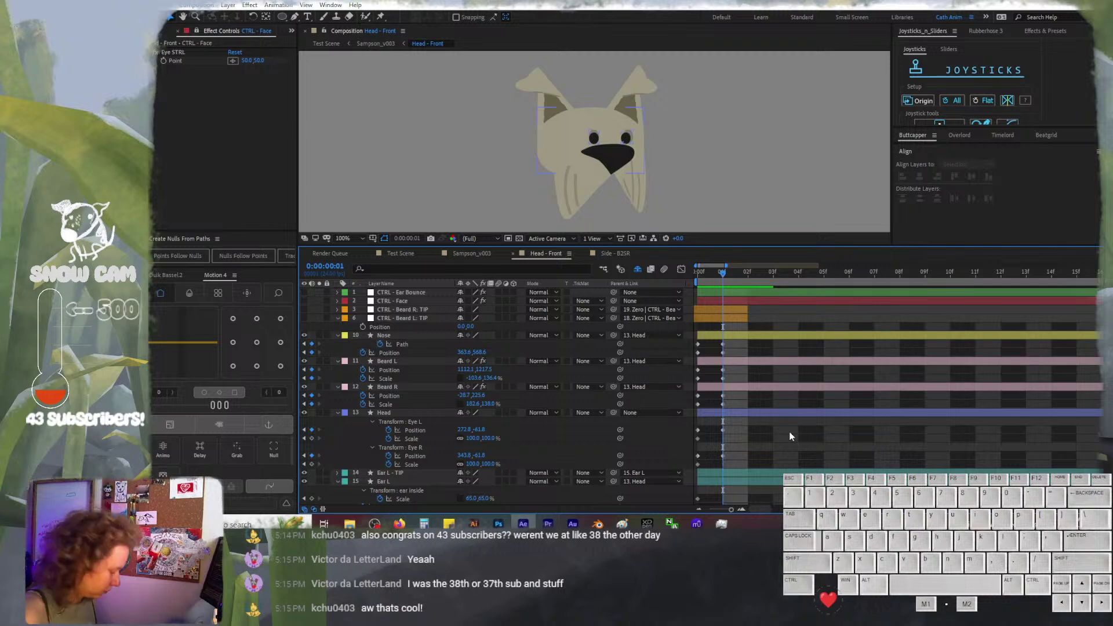
Save the project and flip between frames 0 and 1 to check both beards against the head turn
{"action": "key", "text": "ctrl+s"}
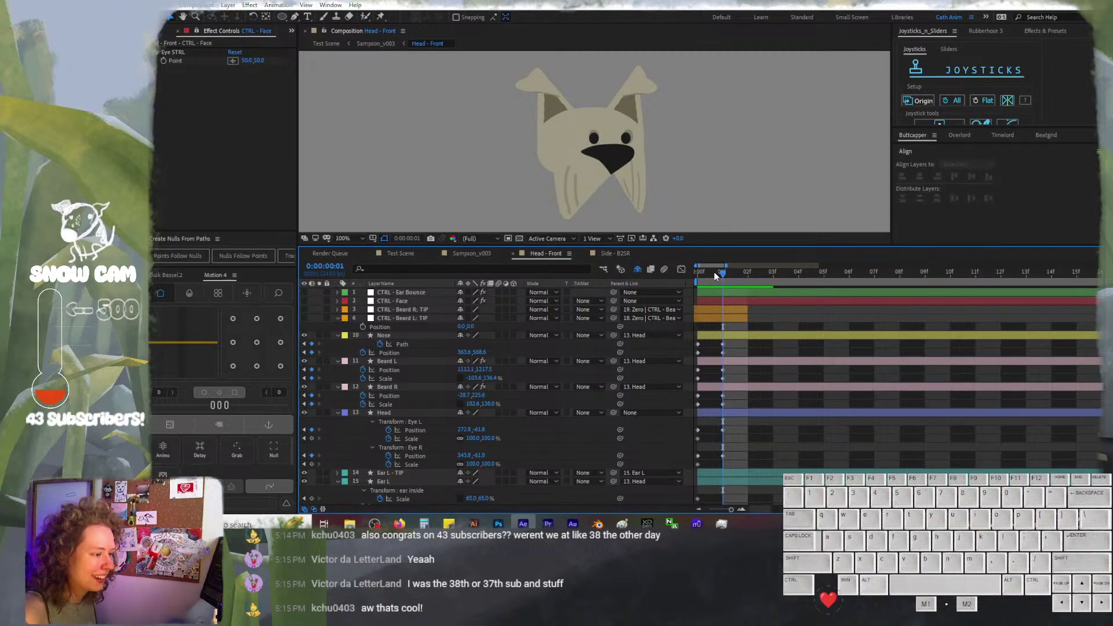
{"action": "left_click_drag", "start_coordinate": [717, 276], "coordinate": [691, 268]}
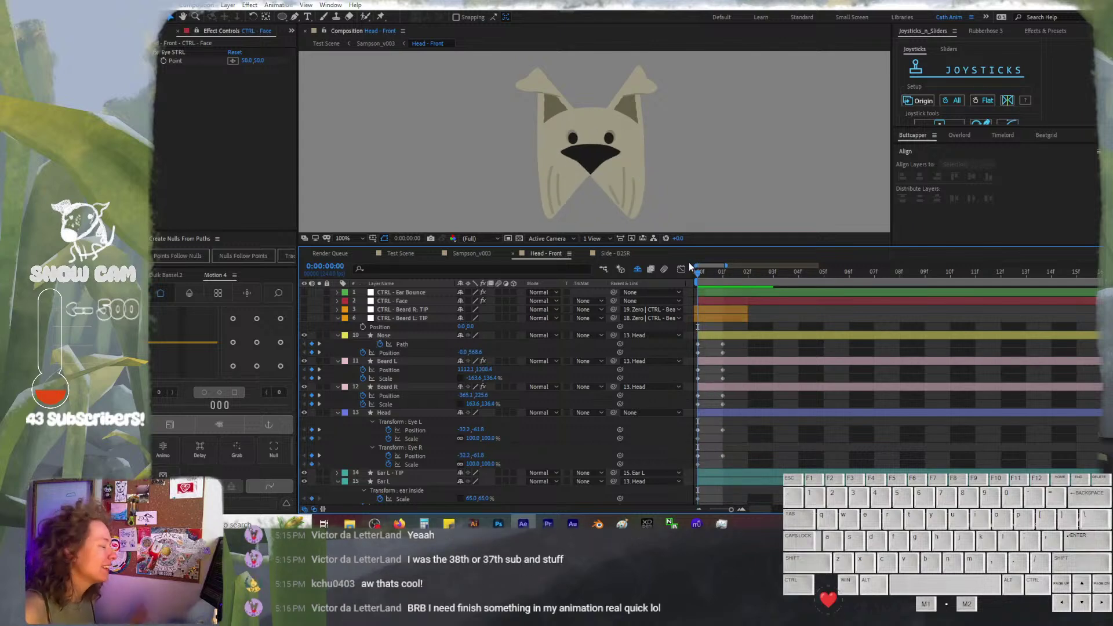
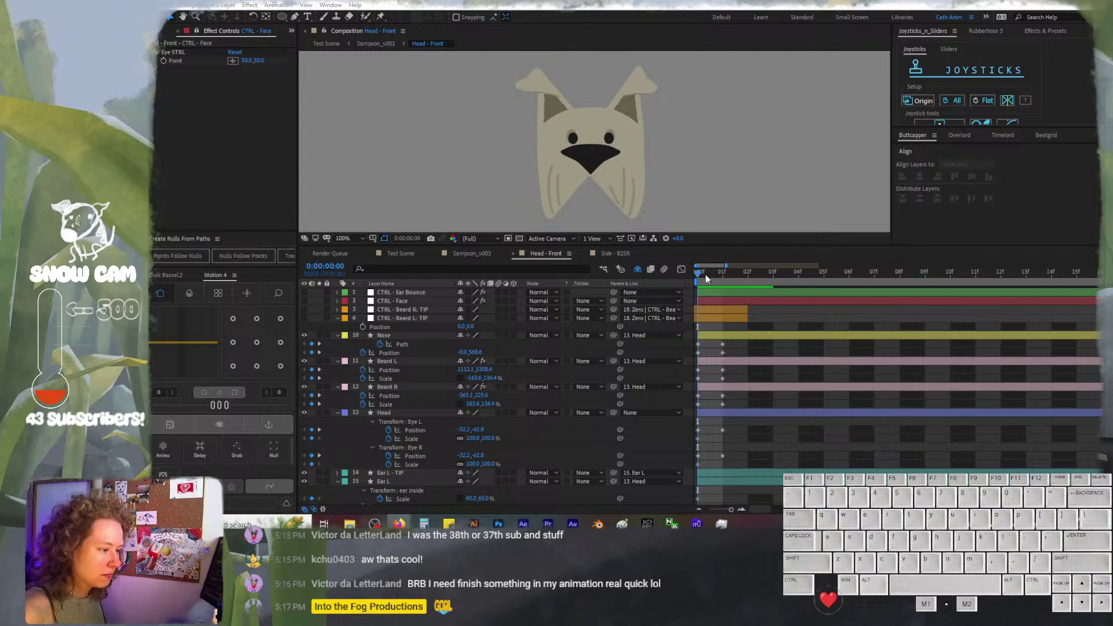
{"action": "left_click", "coordinate": [722, 275]}
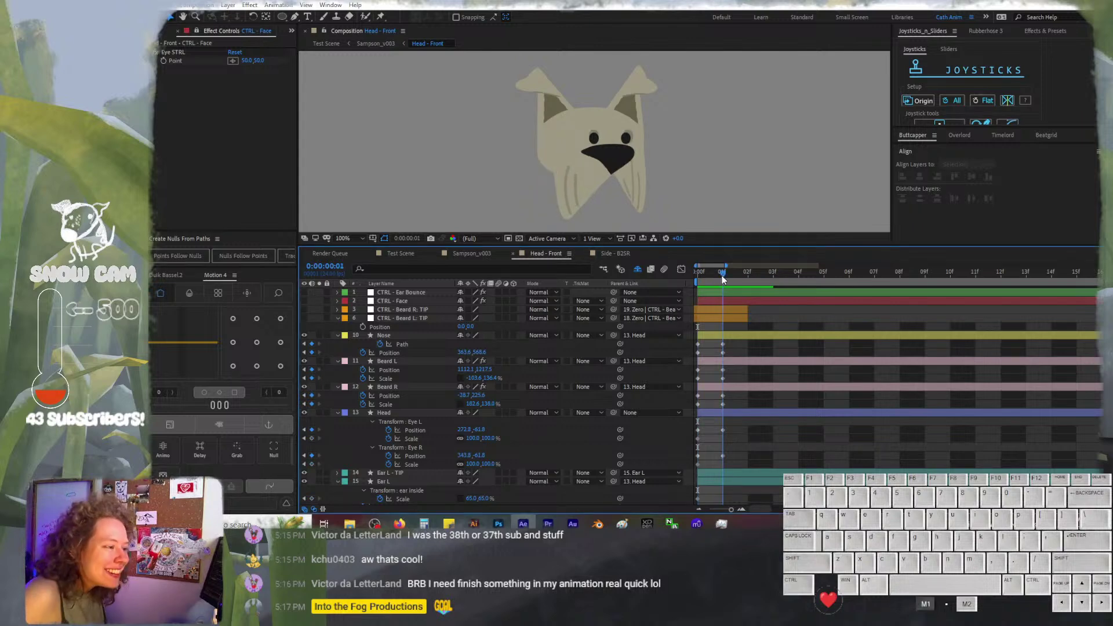
{"action": "key", "text": "Page_Up"}
{"action": "key", "text": "Page_Down"}
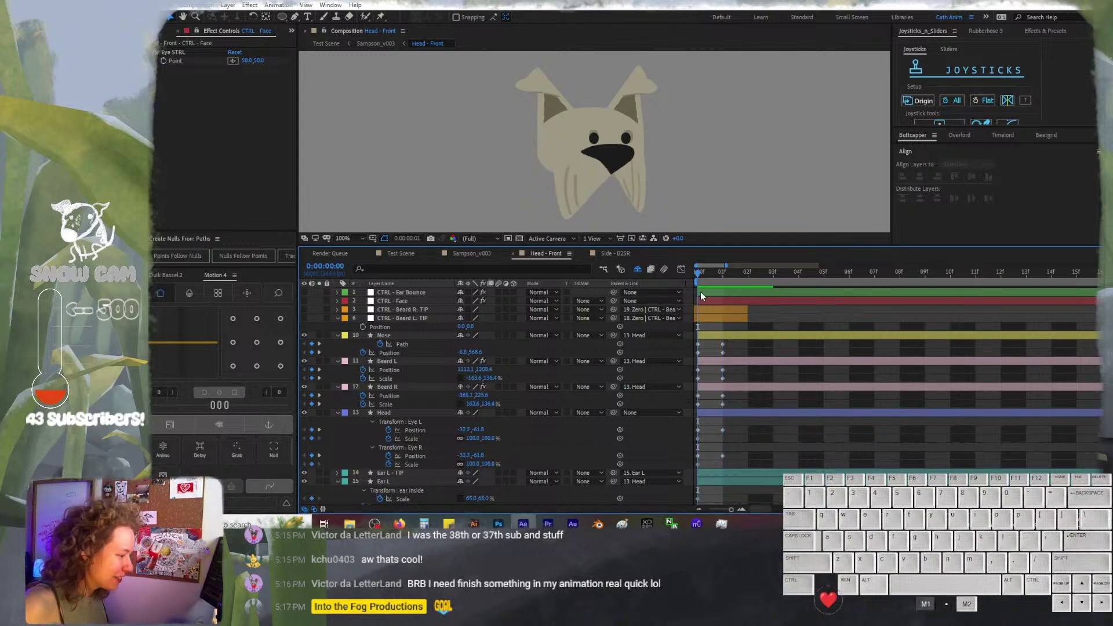
{"action": "key", "text": "Page_Up"}
Move Ear L inward at frame 1 to a horizontal position of 344.0
{"action": "scroll", "coordinate": [516, 497], "scroll_direction": "down", "scroll_amount": 3}
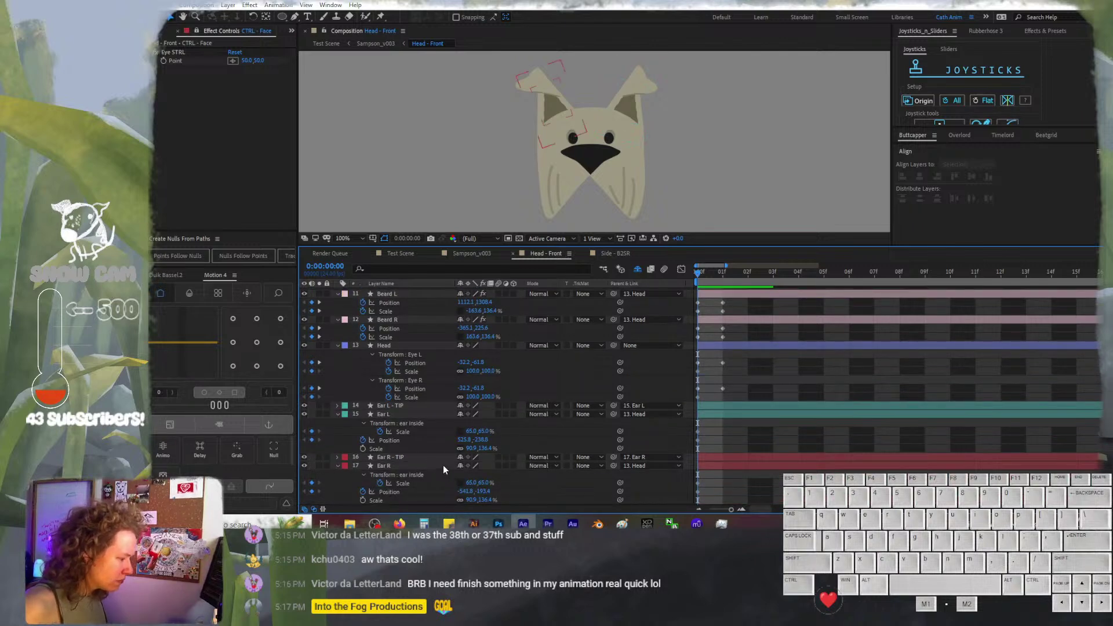
{"action": "left_click", "coordinate": [402, 416]}
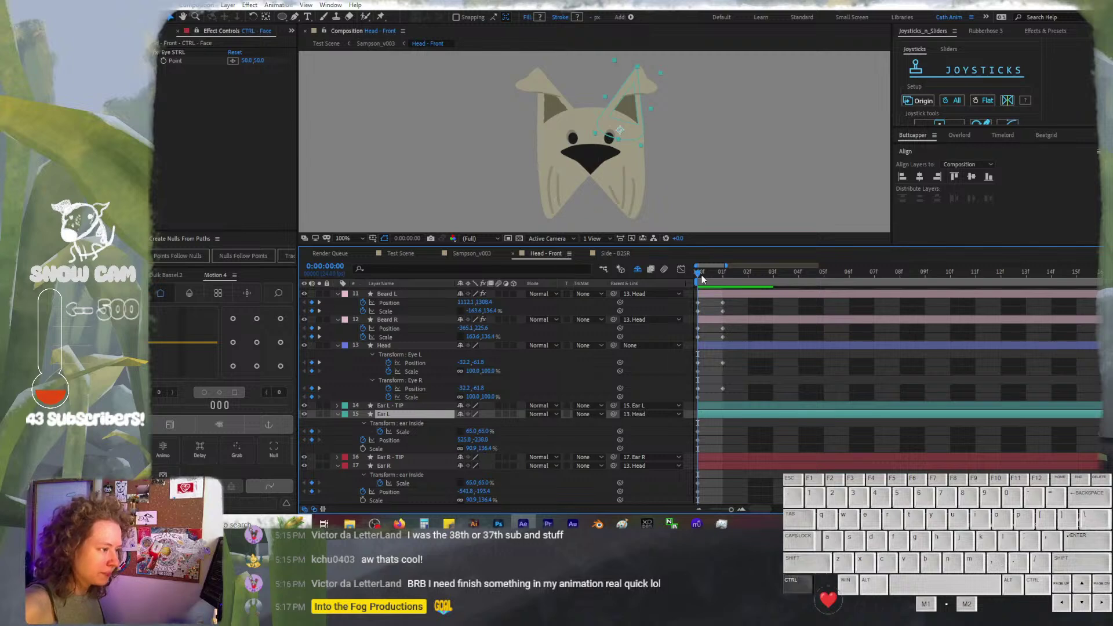
{"action": "key", "text": "ctrl+Right"}
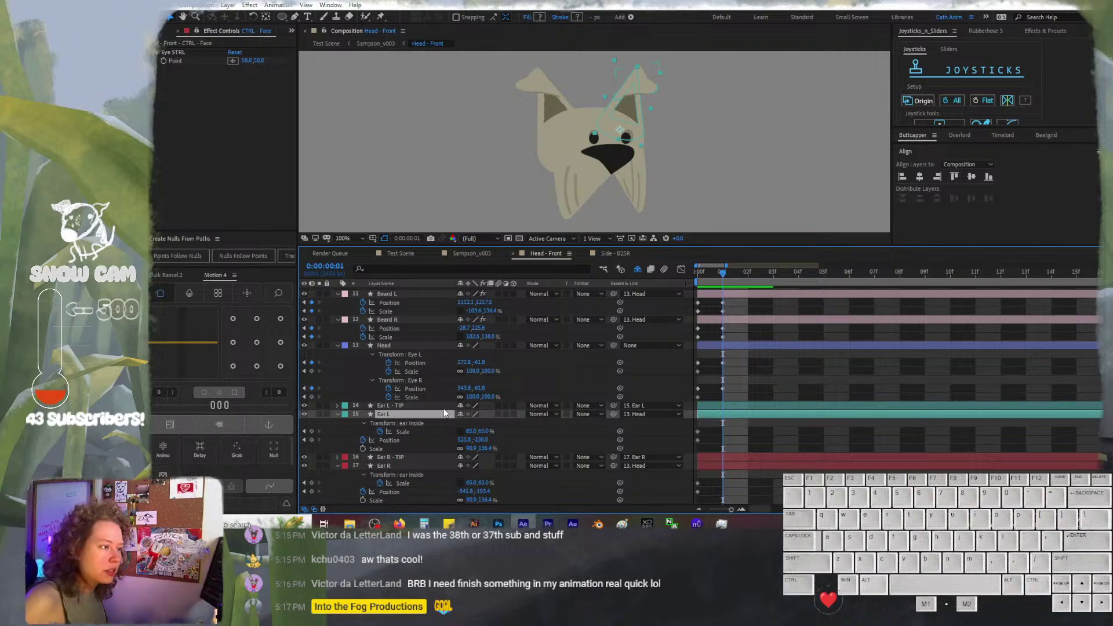
{"action": "key", "text": "shift"}
{"action": "key", "text": "shift+Left"}
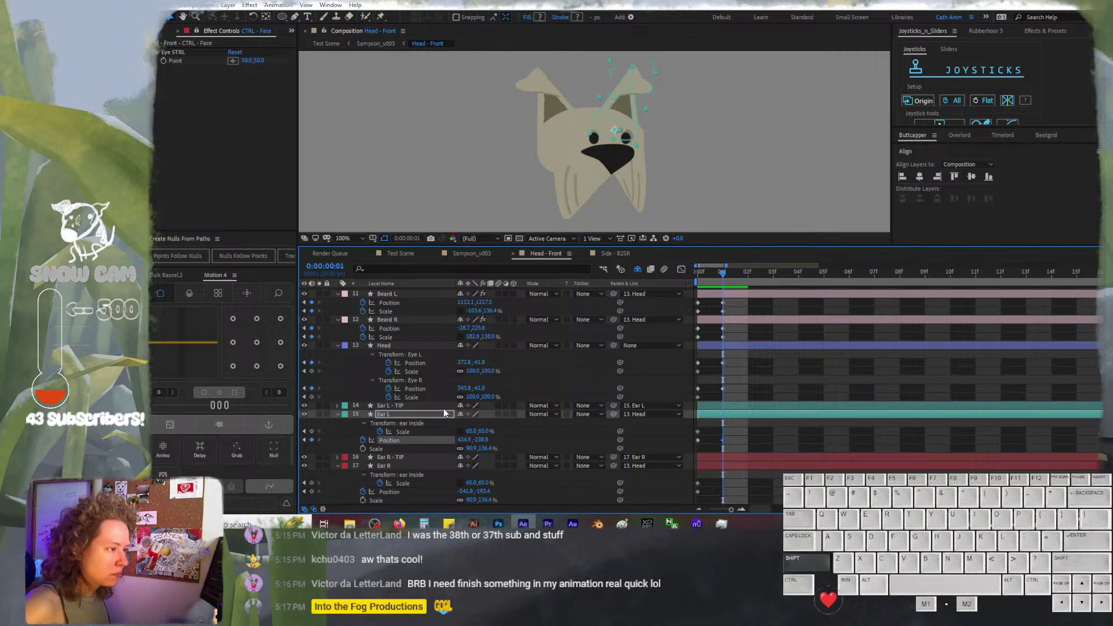
{"action": "key", "text": "shift+Left"}
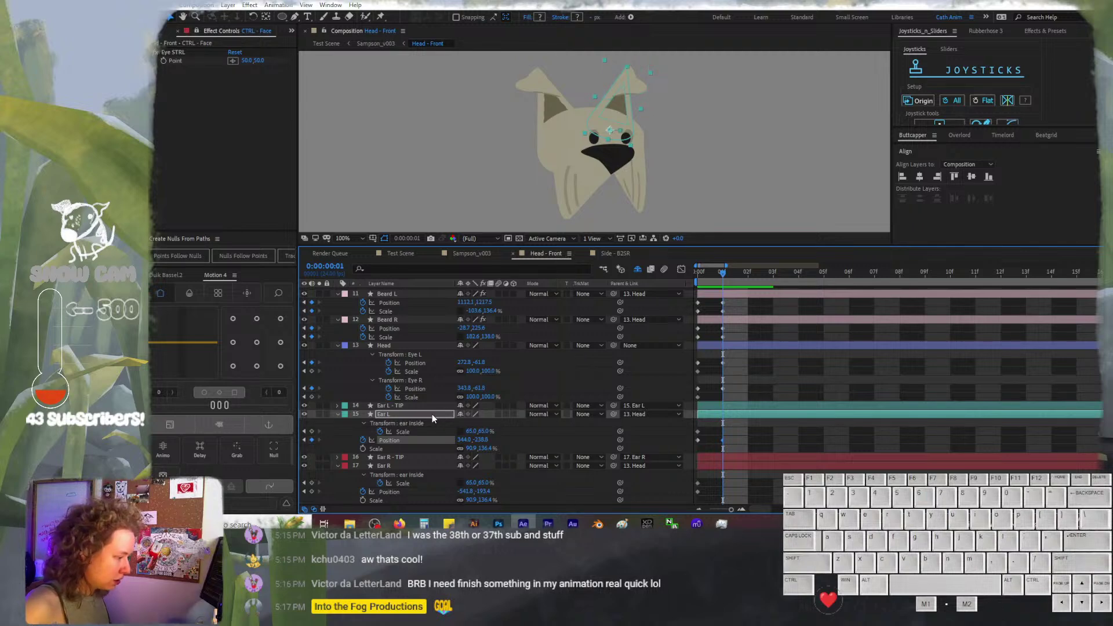
Move the Ear R layer right at frame 1 to position -360.0, -193.4
{"action": "left_click", "coordinate": [425, 457]}
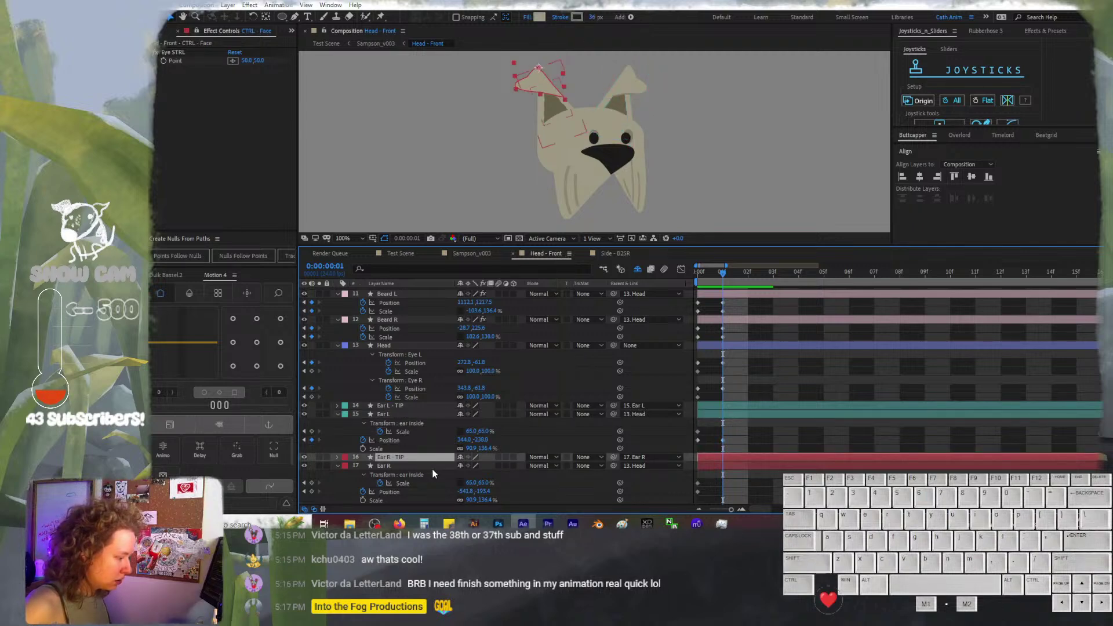
{"action": "left_click", "coordinate": [436, 465]}
{"action": "left_click", "coordinate": [437, 457], "text": "shift"}
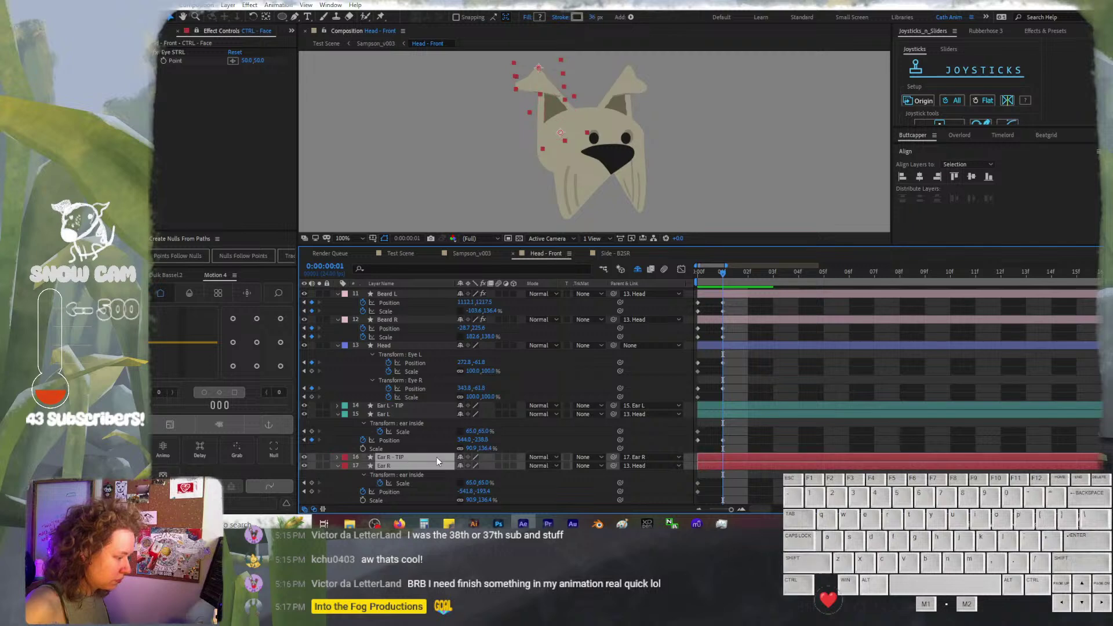
{"action": "mouse_move", "coordinate": [436, 457]}
{"action": "left_mouse_down"}
{"action": "mouse_move", "coordinate": [445, 407]}
{"action": "mouse_move", "coordinate": [383, 459]}
{"action": "mouse_move", "coordinate": [430, 464]}
{"action": "left_mouse_up"}
{"action": "left_click", "coordinate": [435, 467]}
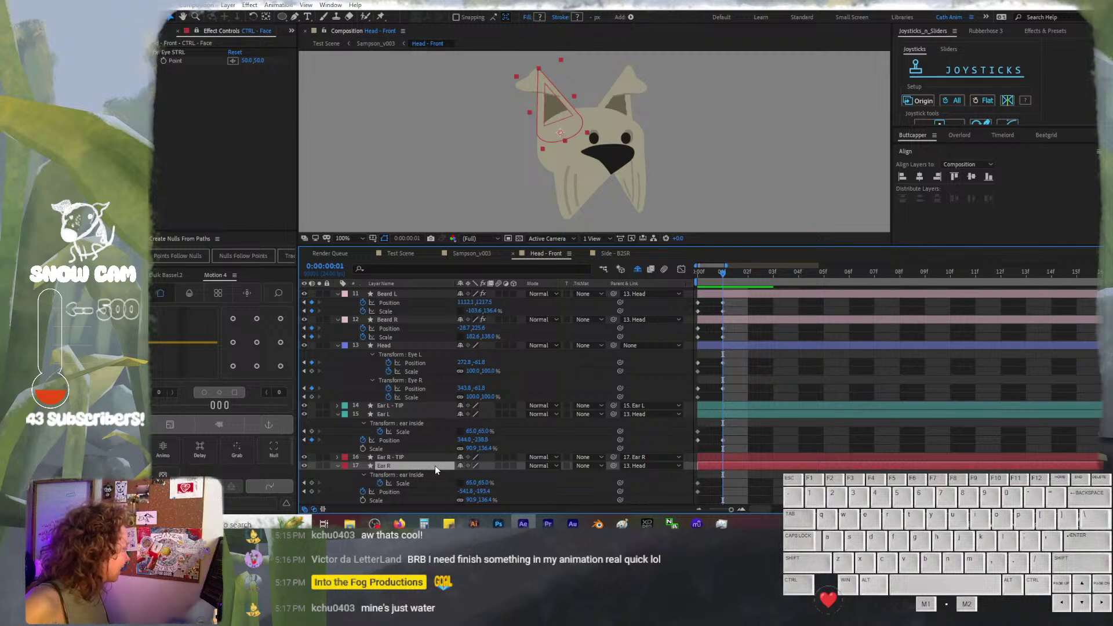
{"action": "key", "text": "shift+Right"}
{"action": "key", "text": "shift+Right"}
{"action": "key", "text": "shift+Right"}
{"action": "key", "text": "shift+Right"}
{"action": "key", "text": "shift+Right"}
{"action": "key", "text": "shift+Right"}
{"action": "key", "text": "shift+Right"}
{"action": "key", "text": "shift+Right"}
{"action": "key", "text": "shift+Right"}
{"action": "key", "text": "shift+Right"}
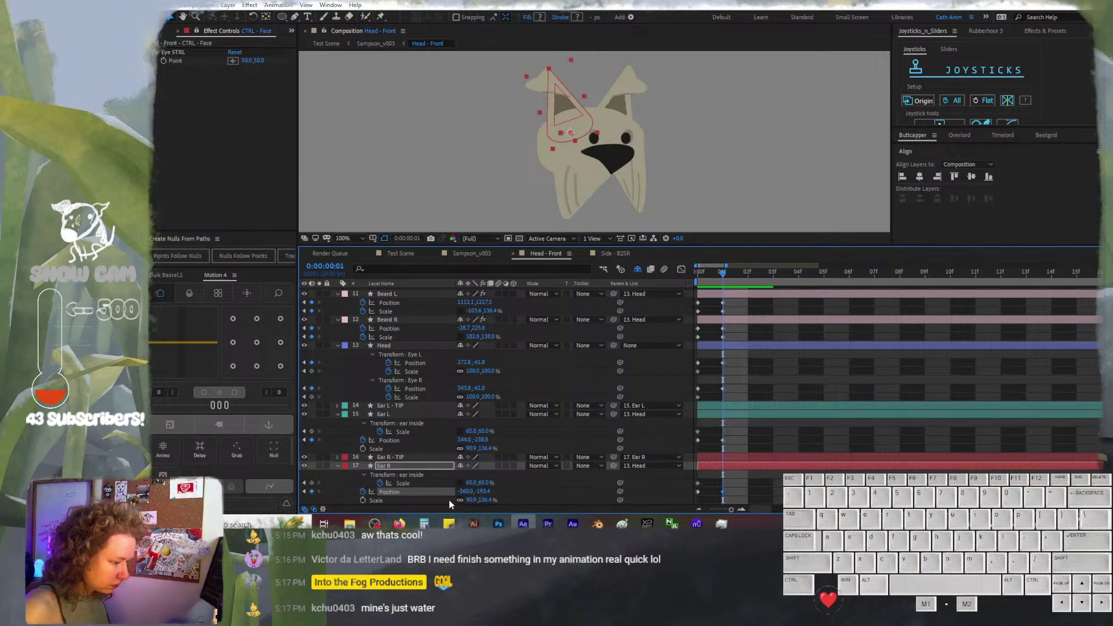
Enable Scale keyframing at frame 0 on the Ear R and Ear L layers
{"action": "key", "text": "ctrl+Left"}
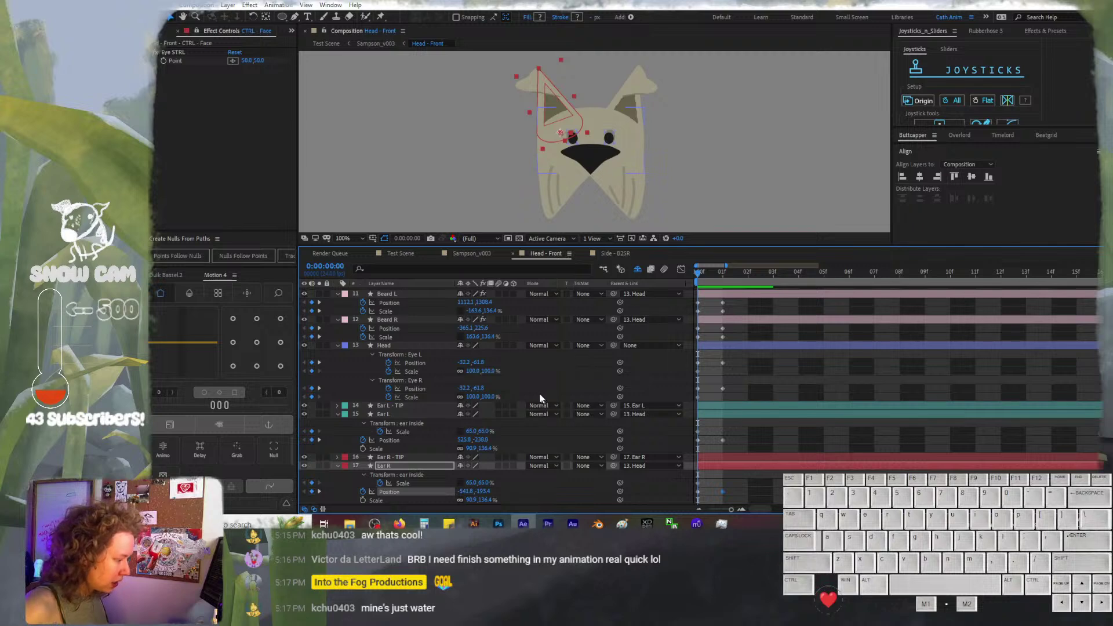
{"action": "left_click", "coordinate": [365, 502]}
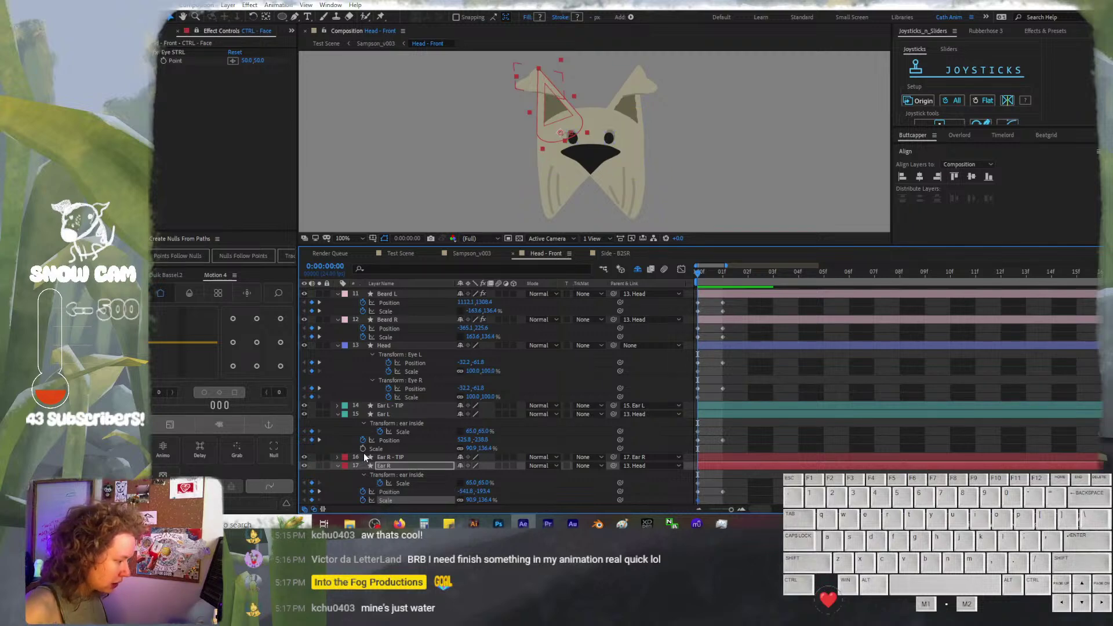
{"action": "left_click", "coordinate": [363, 450]}
Shrink Ear L at frame 1 to a scale of about 76.9, 124.4% and compare it with frame 0
{"action": "left_click", "coordinate": [415, 417]}
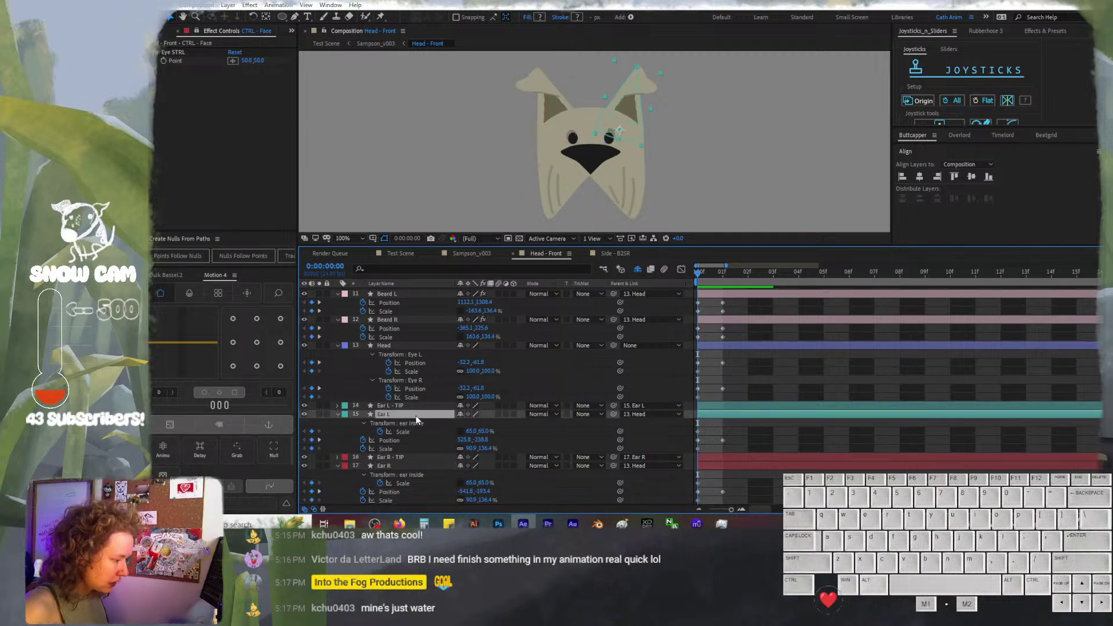
{"action": "left_click", "coordinate": [719, 273]}
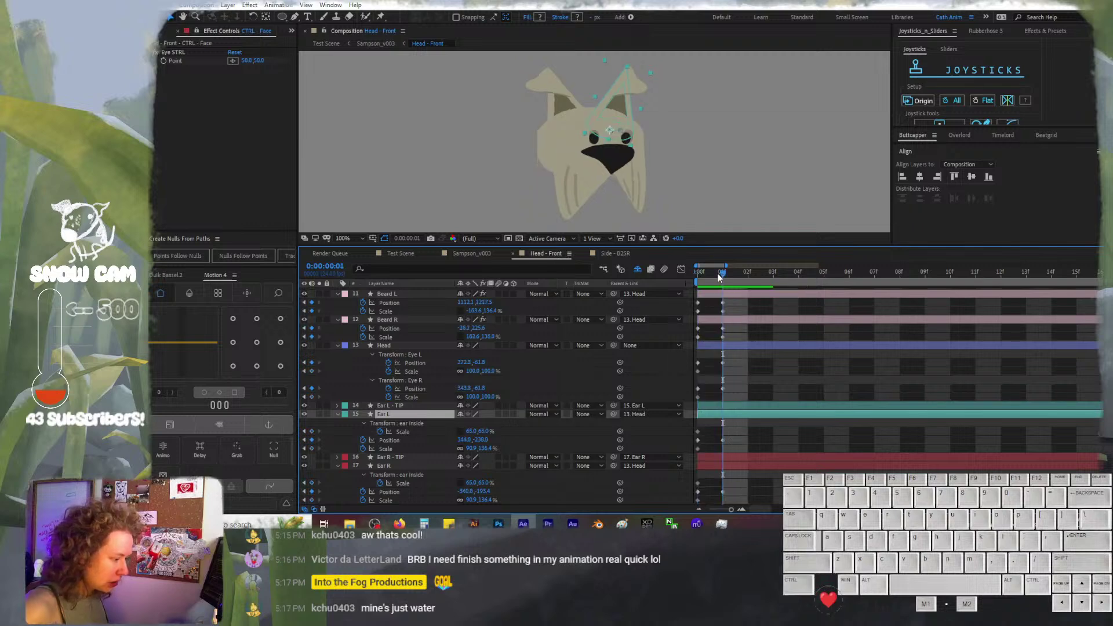
{"action": "left_click", "coordinate": [461, 449]}
{"action": "left_click", "coordinate": [471, 448]}
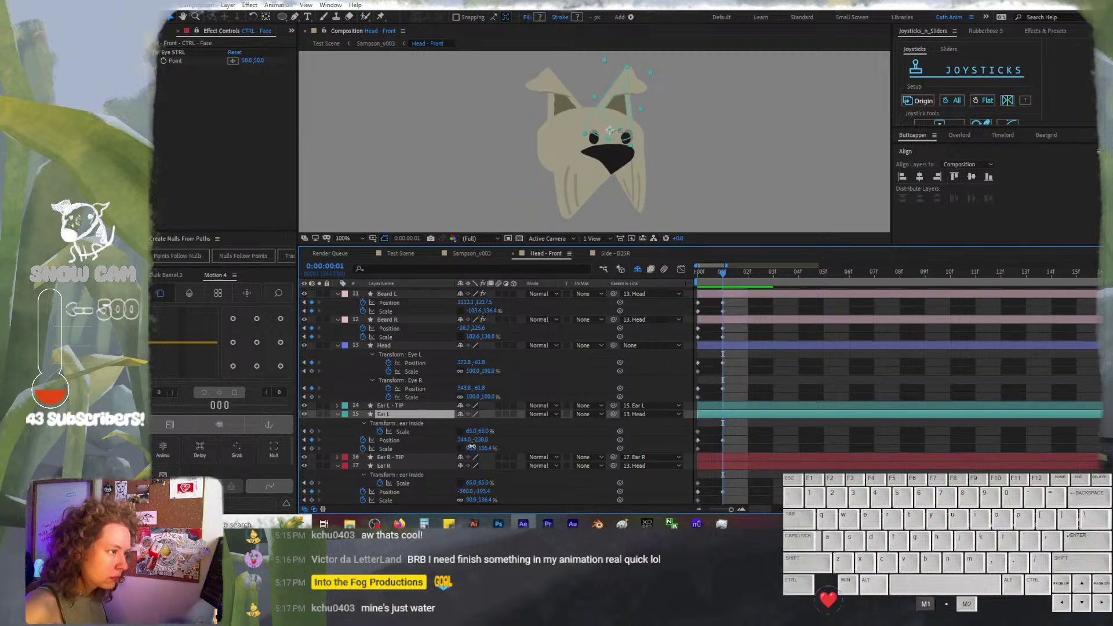
{"action": "mouse_move", "coordinate": [471, 448]}
{"action": "left_mouse_down"}
{"action": "mouse_move", "coordinate": [490, 448]}
{"action": "mouse_move", "coordinate": [477, 449]}
{"action": "left_mouse_up"}
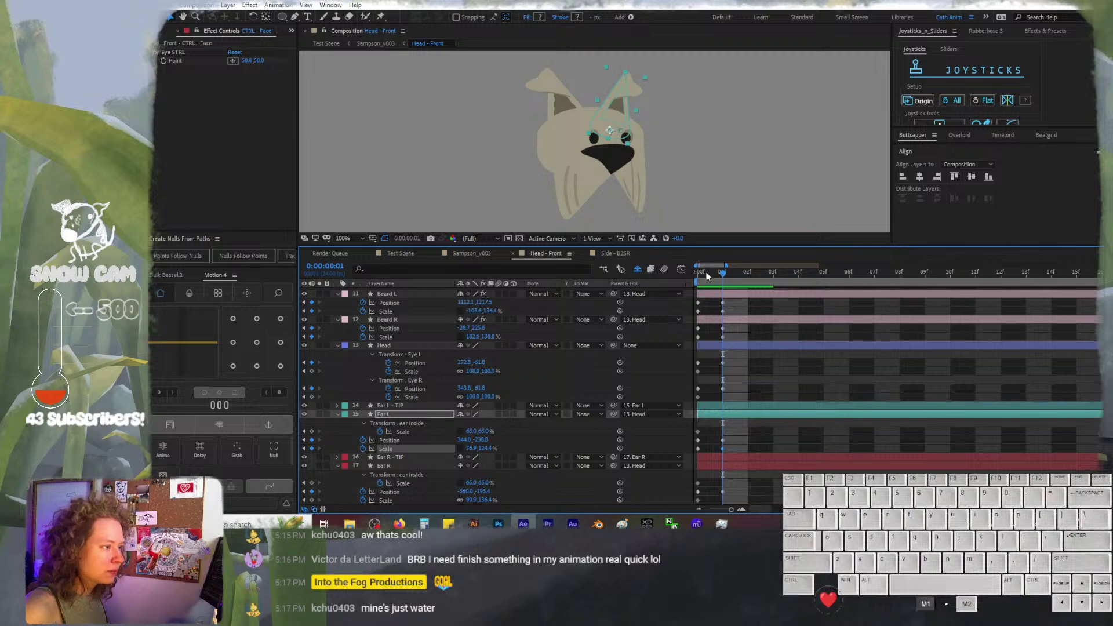
{"action": "left_click_drag", "start_coordinate": [704, 271], "coordinate": [725, 284]}
{"action": "left_click", "coordinate": [726, 284]}
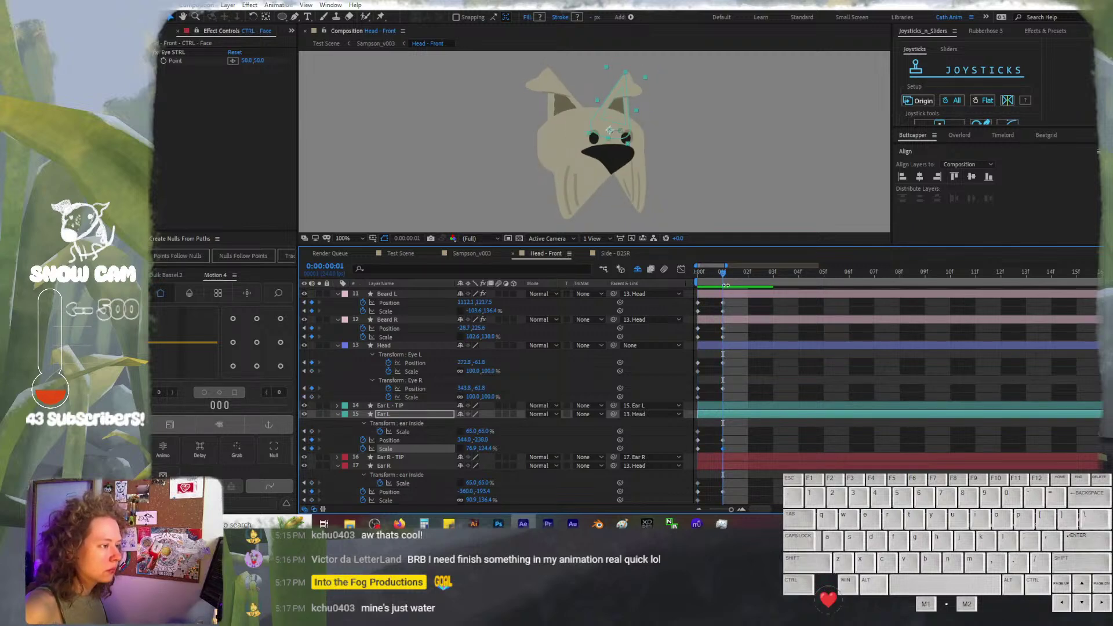
Enlarge Ear R at frame 1 to a scale of 108.9, 142.4%, checking it against frame 0
{"action": "left_click", "coordinate": [416, 467]}
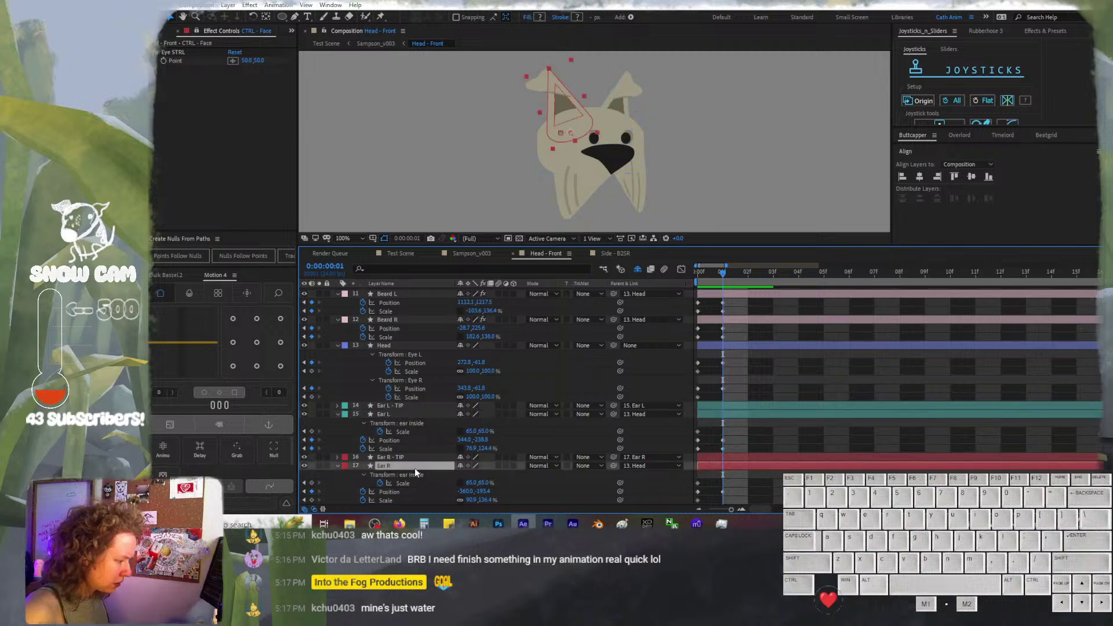
{"action": "left_click", "coordinate": [473, 500]}
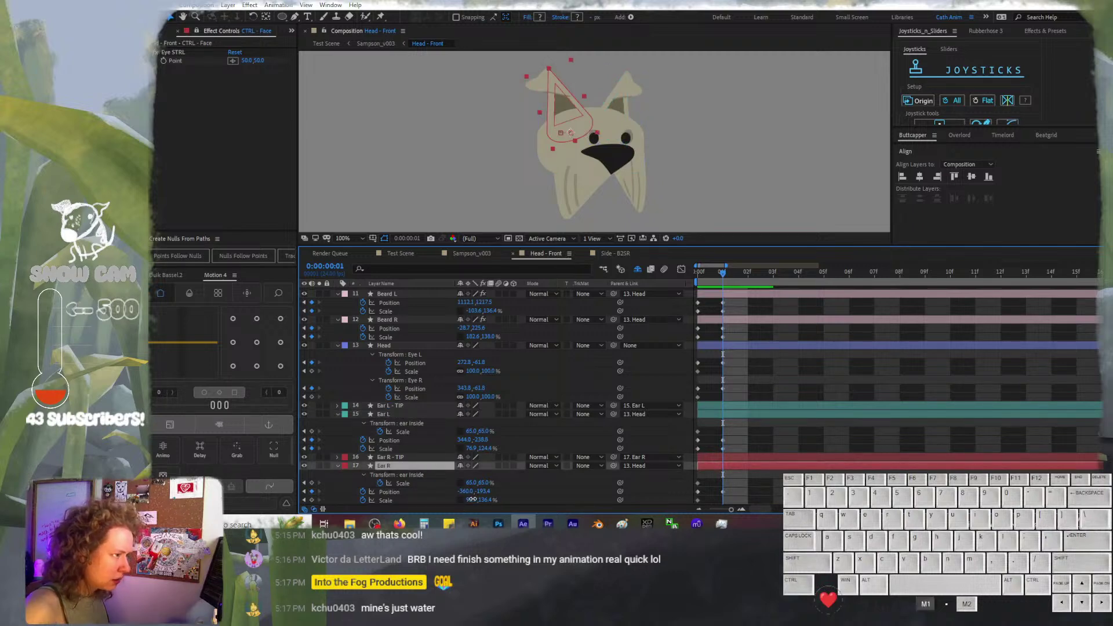
{"action": "left_click_drag", "start_coordinate": [472, 500], "coordinate": [489, 499]}
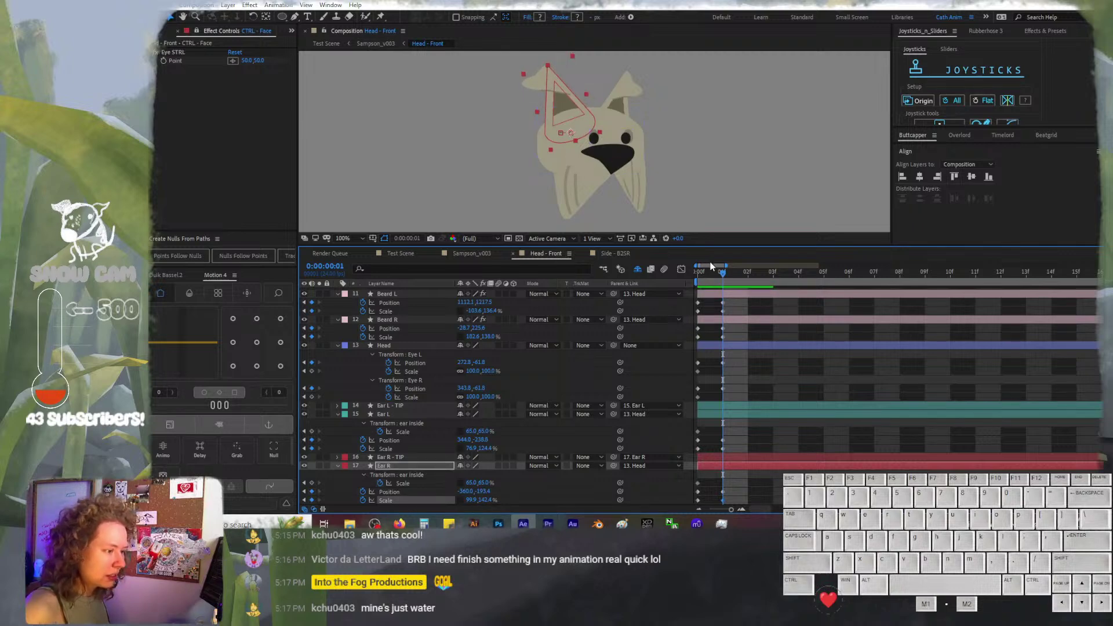
{"action": "left_click", "coordinate": [696, 271]}
{"action": "left_click_drag", "start_coordinate": [694, 270], "coordinate": [722, 277]}
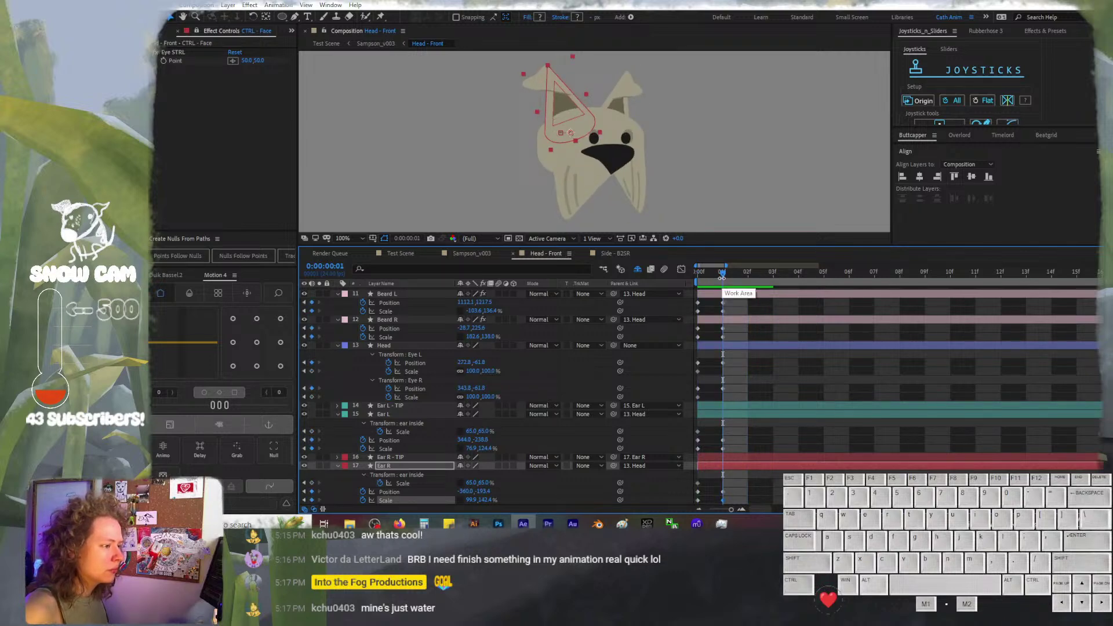
{"action": "mouse_move", "coordinate": [712, 276]}
{"action": "left_mouse_down"}
{"action": "mouse_move", "coordinate": [698, 274]}
{"action": "mouse_move", "coordinate": [719, 281]}
{"action": "mouse_move", "coordinate": [694, 276]}
{"action": "mouse_move", "coordinate": [719, 279]}
{"action": "left_mouse_up"}
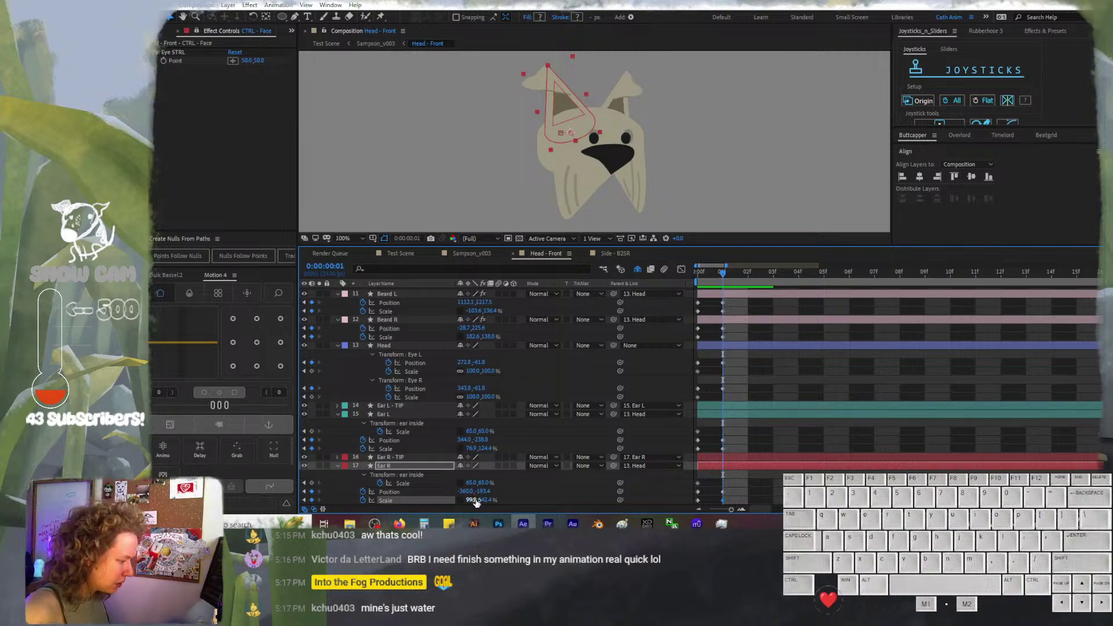
{"action": "left_click_drag", "start_coordinate": [473, 500], "coordinate": [476, 501]}
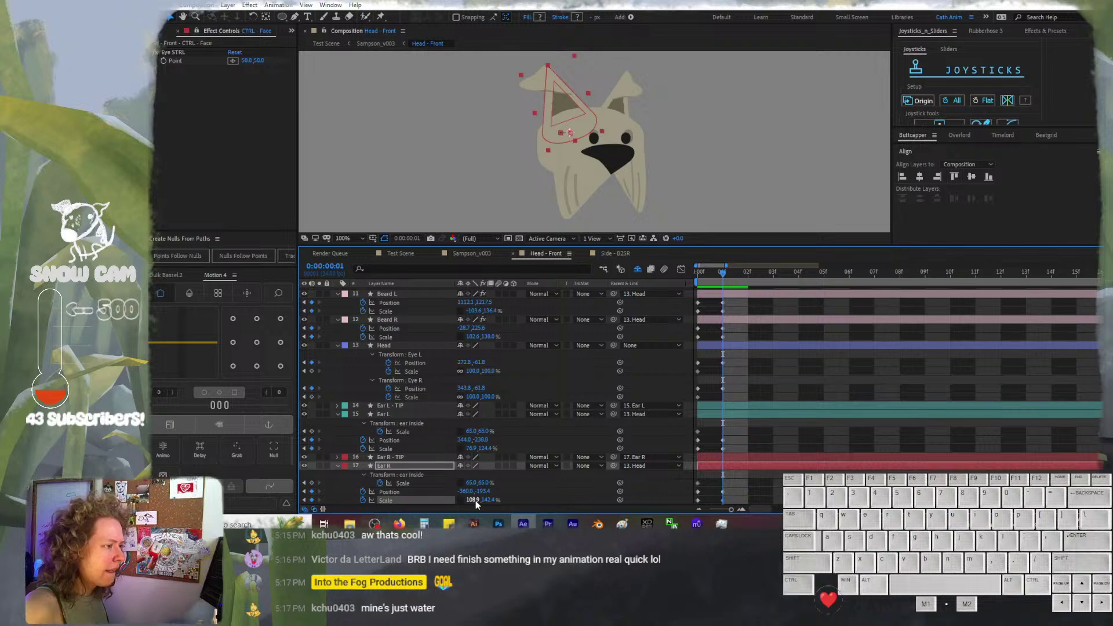
Nudge Ear R outward at frame 1 to position -405.5, -193.4 and compare it with frame 0
{"action": "key", "text": "shift+Left"}
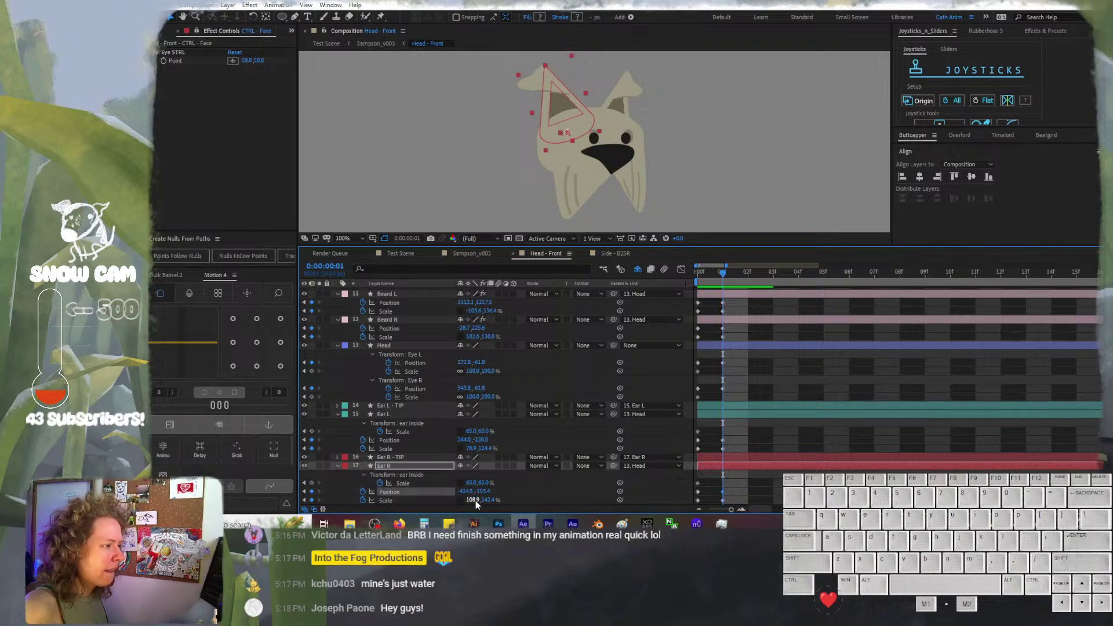
{"action": "key", "text": "shift+Right"}
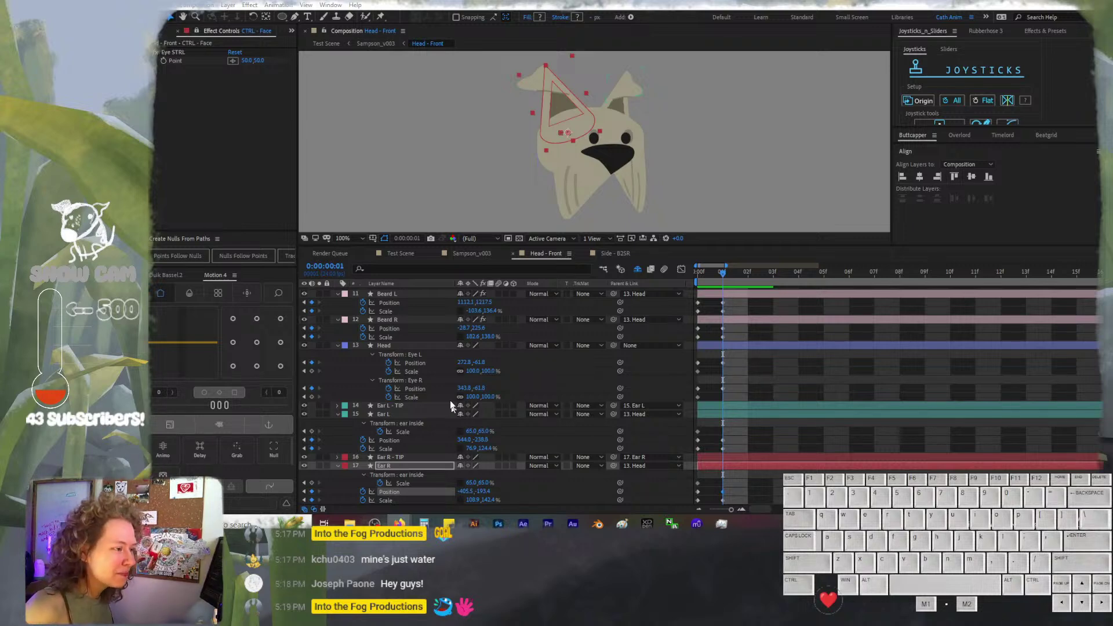
{"action": "left_click", "coordinate": [711, 271]}
{"action": "left_click_drag", "start_coordinate": [727, 280], "coordinate": [699, 276]}
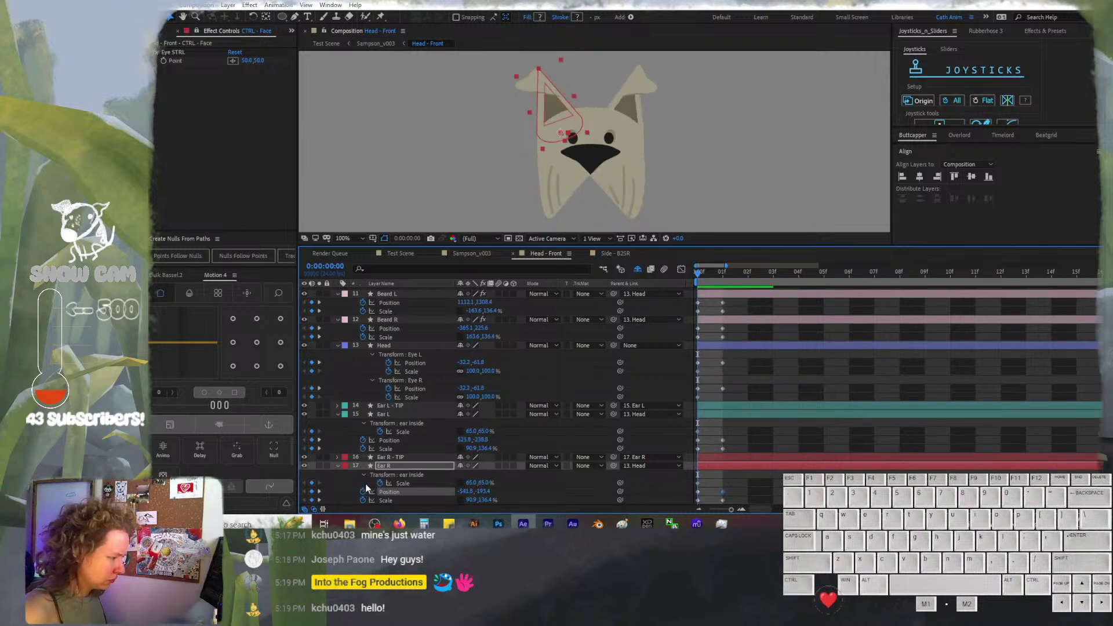
Enable Scale keyframing at frame 0 on both the Ear L - TIP and Ear R - TIP layers
{"action": "left_click", "coordinate": [402, 457]}
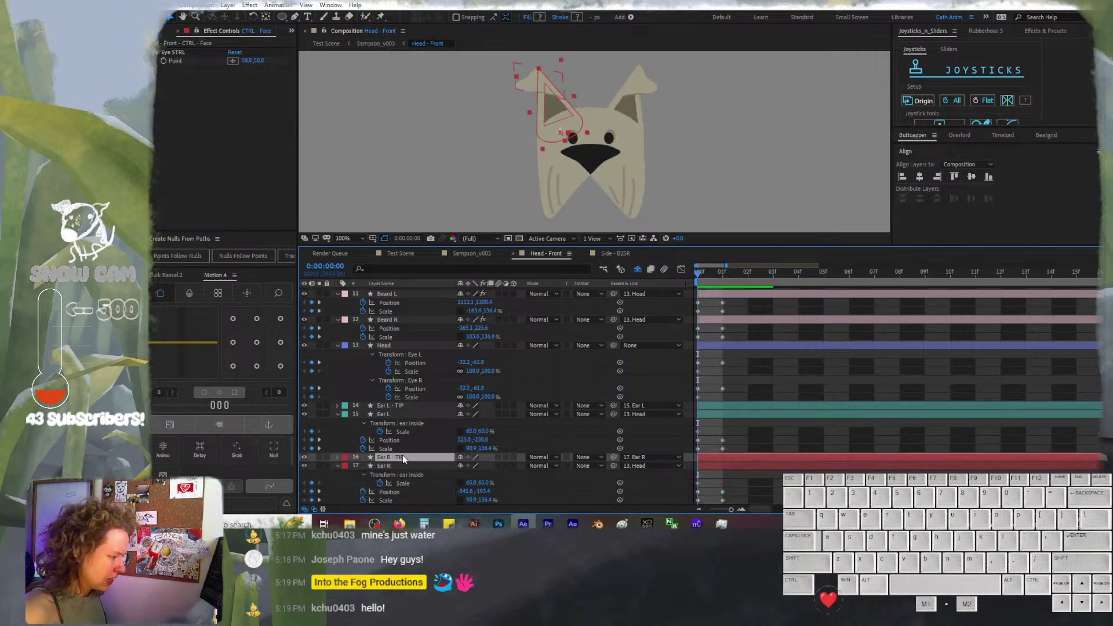
{"action": "left_click", "coordinate": [409, 406], "text": "shift"}
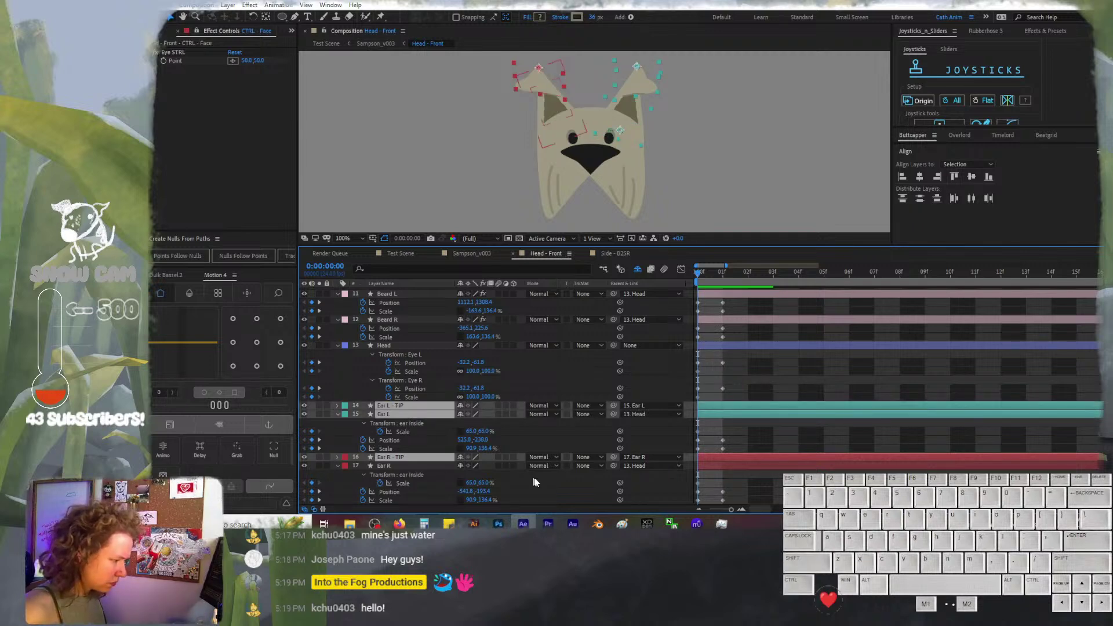
{"action": "left_click", "coordinate": [750, 482]}
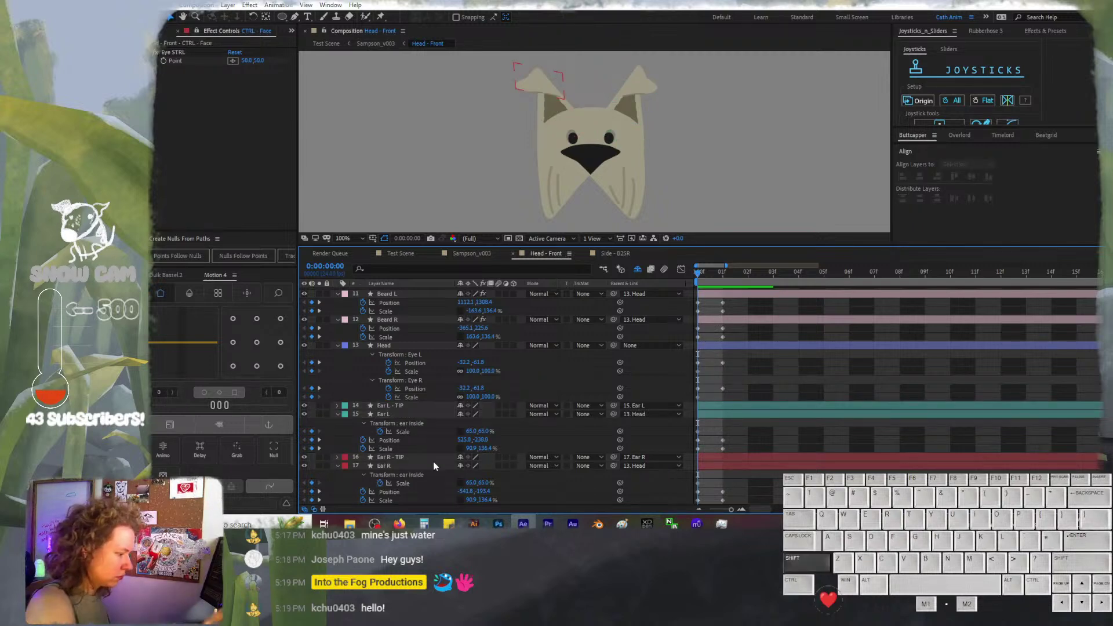
{"action": "left_click", "coordinate": [422, 457], "text": "ctrl"}
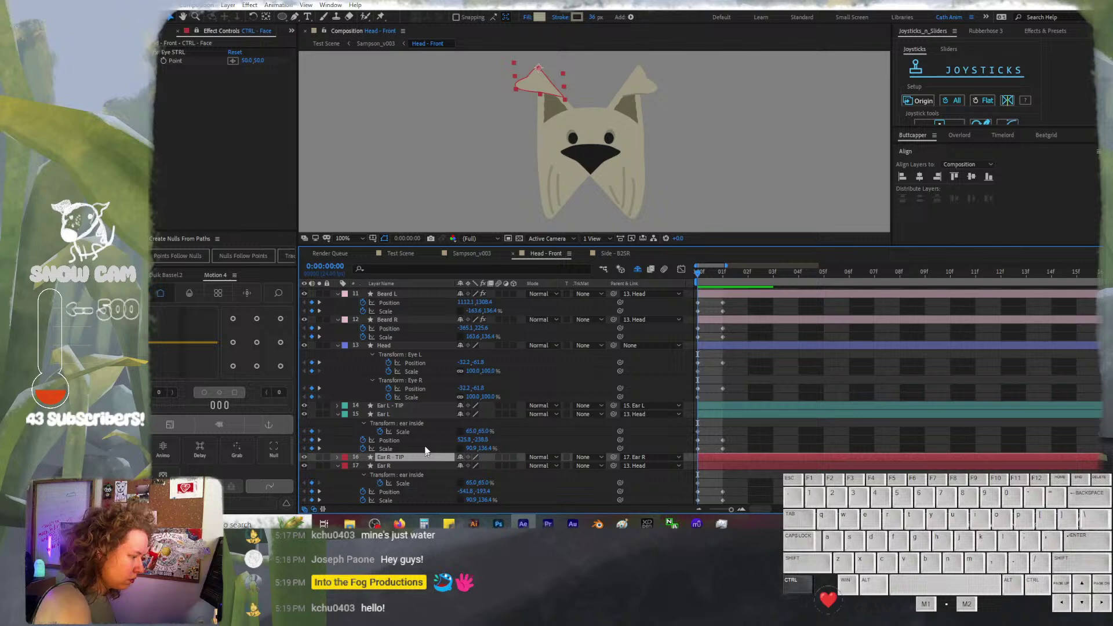
{"action": "left_click", "coordinate": [420, 405], "text": "ctrl"}
{"action": "key", "text": "s"}
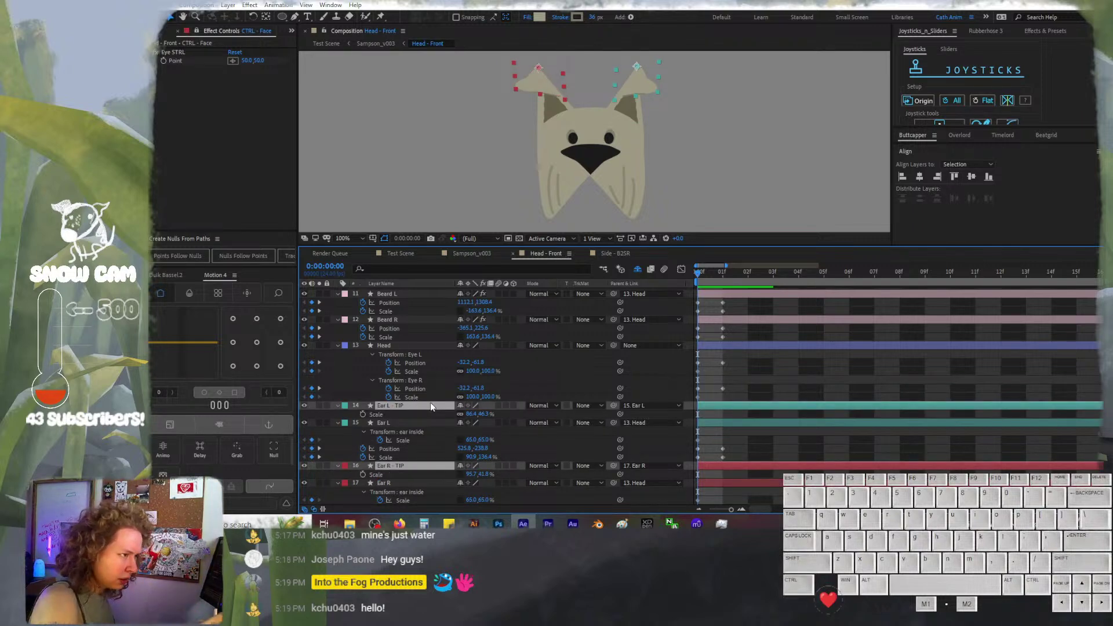
{"action": "left_click", "coordinate": [364, 414]}
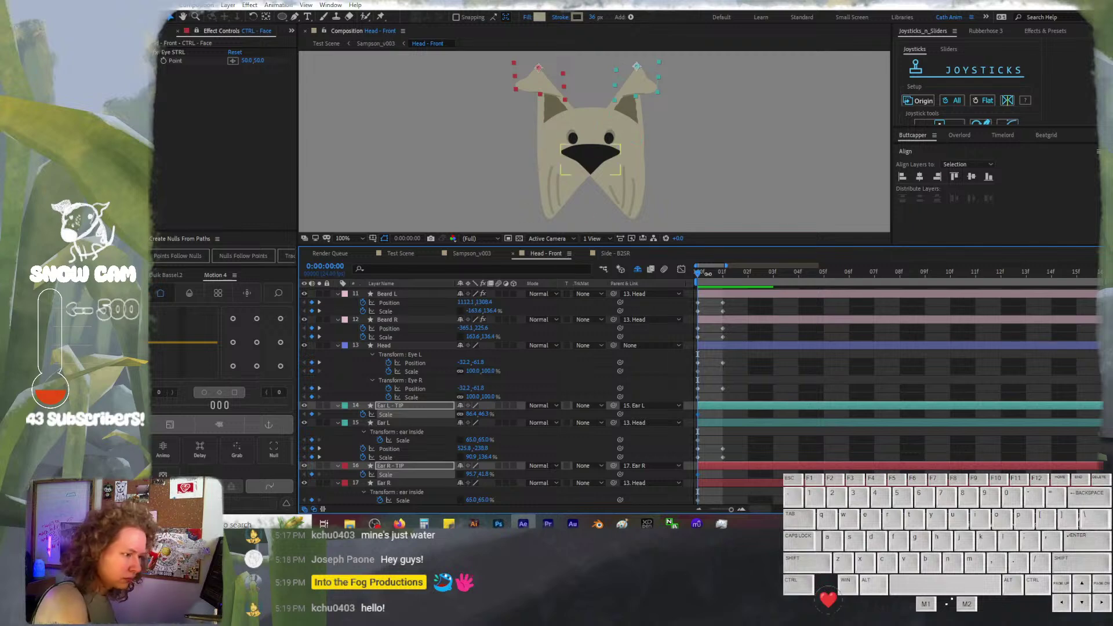
Set the linked scale of Ear L - TIP at frame 1 to 83%
{"action": "left_click", "coordinate": [721, 274]}
{"action": "left_click", "coordinate": [753, 452]}
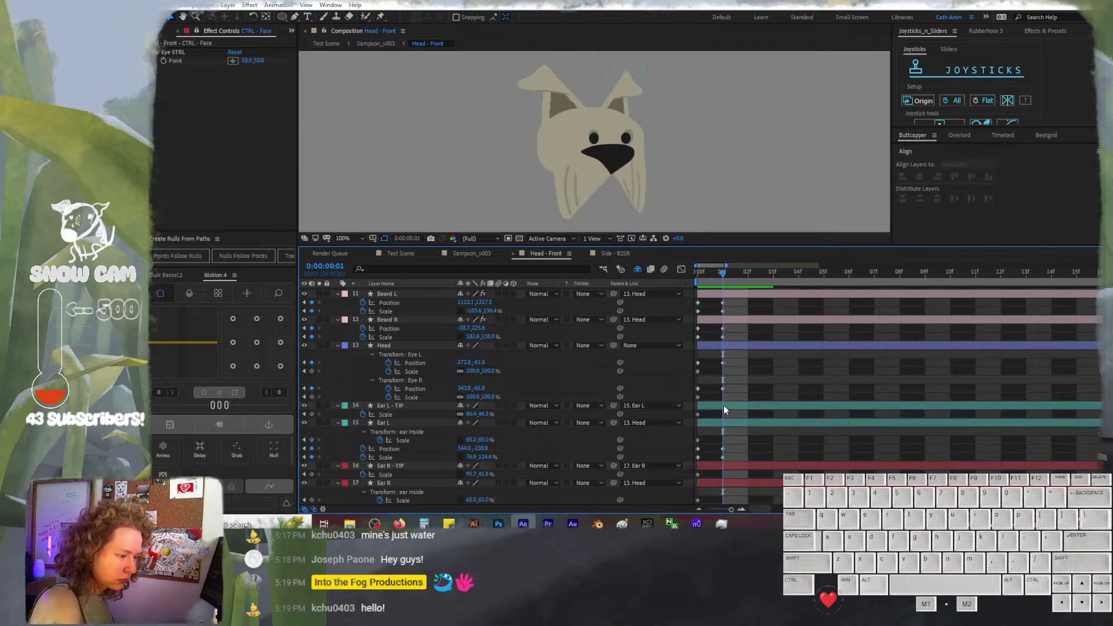
{"action": "left_click", "coordinate": [723, 405]}
{"action": "left_click", "coordinate": [476, 414]}
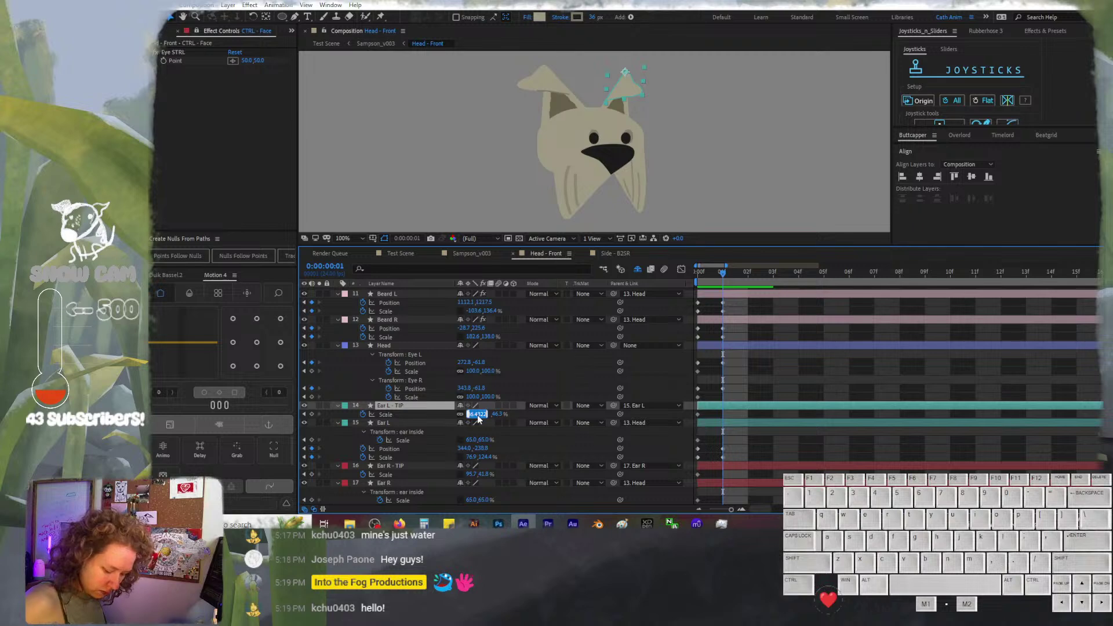
{"action": "type", "text": "83"}
{"action": "key", "text": "Return"}
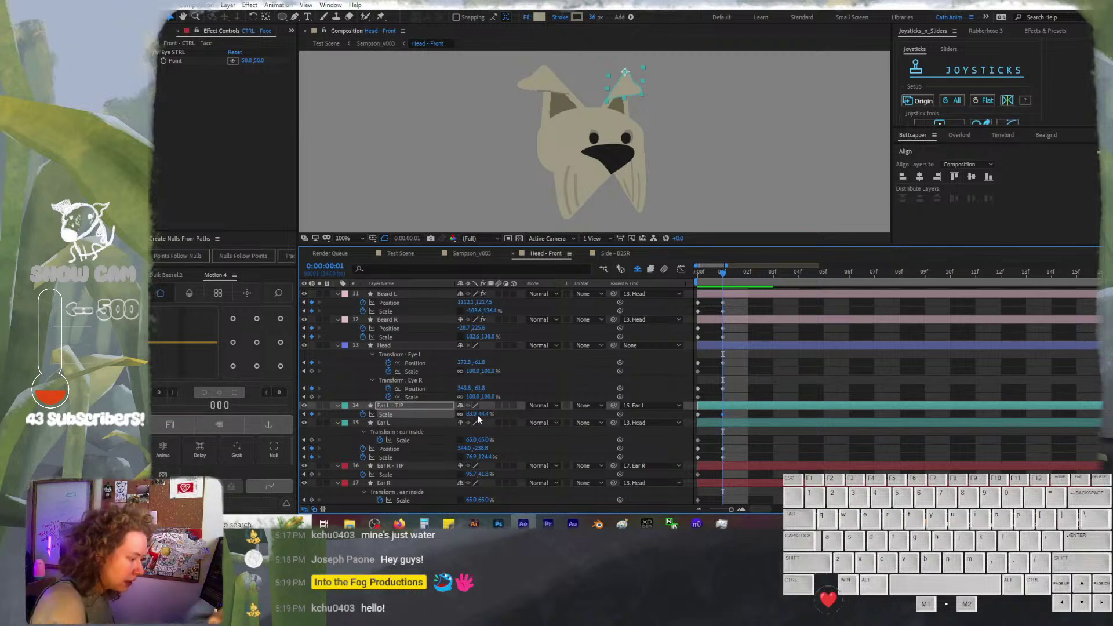
Set the linked scale of Ear R - TIP at frame 1 to 98% and check the head turn between frames
{"action": "left_click", "coordinate": [423, 465]}
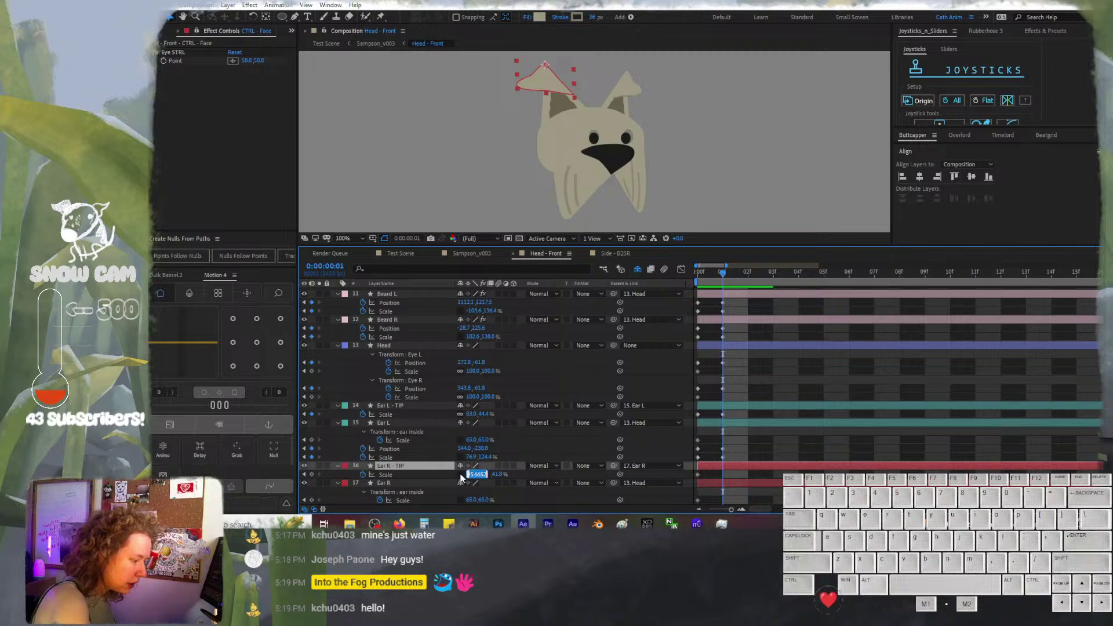
{"action": "left_click", "coordinate": [477, 474]}
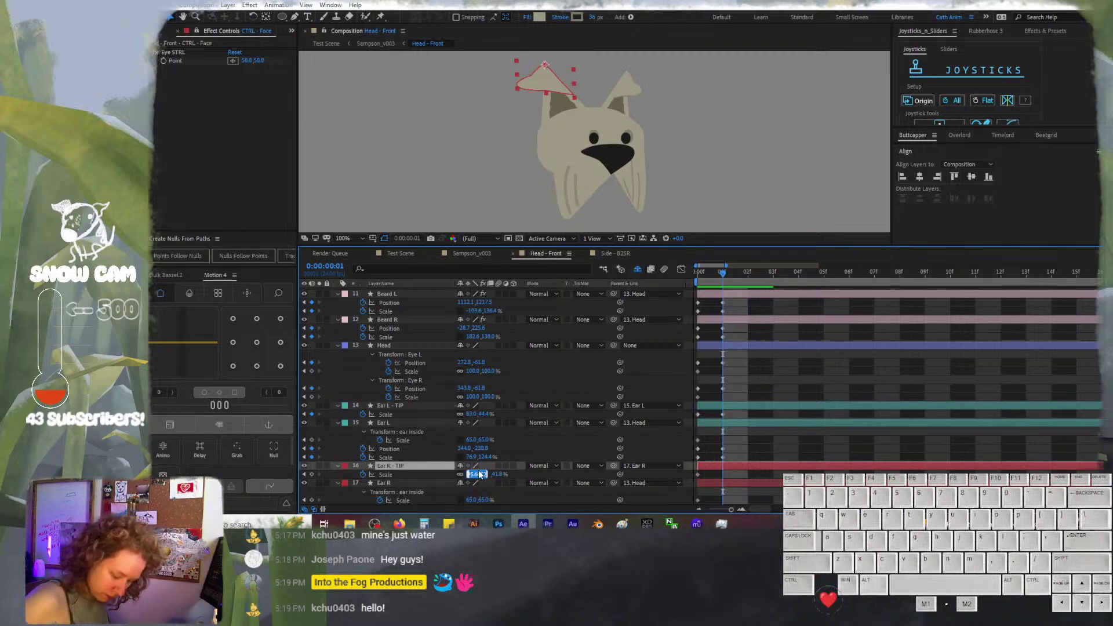
{"action": "type", "text": "98"}
{"action": "key", "text": "Return"}
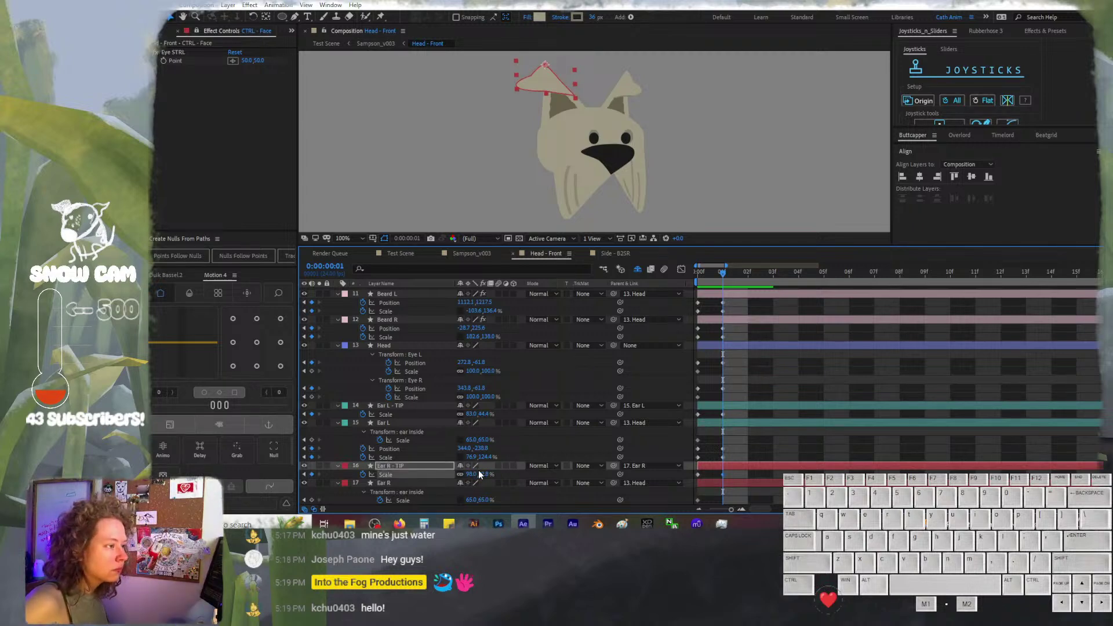
{"action": "left_click", "coordinate": [752, 360]}
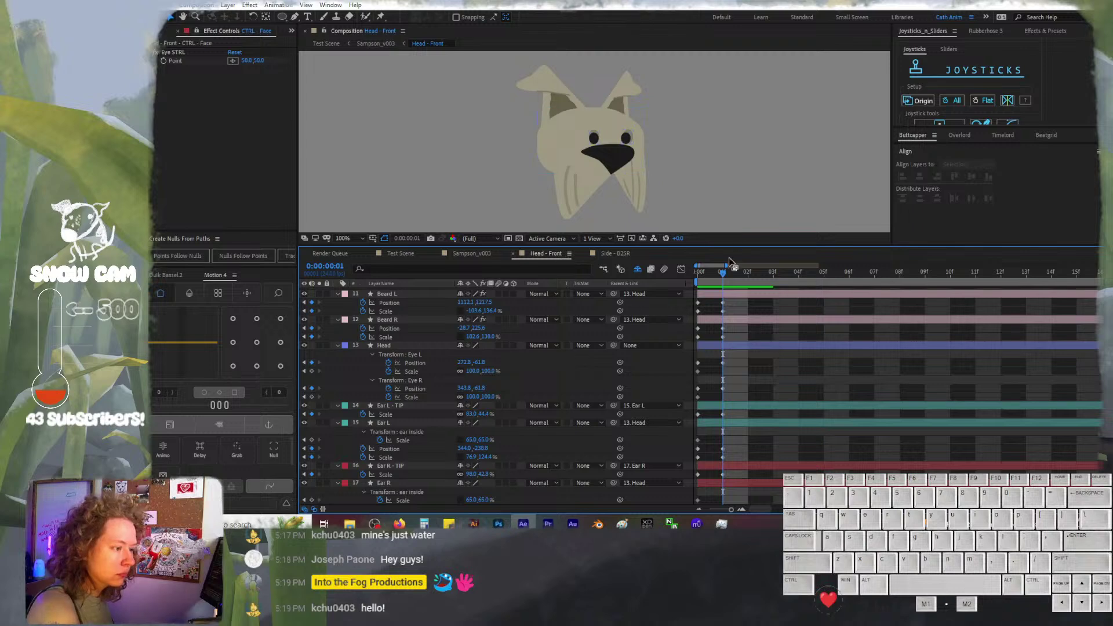
{"action": "left_click_drag", "start_coordinate": [711, 272], "coordinate": [724, 276]}
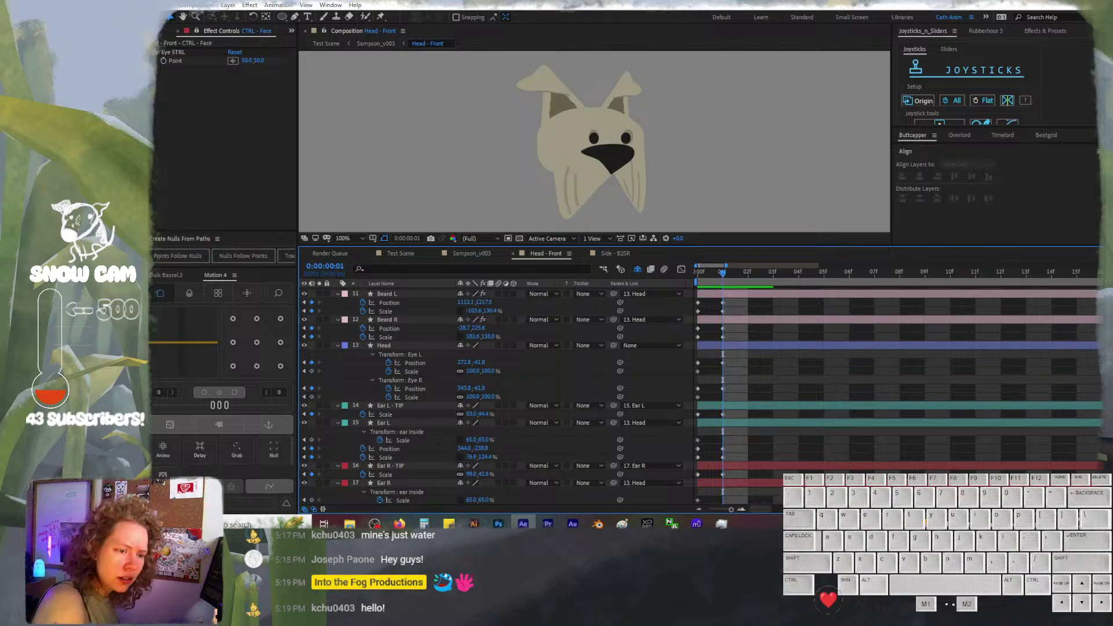
Move the Nose layer right at frame 1 to a horizontal position of 454.5
{"action": "scroll", "coordinate": [431, 348], "scroll_direction": "up", "scroll_amount": 3}
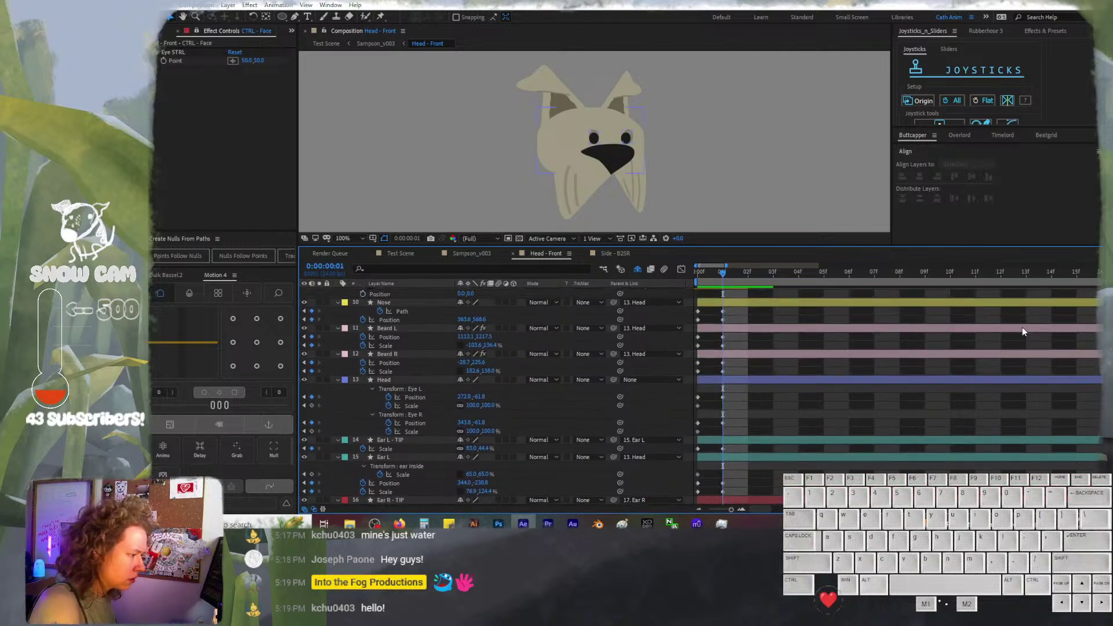
{"action": "left_click", "coordinate": [430, 301]}
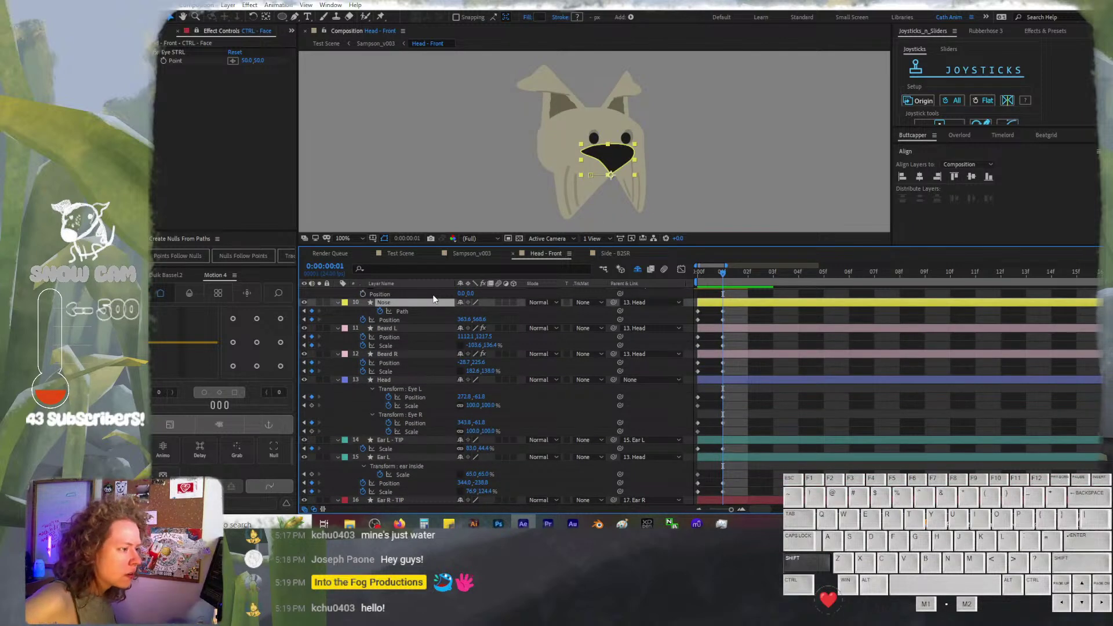
{"action": "key", "text": "shift+Right"}
{"action": "key", "text": "shift+Right"}
{"action": "key", "text": "shift+Right"}
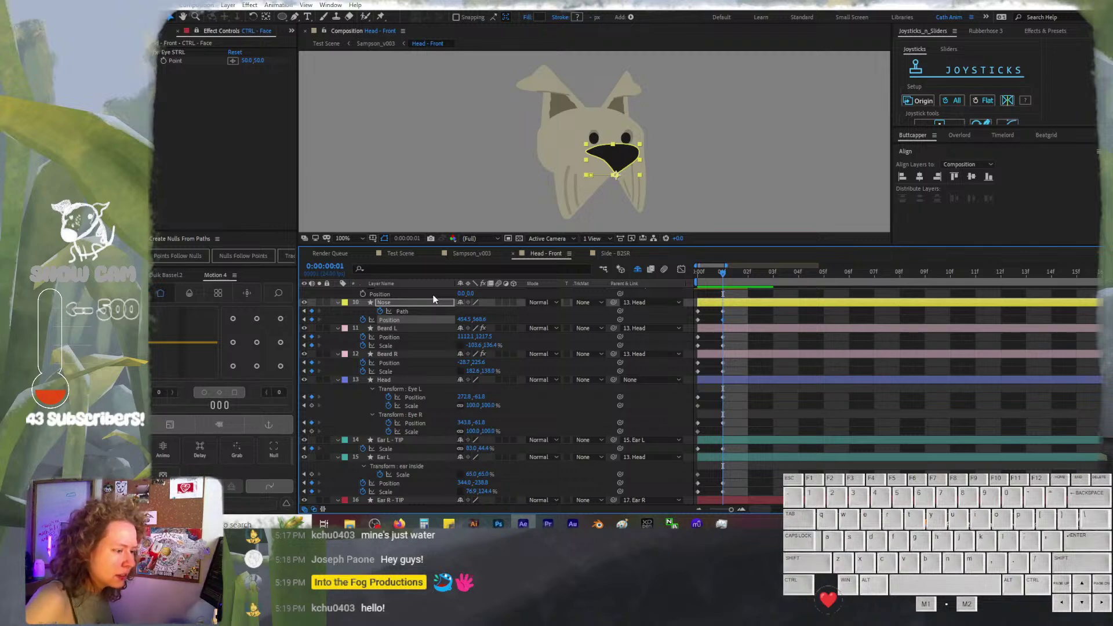
{"action": "left_click", "coordinate": [763, 318]}
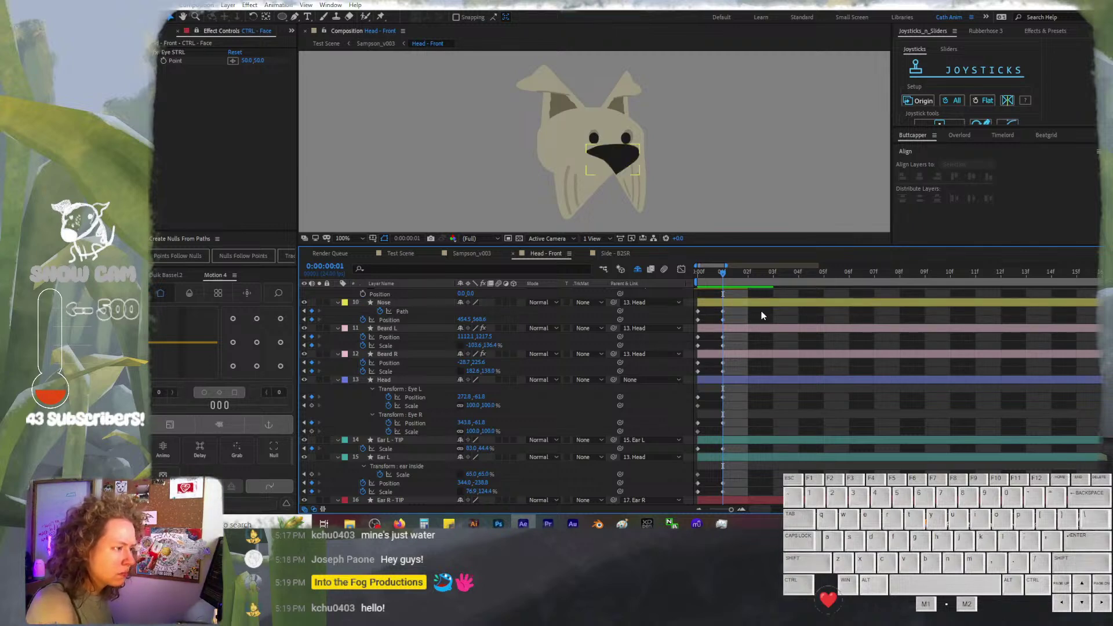
{"action": "left_click", "coordinate": [730, 302]}
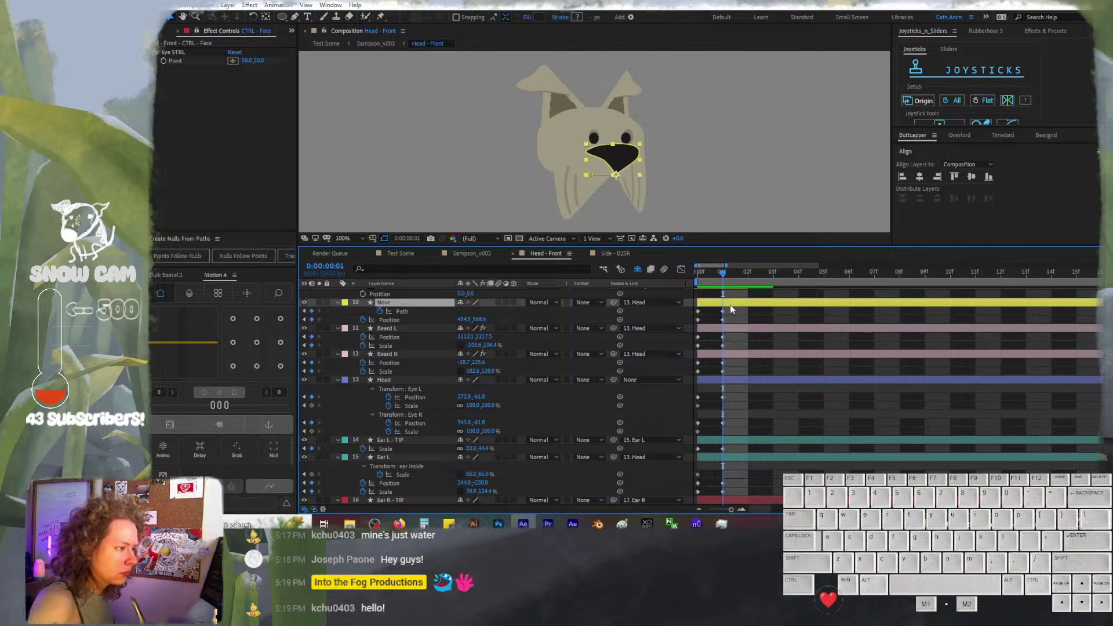
Nudge the Nose layer at frame 1 to a position of 445.5, 577.7
{"action": "key", "text": "Up"}
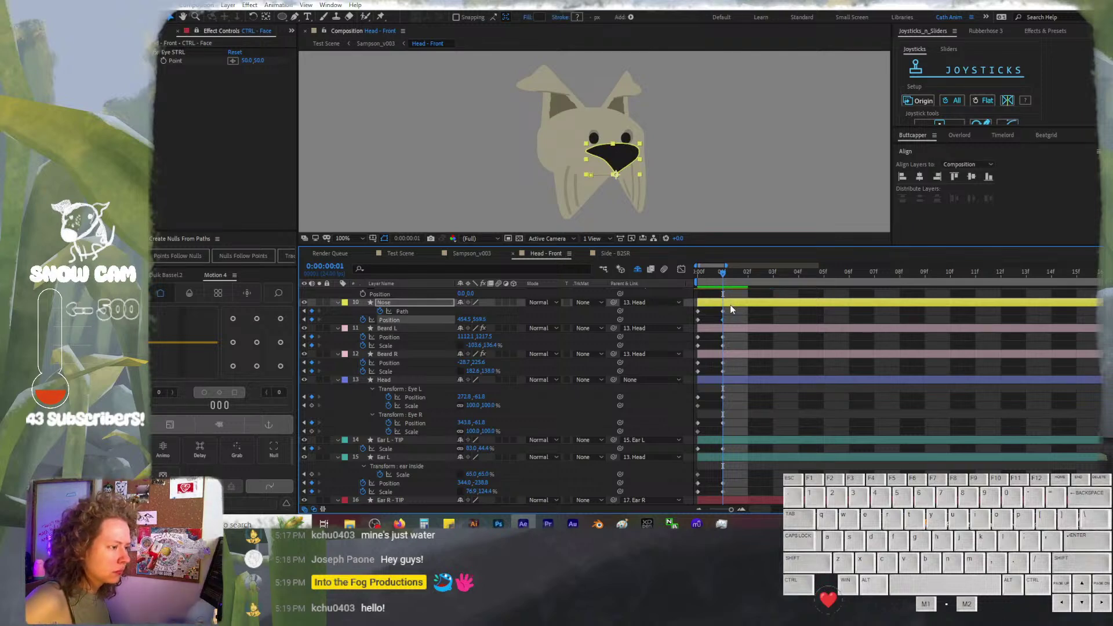
{"action": "key", "text": "Left"}
{"action": "left_click", "coordinate": [784, 316]}
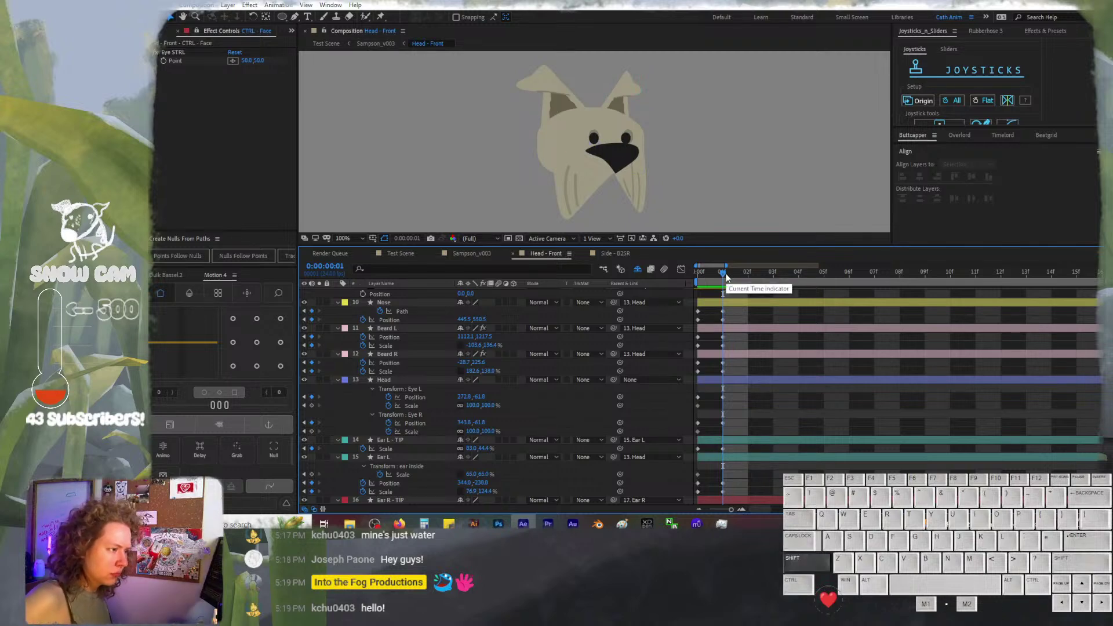
{"action": "left_click", "coordinate": [767, 302]}
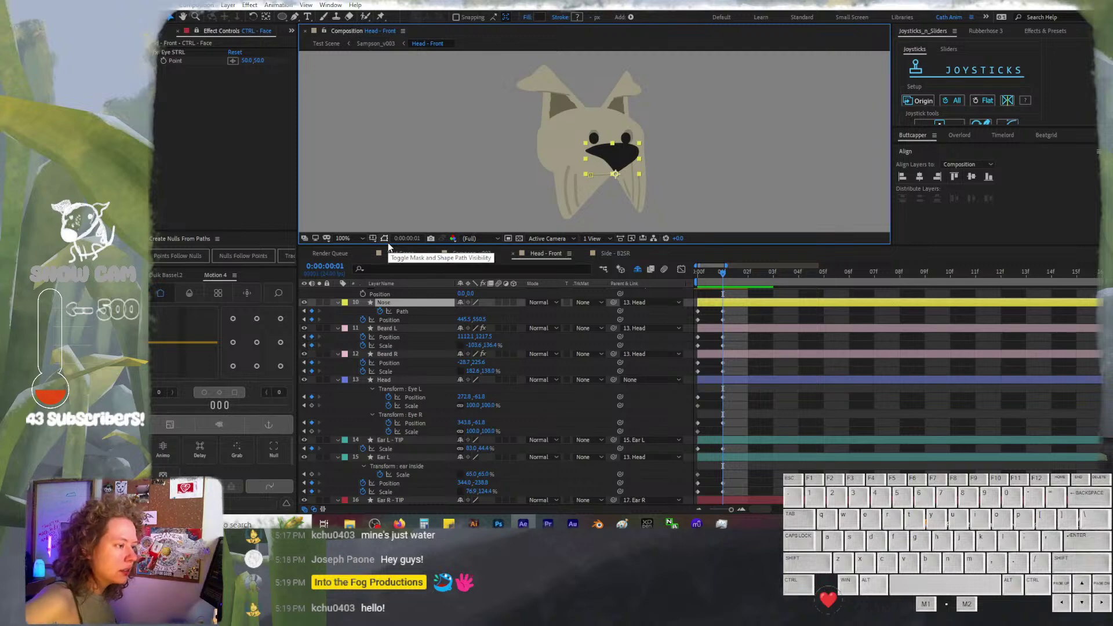
{"action": "key", "text": "shift+Down"}
{"action": "key", "text": "shift+Up"}
{"action": "key", "text": "shift+Up"}
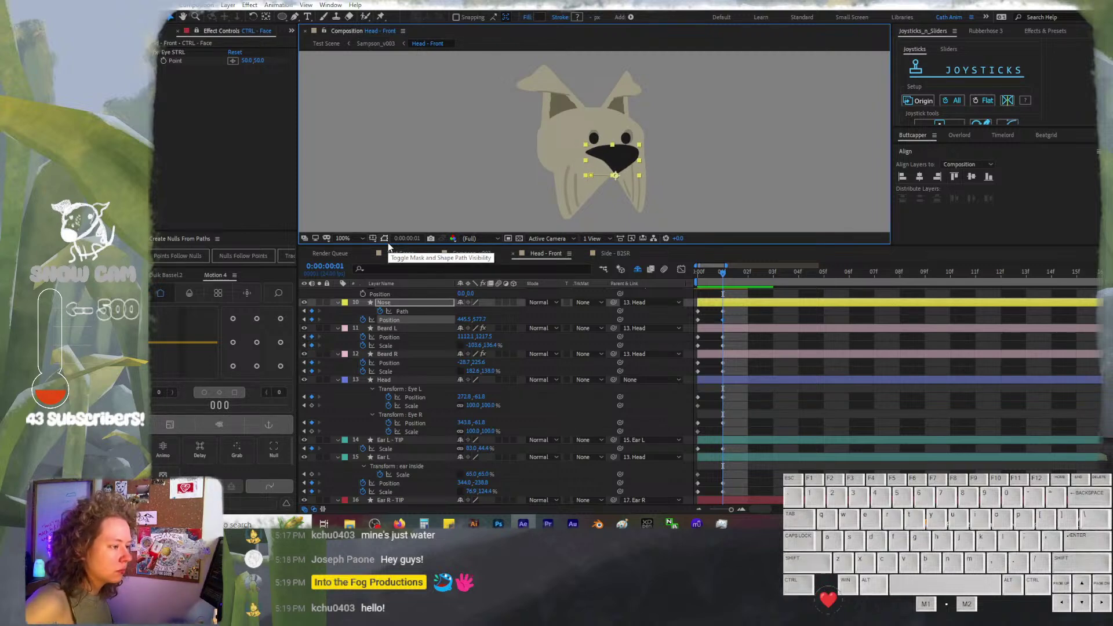
Move the Beard R layer toward the nose at frame 1 to a horizontal position of 34.9 and check the head turn
{"action": "left_click", "coordinate": [429, 354]}
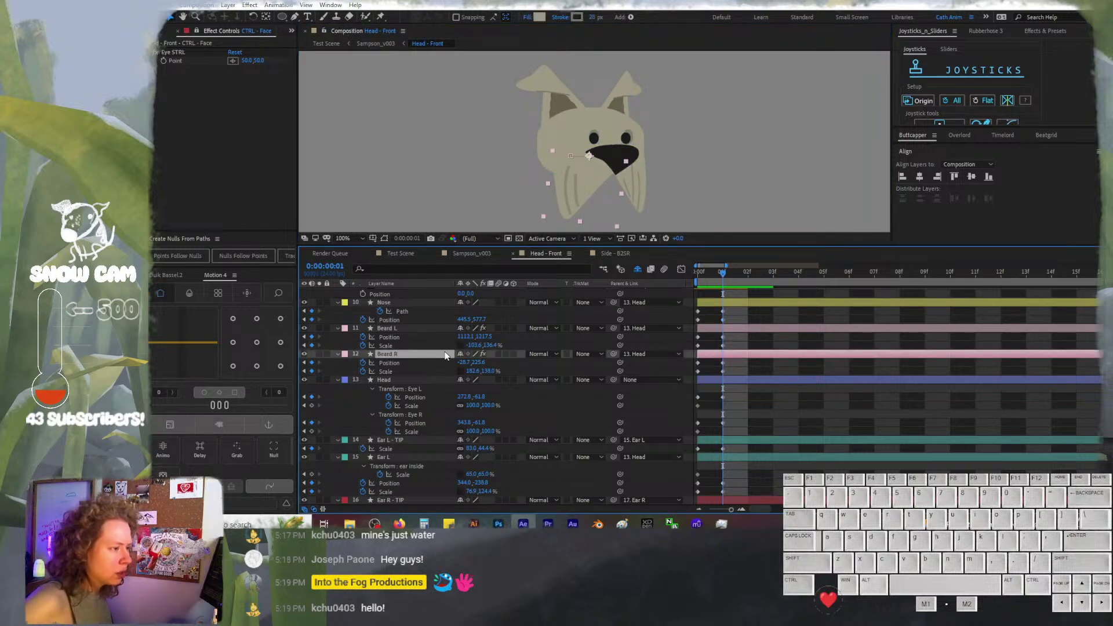
{"action": "key", "text": "Right"}
{"action": "key", "text": "Right"}
{"action": "key", "text": "Right"}
{"action": "key", "text": "Right"}
{"action": "key", "text": "Right"}
{"action": "key", "text": "Right"}
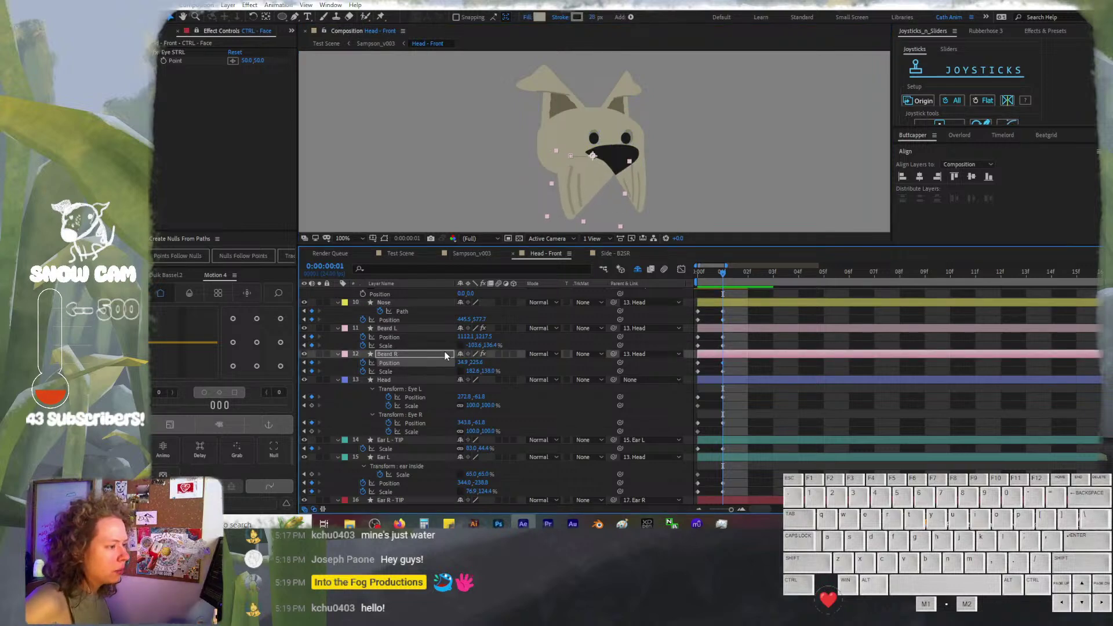
{"action": "left_click", "coordinate": [773, 313]}
{"action": "mouse_move", "coordinate": [725, 277]}
{"action": "left_mouse_down"}
{"action": "mouse_move", "coordinate": [695, 277]}
{"action": "mouse_move", "coordinate": [718, 278]}
{"action": "left_mouse_up"}
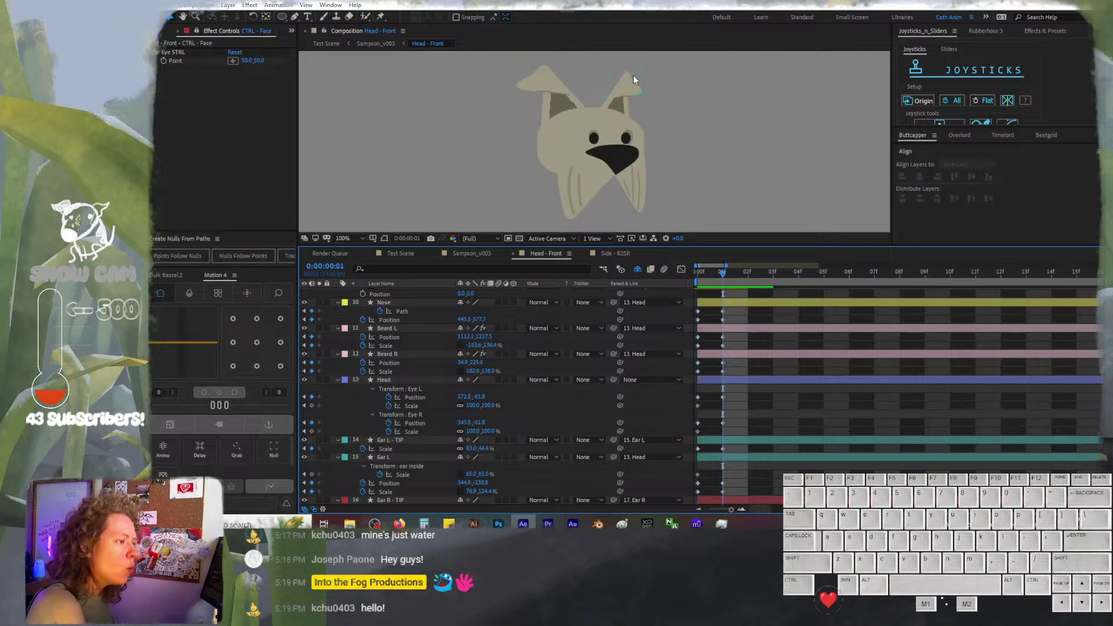
Set the horizontal scale of Ear L's ear inside group to 51% at frame 1 and enable the group's Position keyframing at frame 0
{"action": "left_click", "coordinate": [415, 458]}
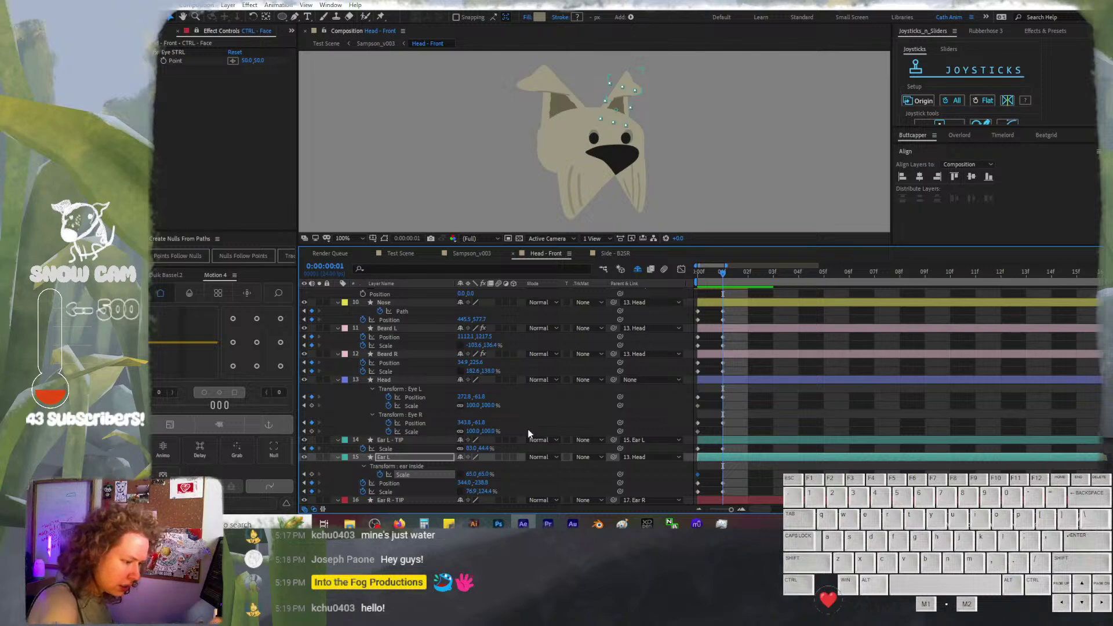
{"action": "left_click_drag", "start_coordinate": [471, 474], "coordinate": [462, 472]}
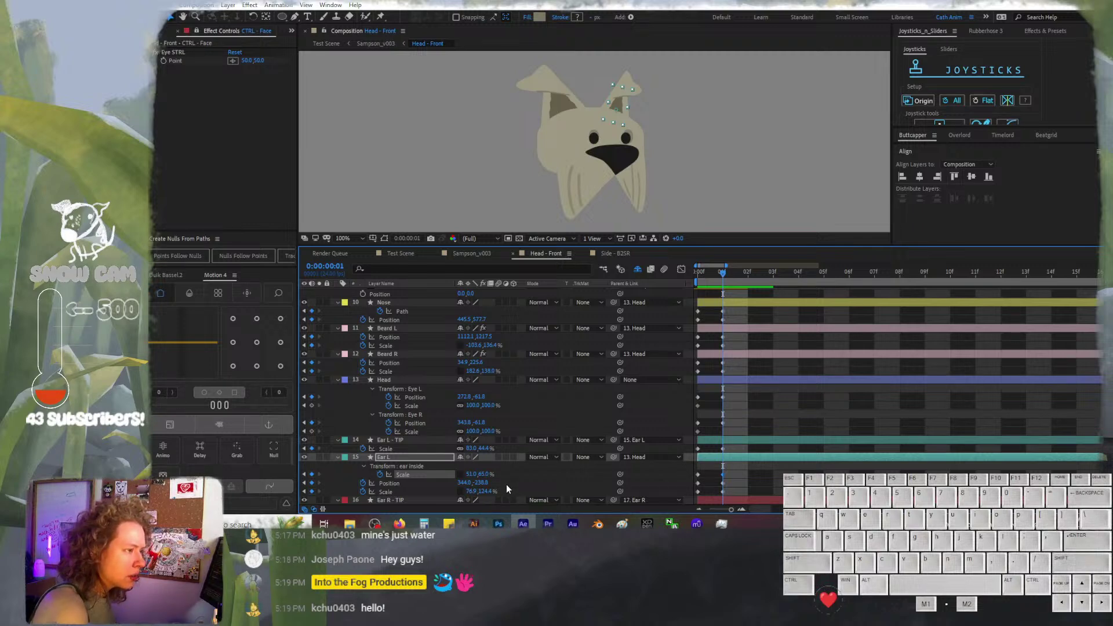
{"action": "left_click", "coordinate": [365, 465]}
{"action": "scroll", "coordinate": [406, 473], "scroll_direction": "down", "scroll_amount": 1}
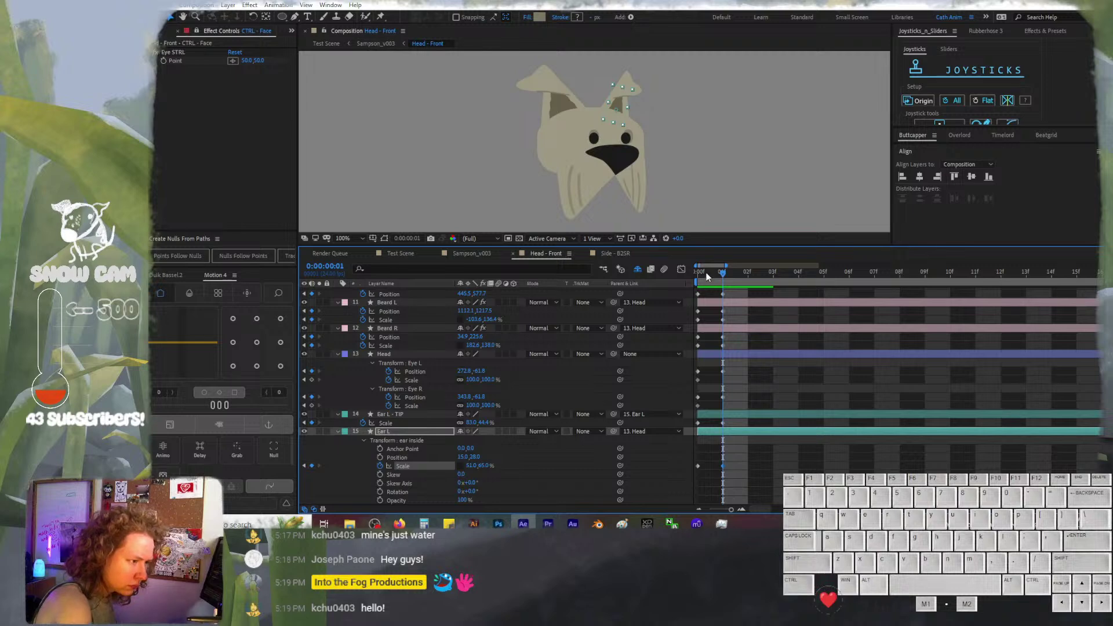
{"action": "left_click_drag", "start_coordinate": [722, 273], "coordinate": [691, 274]}
{"action": "left_click", "coordinate": [380, 457]}
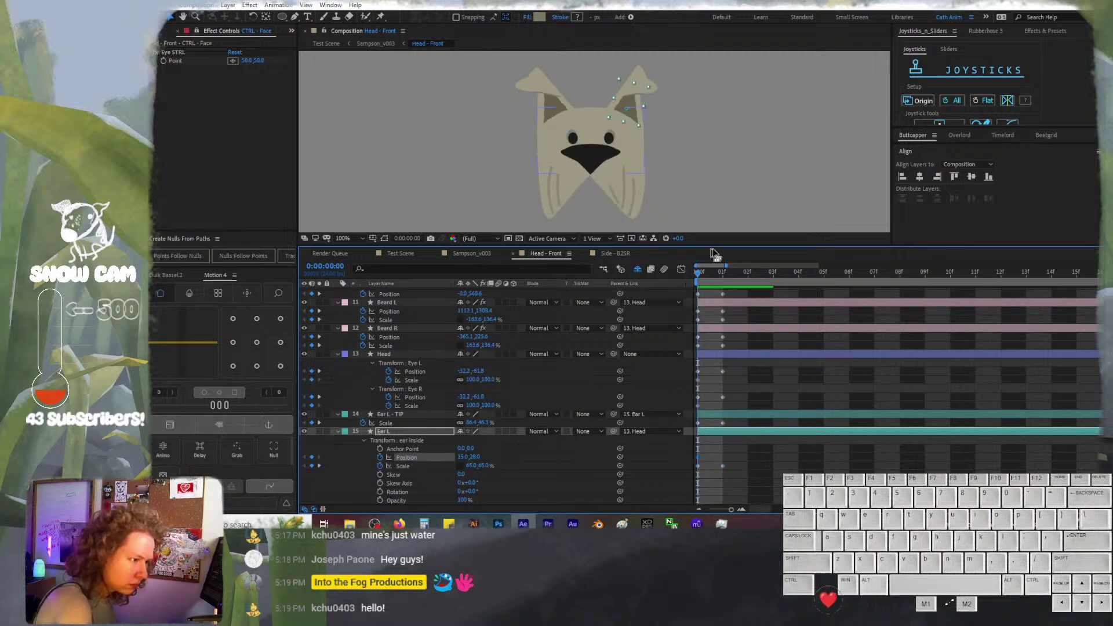
Set the horizontal position of Ear L's ear inside group to 91 at frame 1 and check the turn between frames
{"action": "left_click", "coordinate": [723, 272]}
{"action": "left_click_drag", "start_coordinate": [470, 458], "coordinate": [503, 455]}
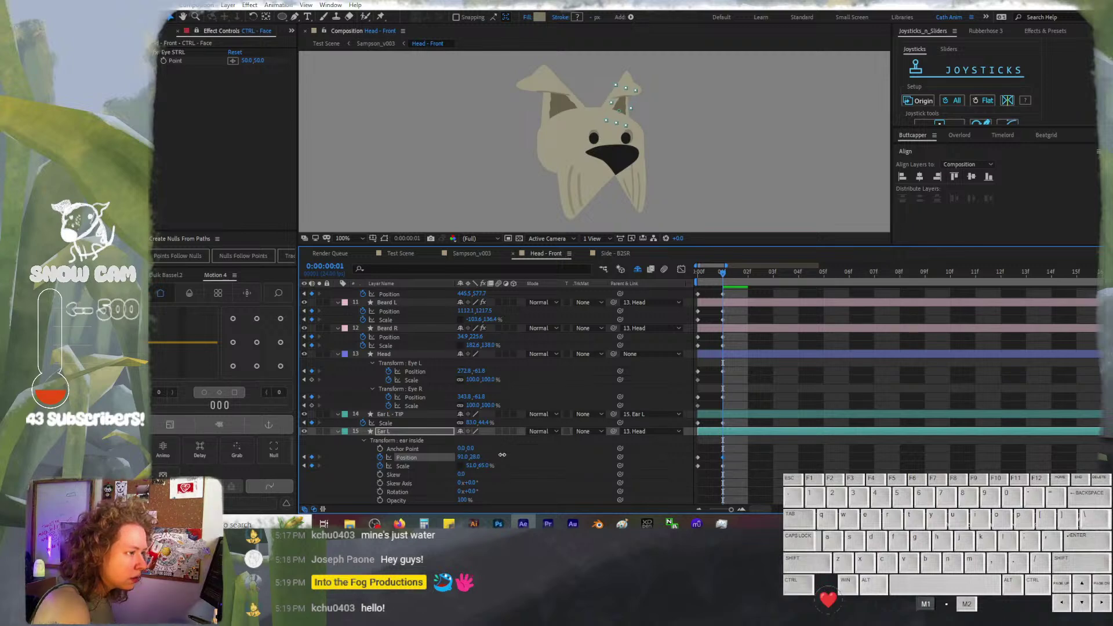
{"action": "mouse_move", "coordinate": [721, 270]}
{"action": "left_mouse_down"}
{"action": "mouse_move", "coordinate": [697, 280]}
{"action": "mouse_move", "coordinate": [722, 277]}
{"action": "left_mouse_up"}
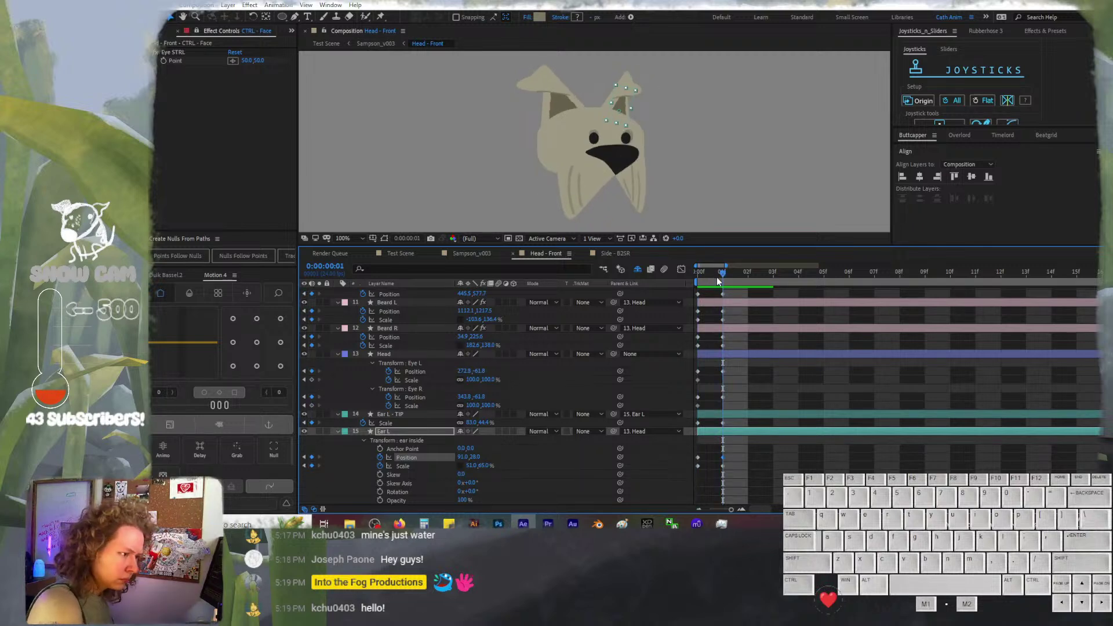
{"action": "left_click_drag", "start_coordinate": [714, 273], "coordinate": [699, 274]}
{"action": "key", "text": "u"}
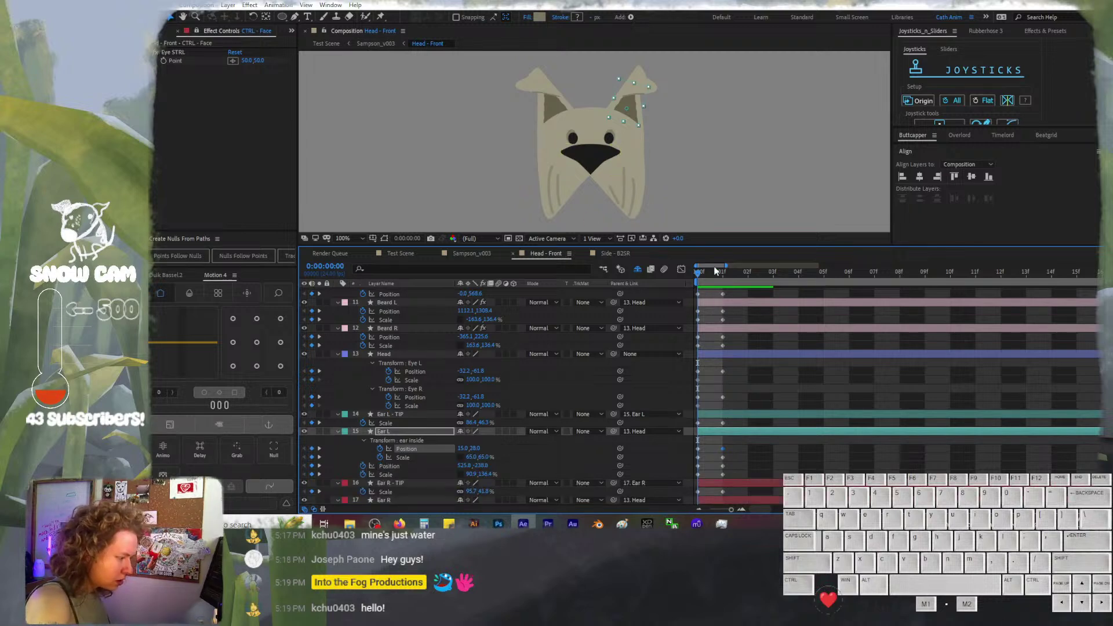
{"action": "left_click", "coordinate": [447, 482]}
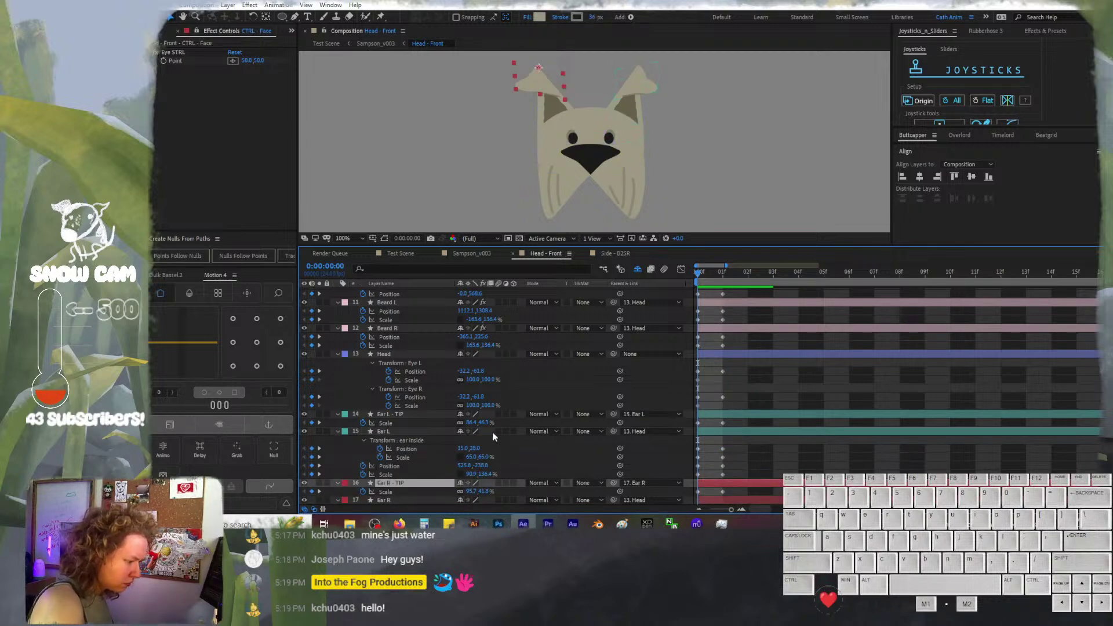
{"action": "left_click", "coordinate": [338, 482]}
{"action": "scroll", "coordinate": [348, 490], "scroll_direction": "down", "scroll_amount": 2}
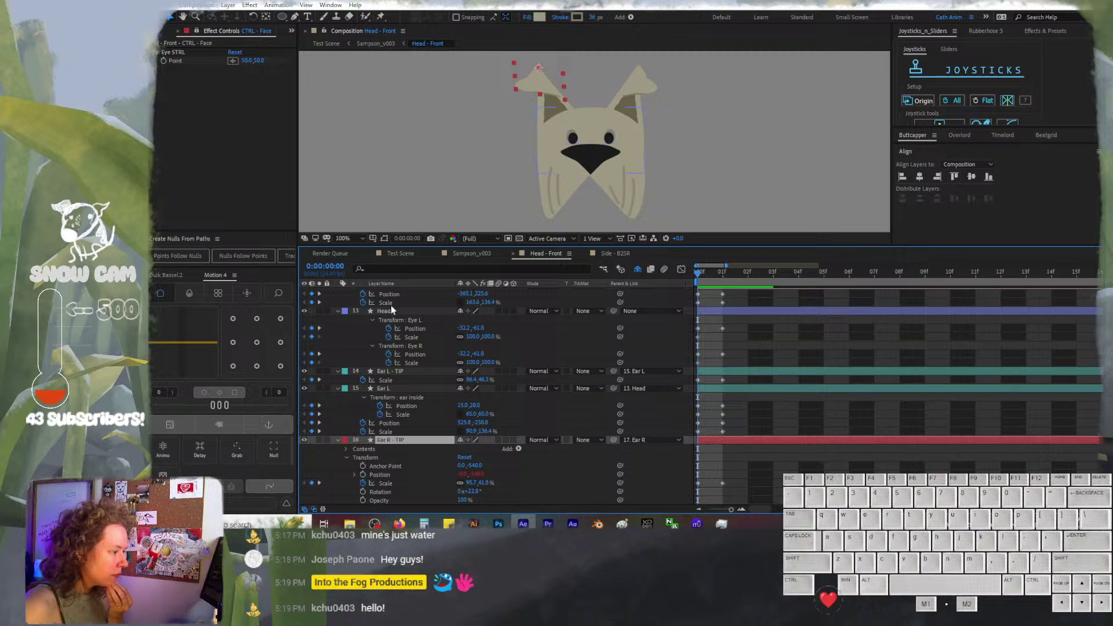
Examine how the dog looks beside the rabbit in the Test Scene composition and return to the Head - Front composition
{"action": "left_click", "coordinate": [408, 255]}
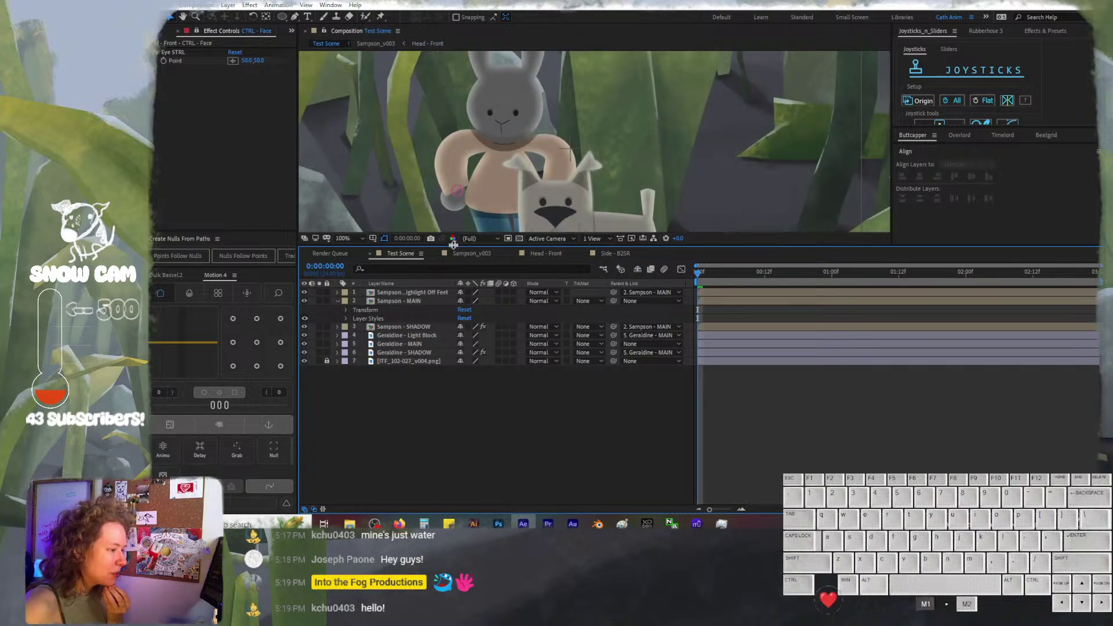
{"action": "left_click_drag", "start_coordinate": [524, 247], "coordinate": [523, 426]}
{"action": "scroll", "coordinate": [624, 285], "scroll_direction": "down", "scroll_amount": 2}
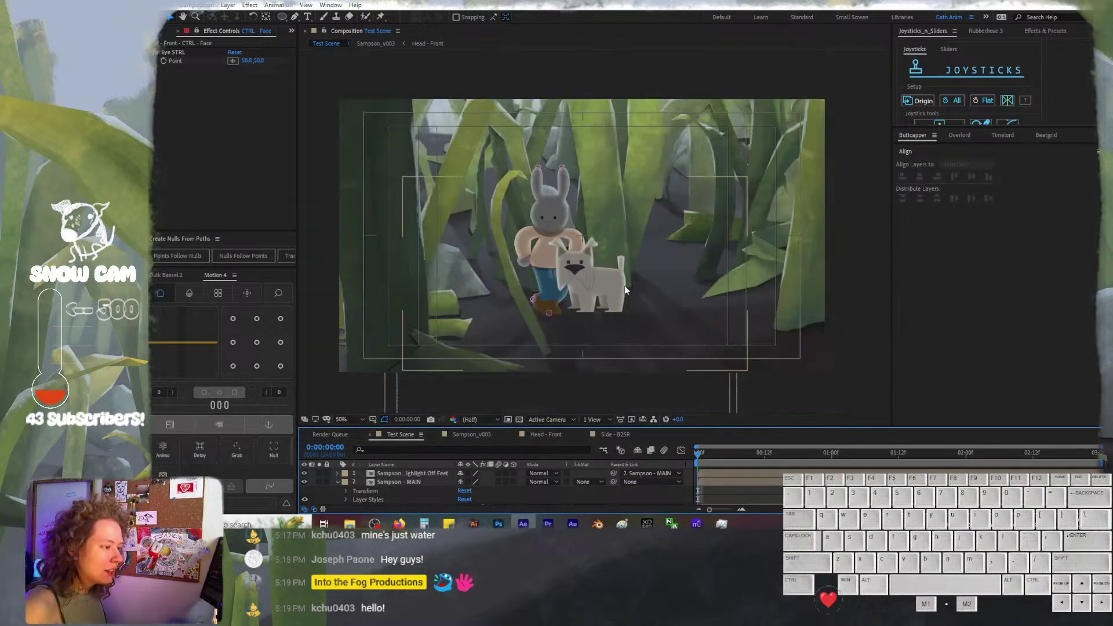
{"action": "scroll", "coordinate": [630, 322], "scroll_direction": "up", "scroll_amount": 2}
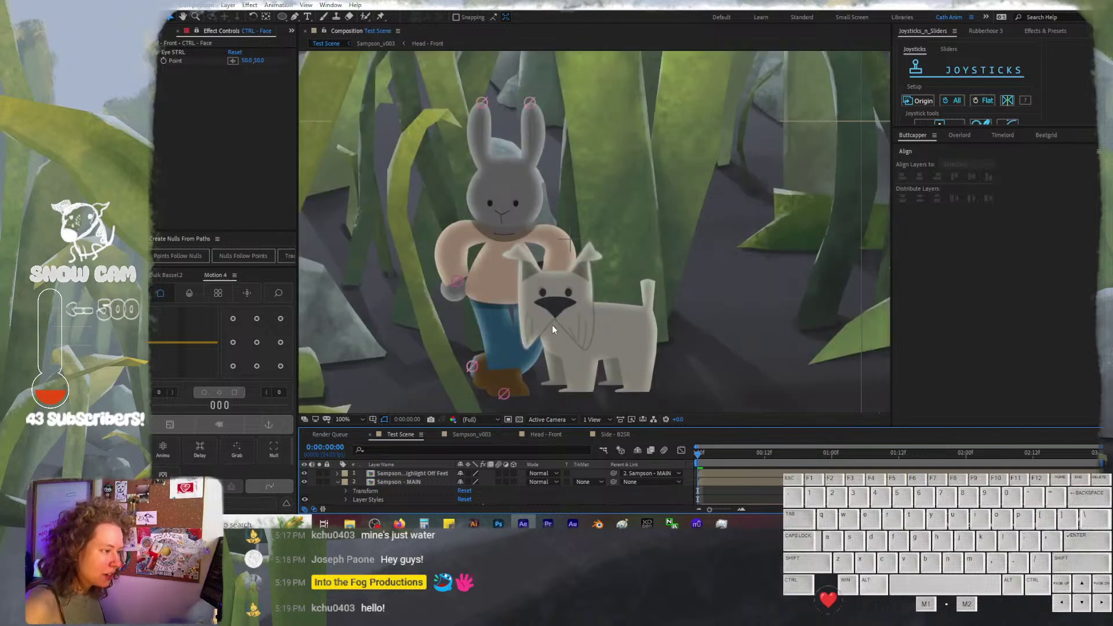
{"action": "scroll", "coordinate": [552, 326], "scroll_direction": "down", "scroll_amount": 2}
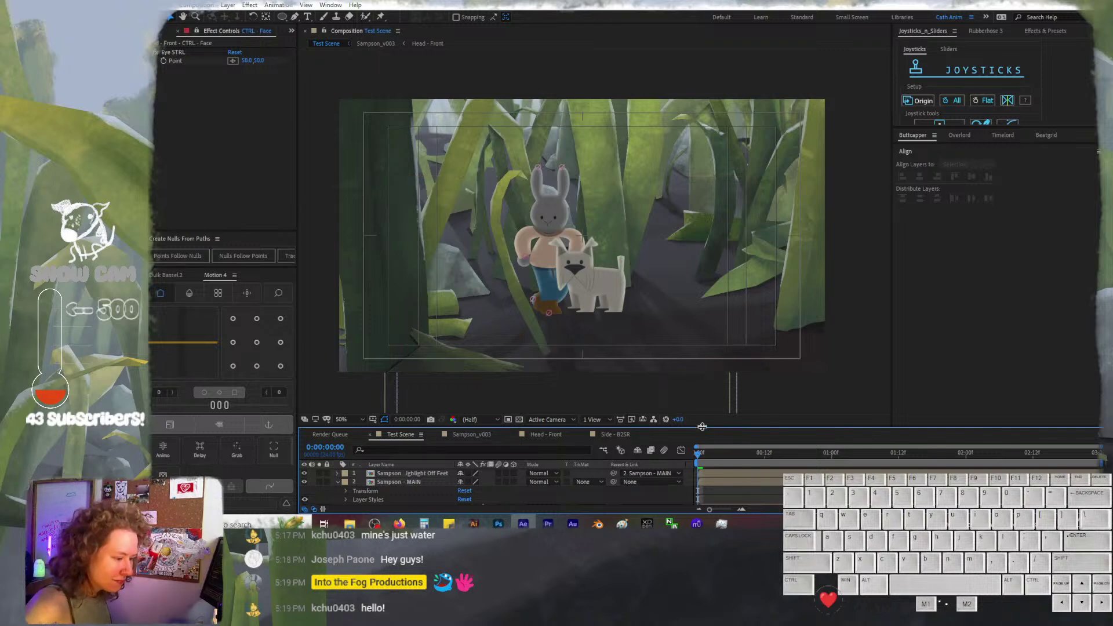
{"action": "left_click_drag", "start_coordinate": [702, 429], "coordinate": [652, 341]}
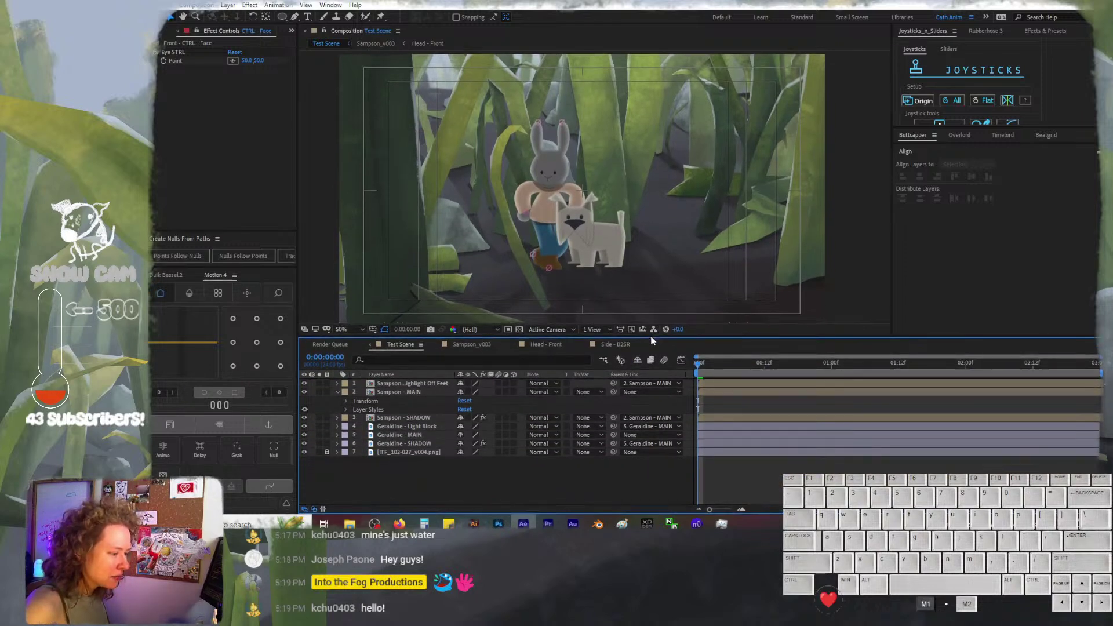
{"action": "left_click", "coordinate": [541, 344]}
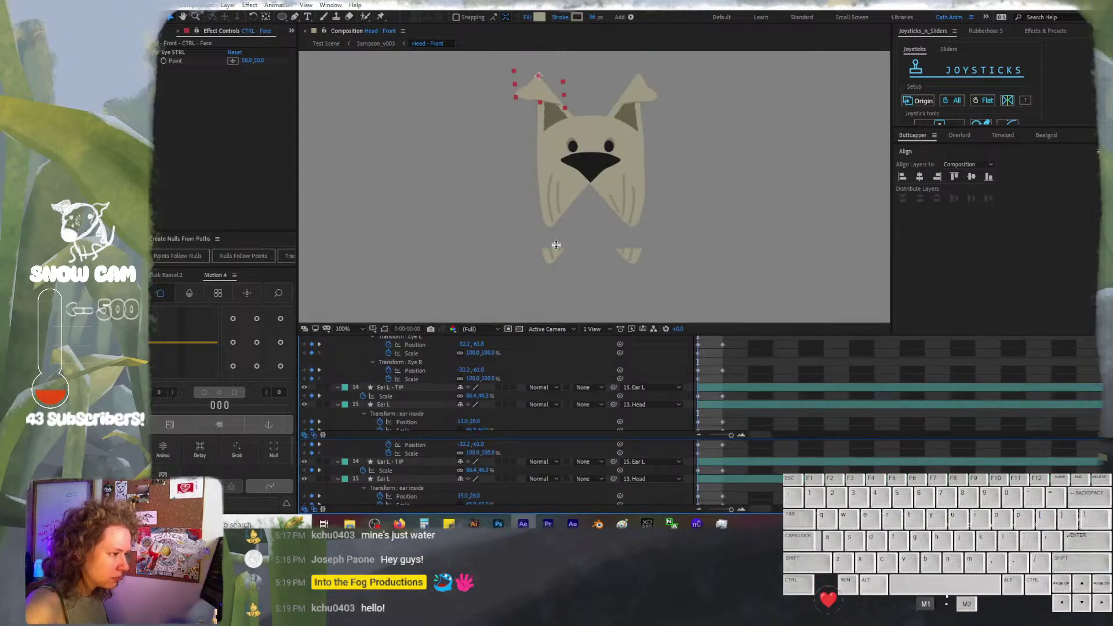
{"action": "left_click_drag", "start_coordinate": [556, 245], "coordinate": [558, 235]}
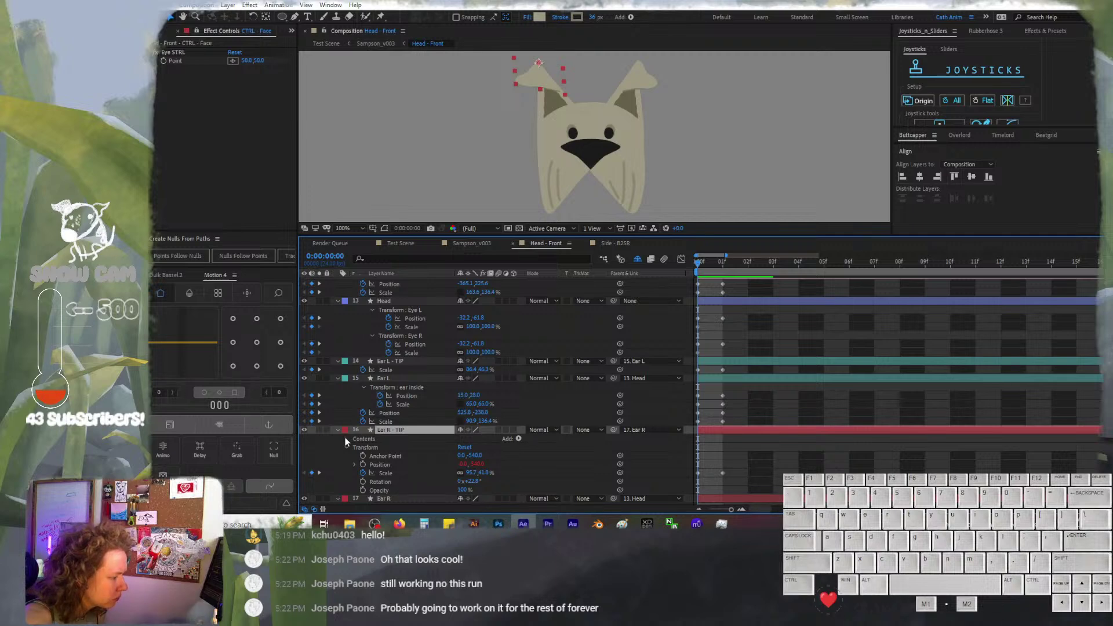
Enable Position keyframing at frame 0 on the ear inside group of Ear R and show only the layer's keyframed properties
{"action": "scroll", "coordinate": [346, 438], "scroll_direction": "down", "scroll_amount": 2}
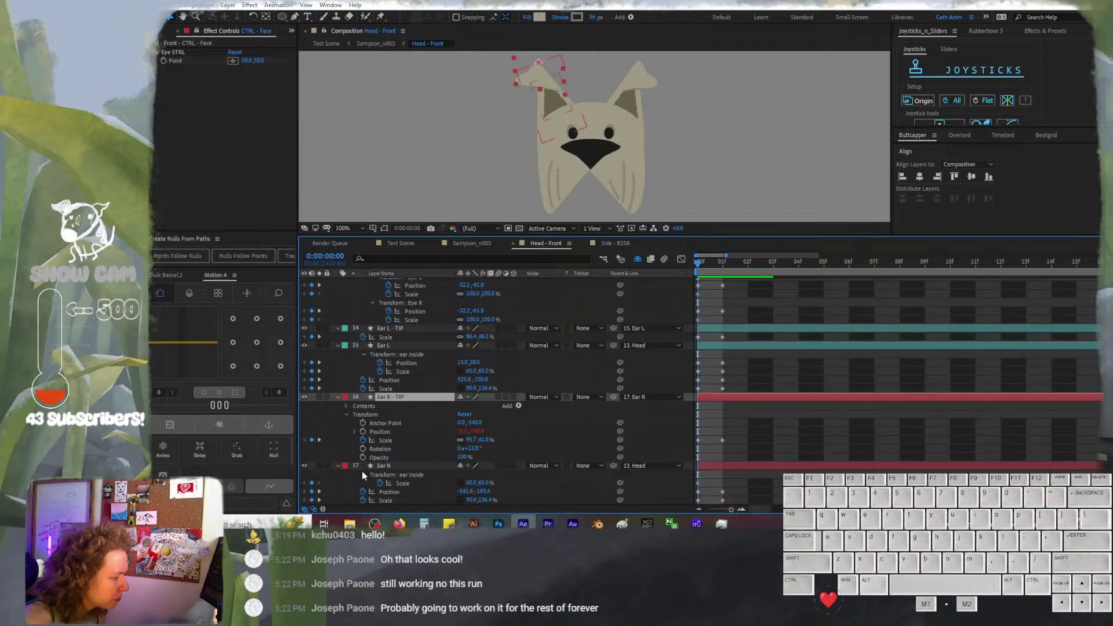
{"action": "left_click", "coordinate": [363, 473]}
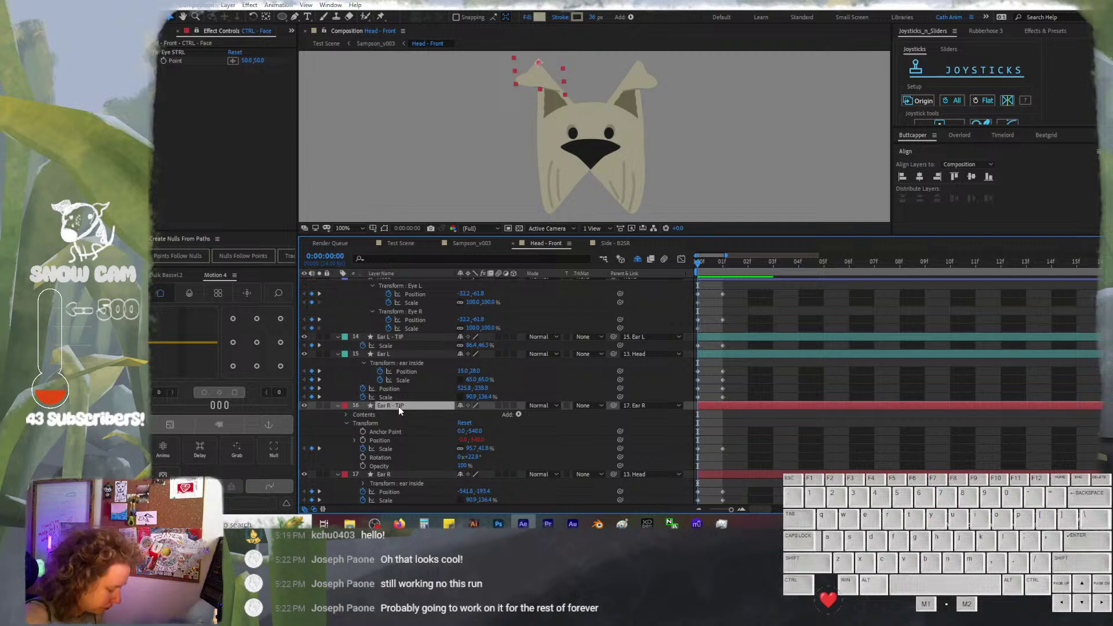
{"action": "key", "text": "u"}
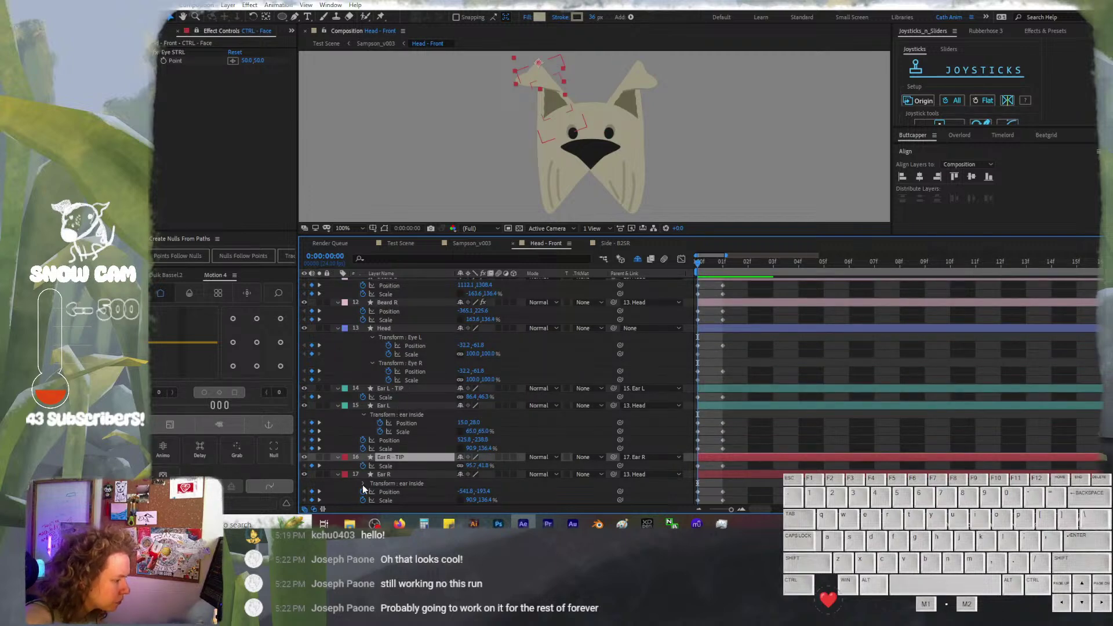
{"action": "left_click", "coordinate": [363, 485]}
{"action": "scroll", "coordinate": [364, 487], "scroll_direction": "down", "scroll_amount": 4}
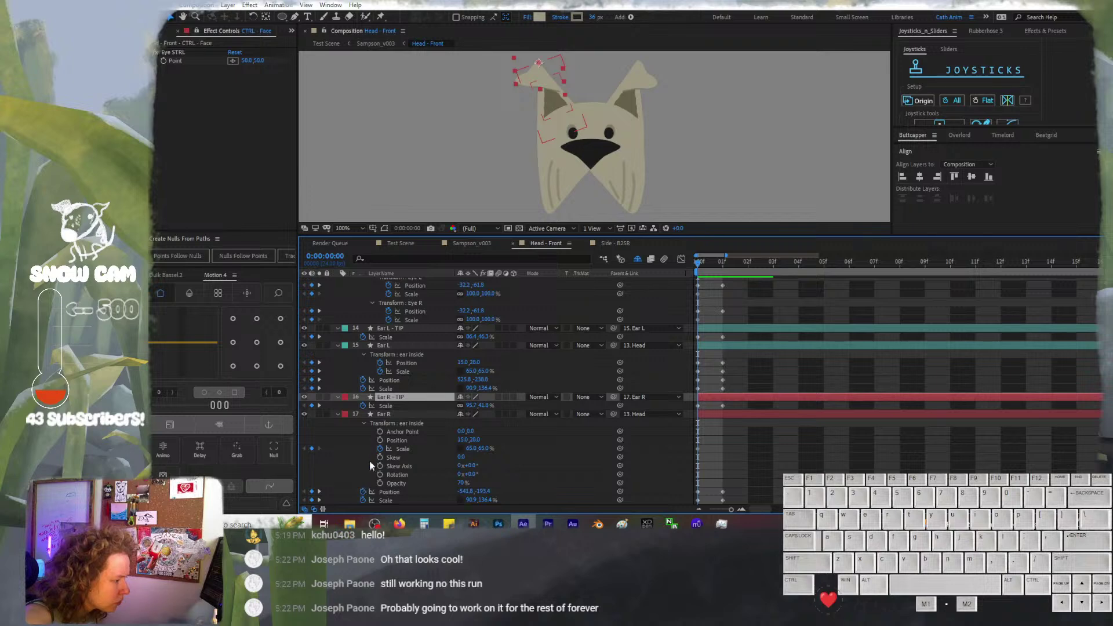
{"action": "left_click", "coordinate": [379, 441]}
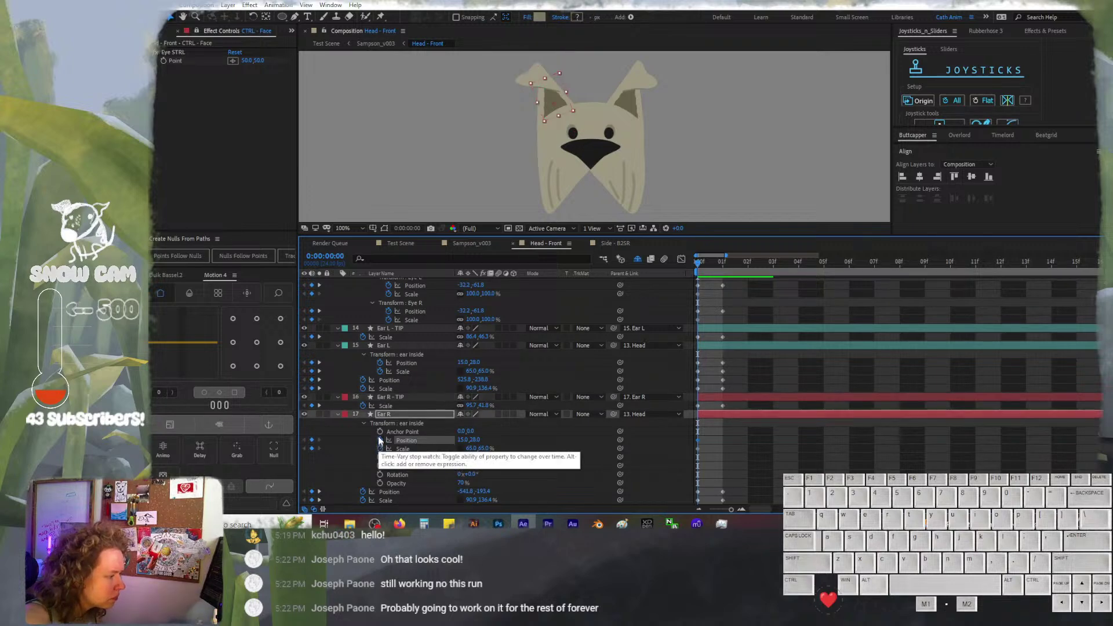
{"action": "key", "text": "u"}
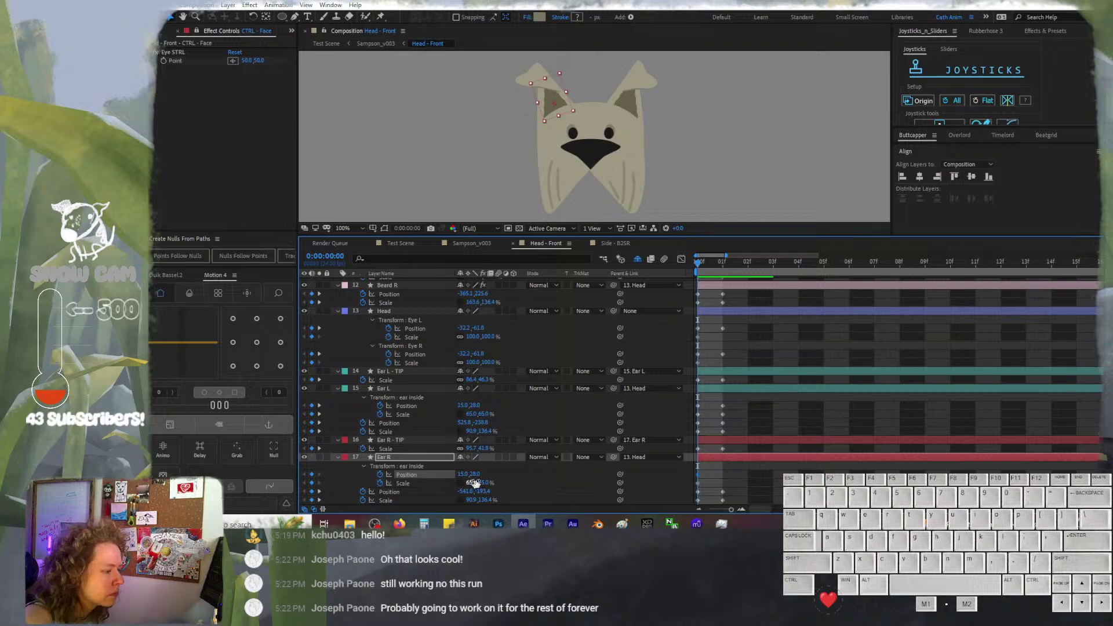
Set the horizontal scale of Ear R's ear inside group to 74% at frame 1 and check the head turn
{"action": "left_click", "coordinate": [721, 262]}
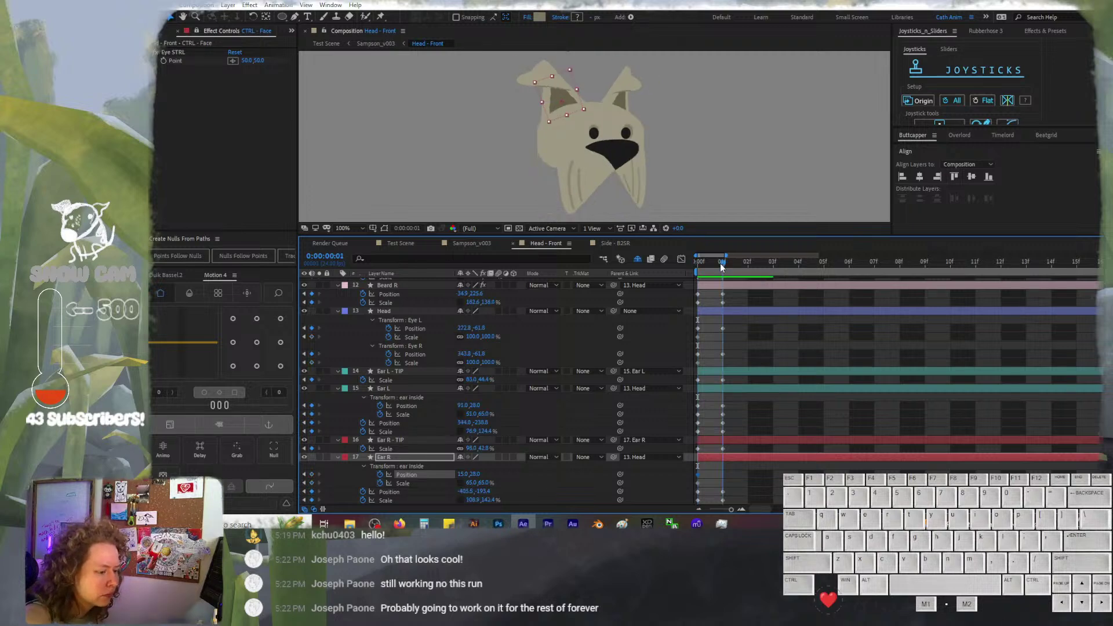
{"action": "left_click", "coordinate": [472, 483]}
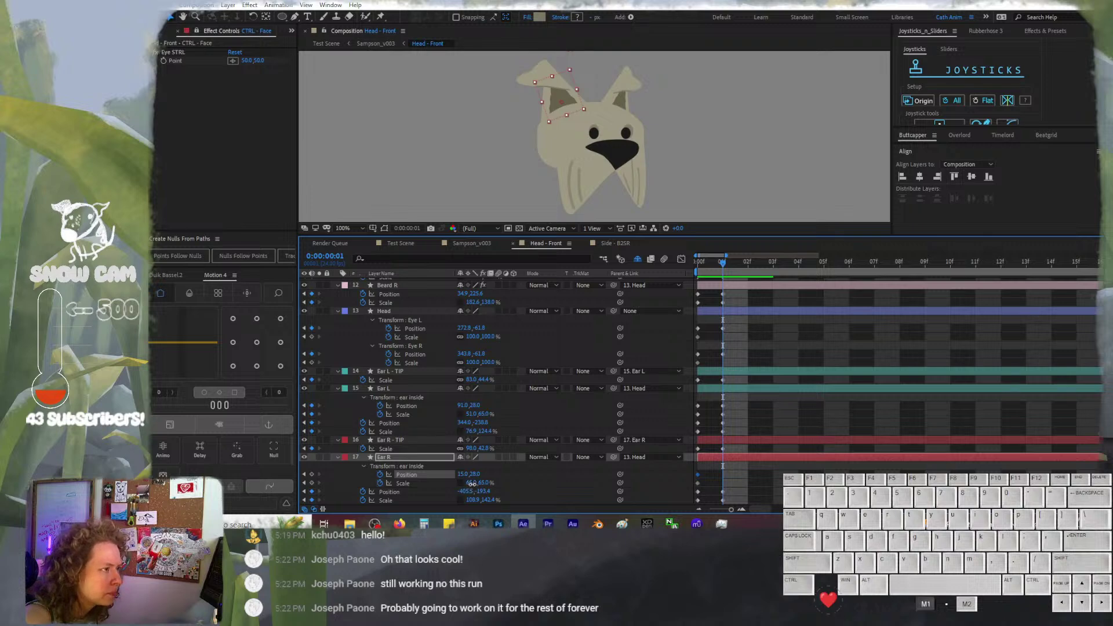
{"action": "left_click_drag", "start_coordinate": [472, 484], "coordinate": [475, 483]}
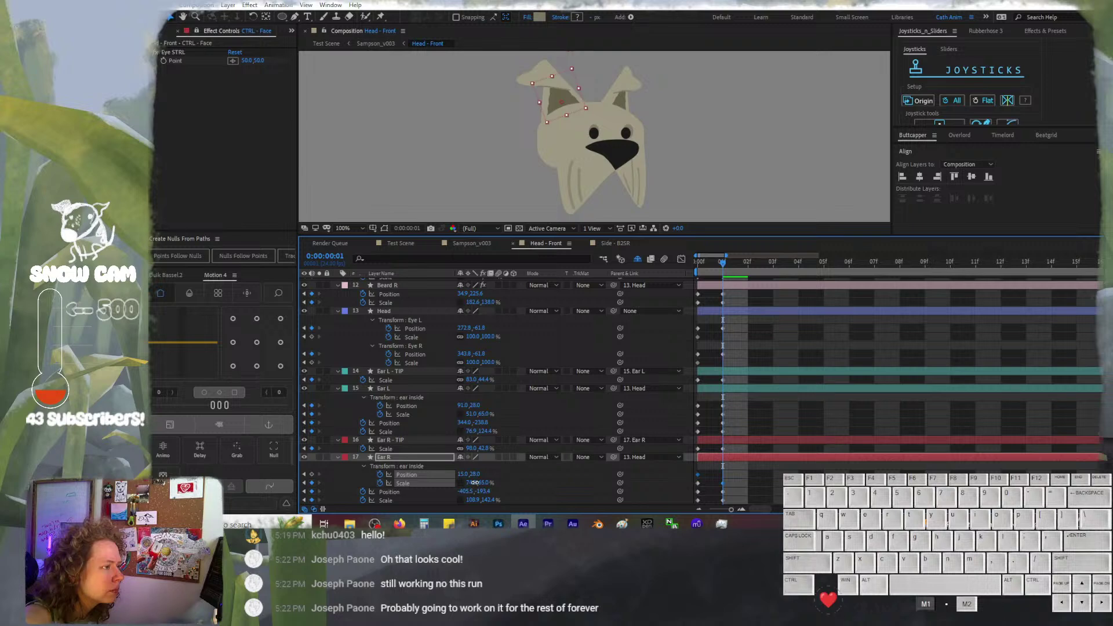
{"action": "left_click_drag", "start_coordinate": [475, 483], "coordinate": [475, 484]}
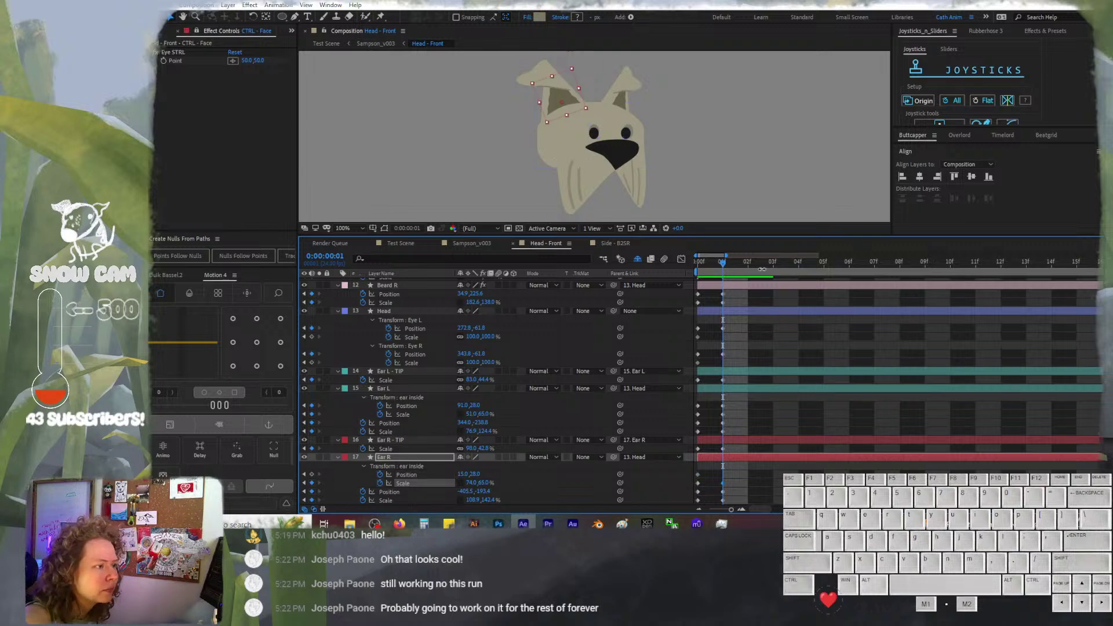
{"action": "left_click_drag", "start_coordinate": [707, 259], "coordinate": [747, 269]}
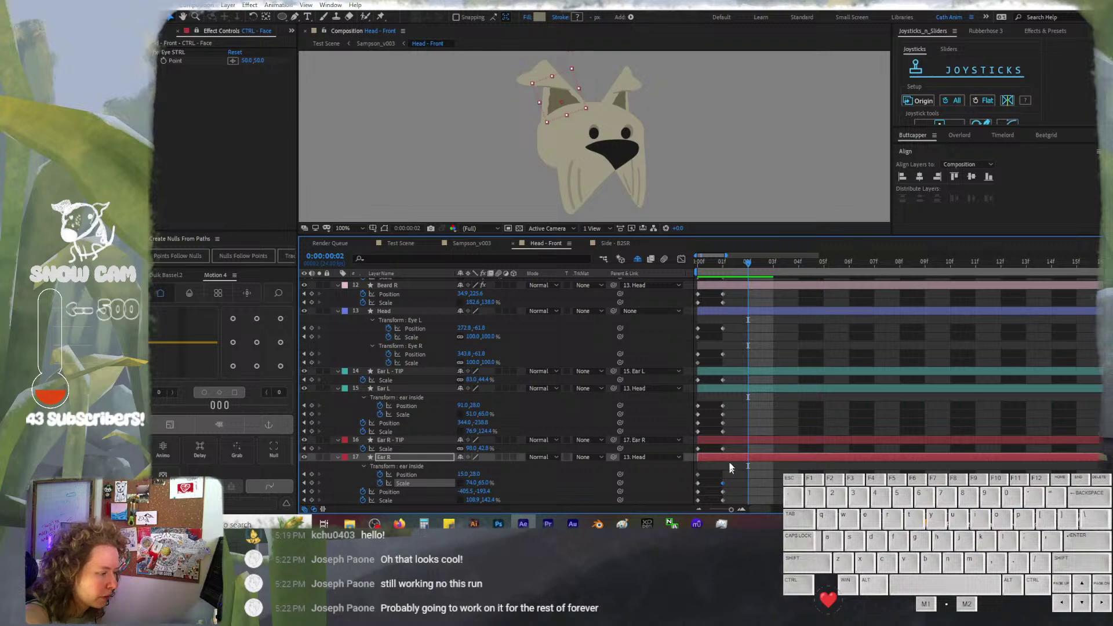
{"action": "left_click", "coordinate": [723, 270]}
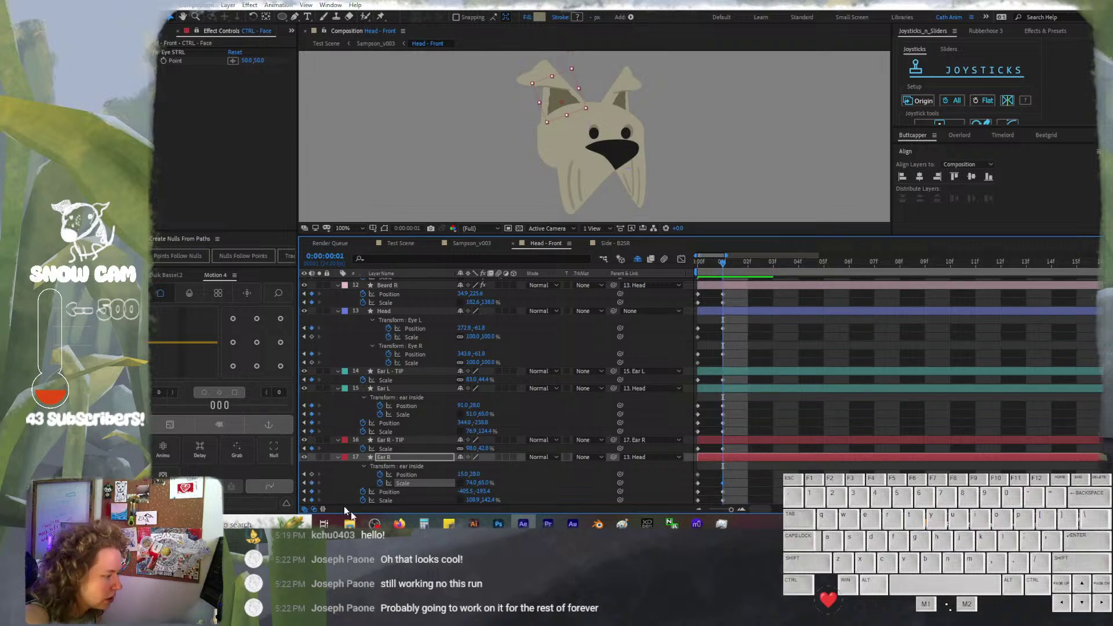
Keyframe the Position of Ear R's ear inside group at frame 1 and apply the Joysticks origin pose to Nose, Beard L and Beard R at frame 2
{"action": "left_click", "coordinate": [312, 475]}
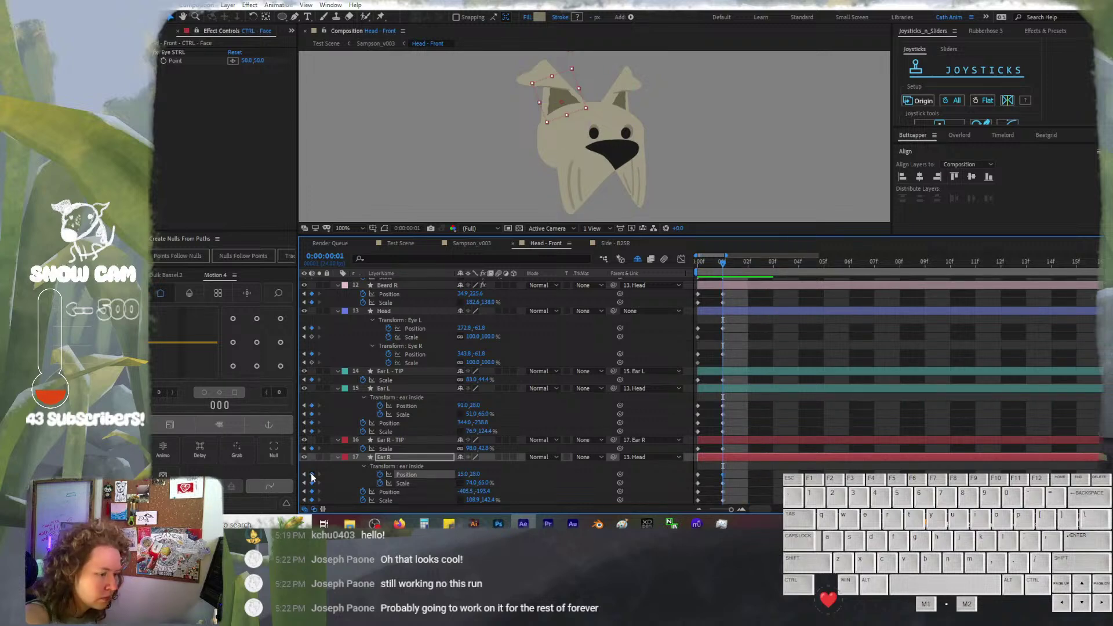
{"action": "key", "text": "ctrl+Right"}
{"action": "scroll", "coordinate": [775, 360], "scroll_direction": "up", "scroll_amount": 4}
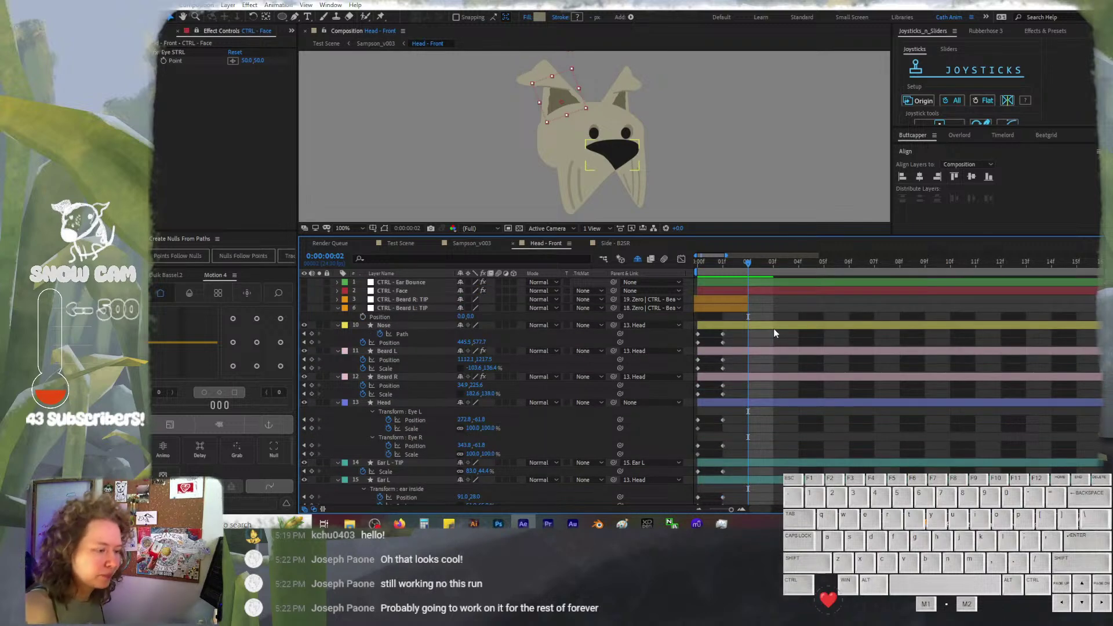
{"action": "left_click", "coordinate": [757, 326]}
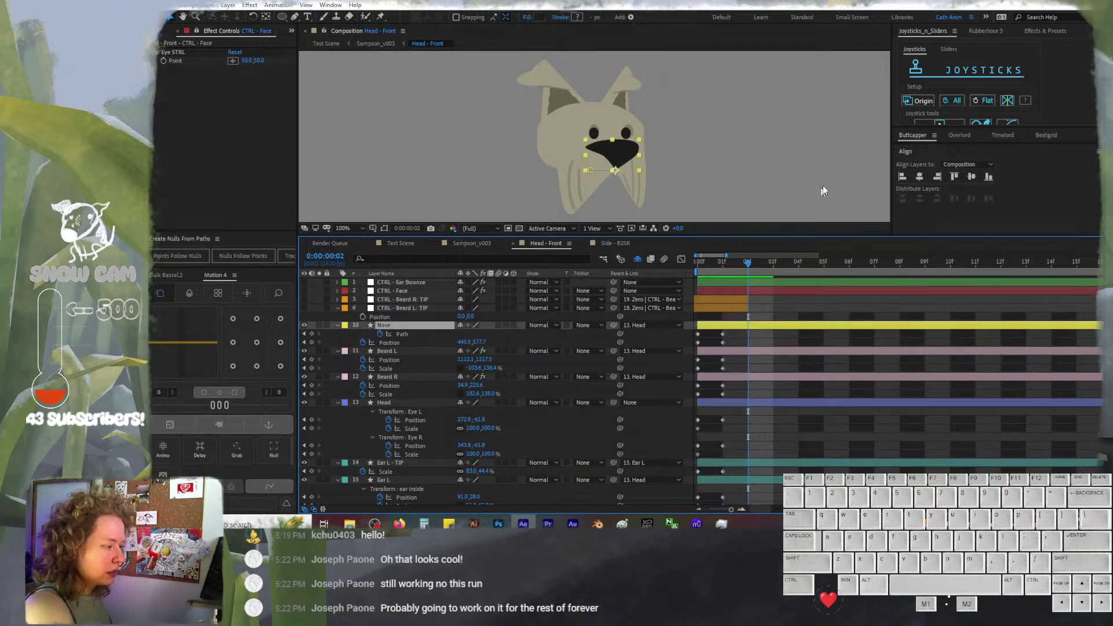
{"action": "left_click", "coordinate": [934, 101]}
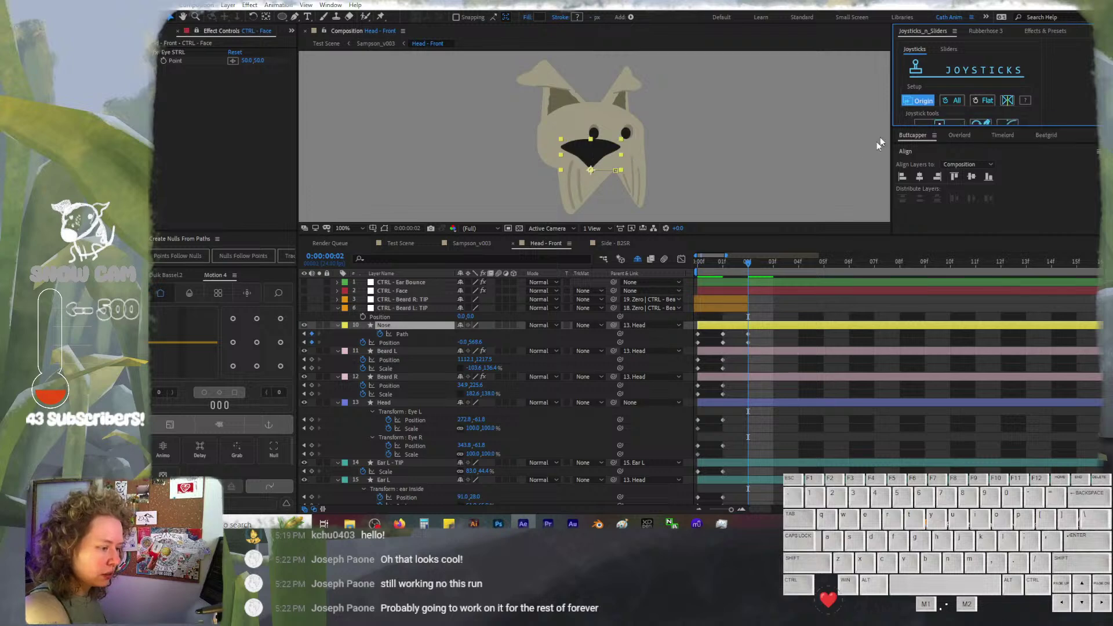
{"action": "left_click", "coordinate": [758, 351]}
{"action": "left_click", "coordinate": [922, 101]}
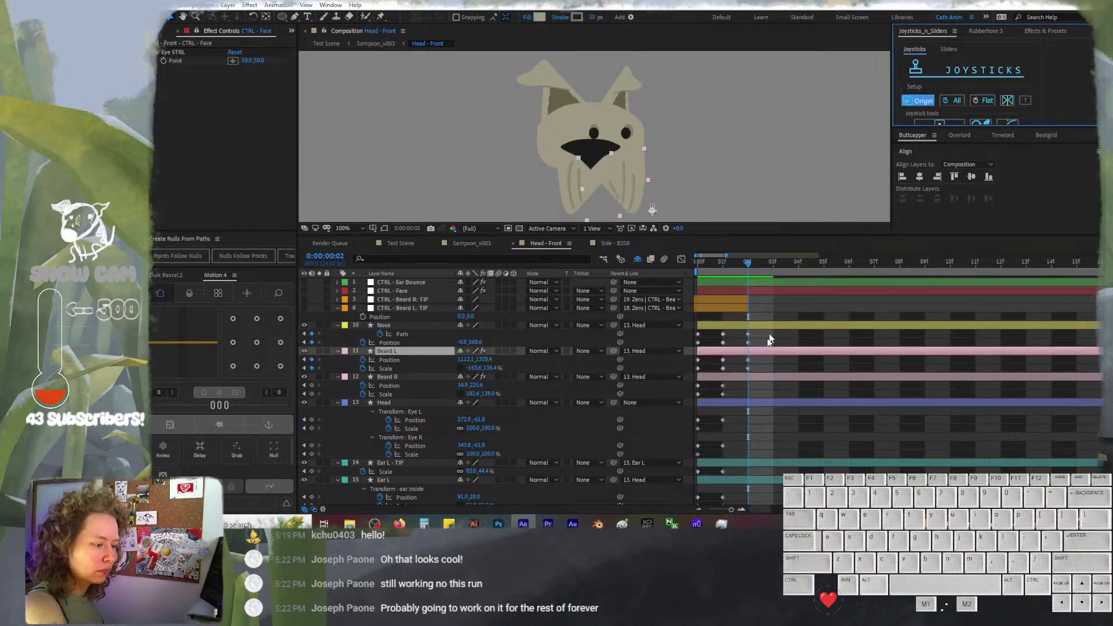
{"action": "left_click", "coordinate": [749, 378]}
{"action": "left_click", "coordinate": [914, 102]}
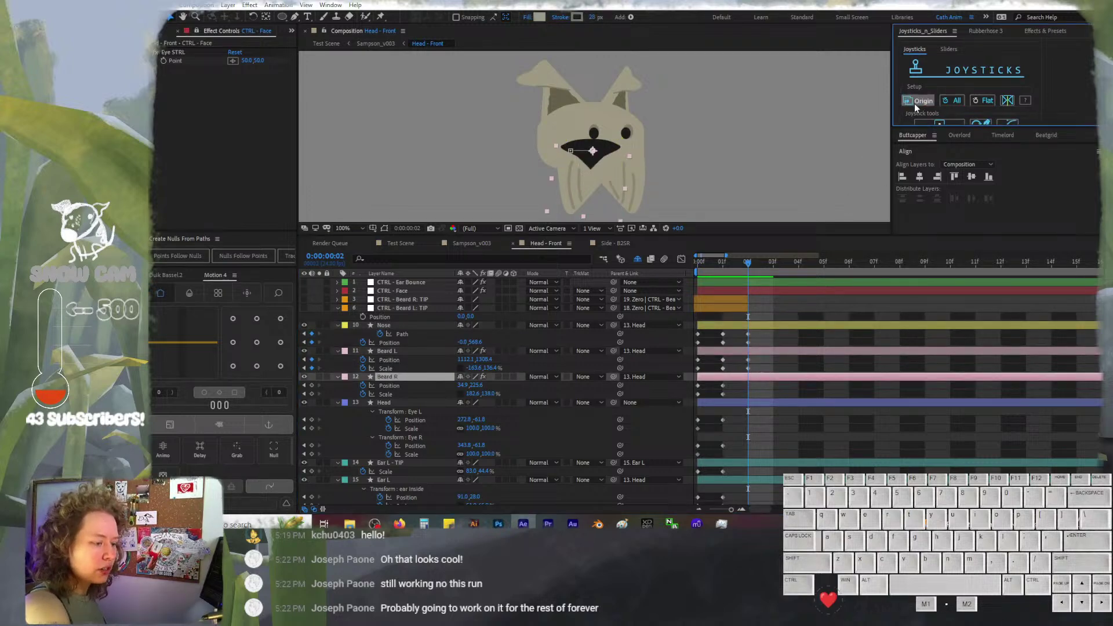
Add Scale keyframes at frame 1 to the Eye L and Eye R groups of the Head layer
{"action": "left_click", "coordinate": [757, 401]}
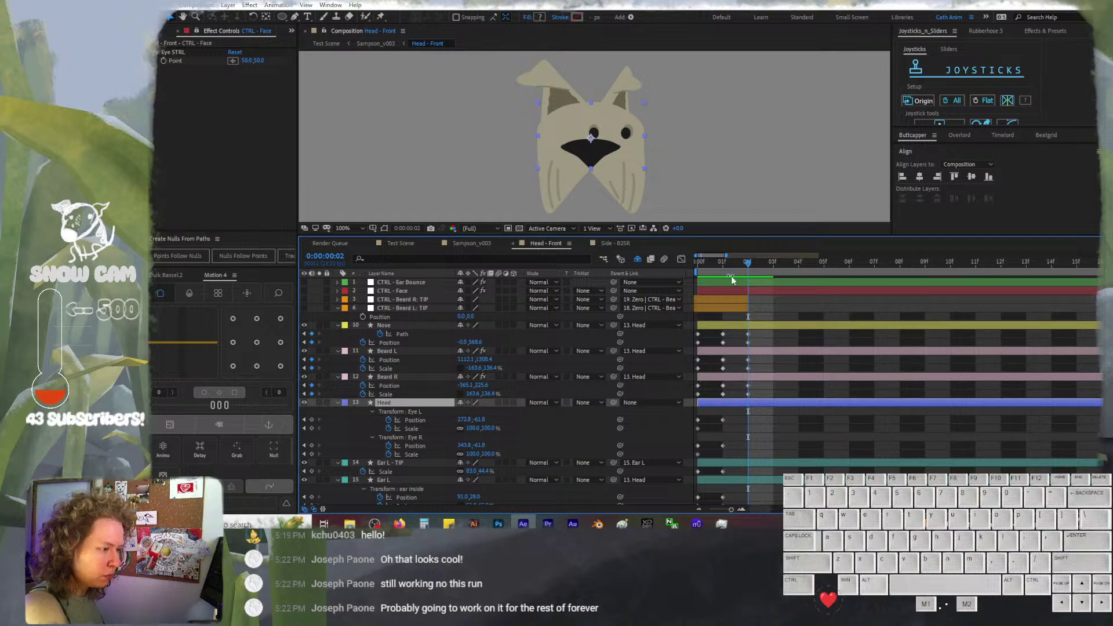
{"action": "key", "text": "Page_Up"}
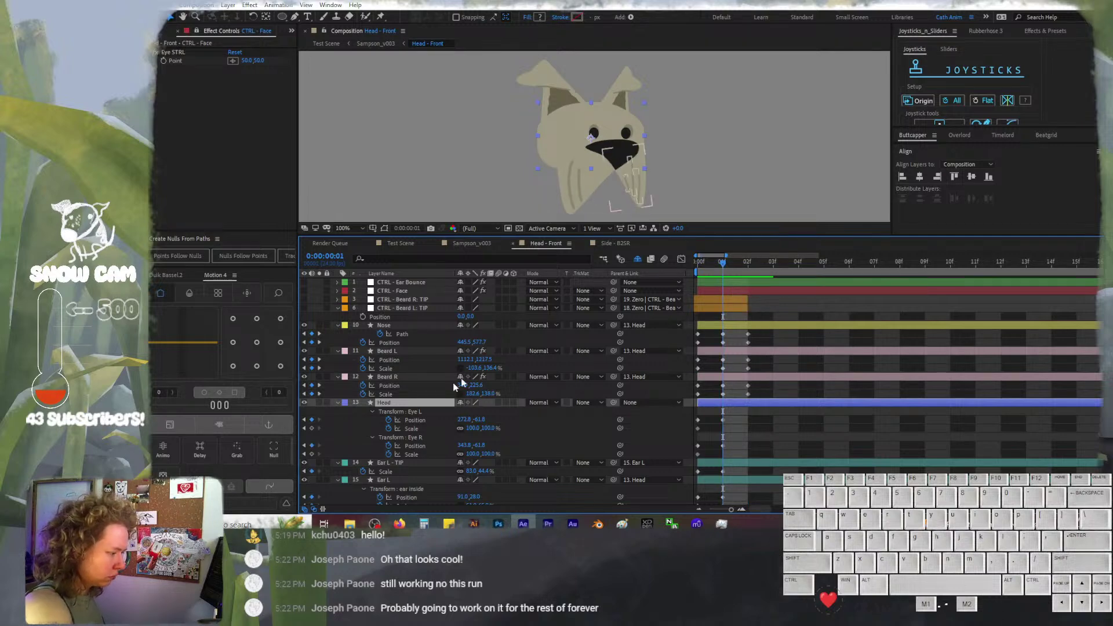
{"action": "left_click", "coordinate": [312, 429]}
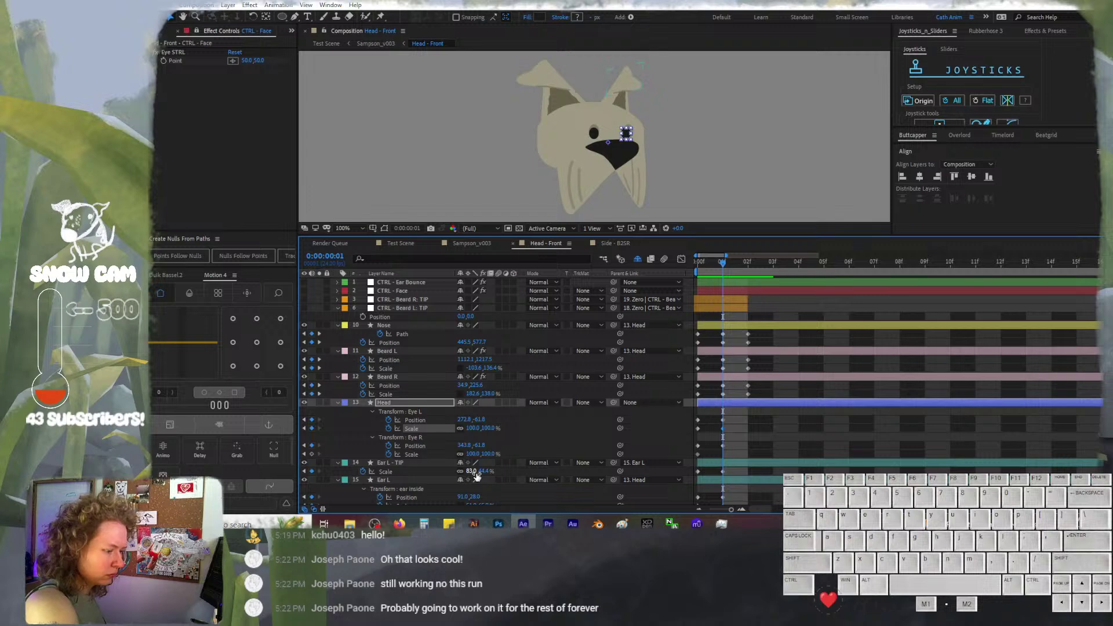
{"action": "left_click", "coordinate": [312, 454]}
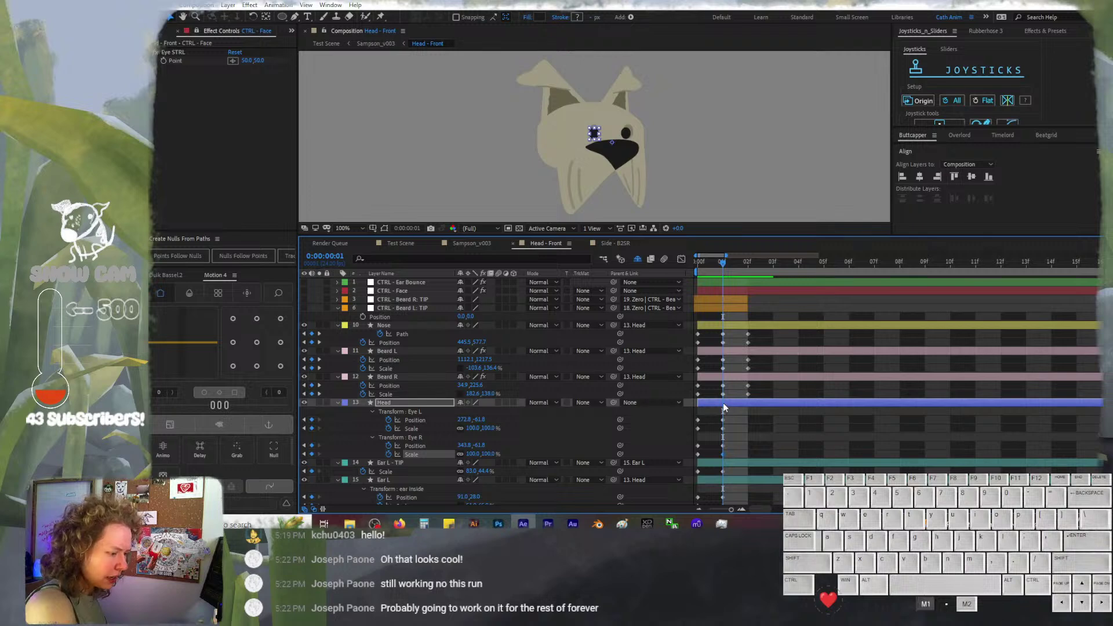
{"action": "left_click", "coordinate": [722, 403]}
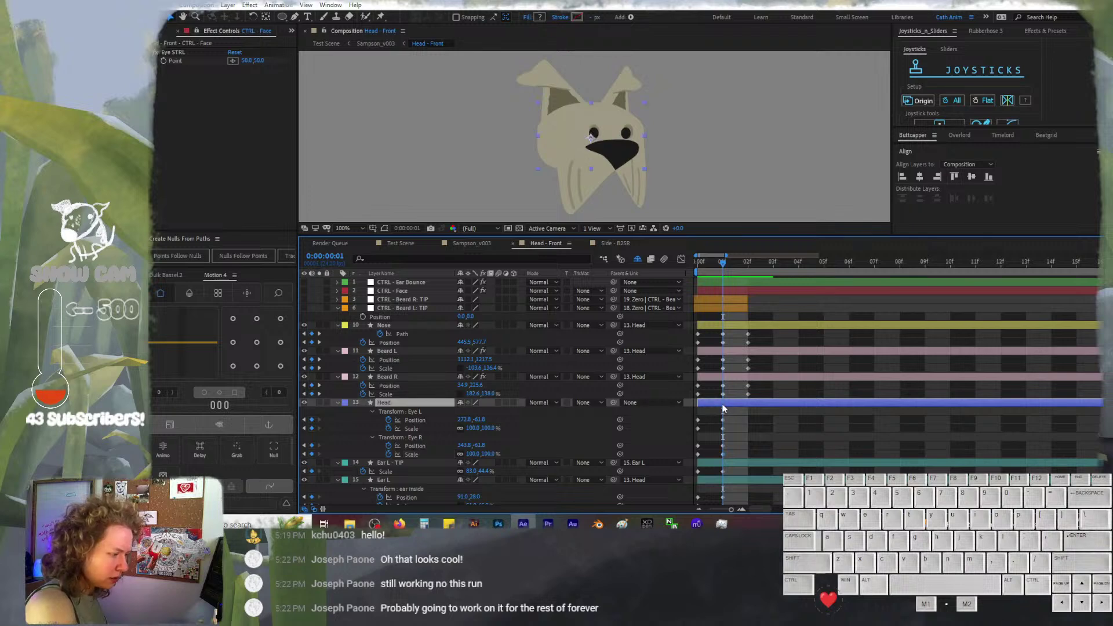
Try scaling Eye L to 90% at frame 1 and compare the neighbouring frames
{"action": "left_click", "coordinate": [473, 429]}
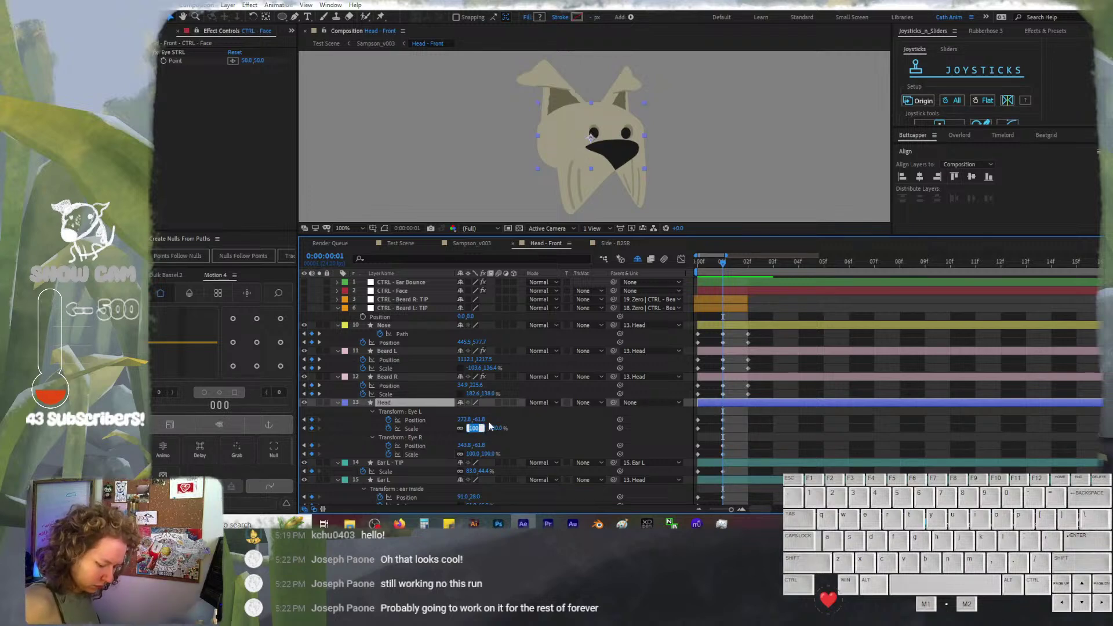
{"action": "type", "text": "90"}
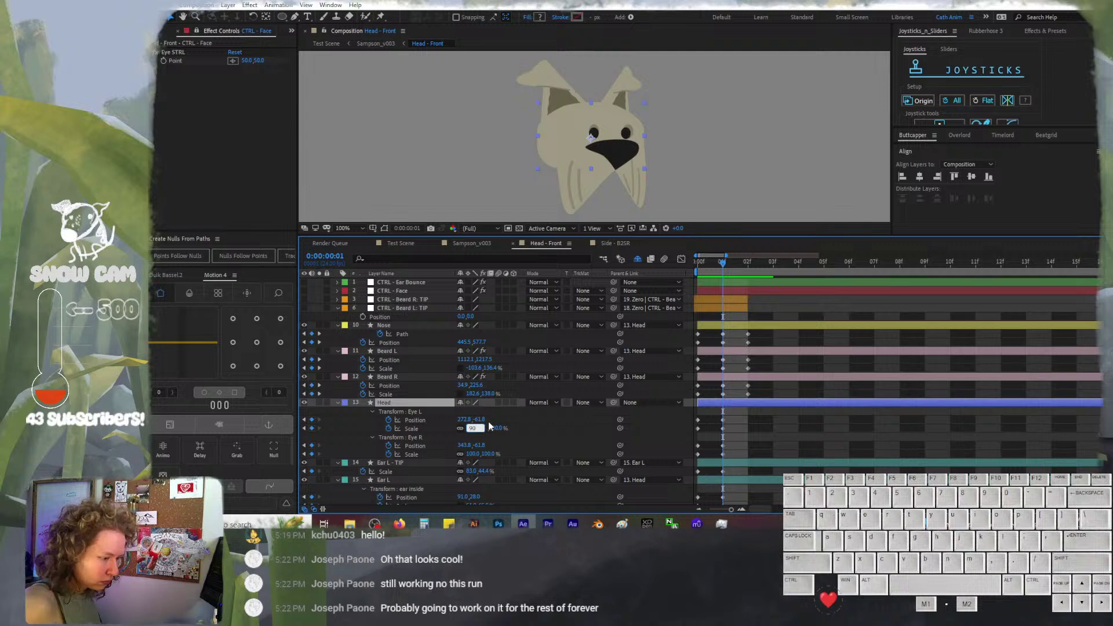
{"action": "key", "text": "Return"}
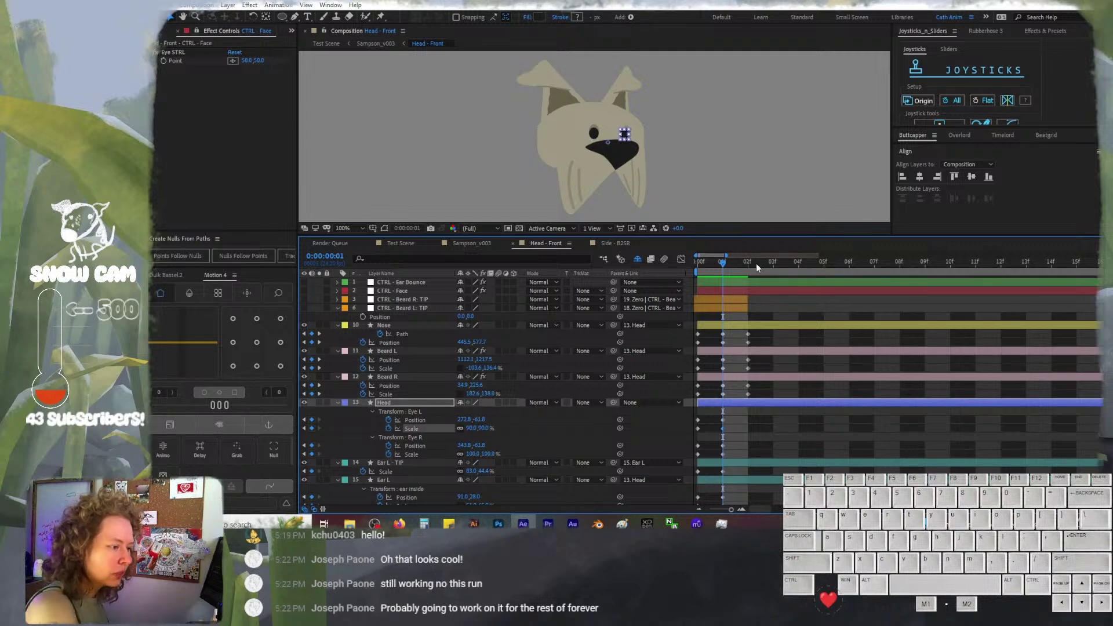
{"action": "left_click_drag", "start_coordinate": [756, 263], "coordinate": [748, 264]}
{"action": "left_click", "coordinate": [723, 268]}
{"action": "left_click", "coordinate": [722, 190]}
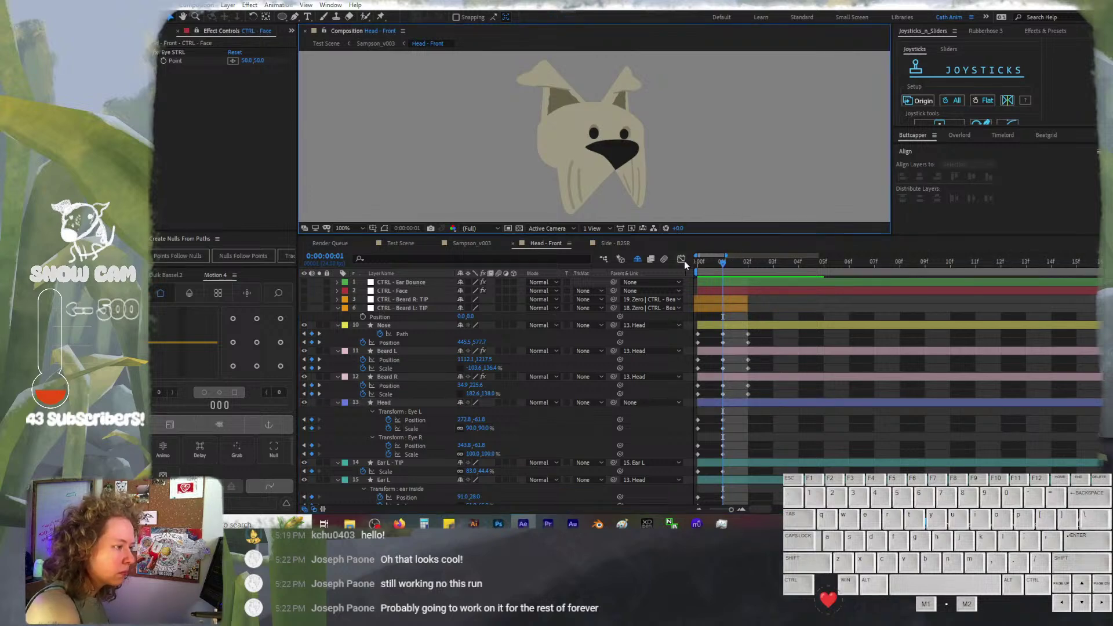
Set the scale of Eye L to 95% and of Eye R to 105% at frame 1 and check the head turn
{"action": "left_click", "coordinate": [567, 363]}
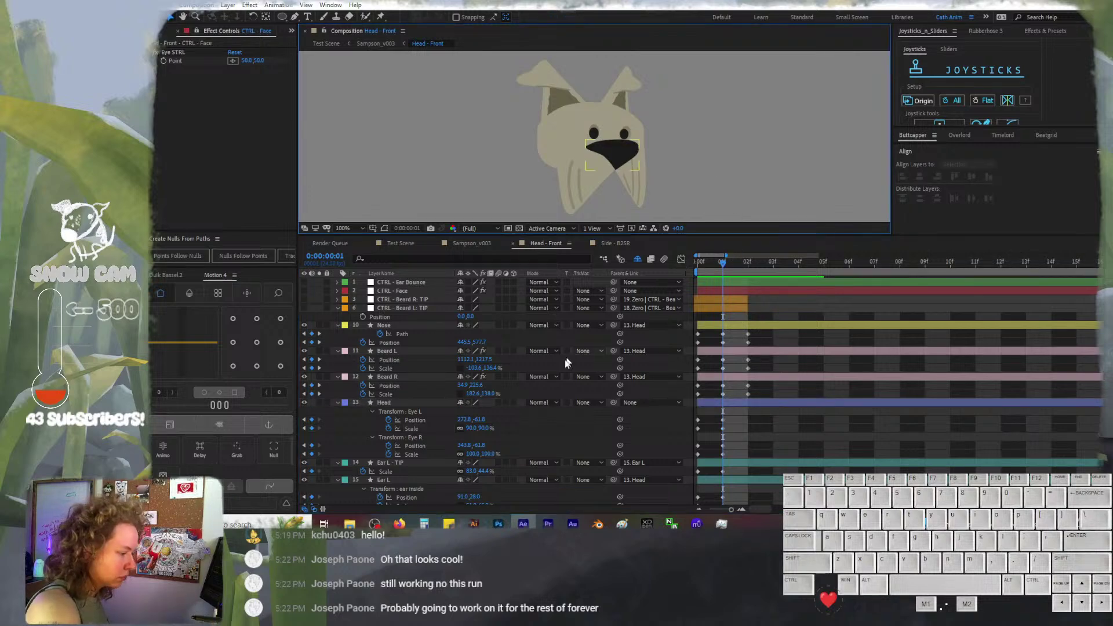
{"action": "left_click", "coordinate": [471, 428]}
{"action": "type", "text": "95"}
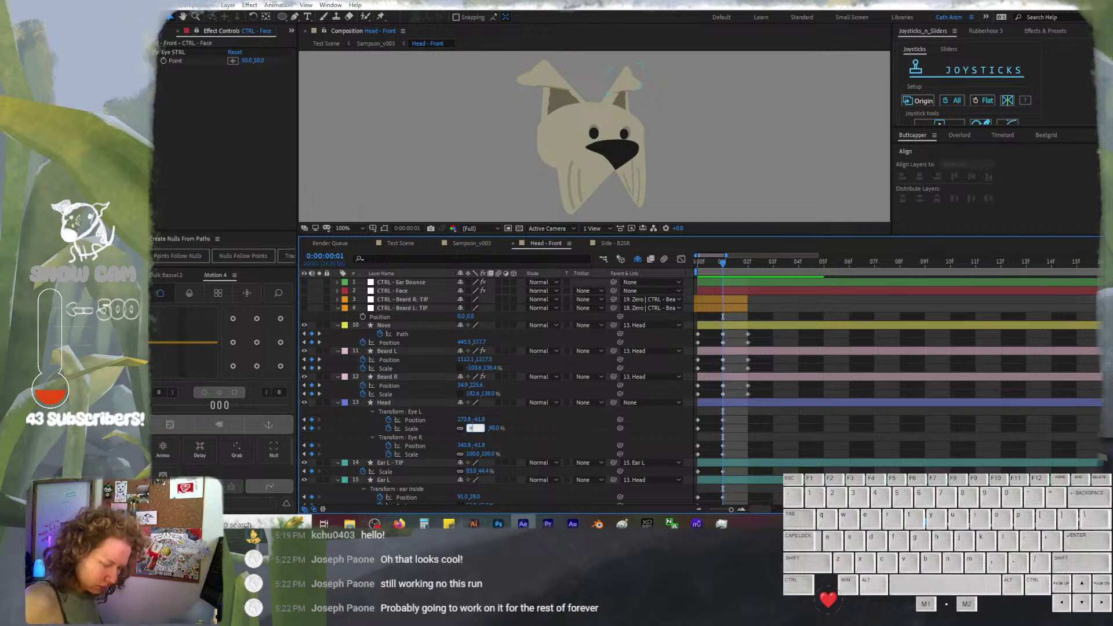
{"action": "key", "text": "Return"}
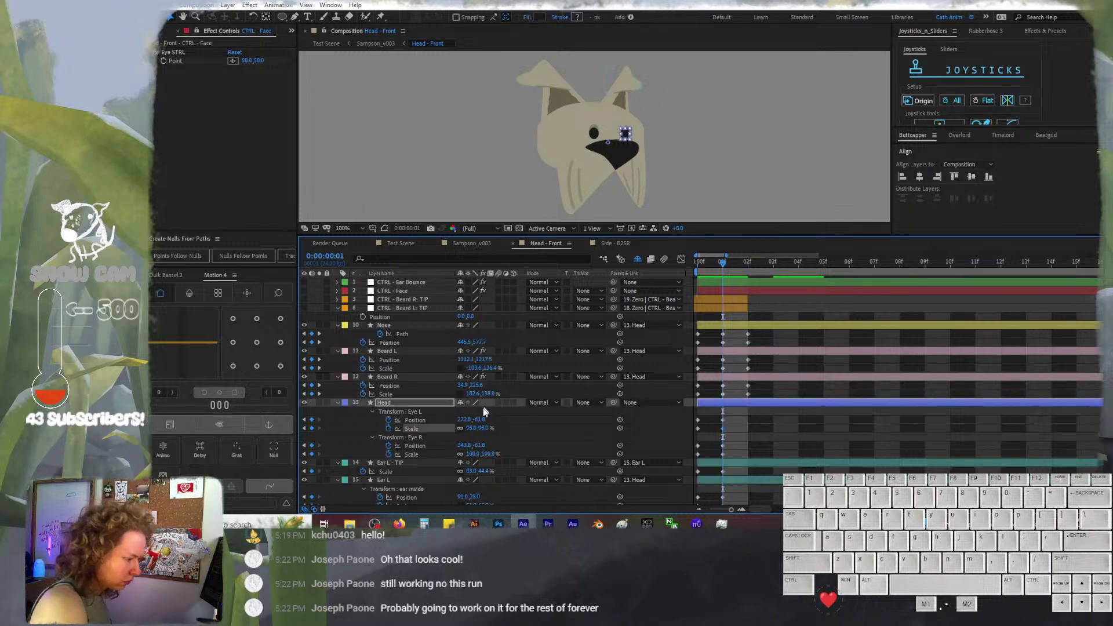
{"action": "left_click", "coordinate": [473, 454]}
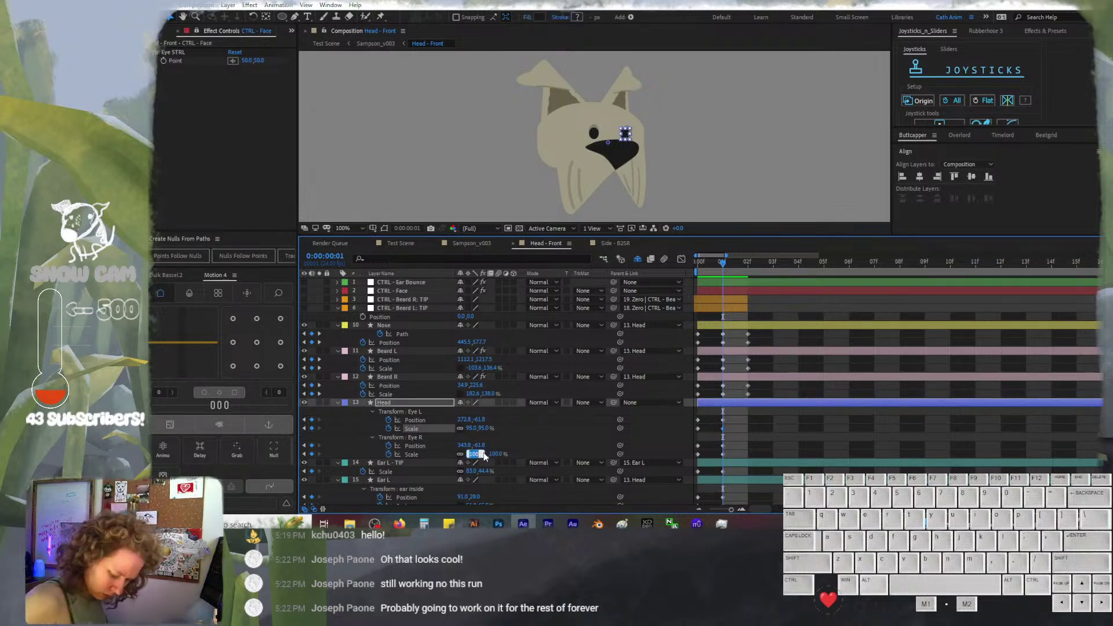
{"action": "type", "text": "105"}
{"action": "key", "text": "Return"}
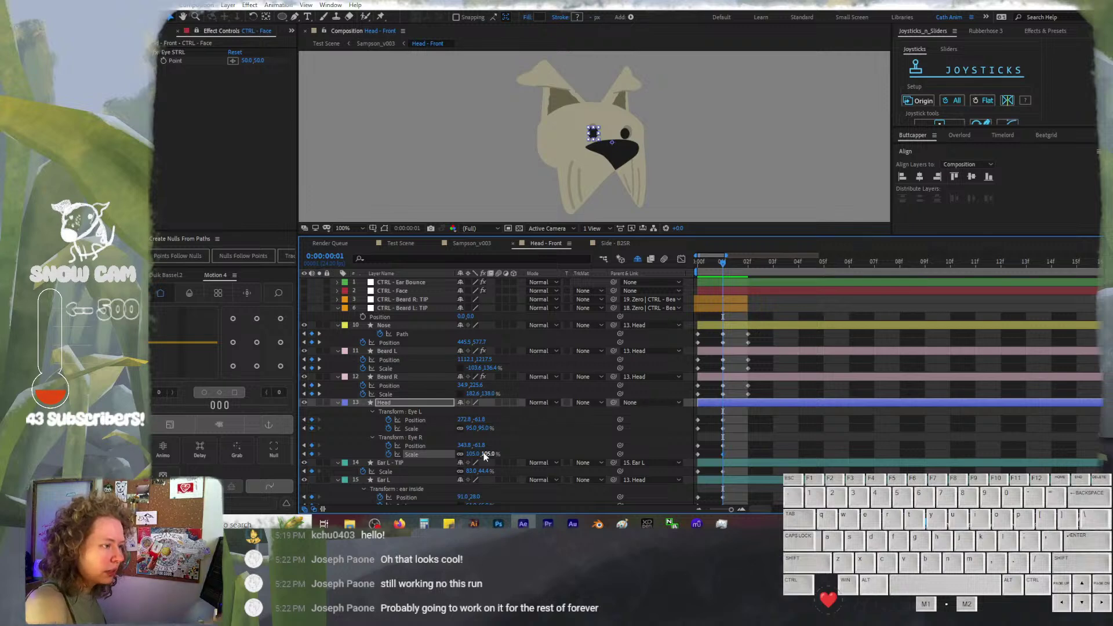
{"action": "left_click", "coordinate": [782, 392]}
{"action": "left_click_drag", "start_coordinate": [712, 262], "coordinate": [745, 277]}
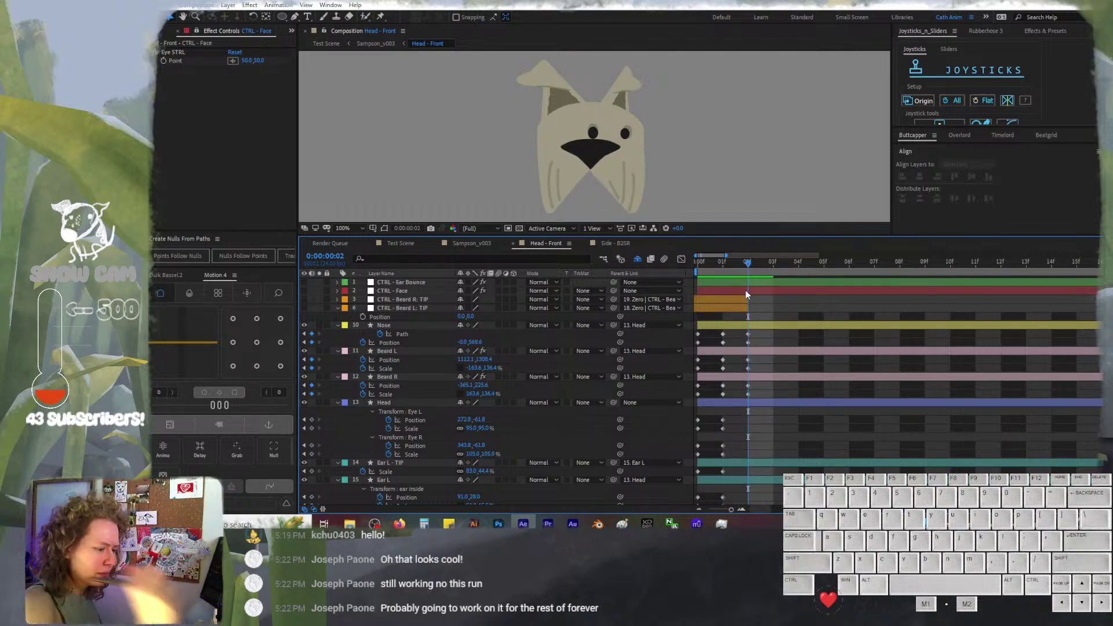
Apply the Joysticks origin pose at frame 2 to Head, Ear L - TIP, Ear L, Ear R - TIP and Ear R
{"action": "left_click", "coordinate": [780, 402]}
{"action": "left_click", "coordinate": [927, 100]}
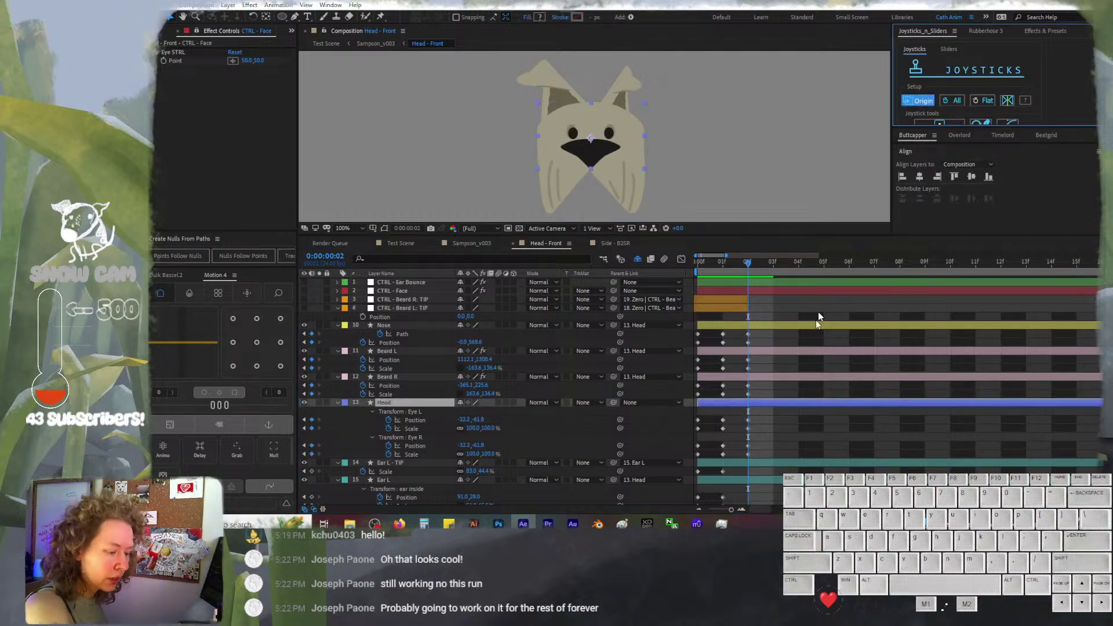
{"action": "left_click", "coordinate": [764, 462]}
{"action": "left_click", "coordinate": [926, 105]}
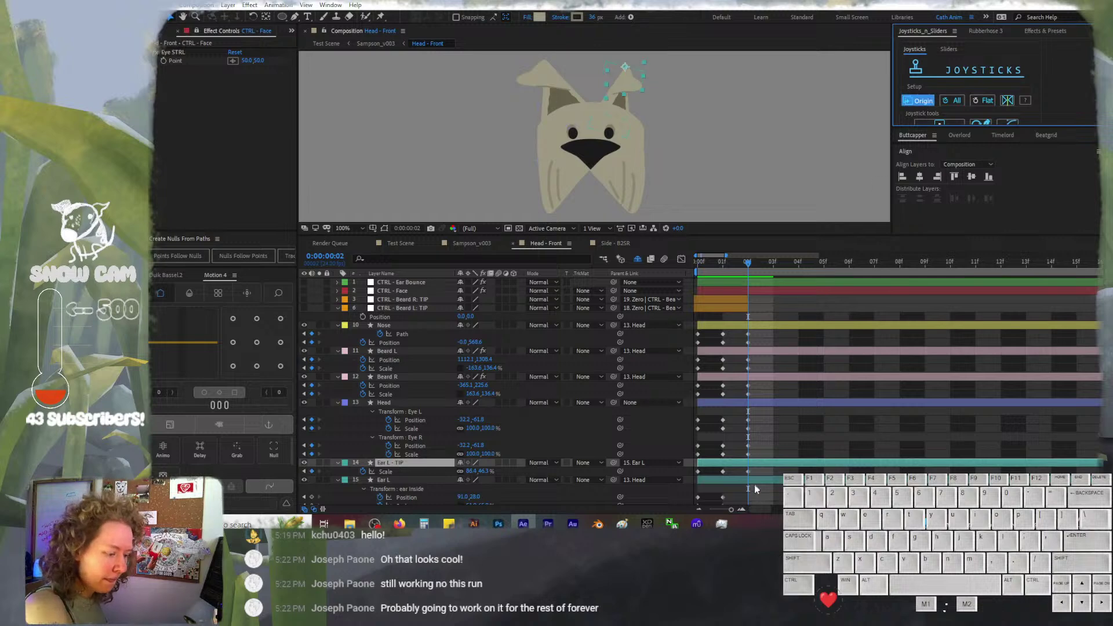
{"action": "left_click", "coordinate": [756, 479]}
{"action": "left_click", "coordinate": [933, 102]}
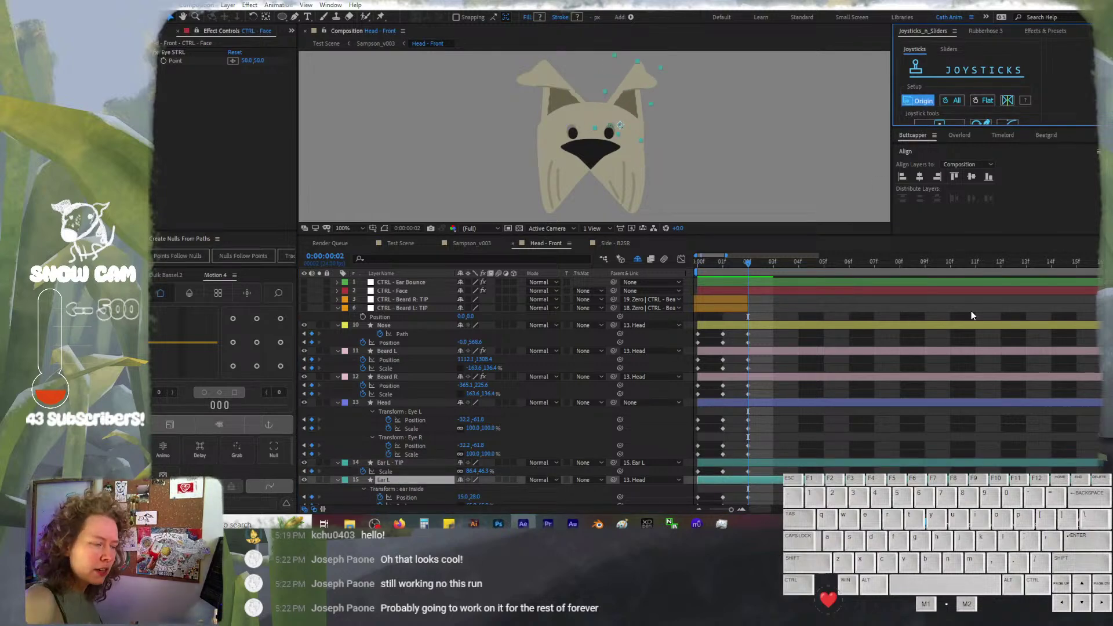
{"action": "scroll", "coordinate": [972, 313], "scroll_direction": "down", "scroll_amount": 3}
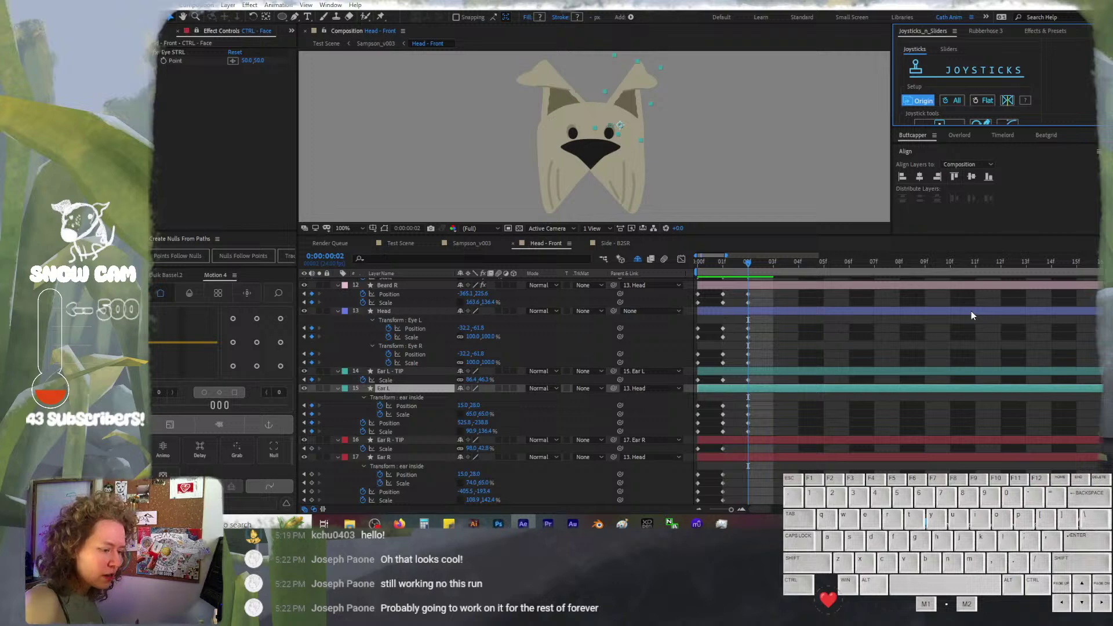
{"action": "left_click", "coordinate": [759, 440]}
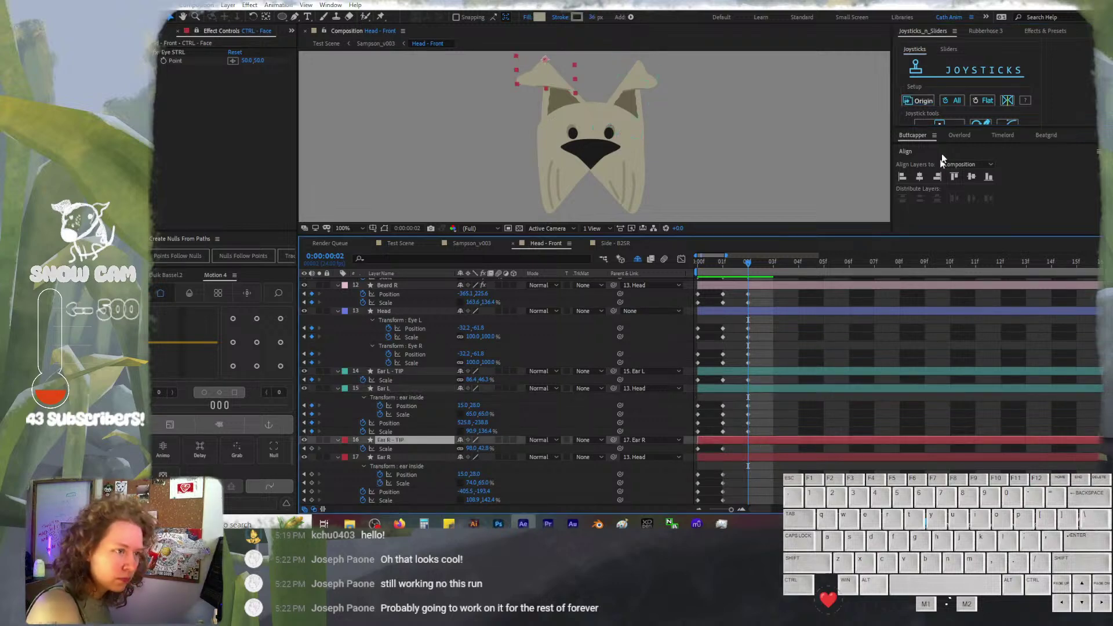
{"action": "left_click", "coordinate": [759, 457]}
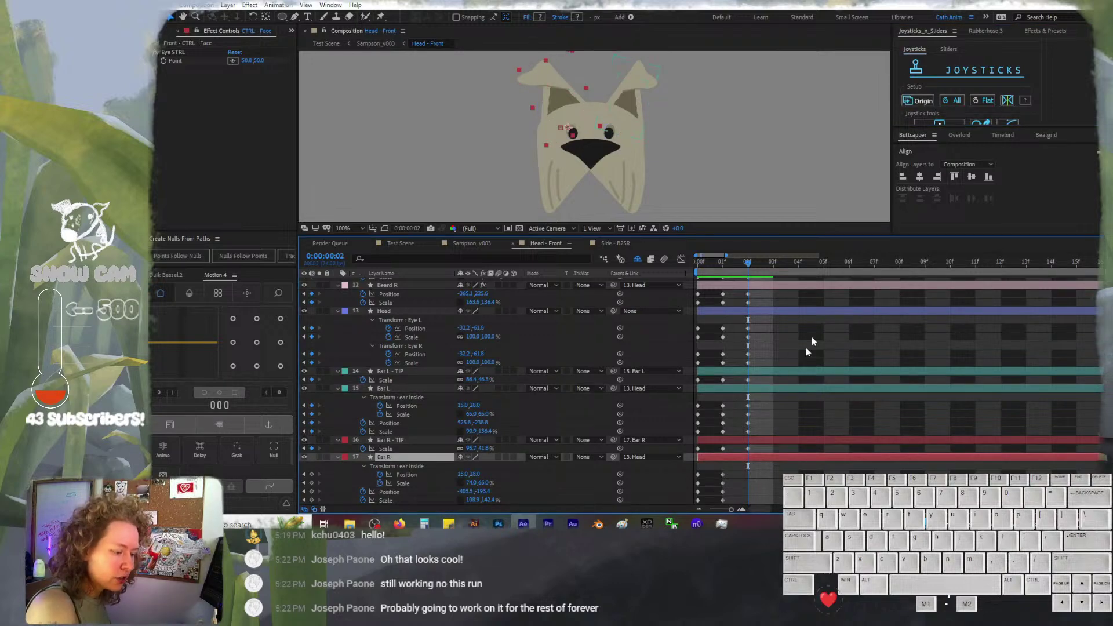
{"action": "left_click", "coordinate": [922, 102]}
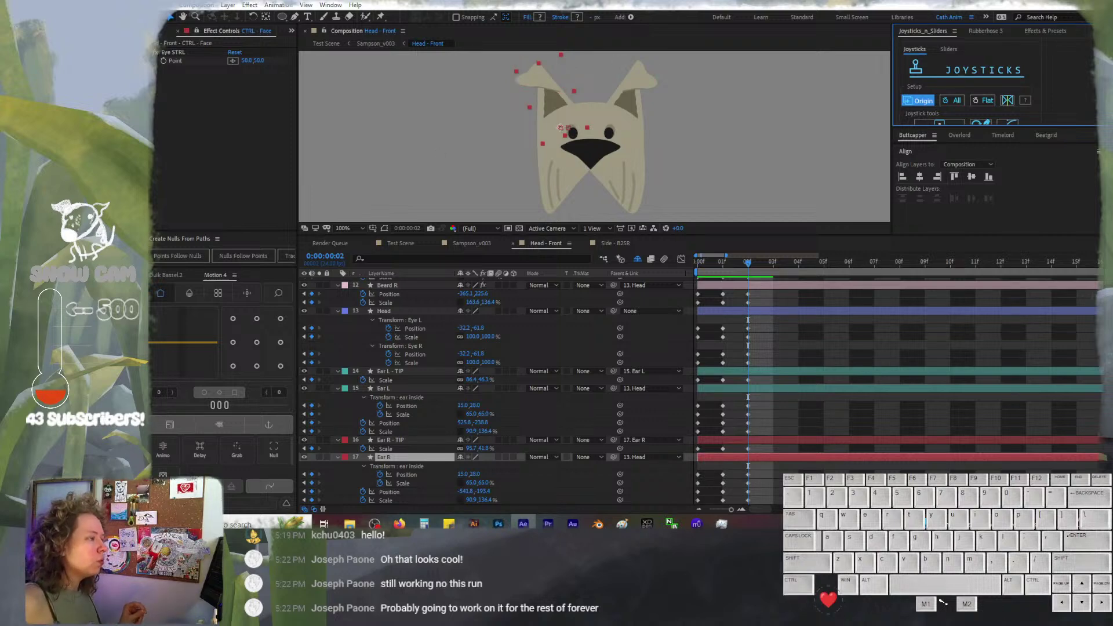
Save the project as a new version named ITF_Rig-Sampson_v012 and check the head turn across the keyframes
{"action": "left_click", "coordinate": [158, 5]}
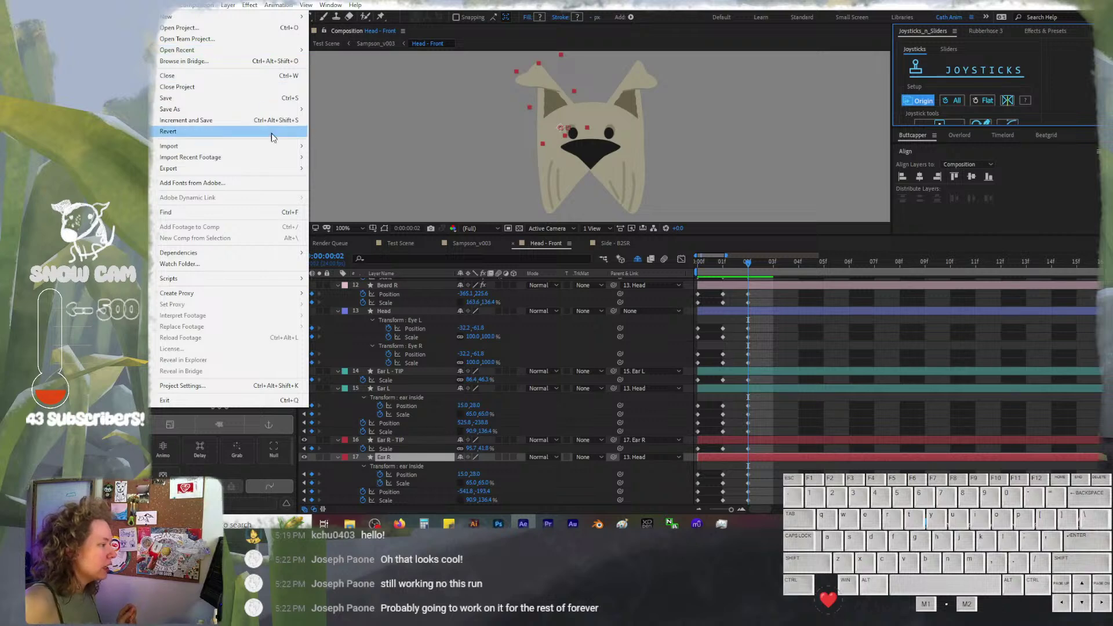
{"action": "mouse_move", "coordinate": [284, 110]}
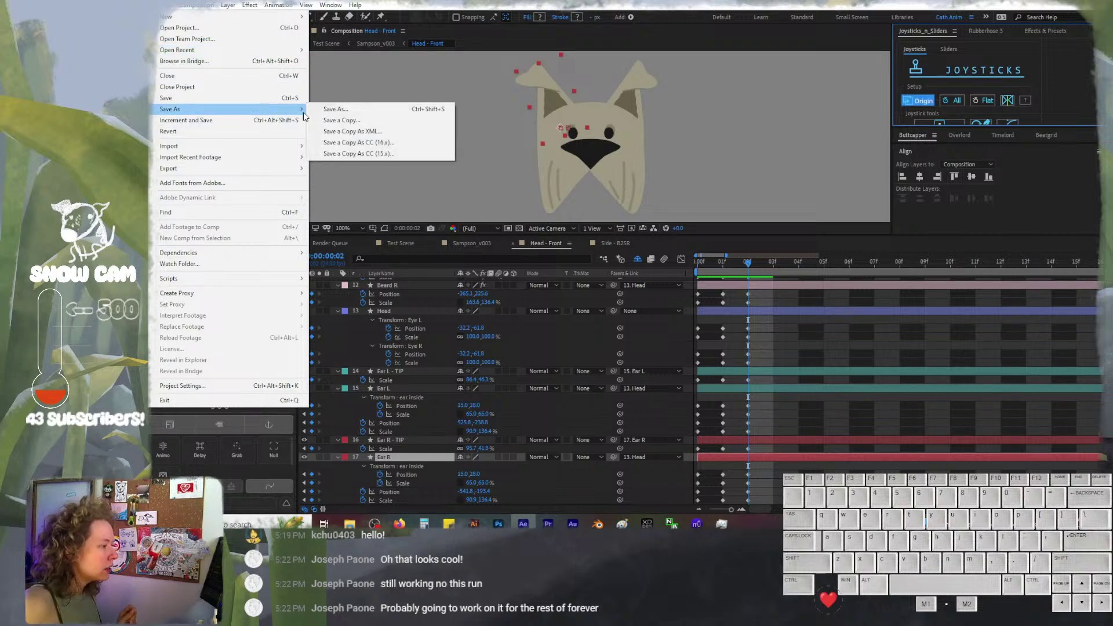
{"action": "left_click", "coordinate": [321, 113]}
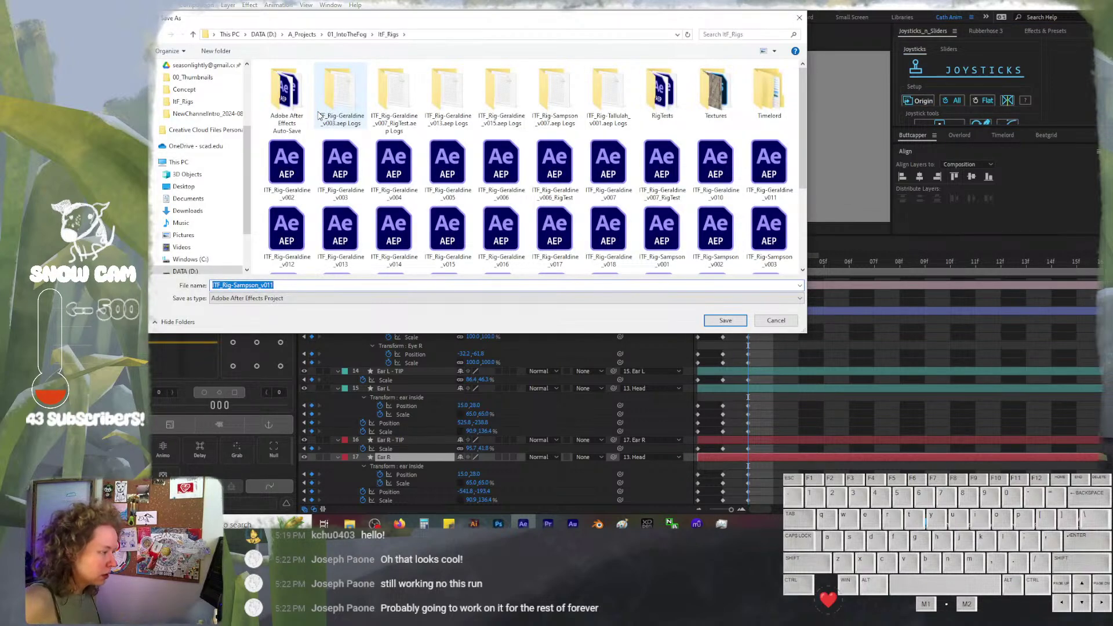
{"action": "key", "text": "End"}
{"action": "key", "text": "BackSpace"}
{"action": "type", "text": "2"}
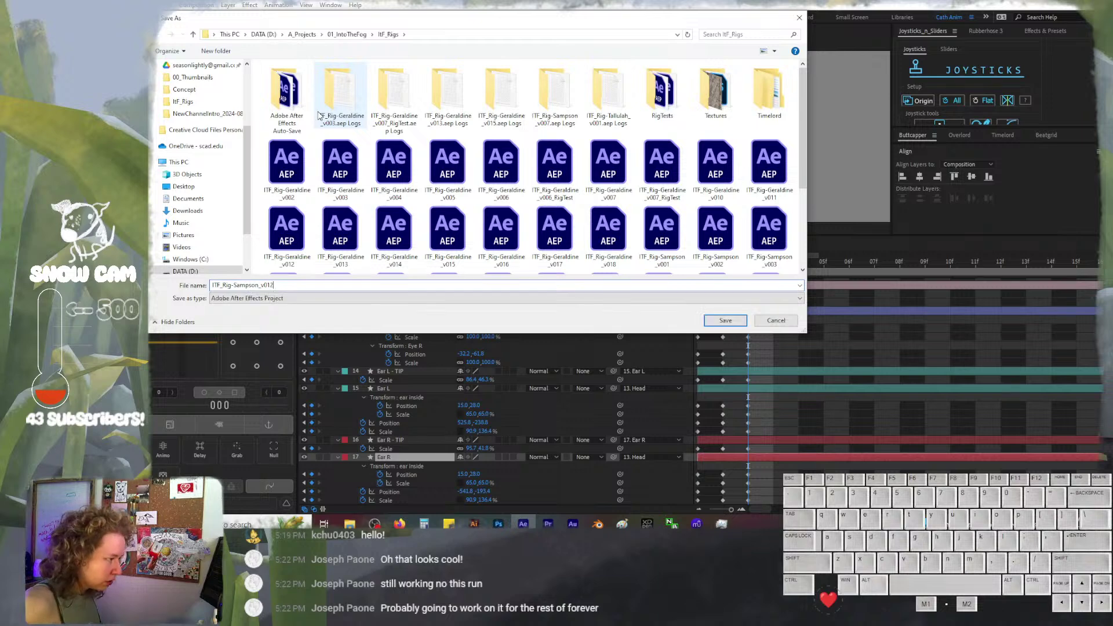
{"action": "key", "text": "Return"}
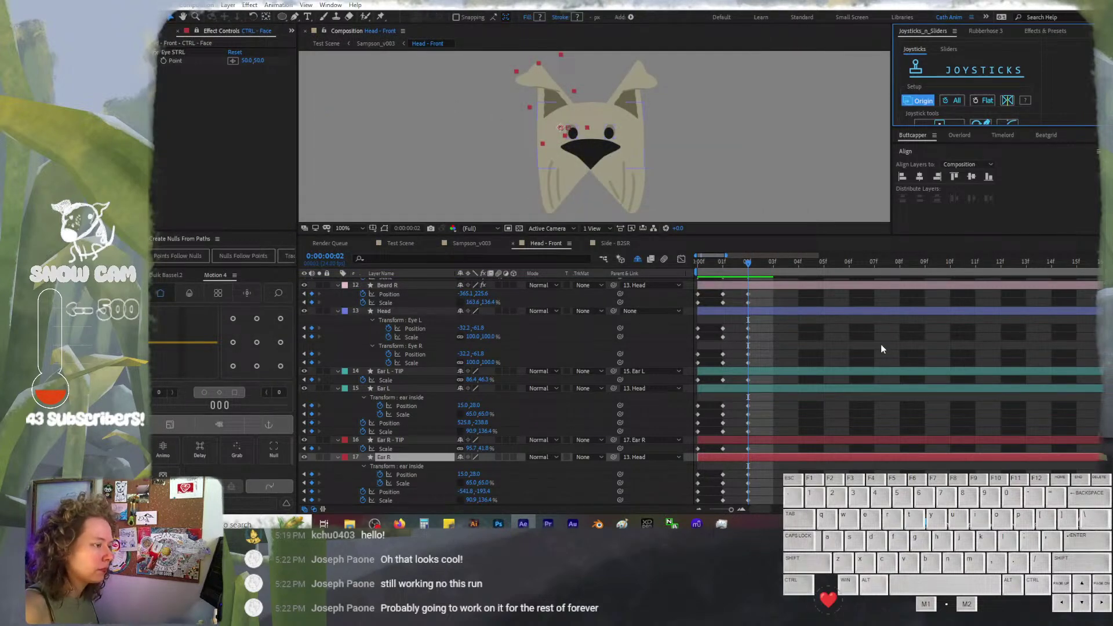
{"action": "left_click_drag", "start_coordinate": [715, 265], "coordinate": [753, 263]}
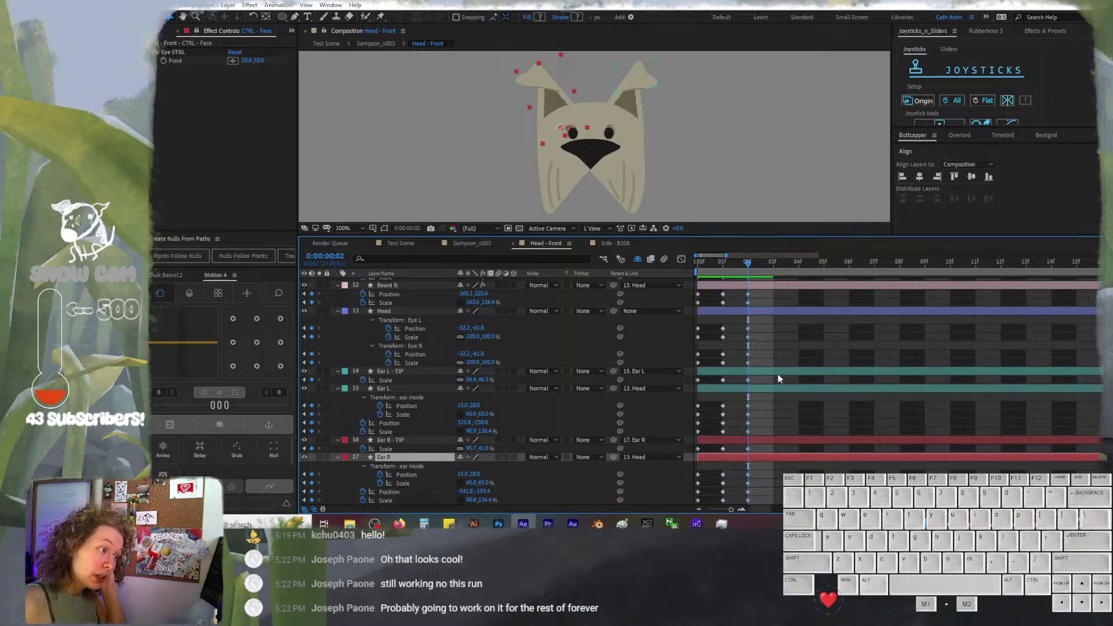
{"action": "left_click_drag", "start_coordinate": [732, 266], "coordinate": [751, 269]}
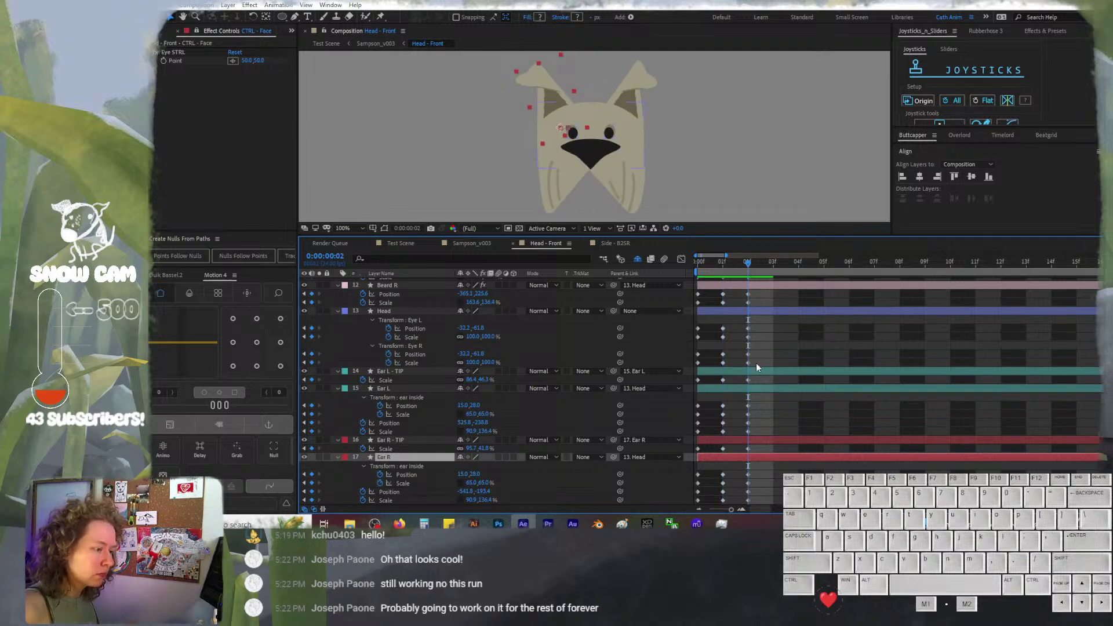
Shift the Nose sideways toward Eye R and slightly down at frame 2, to a position of about -390.9, 595.9
{"action": "scroll", "coordinate": [756, 363], "scroll_direction": "up", "scroll_amount": 2}
{"action": "scroll", "coordinate": [756, 367], "scroll_direction": "up", "scroll_amount": 1}
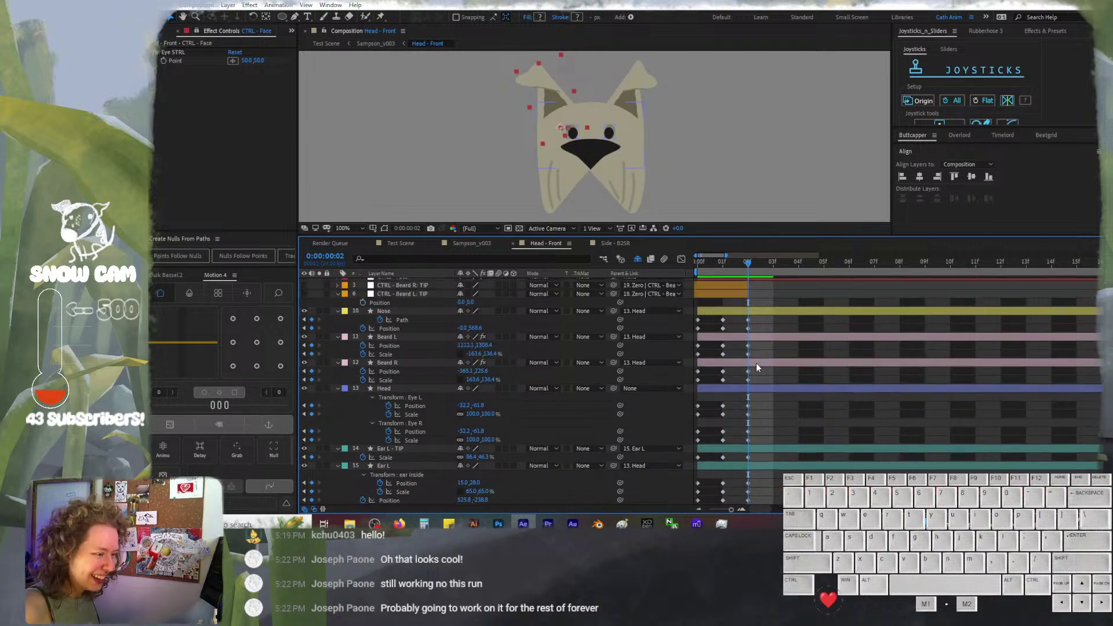
{"action": "left_click", "coordinate": [726, 317]}
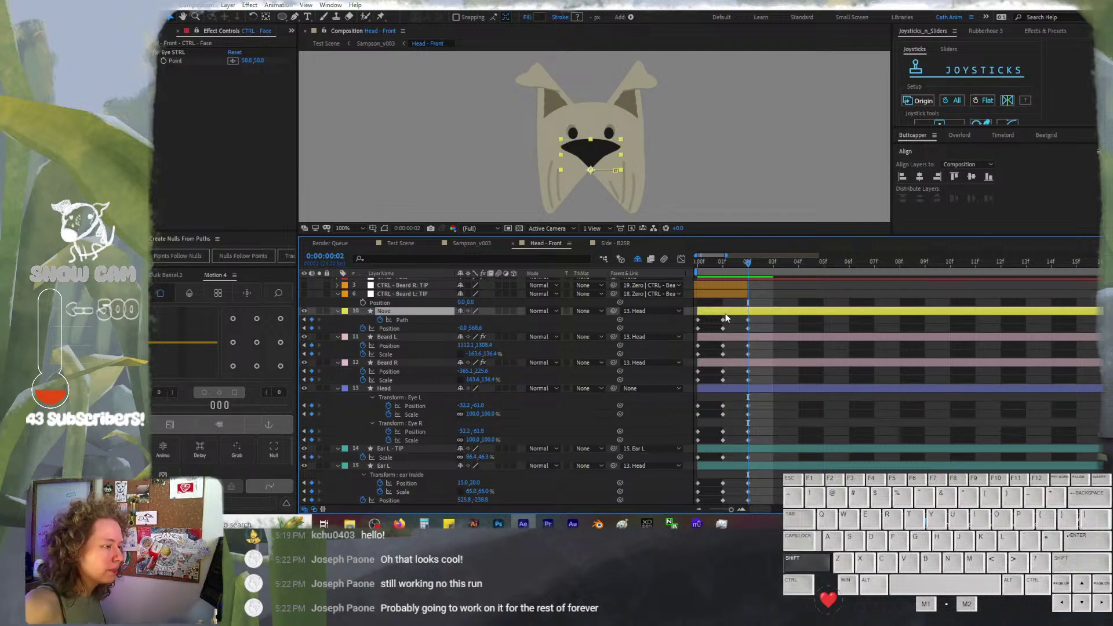
{"action": "key", "text": "shift+Left"}
{"action": "key", "text": "shift+Left"}
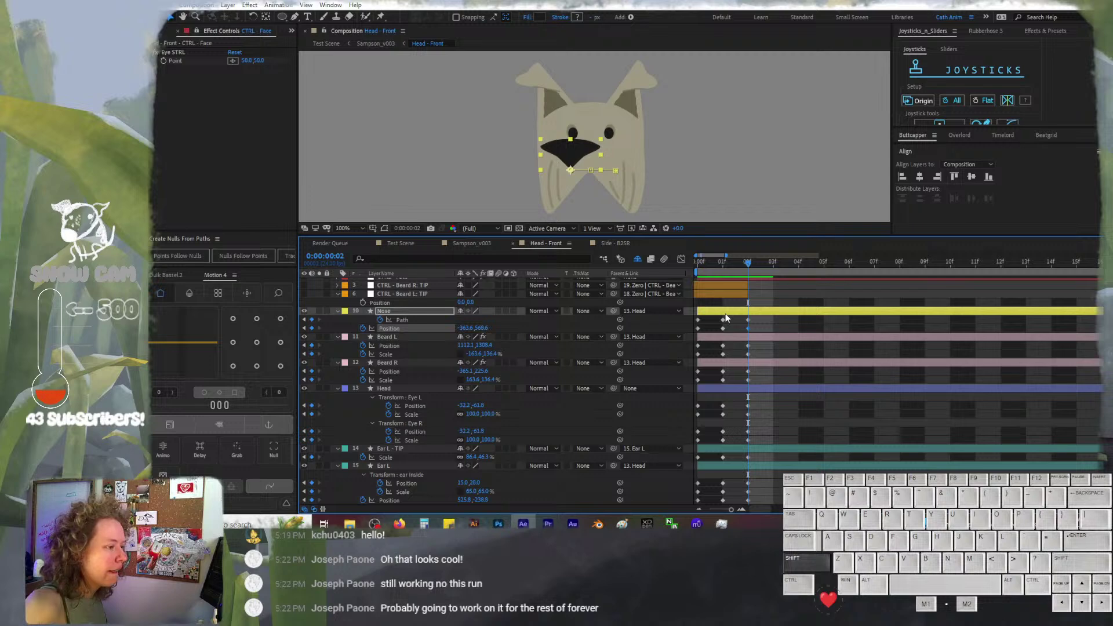
{"action": "key", "text": "shift+Left"}
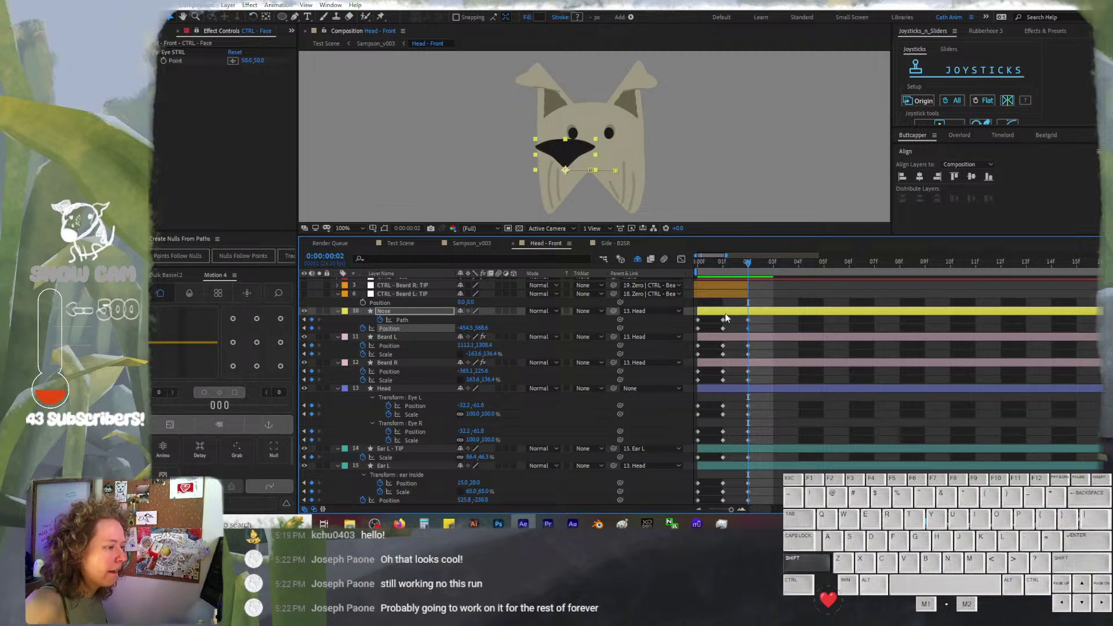
{"action": "key", "text": "Down"}
{"action": "key", "text": "Down"}
{"action": "key", "text": "Down"}
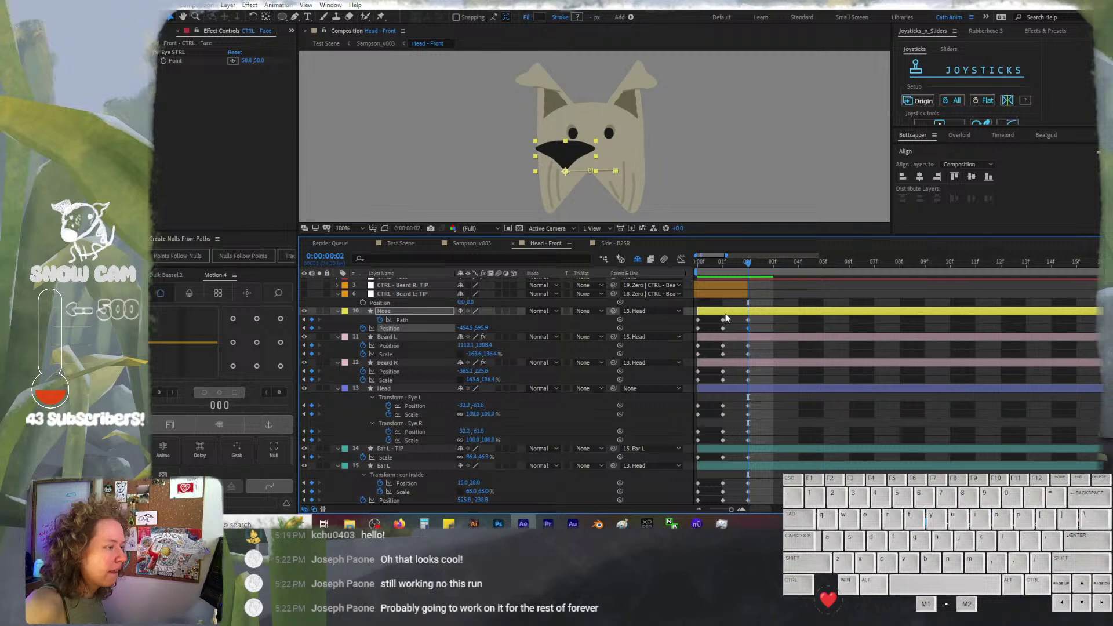
{"action": "key", "text": "Right"}
{"action": "key", "text": "Right"}
{"action": "key", "text": "Right"}
{"action": "key", "text": "Right"}
{"action": "key", "text": "Right"}
{"action": "key", "text": "Right"}
{"action": "key", "text": "Right"}
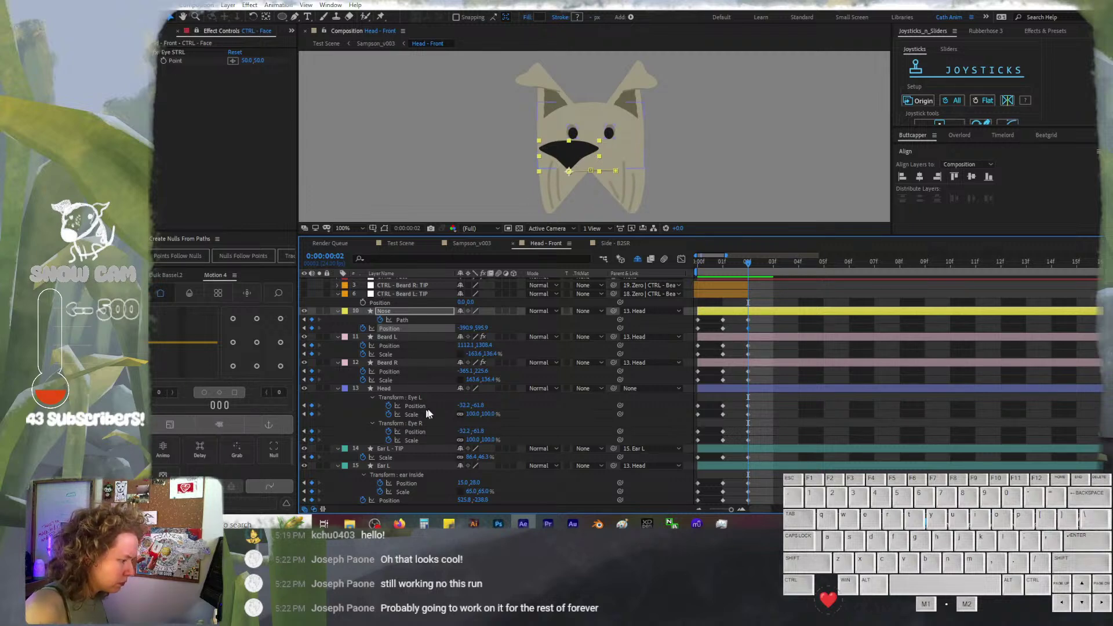
Move both eyes in the nose's direction at frame 2, with Eye L's X position at about -260 and Eye R's at about -265
{"action": "left_click_drag", "start_coordinate": [464, 405], "coordinate": [341, 398]}
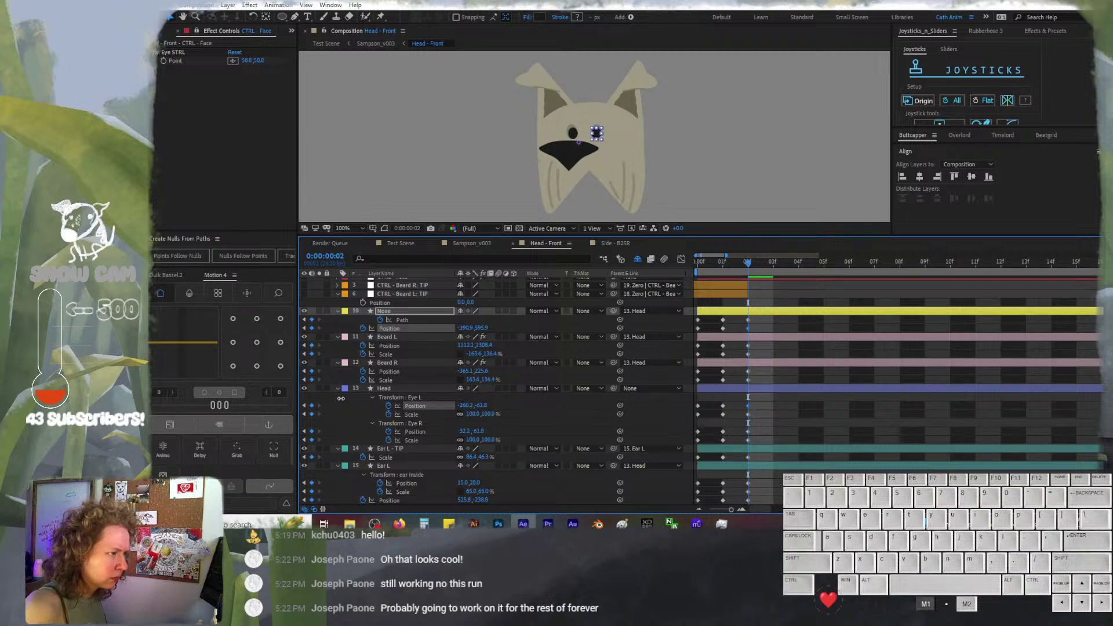
{"action": "left_click", "coordinate": [412, 406]}
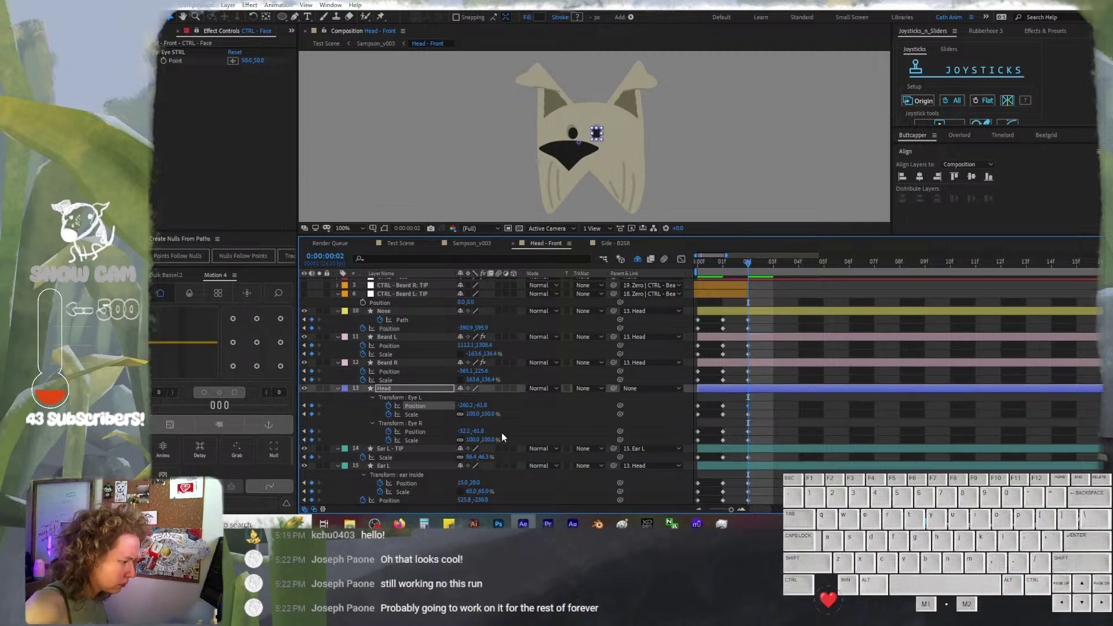
{"action": "left_click_drag", "start_coordinate": [464, 432], "coordinate": [319, 401]}
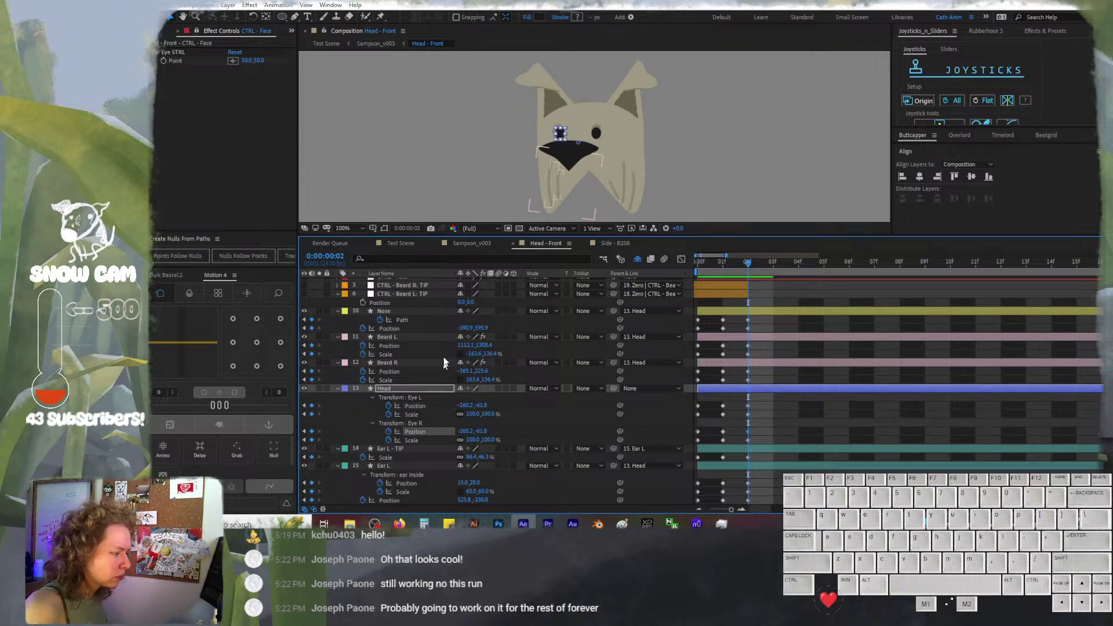
Shift Beard R outward at frame 2 and narrow its horizontal scale to about 127.6%, keeping it aligned with the head's edge
{"action": "left_click", "coordinate": [416, 336]}
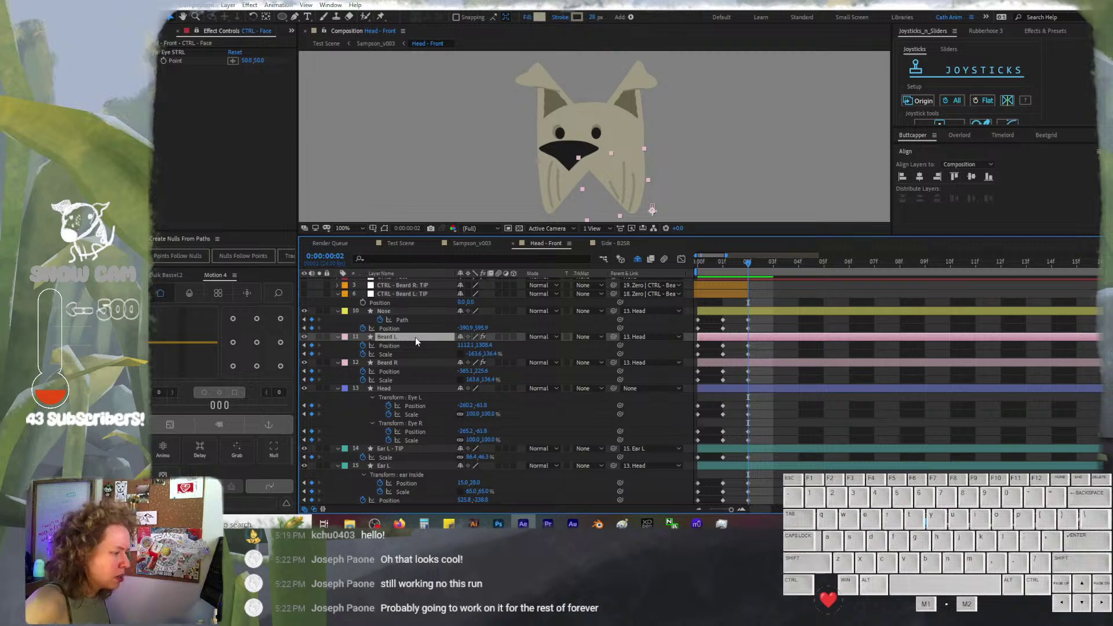
{"action": "left_click", "coordinate": [417, 361]}
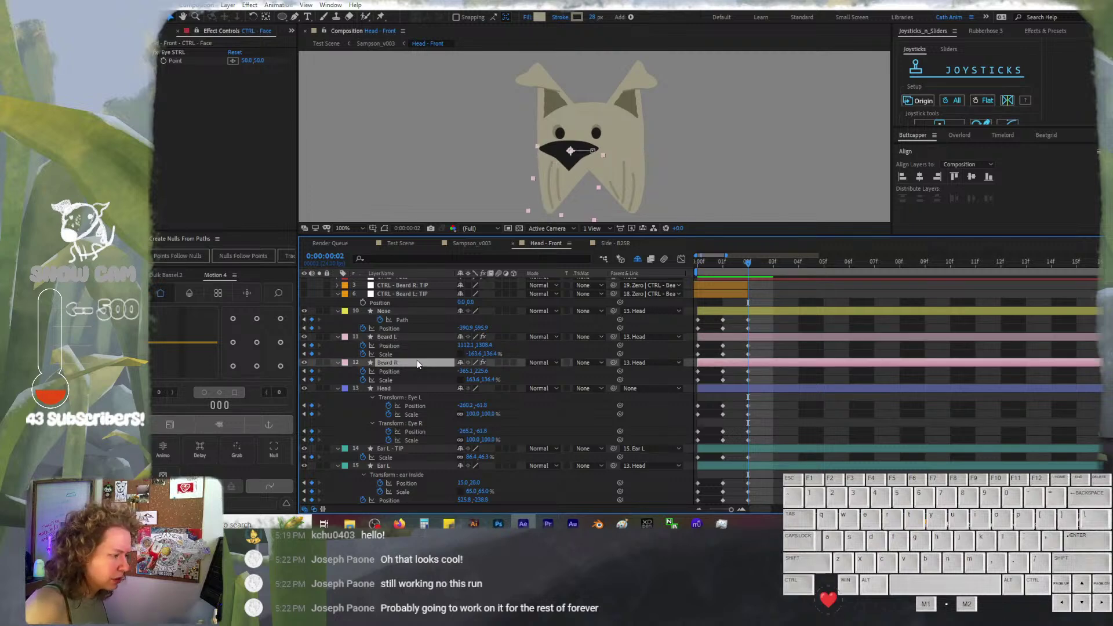
{"action": "key", "text": "shift+Left"}
{"action": "key", "text": "shift+Left"}
{"action": "key", "text": "shift+Left"}
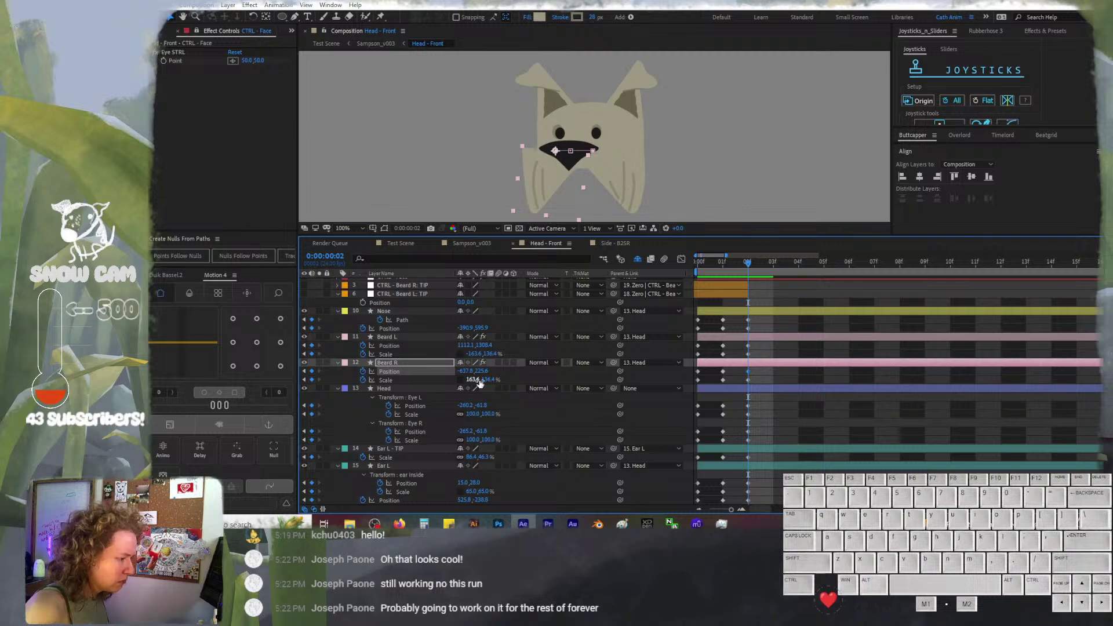
{"action": "left_click_drag", "start_coordinate": [479, 380], "coordinate": [456, 375]}
{"action": "key", "text": "shift+Right"}
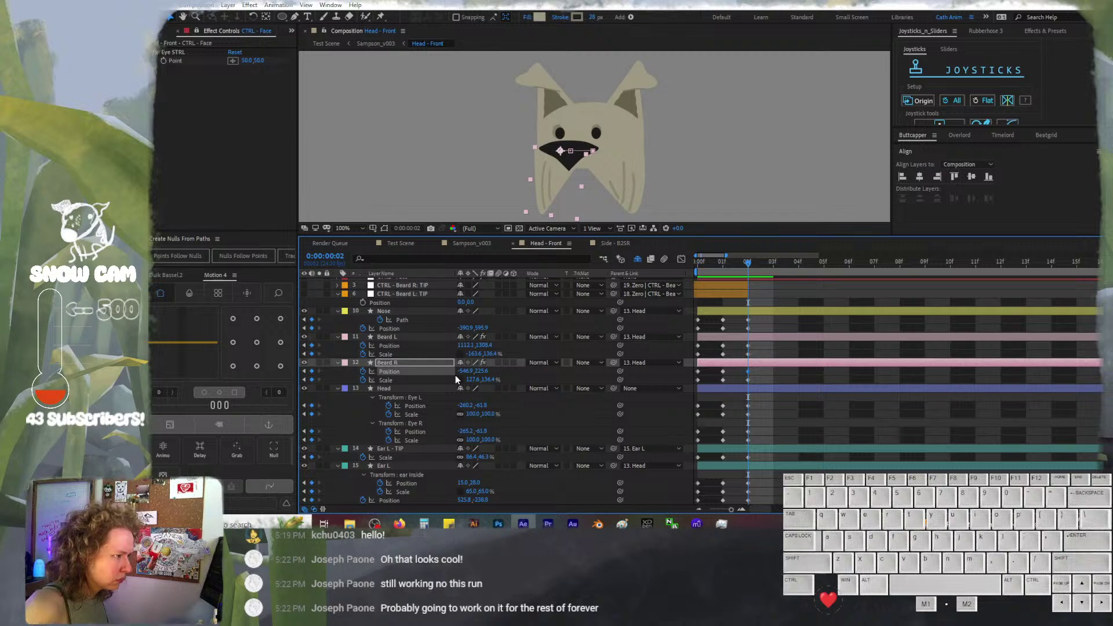
{"action": "key", "text": "shift+Right"}
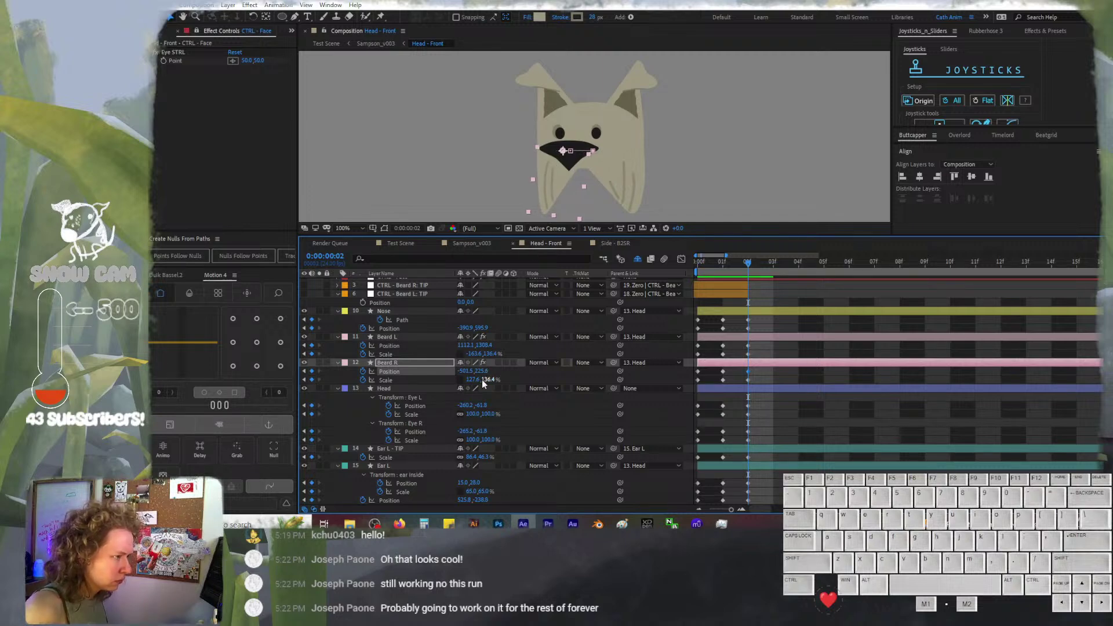
Reduce Beard R's scale to about 114.6, 123.4% and fine-tune its position to about -546.9, 225.6 behind the nose
{"action": "left_click_drag", "start_coordinate": [492, 380], "coordinate": [469, 380]}
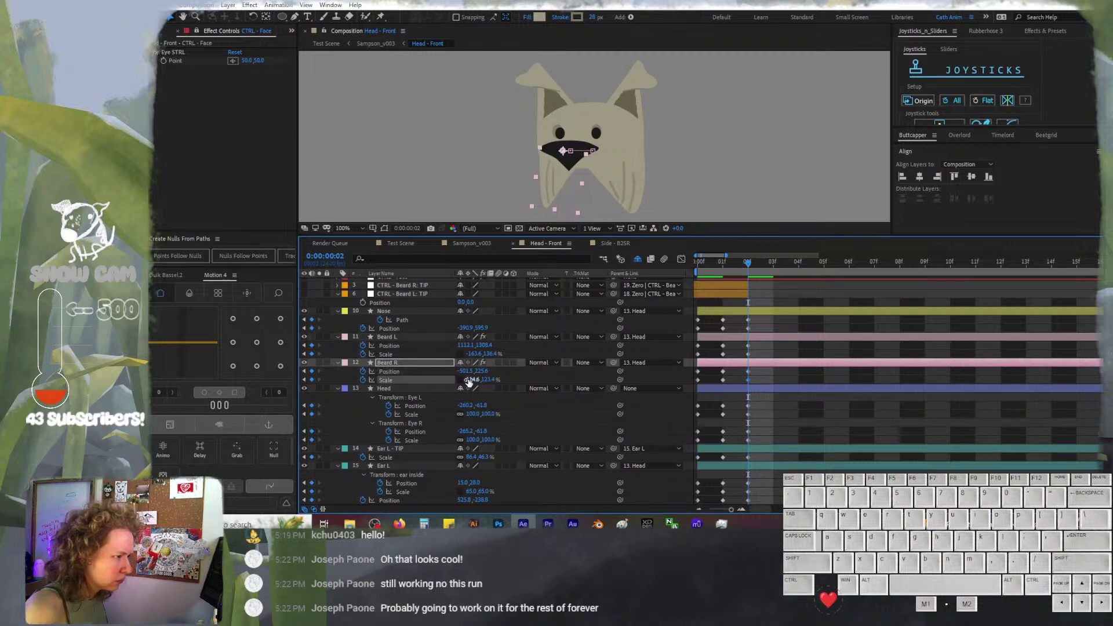
{"action": "key", "text": "shift+Left"}
{"action": "key", "text": "Right"}
{"action": "key", "text": "Right"}
{"action": "key", "text": "Right"}
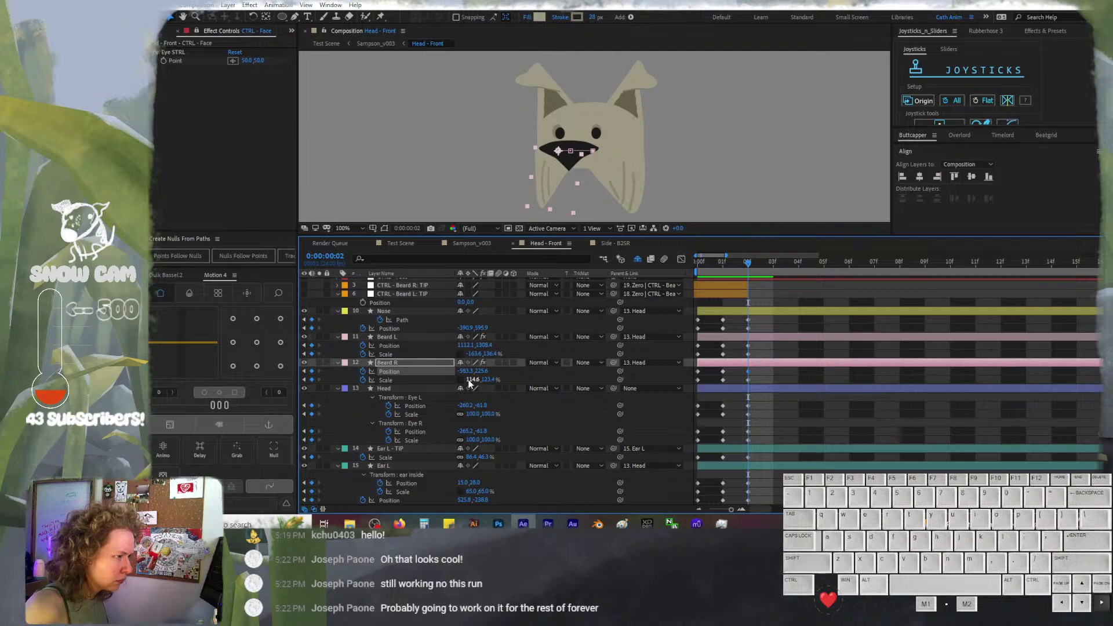
{"action": "left_click", "coordinate": [848, 408]}
{"action": "scroll", "coordinate": [597, 169], "scroll_direction": "up", "scroll_amount": 1}
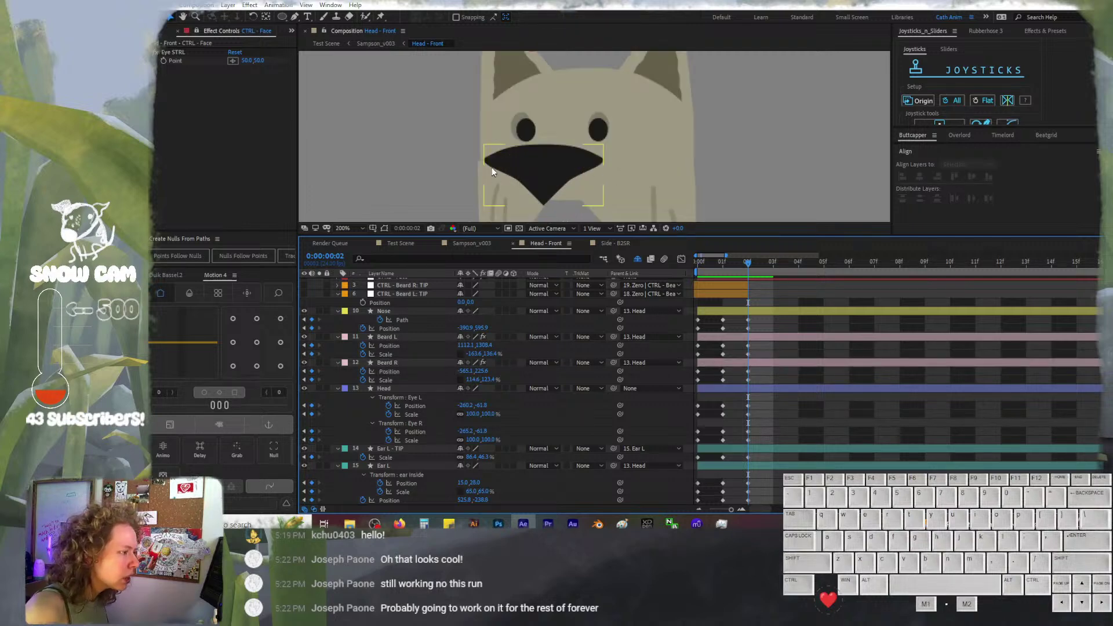
{"action": "left_click", "coordinate": [396, 365]}
{"action": "key", "text": "Right"}
{"action": "key", "text": "Right"}
{"action": "key", "text": "Right"}
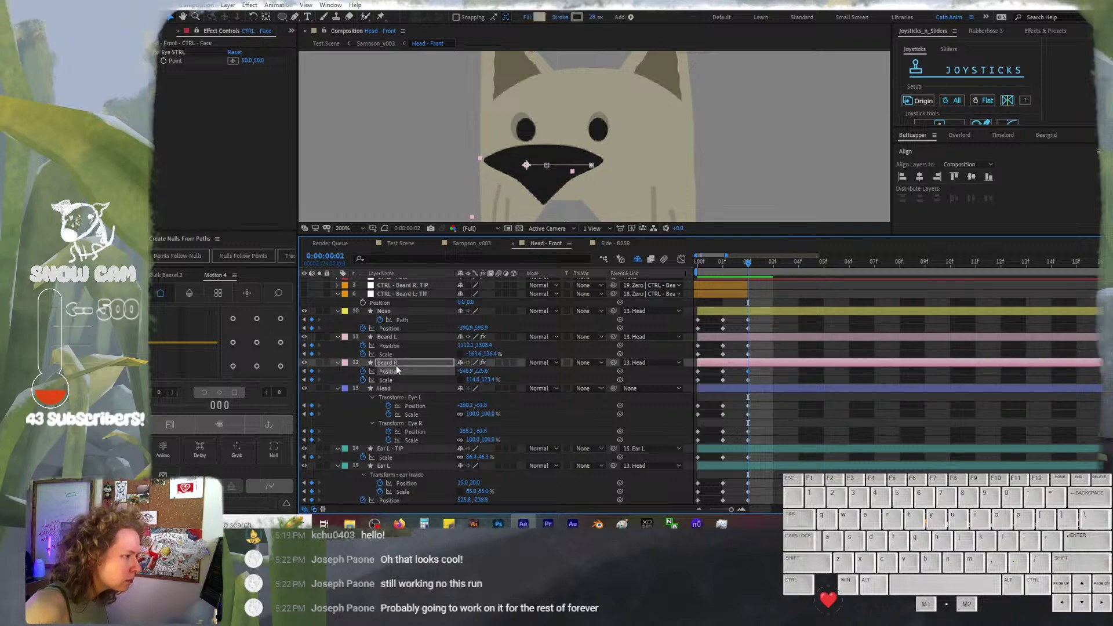
{"action": "left_click", "coordinate": [789, 435]}
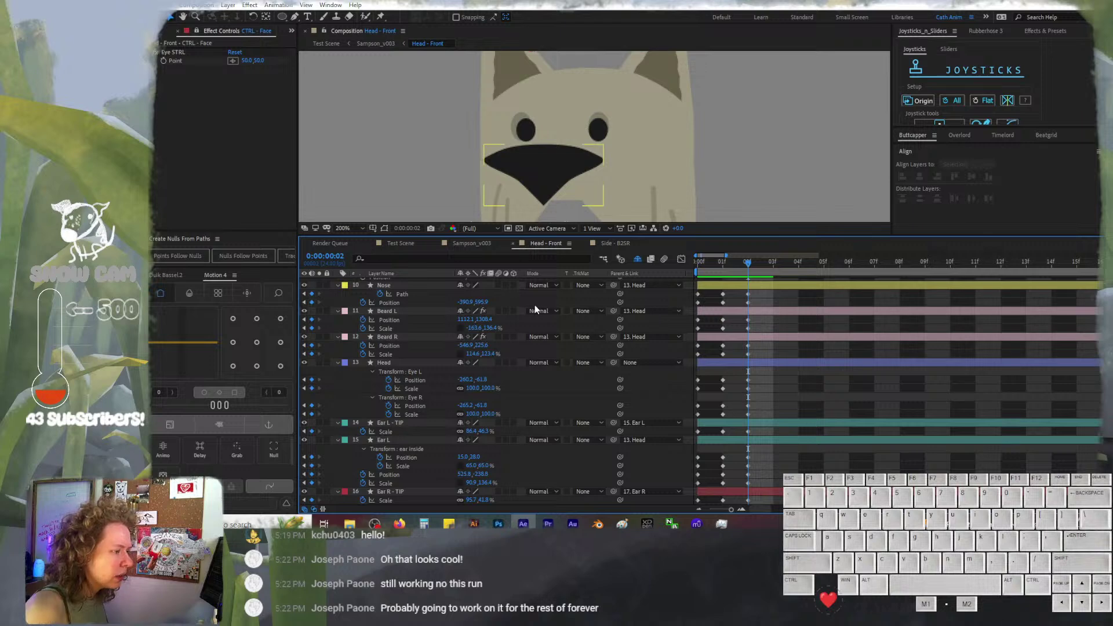
{"action": "key", "text": "comma"}
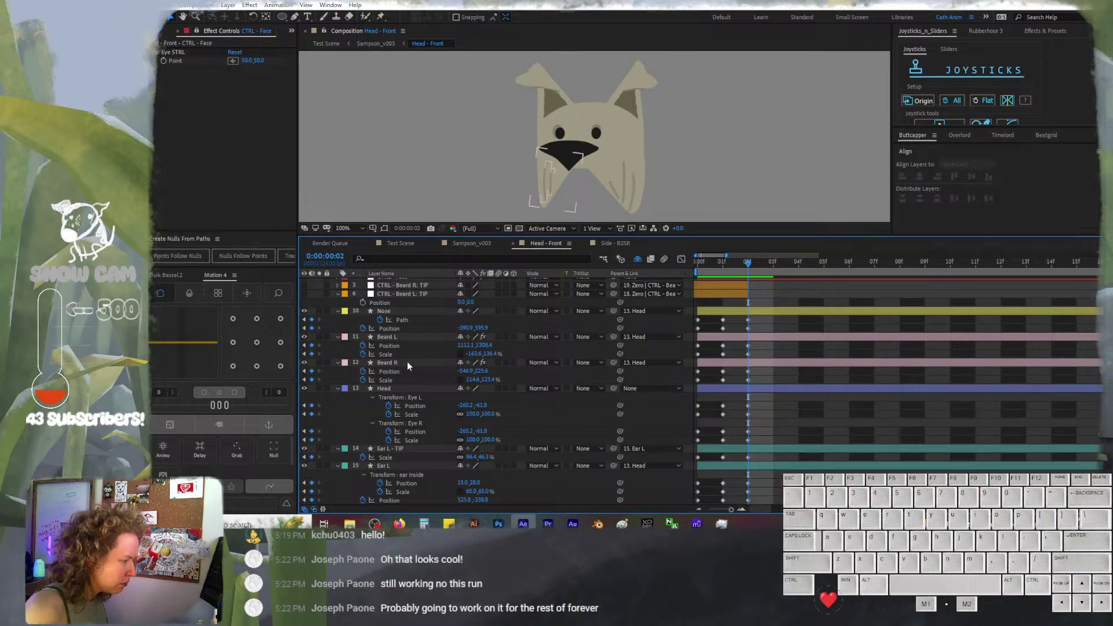
Set Beard L's scale at frame 2 to about -173.6% horizontally and 138% vertically
{"action": "left_click", "coordinate": [404, 336]}
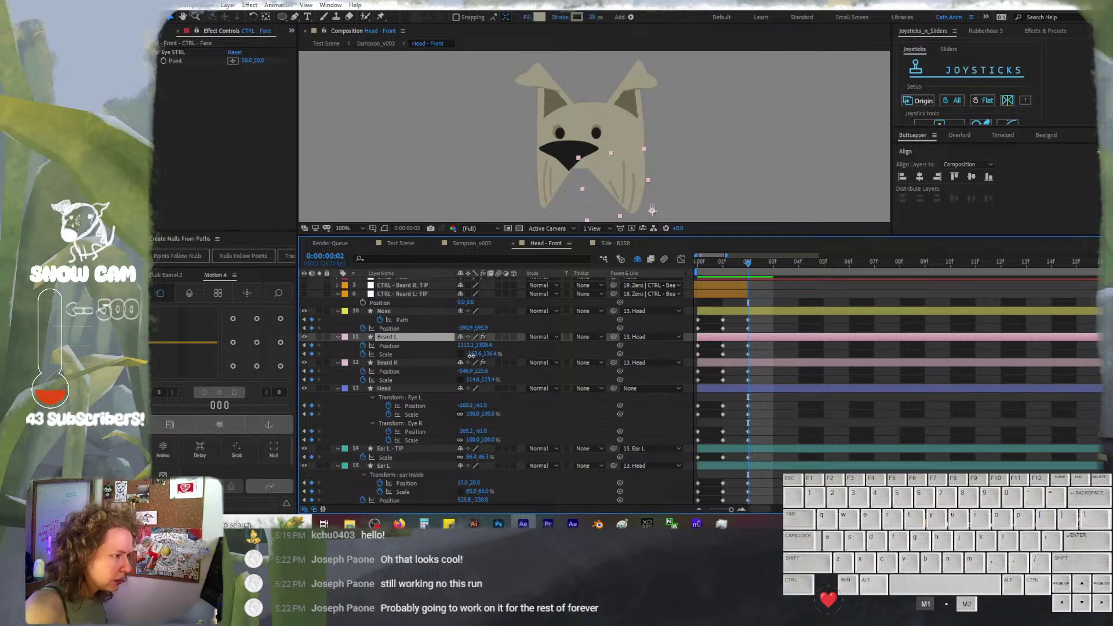
{"action": "left_click_drag", "start_coordinate": [471, 355], "coordinate": [492, 352]}
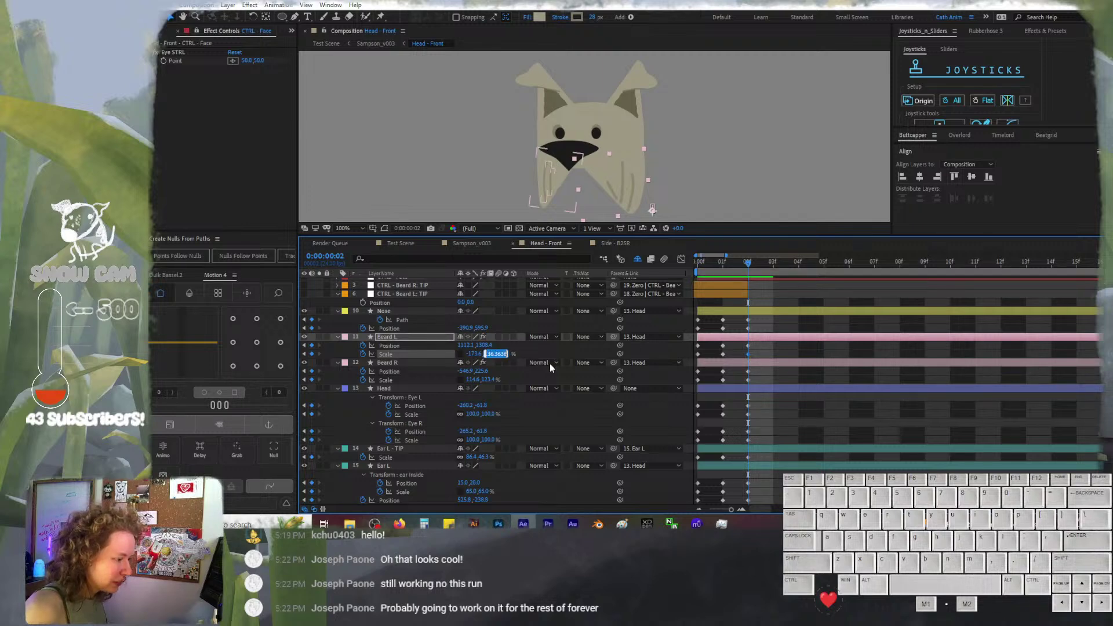
{"action": "type", "text": "138"}
{"action": "key", "text": "Return"}
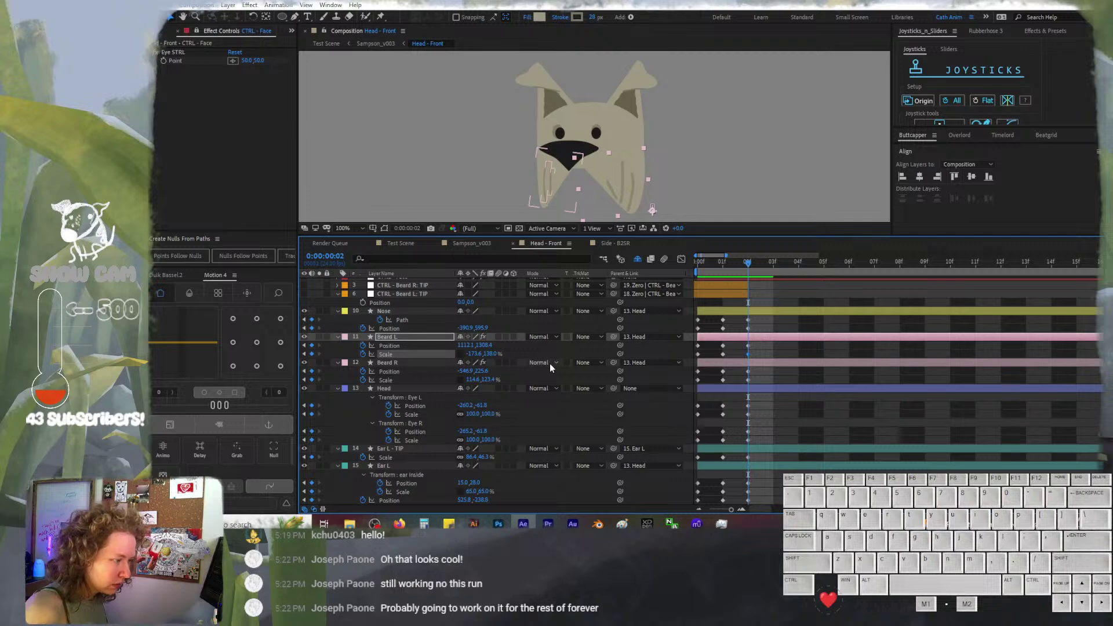
Move Beard L toward the nose to an X position of about 757.5 at frame 2 and check the head turn
{"action": "left_click", "coordinate": [433, 337]}
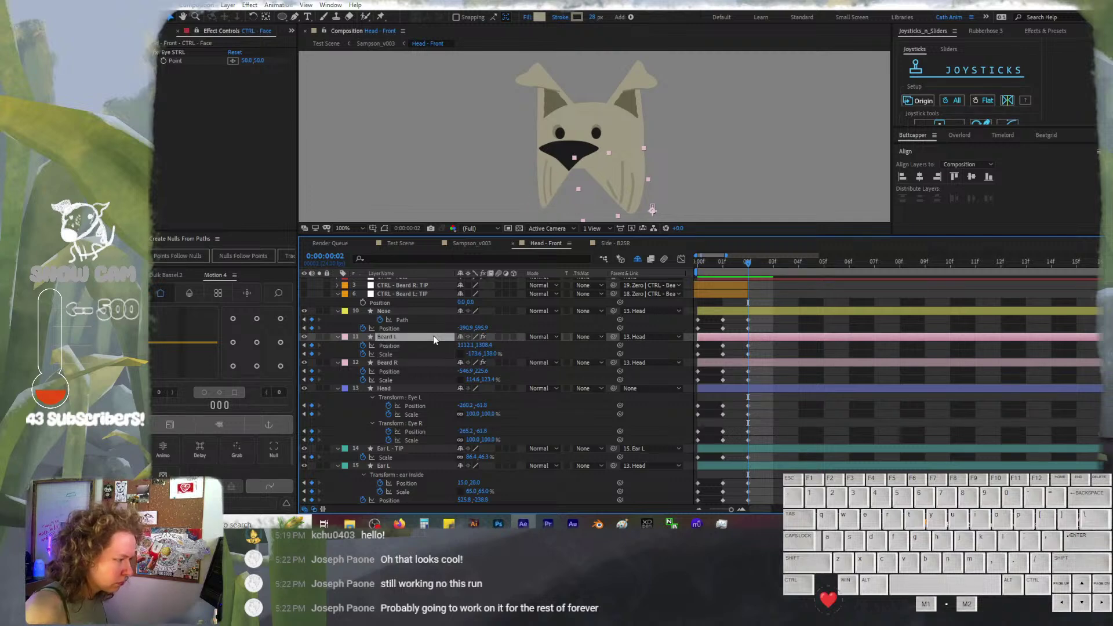
{"action": "key", "text": "shift+Left"}
{"action": "key", "text": "shift+Left"}
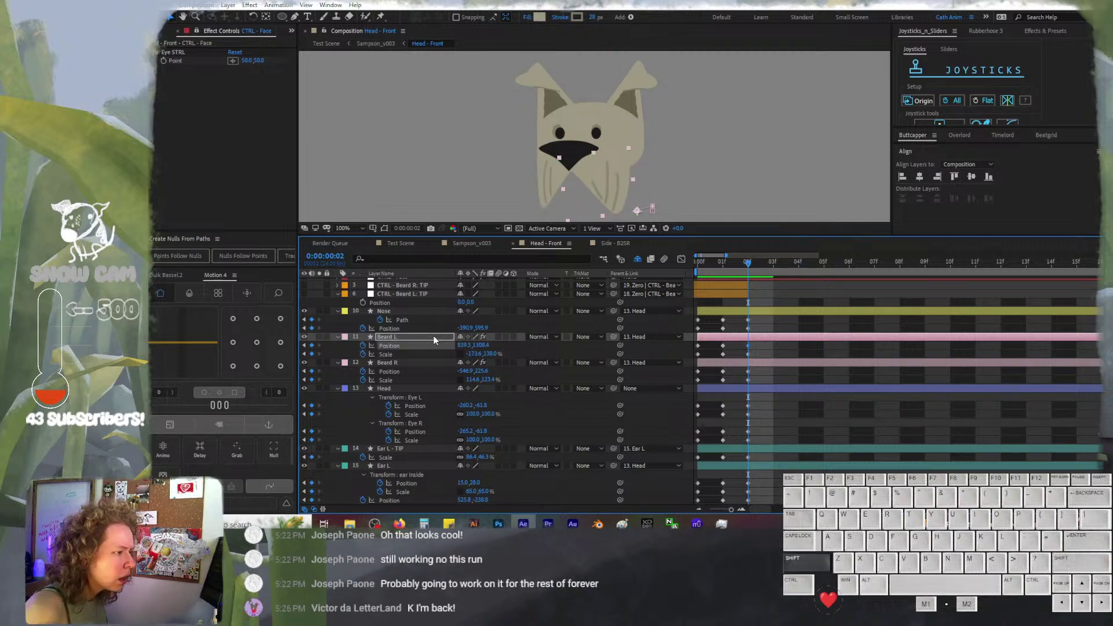
{"action": "key", "text": "shift+Left"}
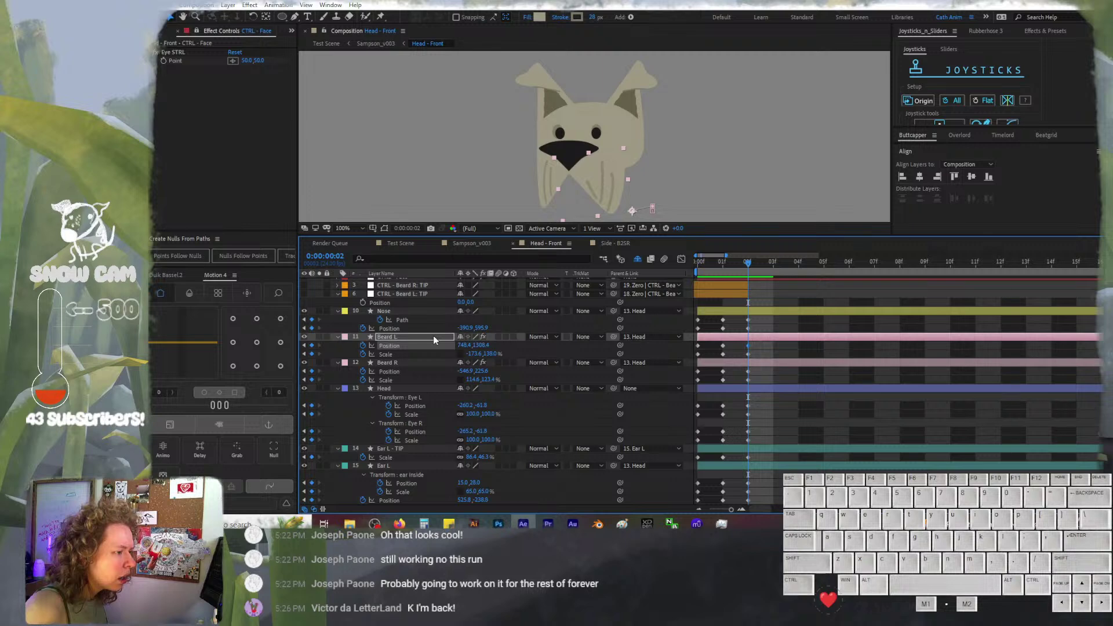
{"action": "key", "text": "Right"}
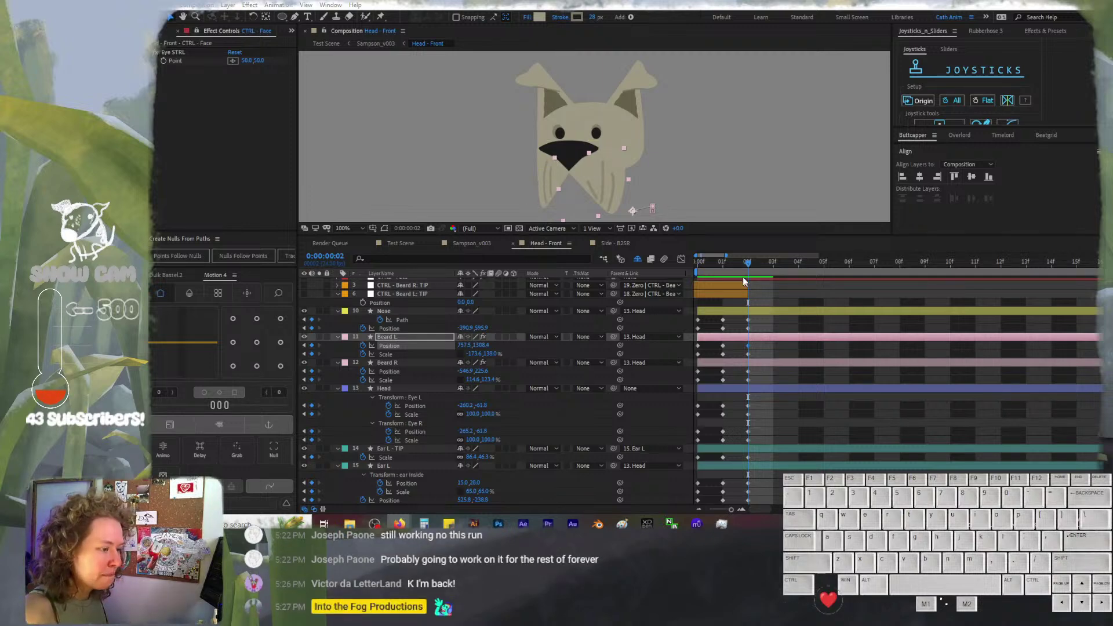
{"action": "mouse_move", "coordinate": [734, 265]}
{"action": "left_mouse_down"}
{"action": "mouse_move", "coordinate": [687, 262]}
{"action": "mouse_move", "coordinate": [740, 268]}
{"action": "left_mouse_up"}
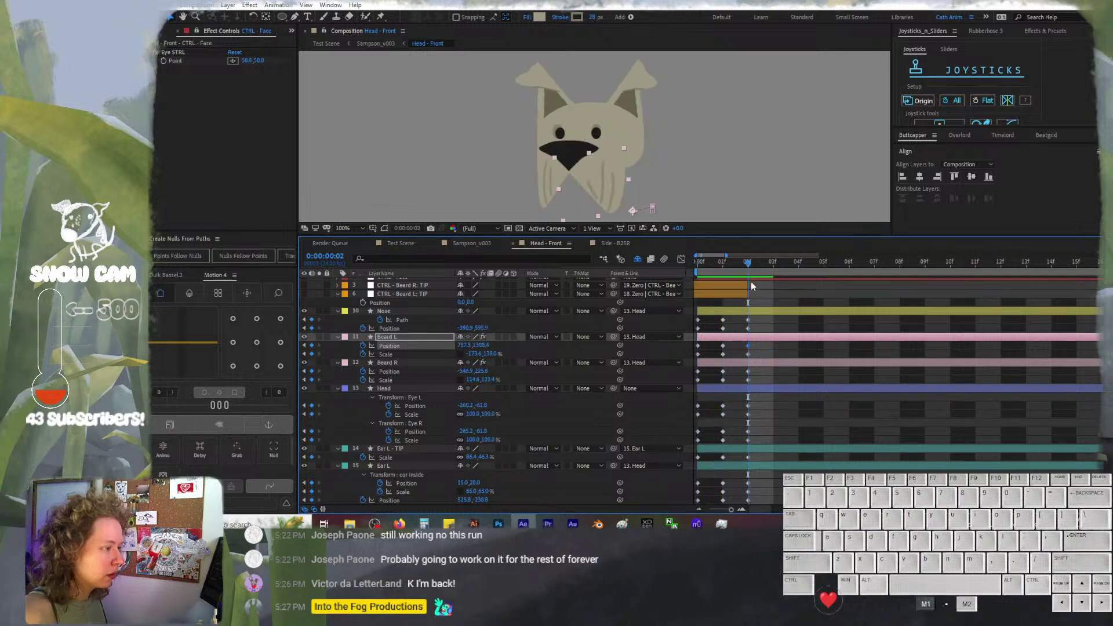
{"action": "left_click", "coordinate": [701, 272]}
{"action": "left_click_drag", "start_coordinate": [700, 273], "coordinate": [753, 276]}
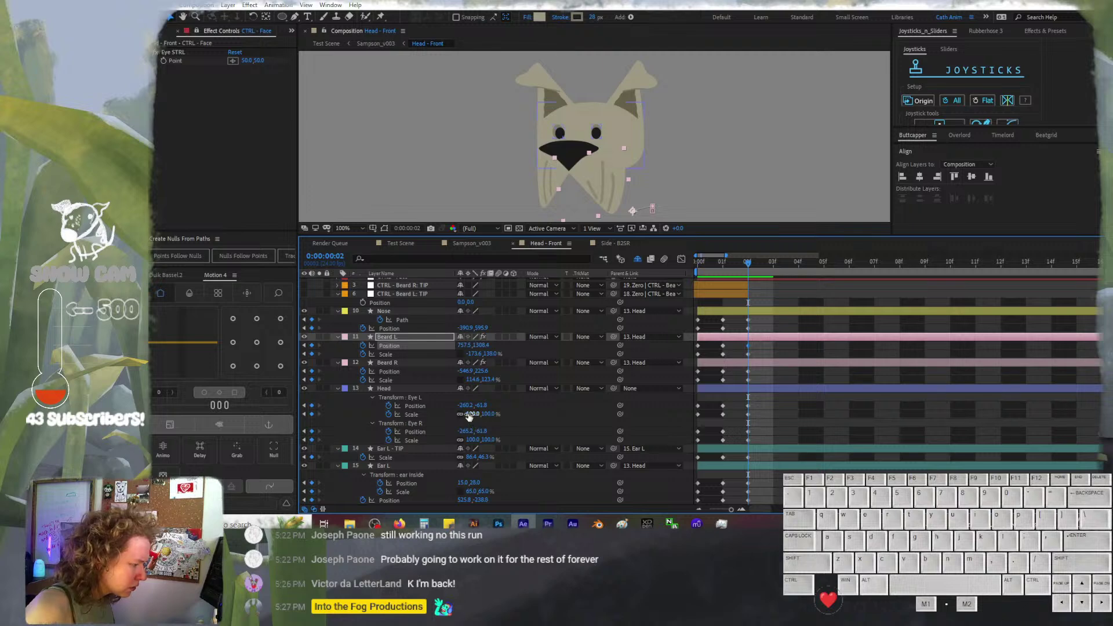
Shift the eyes further into the turn at frame 2, with X positions of about -394.2 for Eye L and -400.2 for Eye R
{"action": "left_click_drag", "start_coordinate": [462, 405], "coordinate": [400, 412]}
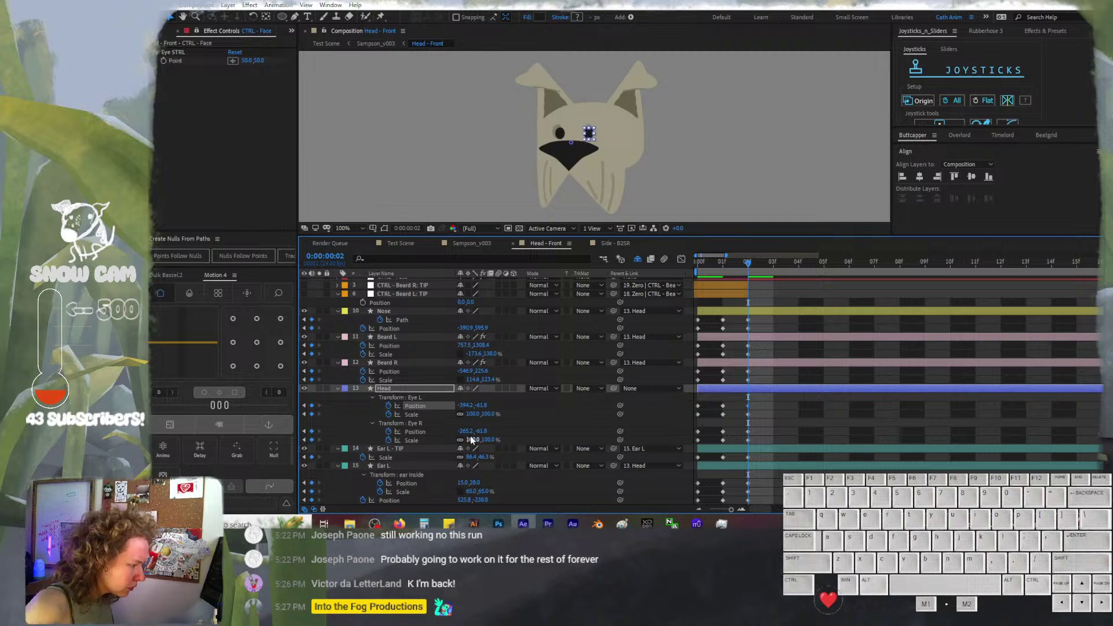
{"action": "left_click_drag", "start_coordinate": [467, 431], "coordinate": [398, 431]}
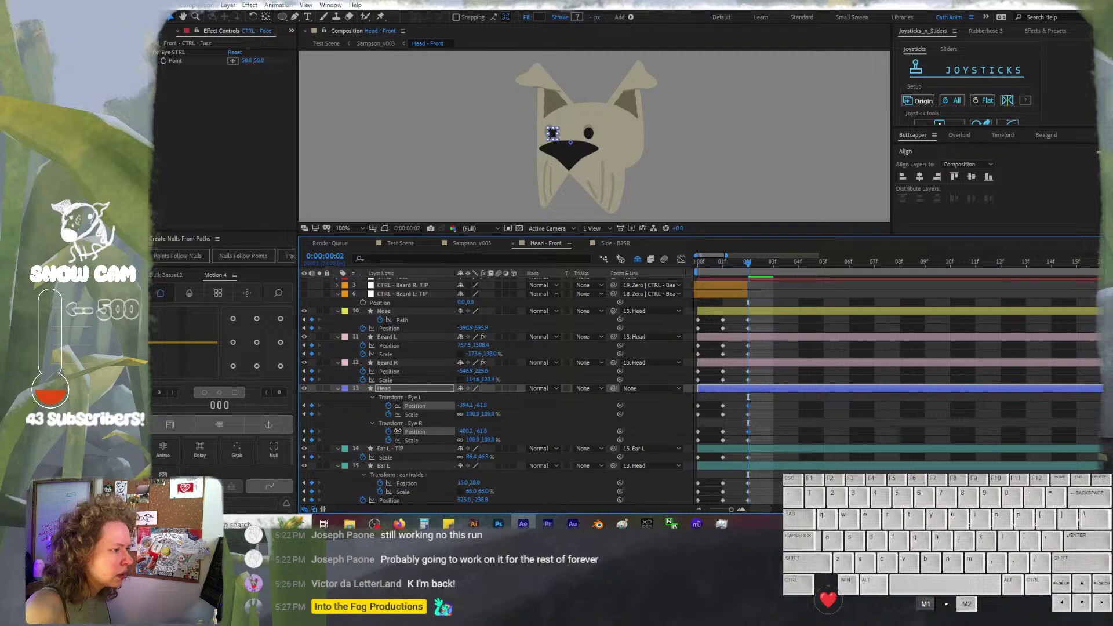
{"action": "left_click_drag", "start_coordinate": [398, 432], "coordinate": [398, 432]}
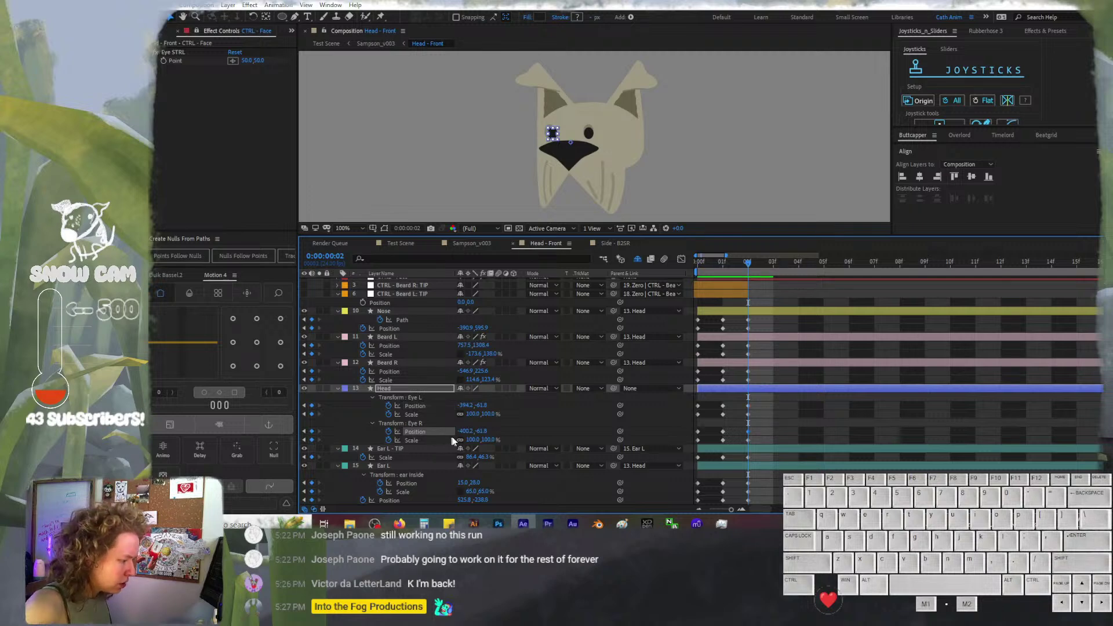
Set Eye R's scale to 95% at frame 2
{"action": "left_click", "coordinate": [472, 439]}
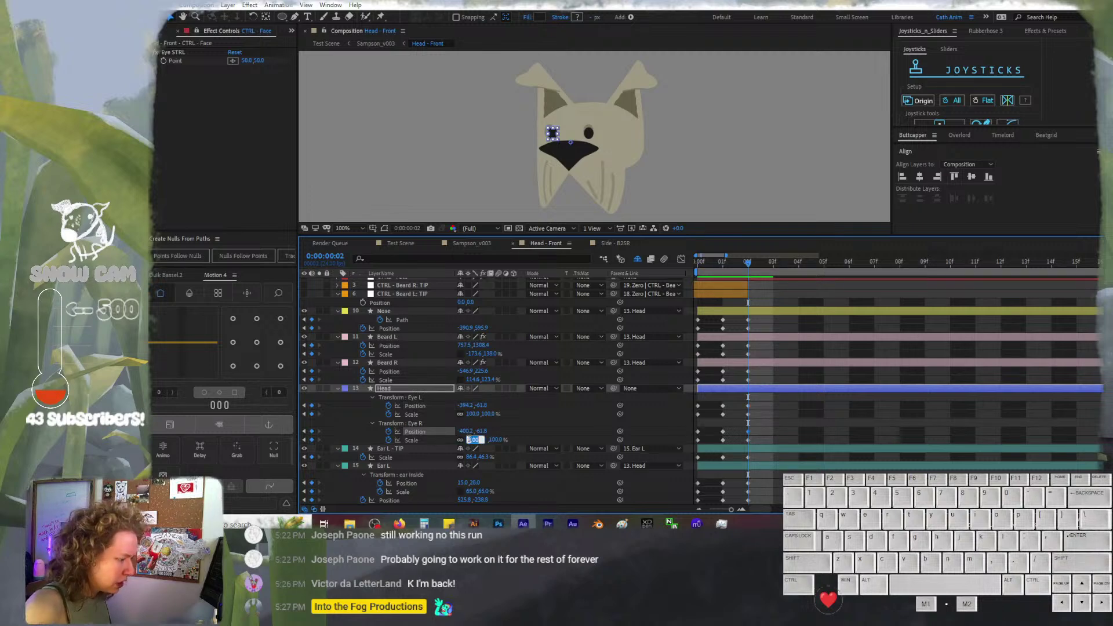
{"action": "type", "text": "95"}
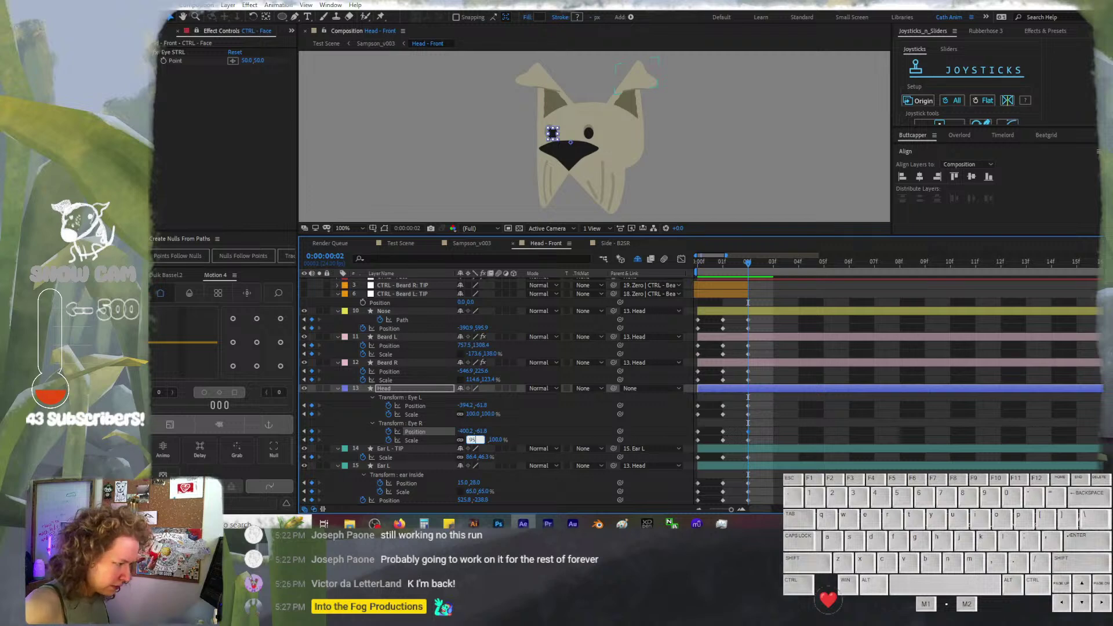
{"action": "key", "text": "Return"}
Set Eye L's scale to 105% at frame 2 and scrub the timeline to check the head turn
{"action": "left_click", "coordinate": [470, 414]}
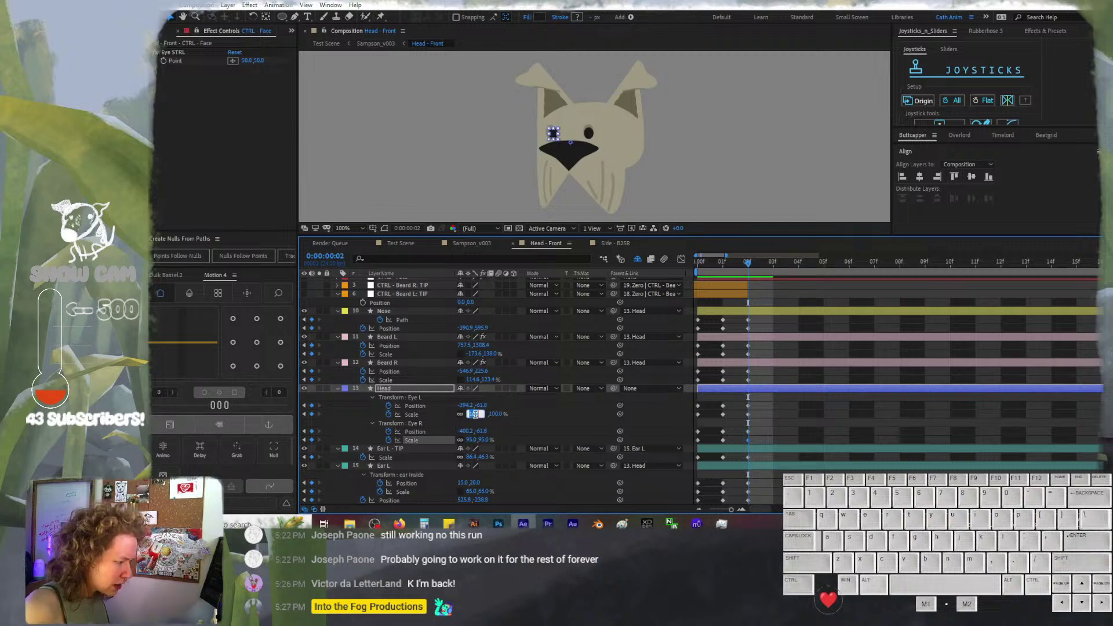
{"action": "key", "text": "Return"}
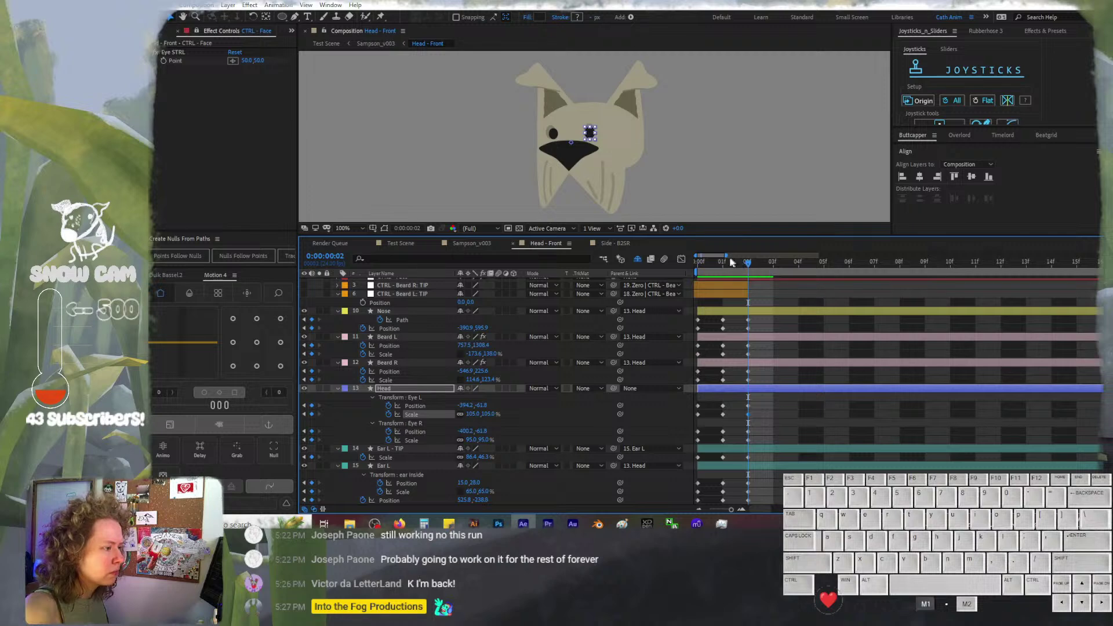
{"action": "mouse_move", "coordinate": [743, 263]}
{"action": "left_mouse_down"}
{"action": "mouse_move", "coordinate": [699, 258]}
{"action": "mouse_move", "coordinate": [745, 259]}
{"action": "mouse_move", "coordinate": [726, 264]}
{"action": "mouse_move", "coordinate": [751, 272]}
{"action": "mouse_move", "coordinate": [709, 270]}
{"action": "mouse_move", "coordinate": [736, 276]}
{"action": "left_mouse_up"}
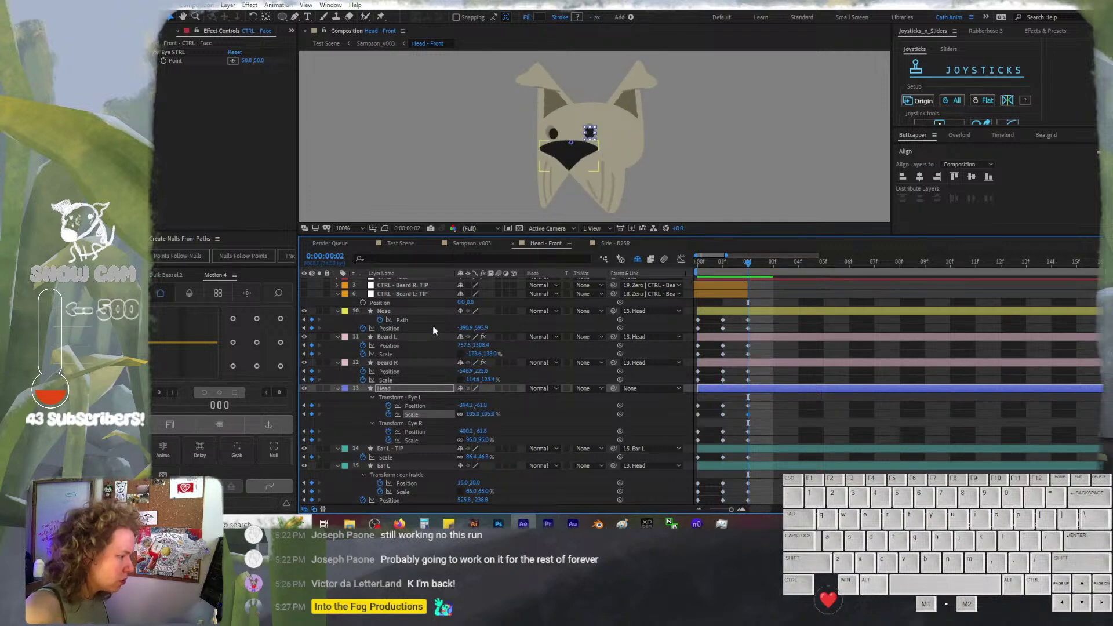
Try to round the outer corner and lower tip of the Nose path at frame 2 by converting their points to smooth
{"action": "left_click", "coordinate": [420, 316]}
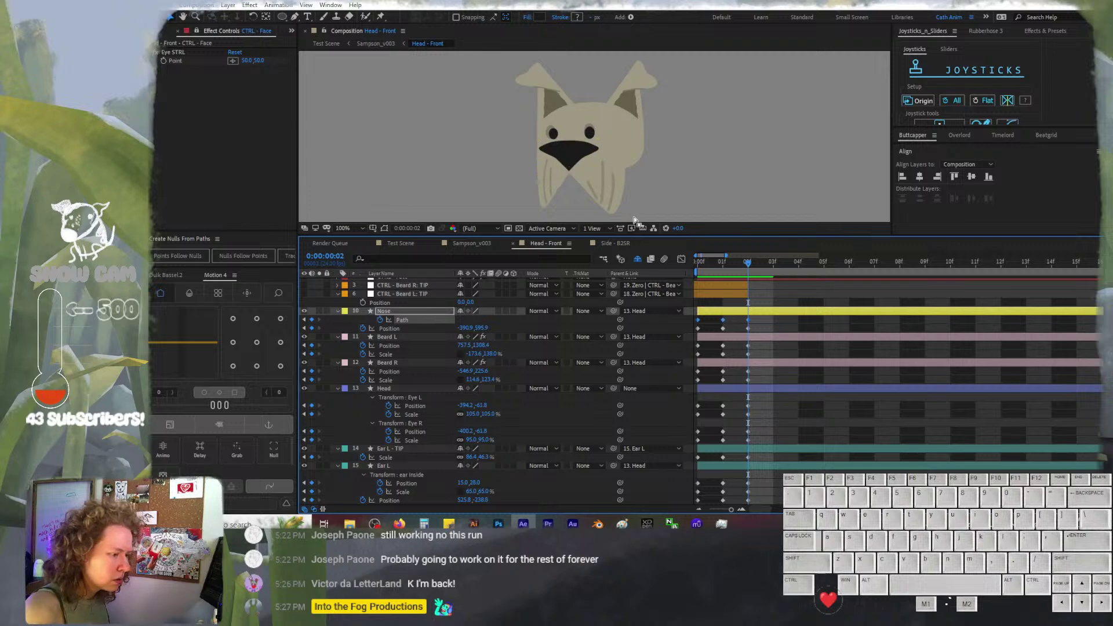
{"action": "key", "text": "period"}
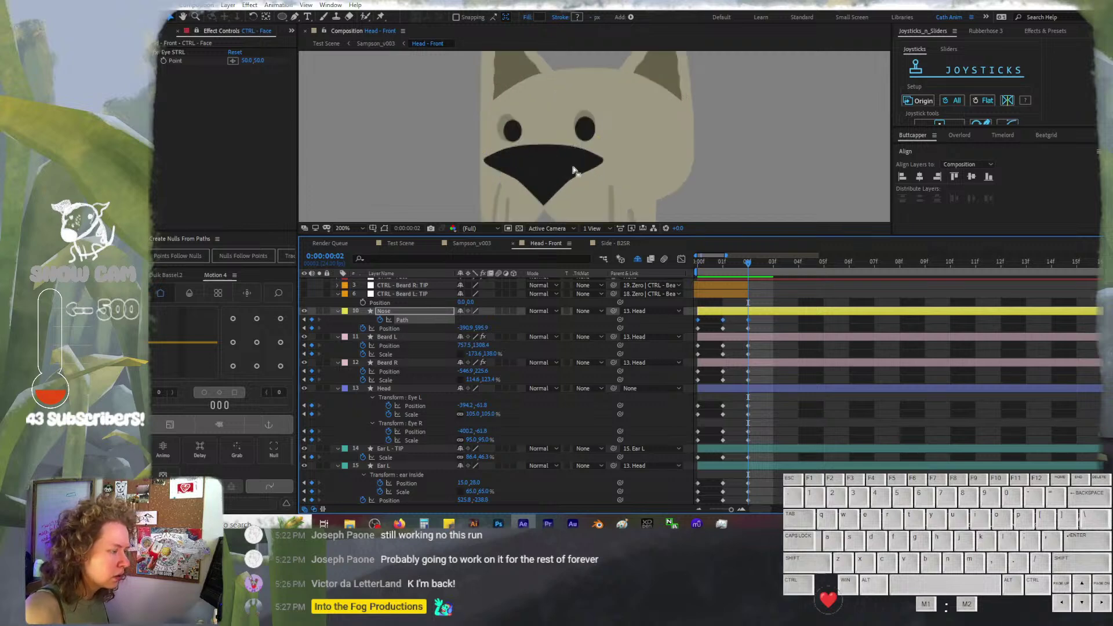
{"action": "left_click", "coordinate": [385, 229]}
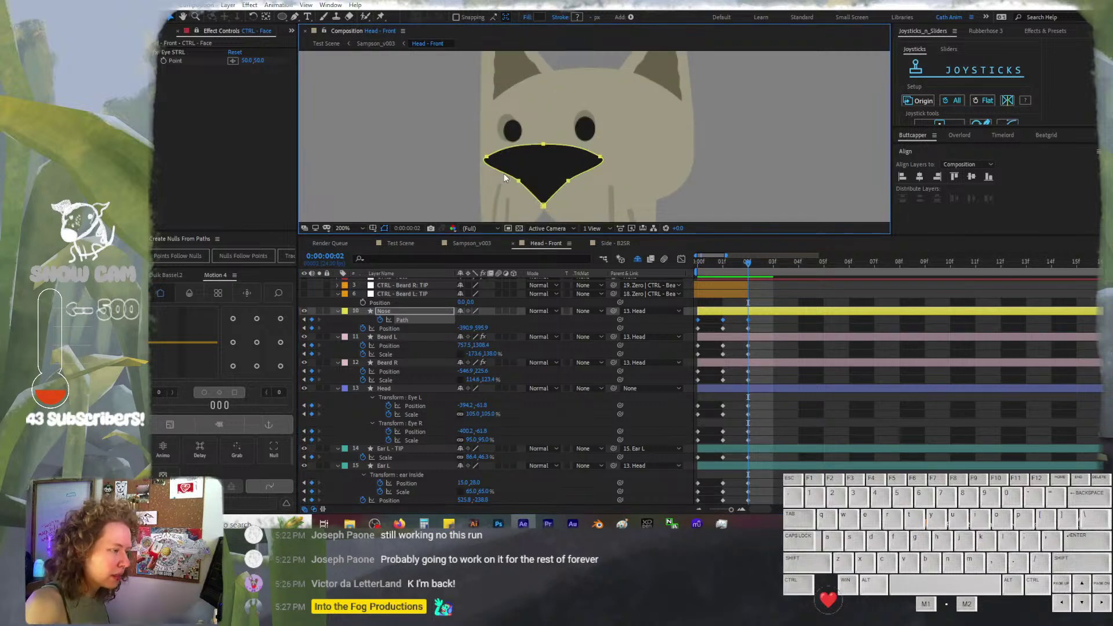
{"action": "left_click", "coordinate": [490, 158]}
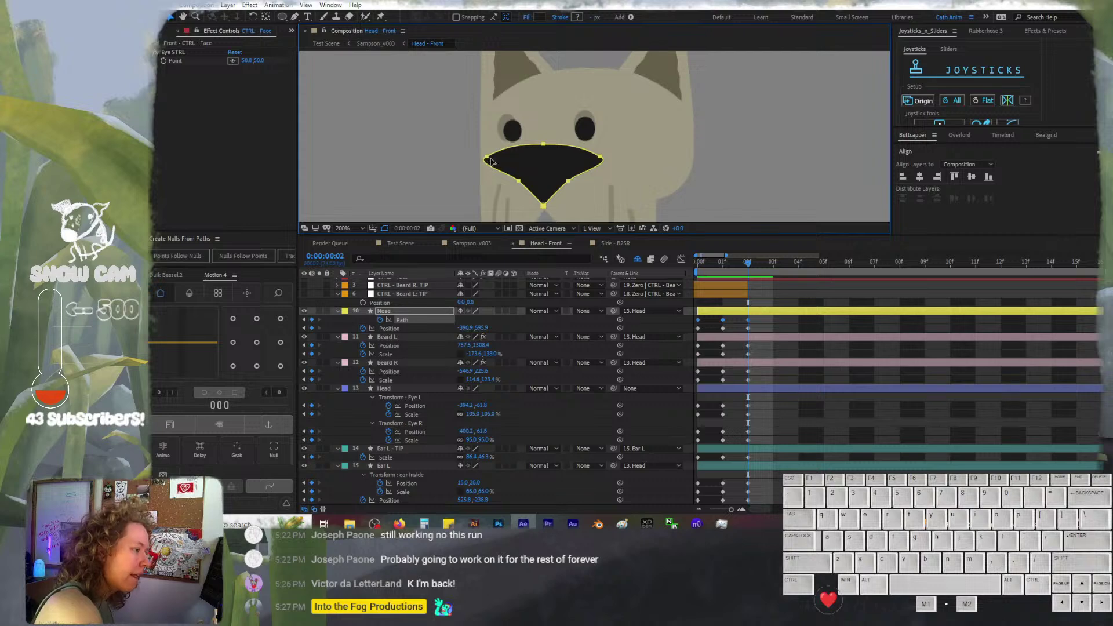
{"action": "left_click", "coordinate": [486, 157], "text": "alt"}
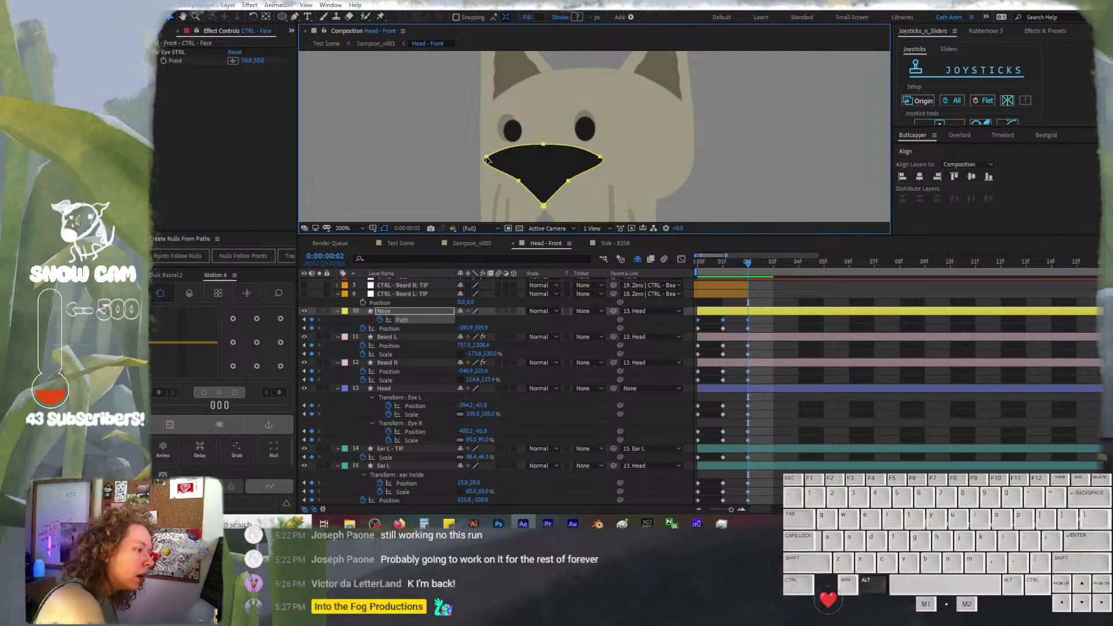
{"action": "key", "text": "g"}
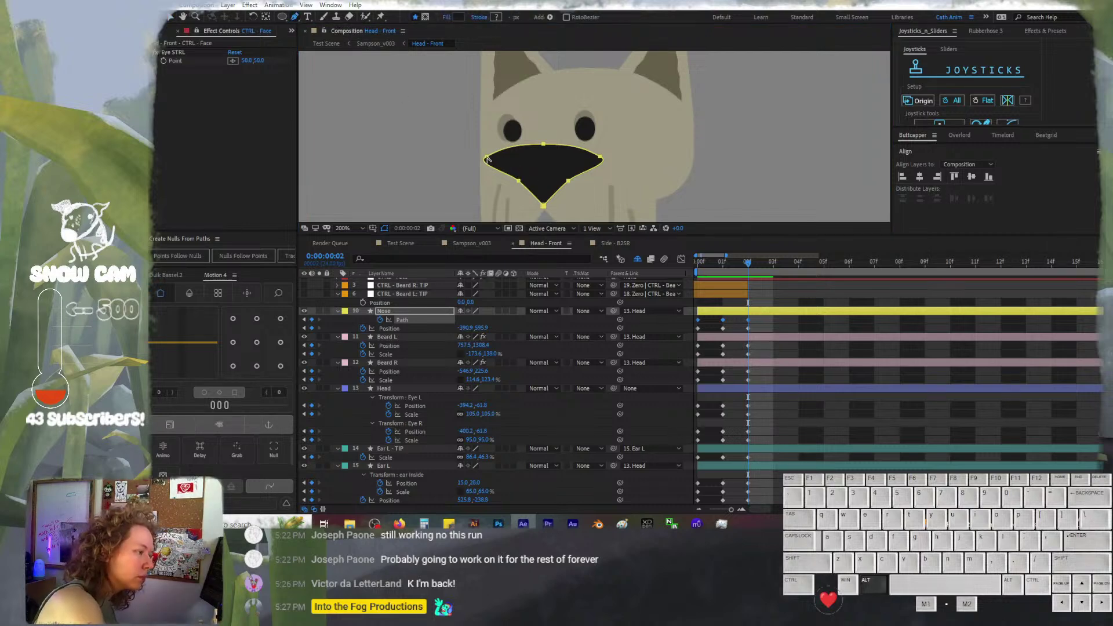
{"action": "left_click_drag", "start_coordinate": [486, 158], "coordinate": [521, 169]}
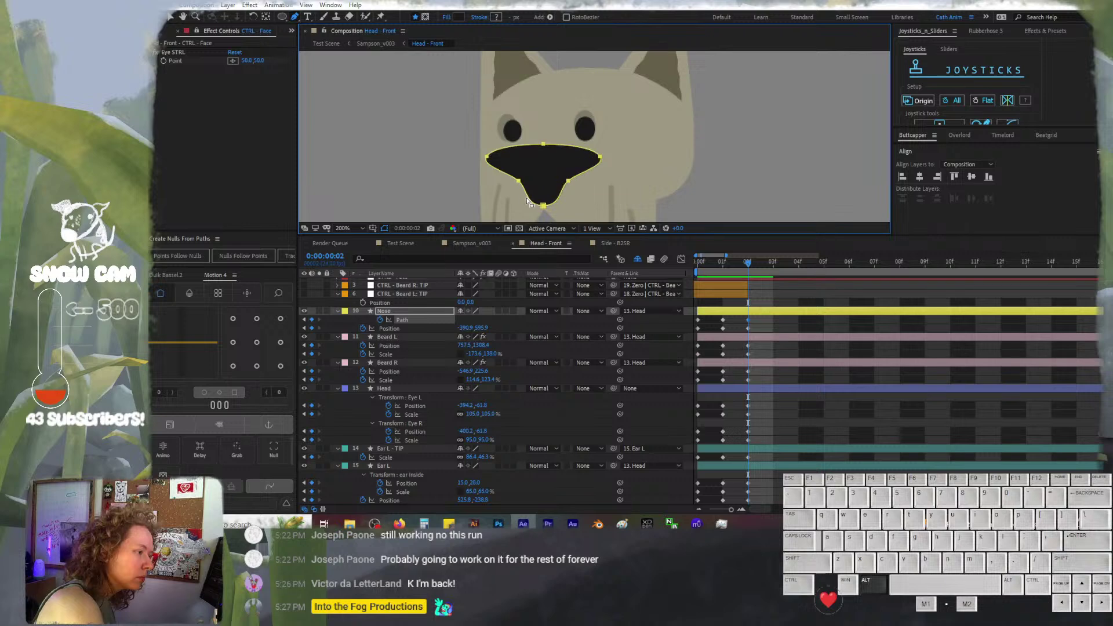
Undo the Nose path point conversions and the last scale change on Eye L
{"action": "key", "text": "ctrl+z"}
{"action": "key", "text": "ctrl+z"}
{"action": "key", "text": "ctrl+z"}
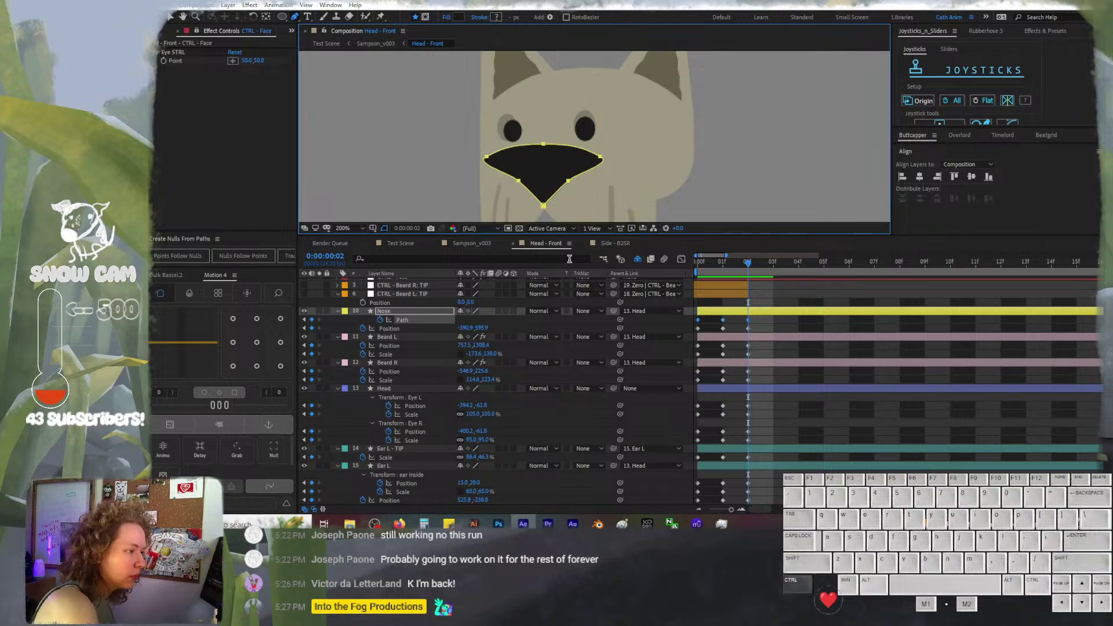
{"action": "key", "text": "ctrl+z"}
{"action": "key", "text": "ctrl+z"}
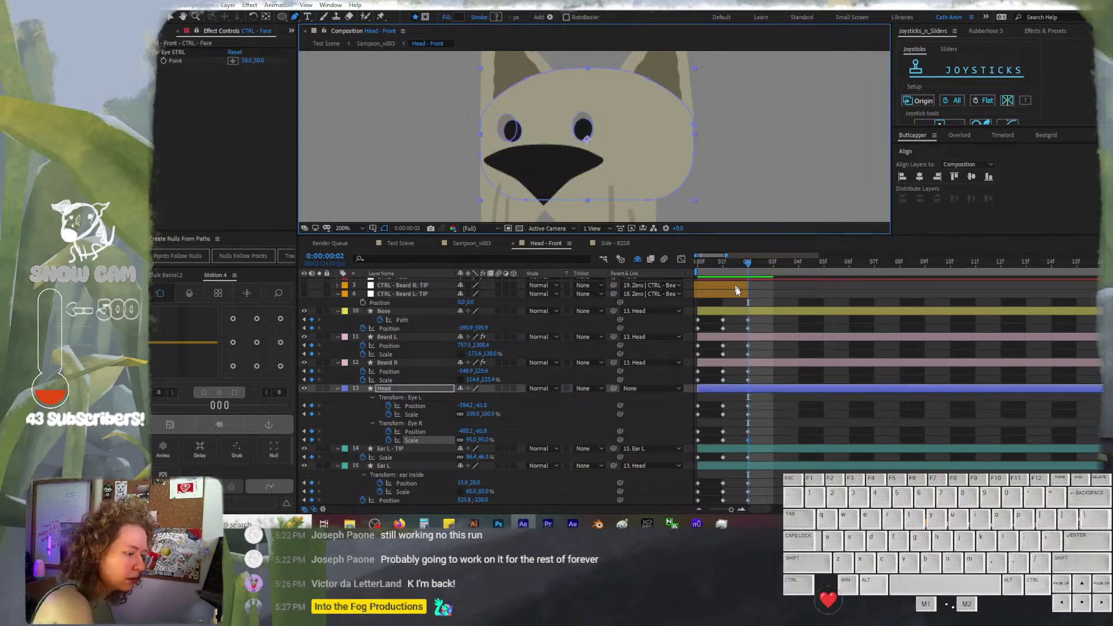
On the Nose path keyframe at frame 2, move the lower-left point outward and bend the handles to round that side
{"action": "key", "text": "ctrl+shift+z"}
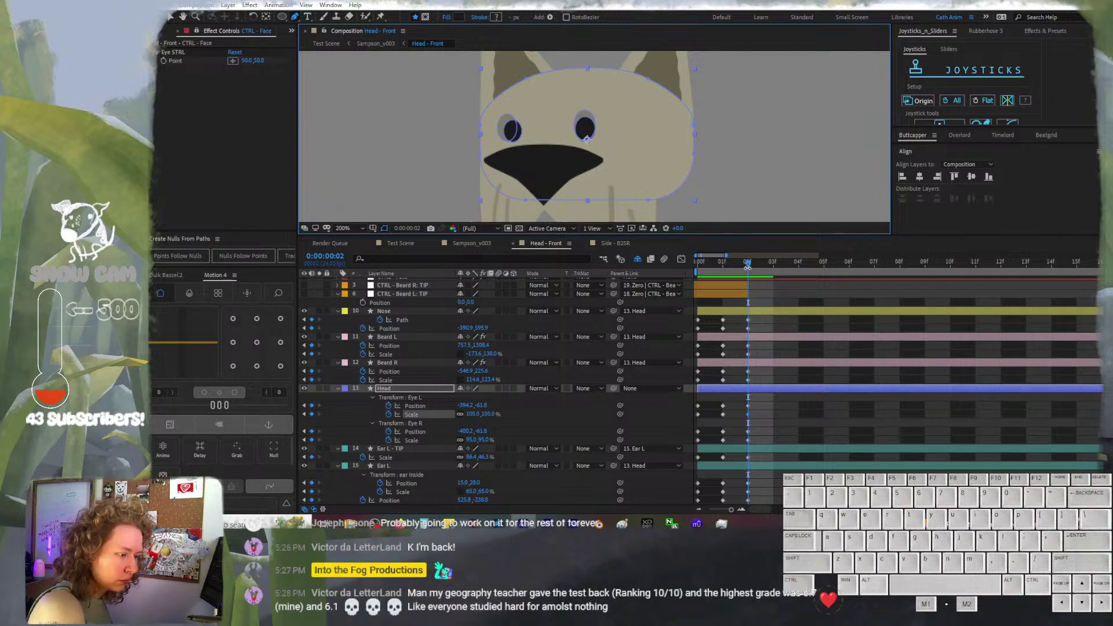
{"action": "left_click", "coordinate": [748, 319]}
{"action": "left_click", "coordinate": [747, 328]}
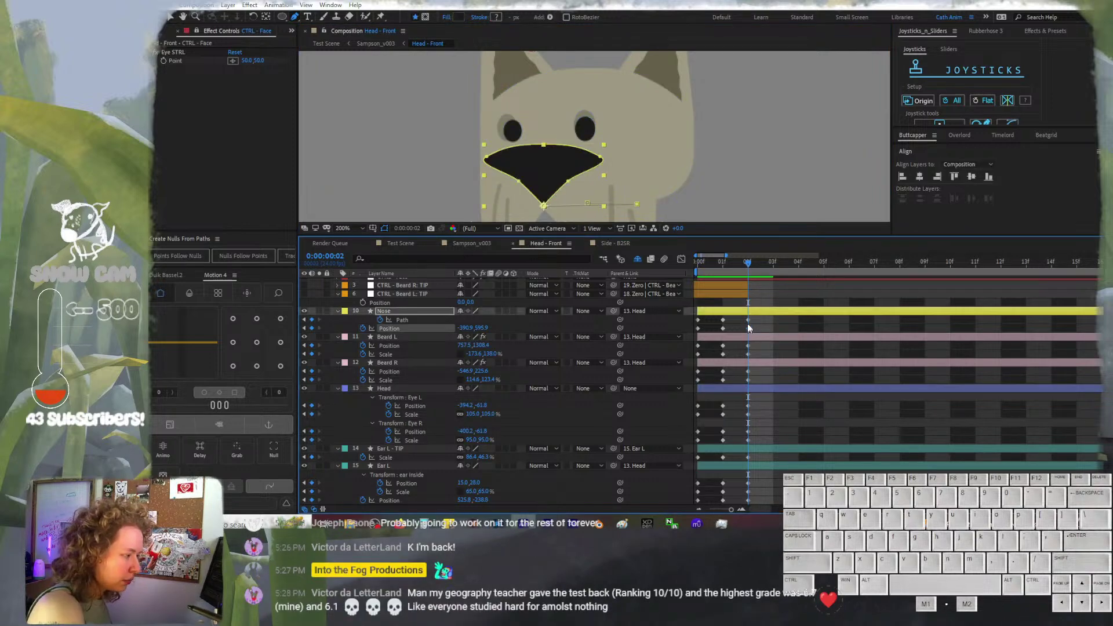
{"action": "left_click", "coordinate": [747, 319]}
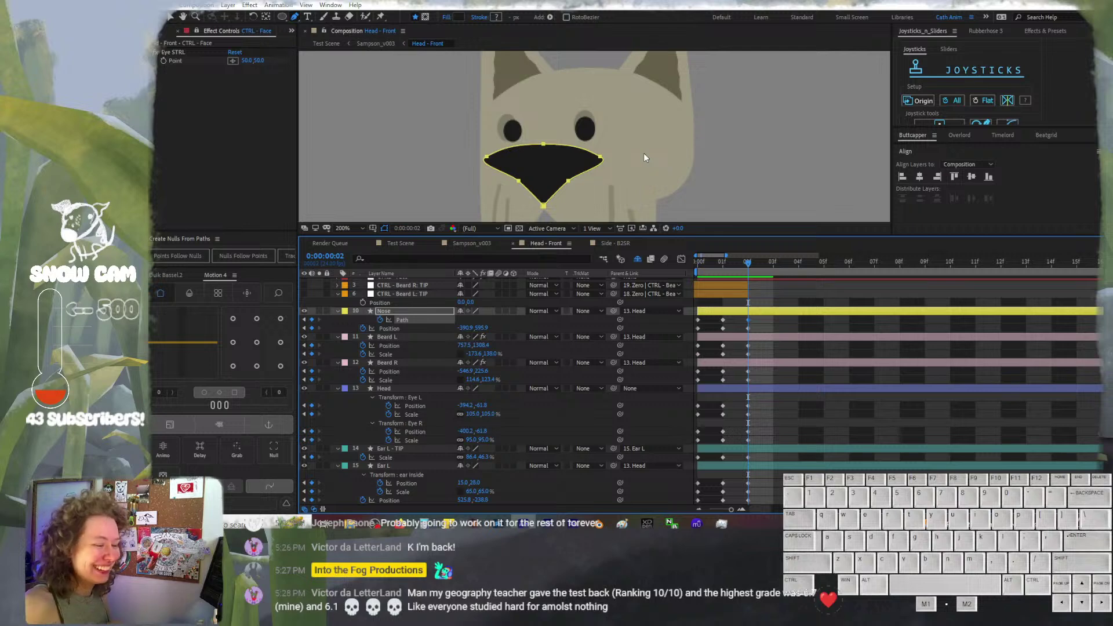
{"action": "left_click", "coordinate": [519, 181], "text": "alt"}
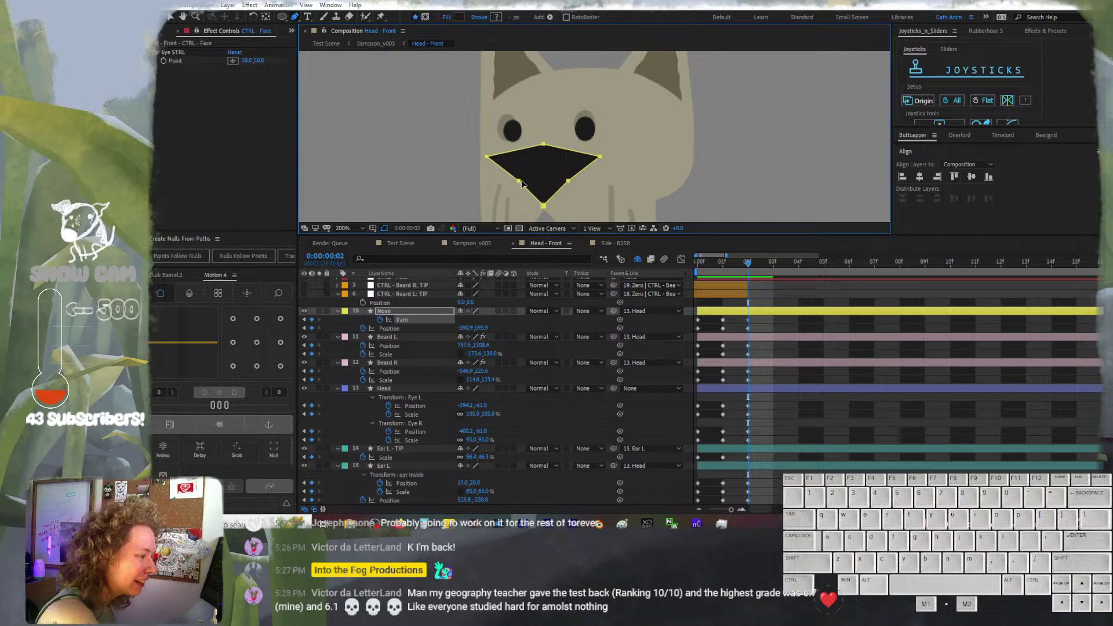
{"action": "key", "text": "ctrl+z"}
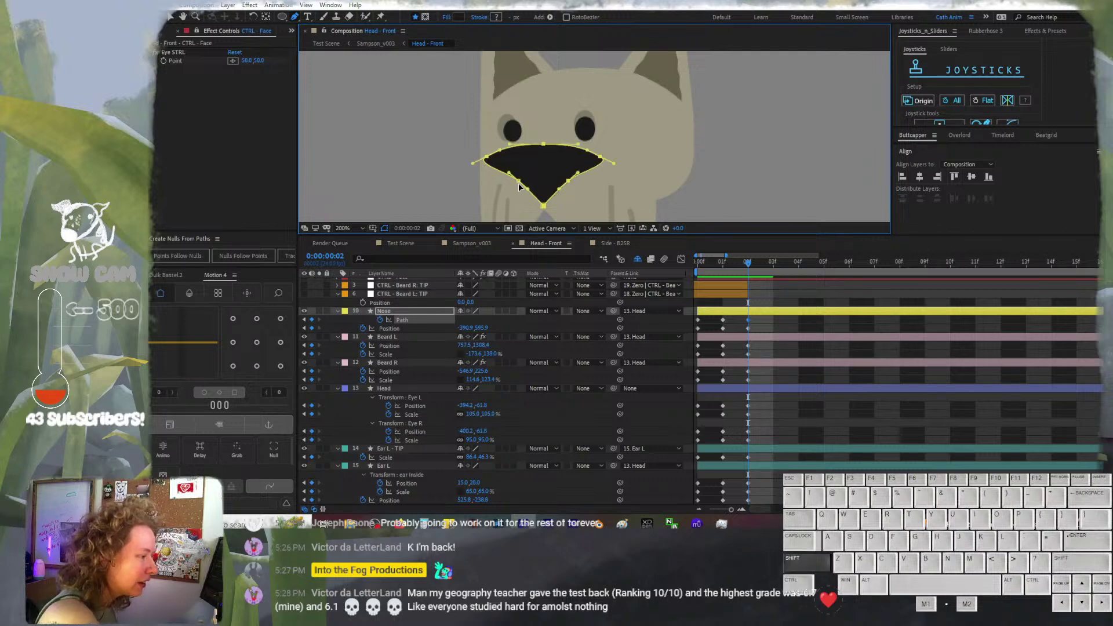
{"action": "mouse_move", "coordinate": [519, 181]}
{"action": "left_mouse_down"}
{"action": "mouse_move", "coordinate": [474, 168]}
{"action": "mouse_move", "coordinate": [534, 200]}
{"action": "mouse_move", "coordinate": [524, 197]}
{"action": "left_mouse_up"}
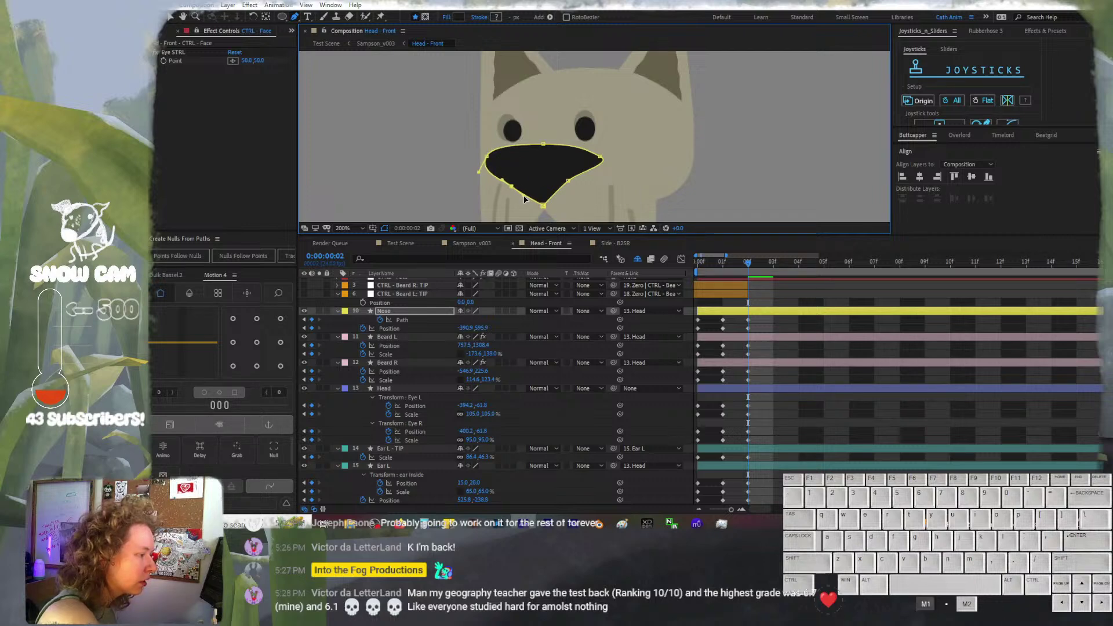
Nudge the lower-right point of the Nose path slightly inward on the frame 2 keyframe
{"action": "left_click", "coordinate": [569, 181]}
{"action": "double_click", "coordinate": [569, 183]}
{"action": "key", "text": "v"}
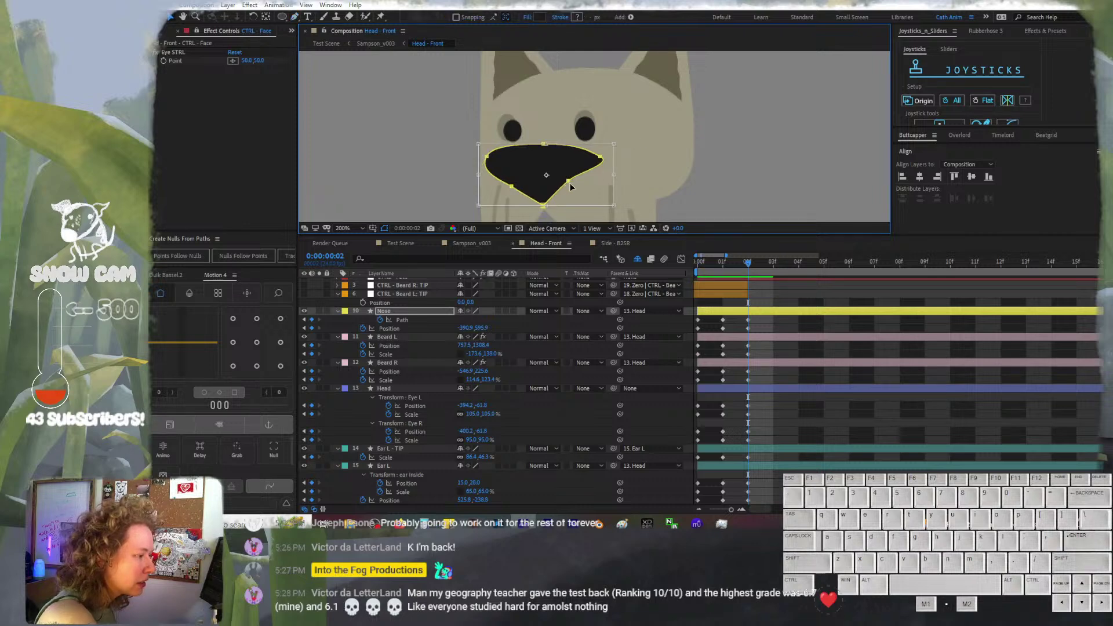
{"action": "left_click", "coordinate": [749, 321]}
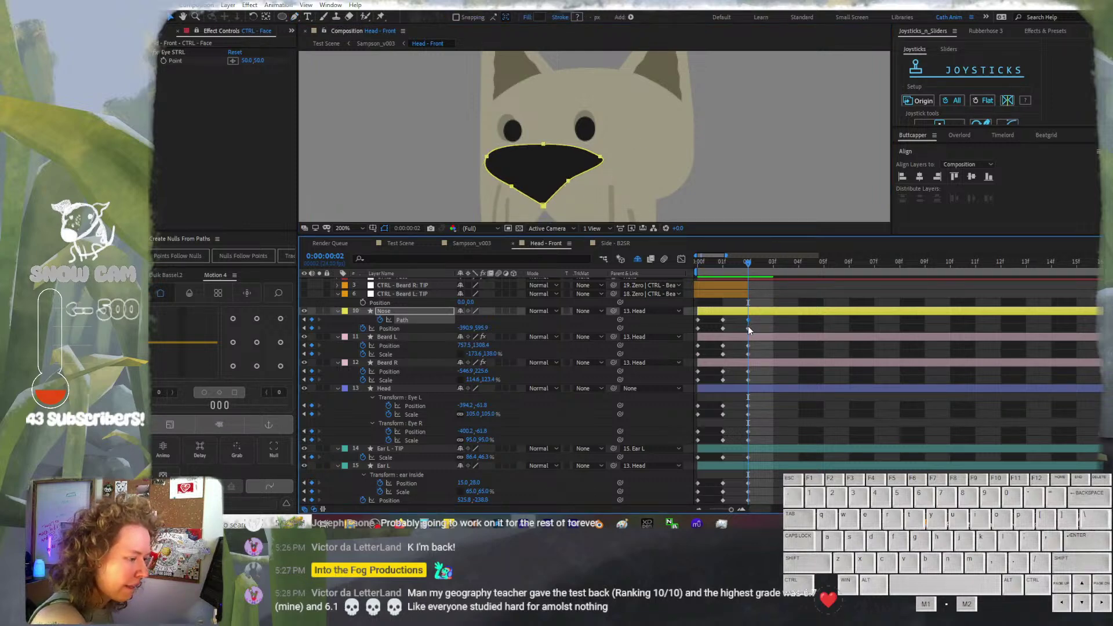
{"action": "left_click", "coordinate": [748, 328]}
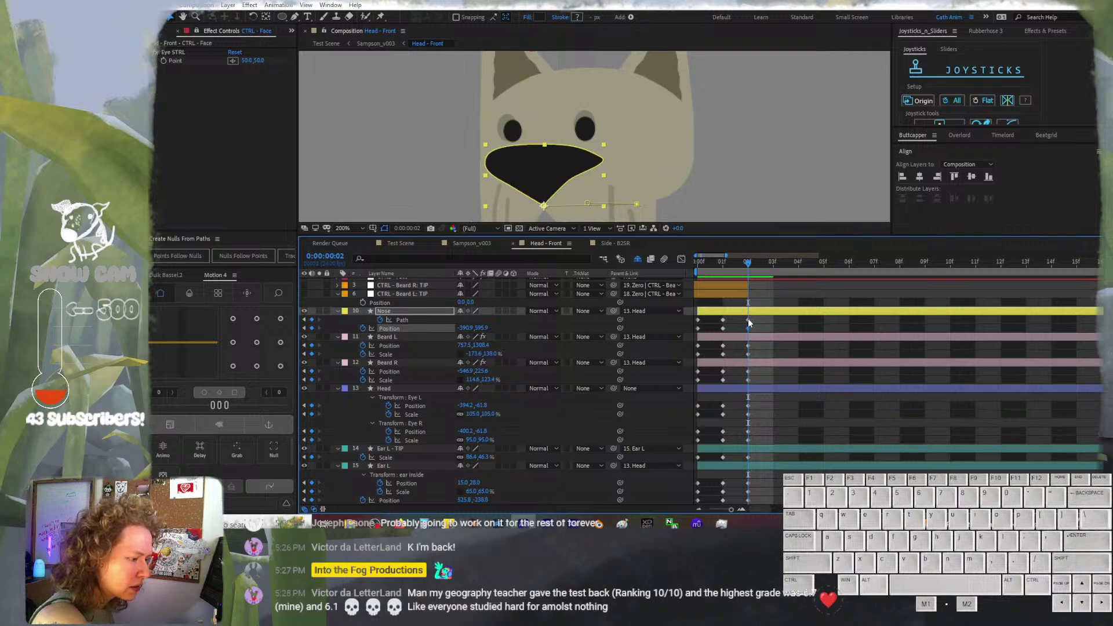
{"action": "left_click", "coordinate": [748, 320]}
{"action": "left_click", "coordinate": [568, 184]}
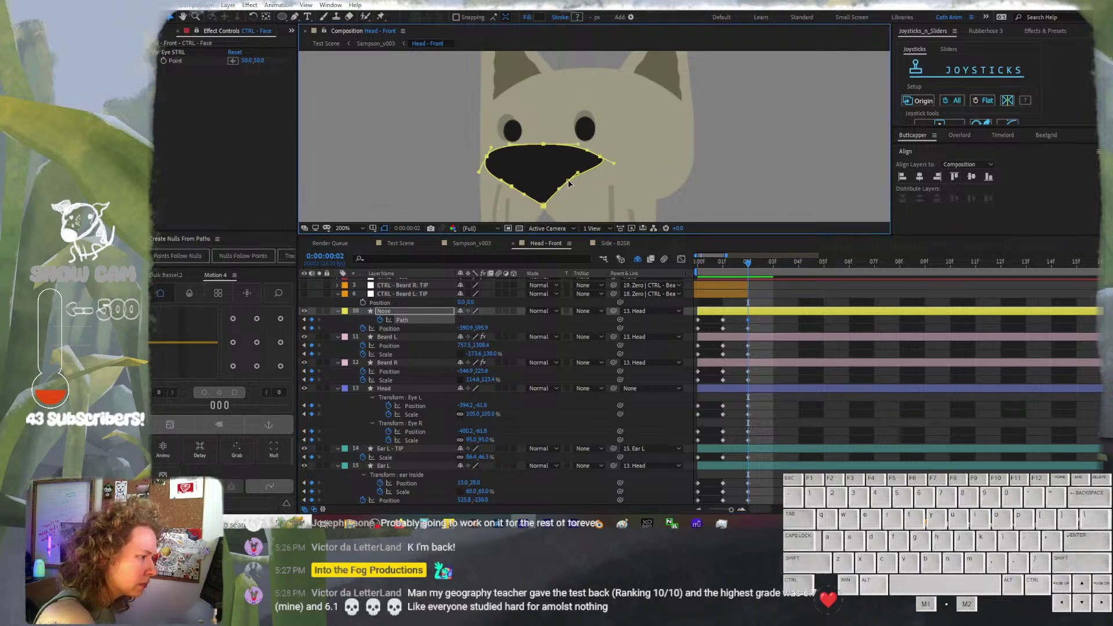
{"action": "left_click_drag", "start_coordinate": [568, 181], "coordinate": [565, 179]}
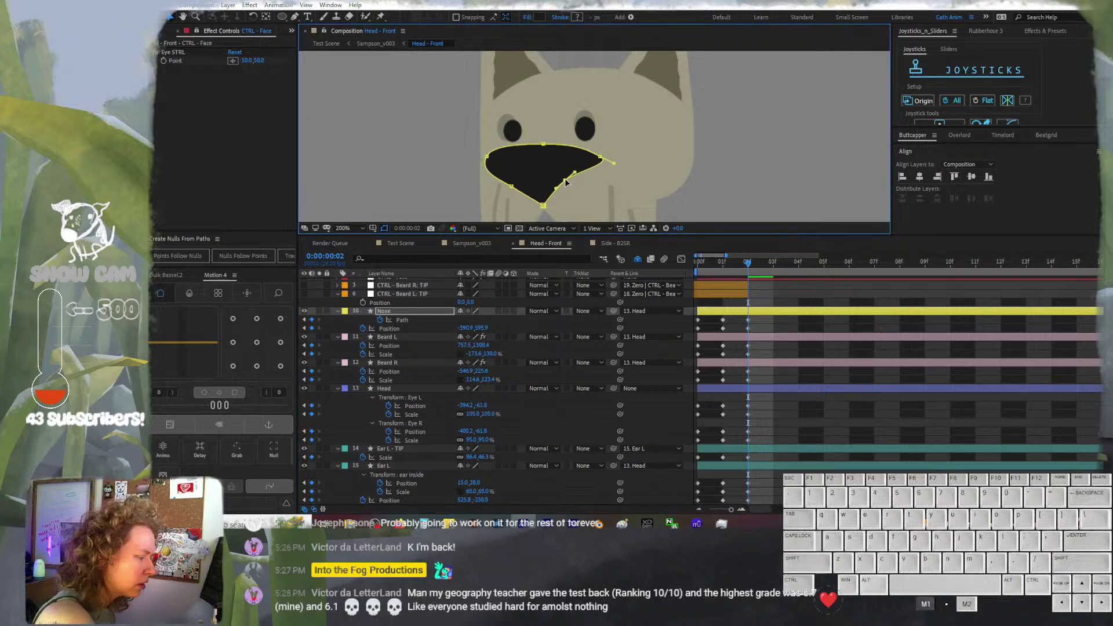
Fine-tune the curve handles of the nose's lower-left point to smooth the lower-left edge at frame 2
{"action": "left_click", "coordinate": [515, 186]}
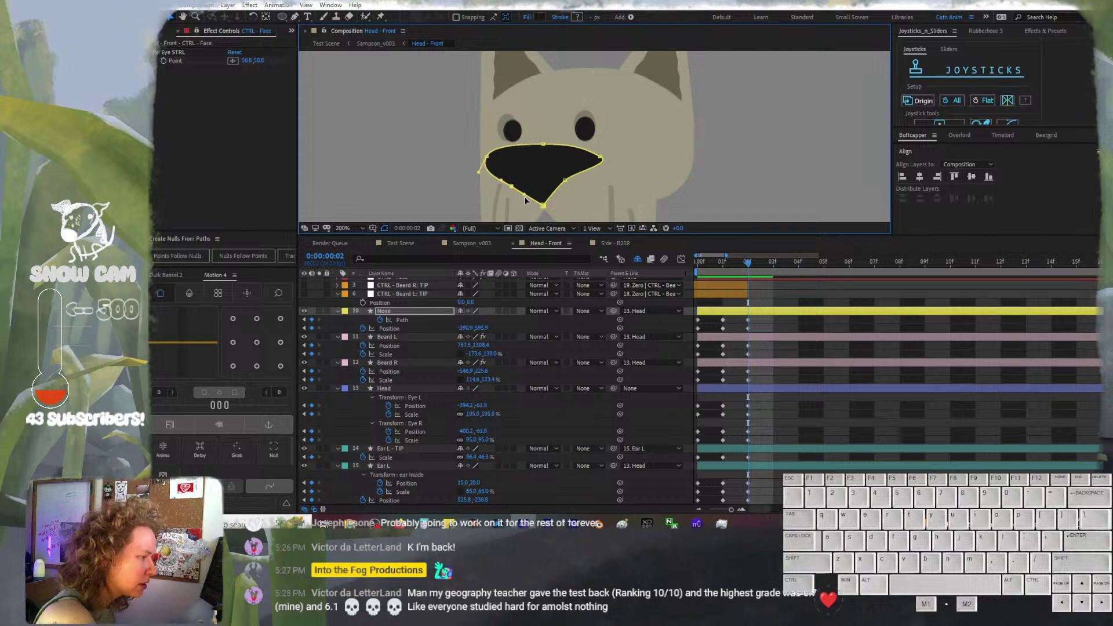
{"action": "left_click", "coordinate": [502, 183]}
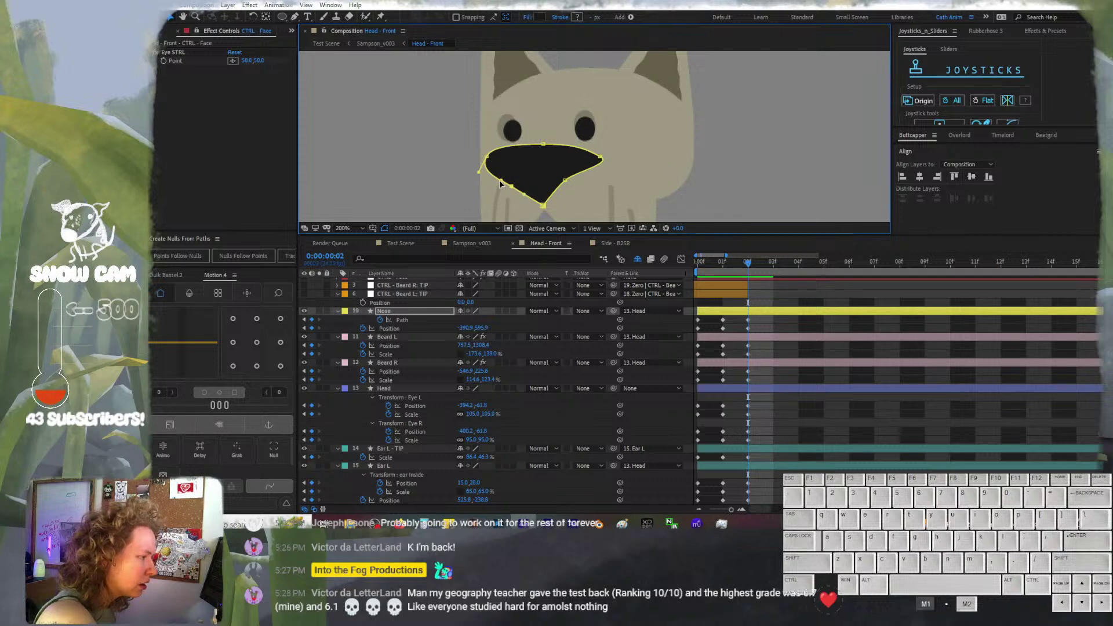
{"action": "left_click_drag", "start_coordinate": [500, 184], "coordinate": [499, 185]}
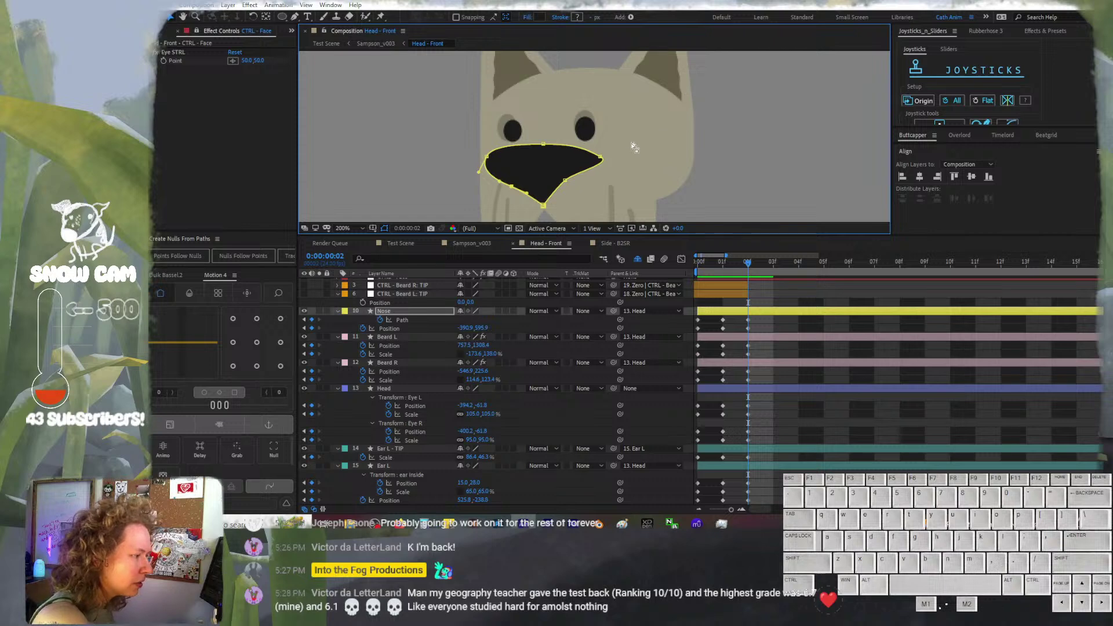
{"action": "left_click_drag", "start_coordinate": [527, 193], "coordinate": [526, 199]}
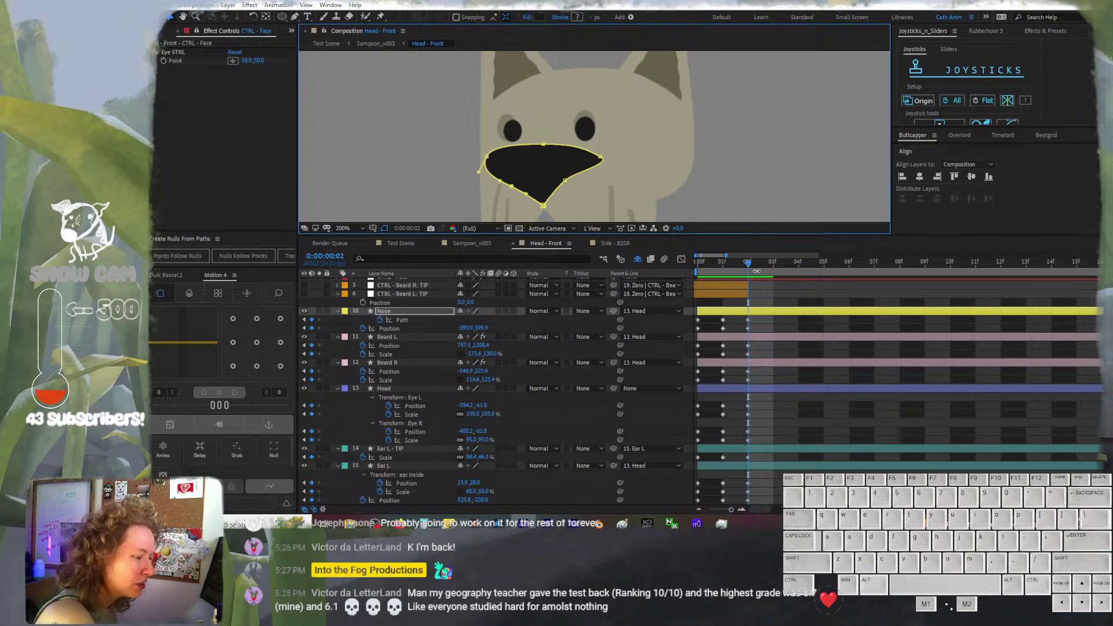
Compare the nose shape at frame 2 with the opposite head turn at frame 1
{"action": "left_click", "coordinate": [771, 321]}
{"action": "mouse_move", "coordinate": [727, 262]}
{"action": "left_mouse_down"}
{"action": "mouse_move", "coordinate": [704, 261]}
{"action": "mouse_move", "coordinate": [750, 260]}
{"action": "mouse_move", "coordinate": [699, 259]}
{"action": "mouse_move", "coordinate": [740, 263]}
{"action": "left_mouse_up"}
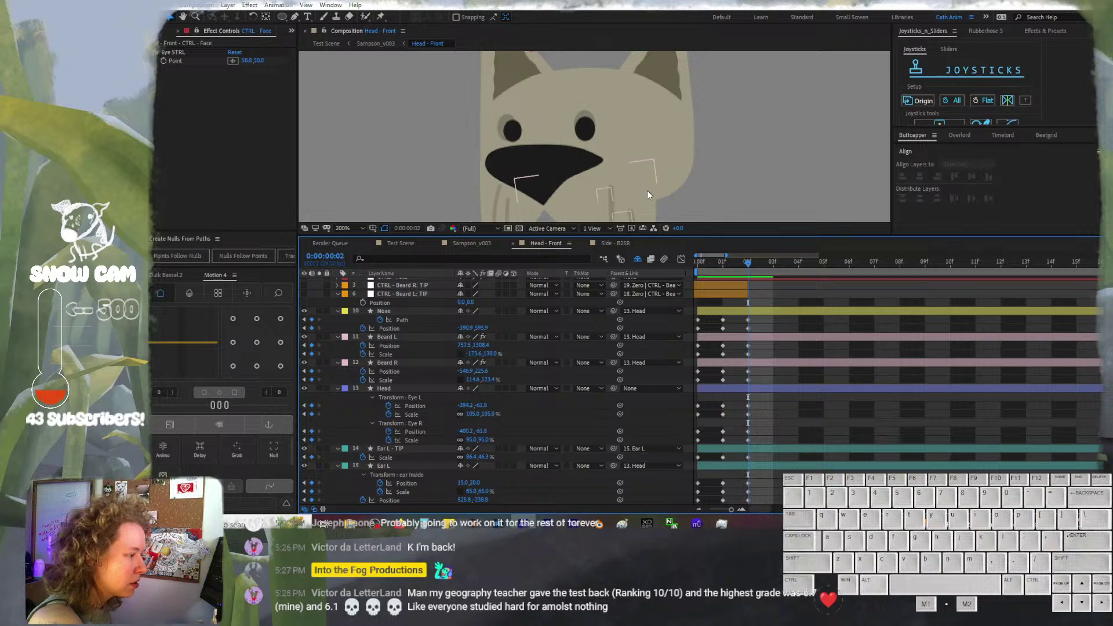
{"action": "mouse_move", "coordinate": [729, 263]}
{"action": "left_mouse_down"}
{"action": "mouse_move", "coordinate": [720, 263]}
{"action": "mouse_move", "coordinate": [737, 269]}
{"action": "mouse_move", "coordinate": [718, 266]}
{"action": "mouse_move", "coordinate": [739, 271]}
{"action": "left_mouse_up"}
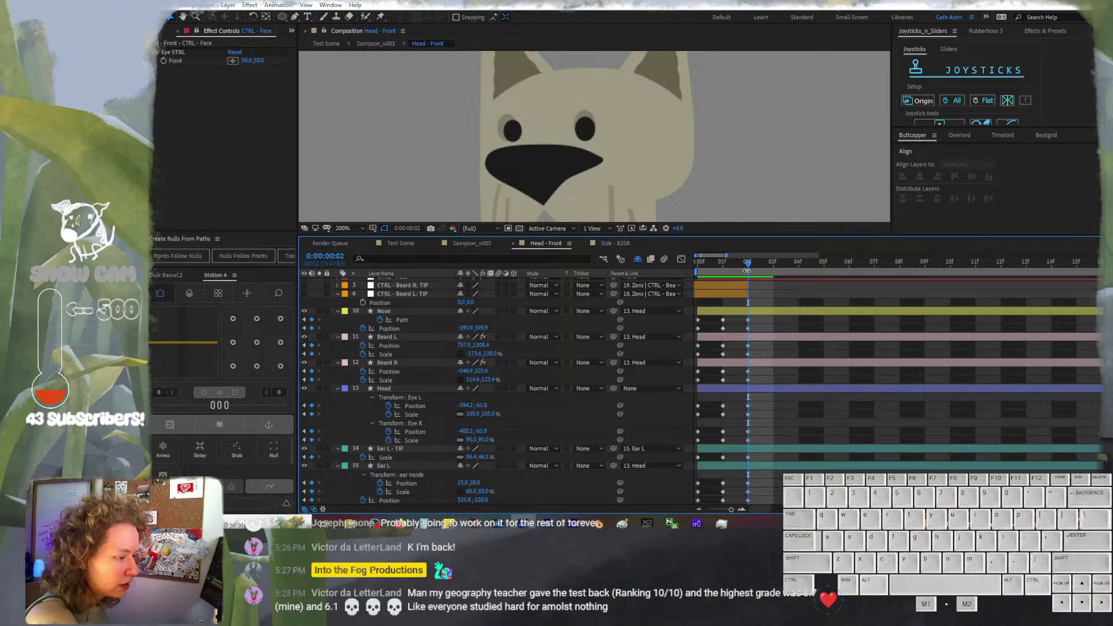
{"action": "left_click", "coordinate": [749, 320]}
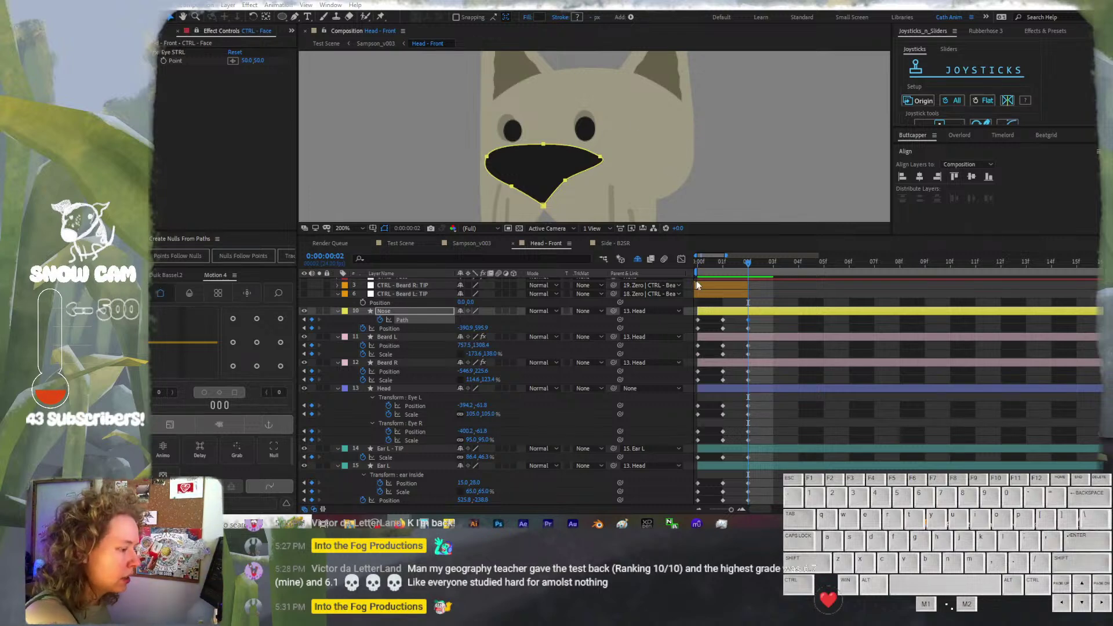
{"action": "left_click", "coordinate": [720, 264]}
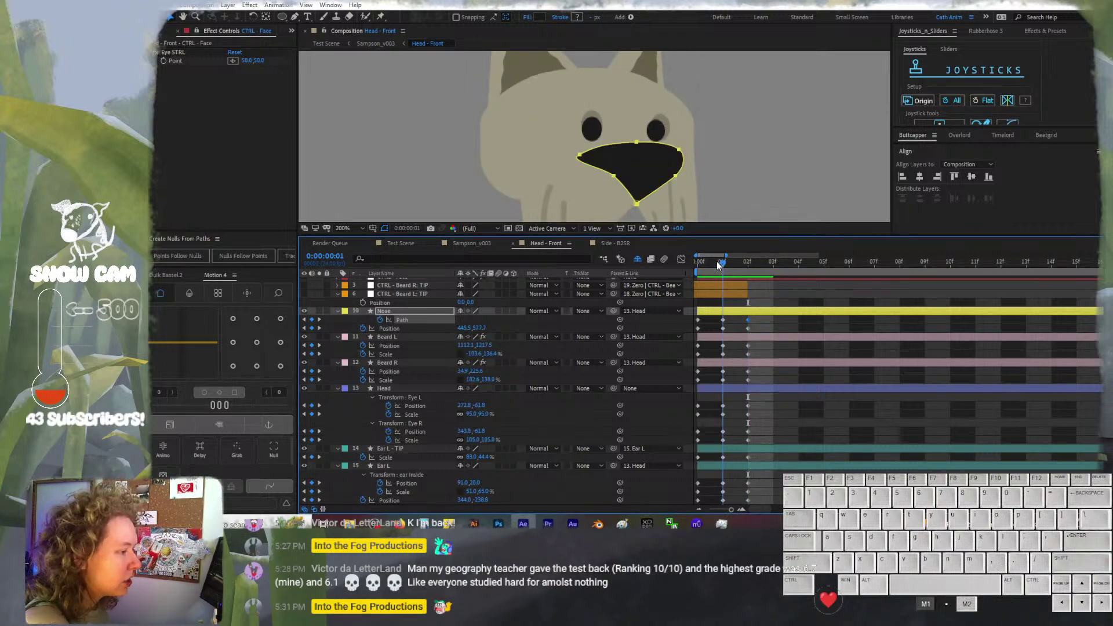
{"action": "left_click", "coordinate": [740, 264]}
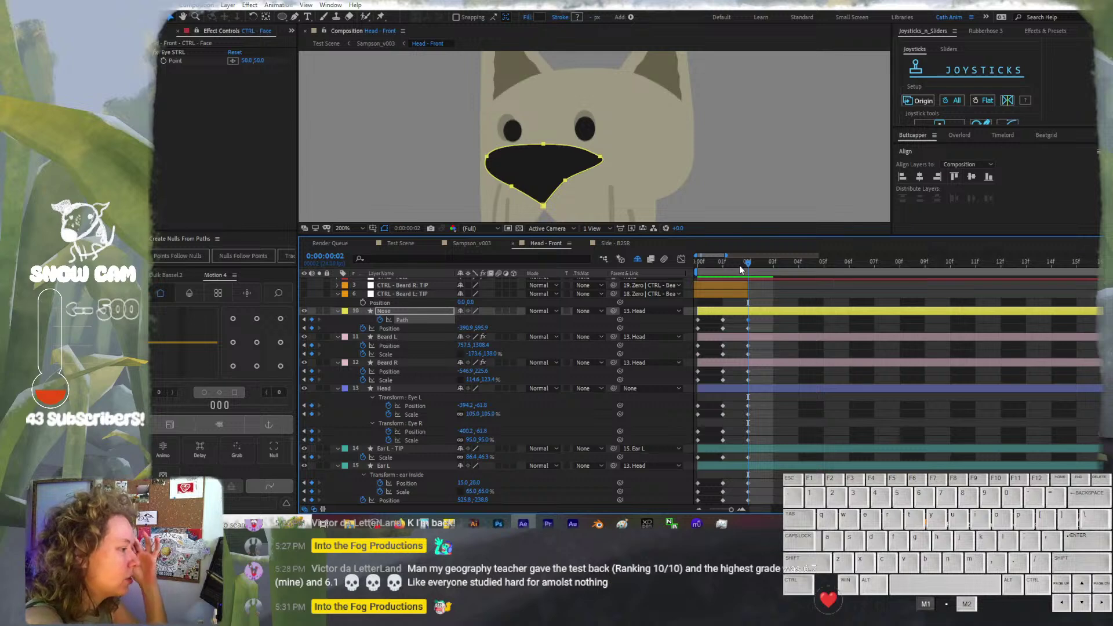
{"action": "left_click", "coordinate": [722, 263]}
{"action": "left_click", "coordinate": [743, 266]}
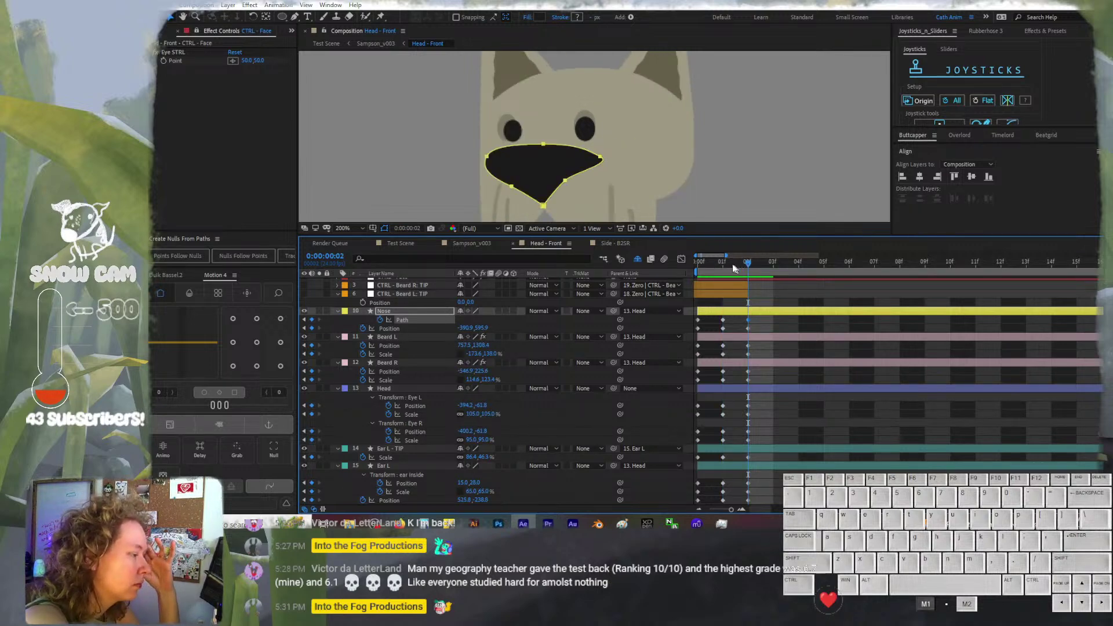
{"action": "left_click", "coordinate": [723, 265]}
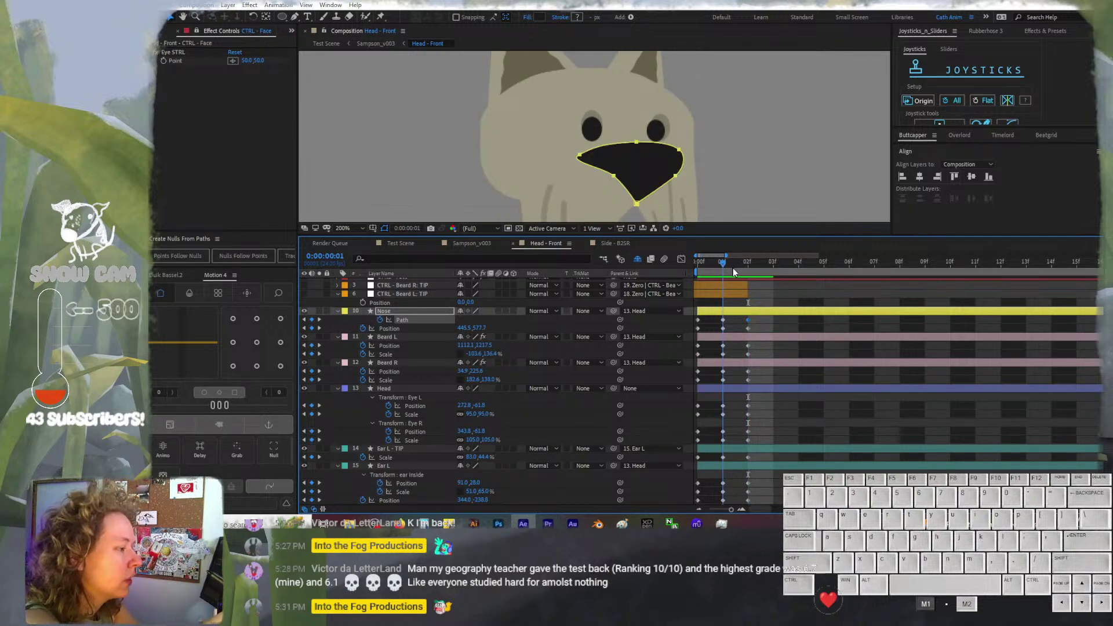
{"action": "left_click", "coordinate": [747, 268]}
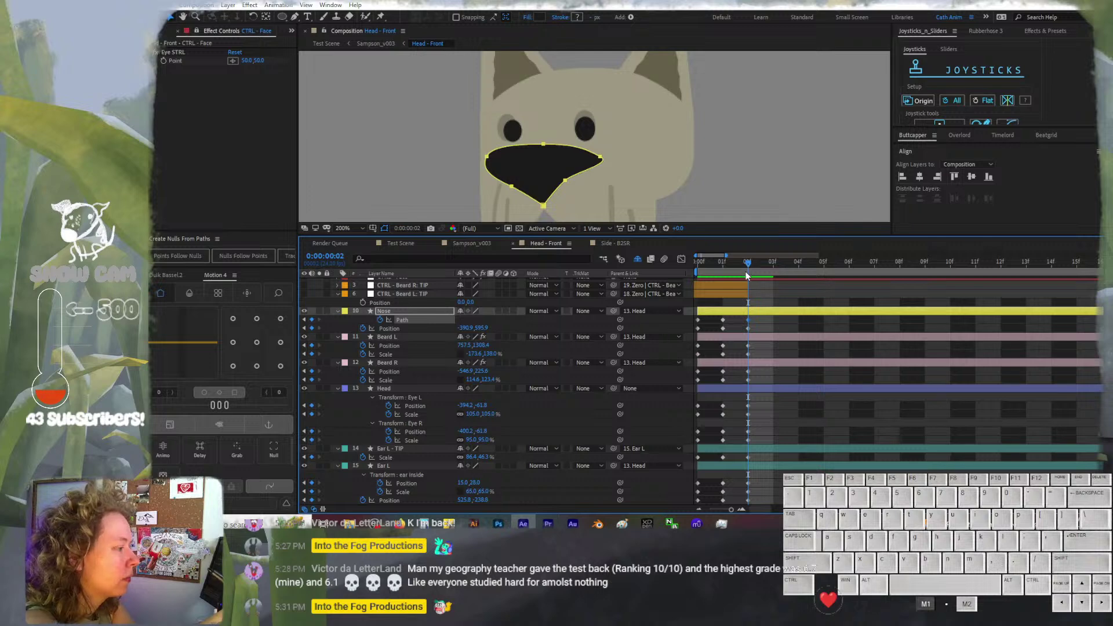
Move the nose's right corner point slightly inward and up at frame 2, checking it against frame 1
{"action": "left_click", "coordinate": [600, 158]}
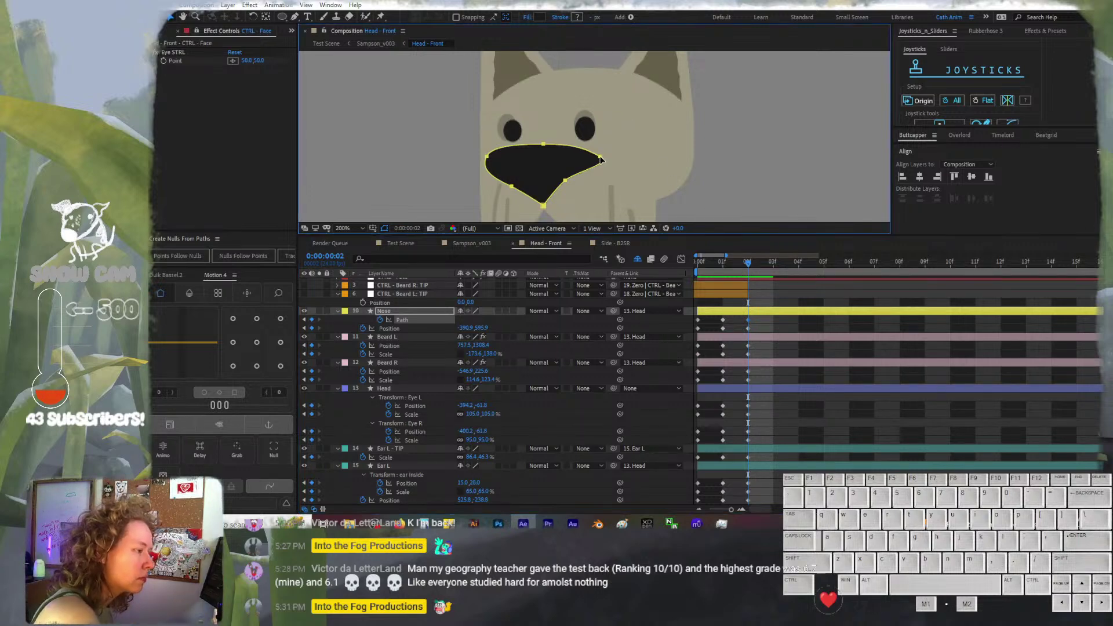
{"action": "left_click_drag", "start_coordinate": [601, 158], "coordinate": [597, 156]}
{"action": "left_click", "coordinate": [742, 263]}
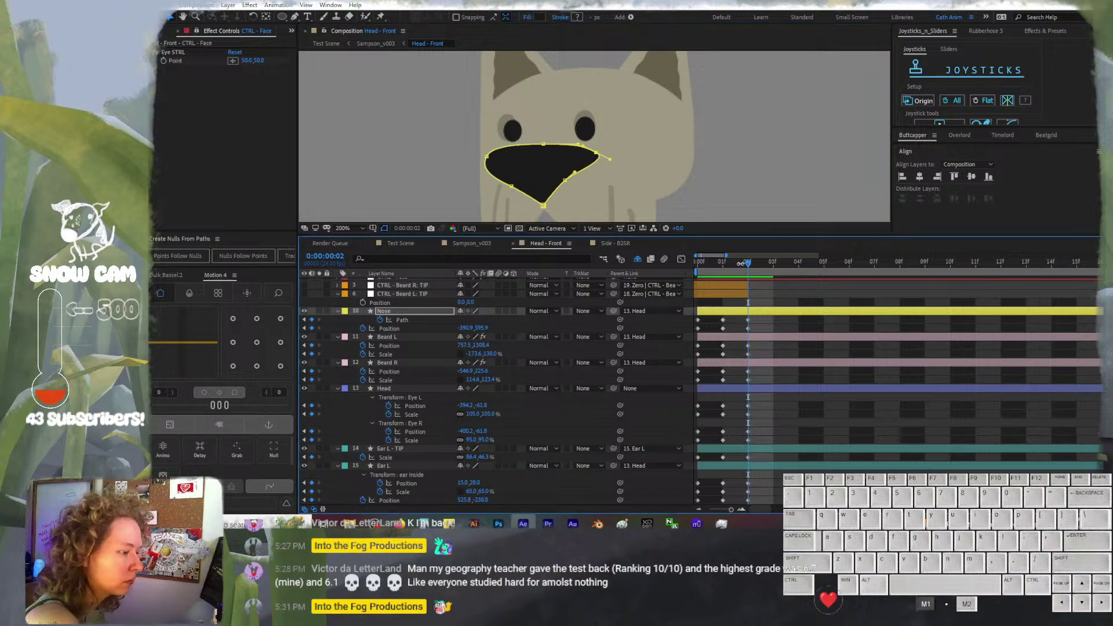
{"action": "left_click", "coordinate": [723, 262]}
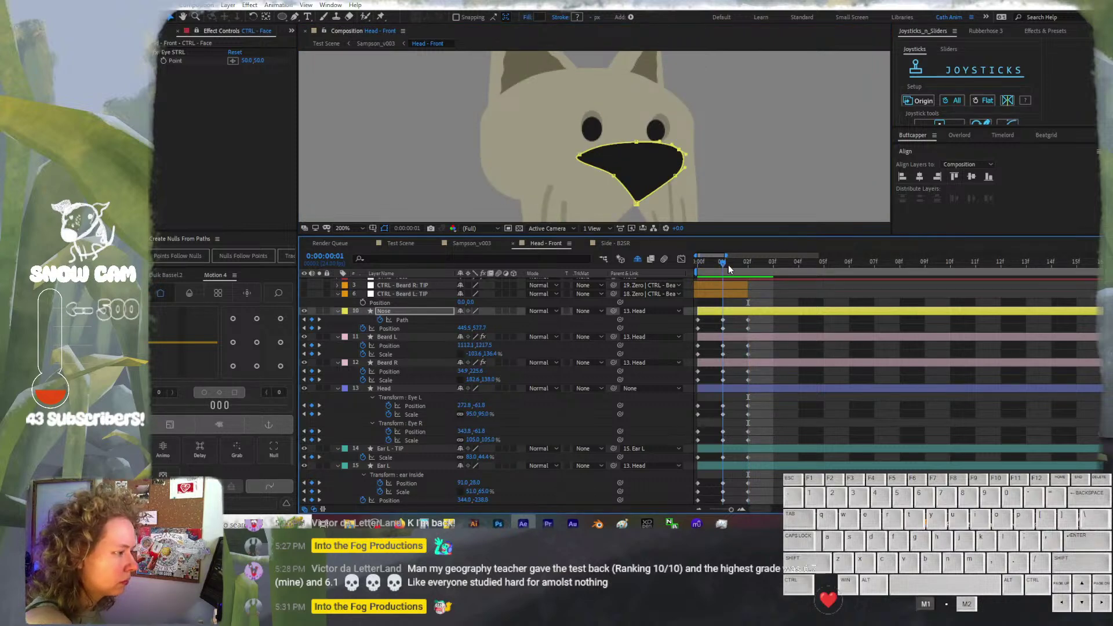
{"action": "left_click", "coordinate": [741, 267]}
{"action": "left_click", "coordinate": [723, 264]}
{"action": "left_click", "coordinate": [741, 267]}
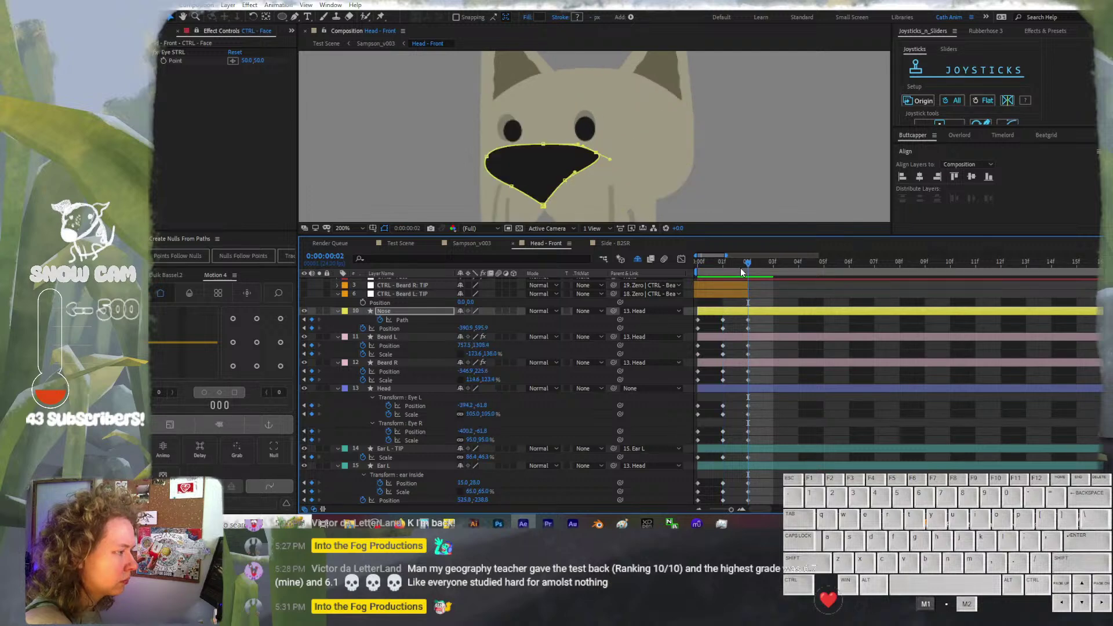
Move the nose's lower-left point further outward and tighten the rounding of the left side at frame 2
{"action": "left_click", "coordinate": [512, 187]}
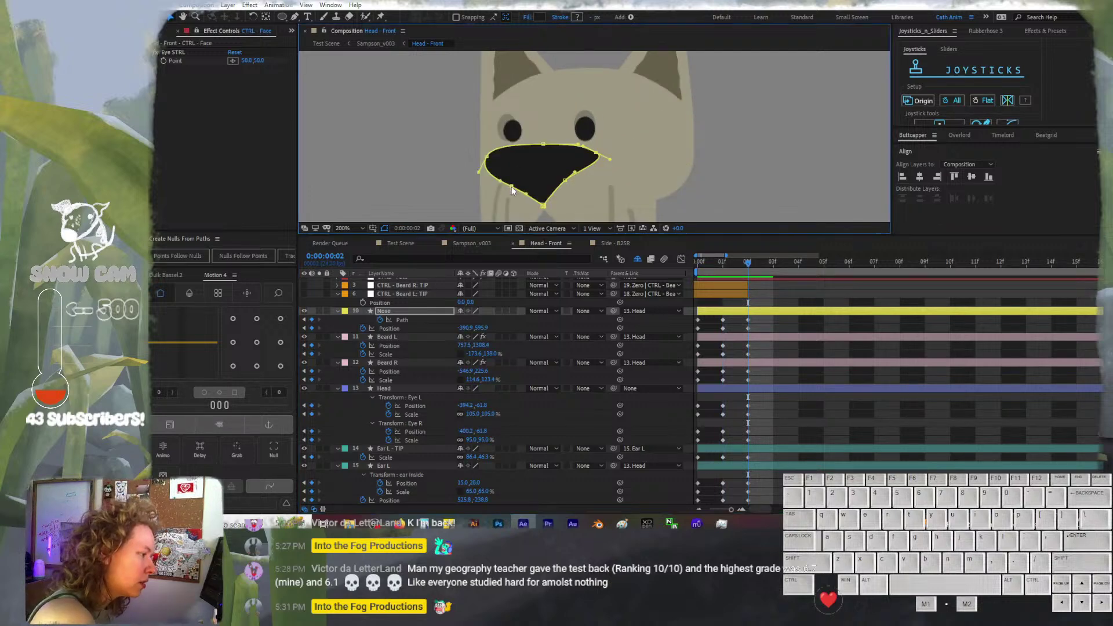
{"action": "left_click", "coordinate": [510, 186], "text": "shift"}
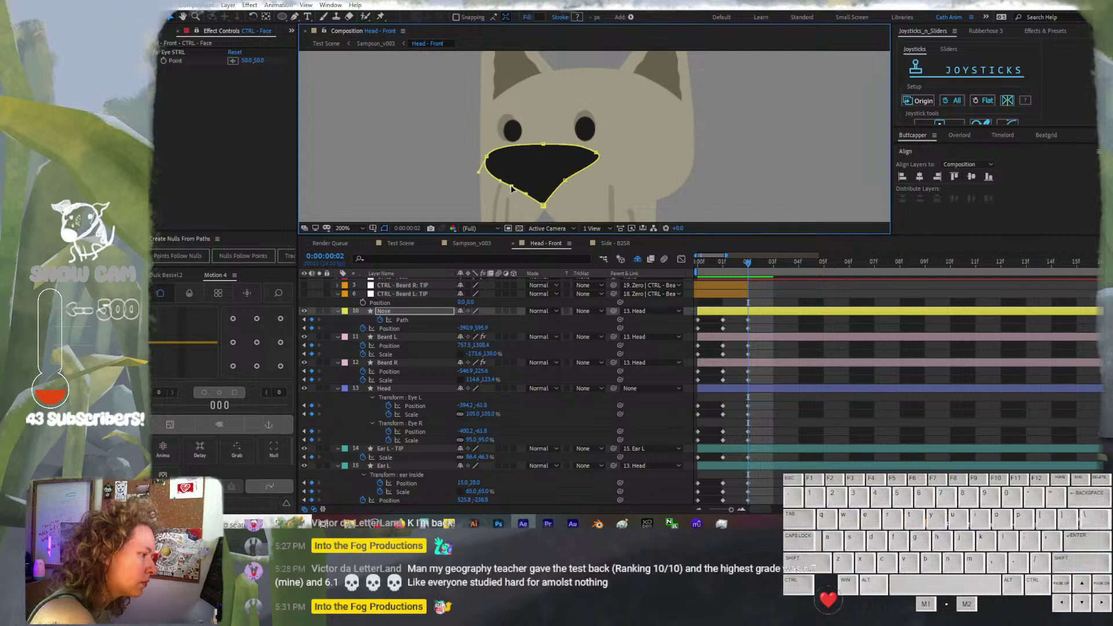
{"action": "left_click_drag", "start_coordinate": [511, 187], "coordinate": [491, 178]}
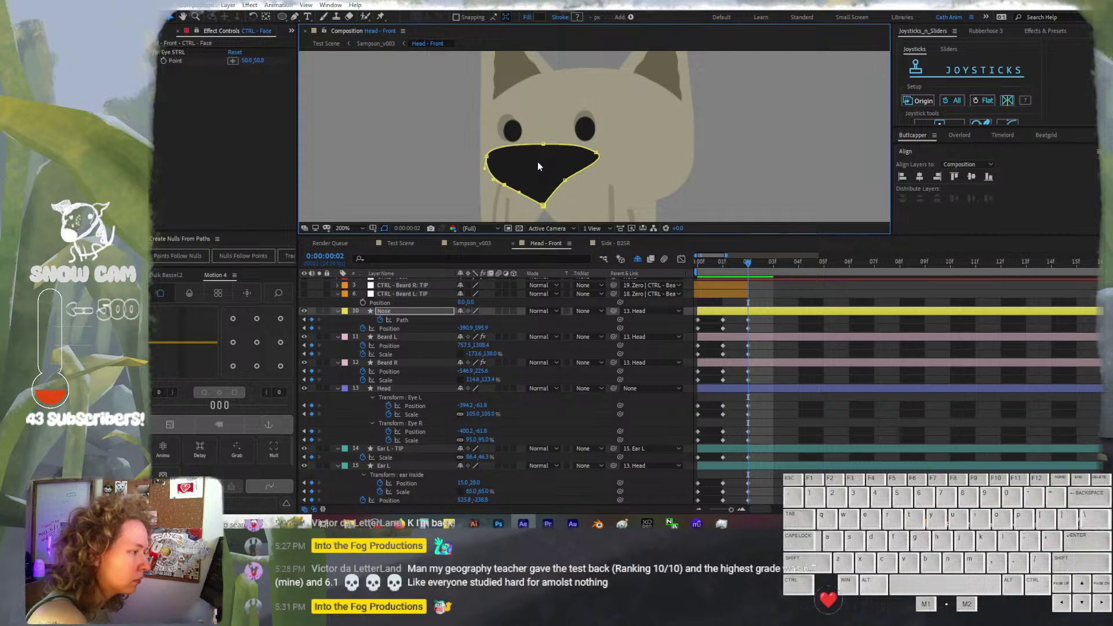
{"action": "mouse_move", "coordinate": [731, 260]}
{"action": "left_mouse_down"}
{"action": "mouse_move", "coordinate": [723, 258]}
{"action": "mouse_move", "coordinate": [740, 259]}
{"action": "left_mouse_up"}
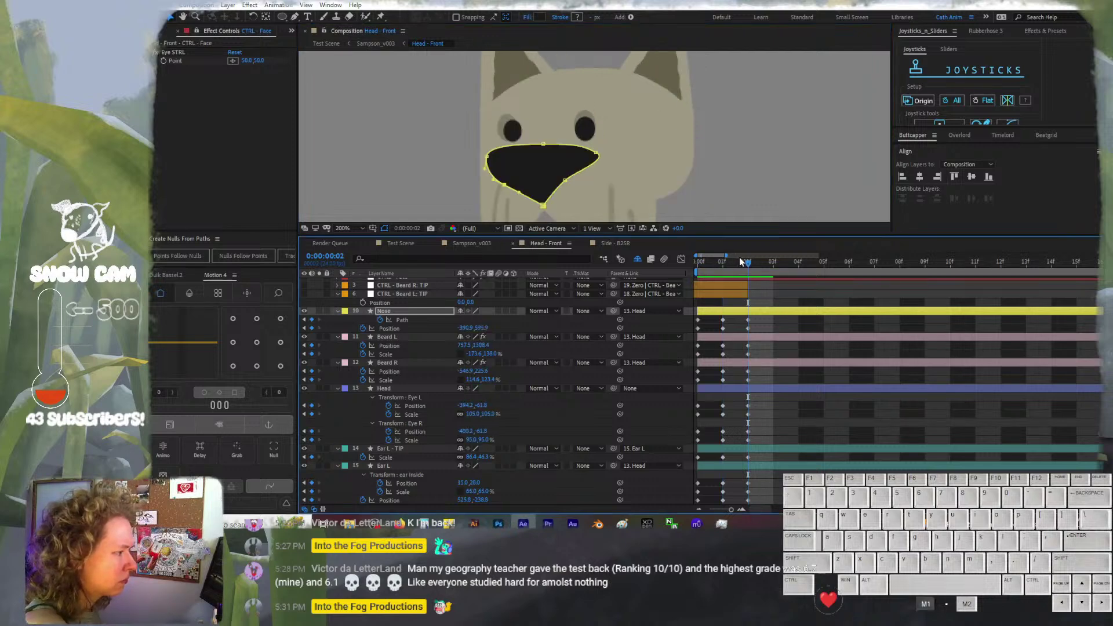
Extend the left handle of the nose's top point outward at frame 2 and compare the shape with frame 1
{"action": "left_click", "coordinate": [544, 145]}
{"action": "left_click_drag", "start_coordinate": [510, 144], "coordinate": [503, 142]}
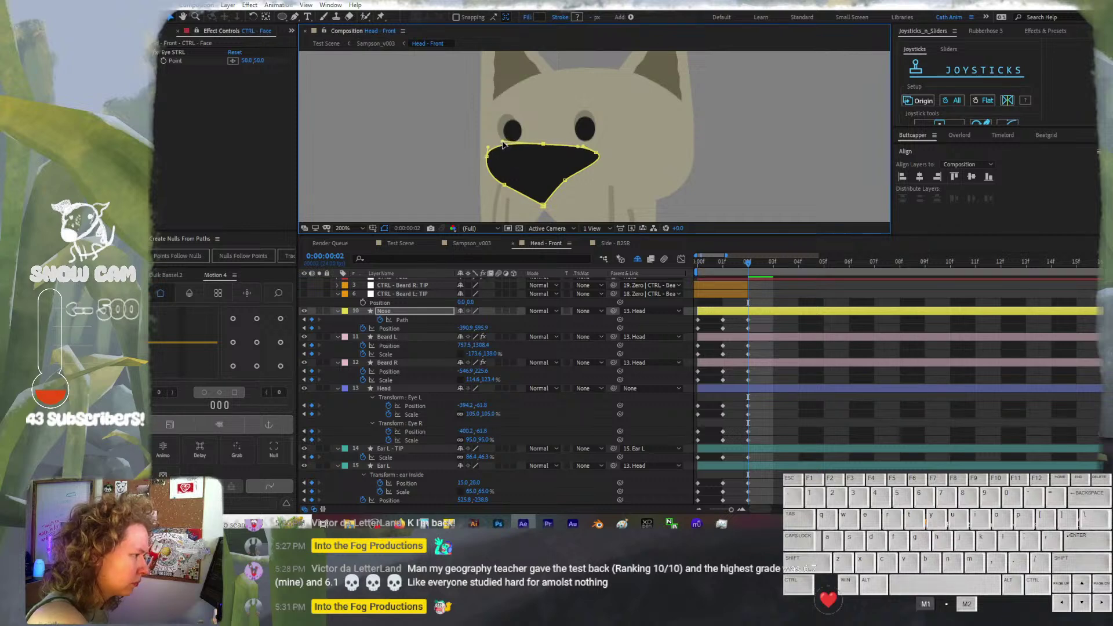
{"action": "left_click", "coordinate": [719, 261]}
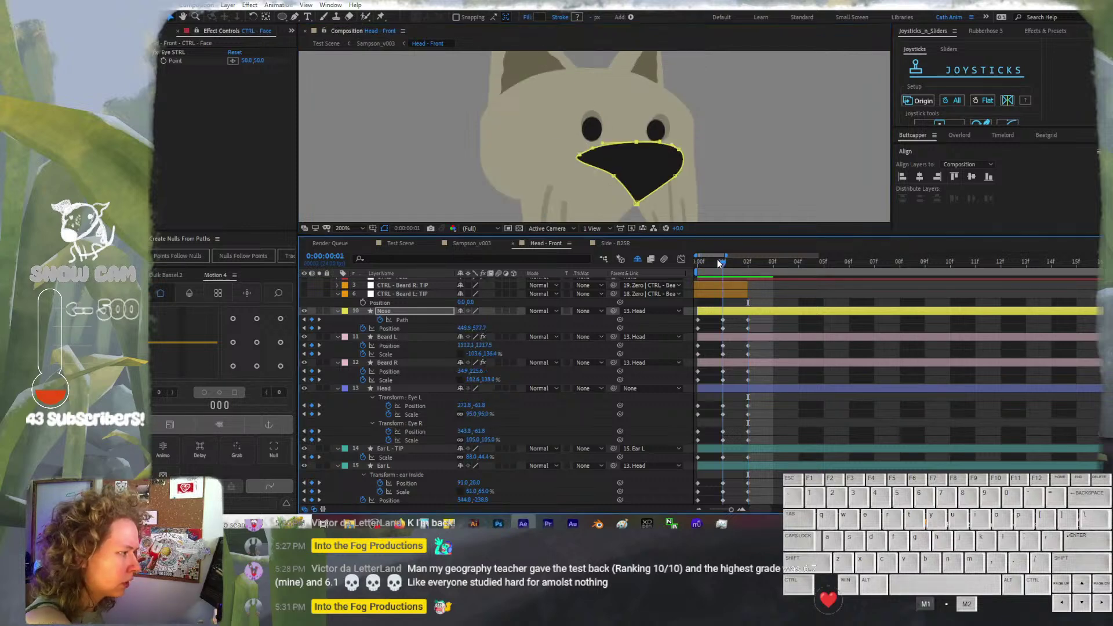
{"action": "left_click", "coordinate": [747, 264]}
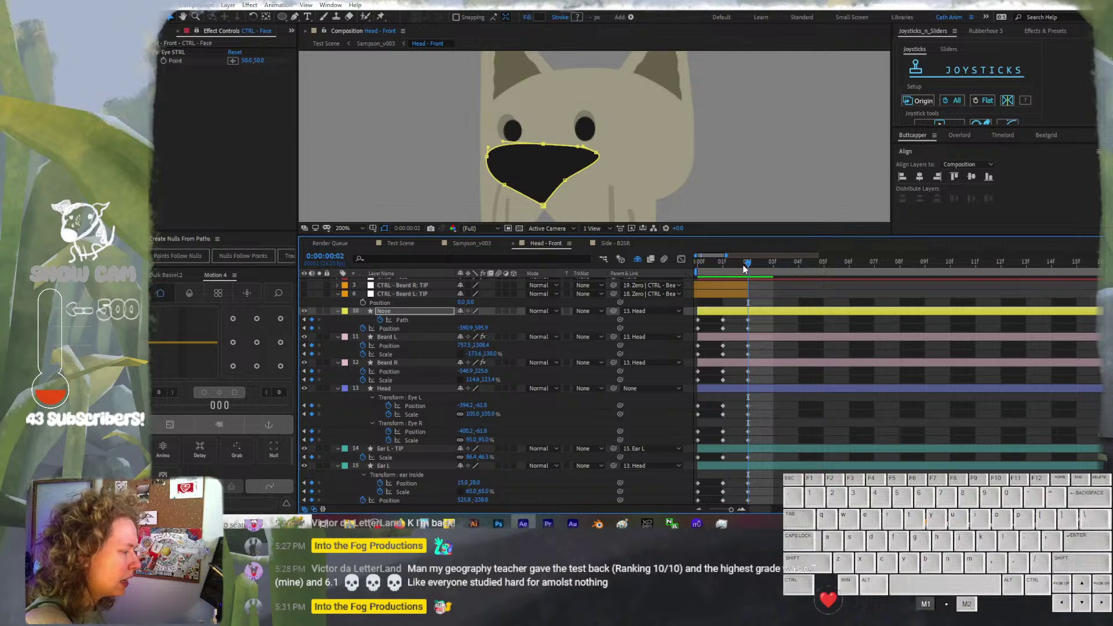
{"action": "left_click", "coordinate": [722, 263]}
{"action": "left_click", "coordinate": [742, 268]}
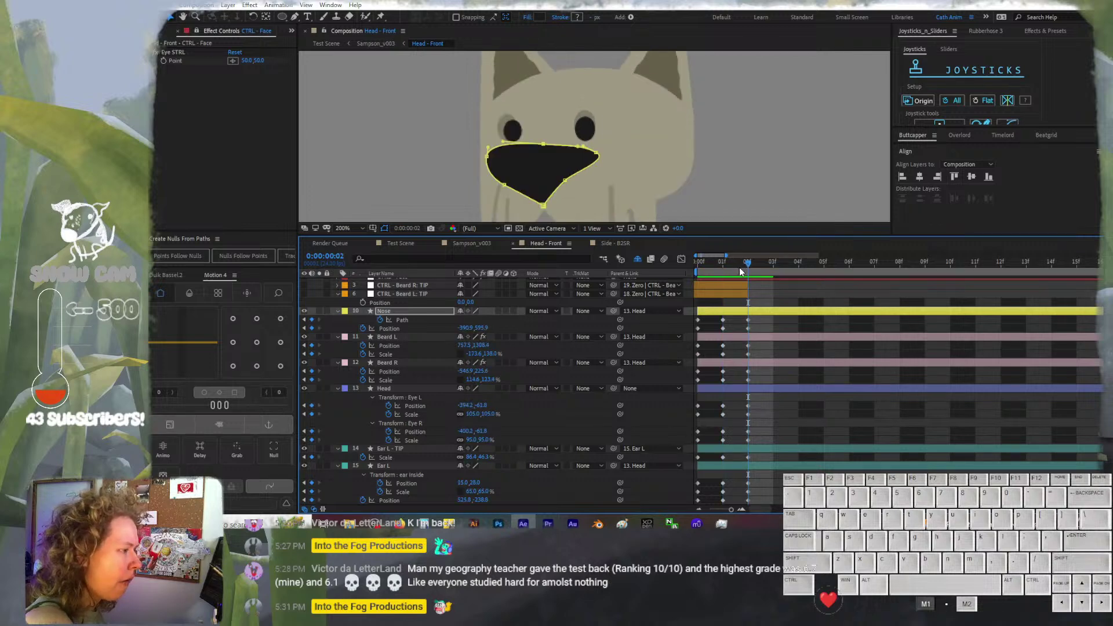
Nudge the nose's top point slightly up and to the right at frame 2, comparing the shape with frame 1
{"action": "left_click", "coordinate": [502, 144]}
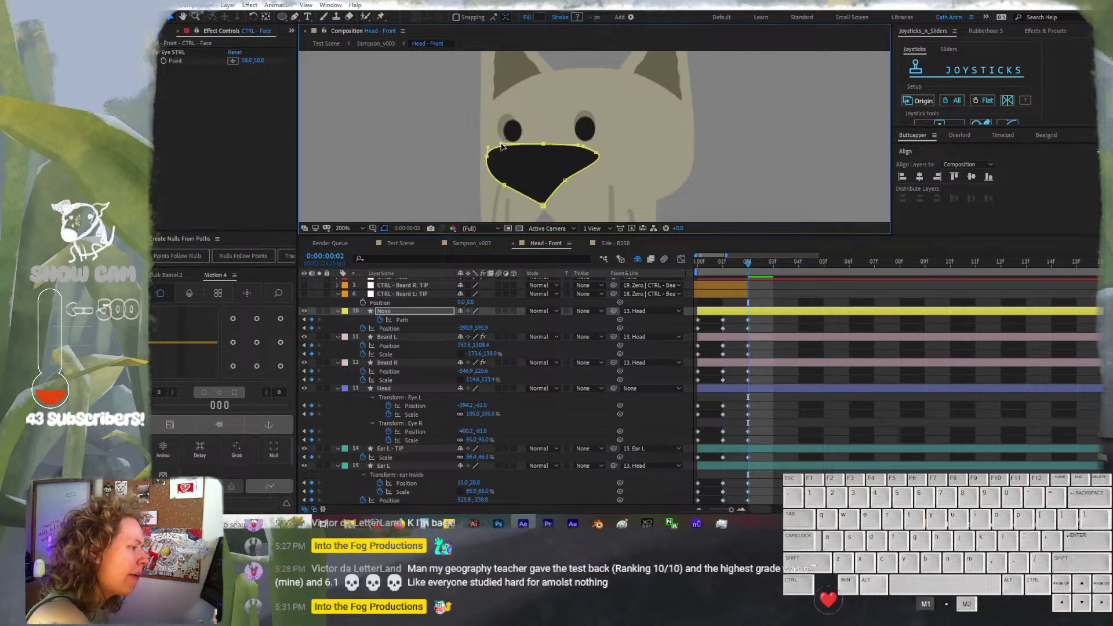
{"action": "left_click_drag", "start_coordinate": [544, 144], "coordinate": [546, 142]}
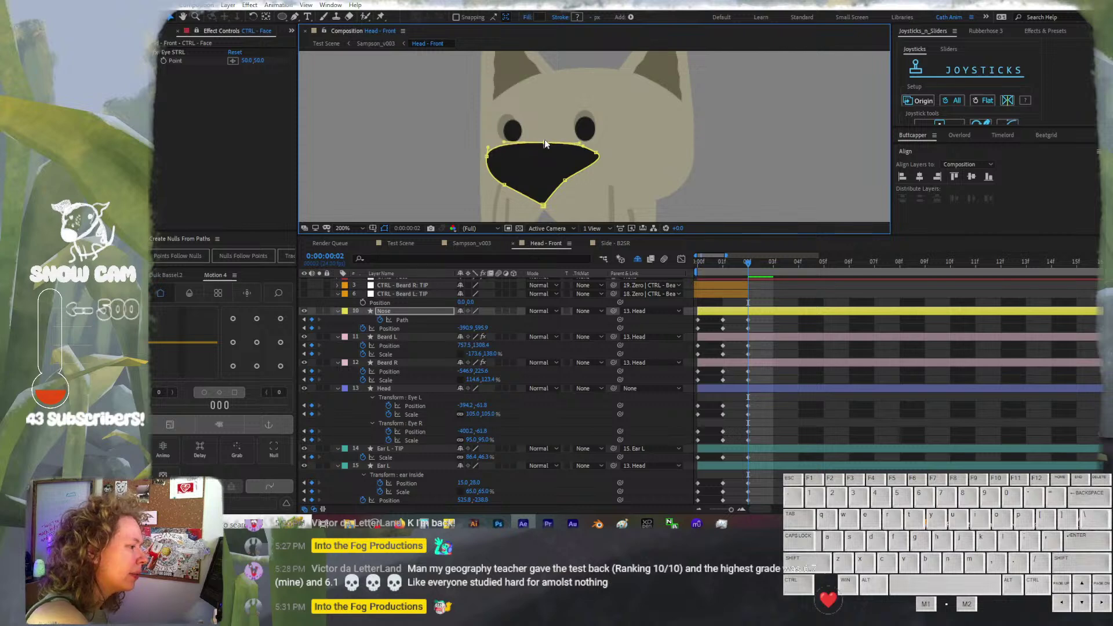
{"action": "left_click", "coordinate": [731, 266]}
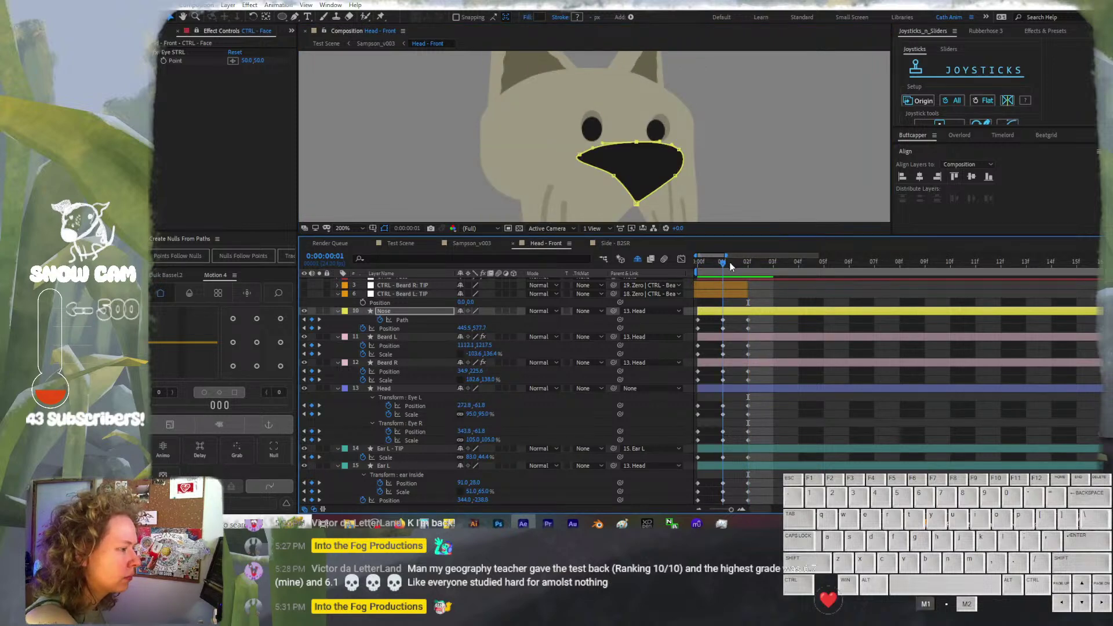
{"action": "left_click", "coordinate": [747, 265]}
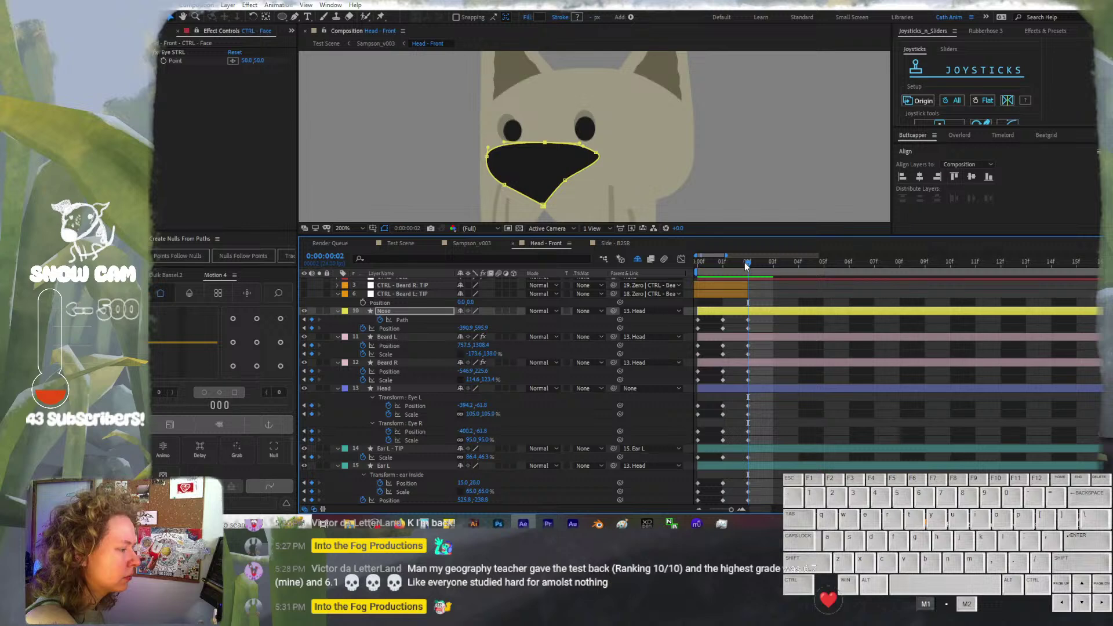
{"action": "left_click", "coordinate": [731, 266]}
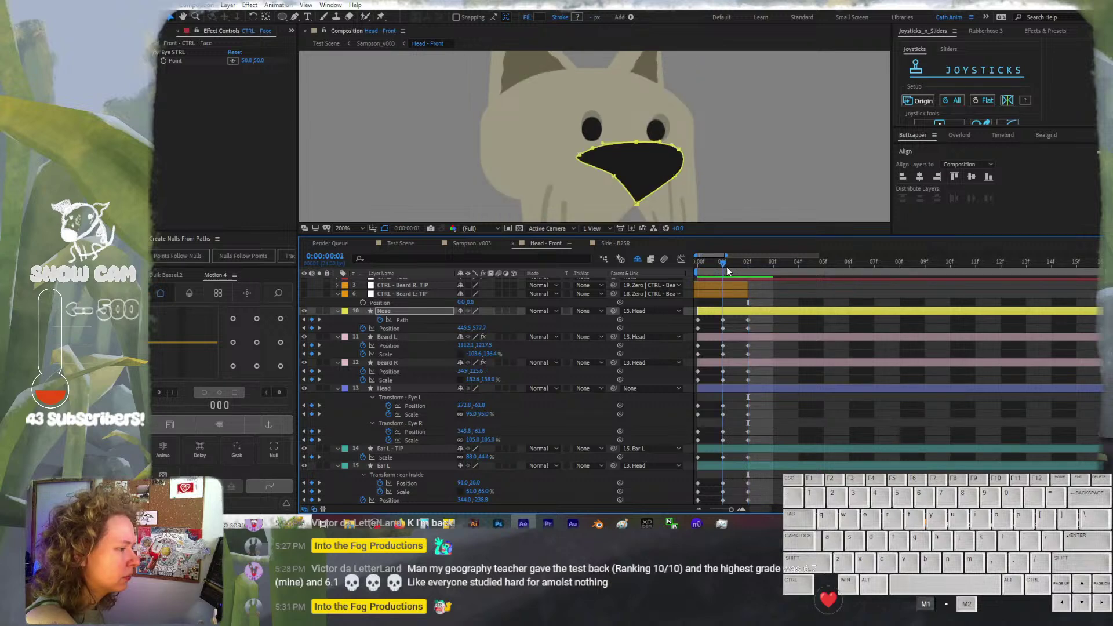
{"action": "left_click", "coordinate": [739, 265]}
{"action": "left_click", "coordinate": [726, 267]}
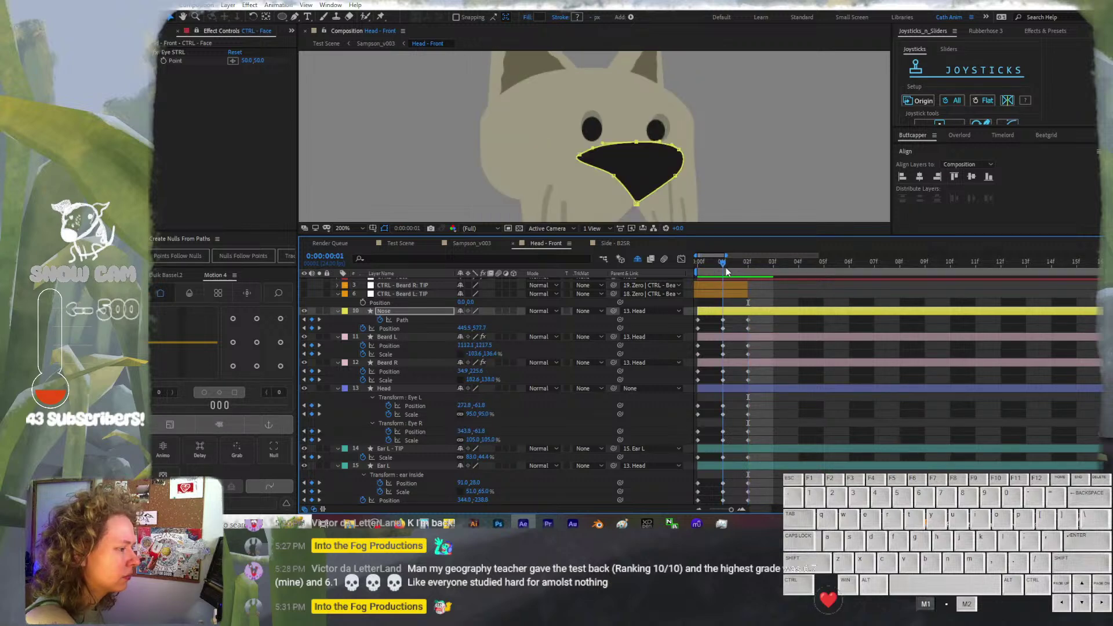
{"action": "left_click", "coordinate": [738, 269]}
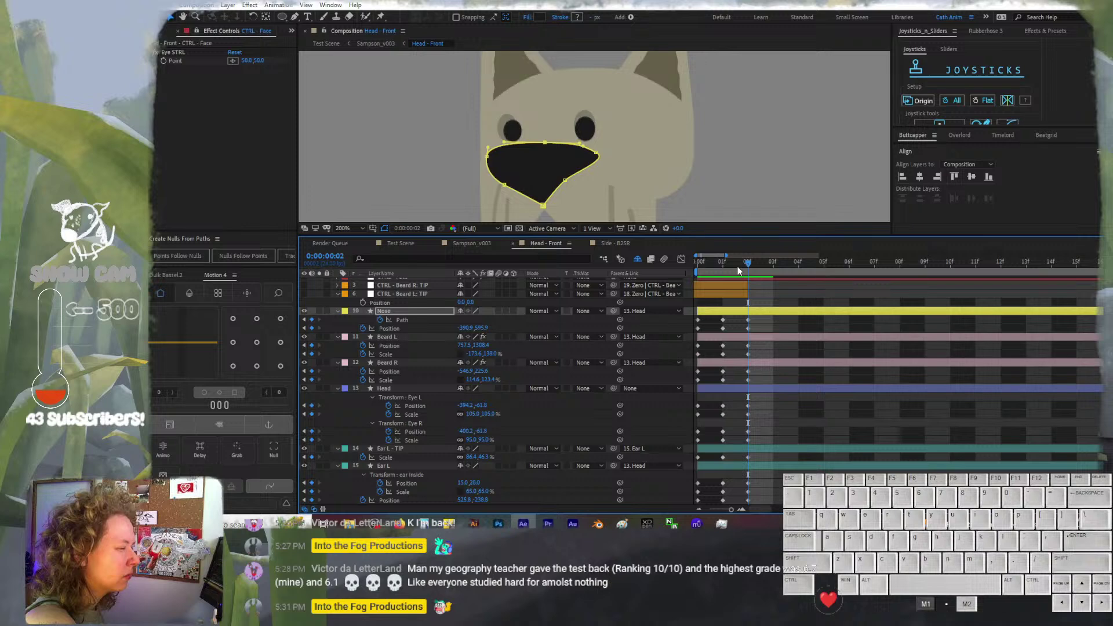
Move the nose's lower-left point slightly up and outward at frame 2, checking it against frame 1
{"action": "left_click", "coordinate": [502, 186]}
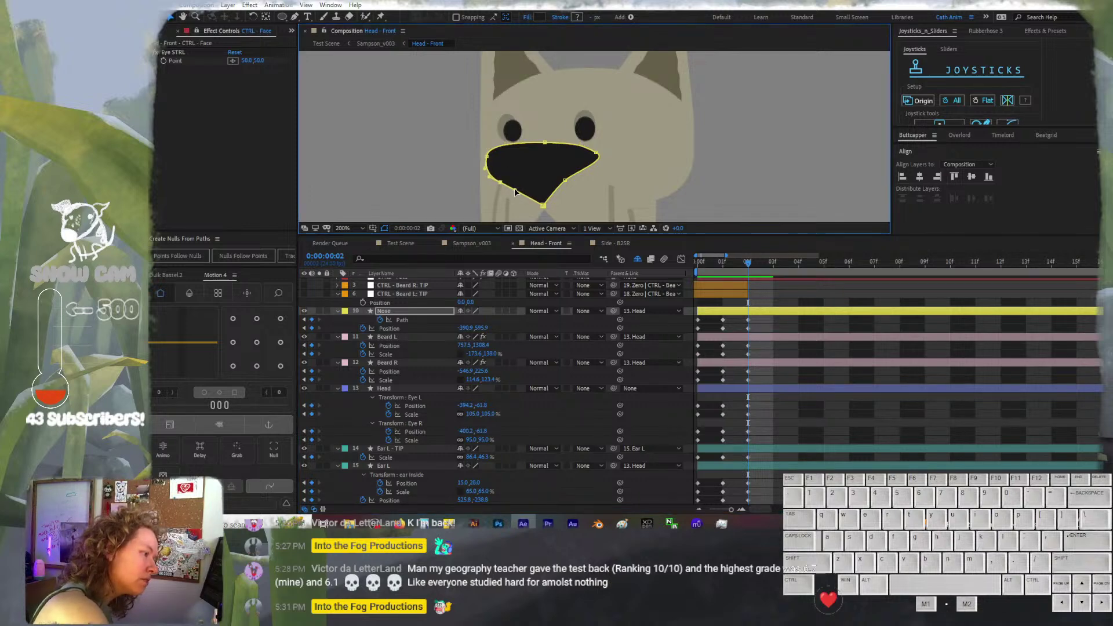
{"action": "left_click", "coordinate": [737, 260]}
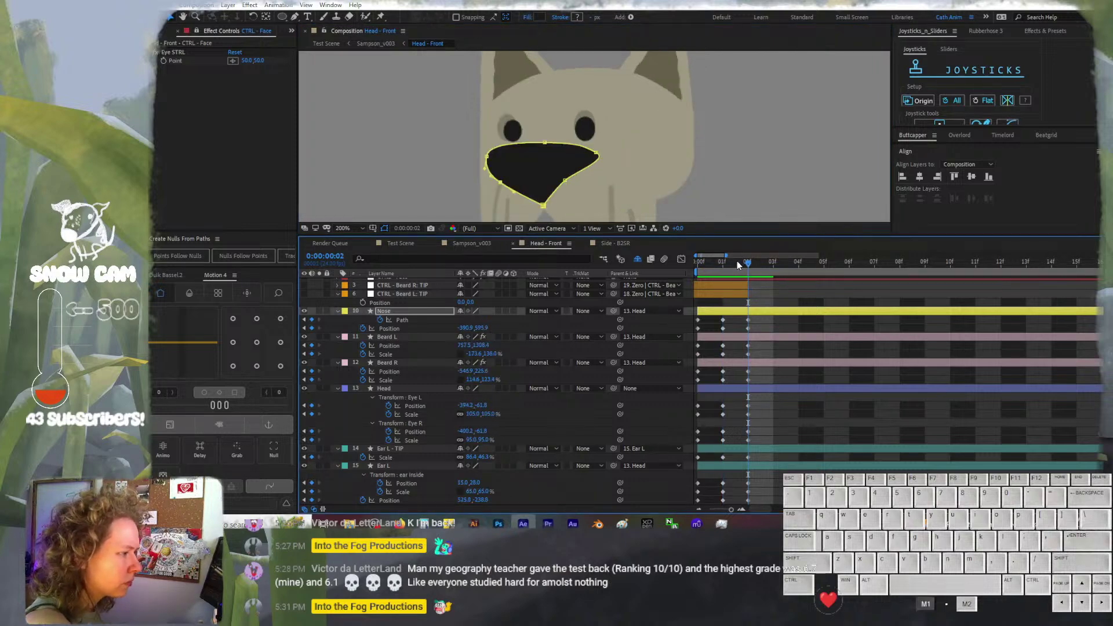
{"action": "left_click", "coordinate": [731, 264]}
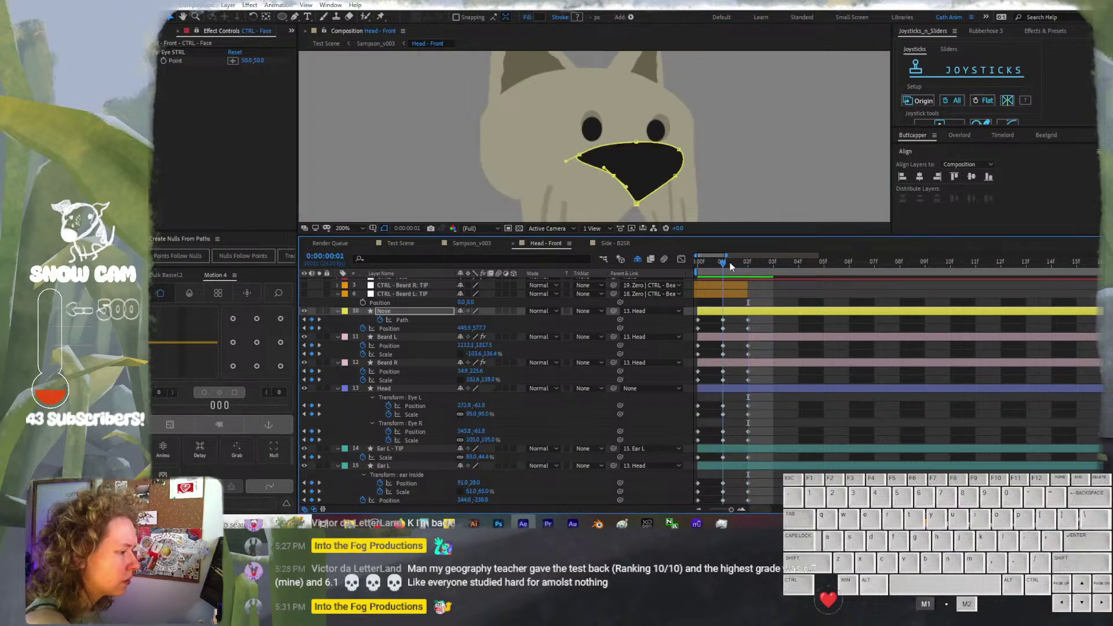
{"action": "left_click", "coordinate": [743, 263]}
{"action": "left_click", "coordinate": [733, 262]}
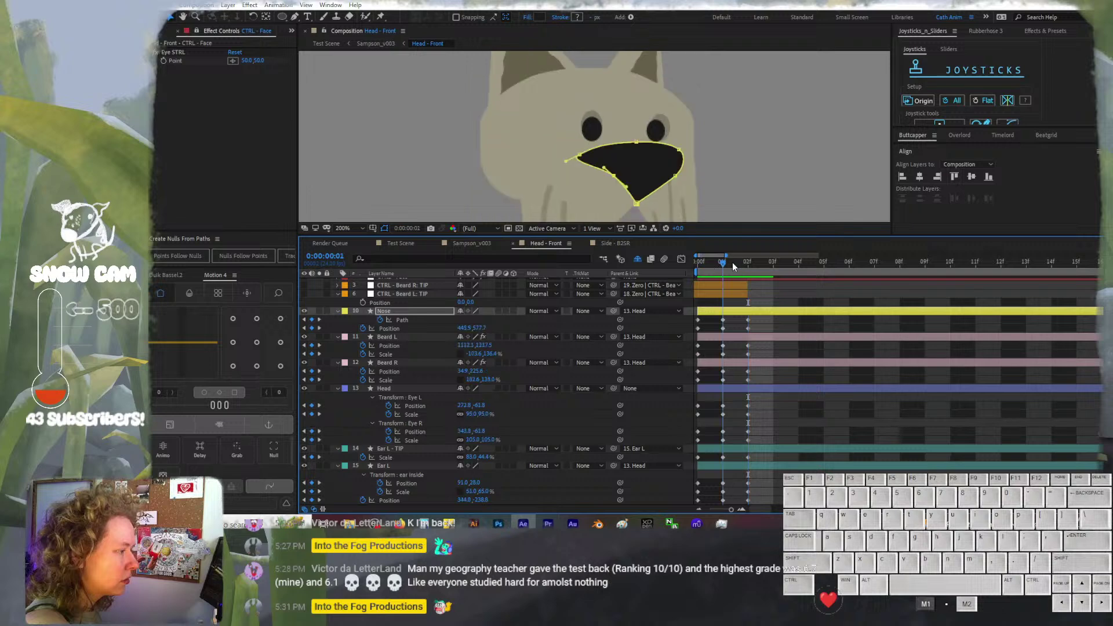
{"action": "left_click", "coordinate": [740, 263]}
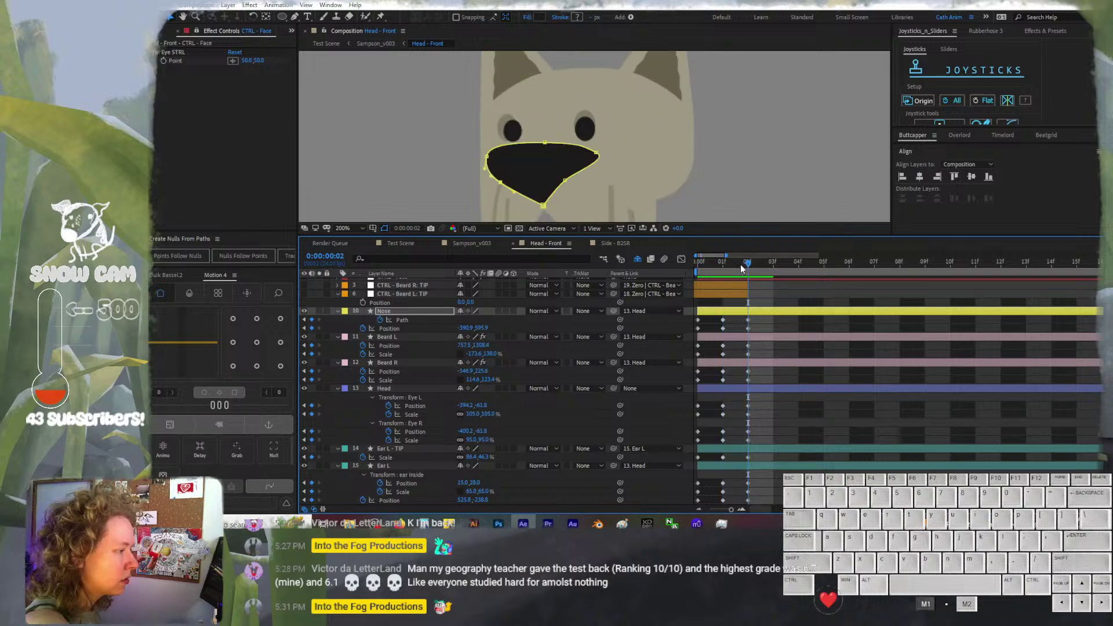
Shift the nose's top point to the left at frame 2 and compare the outline with frame 1
{"action": "left_click_drag", "start_coordinate": [545, 142], "coordinate": [535, 144]}
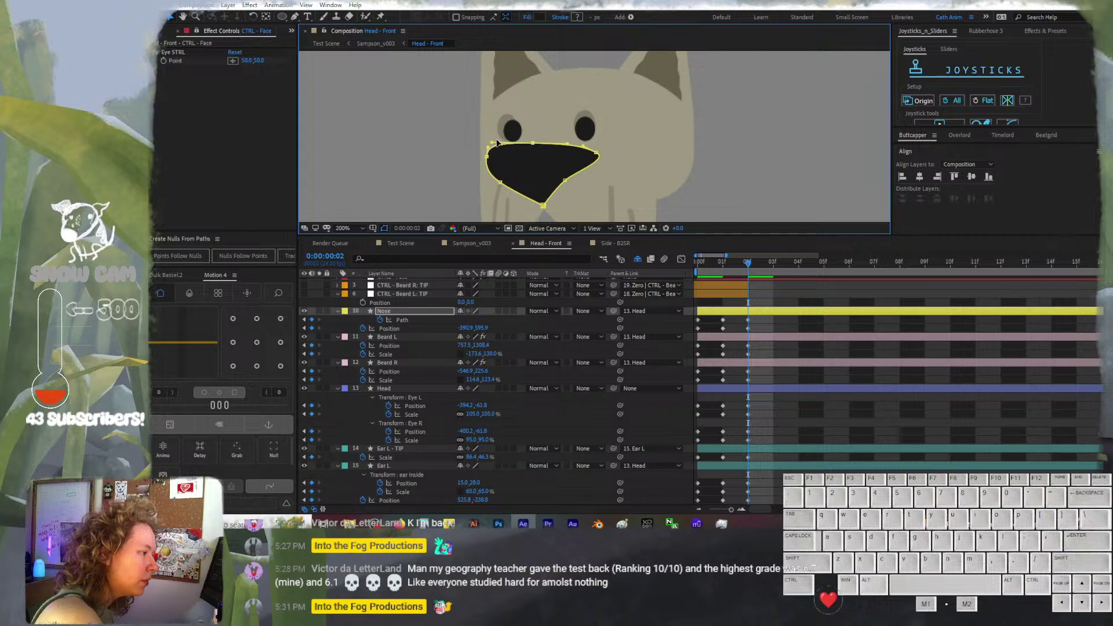
{"action": "left_click", "coordinate": [730, 262]}
{"action": "left_click", "coordinate": [740, 264]}
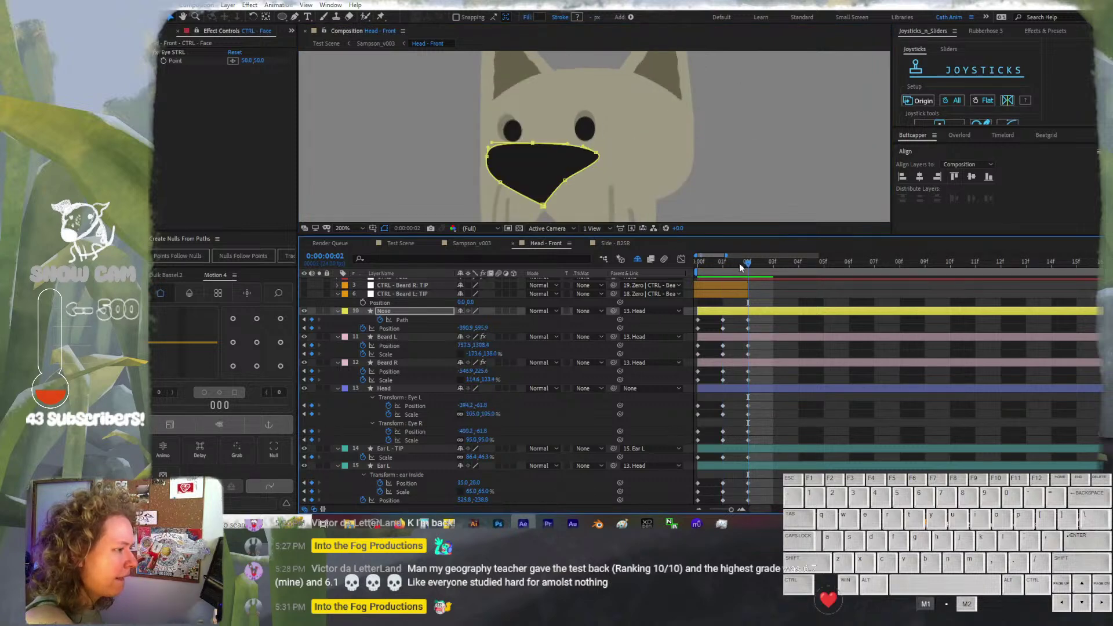
{"action": "left_click", "coordinate": [727, 263]}
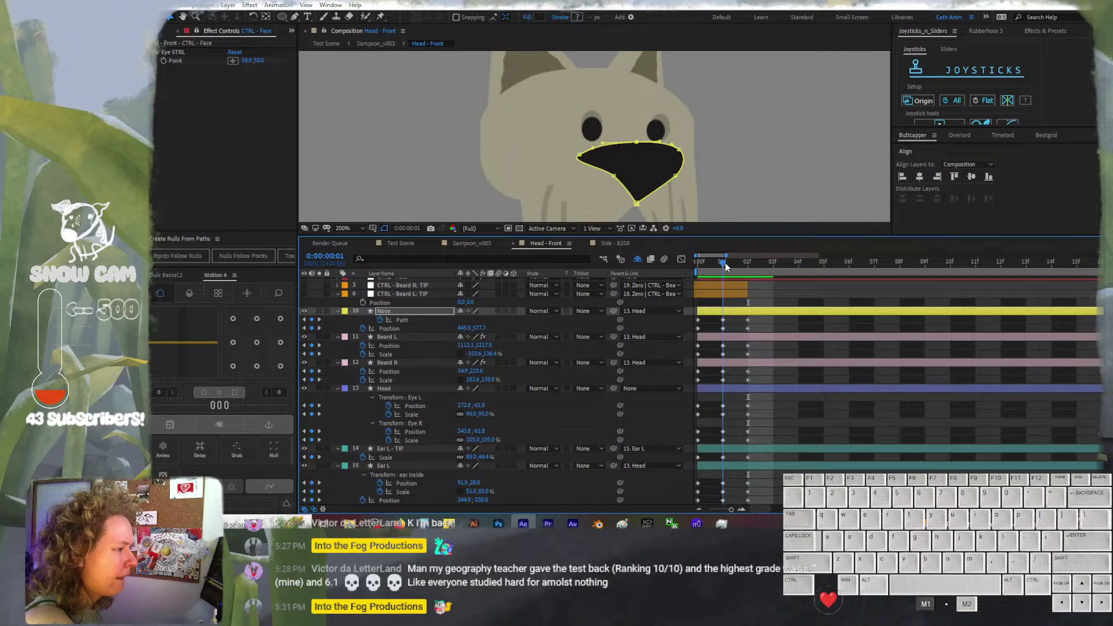
{"action": "left_click", "coordinate": [740, 267]}
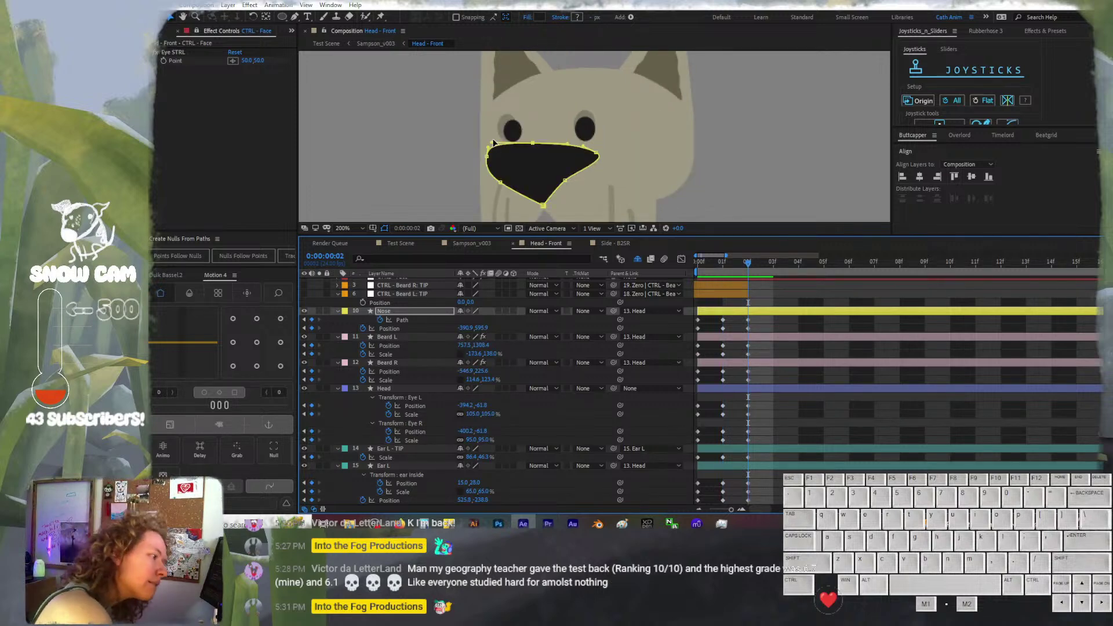
Move the nose's left corner point slightly inward and reshape its lower-right edge at frame 2
{"action": "left_click_drag", "start_coordinate": [492, 143], "coordinate": [492, 158]}
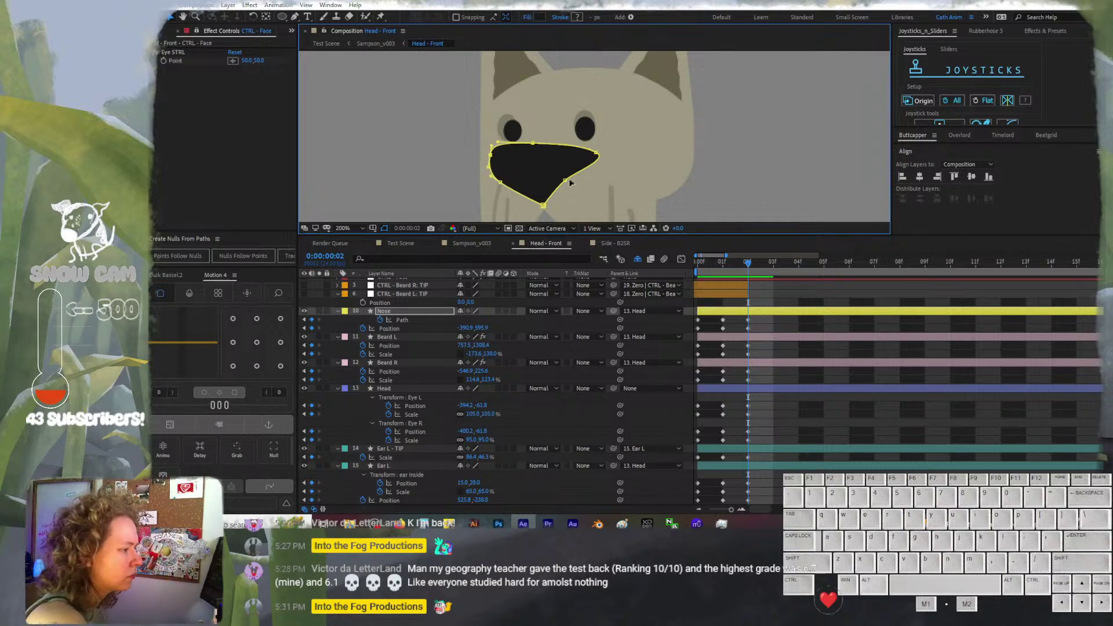
{"action": "left_click_drag", "start_coordinate": [567, 178], "coordinate": [609, 153]}
{"action": "left_click", "coordinate": [568, 144]}
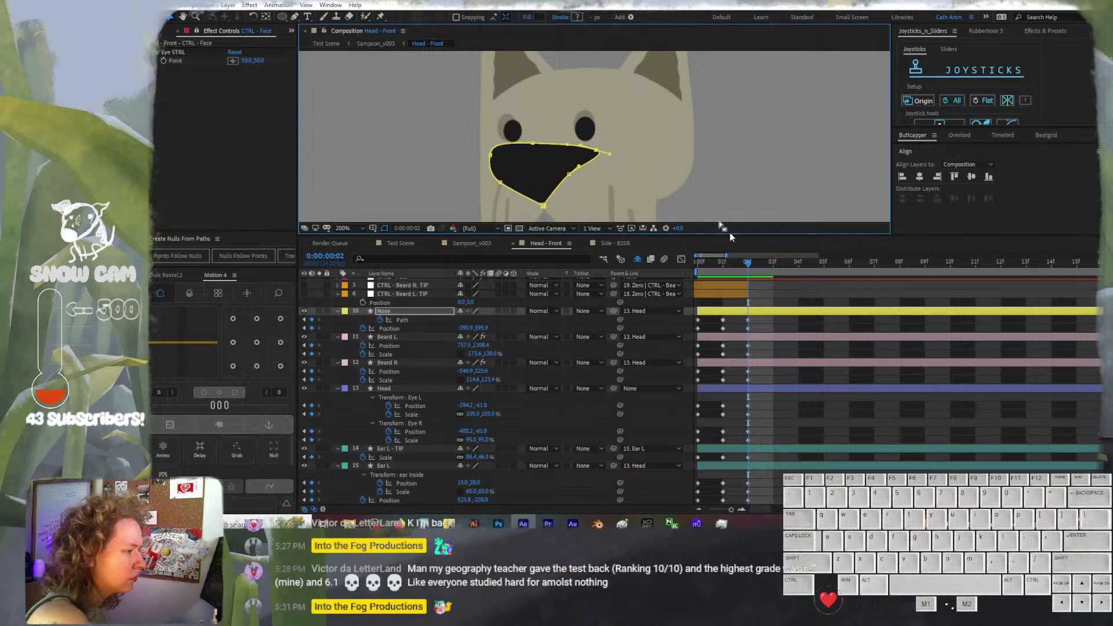
Show the rulers at frame 1 and clear all existing guides from the composition
{"action": "mouse_move", "coordinate": [733, 263]}
{"action": "left_mouse_down"}
{"action": "mouse_move", "coordinate": [709, 263]}
{"action": "mouse_move", "coordinate": [743, 265]}
{"action": "mouse_move", "coordinate": [723, 262]}
{"action": "left_mouse_up"}
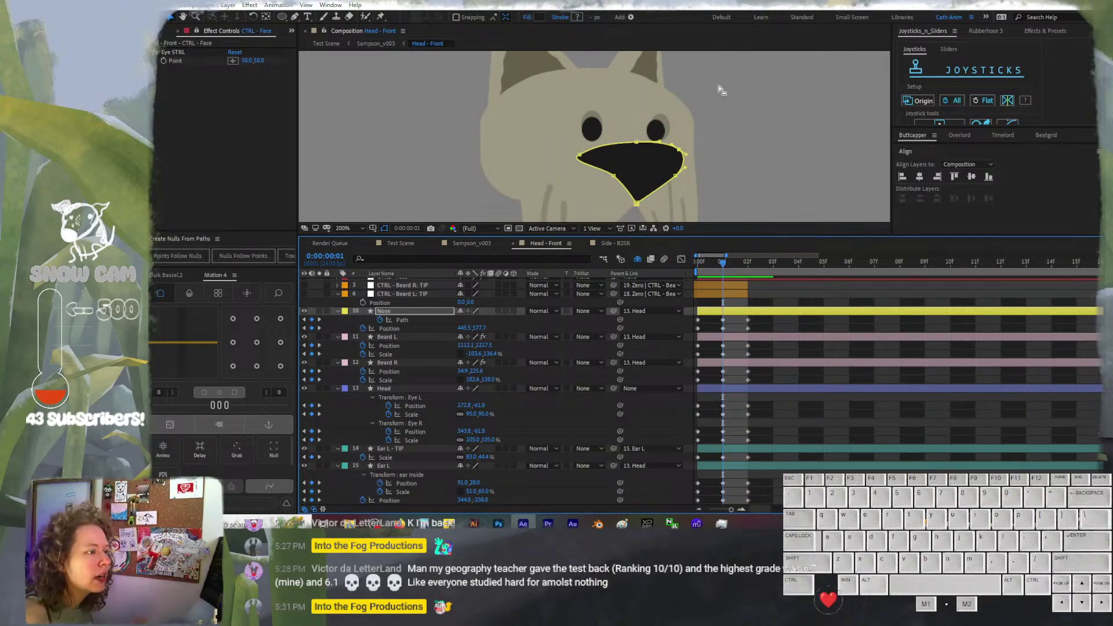
{"action": "key", "text": "ctrl+r"}
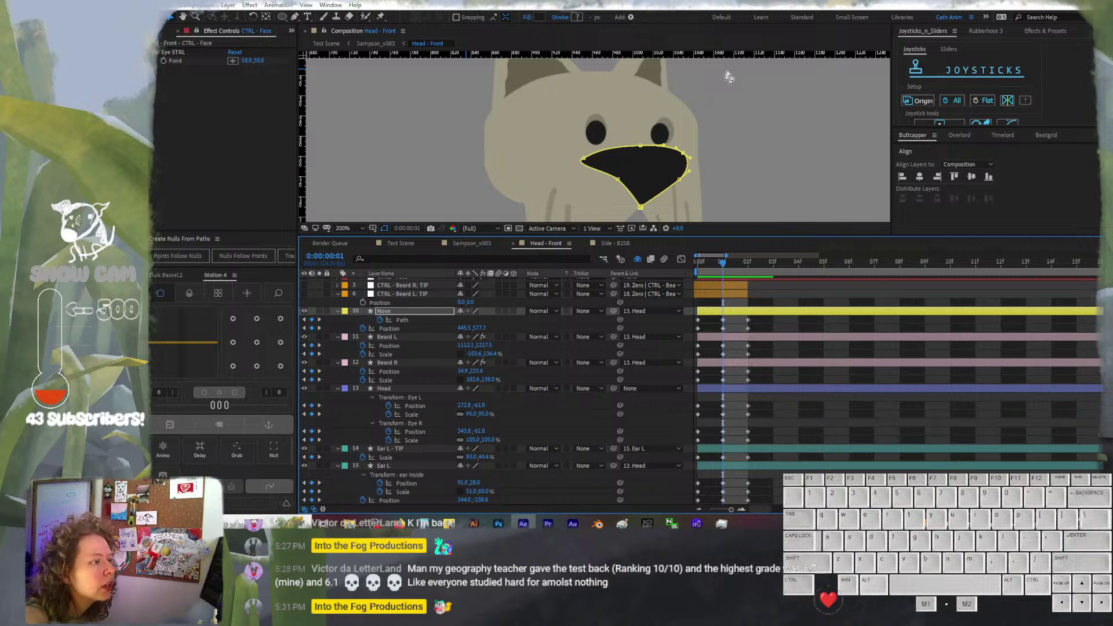
{"action": "left_click", "coordinate": [735, 56]}
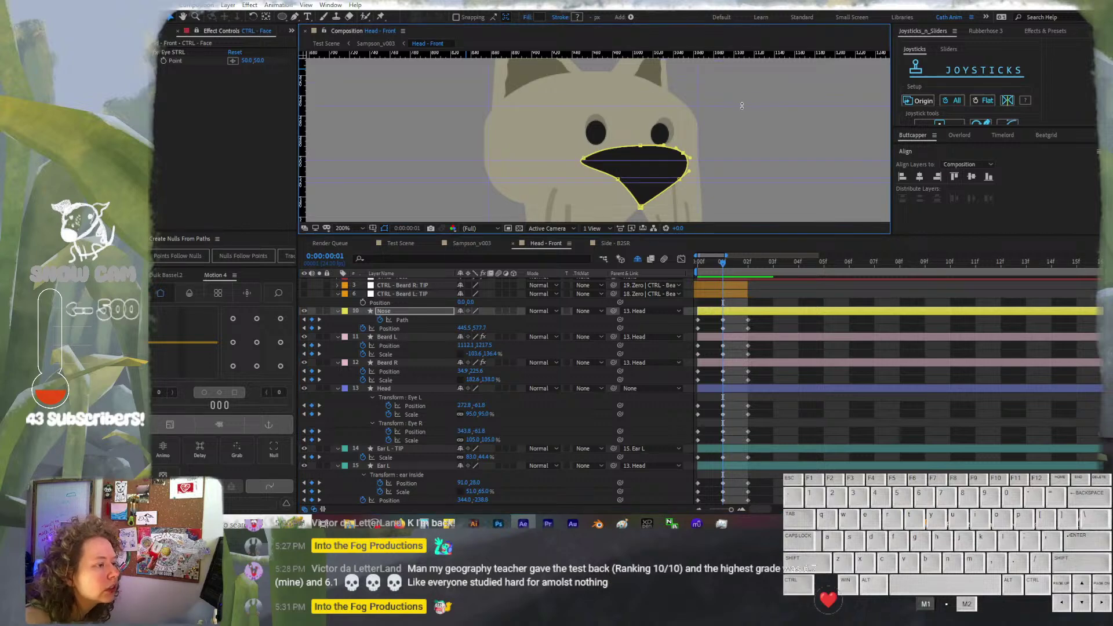
{"action": "key", "text": "ctrl+z"}
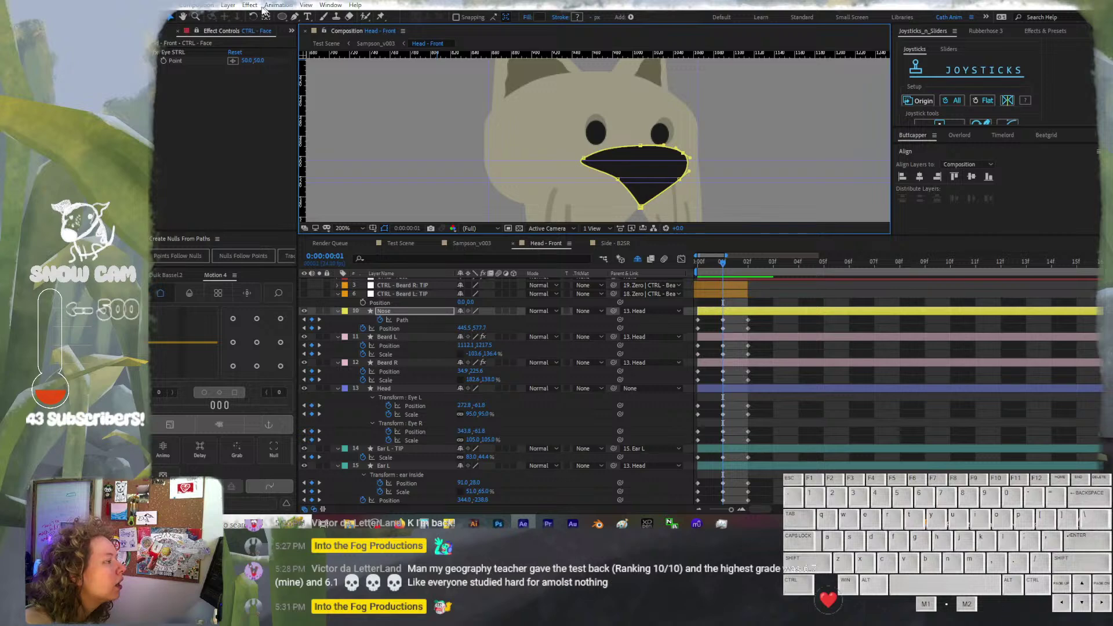
{"action": "left_click", "coordinate": [306, 5]}
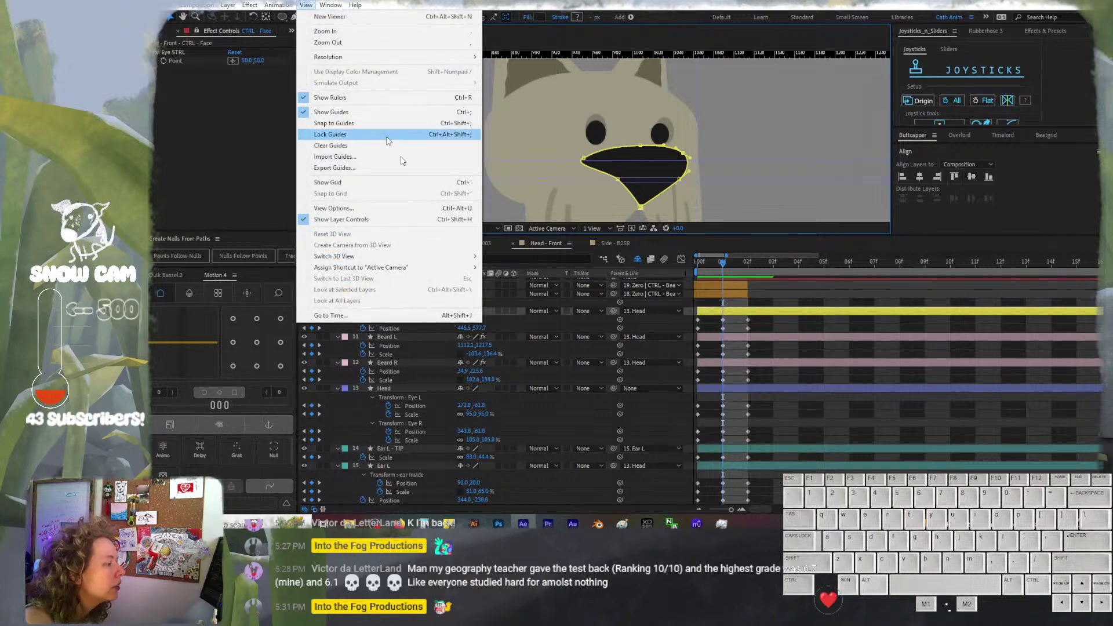
{"action": "left_click", "coordinate": [347, 147]}
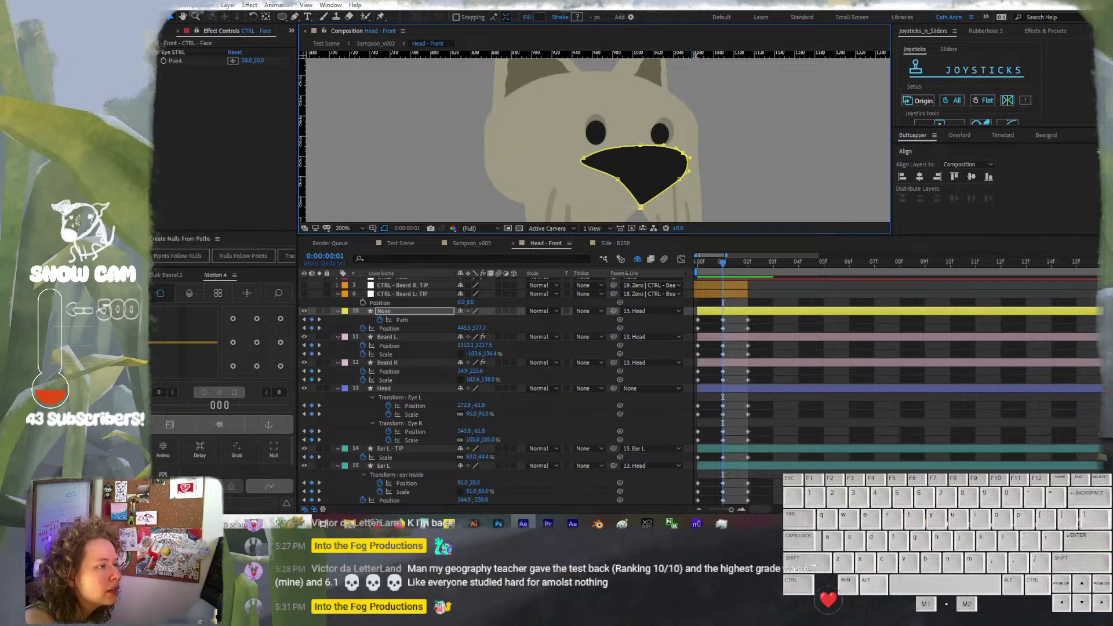
Add horizontal guides at the heights of the nose's outline points at frame 1
{"action": "mouse_move", "coordinate": [698, 56]}
{"action": "left_mouse_down"}
{"action": "mouse_move", "coordinate": [708, 145]}
{"action": "mouse_move", "coordinate": [710, 54]}
{"action": "left_mouse_up"}
{"action": "mouse_move", "coordinate": [714, 143]}
{"action": "left_mouse_down"}
{"action": "mouse_move", "coordinate": [715, 155]}
{"action": "mouse_move", "coordinate": [722, 57]}
{"action": "mouse_move", "coordinate": [725, 157]}
{"action": "left_mouse_up"}
{"action": "left_click_drag", "start_coordinate": [735, 54], "coordinate": [741, 178]}
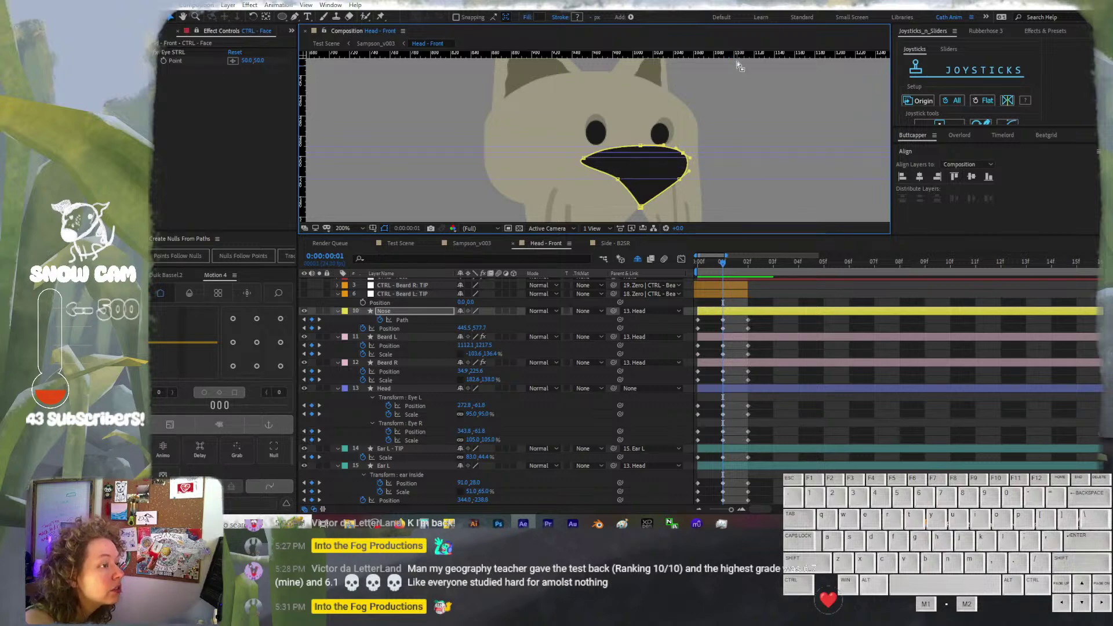
{"action": "left_click_drag", "start_coordinate": [737, 54], "coordinate": [738, 206]}
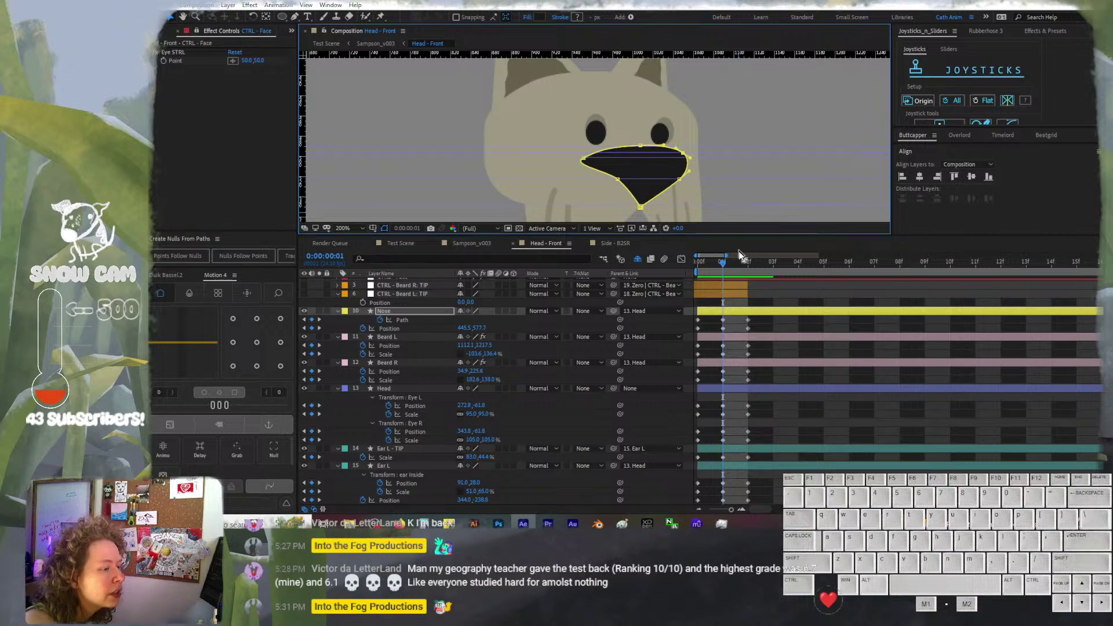
Check the nose's point heights at frame 2 against the guides and frame 1
{"action": "left_click", "coordinate": [746, 266]}
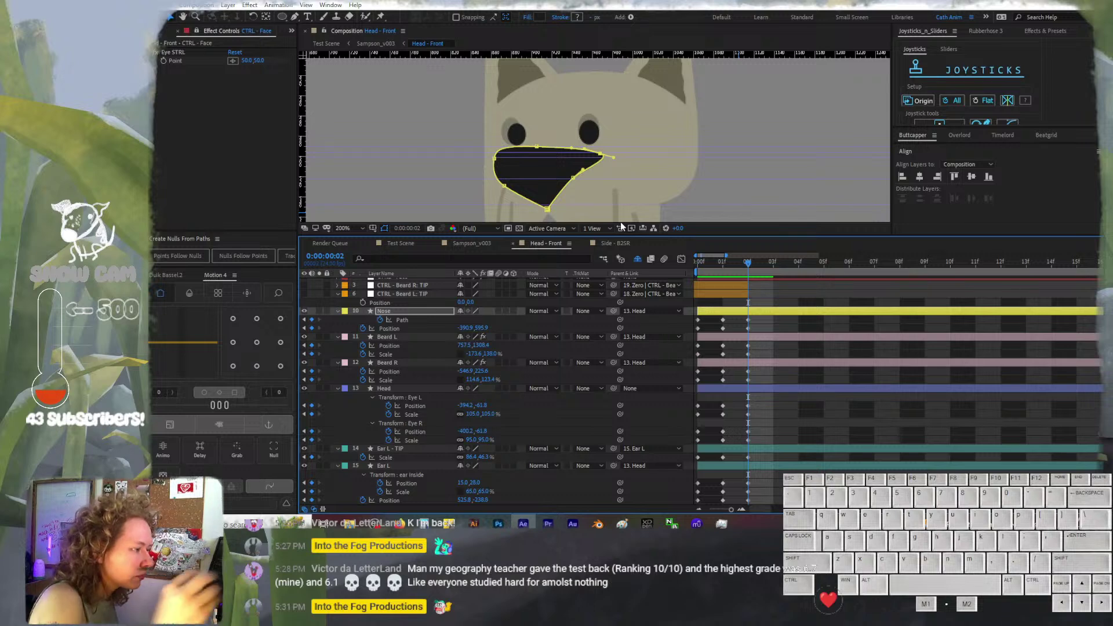
{"action": "left_click", "coordinate": [538, 147]}
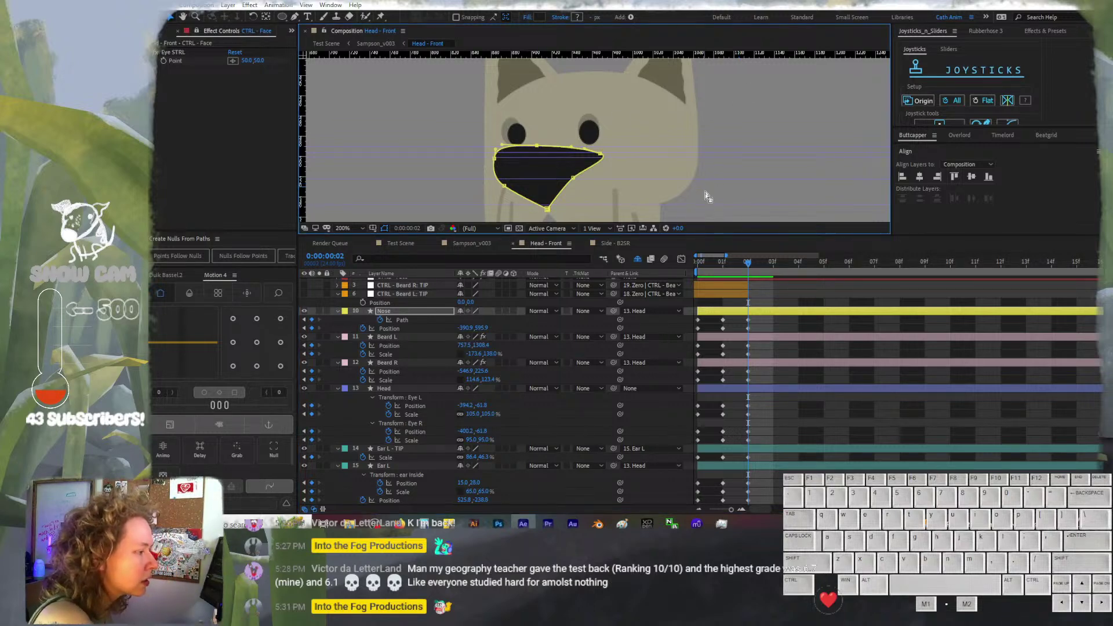
{"action": "left_click", "coordinate": [724, 263]}
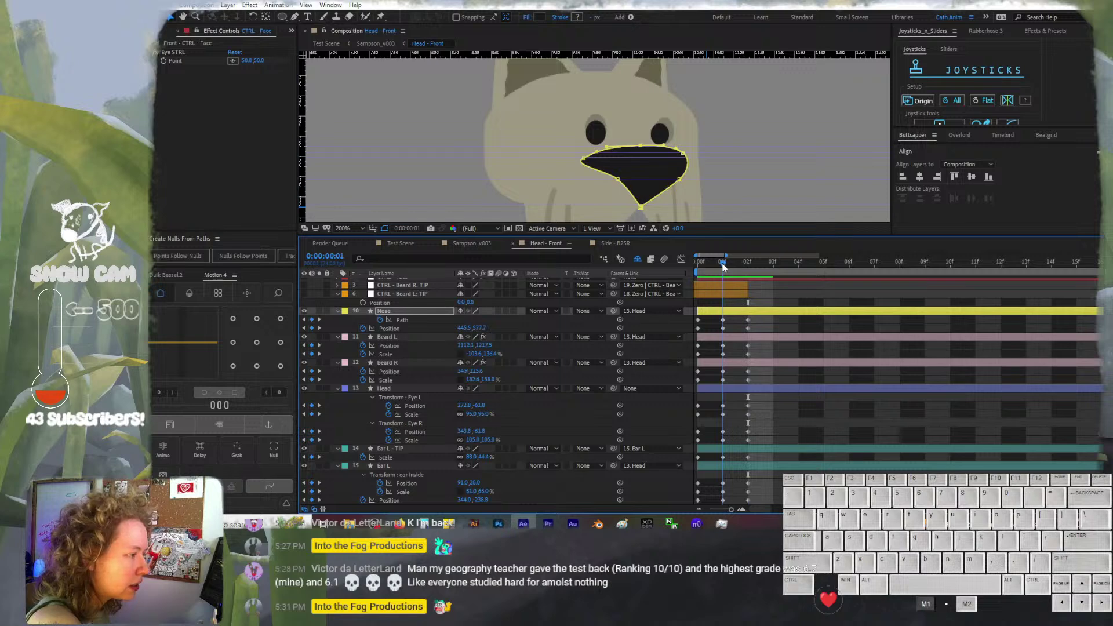
{"action": "left_click", "coordinate": [747, 263]}
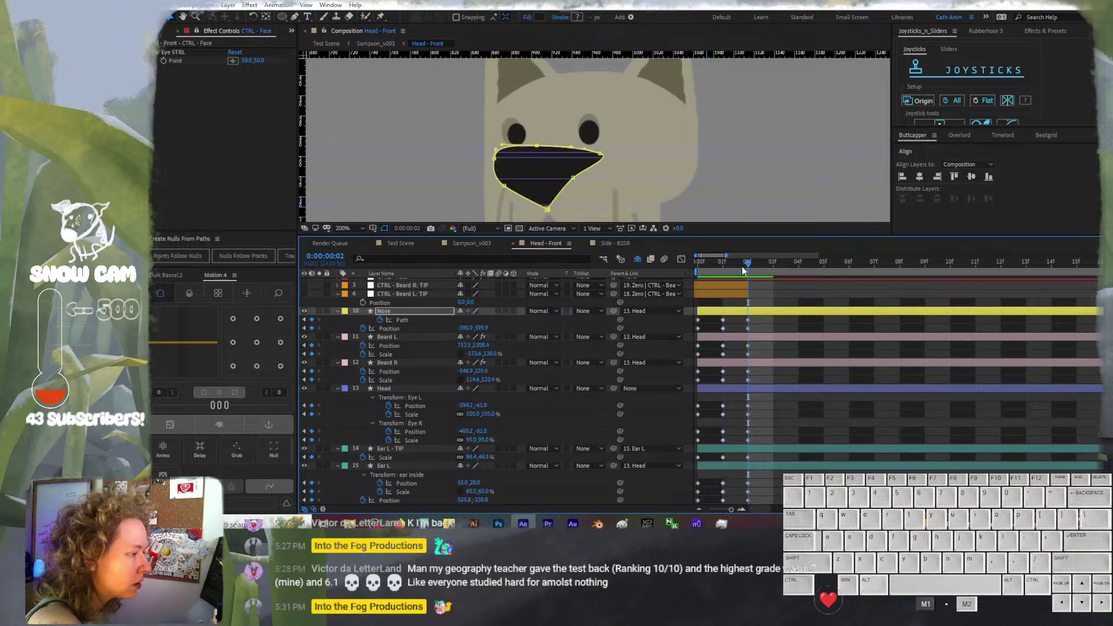
Raise the nose's left corner point and move its lower-left point up and outward to the guides at frame 2
{"action": "left_click_drag", "start_coordinate": [497, 161], "coordinate": [506, 149]}
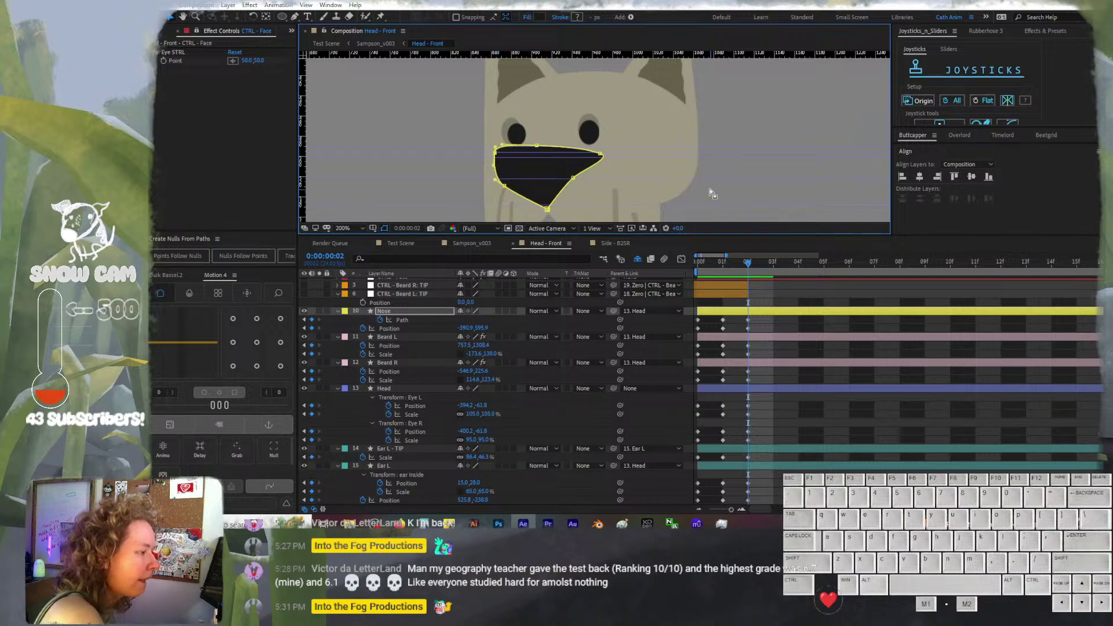
{"action": "left_click", "coordinate": [504, 186]}
{"action": "left_click_drag", "start_coordinate": [504, 187], "coordinate": [491, 172]}
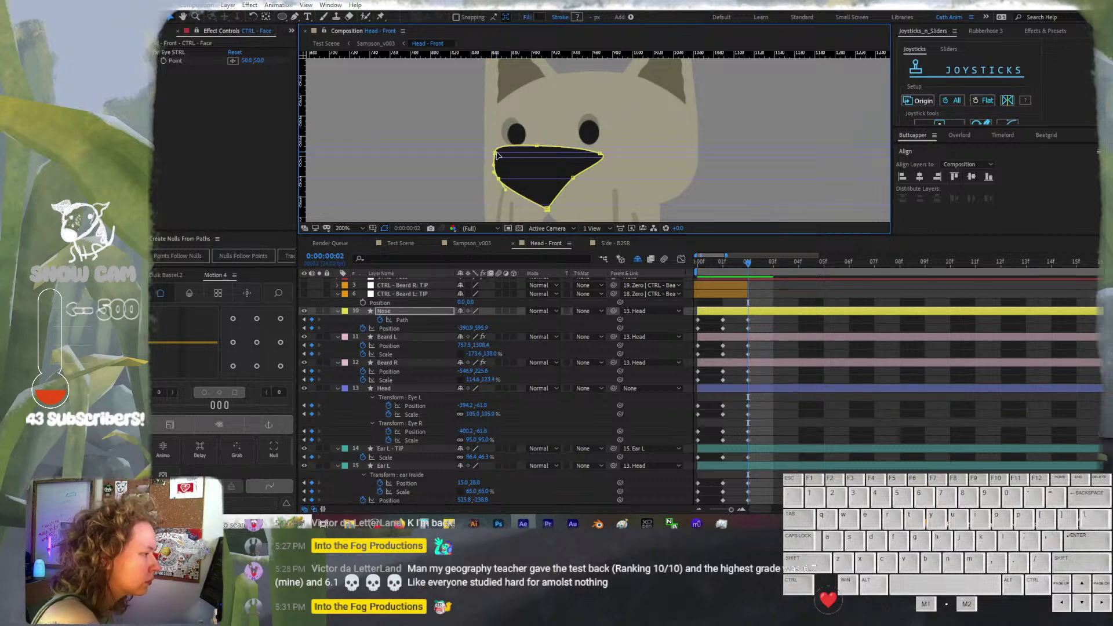
Shorten the top point's left handle and refine the curve through the nose's left corner and lower-left point at frame 2
{"action": "left_click_drag", "start_coordinate": [536, 146], "coordinate": [502, 143]}
{"action": "left_click", "coordinate": [497, 149]}
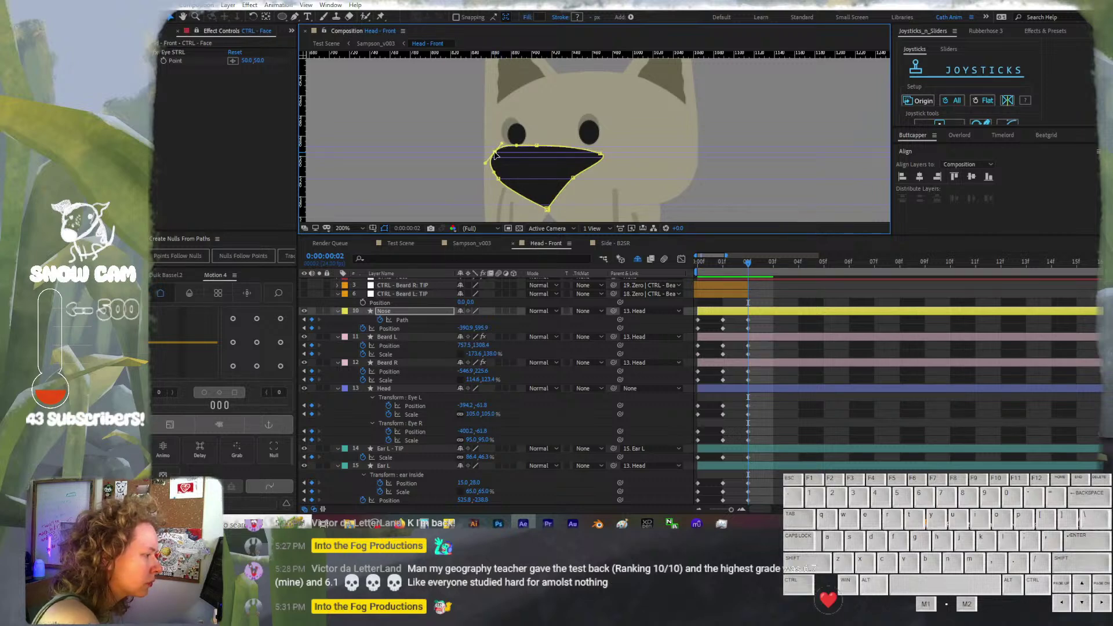
{"action": "left_click_drag", "start_coordinate": [729, 263], "coordinate": [749, 263]}
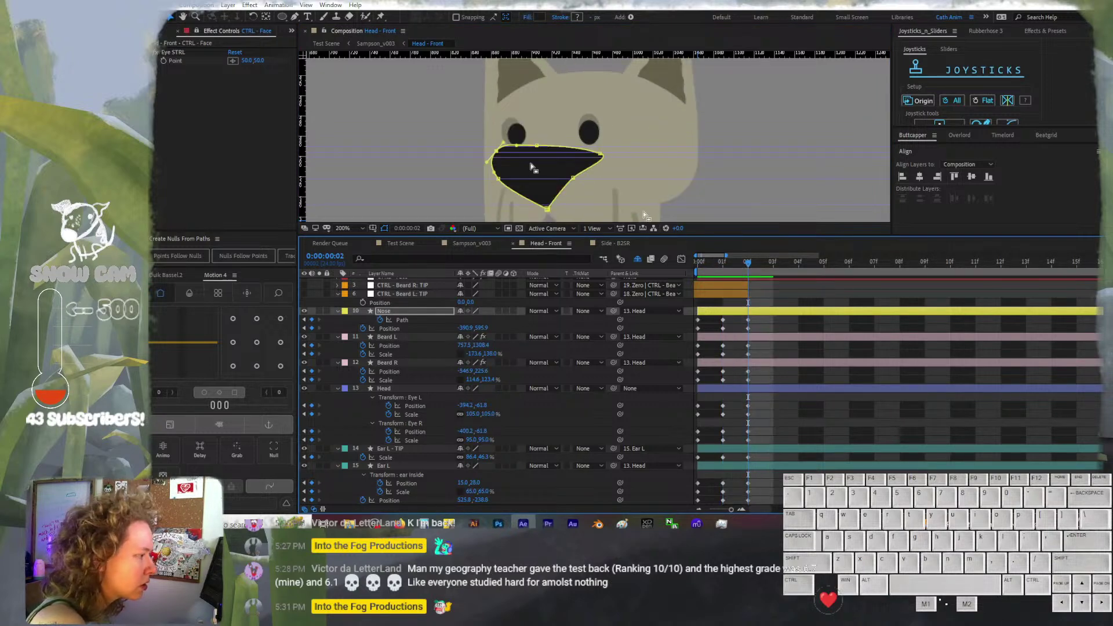
{"action": "left_click_drag", "start_coordinate": [500, 178], "coordinate": [498, 157]}
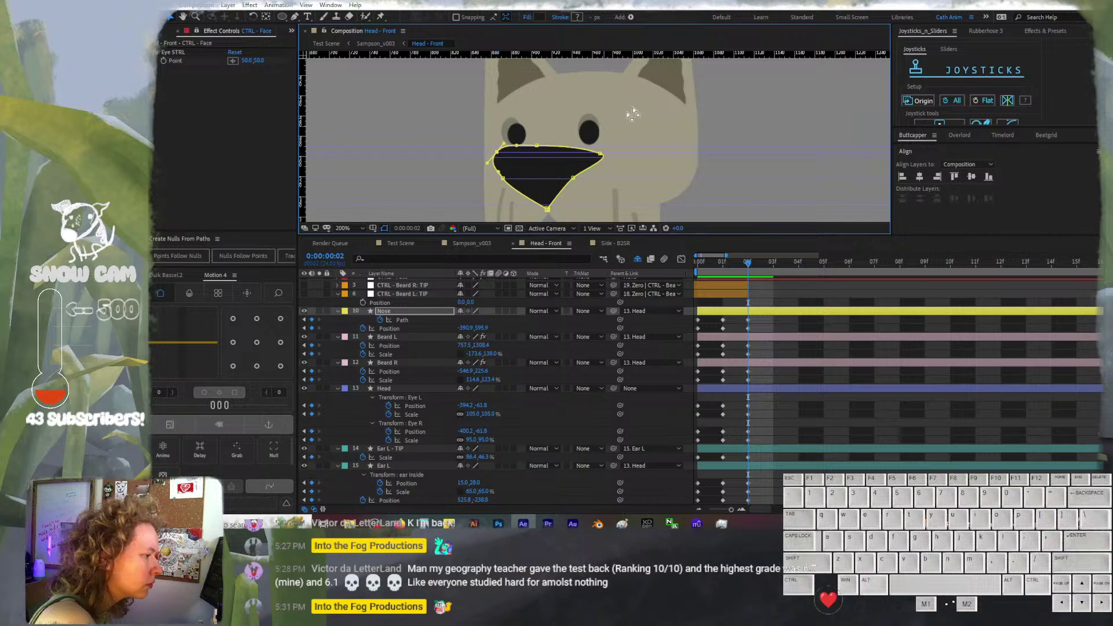
Raise the nose's bottom tip slightly and move its right corner point outward and down at frame 2, comparing with frame 1
{"action": "left_click_drag", "start_coordinate": [548, 209], "coordinate": [547, 206]}
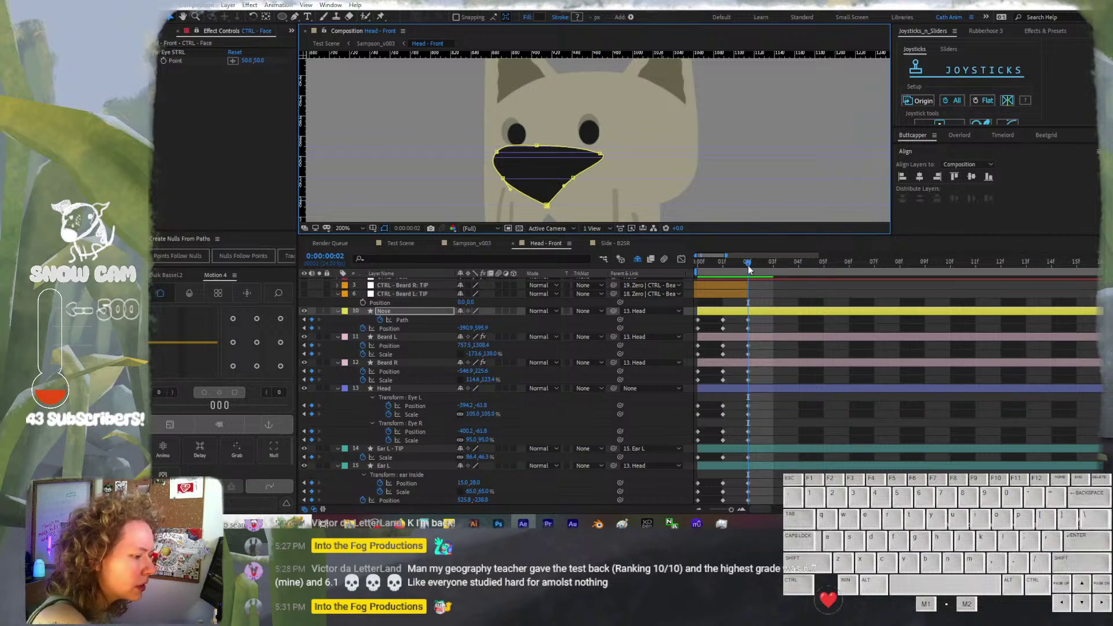
{"action": "mouse_move", "coordinate": [749, 268]}
{"action": "left_mouse_down"}
{"action": "mouse_move", "coordinate": [729, 262]}
{"action": "mouse_move", "coordinate": [748, 262]}
{"action": "left_mouse_up"}
{"action": "left_click", "coordinate": [603, 156]}
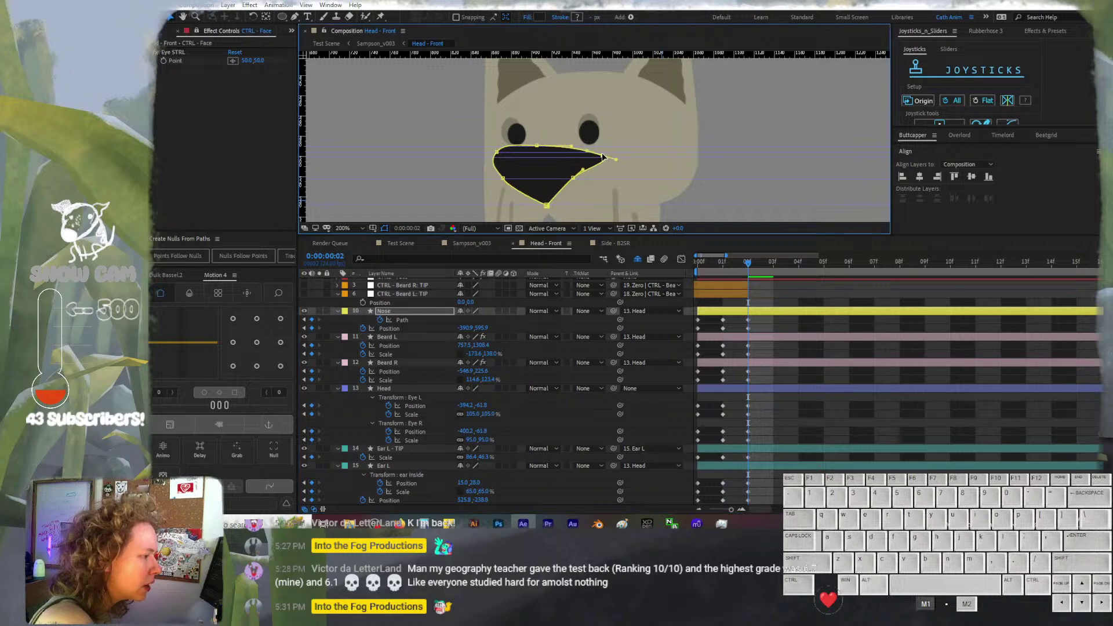
{"action": "left_click", "coordinate": [723, 263]}
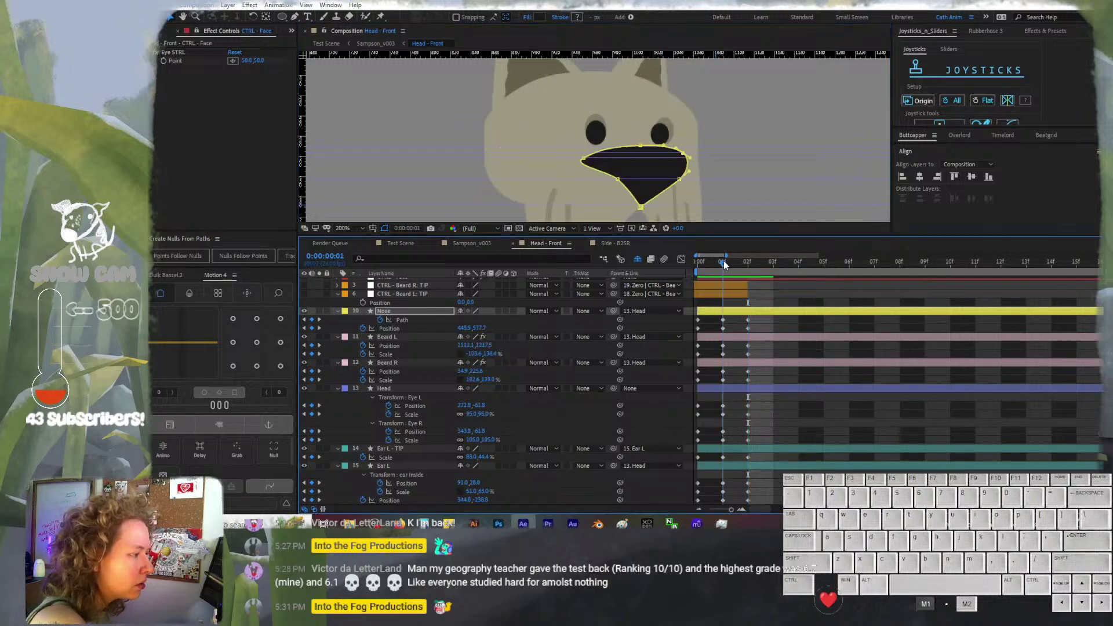
{"action": "left_click", "coordinate": [583, 158]}
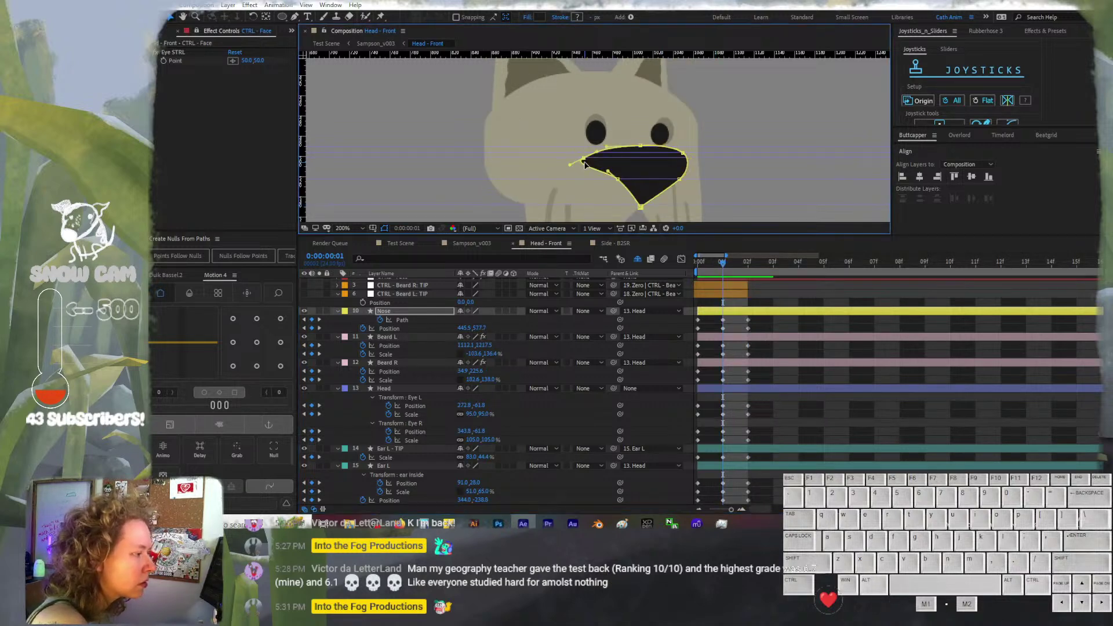
{"action": "left_click", "coordinate": [748, 262]}
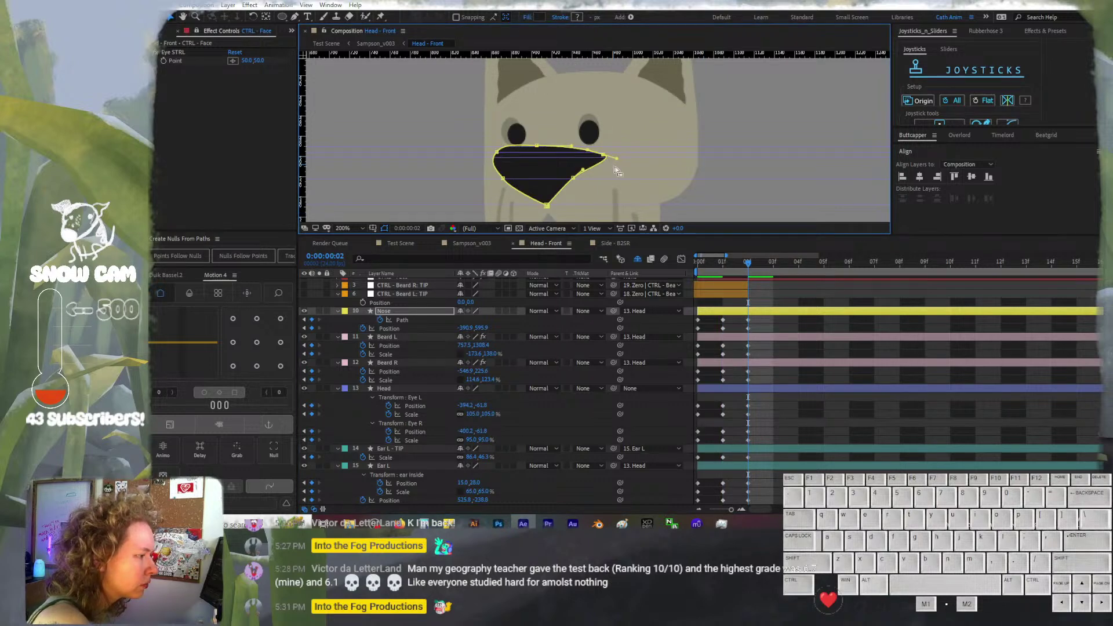
Shorten the right corner point's handles and shift the nose's lower-right point slightly inward along the guide at frame 2
{"action": "left_click_drag", "start_coordinate": [608, 159], "coordinate": [586, 174]}
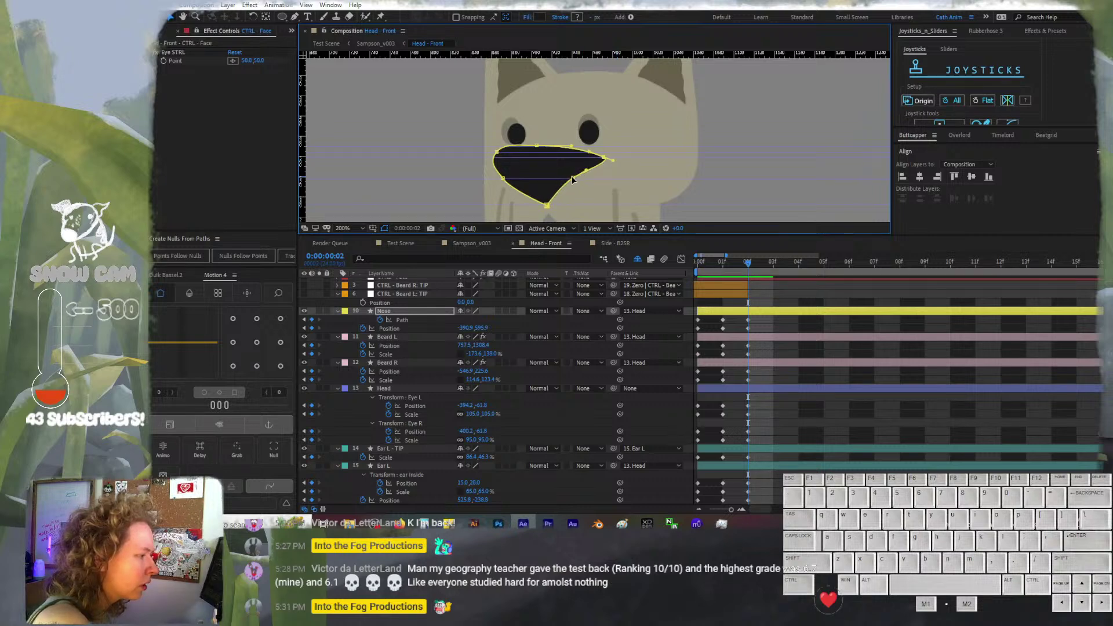
{"action": "mouse_move", "coordinate": [749, 263]}
{"action": "left_mouse_down"}
{"action": "mouse_move", "coordinate": [706, 261]}
{"action": "mouse_move", "coordinate": [747, 263]}
{"action": "left_mouse_up"}
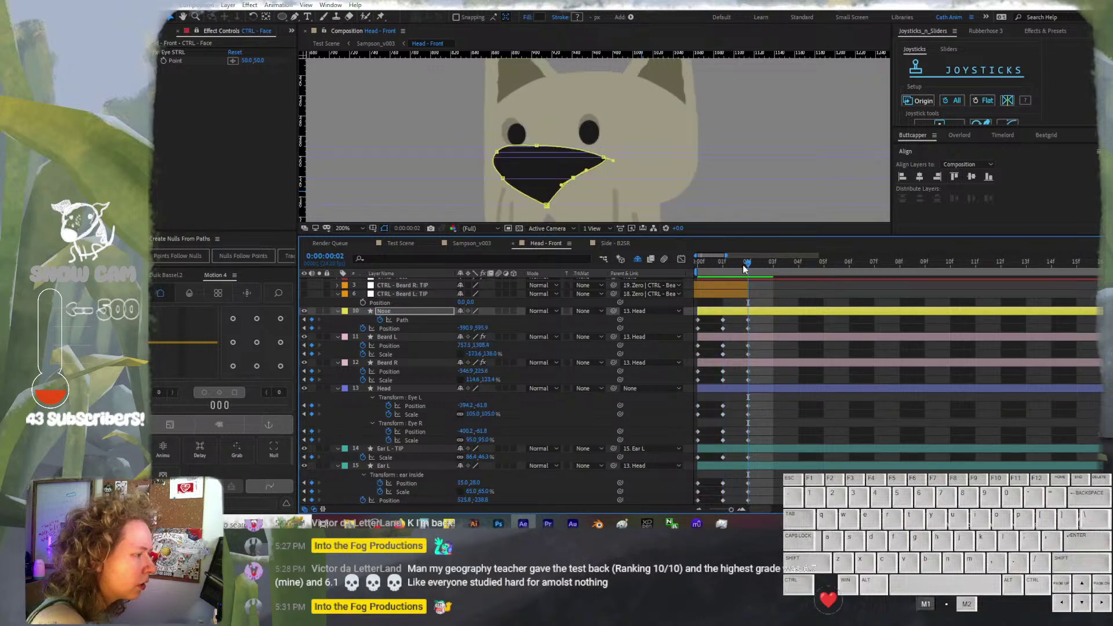
{"action": "left_click_drag", "start_coordinate": [572, 180], "coordinate": [568, 181]}
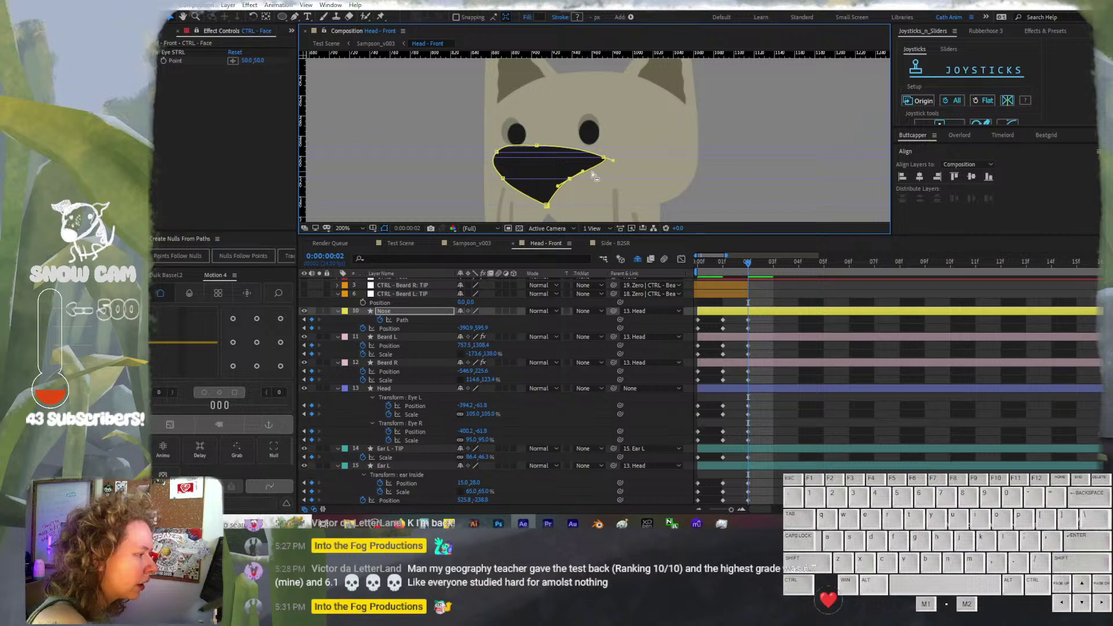
Tighten the curve on the nose's left side with the lower-left point's handles and shorten the top point's left handle at frame 2
{"action": "left_click", "coordinate": [497, 152]}
{"action": "left_click", "coordinate": [511, 153], "text": "ctrl"}
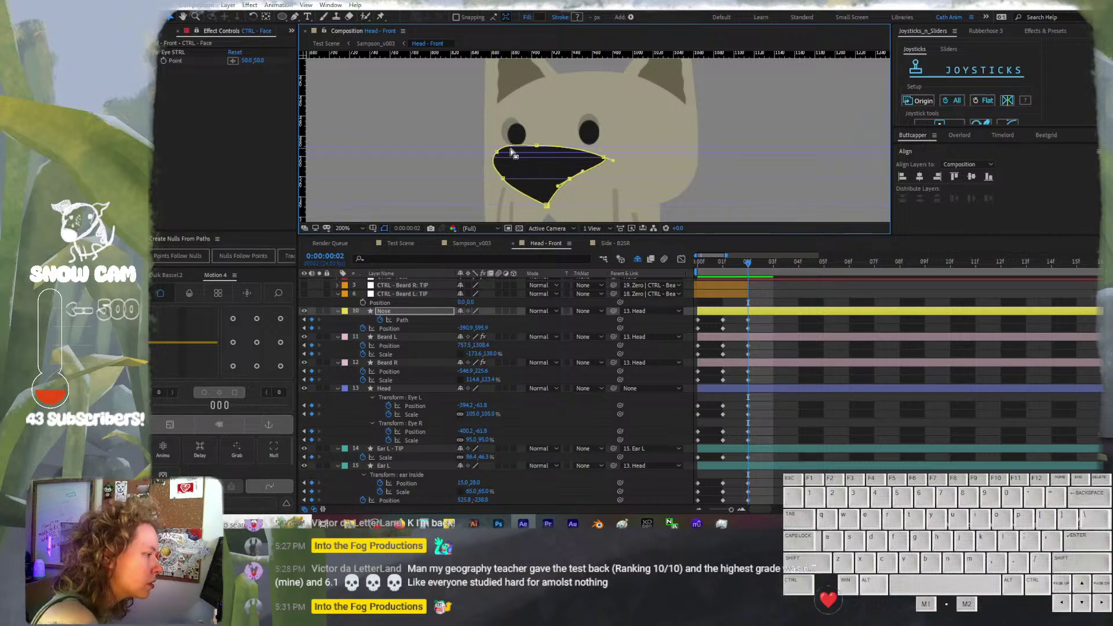
{"action": "left_click", "coordinate": [503, 180]}
{"action": "left_click", "coordinate": [512, 190]}
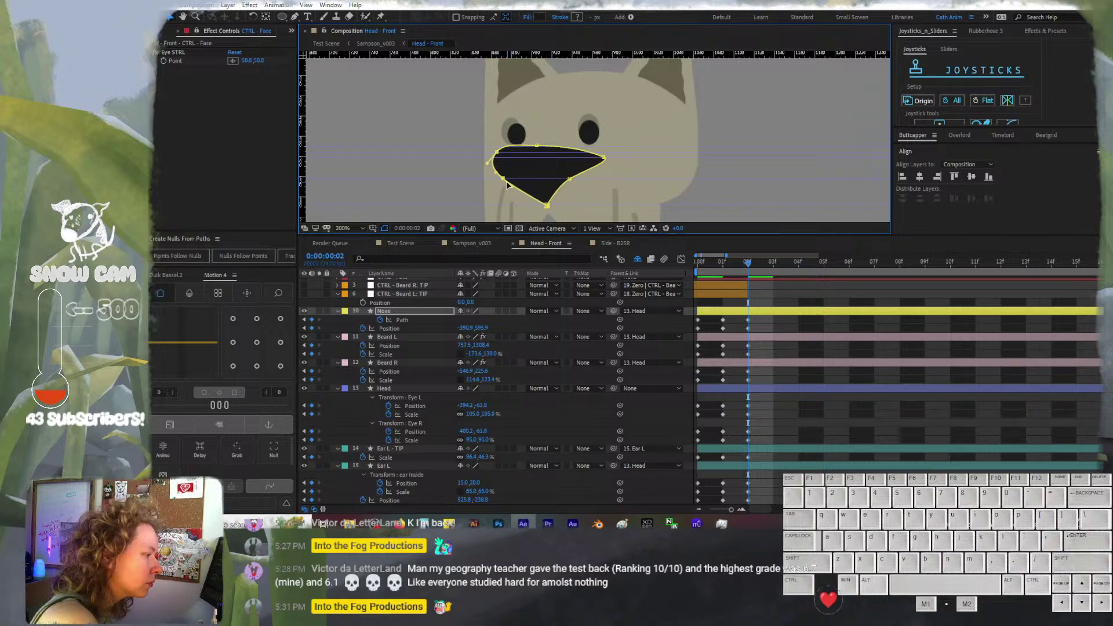
{"action": "mouse_move", "coordinate": [506, 181]}
{"action": "left_mouse_down"}
{"action": "mouse_move", "coordinate": [486, 161]}
{"action": "mouse_move", "coordinate": [495, 164]}
{"action": "left_mouse_up"}
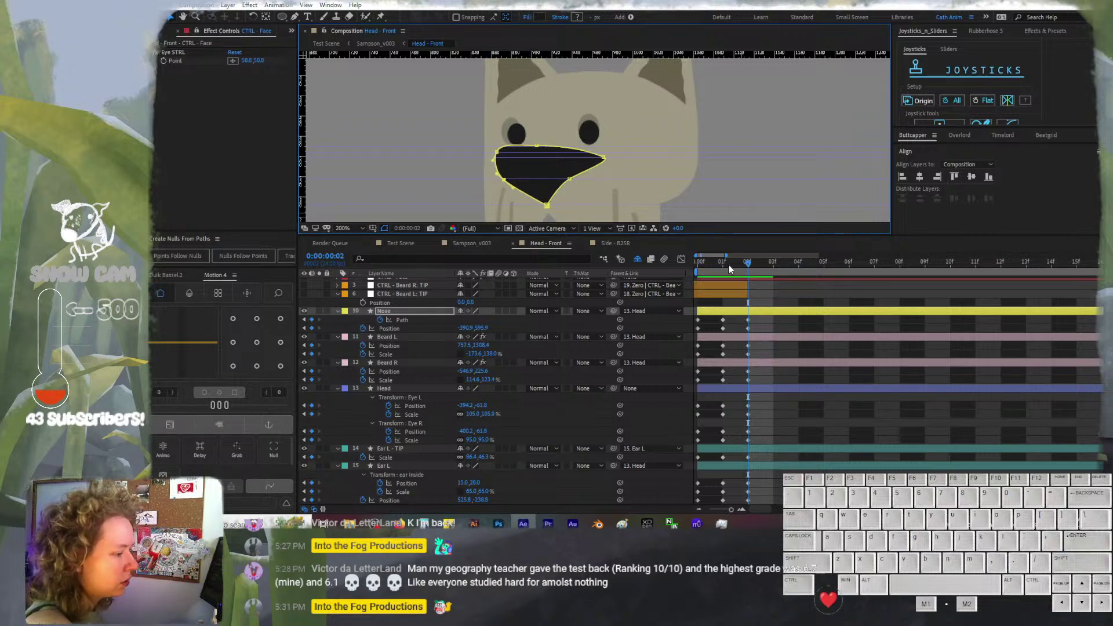
{"action": "mouse_move", "coordinate": [728, 261]}
{"action": "left_mouse_down"}
{"action": "mouse_move", "coordinate": [702, 260]}
{"action": "mouse_move", "coordinate": [743, 256]}
{"action": "left_mouse_up"}
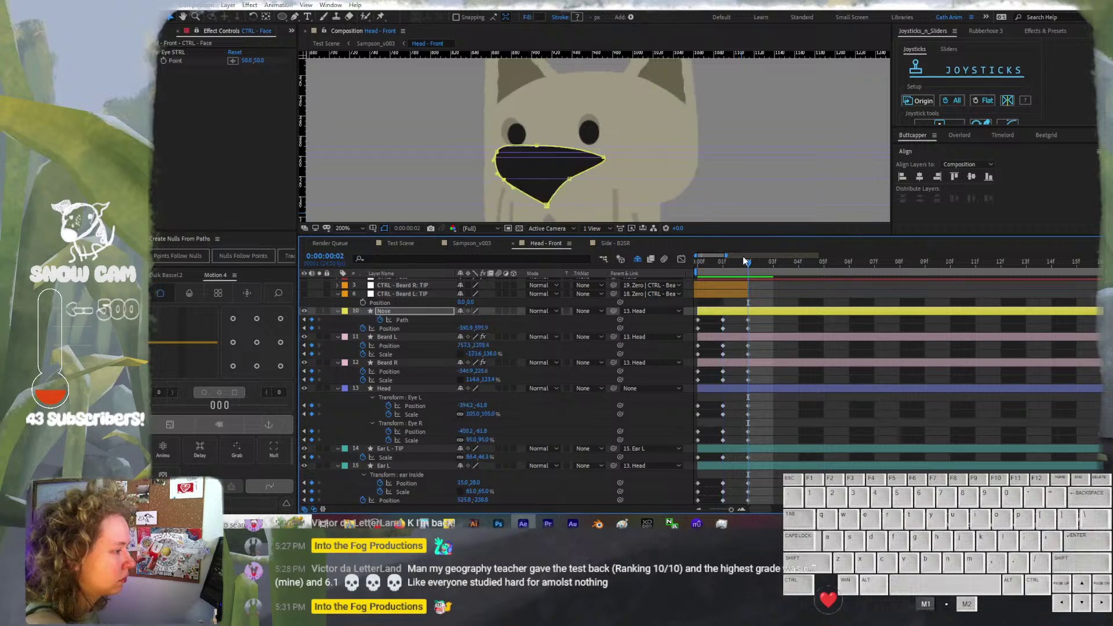
{"action": "left_click", "coordinate": [536, 145]}
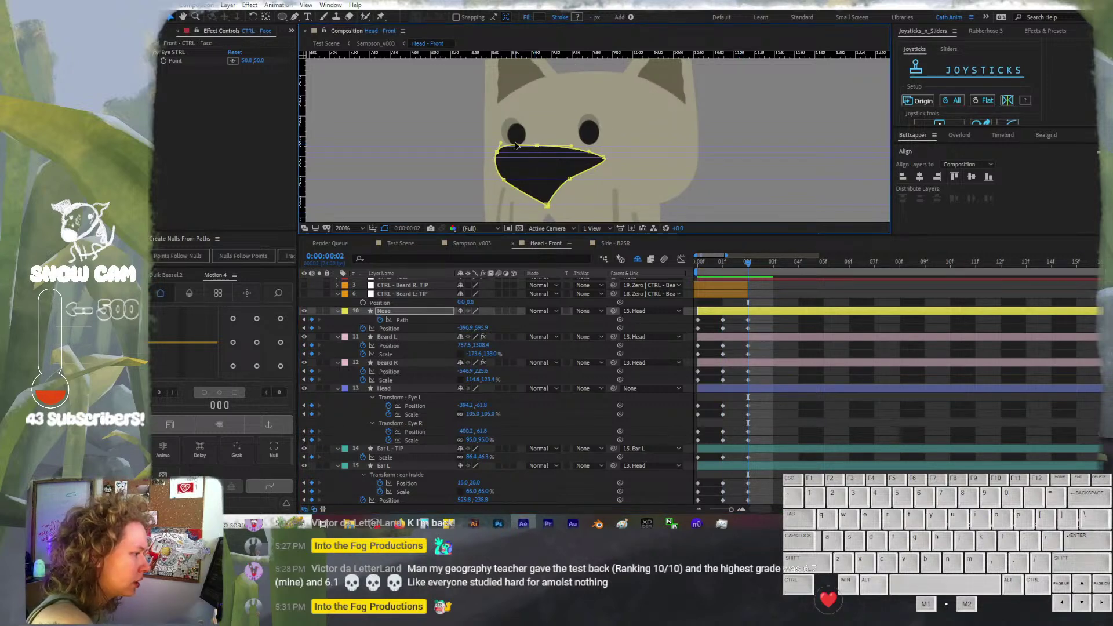
{"action": "left_click_drag", "start_coordinate": [516, 143], "coordinate": [527, 143]}
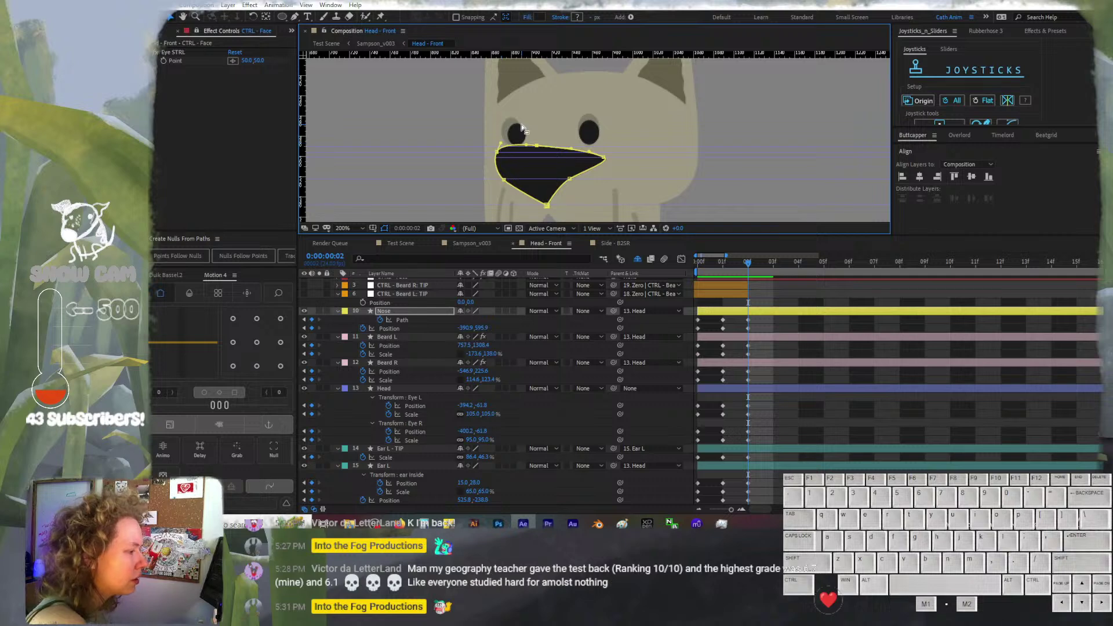
Add vertical guides at the nose's side edges at frame 1 and check the frame 2 nose width against them
{"action": "mouse_move", "coordinate": [732, 261]}
{"action": "left_mouse_down"}
{"action": "mouse_move", "coordinate": [697, 259]}
{"action": "mouse_move", "coordinate": [749, 260]}
{"action": "mouse_move", "coordinate": [699, 260]}
{"action": "mouse_move", "coordinate": [729, 261]}
{"action": "left_mouse_up"}
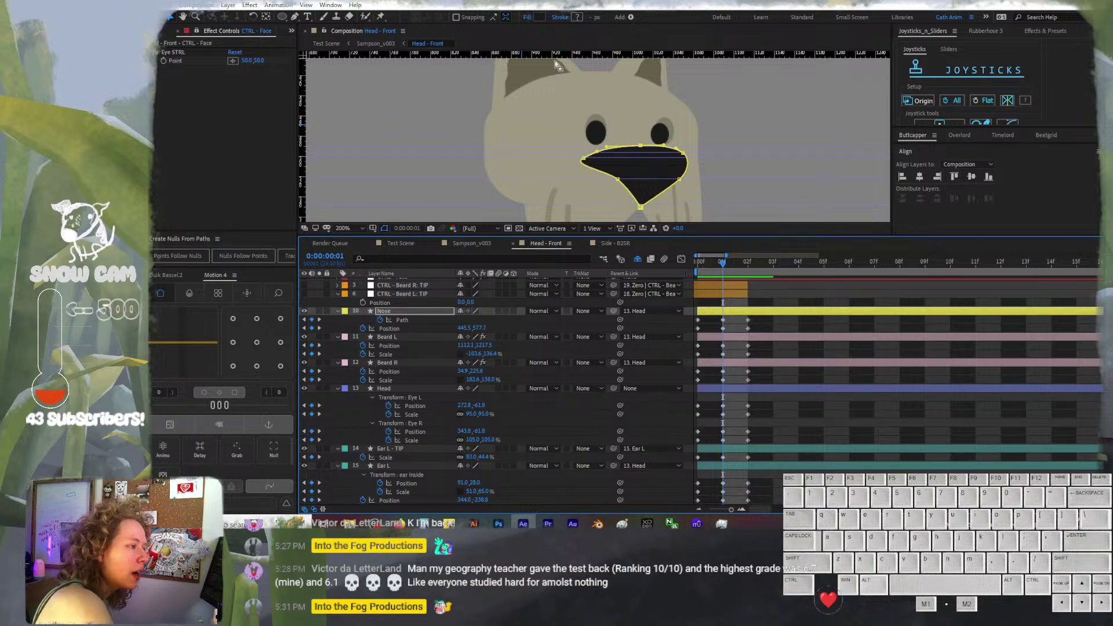
{"action": "left_click_drag", "start_coordinate": [302, 130], "coordinate": [320, 132]}
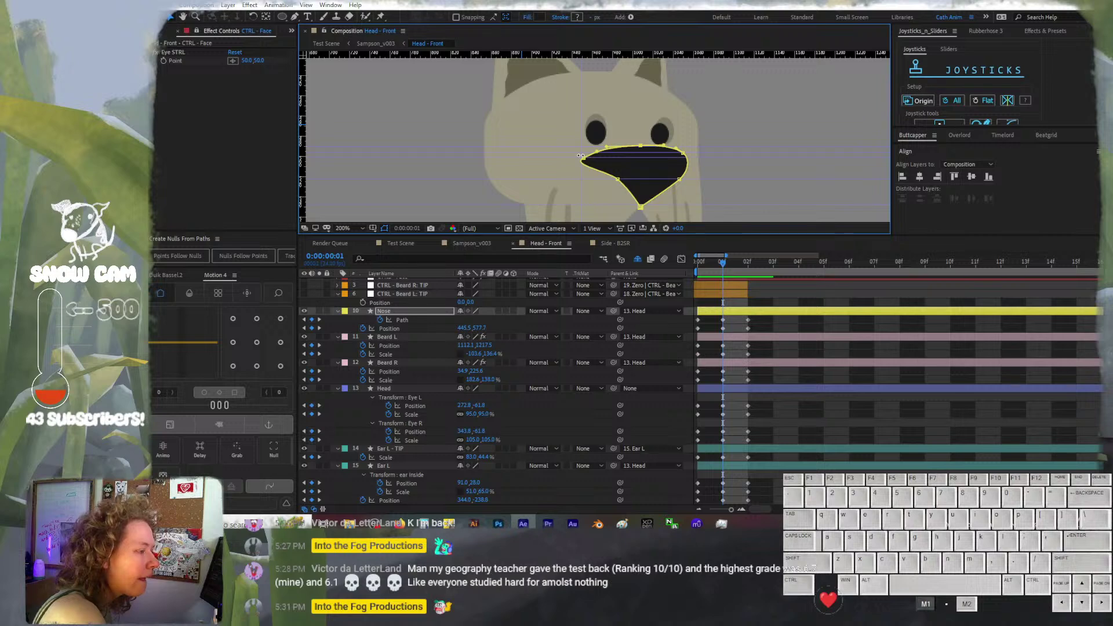
{"action": "left_click_drag", "start_coordinate": [581, 155], "coordinate": [582, 160]}
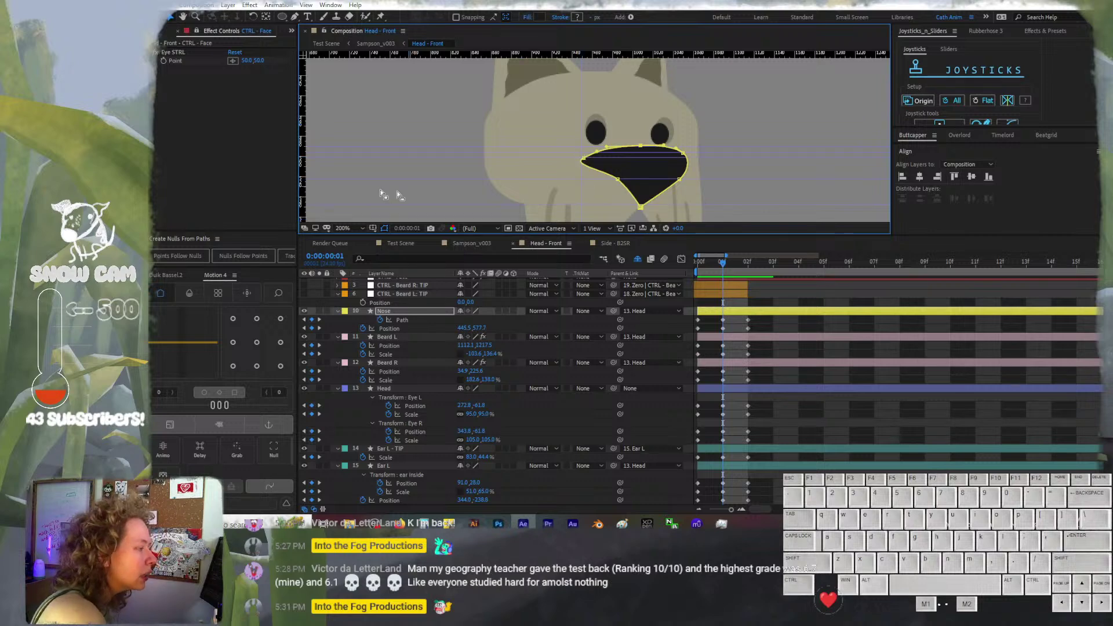
{"action": "left_click_drag", "start_coordinate": [302, 175], "coordinate": [684, 181]}
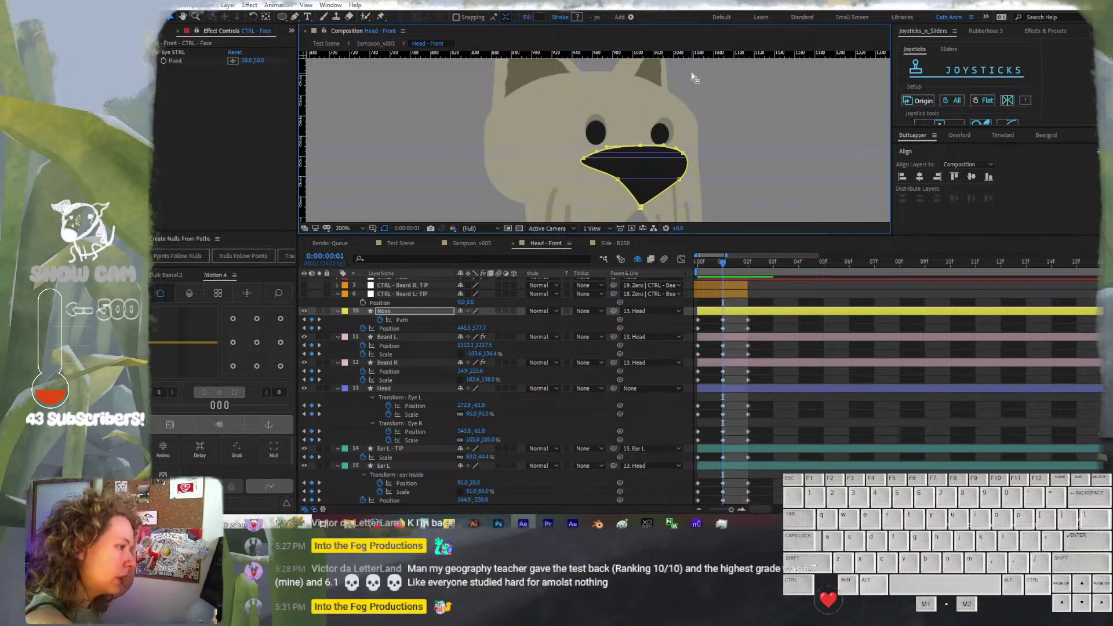
{"action": "left_click", "coordinate": [736, 261]}
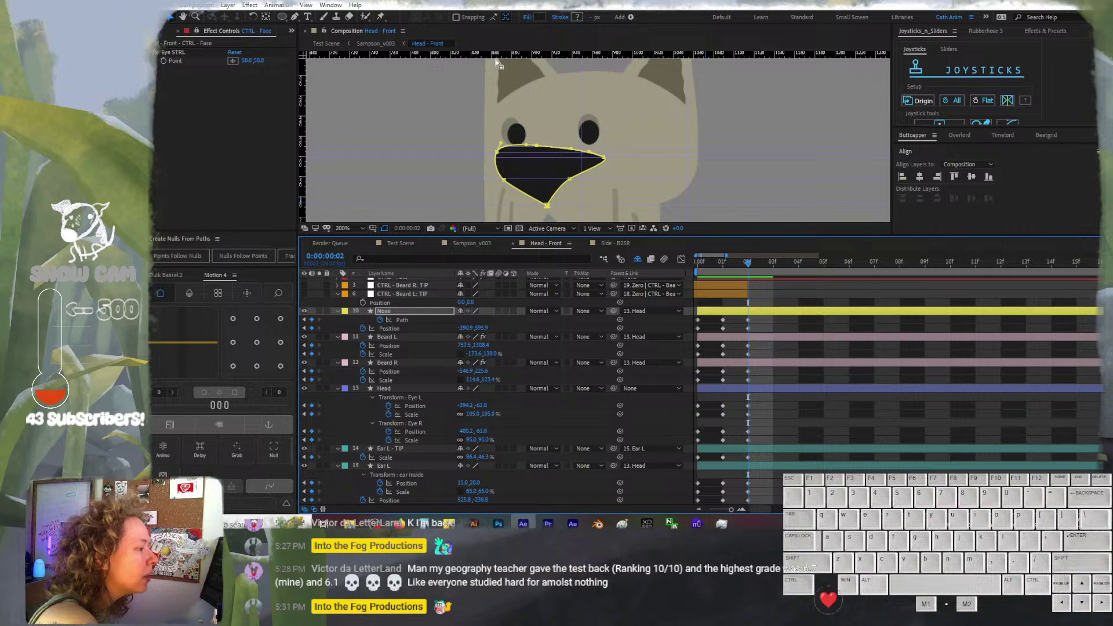
{"action": "left_click", "coordinate": [301, 144]}
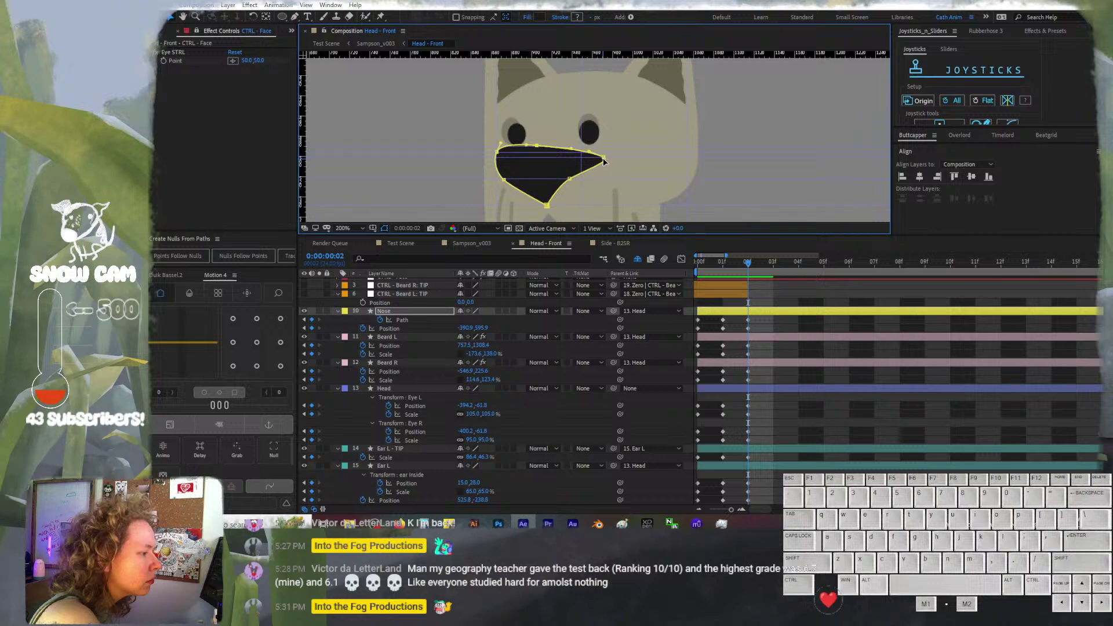
Nudge the nose's right corner point slightly inward at frame 2 and compare the shape with frame 1
{"action": "left_click_drag", "start_coordinate": [604, 162], "coordinate": [603, 160]}
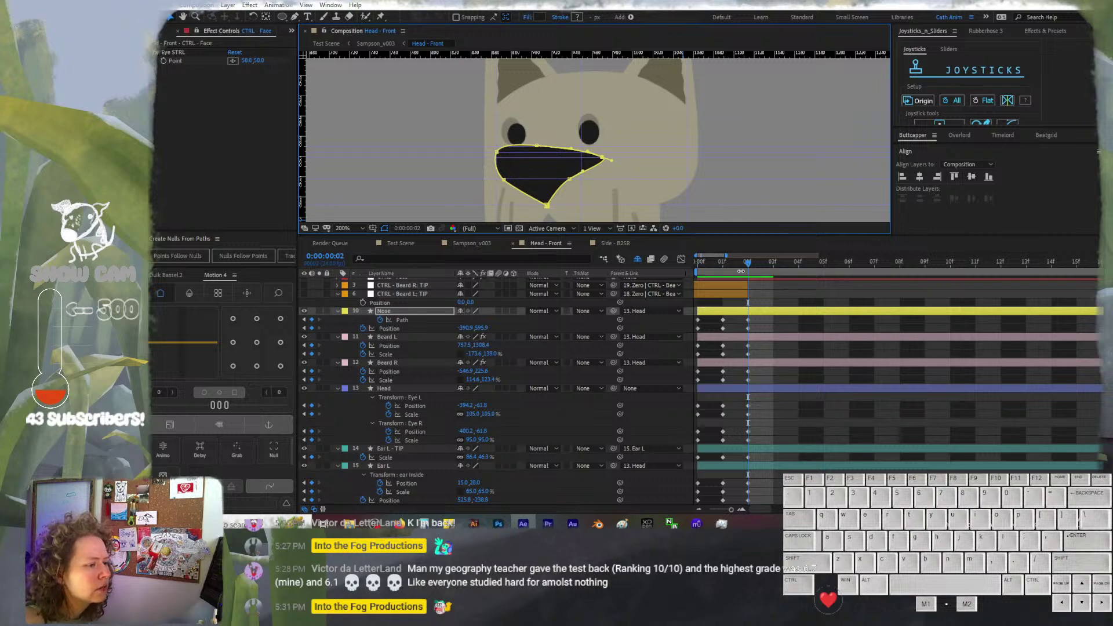
{"action": "left_click", "coordinate": [725, 263]}
{"action": "left_click", "coordinate": [746, 262]}
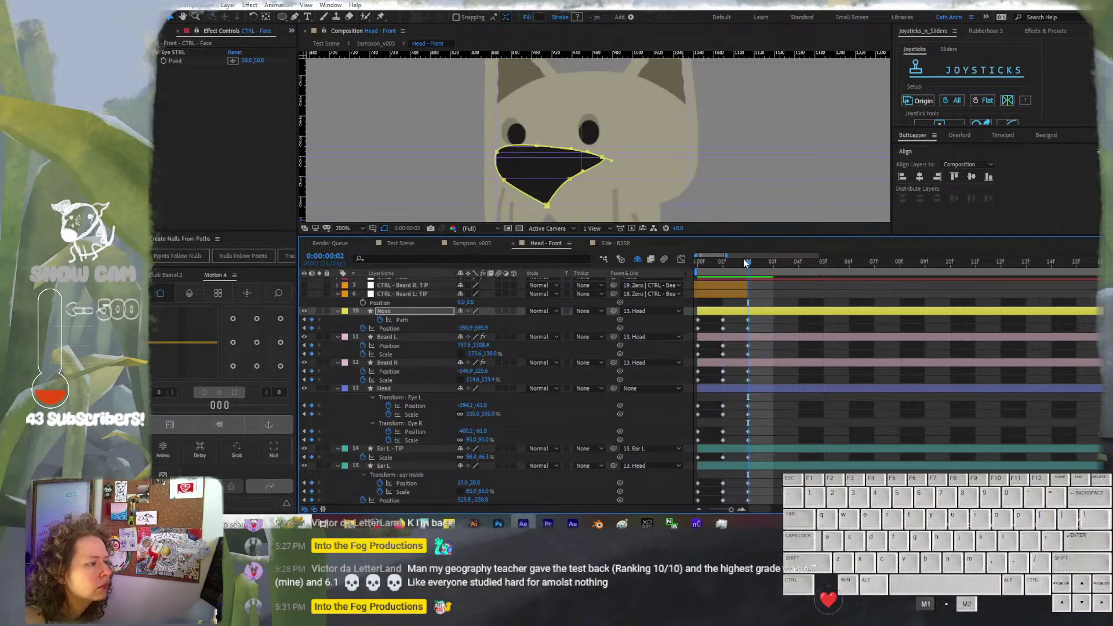
{"action": "left_click_drag", "start_coordinate": [744, 259], "coordinate": [729, 259]}
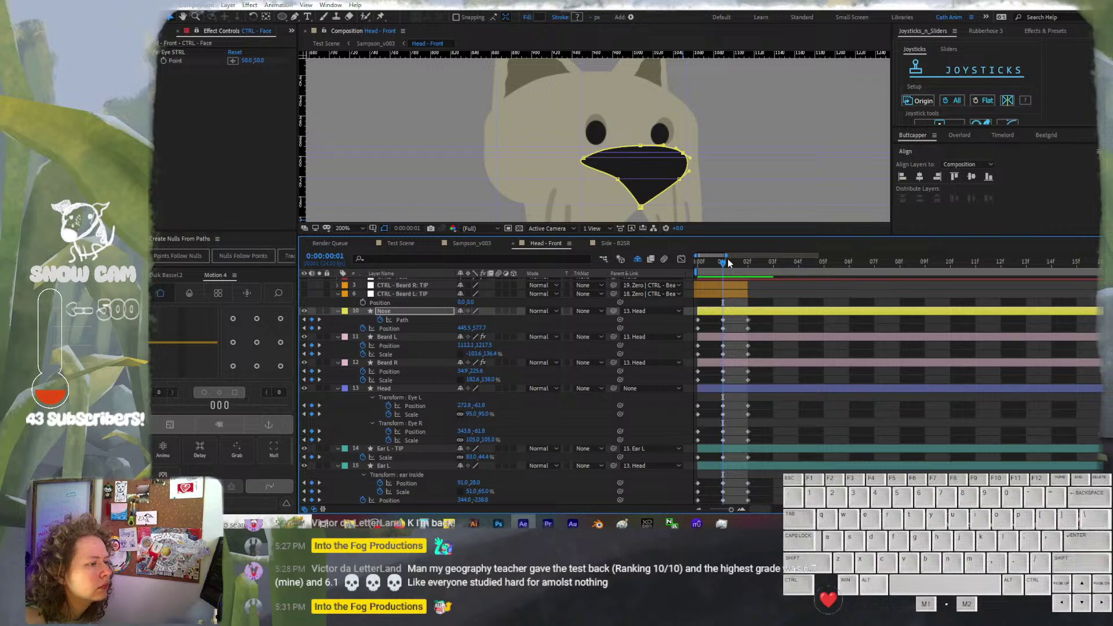
{"action": "left_click", "coordinate": [748, 262]}
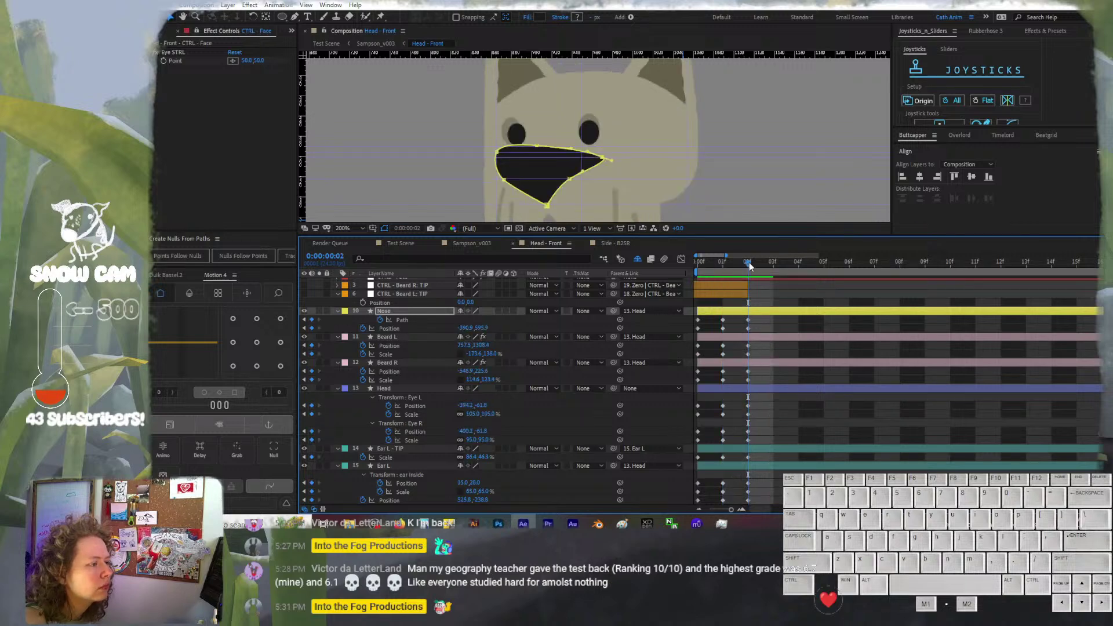
Rebalance the nose's top point at frame 2 by shortening its right handle and slightly lengthening its left handle
{"action": "left_click", "coordinate": [531, 150]}
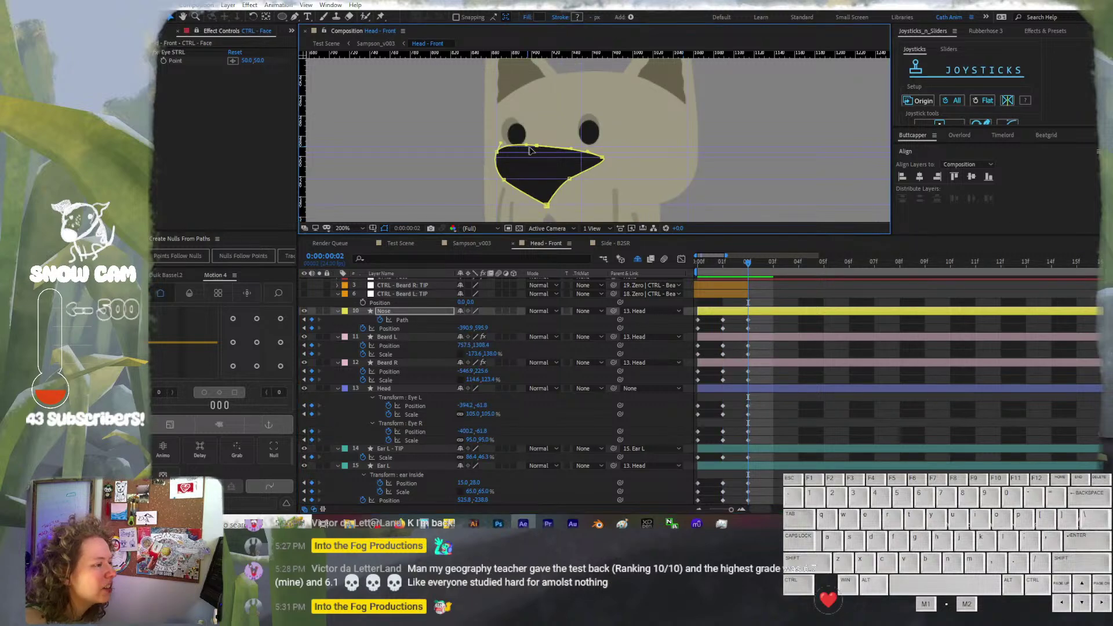
{"action": "left_click", "coordinate": [564, 151]}
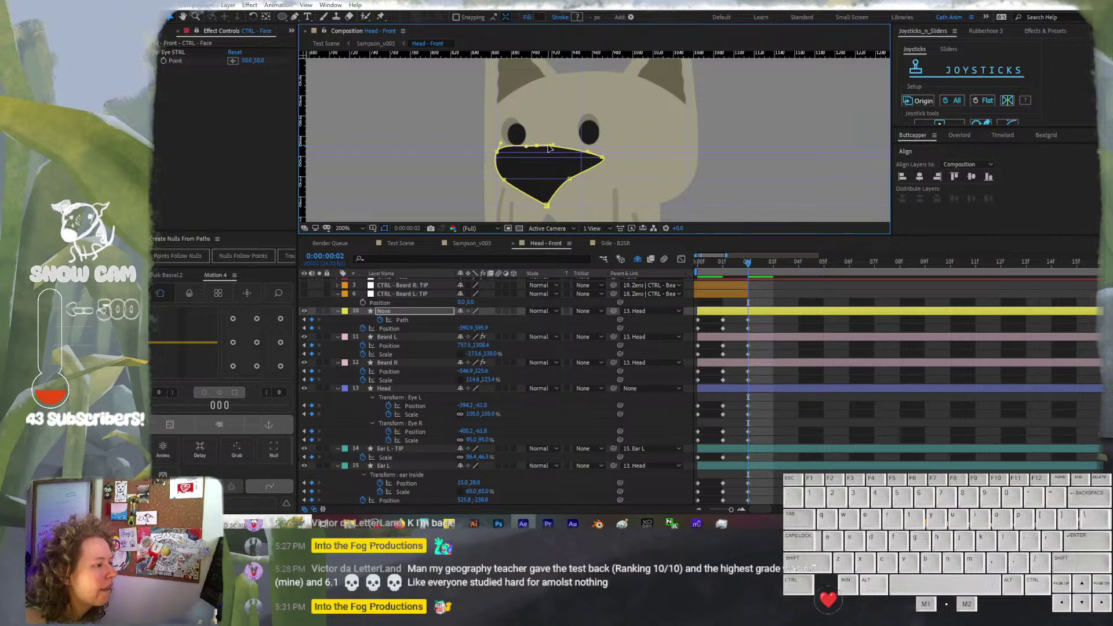
{"action": "left_click", "coordinate": [524, 151]}
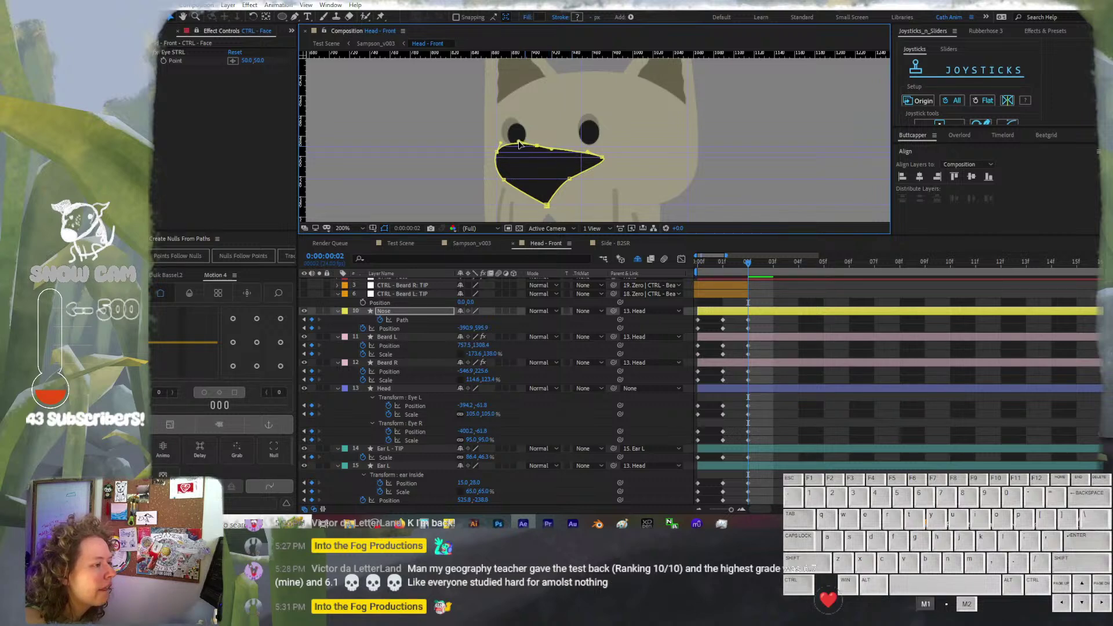
{"action": "left_click_drag", "start_coordinate": [522, 151], "coordinate": [560, 150]}
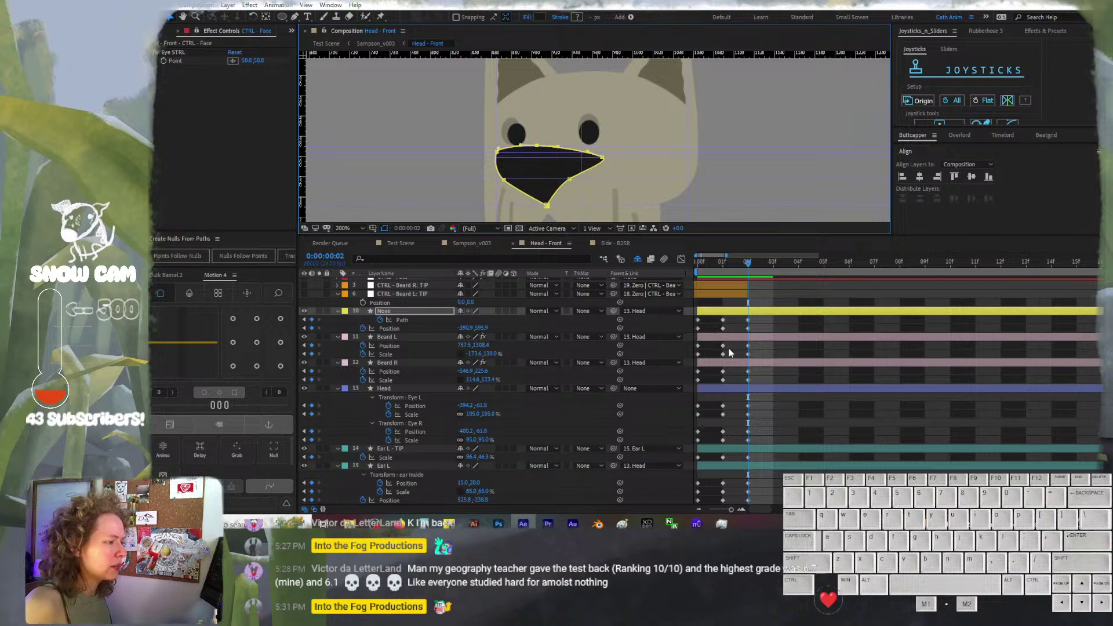
Check the nose poses and the frame 2 Position keyframe, and save the project with the playhead at frame 0
{"action": "left_click", "coordinate": [788, 298]}
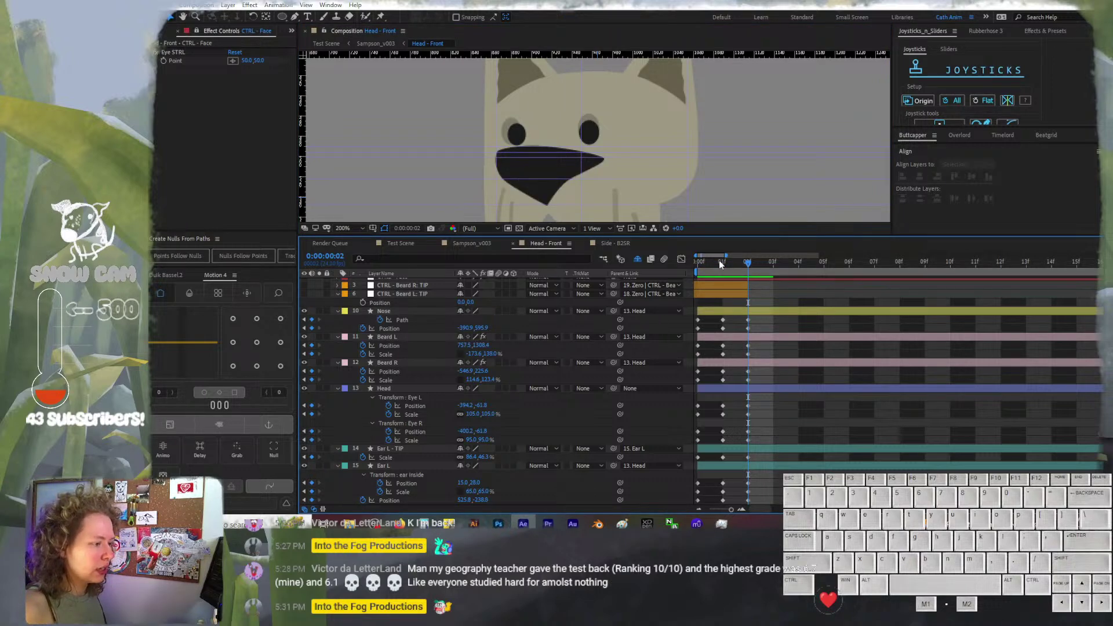
{"action": "left_click_drag", "start_coordinate": [721, 265], "coordinate": [750, 265]}
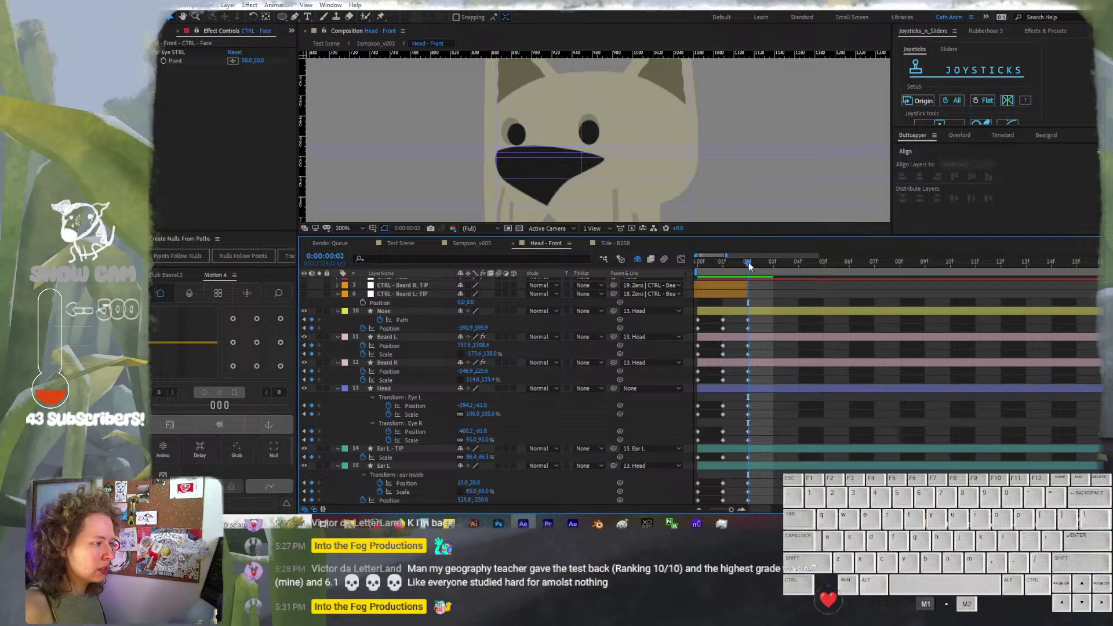
{"action": "mouse_move", "coordinate": [746, 265]}
{"action": "left_mouse_down"}
{"action": "mouse_move", "coordinate": [721, 259]}
{"action": "mouse_move", "coordinate": [748, 264]}
{"action": "mouse_move", "coordinate": [752, 285]}
{"action": "left_mouse_up"}
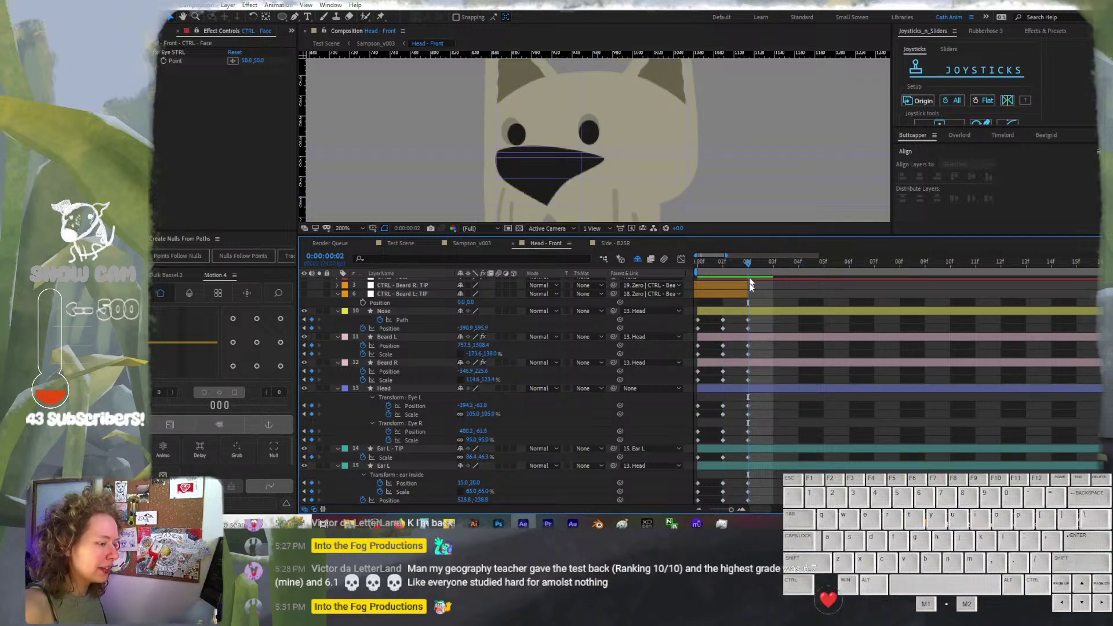
{"action": "left_click", "coordinate": [745, 319]}
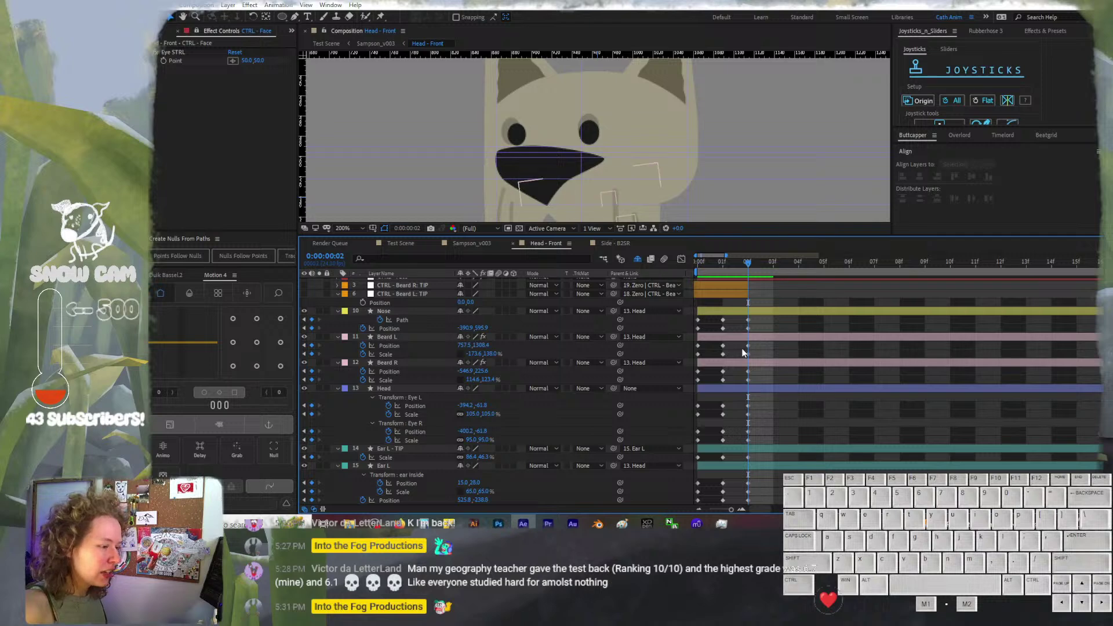
{"action": "left_click", "coordinate": [749, 329]}
{"action": "left_click", "coordinate": [750, 329]}
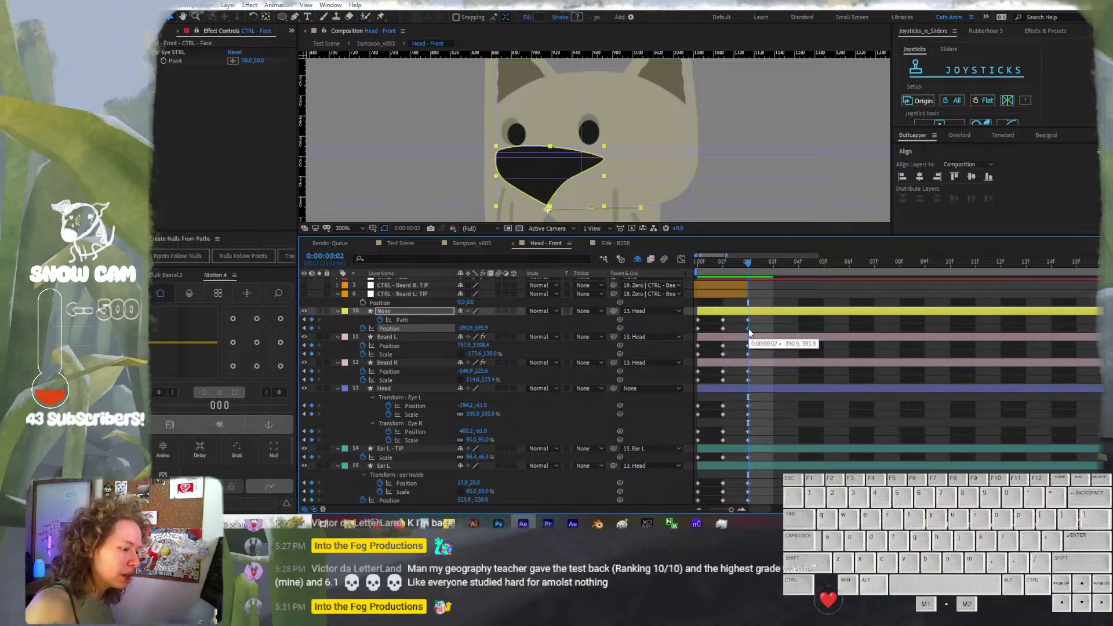
{"action": "left_click_drag", "start_coordinate": [748, 263], "coordinate": [686, 263]}
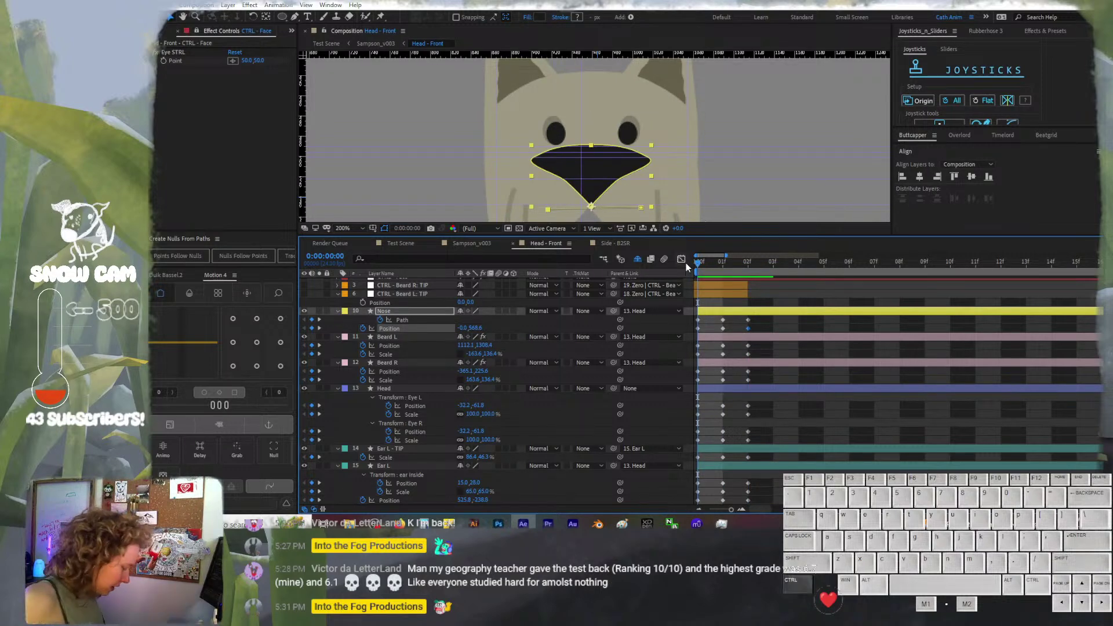
{"action": "key", "text": "ctrl+s"}
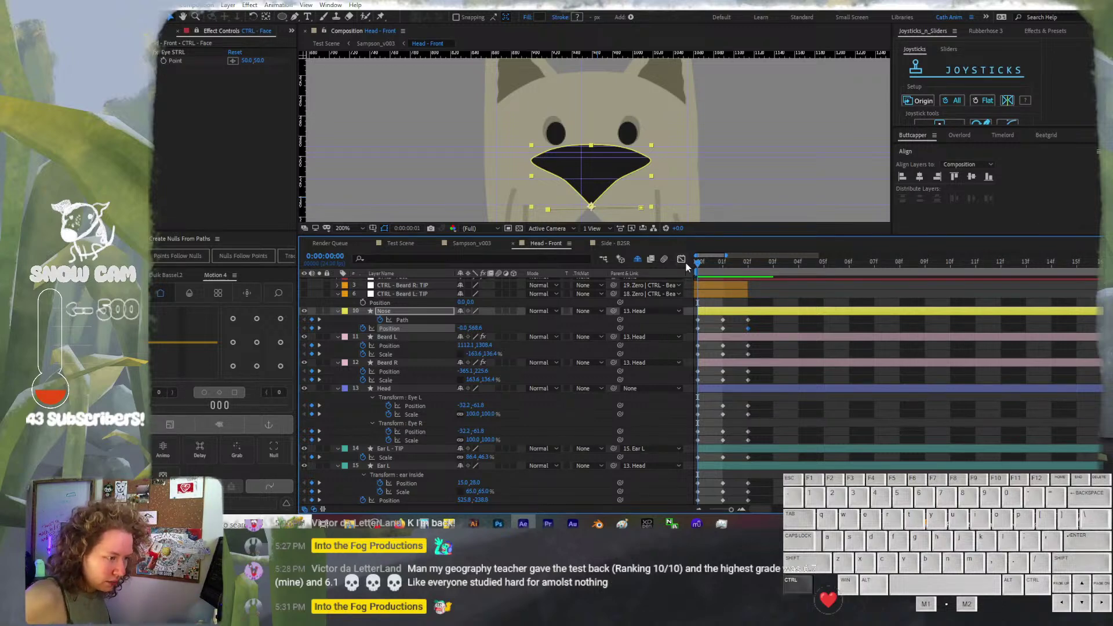
At frame 3, add Joysticks 'n Sliders origin keyframes to the Nose, Beard L, Beard R and Head layers
{"action": "key", "text": "ctrl+Right"}
{"action": "key", "text": "ctrl+Right"}
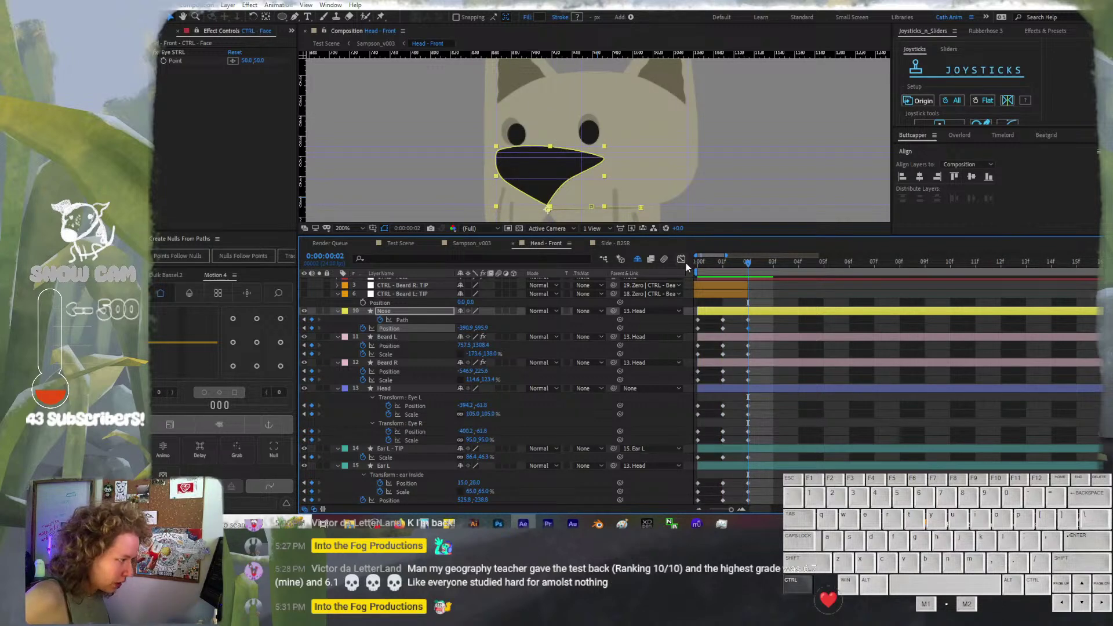
{"action": "key", "text": "ctrl+Right"}
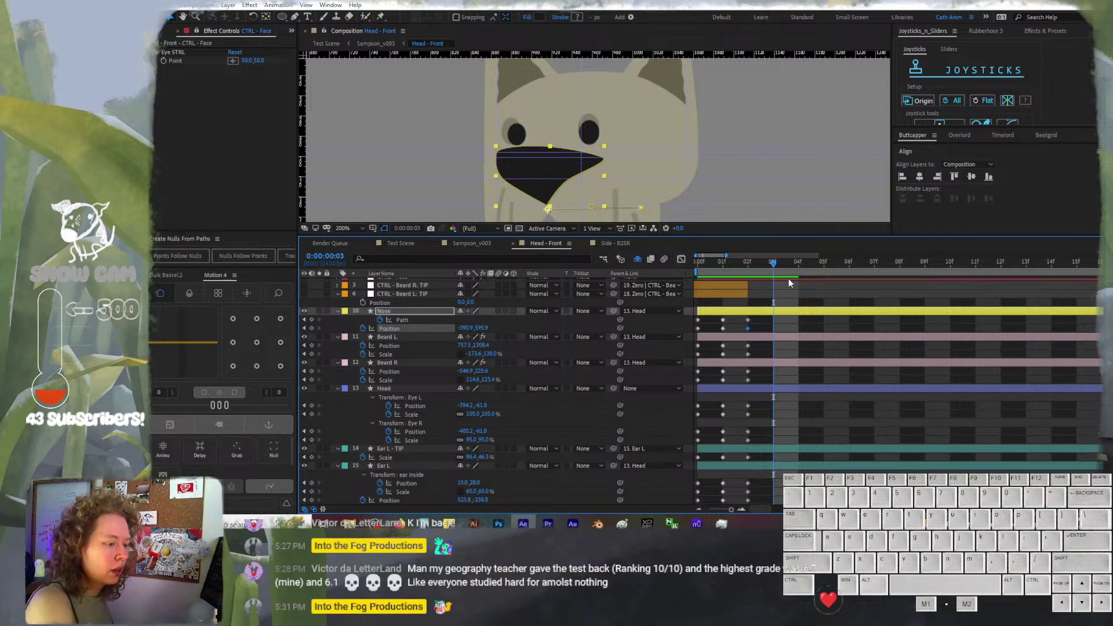
{"action": "left_click", "coordinate": [795, 313]}
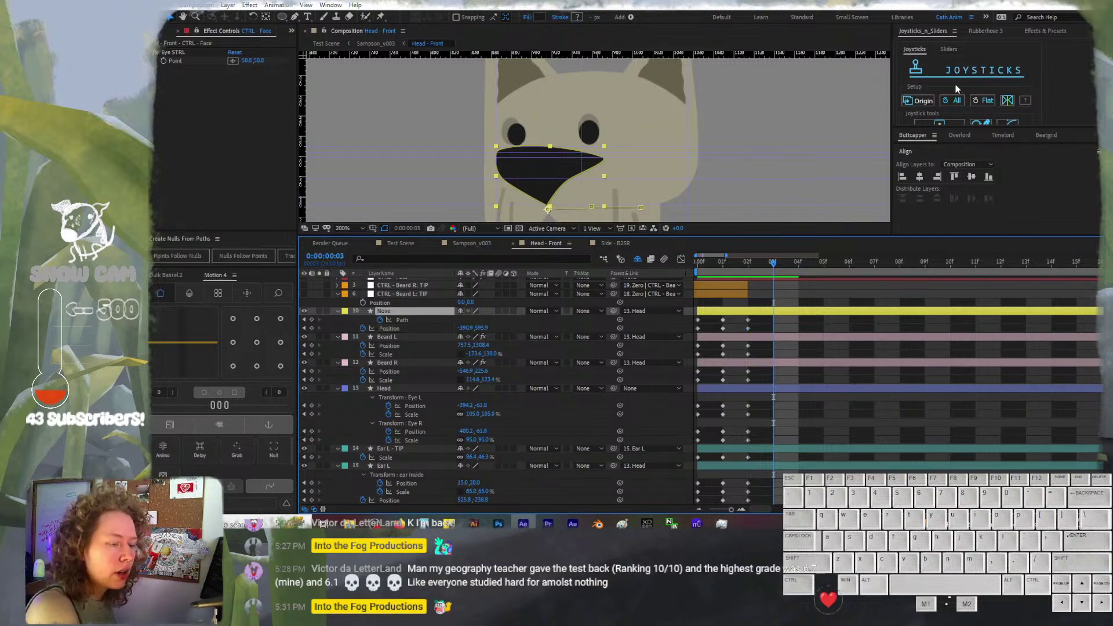
{"action": "left_click", "coordinate": [923, 100]}
{"action": "left_click", "coordinate": [811, 337]}
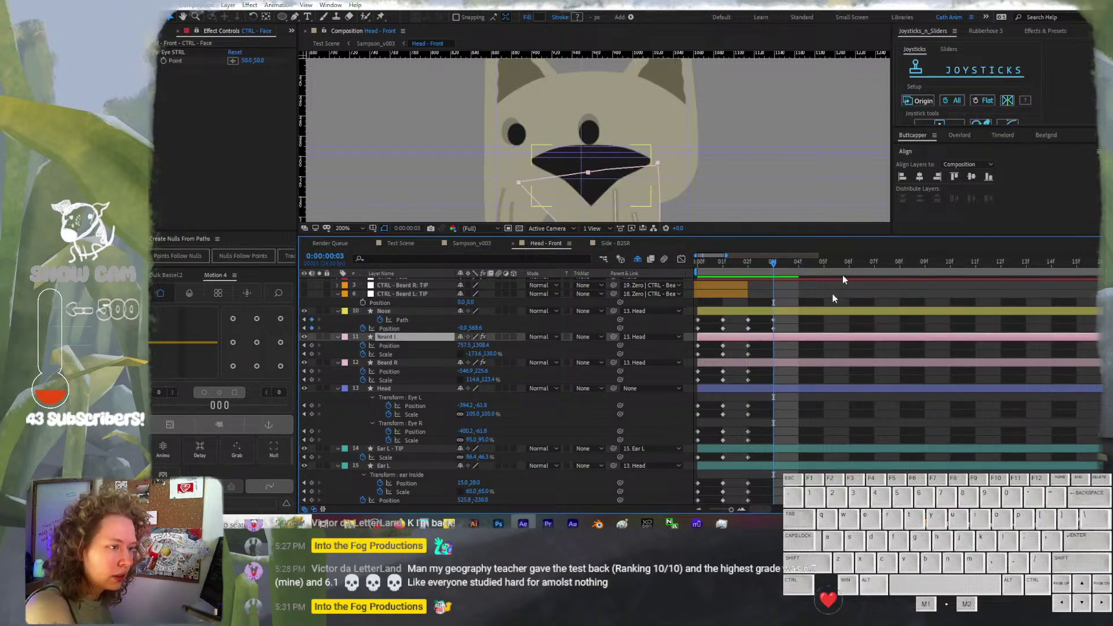
{"action": "left_click", "coordinate": [921, 100]}
{"action": "left_click", "coordinate": [802, 363]}
{"action": "left_click", "coordinate": [922, 100]}
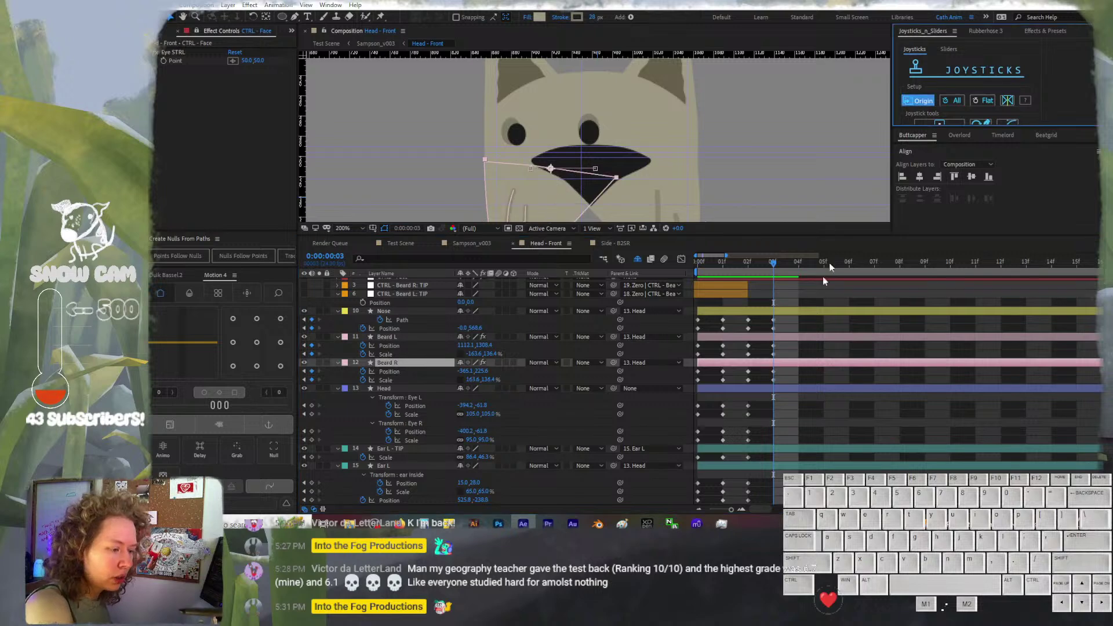
{"action": "left_click", "coordinate": [782, 390]}
{"action": "left_click", "coordinate": [922, 101]}
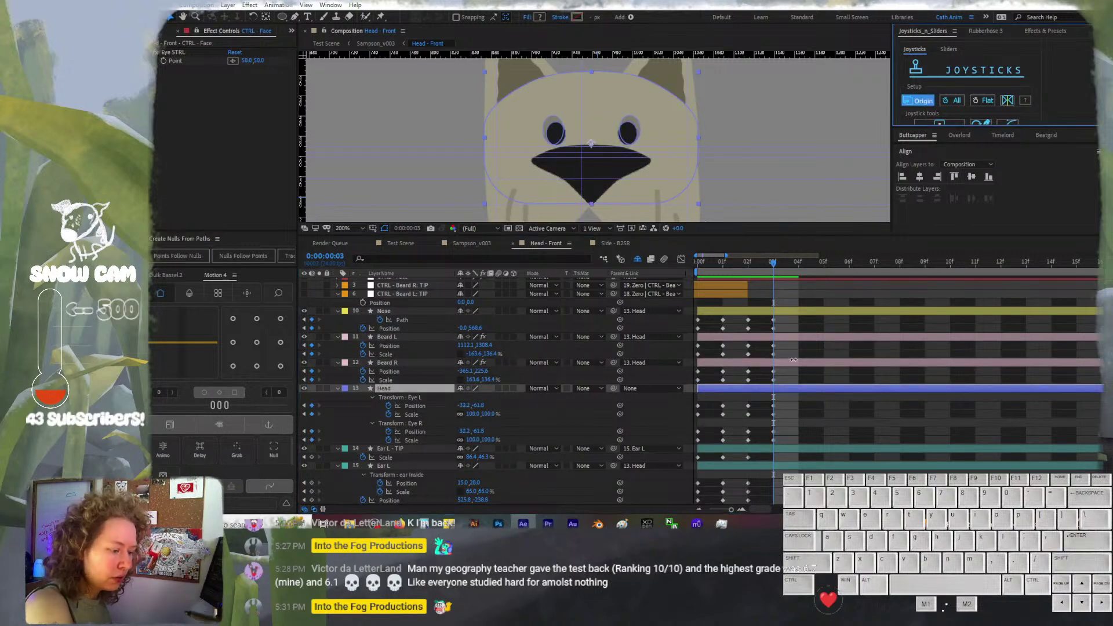
Add origin keyframes at frame 3 to the Ear L - TIP, Ear L, Ear R - TIP and Ear R layers
{"action": "left_click", "coordinate": [789, 449]}
{"action": "left_click", "coordinate": [922, 100]}
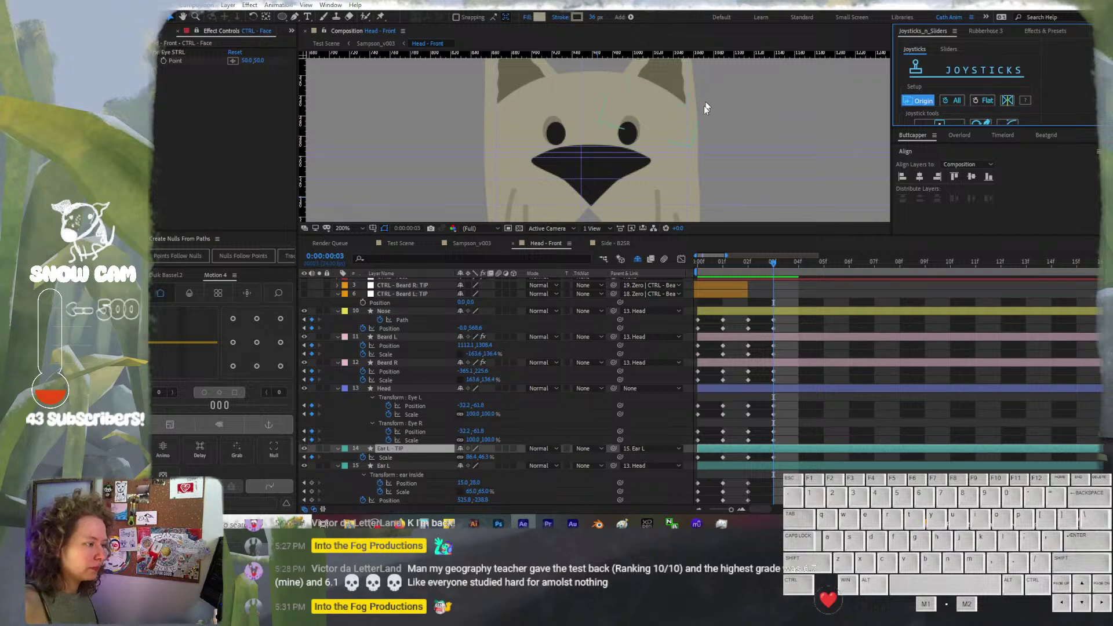
{"action": "scroll", "coordinate": [700, 124], "scroll_direction": "down", "scroll_amount": 2}
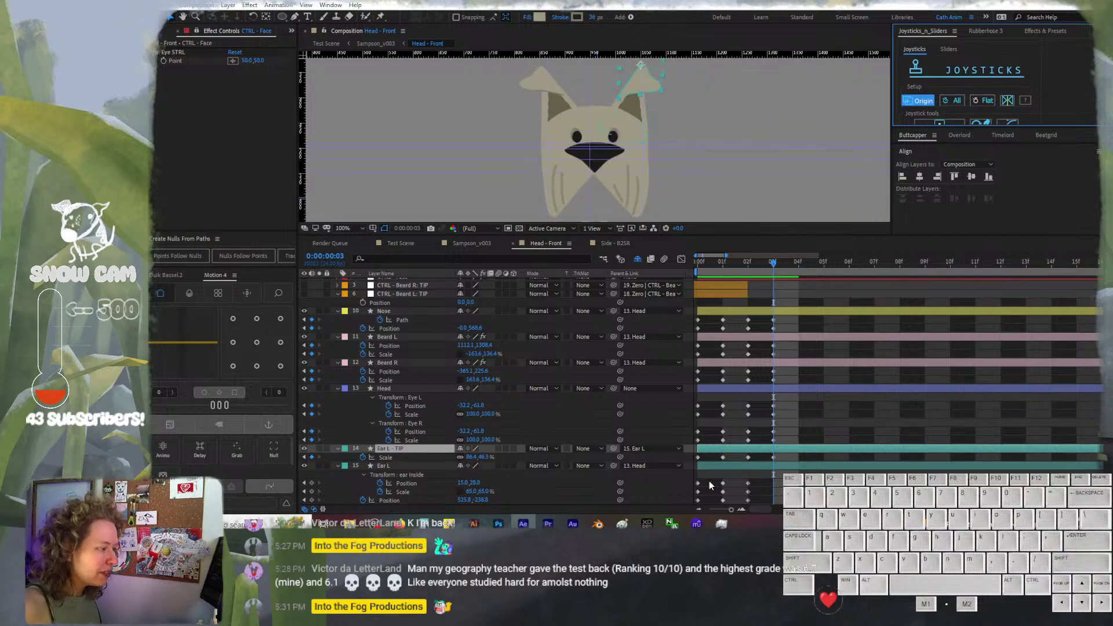
{"action": "scroll", "coordinate": [800, 422], "scroll_direction": "down", "scroll_amount": 2}
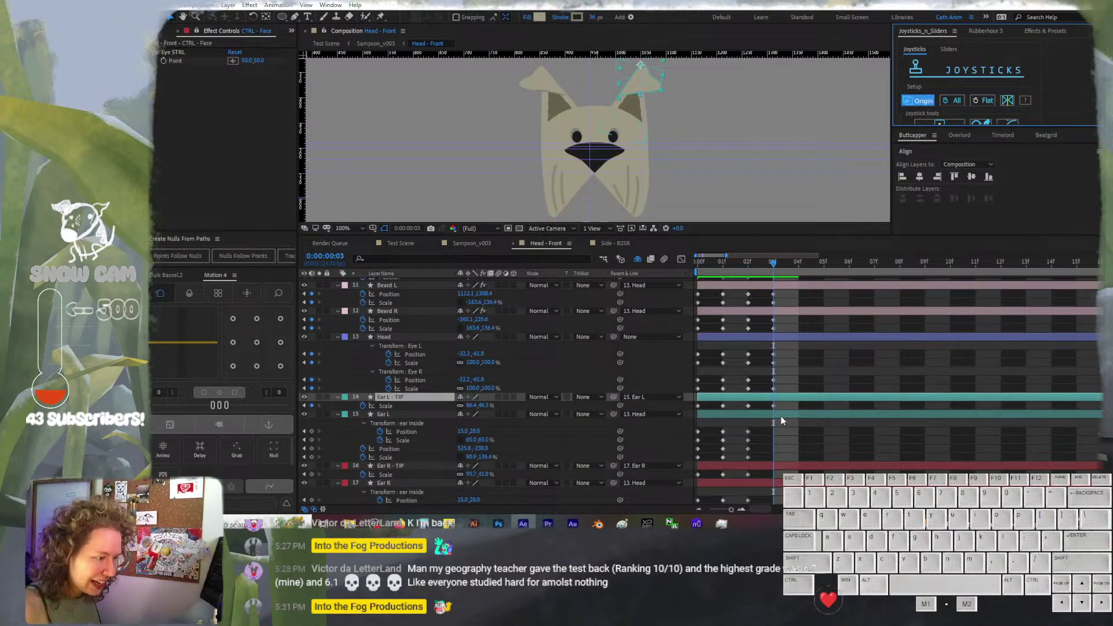
{"action": "left_click", "coordinate": [781, 415]}
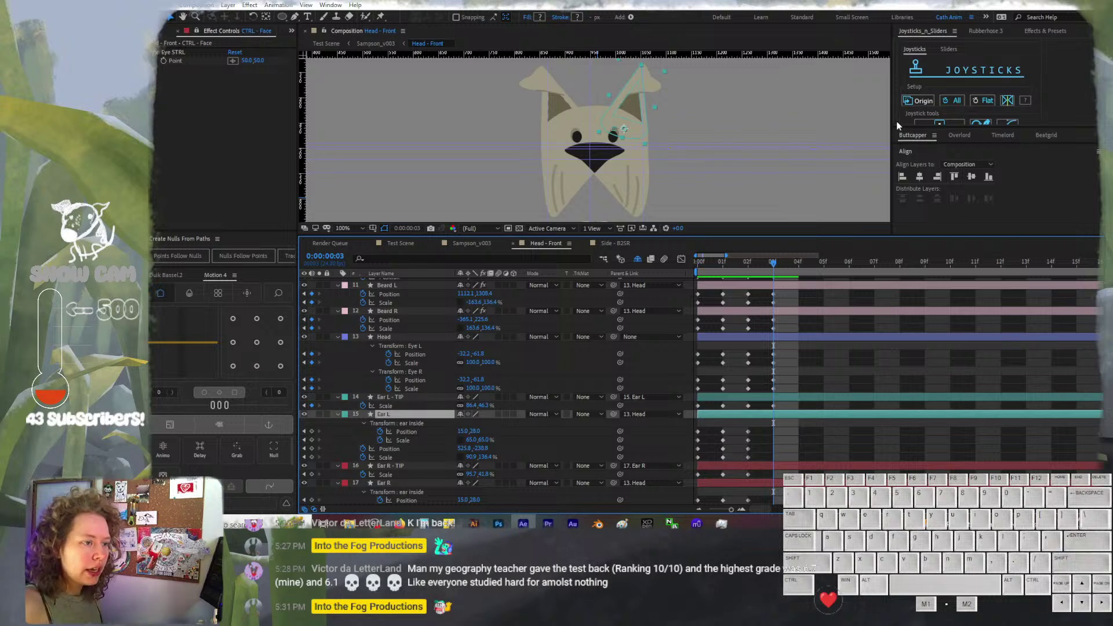
{"action": "left_click", "coordinate": [919, 101]}
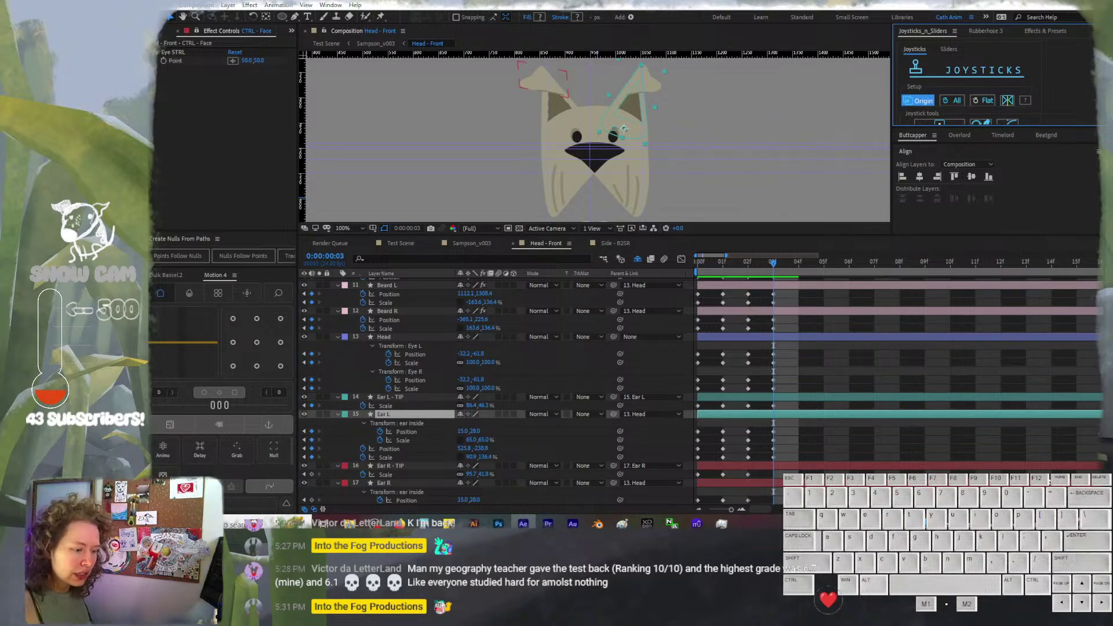
{"action": "scroll", "coordinate": [947, 476], "scroll_direction": "down", "scroll_amount": 1}
{"action": "left_click", "coordinate": [779, 439]}
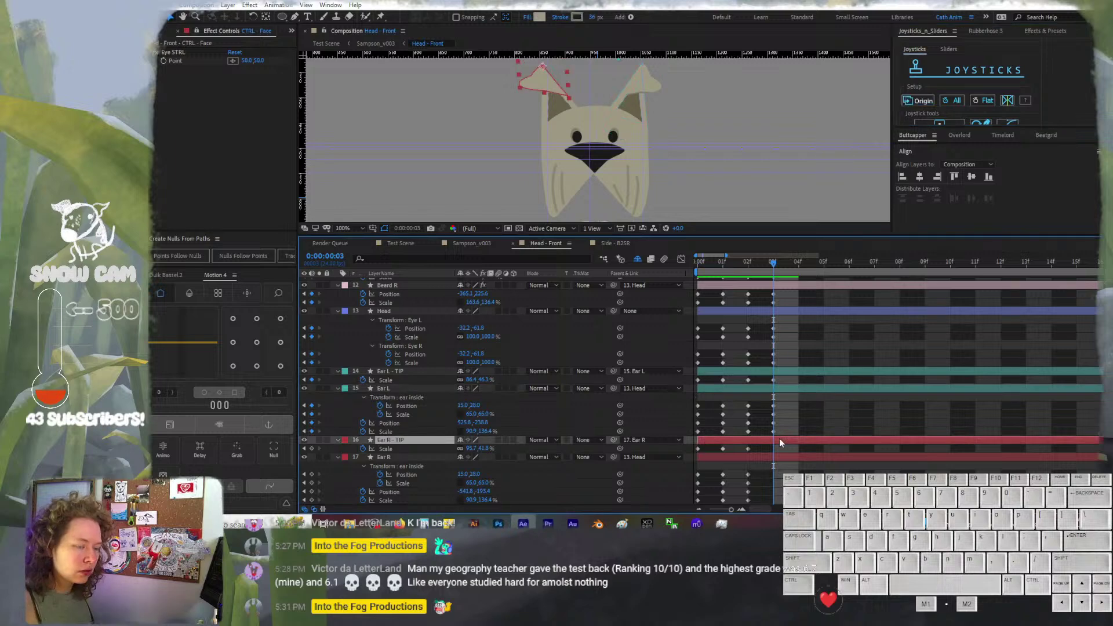
{"action": "left_click", "coordinate": [908, 99]}
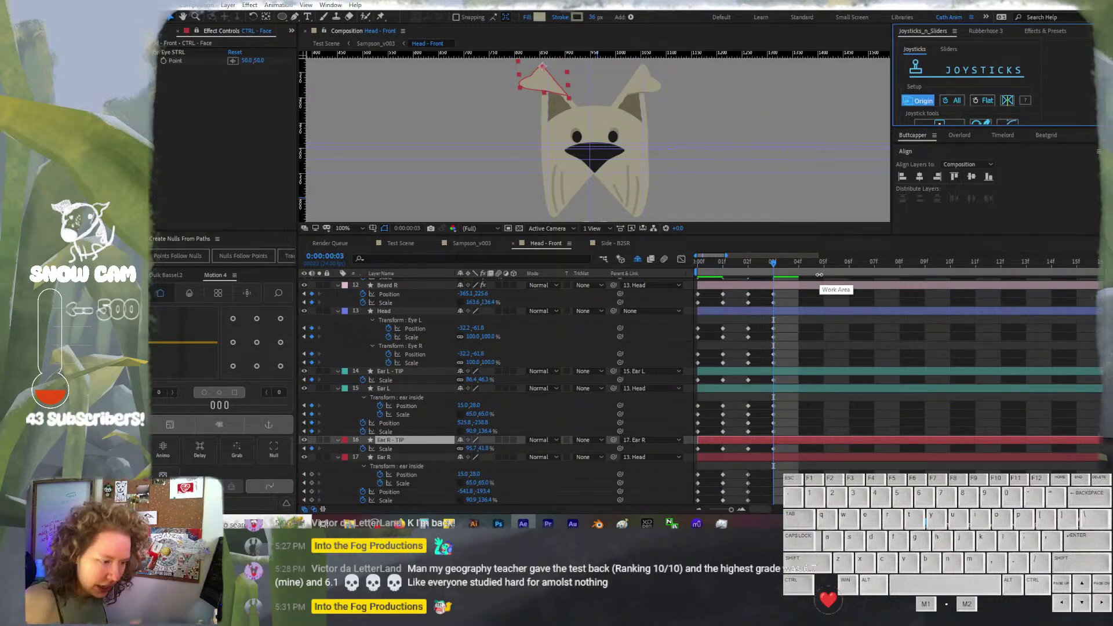
{"action": "left_click", "coordinate": [788, 458]}
{"action": "left_click", "coordinate": [923, 100]}
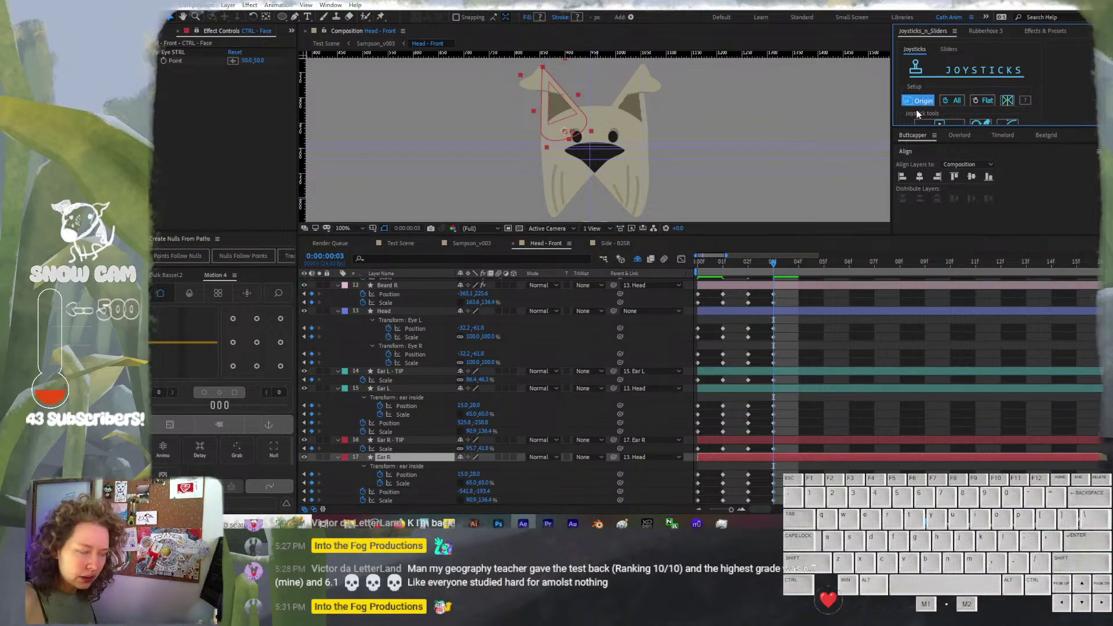
Compare the ears at frames 1 and 2, then set Ear L's inner-ear horizontal scale to 74% at frame 2
{"action": "left_click", "coordinate": [745, 264]}
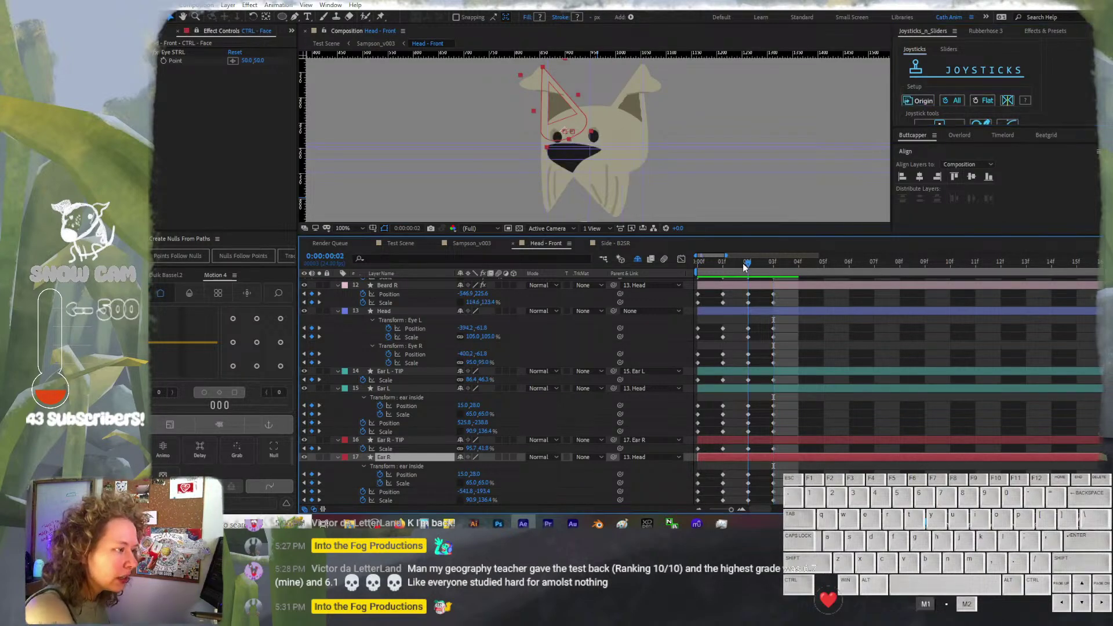
{"action": "mouse_move", "coordinate": [744, 264]}
{"action": "left_mouse_down"}
{"action": "mouse_move", "coordinate": [705, 266]}
{"action": "mouse_move", "coordinate": [748, 269]}
{"action": "left_mouse_up"}
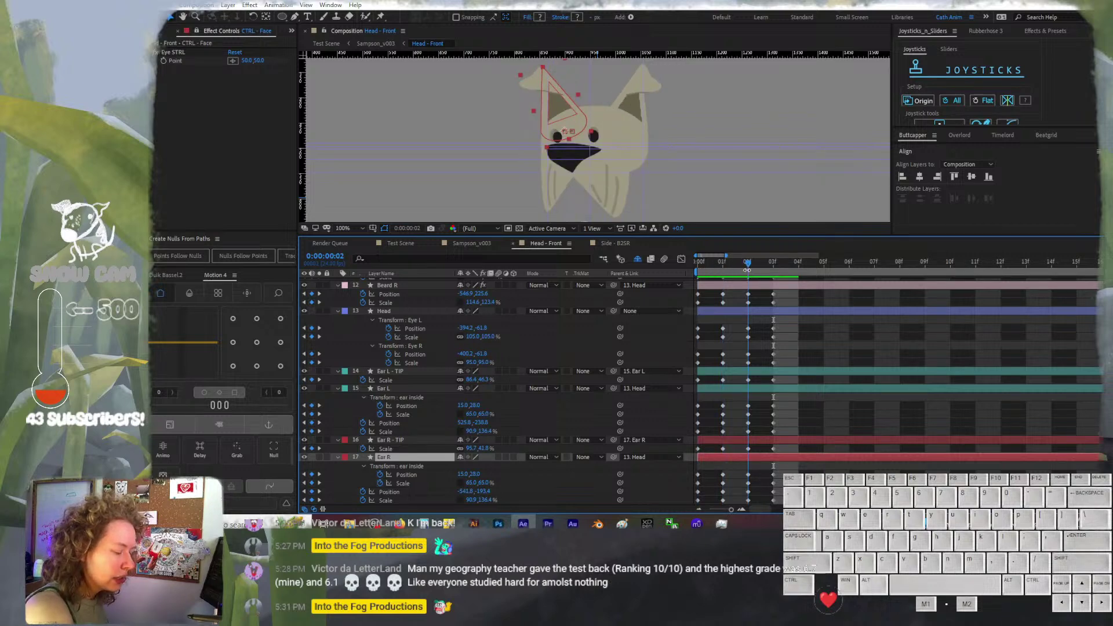
{"action": "left_click", "coordinate": [423, 386]}
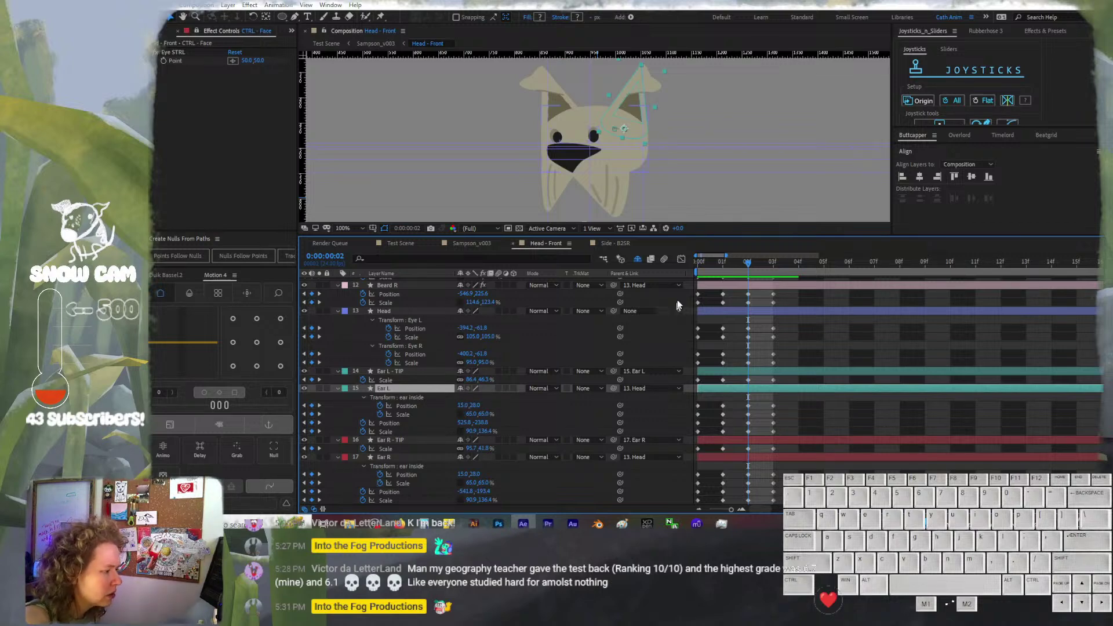
{"action": "left_click", "coordinate": [724, 267]}
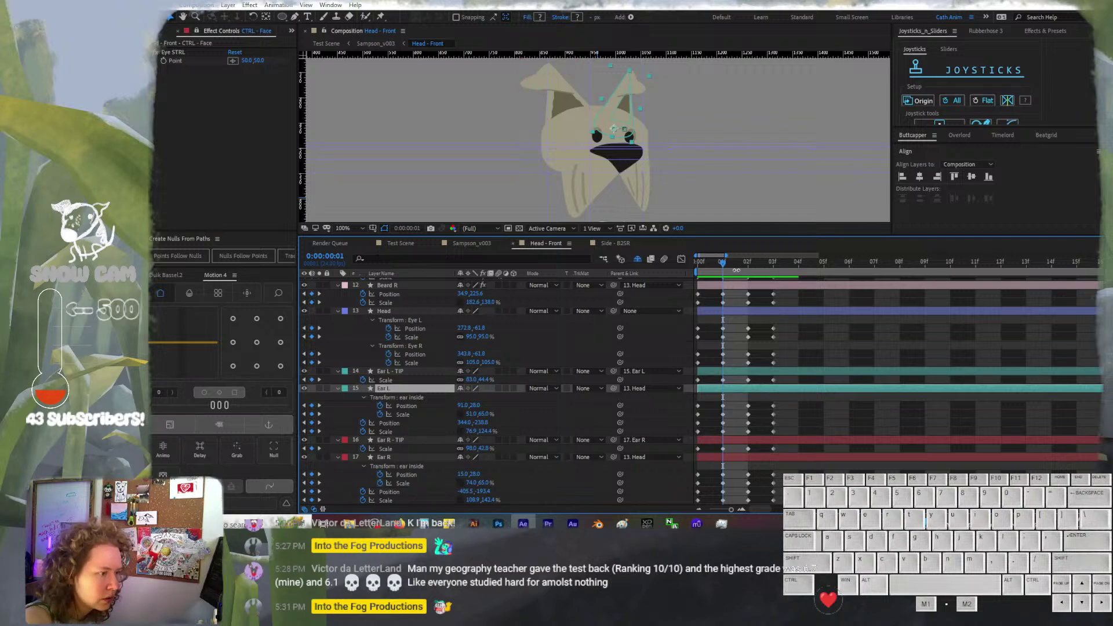
{"action": "left_click", "coordinate": [746, 265]}
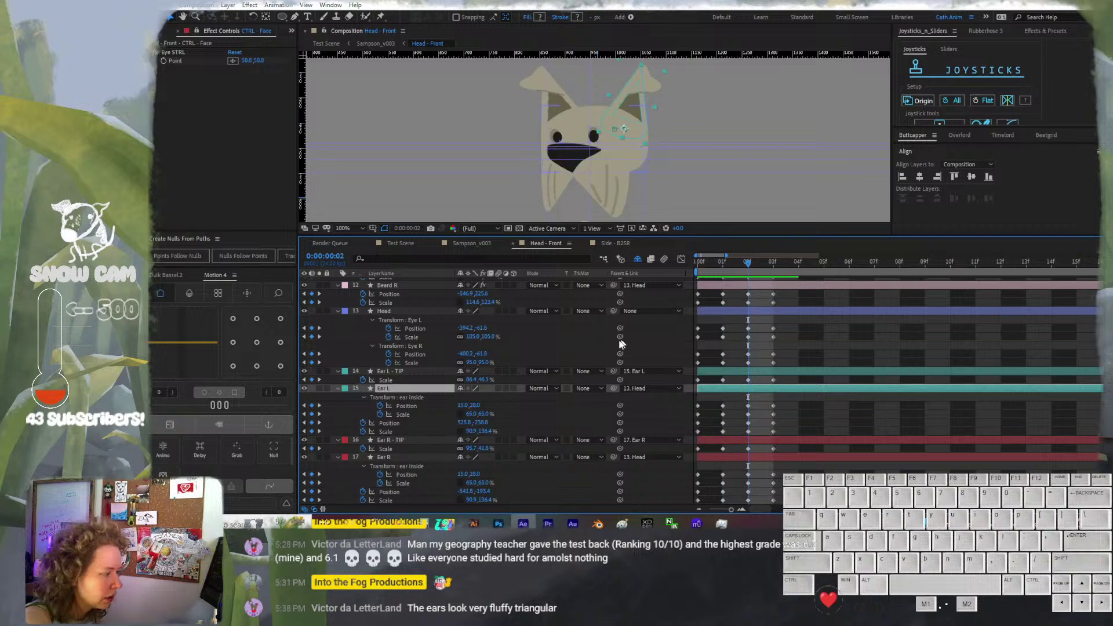
{"action": "left_click", "coordinate": [472, 414]}
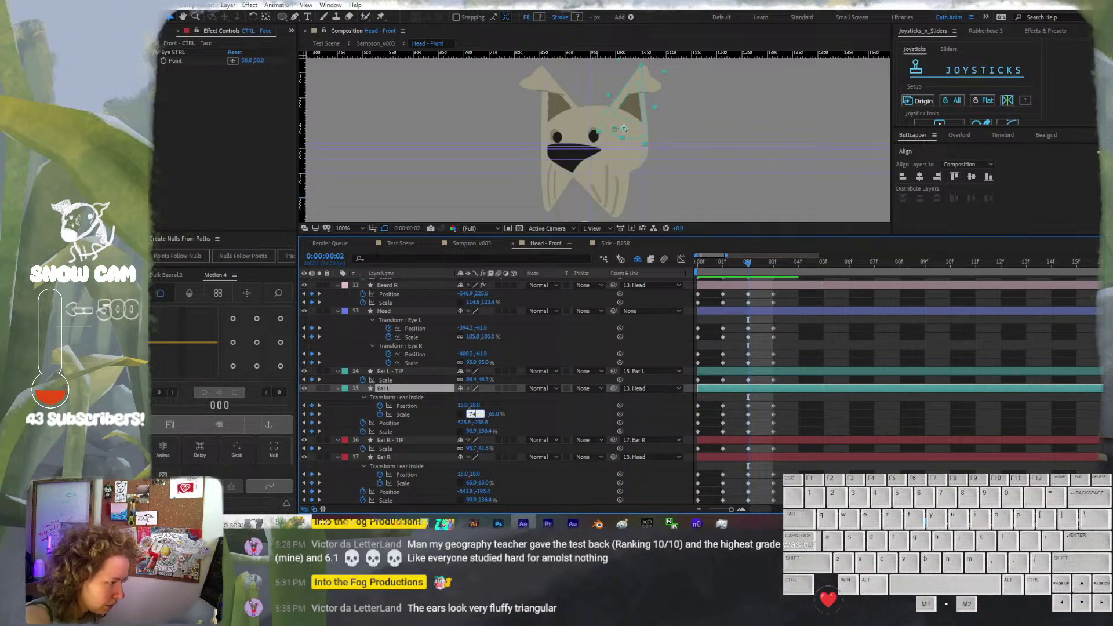
{"action": "type", "text": "74"}
{"action": "key", "text": "Return"}
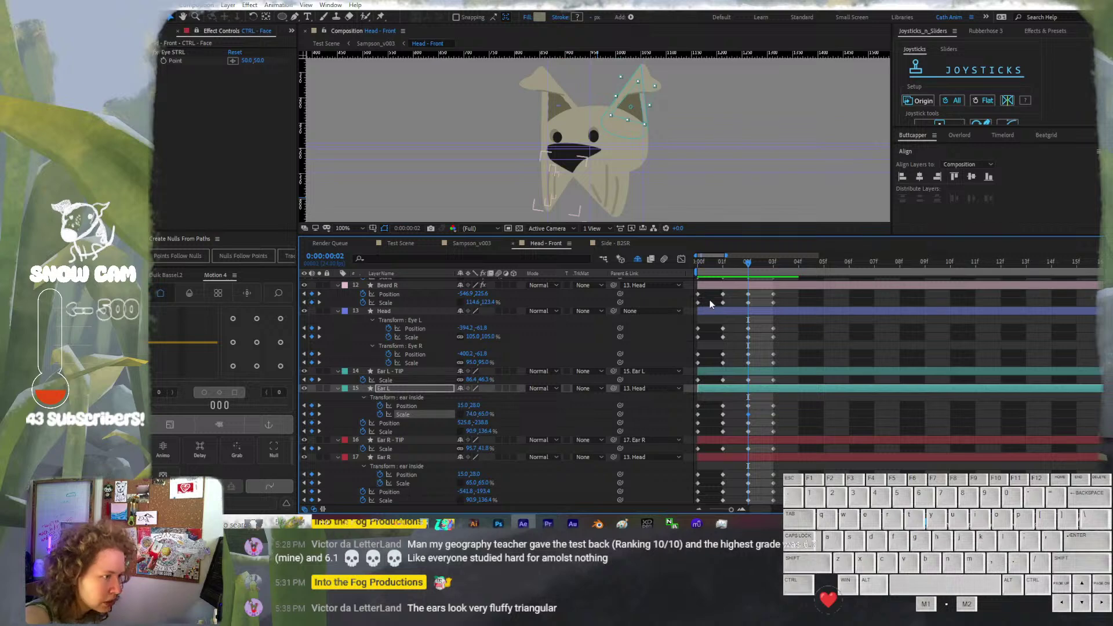
Check Ear L's inner-ear scale at frame 1 and set Ear R's inner-ear horizontal scale to 51% at frame 2
{"action": "left_click", "coordinate": [721, 266]}
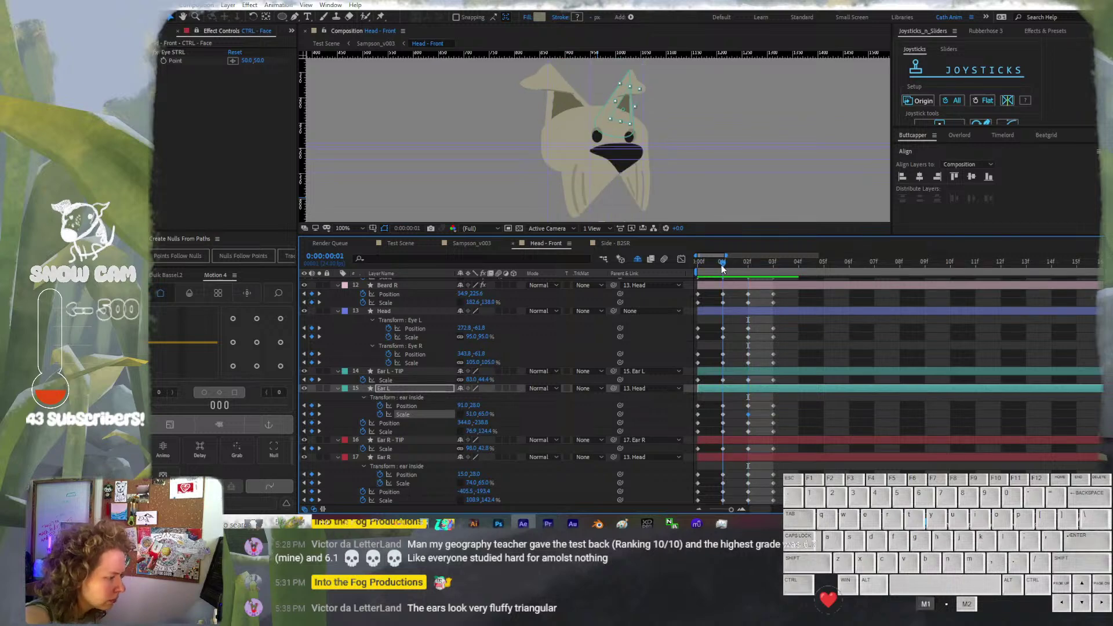
{"action": "left_click", "coordinate": [739, 265]}
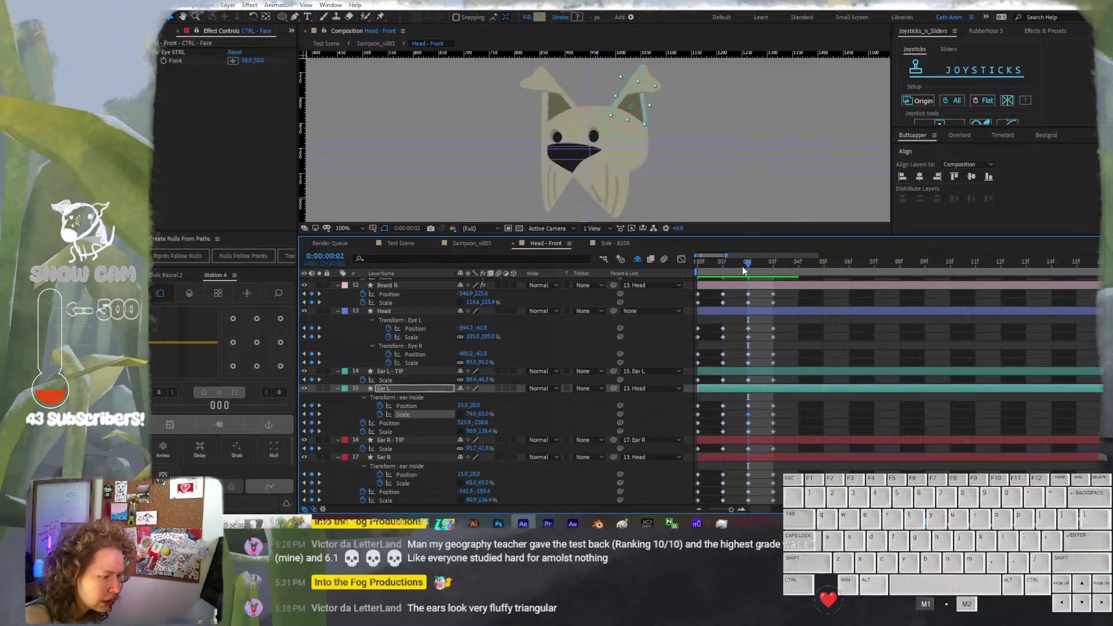
{"action": "left_click", "coordinate": [471, 482]}
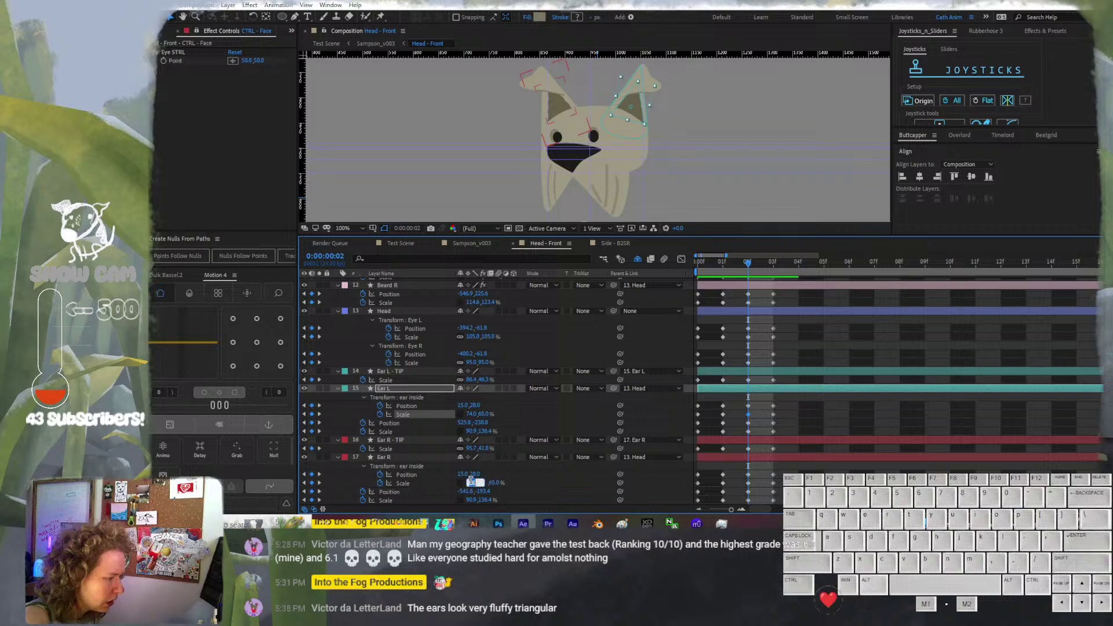
{"action": "type", "text": "51"}
{"action": "key", "text": "Return"}
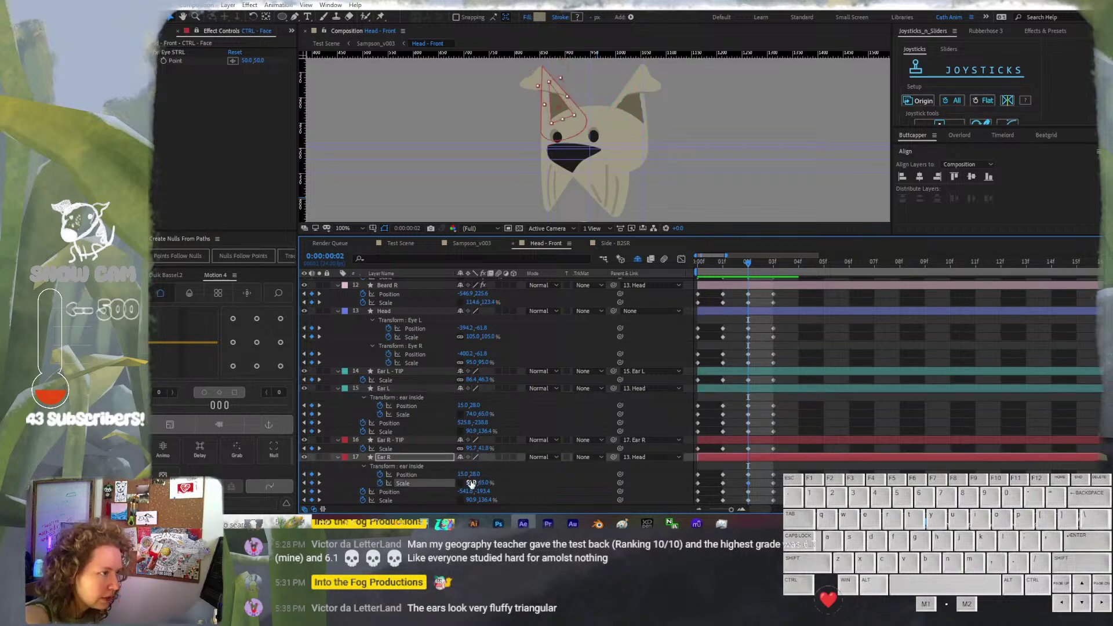
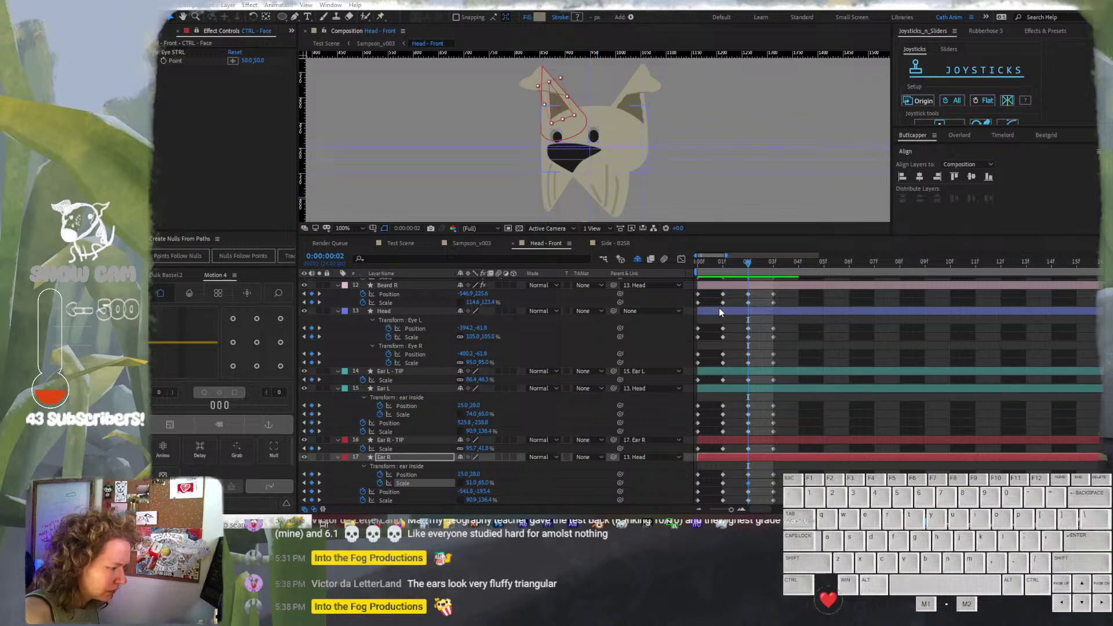
Copy Ear L's frame 1 Scale keyframe (76.9, 124.4%) onto Ear R's Scale at frame 2
{"action": "left_click", "coordinate": [725, 265]}
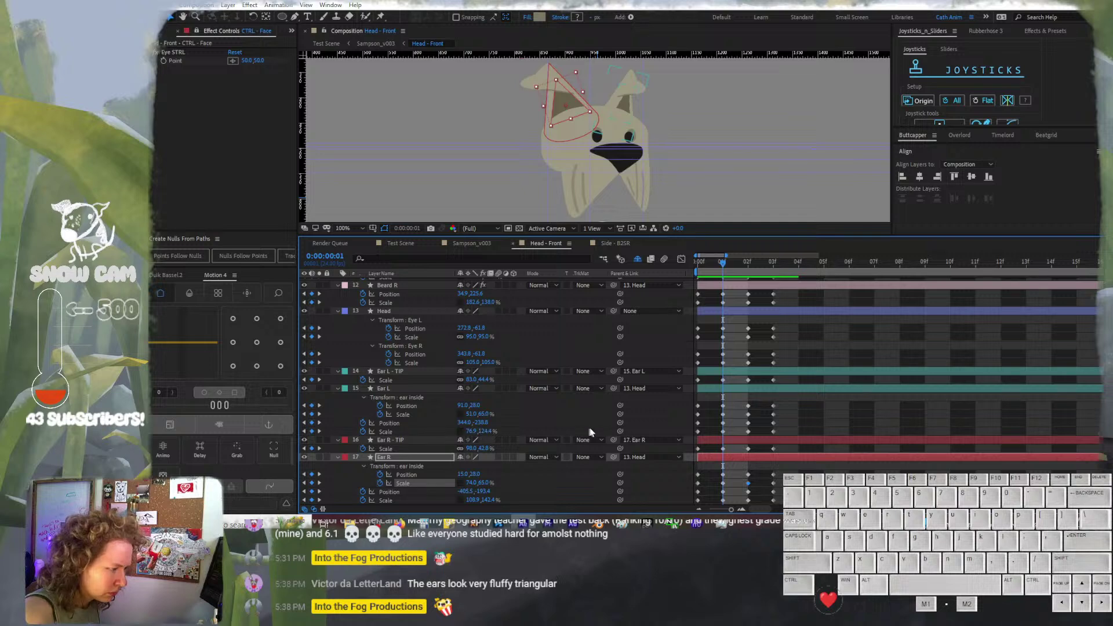
{"action": "left_click", "coordinate": [723, 432]}
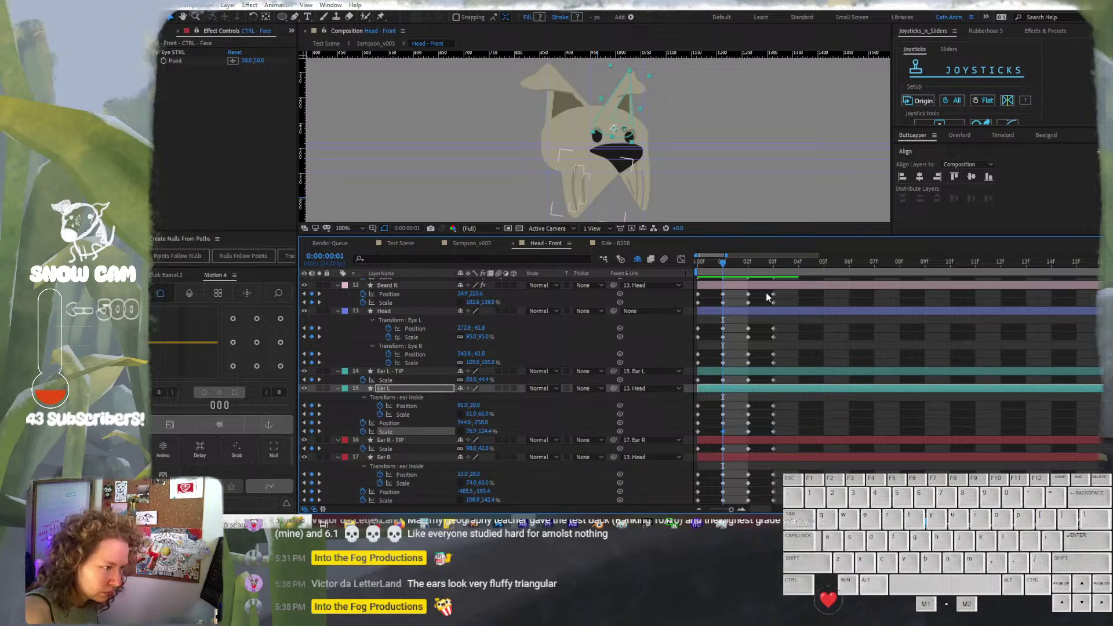
{"action": "left_click", "coordinate": [748, 264]}
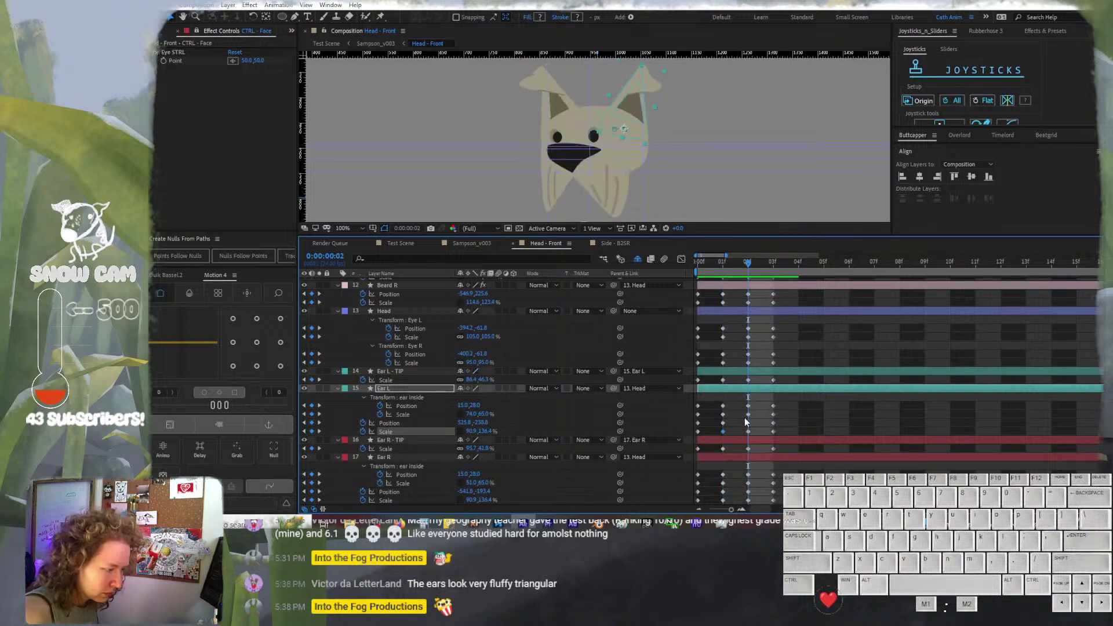
{"action": "left_click", "coordinate": [748, 500]}
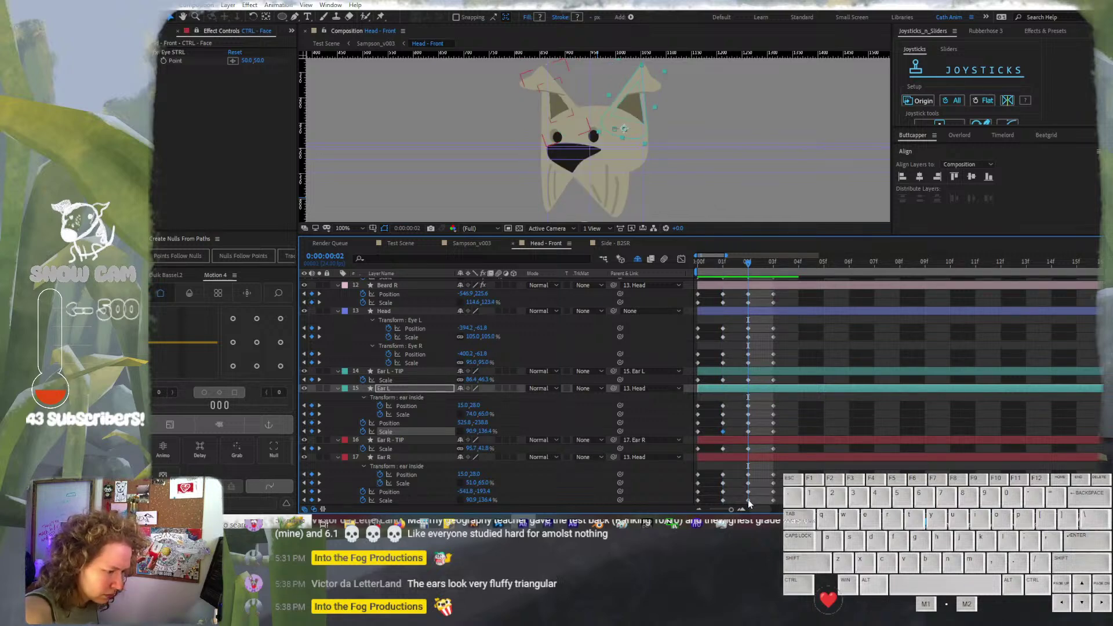
{"action": "left_click", "coordinate": [748, 500]}
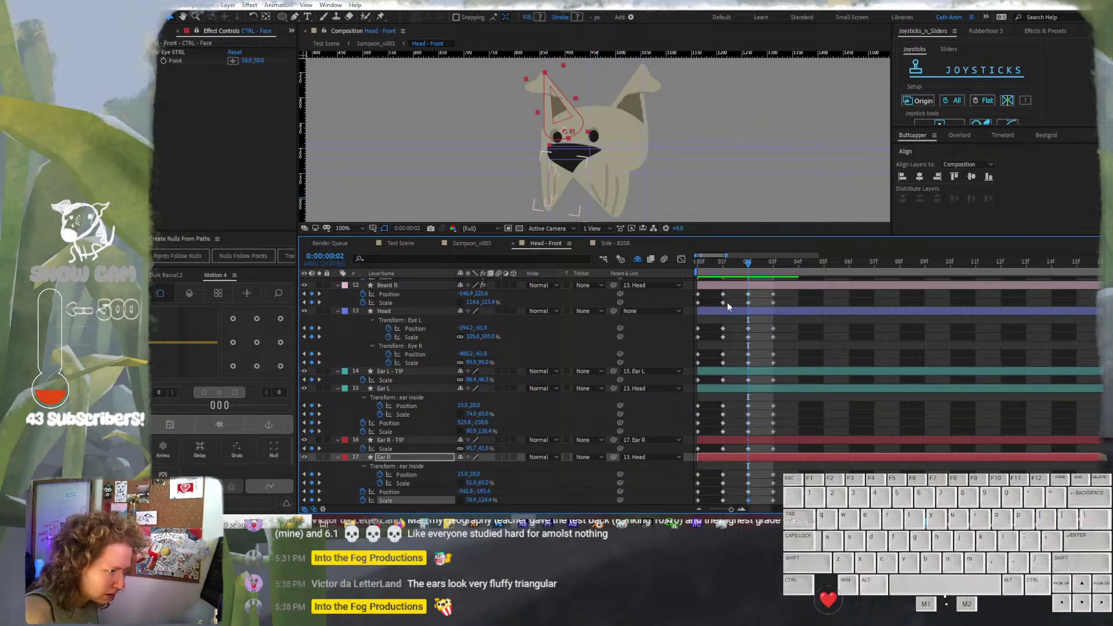
Try to paste Ear R's frame 1 Scale keyframe onto Ear L's inner-ear Scale at frame 2
{"action": "left_click", "coordinate": [723, 263]}
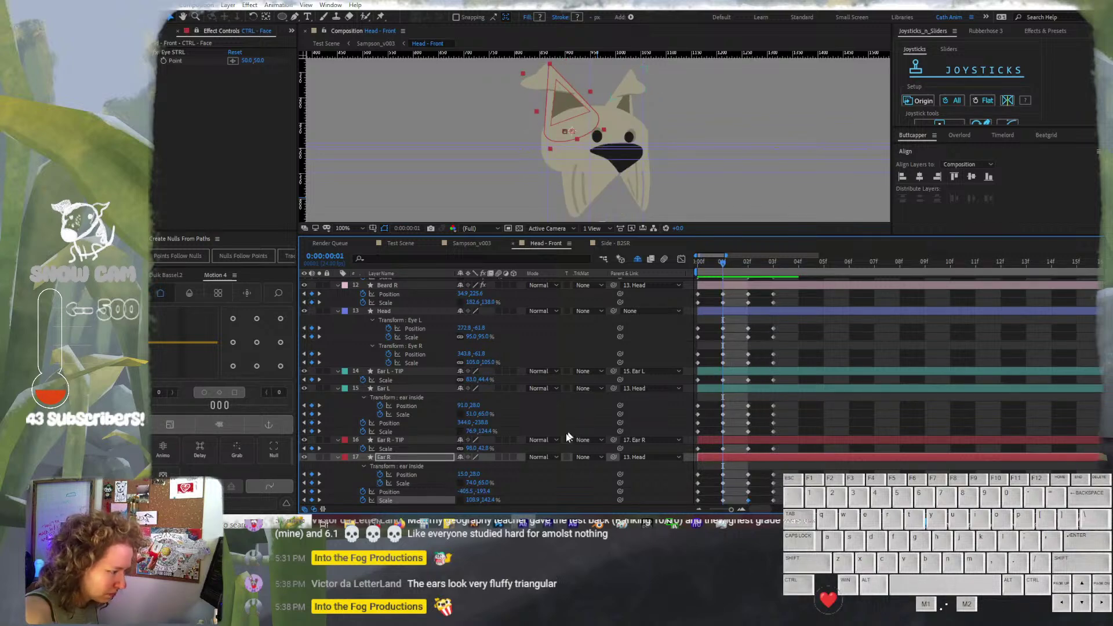
{"action": "mouse_move", "coordinate": [723, 503]}
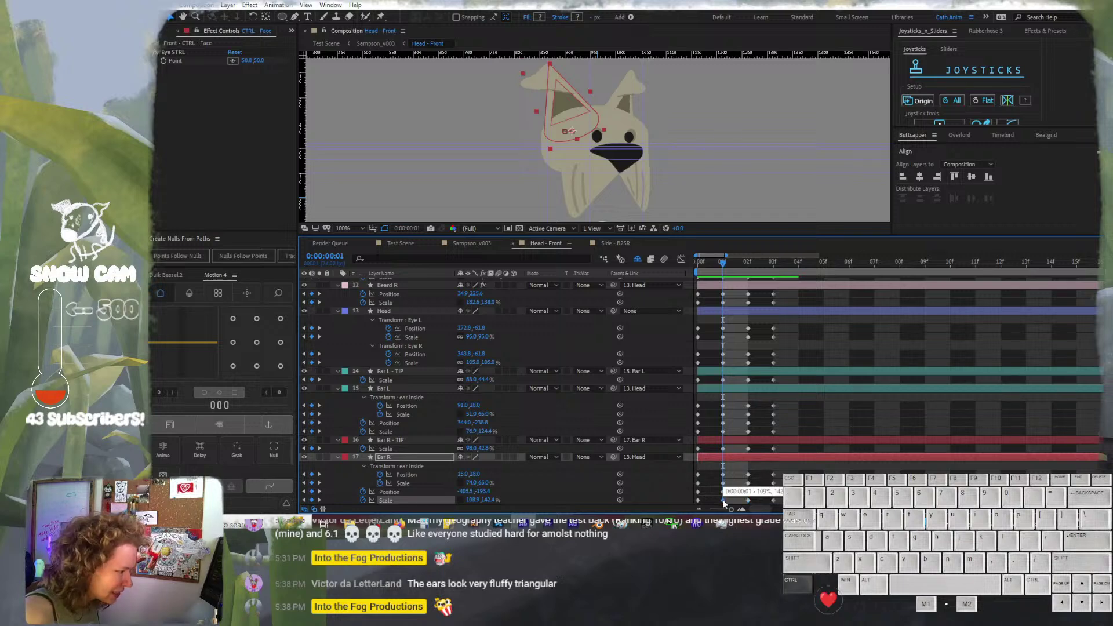
{"action": "key", "text": "ctrl+Right"}
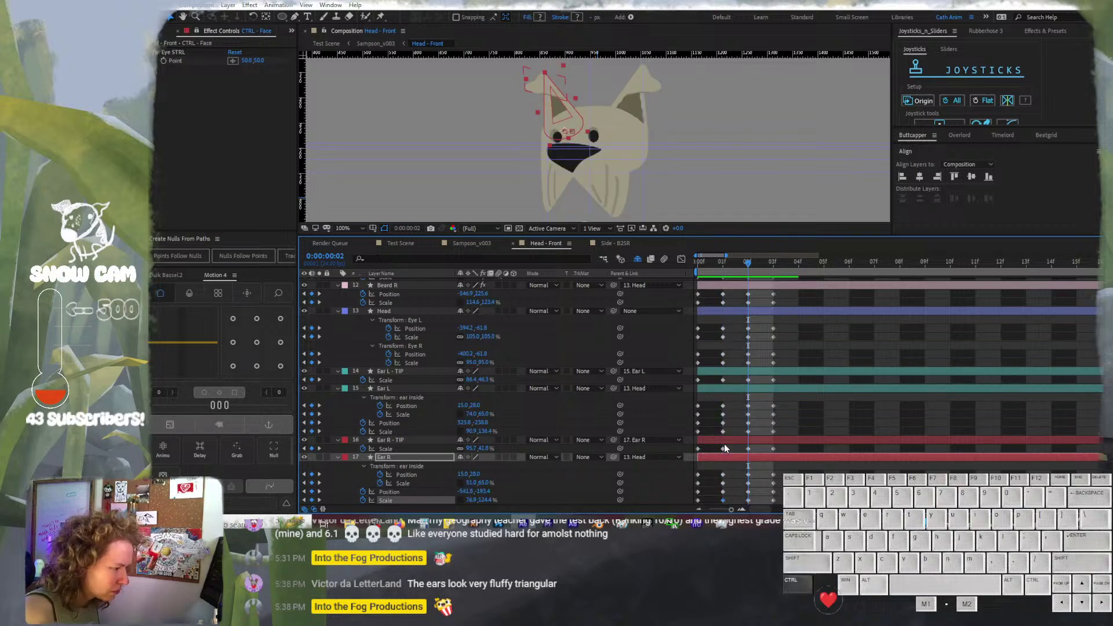
{"action": "left_click", "coordinate": [748, 414]}
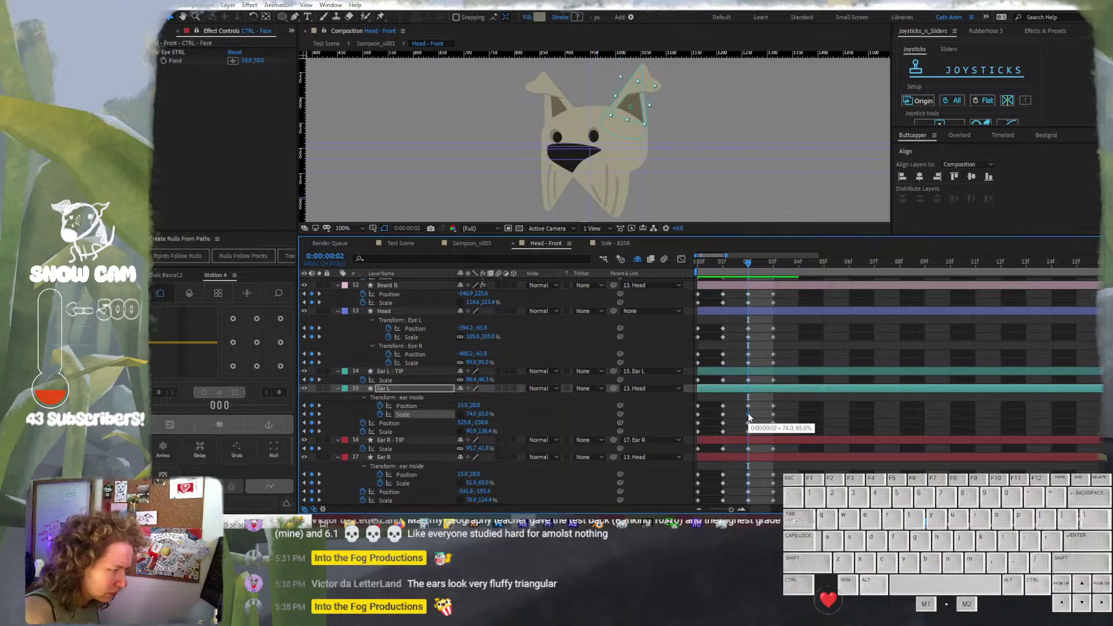
{"action": "key", "text": "ctrl+v"}
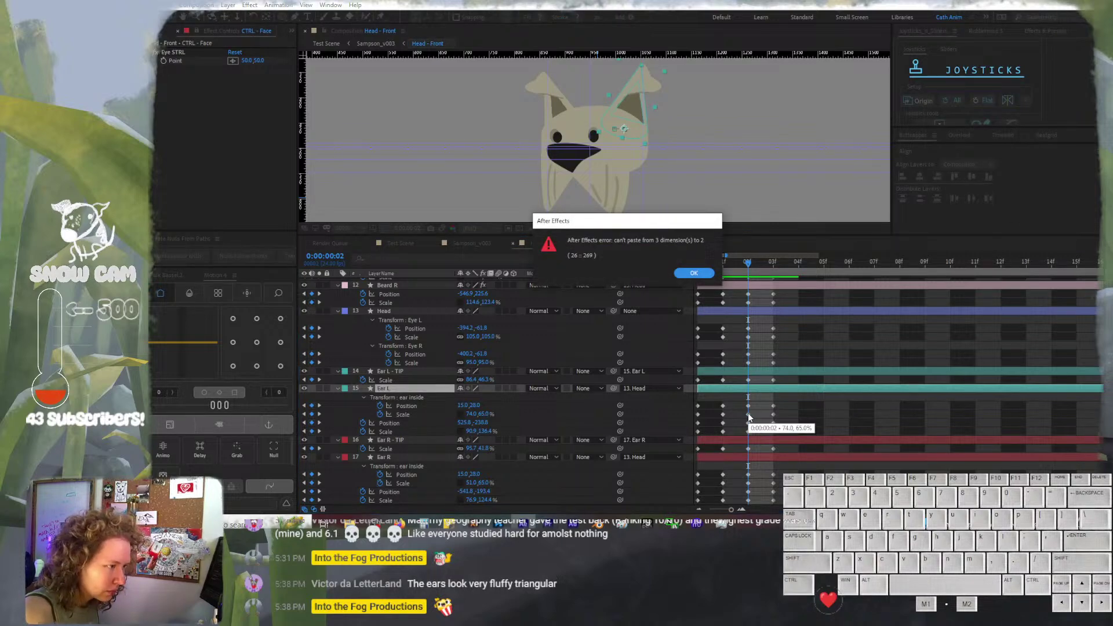
{"action": "key", "text": "Return"}
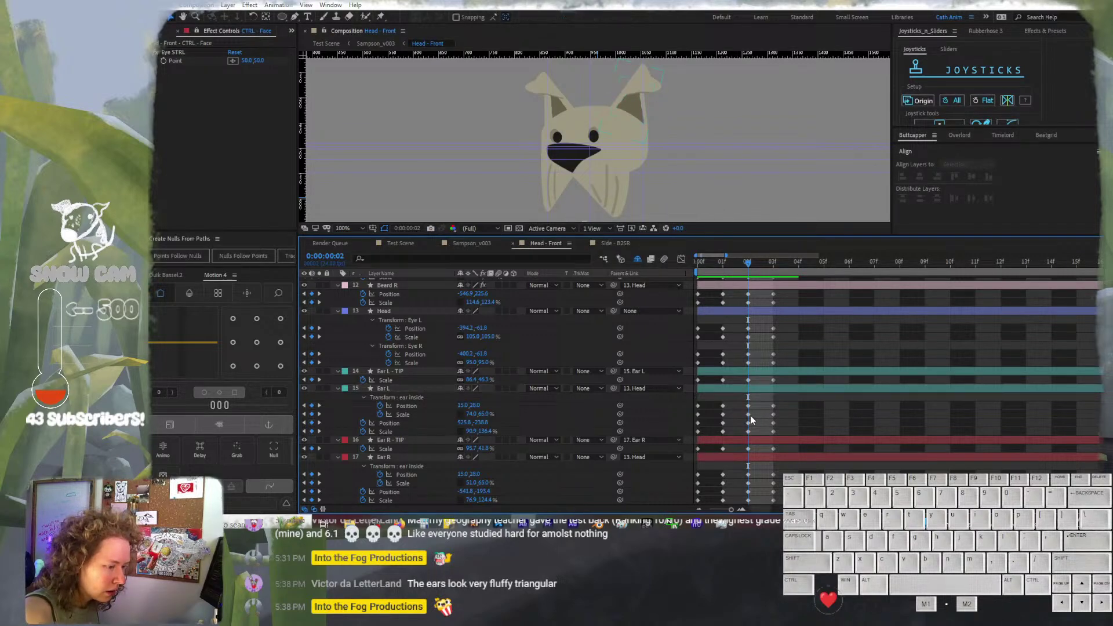
{"action": "left_click", "coordinate": [748, 415]}
{"action": "key", "text": "ctrl+v"}
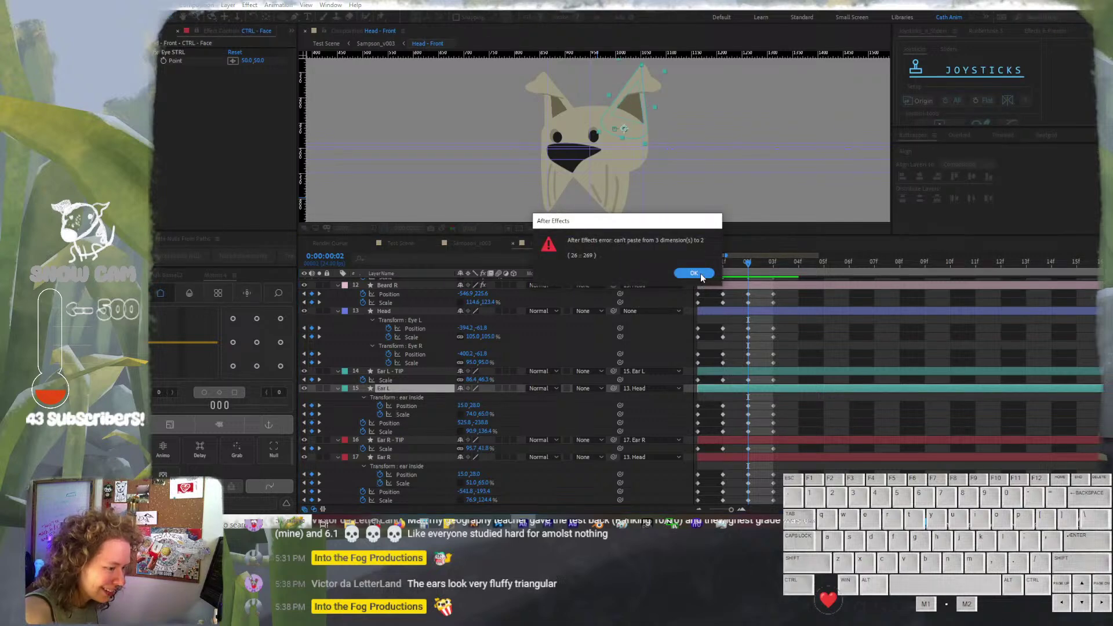
{"action": "left_click", "coordinate": [694, 273]}
Copy Ear R's frame 1 Scale keyframe (108.9, 142.4%) onto Ear L's layer Scale at frame 2
{"action": "left_click", "coordinate": [722, 265]}
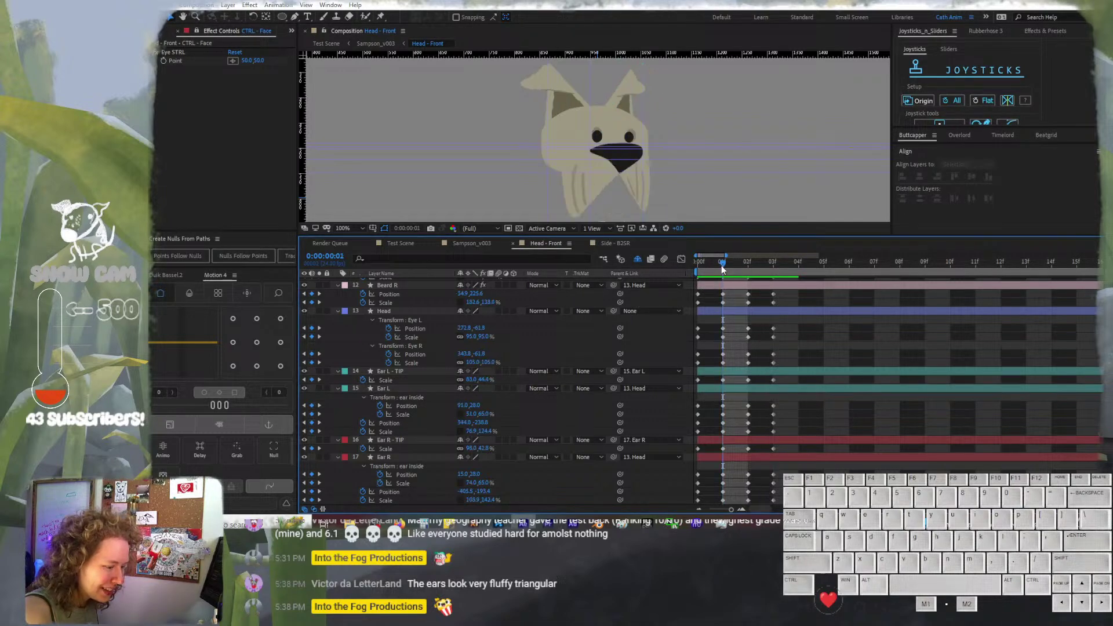
{"action": "left_click", "coordinate": [723, 500]}
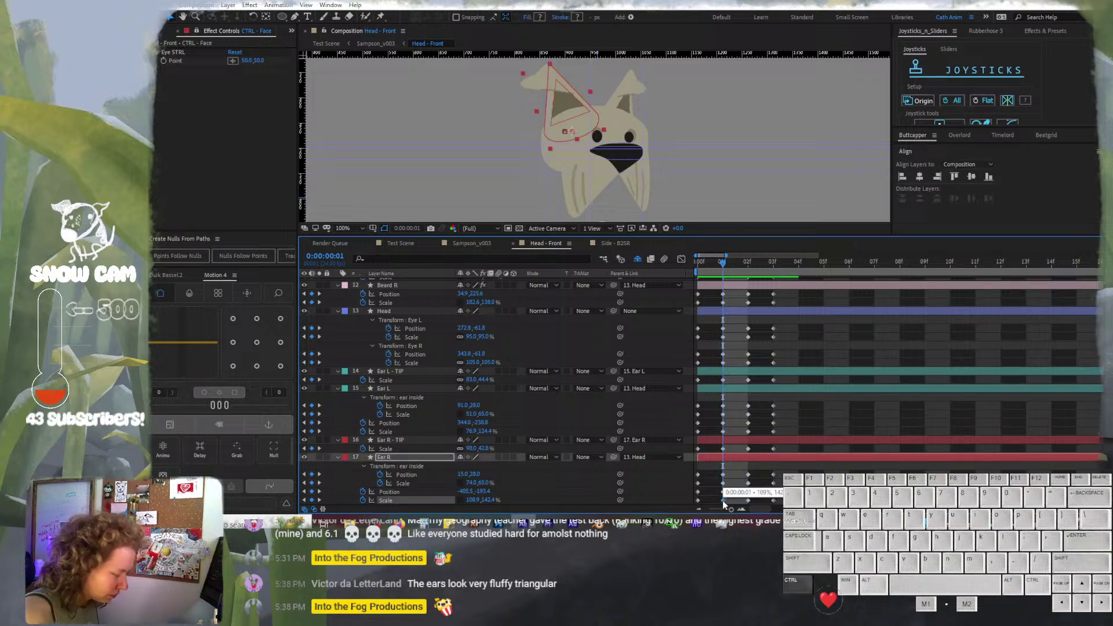
{"action": "key", "text": "ctrl+c"}
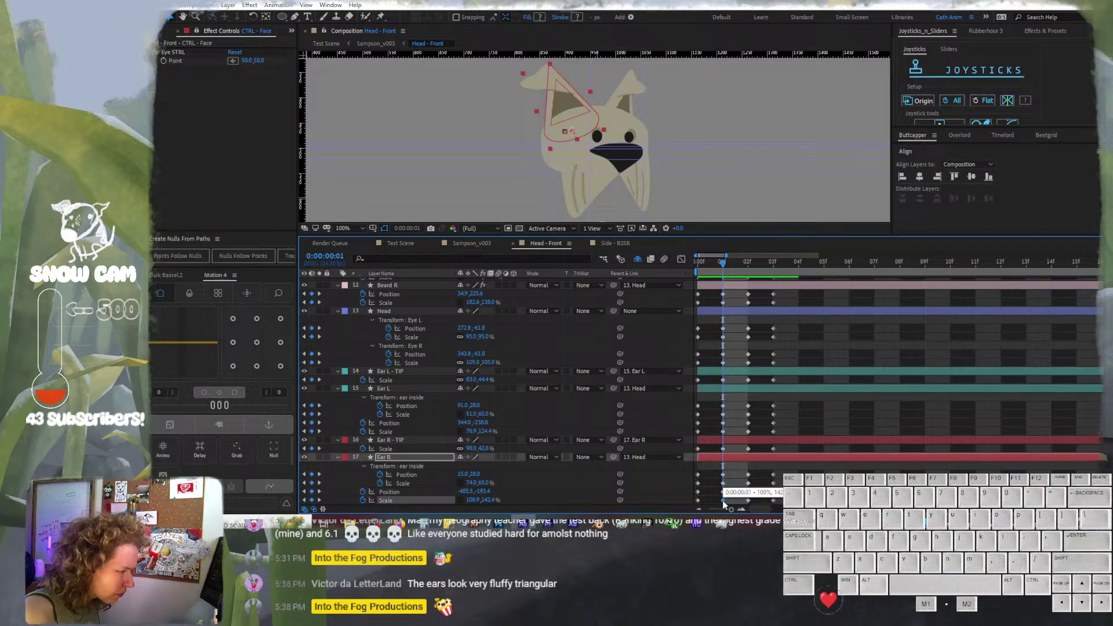
{"action": "left_click", "coordinate": [748, 268]}
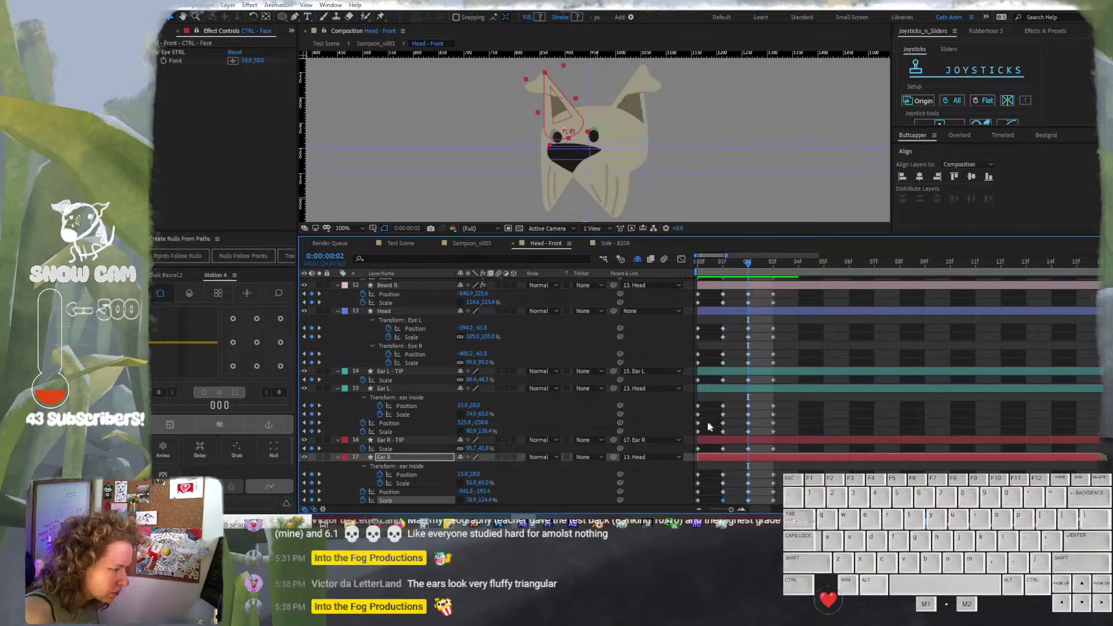
{"action": "left_click", "coordinate": [748, 432]}
{"action": "key", "text": "ctrl+v"}
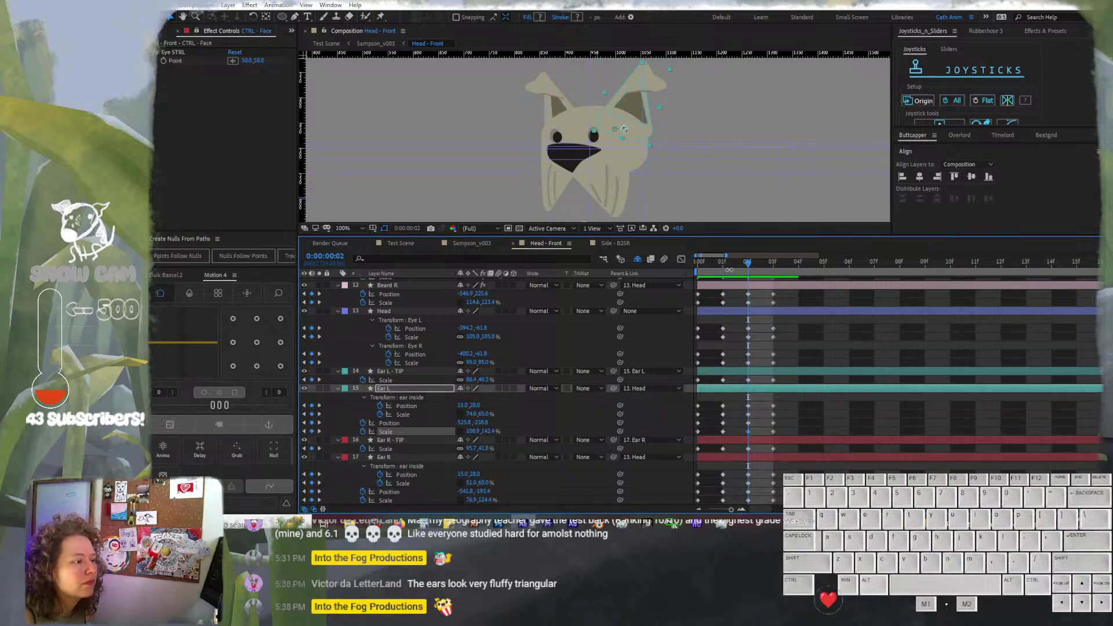
{"action": "left_click_drag", "start_coordinate": [735, 271], "coordinate": [758, 278]}
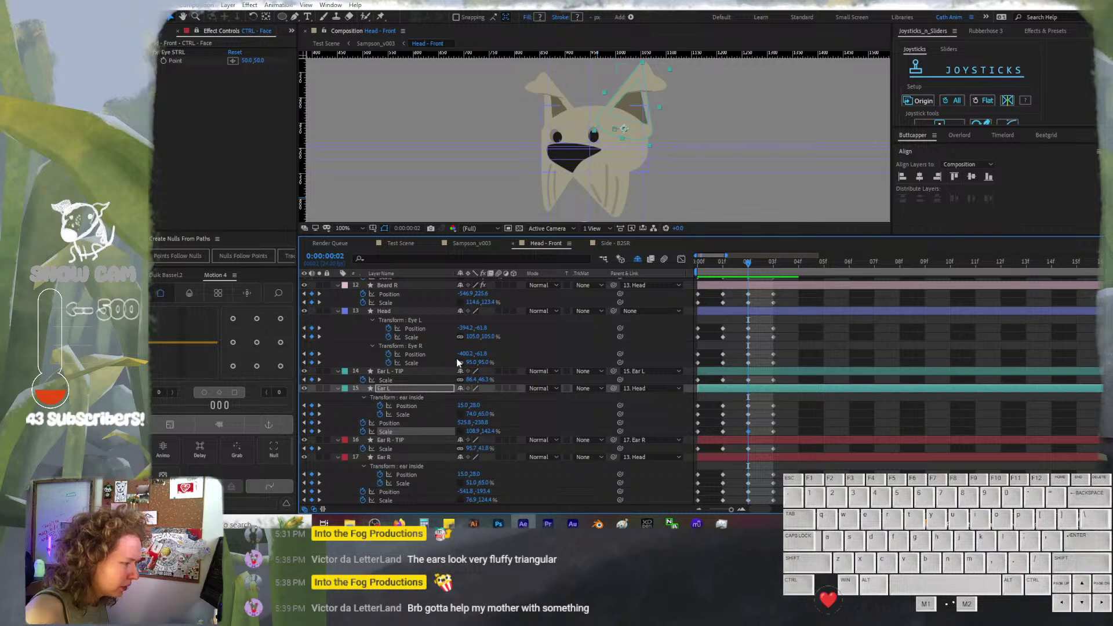
Copy Ear L - TIP's frame 1 Scale keyframe (83.0, 44.4%) onto Ear R - TIP's Scale at frame 2
{"action": "key", "text": "ctrl+Left"}
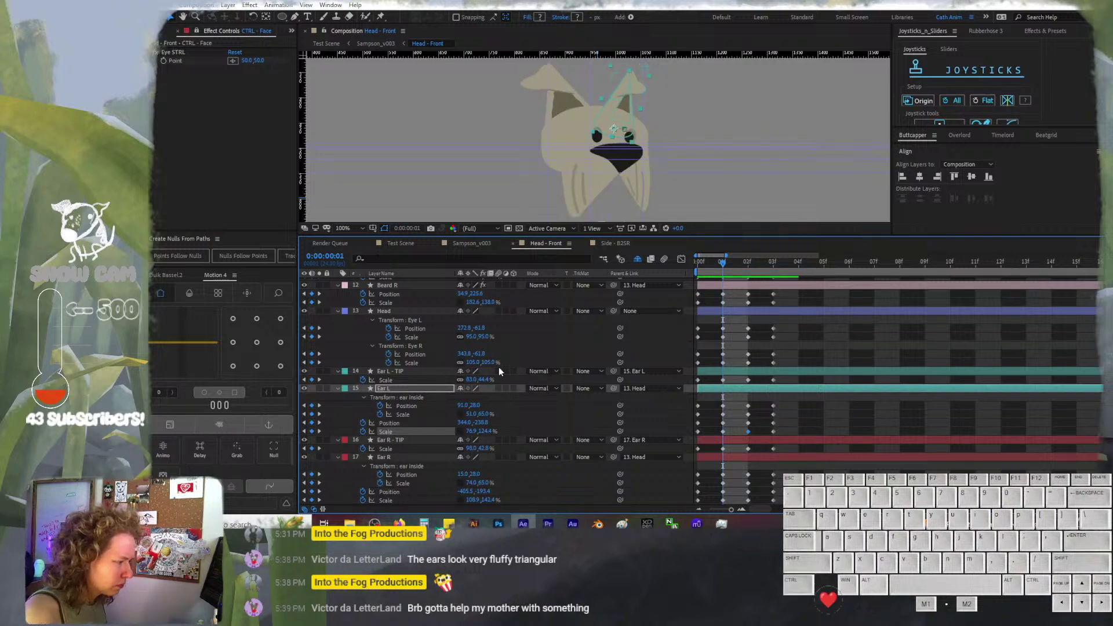
{"action": "left_click", "coordinate": [724, 381]}
{"action": "key", "text": "ctrl+c"}
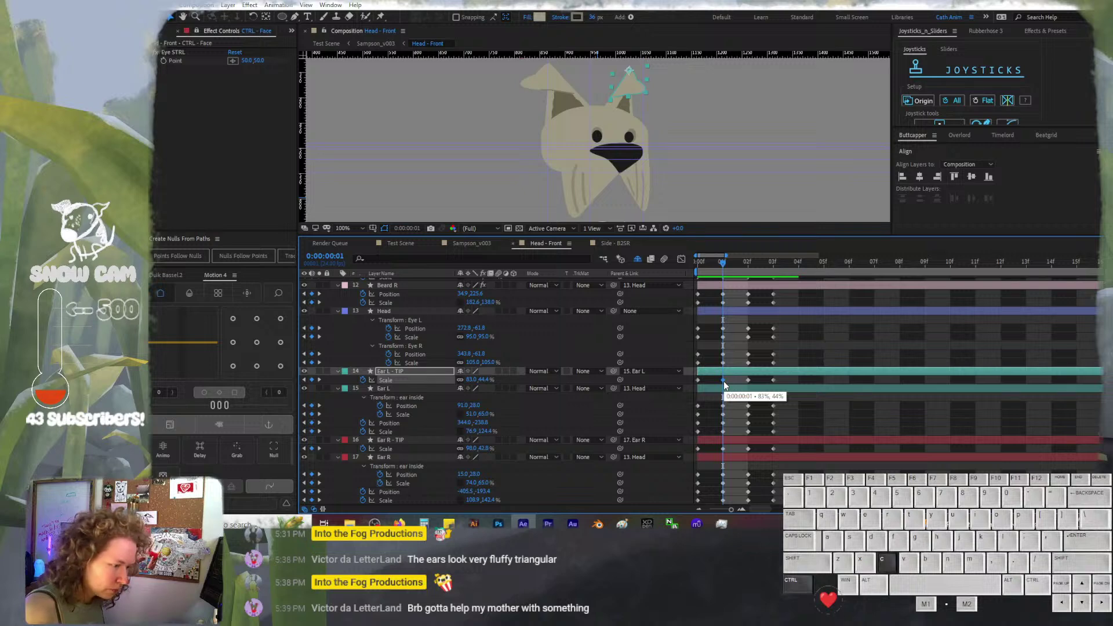
{"action": "key", "text": "ctrl+Right"}
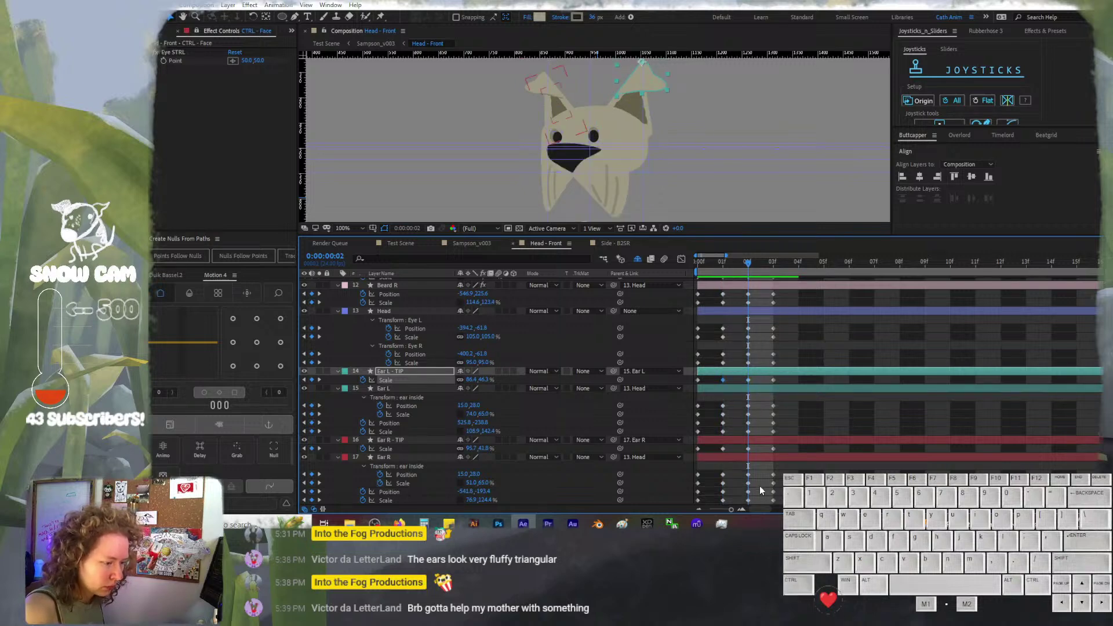
{"action": "left_click", "coordinate": [750, 448]}
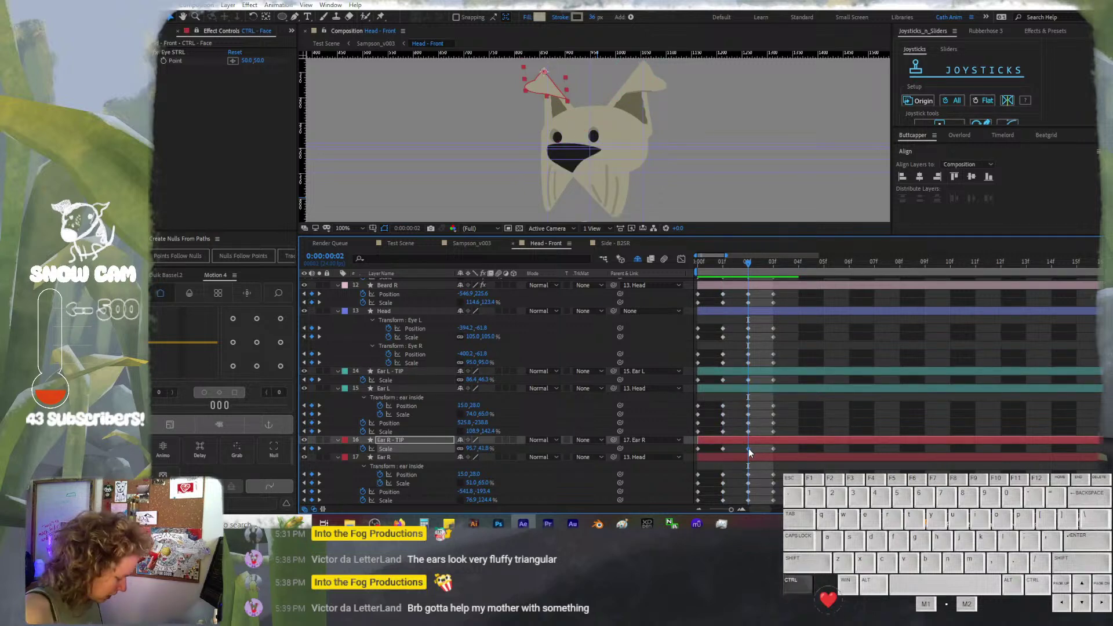
{"action": "key", "text": "ctrl+v"}
Copy Ear R - TIP's frame 1 Scale keyframe onto Ear L - TIP's Scale at frame 2
{"action": "key", "text": "ctrl+Left"}
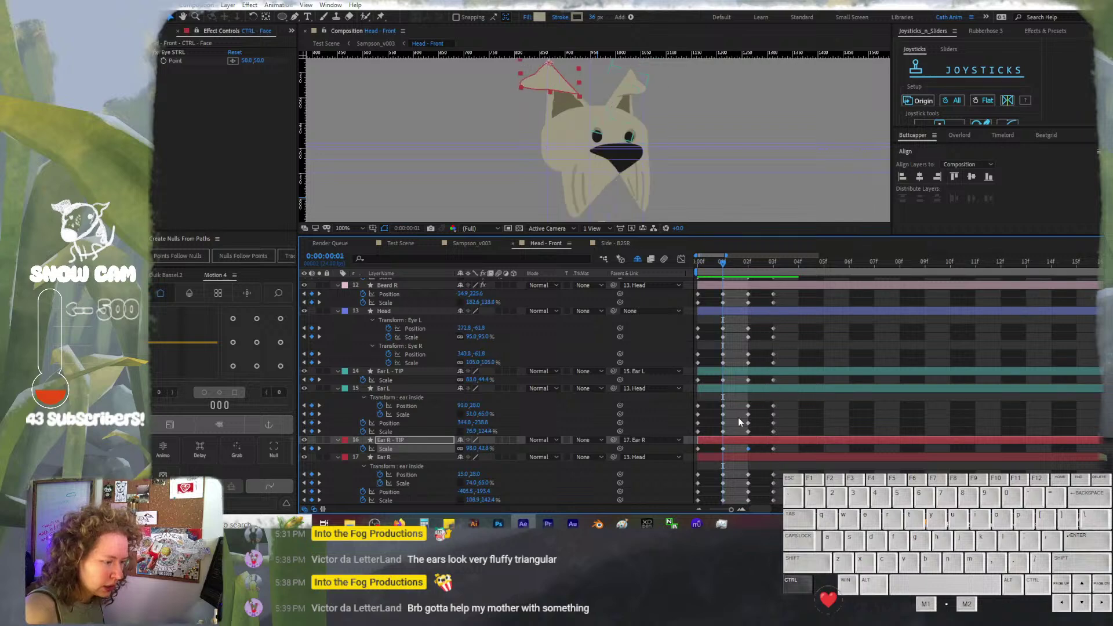
{"action": "left_click", "coordinate": [725, 448]}
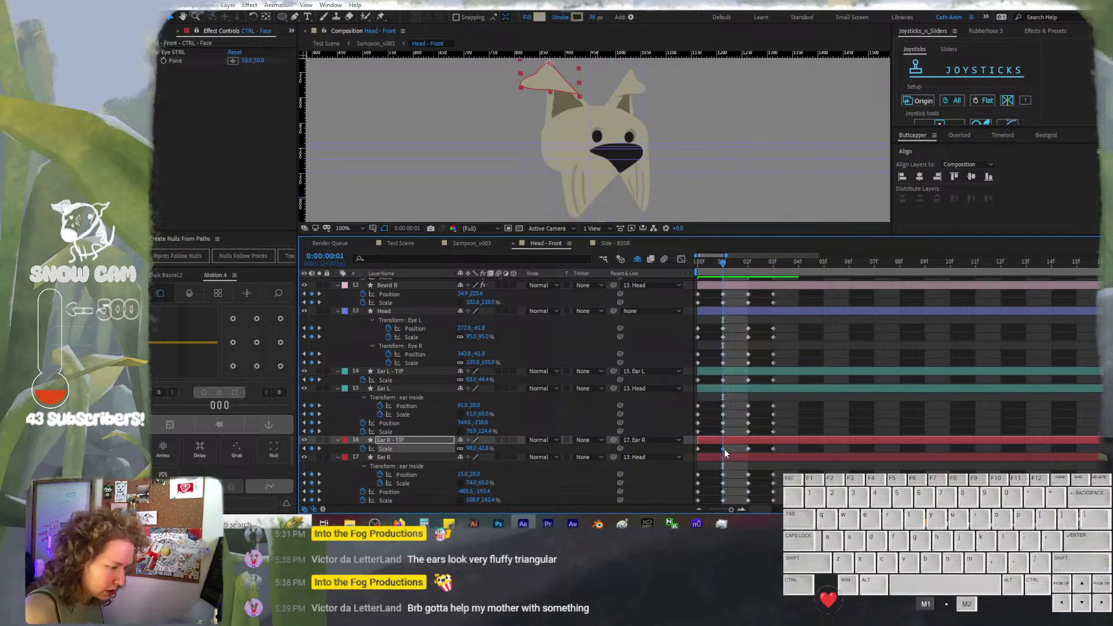
{"action": "key", "text": "ctrl+Right"}
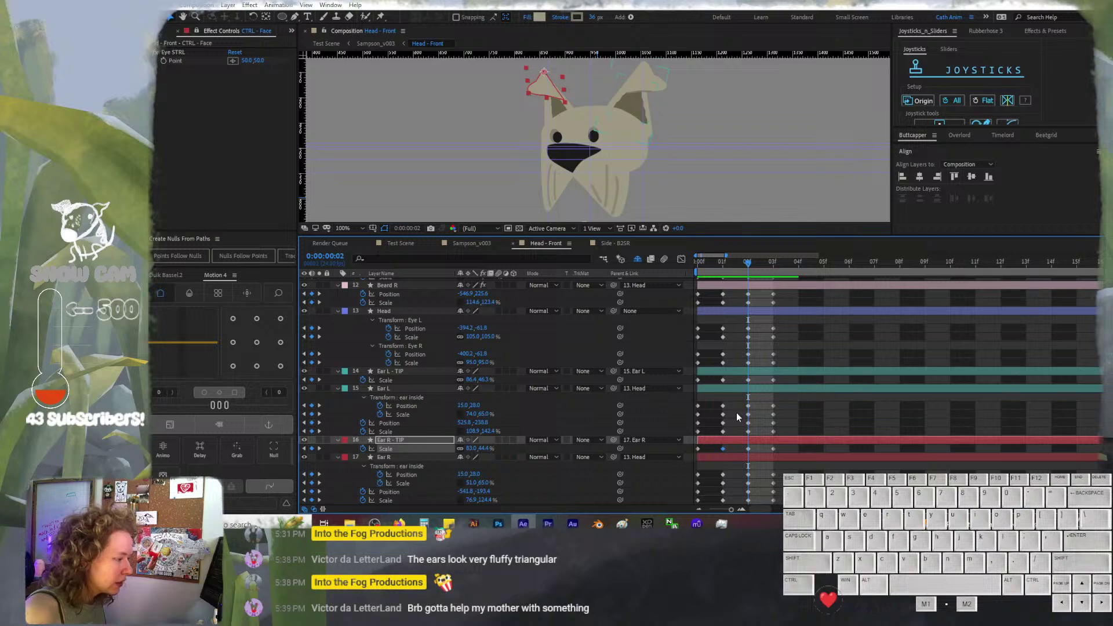
{"action": "left_click", "coordinate": [749, 380]}
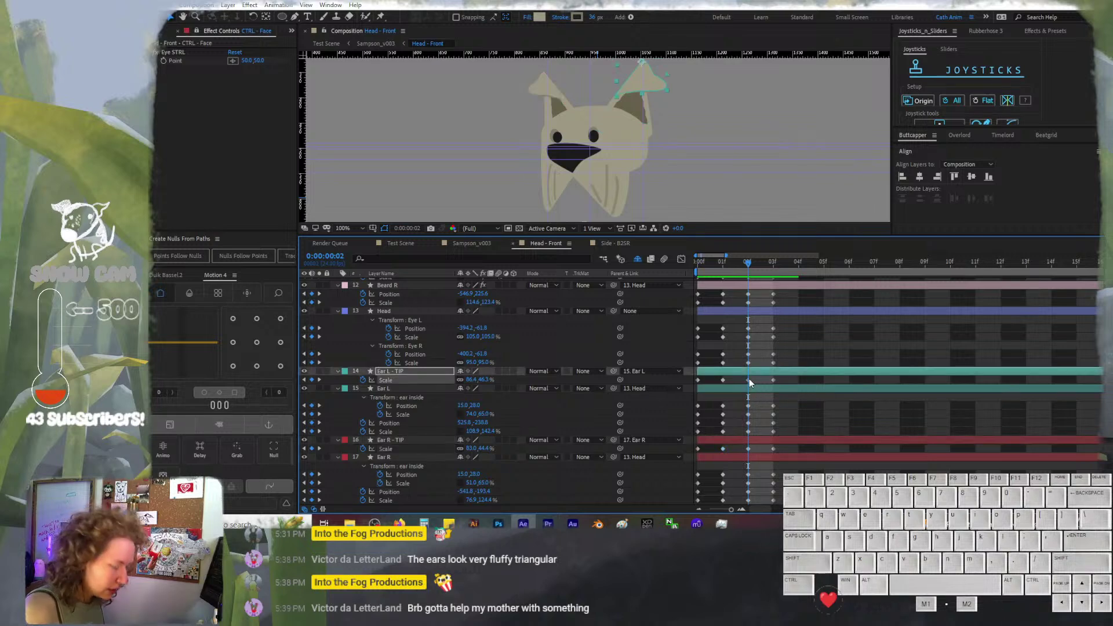
{"action": "key", "text": "ctrl+v"}
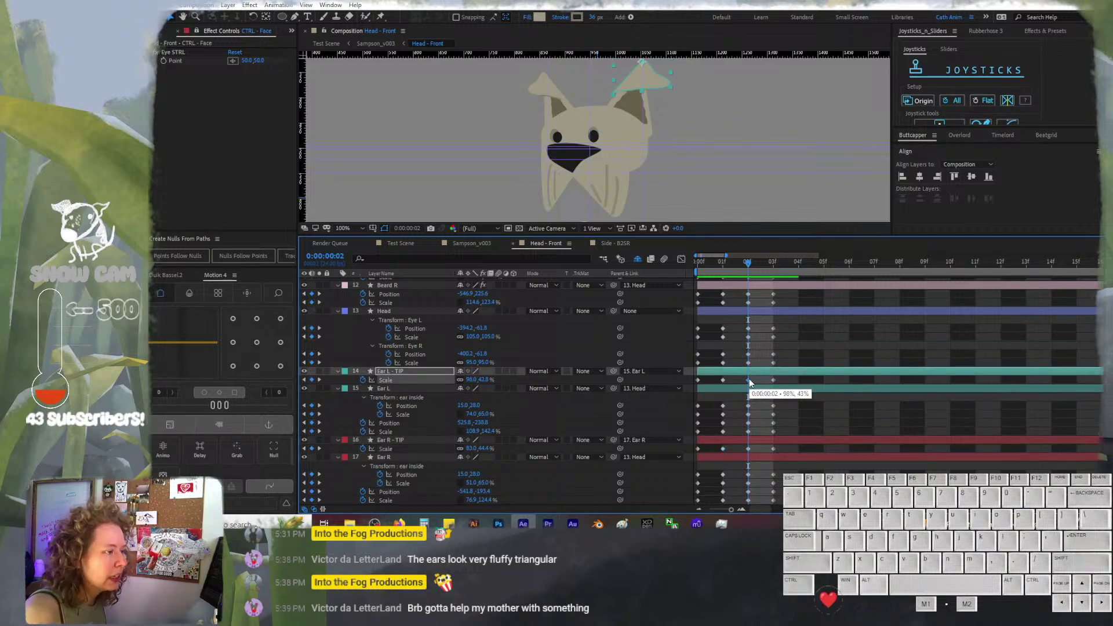
{"action": "left_click", "coordinate": [864, 387]}
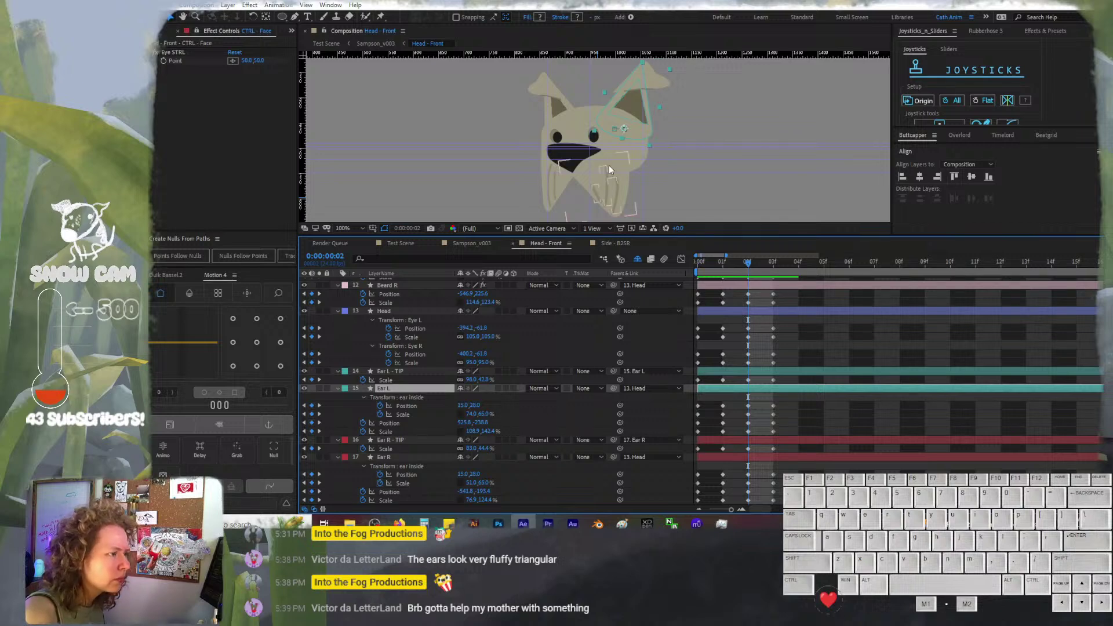
Compare the dog's ear poses at frames 1 and 2 to check that they mirror each other
{"action": "scroll", "coordinate": [609, 165], "scroll_direction": "up", "scroll_amount": 2}
{"action": "scroll", "coordinate": [609, 166], "scroll_direction": "down", "scroll_amount": 2}
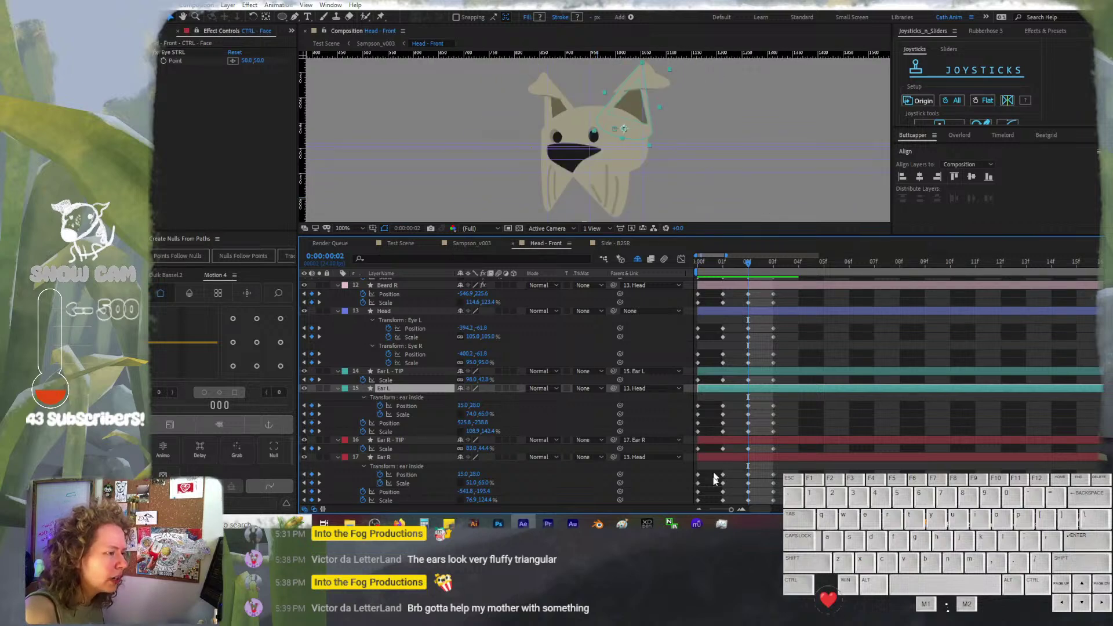
{"action": "mouse_move", "coordinate": [686, 525]}
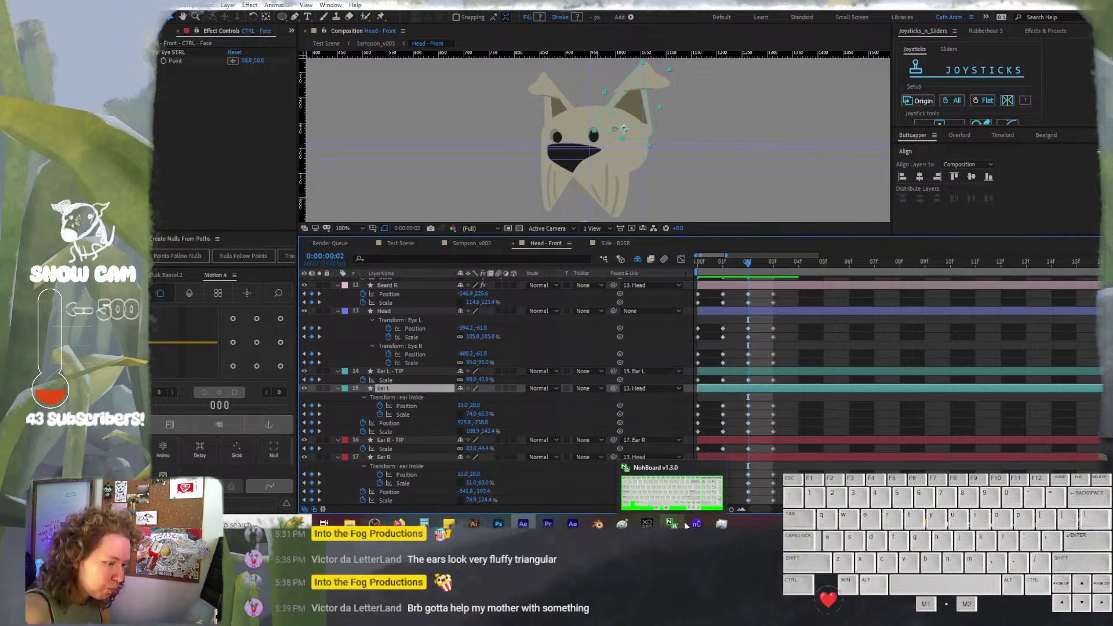
{"action": "left_click", "coordinate": [732, 267]}
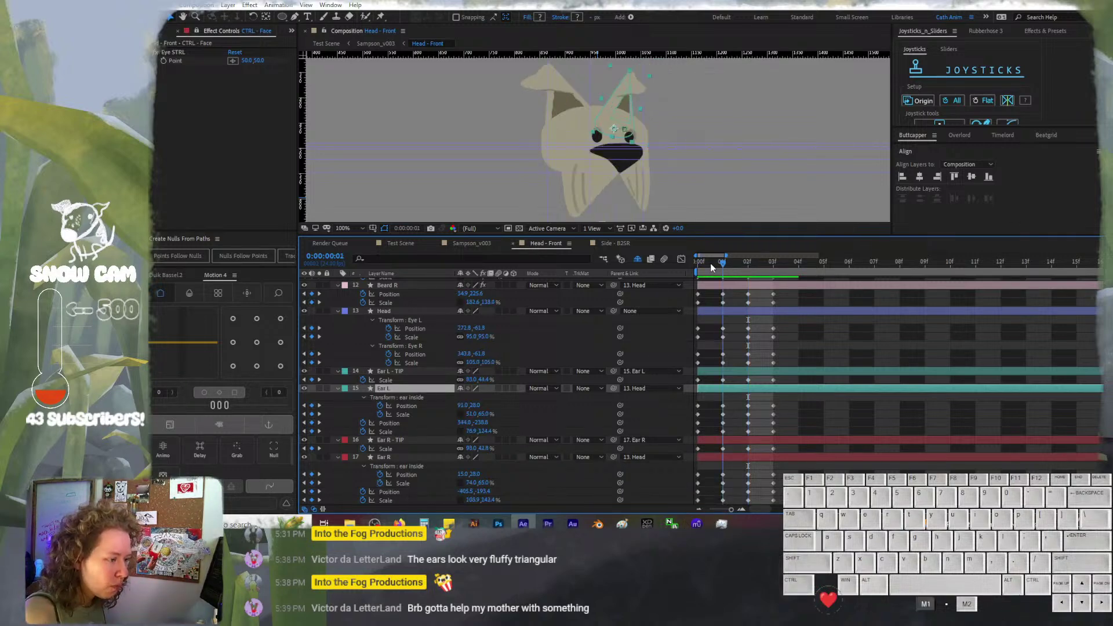
{"action": "left_click", "coordinate": [745, 264]}
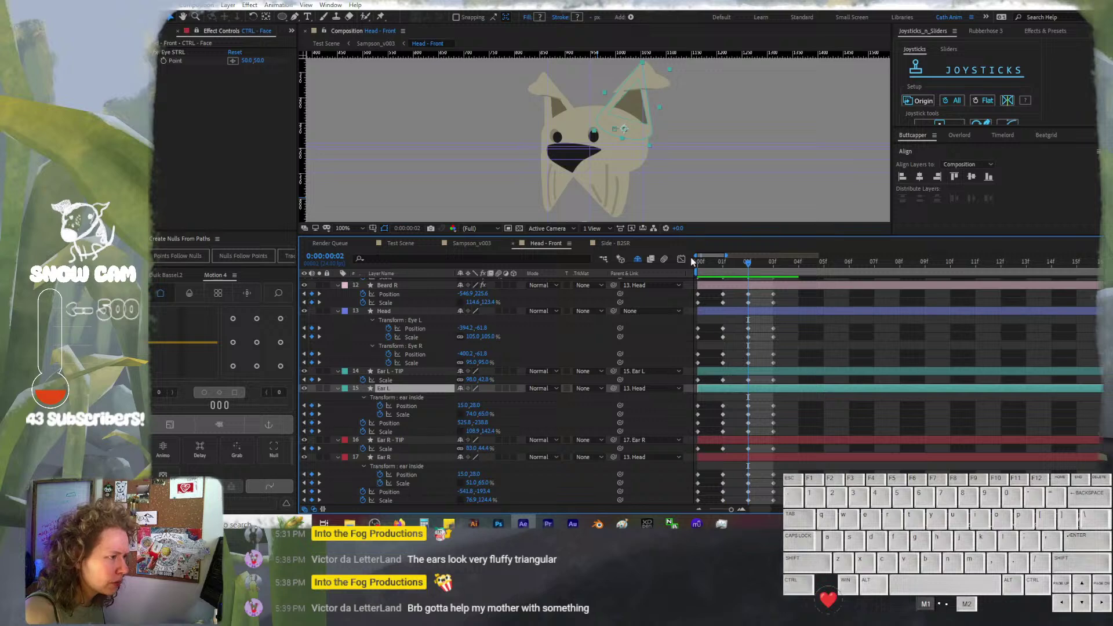
{"action": "left_click", "coordinate": [717, 259]}
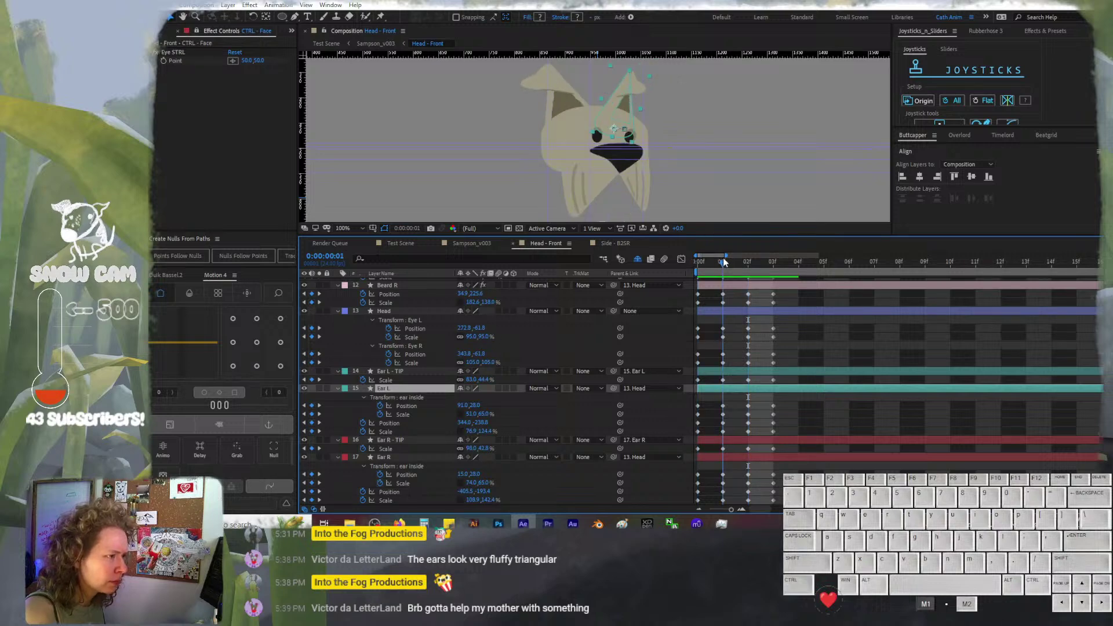
{"action": "left_click", "coordinate": [740, 262]}
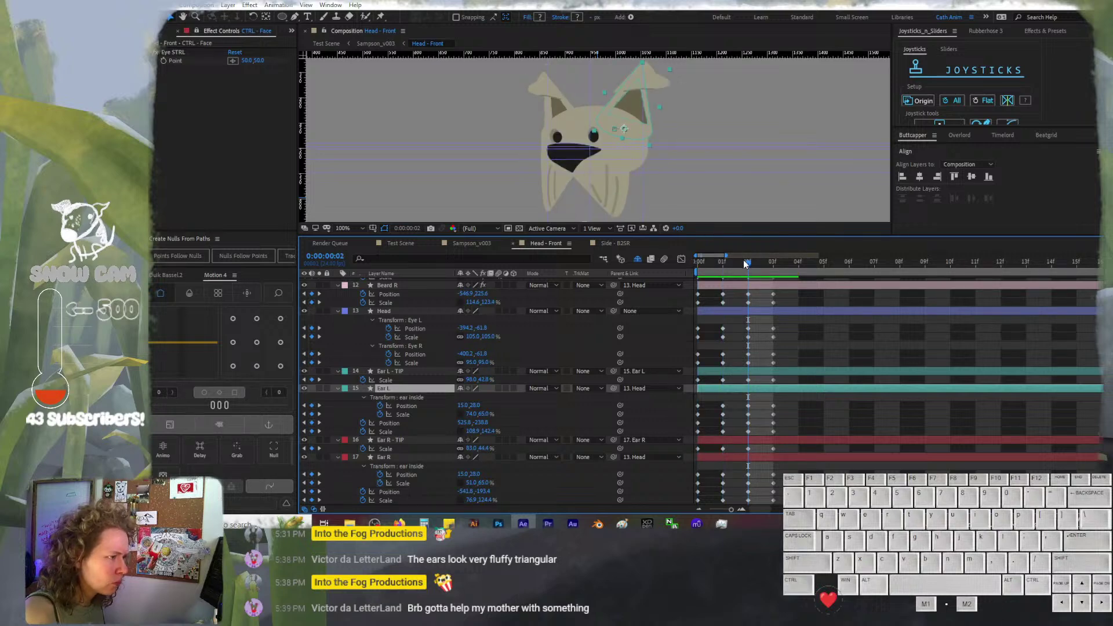
Compare the Scale values and shape of Ear L - TIP at frames 1 and 2
{"action": "left_click", "coordinate": [747, 372]}
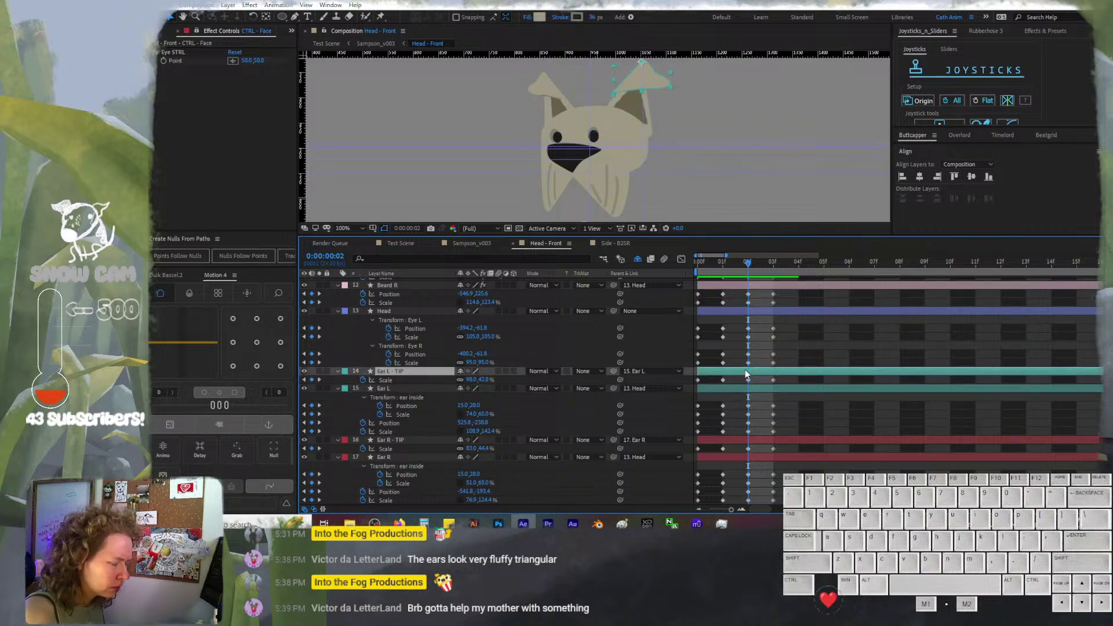
{"action": "left_click", "coordinate": [748, 381]}
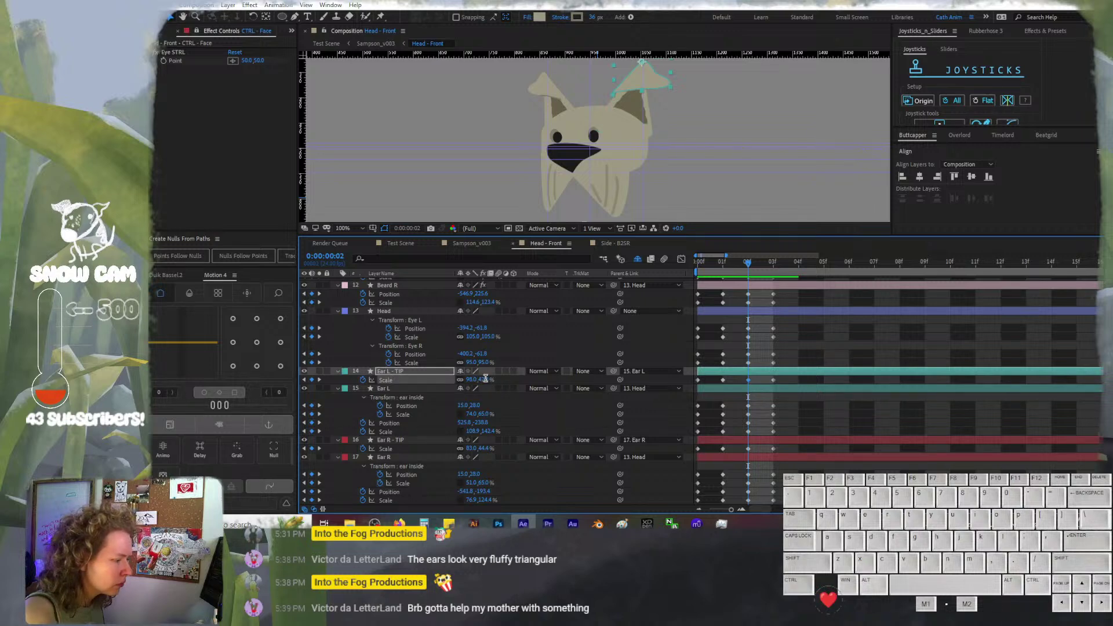
{"action": "left_click", "coordinate": [461, 380]}
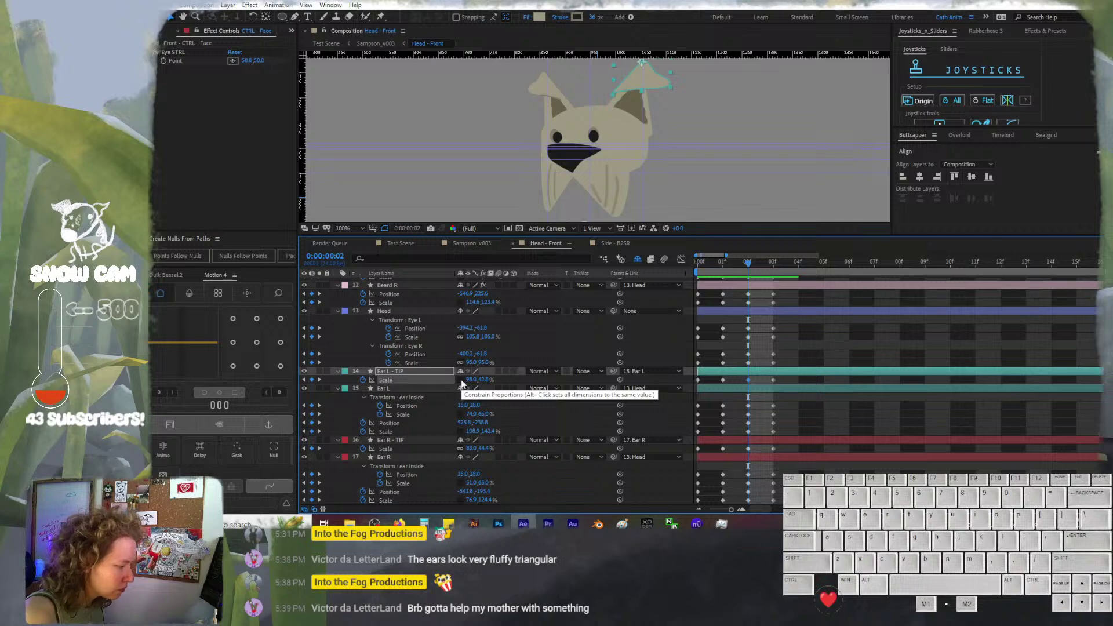
{"action": "key", "text": "ctrl+Left"}
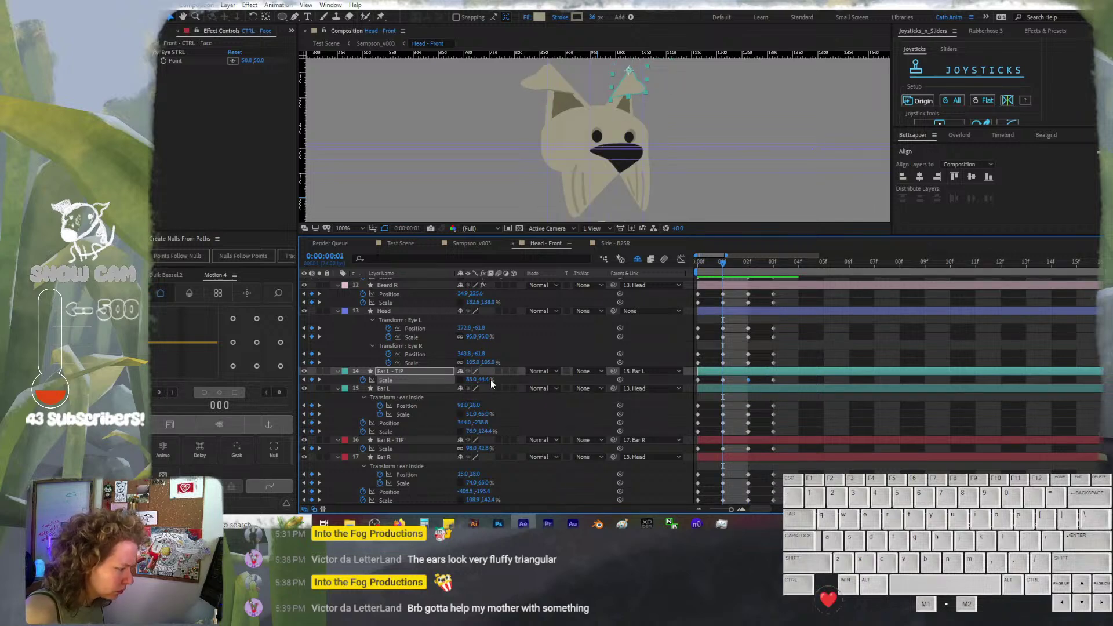
{"action": "key", "text": "ctrl+Right"}
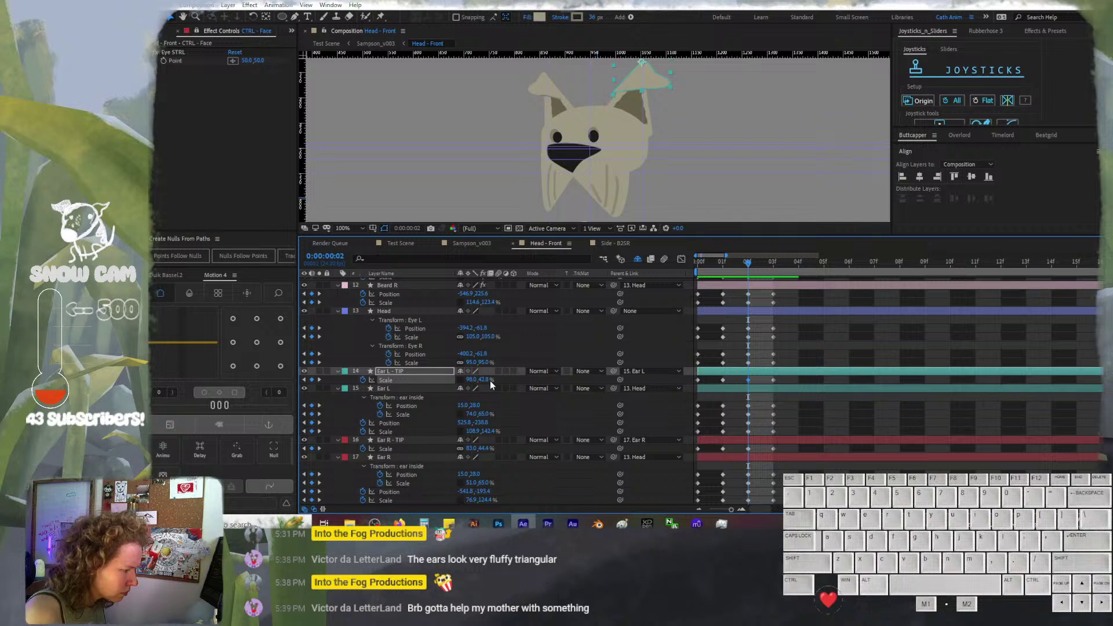
{"action": "key", "text": "ctrl+Left"}
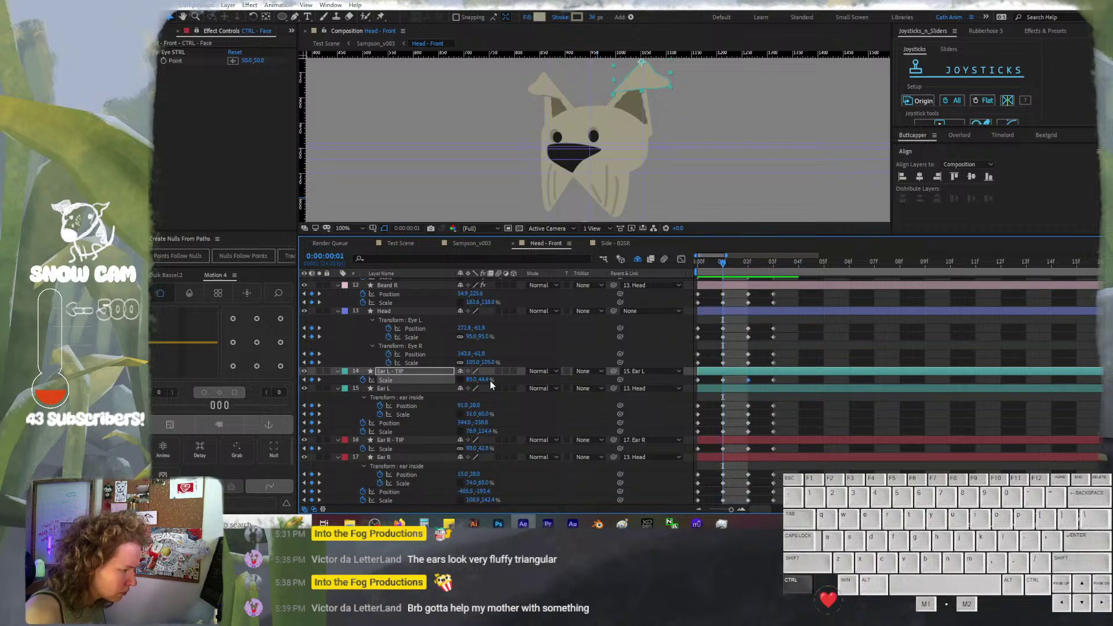
{"action": "key", "text": "ctrl+Right"}
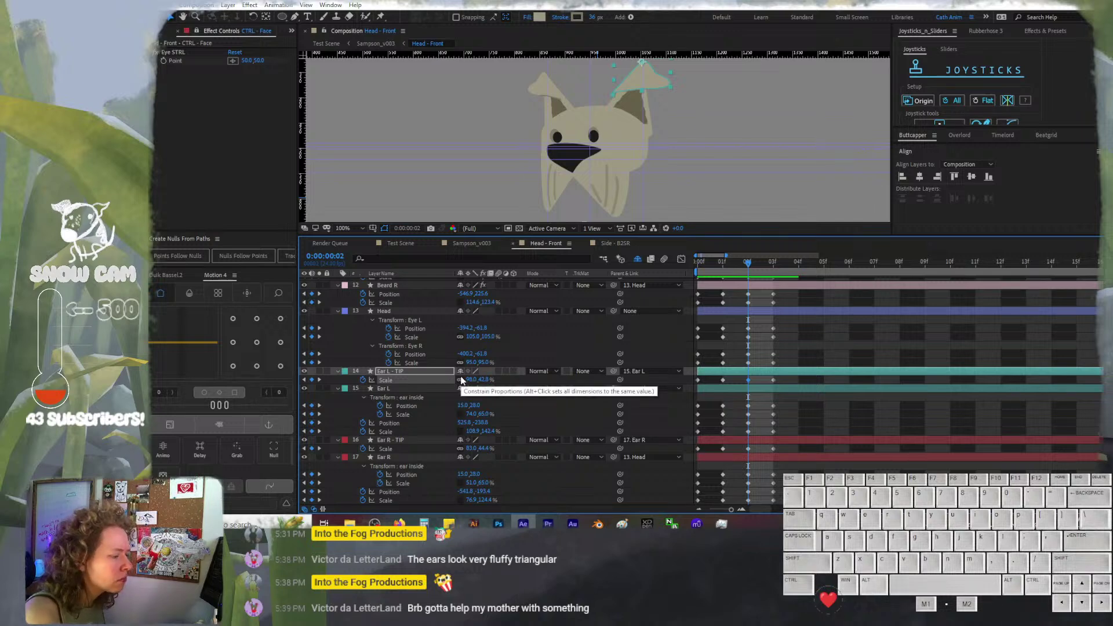
Reveal Ear L - TIP's Rotation and keyframe it at frames 0, 1, 2 and 3
{"action": "left_click", "coordinate": [429, 370]}
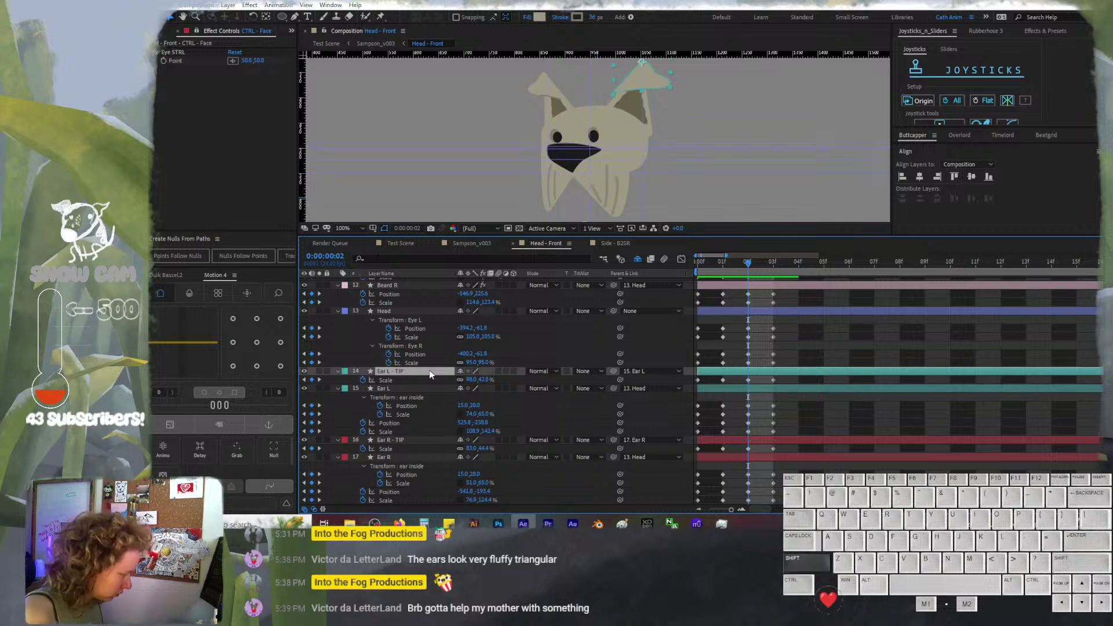
{"action": "key", "text": "shift+r"}
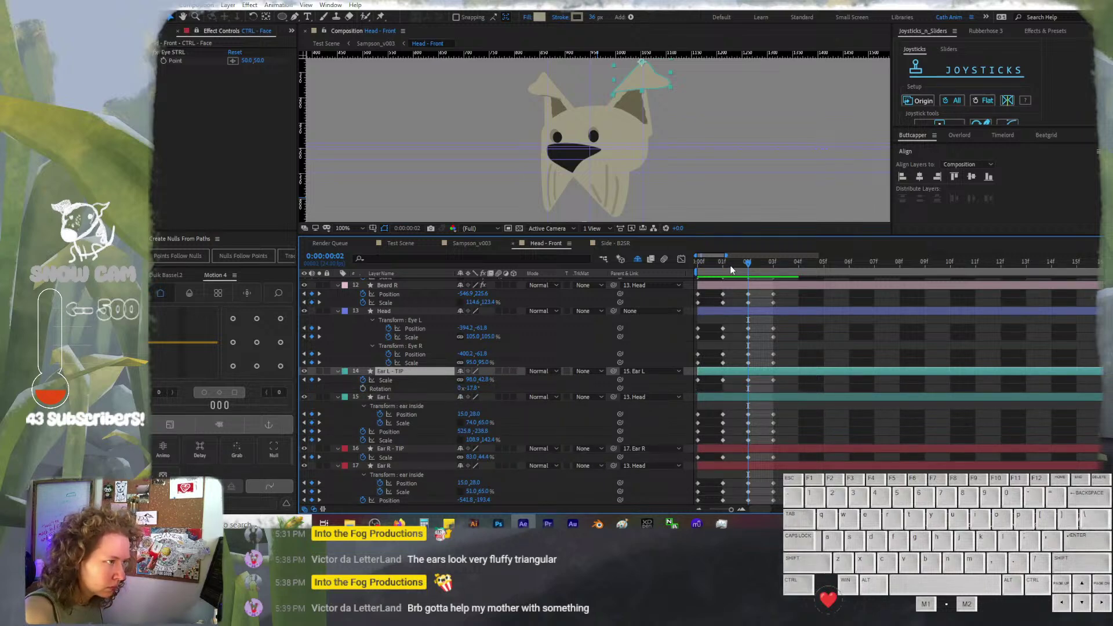
{"action": "left_click_drag", "start_coordinate": [729, 265], "coordinate": [697, 265]}
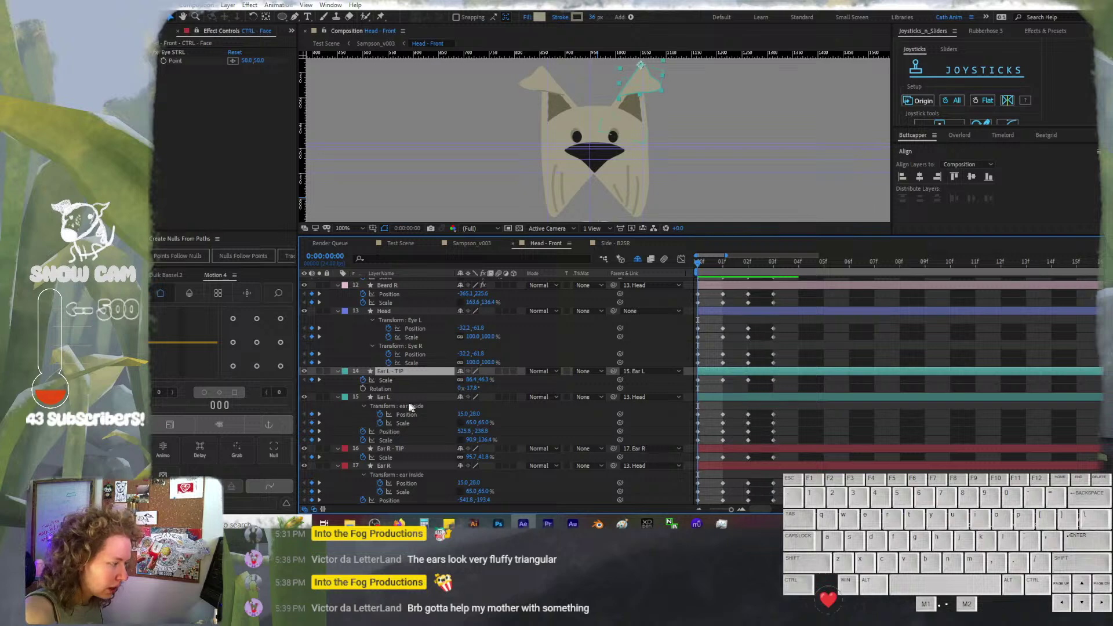
{"action": "left_click", "coordinate": [364, 389]}
{"action": "key", "text": "ctrl+Right"}
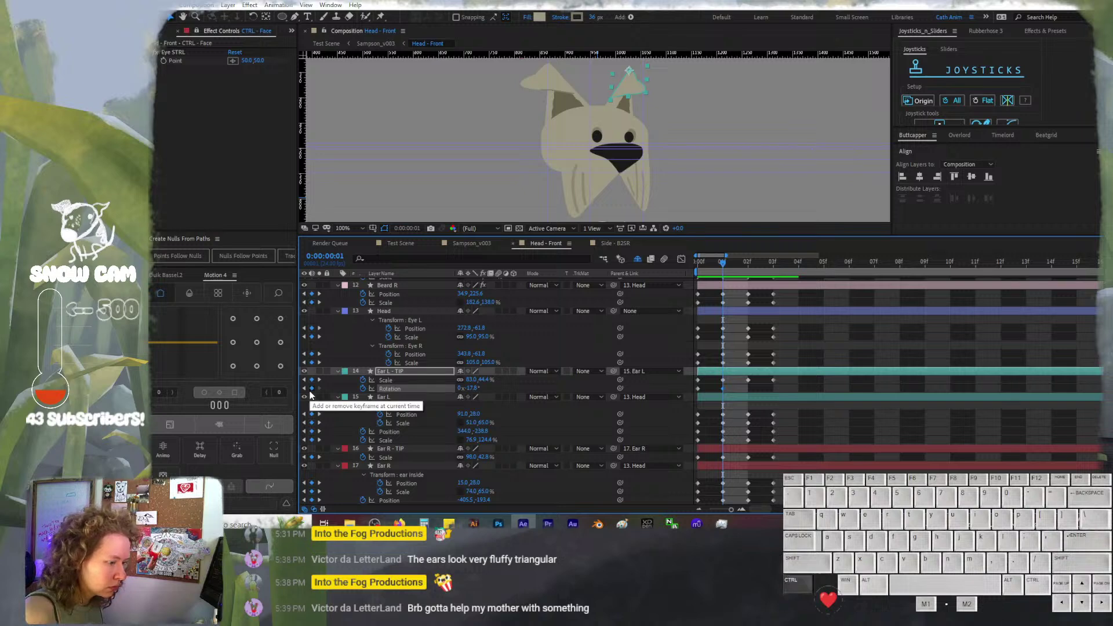
{"action": "key", "text": "ctrl+Right"}
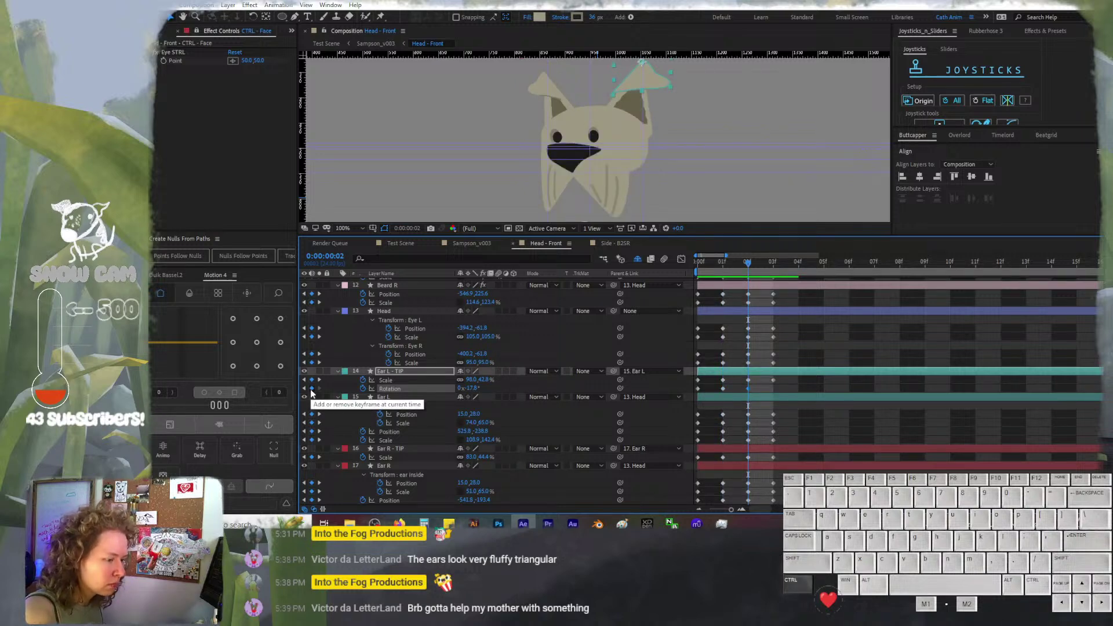
{"action": "key", "text": "ctrl+Right"}
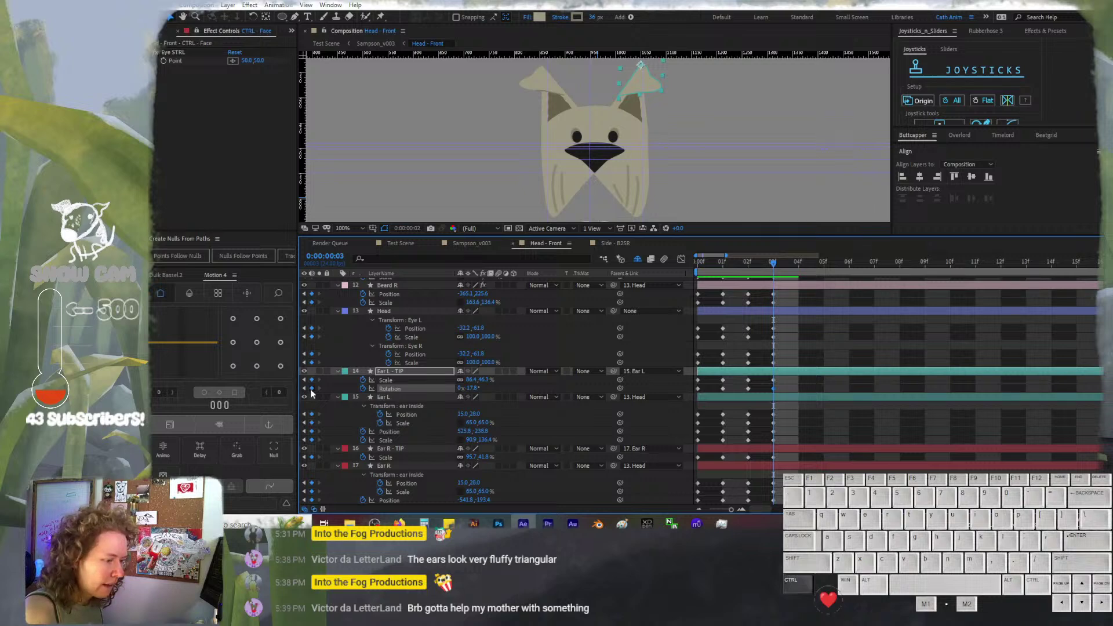
Set Ear L - TIP's Rotation to about -23° at frame 2 and compare the ear tips with frame 1
{"action": "key", "text": "ctrl+Left"}
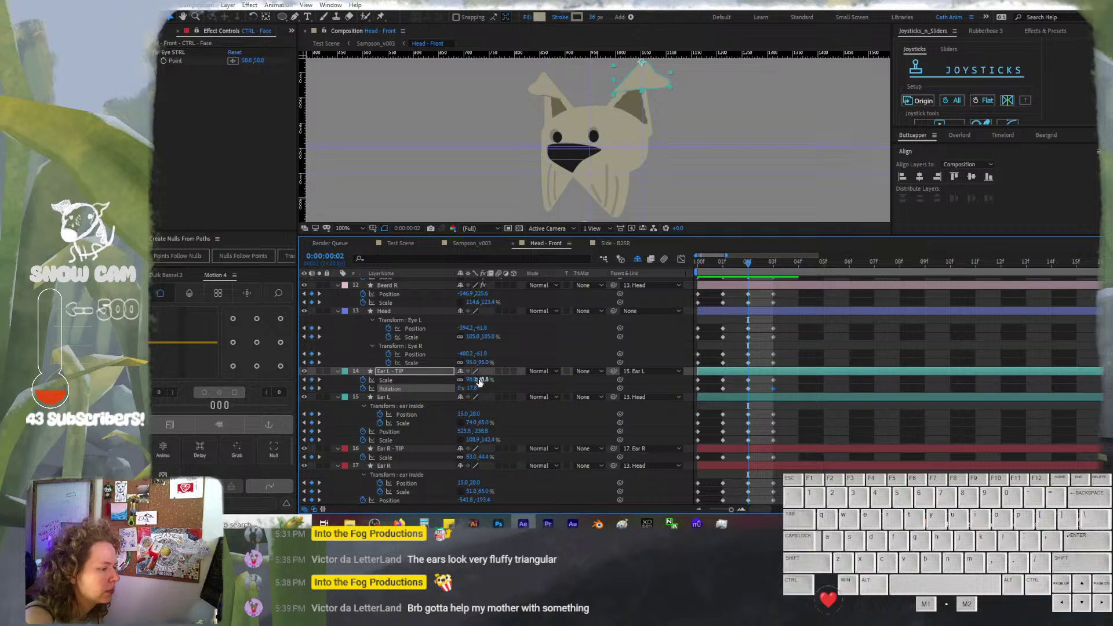
{"action": "left_click_drag", "start_coordinate": [477, 389], "coordinate": [465, 386]}
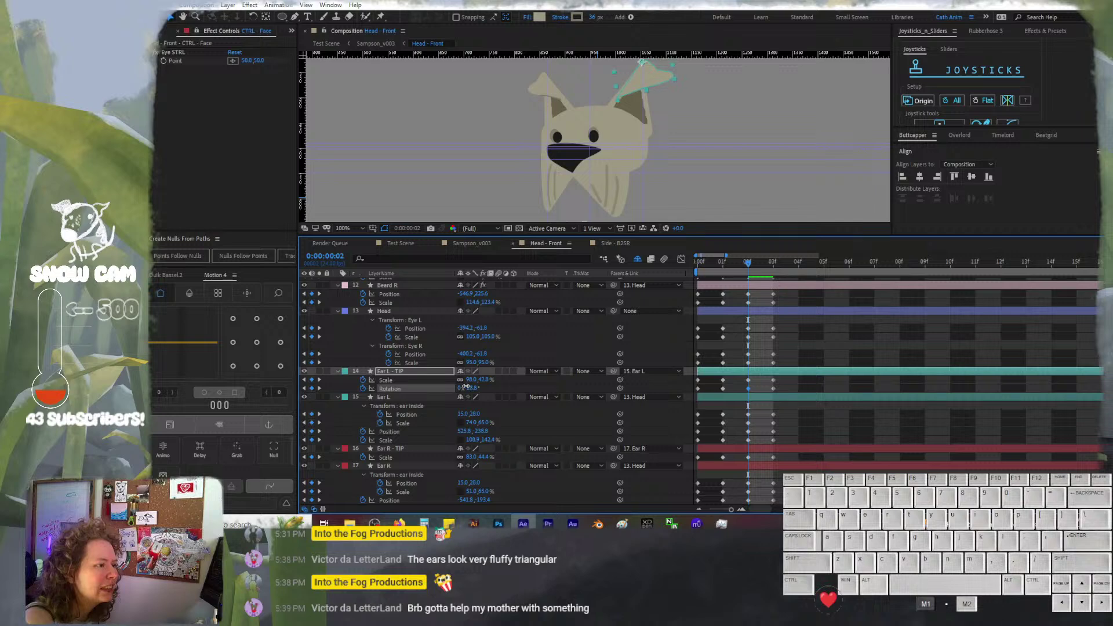
{"action": "left_click_drag", "start_coordinate": [467, 387], "coordinate": [463, 388]}
{"action": "left_click", "coordinate": [886, 428]}
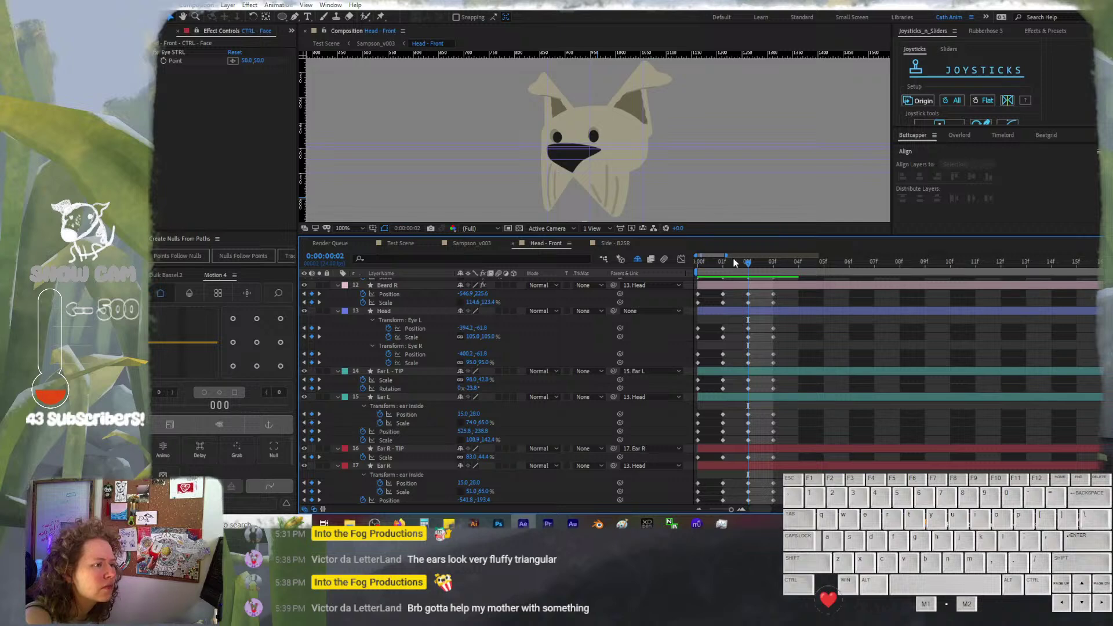
{"action": "mouse_move", "coordinate": [735, 264]}
{"action": "left_mouse_down"}
{"action": "mouse_move", "coordinate": [700, 264]}
{"action": "mouse_move", "coordinate": [740, 266]}
{"action": "mouse_move", "coordinate": [715, 260]}
{"action": "left_mouse_up"}
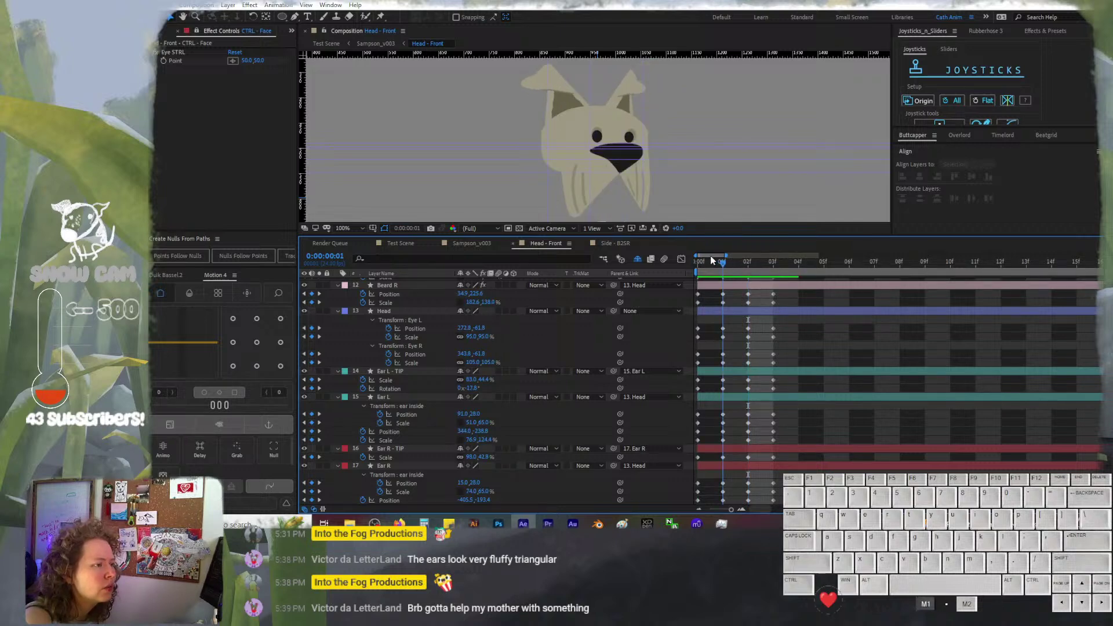
{"action": "mouse_move", "coordinate": [712, 260]}
{"action": "left_mouse_down"}
{"action": "mouse_move", "coordinate": [748, 262]}
{"action": "mouse_move", "coordinate": [722, 257]}
{"action": "left_mouse_up"}
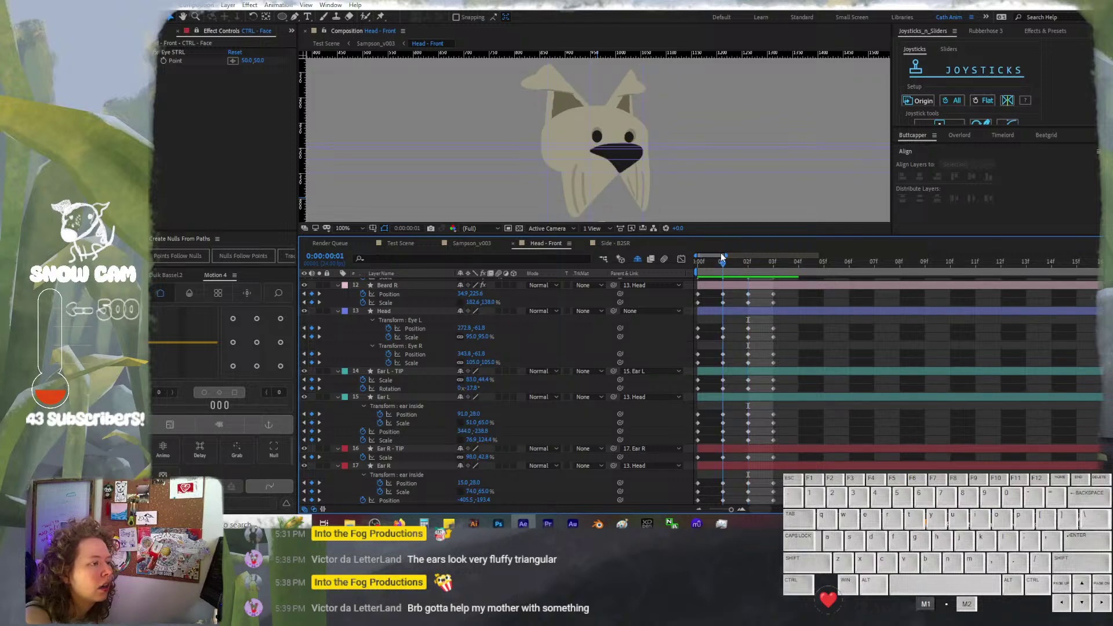
{"action": "mouse_move", "coordinate": [722, 256]}
{"action": "left_mouse_down"}
{"action": "mouse_move", "coordinate": [756, 261]}
{"action": "mouse_move", "coordinate": [731, 255]}
{"action": "left_mouse_up"}
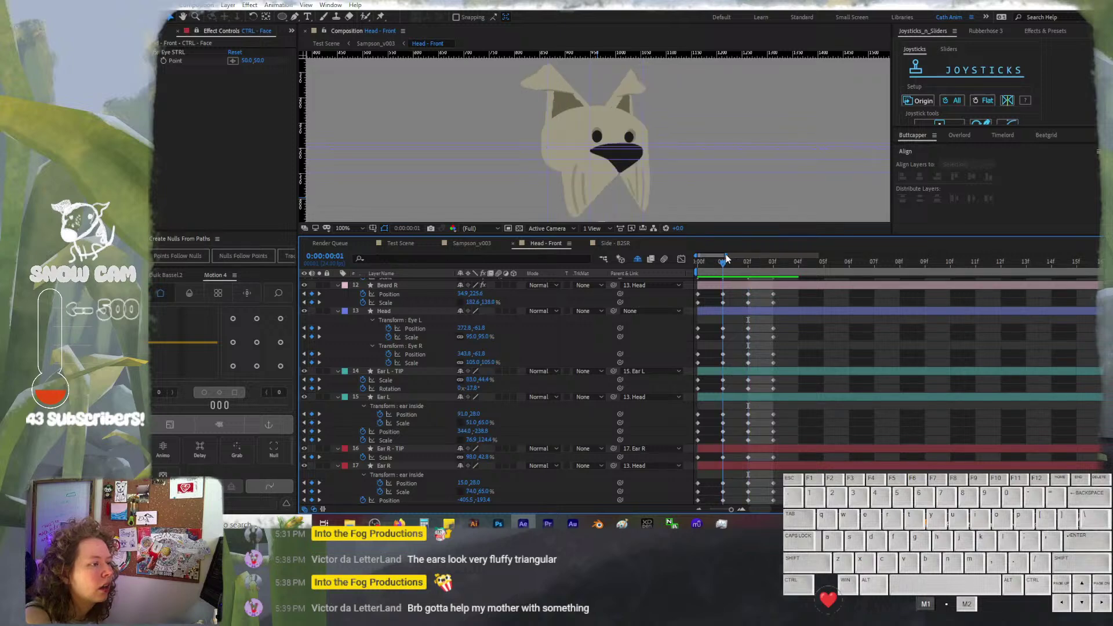
{"action": "left_click", "coordinate": [748, 261]}
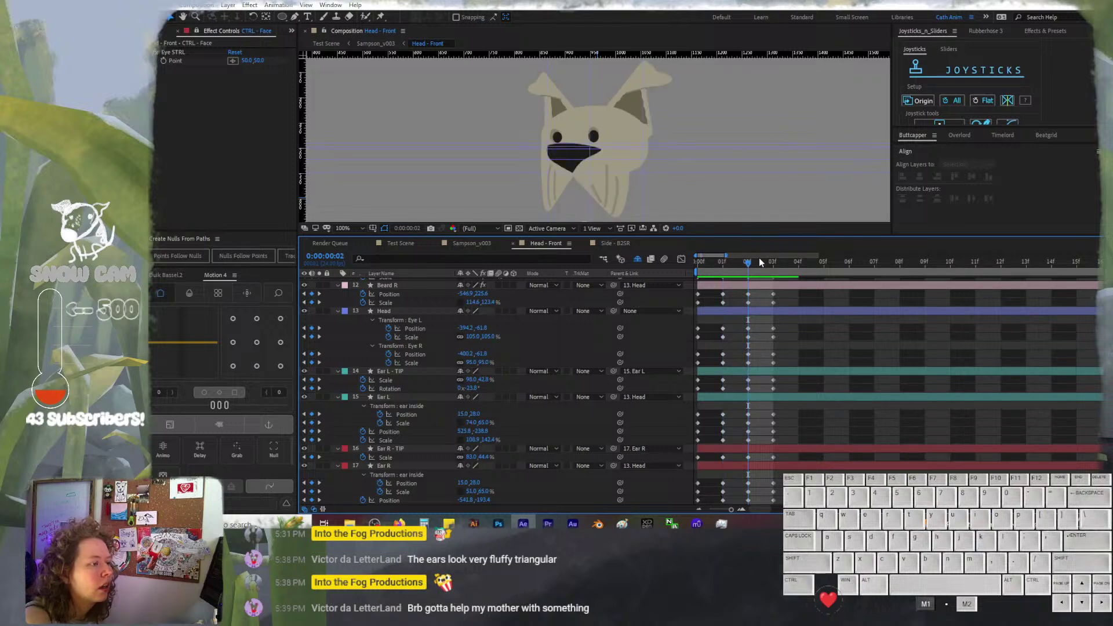
Reveal Ear R - TIP's Rotation and keyframe it at frames 0, 1, 2 and 3
{"action": "left_click_drag", "start_coordinate": [760, 258], "coordinate": [726, 257]}
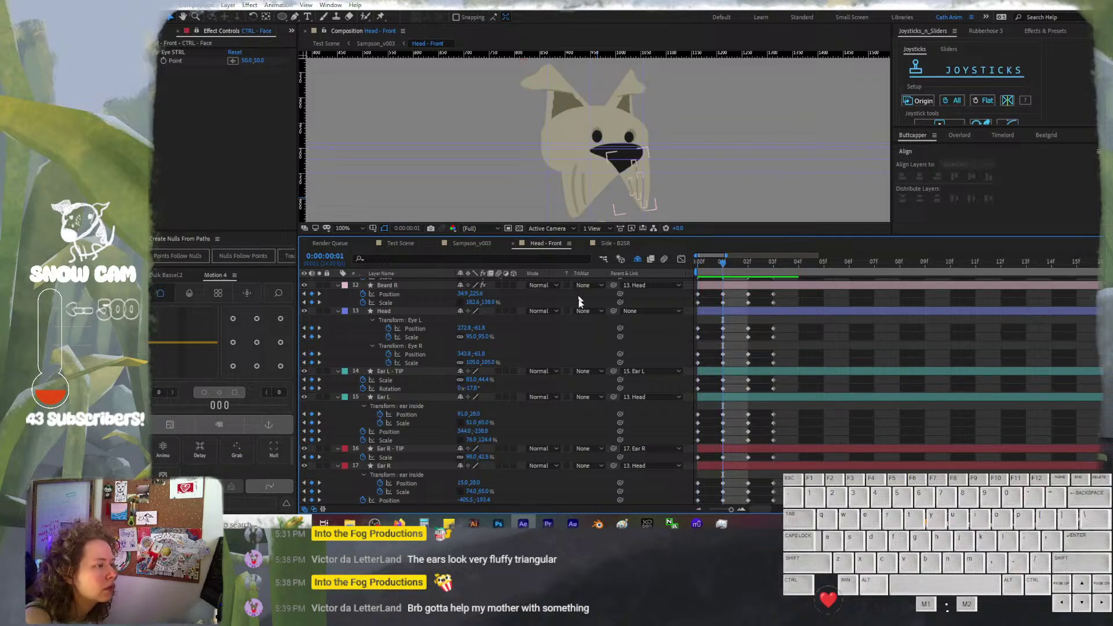
{"action": "left_click", "coordinate": [410, 481]}
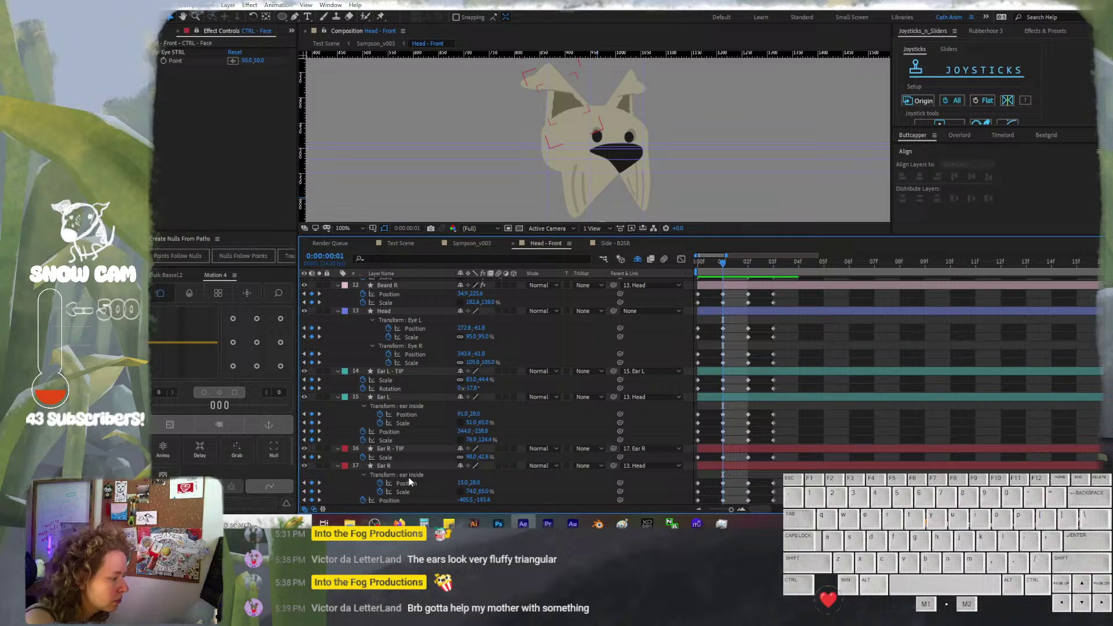
{"action": "left_click", "coordinate": [408, 447]}
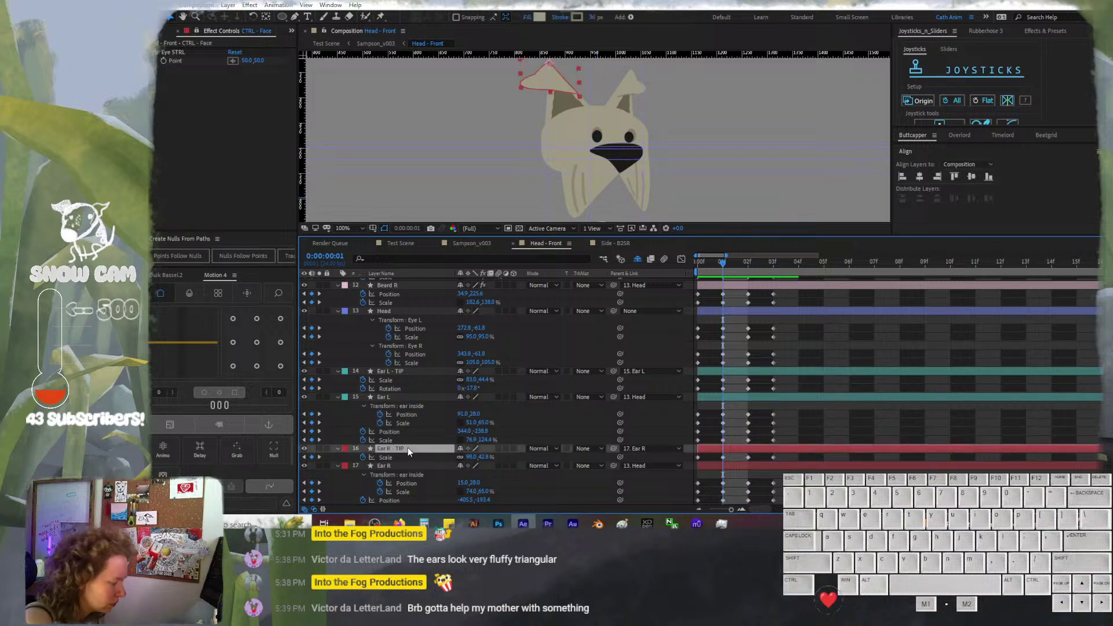
{"action": "key", "text": "shift+r"}
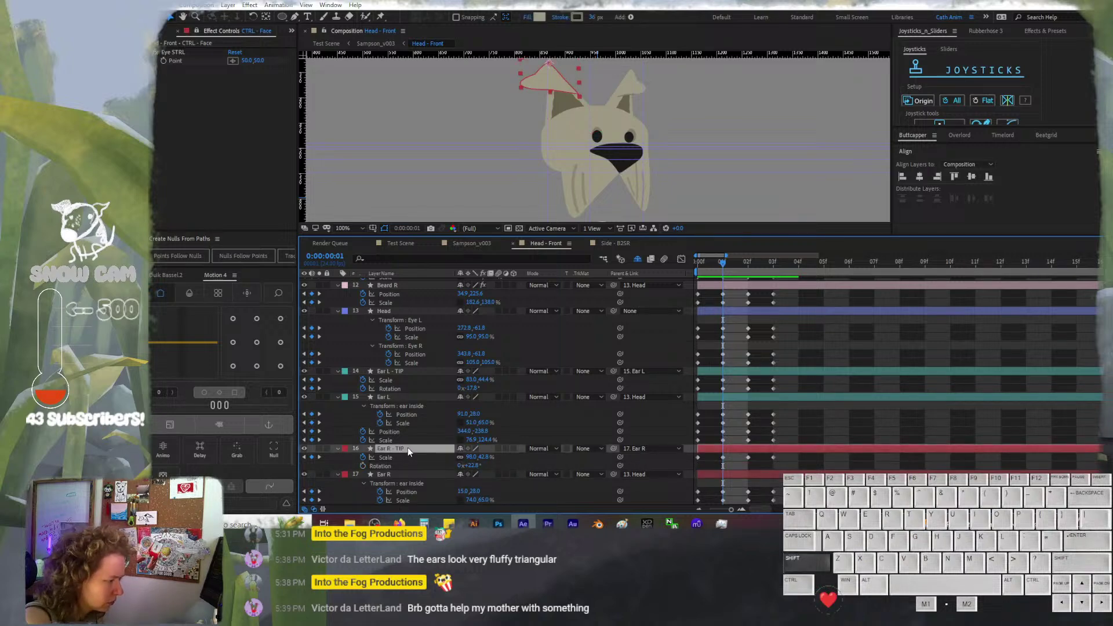
{"action": "left_click", "coordinate": [362, 466]}
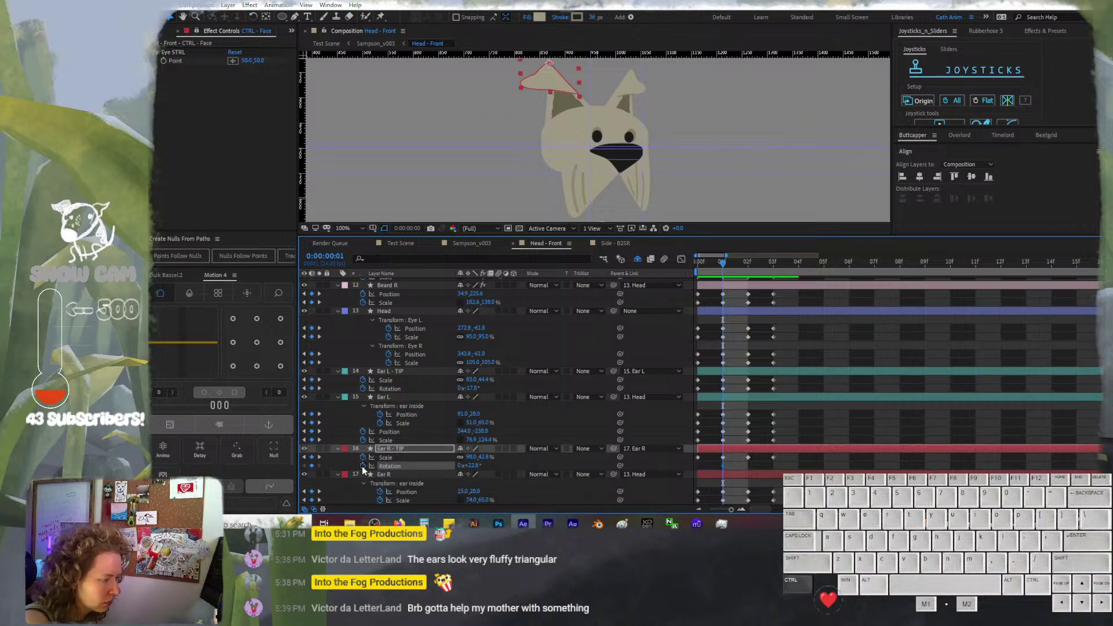
{"action": "key", "text": "ctrl+Left"}
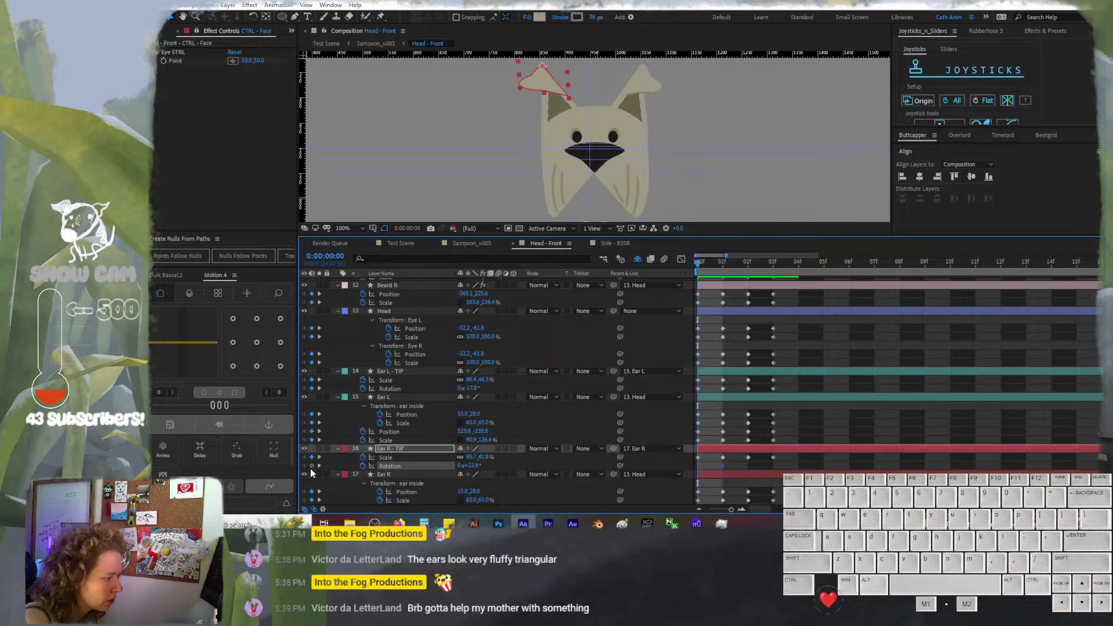
{"action": "key", "text": "ctrl+Right"}
{"action": "key", "text": "ctrl+Right"}
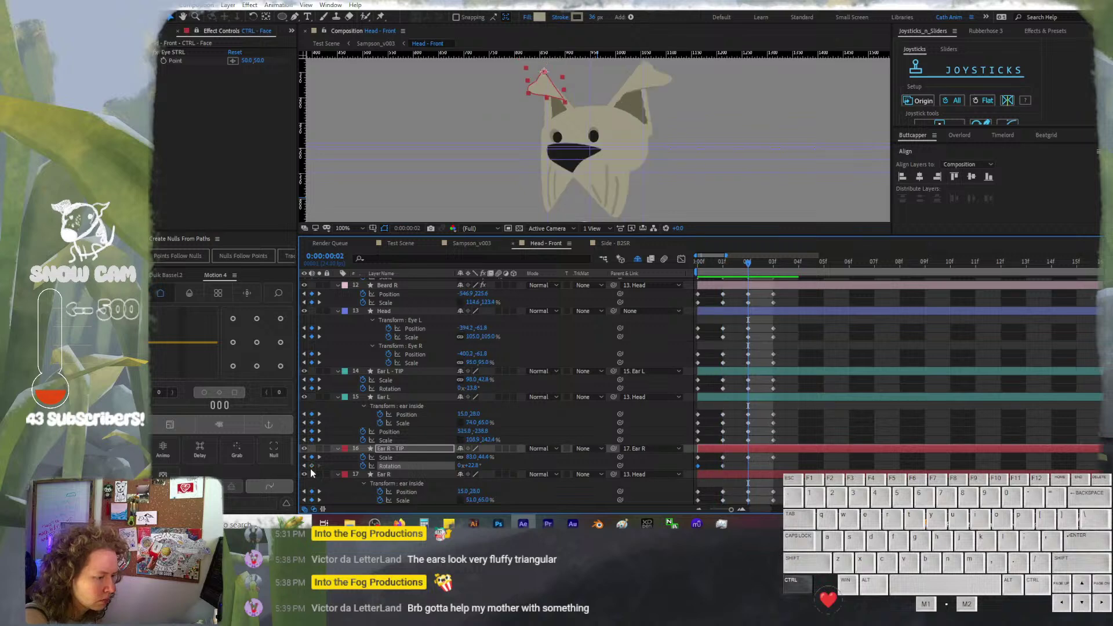
{"action": "left_click", "coordinate": [312, 466]}
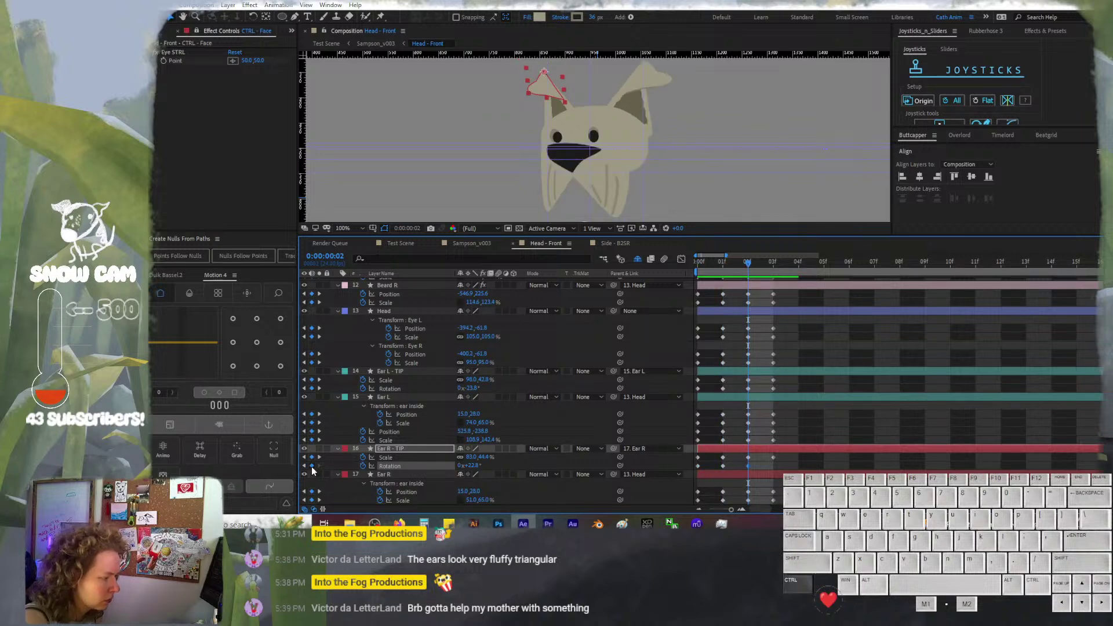
{"action": "key", "text": "ctrl+Right"}
Set Ear R - TIP's Rotation to about 25° at frame 1 and check the head turn from frame 0 to 2
{"action": "key", "text": "ctrl+Left"}
{"action": "key", "text": "ctrl+Left"}
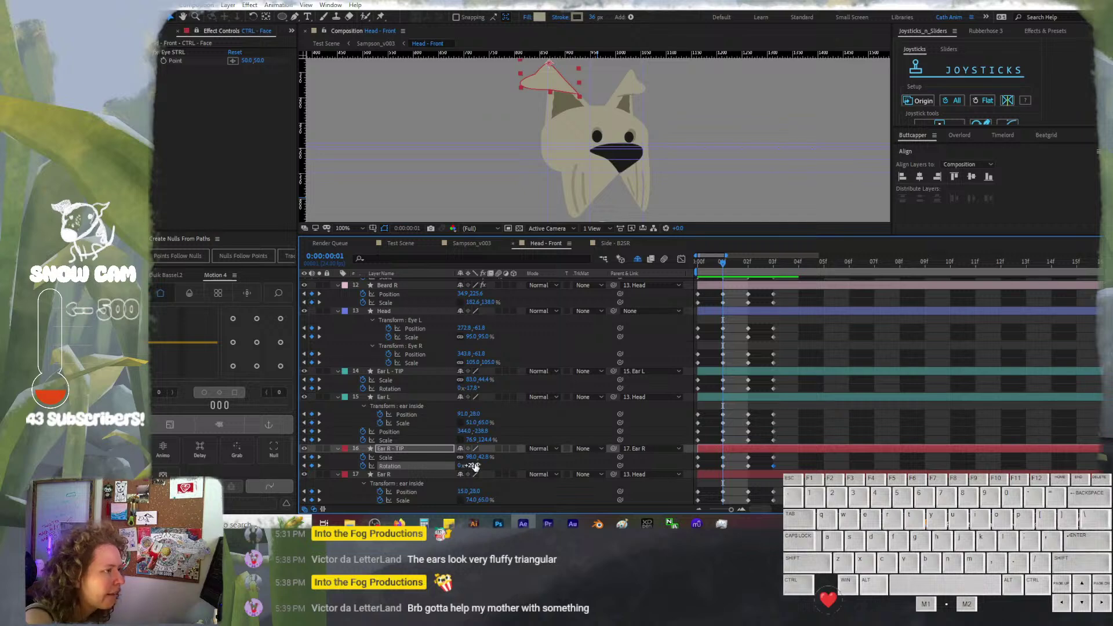
{"action": "left_click_drag", "start_coordinate": [474, 465], "coordinate": [474, 463]}
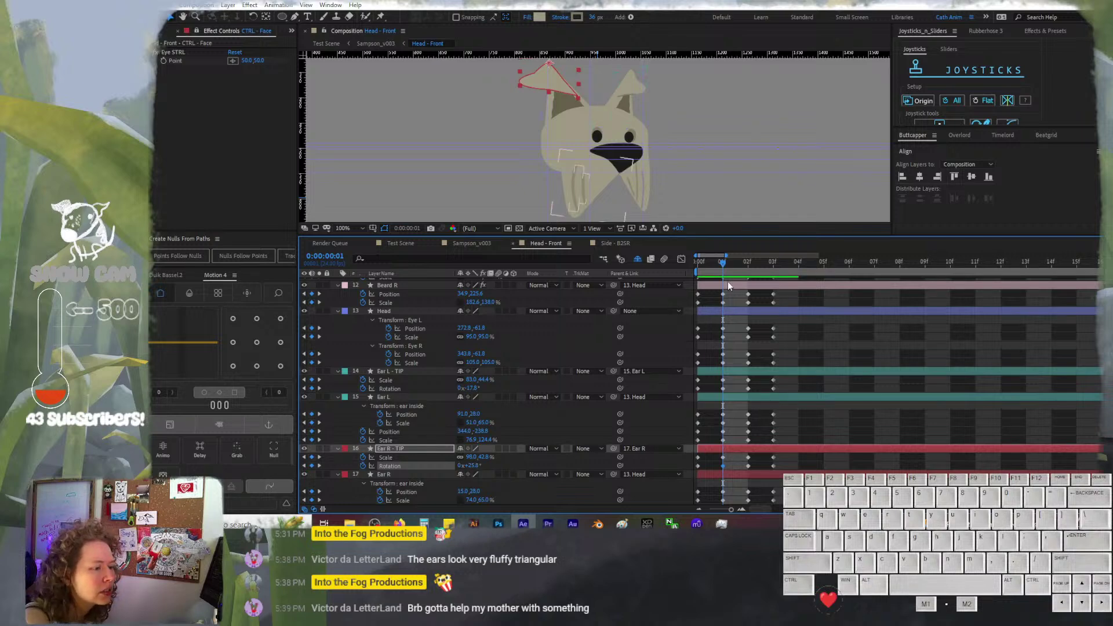
{"action": "left_click", "coordinate": [699, 264]}
{"action": "left_click_drag", "start_coordinate": [699, 265], "coordinate": [750, 284]}
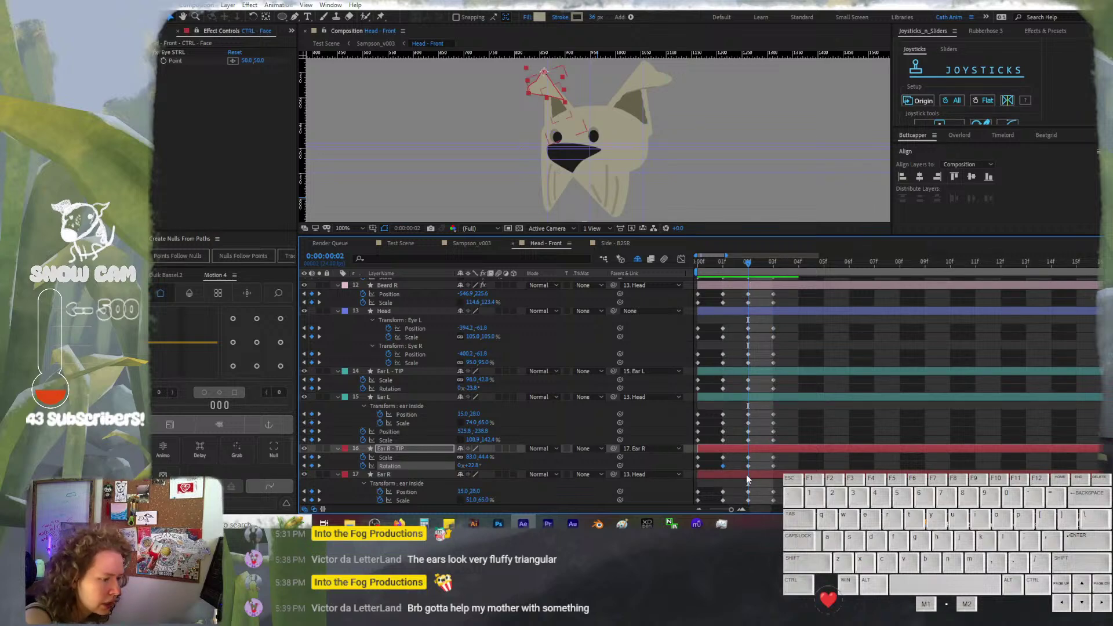
Nudge the Ear R layer slightly inward toward the centre of the head at frame 2
{"action": "left_click", "coordinate": [747, 475]}
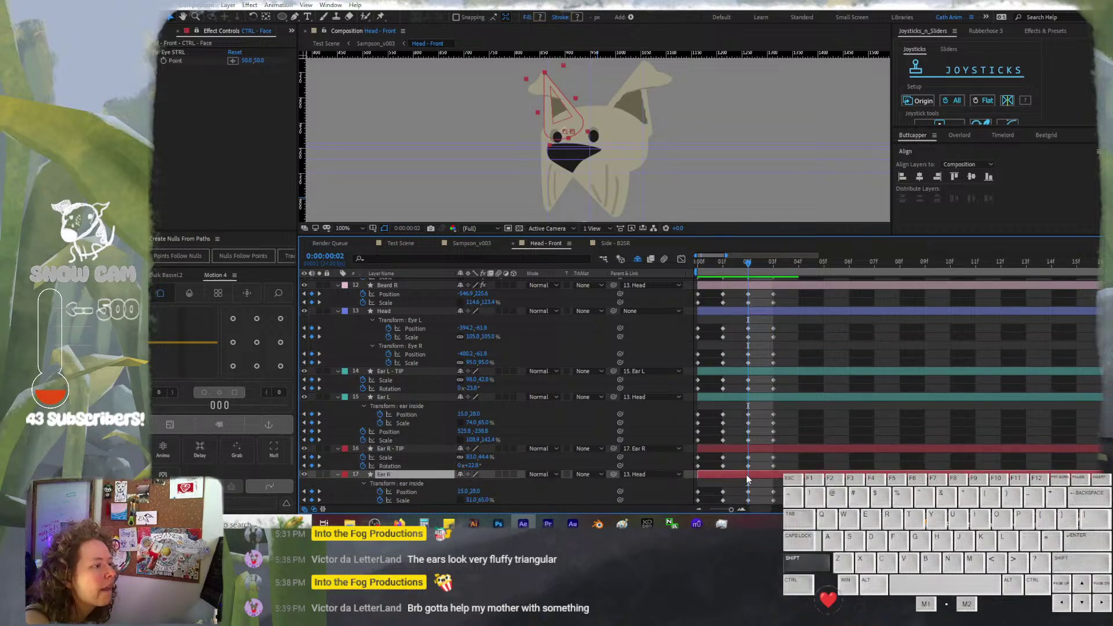
{"action": "key", "text": "Return"}
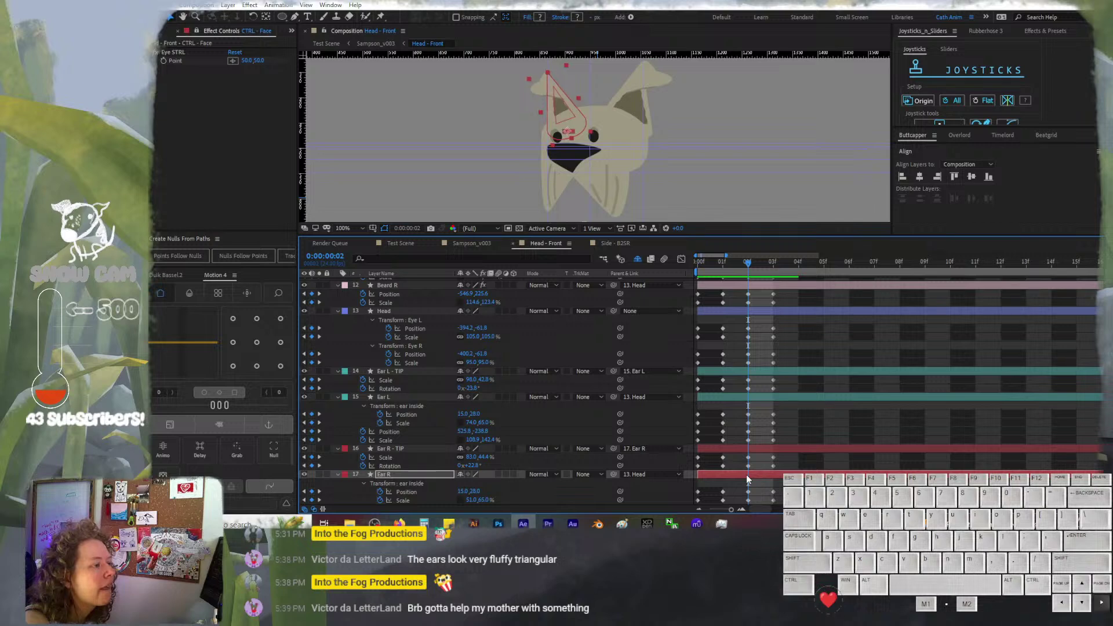
{"action": "key", "text": "ctrl+Up"}
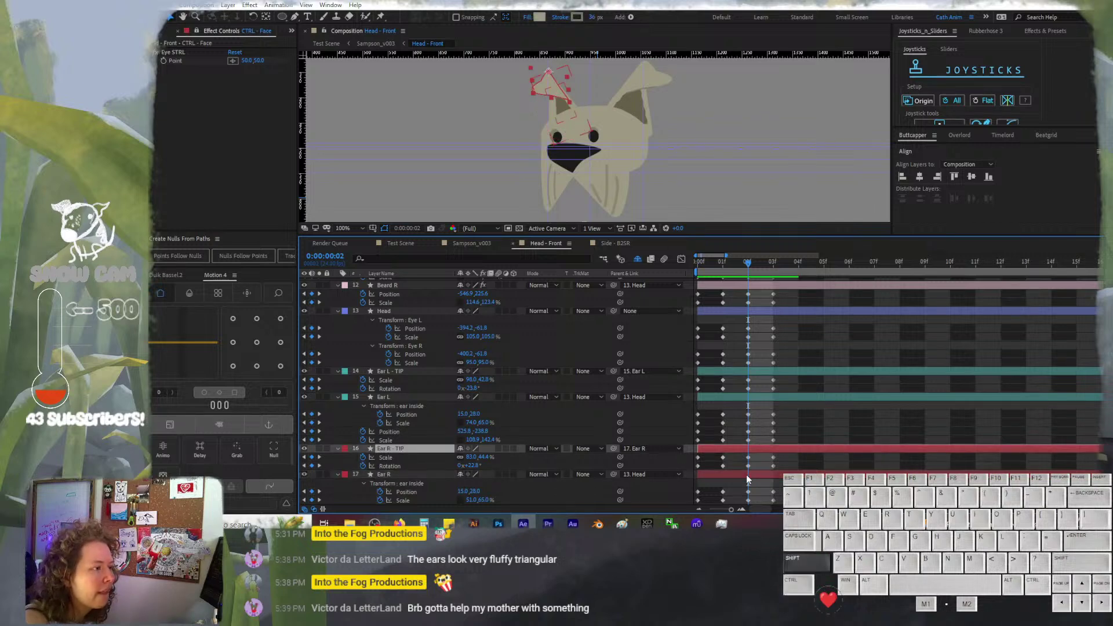
{"action": "key", "text": "Return"}
{"action": "key", "text": "ctrl+z"}
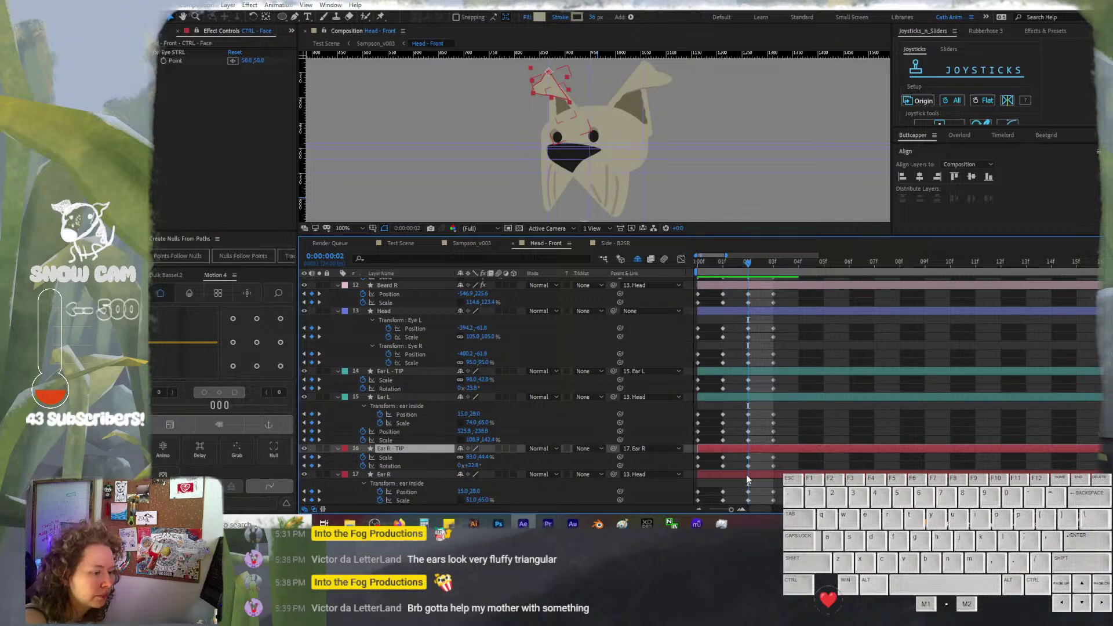
Nudge the Ear L layer inward toward the centre of the head at frame 2, to Position 434.9, -238.8
{"action": "key", "text": "ctrl+Up"}
{"action": "key", "text": "ctrl+z"}
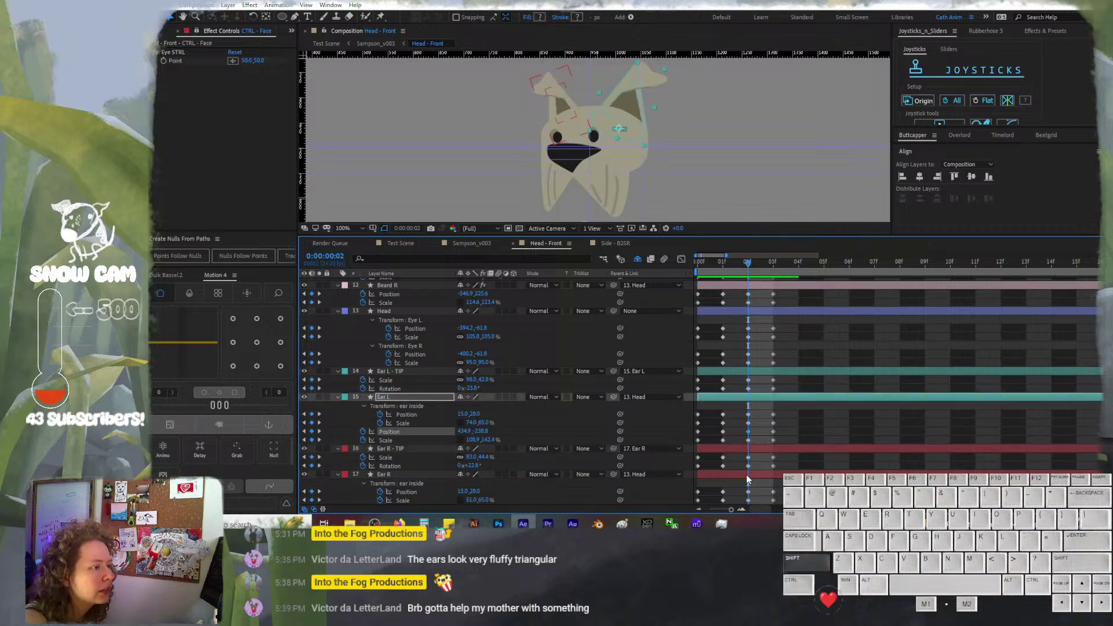
{"action": "key", "text": "ctrl+z"}
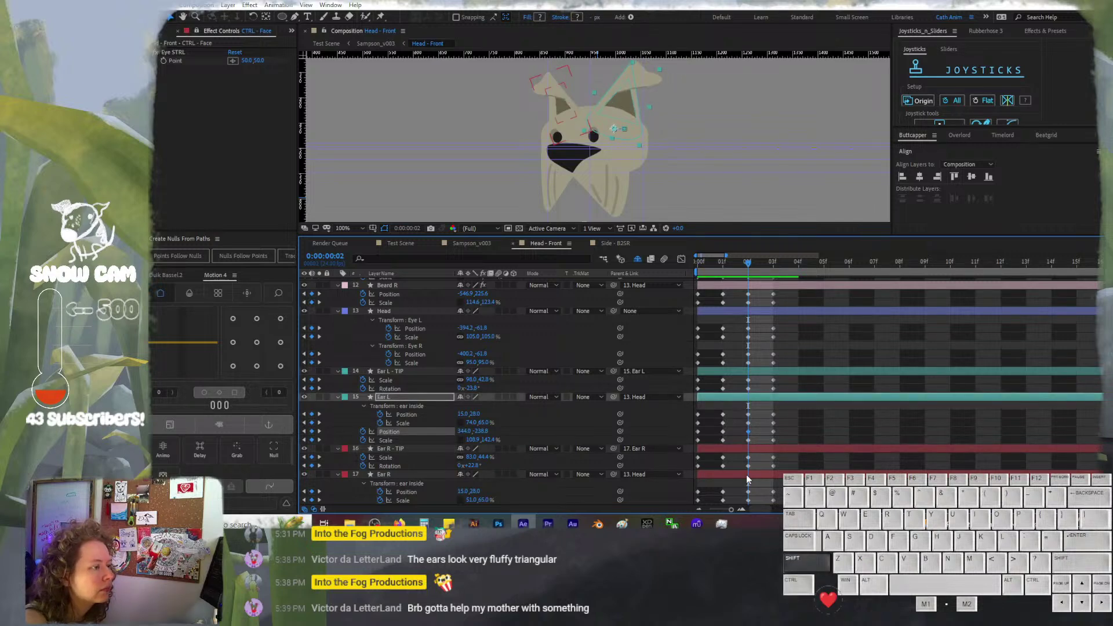
{"action": "key", "text": "ctrl+shift+z"}
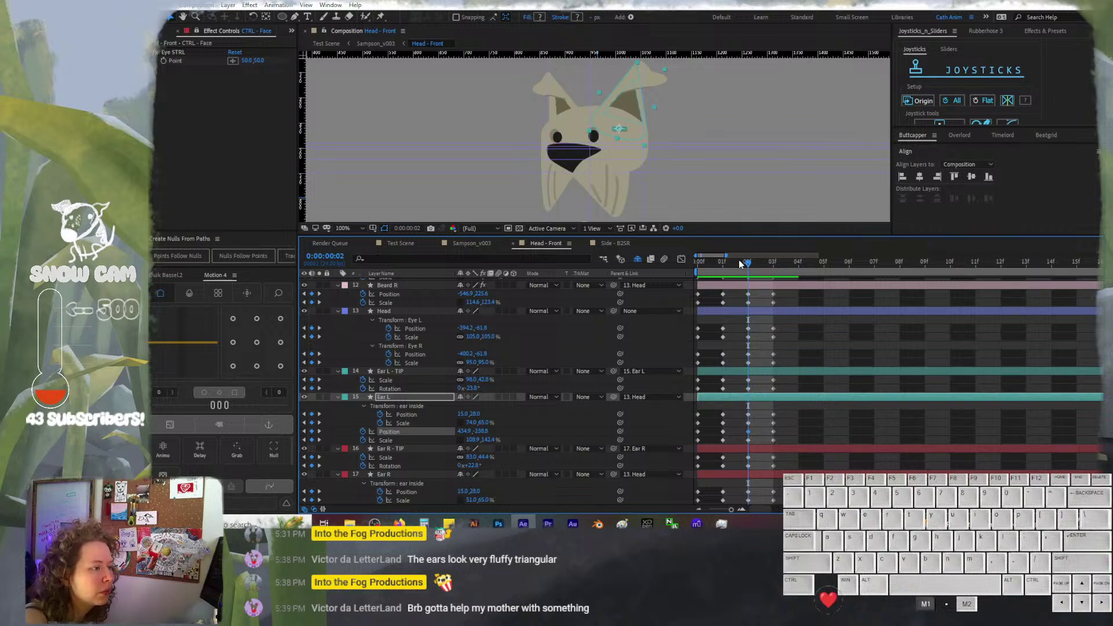
Nudge the Ear R layer slightly outward from the centre of the head at frame 1
{"action": "mouse_move", "coordinate": [740, 264]}
{"action": "left_mouse_down"}
{"action": "mouse_move", "coordinate": [709, 261]}
{"action": "mouse_move", "coordinate": [729, 265]}
{"action": "left_mouse_up"}
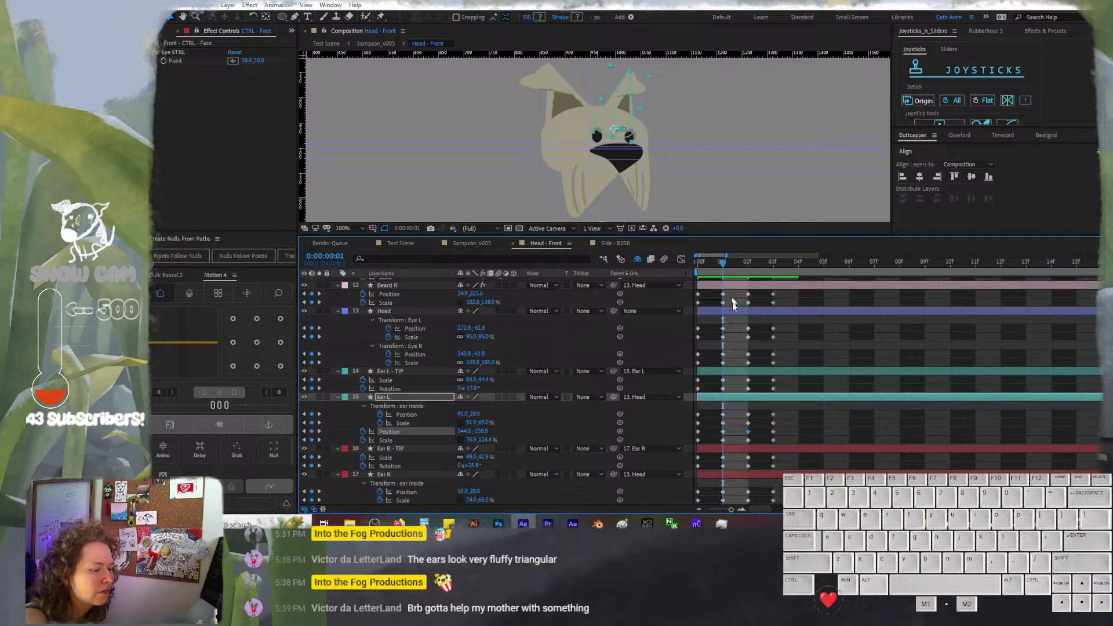
{"action": "left_click", "coordinate": [740, 475]}
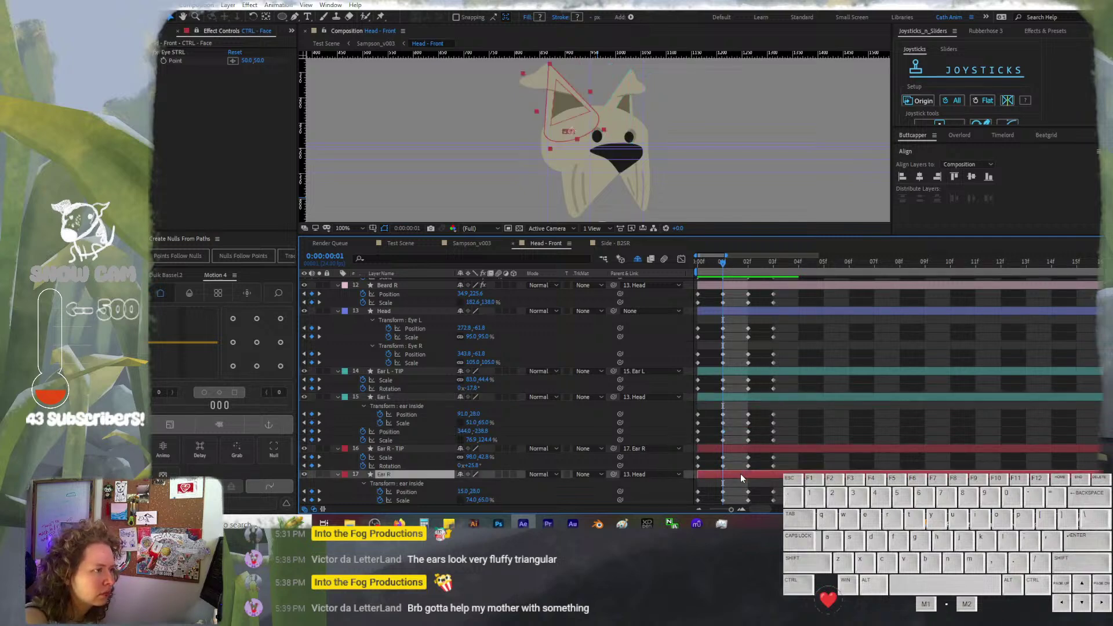
{"action": "key", "text": "shift+Right"}
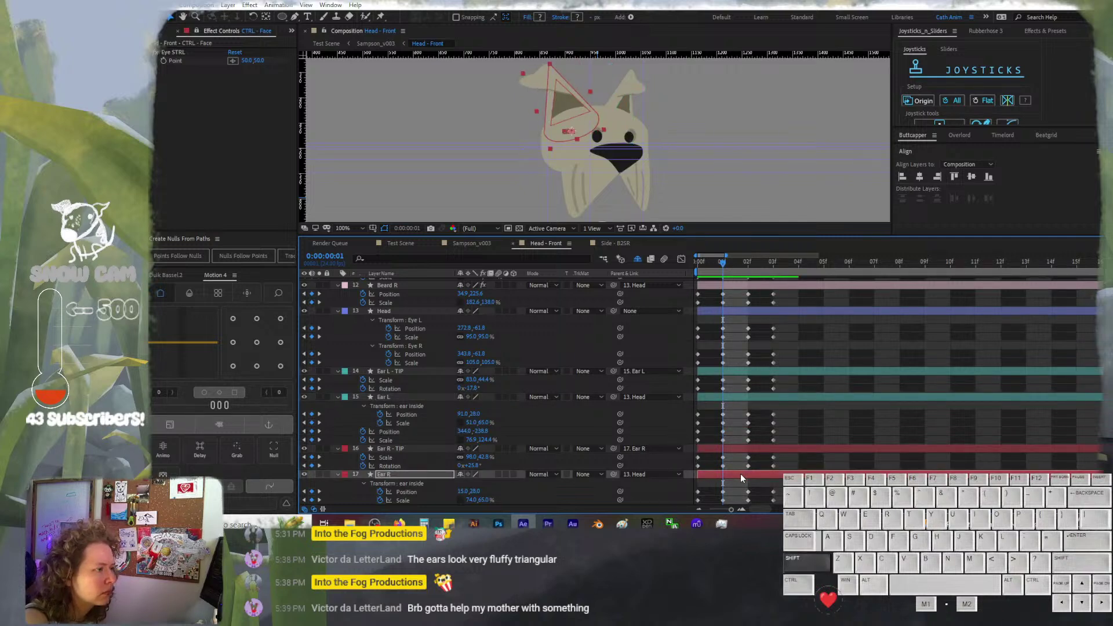
{"action": "key", "text": "Left"}
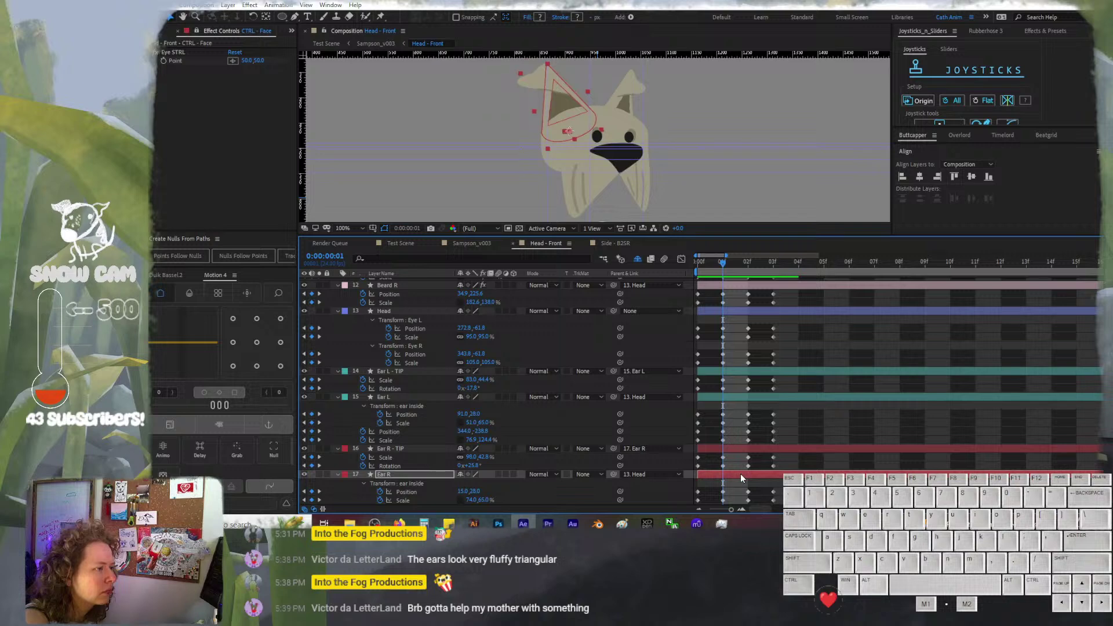
Deselect the layers and step back and forth through frames 0 to 3, comparing the ear placement in both head turns with the neutral pose
{"action": "left_click", "coordinate": [736, 265]}
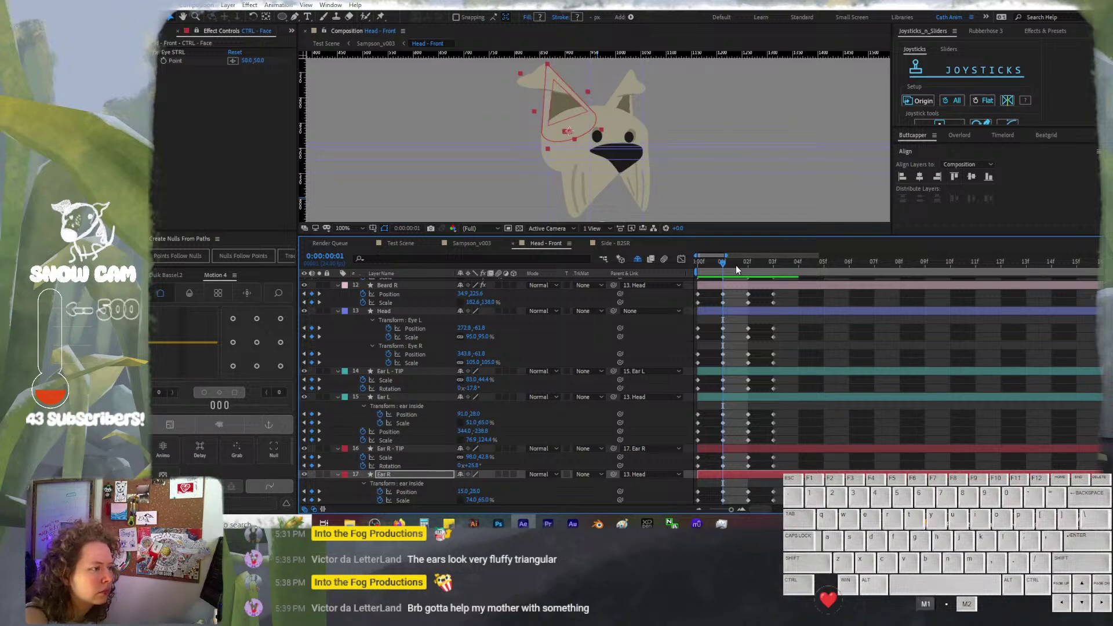
{"action": "left_click_drag", "start_coordinate": [736, 265], "coordinate": [696, 265]}
{"action": "left_click", "coordinate": [883, 342]}
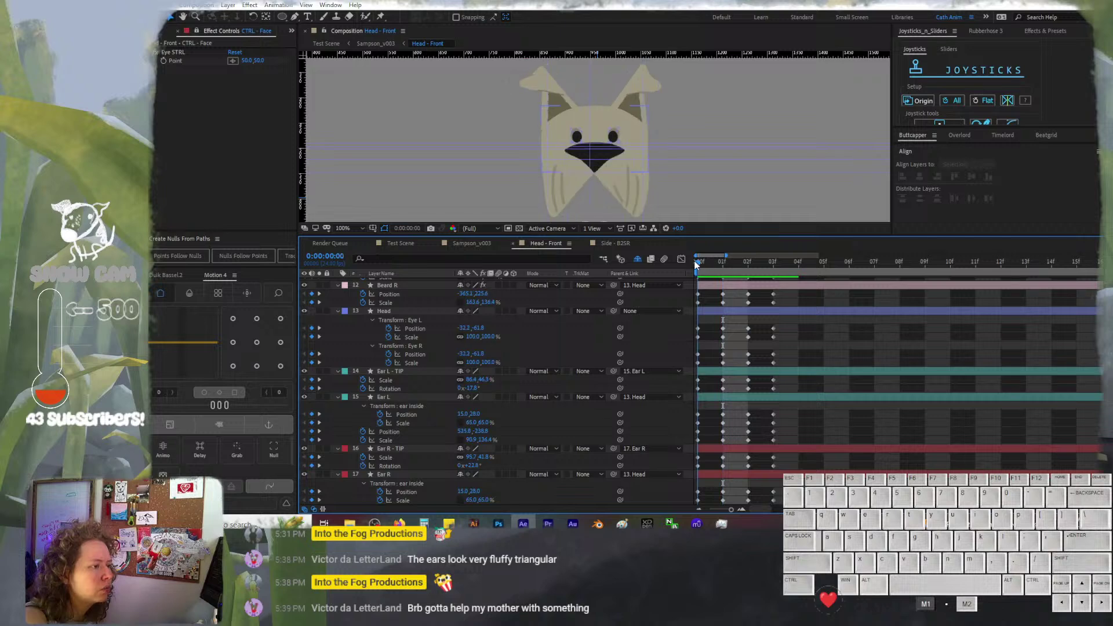
{"action": "left_click", "coordinate": [715, 261]}
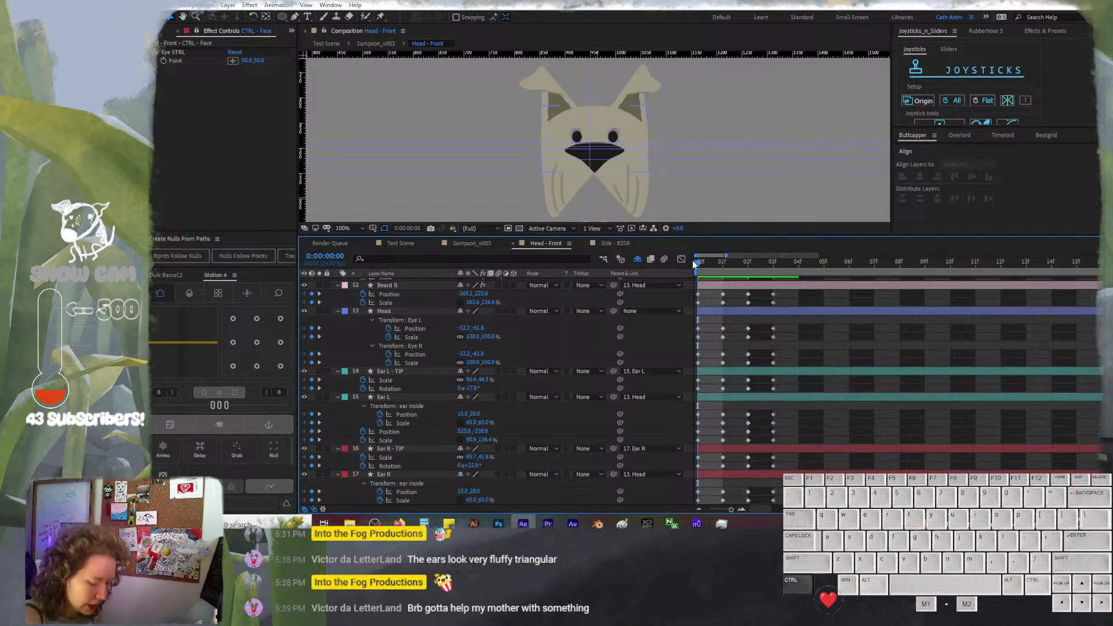
{"action": "key", "text": "Page_Down"}
{"action": "key", "text": "Page_Up"}
{"action": "key", "text": "Page_Up"}
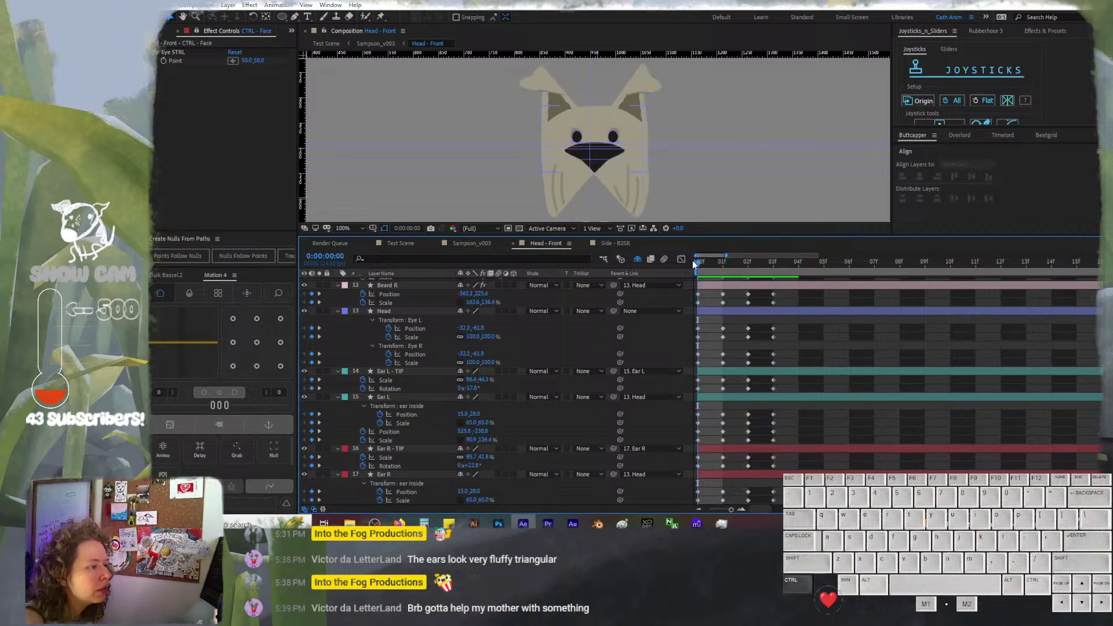
{"action": "key", "text": "Page_Down"}
{"action": "key", "text": "Page_Down"}
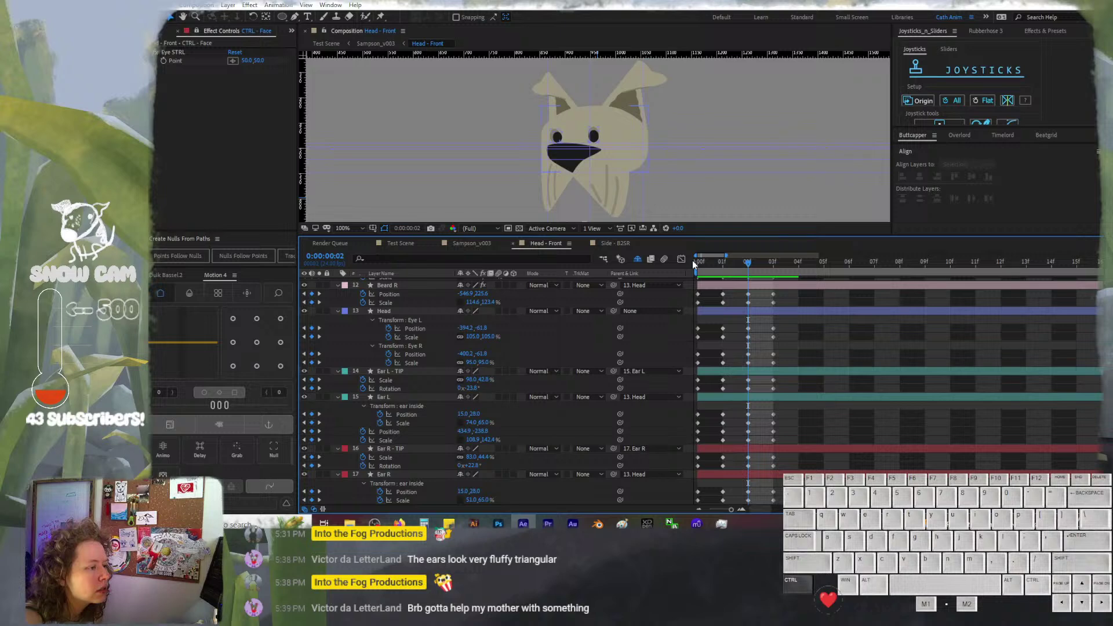
{"action": "key", "text": "ctrl+Left"}
{"action": "key", "text": "ctrl+Right"}
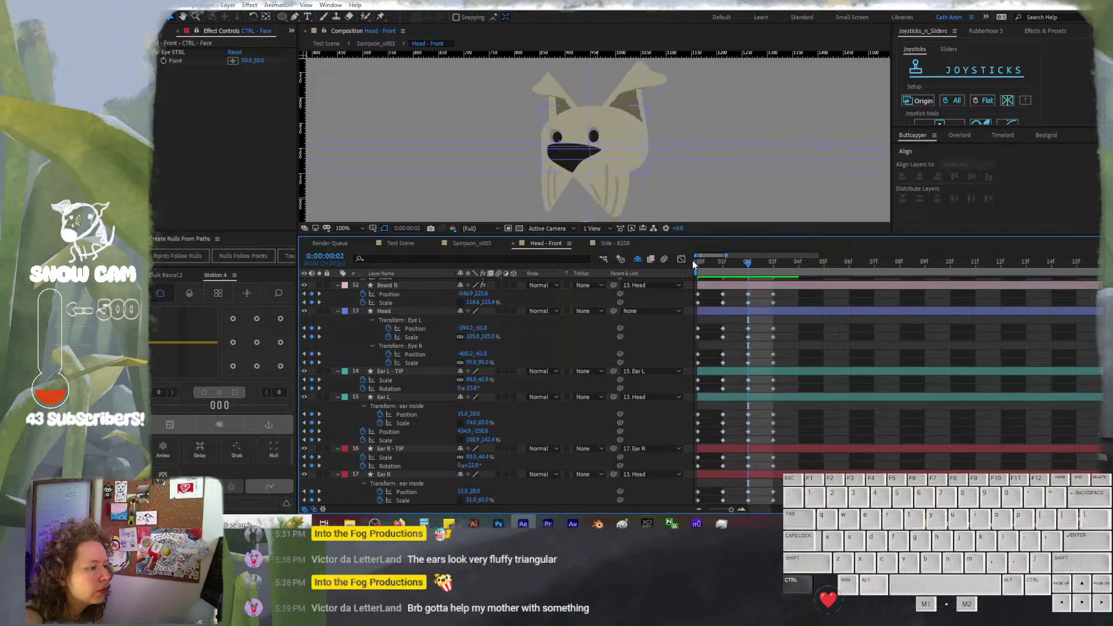
{"action": "key", "text": "ctrl+Left"}
{"action": "key", "text": "ctrl+Left"}
{"action": "key", "text": "ctrl+Right"}
{"action": "key", "text": "ctrl+Right"}
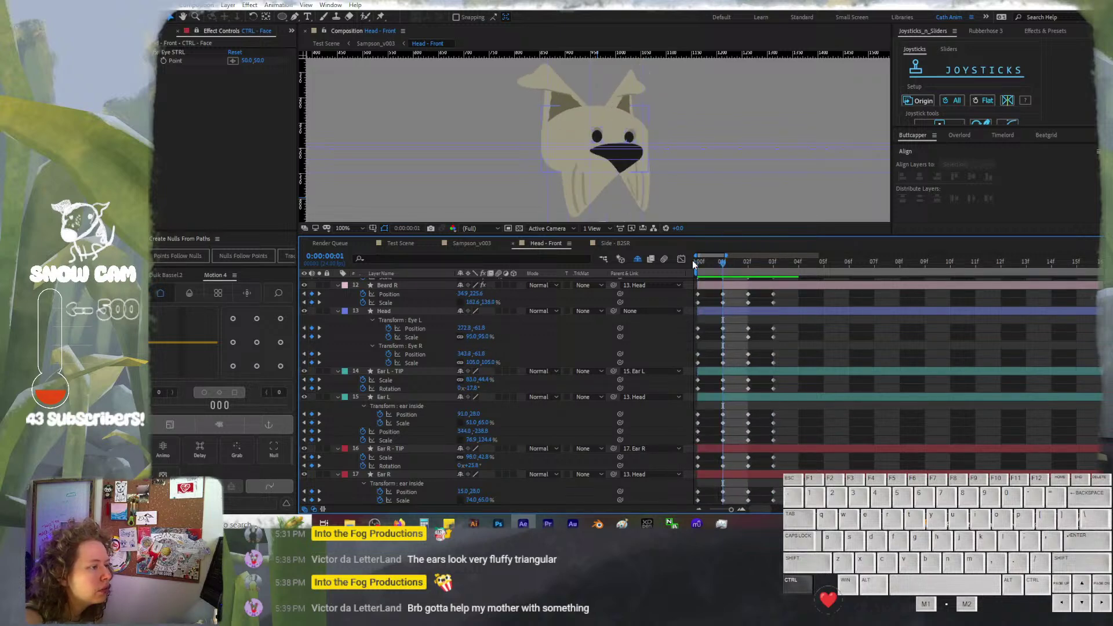
{"action": "key", "text": "ctrl+Left"}
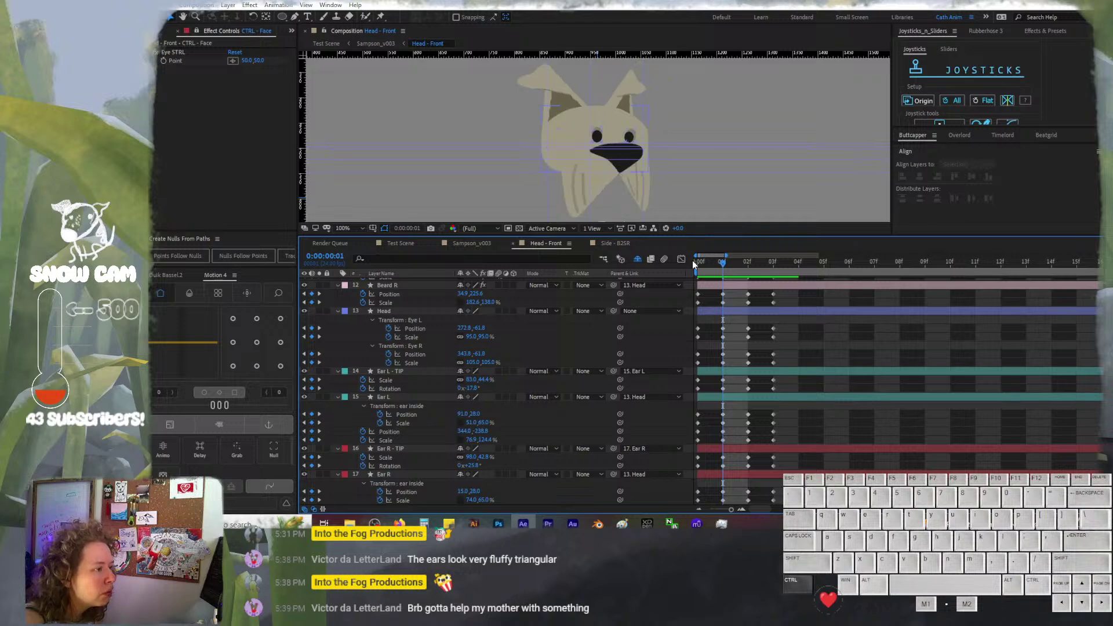
{"action": "key", "text": "ctrl+Right"}
{"action": "key", "text": "ctrl+Left"}
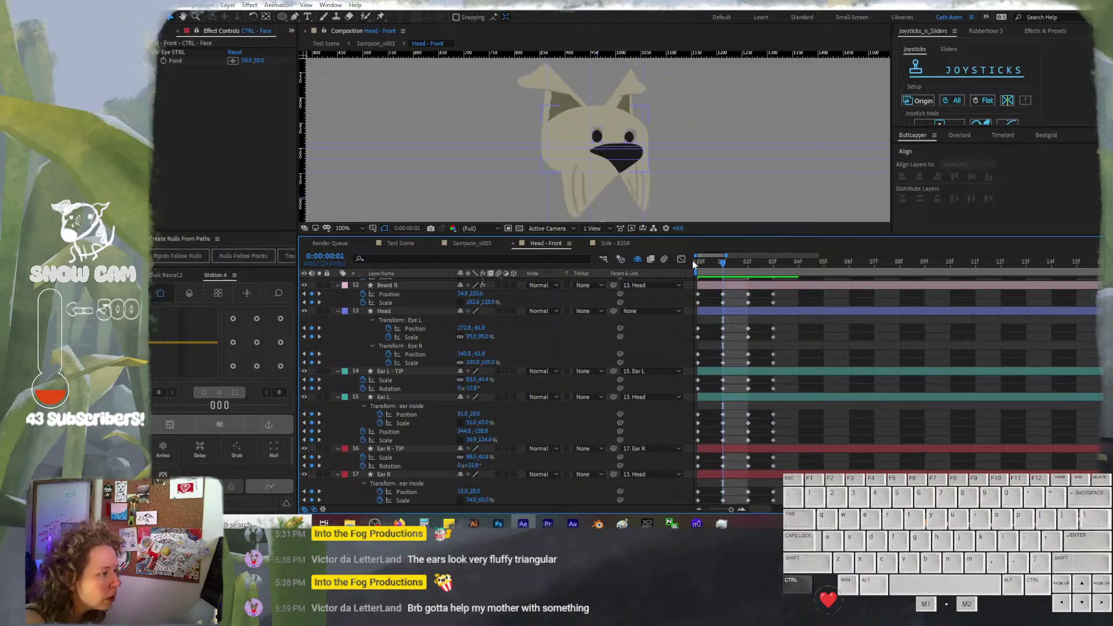
{"action": "key", "text": "ctrl+Right"}
{"action": "key", "text": "ctrl+Left"}
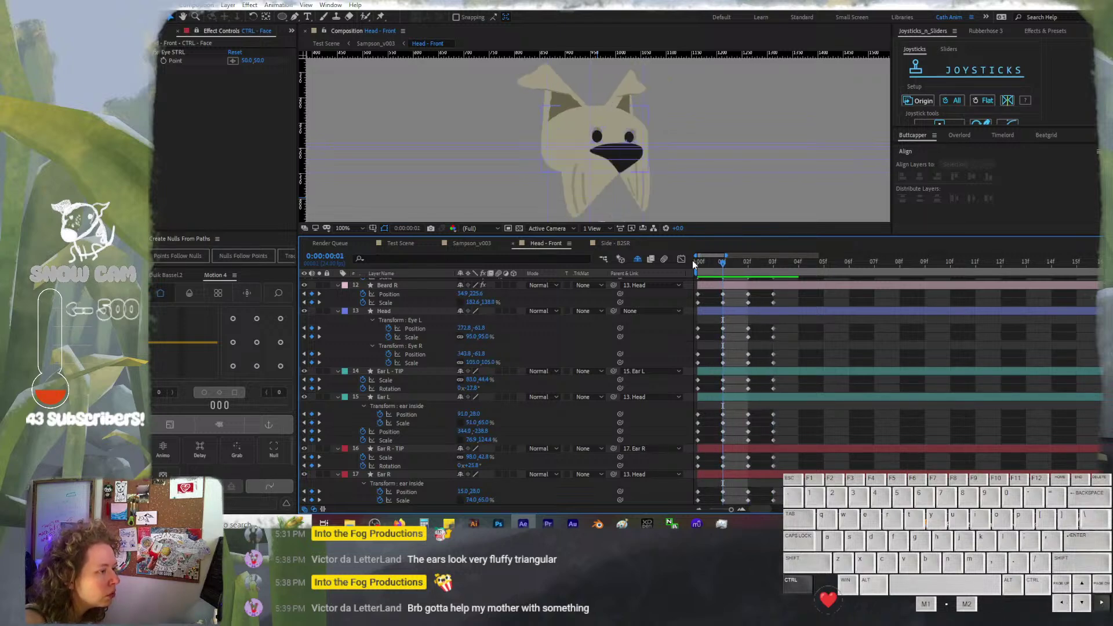
{"action": "key", "text": "ctrl+Right"}
{"action": "key", "text": "ctrl+Right"}
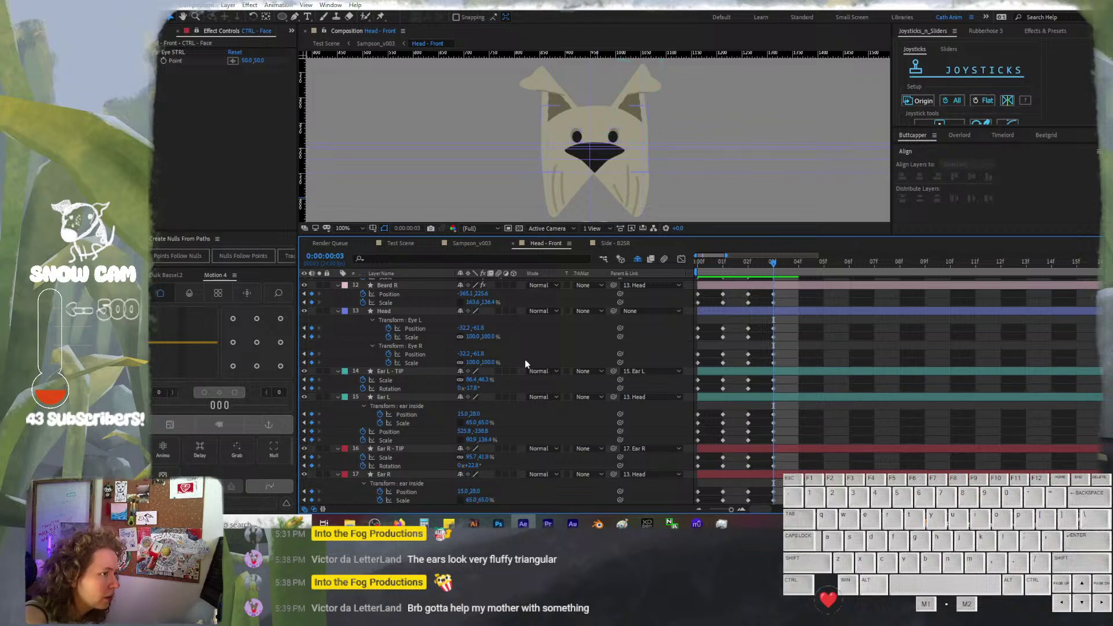
Move Ear L and Ear R down together at frame 3, bringing Ear L's Position to 525.8, -57.0
{"action": "left_click", "coordinate": [417, 398]}
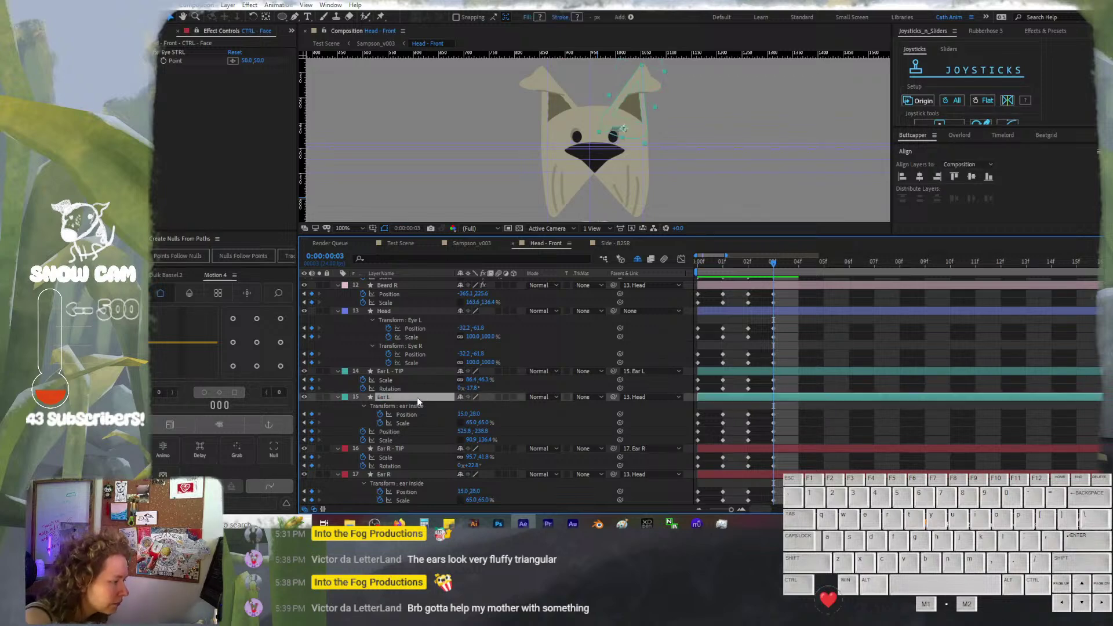
{"action": "left_click", "coordinate": [418, 476], "text": "ctrl"}
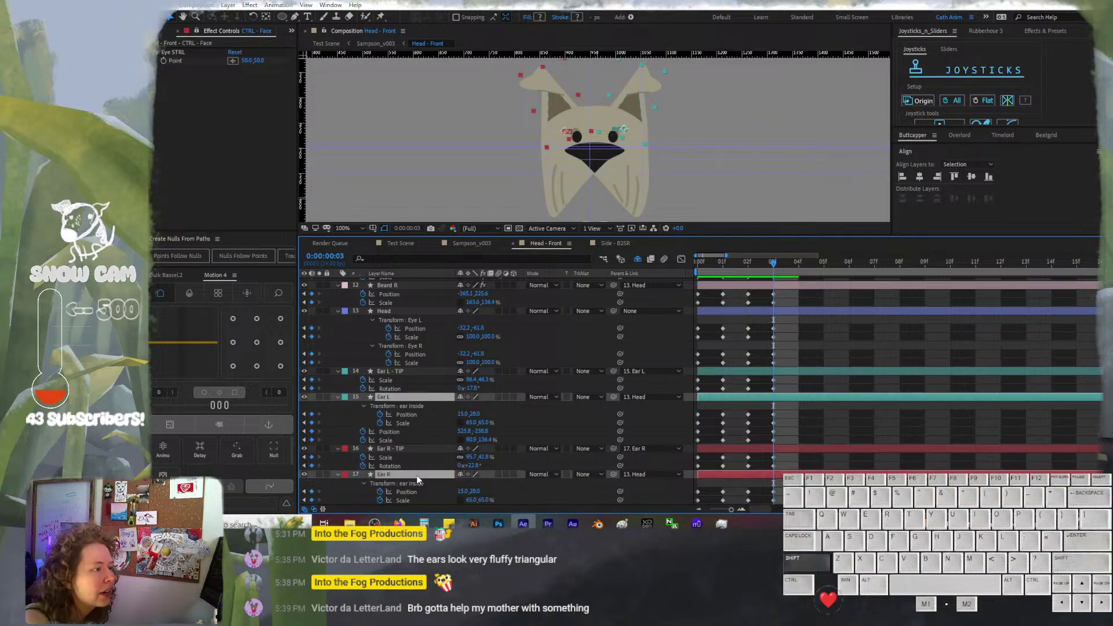
{"action": "key", "text": "ctrl+v"}
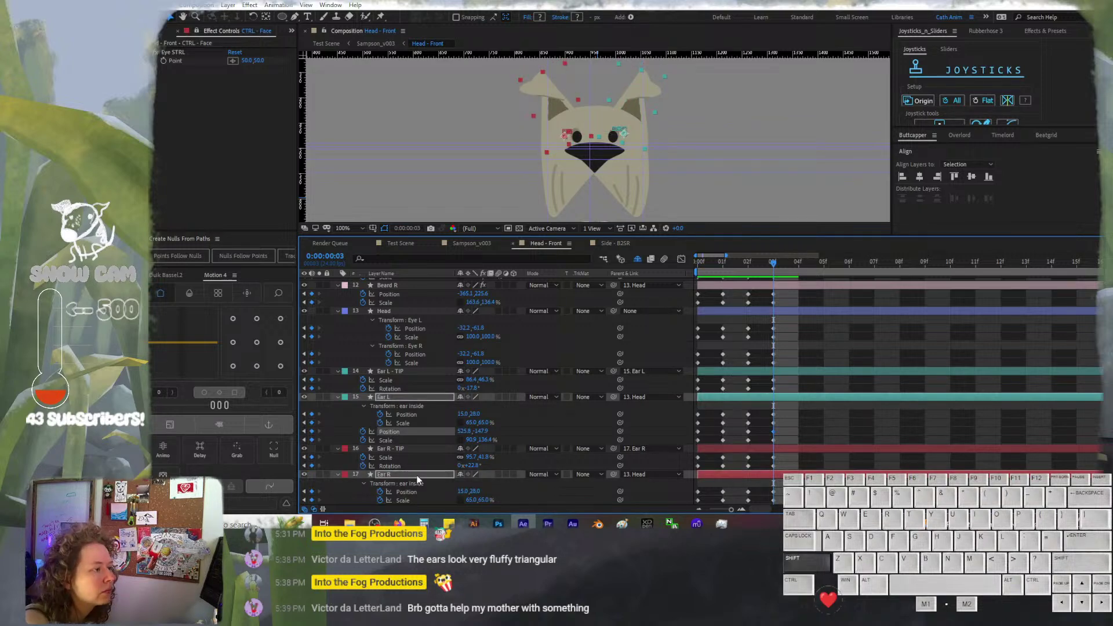
{"action": "key", "text": "ctrl+v"}
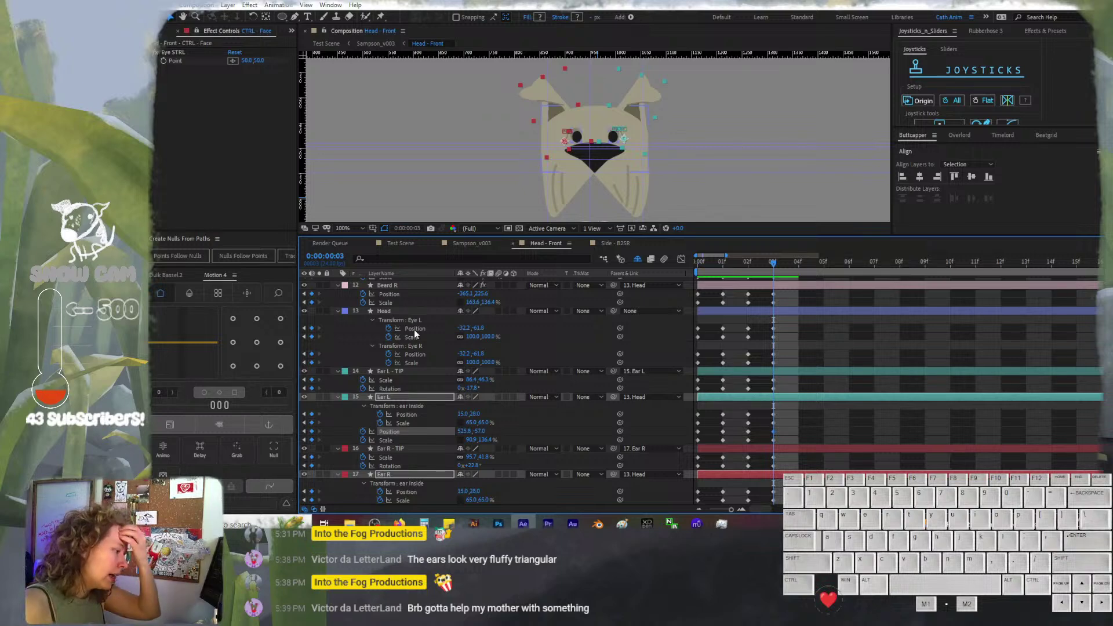
Reveal the Head layer's Scale and Position, and compare the ear heights by undoing and redoing the last ear nudge
{"action": "left_click", "coordinate": [414, 313]}
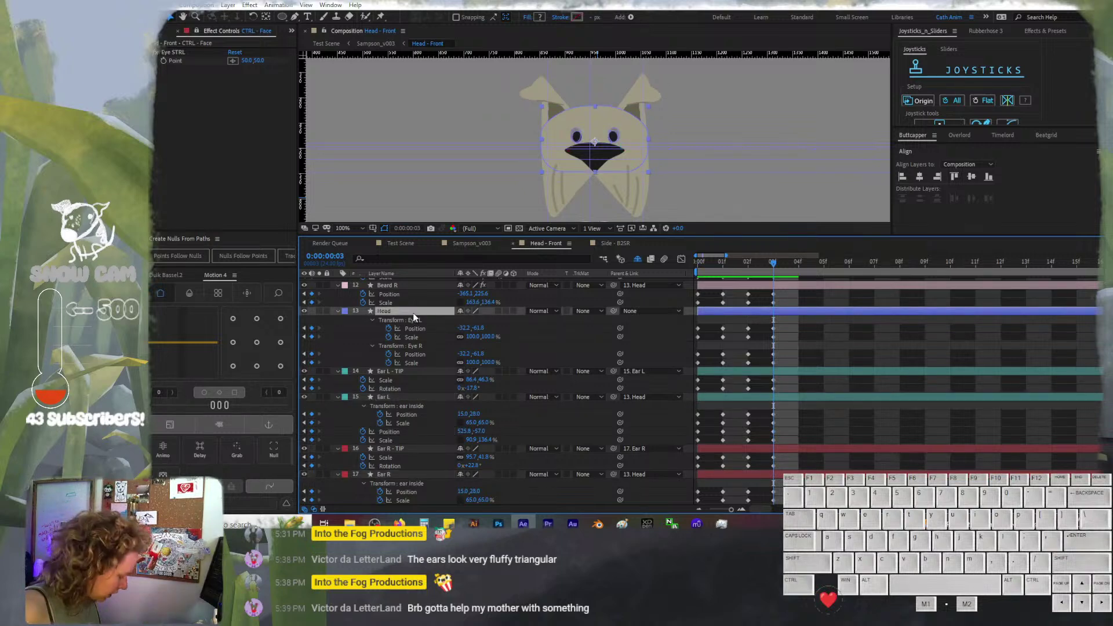
{"action": "key", "text": "shift+s"}
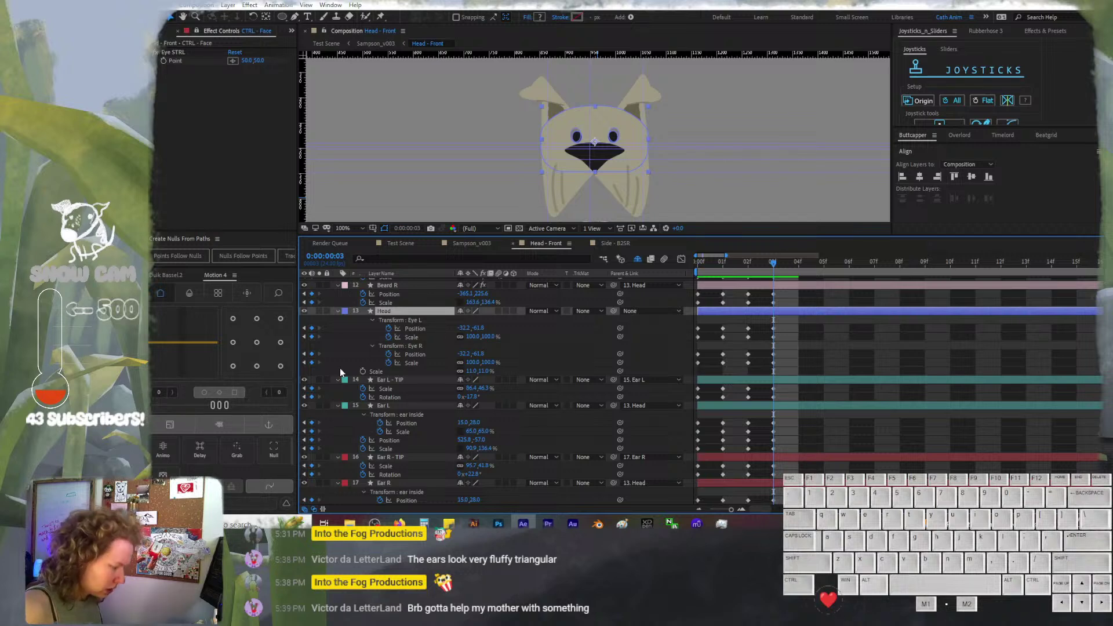
{"action": "key", "text": "shift+p"}
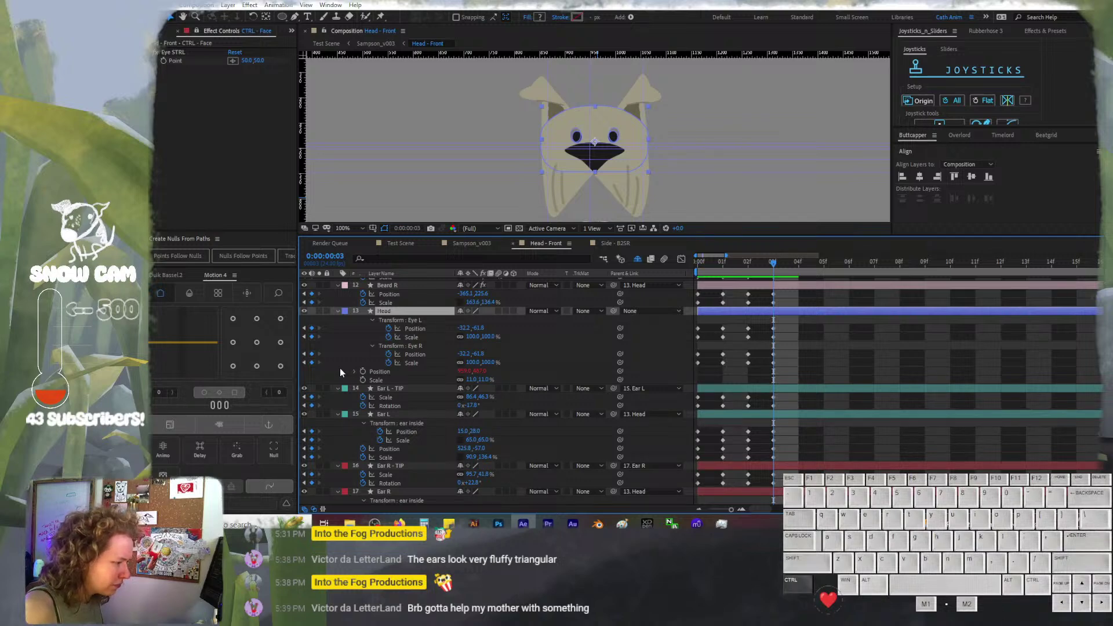
{"action": "key", "text": "ctrl+z"}
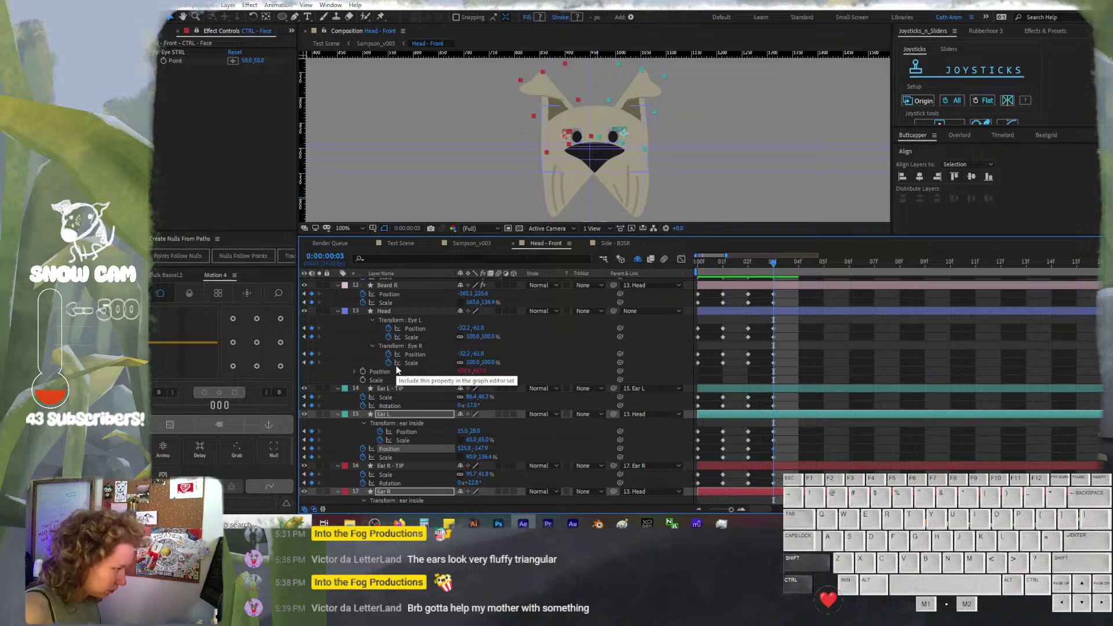
{"action": "key", "text": "ctrl+shift+z"}
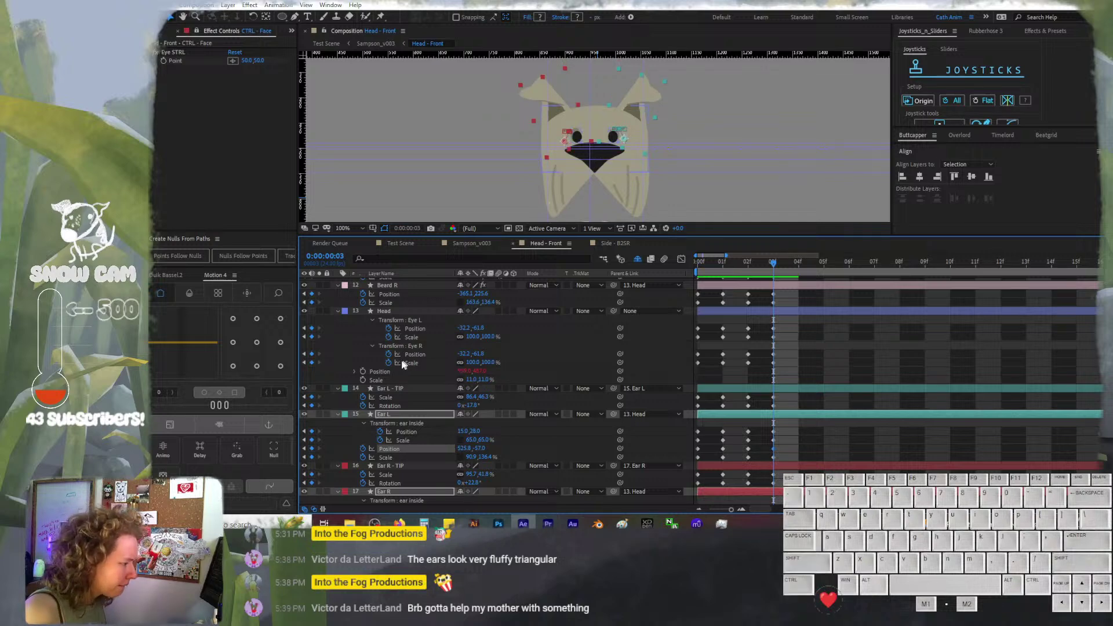
Keyframe the Head layer's Scale at frames 0, 1, 2 and 3
{"action": "left_click_drag", "start_coordinate": [736, 262], "coordinate": [696, 261]}
{"action": "left_click", "coordinate": [362, 380]}
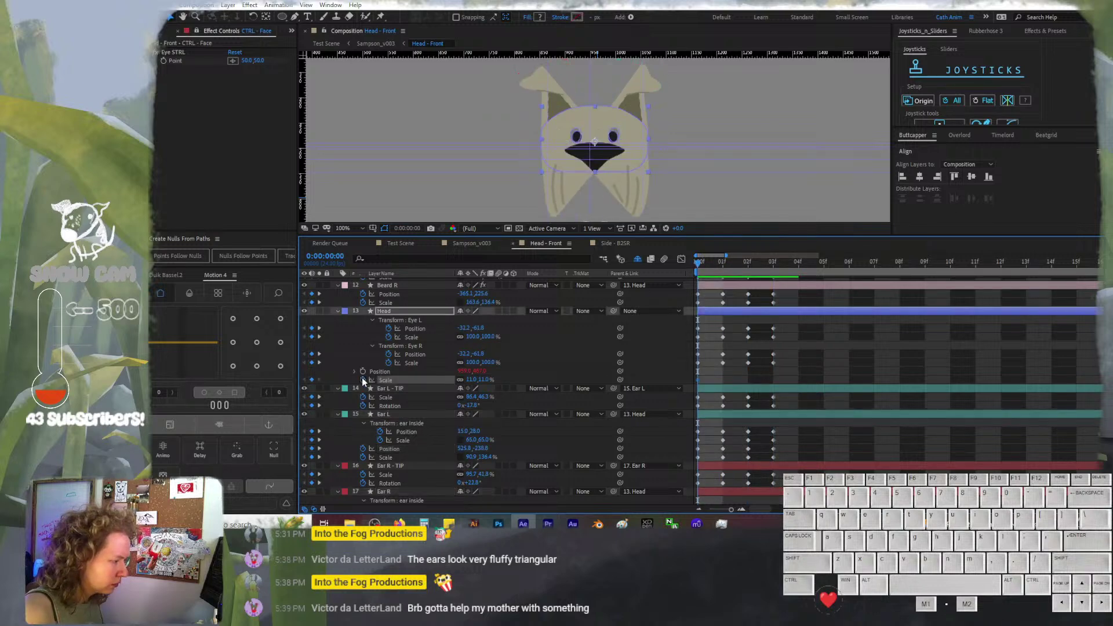
{"action": "key", "text": "ctrl+Right"}
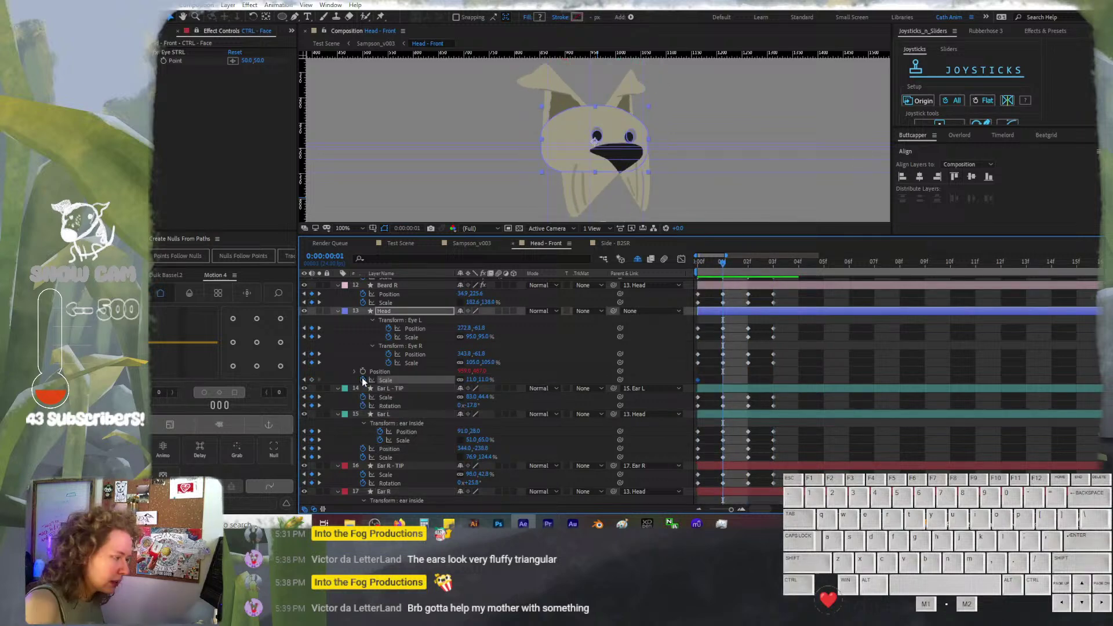
{"action": "left_click", "coordinate": [312, 380]}
{"action": "key", "text": "ctrl+Right"}
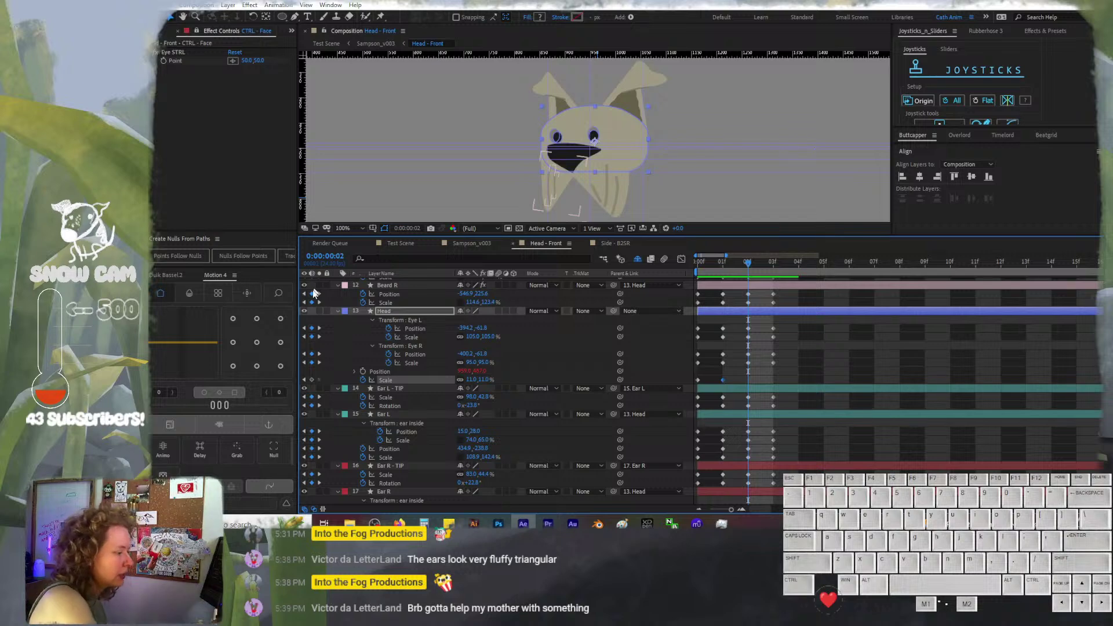
{"action": "left_click", "coordinate": [312, 379]}
{"action": "key", "text": "ctrl+Right"}
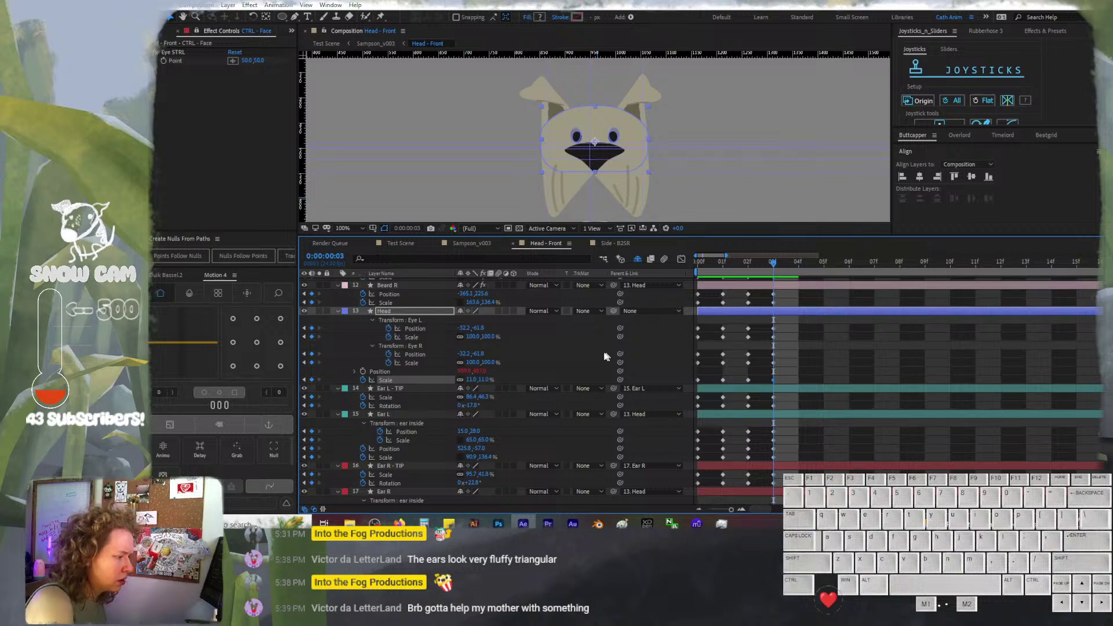
Expand the Head layer's contents down to the transform properties of its Head shape group
{"action": "left_click", "coordinate": [433, 372]}
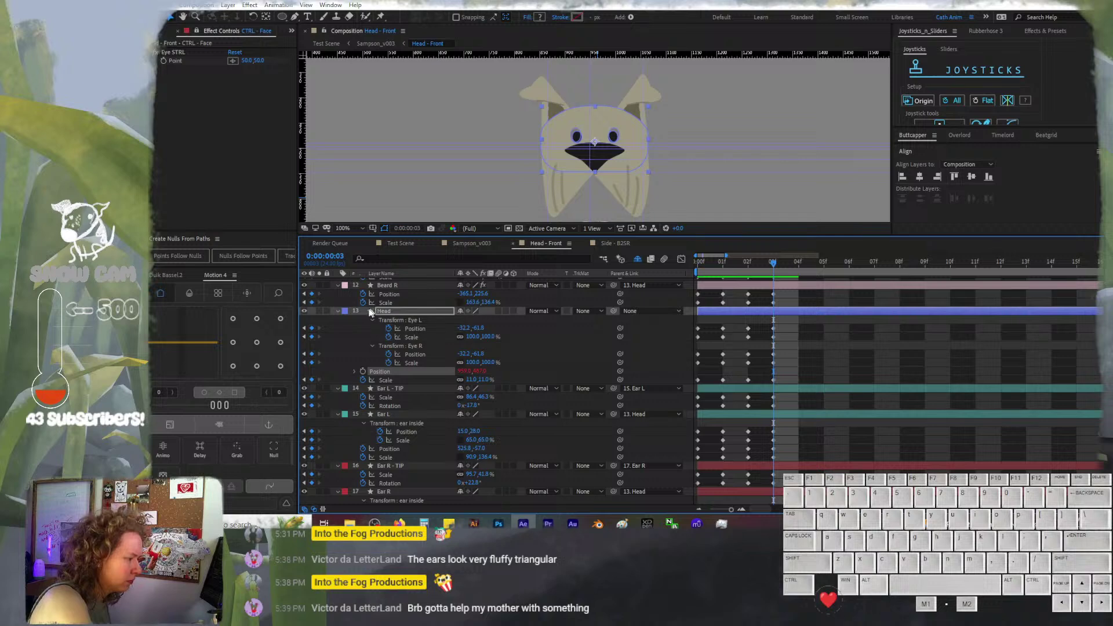
{"action": "left_click", "coordinate": [339, 312]}
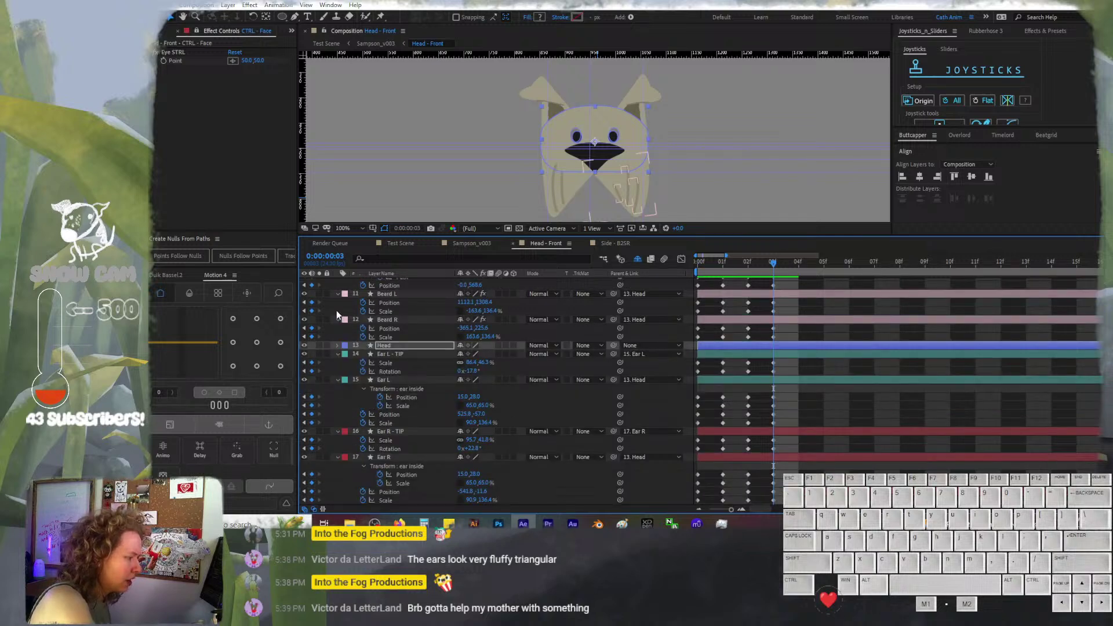
{"action": "left_click", "coordinate": [338, 346]}
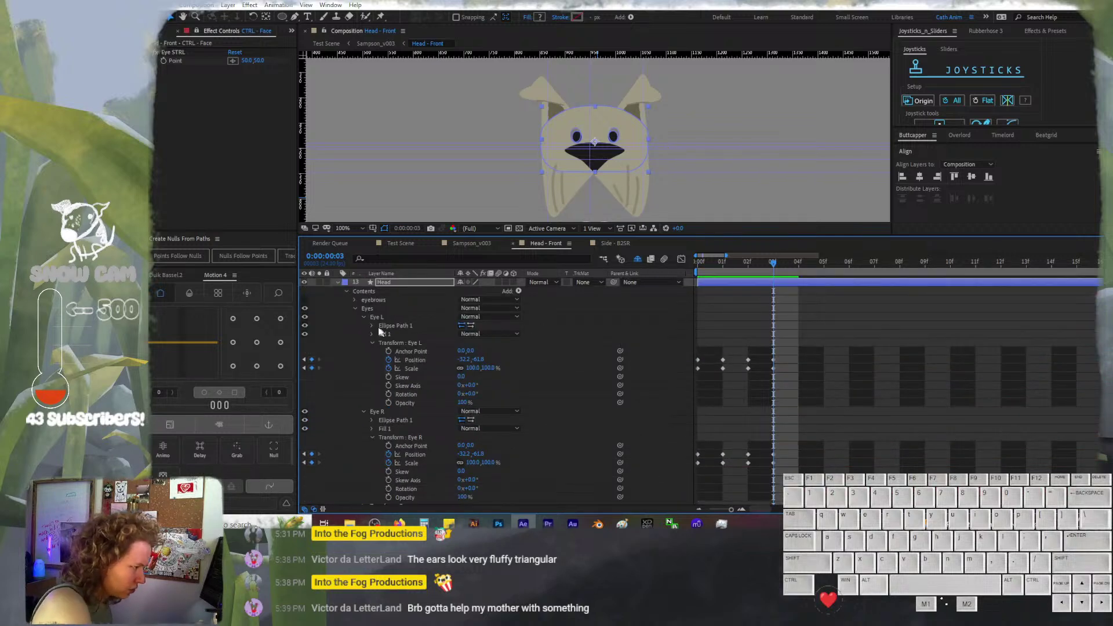
{"action": "left_click", "coordinate": [356, 307]}
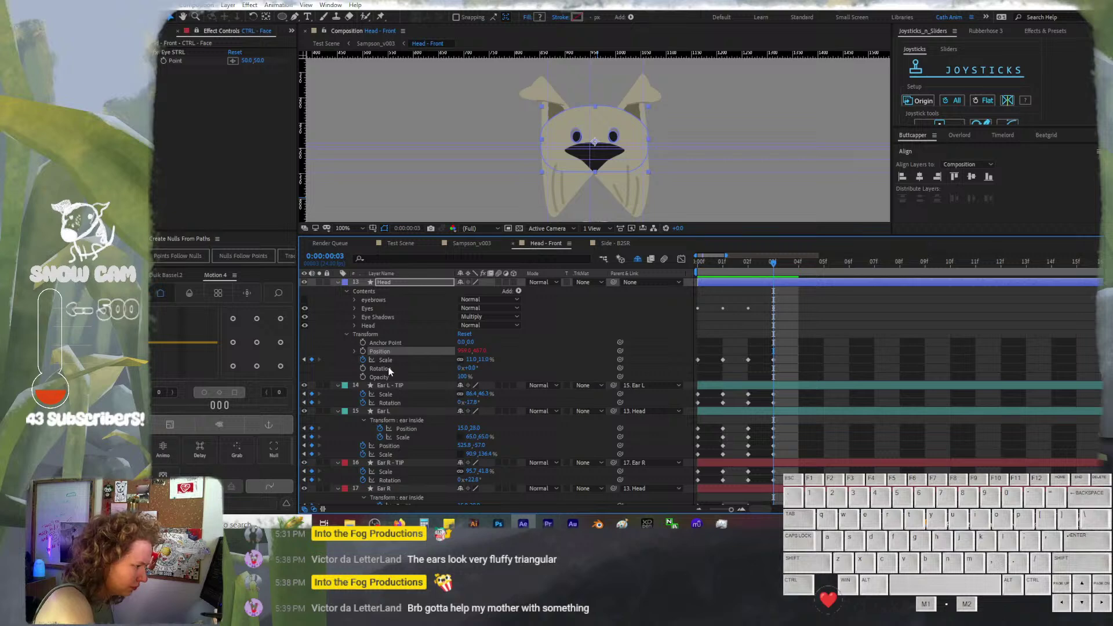
{"action": "left_click", "coordinate": [347, 335]}
{"action": "left_click", "coordinate": [354, 338]}
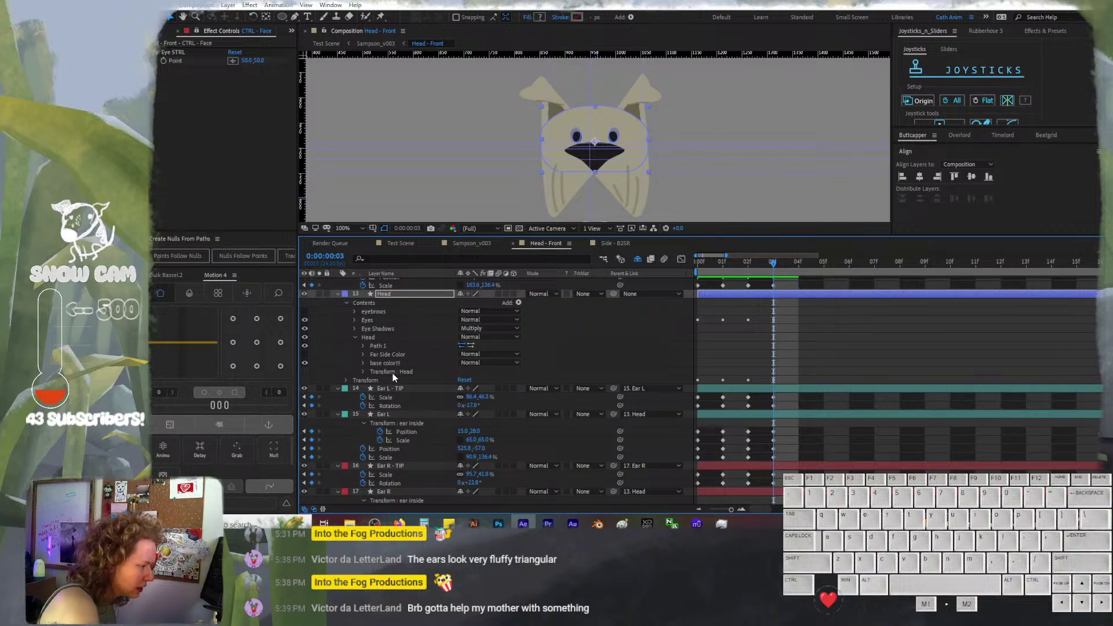
{"action": "left_click", "coordinate": [364, 372]}
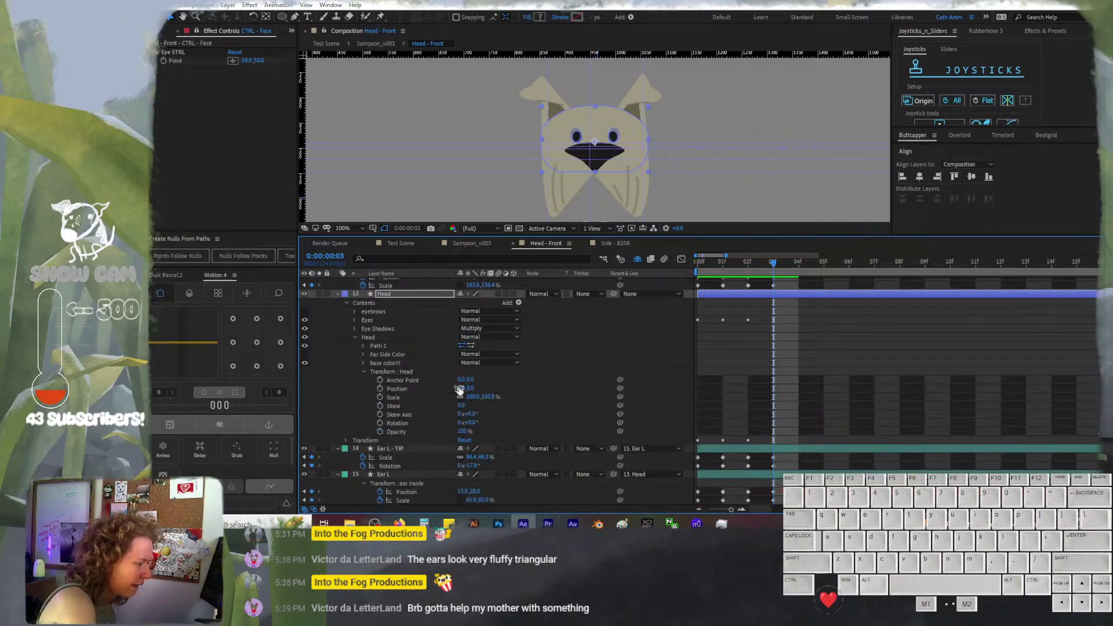
Keyframe the Head shape group's Position at frames 3, 2, 1 and 0, and return to frame 3 showing only keyframed properties
{"action": "left_click", "coordinate": [379, 388]}
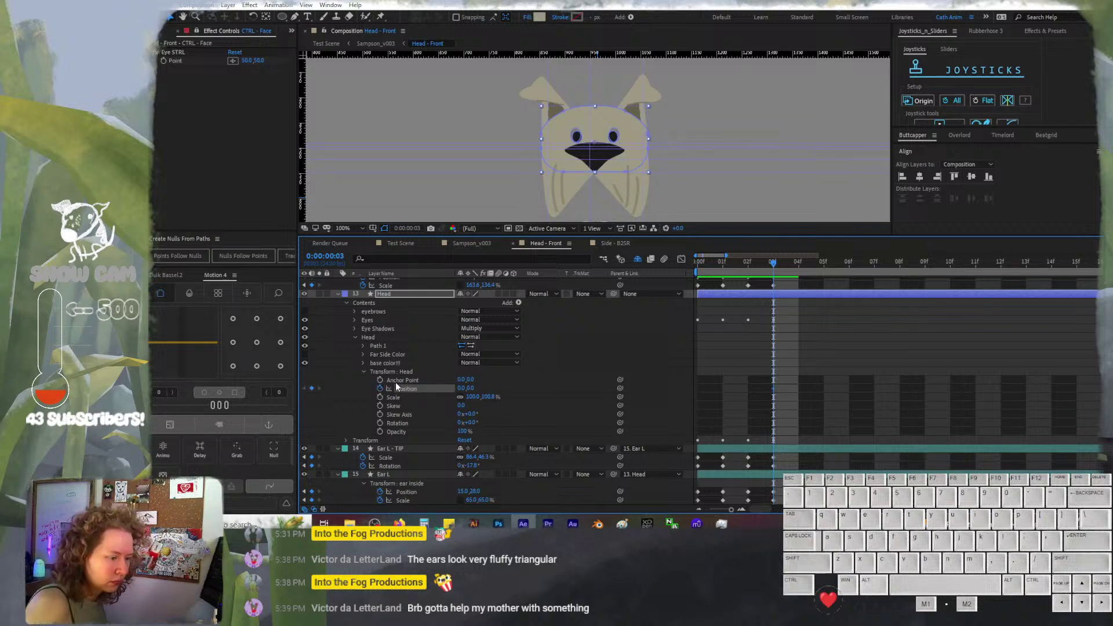
{"action": "key", "text": "ctrl+Left"}
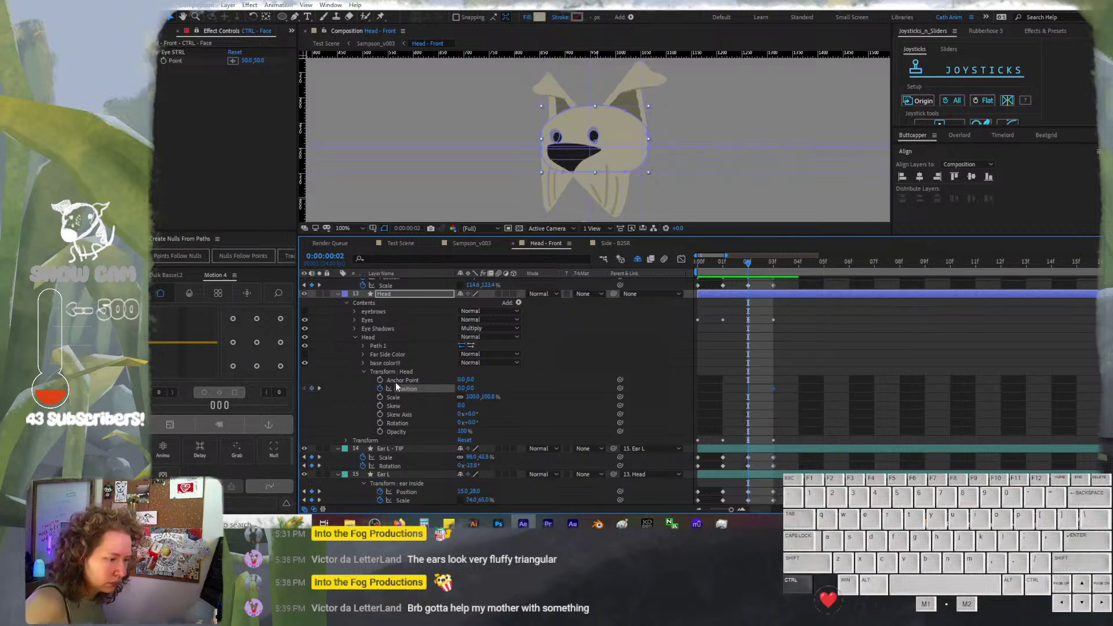
{"action": "left_click", "coordinate": [312, 388]}
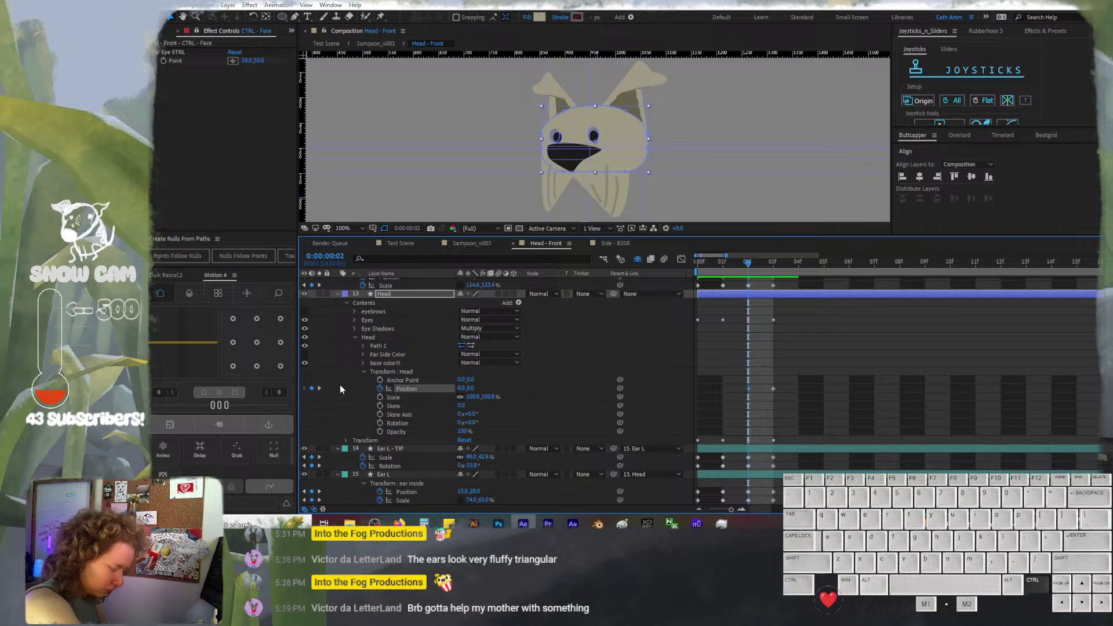
{"action": "key", "text": "ctrl+Left"}
{"action": "key", "text": "ctrl+Left"}
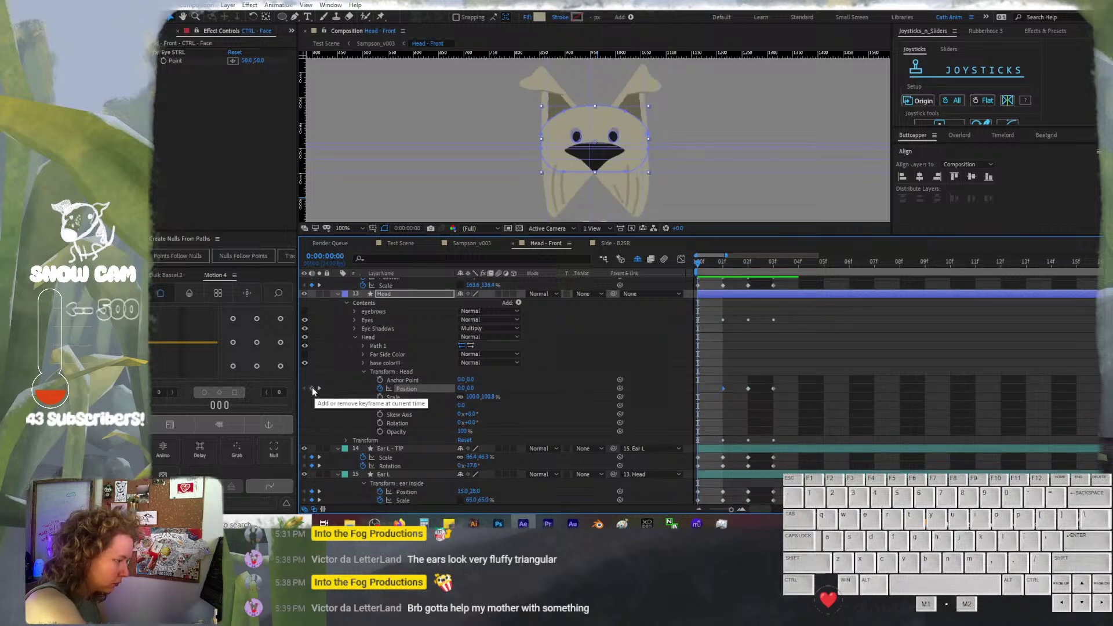
{"action": "left_click", "coordinate": [312, 389]}
{"action": "left_click", "coordinate": [774, 262]}
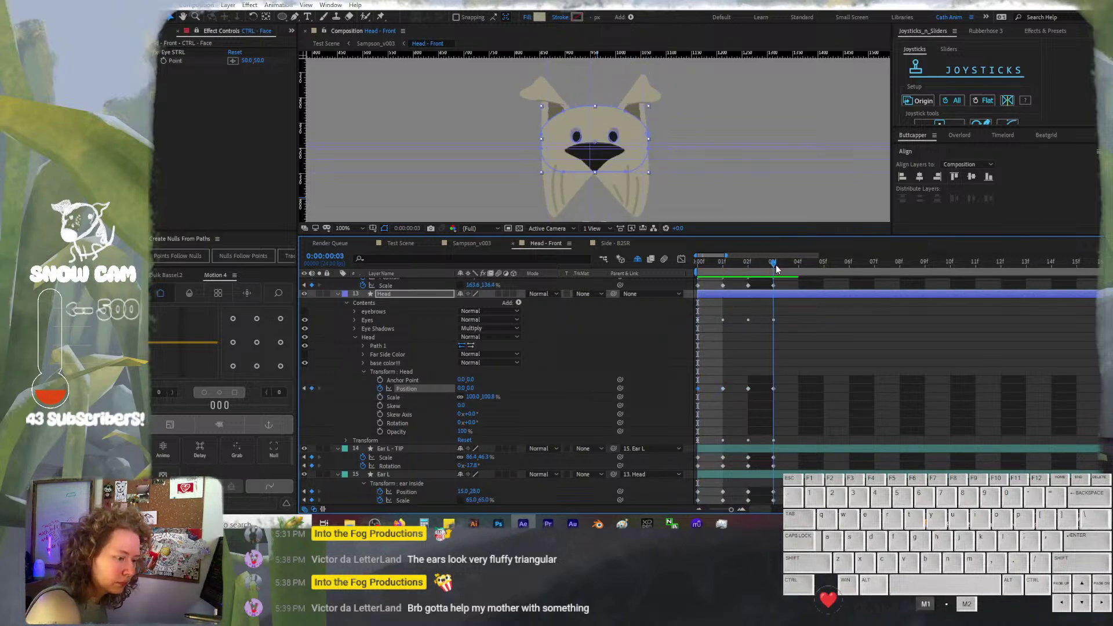
{"action": "key", "text": "u"}
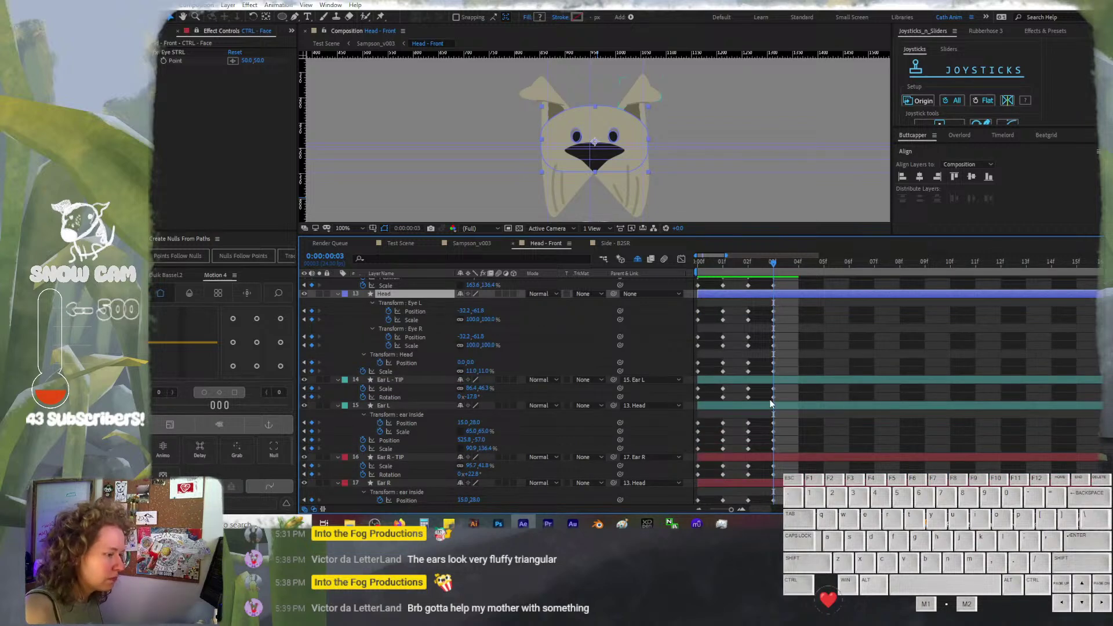
Try raising both eyes at frame 3 by changing the Eye L and Eye R Position values to -32.2, -230.8
{"action": "scroll", "coordinate": [778, 400], "scroll_direction": "up", "scroll_amount": 1}
{"action": "scroll", "coordinate": [777, 398], "scroll_direction": "down", "scroll_amount": 3}
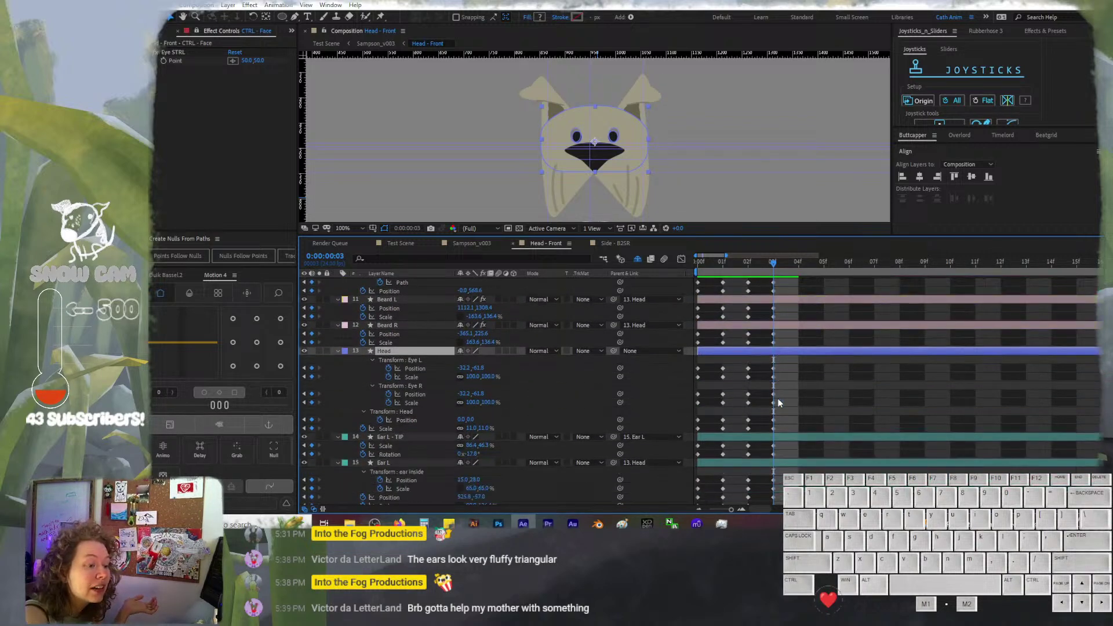
{"action": "scroll", "coordinate": [778, 399], "scroll_direction": "up", "scroll_amount": 5}
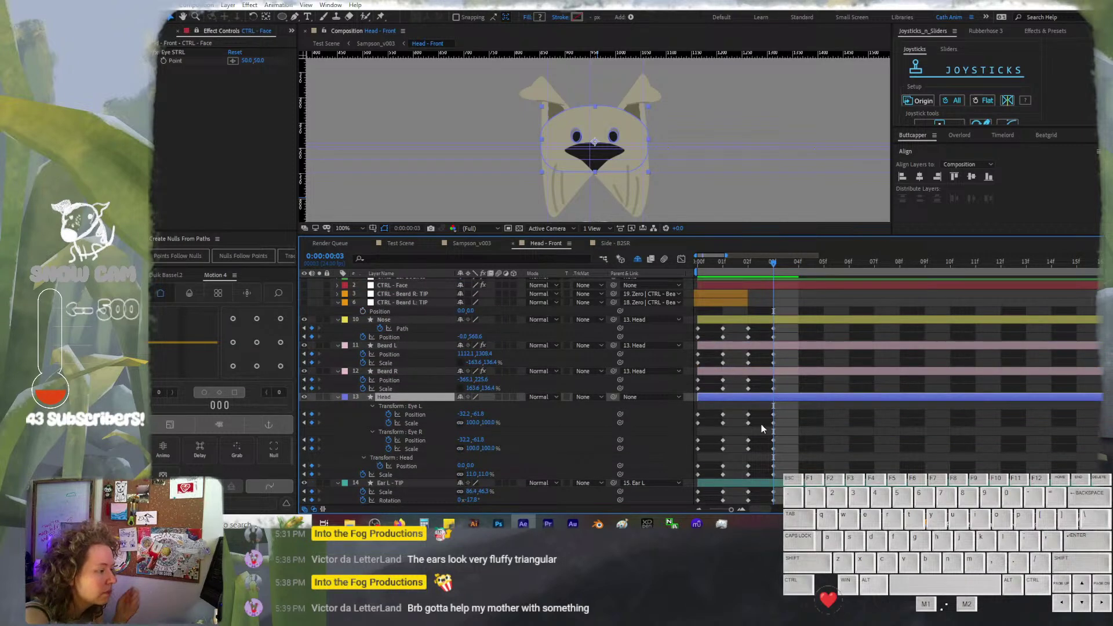
{"action": "left_click", "coordinate": [440, 321]}
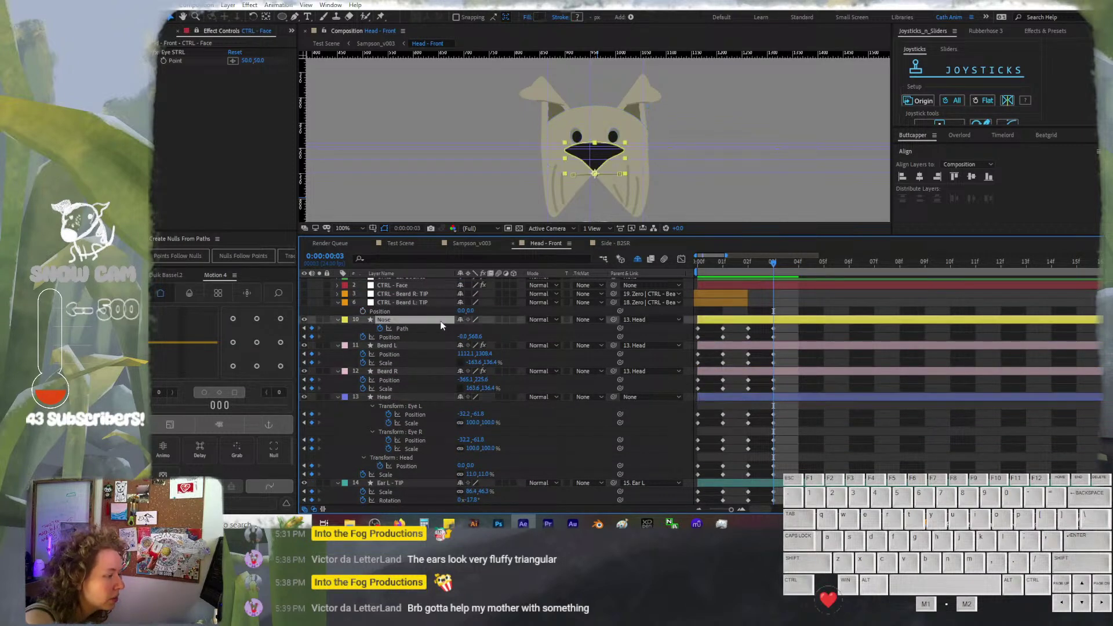
{"action": "left_click", "coordinate": [432, 415]}
{"action": "left_click", "coordinate": [432, 441], "text": "ctrl"}
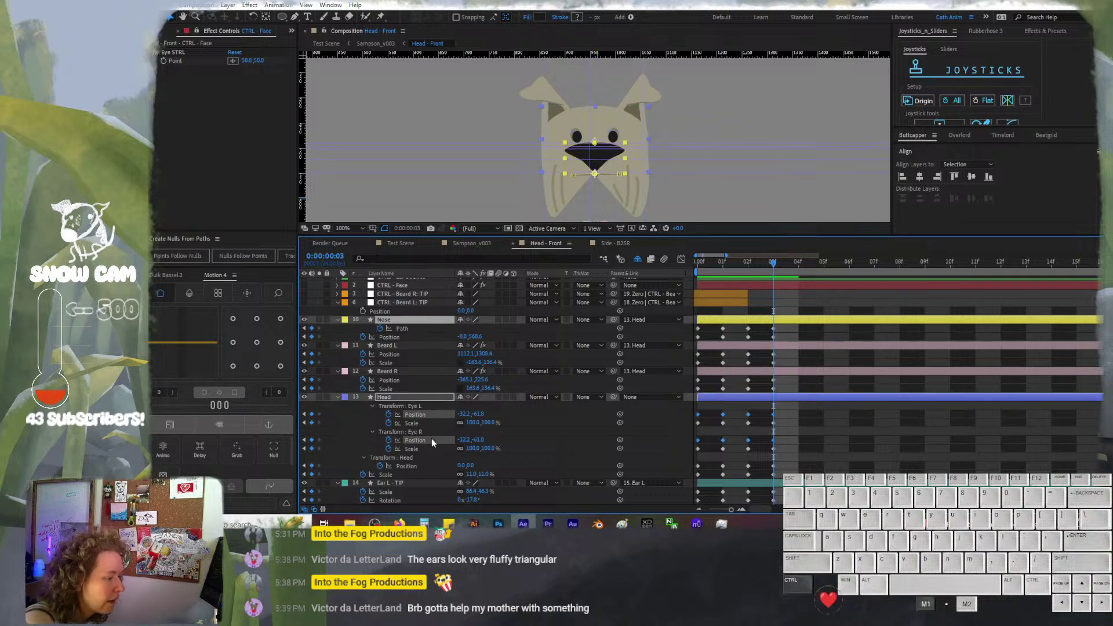
{"action": "left_click", "coordinate": [477, 414]}
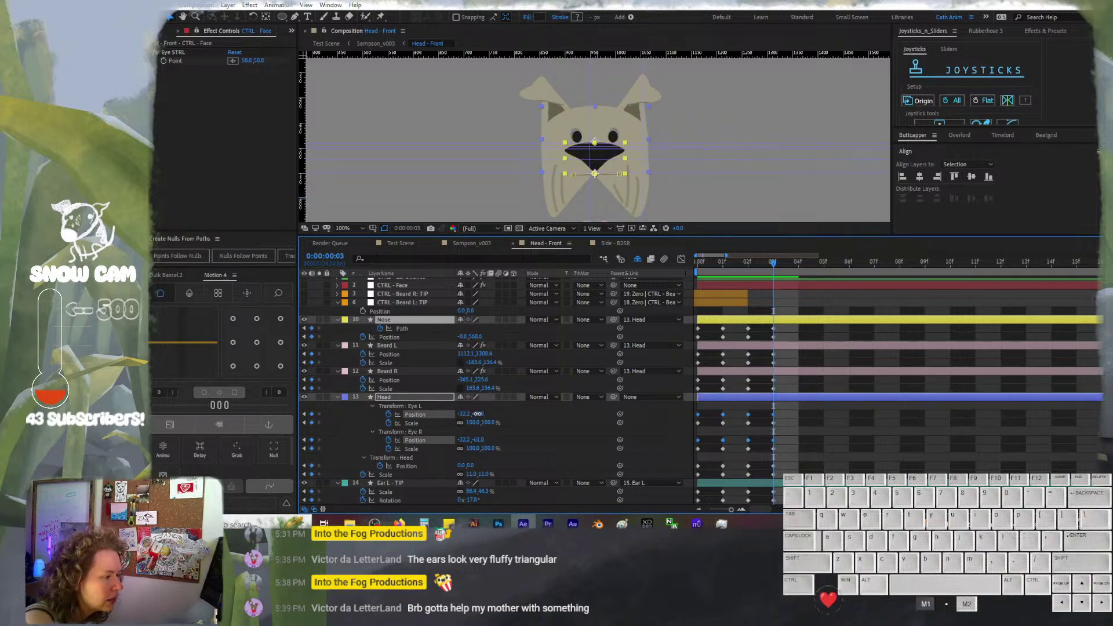
{"action": "left_click_drag", "start_coordinate": [479, 413], "coordinate": [407, 399]}
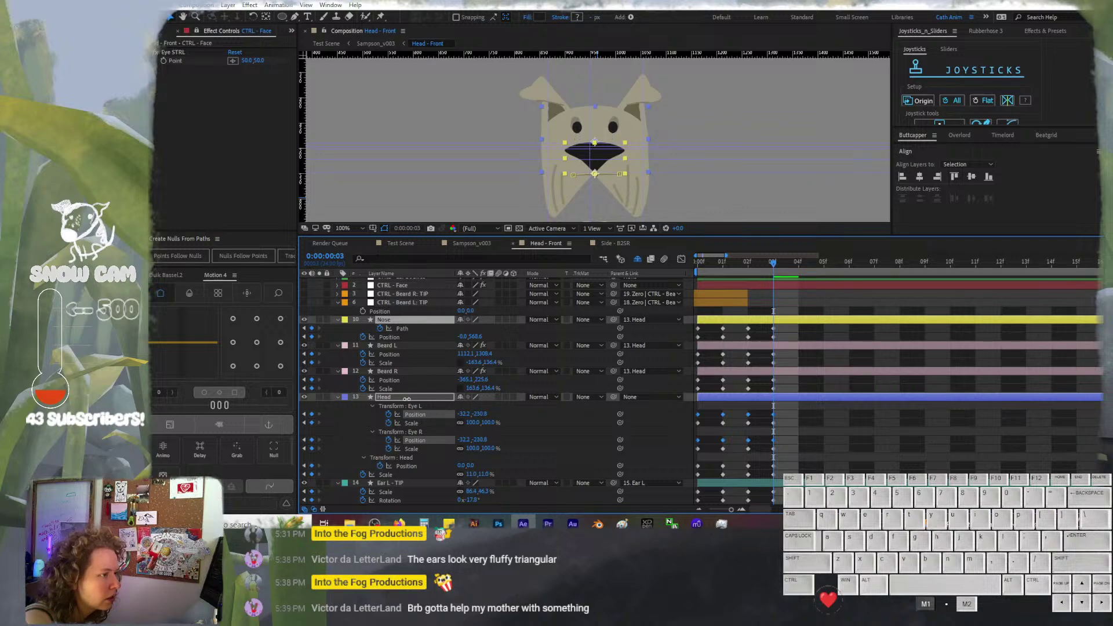
{"action": "key", "text": "ctrl+z"}
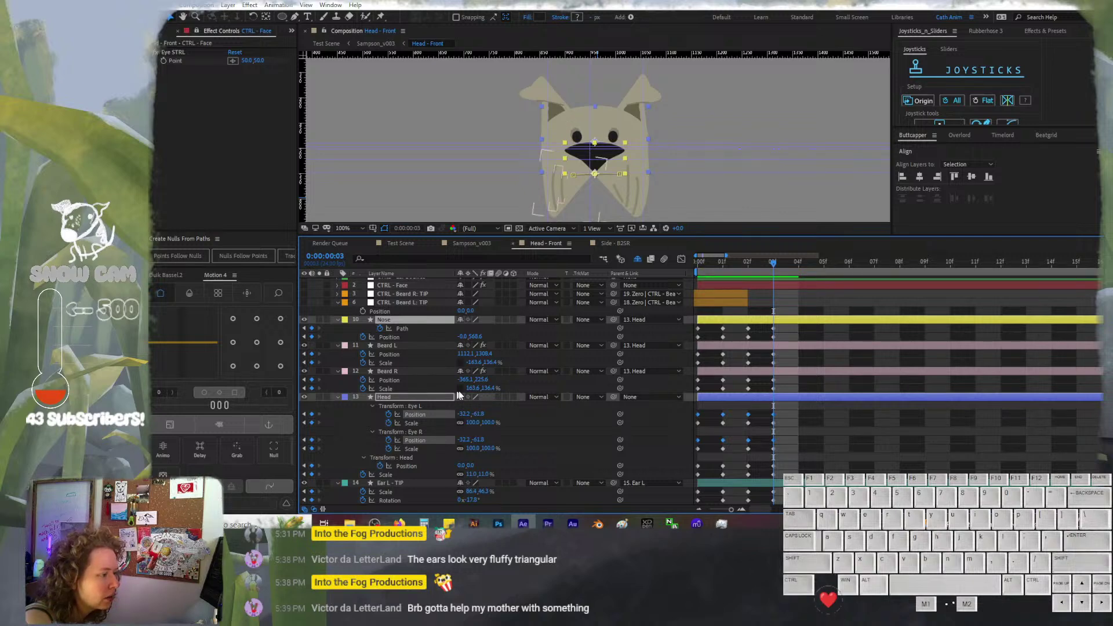
Try adjusting the vertical Position of Eye L and Eye R together with only those two properties selected
{"action": "left_click", "coordinate": [522, 406]}
{"action": "left_click", "coordinate": [429, 414]}
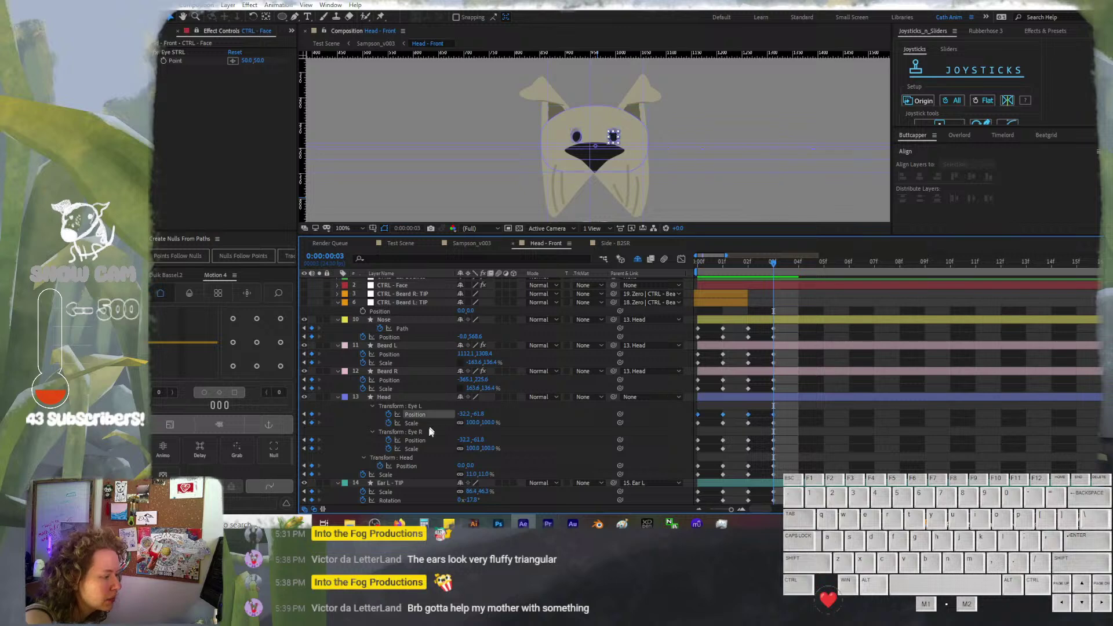
{"action": "left_click", "coordinate": [424, 441], "text": "ctrl"}
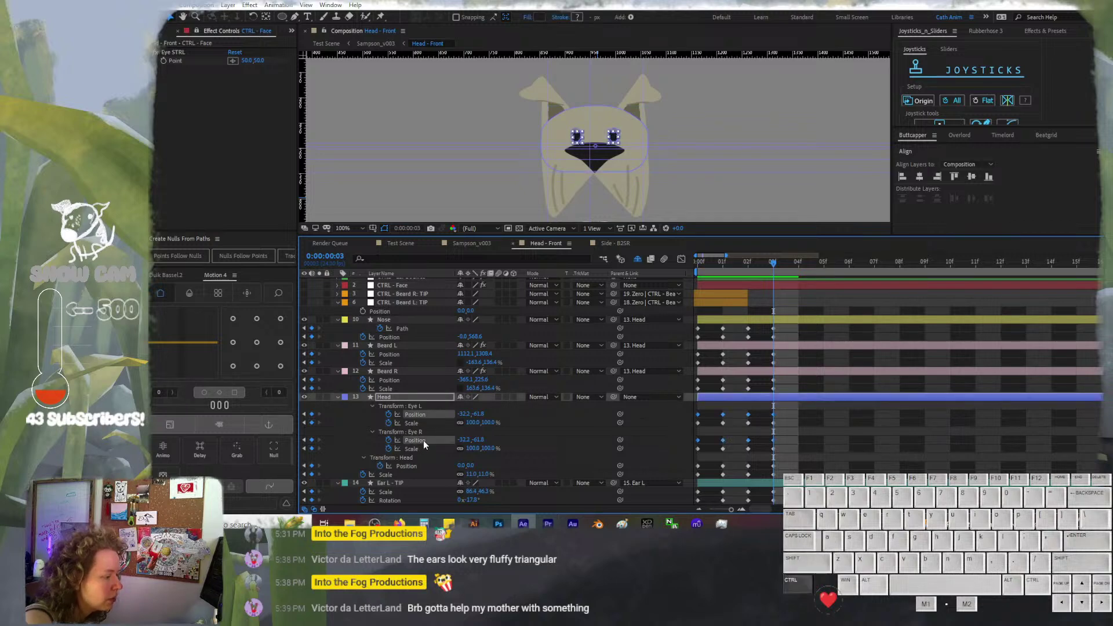
{"action": "left_click_drag", "start_coordinate": [480, 442], "coordinate": [577, 460]}
{"action": "key", "text": "ctrl+z"}
{"action": "left_click", "coordinate": [846, 440]}
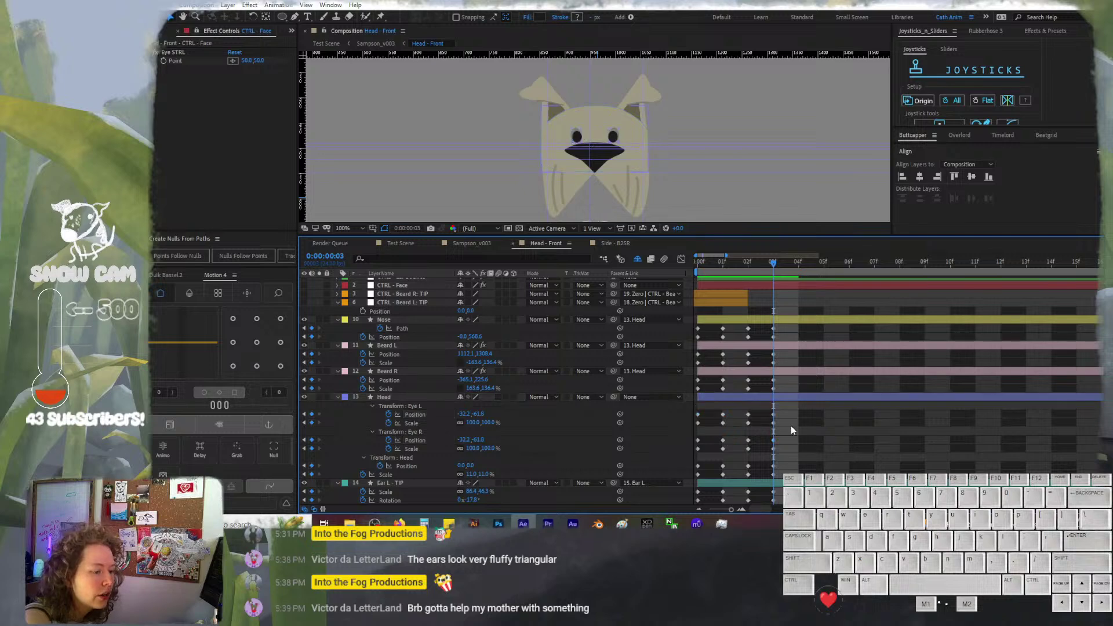
{"action": "left_click", "coordinate": [773, 415]}
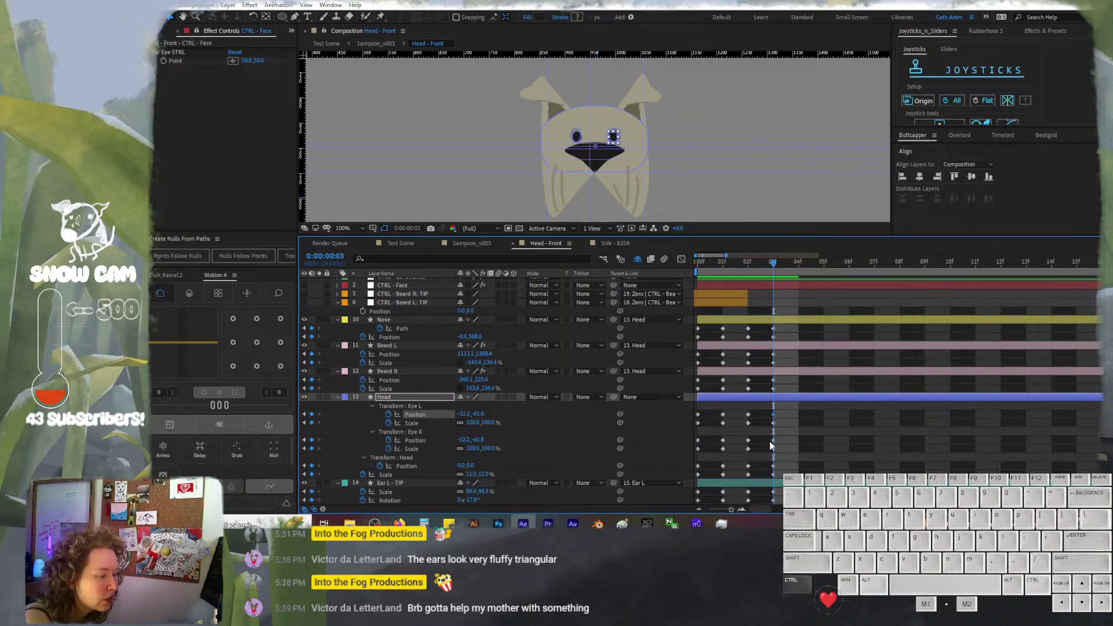
{"action": "left_click", "coordinate": [773, 440], "text": "ctrl"}
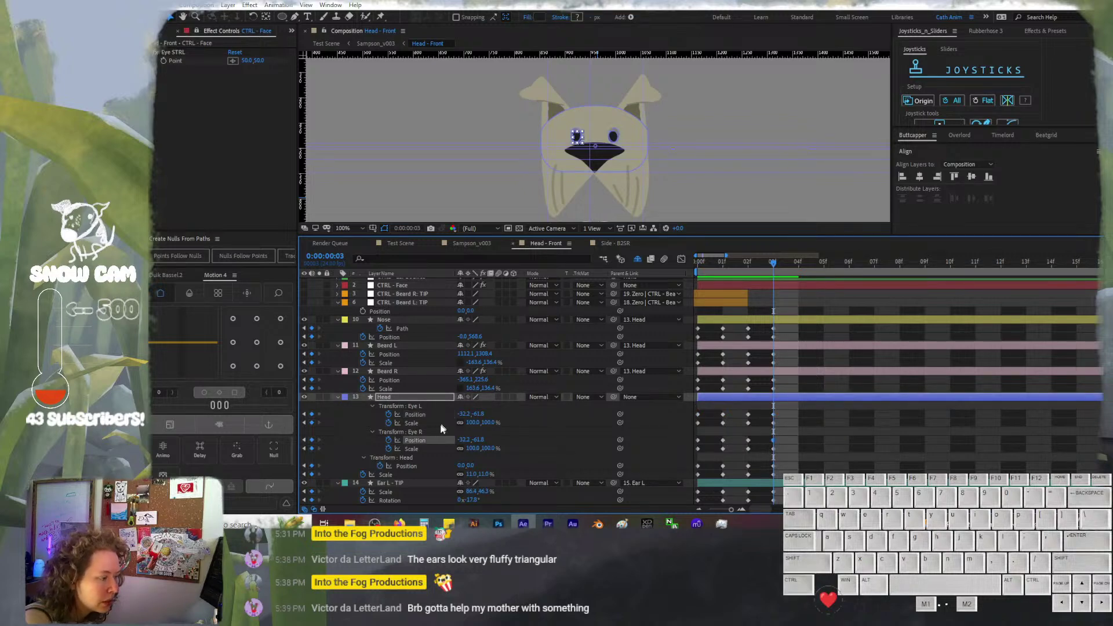
{"action": "left_click", "coordinate": [796, 446]}
{"action": "key", "text": "ctrl+z"}
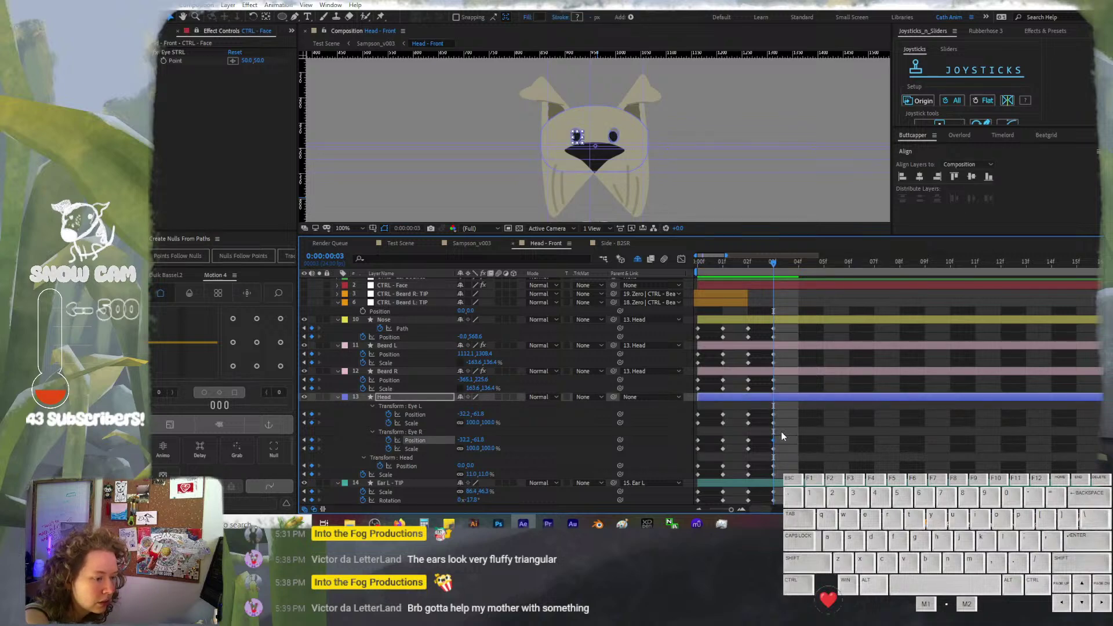
{"action": "left_click", "coordinate": [774, 414], "text": "ctrl"}
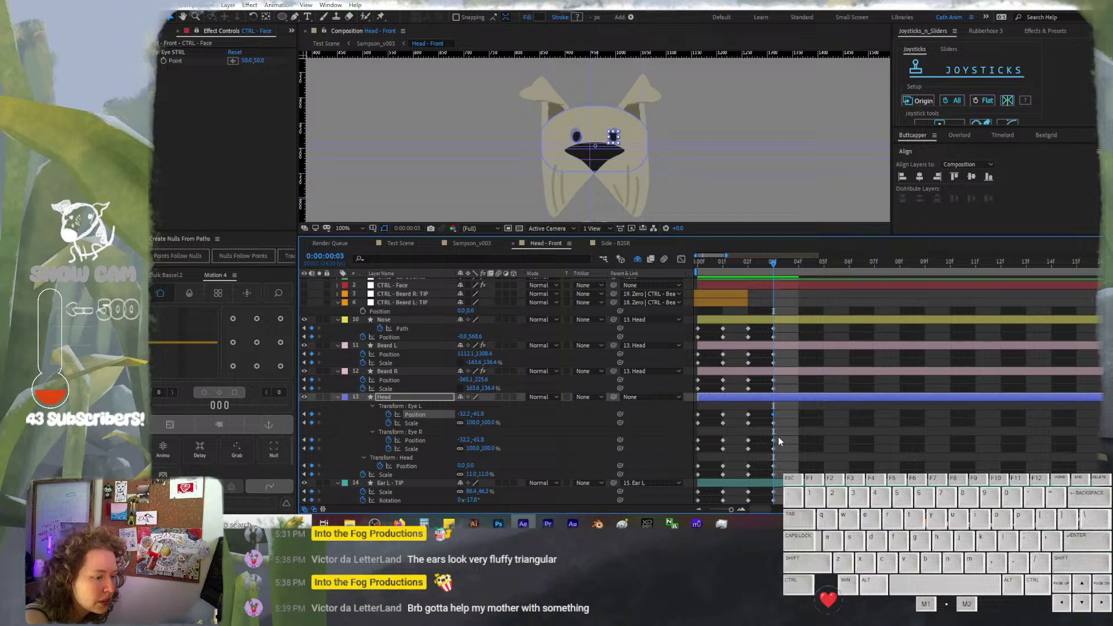
{"action": "left_click", "coordinate": [774, 440], "text": "shift"}
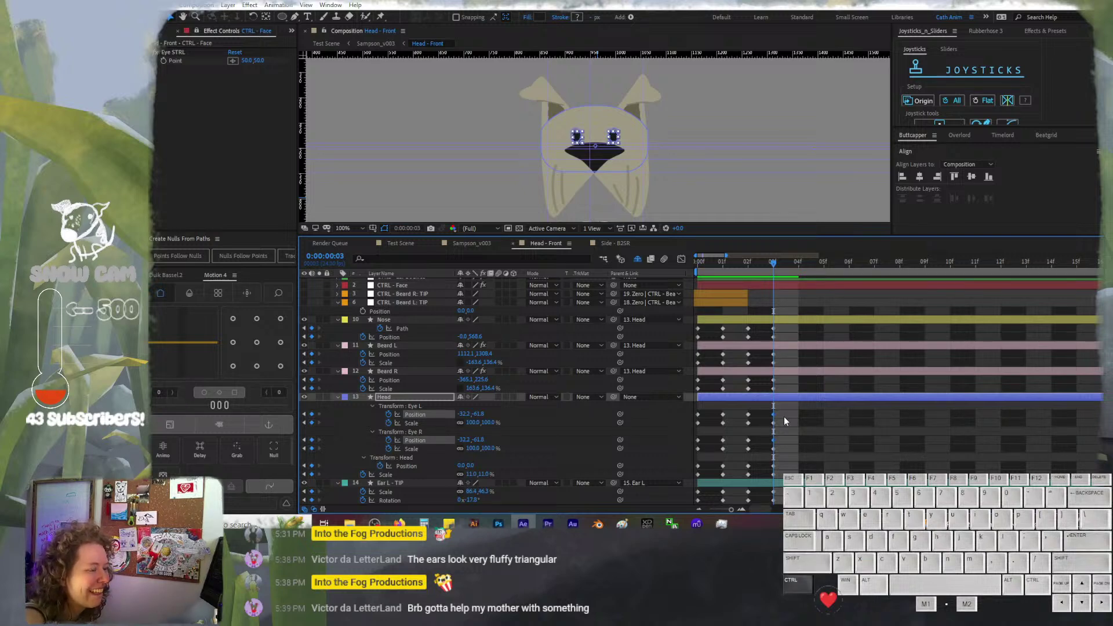
{"action": "key", "text": "ctrl+shift+Up"}
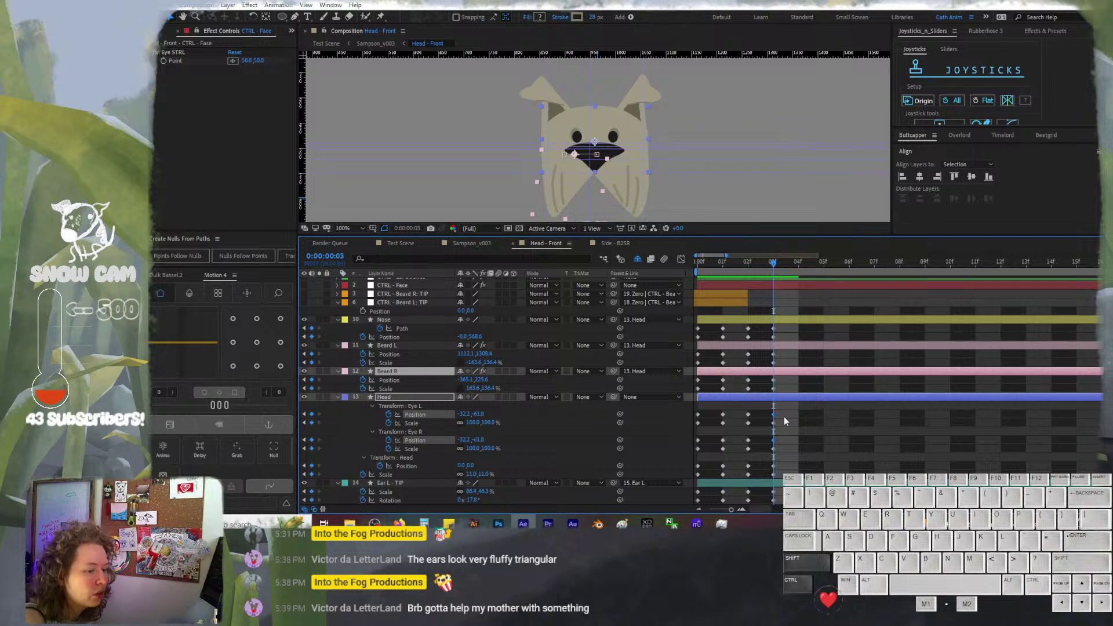
{"action": "key", "text": "ctrl+shift+Down"}
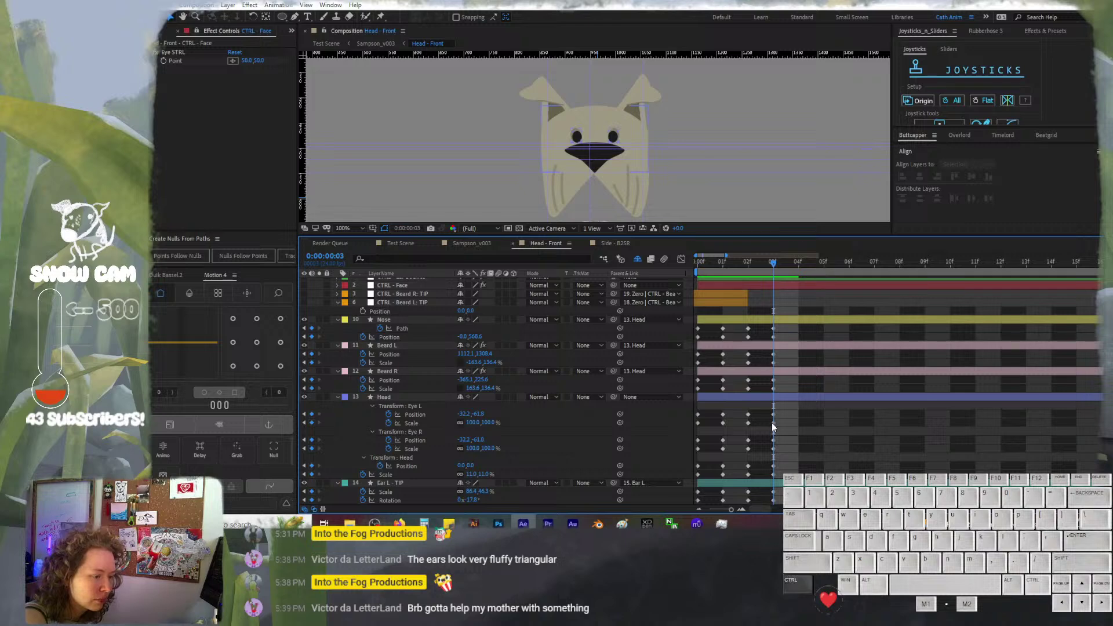
Move both eyes up together using their frame 3 Position keyframes, bringing Eye L and Eye R to -32.2, -279.9
{"action": "mouse_move", "coordinate": [775, 428]}
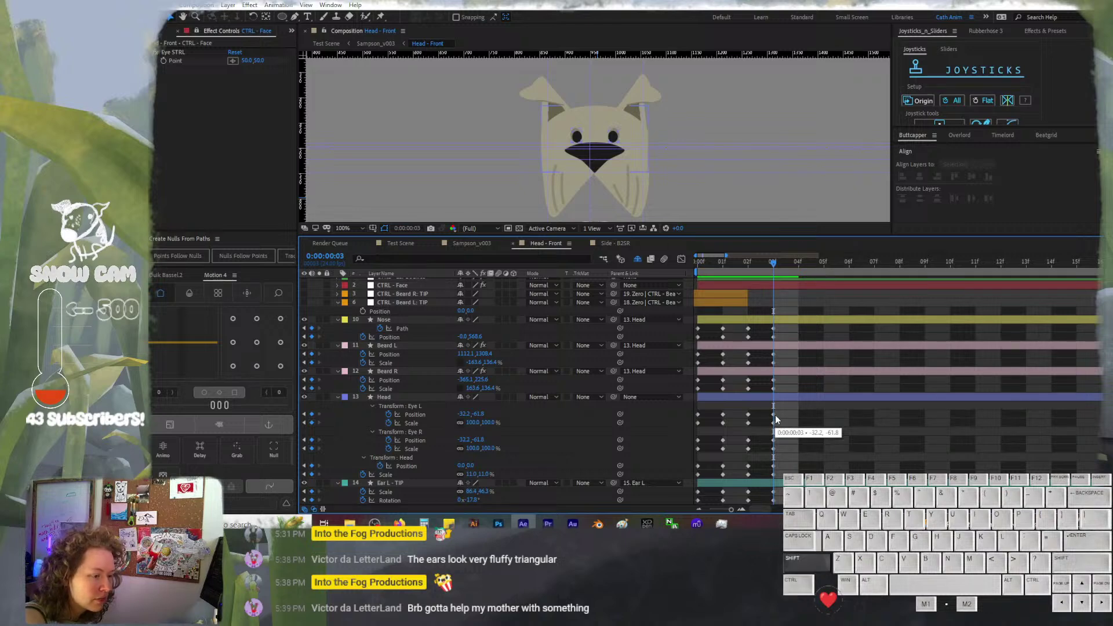
{"action": "left_click", "coordinate": [774, 416]}
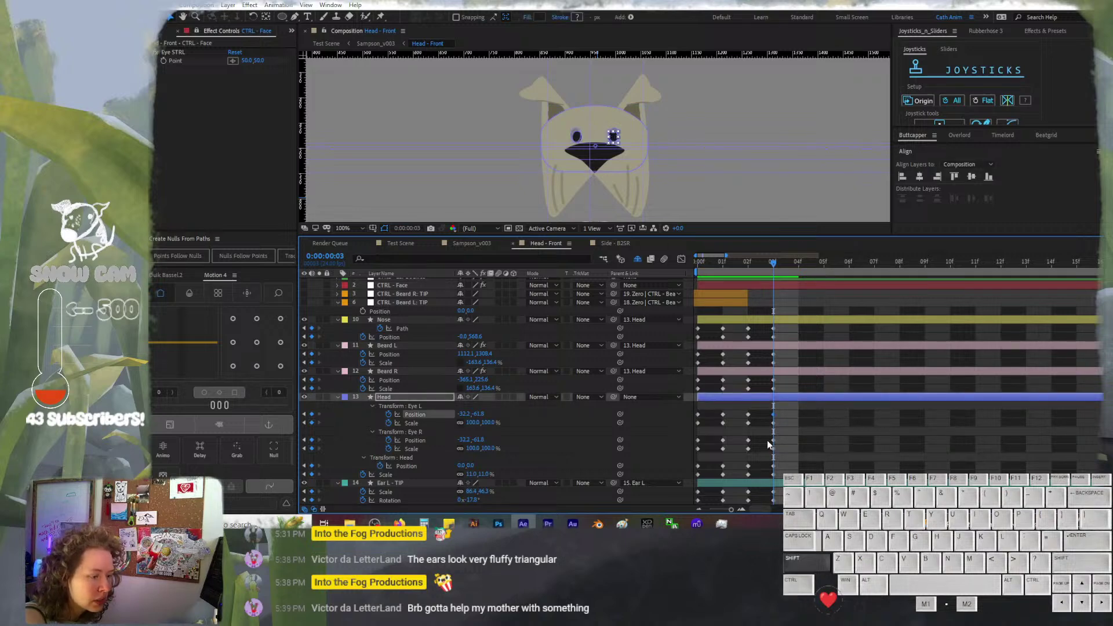
{"action": "left_click", "coordinate": [773, 441], "text": "shift"}
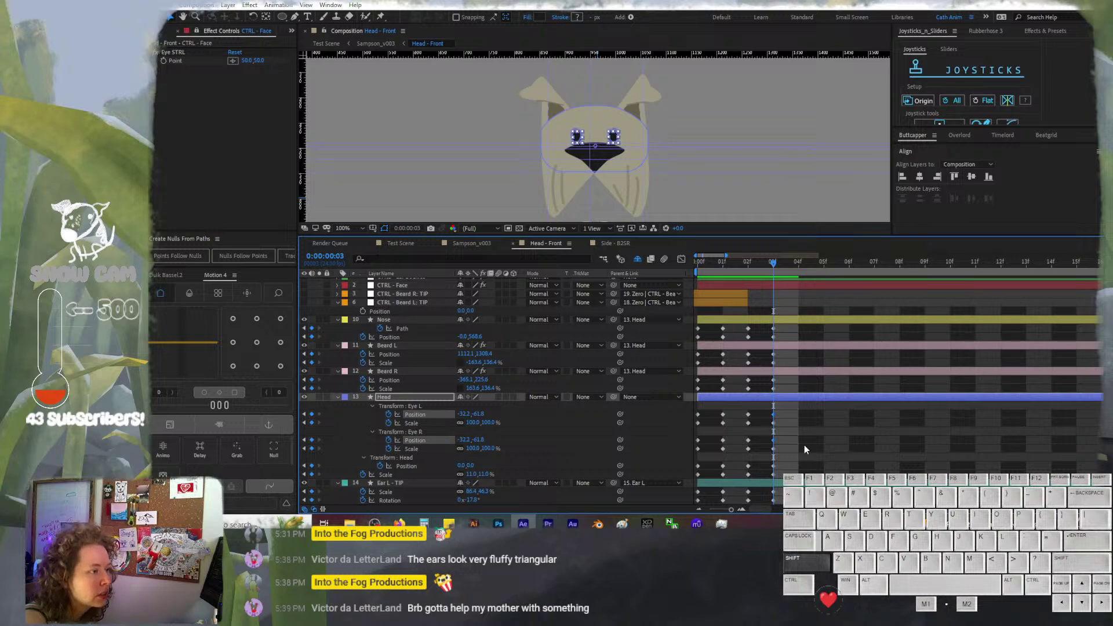
{"action": "key", "text": "shift+Up"}
{"action": "key", "text": "shift+Up"}
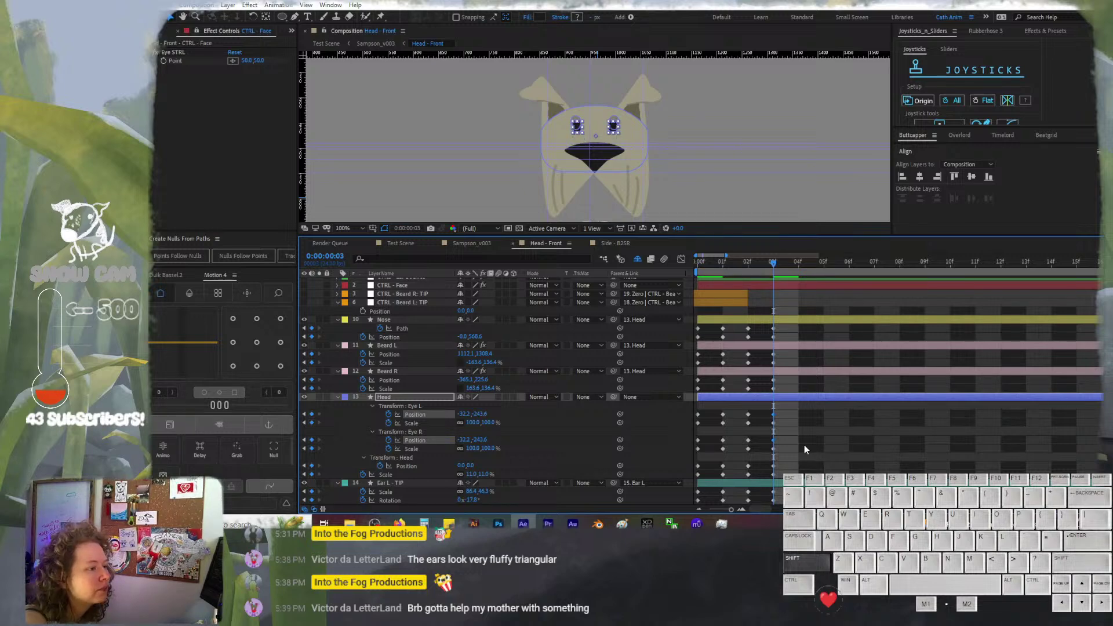
{"action": "key", "text": "Up"}
{"action": "key", "text": "Up"}
{"action": "key", "text": "Up"}
{"action": "key", "text": "Up"}
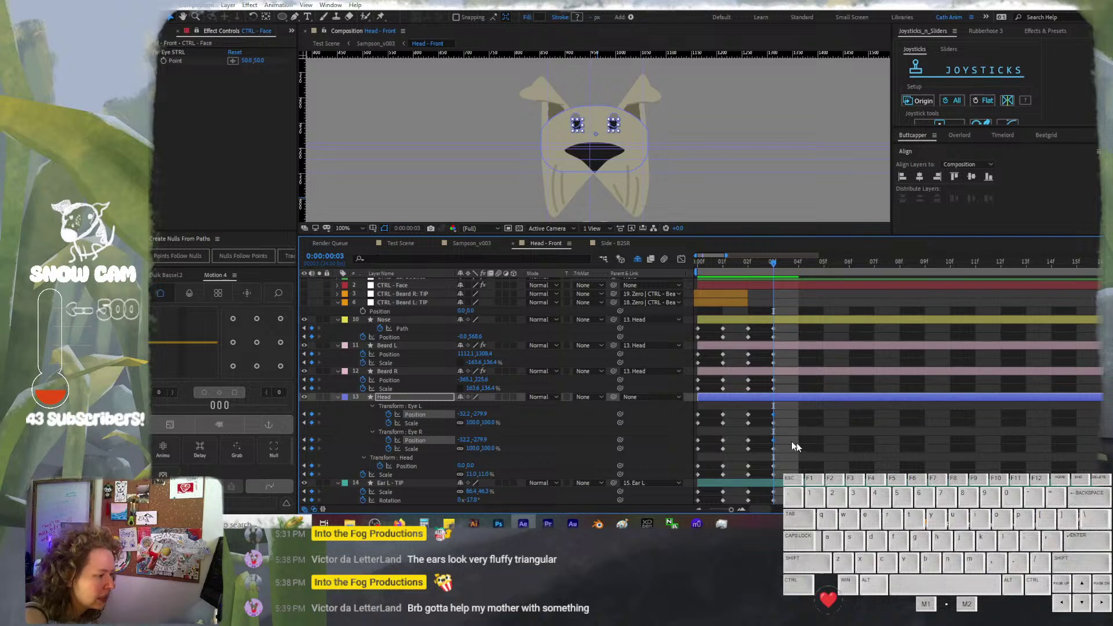
Set the Scale of both Eye L and Eye R to 97% at frame 3 and compare the pose with the earlier frames
{"action": "left_click", "coordinate": [436, 422]}
{"action": "left_click", "coordinate": [436, 447], "text": "ctrl"}
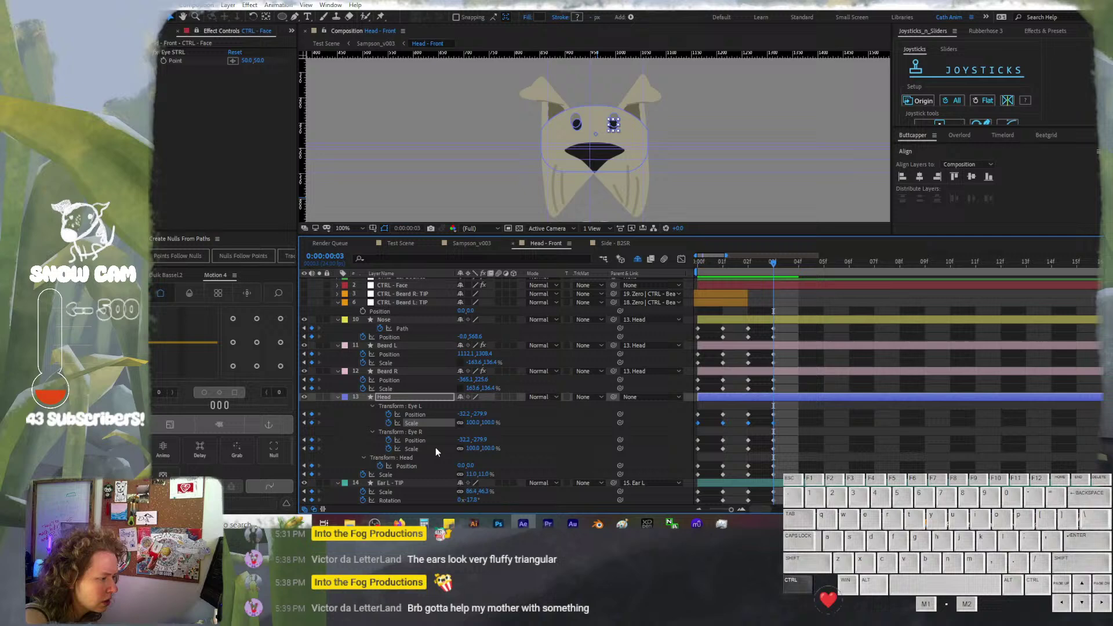
{"action": "left_click", "coordinate": [474, 422]}
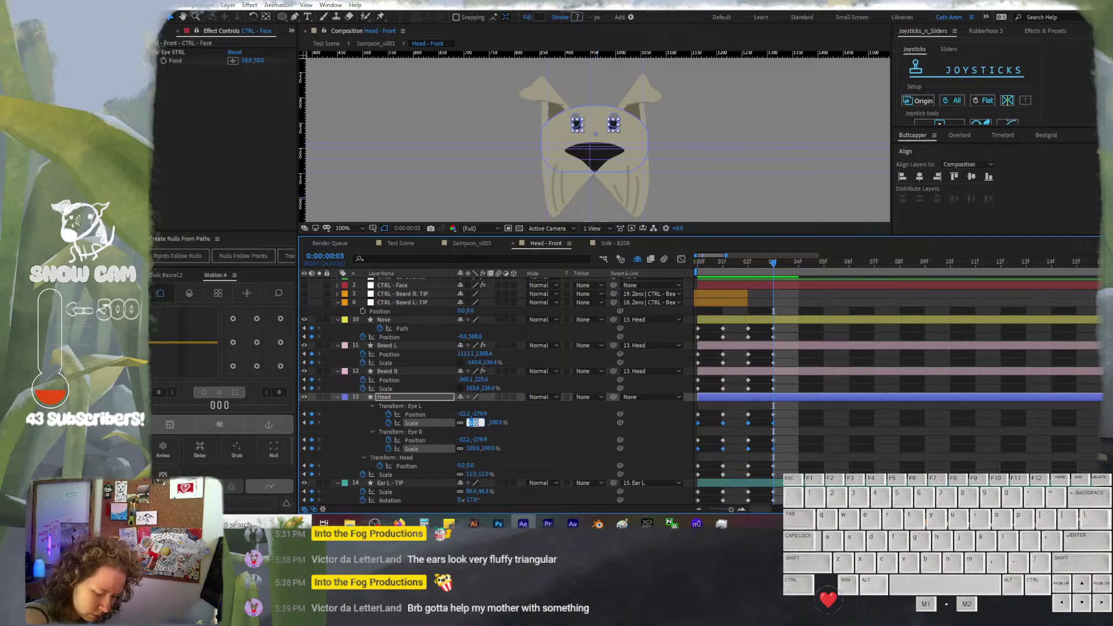
{"action": "type", "text": "97"}
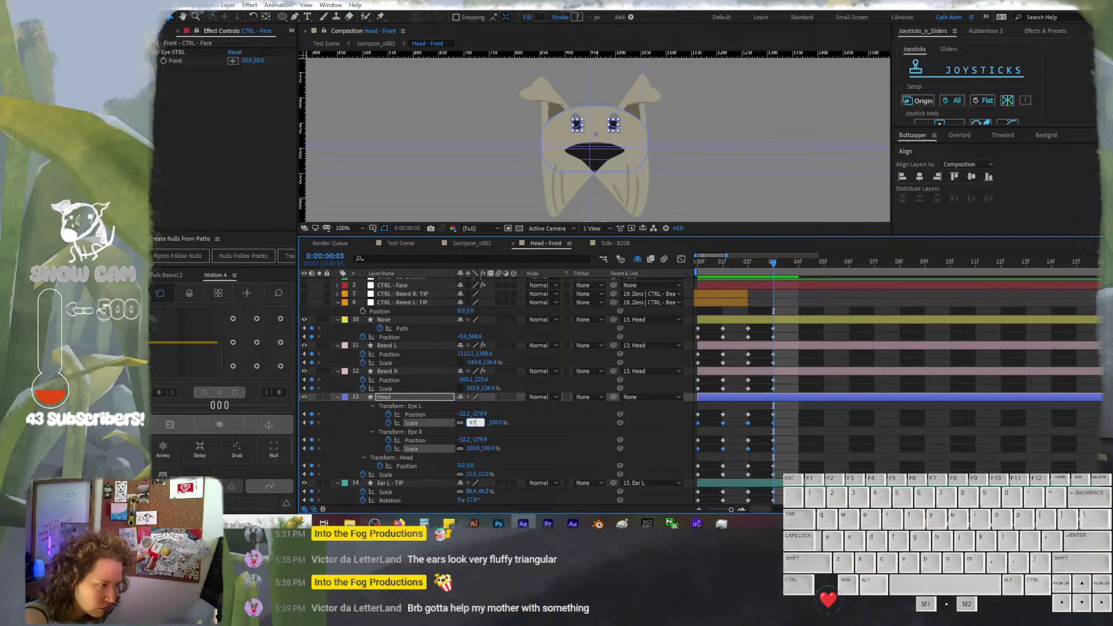
{"action": "key", "text": "Return"}
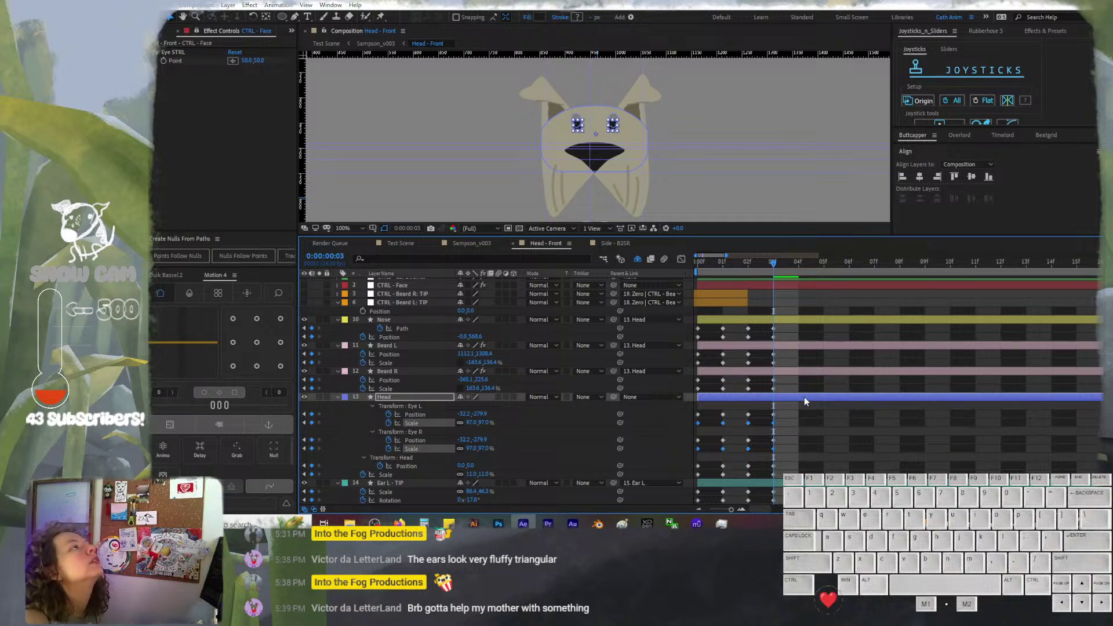
{"action": "left_click", "coordinate": [788, 418]}
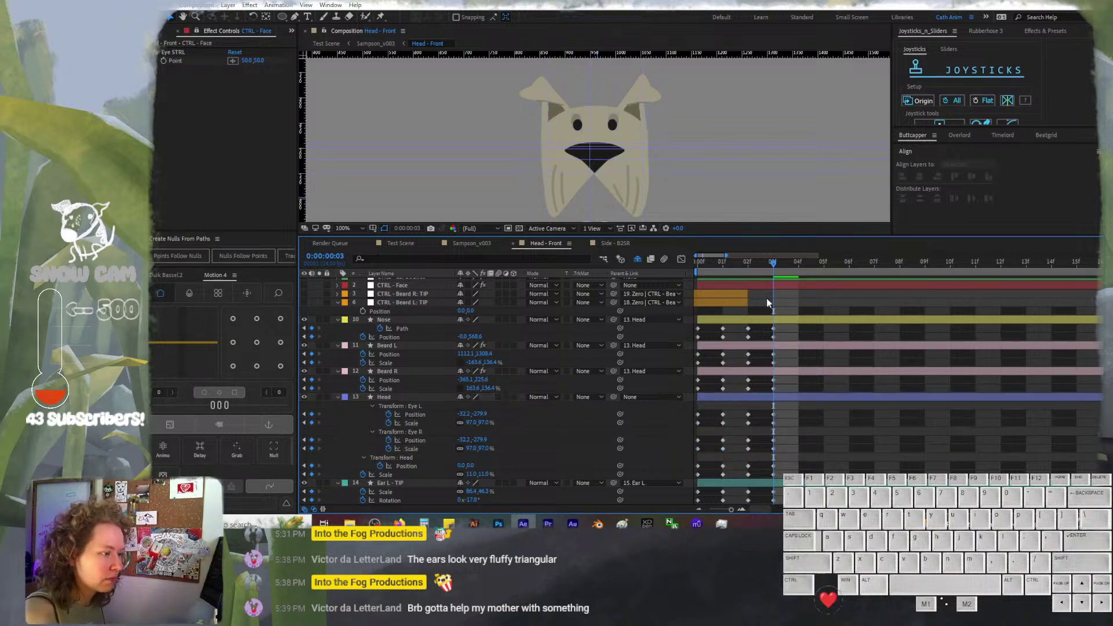
{"action": "left_click", "coordinate": [732, 253]}
{"action": "left_click", "coordinate": [757, 255]}
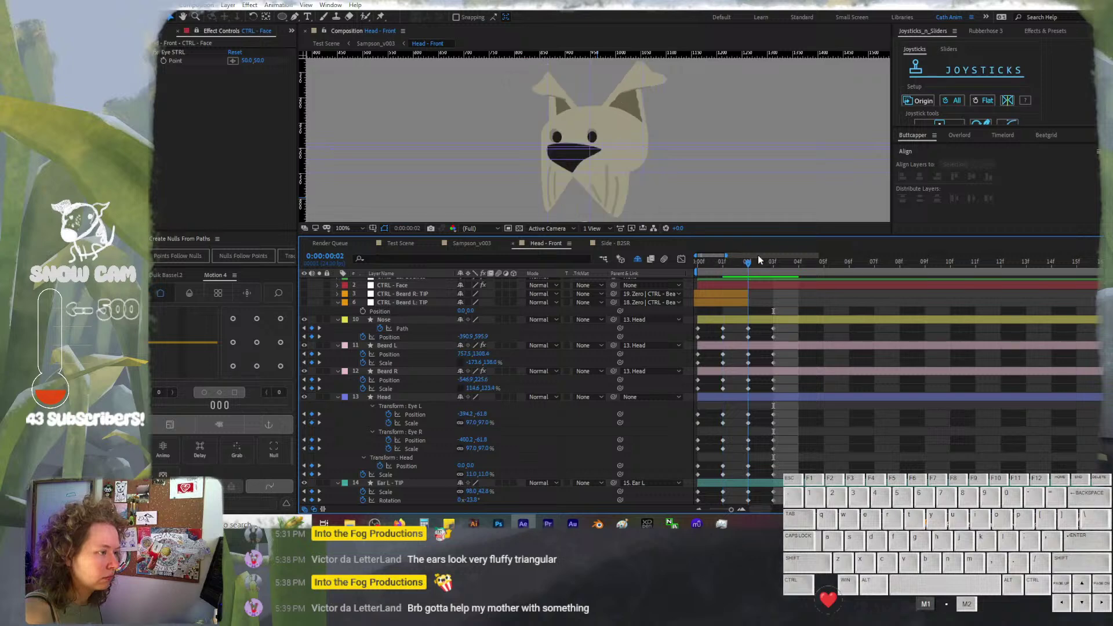
{"action": "left_click", "coordinate": [775, 256]}
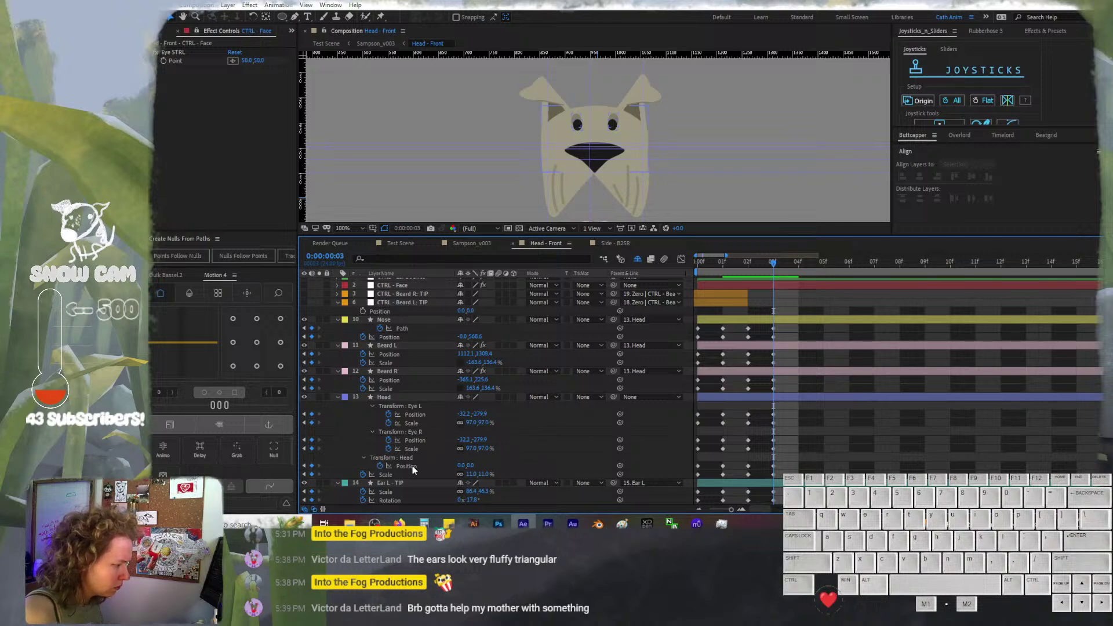
Lower the Head shape group by setting its Position to 0.0, 53.0 at frame 3, and compare it with the earlier frames
{"action": "left_click", "coordinate": [466, 465]}
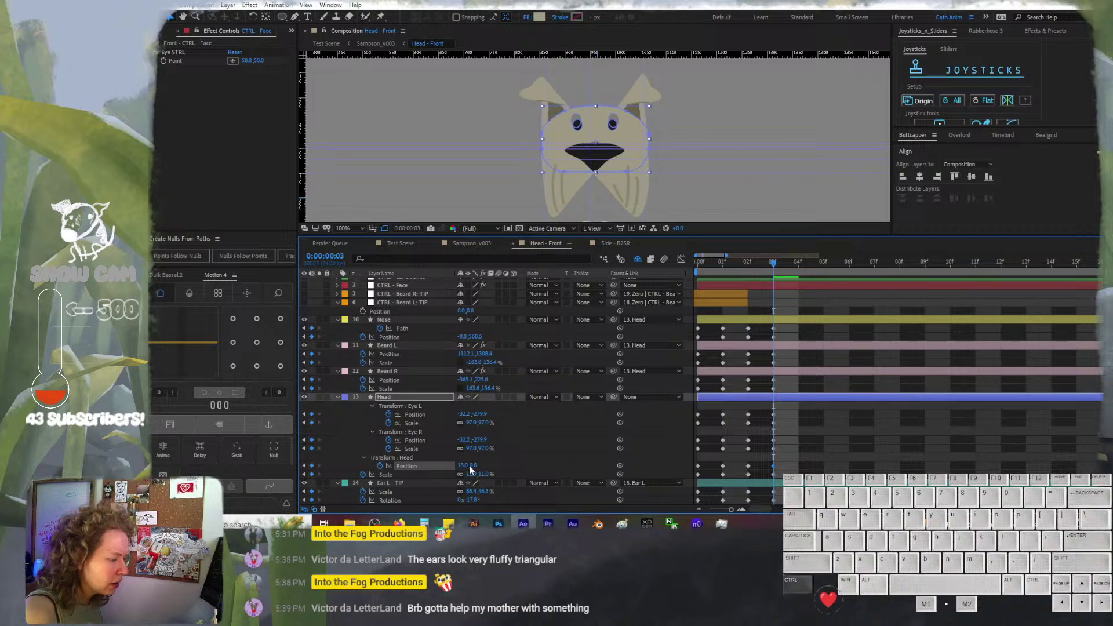
{"action": "left_click_drag", "start_coordinate": [467, 466], "coordinate": [513, 450]}
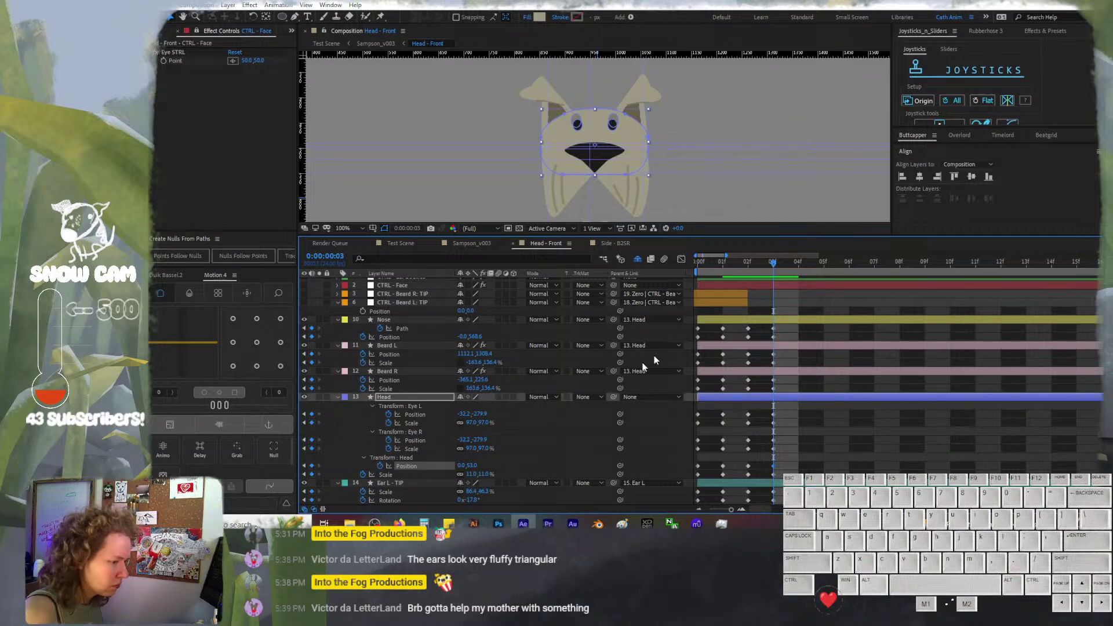
{"action": "left_click", "coordinate": [728, 265]}
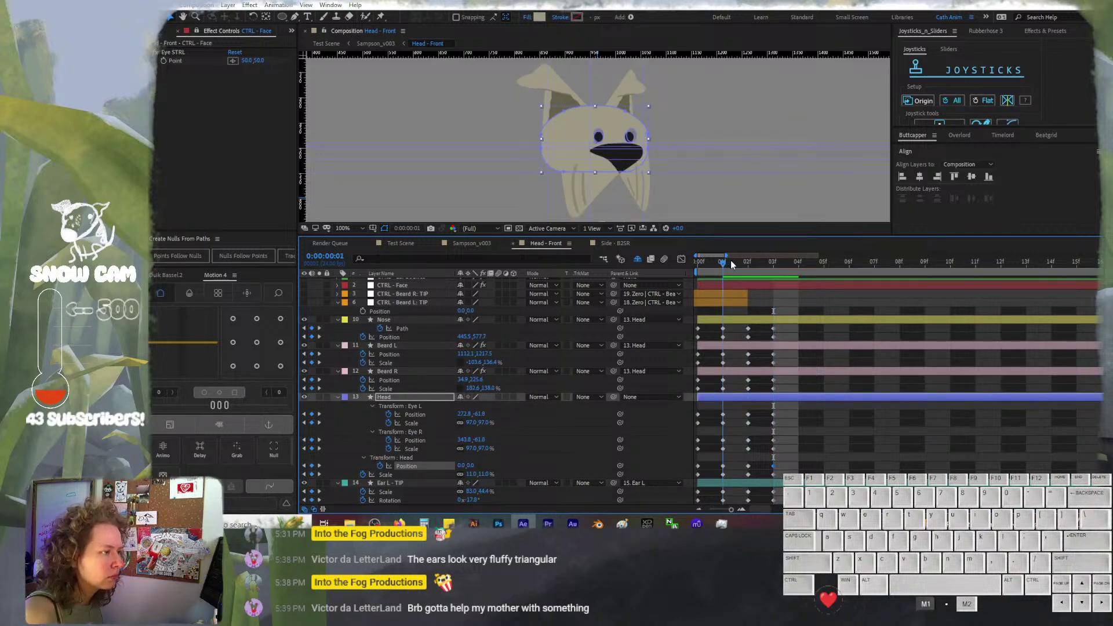
{"action": "left_click", "coordinate": [772, 262]}
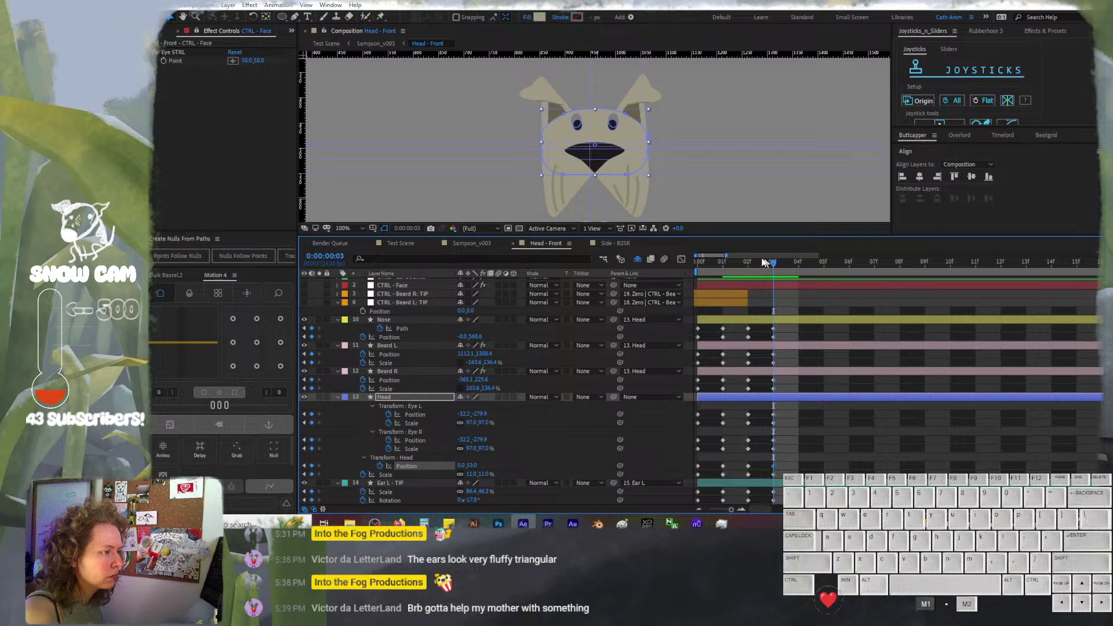
{"action": "left_click", "coordinate": [743, 260]}
{"action": "left_click", "coordinate": [775, 258]}
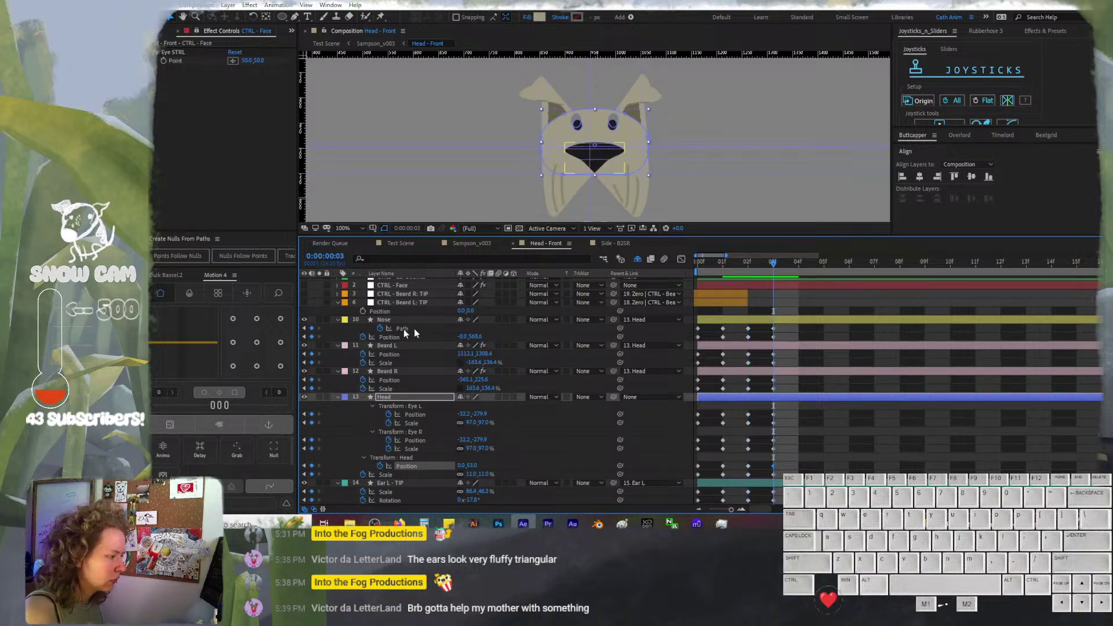
Move the Ear L and Ear R layers down together at frame 3, bringing their Positions to 525.8, 33.9 and -541.8, 79.3
{"action": "scroll", "coordinate": [406, 361], "scroll_direction": "down", "scroll_amount": 2}
{"action": "scroll", "coordinate": [406, 361], "scroll_direction": "down", "scroll_amount": 4}
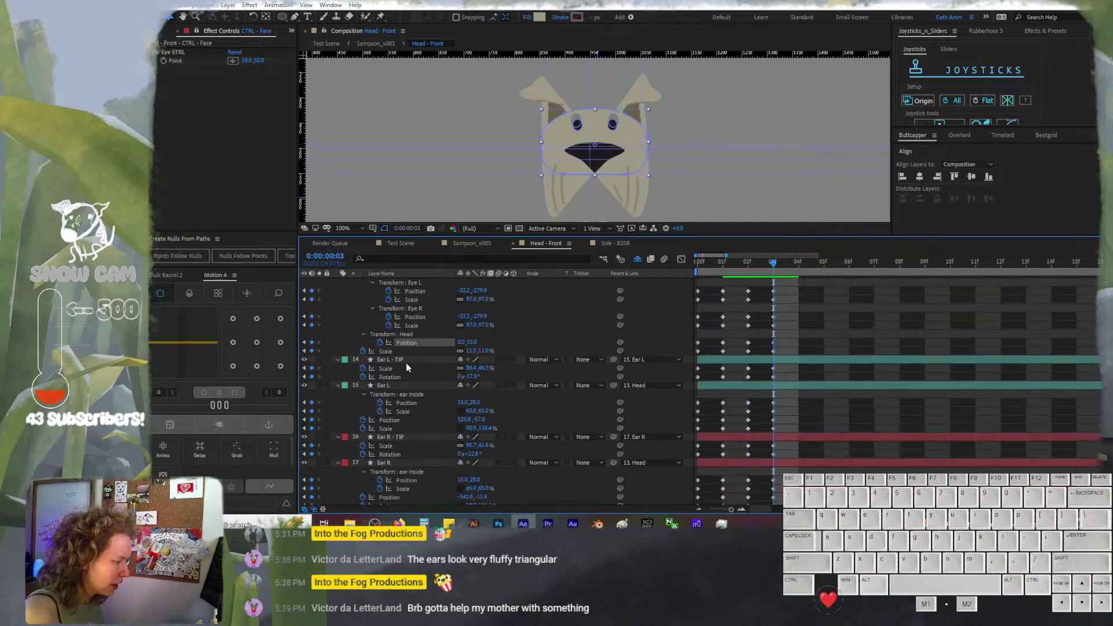
{"action": "left_click", "coordinate": [405, 384]}
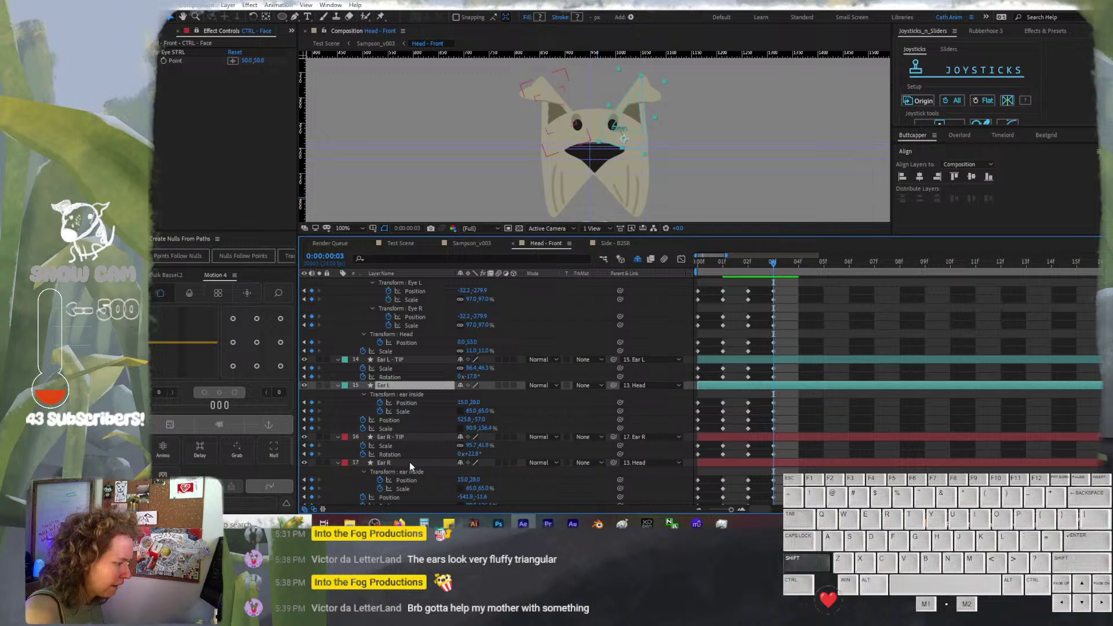
{"action": "left_click", "coordinate": [409, 463], "text": "shift"}
{"action": "left_click", "coordinate": [430, 399]}
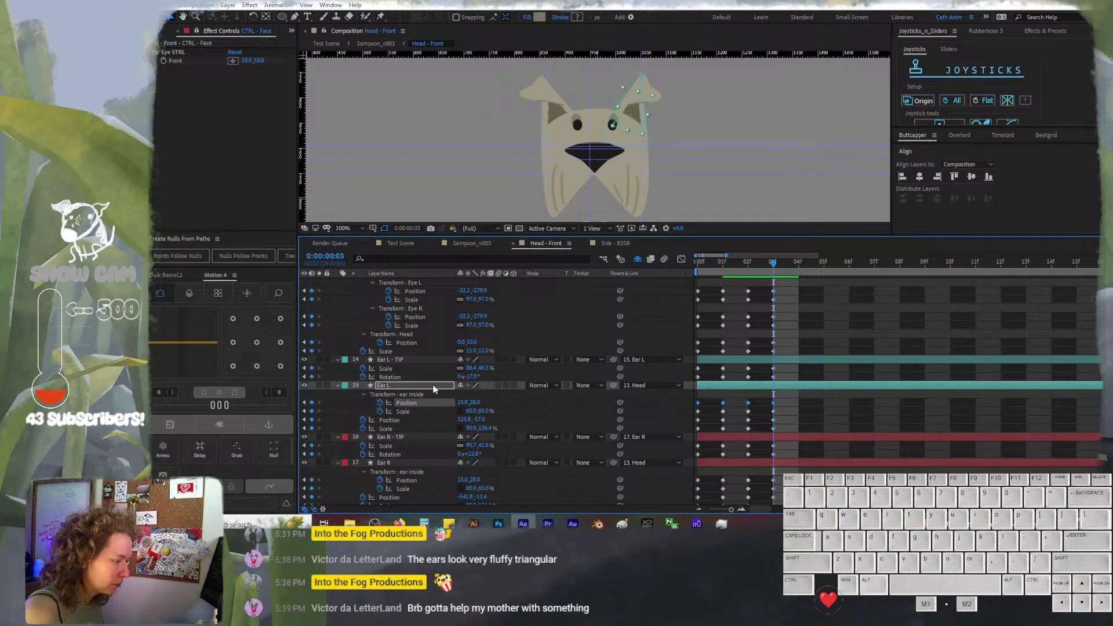
{"action": "left_click", "coordinate": [410, 463], "text": "ctrl"}
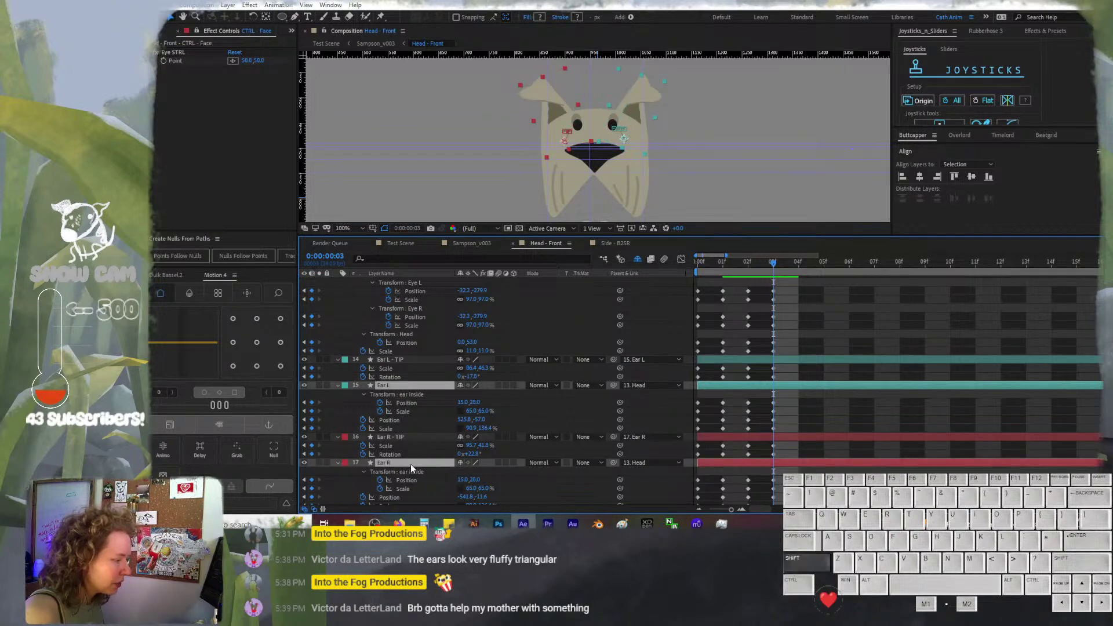
{"action": "key", "text": "shift+Down"}
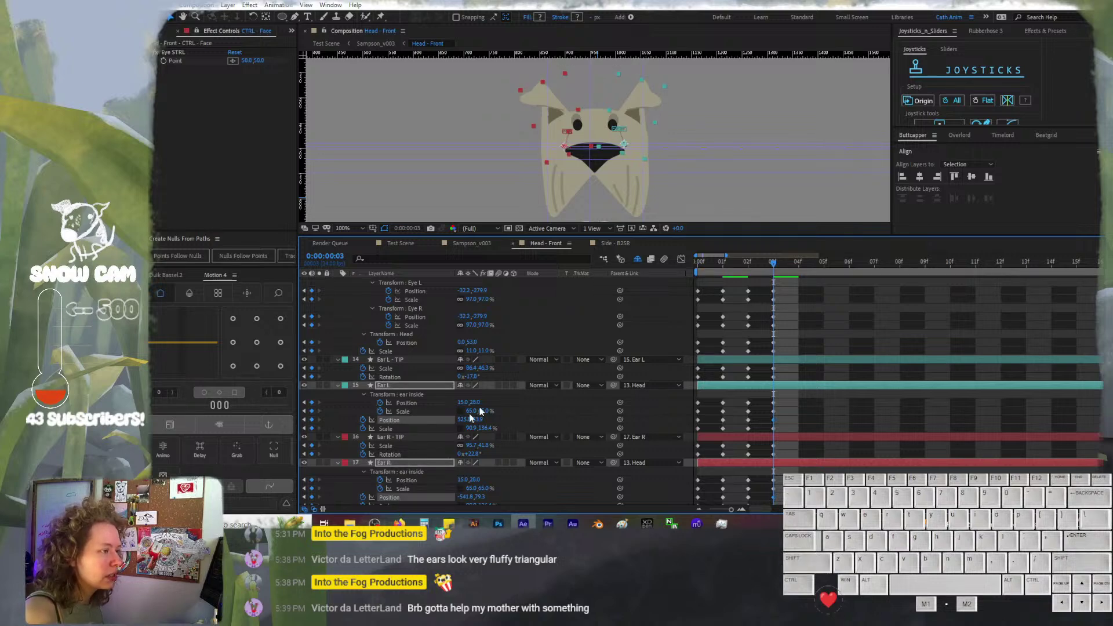
{"action": "mouse_move", "coordinate": [755, 264]}
{"action": "left_mouse_down"}
{"action": "mouse_move", "coordinate": [705, 265]}
{"action": "mouse_move", "coordinate": [773, 265]}
{"action": "left_mouse_up"}
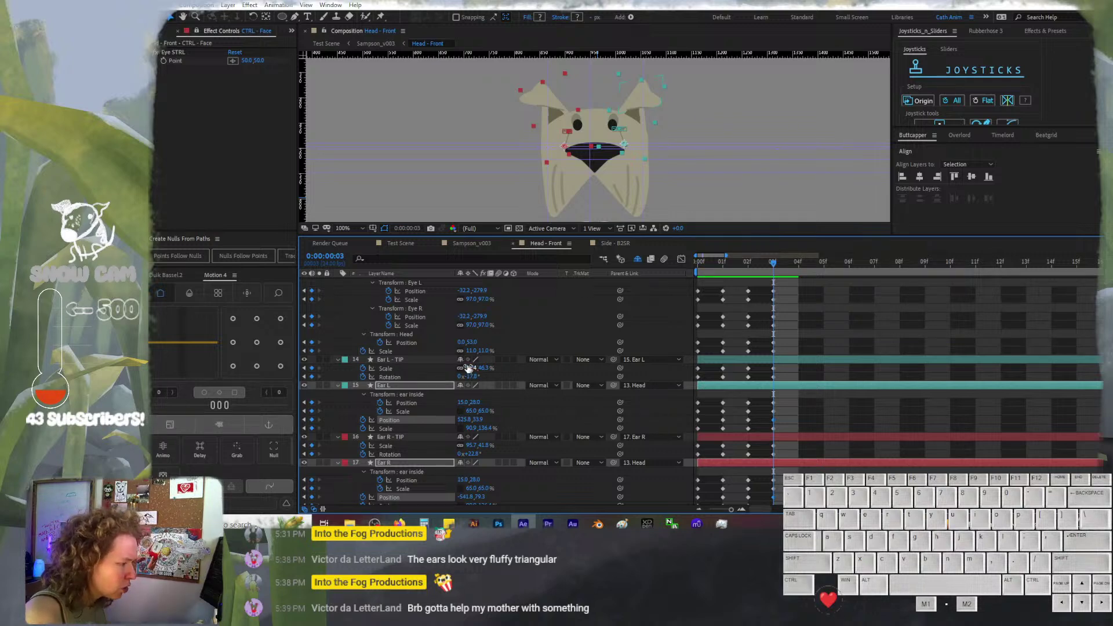
At frame 3, set Ear L - TIP to 36.3% vertical Scale and about -29° Rotation, and Ear R - TIP to 83.1, 36.3% and about 25.8°
{"action": "left_click_drag", "start_coordinate": [462, 367], "coordinate": [476, 368]}
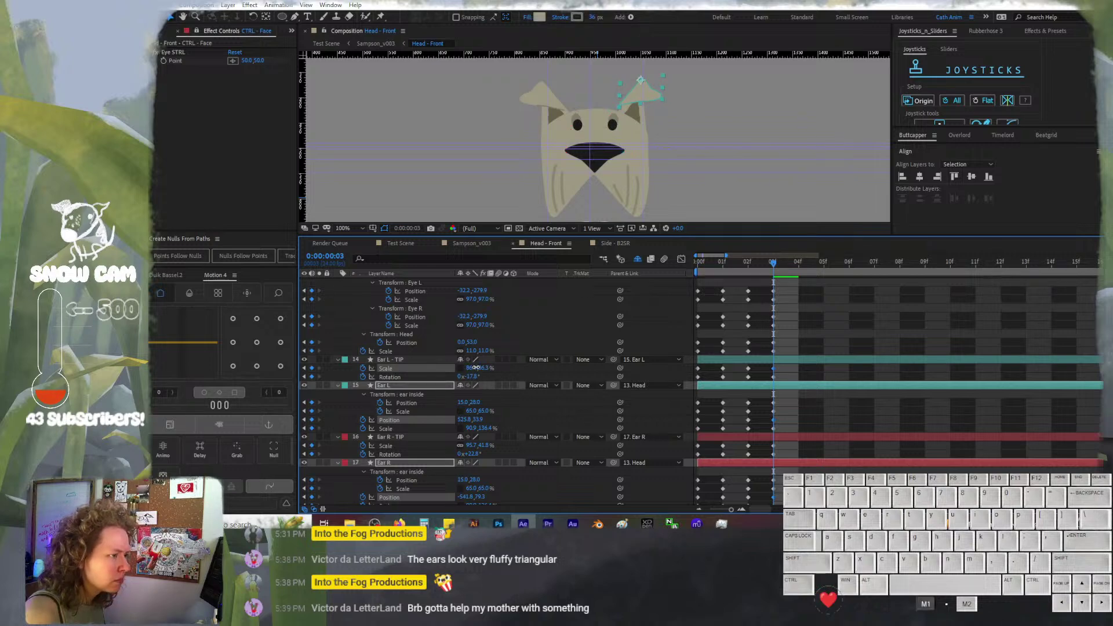
{"action": "mouse_move", "coordinate": [467, 377]}
{"action": "left_mouse_down"}
{"action": "mouse_move", "coordinate": [478, 377]}
{"action": "mouse_move", "coordinate": [467, 377]}
{"action": "left_mouse_up"}
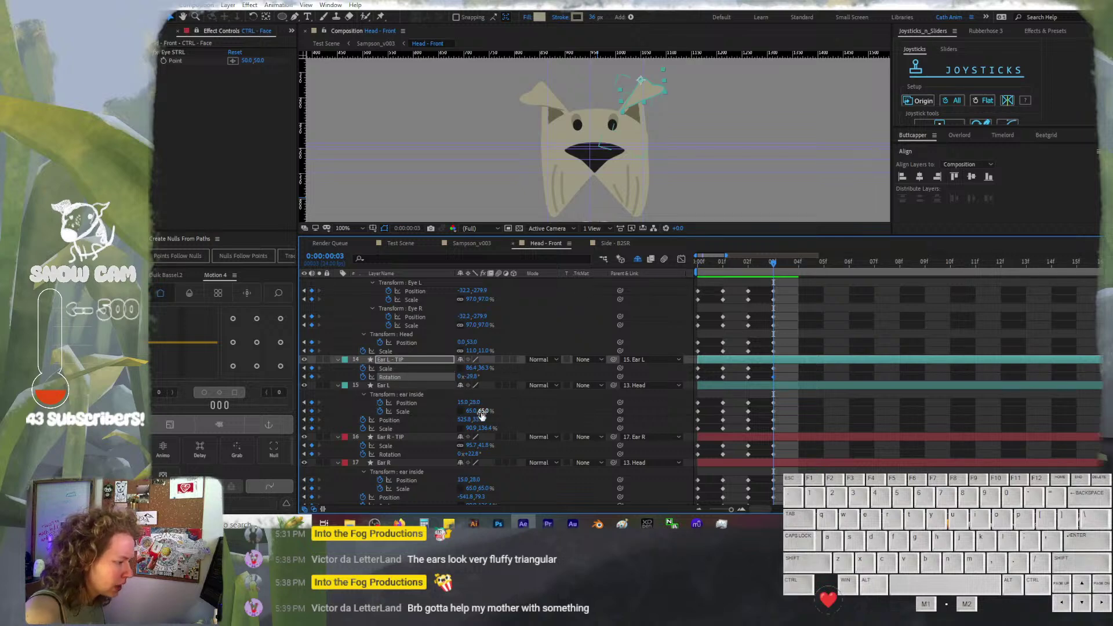
{"action": "left_click", "coordinate": [484, 453]}
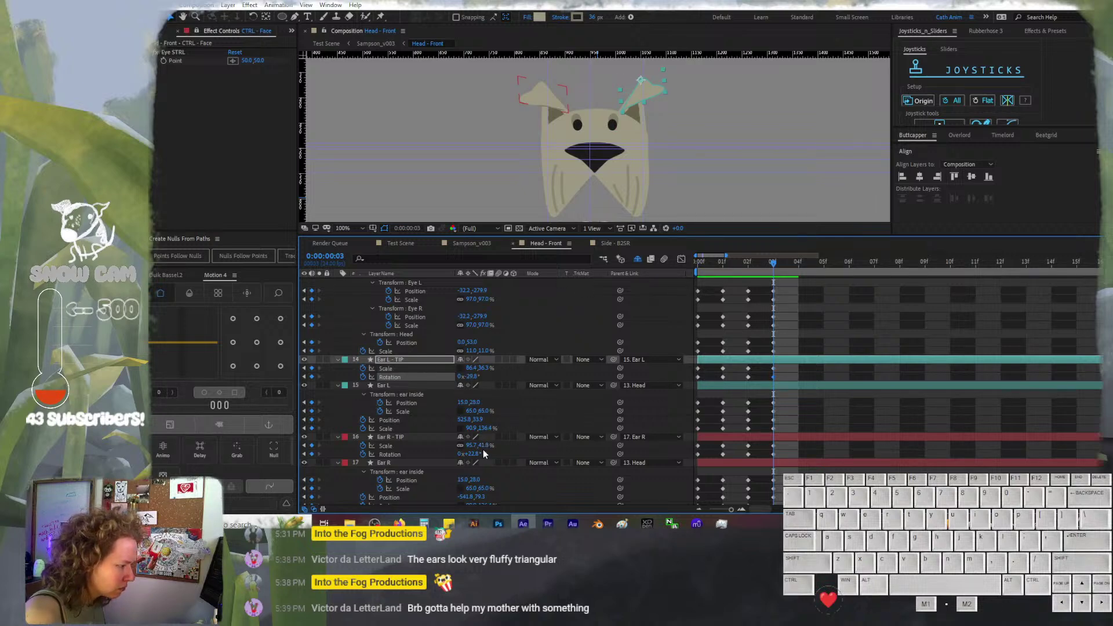
{"action": "left_click", "coordinate": [485, 446]}
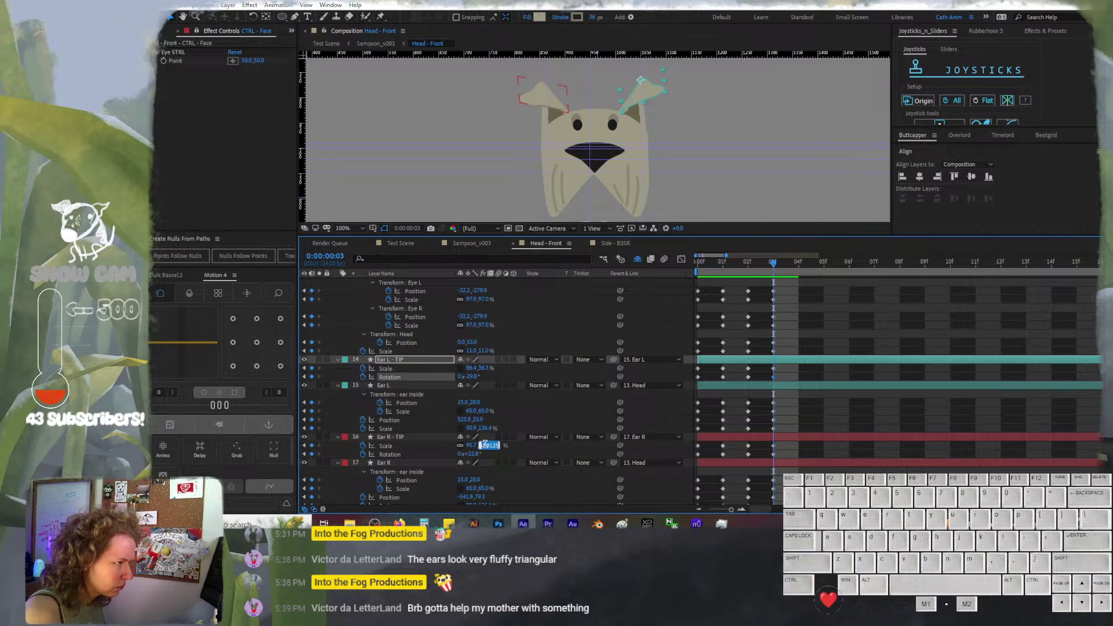
{"action": "type", "text": "36"}
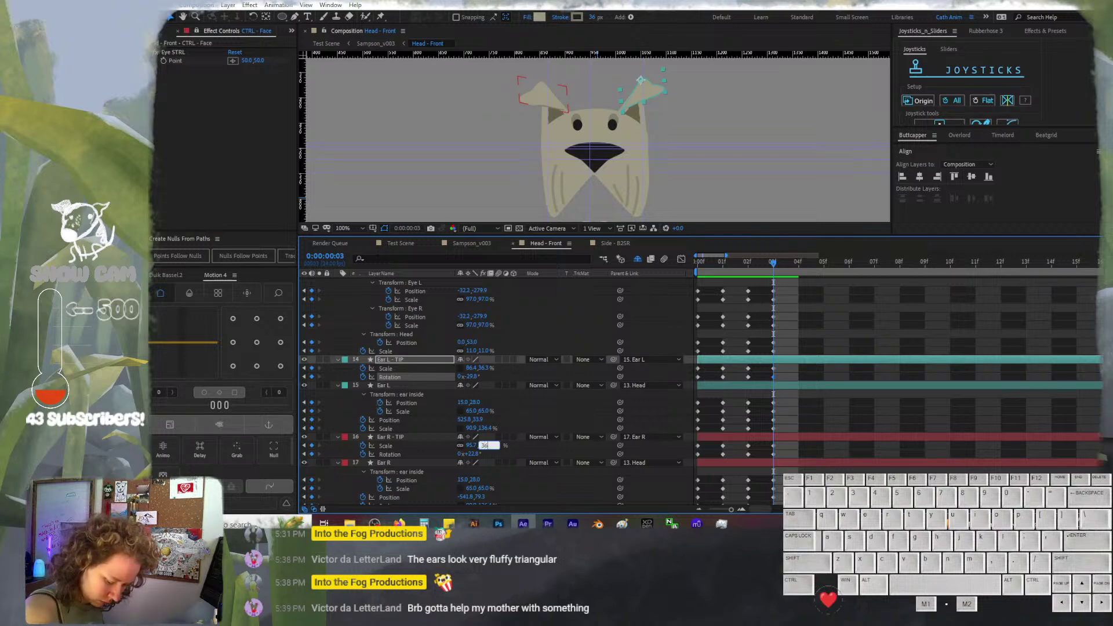
{"action": "type", "text": ".3"}
{"action": "key", "text": "Return"}
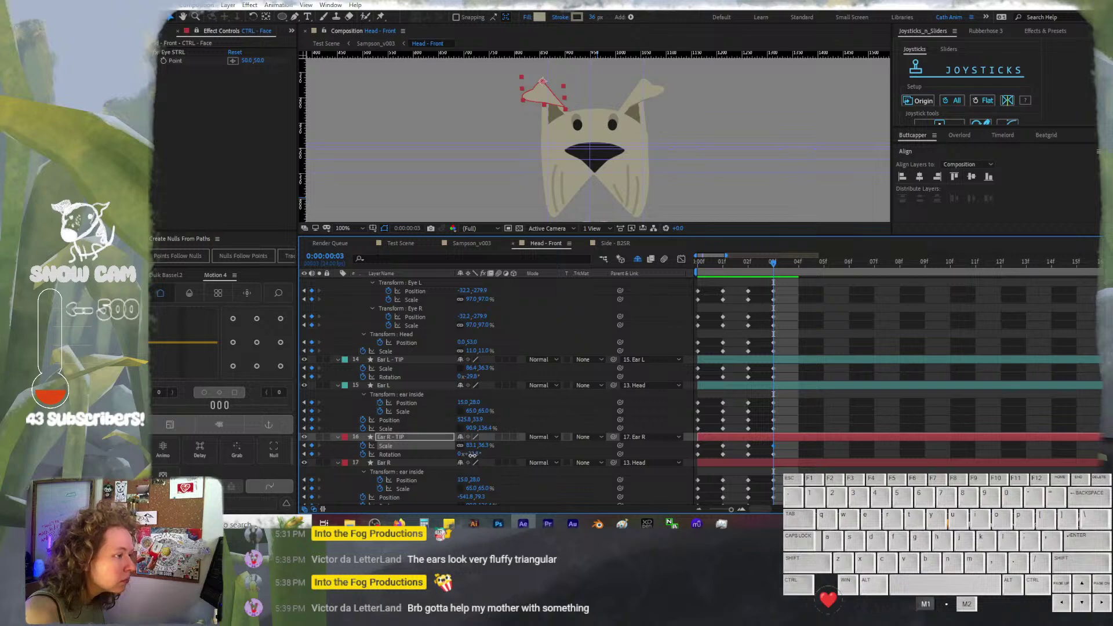
{"action": "left_click_drag", "start_coordinate": [473, 458], "coordinate": [474, 455]}
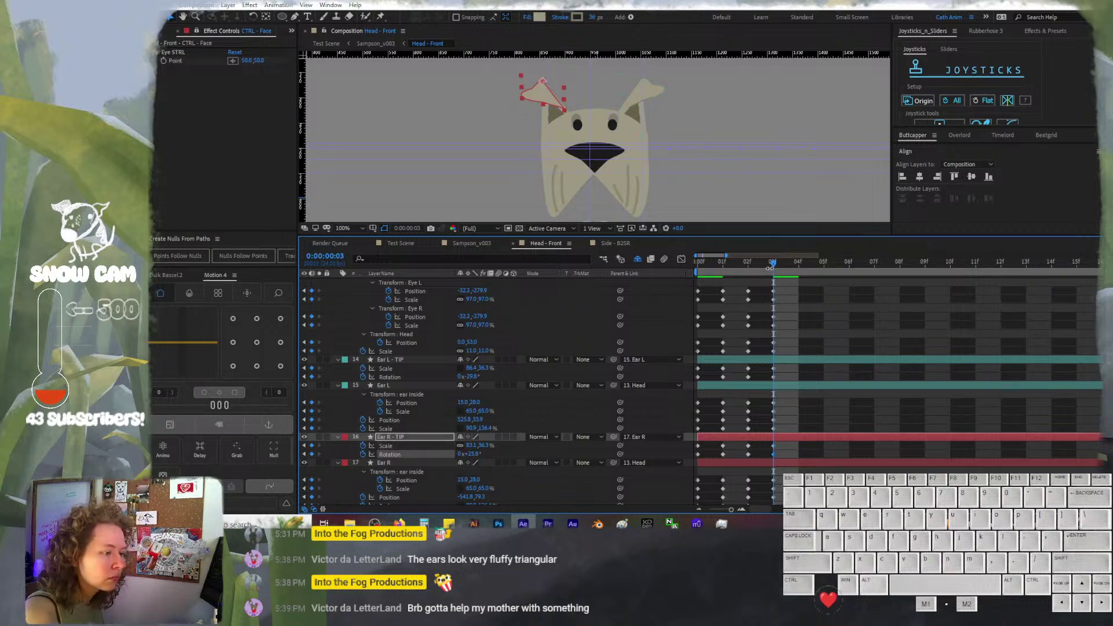
{"action": "left_click", "coordinate": [750, 265]}
{"action": "left_click_drag", "start_coordinate": [753, 263], "coordinate": [780, 273]}
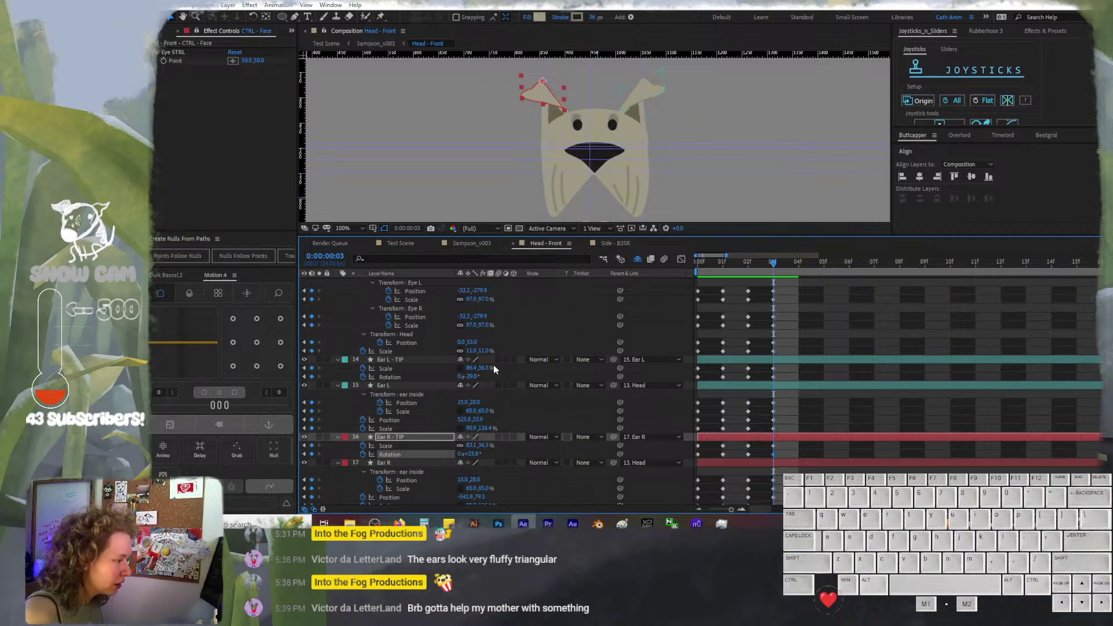
Raise the Nose layer at frame 3, bringing its vertical Position to 314.1
{"action": "scroll", "coordinate": [424, 350], "scroll_direction": "up", "scroll_amount": 2}
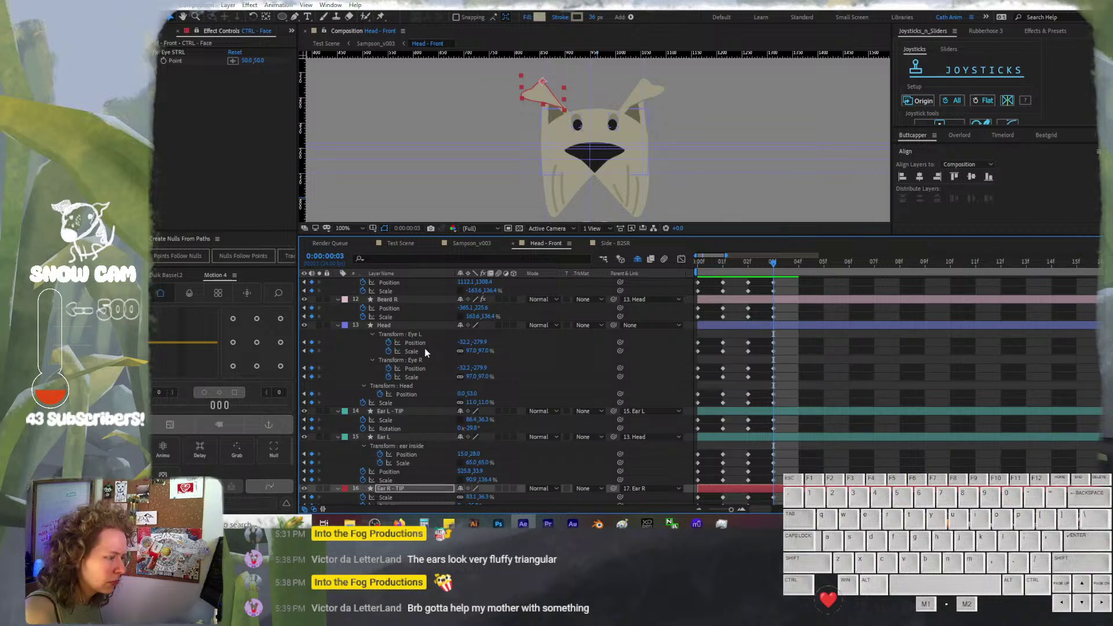
{"action": "scroll", "coordinate": [427, 341], "scroll_direction": "up", "scroll_amount": 3}
{"action": "left_click", "coordinate": [404, 325]}
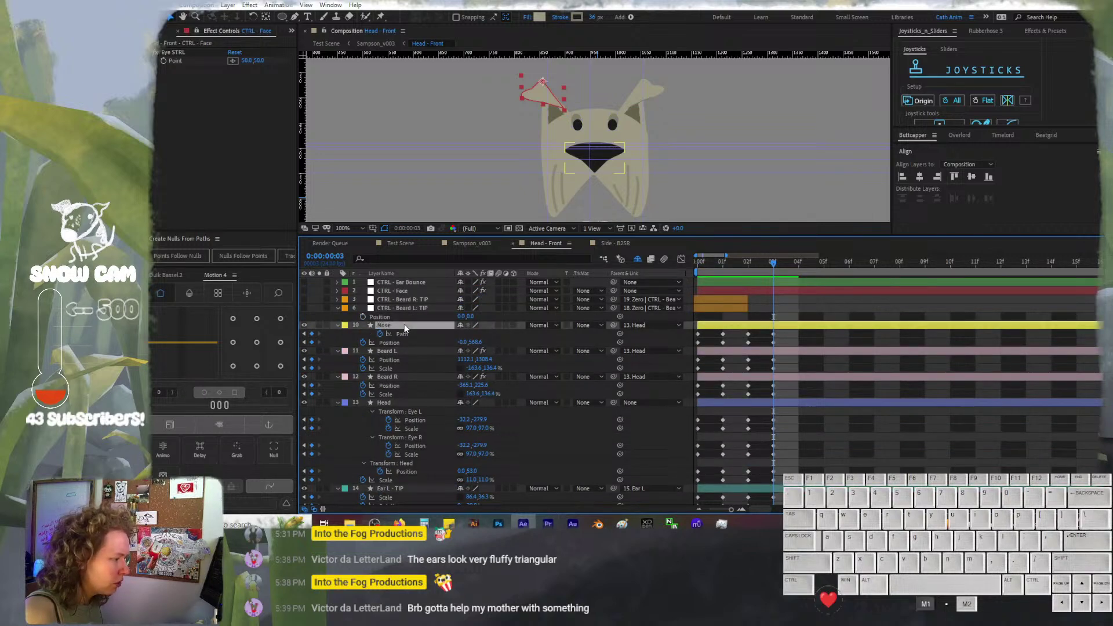
{"action": "key", "text": "shift+Up"}
{"action": "key", "text": "shift+Up"}
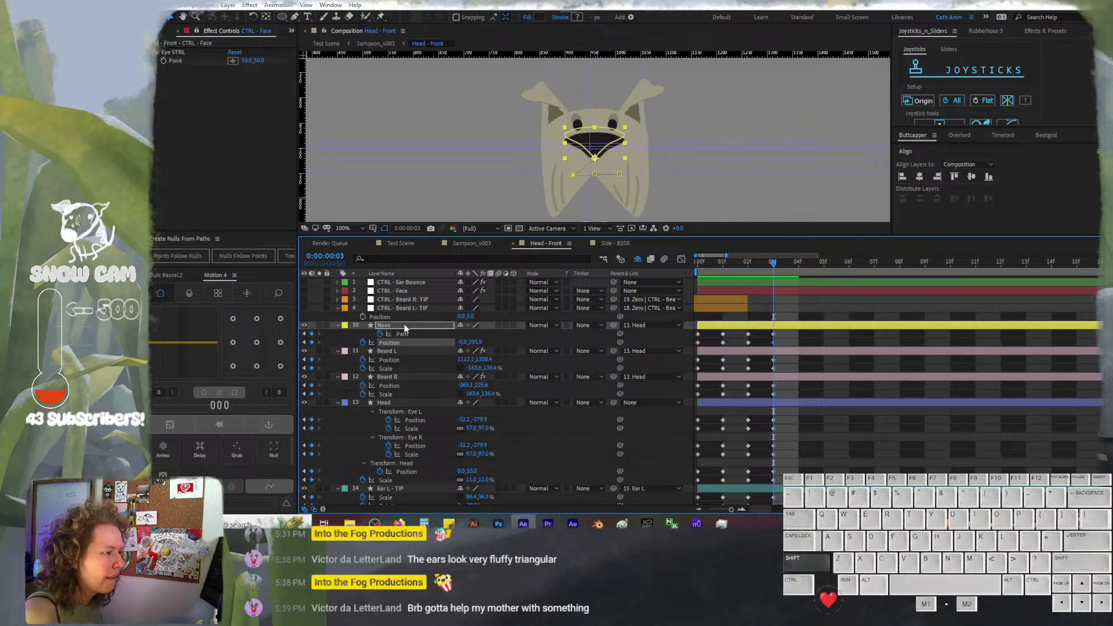
{"action": "key", "text": "shift+Up"}
{"action": "key", "text": "shift+Up"}
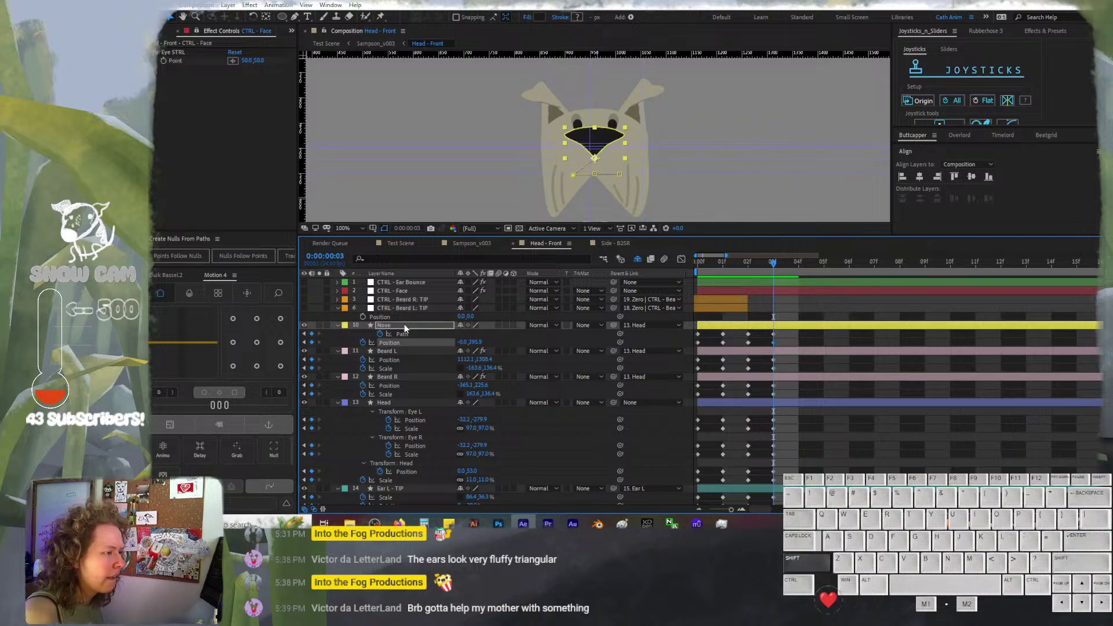
{"action": "key", "text": "shift+Down"}
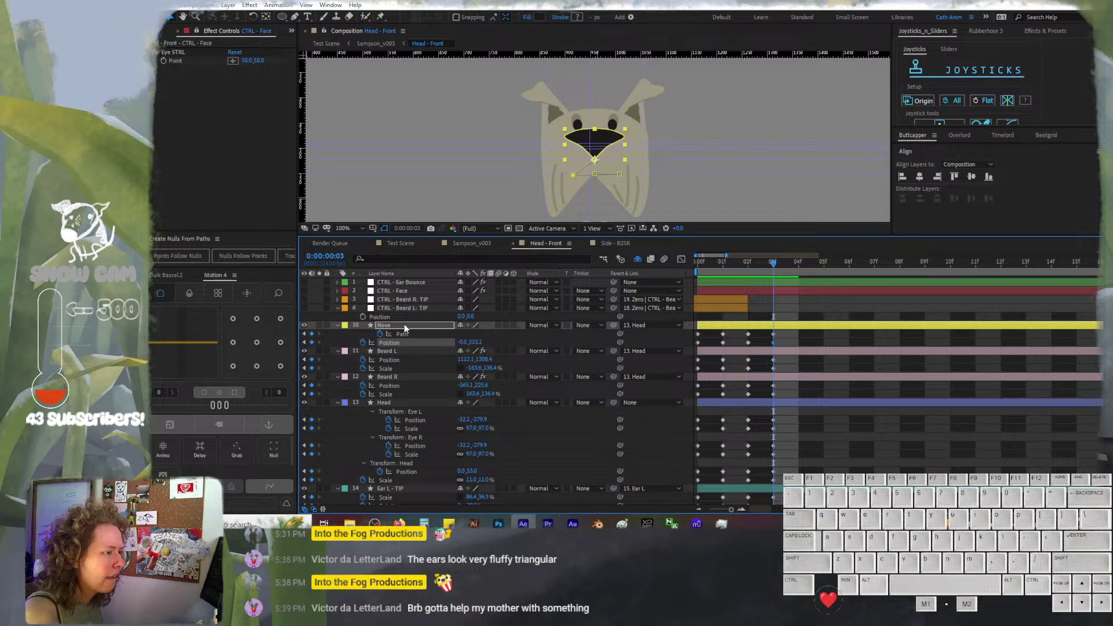
{"action": "key", "text": "shift+Up"}
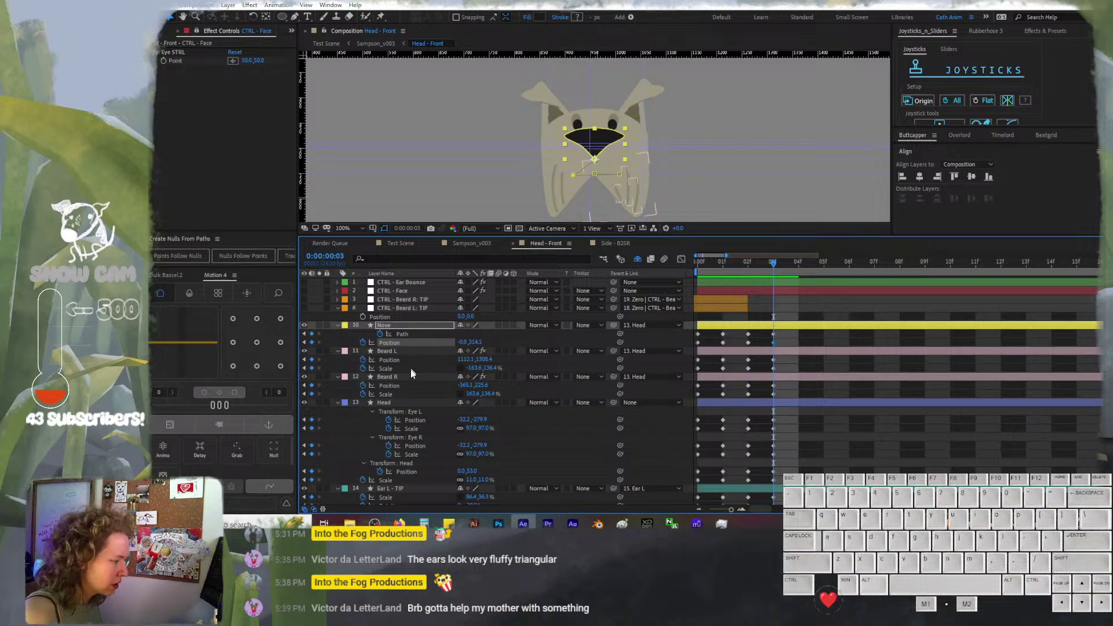
Raise the Beard L and Beard R layers together at frame 3, bringing their vertical Positions to 1217.5 and 134.7
{"action": "scroll", "coordinate": [418, 419], "scroll_direction": "down", "scroll_amount": 3}
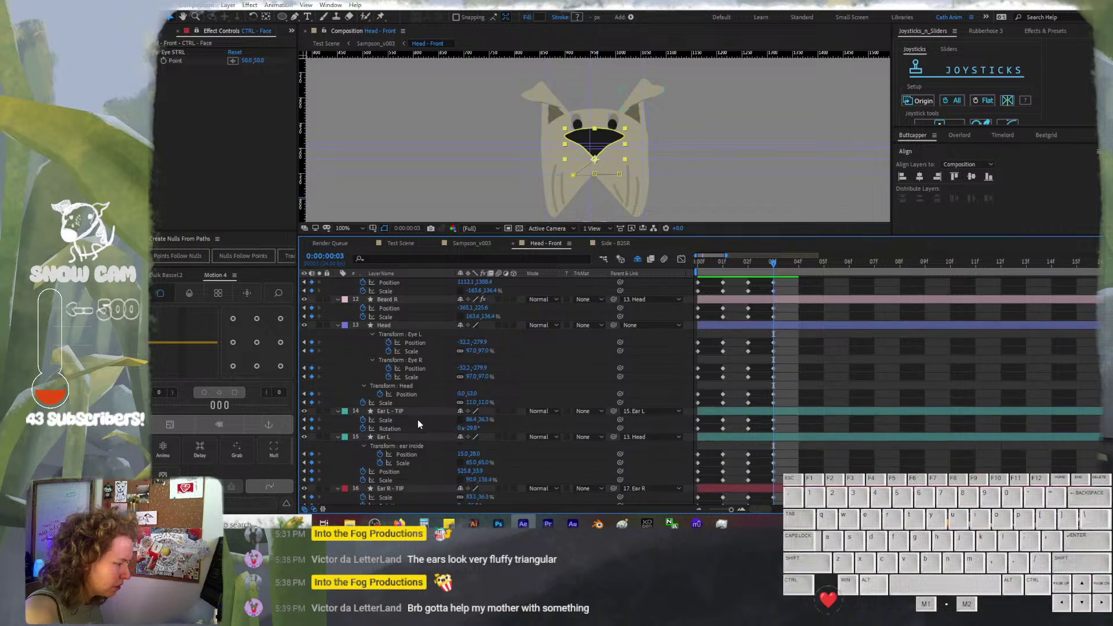
{"action": "scroll", "coordinate": [417, 422], "scroll_direction": "down", "scroll_amount": 3}
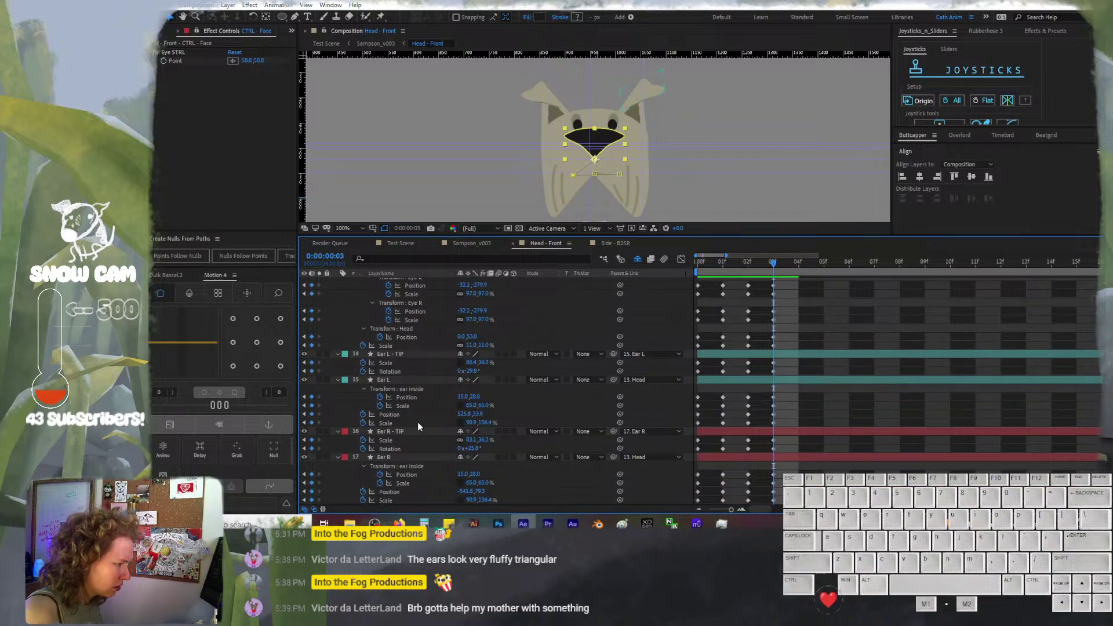
{"action": "scroll", "coordinate": [418, 422], "scroll_direction": "up", "scroll_amount": 5}
{"action": "left_click", "coordinate": [412, 351]}
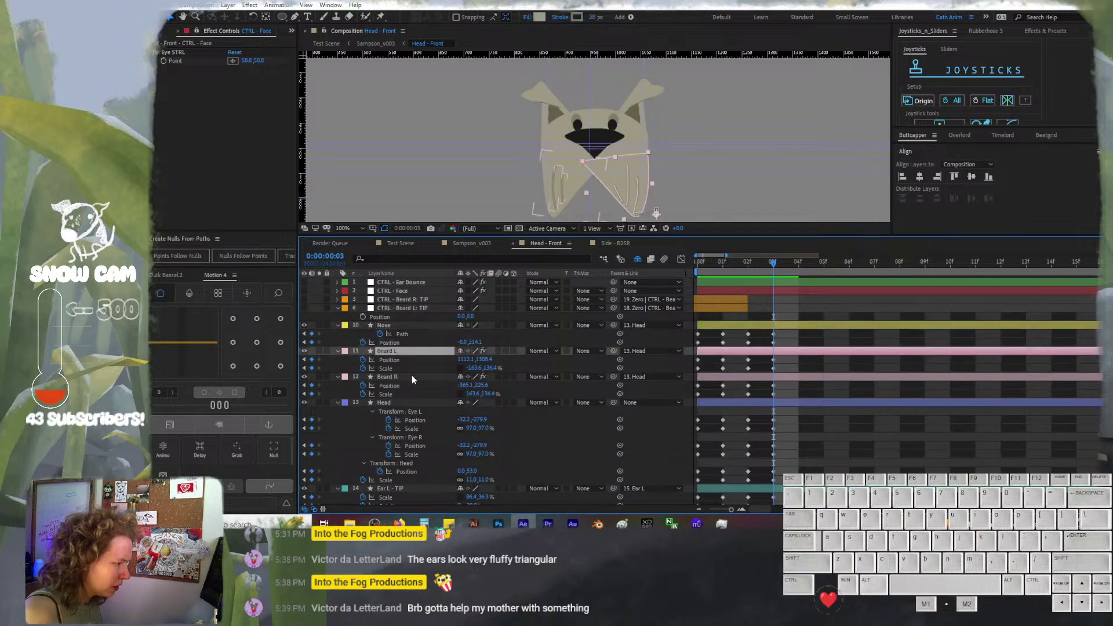
{"action": "left_click", "coordinate": [412, 377], "text": "shift"}
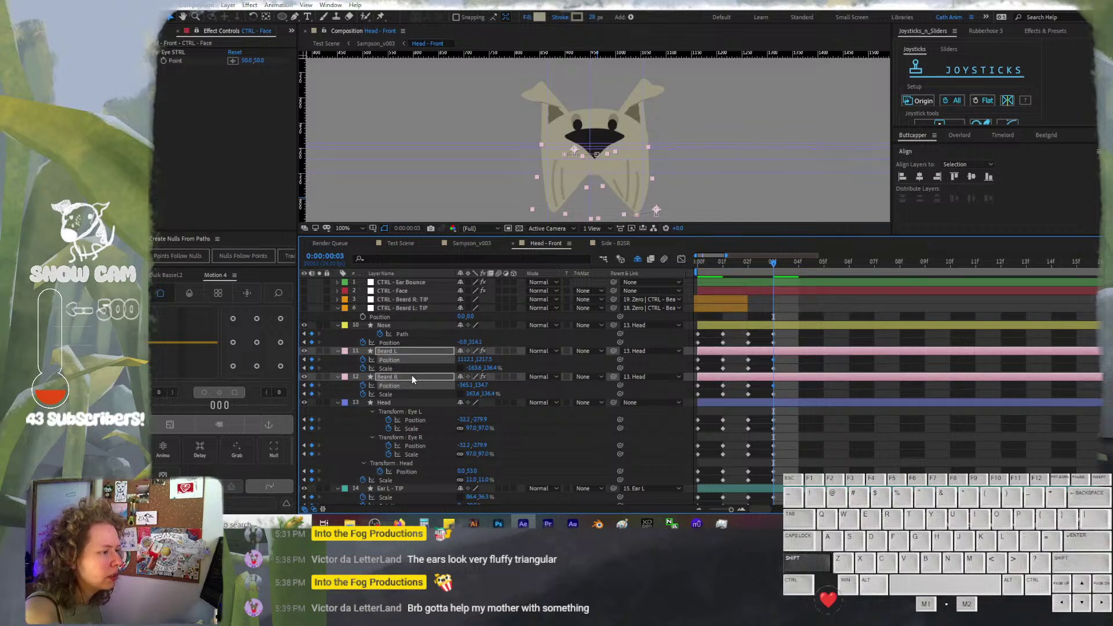
{"action": "key", "text": "Up"}
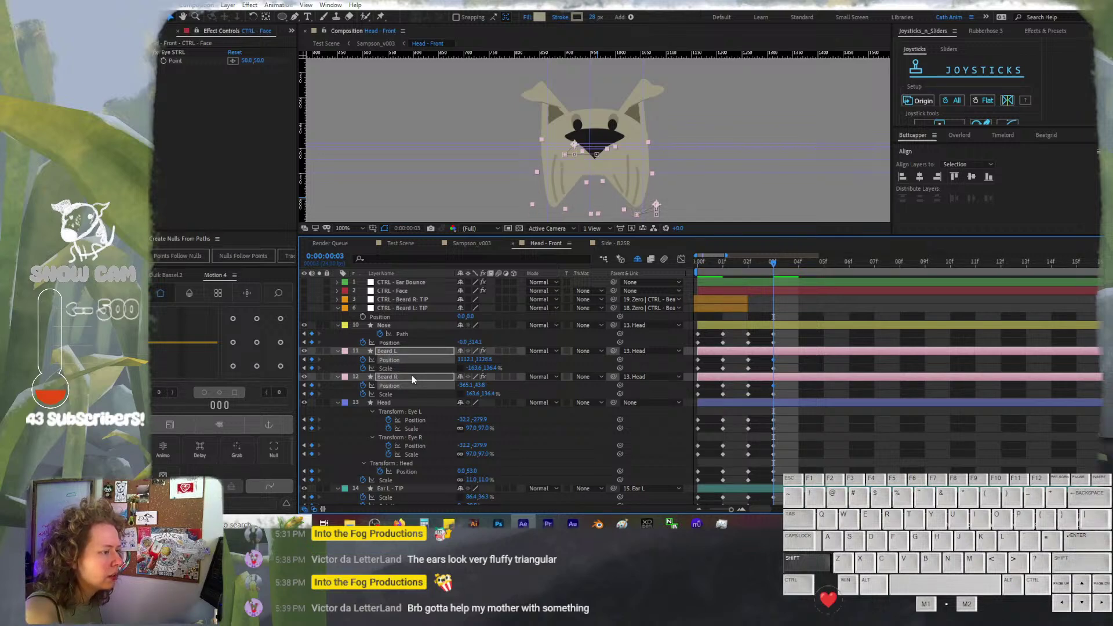
{"action": "key", "text": "shift+Down"}
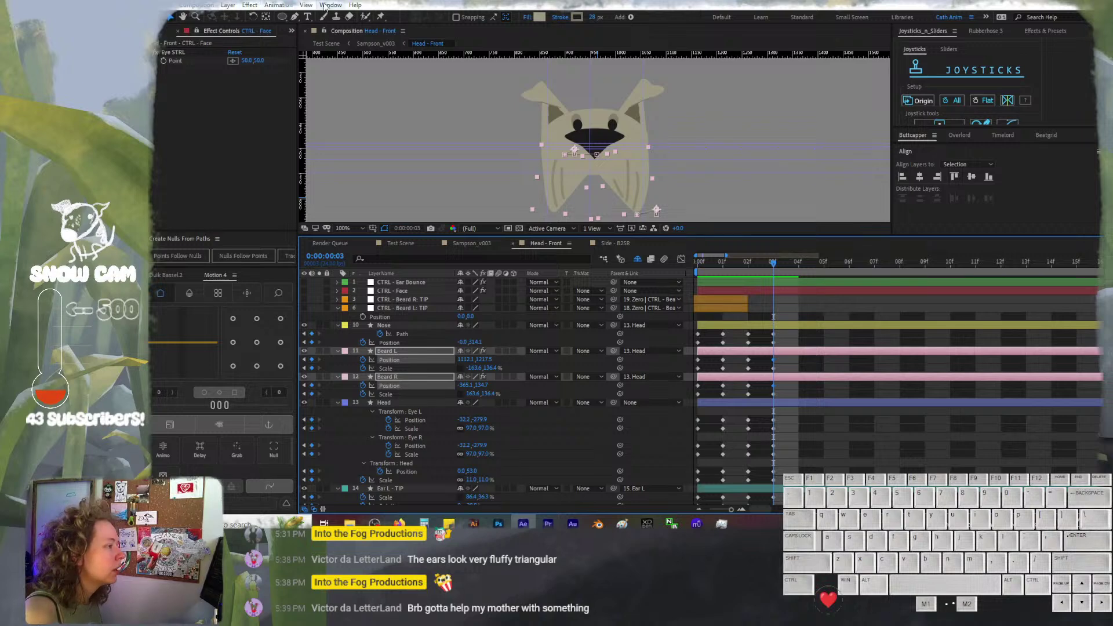
Hide the guides in the composition view and save the project
{"action": "left_click", "coordinate": [307, 4]}
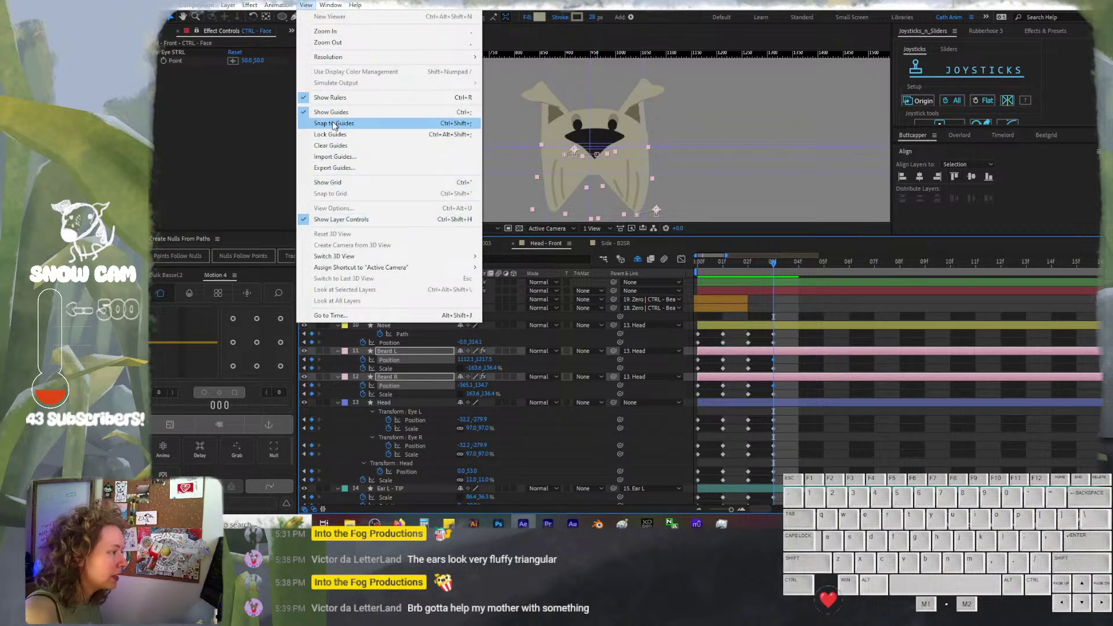
{"action": "left_click", "coordinate": [311, 114]}
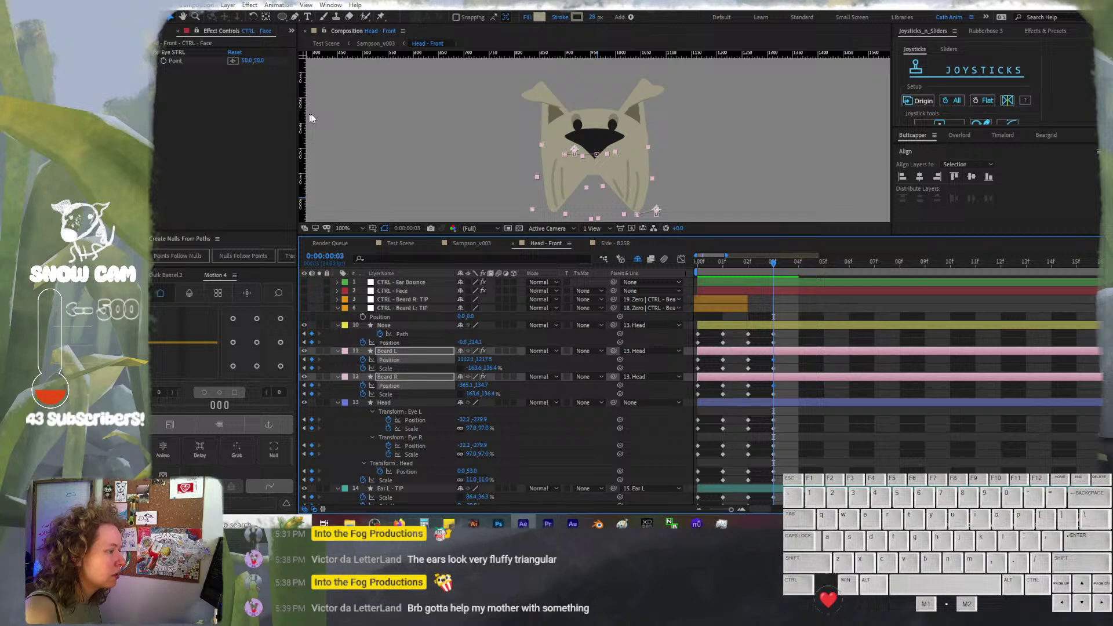
{"action": "left_click", "coordinate": [839, 432]}
{"action": "key", "text": "ctrl+s"}
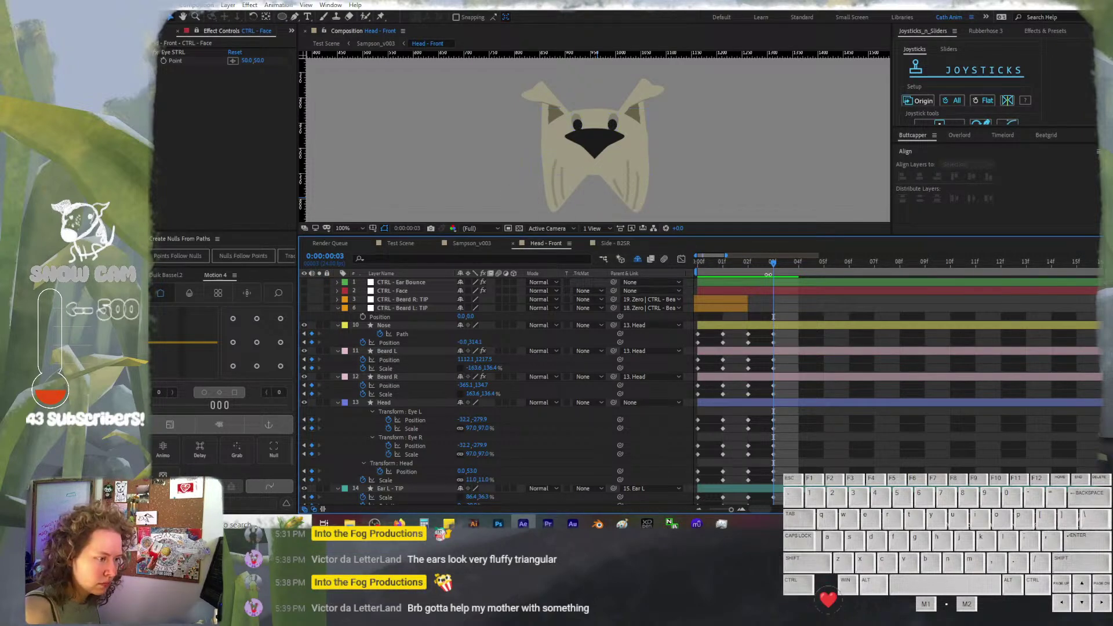
Review frames 0 to 3, and at frame 3 pull the two lower side points of the Nose path inward
{"action": "left_click", "coordinate": [704, 264]}
{"action": "left_click_drag", "start_coordinate": [704, 270], "coordinate": [773, 277]}
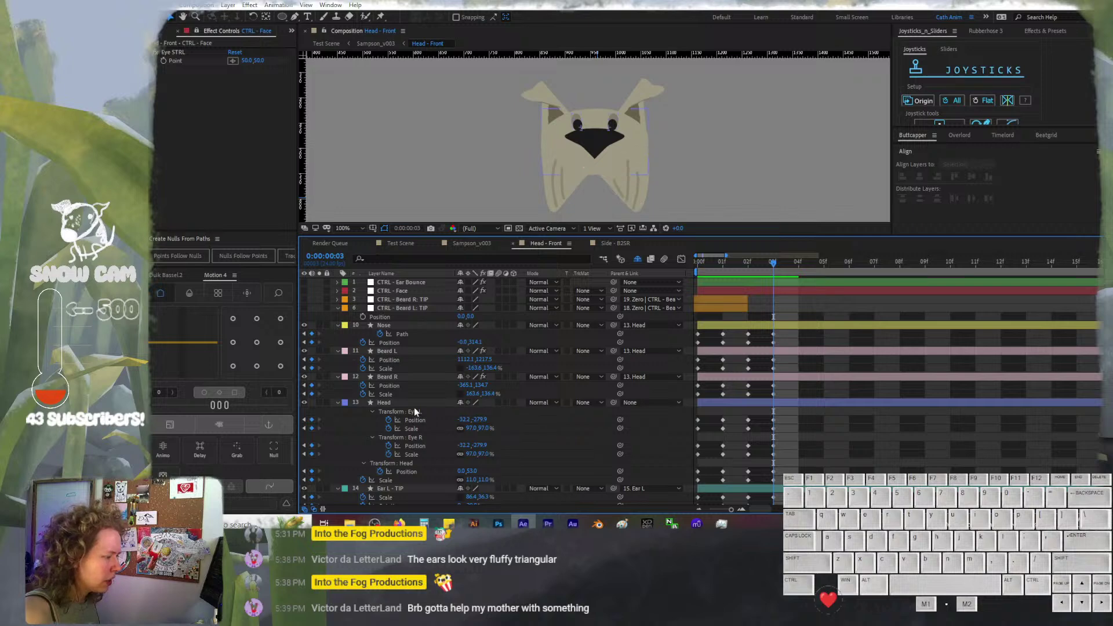
{"action": "left_click", "coordinate": [404, 333]}
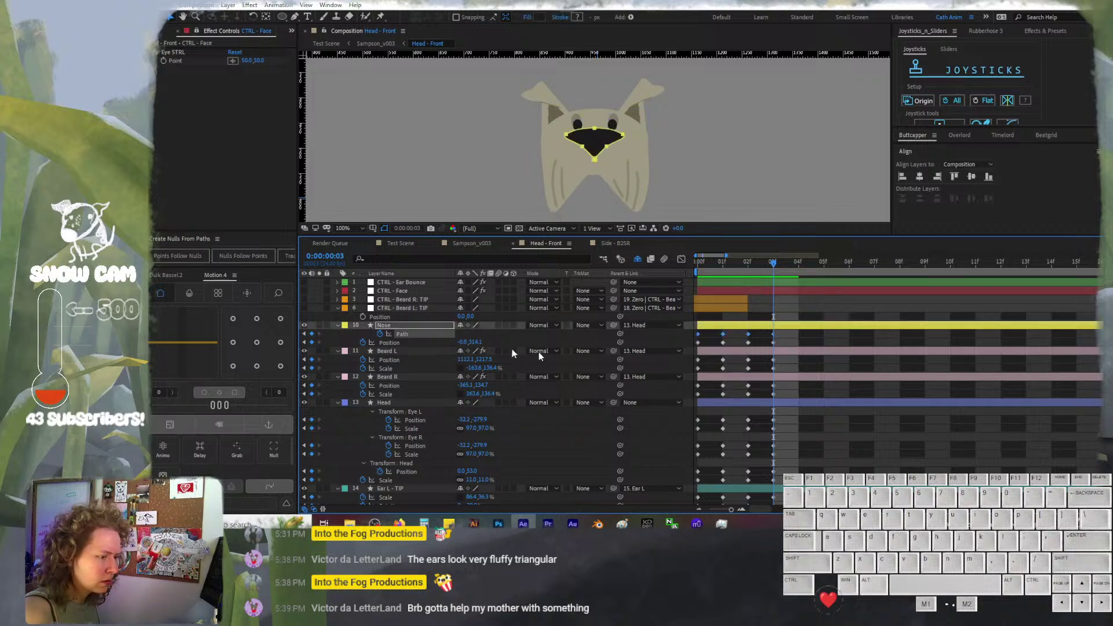
{"action": "left_click", "coordinate": [796, 341]}
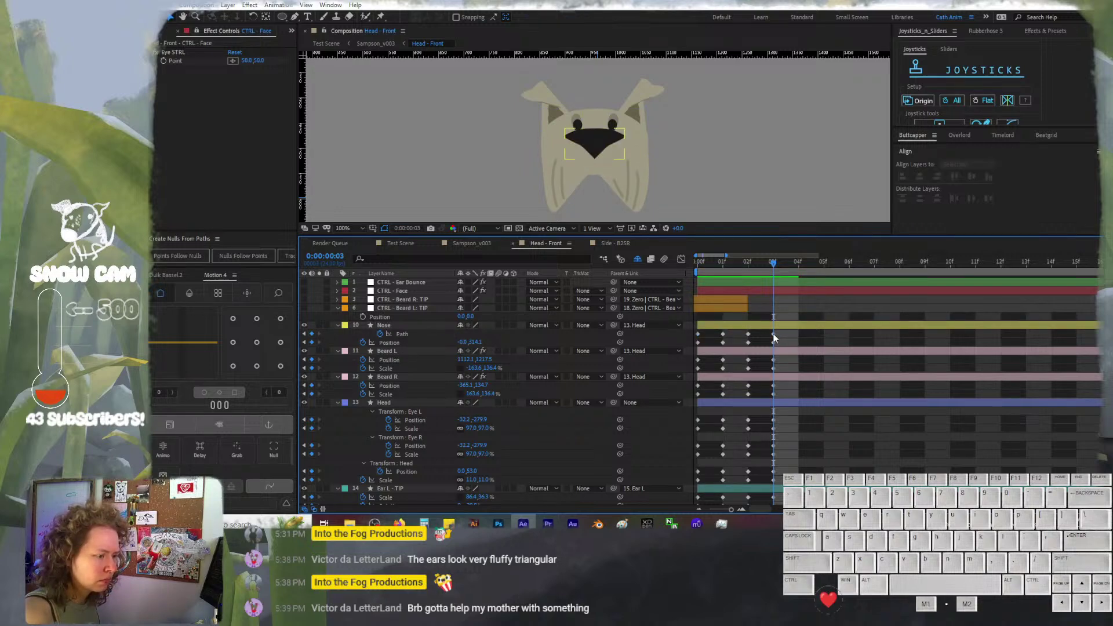
{"action": "left_click", "coordinate": [773, 335]}
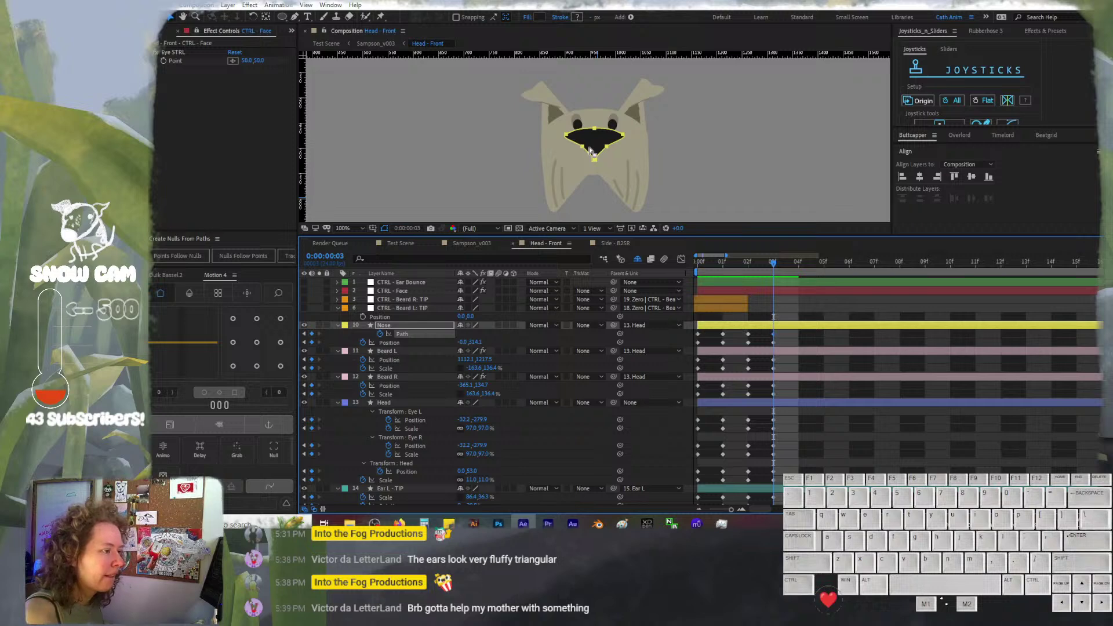
{"action": "scroll", "coordinate": [592, 148], "scroll_direction": "up", "scroll_amount": 1}
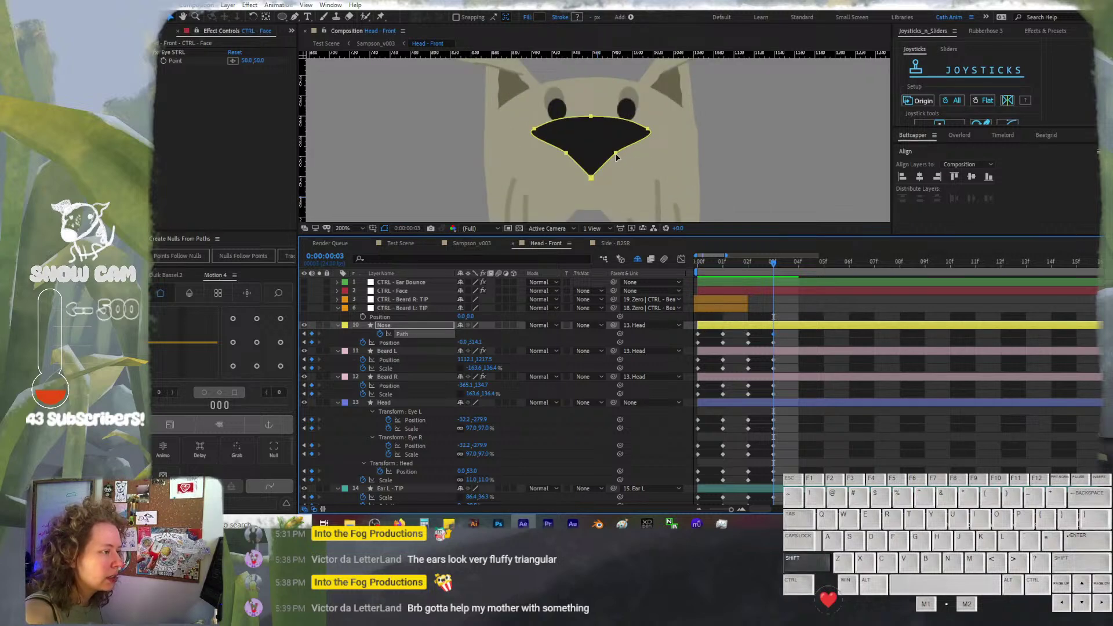
{"action": "left_click", "coordinate": [617, 155]}
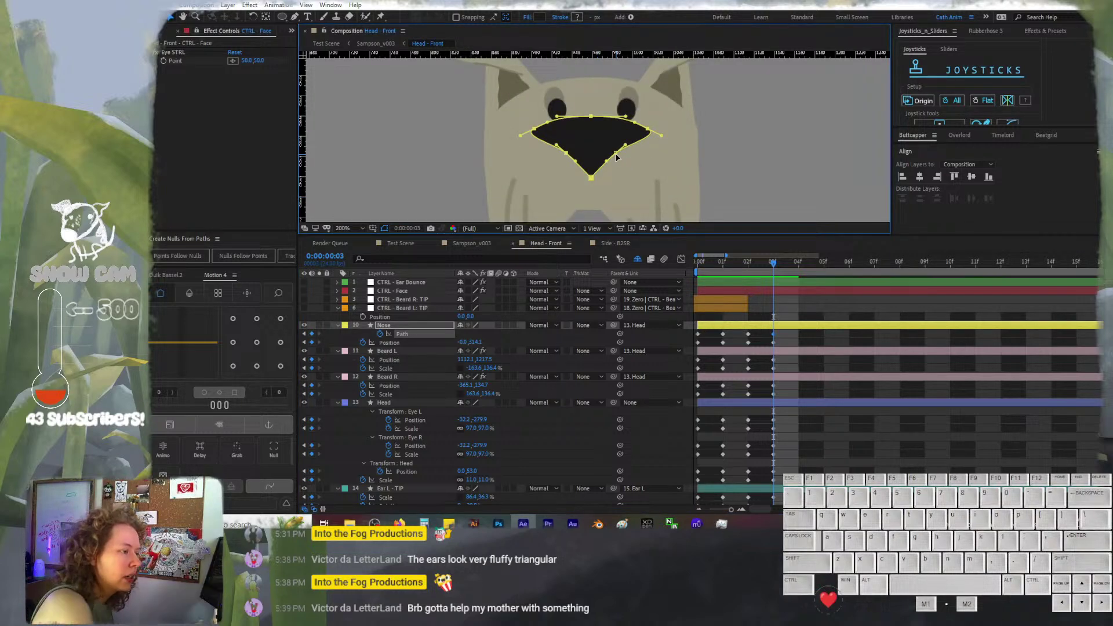
{"action": "left_click", "coordinate": [617, 155], "text": "shift"}
{"action": "left_click_drag", "start_coordinate": [616, 155], "coordinate": [572, 149]}
{"action": "left_click", "coordinate": [567, 156], "text": "shift"}
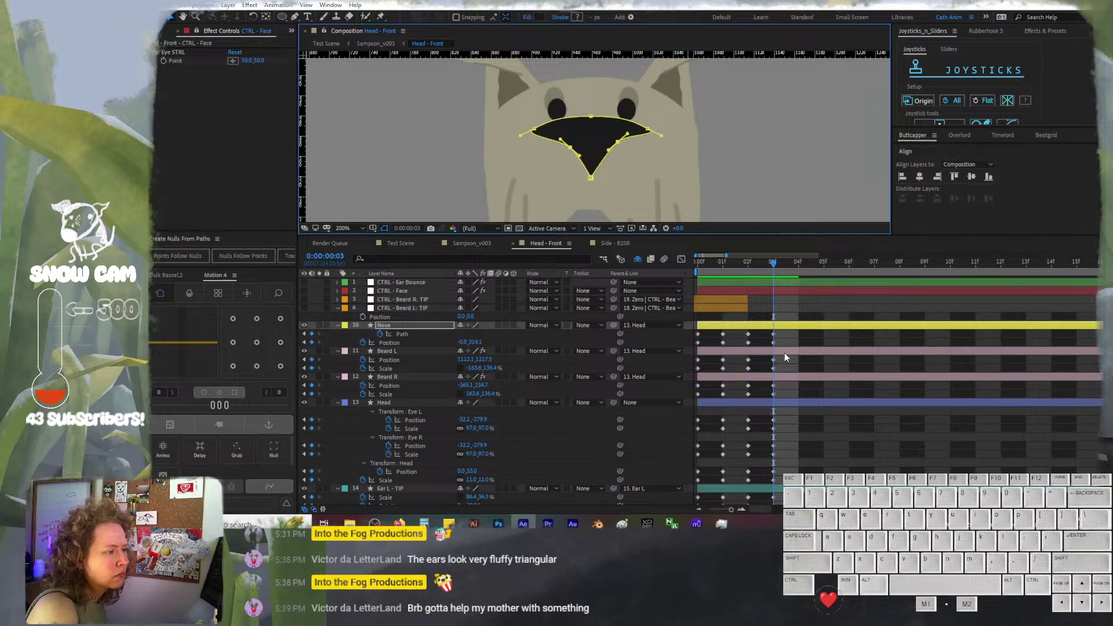
Adjust the curve handles of the Nose path's lower side points and nudge the point up to form smooth concave sides
{"action": "left_click", "coordinate": [628, 135]}
{"action": "left_click_drag", "start_coordinate": [628, 135], "coordinate": [632, 135]}
{"action": "mouse_move", "coordinate": [561, 140]}
{"action": "left_mouse_down"}
{"action": "mouse_move", "coordinate": [609, 148]}
{"action": "mouse_move", "coordinate": [570, 148]}
{"action": "left_mouse_up"}
{"action": "left_click", "coordinate": [570, 148], "text": "shift"}
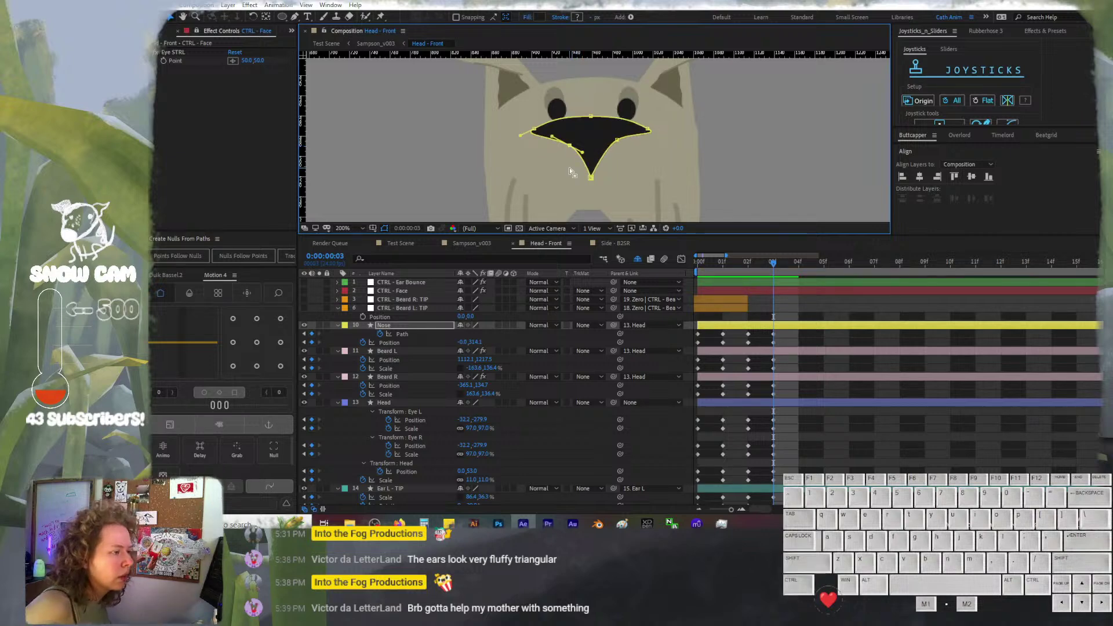
{"action": "key", "text": "Up"}
{"action": "key", "text": "Up"}
{"action": "key", "text": "Up"}
{"action": "key", "text": "Up"}
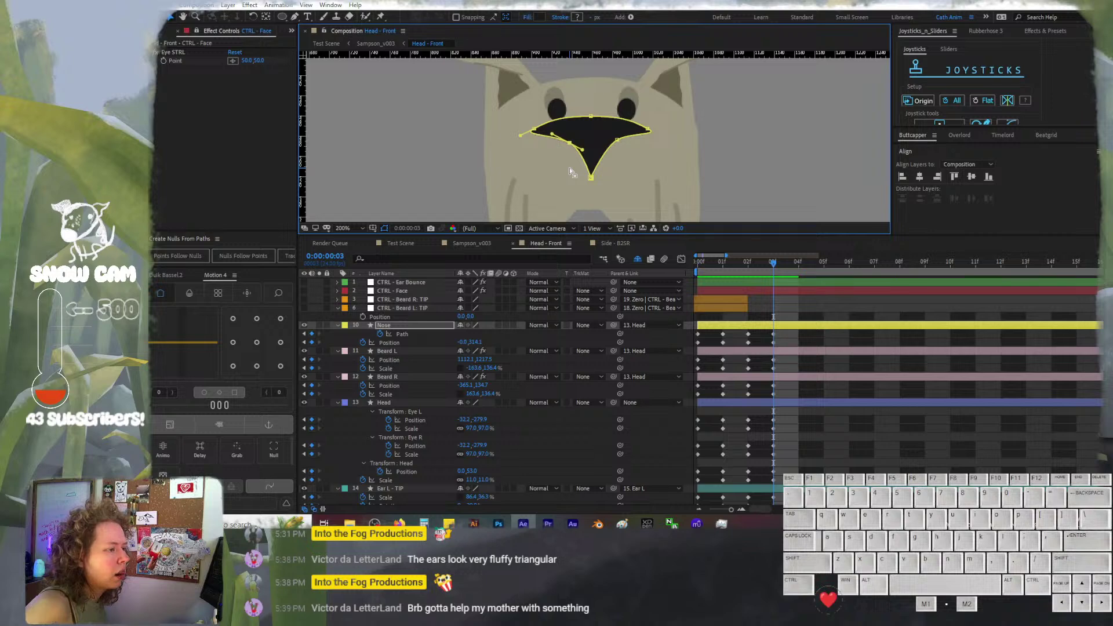
{"action": "left_click", "coordinate": [812, 335]}
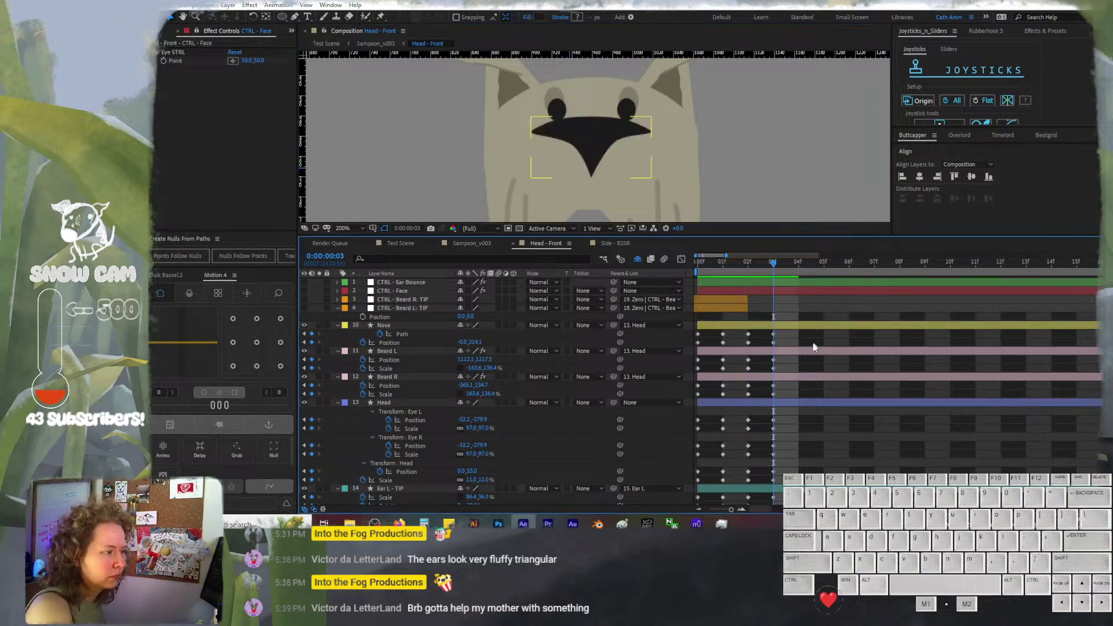
Lower the Nose layer at frame 3, bringing its vertical Position to 341.4
{"action": "mouse_move", "coordinate": [773, 264]}
{"action": "left_mouse_down"}
{"action": "mouse_move", "coordinate": [739, 265]}
{"action": "mouse_move", "coordinate": [778, 264]}
{"action": "left_mouse_up"}
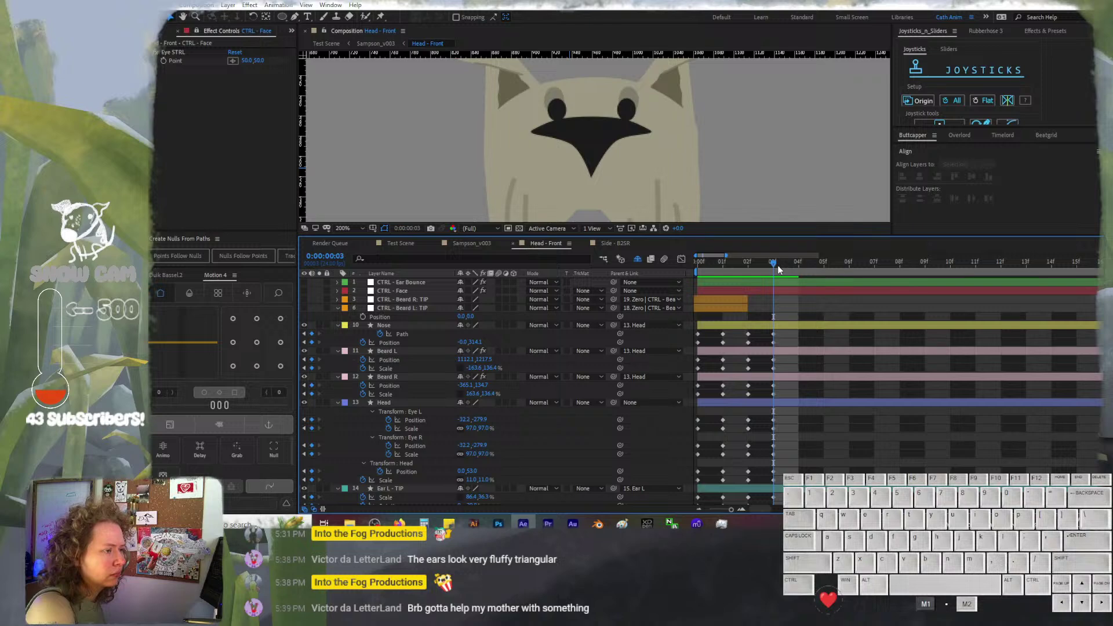
{"action": "left_click", "coordinate": [773, 334]}
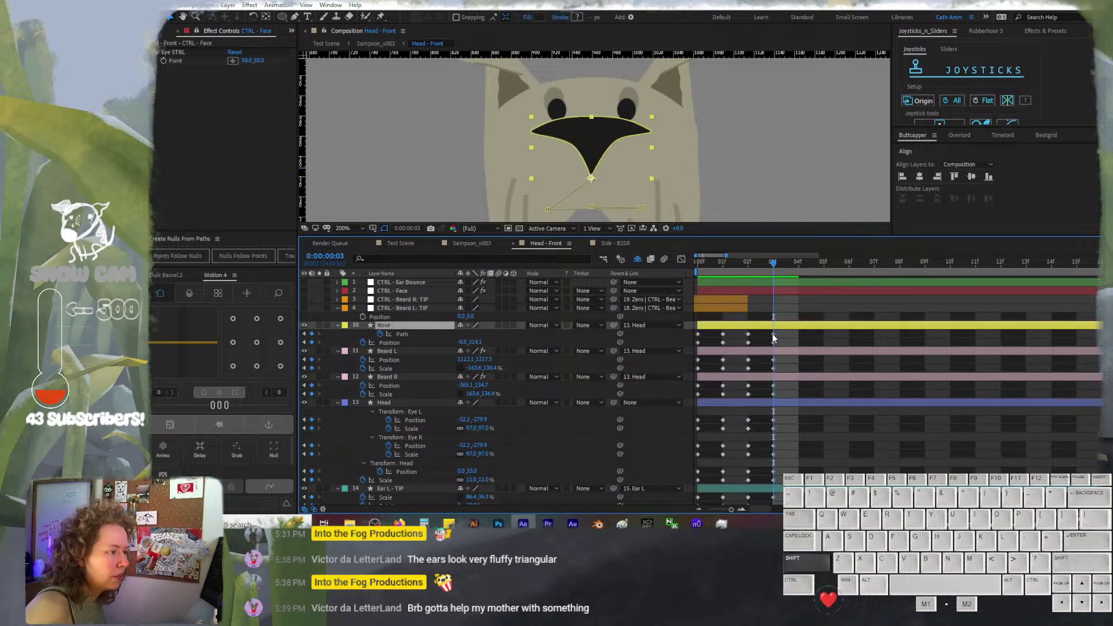
{"action": "key", "text": "Down"}
{"action": "key", "text": "Down"}
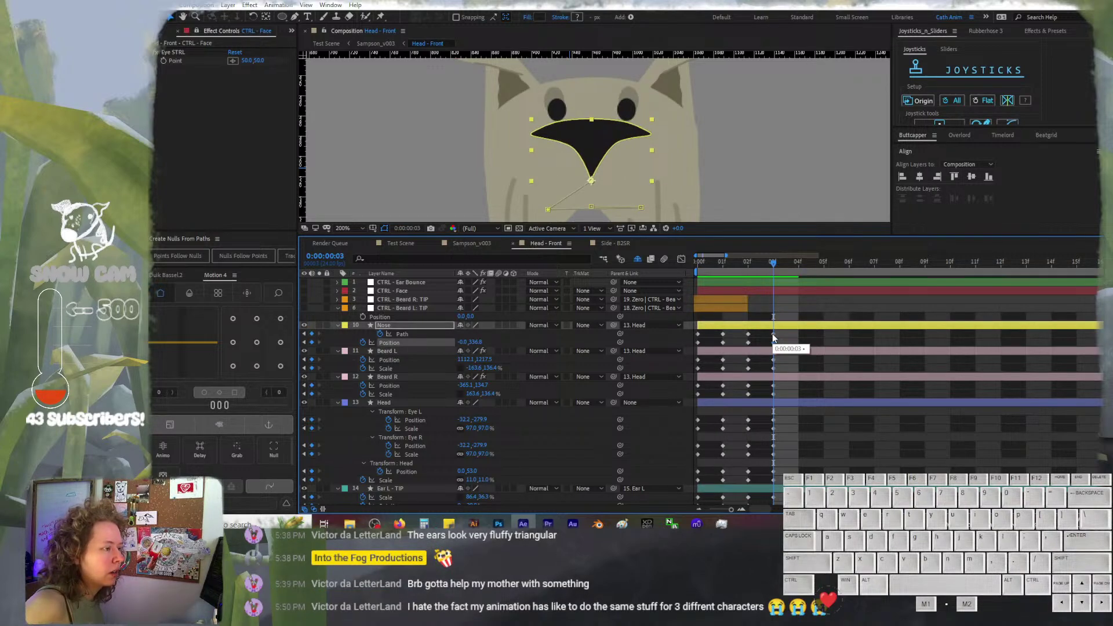
{"action": "key", "text": "Down"}
{"action": "key", "text": "Down"}
{"action": "key", "text": "Down"}
{"action": "key", "text": "Down"}
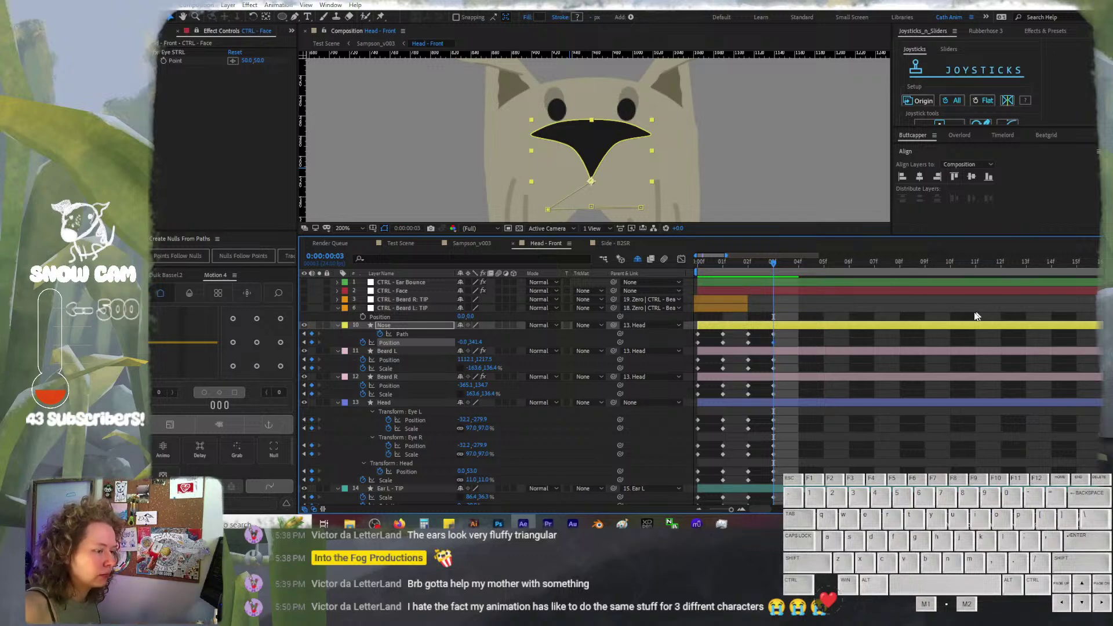
Compare the dog's head pose at frame 3 with the earlier frames in the Head - Front composition
{"action": "left_click_drag", "start_coordinate": [761, 263], "coordinate": [715, 267]}
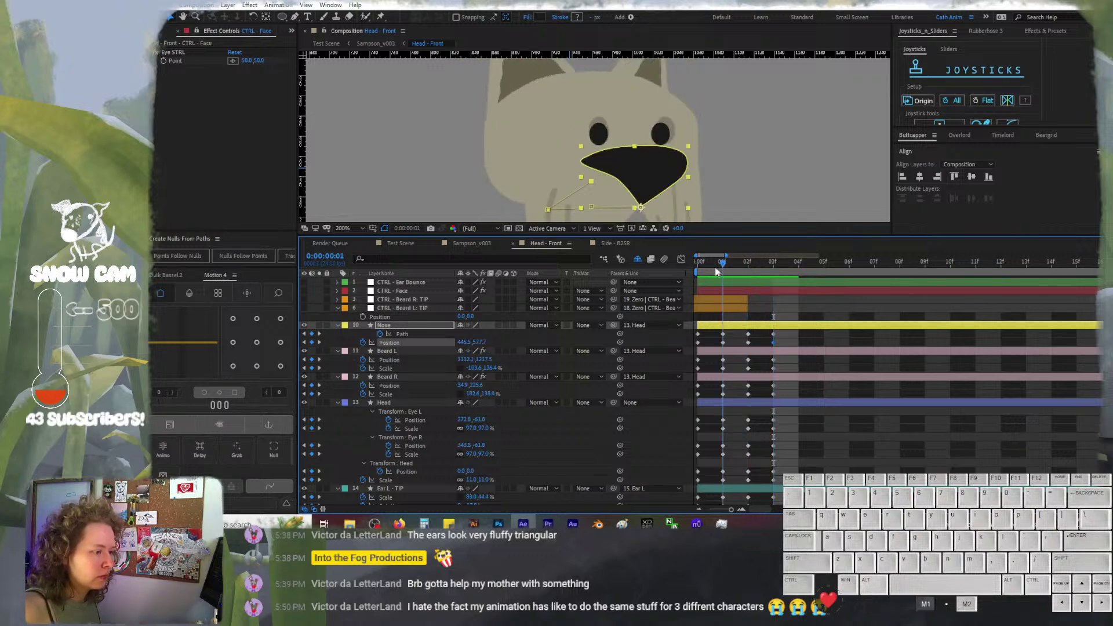
{"action": "left_click", "coordinate": [777, 272]}
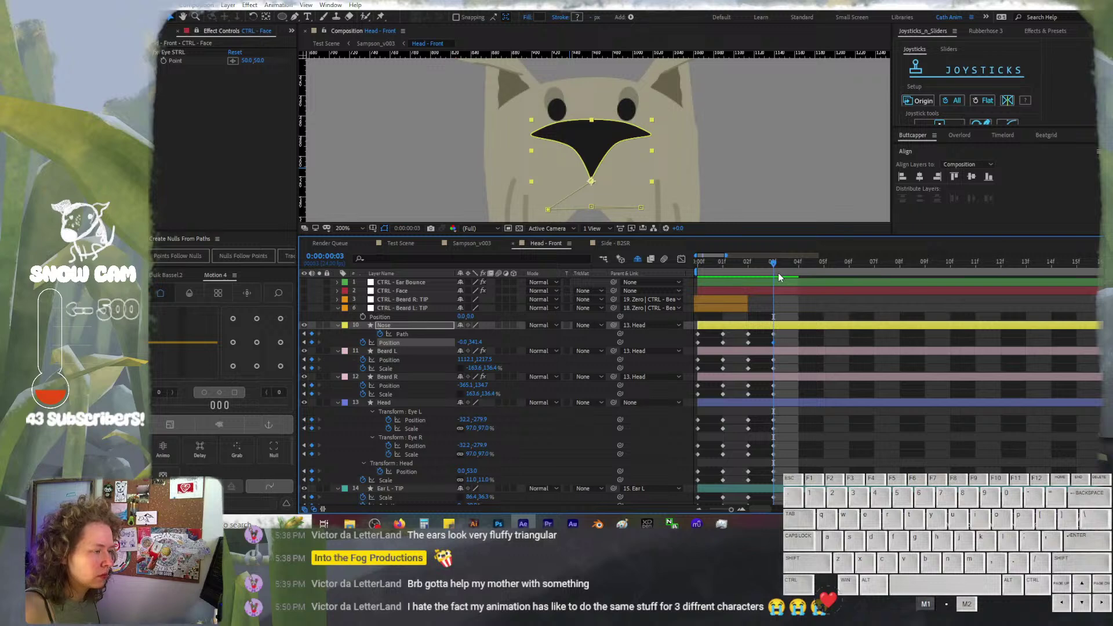
{"action": "scroll", "coordinate": [766, 206], "scroll_direction": "down", "scroll_amount": 2}
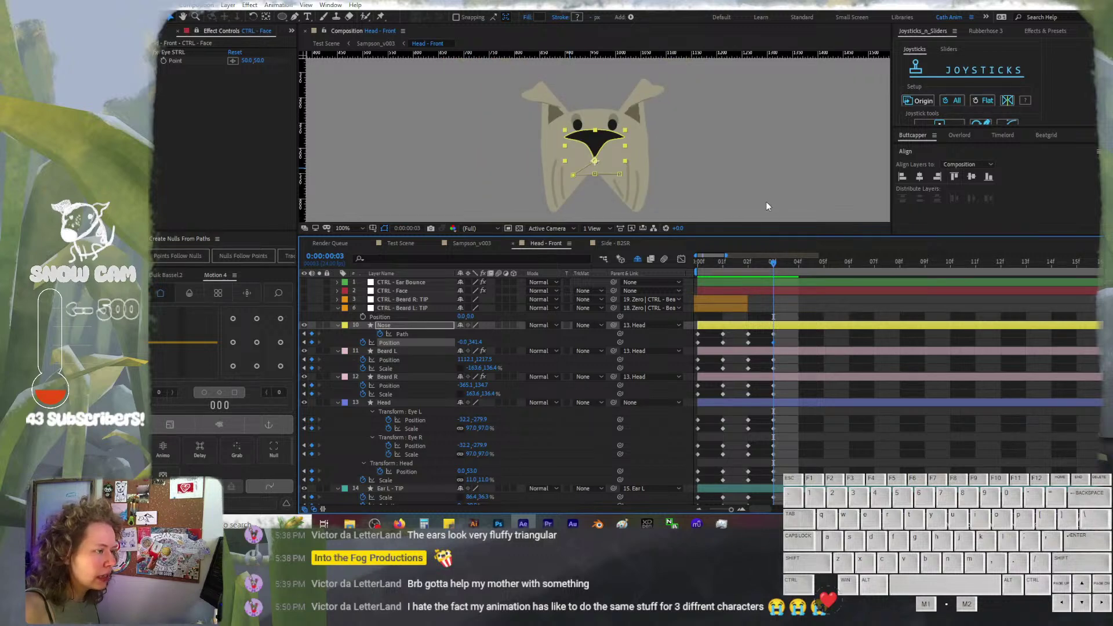
{"action": "left_click", "coordinate": [817, 425]}
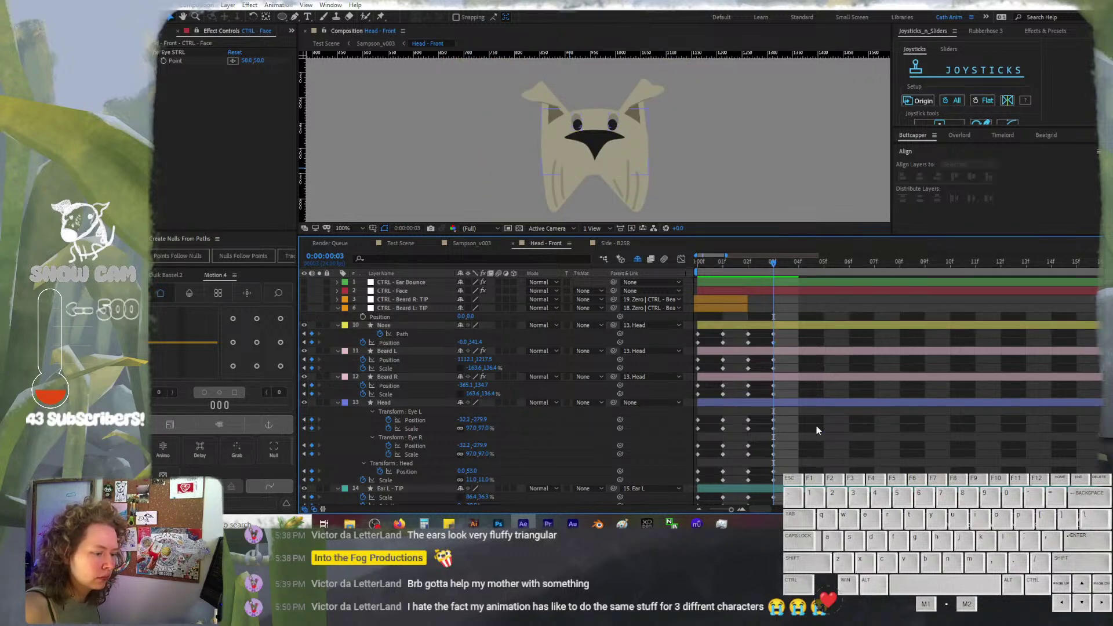
{"action": "mouse_move", "coordinate": [768, 262]}
{"action": "left_mouse_down"}
{"action": "mouse_move", "coordinate": [690, 264]}
{"action": "mouse_move", "coordinate": [775, 267]}
{"action": "left_mouse_up"}
{"action": "left_click", "coordinate": [772, 264]}
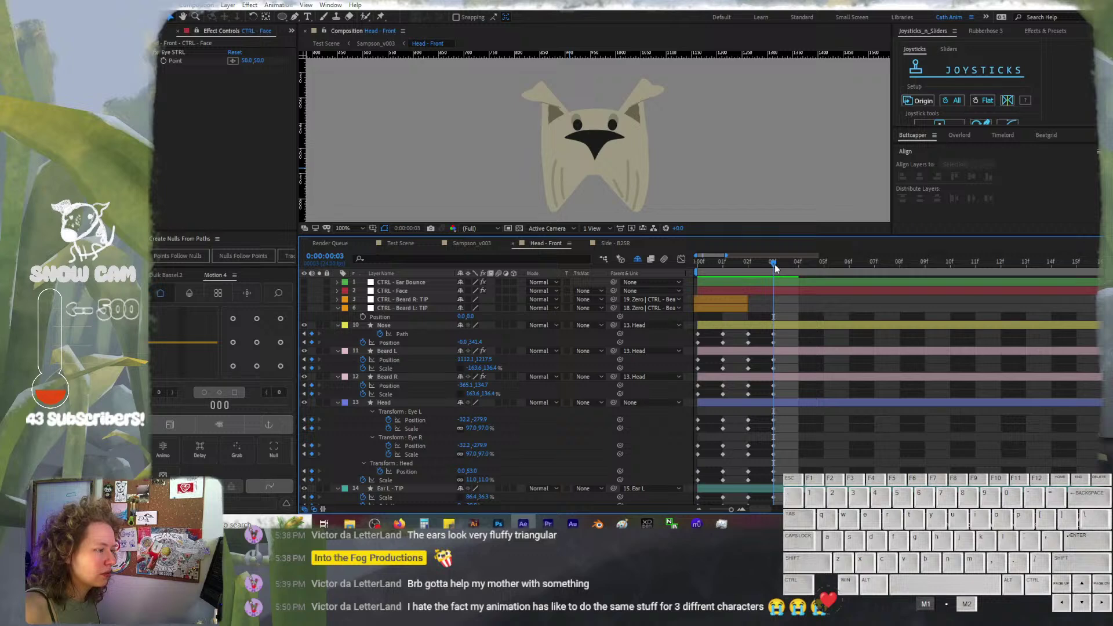
Reveal the Scale expression of Eye L inside the Head layer's Eye Shadows group
{"action": "left_click", "coordinate": [411, 411]}
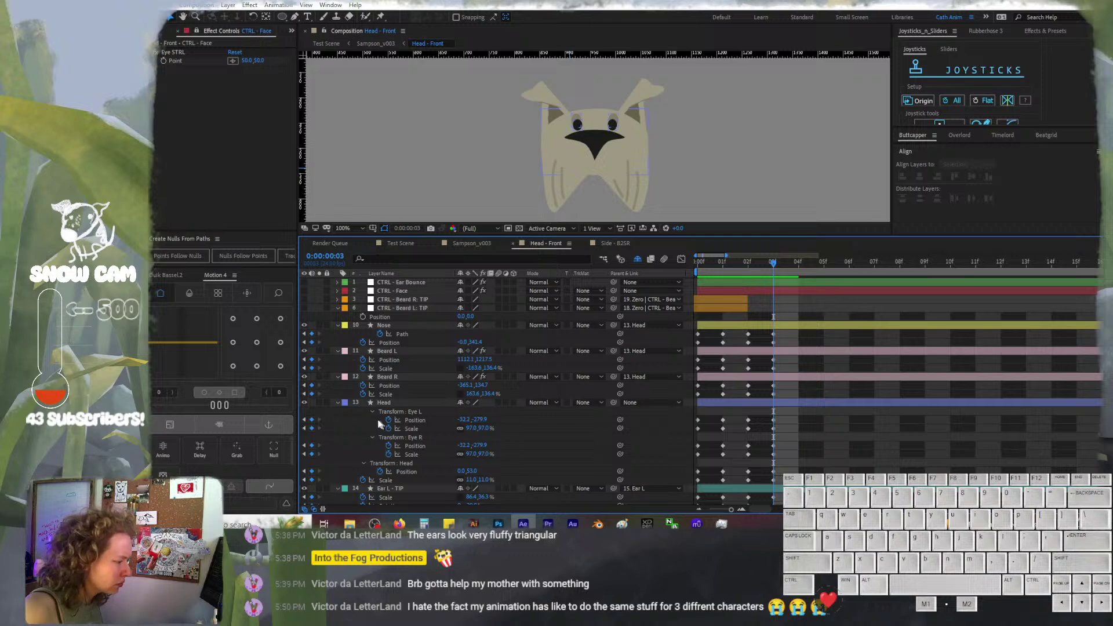
{"action": "left_click", "coordinate": [337, 400]}
{"action": "left_click", "coordinate": [337, 400], "text": "ctrl"}
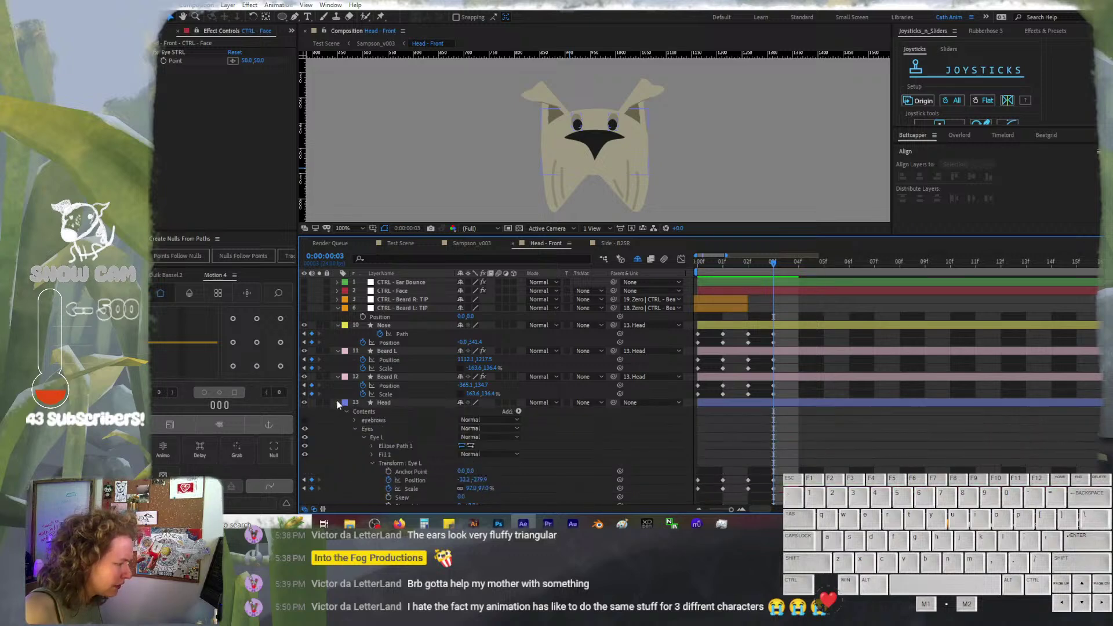
{"action": "scroll", "coordinate": [359, 406], "scroll_direction": "down", "scroll_amount": 4}
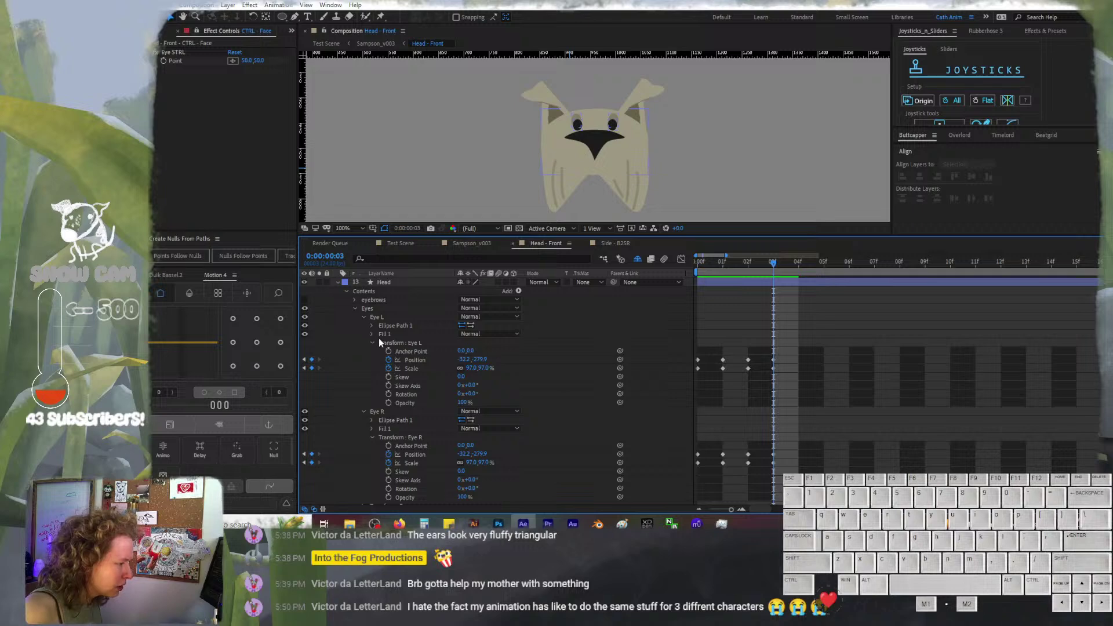
{"action": "left_click", "coordinate": [355, 308]}
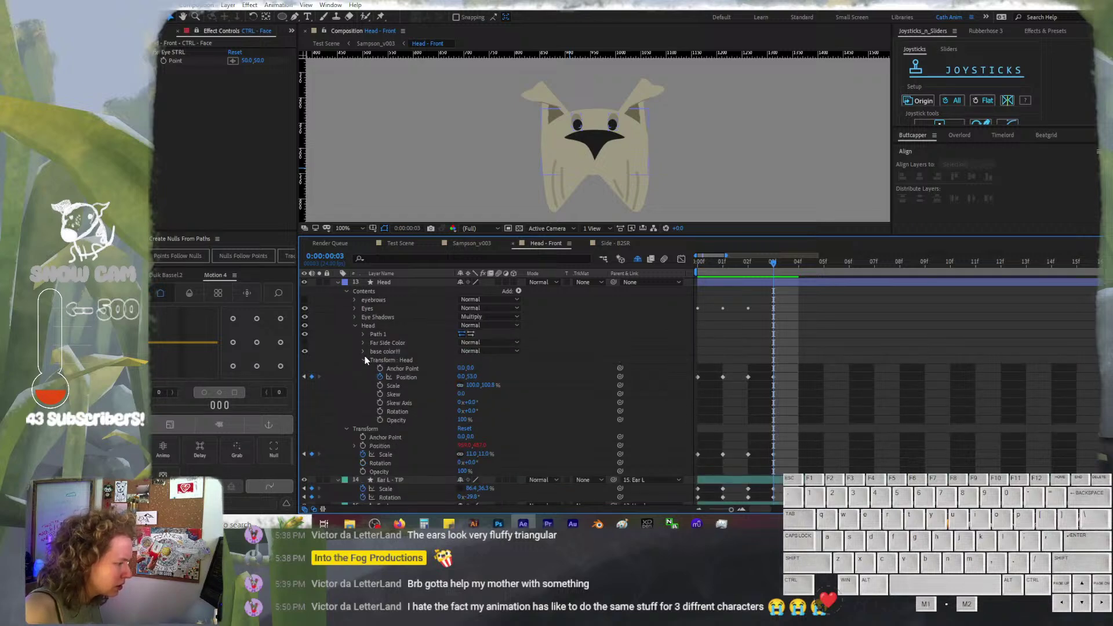
{"action": "left_click", "coordinate": [355, 317]}
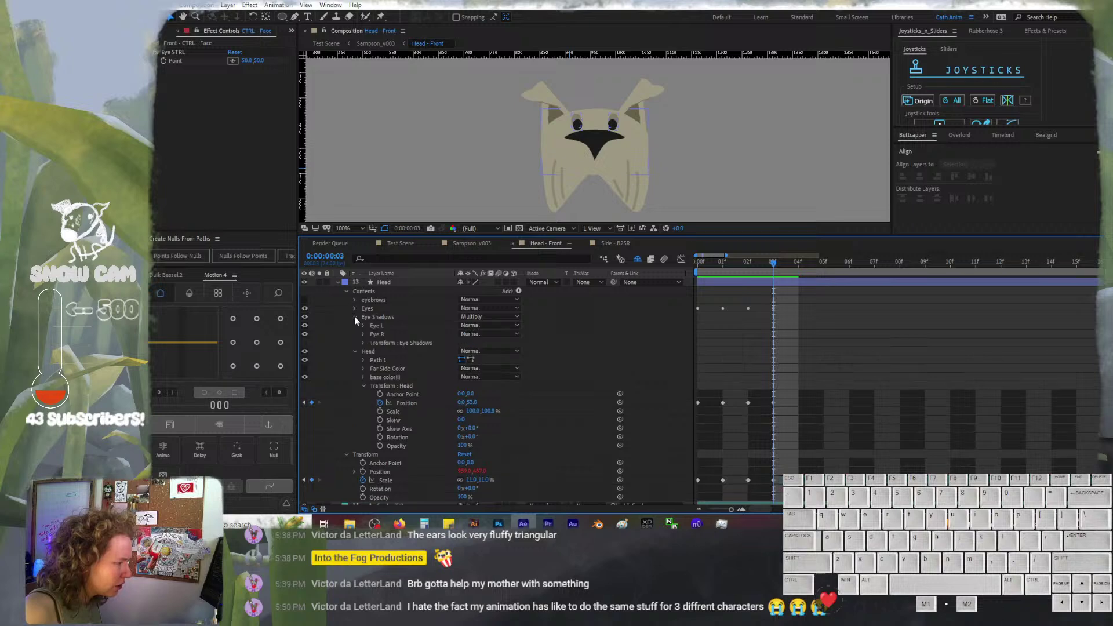
{"action": "left_click", "coordinate": [364, 326]}
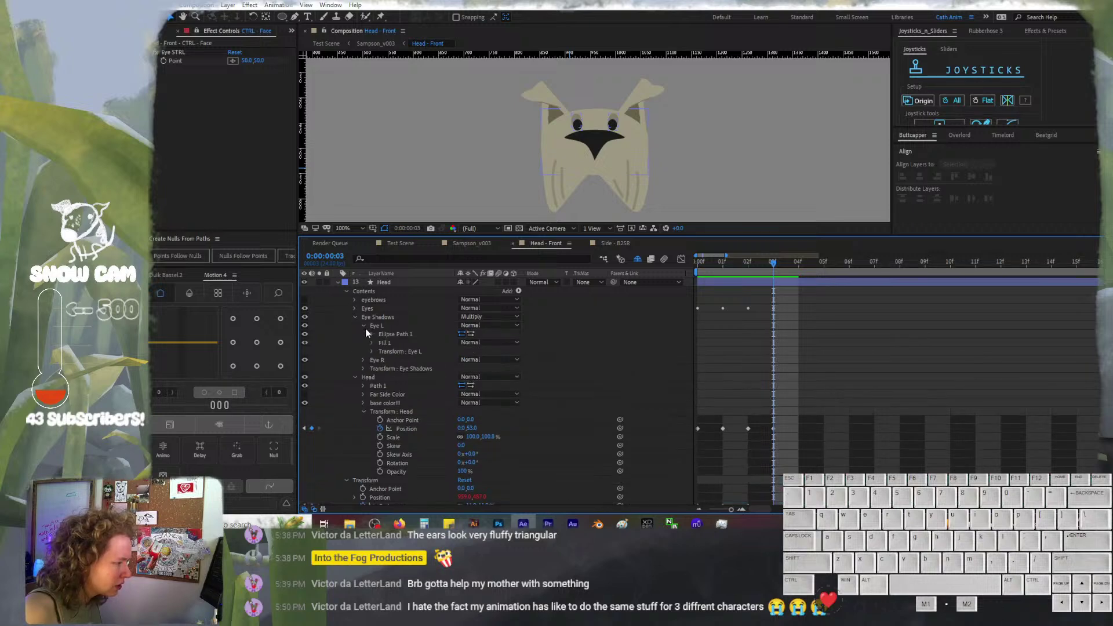
{"action": "left_click", "coordinate": [371, 351]}
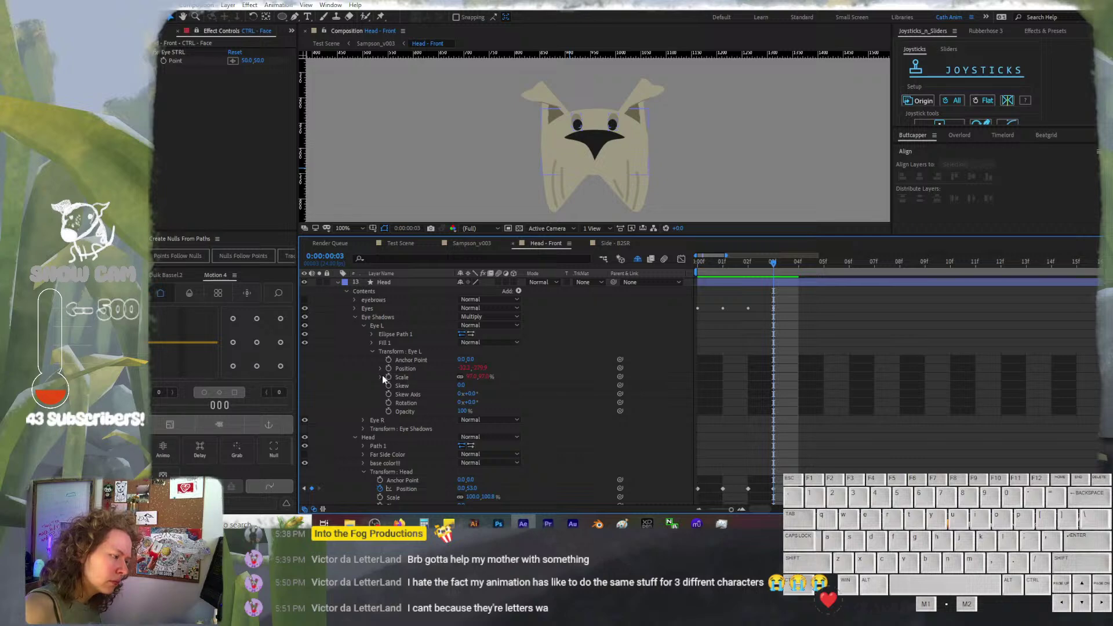
{"action": "left_click", "coordinate": [380, 377]}
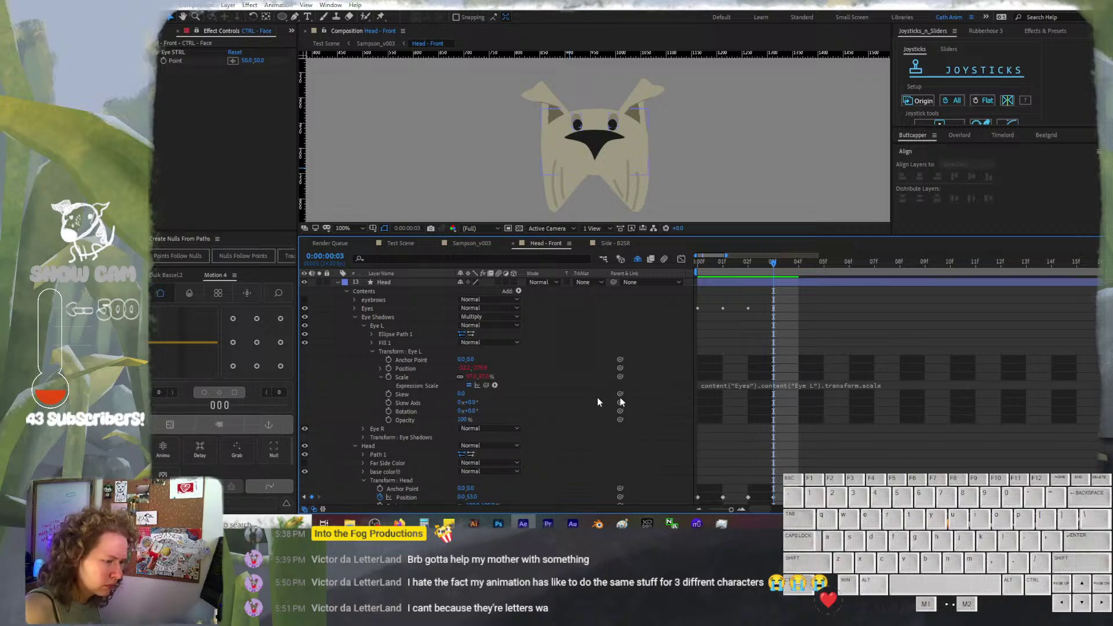
Try adding 1 to the Eye L shadow's scale expression inside square brackets, and check it across frames 0 to 3
{"action": "left_click", "coordinate": [895, 384]}
{"action": "left_click", "coordinate": [896, 384]}
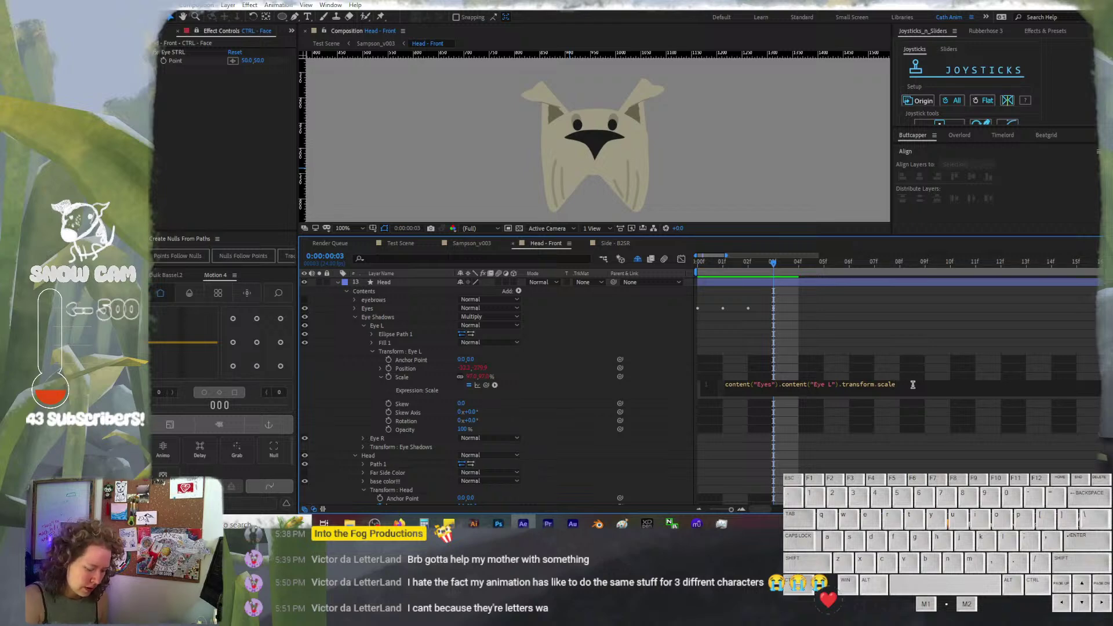
{"action": "type", "text": "+"}
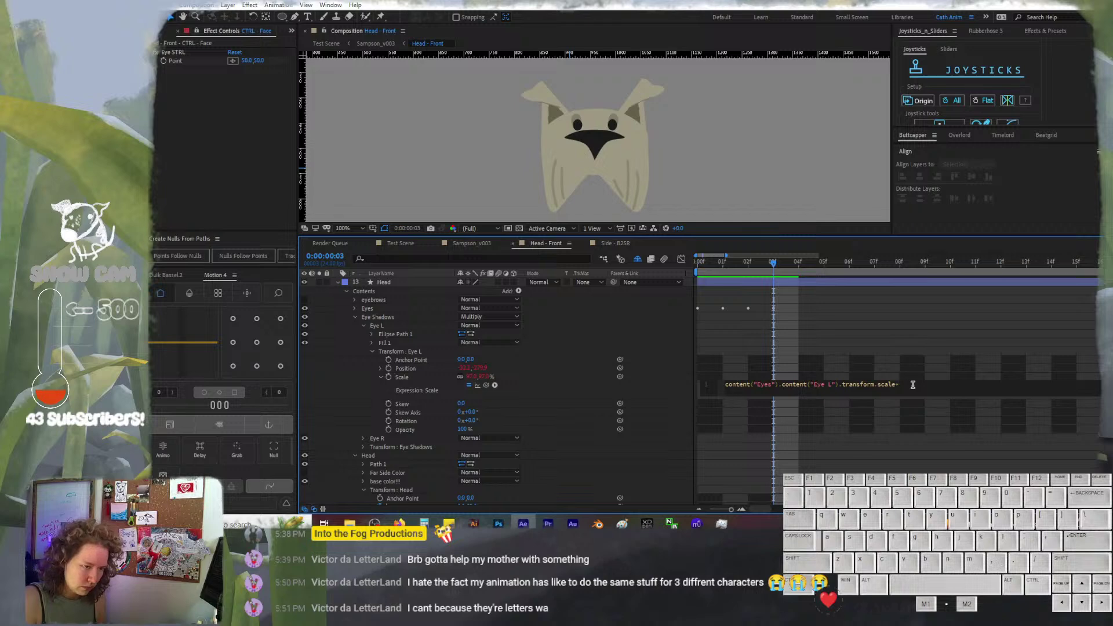
{"action": "type", "text": "1"}
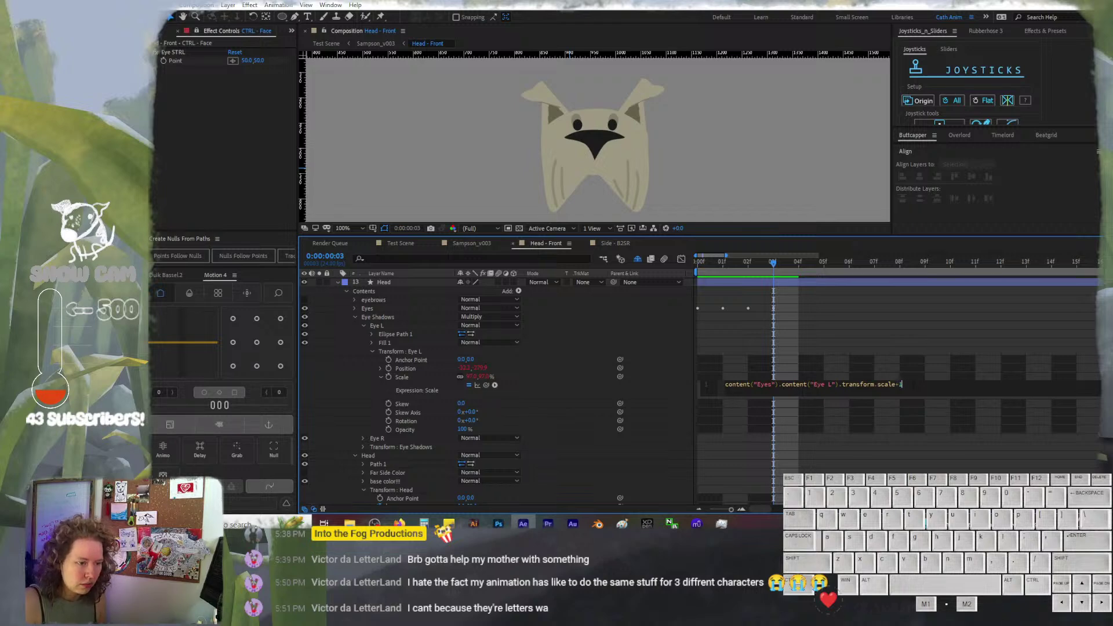
{"action": "key", "text": "shift+Up"}
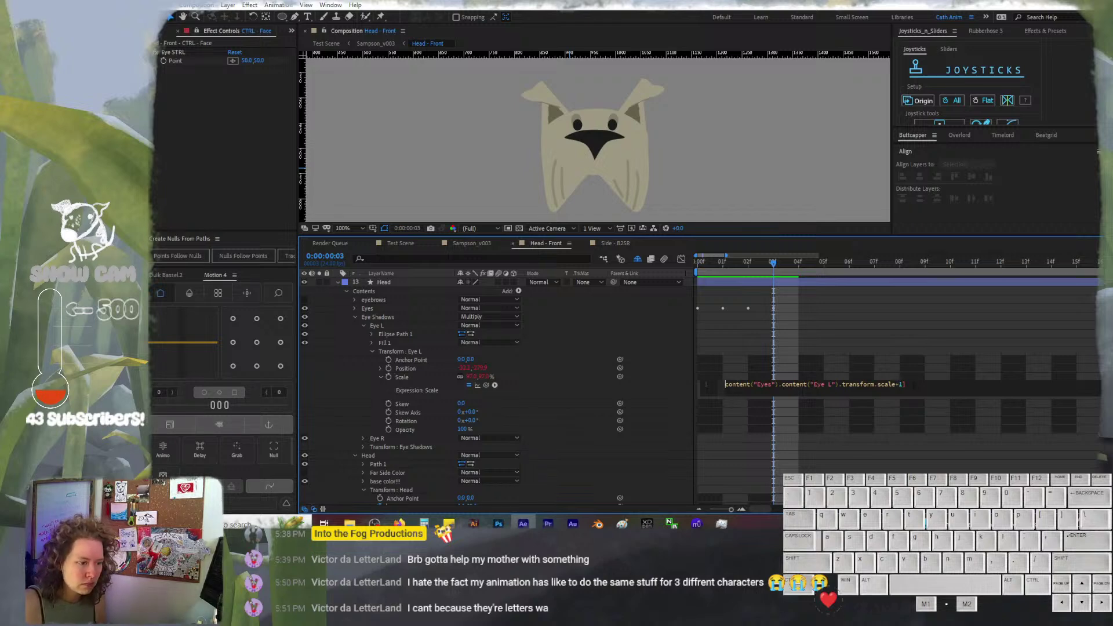
{"action": "type", "text": "["}
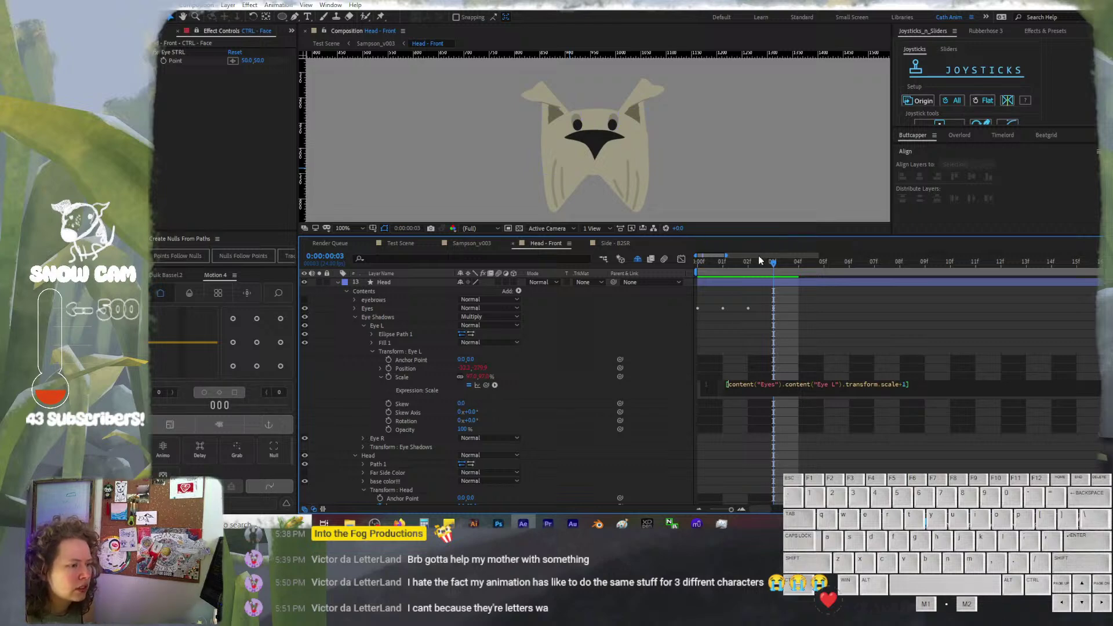
{"action": "left_click_drag", "start_coordinate": [752, 262], "coordinate": [685, 266]}
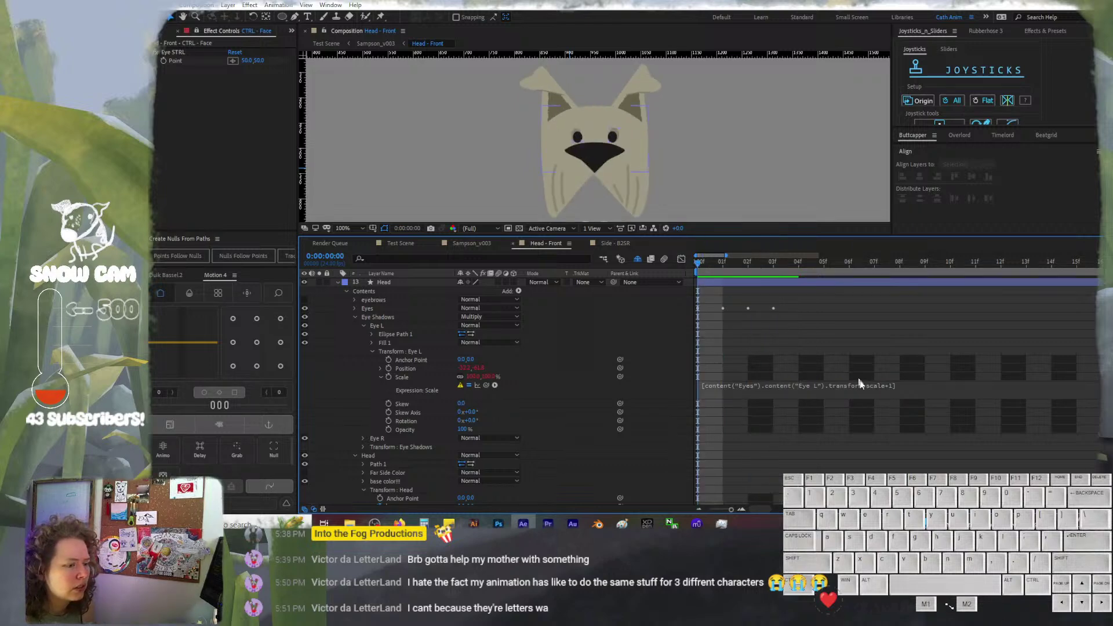
{"action": "left_click", "coordinate": [728, 264]}
{"action": "left_click_drag", "start_coordinate": [728, 263], "coordinate": [767, 263]}
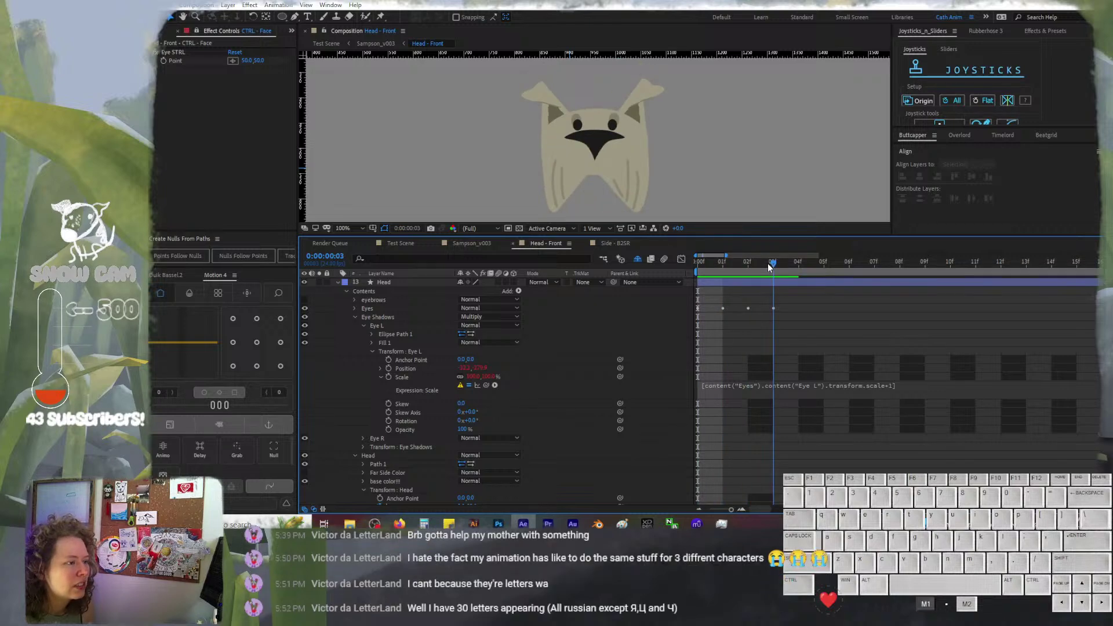
Try an offset of 2 in the bracketed Eye L shadow scale expression and check it around frame 3
{"action": "left_click", "coordinate": [893, 387]}
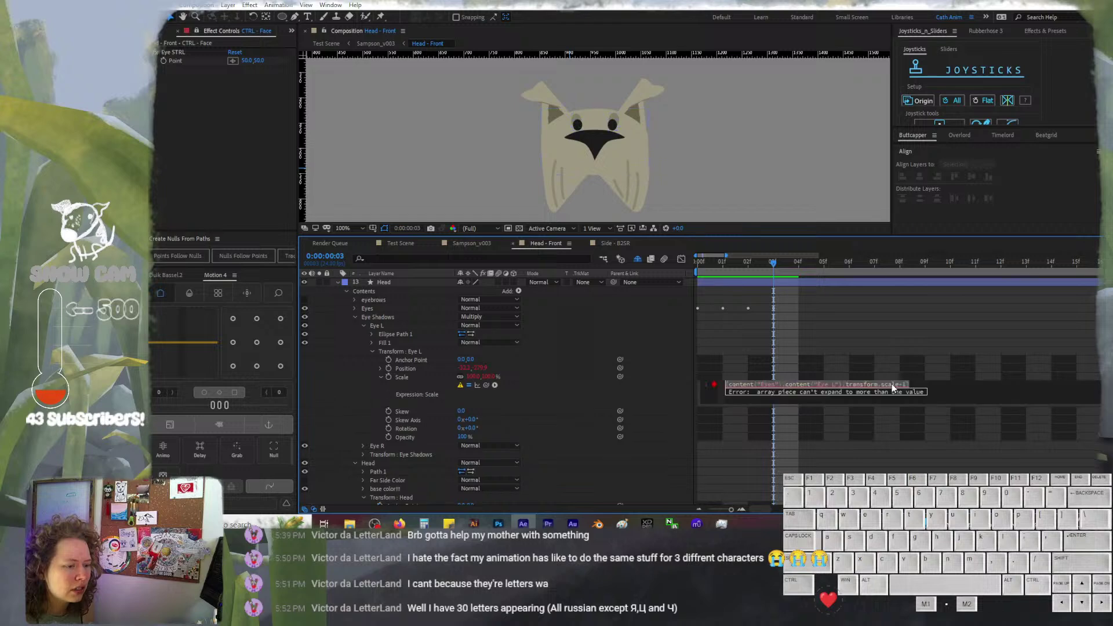
{"action": "left_click", "coordinate": [903, 384]}
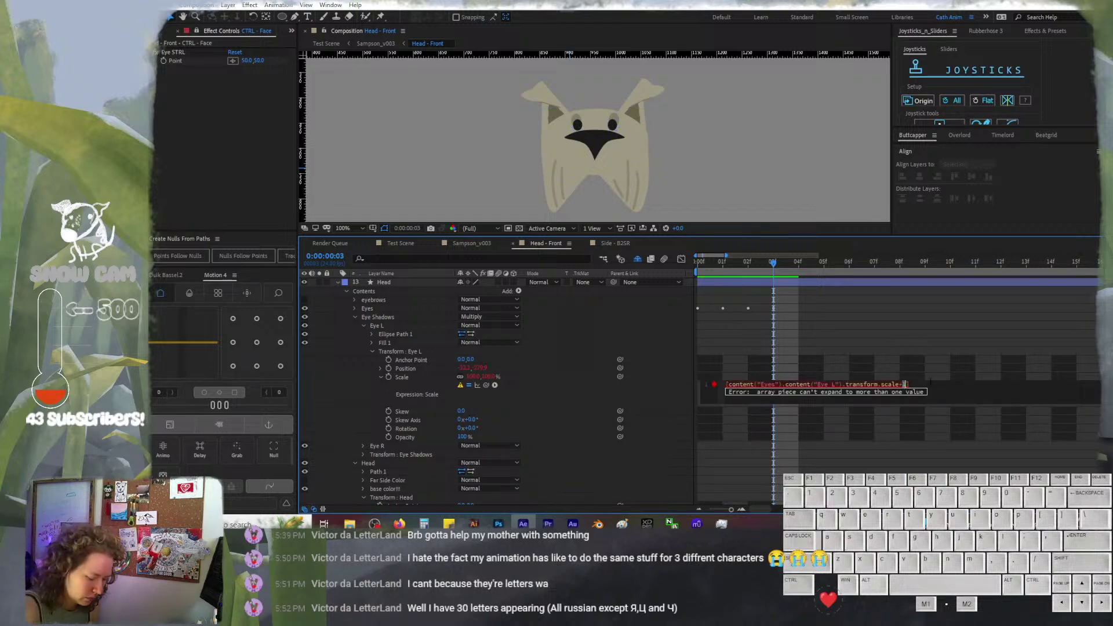
{"action": "key", "text": "BackSpace"}
{"action": "type", "text": "2"}
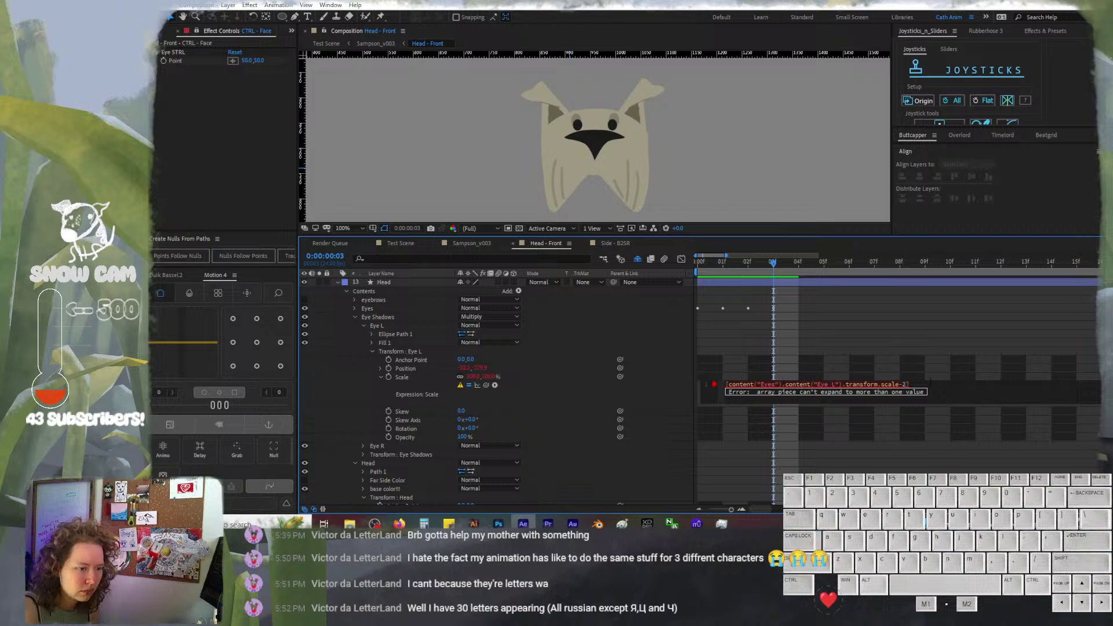
{"action": "left_click", "coordinate": [930, 382]}
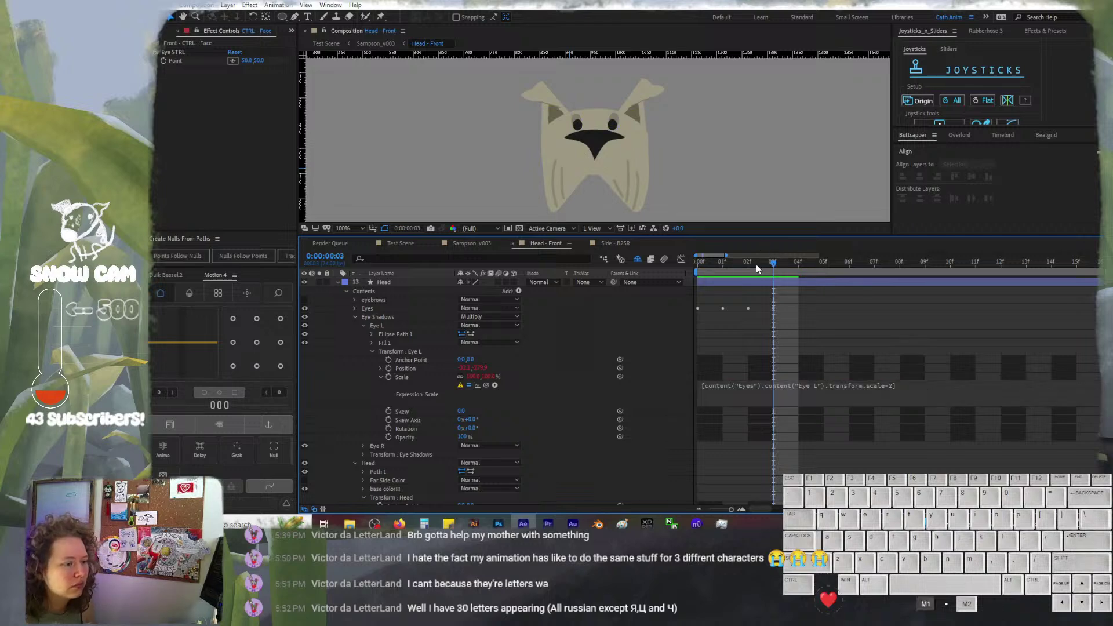
{"action": "mouse_move", "coordinate": [756, 264]}
{"action": "left_mouse_down"}
{"action": "mouse_move", "coordinate": [707, 263]}
{"action": "mouse_move", "coordinate": [776, 258]}
{"action": "left_mouse_up"}
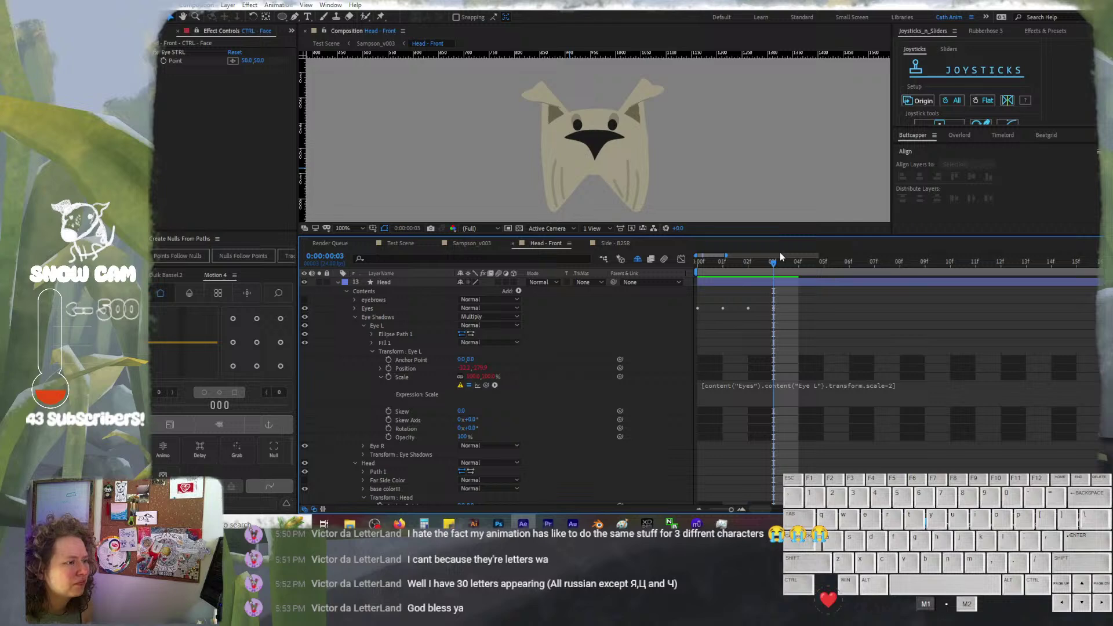
{"action": "key", "text": "KP_Enter"}
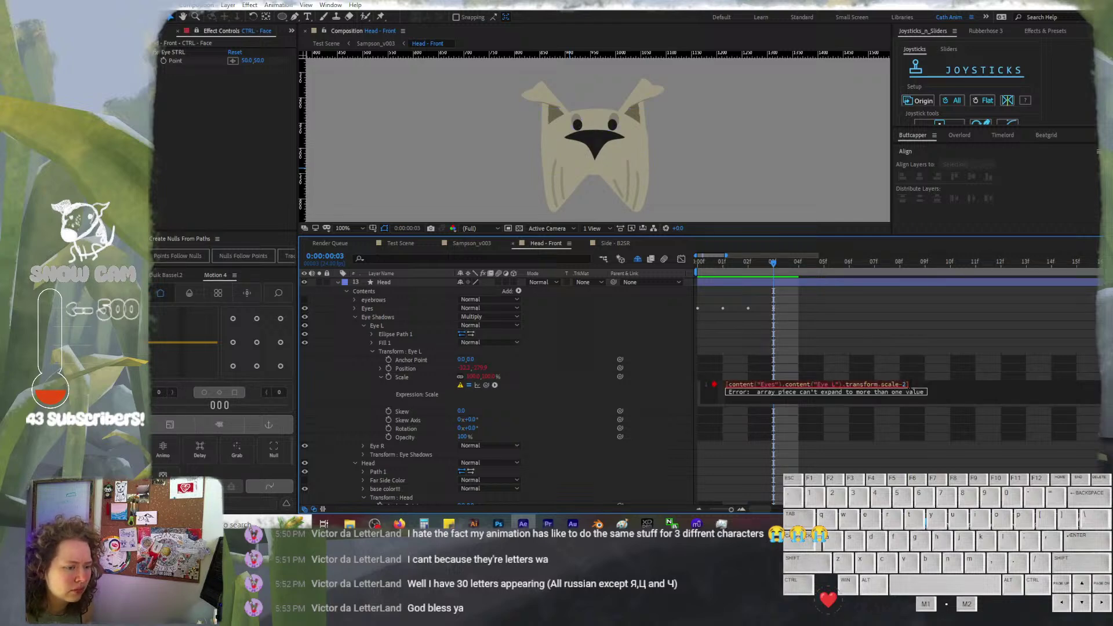
Strip the offset and brackets from the expression, leaving content("Eyes").content("Eye L").transform.scale, and collapse the Eye Shadows and Head groups
{"action": "left_click", "coordinate": [906, 384]}
{"action": "left_click_drag", "start_coordinate": [906, 384], "coordinate": [898, 384]}
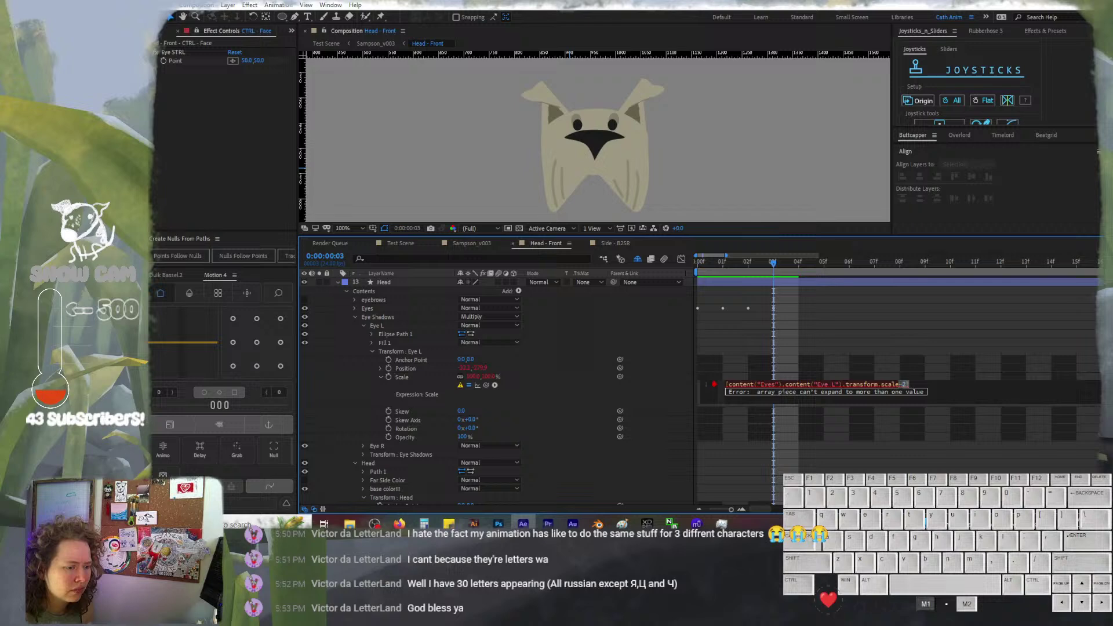
{"action": "key", "text": "BackSpace"}
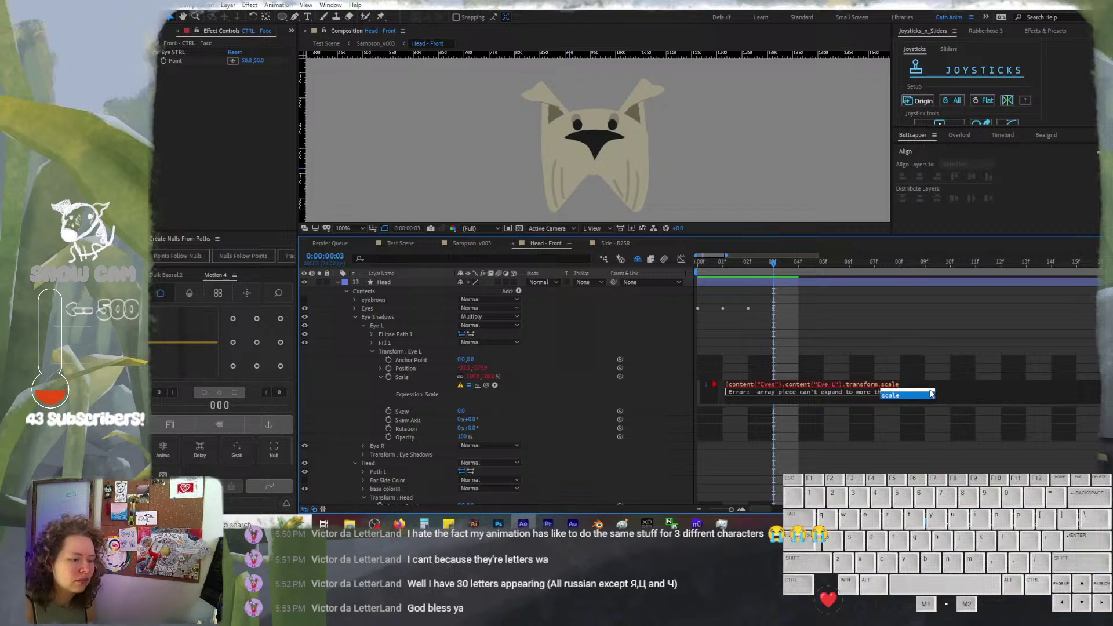
{"action": "key", "text": "Up"}
{"action": "key", "text": "Left"}
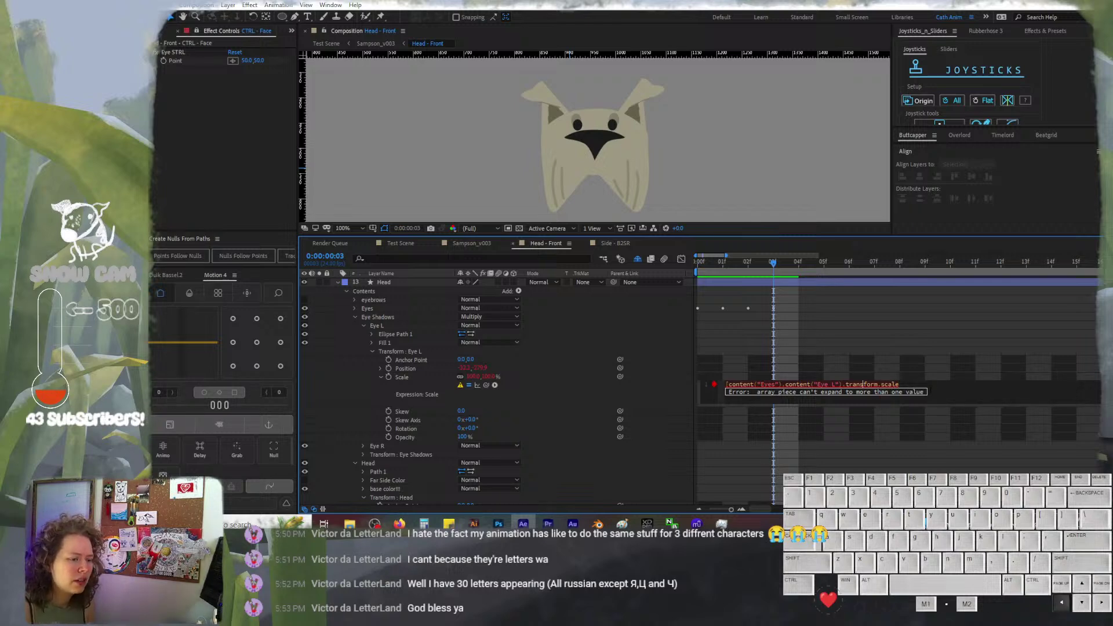
{"action": "key", "text": "Left"}
{"action": "key", "text": "Left"}
{"action": "key", "text": "Left"}
{"action": "key", "text": "Left"}
{"action": "key", "text": "Left"}
{"action": "key", "text": "Left"}
{"action": "key", "text": "Left"}
{"action": "key", "text": "Left"}
{"action": "key", "text": "Left"}
{"action": "key", "text": "Left"}
{"action": "key", "text": "Left"}
{"action": "key", "text": "Left"}
{"action": "key", "text": "Left"}
{"action": "key", "text": "Left"}
{"action": "key", "text": "Left"}
{"action": "key", "text": "Left"}
{"action": "key", "text": "Left"}
{"action": "key", "text": "Left"}
{"action": "key", "text": "Left"}
{"action": "key", "text": "Left"}
{"action": "key", "text": "Right"}
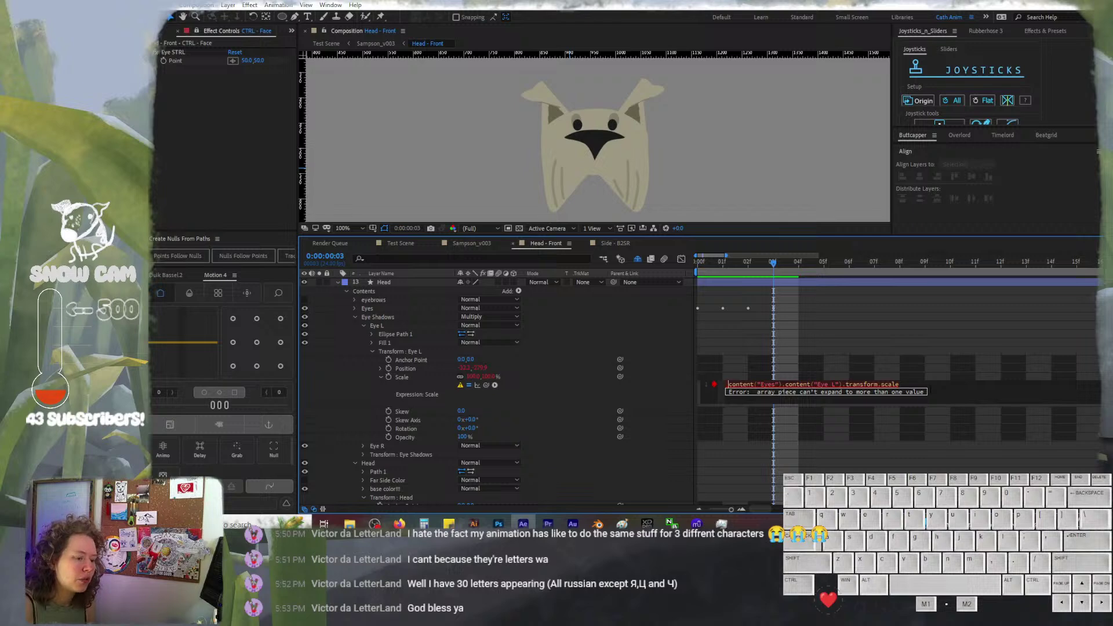
{"action": "key", "text": "BackSpace"}
{"action": "left_click", "coordinate": [908, 304]}
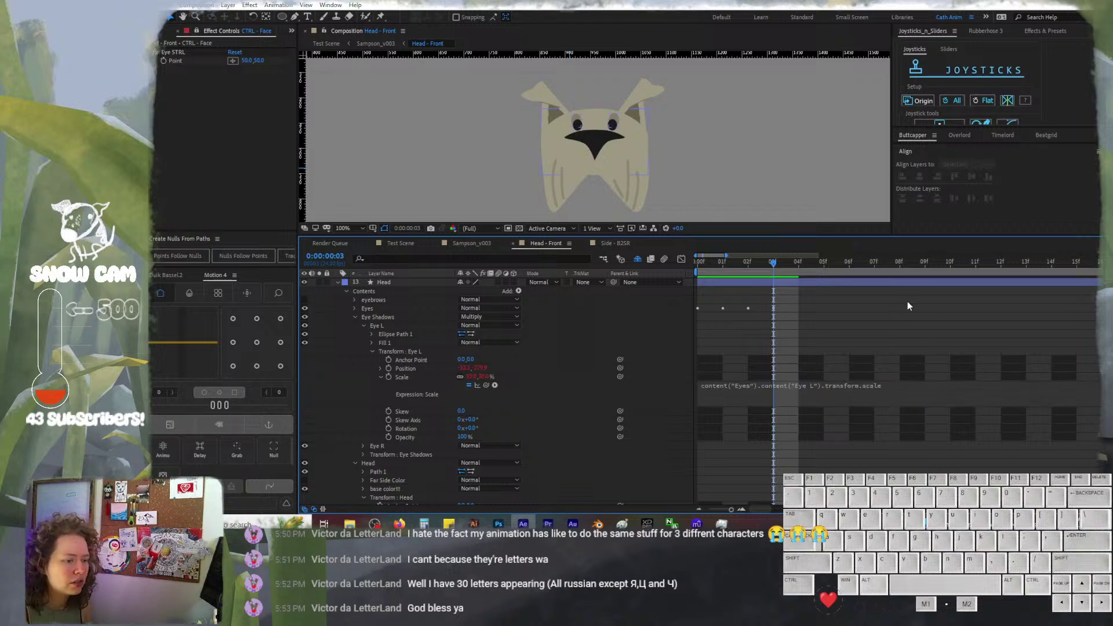
{"action": "left_click", "coordinate": [356, 318]}
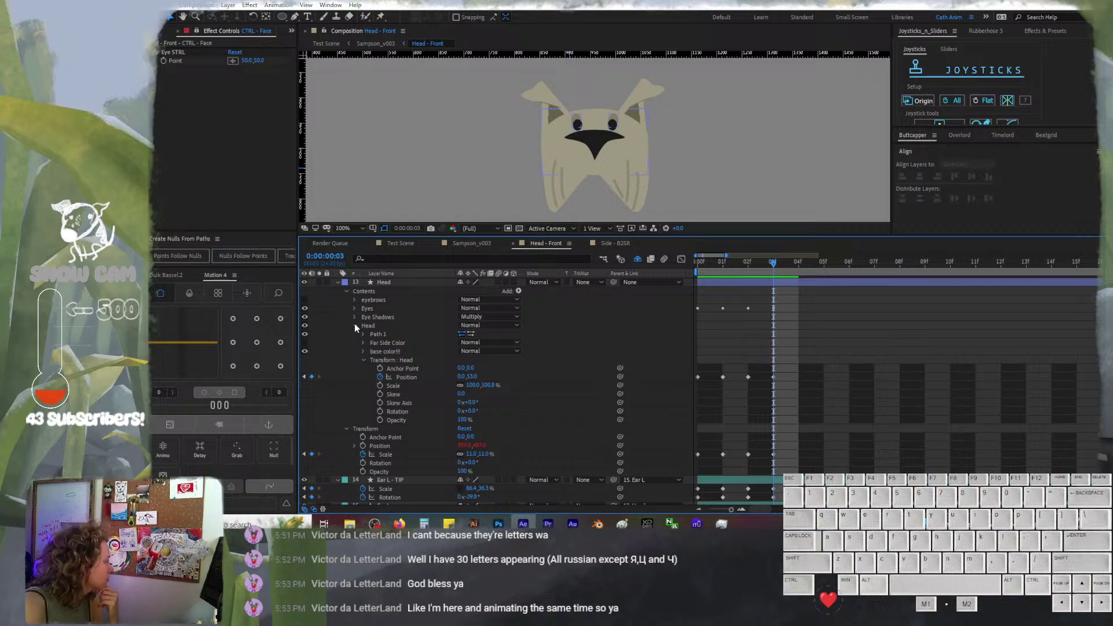
{"action": "left_click", "coordinate": [355, 325]}
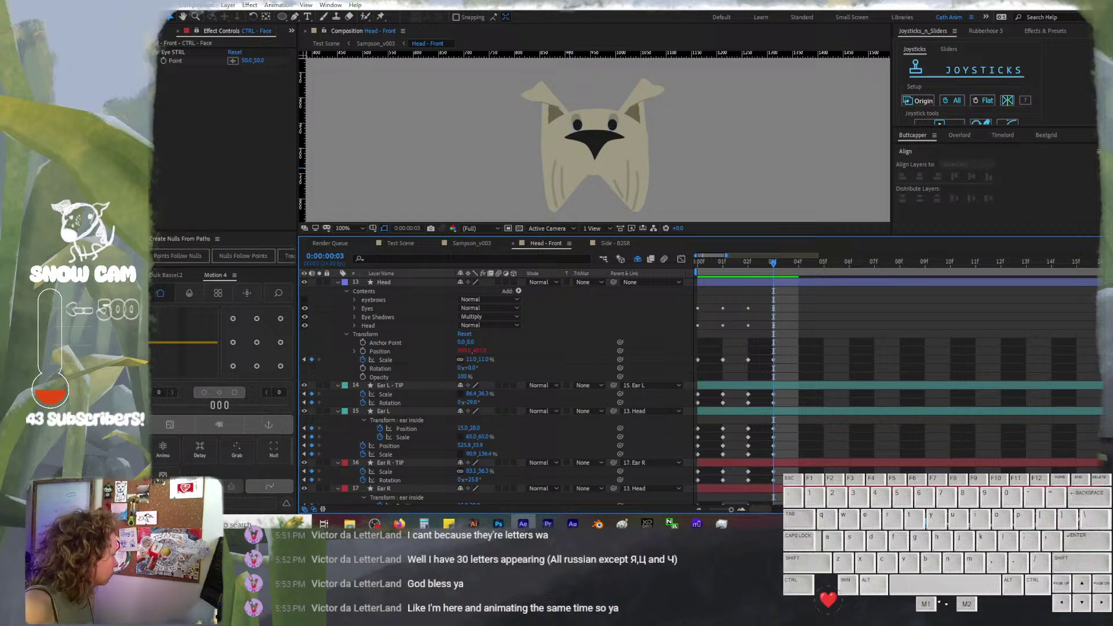
Copy the letters "Я,Ц and Ч" from the live chat message and paste them
{"action": "left_click_drag", "start_coordinate": [631, 559], "coordinate": [675, 560]}
{"action": "key", "text": "ctrl+c"}
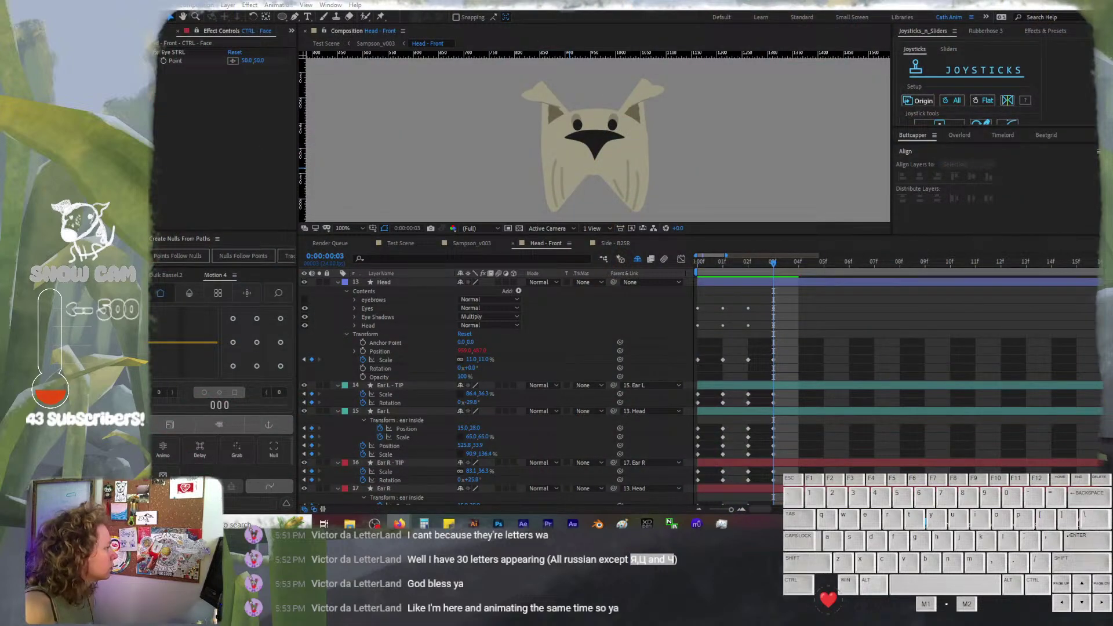
{"action": "key", "text": "ctrl+v"}
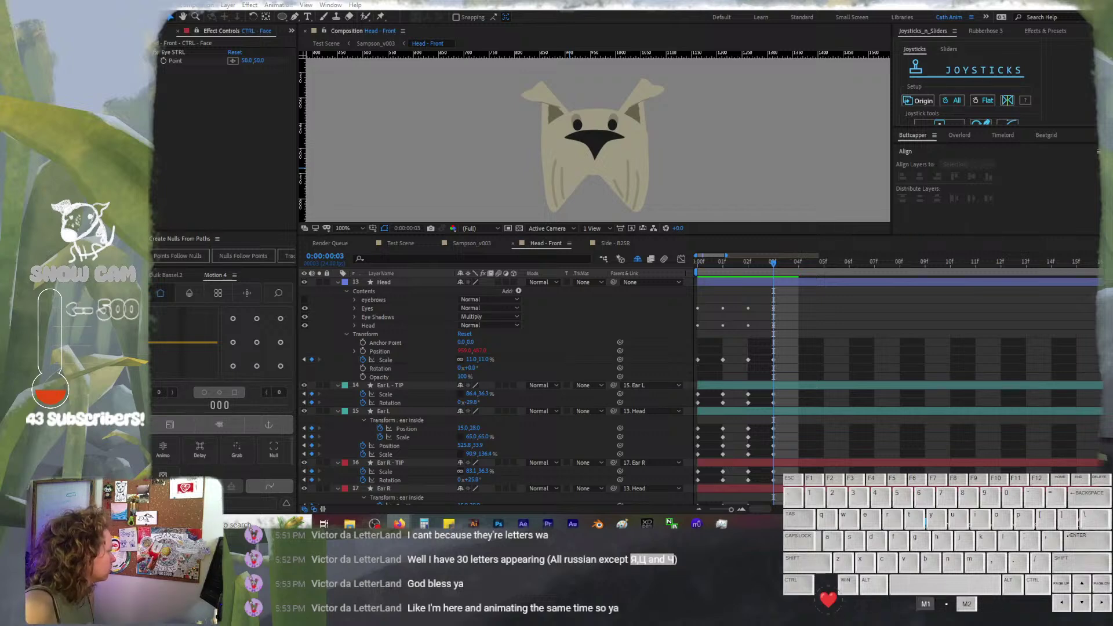
Switch to the live chat, deselect the highlighted letters and send the message "for class or for fun? :0"
{"action": "key", "text": "alt+Tab"}
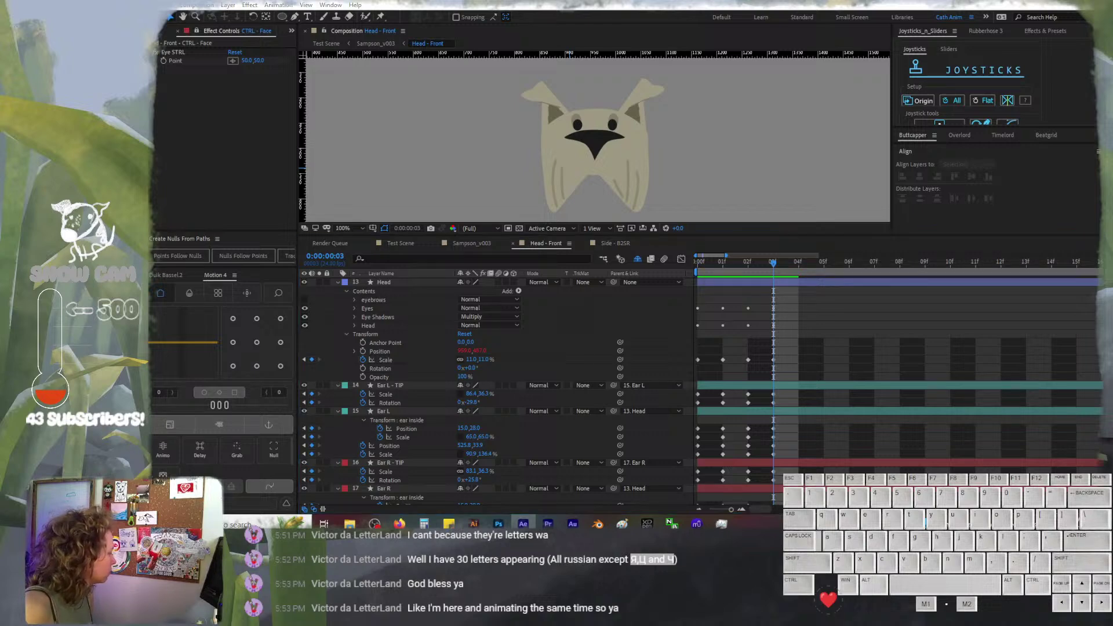
{"action": "key", "text": "alt+Tab"}
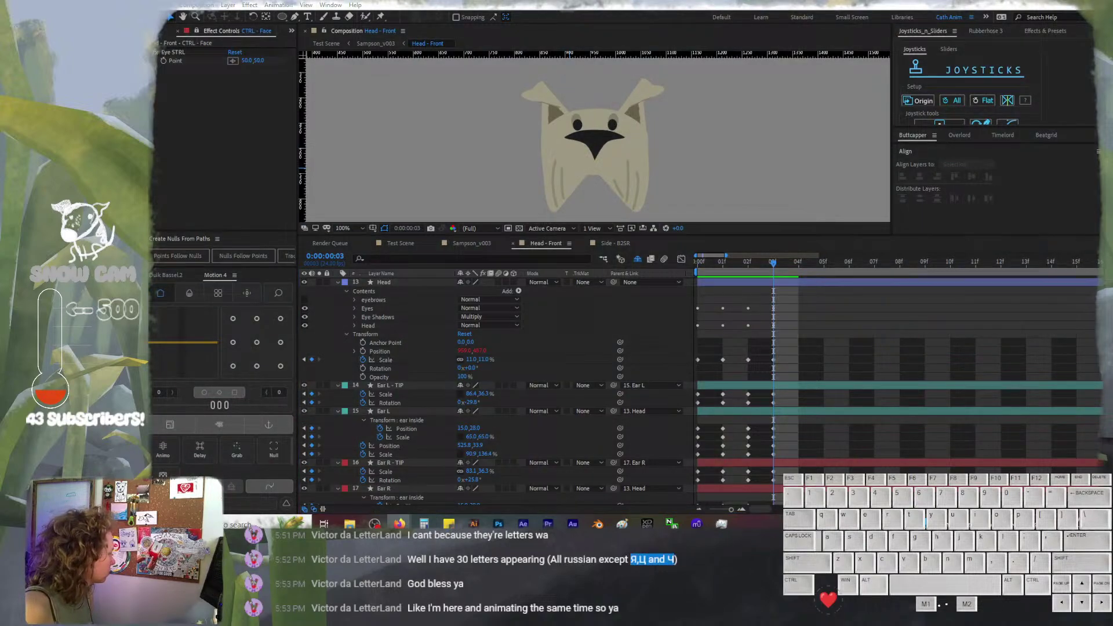
{"action": "left_click", "coordinate": [653, 560]}
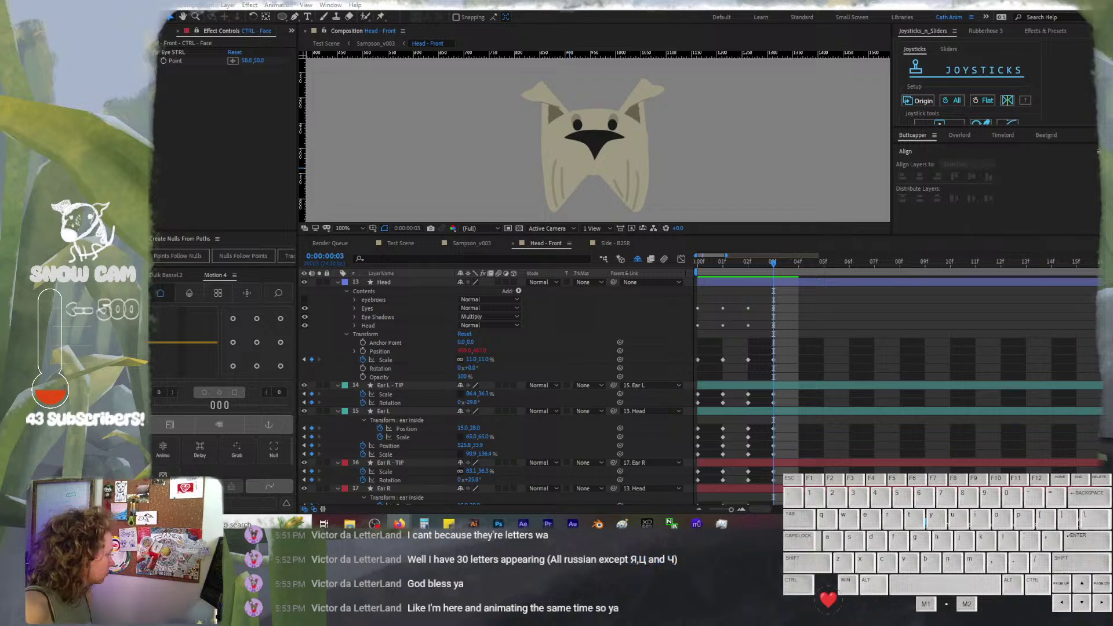
{"action": "type", "text": "for all o"}
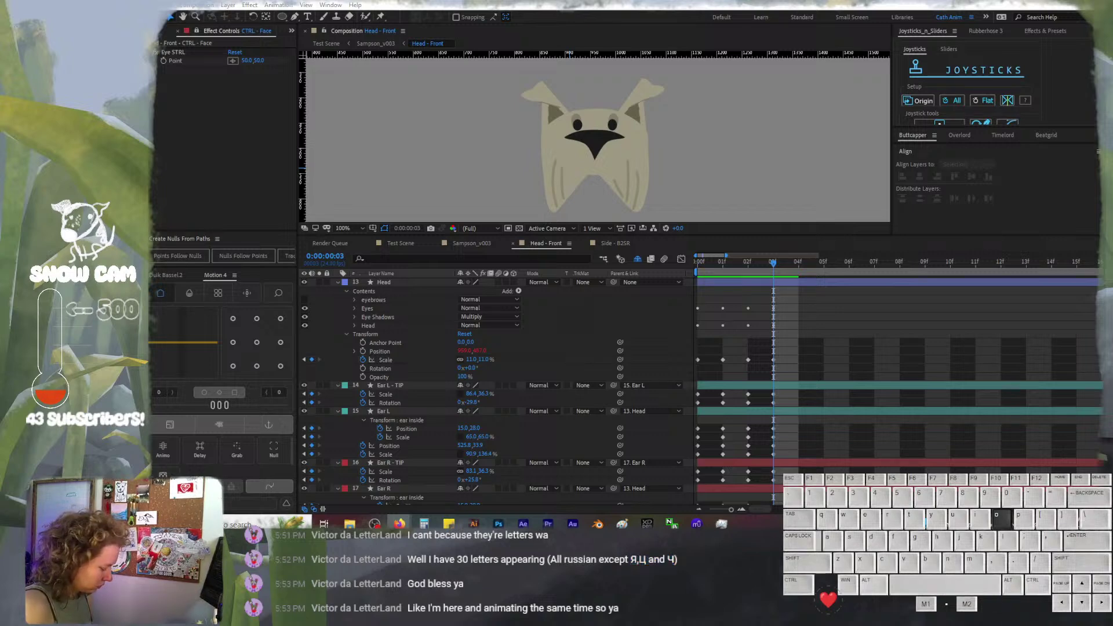
{"action": "type", "text": " ?"}
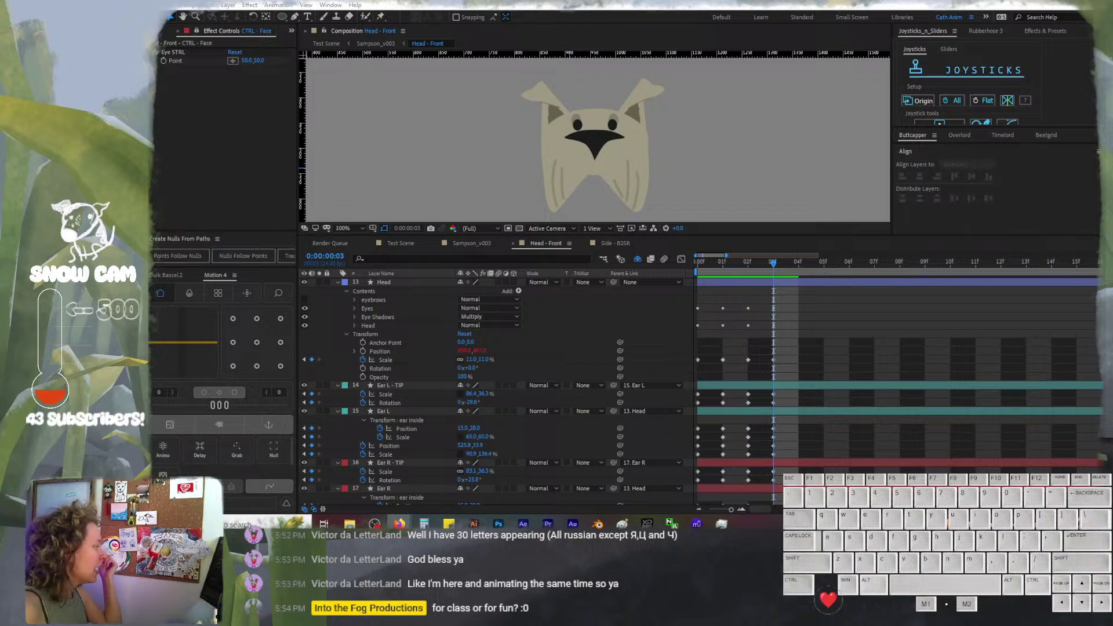
Return to frame 0 of the Head - Front timeline and reveal only the keyframed properties of its layers
{"action": "left_click", "coordinate": [711, 316]}
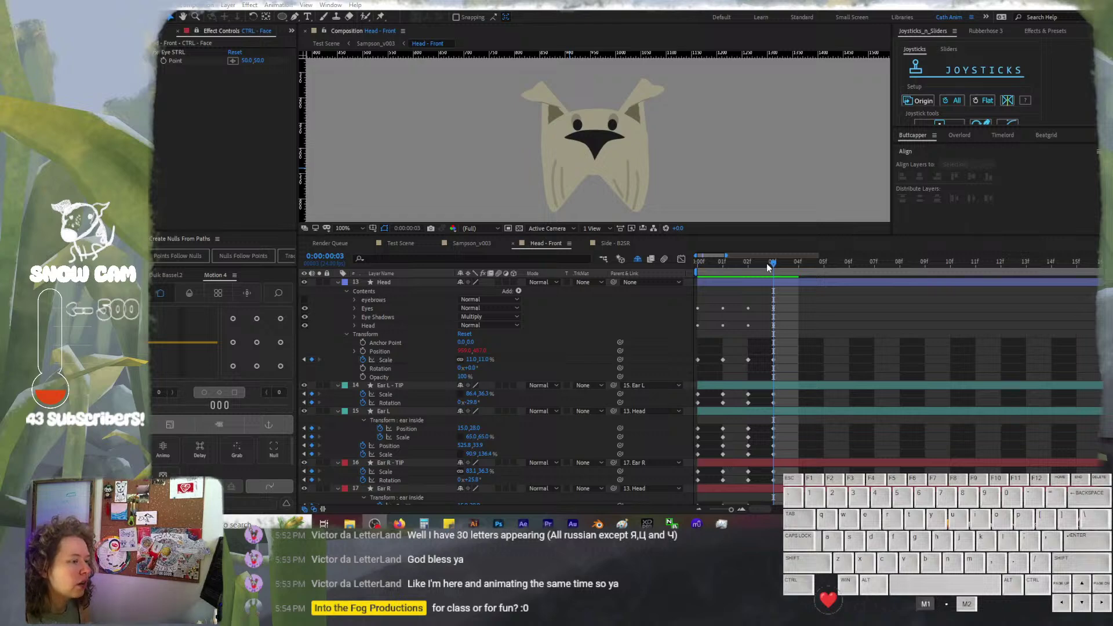
{"action": "left_click_drag", "start_coordinate": [766, 263], "coordinate": [695, 255]}
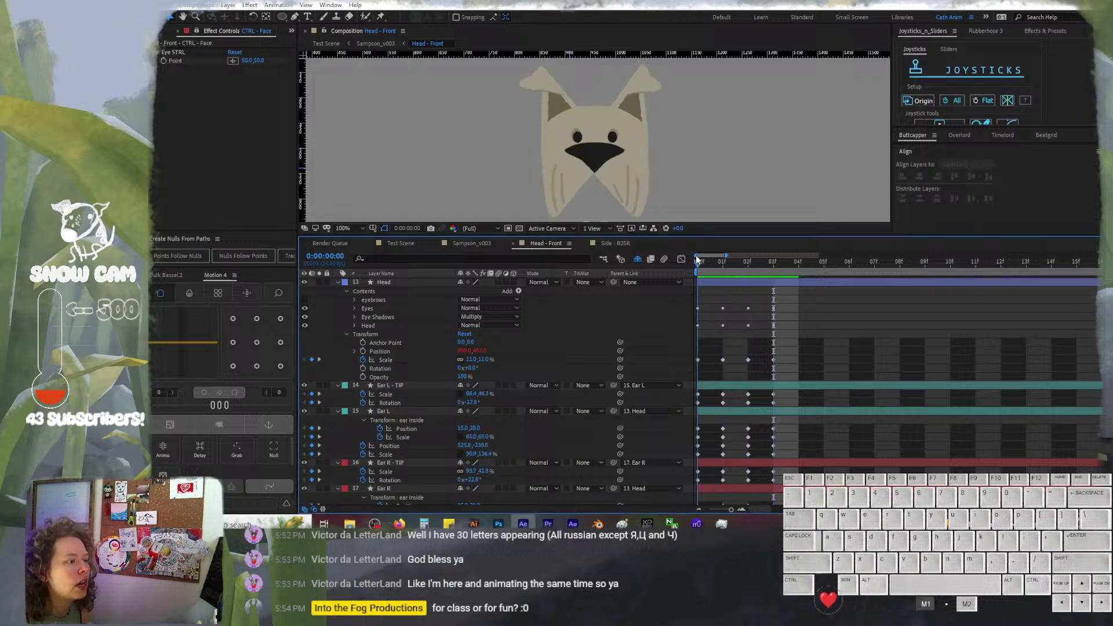
{"action": "key", "text": "u"}
{"action": "left_click", "coordinate": [803, 332]}
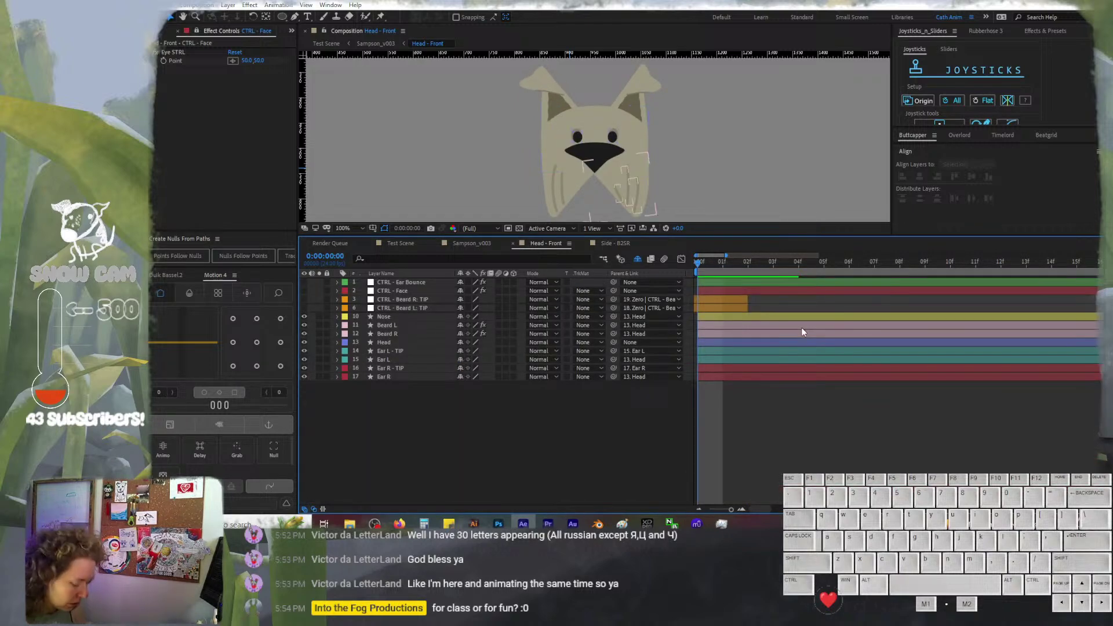
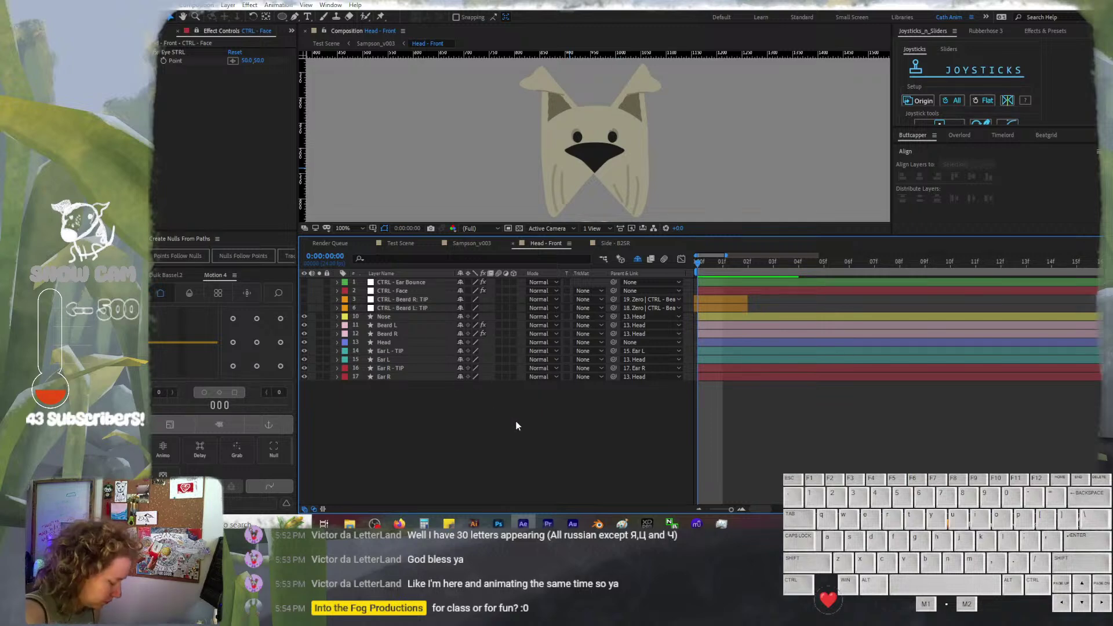
{"action": "key", "text": "u"}
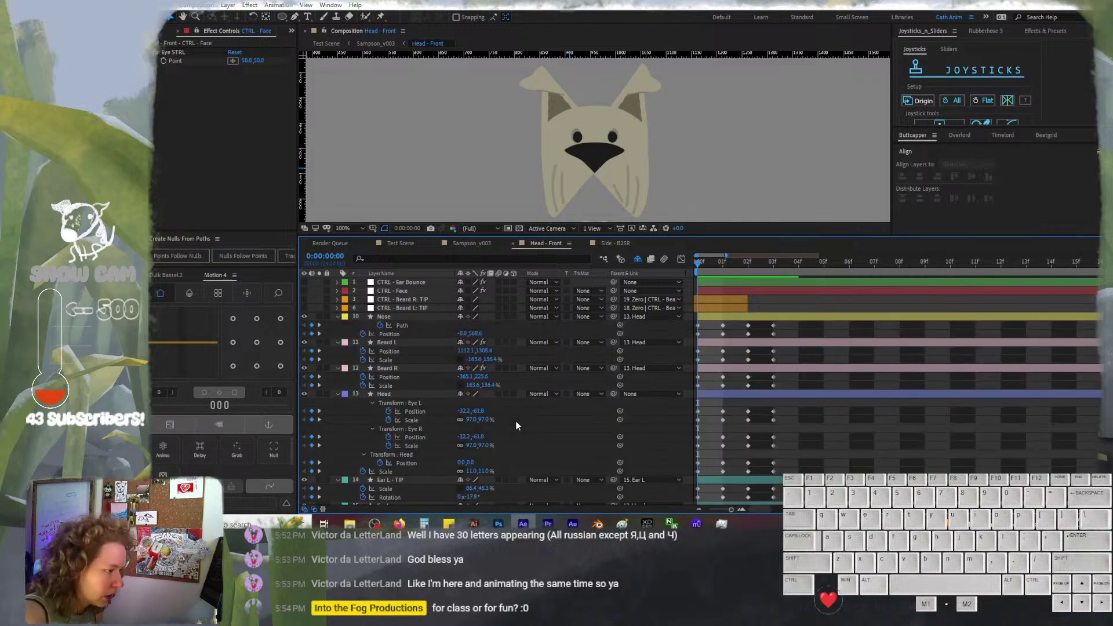
Compare the head poses between frames 1 and 4, checking how the beards sit at frame 3
{"action": "left_click", "coordinate": [792, 265]}
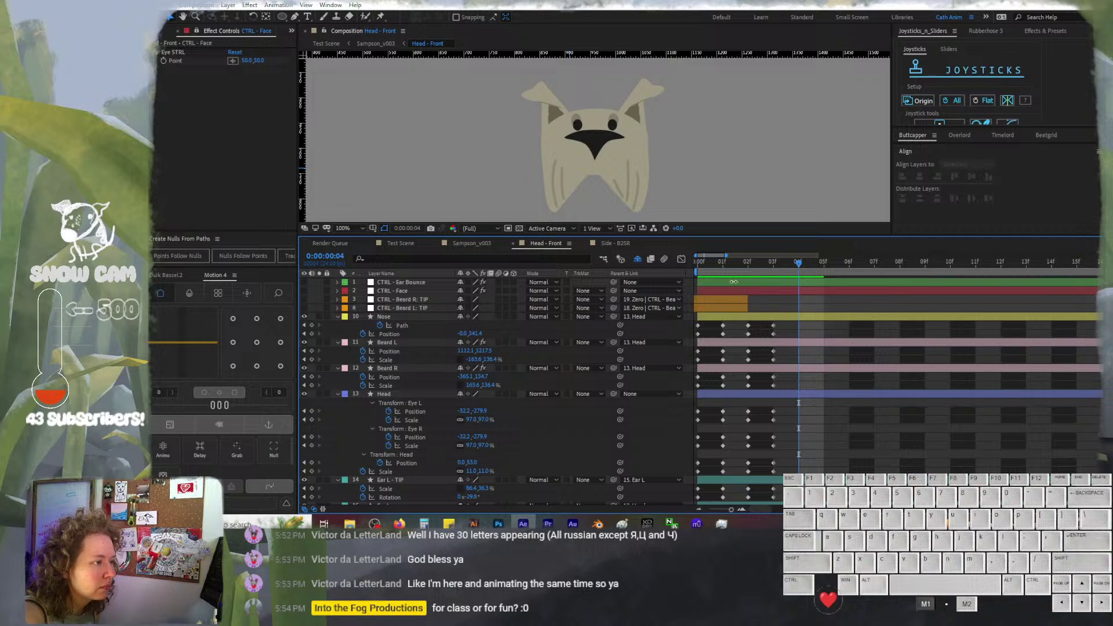
{"action": "left_click", "coordinate": [773, 264]}
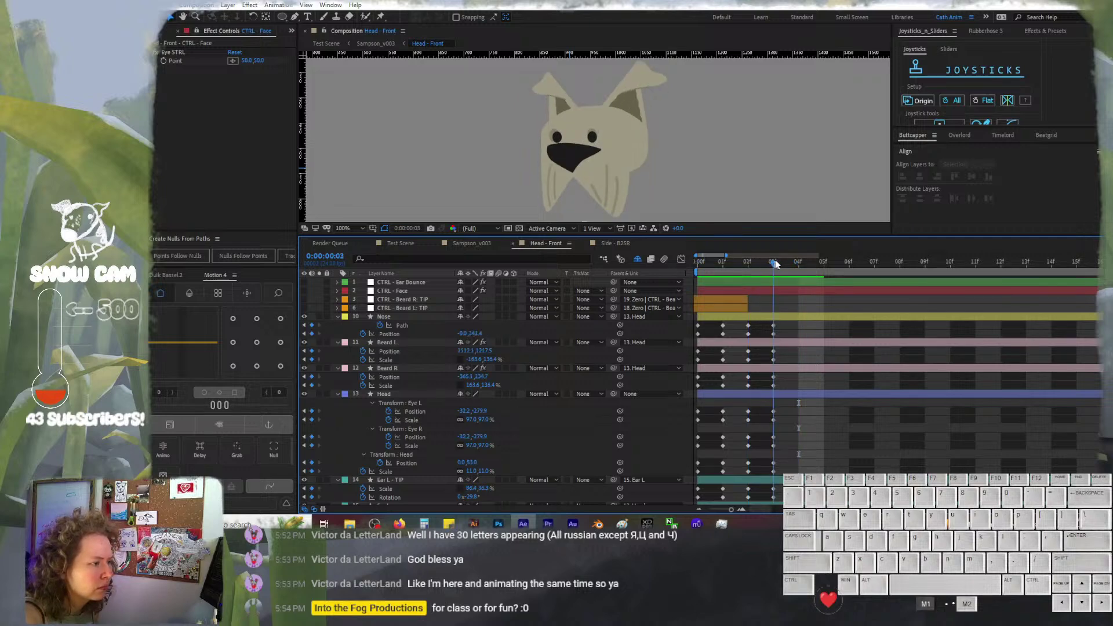
{"action": "left_click", "coordinate": [738, 268]}
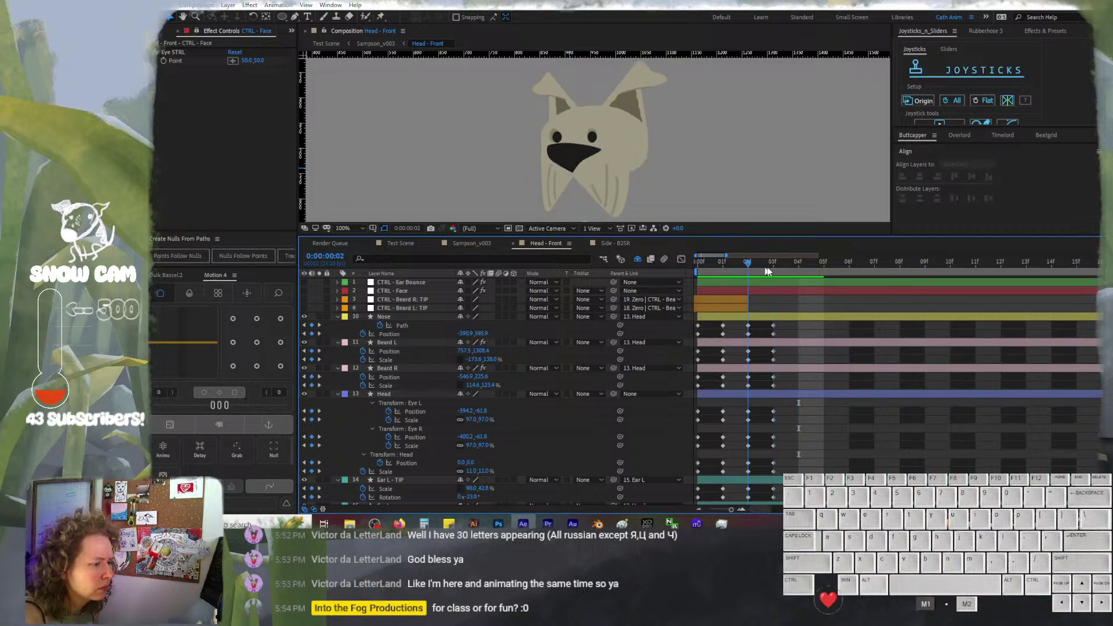
{"action": "left_click", "coordinate": [774, 268]}
{"action": "left_click", "coordinate": [732, 274]}
{"action": "left_click_drag", "start_coordinate": [732, 273], "coordinate": [774, 278]}
Try adjusting Beard L's scale at frame 3, and undo the change
{"action": "left_click", "coordinate": [415, 417]}
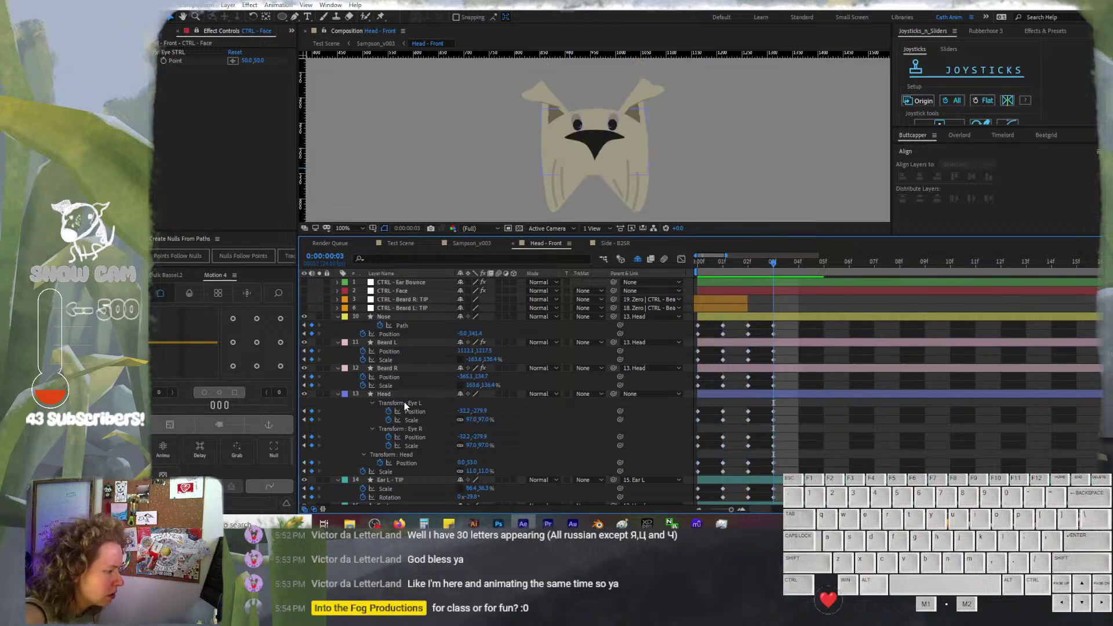
{"action": "left_click", "coordinate": [415, 367]}
{"action": "left_click", "coordinate": [429, 360]}
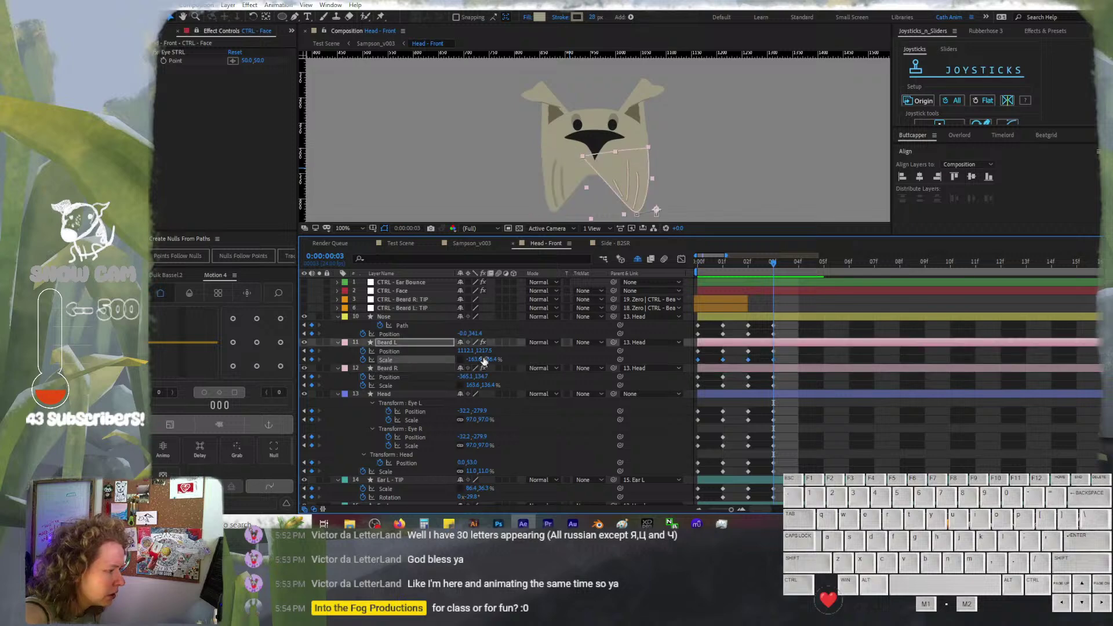
{"action": "left_click_drag", "start_coordinate": [485, 360], "coordinate": [483, 357]}
{"action": "key", "text": "ctrl+z"}
Raise both beards at frame 3, setting Beard L's Y position to about 1136.5 and Beard R's to about 41.7, and check the motion
{"action": "left_click", "coordinate": [425, 352]}
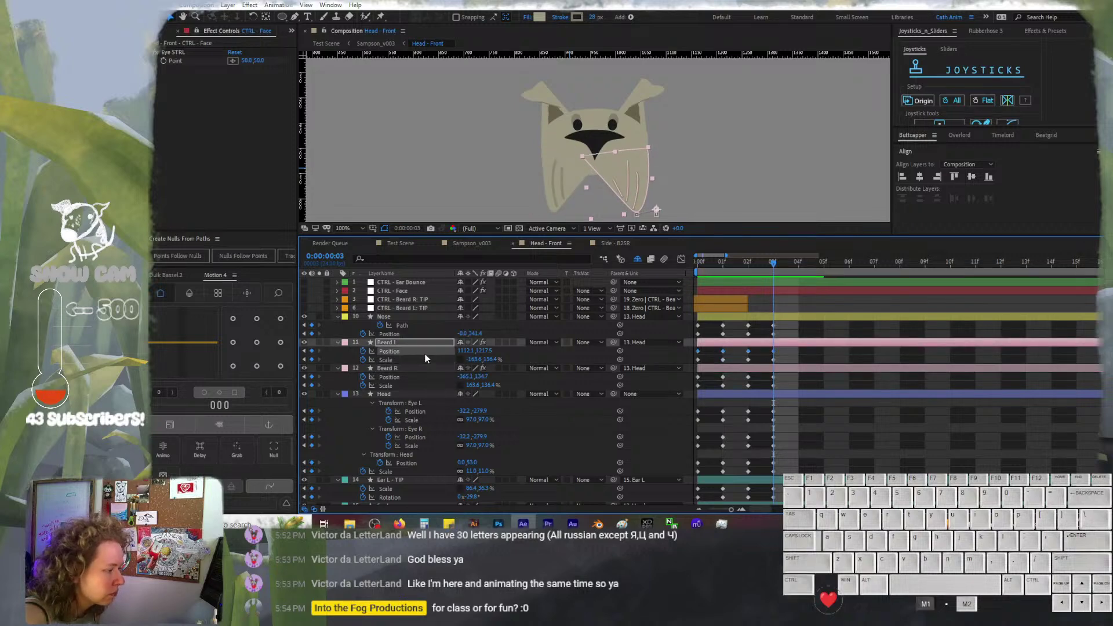
{"action": "left_click_drag", "start_coordinate": [485, 351], "coordinate": [445, 343]}
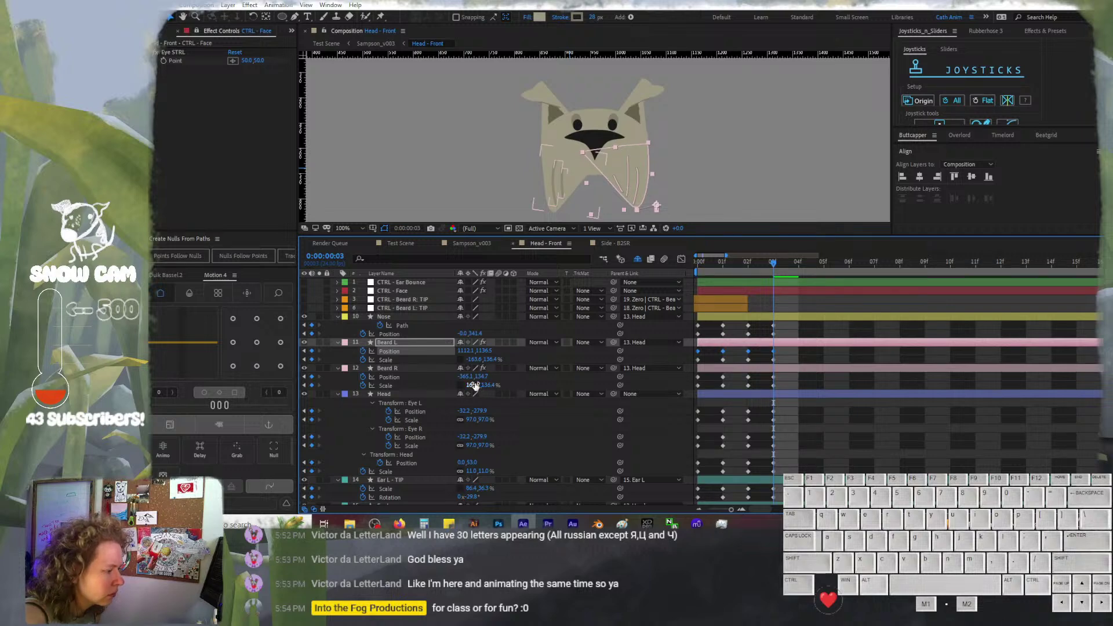
{"action": "left_click_drag", "start_coordinate": [474, 386], "coordinate": [454, 362]}
{"action": "key", "text": "ctrl+z"}
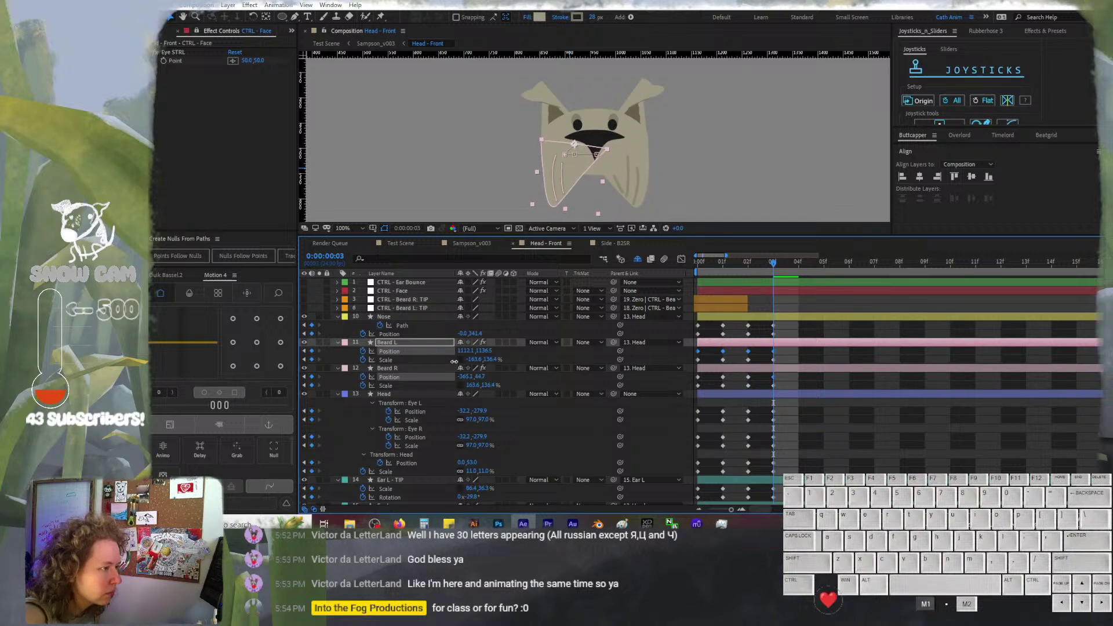
{"action": "left_click", "coordinate": [836, 417]}
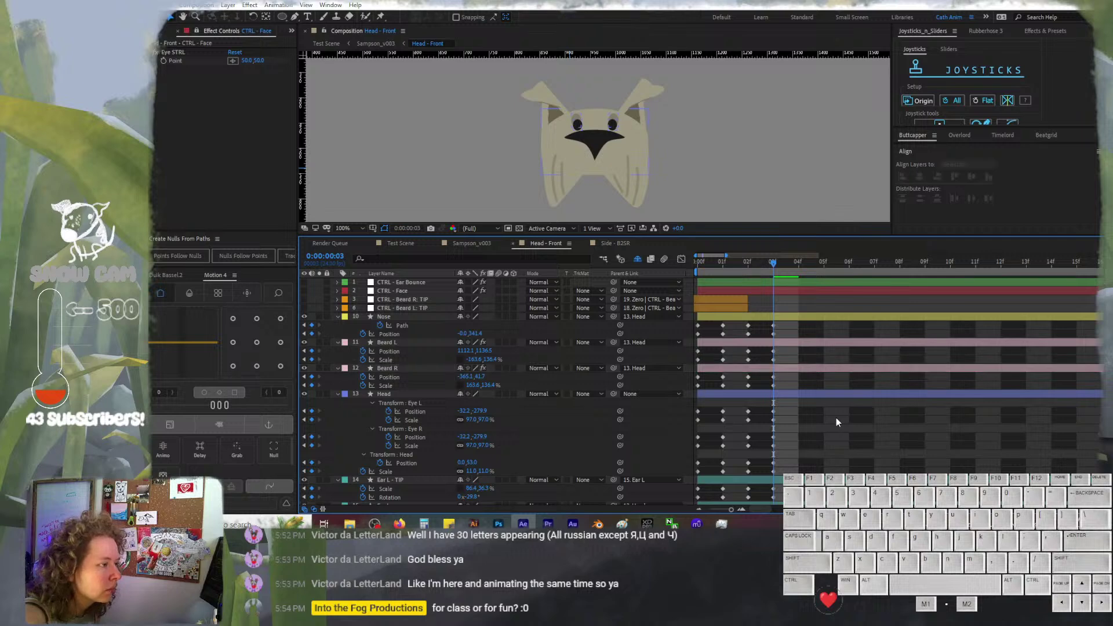
{"action": "left_click_drag", "start_coordinate": [744, 262], "coordinate": [778, 263]}
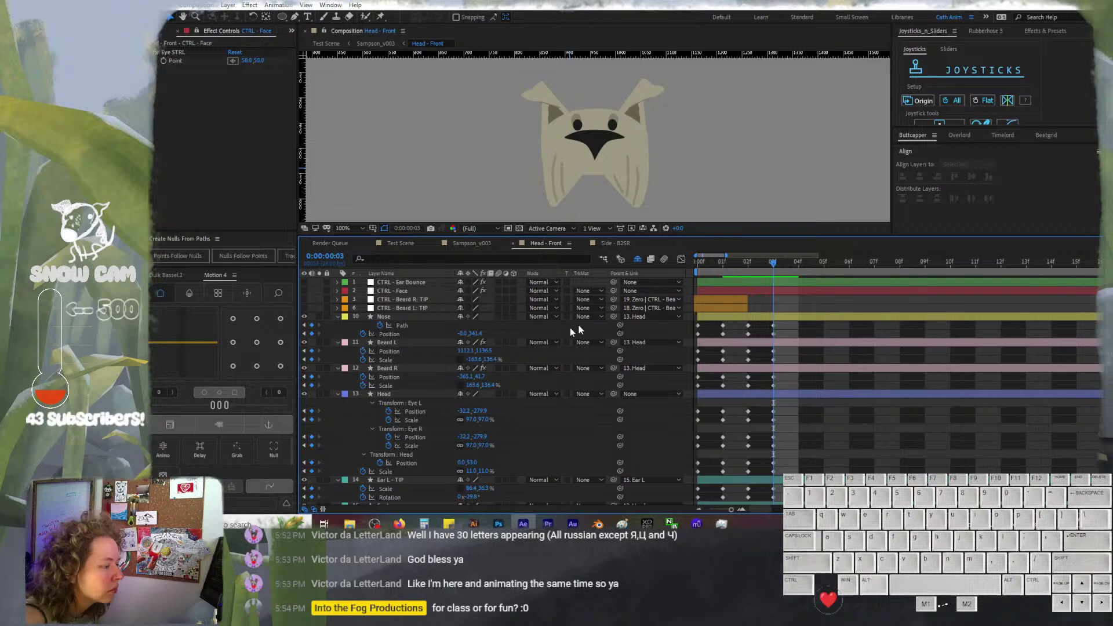
Move both beards inward at frame 3, setting Beard L's X position to about 1088.1 and Beard R's to about -331.1, and review the poses
{"action": "left_click_drag", "start_coordinate": [486, 352], "coordinate": [475, 377]}
{"action": "key", "text": "ctrl+z"}
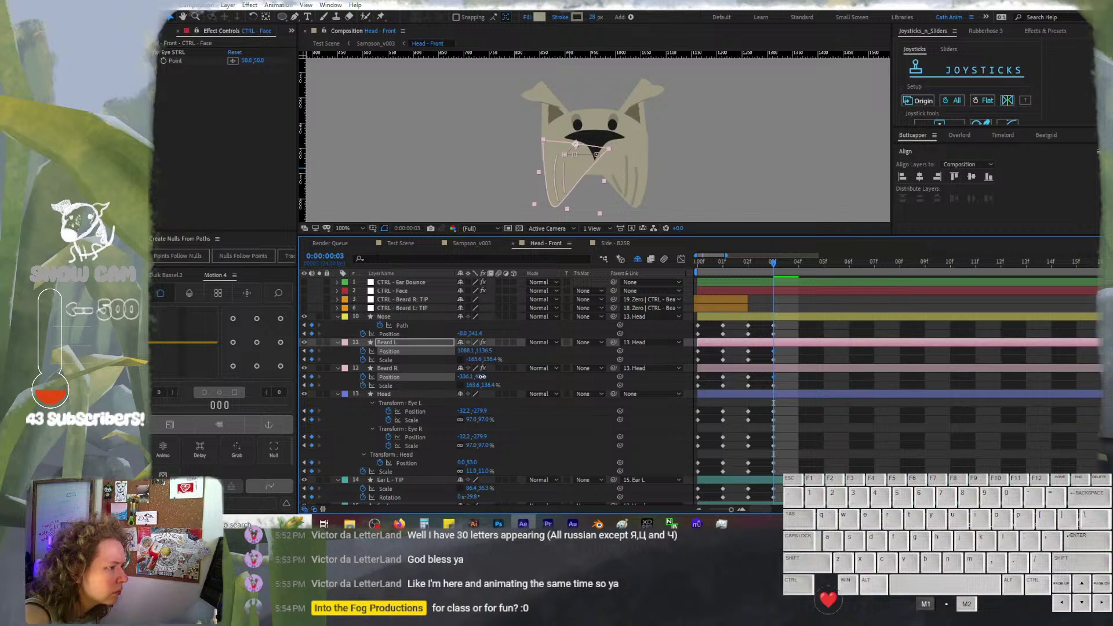
{"action": "left_click", "coordinate": [875, 369]}
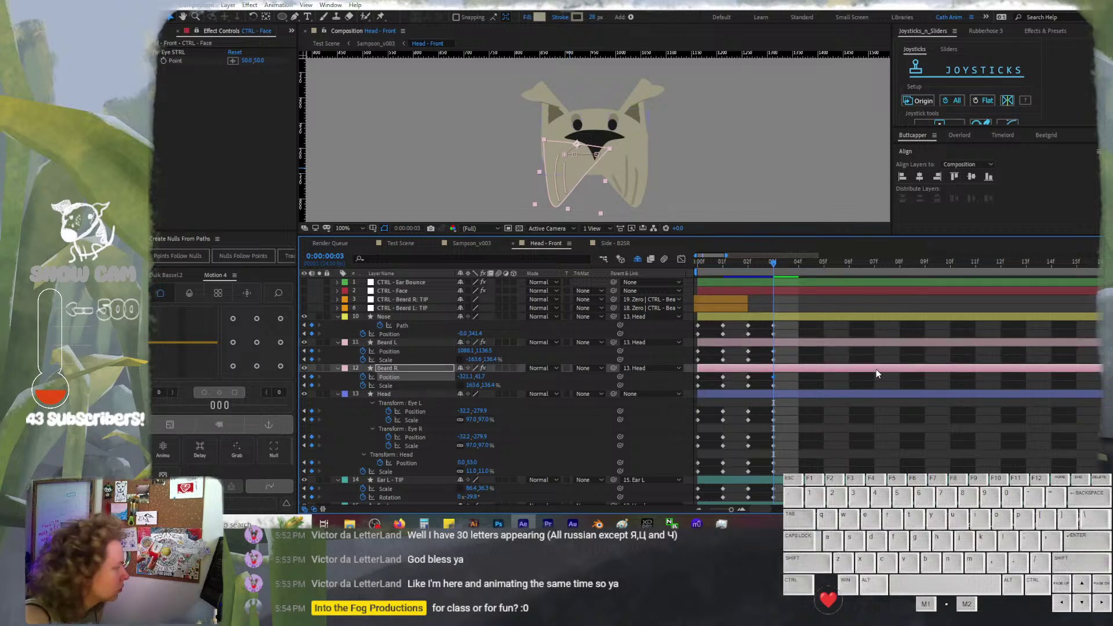
{"action": "left_click", "coordinate": [839, 380]}
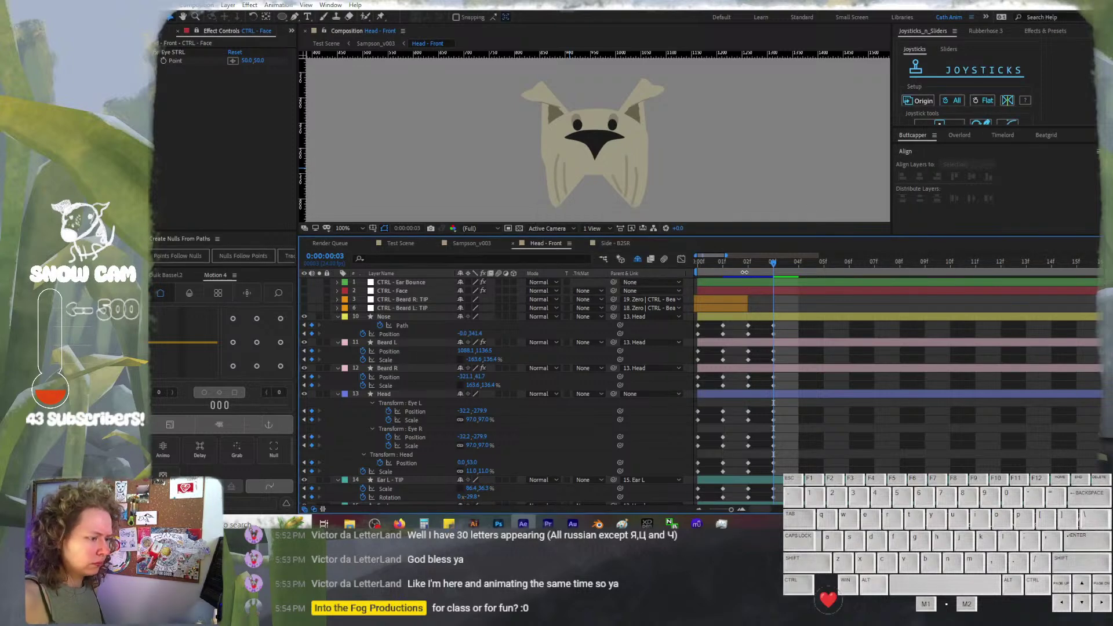
{"action": "key", "text": "space"}
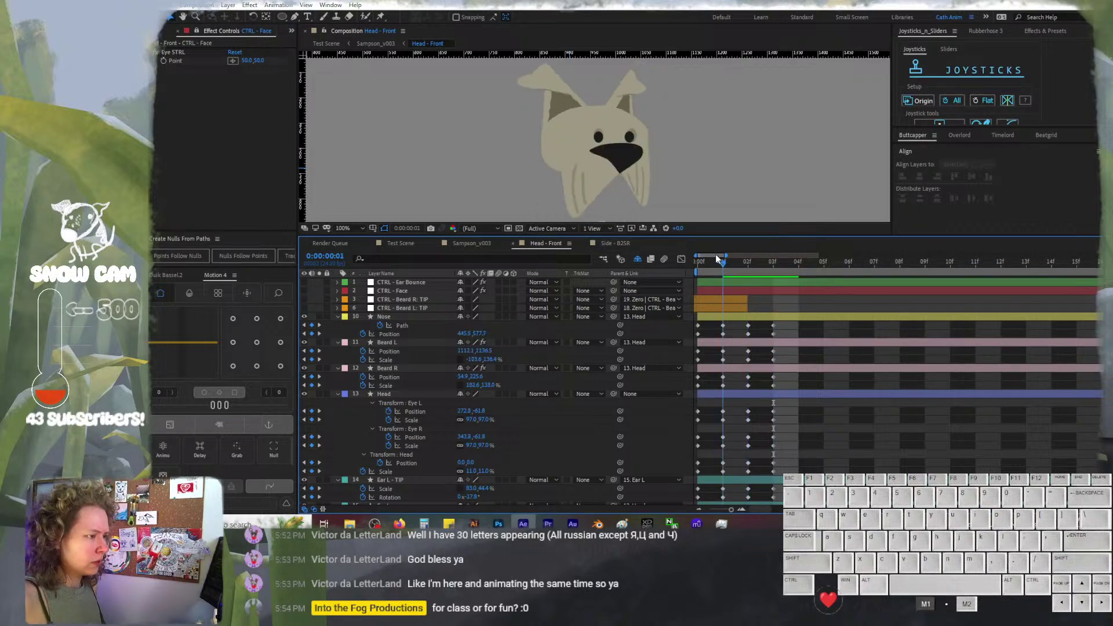
{"action": "left_click_drag", "start_coordinate": [698, 260], "coordinate": [775, 284]}
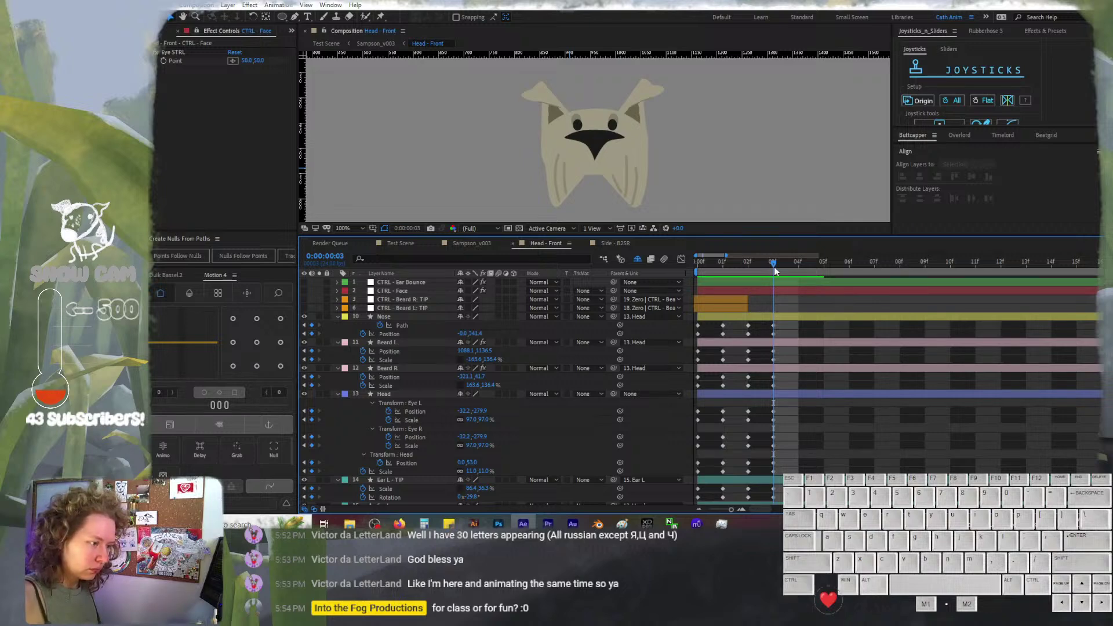
At frame 4, copy the Joysticks origin pose keys onto the Nose, Beard L and Beard R layers one by one
{"action": "left_click", "coordinate": [798, 269]}
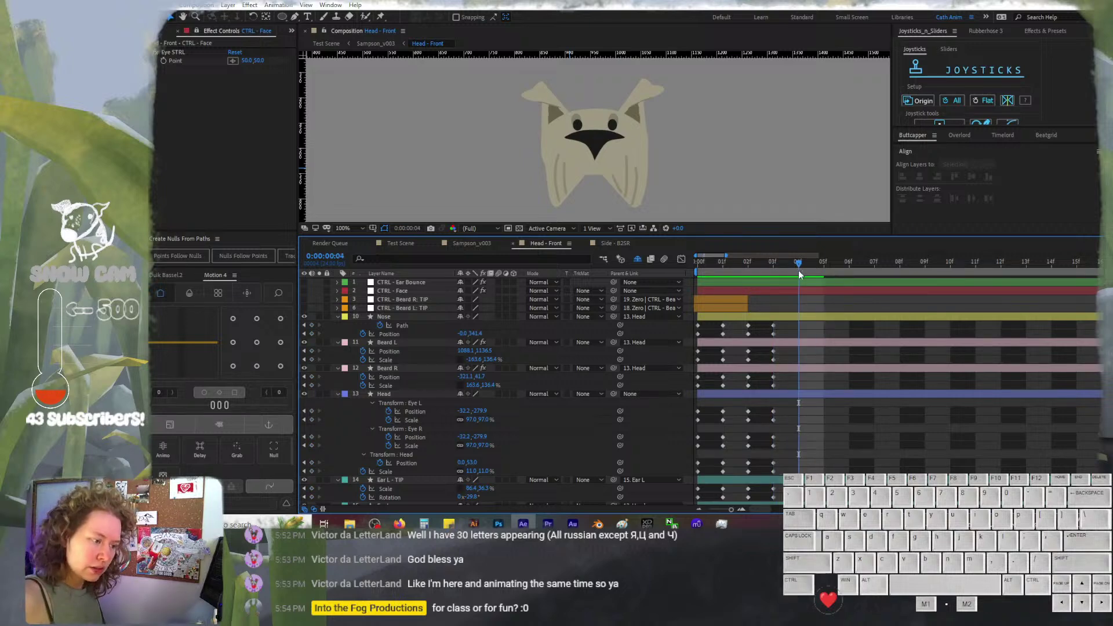
{"action": "left_click", "coordinate": [815, 318]}
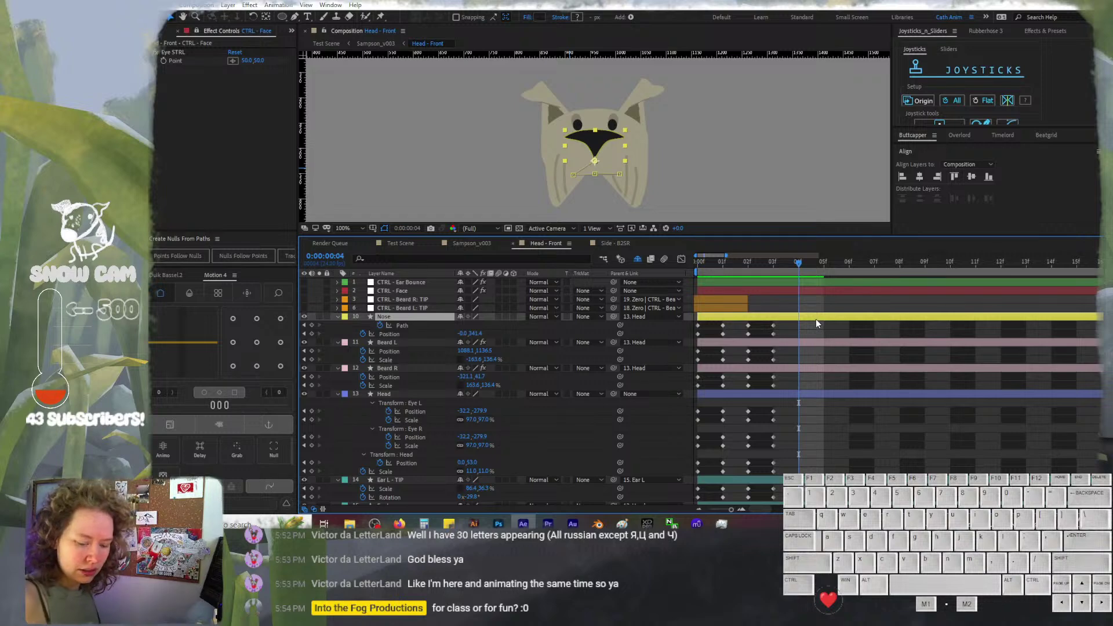
{"action": "left_click", "coordinate": [922, 103]}
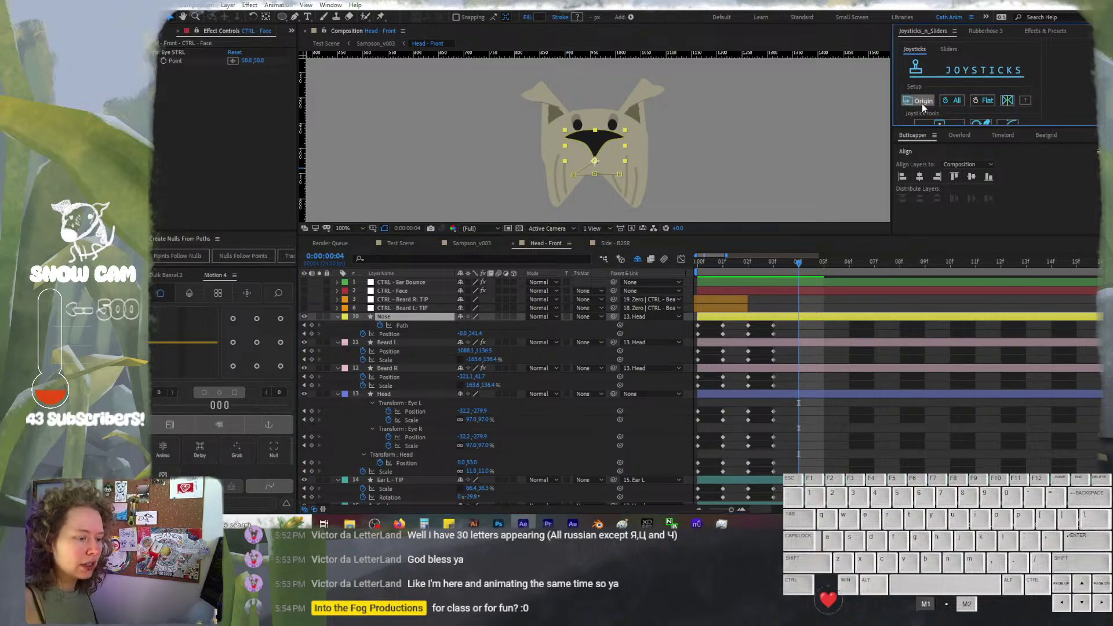
{"action": "key", "text": "ctrl+Down"}
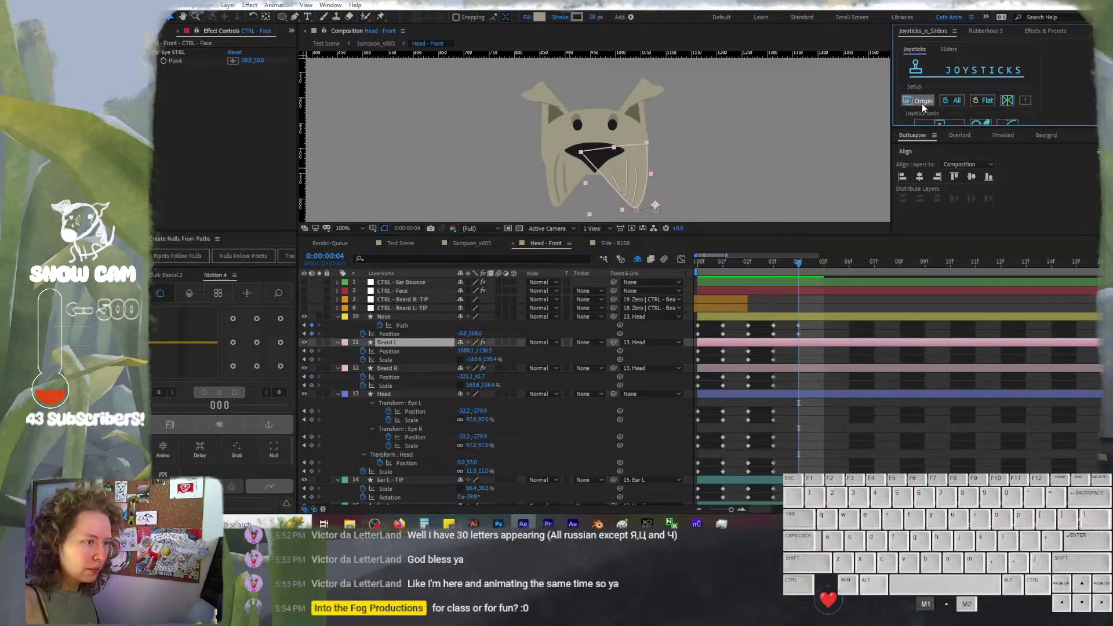
{"action": "left_click", "coordinate": [922, 103]}
{"action": "key", "text": "ctrl+Down"}
{"action": "left_click", "coordinate": [922, 103]}
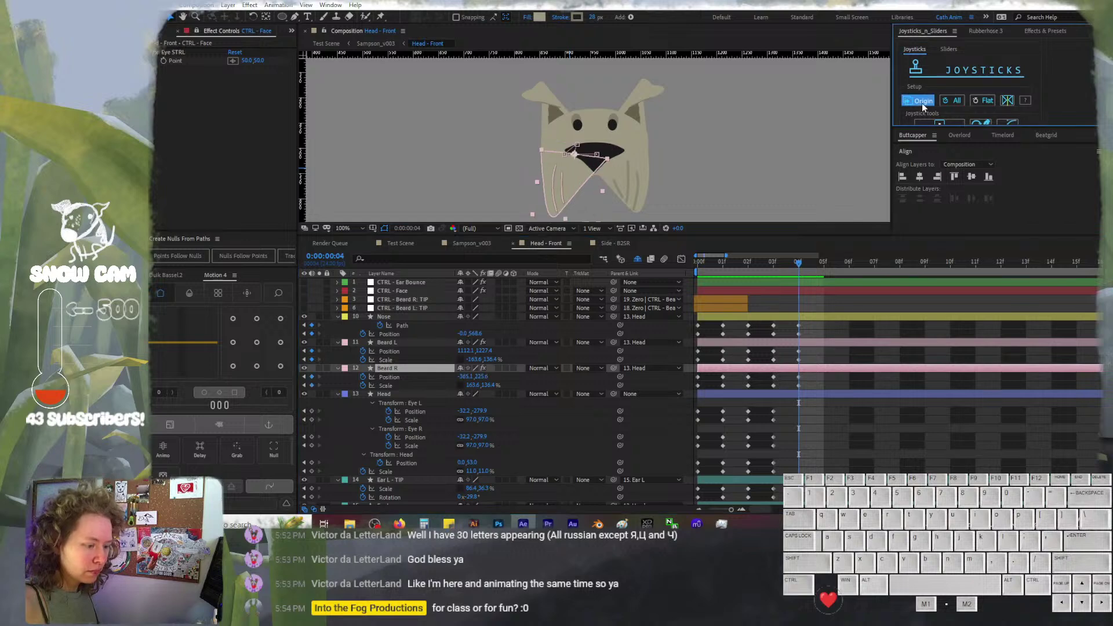
Copy the origin pose keys at frame 4 onto the Head, Ear L - TIP and Ear L layers
{"action": "key", "text": "ctrl+Down"}
{"action": "left_click", "coordinate": [922, 103]}
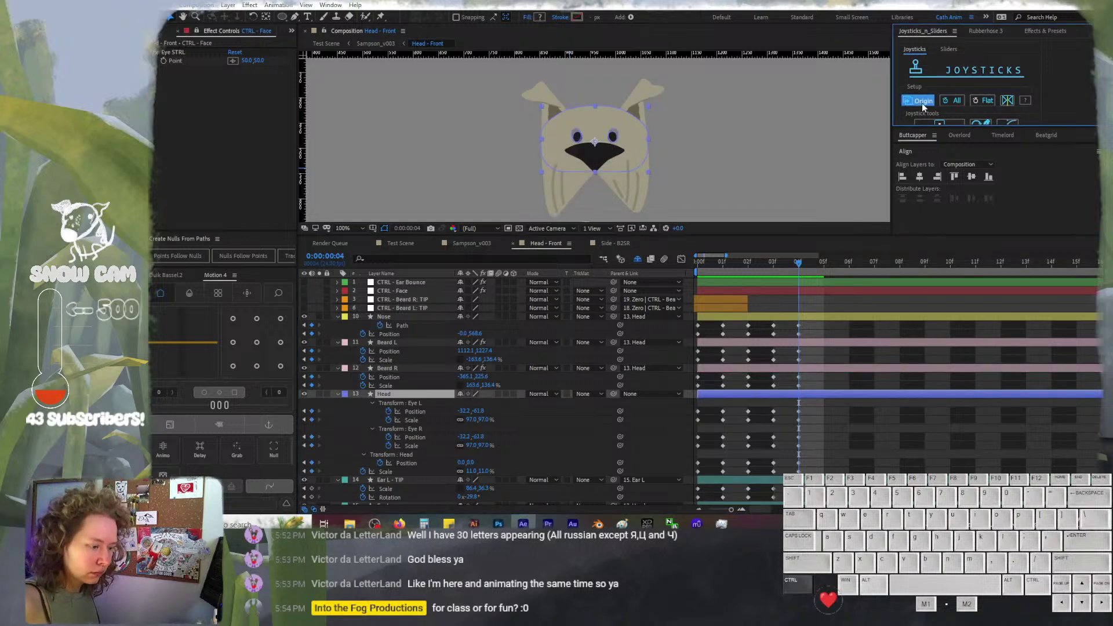
{"action": "key", "text": "ctrl+Down"}
{"action": "left_click", "coordinate": [922, 102]}
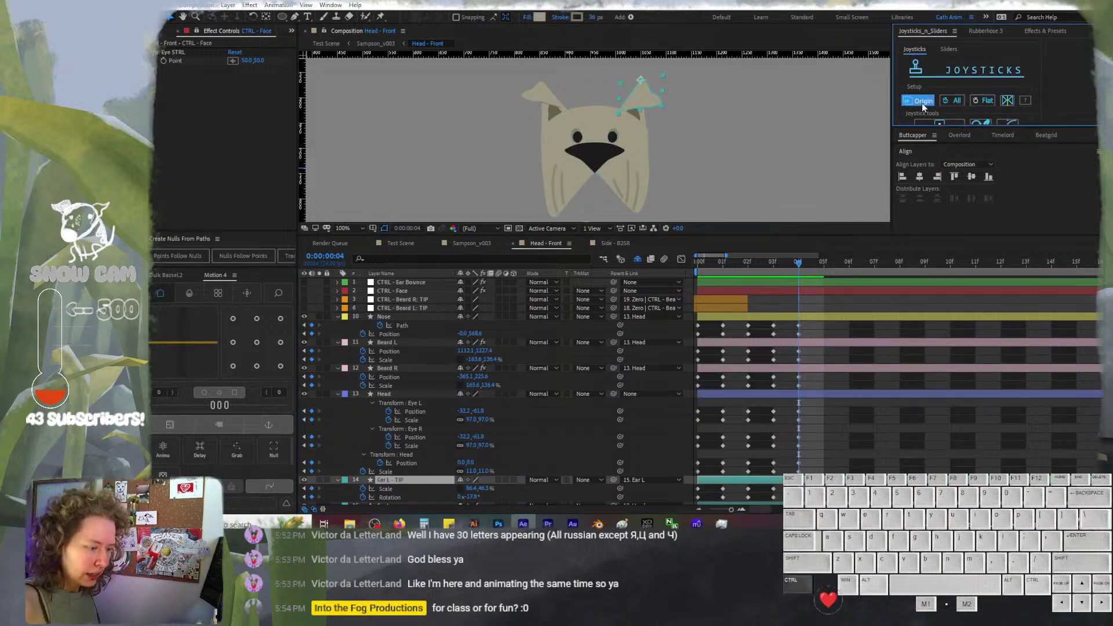
{"action": "key", "text": "ctrl+Down"}
{"action": "left_click", "coordinate": [922, 103]}
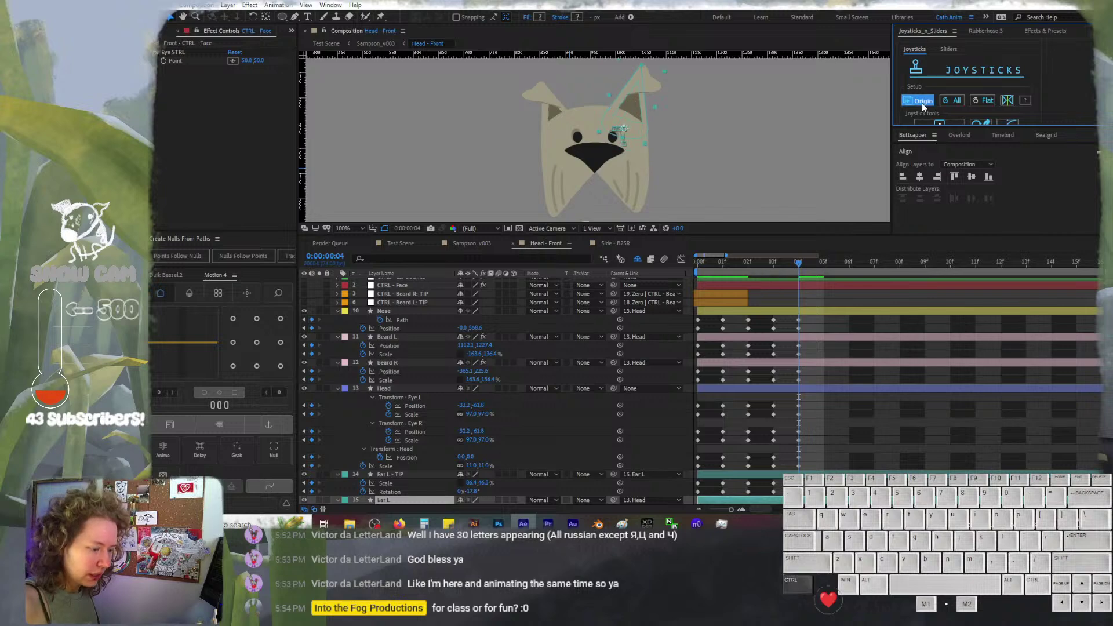
Copy the Joysticks origin pose keys at frame 4 onto the Ear R - TIP and Ear R layers
{"action": "key", "text": "ctrl+Down"}
{"action": "scroll", "coordinate": [1003, 366], "scroll_direction": "down", "scroll_amount": 2}
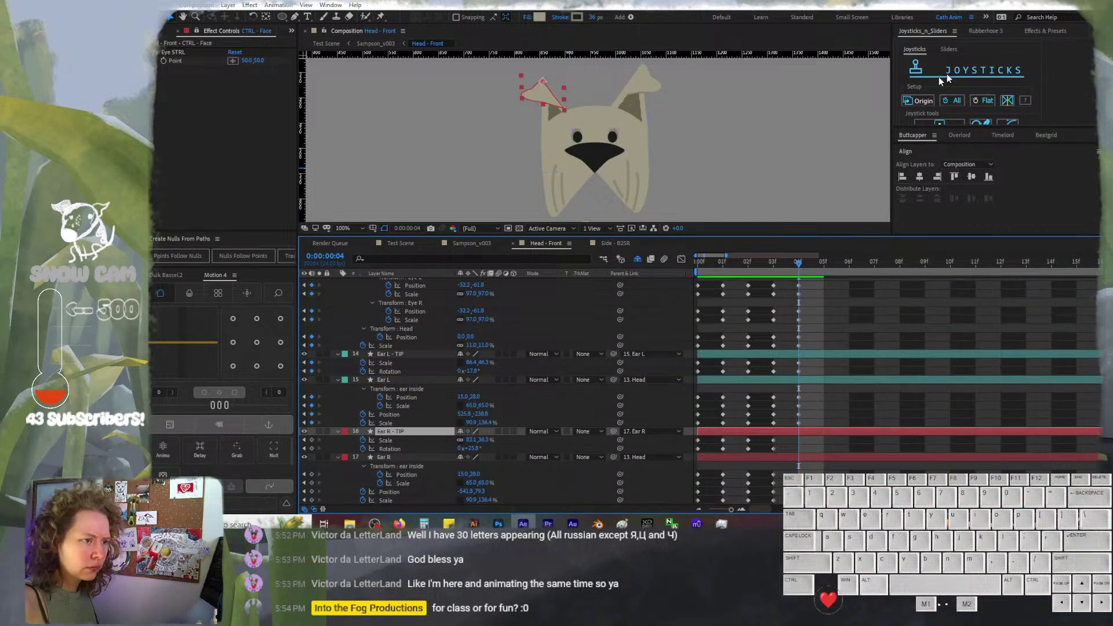
{"action": "left_click", "coordinate": [913, 103]}
{"action": "key", "text": "ctrl+Down"}
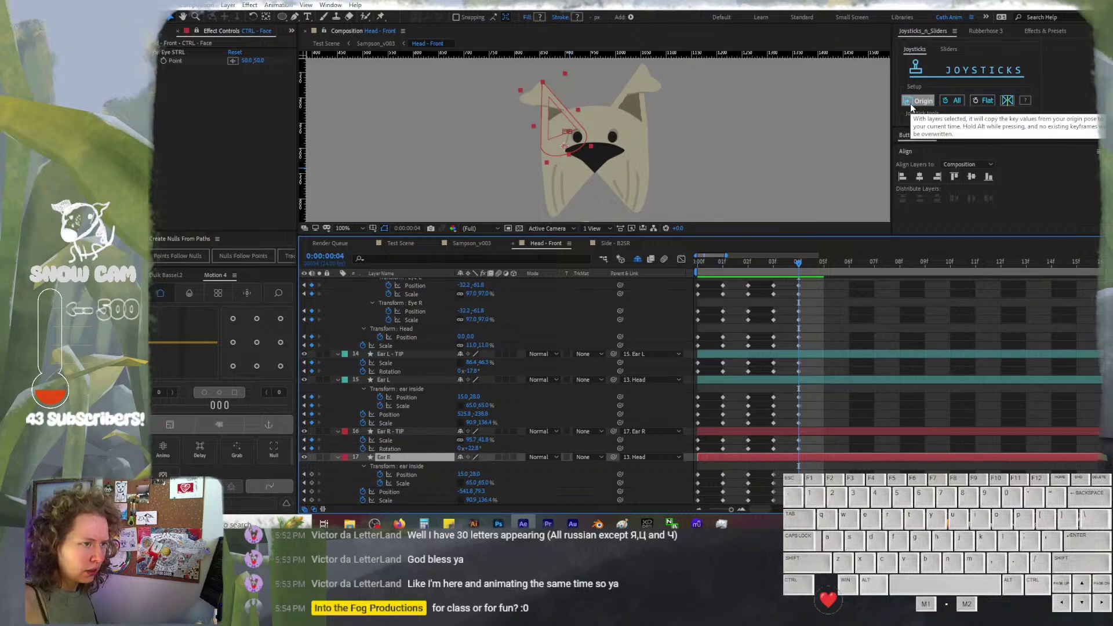
{"action": "left_click", "coordinate": [913, 104]}
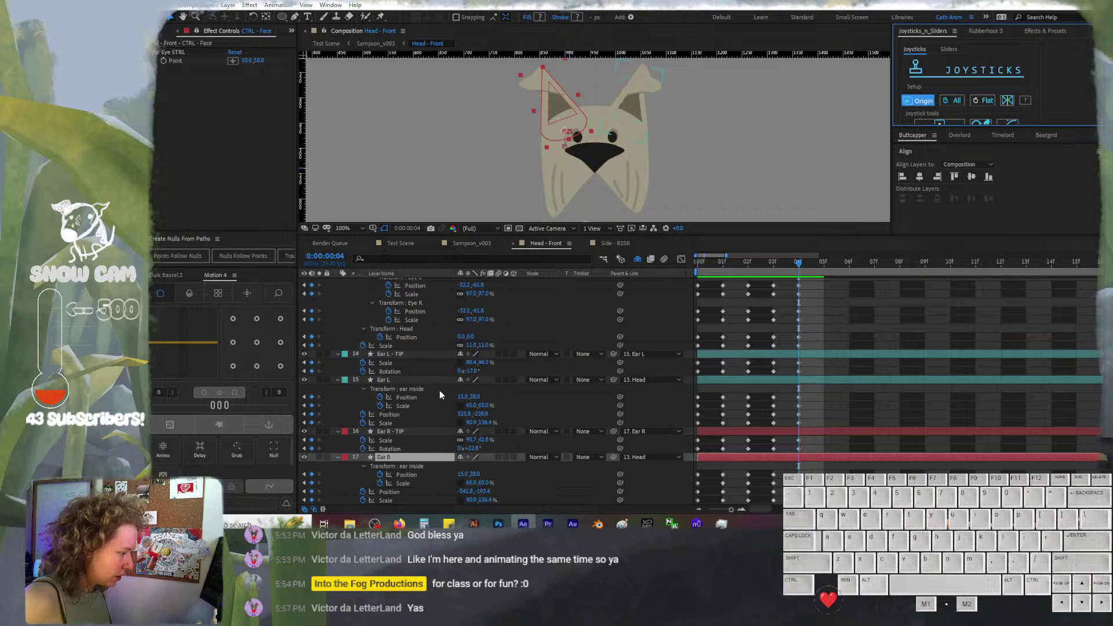
Lower the Nose, Beard L and Beard R layers together at frame 4, bringing the Nose's Y position to about 841.4
{"action": "scroll", "coordinate": [440, 391], "scroll_direction": "up", "scroll_amount": 5}
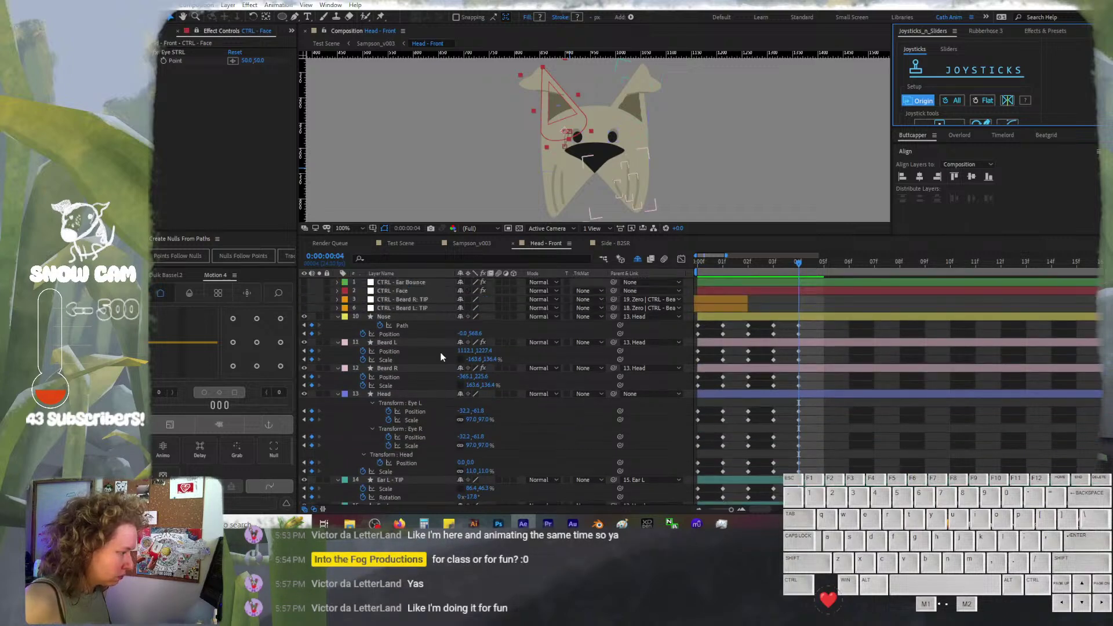
{"action": "left_click", "coordinate": [409, 317]}
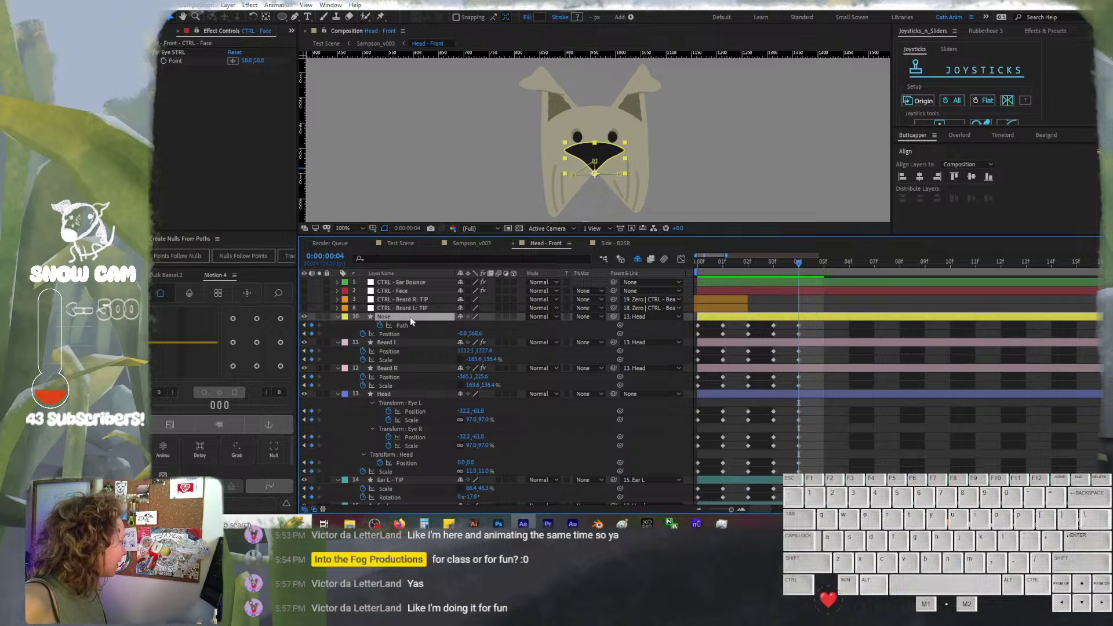
{"action": "left_click", "coordinate": [406, 368], "text": "shift"}
{"action": "key", "text": "shift+Down"}
{"action": "key", "text": "shift+Down"}
{"action": "key", "text": "shift+Down"}
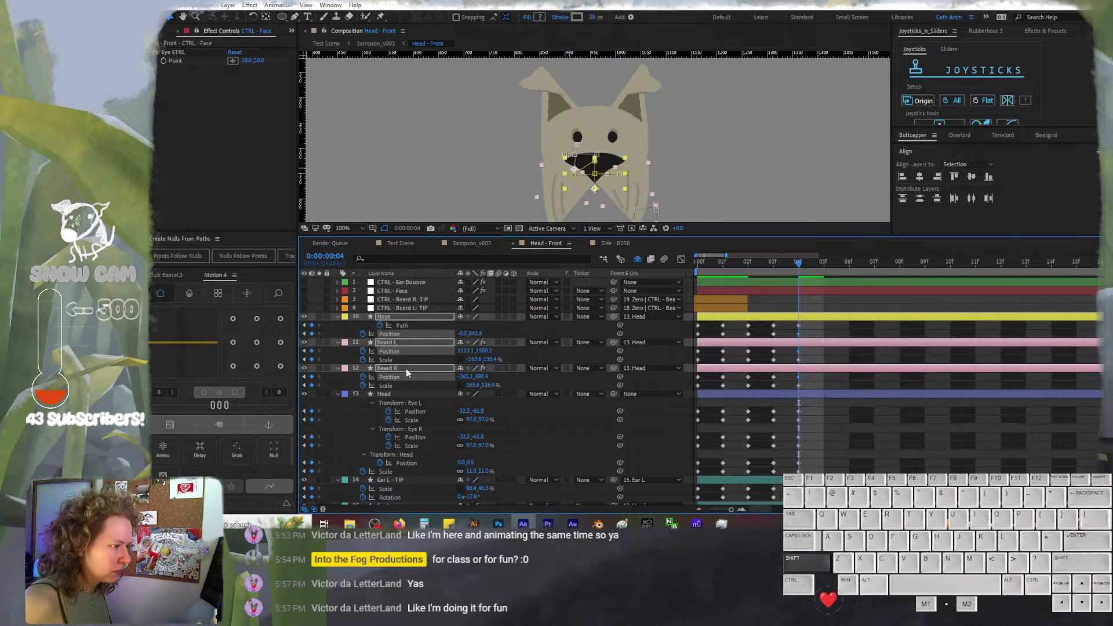
{"action": "key", "text": "shift+Down"}
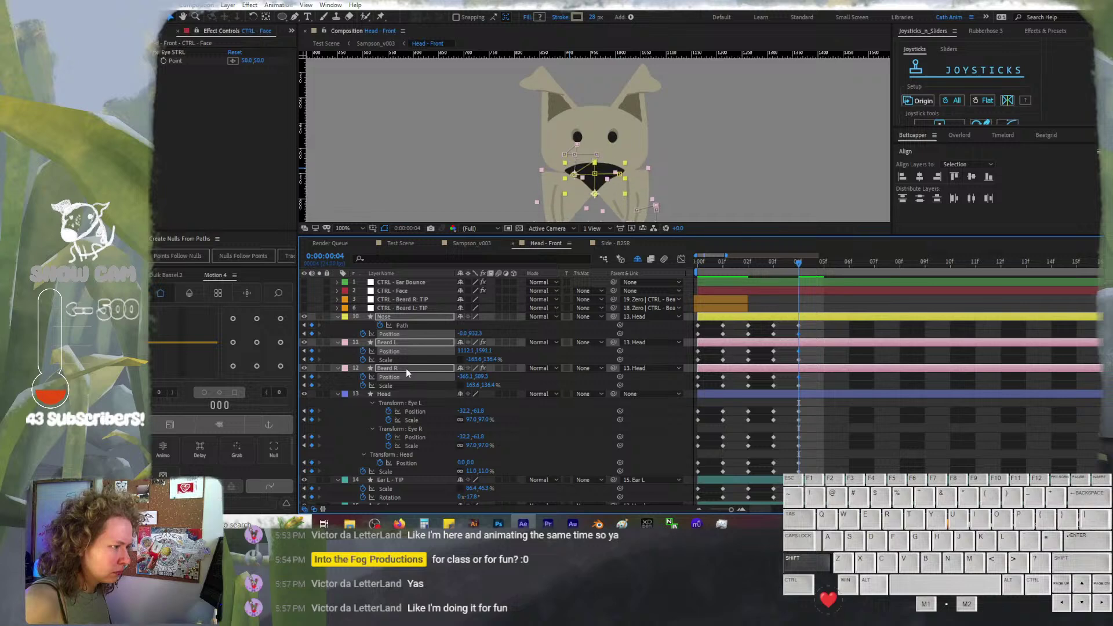
{"action": "key", "text": "shift+Up"}
{"action": "key", "text": "shift+Down"}
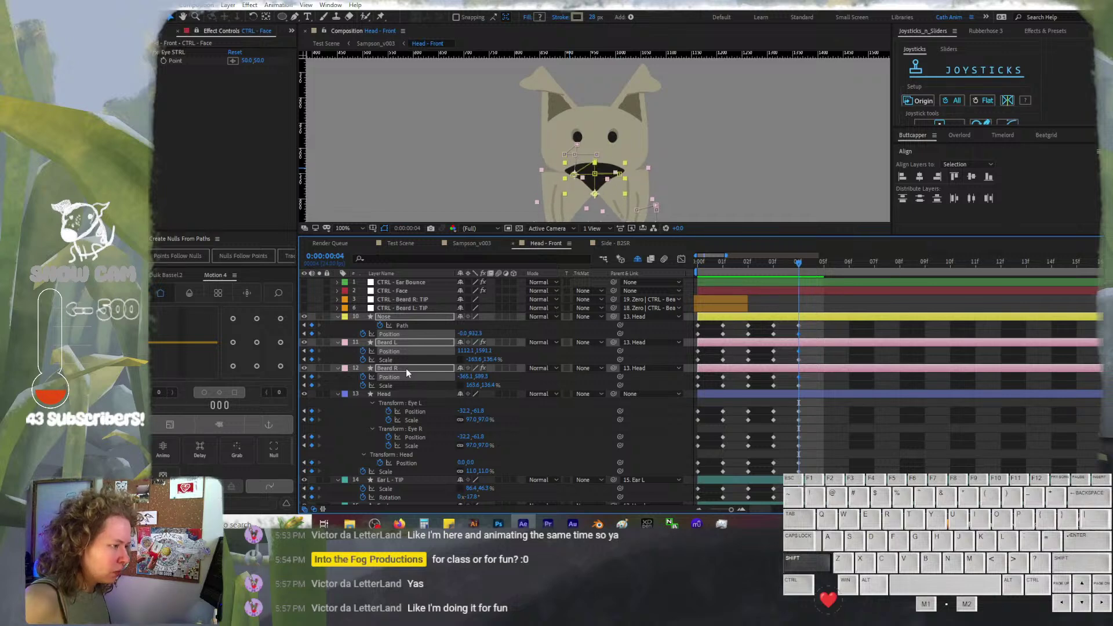
{"action": "key", "text": "shift+Up"}
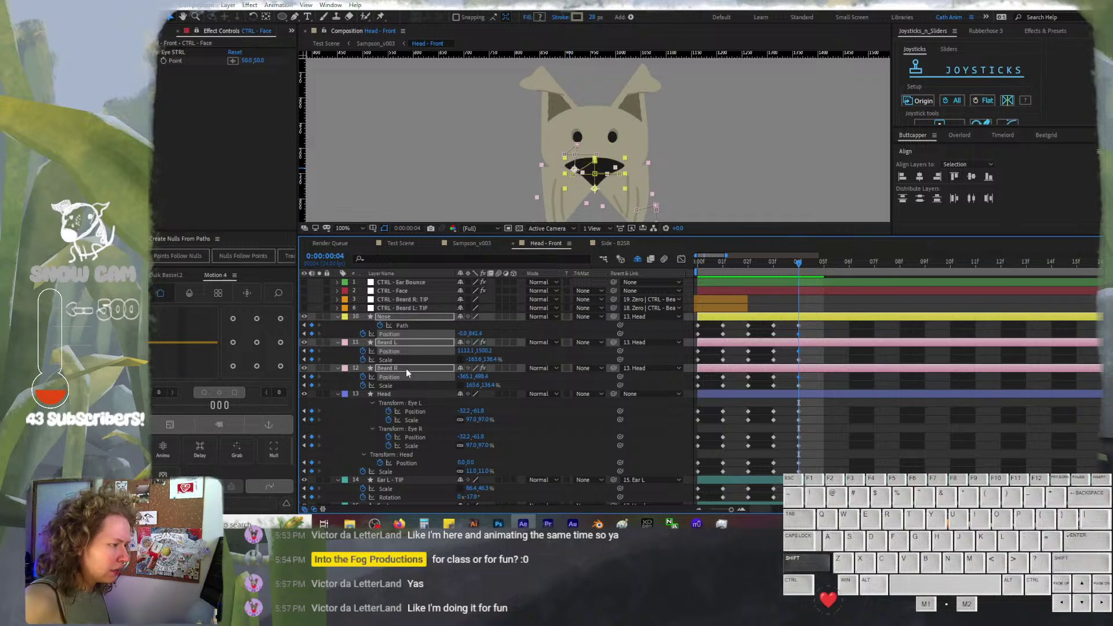
{"action": "key", "text": "shift+Up"}
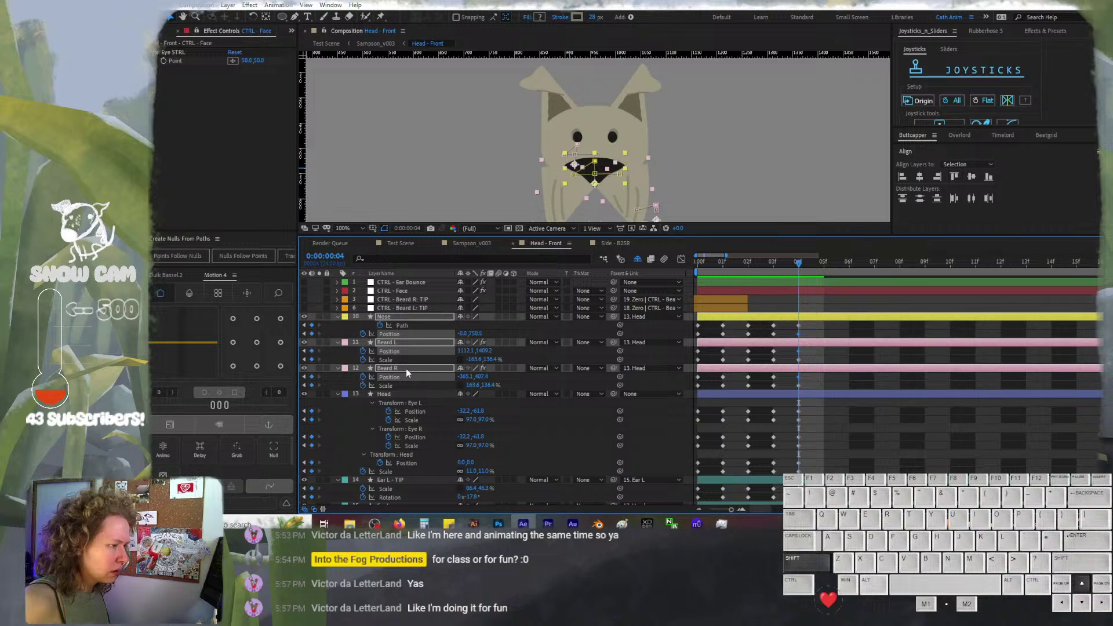
{"action": "key", "text": "shift+Down"}
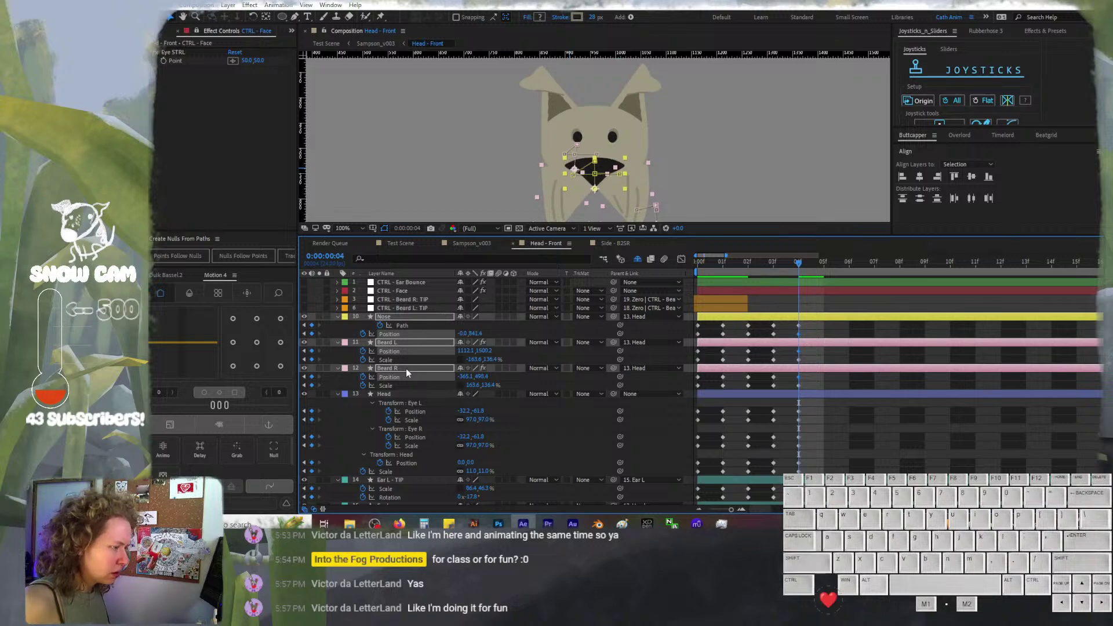
{"action": "left_click", "coordinate": [494, 330]}
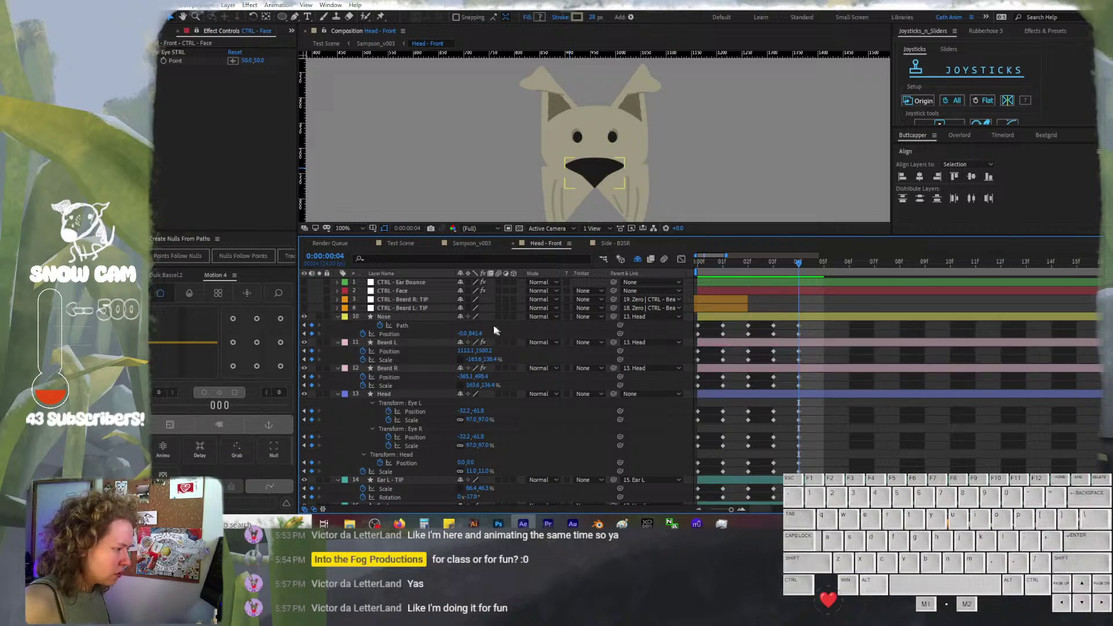
{"action": "left_click", "coordinate": [445, 317]}
{"action": "key", "text": "shift+Down"}
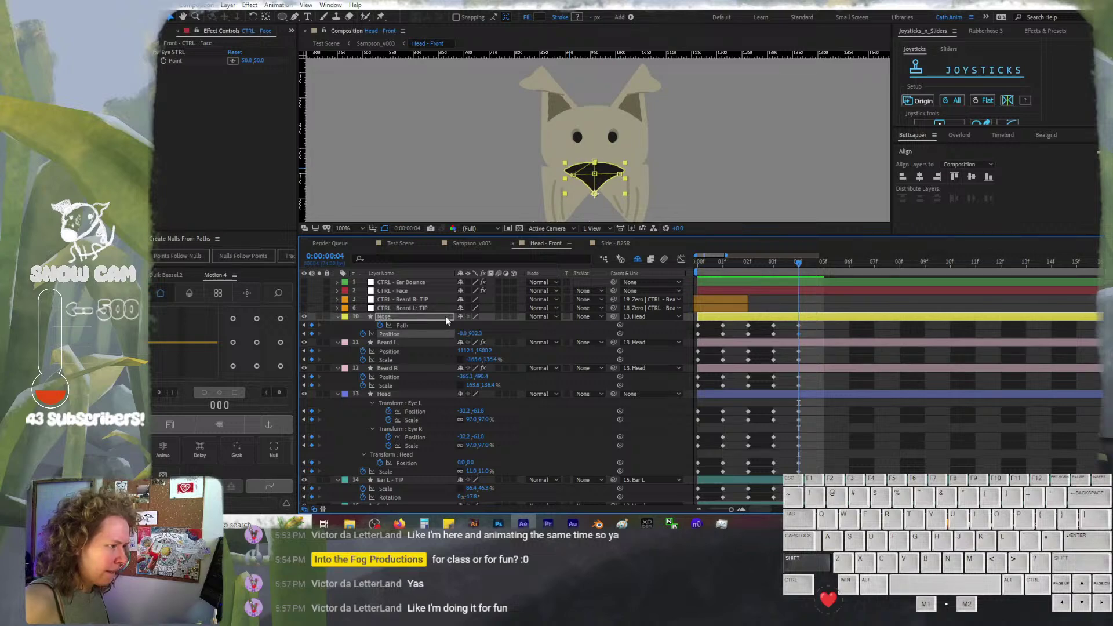
{"action": "key", "text": "shift+Up"}
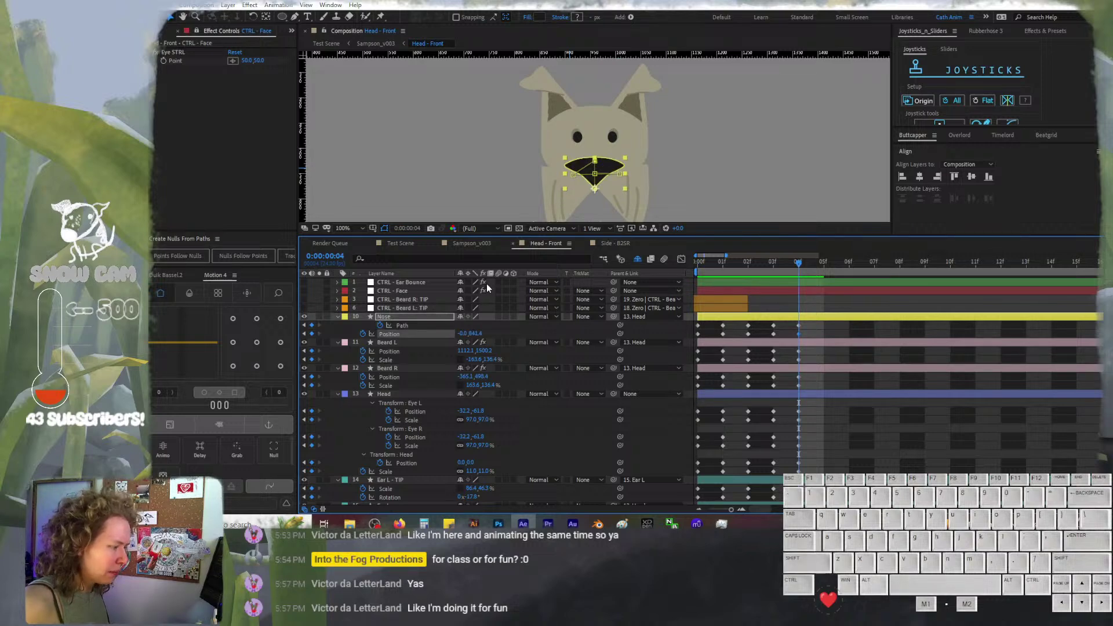
Raise both beards slightly at frame 4, to Y positions of about 1409.2 for Beard L and 407.4 for Beard R
{"action": "left_click", "coordinate": [423, 343]}
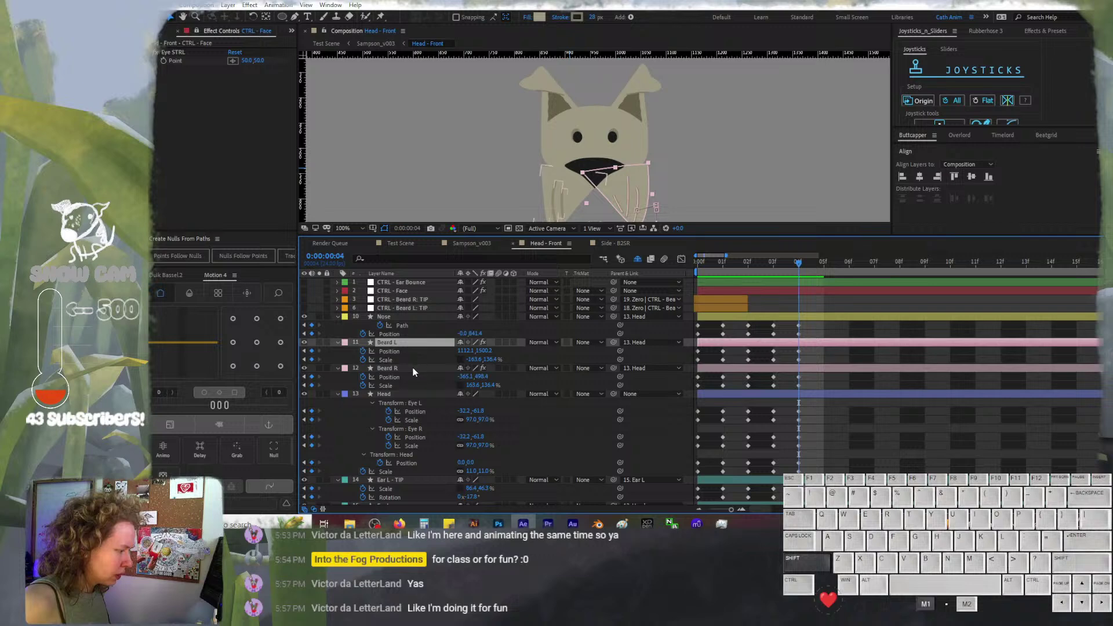
{"action": "left_click", "coordinate": [413, 369], "text": "shift"}
{"action": "key", "text": "shift+Up"}
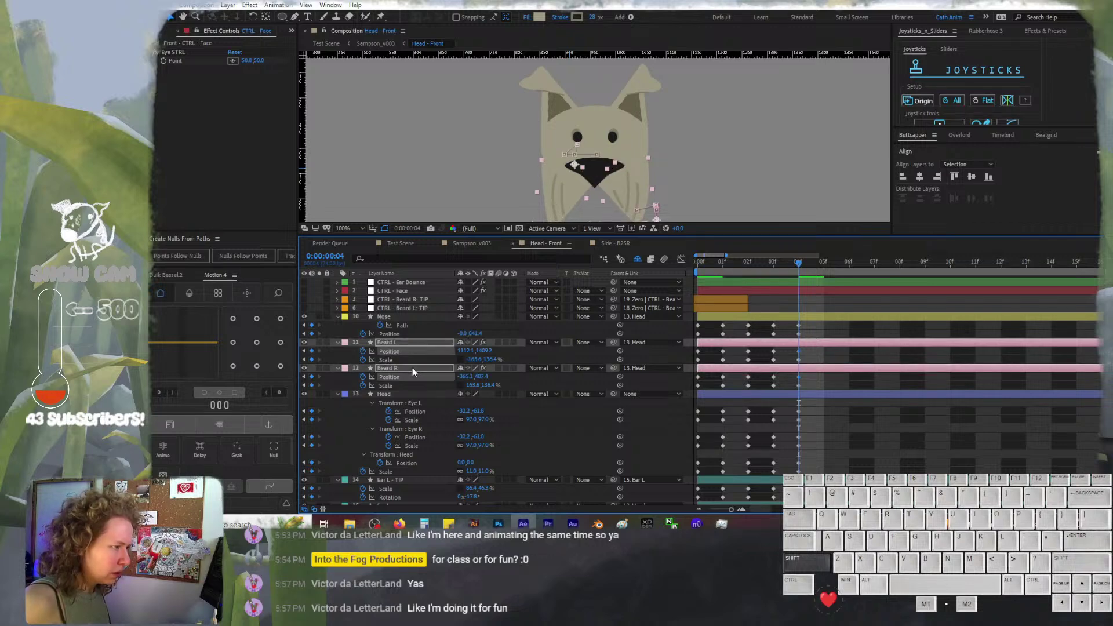
{"action": "left_click", "coordinate": [413, 395]}
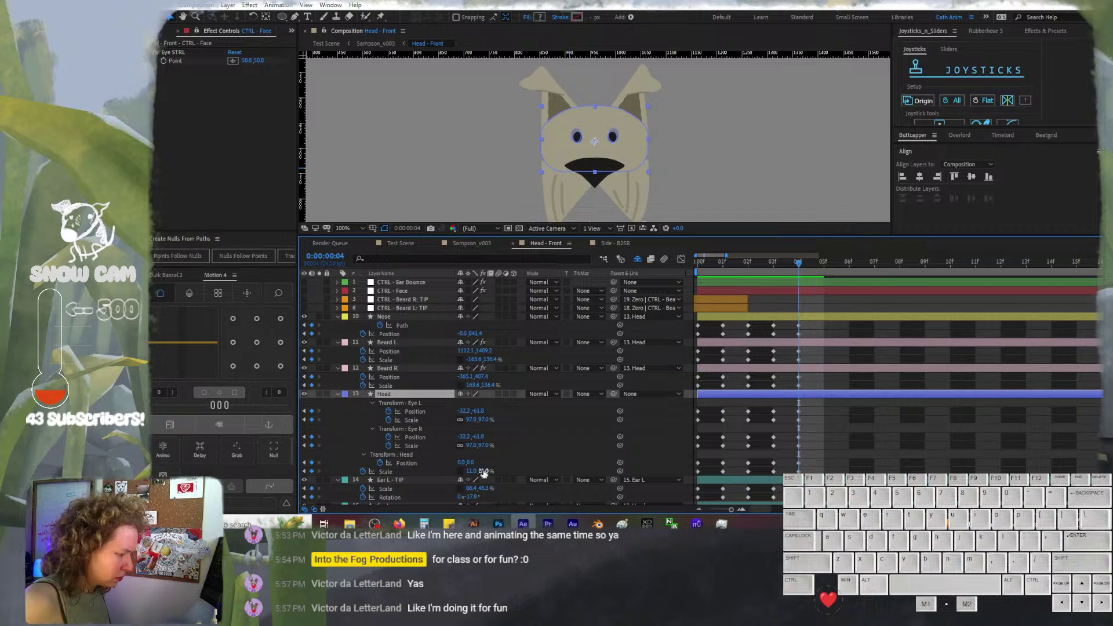
{"action": "left_click_drag", "start_coordinate": [483, 472], "coordinate": [488, 472]}
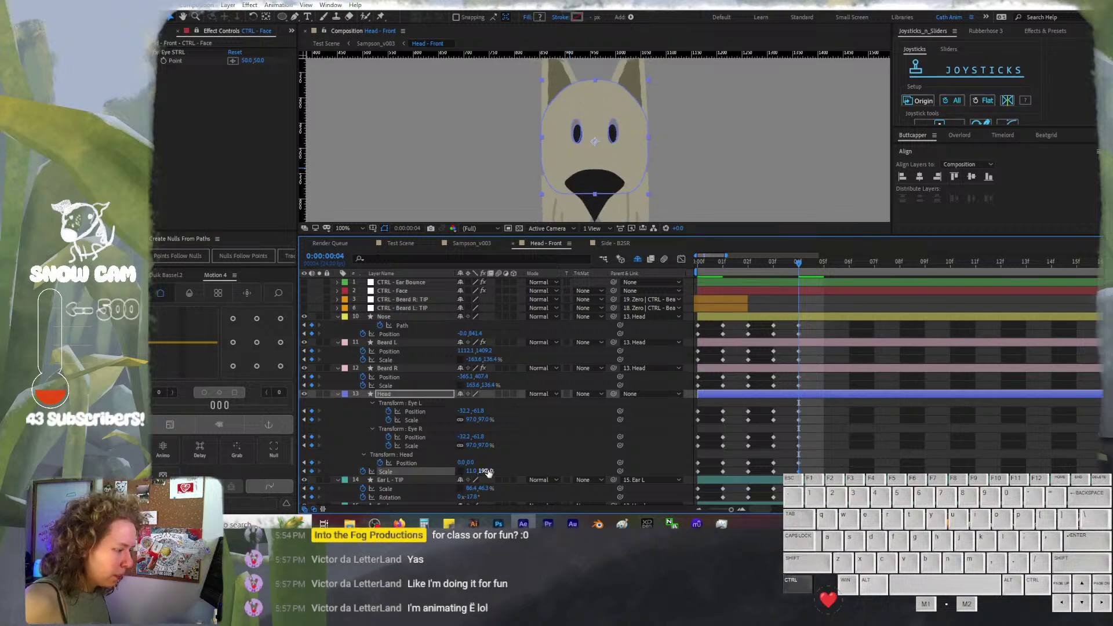
{"action": "key", "text": "ctrl+z"}
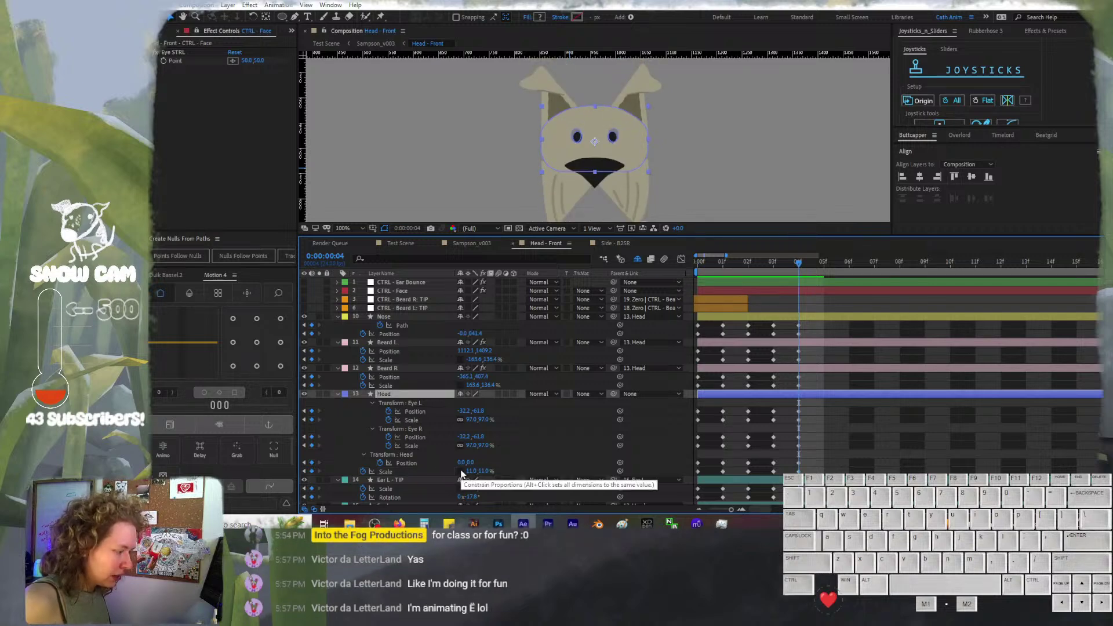
Remove the Scale keyframes from the Head layer, check the poses at frames 2 to 4 and refresh its list of keyed properties
{"action": "left_click", "coordinate": [365, 474]}
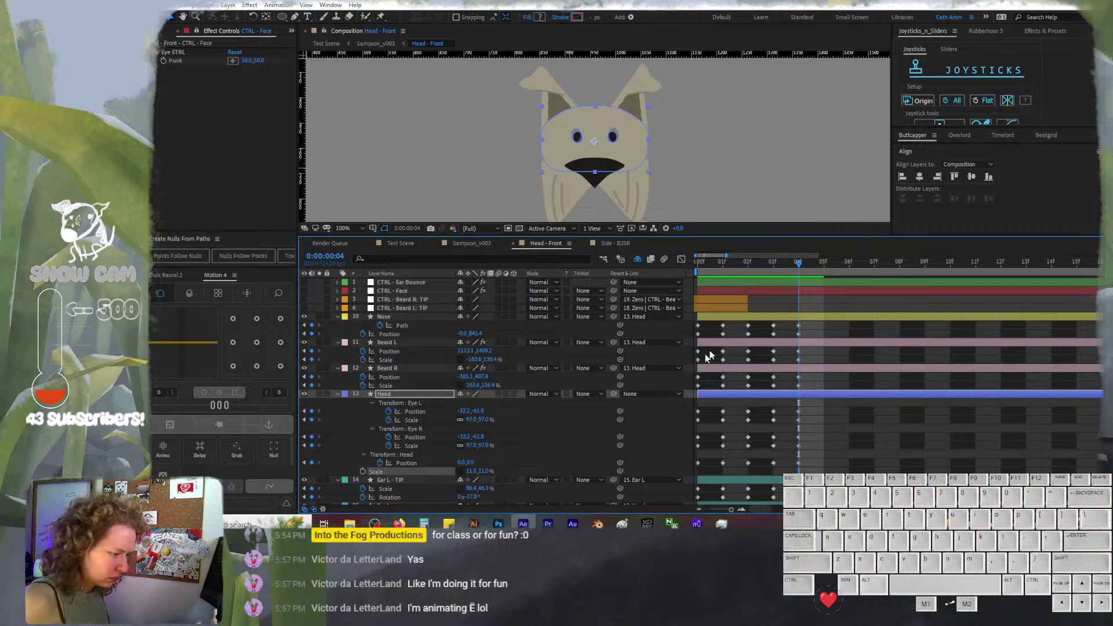
{"action": "left_click", "coordinate": [769, 260]}
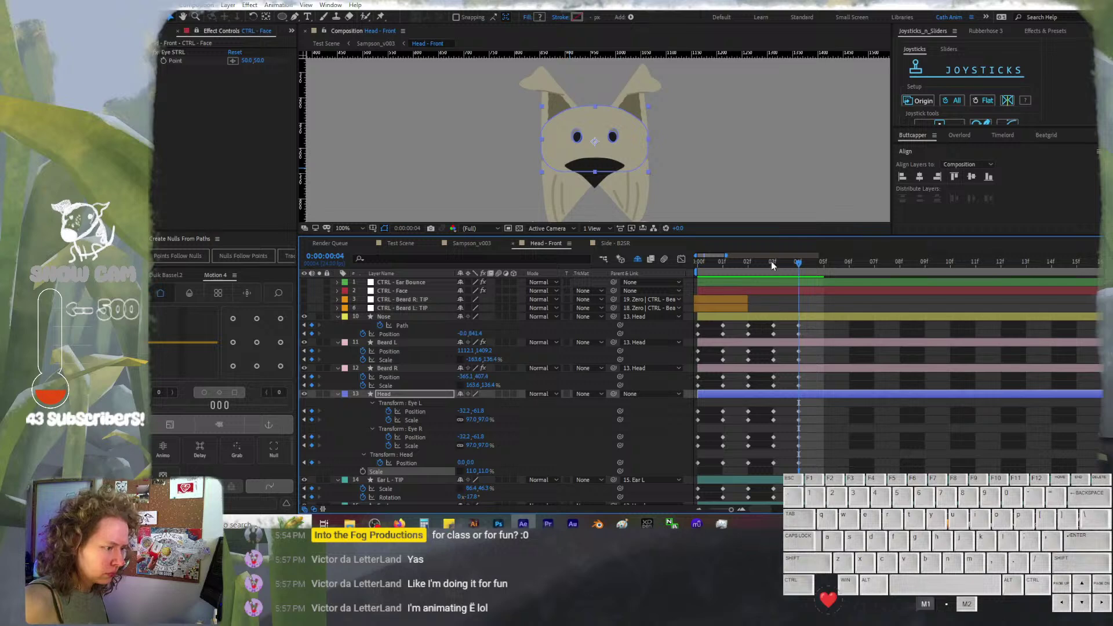
{"action": "left_click", "coordinate": [791, 261]}
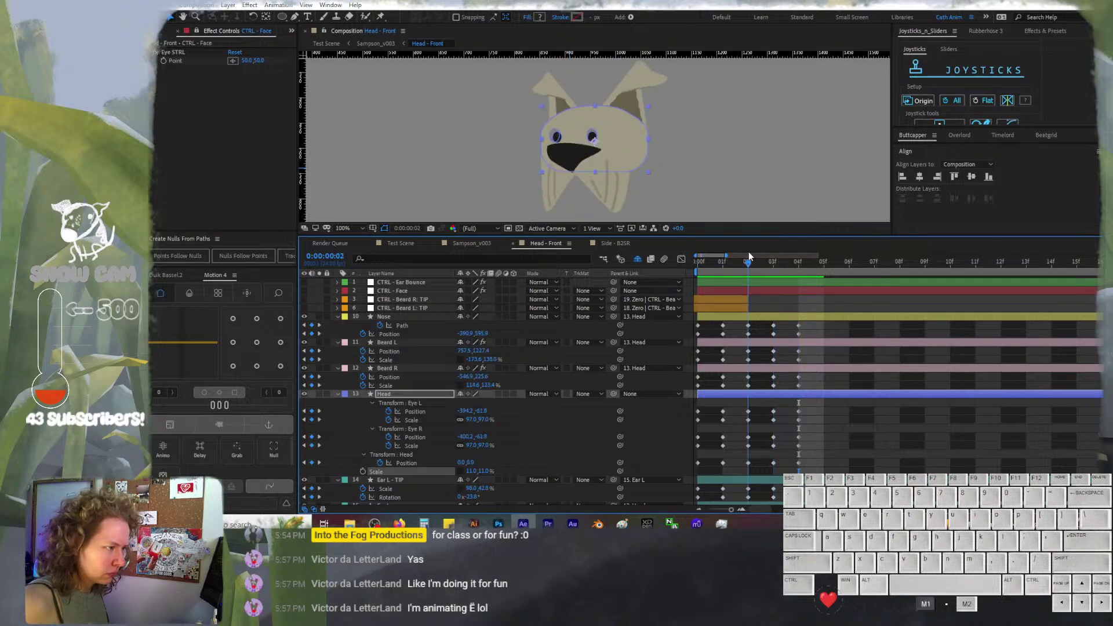
{"action": "left_click", "coordinate": [769, 260]}
{"action": "left_click", "coordinate": [791, 262]}
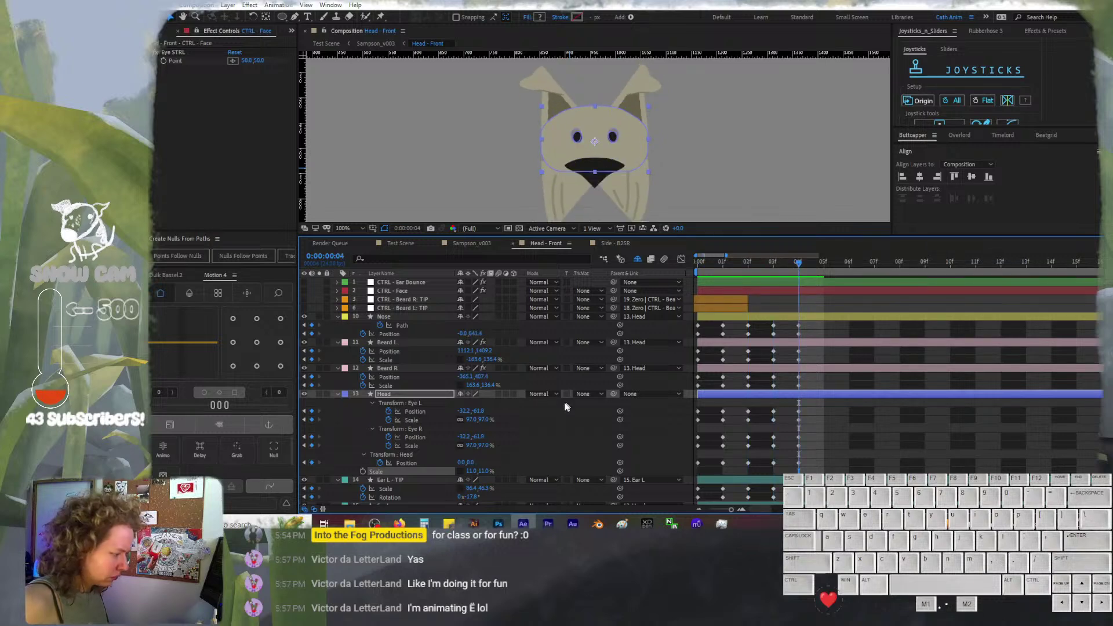
{"action": "left_click", "coordinate": [449, 395]}
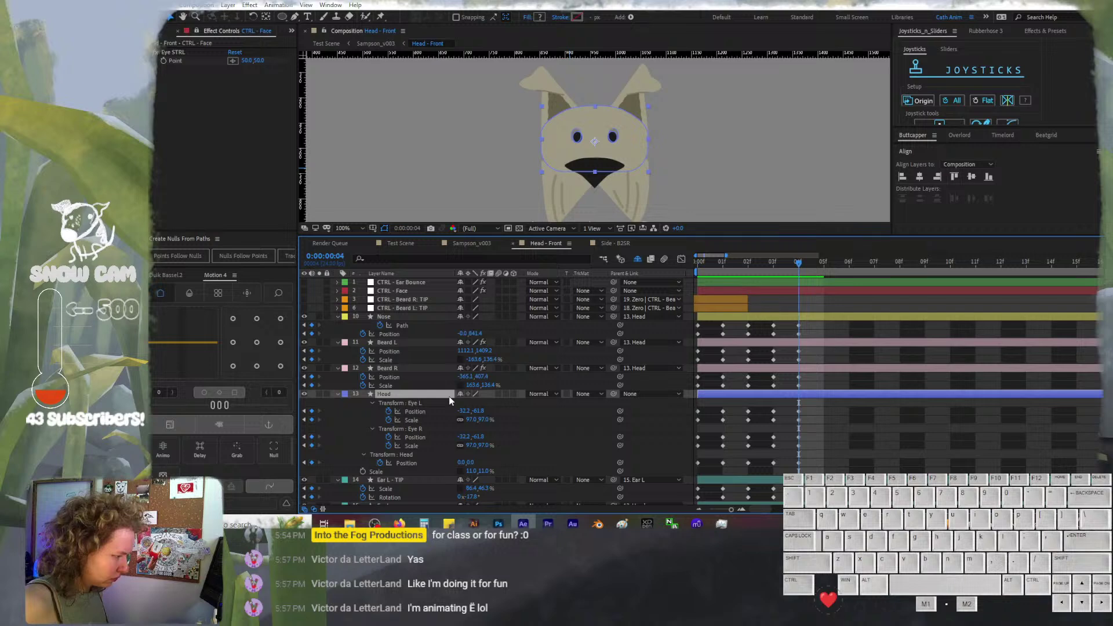
{"action": "key", "text": "u"}
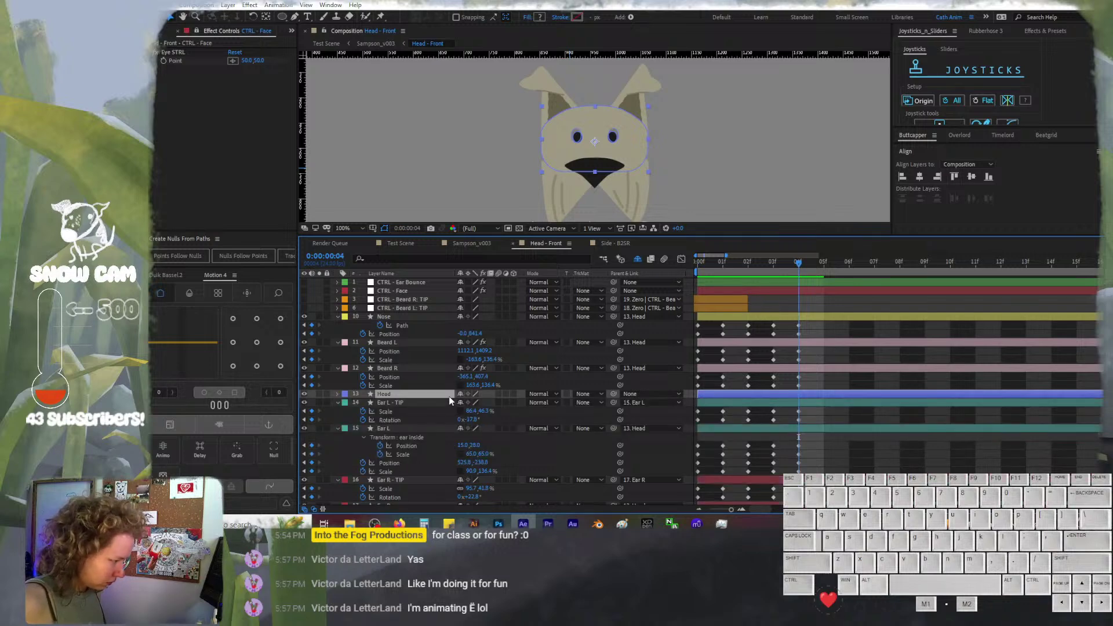
{"action": "key", "text": "u"}
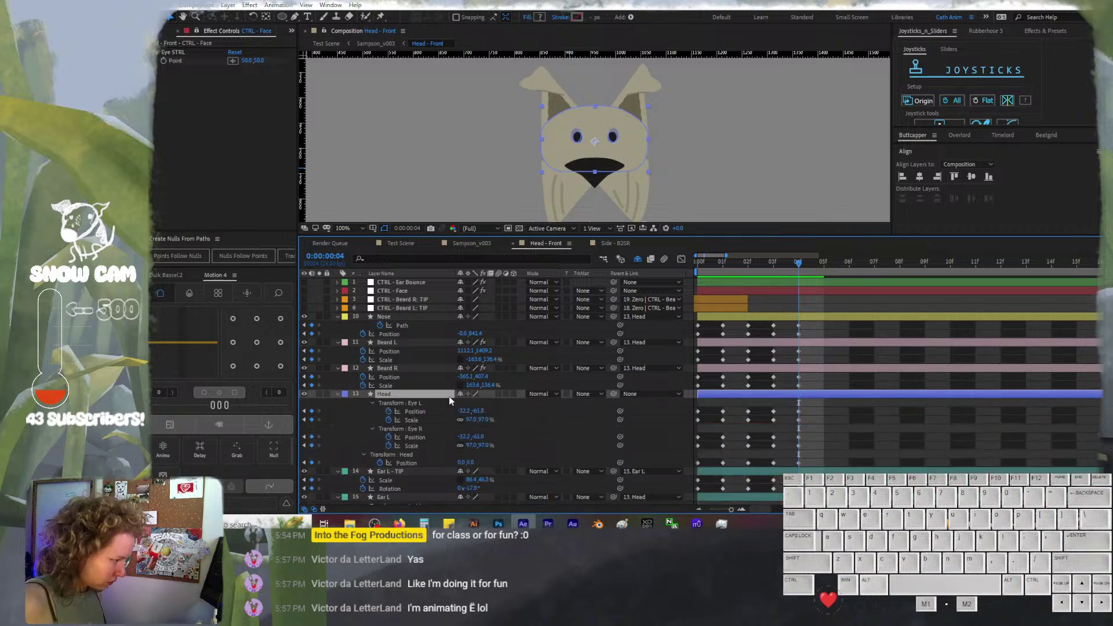
Compare the Head shape group at frames 3 and 4, and raise it at frame 4 to a Y position of -70
{"action": "left_click", "coordinate": [408, 454]}
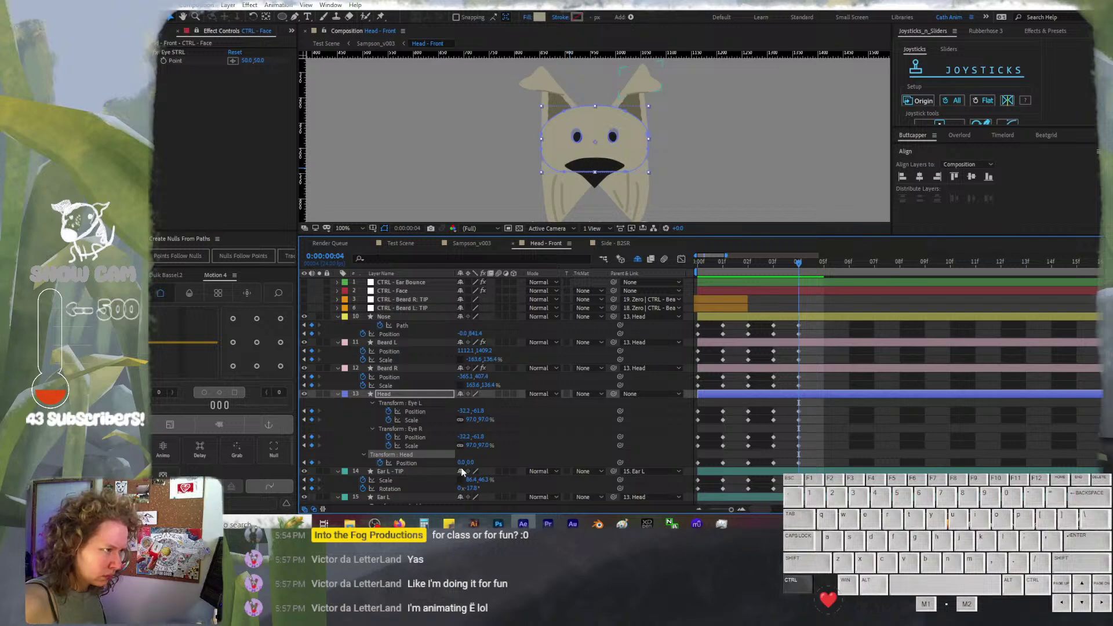
{"action": "key", "text": "ctrl+Left"}
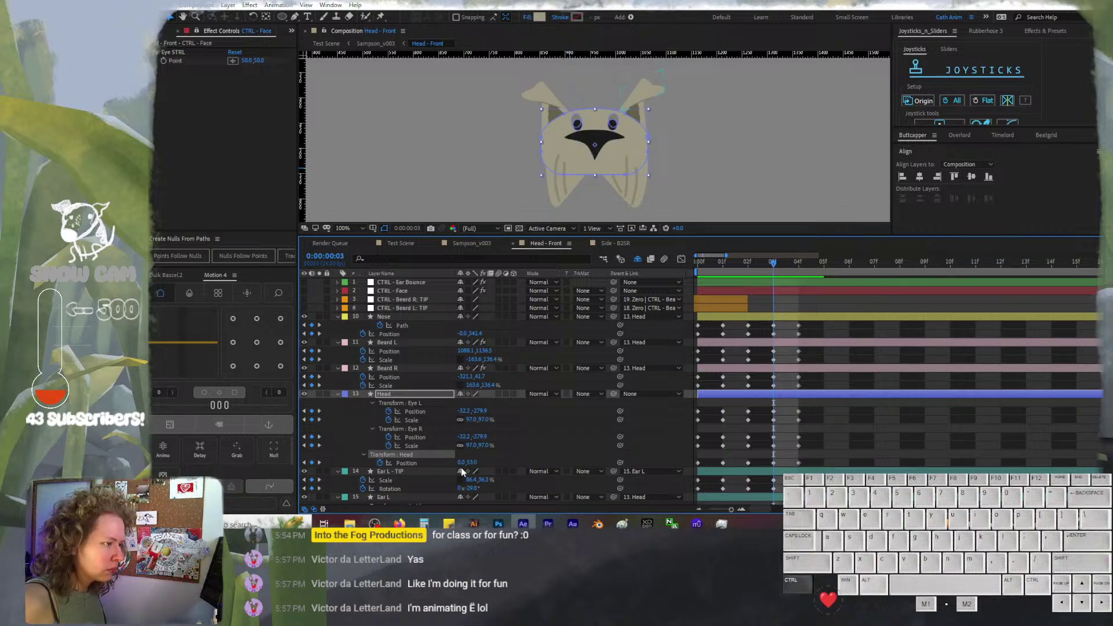
{"action": "key", "text": "ctrl+Right"}
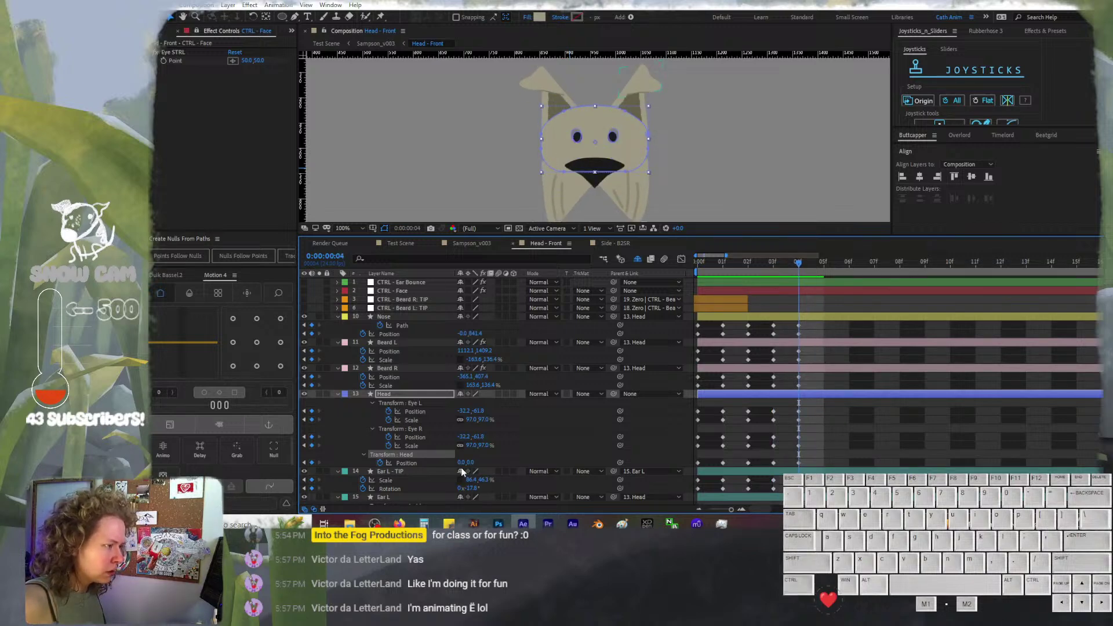
{"action": "left_click", "coordinate": [443, 457]}
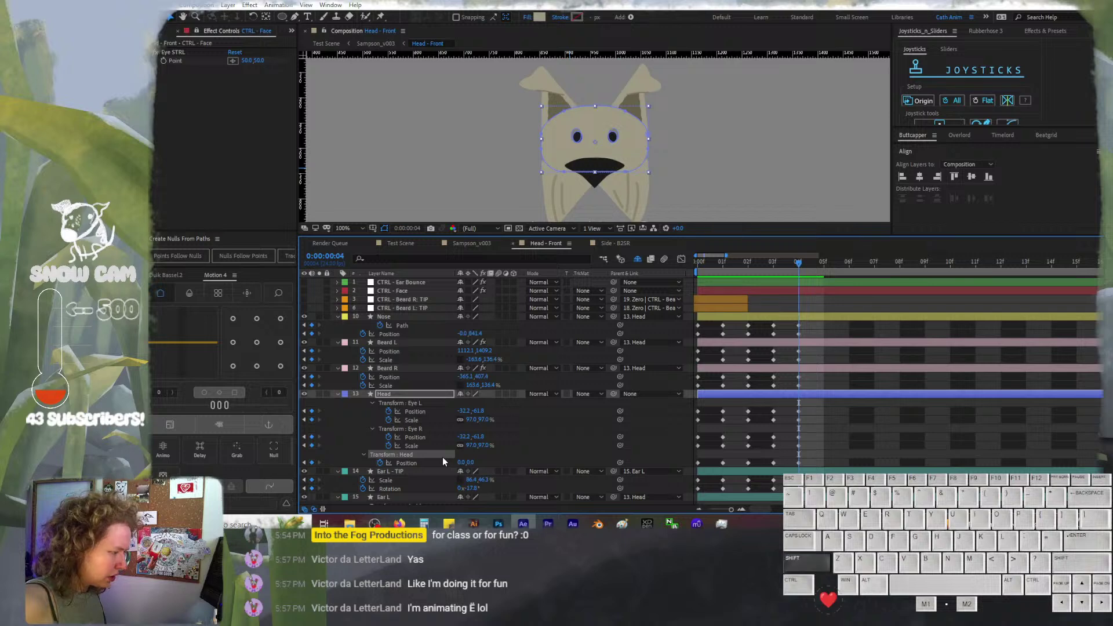
{"action": "key", "text": "shift+Up"}
{"action": "key", "text": "shift+Up"}
{"action": "key", "text": "shift+Up"}
{"action": "key", "text": "shift+Up"}
{"action": "key", "text": "shift+Up"}
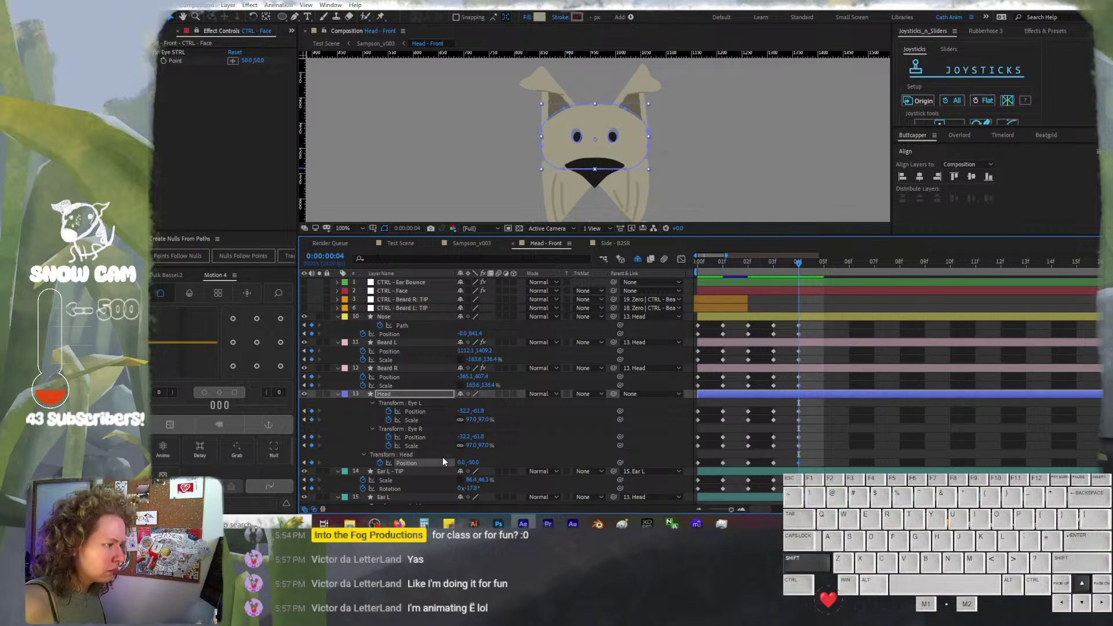
{"action": "key", "text": "shift+Up"}
{"action": "key", "text": "shift+Up"}
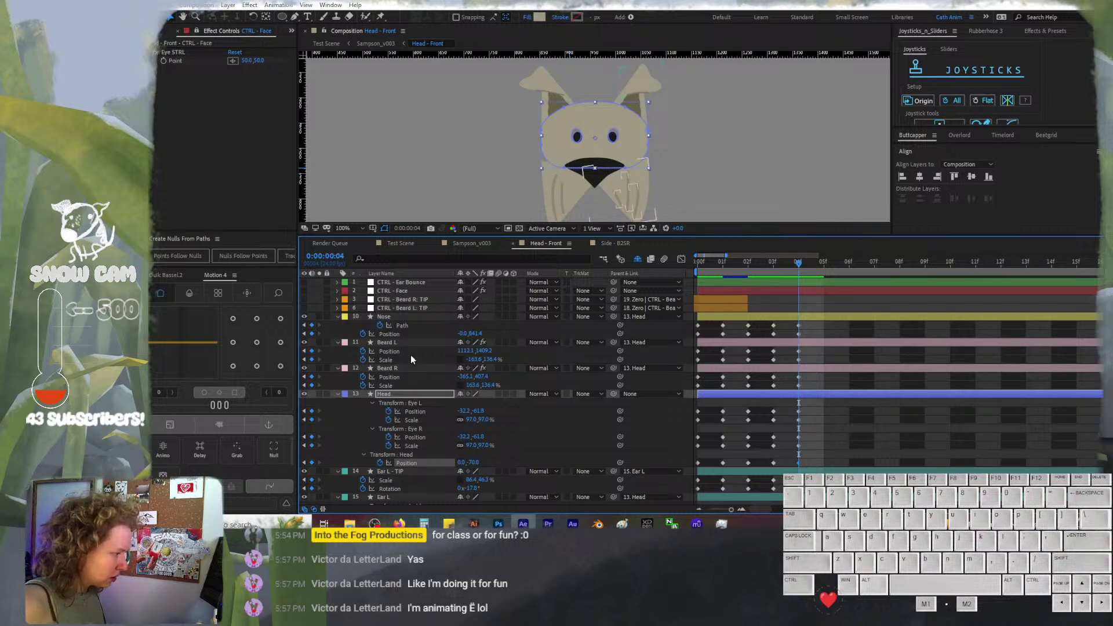
Lower Eye L within the Head layer at frame 4 to a Y position of about 73.2
{"action": "scroll", "coordinate": [410, 342], "scroll_direction": "down", "scroll_amount": 1}
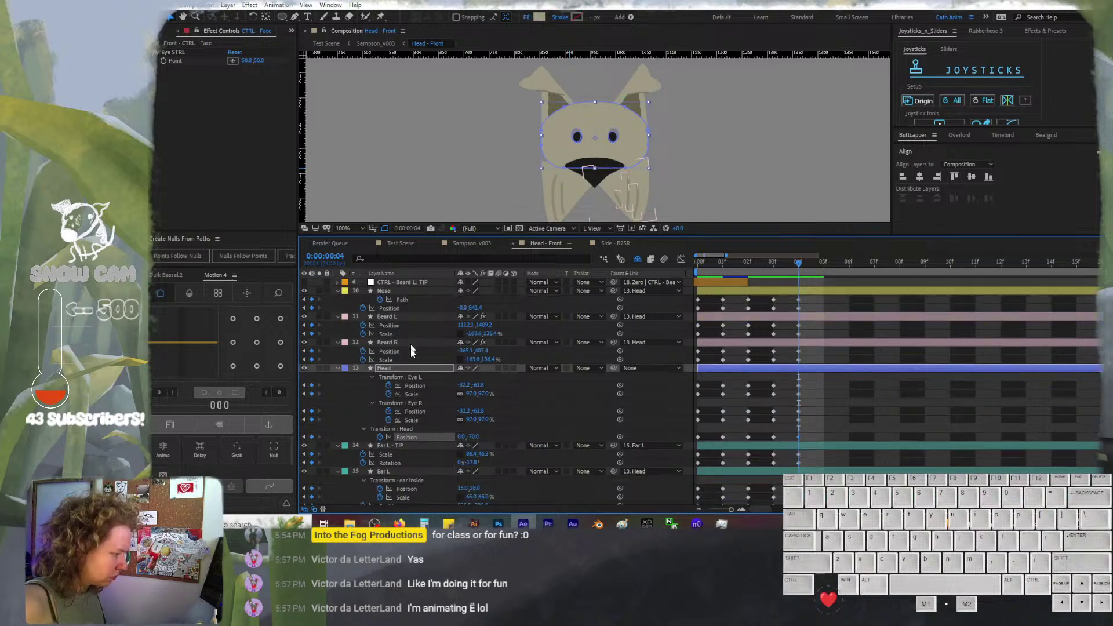
{"action": "left_click_drag", "start_coordinate": [479, 386], "coordinate": [538, 399]}
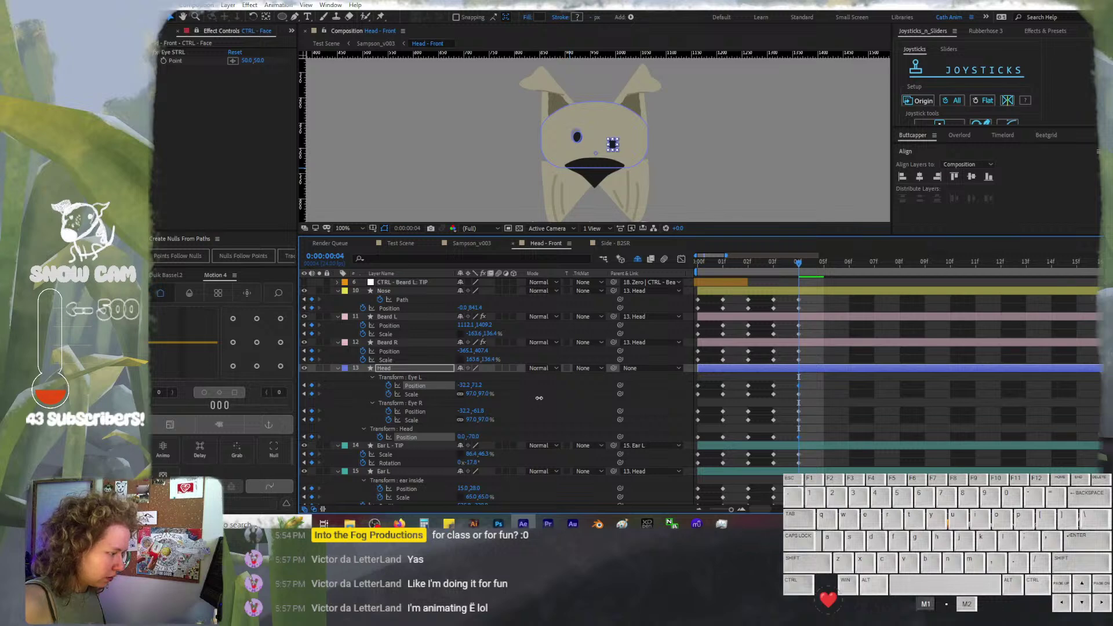
{"action": "left_click", "coordinate": [475, 388]}
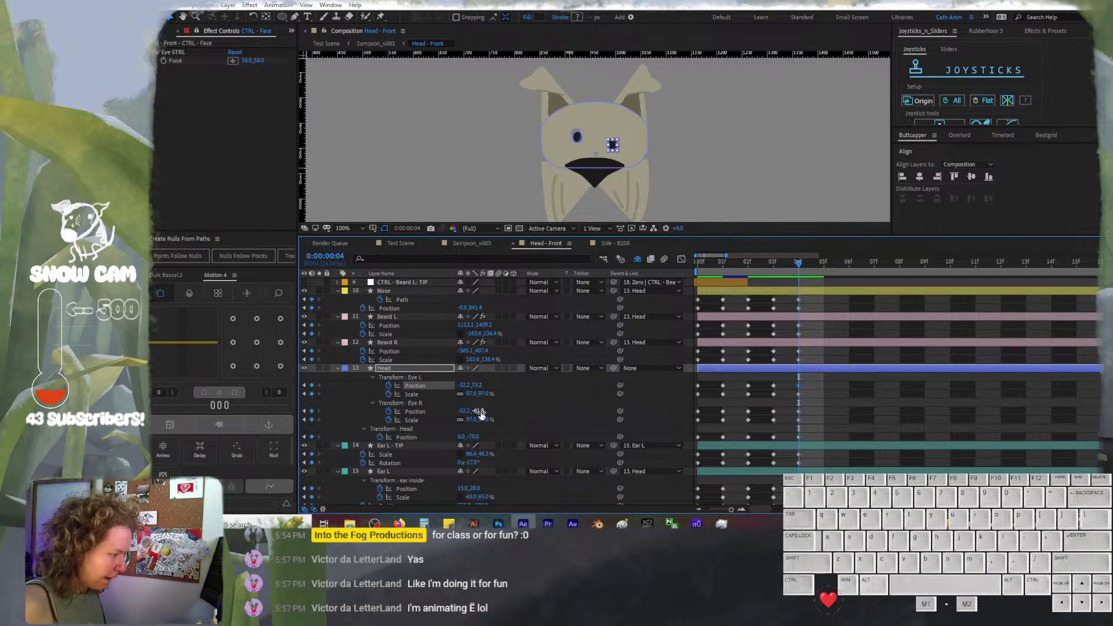
Try a Y position of -73.2 for Eye R in the Head layer at frame 4, and undo it
{"action": "left_click", "coordinate": [481, 411]}
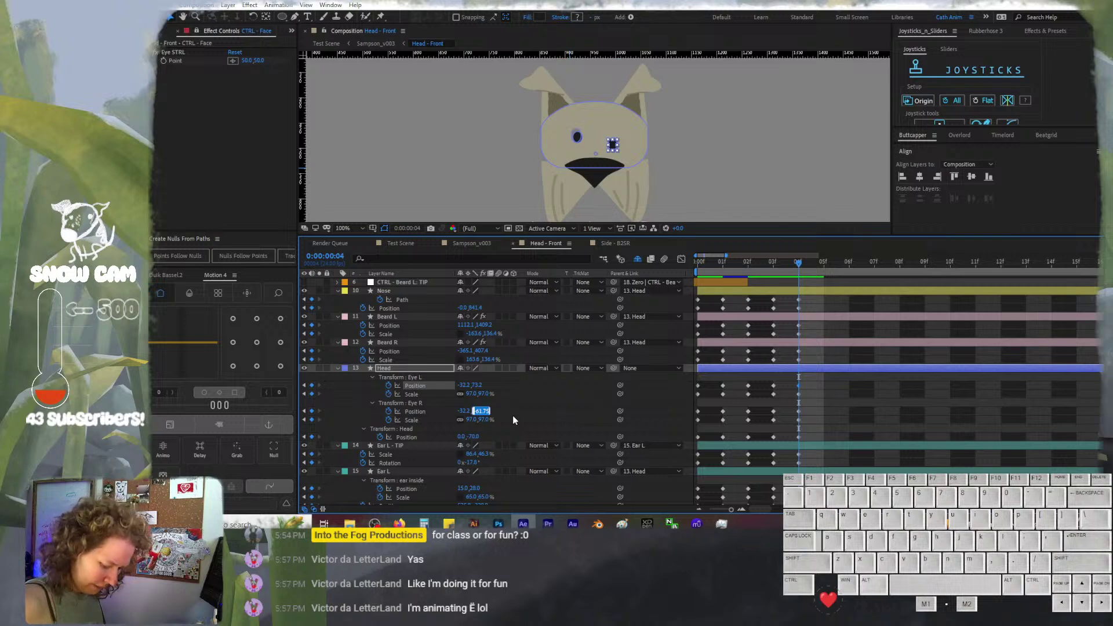
{"action": "type", "text": "-7"}
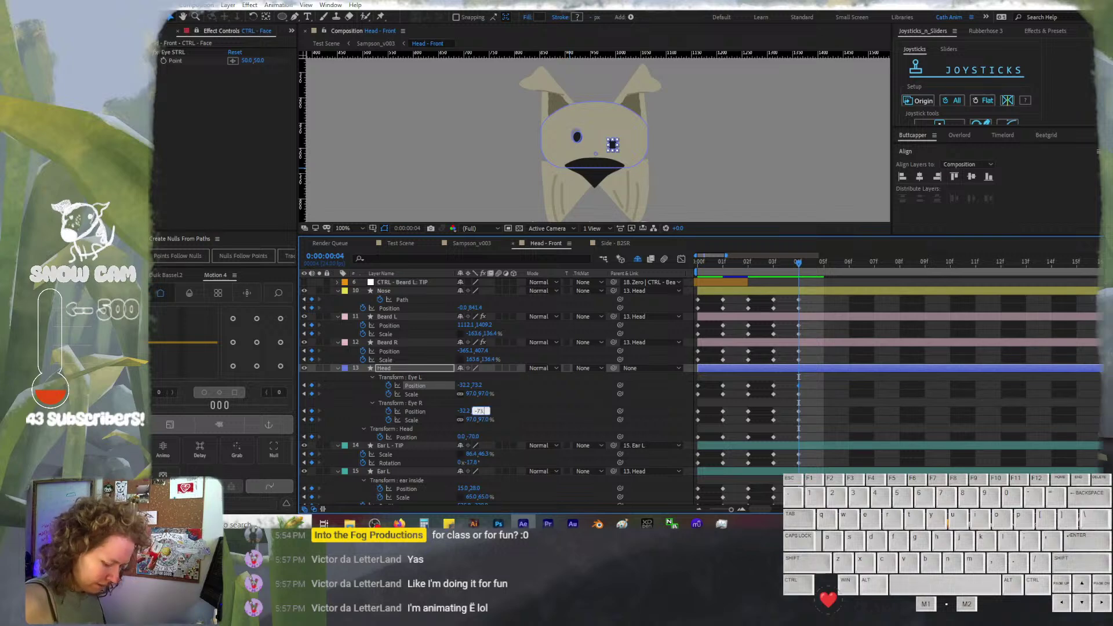
{"action": "type", "text": "3.2"}
{"action": "key", "text": "Return"}
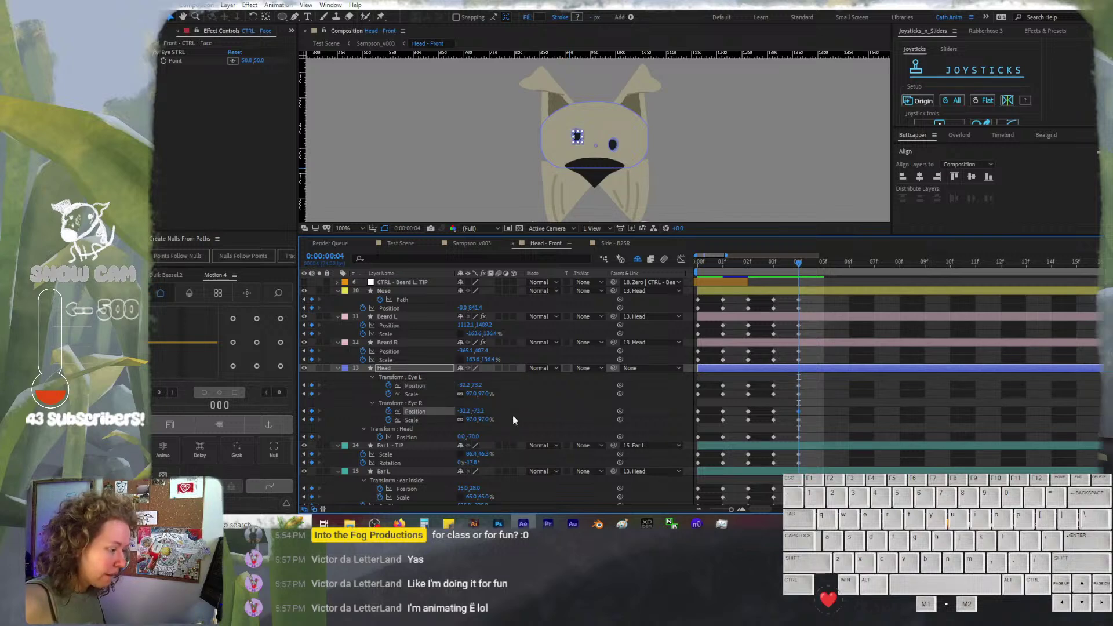
{"action": "key", "text": "ctrl+z"}
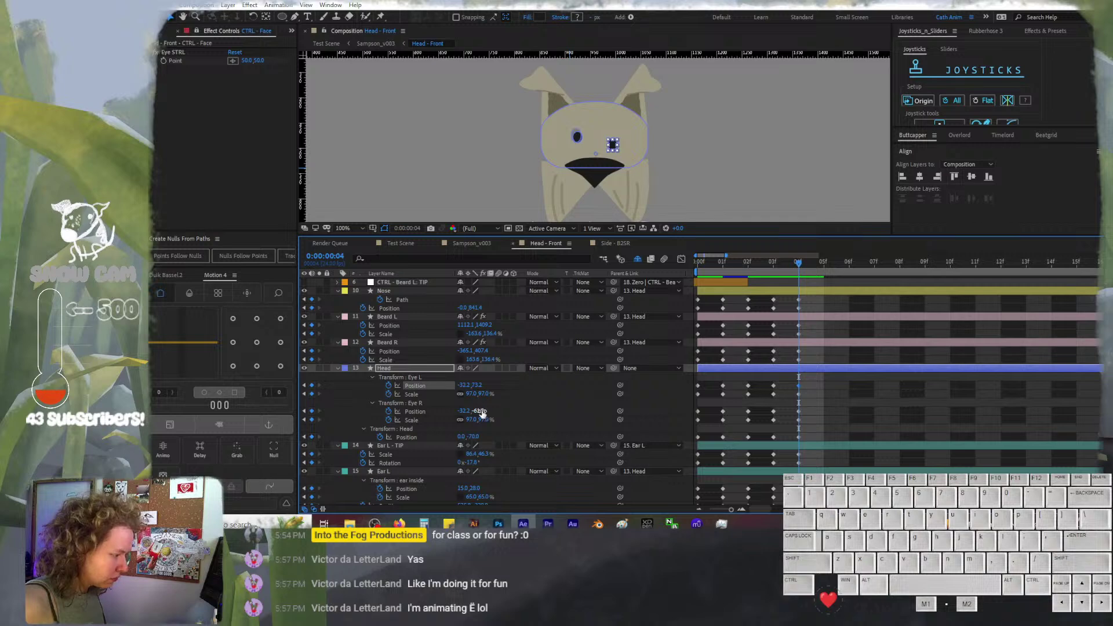
Set Eye R's Y position in the Head layer to 73.2 at frame 4
{"action": "left_click_drag", "start_coordinate": [482, 411], "coordinate": [553, 408]}
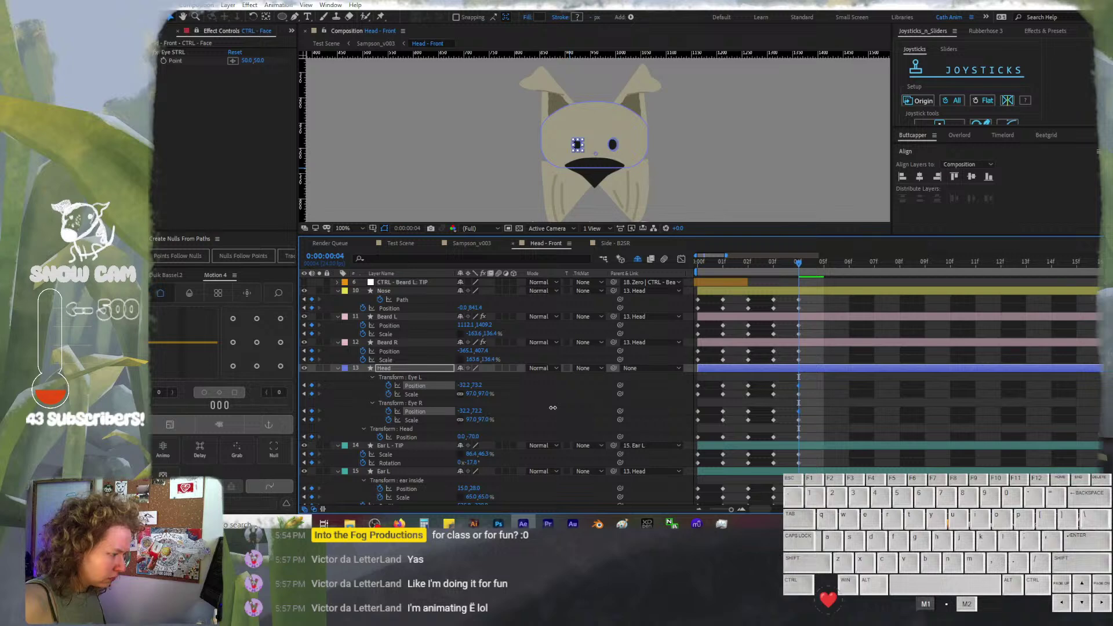
{"action": "left_click", "coordinate": [478, 411]}
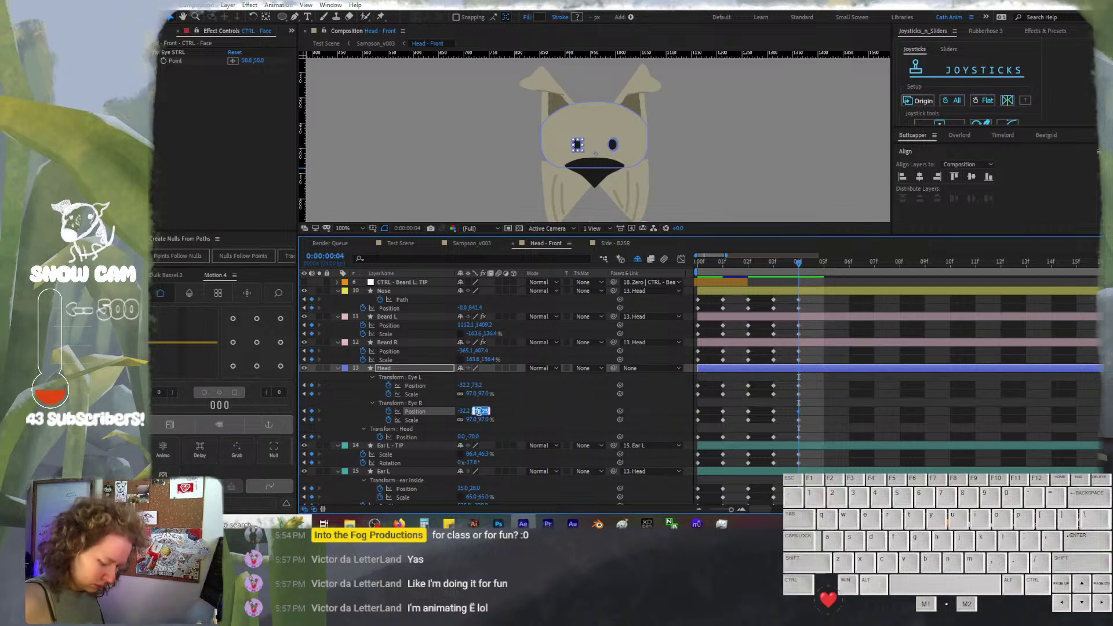
{"action": "key", "text": "BackSpace"}
{"action": "type", "text": "73.2"}
{"action": "key", "text": "Return"}
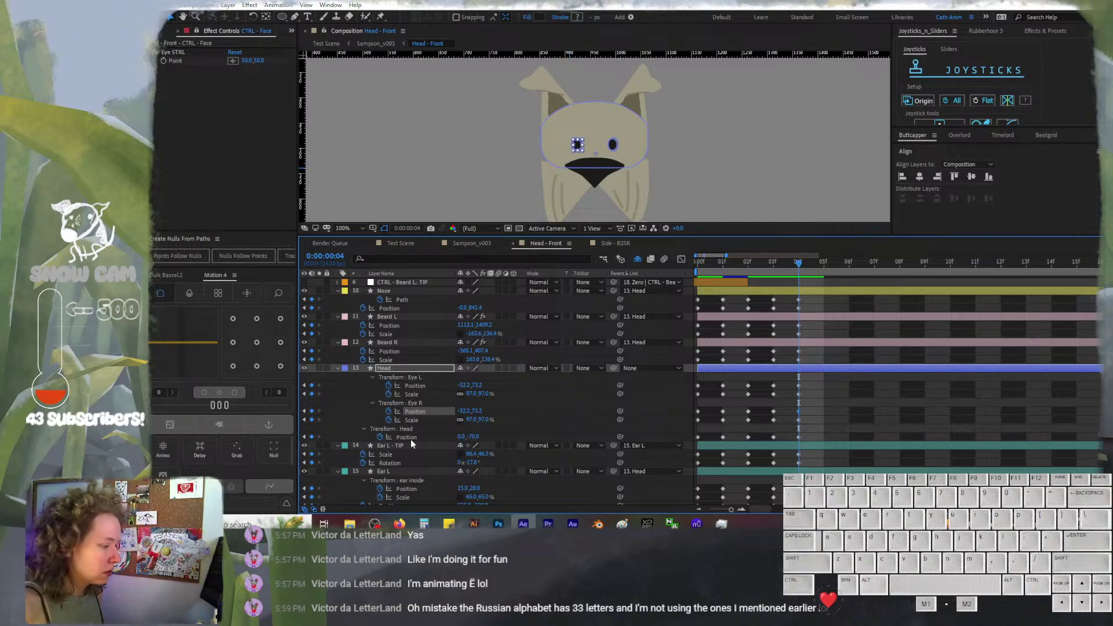
Nudge Beard R inward and slightly up at frame 4, to a position of about -274.2, 389.3
{"action": "scroll", "coordinate": [416, 442], "scroll_direction": "down", "scroll_amount": 5}
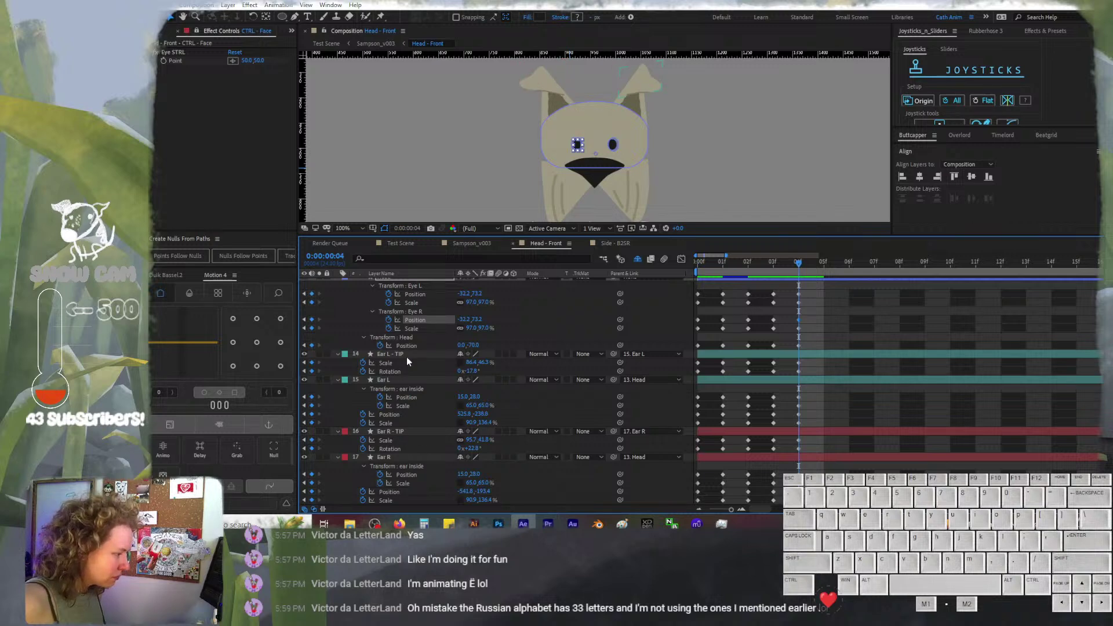
{"action": "scroll", "coordinate": [406, 356], "scroll_direction": "up", "scroll_amount": 4}
{"action": "left_click", "coordinate": [398, 357]}
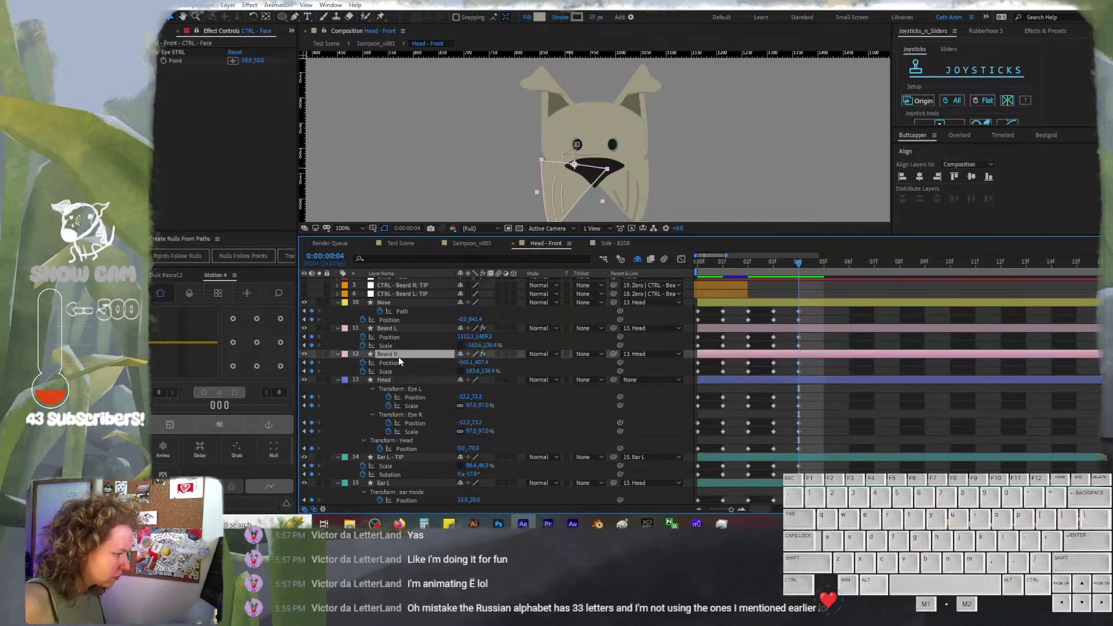
{"action": "key", "text": "shift+Right"}
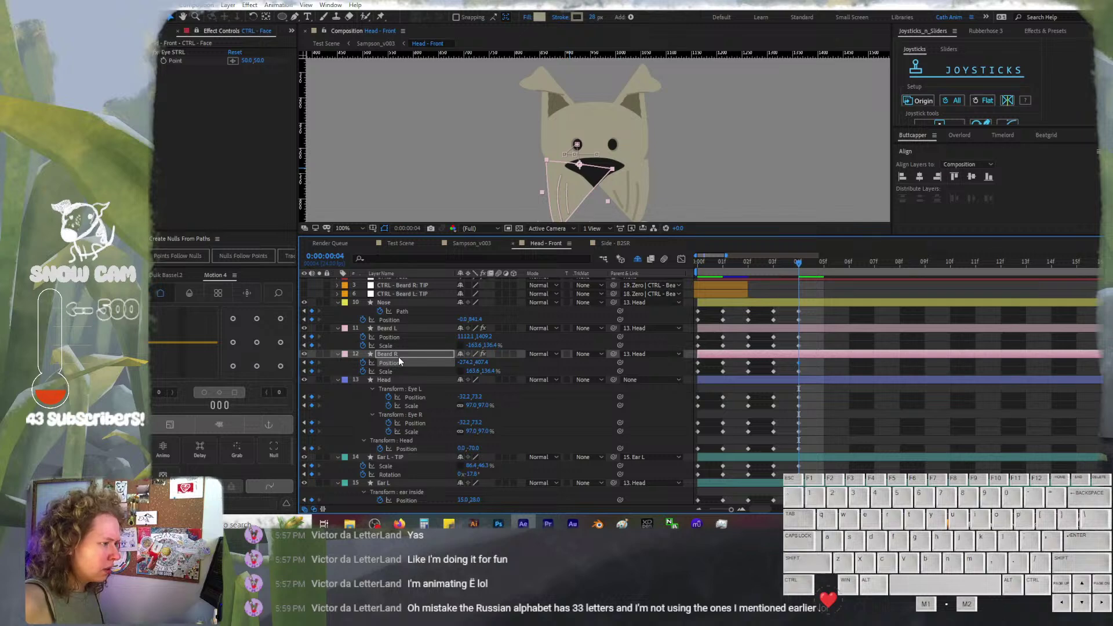
{"action": "key", "text": "Up"}
{"action": "key", "text": "Up"}
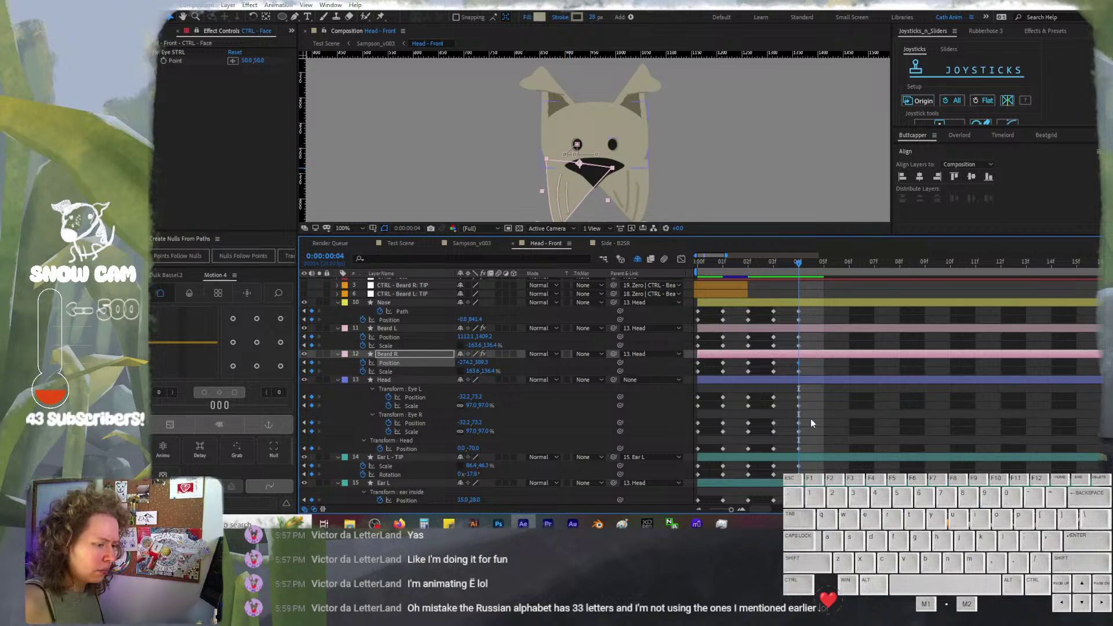
{"action": "left_click", "coordinate": [811, 418]}
{"action": "left_click", "coordinate": [433, 376]}
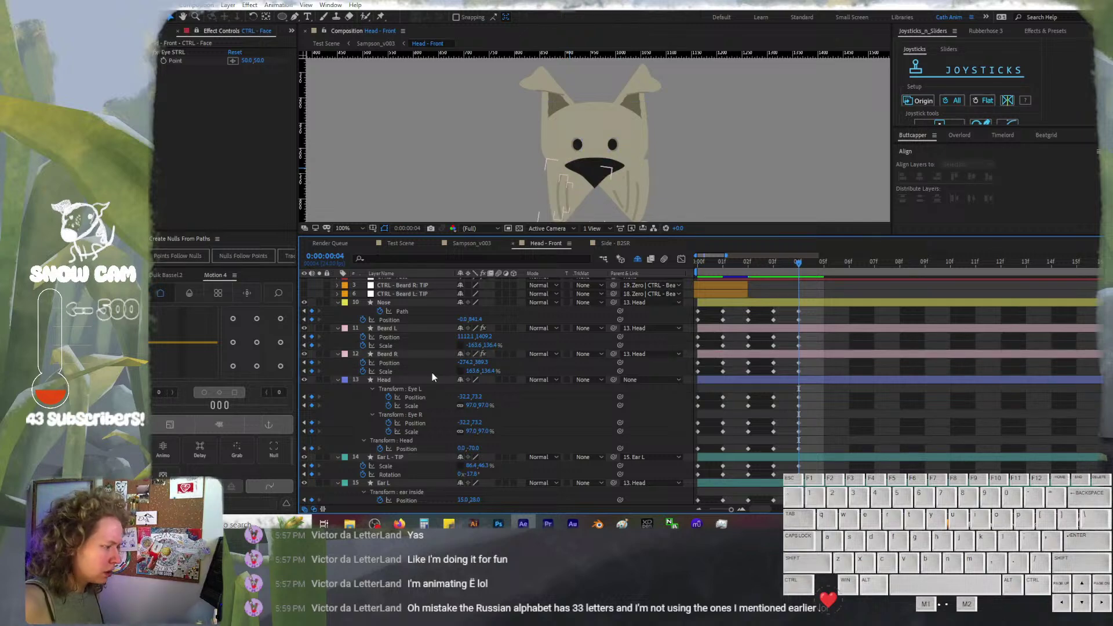
Nudge Beard L inward at frame 4, to a position of about 1003.0, 1418.3
{"action": "left_click", "coordinate": [400, 344]}
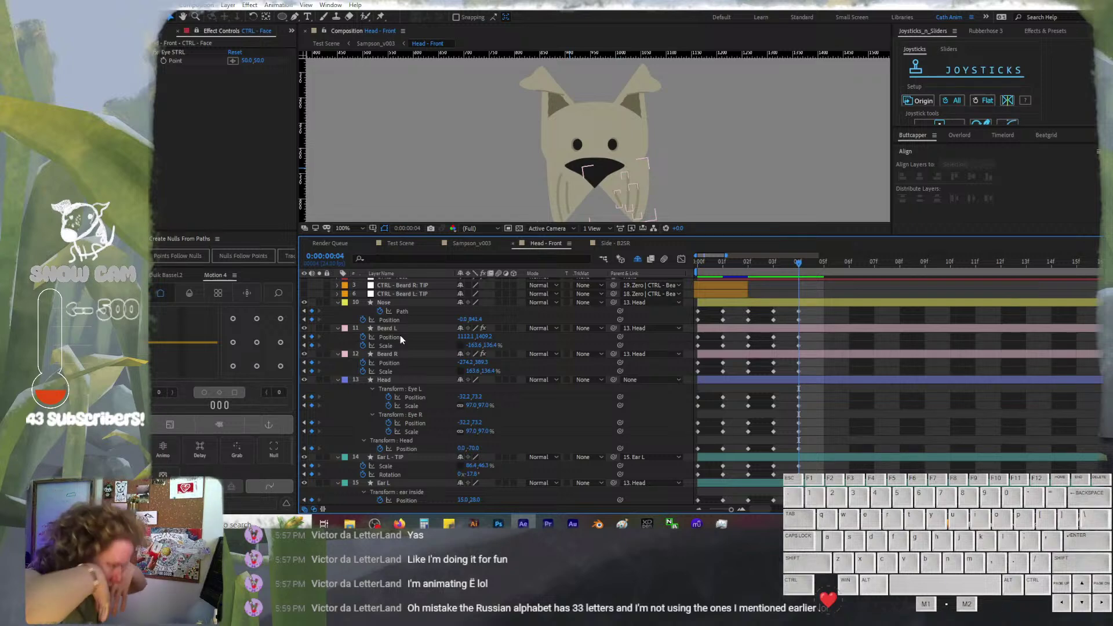
{"action": "left_click", "coordinate": [400, 355]}
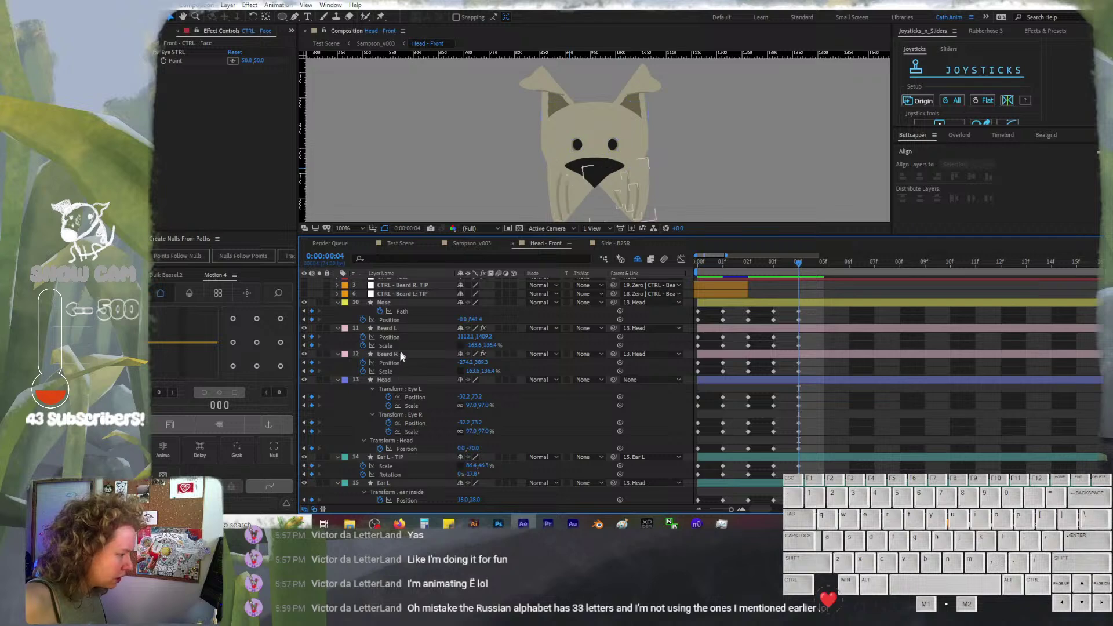
{"action": "left_click", "coordinate": [400, 355]}
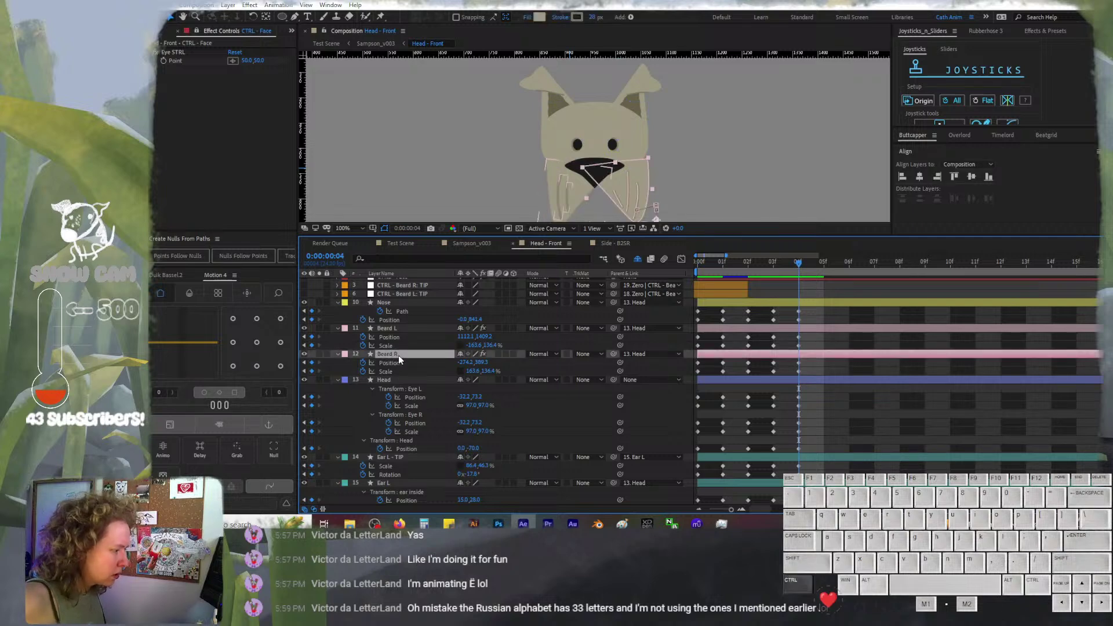
{"action": "key", "text": "ctrl+Up"}
{"action": "key", "text": "shift+Left"}
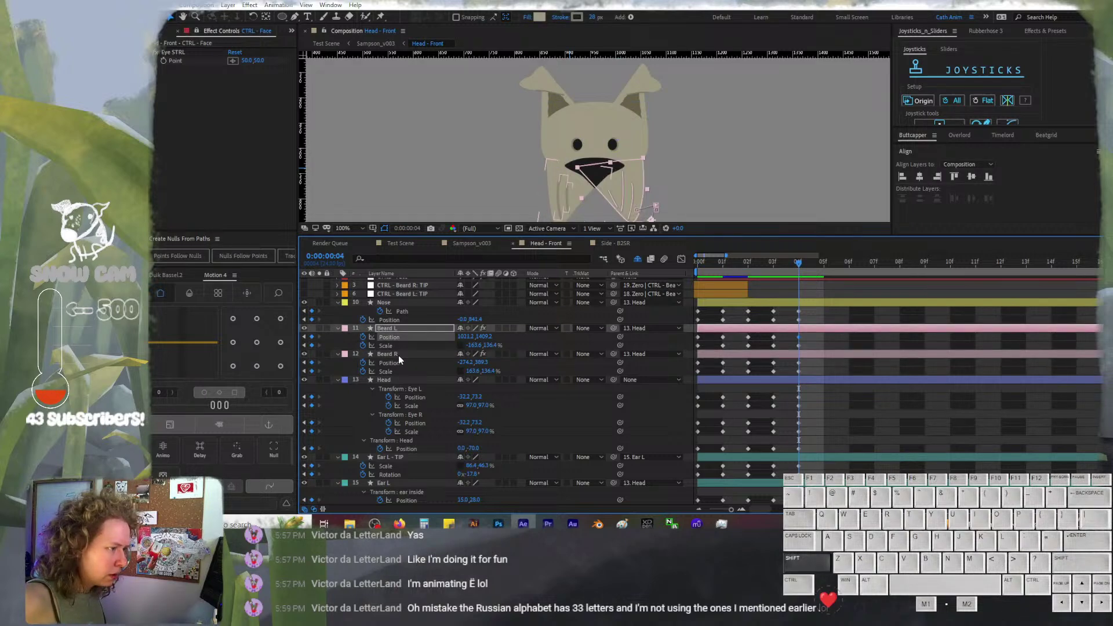
{"action": "key", "text": "Right"}
{"action": "key", "text": "Up"}
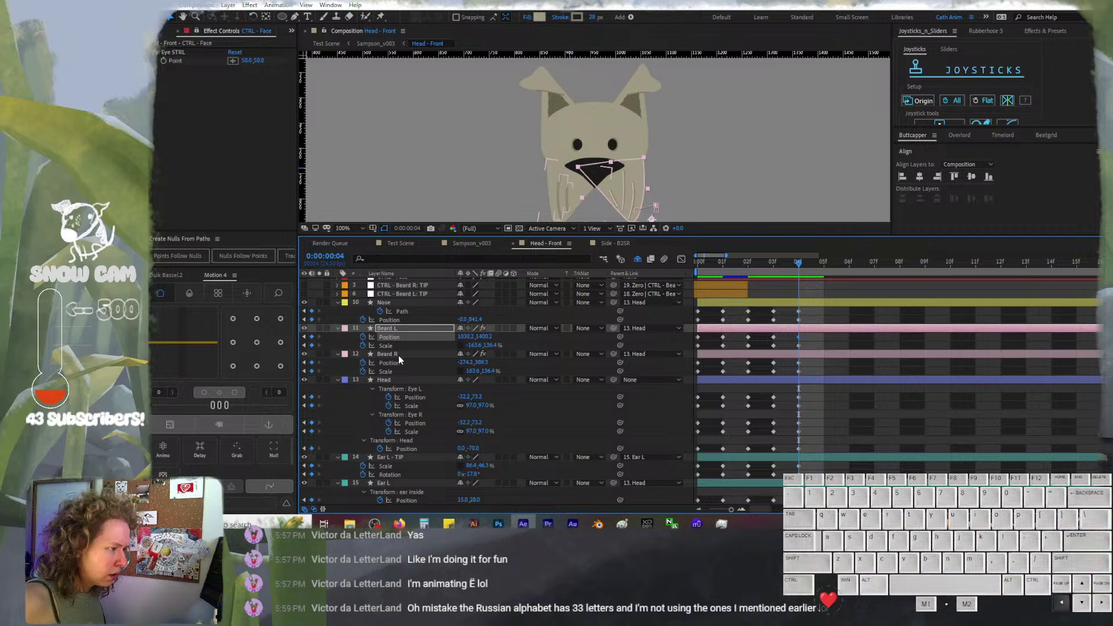
{"action": "key", "text": "Left"}
{"action": "key", "text": "Left"}
{"action": "key", "text": "Down"}
{"action": "key", "text": "Down"}
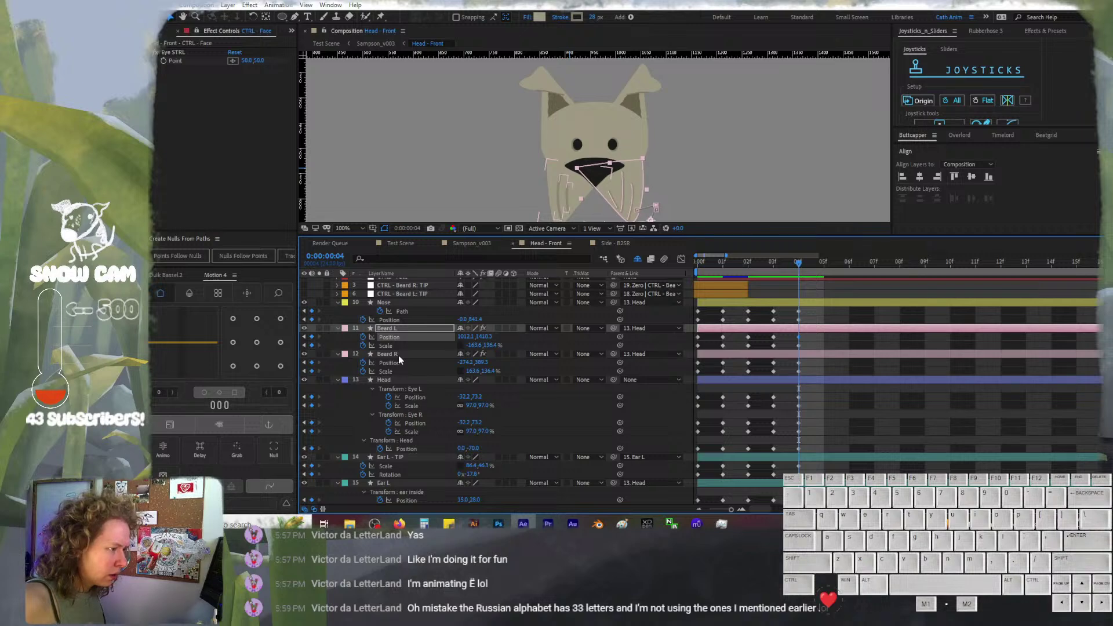
{"action": "key", "text": "Left"}
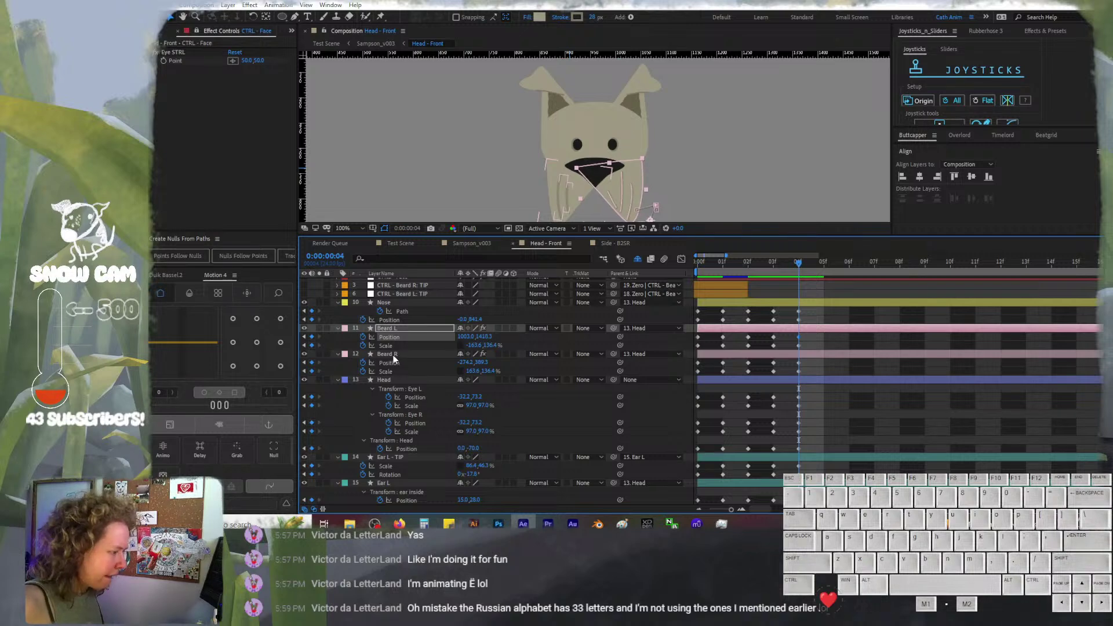
Set the vertical scale of both Beard L and Beard R to 150% at frame 4
{"action": "left_click", "coordinate": [491, 345]}
{"action": "left_click_drag", "start_coordinate": [491, 345], "coordinate": [490, 345]}
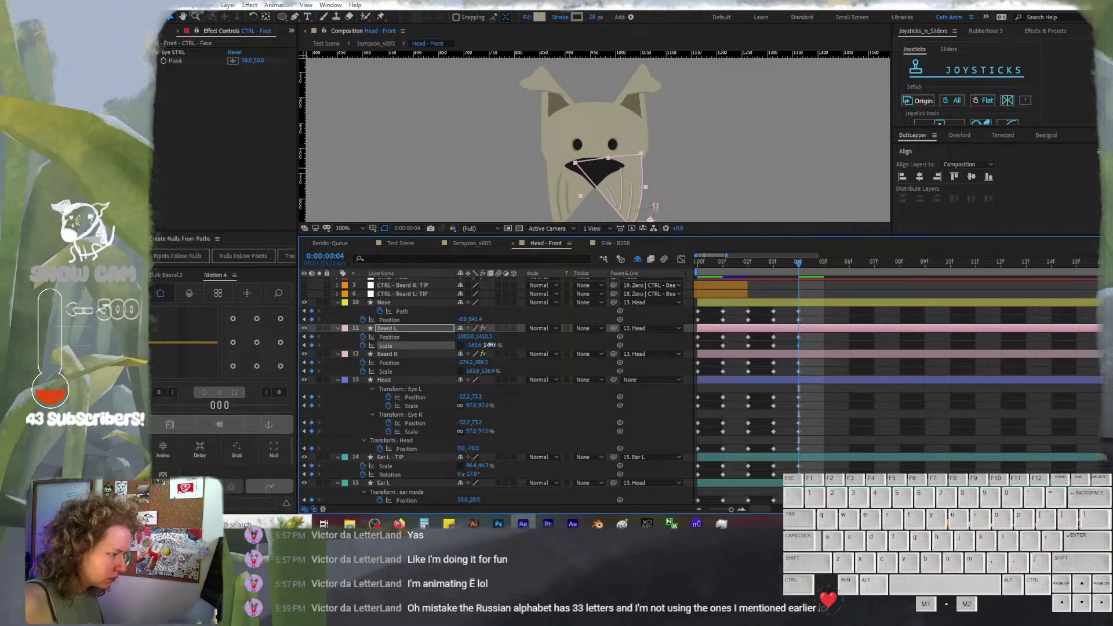
{"action": "left_click", "coordinate": [492, 345]}
{"action": "type", "text": "150"}
{"action": "key", "text": "Return"}
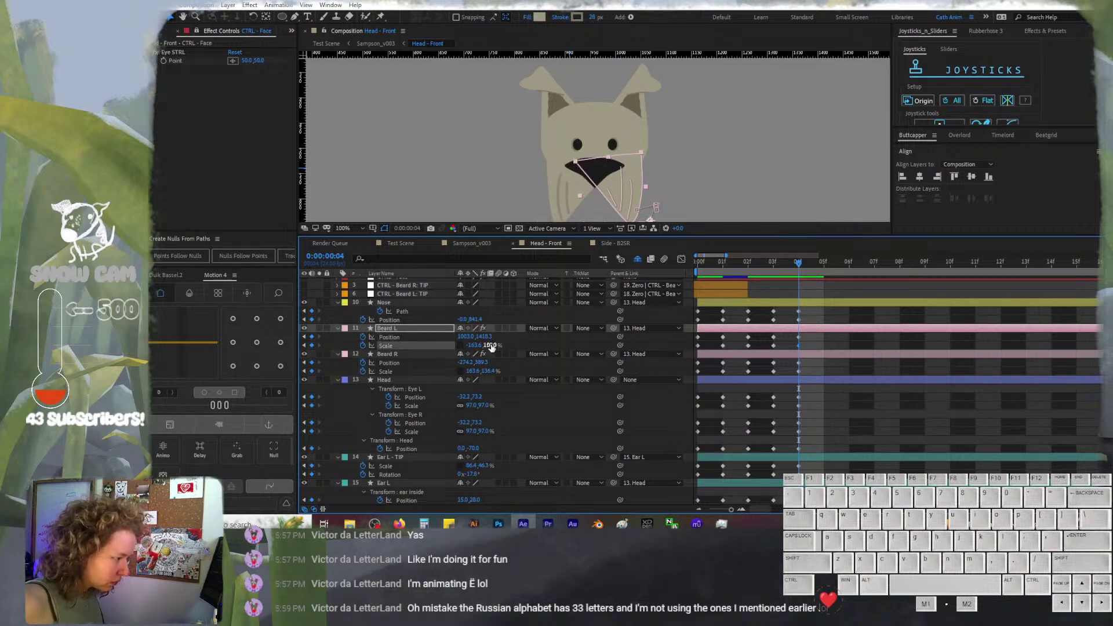
{"action": "left_click", "coordinate": [489, 371]}
{"action": "type", "text": "15"}
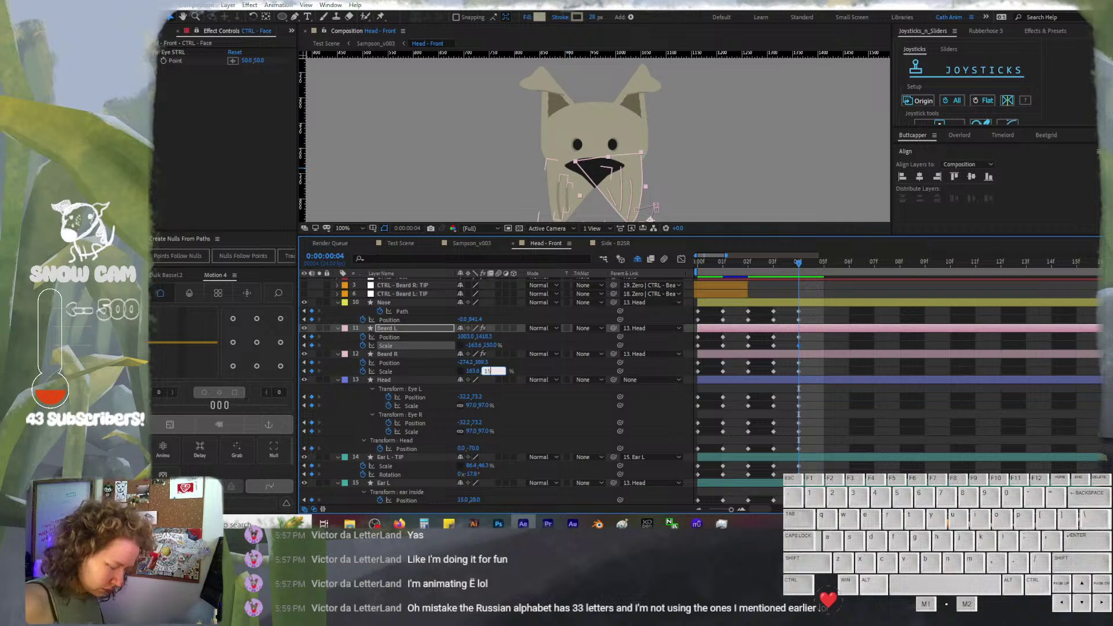
{"action": "type", "text": "0"}
{"action": "key", "text": "Return"}
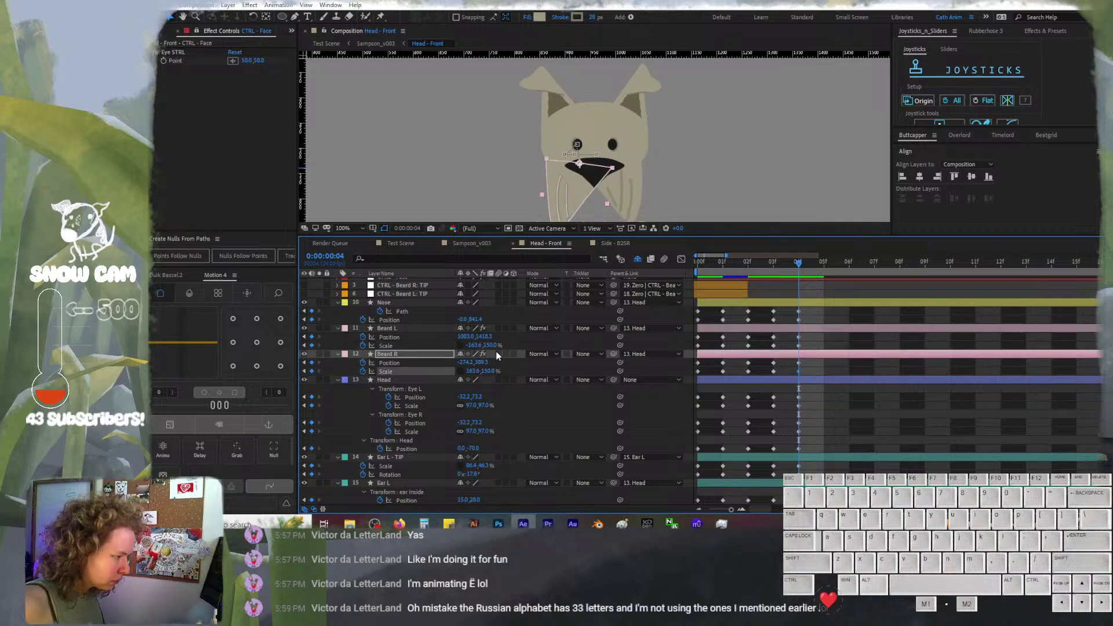
Lower Beard L at frame 4 to a Y position of about 1598.3, level with Beard R
{"action": "left_click_drag", "start_coordinate": [484, 336], "coordinate": [511, 337]}
{"action": "left_click", "coordinate": [490, 335]}
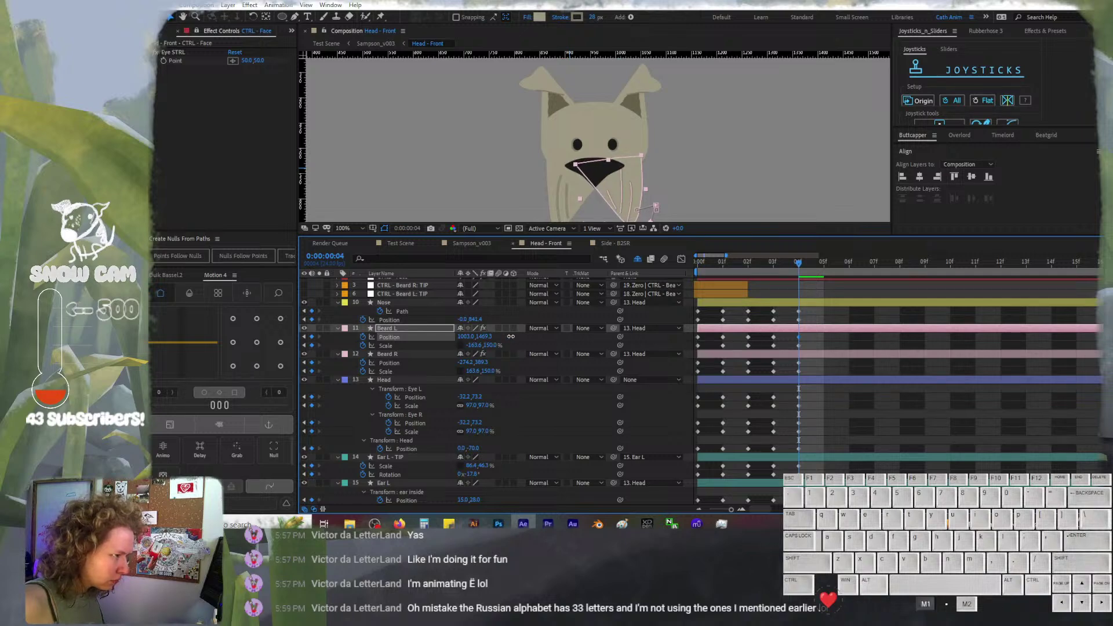
{"action": "left_click", "coordinate": [722, 321]}
{"action": "key", "text": "F2"}
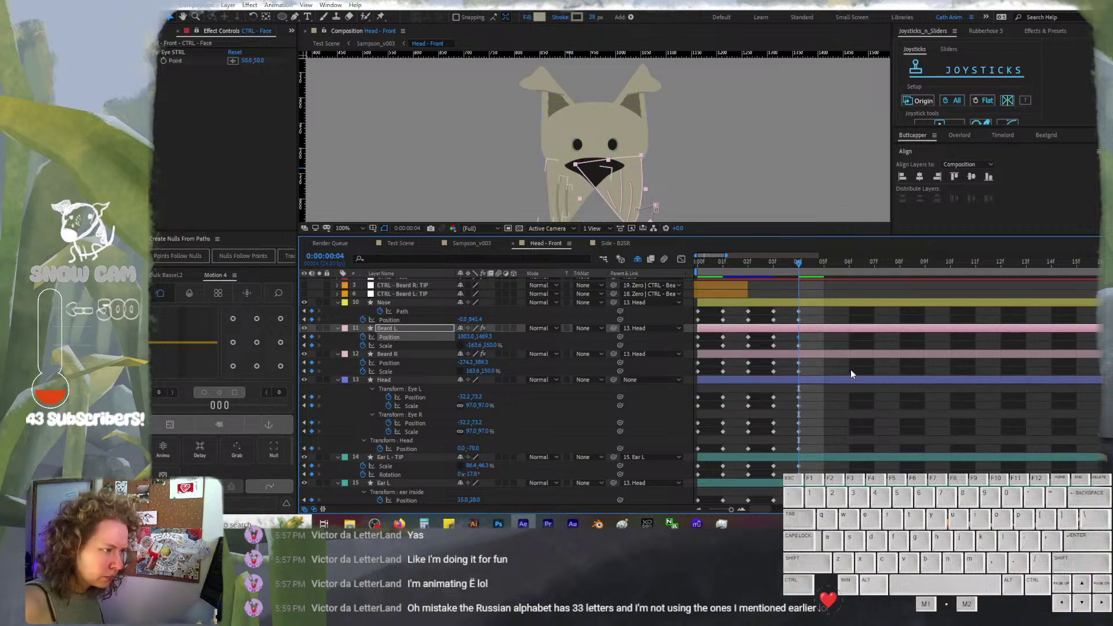
{"action": "scroll", "coordinate": [695, 161], "scroll_direction": "down", "scroll_amount": 2}
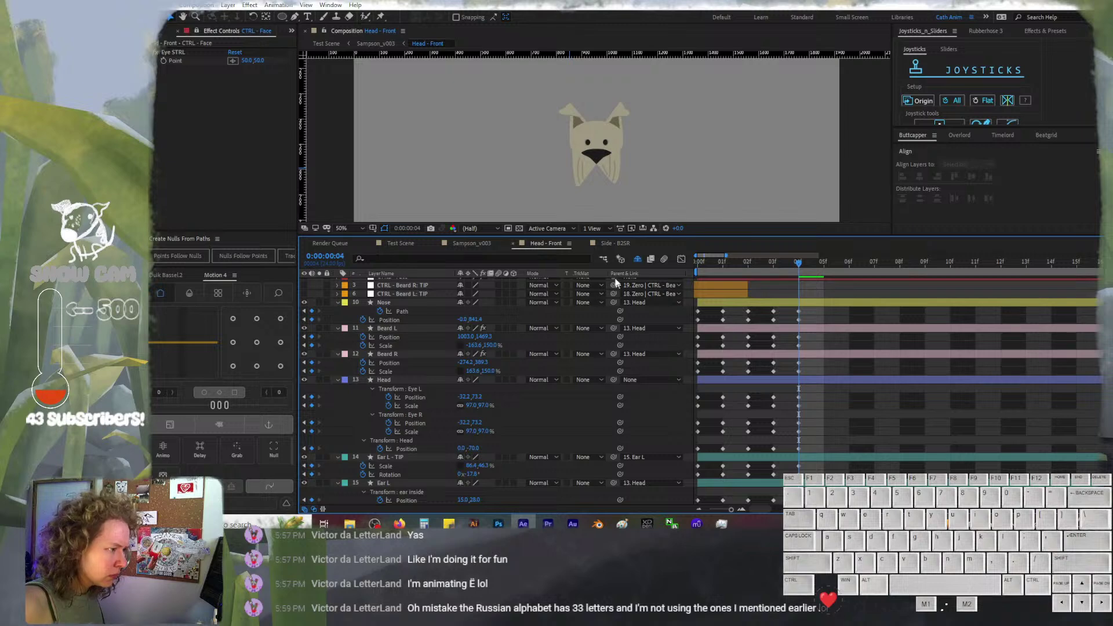
{"action": "scroll", "coordinate": [639, 179], "scroll_direction": "up", "scroll_amount": 2}
{"action": "left_click_drag", "start_coordinate": [680, 198], "coordinate": [661, 156]}
{"action": "left_click", "coordinate": [520, 339]}
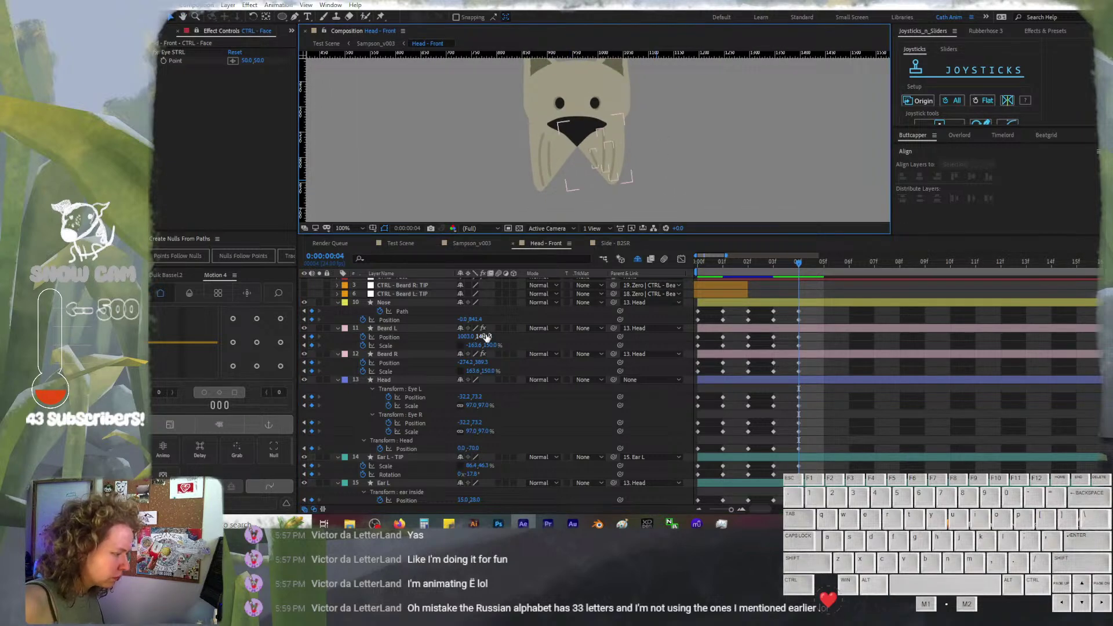
{"action": "left_click", "coordinate": [430, 328]}
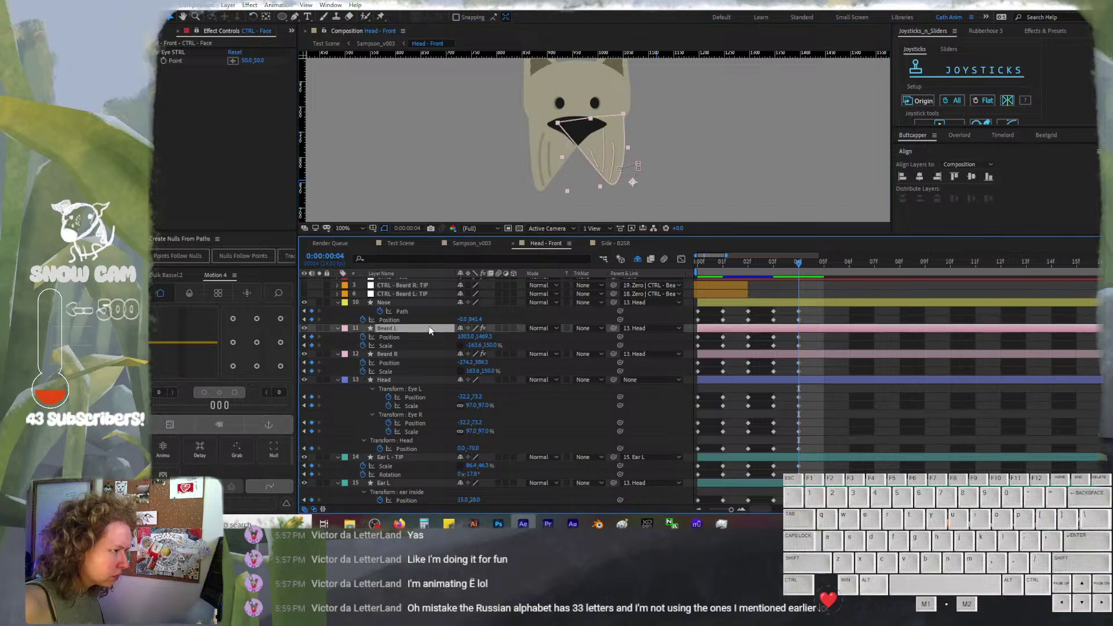
{"action": "left_click_drag", "start_coordinate": [486, 338], "coordinate": [556, 337]}
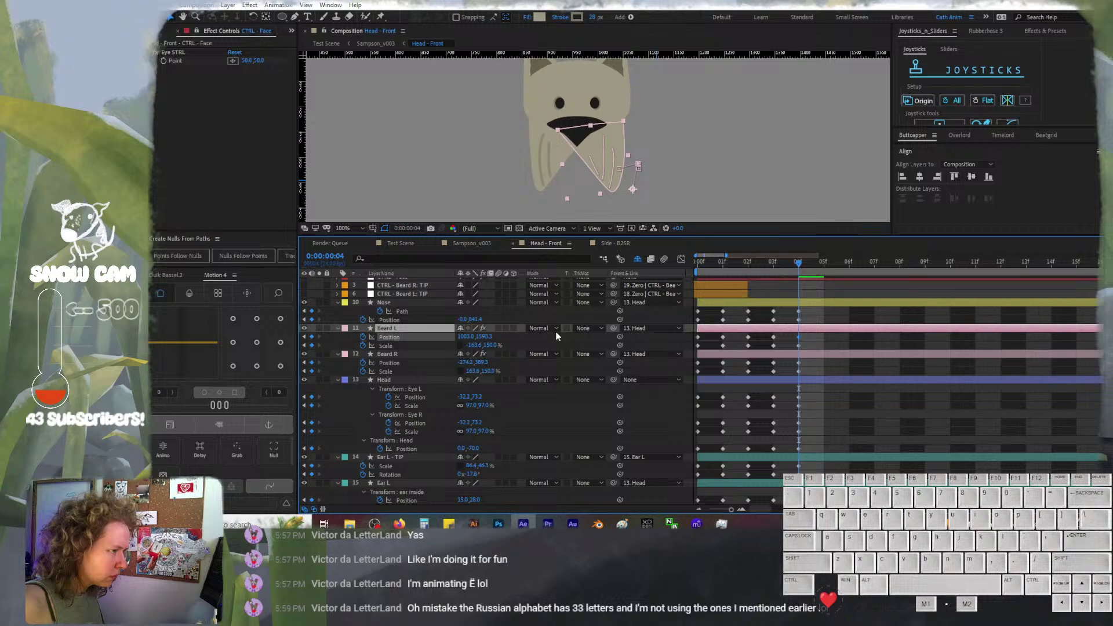
{"action": "left_click", "coordinate": [815, 419]}
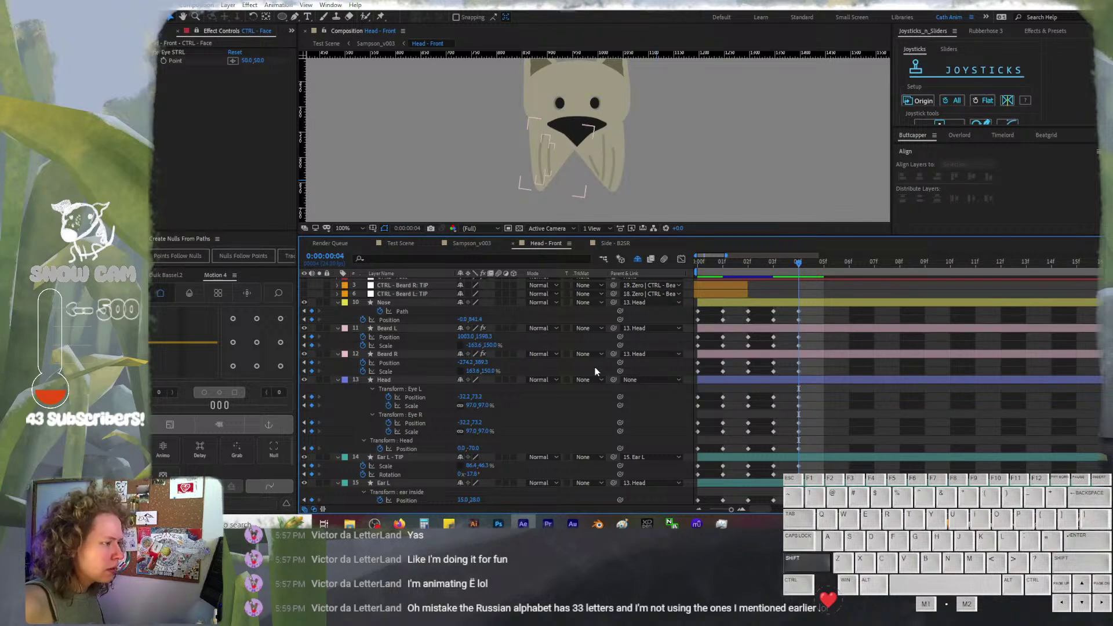
Undo and redo the latest Beard L position changes to compare the beards' alignment, and clear the selection
{"action": "key", "text": "ctrl+z"}
{"action": "key", "text": "ctrl+z"}
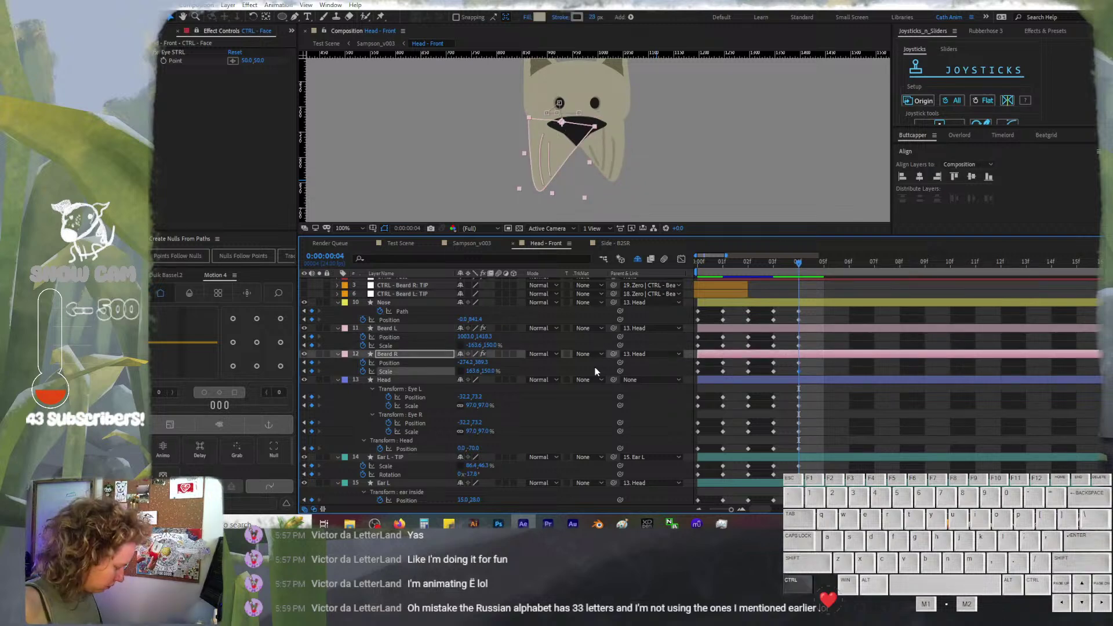
{"action": "key", "text": "ctrl+shift+s"}
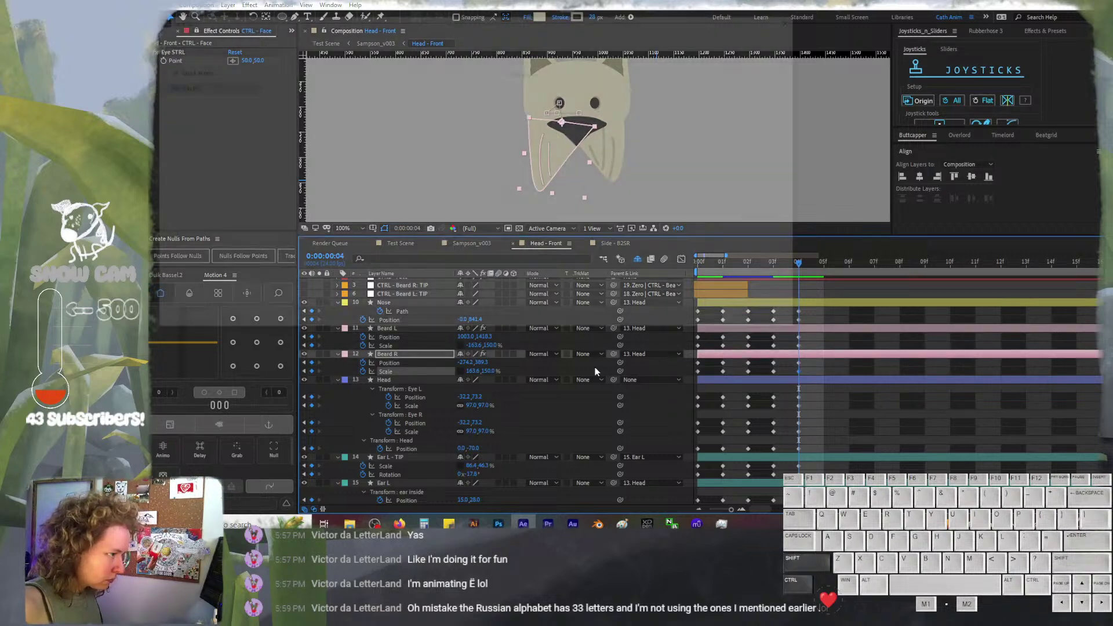
{"action": "left_click", "coordinate": [725, 320]}
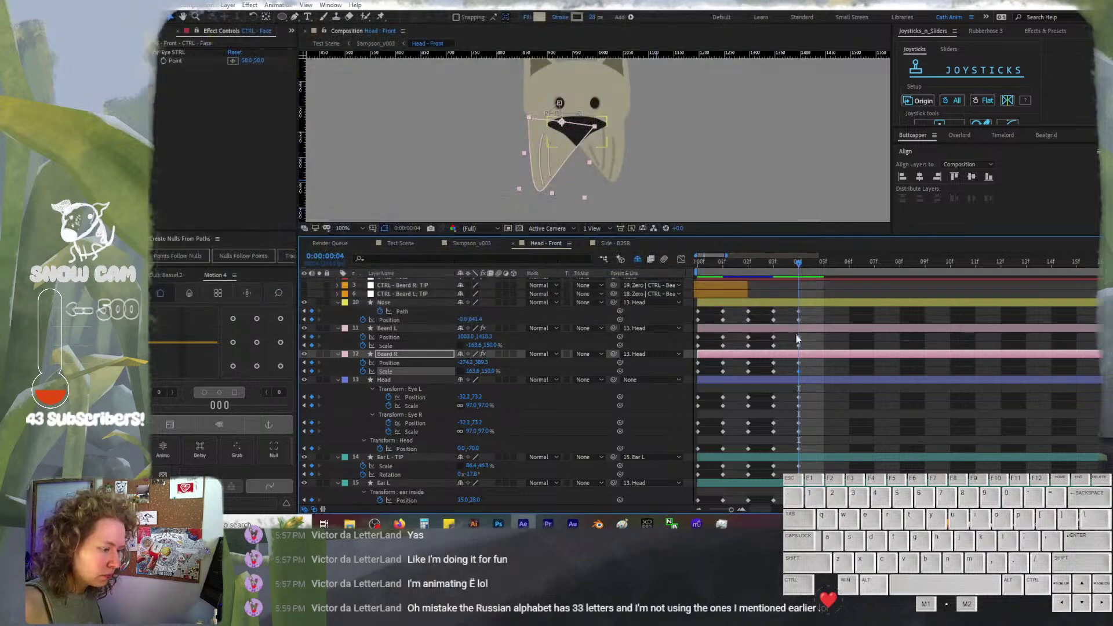
{"action": "key", "text": "ctrl+z"}
{"action": "key", "text": "ctrl+z"}
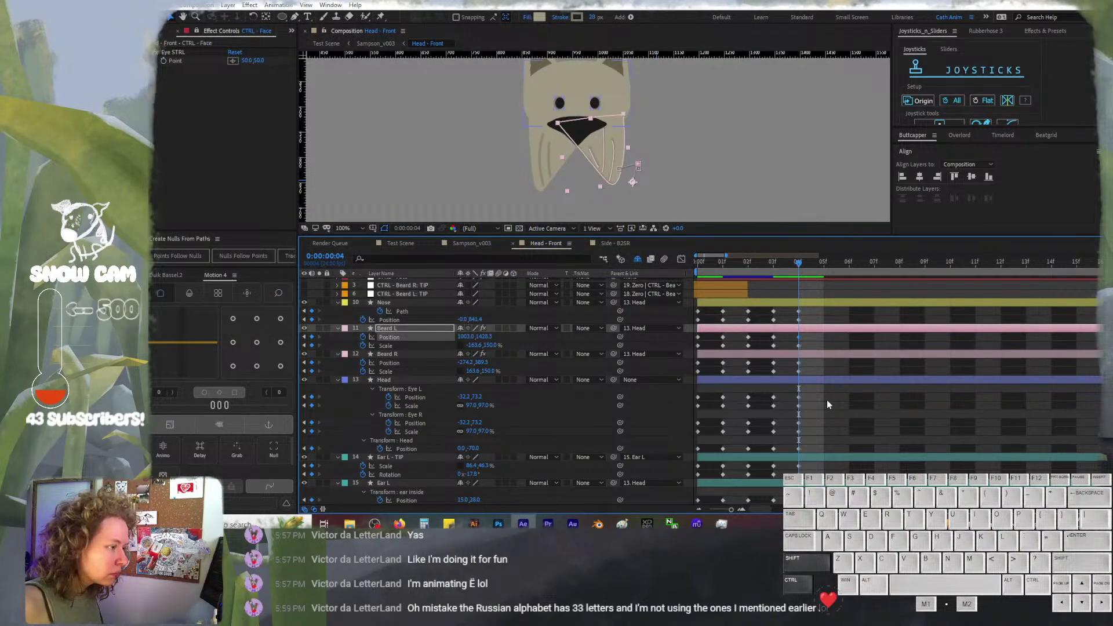
{"action": "key", "text": "ctrl+shift+a"}
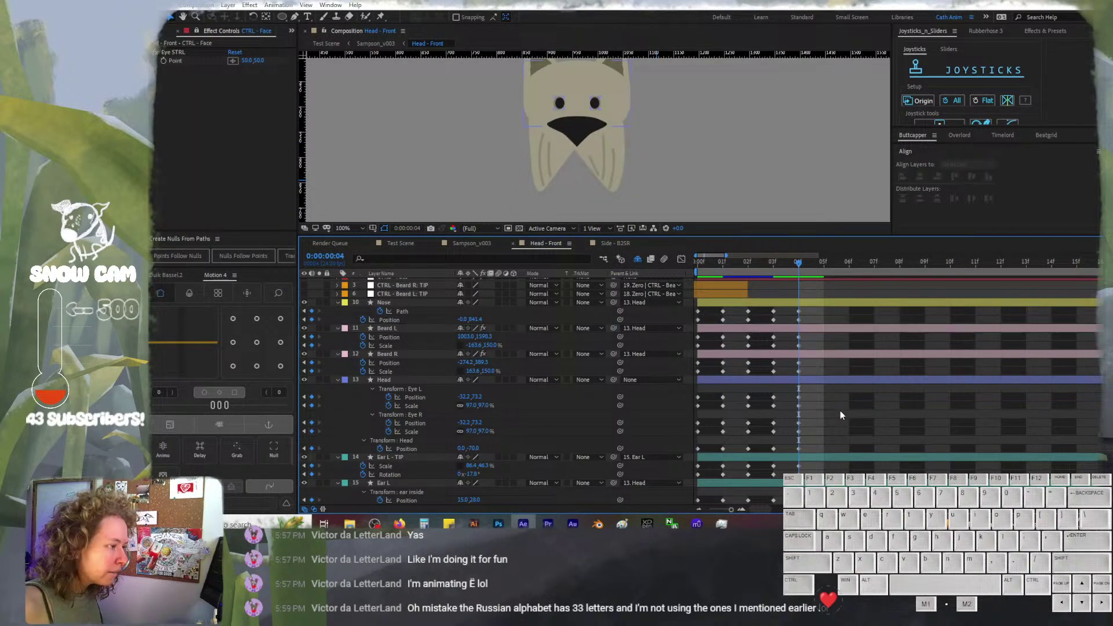
Edit the Nose path at frame 4, moving its lower right-hand point outward and down to round that side
{"action": "left_click", "coordinate": [579, 130]}
{"action": "scroll", "coordinate": [638, 179], "scroll_direction": "up", "scroll_amount": 4}
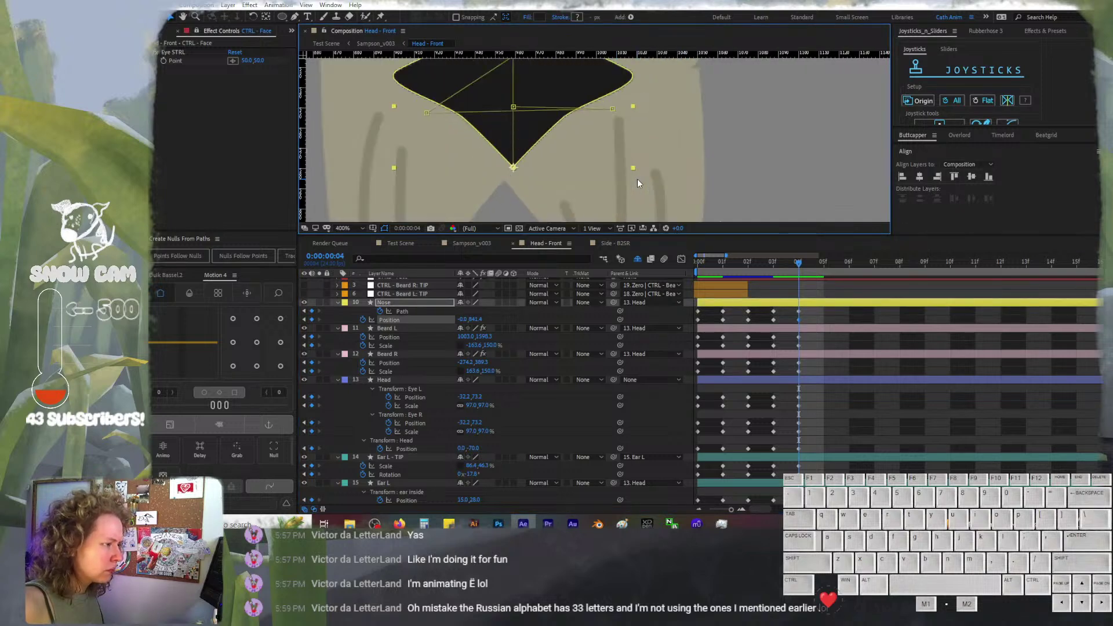
{"action": "left_click", "coordinate": [513, 169]}
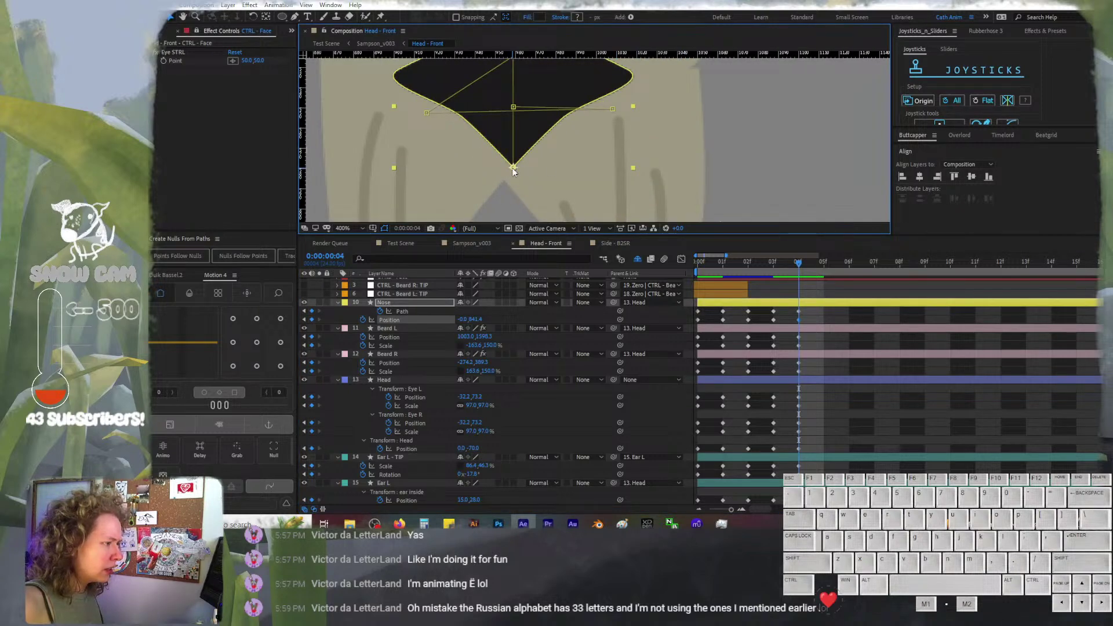
{"action": "left_click", "coordinate": [415, 311]}
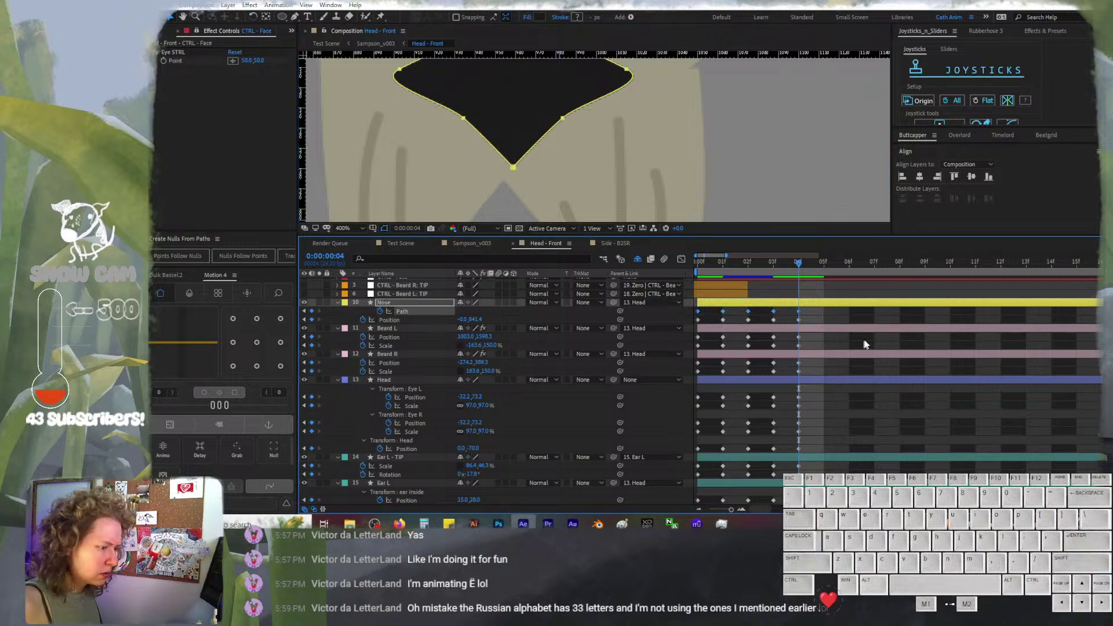
{"action": "left_click", "coordinate": [804, 312]}
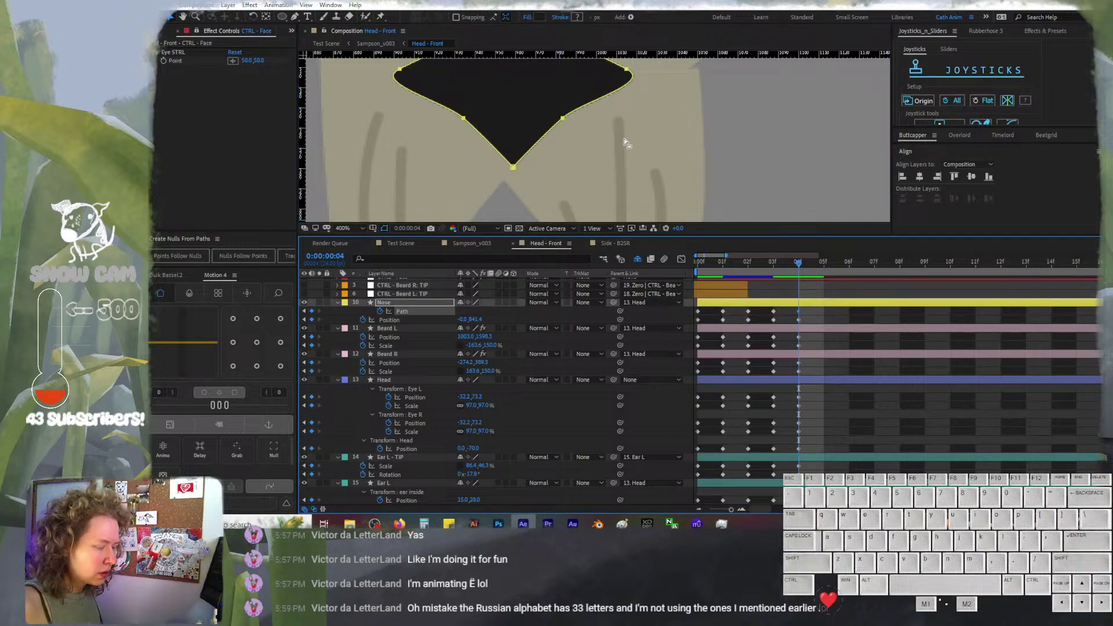
{"action": "scroll", "coordinate": [626, 142], "scroll_direction": "down", "scroll_amount": 2}
{"action": "scroll", "coordinate": [625, 188], "scroll_direction": "up", "scroll_amount": 2}
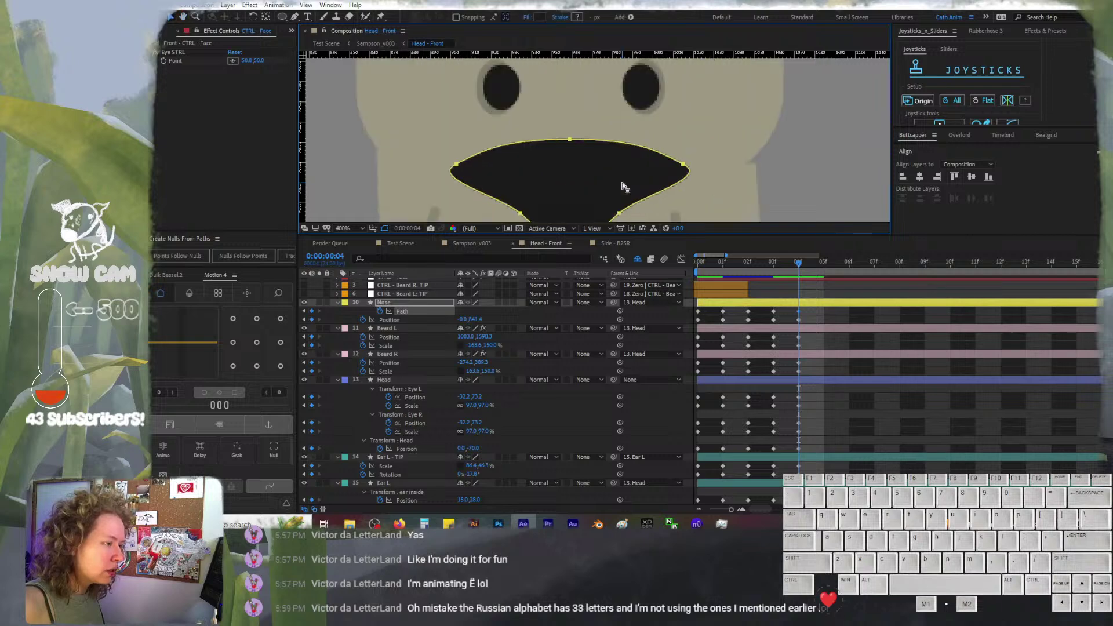
{"action": "left_click_drag", "start_coordinate": [722, 200], "coordinate": [711, 152]}
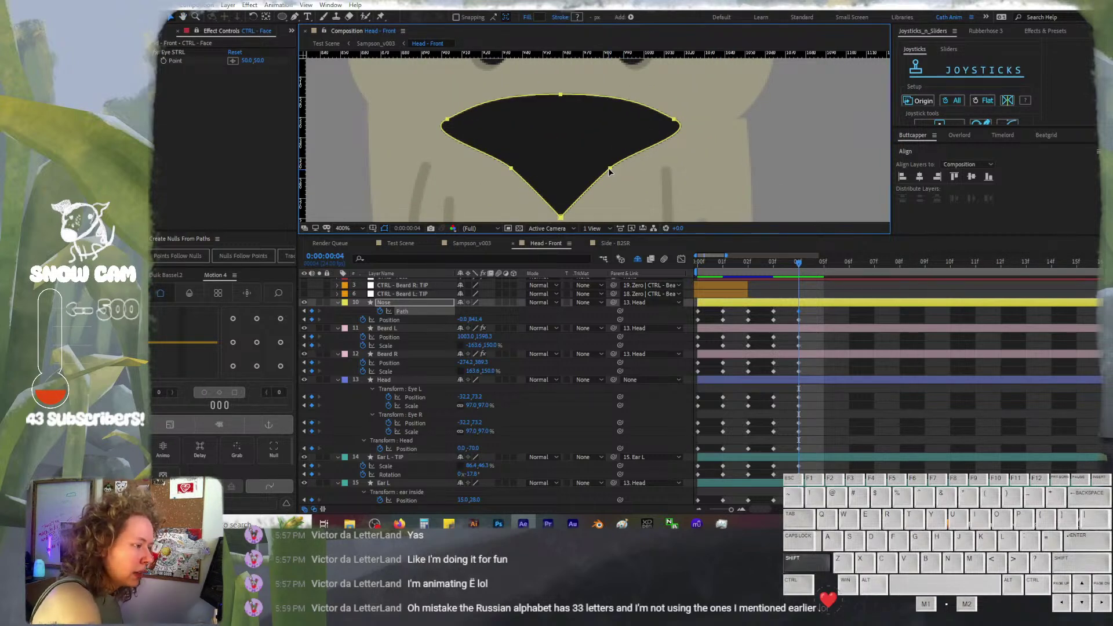
{"action": "left_click_drag", "start_coordinate": [610, 170], "coordinate": [627, 192]}
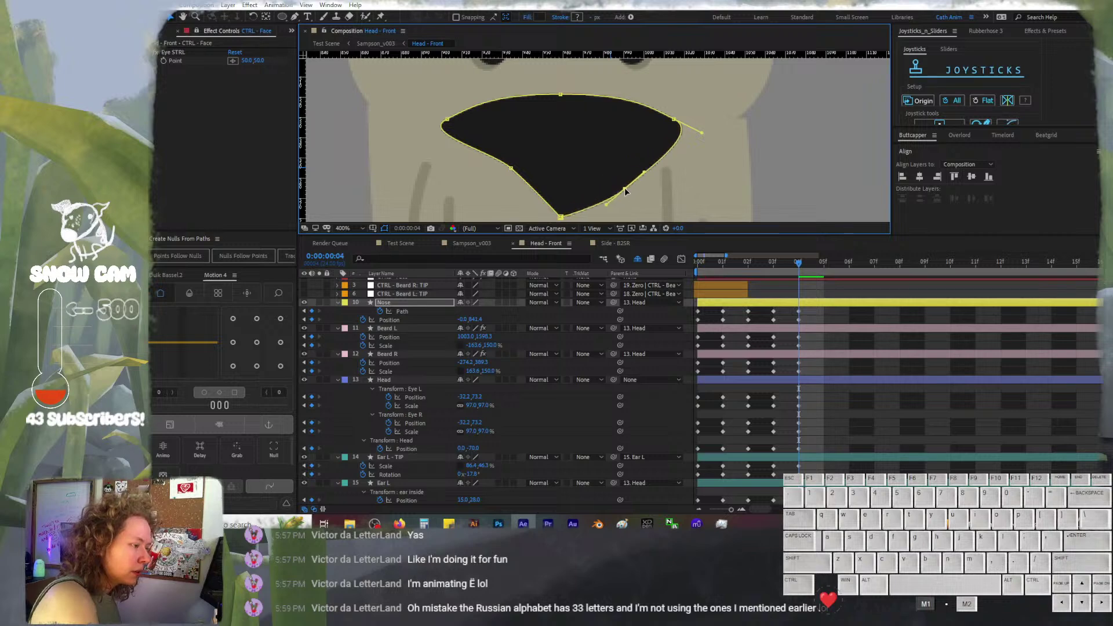
Move the nose path's lower left-hand point outward and down to mirror the other side, and raise its top point slightly
{"action": "left_click", "coordinate": [561, 217], "text": "alt"}
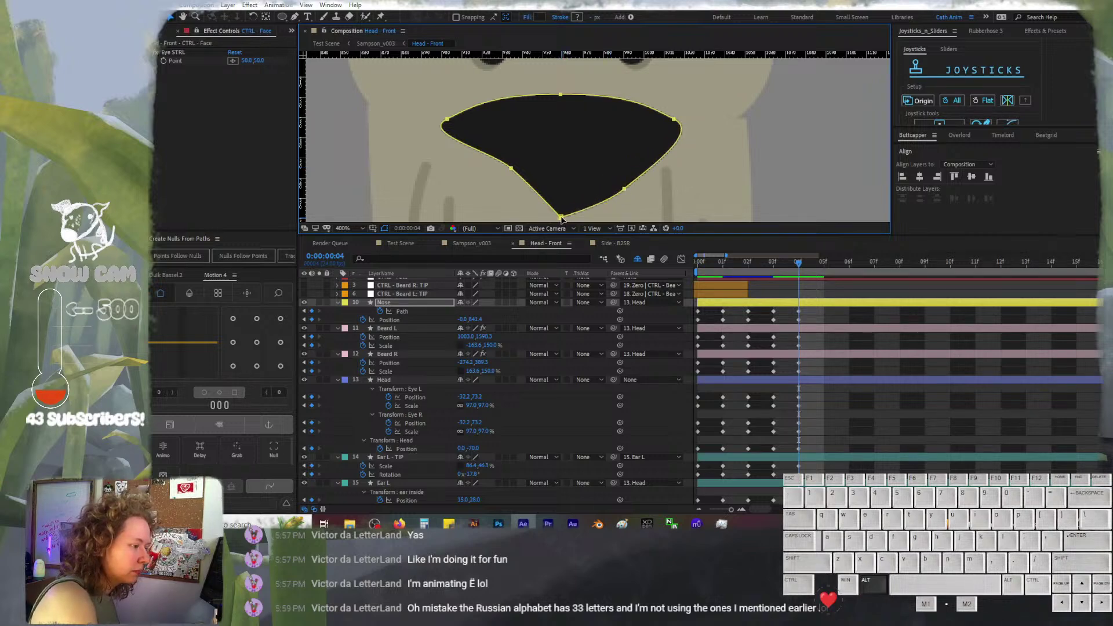
{"action": "left_click", "coordinate": [561, 217], "text": "alt"}
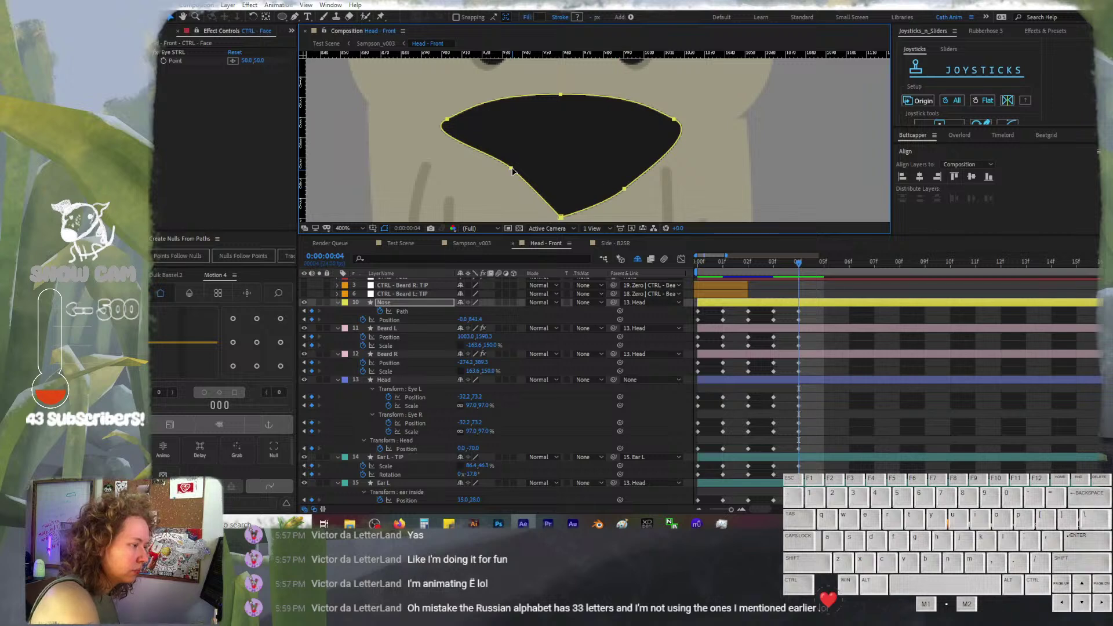
{"action": "left_click_drag", "start_coordinate": [511, 169], "coordinate": [491, 189]}
{"action": "key", "text": "ctrl+z"}
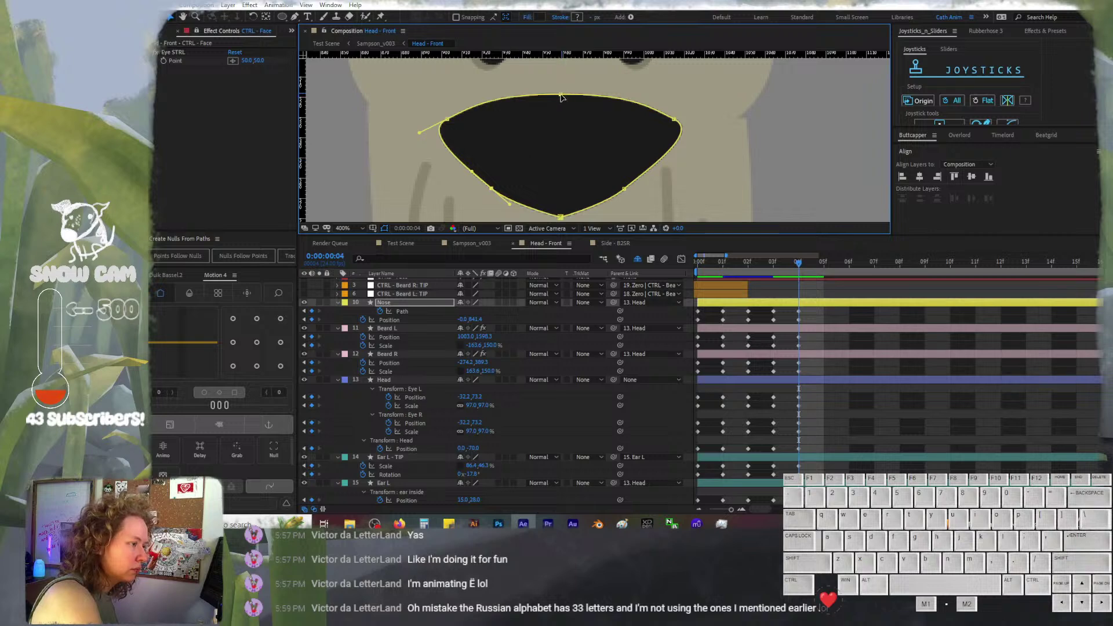
{"action": "left_click_drag", "start_coordinate": [560, 97], "coordinate": [561, 89]}
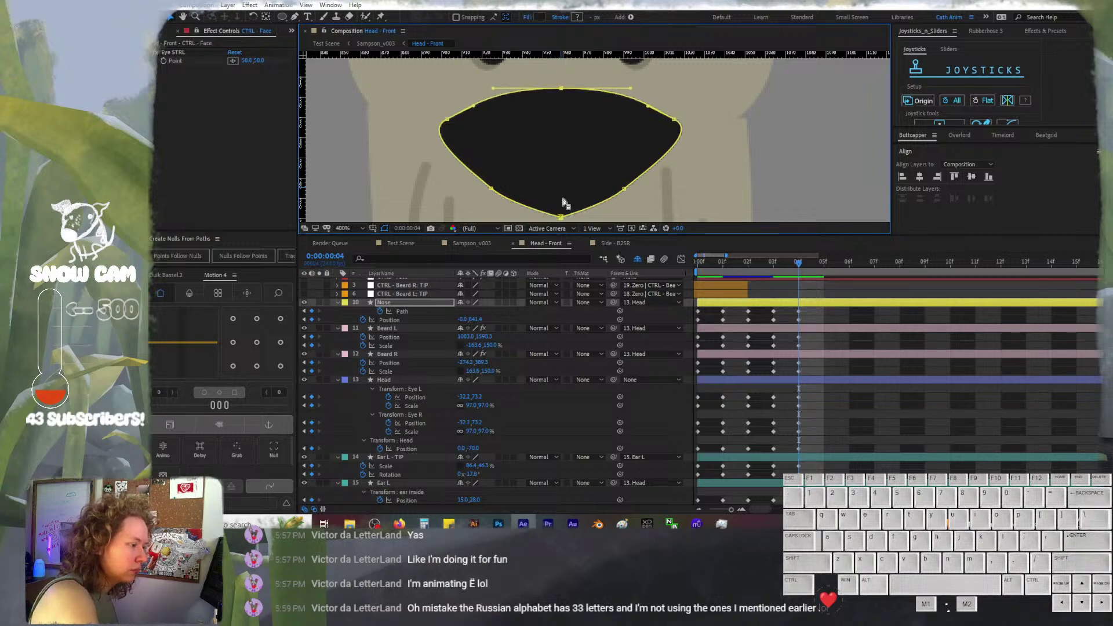
Adjust the curve handles at the nose path's side and lower points to smooth both sides evenly, and clear the selection
{"action": "left_click", "coordinate": [561, 217]}
{"action": "left_click_drag", "start_coordinate": [508, 203], "coordinate": [510, 200]}
{"action": "left_click", "coordinate": [447, 121]}
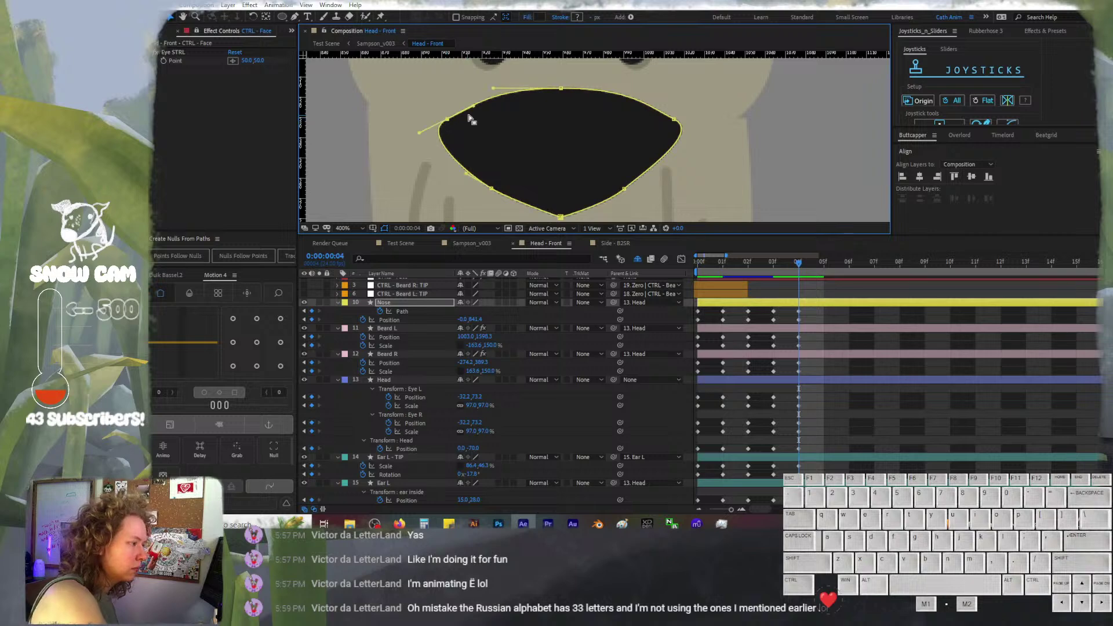
{"action": "left_click_drag", "start_coordinate": [474, 108], "coordinate": [470, 105]}
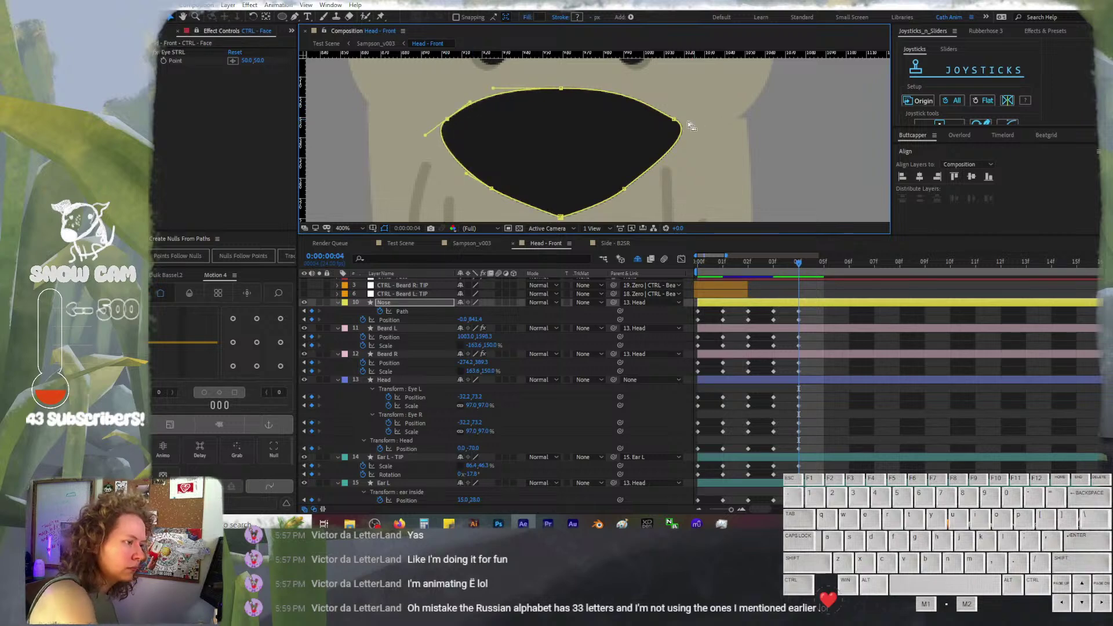
{"action": "left_click", "coordinate": [673, 121]}
{"action": "left_click_drag", "start_coordinate": [659, 110], "coordinate": [664, 102]}
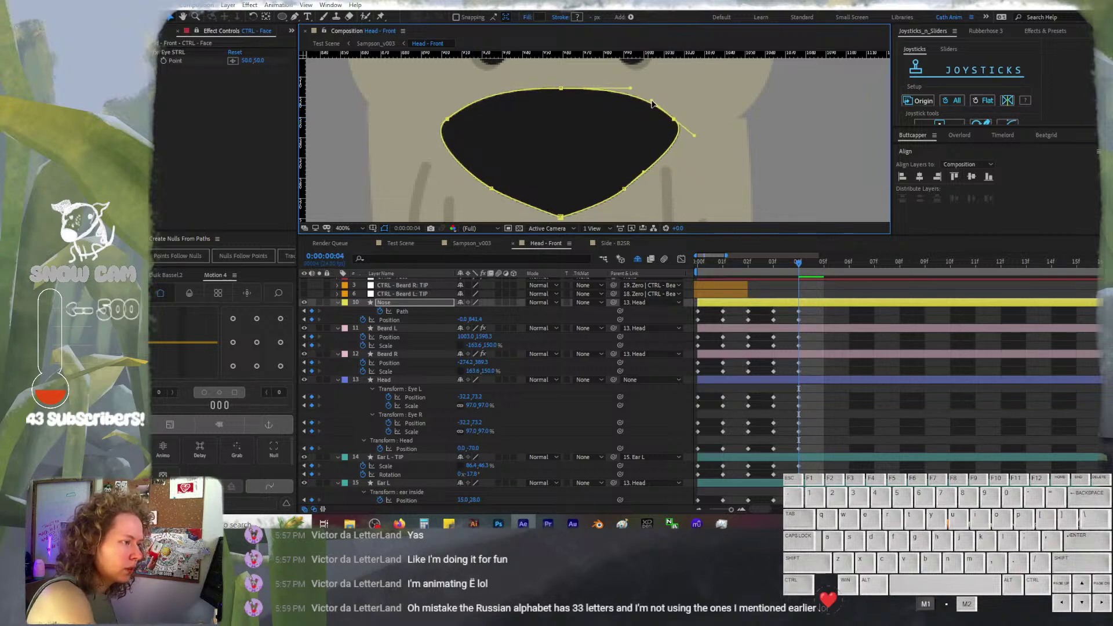
{"action": "left_click", "coordinate": [644, 174]}
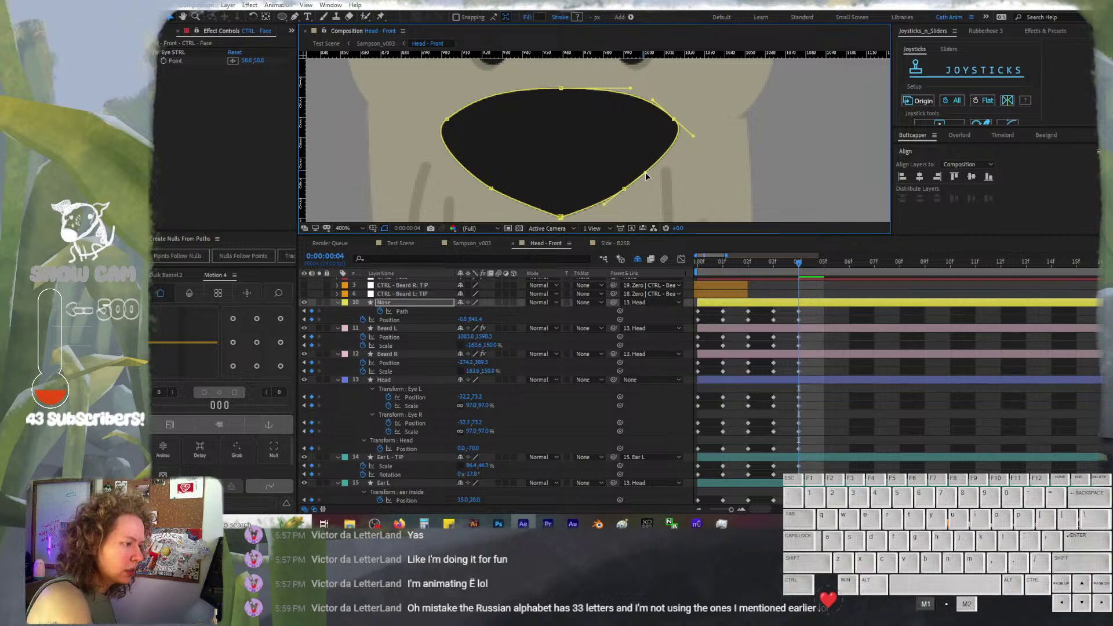
{"action": "left_click", "coordinate": [841, 366]}
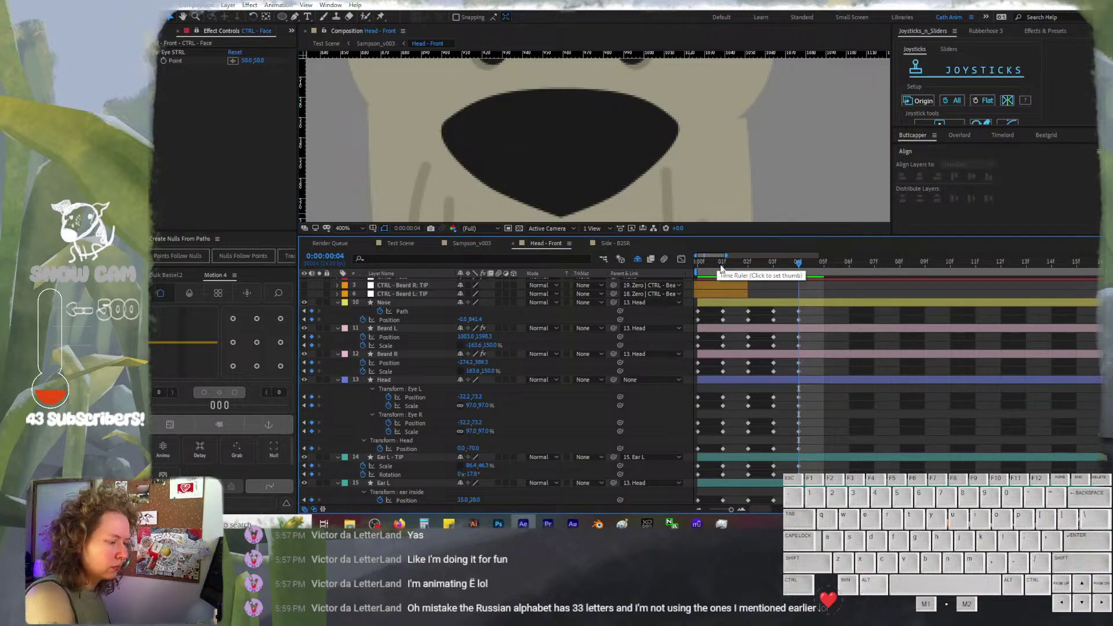
Nudge Beard L up and inward at frame 4, to a position of about 993.9, 1584.7
{"action": "left_click", "coordinate": [791, 268]}
{"action": "key", "text": "Page_Down"}
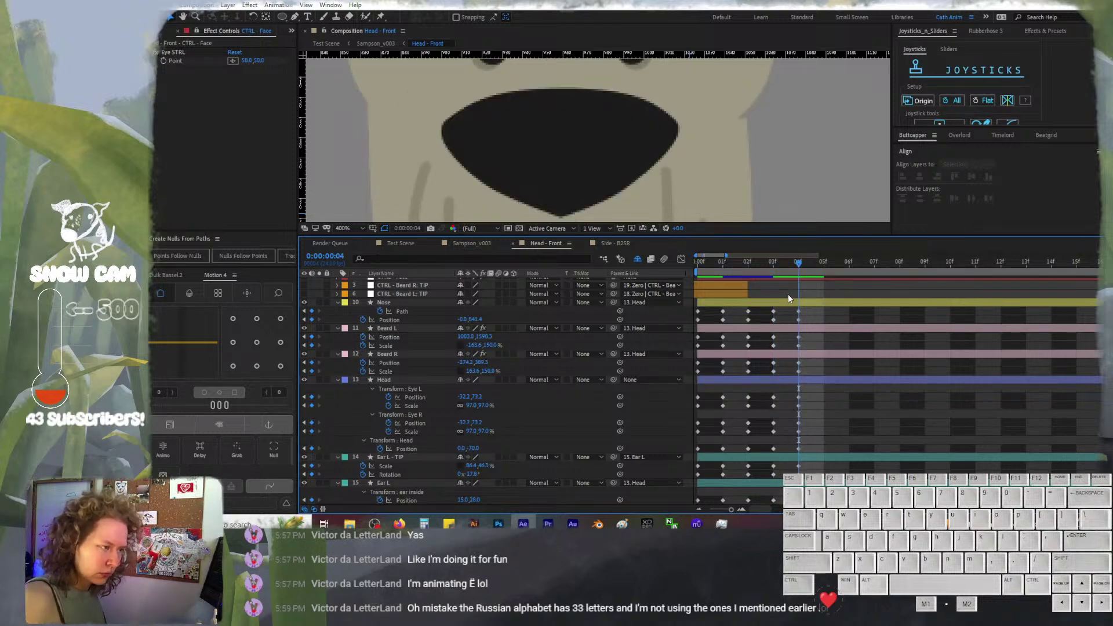
{"action": "key", "text": "comma"}
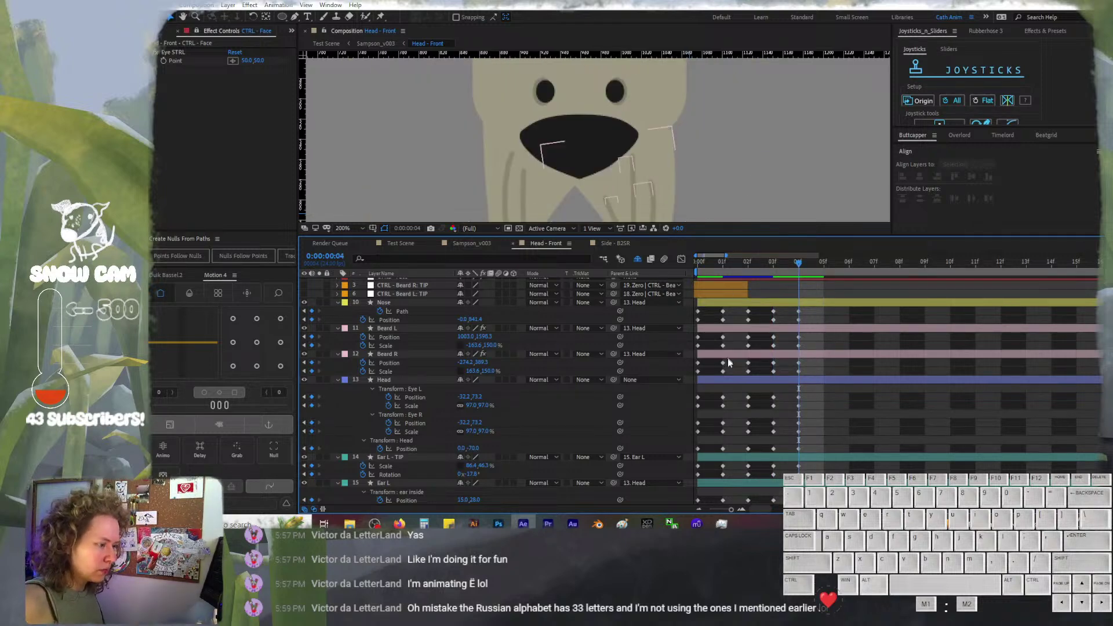
{"action": "left_click", "coordinate": [443, 354]}
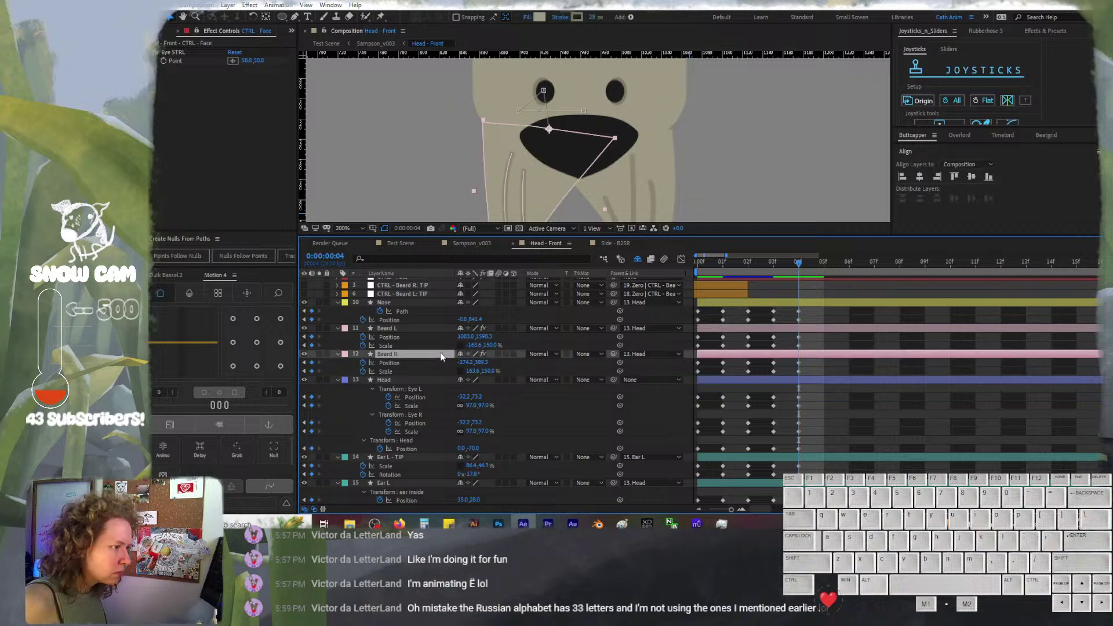
{"action": "left_click", "coordinate": [418, 329]}
{"action": "key", "text": "Up"}
{"action": "key", "text": "Up"}
{"action": "key", "text": "Up"}
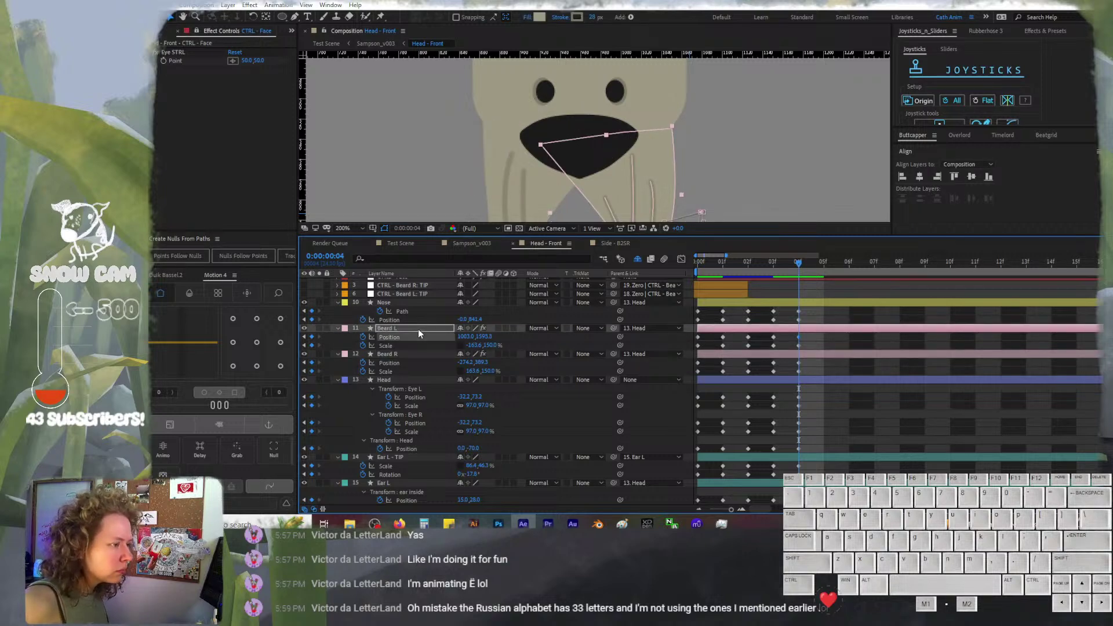
{"action": "key", "text": "Left"}
{"action": "key", "text": "Left"}
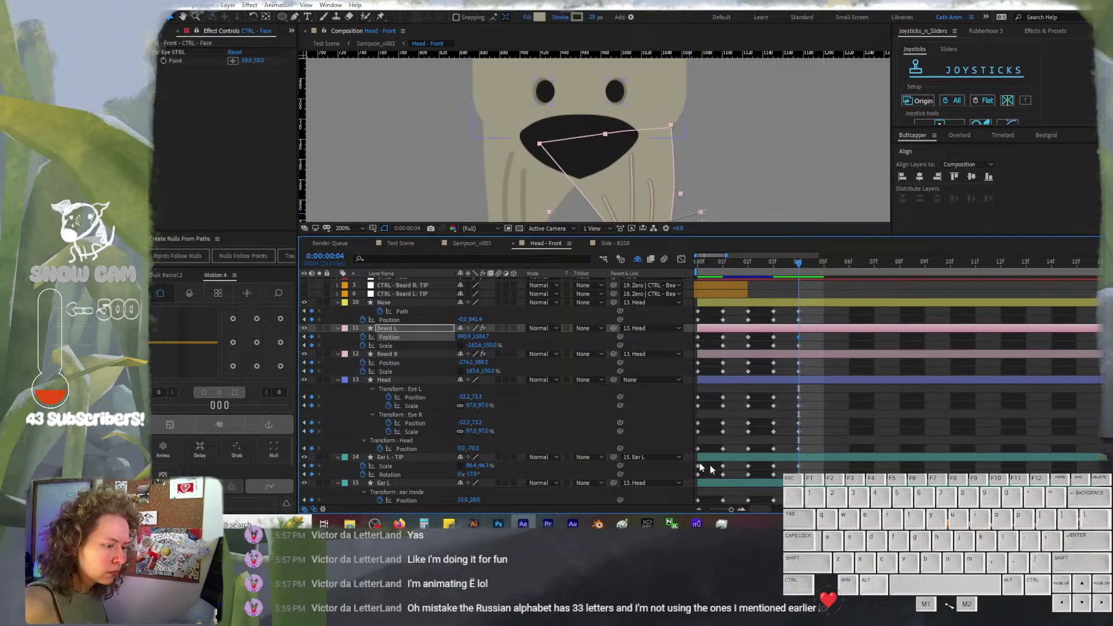
{"action": "left_click", "coordinate": [843, 403]}
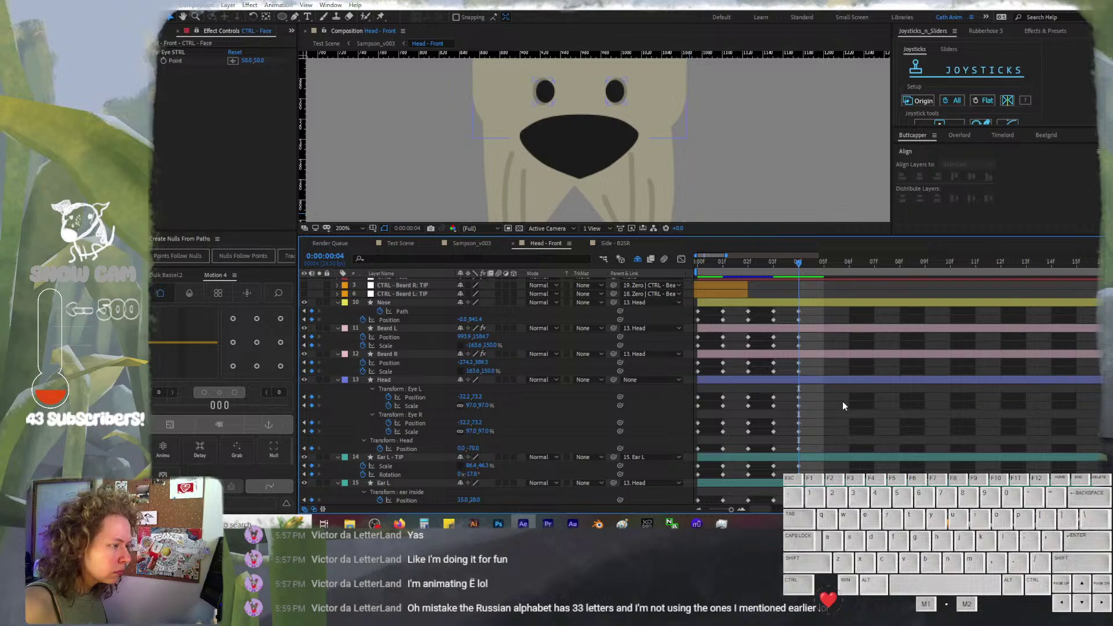
Nudge Beard R inward at frame 4, to an X position of about -228.7
{"action": "left_click", "coordinate": [427, 354]}
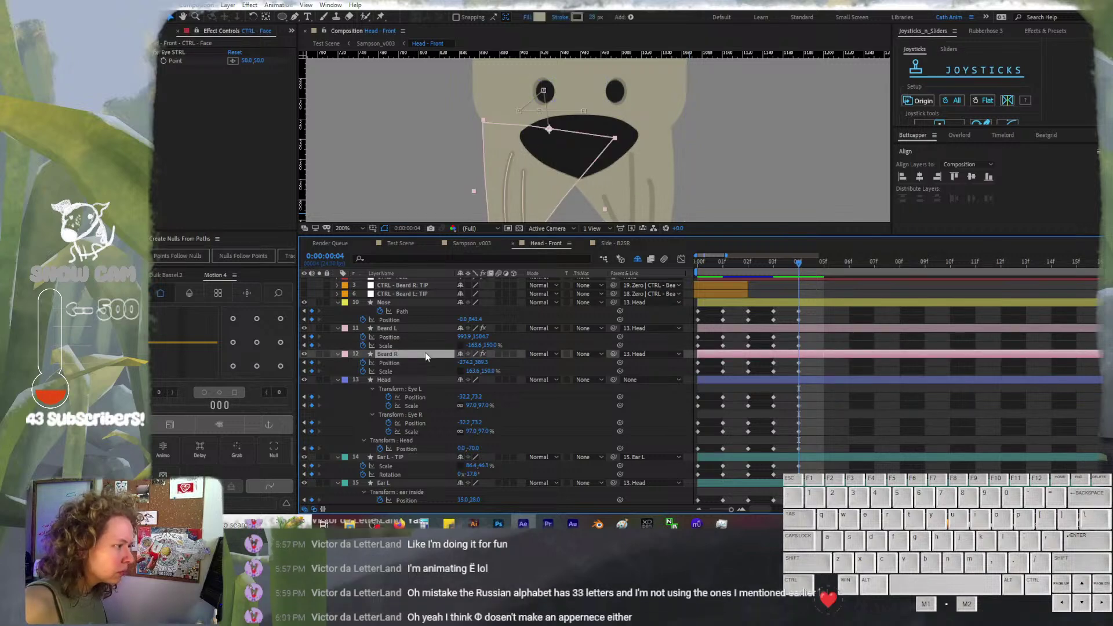
{"action": "key", "text": "Right"}
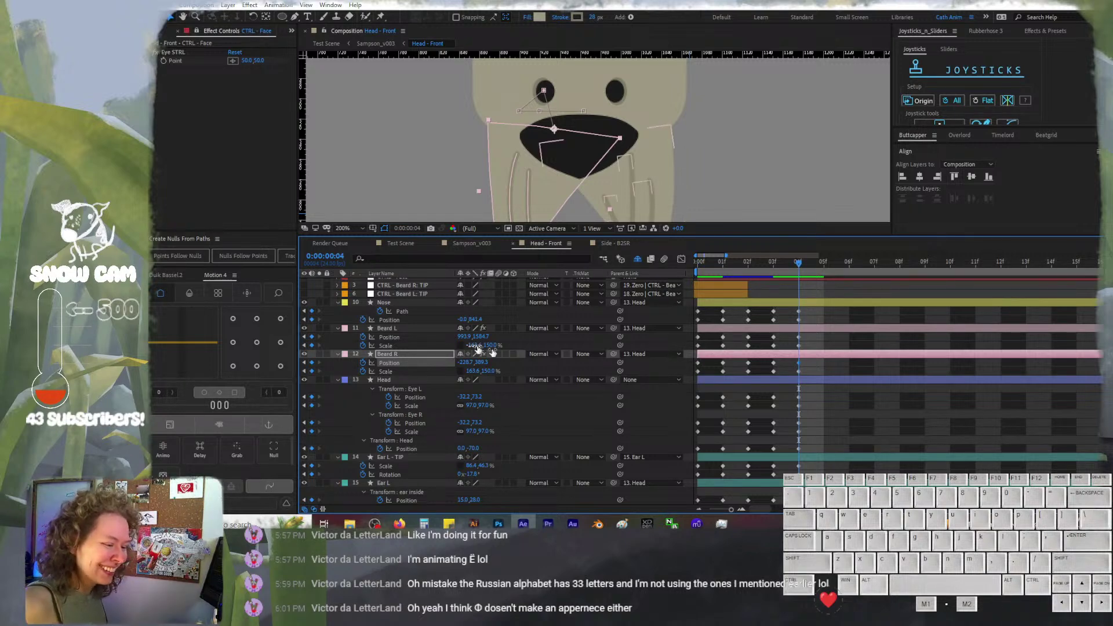
{"action": "left_click", "coordinate": [849, 417]}
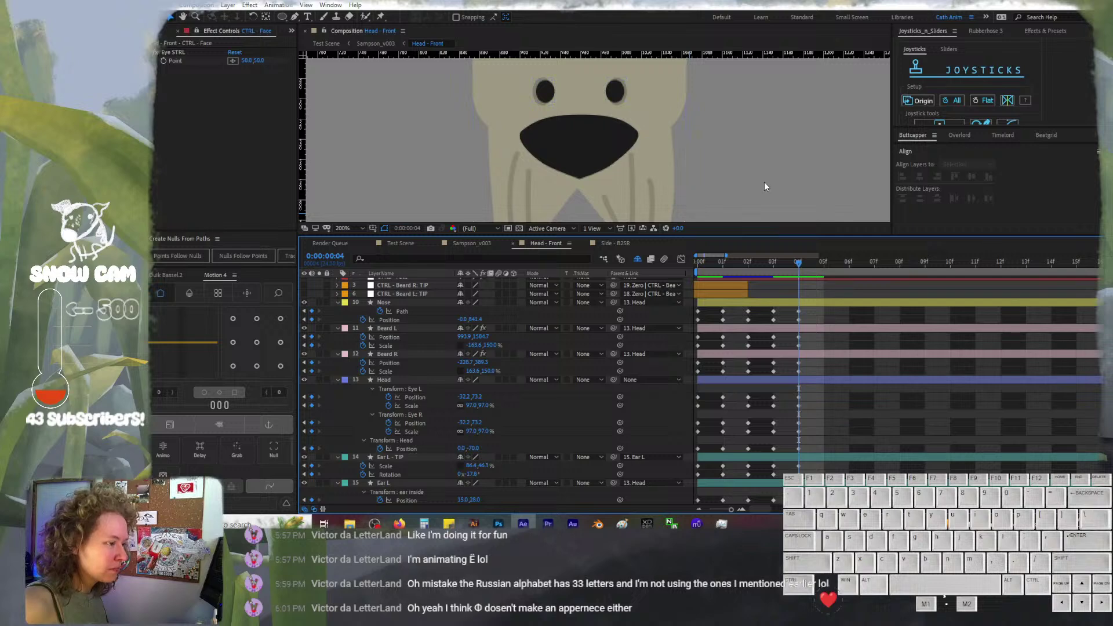
Scrub through the head pose frames up to frame 4 to compare the looking-down pose with the other poses
{"action": "key", "text": "comma"}
{"action": "key", "text": "comma"}
{"action": "key", "text": "period"}
{"action": "key", "text": "period"}
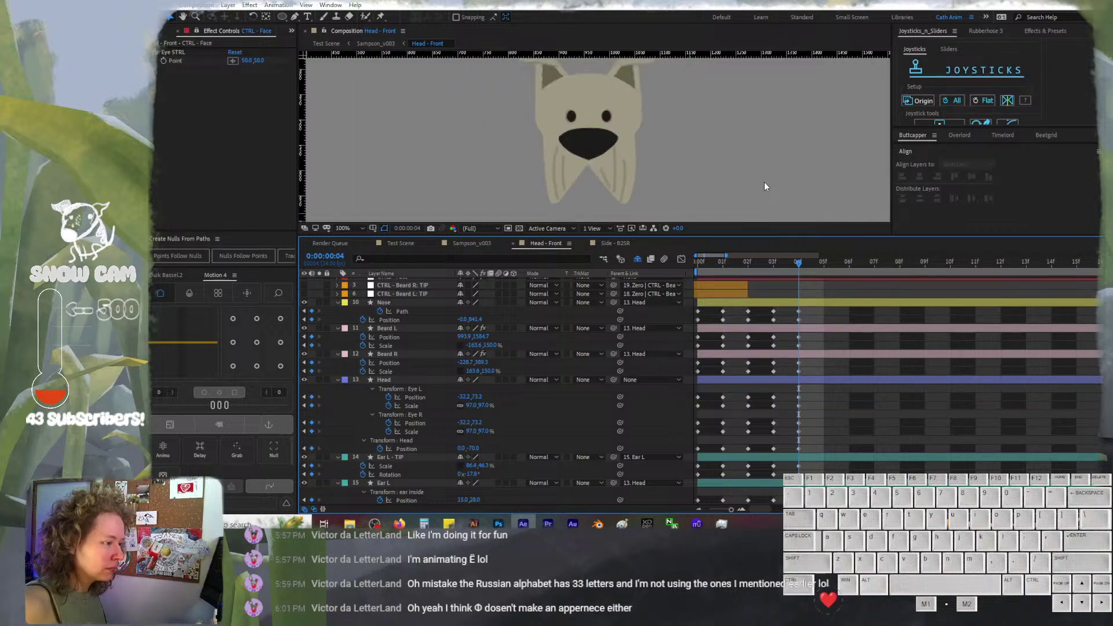
{"action": "mouse_move", "coordinate": [784, 269]}
{"action": "left_mouse_down"}
{"action": "mouse_move", "coordinate": [698, 264]}
{"action": "mouse_move", "coordinate": [802, 272]}
{"action": "left_mouse_up"}
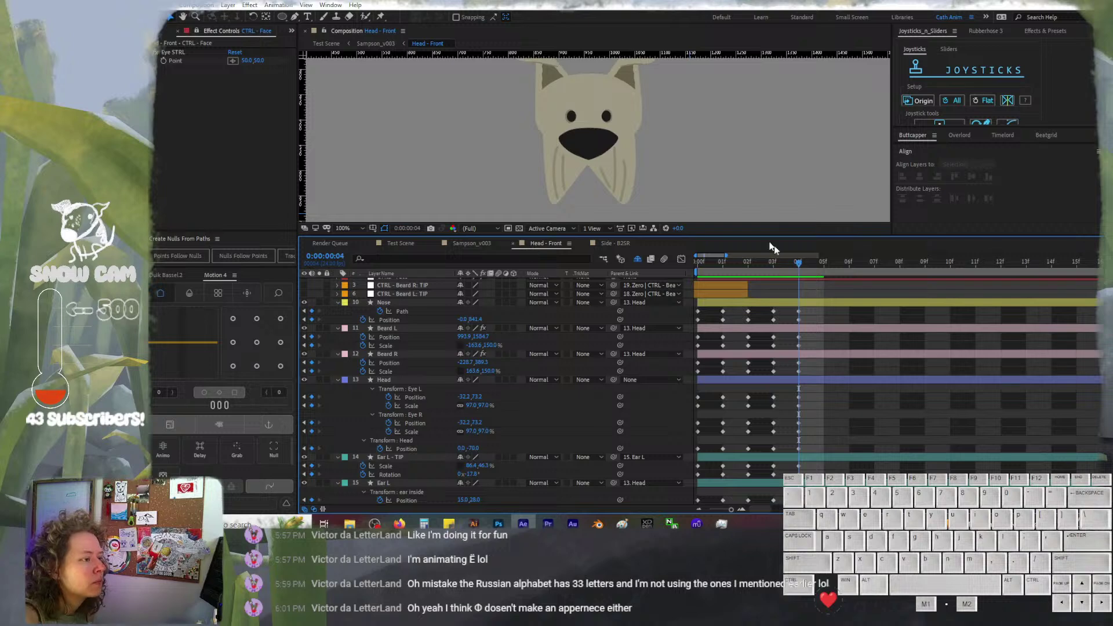
{"action": "left_click_drag", "start_coordinate": [688, 83], "coordinate": [684, 121]}
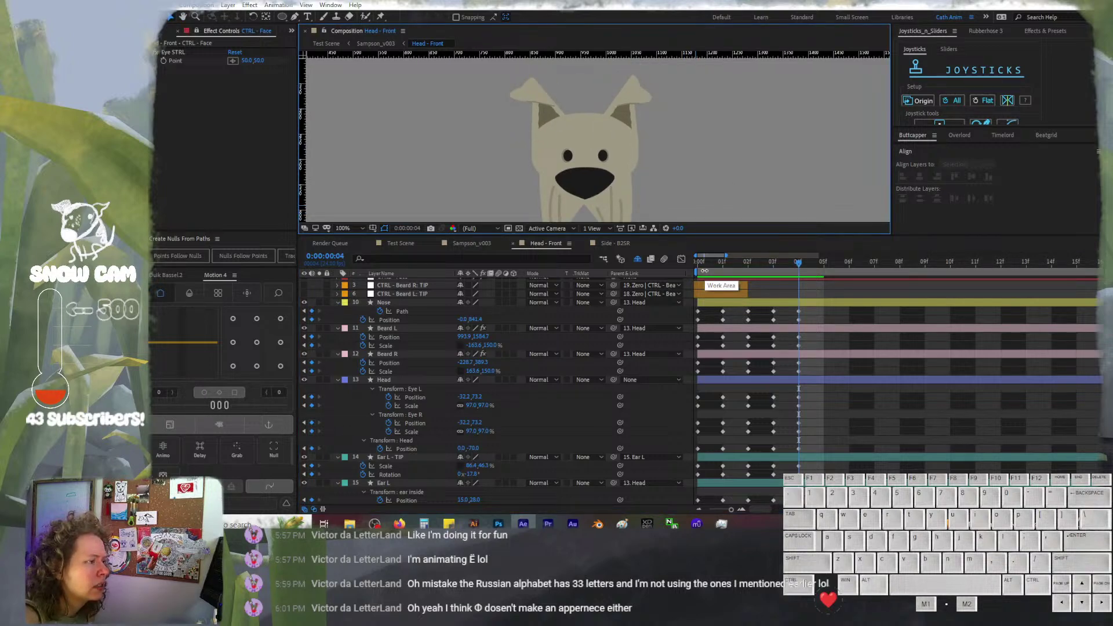
{"action": "left_click", "coordinate": [795, 267]}
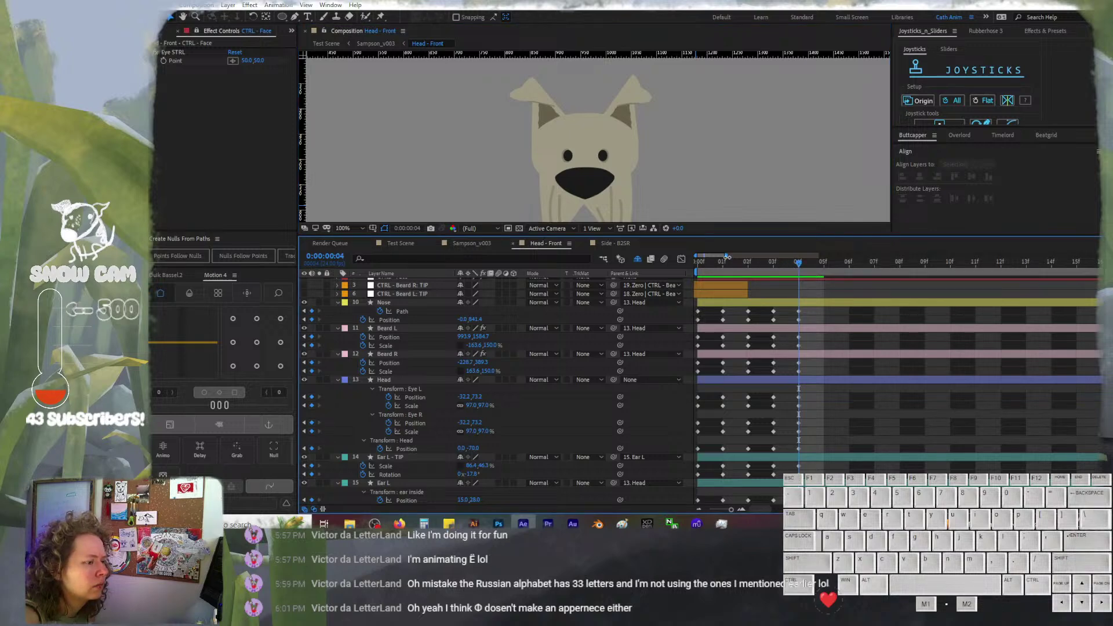
{"action": "left_click", "coordinate": [704, 261]}
{"action": "left_click_drag", "start_coordinate": [704, 260], "coordinate": [794, 261]}
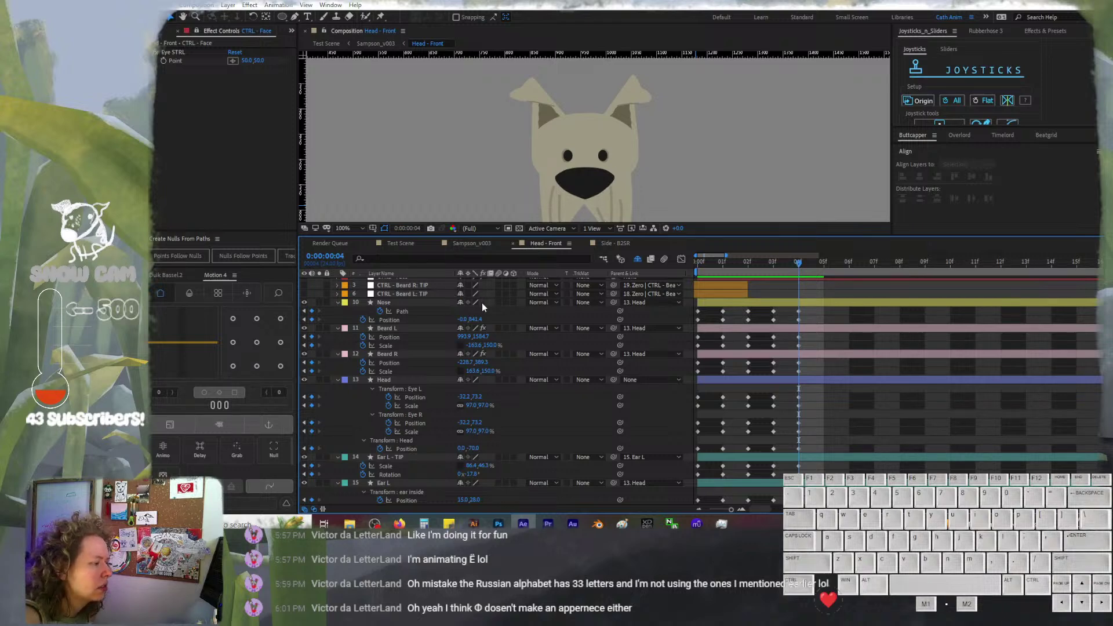
Set the Y position of Eye L in the Head layer to 75 at frame 4
{"action": "scroll", "coordinate": [426, 333], "scroll_direction": "up", "scroll_amount": 1}
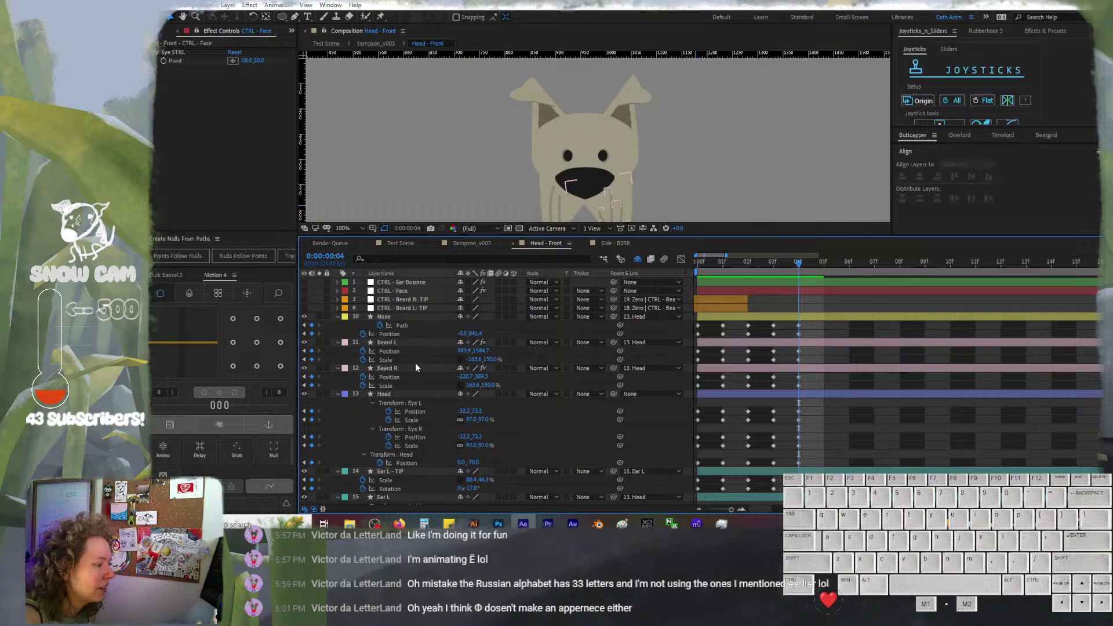
{"action": "scroll", "coordinate": [406, 359], "scroll_direction": "down", "scroll_amount": 3}
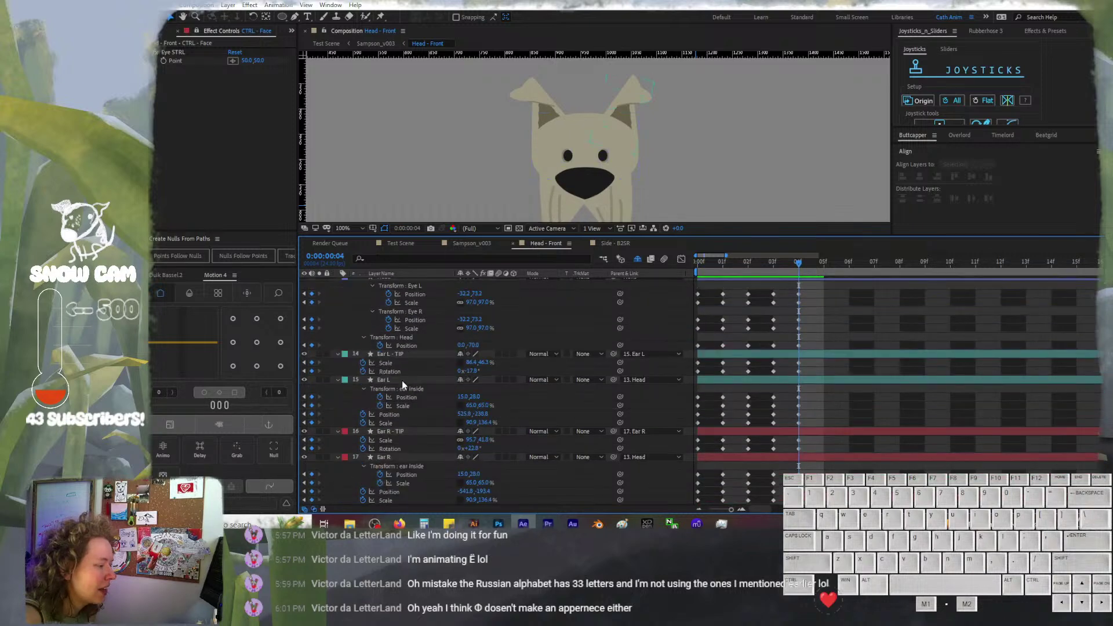
{"action": "scroll", "coordinate": [403, 430], "scroll_direction": "up", "scroll_amount": 2}
{"action": "left_click", "coordinate": [399, 420]}
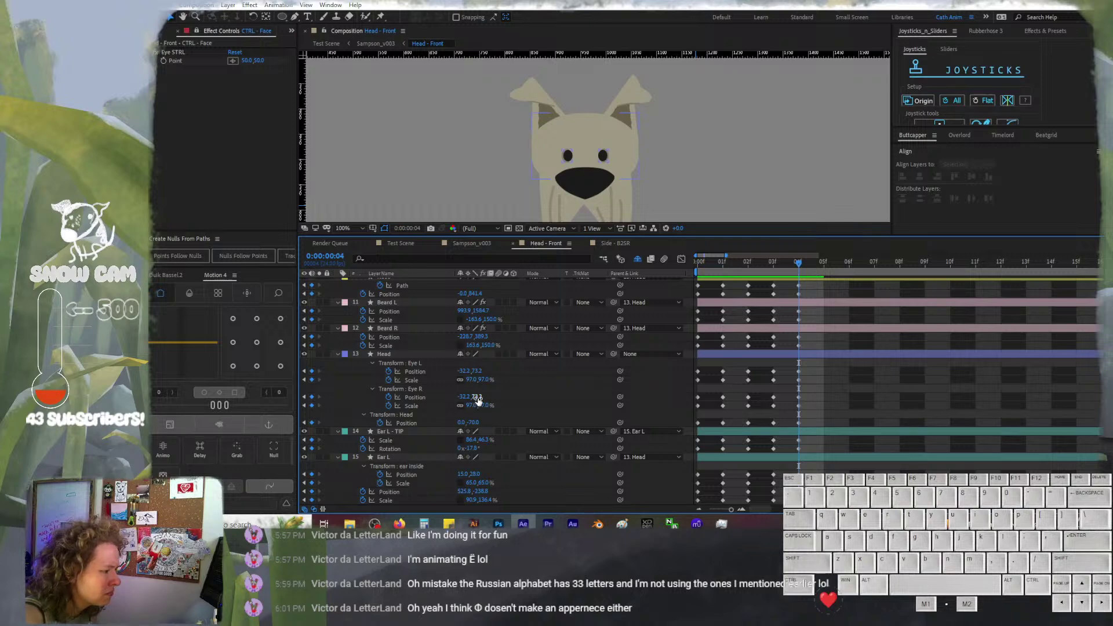
{"action": "left_click", "coordinate": [476, 371]}
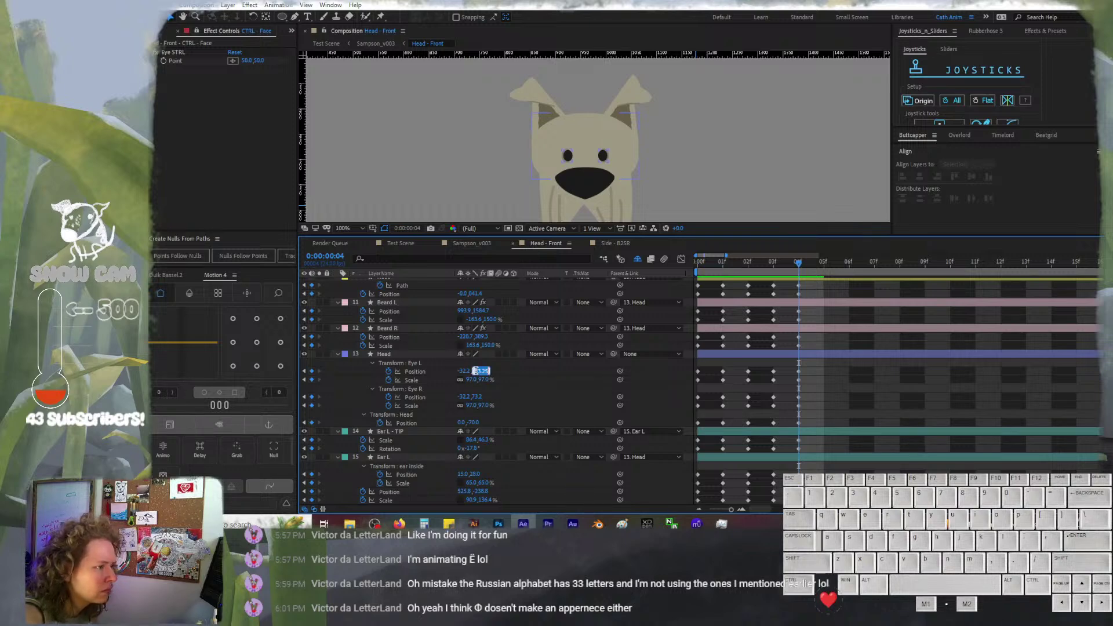
{"action": "type", "text": "75"}
{"action": "key", "text": "Return"}
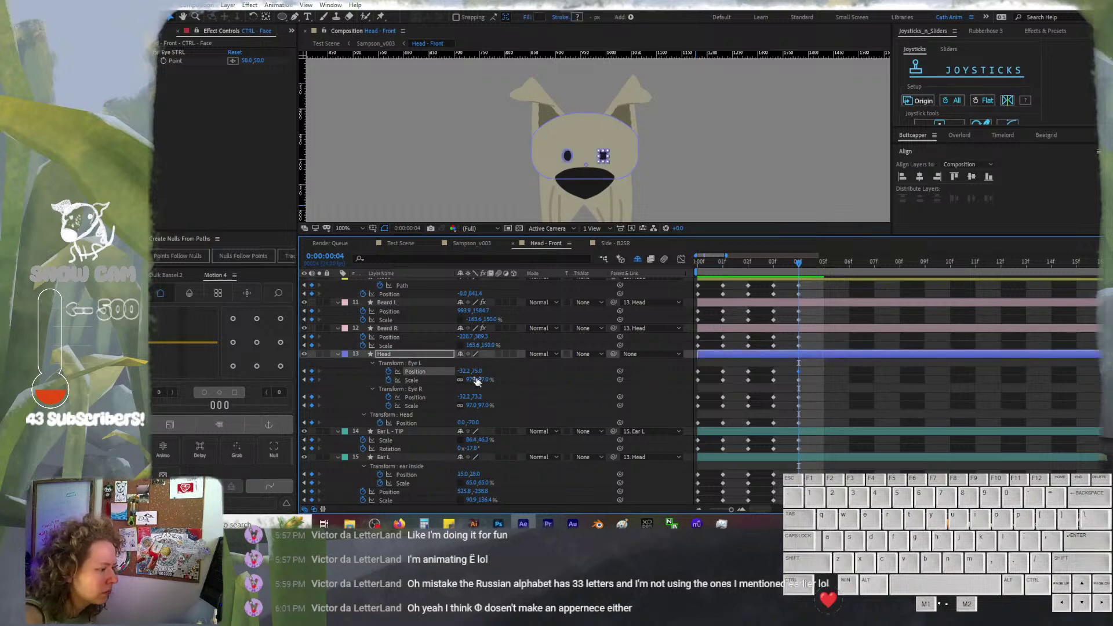
Set the Y position of both Eye L and Eye R in the Head layer to 115 at frame 4
{"action": "left_click_drag", "start_coordinate": [477, 371], "coordinate": [499, 374]}
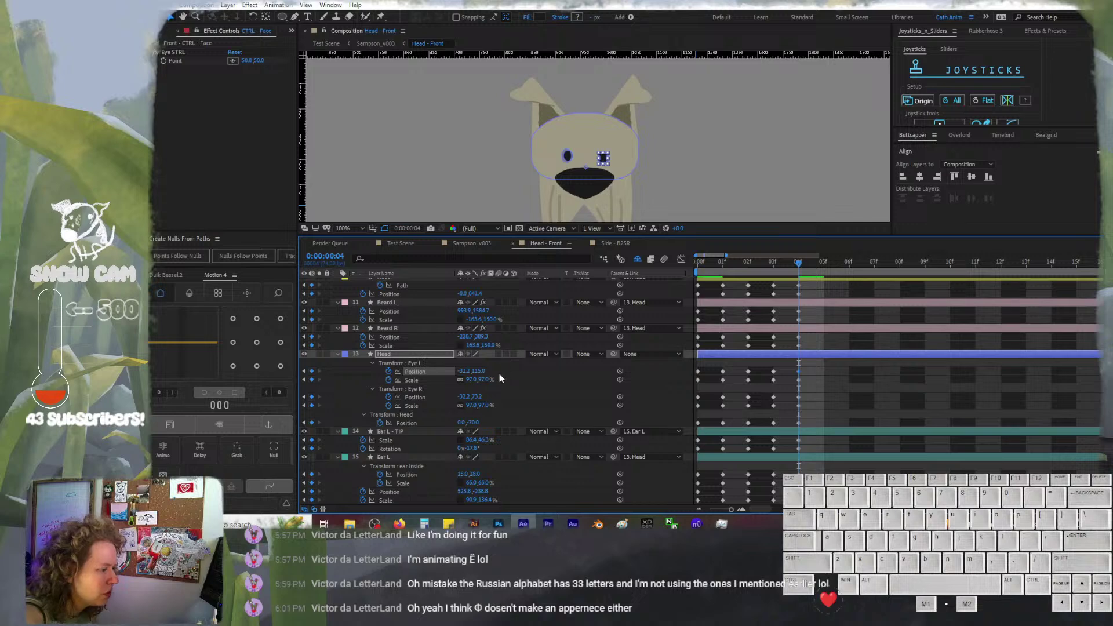
{"action": "left_click", "coordinate": [480, 396]}
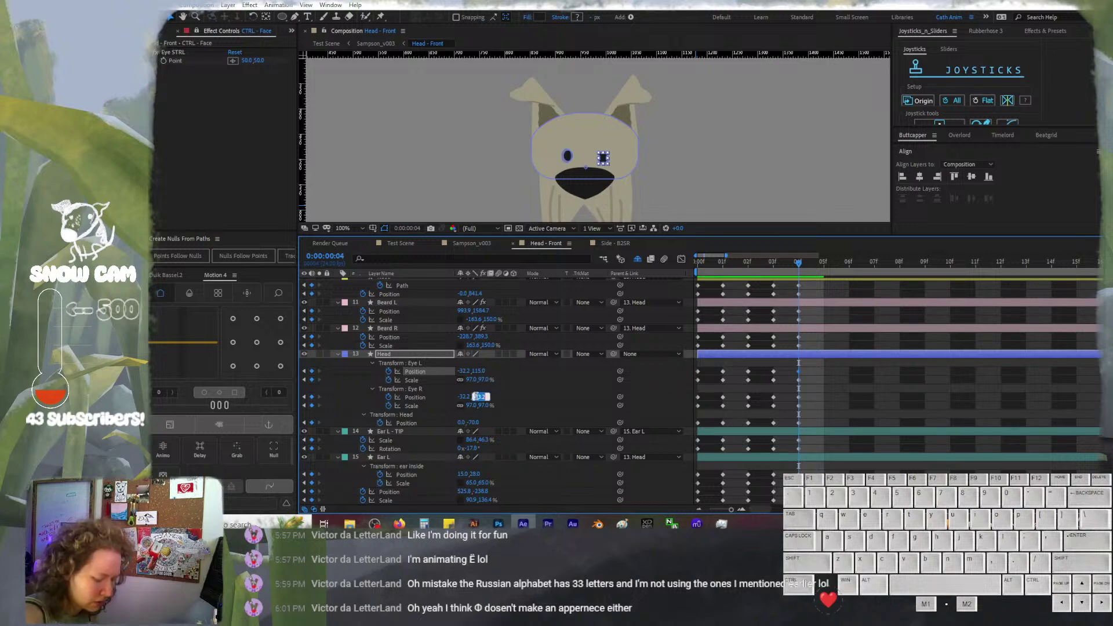
{"action": "type", "text": "115"}
{"action": "key", "text": "Return"}
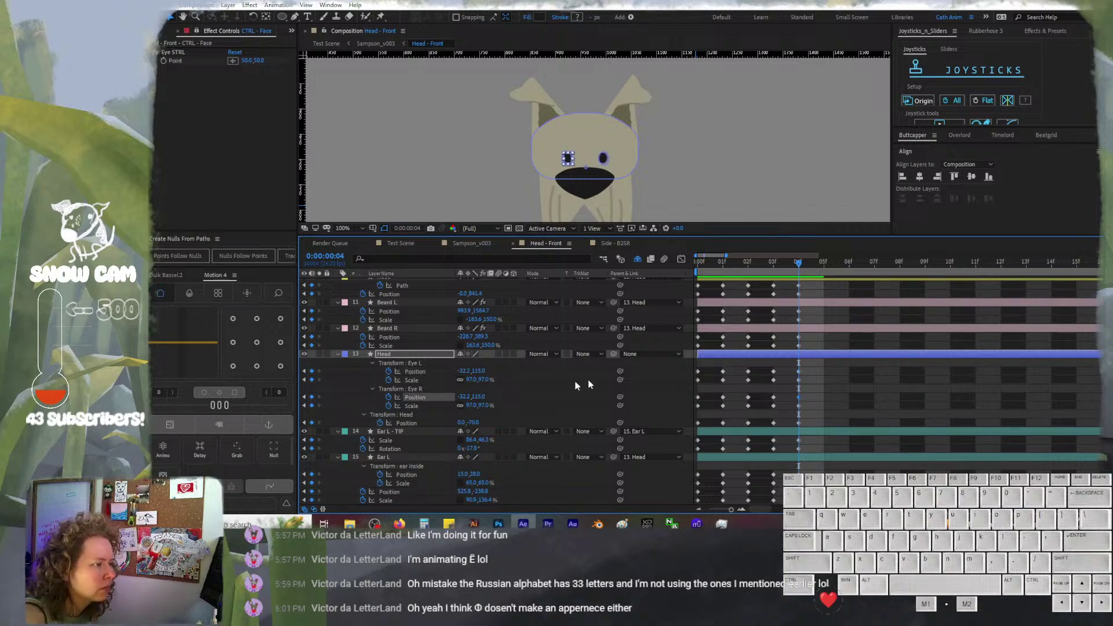
{"action": "left_click", "coordinate": [837, 388]}
{"action": "left_click", "coordinate": [788, 286]}
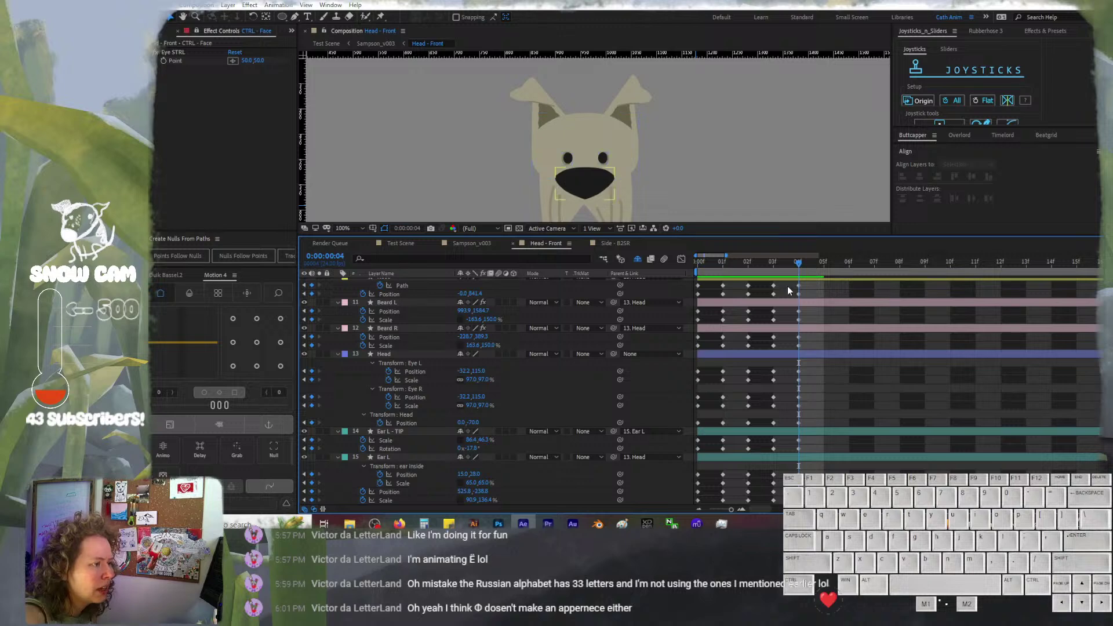
{"action": "mouse_move", "coordinate": [790, 268]}
{"action": "left_mouse_down"}
{"action": "mouse_move", "coordinate": [725, 267]}
{"action": "mouse_move", "coordinate": [803, 270]}
{"action": "left_mouse_up"}
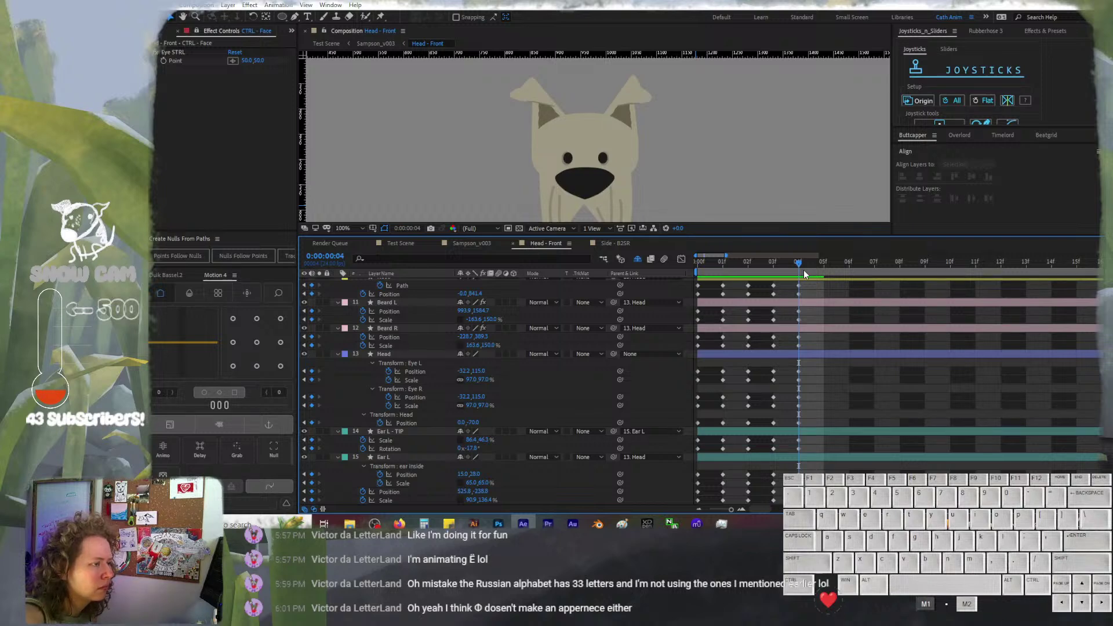
Raise Ear L and Ear R together at frame 4, to a Y position of about -347.9 for Ear L
{"action": "scroll", "coordinate": [426, 367], "scroll_direction": "up", "scroll_amount": 3}
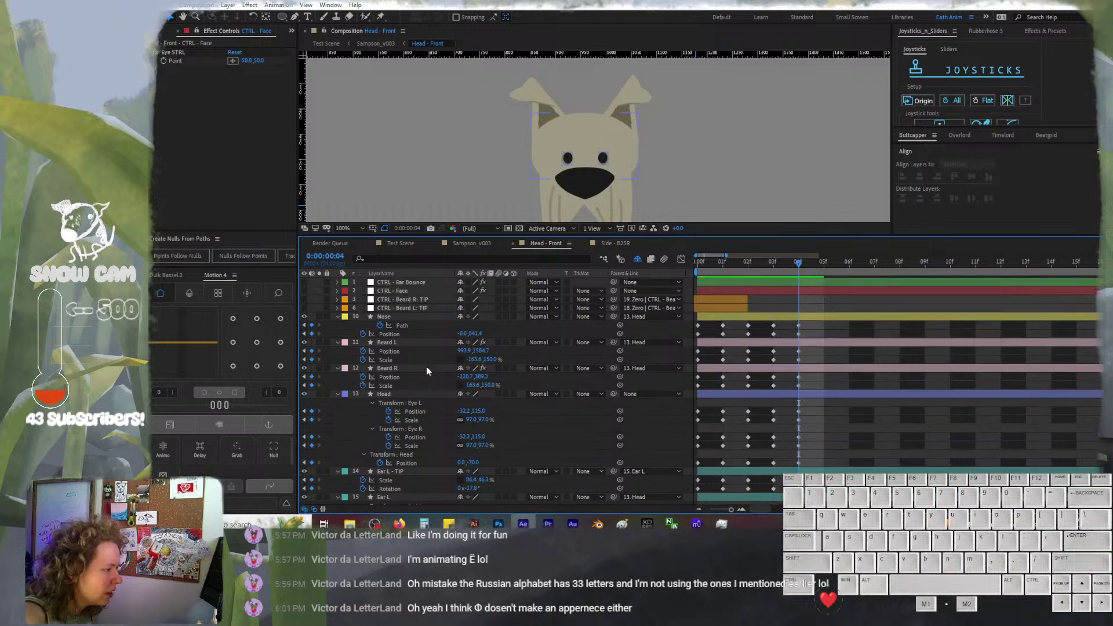
{"action": "scroll", "coordinate": [427, 367], "scroll_direction": "down", "scroll_amount": 5}
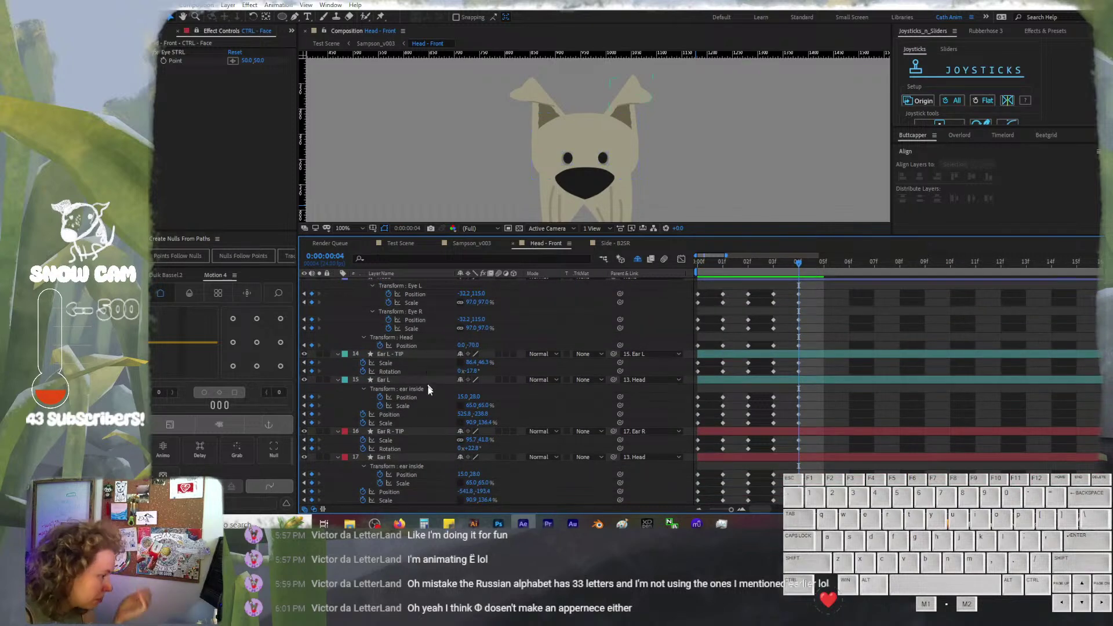
{"action": "left_click", "coordinate": [409, 458]}
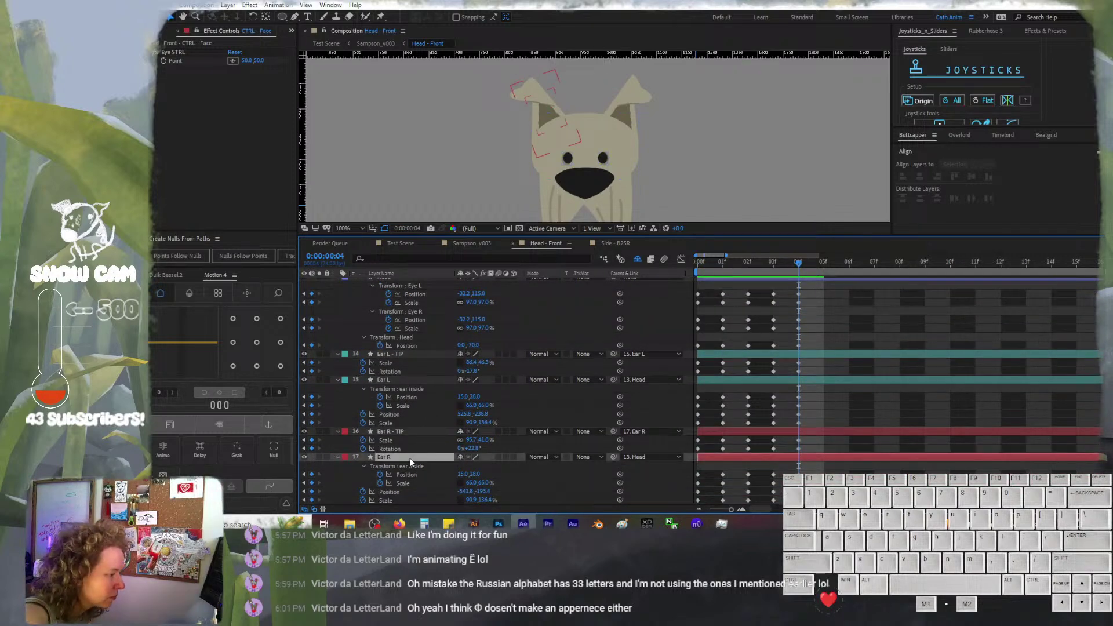
{"action": "left_click", "coordinate": [416, 380], "text": "ctrl"}
{"action": "key", "text": "shift+Up"}
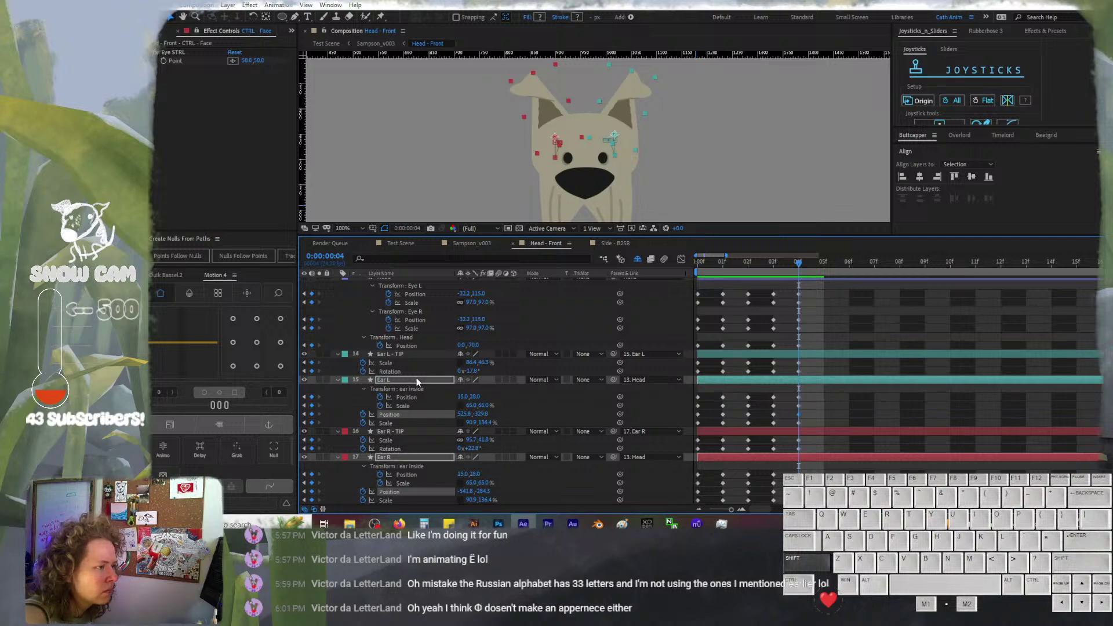
{"action": "key", "text": "shift+Up"}
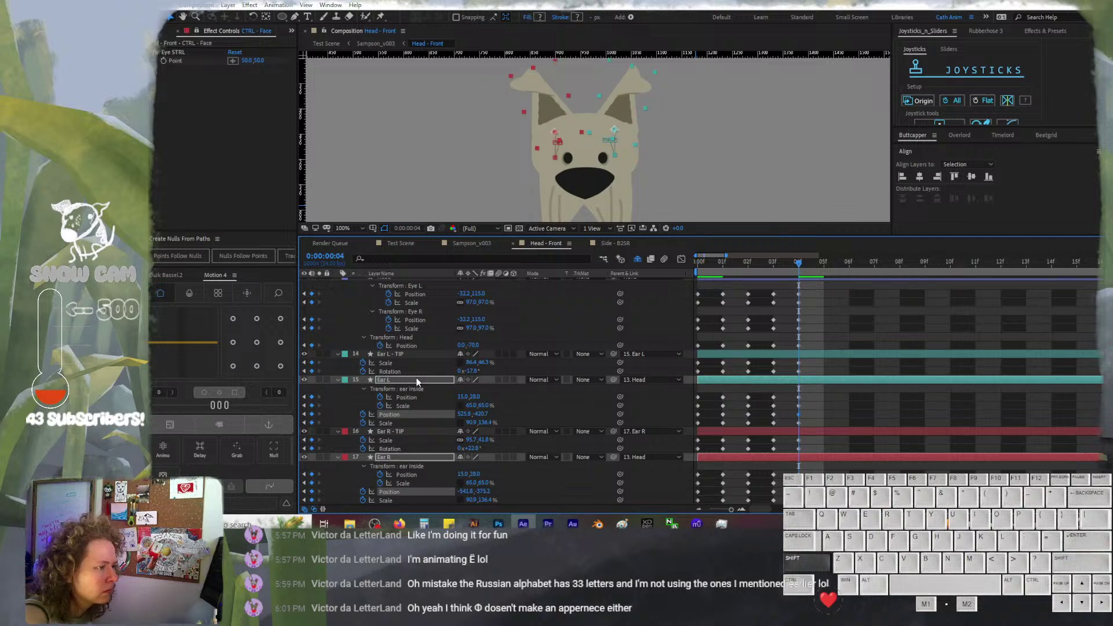
{"action": "key", "text": "shift+Down"}
{"action": "key", "text": "Up"}
{"action": "key", "text": "Up"}
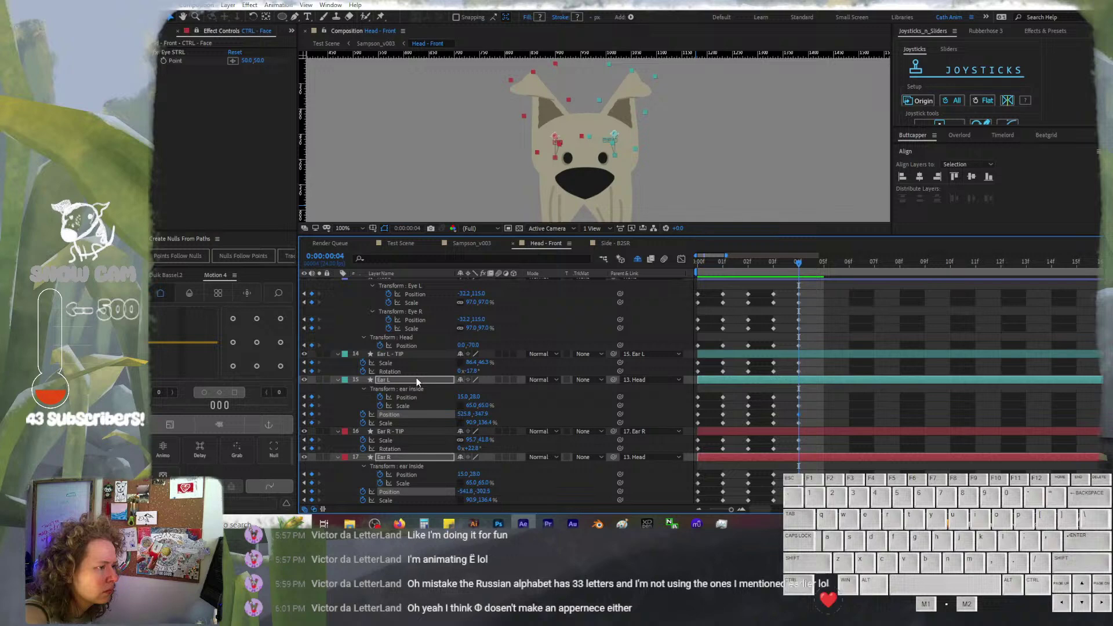
Compare the ear placement between the head poses at frames 3 and 4
{"action": "left_click", "coordinate": [777, 262]}
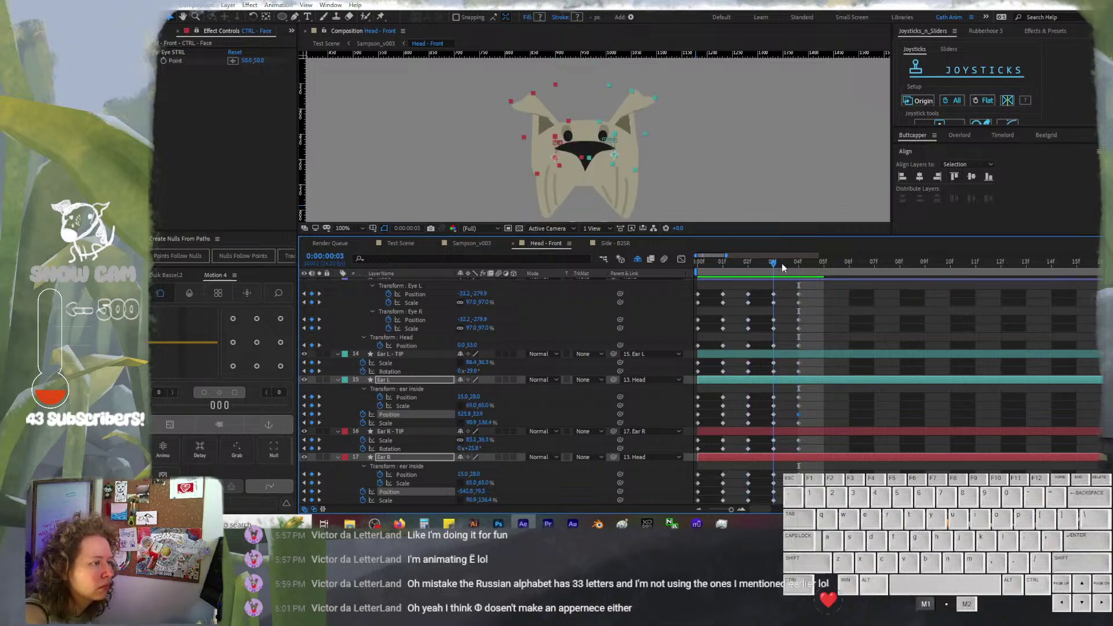
{"action": "left_click", "coordinate": [789, 263]}
{"action": "left_click", "coordinate": [764, 262]}
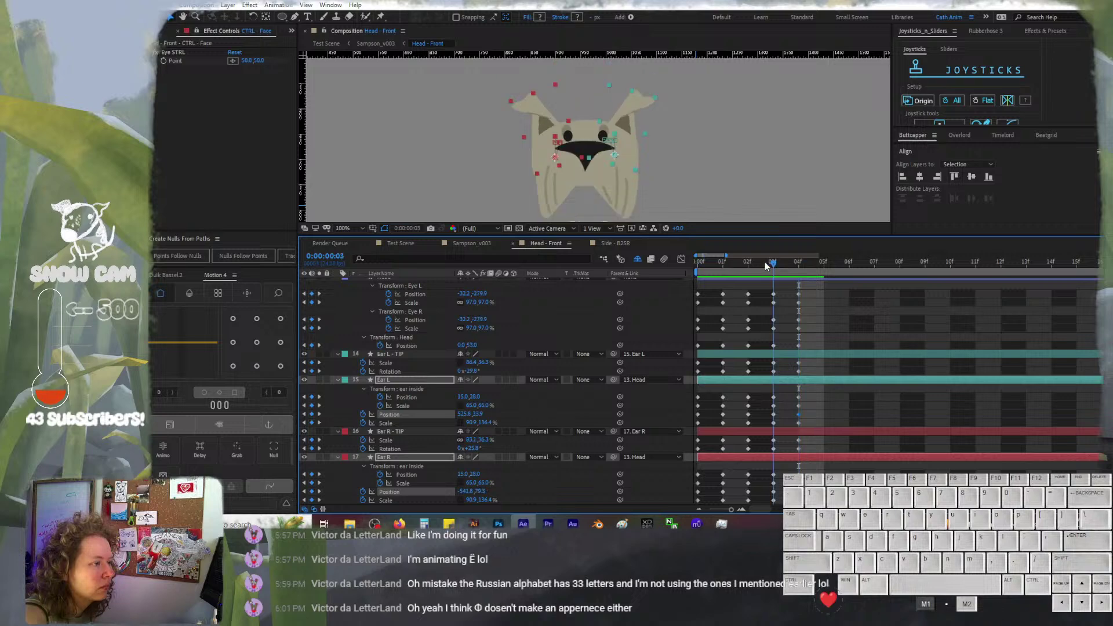
{"action": "left_click", "coordinate": [797, 266]}
{"action": "left_click", "coordinate": [766, 262]}
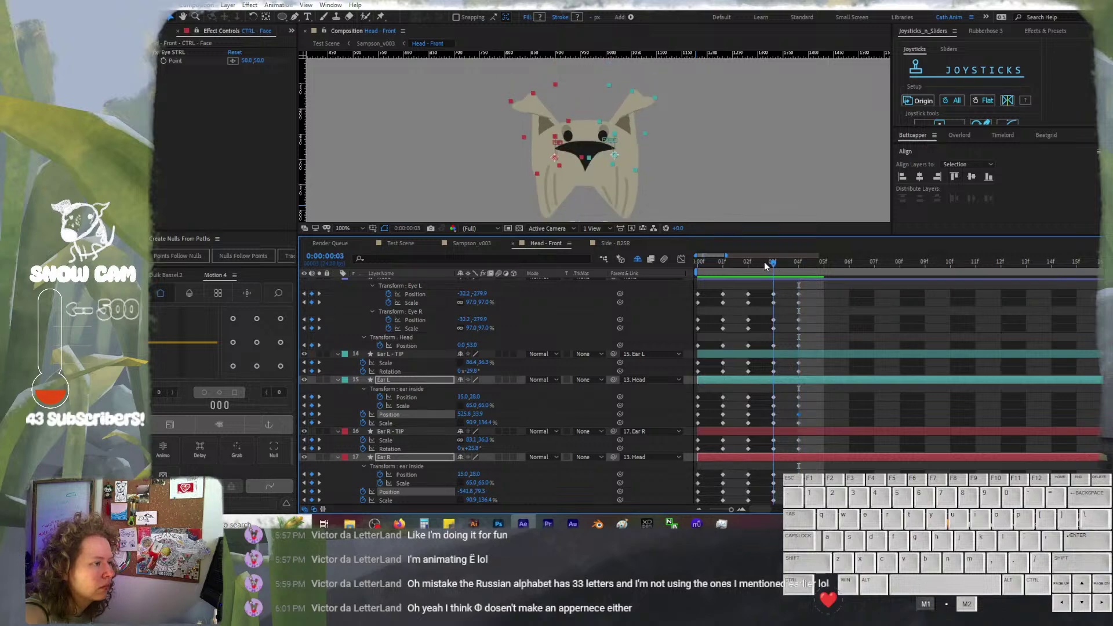
{"action": "left_click", "coordinate": [803, 266]}
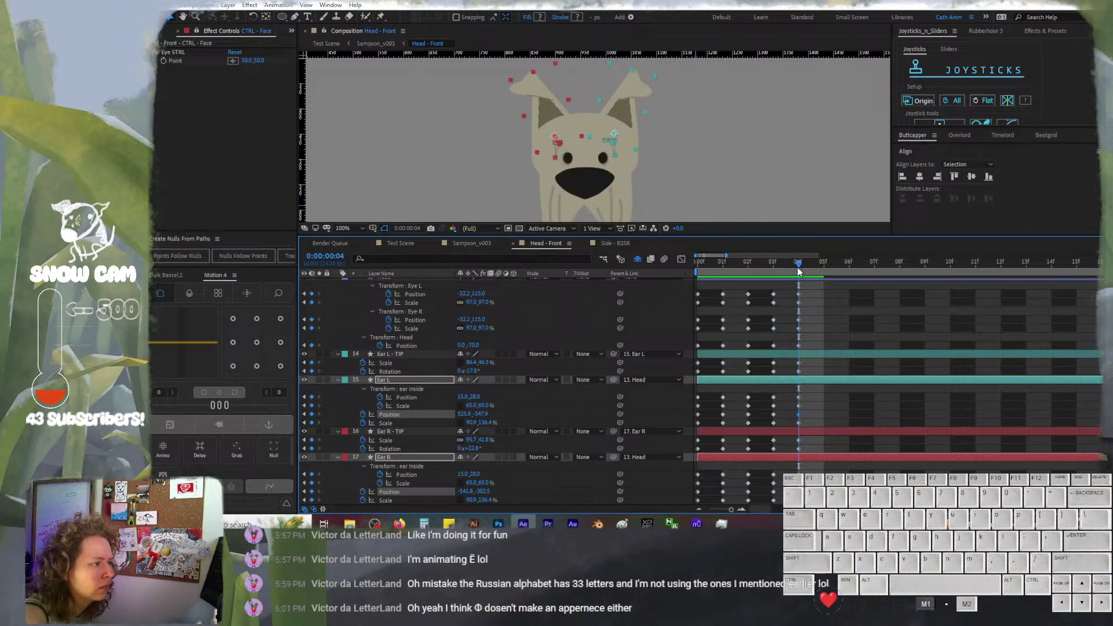
{"action": "mouse_move", "coordinate": [804, 272]}
{"action": "left_mouse_down"}
{"action": "mouse_move", "coordinate": [750, 276]}
{"action": "mouse_move", "coordinate": [798, 271]}
{"action": "left_mouse_up"}
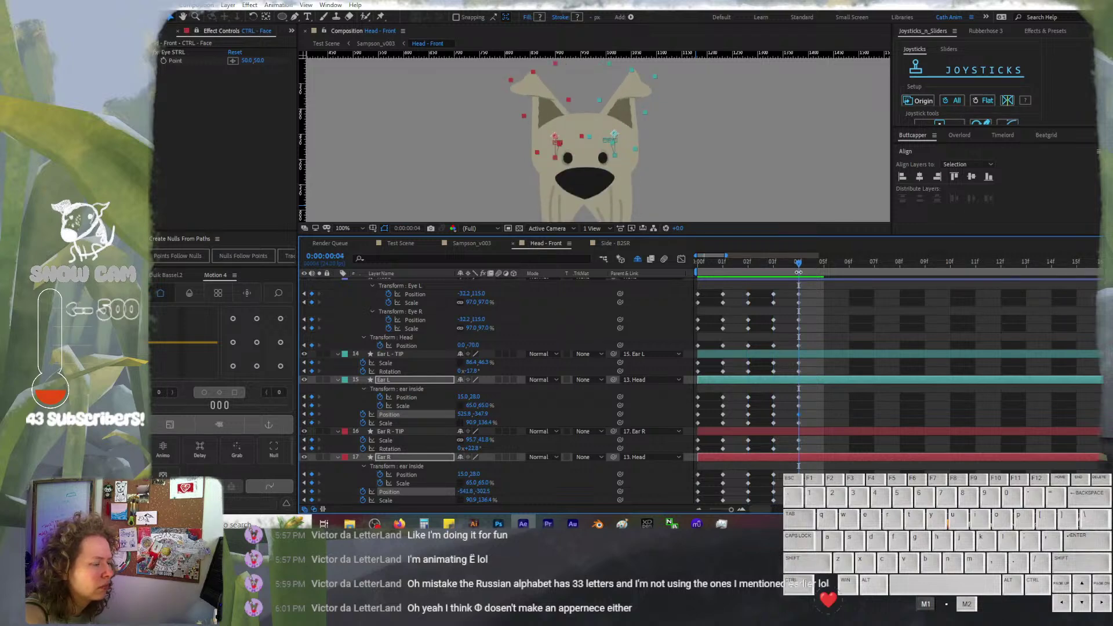
Scale the Ear R - TIP layer proportionally to a 100% X scale at frame 4
{"action": "left_click", "coordinate": [454, 459]}
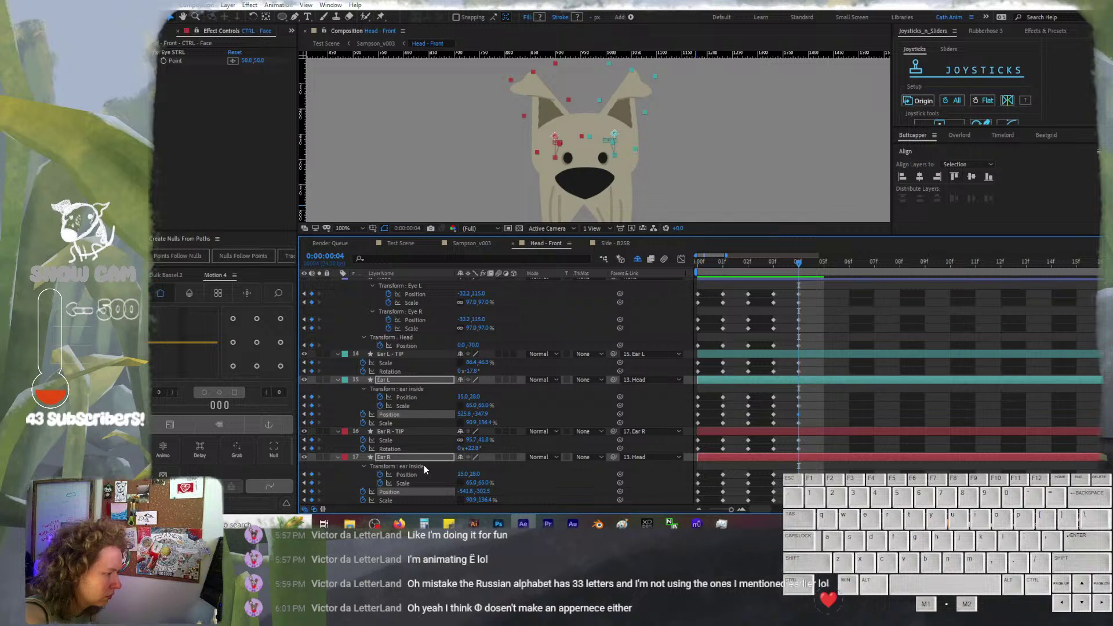
{"action": "left_click", "coordinate": [415, 434]}
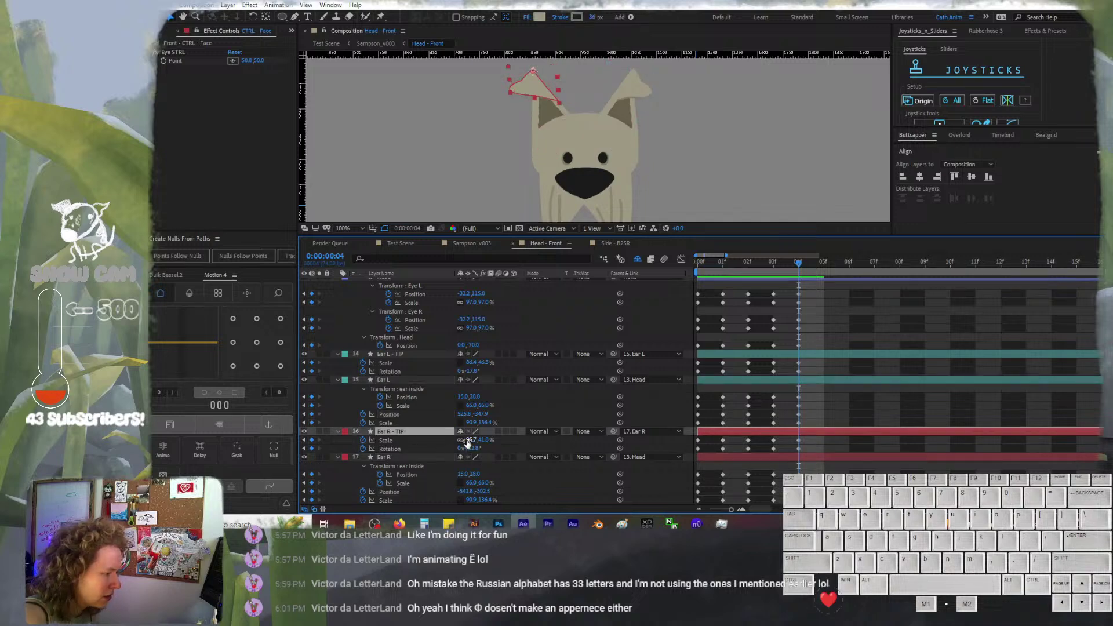
{"action": "left_click", "coordinate": [471, 439]}
{"action": "type", "text": "98"}
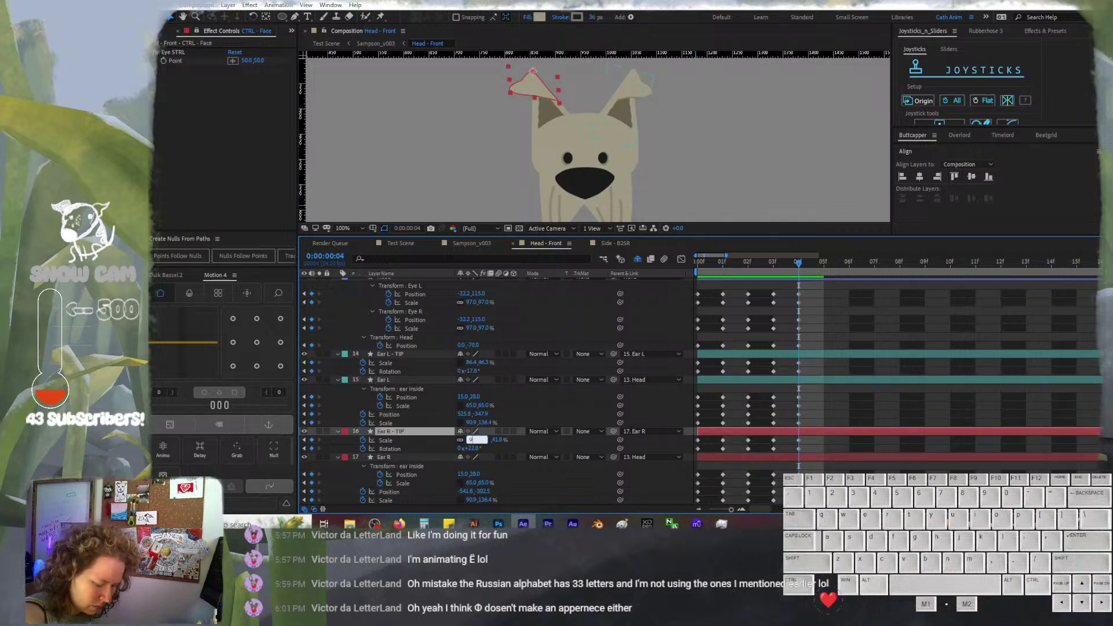
{"action": "key", "text": "Return"}
{"action": "key", "text": "Return"}
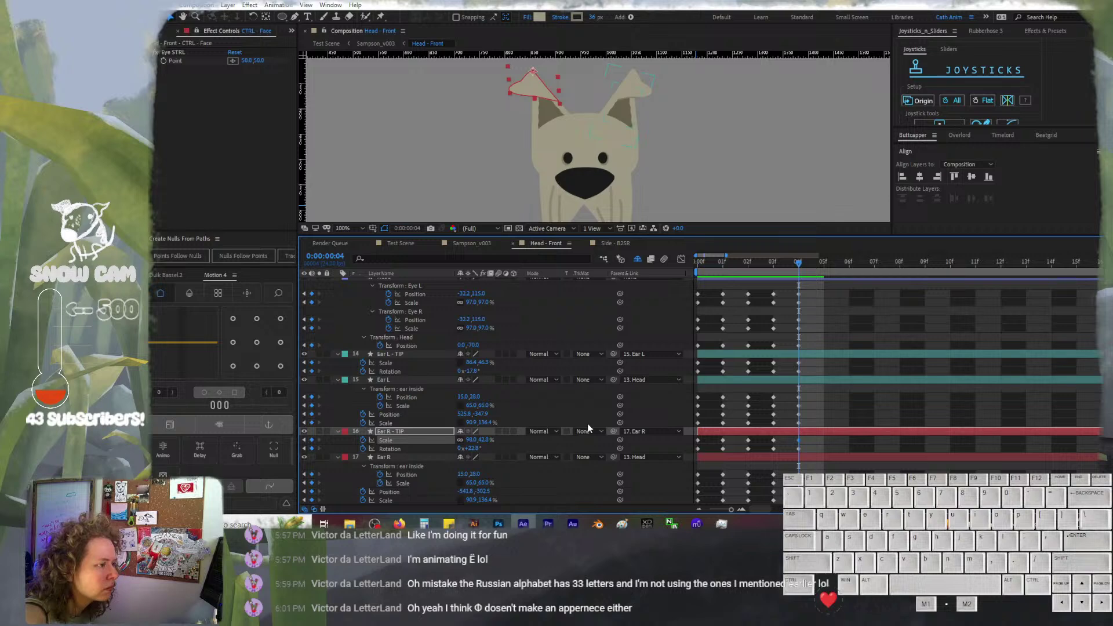
{"action": "left_click", "coordinate": [470, 439]}
{"action": "type", "text": "100"}
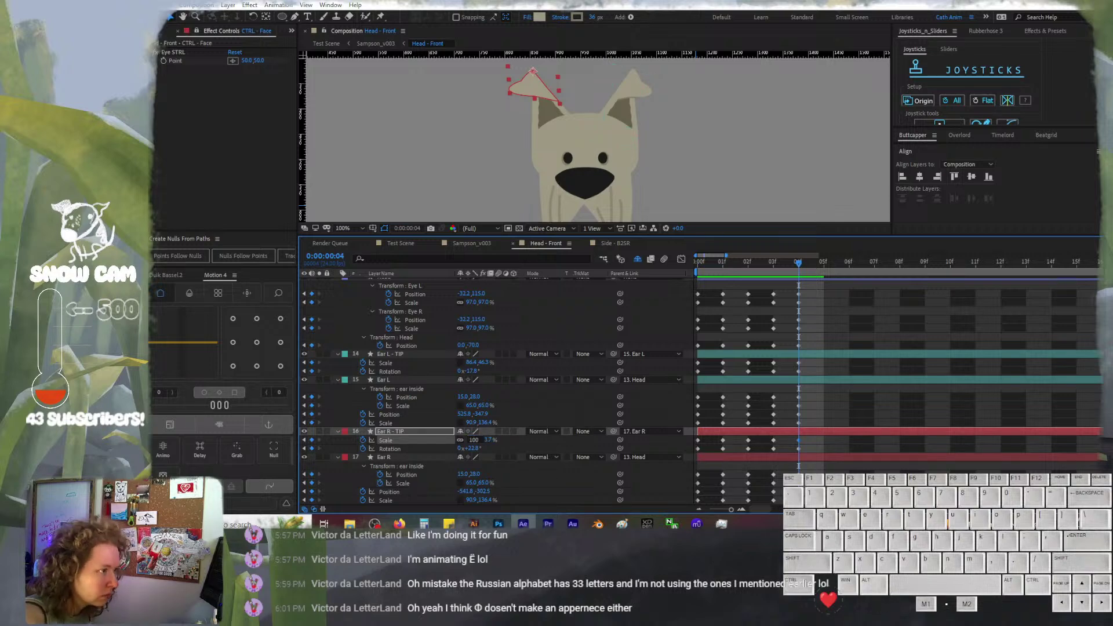
{"action": "key", "text": "Return"}
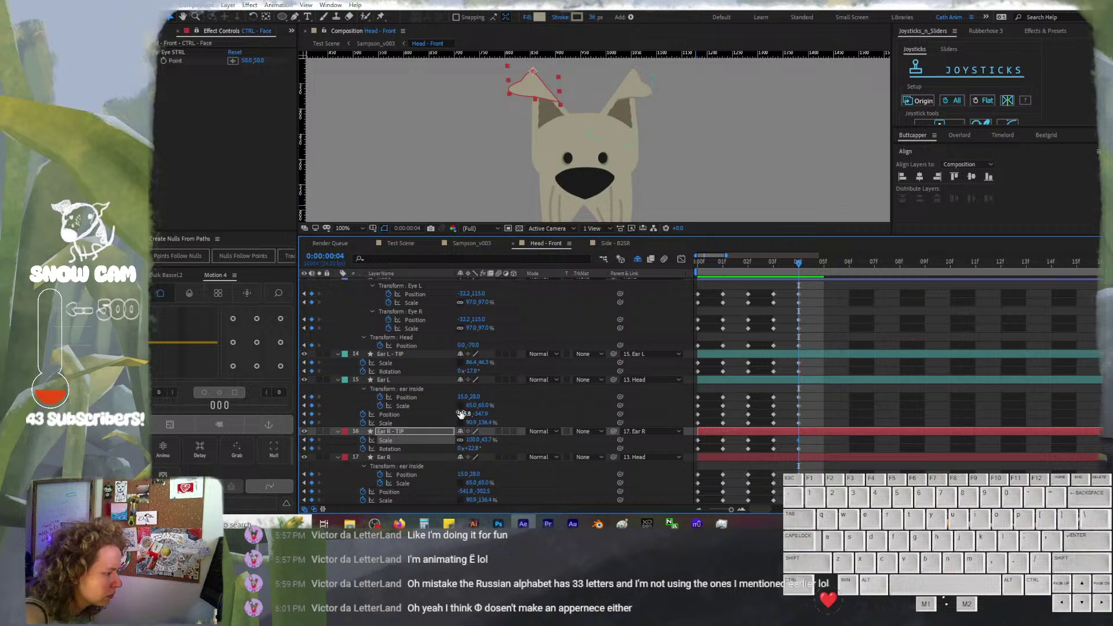
Scale the Ear L - TIP layer proportionally to a 100% X scale at frame 4
{"action": "left_click", "coordinate": [471, 362]}
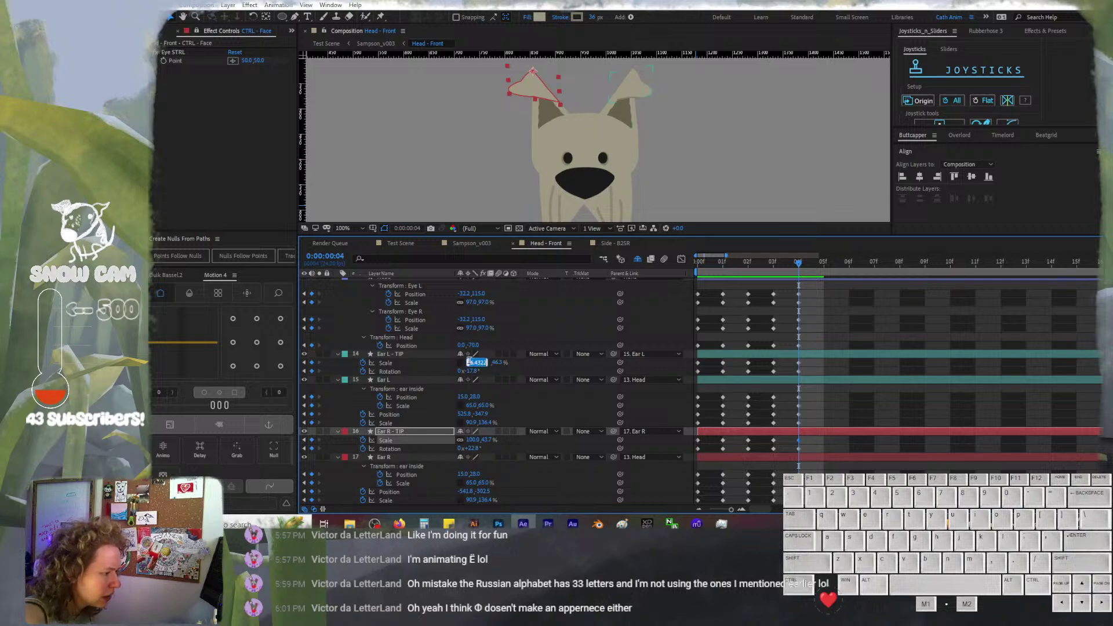
{"action": "type", "text": "10"}
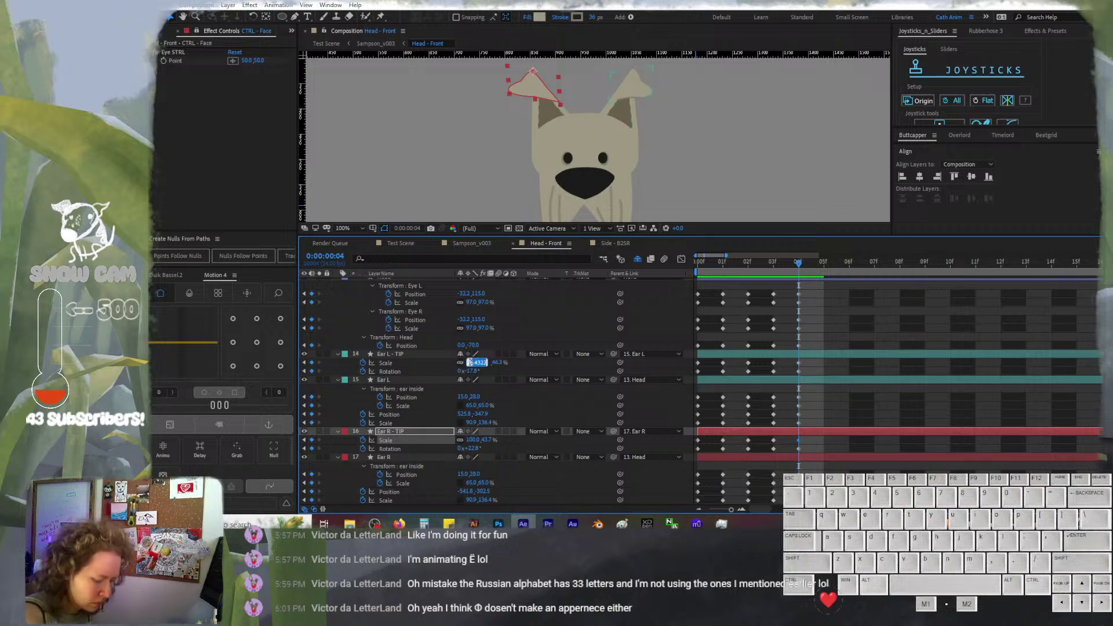
{"action": "type", "text": "0"}
{"action": "key", "text": "Return"}
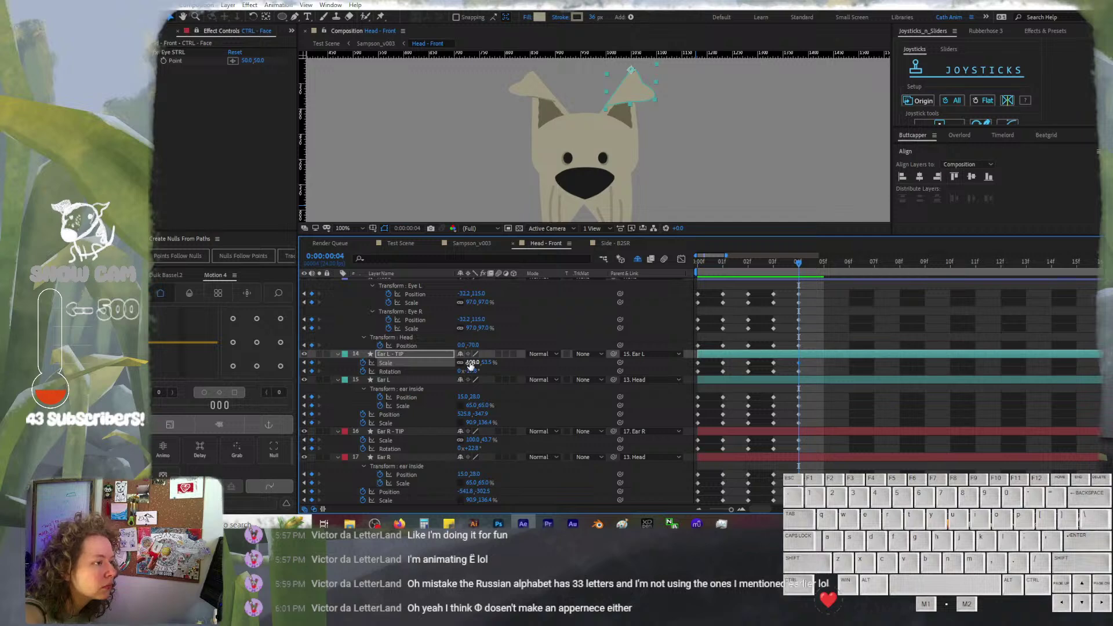
Shrink both ear tips proportionally at frame 3, Ear L - TIP to about 77.4% and Ear R - TIP to about 69.1% in X
{"action": "mouse_move", "coordinate": [793, 268]}
{"action": "left_mouse_down"}
{"action": "mouse_move", "coordinate": [771, 267]}
{"action": "mouse_move", "coordinate": [798, 267]}
{"action": "mouse_move", "coordinate": [782, 262]}
{"action": "left_mouse_up"}
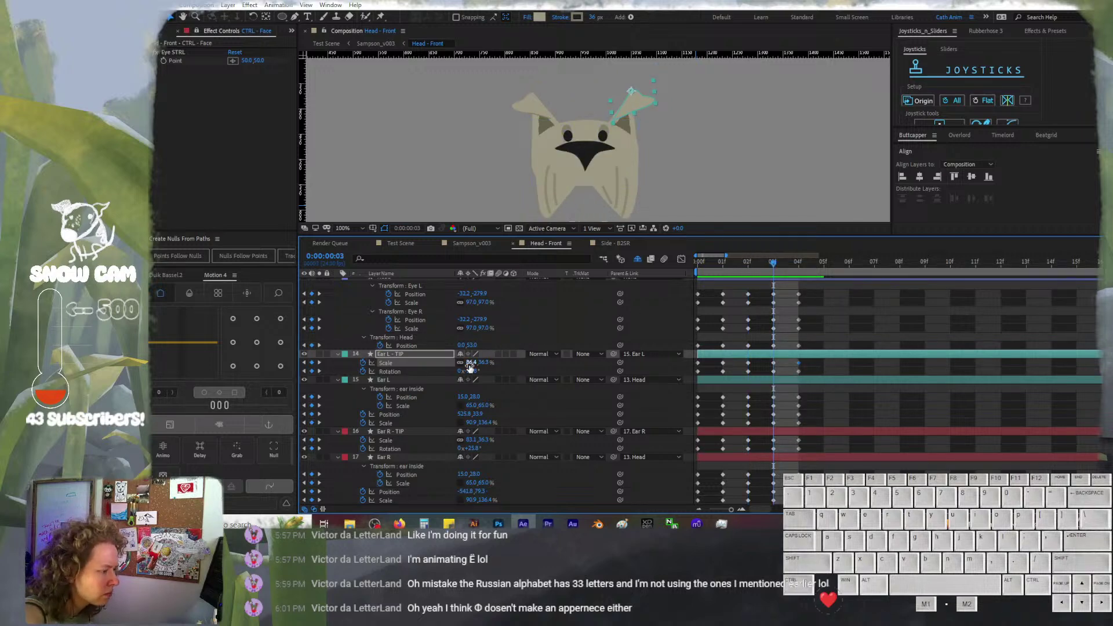
{"action": "left_click_drag", "start_coordinate": [470, 364], "coordinate": [464, 362]}
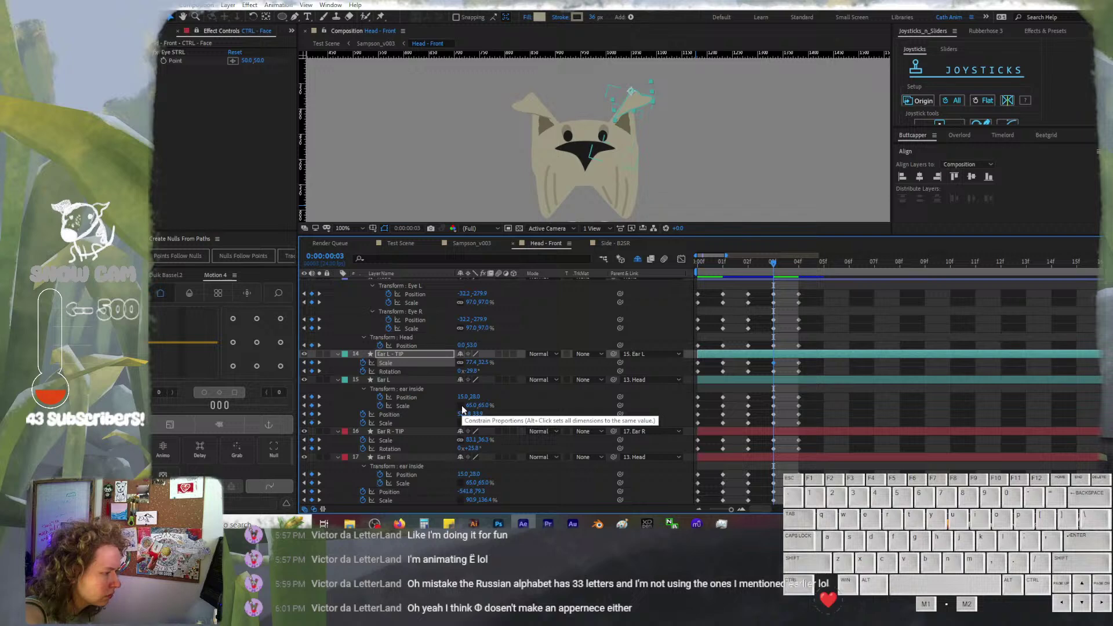
{"action": "left_click", "coordinate": [467, 440]}
{"action": "left_click_drag", "start_coordinate": [468, 442], "coordinate": [461, 440]}
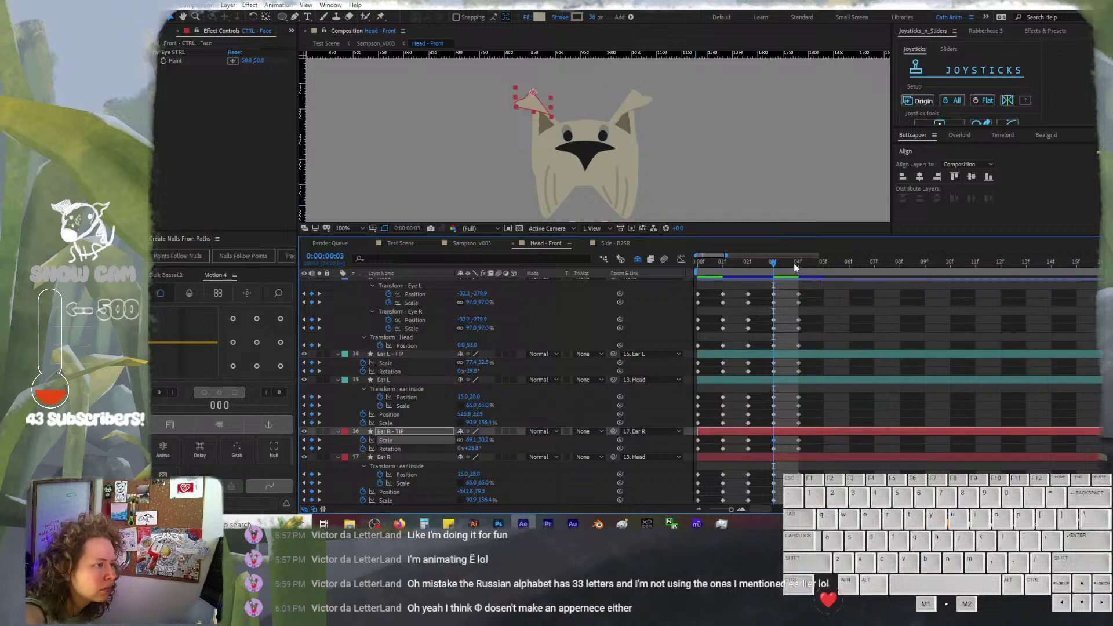
{"action": "left_click_drag", "start_coordinate": [795, 263], "coordinate": [774, 279]}
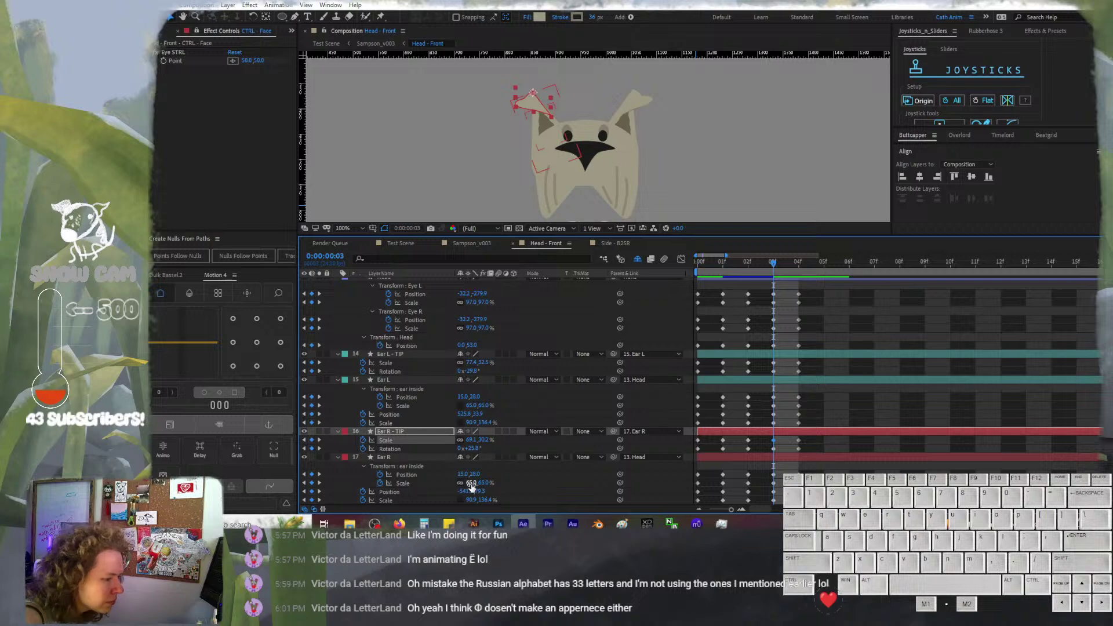
Enlarge the ear inside shapes of Ear R and Ear L to a scale of about 92% at frame 3
{"action": "left_click_drag", "start_coordinate": [471, 485], "coordinate": [482, 478]}
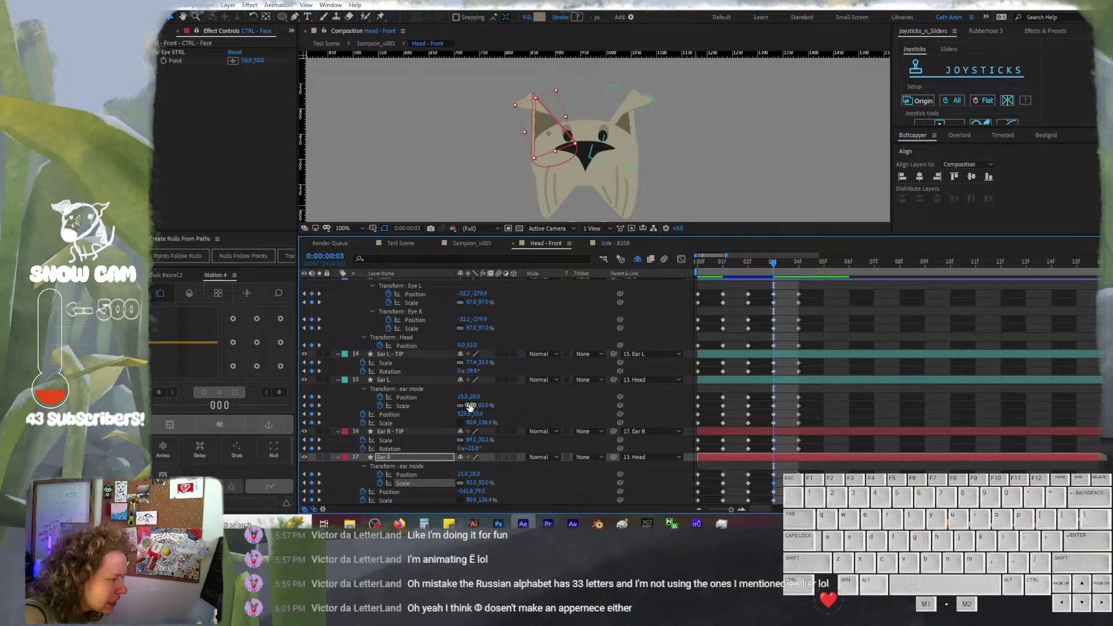
{"action": "left_click_drag", "start_coordinate": [471, 405], "coordinate": [476, 404]}
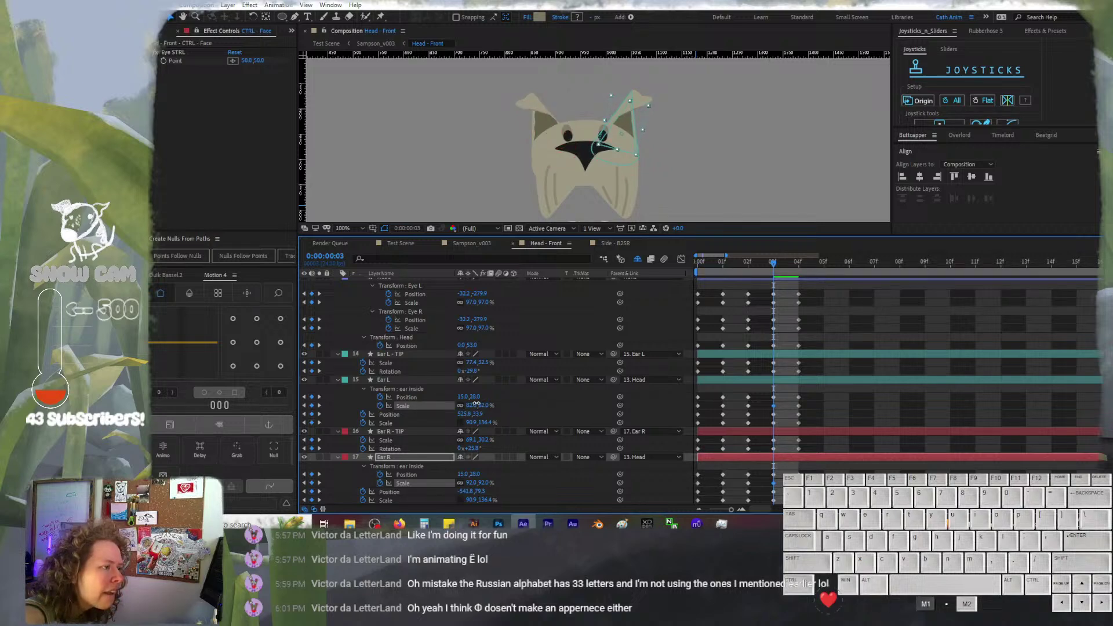
{"action": "left_click_drag", "start_coordinate": [756, 262], "coordinate": [795, 274]}
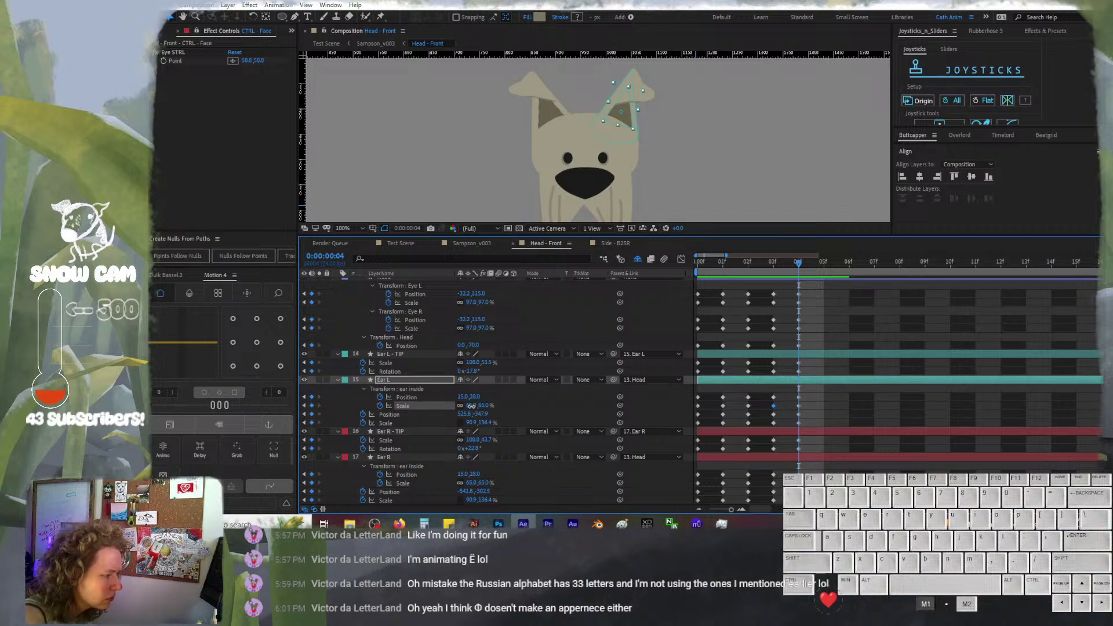
Reduce the ear inside shapes of Ear L and Ear R to a scale of 60% at frame 4
{"action": "left_click_drag", "start_coordinate": [472, 406], "coordinate": [468, 406]}
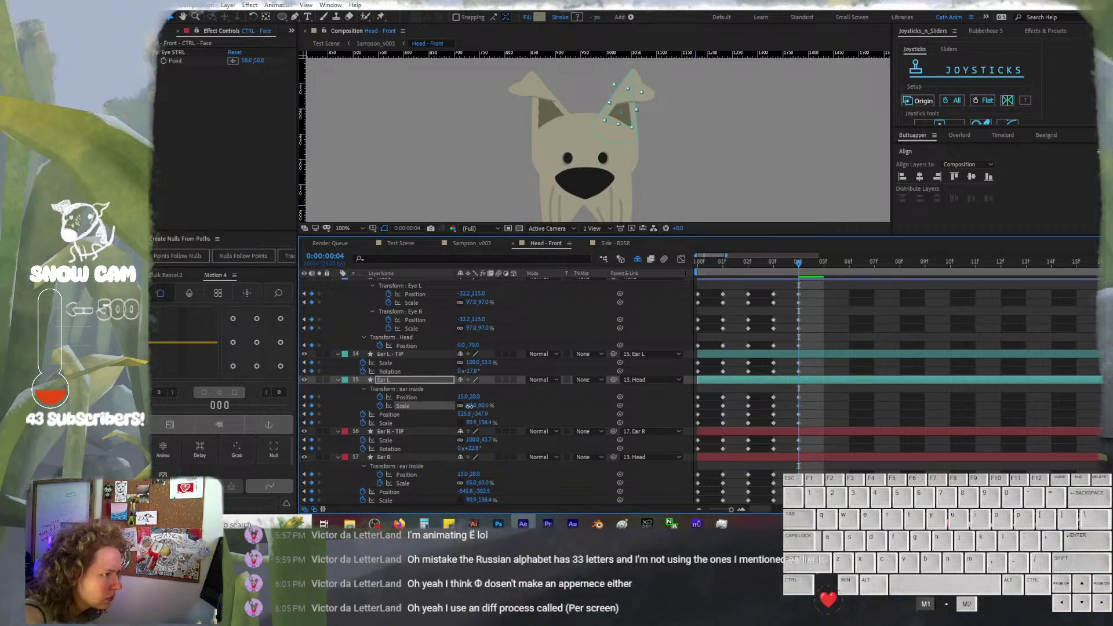
{"action": "left_click", "coordinate": [472, 482]}
{"action": "type", "text": "60"}
{"action": "key", "text": "Return"}
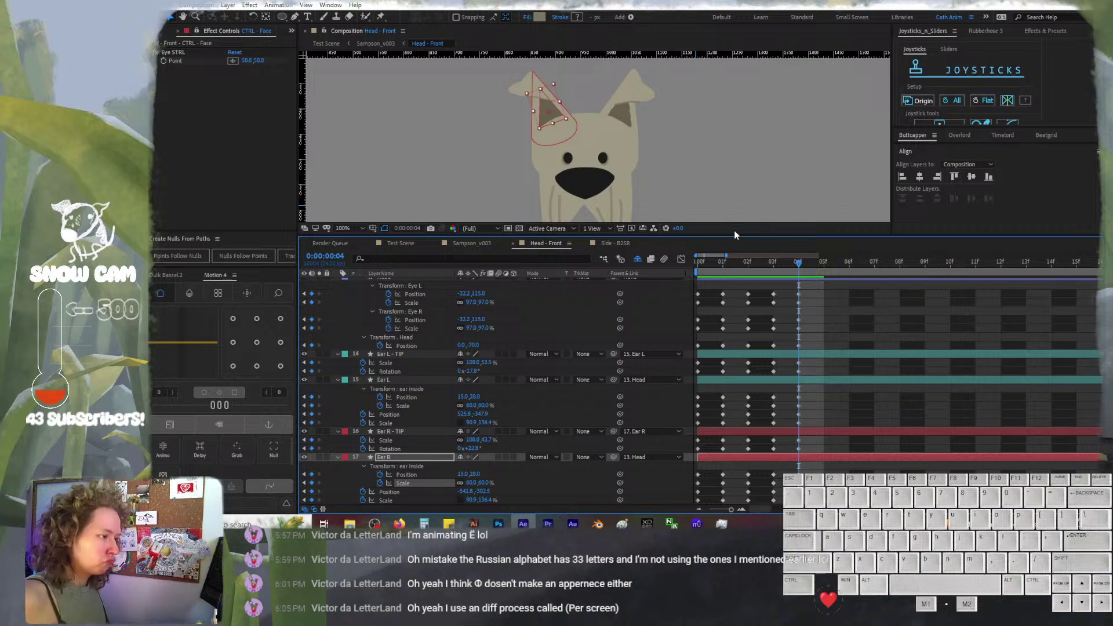
{"action": "left_click", "coordinate": [704, 259]}
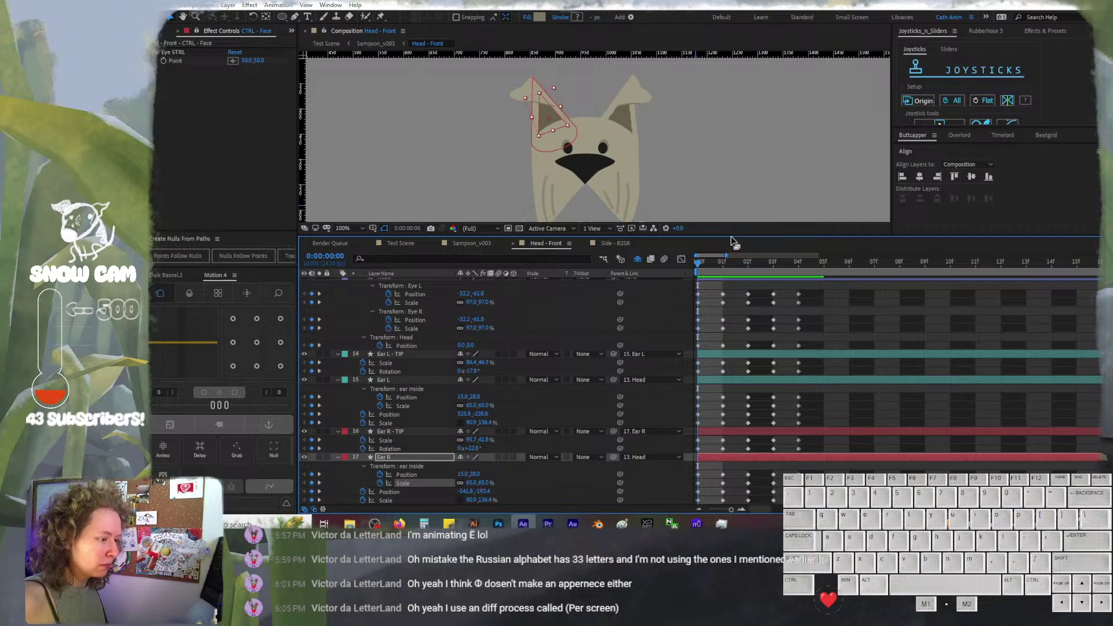
Enlarge the composition viewer and select all pose keyframes of the nose, beard, head, ear and ear tip layers
{"action": "key", "text": "comma"}
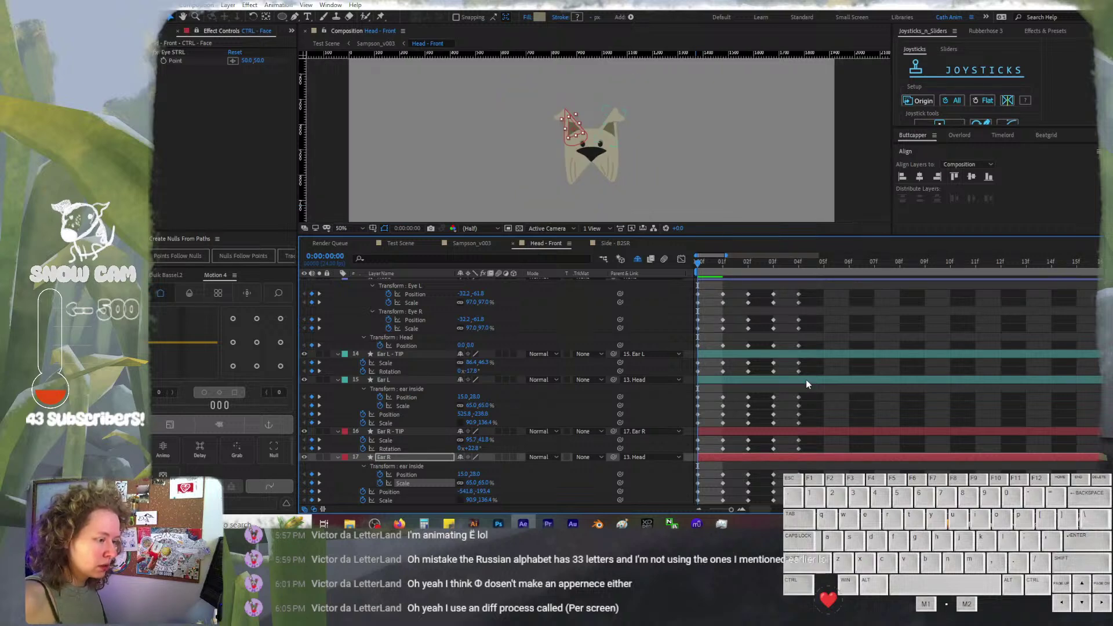
{"action": "key", "text": "F2"}
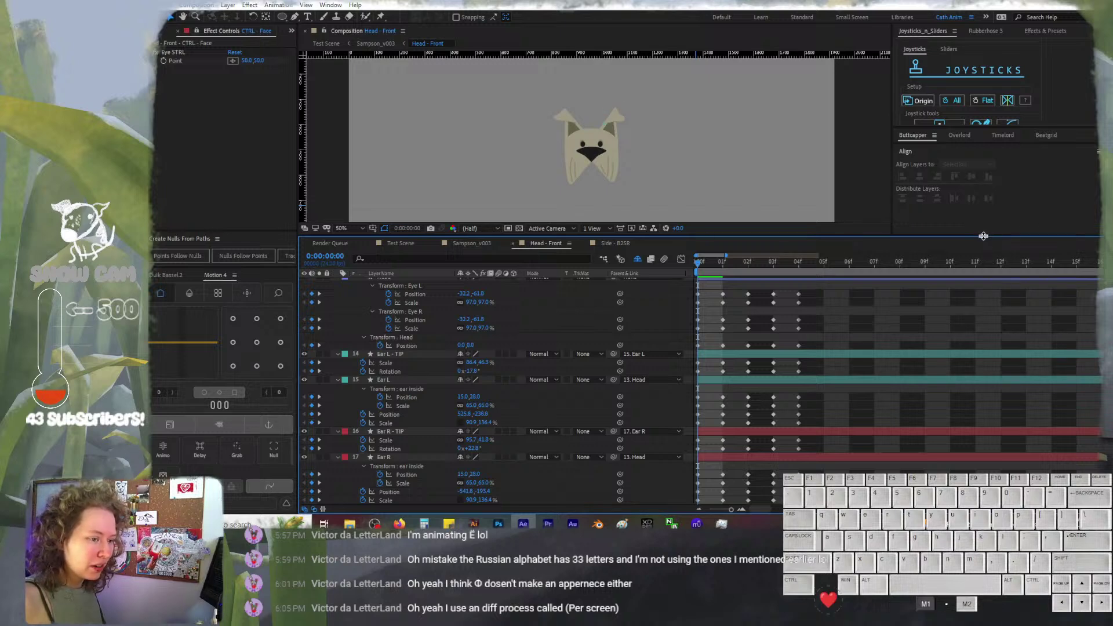
{"action": "left_click_drag", "start_coordinate": [984, 234], "coordinate": [995, 308]}
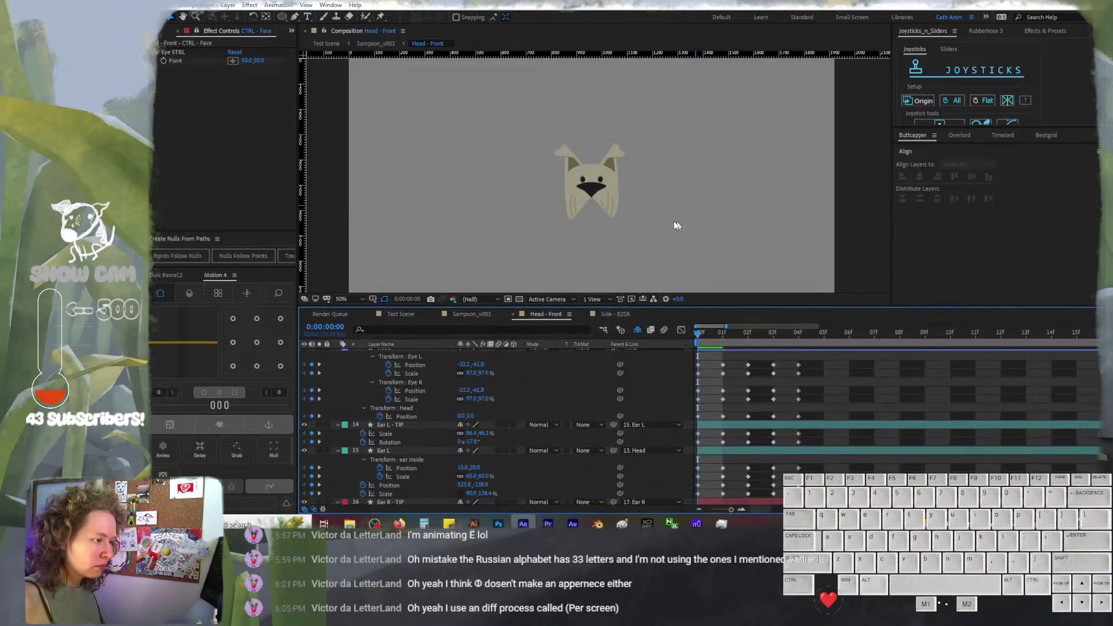
{"action": "key", "text": "slash"}
{"action": "scroll", "coordinate": [769, 403], "scroll_direction": "down", "scroll_amount": 2}
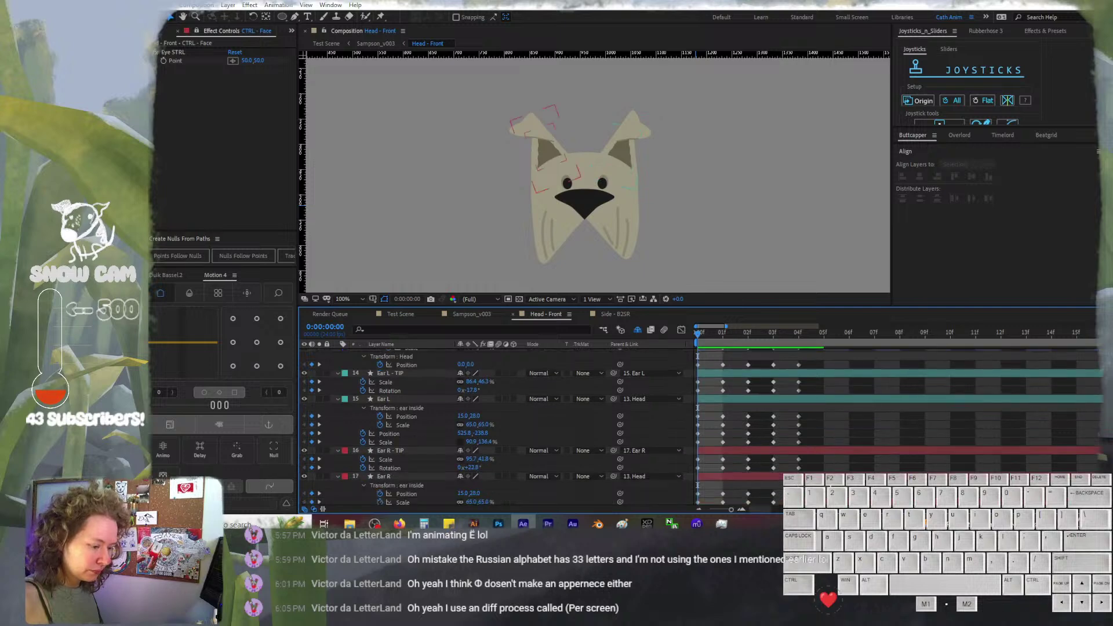
{"action": "left_click_drag", "start_coordinate": [784, 489], "coordinate": [666, 513]}
{"action": "left_click", "coordinate": [823, 500]}
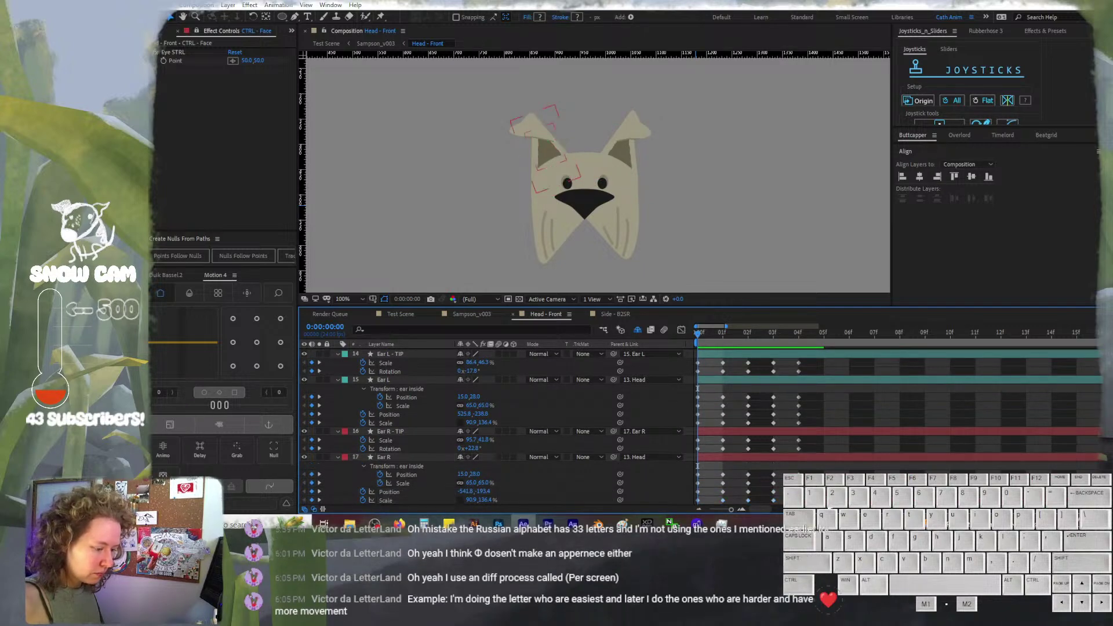
{"action": "left_click_drag", "start_coordinate": [826, 504], "coordinate": [698, 395]}
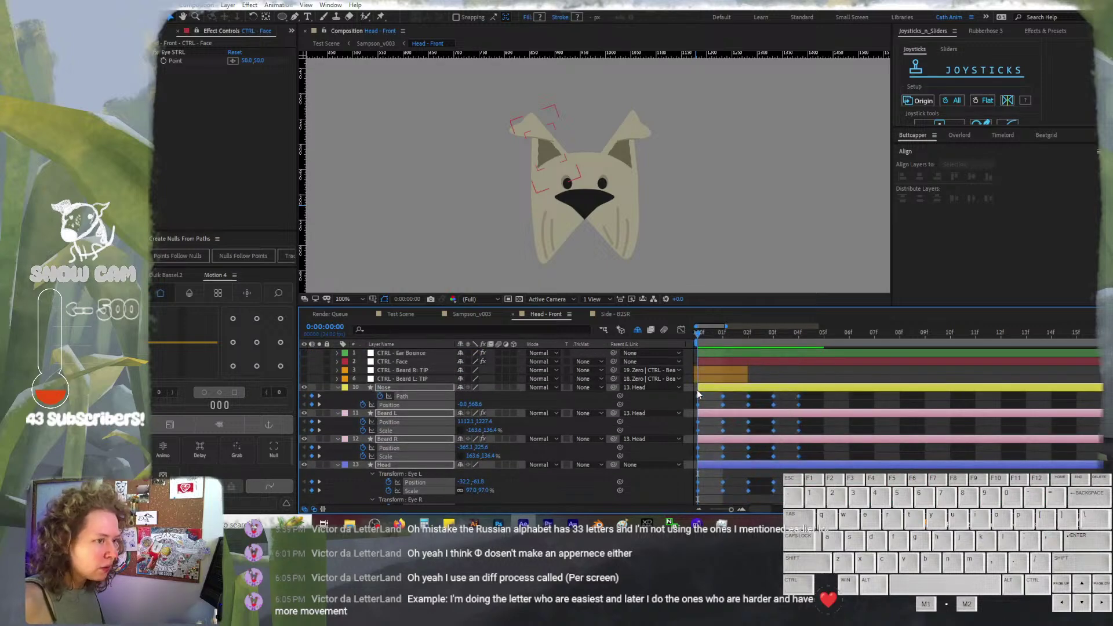
Try to create a joystick controller named "CTRL - Face" from the selected keyframed layers
{"action": "left_click", "coordinate": [941, 124]}
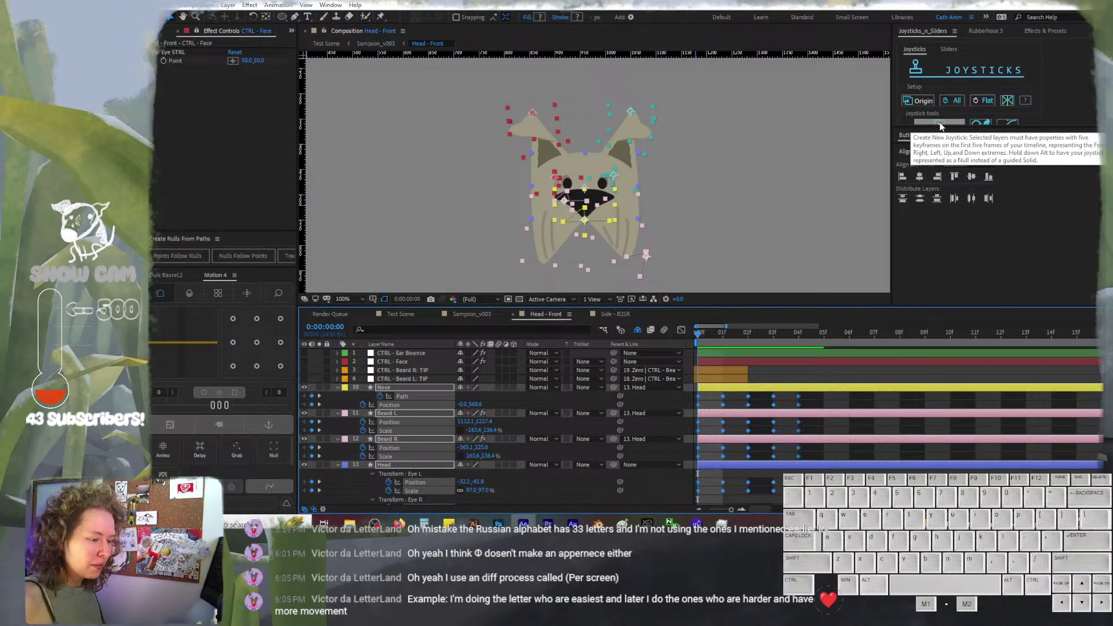
{"action": "left_click", "coordinate": [941, 125]}
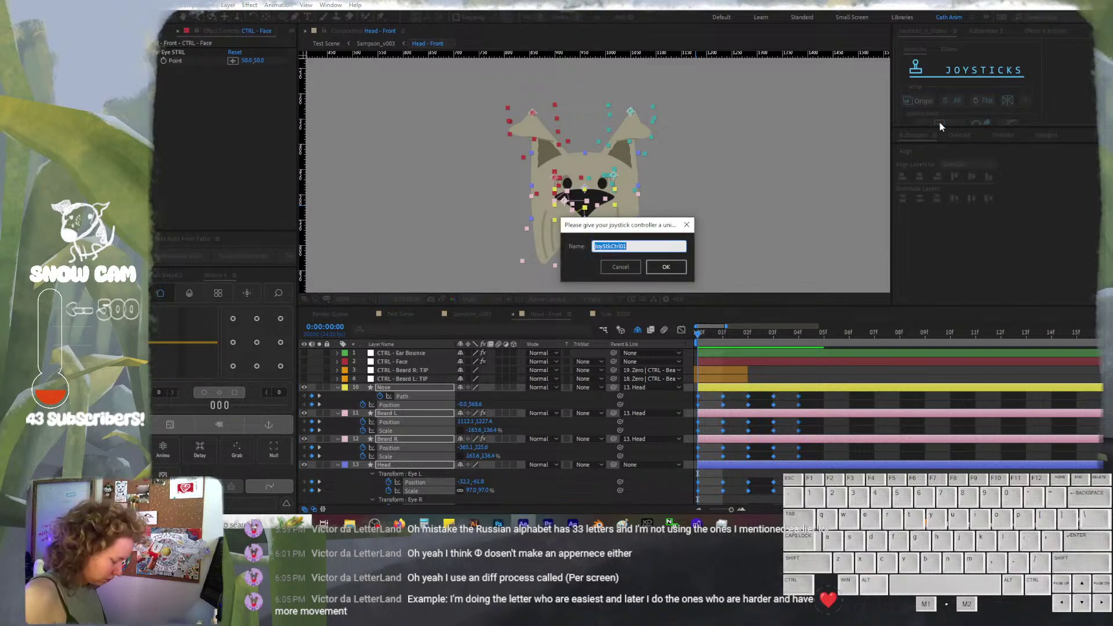
{"action": "type", "text": "Face"}
{"action": "key", "text": "BackSpace"}
{"action": "key", "text": "BackSpace"}
{"action": "key", "text": "BackSpace"}
{"action": "key", "text": "BackSpace"}
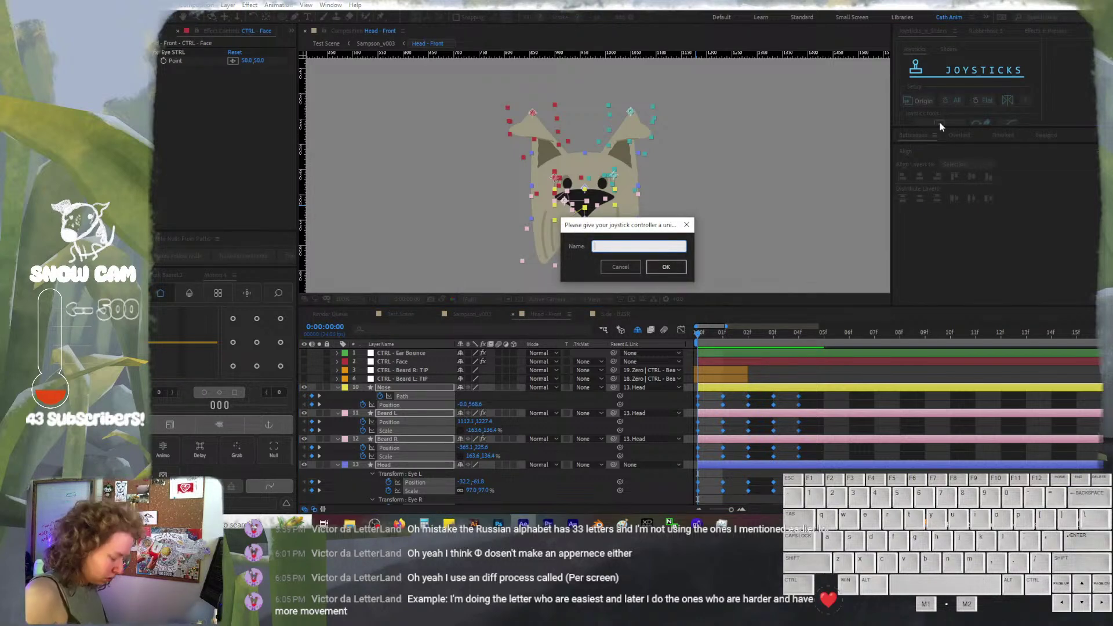
{"action": "type", "text": "CTRL - F"}
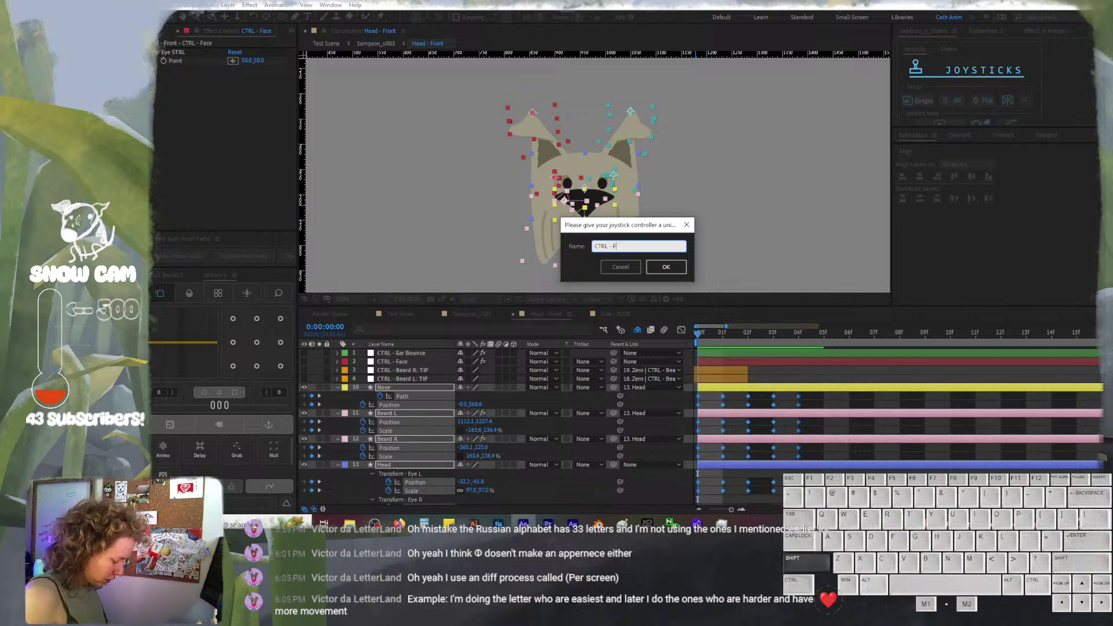
{"action": "type", "text": "ace"}
{"action": "key", "text": "Return"}
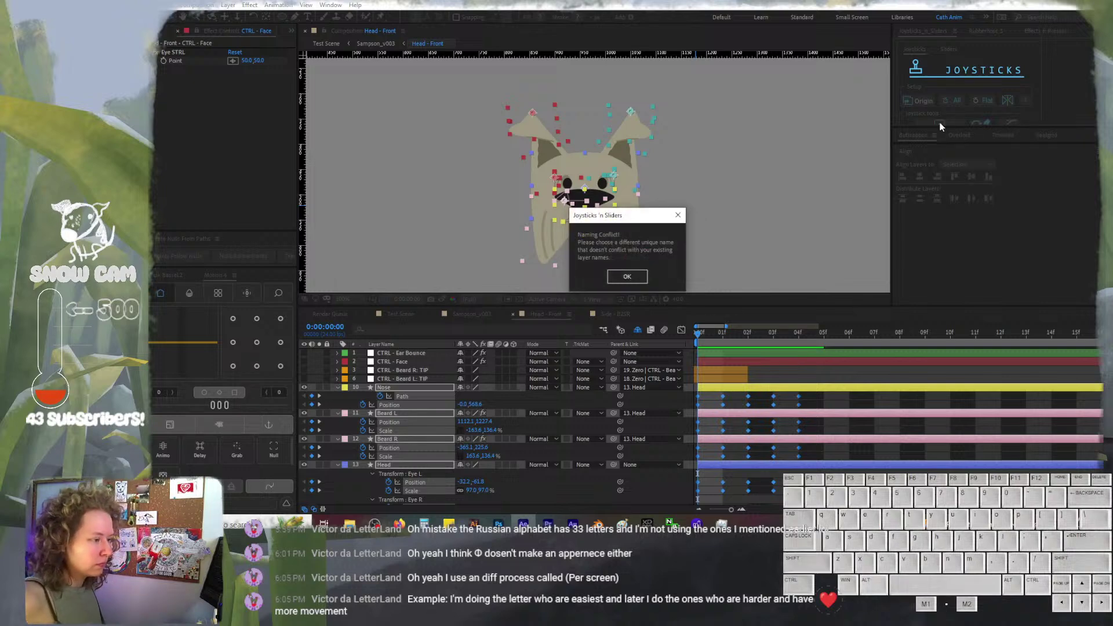
{"action": "key", "text": "Return"}
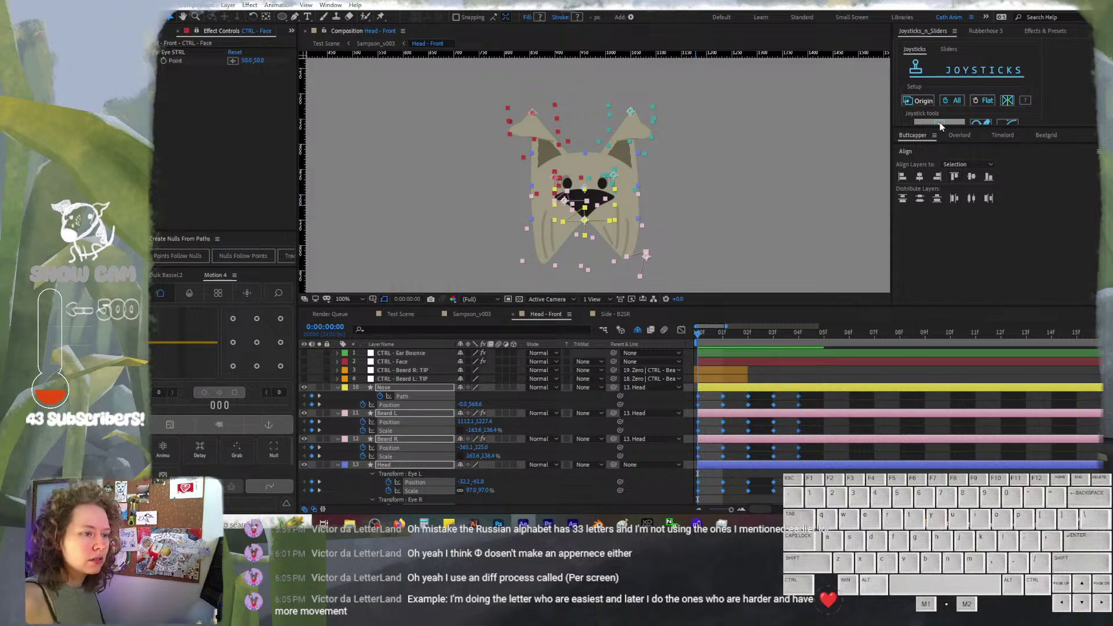
Create a joystick named "CTRL - Lookin' @ u Kid" from the selected layers and collapse the layers' properties in the timeline
{"action": "left_click", "coordinate": [940, 124]}
{"action": "type", "text": "C"}
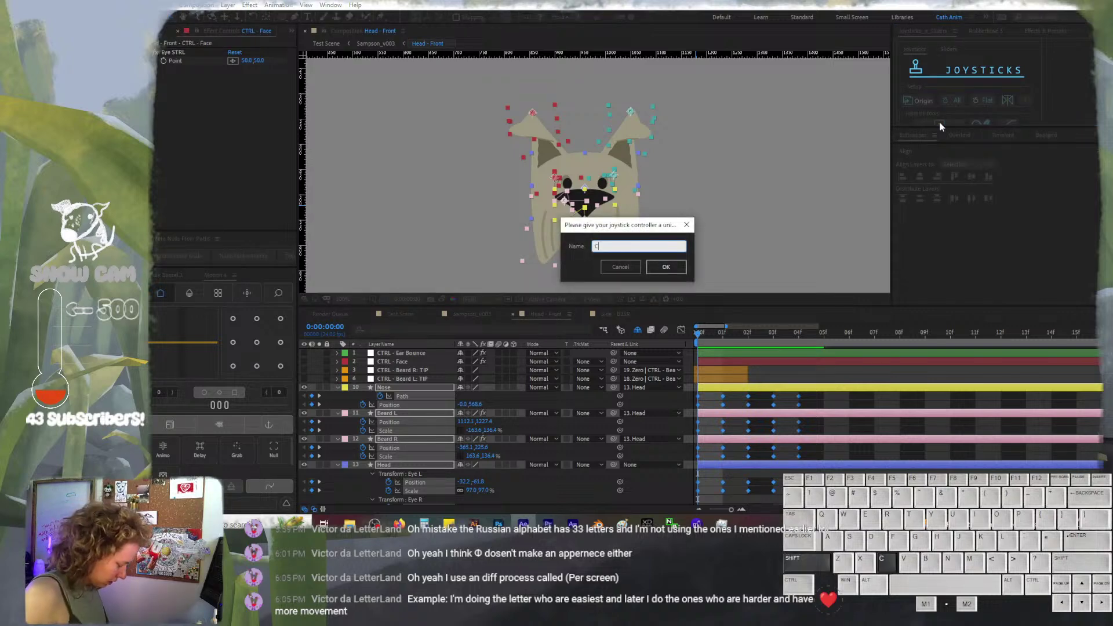
{"action": "type", "text": "TRL"}
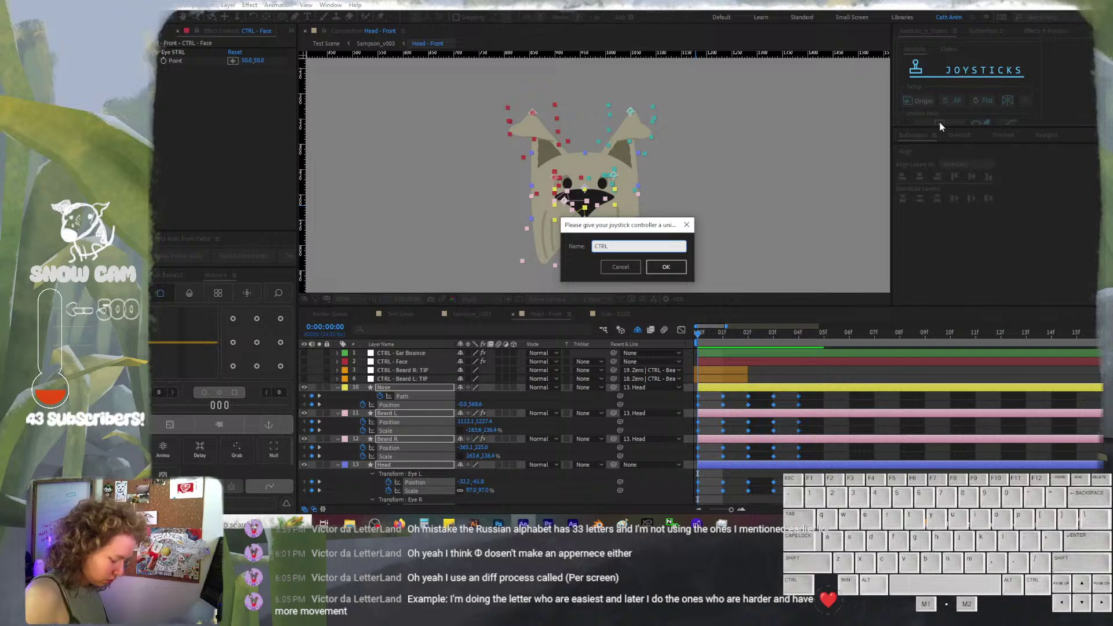
{"action": "type", "text": " -"}
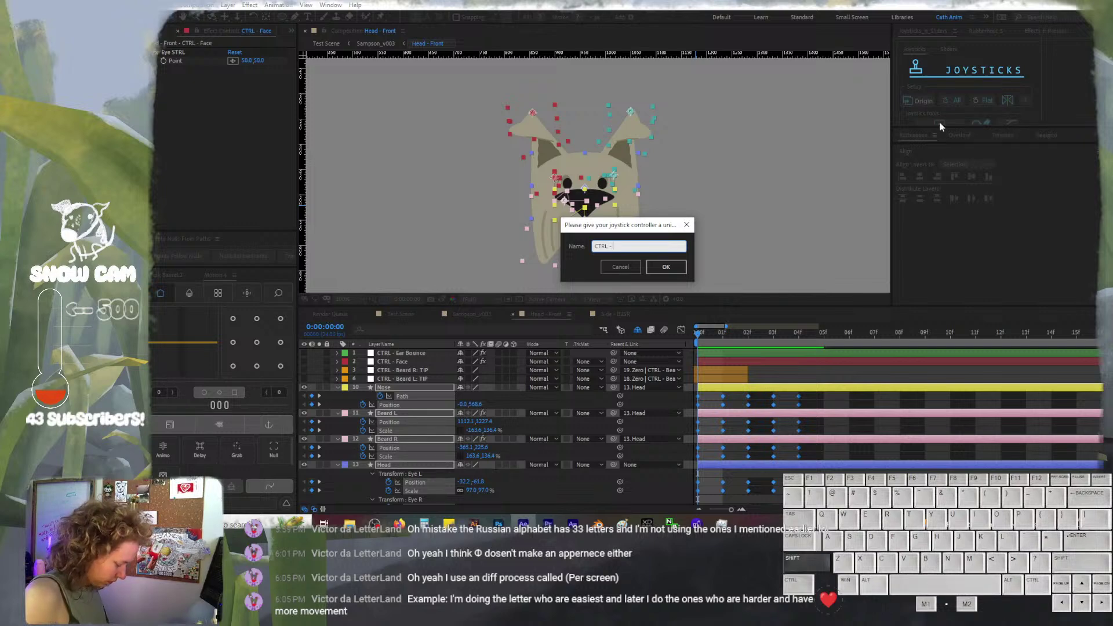
{"action": "type", "text": " Lookin"}
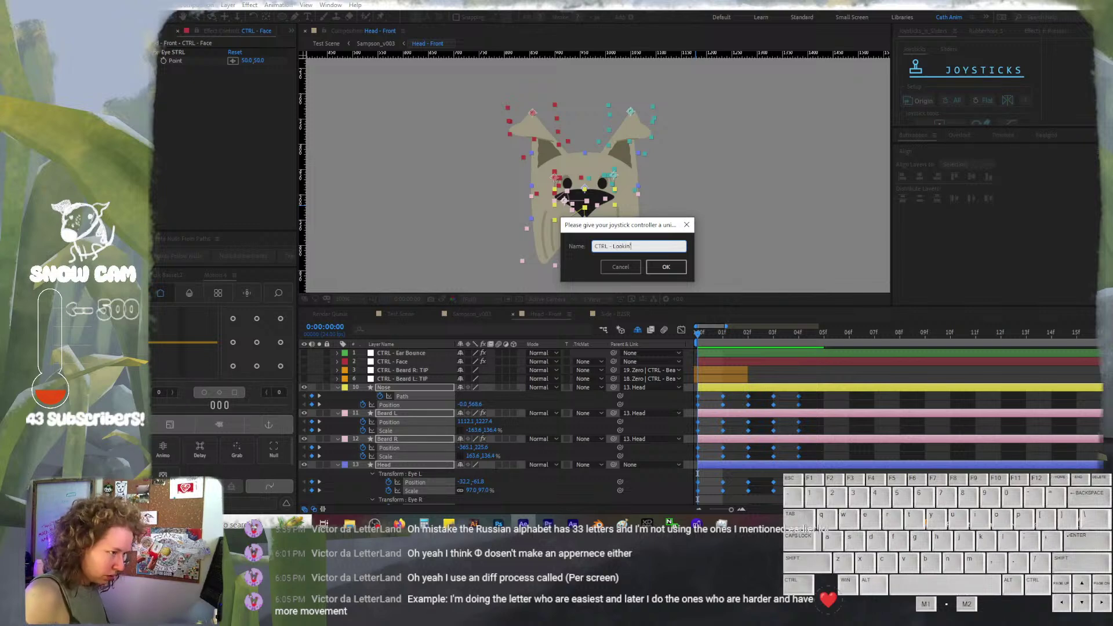
{"action": "type", "text": "' @ u"}
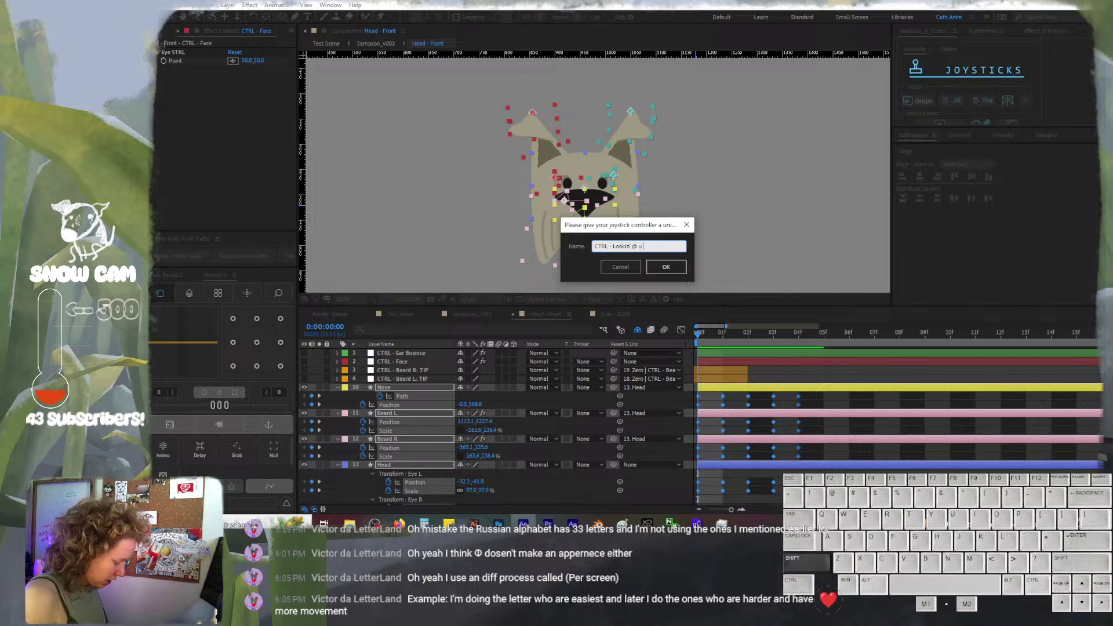
{"action": "type", "text": "i"}
{"action": "key", "text": "Return"}
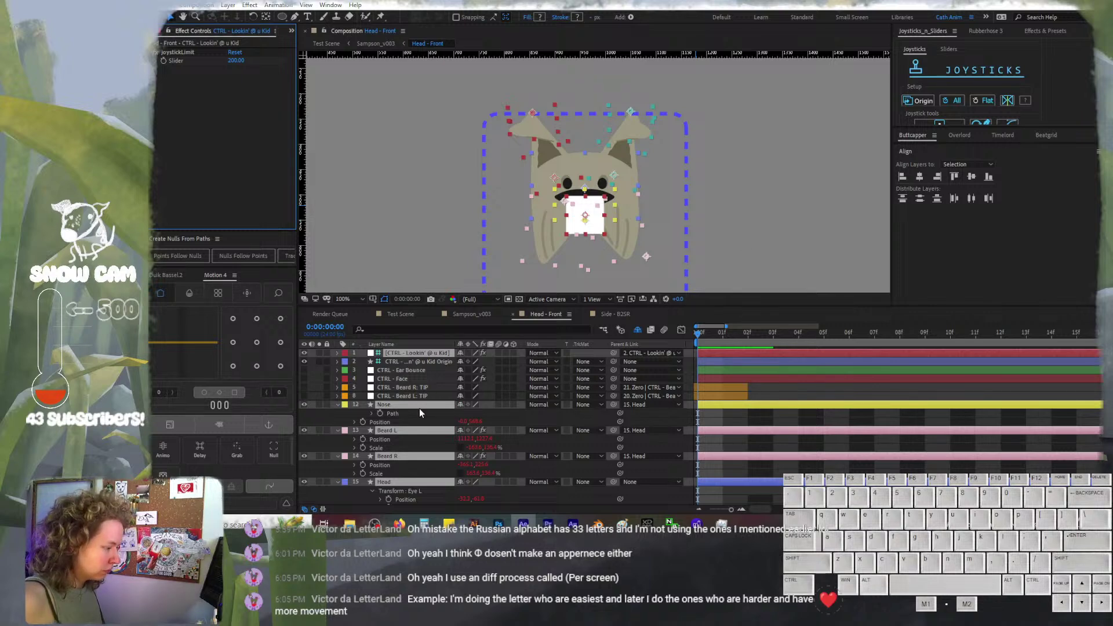
{"action": "left_click", "coordinate": [719, 418]}
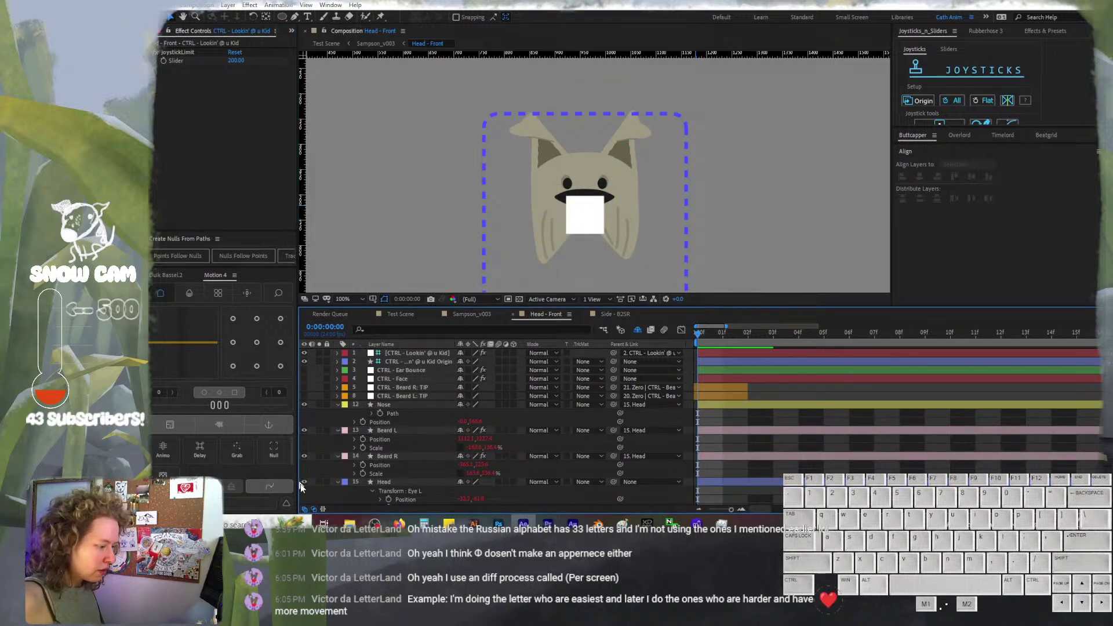
{"action": "key", "text": "u"}
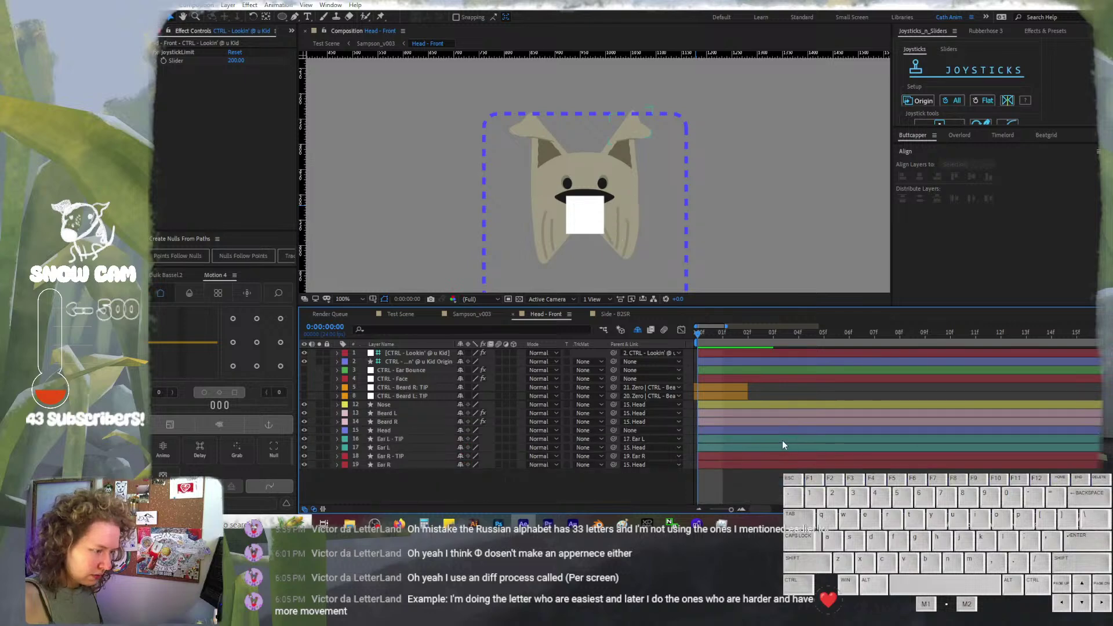
Move the joystick's Origin layer horizontally off the dog's face into the empty area left of the head
{"action": "key", "text": "comma"}
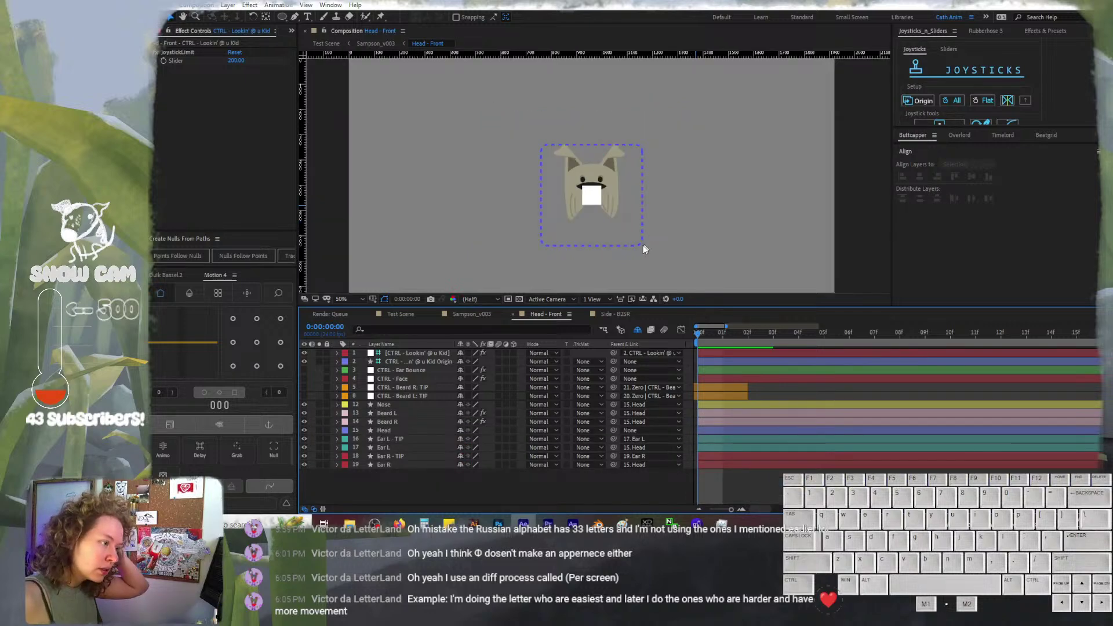
{"action": "left_click", "coordinate": [433, 362]}
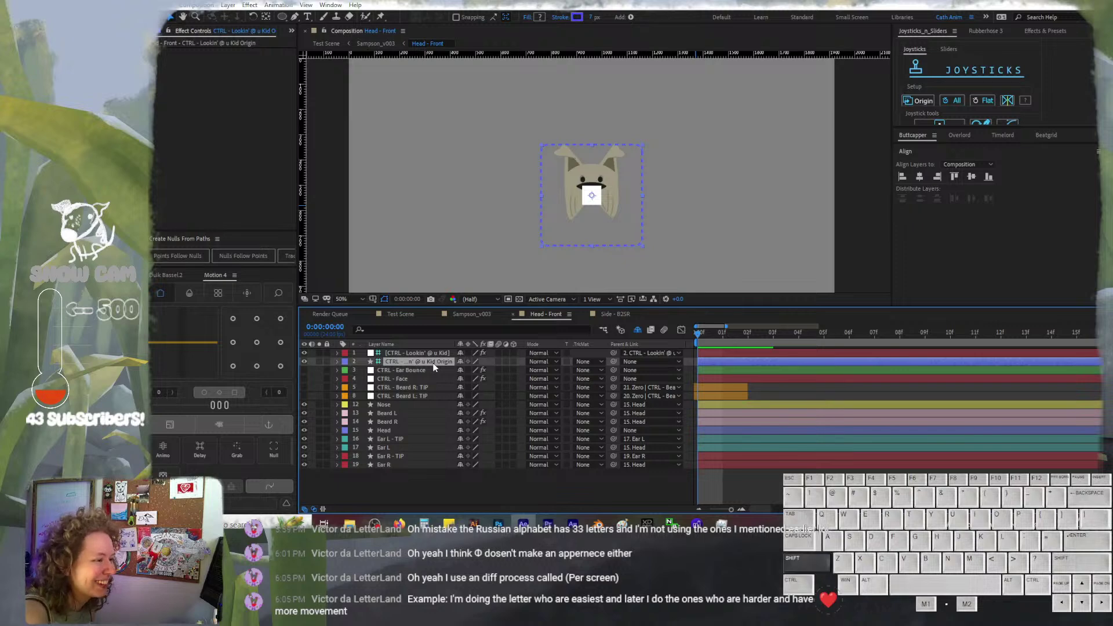
{"action": "key", "text": "shift+Left"}
{"action": "key", "text": "shift+Left"}
{"action": "key", "text": "shift+Left"}
{"action": "key", "text": "shift+Left"}
{"action": "key", "text": "shift+Left"}
{"action": "key", "text": "shift+Left"}
{"action": "key", "text": "shift+Left"}
{"action": "key", "text": "shift+Left"}
{"action": "key", "text": "shift+Left"}
{"action": "key", "text": "shift+Left"}
{"action": "key", "text": "shift+Left"}
{"action": "key", "text": "shift+Left"}
{"action": "key", "text": "shift+Left"}
{"action": "key", "text": "shift+Left"}
{"action": "key", "text": "shift+Left"}
{"action": "key", "text": "shift+Left"}
{"action": "key", "text": "shift+Left"}
{"action": "key", "text": "shift+Left"}
{"action": "key", "text": "shift+Left"}
{"action": "key", "text": "shift+Left"}
{"action": "key", "text": "shift+Left"}
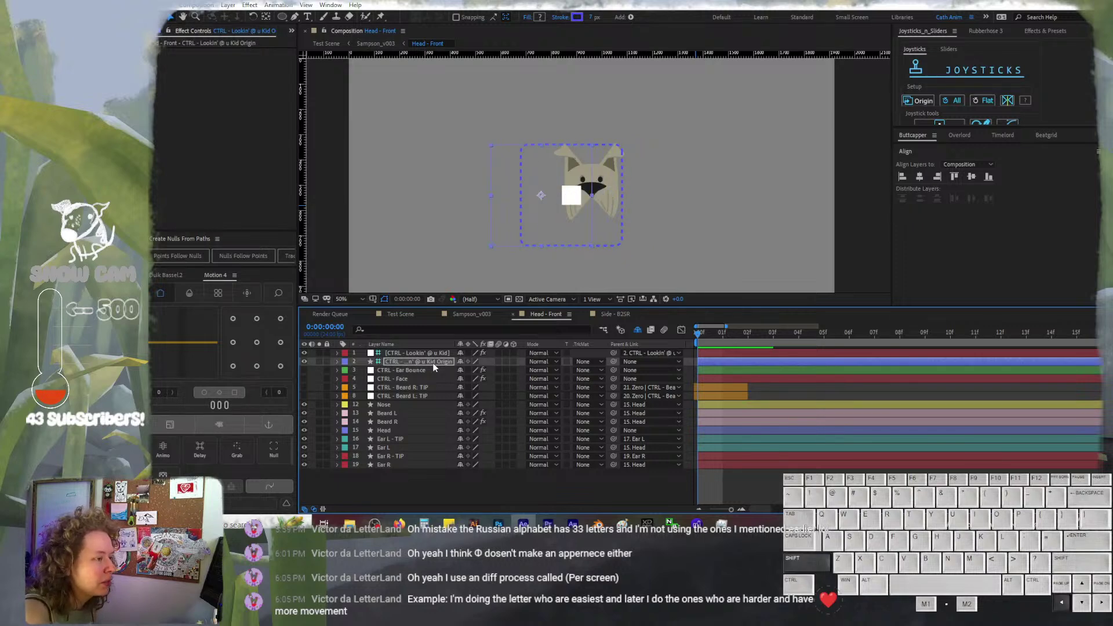
{"action": "key", "text": "shift+Left"}
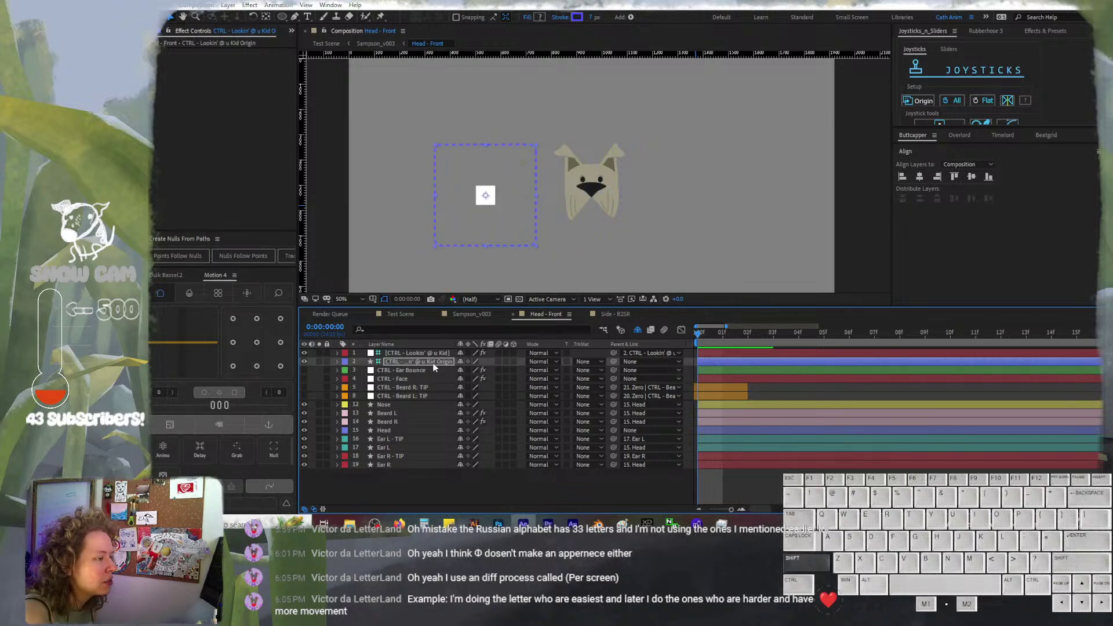
Scale the joystick's Origin layer to 53% and nudge it slightly up and closer to the dog's head
{"action": "left_click", "coordinate": [432, 362]}
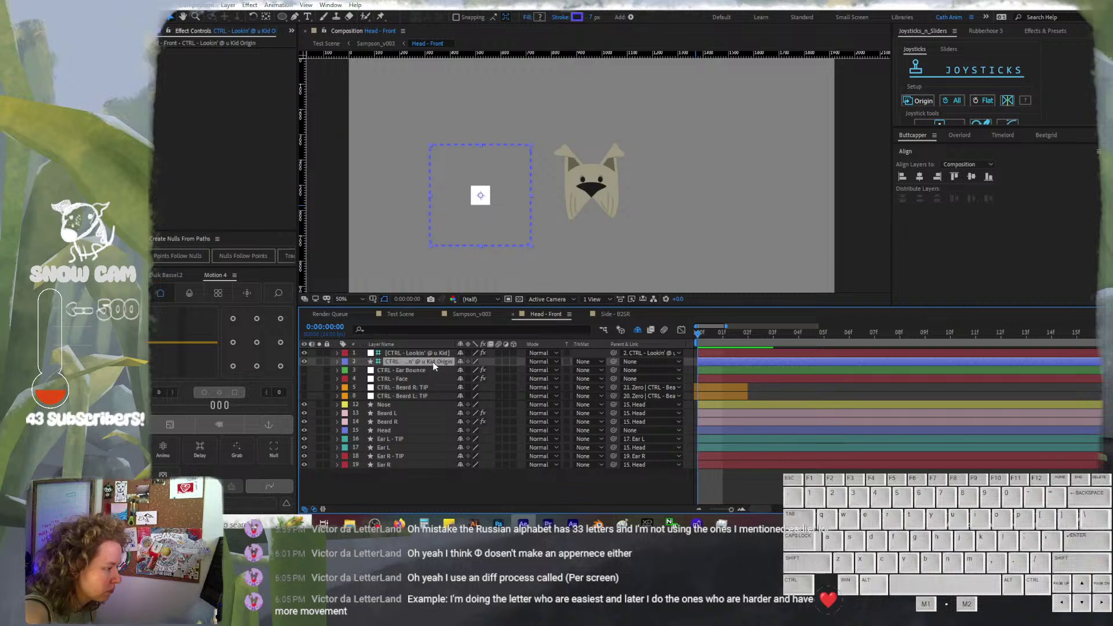
{"action": "key", "text": "s"}
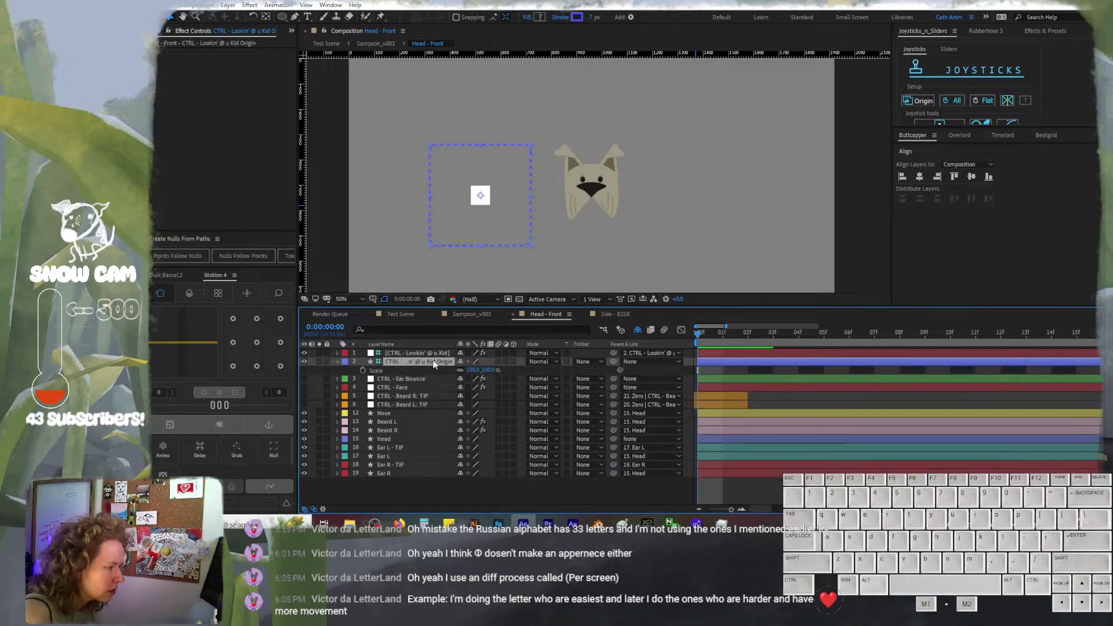
{"action": "left_click_drag", "start_coordinate": [474, 371], "coordinate": [441, 360]}
{"action": "key", "text": "shift+Up"}
{"action": "key", "text": "shift+Up"}
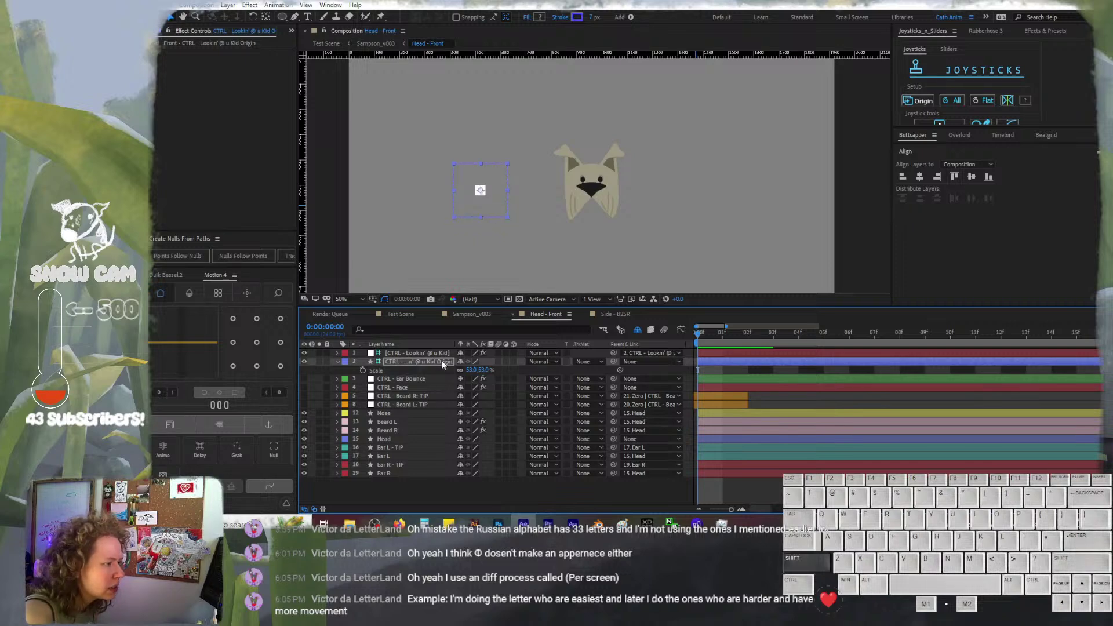
{"action": "key", "text": "shift+Right"}
{"action": "key", "text": "shift+Right"}
{"action": "key", "text": "shift+Right"}
{"action": "key", "text": "shift+Right"}
{"action": "key", "text": "shift+Right"}
{"action": "key", "text": "shift+Right"}
{"action": "key", "text": "shift+Right"}
{"action": "key", "text": "shift+Right"}
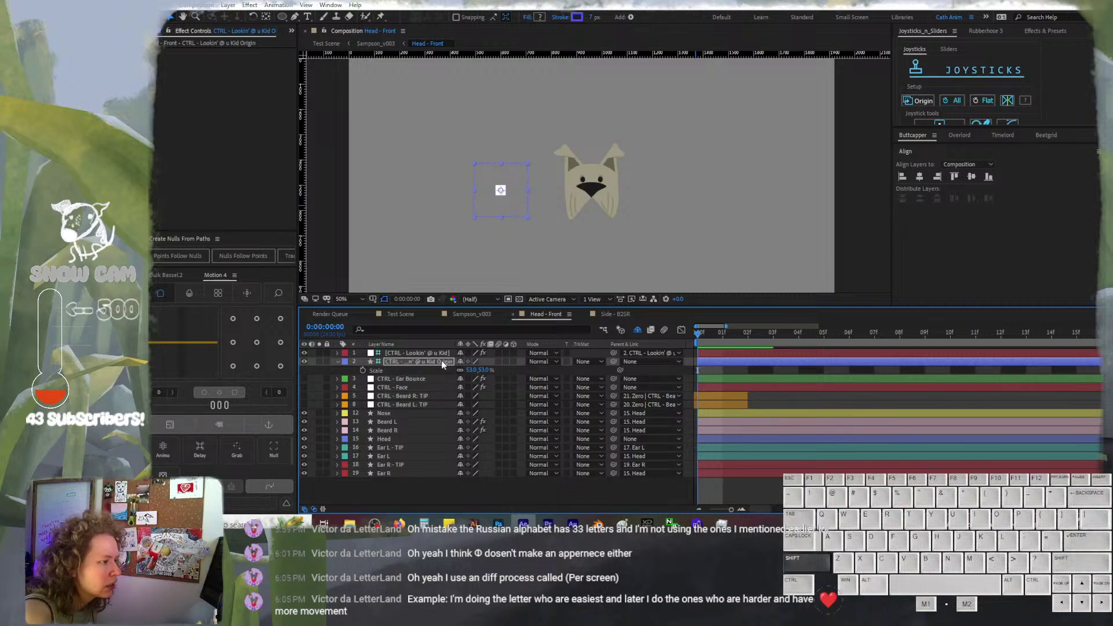
{"action": "key", "text": "shift+Right"}
{"action": "key", "text": "shift+Right"}
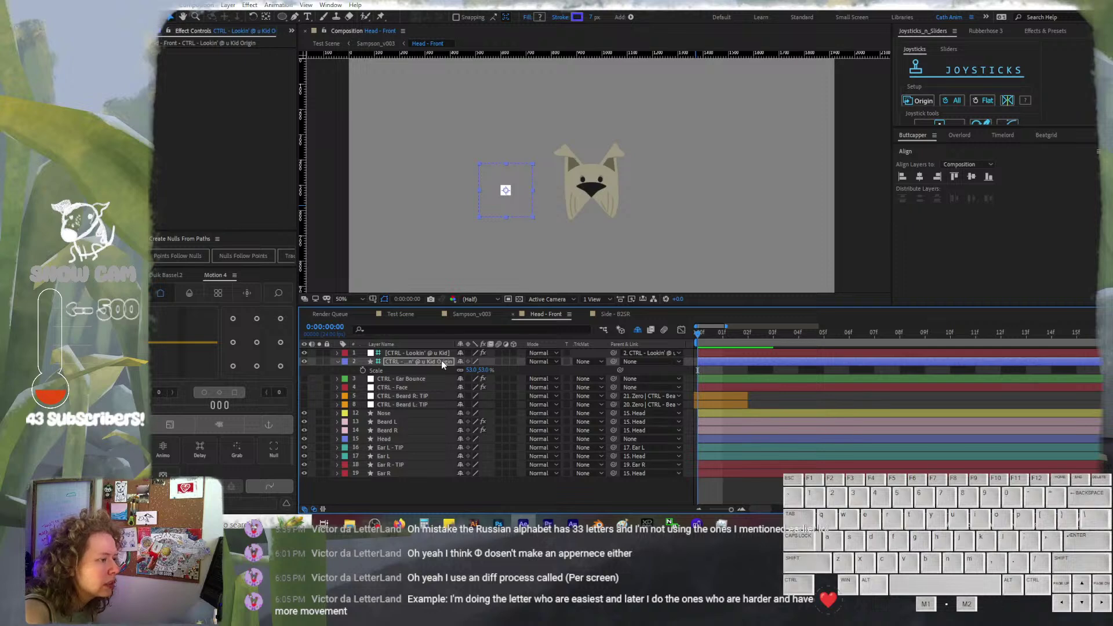
Lock the "CTRL - Lookin' @ u Kid Origin" layer
{"action": "key", "text": "period"}
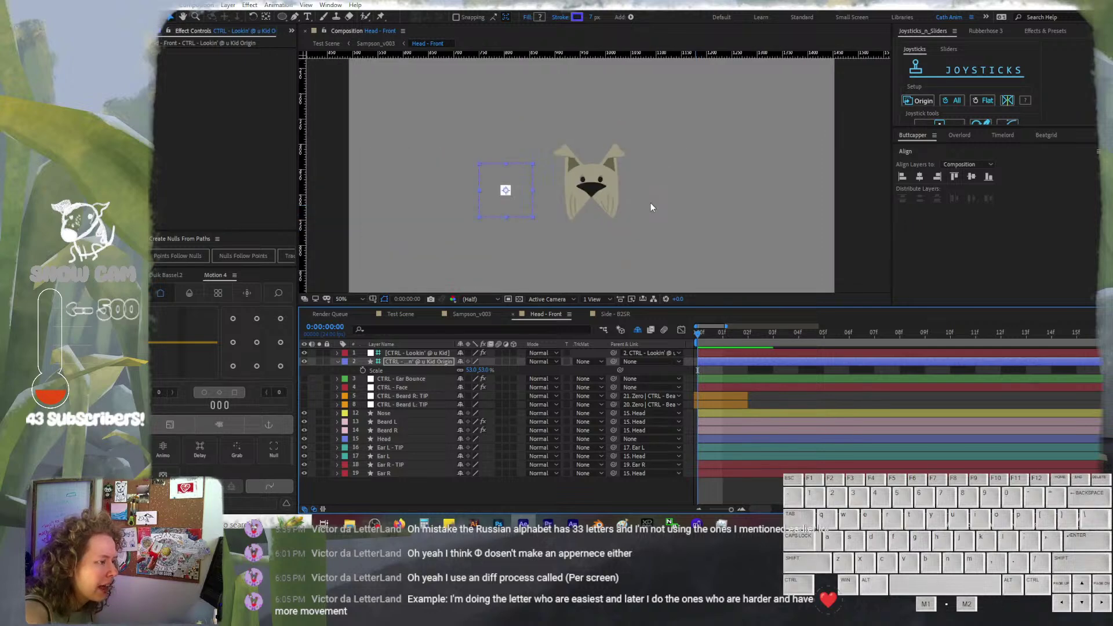
{"action": "left_click_drag", "start_coordinate": [649, 203], "coordinate": [675, 204]}
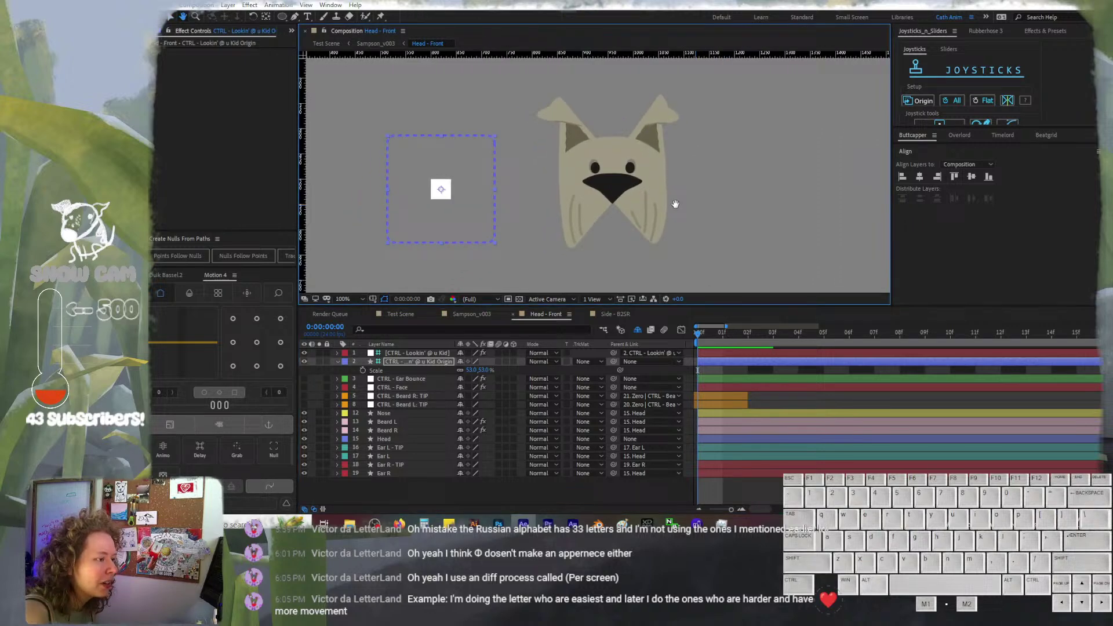
{"action": "left_click", "coordinate": [747, 372]}
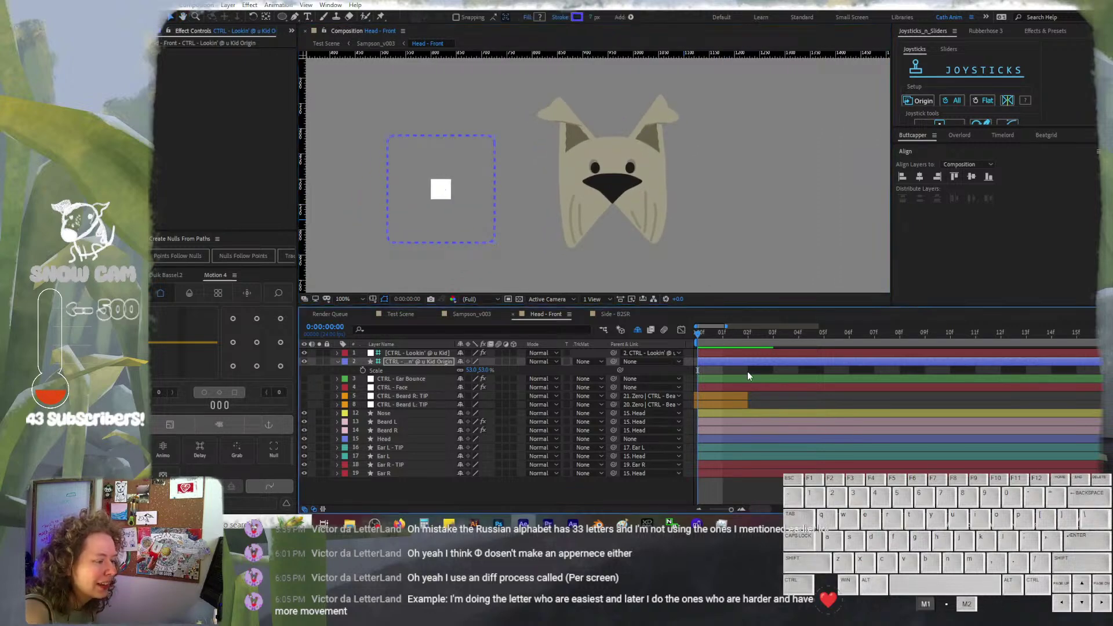
{"action": "left_click", "coordinate": [327, 361]}
Save the project and test the head turn by moving the "CTRL - Lookin' @ u Kid" controller toward its box's left edge
{"action": "left_click", "coordinate": [394, 353]}
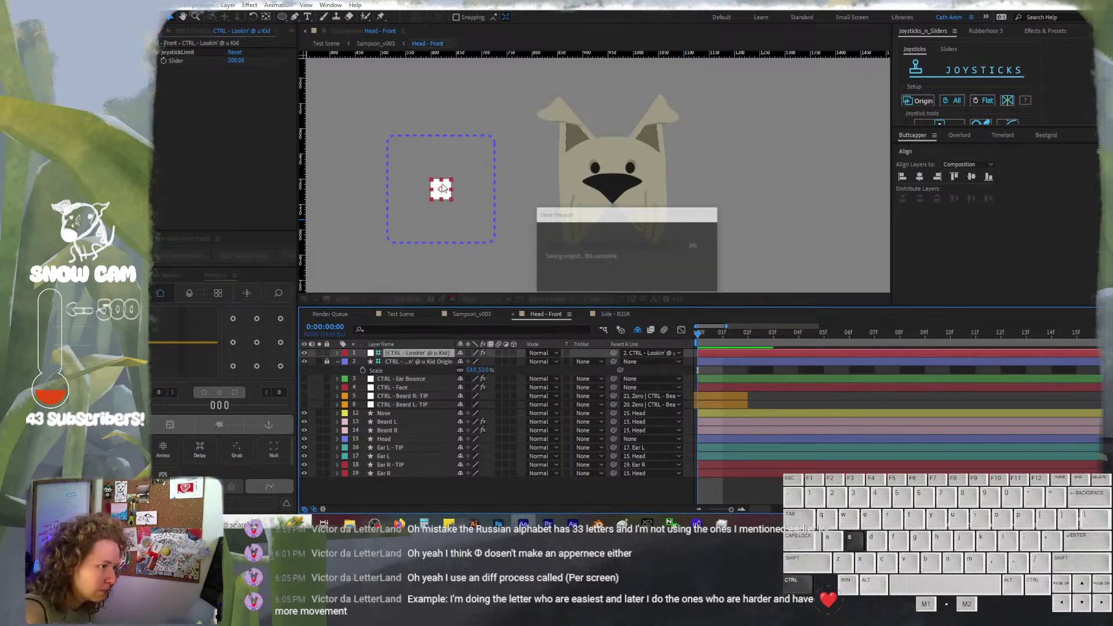
{"action": "left_click_drag", "start_coordinate": [444, 189], "coordinate": [418, 170]}
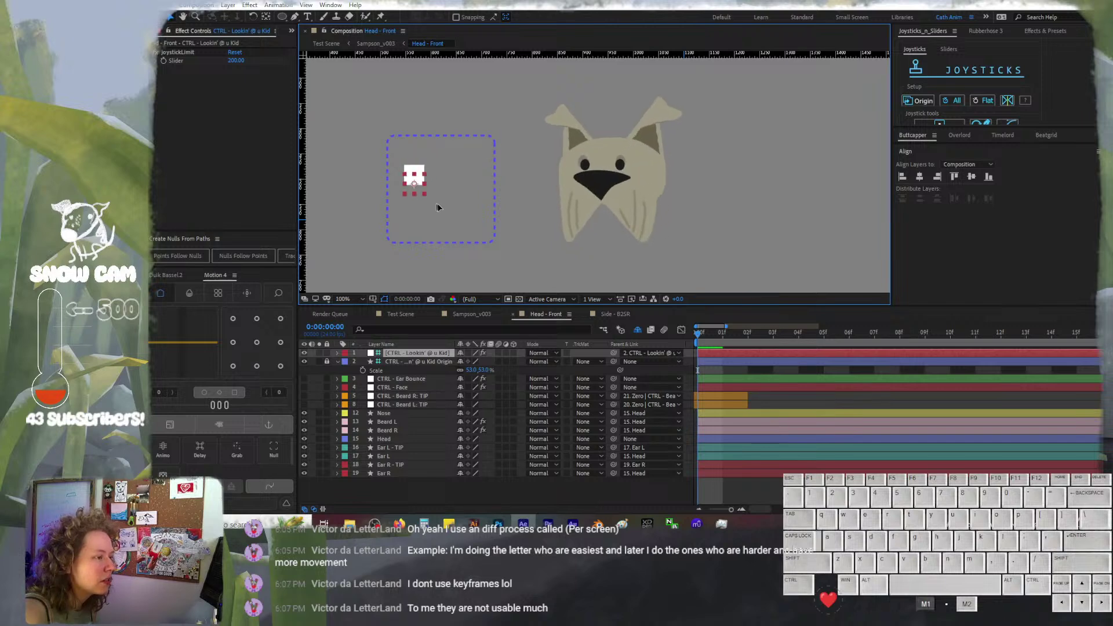
{"action": "left_click_drag", "start_coordinate": [437, 207], "coordinate": [402, 180]}
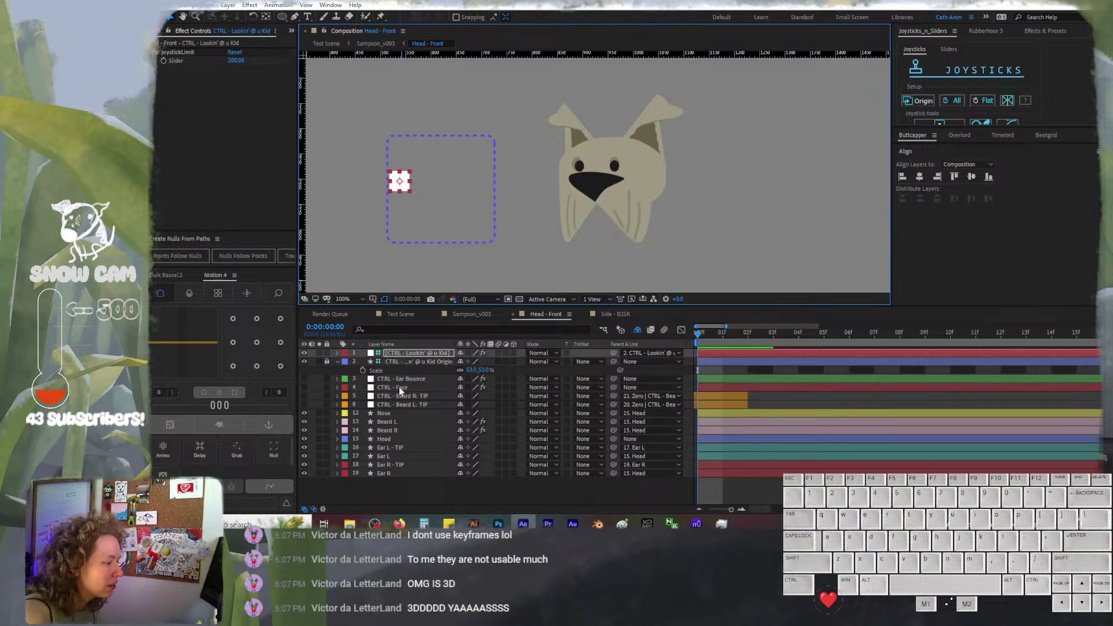
Set a Position keyframe for the "CTRL - Lookin' @ u Kid" controller at frame 0
{"action": "left_click", "coordinate": [402, 351]}
{"action": "key", "text": "p"}
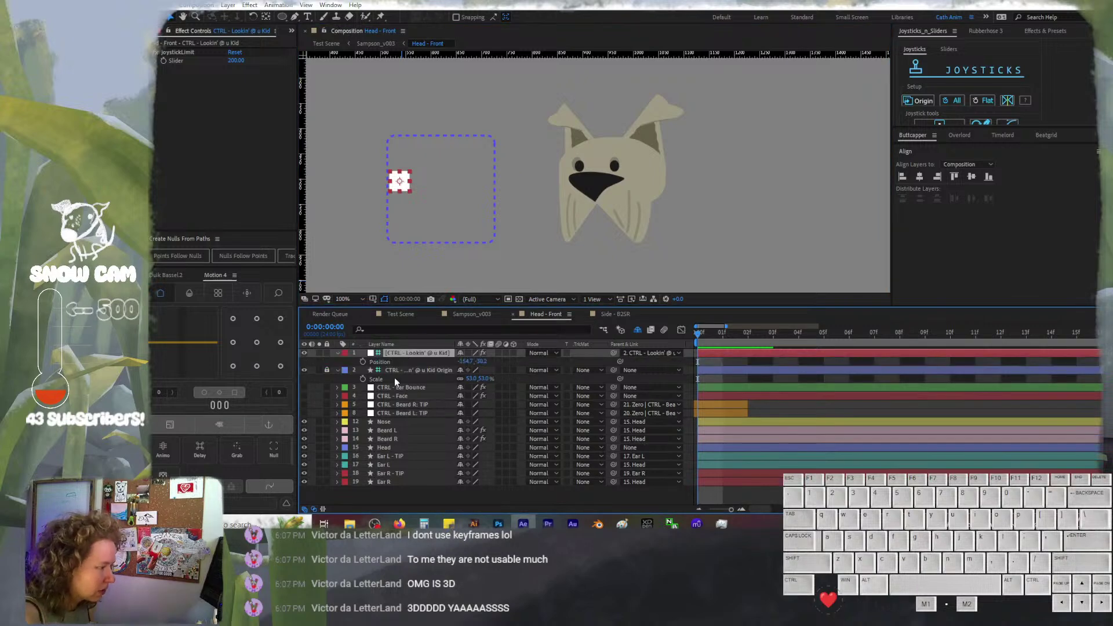
{"action": "left_click", "coordinate": [362, 361]}
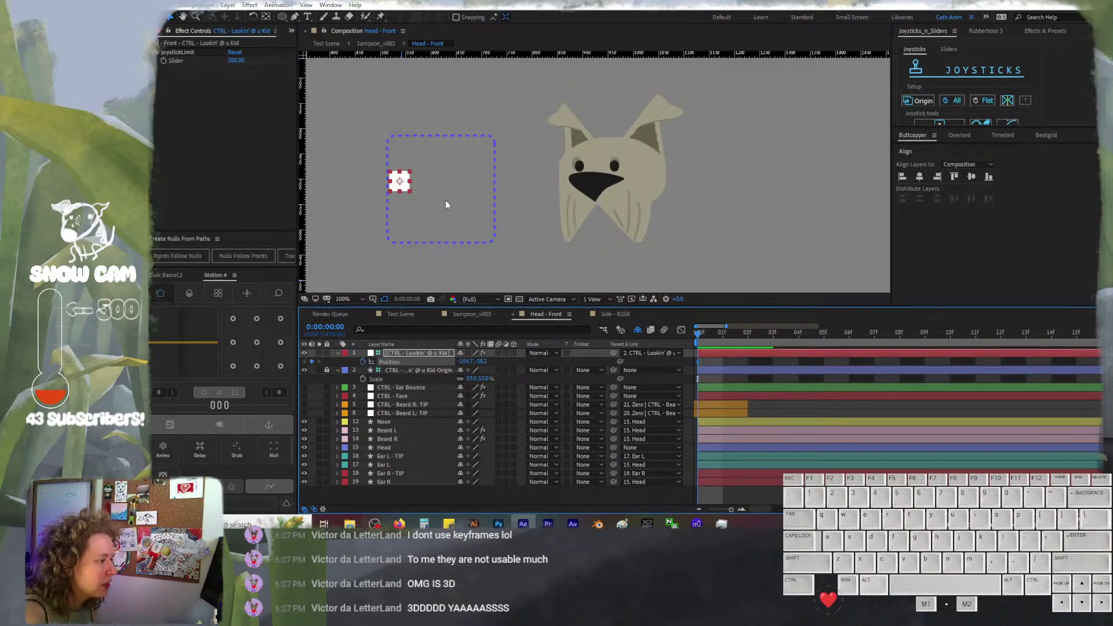
{"action": "key", "text": "ctrl"}
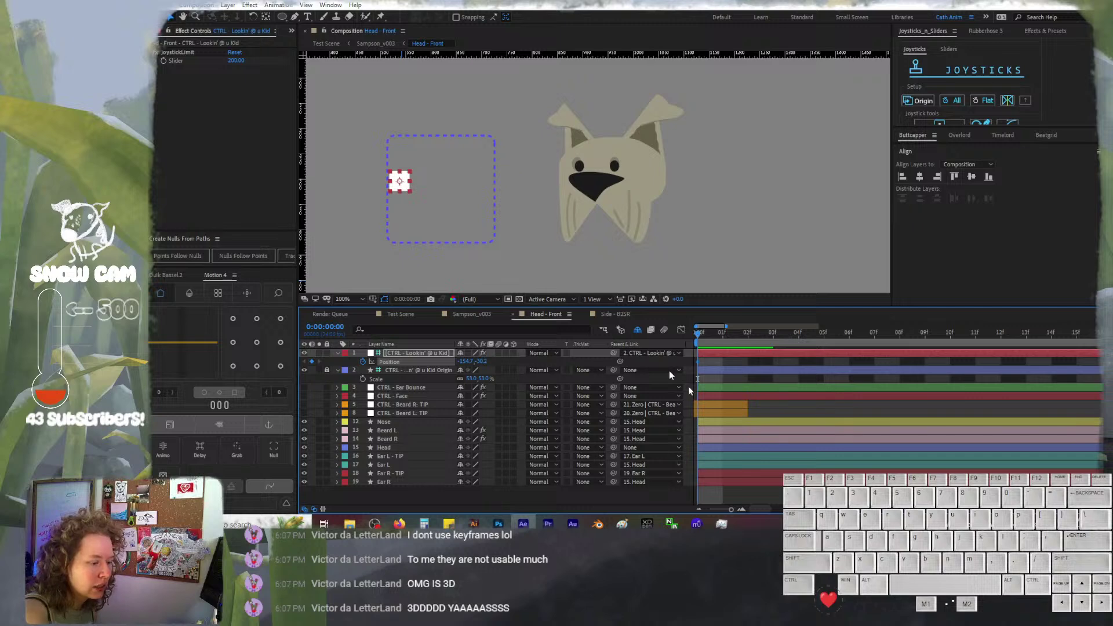
At frame 10, move the "CTRL - Lookin' @ u Kid" controller horizontally near its box's right edge and keyframe its Position
{"action": "left_click_drag", "start_coordinate": [732, 510], "coordinate": [724, 510]}
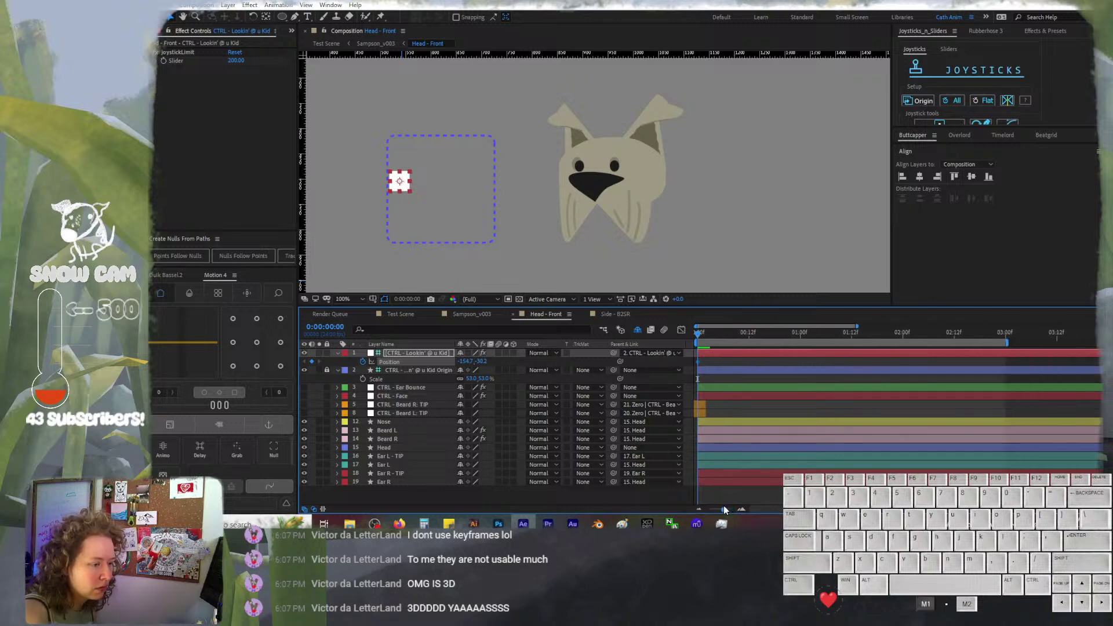
{"action": "key", "text": "ctrl+shift+Right"}
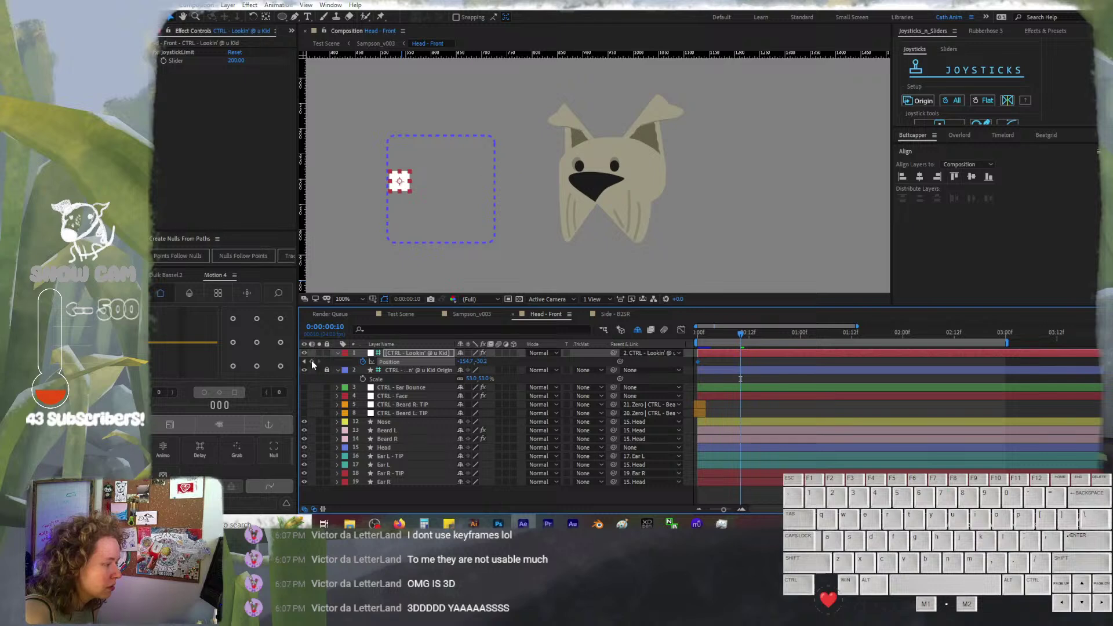
{"action": "key", "text": "shift+Right"}
{"action": "key", "text": "shift+Right"}
{"action": "key", "text": "shift+Right"}
{"action": "key", "text": "shift+Right"}
{"action": "key", "text": "shift+Right"}
{"action": "key", "text": "shift+Right"}
{"action": "key", "text": "shift+Right"}
{"action": "key", "text": "shift+Right"}
{"action": "key", "text": "shift+Right"}
{"action": "key", "text": "shift+Right"}
{"action": "key", "text": "shift+Right"}
{"action": "key", "text": "shift+Right"}
{"action": "key", "text": "shift+Right"}
{"action": "key", "text": "shift+Right"}
{"action": "key", "text": "shift+Right"}
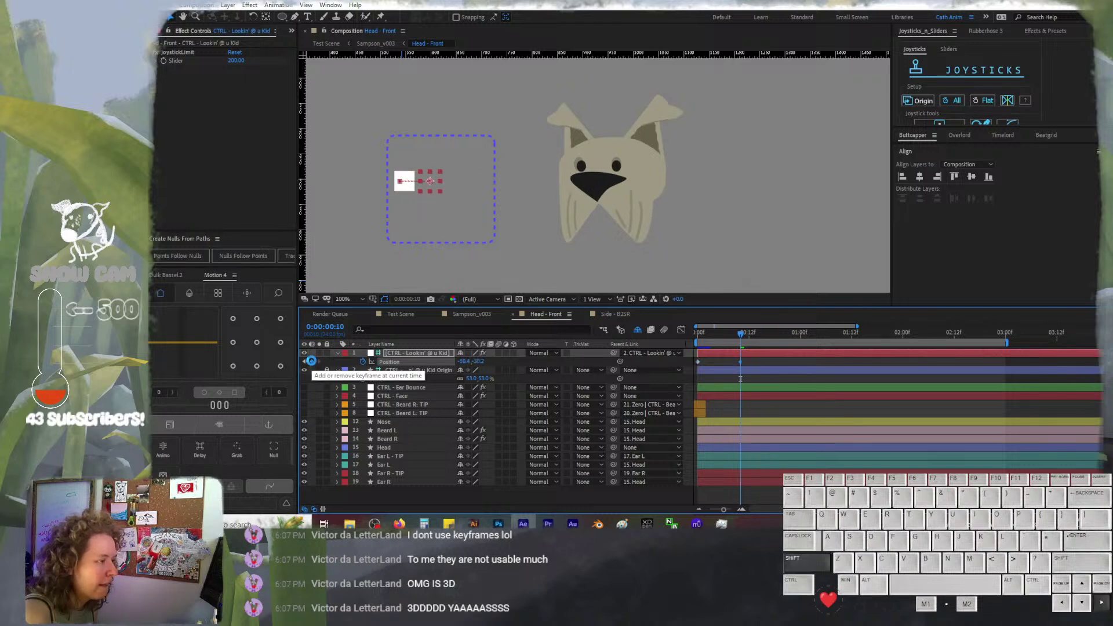
{"action": "key", "text": "shift+Right"}
{"action": "key", "text": "shift+Right"}
{"action": "key", "text": "shift+Right"}
{"action": "key", "text": "shift+Right"}
{"action": "key", "text": "shift+Right"}
{"action": "key", "text": "shift+Right"}
{"action": "key", "text": "shift+Right"}
{"action": "key", "text": "shift+Right"}
{"action": "key", "text": "shift+Right"}
{"action": "key", "text": "shift+Right"}
{"action": "key", "text": "shift+Right"}
{"action": "key", "text": "shift+Right"}
{"action": "key", "text": "shift+Right"}
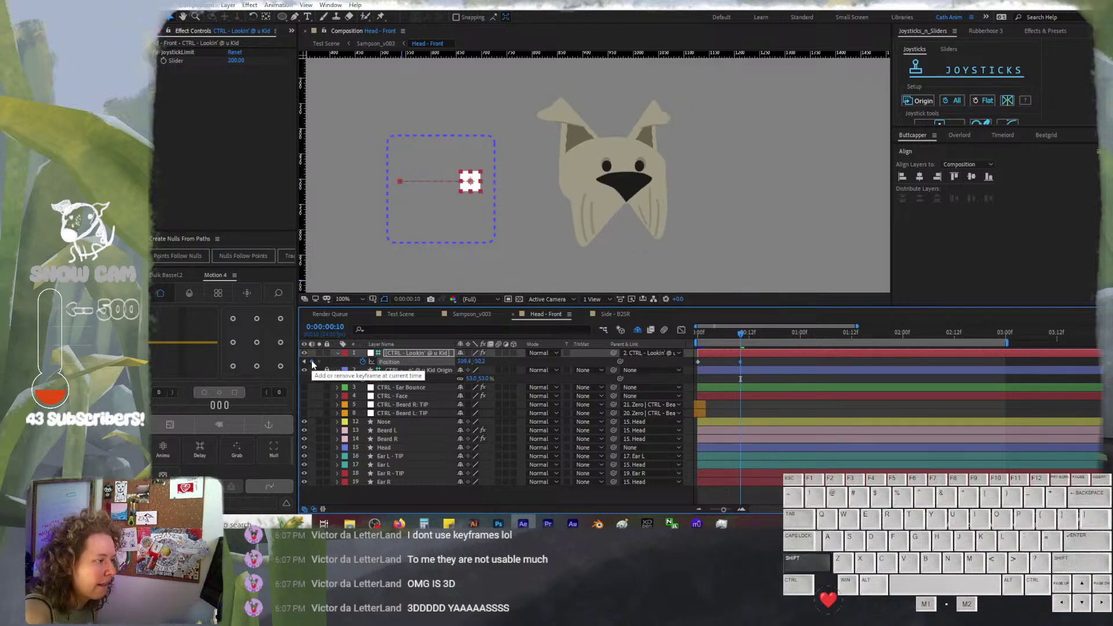
{"action": "left_click", "coordinate": [311, 361]}
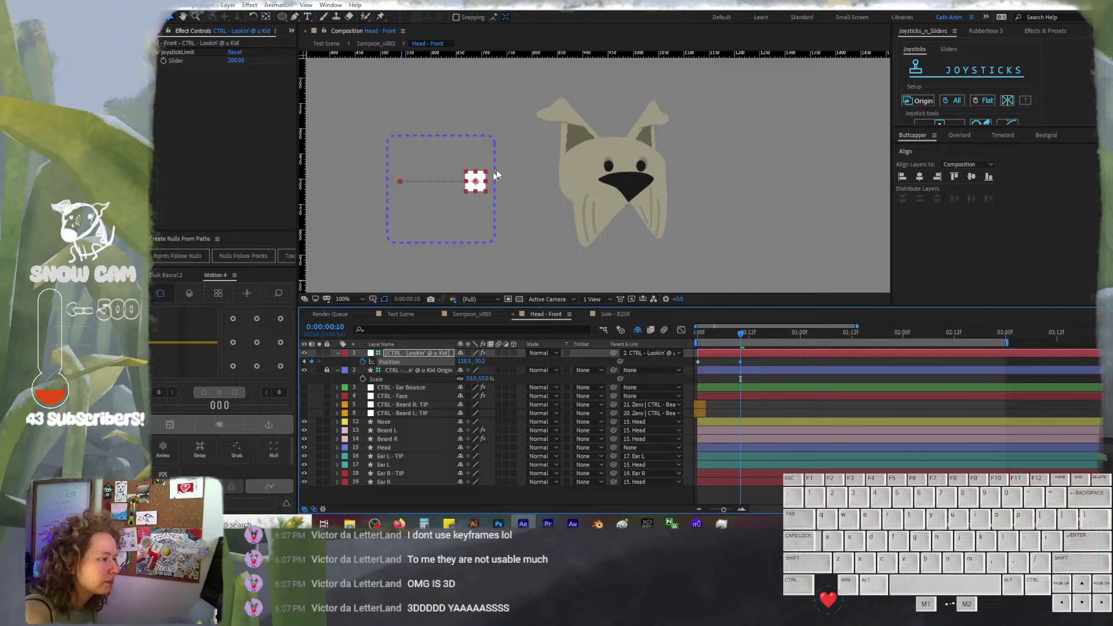
Activate the Pen tool and ease the controller's two Position keyframes with the Motion 4 easing curve
{"action": "key", "text": "period"}
{"action": "key", "text": "period"}
{"action": "key", "text": "comma"}
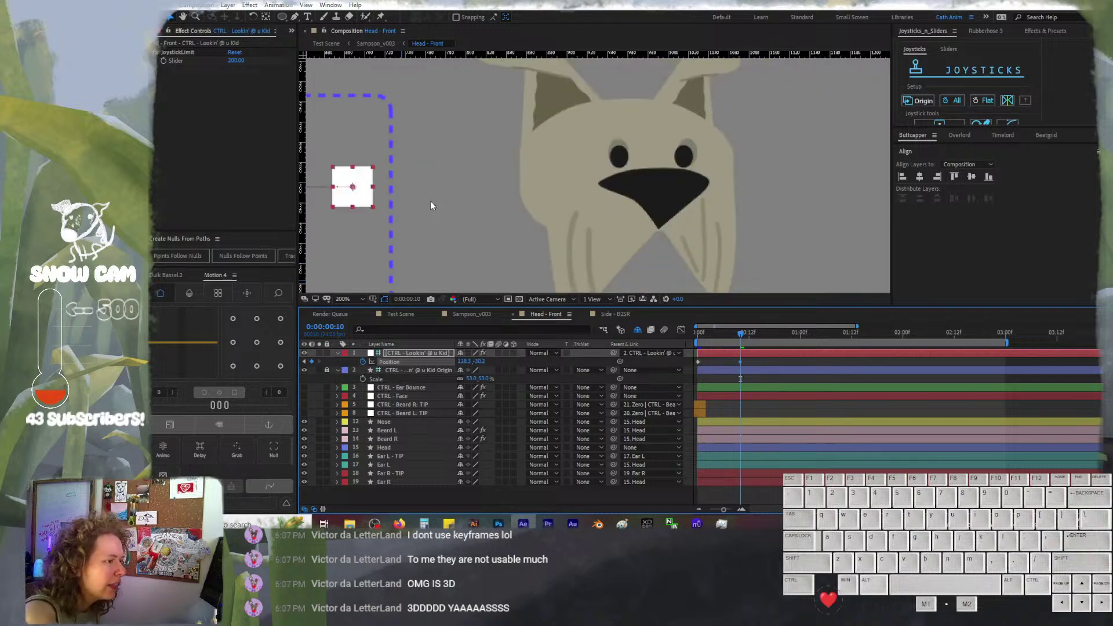
{"action": "left_click_drag", "start_coordinate": [591, 205], "coordinate": [621, 186]}
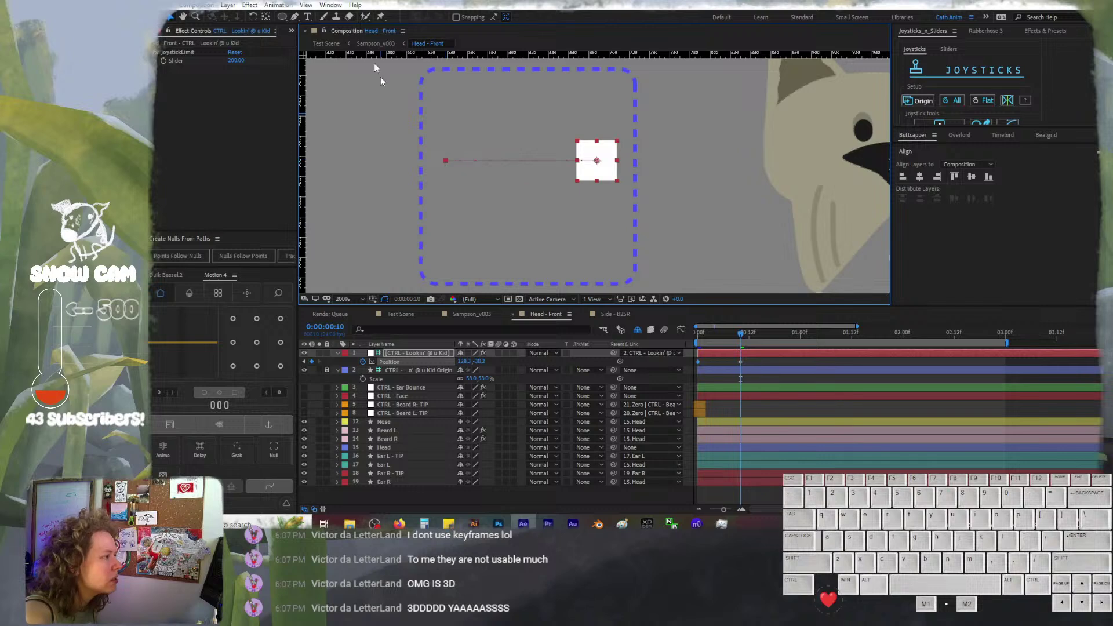
{"action": "left_click", "coordinate": [295, 16]}
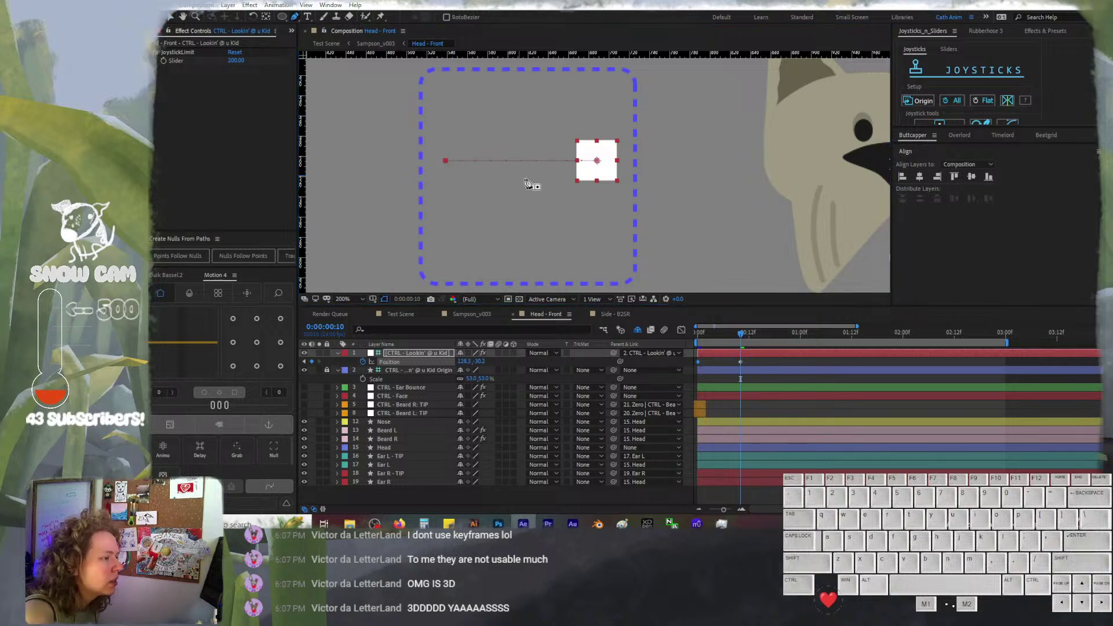
{"action": "key", "text": "period"}
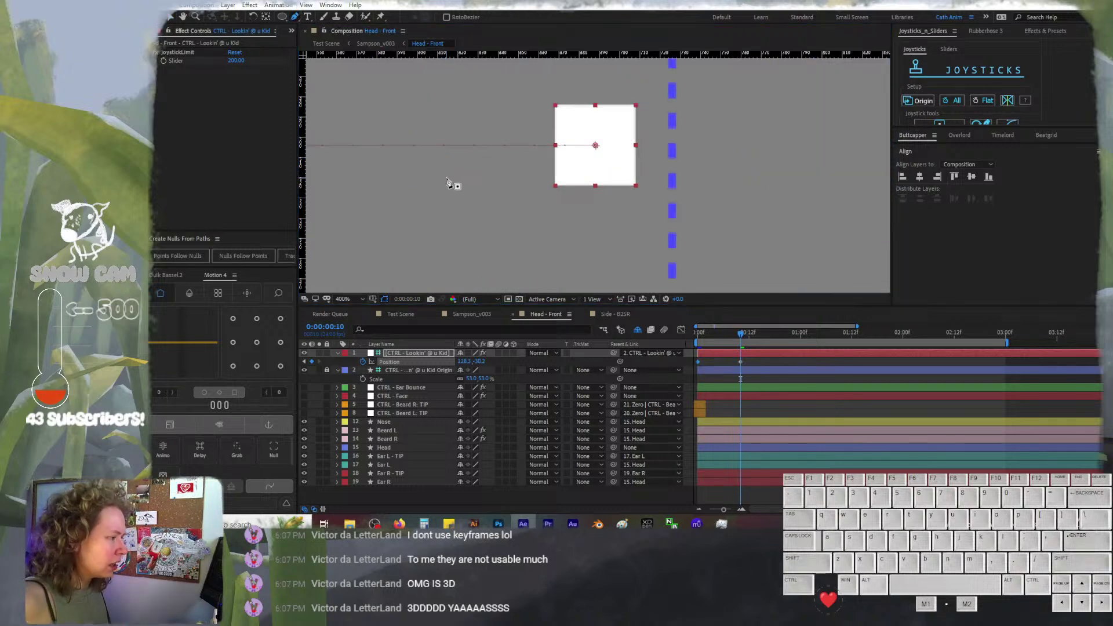
{"action": "key", "text": "comma"}
{"action": "left_click_drag", "start_coordinate": [447, 177], "coordinate": [475, 189]}
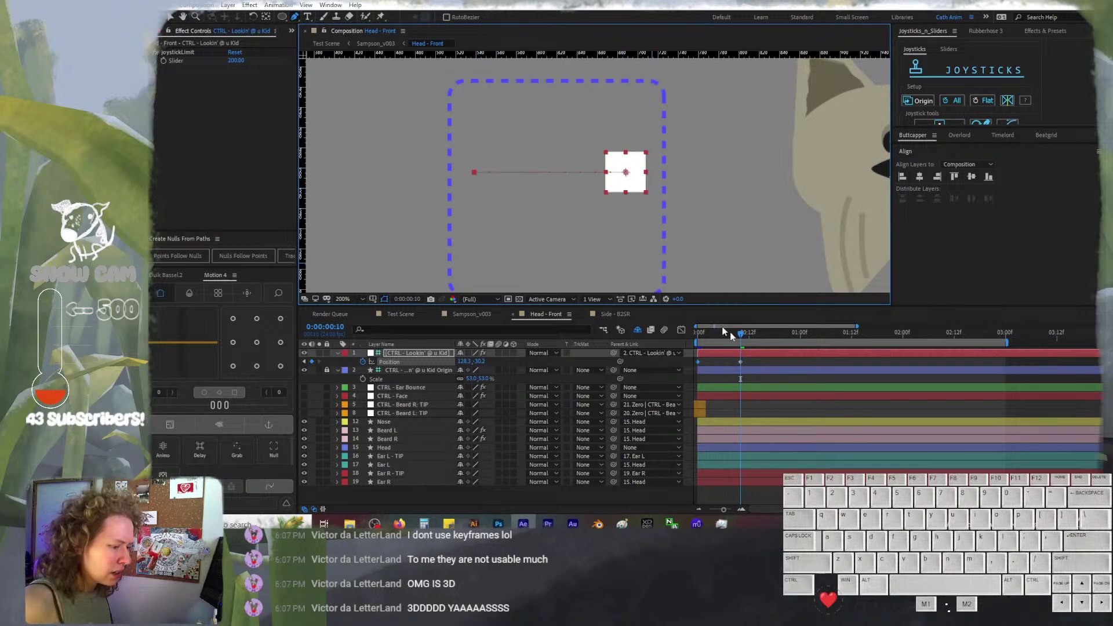
{"action": "left_click_drag", "start_coordinate": [766, 361], "coordinate": [694, 366]}
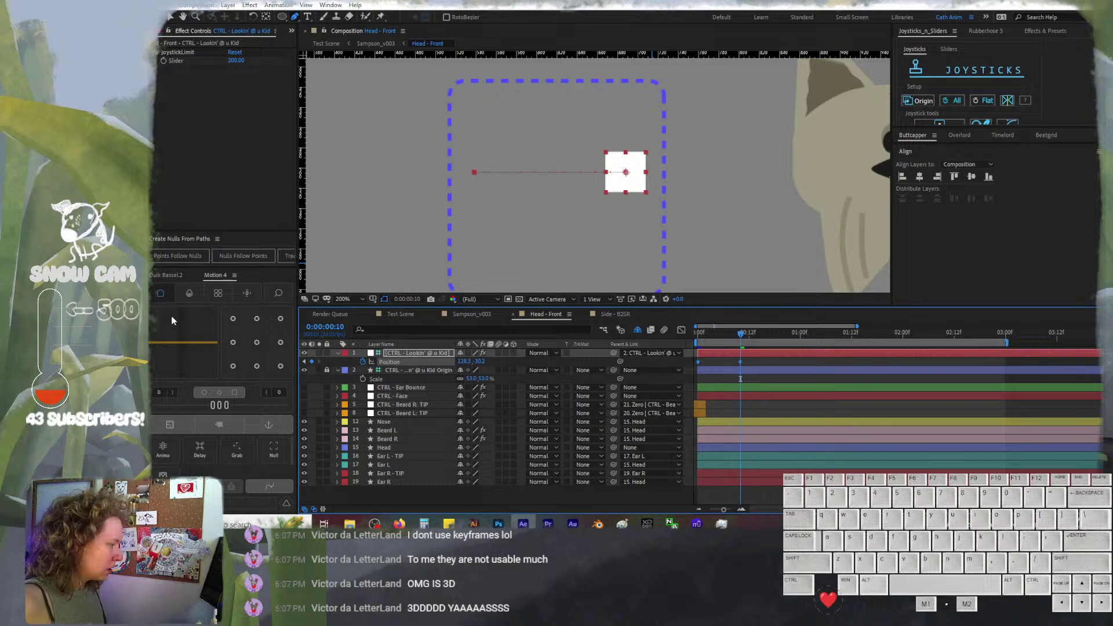
{"action": "left_click", "coordinate": [162, 353]}
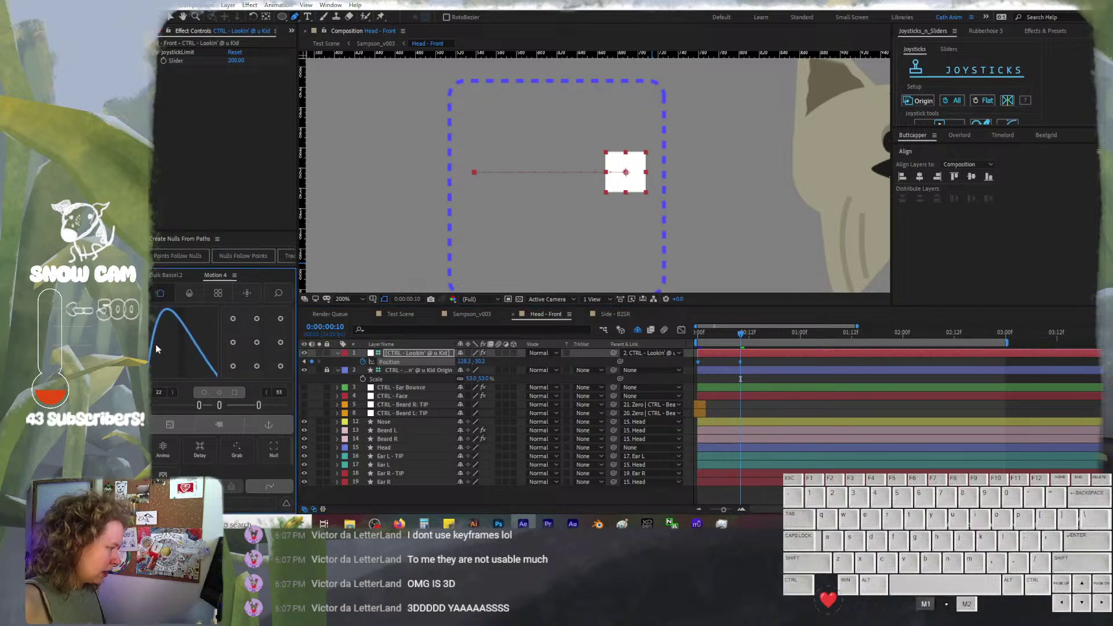
{"action": "left_click_drag", "start_coordinate": [155, 344], "coordinate": [154, 344]}
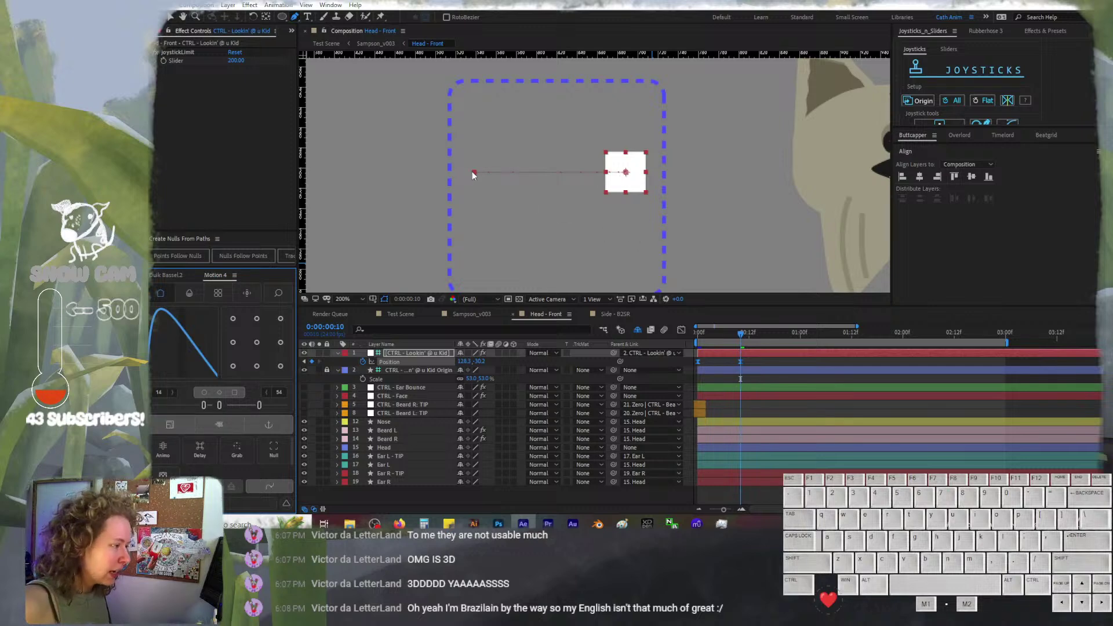
Bend the controller's motion path into a downward arc by pulling curve handles out of its start and end points
{"action": "left_click_drag", "start_coordinate": [474, 174], "coordinate": [531, 222]}
{"action": "left_click", "coordinate": [725, 341]}
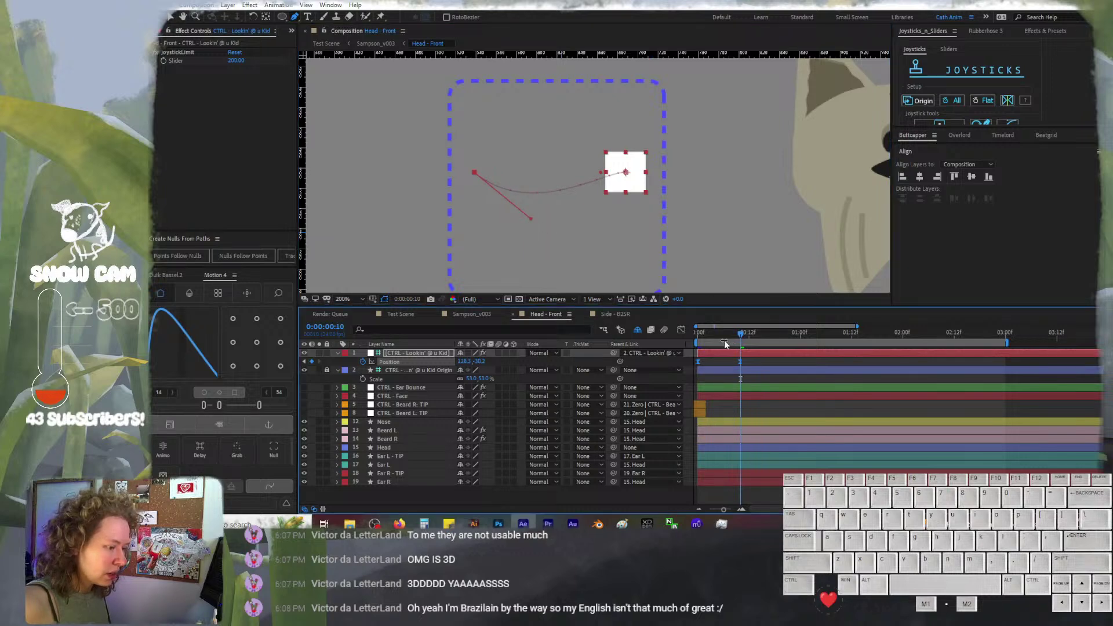
{"action": "left_click_drag", "start_coordinate": [725, 333], "coordinate": [711, 333]}
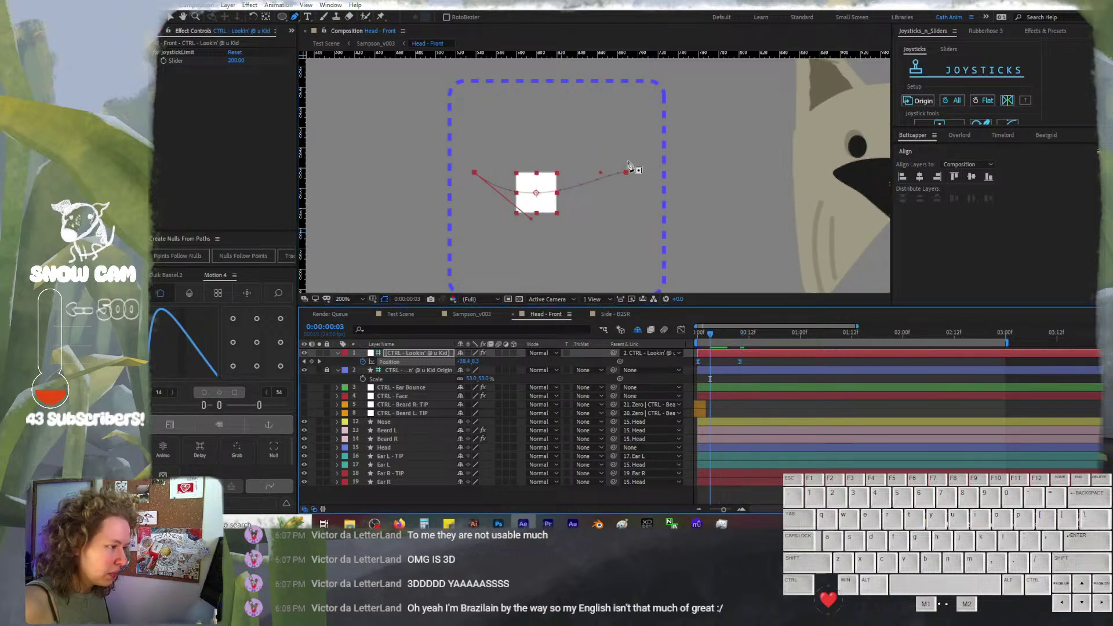
{"action": "left_click_drag", "start_coordinate": [626, 173], "coordinate": [530, 222]}
Scrub and play back the head turn in the Head - Front composition with the whole head in view
{"action": "scroll", "coordinate": [696, 239], "scroll_direction": "down", "scroll_amount": 1}
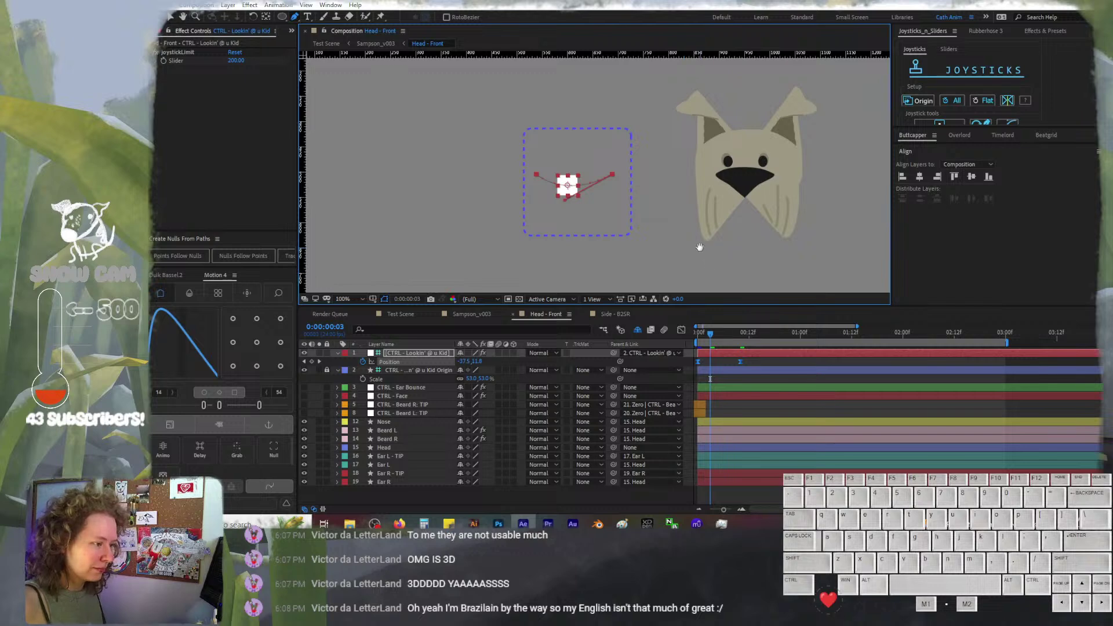
{"action": "left_click_drag", "start_coordinate": [699, 246], "coordinate": [600, 251]}
{"action": "left_click_drag", "start_coordinate": [723, 335], "coordinate": [687, 332]}
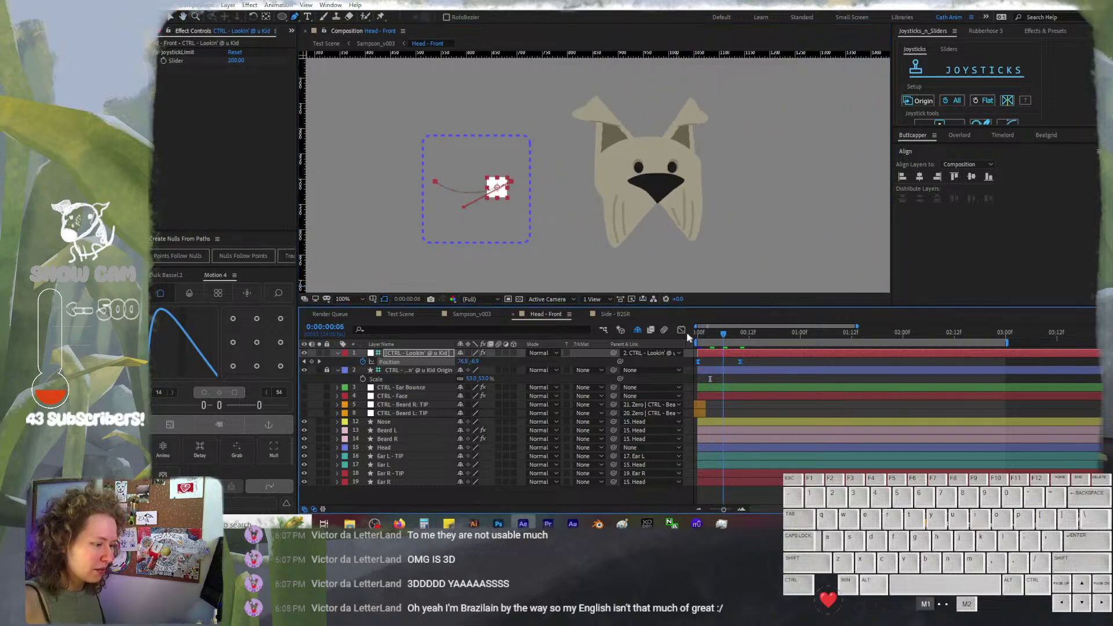
{"action": "key", "text": "space"}
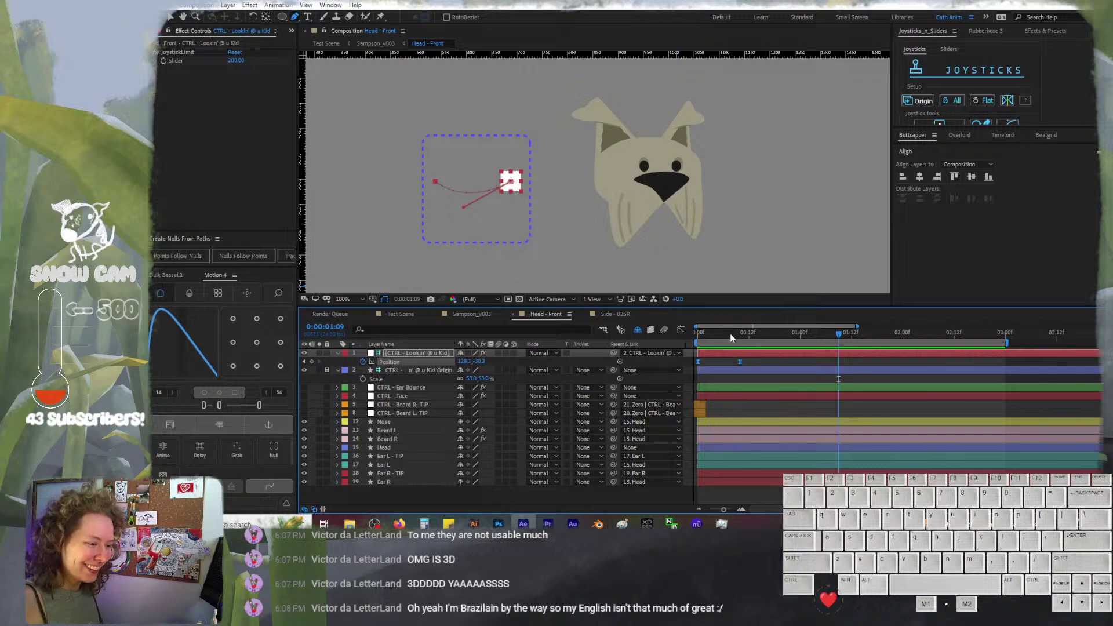
{"action": "key", "text": "space"}
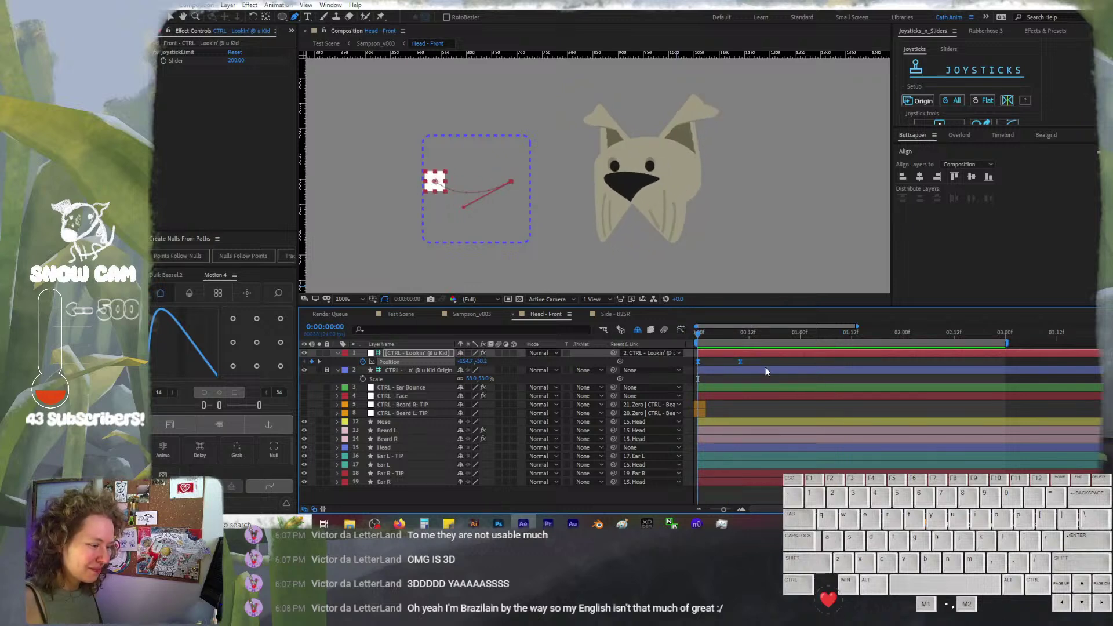
Open the Test Scene composition and play it to check the dog's head turn in context
{"action": "left_click", "coordinate": [413, 315]}
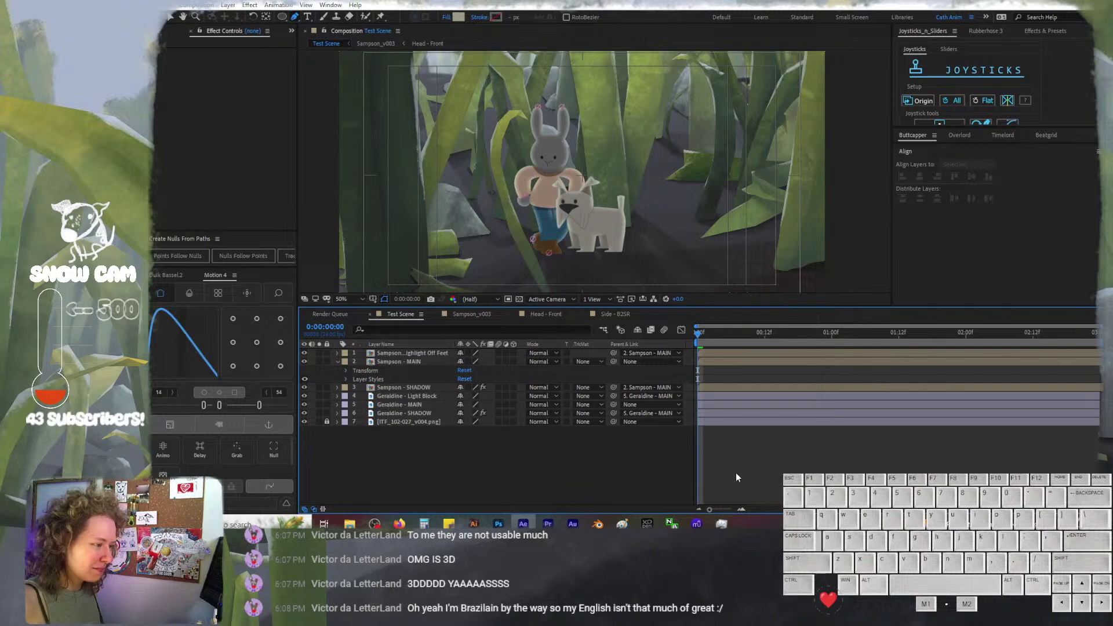
{"action": "key", "text": "space"}
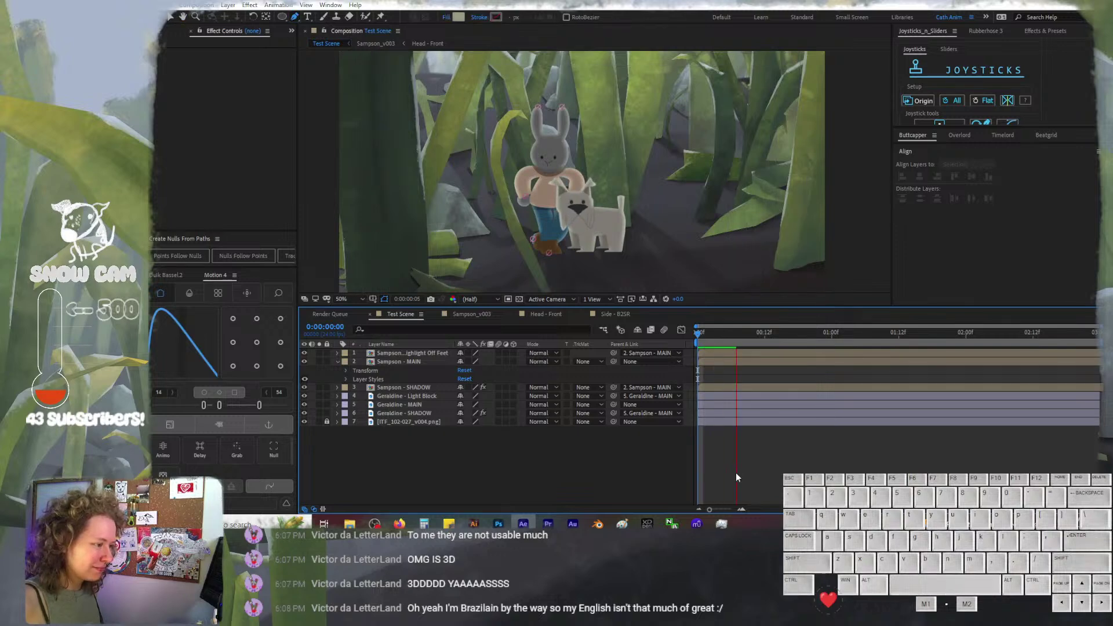
{"action": "key", "text": "space"}
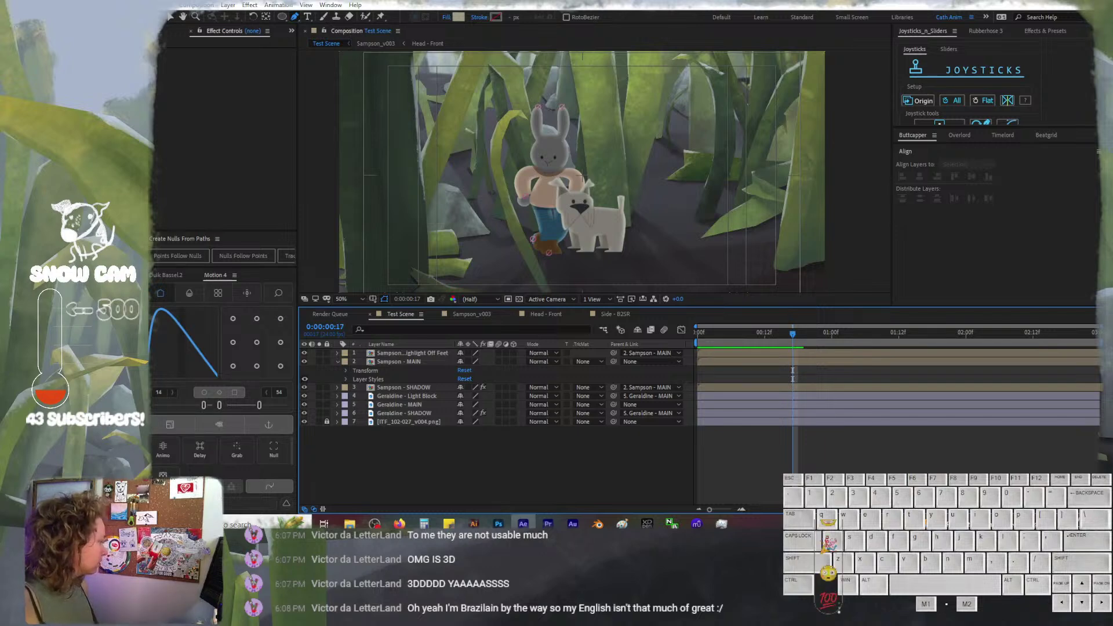
{"action": "type", "text": "a one on "}
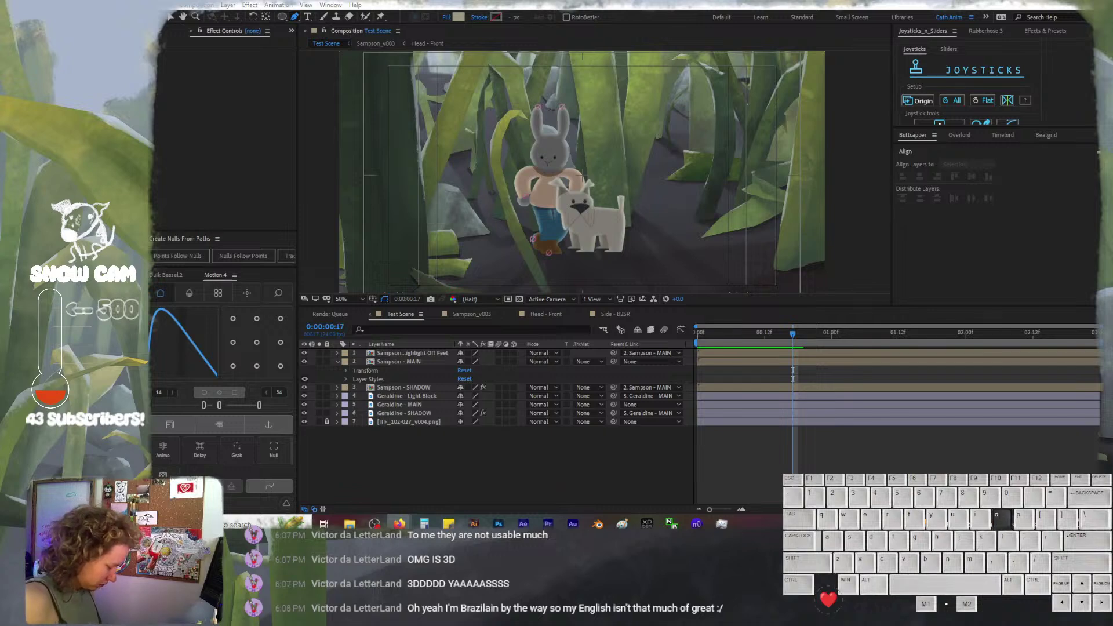
{"action": "type", "text": "e"}
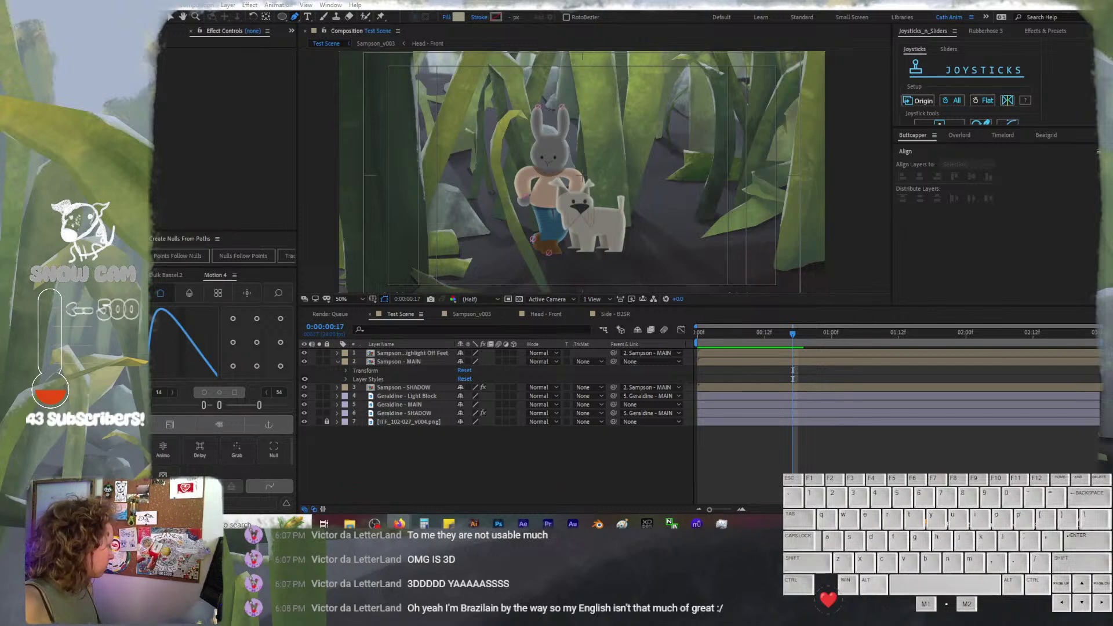
{"action": "key", "text": "Return"}
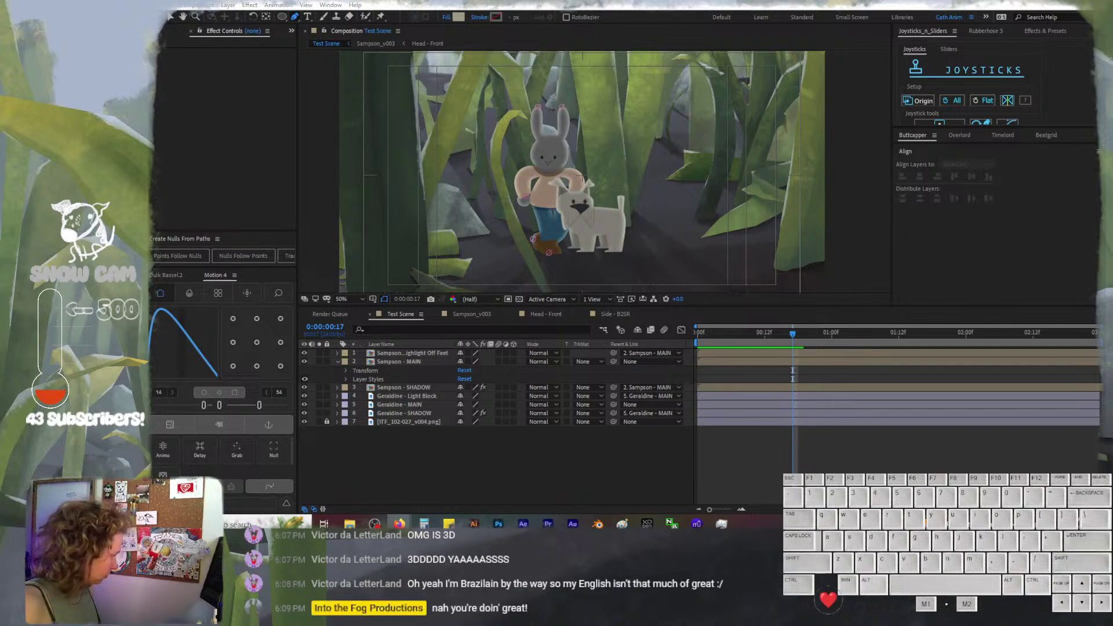
{"action": "type", "text": "ol e "}
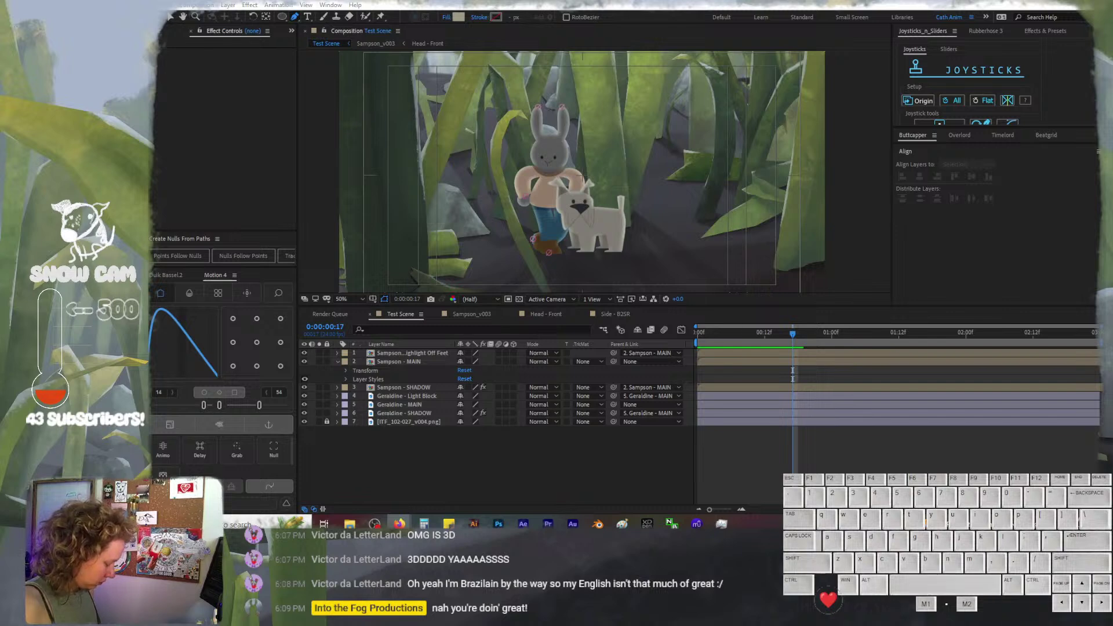
{"action": "type", "text": "rot"}
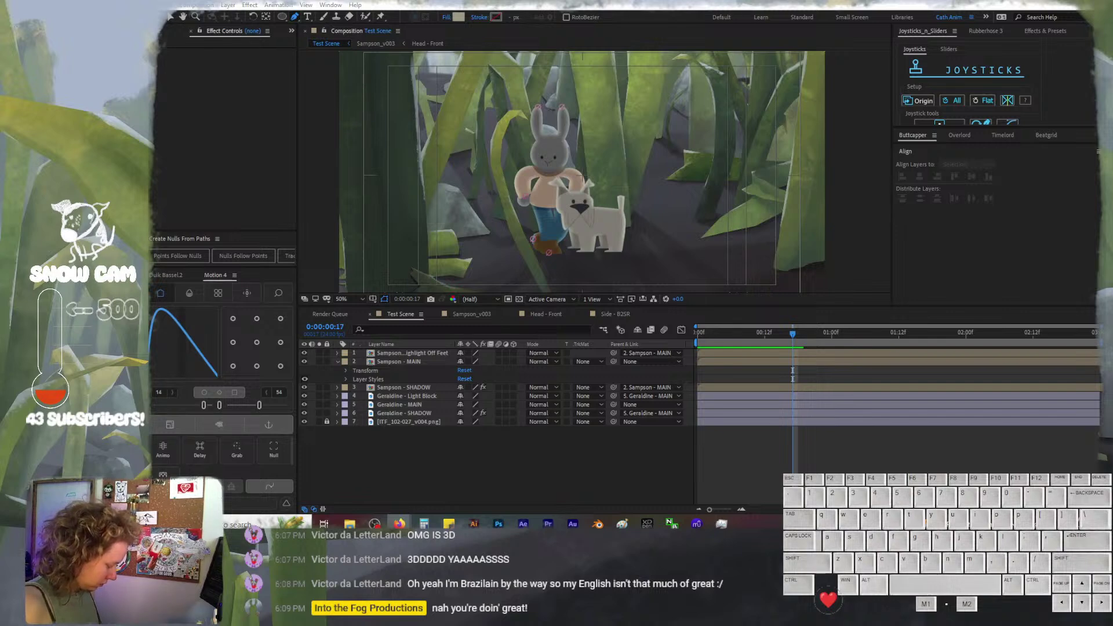
{"action": "type", "text": "us "}
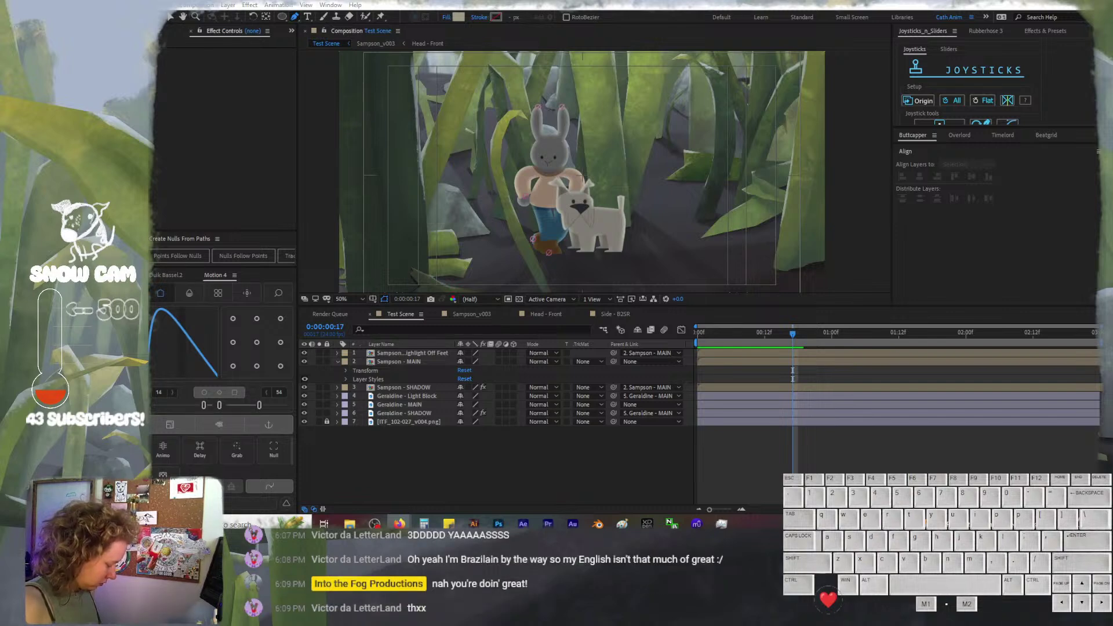
{"action": "type", "text": "od ort"}
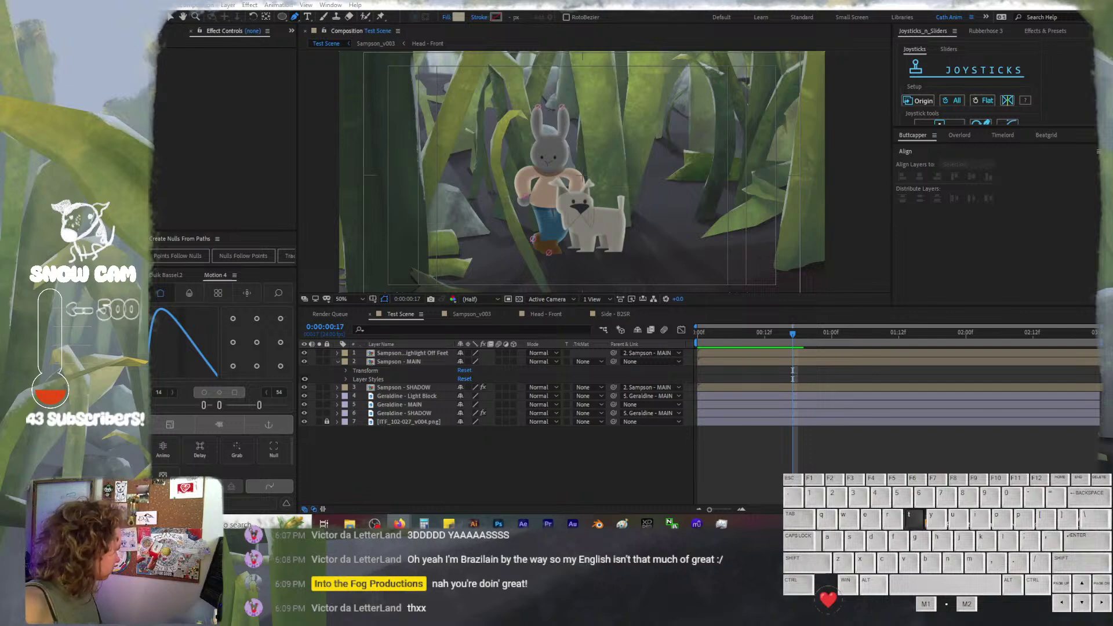
{"action": "type", "text": "o"}
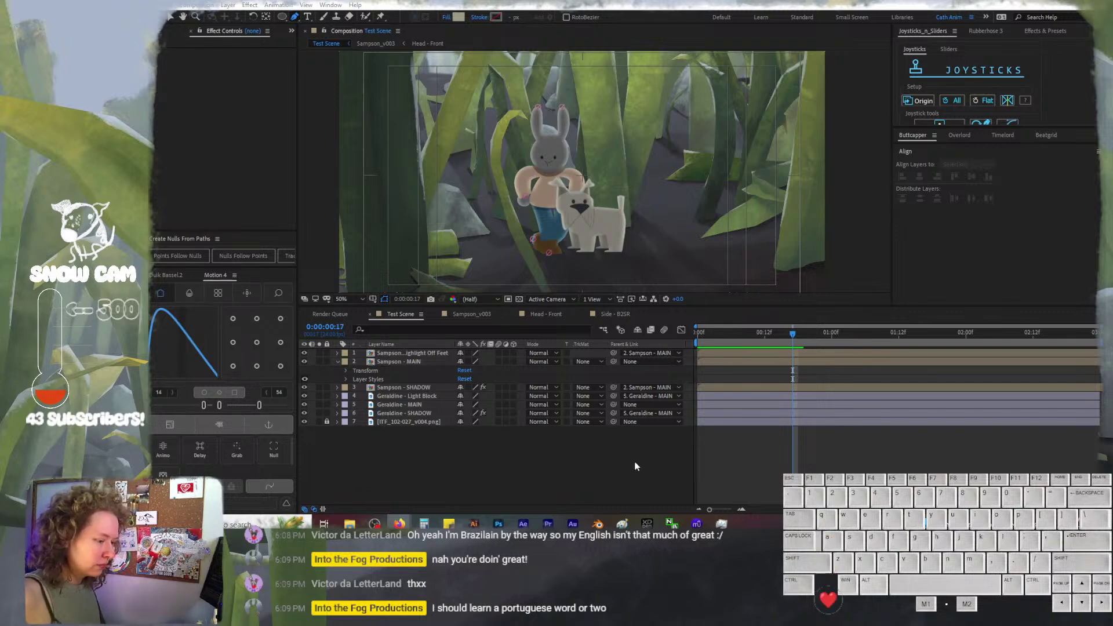
Scrub Test Scene back to frame 0 and replay the dog's head turn
{"action": "left_click_drag", "start_coordinate": [767, 334], "coordinate": [689, 306]}
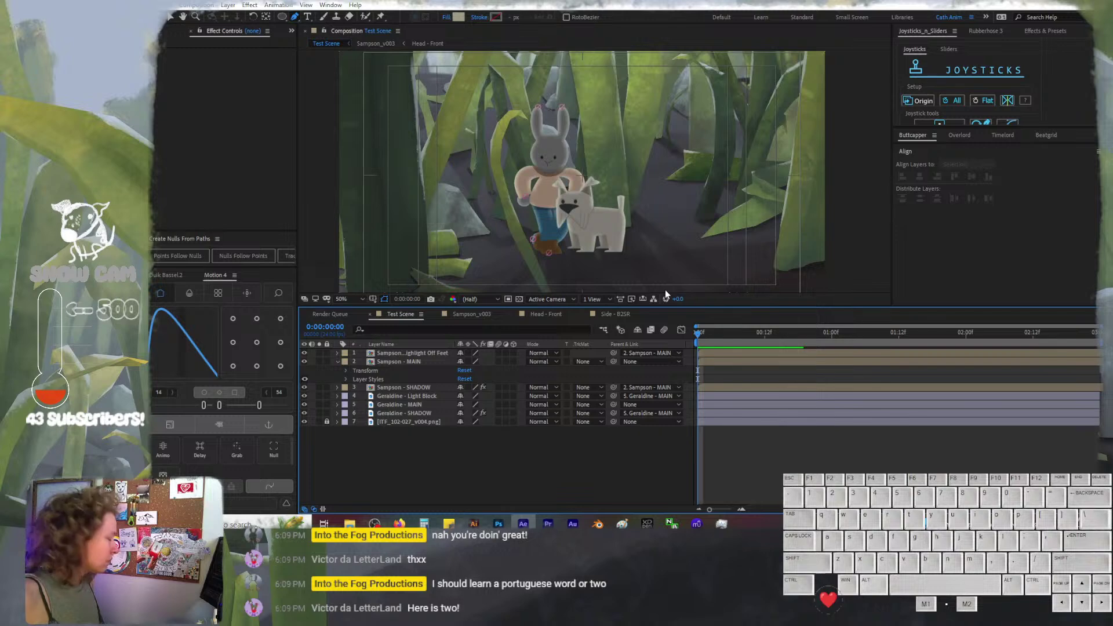
{"action": "key", "text": "space"}
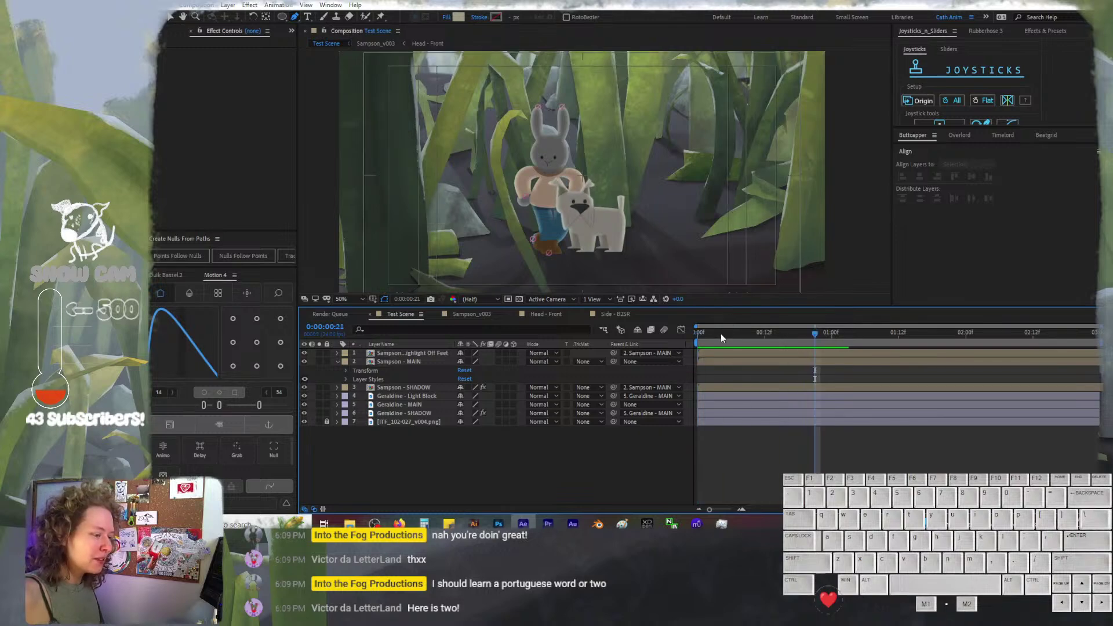
Play the dog's head turn in Test Scene once more and return the playhead to frame 0
{"action": "key", "text": "space"}
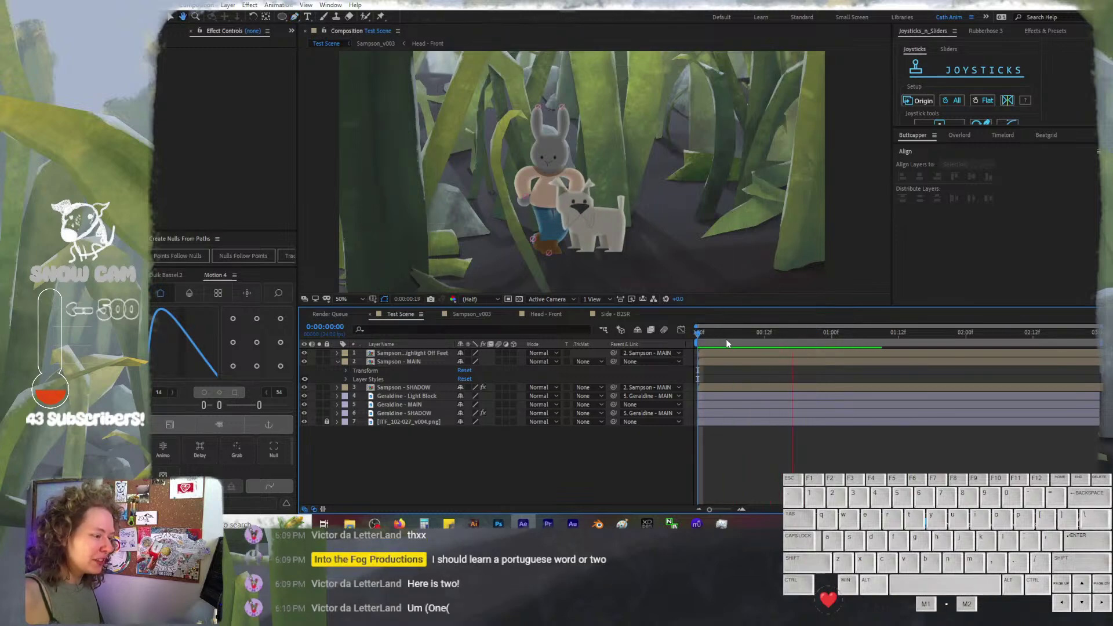
{"action": "key", "text": "apostrophe"}
{"action": "key", "text": "g"}
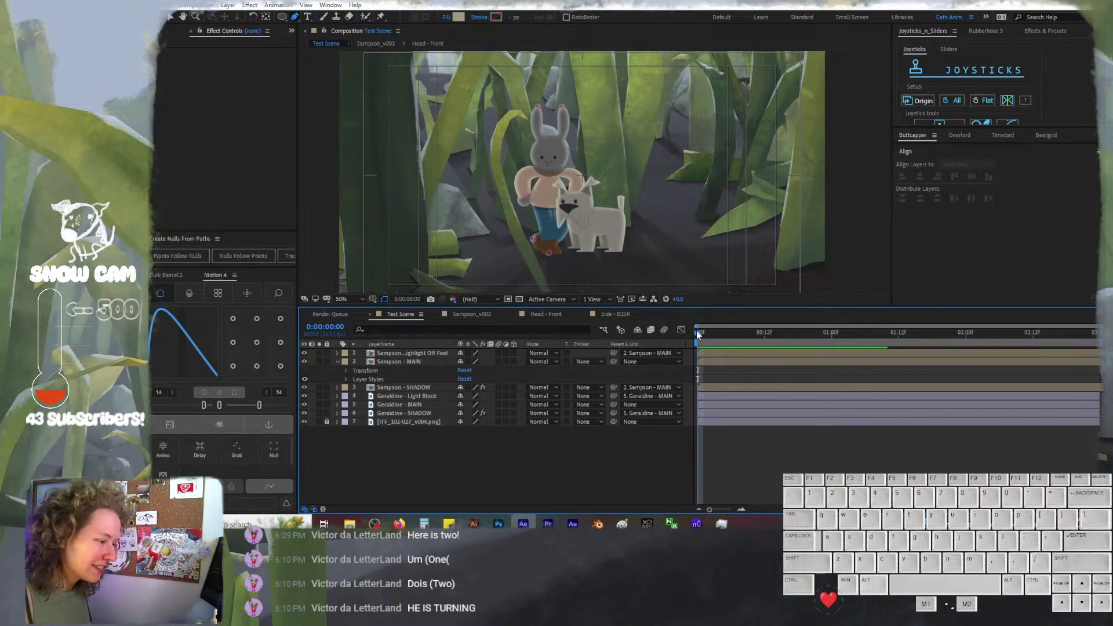
{"action": "left_click_drag", "start_coordinate": [699, 335], "coordinate": [675, 351]}
Play the head turn repeatedly from the start in a close-up of the dog and rabbit, and rewind to frame 0
{"action": "scroll", "coordinate": [634, 270], "scroll_direction": "up", "scroll_amount": 2}
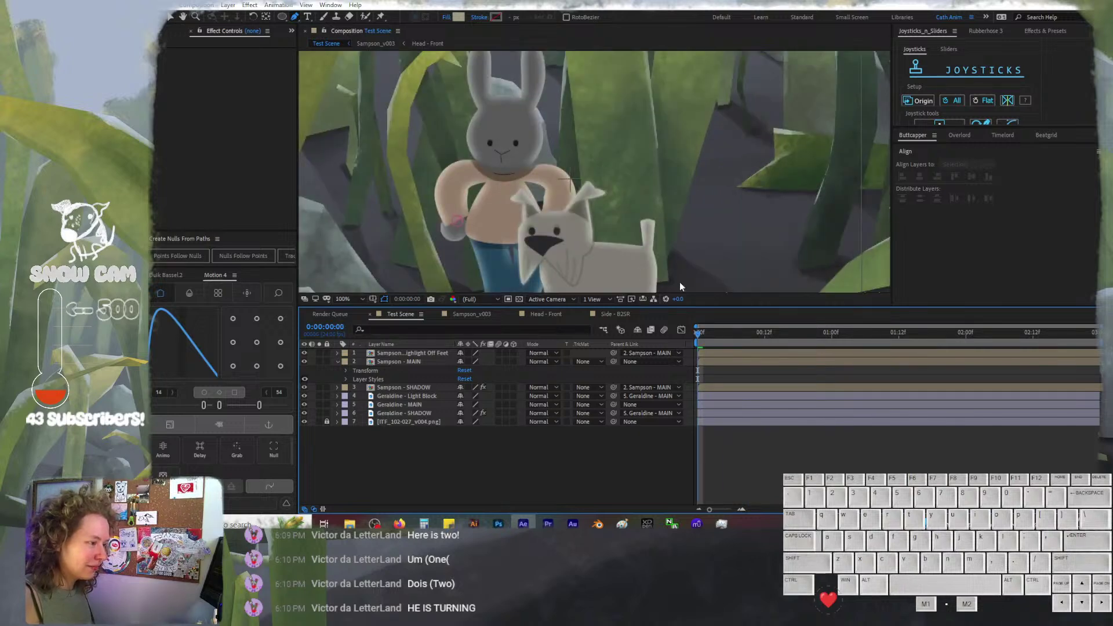
{"action": "left_click_drag", "start_coordinate": [680, 282], "coordinate": [695, 239]}
{"action": "key", "text": "g"}
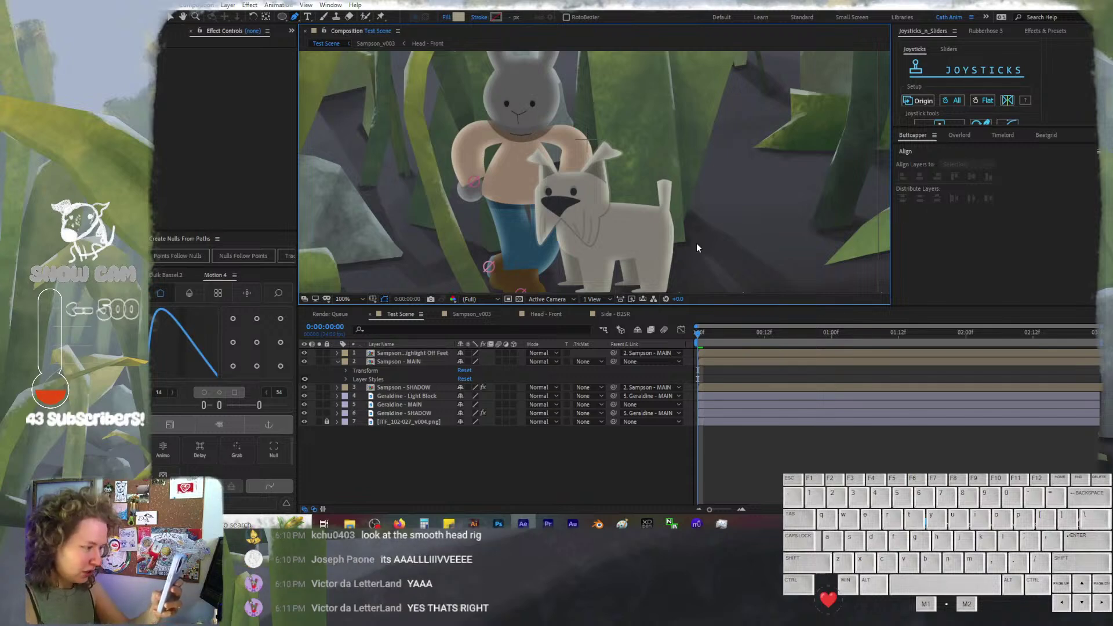
{"action": "key", "text": "space"}
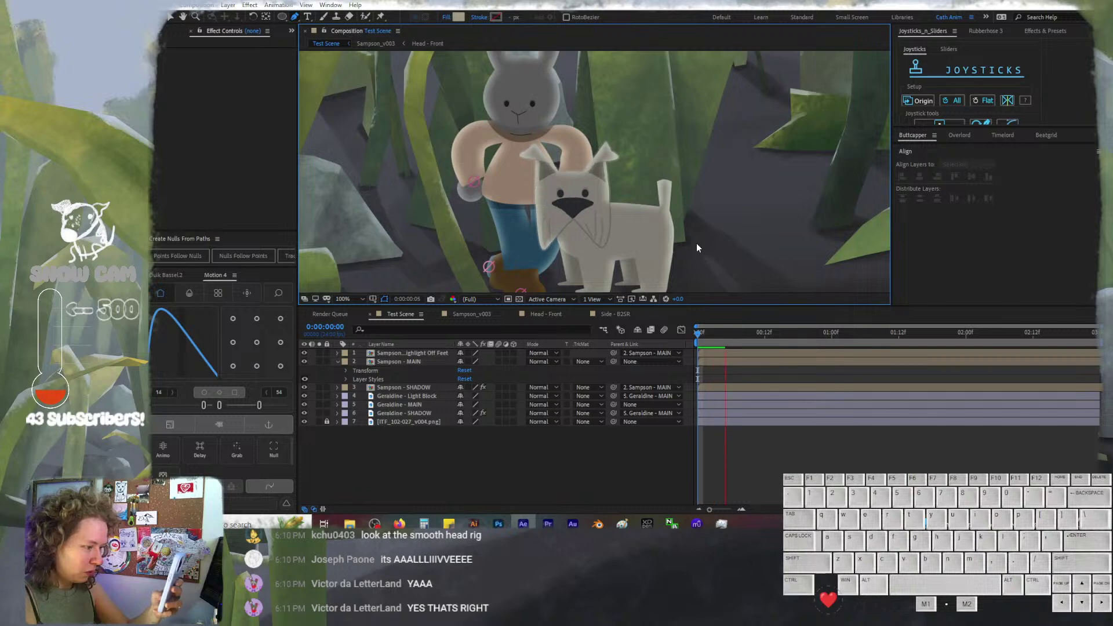
{"action": "key", "text": "space"}
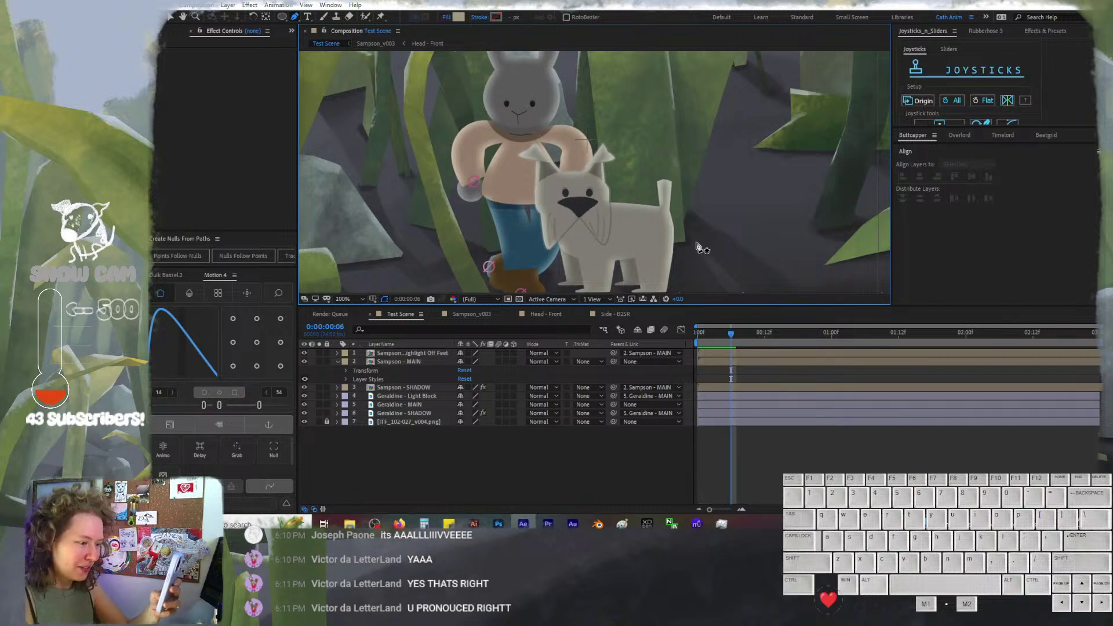
{"action": "left_click", "coordinate": [733, 331]}
{"action": "key", "text": "space"}
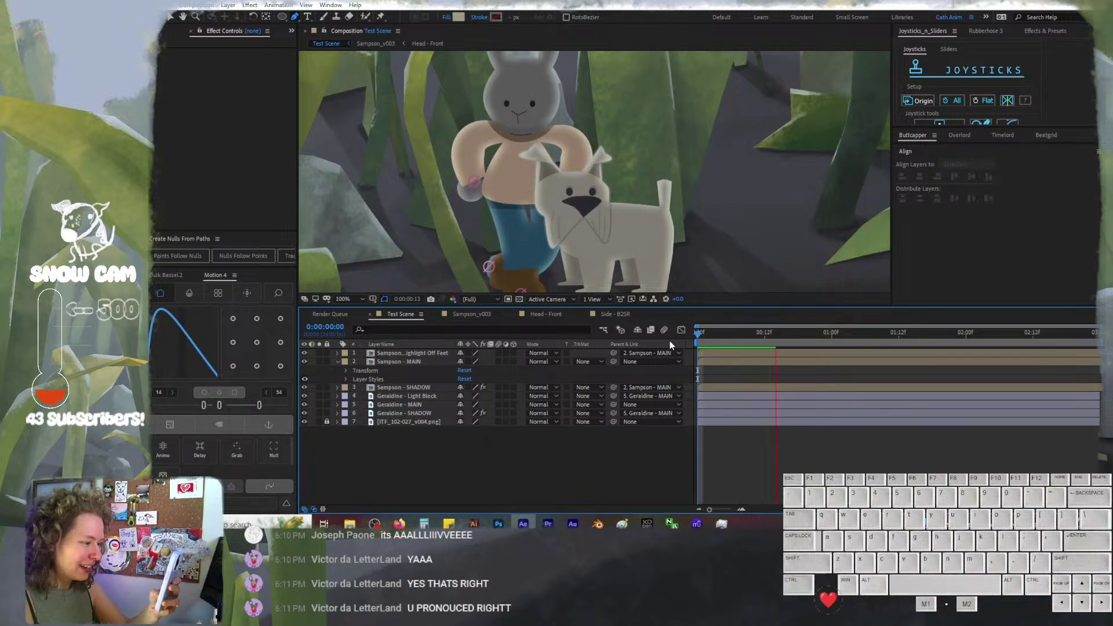
{"action": "left_click", "coordinate": [700, 333]}
{"action": "key", "text": "space"}
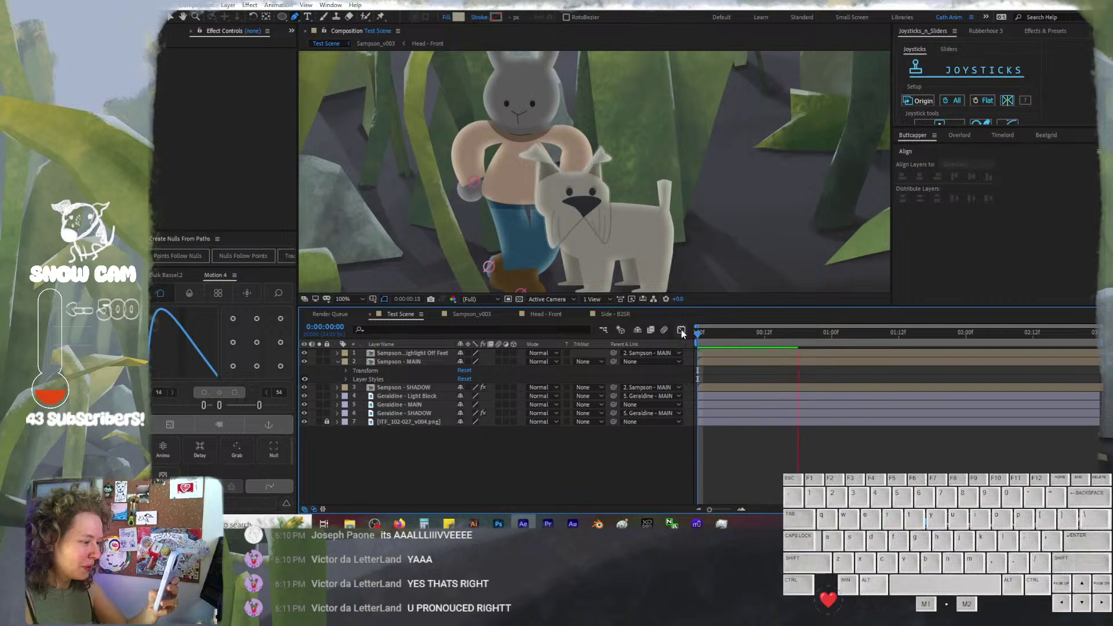
{"action": "key", "text": "space"}
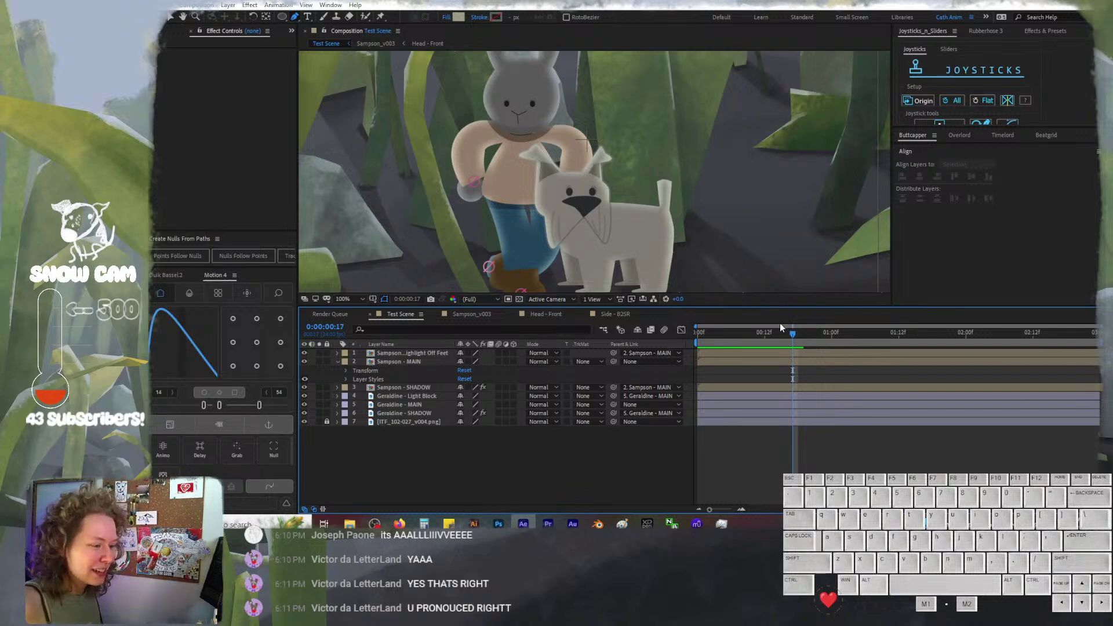
{"action": "left_click_drag", "start_coordinate": [779, 337], "coordinate": [698, 338]}
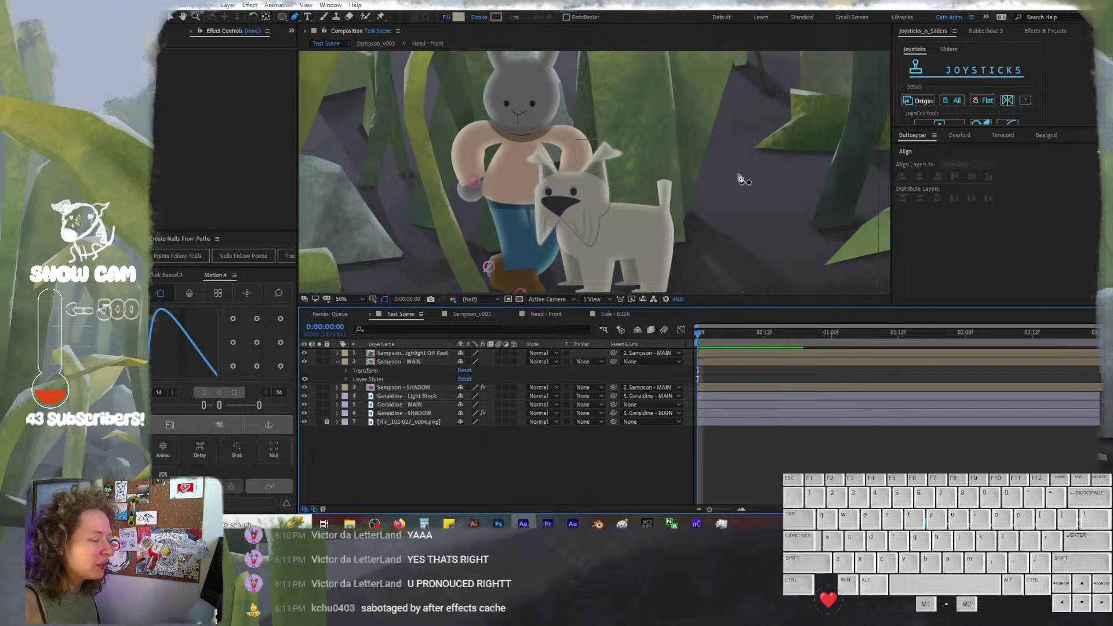
Examine the rabbit's head and ears up close in Test Scene, finishing with both characters in view
{"action": "key", "text": "comma"}
{"action": "key", "text": "period"}
{"action": "key", "text": "comma"}
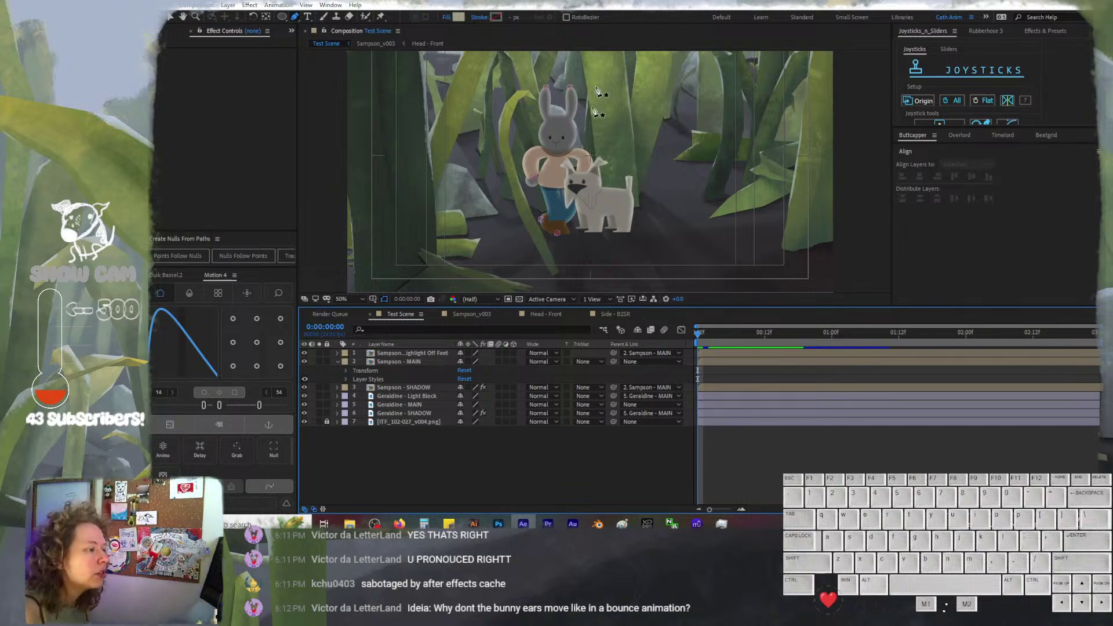
{"action": "scroll", "coordinate": [556, 114], "scroll_direction": "up", "scroll_amount": 2}
{"action": "left_click_drag", "start_coordinate": [559, 108], "coordinate": [547, 128]}
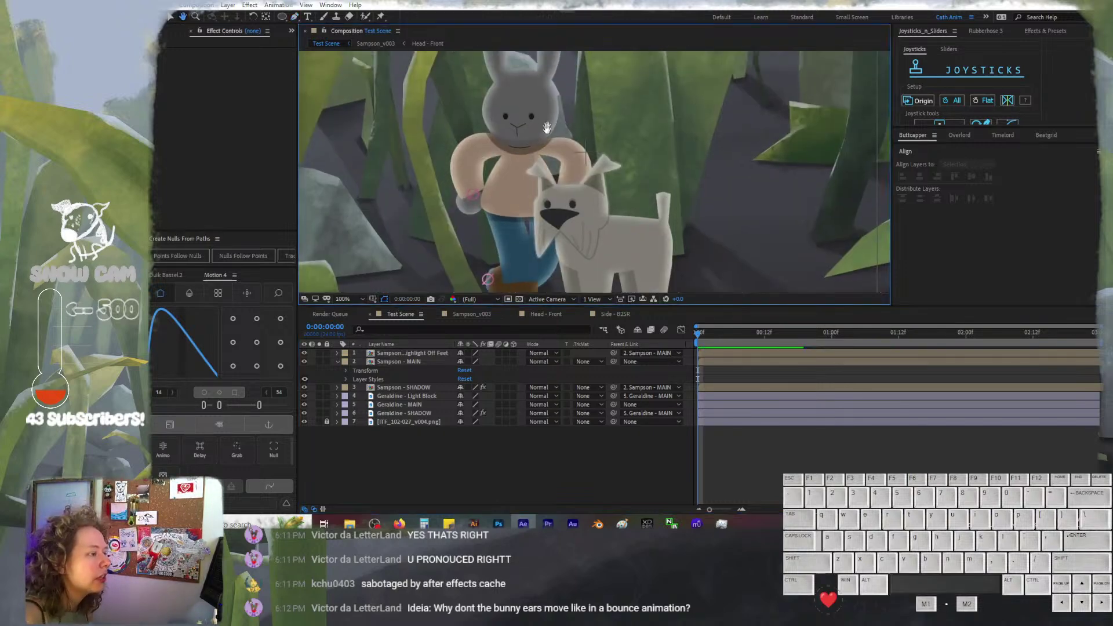
{"action": "scroll", "coordinate": [547, 127], "scroll_direction": "up", "scroll_amount": 5}
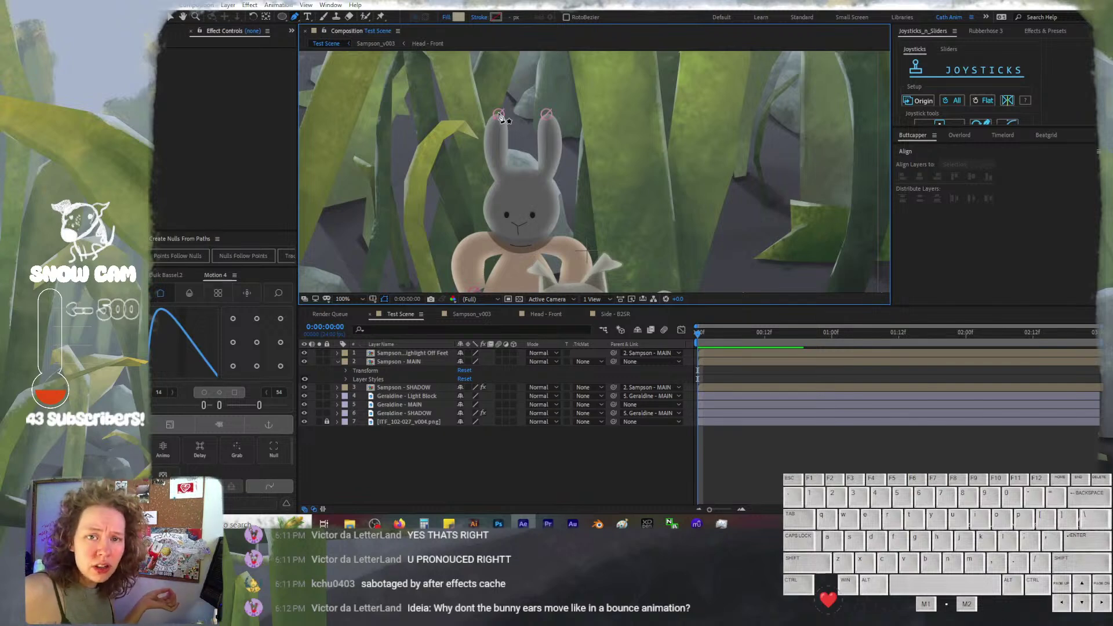
{"action": "scroll", "coordinate": [502, 225], "scroll_direction": "down", "scroll_amount": 2}
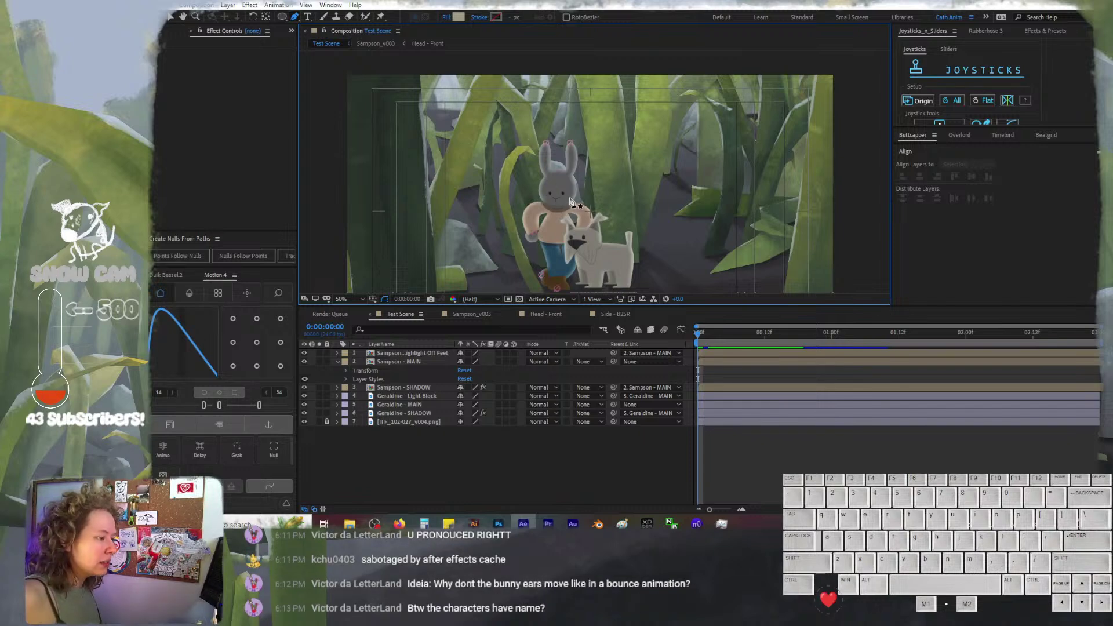
Add a text layer reading "geraldine" above the rabbit in Test Scene
{"action": "left_click", "coordinate": [308, 17]}
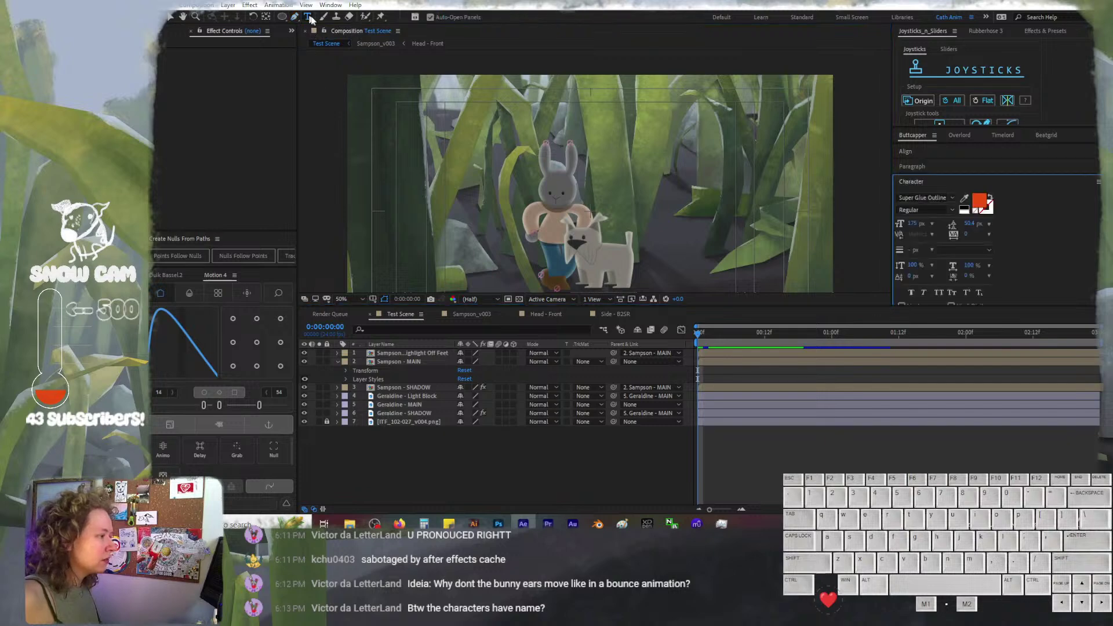
{"action": "left_click", "coordinate": [525, 130]}
{"action": "type", "text": "ger"}
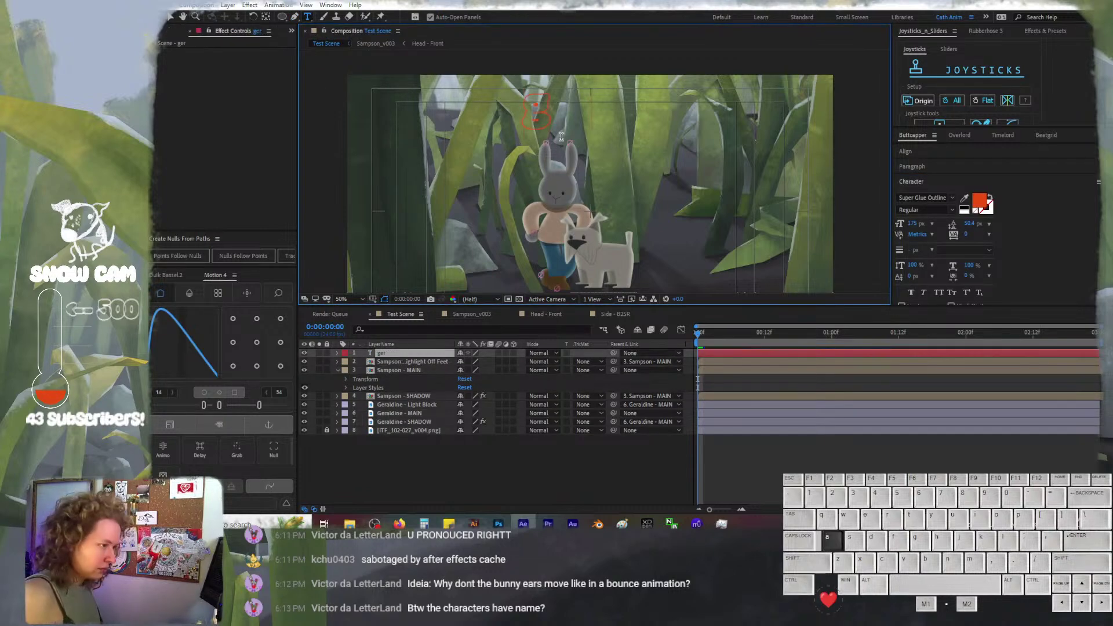
{"action": "type", "text": "aldine"}
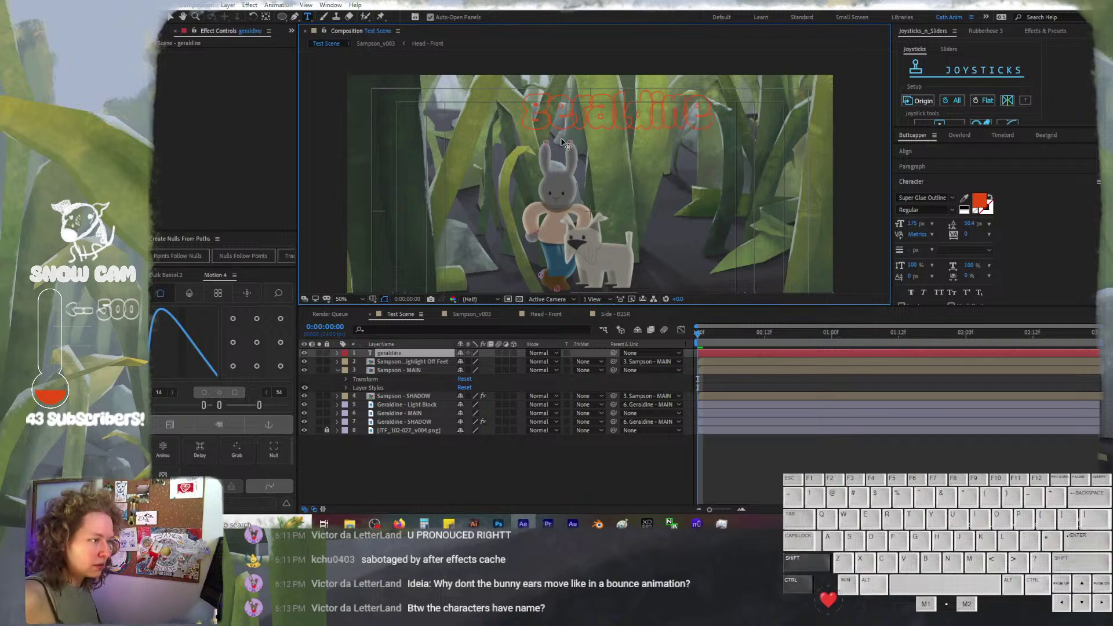
Change the font of the whole "geraldine" text to Super Glue
{"action": "key", "text": "ctrl+shift+Left"}
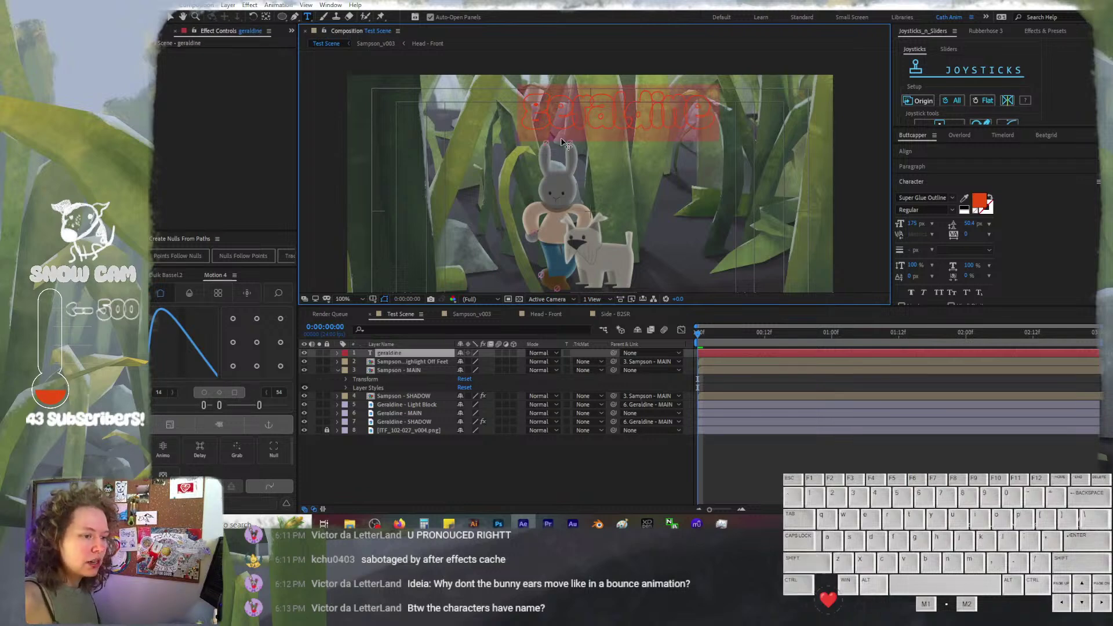
{"action": "scroll", "coordinate": [591, 174], "scroll_direction": "up", "scroll_amount": 2}
{"action": "left_click", "coordinate": [952, 200]}
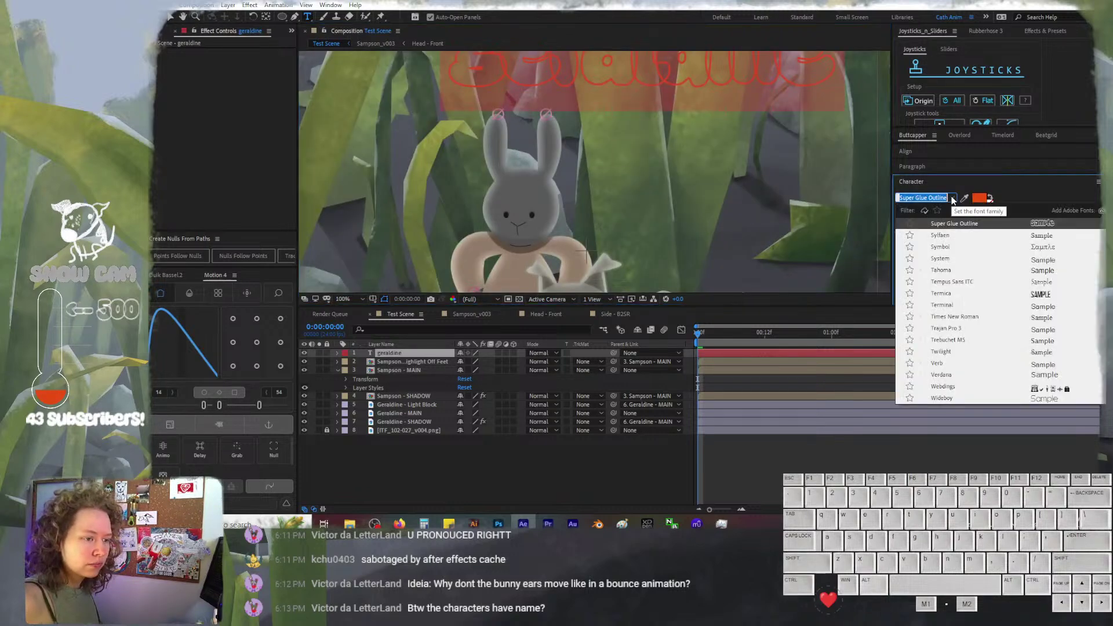
{"action": "scroll", "coordinate": [961, 244], "scroll_direction": "up", "scroll_amount": 1}
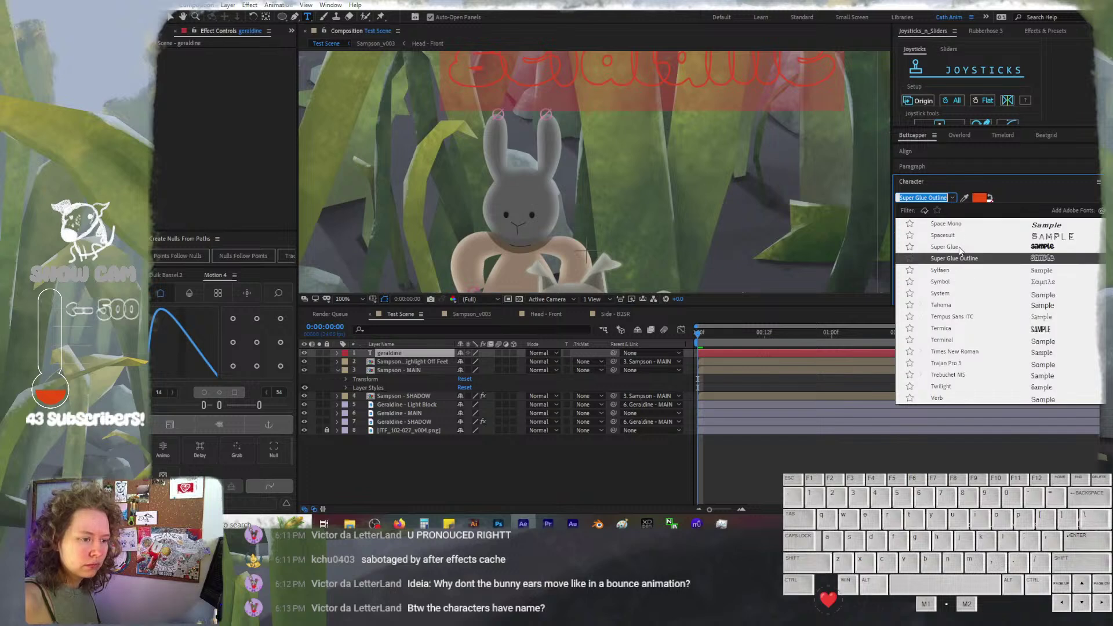
{"action": "left_click", "coordinate": [962, 248]}
{"action": "scroll", "coordinate": [775, 188], "scroll_direction": "down", "scroll_amount": 2}
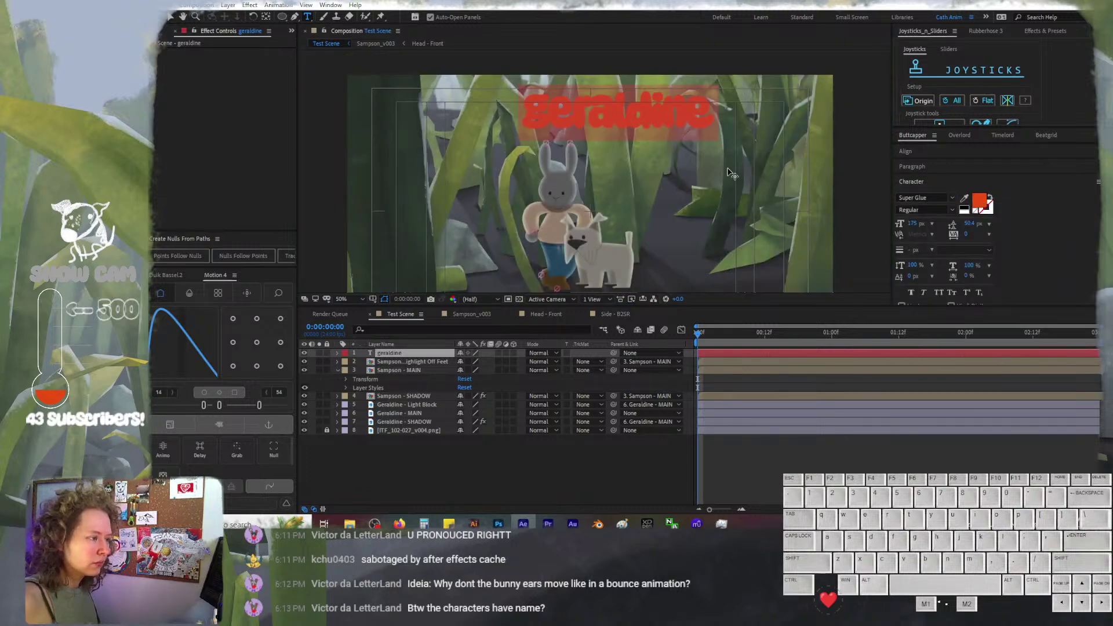
Recolor the "geraldine" text to orange, E89410, and deselect it
{"action": "left_click", "coordinate": [979, 201]}
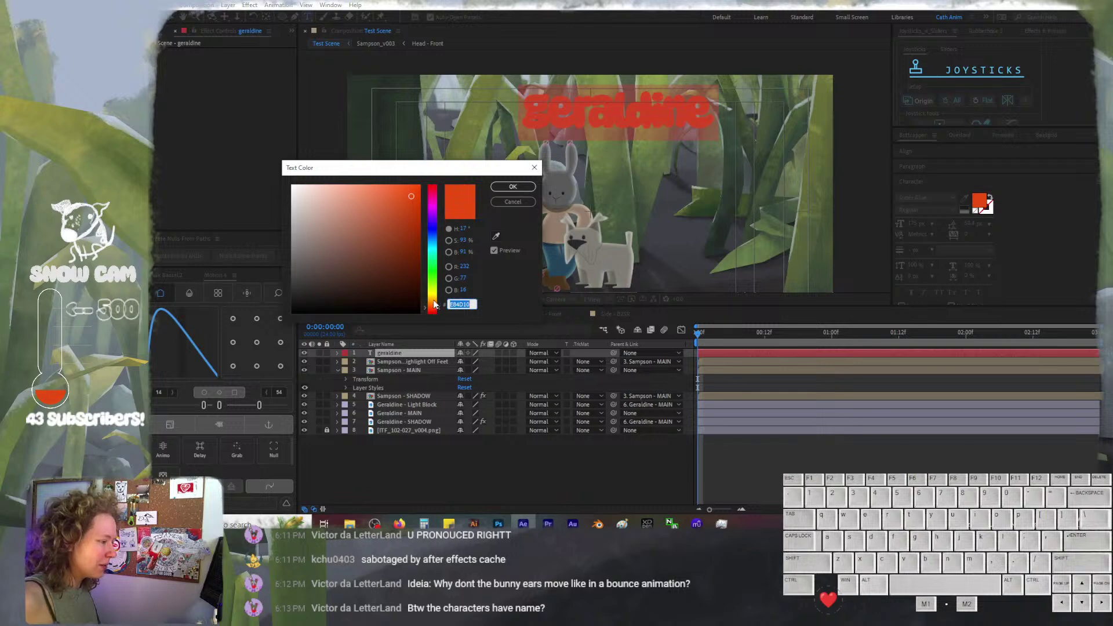
{"action": "left_click", "coordinate": [432, 304]}
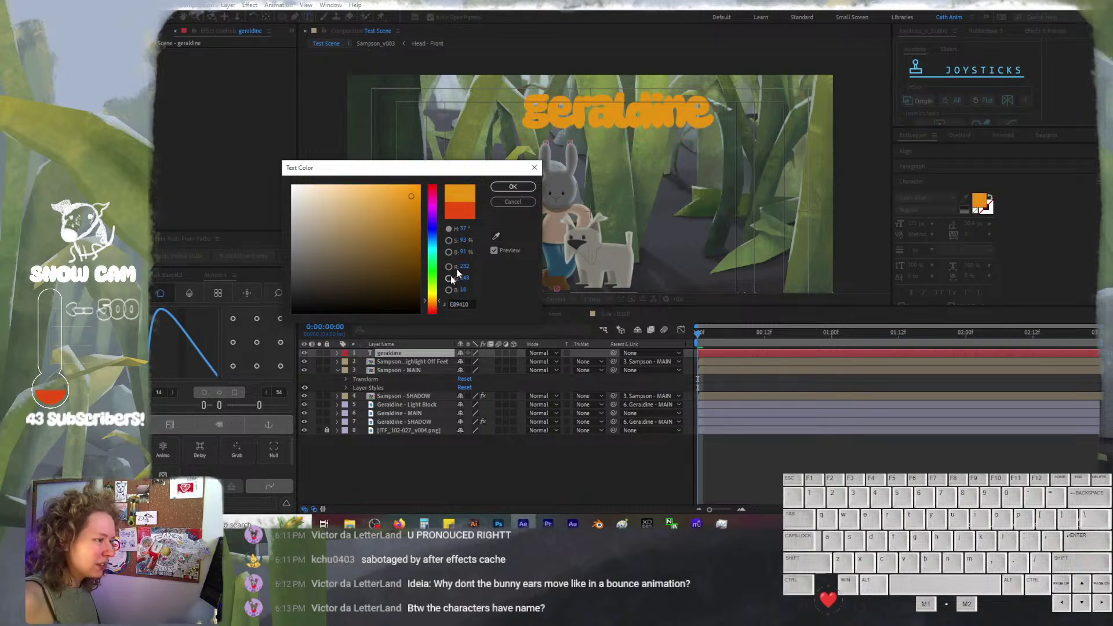
{"action": "left_click", "coordinate": [513, 187]}
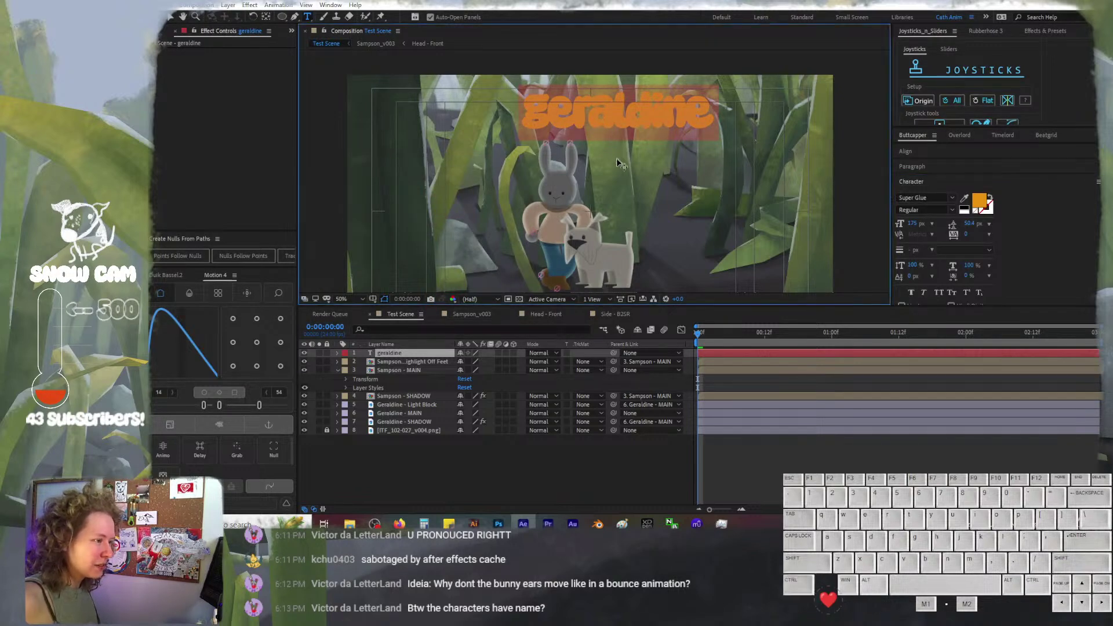
{"action": "left_click", "coordinate": [577, 471]}
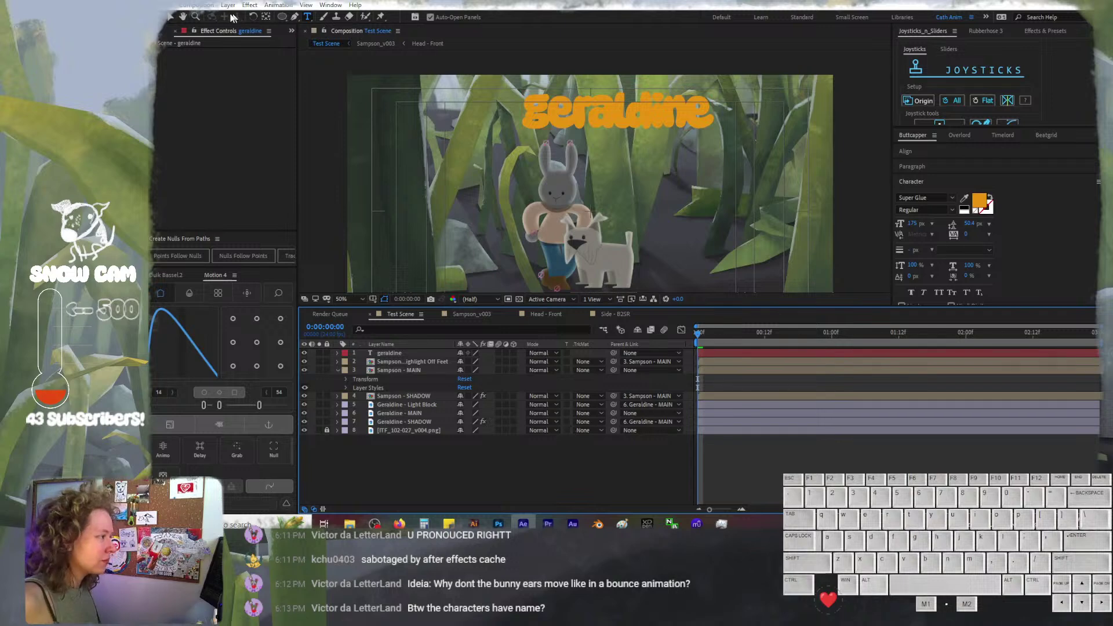
Move the "geraldine" text to the upper left of the scene, beside the rabbit's ears, and deselect it
{"action": "left_click", "coordinate": [171, 17]}
{"action": "left_click_drag", "start_coordinate": [580, 110], "coordinate": [442, 118]}
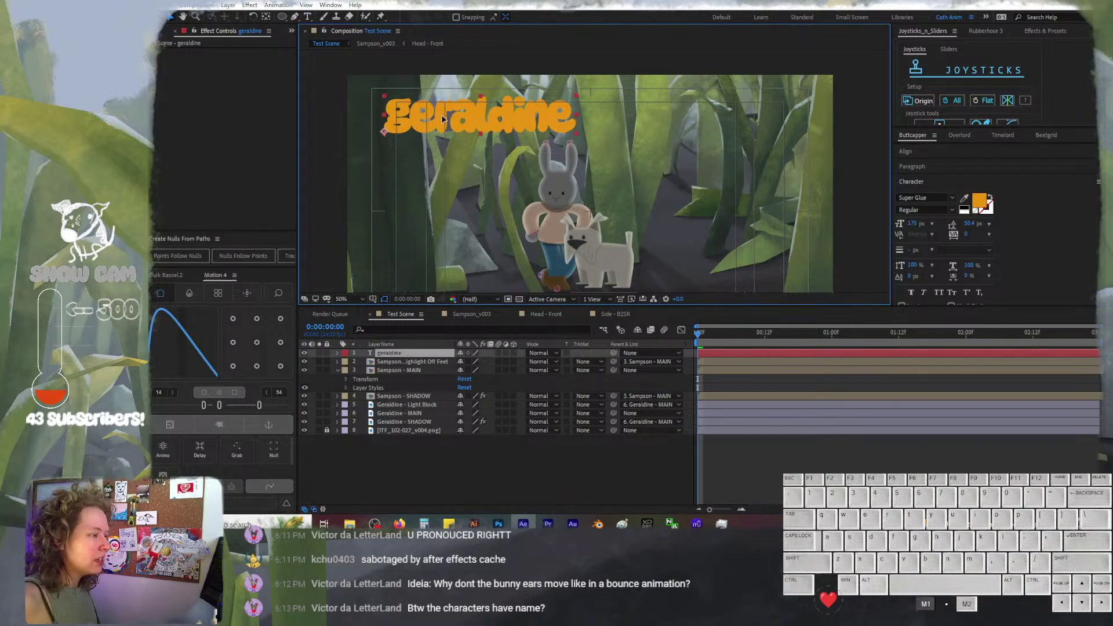
{"action": "left_click", "coordinate": [508, 450]}
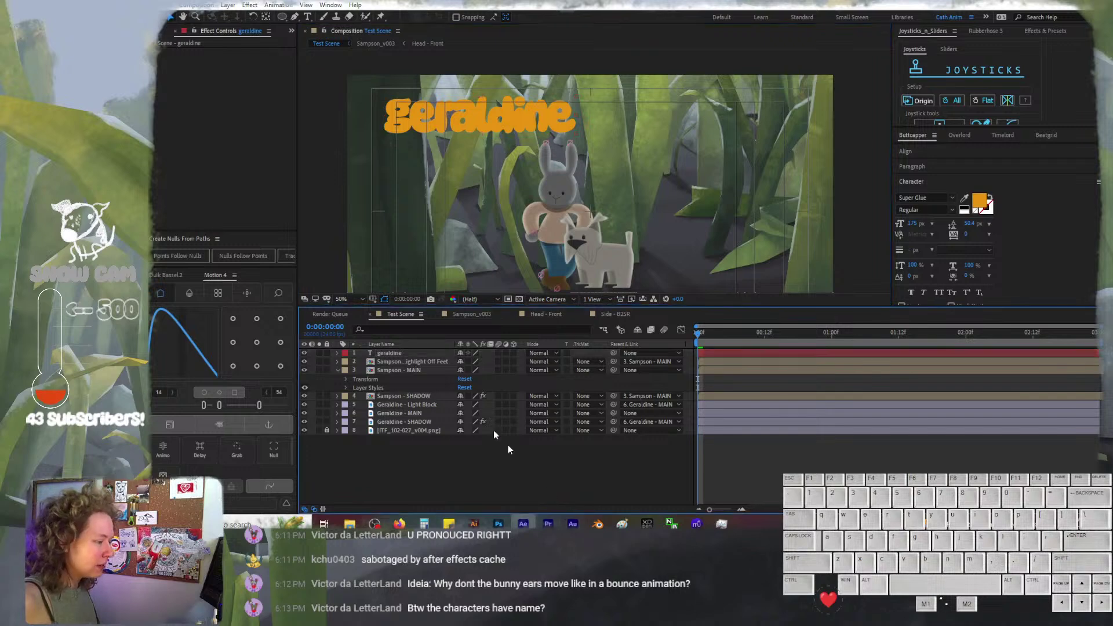
Add a second text layer reading "sampson" in the scene, above and to the right of the dog
{"action": "key", "text": "t"}
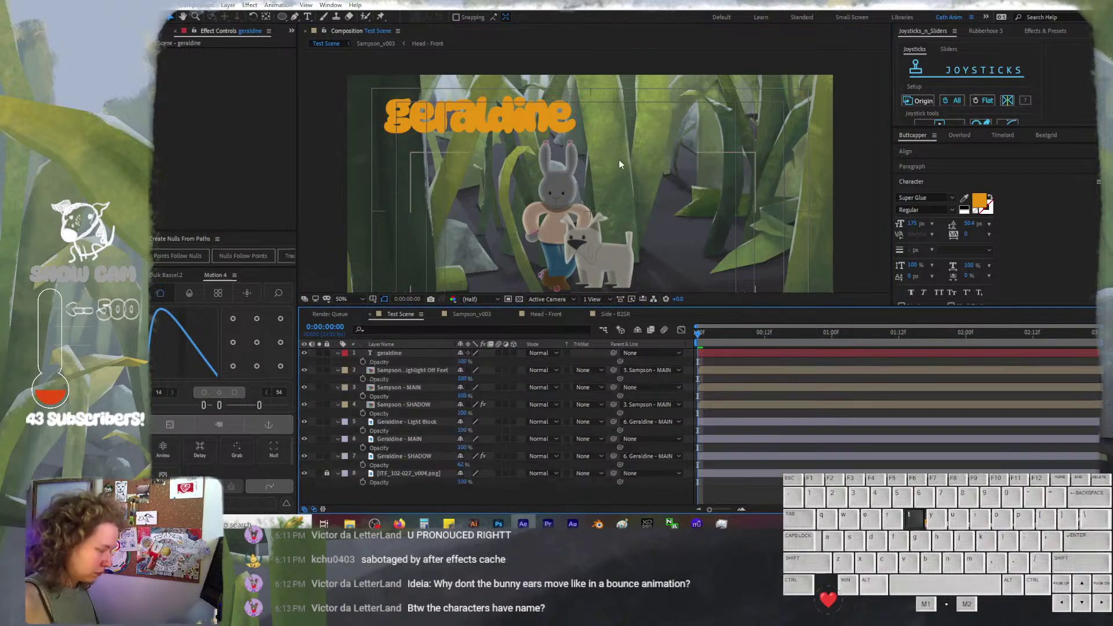
{"action": "key", "text": "t"}
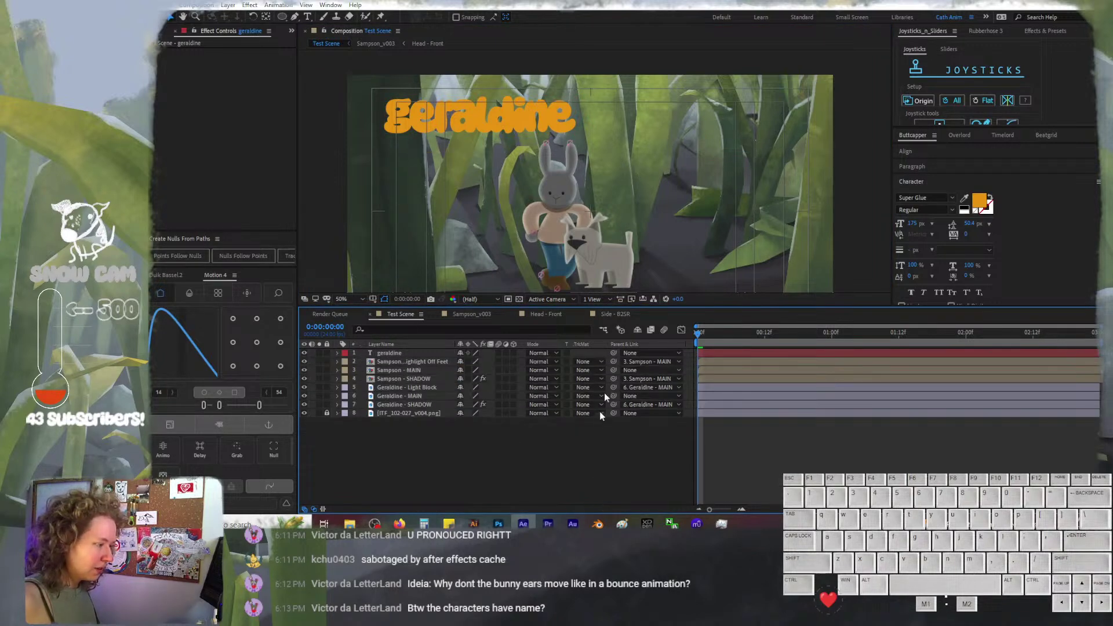
{"action": "key", "text": "ctrl+t"}
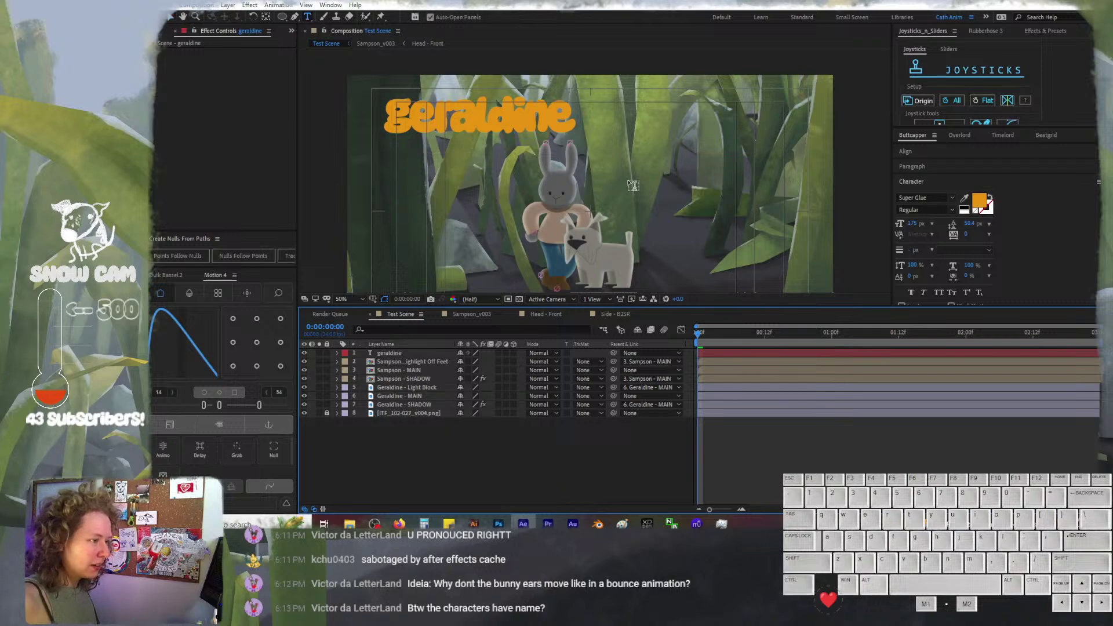
{"action": "left_click", "coordinate": [632, 169]}
{"action": "type", "text": "sa"}
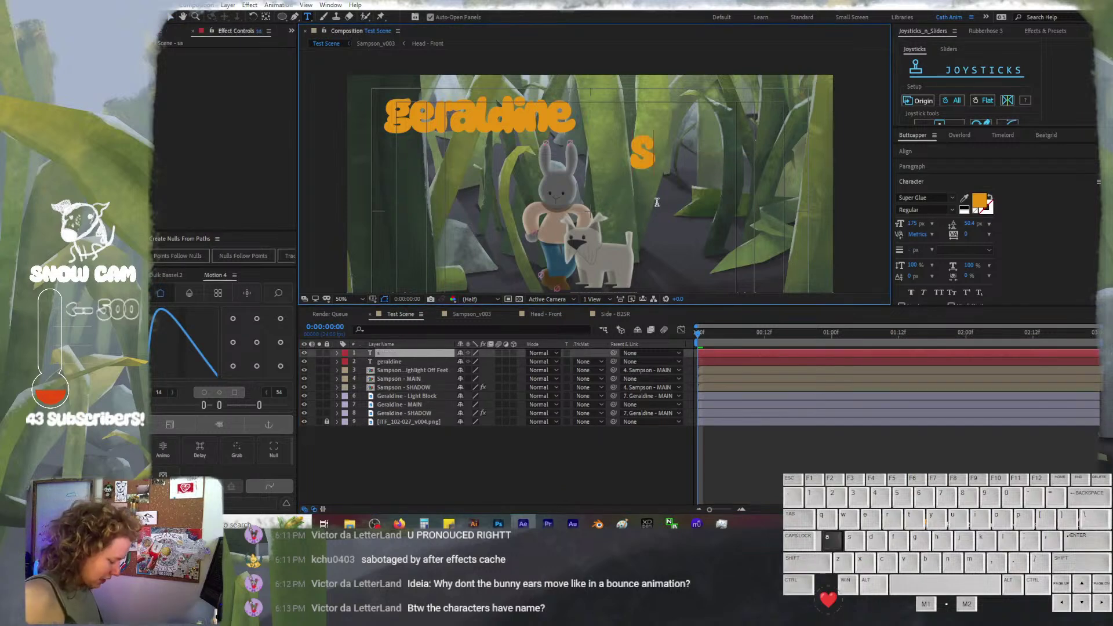
{"action": "type", "text": "mpson"}
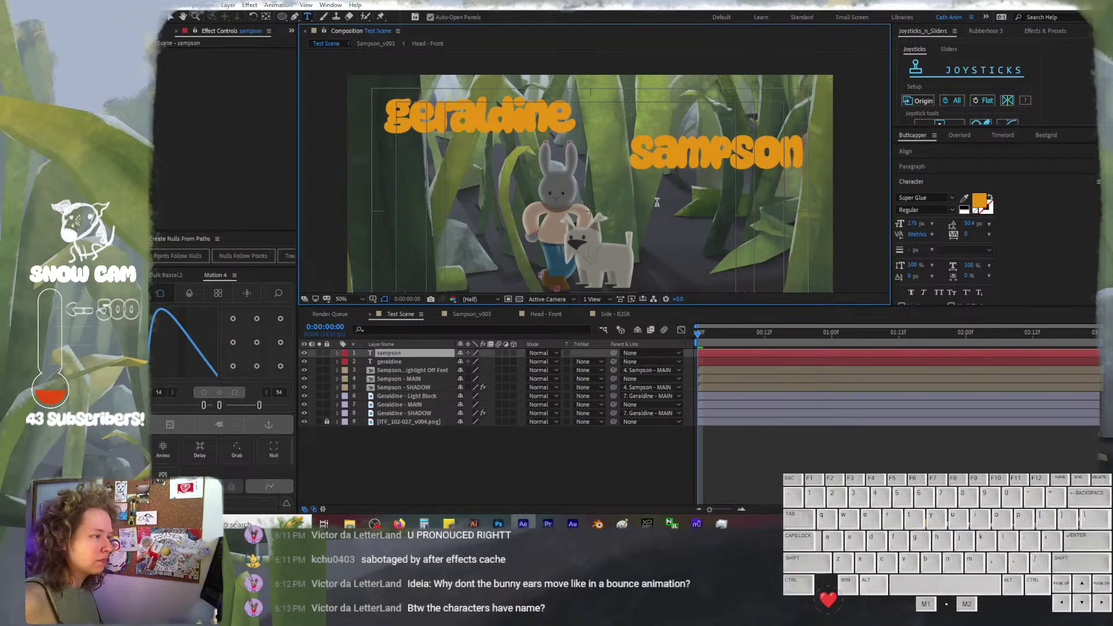
Move the "sampson" text down so it sits beside the dog, and keep its layer selected
{"action": "left_click", "coordinate": [170, 17]}
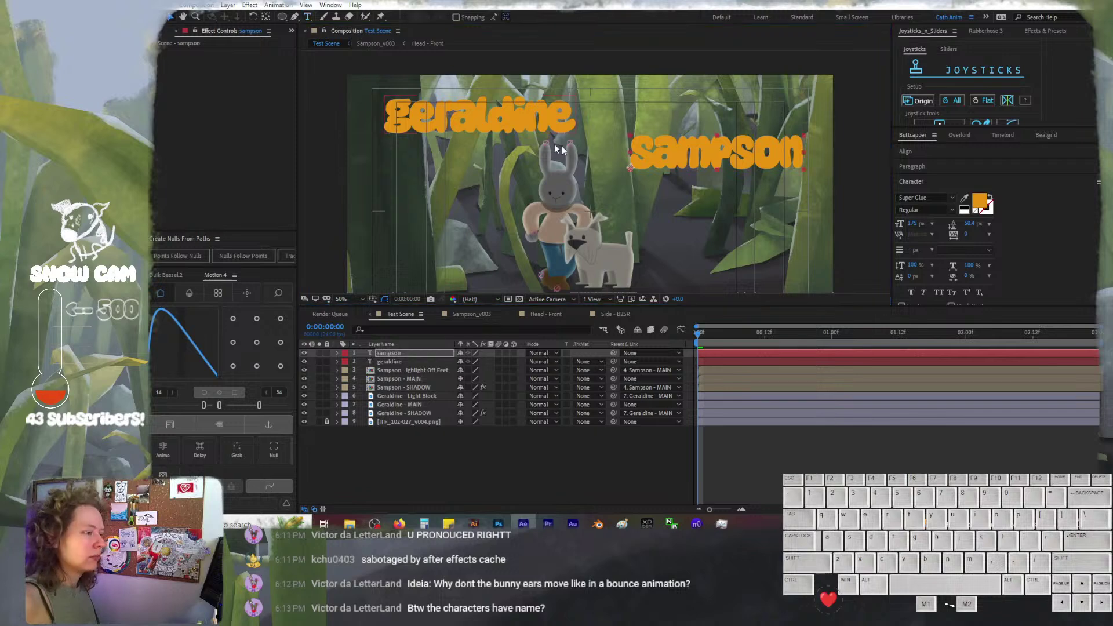
{"action": "left_click_drag", "start_coordinate": [689, 155], "coordinate": [685, 206]}
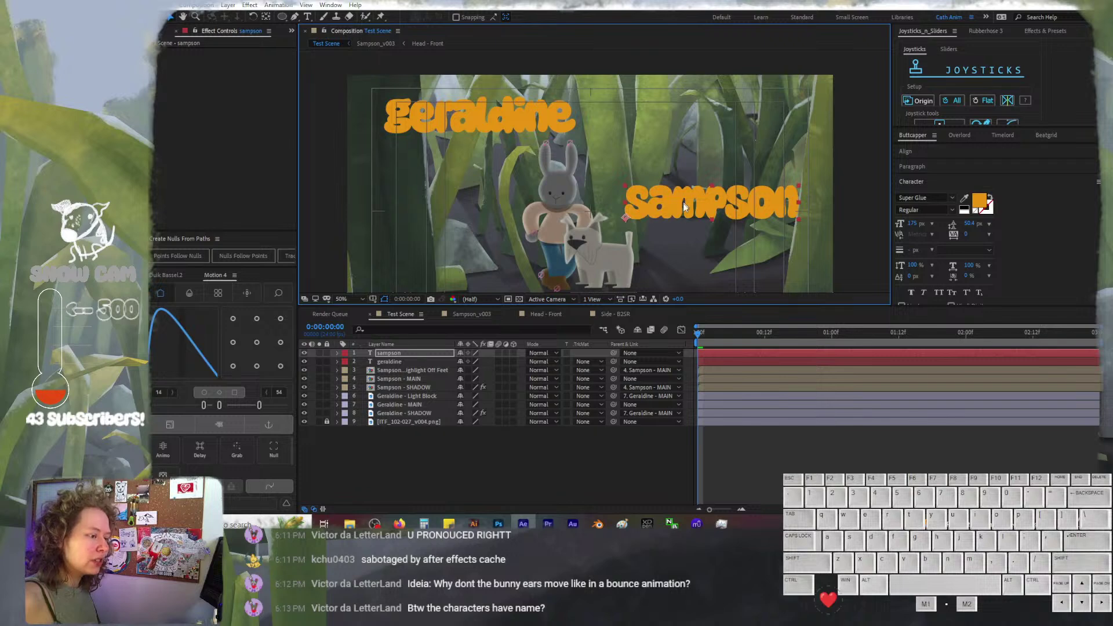
{"action": "left_click", "coordinate": [759, 479]}
{"action": "left_click", "coordinate": [762, 203]}
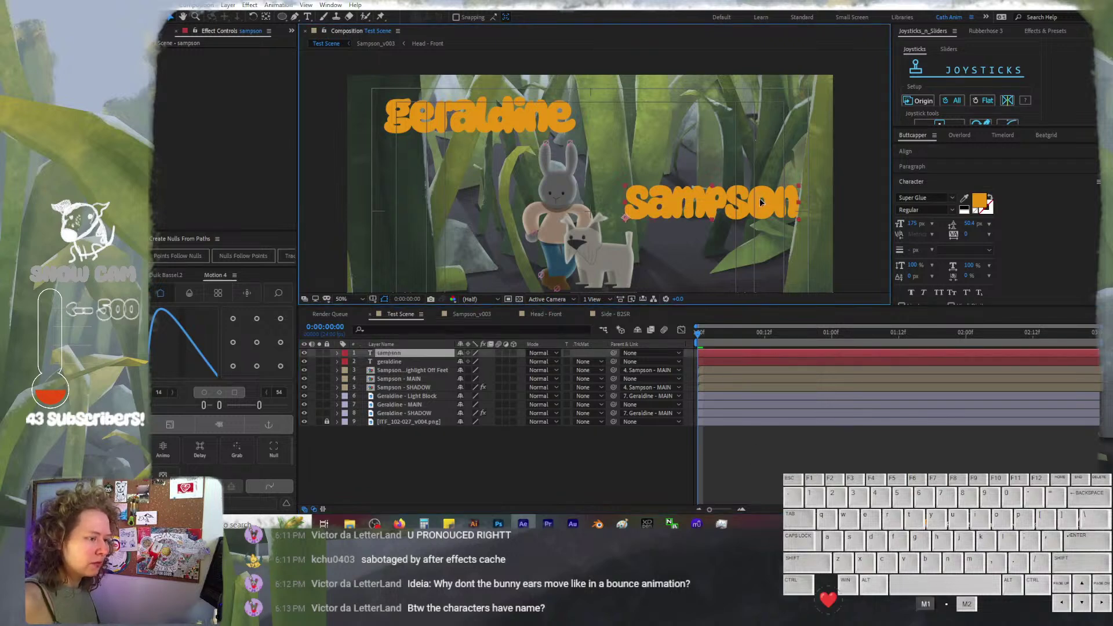
Nudge the "sampson" text slightly left toward the dog and deselect it
{"action": "left_click_drag", "start_coordinate": [762, 203], "coordinate": [757, 202]}
{"action": "left_click", "coordinate": [754, 472]}
{"action": "middle_click", "coordinate": [685, 246]}
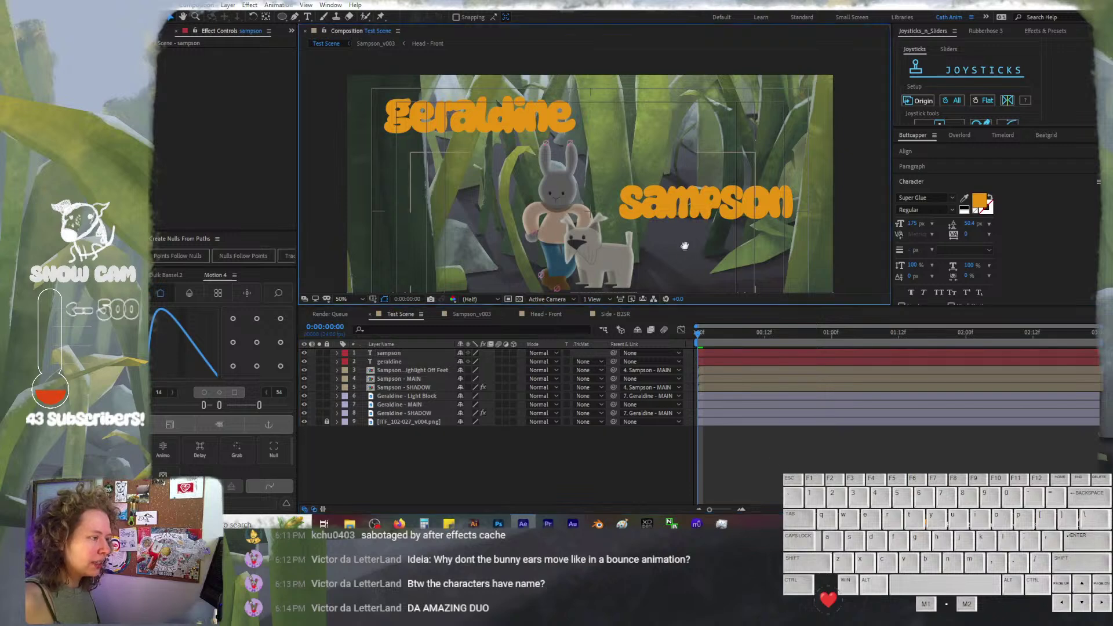
{"action": "left_click_drag", "start_coordinate": [685, 246], "coordinate": [688, 221]}
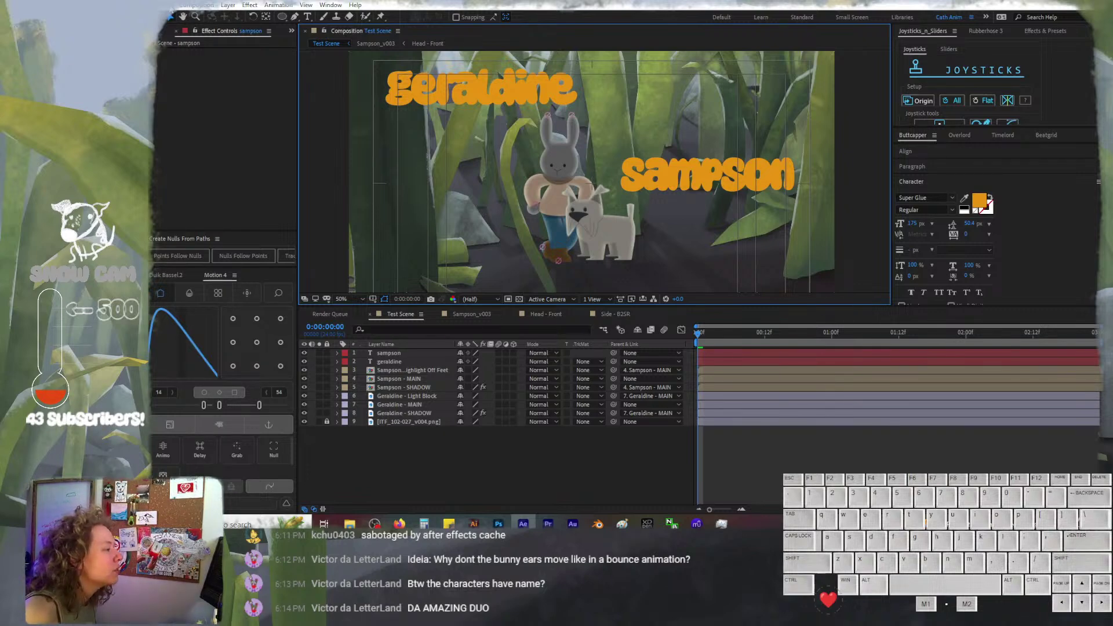
Purge all memory and the disk cache, accepting the deletion of the cached files
{"action": "left_click", "coordinate": [172, 6]}
{"action": "mouse_move", "coordinate": [299, 221]}
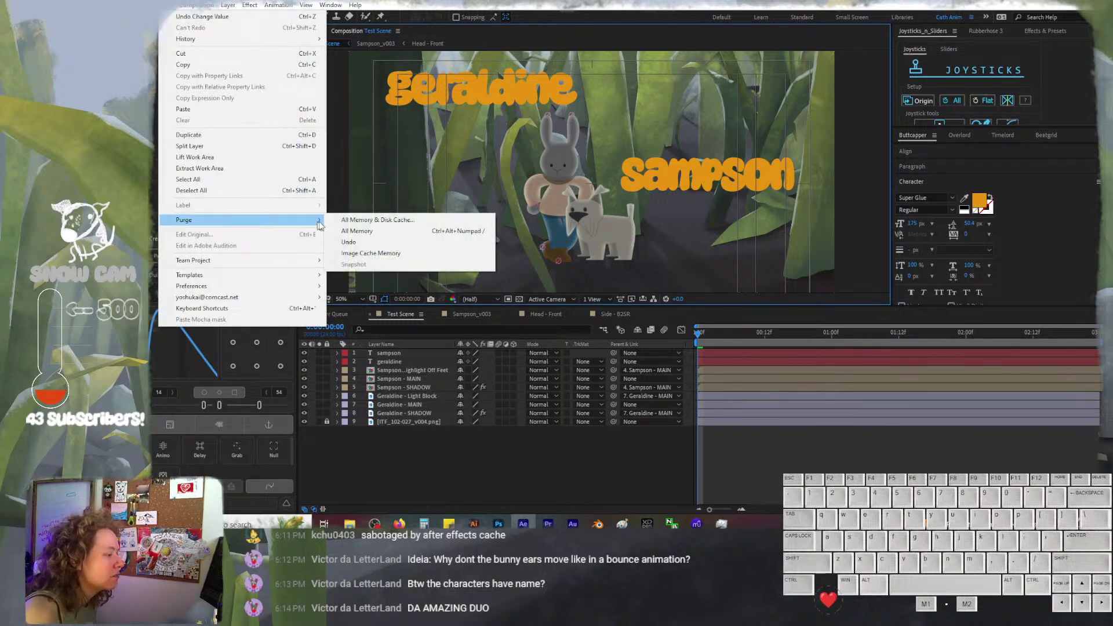
{"action": "left_click", "coordinate": [359, 221]}
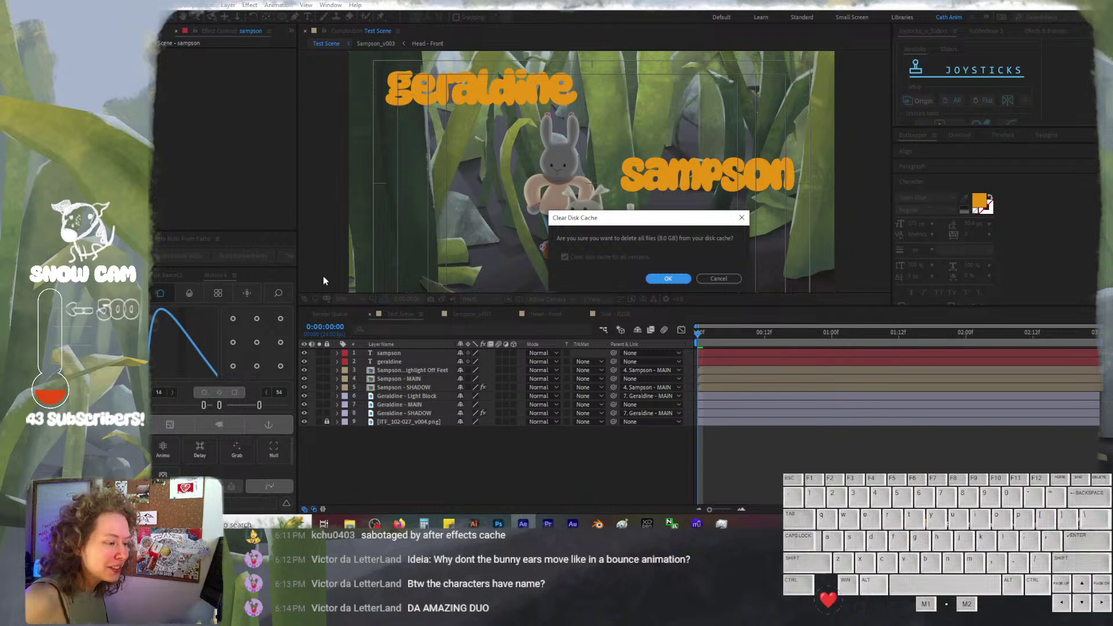
{"action": "left_click", "coordinate": [667, 279]}
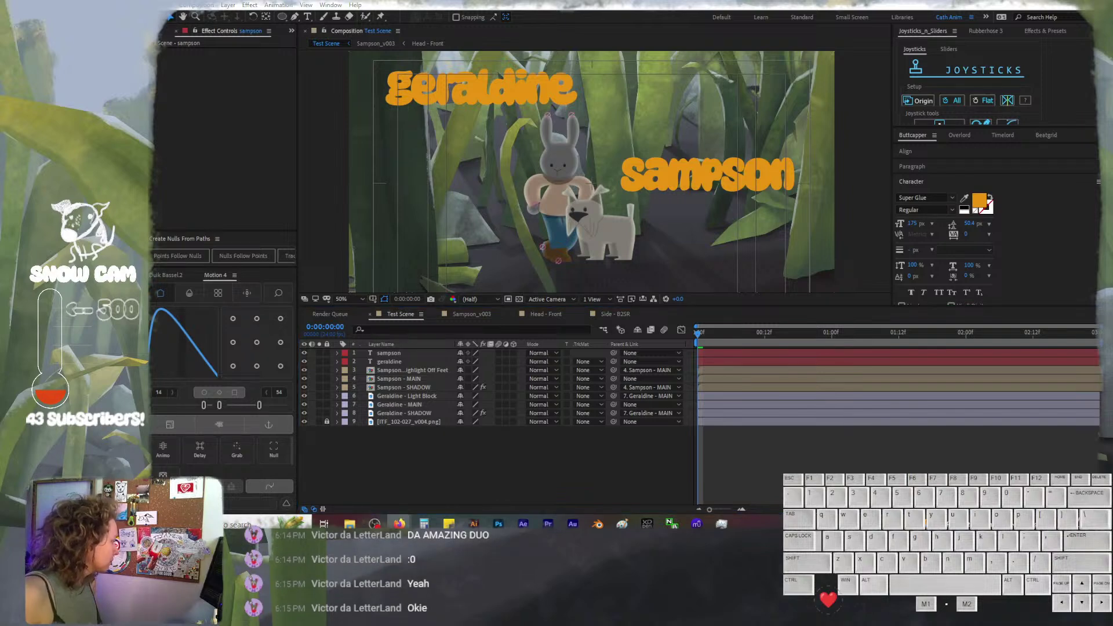
Send the message "thank yall for coming!!!!" in the livestream chat
{"action": "type", "text": "thank yall for c"}
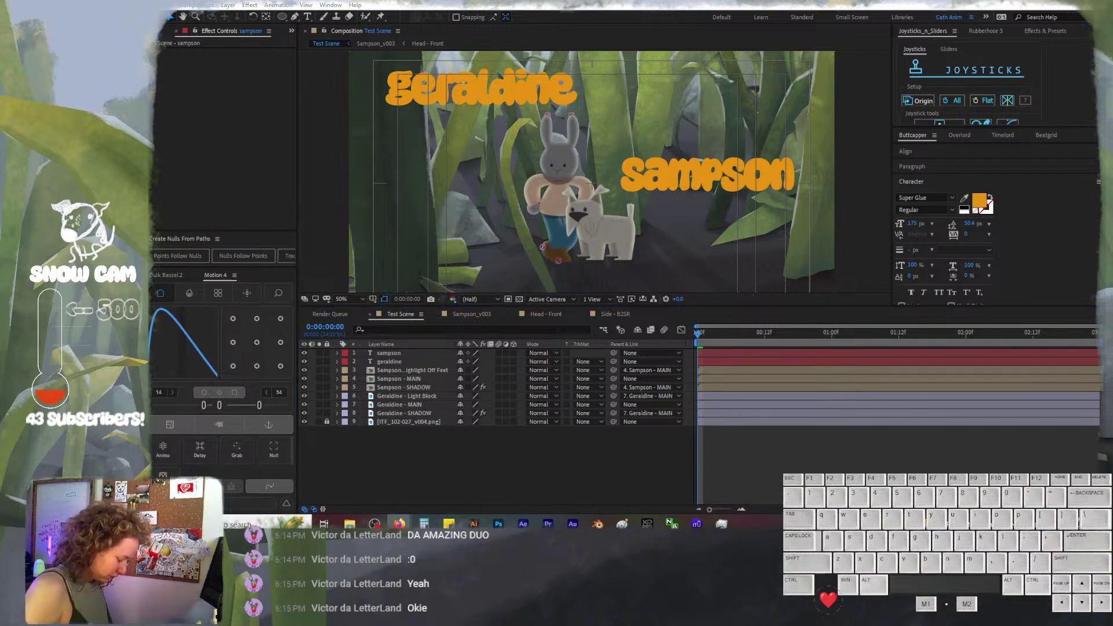
{"action": "type", "text": "oming!!!!"}
{"action": "key", "text": "Return"}
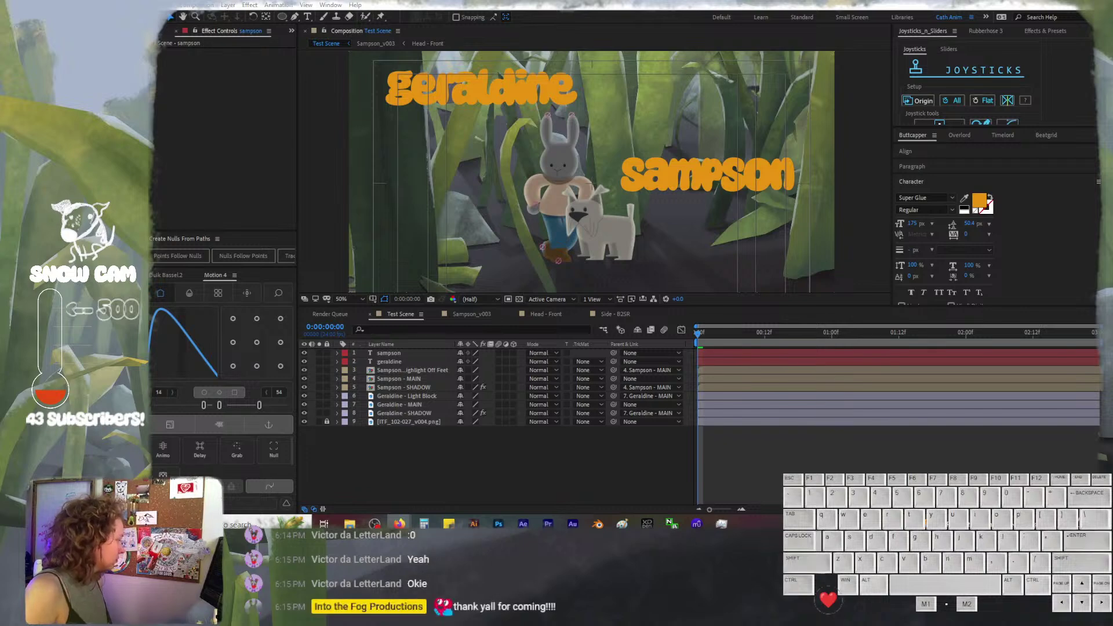